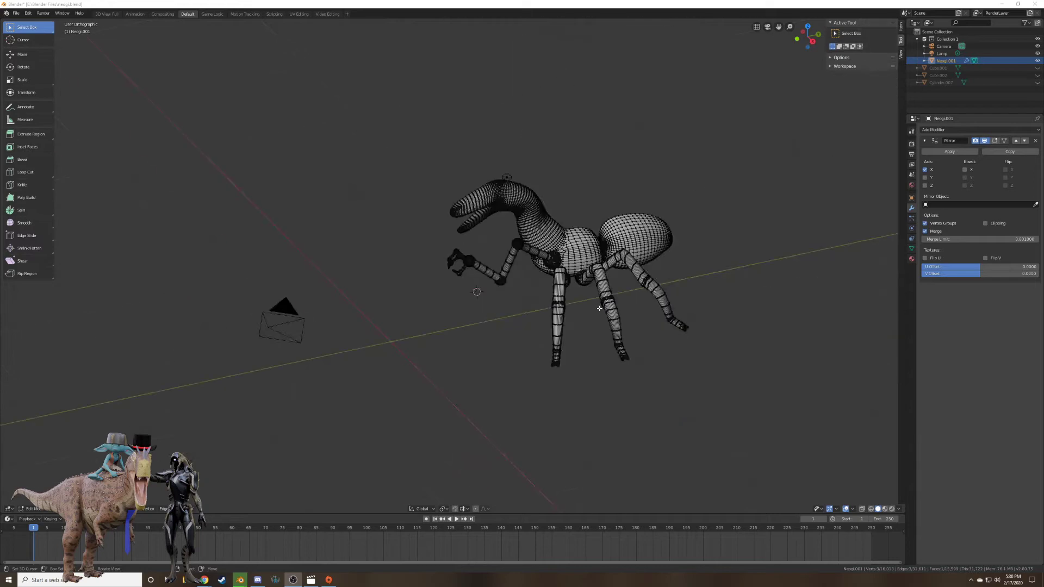
# Switch the creature to Object Mode and clear its location so it sits at the world origin.
pyautogui.moveTo(485, 337)
pyautogui.mouseDown(button='middle')
pyautogui.moveTo(569, 307)
pyautogui.moveTo(490, 332)
pyautogui.mouseUp(button='middle')
pyautogui.press('Tab')
pyautogui.moveTo(397, 312)
pyautogui.mouseDown(button='middle')
pyautogui.moveTo(739, 304)
pyautogui.moveTo(618, 326)
pyautogui.moveTo(387, 334)
pyautogui.moveTo(594, 317)
pyautogui.moveTo(533, 321)
pyautogui.moveTo(598, 327)
pyautogui.moveTo(536, 310)
pyautogui.moveTo(511, 315)
pyautogui.moveTo(606, 309)
pyautogui.moveTo(510, 342)
pyautogui.moveTo(492, 328)
pyautogui.moveTo(420, 318)
pyautogui.moveTo(590, 328)
pyautogui.moveTo(519, 308)
pyautogui.moveTo(496, 321)
pyautogui.moveTo(333, 336)
pyautogui.moveTo(413, 321)
pyautogui.mouseUp(button='middle')
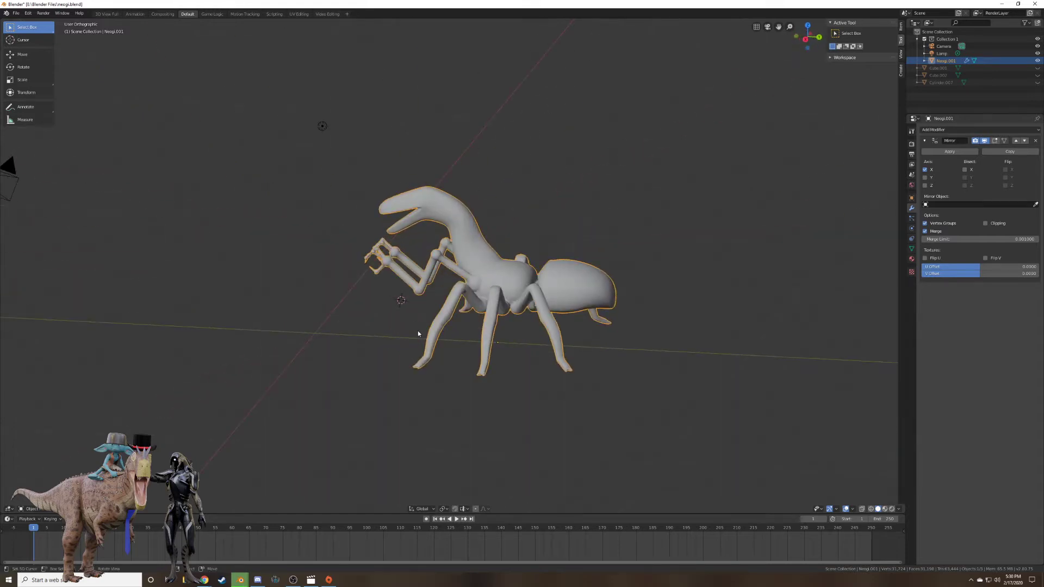
pyautogui.hotkey('alt', 'g')
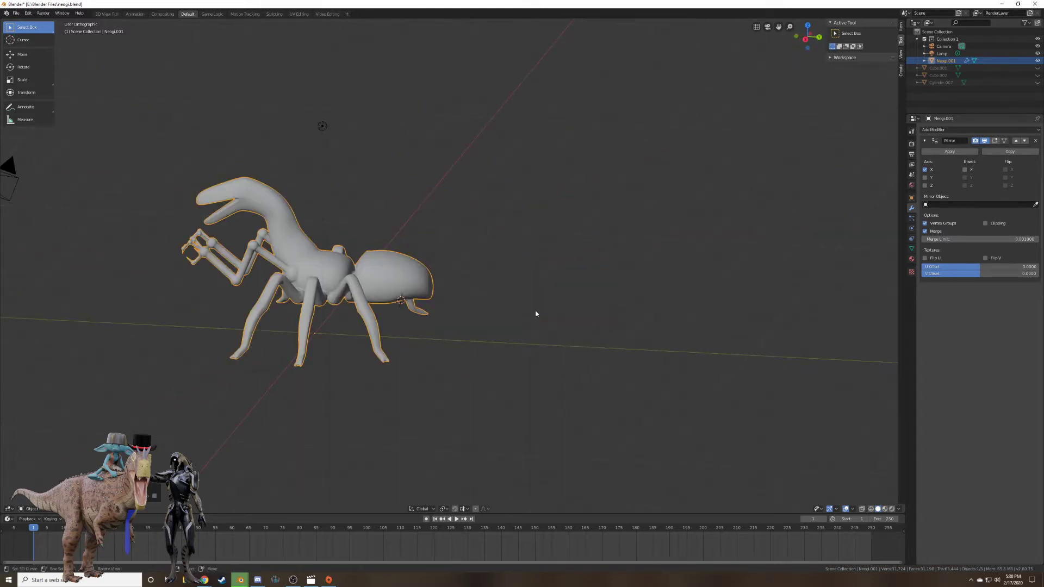
# Return to Edit Mode and select the linked faces of the finger tube that meets the knuckle sphere.
pyautogui.press('Tab')
pyautogui.press('KP_Decimal')
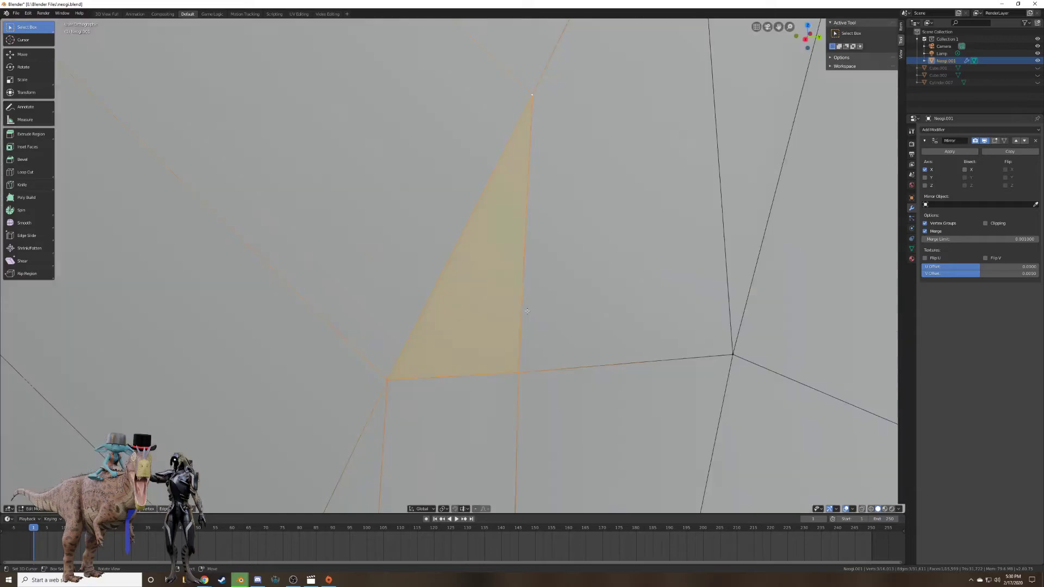
pyautogui.scroll(-14, 527, 311)
pyautogui.keyDown('shift'); pyautogui.moveTo(543, 242); pyautogui.dragTo(606, 347, button='middle'); pyautogui.keyUp('shift')
pyautogui.scroll(-8, 603, 273)
pyautogui.scroll(5, 573, 237)
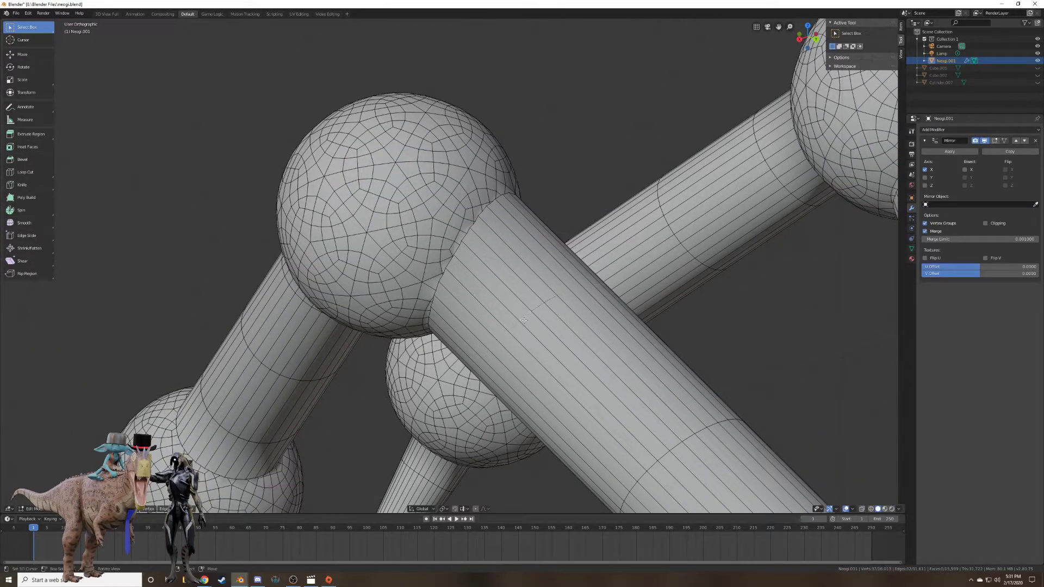
pyautogui.hotkey('ctrl', 'l')
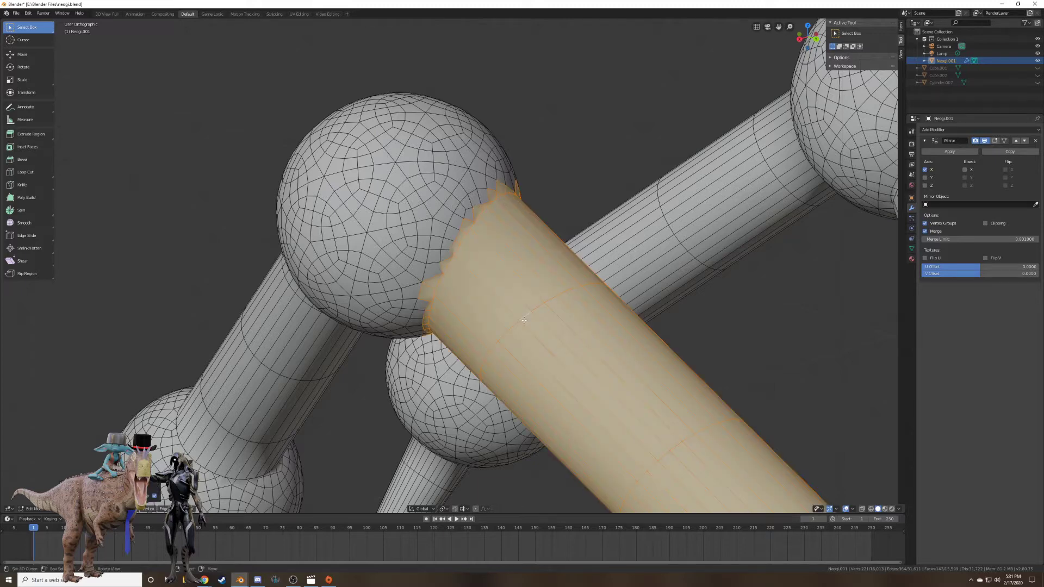
pyautogui.scroll(-2, 522, 321)
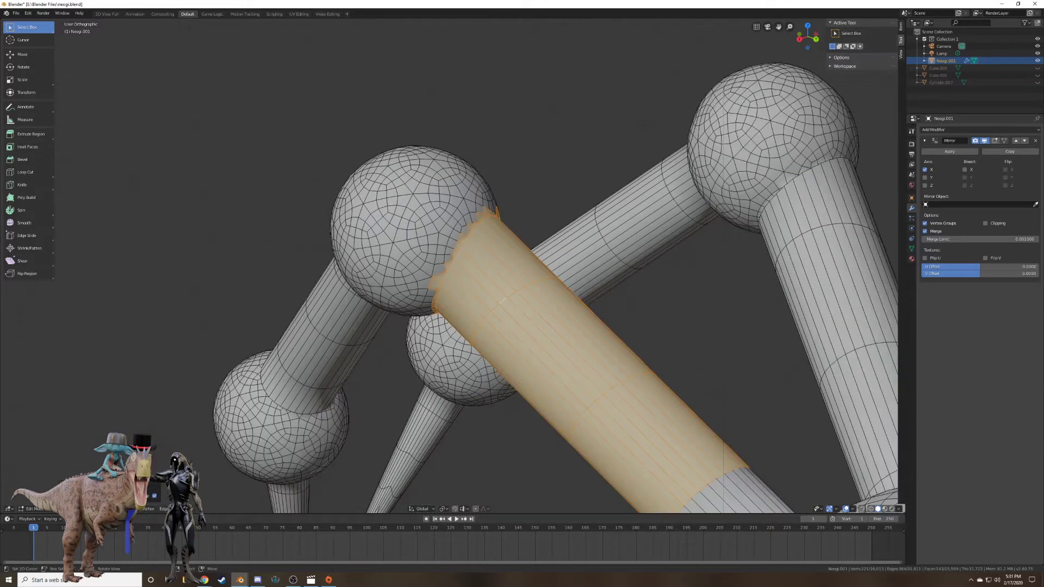
pyautogui.click(77, 509)
pyautogui.moveTo(98, 482); pyautogui.dragTo(129, 480, button='middle')
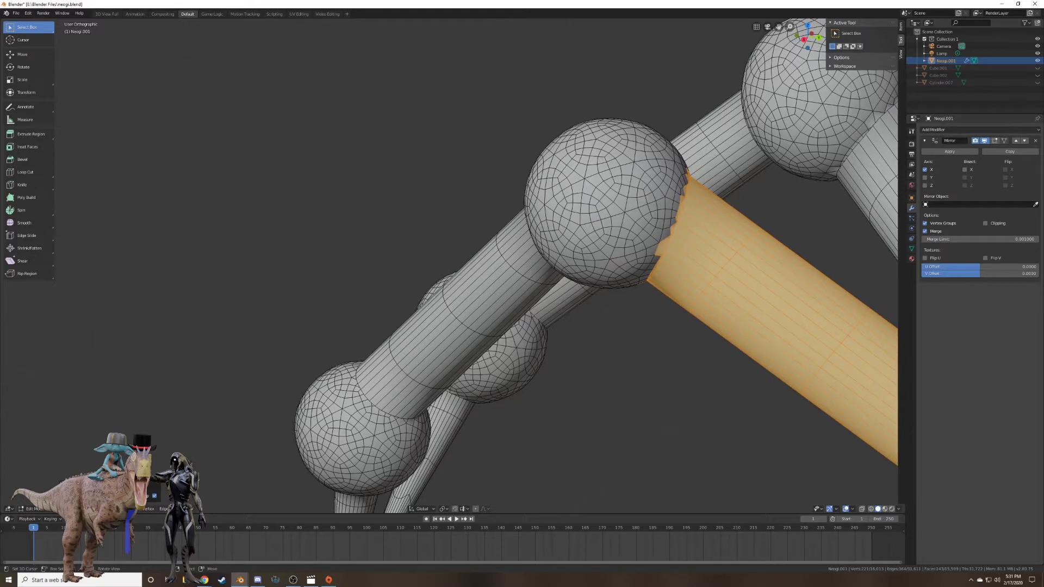
# Switch to wireframe shading and circle-deselect most of the finger tube's faces, keeping those around the knuckle joint.
pyautogui.press('1')
pyautogui.press('z')
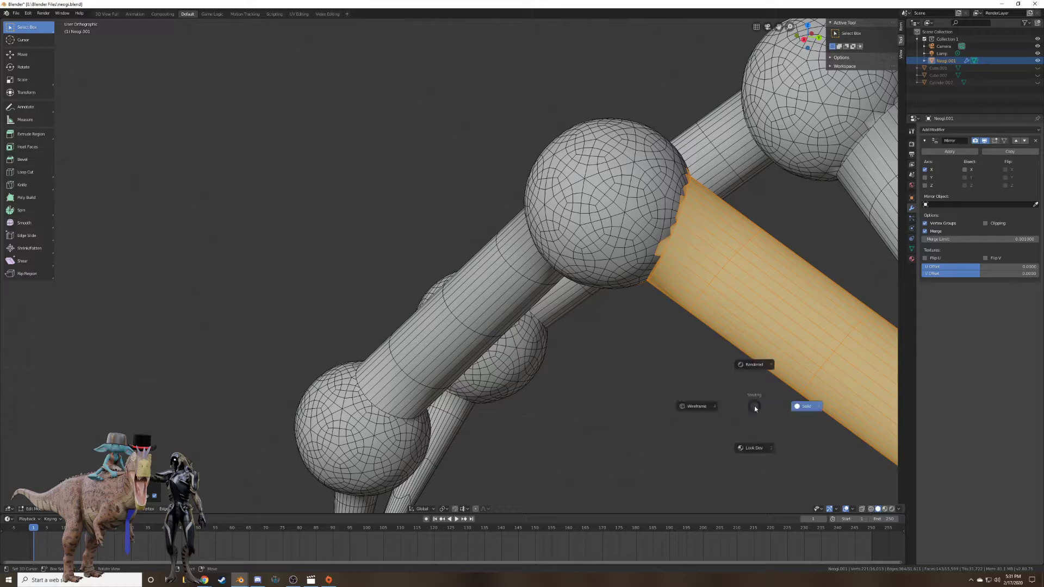
pyautogui.click(700, 414)
pyautogui.moveTo(701, 331)
pyautogui.mouseDown(button='middle')
pyautogui.moveTo(507, 340)
pyautogui.moveTo(628, 262)
pyautogui.moveTo(767, 377)
pyautogui.mouseUp(button='middle')
pyautogui.press('c')
pyautogui.scroll(-4, 627, 260)
pyautogui.rightClick(761, 348)
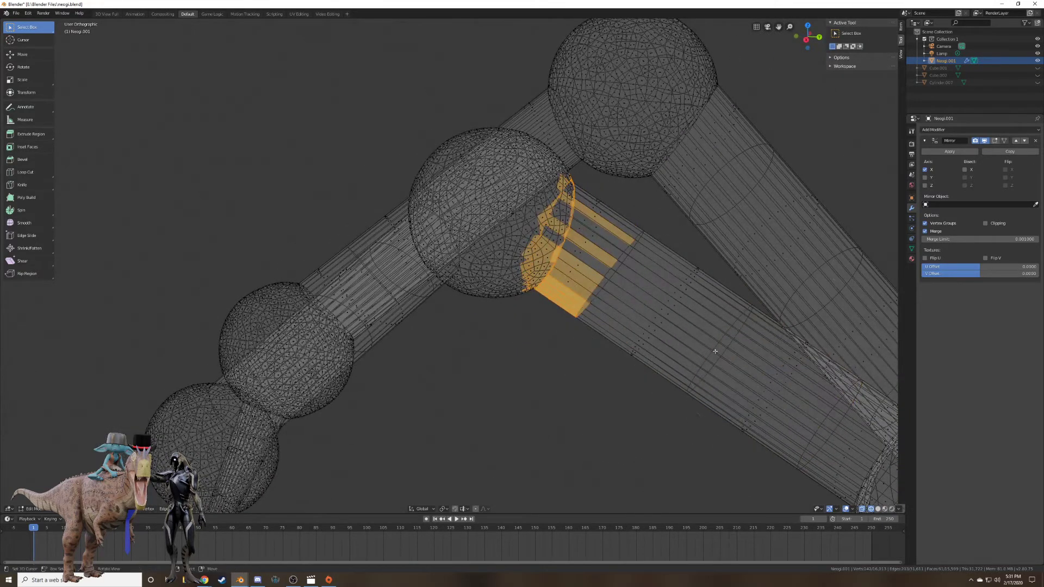
# Deselect the remaining tube faces so only the sliver faces around the knuckle joint stay selected, and restore solid shading.
pyautogui.moveTo(715, 351); pyautogui.dragTo(552, 362, button='middle')
pyautogui.press('f')
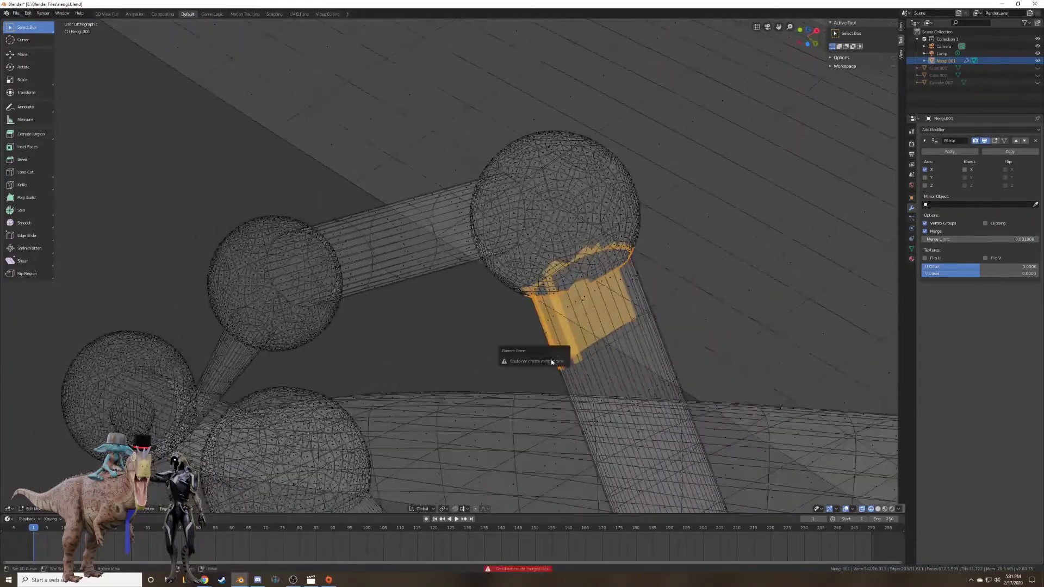
pyautogui.press('c')
pyautogui.scroll(4, 517, 365)
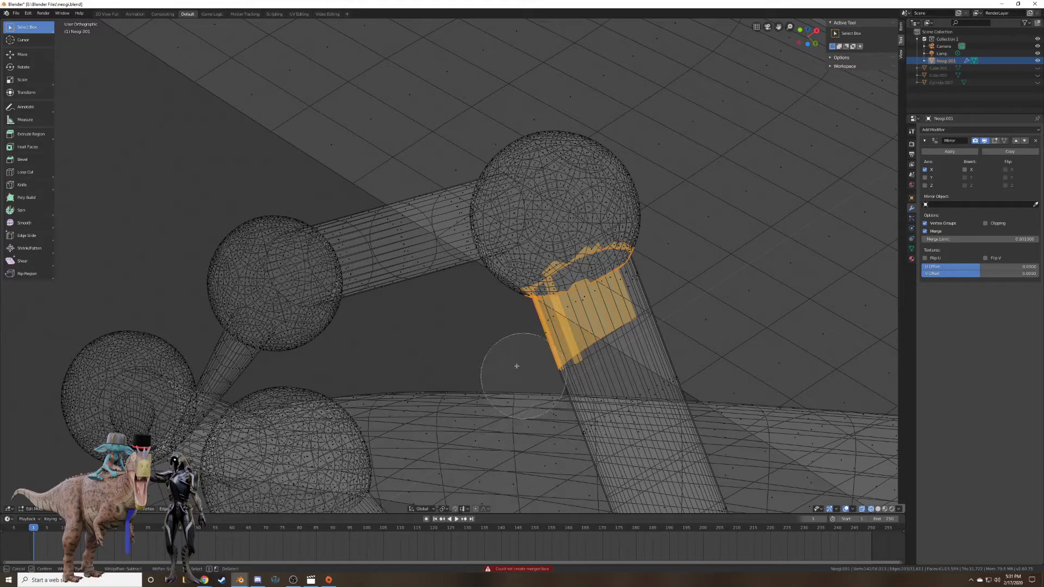
pyautogui.moveTo(521, 368)
pyautogui.mouseDown(button='middle')
pyautogui.moveTo(562, 337)
pyautogui.moveTo(647, 310)
pyautogui.moveTo(662, 320)
pyautogui.moveTo(687, 394)
pyautogui.mouseUp(button='middle')
pyautogui.rightClick(655, 313)
pyautogui.click(878, 510)
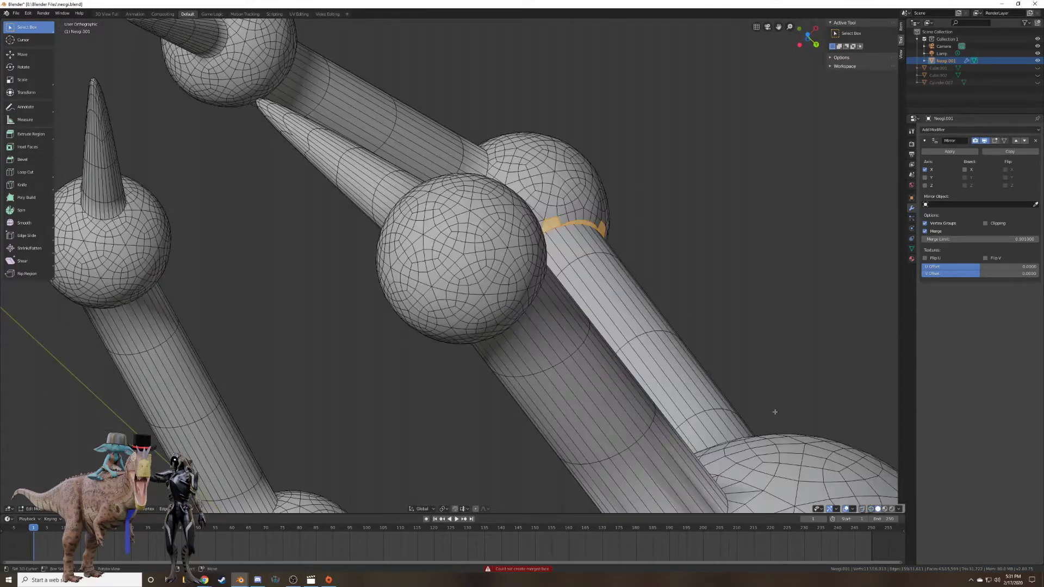
# Add the missed sliver faces around the tube's end to the selection and delete the ring of faces from the knuckle joint.
pyautogui.scroll(5, 717, 321)
pyautogui.moveTo(716, 317); pyautogui.dragTo(698, 327, button='middle')
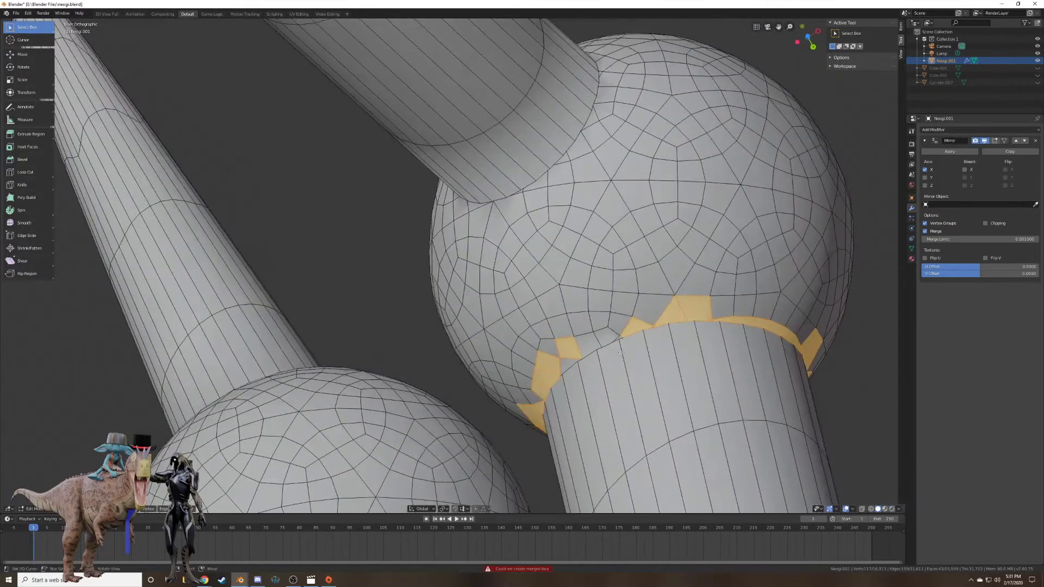
pyautogui.moveTo(620, 354); pyautogui.dragTo(594, 374, button='middle')
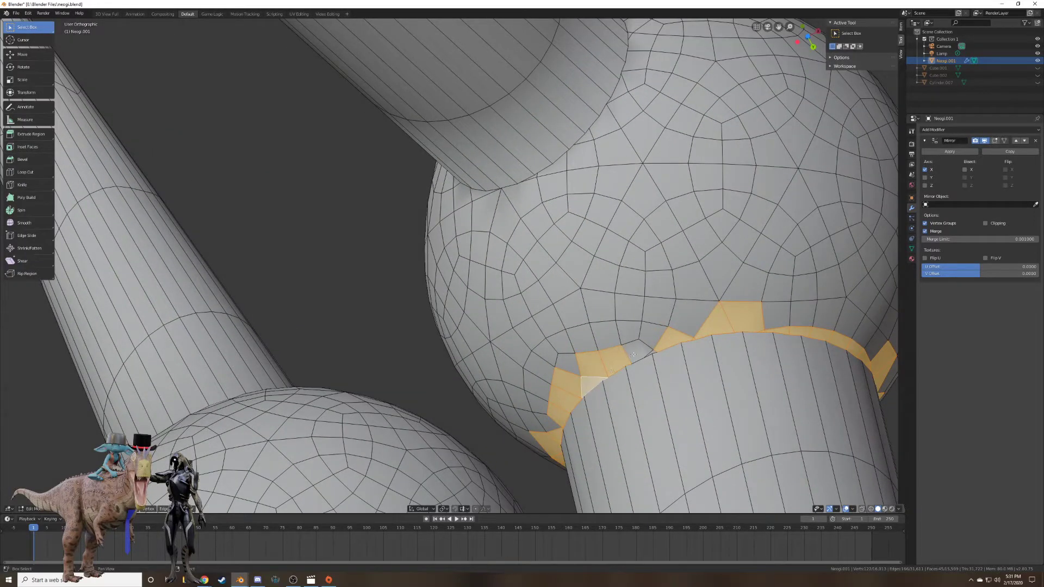
pyautogui.keyDown('shift'); pyautogui.click(634, 354); pyautogui.keyUp('shift')
pyautogui.keyDown('shift'); pyautogui.click(653, 352); pyautogui.keyUp('shift')
pyautogui.hotkey('ctrl', 'z')
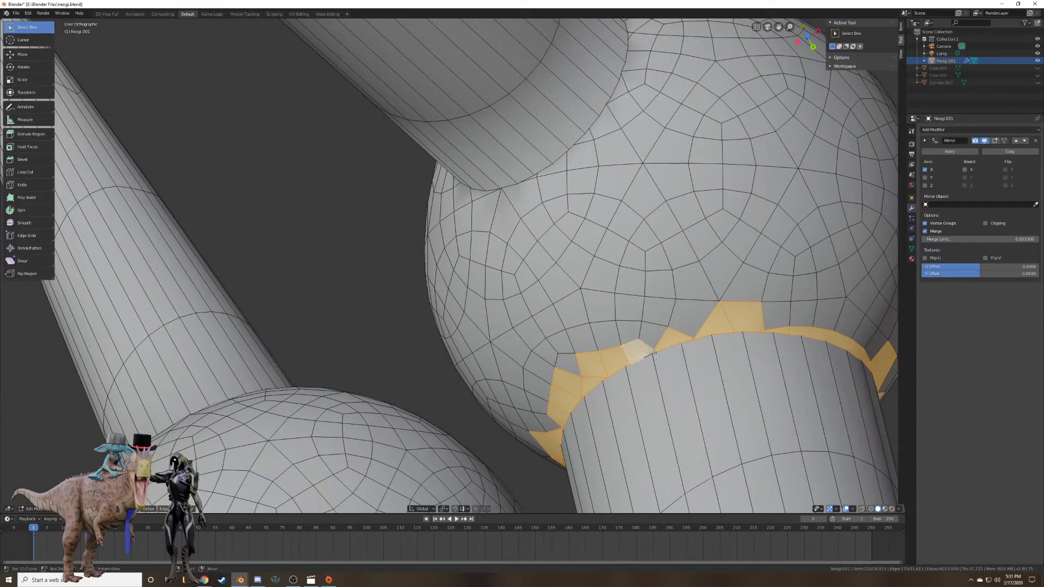
pyautogui.keyDown('shift'); pyautogui.click(652, 352); pyautogui.keyUp('shift')
pyautogui.moveTo(651, 378); pyautogui.dragTo(645, 3, button='middle')
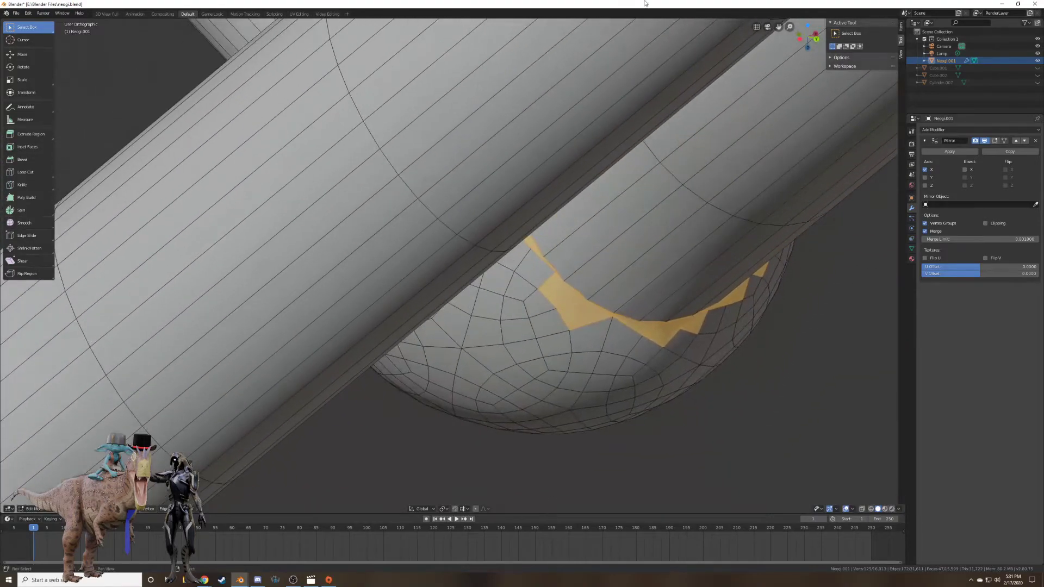
pyautogui.moveTo(699, 226); pyautogui.dragTo(578, 233, button='middle')
pyautogui.scroll(-9, 645, 237)
pyautogui.scroll(8, 535, 244)
pyautogui.press('KP_5')
pyautogui.press('x')
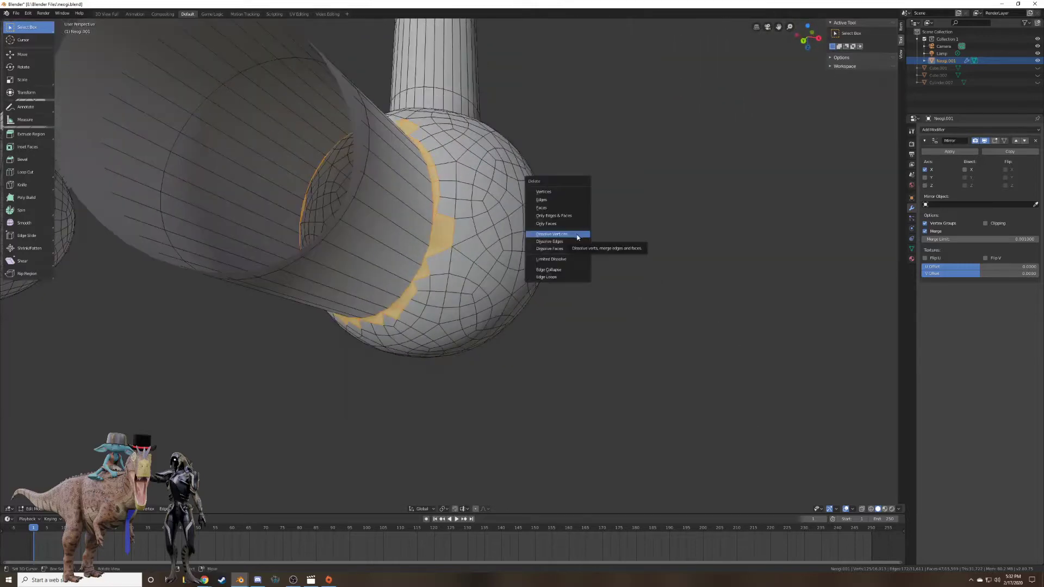
pyautogui.click(565, 209)
pyautogui.moveTo(565, 212); pyautogui.dragTo(544, 228, button='middle')
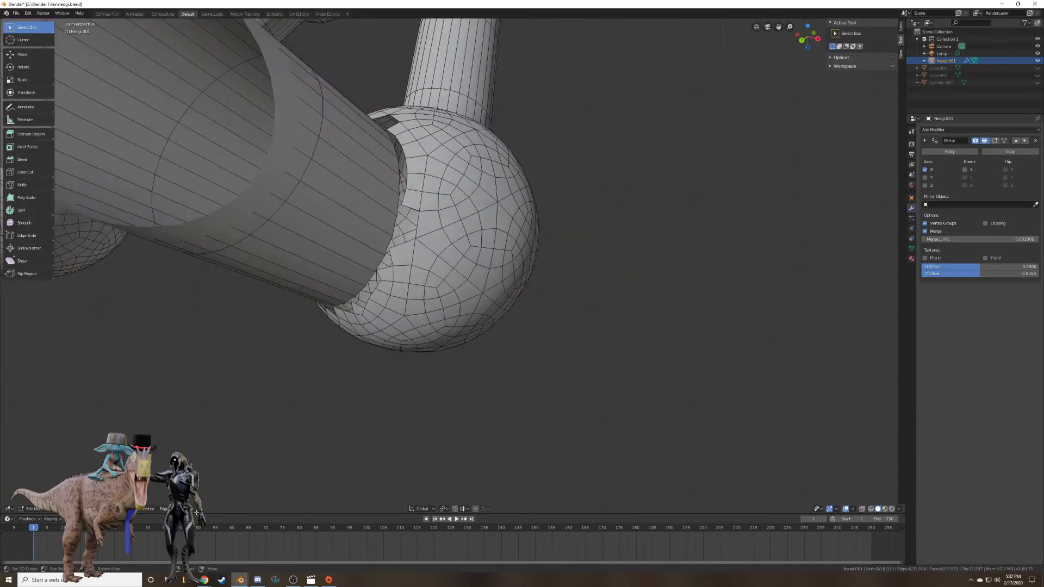
# Start selecting the extra vertices between the lengthwise edges on the finger tube's rim at the opened joint.
pyautogui.moveTo(322, 305); pyautogui.dragTo(451, 267, button='middle')
pyautogui.scroll(2, 411, 279)
pyautogui.scroll(-1, 411, 280)
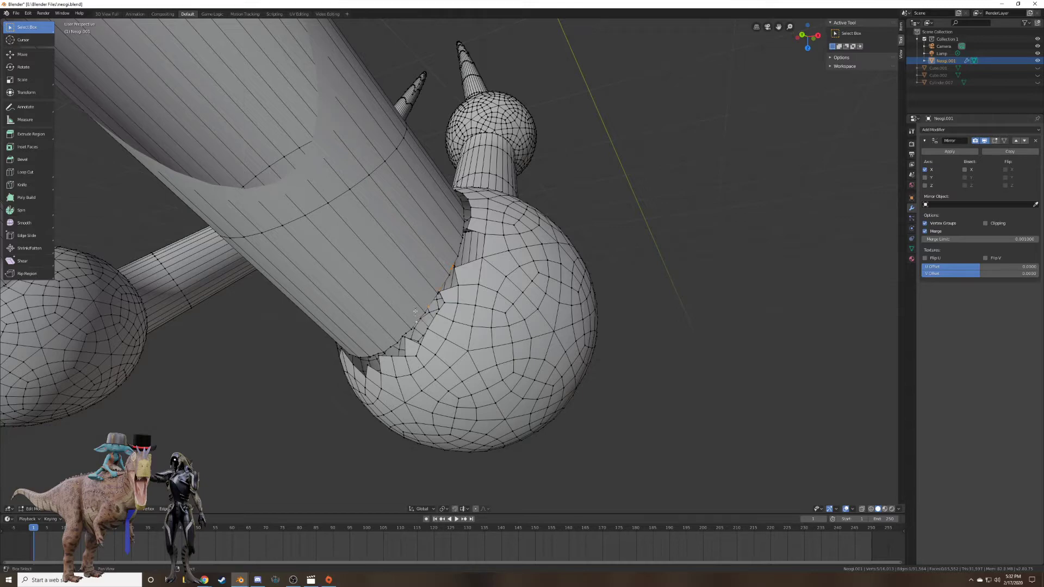
pyautogui.moveTo(415, 312); pyautogui.dragTo(397, 320, button='middle')
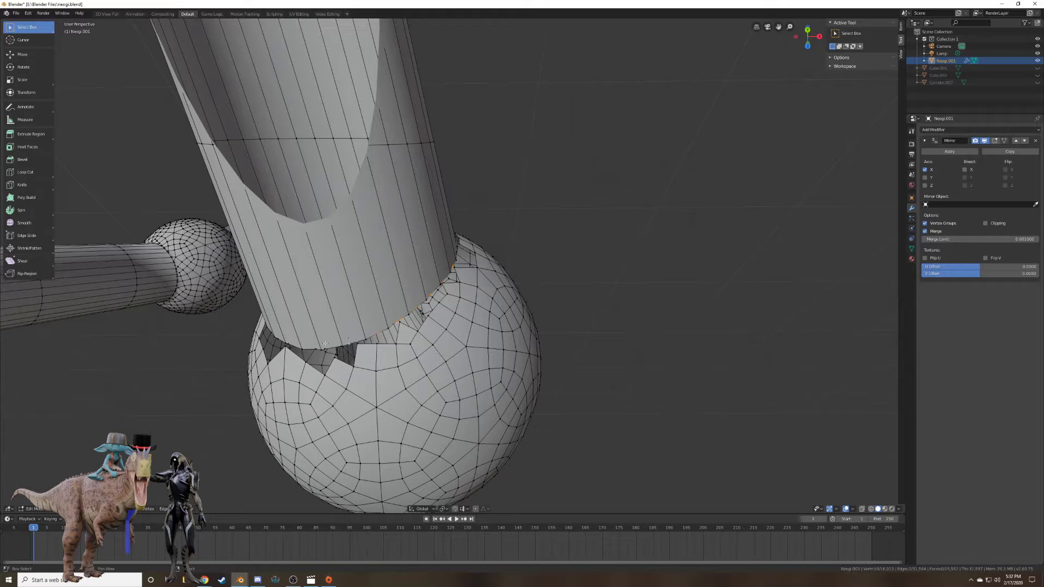
pyautogui.moveTo(330, 341); pyautogui.dragTo(296, 361, button='middle')
pyautogui.scroll(-1, 580, 325)
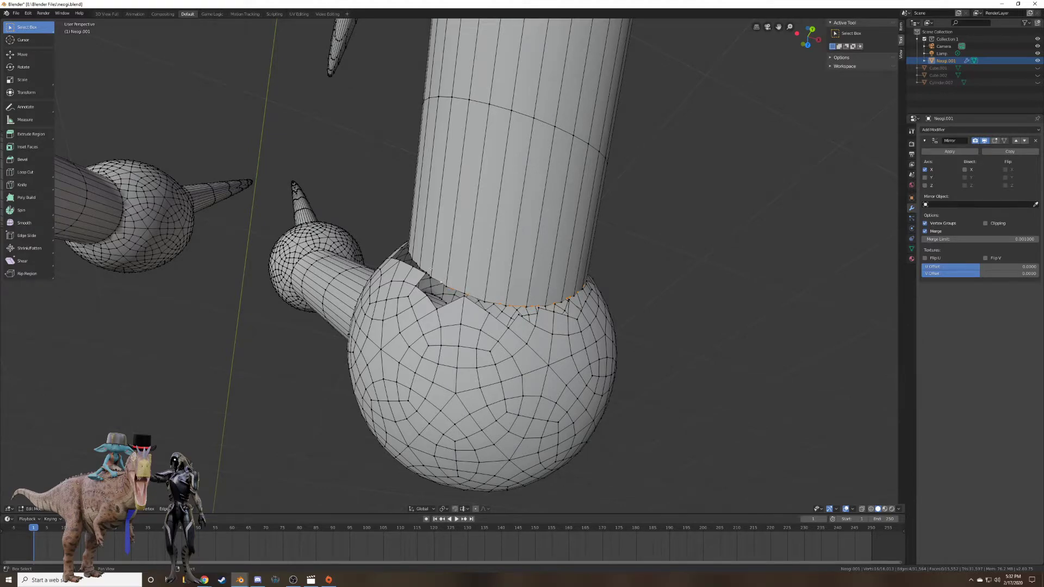
pyautogui.moveTo(425, 263); pyautogui.dragTo(454, 261, button='middle')
# Extend the selection of in-between vertices along the next stretch of the tube's rim in orthographic view.
pyautogui.press('KP_5')
pyautogui.scroll(8, 440, 252)
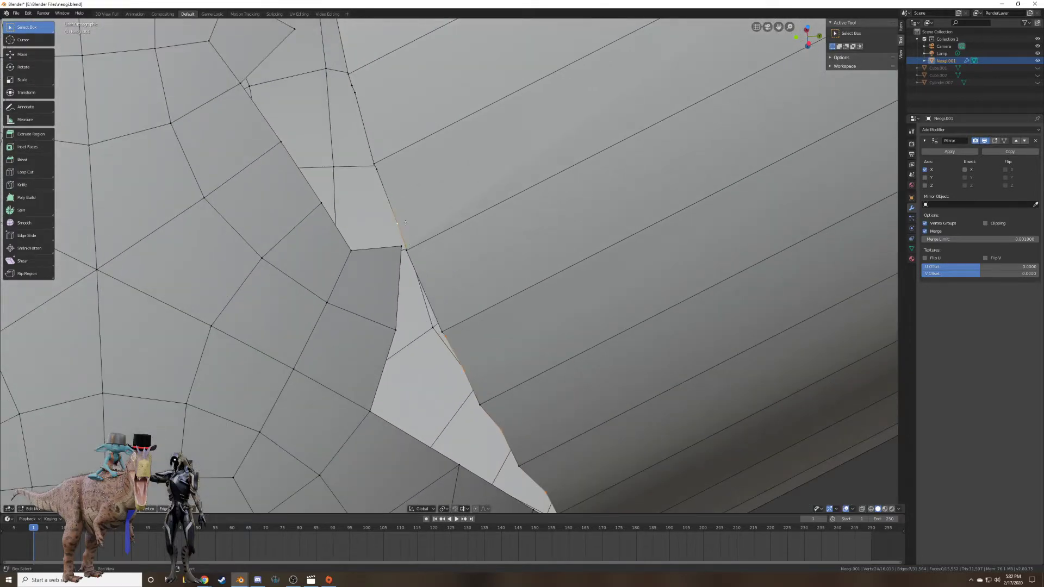
pyautogui.moveTo(376, 154); pyautogui.dragTo(469, 295, button='middle')
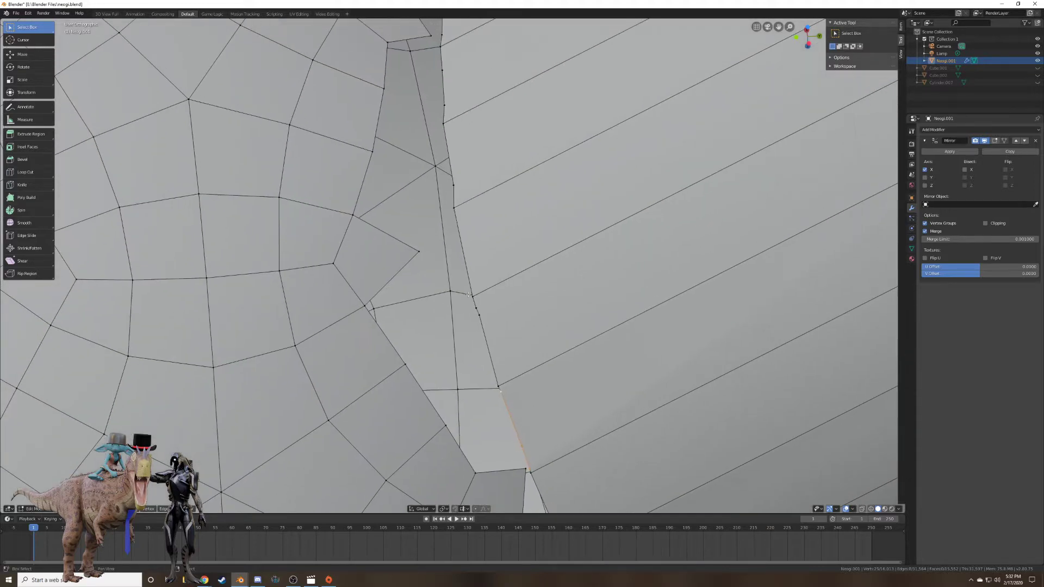
pyautogui.moveTo(481, 125); pyautogui.dragTo(475, 259, button='middle')
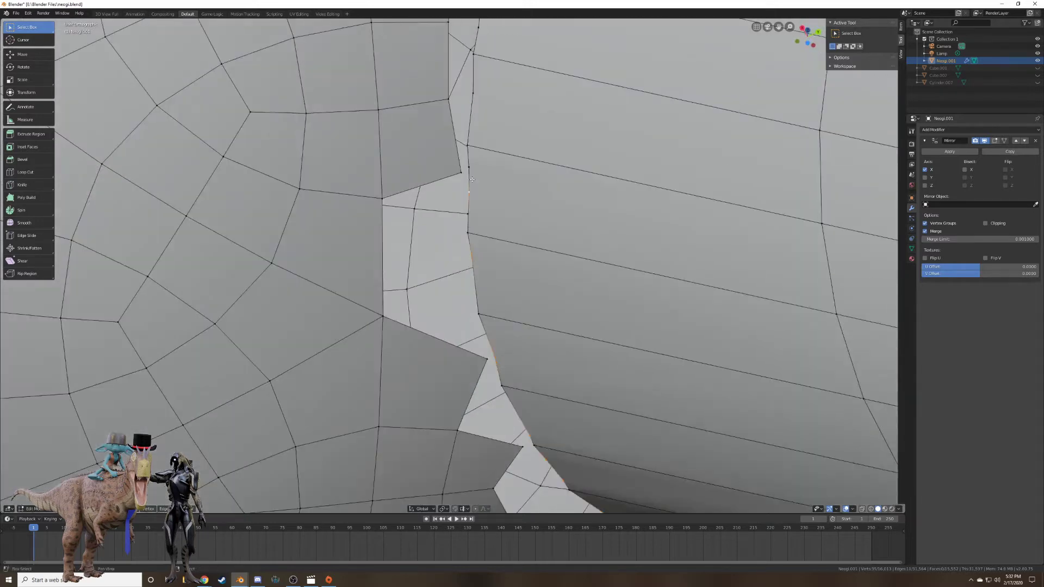
pyautogui.moveTo(472, 180); pyautogui.dragTo(497, 286, button='middle')
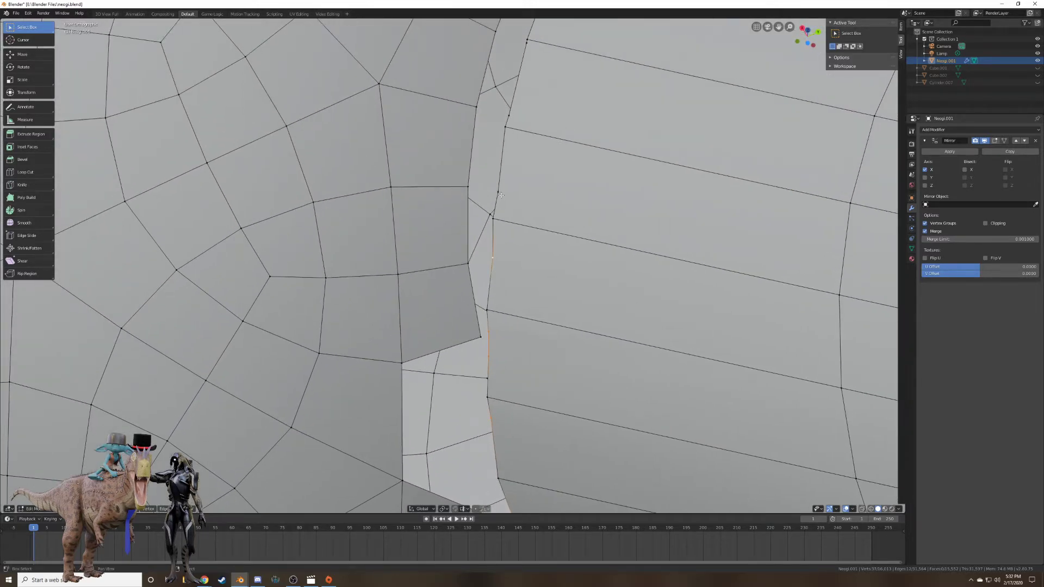
pyautogui.moveTo(525, 107); pyautogui.dragTo(513, 277, button='middle')
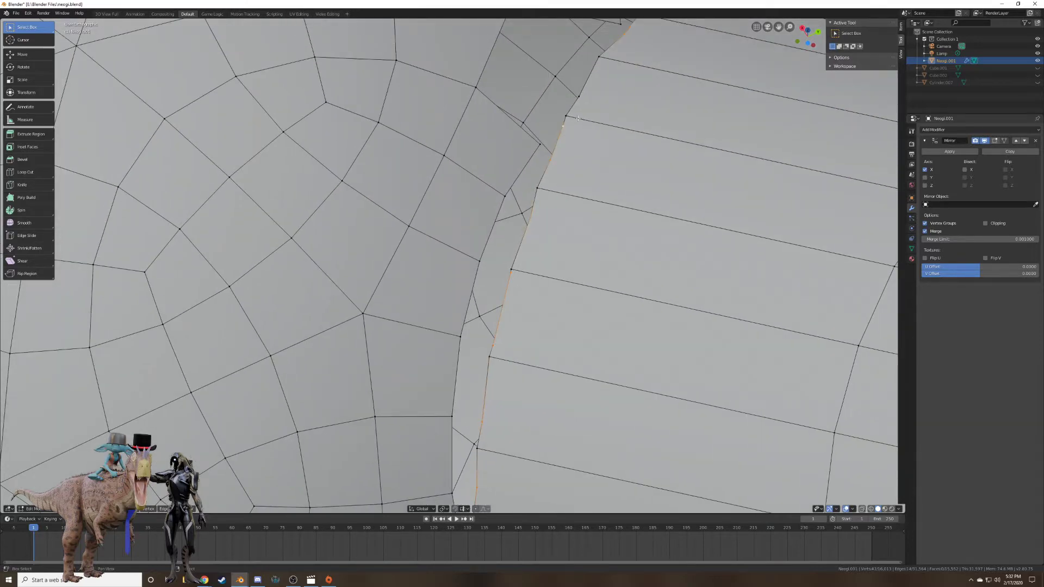
pyautogui.moveTo(559, 134); pyautogui.dragTo(612, 186, button='middle')
pyautogui.scroll(-2, 628, 164)
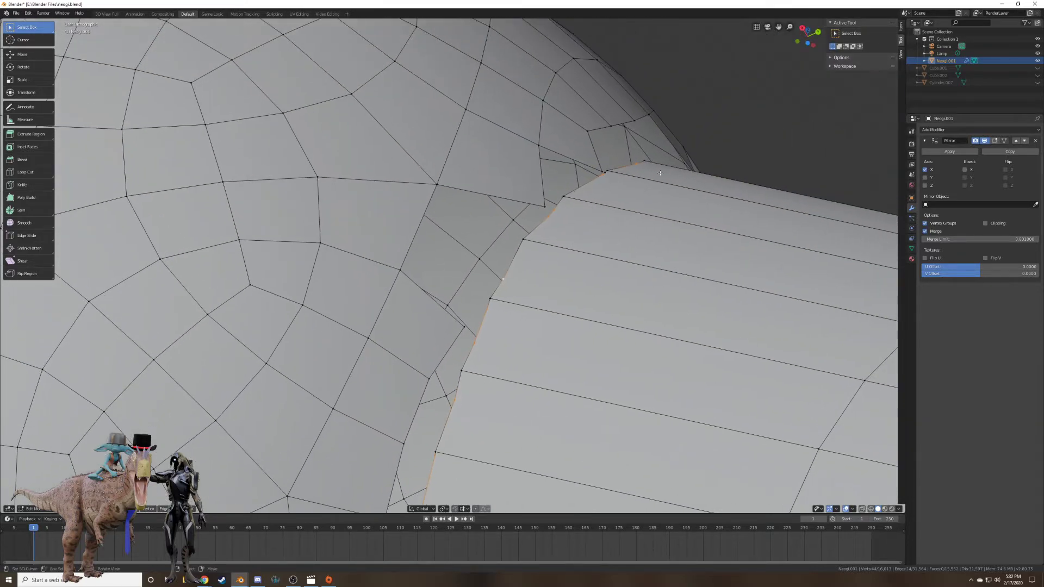
pyautogui.scroll(8, 629, 165)
pyautogui.scroll(-6, 628, 165)
pyautogui.moveTo(627, 131); pyautogui.dragTo(636, 176, button='middle')
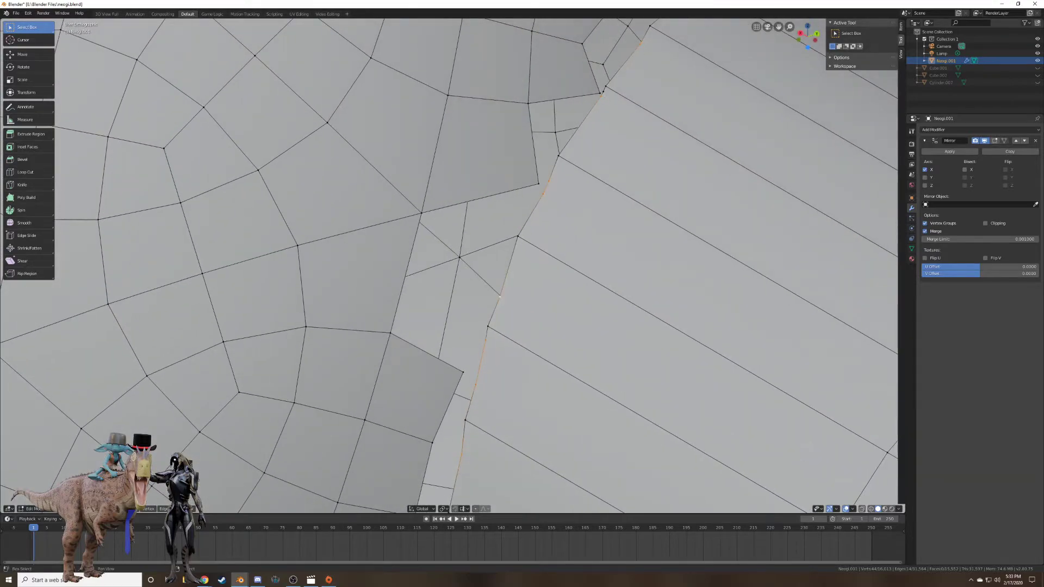
# Add the last in-between vertices around the tube's rim to the selection and dissolve them all.
pyautogui.scroll(-5, 647, 166)
pyautogui.keyDown('shift'); pyautogui.moveTo(673, 81); pyautogui.dragTo(435, 229, button='middle'); pyautogui.keyUp('shift')
pyautogui.scroll(2, 647, 169)
pyautogui.scroll(-7, 551, 219)
pyautogui.moveTo(546, 255); pyautogui.dragTo(530, 223, button='middle')
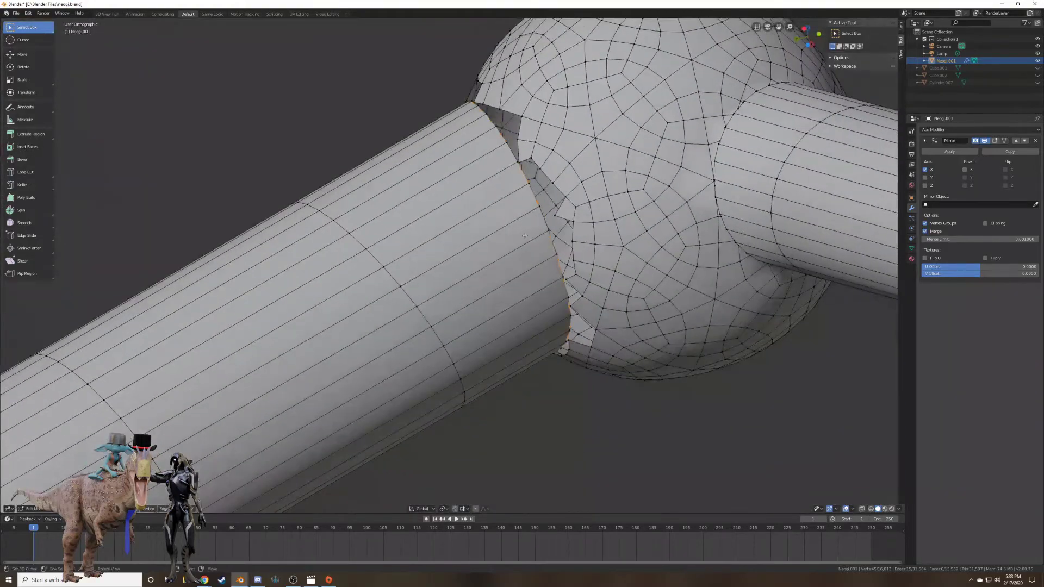
pyautogui.rightClick(524, 235)
pyautogui.click(538, 271)
pyautogui.moveTo(538, 271); pyautogui.dragTo(489, 298, button='middle')
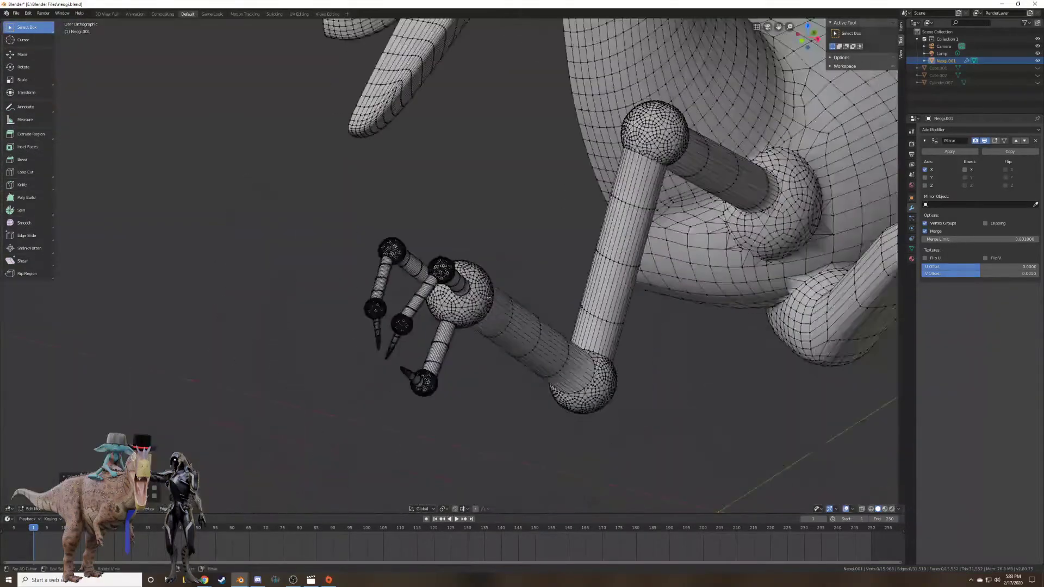
# Return the creature to Object Mode and add a cube mesh to the scene.
pyautogui.scroll(-8, 489, 297)
pyautogui.moveTo(651, 236); pyautogui.dragTo(604, 242, button='middle')
pyautogui.press('Tab')
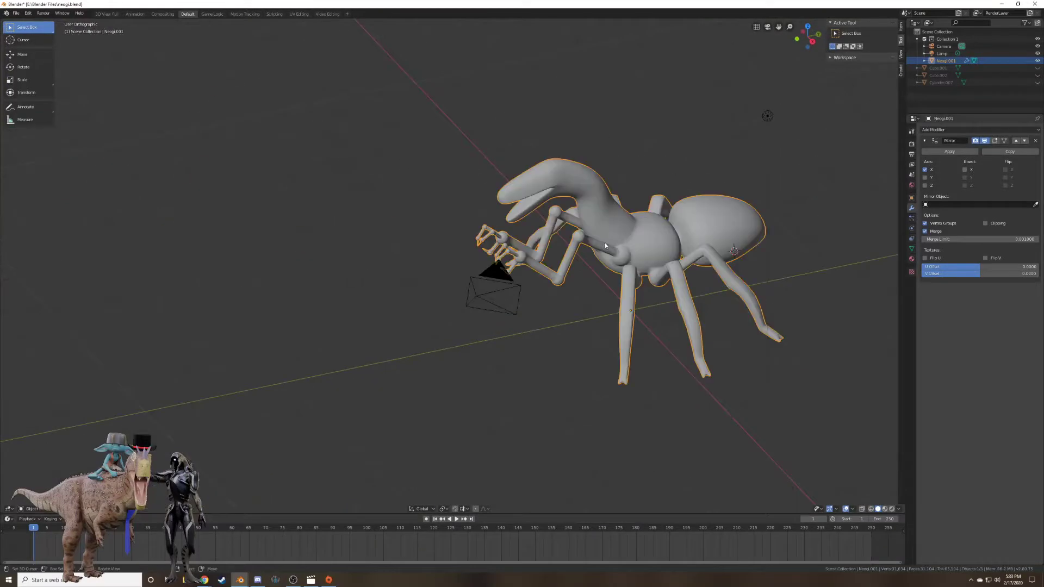
pyautogui.scroll(-4, 604, 245)
pyautogui.hotkey('shift', 'a')
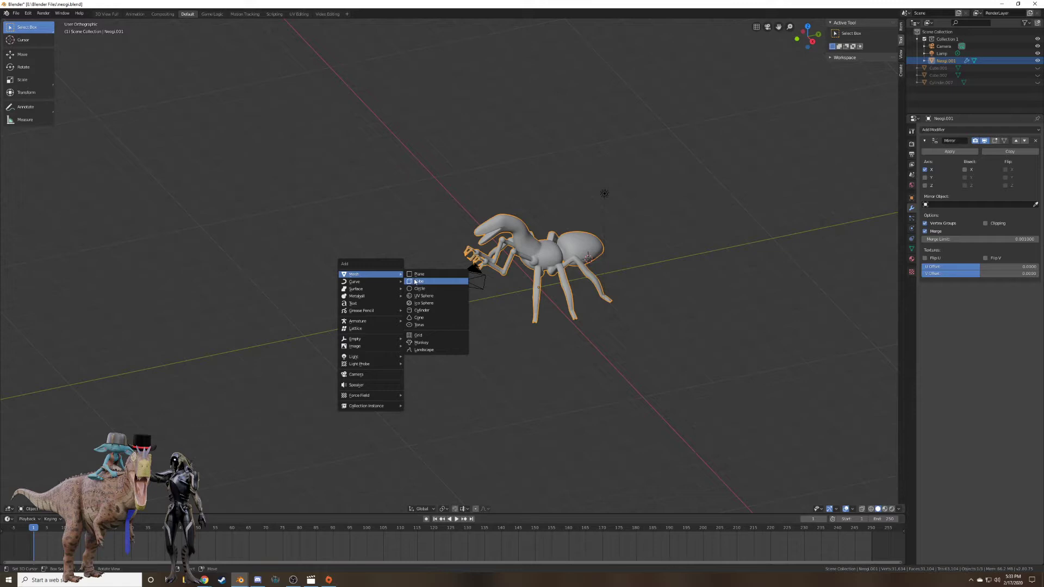
pyautogui.click(416, 281)
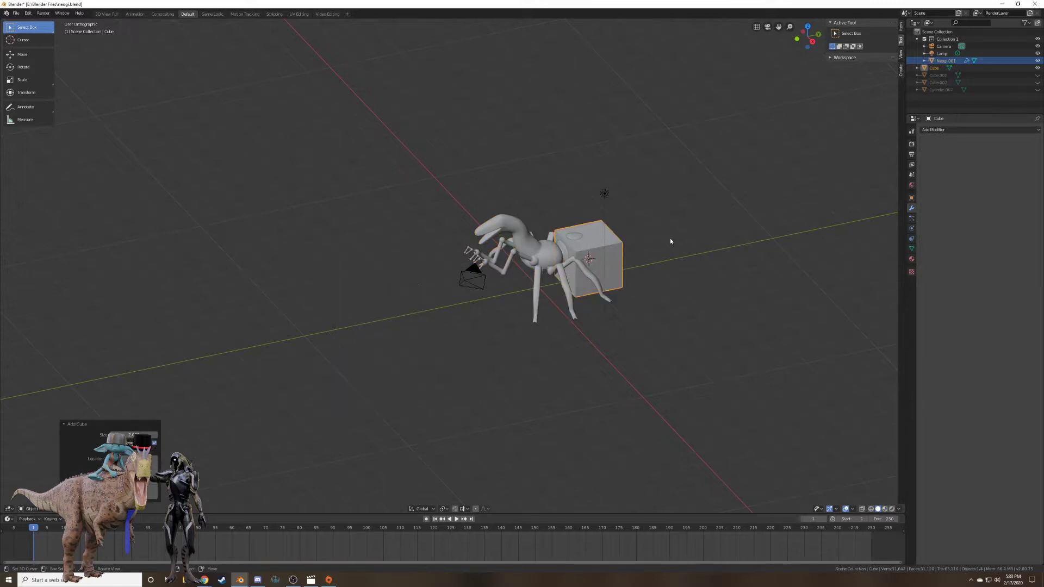
# Move the cube within the horizontal XY plane to an open spot in front of the creature.
pyautogui.press('g')
pyautogui.hotkey('shift', 'z')
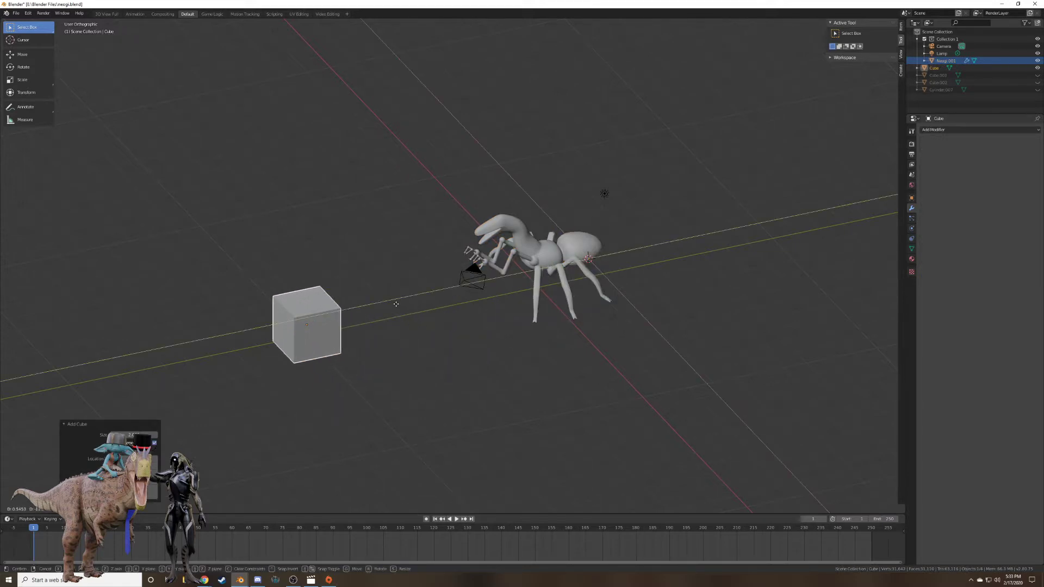
pyautogui.click(394, 307)
pyautogui.moveTo(393, 306); pyautogui.dragTo(594, 338, button='middle')
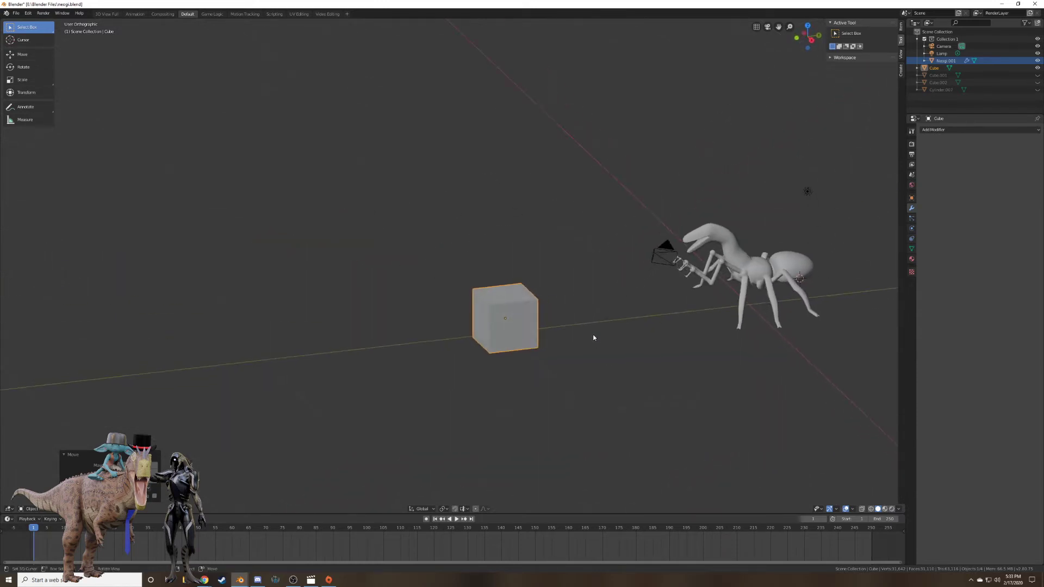
pyautogui.hotkey('shift', 'a')
pyautogui.press('Tab')
pyautogui.press('Tab')
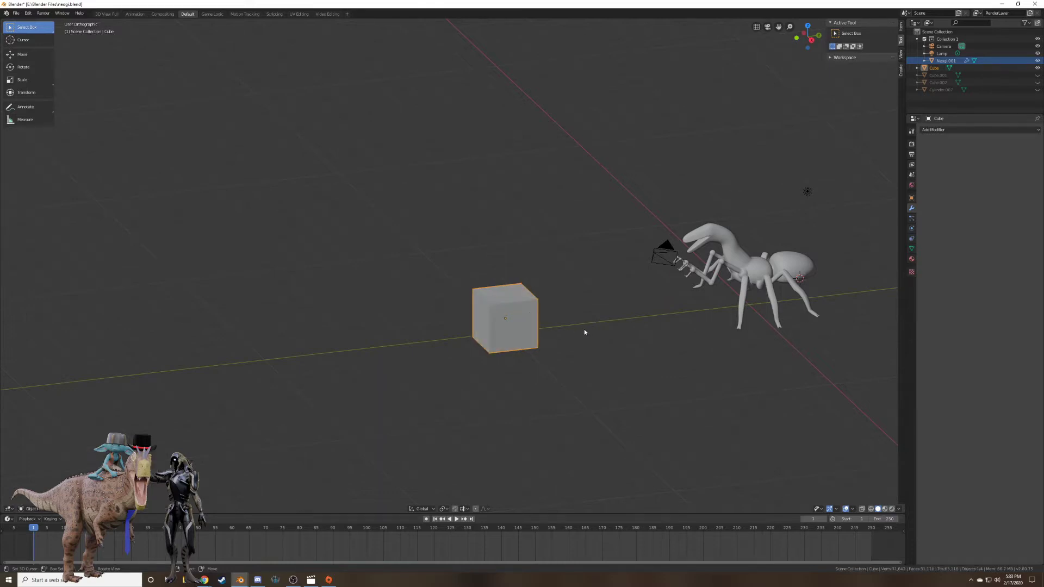
# Duplicate the cube, place the copy overlapping the original's upper edge, and scale the copy down.
pyautogui.moveTo(585, 330); pyautogui.dragTo(536, 341, button='middle')
pyautogui.hotkey('shift', 'd')
pyautogui.click(597, 302)
pyautogui.press('s')
pyautogui.click(581, 295)
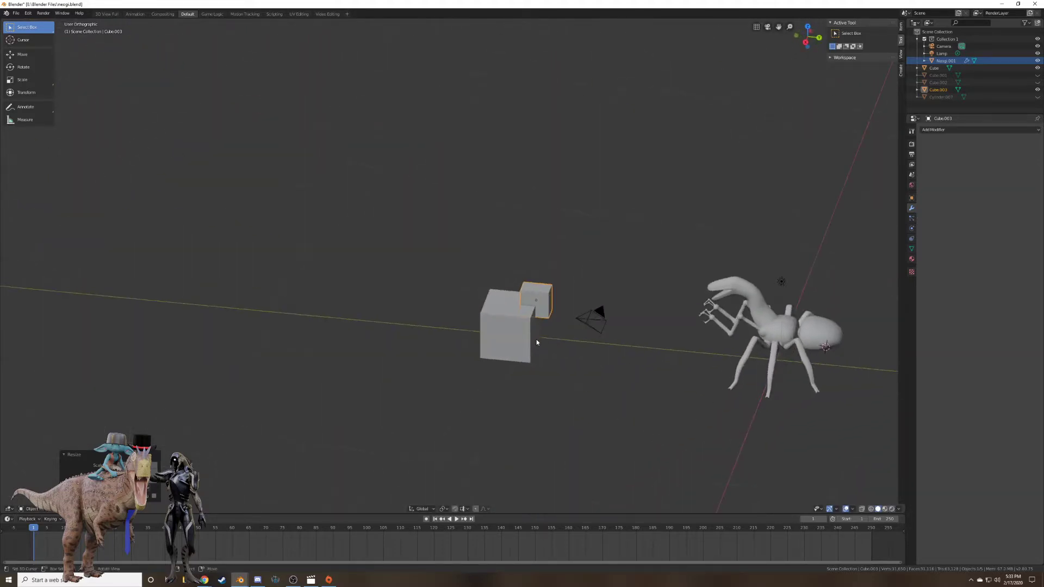
# Add a cylinder mesh, tip it onto its side, and rotate it 90 degrees about the Z axis.
pyautogui.hotkey('shift', 'a')
pyautogui.moveTo(534, 337)
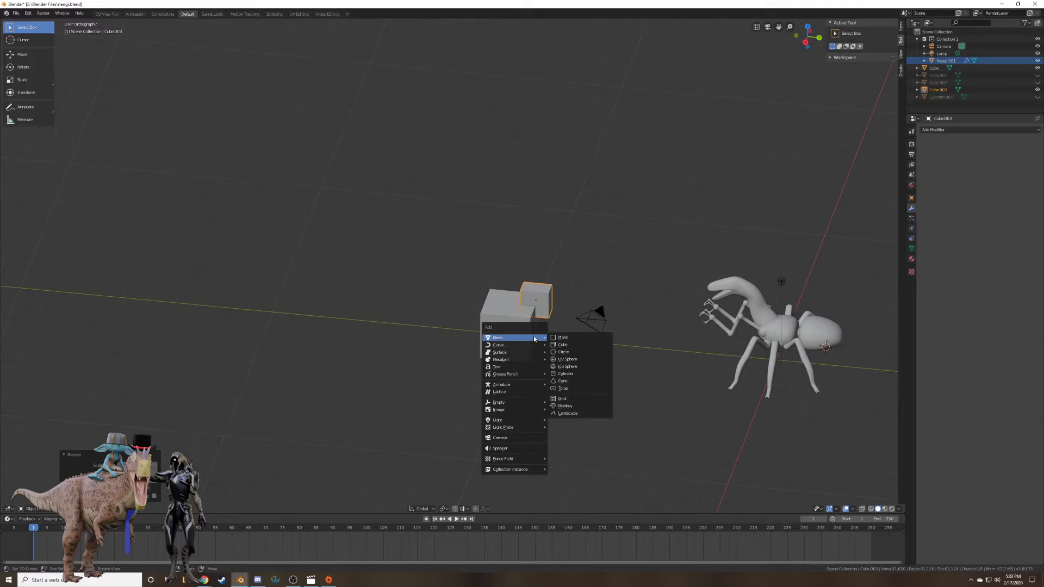
pyautogui.click(565, 373)
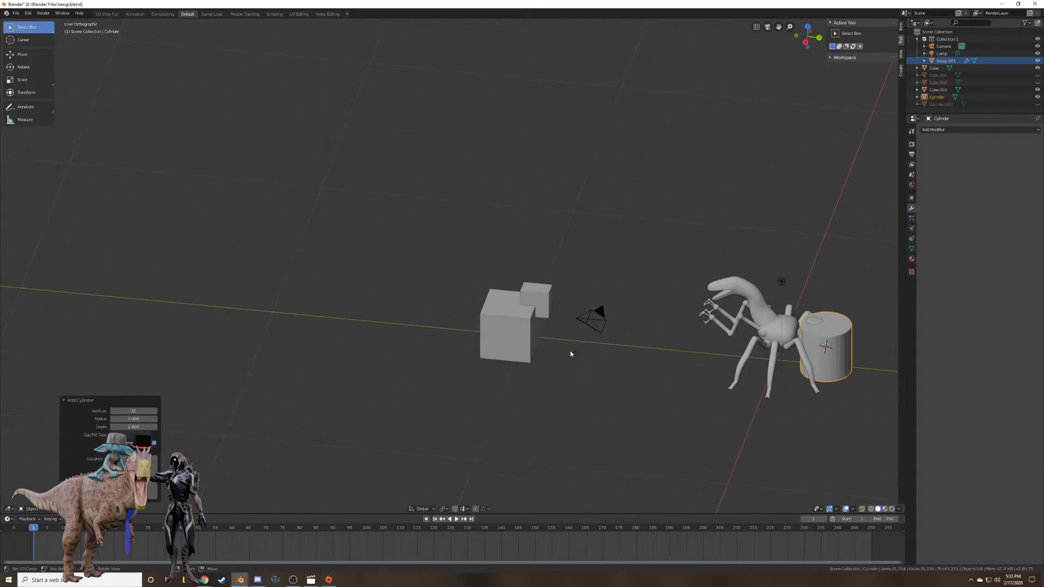
pyautogui.moveTo(568, 354); pyautogui.dragTo(587, 303, button='middle')
pyautogui.press('r')
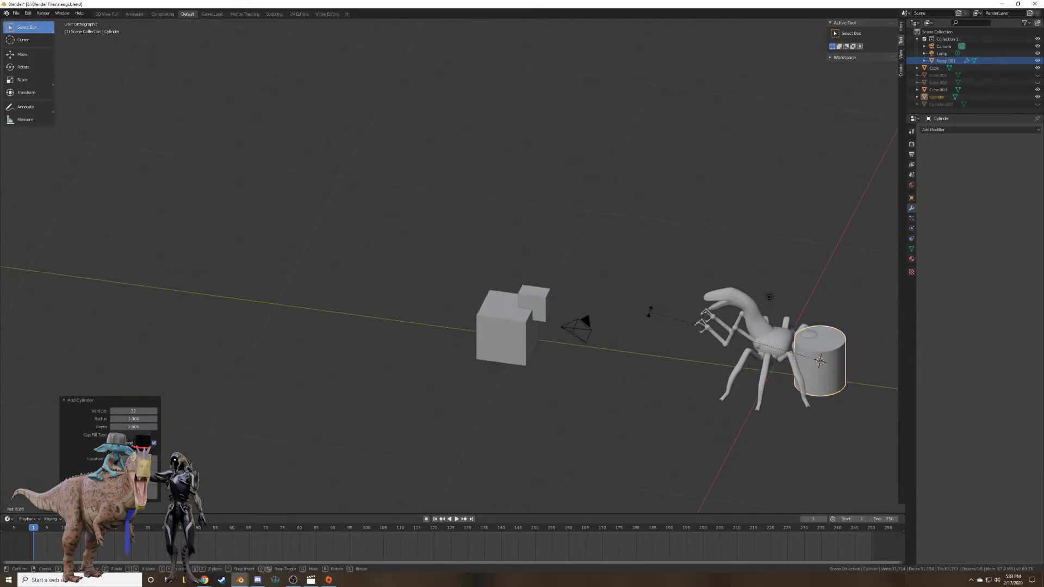
pyautogui.click(651, 314)
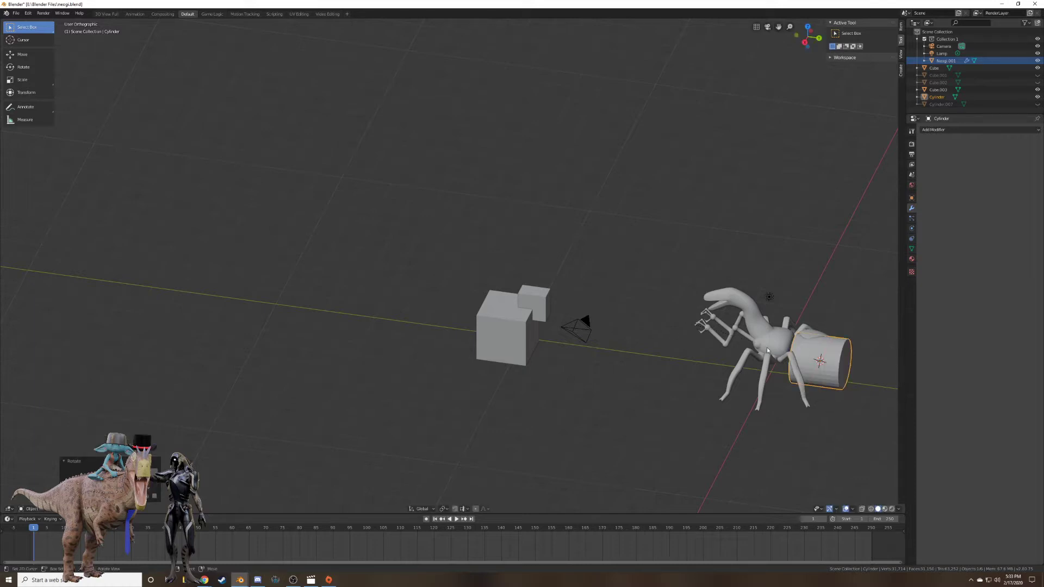
pyautogui.write('rz90')
pyautogui.press('Return')
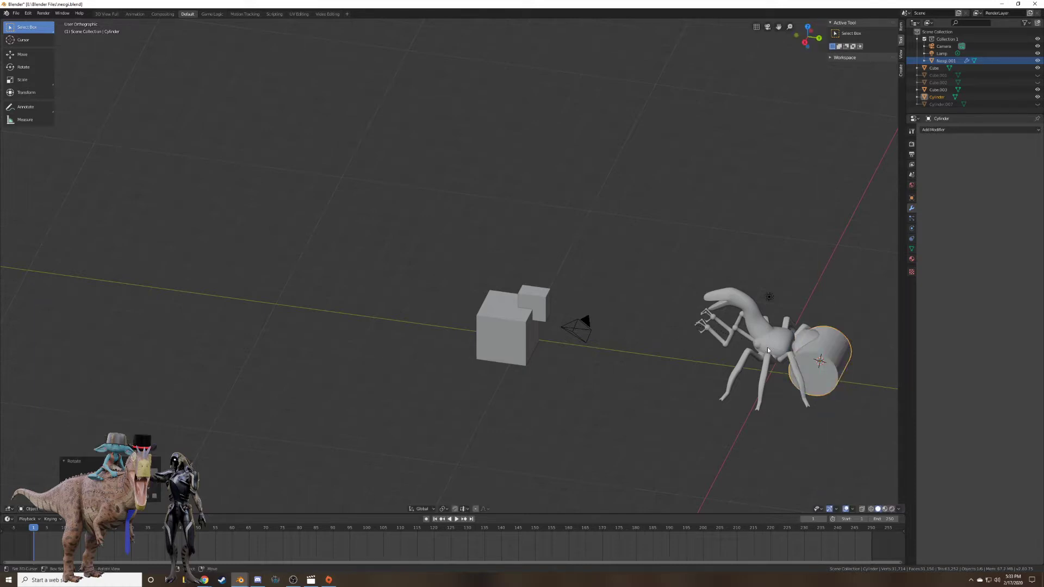
# Slim the cylinder's mesh in Edit Mode by scaling it along Y and Z only, to about 0.3.
pyautogui.moveTo(889, 435); pyautogui.dragTo(790, 391, button='middle')
pyautogui.press('Tab')
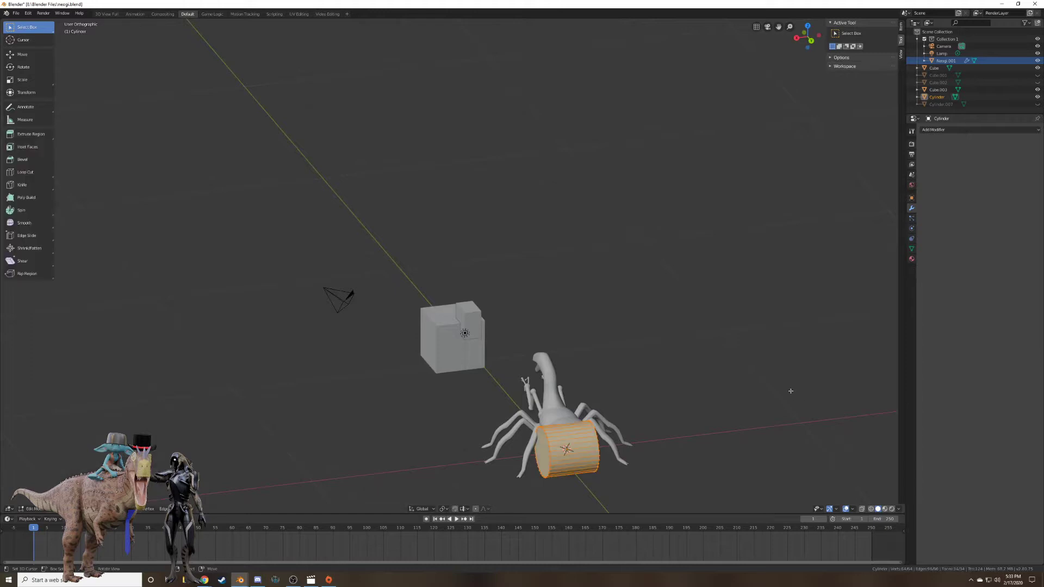
pyautogui.press('s')
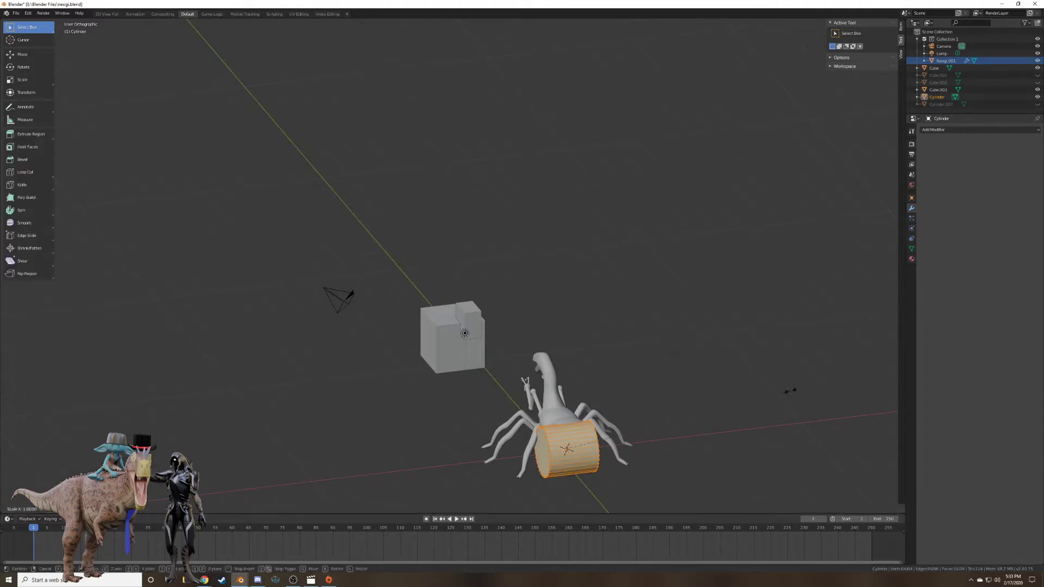
pyautogui.press('z')
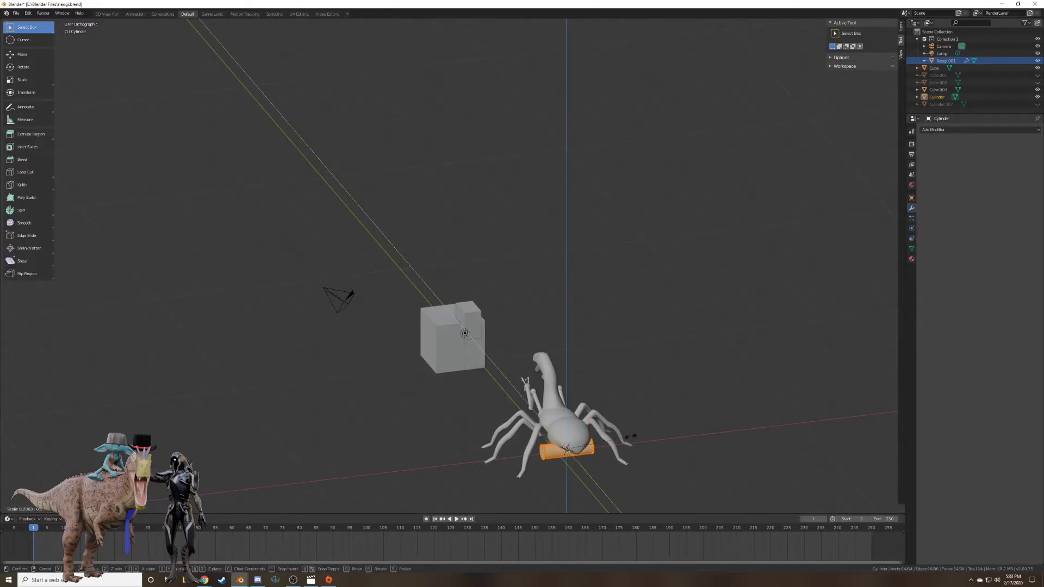
pyautogui.click(641, 418)
# Return the cylinder to Object Mode and move it over to the large cube so it sticks out of one side face.
pyautogui.keyDown('shift'); pyautogui.moveTo(641, 418); pyautogui.dragTo(680, 457, button='middle'); pyautogui.keyUp('shift')
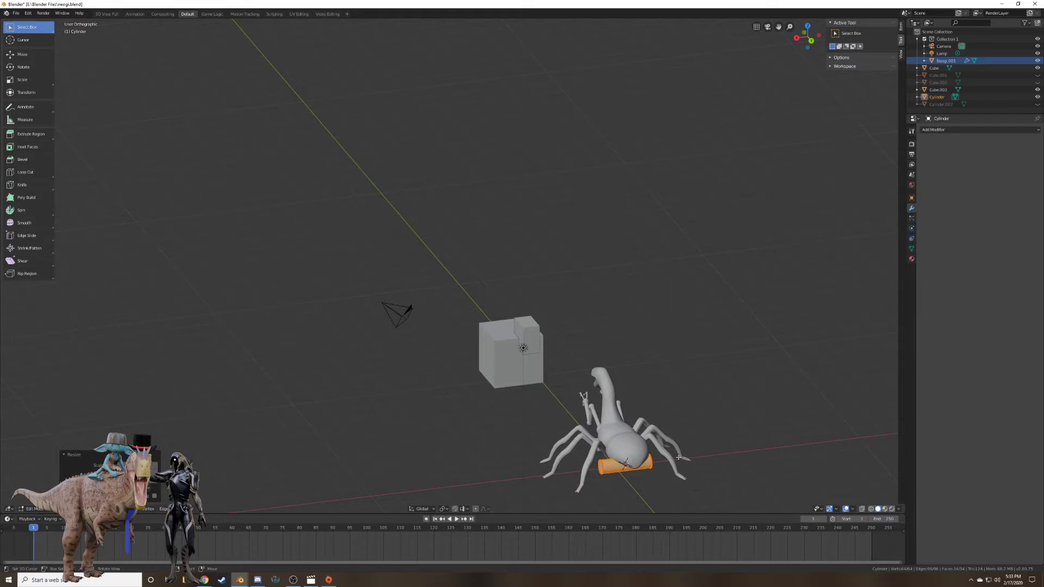
pyautogui.press('KP_7')
pyautogui.keyDown('shift'); pyautogui.moveTo(623, 216); pyautogui.dragTo(693, 396, button='middle'); pyautogui.keyUp('shift')
pyautogui.press('Tab')
pyautogui.press('g')
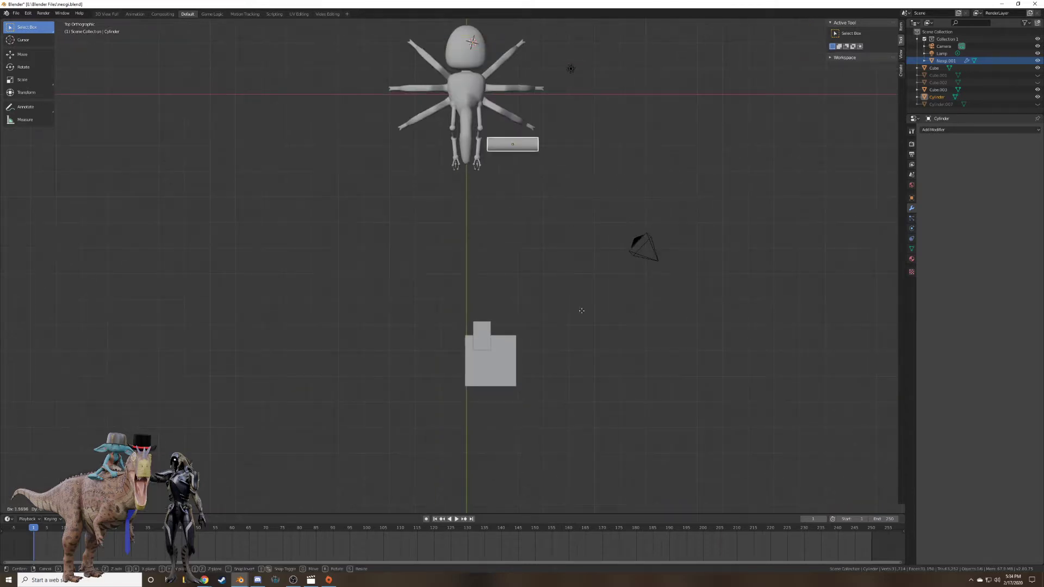
pyautogui.click(576, 464)
pyautogui.moveTo(576, 464); pyautogui.dragTo(458, 399, button='middle')
pyautogui.press('g')
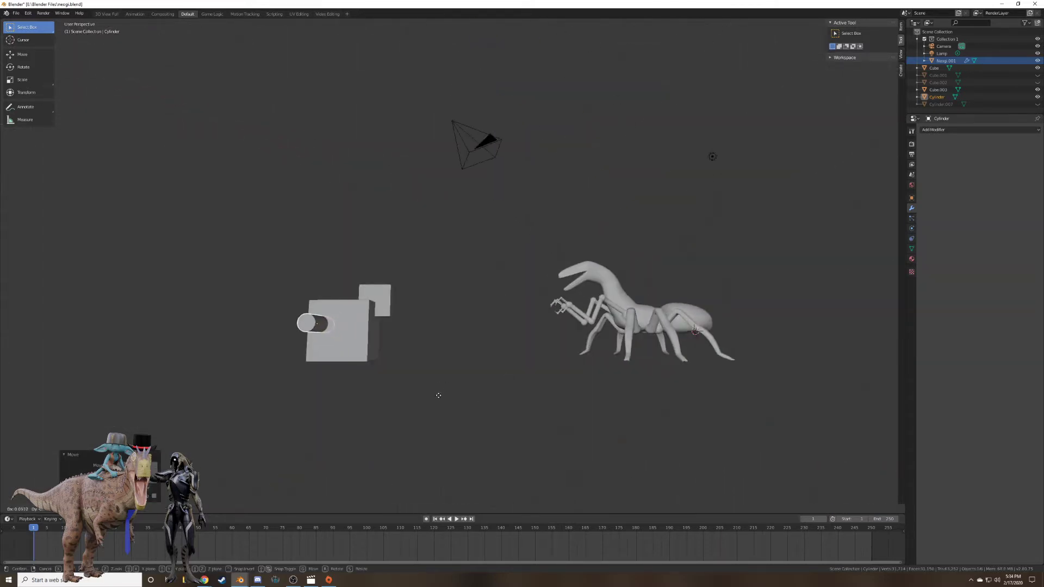
pyautogui.click(452, 359)
pyautogui.moveTo(456, 349); pyautogui.dragTo(474, 376, button='middle')
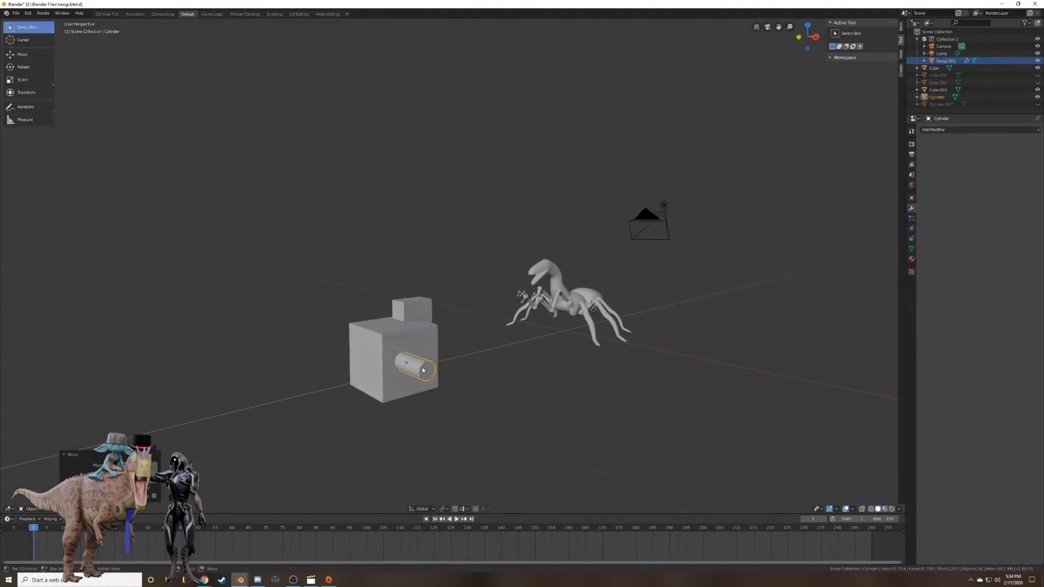
# Give the large cube a Boolean modifier set to Difference with the cylinder as its object.
pyautogui.click(411, 319)
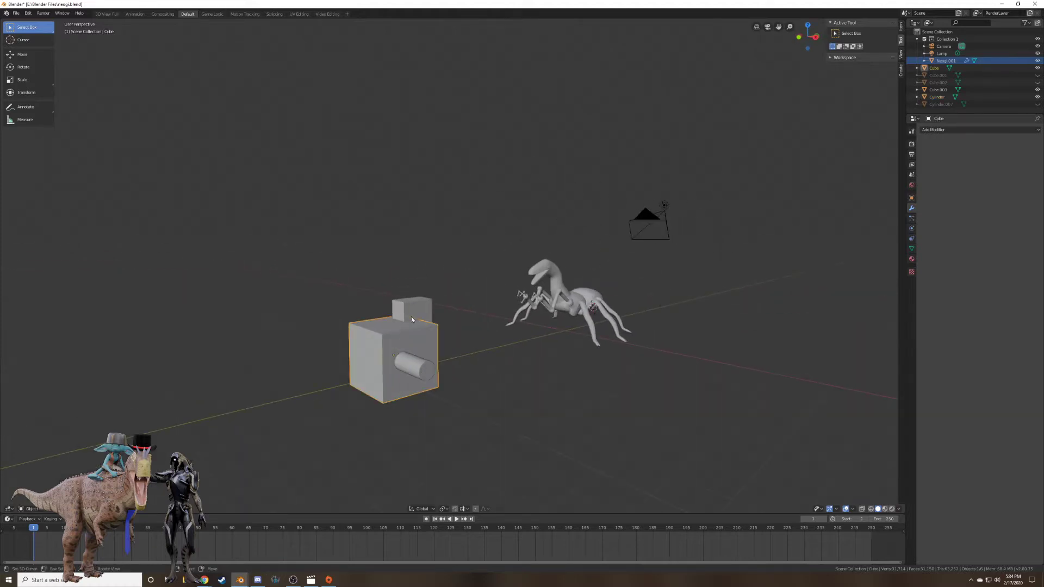
pyautogui.click(940, 130)
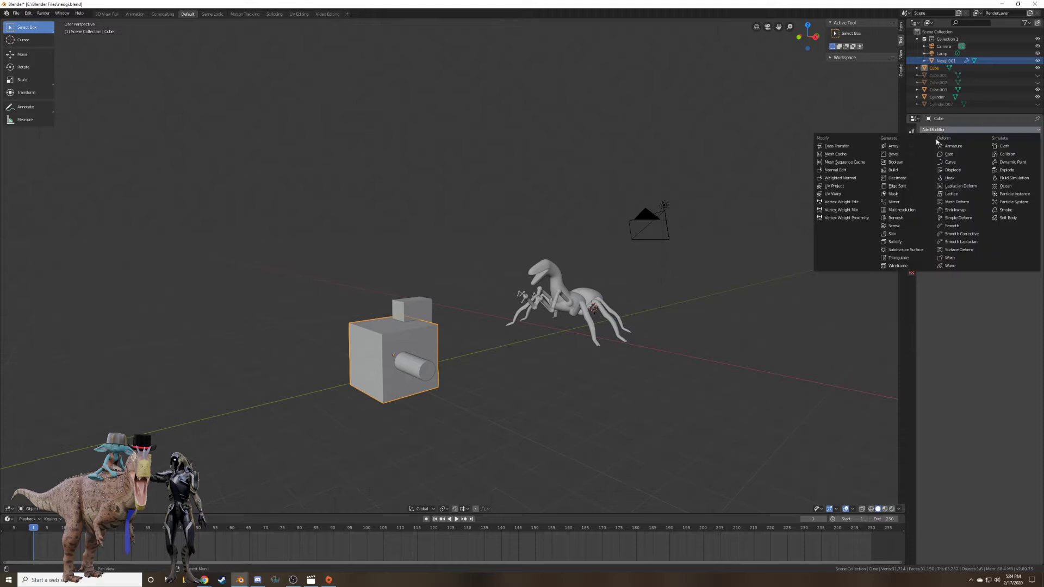
pyautogui.click(898, 164)
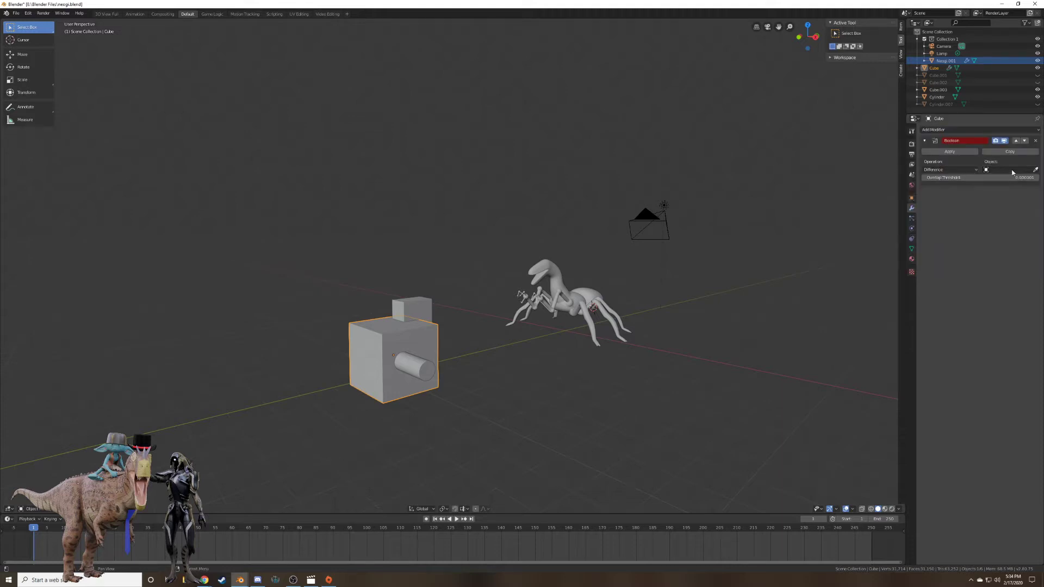
pyautogui.click(424, 369)
# Add a second Boolean modifier to the large cube, set to Union with the small cube as its object.
pyautogui.click(941, 129)
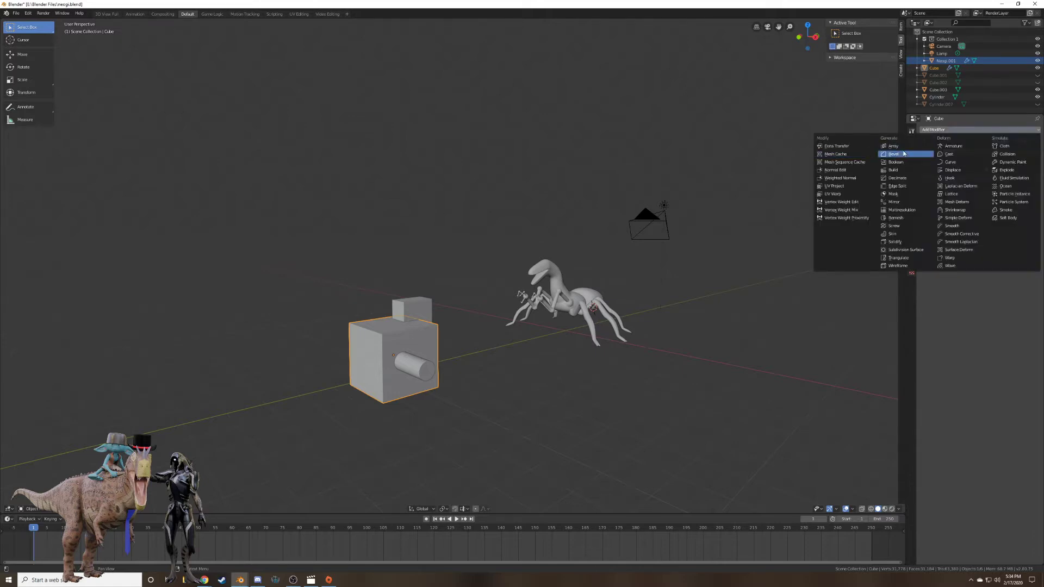
pyautogui.click(896, 162)
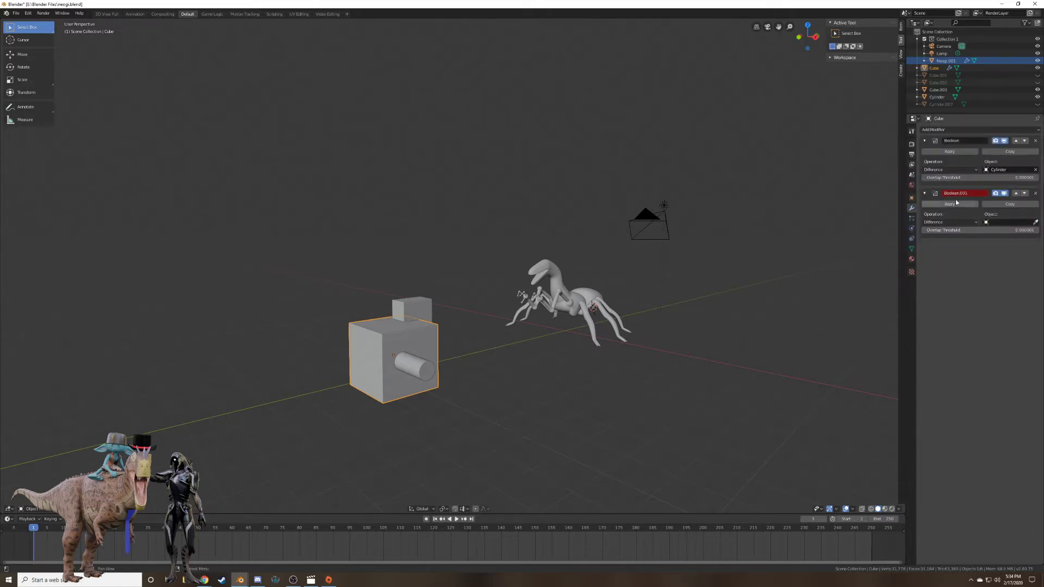
pyautogui.click(971, 224)
pyautogui.click(953, 242)
pyautogui.click(416, 304)
# Apply both Boolean modifiers and move the resulting cube away from the cylinder and the small cube.
pyautogui.moveTo(459, 303)
pyautogui.mouseDown(button='middle')
pyautogui.moveTo(384, 309)
pyautogui.moveTo(467, 307)
pyautogui.mouseUp(button='middle')
pyautogui.click(948, 152)
pyautogui.click(946, 153)
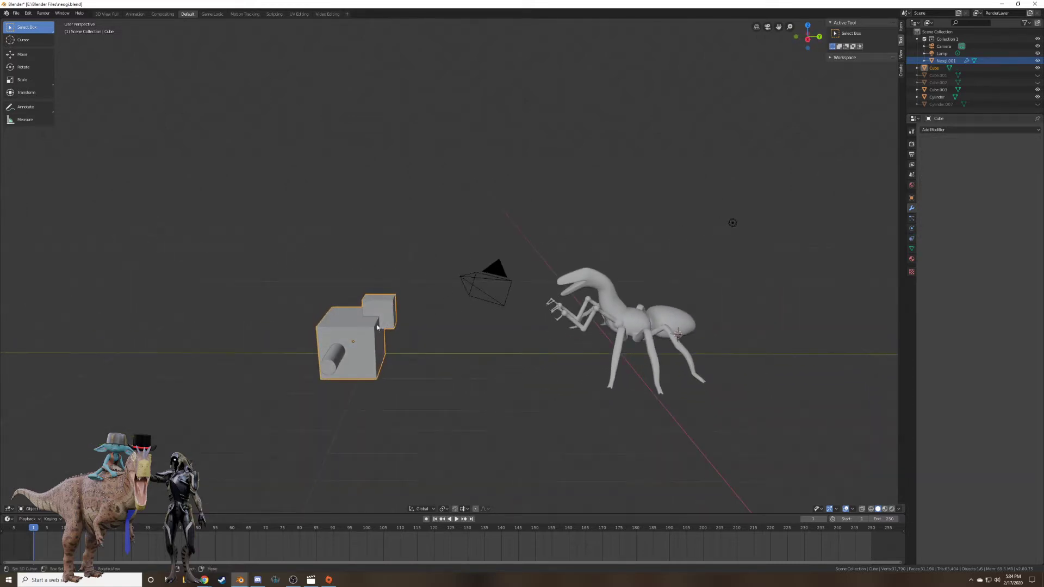
pyautogui.press('g')
pyautogui.click(356, 338)
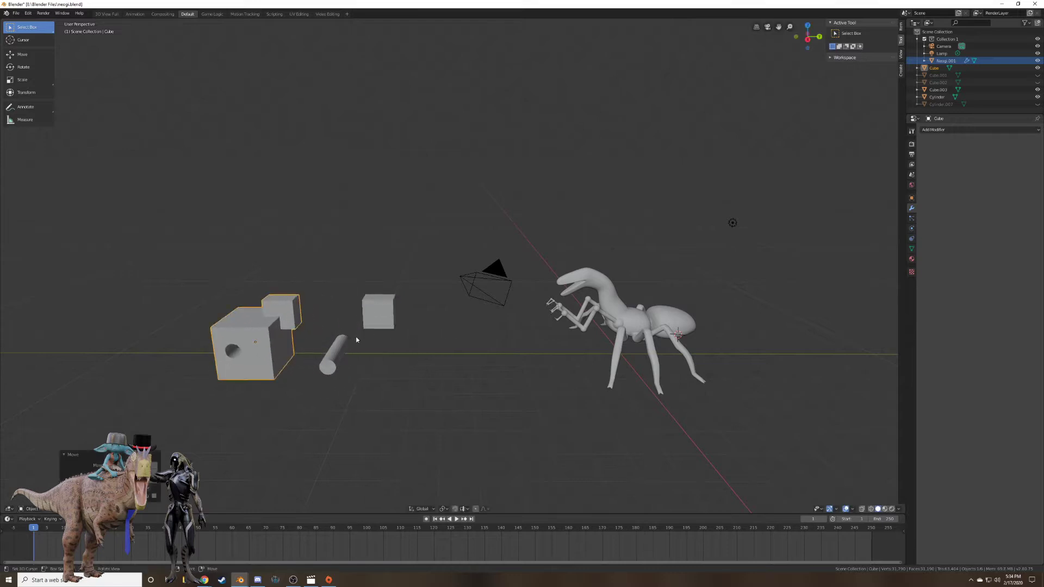
# Delete the leftover cylinder and the separate small cube together.
pyautogui.moveTo(353, 339); pyautogui.dragTo(400, 330, button='middle')
pyautogui.rightClick(401, 337)
pyautogui.keyDown('shift'); pyautogui.rightClick(422, 303); pyautogui.keyUp('shift')
pyautogui.press('x')
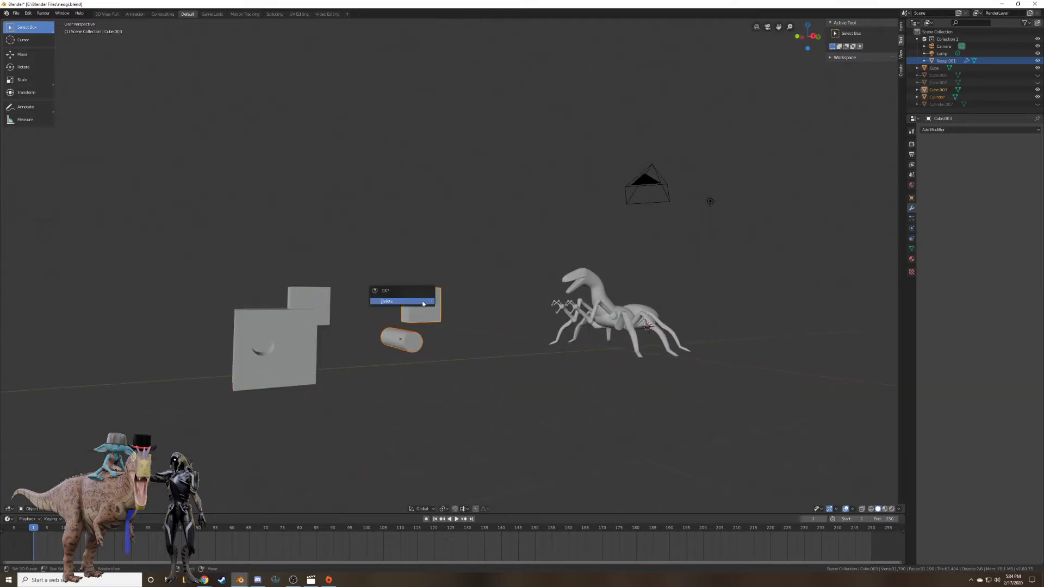
pyautogui.click(424, 302)
# Examine the combined cube's mesh in Edit Mode, then return to Object Mode and delete the cube.
pyautogui.rightClick(307, 327)
pyautogui.press('KP_Decimal')
pyautogui.moveTo(305, 326); pyautogui.dragTo(557, 305, button='middle')
pyautogui.press('Tab')
pyautogui.press('Tab')
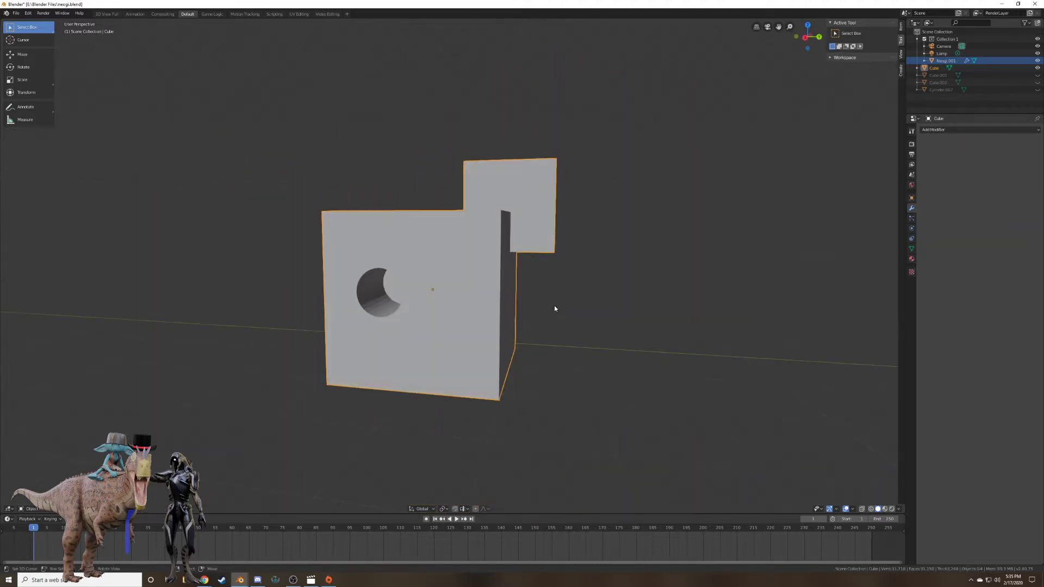
pyautogui.scroll(-4, 512, 280)
pyautogui.press('Delete')
# Enter Edit Mode on the creature and bring up the joint between finger tube and knuckle sphere in orthographic view.
pyautogui.press('KP_Decimal')
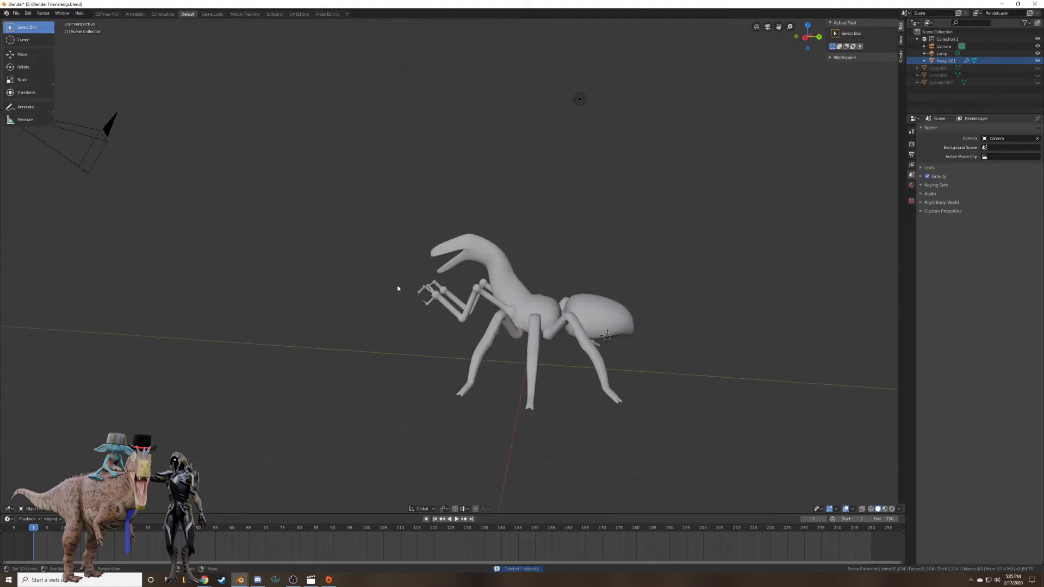
pyautogui.scroll(3, 519, 289)
pyautogui.moveTo(520, 289)
pyautogui.mouseDown(button='middle')
pyautogui.moveTo(629, 280)
pyautogui.moveTo(641, 301)
pyautogui.moveTo(601, 292)
pyautogui.moveTo(362, 299)
pyautogui.moveTo(601, 303)
pyautogui.moveTo(389, 317)
pyautogui.moveTo(398, 281)
pyautogui.moveTo(522, 280)
pyautogui.mouseUp(button='middle')
pyautogui.press('Tab')
pyautogui.scroll(5, 489, 308)
pyautogui.scroll(-1, 488, 309)
pyautogui.press('KP_Decimal')
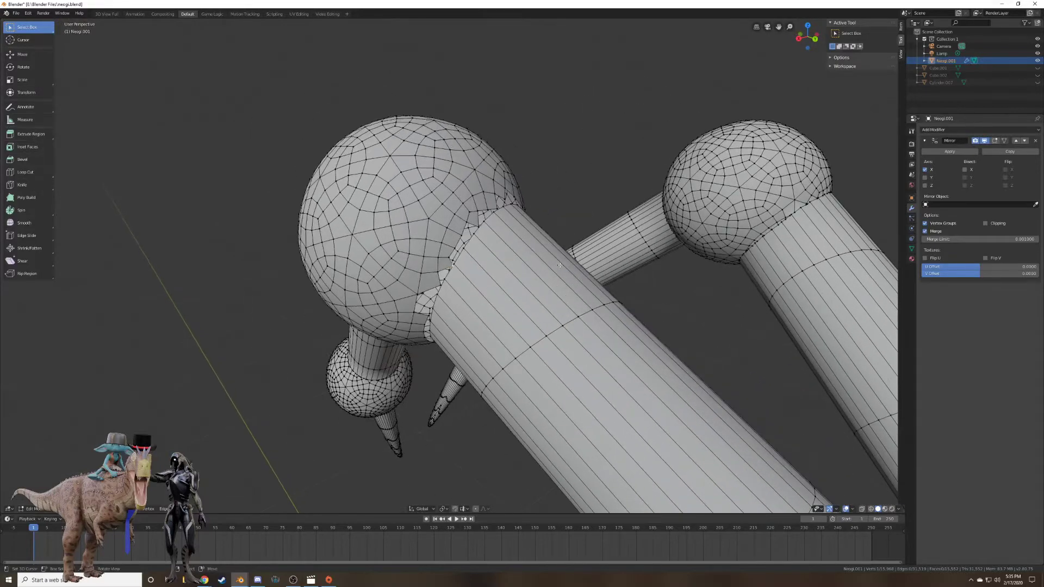
pyautogui.scroll(2, 501, 269)
pyautogui.scroll(-1, 501, 269)
pyautogui.press('KP_5')
pyautogui.scroll(2, 501, 270)
pyautogui.scroll(4, 460, 265)
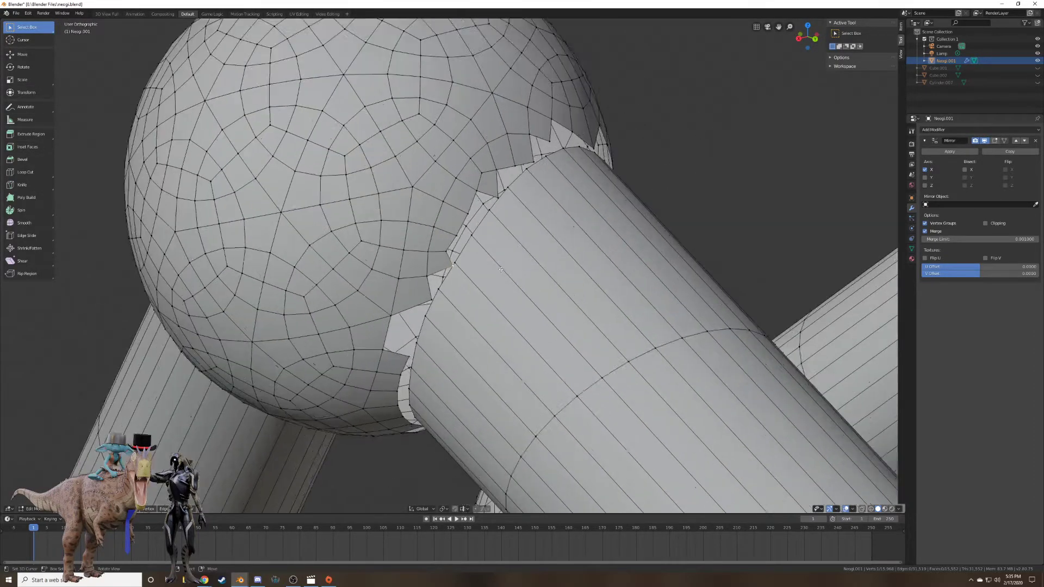
# Merge two pairs of vertices along the seam between knuckle sphere and finger tube, using the At Last option.
pyautogui.hotkey('alt', 'm')
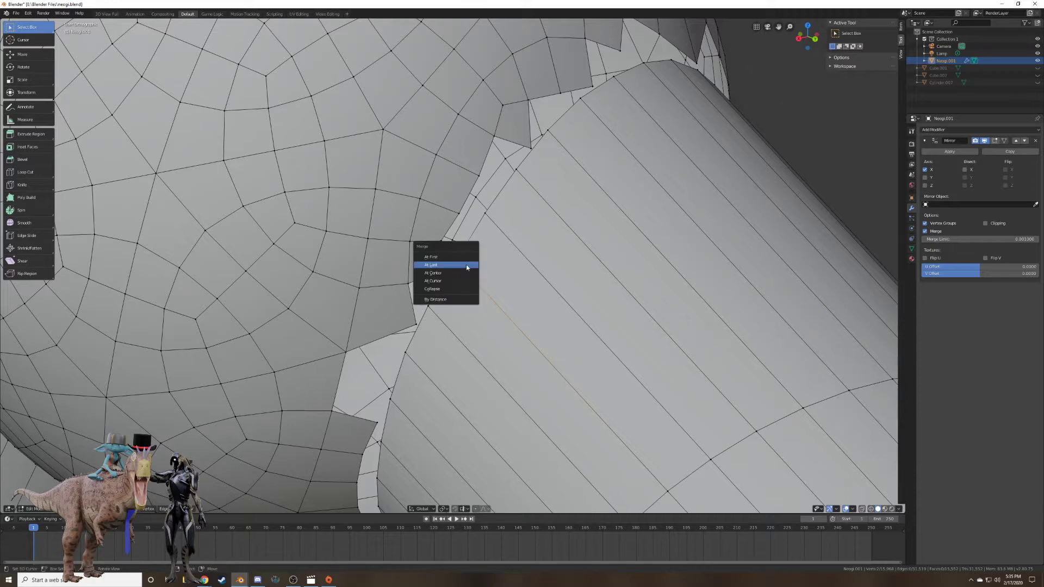
pyautogui.click(466, 264)
pyautogui.moveTo(414, 329); pyautogui.dragTo(547, 317, button='middle')
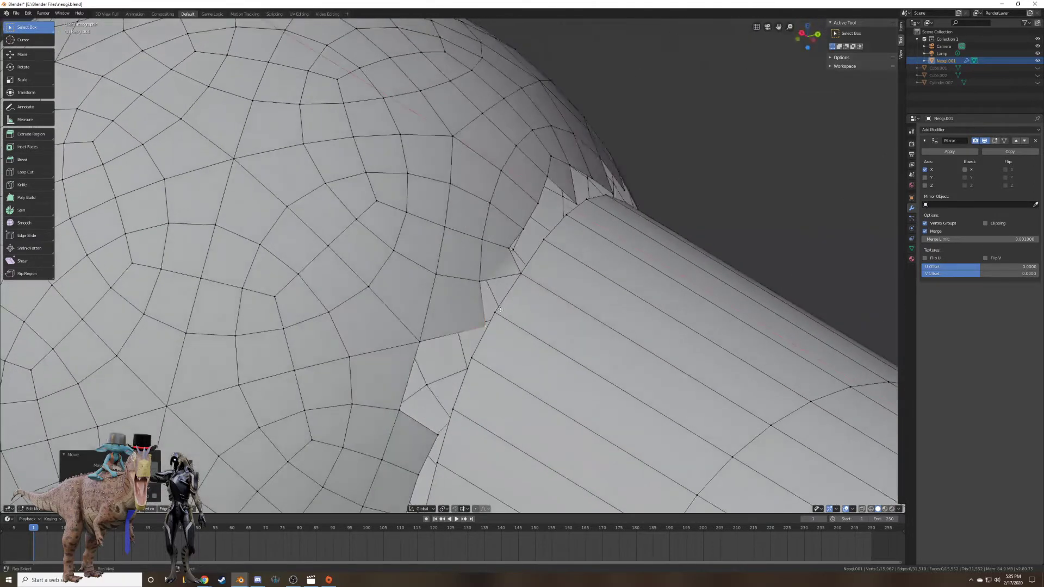
pyautogui.hotkey('alt', 'm')
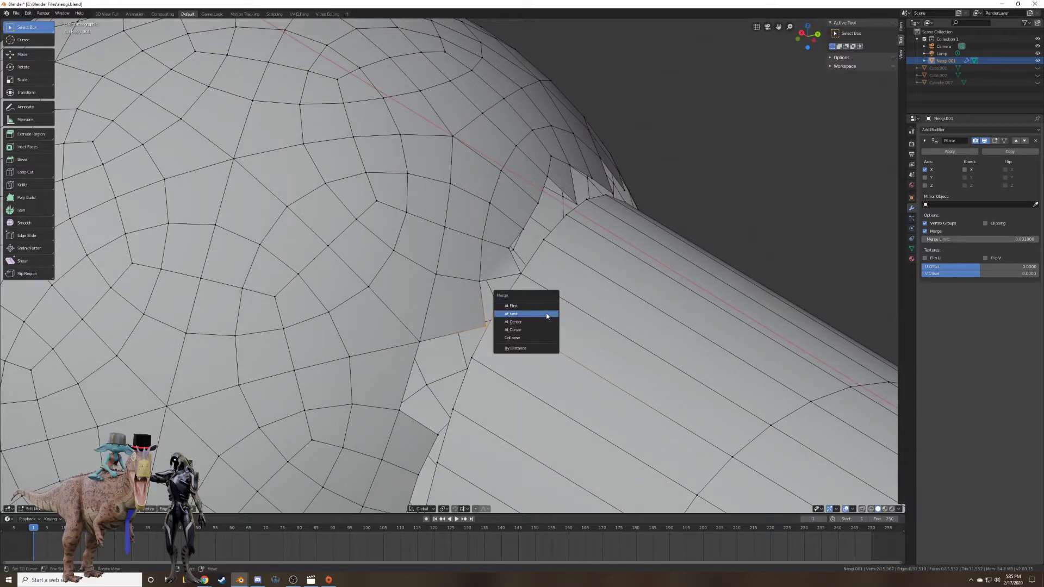
pyautogui.click(543, 314)
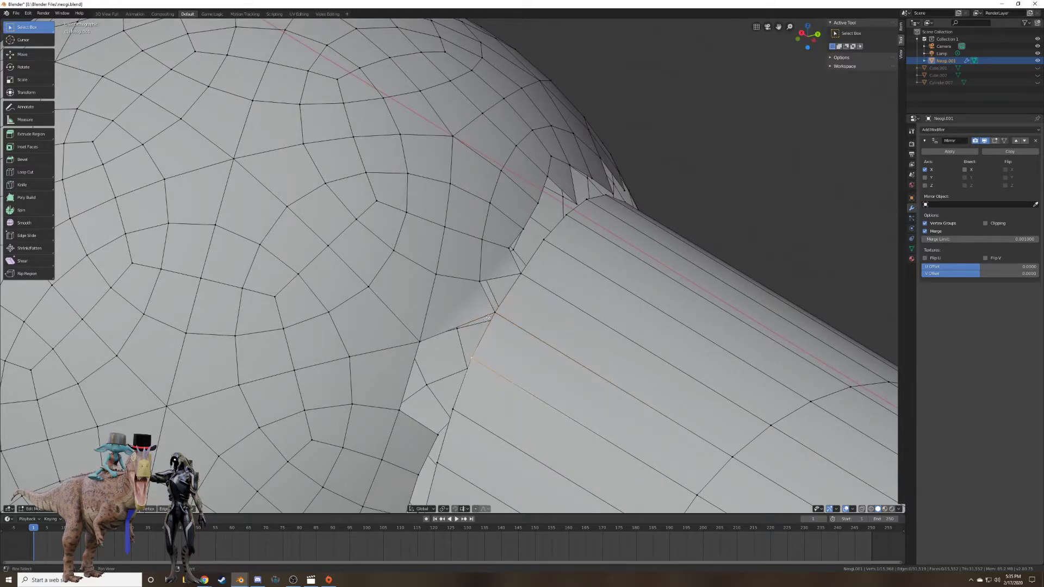
# Fill two gaps between the sphere's jagged edge and the tube's rim with faces, beside the merged vertices.
pyautogui.keyDown('shift'); pyautogui.click(420, 337); pyautogui.keyUp('shift')
pyautogui.press('f')
pyautogui.moveTo(460, 406); pyautogui.dragTo(430, 399, button='middle')
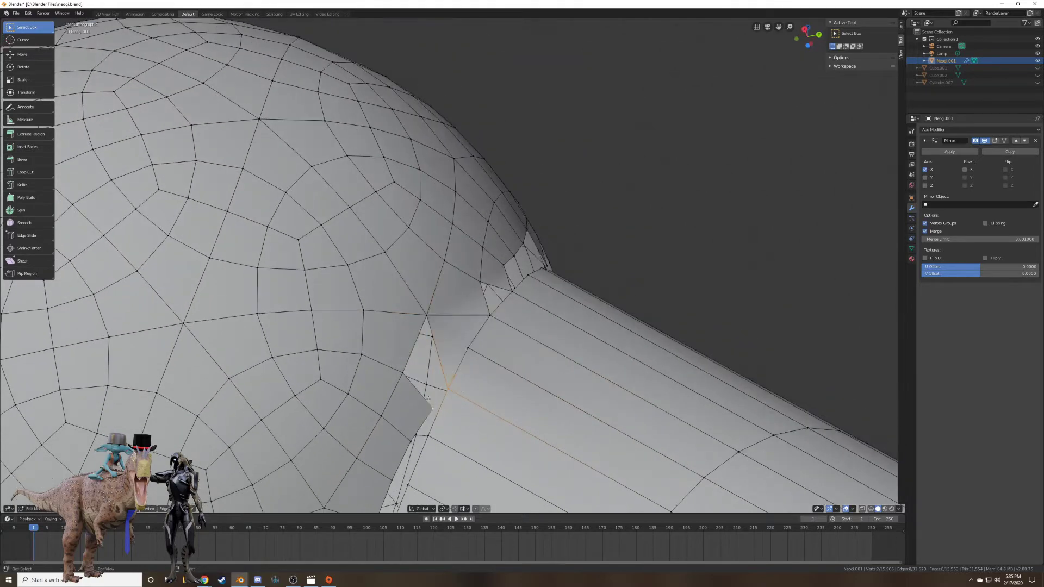
pyautogui.keyDown('shift'); pyautogui.click(429, 316); pyautogui.keyUp('shift')
pyautogui.press('f')
pyautogui.moveTo(430, 317); pyautogui.dragTo(463, 308, button='middle')
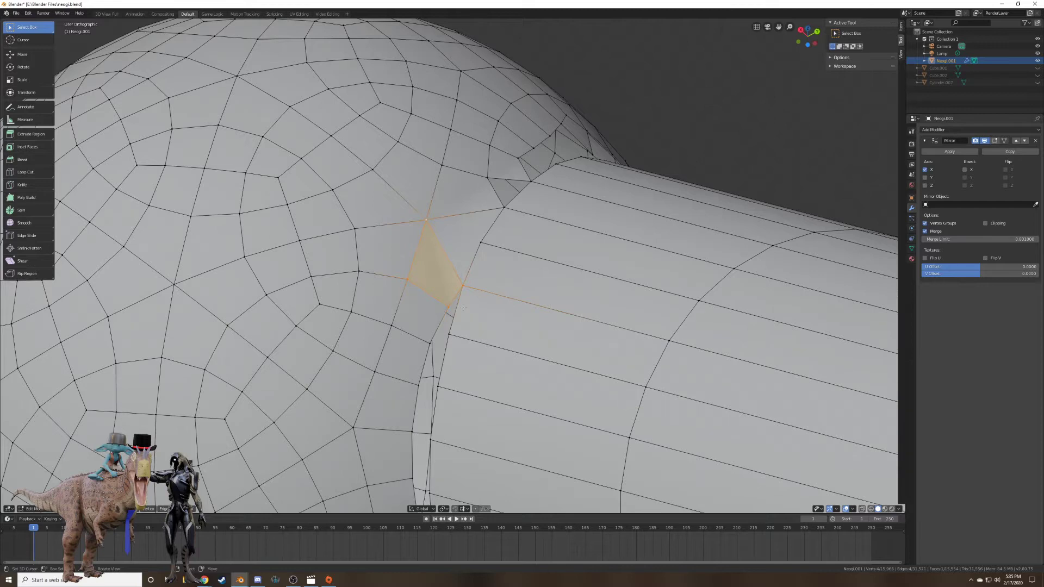
# Fill the gap directly below the last filled faces with a face joining the sphere's edge to the tube's rim.
pyautogui.rightClick(450, 337)
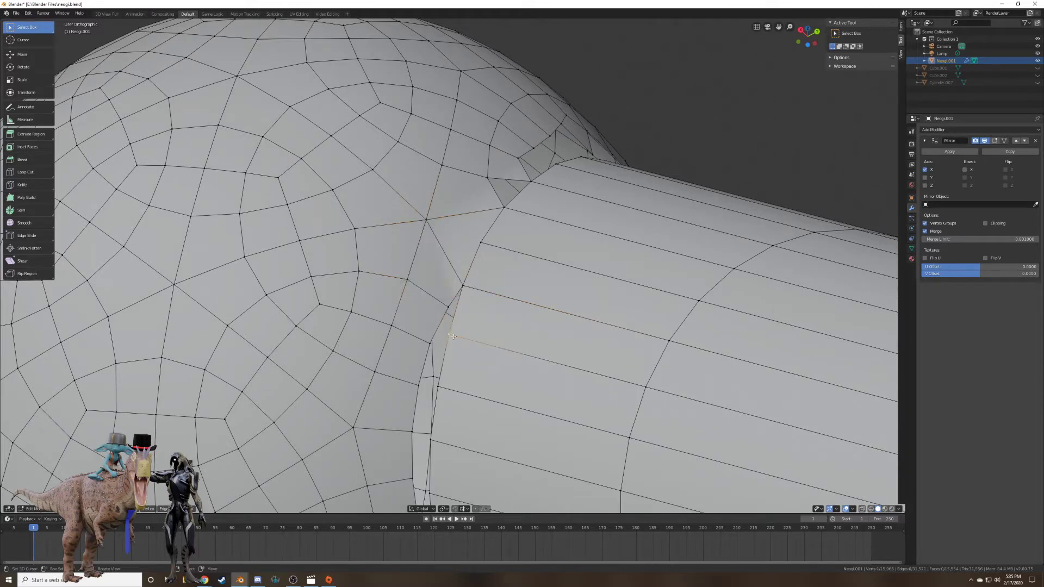
pyautogui.keyDown('shift'); pyautogui.rightClick(430, 343); pyautogui.keyUp('shift')
pyautogui.keyDown('shift'); pyautogui.rightClick(448, 307); pyautogui.keyUp('shift')
pyautogui.keyDown('shift'); pyautogui.rightClick(463, 287); pyautogui.keyUp('shift')
pyautogui.press('f')
# Continue down the seam, filling the next two gaps between the sphere's edge and the tube's rim with faces.
pyautogui.keyDown('shift'); pyautogui.moveTo(475, 333); pyautogui.dragTo(523, 252, button='middle'); pyautogui.keyUp('shift')
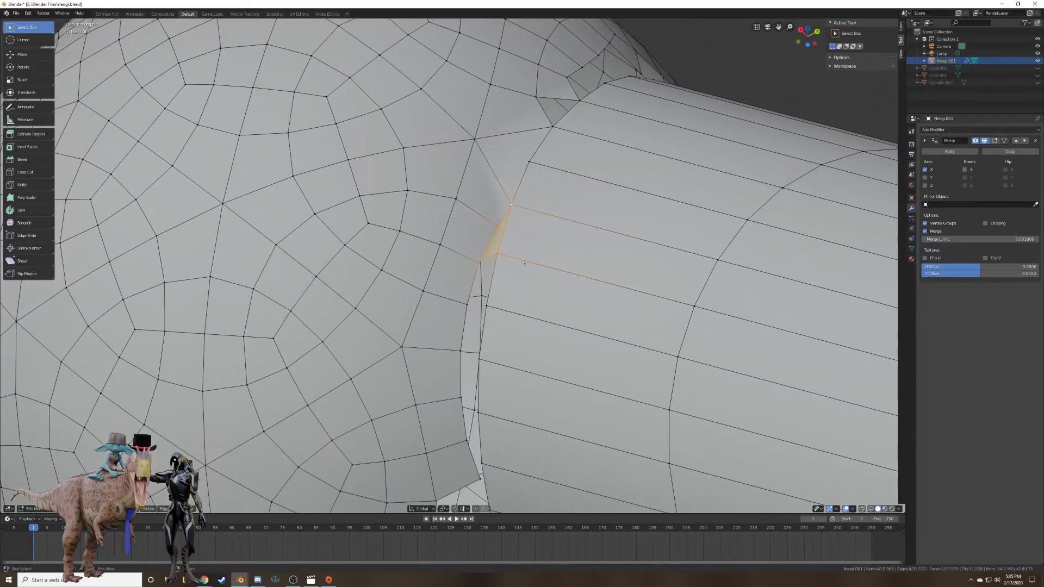
pyautogui.rightClick(498, 254)
pyautogui.keyDown('shift'); pyautogui.rightClick(479, 263); pyautogui.keyUp('shift')
pyautogui.keyDown('shift'); pyautogui.rightClick(467, 305); pyautogui.keyUp('shift')
pyautogui.keyDown('shift'); pyautogui.rightClick(487, 307); pyautogui.keyUp('shift')
pyautogui.press('f')
pyautogui.rightClick(461, 351)
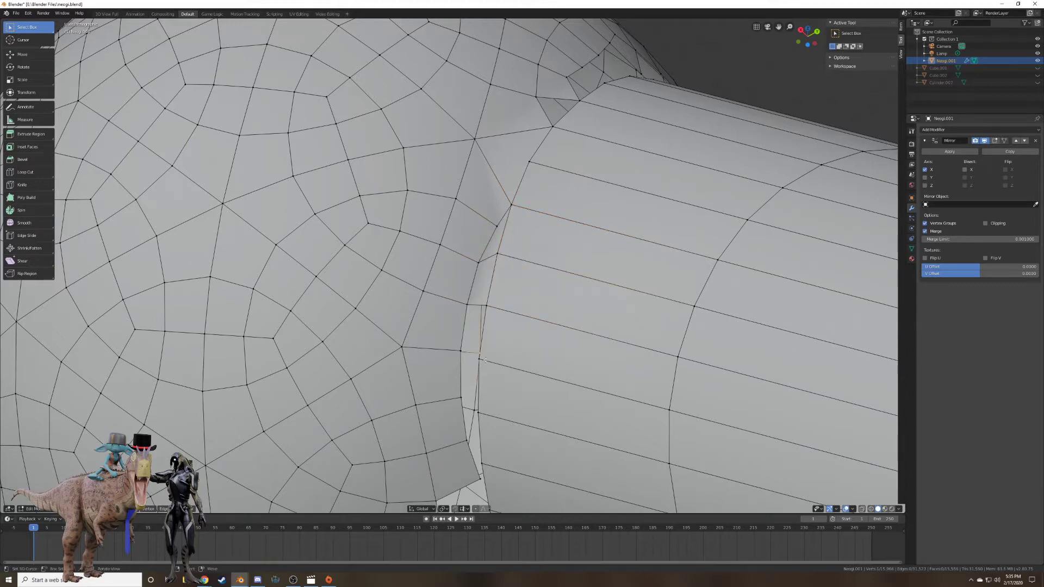
pyautogui.keyDown('shift'); pyautogui.rightClick(479, 354); pyautogui.keyUp('shift')
pyautogui.press('f')
# Fill the thin gap between the sphere's protruding corner vertex and the two nearest tube rim vertices with a face.
pyautogui.moveTo(454, 326); pyautogui.dragTo(481, 389, button='middle')
pyautogui.rightClick(481, 389)
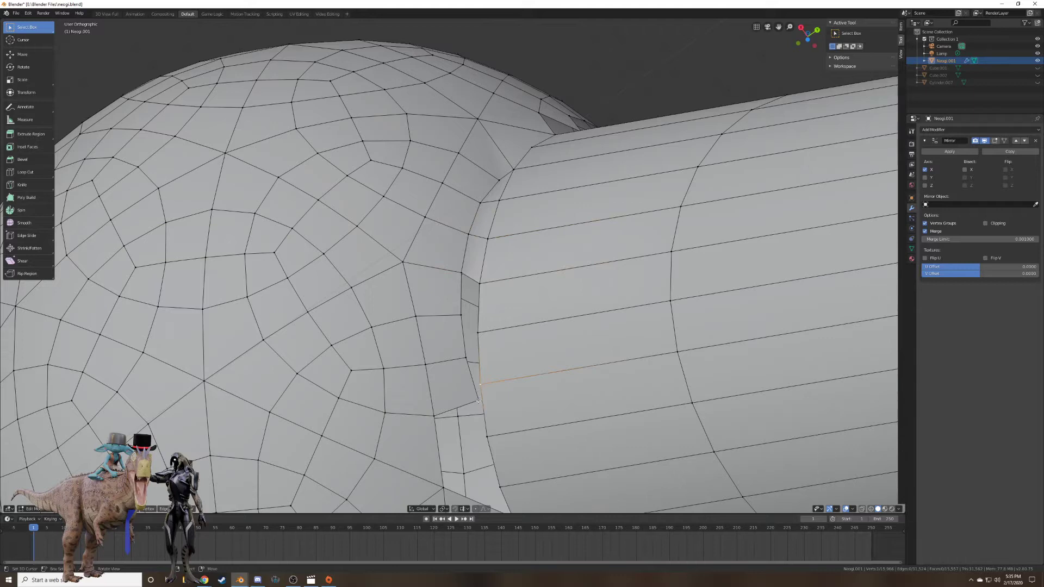
pyautogui.keyDown('shift'); pyautogui.rightClick(479, 401); pyautogui.keyUp('shift')
pyautogui.keyDown('shift'); pyautogui.rightClick(477, 332); pyautogui.keyUp('shift')
pyautogui.press('f')
# Close the narrow opening just above the protruding corner with two faces between the sphere's edge and the tube's rim.
pyautogui.rightClick(477, 332)
pyautogui.keyDown('shift'); pyautogui.rightClick(465, 357); pyautogui.keyUp('shift')
pyautogui.keyDown('shift'); pyautogui.rightClick(461, 315); pyautogui.keyUp('shift')
pyautogui.keyDown('shift'); pyautogui.rightClick(460, 268); pyautogui.keyUp('shift')
pyautogui.press('f')
pyautogui.rightClick(460, 270)
pyautogui.keyDown('shift'); pyautogui.rightClick(480, 283); pyautogui.keyUp('shift')
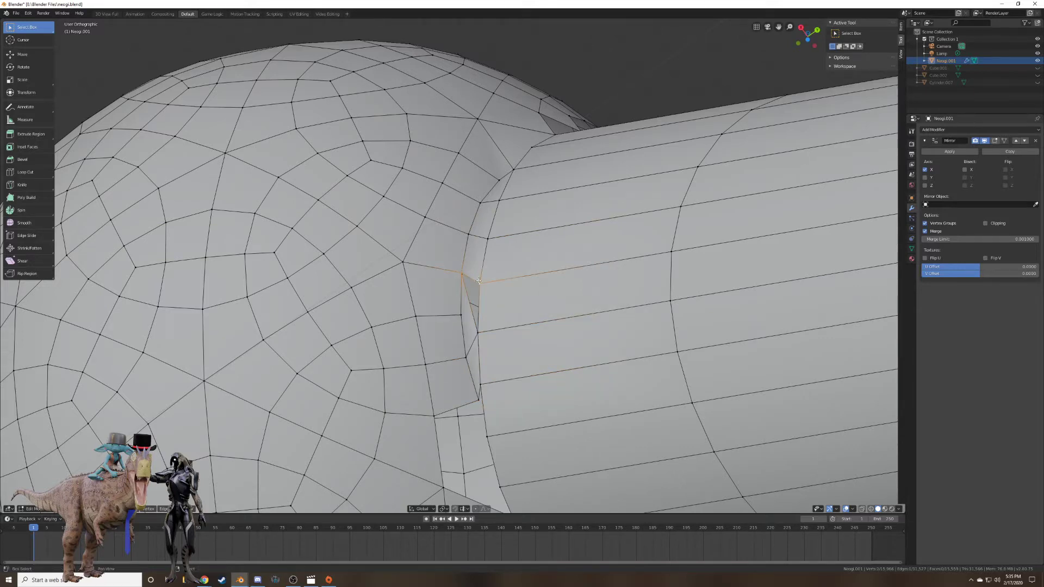
pyautogui.keyDown('shift'); pyautogui.rightClick(478, 331); pyautogui.keyUp('shift')
pyautogui.press('f')
# Slide the sphere's protruding corner vertex back along its edge, away from the tube's rim.
pyautogui.moveTo(479, 331); pyautogui.dragTo(485, 343, button='middle')
pyautogui.rightClick(482, 336)
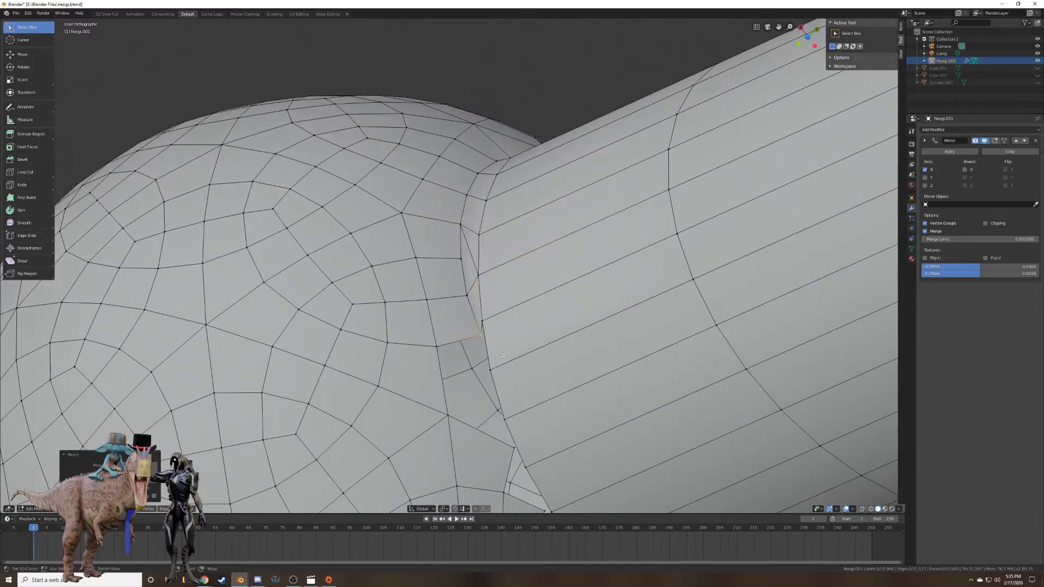
pyautogui.press('g')
pyautogui.press('g')
pyautogui.click(484, 339)
pyautogui.press('g')
pyautogui.press('g')
pyautogui.click(470, 348)
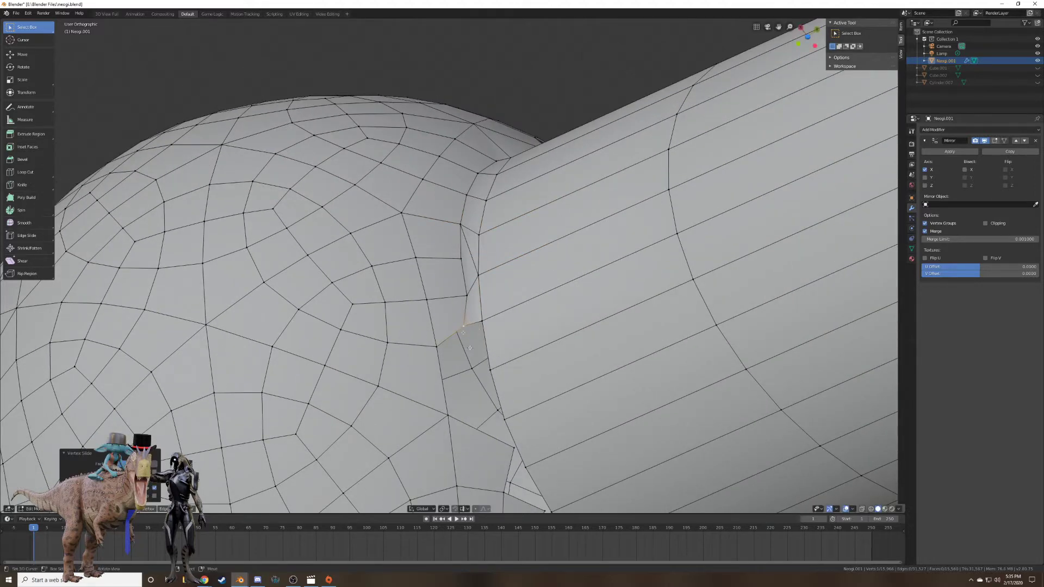
# Fill the two gaps below the slid corner vertex with faces connecting the sphere's edge to the tube's rim.
pyautogui.keyDown('shift'); pyautogui.rightClick(440, 349); pyautogui.keyUp('shift')
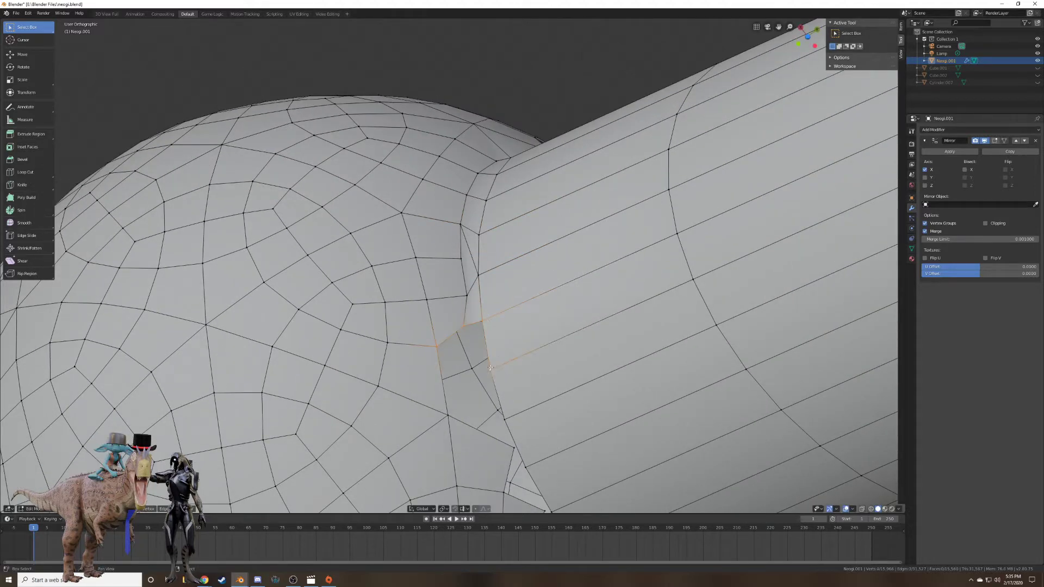
pyautogui.press('f')
pyautogui.rightClick(491, 369)
pyautogui.keyDown('shift'); pyautogui.rightClick(448, 418); pyautogui.keyUp('shift')
pyautogui.keyDown('shift'); pyautogui.rightClick(446, 350); pyautogui.keyUp('shift')
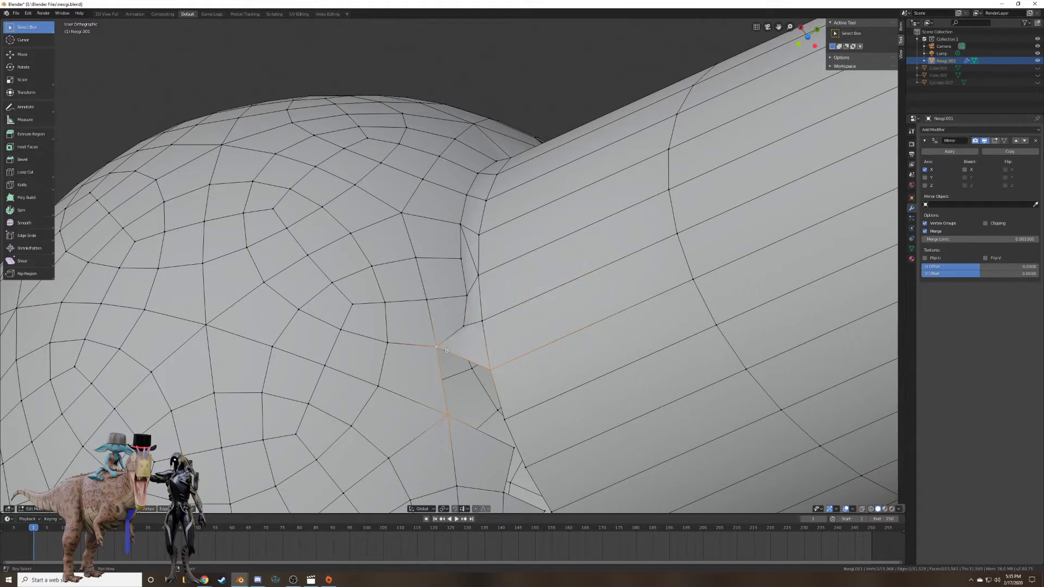
pyautogui.keyDown('shift'); pyautogui.rightClick(500, 412); pyautogui.keyUp('shift')
pyautogui.keyDown('shift'); pyautogui.rightClick(504, 417); pyautogui.keyUp('shift')
pyautogui.press('f')
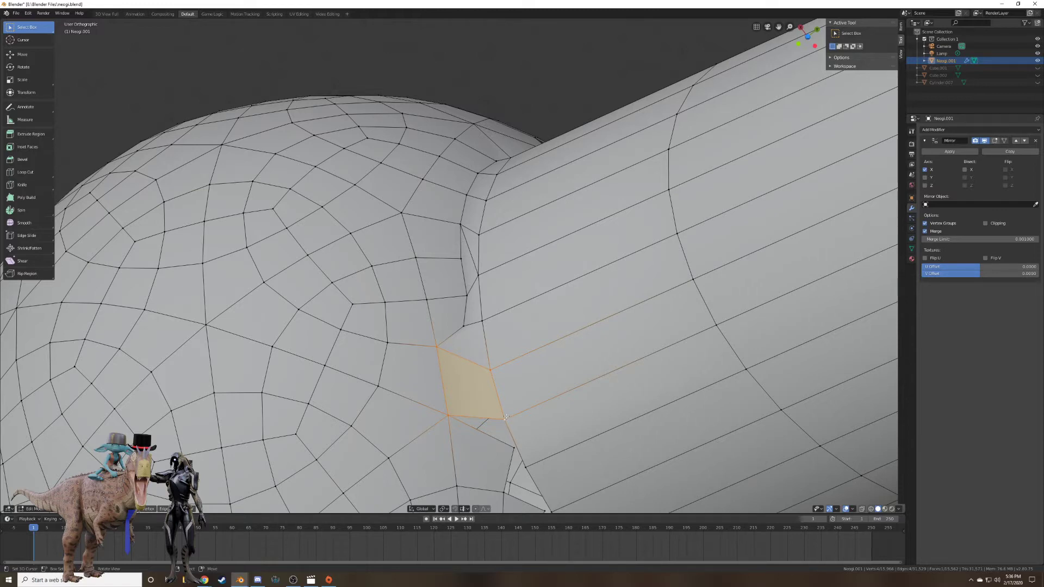
# Slide the next protruding sphere vertex along its edge away from the tube and fill the gap above it.
pyautogui.rightClick(516, 449)
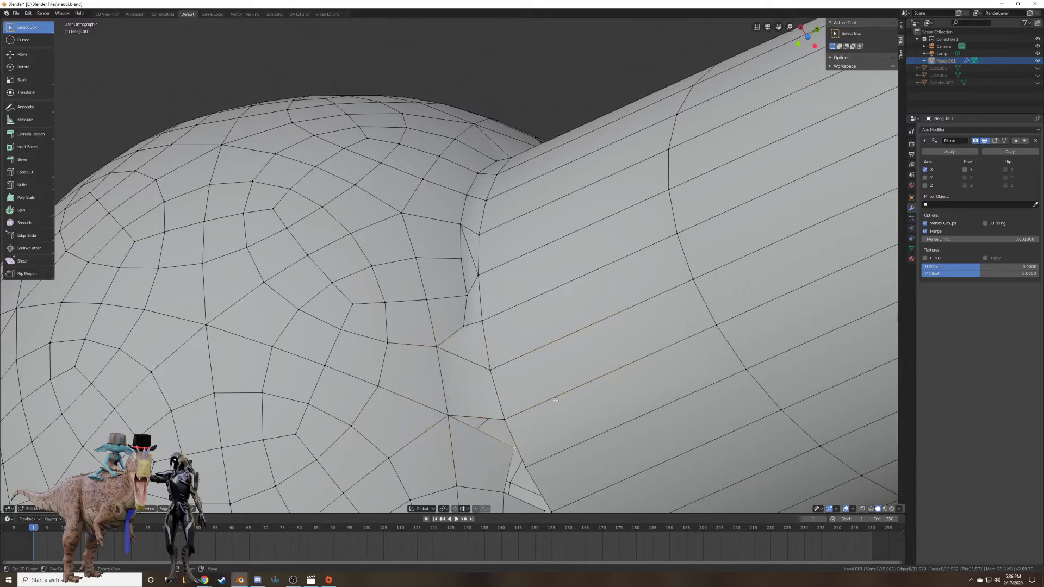
pyautogui.press('g')
pyautogui.press('g')
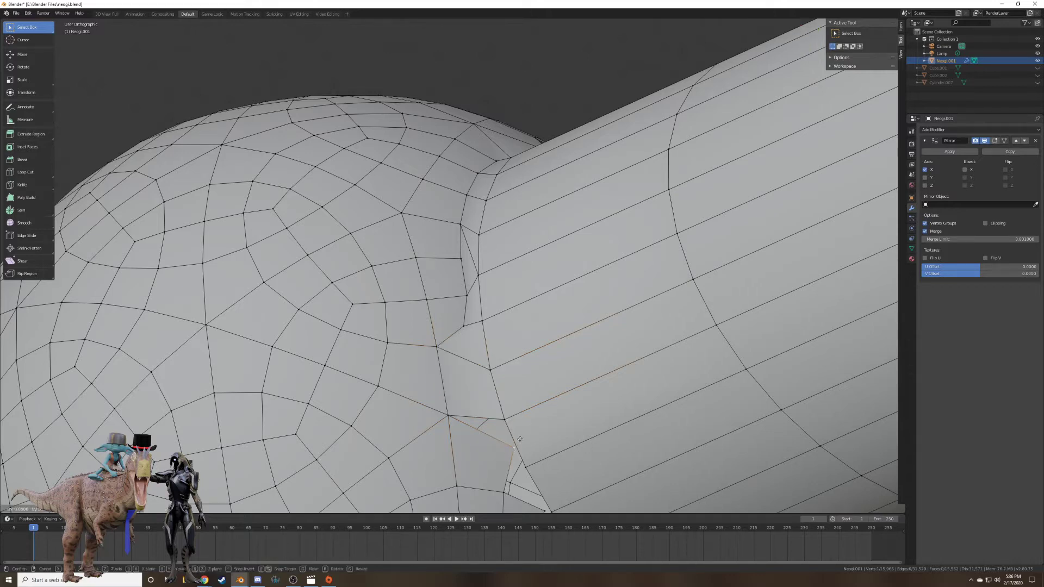
pyautogui.click(512, 465)
pyautogui.keyDown('shift'); pyautogui.rightClick(522, 458); pyautogui.keyUp('shift')
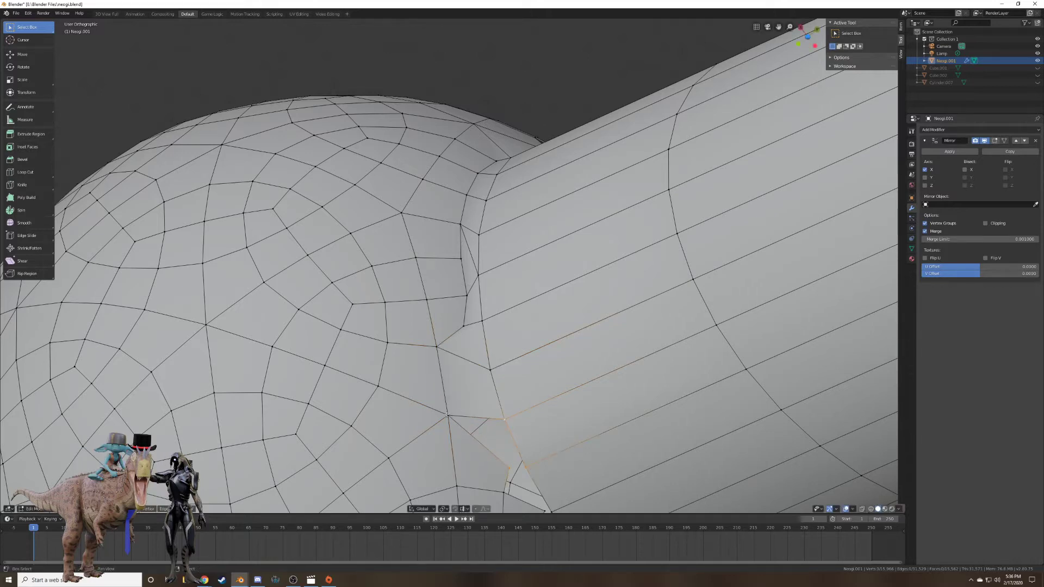
pyautogui.keyDown('shift'); pyautogui.rightClick(447, 415); pyautogui.keyUp('shift')
pyautogui.press('f')
# Fill the four-vertex gap further down, up to the sphere's pointed corner touching the tube's rim.
pyautogui.keyDown('shift'); pyautogui.moveTo(463, 435); pyautogui.dragTo(392, 286, button='middle'); pyautogui.keyUp('shift')
pyautogui.rightClick(434, 343)
pyautogui.keyDown('shift'); pyautogui.rightClick(439, 318); pyautogui.keyUp('shift')
pyautogui.keyDown('shift'); pyautogui.rightClick(458, 314); pyautogui.keyUp('shift')
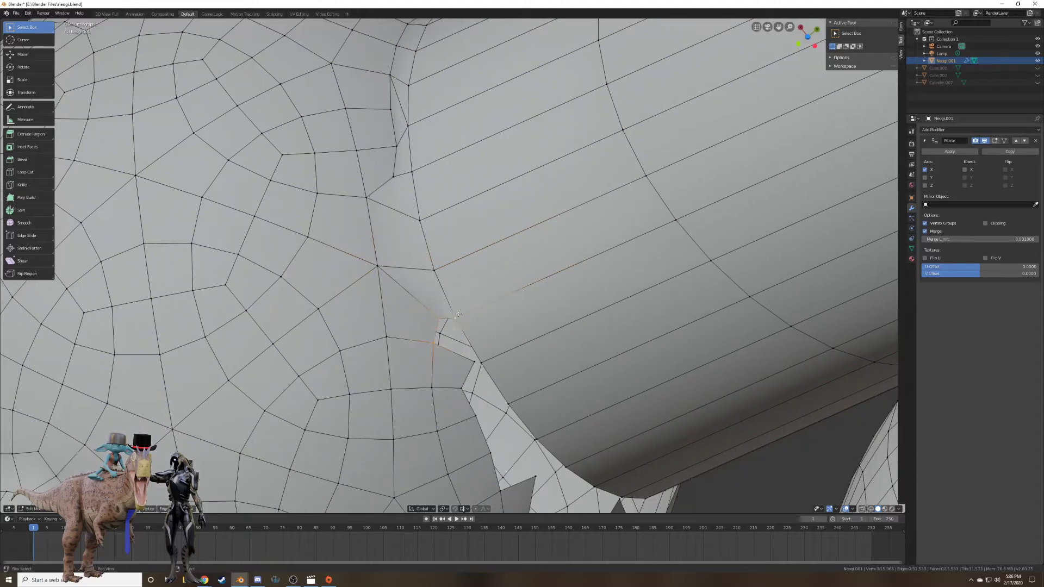
pyautogui.keyDown('shift'); pyautogui.rightClick(474, 364); pyautogui.keyUp('shift')
pyautogui.press('f')
pyautogui.rightClick(473, 363)
pyautogui.keyDown('shift'); pyautogui.rightClick(482, 364); pyautogui.keyUp('shift')
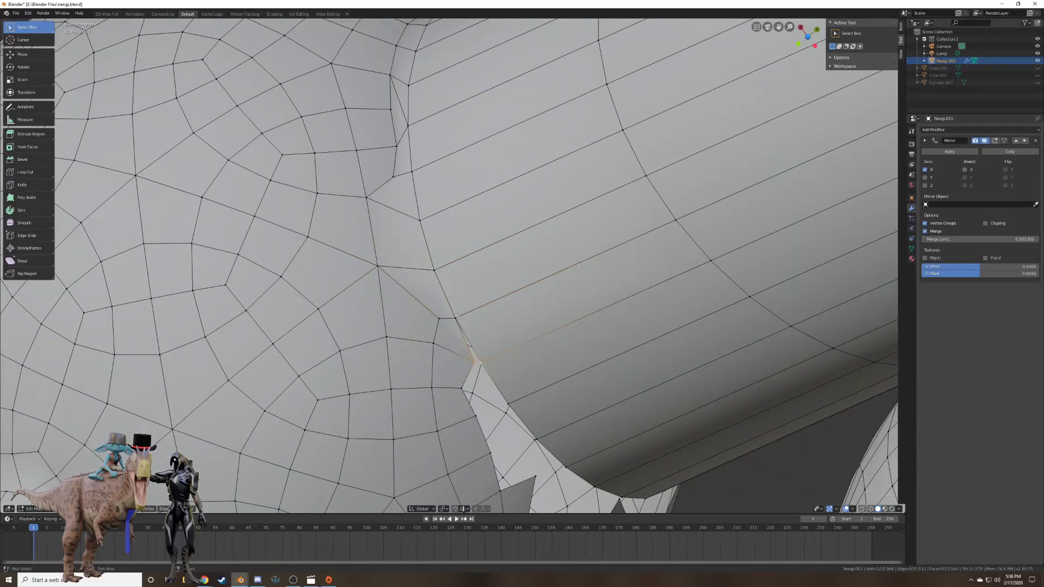
pyautogui.keyDown('shift'); pyautogui.rightClick(456, 318); pyautogui.keyUp('shift')
pyautogui.rightClick(479, 363)
pyautogui.press('g')
pyautogui.press('g')
pyautogui.rightClick(475, 363)
# Slide the sphere's pointed corner vertex away from the tube's rim and fill the gap beside it with a face.
pyautogui.rightClick(473, 362)
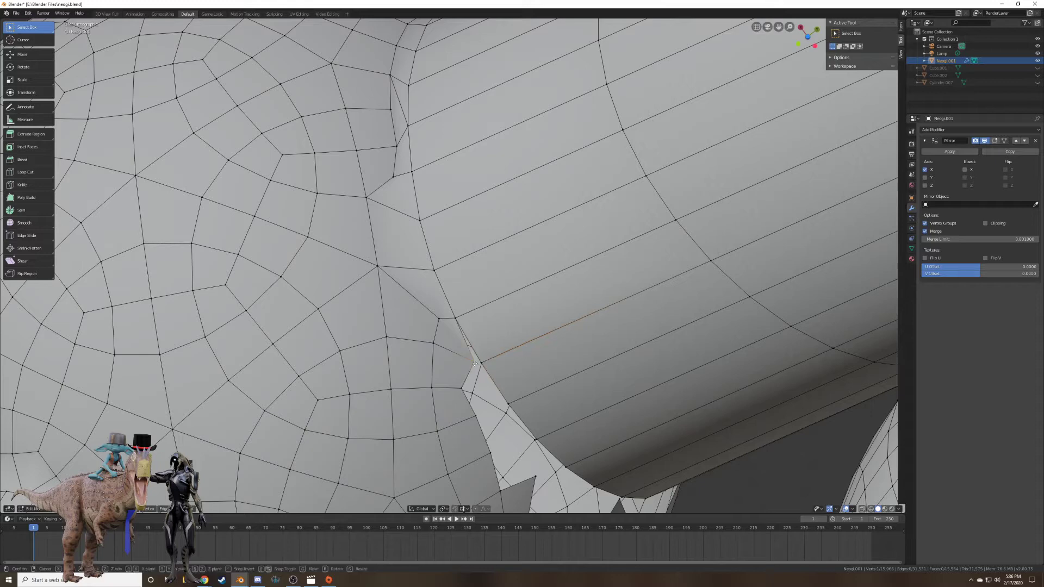
pyautogui.press('g')
pyautogui.press('g')
pyautogui.click(456, 360)
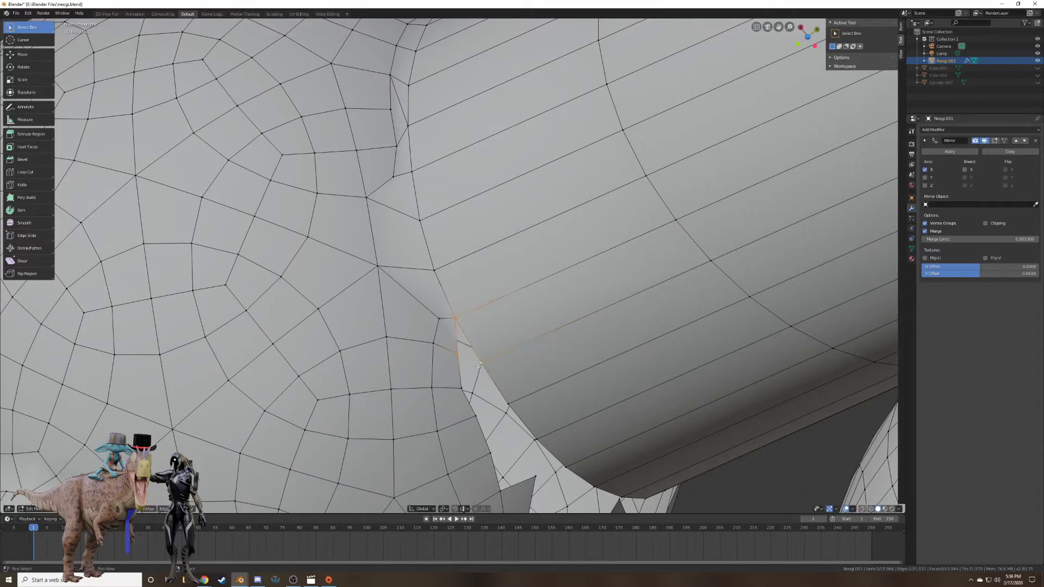
pyautogui.keyDown('shift'); pyautogui.rightClick(462, 387); pyautogui.keyUp('shift')
pyautogui.press('f')
# Fill the following two gaps along the underside of the joint with faces between sphere and tube.
pyautogui.moveTo(463, 385); pyautogui.dragTo(457, 336, button='middle')
pyautogui.rightClick(437, 354)
pyautogui.keyDown('shift'); pyautogui.rightClick(471, 351); pyautogui.keyUp('shift')
pyautogui.press('f')
pyautogui.rightClick(418, 354)
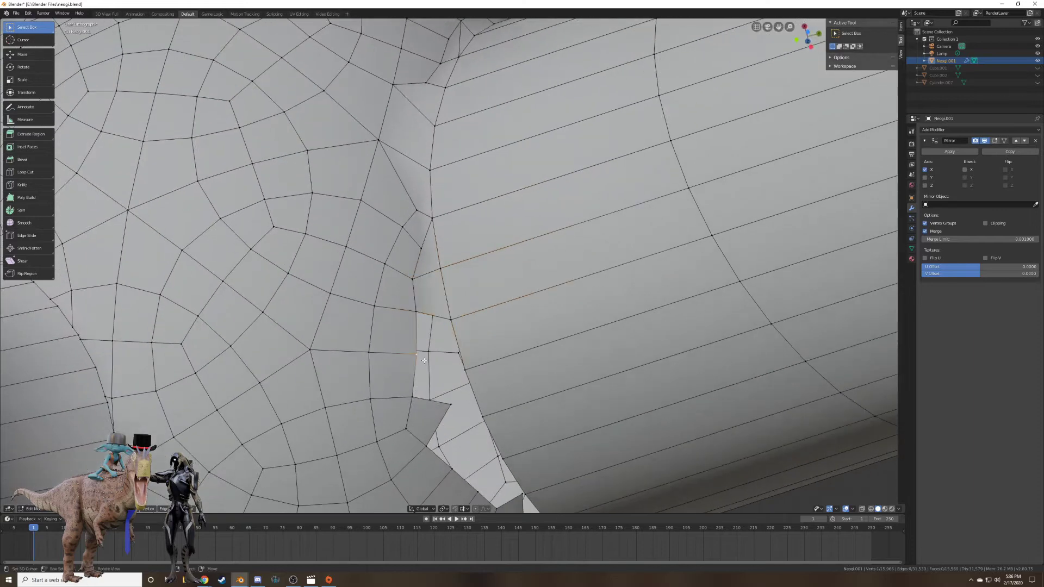
pyautogui.keyDown('shift'); pyautogui.rightClick(421, 315); pyautogui.keyUp('shift')
pyautogui.keyDown('shift'); pyautogui.rightClick(468, 376); pyautogui.keyUp('shift')
pyautogui.press('f')
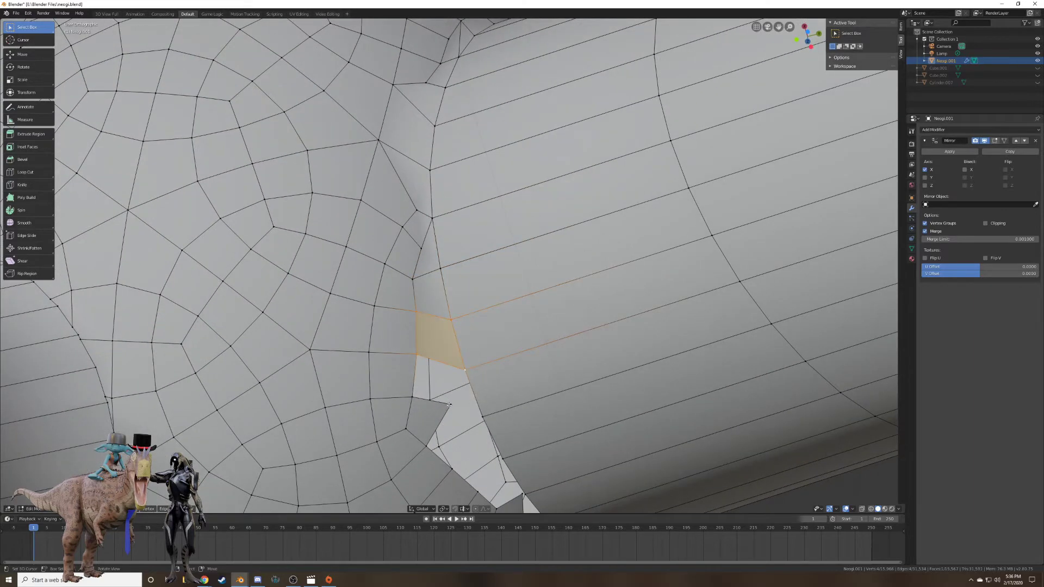
# Fill the gap above the sphere's next jagged corner, and slide that corner vertex back along its edge.
pyautogui.rightClick(449, 405)
pyautogui.keyDown('shift'); pyautogui.rightClick(465, 371); pyautogui.keyUp('shift')
pyautogui.press('f')
pyautogui.moveTo(463, 369); pyautogui.dragTo(447, 343, button='middle')
pyautogui.rightClick(412, 294)
pyautogui.scroll(1, 412, 294)
pyautogui.press('g')
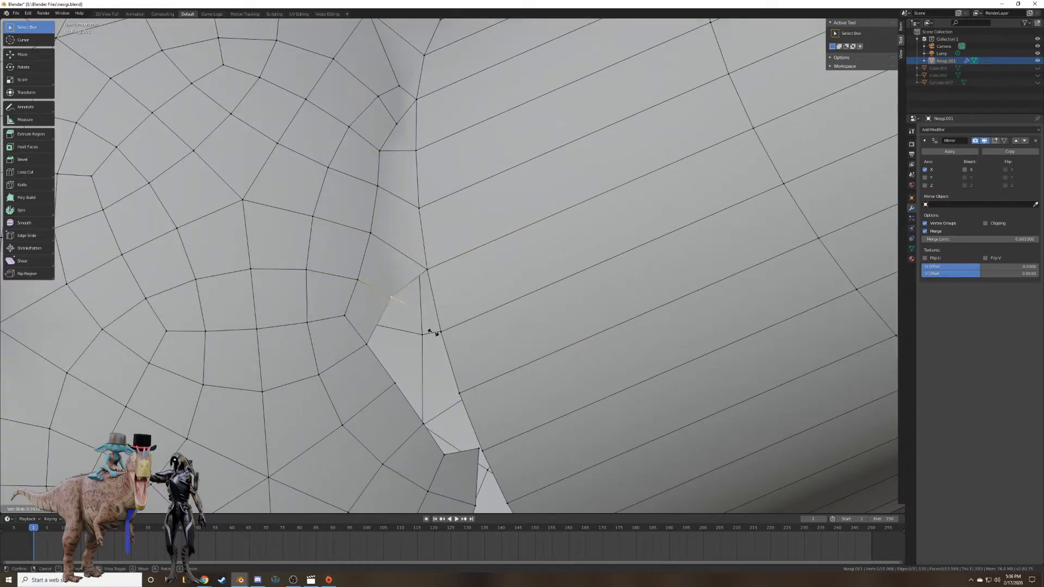
pyautogui.click(431, 330)
# Fill the gap below the slid corner with a face spanning two tube rim vertices and the sphere's edge.
pyautogui.keyDown('shift'); pyautogui.rightClick(428, 268); pyautogui.keyUp('shift')
pyautogui.keyDown('shift'); pyautogui.rightClick(441, 326); pyautogui.keyUp('shift')
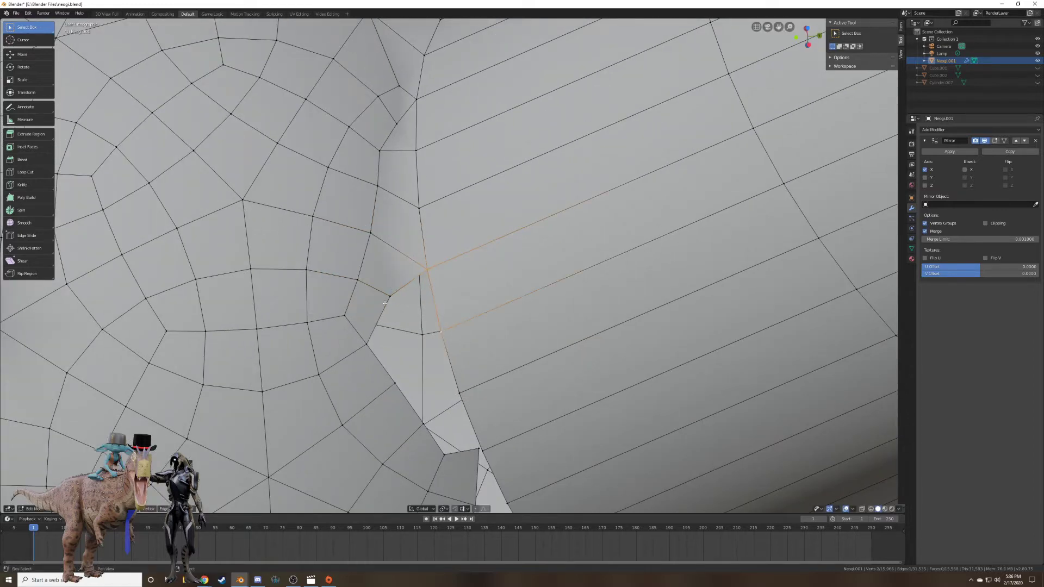
pyautogui.keyDown('shift'); pyautogui.rightClick(367, 344); pyautogui.keyUp('shift')
pyautogui.press('f')
# Merge the sphere corner vertex touching the tube into the neighbouring rim vertex, using the At Last option.
pyautogui.rightClick(479, 448)
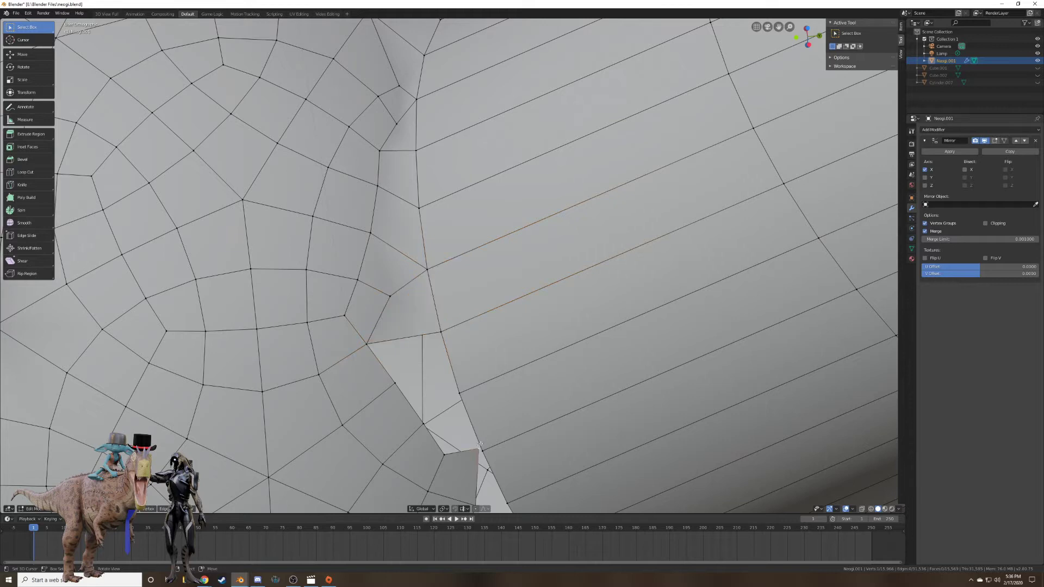
pyautogui.keyDown('shift'); pyautogui.rightClick(484, 451); pyautogui.keyUp('shift')
pyautogui.hotkey('alt', 'm')
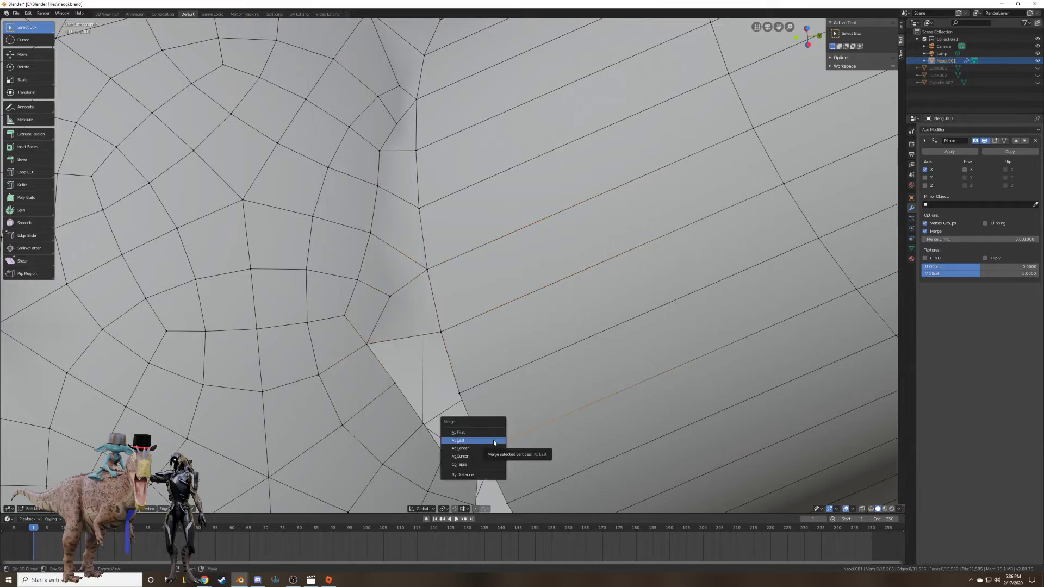
pyautogui.click(494, 441)
pyautogui.keyDown('shift'); pyautogui.rightClick(459, 394); pyautogui.keyUp('shift')
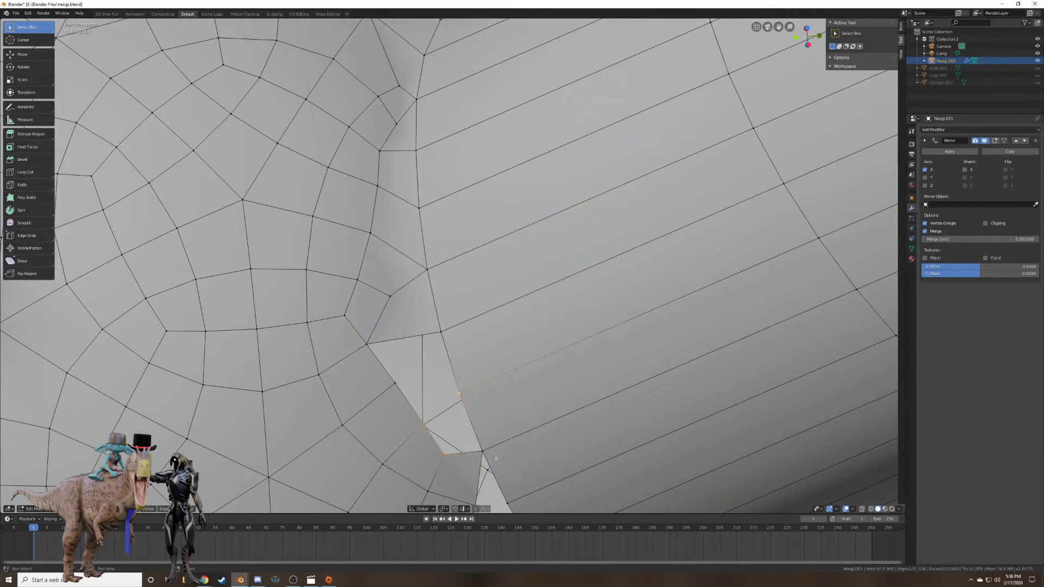
pyautogui.keyDown('shift'); pyautogui.rightClick(485, 461); pyautogui.keyUp('shift')
pyautogui.press('f')
pyautogui.hotkey('ctrl', 'z')
pyautogui.hotkey('ctrl', 'z')
# Close the opening above the merged vertex with three faces between the sphere's edge and the tube's rim.
pyautogui.keyDown('shift'); pyautogui.rightClick(485, 452); pyautogui.keyUp('shift')
pyautogui.press('f')
pyautogui.rightClick(459, 395)
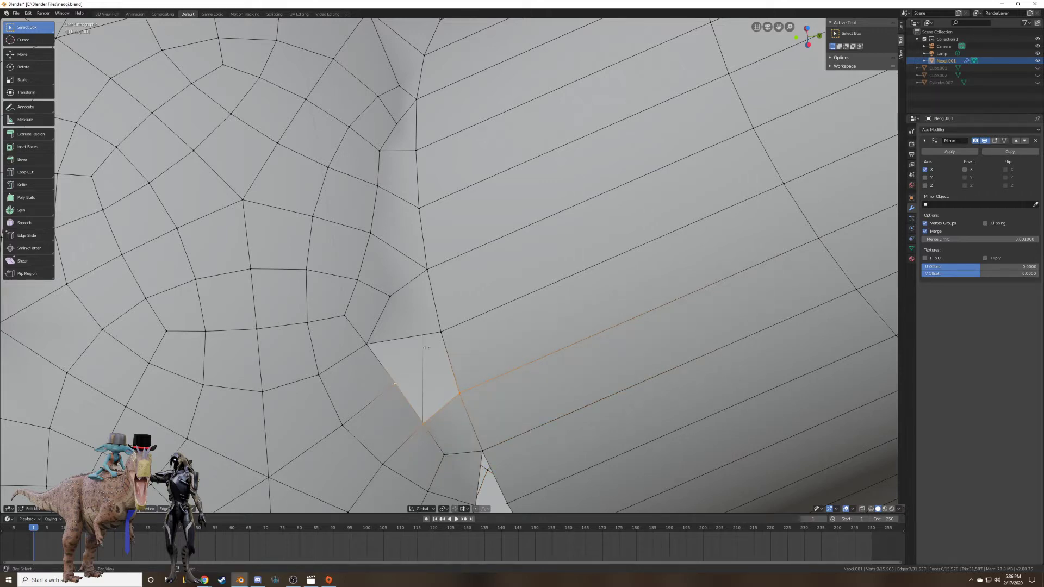
pyautogui.keyDown('shift'); pyautogui.rightClick(439, 334); pyautogui.keyUp('shift')
pyautogui.press('f')
pyautogui.rightClick(439, 334)
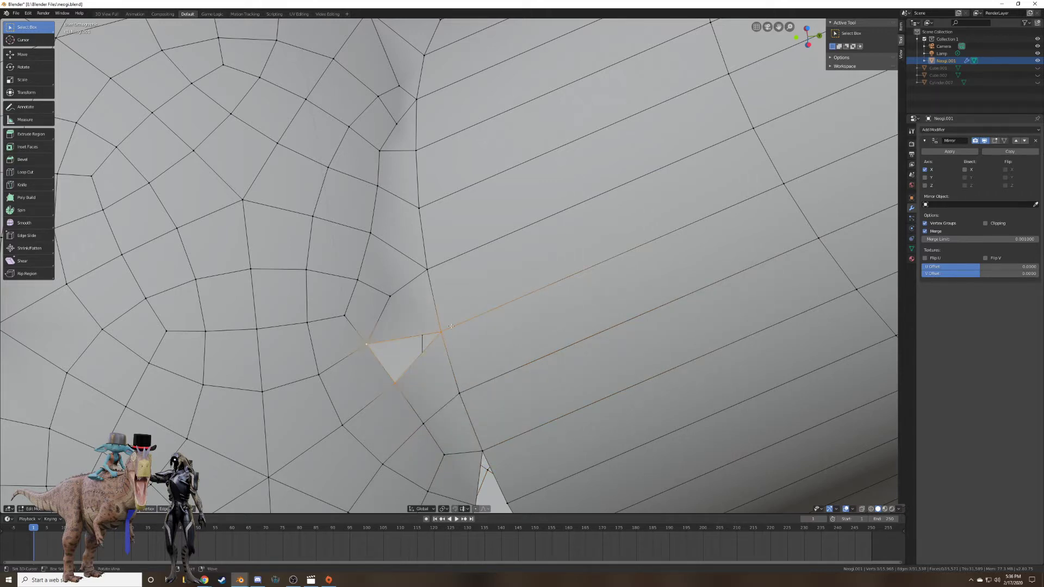
pyautogui.press('f')
# Merge the close pair of sphere and rim vertices midway along the next open seam section, using At Last.
pyautogui.scroll(-2, 517, 432)
pyautogui.moveTo(518, 435); pyautogui.dragTo(544, 352, button='middle')
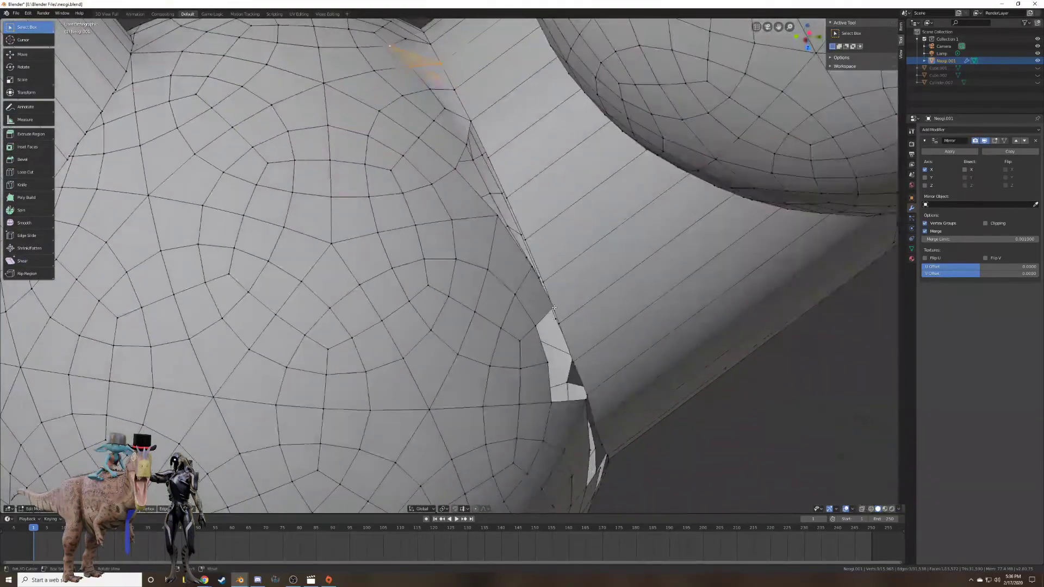
pyautogui.rightClick(554, 308)
pyautogui.moveTo(553, 308); pyautogui.dragTo(499, 297, button='middle')
pyautogui.keyDown('shift'); pyautogui.rightClick(465, 260); pyautogui.keyUp('shift')
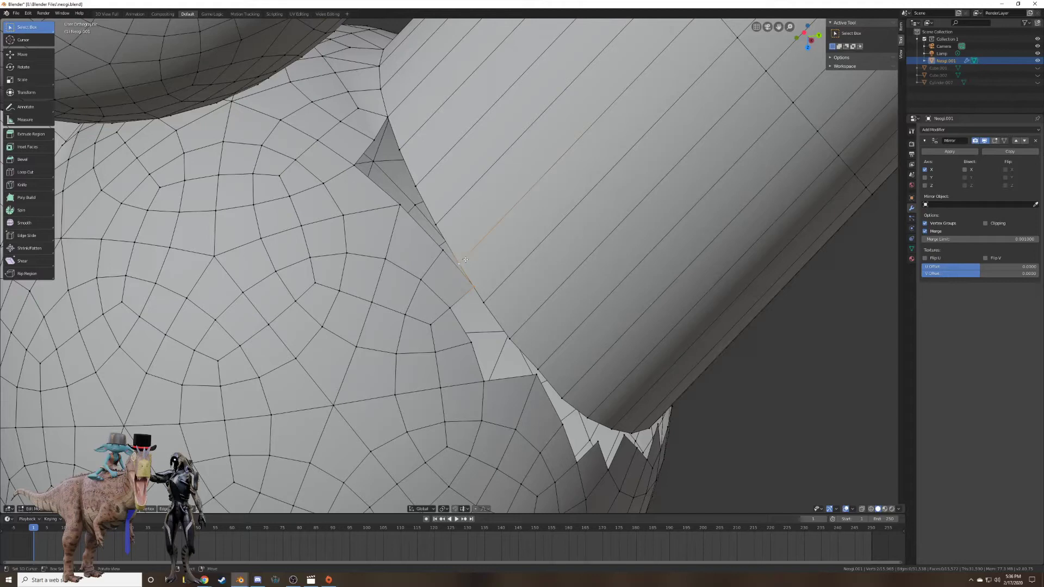
pyautogui.press('m')
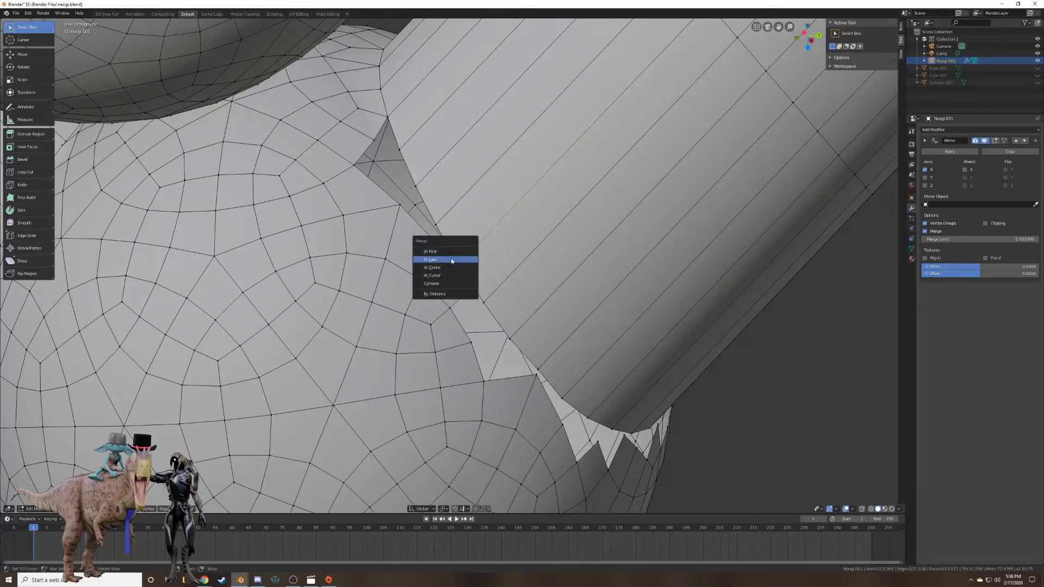
pyautogui.click(452, 260)
# Fill the two slender gaps above the newly merged vertex with faces, up to the dark triangular opening.
pyautogui.moveTo(451, 260); pyautogui.dragTo(513, 326, button='middle')
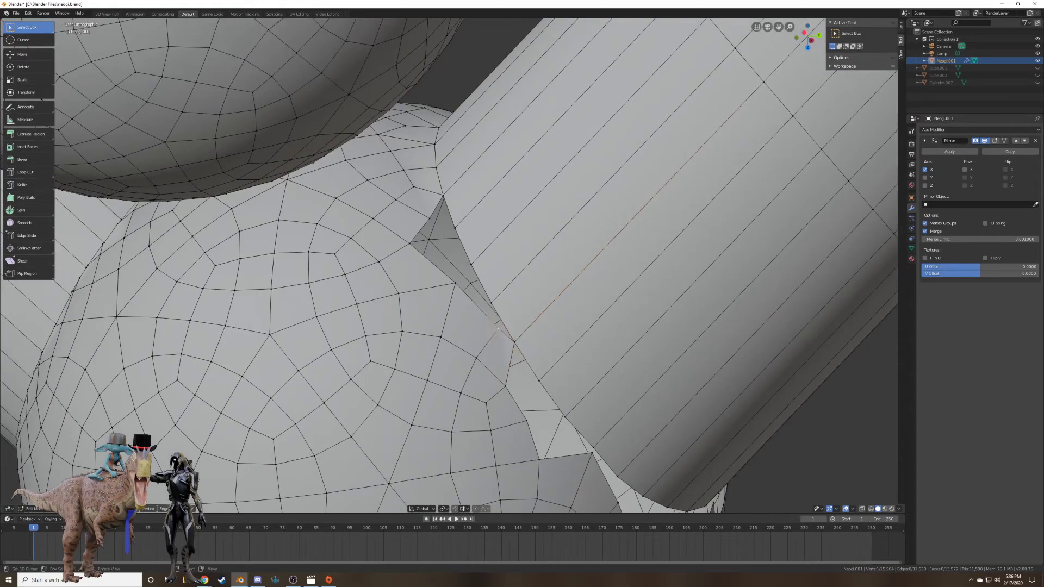
pyautogui.keyDown('shift'); pyautogui.rightClick(458, 285); pyautogui.keyUp('shift')
pyautogui.press('f')
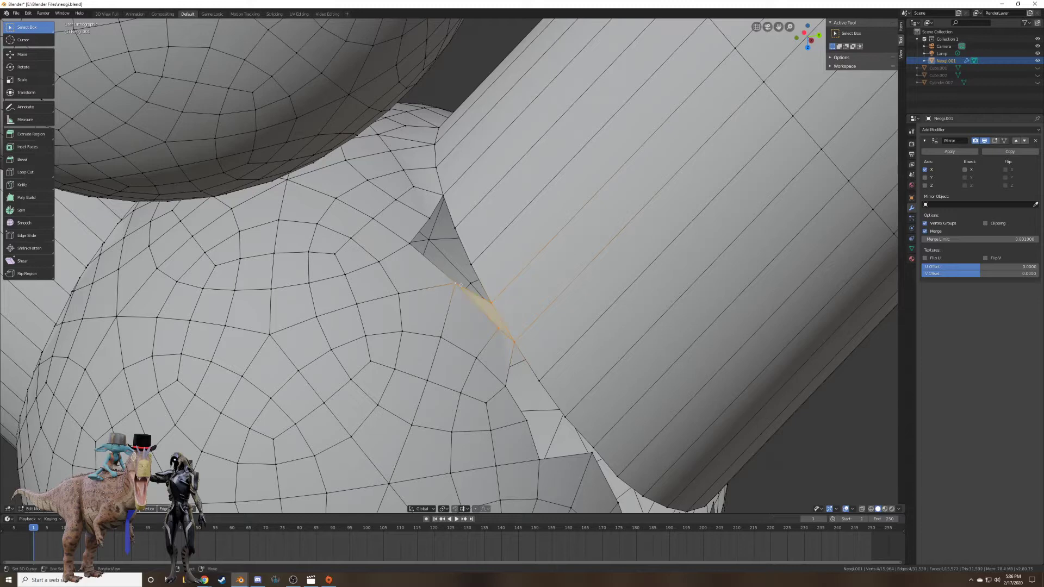
pyautogui.rightClick(460, 284)
pyautogui.keyDown('shift'); pyautogui.rightClick(474, 261); pyautogui.keyUp('shift')
pyautogui.keyDown('shift'); pyautogui.rightClick(412, 243); pyautogui.keyUp('shift')
pyautogui.press('f')
# Close the dark triangular opening between the sphere's edge and the tube's rim with two faces.
pyautogui.rightClick(411, 244)
pyautogui.keyDown('shift'); pyautogui.rightClick(430, 217); pyautogui.keyUp('shift')
pyautogui.keyDown('shift'); pyautogui.rightClick(443, 196); pyautogui.keyUp('shift')
pyautogui.keyDown('shift'); pyautogui.rightClick(455, 228); pyautogui.keyUp('shift')
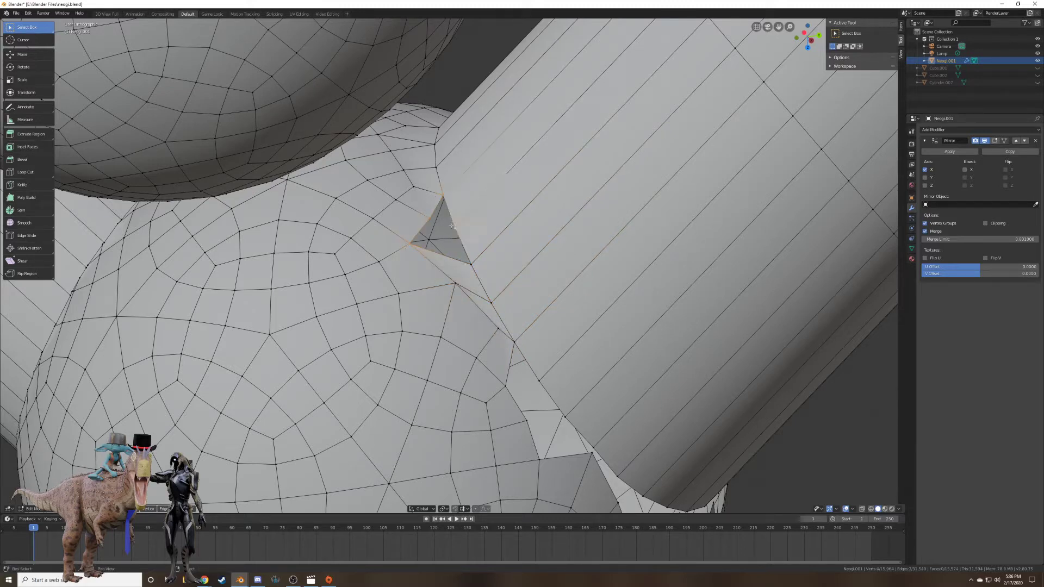
pyautogui.press('f')
pyautogui.rightClick(455, 228)
pyautogui.keyDown('shift'); pyautogui.rightClick(470, 265); pyautogui.keyUp('shift')
pyautogui.press('f')
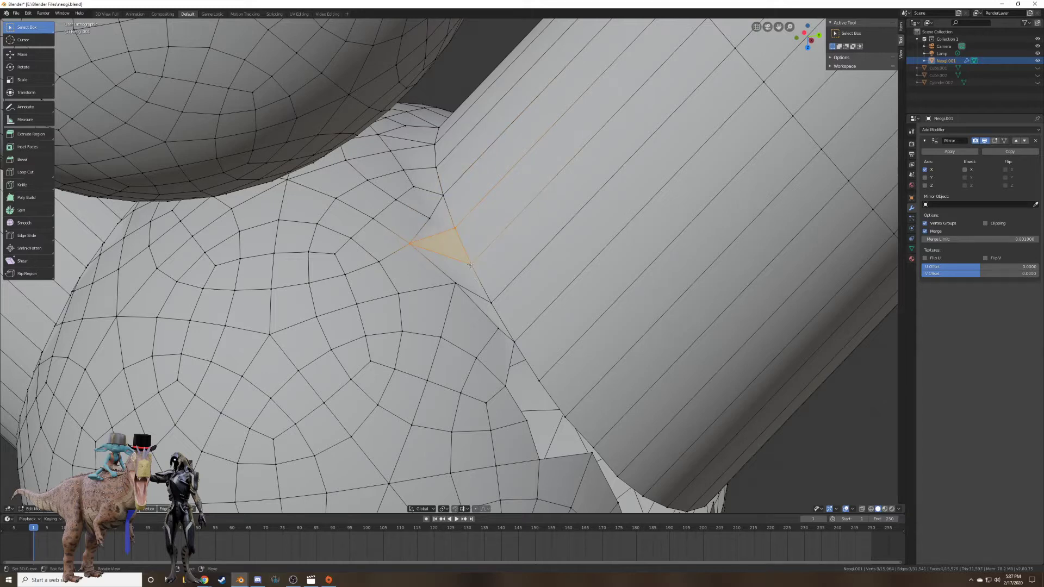
# Slide the sphere vertex beside the closed triangular opening along its edge, away from the tube.
pyautogui.rightClick(427, 220)
pyautogui.hotkey('shift', 'v')
pyautogui.click(418, 215)
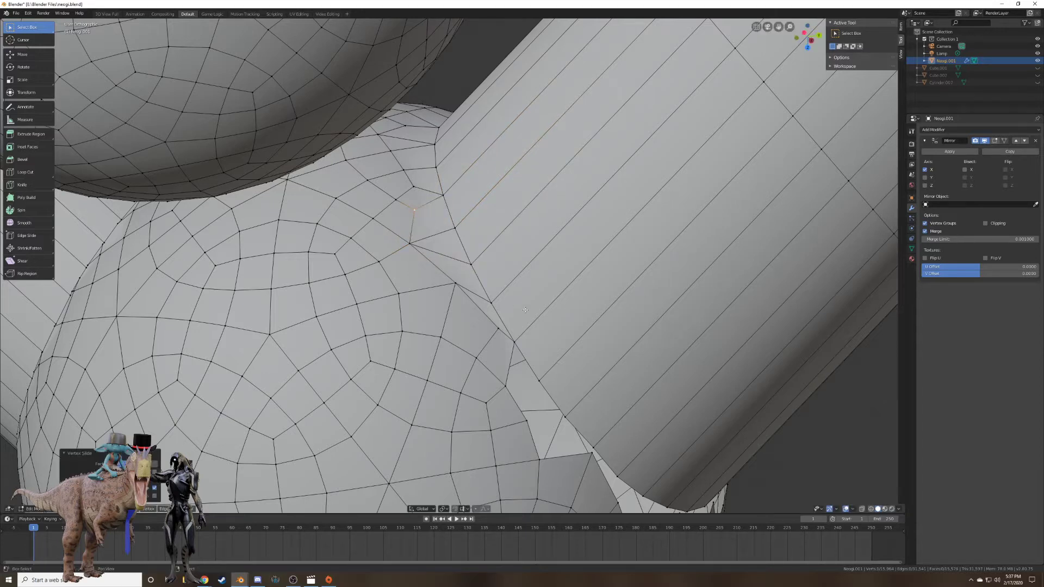
pyautogui.keyDown('shift'); pyautogui.moveTo(572, 380); pyautogui.dragTo(516, 312, button='middle'); pyautogui.keyUp('shift')
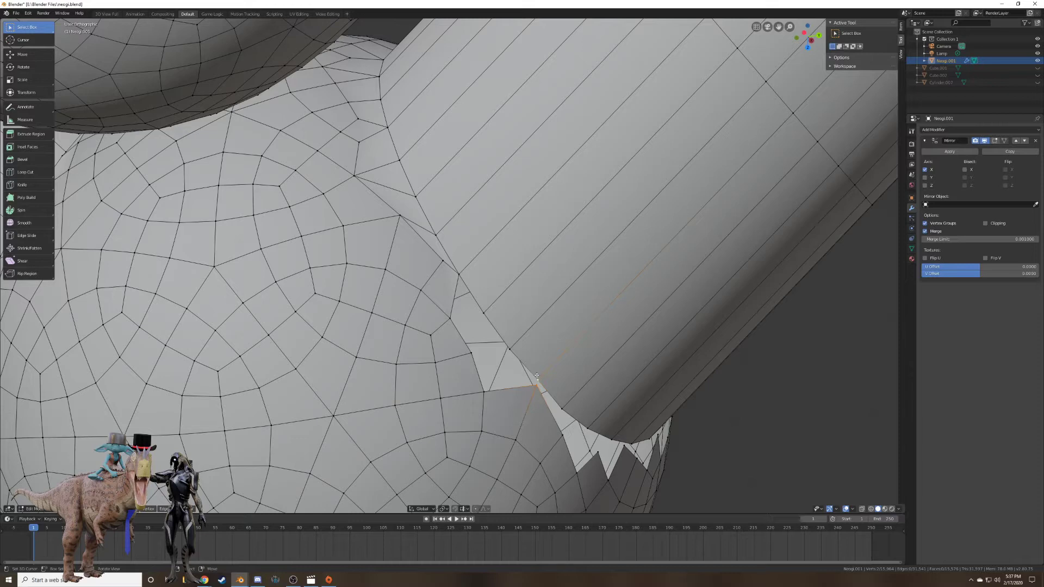
# Merge the sphere vertex with the adjacent rim vertex at the jagged gap, and fill the four-sided opening above it with a face.
pyautogui.press('m')
pyautogui.click(536, 376)
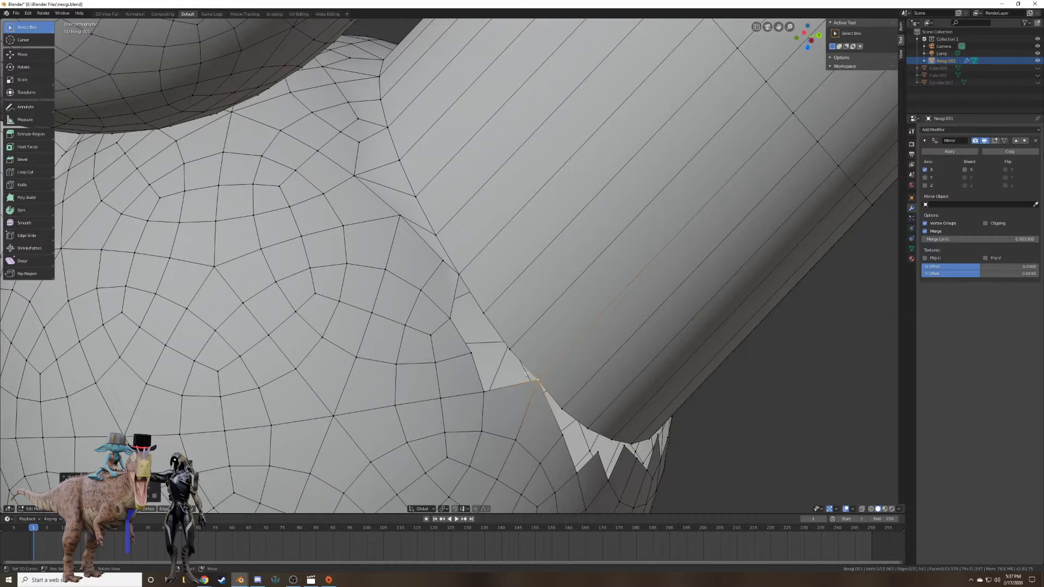
pyautogui.rightClick(485, 391)
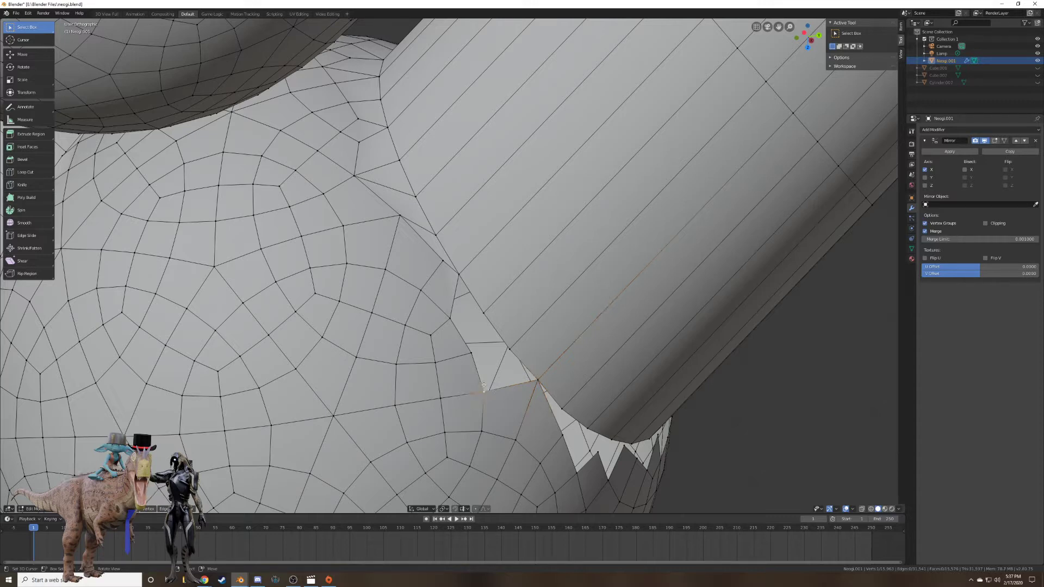
pyautogui.keyDown('shift'); pyautogui.rightClick(471, 353); pyautogui.keyUp('shift')
pyautogui.keyDown('shift'); pyautogui.rightClick(509, 350); pyautogui.keyUp('shift')
pyautogui.keyDown('shift'); pyautogui.rightClick(539, 379); pyautogui.keyUp('shift')
pyautogui.press('f')
# Close the remaining four-sided and triangular openings farther up this seam section with two faces.
pyautogui.rightClick(509, 348)
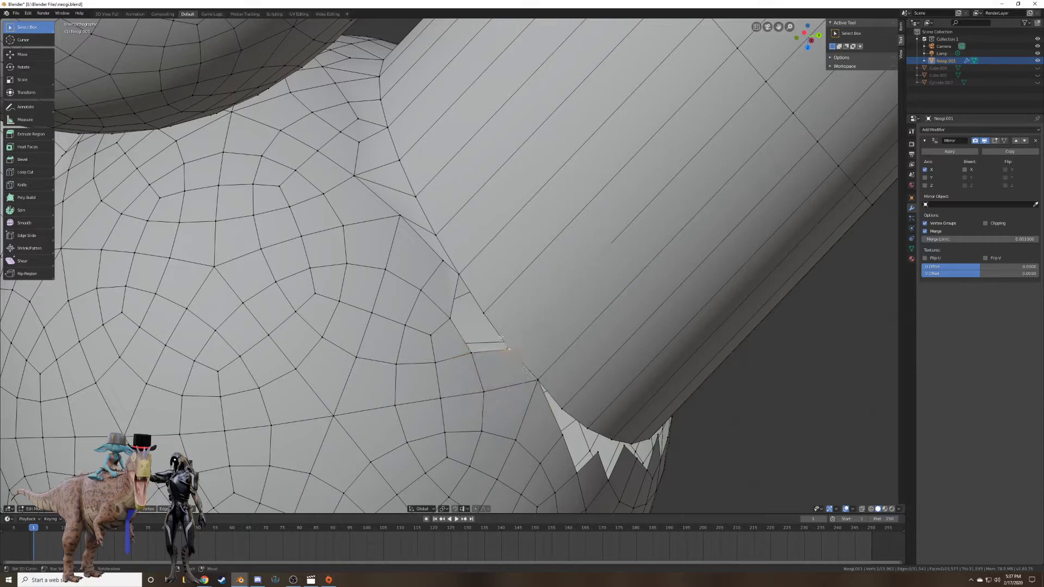
pyautogui.keyDown('shift'); pyautogui.rightClick(471, 354); pyautogui.keyUp('shift')
pyautogui.keyDown('shift'); pyautogui.rightClick(451, 318); pyautogui.keyUp('shift')
pyautogui.keyDown('shift'); pyautogui.rightClick(484, 314); pyautogui.keyUp('shift')
pyautogui.press('f')
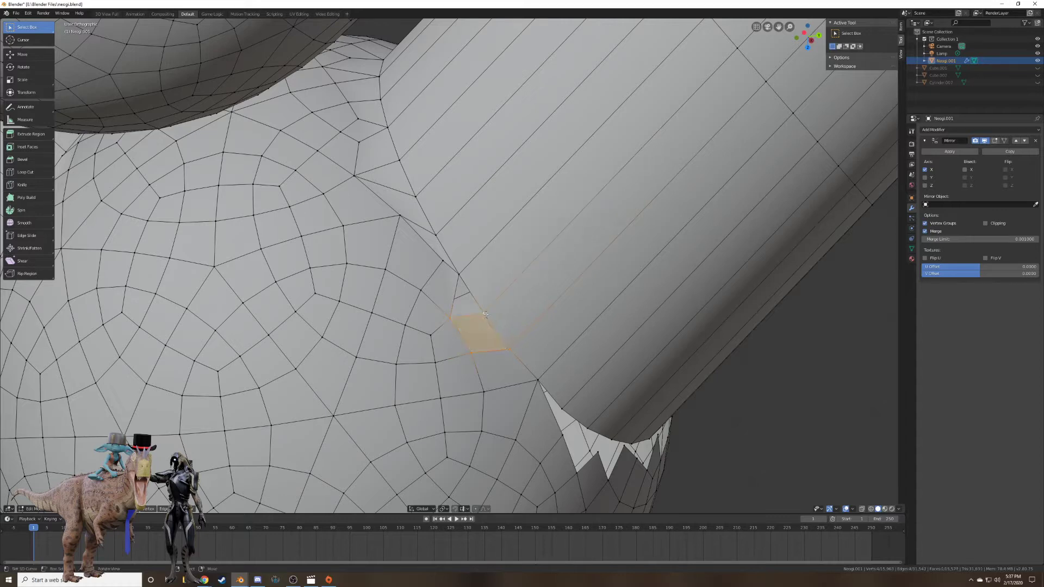
pyautogui.rightClick(483, 314)
pyautogui.keyDown('shift'); pyautogui.rightClick(451, 318); pyautogui.keyUp('shift')
pyautogui.keyDown('shift'); pyautogui.rightClick(458, 274); pyautogui.keyUp('shift')
pyautogui.press('f')
# Slide the sphere vertex beside the newly closed triangle along its edge, away from the tube's rim.
pyautogui.rightClick(443, 264)
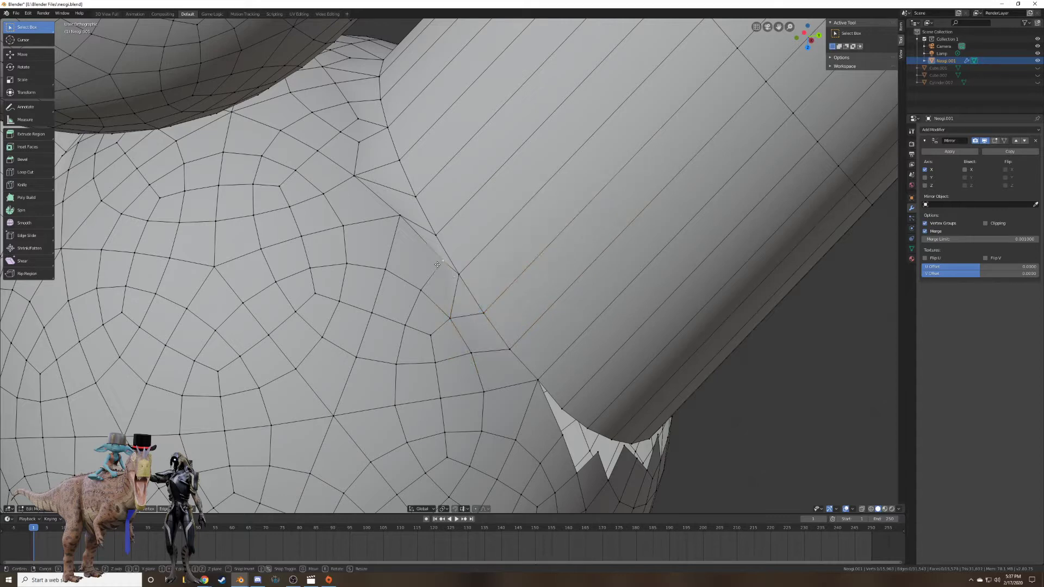
pyautogui.hotkey('shift', 'v')
pyautogui.click(434, 278)
# Fill the first gap of the jagged seam on the tube's other side with a face.
pyautogui.keyDown('shift'); pyautogui.moveTo(628, 427); pyautogui.dragTo(522, 370, button='middle'); pyautogui.keyUp('shift')
pyautogui.scroll(1, 522, 370)
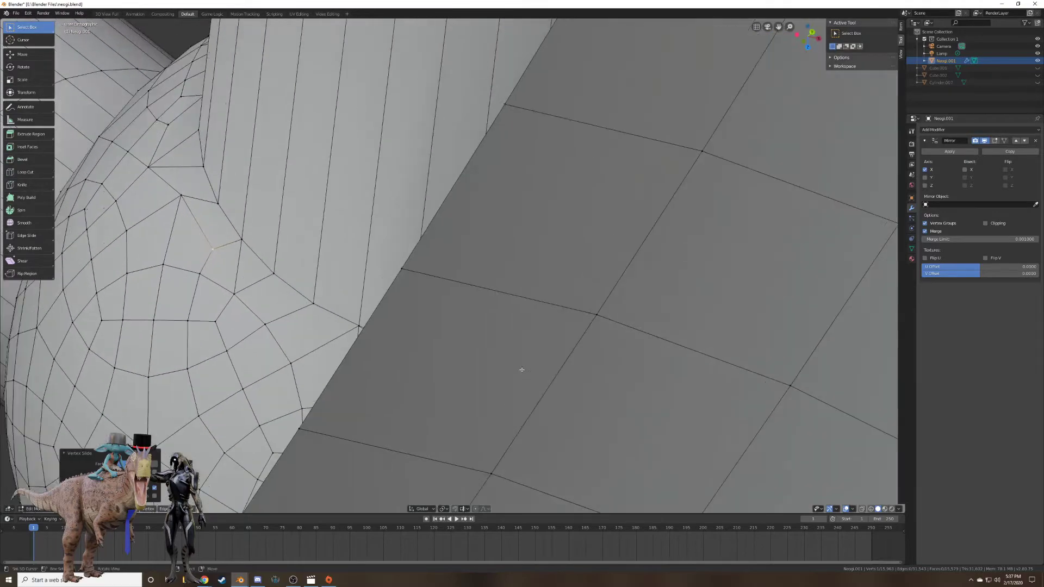
pyautogui.scroll(-1, 522, 370)
pyautogui.press('KP_5')
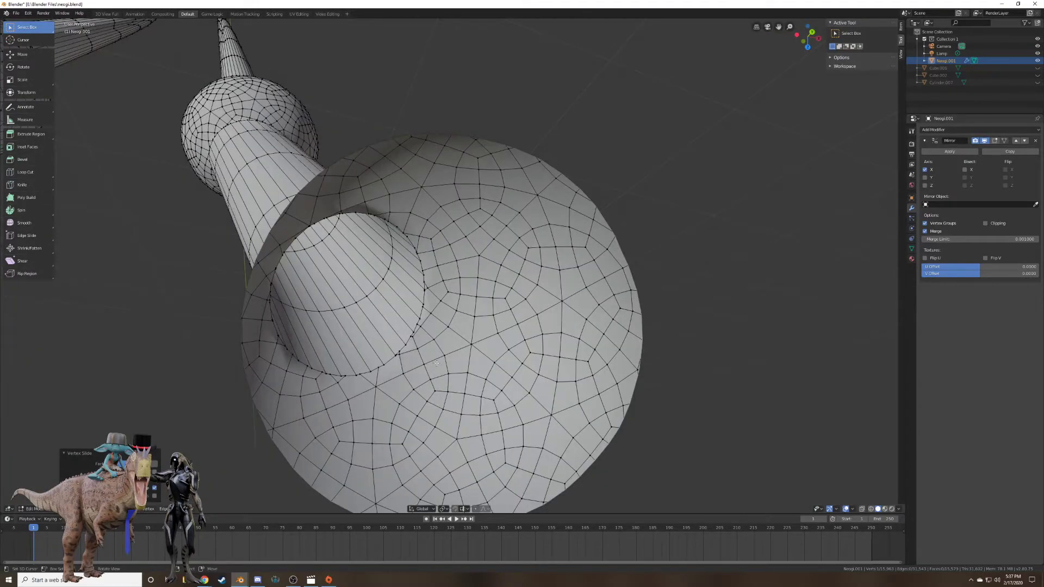
pyautogui.scroll(-4, 436, 363)
pyautogui.moveTo(437, 363); pyautogui.dragTo(456, 338, button='middle')
pyautogui.scroll(2, 456, 338)
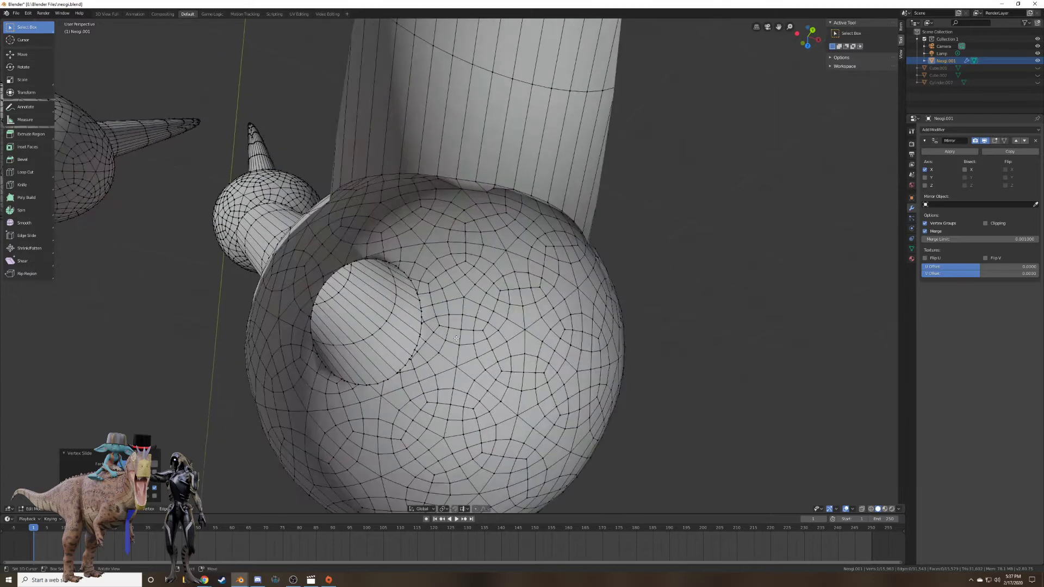
pyautogui.scroll(-2, 456, 338)
pyautogui.rightClick(444, 291)
pyautogui.keyDown('shift'); pyautogui.rightClick(439, 279); pyautogui.keyUp('shift')
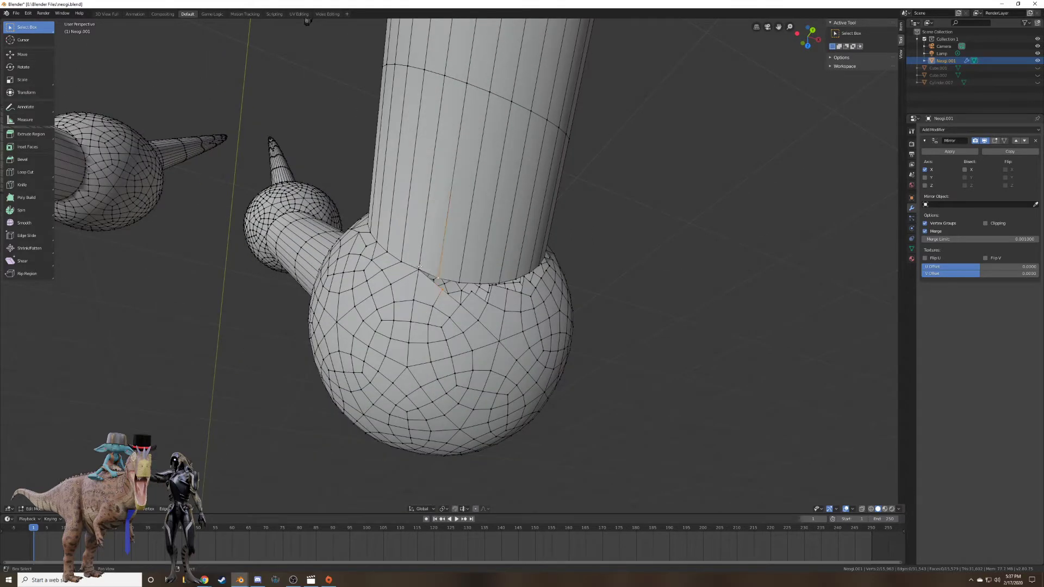
pyautogui.keyDown('shift'); pyautogui.rightClick(419, 271); pyautogui.keyUp('shift')
pyautogui.keyDown('shift'); pyautogui.rightClick(462, 281); pyautogui.keyUp('shift')
pyautogui.press('f')
# Fill the next two adjoining gaps between the sphere's jagged edge and the tube's rim with faces.
pyautogui.rightClick(448, 294)
pyautogui.moveTo(450, 295)
pyautogui.mouseDown(button='middle')
pyautogui.moveTo(459, 287)
pyautogui.moveTo(456, 295)
pyautogui.mouseUp(button='middle')
pyautogui.keyDown('shift'); pyautogui.rightClick(446, 310); pyautogui.keyUp('shift')
pyautogui.keyDown('shift'); pyautogui.rightClick(425, 301); pyautogui.keyUp('shift')
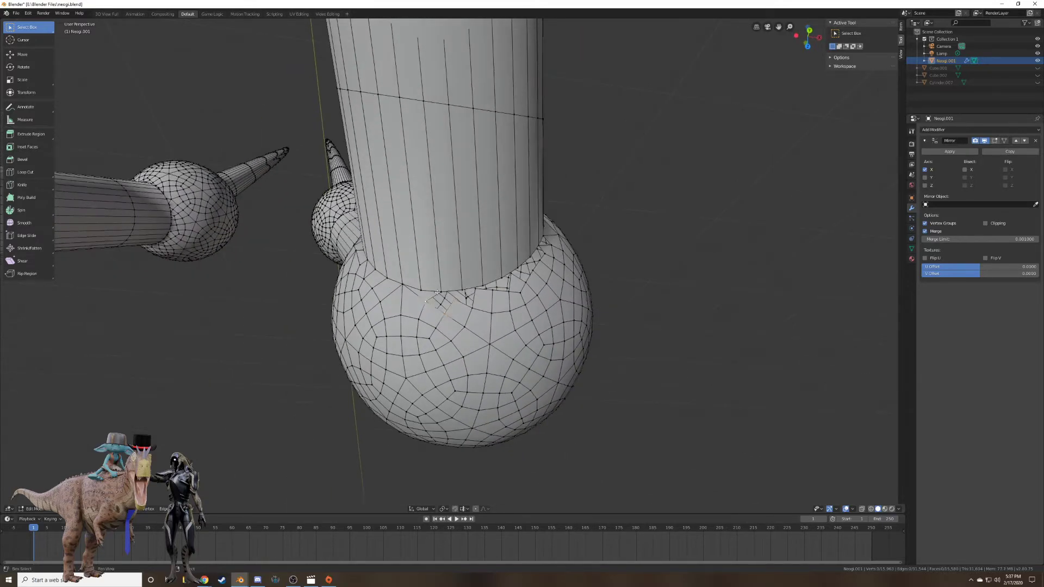
pyautogui.keyDown('shift'); pyautogui.rightClick(441, 292); pyautogui.keyUp('shift')
pyautogui.scroll(-1, 491, 308)
pyautogui.scroll(-11, 490, 309)
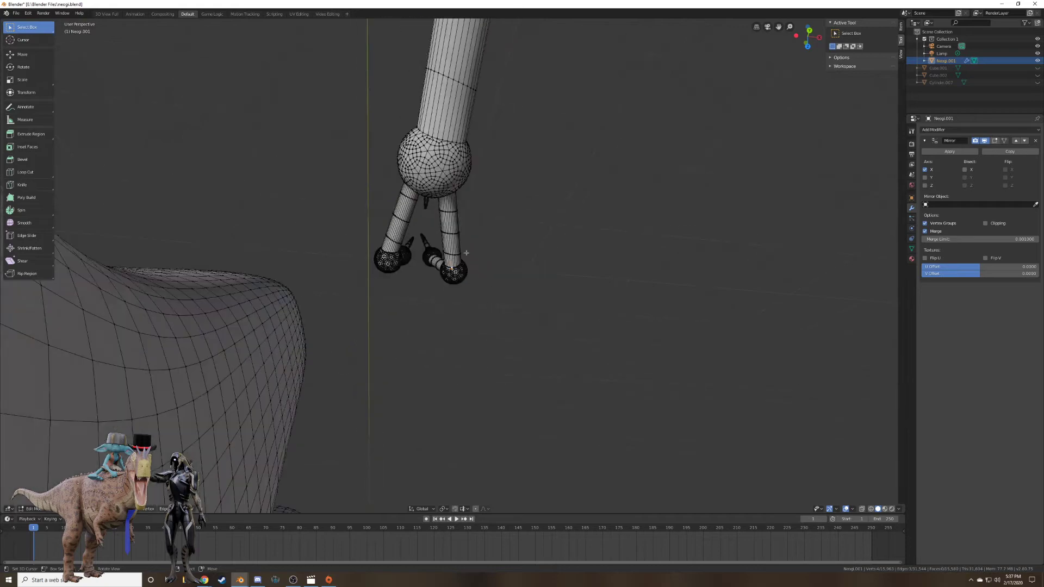
pyautogui.moveTo(477, 171); pyautogui.dragTo(485, 185, button='middle')
pyautogui.scroll(8, 485, 185)
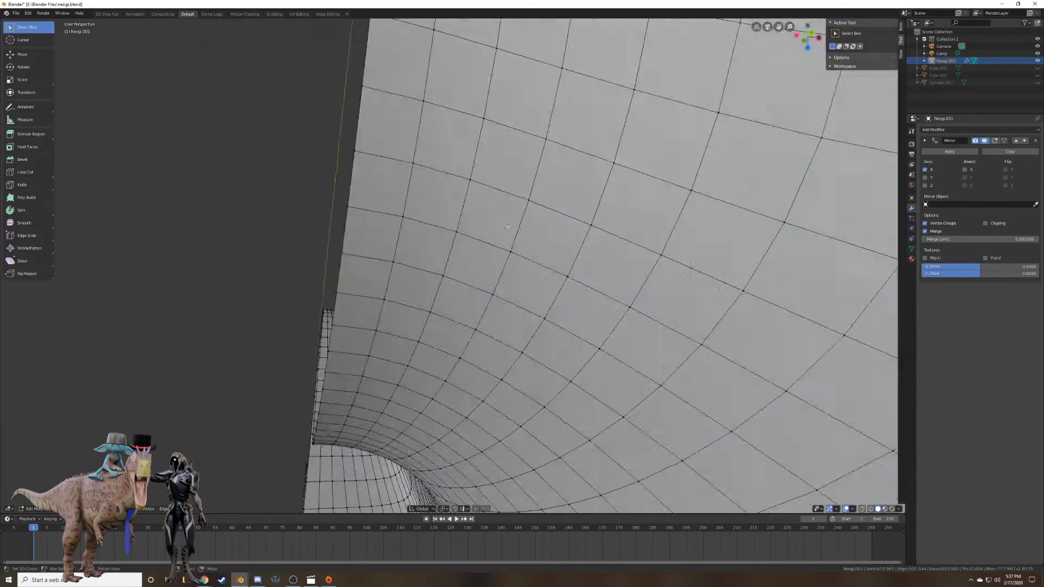
pyautogui.scroll(-6, 508, 226)
pyautogui.scroll(3, 501, 249)
pyautogui.scroll(4, 501, 248)
pyautogui.press('f')
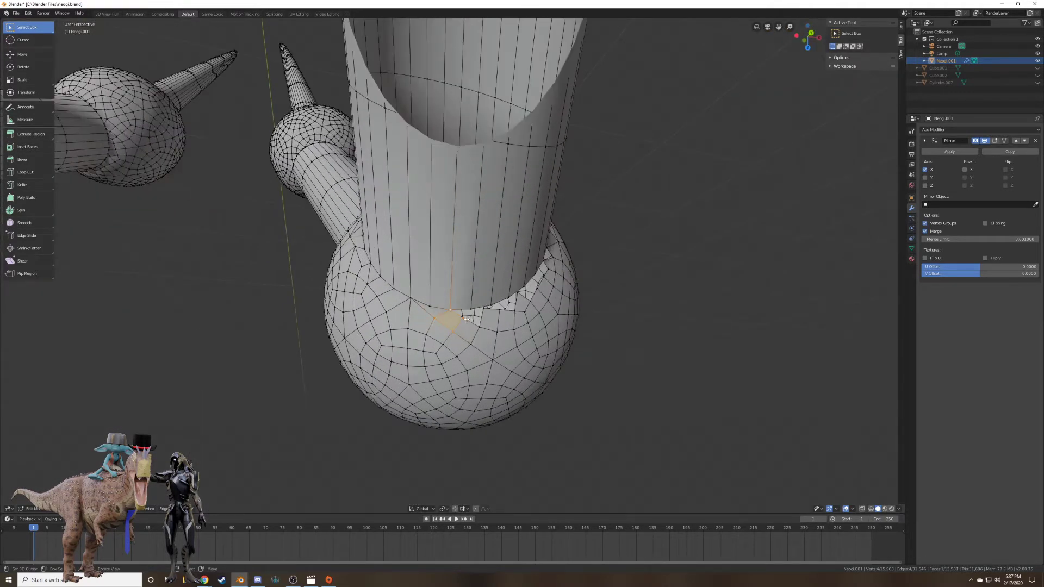
pyautogui.keyDown('shift'); pyautogui.rightClick(453, 308); pyautogui.keyUp('shift')
pyautogui.keyDown('shift'); pyautogui.rightClick(478, 325); pyautogui.keyUp('shift')
pyautogui.press('f')
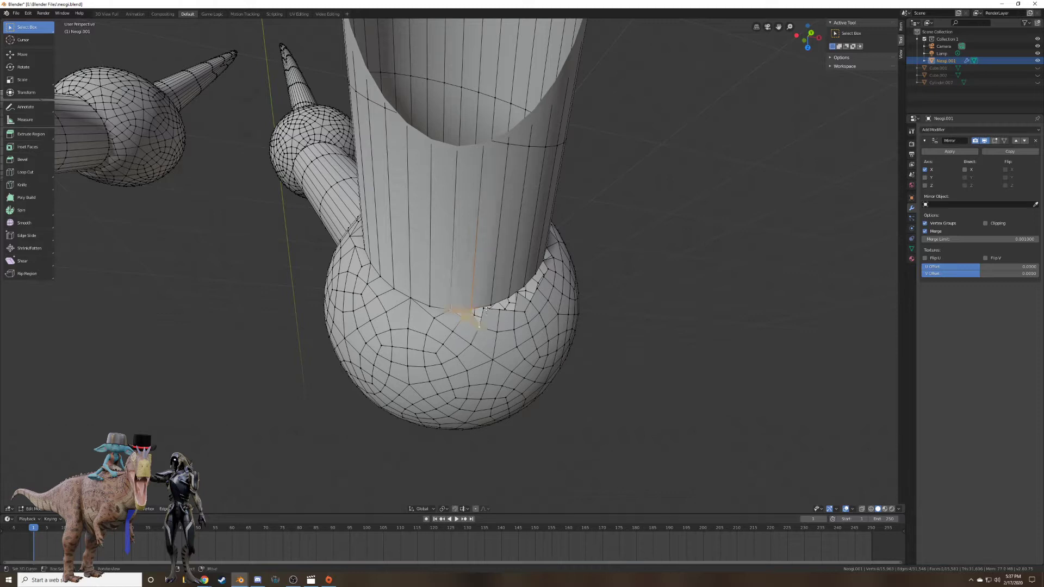
# Slide the next vertex along the open seam and select the vertices around the gap beside it to fill it.
pyautogui.rightClick(483, 309)
pyautogui.moveTo(492, 306); pyautogui.dragTo(461, 309, button='middle')
pyautogui.press('g')
pyautogui.press('g')
pyautogui.click(463, 311)
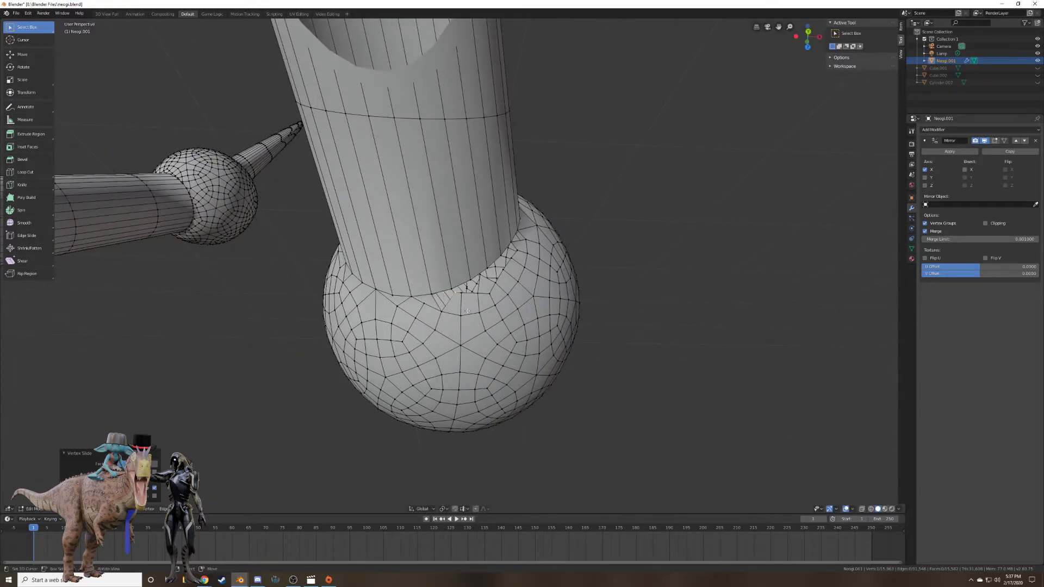
pyautogui.keyDown('shift'); pyautogui.rightClick(451, 291); pyautogui.keyUp('shift')
pyautogui.keyDown('shift'); pyautogui.rightClick(433, 288); pyautogui.keyUp('shift')
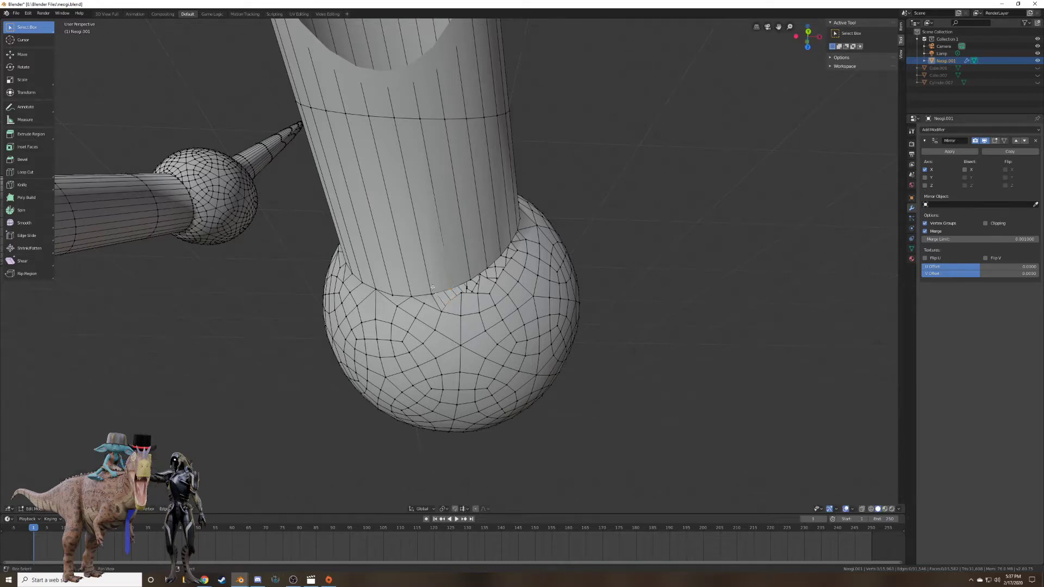
pyautogui.keyDown('shift'); pyautogui.rightClick(442, 311); pyautogui.keyUp('shift')
pyautogui.moveTo(441, 311); pyautogui.dragTo(442, 293, button='middle')
# Fill the following gap between two sphere vertices and two rim vertices with a face.
pyautogui.rightClick(448, 310)
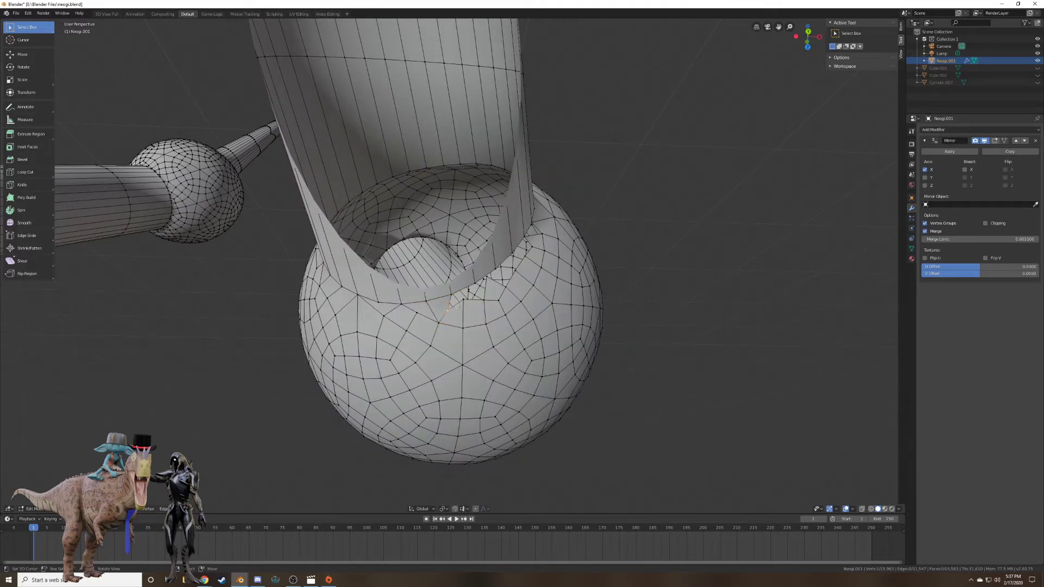
pyautogui.keyDown('shift'); pyautogui.rightClick(464, 300); pyautogui.keyUp('shift')
pyautogui.keyDown('shift'); pyautogui.rightClick(452, 295); pyautogui.keyUp('shift')
pyautogui.keyDown('shift'); pyautogui.rightClick(475, 283); pyautogui.keyUp('shift')
pyautogui.press('f')
# Slide the sphere vertex at the end of the new face away from the rim and adjust its position.
pyautogui.rightClick(464, 302)
pyautogui.press('g')
pyautogui.press('g')
pyautogui.click(468, 312)
pyautogui.press('g')
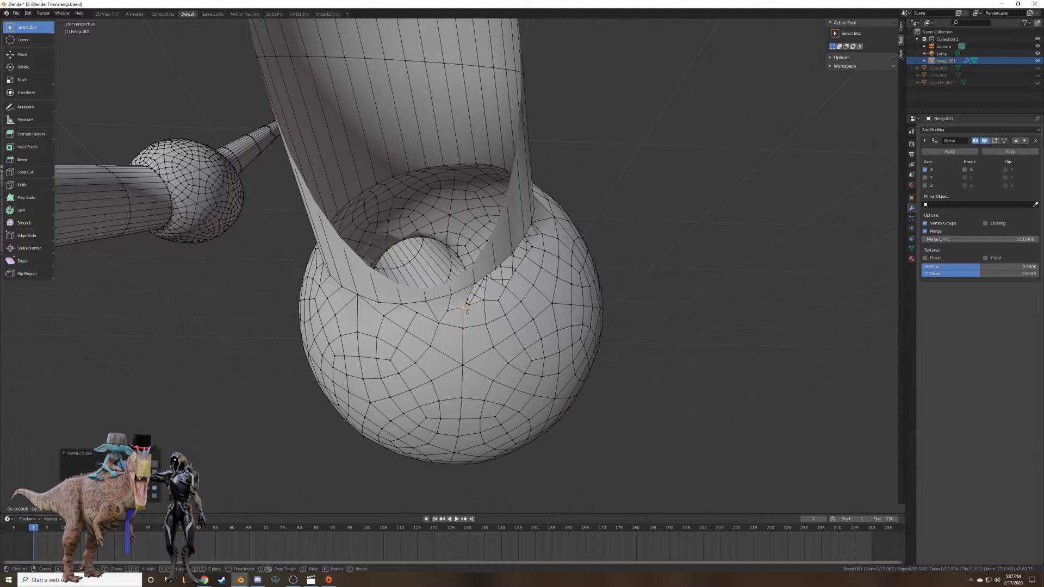
pyautogui.click(469, 313)
# Merge the sphere vertex with the rim vertex at the far end of the open gap, using At Last.
pyautogui.rightClick(466, 309)
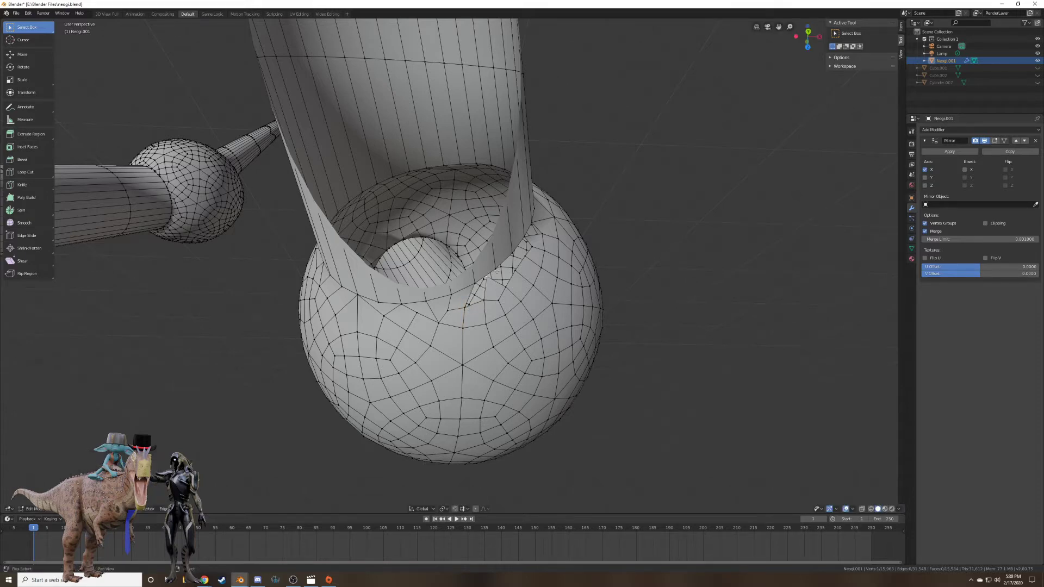
pyautogui.keyDown('shift'); pyautogui.rightClick(496, 269); pyautogui.keyUp('shift')
pyautogui.press('m')
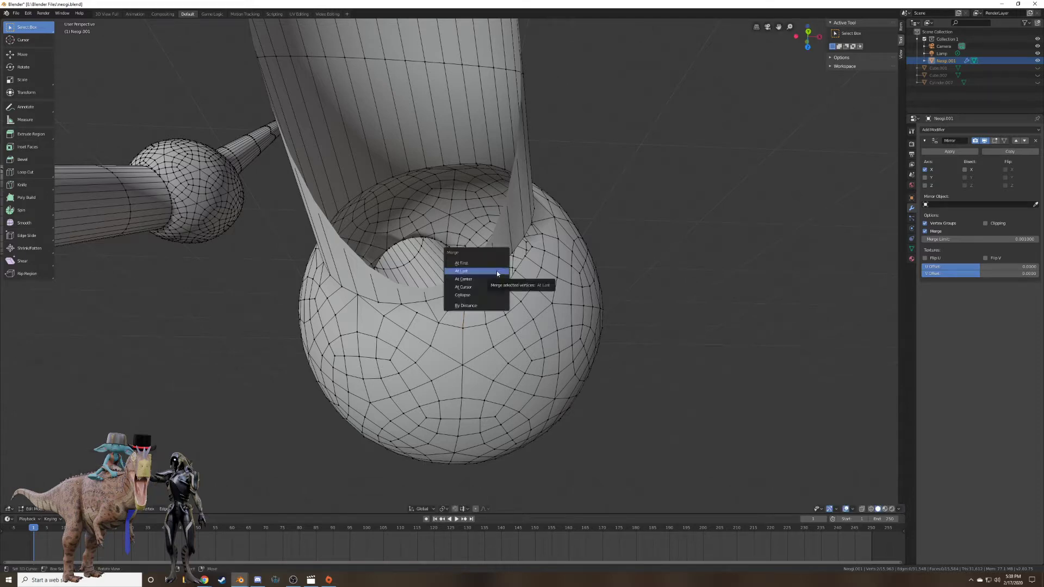
pyautogui.click(497, 271)
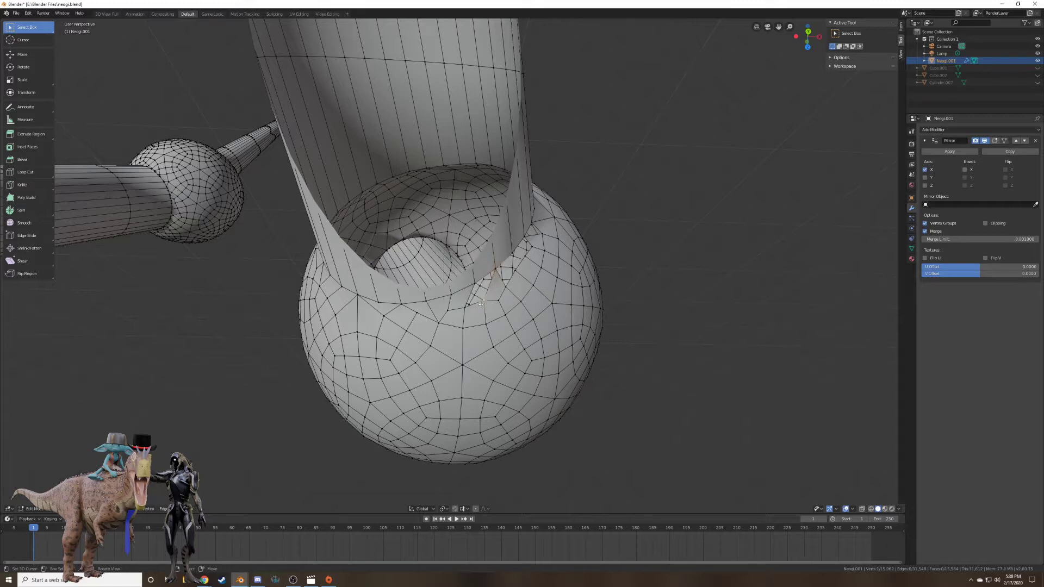
# Fill the four-sided gap leading up to the merged rim vertex with a face.
pyautogui.press('c')
pyautogui.press('Escape')
pyautogui.rightClick(484, 301)
pyautogui.keyDown('shift'); pyautogui.rightClick(465, 308); pyautogui.keyUp('shift')
pyautogui.keyDown('shift'); pyautogui.rightClick(474, 283); pyautogui.keyUp('shift')
pyautogui.keyDown('shift'); pyautogui.rightClick(495, 269); pyautogui.keyUp('shift')
pyautogui.press('f')
# Close the small leftover opening beside the last filled face along the rim with another face.
pyautogui.moveTo(527, 291); pyautogui.dragTo(464, 283, button='middle')
pyautogui.rightClick(463, 282)
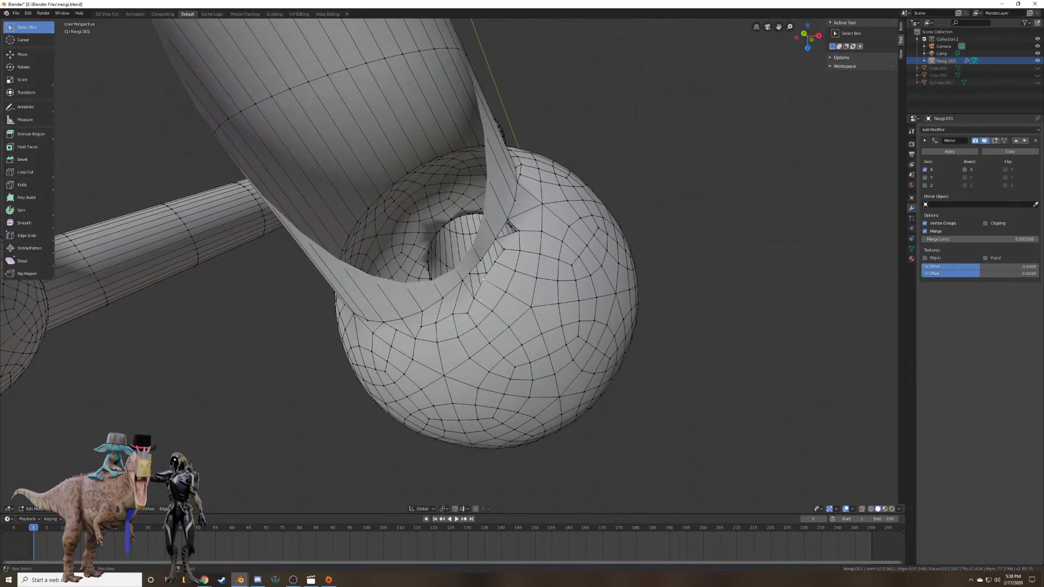
pyautogui.keyDown('shift'); pyautogui.rightClick(463, 283); pyautogui.keyUp('shift')
pyautogui.keyDown('shift'); pyautogui.rightClick(482, 261); pyautogui.keyUp('shift')
pyautogui.press('f')
pyautogui.rightClick(485, 276)
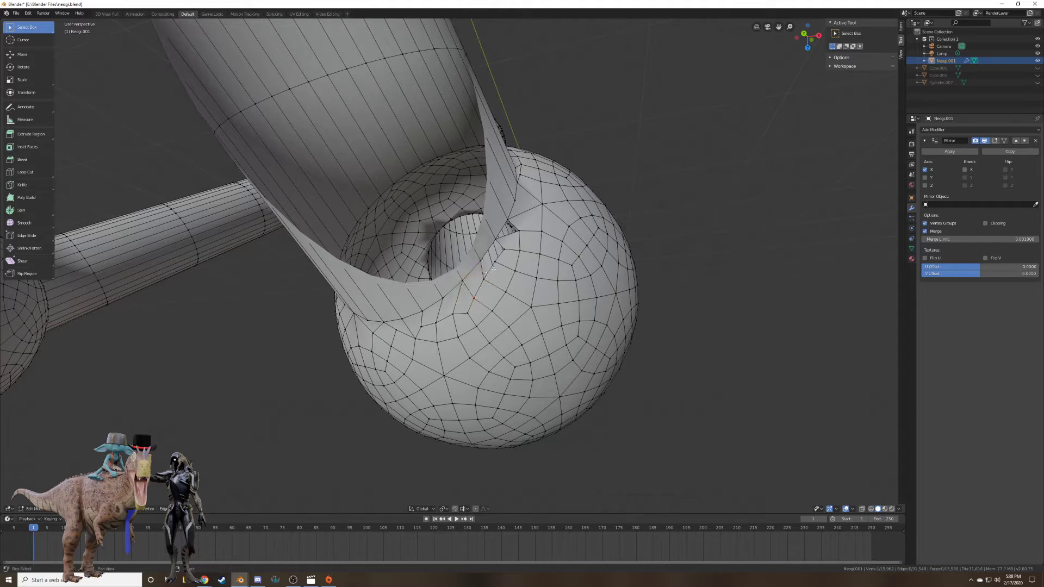
pyautogui.hotkey('ctrl', 'z')
# Fill the next gap with a face joining two sphere vertices to two rim vertices.
pyautogui.rightClick(496, 264)
pyautogui.keyDown('shift'); pyautogui.rightClick(481, 262); pyautogui.keyUp('shift')
pyautogui.keyDown('shift'); pyautogui.rightClick(484, 279); pyautogui.keyUp('shift')
pyautogui.keyDown('shift'); pyautogui.rightClick(496, 239); pyautogui.keyUp('shift')
pyautogui.press('f')
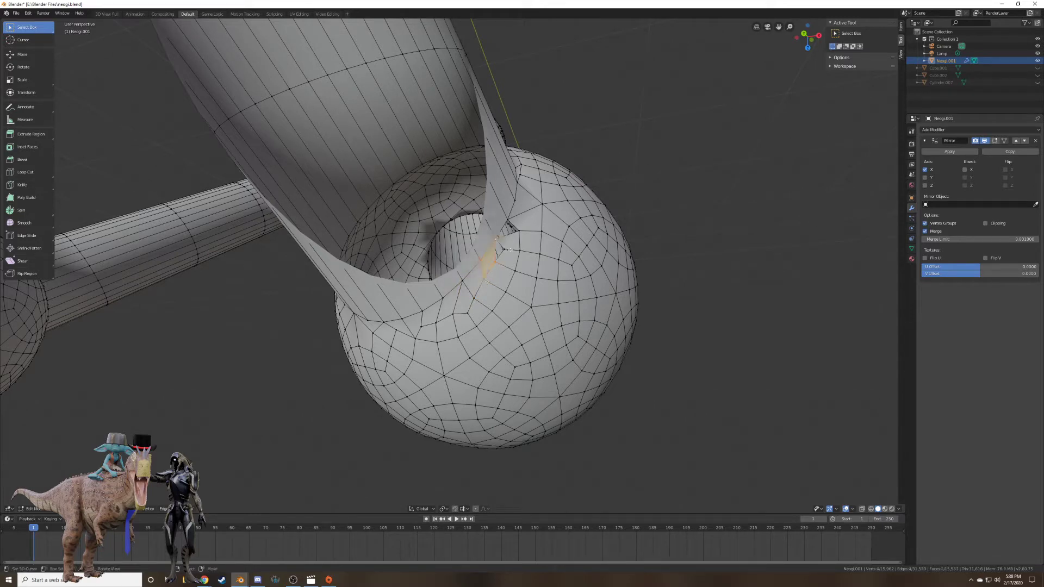
# Delete the edge bordering the newly filled face to reopen the gap, and return to vertex selection.
pyautogui.rightClick(504, 250)
pyautogui.moveTo(498, 255); pyautogui.dragTo(507, 261, button='middle')
pyautogui.hotkey('alt', 'a')
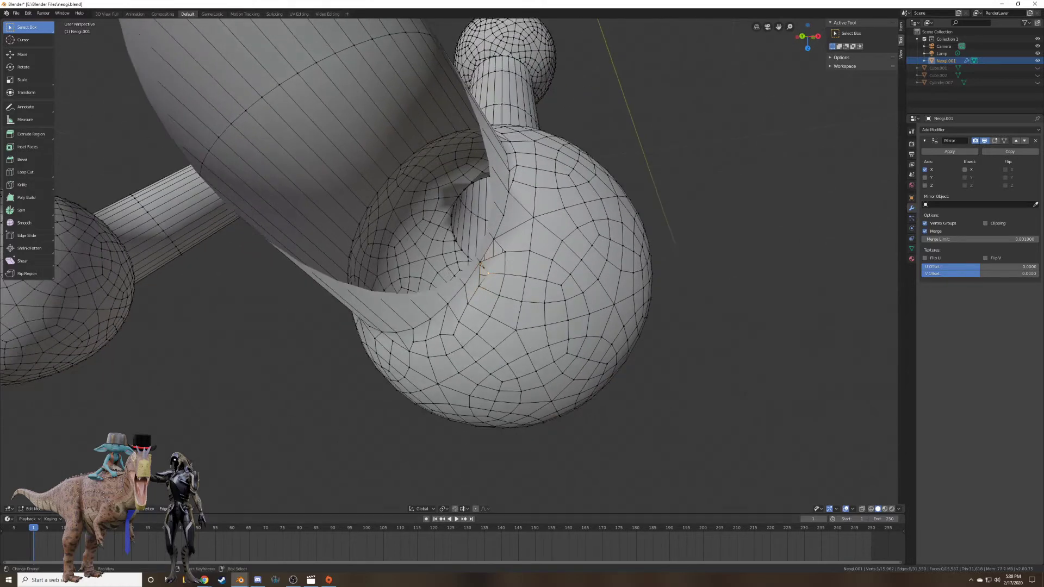
pyautogui.press('2')
pyautogui.press('x')
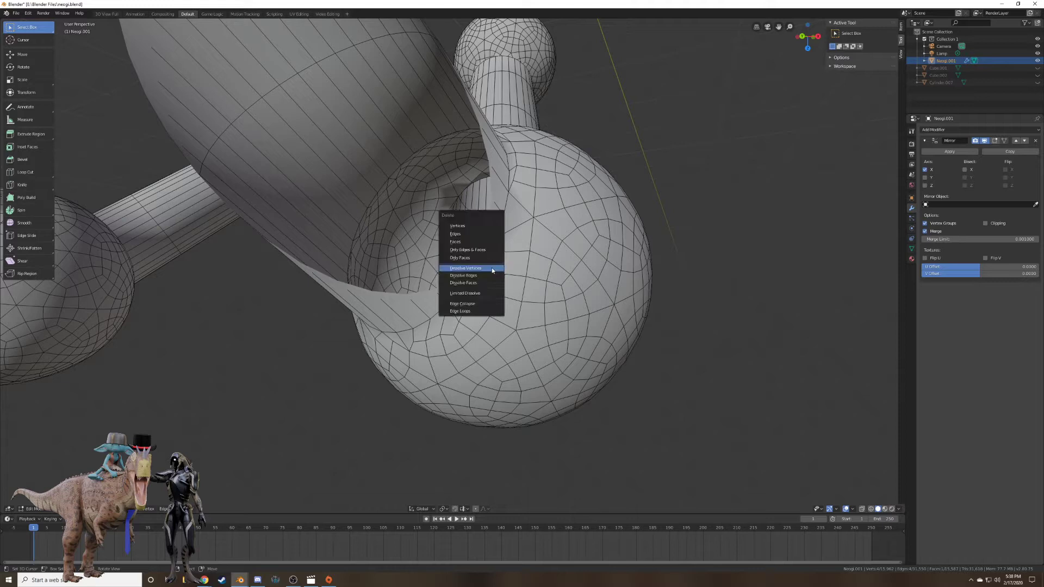
pyautogui.click(477, 238)
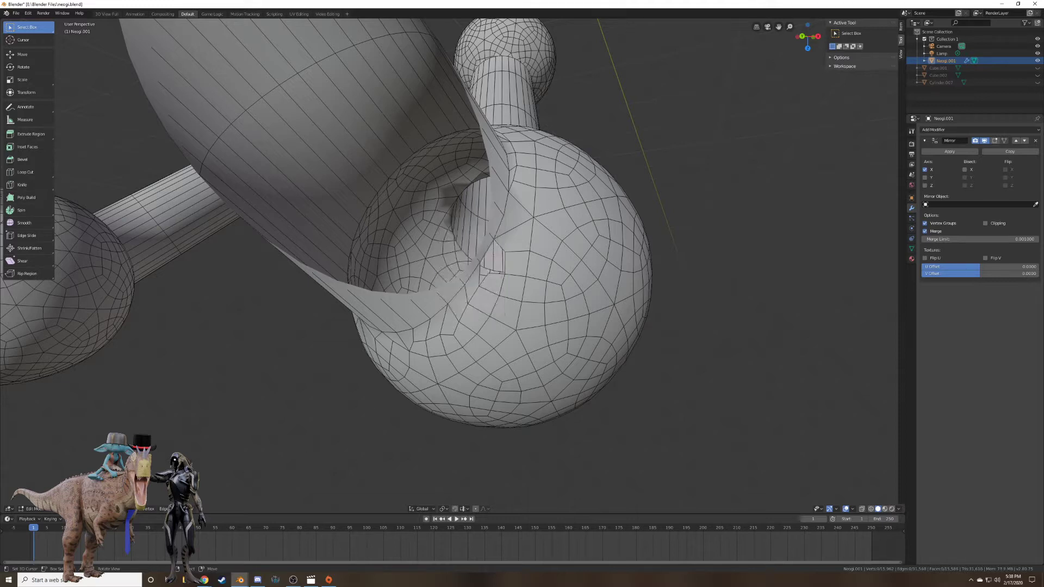
pyautogui.press('1')
# Fill the upper part of the reopened gap with a face between two rim vertices and two sphere vertices.
pyautogui.moveTo(485, 263); pyautogui.dragTo(482, 258, button='middle')
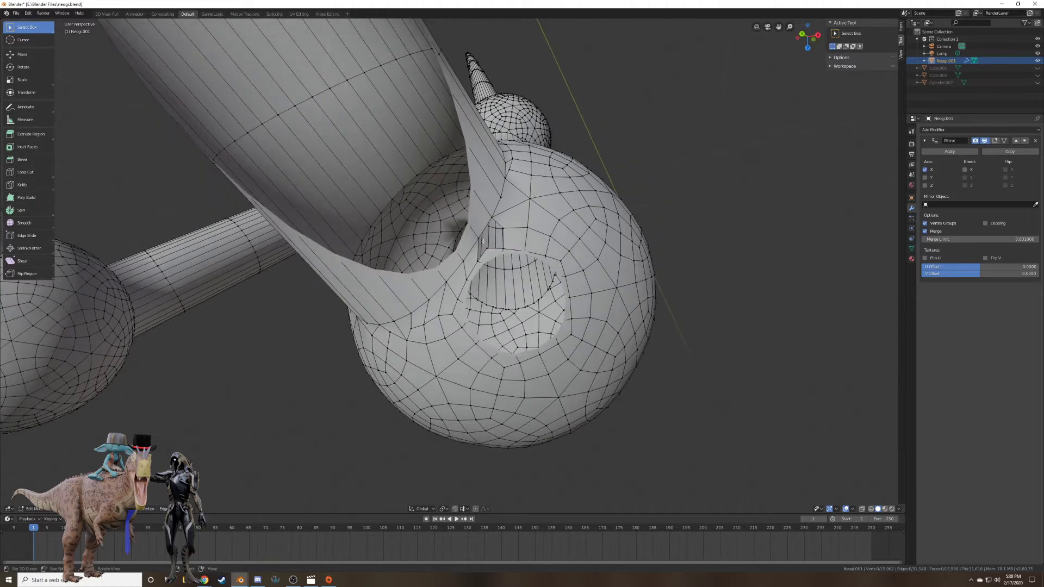
pyautogui.rightClick(491, 218)
pyautogui.keyDown('shift'); pyautogui.rightClick(503, 229); pyautogui.keyUp('shift')
pyautogui.keyDown('shift'); pyautogui.rightClick(478, 235); pyautogui.keyUp('shift')
pyautogui.moveTo(478, 233); pyautogui.dragTo(487, 240, button='middle')
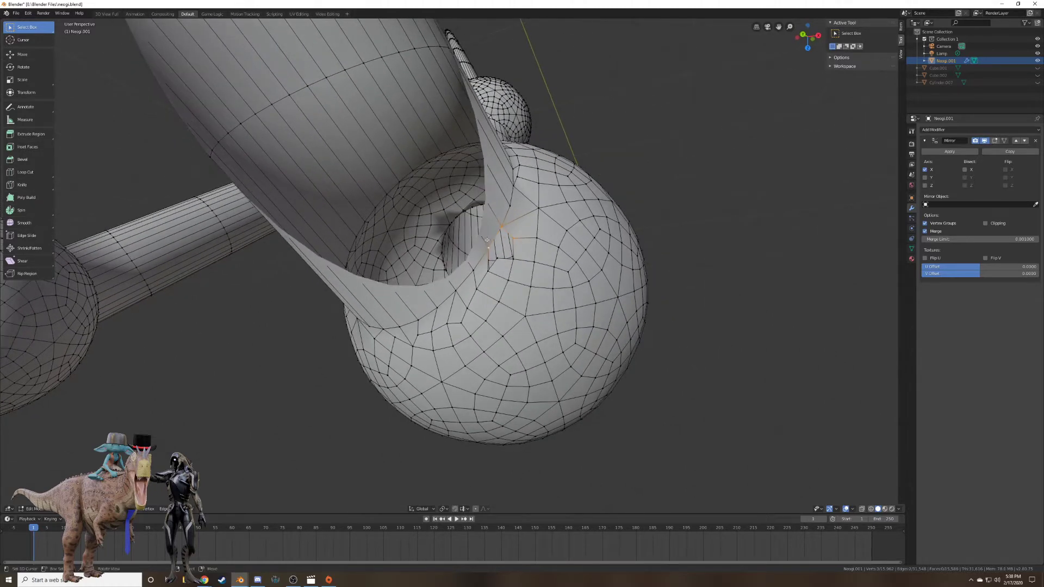
pyautogui.keyDown('shift'); pyautogui.rightClick(515, 256); pyautogui.keyUp('shift')
pyautogui.press('f')
# Move the sphere vertex at the remaining opening away from the rim, and close that last opening with a face.
pyautogui.rightClick(499, 262)
pyautogui.press('g')
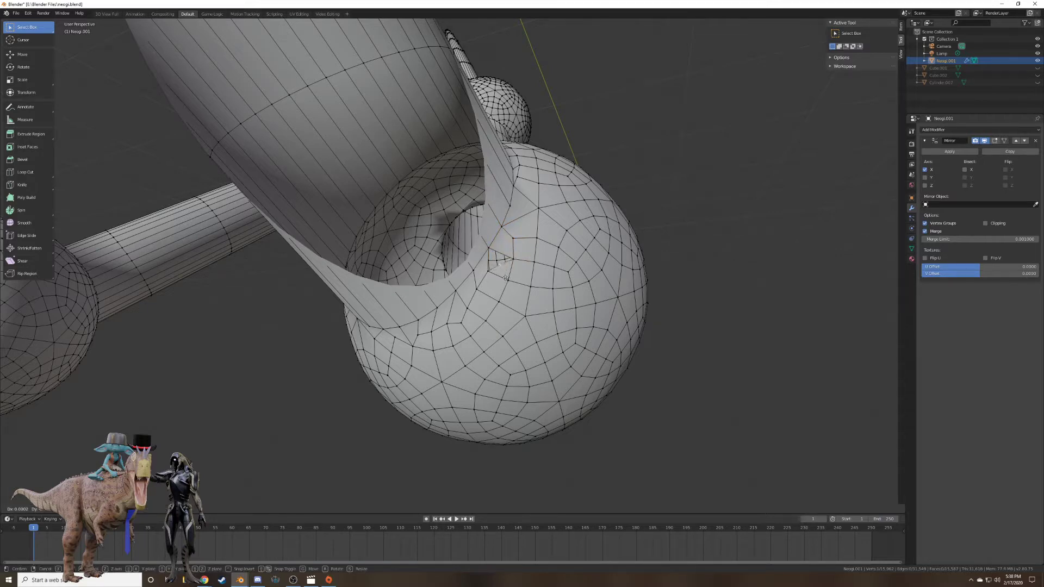
pyautogui.click(495, 270)
pyautogui.keyDown('shift'); pyautogui.rightClick(499, 265); pyautogui.keyUp('shift')
pyautogui.keyDown('shift'); pyautogui.rightClick(488, 248); pyautogui.keyUp('shift')
pyautogui.keyDown('shift'); pyautogui.rightClick(514, 259); pyautogui.keyUp('shift')
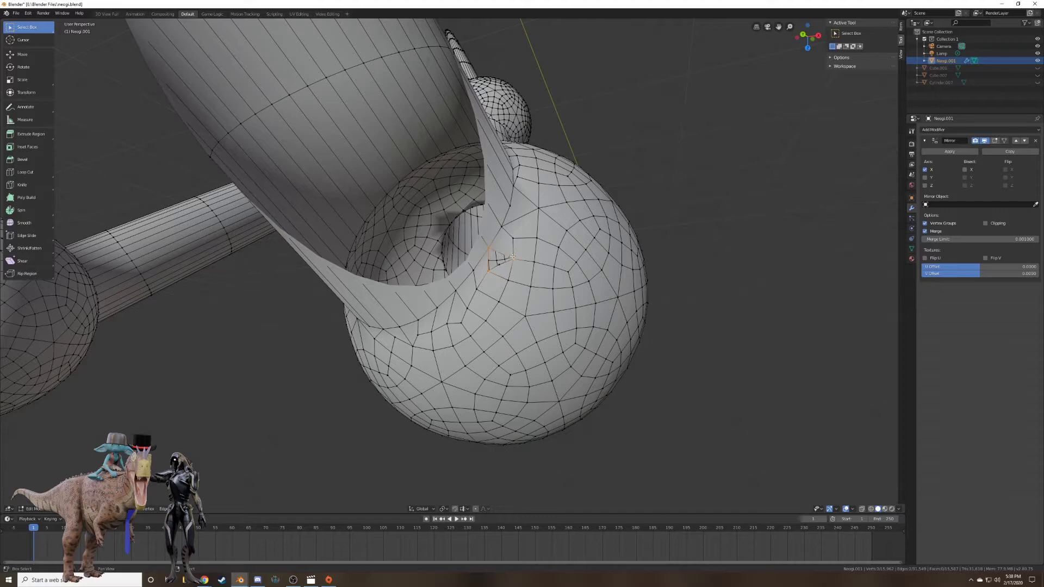
pyautogui.press('f')
# Select the whole linked mesh of the finger tube attached to the other side of the knuckle sphere.
pyautogui.moveTo(523, 275); pyautogui.dragTo(504, 259, button='middle')
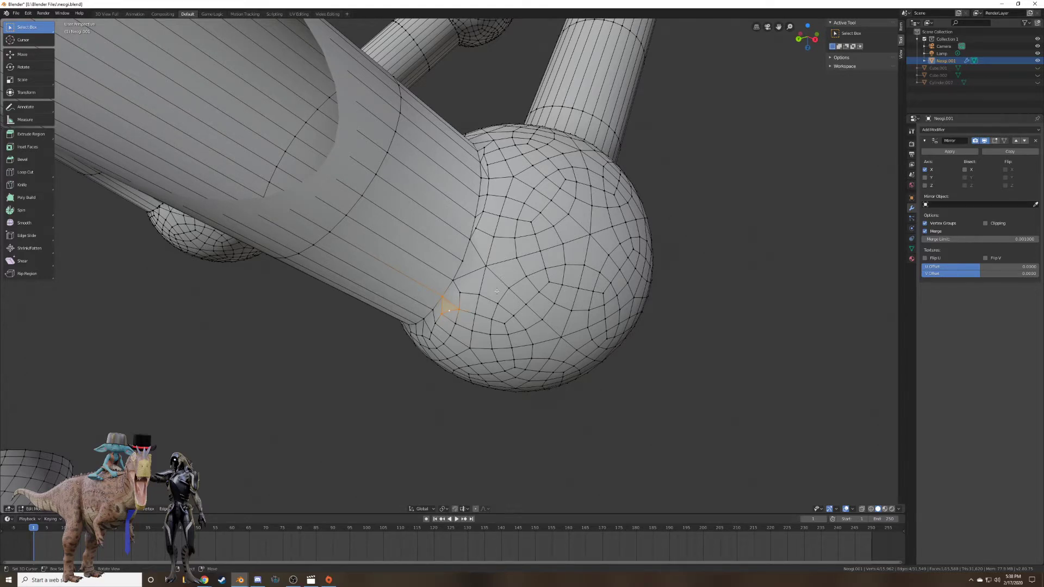
pyautogui.moveTo(498, 272); pyautogui.dragTo(463, 325, button='middle')
pyautogui.press('2')
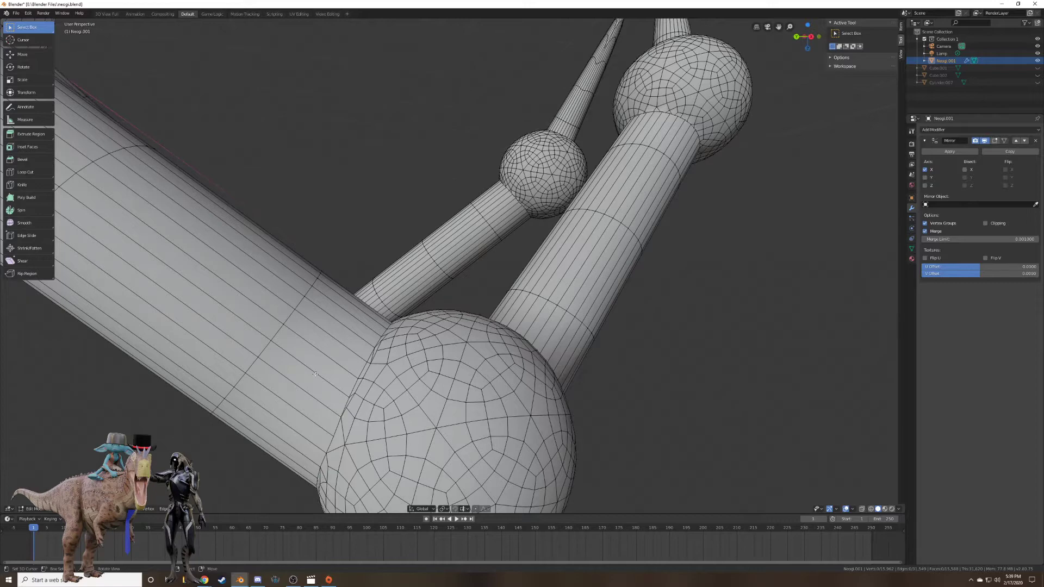
pyautogui.press('l')
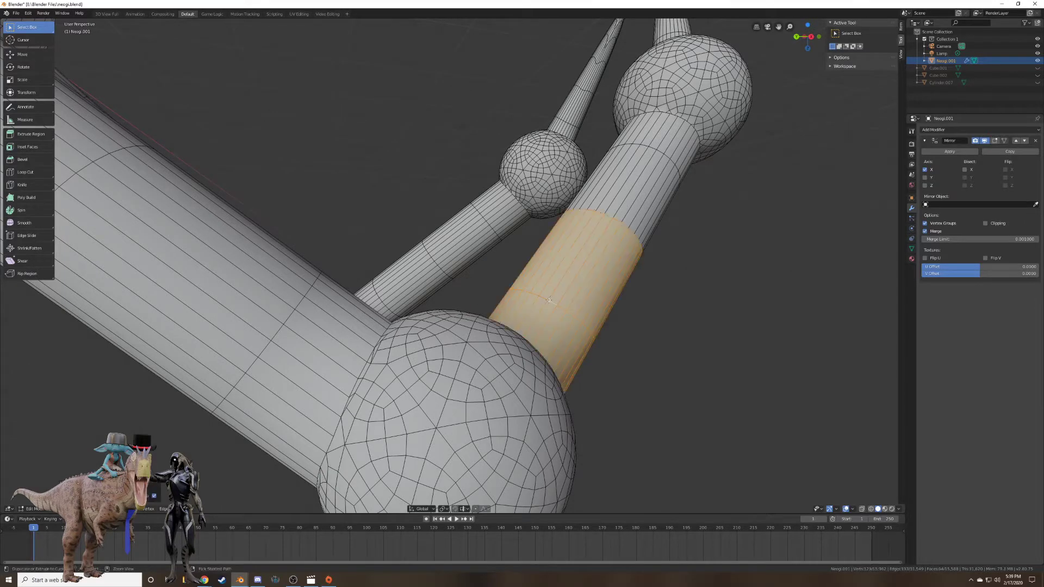
pyautogui.moveTo(584, 303); pyautogui.dragTo(563, 288, button='middle')
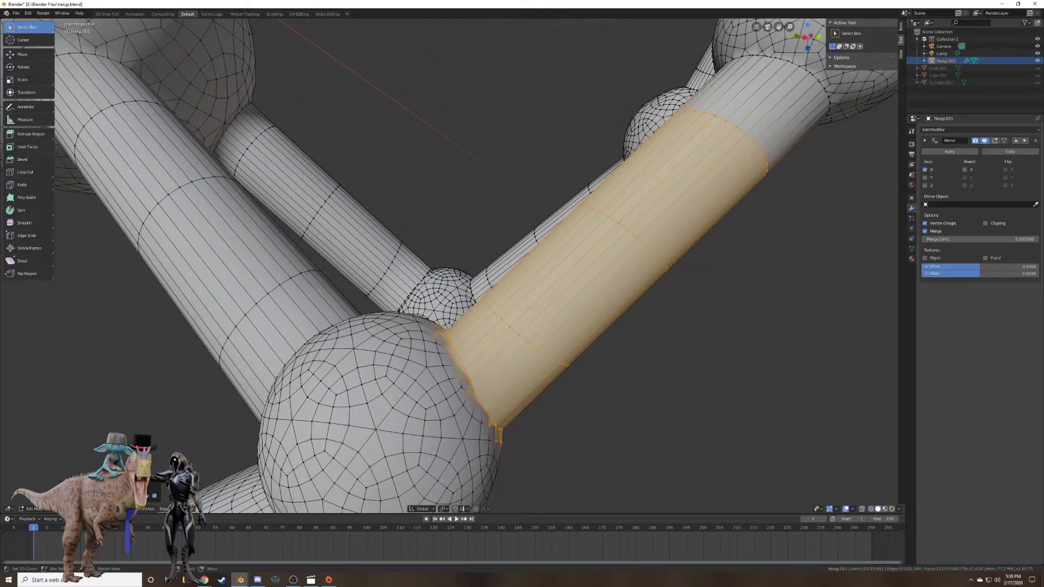
# Make the mesh see-through and reduce the tube selection to the ring of faces where it meets the knuckle sphere.
pyautogui.click(871, 509)
pyautogui.moveTo(657, 387); pyautogui.dragTo(663, 385, button='middle')
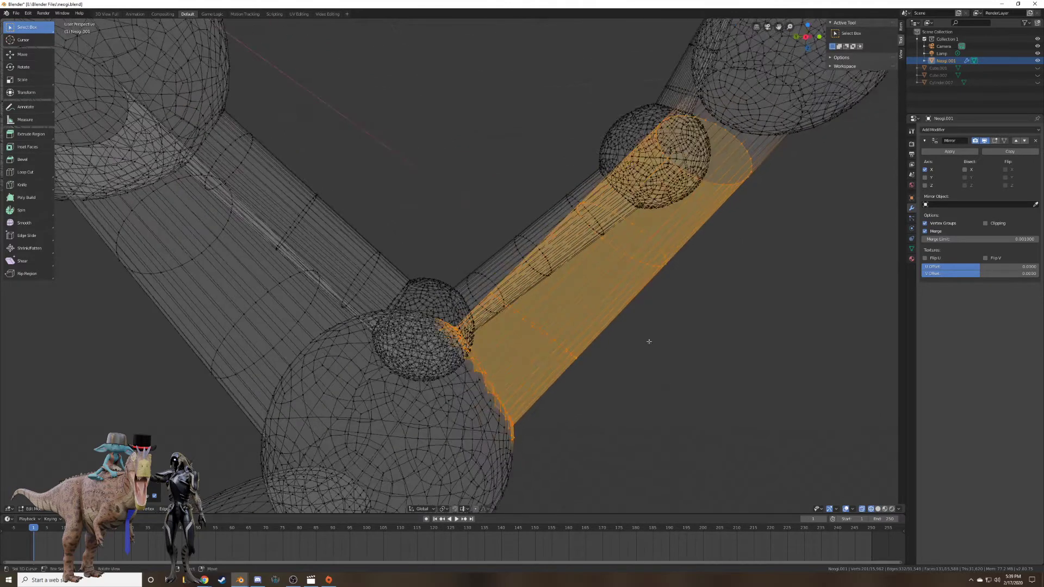
pyautogui.press('c')
pyautogui.moveTo(489, 210)
pyautogui.mouseDown(button='middle')
pyautogui.moveTo(636, 361)
pyautogui.moveTo(568, 170)
pyautogui.moveTo(765, 235)
pyautogui.mouseUp(button='middle')
pyautogui.press('Escape')
pyautogui.moveTo(781, 286); pyautogui.dragTo(723, 337, button='middle')
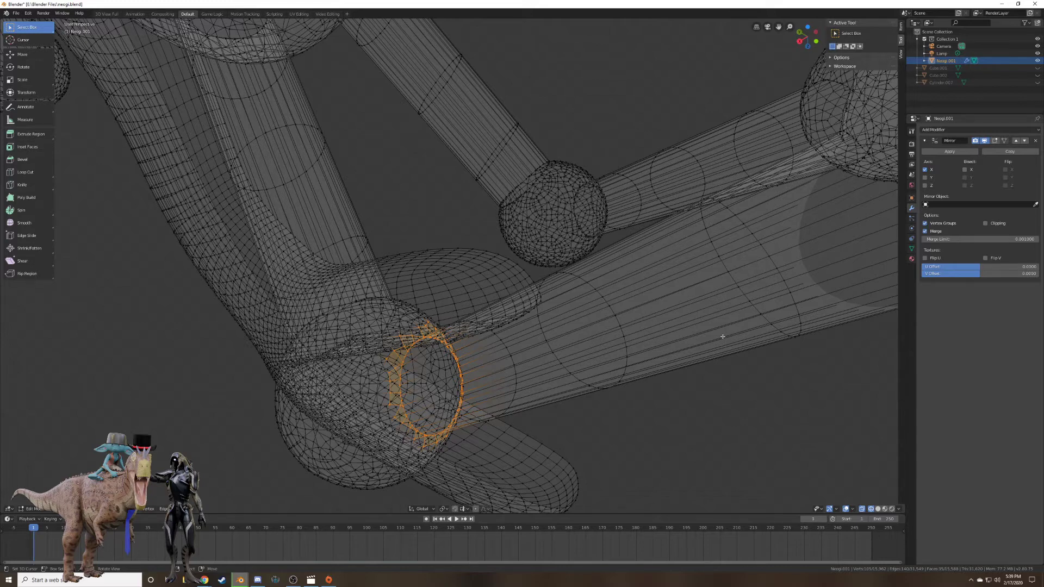
# Return to opaque display and delete the selected ring of faces around the tube's joint with the sphere.
pyautogui.hotkey('shift', 'z')
pyautogui.moveTo(634, 434)
pyautogui.mouseDown(button='middle')
pyautogui.moveTo(551, 398)
pyautogui.moveTo(438, 389)
pyautogui.moveTo(486, 364)
pyautogui.moveTo(454, 365)
pyautogui.moveTo(487, 347)
pyautogui.mouseUp(button='middle')
pyautogui.press('x')
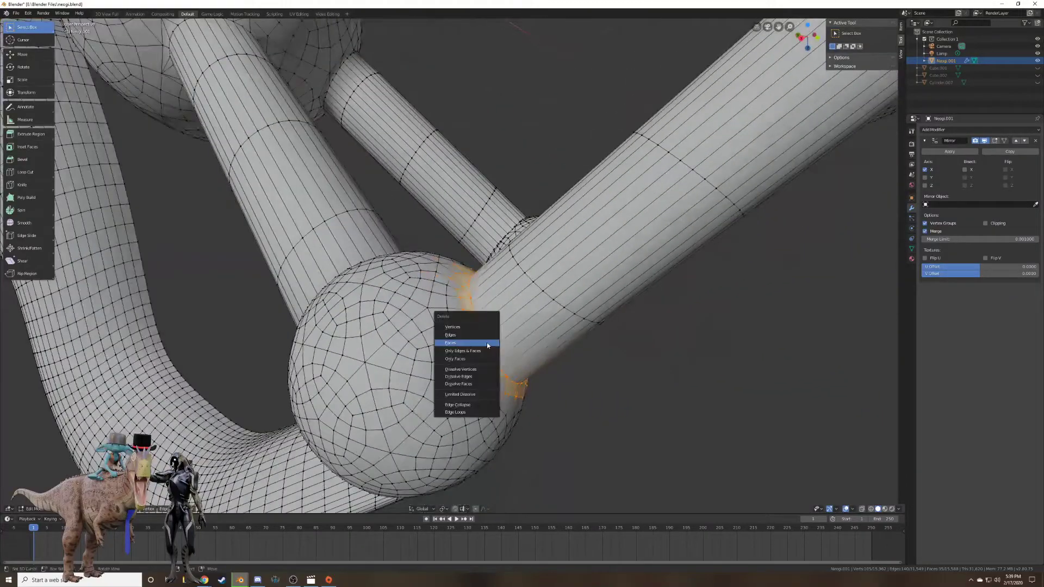
pyautogui.click(487, 344)
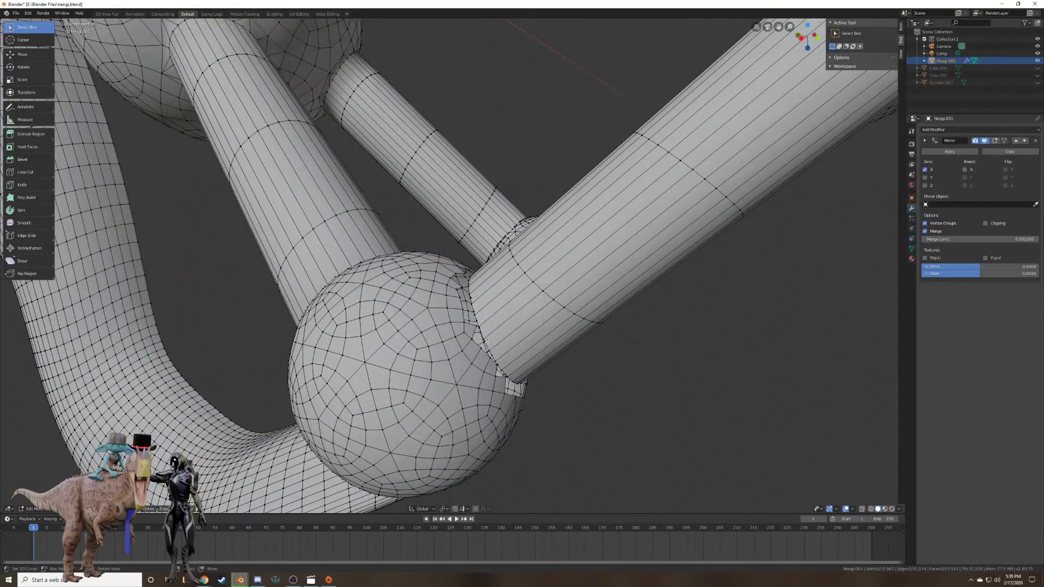
# Select the surplus vertices all around the open rim of the tube and dissolve them.
pyautogui.scroll(3, 487, 343)
pyautogui.scroll(-3, 485, 343)
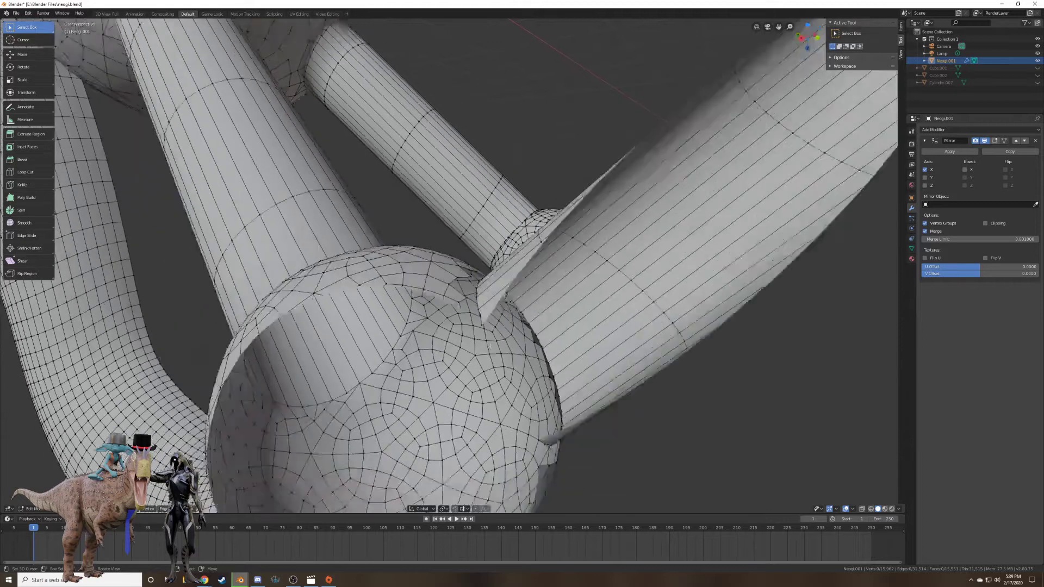
pyautogui.moveTo(492, 385); pyautogui.dragTo(536, 381, button='middle')
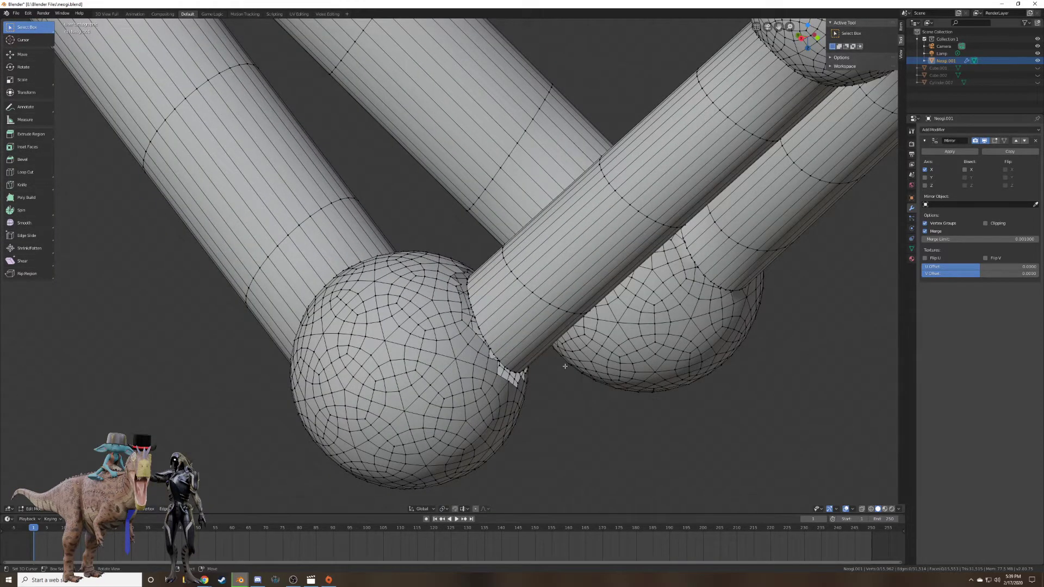
pyautogui.scroll(4, 565, 366)
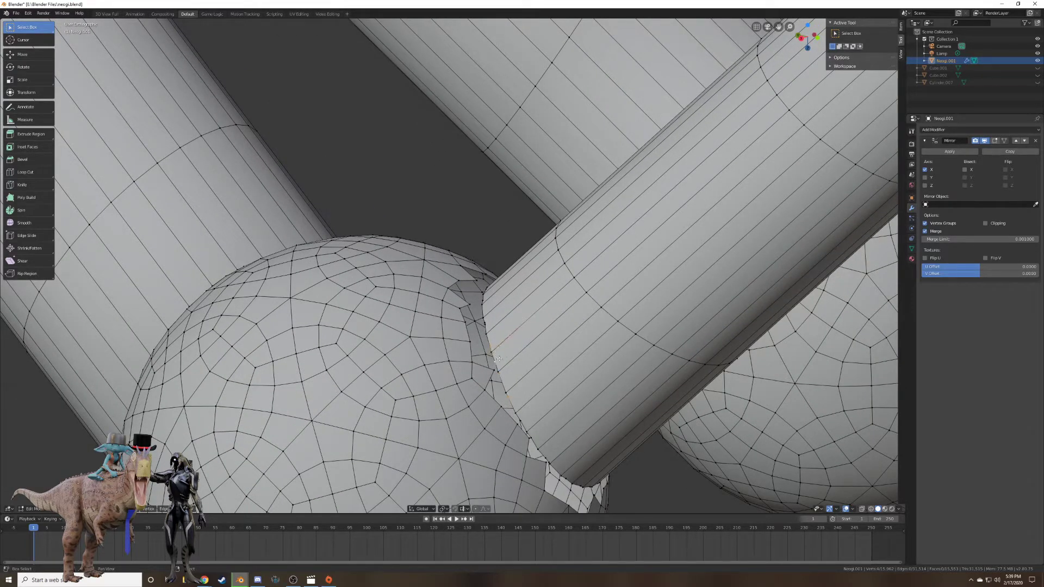
pyautogui.moveTo(496, 356)
pyautogui.mouseDown(button='middle')
pyautogui.moveTo(503, 350)
pyautogui.moveTo(489, 375)
pyautogui.mouseUp(button='middle')
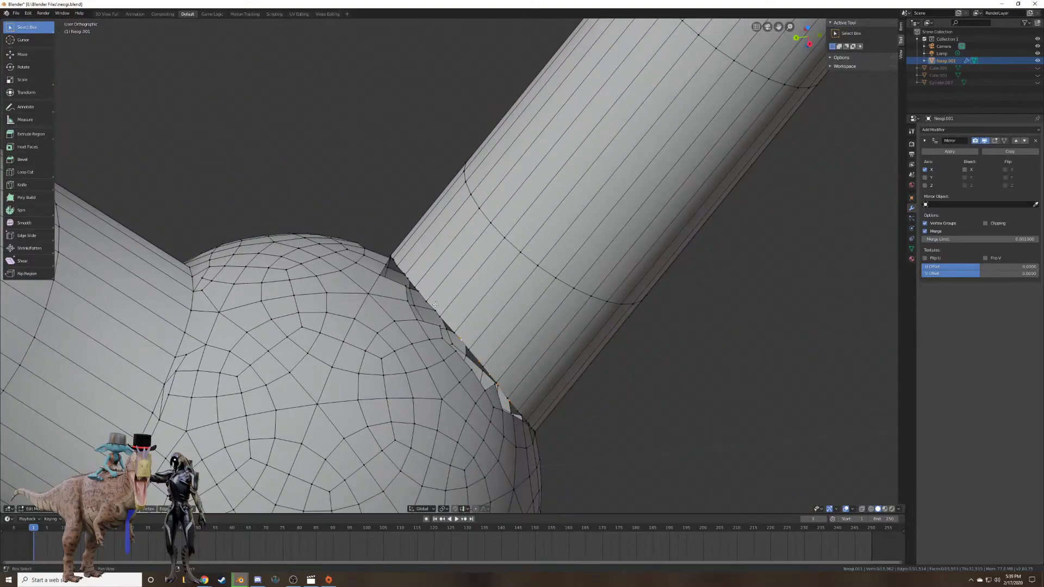
pyautogui.moveTo(435, 304); pyautogui.dragTo(462, 337, button='middle')
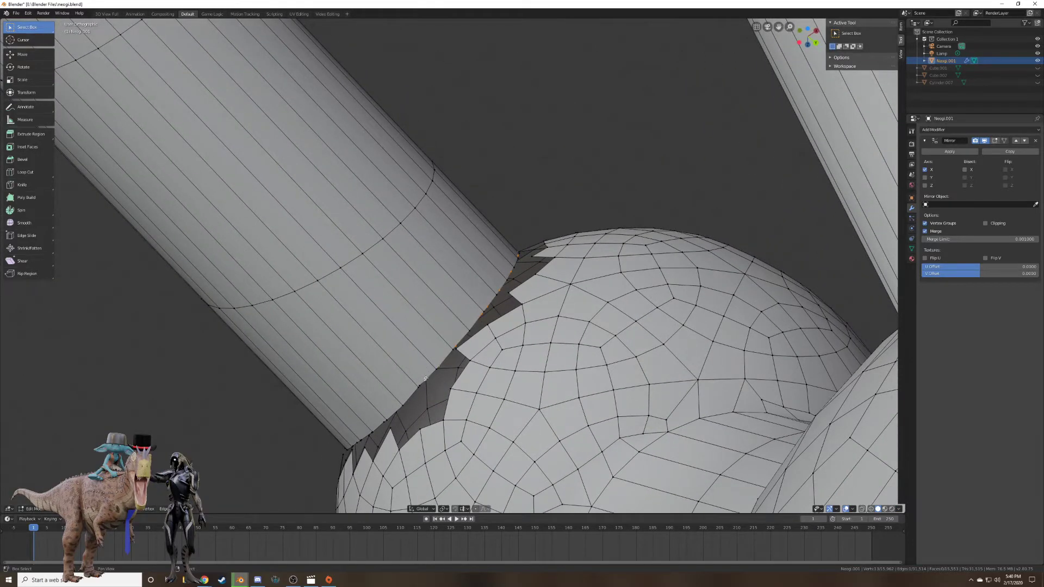
pyautogui.moveTo(423, 379); pyautogui.dragTo(456, 329, button='middle')
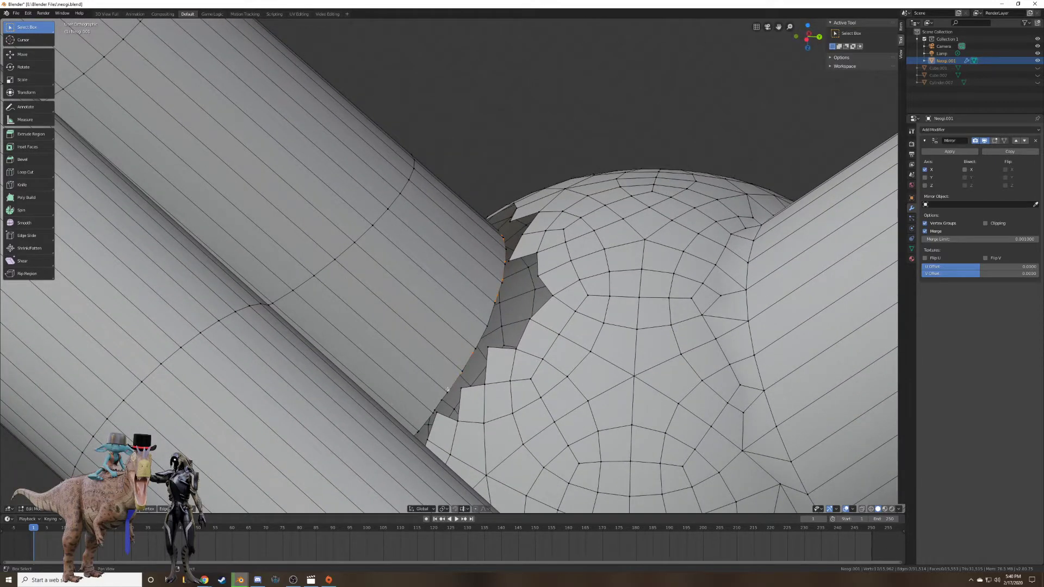
pyautogui.moveTo(428, 397); pyautogui.dragTo(474, 375, button='middle')
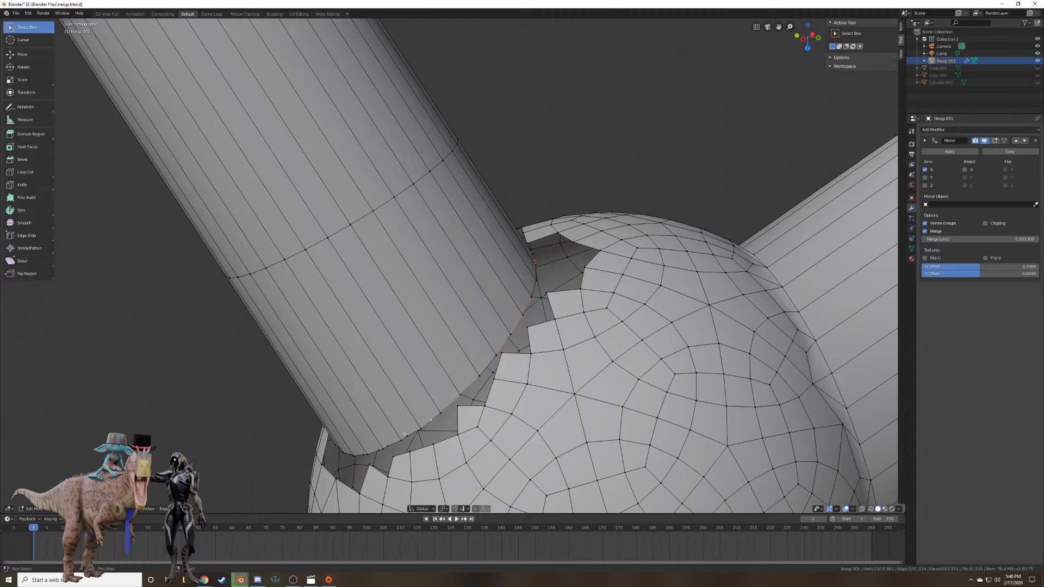
pyautogui.moveTo(384, 446); pyautogui.dragTo(430, 386, button='middle')
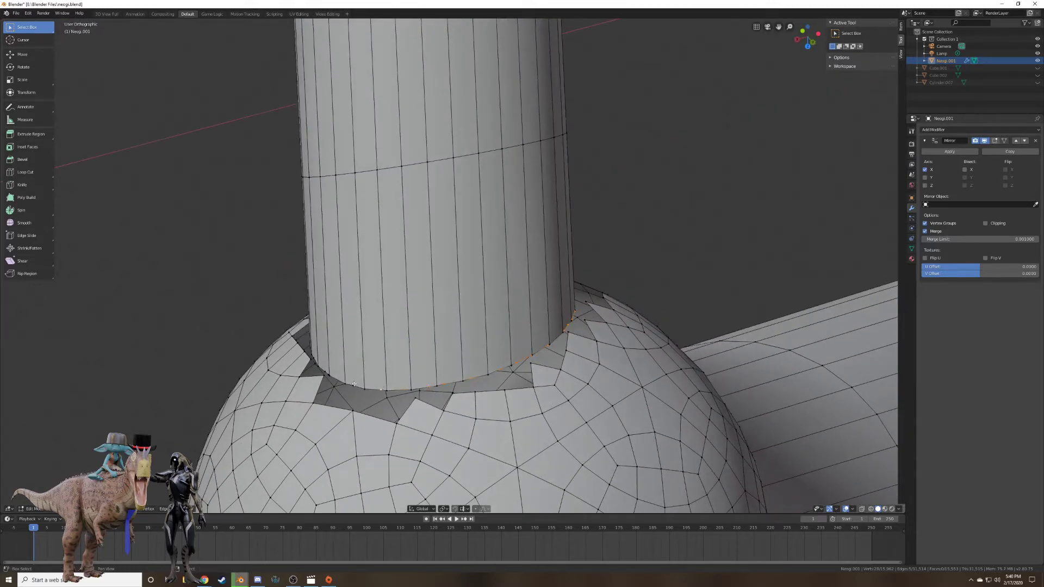
pyautogui.moveTo(354, 384); pyautogui.dragTo(376, 376, button='middle')
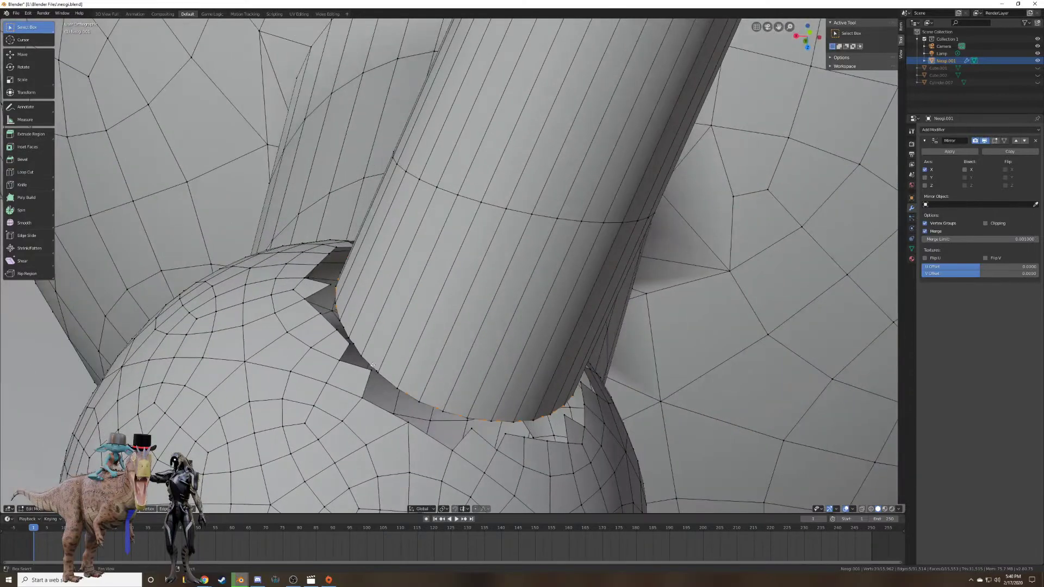
pyautogui.moveTo(401, 374); pyautogui.dragTo(438, 388, button='middle')
pyautogui.keyDown('shift'); pyautogui.rightClick(431, 366); pyautogui.keyUp('shift')
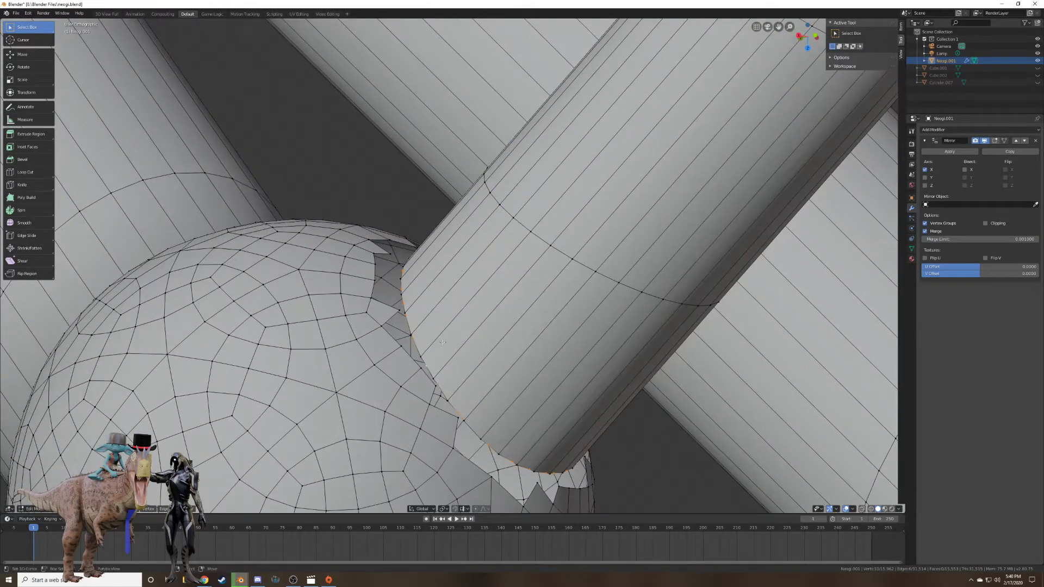
pyautogui.rightClick(443, 341)
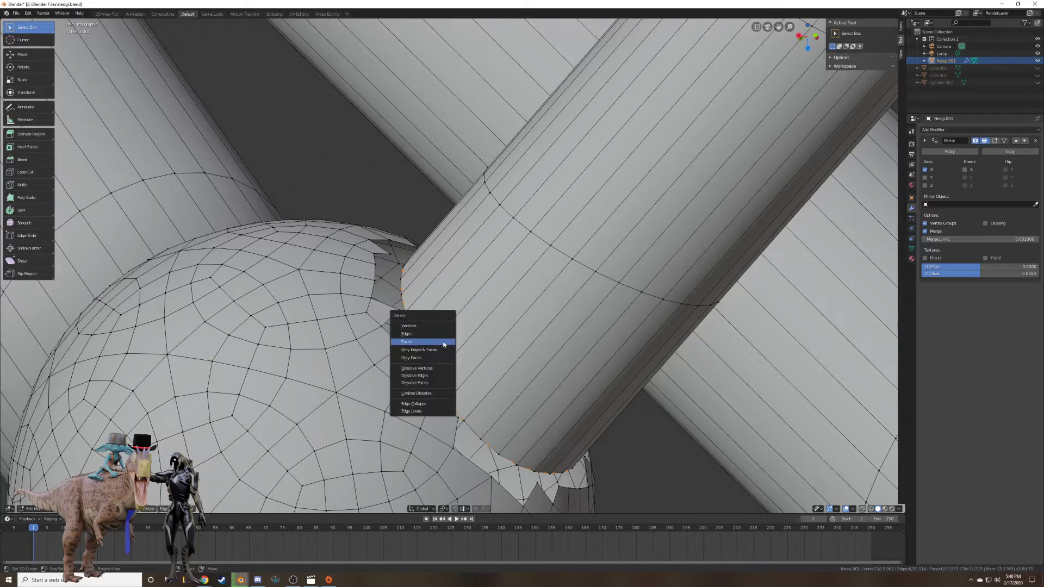
pyautogui.click(433, 367)
# On the joint's other side, merge the sphere vertex closest to the tube into its nearest rim vertex.
pyautogui.moveTo(438, 341); pyautogui.dragTo(531, 425, button='middle')
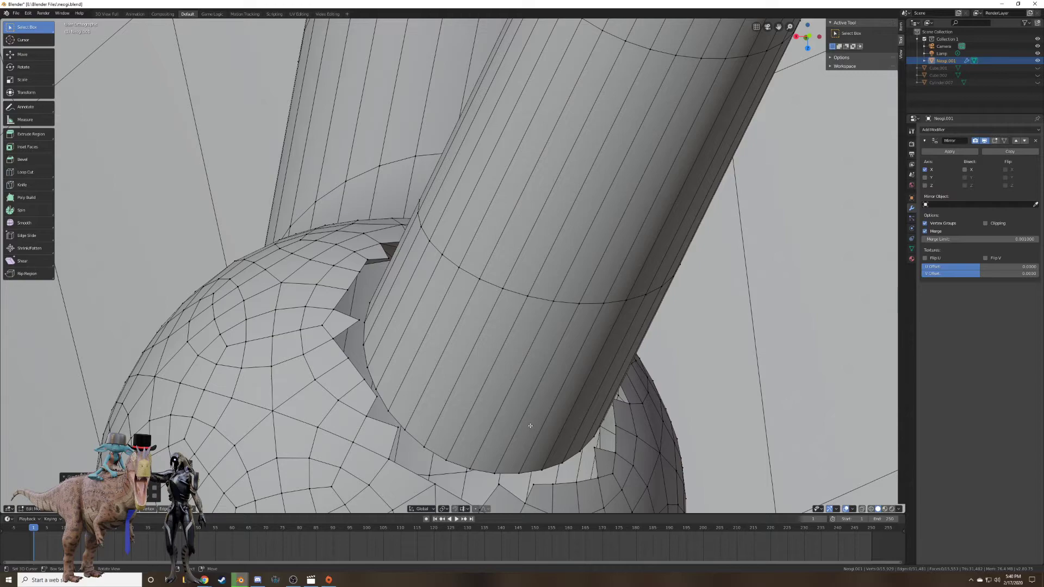
pyautogui.scroll(-5, 512, 401)
pyautogui.scroll(3, 526, 412)
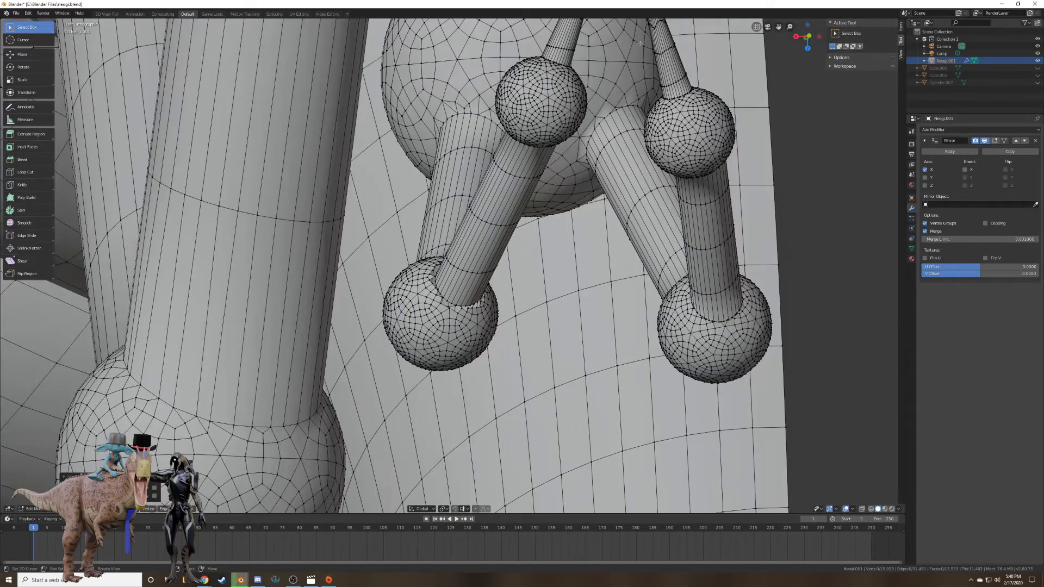
pyautogui.scroll(-7, 665, 261)
pyautogui.moveTo(671, 301); pyautogui.dragTo(497, 320, button='middle')
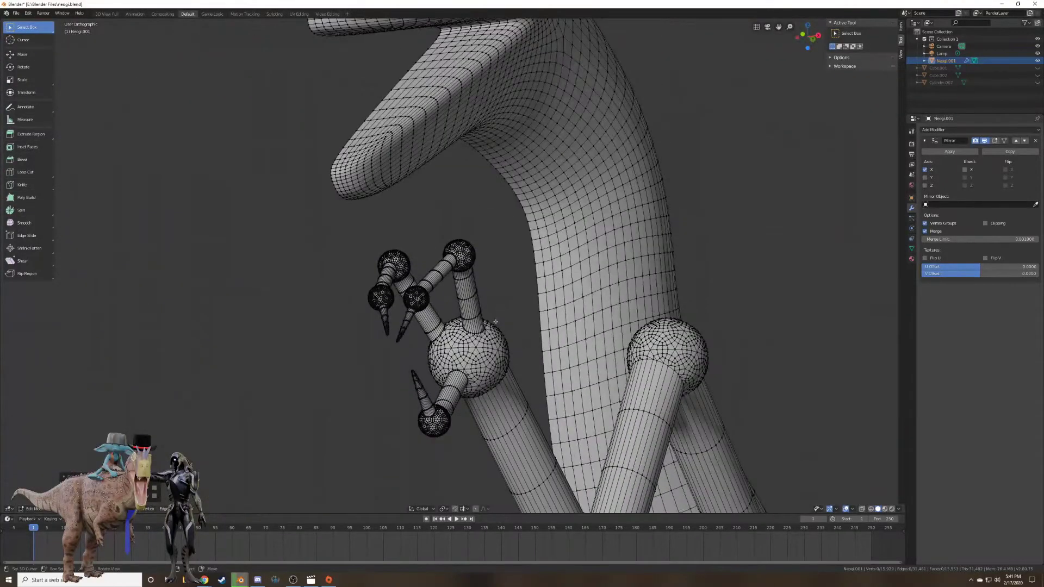
pyautogui.scroll(10, 495, 322)
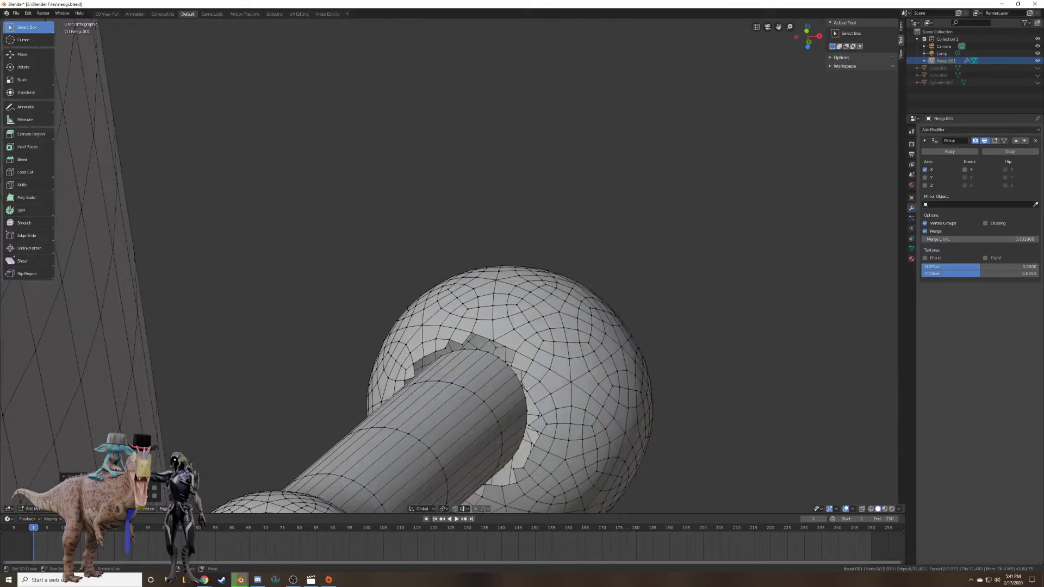
pyautogui.moveTo(527, 389); pyautogui.dragTo(577, 330, button='middle')
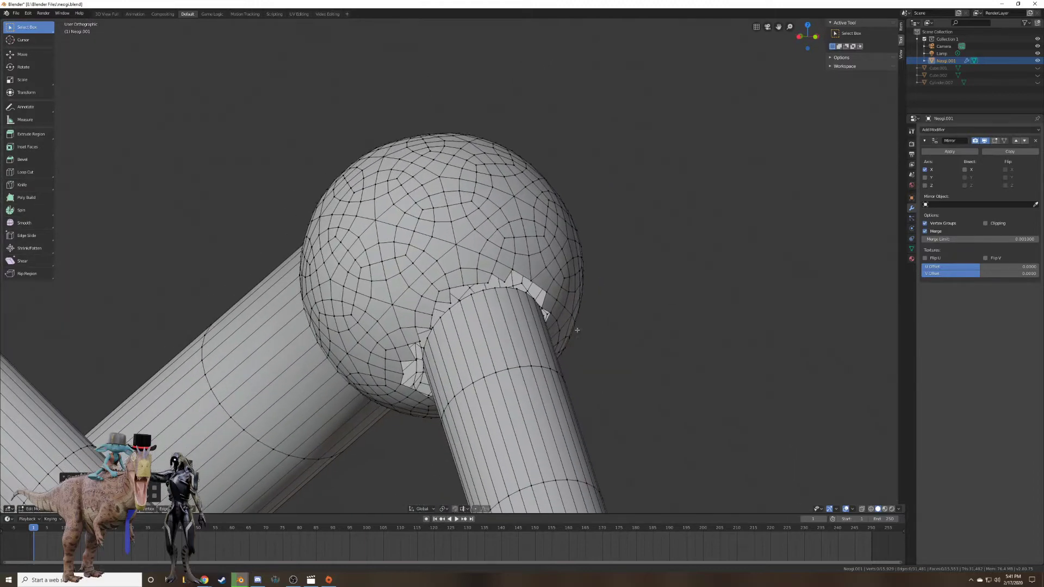
pyautogui.scroll(5, 577, 330)
pyautogui.click(445, 365)
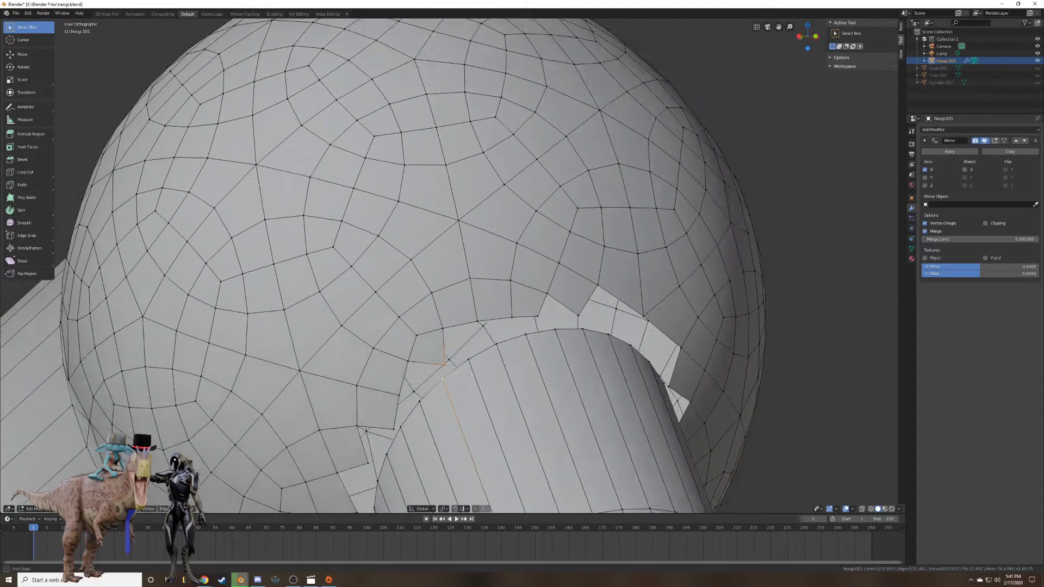
pyautogui.moveTo(471, 375); pyautogui.dragTo(472, 381, button='middle')
pyautogui.scroll(1, 472, 378)
pyautogui.hotkey('alt', 'm')
pyautogui.click(472, 367)
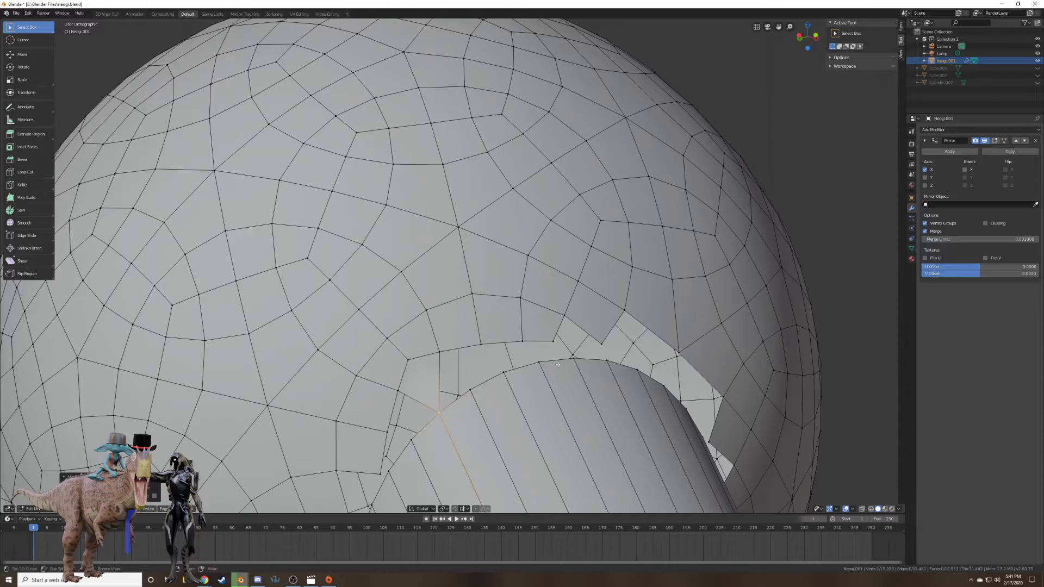
# Merge a tube rim vertex with the protruding sphere corner vertex beside it, using At Last.
pyautogui.scroll(-3, 558, 364)
pyautogui.moveTo(557, 364); pyautogui.dragTo(644, 418, button='middle')
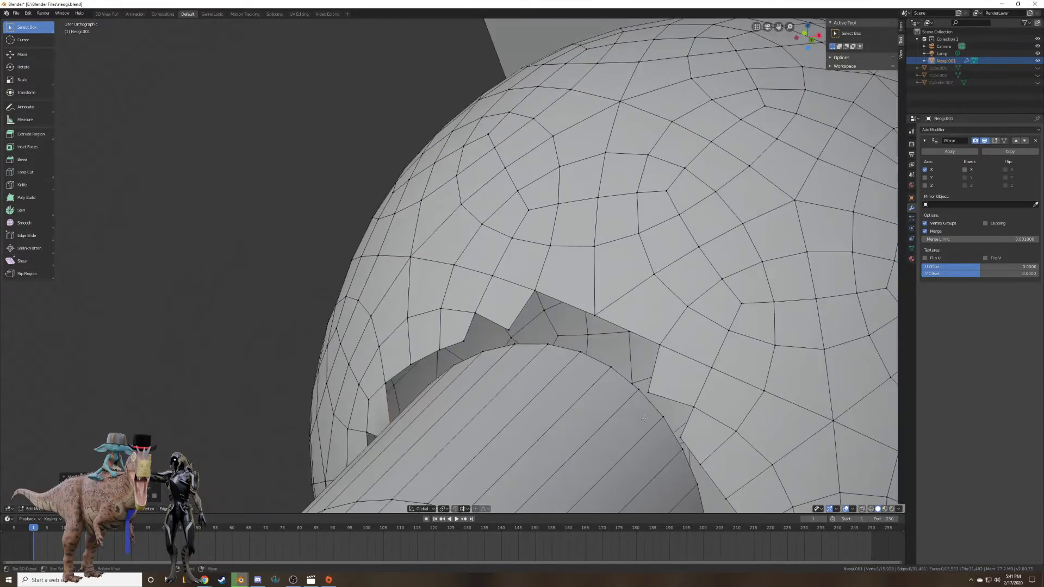
pyautogui.click(632, 384)
pyautogui.keyDown('shift'); pyautogui.click(649, 393); pyautogui.keyUp('shift')
pyautogui.hotkey('alt', 'm')
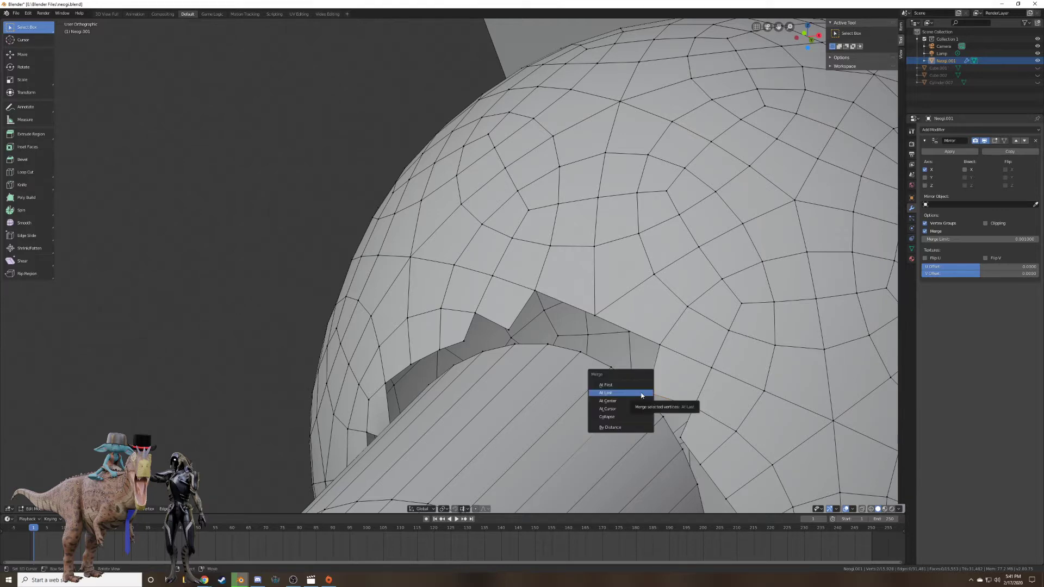
pyautogui.click(642, 395)
# Fill the corner beside the merged vertex with a face and slide the nearby sphere vertex away from the rim.
pyautogui.scroll(2, 583, 305)
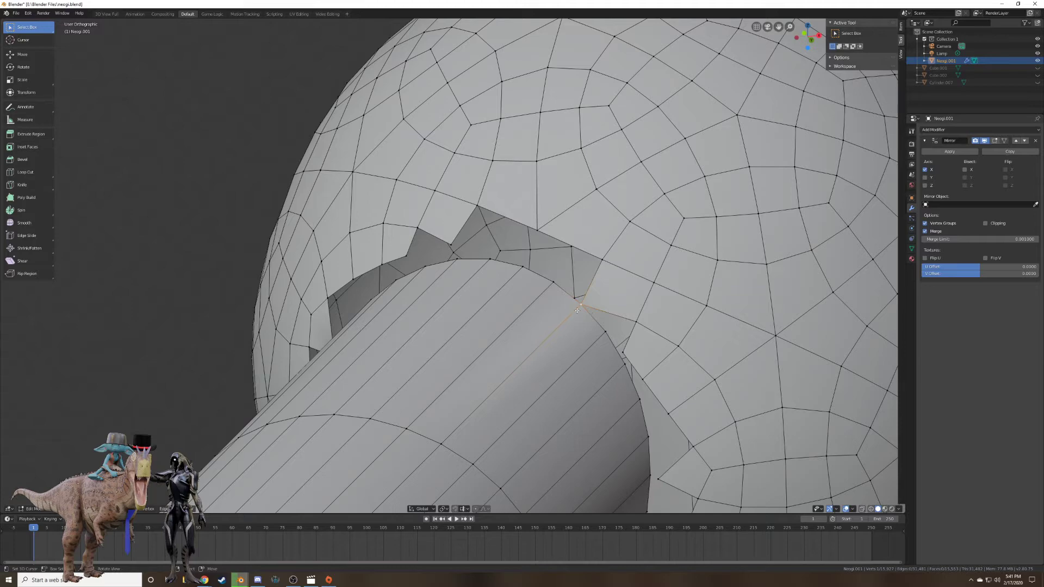
pyautogui.keyDown('shift'); pyautogui.click(626, 351); pyautogui.keyUp('shift')
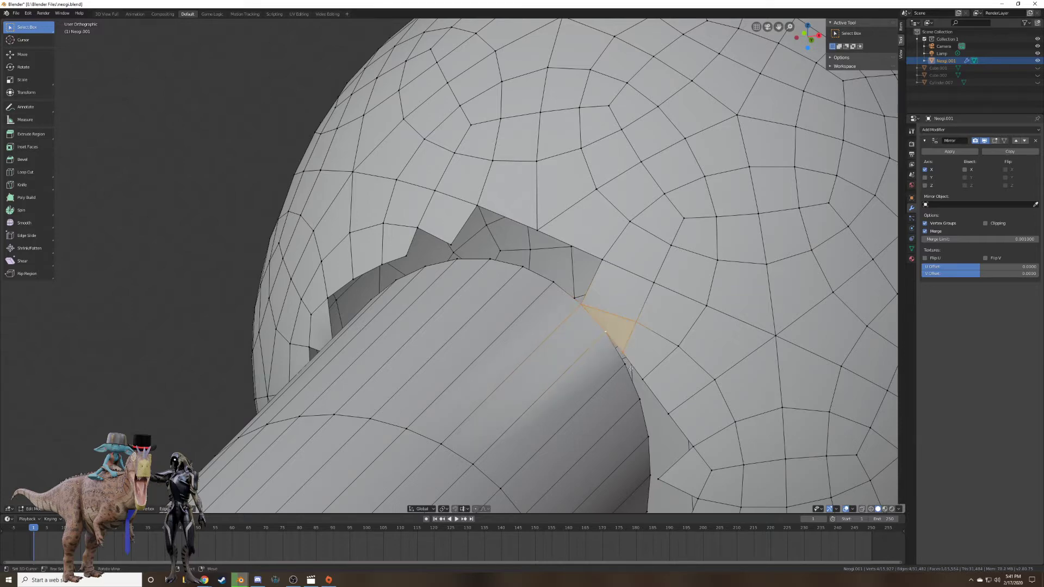
pyautogui.moveTo(626, 350); pyautogui.dragTo(605, 337, button='middle')
pyautogui.hotkey('shift', 'v')
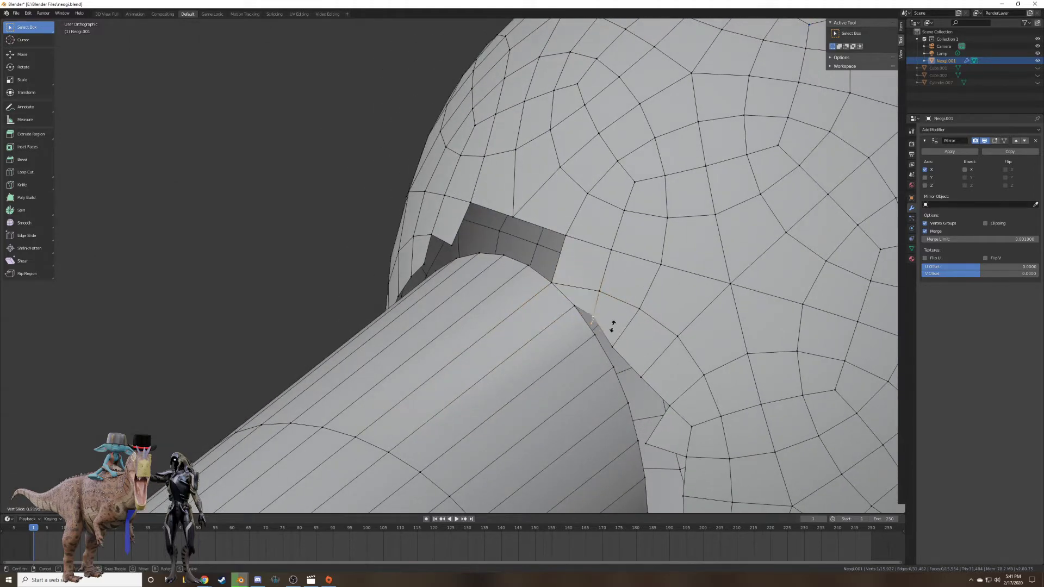
pyautogui.click(612, 328)
# Slide the next rim vertex along its edge and fill the gap between it and the sphere with a face.
pyautogui.rightClick(595, 335)
pyautogui.hotkey('shift', 'v')
pyautogui.click(593, 347)
pyautogui.keyDown('shift'); pyautogui.rightClick(576, 308); pyautogui.keyUp('shift')
pyautogui.keyDown('shift'); pyautogui.rightClick(595, 304); pyautogui.keyUp('shift')
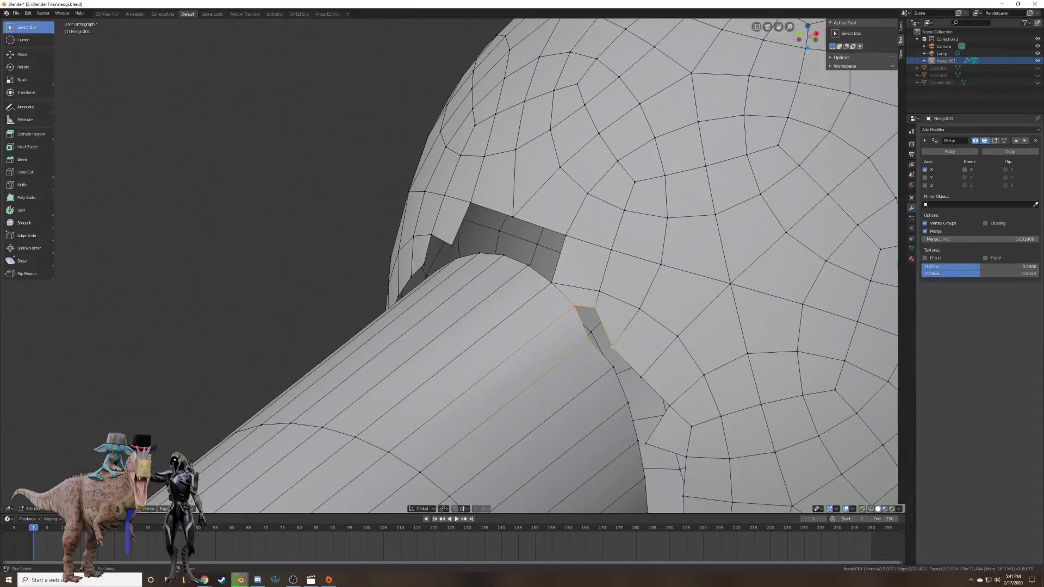
pyautogui.press('f')
# Merge the next protruding sphere vertex with its adjacent rim vertex using At Last, and fill the neighbouring opening with a face.
pyautogui.moveTo(612, 347); pyautogui.dragTo(630, 365, button='middle')
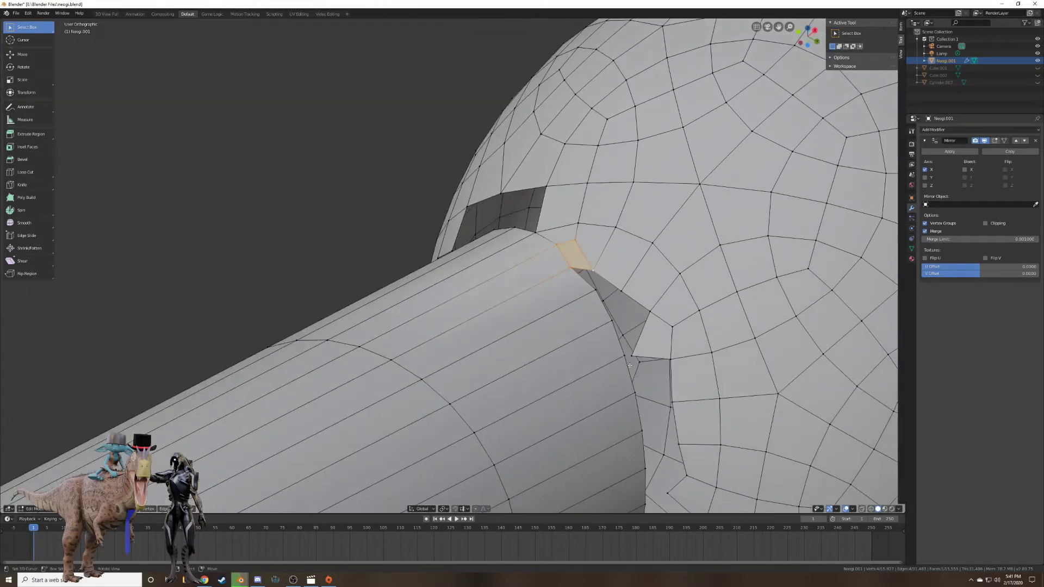
pyautogui.rightClick(633, 359)
pyautogui.keyDown('shift'); pyautogui.rightClick(624, 358); pyautogui.keyUp('shift')
pyautogui.hotkey('alt', 'm')
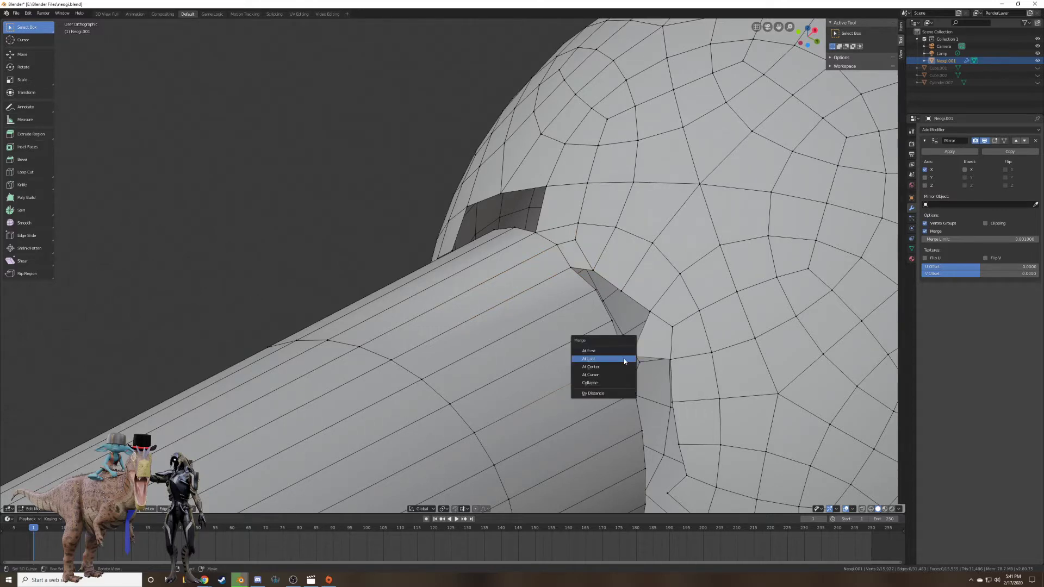
pyautogui.click(625, 360)
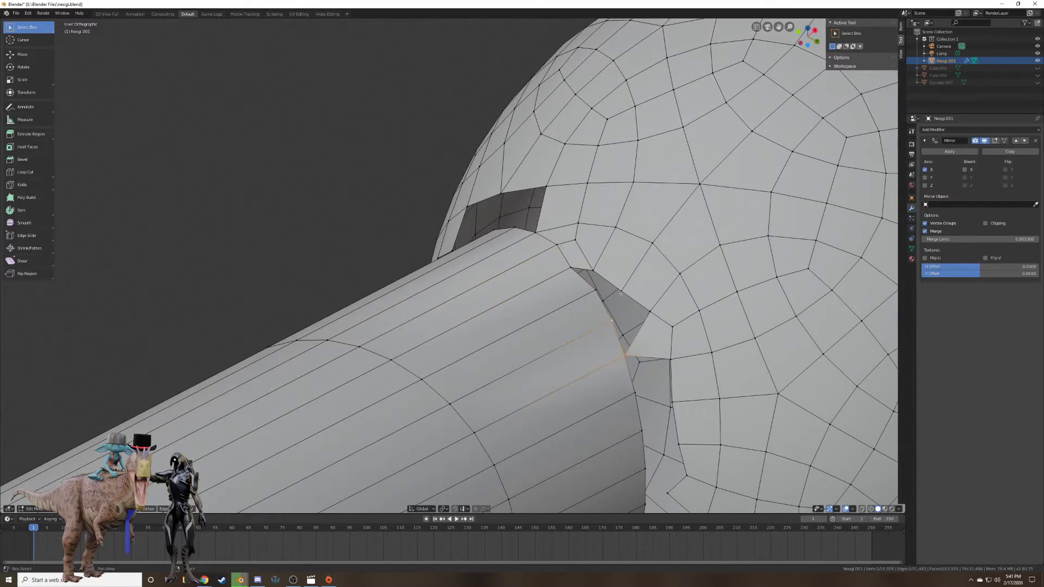
pyautogui.press('f')
pyautogui.moveTo(658, 312); pyautogui.dragTo(663, 330, button='middle')
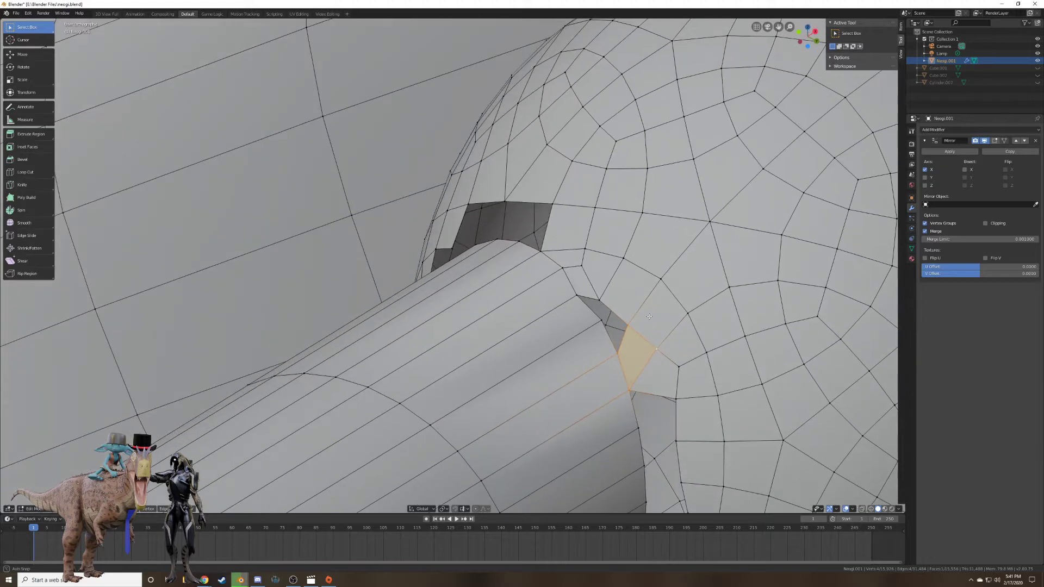
# Fill the larger part of the remaining opening with a four-sided face between two rim vertices and two sphere vertices.
pyautogui.rightClick(604, 325)
pyautogui.rightClick(601, 321)
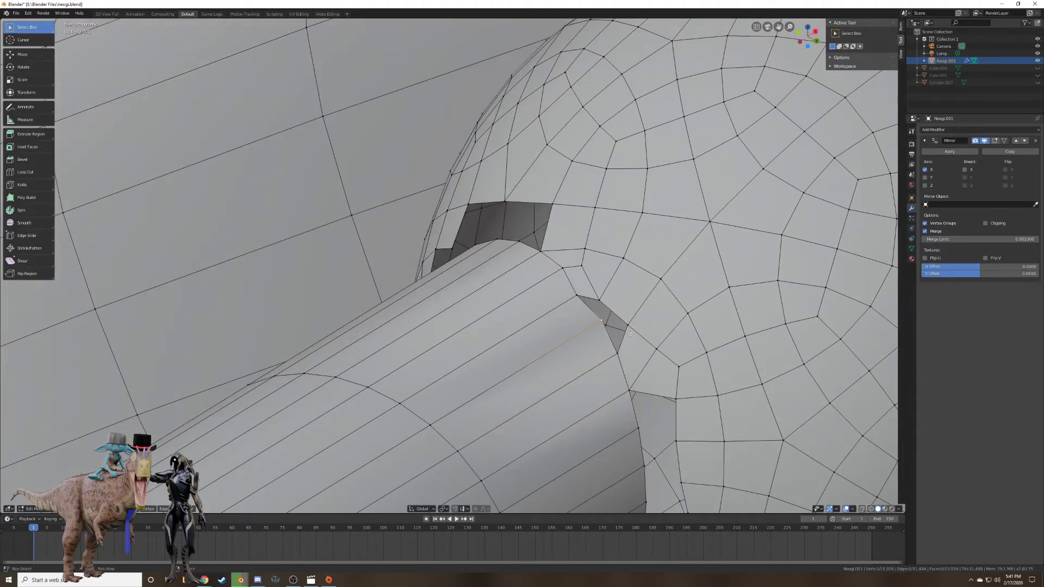
pyautogui.keyDown('shift'); pyautogui.rightClick(620, 353); pyautogui.keyUp('shift')
pyautogui.keyDown('shift'); pyautogui.rightClick(600, 300); pyautogui.keyUp('shift')
pyautogui.press('f')
# Close the small triangular gap left between the filled faces with a face from one sphere vertex and two rim vertices.
pyautogui.rightClick(600, 301)
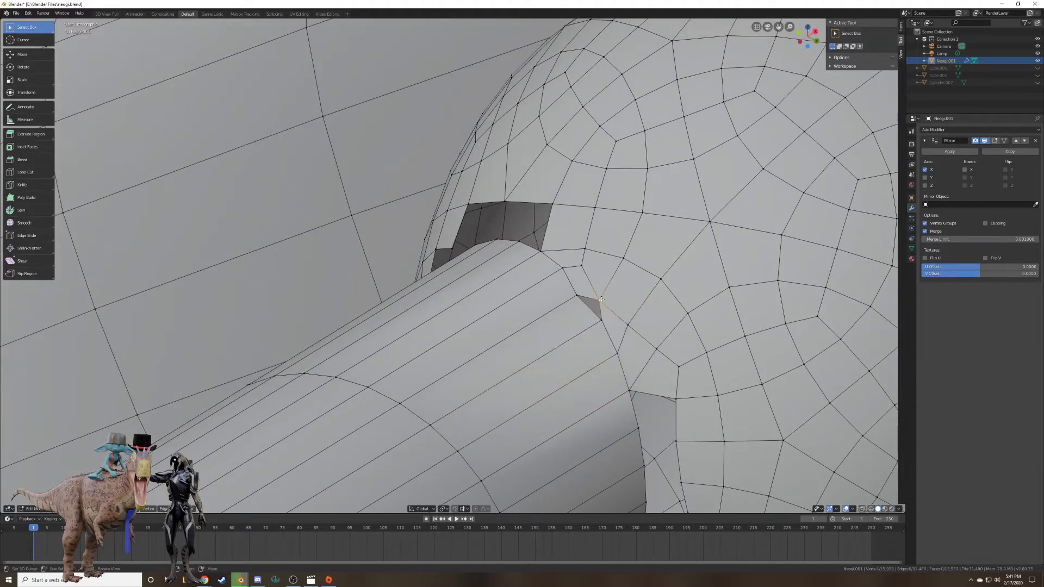
pyautogui.keyDown('shift'); pyautogui.rightClick(601, 320); pyautogui.keyUp('shift')
pyautogui.keyDown('shift'); pyautogui.rightClick(577, 297); pyautogui.keyUp('shift')
pyautogui.press('f')
pyautogui.scroll(-2, 589, 331)
pyautogui.keyDown('shift'); pyautogui.moveTo(600, 374); pyautogui.dragTo(589, 355, button='middle'); pyautogui.keyUp('shift')
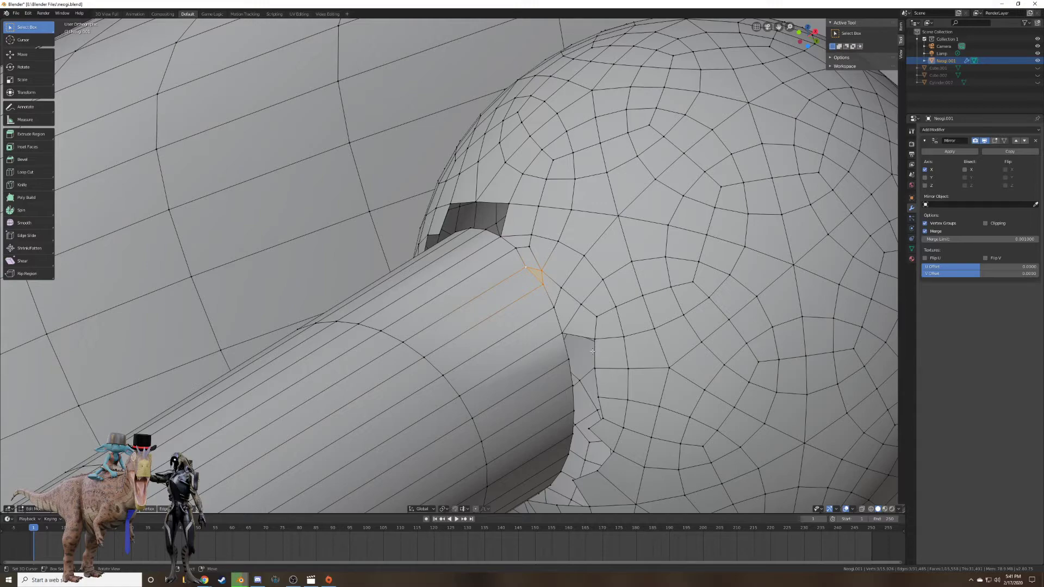
# Merge the protruding sphere vertex with the adjacent tube rim vertex using At Last.
pyautogui.moveTo(592, 351); pyautogui.dragTo(551, 337, button='middle')
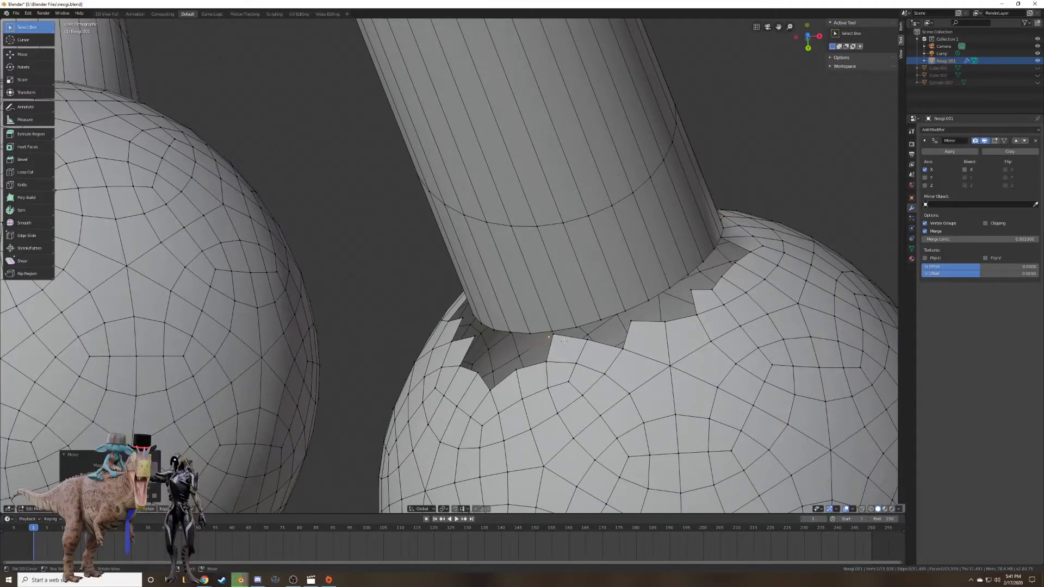
pyautogui.click(564, 340)
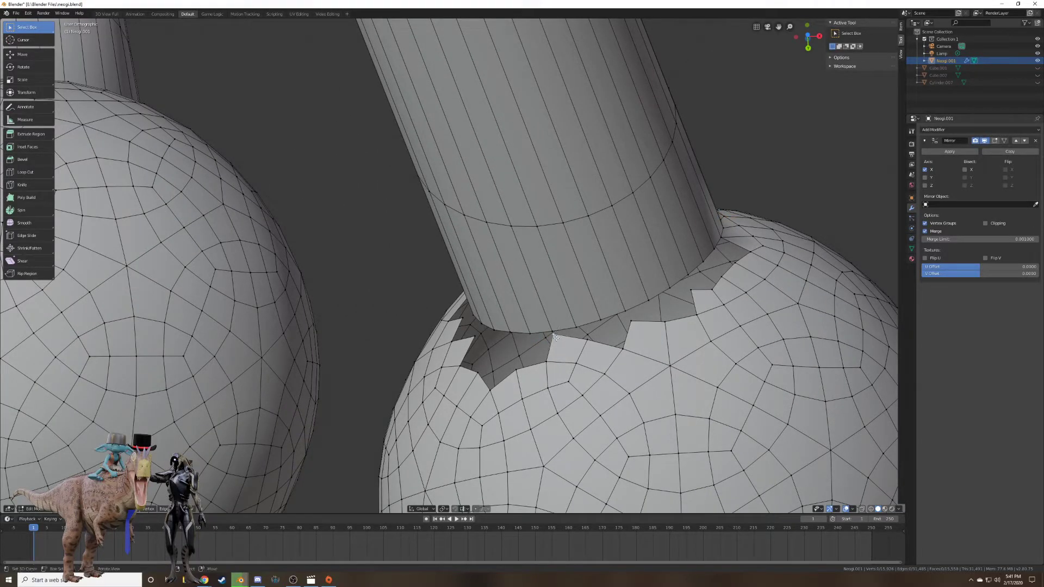
pyautogui.click(553, 328)
pyautogui.hotkey('alt', 'm')
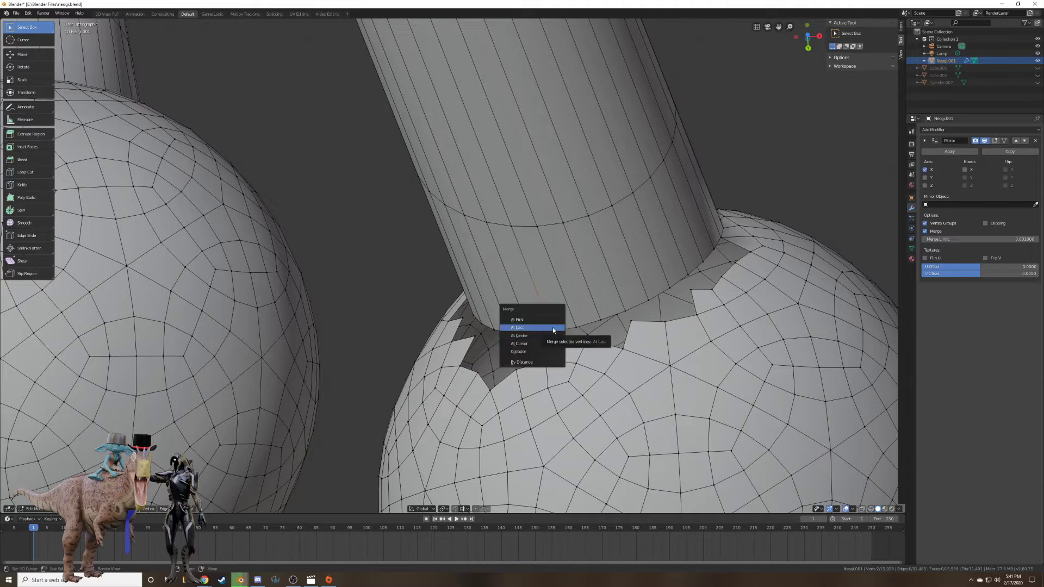
pyautogui.click(553, 327)
# Fill the small gaps beside the merged vertex with faces and slide the neighbouring seam vertex along its edge.
pyautogui.moveTo(552, 327); pyautogui.dragTo(558, 286, button='middle')
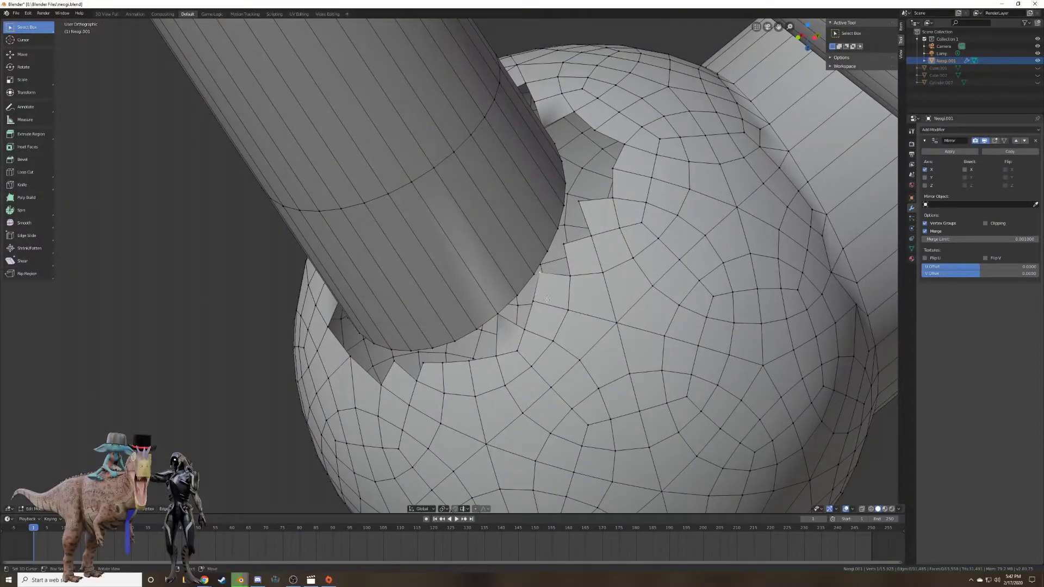
pyautogui.keyDown('shift'); pyautogui.click(534, 294); pyautogui.keyUp('shift')
pyautogui.click(499, 315)
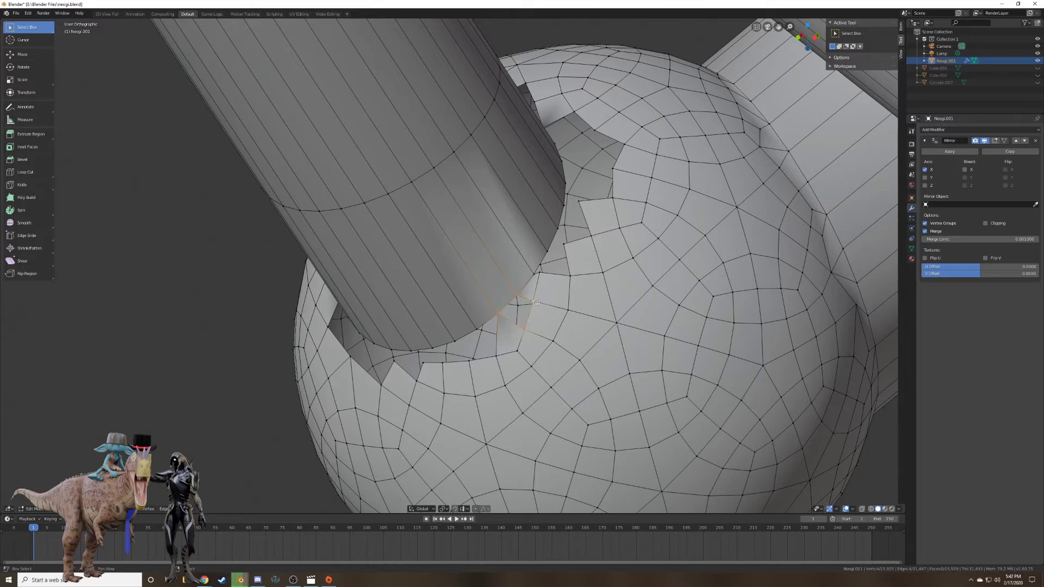
pyautogui.moveTo(536, 302); pyautogui.dragTo(544, 283, button='middle')
pyautogui.hotkey('shift', 'v')
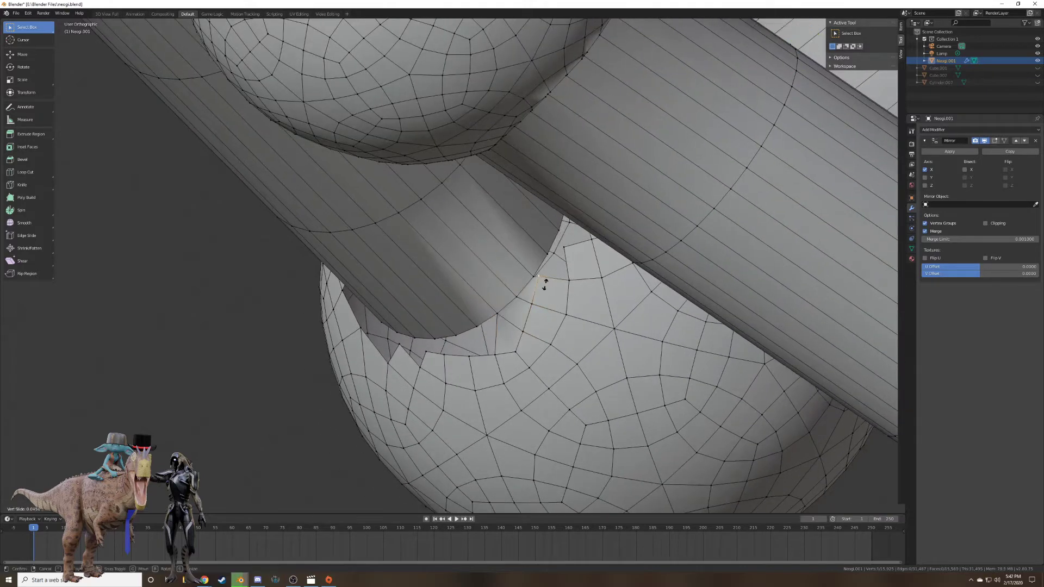
pyautogui.click(543, 290)
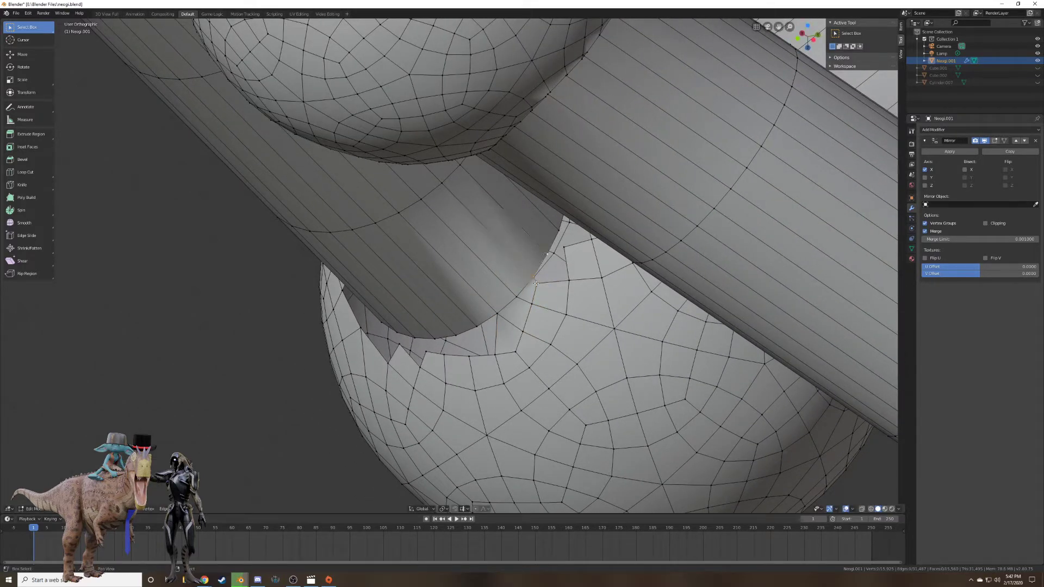
# Move the sphere vertex near the tube rim outward and fill the gap between it and the rim with a face.
pyautogui.moveTo(567, 279); pyautogui.dragTo(584, 260, button='middle')
pyautogui.press('g')
pyautogui.click(594, 265)
pyautogui.keyDown('shift'); pyautogui.rightClick(559, 229); pyautogui.keyUp('shift')
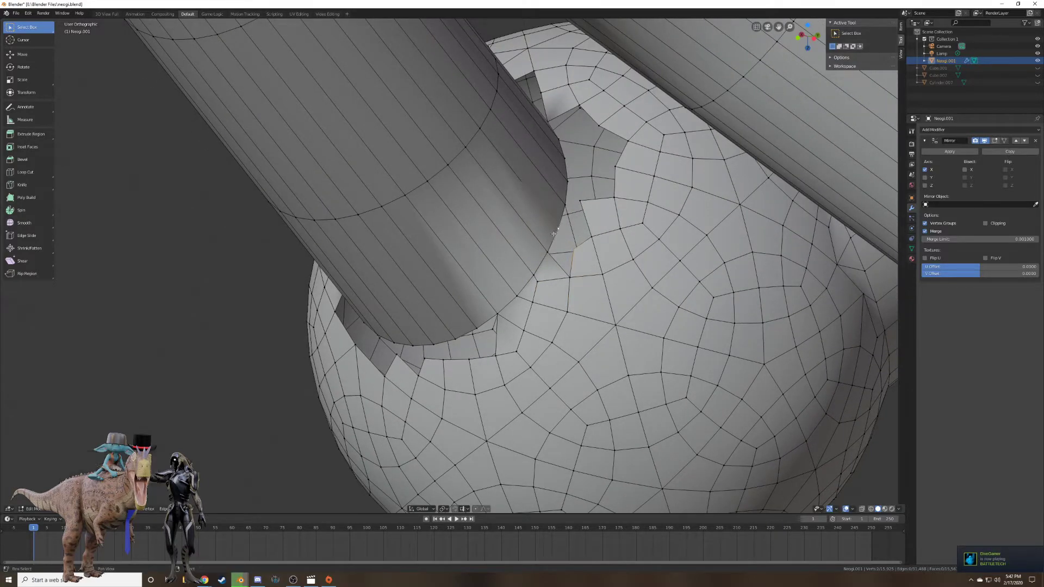
pyautogui.keyDown('shift'); pyautogui.rightClick(548, 254); pyautogui.keyUp('shift')
pyautogui.keyDown('shift'); pyautogui.rightClick(570, 271); pyautogui.keyUp('shift')
pyautogui.moveTo(570, 271)
pyautogui.mouseDown(button='middle')
pyautogui.moveTo(549, 255)
pyautogui.moveTo(562, 282)
pyautogui.mouseUp(button='middle')
pyautogui.scroll(1, 562, 282)
# Fill the adjoining notch with a four-sided face between two rim vertices and two sphere vertices.
pyautogui.rightClick(599, 228)
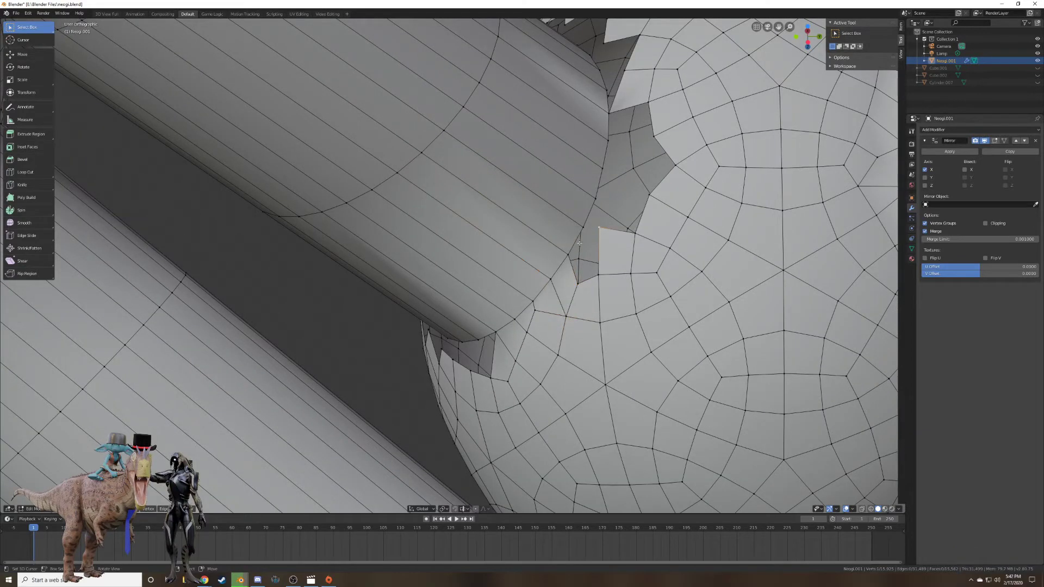
pyautogui.rightClick(568, 256)
pyautogui.keyDown('shift'); pyautogui.rightClick(603, 227); pyautogui.keyUp('shift')
pyautogui.press('f')
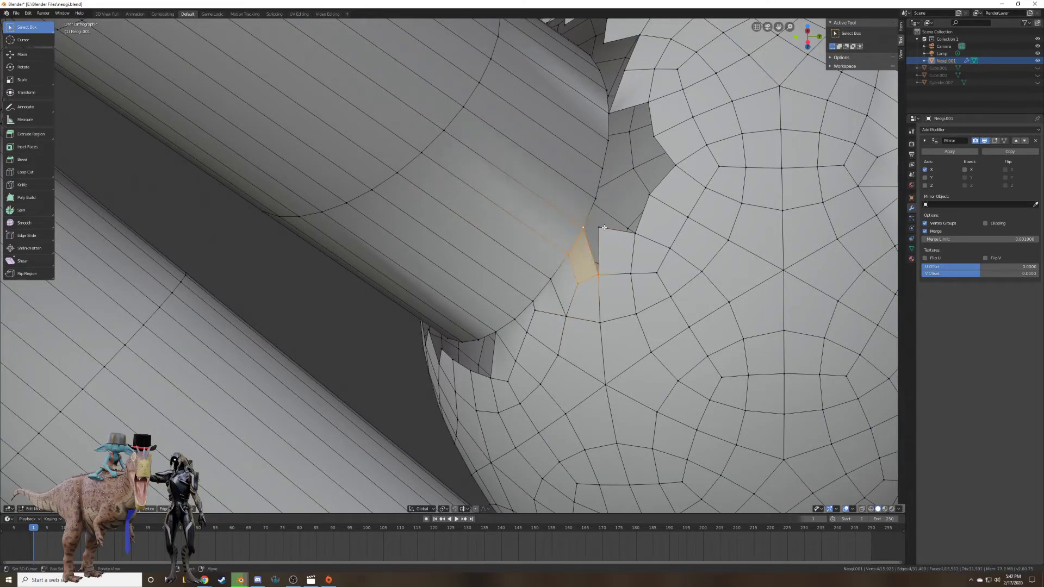
# Move the protruding sphere corner vertex away from the rim and fill a narrow four-sided face between it and the rim.
pyautogui.rightClick(602, 231)
pyautogui.press('g')
pyautogui.click(622, 256)
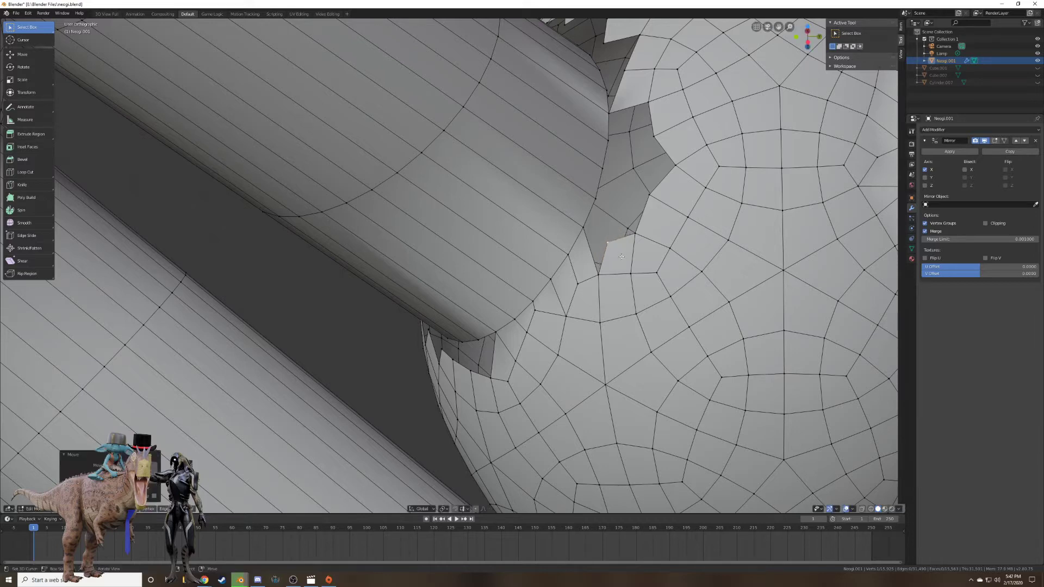
pyautogui.keyDown('shift'); pyautogui.rightClick(599, 274); pyautogui.keyUp('shift')
pyautogui.keyDown('shift'); pyautogui.rightClick(585, 228); pyautogui.keyUp('shift')
pyautogui.keyDown('shift'); pyautogui.rightClick(595, 200); pyautogui.keyUp('shift')
pyautogui.press('f')
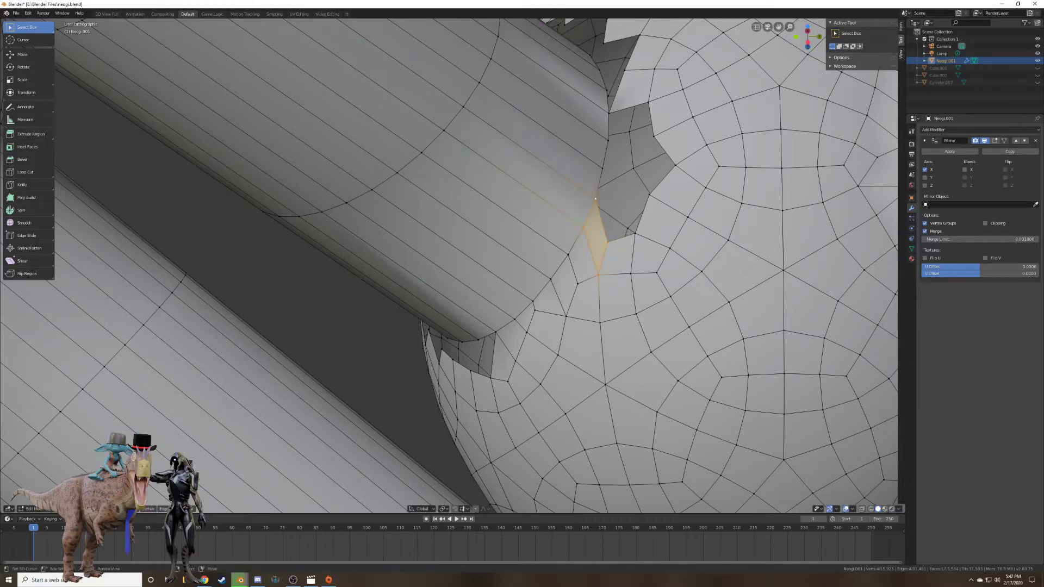
# Bridge the upper part of the side opening between rim and sphere with two adjacent four-sided faces.
pyautogui.moveTo(595, 199); pyautogui.dragTo(589, 213, button='middle')
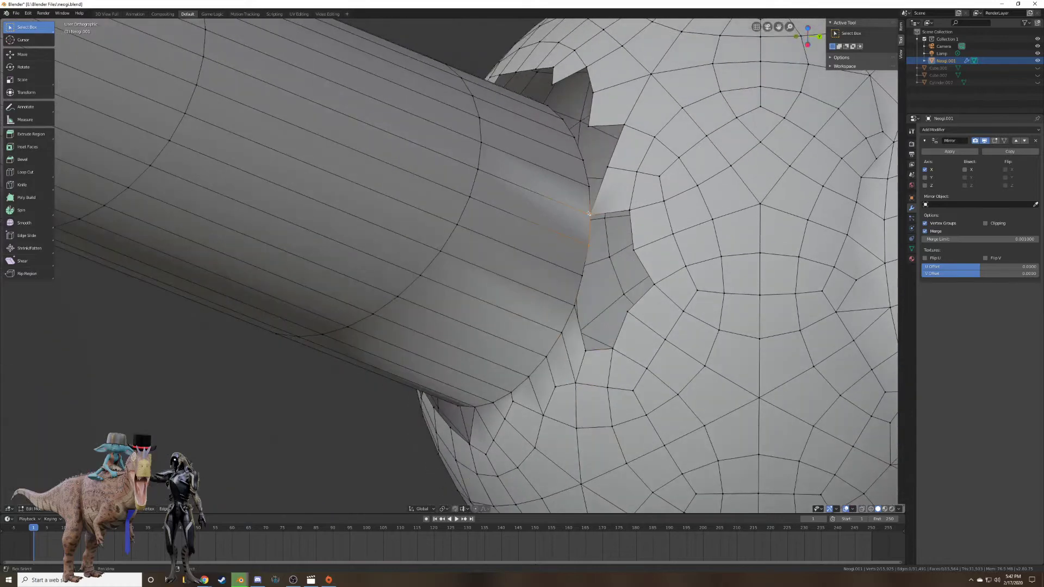
pyautogui.keyDown('shift'); pyautogui.rightClick(643, 251); pyautogui.keyUp('shift')
pyautogui.press('f')
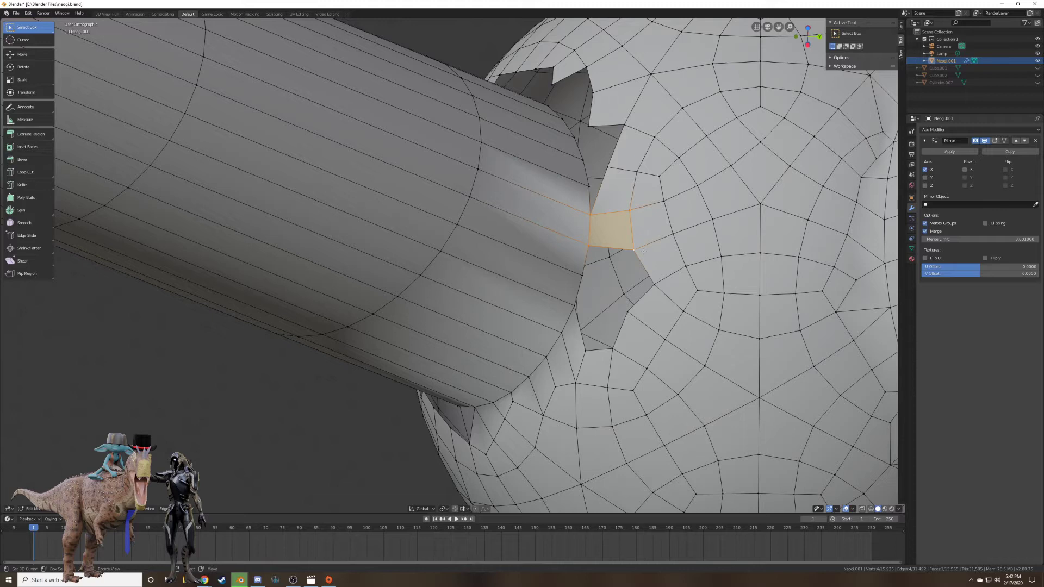
pyautogui.rightClick(631, 249)
pyautogui.keyDown('shift'); pyautogui.rightClick(590, 246); pyautogui.keyUp('shift')
pyautogui.keyDown('shift'); pyautogui.rightClick(584, 275); pyautogui.keyUp('shift')
pyautogui.press('f')
# Close the rest of the side opening with two more four-sided faces between the rim and the sphere.
pyautogui.rightClick(655, 284)
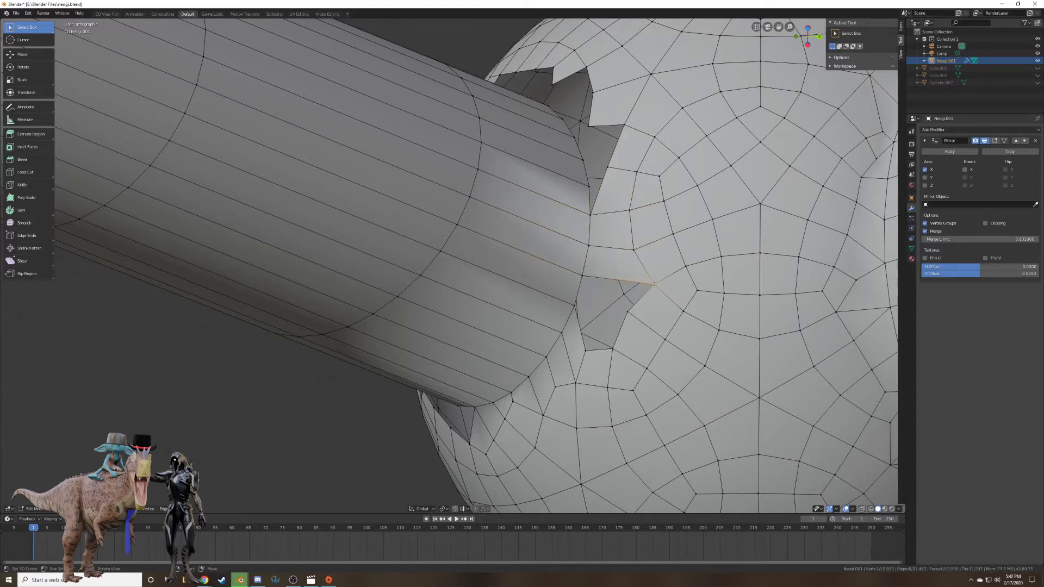
pyautogui.keyDown('shift'); pyautogui.rightClick(583, 276); pyautogui.keyUp('shift')
pyautogui.keyDown('shift'); pyautogui.rightClick(575, 305); pyautogui.keyUp('shift')
pyautogui.press('f')
pyautogui.rightClick(575, 306)
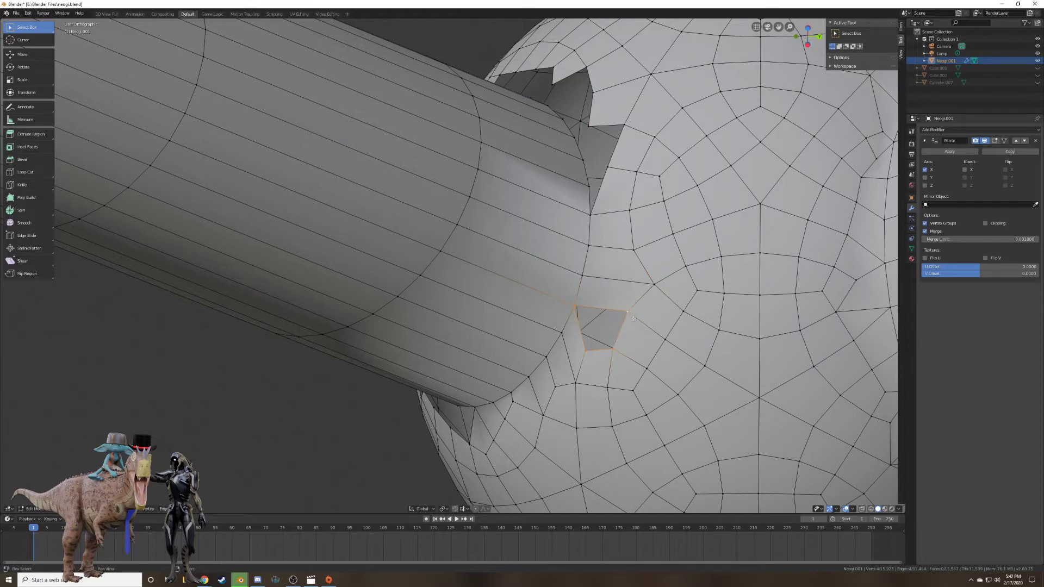
pyautogui.keyDown('shift'); pyautogui.rightClick(629, 312); pyautogui.keyUp('shift')
# Start closing the jagged opening on the tube's other side with a triangle, a four-sided face and another triangle.
pyautogui.moveTo(633, 318)
pyautogui.mouseDown(button='middle')
pyautogui.moveTo(641, 206)
pyautogui.moveTo(725, 353)
pyautogui.mouseUp(button='middle')
pyautogui.rightClick(647, 275)
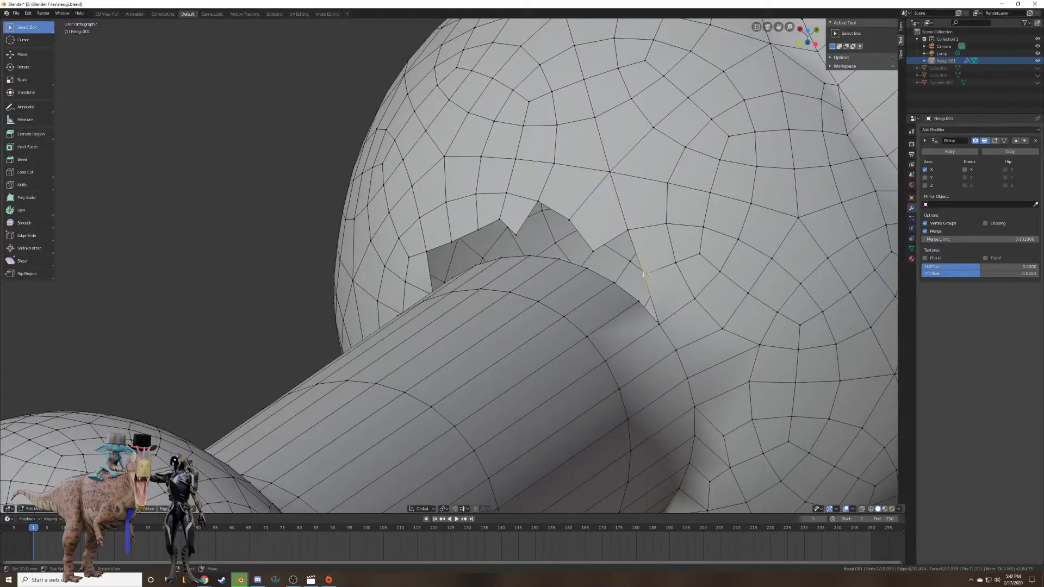
pyautogui.keyDown('shift'); pyautogui.rightClick(658, 317); pyautogui.keyUp('shift')
pyautogui.press('f')
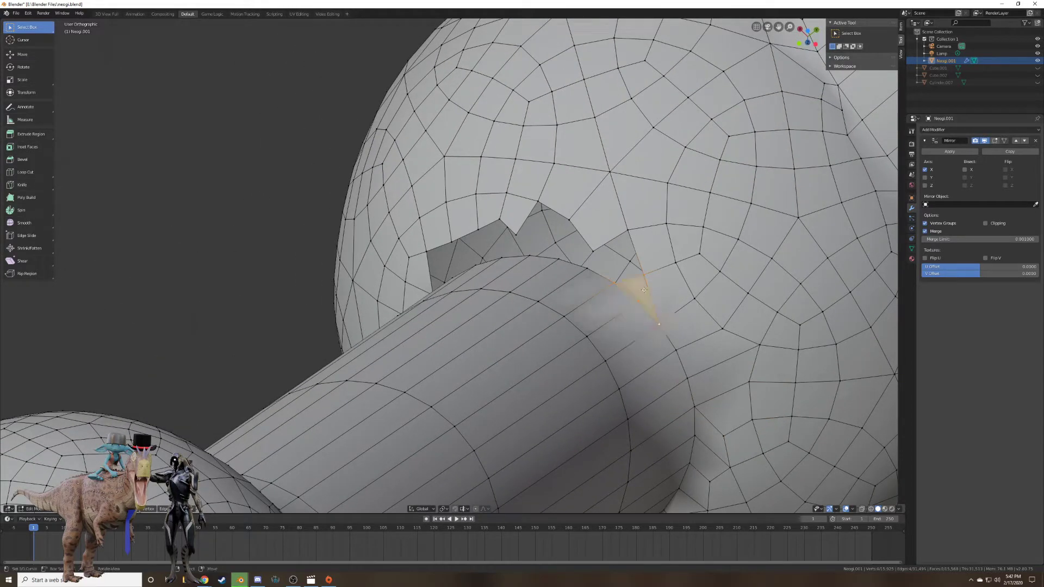
pyautogui.rightClick(619, 283)
pyautogui.press('f')
pyautogui.rightClick(593, 252)
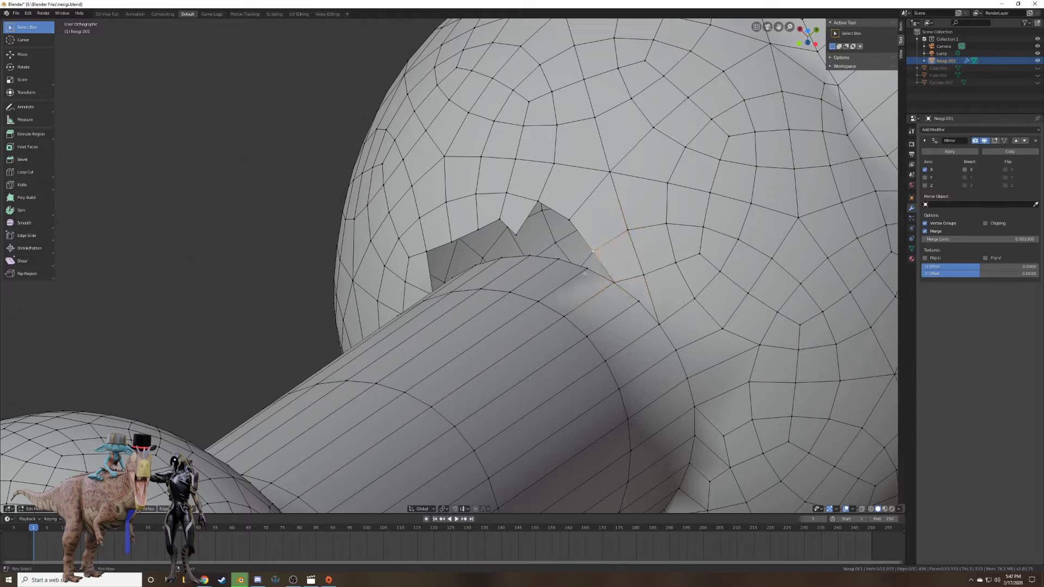
pyautogui.press('f')
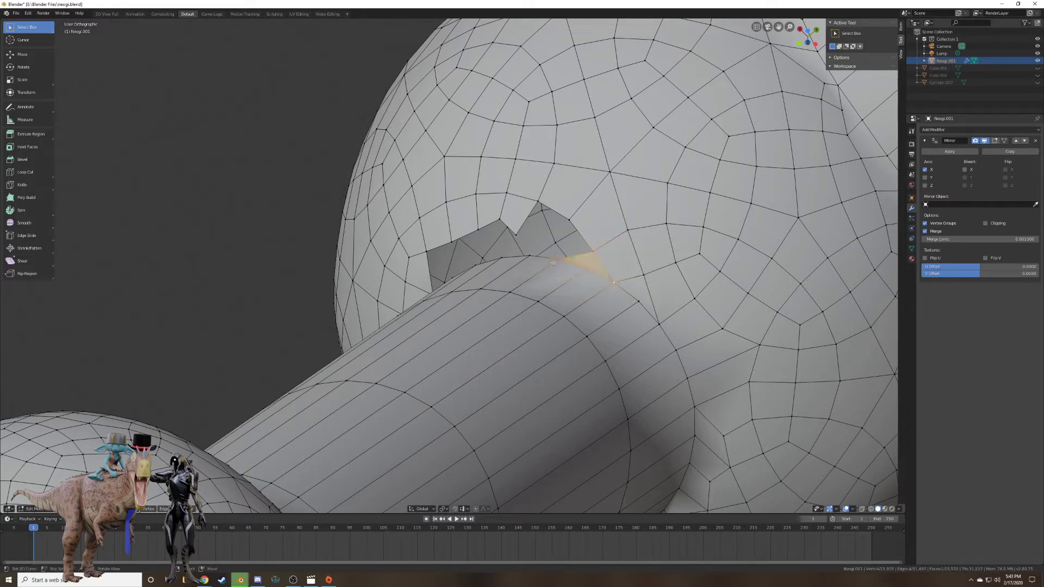
# Continue along the rim, filling the next two gaps up to the sphere's jagged edge with faces.
pyautogui.rightClick(555, 260)
pyautogui.moveTo(554, 263); pyautogui.dragTo(634, 305, button='middle')
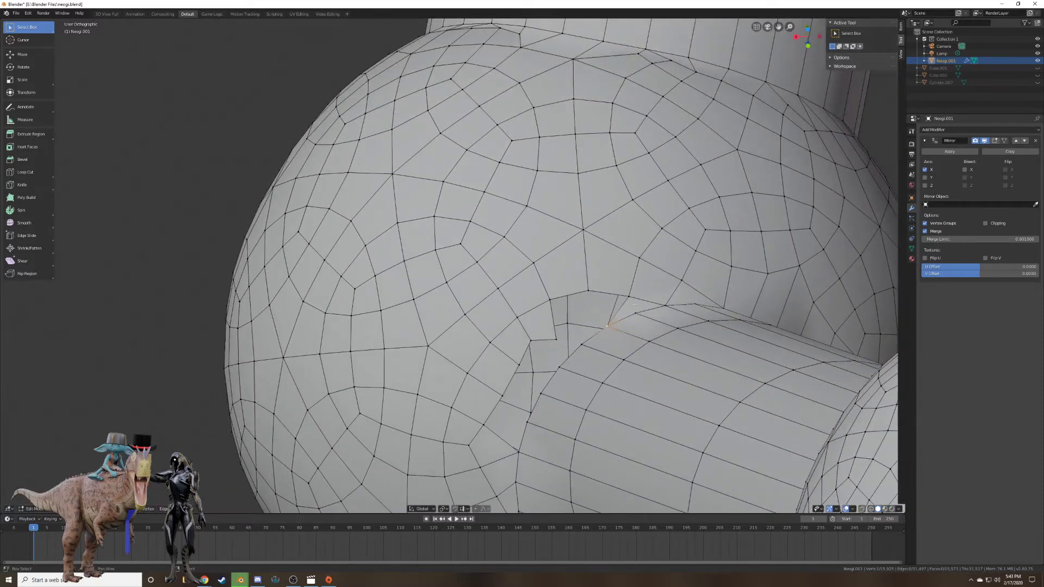
pyautogui.keyDown('shift'); pyautogui.rightClick(552, 301); pyautogui.keyUp('shift')
pyautogui.press('f')
pyautogui.rightClick(581, 341)
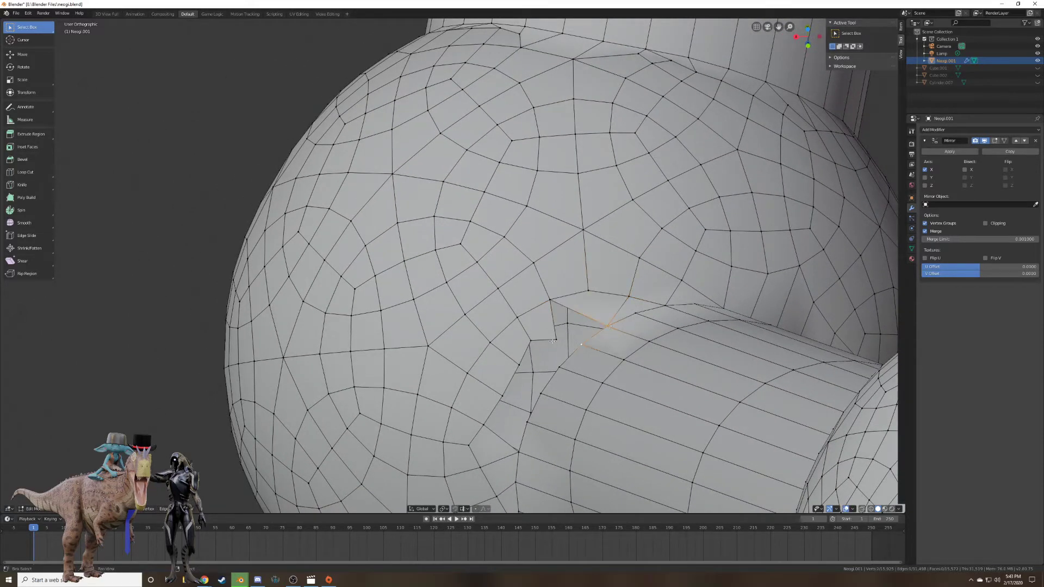
pyautogui.press('f')
# Fill the small gap at the sphere's notched corner with a face reaching the tube rim.
pyautogui.moveTo(548, 298); pyautogui.dragTo(571, 275, button='middle')
pyautogui.rightClick(535, 340)
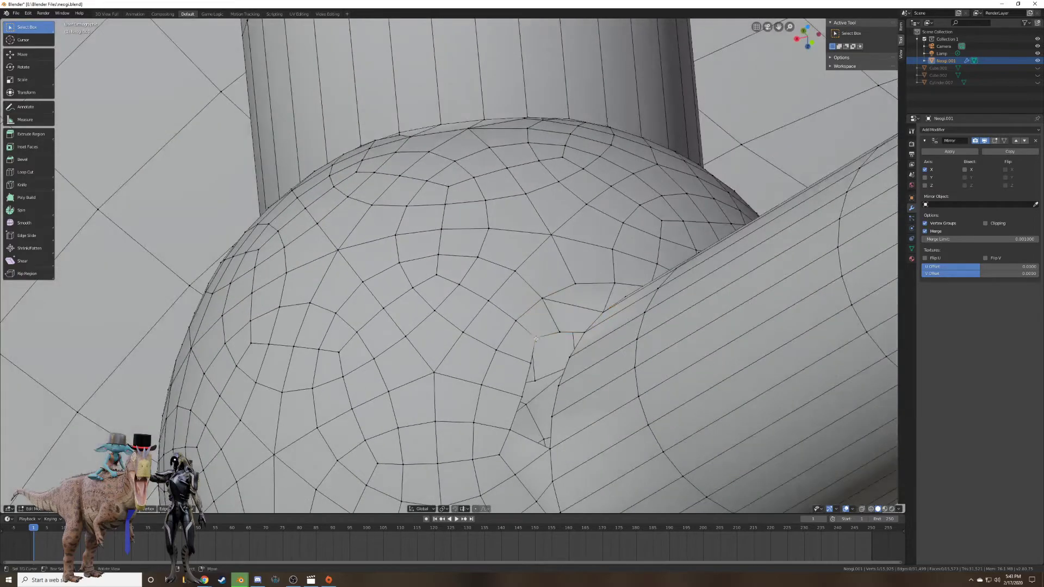
pyautogui.moveTo(535, 340); pyautogui.dragTo(530, 255, button='middle')
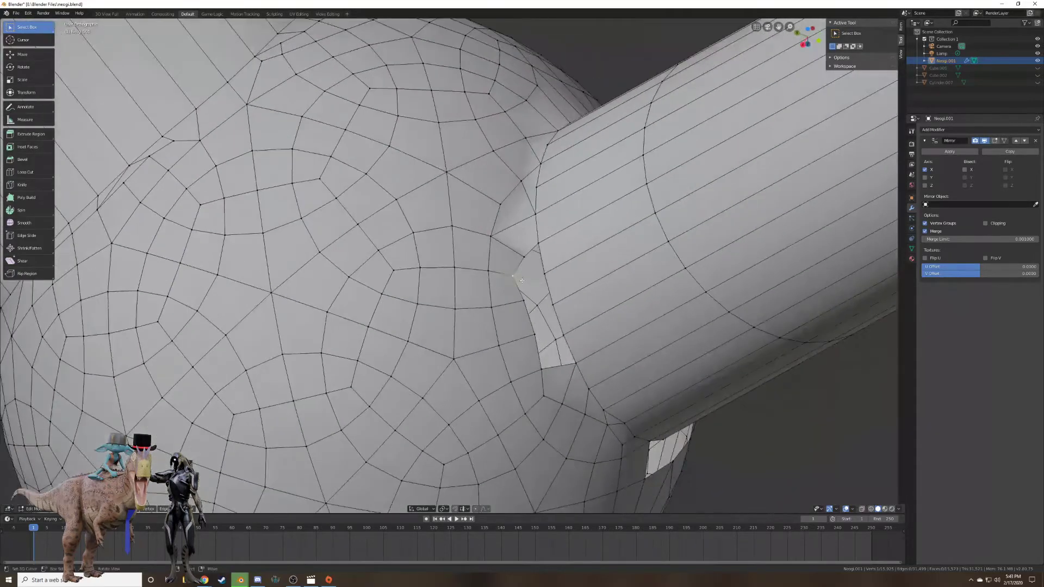
pyautogui.rightClick(525, 251)
pyautogui.press('f')
# Fill the upper two sections of the narrow opening beside the rim with four-sided faces.
pyautogui.rightClick(546, 273)
pyautogui.keyDown('shift'); pyautogui.rightClick(489, 271); pyautogui.keyUp('shift')
pyautogui.keyDown('shift'); pyautogui.rightClick(510, 275); pyautogui.keyUp('shift')
pyautogui.press('c')
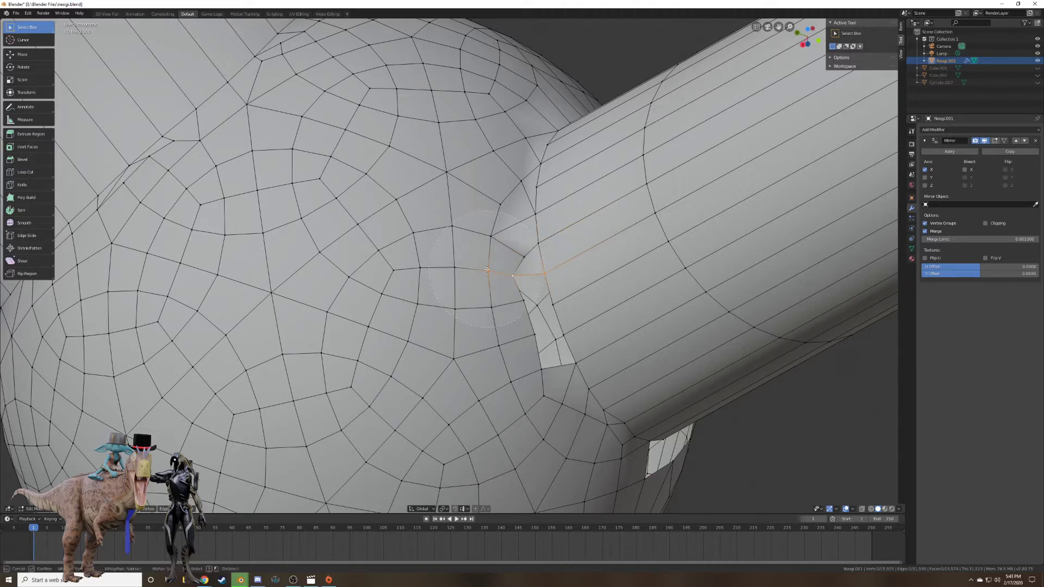
pyautogui.press('Escape')
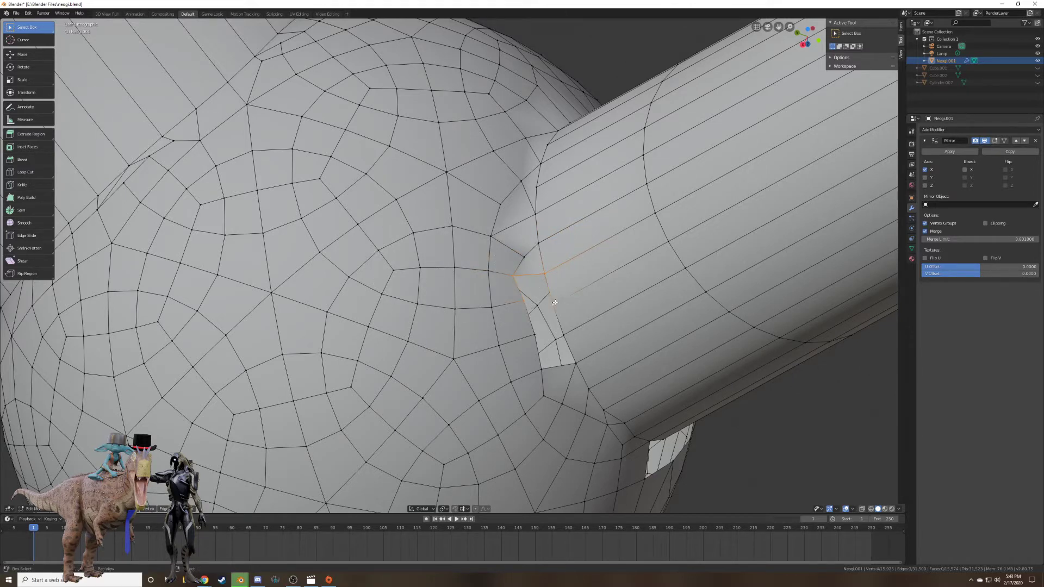
pyautogui.rightClick(553, 306)
pyautogui.keyDown('shift'); pyautogui.rightClick(522, 302); pyautogui.keyUp('shift')
pyautogui.keyDown('shift'); pyautogui.rightClick(563, 333); pyautogui.keyUp('shift')
pyautogui.press('f')
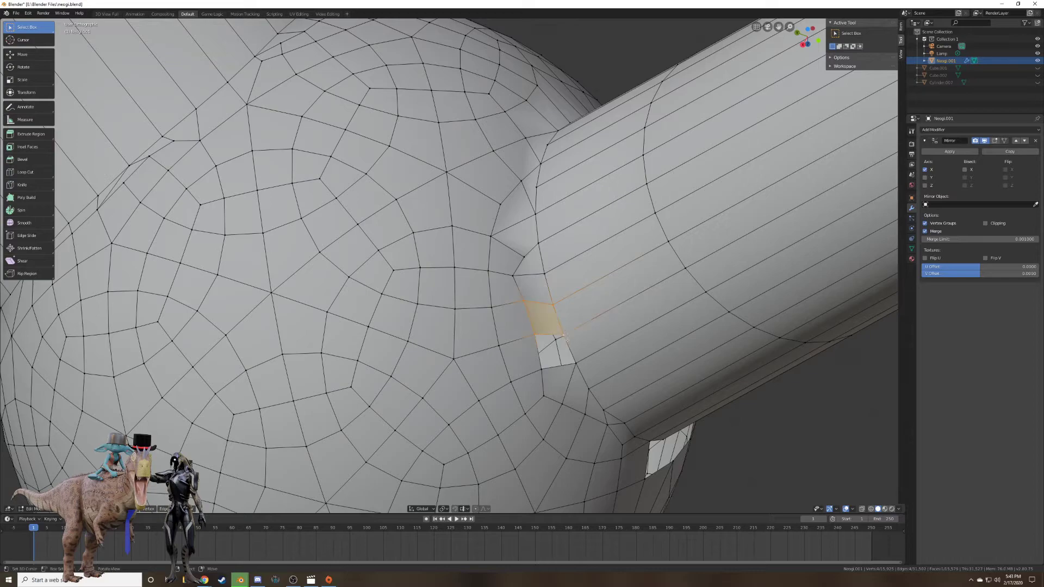
# Close the last section of the narrow opening with a face between two rim vertices and the sphere edge.
pyautogui.rightClick(564, 335)
pyautogui.keyDown('shift'); pyautogui.rightClick(575, 362); pyautogui.keyUp('shift')
pyautogui.keyDown('shift'); pyautogui.rightClick(533, 333); pyautogui.keyUp('shift')
pyautogui.press('f')
# Fill the first part of the remaining long opening on the joint's underside with faces between rim and sphere.
pyautogui.moveTo(535, 336); pyautogui.dragTo(508, 312, button='middle')
pyautogui.scroll(-1, 508, 311)
pyautogui.keyDown('shift'); pyautogui.moveTo(577, 416); pyautogui.dragTo(455, 228, button='middle'); pyautogui.keyUp('shift')
pyautogui.moveTo(455, 228); pyautogui.dragTo(379, 195, button='middle')
pyautogui.keyDown('shift'); pyautogui.moveTo(597, 425); pyautogui.dragTo(585, 310, button='middle'); pyautogui.keyUp('shift')
pyautogui.rightClick(527, 354)
pyautogui.keyDown('shift'); pyautogui.moveTo(484, 326); pyautogui.dragTo(602, 325, button='middle'); pyautogui.keyUp('shift')
pyautogui.scroll(1, 602, 325)
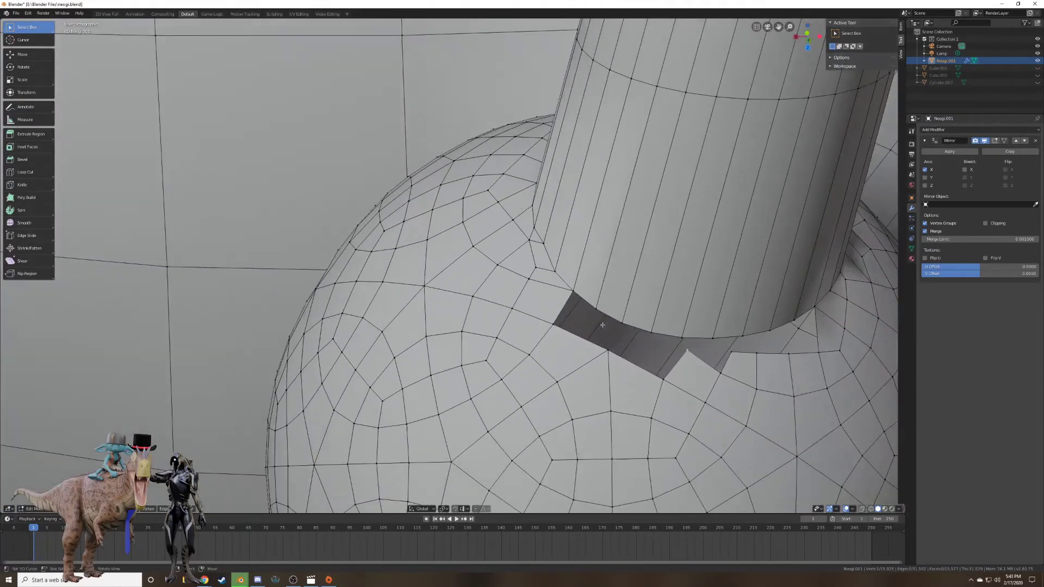
pyautogui.rightClick(573, 296)
pyautogui.moveTo(573, 297); pyautogui.dragTo(654, 338, button='right')
# Extend the fill with a four-sided face from two rim vertices to the next two sphere edge vertices.
pyautogui.keyDown('shift'); pyautogui.rightClick(678, 337); pyautogui.keyUp('shift')
pyautogui.keyDown('shift'); pyautogui.rightClick(609, 351); pyautogui.keyUp('shift')
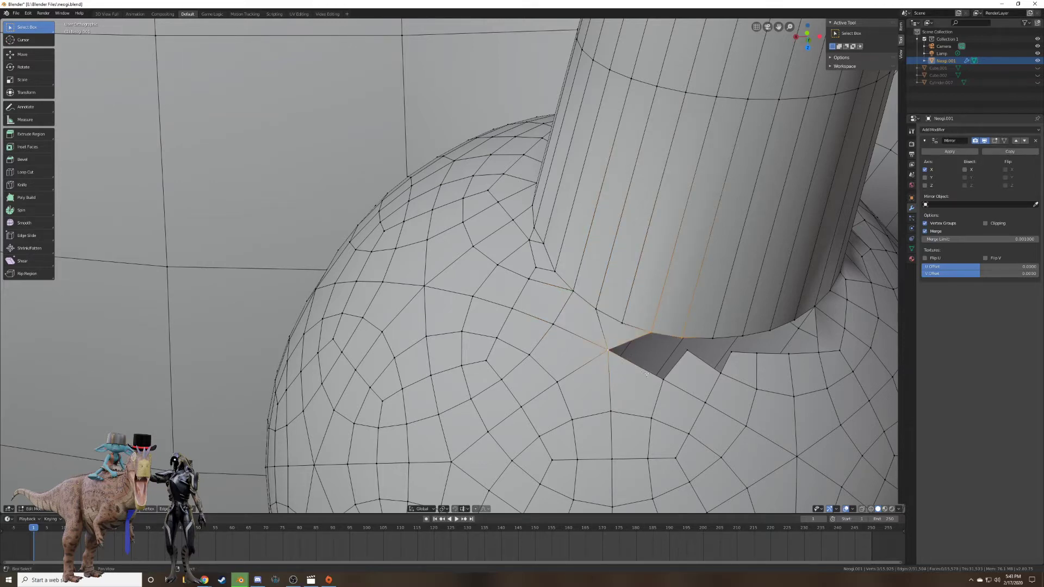
pyautogui.keyDown('shift'); pyautogui.rightClick(664, 380); pyautogui.keyUp('shift')
pyautogui.press('f')
# Move the pointed sphere vertex away from the rim and fill the gap next to it with a face.
pyautogui.rightClick(688, 351)
pyautogui.press('g')
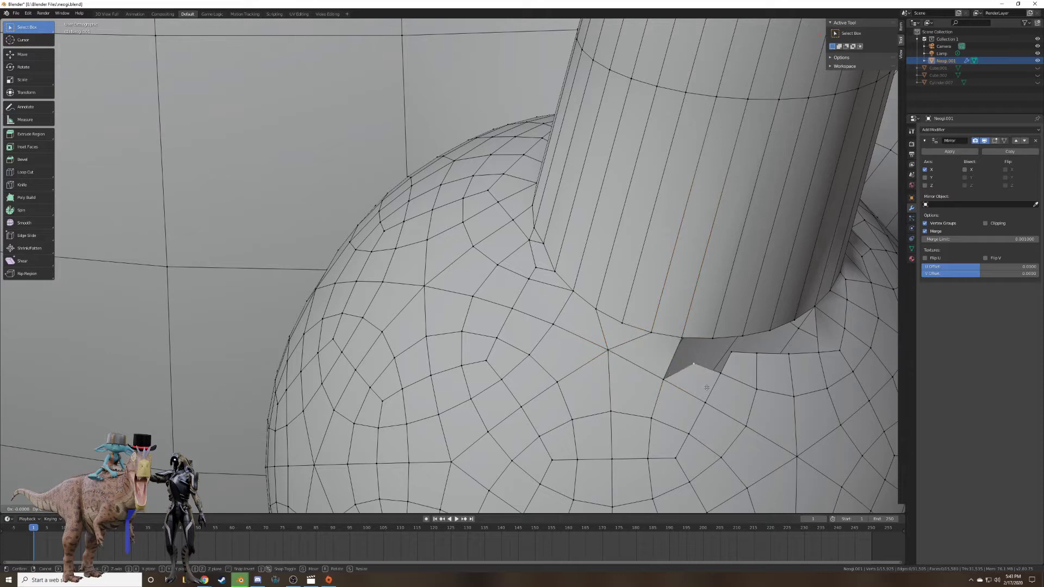
pyautogui.click(706, 392)
pyautogui.keyDown('shift'); pyautogui.moveTo(712, 345); pyautogui.dragTo(616, 334, button='middle'); pyautogui.keyUp('shift')
pyautogui.keyDown('shift'); pyautogui.rightClick(617, 333); pyautogui.keyUp('shift')
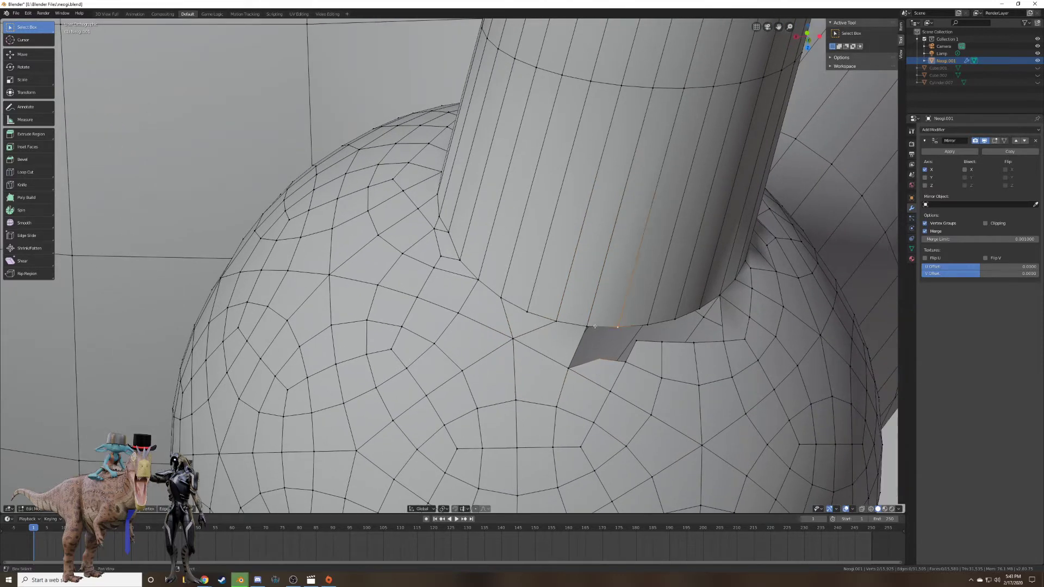
pyautogui.keyDown('shift'); pyautogui.rightClick(557, 323); pyautogui.keyUp('shift')
pyautogui.keyDown('shift'); pyautogui.rightClick(587, 330); pyautogui.keyUp('shift')
pyautogui.keyDown('shift'); pyautogui.rightClick(569, 367); pyautogui.keyUp('shift')
pyautogui.keyDown('shift'); pyautogui.rightClick(555, 321); pyautogui.keyUp('shift')
pyautogui.press('f')
# Fill the notch beside the moved vertex with a face reaching the nearest rim vertex.
pyautogui.moveTo(591, 367); pyautogui.dragTo(554, 366, button='middle')
pyautogui.rightClick(614, 329)
pyautogui.keyDown('shift'); pyautogui.rightClick(603, 339); pyautogui.keyUp('shift')
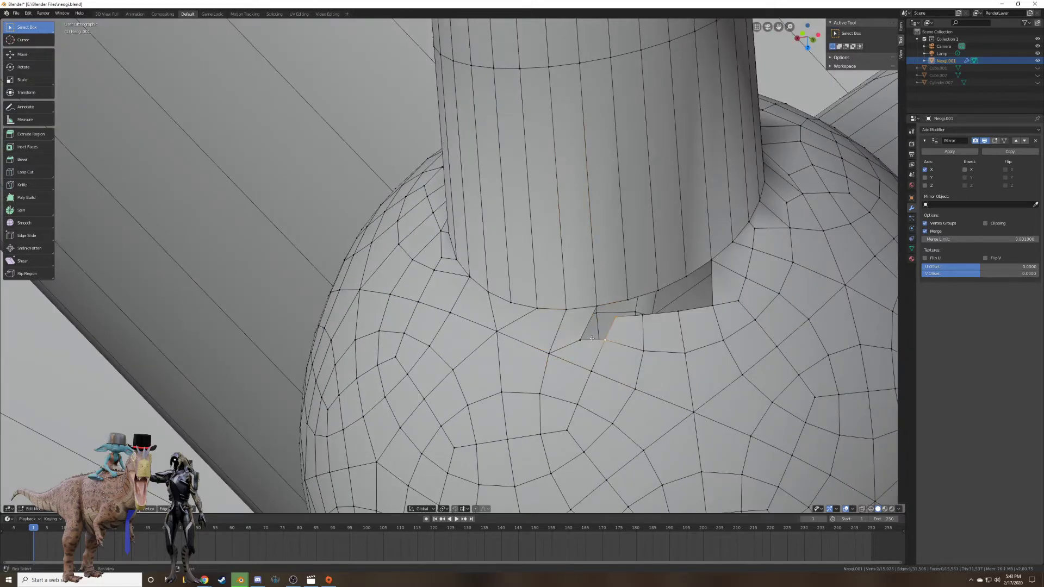
pyautogui.keyDown('shift'); pyautogui.rightClick(597, 306); pyautogui.keyUp('shift')
pyautogui.press('f')
# Fill the shallow gap under the rim with a four-sided face between two sphere vertices and two rim vertices.
pyautogui.rightClick(616, 317)
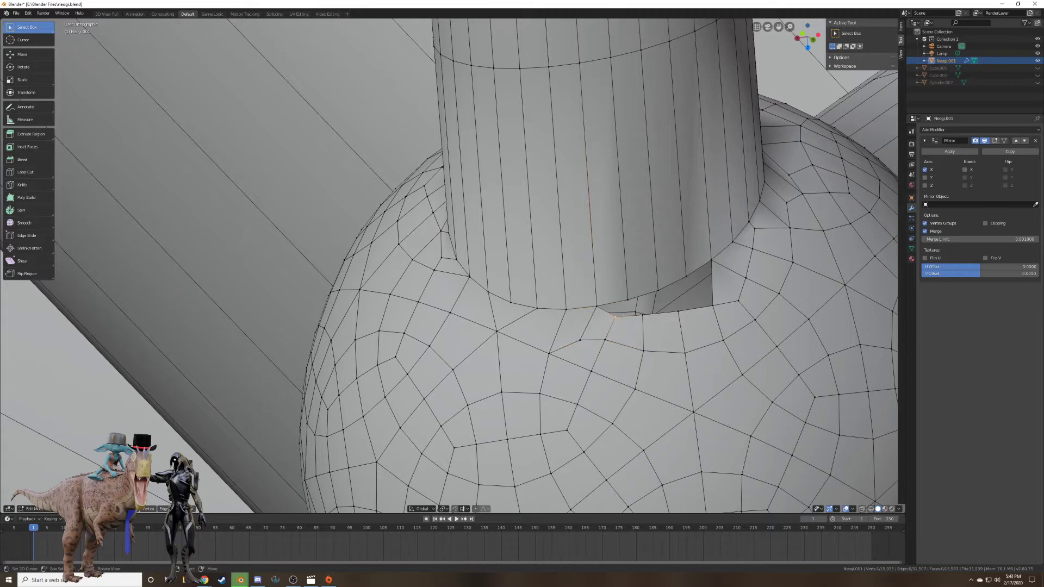
pyautogui.keyDown('shift'); pyautogui.rightClick(643, 315); pyautogui.keyUp('shift')
pyautogui.keyDown('shift'); pyautogui.rightClick(628, 300); pyautogui.keyUp('shift')
pyautogui.keyDown('shift'); pyautogui.rightClick(597, 307); pyautogui.keyUp('shift')
pyautogui.press('f')
# Fill the far end of the remaining opening with a four-sided face between two rim vertices and two sphere vertices.
pyautogui.moveTo(681, 314); pyautogui.dragTo(660, 324, button='middle')
pyautogui.rightClick(654, 290)
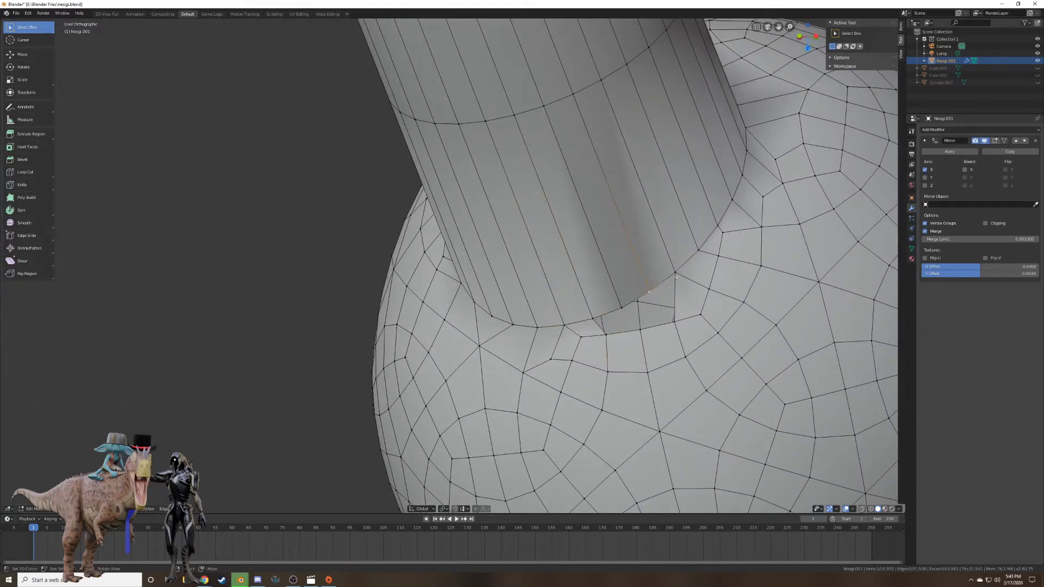
pyautogui.keyDown('shift'); pyautogui.rightClick(678, 273); pyautogui.keyUp('shift')
pyautogui.keyDown('shift'); pyautogui.rightClick(677, 321); pyautogui.keyUp('shift')
pyautogui.keyDown('shift'); pyautogui.rightClick(646, 331); pyautogui.keyUp('shift')
pyautogui.press('f')
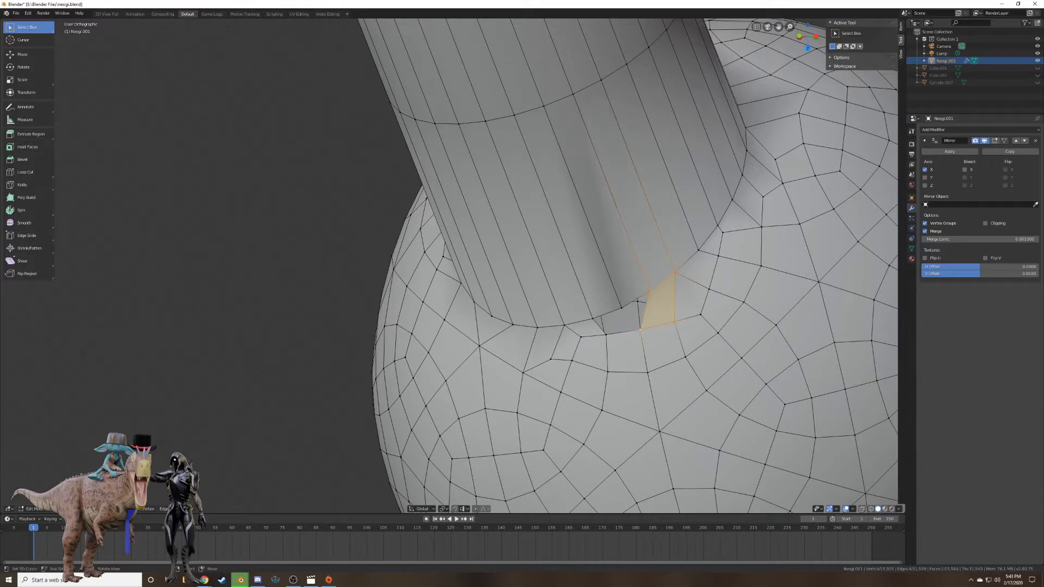
# Fill the triangular gap beside the last face with a face between one sphere vertex and two tube rim vertices.
pyautogui.rightClick(642, 331)
pyautogui.keyDown('shift'); pyautogui.rightClick(623, 309); pyautogui.keyUp('shift')
pyautogui.keyDown('shift'); pyautogui.rightClick(650, 294); pyautogui.keyUp('shift')
pyautogui.press('f')
# Close the remaining opening under the rim with a four-sided face between two sphere vertices and two rim vertices.
pyautogui.rightClick(642, 332)
pyautogui.keyDown('shift'); pyautogui.rightClick(608, 334); pyautogui.keyUp('shift')
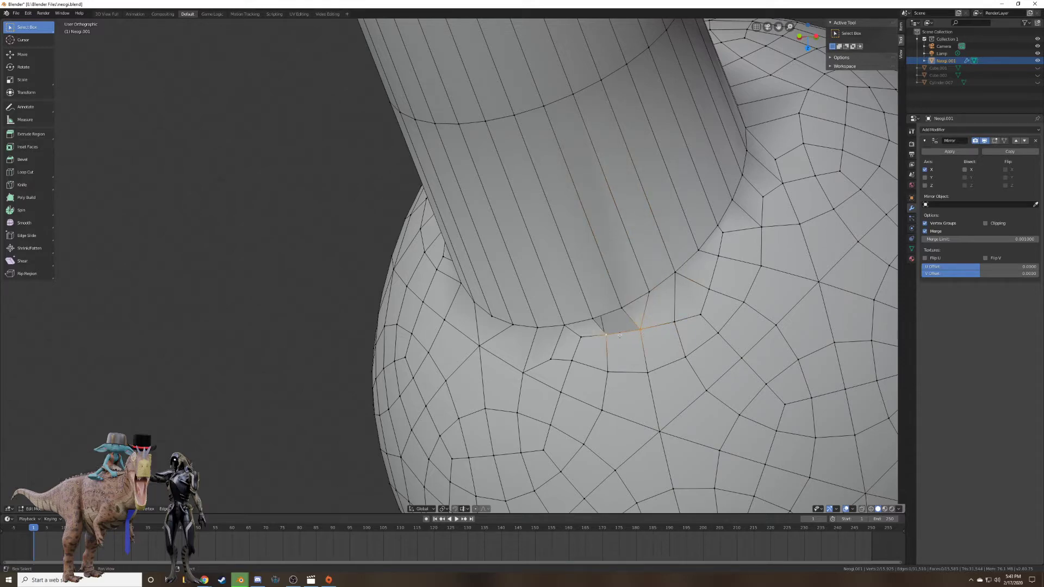
pyautogui.keyDown('shift'); pyautogui.rightClick(595, 319); pyautogui.keyUp('shift')
pyautogui.keyDown('shift'); pyautogui.rightClick(622, 309); pyautogui.keyUp('shift')
pyautogui.press('f')
# Select the edge loop on the finger tube, grow the selection past the sphere seam, and show it as faces in wireframe.
pyautogui.moveTo(622, 308); pyautogui.dragTo(648, 305, button='middle')
pyautogui.scroll(-1, 648, 305)
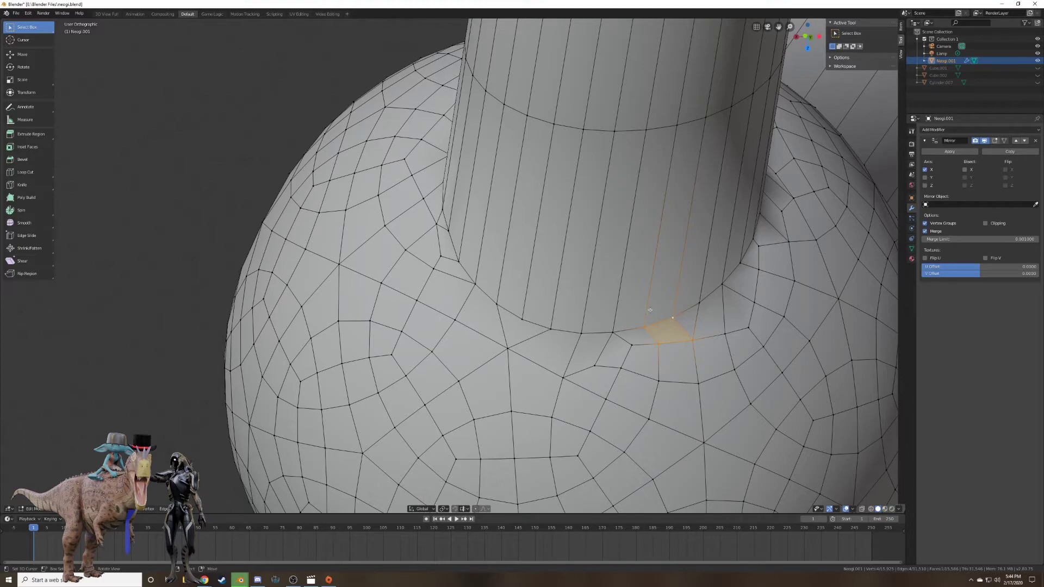
pyautogui.moveTo(648, 312); pyautogui.dragTo(589, 329, button='middle')
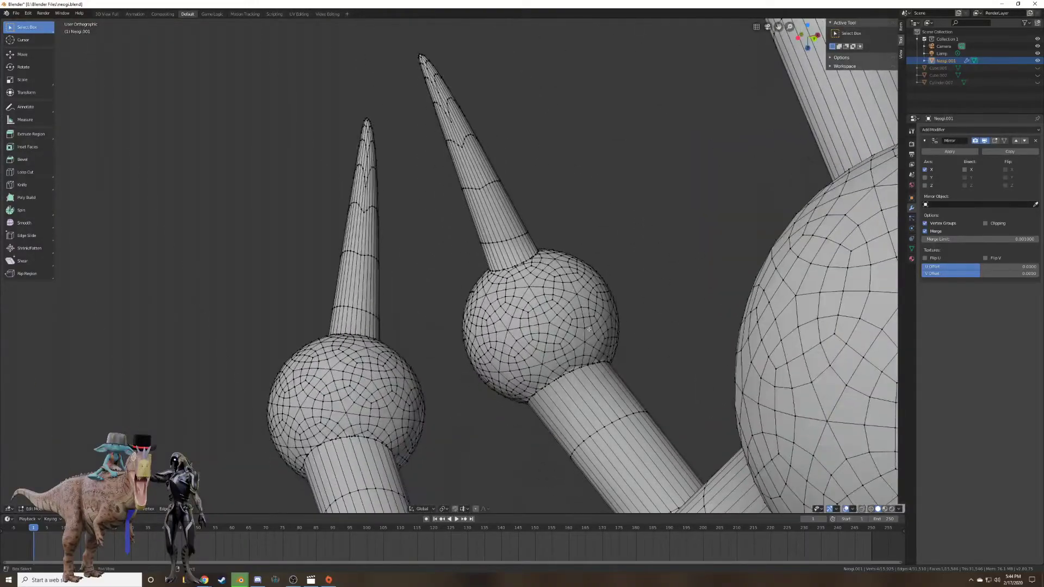
pyautogui.press('l')
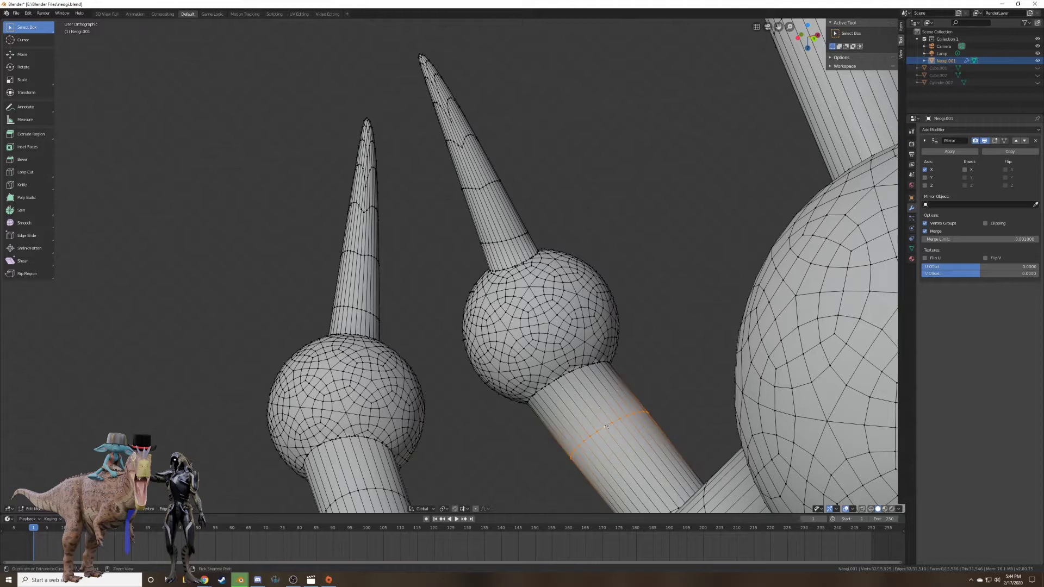
pyautogui.press('ctrl+KP_Add')
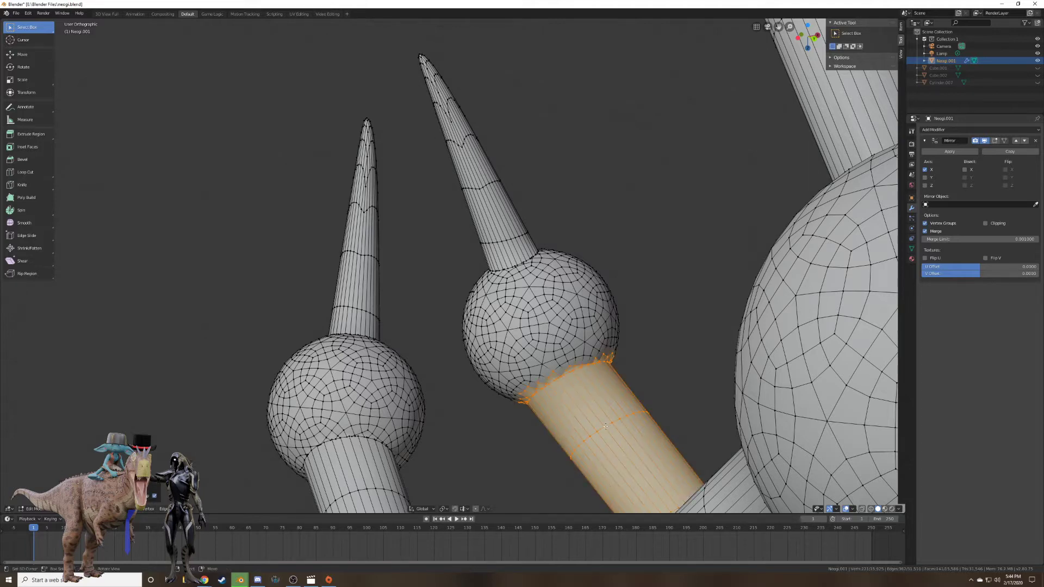
pyautogui.press('3')
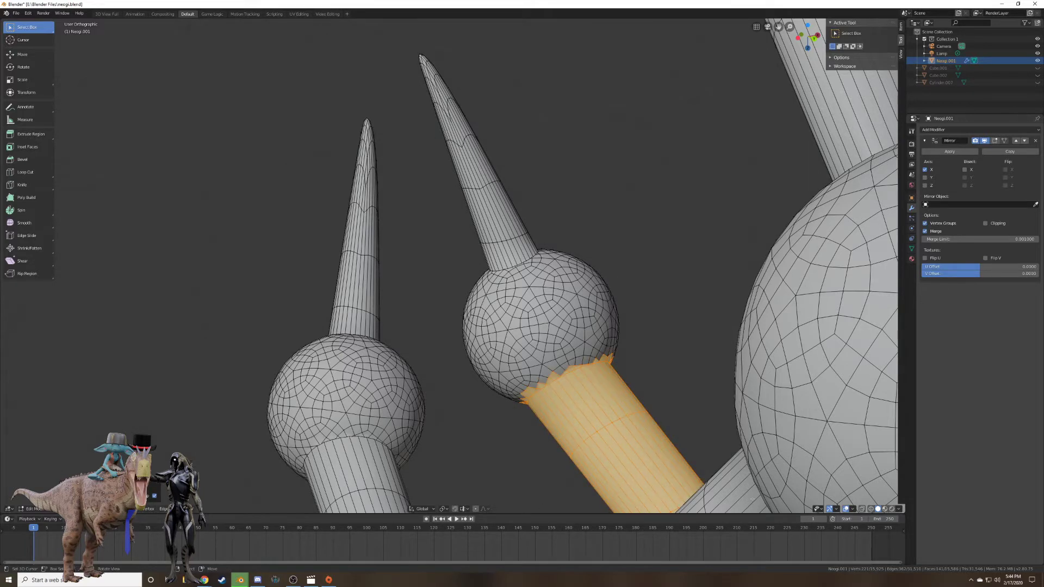
pyautogui.click(871, 509)
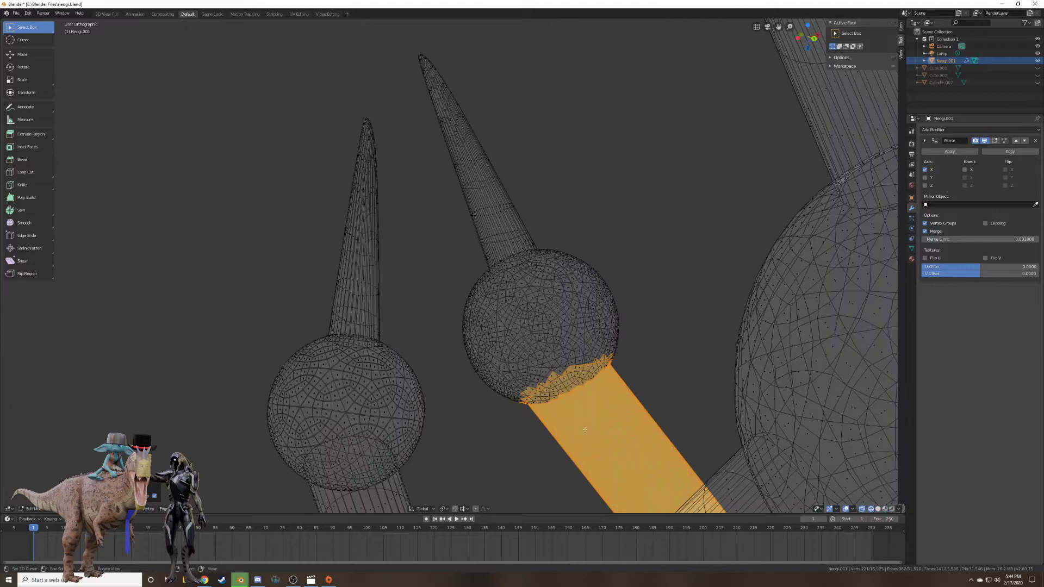
# Circle-deselect the finger tube's faces, keeping only the ring of faces at the sphere seam selected.
pyautogui.moveTo(666, 386); pyautogui.dragTo(679, 379, button='middle')
pyautogui.press('c')
pyautogui.moveTo(681, 378)
pyautogui.mouseDown(button='middle')
pyautogui.moveTo(614, 454)
pyautogui.moveTo(585, 457)
pyautogui.mouseUp(button='middle')
pyautogui.press('Escape')
pyautogui.scroll(-2, 678, 483)
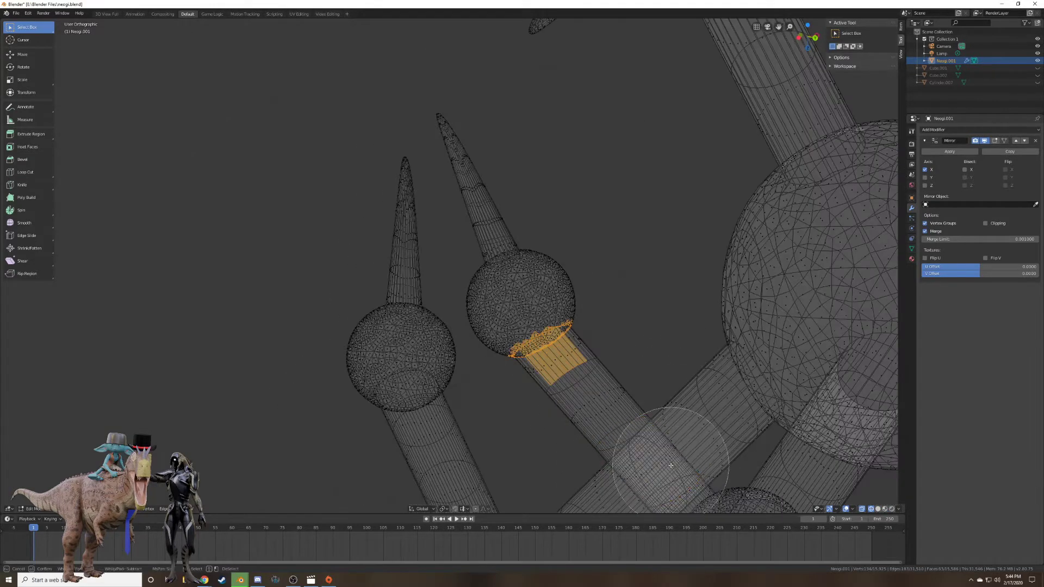
pyautogui.moveTo(678, 484)
pyautogui.mouseDown(button='middle')
pyautogui.moveTo(668, 415)
pyautogui.moveTo(692, 433)
pyautogui.moveTo(674, 436)
pyautogui.moveTo(562, 299)
pyautogui.moveTo(556, 309)
pyautogui.mouseUp(button='middle')
pyautogui.scroll(2, 670, 431)
pyautogui.press('c')
pyautogui.scroll(4, 598, 333)
pyautogui.press('Escape')
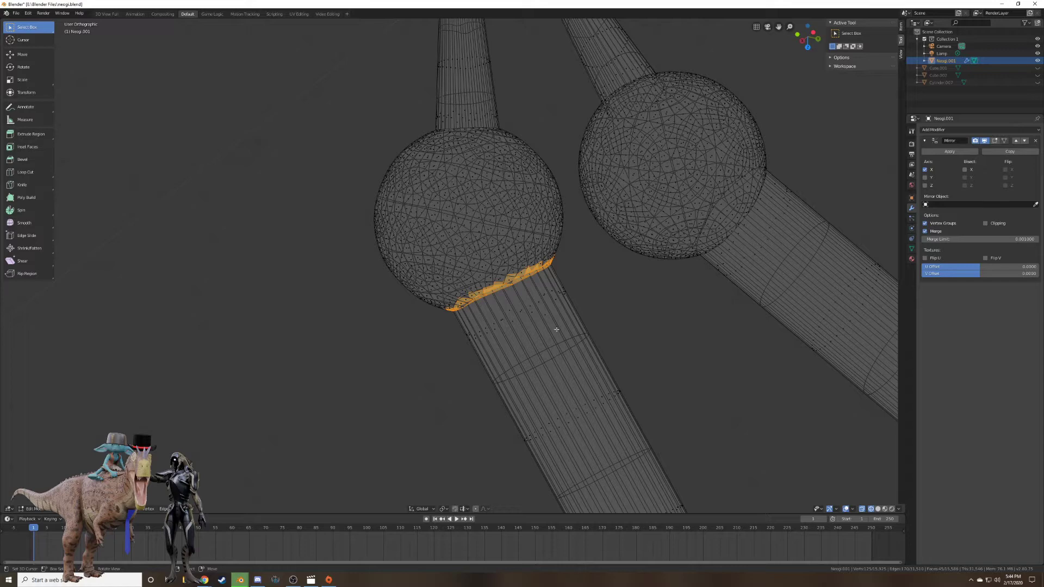
# Delete only the edges and faces of the selected seam ring and return to solid shading.
pyautogui.press('x')
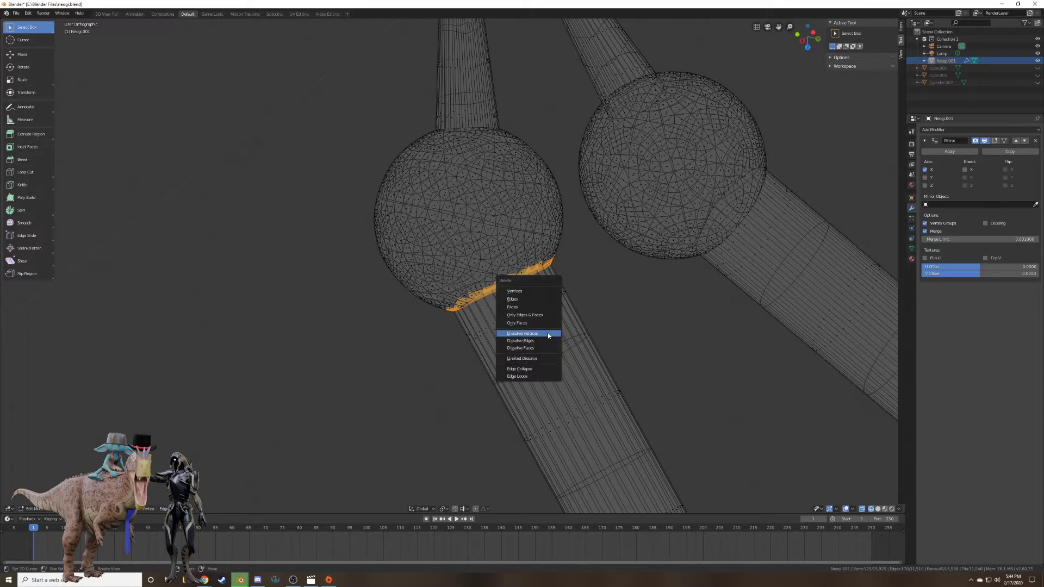
pyautogui.click(525, 315)
pyautogui.moveTo(524, 304)
pyautogui.mouseDown(button='middle')
pyautogui.moveTo(534, 310)
pyautogui.moveTo(511, 315)
pyautogui.mouseUp(button='middle')
pyautogui.scroll(4, 511, 315)
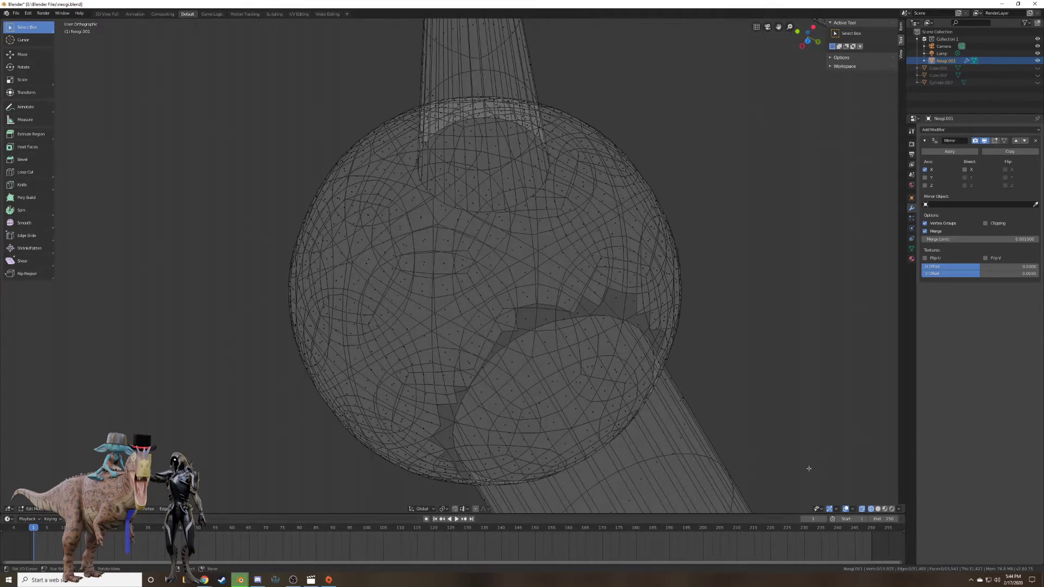
pyautogui.click(878, 509)
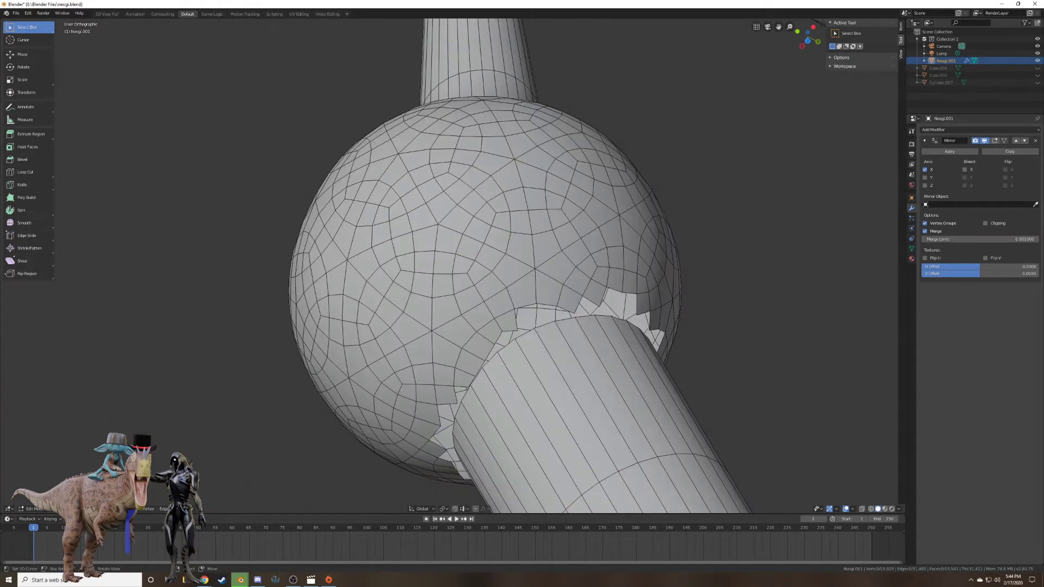
# Clear the selection and start selecting vertices along the tube's rim at the opened seam.
pyautogui.hotkey('alt', 'a')
pyautogui.rightClick(515, 345)
pyautogui.keyDown('shift'); pyautogui.rightClick(536, 334); pyautogui.keyUp('shift')
pyautogui.scroll(2, 540, 337)
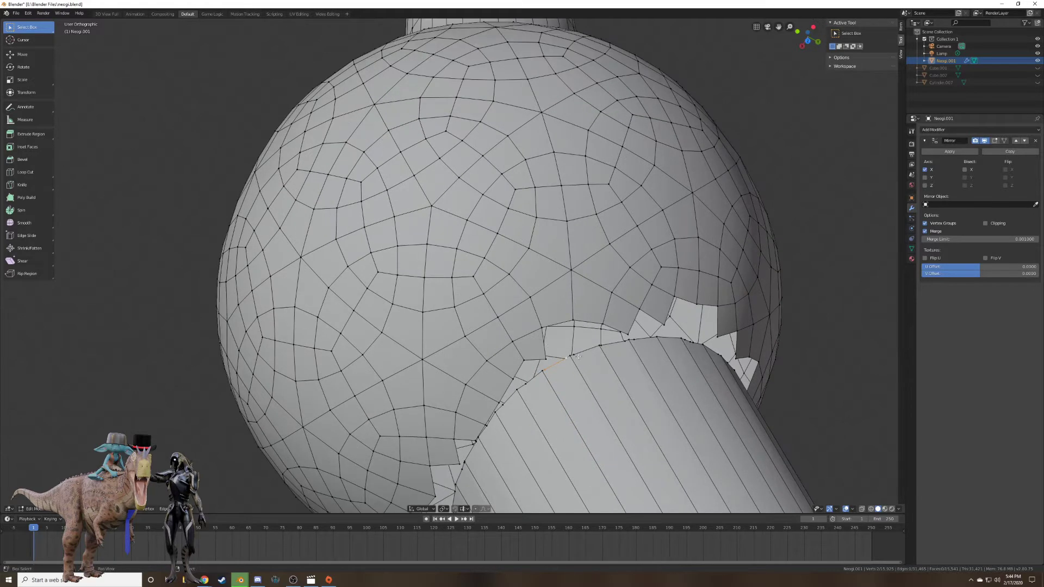
pyautogui.moveTo(602, 345); pyautogui.dragTo(620, 356, button='middle')
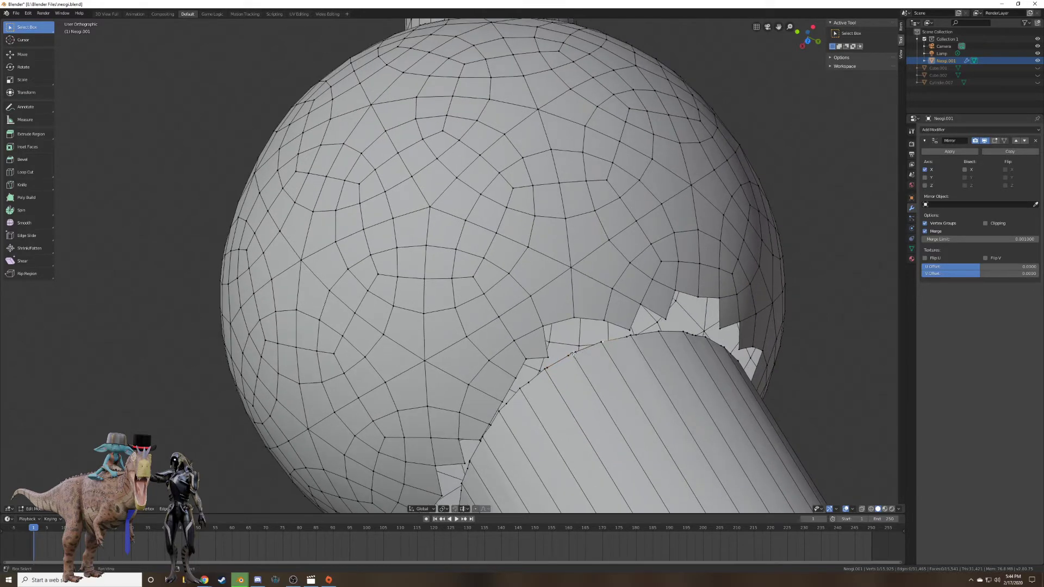
pyautogui.keyDown('ctrl'); pyautogui.rightClick(620, 356); pyautogui.keyUp('ctrl')
pyautogui.moveTo(620, 355); pyautogui.dragTo(571, 407, button='middle')
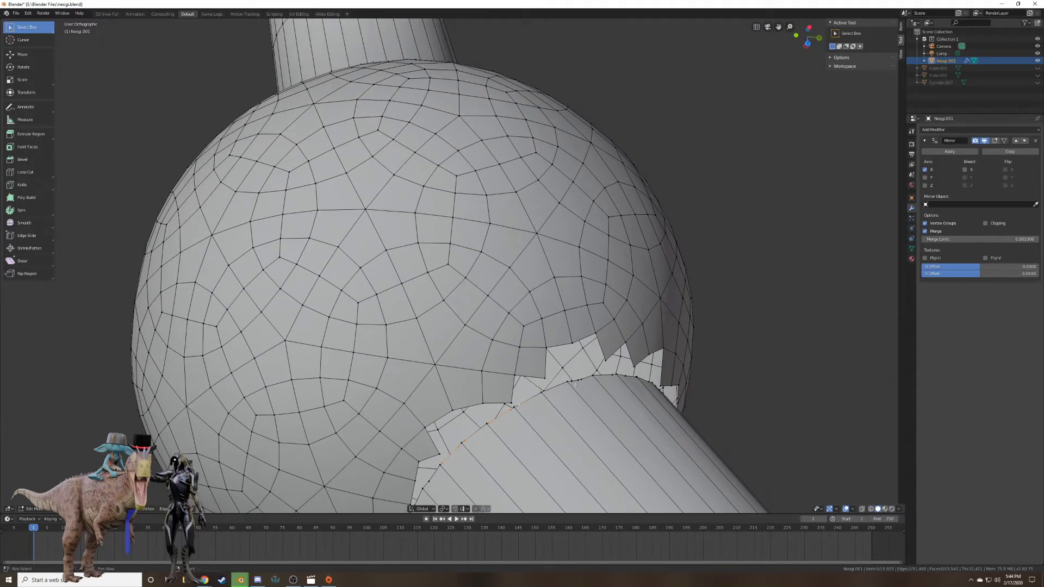
pyautogui.moveTo(620, 384); pyautogui.dragTo(564, 356, button='middle')
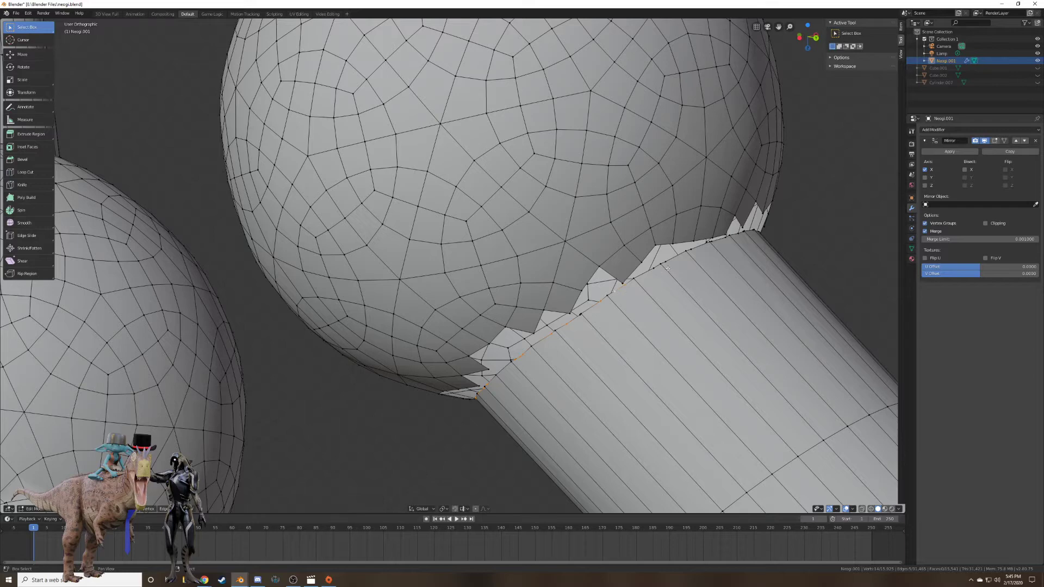
# Extend the selection with more rim vertices around the adjoining side of the tube.
pyautogui.moveTo(696, 249); pyautogui.dragTo(682, 294, button='middle')
pyautogui.scroll(6, 681, 293)
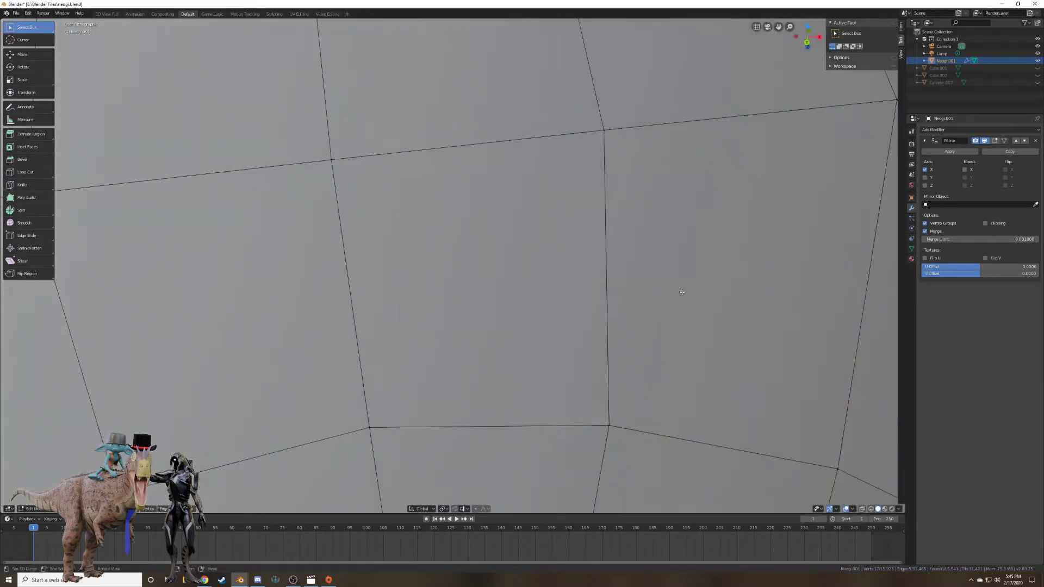
pyautogui.scroll(-5, 682, 294)
pyautogui.scroll(-8, 682, 293)
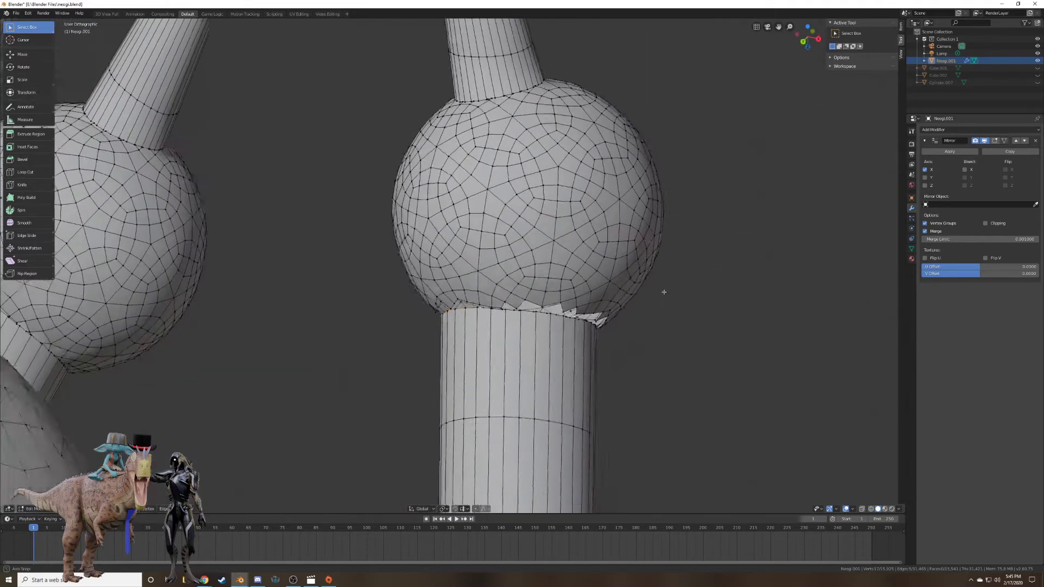
pyautogui.moveTo(664, 291); pyautogui.dragTo(564, 323, button='middle')
pyautogui.scroll(6, 564, 323)
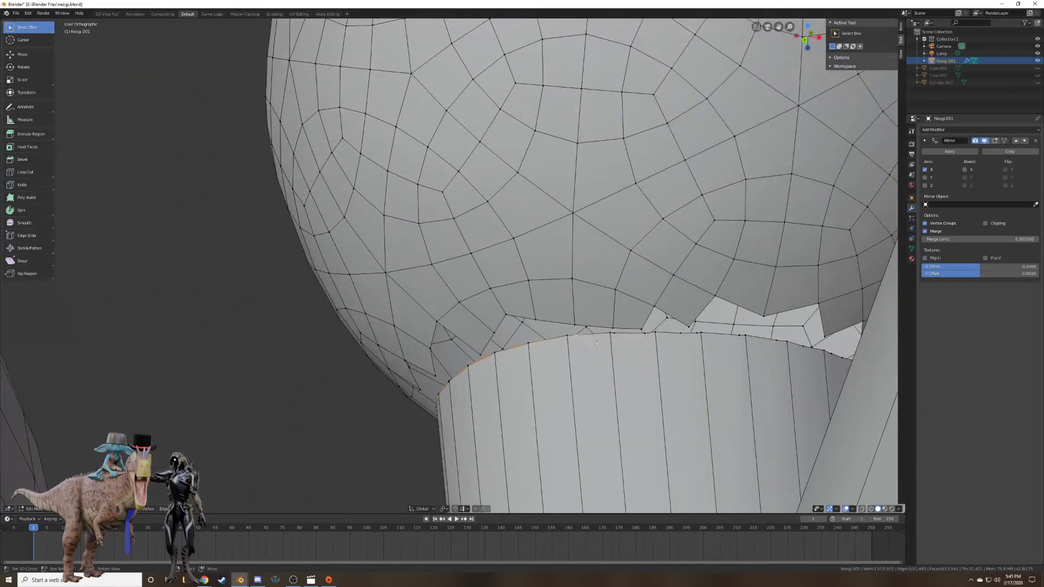
pyautogui.keyDown('shift'); pyautogui.rightClick(678, 338); pyautogui.keyUp('shift')
pyautogui.keyDown('shift'); pyautogui.rightClick(735, 339); pyautogui.keyUp('shift')
pyautogui.moveTo(735, 340); pyautogui.dragTo(682, 335, button='middle')
pyautogui.keyDown('shift'); pyautogui.rightClick(641, 332); pyautogui.keyUp('shift')
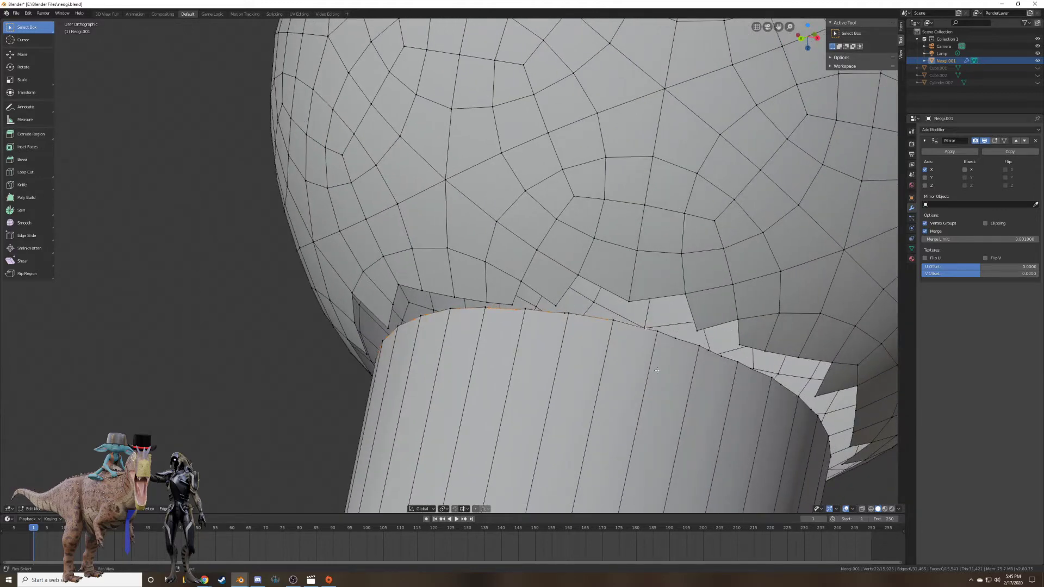
pyautogui.keyDown('shift'); pyautogui.rightClick(566, 316); pyautogui.keyUp('shift')
pyautogui.moveTo(565, 317); pyautogui.dragTo(524, 331, button='middle')
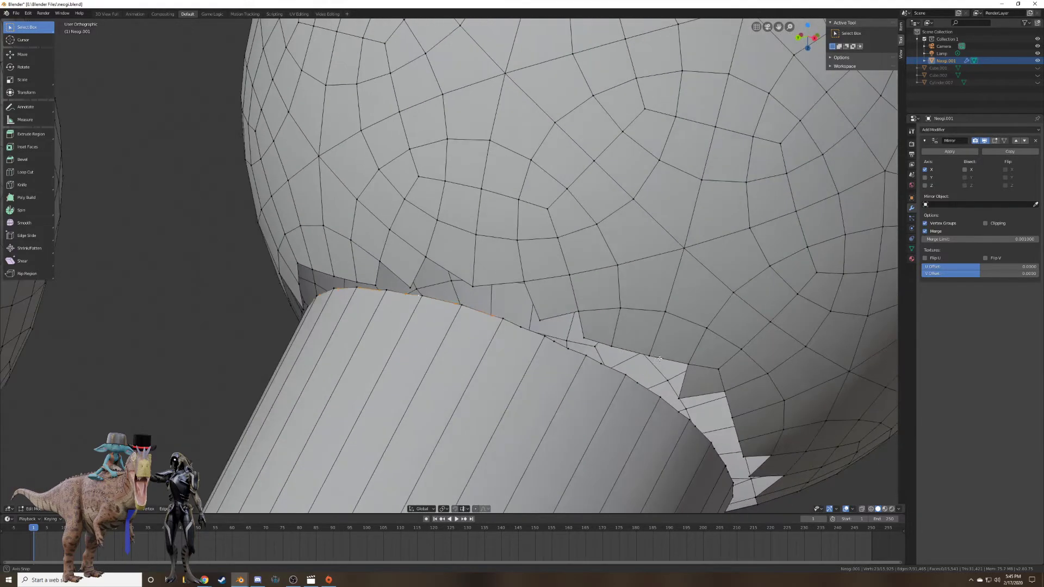
# Add the rim vertices along the remaining far side of the tube's opened seam to the selection.
pyautogui.keyDown('shift'); pyautogui.rightClick(564, 354); pyautogui.keyUp('shift')
pyautogui.keyDown('shift'); pyautogui.rightClick(601, 364); pyautogui.keyUp('shift')
pyautogui.moveTo(674, 416); pyautogui.dragTo(476, 329, button='middle')
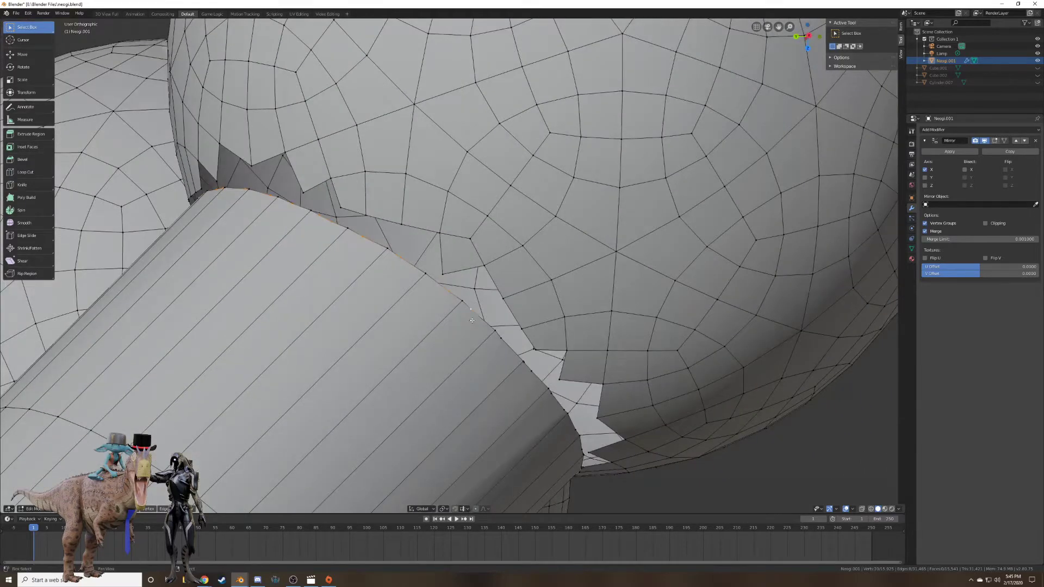
pyautogui.keyDown('shift'); pyautogui.rightClick(495, 337); pyautogui.keyUp('shift')
pyautogui.keyDown('shift'); pyautogui.rightClick(523, 370); pyautogui.keyUp('shift')
pyautogui.keyDown('shift'); pyautogui.rightClick(550, 397); pyautogui.keyUp('shift')
pyautogui.keyDown('shift'); pyautogui.rightClick(557, 411); pyautogui.keyUp('shift')
pyautogui.moveTo(557, 411); pyautogui.dragTo(512, 387, button='middle')
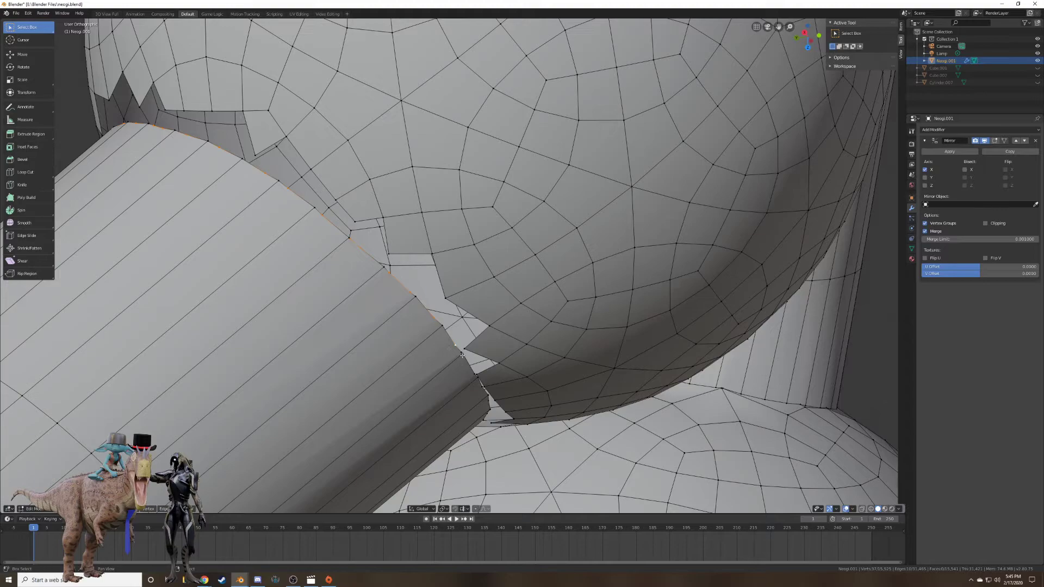
pyautogui.scroll(-10, 461, 355)
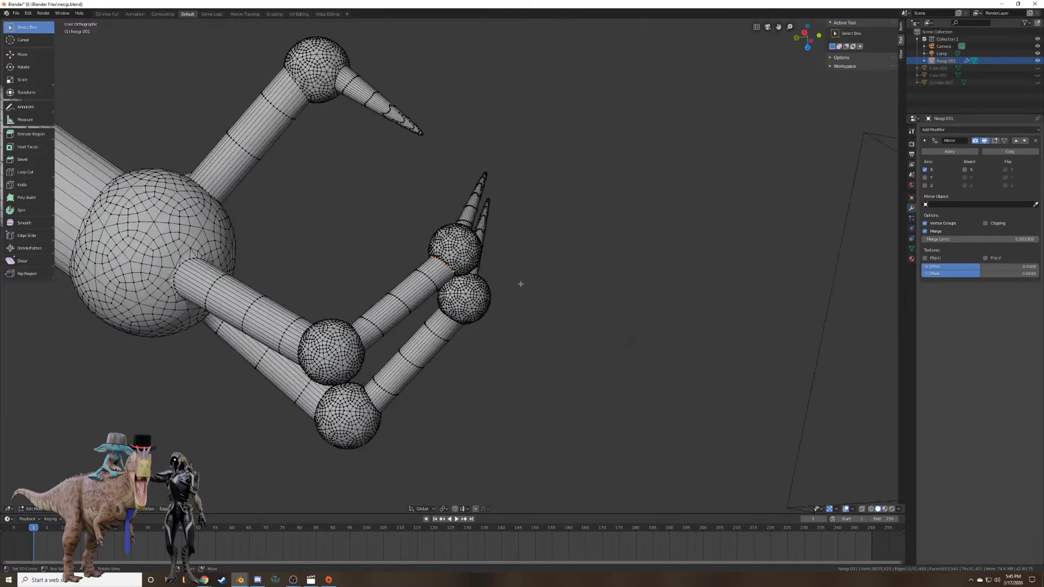
pyautogui.scroll(-2, 520, 283)
pyautogui.press('KP_1')
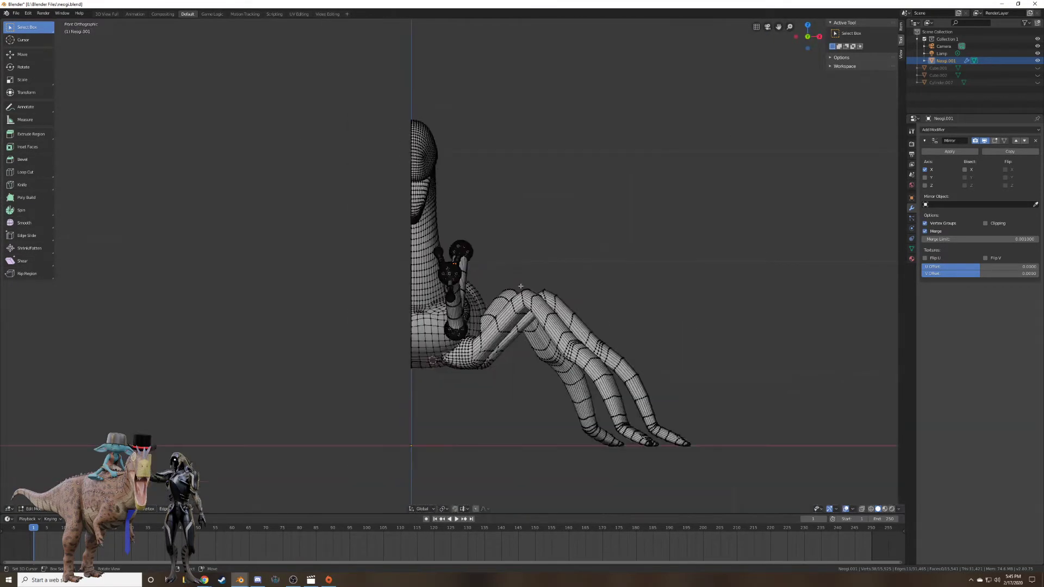
pyautogui.press('KP_5')
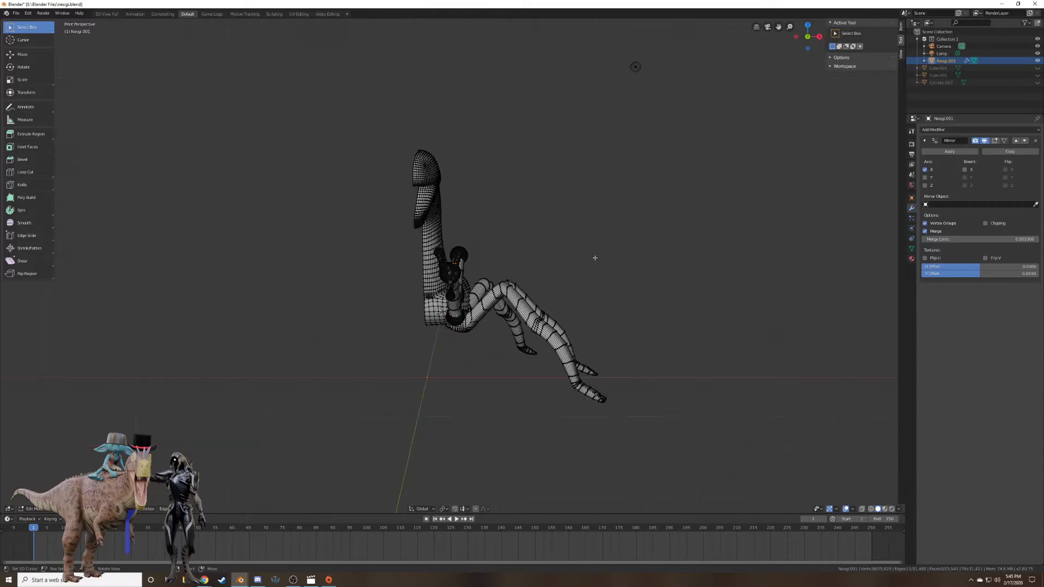
pyautogui.moveTo(625, 270); pyautogui.dragTo(574, 304, button='middle')
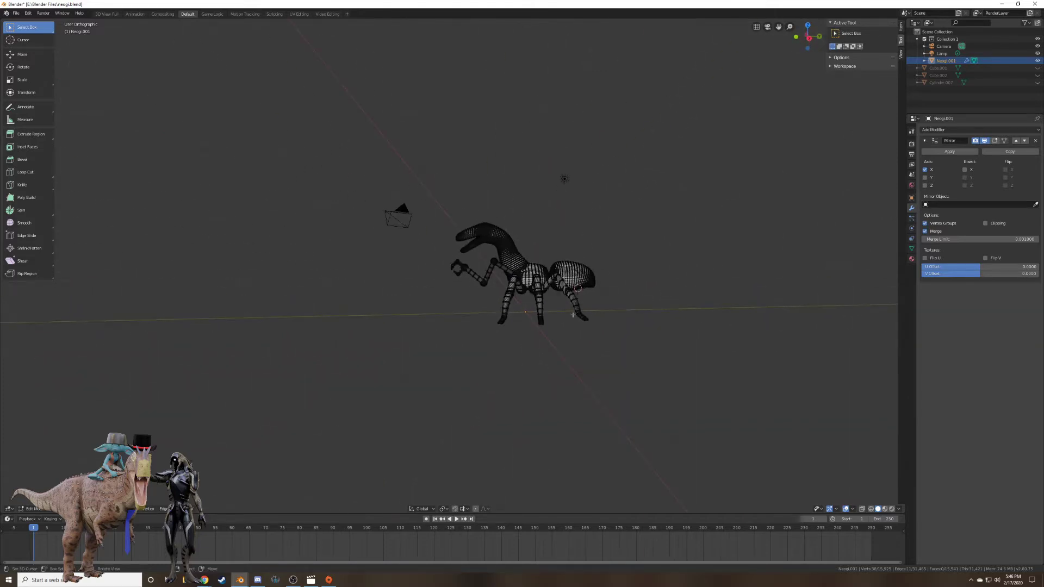
pyautogui.press('KP_5')
pyautogui.hotkey('shift', 'a')
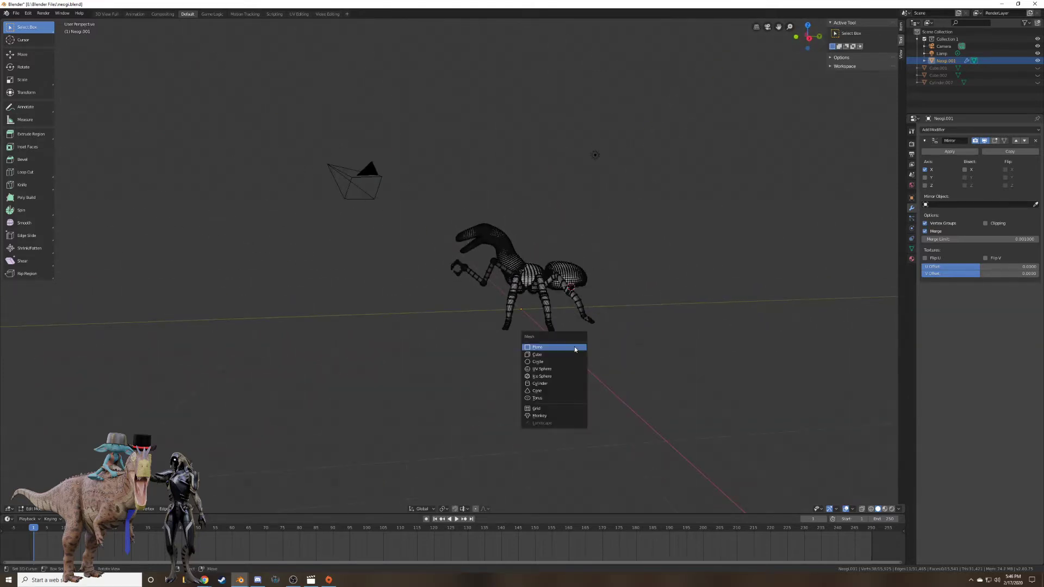
pyautogui.click(573, 355)
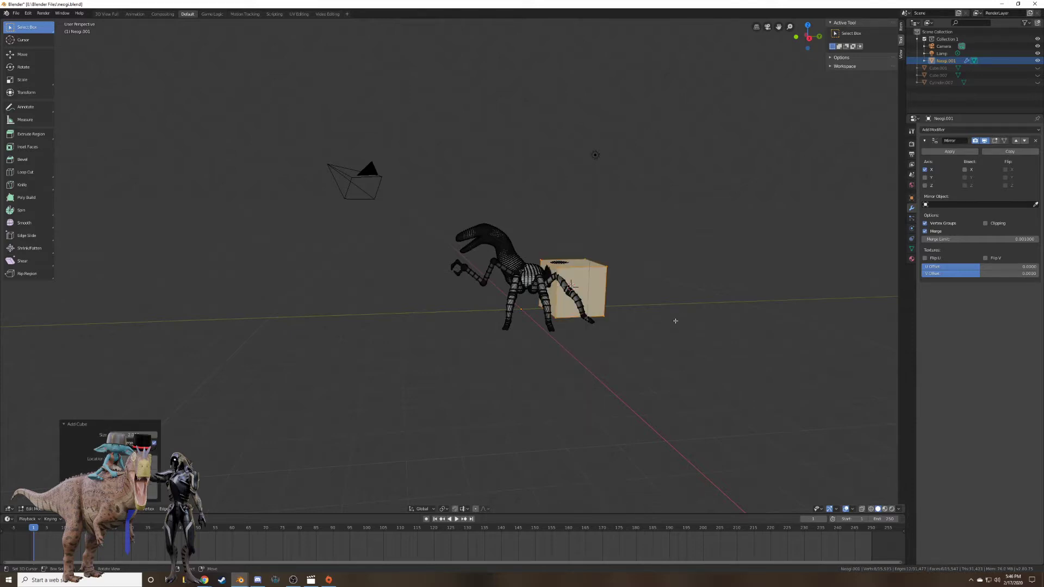
pyautogui.press('x')
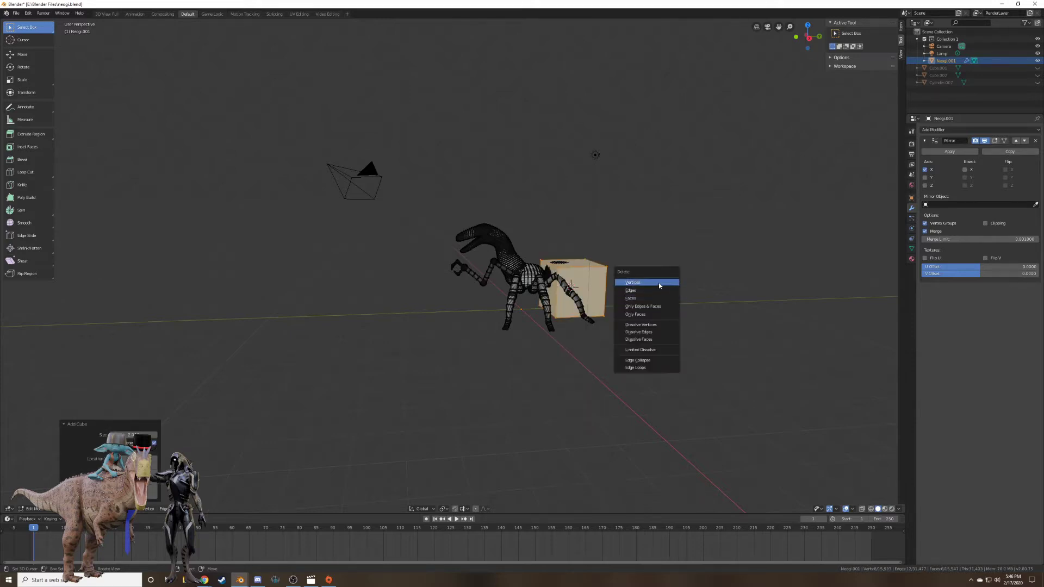
pyautogui.click(662, 283)
# Leave mesh editing, add a separate cube object over the creature's rear and compare orthographic and perspective views from the right side.
pyautogui.press('Tab')
pyautogui.hotkey('shift', 'a')
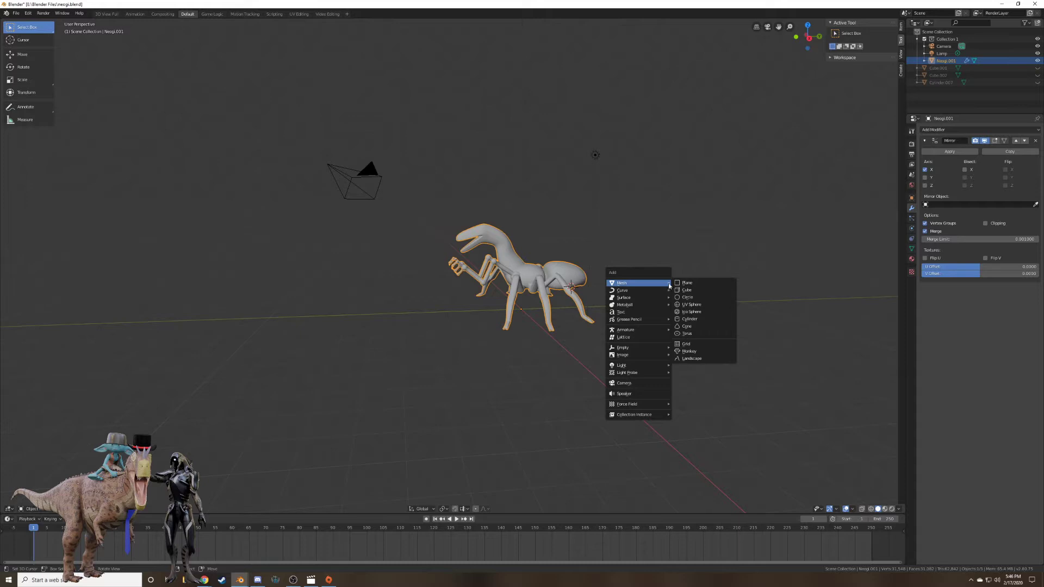
pyautogui.click(686, 290)
pyautogui.moveTo(683, 289); pyautogui.dragTo(664, 298, button='middle')
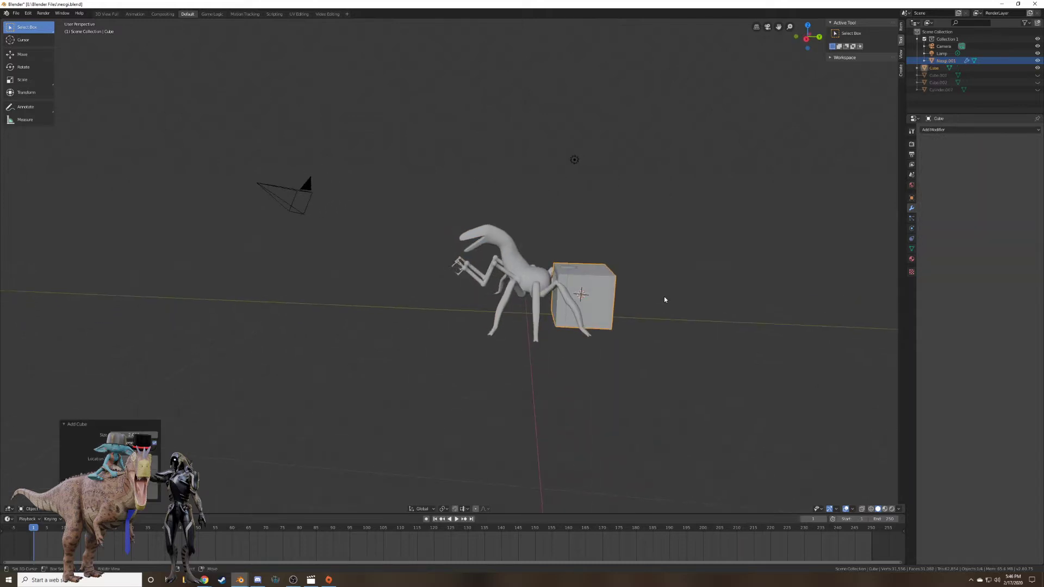
pyautogui.press('KP_3')
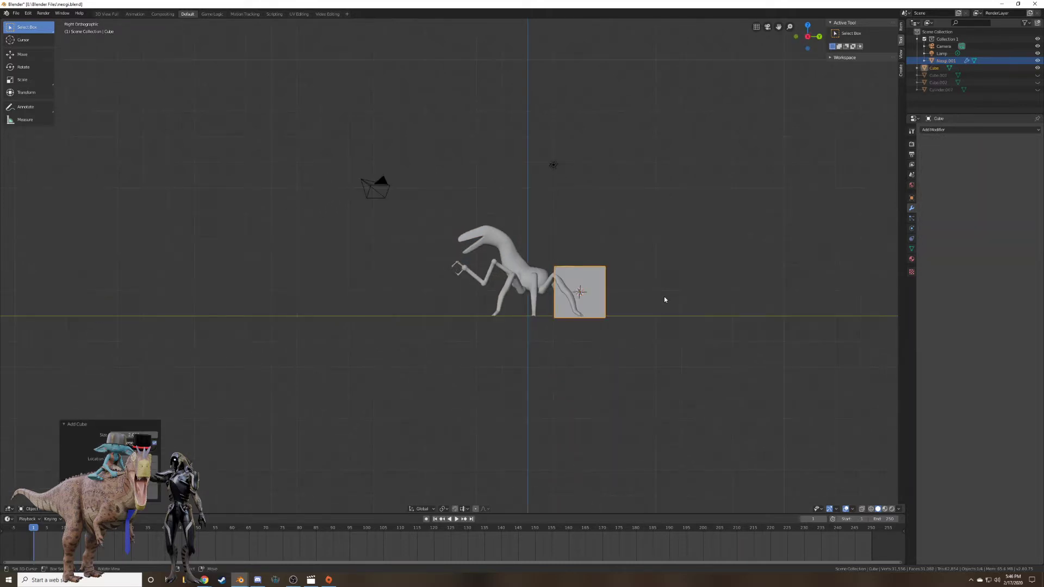
pyautogui.press('KP_5')
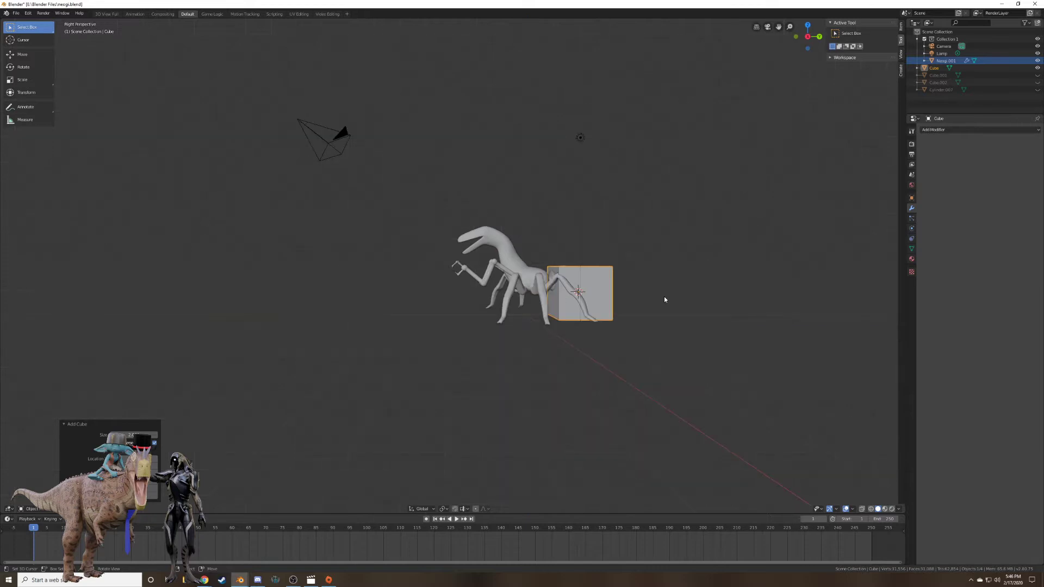
# Try to move the cube along the X axis in the right perspective view.
pyautogui.press('g')
pyautogui.press('x')
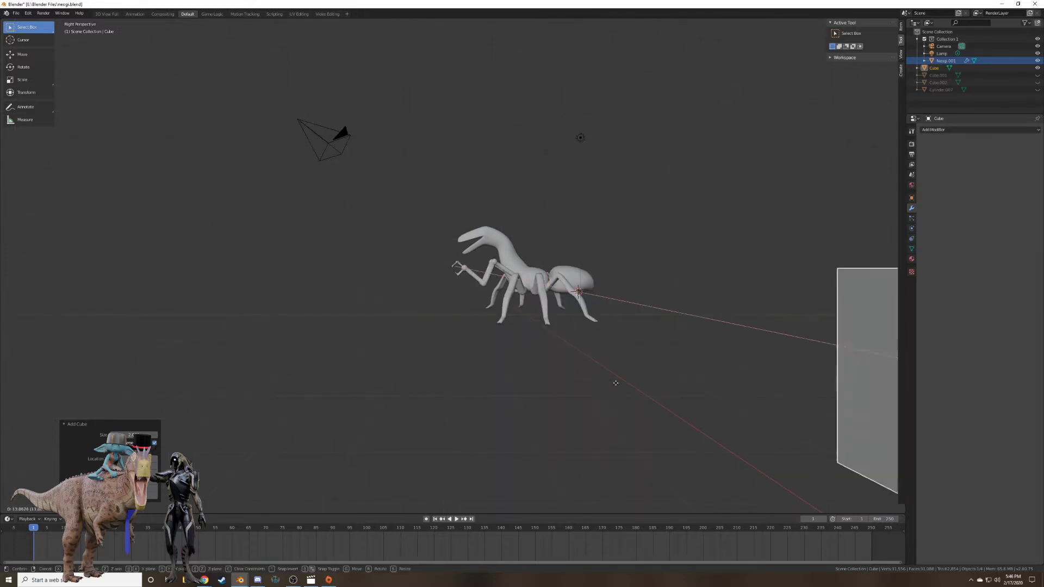
pyautogui.rightClick(441, 205)
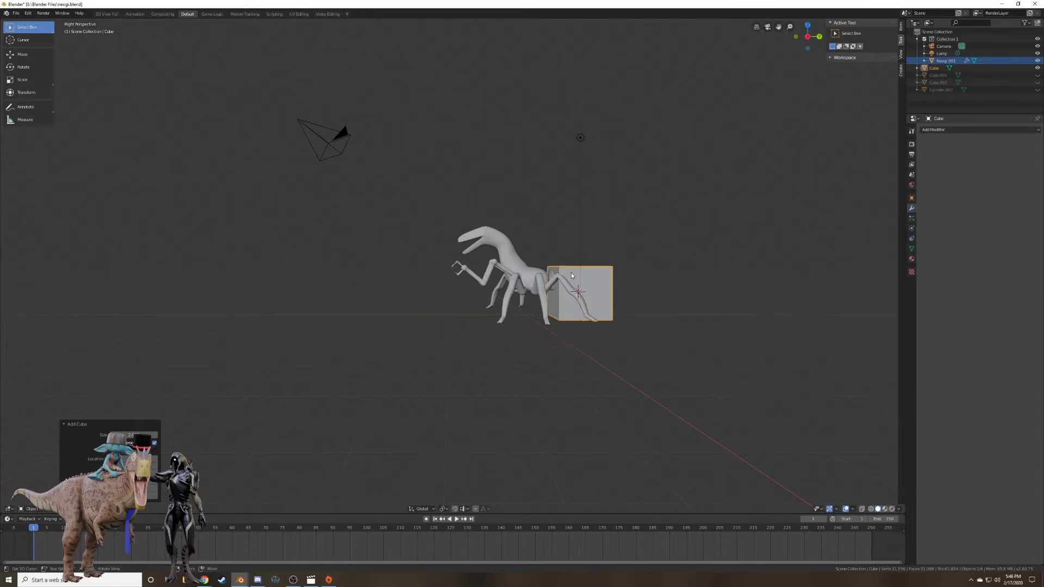
# Split the viewport into right and top orthographic views and try moving the cube along the X axis.
pyautogui.press('KP_5')
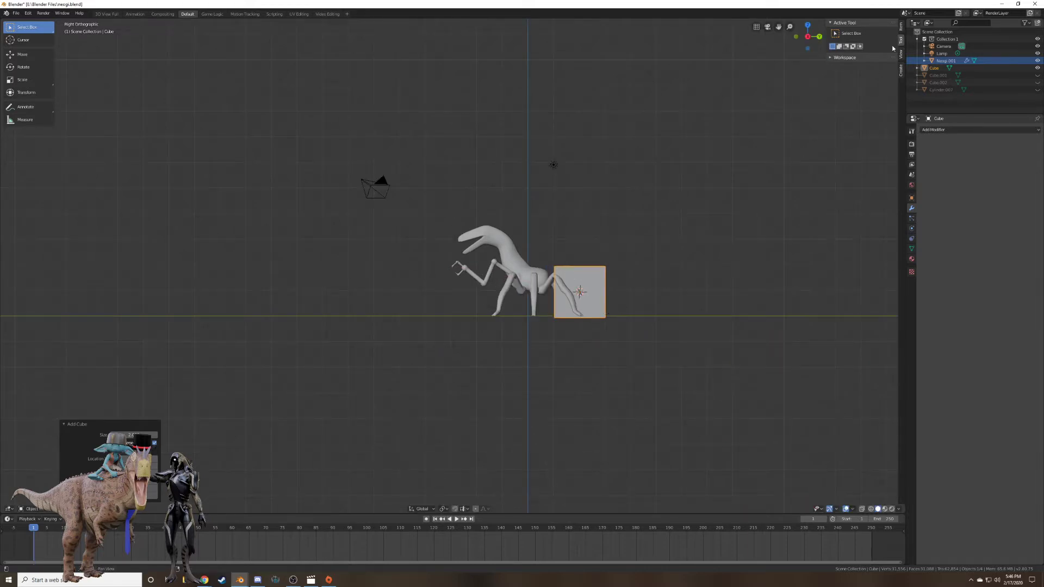
pyautogui.moveTo(898, 18); pyautogui.dragTo(486, 112)
pyautogui.press('KP_7')
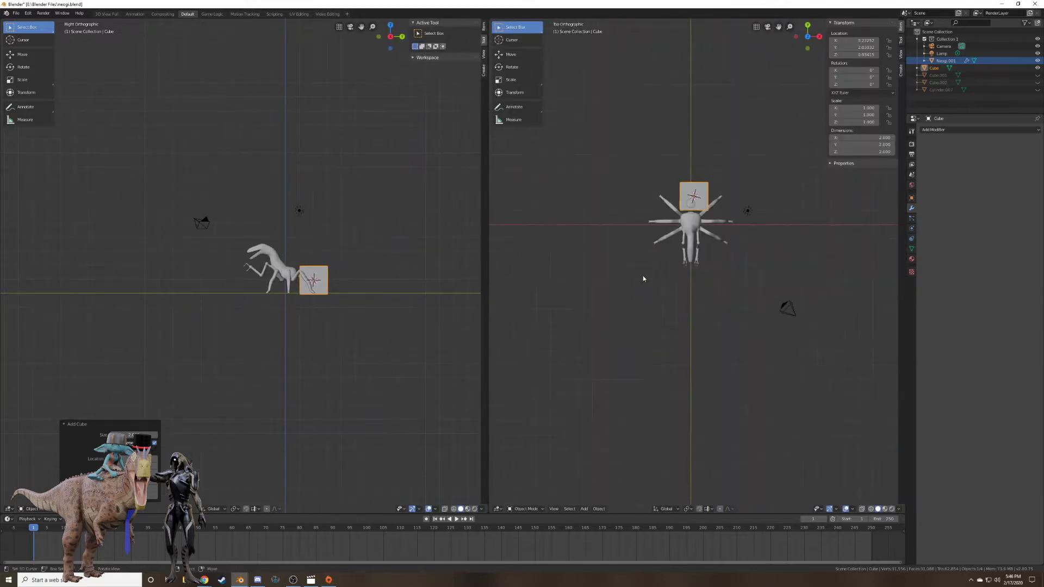
pyautogui.press('g')
pyautogui.press('x')
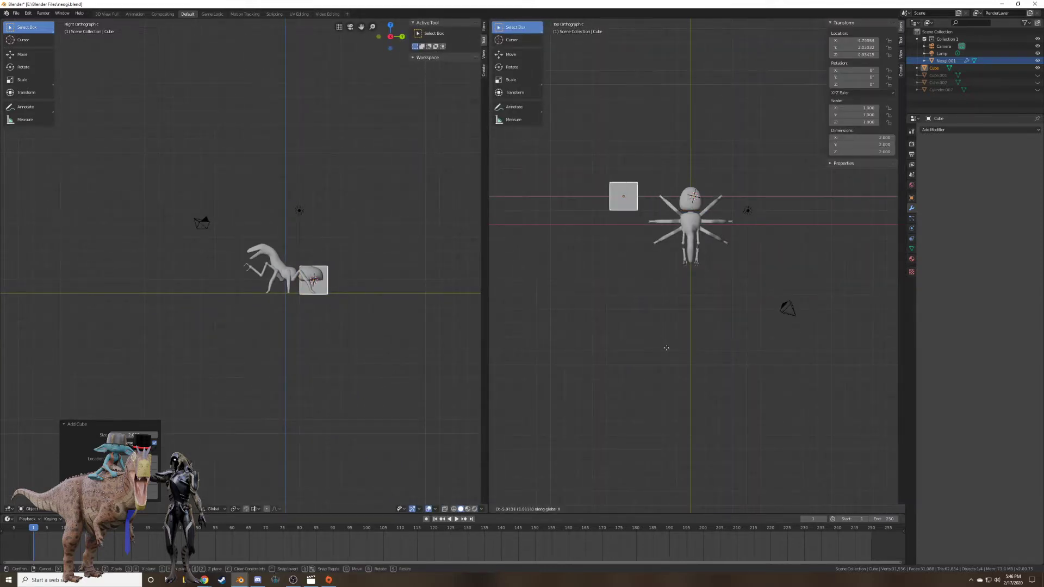
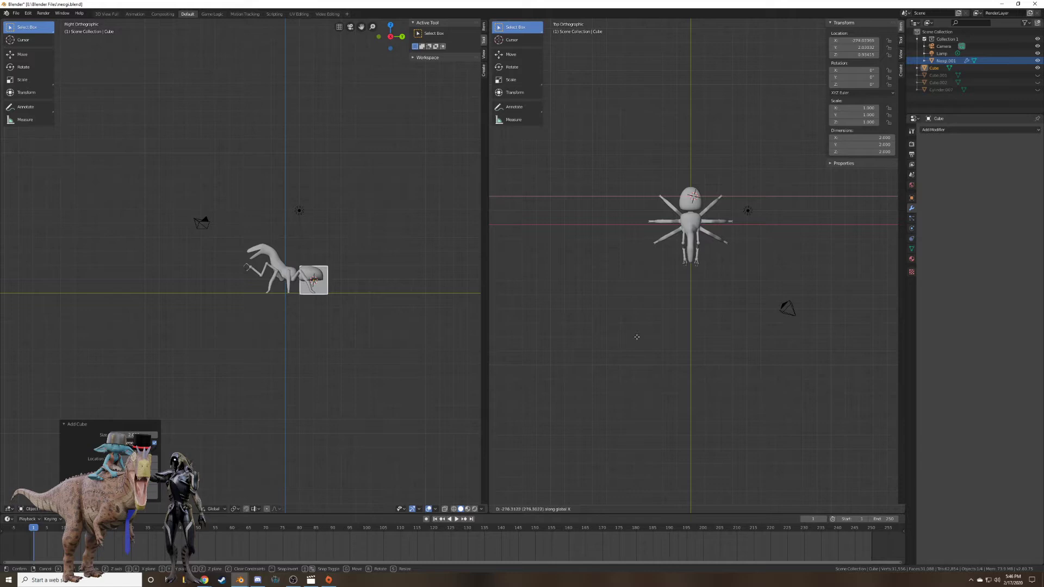
pyautogui.rightClick(669, 355)
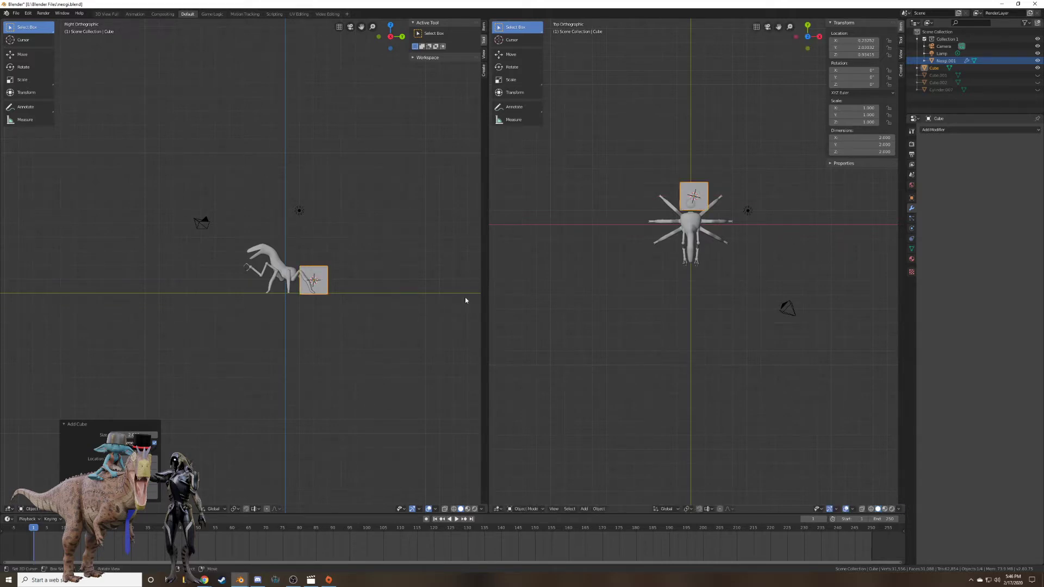
# Delete the cube and merge the split viewport back into a single view.
pyautogui.moveTo(280, 181); pyautogui.dragTo(205, 200, button='middle')
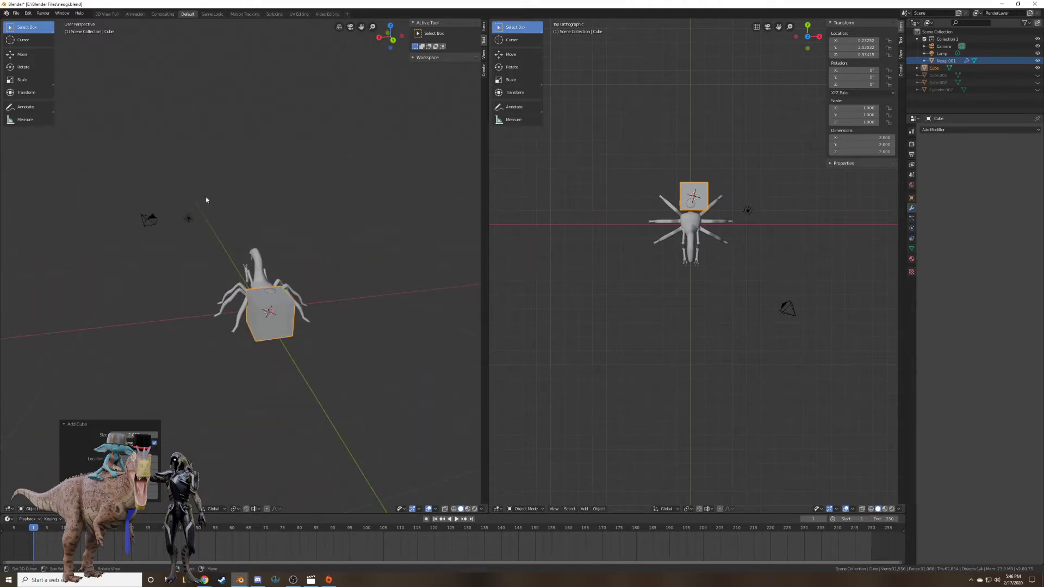
pyautogui.press('x')
pyautogui.click(321, 183)
pyautogui.moveTo(480, 20); pyautogui.dragTo(640, 43)
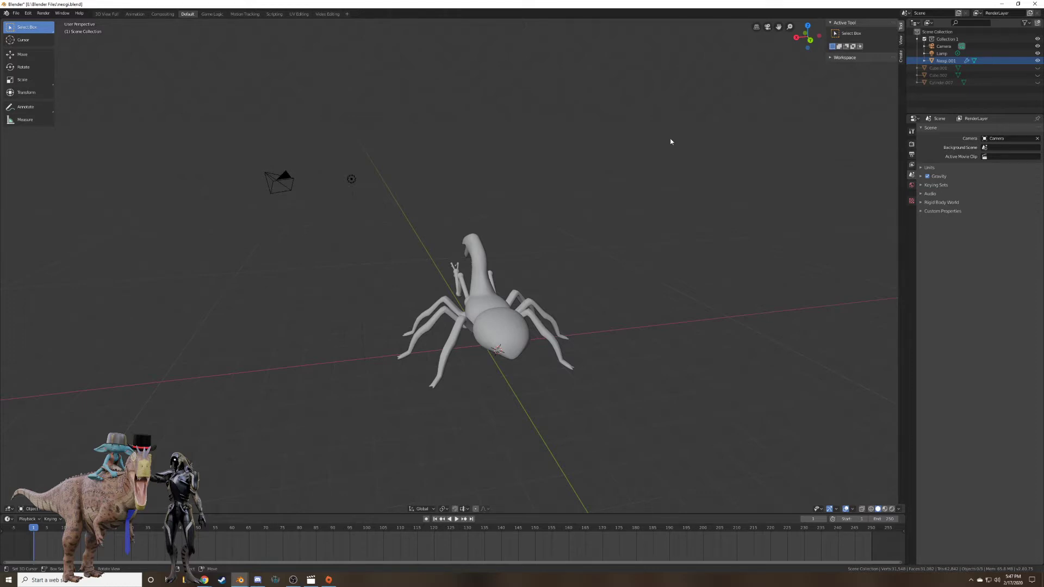
# Open the creature mesh for editing, switch to orthographic projection and close in on the open seam between tube and knuckle sphere.
pyautogui.click(509, 309)
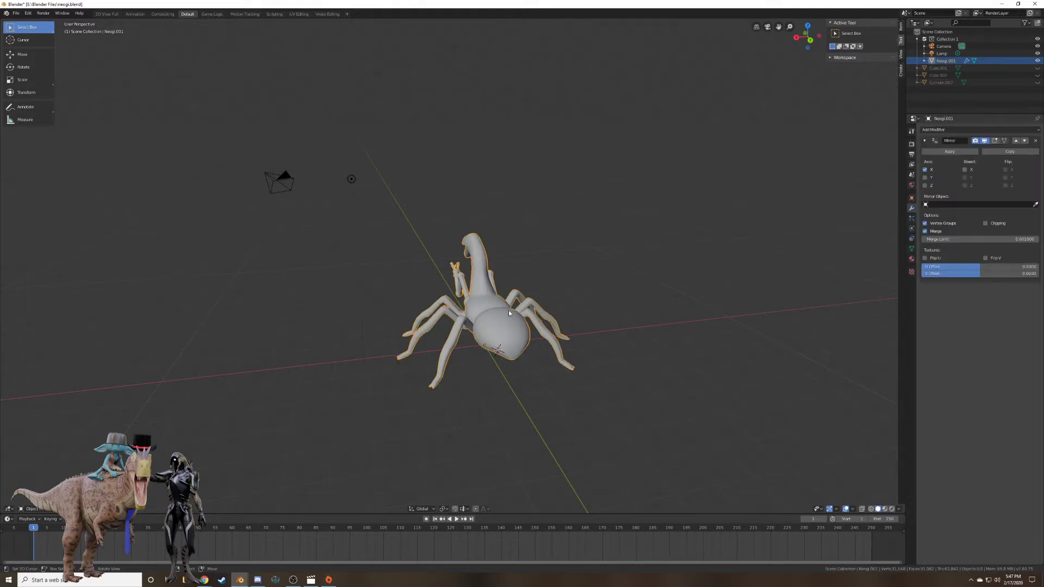
pyautogui.press('Tab')
pyautogui.scroll(15, 510, 310)
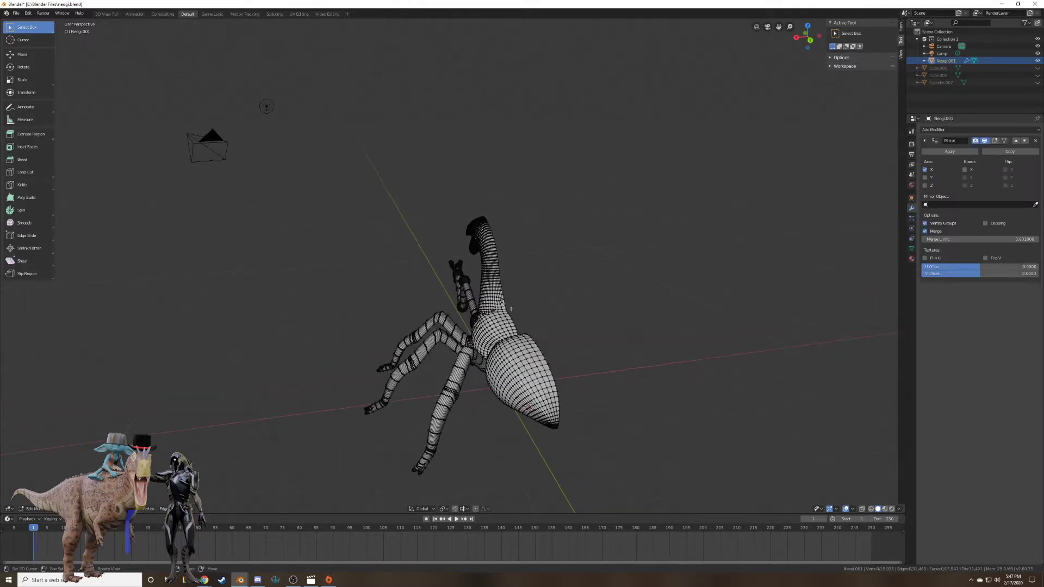
pyautogui.moveTo(549, 301); pyautogui.dragTo(64, 375, button='middle')
pyautogui.moveTo(424, 218); pyautogui.dragTo(537, 235, button='middle')
pyautogui.scroll(5, 474, 272)
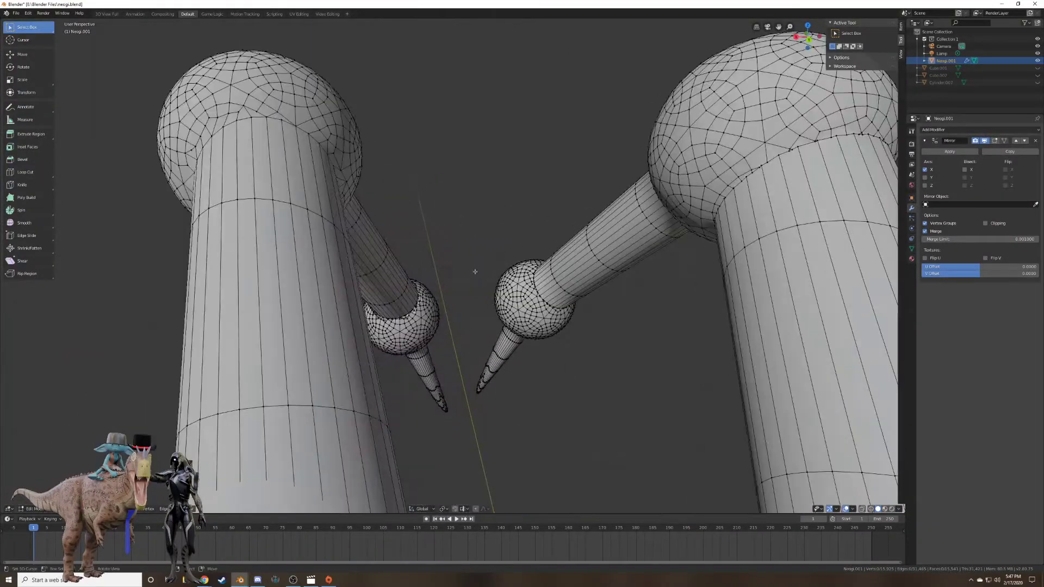
pyautogui.scroll(4, 414, 303)
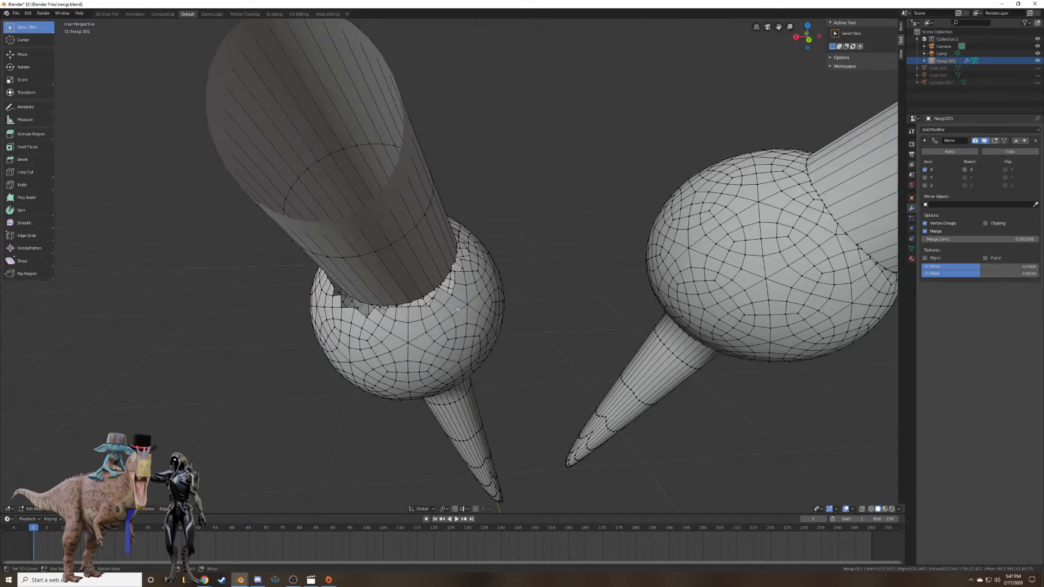
pyautogui.scroll(3, 458, 311)
pyautogui.scroll(-2, 458, 310)
pyautogui.moveTo(457, 311); pyautogui.dragTo(454, 300, button='middle')
pyautogui.press('KP_5')
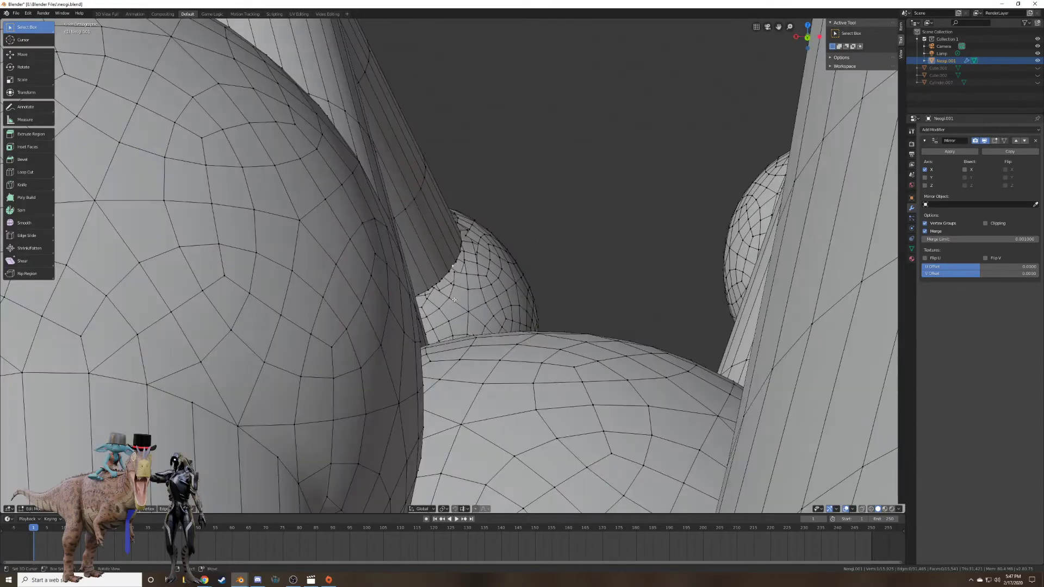
pyautogui.scroll(8, 454, 300)
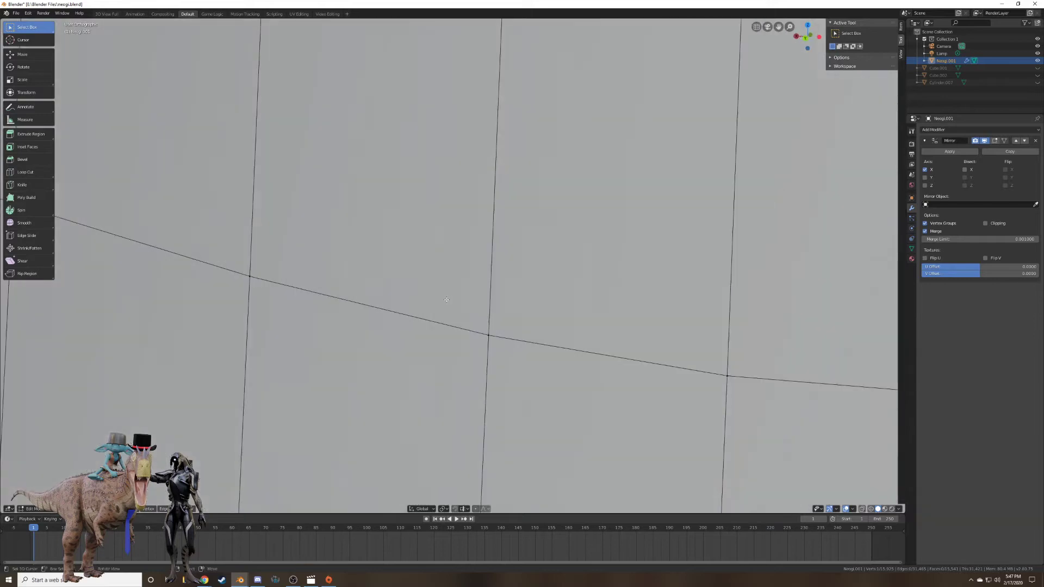
pyautogui.scroll(-8, 446, 300)
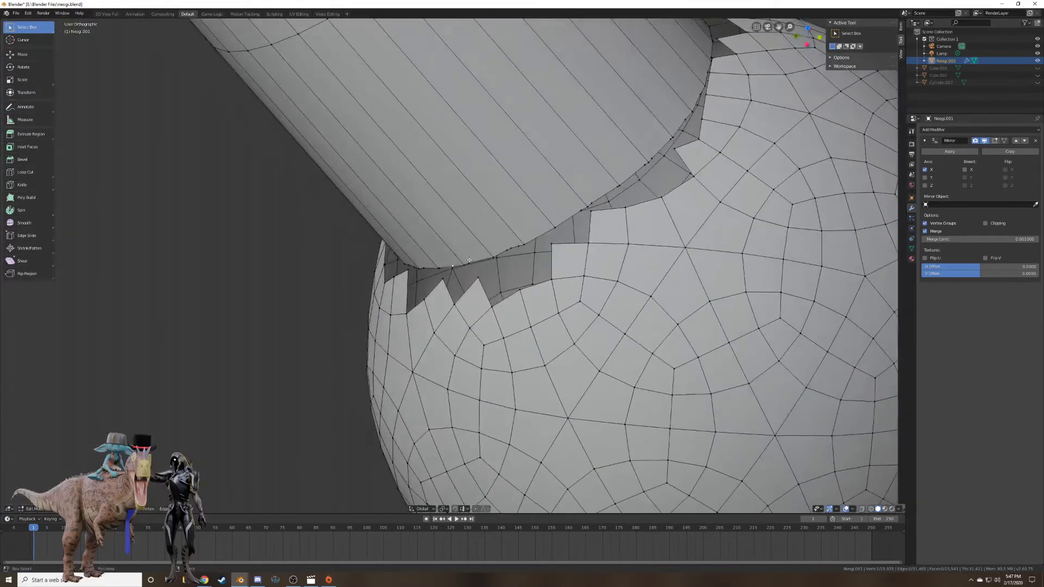
# Select surplus vertices along the near side of the tube's rim at the open seam and dissolve them.
pyautogui.keyDown('shift'); pyautogui.click(469, 262); pyautogui.keyUp('shift')
pyautogui.keyDown('shift'); pyautogui.click(516, 245); pyautogui.keyUp('shift')
pyautogui.keyDown('shift'); pyautogui.click(612, 186); pyautogui.keyUp('shift')
pyautogui.keyDown('shift'); pyautogui.click(644, 161); pyautogui.keyUp('shift')
pyautogui.moveTo(668, 137); pyautogui.dragTo(687, 271, button='middle')
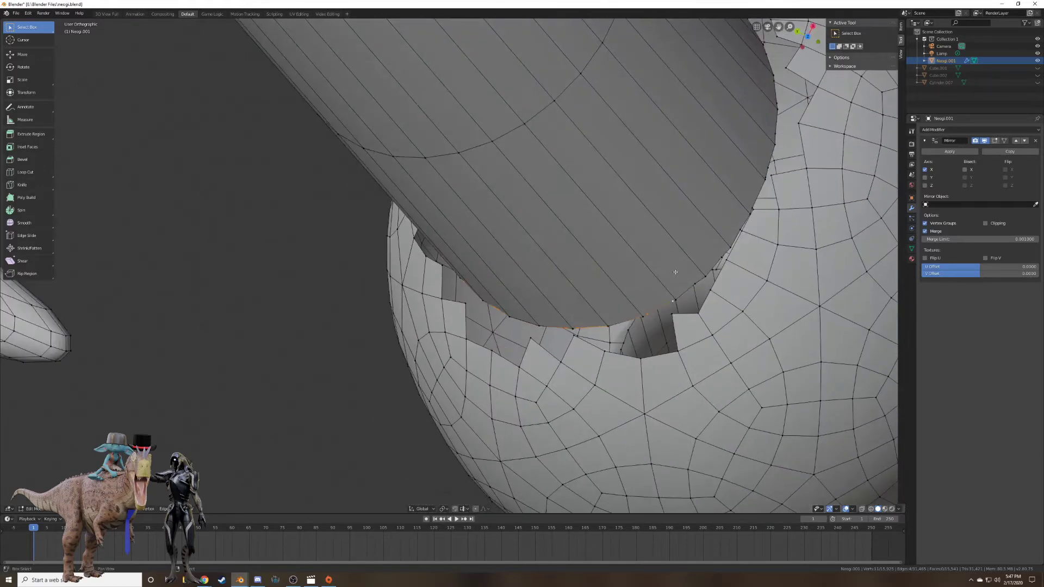
pyautogui.keyDown('shift'); pyautogui.click(692, 278); pyautogui.keyUp('shift')
pyautogui.moveTo(765, 179); pyautogui.dragTo(691, 243, button='middle')
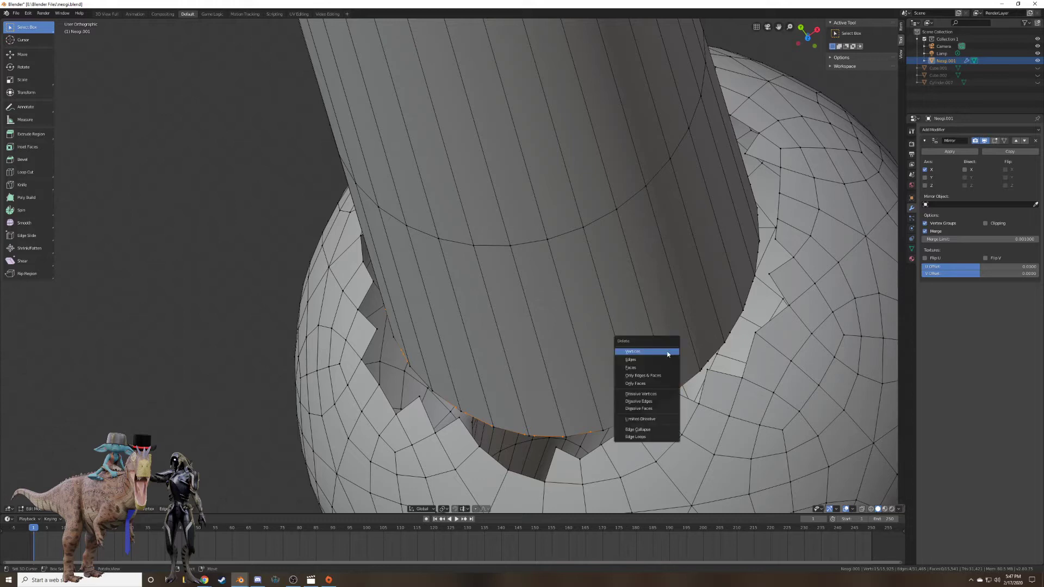
pyautogui.press('x')
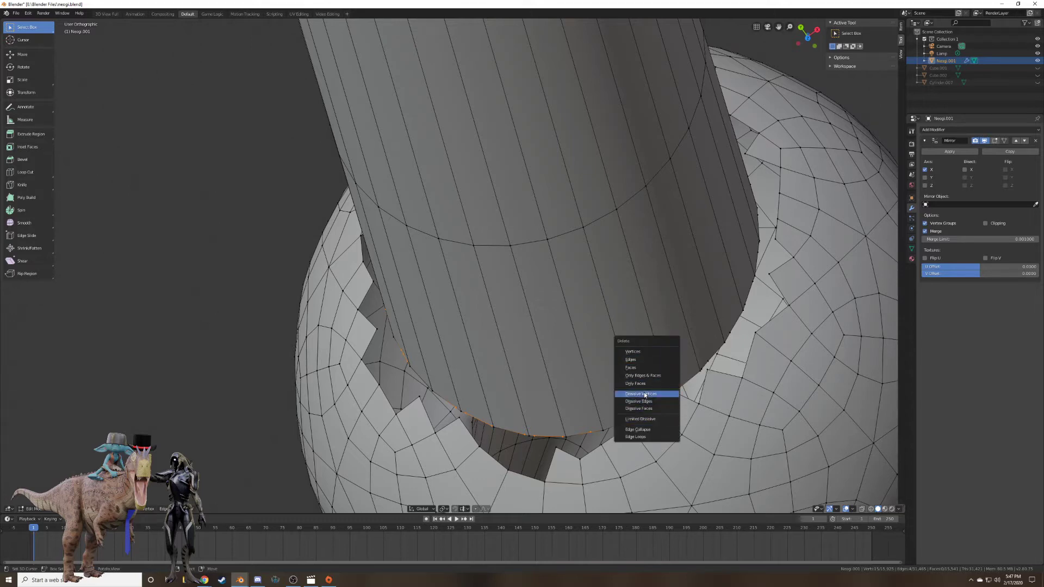
pyautogui.click(653, 394)
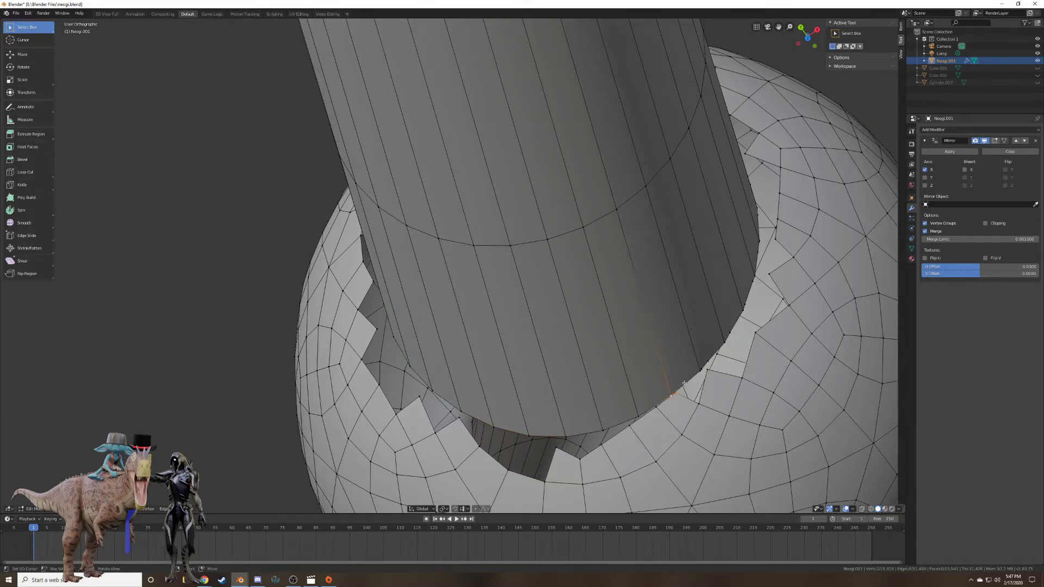
pyautogui.press('x')
pyautogui.click(686, 384)
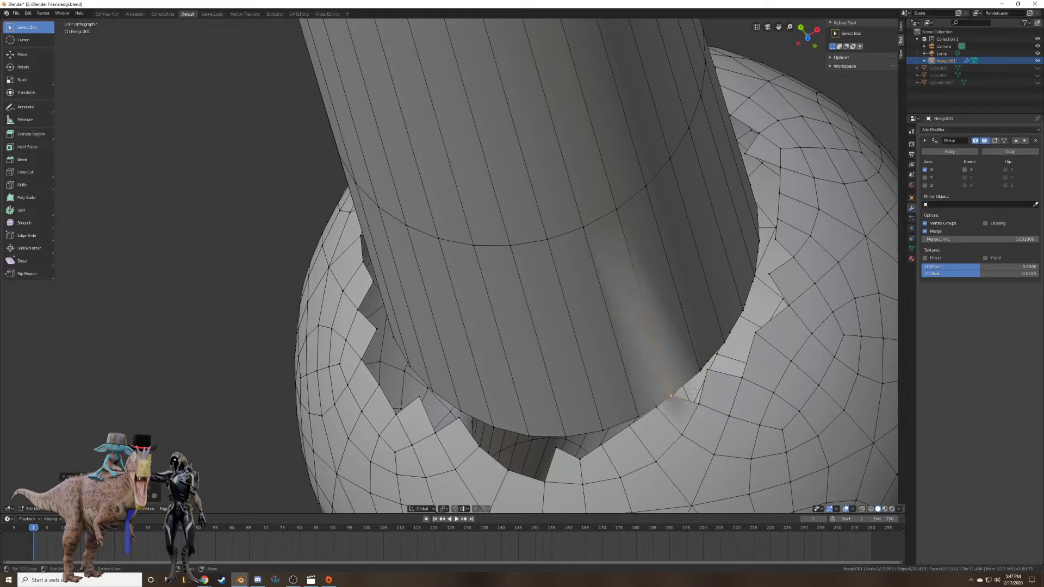
# Select the extra rim vertices along the adjoining side of the tube and dissolve them.
pyautogui.keyDown('shift'); pyautogui.click(704, 372); pyautogui.keyUp('shift')
pyautogui.moveTo(738, 339); pyautogui.dragTo(672, 219, button='middle')
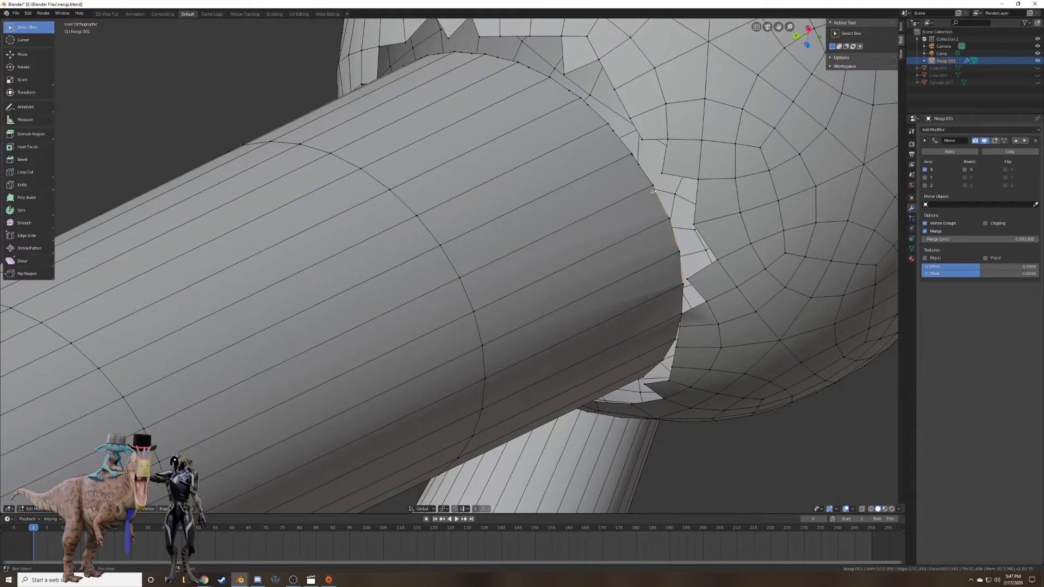
pyautogui.moveTo(630, 162); pyautogui.dragTo(598, 261, button='middle')
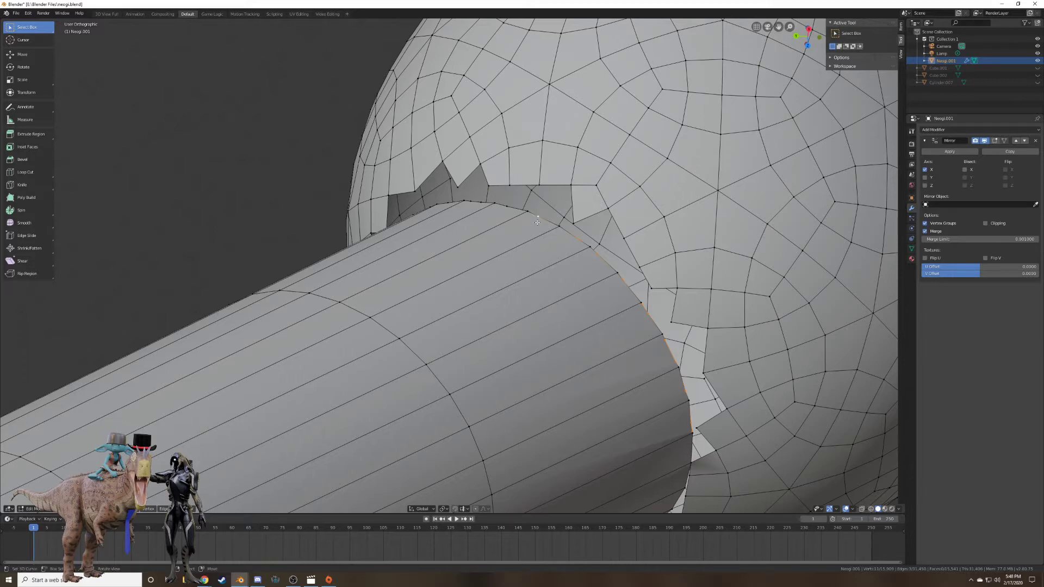
pyautogui.moveTo(530, 223); pyautogui.dragTo(555, 272, button='middle')
pyautogui.keyDown('shift'); pyautogui.rightClick(562, 315); pyautogui.keyUp('shift')
pyautogui.press('x')
pyautogui.click(562, 314)
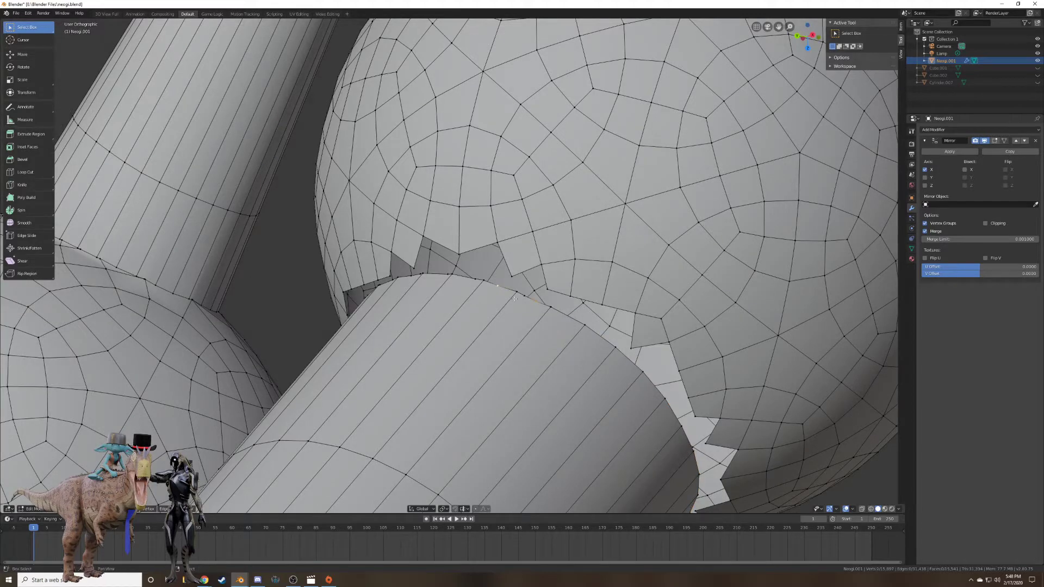
# Continue around the tube's opening, selecting the next surplus rim vertices between the lengthwise edges and dissolving them.
pyautogui.keyDown('shift'); pyautogui.rightClick(521, 300); pyautogui.keyUp('shift')
pyautogui.keyDown('shift'); pyautogui.rightClick(443, 278); pyautogui.keyUp('shift')
pyautogui.moveTo(442, 279); pyautogui.dragTo(501, 324, button='middle')
pyautogui.keyDown('shift'); pyautogui.rightClick(509, 324); pyautogui.keyUp('shift')
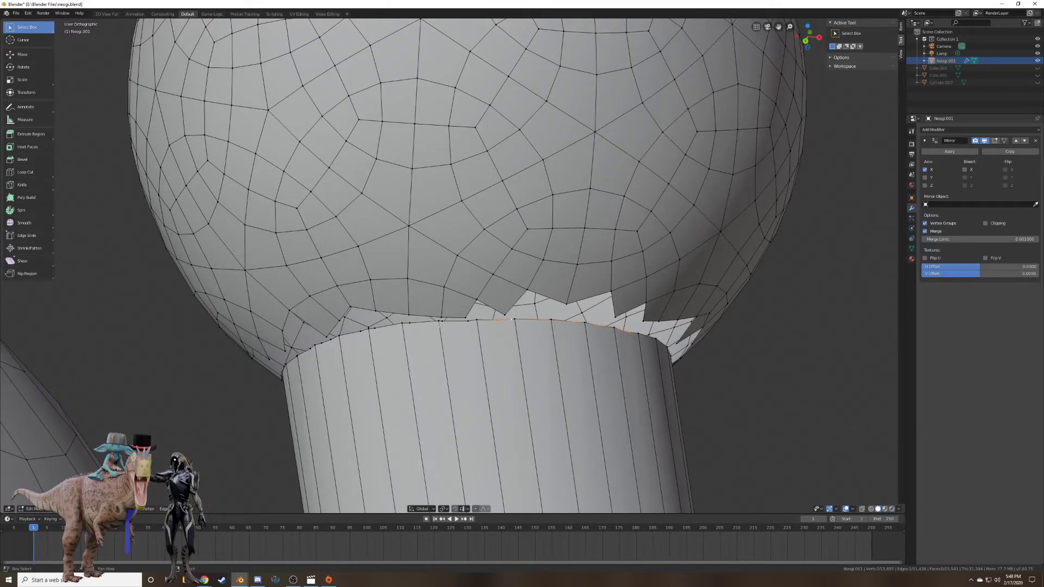
pyautogui.keyDown('shift'); pyautogui.rightClick(407, 327); pyautogui.keyUp('shift')
pyautogui.keyDown('shift'); pyautogui.rightClick(374, 333); pyautogui.keyUp('shift')
pyautogui.keyDown('shift'); pyautogui.rightClick(363, 335); pyautogui.keyUp('shift')
pyautogui.press('x')
pyautogui.click(365, 336)
# Dissolve the last surplus vertices on the remaining stretch of the tube's rim.
pyautogui.moveTo(367, 338); pyautogui.dragTo(424, 321, button='middle')
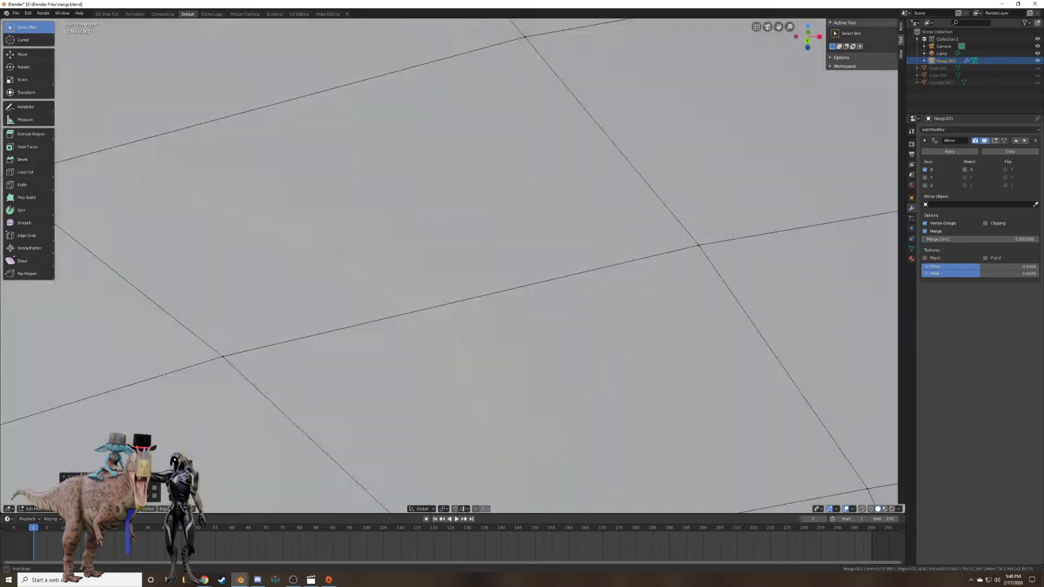
pyautogui.rightClick(371, 356)
pyautogui.keyDown('shift'); pyautogui.rightClick(381, 351); pyautogui.keyUp('shift')
pyautogui.press('x')
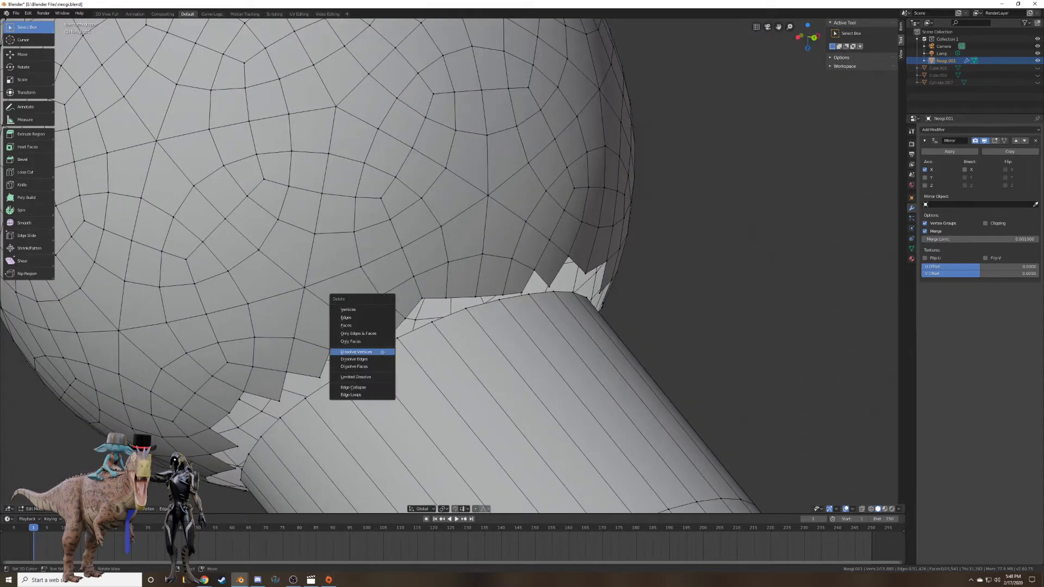
pyautogui.click(382, 352)
pyautogui.moveTo(381, 352); pyautogui.dragTo(424, 345, button='middle')
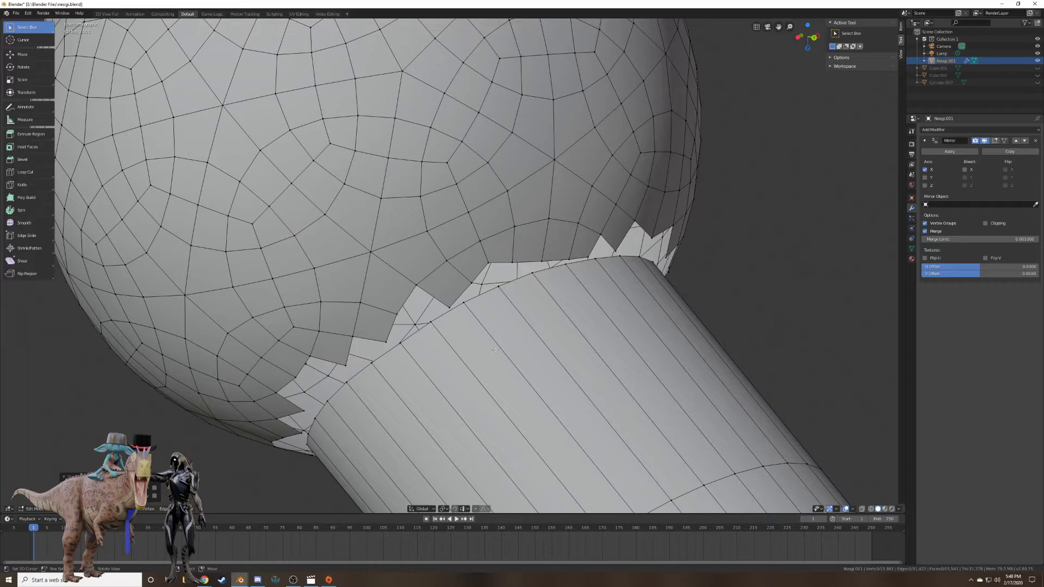
# Slide the vertex touching the tube's rim at the seam along its adjoining edge.
pyautogui.moveTo(495, 350); pyautogui.dragTo(559, 314, button='middle')
pyautogui.moveTo(302, 389); pyautogui.dragTo(352, 327, button='middle')
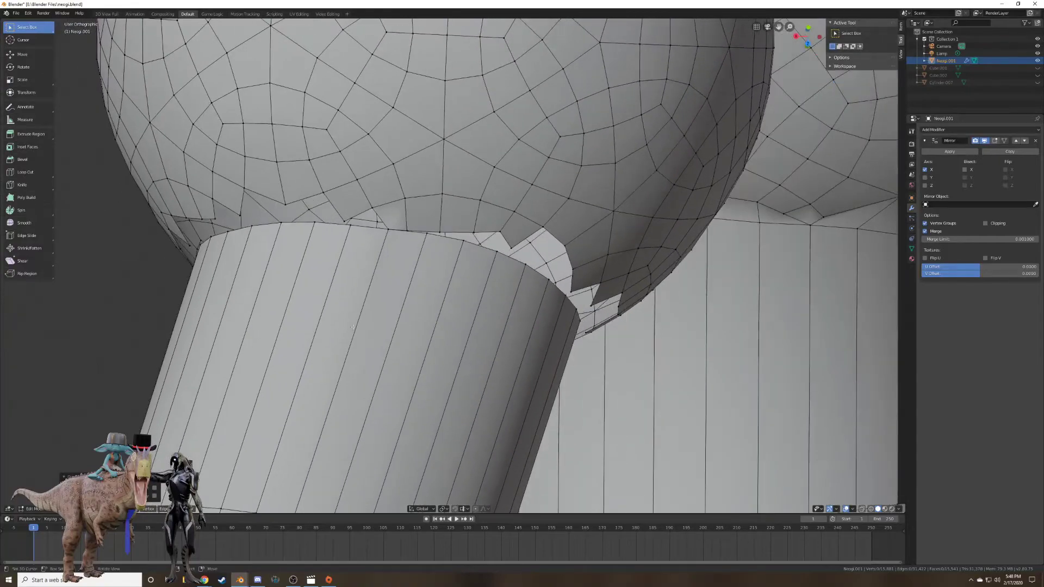
pyautogui.rightClick(408, 229)
pyautogui.press('g')
pyautogui.press('g')
pyautogui.click(427, 234)
# Merge the tube's rim vertex with the neighbouring sphere vertex at the seam, using the At First option.
pyautogui.keyDown('shift'); pyautogui.moveTo(394, 262); pyautogui.dragTo(507, 298, button='middle'); pyautogui.keyUp('shift')
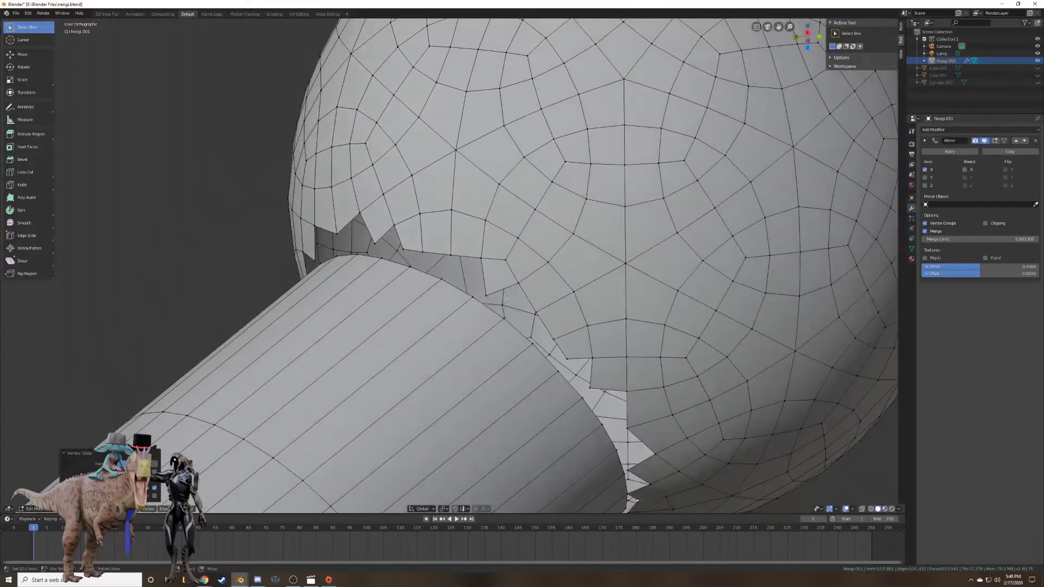
pyautogui.click(469, 299)
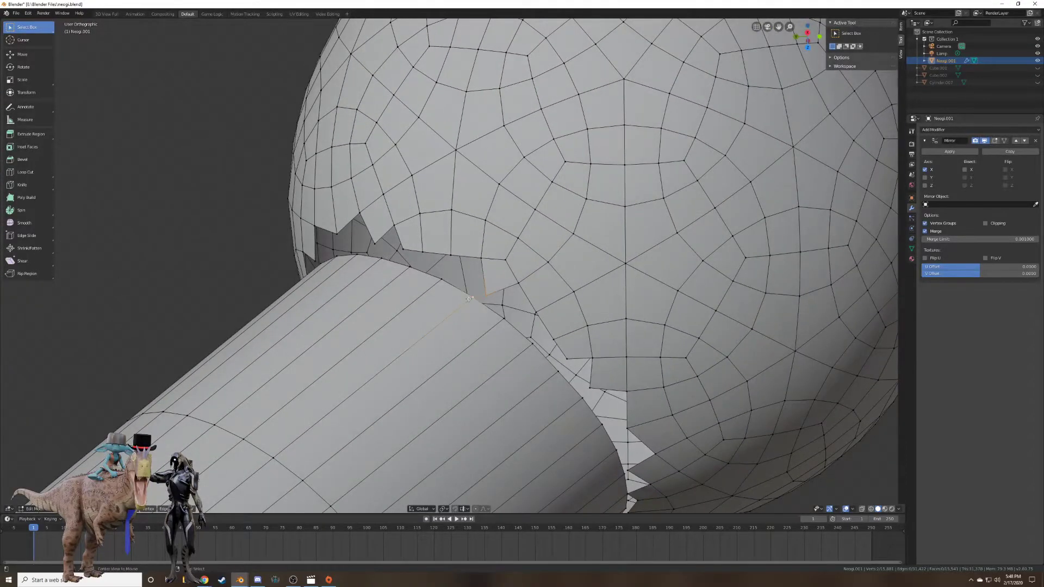
pyautogui.press('m')
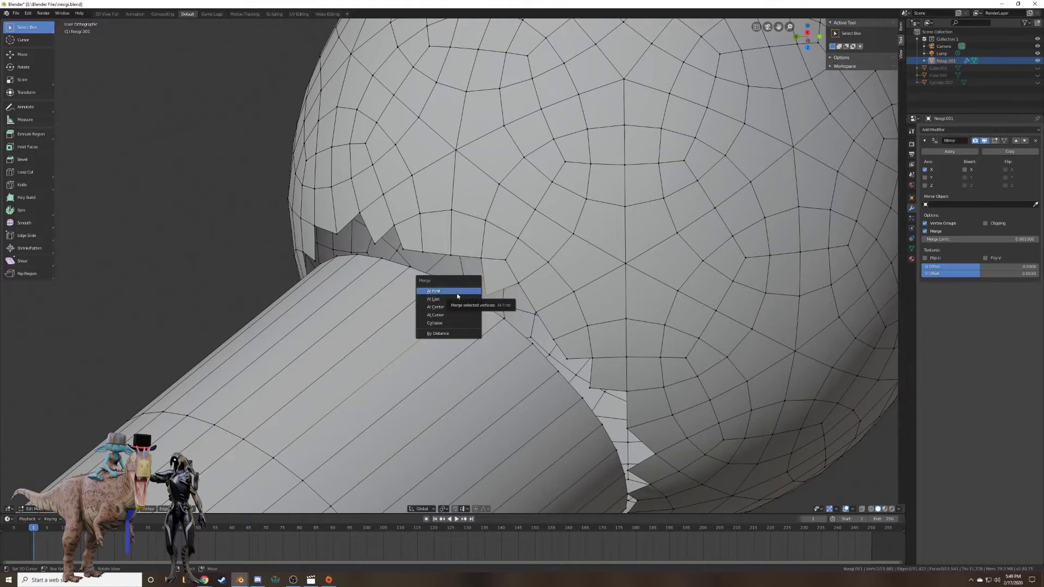
pyautogui.click(457, 292)
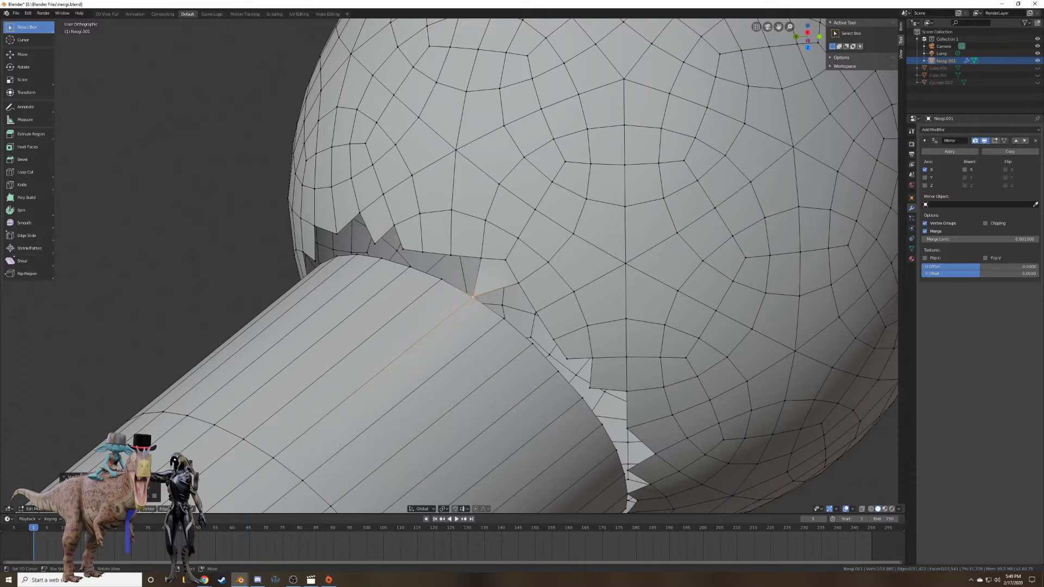
# Fill faces between the tube's rim and the sphere's open edge, starting beside the merged vertex.
pyautogui.click(467, 269)
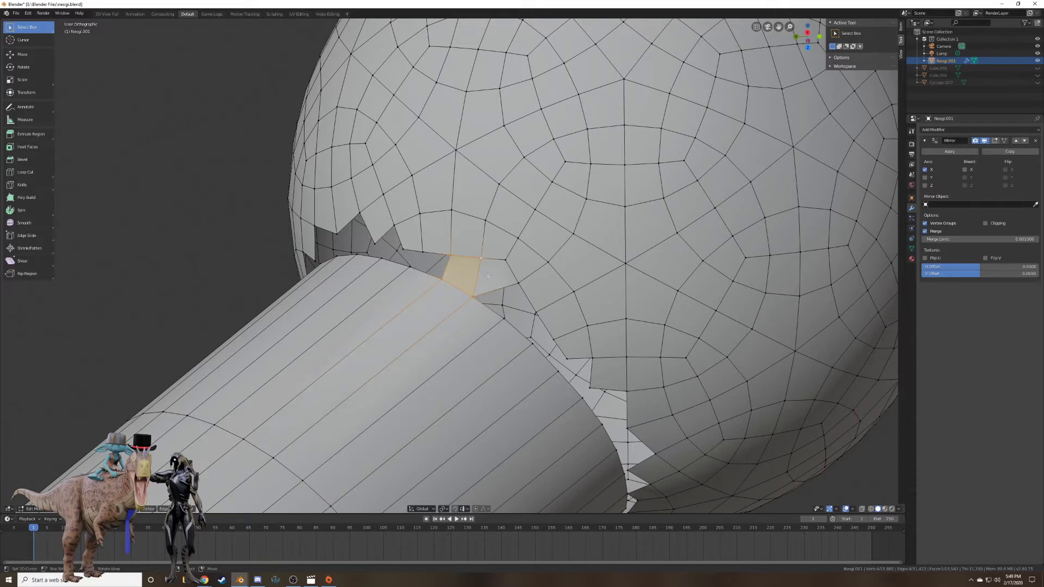
pyautogui.moveTo(467, 269); pyautogui.dragTo(486, 280, button='middle')
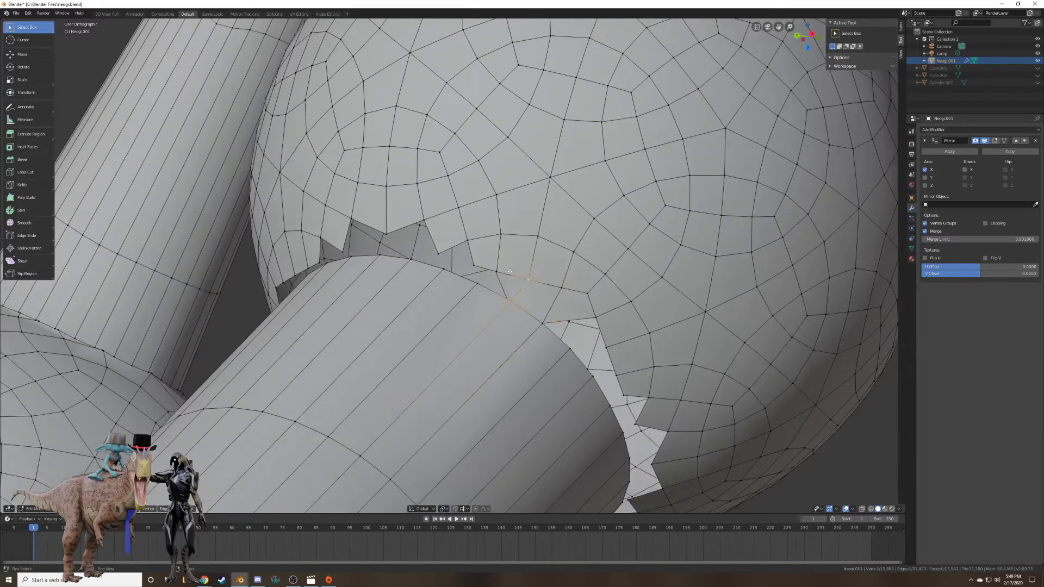
pyautogui.press('f')
pyautogui.rightClick(478, 283)
pyautogui.keyDown('shift'); pyautogui.rightClick(444, 268); pyautogui.keyUp('shift')
pyautogui.keyDown('shift'); pyautogui.rightClick(474, 264); pyautogui.keyUp('shift')
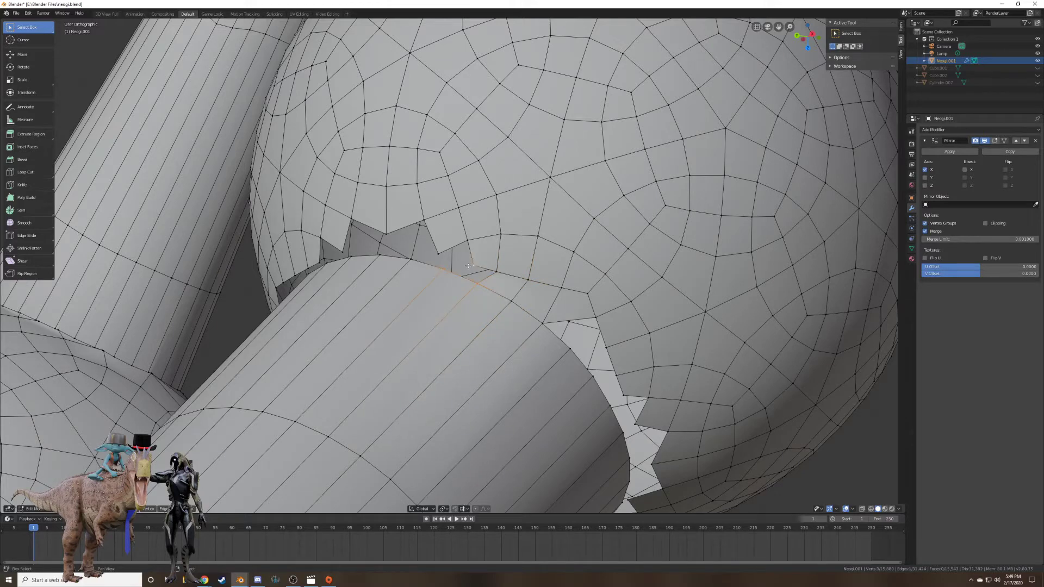
pyautogui.keyDown('shift'); pyautogui.rightClick(497, 269); pyautogui.keyUp('shift')
pyautogui.press('f')
# Fill the adjoining gap with a face joining two rim vertices to the sphere's jagged edge.
pyautogui.rightClick(474, 265)
pyautogui.keyDown('shift'); pyautogui.rightClick(467, 240); pyautogui.keyUp('shift')
pyautogui.keyDown('shift'); pyautogui.rightClick(439, 254); pyautogui.keyUp('shift')
pyautogui.keyDown('shift'); pyautogui.rightClick(443, 269); pyautogui.keyUp('shift')
pyautogui.press('f')
# Close the small opening between two neighbouring rim vertices and the sphere's corner vertex with a face.
pyautogui.moveTo(442, 272); pyautogui.dragTo(460, 279, button='middle')
pyautogui.rightClick(453, 279)
pyautogui.keyDown('shift'); pyautogui.rightClick(472, 242); pyautogui.keyUp('shift')
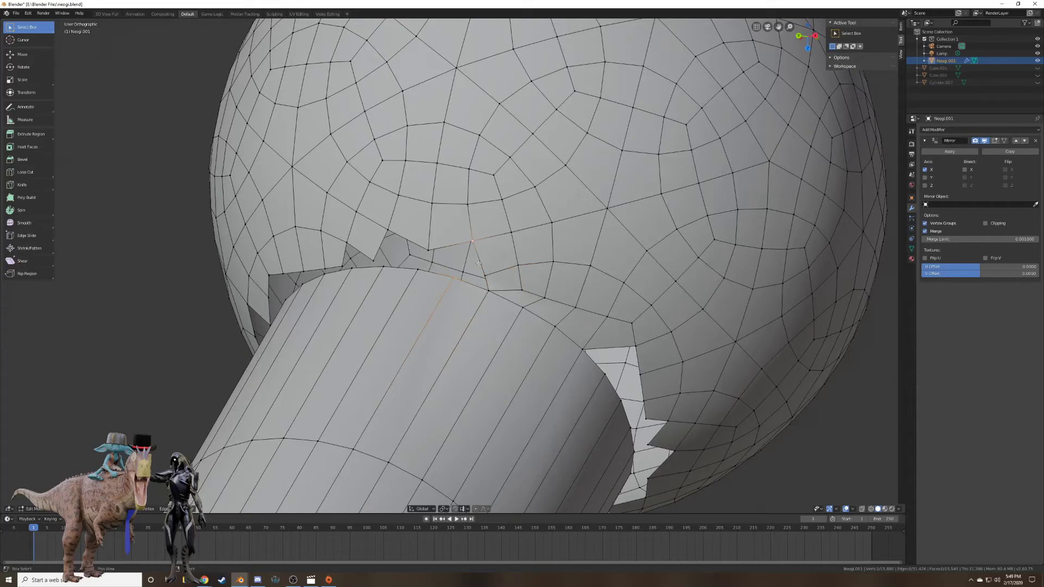
pyautogui.keyDown('shift'); pyautogui.rightClick(485, 274); pyautogui.keyUp('shift')
pyautogui.keyDown('shift'); pyautogui.rightClick(489, 289); pyautogui.keyUp('shift')
pyautogui.press('f')
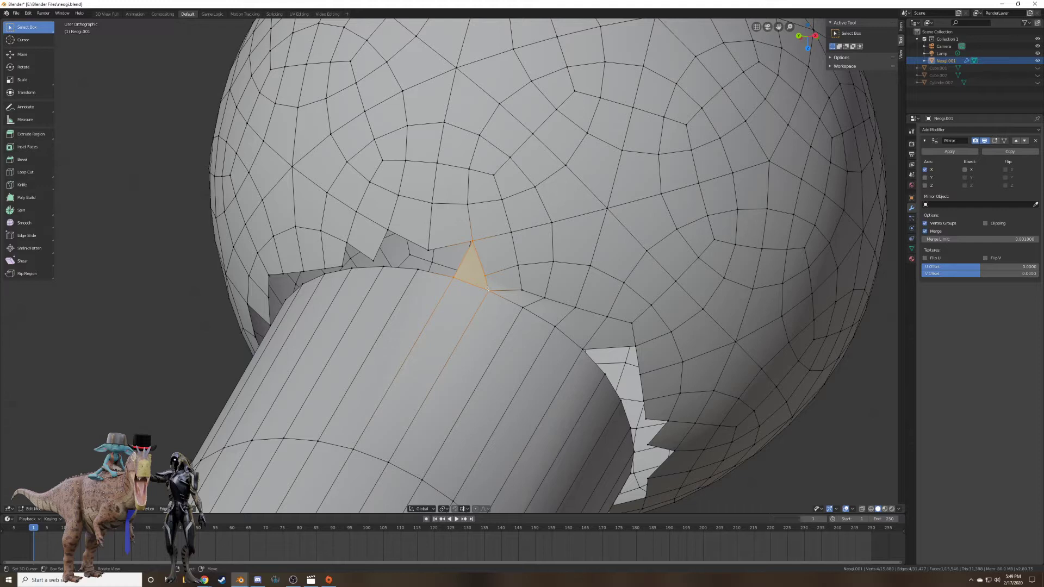
# Fill the next two openings along the tube's upper rim with faces connecting it to the sphere.
pyautogui.keyDown('shift'); pyautogui.moveTo(488, 289); pyautogui.dragTo(550, 325, button='middle'); pyautogui.keyUp('shift')
pyautogui.rightClick(524, 322)
pyautogui.keyDown('shift'); pyautogui.rightClick(489, 314); pyautogui.keyUp('shift')
pyautogui.keyDown('shift'); pyautogui.rightClick(498, 294); pyautogui.keyUp('shift')
pyautogui.keyDown('shift'); pyautogui.rightClick(542, 285); pyautogui.keyUp('shift')
pyautogui.press('f')
pyautogui.rightClick(539, 323)
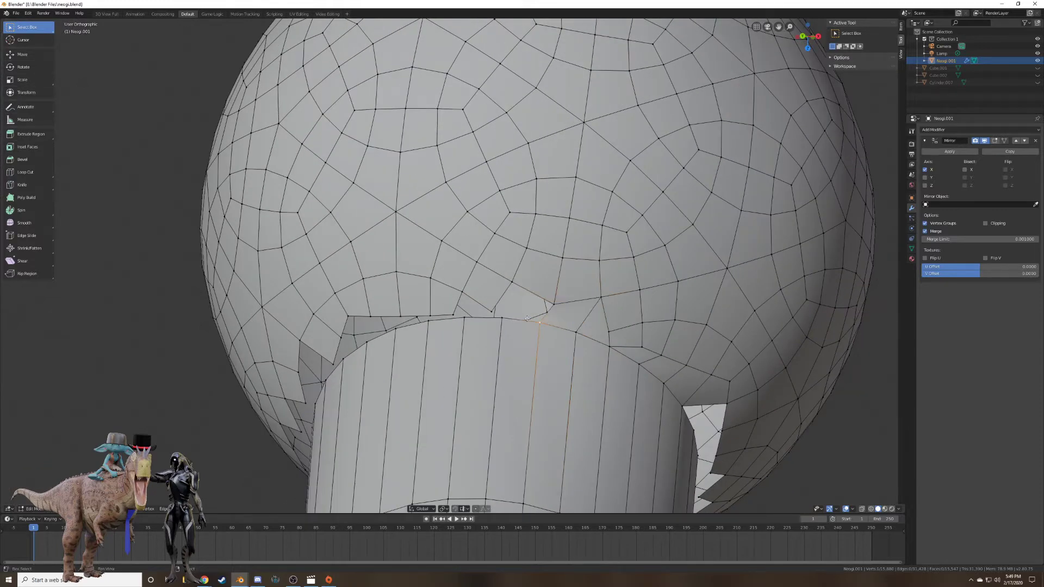
pyautogui.keyDown('shift'); pyautogui.rightClick(514, 281); pyautogui.keyUp('shift')
pyautogui.keyDown('shift'); pyautogui.rightClick(503, 321); pyautogui.keyUp('shift')
pyautogui.press('f')
# Slide the two sphere vertices lying against the tube's upper rim along their edges, away from the rim.
pyautogui.rightClick(503, 319)
pyautogui.rightClick(492, 311)
pyautogui.press('g')
pyautogui.press('g')
pyautogui.click(482, 298)
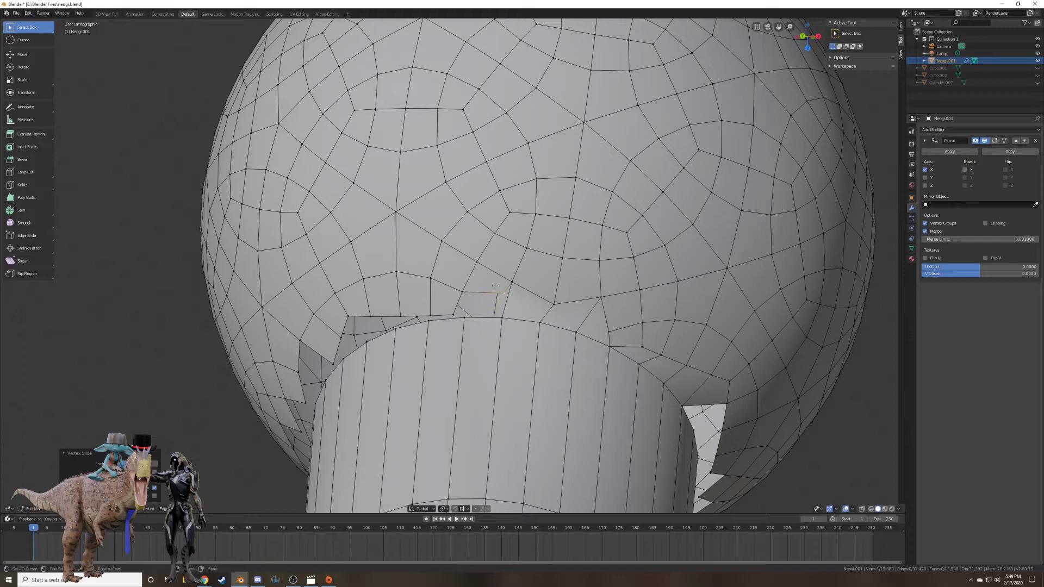
pyautogui.rightClick(456, 316)
pyautogui.press('g')
pyautogui.press('g')
pyautogui.click(459, 307)
pyautogui.press('g')
pyautogui.press('g')
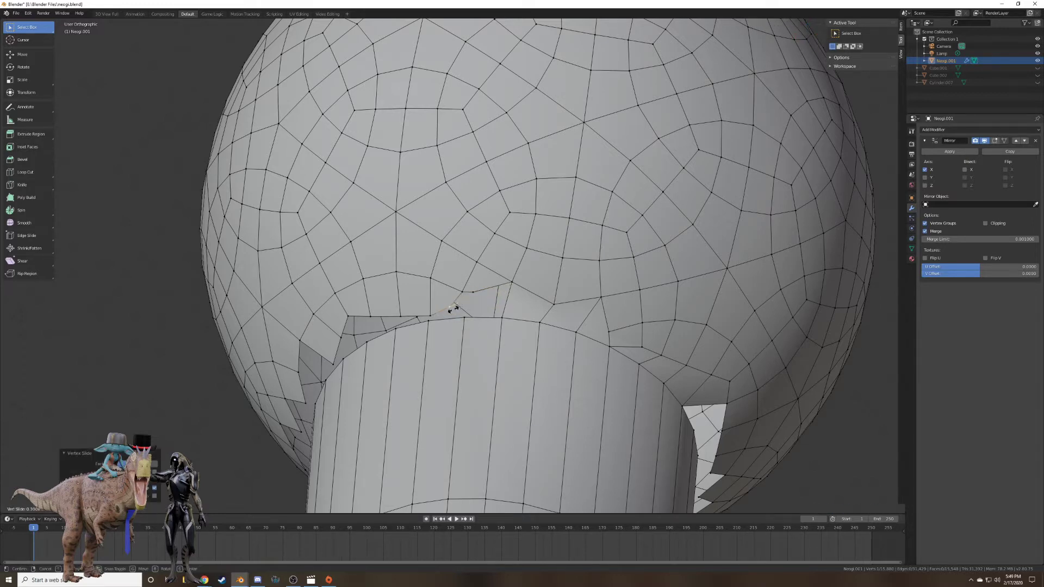
pyautogui.click(454, 309)
# Fill the gap between the upper rim and the moved sphere vertices with two faces.
pyautogui.rightClick(466, 319)
pyautogui.keyDown('shift'); pyautogui.rightClick(502, 319); pyautogui.keyUp('shift')
pyautogui.keyDown('shift'); pyautogui.rightClick(510, 286); pyautogui.keyUp('shift')
pyautogui.keyDown('shift'); pyautogui.rightClick(482, 292); pyautogui.keyUp('shift')
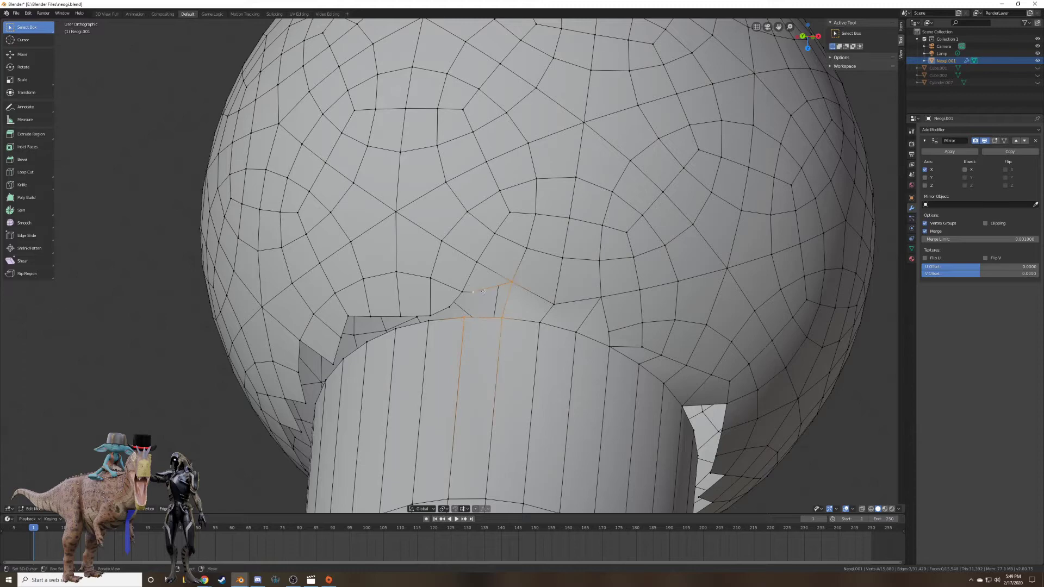
pyautogui.press('f')
pyautogui.rightClick(465, 317)
pyautogui.keyDown('shift'); pyautogui.rightClick(451, 308); pyautogui.keyUp('shift')
pyautogui.keyDown('shift'); pyautogui.rightClick(462, 293); pyautogui.keyUp('shift')
pyautogui.keyDown('shift'); pyautogui.rightClick(472, 293); pyautogui.keyUp('shift')
pyautogui.press('f')
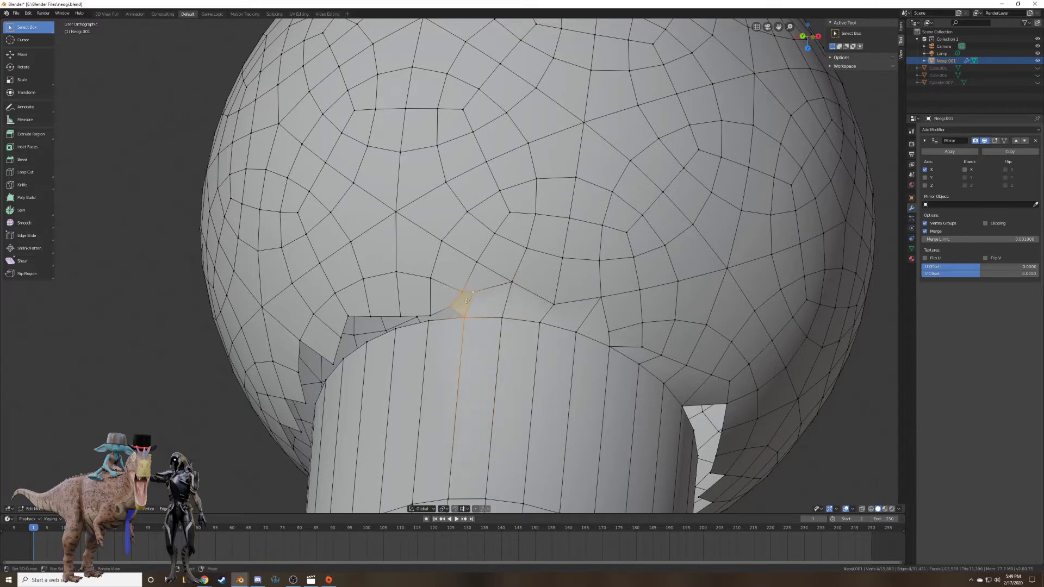
# Continue along the upper rim, filling the next two narrow gaps to the sphere's edge with faces.
pyautogui.rightClick(429, 320)
pyautogui.keyDown('shift'); pyautogui.rightClick(431, 315); pyautogui.keyUp('shift')
pyautogui.keyDown('shift'); pyautogui.rightClick(450, 308); pyautogui.keyUp('shift')
pyautogui.keyDown('shift'); pyautogui.rightClick(464, 317); pyautogui.keyUp('shift')
pyautogui.press('f')
pyautogui.moveTo(419, 320); pyautogui.dragTo(417, 341, button='middle')
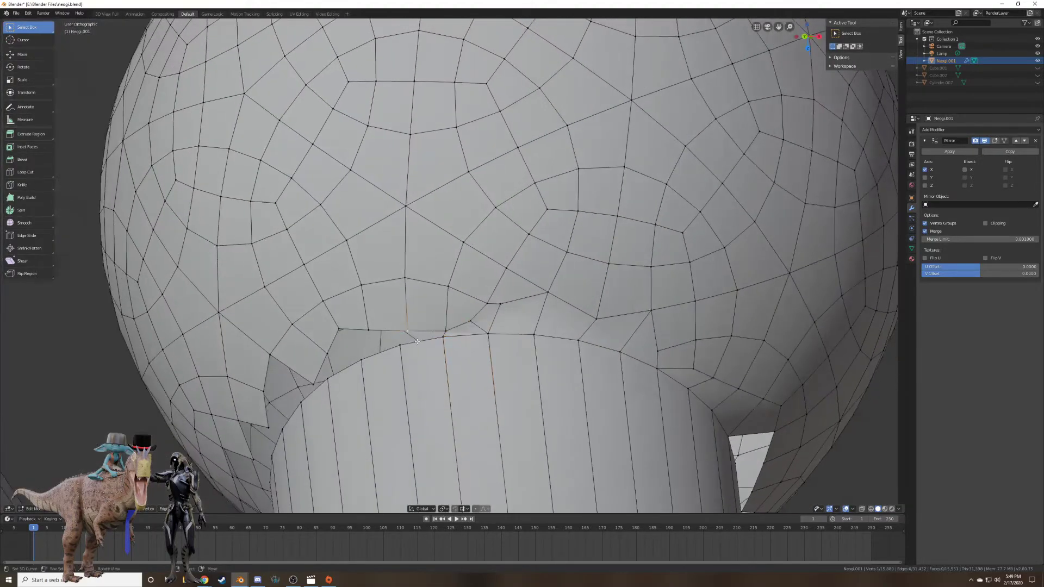
pyautogui.keyDown('shift'); pyautogui.rightClick(403, 345); pyautogui.keyUp('shift')
pyautogui.keyDown('shift'); pyautogui.rightClick(442, 337); pyautogui.keyUp('shift')
pyautogui.keyDown('shift'); pyautogui.rightClick(446, 331); pyautogui.keyUp('shift')
pyautogui.press('f')
# Fill two more faces between the rim and the sphere, going around to the tube's far side.
pyautogui.rightClick(365, 358)
pyautogui.keyDown('shift'); pyautogui.rightClick(369, 331); pyautogui.keyUp('shift')
pyautogui.keyDown('shift'); pyautogui.rightClick(404, 331); pyautogui.keyUp('shift')
pyautogui.keyDown('shift'); pyautogui.rightClick(400, 345); pyautogui.keyUp('shift')
pyautogui.press('f')
pyautogui.moveTo(371, 351); pyautogui.dragTo(453, 346, button='middle')
pyautogui.rightClick(453, 346)
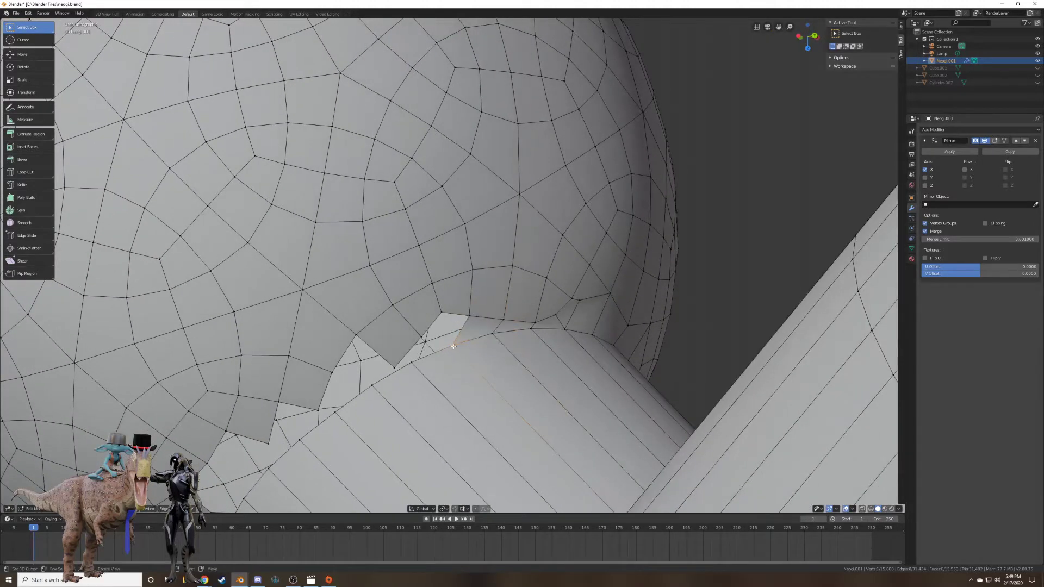
pyautogui.keyDown('shift'); pyautogui.rightClick(469, 315); pyautogui.keyUp('shift')
pyautogui.keyDown('shift'); pyautogui.rightClick(441, 314); pyautogui.keyUp('shift')
pyautogui.press('f')
# Fill the face joining the next two rim vertices to the sphere's protruding corner.
pyautogui.rightClick(414, 362)
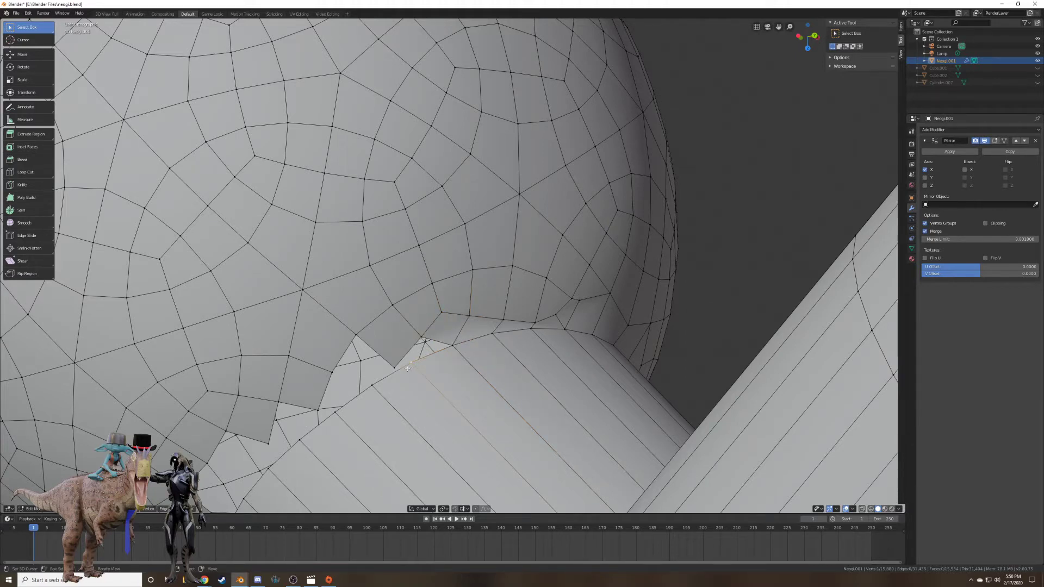
pyautogui.keyDown('shift'); pyautogui.rightClick(394, 368); pyautogui.keyUp('shift')
pyautogui.keyDown('shift'); pyautogui.rightClick(421, 337); pyautogui.keyUp('shift')
pyautogui.keyDown('shift'); pyautogui.rightClick(452, 345); pyautogui.keyUp('shift')
pyautogui.press('f')
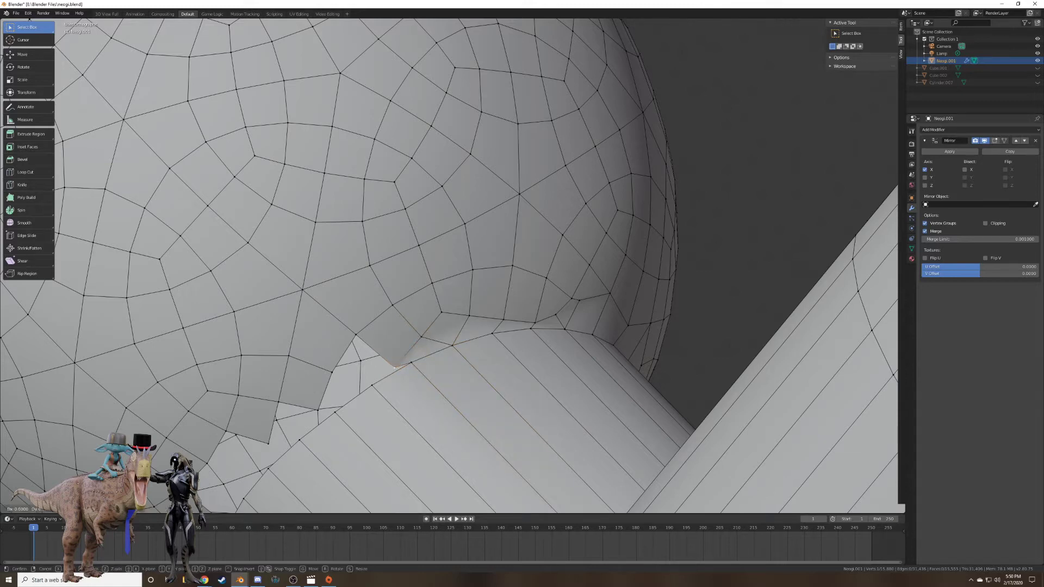
# Slide the sphere's protruding corner vertex back from the rim and fill the adjoining face.
pyautogui.rightClick(394, 368)
pyautogui.hotkey('shift', 'v')
pyautogui.click(381, 354)
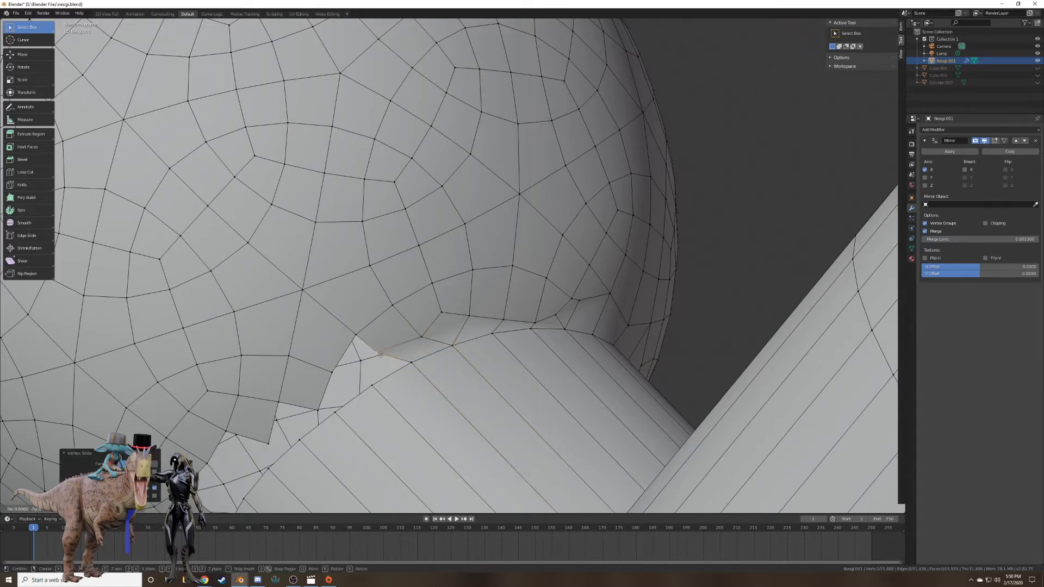
pyautogui.keyDown('shift'); pyautogui.rightClick(372, 386); pyautogui.keyUp('shift')
pyautogui.keyDown('shift'); pyautogui.rightClick(411, 363); pyautogui.keyUp('shift')
pyautogui.keyDown('shift'); pyautogui.rightClick(356, 334); pyautogui.keyUp('shift')
pyautogui.press('f')
# Fill the following four-sided gap between two rim vertices and two sphere edge vertices.
pyautogui.keyDown('shift'); pyautogui.moveTo(360, 354); pyautogui.dragTo(432, 314, button='middle'); pyautogui.keyUp('shift')
pyautogui.rightClick(445, 344)
pyautogui.keyDown('shift'); pyautogui.rightClick(408, 371); pyautogui.keyUp('shift')
pyautogui.keyDown('shift'); pyautogui.rightClick(404, 332); pyautogui.keyUp('shift')
pyautogui.keyDown('shift'); pyautogui.rightClick(430, 297); pyautogui.keyUp('shift')
pyautogui.press('f')
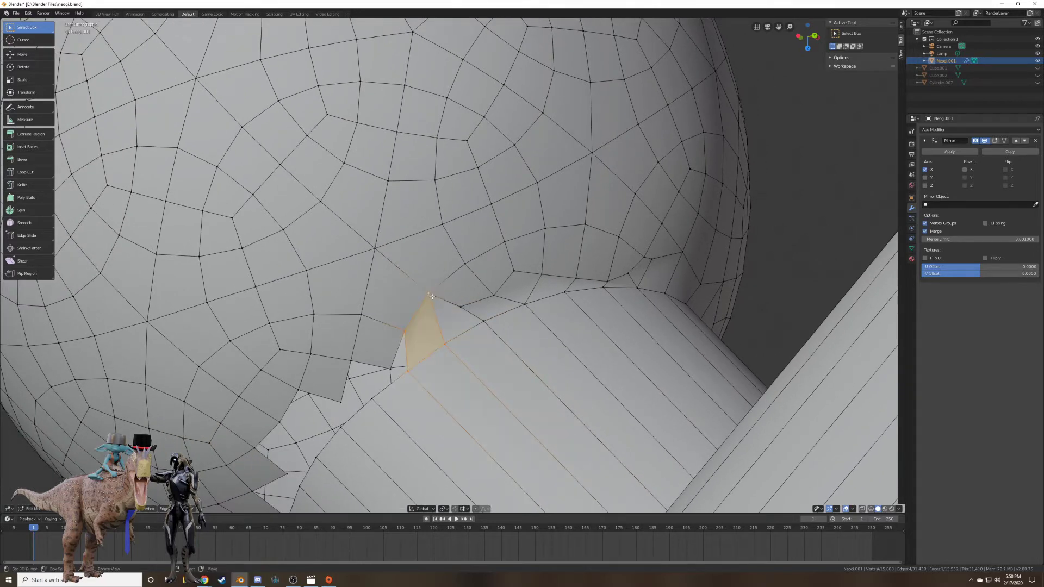
# Slide the next sphere edge vertex along its edge and fill the gap between it and the rim.
pyautogui.rightClick(407, 375)
pyautogui.moveTo(406, 375); pyautogui.dragTo(419, 356, button='middle')
pyautogui.hotkey('shift', 'v')
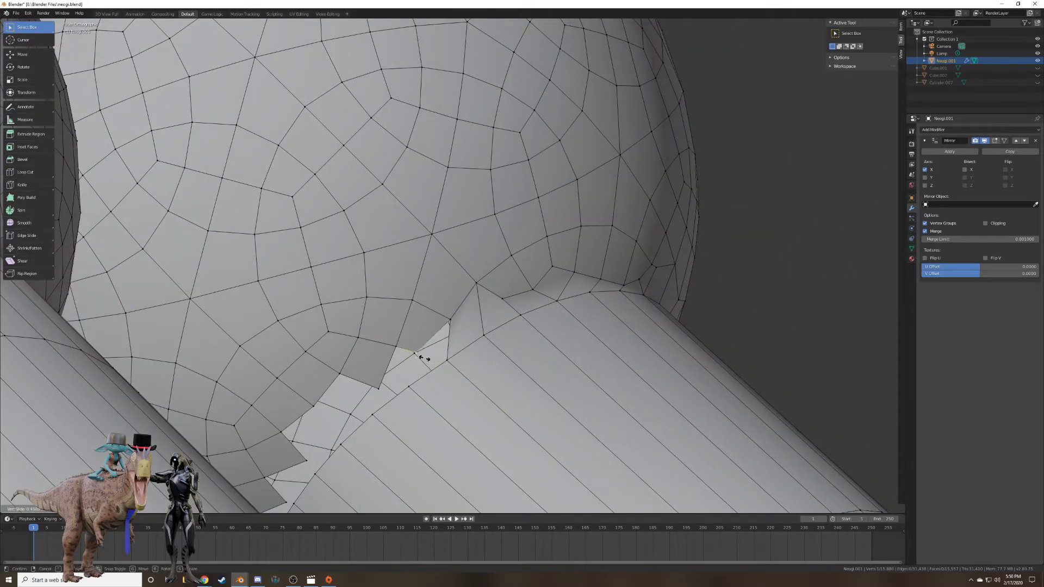
pyautogui.click(416, 354)
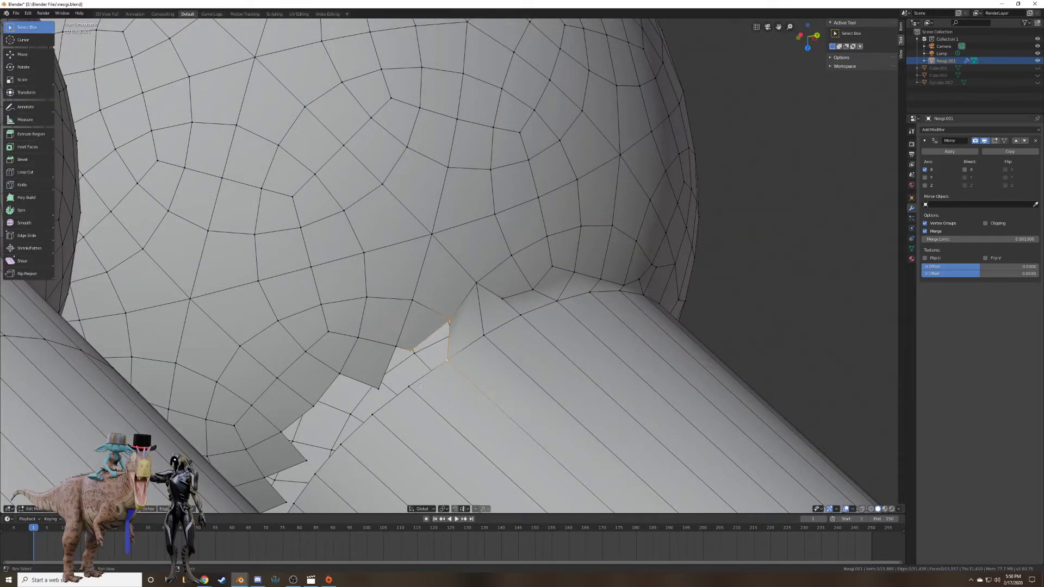
pyautogui.press('f')
pyautogui.hotkey('ctrl', 'z')
pyautogui.press('f')
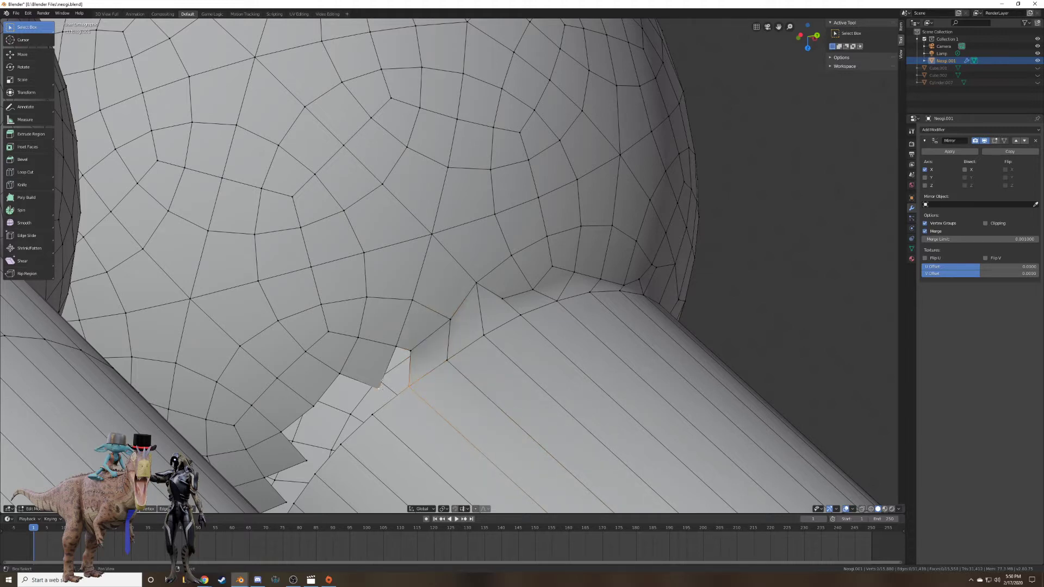
# Fill the small face at the sphere's next pointed corner, then slide that corner vertex back from the rim.
pyautogui.keyDown('shift'); pyautogui.click(410, 348); pyautogui.keyUp('shift')
pyautogui.keyDown('shift'); pyautogui.click(379, 387); pyautogui.keyUp('shift')
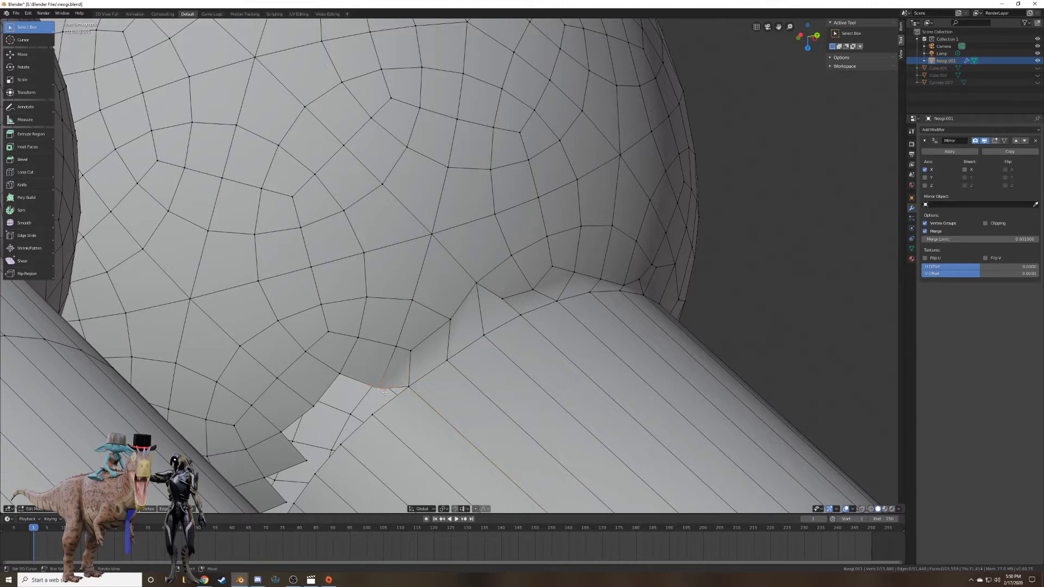
pyautogui.hotkey('shift', 'v')
pyautogui.click(392, 384)
pyautogui.press('g')
pyautogui.press('g')
pyautogui.click(379, 381)
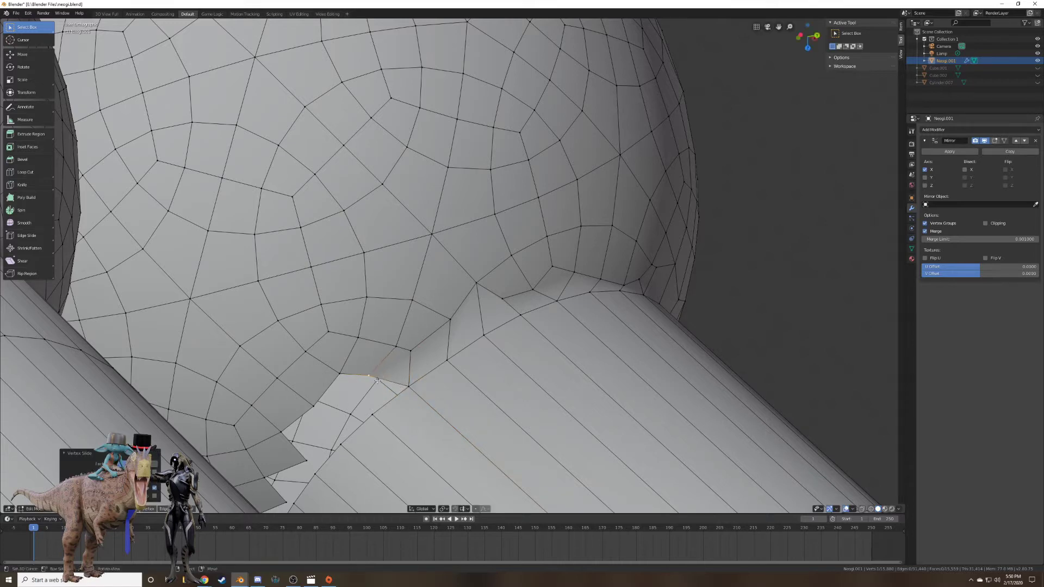
# Fill the next two gaps between the tube's rim and the sphere beside the repositioned corner.
pyautogui.keyDown('shift'); pyautogui.rightClick(372, 416); pyautogui.keyUp('shift')
pyautogui.keyDown('shift'); pyautogui.rightClick(408, 387); pyautogui.keyUp('shift')
pyautogui.press('f')
pyautogui.moveTo(368, 381); pyautogui.dragTo(354, 368, button='middle')
pyautogui.rightClick(372, 371)
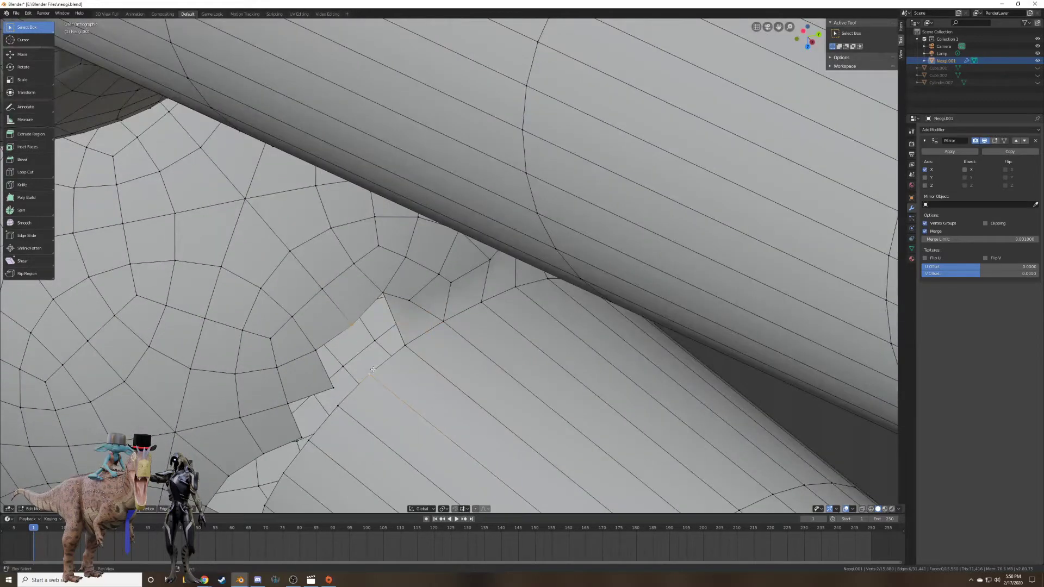
pyautogui.keyDown('shift'); pyautogui.rightClick(405, 343); pyautogui.keyUp('shift')
pyautogui.keyDown('shift'); pyautogui.rightClick(384, 293); pyautogui.keyUp('shift')
pyautogui.press('f')
# Slide the sphere's jutting corner vertex beside the new face back from the tube's rim.
pyautogui.moveTo(385, 294); pyautogui.dragTo(460, 297, button='middle')
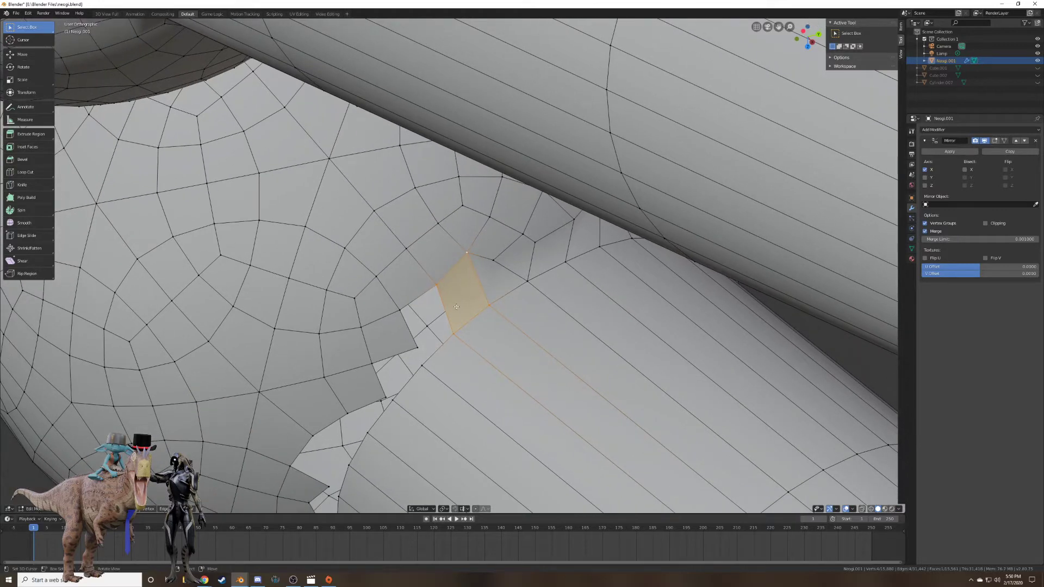
pyautogui.rightClick(417, 347)
pyautogui.press('g')
pyautogui.press('g')
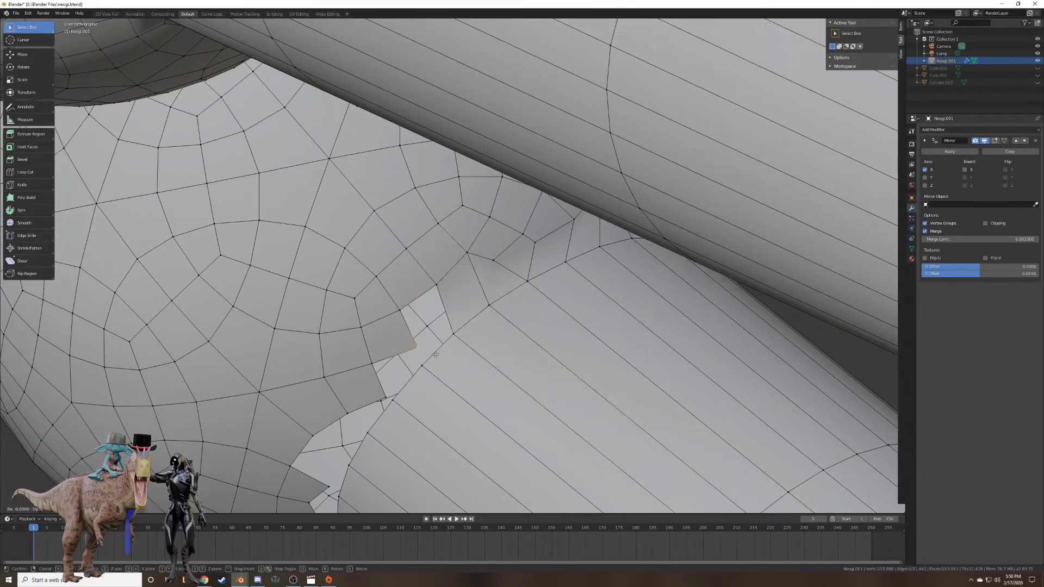
pyautogui.click(401, 366)
pyautogui.press('g')
pyautogui.press('g')
pyautogui.click(411, 346)
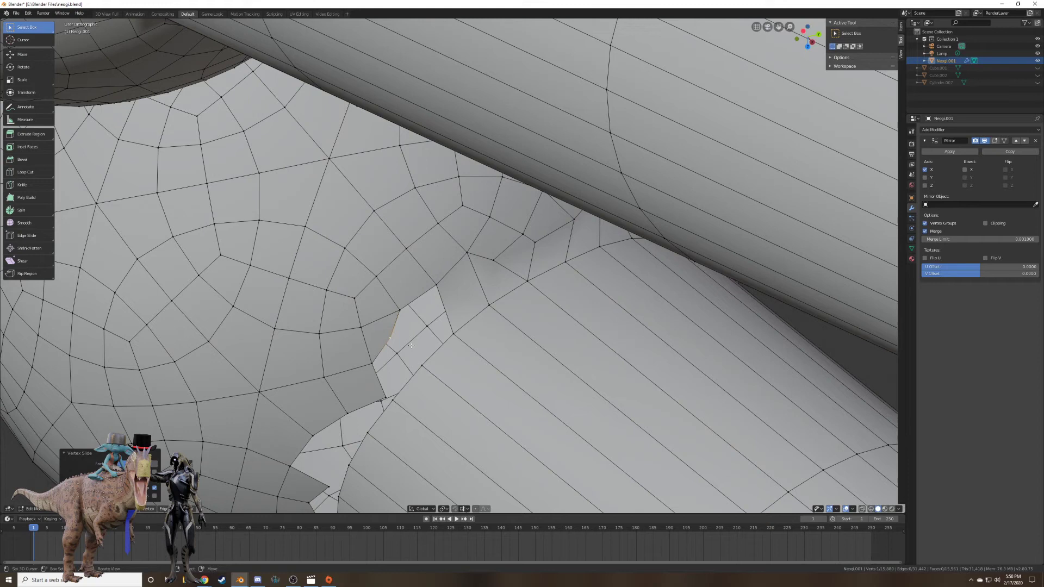
# Fill a four-sided face and an adjoining triangle between the rim and the sphere's straightened edge.
pyautogui.rightClick(400, 310)
pyautogui.keyDown('shift'); pyautogui.rightClick(436, 285); pyautogui.keyUp('shift')
pyautogui.keyDown('shift'); pyautogui.rightClick(453, 334); pyautogui.keyUp('shift')
pyautogui.keyDown('shift'); pyautogui.rightClick(422, 366); pyautogui.keyUp('shift')
pyautogui.press('f')
pyautogui.rightClick(422, 365)
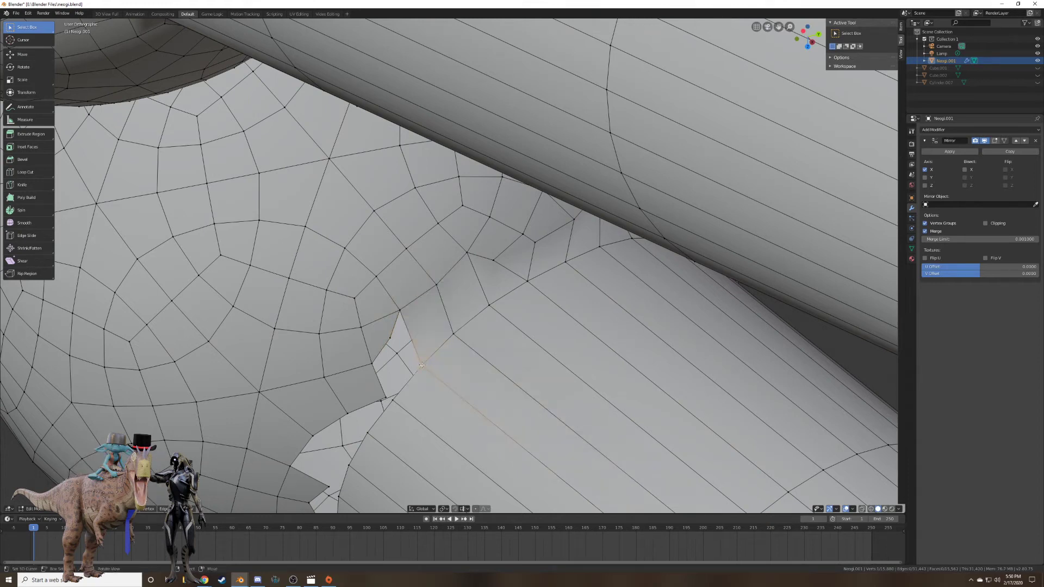
pyautogui.keyDown('shift'); pyautogui.rightClick(400, 309); pyautogui.keyUp('shift')
pyautogui.keyDown('shift'); pyautogui.rightClick(396, 392); pyautogui.keyUp('shift')
pyautogui.press('f')
# Move the sphere vertex touching the rim away from the tube and slide it along its edge.
pyautogui.rightClick(386, 397)
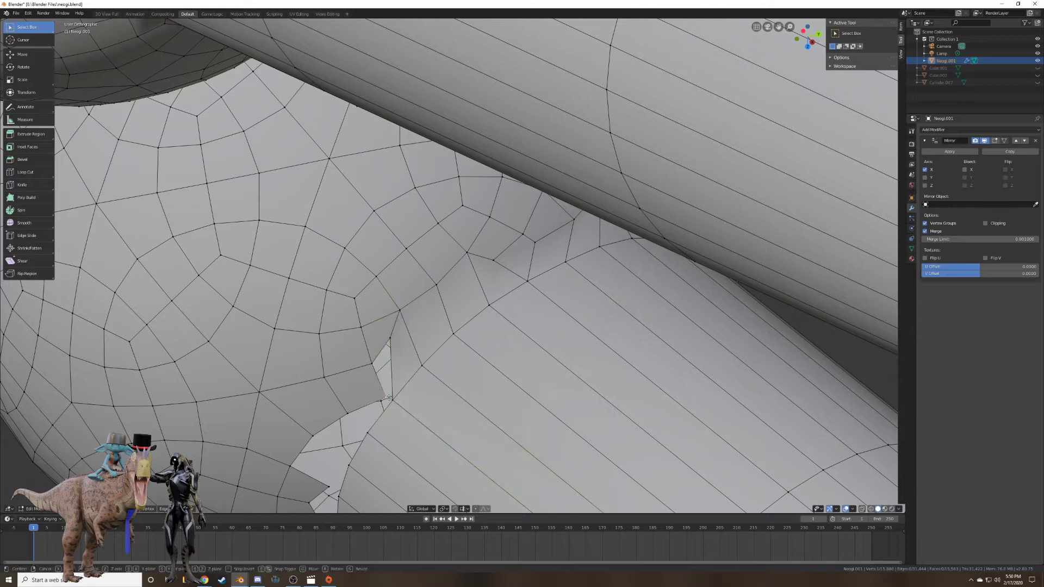
pyautogui.press('g')
pyautogui.click(367, 408)
pyautogui.press('g')
pyautogui.press('g')
pyautogui.click(373, 394)
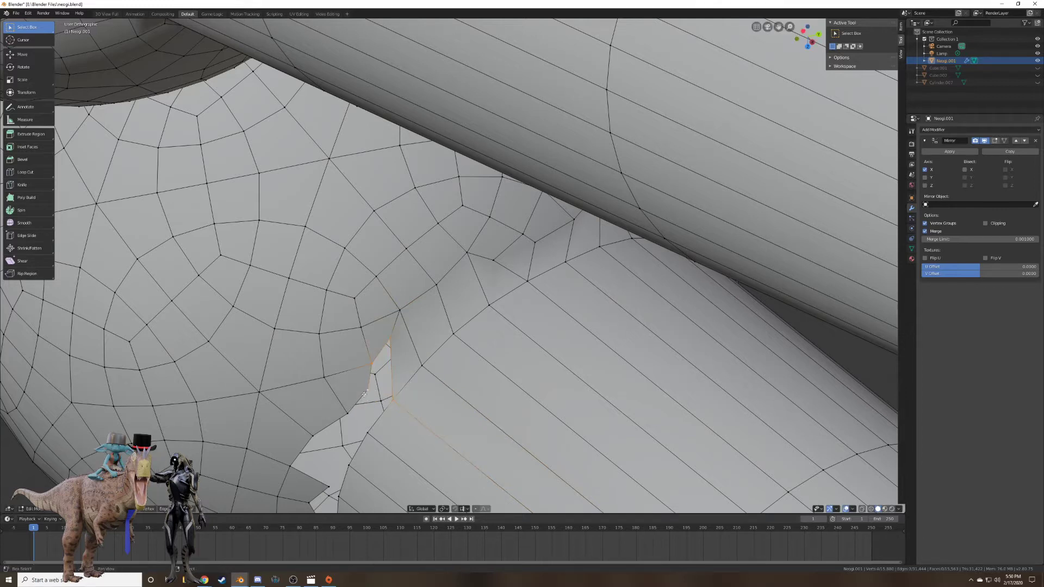
# Fill the next two four-sided gaps between the tube's rim and the sphere's open edge.
pyautogui.moveTo(364, 393); pyautogui.dragTo(409, 337, button='middle')
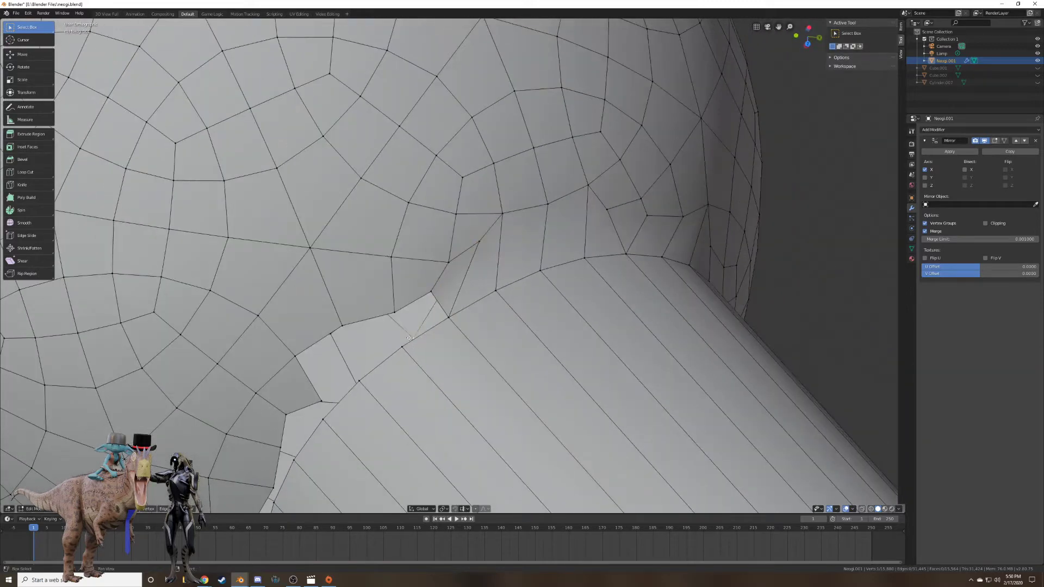
pyautogui.rightClick(403, 346)
pyautogui.keyDown('shift'); pyautogui.rightClick(400, 312); pyautogui.keyUp('shift')
pyautogui.keyDown('shift'); pyautogui.rightClick(449, 323); pyautogui.keyUp('shift')
pyautogui.press('f')
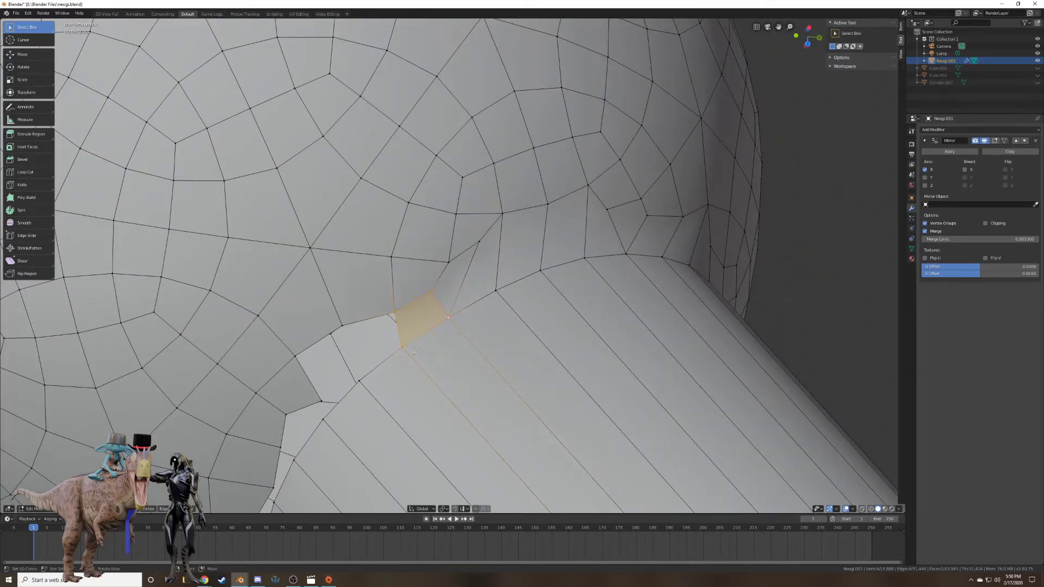
pyautogui.rightClick(403, 347)
pyautogui.keyDown('shift'); pyautogui.rightClick(360, 381); pyautogui.keyUp('shift')
pyautogui.keyDown('shift'); pyautogui.rightClick(394, 314); pyautogui.keyUp('shift')
pyautogui.press('f')
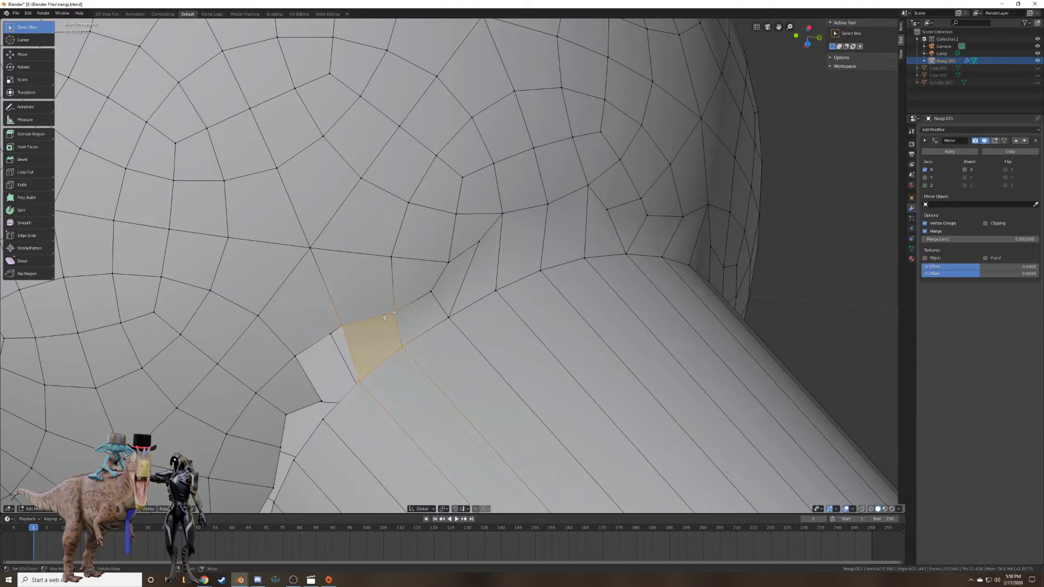
# Slide the sphere's jutting corner vertex beside the last filled face back from the tube's rim.
pyautogui.moveTo(394, 313); pyautogui.dragTo(500, 290, button='middle')
pyautogui.rightClick(466, 277)
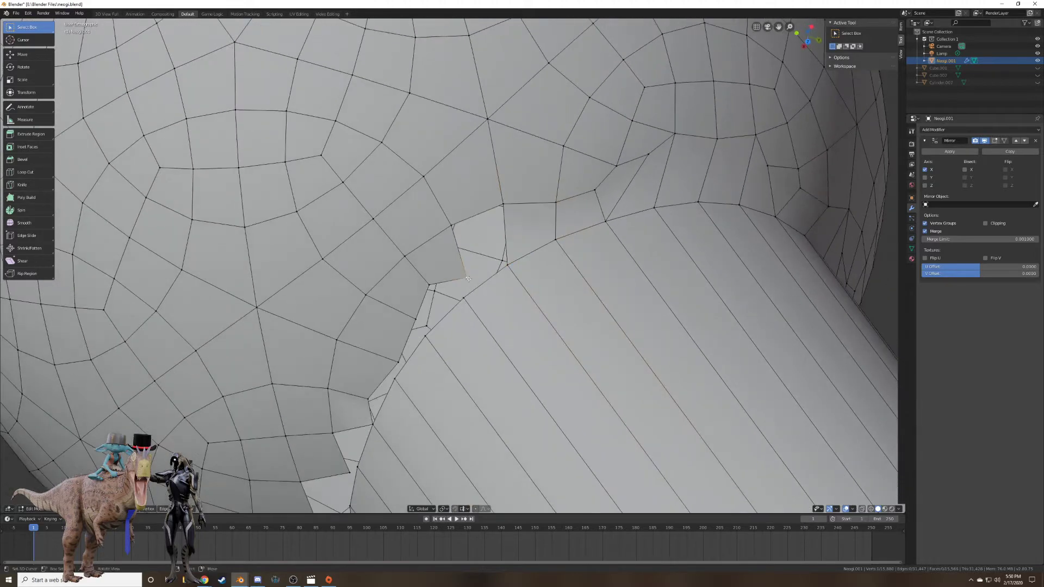
pyautogui.hotkey('shift', 'v')
pyautogui.click(462, 274)
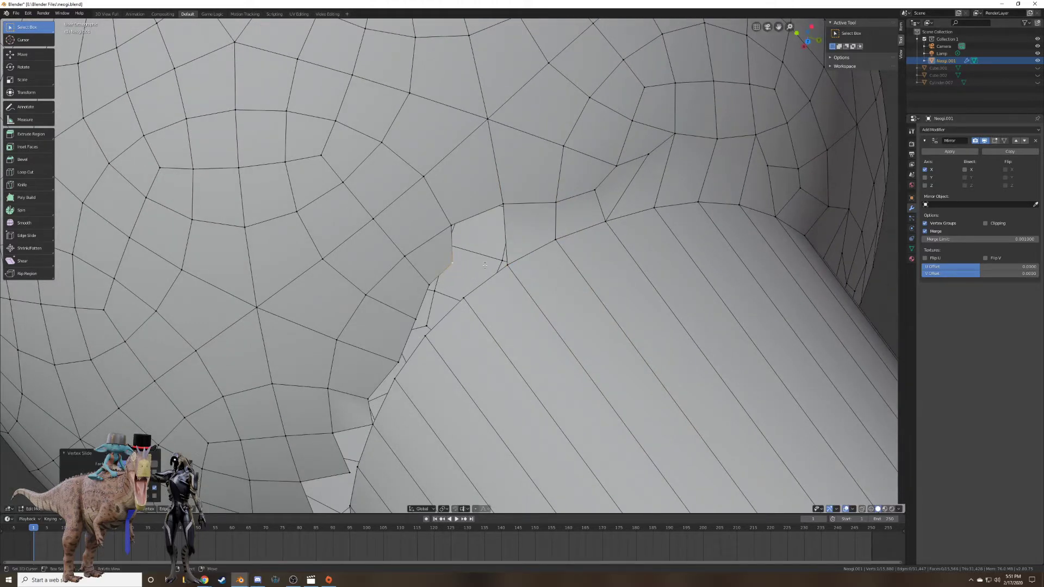
# Fill two adjoining four-sided faces between the tube's rim and the sphere edge around the repositioned corner vertex.
pyautogui.rightClick(507, 263)
pyautogui.keyDown('shift'); pyautogui.rightClick(503, 205); pyautogui.keyUp('shift')
pyautogui.keyDown('shift'); pyautogui.rightClick(451, 218); pyautogui.keyUp('shift')
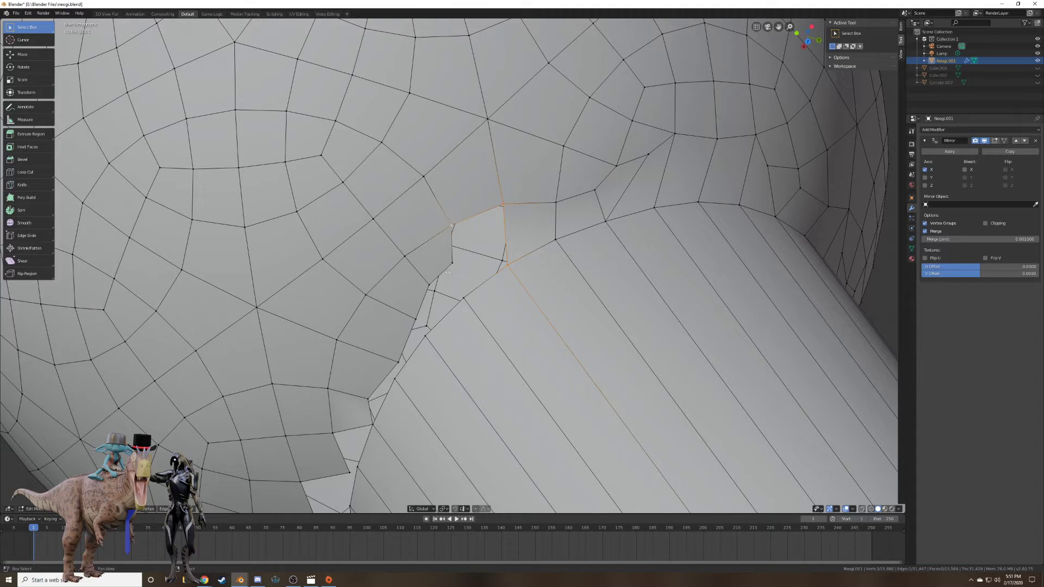
pyautogui.keyDown('shift'); pyautogui.rightClick(453, 264); pyautogui.keyUp('shift')
pyautogui.press('f')
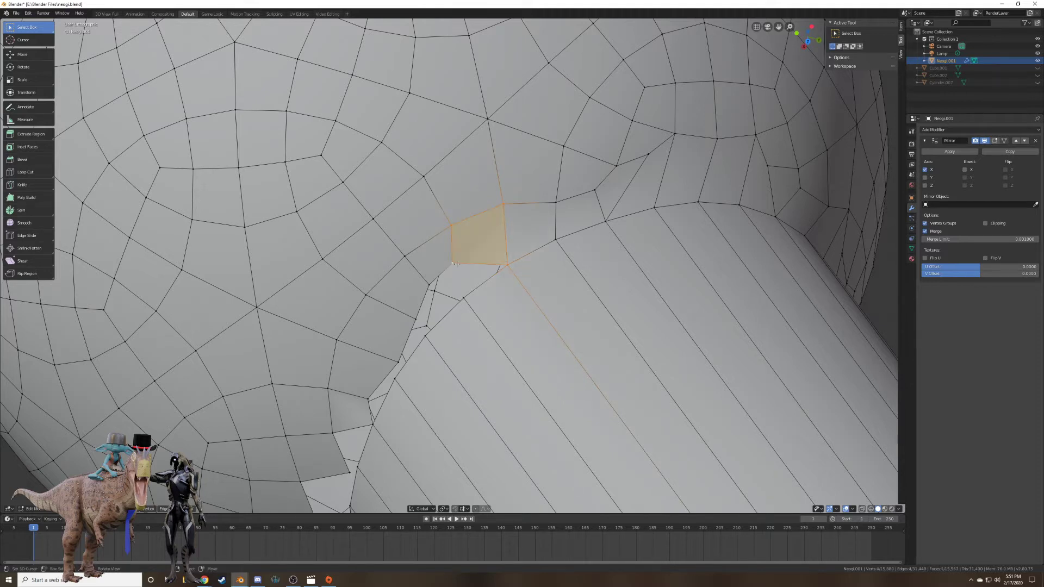
pyautogui.rightClick(455, 264)
pyautogui.keyDown('shift'); pyautogui.rightClick(430, 285); pyautogui.keyUp('shift')
pyautogui.keyDown('shift'); pyautogui.rightClick(463, 298); pyautogui.keyUp('shift')
pyautogui.keyDown('shift'); pyautogui.rightClick(508, 267); pyautogui.keyUp('shift')
pyautogui.press('f')
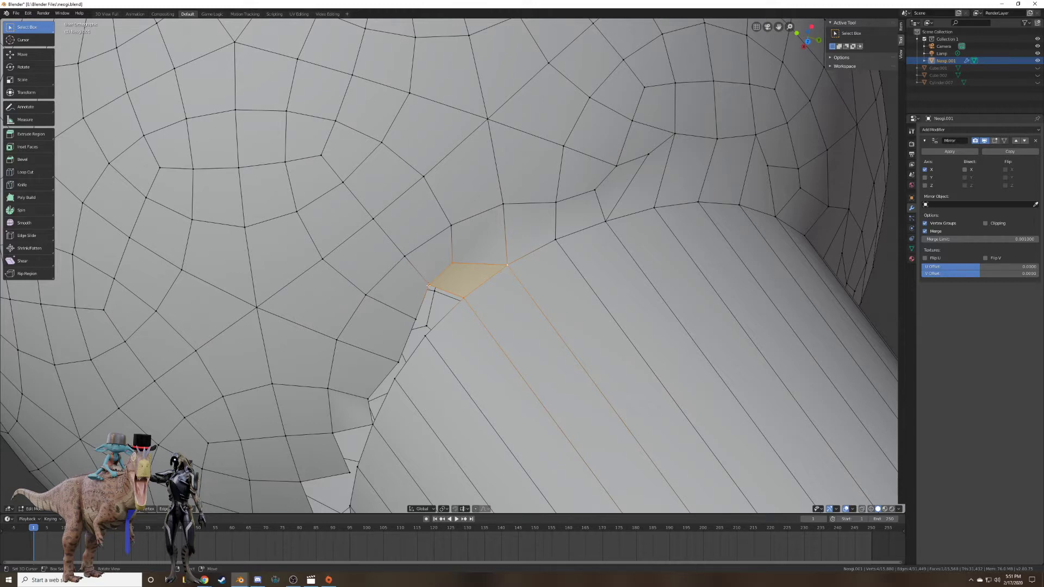
# Fill the next two four-sided gaps farther along the seam between the tube's rim and the sphere.
pyautogui.click(414, 314)
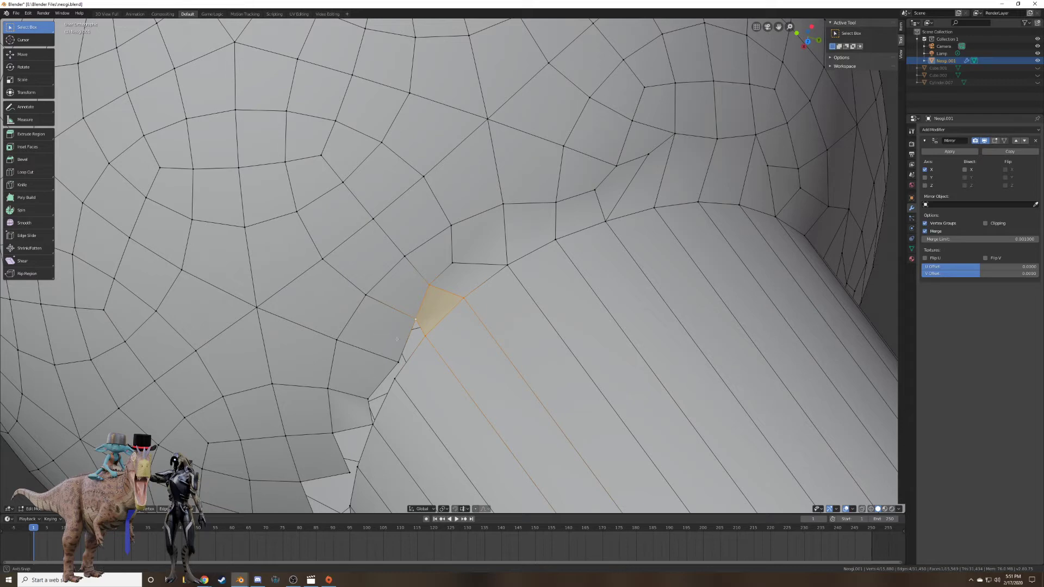
pyautogui.moveTo(413, 314); pyautogui.dragTo(453, 315, button='middle')
pyautogui.rightClick(419, 344)
pyautogui.keyDown('shift'); pyautogui.rightClick(407, 358); pyautogui.keyUp('shift')
pyautogui.keyDown('shift'); pyautogui.rightClick(457, 334); pyautogui.keyUp('shift')
pyautogui.keyDown('shift'); pyautogui.rightClick(457, 315); pyautogui.keyUp('shift')
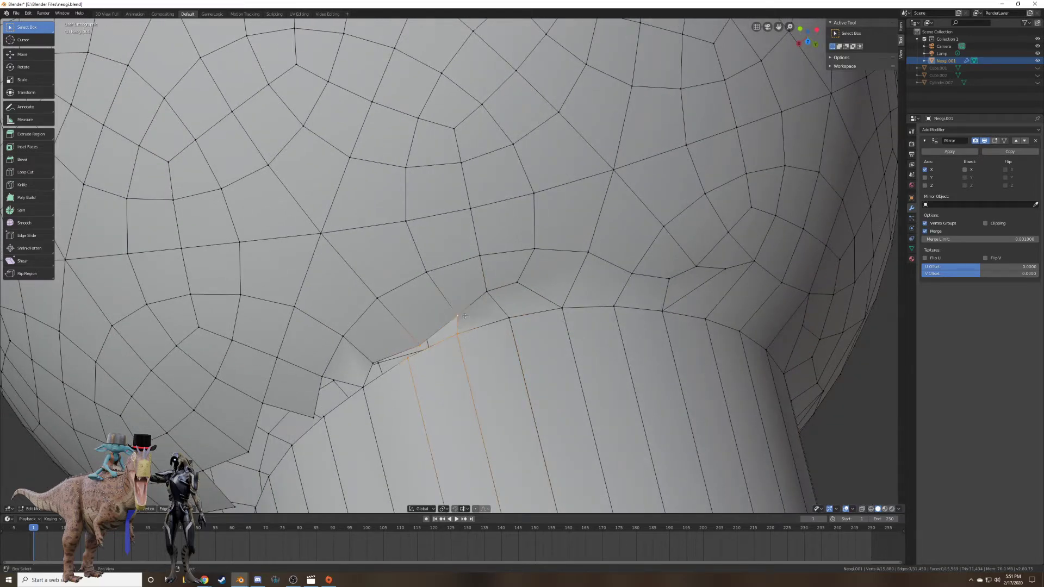
pyautogui.press('f')
# Fill the narrow gap next to the new faces and slide its sphere vertex along the seam edge.
pyautogui.rightClick(420, 345)
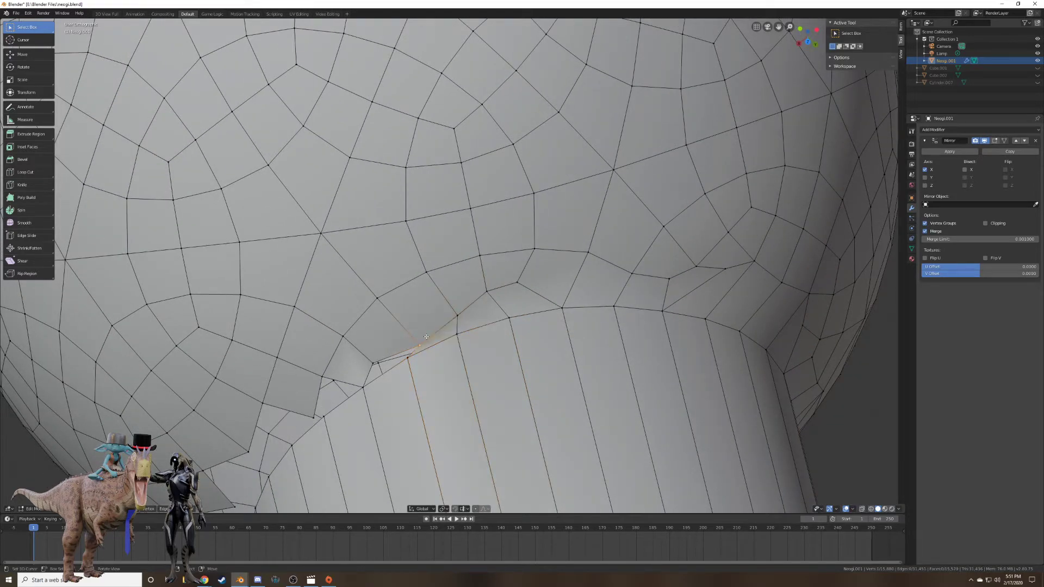
pyautogui.keyDown('shift'); pyautogui.rightClick(374, 363); pyautogui.keyUp('shift')
pyautogui.keyDown('shift'); pyautogui.rightClick(408, 358); pyautogui.keyUp('shift')
pyautogui.press('f')
pyautogui.rightClick(420, 346)
pyautogui.press('g')
pyautogui.press('g')
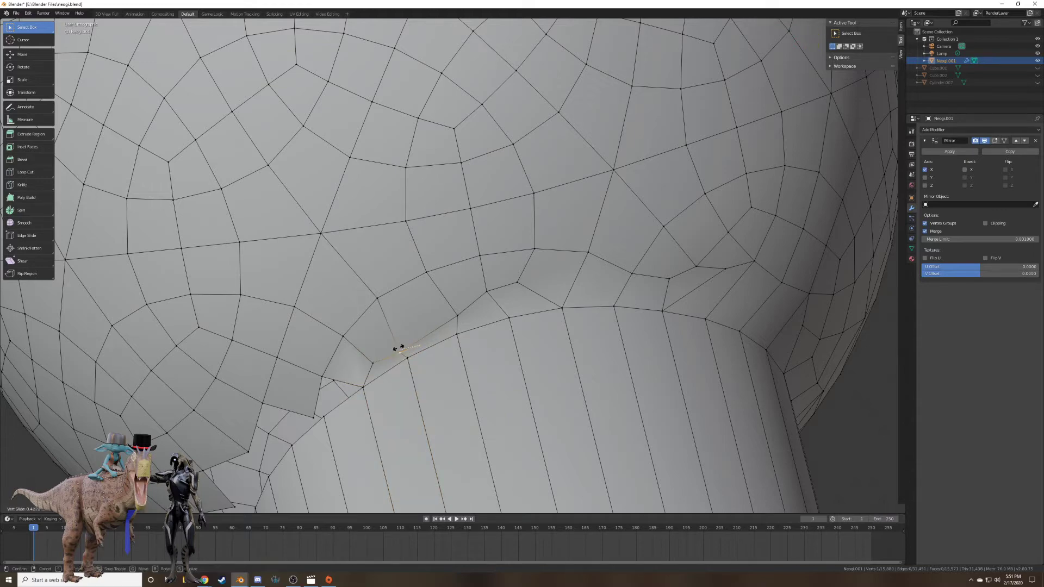
pyautogui.click(399, 348)
# Fill a face from the tube's rim up to the sphere corner at the near end of the remaining opening.
pyautogui.moveTo(398, 348); pyautogui.dragTo(443, 313, button='middle')
pyautogui.rightClick(450, 295)
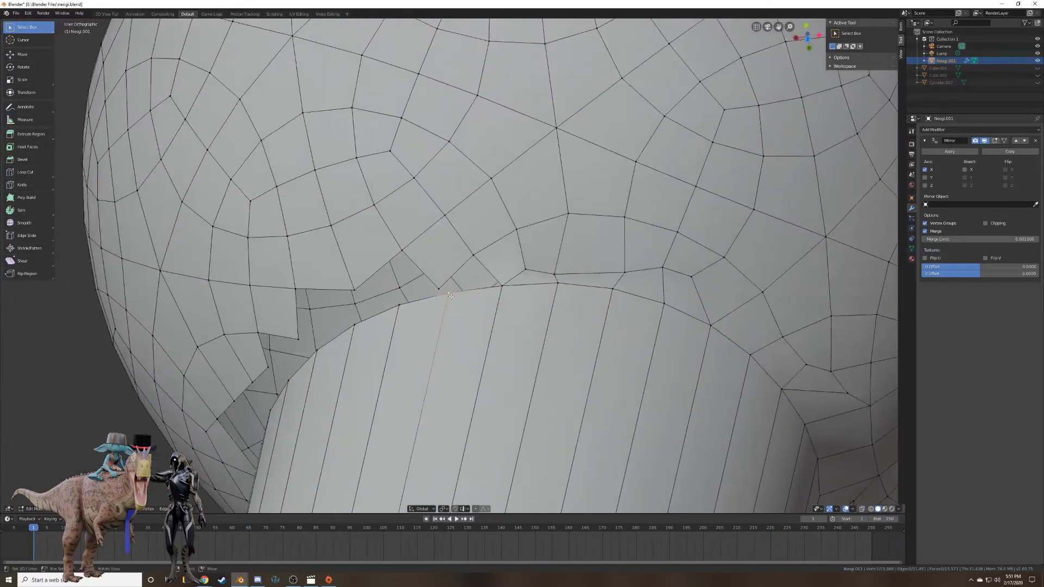
pyautogui.keyDown('shift'); pyautogui.rightClick(473, 256); pyautogui.keyUp('shift')
pyautogui.keyDown('shift'); pyautogui.rightClick(493, 284); pyautogui.keyUp('shift')
pyautogui.moveTo(384, 308); pyautogui.dragTo(415, 308, button='middle')
pyautogui.rightClick(417, 292)
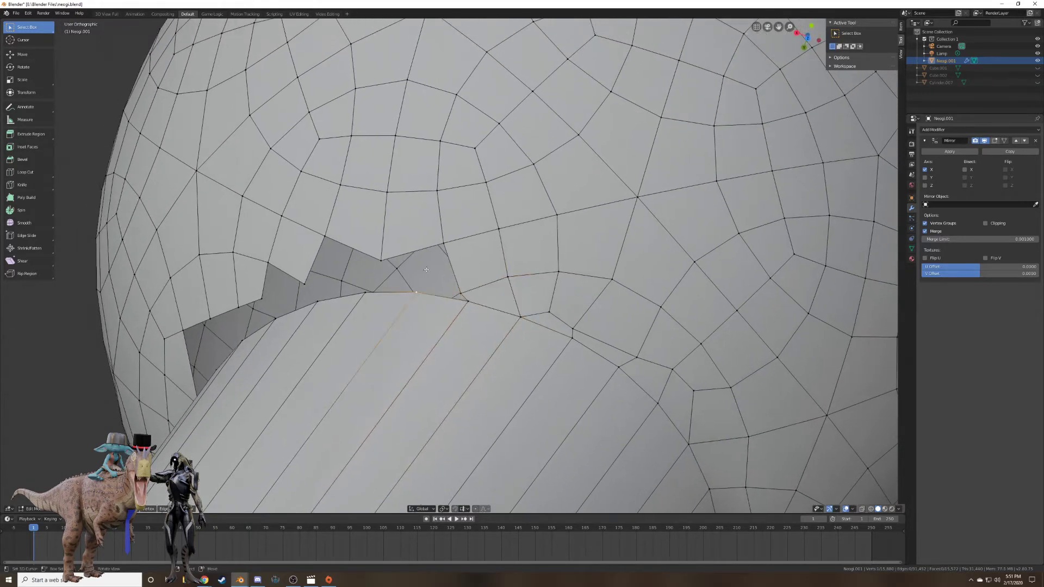
pyautogui.keyDown('shift'); pyautogui.rightClick(447, 257); pyautogui.keyUp('shift')
pyautogui.keyDown('shift'); pyautogui.rightClick(470, 301); pyautogui.keyUp('shift')
pyautogui.press('f')
# Slide the sphere vertex almost touching the rim away from the tube along its edge.
pyautogui.rightClick(465, 295)
pyautogui.press('g')
pyautogui.press('g')
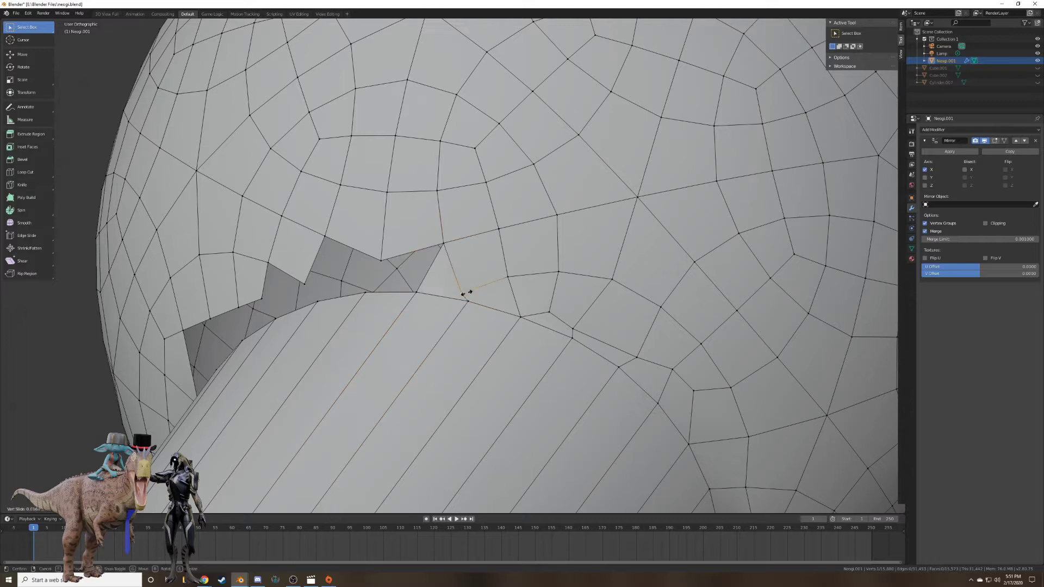
pyautogui.click(477, 290)
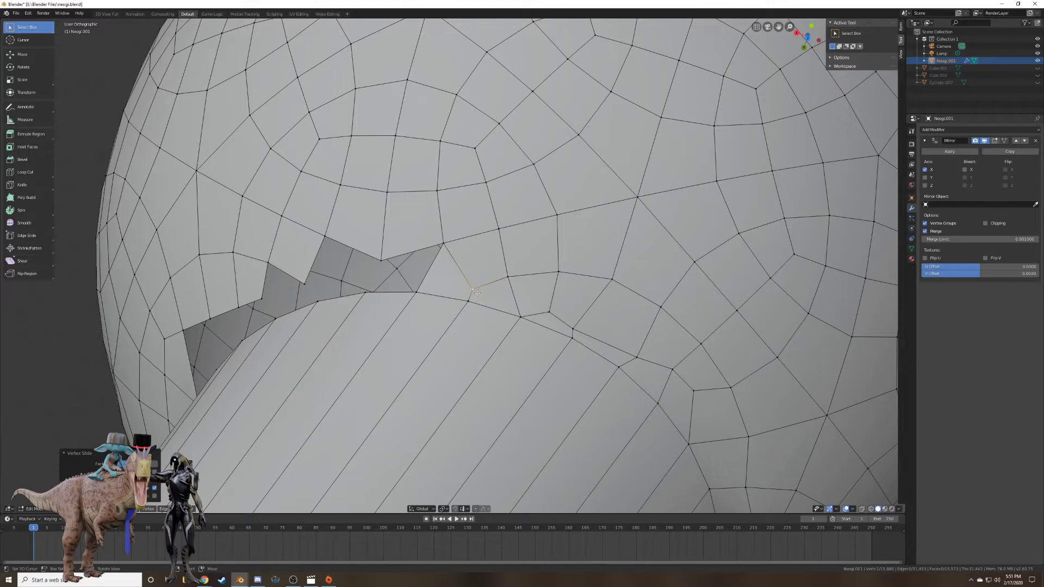
# Fill two more four-sided faces between the rim and the sphere's zigzag edge, starting at the newly slid vertex.
pyautogui.moveTo(477, 293); pyautogui.dragTo(501, 289, button='middle')
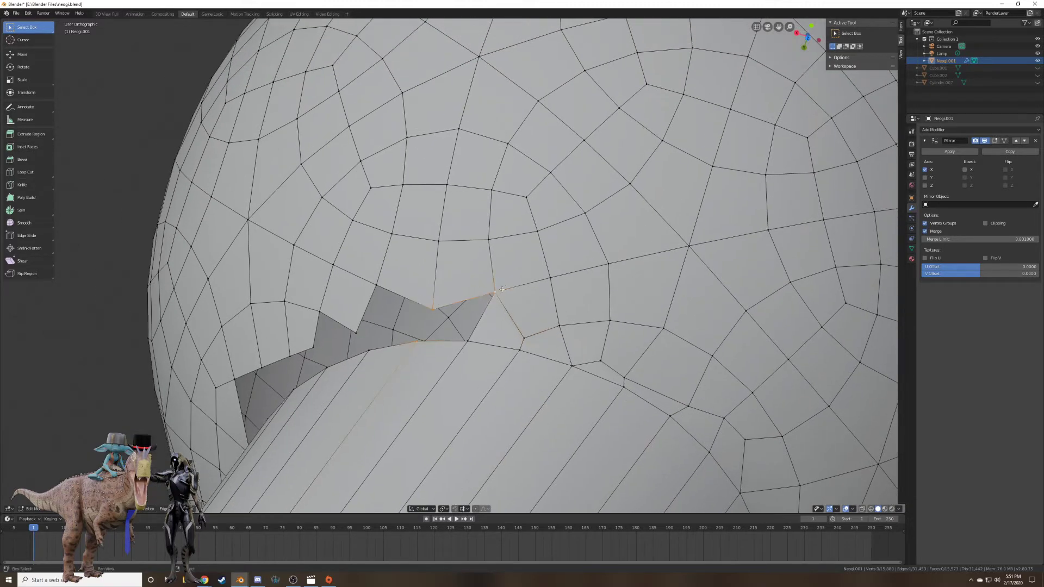
pyautogui.press('f')
pyautogui.hotkey('ctrl', 'z')
pyautogui.keyDown('shift'); pyautogui.click(467, 341); pyautogui.keyUp('shift')
pyautogui.press('f')
pyautogui.moveTo(467, 341); pyautogui.dragTo(404, 363, button='middle')
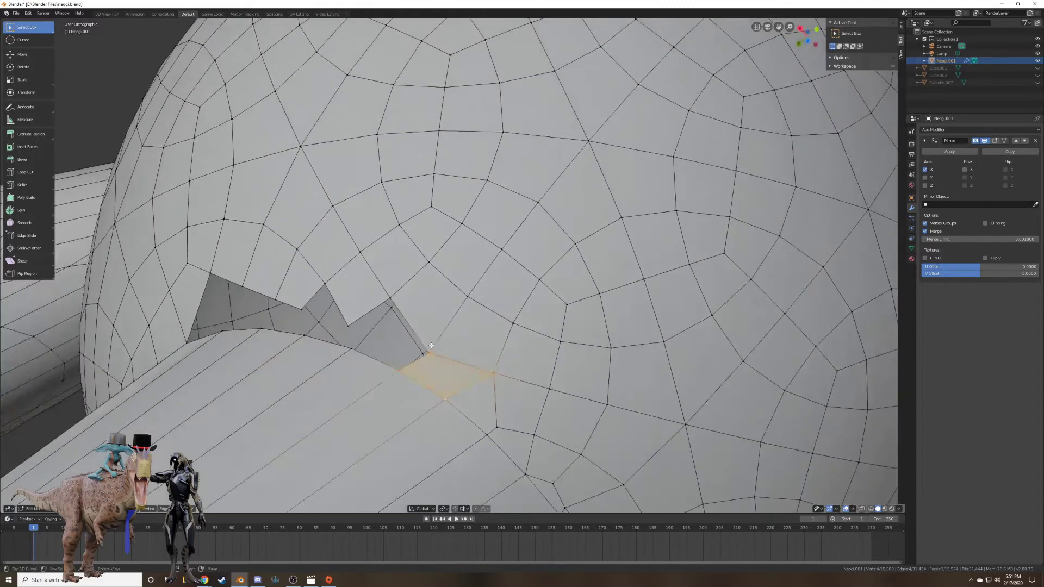
pyautogui.keyDown('shift'); pyautogui.click(399, 370); pyautogui.keyUp('shift')
pyautogui.keyDown('shift'); pyautogui.click(353, 348); pyautogui.keyUp('shift')
pyautogui.keyDown('shift'); pyautogui.click(390, 299); pyautogui.keyUp('shift')
pyautogui.press('f')
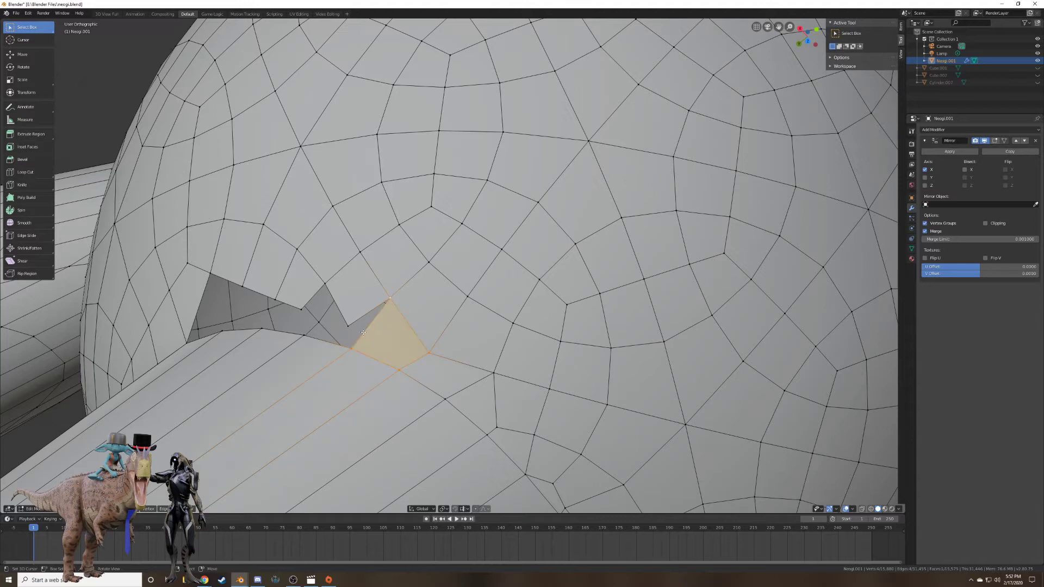
# Slide the sphere's downward-pointing vertex away from the rim along two of its edges to straighten the opening.
pyautogui.rightClick(353, 327)
pyautogui.press('g')
pyautogui.press('g')
pyautogui.click(340, 300)
pyautogui.press('g')
pyautogui.press('g')
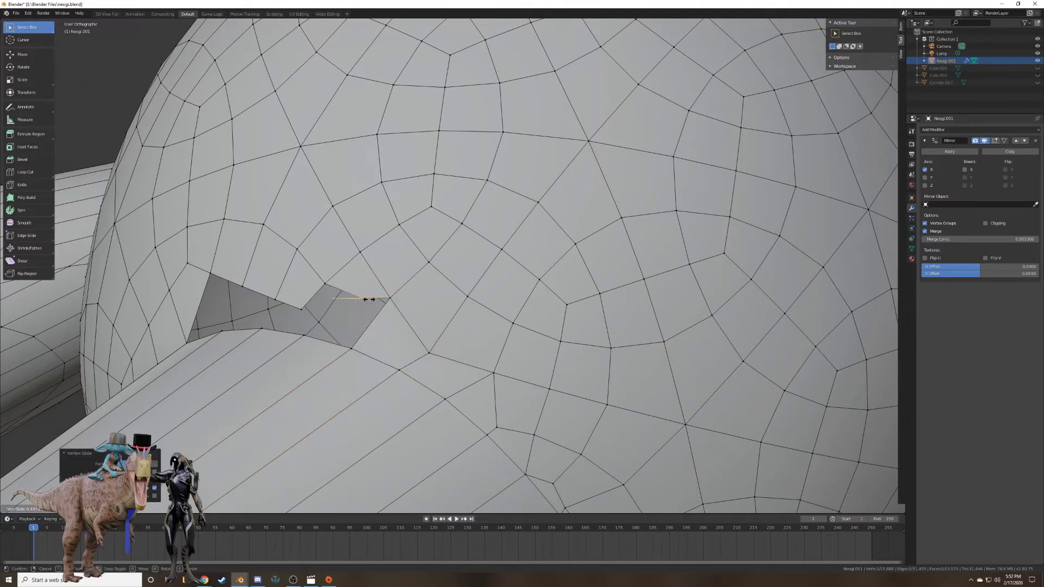
pyautogui.click(388, 298)
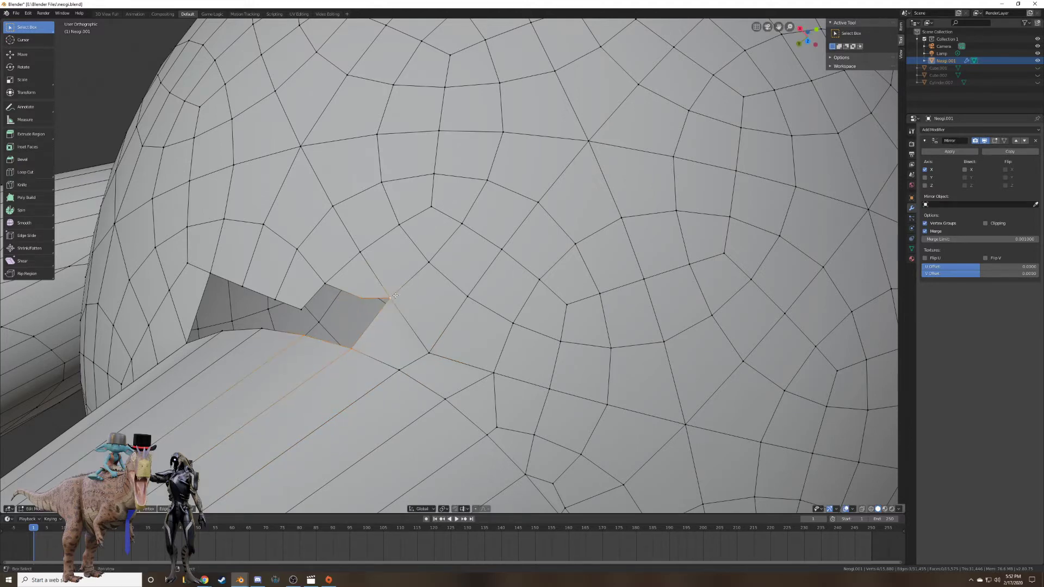
# Fill two faces between the rim and the straightened stretch of the sphere's edge.
pyautogui.press('f')
pyautogui.rightClick(359, 300)
pyautogui.keyDown('shift'); pyautogui.rightClick(323, 287); pyautogui.keyUp('shift')
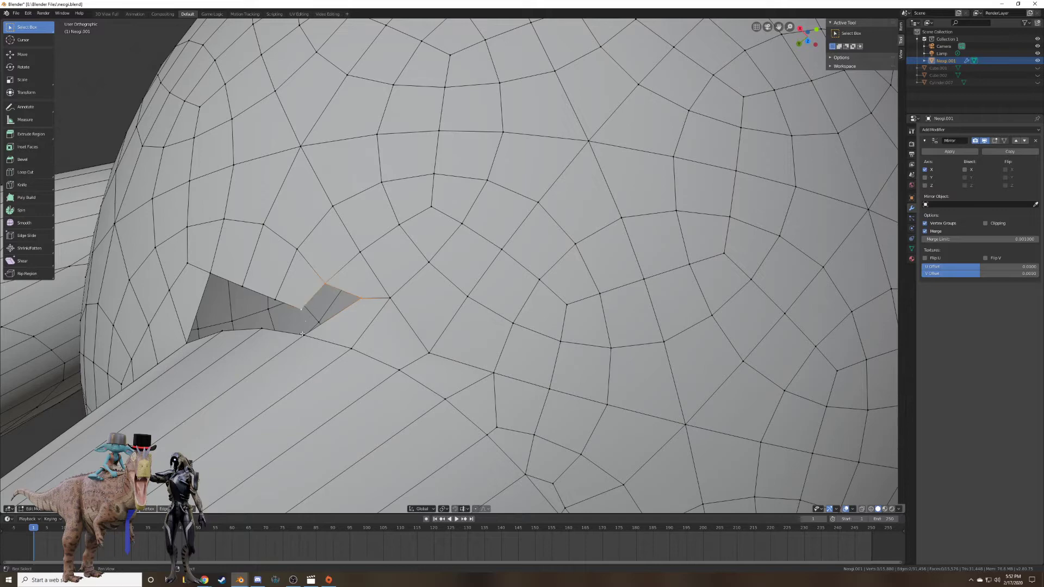
pyautogui.press('f')
# Fill two four-sided faces beside the rim, working inward from one end of the remaining opening.
pyautogui.moveTo(302, 334); pyautogui.dragTo(342, 246, button='middle')
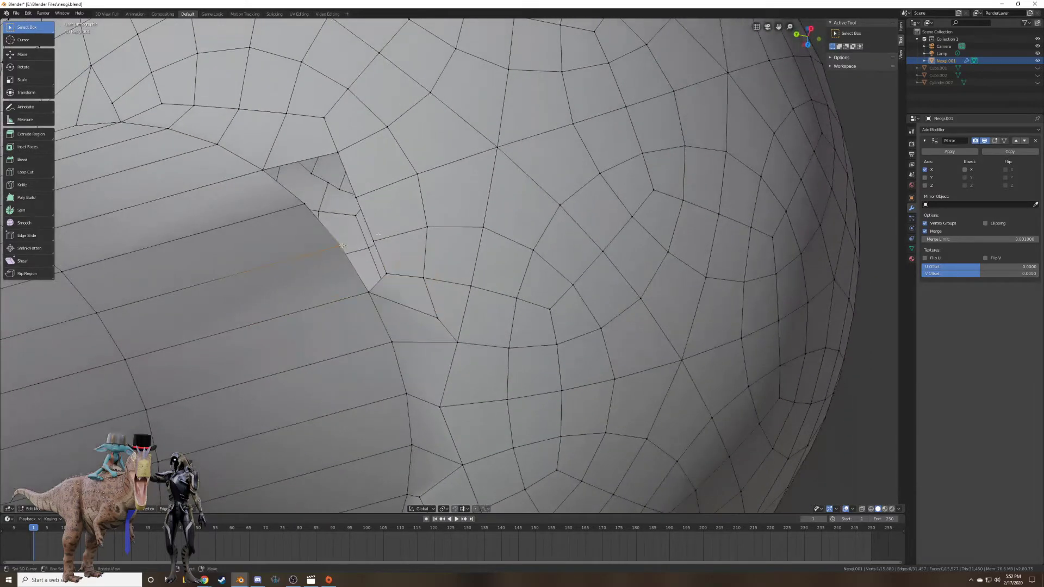
pyautogui.keyDown('shift'); pyautogui.rightClick(388, 235); pyautogui.keyUp('shift')
pyautogui.press('f')
pyautogui.moveTo(376, 294); pyautogui.dragTo(373, 307, button='middle')
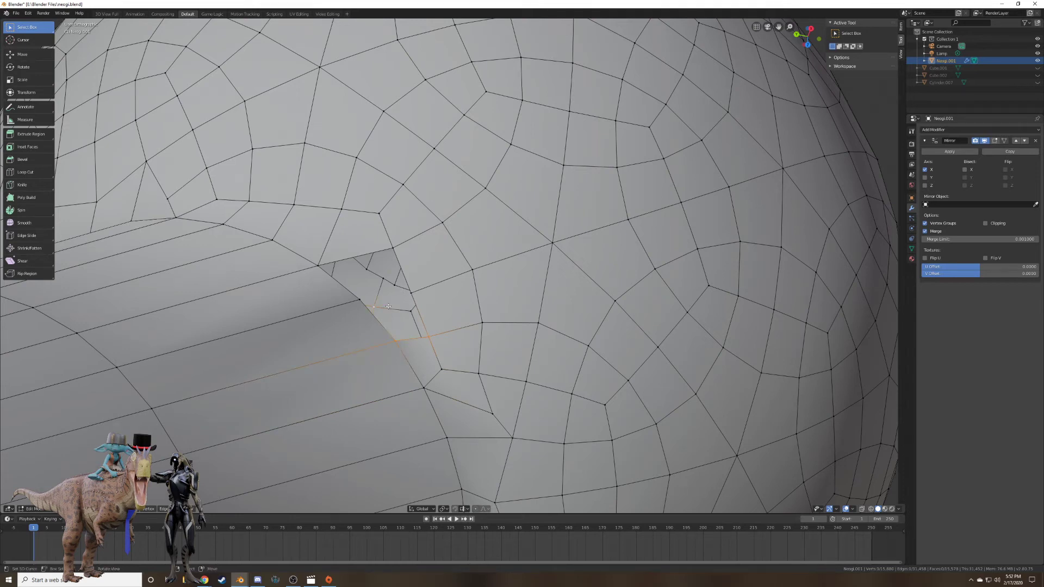
pyautogui.keyDown('shift'); pyautogui.rightClick(354, 300); pyautogui.keyUp('shift')
pyautogui.press('f')
# Fill the last four-sided opening between the tube's rim and the sphere to close the seam.
pyautogui.rightClick(412, 293)
pyautogui.keyDown('shift'); pyautogui.rightClick(394, 249); pyautogui.keyUp('shift')
pyautogui.keyDown('shift'); pyautogui.rightClick(318, 266); pyautogui.keyUp('shift')
pyautogui.keyDown('shift'); pyautogui.rightClick(357, 301); pyautogui.keyUp('shift')
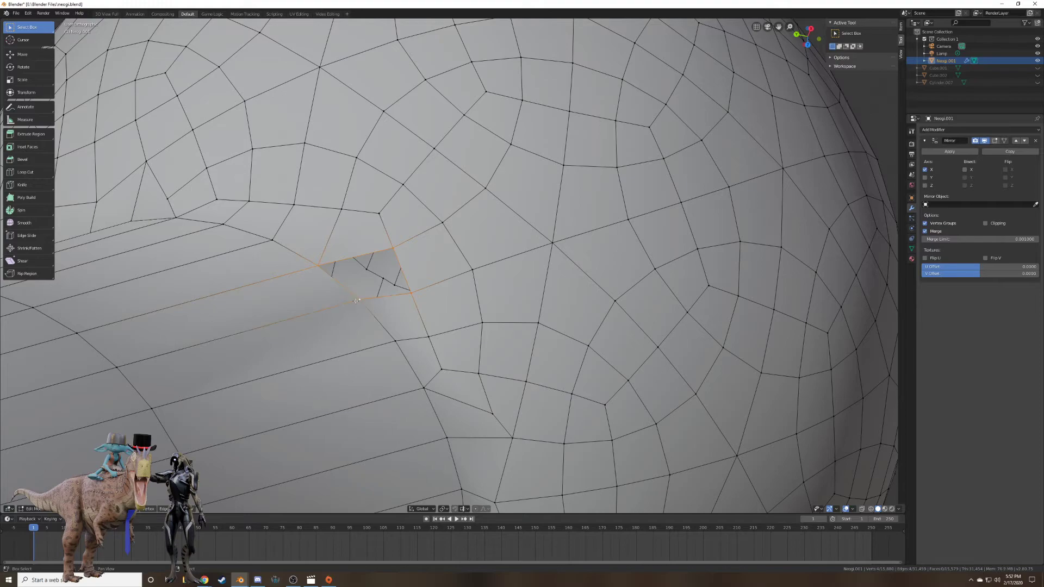
pyautogui.press('f')
# Inspect the closed joint and the neighbouring knuckle spheres and claws to find the next joint to rework.
pyautogui.moveTo(356, 301); pyautogui.dragTo(410, 342, button='middle')
pyautogui.scroll(-2, 411, 343)
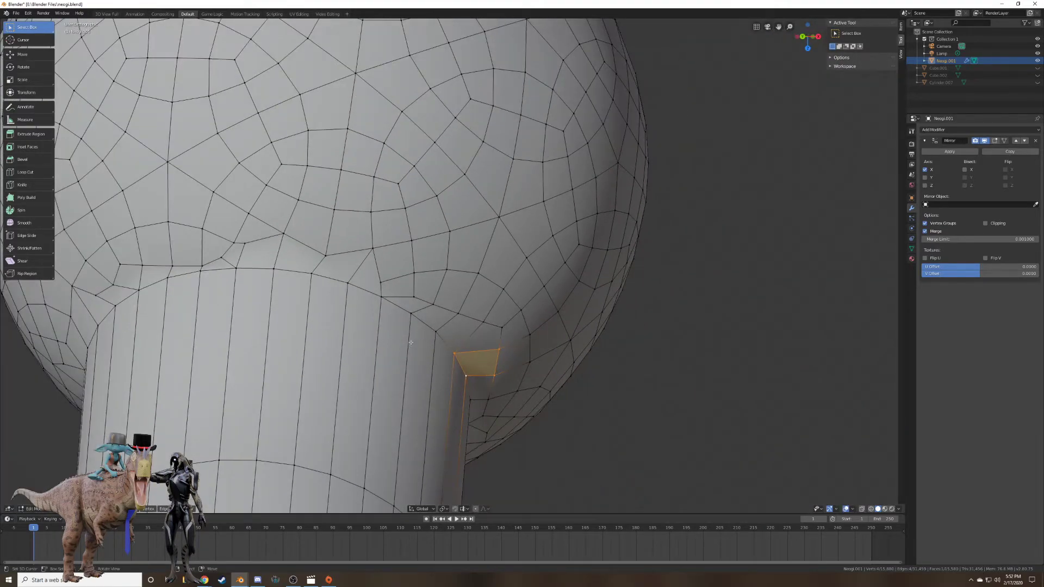
pyautogui.scroll(-6, 410, 342)
pyautogui.moveTo(527, 375)
pyautogui.mouseDown(button='middle')
pyautogui.moveTo(524, 328)
pyautogui.moveTo(554, 274)
pyautogui.moveTo(513, 354)
pyautogui.moveTo(480, 491)
pyautogui.mouseUp(button='middle')
pyautogui.keyDown('shift'); pyautogui.moveTo(483, 247); pyautogui.dragTo(450, 477, button='middle'); pyautogui.keyUp('shift')
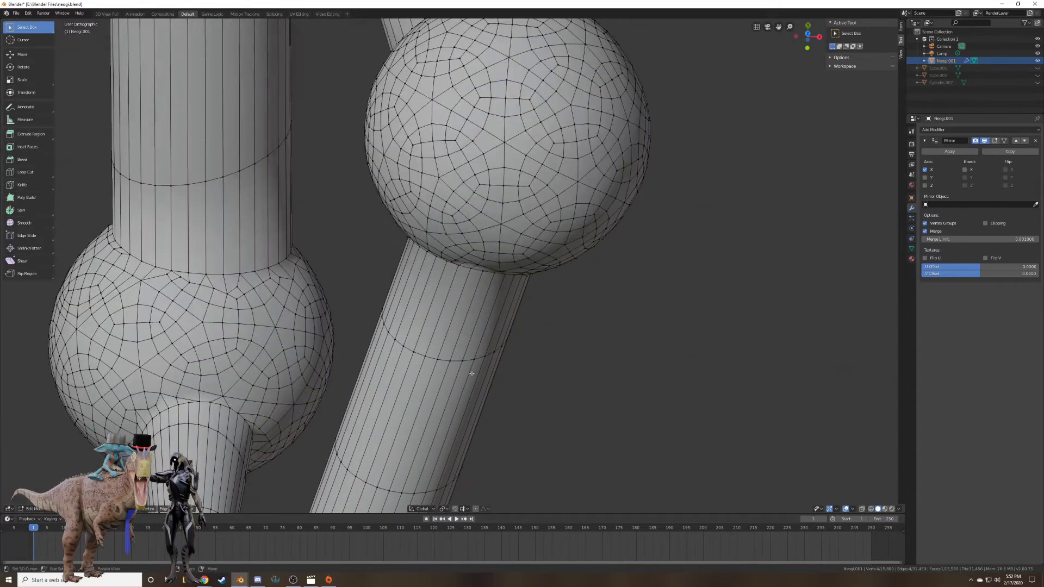
pyautogui.moveTo(471, 373); pyautogui.dragTo(577, 381, button='middle')
pyautogui.scroll(-3, 486, 334)
pyautogui.scroll(5, 509, 331)
pyautogui.scroll(-2, 505, 337)
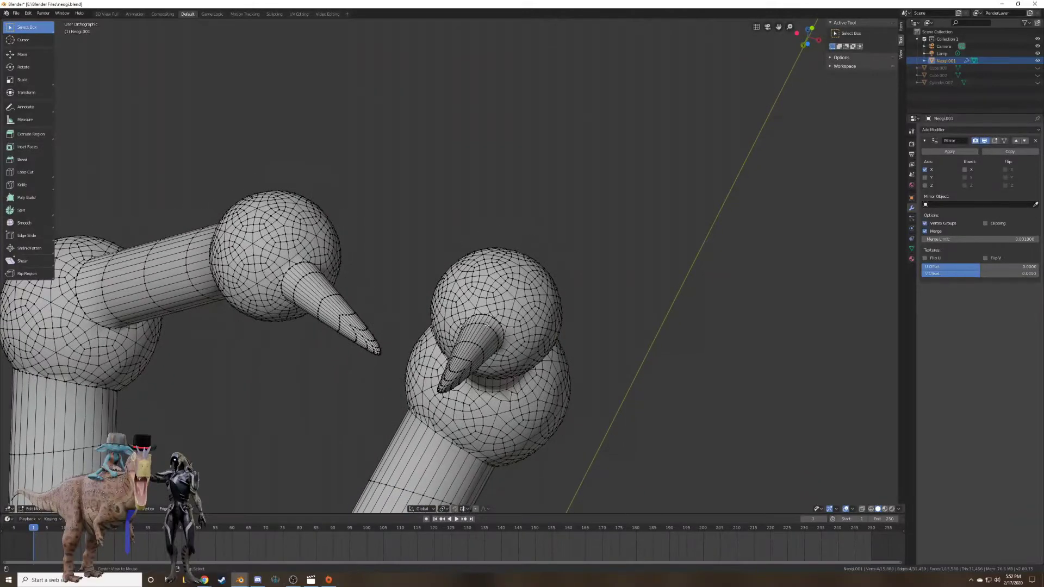
# Delete the ring of seam faces joining the next claw tube to its knuckle sphere, using wireframe shading to isolate them.
pyautogui.keyDown('alt'); pyautogui.click(491, 344); pyautogui.keyUp('alt')
pyautogui.press('KP_Decimal')
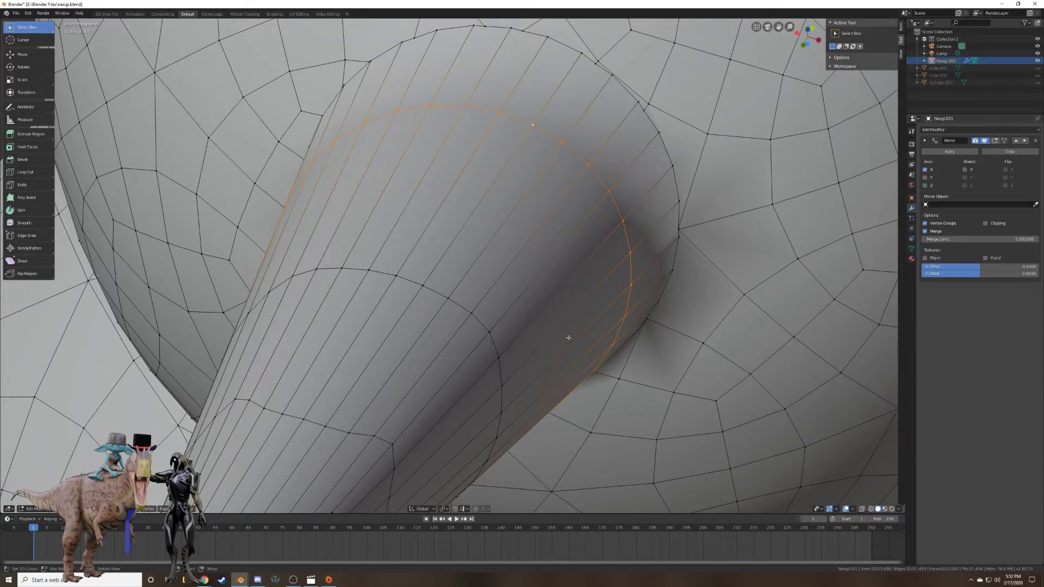
pyautogui.scroll(-3, 602, 252)
pyautogui.moveTo(575, 336); pyautogui.dragTo(545, 307, button='middle')
pyautogui.hotkey('ctrl', 'l')
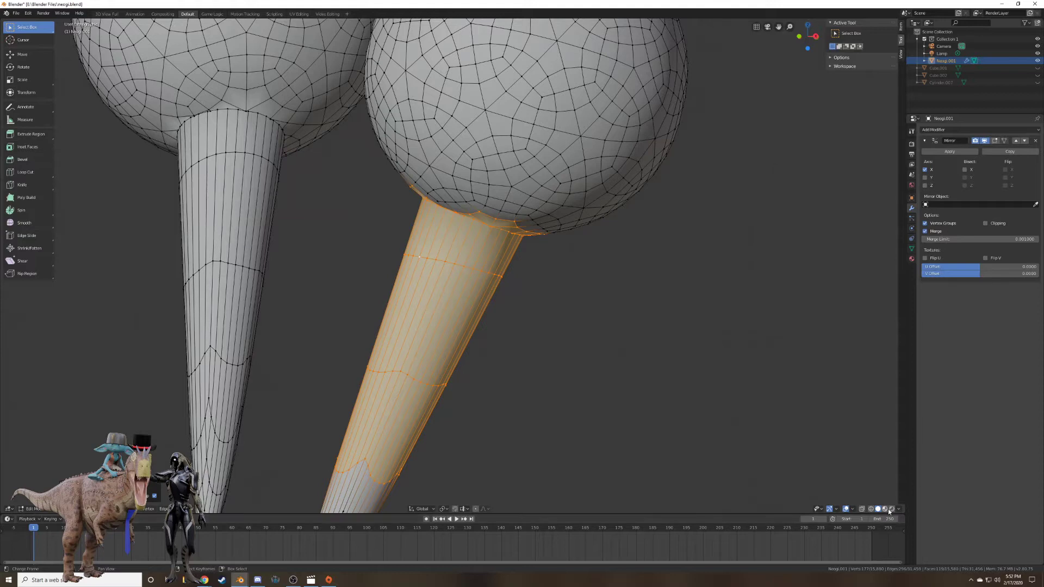
pyautogui.click(871, 509)
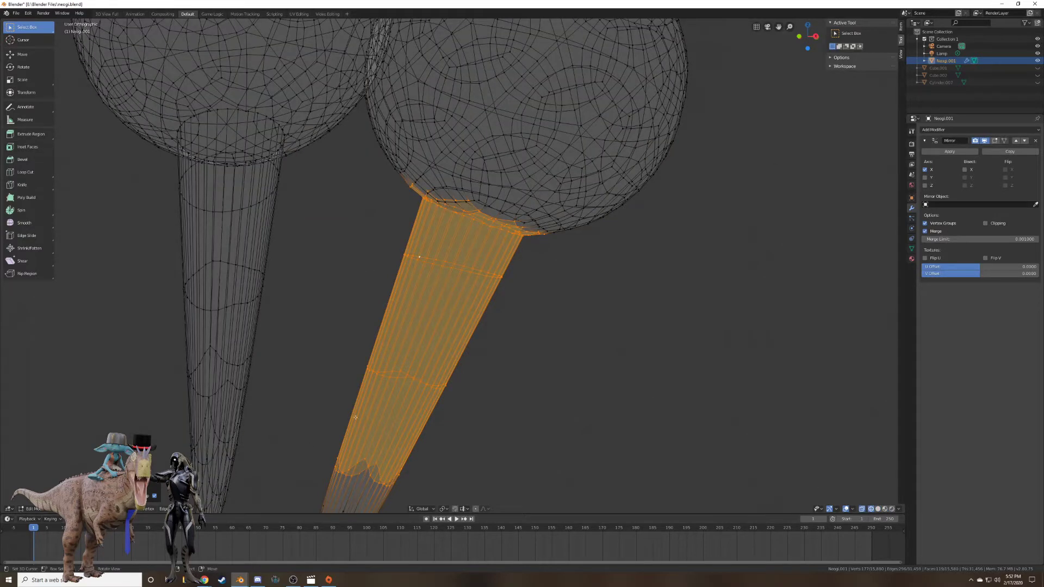
pyautogui.press('c')
pyautogui.moveTo(377, 299)
pyautogui.mouseDown(button='middle')
pyautogui.moveTo(532, 310)
pyautogui.moveTo(200, 402)
pyautogui.moveTo(272, 473)
pyautogui.moveTo(495, 449)
pyautogui.mouseUp(button='middle')
pyautogui.press('Escape')
pyautogui.moveTo(528, 416); pyautogui.dragTo(547, 373, button='middle')
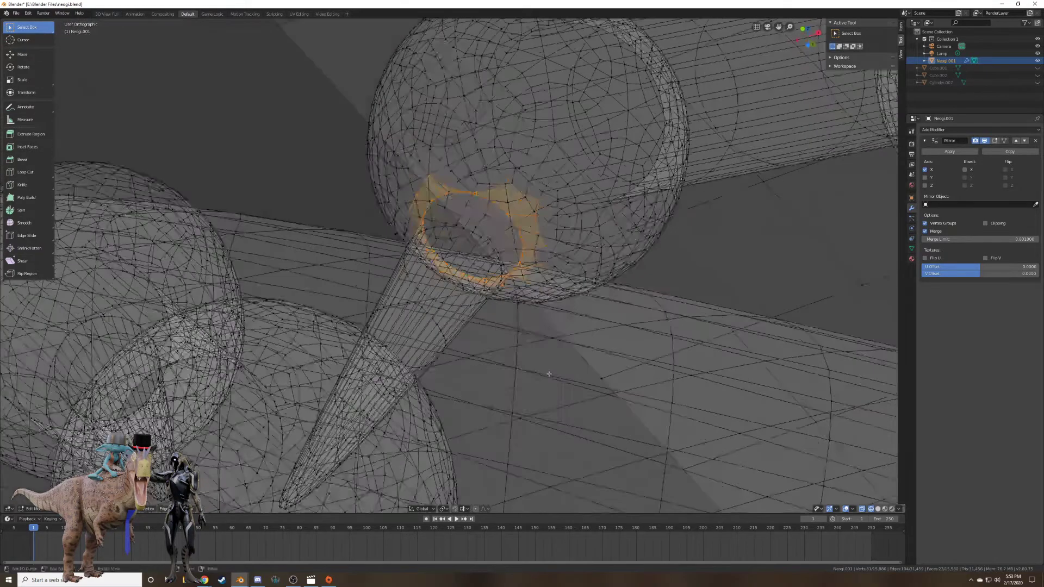
pyautogui.rightClick(547, 373)
pyautogui.click(526, 348)
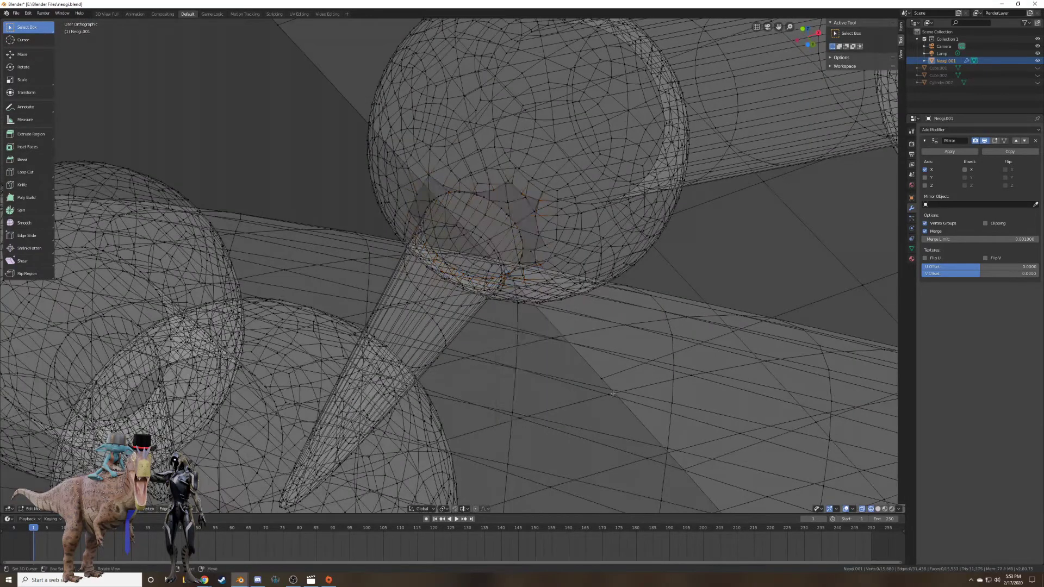
pyautogui.click(878, 509)
# Select alternate edges around the claw tube's open rim and collapse them.
pyautogui.moveTo(729, 419)
pyautogui.mouseDown(button='middle')
pyautogui.moveTo(645, 350)
pyautogui.moveTo(641, 322)
pyautogui.mouseUp(button='middle')
pyautogui.scroll(5, 640, 320)
pyautogui.moveTo(586, 384); pyautogui.dragTo(532, 316, button='middle')
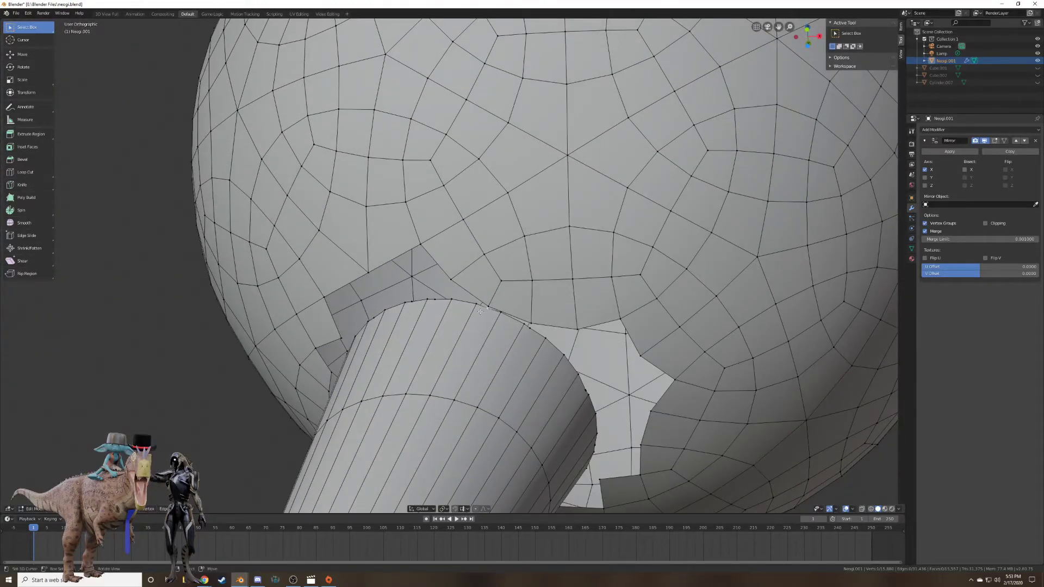
pyautogui.moveTo(405, 311); pyautogui.dragTo(374, 299, button='middle')
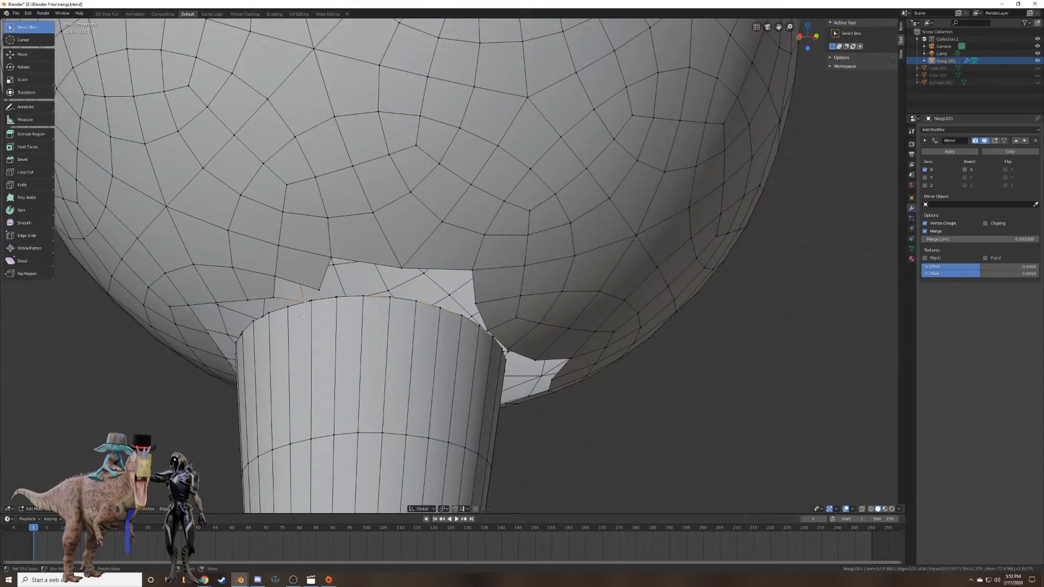
pyautogui.hotkey('ctrl', 'z')
pyautogui.moveTo(309, 322); pyautogui.dragTo(339, 320, button='middle')
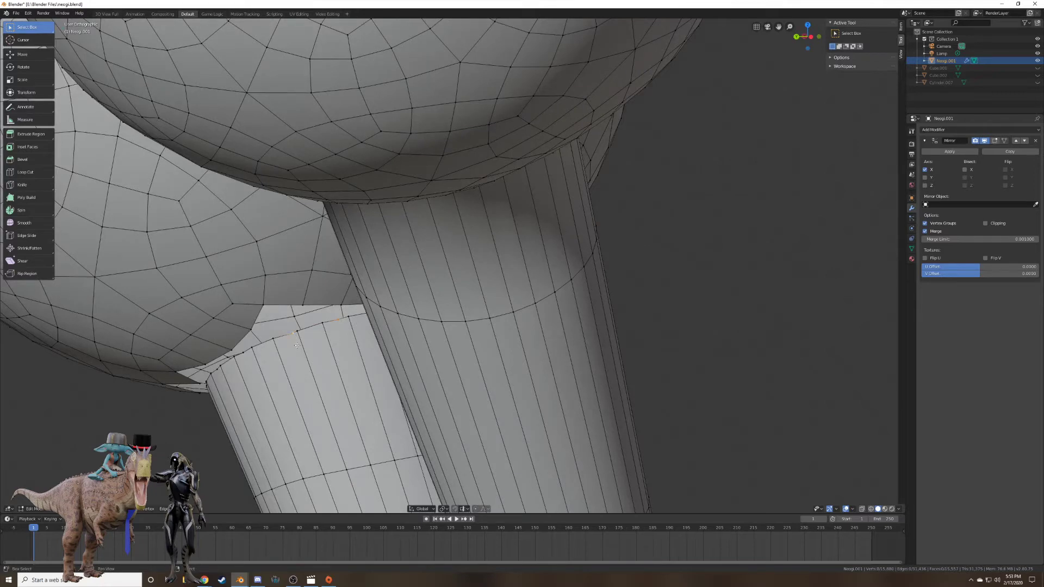
pyautogui.press('x')
pyautogui.click(282, 373)
pyautogui.moveTo(284, 370); pyautogui.dragTo(352, 349, button='middle')
pyautogui.scroll(8, 327, 353)
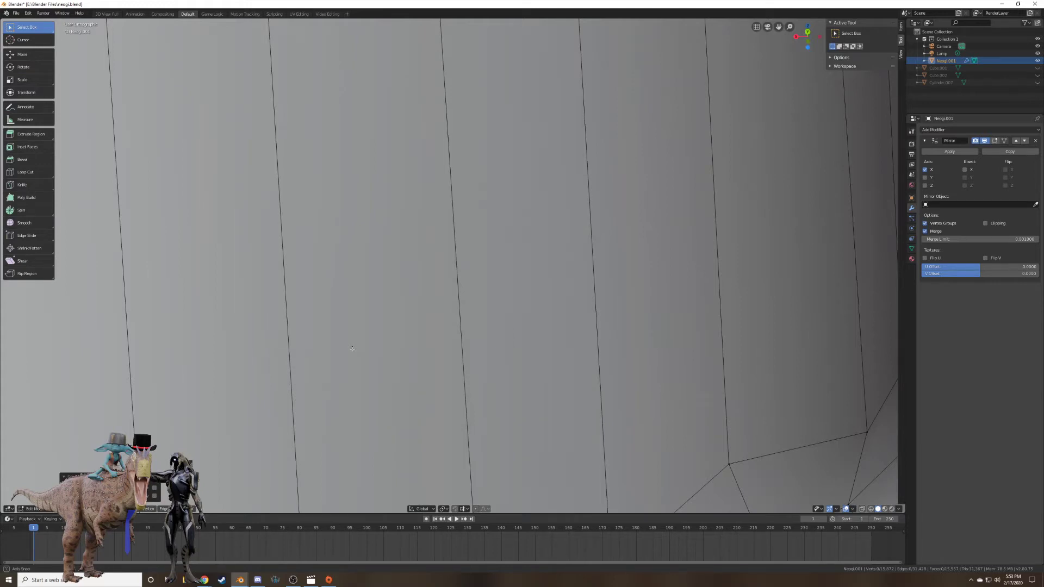
pyautogui.moveTo(352, 349); pyautogui.dragTo(351, 348, button='middle')
pyautogui.scroll(-8, 415, 303)
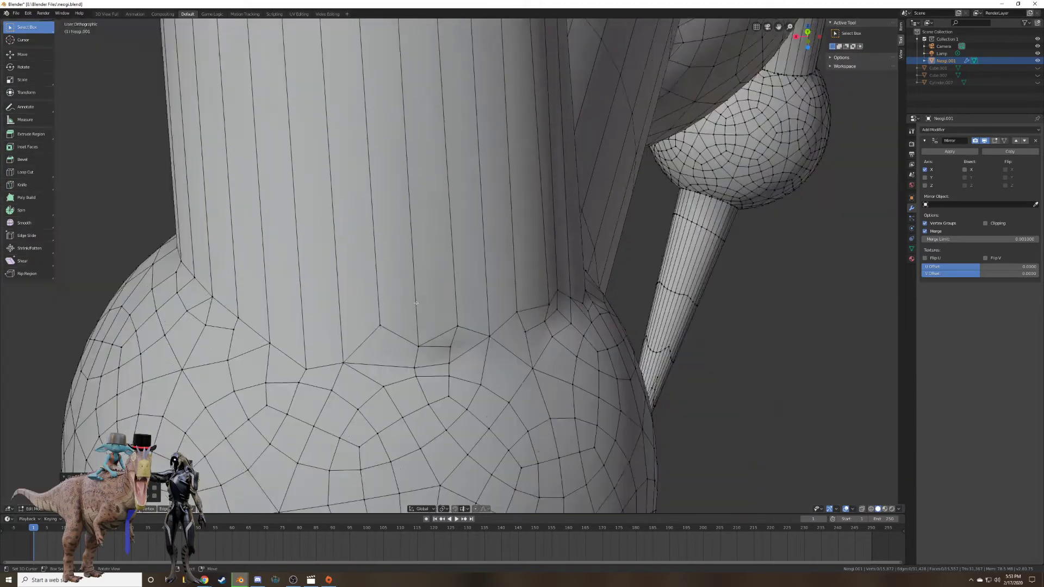
# Select alternate vertices around the claw tube's open rim and dissolve them to thin the rim.
pyautogui.moveTo(416, 303); pyautogui.dragTo(476, 302, button='middle')
pyautogui.scroll(11, 397, 275)
pyautogui.scroll(-5, 390, 344)
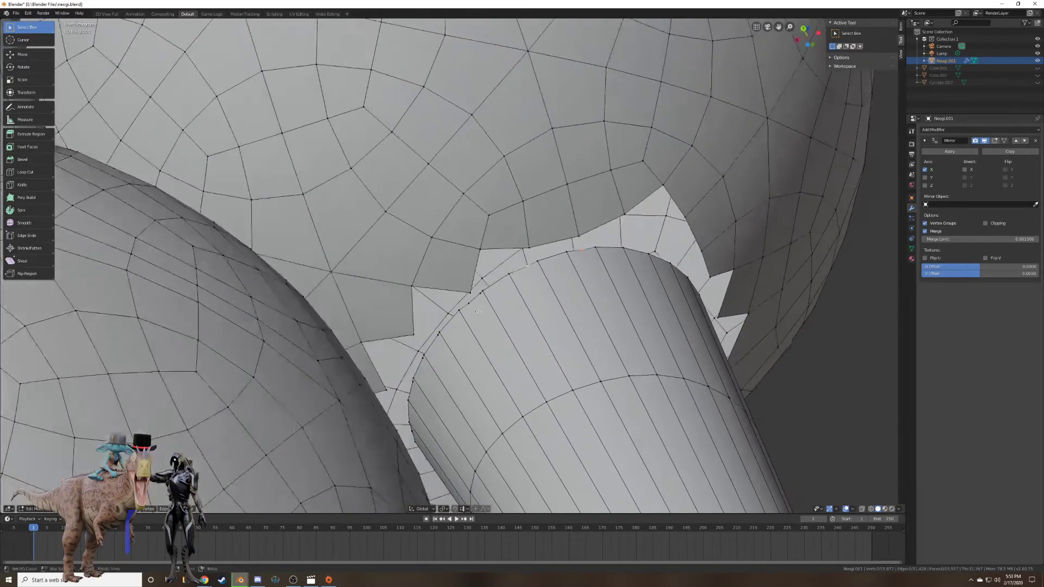
pyautogui.scroll(5, 476, 302)
pyautogui.moveTo(422, 392); pyautogui.dragTo(483, 371, button='middle')
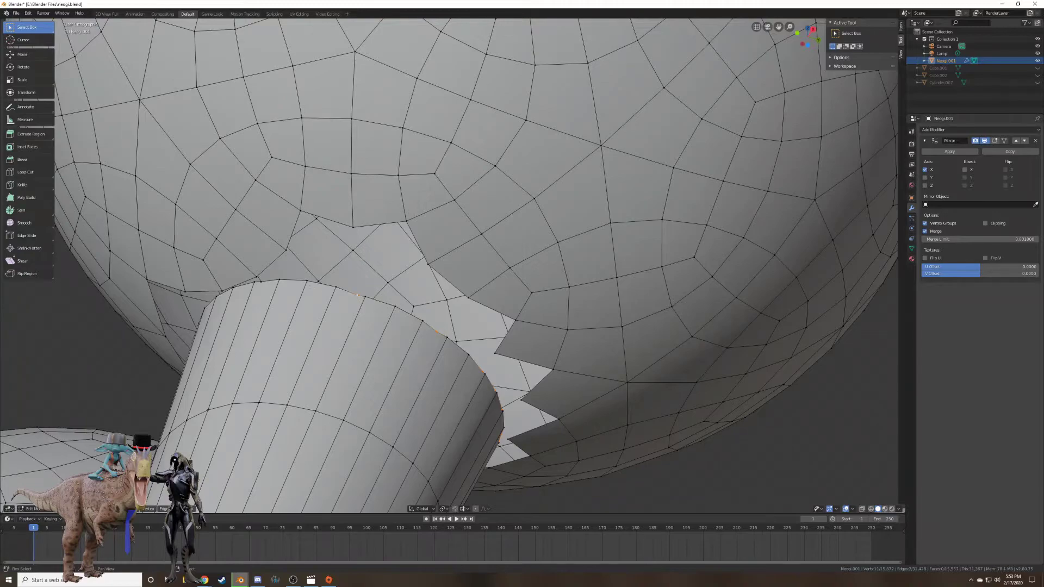
pyautogui.moveTo(326, 315); pyautogui.dragTo(339, 311, button='middle')
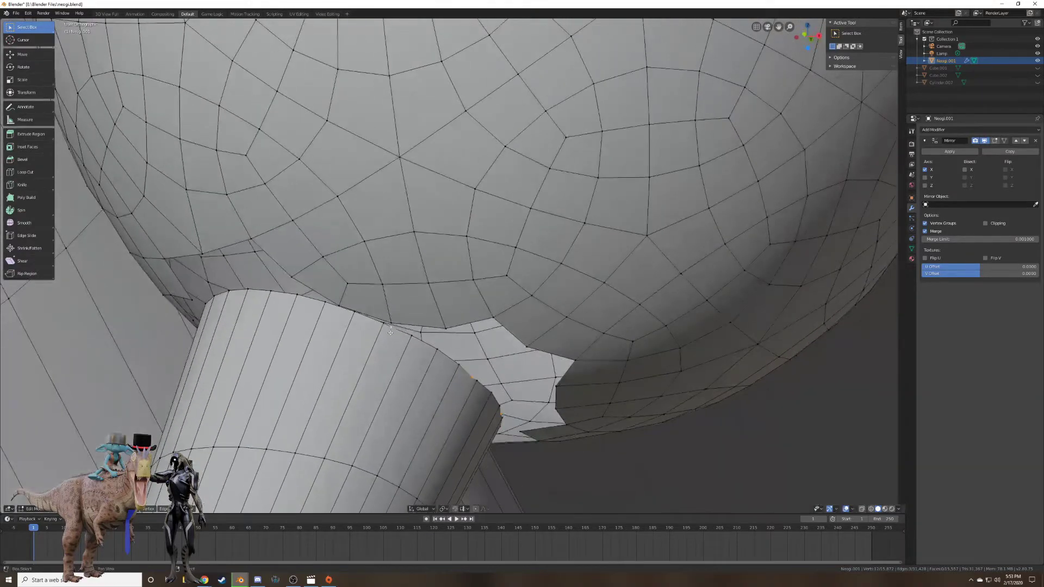
pyautogui.moveTo(341, 325); pyautogui.dragTo(350, 323, button='middle')
pyautogui.scroll(4, 350, 324)
pyautogui.scroll(-7, 536, 327)
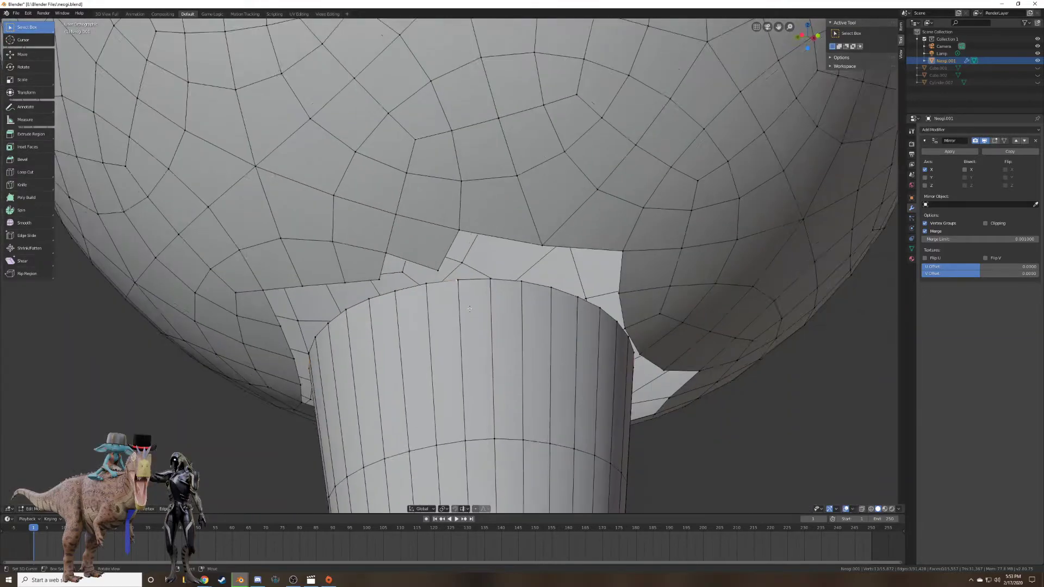
pyautogui.moveTo(536, 326); pyautogui.dragTo(422, 290, button='middle')
pyautogui.press('x')
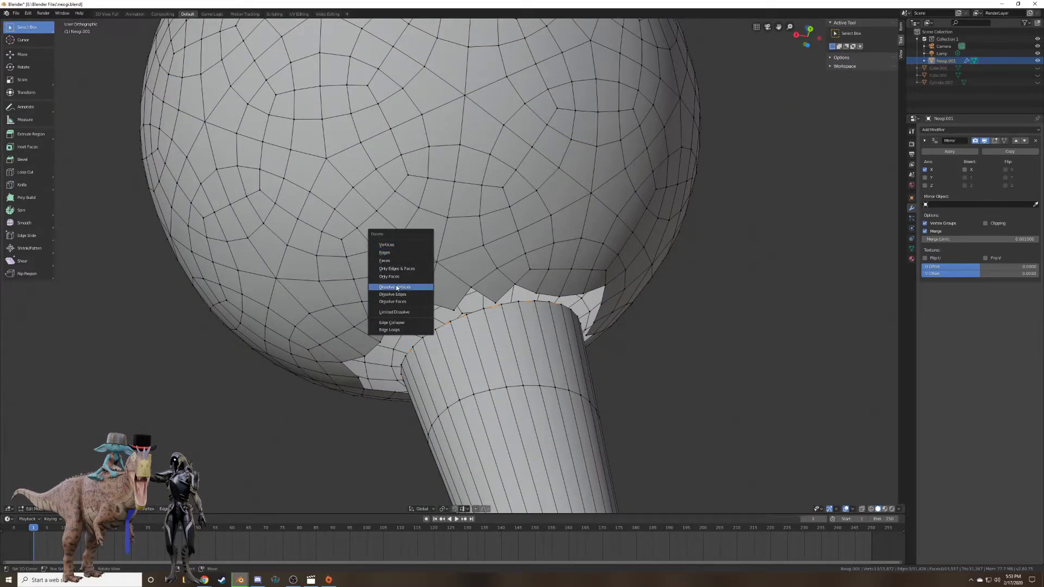
pyautogui.click(397, 288)
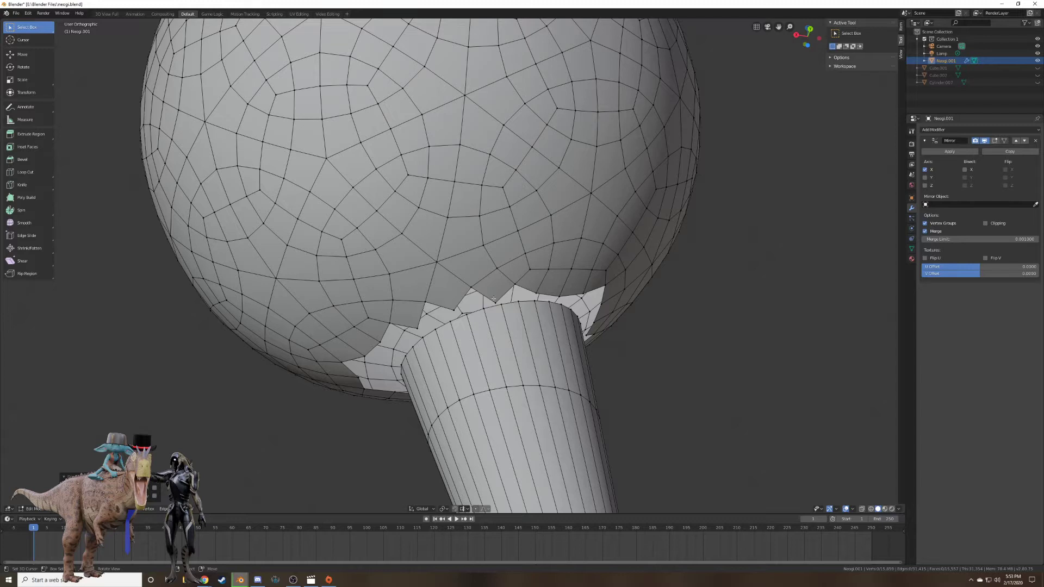
# Merge pairs of neighbouring vertices where the claw's open rim meets the knuckle sphere's jagged opening.
pyautogui.press('m')
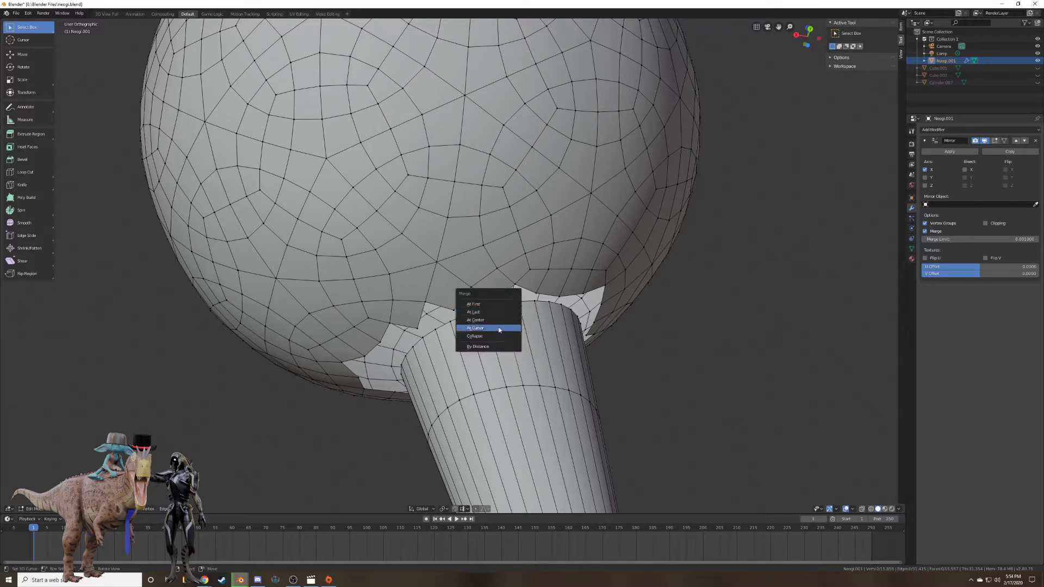
pyautogui.click(494, 312)
pyautogui.moveTo(506, 319); pyautogui.dragTo(499, 263, button='middle')
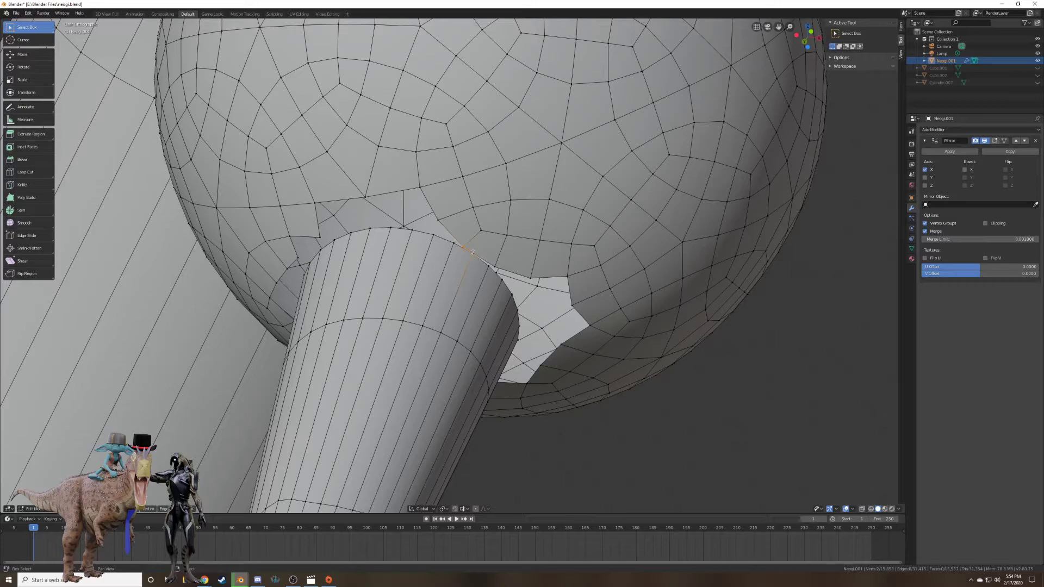
pyautogui.press('m')
pyautogui.click(473, 251)
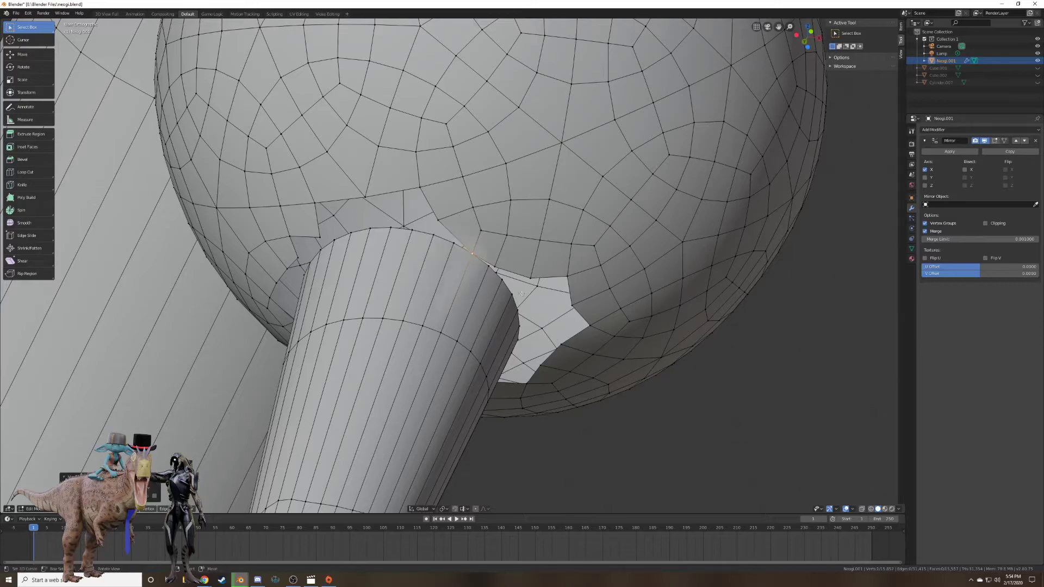
pyautogui.moveTo(473, 250); pyautogui.dragTo(456, 312, button='middle')
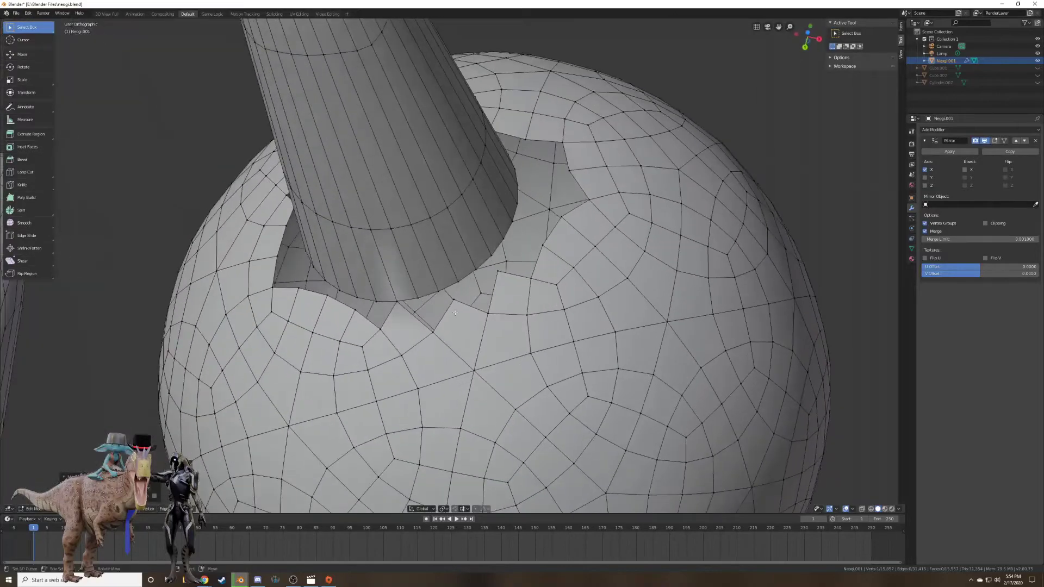
# Fill the first small seam faces beside the merged vertex, between the claw rim and the sphere's edge.
pyautogui.click(400, 301)
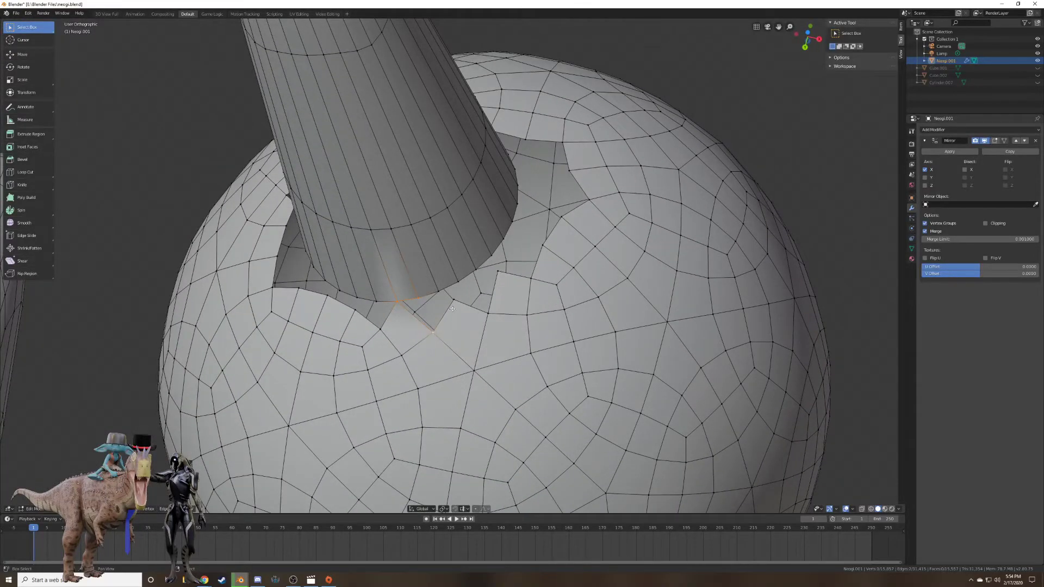
pyautogui.press('f')
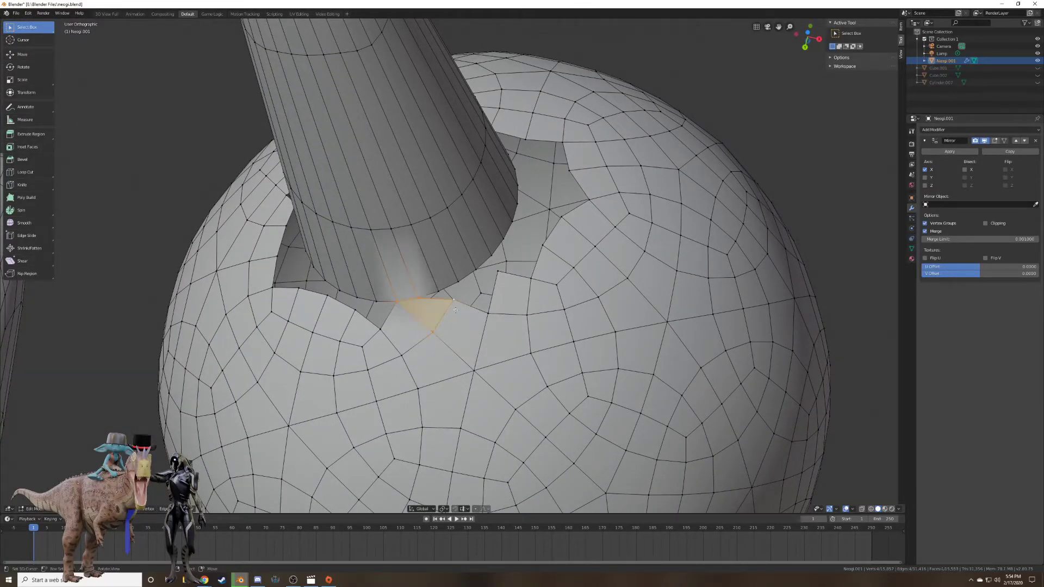
pyautogui.click(420, 297)
pyautogui.keyDown('shift'); pyautogui.click(459, 282); pyautogui.keyUp('shift')
pyautogui.press('f')
pyautogui.click(454, 299)
pyautogui.keyDown('shift'); pyautogui.click(460, 283); pyautogui.keyUp('shift')
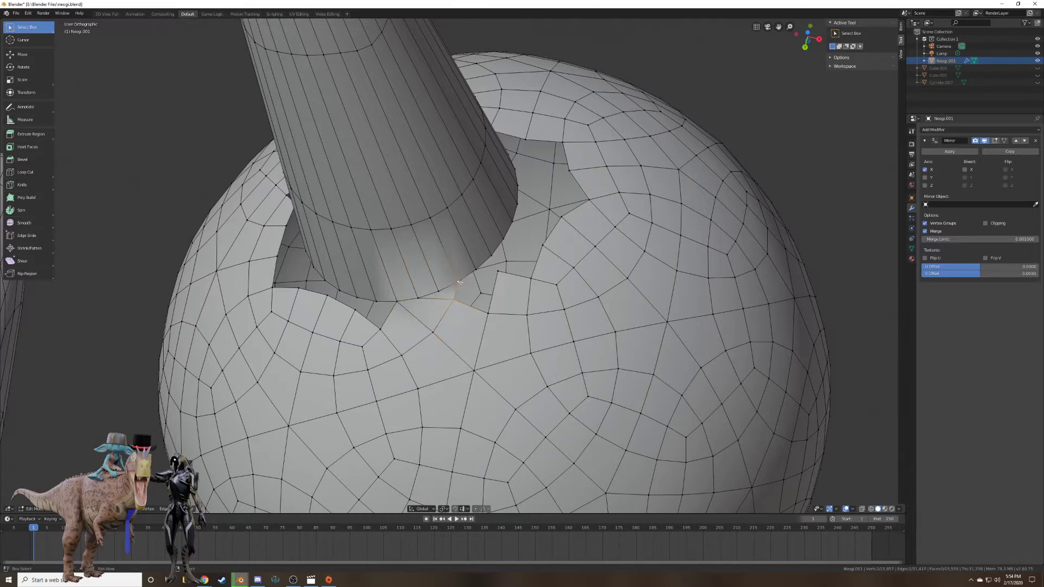
pyautogui.press('f')
# Slide the crowded corner vertex of the sphere's opening along its edge and fill a four-sided face to the claw rim.
pyautogui.click(496, 271)
pyautogui.hotkey('shift', 'v')
pyautogui.click(512, 278)
pyautogui.keyDown('shift'); pyautogui.click(492, 256); pyautogui.keyUp('shift')
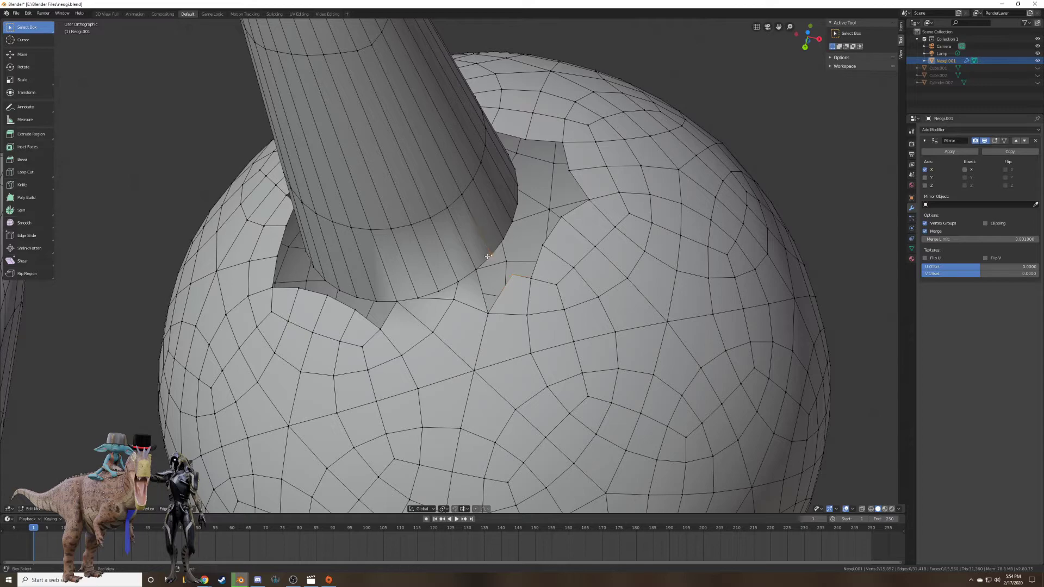
pyautogui.keyDown('shift'); pyautogui.click(477, 270); pyautogui.keyUp('shift')
pyautogui.keyDown('shift'); pyautogui.click(488, 314); pyautogui.keyUp('shift')
pyautogui.press('f')
# Fill the next seam face using two claw rim vertices and two vertices of the sphere's edge.
pyautogui.moveTo(540, 293); pyautogui.dragTo(499, 320, button='middle')
pyautogui.scroll(2, 498, 320)
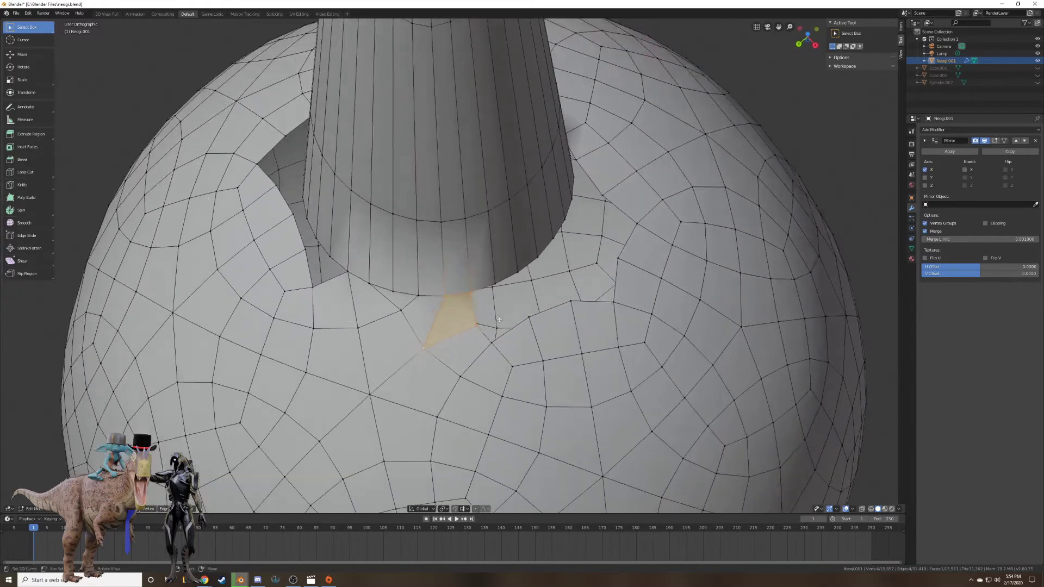
pyautogui.scroll(1, 473, 338)
pyautogui.click(474, 333)
pyautogui.keyDown('shift'); pyautogui.click(474, 299); pyautogui.keyUp('shift')
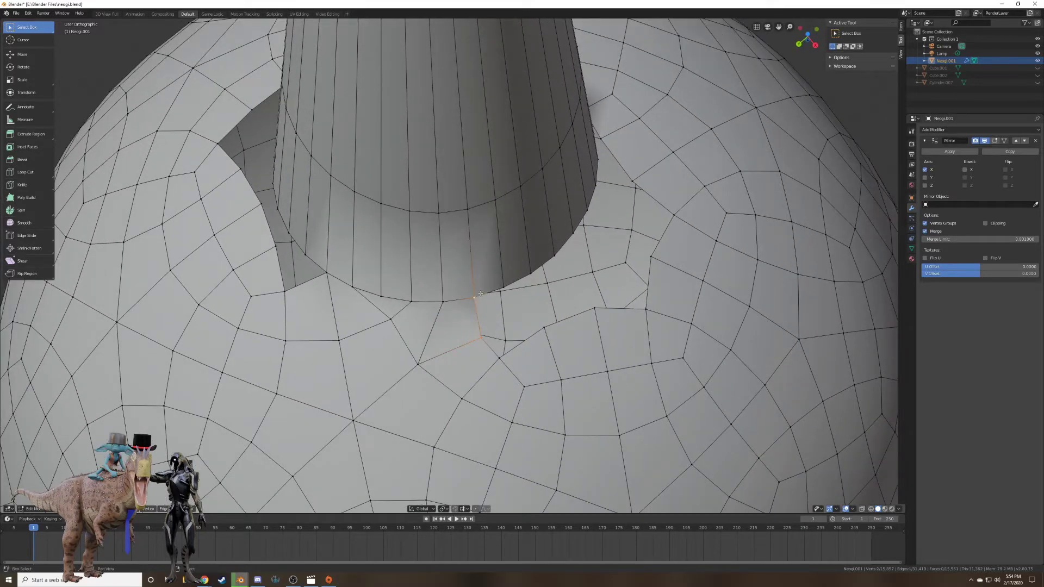
pyautogui.keyDown('shift'); pyautogui.click(502, 289); pyautogui.keyUp('shift')
pyautogui.keyDown('shift'); pyautogui.click(501, 356); pyautogui.keyUp('shift')
pyautogui.press('f')
# Continue the seam around the claw with two more adjoining four-sided faces between rim and sphere.
pyautogui.click(544, 328)
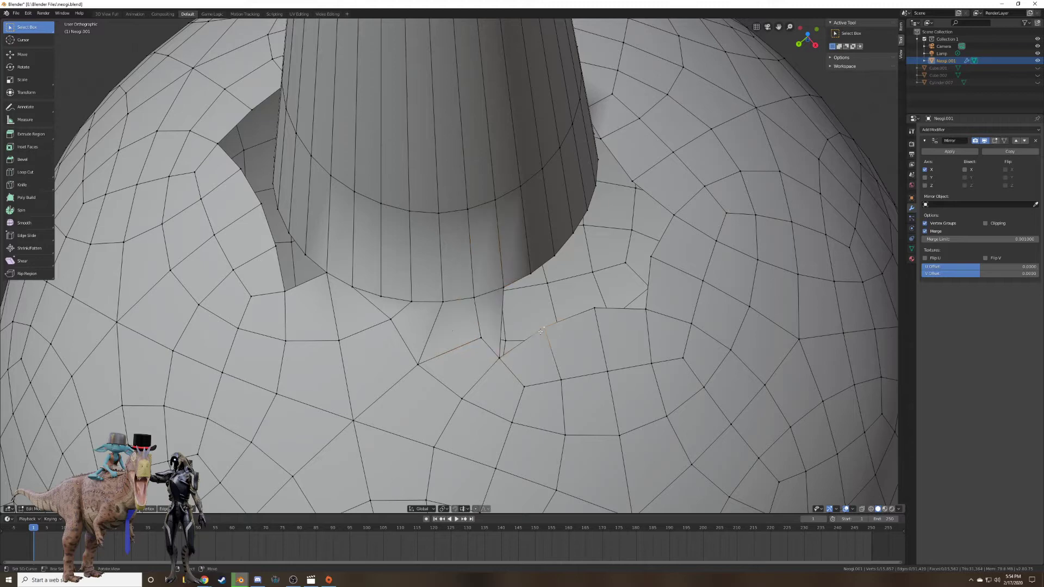
pyautogui.keyDown('shift'); pyautogui.click(532, 274); pyautogui.keyUp('shift')
pyautogui.keyDown('shift'); pyautogui.click(504, 289); pyautogui.keyUp('shift')
pyautogui.keyDown('shift'); pyautogui.click(498, 357); pyautogui.keyUp('shift')
pyautogui.press('f')
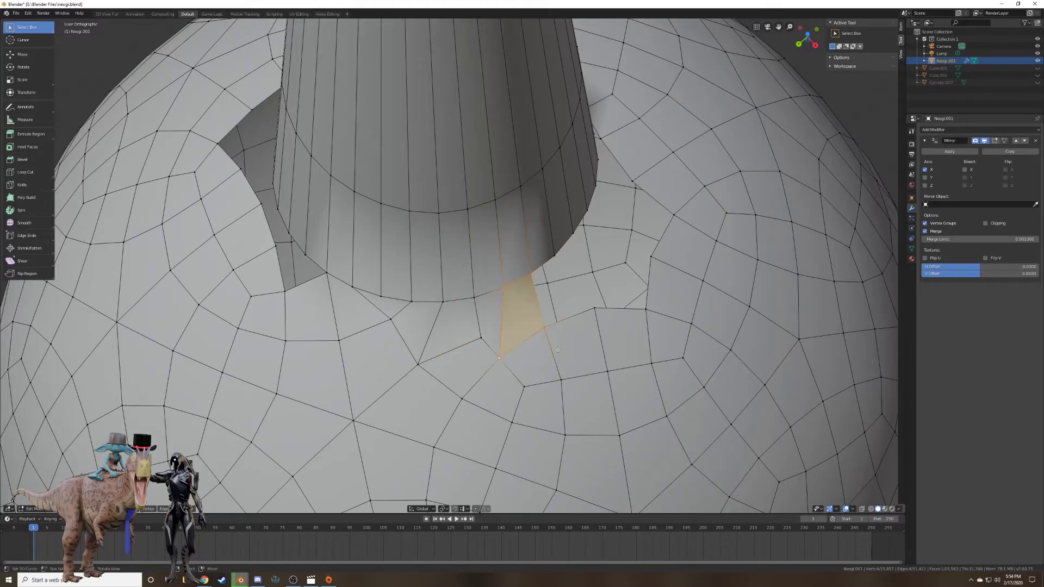
pyautogui.moveTo(500, 354); pyautogui.dragTo(464, 360, button='middle')
pyautogui.click(549, 366)
pyautogui.keyDown('shift'); pyautogui.click(495, 360); pyautogui.keyUp('shift')
pyautogui.keyDown('shift'); pyautogui.click(507, 308); pyautogui.keyUp('shift')
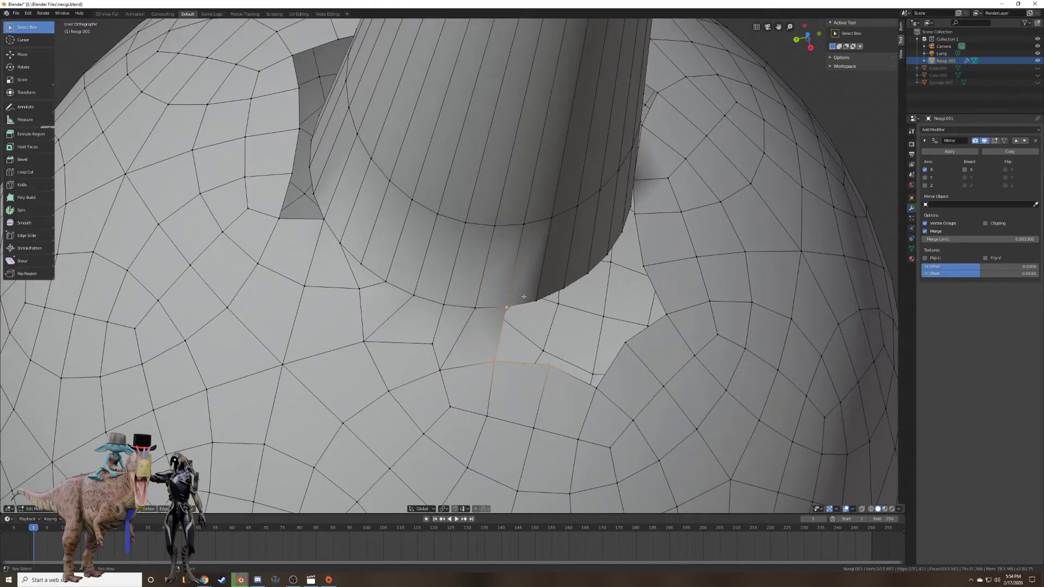
pyautogui.keyDown('shift'); pyautogui.click(536, 301); pyautogui.keyUp('shift')
pyautogui.press('f')
# Bridge the narrow gap where the sphere's edge nearly touches the claw rim with a four-sided face.
pyautogui.moveTo(603, 313); pyautogui.dragTo(548, 319, button='middle')
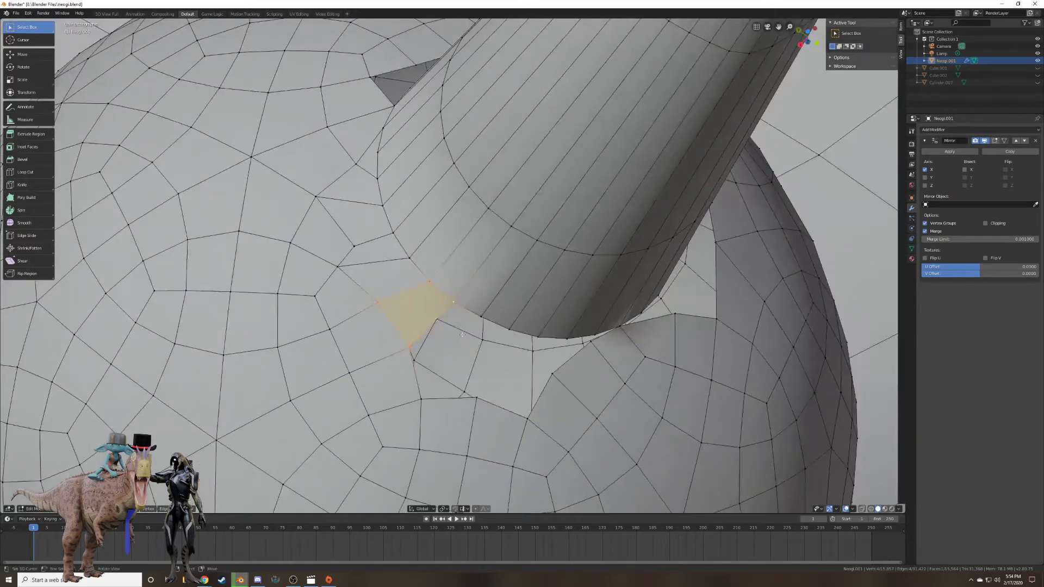
pyautogui.rightClick(482, 317)
pyautogui.moveTo(586, 362); pyautogui.dragTo(557, 338, button='middle')
pyautogui.click(557, 338)
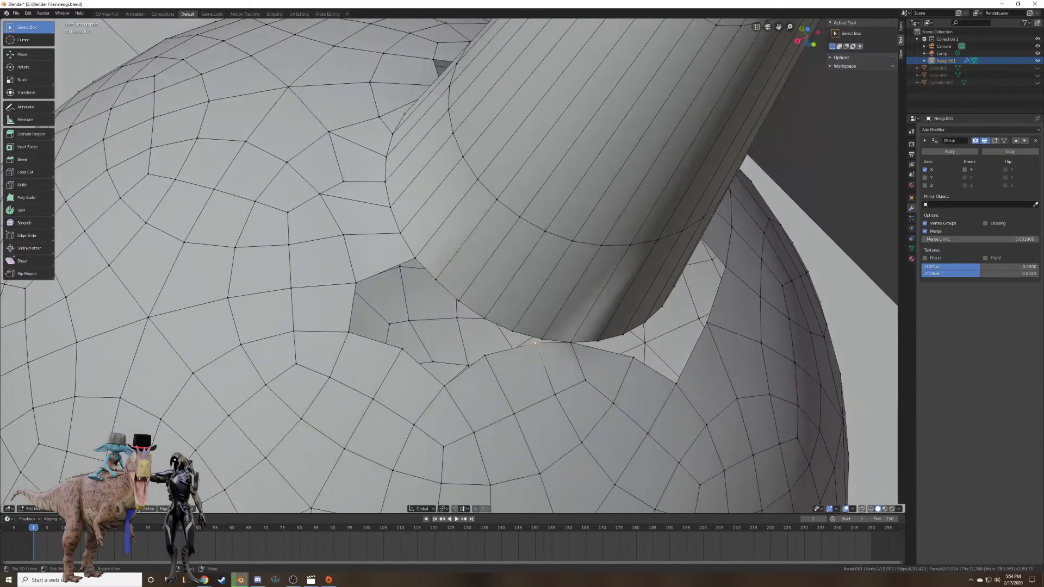
pyautogui.keyDown('shift'); pyautogui.click(542, 357); pyautogui.keyUp('shift')
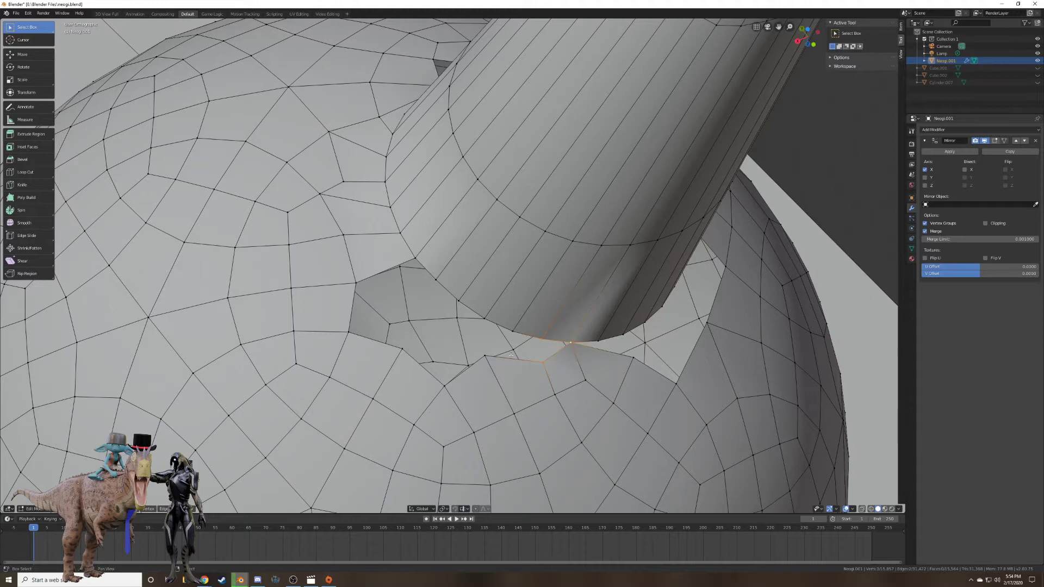
pyautogui.keyDown('shift'); pyautogui.click(485, 356); pyautogui.keyUp('shift')
pyautogui.press('f')
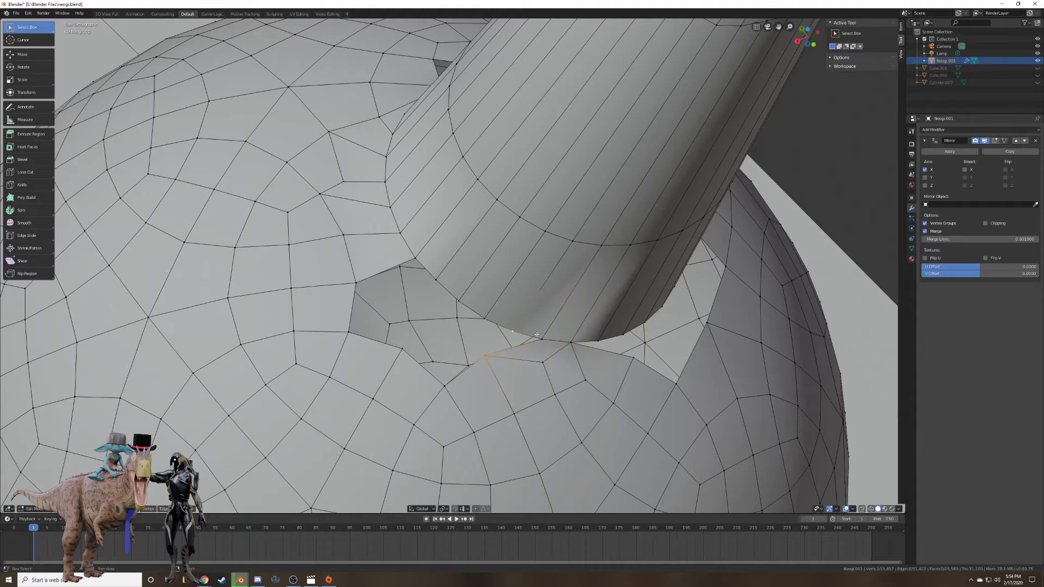
# Add a triangle from the narrow gap to the next rim vertex, and a four-sided face against the sphere beside it.
pyautogui.keyDown('shift'); pyautogui.click(485, 319); pyautogui.keyUp('shift')
pyautogui.press('f')
pyautogui.click(485, 354)
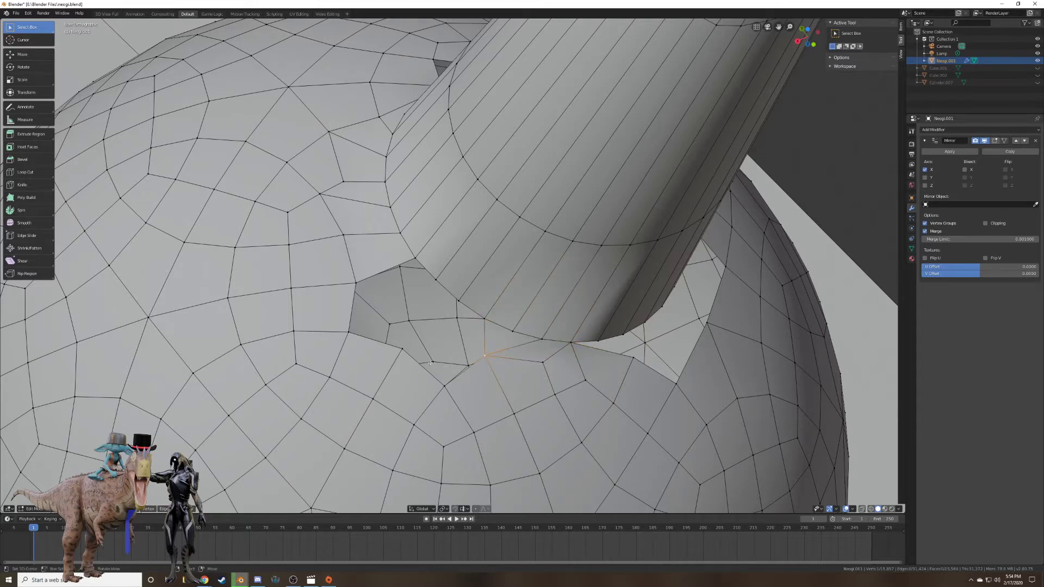
pyautogui.keyDown('shift'); pyautogui.click(487, 318); pyautogui.keyUp('shift')
pyautogui.press('f')
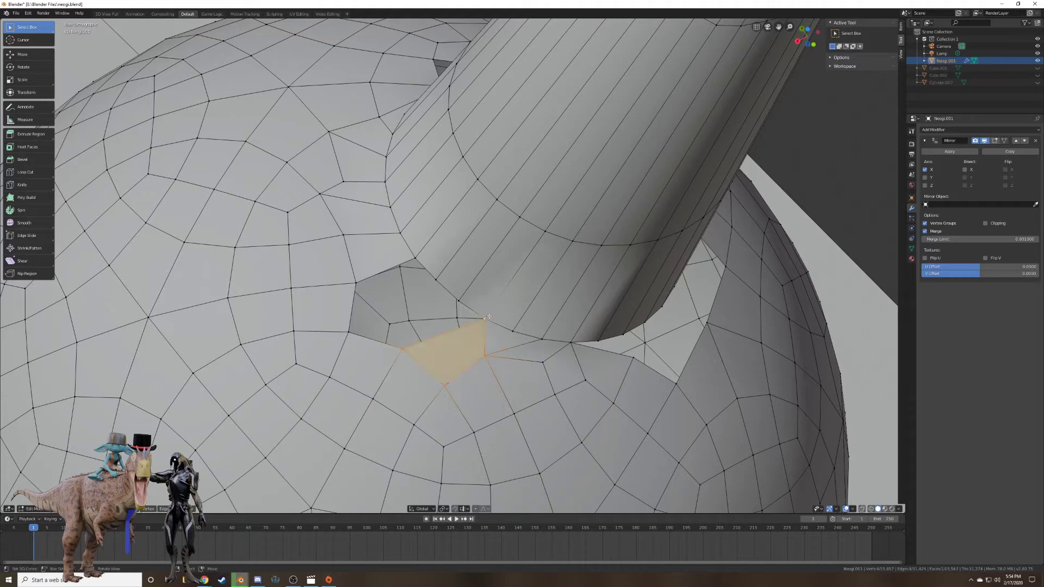
# Fill a face joining three consecutive claw rim vertices to one vertex on the sphere's edge.
pyautogui.click(485, 319)
pyautogui.keyDown('shift'); pyautogui.click(459, 301); pyautogui.keyUp('shift')
pyautogui.keyDown('shift'); pyautogui.click(436, 279); pyautogui.keyUp('shift')
pyautogui.keyDown('shift'); pyautogui.rightClick(400, 350); pyautogui.keyUp('shift')
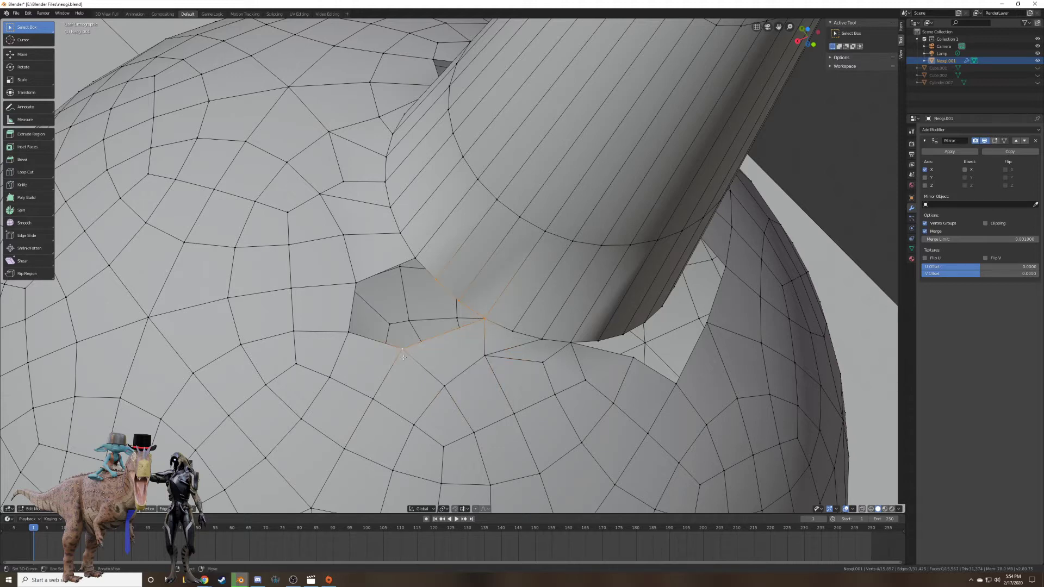
pyautogui.press('f')
# Fill the remaining pocket in the sphere with a four-sided face and close the sliver beside it with a triangle.
pyautogui.rightClick(402, 349)
pyautogui.keyDown('shift'); pyautogui.rightClick(349, 332); pyautogui.keyUp('shift')
pyautogui.keyDown('shift'); pyautogui.click(357, 282); pyautogui.keyUp('shift')
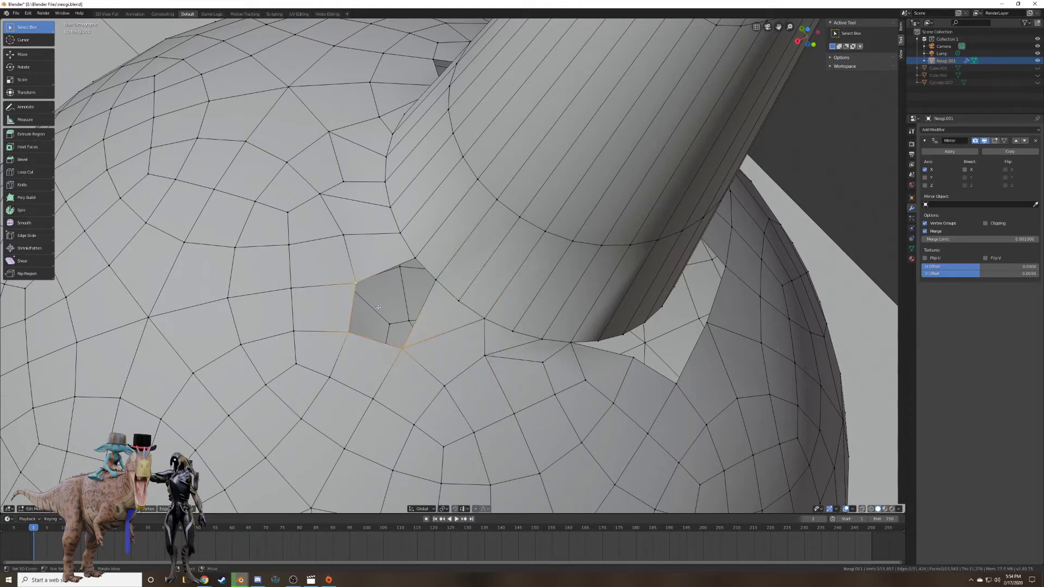
pyautogui.keyDown('shift'); pyautogui.rightClick(416, 259); pyautogui.keyUp('shift')
pyautogui.press('f')
pyautogui.rightClick(416, 259)
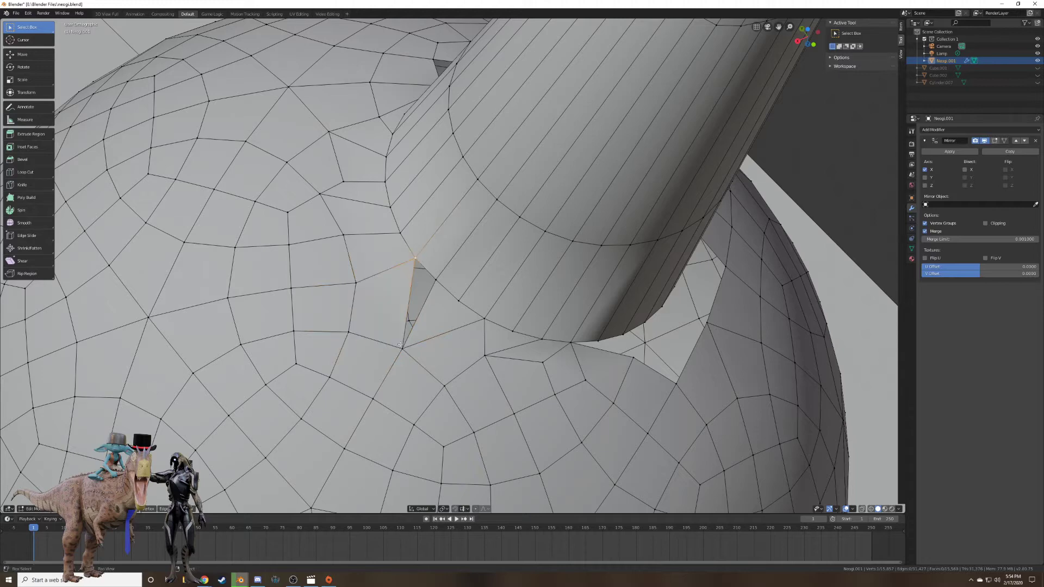
pyautogui.keyDown('shift'); pyautogui.rightClick(403, 349); pyautogui.keyUp('shift')
pyautogui.keyDown('shift'); pyautogui.rightClick(435, 280); pyautogui.keyUp('shift')
pyautogui.press('f')
# Slide the sphere's edge vertex away from the claw rim and fill the face between it and three rim vertices.
pyautogui.moveTo(422, 291); pyautogui.dragTo(550, 352, button='middle')
pyautogui.rightClick(414, 366)
pyautogui.press('g')
pyautogui.press('g')
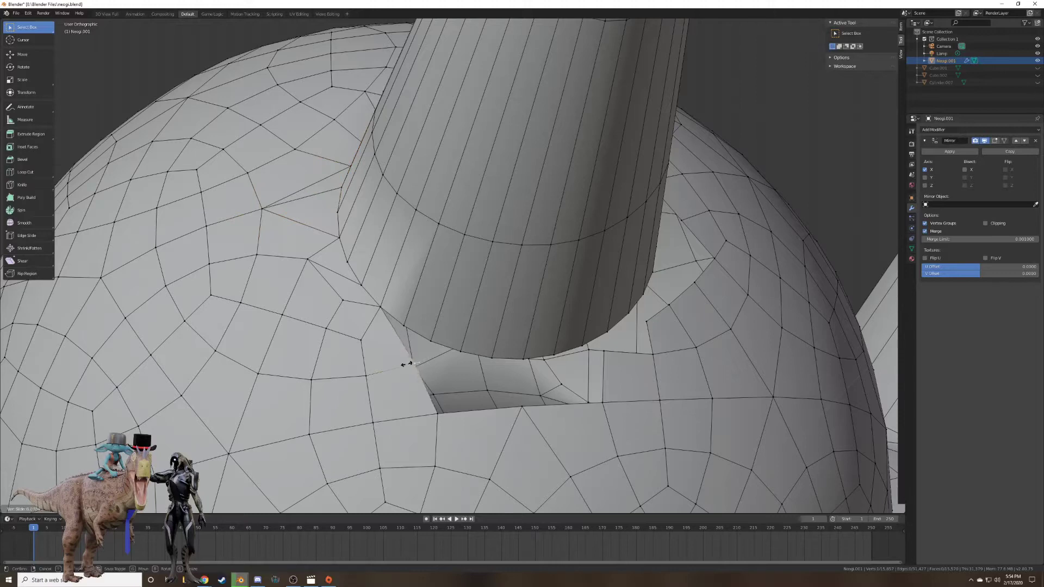
pyautogui.click(389, 370)
pyautogui.keyDown('shift'); pyautogui.rightClick(380, 308); pyautogui.keyUp('shift')
pyautogui.keyDown('shift'); pyautogui.rightClick(405, 326); pyautogui.keyUp('shift')
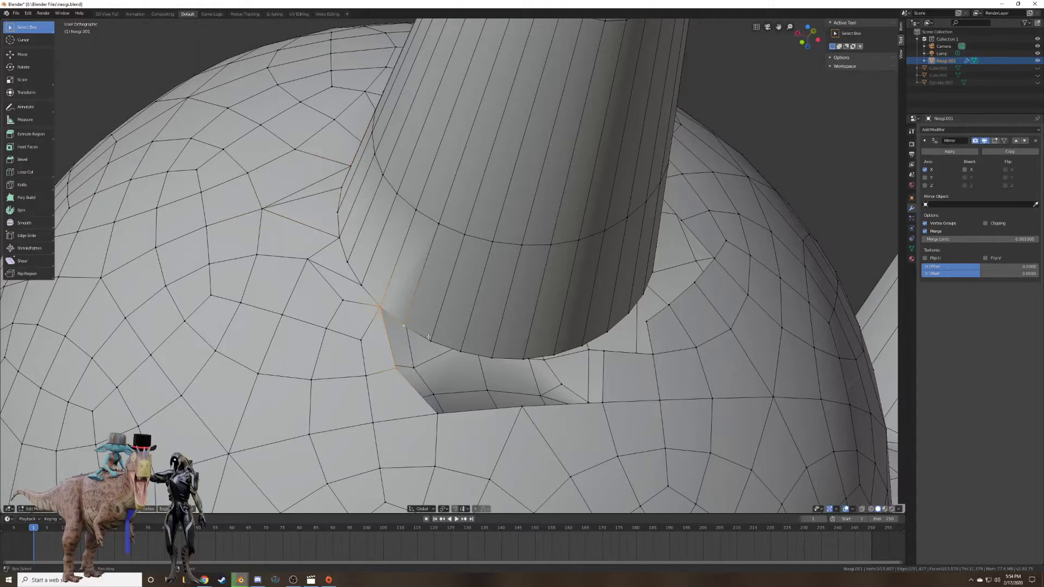
pyautogui.keyDown('shift'); pyautogui.rightClick(431, 340); pyautogui.keyUp('shift')
pyautogui.press('f')
# Add a triangle at the opening's corner and a four-sided face farther along the claw rim.
pyautogui.rightClick(438, 414)
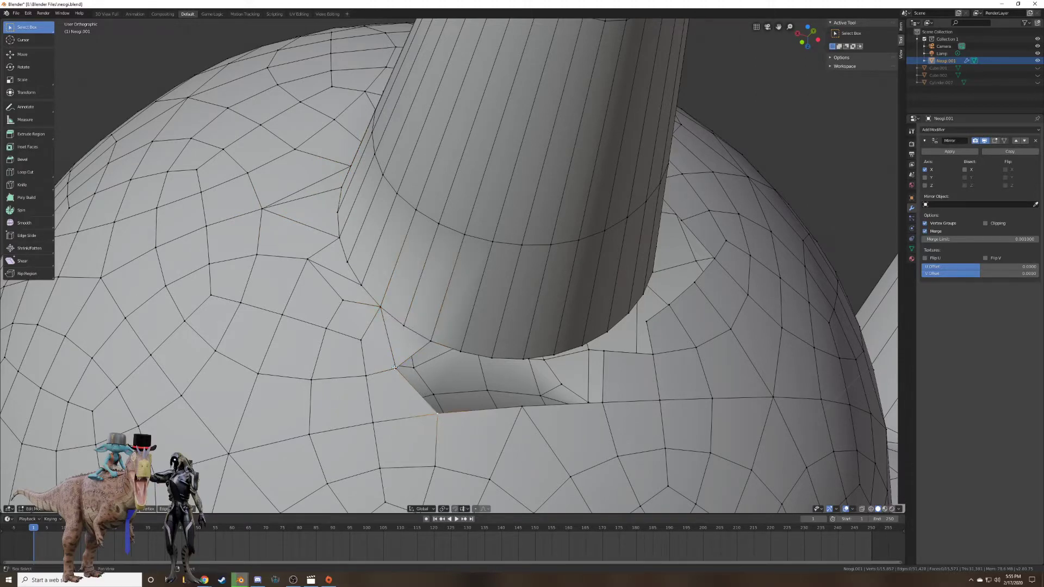
pyautogui.keyDown('shift'); pyautogui.rightClick(396, 369); pyautogui.keyUp('shift')
pyautogui.keyDown('shift'); pyautogui.rightClick(430, 344); pyautogui.keyUp('shift')
pyautogui.press('f')
pyautogui.moveTo(435, 348); pyautogui.dragTo(541, 379, button='middle')
pyautogui.rightClick(503, 359)
pyautogui.keyDown('shift'); pyautogui.rightClick(490, 342); pyautogui.keyUp('shift')
pyautogui.keyDown('shift'); pyautogui.rightClick(518, 332); pyautogui.keyUp('shift')
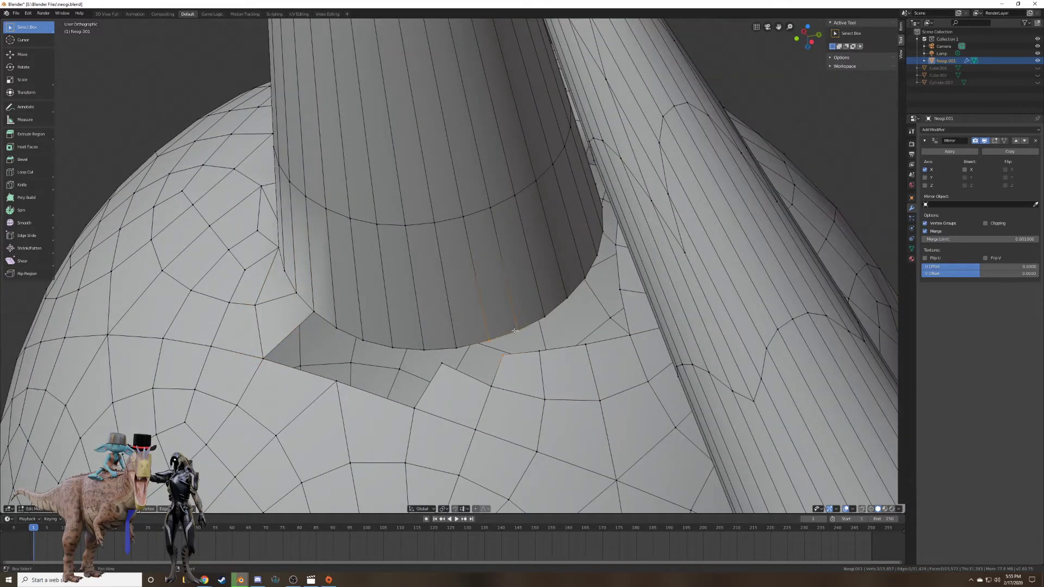
pyautogui.keyDown('shift'); pyautogui.rightClick(540, 355); pyautogui.keyUp('shift')
pyautogui.press('f')
# Leave Edit Mode and view the whole creature.
pyautogui.moveTo(541, 357)
pyautogui.mouseDown(button='middle')
pyautogui.moveTo(587, 351)
pyautogui.moveTo(536, 363)
pyautogui.mouseUp(button='middle')
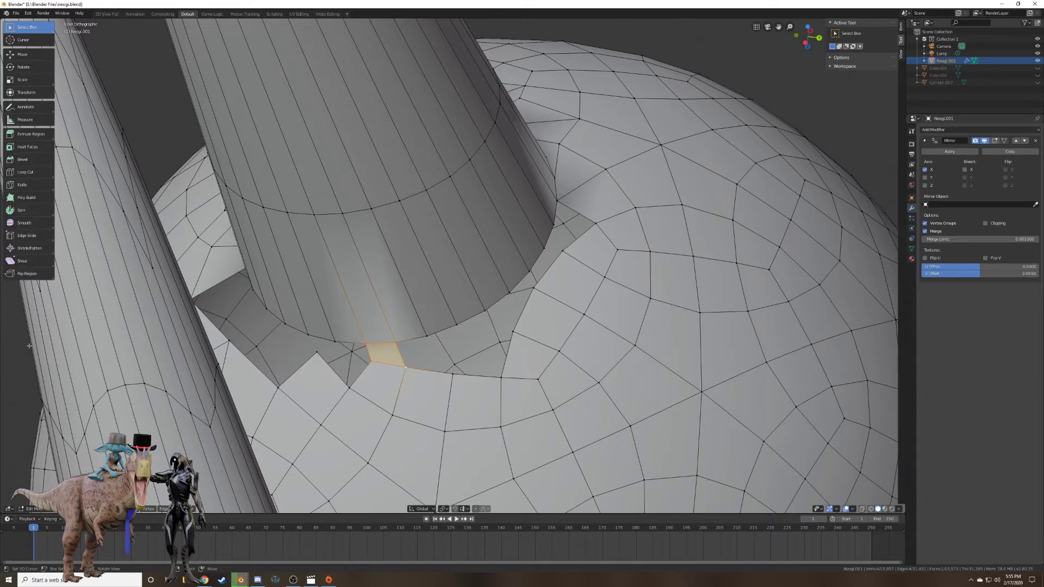
pyautogui.scroll(-15, 152, 271)
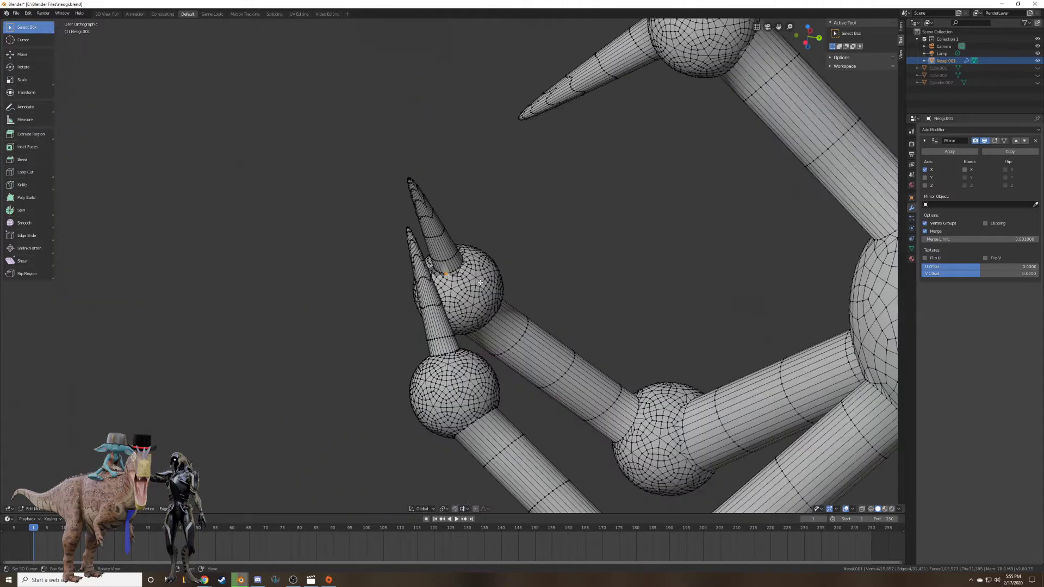
pyautogui.moveTo(540, 361)
pyautogui.mouseDown(button='middle')
pyautogui.moveTo(521, 209)
pyautogui.moveTo(612, 175)
pyautogui.moveTo(709, 254)
pyautogui.moveTo(664, 281)
pyautogui.moveTo(454, 234)
pyautogui.moveTo(416, 258)
pyautogui.moveTo(613, 235)
pyautogui.moveTo(540, 354)
pyautogui.moveTo(651, 366)
pyautogui.moveTo(422, 379)
pyautogui.moveTo(400, 364)
pyautogui.moveTo(557, 356)
pyautogui.moveTo(626, 378)
pyautogui.moveTo(575, 384)
pyautogui.moveTo(540, 373)
pyautogui.mouseUp(button='middle')
pyautogui.press('Tab')
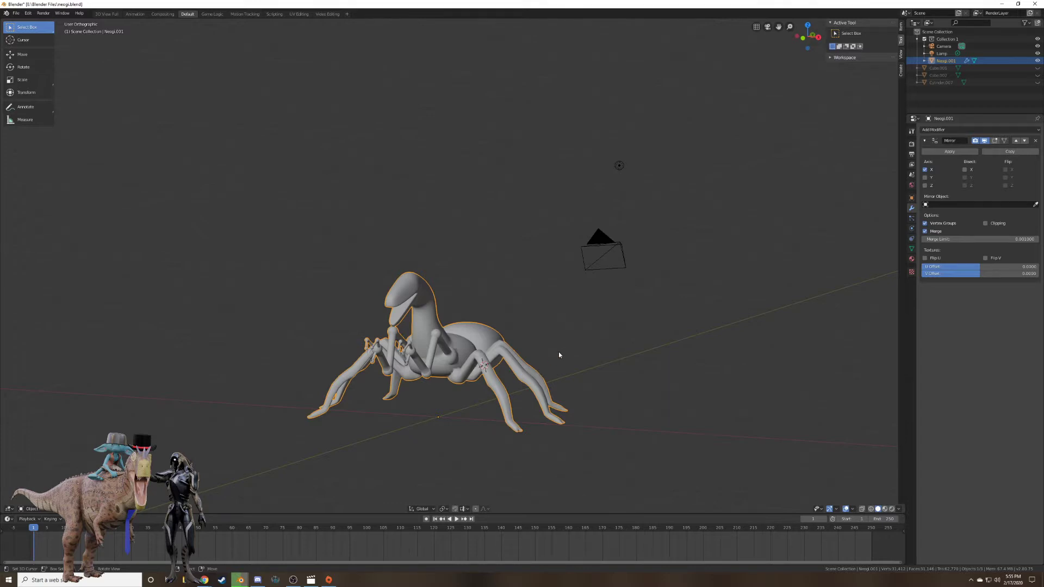
# Examine the whole creature's shape from the side, the front and above.
pyautogui.moveTo(559, 351); pyautogui.dragTo(494, 375, button='middle')
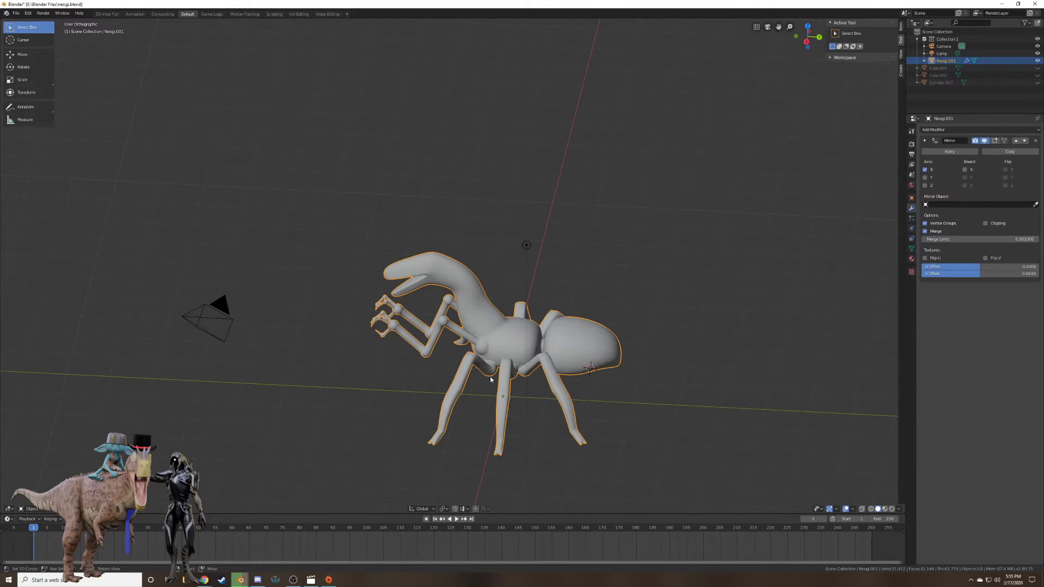
pyautogui.scroll(4, 490, 379)
pyautogui.scroll(-2, 491, 379)
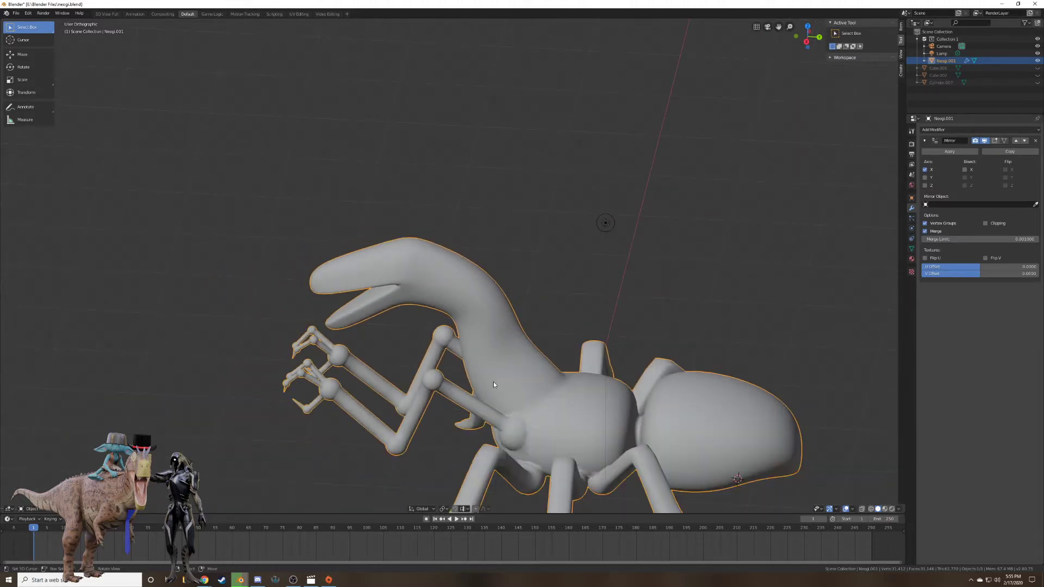
pyautogui.scroll(1, 494, 384)
pyautogui.moveTo(493, 385); pyautogui.dragTo(457, 365, button='middle')
pyautogui.press('Tab')
pyautogui.press('Tab')
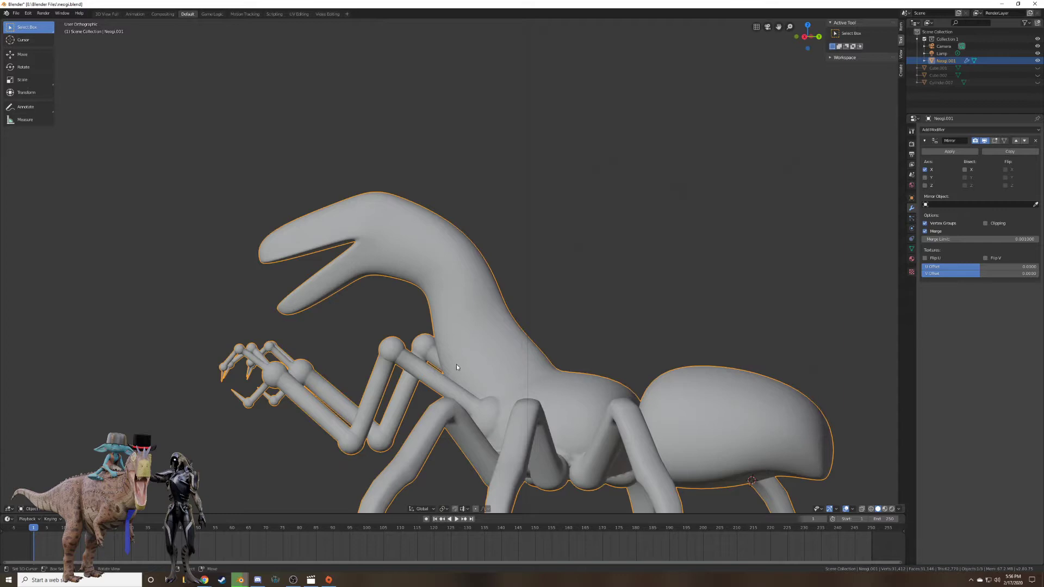
pyautogui.scroll(-2, 458, 372)
pyautogui.moveTo(455, 360); pyautogui.dragTo(486, 371, button='middle')
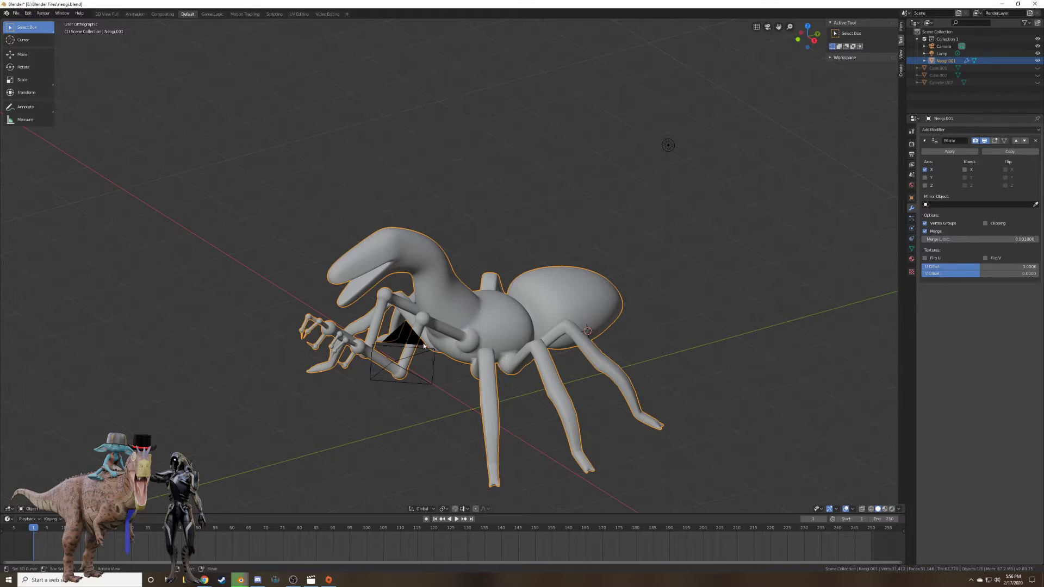
pyautogui.moveTo(424, 345); pyautogui.dragTo(503, 229, button='middle')
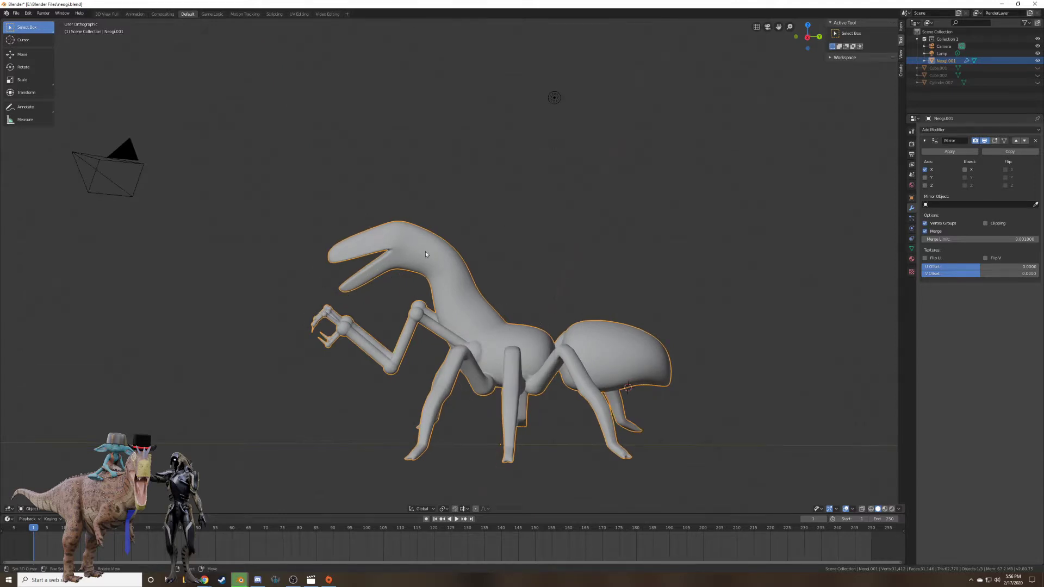
pyautogui.moveTo(488, 325); pyautogui.dragTo(462, 353, button='middle')
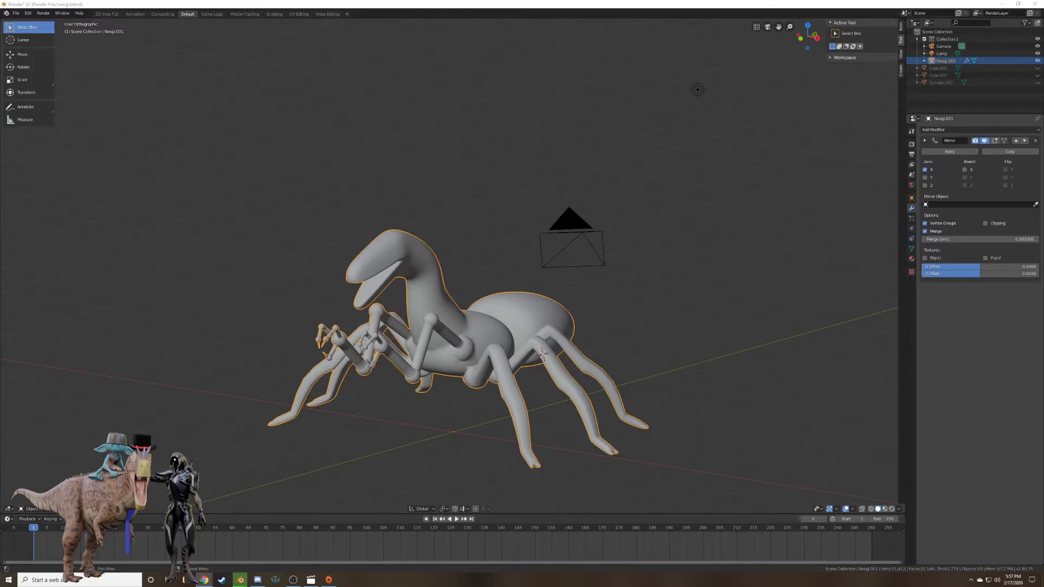
# Switch to the browser's neogi image results and view the Eberron Wiki, Neogi priest, Twitter and Retro D&D Spelljammer pictures.
pyautogui.moveTo(1043, 221); pyautogui.dragTo(881, 221)
pyautogui.doubleClick(544, 131)
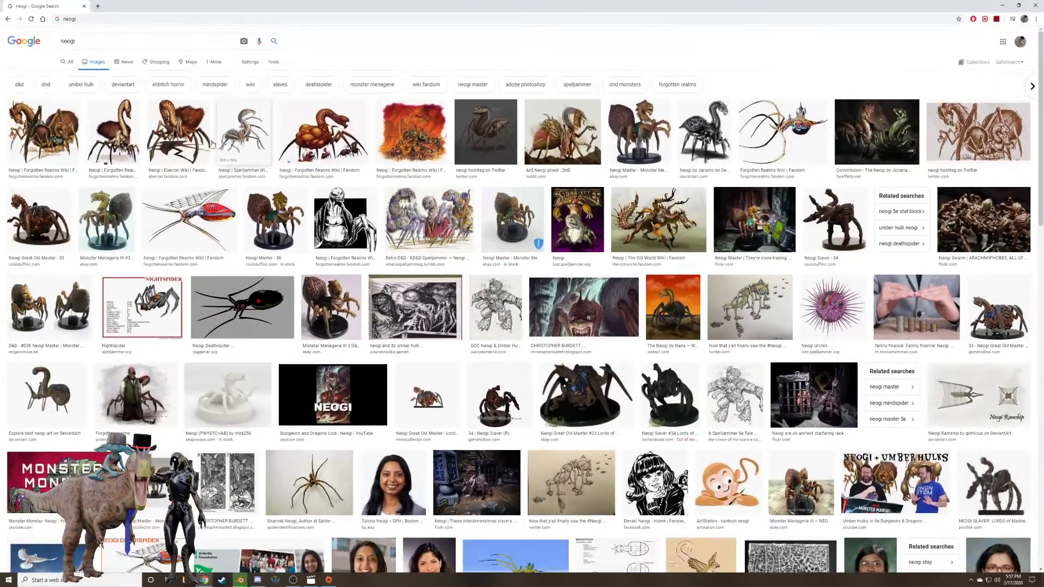
pyautogui.click(179, 131)
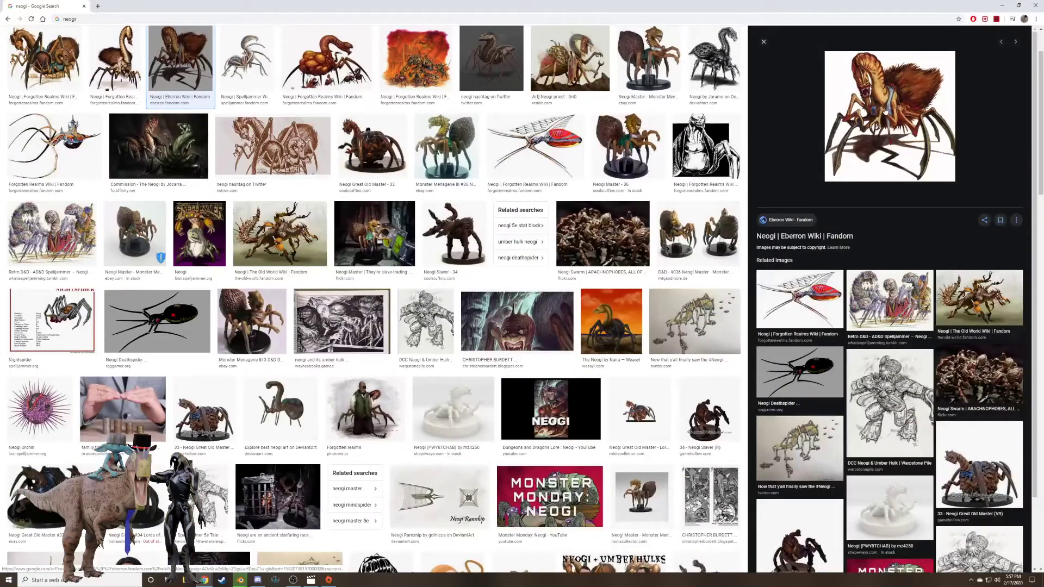
pyautogui.click(590, 66)
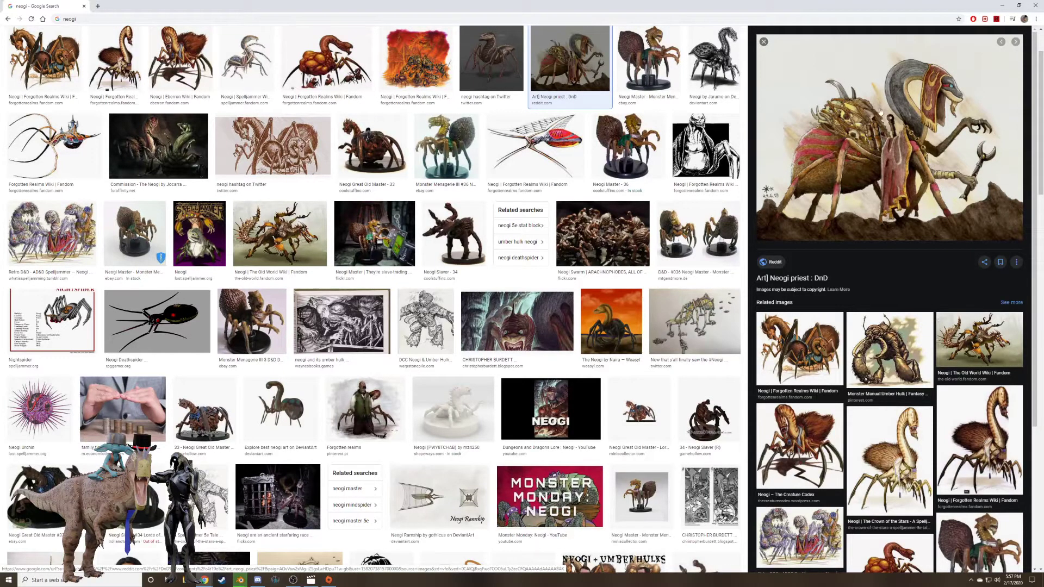
pyautogui.click(479, 70)
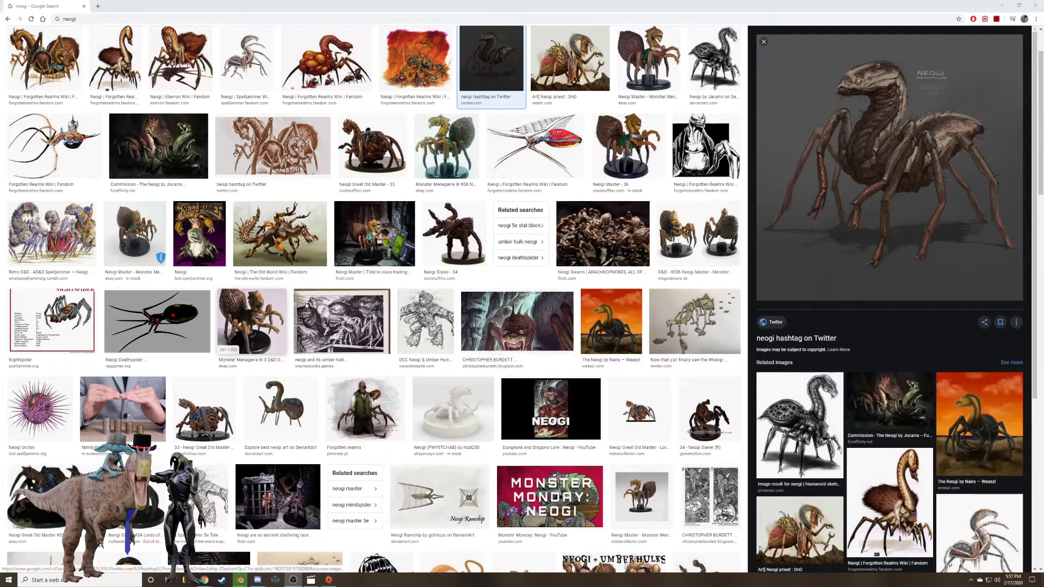
pyautogui.click(48, 248)
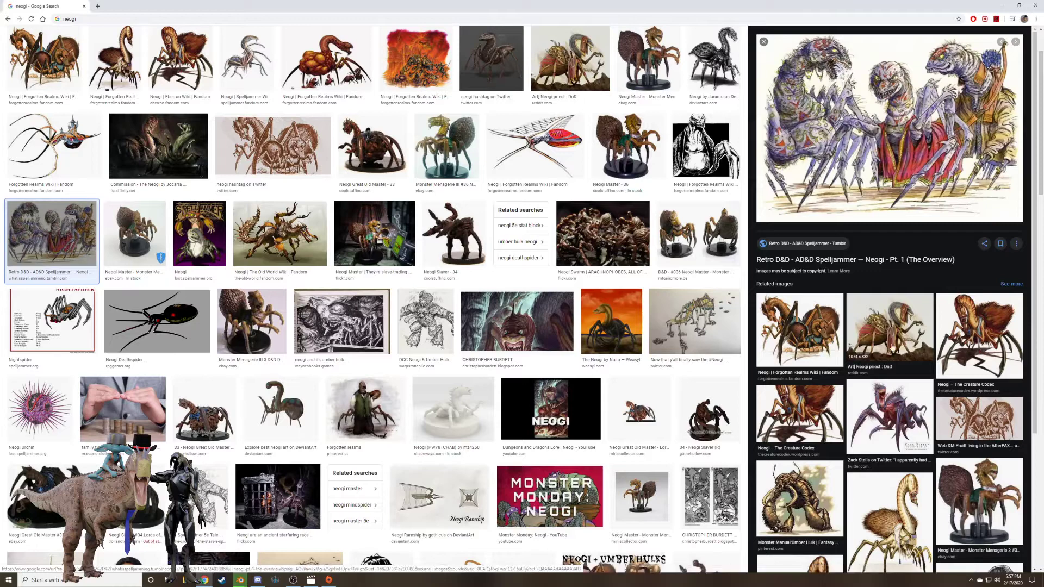
# View two more related creature illustrations, open the neogi picture's Pinterest page, and close the browser to return to Blender.
pyautogui.click(915, 406)
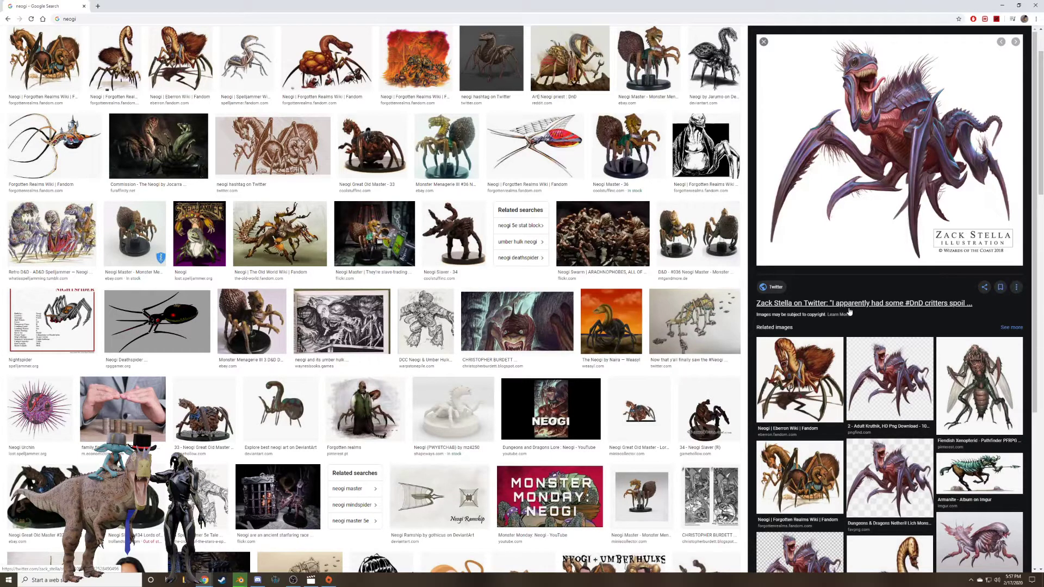
pyautogui.scroll(-3, 850, 311)
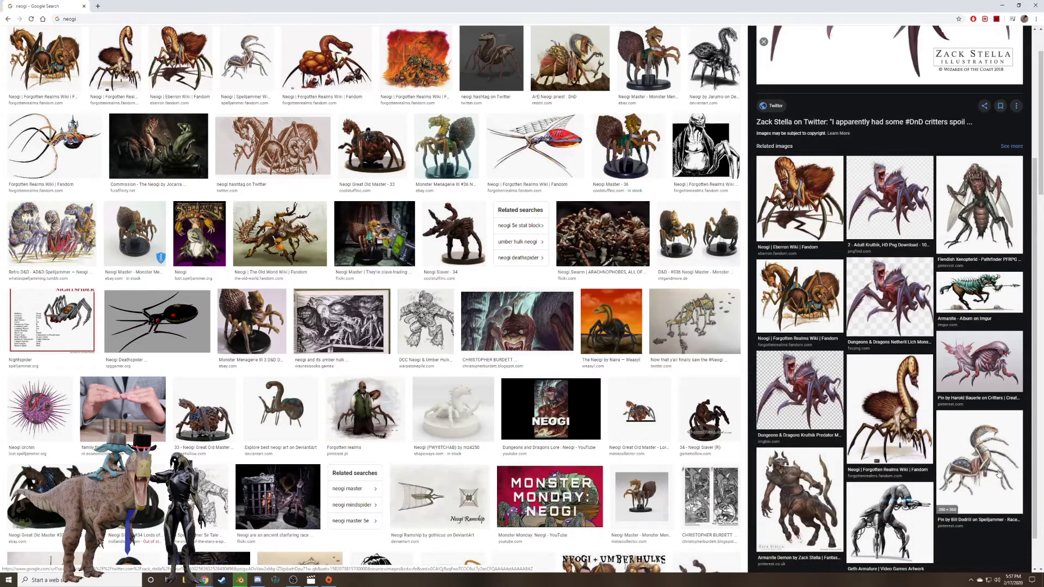
pyautogui.click(978, 462)
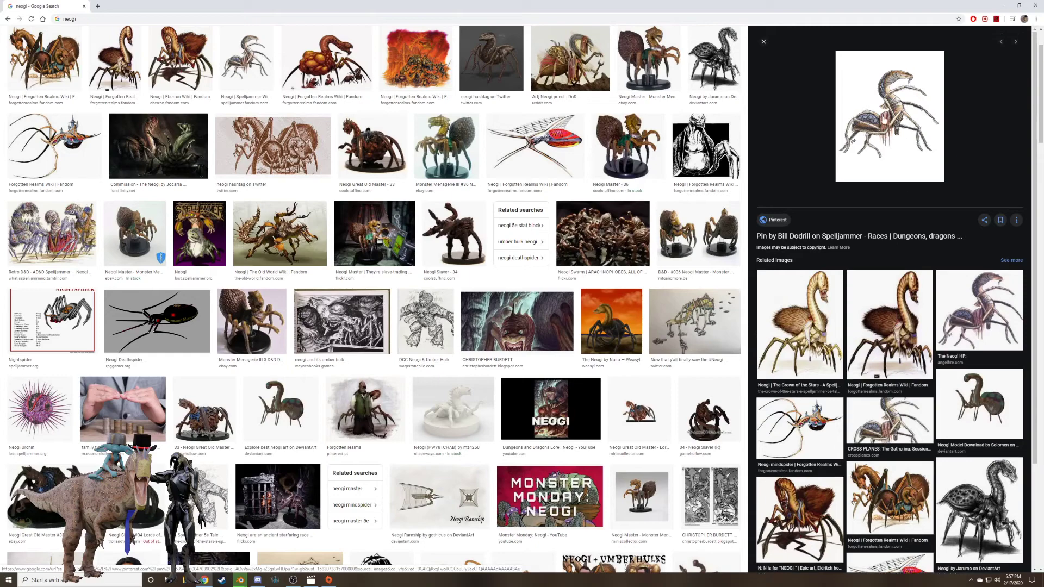
pyautogui.click(889, 124)
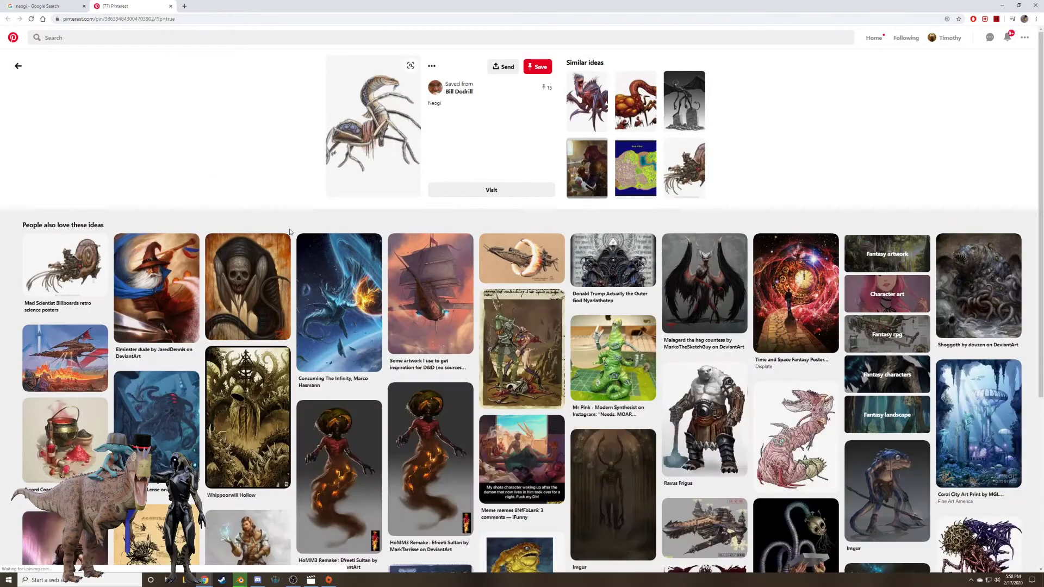
pyautogui.click(1030, 5)
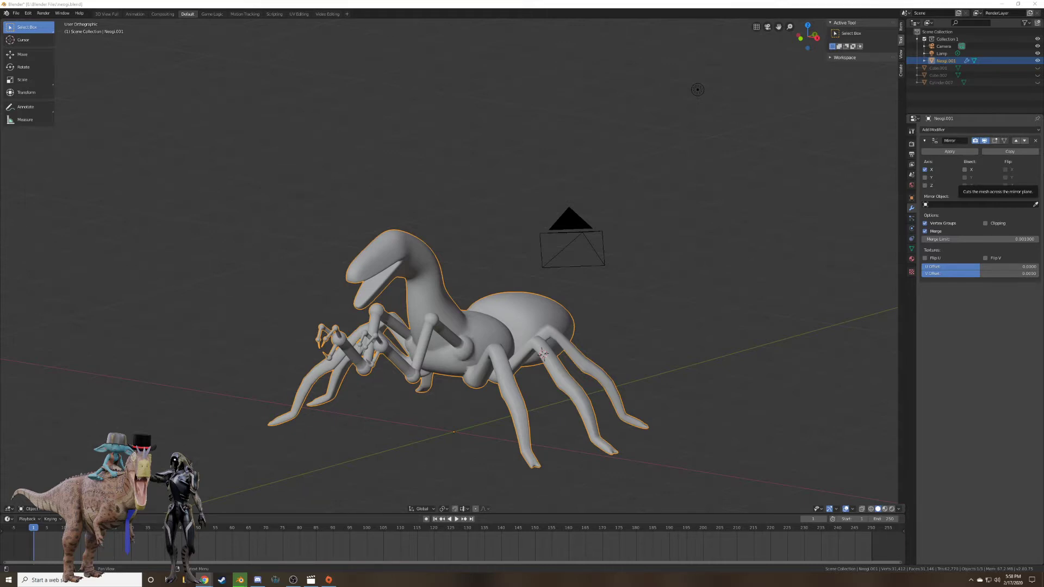
# Enter Edit Mode on the creature and focus on the open seam between the claw and its knuckle sphere.
pyautogui.moveTo(430, 313); pyautogui.dragTo(490, 329, button='middle')
pyautogui.press('Tab')
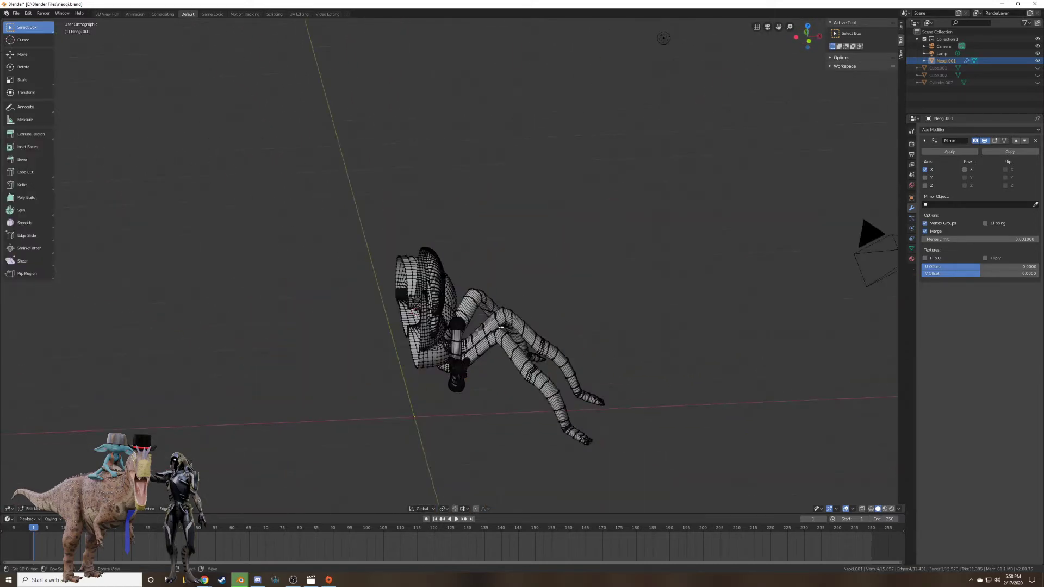
pyautogui.scroll(3, 503, 340)
pyautogui.moveTo(522, 374); pyautogui.dragTo(555, 289, button='middle')
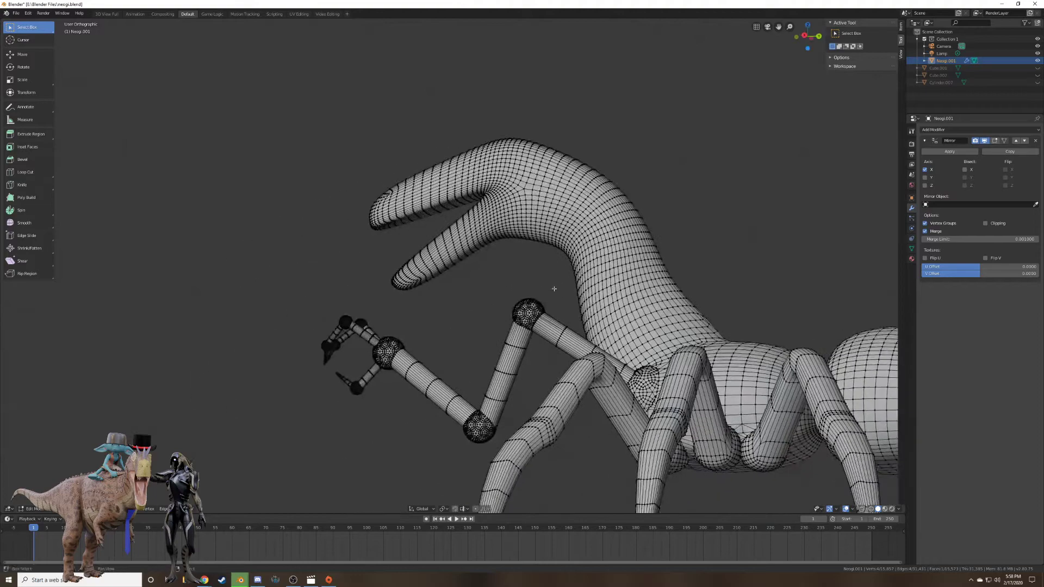
pyautogui.press('KP_Decimal')
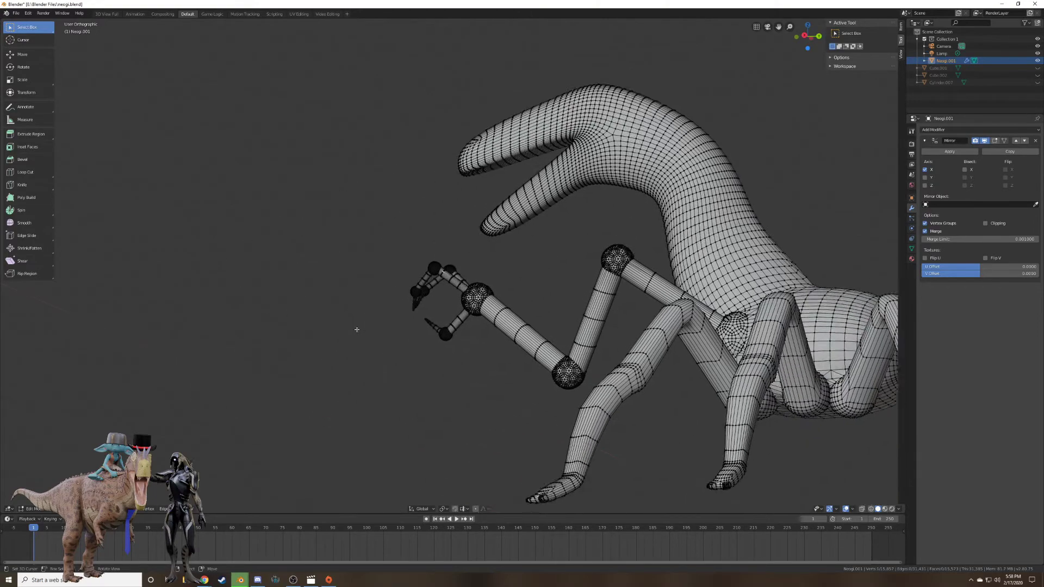
pyautogui.scroll(15, 570, 286)
pyautogui.moveTo(562, 285); pyautogui.dragTo(678, 361, button='middle')
pyautogui.scroll(-7, 509, 266)
pyautogui.scroll(5, 492, 249)
pyautogui.scroll(4, 475, 131)
pyautogui.scroll(-3, 475, 132)
pyautogui.scroll(6, 599, 363)
pyautogui.moveTo(599, 363); pyautogui.dragTo(680, 394, button='middle')
pyautogui.scroll(-1, 663, 375)
pyautogui.keyDown('shift'); pyautogui.moveTo(631, 212); pyautogui.dragTo(576, 506, button='middle'); pyautogui.keyUp('shift')
pyautogui.moveTo(667, 220); pyautogui.dragTo(625, 161, button='middle')
pyautogui.keyDown('shift'); pyautogui.moveTo(648, 68); pyautogui.dragTo(634, 266, button='middle'); pyautogui.keyUp('shift')
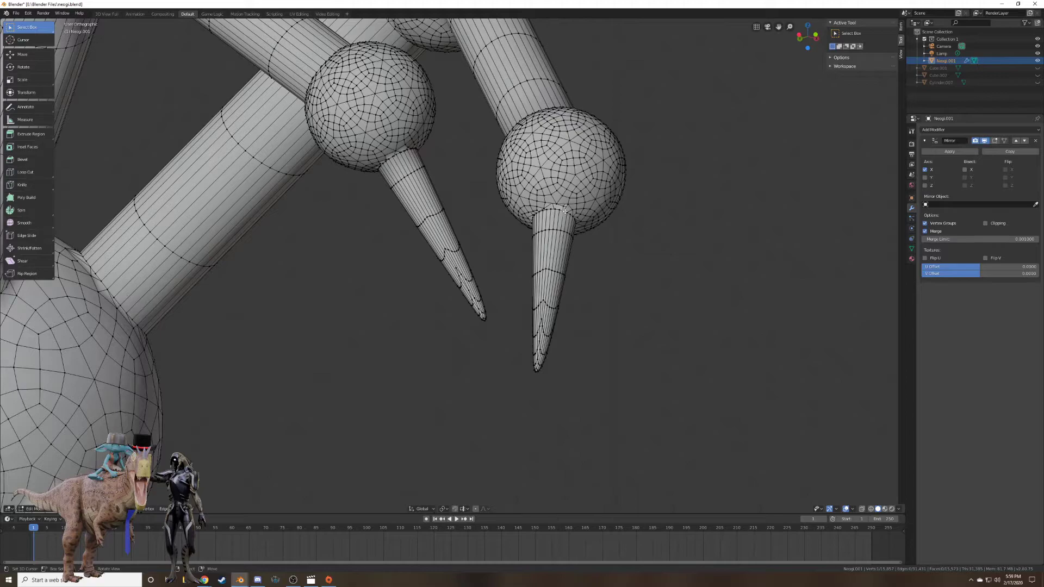
pyautogui.press('KP_Decimal')
pyautogui.scroll(11, 566, 212)
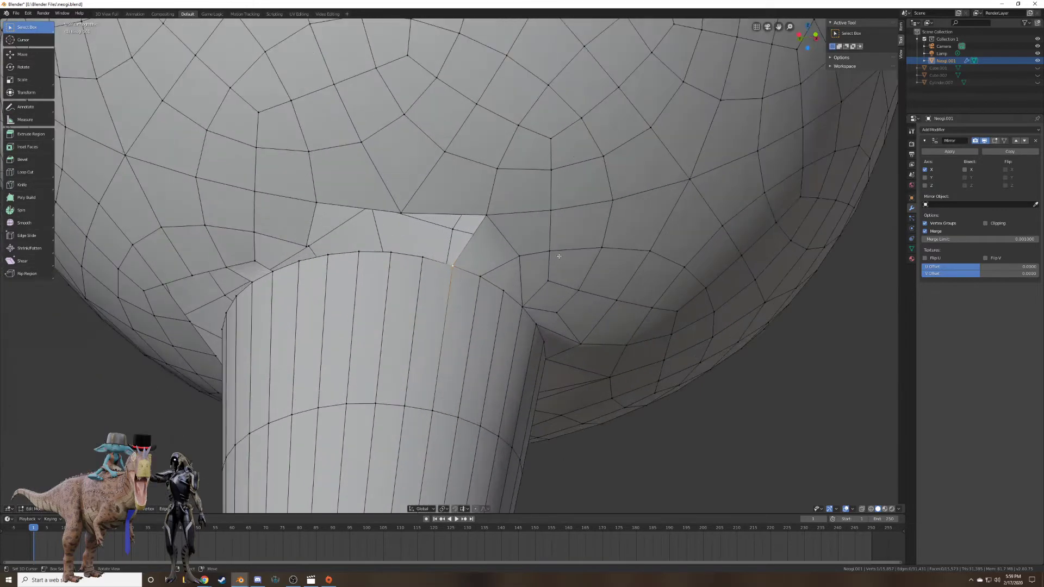
# Fill a four-sided face between two claw rim vertices and two vertices on the sphere's edge.
pyautogui.moveTo(548, 264); pyautogui.dragTo(556, 298, button='middle')
pyautogui.click(344, 341)
pyautogui.keyDown('shift'); pyautogui.click(329, 330); pyautogui.keyUp('shift')
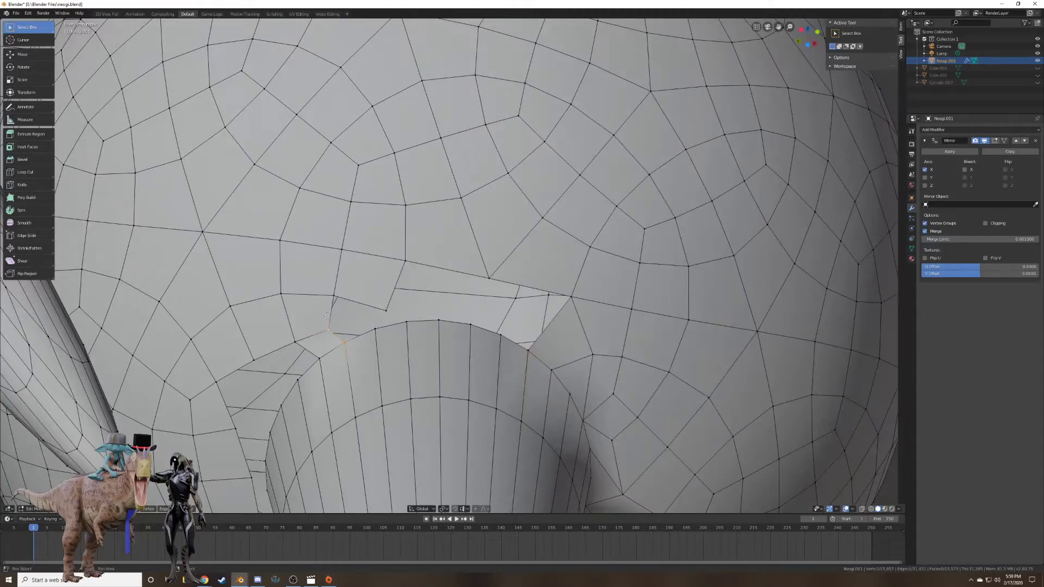
pyautogui.keyDown('shift'); pyautogui.click(334, 297); pyautogui.keyUp('shift')
pyautogui.keyDown('shift'); pyautogui.click(376, 329); pyautogui.keyUp('shift')
pyautogui.press('f')
# Move the sphere's next edge vertex away from the claw rim and fill the face between it, its neighbour and the rim.
pyautogui.rightClick(390, 313)
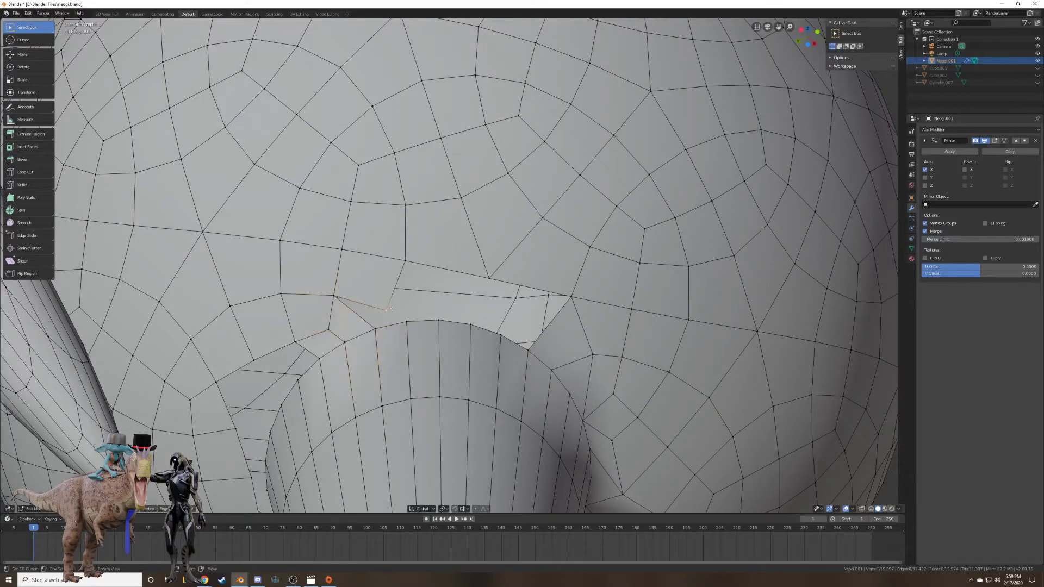
pyautogui.press('g')
pyautogui.click(402, 285)
pyautogui.keyDown('shift'); pyautogui.rightClick(401, 329); pyautogui.keyUp('shift')
pyautogui.keyDown('shift'); pyautogui.rightClick(376, 330); pyautogui.keyUp('shift')
pyautogui.keyDown('shift'); pyautogui.rightClick(336, 298); pyautogui.keyUp('shift')
pyautogui.press('f')
# Select the moved sphere vertex and the next two claw rim vertices for the adjoining seam face.
pyautogui.rightClick(398, 283)
pyautogui.keyDown('shift'); pyautogui.rightClick(407, 322); pyautogui.keyUp('shift')
pyautogui.keyDown('shift'); pyautogui.rightClick(438, 320); pyautogui.keyUp('shift')
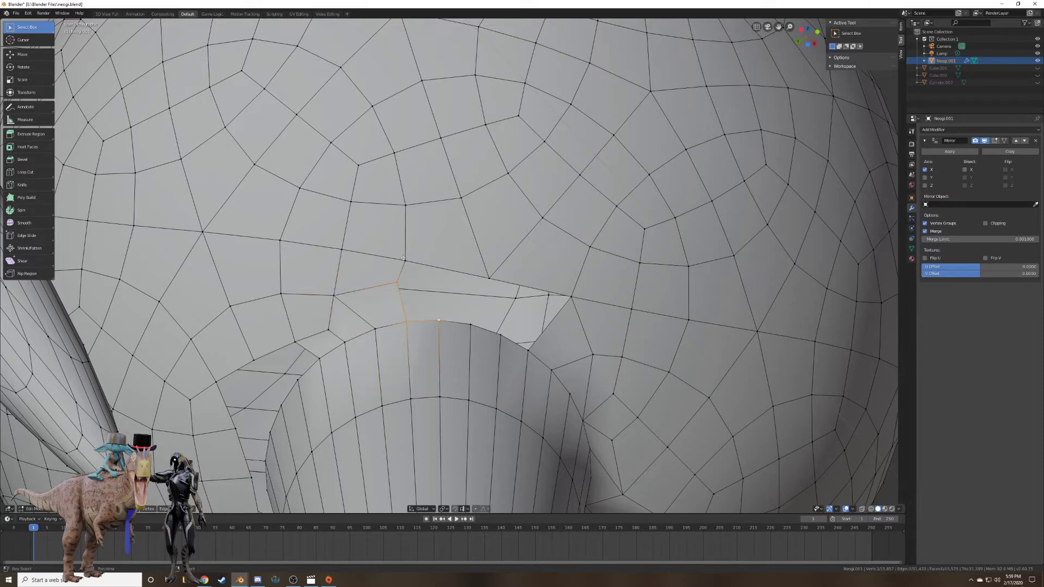
# Fill two adjoining faces between the top of the cylindrical limb's rim and the open edge of the sphere.
pyautogui.keyDown('shift'); pyautogui.rightClick(405, 261); pyautogui.keyUp('shift')
pyautogui.press('f')
pyautogui.moveTo(467, 325); pyautogui.dragTo(490, 269, button='middle')
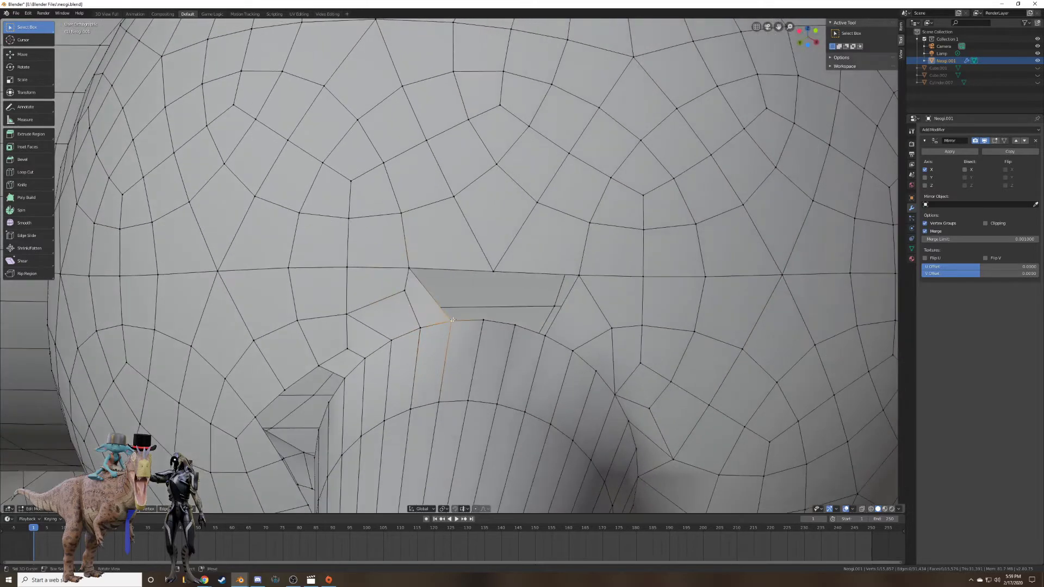
pyautogui.keyDown('shift'); pyautogui.rightClick(405, 267); pyautogui.keyUp('shift')
pyautogui.press('f')
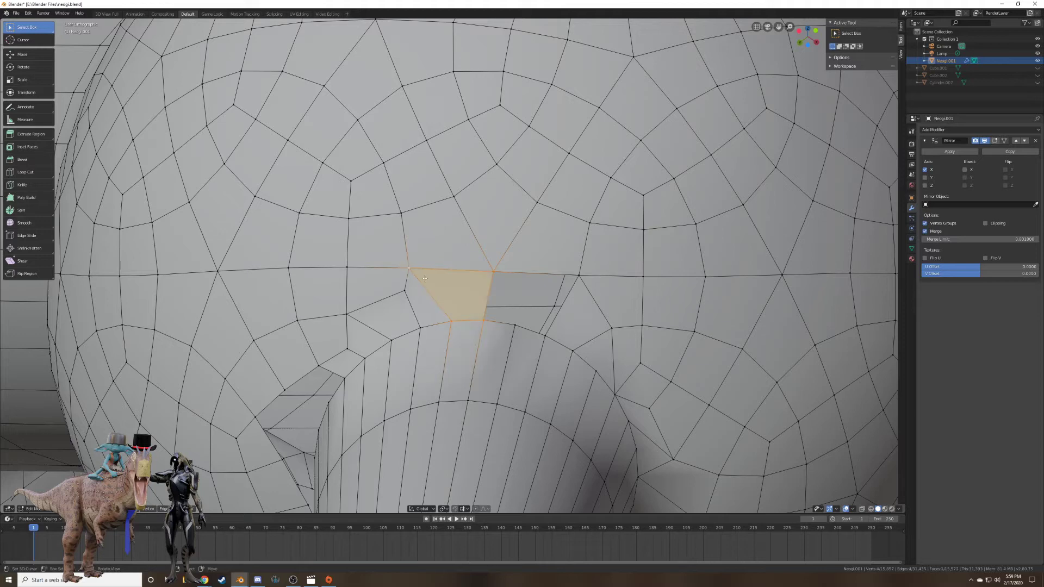
# Fill the next quad along the limb's rim and the narrow triangle beside it to finish closing this stretch of the gap.
pyautogui.rightClick(488, 327)
pyautogui.keyDown('shift'); pyautogui.rightClick(514, 327); pyautogui.keyUp('shift')
pyautogui.keyDown('shift'); pyautogui.rightClick(495, 273); pyautogui.keyUp('shift')
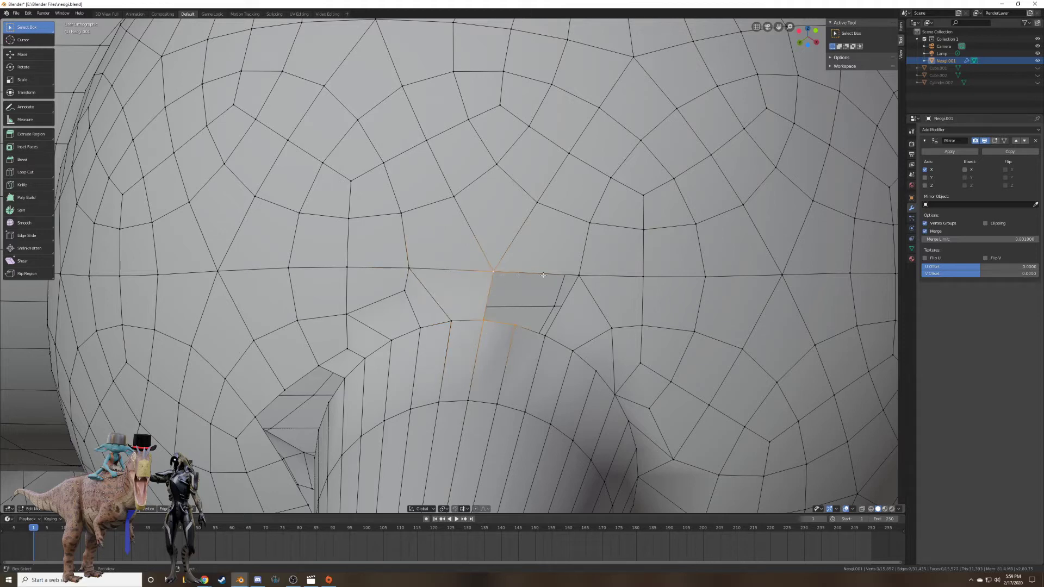
pyautogui.keyDown('shift'); pyautogui.rightClick(580, 278); pyautogui.keyUp('shift')
pyautogui.press('f')
pyautogui.rightClick(578, 277)
pyautogui.keyDown('shift'); pyautogui.rightClick(545, 333); pyautogui.keyUp('shift')
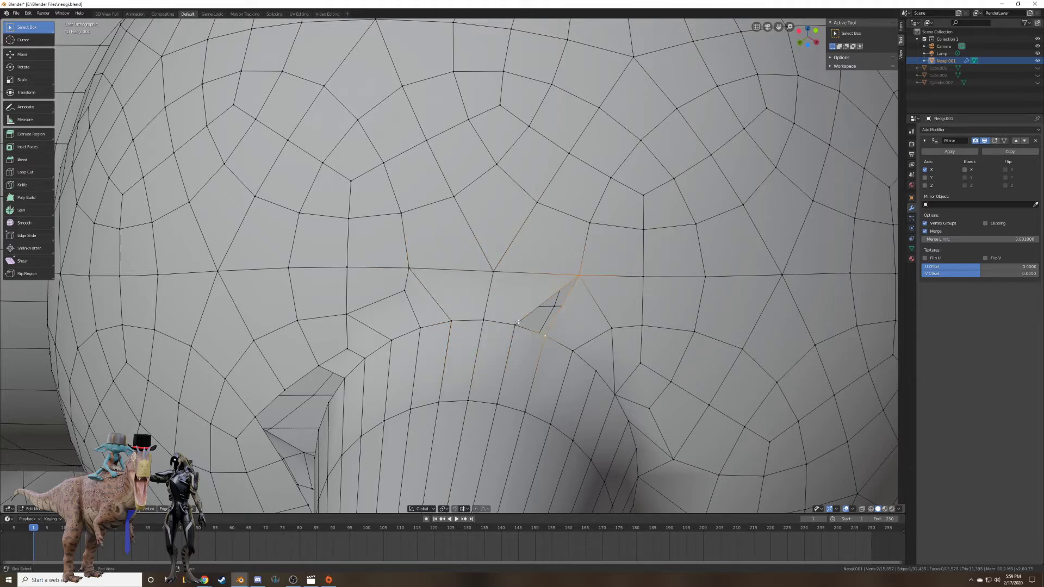
pyautogui.keyDown('shift'); pyautogui.rightClick(515, 324); pyautogui.keyUp('shift')
pyautogui.press('f')
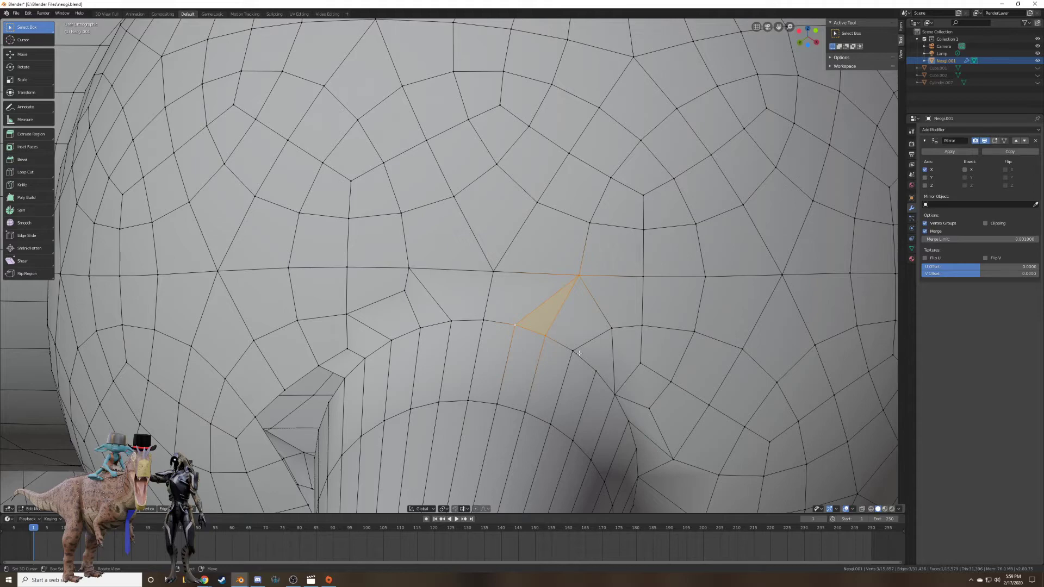
# Fill a quad between the limb's rim and the sphere's edge at the start of the gap on the limb's other side.
pyautogui.moveTo(497, 344); pyautogui.dragTo(505, 299, button='middle')
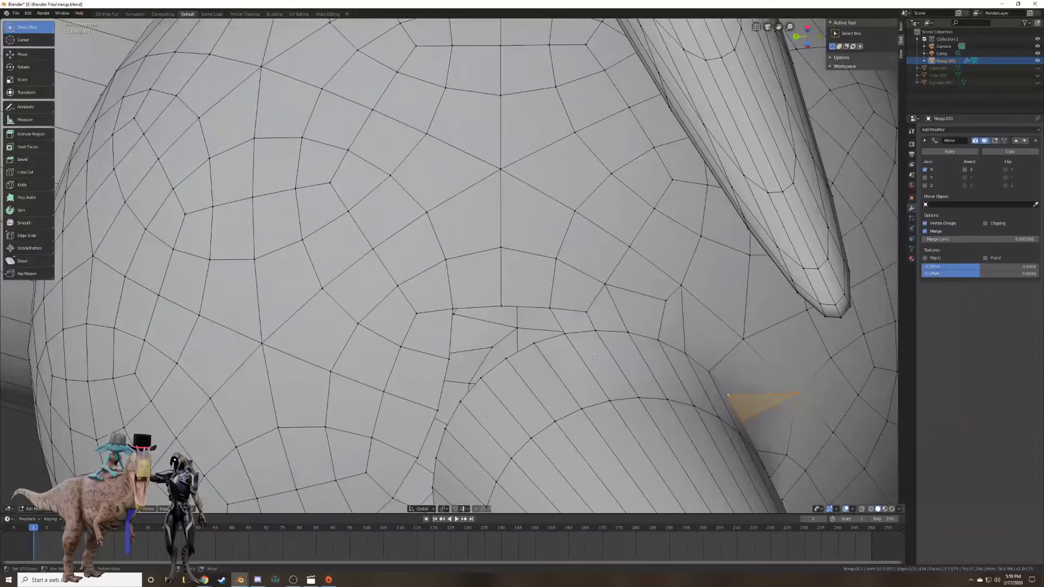
pyautogui.keyDown('shift'); pyautogui.rightClick(503, 303); pyautogui.keyUp('shift')
pyautogui.press('f')
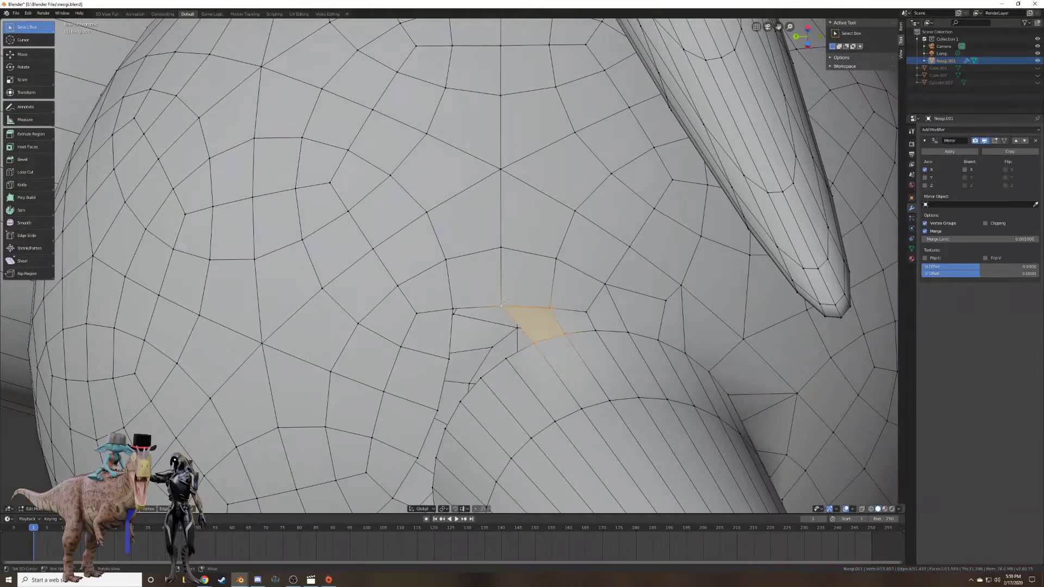
# Fill a face joining three consecutive rim vertices of the limb to the nearest vertex on the sphere's open edge.
pyautogui.rightClick(502, 306)
pyautogui.keyDown('shift'); pyautogui.rightClick(454, 309); pyautogui.keyUp('shift')
pyautogui.keyDown('shift'); pyautogui.rightClick(450, 358); pyautogui.keyUp('shift')
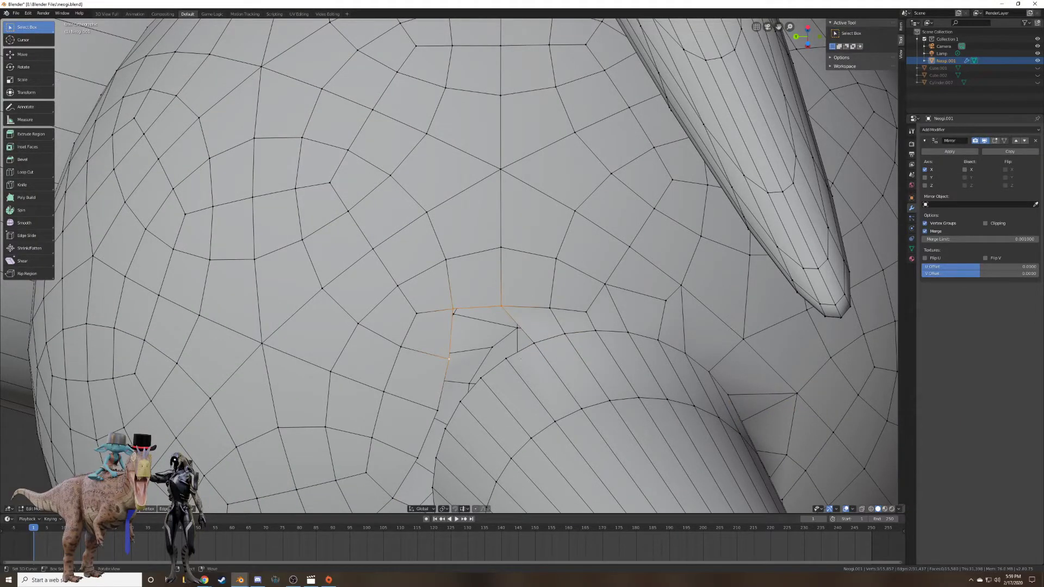
pyautogui.rightClick(507, 360)
pyautogui.keyDown('shift'); pyautogui.rightClick(533, 344); pyautogui.keyUp('shift')
pyautogui.keyDown('shift'); pyautogui.rightClick(502, 306); pyautogui.keyUp('shift')
pyautogui.keyDown('shift'); pyautogui.rightClick(482, 378); pyautogui.keyUp('shift')
pyautogui.press('f')
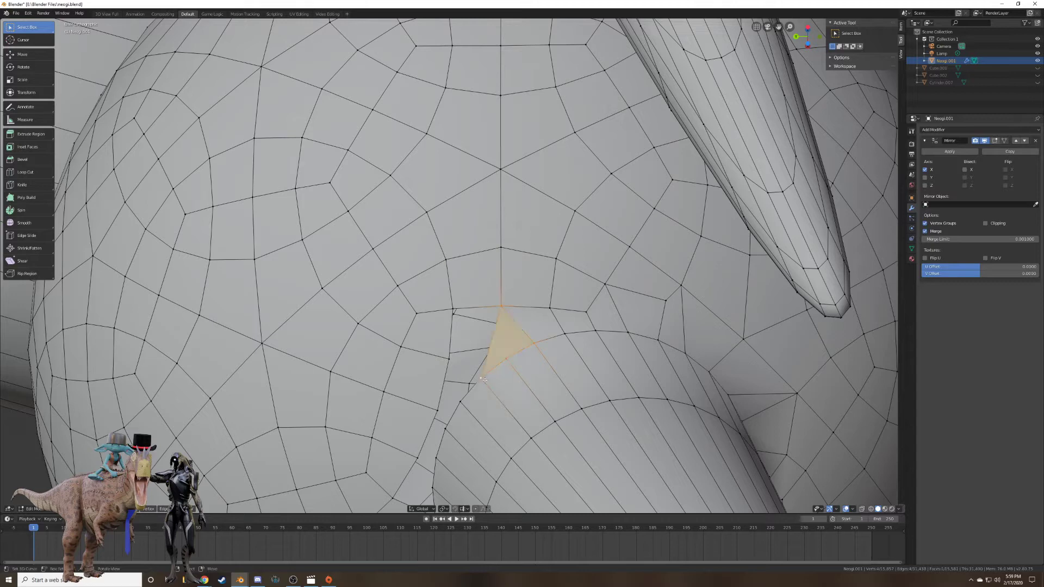
# Fill a quad connecting the last bridged rim vertex to three corner vertices of the sphere's open edge.
pyautogui.rightClick(482, 377)
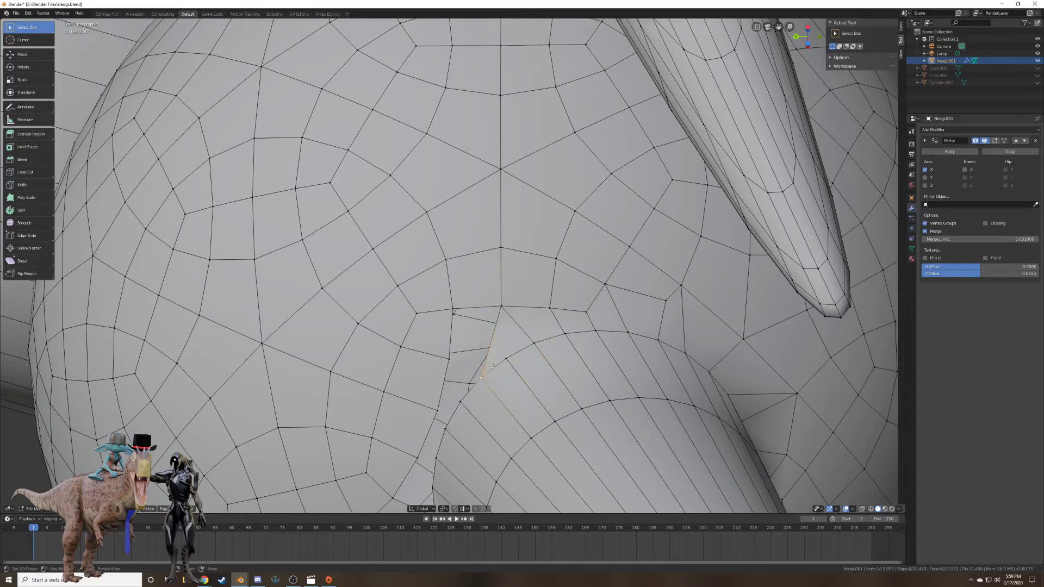
pyautogui.keyDown('shift'); pyautogui.rightClick(449, 359); pyautogui.keyUp('shift')
pyautogui.keyDown('shift'); pyautogui.rightClick(453, 309); pyautogui.keyUp('shift')
pyautogui.keyDown('shift'); pyautogui.rightClick(500, 307); pyautogui.keyUp('shift')
pyautogui.press('f')
# Fill a face between three further vertices of the limb's rim and the adjacent corner of the sphere's open edge.
pyautogui.moveTo(498, 344); pyautogui.dragTo(517, 354, button='middle')
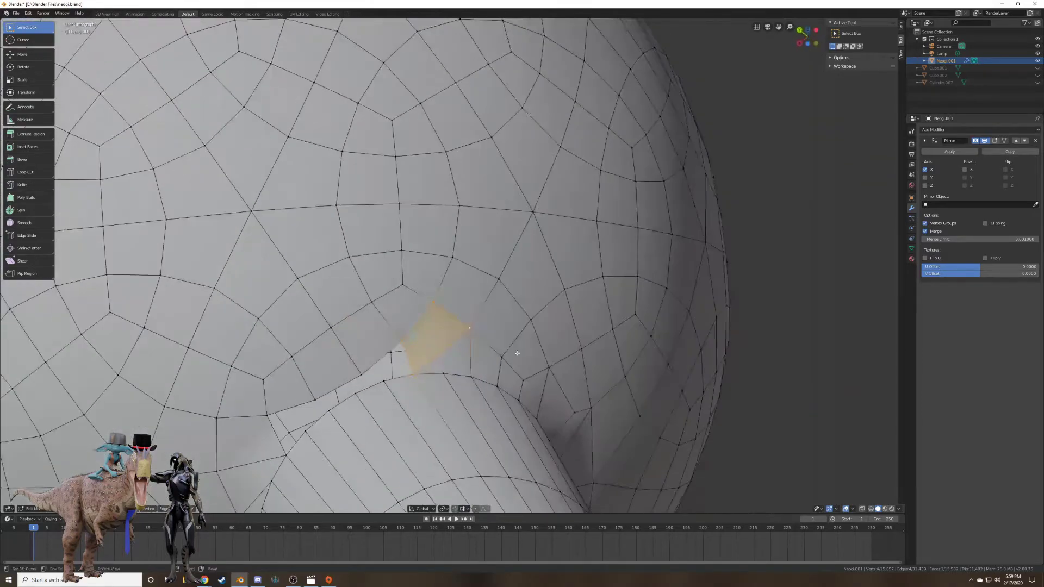
pyautogui.rightClick(383, 383)
pyautogui.keyDown('shift'); pyautogui.rightClick(362, 375); pyautogui.keyUp('shift')
pyautogui.keyDown('shift'); pyautogui.rightClick(402, 342); pyautogui.keyUp('shift')
pyautogui.keyDown('shift'); pyautogui.rightClick(414, 376); pyautogui.keyUp('shift')
pyautogui.press('f')
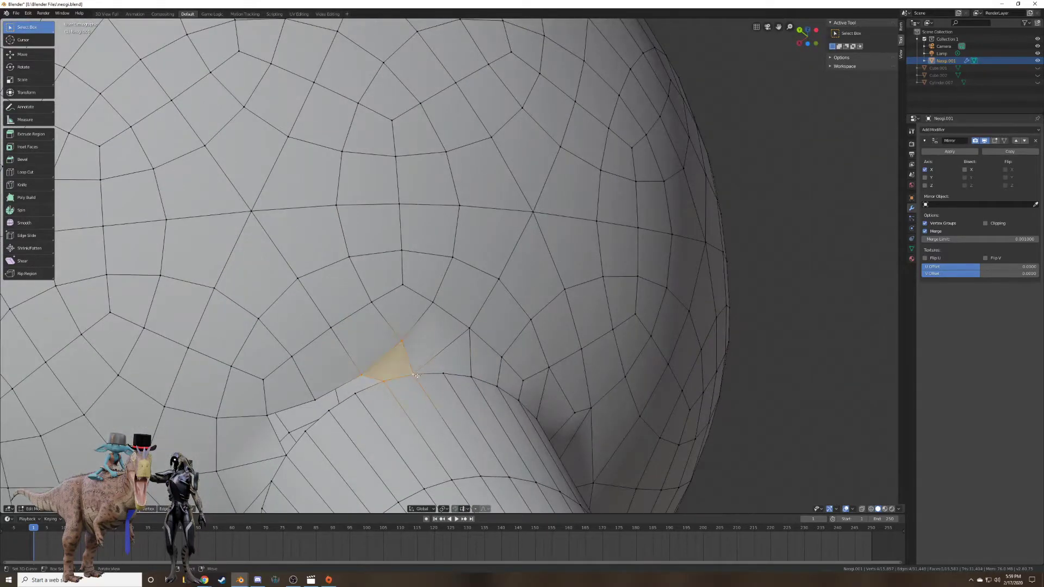
# Fill the thin triangle between one rim vertex and two neighbouring vertices on the sphere's edge.
pyautogui.keyDown('shift'); pyautogui.moveTo(415, 376); pyautogui.dragTo(571, 275, button='middle'); pyautogui.keyUp('shift')
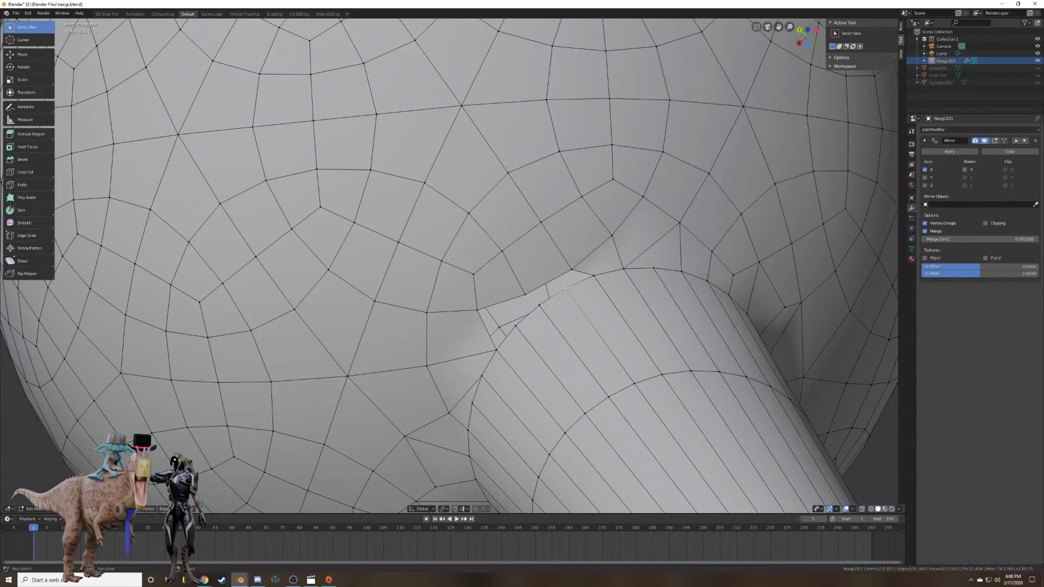
pyautogui.keyDown('shift'); pyautogui.rightClick(526, 296); pyautogui.keyUp('shift')
pyautogui.press('f')
pyautogui.rightClick(537, 306)
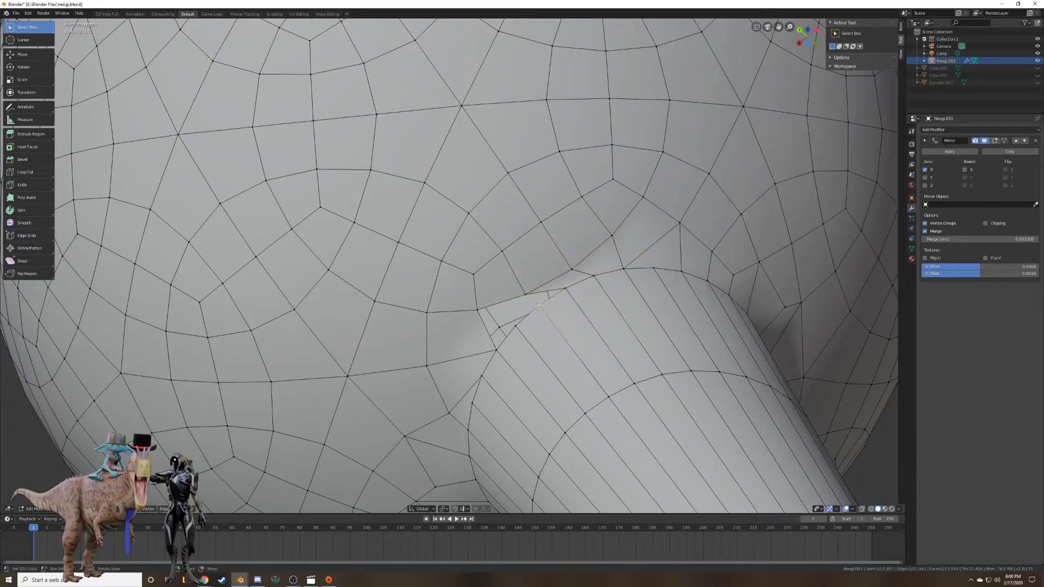
# Fill the quad at the far end of the gap from two rim vertices and two sphere edge vertices.
pyautogui.rightClick(517, 329)
pyautogui.keyDown('shift'); pyautogui.rightClick(496, 350); pyautogui.keyUp('shift')
pyautogui.keyDown('shift'); pyautogui.rightClick(478, 311); pyautogui.keyUp('shift')
pyautogui.keyDown('shift'); pyautogui.rightClick(525, 296); pyautogui.keyUp('shift')
pyautogui.press('f')
# Close the last small opening with a face from three rim vertices and the remaining sphere edge vertex.
pyautogui.rightClick(517, 323)
pyautogui.keyDown('shift'); pyautogui.rightClick(540, 307); pyautogui.keyUp('shift')
pyautogui.keyDown('shift'); pyautogui.rightClick(563, 289); pyautogui.keyUp('shift')
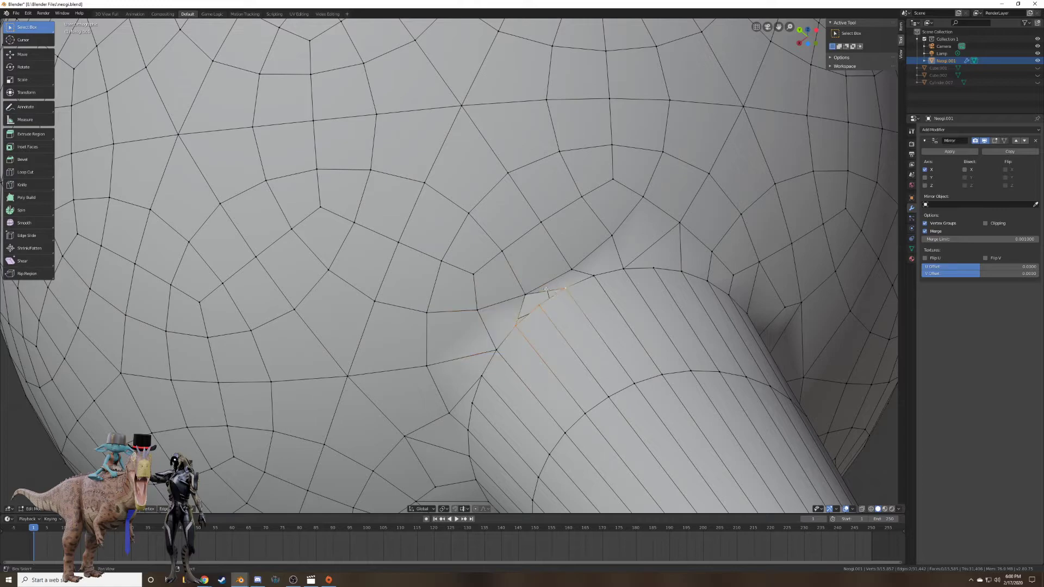
pyautogui.keyDown('shift'); pyautogui.rightClick(527, 296); pyautogui.keyUp('shift')
pyautogui.press('f')
# Delete the ring of faces where the outer limb's spike joins its sphere, and return the viewport to solid shading.
pyautogui.moveTo(511, 375); pyautogui.dragTo(512, 265, button='middle')
pyautogui.scroll(-2, 508, 278)
pyautogui.scroll(-4, 564, 335)
pyautogui.scroll(-4, 564, 335)
pyautogui.keyDown('alt'); pyautogui.rightClick(512, 266); pyautogui.keyUp('alt')
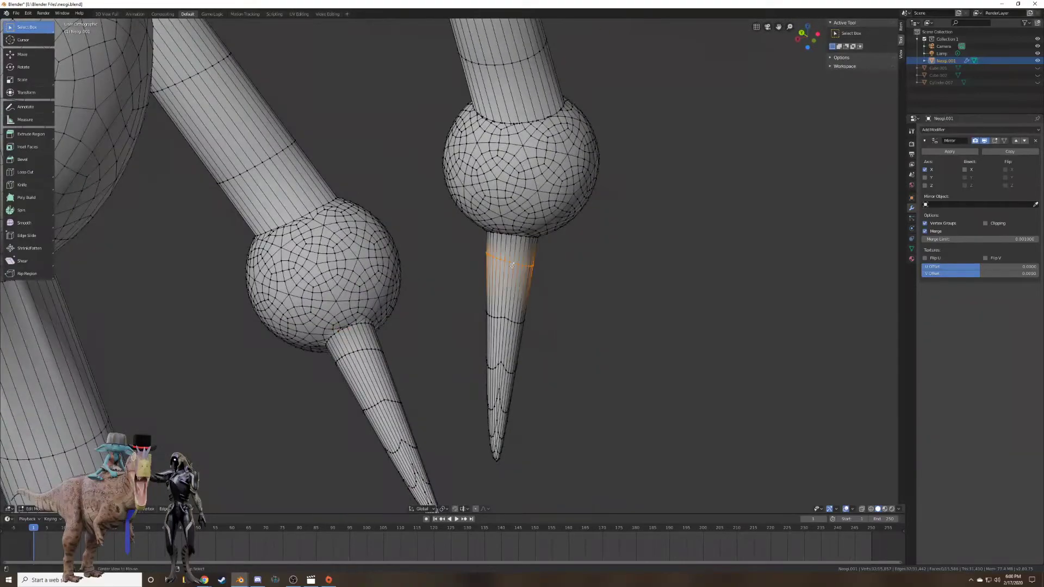
pyautogui.press('ctrl+KP_Add')
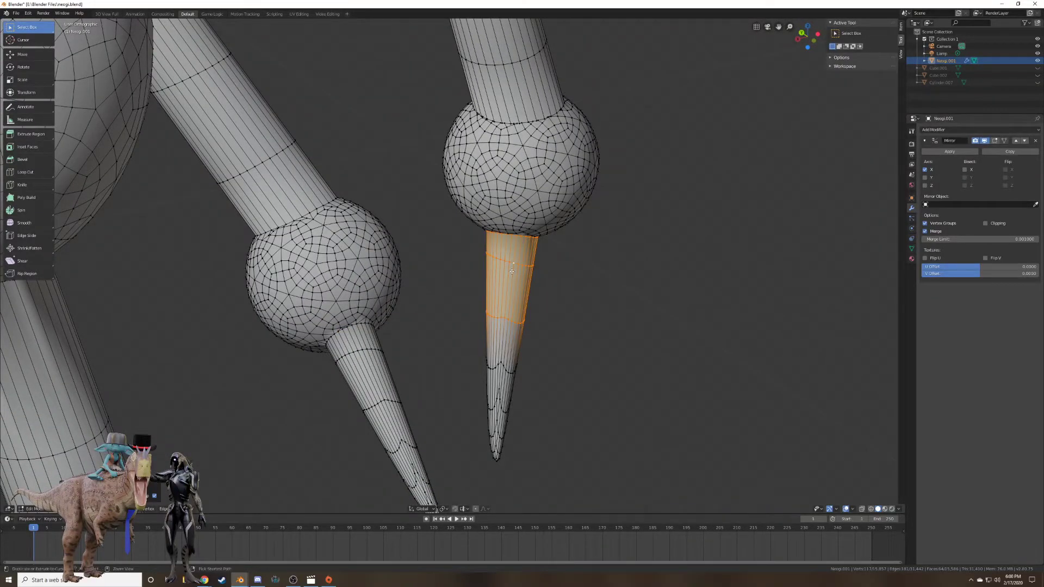
pyautogui.press('ctrl+KP_Add')
pyautogui.moveTo(538, 290); pyautogui.dragTo(707, 438, button='middle')
pyautogui.press('c')
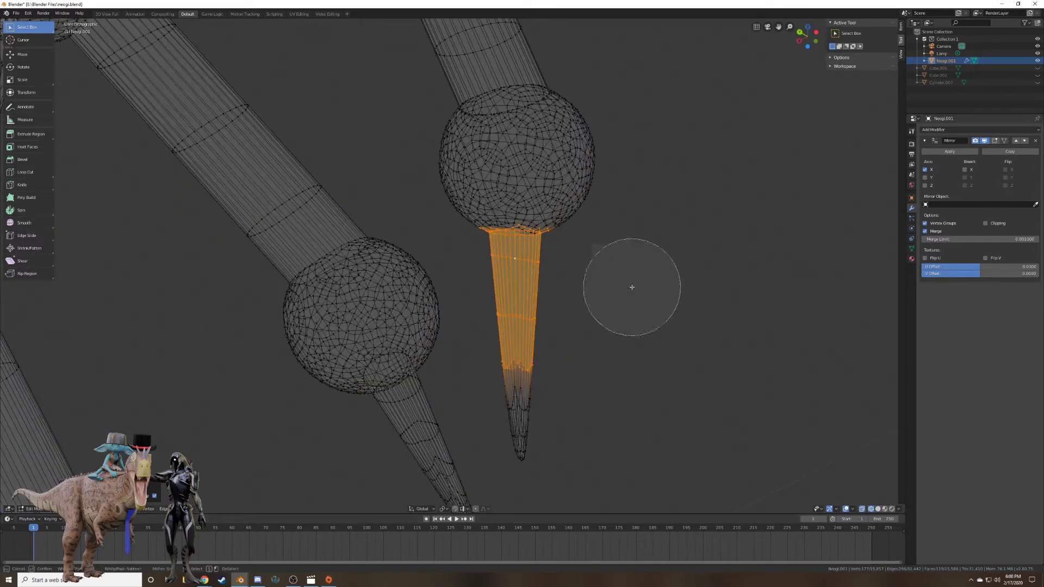
pyautogui.moveTo(629, 286)
pyautogui.mouseDown(button='middle')
pyautogui.moveTo(466, 303)
pyautogui.moveTo(541, 369)
pyautogui.mouseUp(button='middle')
pyautogui.press('Escape')
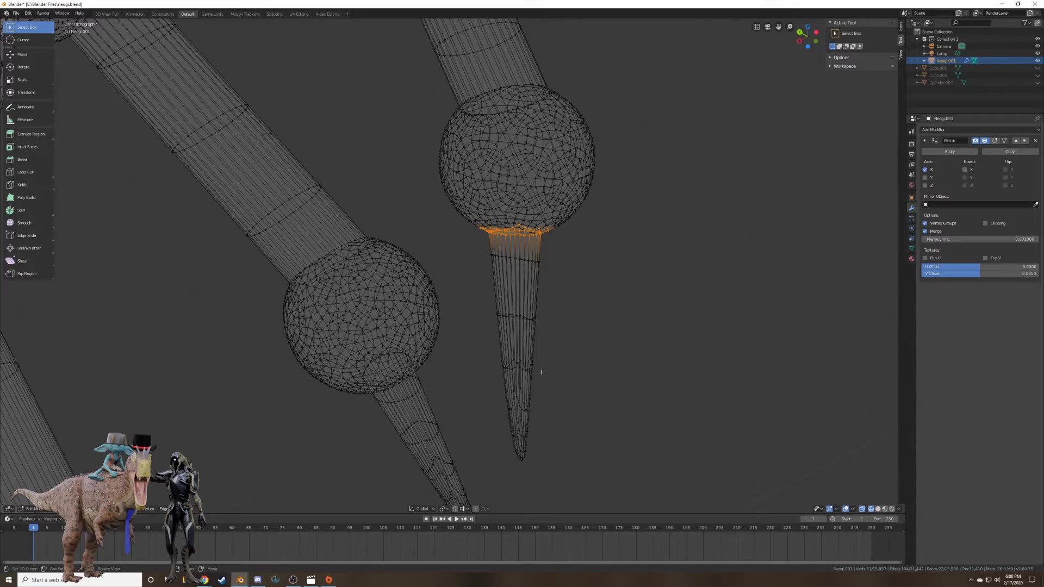
pyautogui.moveTo(541, 372); pyautogui.dragTo(516, 319, button='middle')
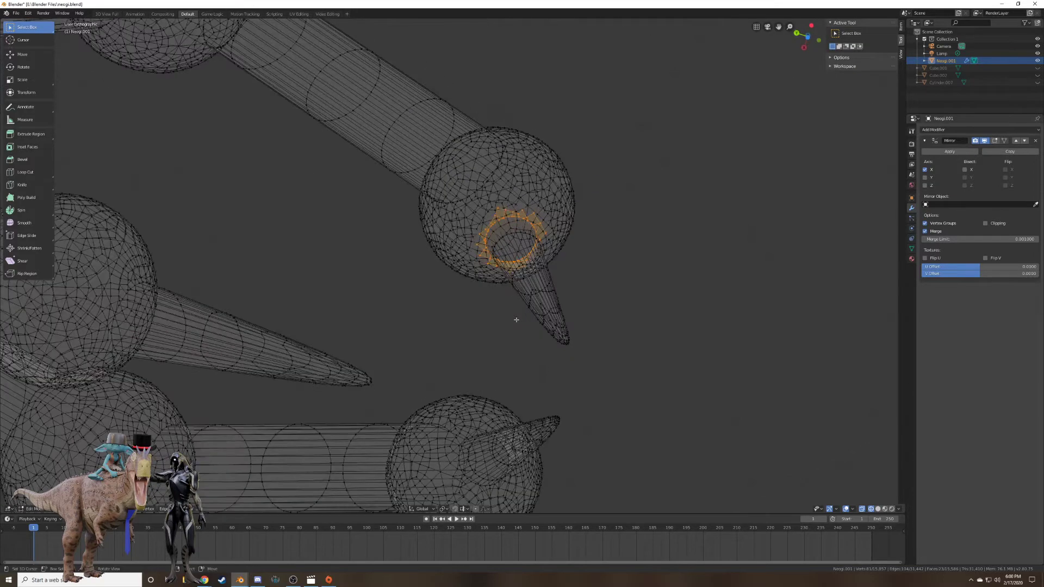
pyautogui.press('x')
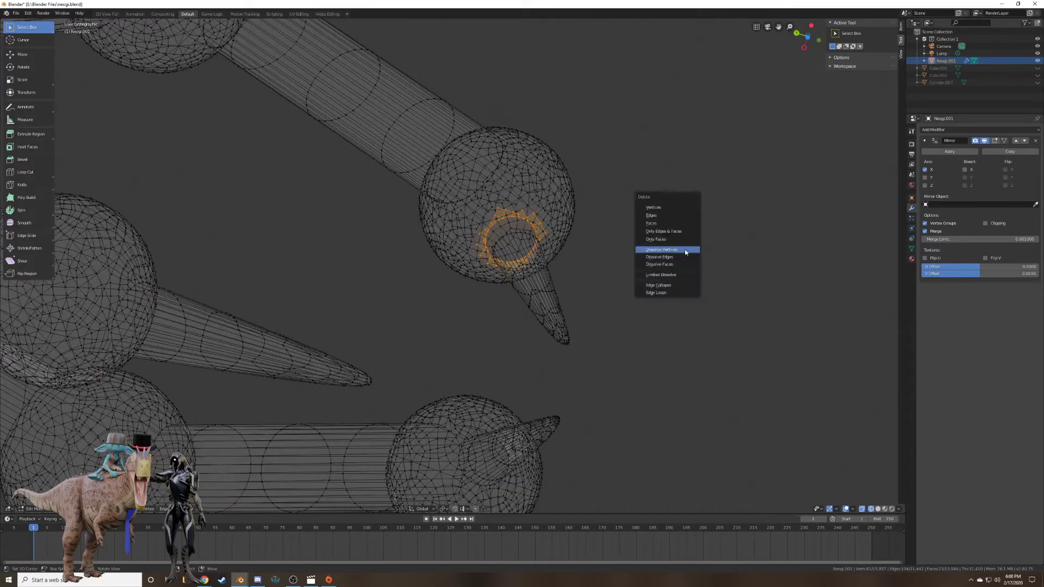
pyautogui.click(660, 223)
pyautogui.click(877, 509)
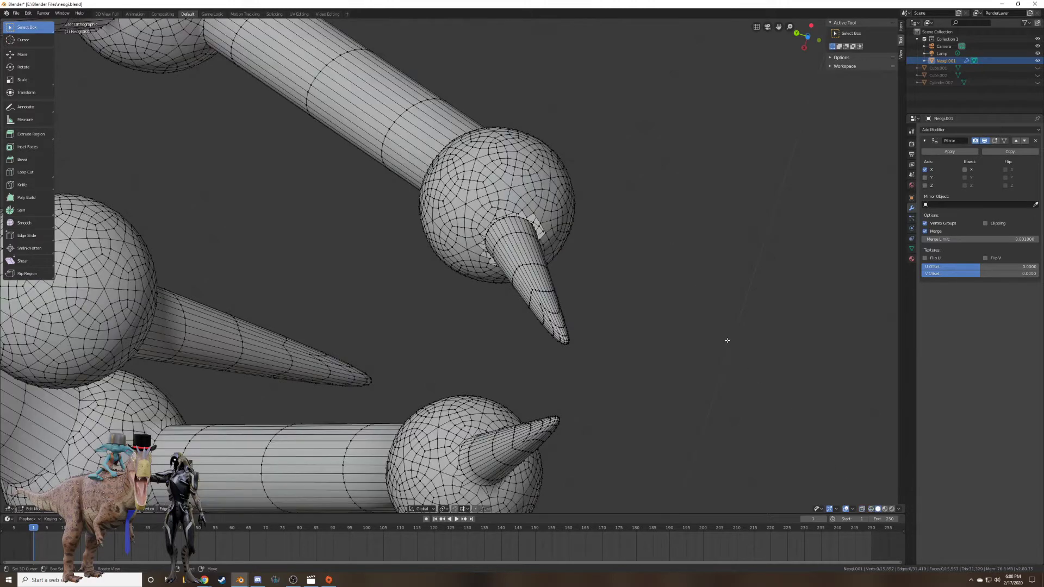
# Dissolve alternating vertices around the open rim at the spike's base to reduce its vertex count.
pyautogui.scroll(6, 609, 302)
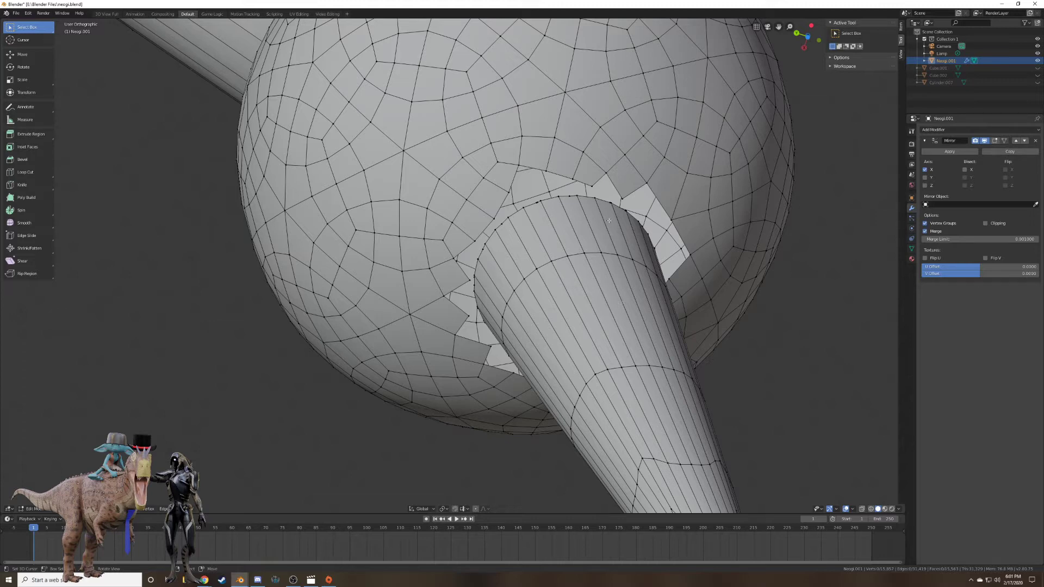
pyautogui.moveTo(623, 237); pyautogui.dragTo(610, 318, button='middle')
pyautogui.scroll(3, 597, 189)
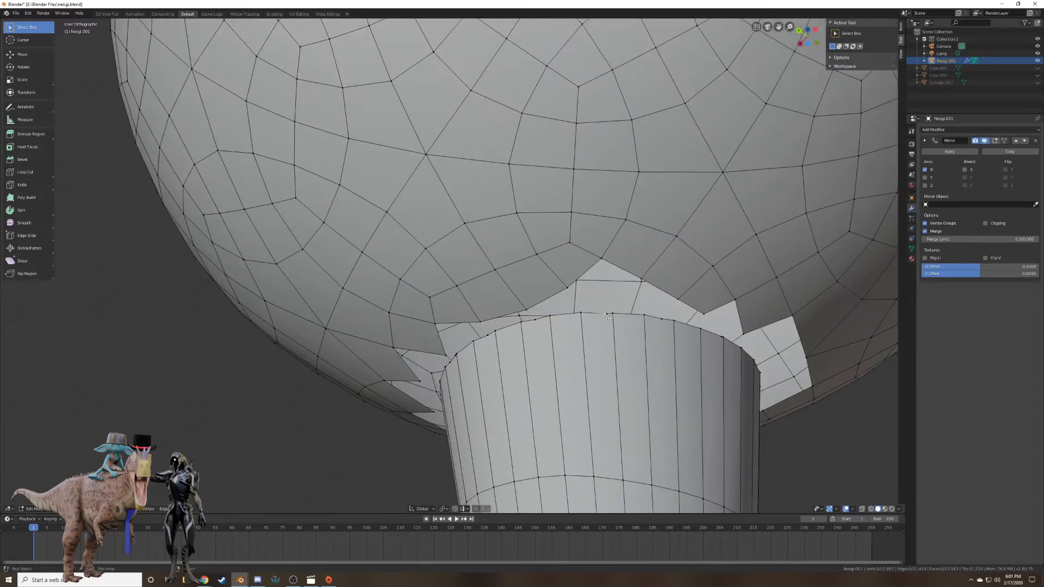
pyautogui.moveTo(539, 321); pyautogui.dragTo(623, 411, button='middle')
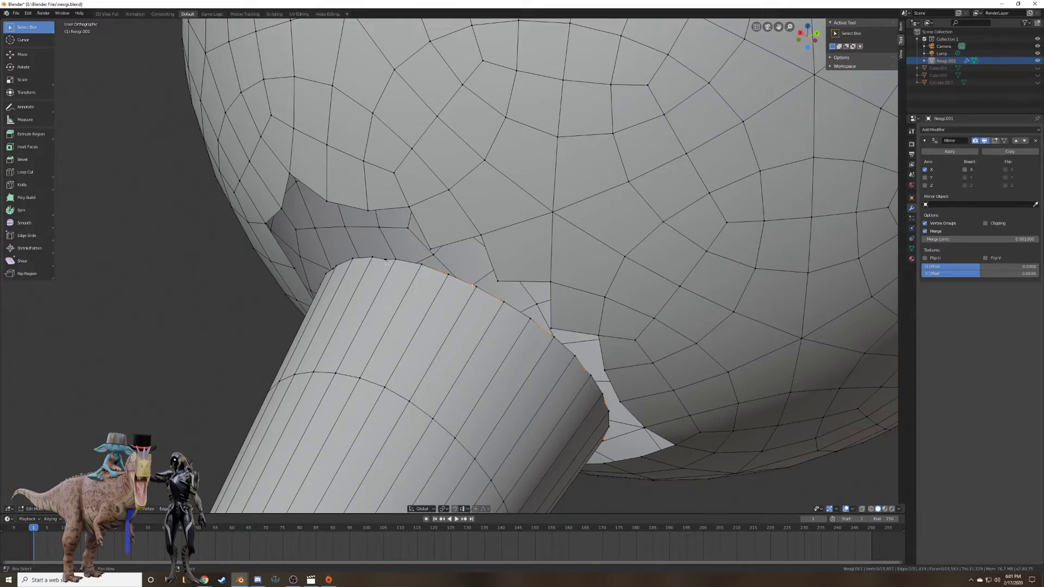
pyautogui.moveTo(383, 260)
pyautogui.mouseDown(button='middle')
pyautogui.moveTo(459, 303)
pyautogui.moveTo(344, 241)
pyautogui.moveTo(334, 261)
pyautogui.moveTo(399, 264)
pyautogui.mouseUp(button='middle')
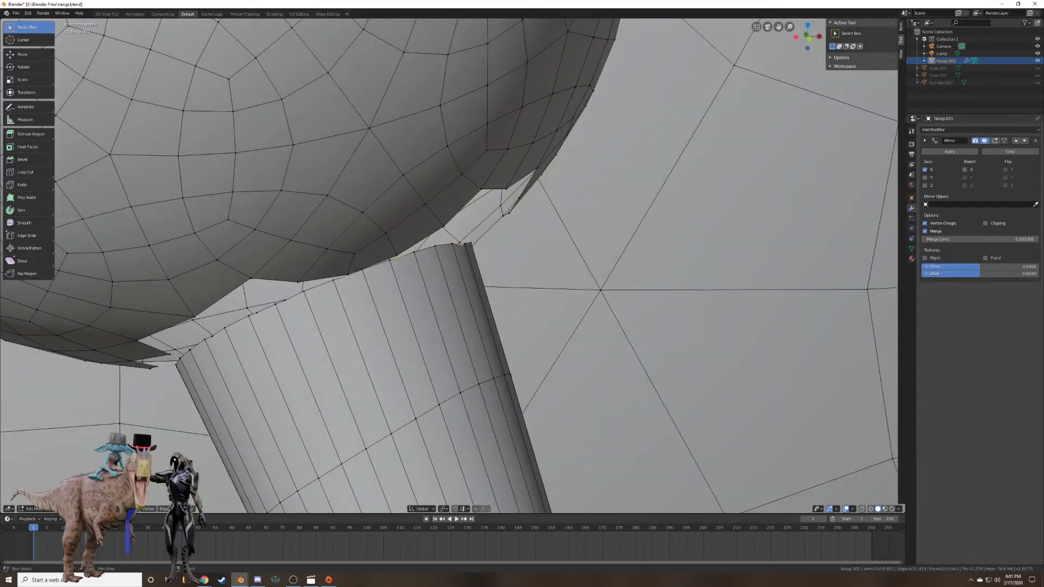
pyautogui.keyDown('ctrl'); pyautogui.click(265, 314); pyautogui.keyUp('ctrl')
pyautogui.moveTo(265, 314); pyautogui.dragTo(462, 267, button='middle')
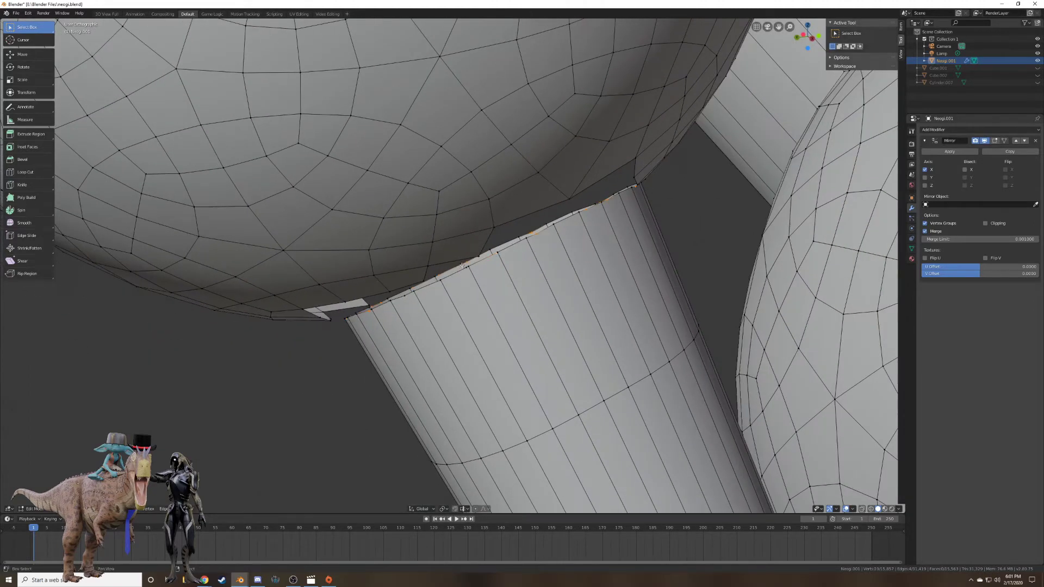
pyautogui.keyDown('shift'); pyautogui.rightClick(405, 297); pyautogui.keyUp('shift')
pyautogui.moveTo(429, 303); pyautogui.dragTo(491, 326, button='middle')
pyautogui.press('x')
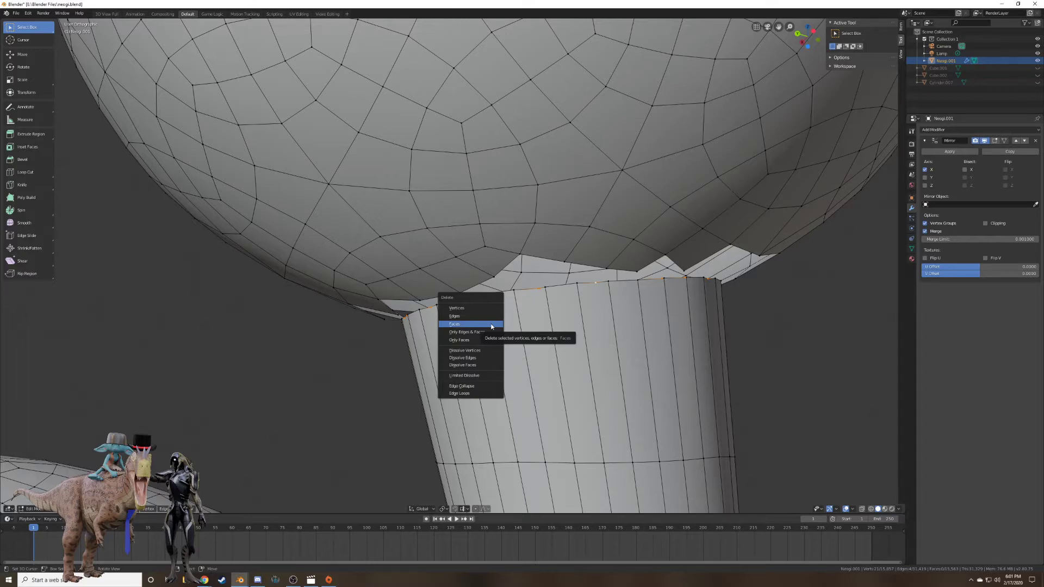
pyautogui.click(465, 350)
pyautogui.moveTo(465, 350); pyautogui.dragTo(474, 359, button='middle')
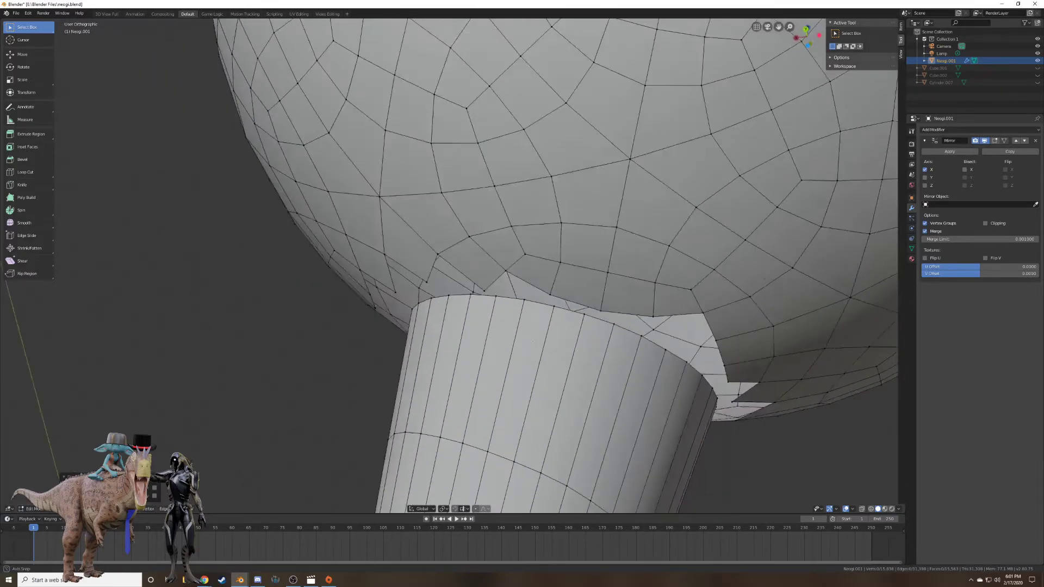
# Merge two vertices of the sphere's open edge onto their neighbouring spike rim vertices with At Last.
pyautogui.moveTo(533, 341)
pyautogui.mouseDown(button='middle')
pyautogui.moveTo(586, 344)
pyautogui.moveTo(550, 349)
pyautogui.mouseUp(button='middle')
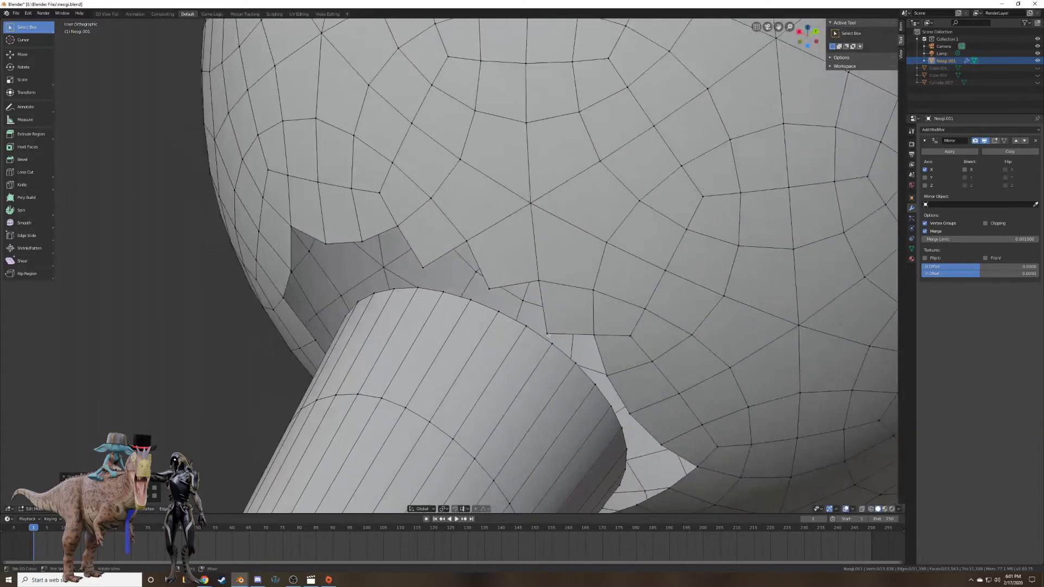
pyautogui.press('m')
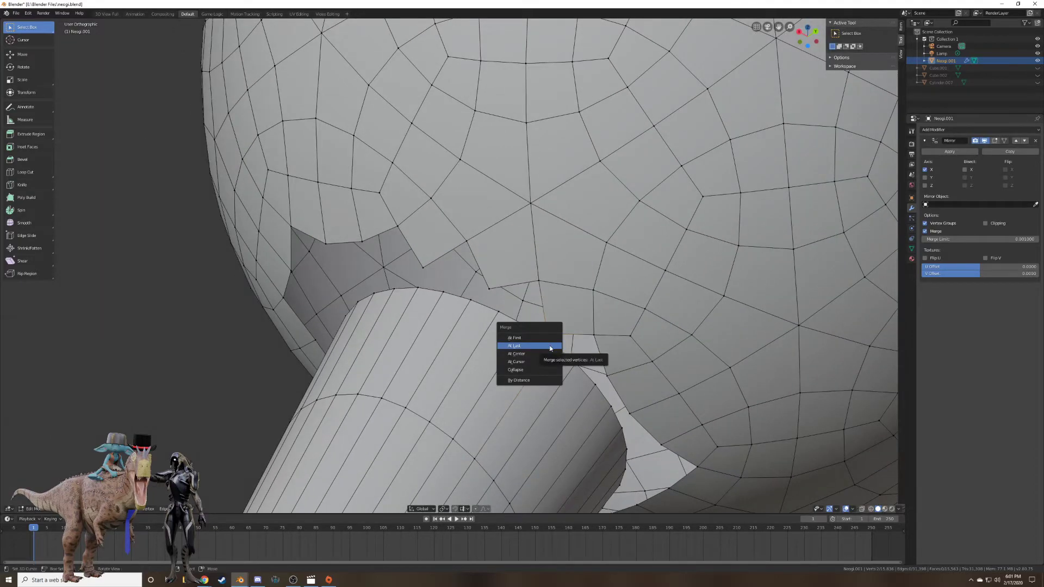
pyautogui.click(551, 348)
pyautogui.scroll(6, 544, 346)
pyautogui.moveTo(516, 345); pyautogui.dragTo(533, 342, button='middle')
pyautogui.scroll(1, 533, 342)
pyautogui.keyDown('shift'); pyautogui.moveTo(209, 196); pyautogui.dragTo(487, 302, button='middle'); pyautogui.keyUp('shift')
pyautogui.rightClick(463, 305)
pyautogui.keyDown('shift'); pyautogui.rightClick(483, 292); pyautogui.keyUp('shift')
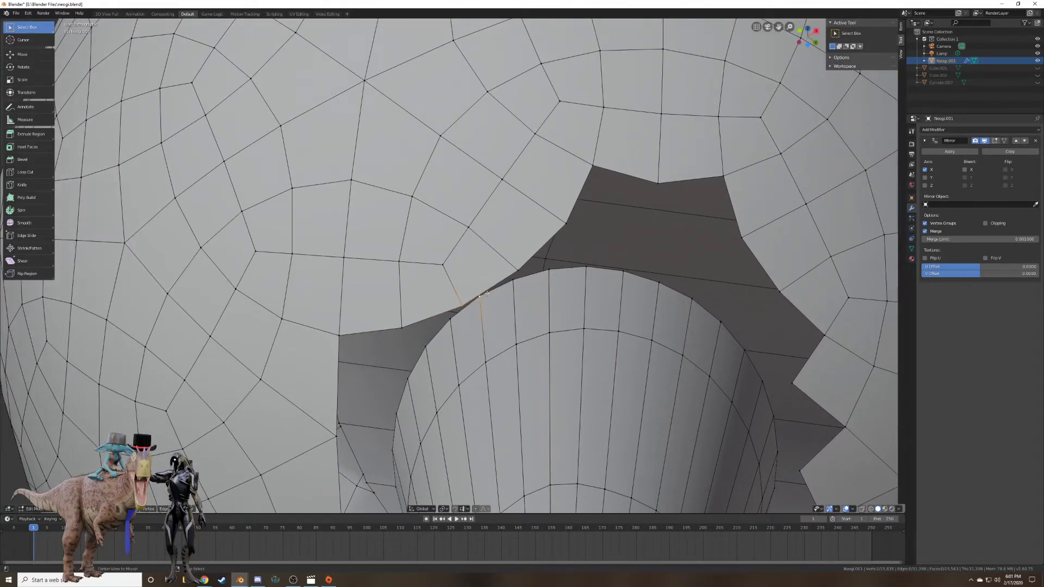
pyautogui.press('m')
pyautogui.click(486, 293)
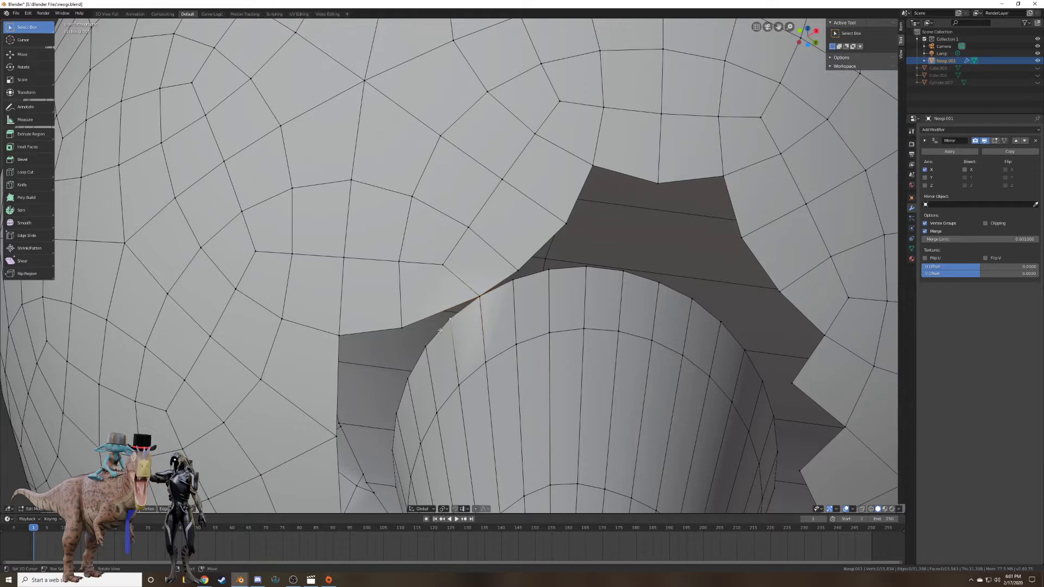
# Fill the small gap beside the merged vertex with a face between the spike's rim and the sphere's edge.
pyautogui.press('f')
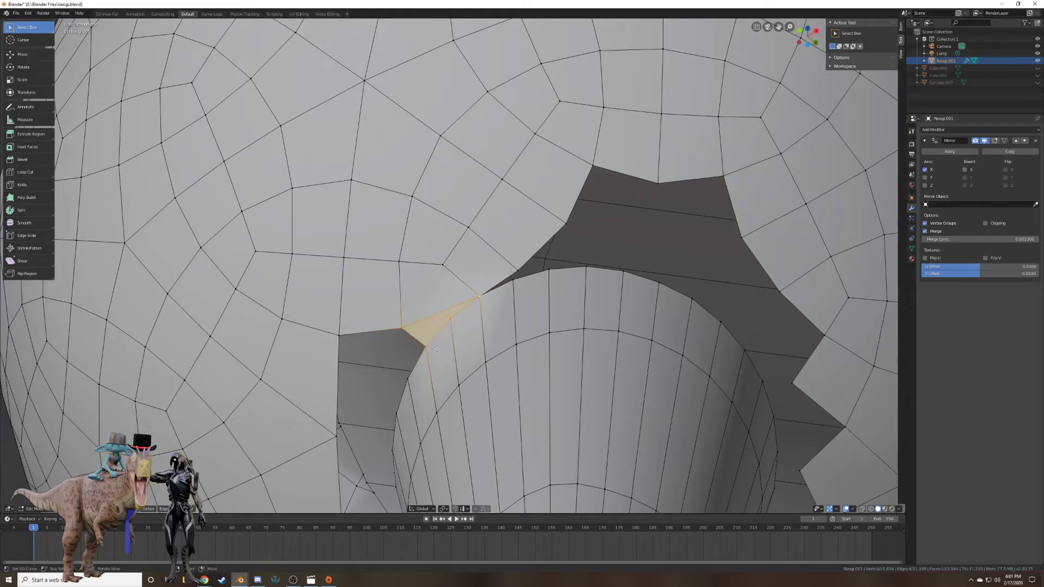
pyautogui.moveTo(437, 349); pyautogui.dragTo(386, 344, button='middle')
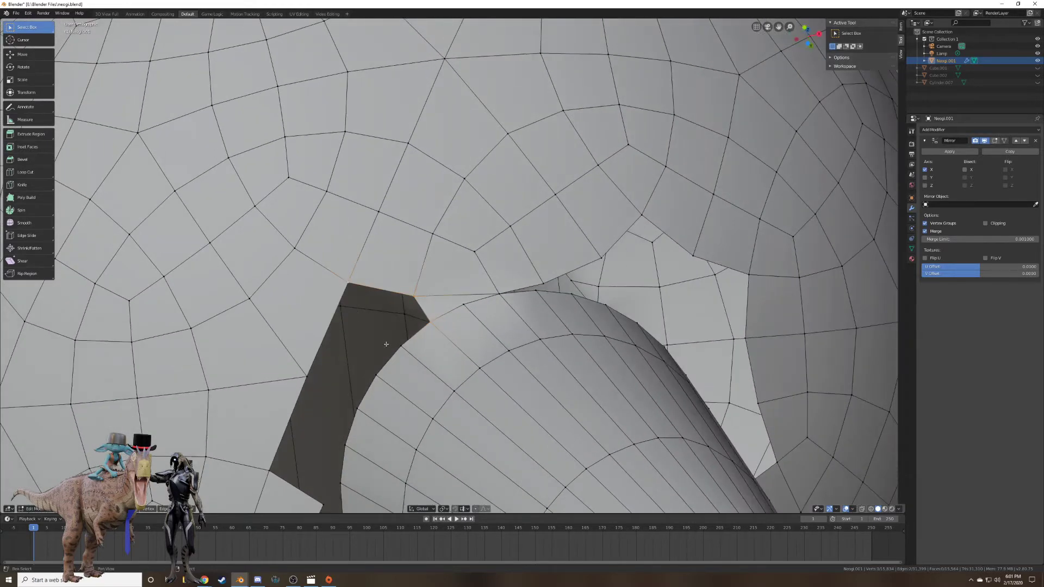
# Fill the dark gap beside the spike's base with a run of faces between its rim and the sphere's edge.
pyautogui.press('f')
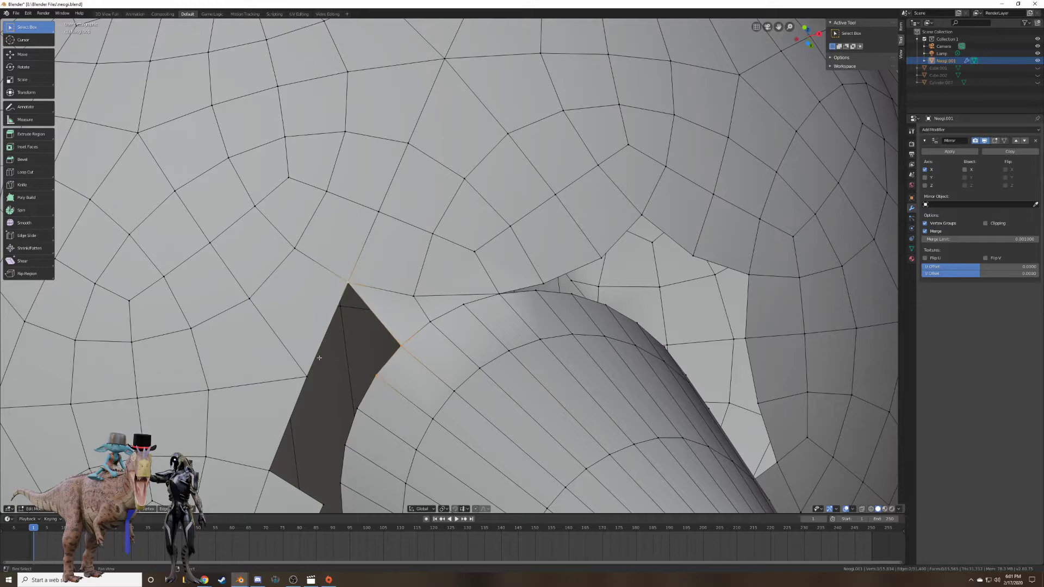
pyautogui.press('f')
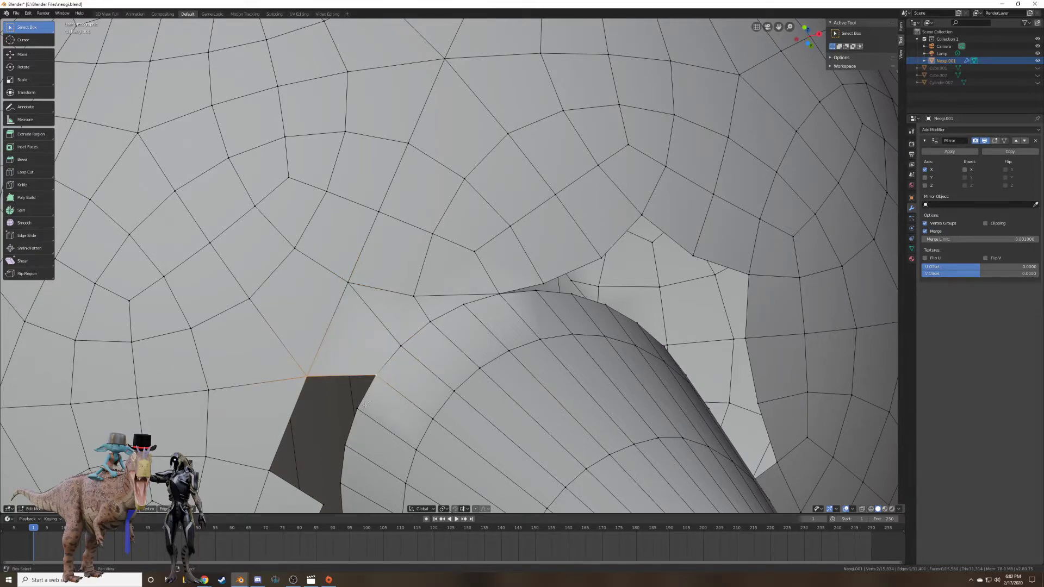
pyautogui.press('f')
pyautogui.moveTo(366, 403); pyautogui.dragTo(404, 261, button='middle')
pyautogui.click(404, 261)
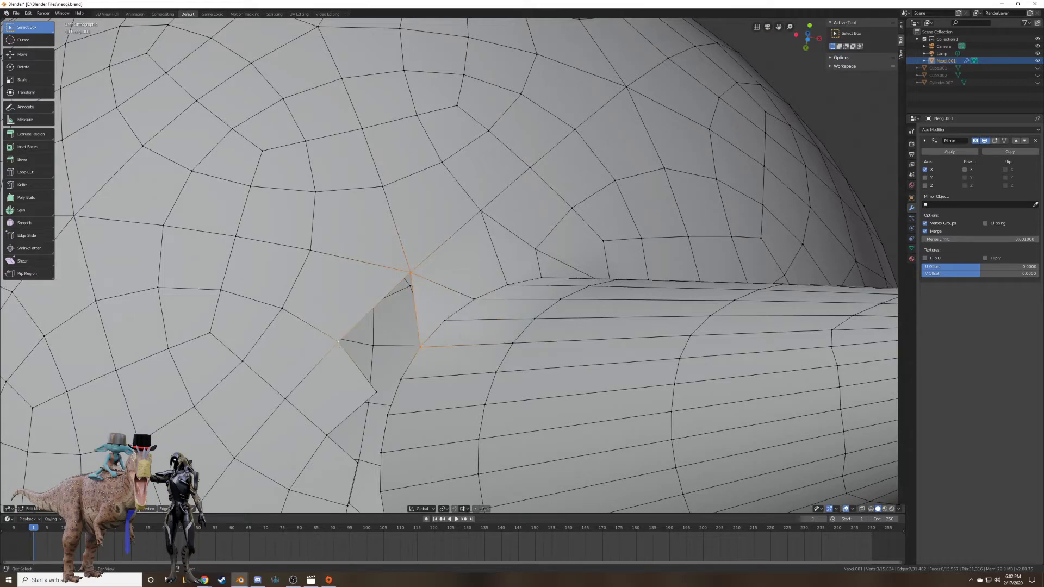
pyautogui.press('f')
pyautogui.click(403, 379)
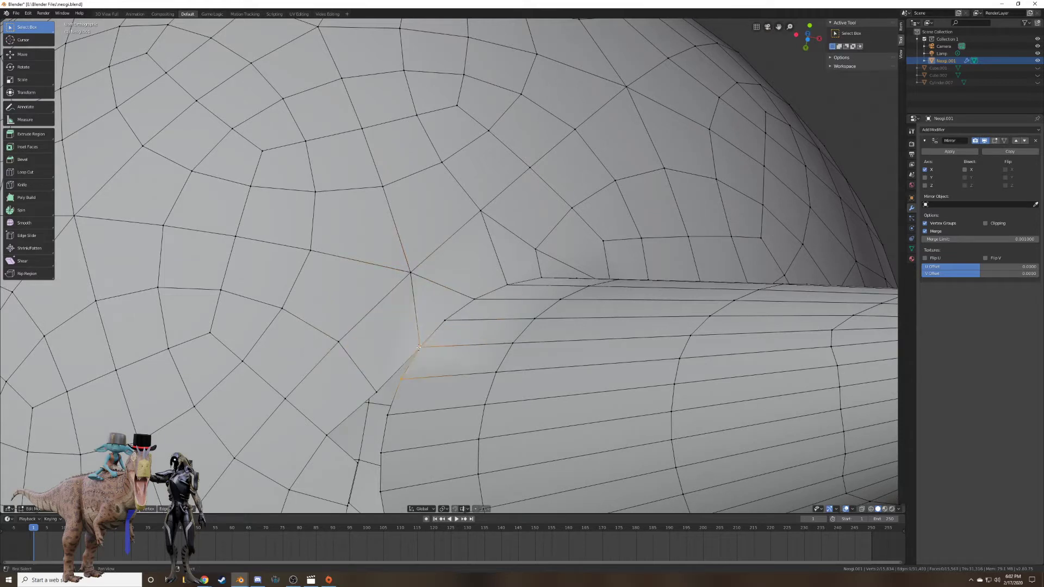
pyautogui.press('f')
# Fill the small adjoining gap with a face from the spike's rim vertex to the sphere's open edge.
pyautogui.rightClick(388, 414)
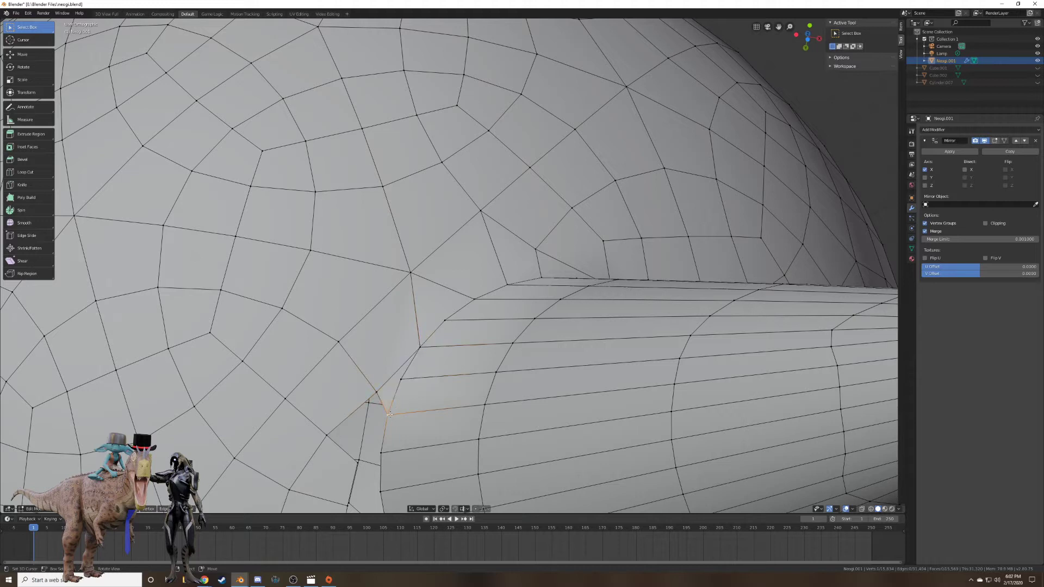
pyautogui.keyDown('shift'); pyautogui.moveTo(389, 413); pyautogui.dragTo(441, 327, button='middle'); pyautogui.keyUp('shift')
pyautogui.keyDown('shift'); pyautogui.rightClick(428, 306); pyautogui.keyUp('shift')
pyautogui.keyDown('shift'); pyautogui.rightClick(377, 349); pyautogui.keyUp('shift')
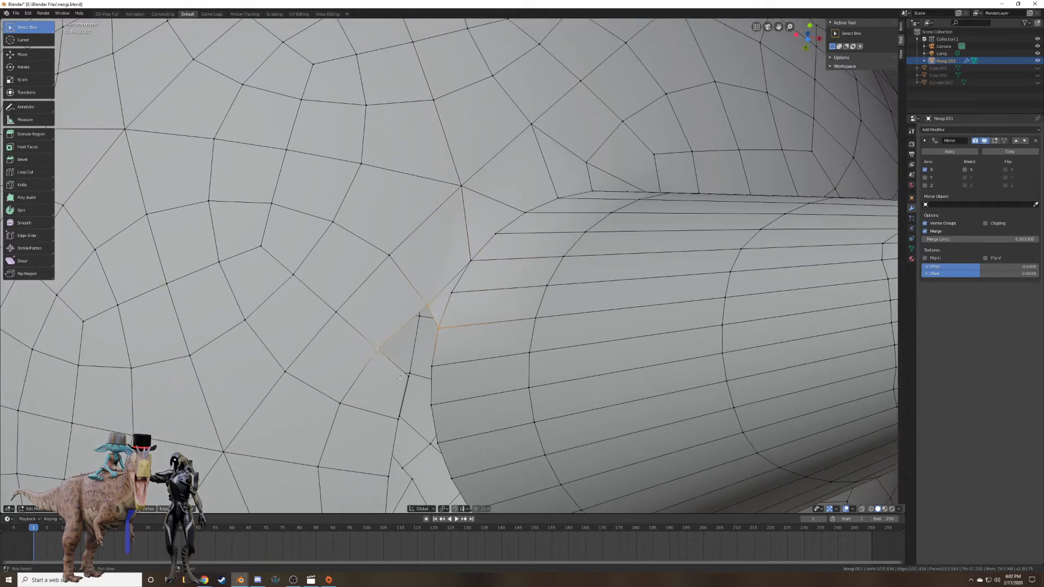
pyautogui.press('f')
# Fill a narrow face linking one sphere edge vertex to three consecutive vertices of the spike's rim.
pyautogui.rightClick(429, 367)
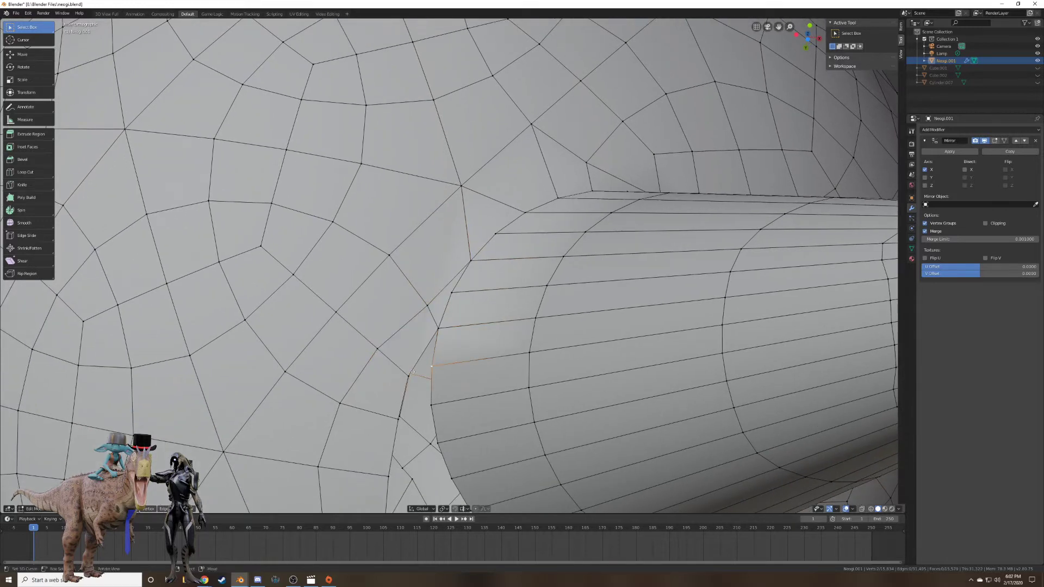
pyautogui.rightClick(412, 372)
pyautogui.rightClick(410, 374)
pyautogui.keyDown('shift'); pyautogui.rightClick(438, 329); pyautogui.keyUp('shift')
pyautogui.keyDown('shift'); pyautogui.rightClick(433, 366); pyautogui.keyUp('shift')
pyautogui.keyDown('shift'); pyautogui.rightClick(434, 401); pyautogui.keyUp('shift')
pyautogui.press('f')
# Fill the next two quads along the side of the spike's rim, joining it to the sphere's edge.
pyautogui.rightClick(432, 404)
pyautogui.keyDown('shift'); pyautogui.rightClick(408, 375); pyautogui.keyUp('shift')
pyautogui.keyDown('shift'); pyautogui.rightClick(400, 418); pyautogui.keyUp('shift')
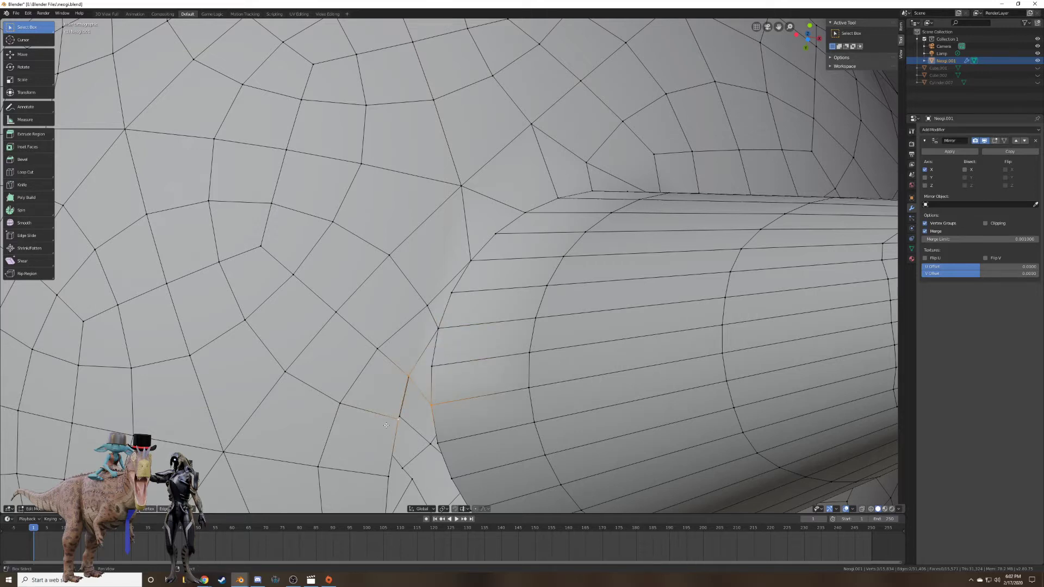
pyautogui.keyDown('shift'); pyautogui.moveTo(386, 425); pyautogui.dragTo(386, 336, button='middle'); pyautogui.keyUp('shift')
pyautogui.keyDown('shift'); pyautogui.rightClick(437, 353); pyautogui.keyUp('shift')
pyautogui.press('f')
pyautogui.rightClick(437, 353)
pyautogui.keyDown('shift'); pyautogui.rightClick(398, 330); pyautogui.keyUp('shift')
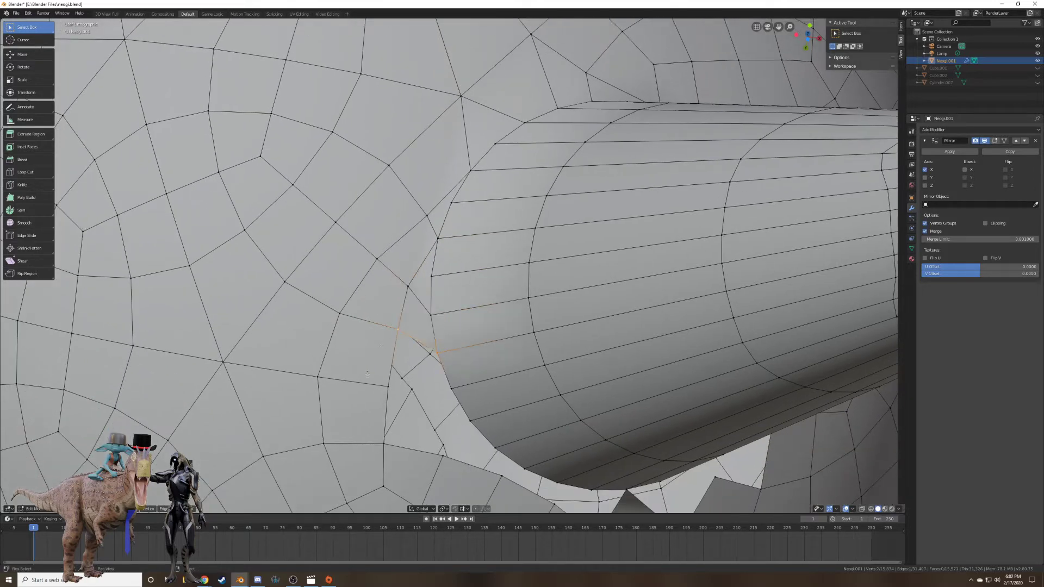
pyautogui.keyDown('shift'); pyautogui.rightClick(387, 385); pyautogui.keyUp('shift')
pyautogui.keyDown('shift'); pyautogui.rightClick(450, 389); pyautogui.keyUp('shift')
pyautogui.press('f')
# Fill two more quads where the spike's rim curves around toward its underside.
pyautogui.moveTo(442, 403)
pyautogui.mouseDown(button='middle')
pyautogui.moveTo(440, 390)
pyautogui.moveTo(447, 400)
pyautogui.mouseUp(button='middle')
pyautogui.rightClick(449, 400)
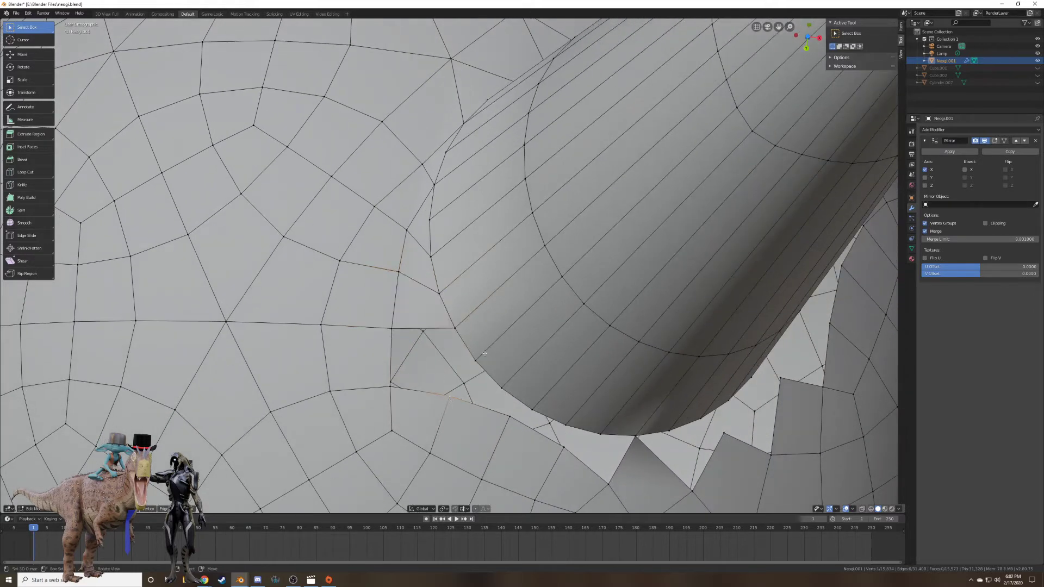
pyautogui.rightClick(458, 326)
pyautogui.keyDown('shift'); pyautogui.rightClick(393, 329); pyautogui.keyUp('shift')
pyautogui.keyDown('shift'); pyautogui.rightClick(390, 386); pyautogui.keyUp('shift')
pyautogui.keyDown('shift'); pyautogui.rightClick(447, 398); pyautogui.keyUp('shift')
pyautogui.press('f')
pyautogui.hotkey('ctrl', 'z')
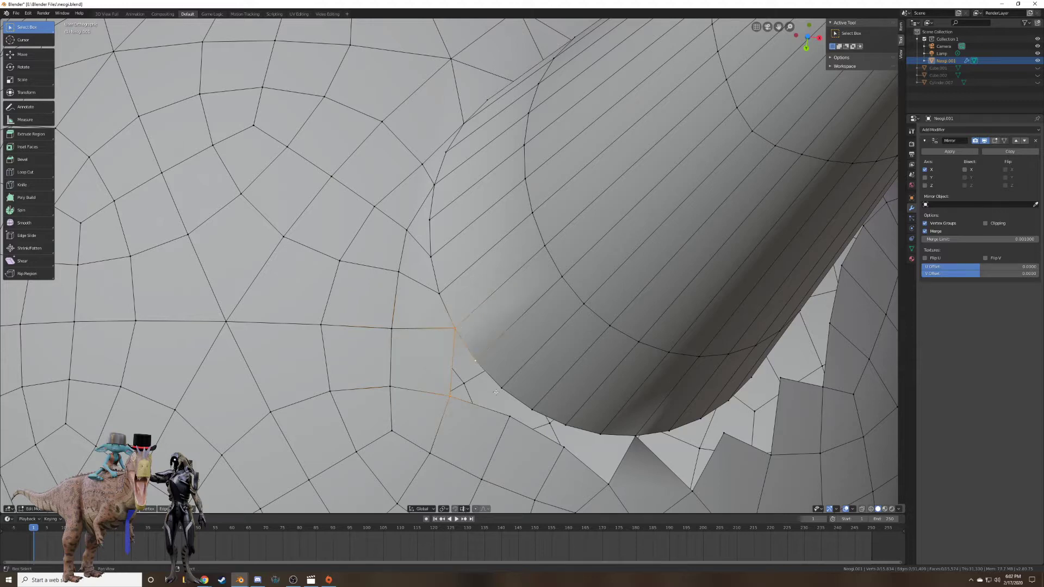
pyautogui.keyDown('shift'); pyautogui.rightClick(506, 418); pyautogui.keyUp('shift')
pyautogui.press('f')
# Fill a thin face along three rim vertices and the quad next to it beneath the spike.
pyautogui.rightClick(509, 418)
pyautogui.keyDown('shift'); pyautogui.rightClick(502, 389); pyautogui.keyUp('shift')
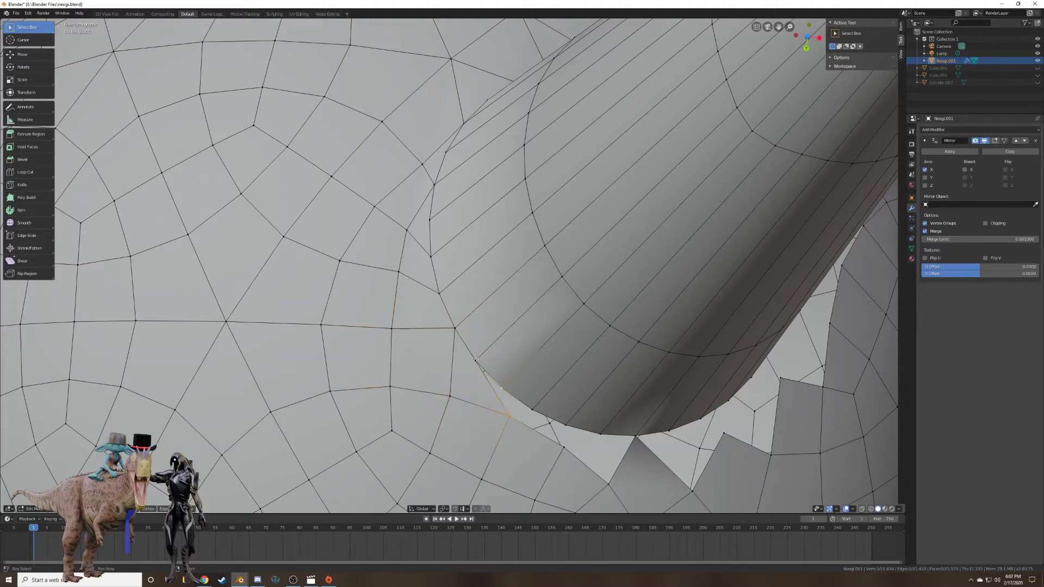
pyautogui.keyDown('shift'); pyautogui.rightClick(477, 363); pyautogui.keyUp('shift')
pyautogui.keyDown('shift'); pyautogui.rightClick(535, 415); pyautogui.keyUp('shift')
pyautogui.press('f')
pyautogui.keyDown('shift'); pyautogui.moveTo(537, 417); pyautogui.dragTo(465, 321, button='middle'); pyautogui.keyUp('shift')
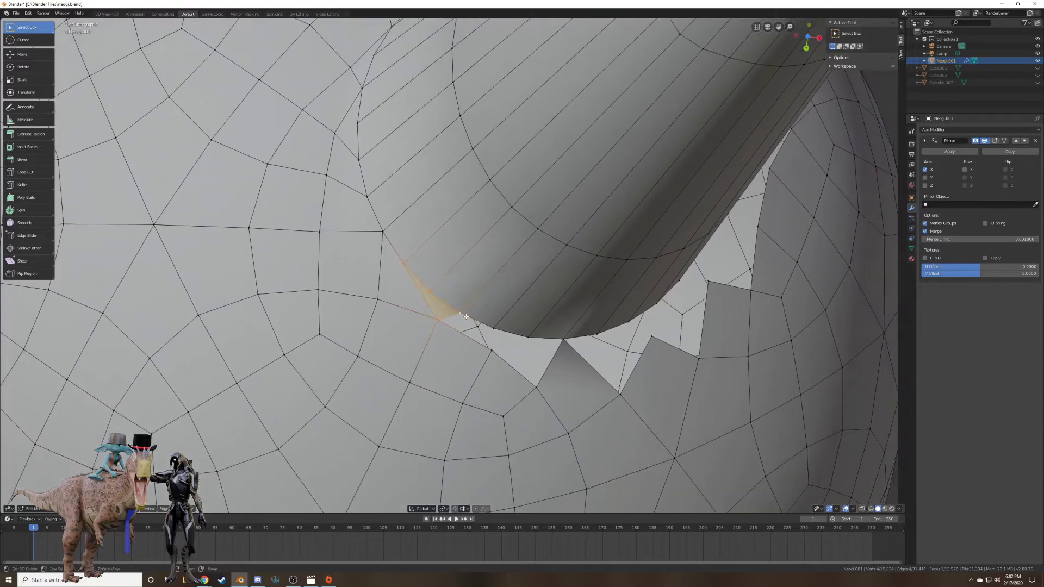
pyautogui.rightClick(463, 317)
pyautogui.press('f')
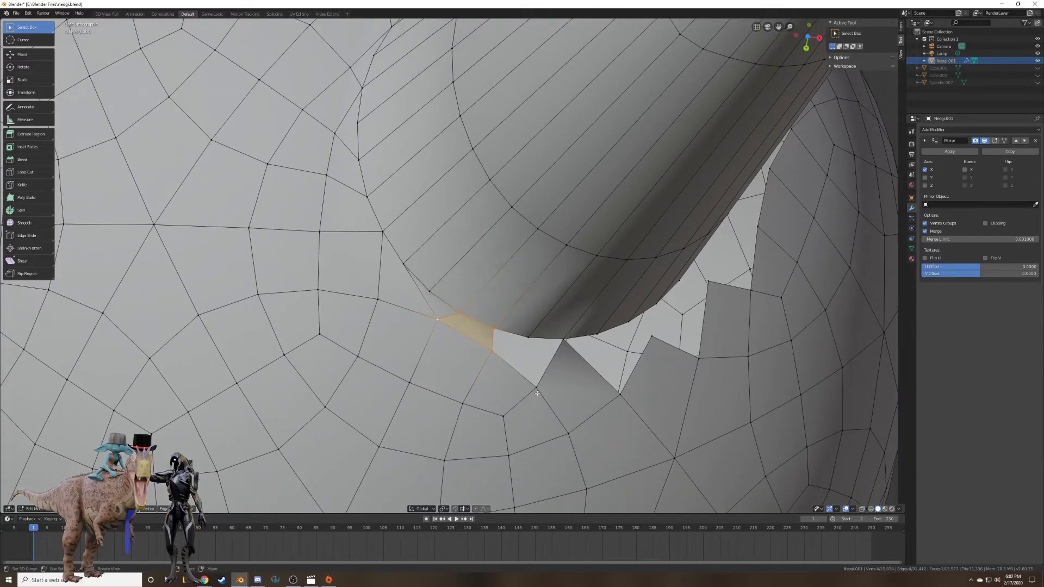
# Fill the quad beside the pointed sphere face under the spike, plus the small triangle adjoining it.
pyautogui.rightClick(544, 379)
pyautogui.keyDown('shift'); pyautogui.rightClick(531, 336); pyautogui.keyUp('shift')
pyautogui.keyDown('shift'); pyautogui.rightClick(497, 353); pyautogui.keyUp('shift')
pyautogui.press('f')
pyautogui.rightClick(493, 351)
pyautogui.keyDown('shift'); pyautogui.rightClick(494, 330); pyautogui.keyUp('shift')
pyautogui.keyDown('shift'); pyautogui.rightClick(528, 338); pyautogui.keyUp('shift')
pyautogui.press('f')
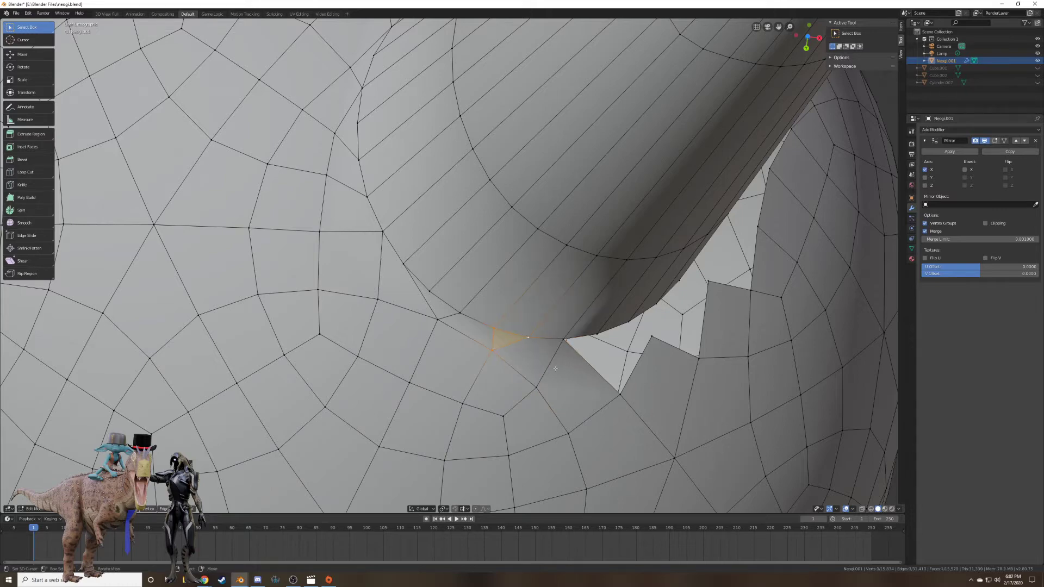
# Past the pointed sphere face, fill a quad and a thin three-rim-vertex face between the spike and the sphere.
pyautogui.moveTo(555, 369); pyautogui.dragTo(434, 352, button='middle')
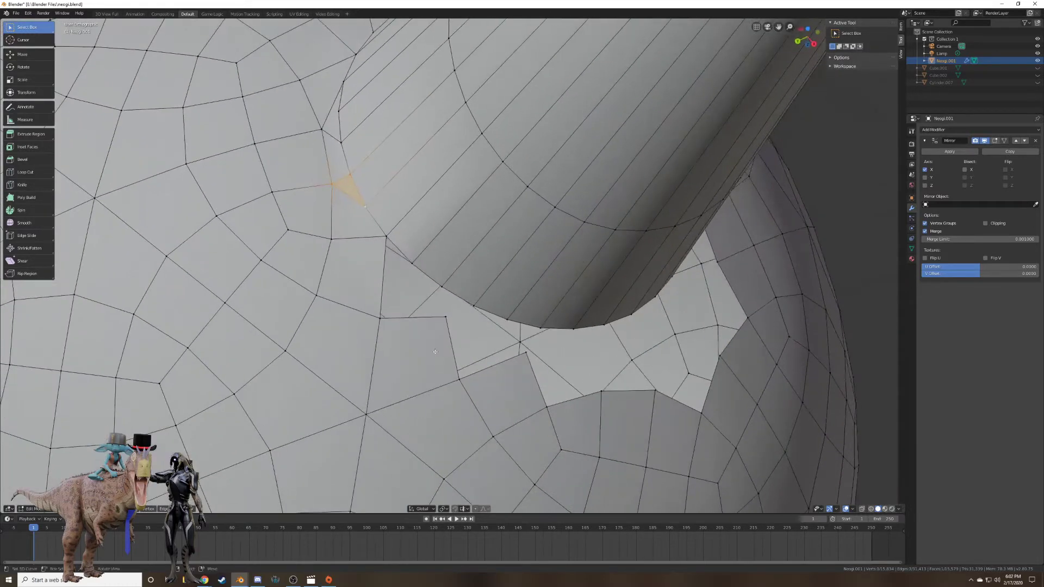
pyautogui.rightClick(386, 237)
pyautogui.keyDown('shift'); pyautogui.rightClick(380, 318); pyautogui.keyUp('shift')
pyautogui.keyDown('shift'); pyautogui.rightClick(411, 264); pyautogui.keyUp('shift')
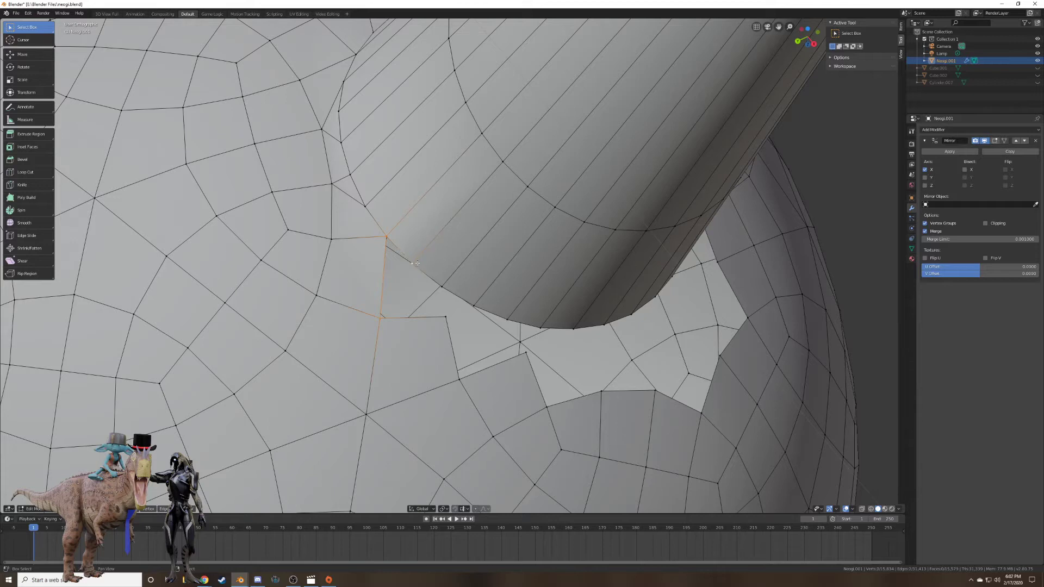
pyautogui.keyDown('shift'); pyautogui.rightClick(445, 317); pyautogui.keyUp('shift')
pyautogui.press('f')
pyautogui.rightClick(445, 317)
pyautogui.keyDown('shift'); pyautogui.rightClick(412, 264); pyautogui.keyUp('shift')
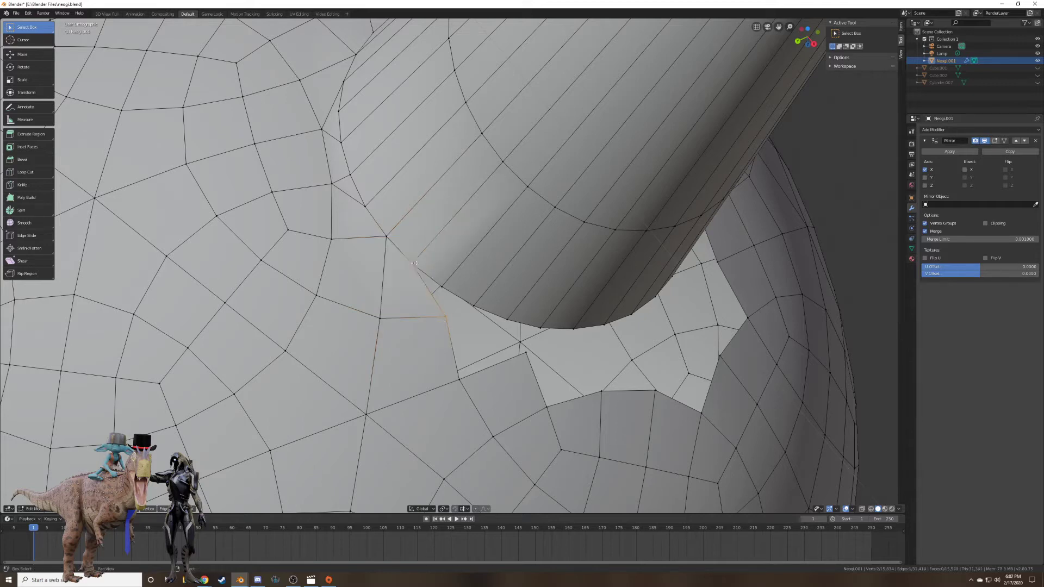
pyautogui.keyDown('shift'); pyautogui.rightClick(442, 287); pyautogui.keyUp('shift')
pyautogui.keyDown('shift'); pyautogui.rightClick(472, 302); pyautogui.keyUp('shift')
pyautogui.press('f')
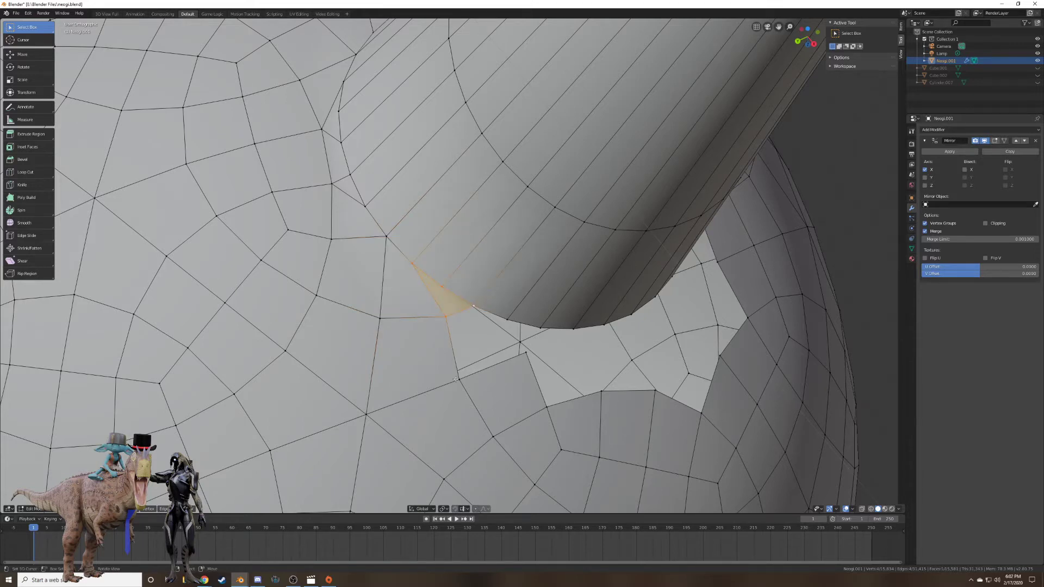
# Try to fill the next quad and the face beyond it between the rim and the sphere's edge, and undo.
pyautogui.rightClick(456, 379)
pyautogui.keyDown('shift'); pyautogui.rightClick(446, 318); pyautogui.keyUp('shift')
pyautogui.keyDown('shift'); pyautogui.rightClick(474, 306); pyautogui.keyUp('shift')
pyautogui.keyDown('shift'); pyautogui.rightClick(507, 319); pyautogui.keyUp('shift')
pyautogui.press('f')
pyautogui.rightClick(522, 358)
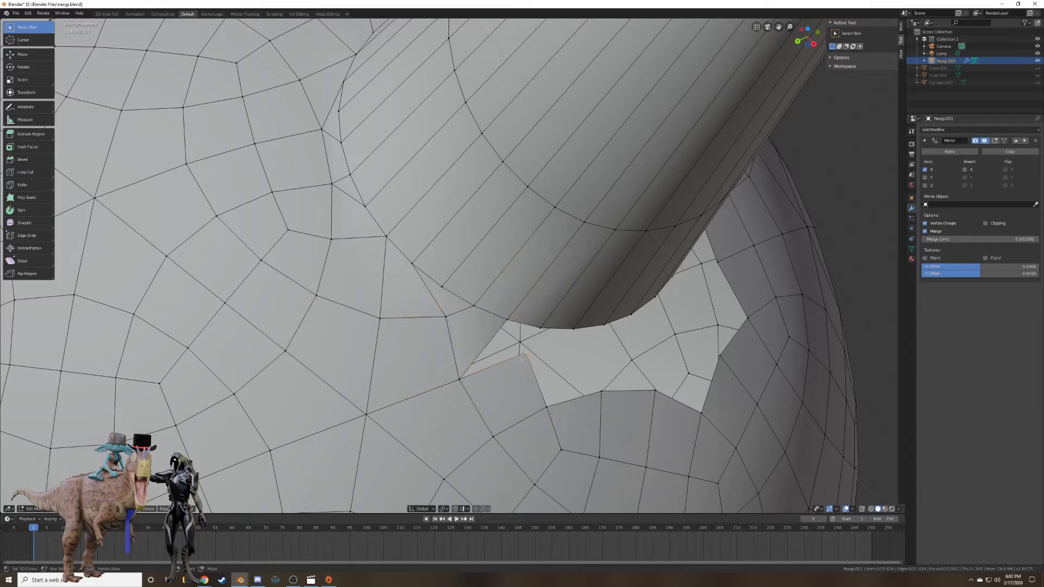
pyautogui.keyDown('shift'); pyautogui.rightClick(540, 327); pyautogui.keyUp('shift')
pyautogui.keyDown('shift'); pyautogui.rightClick(508, 320); pyautogui.keyUp('shift')
pyautogui.press('f')
pyautogui.hotkey('ctrl', 'z')
pyautogui.press('f')
# Fill the two quads following the thin face to connect the rim with the sphere's edge.
pyautogui.moveTo(468, 373)
pyautogui.mouseDown(button='middle')
pyautogui.moveTo(484, 332)
pyautogui.moveTo(467, 370)
pyautogui.mouseUp(button='middle')
pyautogui.moveTo(389, 359)
pyautogui.mouseDown(button='middle')
pyautogui.moveTo(413, 348)
pyautogui.moveTo(405, 360)
pyautogui.mouseUp(button='middle')
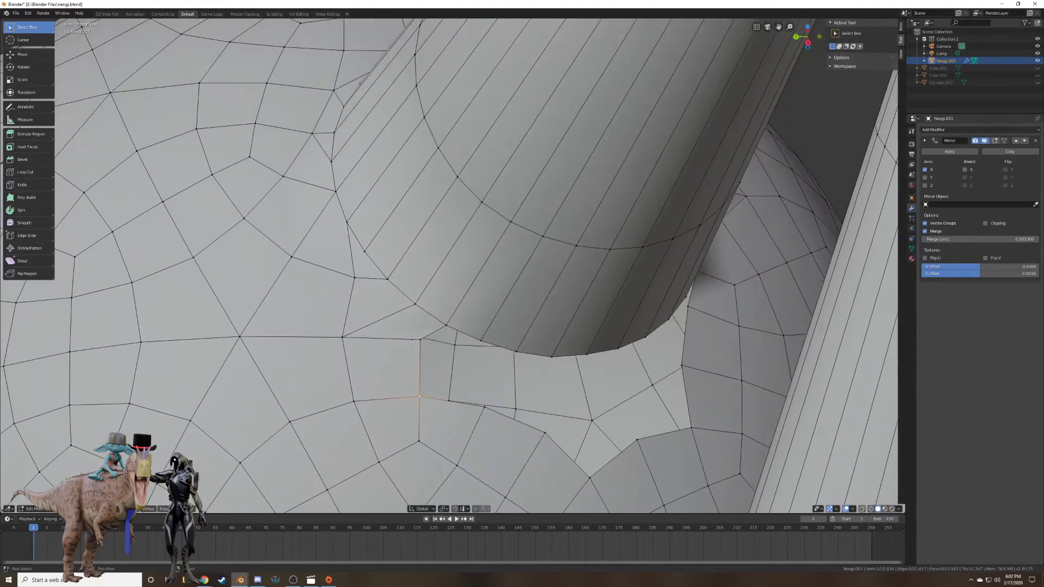
pyautogui.press('f')
pyautogui.rightClick(485, 407)
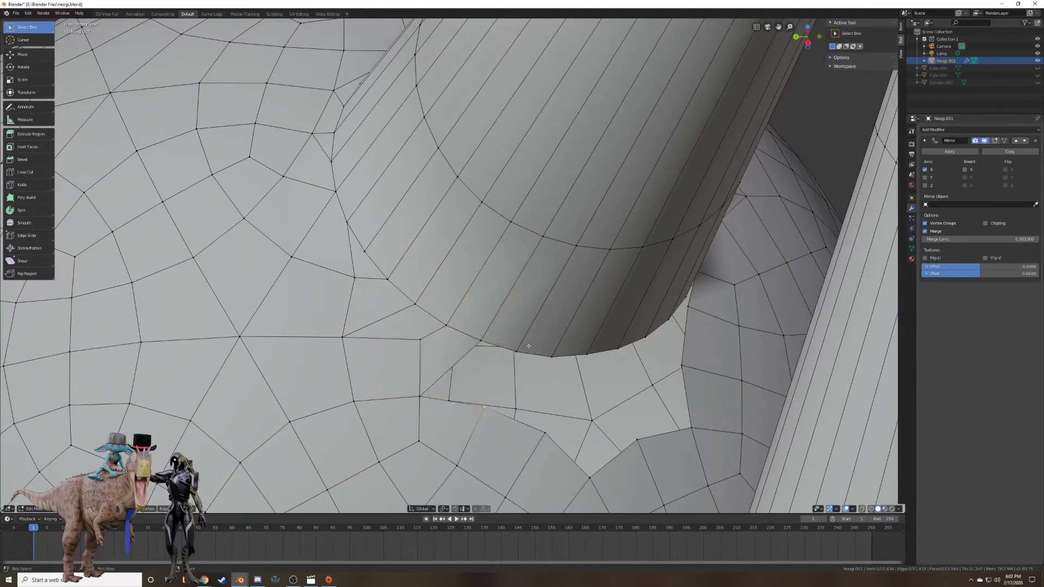
pyautogui.keyDown('shift'); pyautogui.rightClick(516, 351); pyautogui.keyUp('shift')
pyautogui.keyDown('shift'); pyautogui.rightClick(480, 341); pyautogui.keyUp('shift')
pyautogui.keyDown('shift'); pyautogui.rightClick(419, 396); pyautogui.keyUp('shift')
pyautogui.press('f')
# Continue around the spike's base with two more quads at the near side of the remaining hole.
pyautogui.rightClick(485, 406)
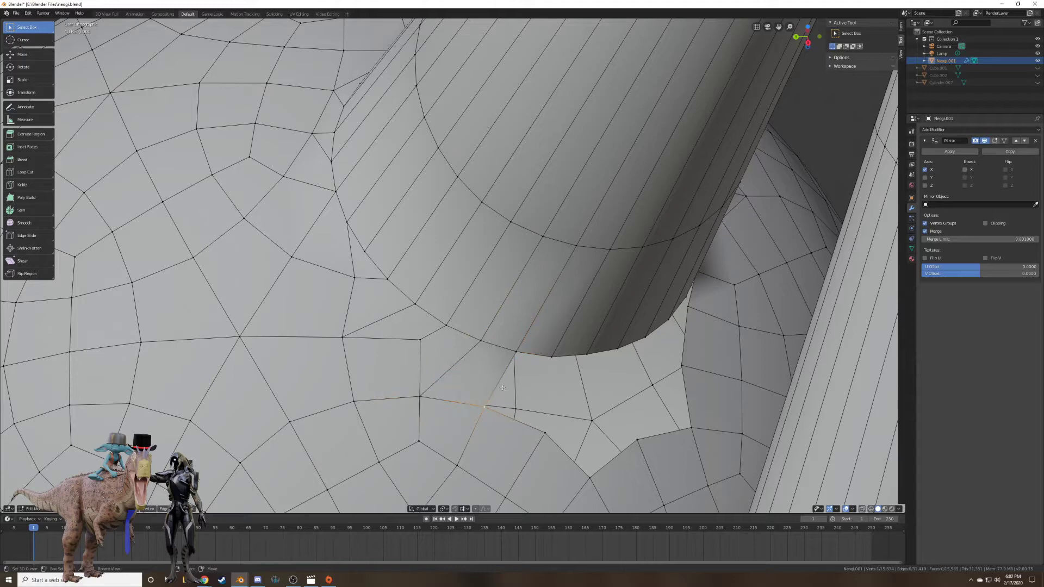
pyautogui.keyDown('shift'); pyautogui.rightClick(516, 352); pyautogui.keyUp('shift')
pyautogui.keyDown('shift'); pyautogui.rightClick(551, 356); pyautogui.keyUp('shift')
pyautogui.keyDown('shift'); pyautogui.rightClick(515, 409); pyautogui.keyUp('shift')
pyautogui.press('f')
pyautogui.moveTo(516, 409); pyautogui.dragTo(413, 404, button='middle')
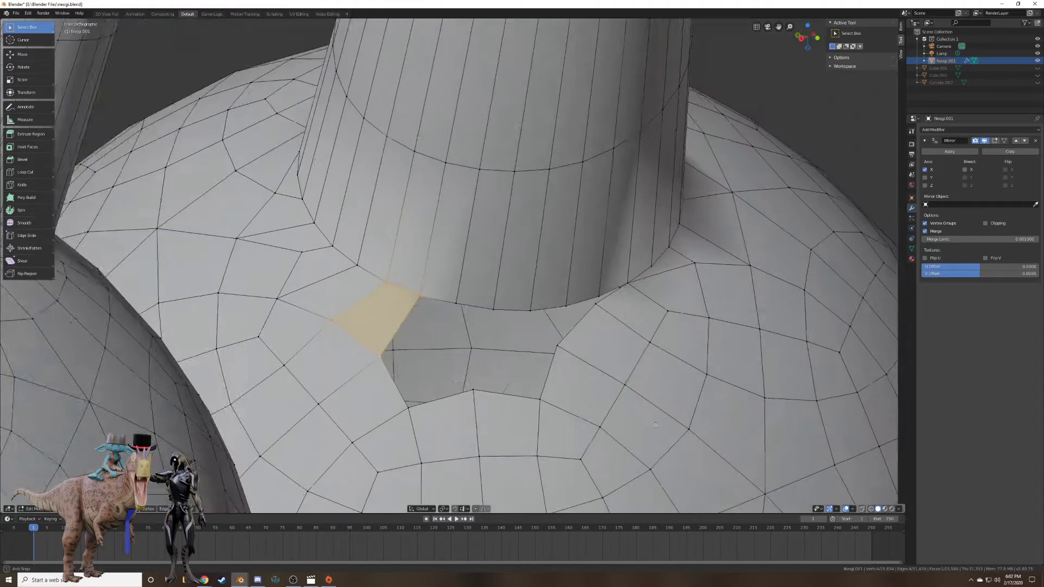
pyautogui.rightClick(410, 406)
pyautogui.keyDown('shift'); pyautogui.rightClick(416, 294); pyautogui.keyUp('shift')
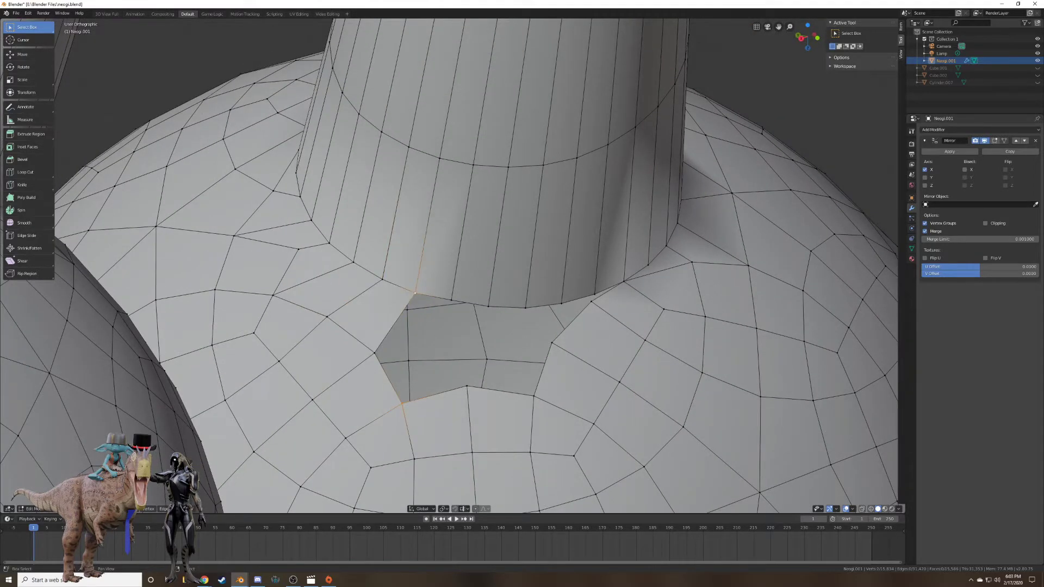
pyautogui.keyDown('shift'); pyautogui.rightClick(375, 351); pyautogui.keyUp('shift')
pyautogui.keyDown('shift'); pyautogui.rightClick(454, 290); pyautogui.keyUp('shift')
pyautogui.press('f')
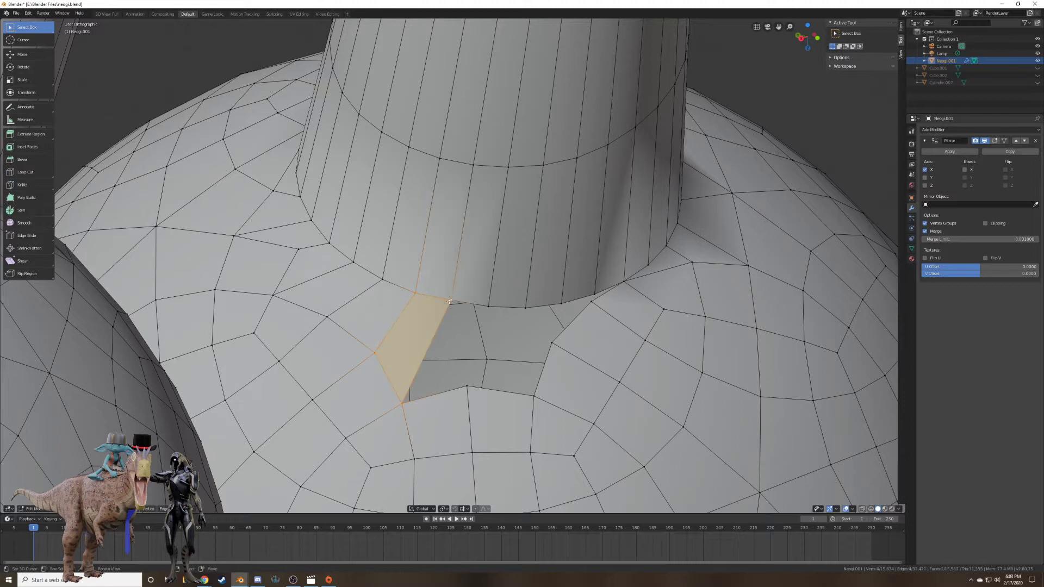
# Bridge the middle of the remaining hole with two quads between the spike's rim and the sphere's edge.
pyautogui.rightClick(406, 404)
pyautogui.keyDown('shift'); pyautogui.rightClick(468, 387); pyautogui.keyUp('shift')
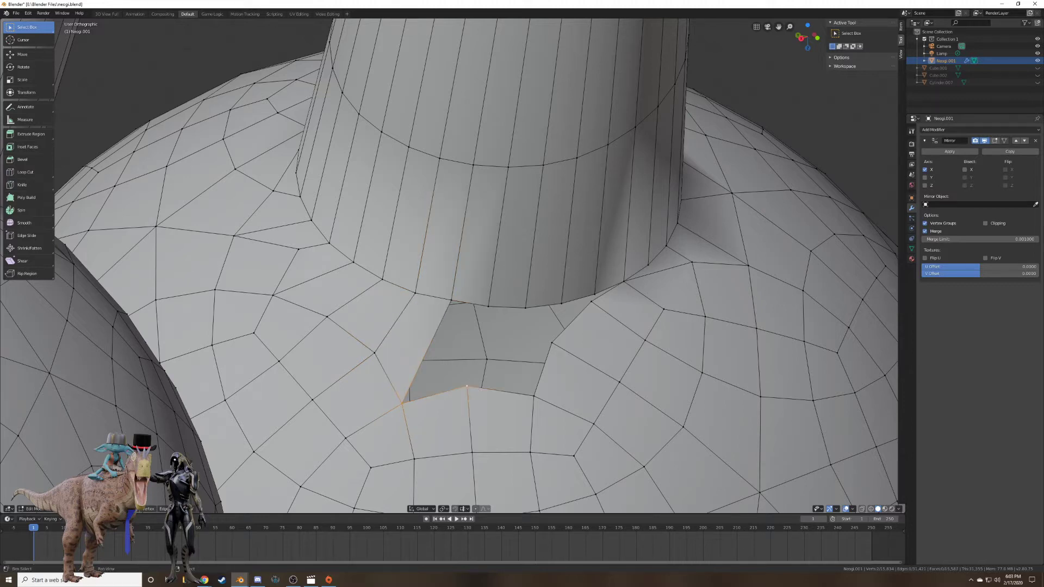
pyautogui.keyDown('shift'); pyautogui.rightClick(488, 306); pyautogui.keyUp('shift')
pyautogui.keyDown('shift'); pyautogui.rightClick(454, 298); pyautogui.keyUp('shift')
pyautogui.press('f')
pyautogui.rightClick(467, 388)
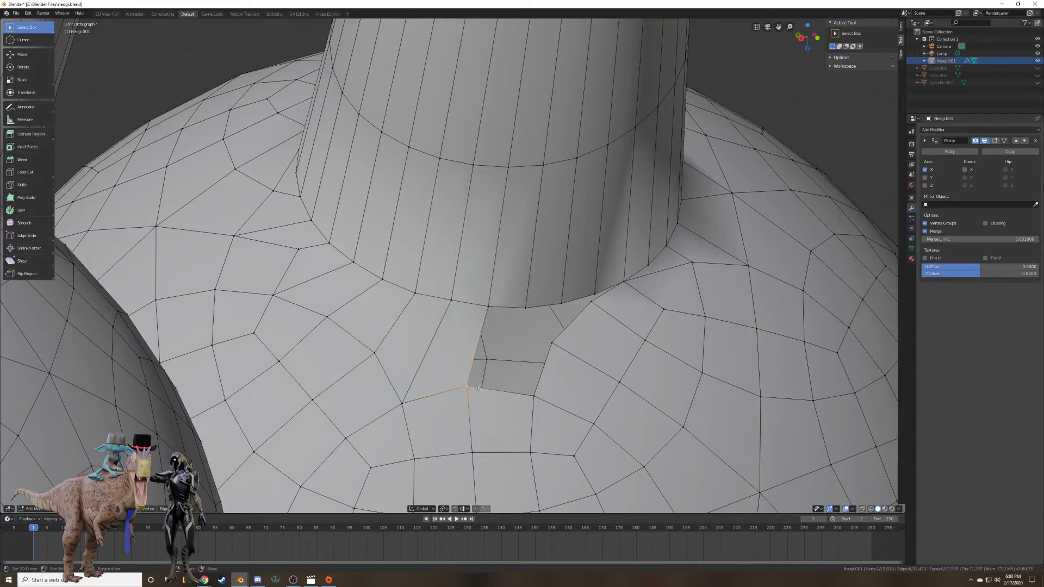
pyautogui.keyDown('shift'); pyautogui.rightClick(533, 395); pyautogui.keyUp('shift')
pyautogui.keyDown('shift'); pyautogui.rightClick(552, 343); pyautogui.keyUp('shift')
pyautogui.keyDown('shift'); pyautogui.rightClick(488, 296); pyautogui.keyUp('shift')
pyautogui.press('f')
# Fill a face from the hole's lower corner vertex up to the adjacent rim vertices.
pyautogui.moveTo(488, 296); pyautogui.dragTo(579, 344, button='middle')
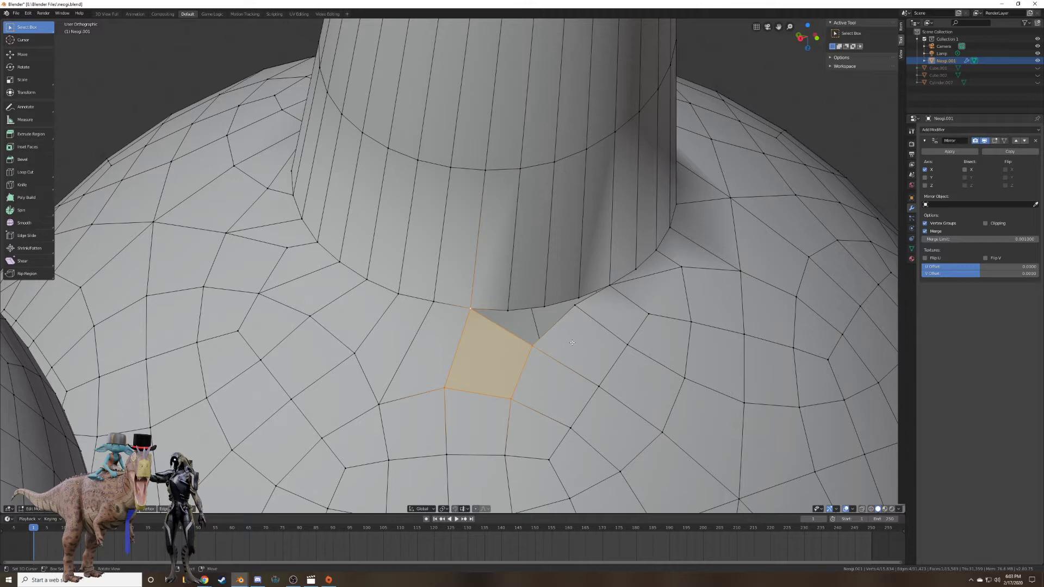
pyautogui.click(534, 347)
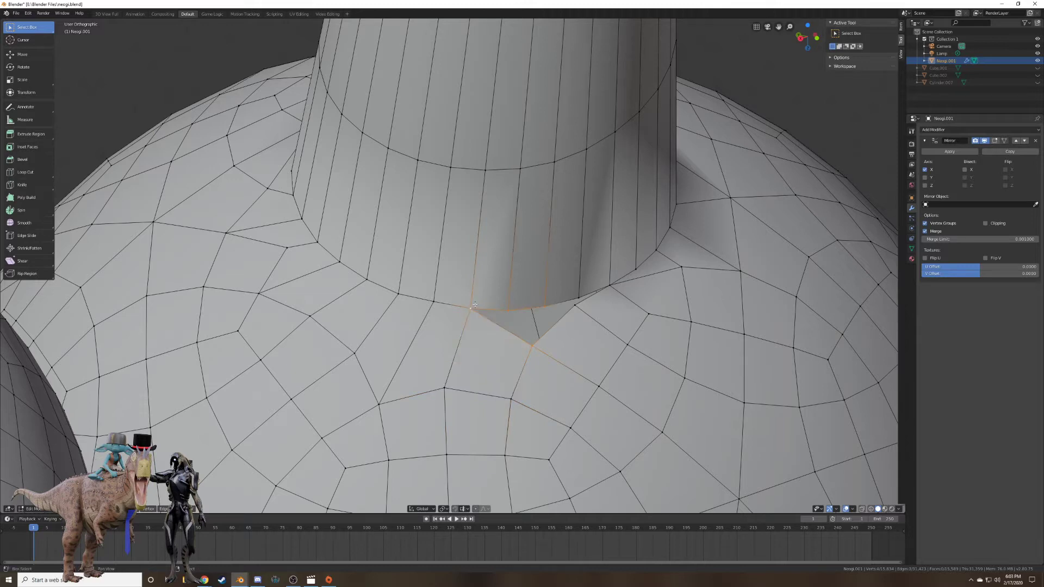
pyautogui.press('f')
pyautogui.rightClick(533, 354)
pyautogui.keyDown('shift'); pyautogui.rightClick(575, 308); pyautogui.keyUp('shift')
pyautogui.press('g')
pyautogui.press('g')
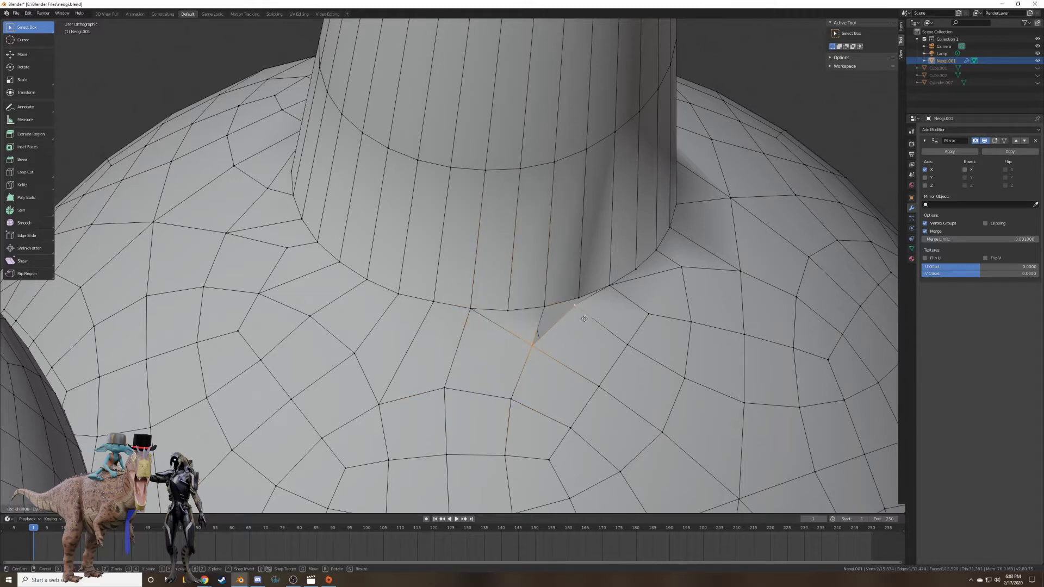
pyautogui.rightClick(588, 328)
# Slide the sphere's edge vertex nearest the rim away from the spike along its edge.
pyautogui.rightClick(578, 310)
pyautogui.press('g')
pyautogui.press('g')
pyautogui.click(609, 336)
# Close the last opening at the spike's base with a triangle and a quad.
pyautogui.keyDown('shift'); pyautogui.rightClick(597, 323); pyautogui.keyUp('shift')
pyautogui.keyDown('shift'); pyautogui.rightClick(579, 299); pyautogui.keyUp('shift')
pyautogui.keyDown('shift'); pyautogui.rightClick(544, 308); pyautogui.keyUp('shift')
pyautogui.keyDown('shift'); pyautogui.rightClick(533, 345); pyautogui.keyUp('shift')
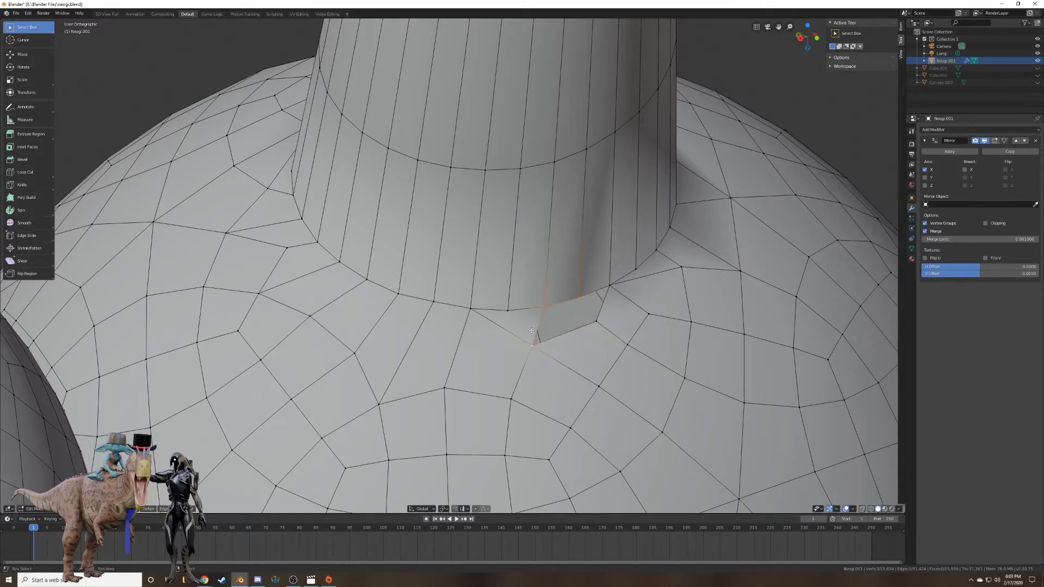
pyautogui.press('f')
pyautogui.rightClick(598, 323)
pyautogui.keyDown('shift'); pyautogui.rightClick(609, 286); pyautogui.keyUp('shift')
pyautogui.keyDown('shift'); pyautogui.rightClick(579, 299); pyautogui.keyUp('shift')
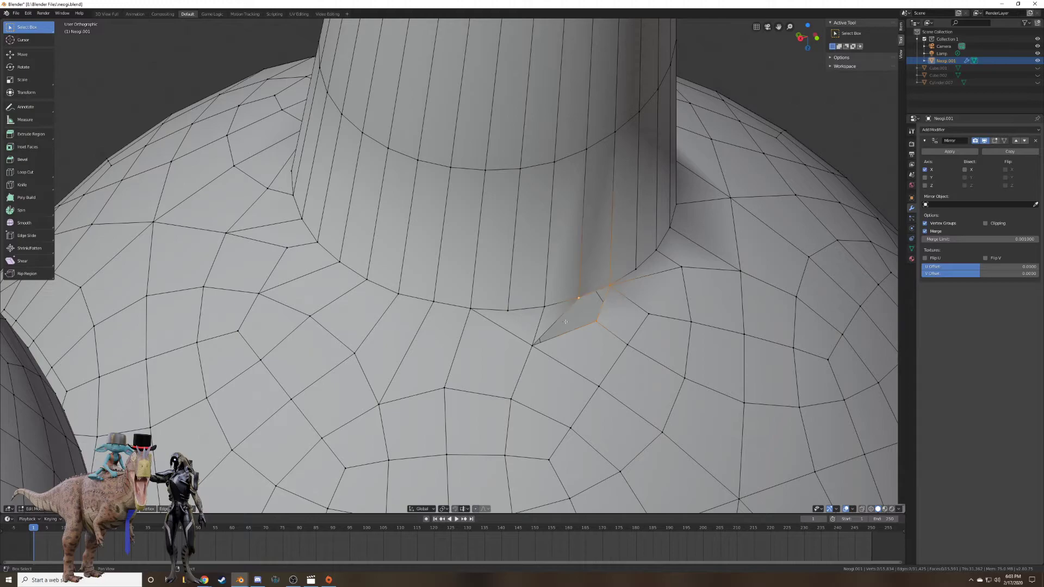
pyautogui.keyDown('shift'); pyautogui.rightClick(534, 345); pyautogui.keyUp('shift')
pyautogui.press('f')
# Examine the joined limbs, spheres and spikes of the whole model from several angles.
pyautogui.scroll(-4, 552, 342)
pyautogui.scroll(-3, 552, 342)
pyautogui.moveTo(552, 342); pyautogui.dragTo(607, 373, button='middle')
pyautogui.scroll(6, 552, 394)
pyautogui.scroll(-4, 608, 367)
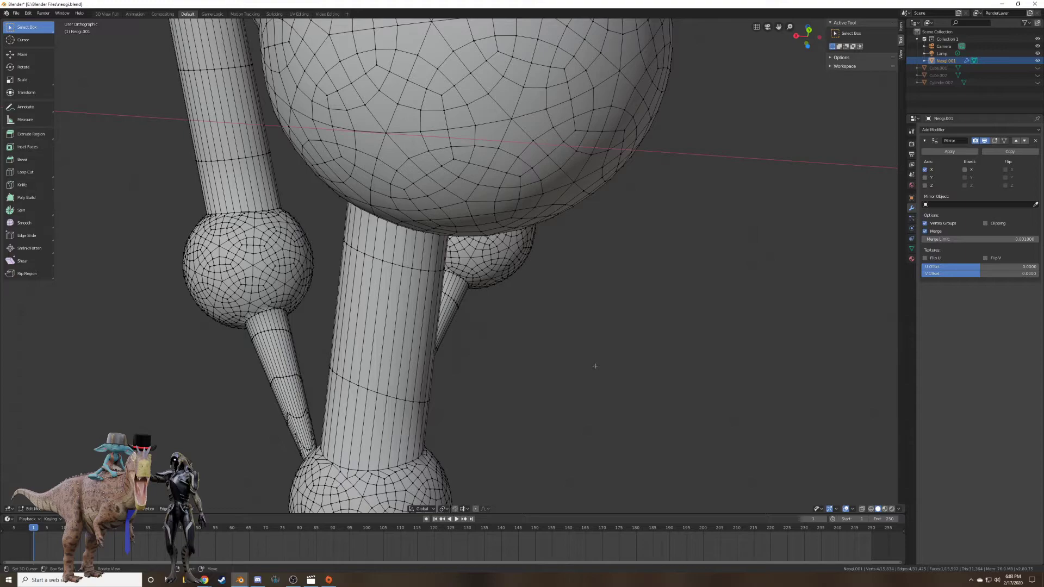
pyautogui.moveTo(550, 355); pyautogui.dragTo(587, 364, button='middle')
pyautogui.scroll(-3, 612, 357)
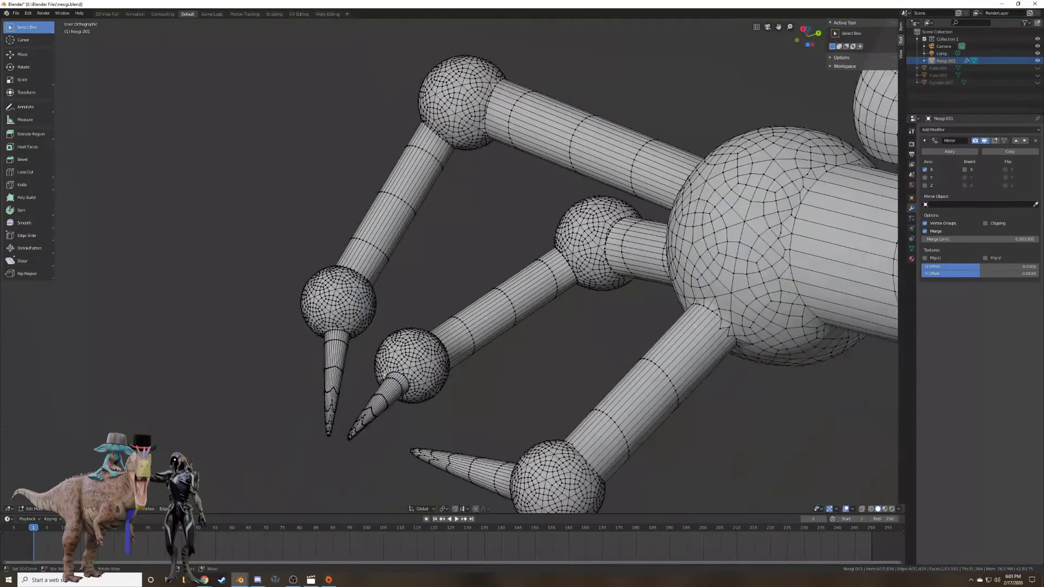
# Examine the lower limbs, spheres and spikes up close around the joint between a limb and its end sphere.
pyautogui.keyDown('shift'); pyautogui.moveTo(702, 328); pyautogui.dragTo(522, 146, button='middle'); pyautogui.keyUp('shift')
pyautogui.keyDown('shift'); pyautogui.moveTo(310, 392); pyautogui.dragTo(591, 466, button='middle'); pyautogui.keyUp('shift')
pyautogui.moveTo(537, 319); pyautogui.dragTo(594, 288, button='middle')
pyautogui.scroll(3, 595, 289)
pyautogui.moveTo(656, 219); pyautogui.dragTo(539, 323, button='middle')
pyautogui.click(385, 266)
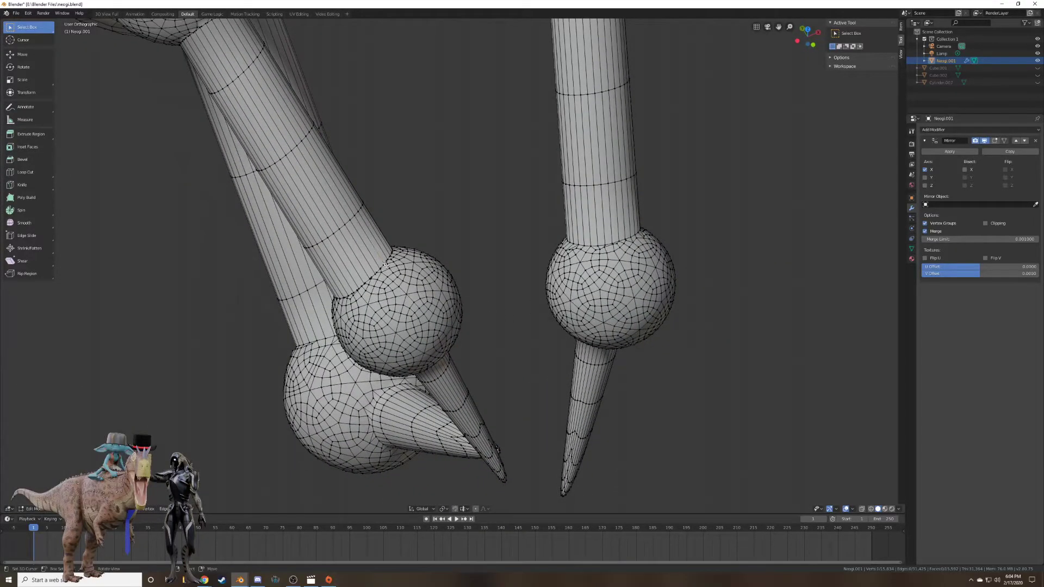
pyautogui.keyDown('shift'); pyautogui.moveTo(385, 266); pyautogui.dragTo(454, 268, button='middle'); pyautogui.keyUp('shift')
pyautogui.scroll(6, 454, 268)
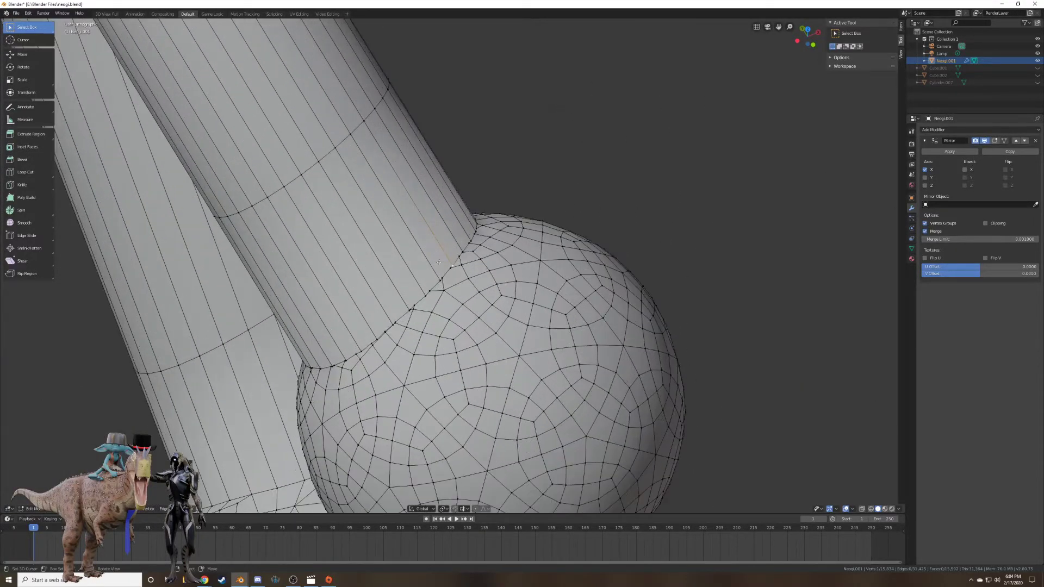
pyautogui.scroll(-1, 461, 284)
pyautogui.scroll(-3, 461, 284)
# Delete the ring of seam geometry joining the limb's lower end to its sphere, leaving the limb and sphere separated.
pyautogui.keyDown('alt'); pyautogui.click(406, 200); pyautogui.keyUp('alt')
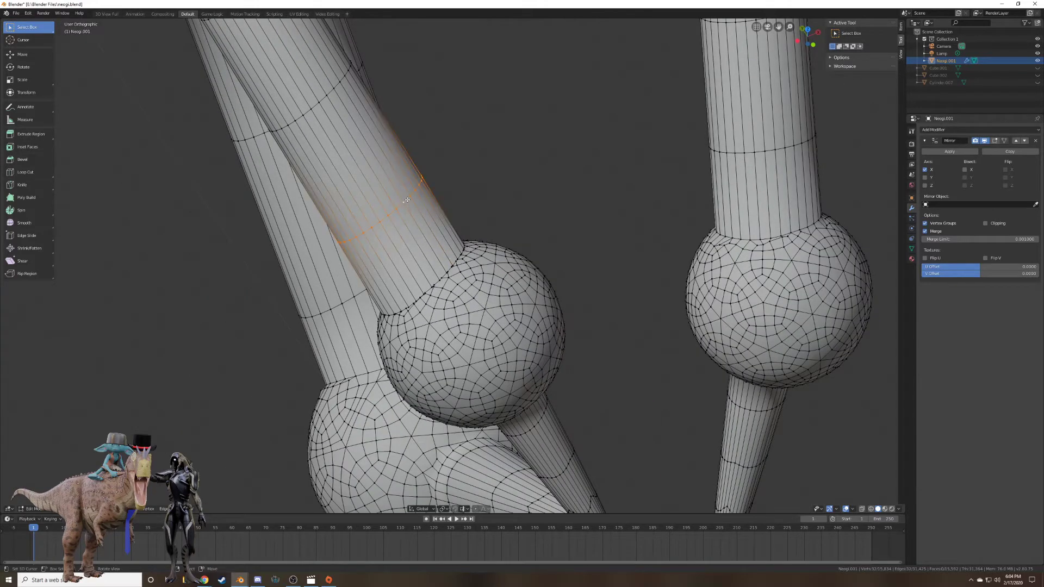
pyautogui.hotkey('ctrl', 'l')
pyautogui.keyDown('shift'); pyautogui.moveTo(407, 197); pyautogui.dragTo(589, 269, button='middle'); pyautogui.keyUp('shift')
pyautogui.scroll(-2, 589, 268)
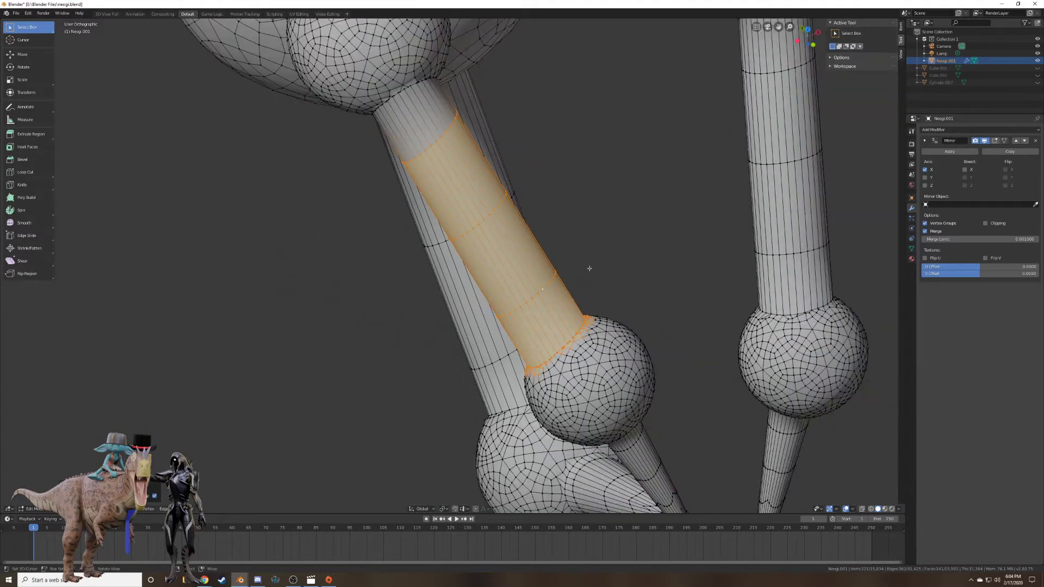
pyautogui.click(870, 509)
pyautogui.press('c')
pyautogui.moveTo(570, 245)
pyautogui.mouseDown(button='middle')
pyautogui.moveTo(345, 252)
pyautogui.moveTo(578, 98)
pyautogui.mouseUp(button='middle')
pyautogui.press('Escape')
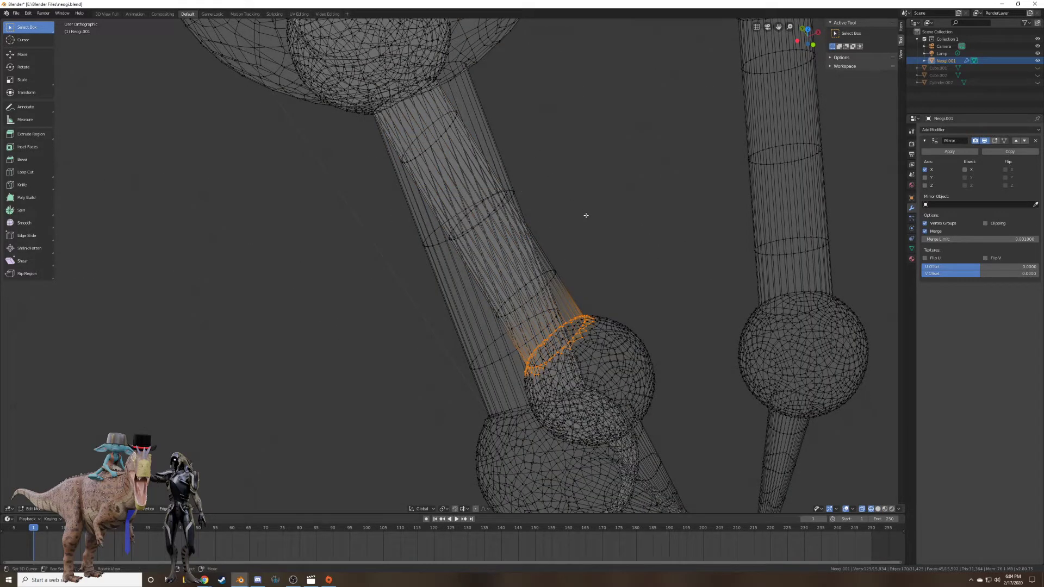
pyautogui.press('x')
pyautogui.moveTo(583, 214)
pyautogui.keyDown('shift'); pyautogui.mouseDown(button='middle')
pyautogui.moveTo(562, 163)
pyautogui.moveTo(594, 222)
pyautogui.mouseUp(button='middle'); pyautogui.keyUp('shift')
pyautogui.click(552, 164)
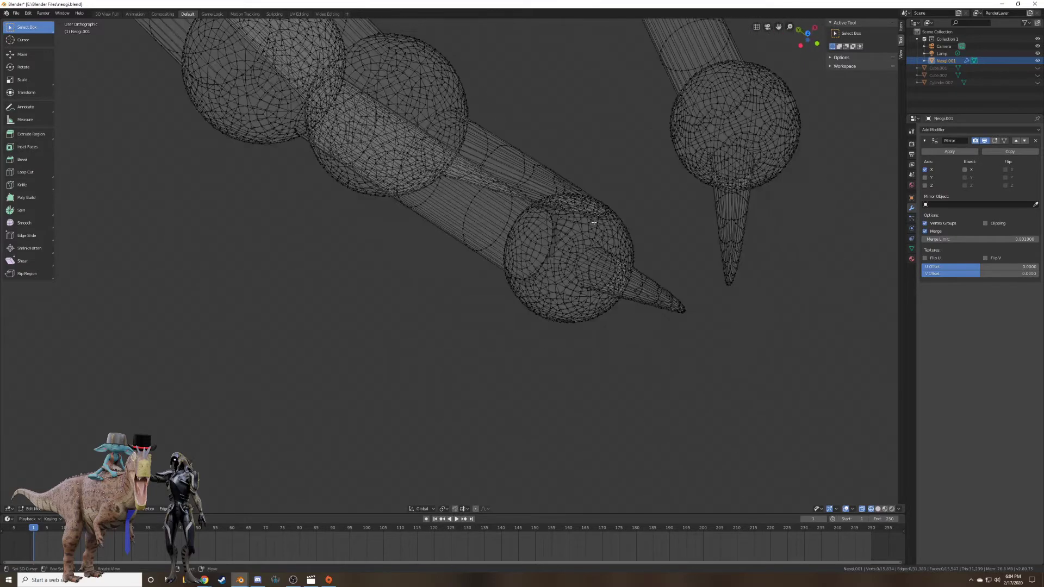
pyautogui.click(878, 509)
# Check the render in the other Blender window and return to the creature model.
pyautogui.scroll(5, 675, 338)
pyautogui.scroll(-3, 674, 338)
pyautogui.moveTo(675, 338); pyautogui.dragTo(683, 294, button='middle')
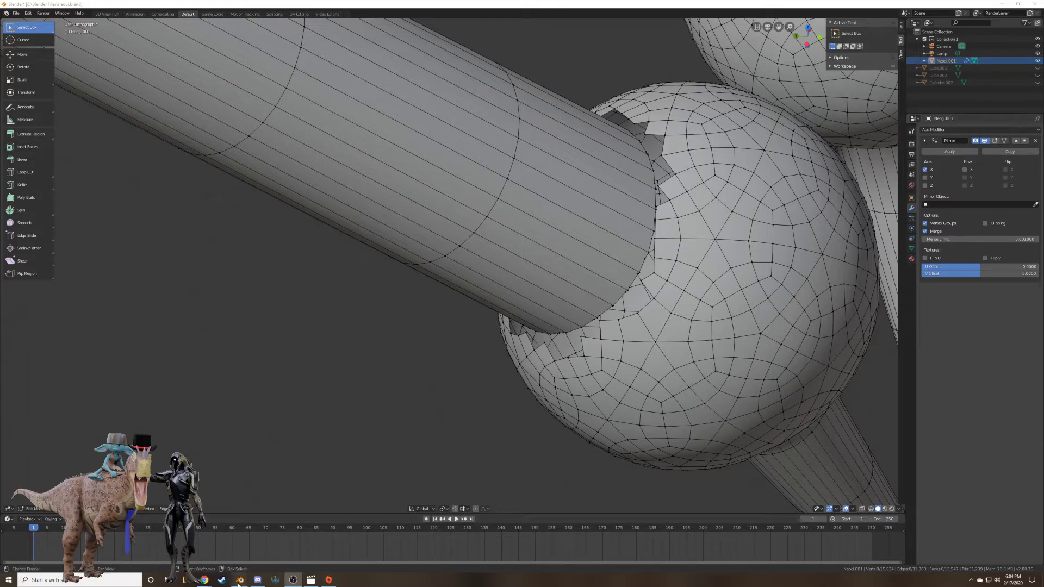
pyautogui.click(216, 559)
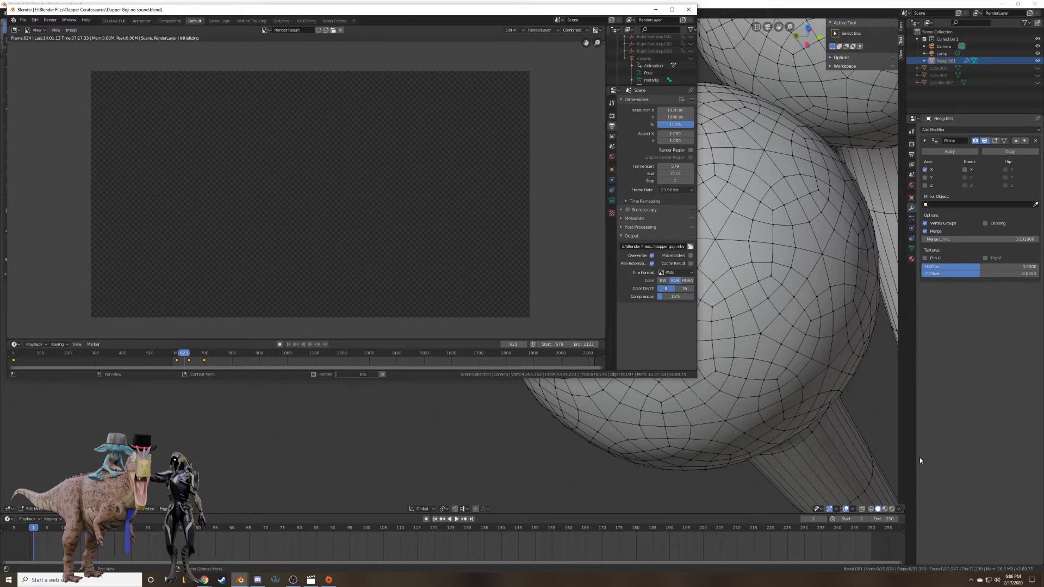
pyautogui.press('Escape')
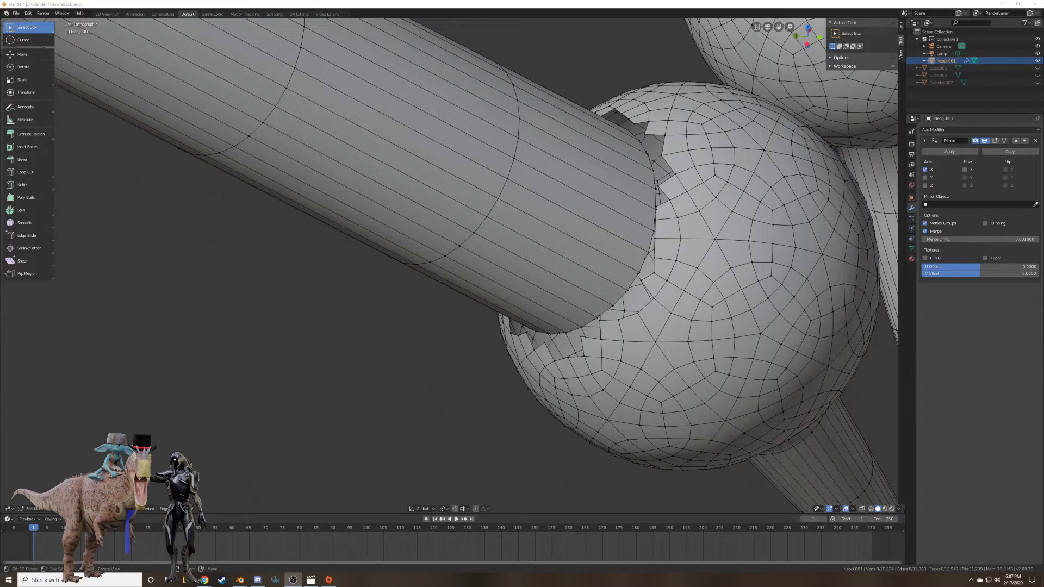
# Examine the whole creature in Object Mode and return to editing the open joint between limb and sphere.
pyautogui.scroll(-10, 699, 275)
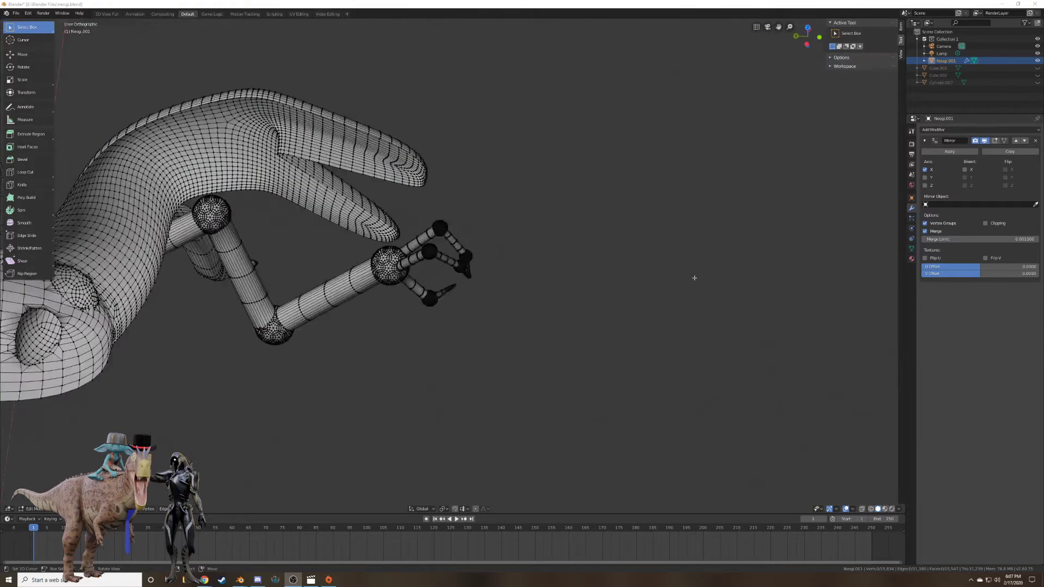
pyautogui.moveTo(683, 283); pyautogui.dragTo(539, 279, button='middle')
pyautogui.press('Tab')
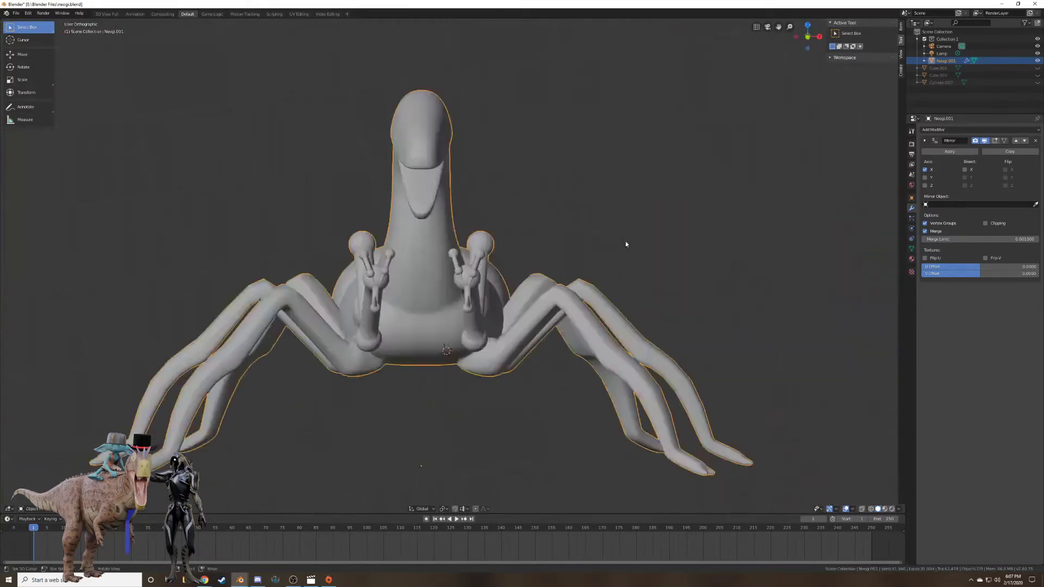
pyautogui.moveTo(625, 240)
pyautogui.mouseDown(button='middle')
pyautogui.moveTo(690, 250)
pyautogui.moveTo(514, 253)
pyautogui.moveTo(690, 247)
pyautogui.moveTo(636, 256)
pyautogui.moveTo(471, 237)
pyautogui.moveTo(610, 238)
pyautogui.mouseUp(button='middle')
pyautogui.scroll(-3, 636, 256)
pyautogui.press('Tab')
pyautogui.scroll(15, 578, 260)
pyautogui.scroll(10, 578, 261)
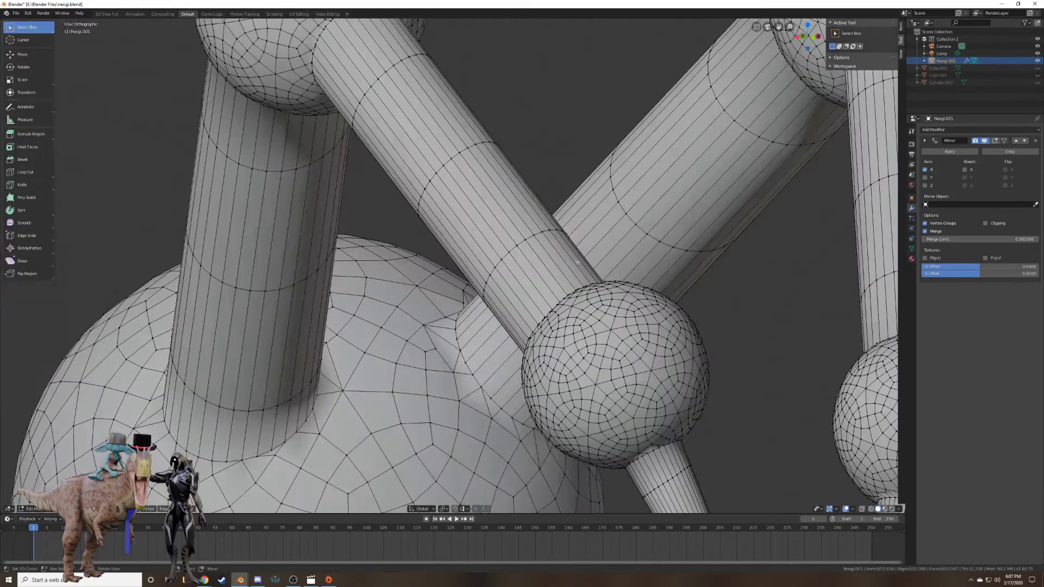
pyautogui.scroll(3, 526, 268)
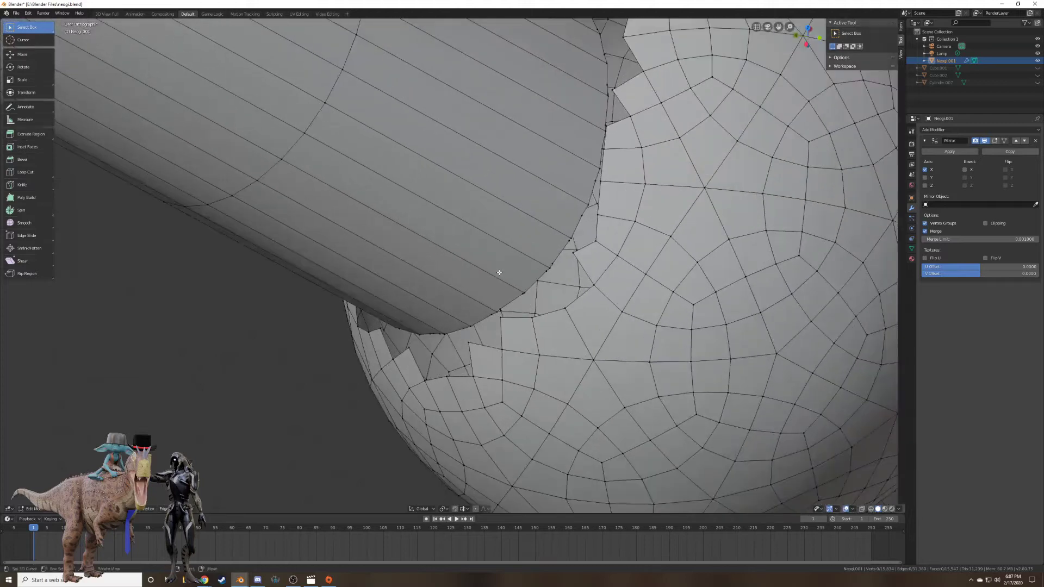
# Select the surplus vertices around the limb's open end rim at the opened sphere joint.
pyautogui.click(542, 269)
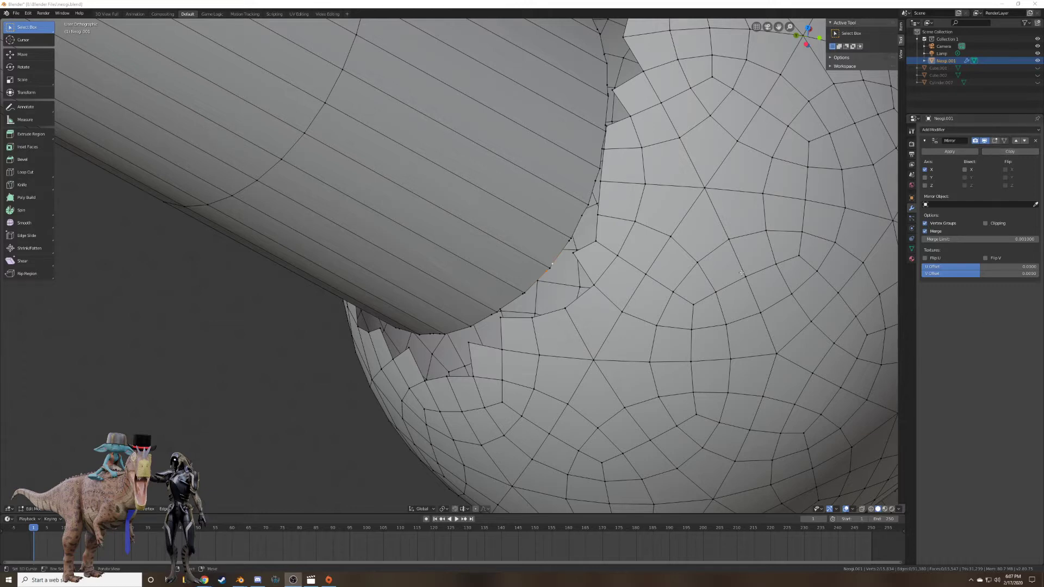
pyautogui.rightClick(570, 241)
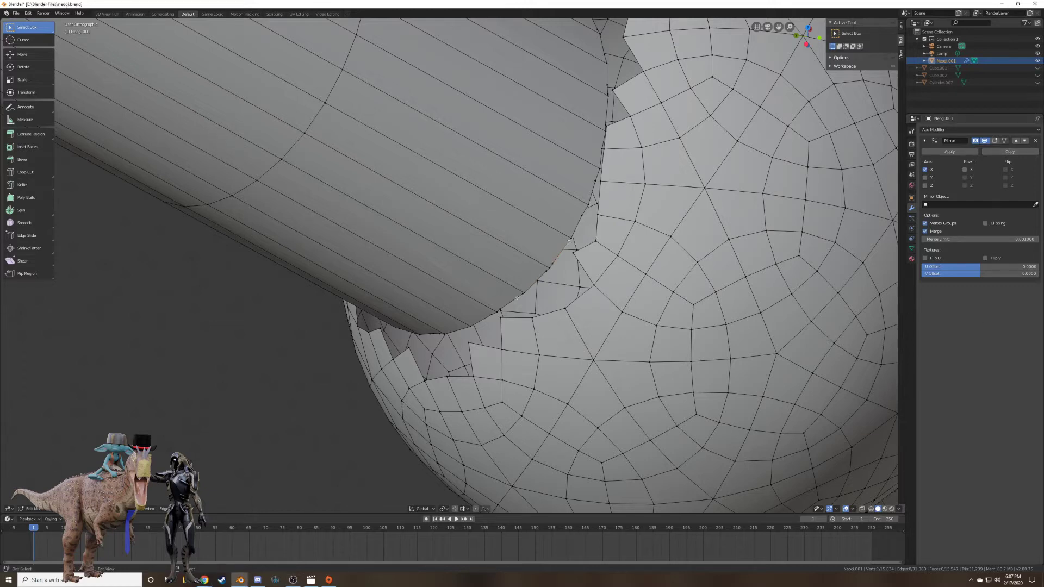
pyautogui.moveTo(561, 263); pyautogui.dragTo(711, 173, button='middle')
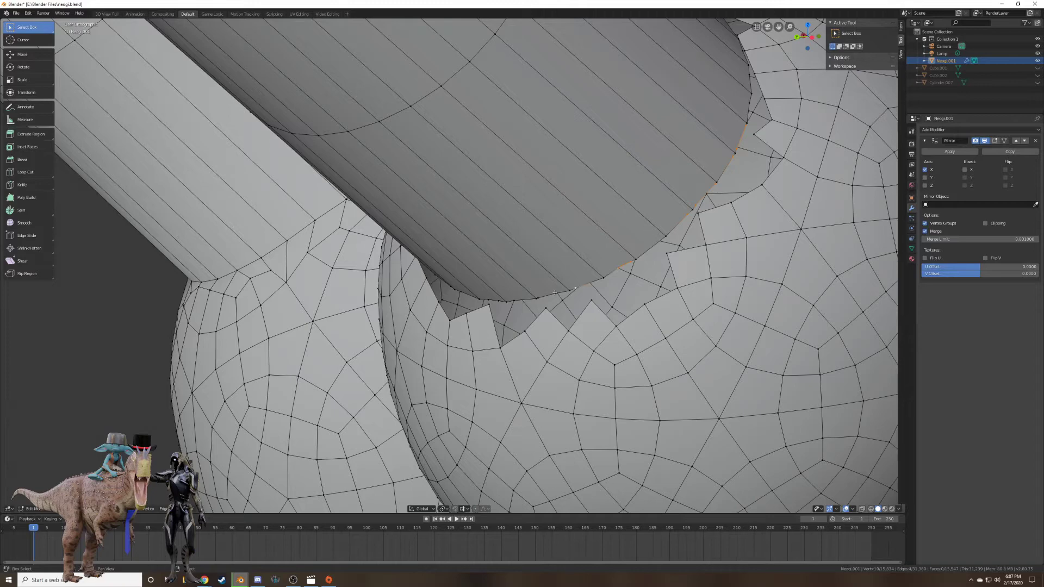
pyautogui.moveTo(536, 299); pyautogui.dragTo(637, 288, button='middle')
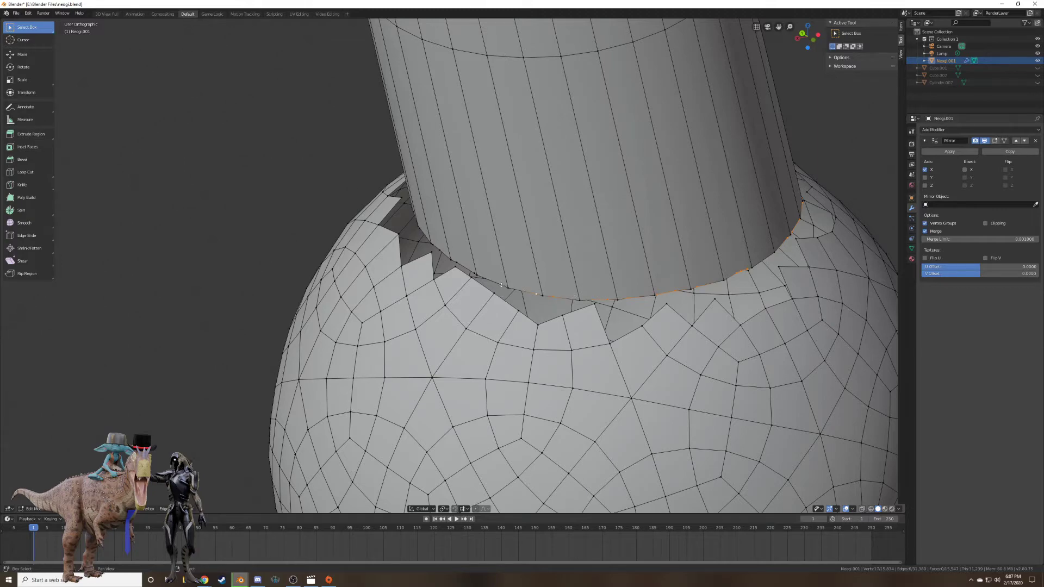
pyautogui.moveTo(459, 259); pyautogui.dragTo(738, 285, button='middle')
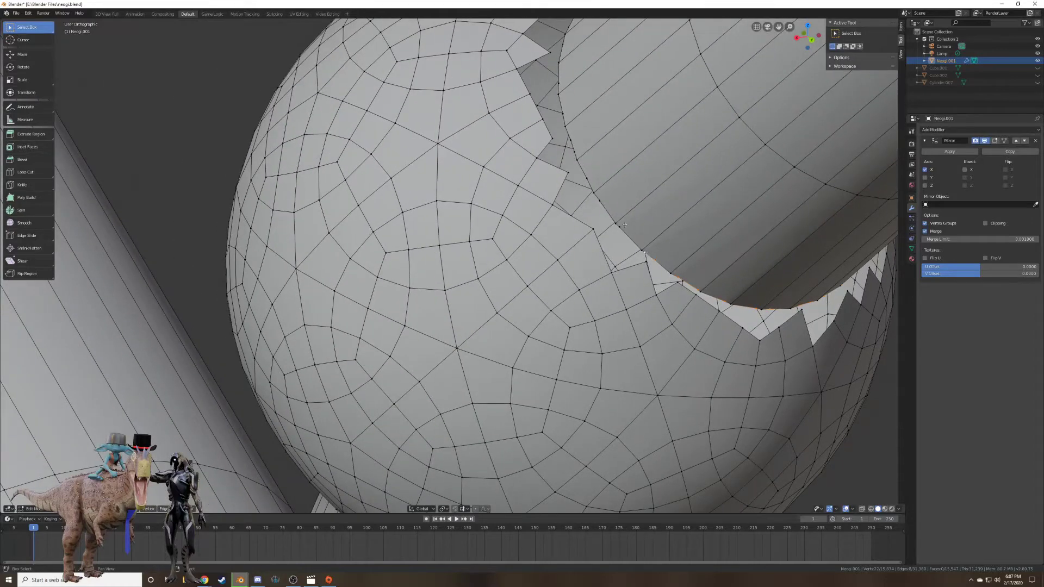
pyautogui.keyDown('shift'); pyautogui.rightClick(601, 200); pyautogui.keyUp('shift')
pyautogui.keyDown('shift'); pyautogui.rightClick(587, 179); pyautogui.keyUp('shift')
pyautogui.keyDown('shift'); pyautogui.rightClick(577, 155); pyautogui.keyUp('shift')
pyautogui.moveTo(577, 155); pyautogui.dragTo(481, 281, button='middle')
pyautogui.keyDown('shift'); pyautogui.rightClick(554, 304); pyautogui.keyUp('shift')
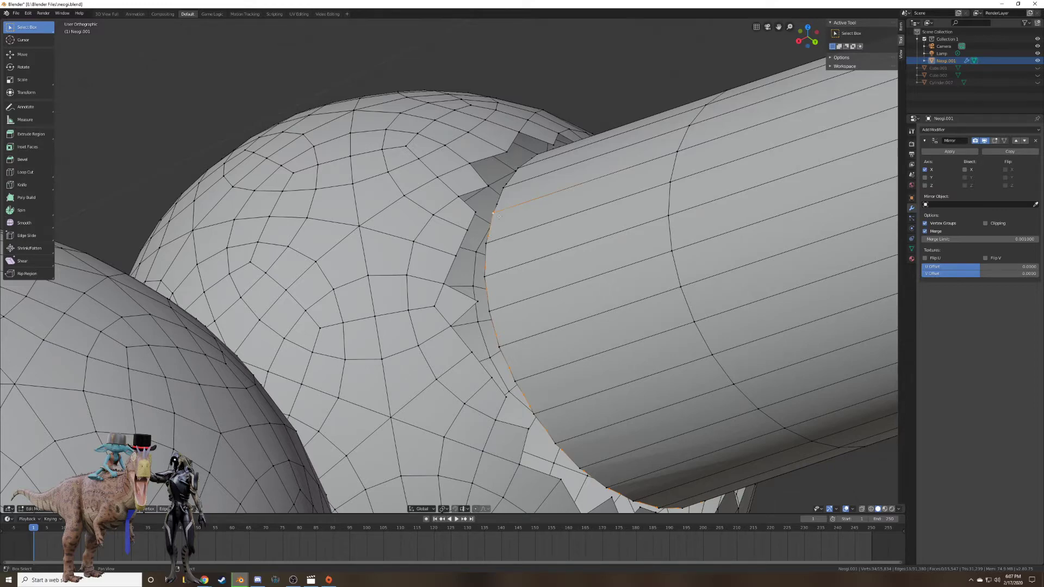
pyautogui.moveTo(497, 209); pyautogui.dragTo(663, 285, button='middle')
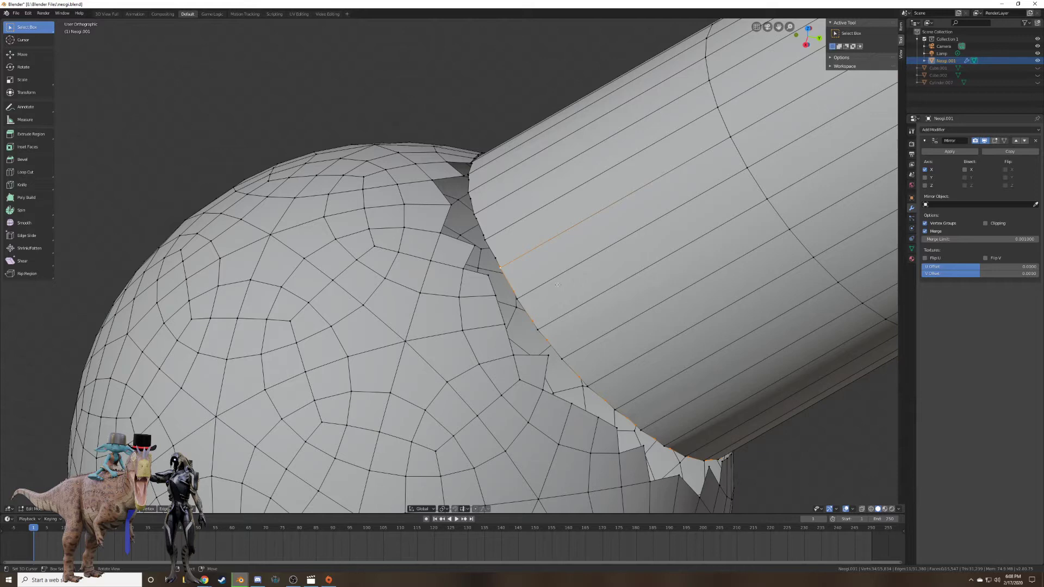
pyautogui.press('x')
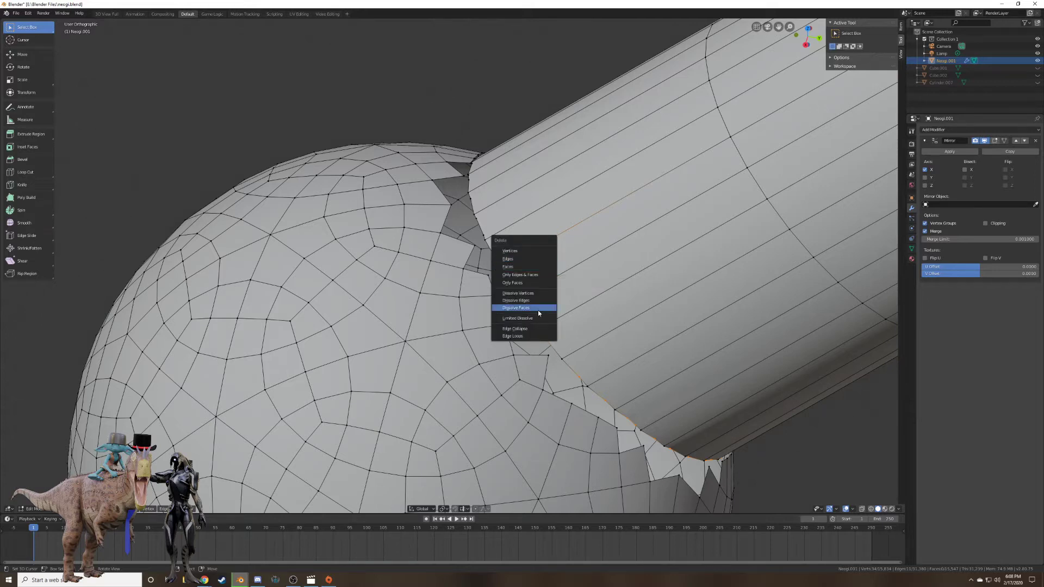
pyautogui.click(517, 293)
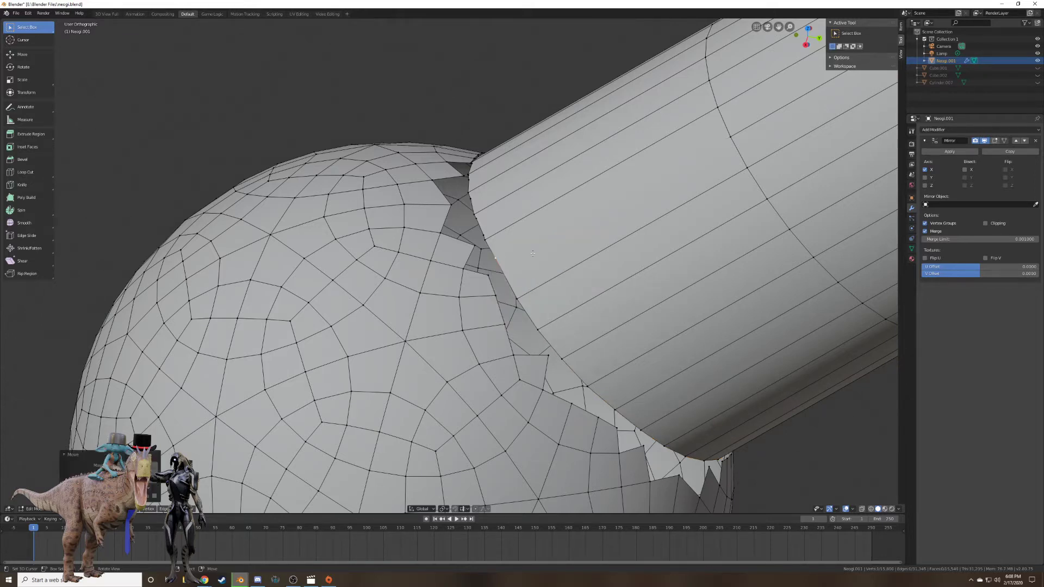
pyautogui.hotkey('ctrl', 'z')
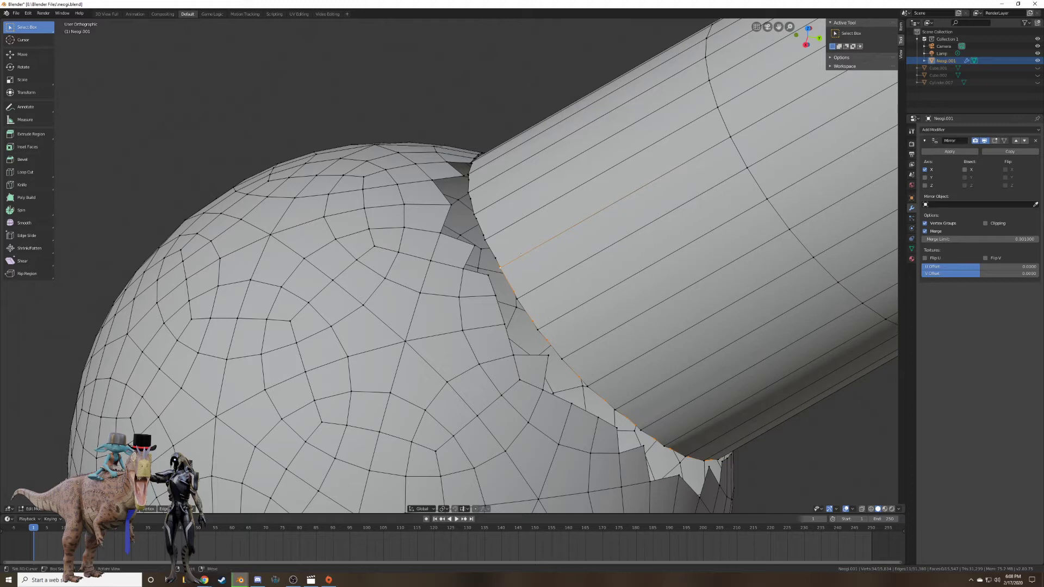
# Dissolve the surplus vertices selected on the limb's end rim and the next ones further along it.
pyautogui.press('x')
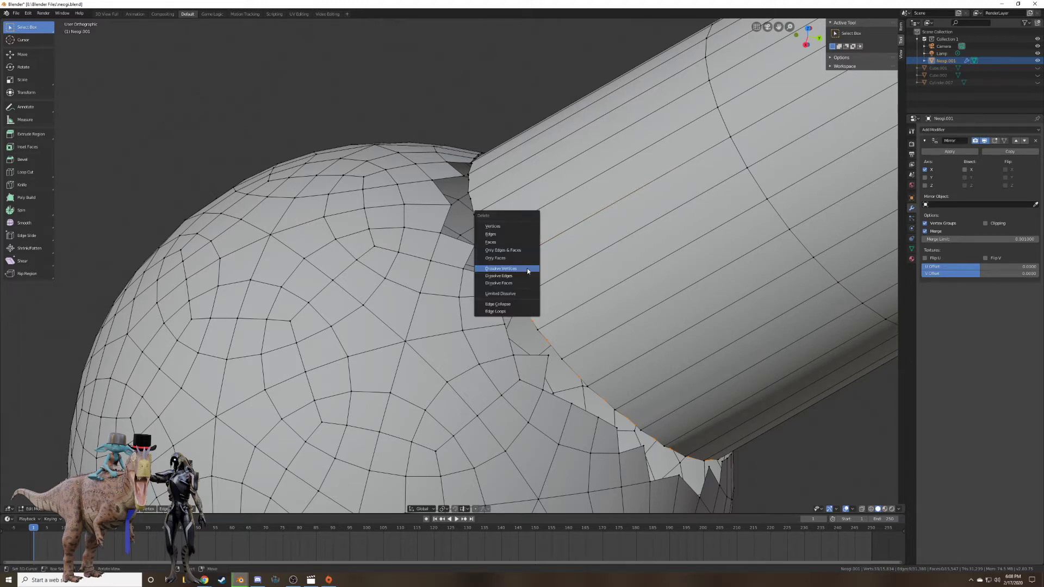
pyautogui.click(501, 270)
pyautogui.rightClick(501, 253)
pyautogui.keyDown('shift'); pyautogui.rightClick(486, 232); pyautogui.keyUp('shift')
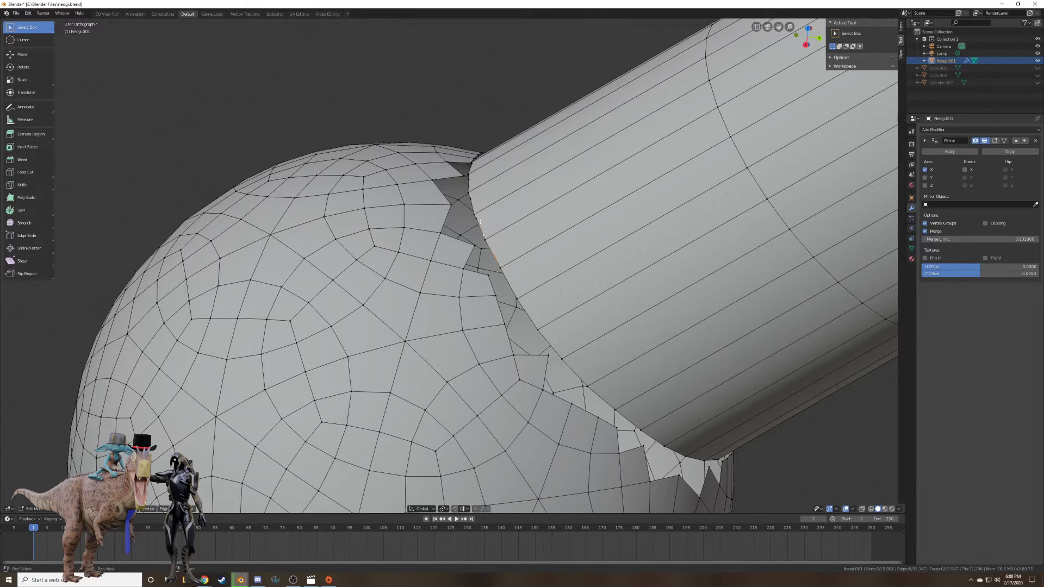
pyautogui.moveTo(482, 218); pyautogui.dragTo(457, 261, button='middle')
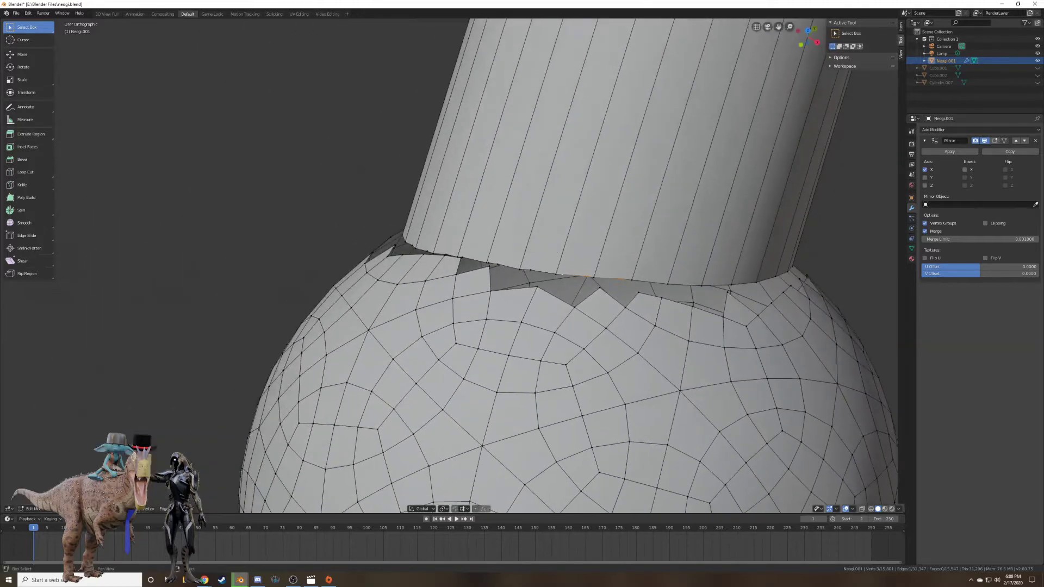
pyautogui.rightClick(534, 266)
pyautogui.click(534, 268)
pyautogui.press('x')
pyautogui.click(496, 251)
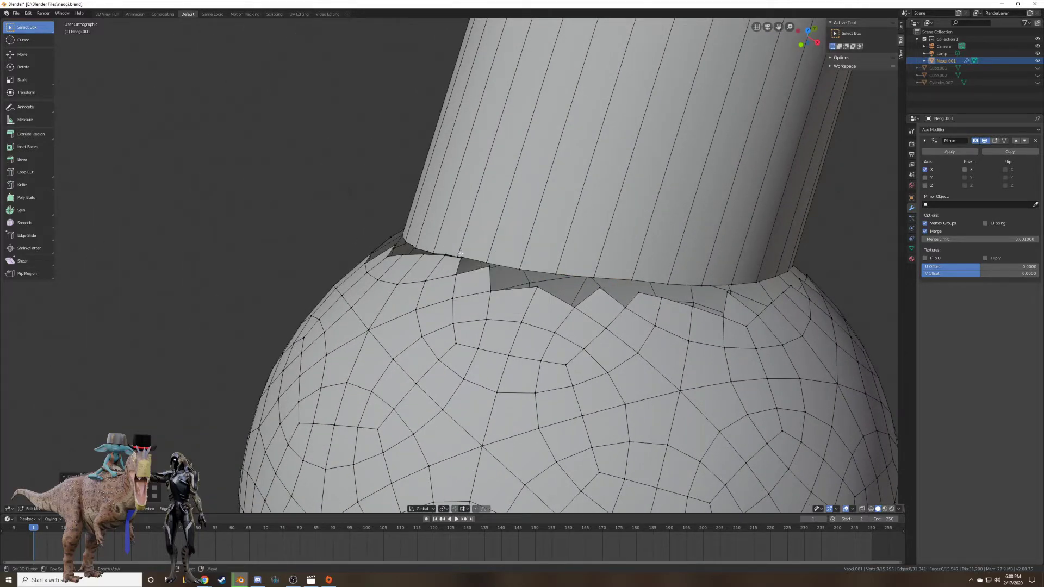
# Dissolve the remaining surplus vertices on the rest of the limb's end rim.
pyautogui.moveTo(460, 253); pyautogui.dragTo(435, 292, button='middle')
pyautogui.press('x')
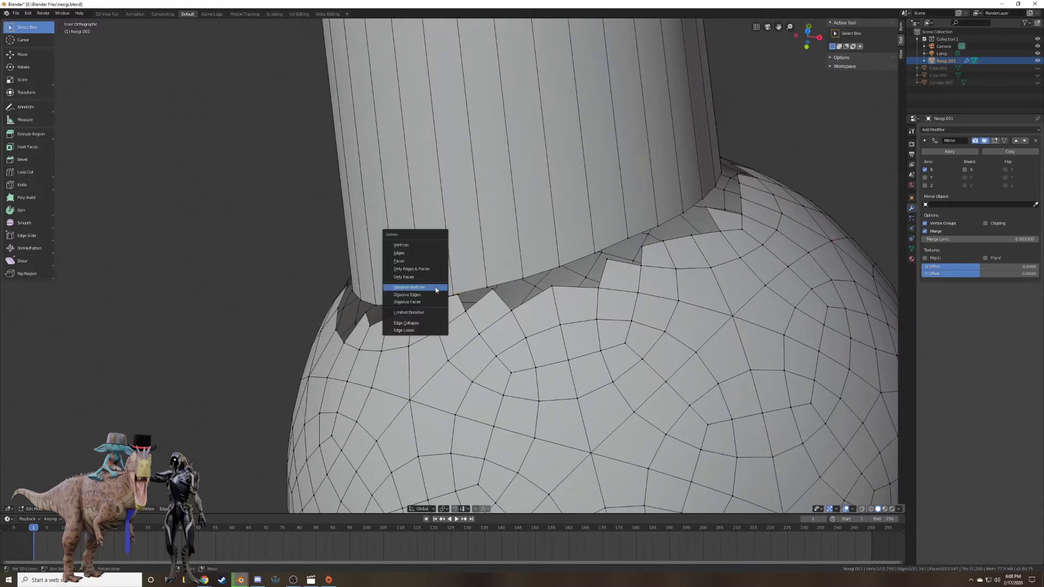
pyautogui.click(435, 290)
pyautogui.rightClick(413, 299)
pyautogui.keyDown('shift'); pyautogui.rightClick(394, 300); pyautogui.keyUp('shift')
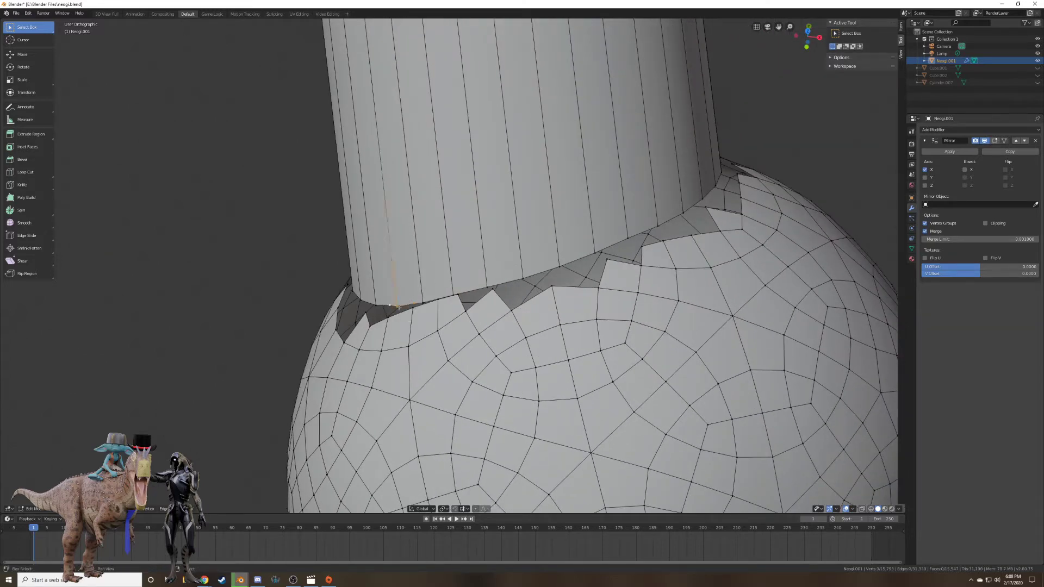
pyautogui.moveTo(399, 307); pyautogui.dragTo(506, 283, button='middle')
pyautogui.press('x')
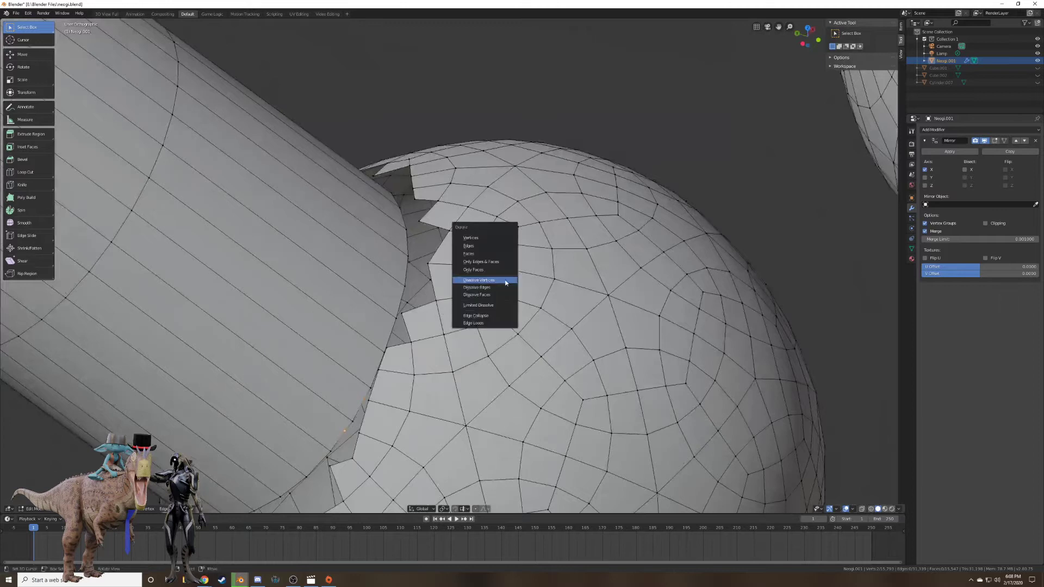
pyautogui.click(505, 280)
# Merge neighbouring vertices at last where the limb's end rim meets the sphere's jagged edge.
pyautogui.rightClick(385, 350)
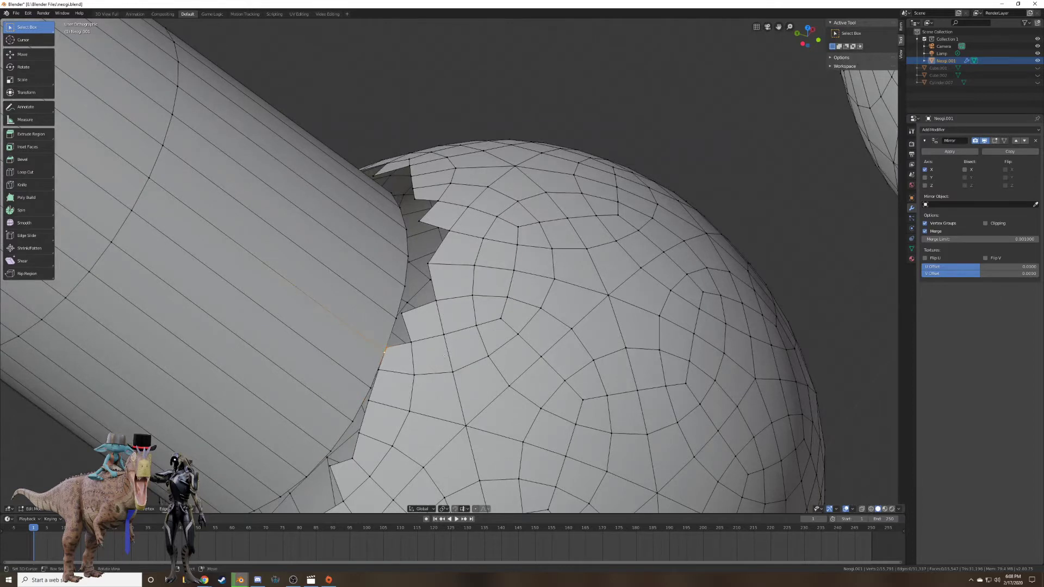
pyautogui.hotkey('alt', 'm')
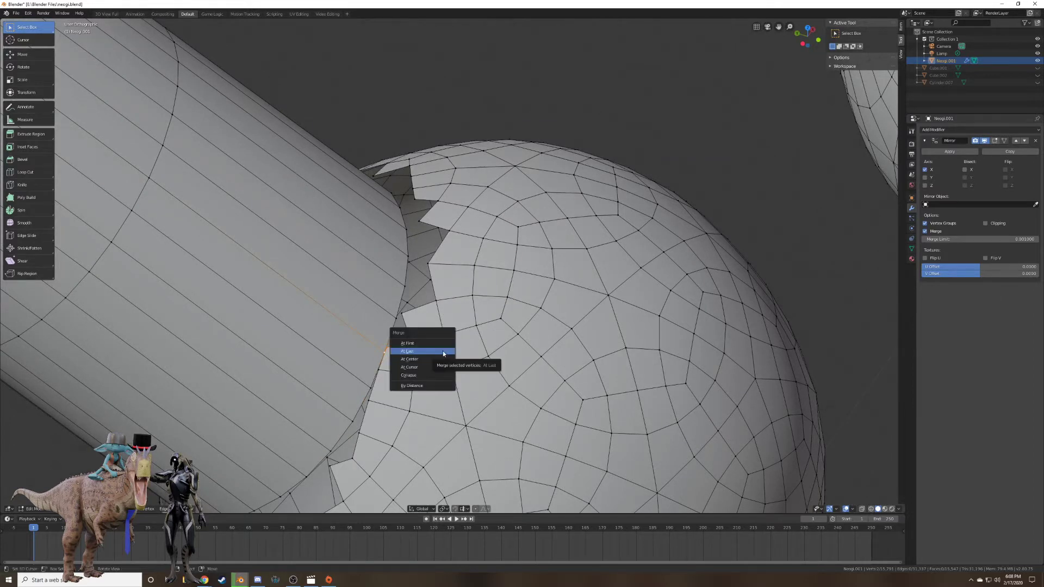
pyautogui.click(443, 354)
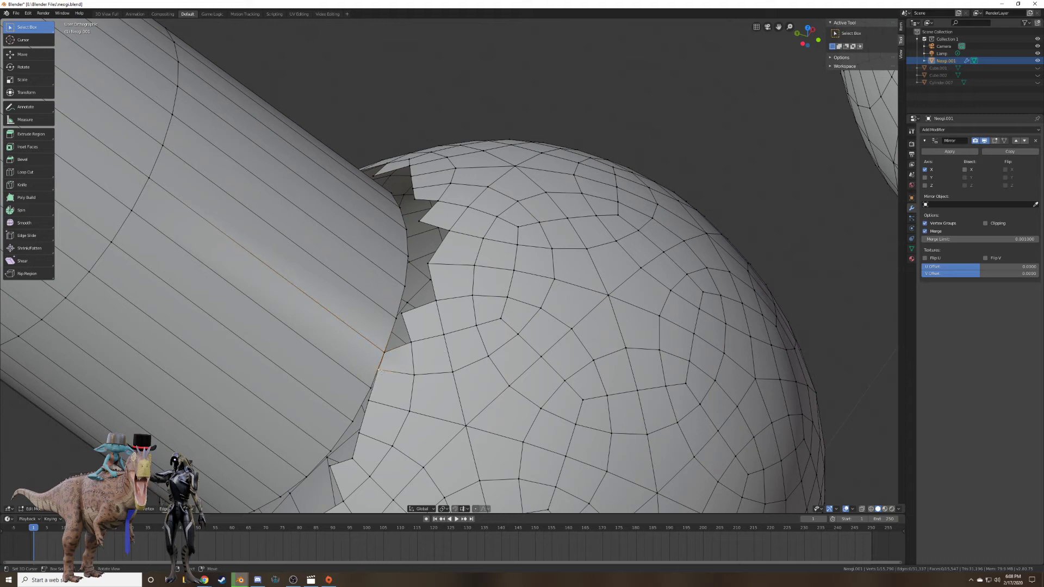
pyautogui.hotkey('alt', 'm')
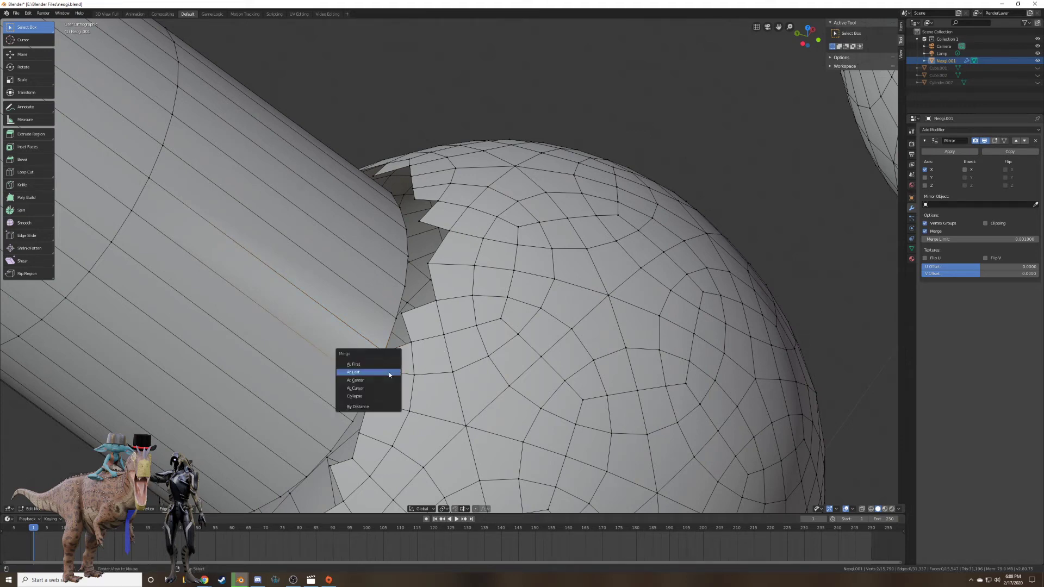
pyautogui.click(389, 374)
pyautogui.moveTo(389, 375); pyautogui.dragTo(434, 306, button='middle')
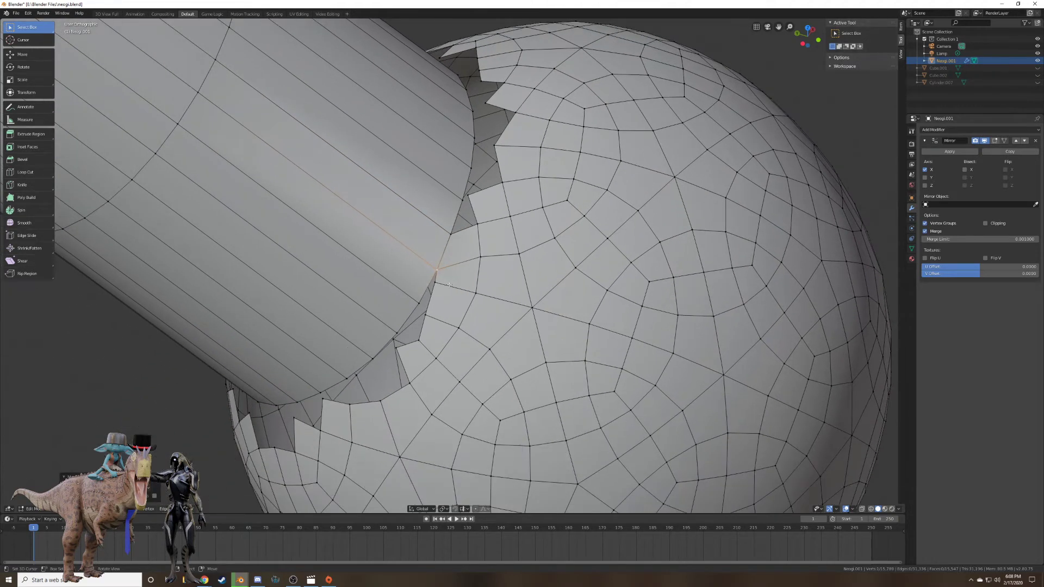
# Fill the gap just below the merged vertex with a face between the limb's rim and the sphere's jagged edge.
pyautogui.keyDown('shift'); pyautogui.rightClick(427, 314); pyautogui.keyUp('shift')
pyautogui.keyDown('shift'); pyautogui.rightClick(420, 304); pyautogui.keyUp('shift')
pyautogui.keyDown('shift'); pyautogui.rightClick(438, 271); pyautogui.keyUp('shift')
pyautogui.press('f')
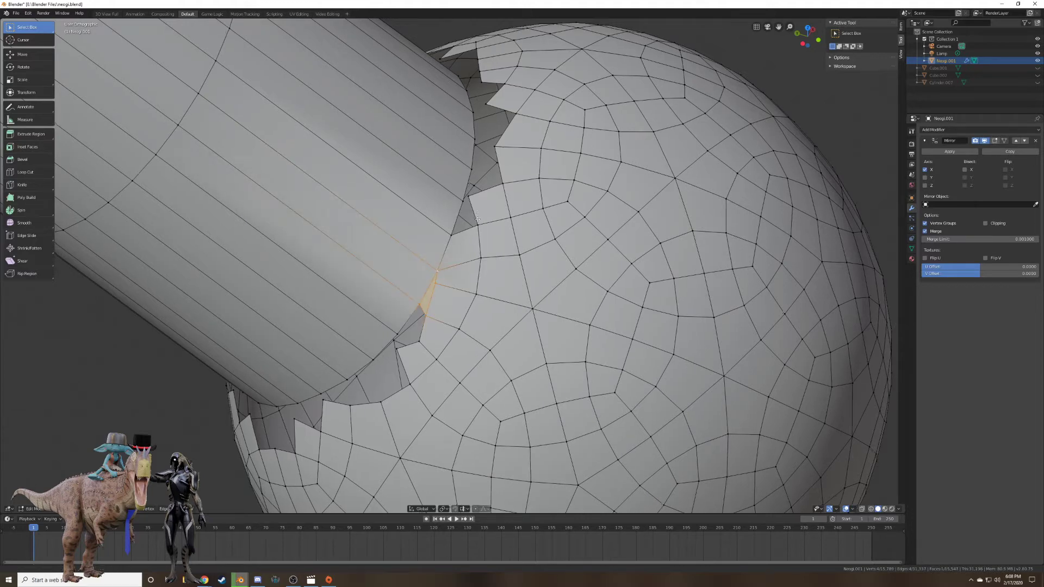
# Fill the gap just above the merged vertex with a four-vertex face joining the limb's rim to the sphere.
pyautogui.keyDown('shift'); pyautogui.moveTo(469, 195); pyautogui.dragTo(438, 459, button='middle'); pyautogui.keyUp('shift')
pyautogui.rightClick(468, 279)
pyautogui.keyDown('shift'); pyautogui.rightClick(461, 283); pyautogui.keyUp('shift')
pyautogui.keyDown('shift'); pyautogui.rightClick(449, 316); pyautogui.keyUp('shift')
pyautogui.keyDown('shift'); pyautogui.rightClick(476, 307); pyautogui.keyUp('shift')
pyautogui.press('f')
# Slide the sphere vertex beside the seam along its edge and fill the narrow gap above it with a face.
pyautogui.rightClick(449, 346)
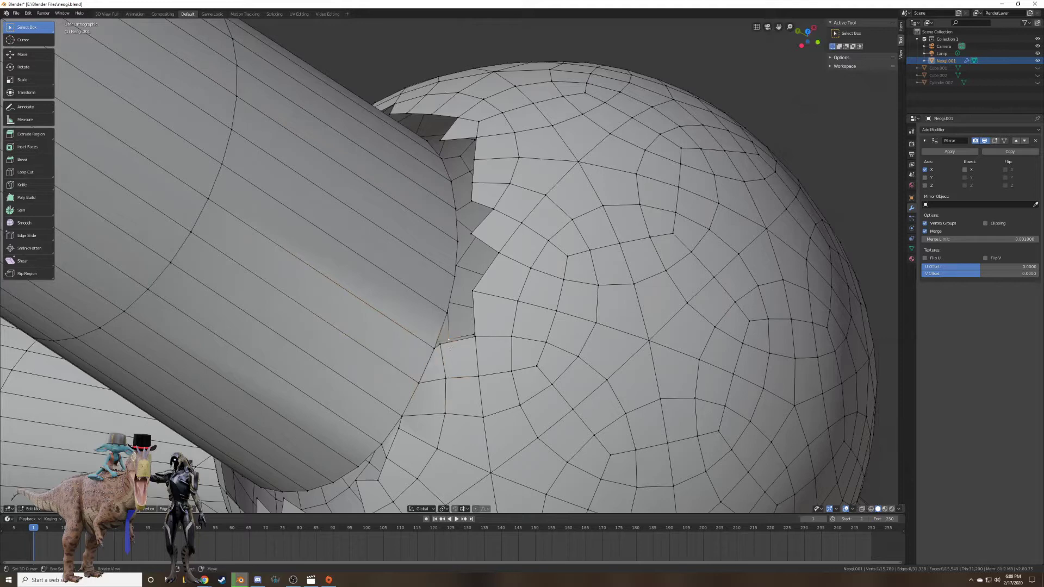
pyautogui.press('g')
pyautogui.rightClick(450, 347)
pyautogui.rightClick(442, 346)
pyautogui.press('g')
pyautogui.press('g')
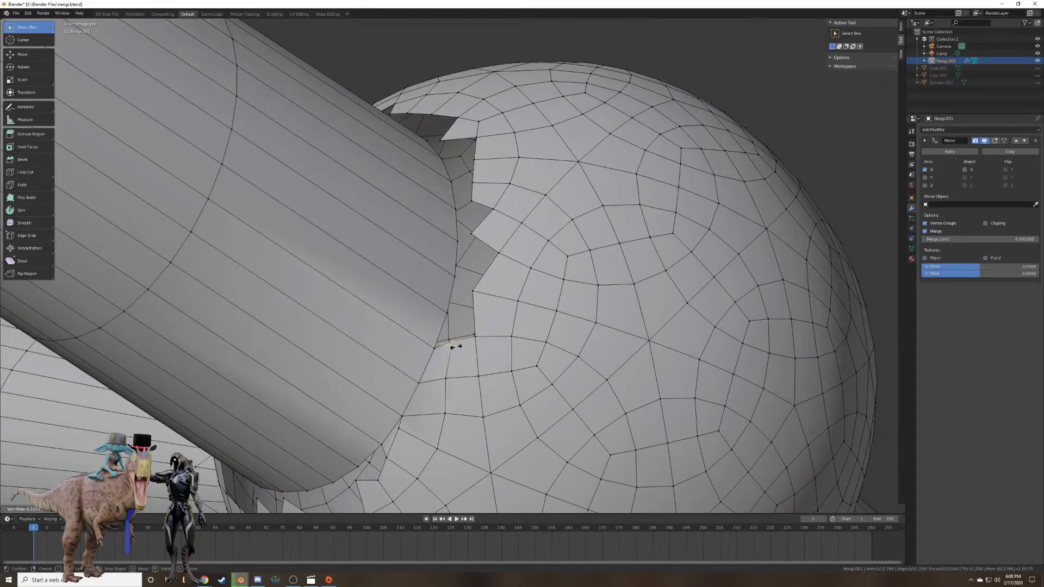
pyautogui.click(456, 345)
pyautogui.keyDown('shift'); pyautogui.rightClick(447, 310); pyautogui.keyUp('shift')
pyautogui.keyDown('shift'); pyautogui.rightClick(435, 347); pyautogui.keyUp('shift')
pyautogui.keyDown('shift'); pyautogui.rightClick(475, 337); pyautogui.keyUp('shift')
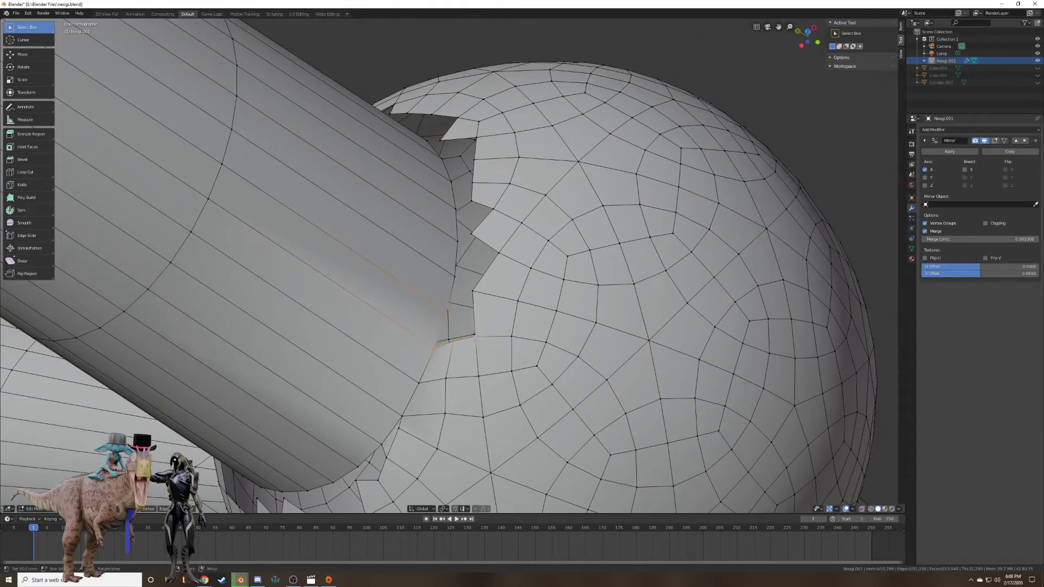
pyautogui.press('f')
# Slide the same sphere vertex away from the limb's rim and fill the next gap up the seam with a four-vertex face.
pyautogui.rightClick(453, 346)
pyautogui.press('g')
pyautogui.press('g')
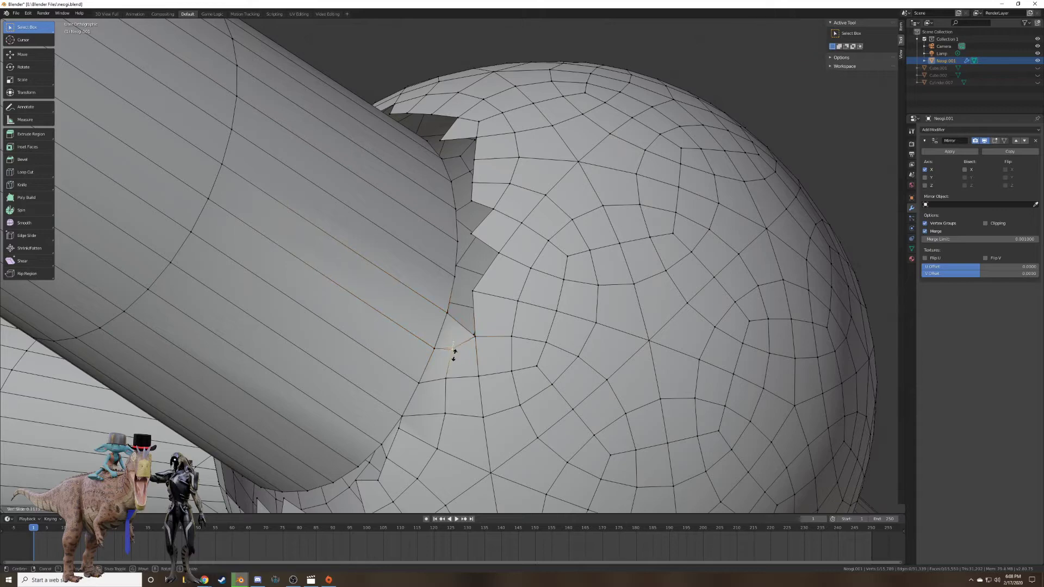
pyautogui.click(454, 357)
pyautogui.rightClick(448, 313)
pyautogui.keyDown('shift'); pyautogui.rightClick(454, 279); pyautogui.keyUp('shift')
pyautogui.keyDown('shift'); pyautogui.rightClick(474, 292); pyautogui.keyUp('shift')
pyautogui.keyDown('shift'); pyautogui.rightClick(475, 336); pyautogui.keyUp('shift')
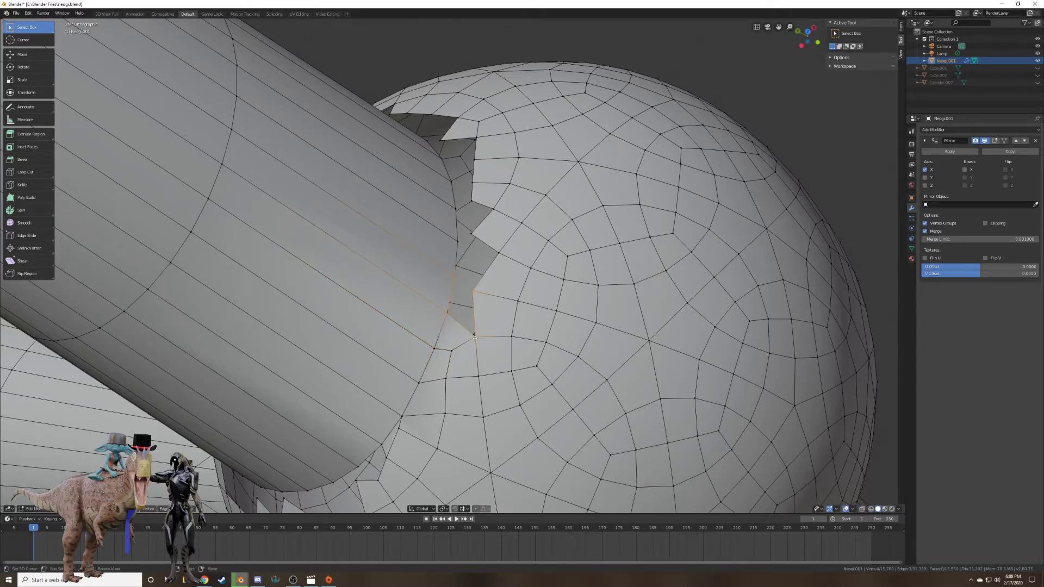
pyautogui.press('f')
# Fill the gap beside the newest face with a face between the limb's rim vertex and the sphere's edge.
pyautogui.moveTo(476, 332); pyautogui.dragTo(436, 359, button='middle')
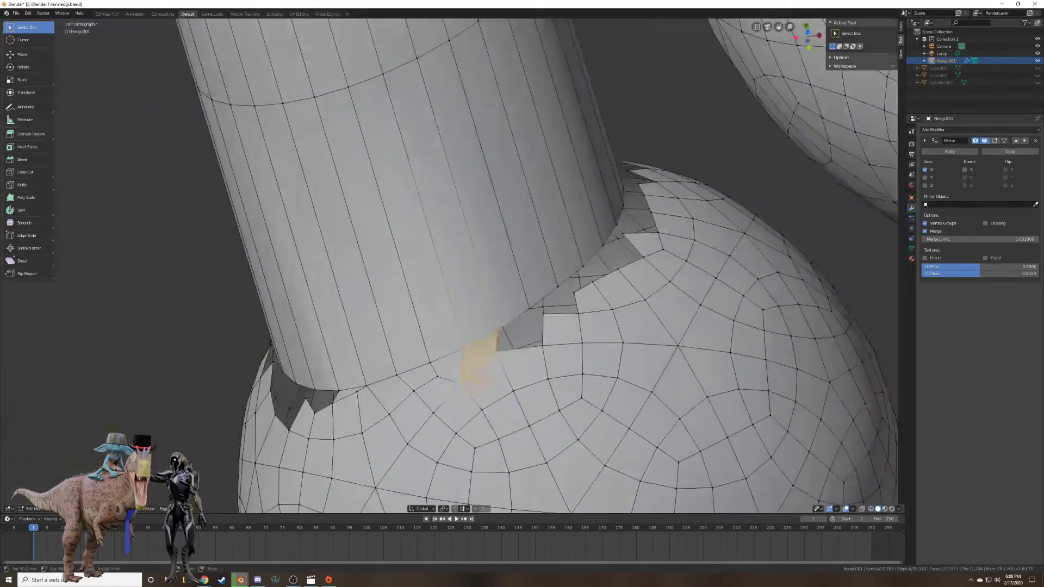
pyautogui.rightClick(496, 352)
pyautogui.keyDown('shift'); pyautogui.rightClick(499, 329); pyautogui.keyUp('shift')
pyautogui.keyDown('shift'); pyautogui.rightClick(544, 343); pyautogui.keyUp('shift')
pyautogui.press('f')
# Slide the sphere's edge vertex into line with its neighbours and fill the adjoining gap up to the limb's rim.
pyautogui.rightClick(535, 321)
pyautogui.keyDown('shift'); pyautogui.rightClick(498, 328); pyautogui.keyUp('shift')
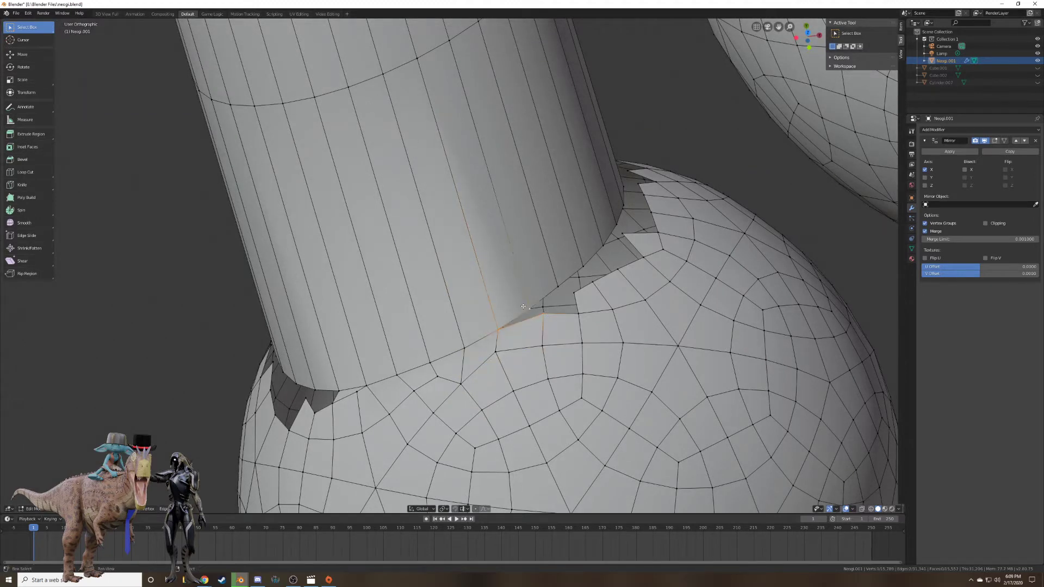
pyautogui.hotkey('shift', 'v')
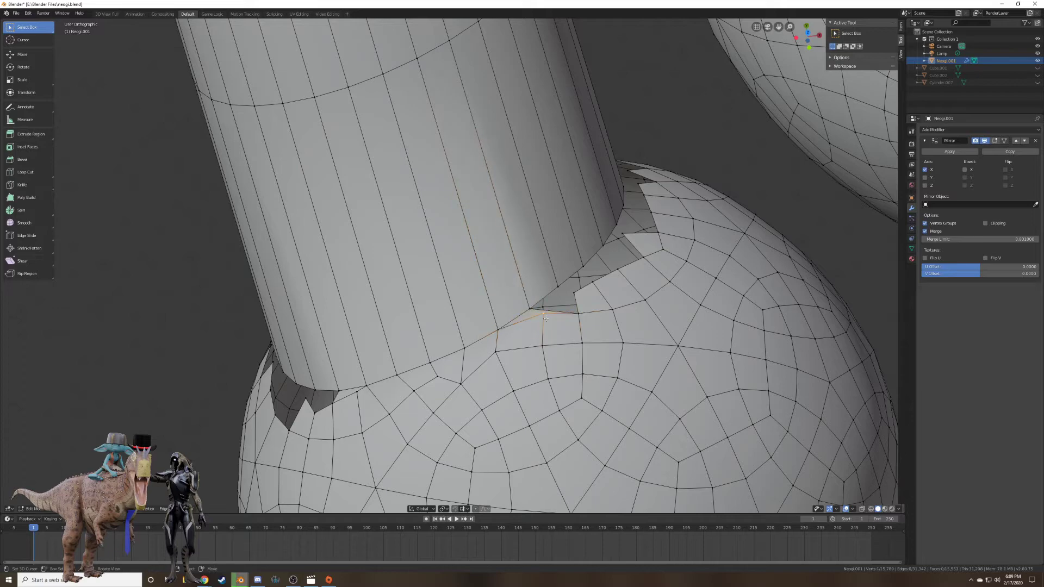
pyautogui.click(578, 301)
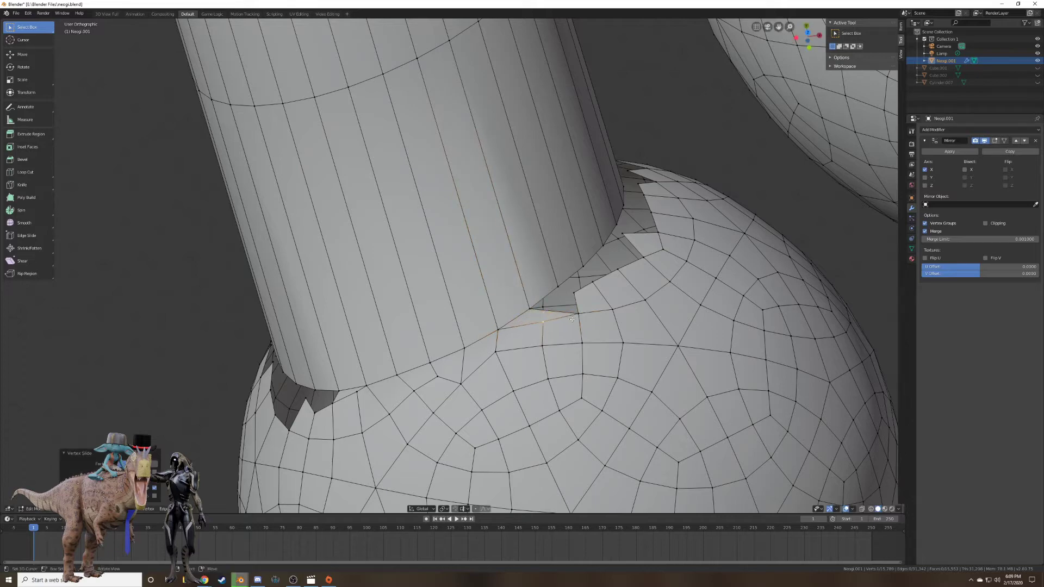
pyautogui.keyDown('shift'); pyautogui.rightClick(556, 286); pyautogui.keyUp('shift')
pyautogui.keyDown('shift'); pyautogui.rightClick(530, 308); pyautogui.keyUp('shift')
pyautogui.press('f')
# Fill the next open quad between the limb's rim and the sphere with a four-vertex face.
pyautogui.moveTo(530, 308); pyautogui.dragTo(524, 367, button='middle')
pyautogui.rightClick(517, 357)
pyautogui.keyDown('shift'); pyautogui.rightClick(517, 321); pyautogui.keyUp('shift')
pyautogui.keyDown('shift'); pyautogui.rightClick(488, 335); pyautogui.keyUp('shift')
pyautogui.keyDown('shift'); pyautogui.rightClick(486, 359); pyautogui.keyUp('shift')
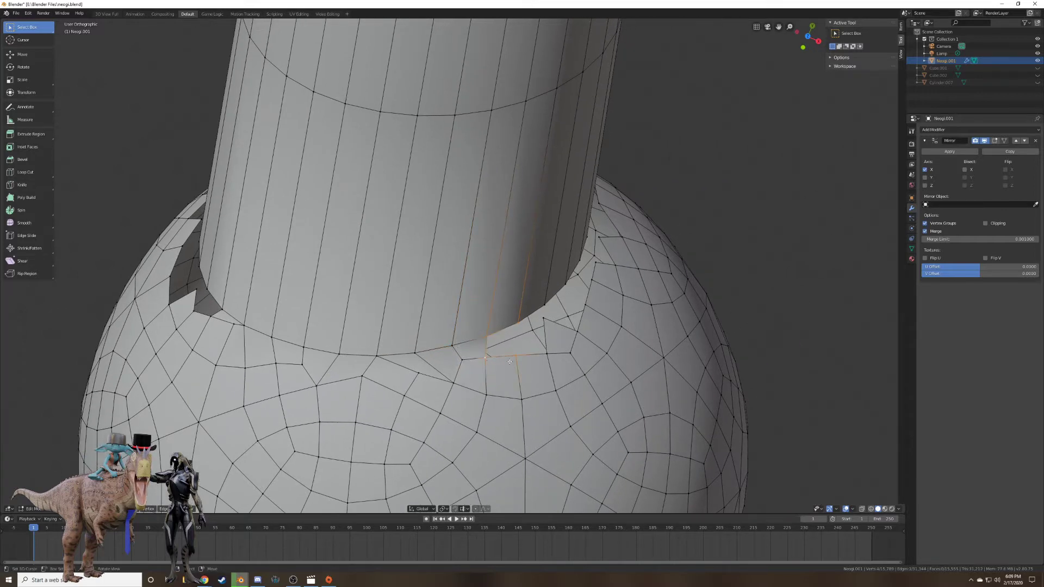
pyautogui.press('f')
# Fill the following open quad along the same stretch of seam with a four-vertex face.
pyautogui.rightClick(547, 355)
pyautogui.keyDown('shift'); pyautogui.rightClick(545, 320); pyautogui.keyUp('shift')
pyautogui.keyDown('shift'); pyautogui.rightClick(519, 323); pyautogui.keyUp('shift')
pyautogui.keyDown('shift'); pyautogui.rightClick(516, 356); pyautogui.keyUp('shift')
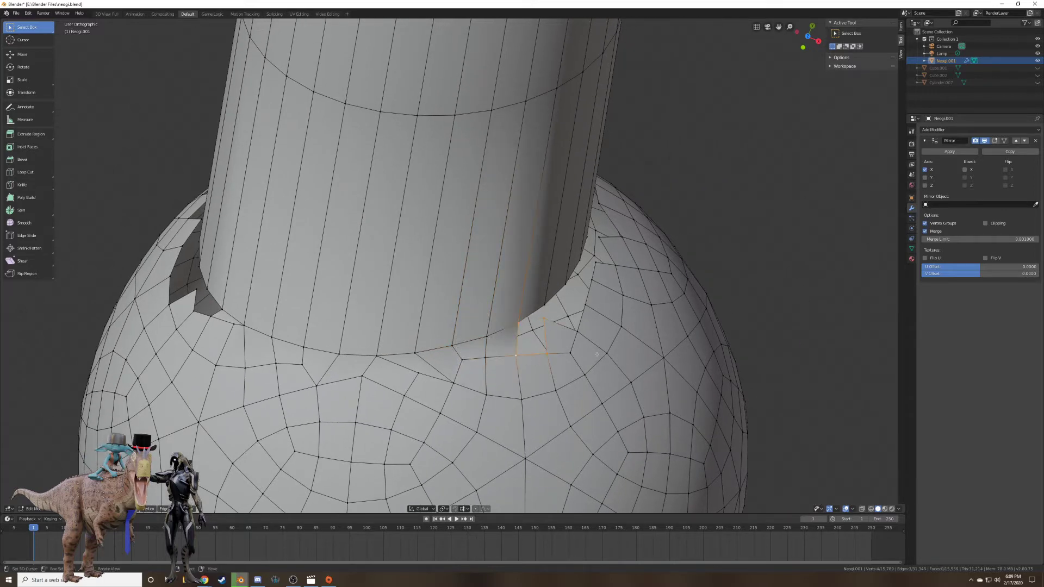
pyautogui.press('f')
# On the joint's other side, move the gap's corner vertex onto the sphere's edge line and fill that gap with a four-vertex face.
pyautogui.moveTo(597, 355); pyautogui.dragTo(489, 383, button='middle')
pyautogui.keyDown('shift'); pyautogui.moveTo(560, 432); pyautogui.dragTo(461, 325, button='middle'); pyautogui.keyUp('shift')
pyautogui.moveTo(461, 325); pyautogui.dragTo(488, 329, button='middle')
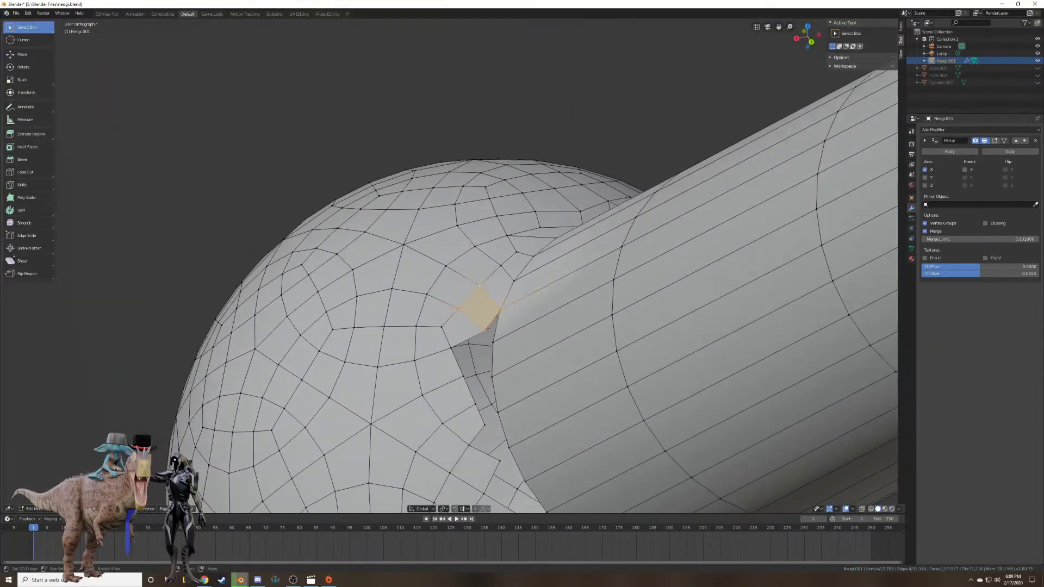
pyautogui.rightClick(487, 329)
pyautogui.press('g')
pyautogui.click(474, 320)
pyautogui.keyDown('shift'); pyautogui.rightClick(451, 348); pyautogui.keyUp('shift')
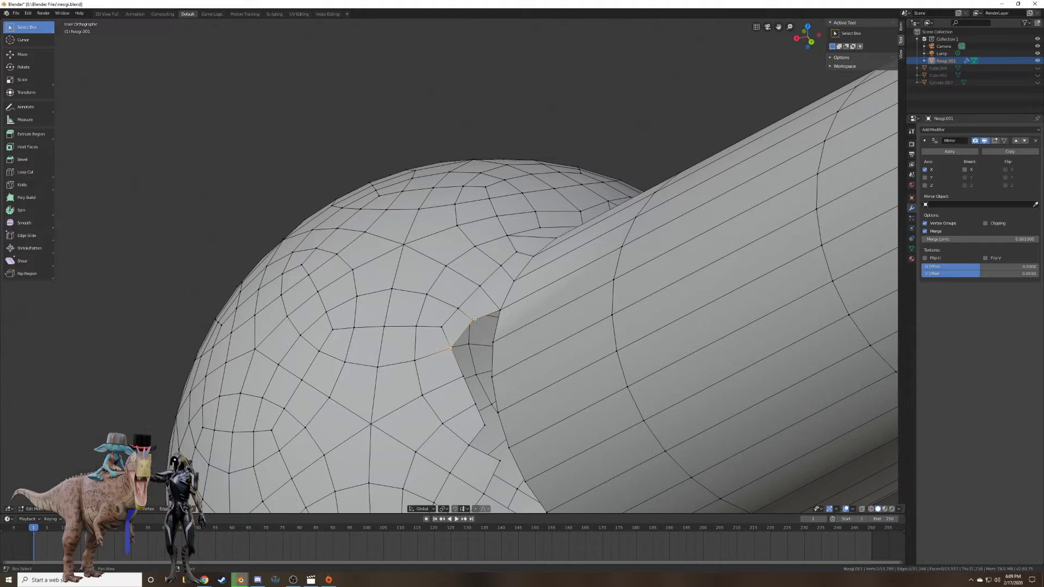
pyautogui.keyDown('shift'); pyautogui.rightClick(499, 310); pyautogui.keyUp('shift')
pyautogui.keyDown('shift'); pyautogui.rightClick(493, 343); pyautogui.keyUp('shift')
pyautogui.press('f')
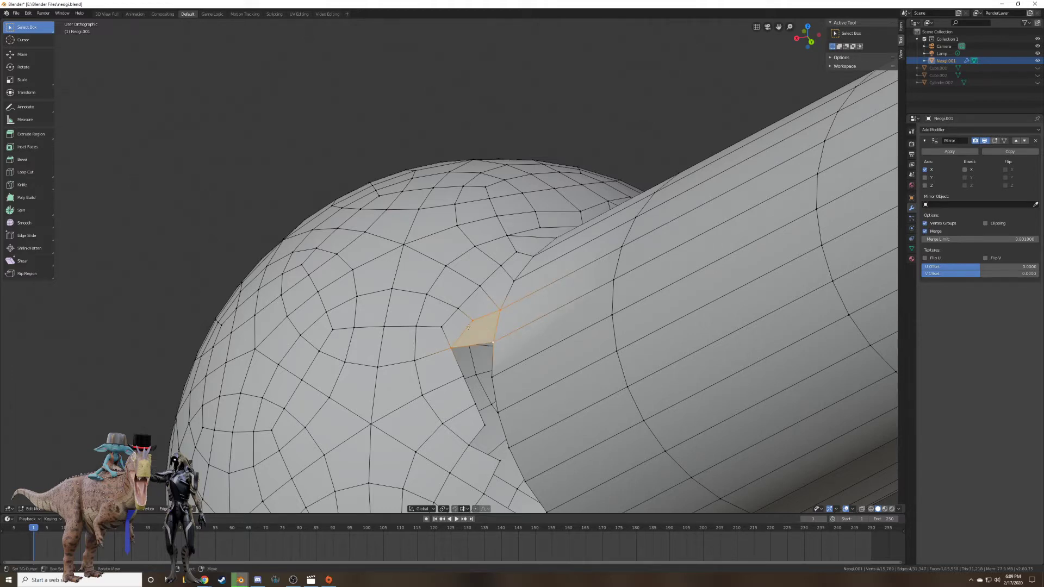
# Fill the next gap down the seam with a face from two limb rim vertices and two sphere vertices.
pyautogui.rightClick(463, 376)
pyautogui.keyDown('shift'); pyautogui.rightClick(492, 377); pyautogui.keyUp('shift')
pyautogui.keyDown('shift'); pyautogui.rightClick(492, 342); pyautogui.keyUp('shift')
pyautogui.keyDown('shift'); pyautogui.rightClick(451, 348); pyautogui.keyUp('shift')
pyautogui.press('f')
# Fill the next two gaps further down this side of the seam with faces.
pyautogui.moveTo(451, 348); pyautogui.dragTo(447, 306, button='middle')
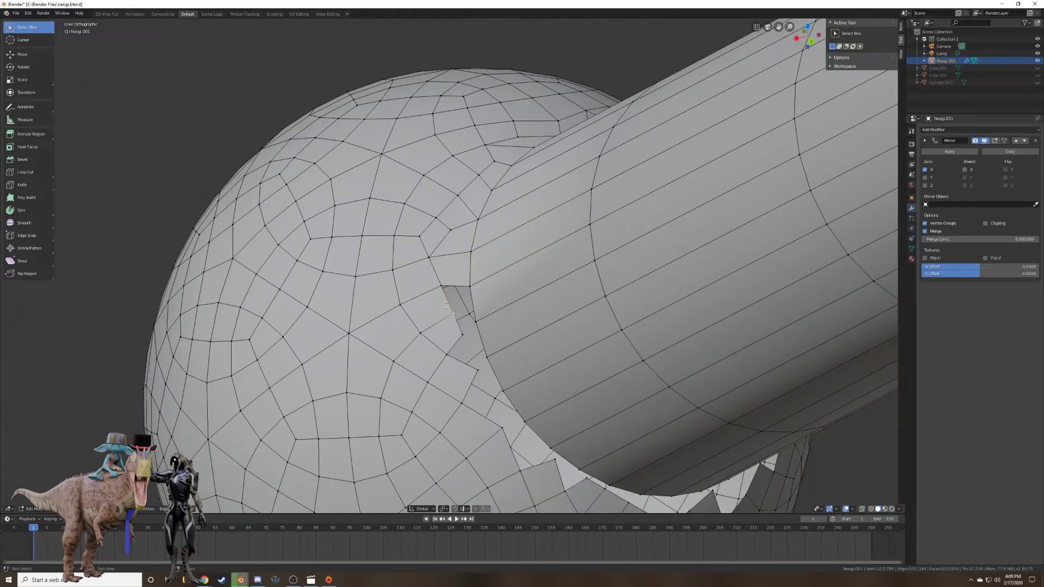
pyautogui.keyDown('shift'); pyautogui.rightClick(469, 285); pyautogui.keyUp('shift')
pyautogui.keyDown('shift'); pyautogui.rightClick(476, 322); pyautogui.keyUp('shift')
pyautogui.press('f')
pyautogui.rightClick(462, 335)
pyautogui.keyDown('shift'); pyautogui.rightClick(453, 314); pyautogui.keyUp('shift')
pyautogui.keyDown('shift'); pyautogui.rightClick(476, 322); pyautogui.keyUp('shift')
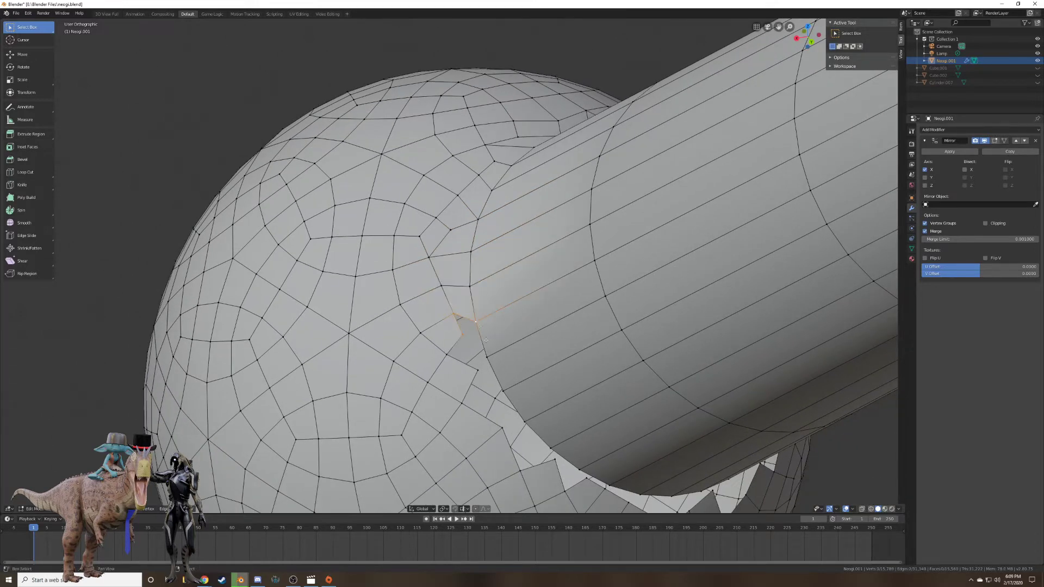
pyautogui.keyDown('shift'); pyautogui.rightClick(487, 356); pyautogui.keyUp('shift')
pyautogui.press('f')
# Continue down the seam, closing the notches in the sphere's jagged edge with faces to the limb's rim.
pyautogui.rightClick(486, 356)
pyautogui.keyDown('shift'); pyautogui.rightClick(463, 336); pyautogui.keyUp('shift')
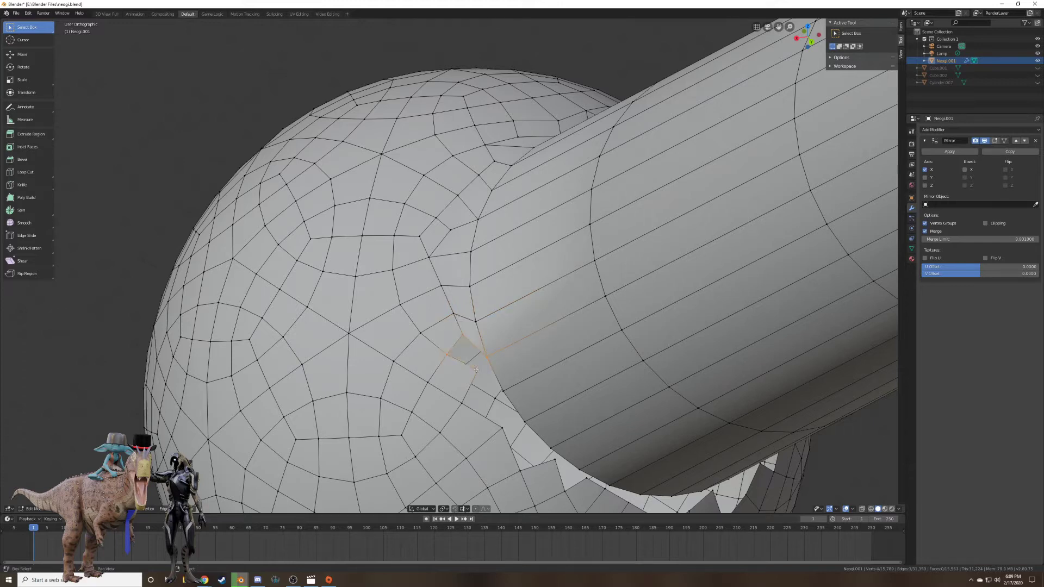
pyautogui.keyDown('shift'); pyautogui.rightClick(476, 369); pyautogui.keyUp('shift')
pyautogui.keyDown('shift'); pyautogui.moveTo(484, 361); pyautogui.dragTo(457, 257, button='middle'); pyautogui.keyUp('shift')
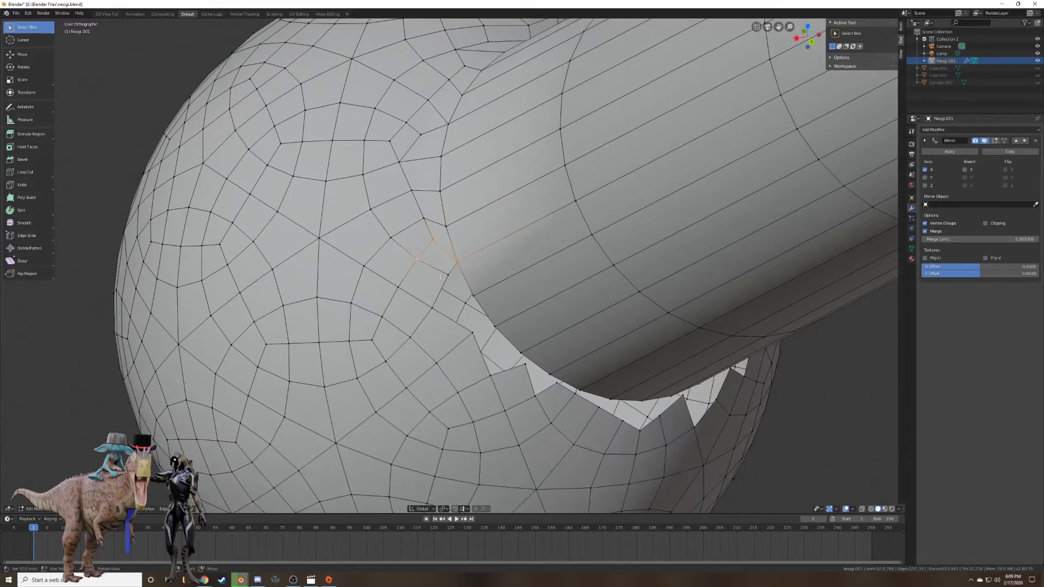
pyautogui.keyDown('shift'); pyautogui.rightClick(469, 303); pyautogui.keyUp('shift')
pyautogui.keyDown('shift'); pyautogui.rightClick(476, 295); pyautogui.keyUp('shift')
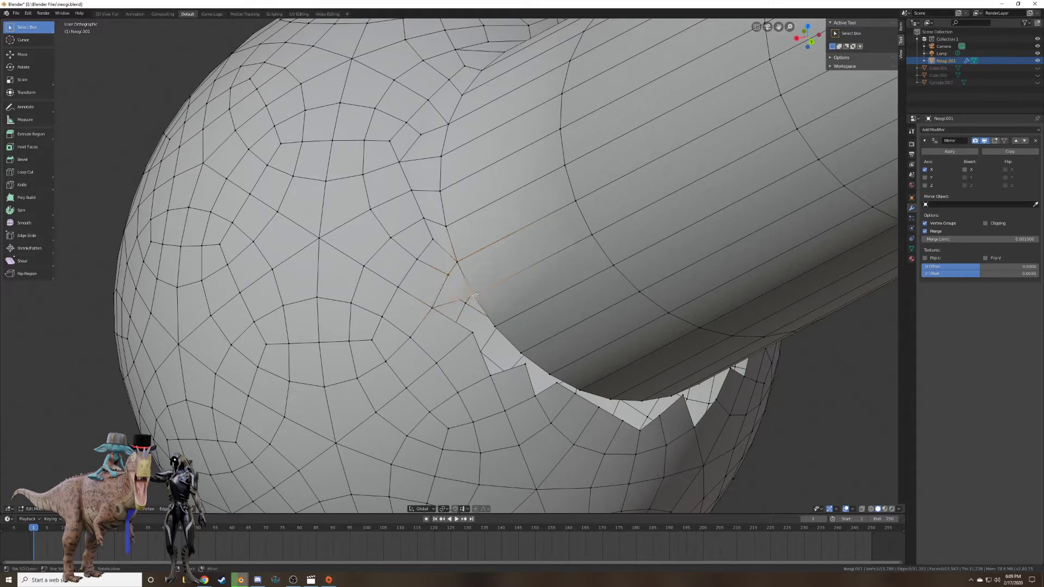
pyautogui.keyDown('shift'); pyautogui.rightClick(484, 324); pyautogui.keyUp('shift')
pyautogui.press('f')
# Merge the sphere's edge vertex into the adjacent limb rim vertex near the underside of the joint.
pyautogui.moveTo(434, 306); pyautogui.dragTo(443, 381, button='middle')
pyautogui.scroll(5, 448, 361)
pyautogui.scroll(4, 447, 360)
pyautogui.scroll(-10, 448, 361)
pyautogui.rightClick(497, 382)
pyautogui.keyDown('shift'); pyautogui.rightClick(495, 373); pyautogui.keyUp('shift')
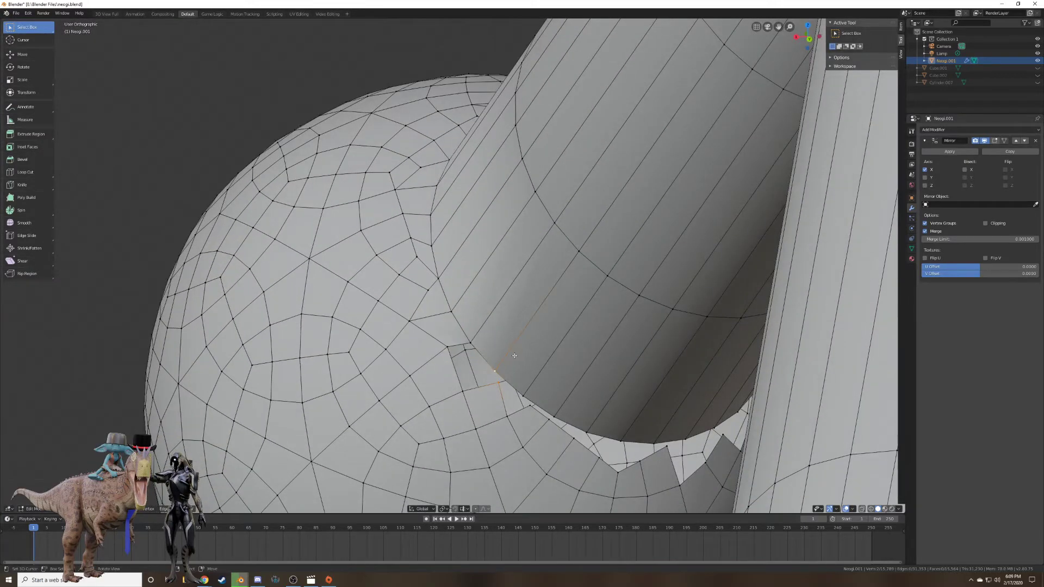
pyautogui.hotkey('alt', 'm')
pyautogui.click(514, 356)
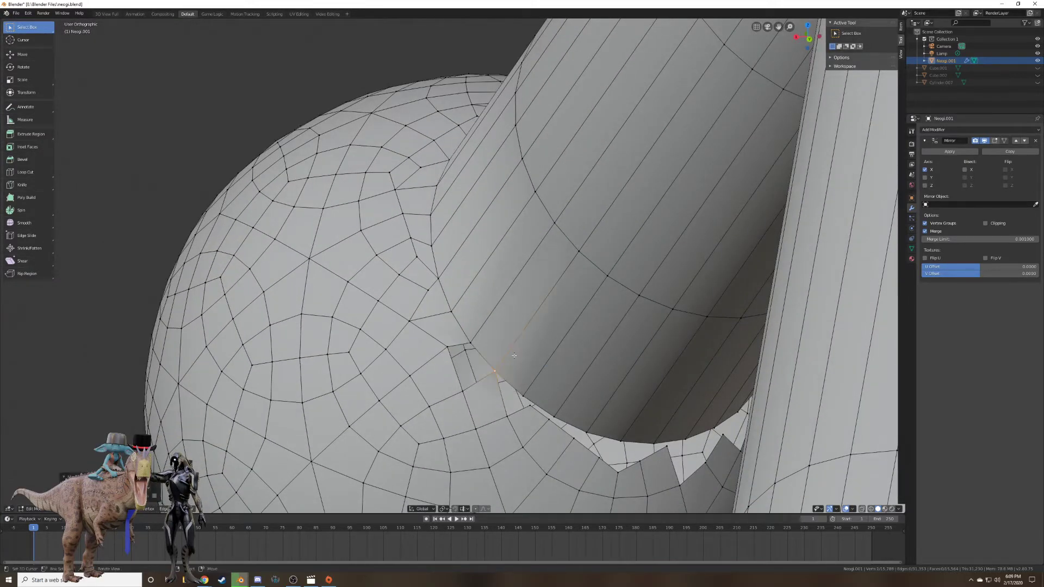
# Fill the four-sided hole above the merged vertex with a face.
pyautogui.keyDown('shift'); pyautogui.rightClick(464, 389); pyautogui.keyUp('shift')
pyautogui.keyDown('shift'); pyautogui.rightClick(449, 348); pyautogui.keyUp('shift')
pyautogui.keyDown('shift'); pyautogui.rightClick(470, 345); pyautogui.keyUp('shift')
pyautogui.press('f')
pyautogui.keyDown('shift'); pyautogui.rightClick(493, 375); pyautogui.keyUp('shift')
pyautogui.press('f')
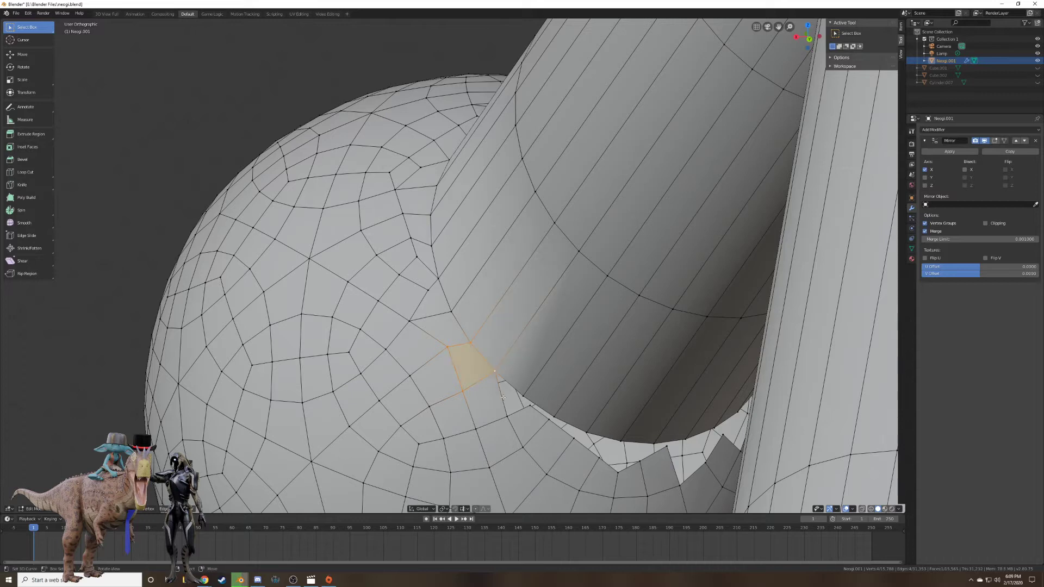
# Fill the triangular gap on the other side of the merged vertex with a face.
pyautogui.rightClick(509, 419)
pyautogui.keyDown('shift'); pyautogui.rightClick(530, 406); pyautogui.keyUp('shift')
pyautogui.keyDown('shift'); pyautogui.rightClick(523, 398); pyautogui.keyUp('shift')
pyautogui.keyDown('shift'); pyautogui.rightClick(494, 374); pyautogui.keyUp('shift')
pyautogui.press('f')
# Fill the narrow gaps along the limb's underside rim beyond the triangular face.
pyautogui.keyDown('shift'); pyautogui.moveTo(503, 418); pyautogui.dragTo(488, 357, button='middle'); pyautogui.keyUp('shift')
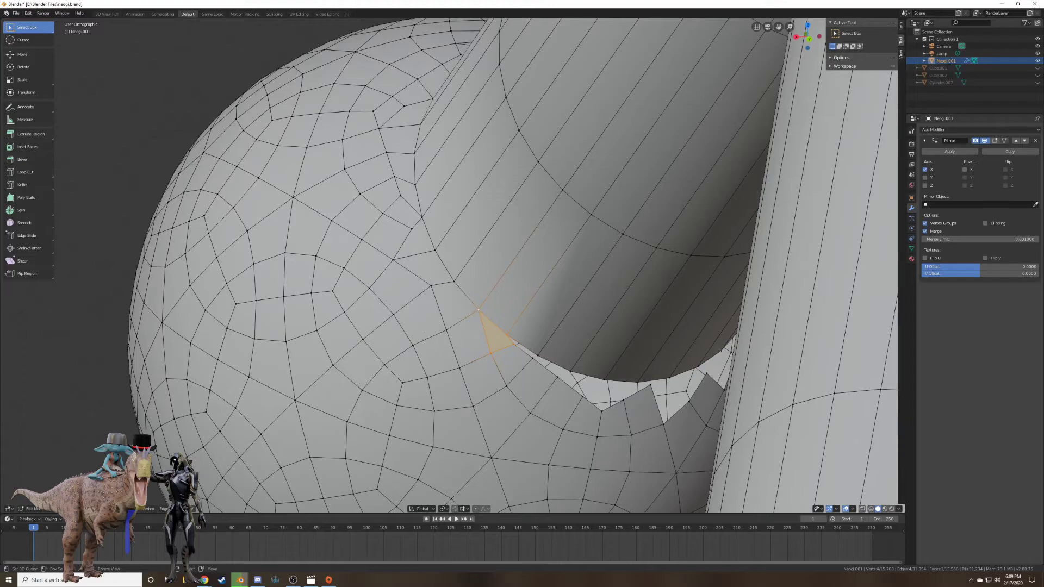
pyautogui.scroll(-10, 488, 321)
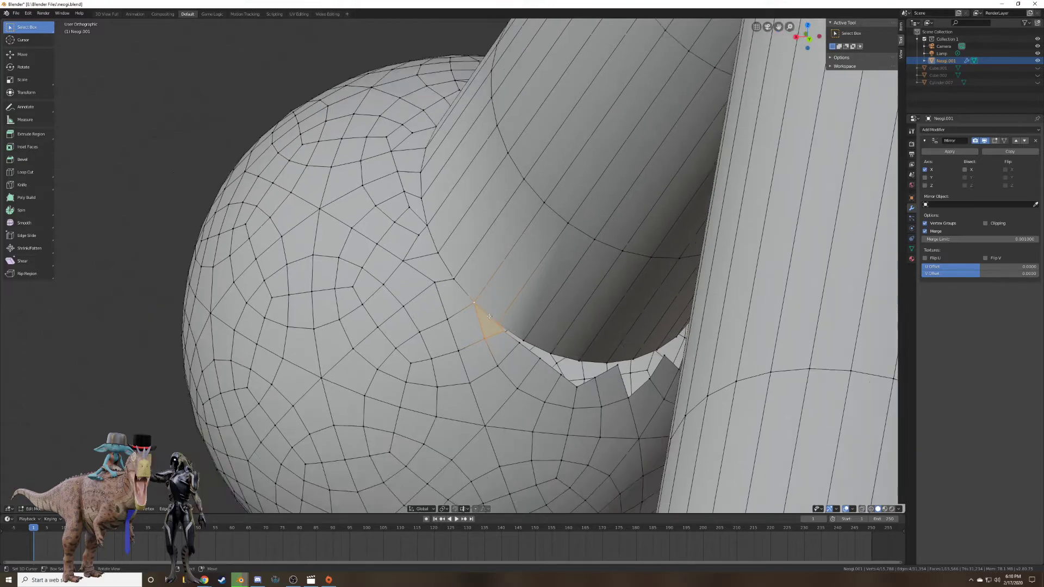
pyautogui.moveTo(488, 320); pyautogui.dragTo(514, 296, button='middle')
pyautogui.scroll(7, 480, 306)
pyautogui.scroll(-3, 435, 296)
pyautogui.scroll(6, 514, 296)
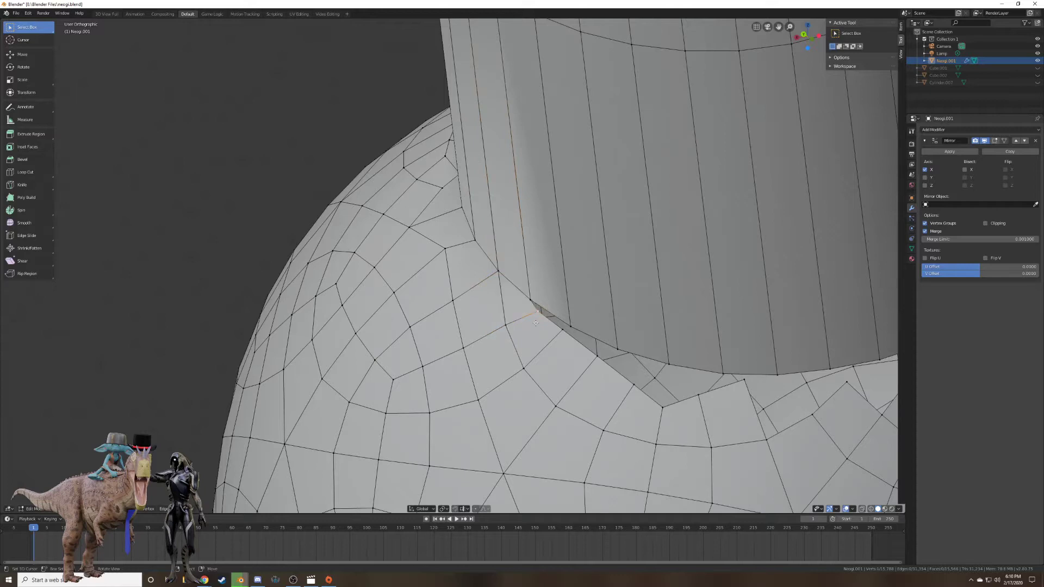
pyautogui.click(566, 336)
pyautogui.keyDown('shift'); pyautogui.moveTo(566, 336); pyautogui.dragTo(439, 299, button='middle'); pyautogui.keyUp('shift')
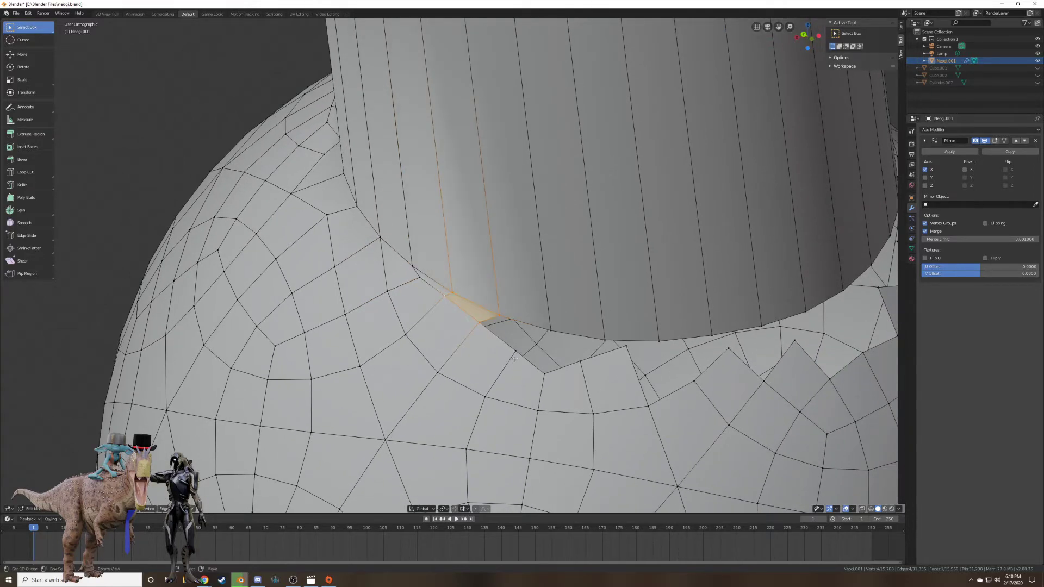
pyautogui.click(510, 335)
pyautogui.press('f')
# Fill the next two gaps along the underside rim with faces up to the sphere's first peak.
pyautogui.rightClick(516, 351)
pyautogui.keyDown('shift'); pyautogui.rightClick(551, 331); pyautogui.keyUp('shift')
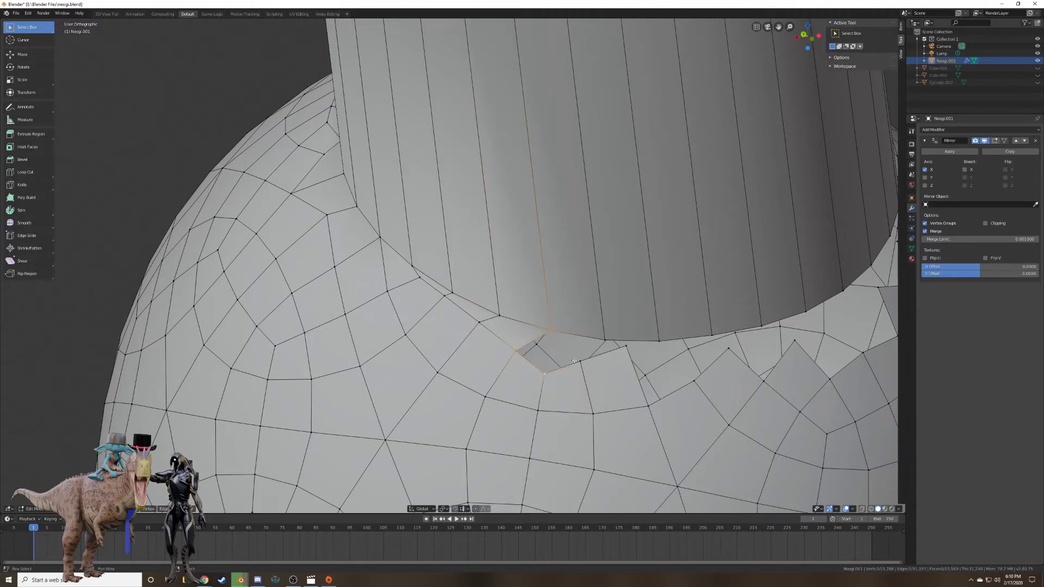
pyautogui.keyDown('shift'); pyautogui.rightClick(579, 360); pyautogui.keyUp('shift')
pyautogui.press('f')
pyautogui.rightClick(580, 360)
pyautogui.keyDown('shift'); pyautogui.rightClick(606, 341); pyautogui.keyUp('shift')
pyautogui.keyDown('shift'); pyautogui.rightClick(617, 347); pyautogui.keyUp('shift')
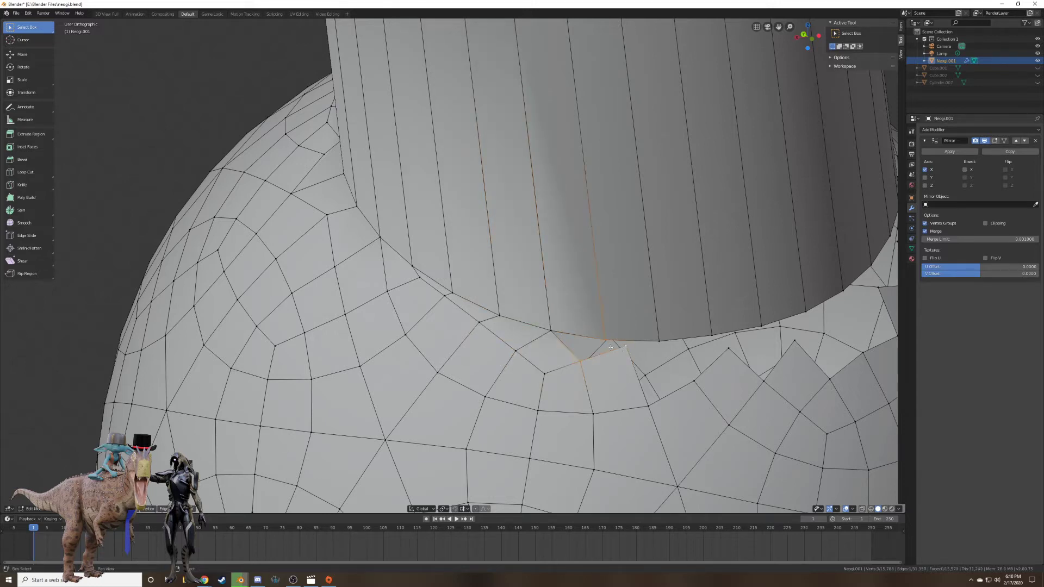
pyautogui.keyDown('shift'); pyautogui.rightClick(551, 332); pyautogui.keyUp('shift')
pyautogui.press('f')
# Slide the sphere's peak vertex off the limb's rim and fill the two adjoining gaps with faces.
pyautogui.rightClick(626, 350)
pyautogui.press('g')
pyautogui.press('g')
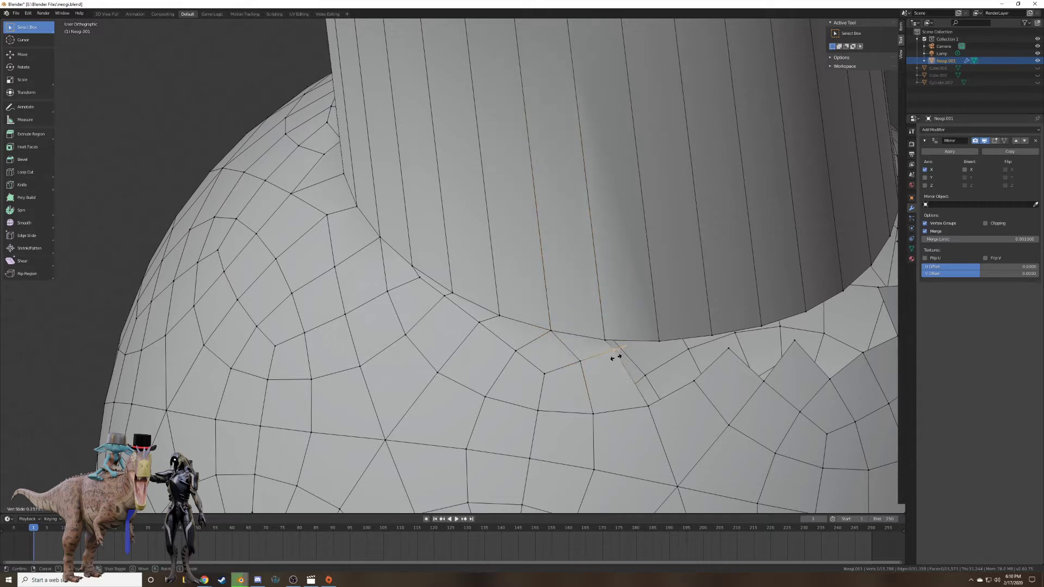
pyautogui.click(606, 360)
pyautogui.moveTo(605, 360); pyautogui.dragTo(549, 296, button='middle')
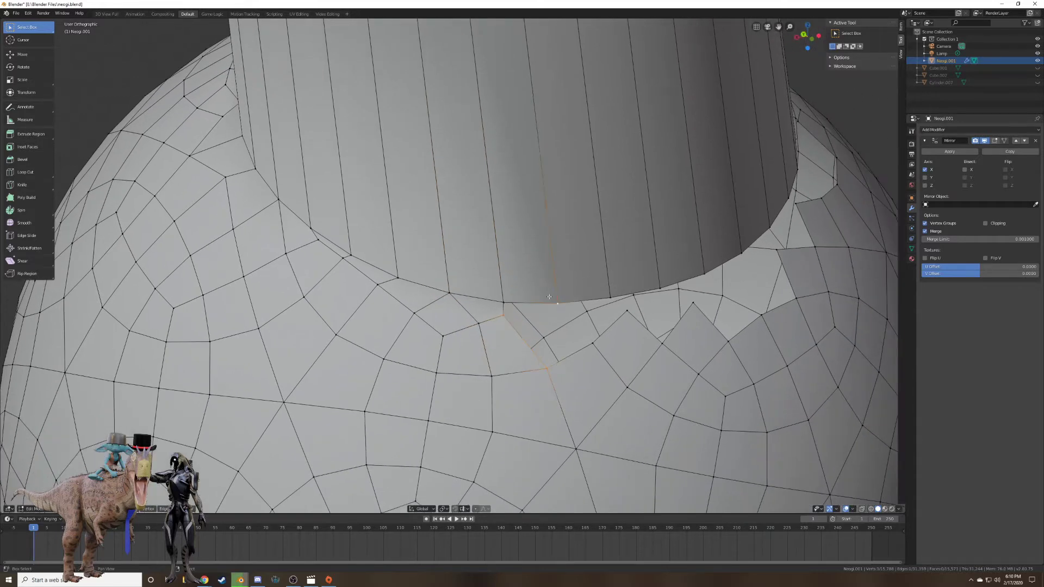
pyautogui.keyDown('shift'); pyautogui.rightClick(549, 296); pyautogui.keyUp('shift')
pyautogui.press('f')
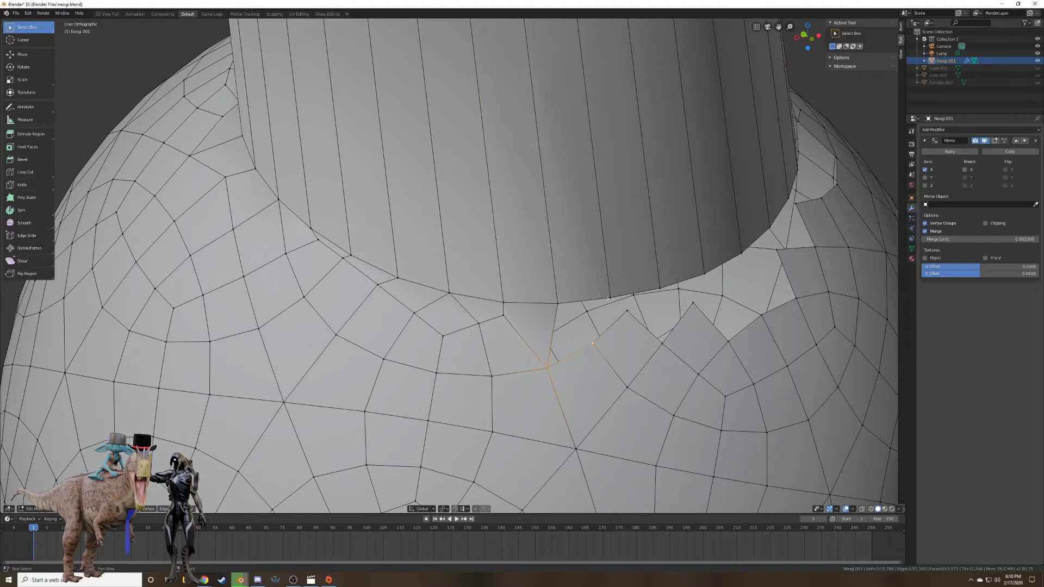
pyautogui.keyDown('shift'); pyautogui.rightClick(609, 298); pyautogui.keyUp('shift')
pyautogui.keyDown('shift'); pyautogui.rightClick(557, 304); pyautogui.keyUp('shift')
pyautogui.press('f')
# Slide the next peak vertex of the sphere's jagged edge down, away from the limb's rim.
pyautogui.rightClick(627, 314)
pyautogui.press('g')
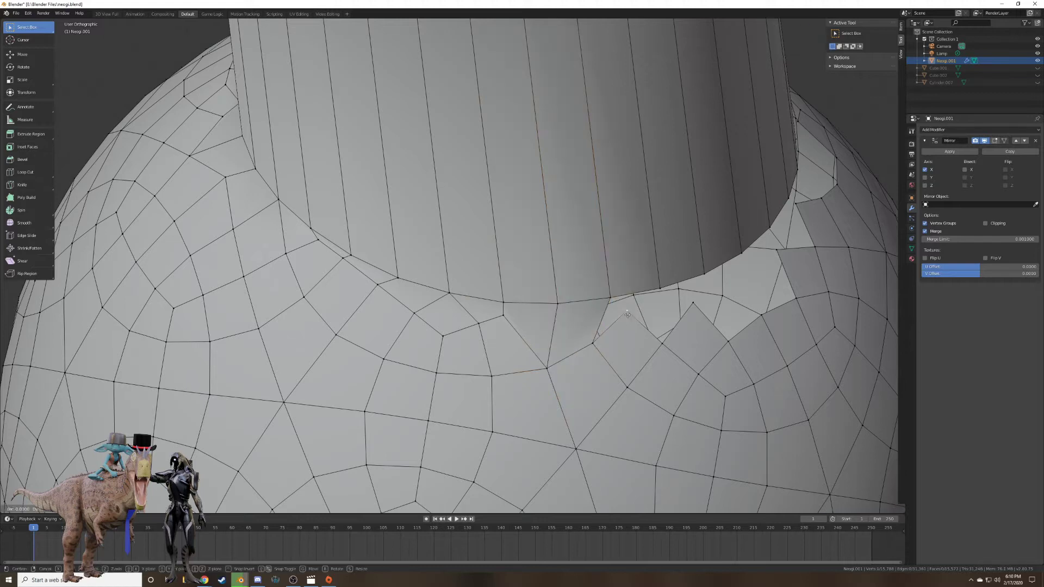
pyautogui.press('g')
pyautogui.click(625, 329)
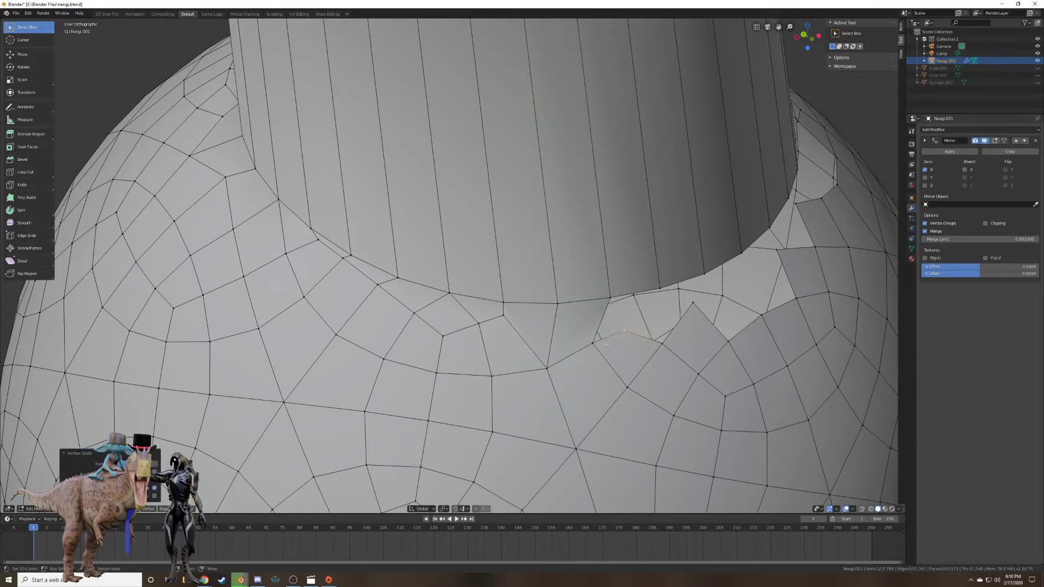
pyautogui.press('g')
pyautogui.press('g')
pyautogui.click(633, 321)
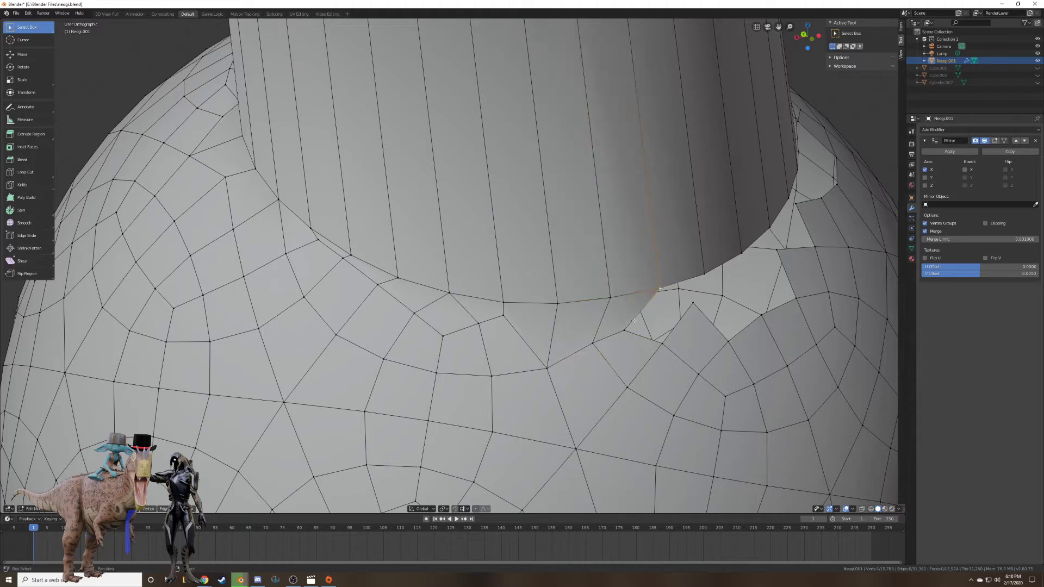
# Fill the gap next to the sphere's peak with a face, and slide the neighbouring peak vertex away from the limb's rim.
pyautogui.moveTo(692, 308); pyautogui.dragTo(540, 358, button='middle')
pyautogui.keyDown('shift'); pyautogui.click(495, 336); pyautogui.keyUp('shift')
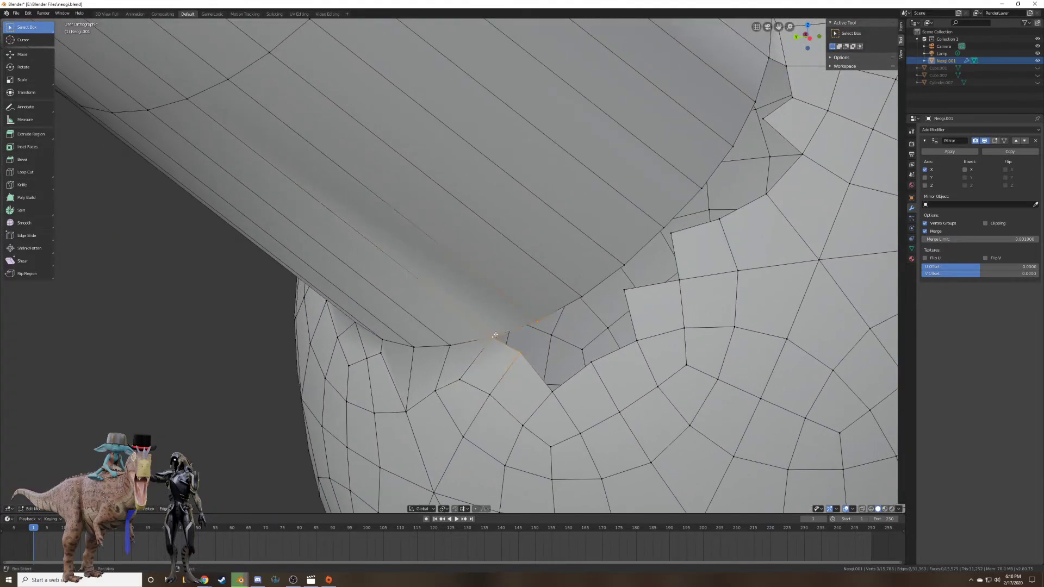
pyautogui.press('f')
pyautogui.rightClick(523, 353)
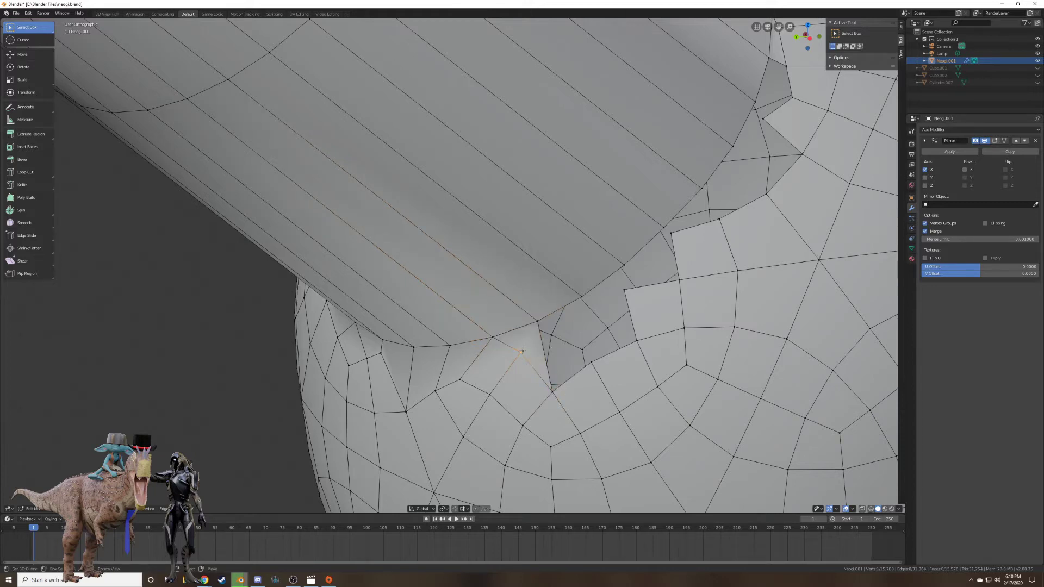
pyautogui.press('g')
pyautogui.press('g')
pyautogui.click(530, 370)
# Fill the next two gaps between the limb's rim and the sphere's jagged edge with faces.
pyautogui.rightClick(554, 391)
pyautogui.keyDown('shift'); pyautogui.rightClick(600, 362); pyautogui.keyUp('shift')
pyautogui.keyDown('shift'); pyautogui.rightClick(539, 320); pyautogui.keyUp('shift')
pyautogui.keyDown('shift'); pyautogui.rightClick(581, 298); pyautogui.keyUp('shift')
pyautogui.press('f')
pyautogui.rightClick(582, 299)
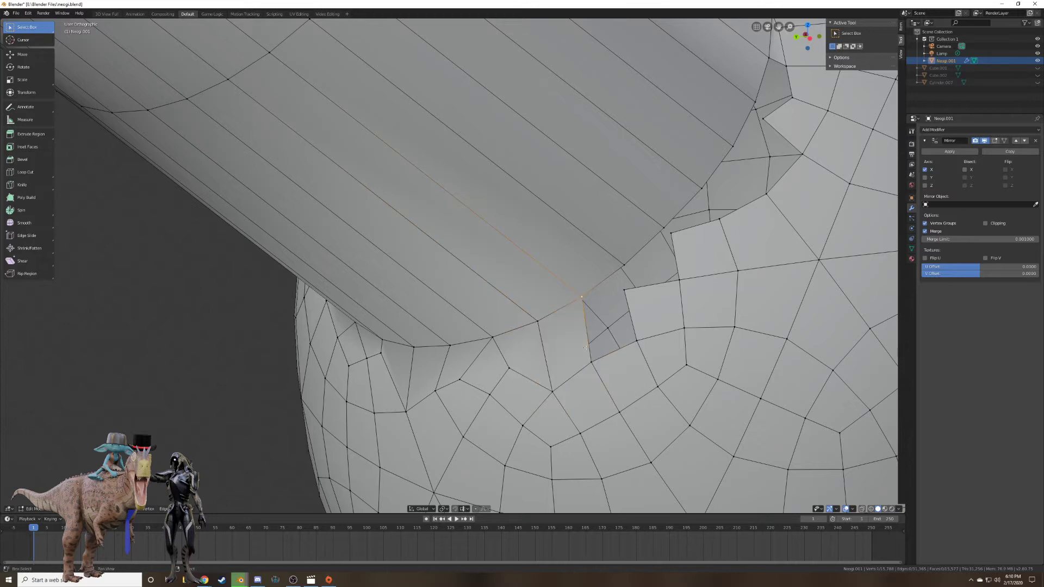
pyautogui.keyDown('shift'); pyautogui.rightClick(593, 361); pyautogui.keyUp('shift')
pyautogui.press('f')
# Slide the next peak vertex of the sphere away from the rim and fill the triangular gap beside it with a face.
pyautogui.rightClick(625, 292)
pyautogui.press('g')
pyautogui.press('g')
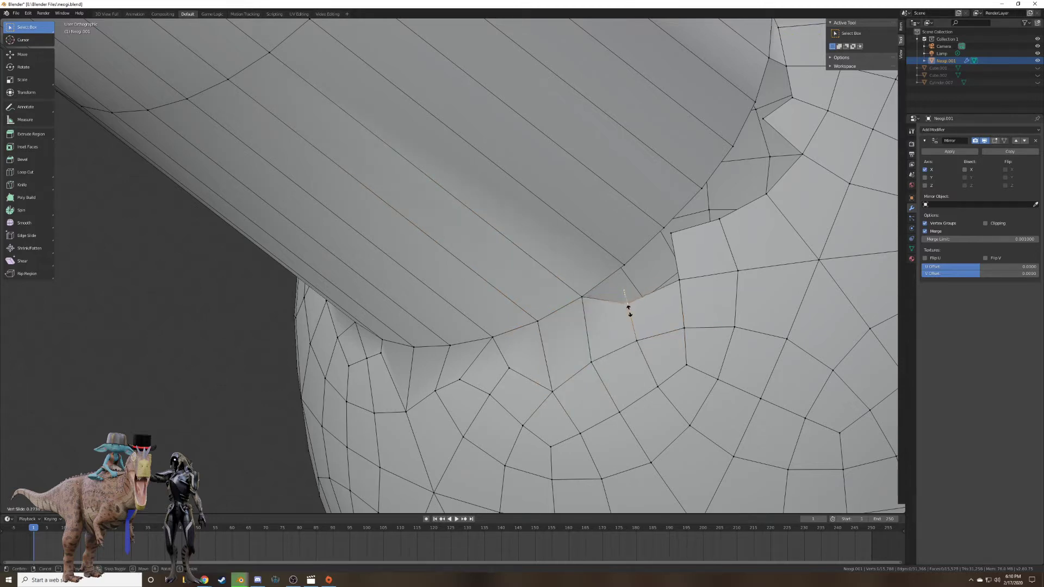
pyautogui.click(629, 316)
pyautogui.keyDown('shift'); pyautogui.rightClick(625, 266); pyautogui.keyUp('shift')
pyautogui.keyDown('shift'); pyautogui.rightClick(583, 299); pyautogui.keyUp('shift')
pyautogui.press('f')
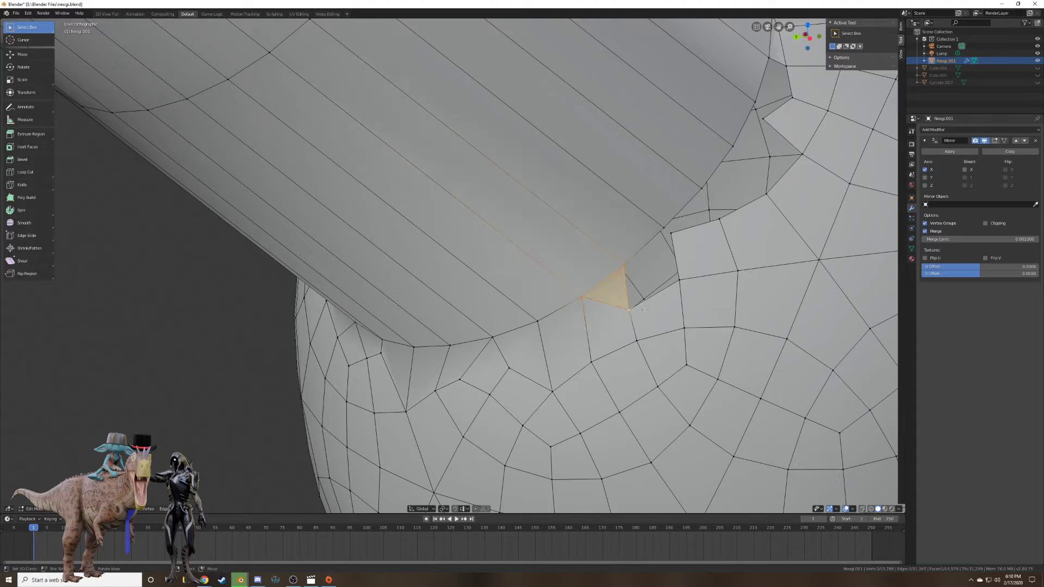
# Merge the sphere's next corner vertex with the nearby rim vertex and fill the gap beside the merged point.
pyautogui.rightClick(687, 281)
pyautogui.moveTo(674, 237); pyautogui.dragTo(644, 294, button='middle')
pyautogui.keyDown('shift'); pyautogui.rightClick(657, 267); pyautogui.keyUp('shift')
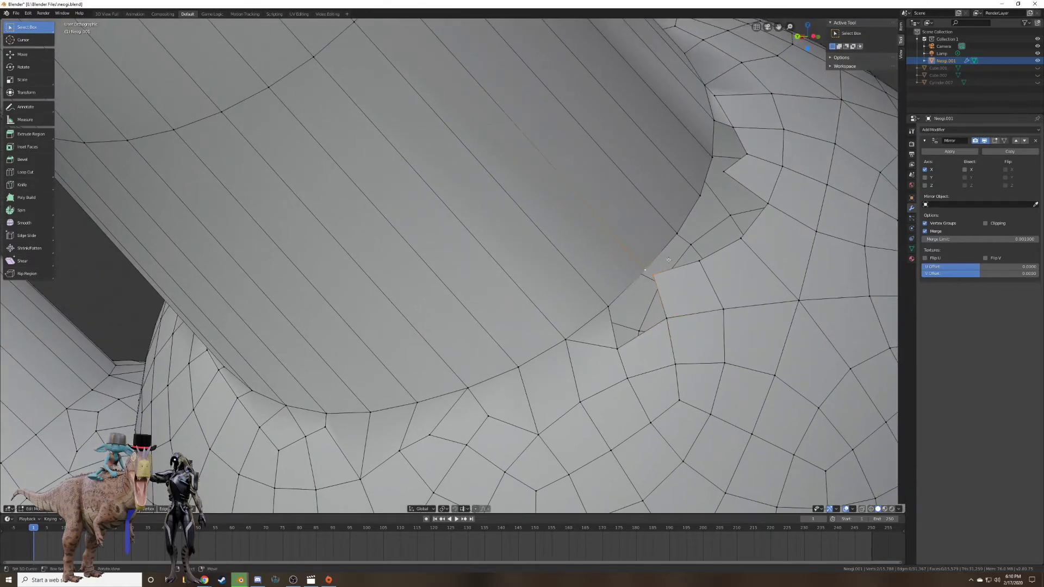
pyautogui.hotkey('alt', 'm')
pyautogui.click(668, 270)
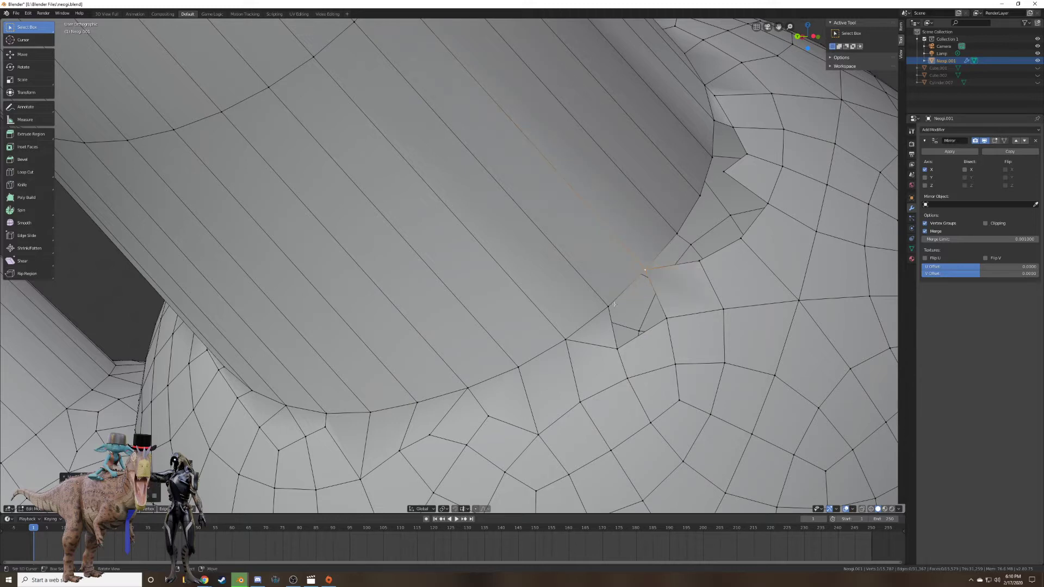
pyautogui.keyDown('shift'); pyautogui.rightClick(642, 269); pyautogui.keyUp('shift')
pyautogui.keyDown('shift'); pyautogui.rightClick(664, 316); pyautogui.keyUp('shift')
pyautogui.press('f')
# Try to fill the small triangular gap between two rim vertices and the sphere's edge with a face.
pyautogui.moveTo(639, 328); pyautogui.dragTo(560, 355, button='middle')
pyautogui.rightClick(573, 348)
pyautogui.keyDown('shift'); pyautogui.rightClick(575, 328); pyautogui.keyUp('shift')
pyautogui.keyDown('shift'); pyautogui.rightClick(601, 359); pyautogui.keyUp('shift')
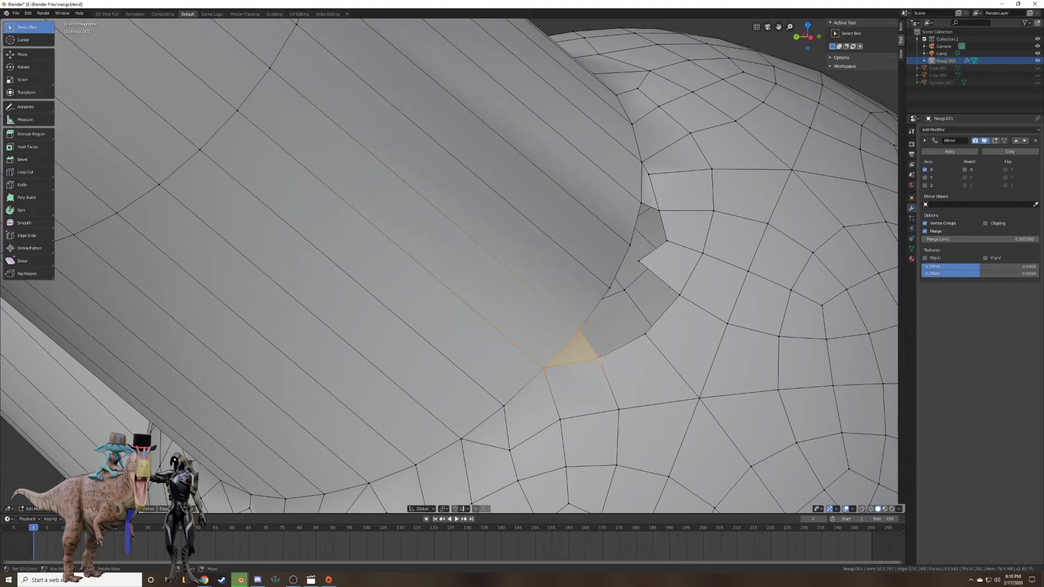
pyautogui.hotkey('ctrl', 'z')
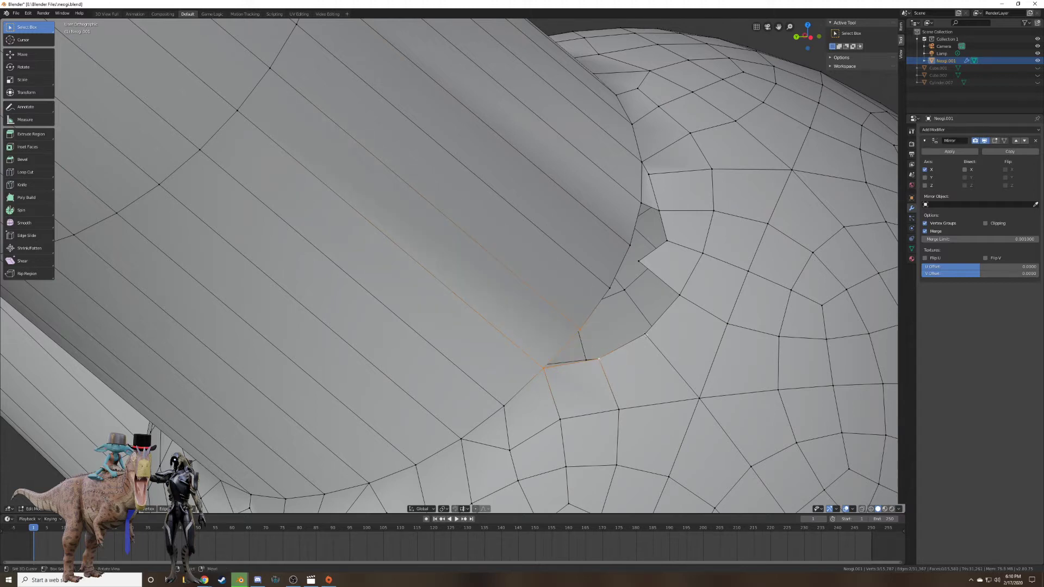
# Fill the gap at the far end of the remaining opening with a face between the rim and the sphere.
pyautogui.moveTo(645, 334); pyautogui.dragTo(627, 346, button='middle')
pyautogui.moveTo(624, 212); pyautogui.dragTo(627, 217, button='right')
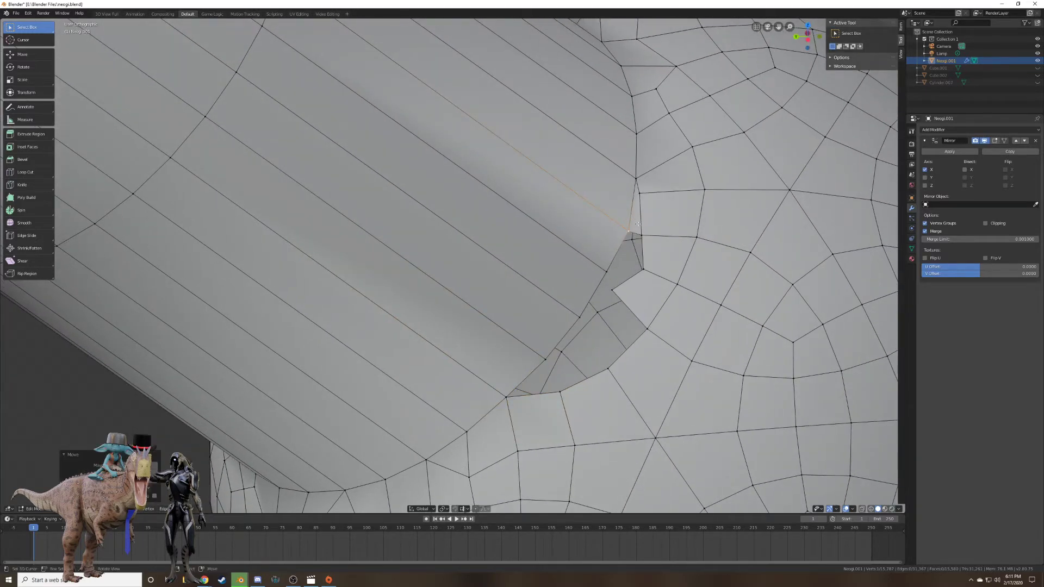
pyautogui.hotkey('ctrl', 'z')
pyautogui.keyDown('shift'); pyautogui.rightClick(608, 273); pyautogui.keyUp('shift')
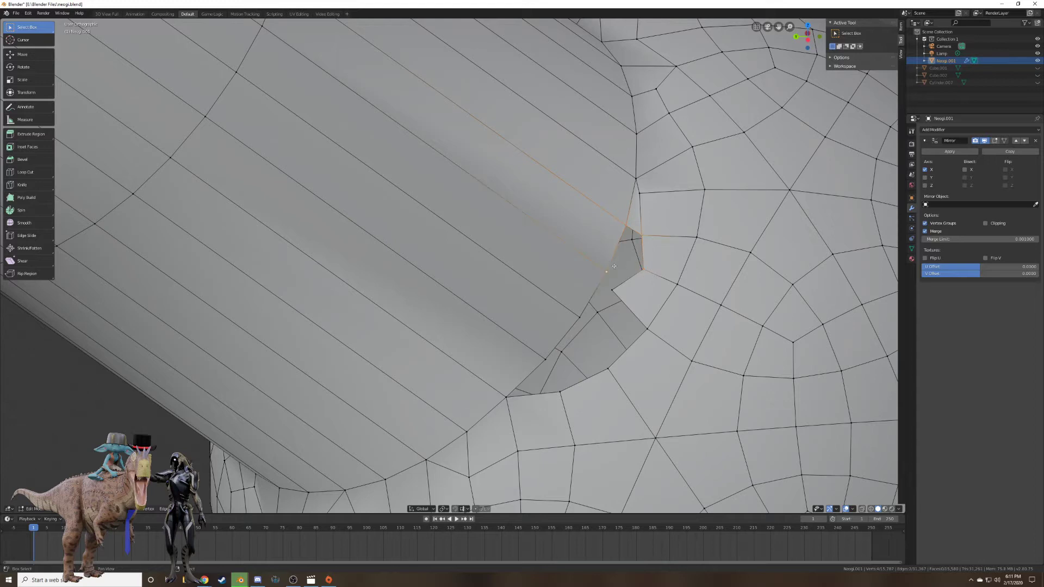
pyautogui.press('f')
# Slide the protruding sphere vertex back from the opening and fill the gap between it and the rim with a face.
pyautogui.rightClick(613, 292)
pyautogui.press('g')
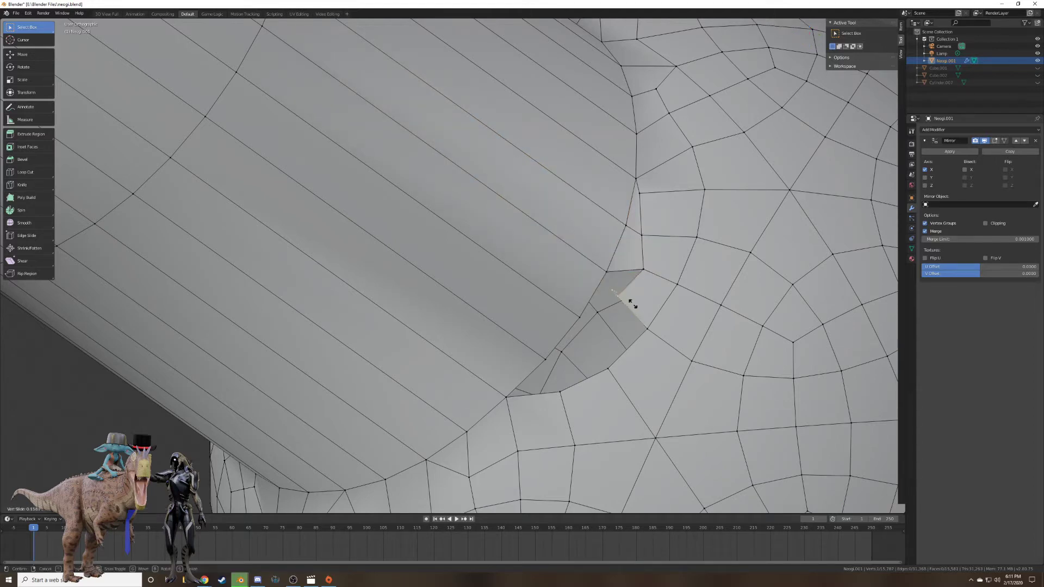
pyautogui.click(645, 318)
pyautogui.keyDown('shift'); pyautogui.rightClick(587, 315); pyautogui.keyUp('shift')
pyautogui.keyDown('shift'); pyautogui.rightClick(616, 269); pyautogui.keyUp('shift')
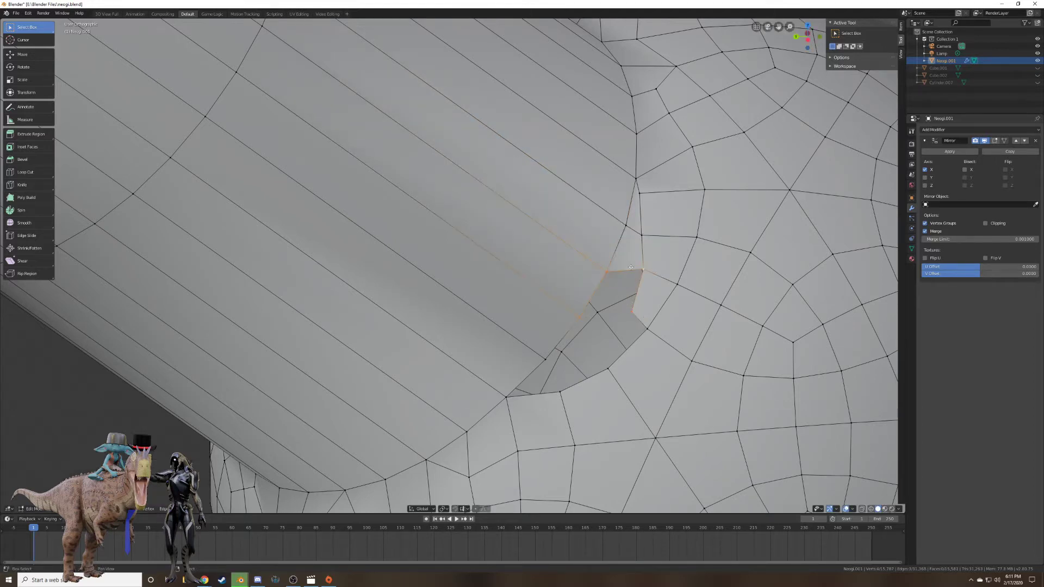
pyautogui.press('f')
# Close the rest of the opening with two faces between the sphere's edge and the limb's rim.
pyautogui.rightClick(633, 308)
pyautogui.keyDown('shift'); pyautogui.rightClick(583, 321); pyautogui.keyUp('shift')
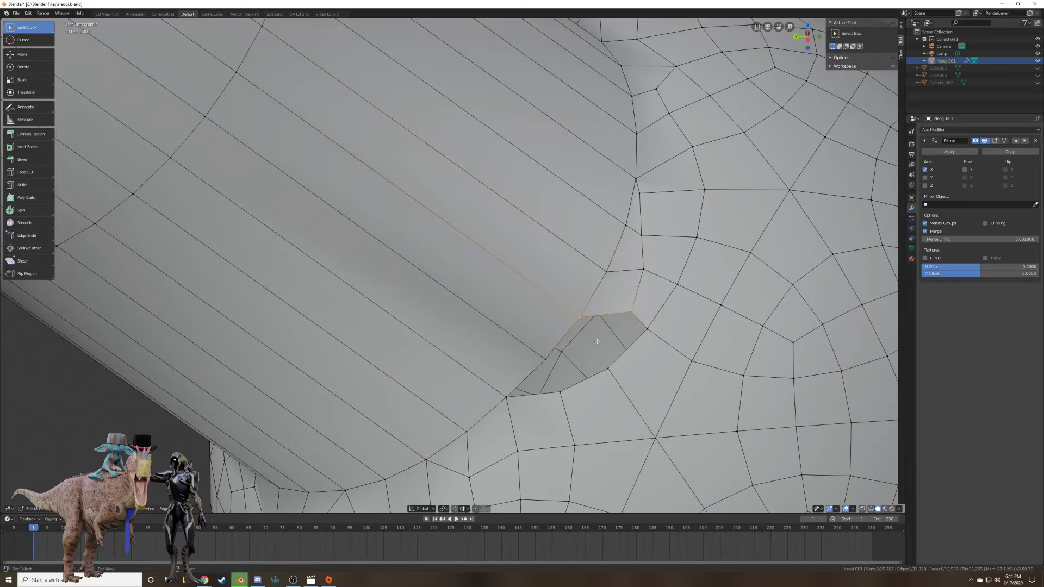
pyautogui.keyDown('shift'); pyautogui.rightClick(564, 389); pyautogui.keyUp('shift')
pyautogui.press('f')
pyautogui.rightClick(561, 390)
pyautogui.keyDown('shift'); pyautogui.rightClick(546, 361); pyautogui.keyUp('shift')
pyautogui.keyDown('shift'); pyautogui.rightClick(578, 321); pyautogui.keyUp('shift')
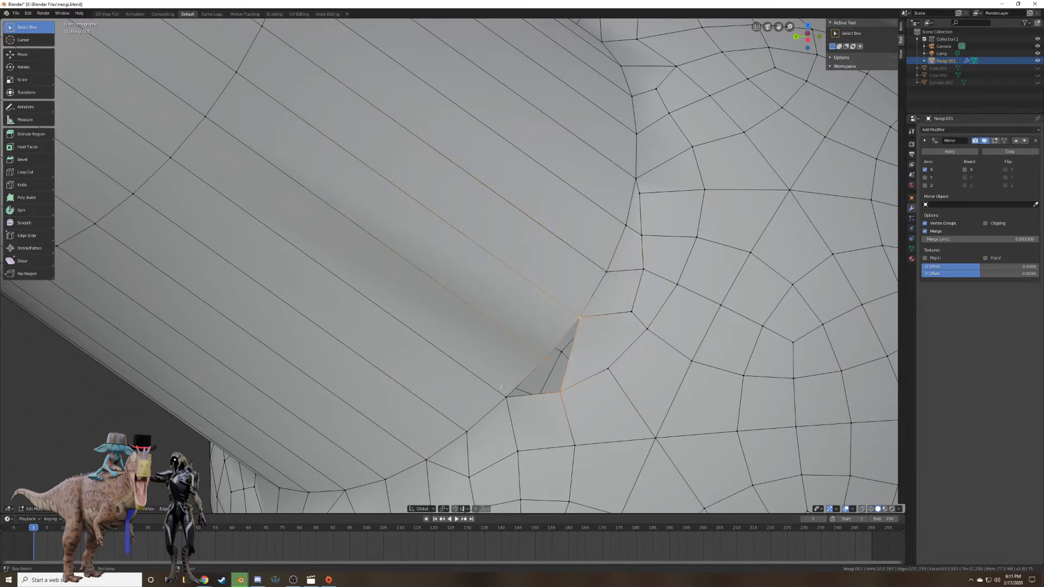
pyautogui.keyDown('shift'); pyautogui.rightClick(504, 393); pyautogui.keyUp('shift')
pyautogui.press('f')
# Slide the rim vertex beside the last filled face a short way up along the limb's lengthwise edge.
pyautogui.rightClick(549, 362)
pyautogui.press('g')
pyautogui.press('g')
pyautogui.click(532, 352)
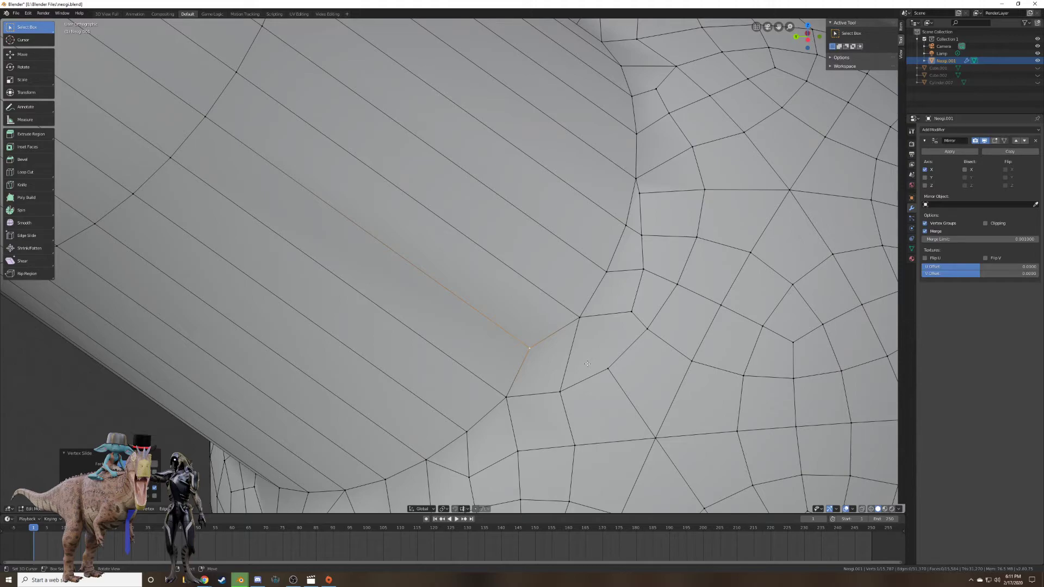
# Examine the closed limb joint and the neighbouring limbs in Object Mode and Edit Mode.
pyautogui.scroll(-6, 587, 364)
pyautogui.moveTo(587, 364); pyautogui.dragTo(697, 288, button='middle')
pyautogui.press('Tab')
pyautogui.scroll(-6, 436, 294)
pyautogui.press('Tab')
pyautogui.press('Tab')
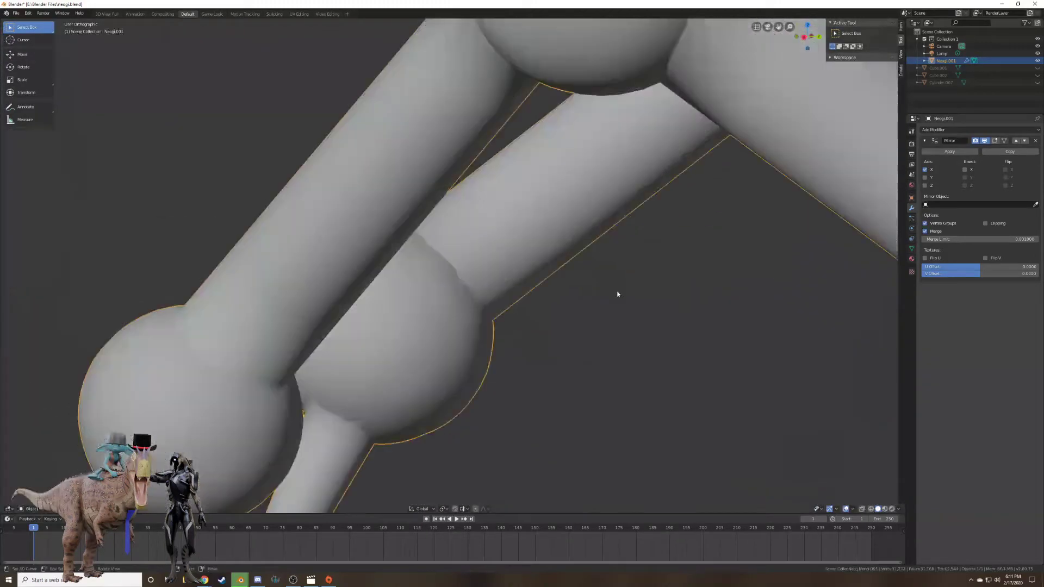
pyautogui.press('Tab')
pyautogui.moveTo(617, 294); pyautogui.dragTo(514, 379, button='middle')
pyautogui.scroll(-4, 639, 224)
# Select the edge loop around the thin limb near its sphere and grow the selection past the joint.
pyautogui.scroll(9, 516, 220)
pyautogui.keyDown('alt'); pyautogui.scroll(1, 538, 309); pyautogui.keyUp('alt')
pyautogui.keyDown('alt'); pyautogui.rightClick(538, 309); pyautogui.keyUp('alt')
pyautogui.press('ctrl+KP_Add')
pyautogui.press('ctrl+KP_Add')
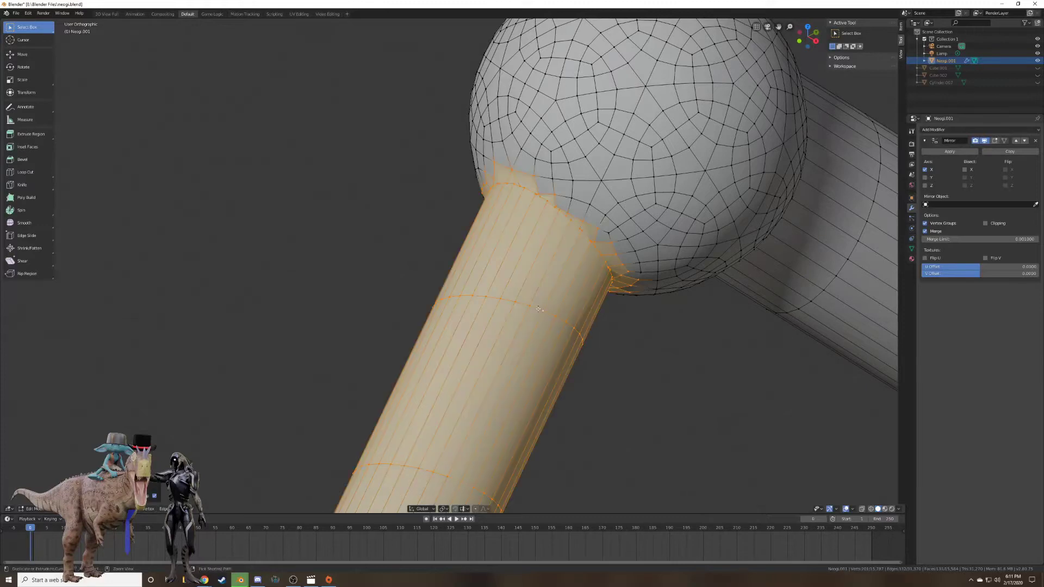
pyautogui.scroll(-2, 538, 309)
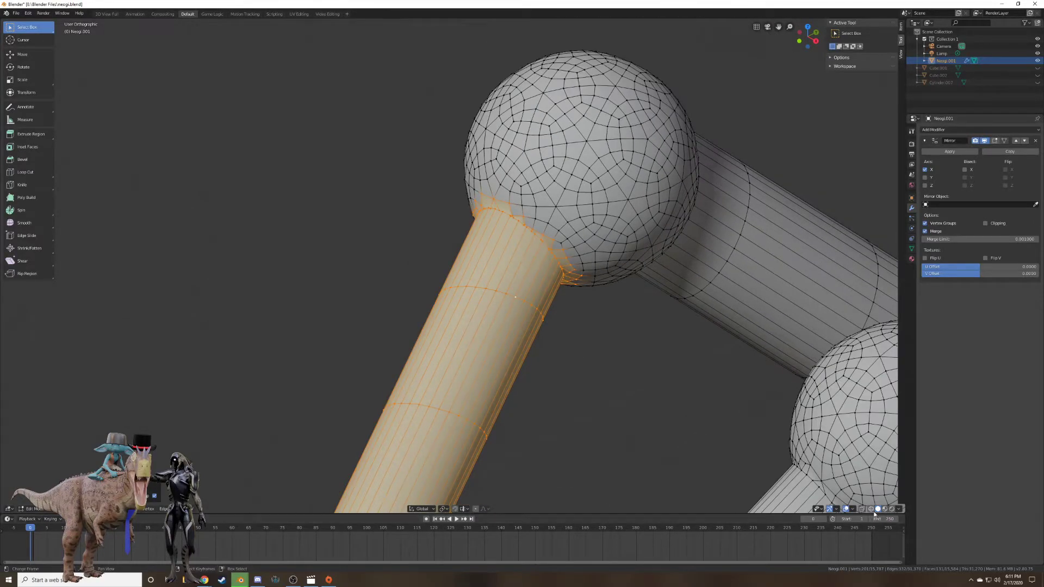
# With X-ray on, deselect the limb's lower sections, delete the remaining faces around the sphere joint, and return to solid shading.
pyautogui.click(861, 508)
pyautogui.press('c')
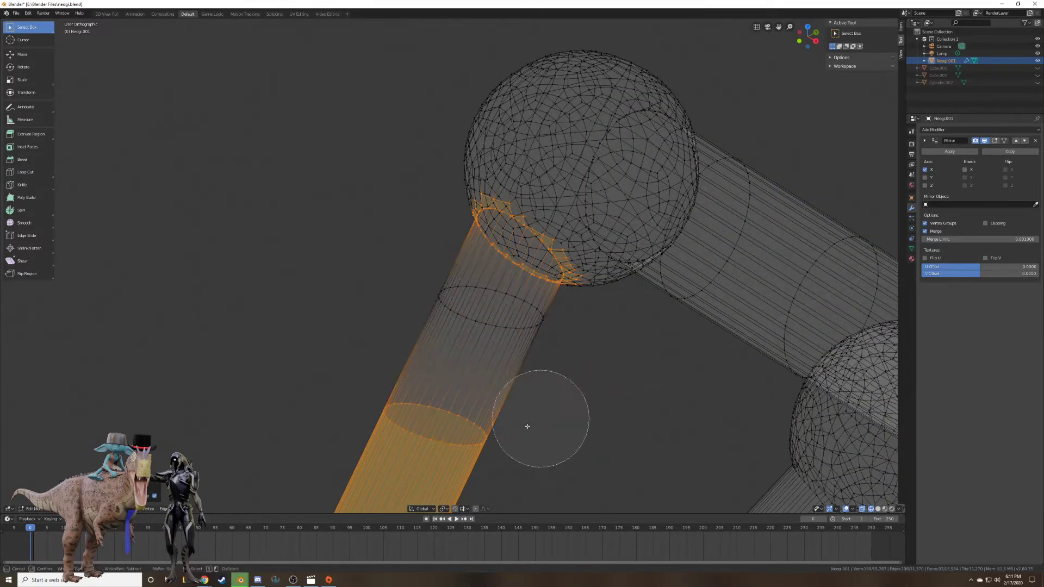
pyautogui.rightClick(326, 424)
pyautogui.moveTo(521, 427)
pyautogui.mouseDown(button='middle')
pyautogui.moveTo(343, 428)
pyautogui.moveTo(454, 442)
pyautogui.mouseUp(button='middle')
pyautogui.scroll(-3, 297, 408)
pyautogui.press('c')
pyautogui.rightClick(462, 443)
pyautogui.press('x')
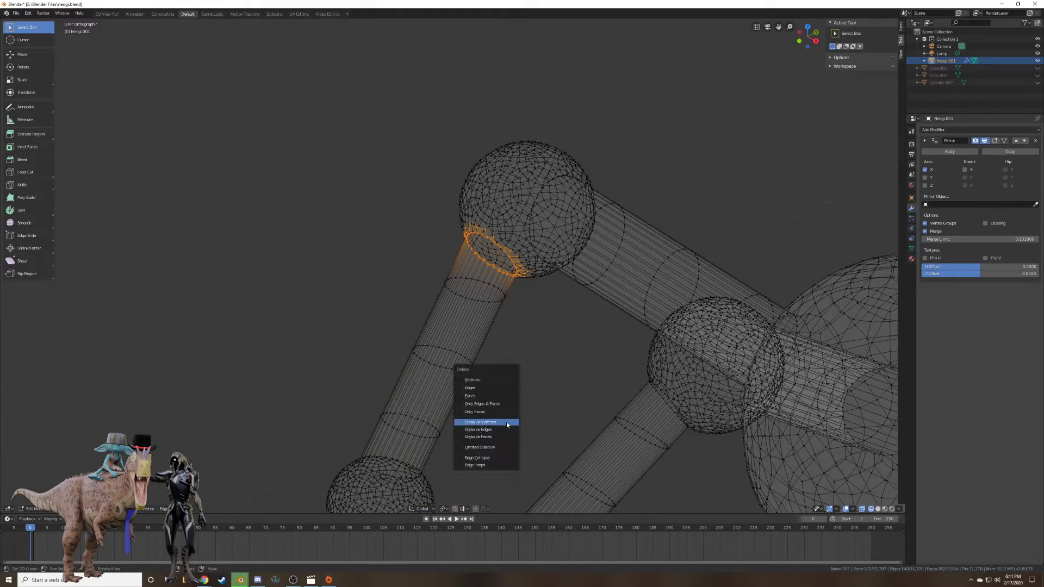
pyautogui.click(493, 396)
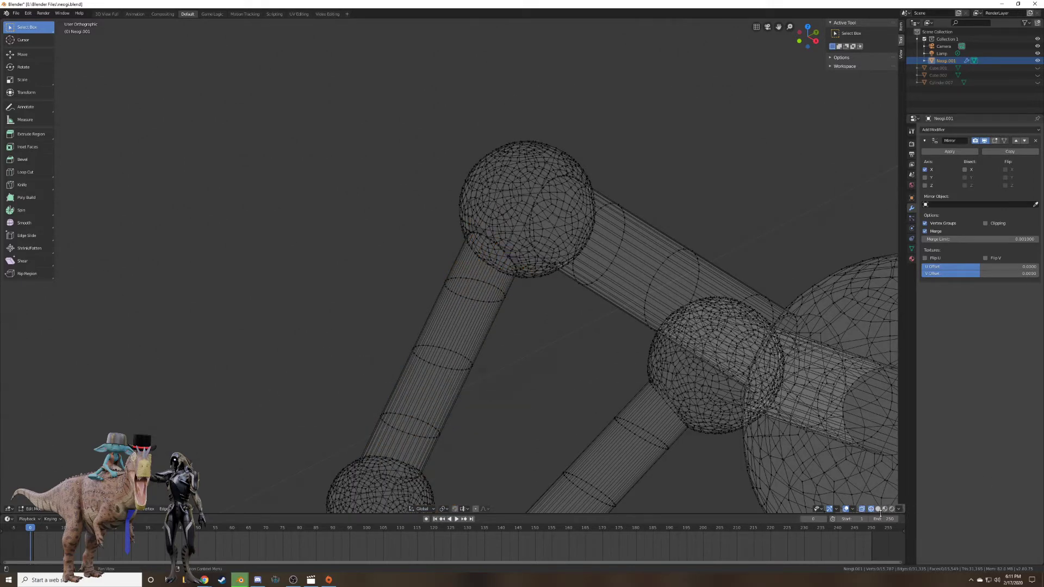
pyautogui.click(878, 509)
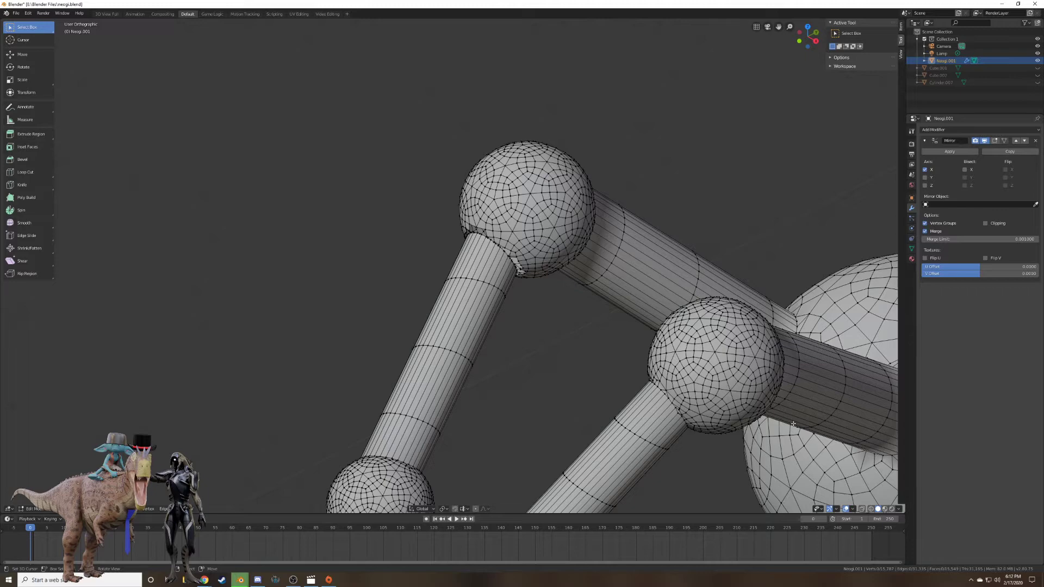
# Select the surplus vertices between the lengthwise edges all the way around the thin limb's rim.
pyautogui.scroll(8, 628, 295)
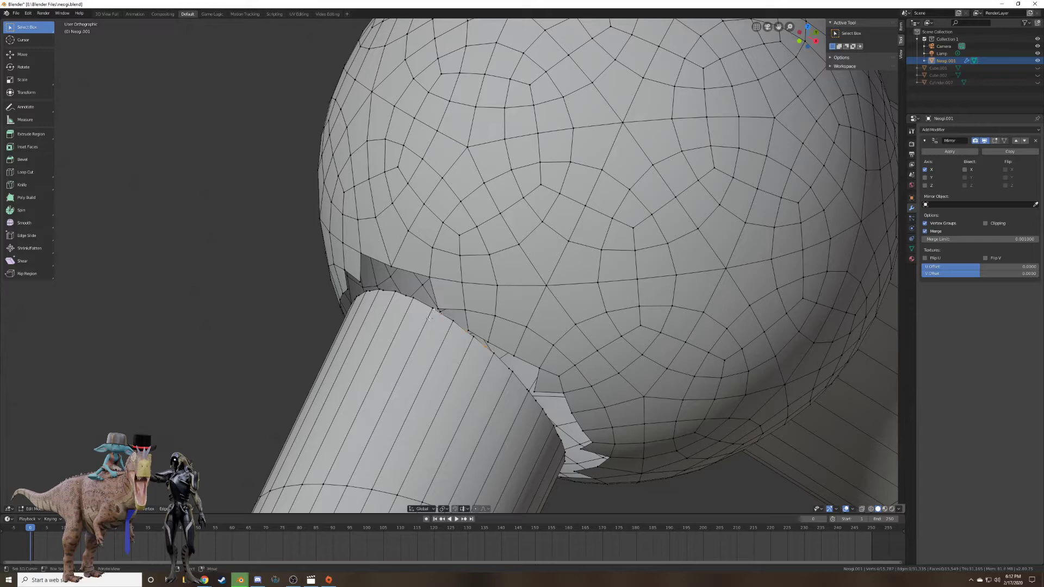
pyautogui.moveTo(430, 318); pyautogui.dragTo(554, 339, button='middle')
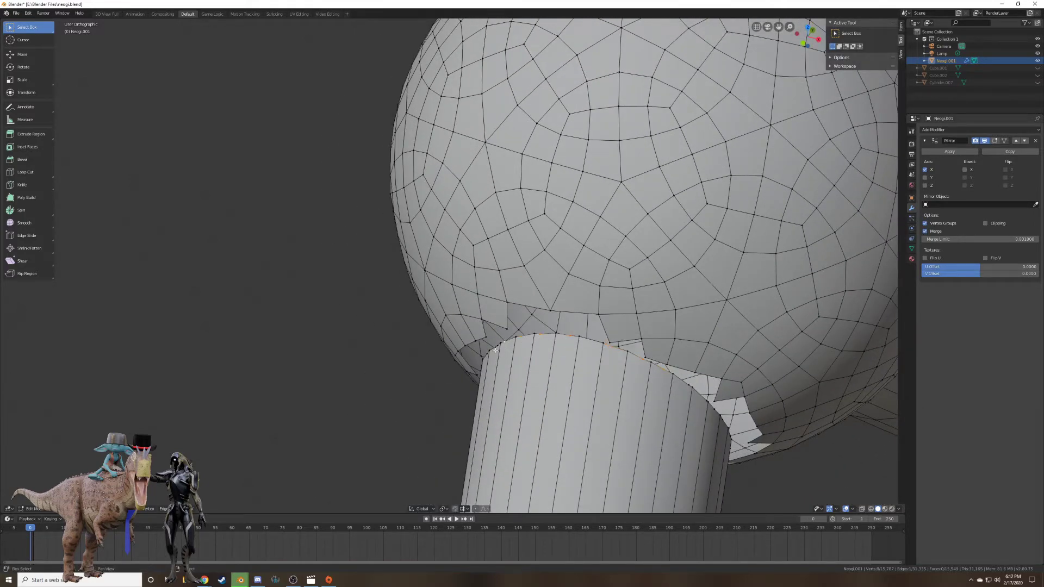
pyautogui.moveTo(495, 359); pyautogui.dragTo(437, 327, button='middle')
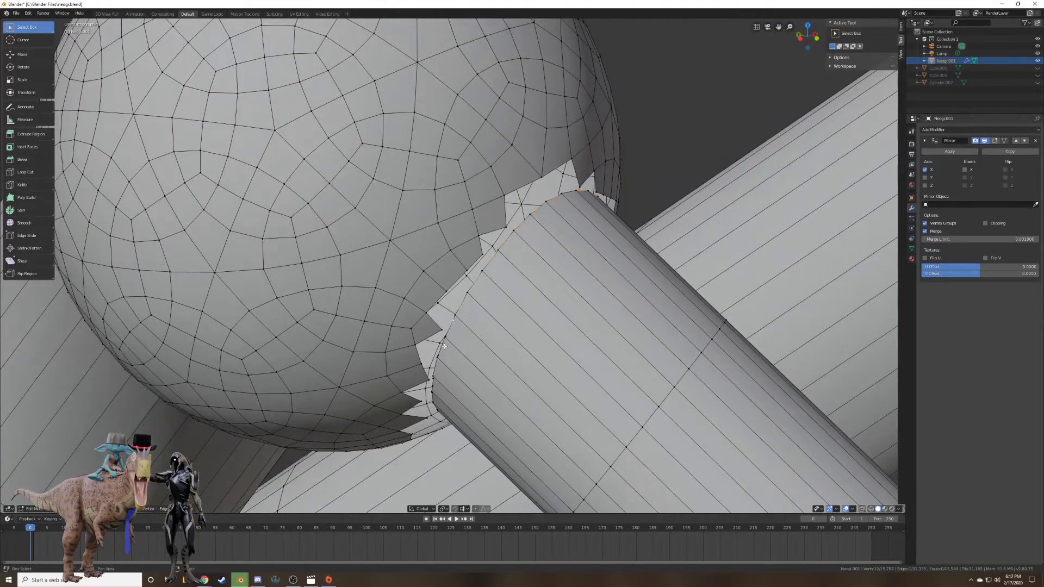
pyautogui.moveTo(448, 369); pyautogui.dragTo(495, 339, button='middle')
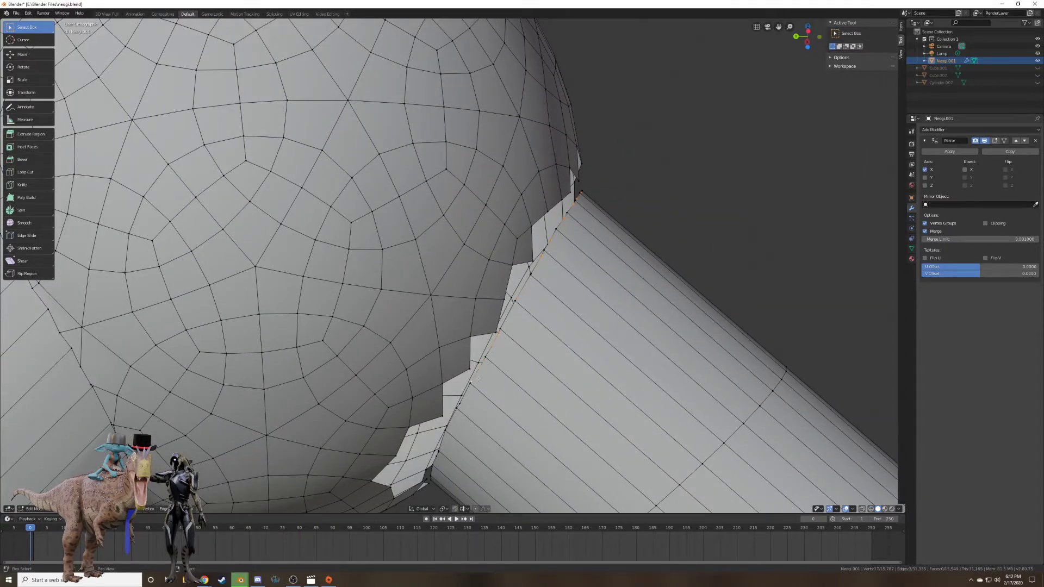
pyautogui.moveTo(469, 418); pyautogui.dragTo(408, 337, button='middle')
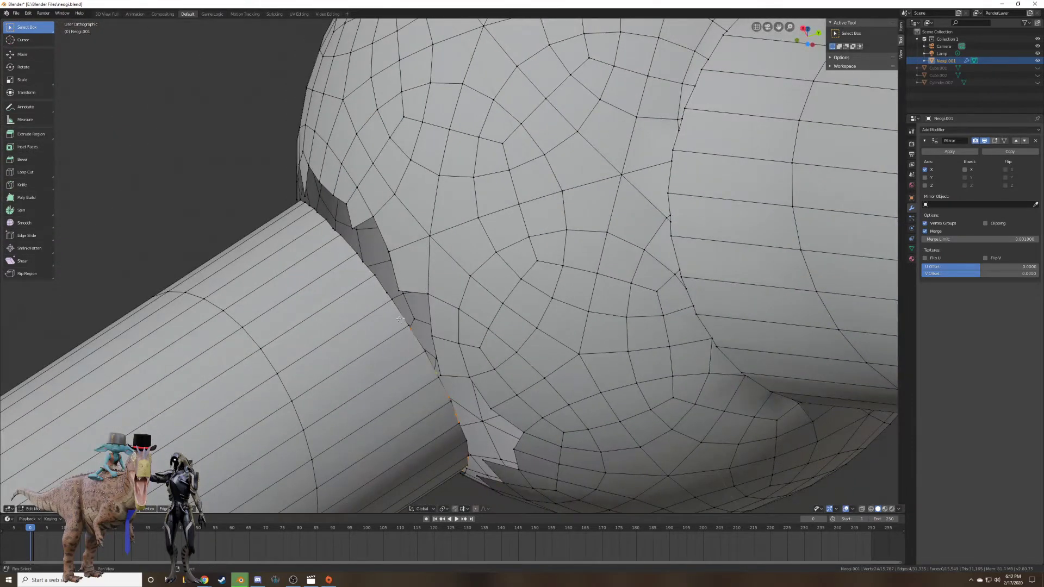
pyautogui.keyDown('shift'); pyautogui.moveTo(376, 288); pyautogui.dragTo(457, 402, button='middle'); pyautogui.keyUp('shift')
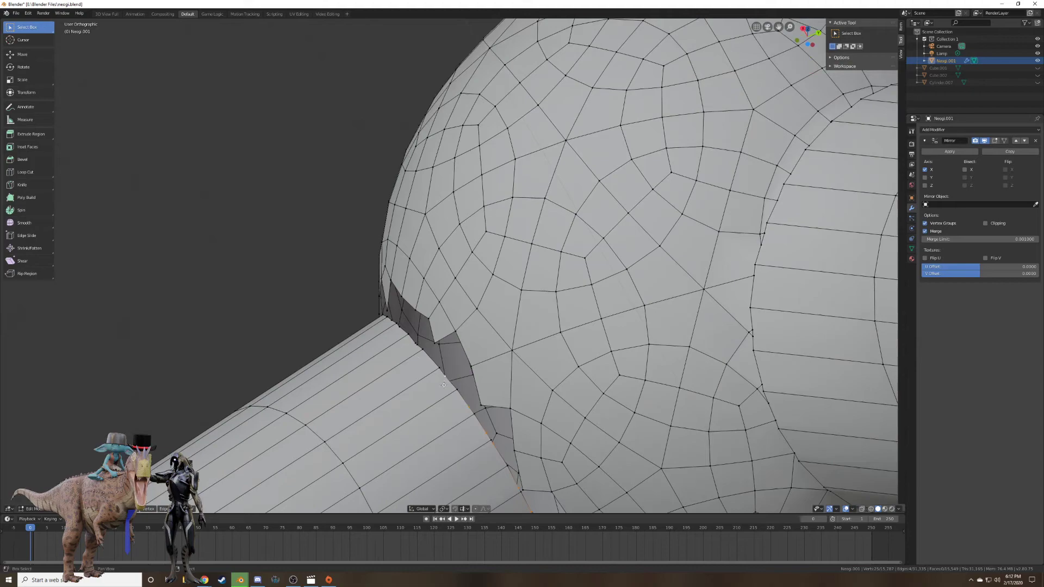
pyautogui.moveTo(415, 347); pyautogui.dragTo(435, 390, button='middle')
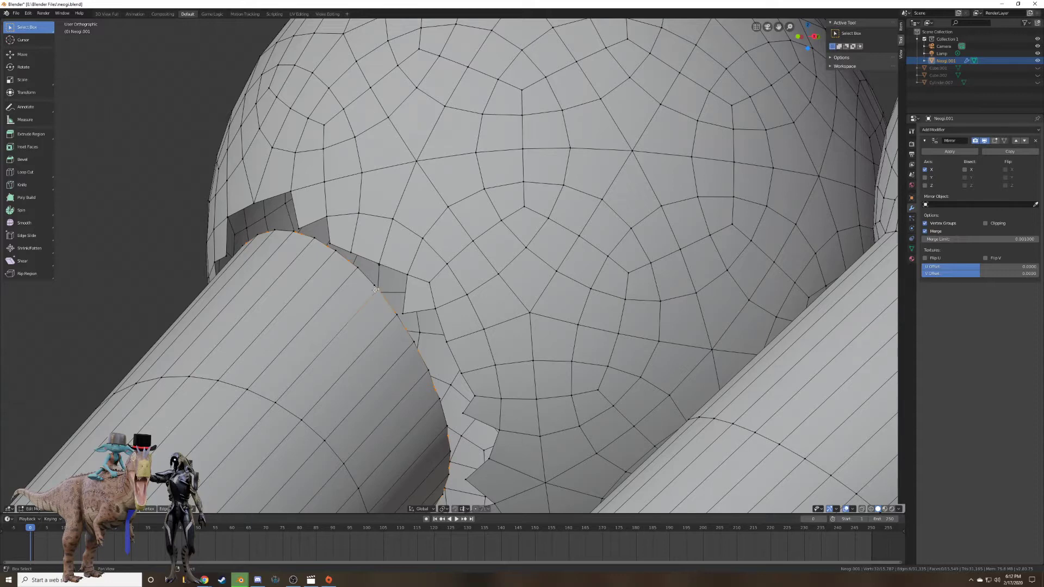
pyautogui.keyDown('shift'); pyautogui.moveTo(371, 287); pyautogui.dragTo(535, 372, button='middle'); pyautogui.keyUp('shift')
# Try to delete the selected rim vertices.
pyautogui.press('x')
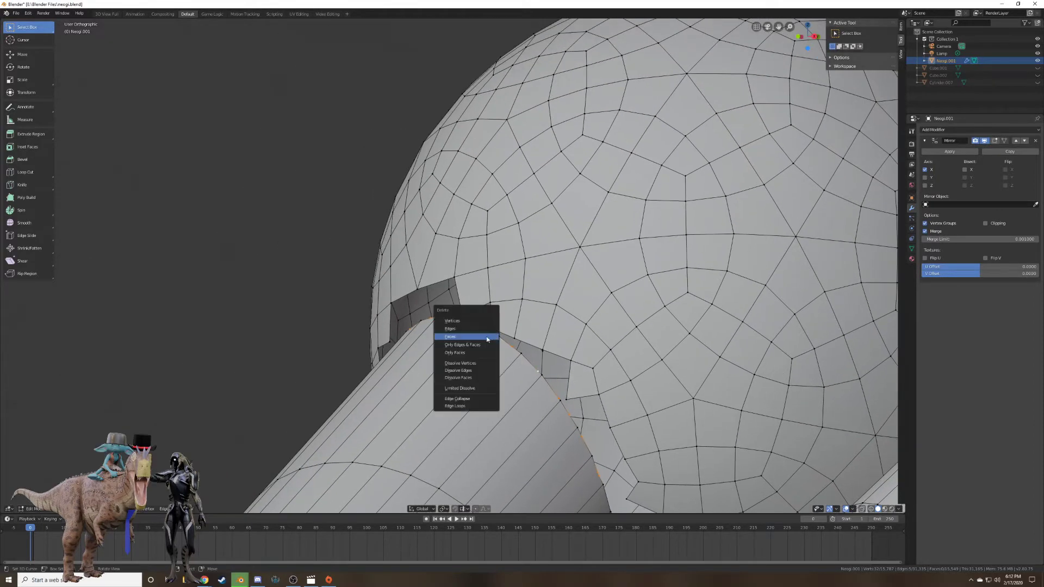
pyautogui.click(459, 321)
pyautogui.hotkey('ctrl', 'z')
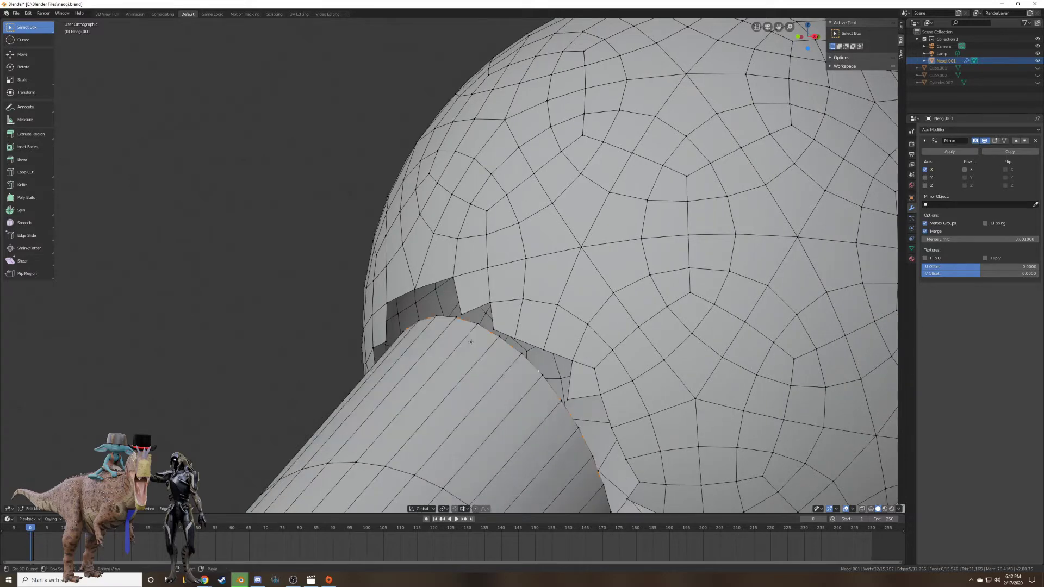
# Dissolve the selected surplus vertices on the thin limb's rim.
pyautogui.press('x')
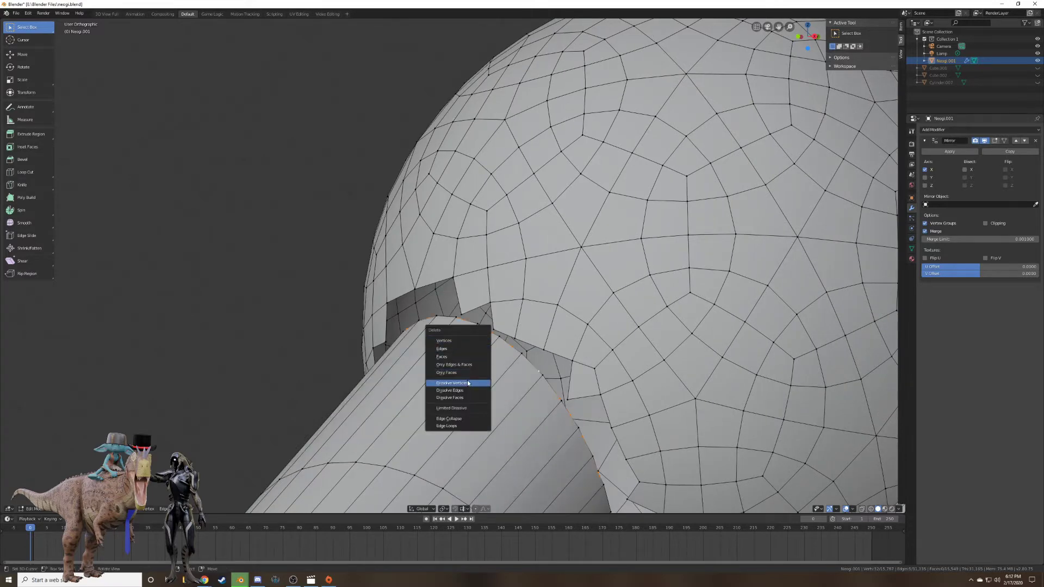
pyautogui.click(469, 383)
pyautogui.moveTo(468, 383); pyautogui.dragTo(529, 353, button='middle')
pyautogui.keyDown('shift'); pyautogui.moveTo(298, 353); pyautogui.dragTo(401, 265, button='middle'); pyautogui.keyUp('shift')
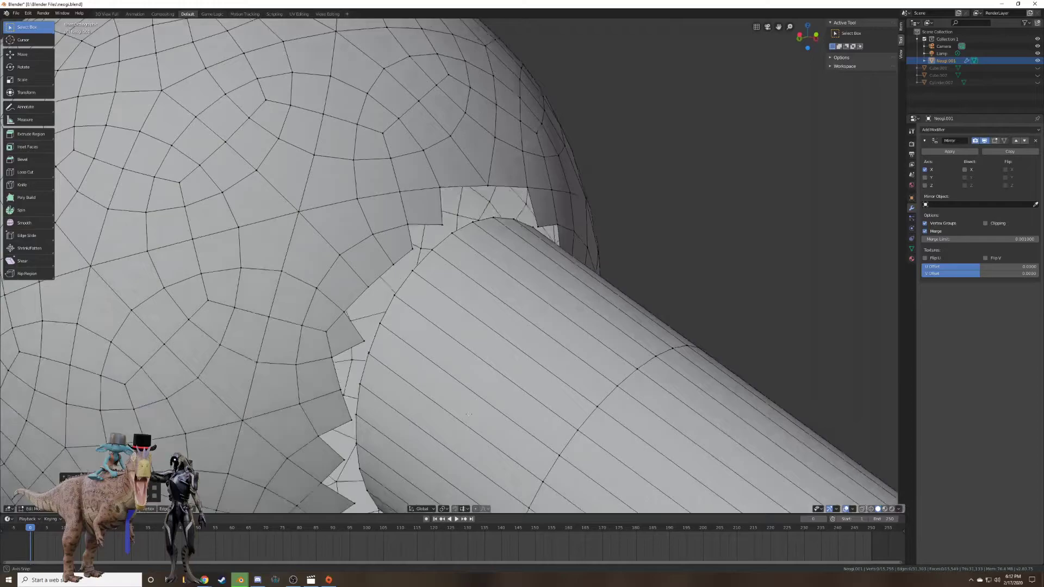
pyautogui.moveTo(469, 414); pyautogui.dragTo(520, 359, button='middle')
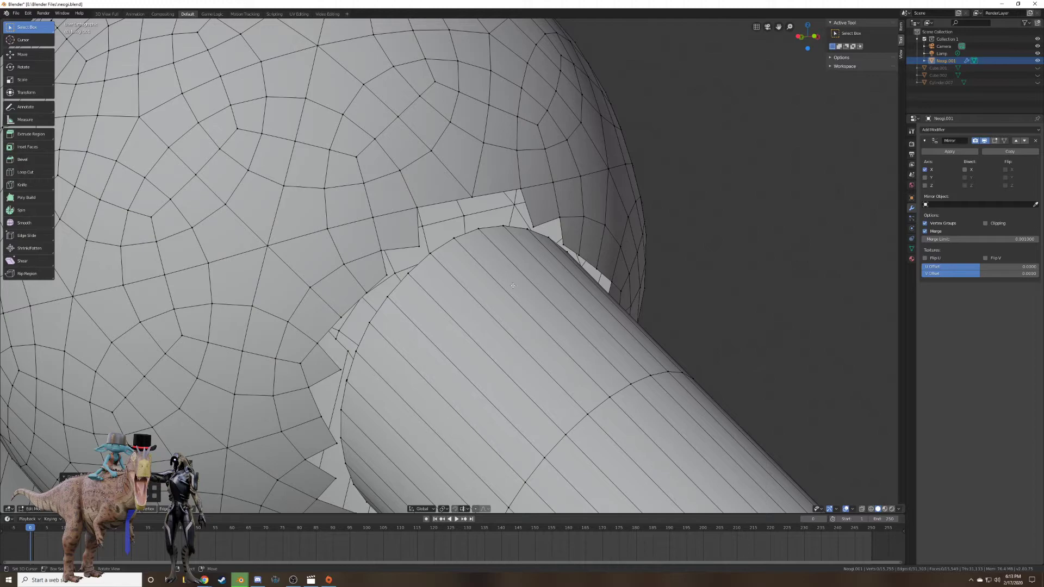
# Merge two pairs of neighbouring vertices where the sphere's open edge meets the thin limb's rim.
pyautogui.moveTo(513, 285); pyautogui.dragTo(392, 347, button='middle')
pyautogui.rightClick(392, 347)
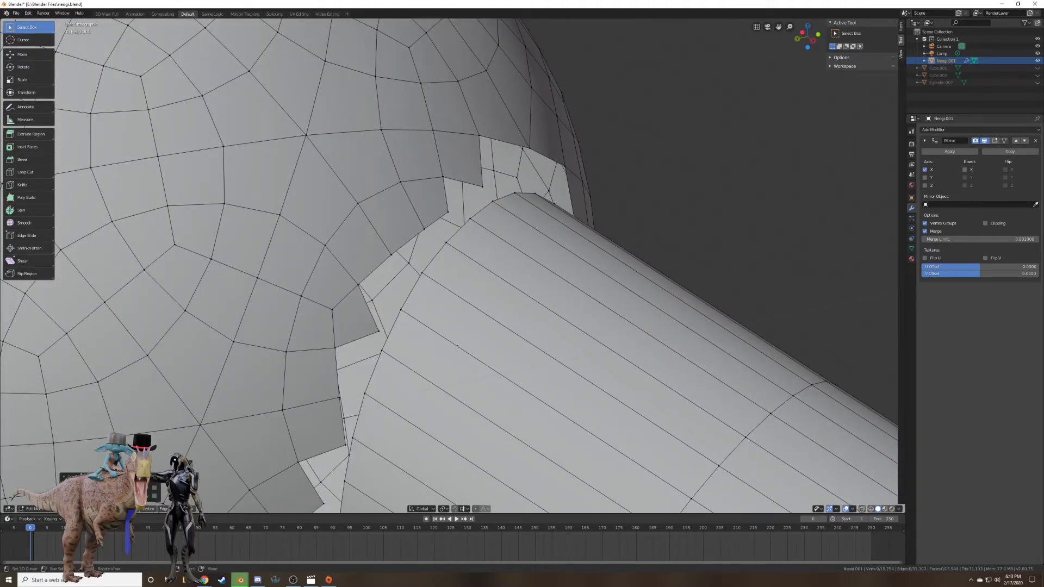
pyautogui.scroll(-5, 457, 348)
pyautogui.moveTo(458, 348); pyautogui.dragTo(422, 335, button='middle')
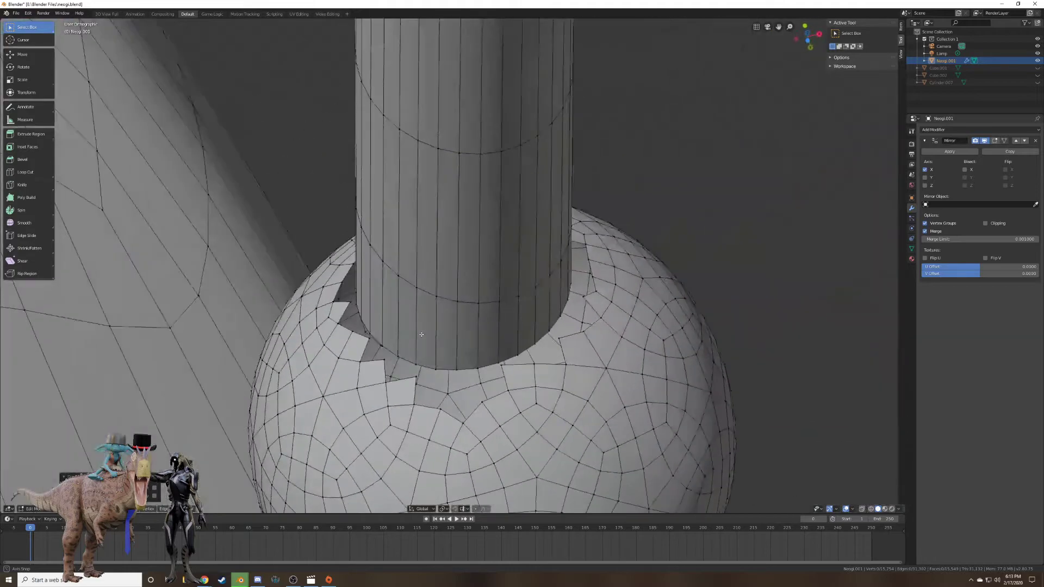
pyautogui.rightClick(498, 361)
pyautogui.moveTo(498, 362); pyautogui.dragTo(534, 310, button='middle')
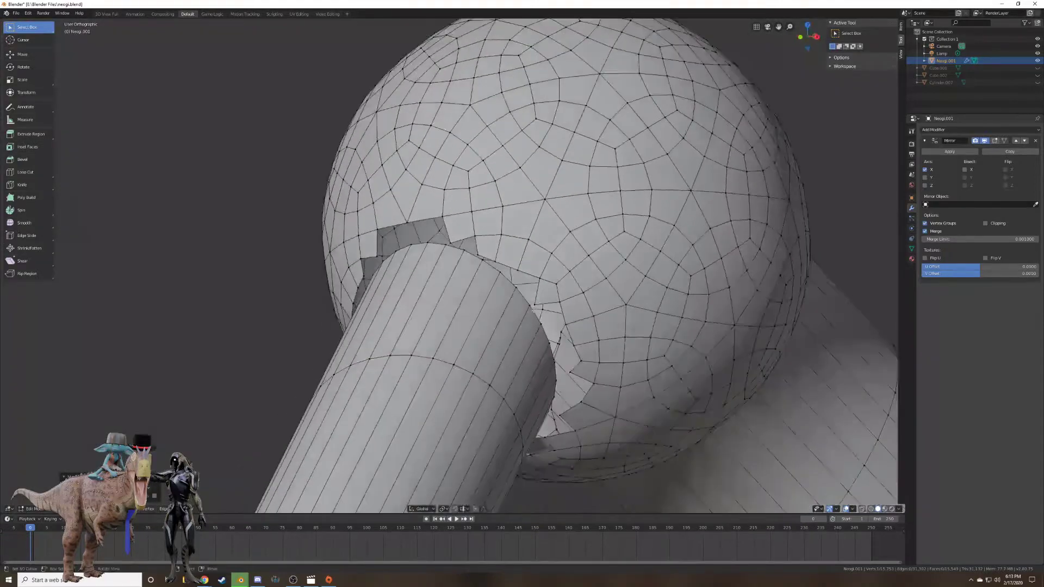
pyautogui.hotkey('alt', 'm')
pyautogui.click(531, 305)
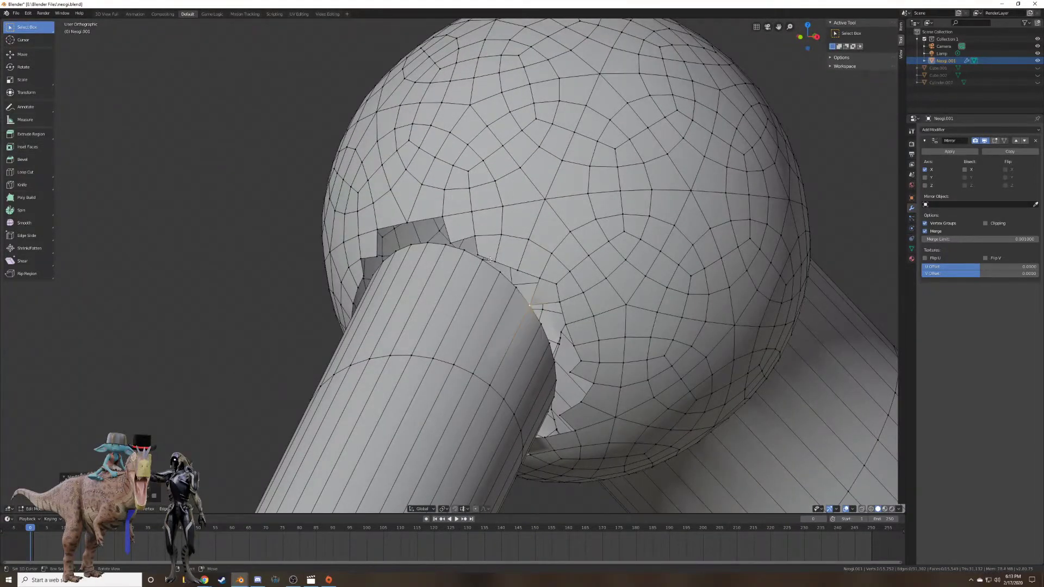
pyautogui.click(447, 247)
pyautogui.hotkey('alt', 'm')
pyautogui.click(444, 245)
# Fill a four-vertex face from the newly merged rim vertex across to the sphere's open edge above the limb.
pyautogui.moveTo(445, 246); pyautogui.dragTo(494, 266, button='middle')
pyautogui.scroll(3, 507, 237)
pyautogui.keyDown('shift'); pyautogui.click(500, 220); pyautogui.keyUp('shift')
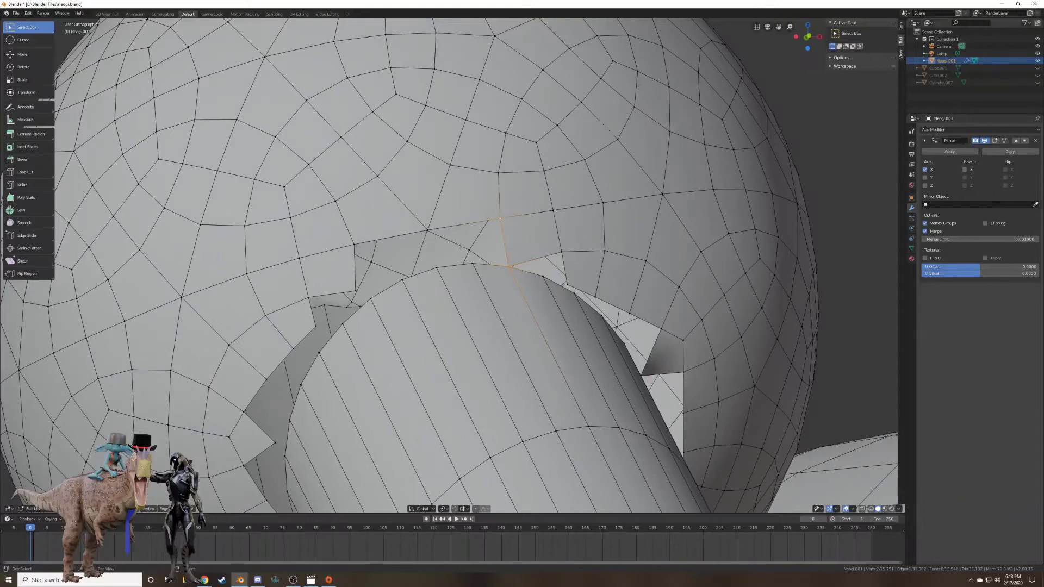
pyautogui.keyDown('shift'); pyautogui.click(472, 263); pyautogui.keyUp('shift')
pyautogui.keyDown('shift'); pyautogui.click(431, 227); pyautogui.keyUp('shift')
pyautogui.moveTo(453, 227); pyautogui.dragTo(445, 237, button='middle')
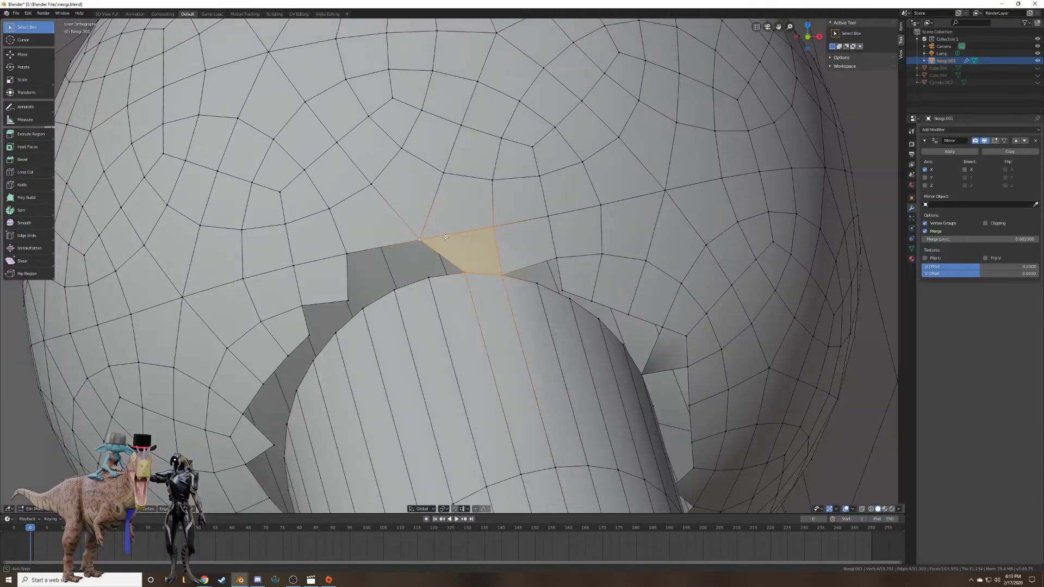
# Extend the fill along the rim with a five-vertex face spanning three rim vertices and two sphere vertices.
pyautogui.rightClick(420, 240)
pyautogui.keyDown('shift'); pyautogui.rightClick(464, 273); pyautogui.keyUp('shift')
pyautogui.keyDown('shift'); pyautogui.click(429, 279); pyautogui.keyUp('shift')
pyautogui.keyDown('shift'); pyautogui.click(394, 290); pyautogui.keyUp('shift')
pyautogui.keyDown('shift'); pyautogui.click(348, 254); pyautogui.keyUp('shift')
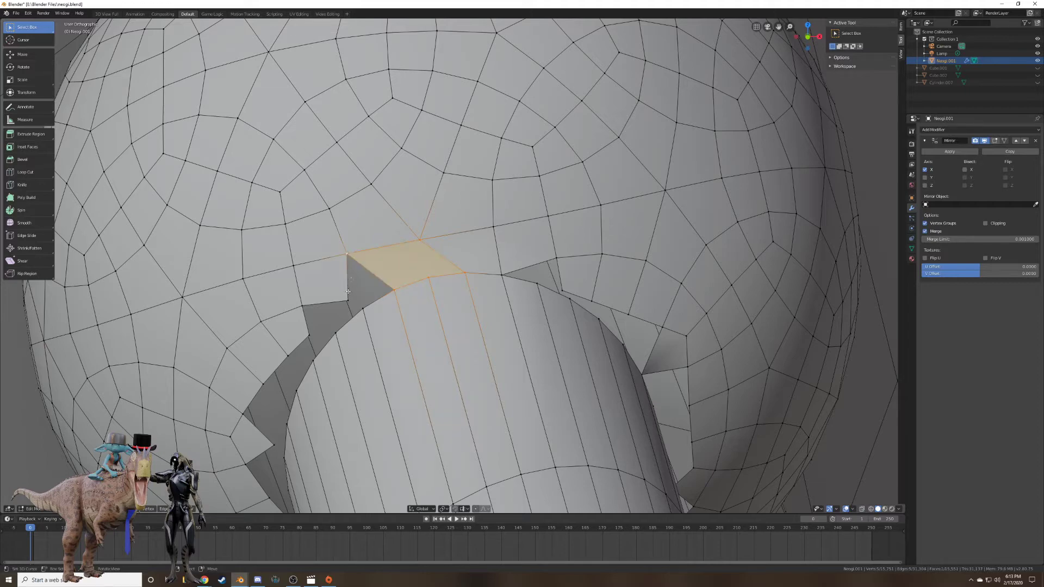
# Fill the notch beside the five-vertex face with a four-vertex face between the rim and the sphere's edge.
pyautogui.rightClick(348, 300)
pyautogui.keyDown('shift'); pyautogui.rightClick(363, 309); pyautogui.keyUp('shift')
pyautogui.keyDown('shift'); pyautogui.rightClick(394, 289); pyautogui.keyUp('shift')
pyautogui.keyDown('shift'); pyautogui.rightClick(348, 254); pyautogui.keyUp('shift')
pyautogui.press('f')
# Bridge the next narrow gap between two limb rim vertices and the stepped corner of the sphere's edge with a face.
pyautogui.moveTo(330, 296); pyautogui.dragTo(367, 276, button='middle')
pyautogui.rightClick(362, 312)
pyautogui.keyDown('shift'); pyautogui.rightClick(329, 285); pyautogui.keyUp('shift')
pyautogui.keyDown('shift'); pyautogui.rightClick(376, 280); pyautogui.keyUp('shift')
pyautogui.keyDown('shift'); pyautogui.rightClick(391, 286); pyautogui.keyUp('shift')
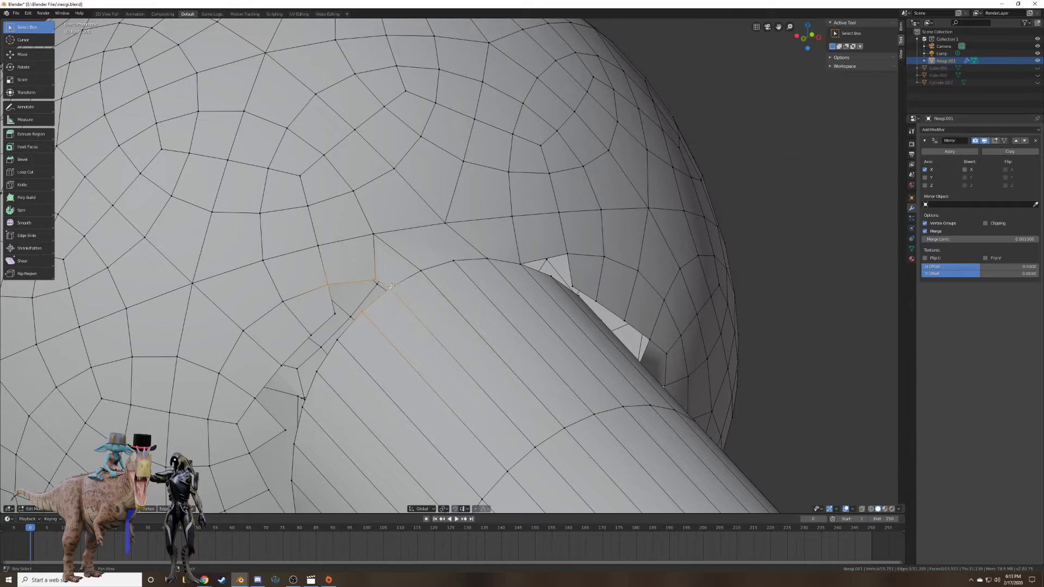
pyautogui.press('f')
# Slide the protruding sphere vertex back along its edge and fill the quad between it and the limb's rim.
pyautogui.rightClick(362, 312)
pyautogui.rightClick(335, 314)
pyautogui.press('g')
pyautogui.press('g')
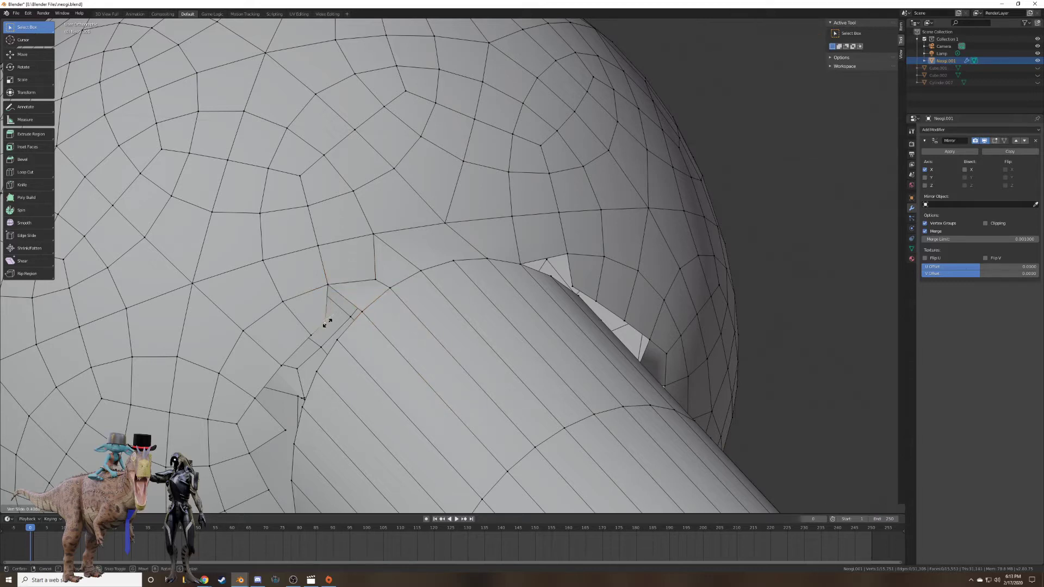
pyautogui.click(327, 322)
pyautogui.keyDown('shift'); pyautogui.rightClick(328, 285); pyautogui.keyUp('shift')
pyautogui.keyDown('shift'); pyautogui.rightClick(362, 312); pyautogui.keyUp('shift')
pyautogui.keyDown('shift'); pyautogui.rightClick(338, 343); pyautogui.keyUp('shift')
pyautogui.press('f')
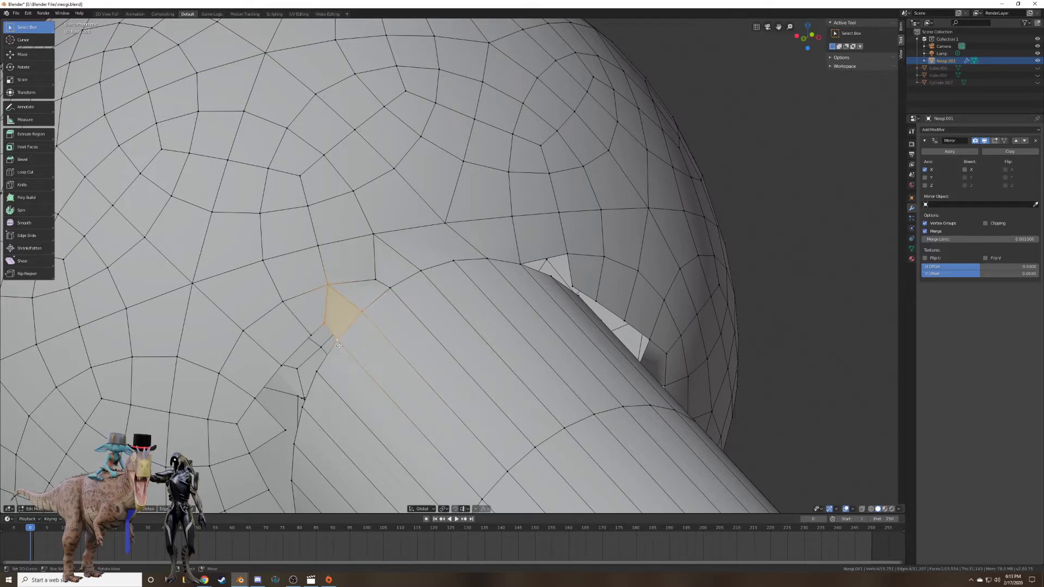
# Continue around the rim by filling the next two small gaps between the limb and the sphere.
pyautogui.rightClick(337, 340)
pyautogui.keyDown('shift'); pyautogui.rightClick(316, 371); pyautogui.keyUp('shift')
pyautogui.press('f')
pyautogui.keyDown('shift'); pyautogui.moveTo(319, 322); pyautogui.dragTo(455, 257, button='middle'); pyautogui.keyUp('shift')
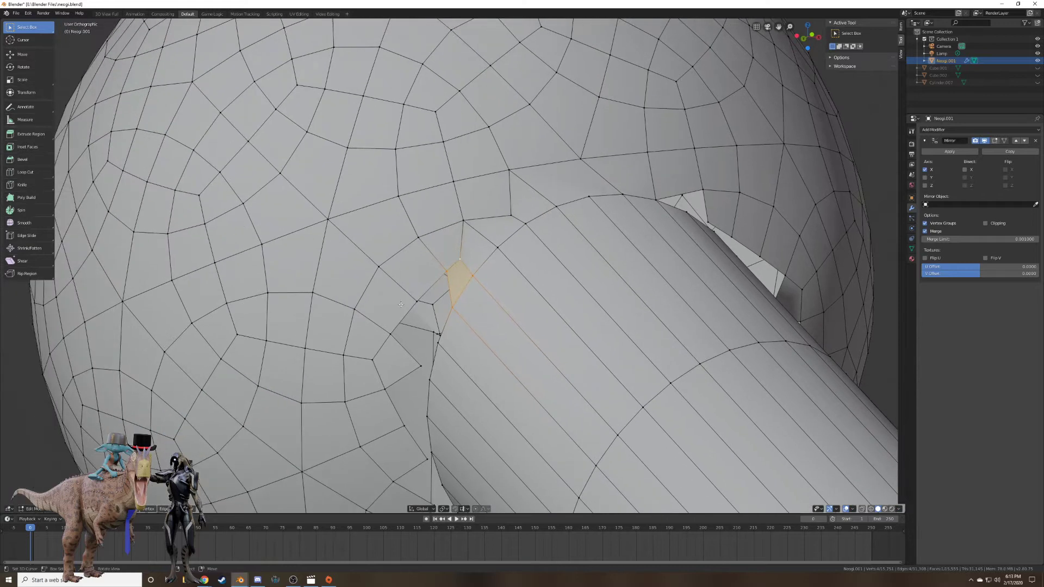
pyautogui.rightClick(417, 302)
pyautogui.keyDown('shift'); pyautogui.rightClick(446, 272); pyautogui.keyUp('shift')
pyautogui.keyDown('shift'); pyautogui.rightClick(453, 308); pyautogui.keyUp('shift')
# Merge the sphere's corner vertex with the nearly touching vertex on the limb's rim.
pyautogui.click(428, 379)
pyautogui.press('m')
pyautogui.click(425, 370)
pyautogui.hotkey('ctrl', 'z')
pyautogui.hotkey('alt', 'm')
pyautogui.click(429, 374)
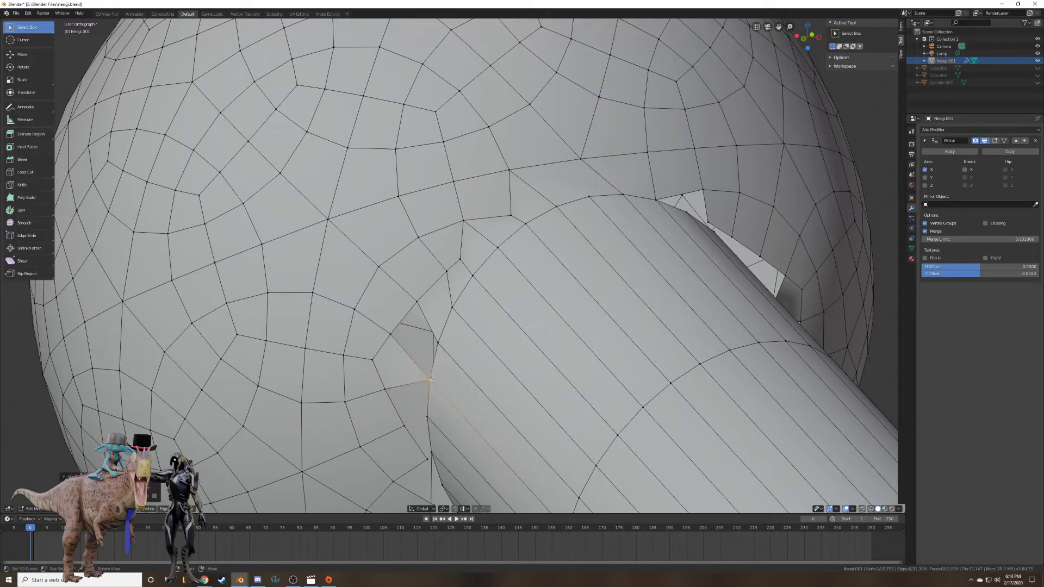
# Fill the enclosed four-sided hole just above the merged corner vertex.
pyautogui.rightClick(438, 343)
pyautogui.keyDown('shift'); pyautogui.rightClick(418, 303); pyautogui.keyUp('shift')
pyautogui.keyDown('shift'); pyautogui.rightClick(391, 334); pyautogui.keyUp('shift')
pyautogui.keyDown('shift'); pyautogui.rightClick(433, 382); pyautogui.keyUp('shift')
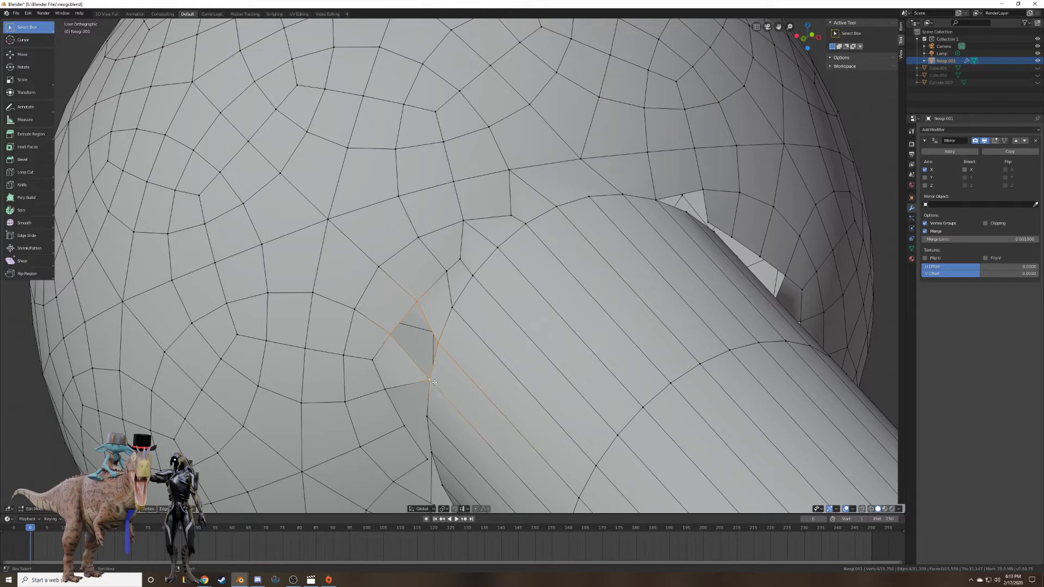
pyautogui.press('f')
# Fill the gap below the merged corner using two rim vertices and two sphere vertices, redoing the face once.
pyautogui.moveTo(435, 382); pyautogui.dragTo(476, 322, button='middle')
pyautogui.rightClick(460, 314)
pyautogui.keyDown('shift'); pyautogui.rightClick(468, 283); pyautogui.keyUp('shift')
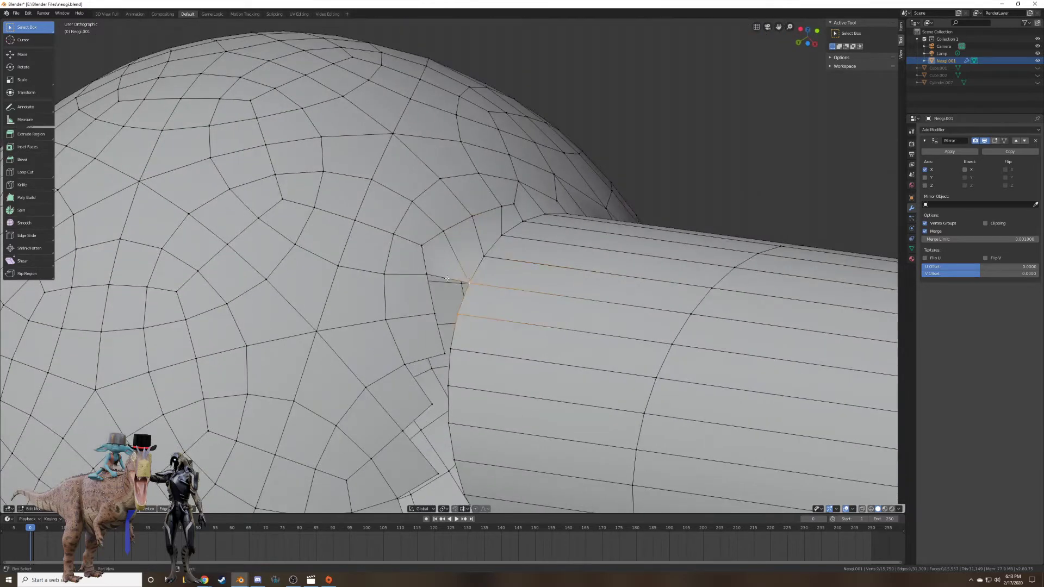
pyautogui.keyDown('shift'); pyautogui.rightClick(428, 275); pyautogui.keyUp('shift')
pyautogui.keyDown('shift'); pyautogui.rightClick(435, 314); pyautogui.keyUp('shift')
pyautogui.keyDown('shift'); pyautogui.rightClick(461, 318); pyautogui.keyUp('shift')
pyautogui.press('f')
pyautogui.hotkey('ctrl', 'z')
pyautogui.keyDown('shift'); pyautogui.rightClick(462, 319); pyautogui.keyUp('shift')
pyautogui.press('f')
# Slide the next sphere vertex away from the rim and fill the quad between it and the limb.
pyautogui.rightClick(446, 354)
pyautogui.press('g')
pyautogui.press('g')
pyautogui.click(430, 359)
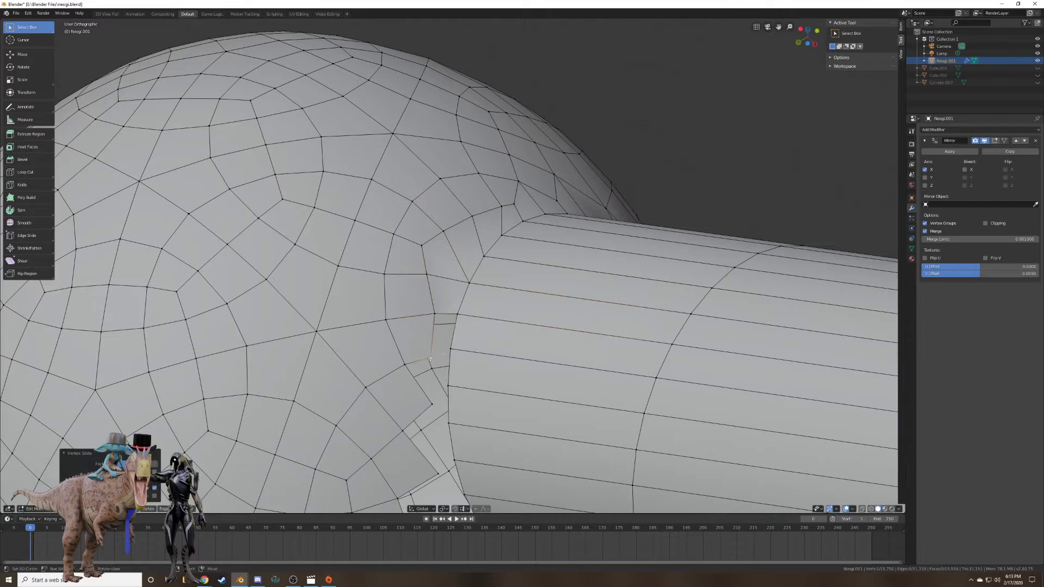
pyautogui.keyDown('shift'); pyautogui.rightClick(435, 315); pyautogui.keyUp('shift')
pyautogui.keyDown('shift'); pyautogui.rightClick(458, 316); pyautogui.keyUp('shift')
pyautogui.keyDown('shift'); pyautogui.rightClick(451, 349); pyautogui.keyUp('shift')
pyautogui.press('f')
# Fill the next two gaps down the side of the rim, fanning both faces from the same recessed sphere vertex.
pyautogui.rightClick(450, 351)
pyautogui.keyDown('shift'); pyautogui.rightClick(448, 383); pyautogui.keyUp('shift')
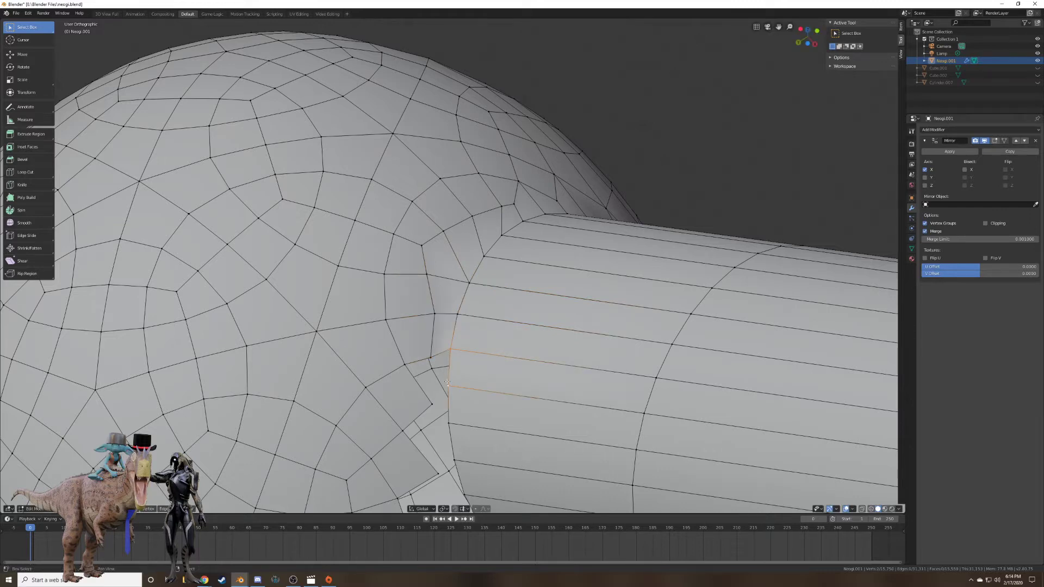
pyautogui.keyDown('shift'); pyautogui.rightClick(405, 365); pyautogui.keyUp('shift')
pyautogui.press('f')
pyautogui.rightClick(432, 404)
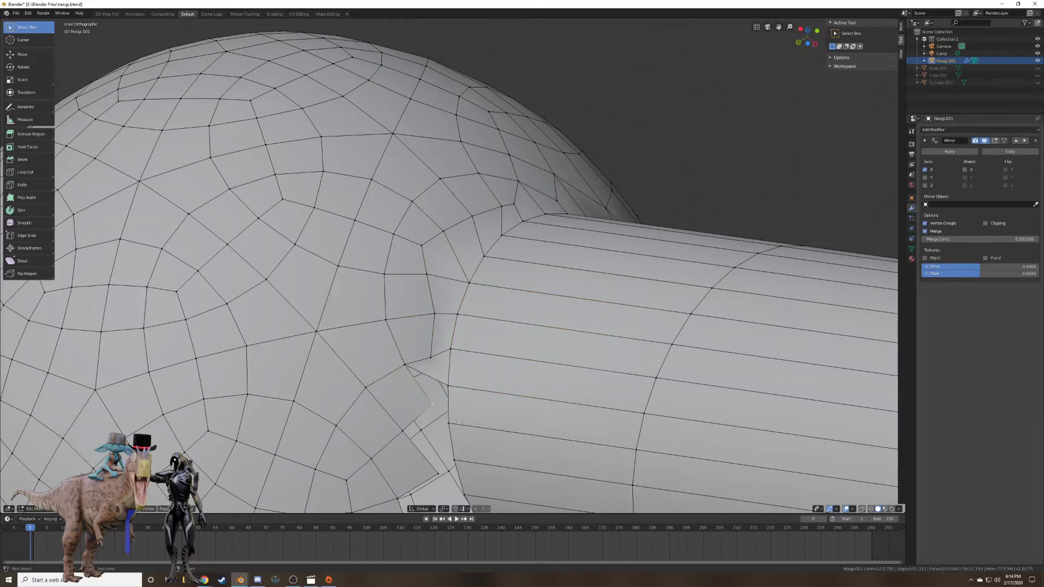
pyautogui.keyDown('shift'); pyautogui.rightClick(448, 423); pyautogui.keyUp('shift')
pyautogui.keyDown('shift'); pyautogui.rightClick(449, 387); pyautogui.keyUp('shift')
pyautogui.keyDown('shift'); pyautogui.rightClick(406, 366); pyautogui.keyUp('shift')
pyautogui.press('f')
pyautogui.keyDown('shift'); pyautogui.moveTo(421, 396); pyautogui.dragTo(416, 302, button='middle'); pyautogui.keyUp('shift')
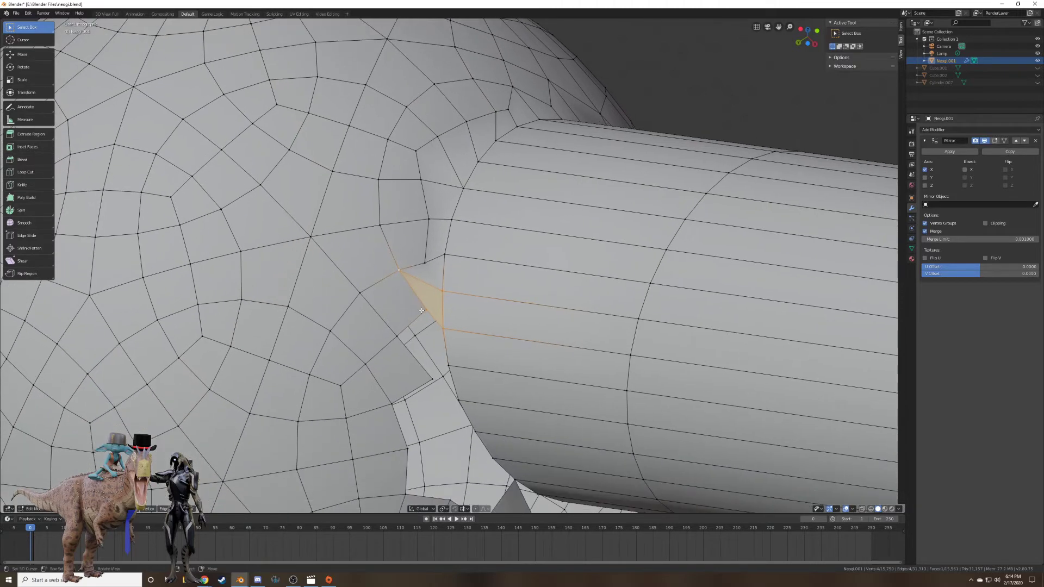
# Close the triangular notch in the sphere's edge and fill the gap between it and the limb's rim.
pyautogui.rightClick(426, 310)
pyautogui.keyDown('shift'); pyautogui.rightClick(398, 336); pyautogui.keyUp('shift')
pyautogui.keyDown('shift'); pyautogui.rightClick(432, 379); pyautogui.keyUp('shift')
pyautogui.press('f')
pyautogui.moveTo(437, 353); pyautogui.dragTo(439, 293, button='middle')
pyautogui.rightClick(440, 292)
pyautogui.keyDown('shift'); pyautogui.rightClick(458, 310); pyautogui.keyUp('shift')
pyautogui.keyDown('shift'); pyautogui.rightClick(449, 276); pyautogui.keyUp('shift')
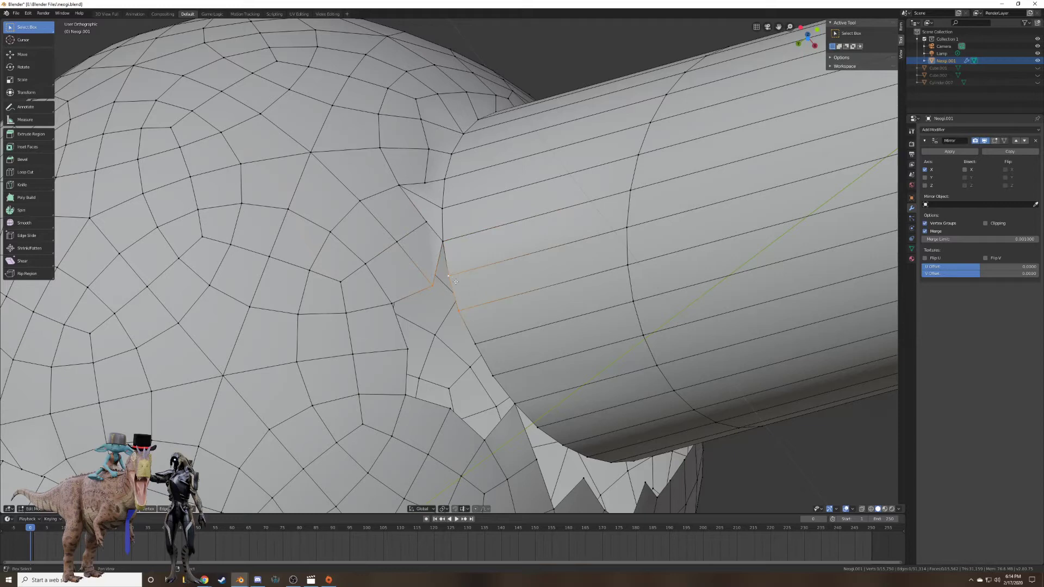
pyautogui.keyDown('shift'); pyautogui.rightClick(443, 241); pyautogui.keyUp('shift')
pyautogui.press('f')
# Fill a four-vertex face under the limb between two rim vertices and the sphere's protruding corner.
pyautogui.moveTo(445, 260); pyautogui.dragTo(476, 389, button='middle')
pyautogui.rightClick(476, 390)
pyautogui.keyDown('shift'); pyautogui.rightClick(516, 411); pyautogui.keyUp('shift')
pyautogui.keyDown('shift'); pyautogui.rightClick(537, 370); pyautogui.keyUp('shift')
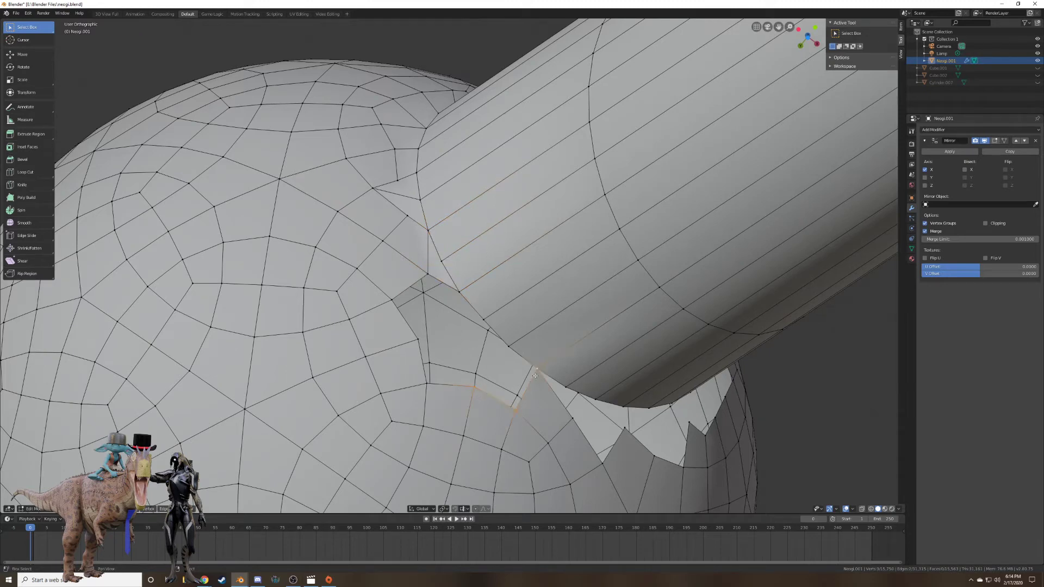
pyautogui.keyDown('shift'); pyautogui.rightClick(509, 347); pyautogui.keyUp('shift')
pyautogui.press('f')
# Add the adjoining four-vertex face under the limb, working back towards the already closed side.
pyautogui.moveTo(510, 346); pyautogui.dragTo(446, 374, button='middle')
pyautogui.rightClick(516, 386)
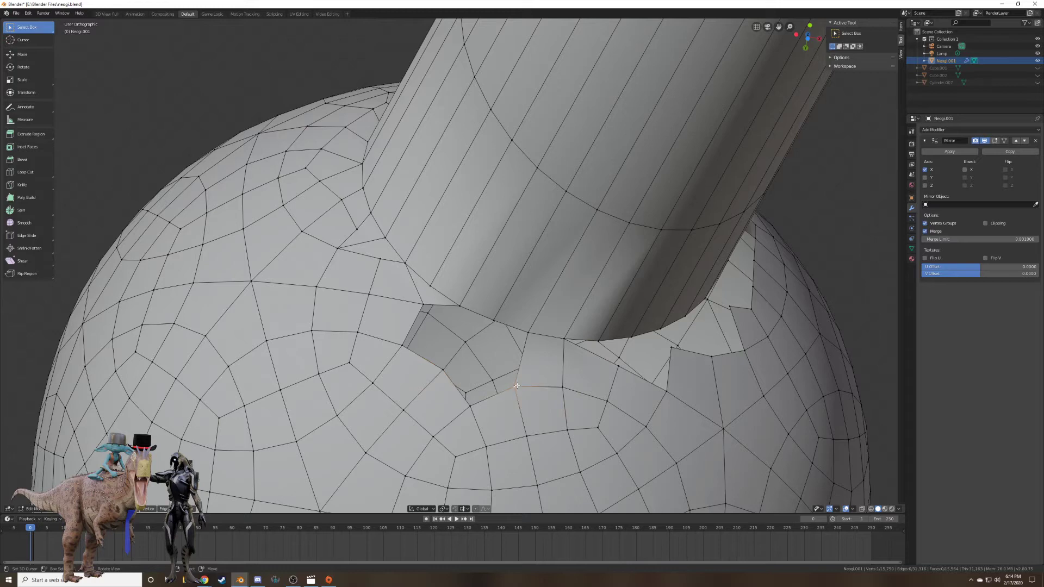
pyautogui.keyDown('shift'); pyautogui.rightClick(496, 320); pyautogui.keyUp('shift')
pyautogui.keyDown('shift'); pyautogui.rightClick(529, 332); pyautogui.keyUp('shift')
pyautogui.keyDown('shift'); pyautogui.rightClick(469, 404); pyautogui.keyUp('shift')
pyautogui.press('f')
# Fill another quad under the limb to narrow the remaining hole to a single four-sided opening.
pyautogui.rightClick(465, 400)
pyautogui.keyDown('shift'); pyautogui.rightClick(467, 305); pyautogui.keyUp('shift')
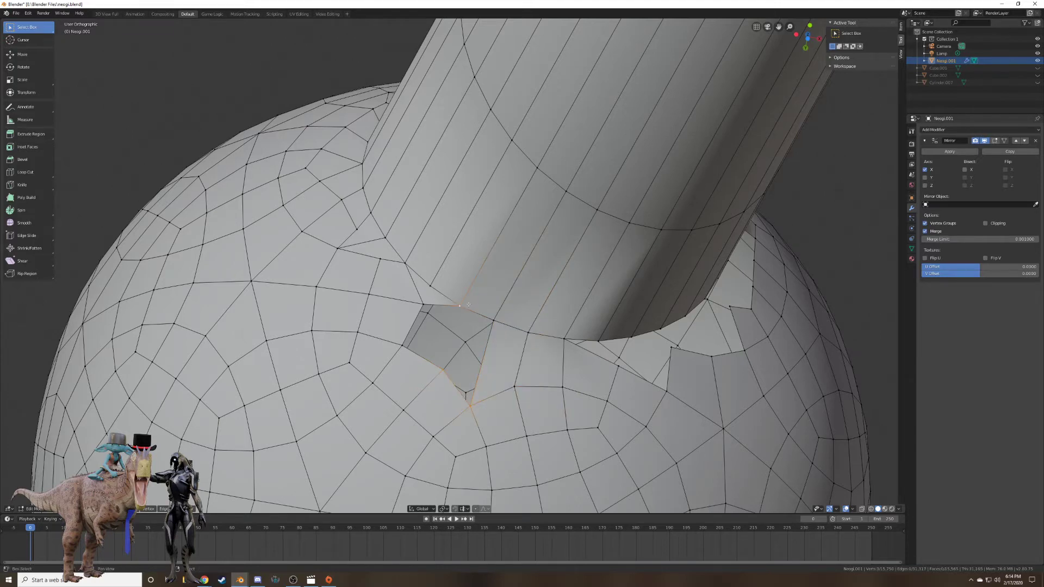
pyautogui.keyDown('shift'); pyautogui.rightClick(496, 320); pyautogui.keyUp('shift')
pyautogui.press('f')
# Close the last four-sided hole on the underside between the limb and the sphere.
pyautogui.rightClick(443, 371)
pyautogui.keyDown('shift'); pyautogui.rightClick(403, 346); pyautogui.keyUp('shift')
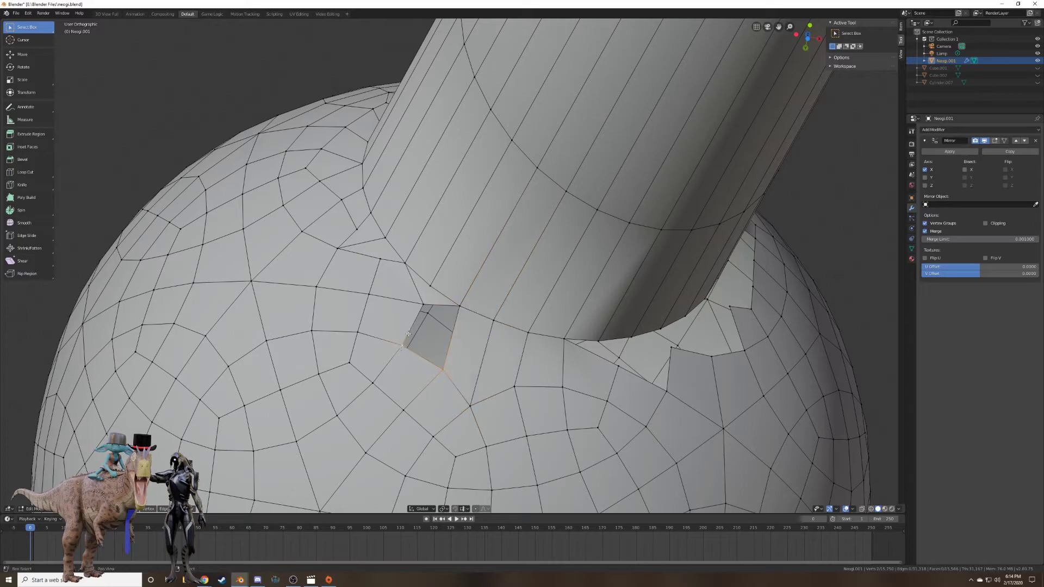
pyautogui.keyDown('shift'); pyautogui.rightClick(423, 306); pyautogui.keyUp('shift')
pyautogui.keyDown('shift'); pyautogui.rightClick(460, 307); pyautogui.keyUp('shift')
pyautogui.press('f')
# On the limb's still-open side, fill the narrow wedge where the rim first separates from the sphere.
pyautogui.moveTo(480, 311); pyautogui.dragTo(472, 365, button='middle')
pyautogui.rightClick(501, 366)
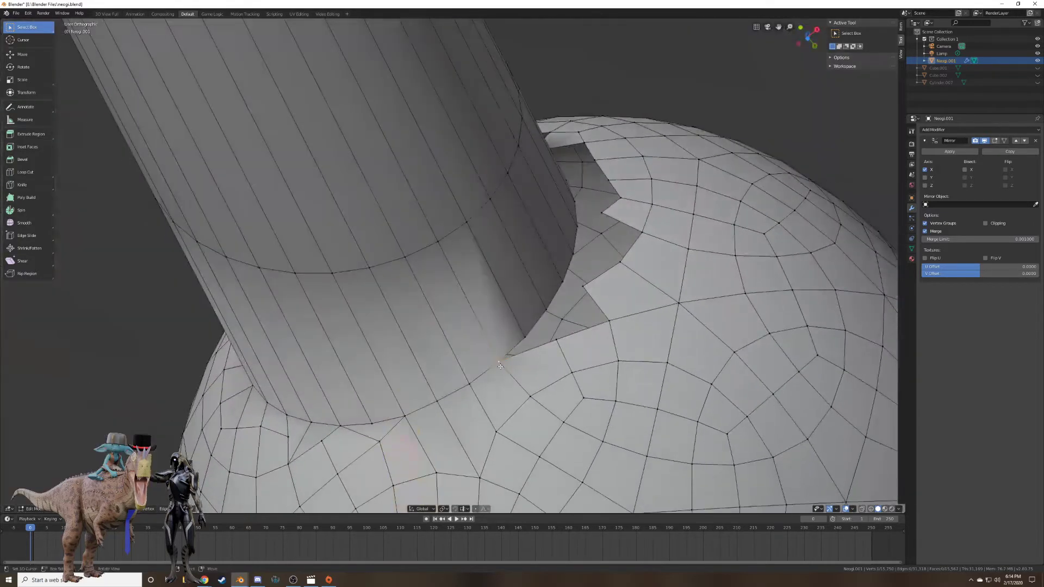
pyautogui.keyDown('shift'); pyautogui.rightClick(559, 344); pyautogui.keyUp('shift')
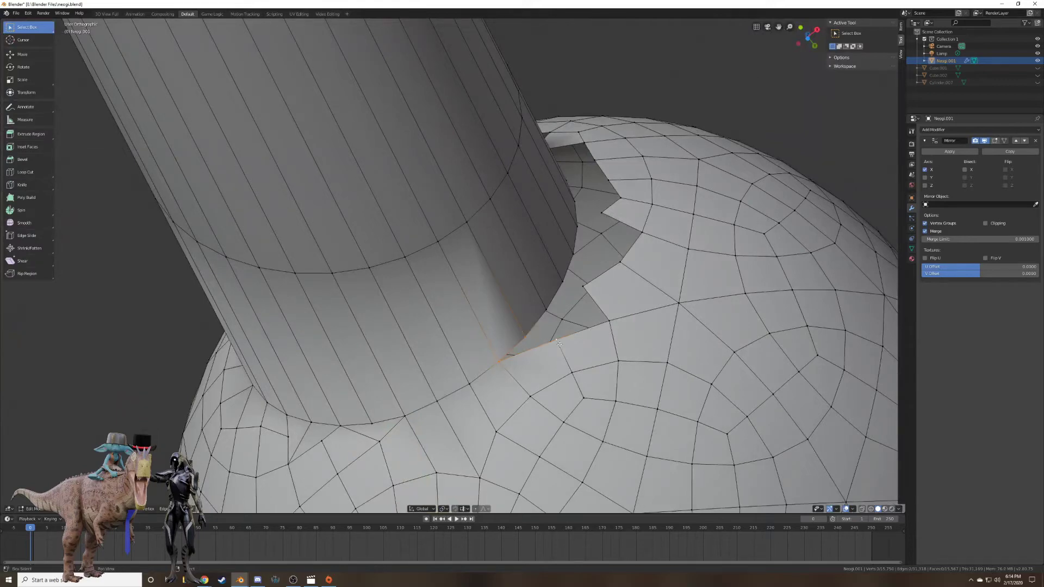
pyautogui.keyDown('shift'); pyautogui.rightClick(547, 308); pyautogui.keyUp('shift')
pyautogui.press('f')
# Fill the notch next to the wedge with a face from one rim vertex to three sphere vertices.
pyautogui.rightClick(547, 310)
pyautogui.keyDown('shift'); pyautogui.rightClick(585, 286); pyautogui.keyUp('shift')
pyautogui.keyDown('shift'); pyautogui.rightClick(608, 321); pyautogui.keyUp('shift')
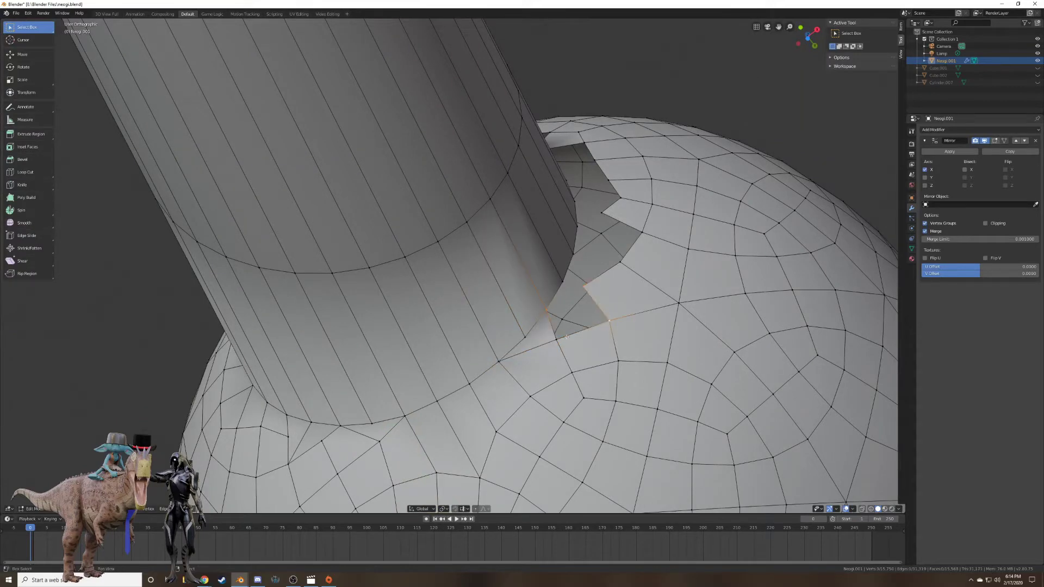
pyautogui.keyDown('shift'); pyautogui.rightClick(567, 337); pyautogui.keyUp('shift')
pyautogui.press('f')
# Fill the face joining three consecutive rim vertices to the tip of the sphere's edge.
pyautogui.moveTo(567, 337); pyautogui.dragTo(573, 338, button='middle')
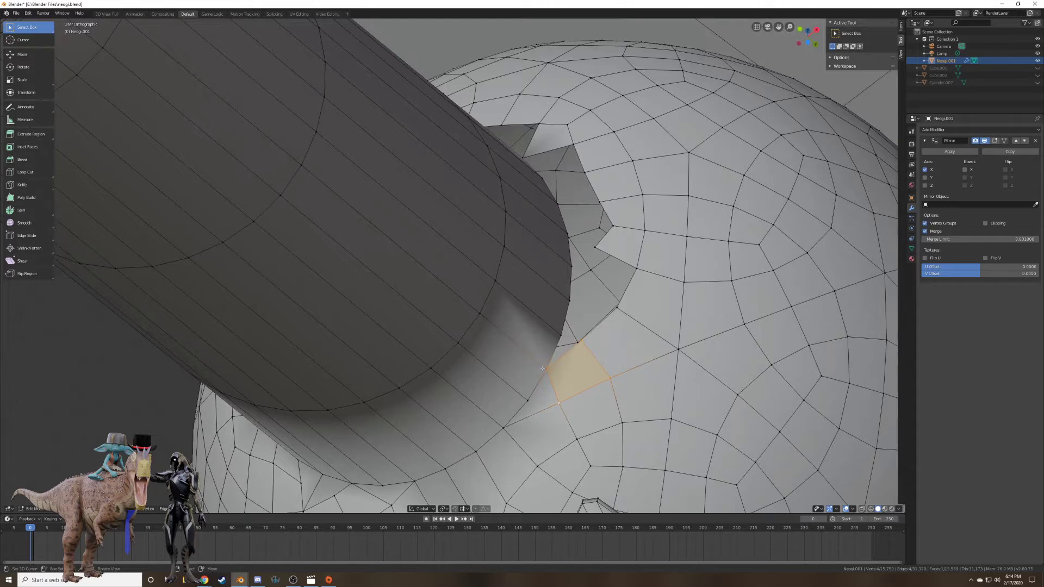
pyautogui.rightClick(544, 368)
pyautogui.keyDown('shift'); pyautogui.rightClick(560, 336); pyautogui.keyUp('shift')
pyautogui.keyDown('shift'); pyautogui.rightClick(569, 302); pyautogui.keyUp('shift')
pyautogui.keyDown('shift'); pyautogui.rightClick(578, 343); pyautogui.keyUp('shift')
pyautogui.press('f')
# Fill the deep notch beyond that tip with a five-vertex face between the rim and the sphere.
pyautogui.moveTo(581, 344); pyautogui.dragTo(565, 393, button='middle')
pyautogui.rightClick(578, 350)
pyautogui.keyDown('shift'); pyautogui.rightClick(554, 390); pyautogui.keyUp('shift')
pyautogui.keyDown('shift'); pyautogui.rightClick(533, 353); pyautogui.keyUp('shift')
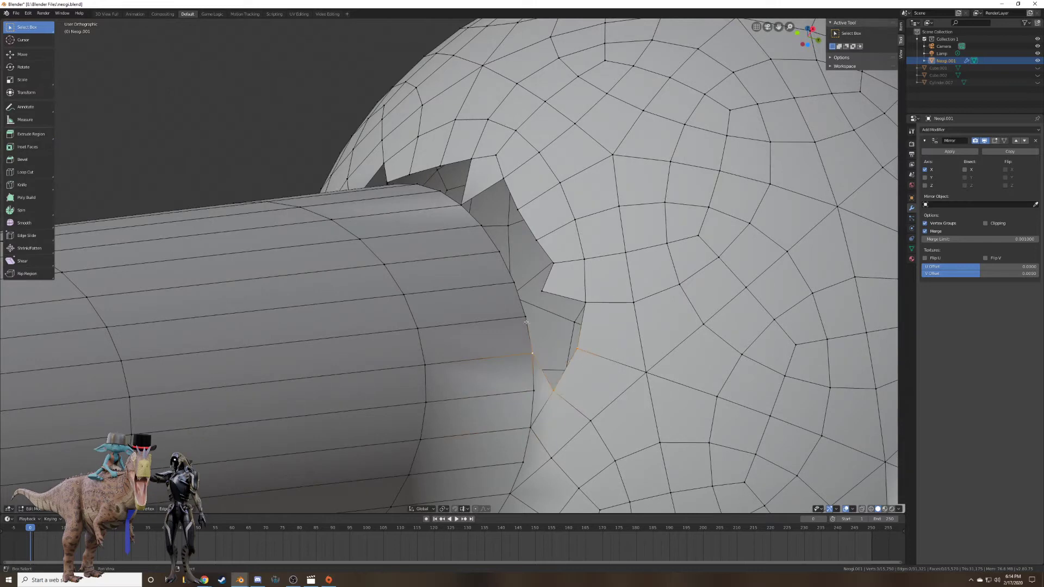
pyautogui.keyDown('shift'); pyautogui.rightClick(525, 317); pyautogui.keyUp('shift')
pyautogui.keyDown('shift'); pyautogui.rightClick(585, 303); pyautogui.keyUp('shift')
pyautogui.press('f')
# Slide the jutting sphere vertex back along its edge and fill the quad between it and the rim.
pyautogui.rightClick(543, 290)
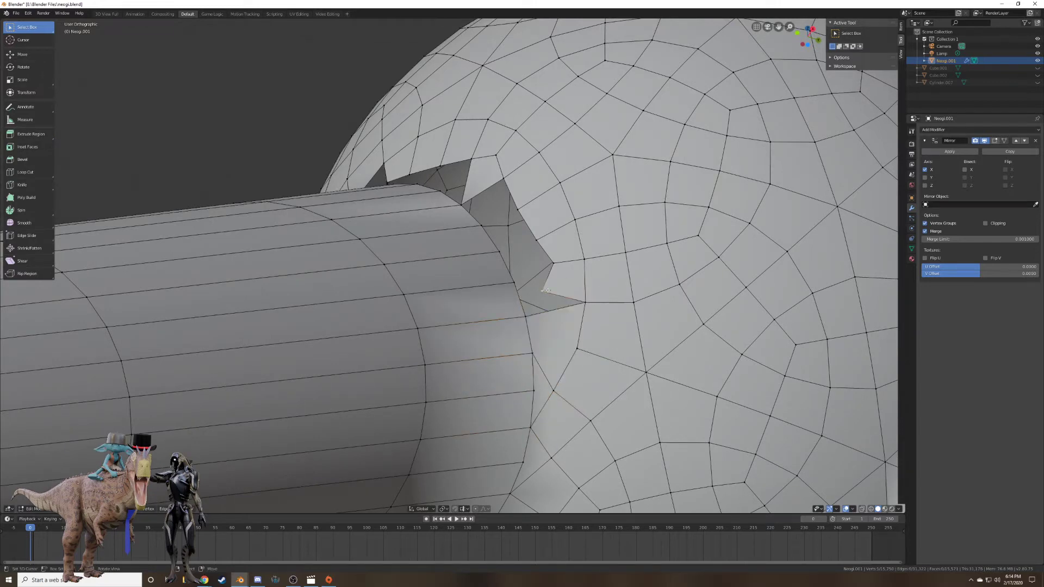
pyautogui.press('g')
pyautogui.press('g')
pyautogui.click(552, 280)
pyautogui.keyDown('shift'); pyautogui.rightClick(513, 281); pyautogui.keyUp('shift')
pyautogui.keyDown('shift'); pyautogui.rightClick(525, 317); pyautogui.keyUp('shift')
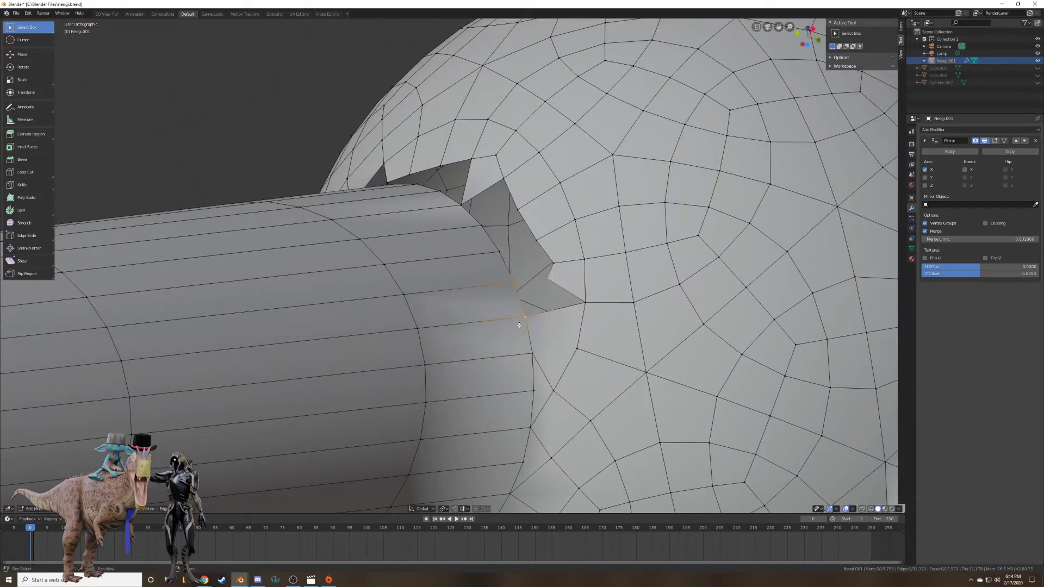
pyautogui.keyDown('shift'); pyautogui.rightClick(585, 302); pyautogui.keyUp('shift')
pyautogui.press('f')
# Fill the next two four-vertex faces up the limb's open side between the rim and the sphere's edge.
pyautogui.keyDown('shift'); pyautogui.moveTo(558, 258); pyautogui.dragTo(561, 296, button='middle'); pyautogui.keyUp('shift')
pyautogui.rightClick(516, 322)
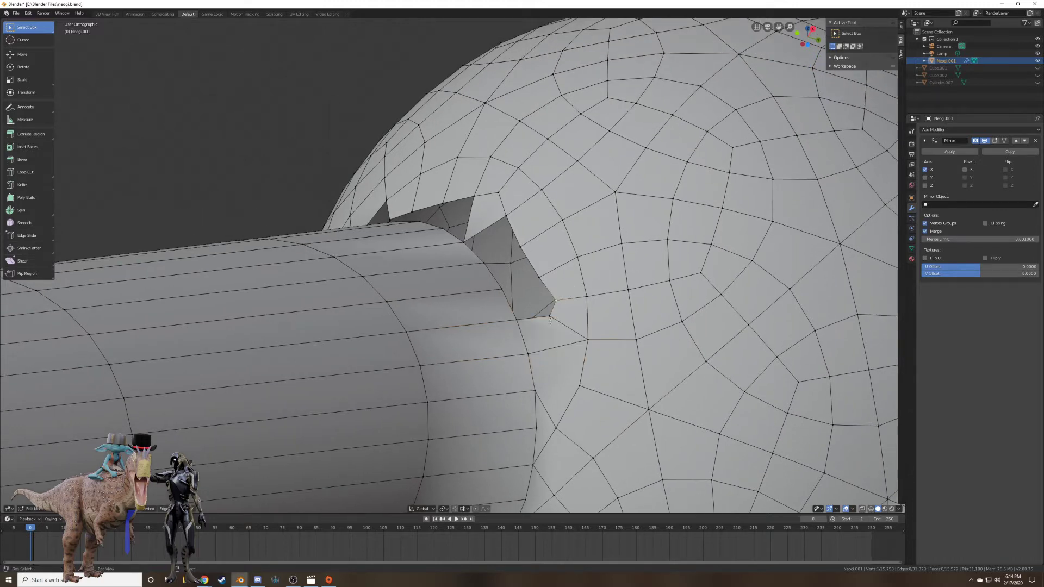
pyautogui.keyDown('shift'); pyautogui.rightClick(541, 276); pyautogui.keyUp('shift')
pyautogui.press('f')
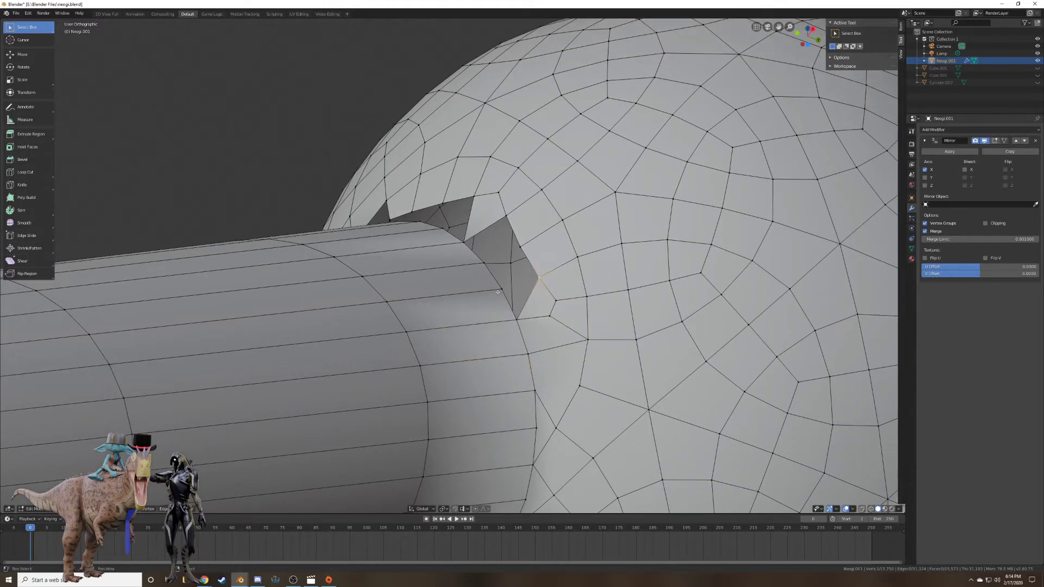
pyautogui.rightClick(502, 290)
pyautogui.keyDown('shift'); pyautogui.rightClick(517, 319); pyautogui.keyUp('shift')
pyautogui.keyDown('shift'); pyautogui.rightClick(539, 278); pyautogui.keyUp('shift')
pyautogui.keyDown('shift'); pyautogui.rightClick(521, 246); pyautogui.keyUp('shift')
pyautogui.press('f')
pyautogui.keyDown('shift'); pyautogui.moveTo(522, 246); pyautogui.dragTo(547, 292, button='middle'); pyautogui.keyUp('shift')
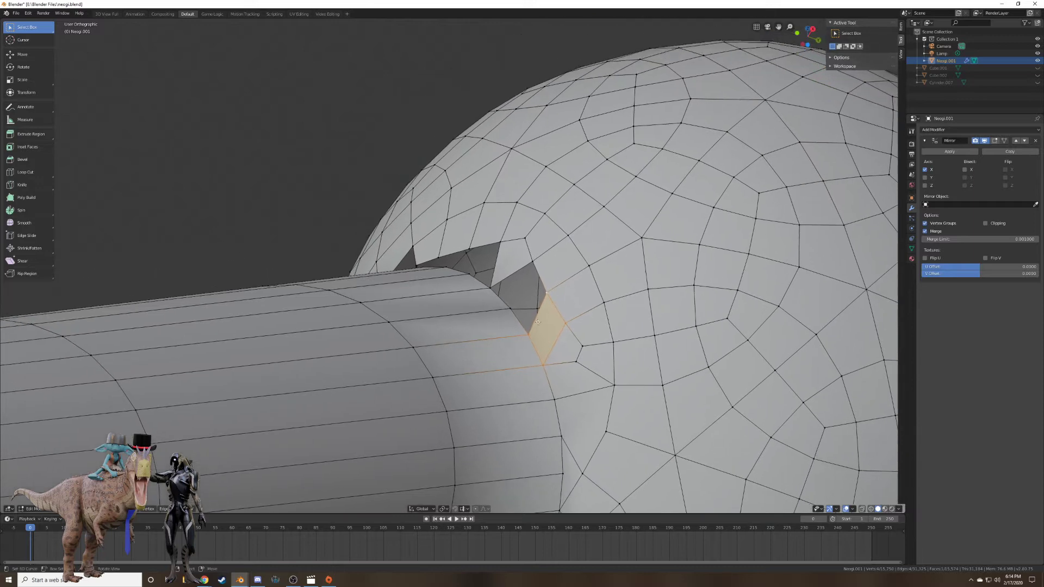
# Fill the next two gaps up the limb's open side with faces between the rim and the sphere's edge.
pyautogui.rightClick(512, 308)
pyautogui.keyDown('shift'); pyautogui.rightClick(547, 293); pyautogui.keyUp('shift')
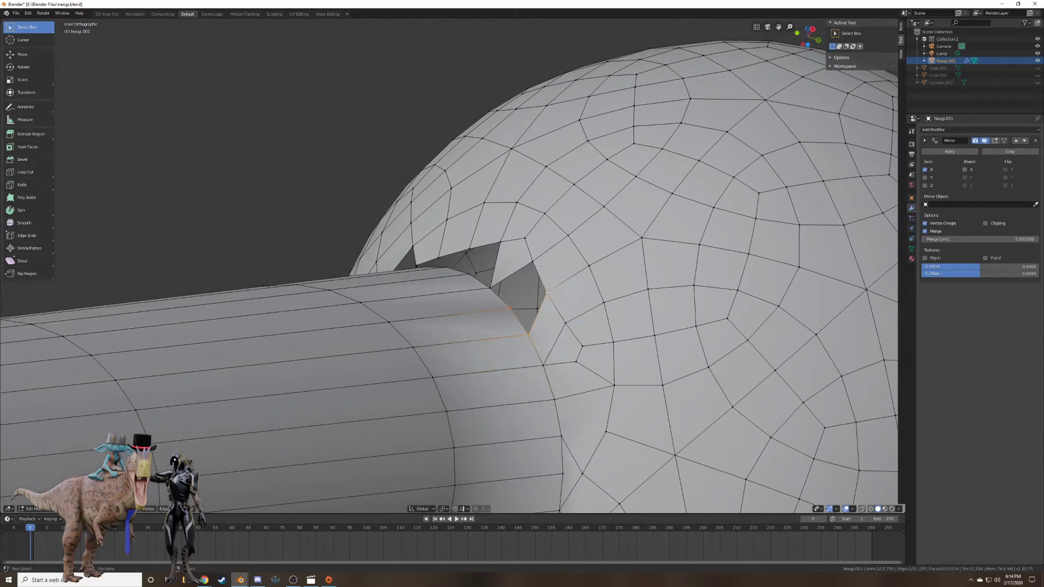
pyautogui.keyDown('shift'); pyautogui.rightClick(532, 260); pyautogui.keyUp('shift')
pyautogui.press('f')
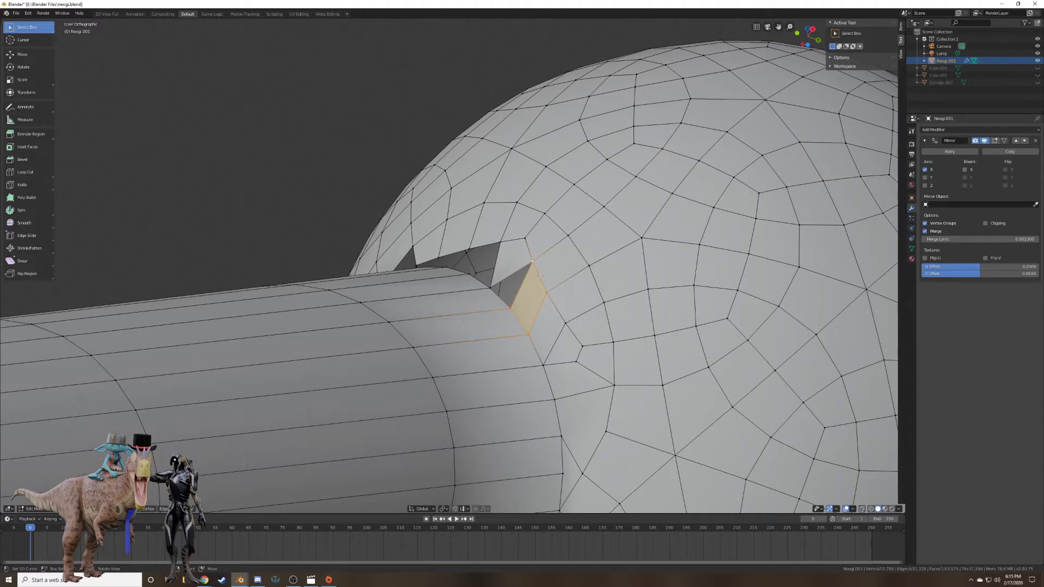
pyautogui.rightClick(513, 309)
pyautogui.keyDown('shift'); pyautogui.rightClick(491, 288); pyautogui.keyUp('shift')
pyautogui.keyDown('shift'); pyautogui.rightClick(531, 262); pyautogui.keyUp('shift')
pyautogui.press('f')
pyautogui.moveTo(526, 262); pyautogui.dragTo(498, 348, button='middle')
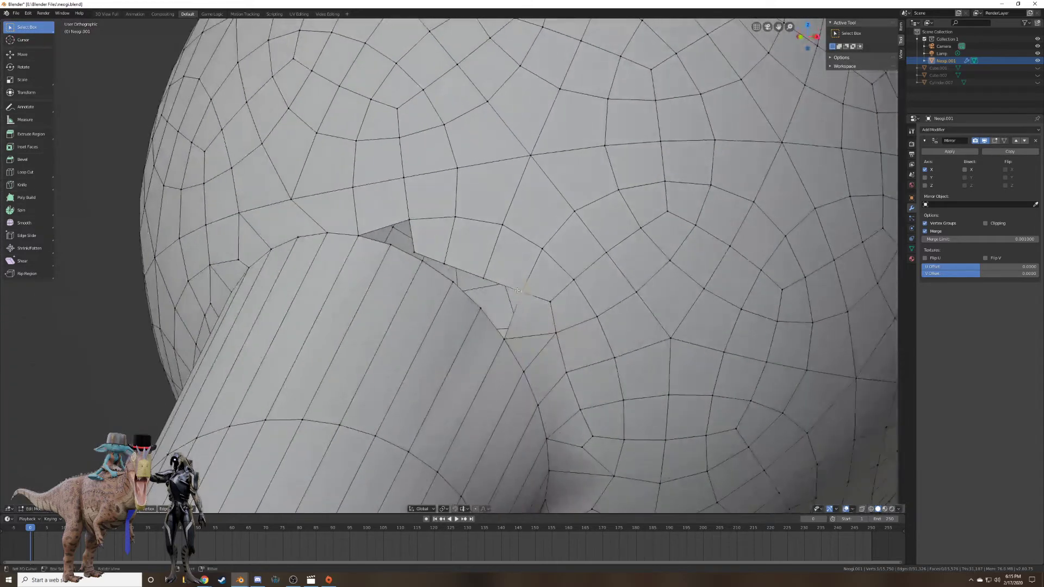
pyautogui.press('f')
# Add another face where the gap narrows, using two neighbouring rim vertices and two vertices on the sphere's edge.
pyautogui.rightClick(481, 308)
pyautogui.keyDown('shift'); pyautogui.rightClick(453, 282); pyautogui.keyUp('shift')
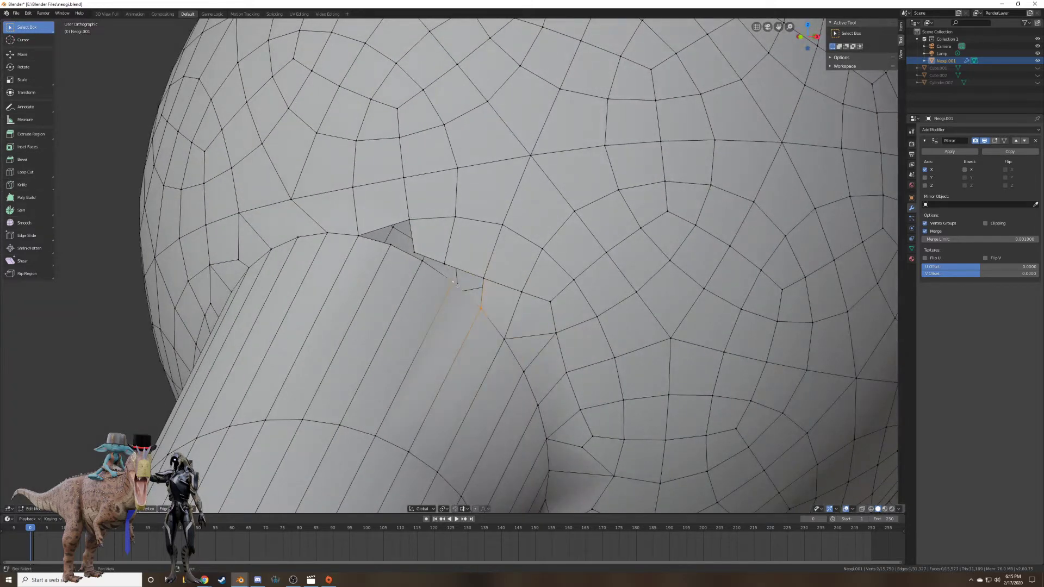
pyautogui.keyDown('shift'); pyautogui.rightClick(445, 263); pyautogui.keyUp('shift')
pyautogui.keyDown('shift'); pyautogui.rightClick(484, 274); pyautogui.keyUp('shift')
pyautogui.press('f')
# Slide the sphere vertex crowding the rim along its edge and fill the thin sliver beside it.
pyautogui.keyDown('shift'); pyautogui.moveTo(485, 268); pyautogui.dragTo(520, 302, button='middle'); pyautogui.keyUp('shift')
pyautogui.rightClick(457, 292)
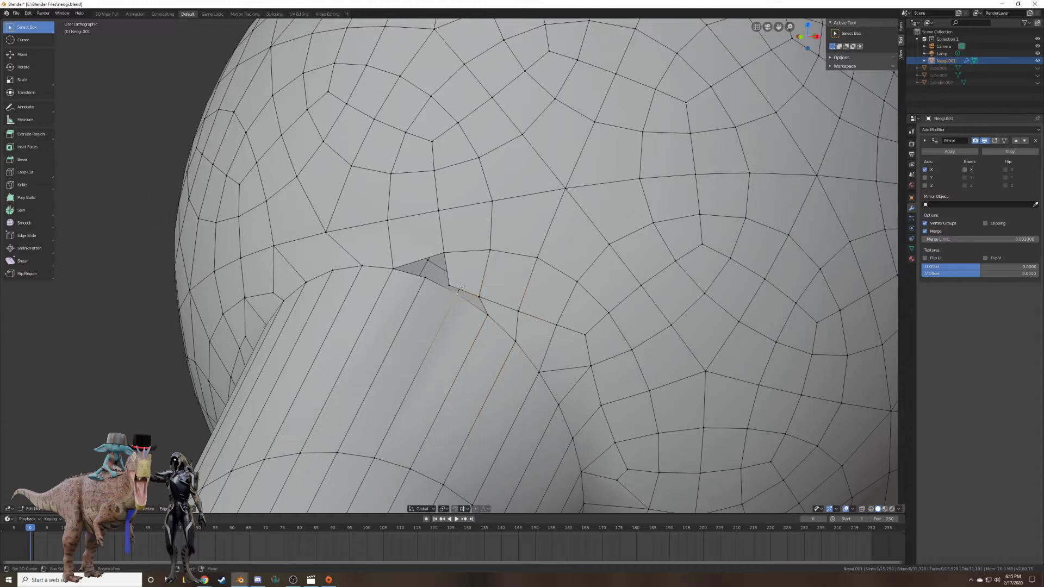
pyautogui.rightClick(449, 283)
pyautogui.press('g')
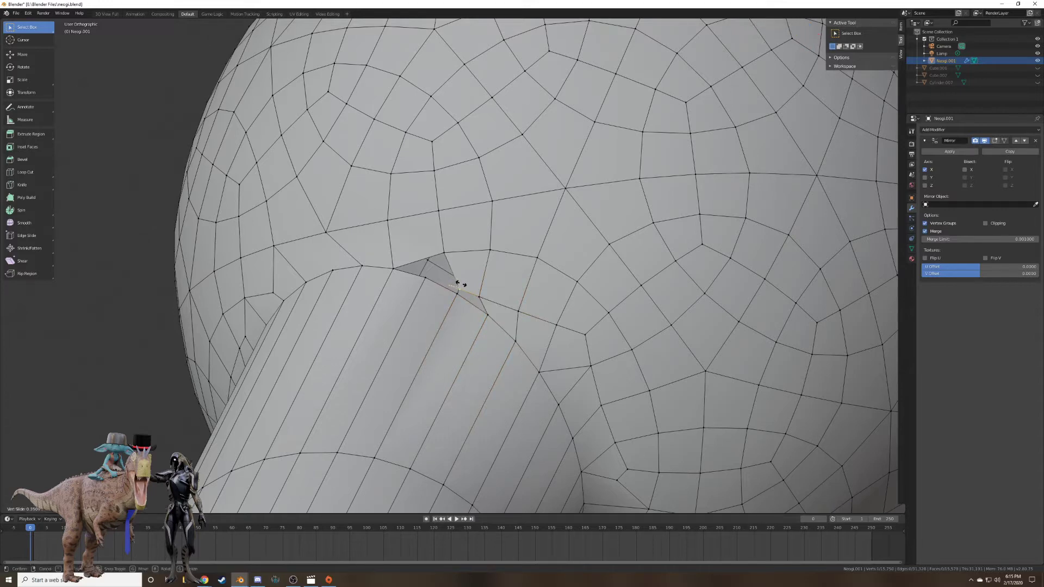
pyautogui.click(461, 286)
pyautogui.keyDown('shift'); pyautogui.rightClick(459, 295); pyautogui.keyUp('shift')
pyautogui.keyDown('shift'); pyautogui.rightClick(484, 310); pyautogui.keyUp('shift')
pyautogui.keyDown('shift'); pyautogui.rightClick(480, 300); pyautogui.keyUp('shift')
pyautogui.press('f')
# Close the last opening of this joint with a four-vertex face and a triangle between the rim and the sphere.
pyautogui.rightClick(460, 288)
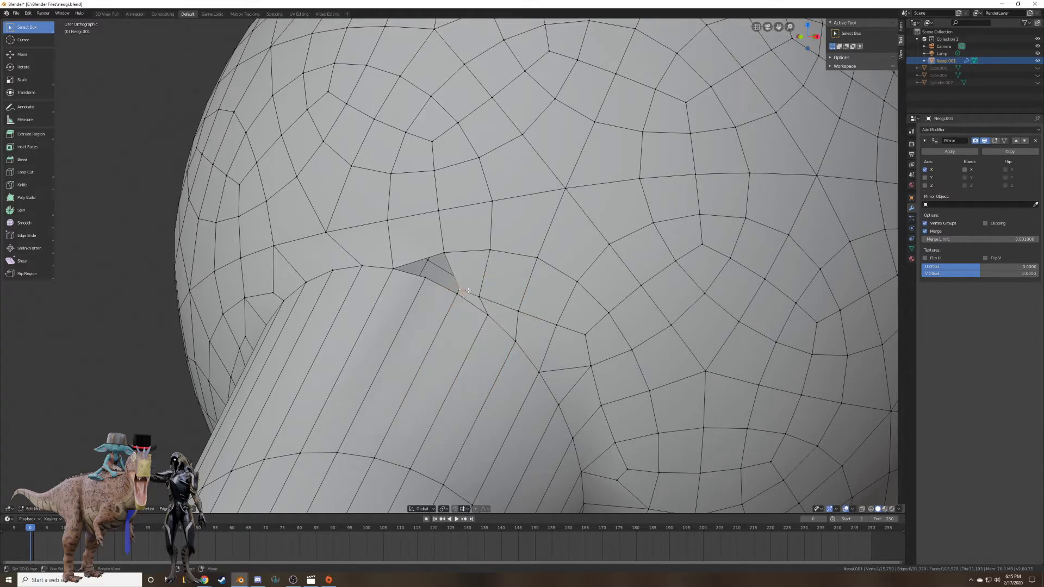
pyautogui.keyDown('shift'); pyautogui.rightClick(457, 296); pyautogui.keyUp('shift')
pyautogui.keyDown('shift'); pyautogui.rightClick(430, 279); pyautogui.keyUp('shift')
pyautogui.keyDown('shift'); pyautogui.rightClick(442, 256); pyautogui.keyUp('shift')
pyautogui.press('f')
pyautogui.rightClick(415, 271)
pyautogui.keyDown('shift'); pyautogui.rightClick(393, 266); pyautogui.keyUp('shift')
pyautogui.keyDown('shift'); pyautogui.rightClick(442, 254); pyautogui.keyUp('shift')
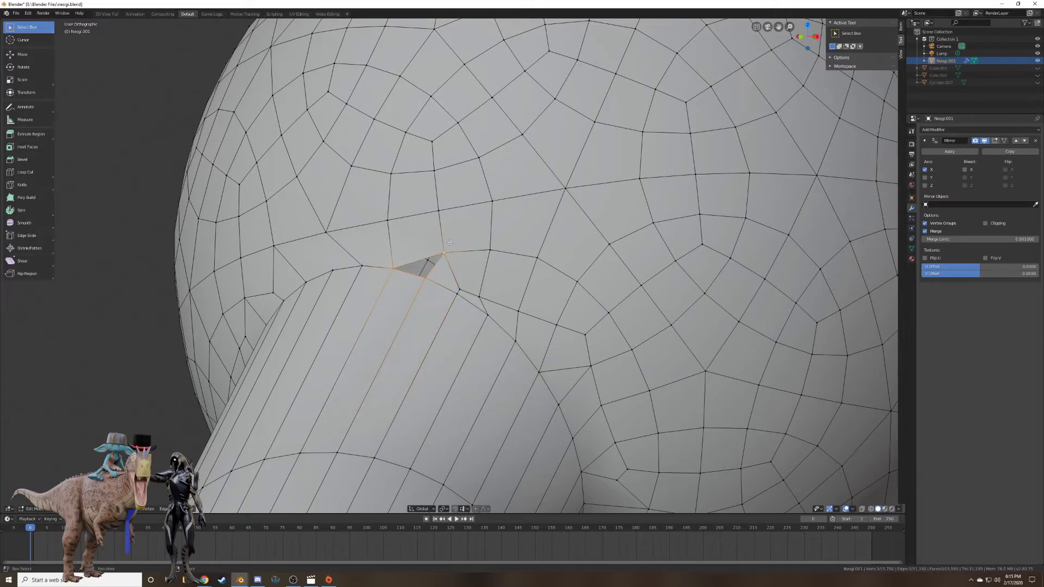
pyautogui.press('f')
# Select the whole linked limb on the sphere's other side and grow the selection onto the sphere's adjoining vertices.
pyautogui.moveTo(410, 281); pyautogui.dragTo(310, 309, button='middle')
pyautogui.scroll(-7, 470, 290)
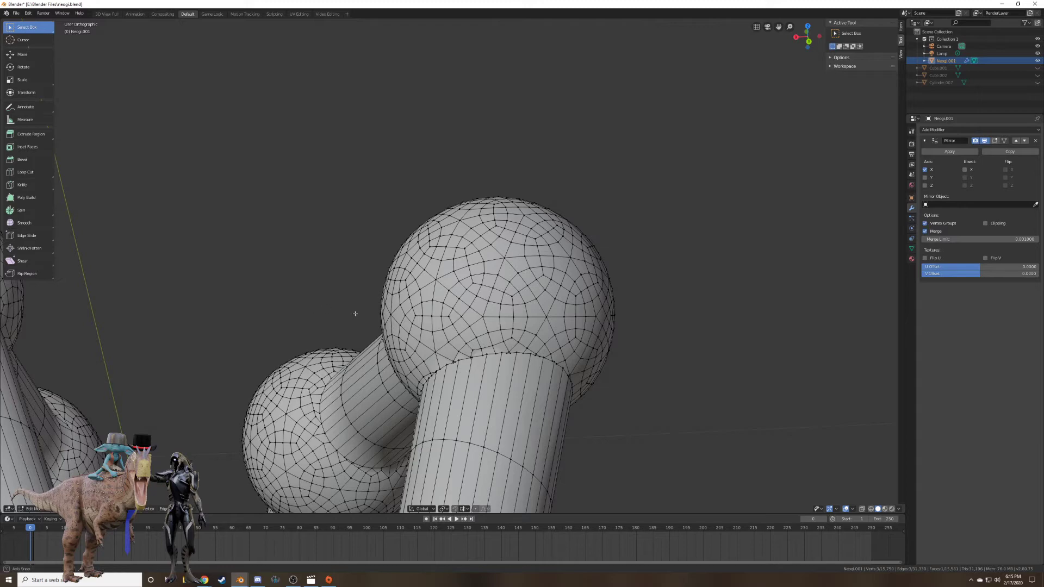
pyautogui.moveTo(354, 312); pyautogui.dragTo(584, 358, button='middle')
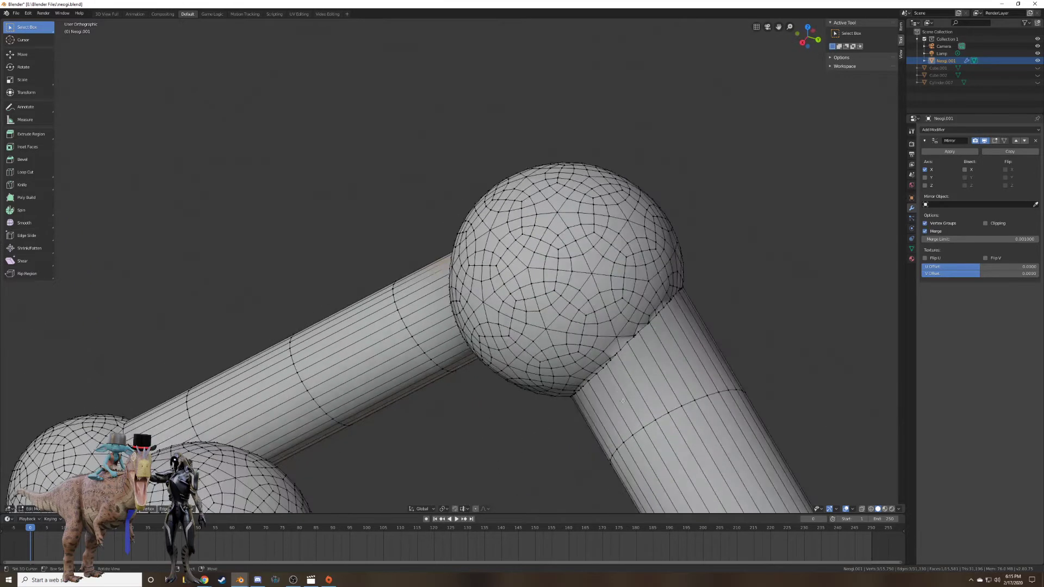
pyautogui.press('l')
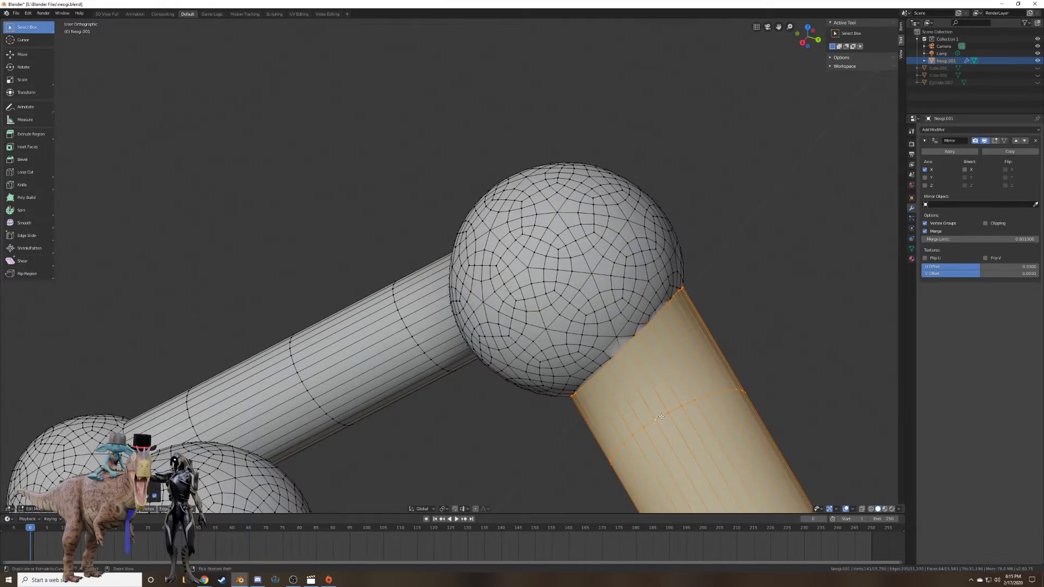
pyautogui.press('ctrl+KP_Add')
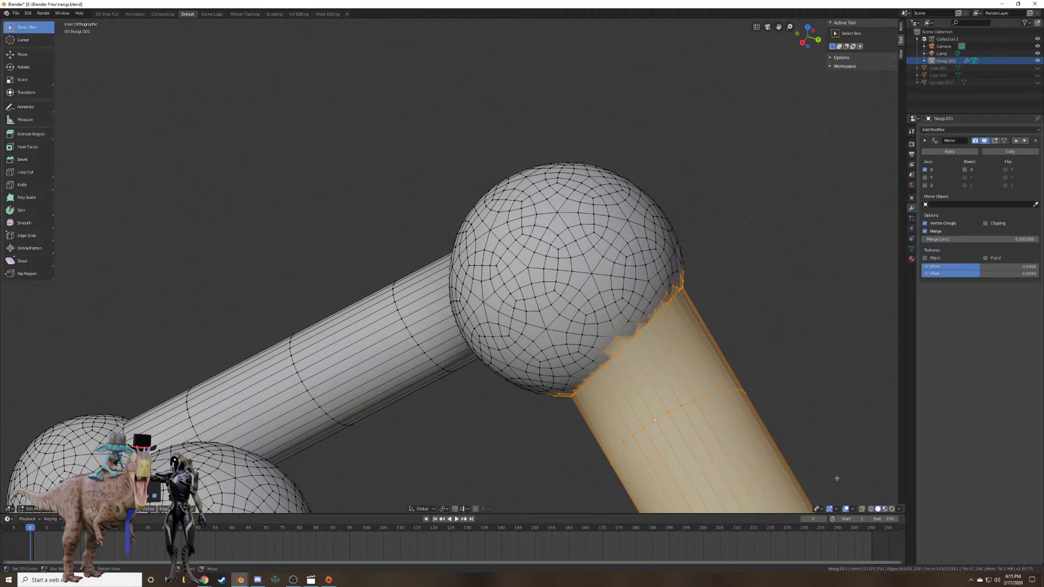
# In wireframe shading, deselect the limb's shaft so only the ring at the sphere joint stays selected.
pyautogui.click(870, 509)
pyautogui.moveTo(856, 452); pyautogui.dragTo(738, 291, button='middle')
pyautogui.press('c')
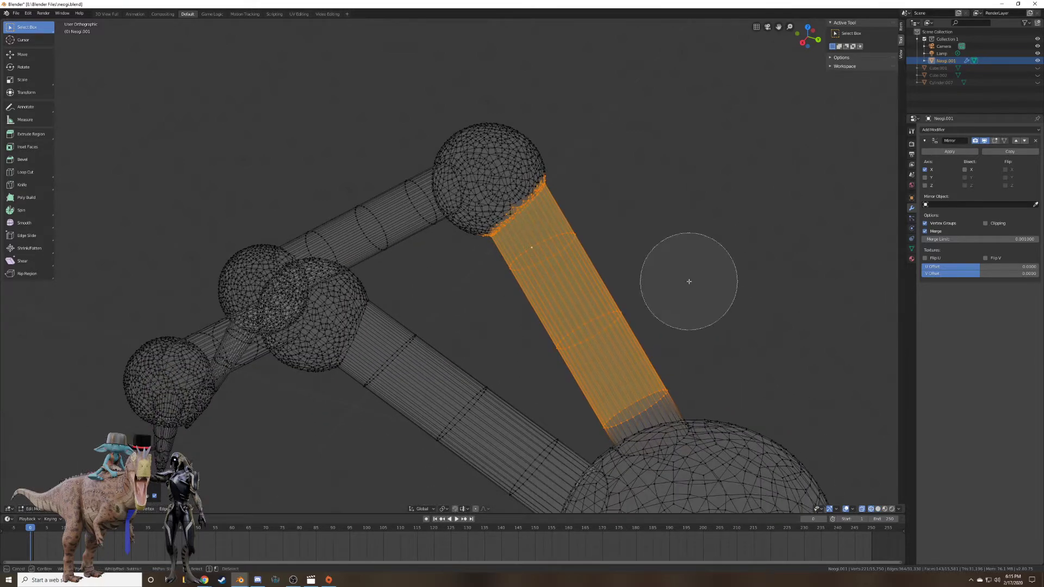
pyautogui.moveTo(613, 268)
pyautogui.mouseDown(button='middle')
pyautogui.moveTo(501, 310)
pyautogui.moveTo(701, 321)
pyautogui.moveTo(585, 415)
pyautogui.moveTo(729, 394)
pyautogui.mouseUp(button='middle')
pyautogui.press('Escape')
pyautogui.moveTo(685, 333)
pyautogui.mouseDown(button='middle')
pyautogui.moveTo(650, 312)
pyautogui.moveTo(643, 270)
pyautogui.moveTo(618, 289)
pyautogui.mouseUp(button='middle')
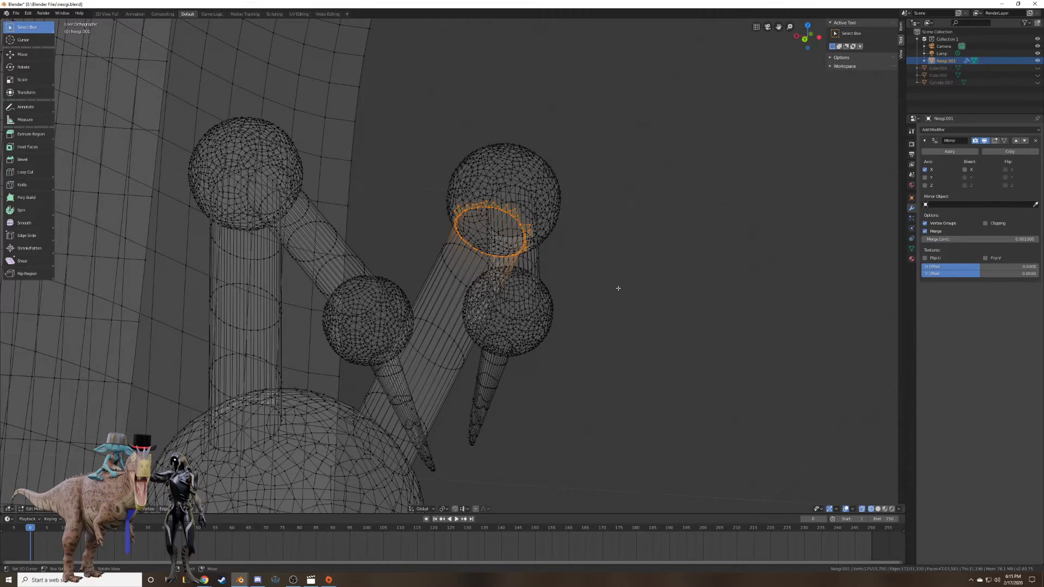
pyautogui.moveTo(618, 289); pyautogui.dragTo(596, 258, button='middle')
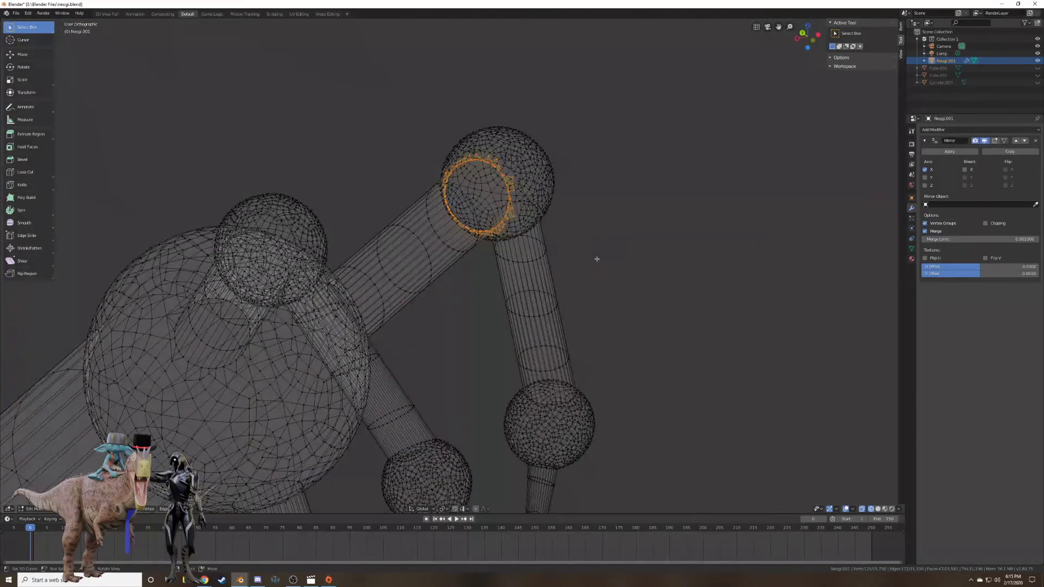
# Return to solid shading and delete the selected ring's faces around the limb and sphere joint.
pyautogui.click(877, 509)
pyautogui.scroll(8, 688, 289)
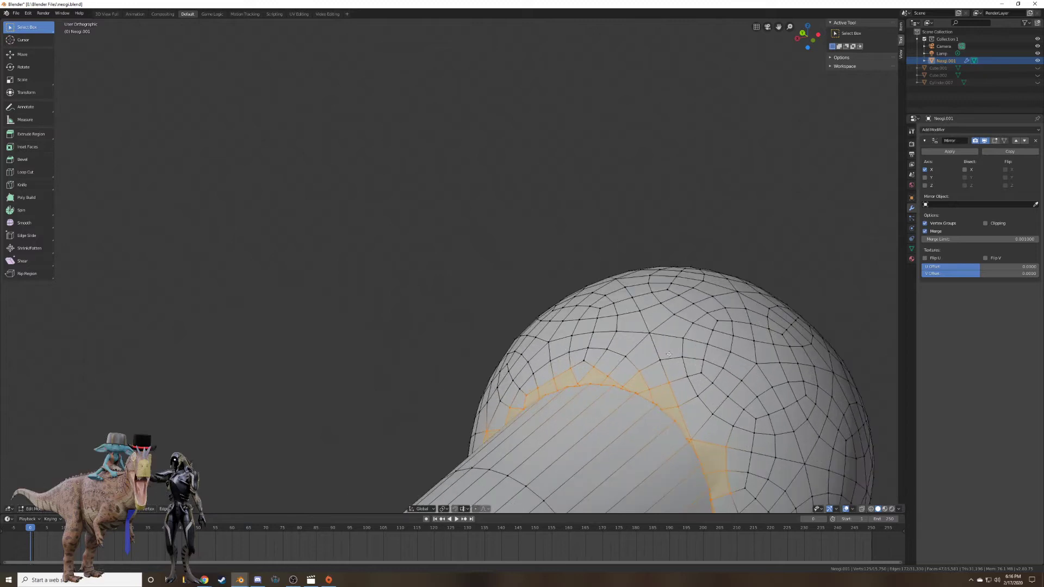
pyautogui.keyDown('shift'); pyautogui.moveTo(669, 355); pyautogui.dragTo(468, 202, button='middle'); pyautogui.keyUp('shift')
pyautogui.press('x')
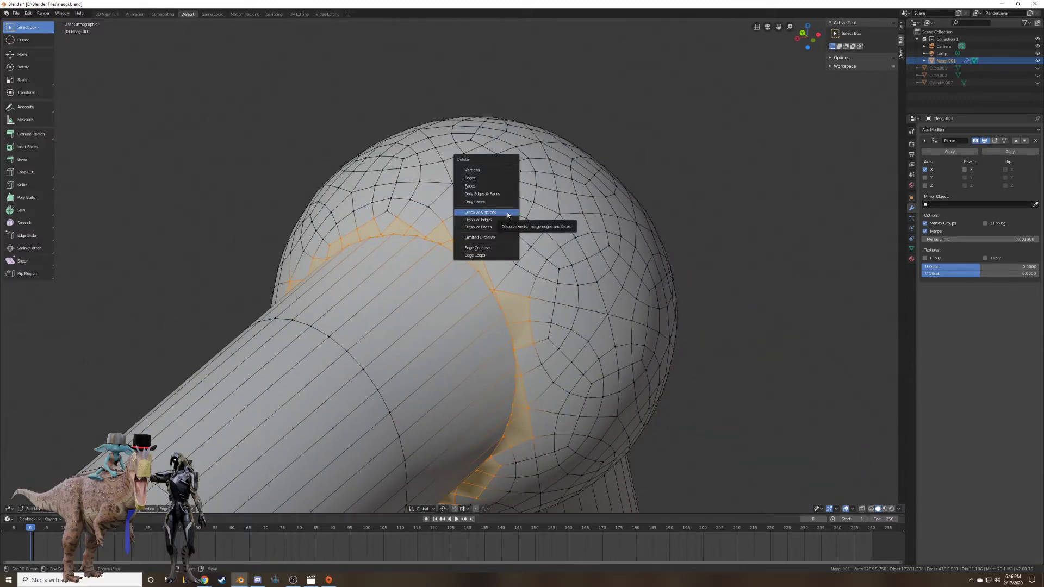
pyautogui.click(471, 186)
# Select the redundant vertices between the edge lines all around the limb's rim and dissolve them.
pyautogui.moveTo(462, 217); pyautogui.dragTo(503, 507, button='middle')
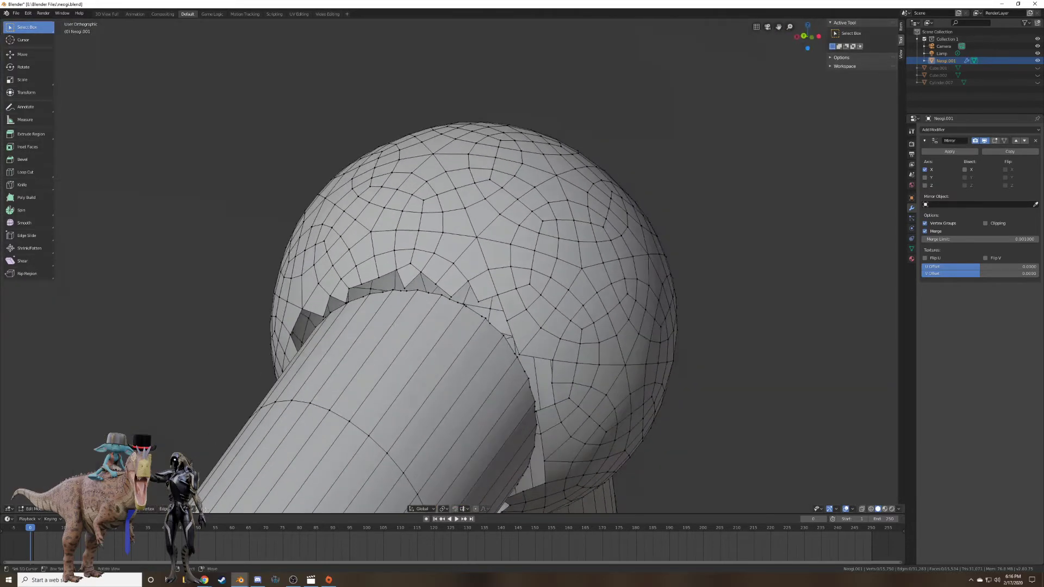
pyautogui.keyDown('shift'); pyautogui.click(401, 292); pyautogui.keyUp('shift')
pyautogui.scroll(6, 463, 309)
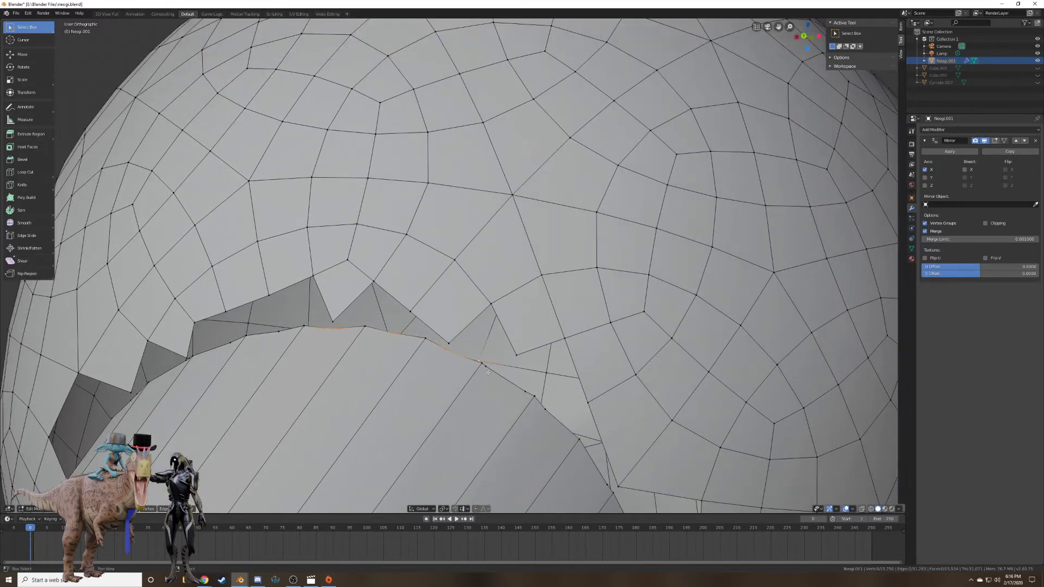
pyautogui.keyDown('ctrl'); pyautogui.click(544, 408); pyautogui.keyUp('ctrl')
pyautogui.keyDown('shift'); pyautogui.moveTo(590, 447); pyautogui.dragTo(510, 341, button='middle'); pyautogui.keyUp('shift')
pyautogui.keyDown('ctrl'); pyautogui.click(510, 340); pyautogui.keyUp('ctrl')
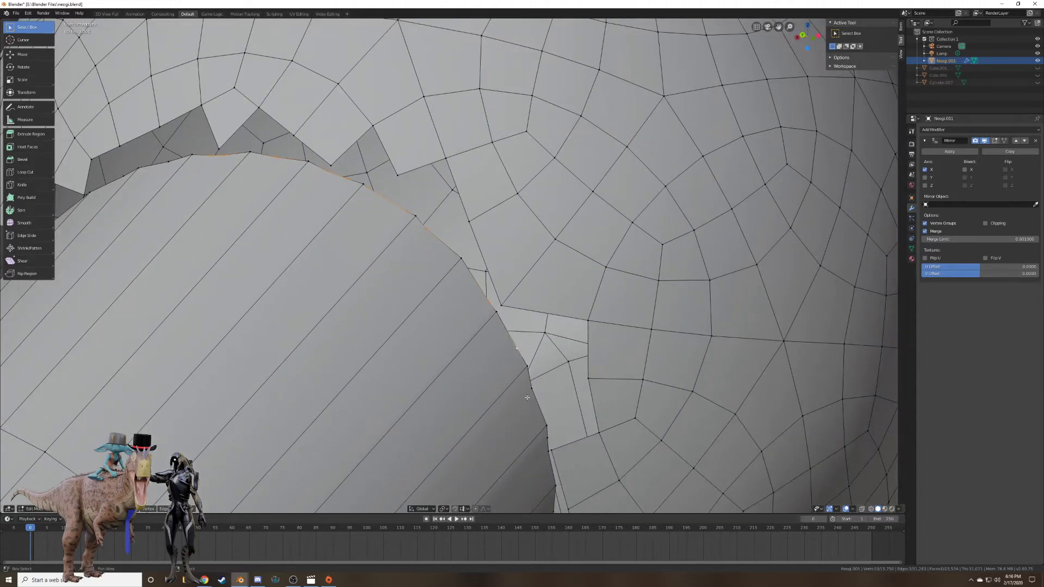
pyautogui.keyDown('ctrl'); pyautogui.click(548, 455); pyautogui.keyUp('ctrl')
pyautogui.moveTo(546, 460); pyautogui.dragTo(429, 239, button='middle')
pyautogui.keyDown('ctrl'); pyautogui.click(449, 371); pyautogui.keyUp('ctrl')
pyautogui.keyDown('ctrl'); pyautogui.click(458, 434); pyautogui.keyUp('ctrl')
pyautogui.keyDown('shift'); pyautogui.click(412, 307); pyautogui.keyUp('shift')
pyautogui.keyDown('ctrl'); pyautogui.click(410, 222); pyautogui.keyUp('ctrl')
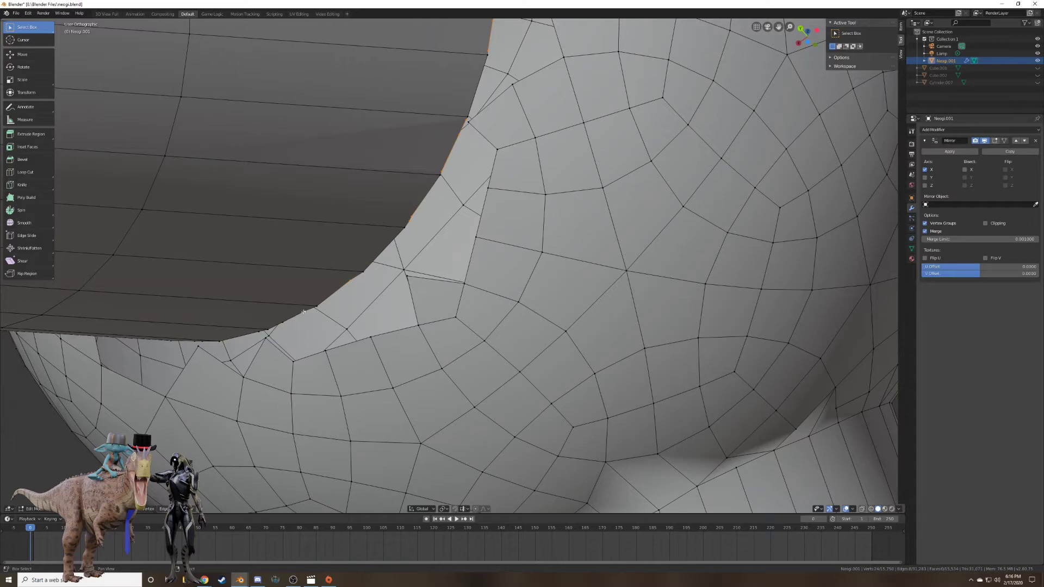
pyautogui.moveTo(287, 327); pyautogui.dragTo(399, 306, button='middle')
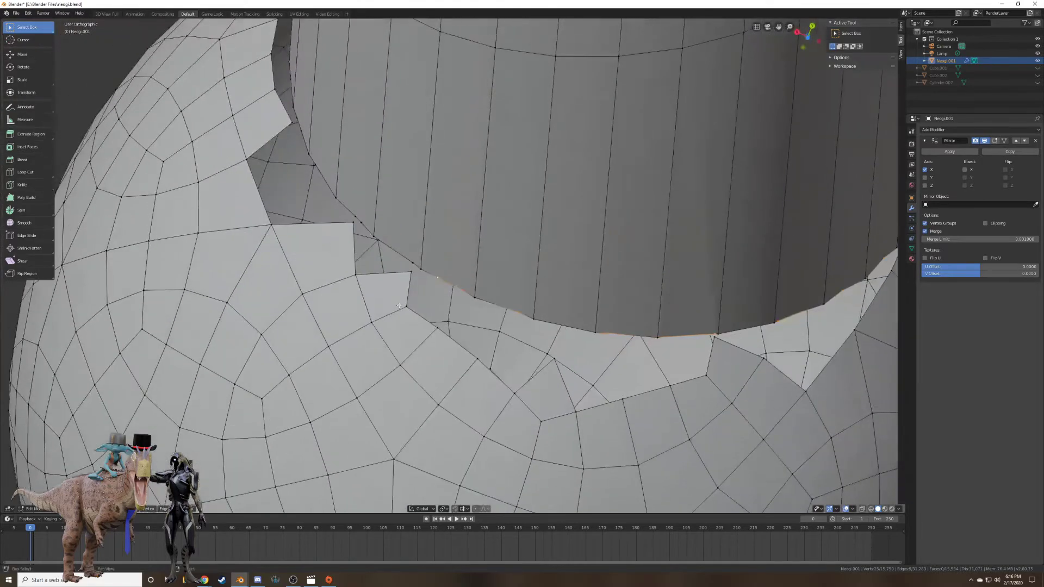
pyautogui.moveTo(411, 254); pyautogui.dragTo(440, 429, button='middle')
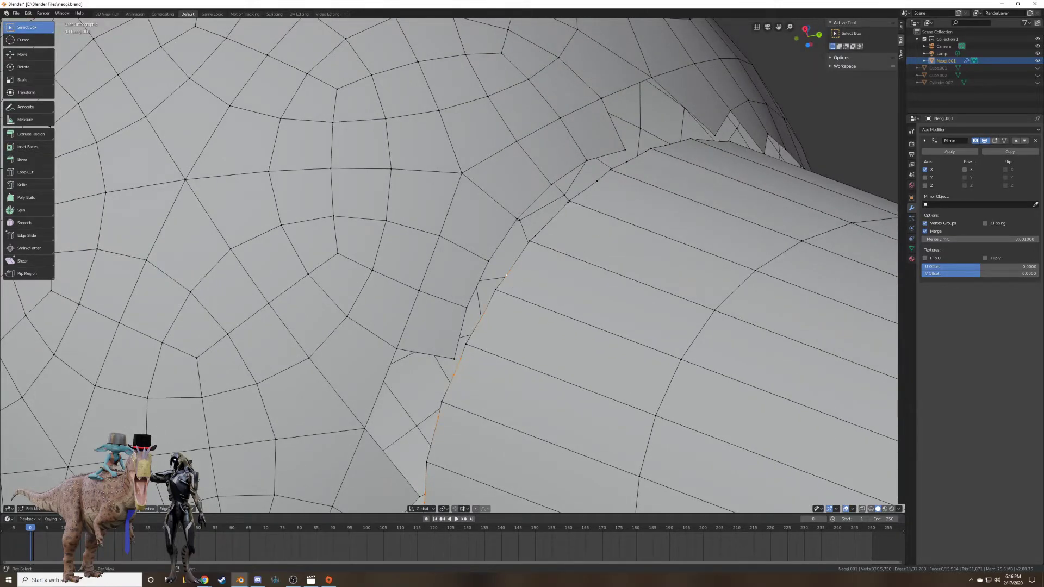
pyautogui.keyDown('shift'); pyautogui.click(570, 203); pyautogui.keyUp('shift')
pyautogui.moveTo(643, 156); pyautogui.dragTo(508, 329, button='middle')
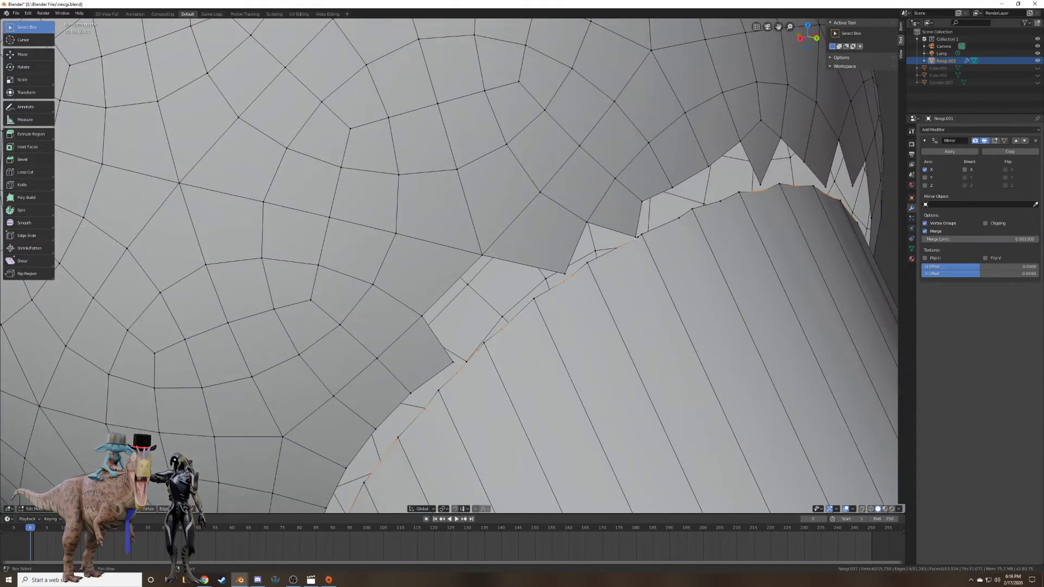
pyautogui.press('x')
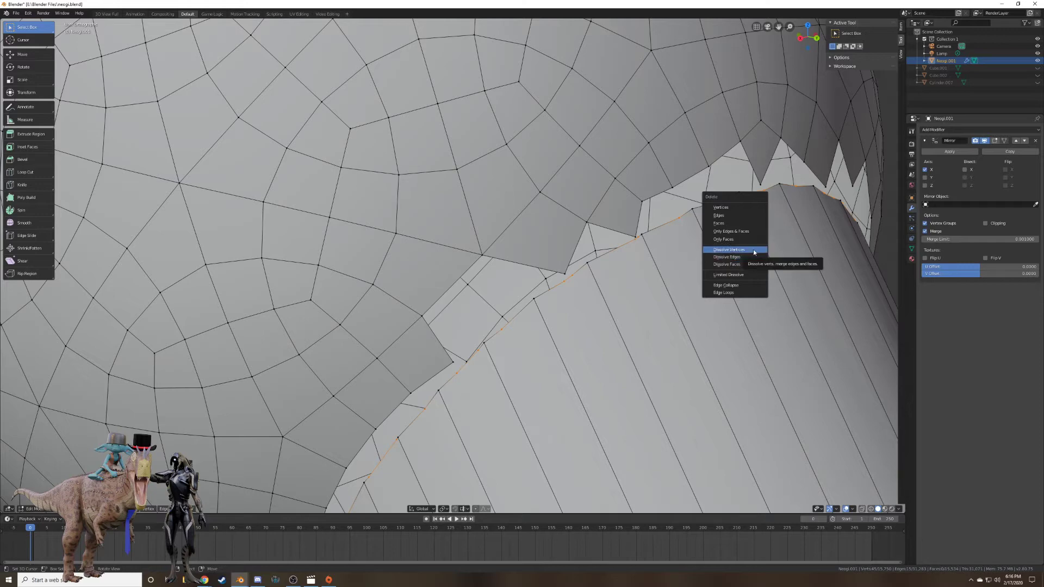
pyautogui.click(752, 257)
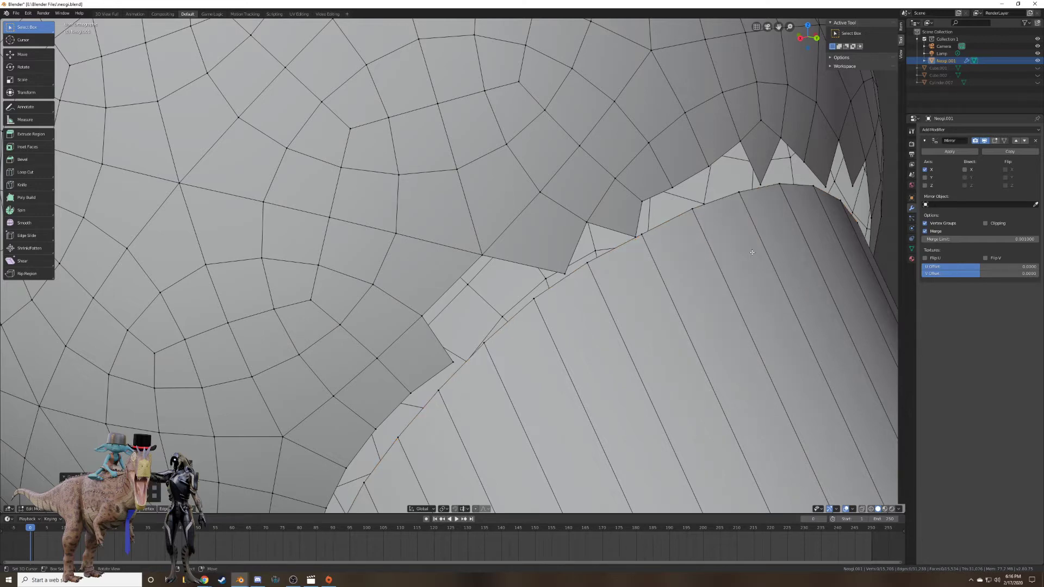
# Merge the two neighbouring sphere tips at the upper side of the rim into their nearest rim vertices.
pyautogui.moveTo(753, 256); pyautogui.dragTo(692, 258, button='middle')
pyautogui.keyDown('alt'); pyautogui.click(641, 249); pyautogui.keyUp('alt')
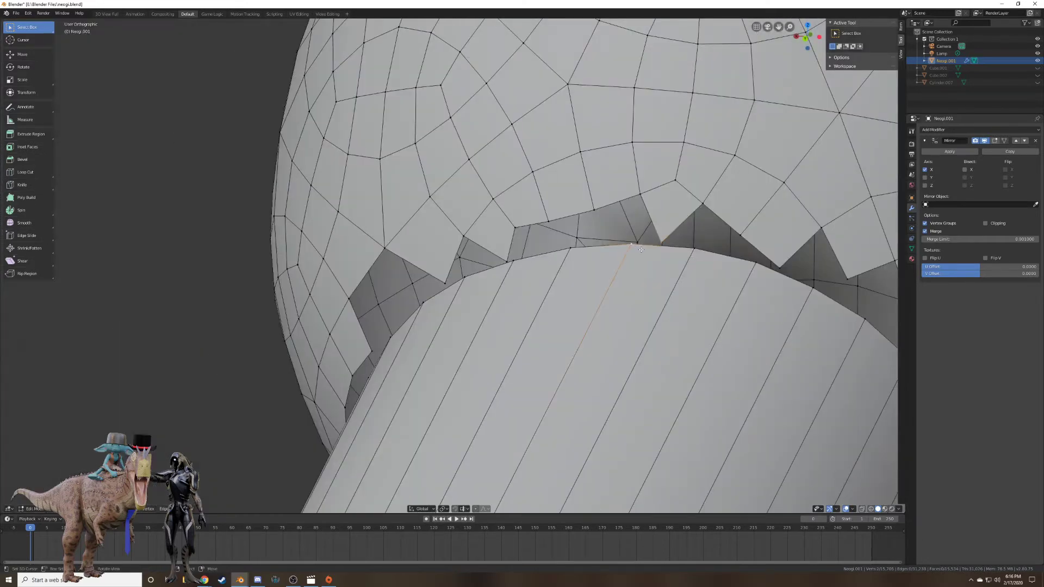
pyautogui.press('m')
pyautogui.click(641, 249)
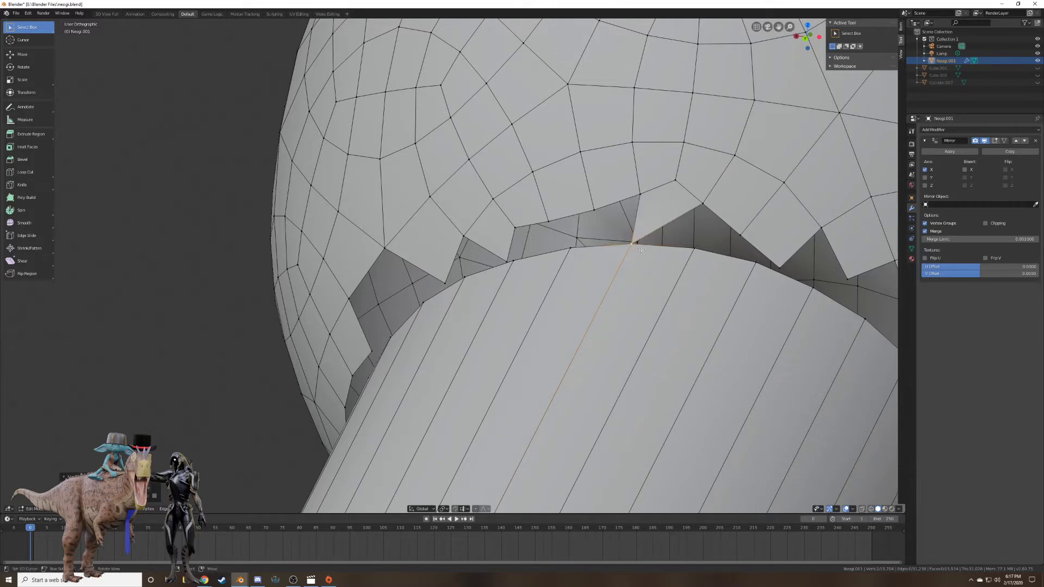
pyautogui.keyDown('shift'); pyautogui.click(754, 266); pyautogui.keyUp('shift')
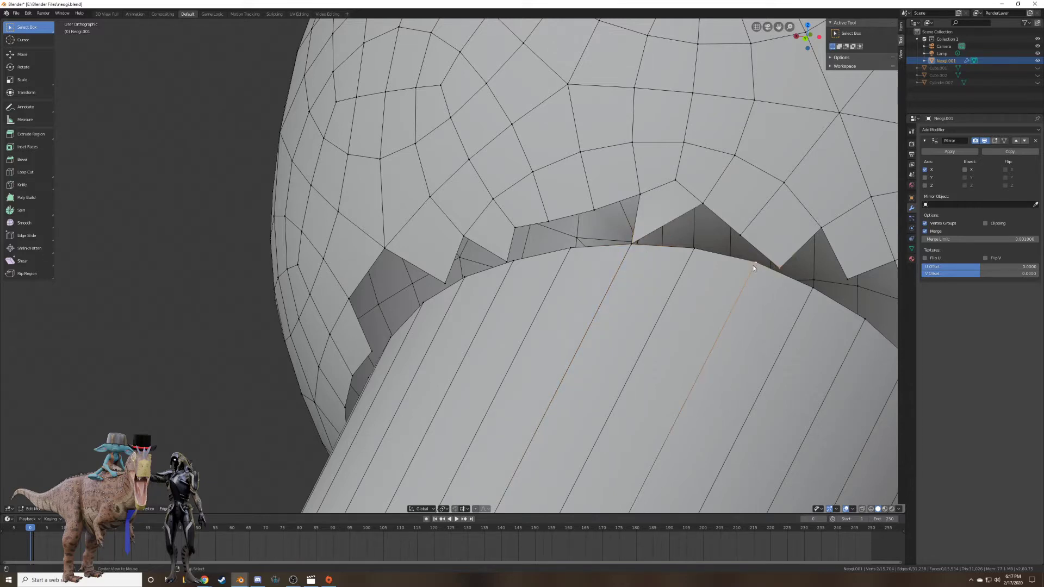
pyautogui.press('m')
pyautogui.click(753, 266)
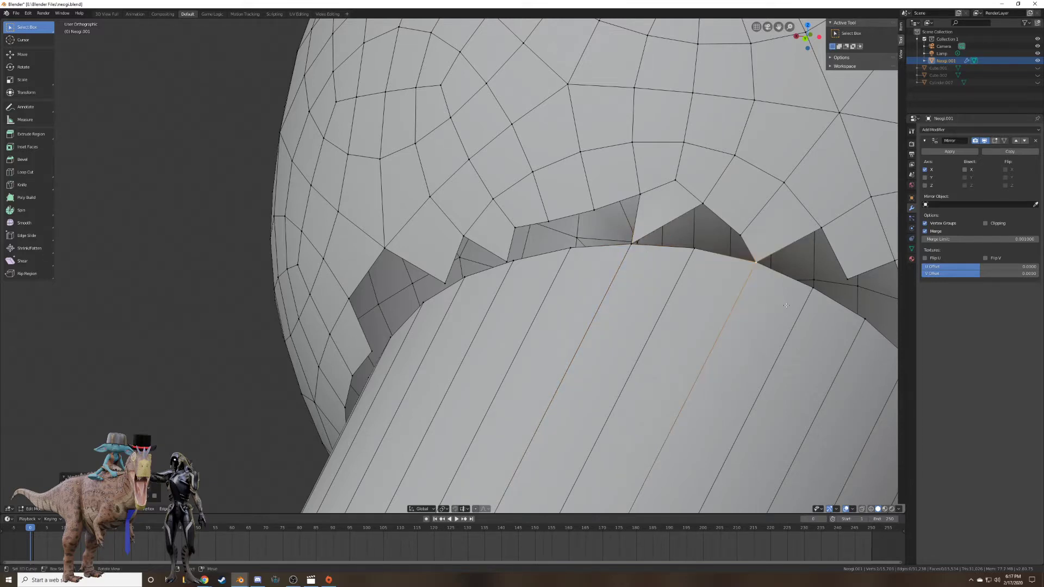
# Fill the notch between the two merged tips with two faces meeting at the middle rim vertex.
pyautogui.keyDown('alt'); pyautogui.keyDown('shift'); pyautogui.click(696, 246); pyautogui.keyUp('shift'); pyautogui.keyUp('alt')
pyautogui.press('f')
pyautogui.rightClick(694, 248)
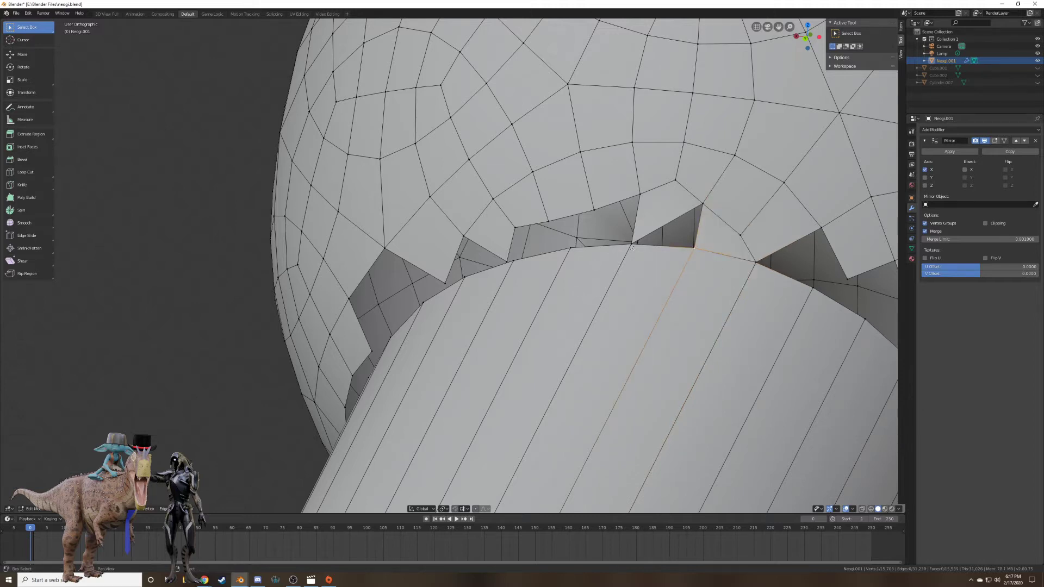
pyautogui.keyDown('shift'); pyautogui.rightClick(633, 244); pyautogui.keyUp('shift')
pyautogui.keyDown('shift'); pyautogui.rightClick(702, 206); pyautogui.keyUp('shift')
pyautogui.press('f')
# Fill the next two faces along the rim from the merged tip toward the neighbouring sphere tip.
pyautogui.moveTo(694, 229); pyautogui.dragTo(646, 227, button='middle')
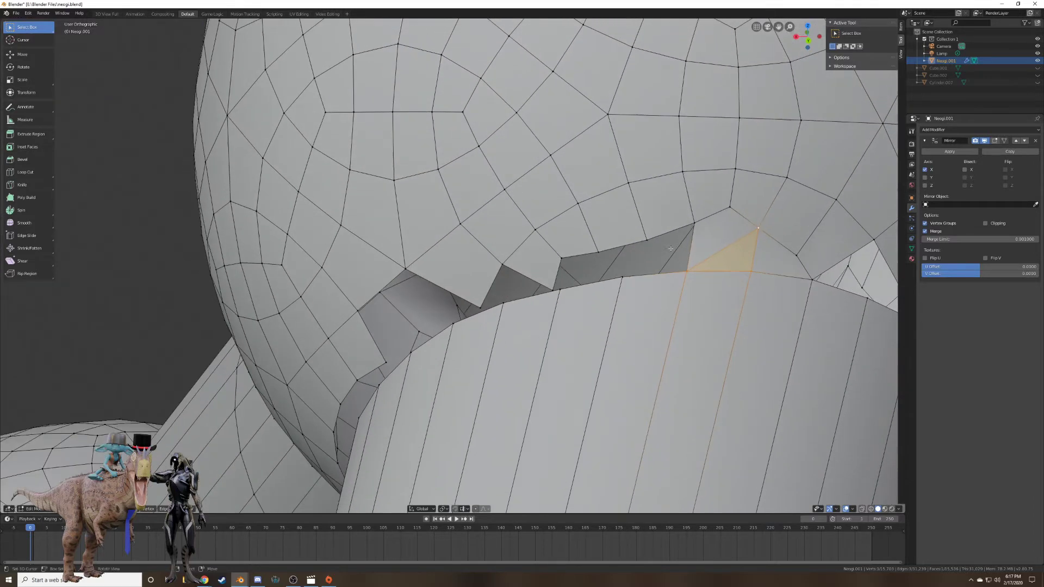
pyautogui.keyDown('shift'); pyautogui.rightClick(647, 237); pyautogui.keyUp('shift')
pyautogui.keyDown('shift'); pyautogui.rightClick(623, 277); pyautogui.keyUp('shift')
pyautogui.press('f')
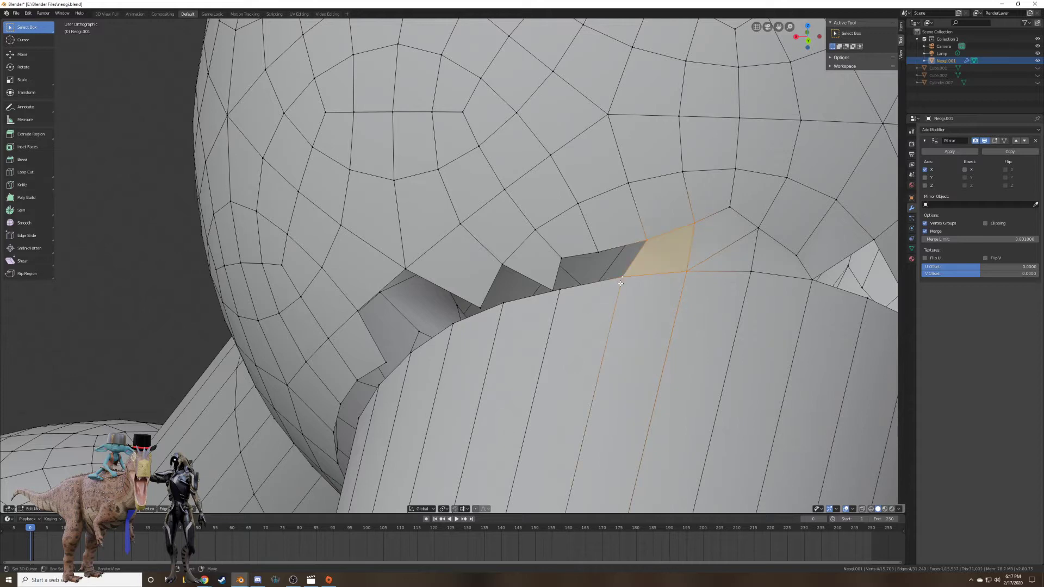
pyautogui.rightClick(623, 276)
pyautogui.keyDown('shift'); pyautogui.rightClick(645, 240); pyautogui.keyUp('shift')
pyautogui.keyDown('shift'); pyautogui.rightClick(554, 252); pyautogui.keyUp('shift')
pyautogui.press('f')
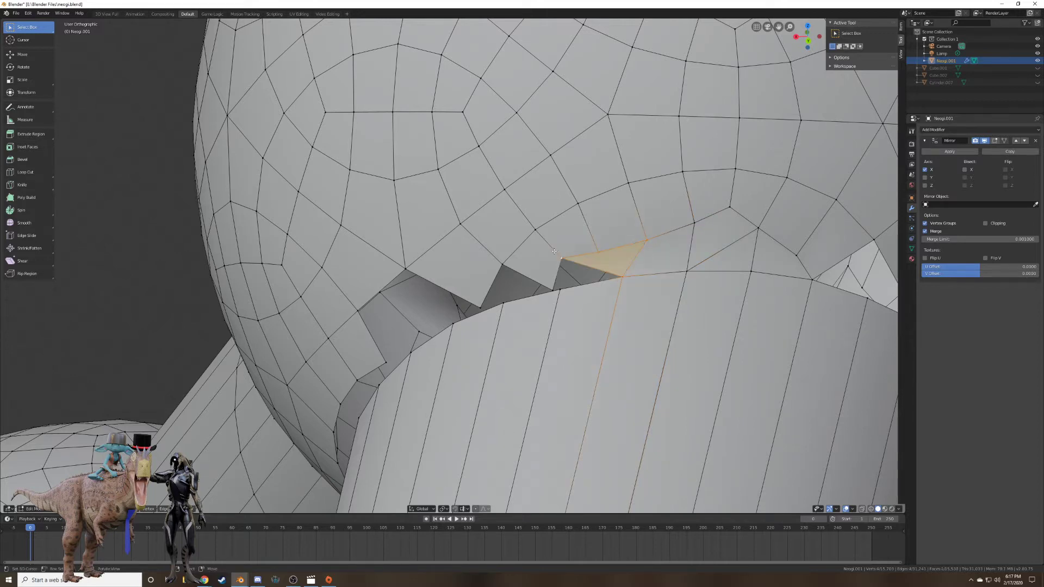
# Slide the sphere tip touching the rim back onto the sphere in two slides and fill the gap beside it with a face.
pyautogui.rightClick(563, 293)
pyautogui.rightClick(552, 289)
pyautogui.keyDown('shift'); pyautogui.rightClick(562, 292); pyautogui.keyUp('shift')
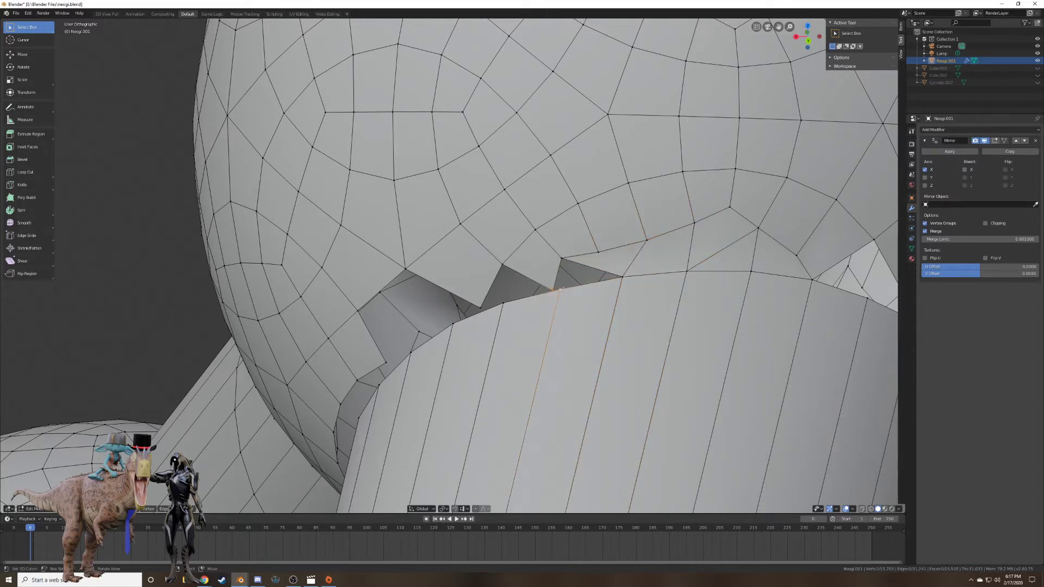
pyautogui.rightClick(552, 289)
pyautogui.press('g')
pyautogui.press('g')
pyautogui.click(532, 278)
pyautogui.press('g')
pyautogui.press('g')
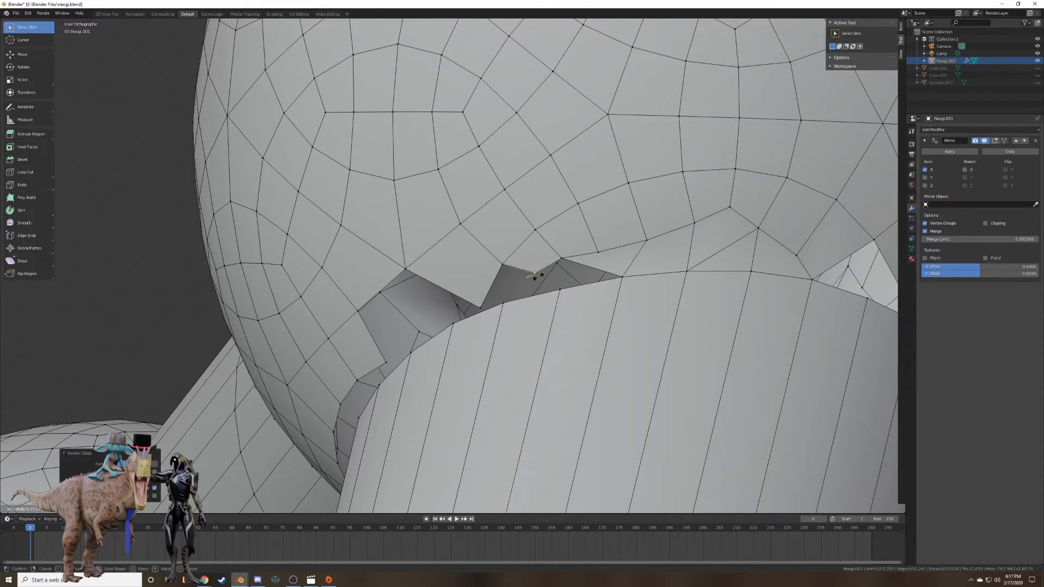
pyautogui.click(546, 272)
pyautogui.rightClick(558, 294)
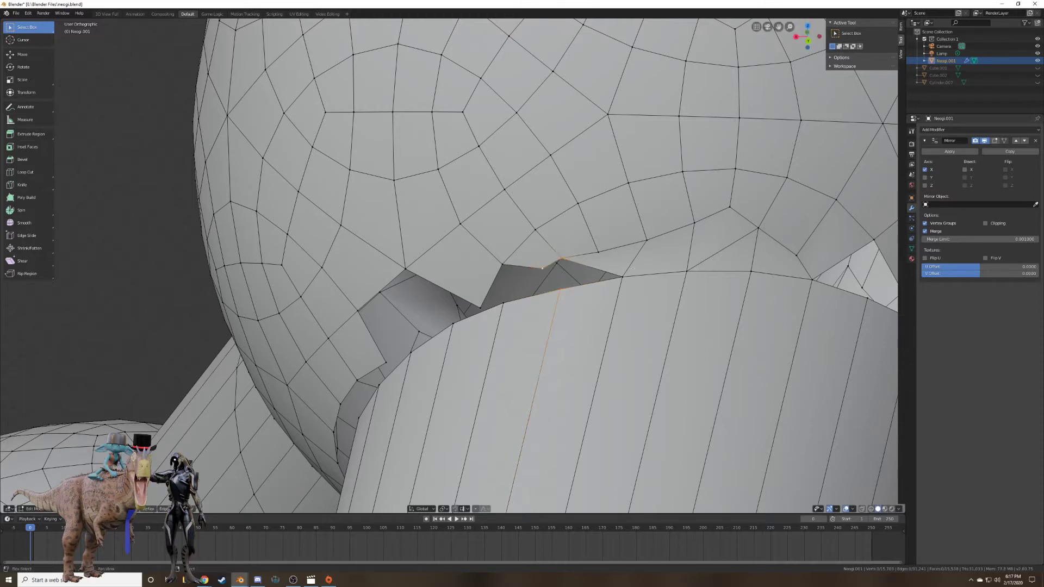
pyautogui.keyDown('shift'); pyautogui.rightClick(632, 268); pyautogui.keyUp('shift')
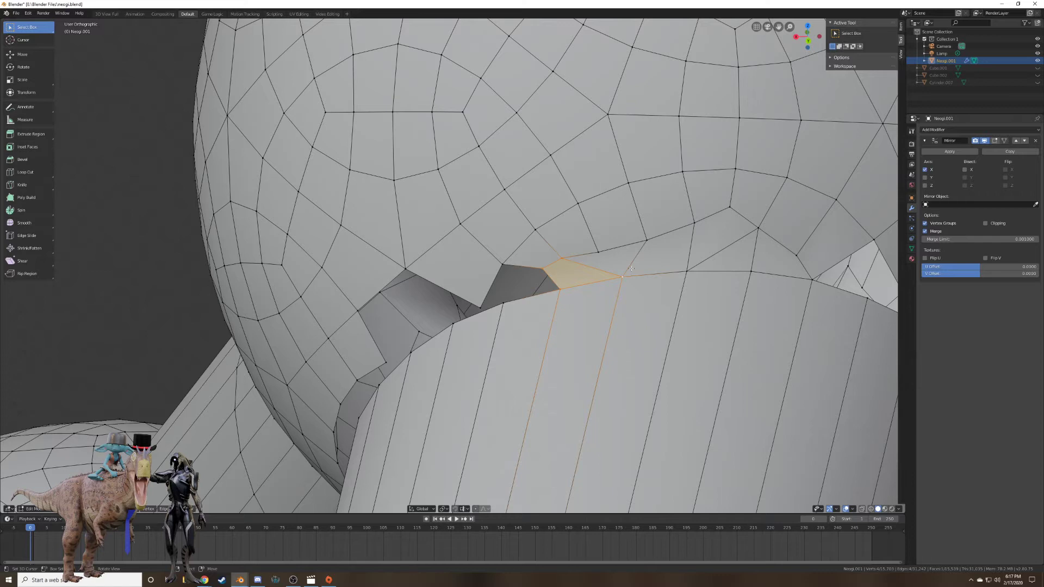
pyautogui.press('g')
pyautogui.click(483, 305)
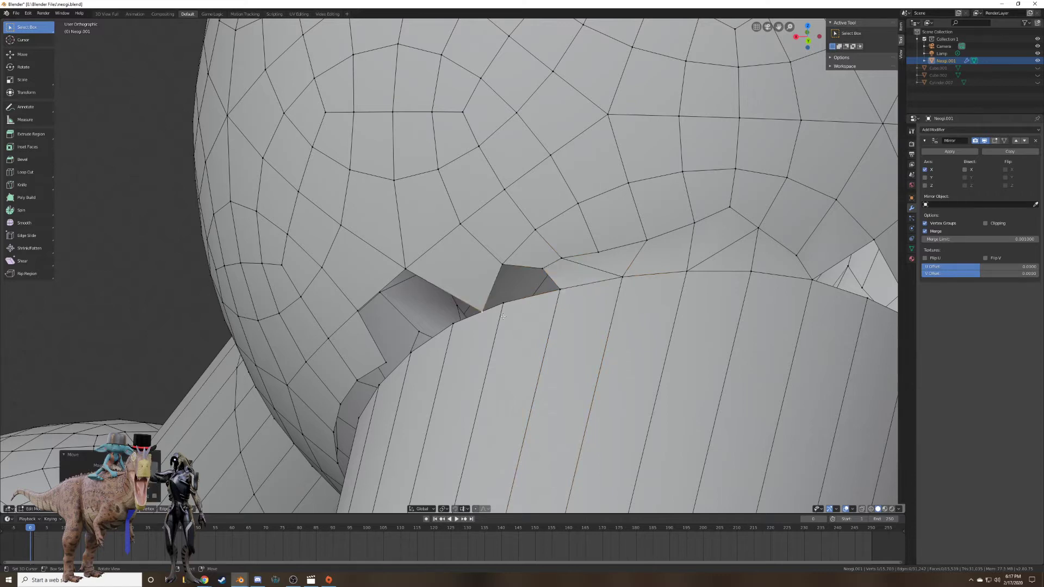
pyautogui.hotkey('ctrl', 'z')
# Slide the next sphere tip away from the rim and fill the gap between the previous slid vertex and two rim vertices.
pyautogui.press('g')
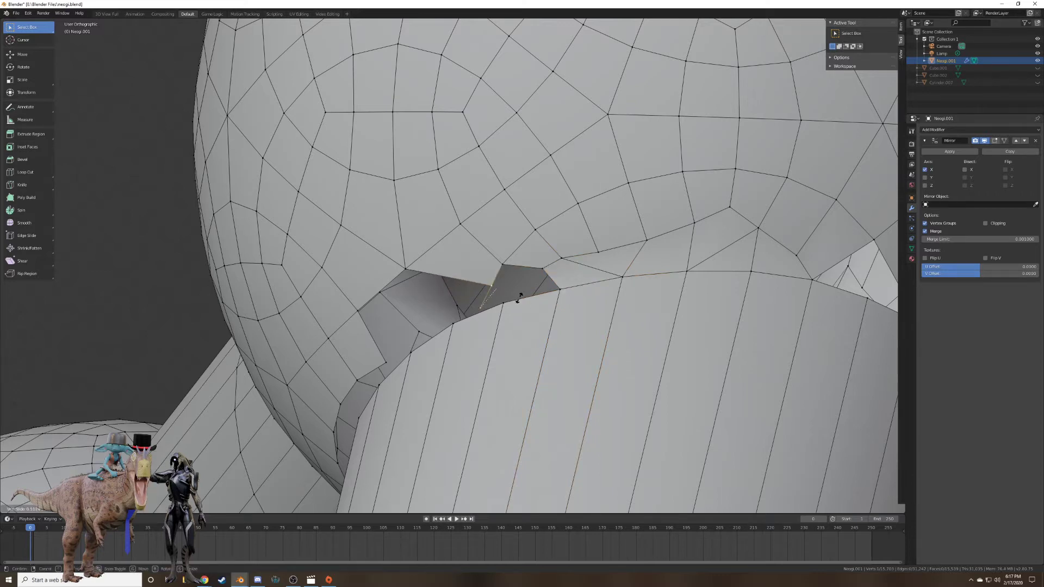
pyautogui.click(515, 294)
pyautogui.keyDown('shift'); pyautogui.rightClick(508, 308); pyautogui.keyUp('shift')
pyautogui.keyDown('shift'); pyautogui.rightClick(571, 295); pyautogui.keyUp('shift')
pyautogui.keyDown('shift'); pyautogui.rightClick(505, 299); pyautogui.keyUp('shift')
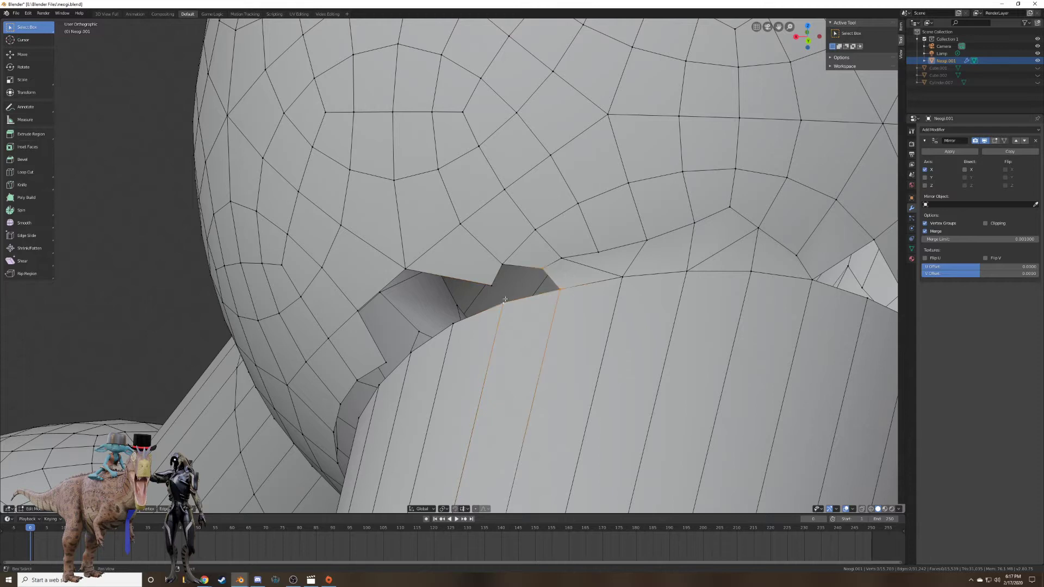
pyautogui.press('f')
# Slide the same tip further along its sphere edge and bridge it to the rim with a four-sided face.
pyautogui.rightClick(492, 287)
pyautogui.press('g')
pyautogui.press('g')
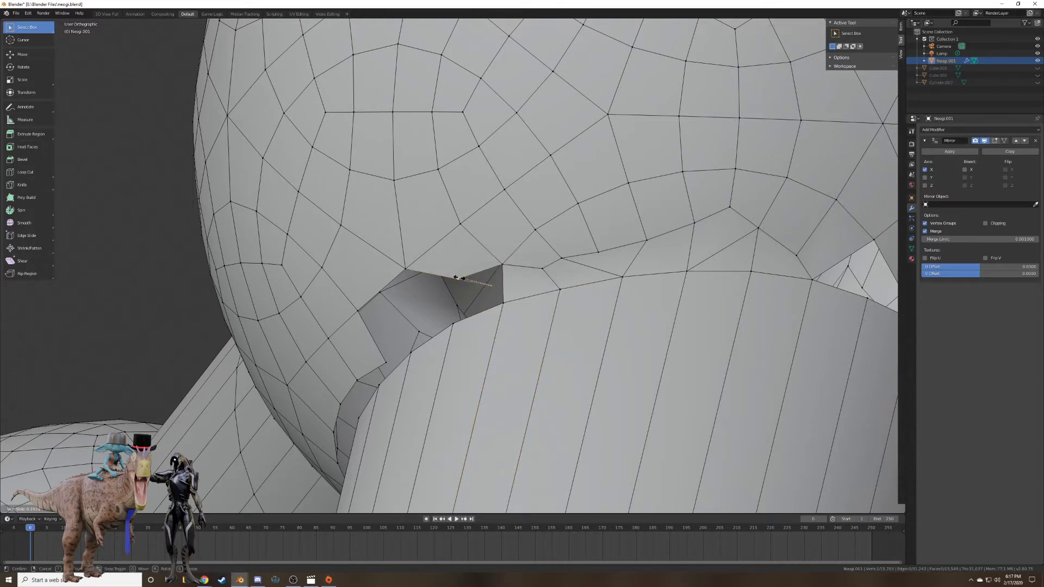
pyautogui.click(459, 281)
pyautogui.press('f')
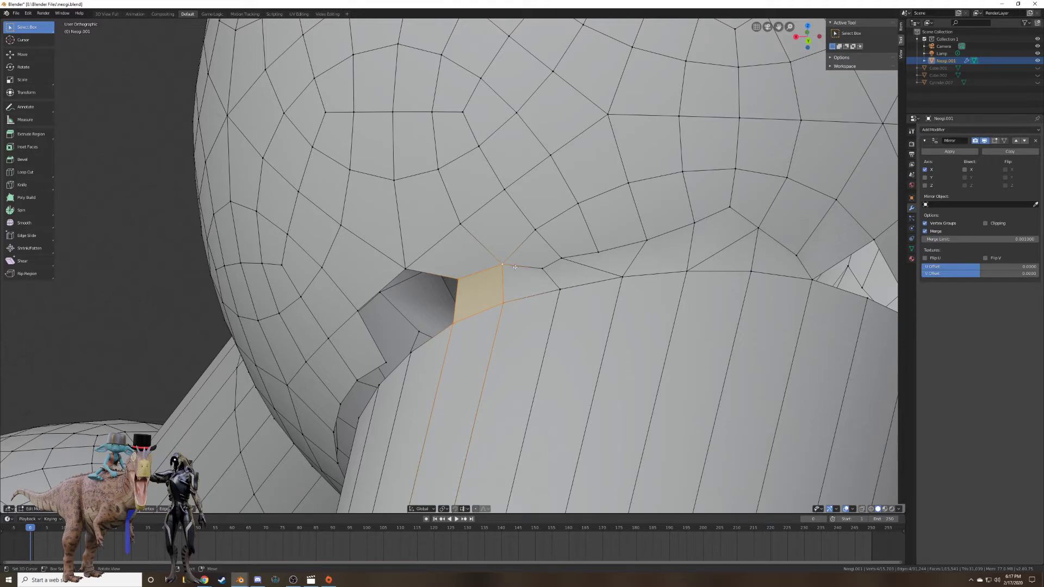
# Fill the wide notch beside the new face with two adjoining faces sharing an edge from the inner sphere corner to the rim.
pyautogui.moveTo(515, 267); pyautogui.dragTo(591, 239, button='middle')
pyautogui.scroll(1, 565, 259)
pyautogui.rightClick(550, 278)
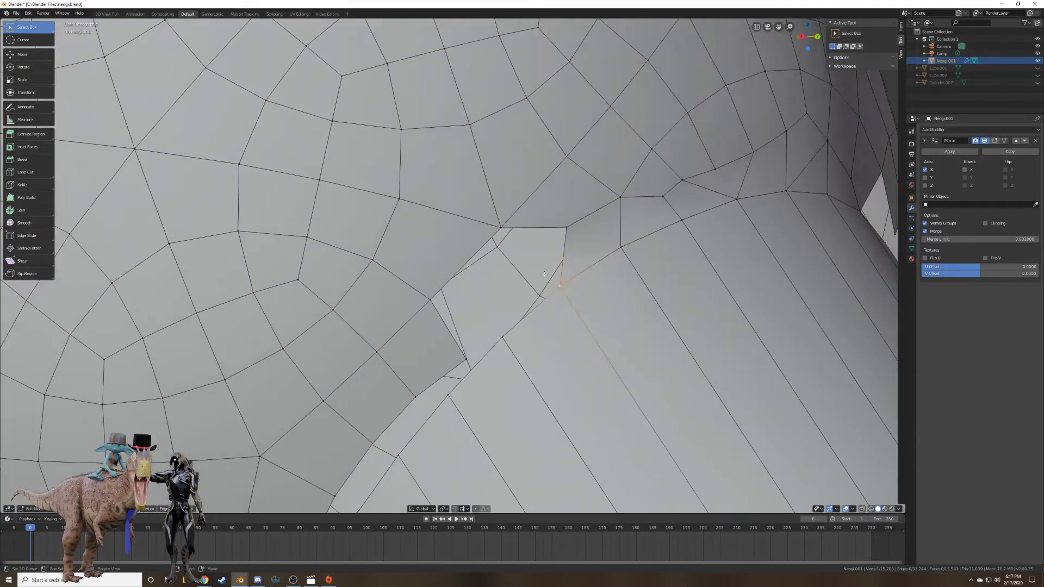
pyautogui.keyDown('shift'); pyautogui.rightClick(565, 227); pyautogui.keyUp('shift')
pyautogui.keyDown('shift'); pyautogui.rightClick(501, 227); pyautogui.keyUp('shift')
pyautogui.keyDown('shift'); pyautogui.rightClick(430, 298); pyautogui.keyUp('shift')
pyautogui.press('f')
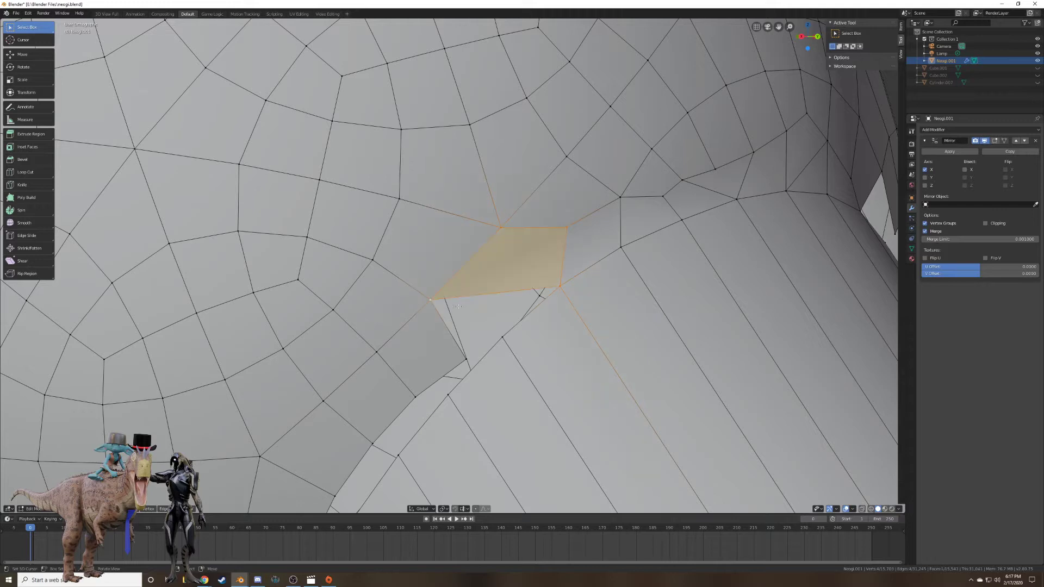
pyautogui.rightClick(467, 360)
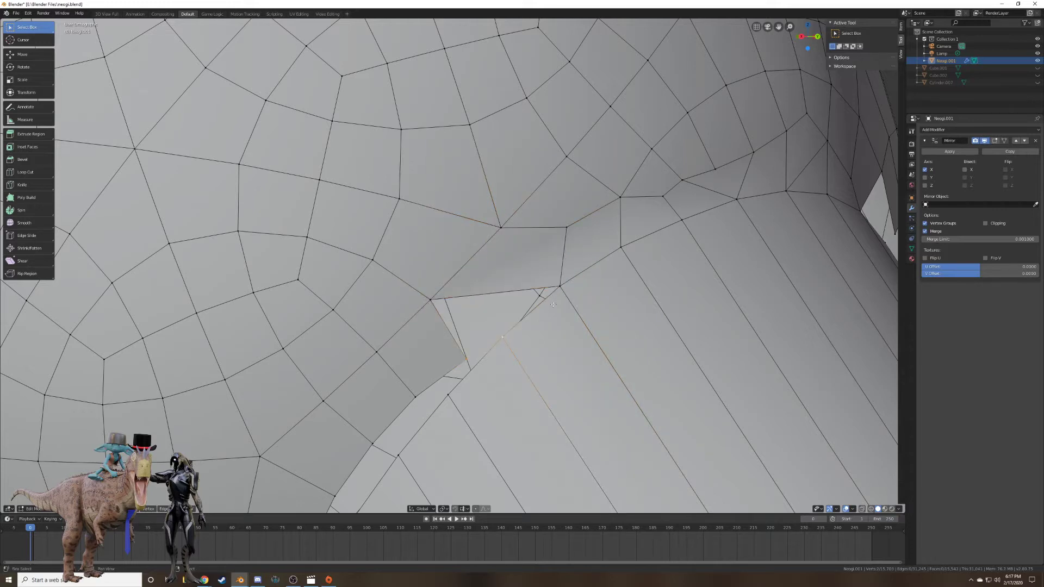
pyautogui.press('f')
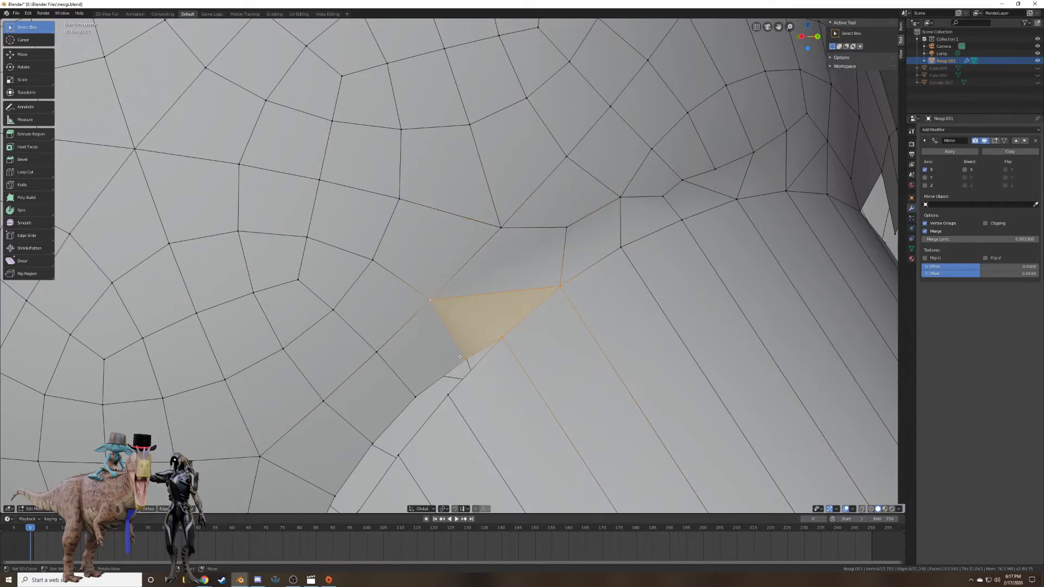
# Slide the sphere tip closing the notch slightly back from the rim and fill the next face down to the following rim vertex.
pyautogui.rightClick(466, 358)
pyautogui.press('g')
pyautogui.click(459, 343)
pyautogui.keyDown('shift'); pyautogui.rightClick(447, 397); pyautogui.keyUp('shift')
pyautogui.keyDown('shift'); pyautogui.rightClick(413, 401); pyautogui.keyUp('shift')
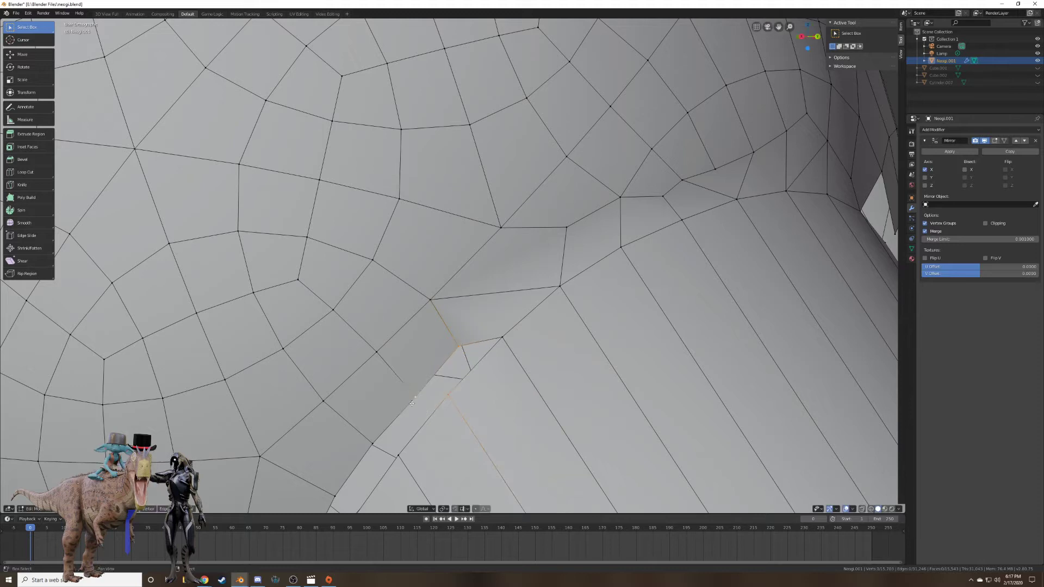
pyautogui.press('f')
# Fill the next two four-sided faces between the sphere's edge and the limb's rim, continuing down the gap.
pyautogui.keyDown('shift'); pyautogui.moveTo(444, 418); pyautogui.dragTo(513, 325, button='middle'); pyautogui.keyUp('shift')
pyautogui.rightClick(540, 286)
pyautogui.keyDown('shift'); pyautogui.rightClick(522, 337); pyautogui.keyUp('shift')
pyautogui.keyDown('shift'); pyautogui.rightClick(499, 325); pyautogui.keyUp('shift')
pyautogui.keyDown('shift'); pyautogui.rightClick(541, 278); pyautogui.keyUp('shift')
pyautogui.press('f')
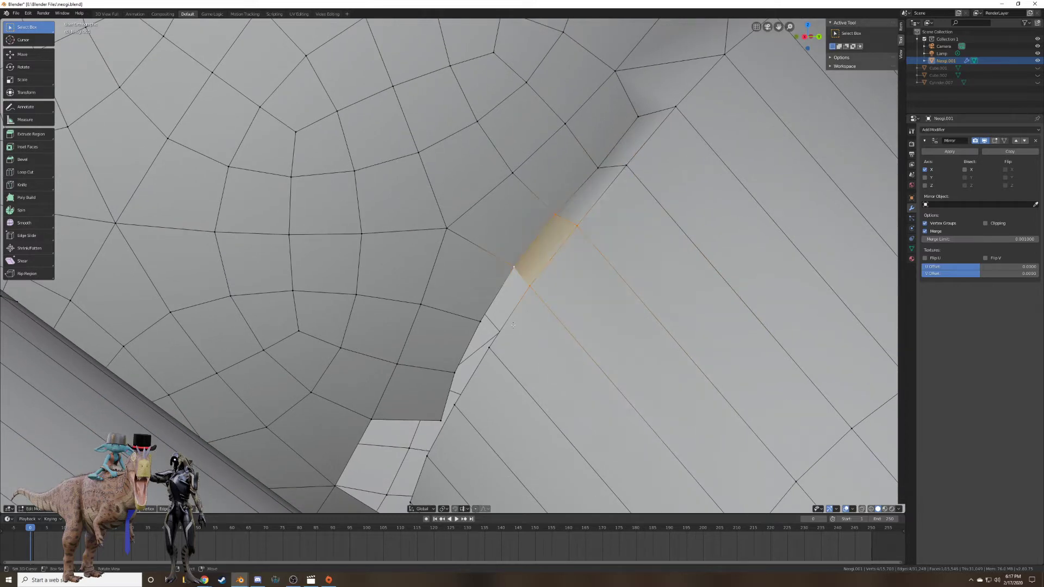
pyautogui.rightClick(491, 347)
pyautogui.keyDown('shift'); pyautogui.rightClick(528, 287); pyautogui.keyUp('shift')
pyautogui.press('f')
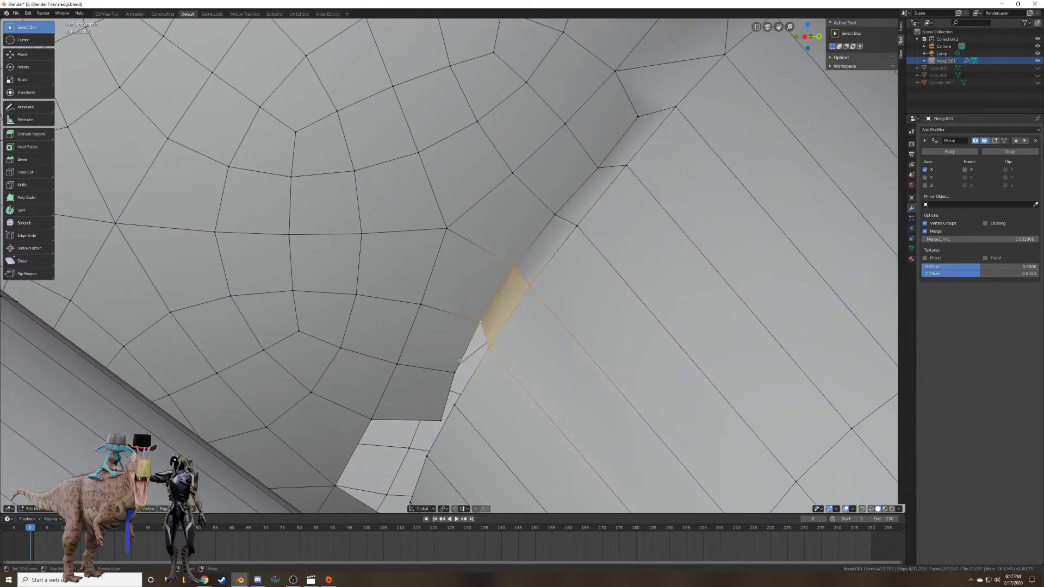
# Merge the protruding sphere tip into its nearest rim vertex at last and fill the small gap above it with a face.
pyautogui.moveTo(467, 335); pyautogui.dragTo(450, 363, button='middle')
pyautogui.rightClick(442, 418)
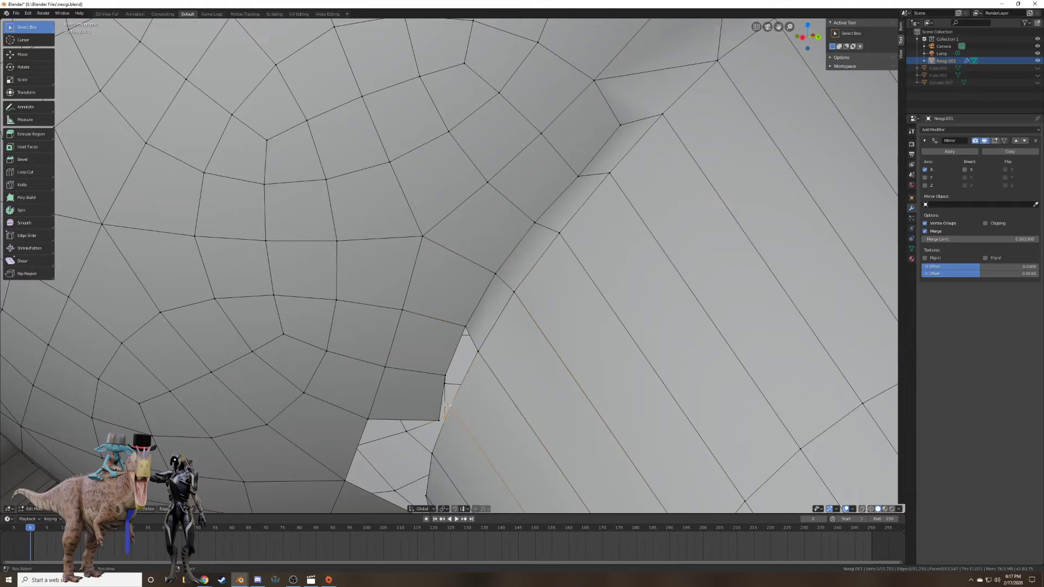
pyautogui.rightClick(435, 418)
pyautogui.keyDown('shift'); pyautogui.rightClick(450, 405); pyautogui.keyUp('shift')
pyautogui.press('m')
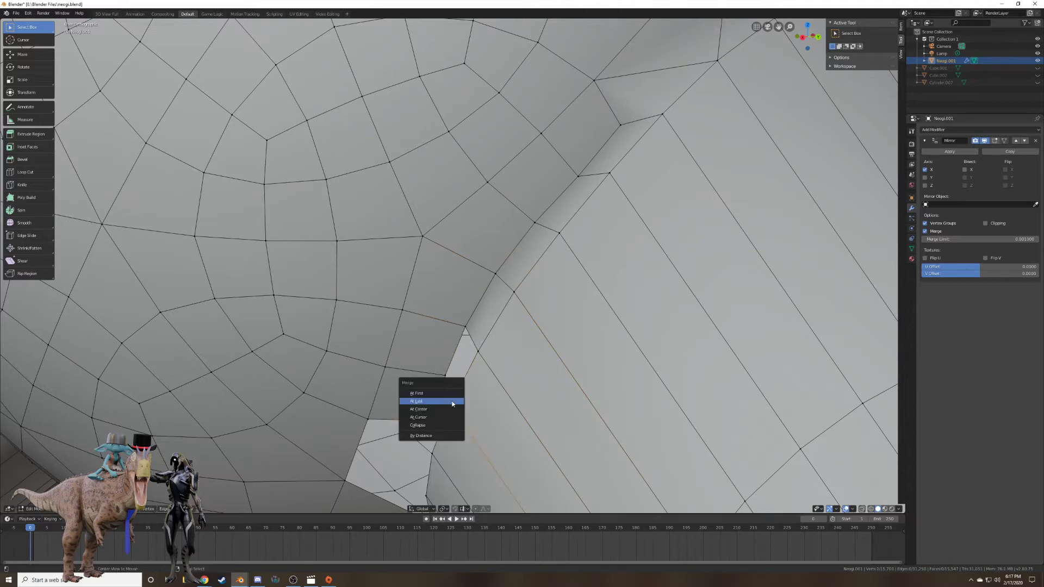
pyautogui.click(451, 402)
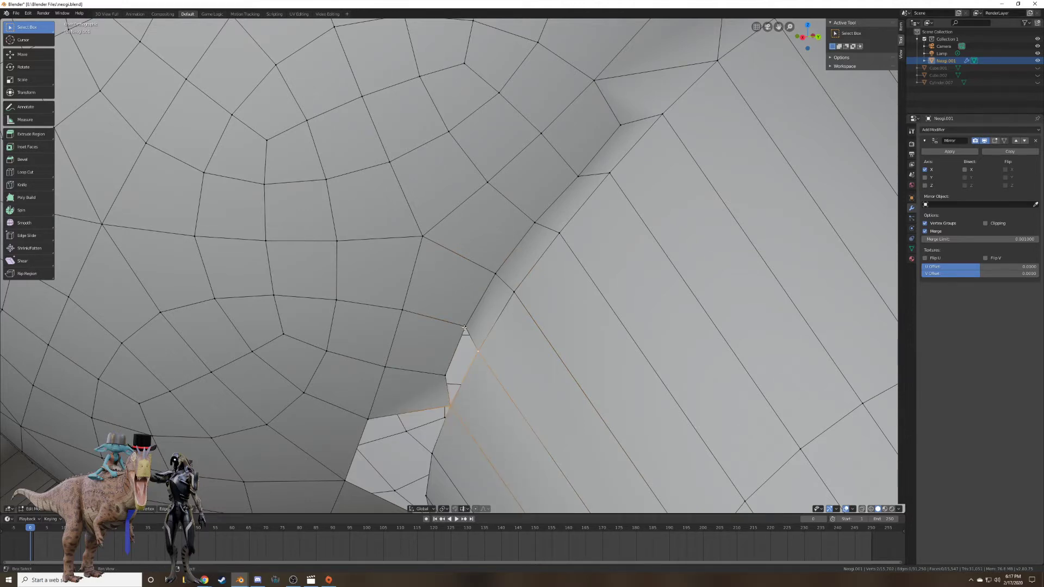
pyautogui.press('f')
# Fill the gap past the merged tip with one four-sided face joining two sphere vertices to two rim vertices.
pyautogui.moveTo(495, 353); pyautogui.dragTo(503, 294, button='middle')
pyautogui.keyDown('shift'); pyautogui.rightClick(388, 344); pyautogui.keyUp('shift')
pyautogui.keyDown('shift'); pyautogui.rightClick(326, 422); pyautogui.keyUp('shift')
pyautogui.press('f')
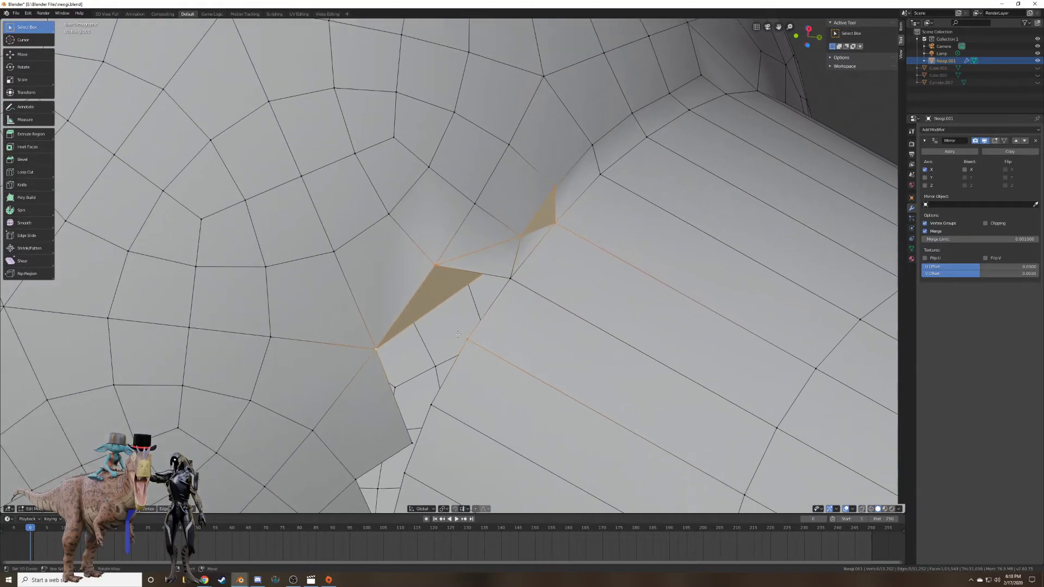
pyautogui.hotkey('ctrl', 'z')
pyautogui.keyDown('ctrl'); pyautogui.keyDown('shift'); pyautogui.moveTo(522, 270); pyautogui.dragTo(560, 205); pyautogui.keyUp('shift'); pyautogui.keyUp('ctrl')
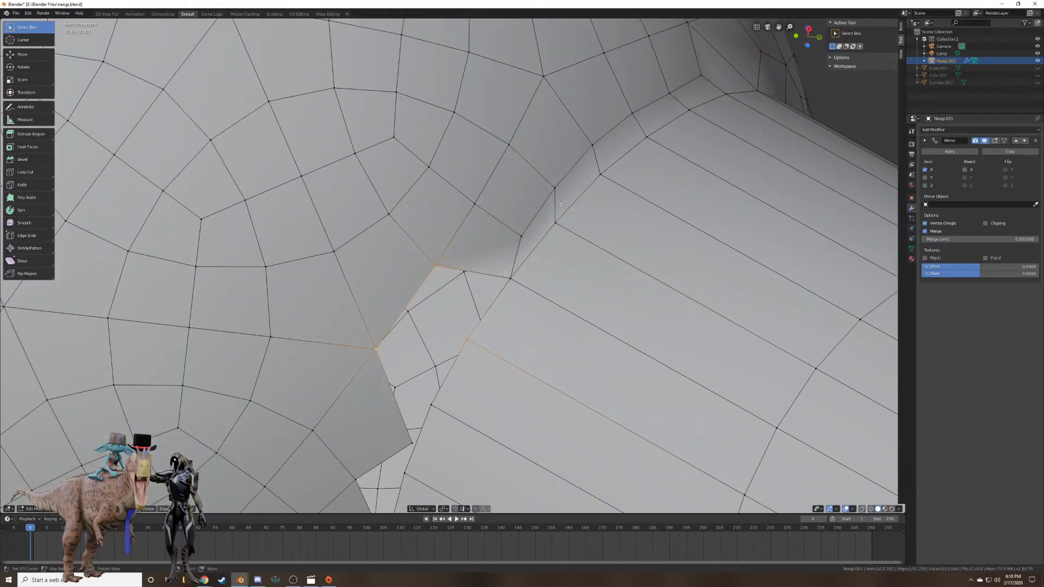
pyautogui.keyDown('shift'); pyautogui.rightClick(511, 277); pyautogui.keyUp('shift')
pyautogui.press('f')
# Slide the next protruding sphere tip back along its edge, away from the limb's rim.
pyautogui.keyDown('shift'); pyautogui.moveTo(426, 404); pyautogui.dragTo(542, 311, button='middle'); pyautogui.keyUp('shift')
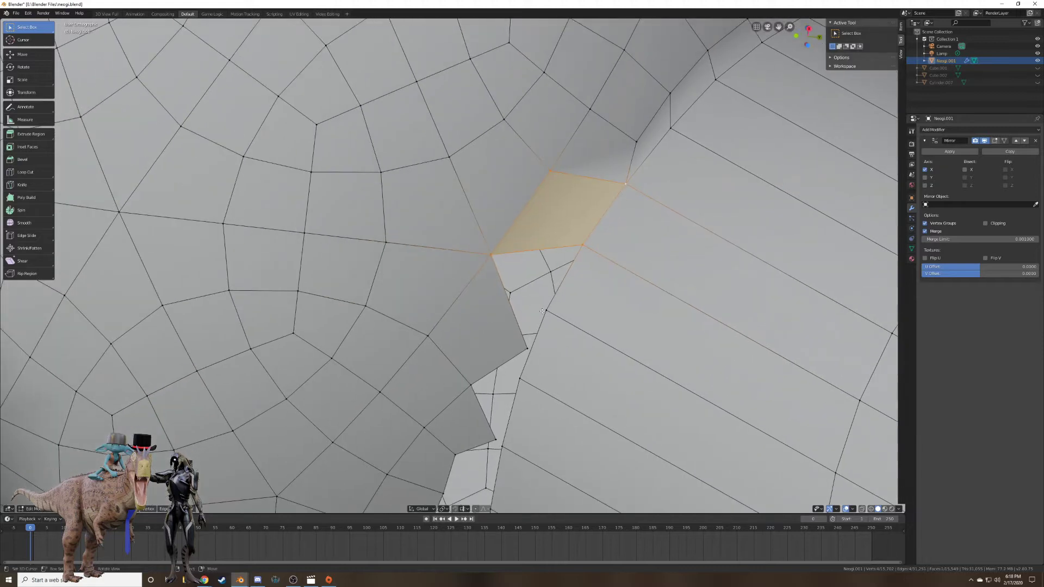
pyautogui.rightClick(526, 349)
pyautogui.press('g')
pyautogui.press('g')
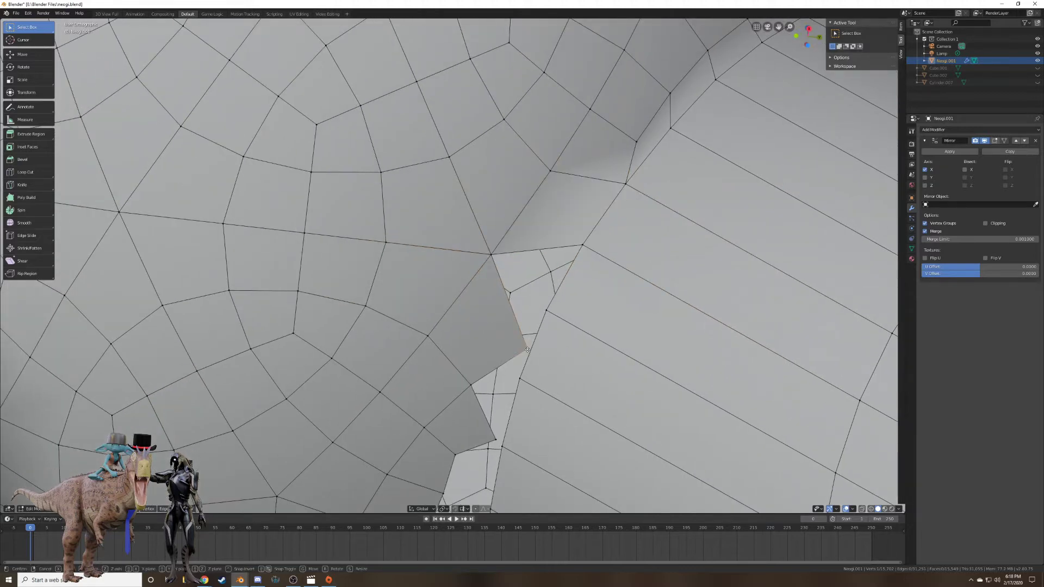
pyautogui.click(488, 317)
# Fill a four-sided face between the slid tip, the sphere corner above it and the two facing rim vertices.
pyautogui.keyDown('shift'); pyautogui.rightClick(491, 254); pyautogui.keyUp('shift')
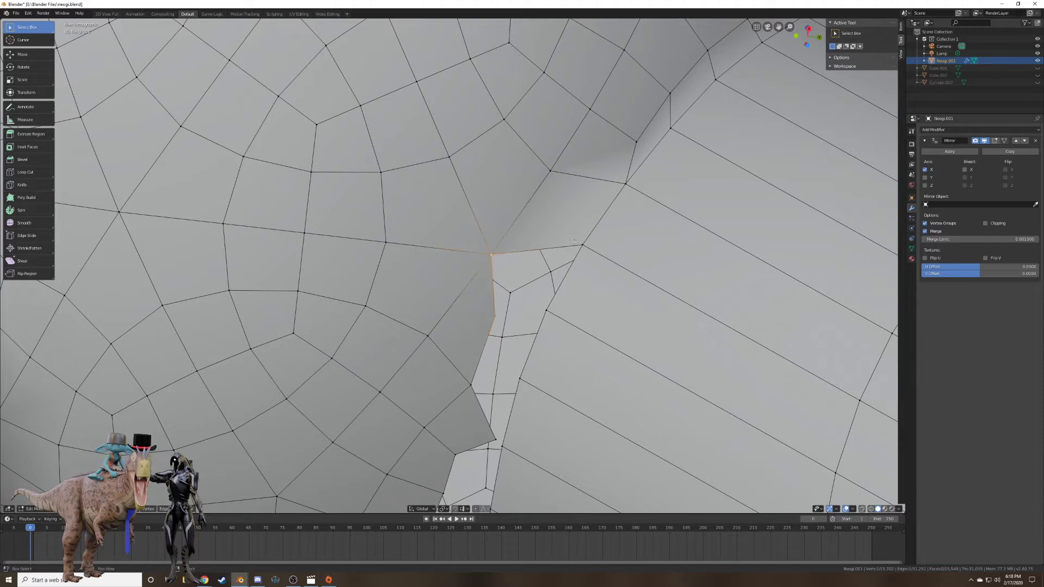
pyautogui.keyDown('shift'); pyautogui.rightClick(582, 246); pyautogui.keyUp('shift')
pyautogui.press('f')
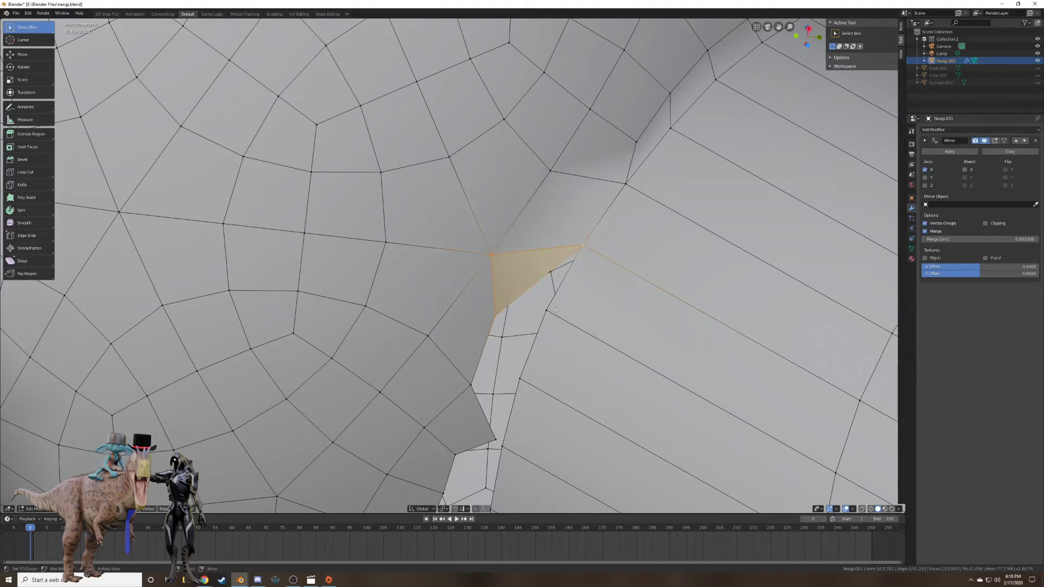
pyautogui.hotkey('ctrl', 'z')
pyautogui.keyDown('shift'); pyautogui.rightClick(548, 311); pyautogui.keyUp('shift')
pyautogui.press('f')
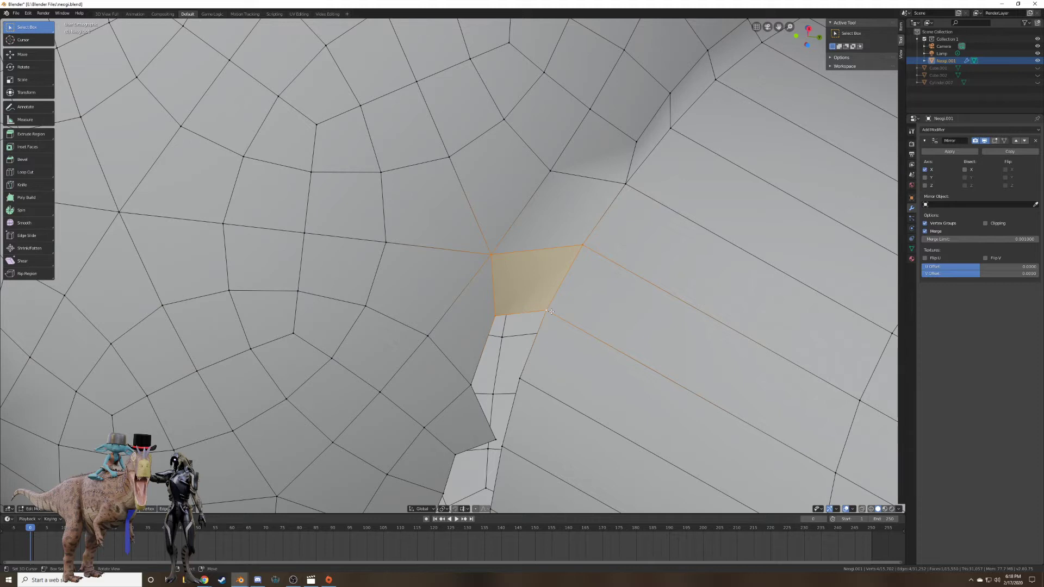
# Fill the following face between the slid tip, the next sphere notch vertex and the next rim vertex.
pyautogui.click(548, 300)
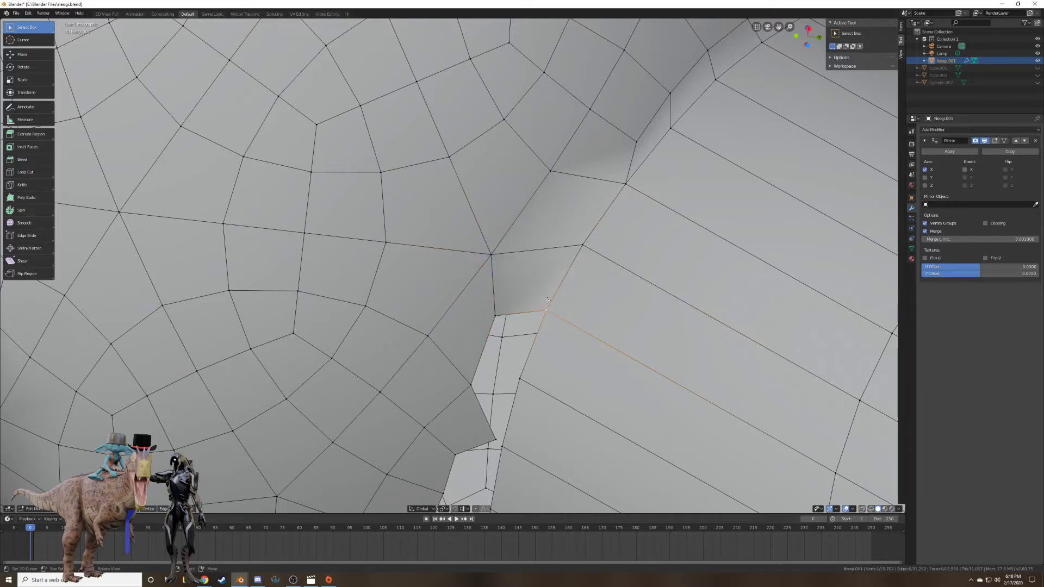
pyautogui.keyDown('shift'); pyautogui.rightClick(465, 389); pyautogui.keyUp('shift')
pyautogui.keyDown('shift'); pyautogui.rightClick(517, 382); pyautogui.keyUp('shift')
pyautogui.press('f')
# Slide the next sphere tip off the rim in two slides, bringing it close to the neighbouring sphere vertex below.
pyautogui.keyDown('shift'); pyautogui.moveTo(513, 387); pyautogui.dragTo(548, 263, button='middle'); pyautogui.keyUp('shift')
pyautogui.rightClick(522, 316)
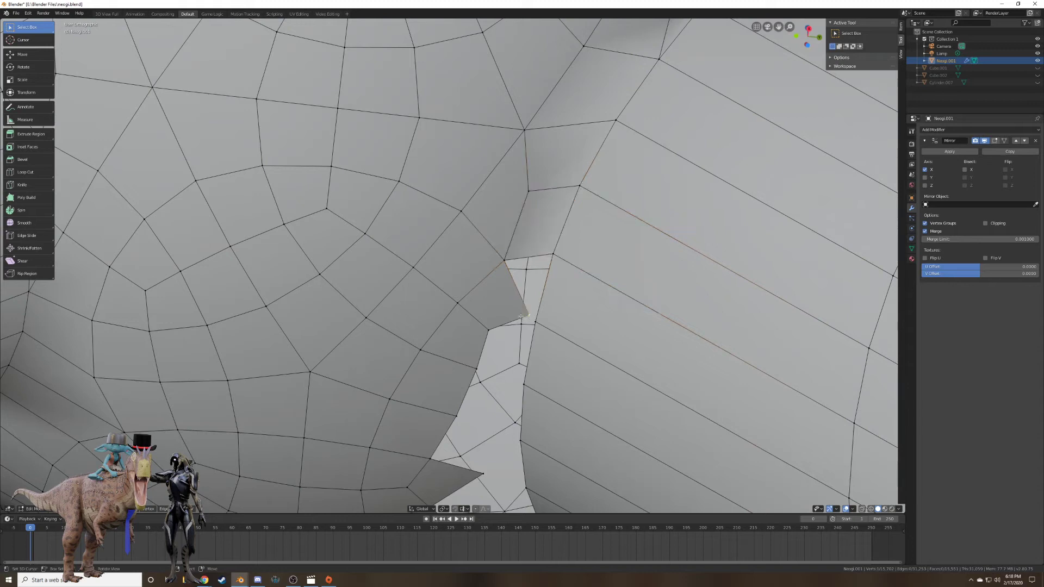
pyautogui.press('g')
pyautogui.press('g')
pyautogui.click(509, 294)
pyautogui.press('g')
pyautogui.press('g')
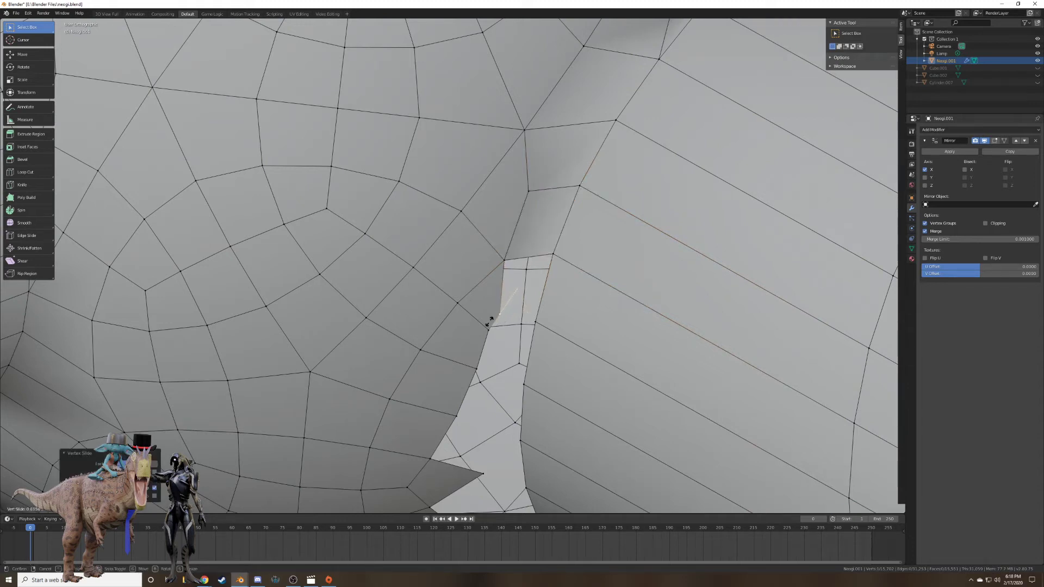
pyautogui.click(489, 322)
# Join the twice-slid tip and the sphere vertex above it to the two facing rim vertices with a face.
pyautogui.keyDown('shift'); pyautogui.rightClick(504, 260); pyautogui.keyUp('shift')
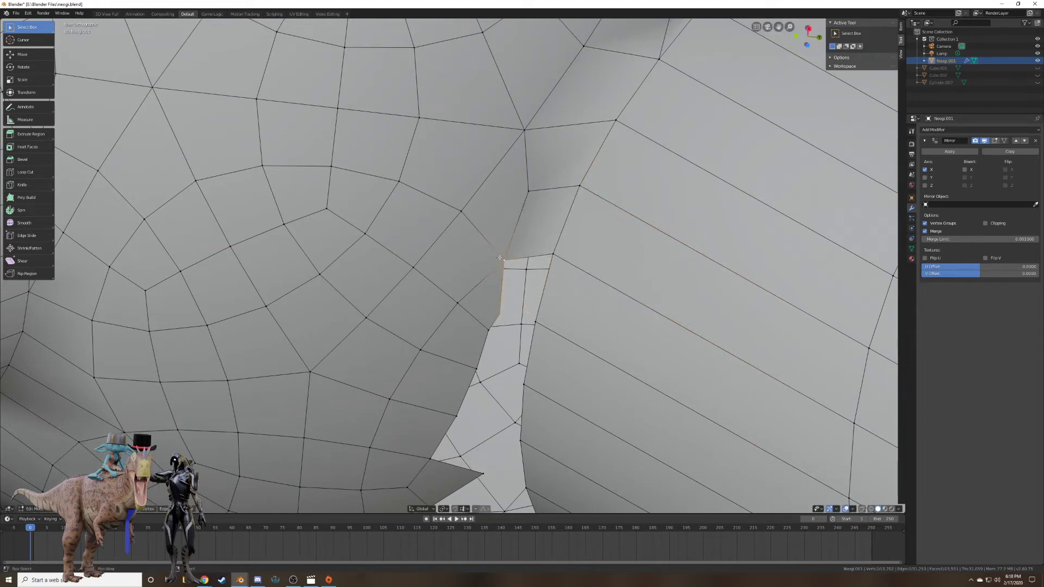
pyautogui.keyDown('shift'); pyautogui.rightClick(553, 254); pyautogui.keyUp('shift')
pyautogui.keyDown('shift'); pyautogui.rightClick(535, 322); pyautogui.keyUp('shift')
pyautogui.press('f')
# Fill the next face from the twice-slid tip and the sphere vertex below it to the following rim vertex.
pyautogui.rightClick(536, 321)
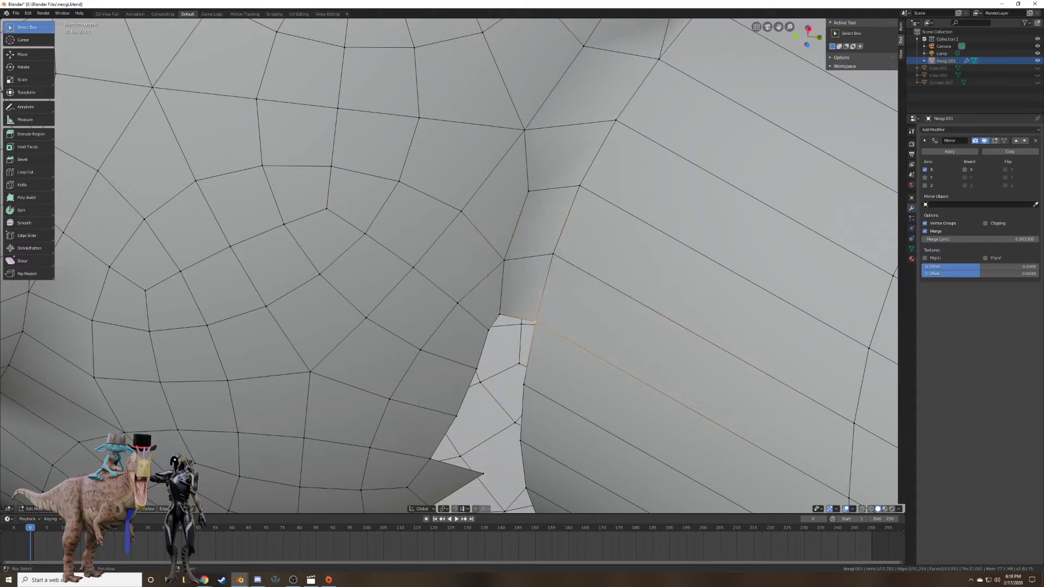
pyautogui.press('f')
pyautogui.hotkey('ctrl', 'z')
pyautogui.hotkey('ctrl', 'z')
pyautogui.keyDown('shift'); pyautogui.rightClick(526, 383); pyautogui.keyUp('shift')
pyautogui.press('f')
pyautogui.rightClick(525, 383)
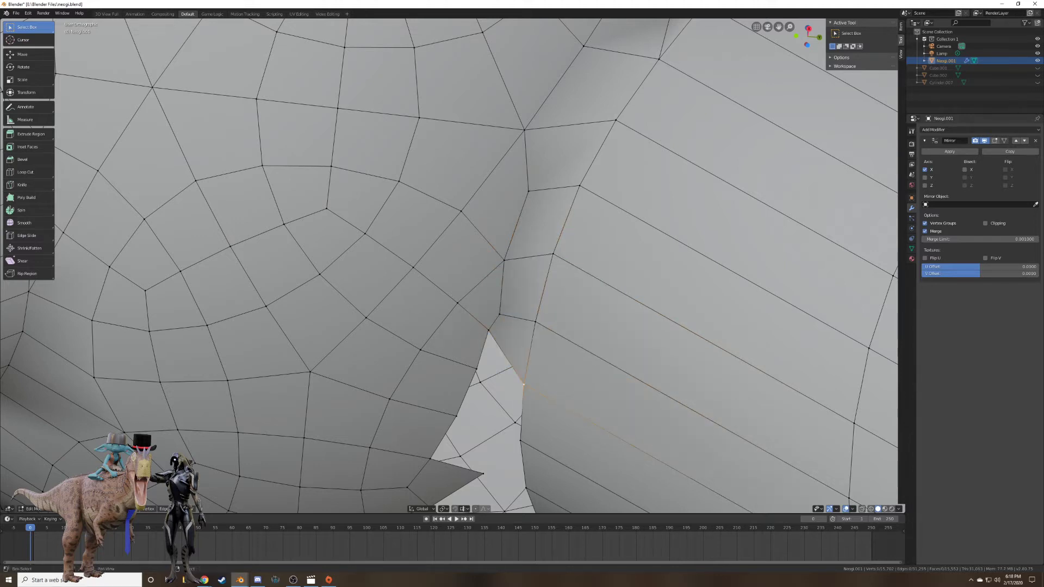
# Slide the next sphere edge vertex below the filled faces inward along its edge, away from the rim.
pyautogui.rightClick(476, 369)
pyautogui.press('g')
pyautogui.press('g')
pyautogui.click(466, 366)
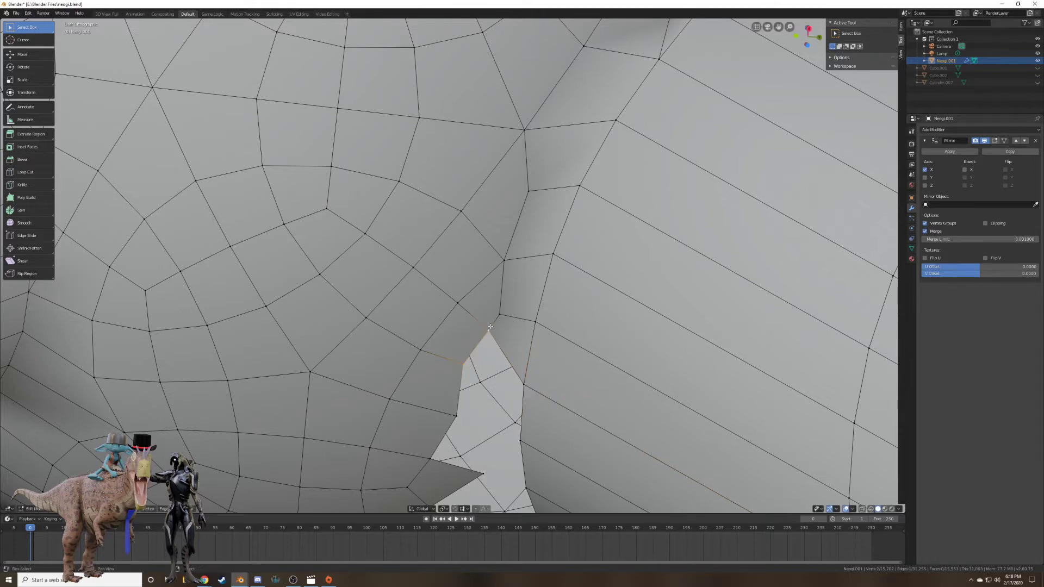
# Fill a four-sided face joining the inward-slid vertex and its two sphere neighbours to the last connected rim vertex.
pyautogui.keyDown('shift'); pyautogui.moveTo(532, 393); pyautogui.dragTo(533, 312, button='middle'); pyautogui.keyUp('shift')
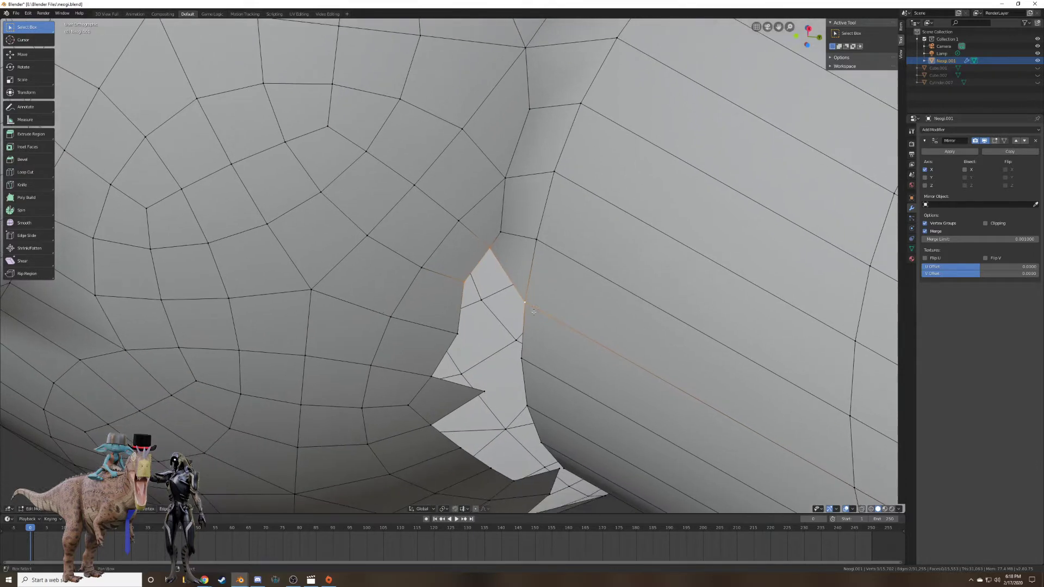
pyautogui.keyDown('shift'); pyautogui.rightClick(453, 336); pyautogui.keyUp('shift')
pyautogui.press('f')
pyautogui.moveTo(453, 335); pyautogui.dragTo(451, 291, button='middle')
pyautogui.rightClick(449, 288)
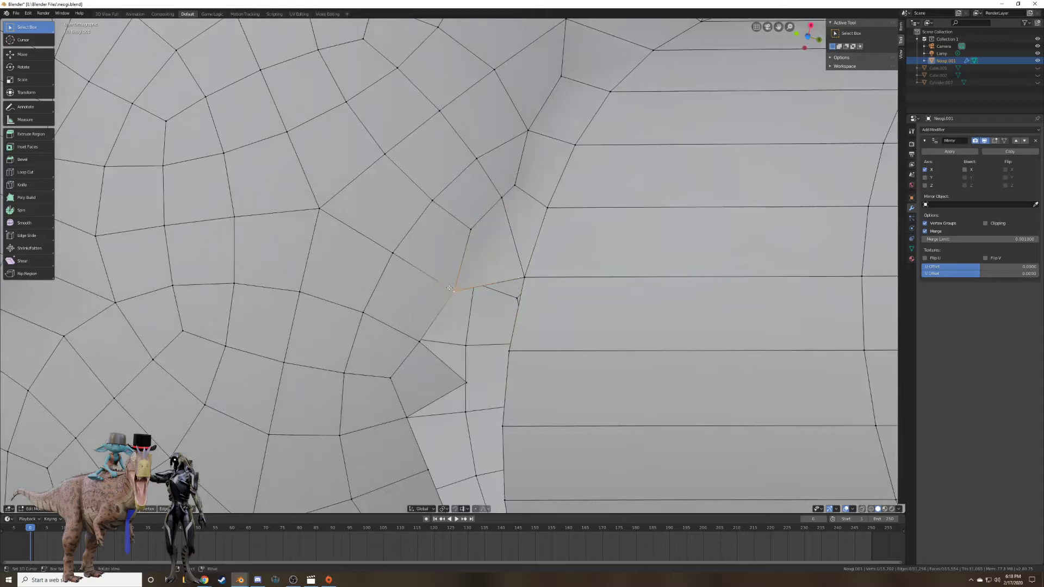
# Fill a face joining the last connected sphere vertex and the sphere vertex below it to the two facing rim vertices.
pyautogui.keyDown('shift'); pyautogui.rightClick(524, 278); pyautogui.keyUp('shift')
pyautogui.keyDown('shift'); pyautogui.rightClick(514, 345); pyautogui.keyUp('shift')
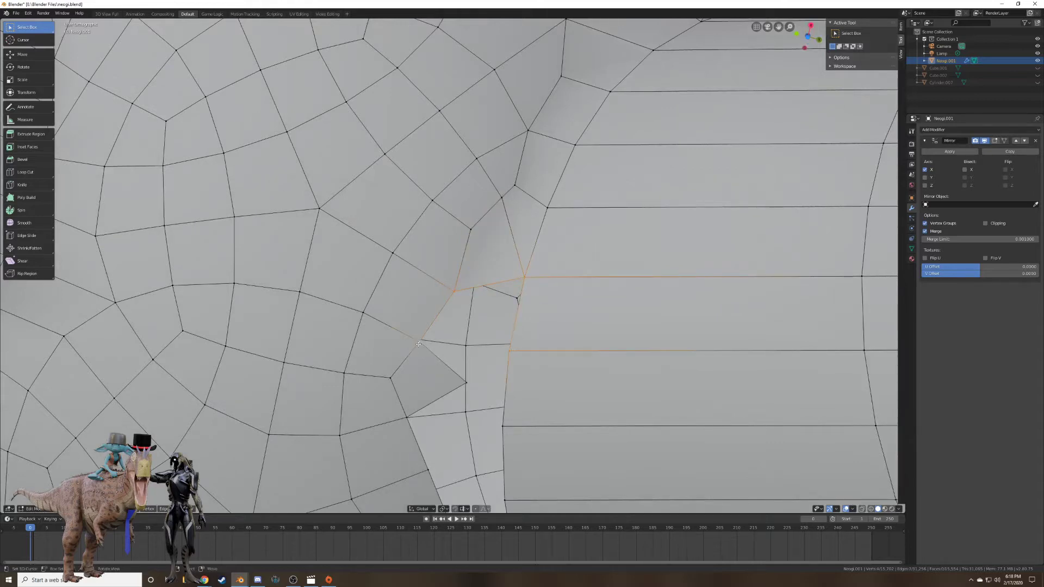
pyautogui.press('f')
# Slide the next protruding sphere vertex inward and join it and its upper neighbour to the two facing rim vertices with a face.
pyautogui.rightClick(464, 384)
pyautogui.press('g')
pyautogui.press('g')
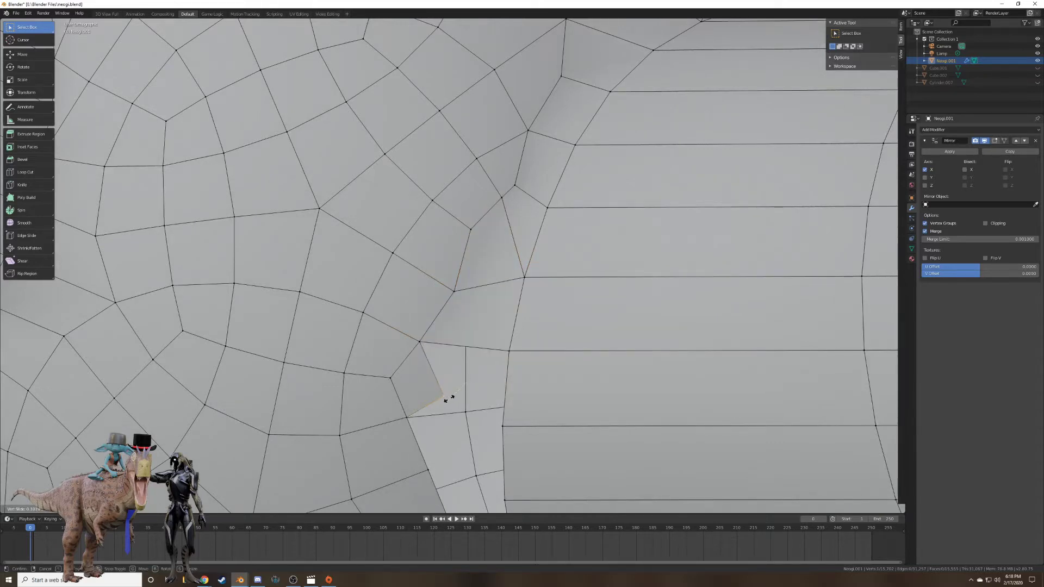
pyautogui.click(439, 403)
pyautogui.keyDown('shift'); pyautogui.rightClick(420, 344); pyautogui.keyUp('shift')
pyautogui.keyDown('shift'); pyautogui.rightClick(508, 352); pyautogui.keyUp('shift')
pyautogui.keyDown('shift'); pyautogui.rightClick(503, 422); pyautogui.keyUp('shift')
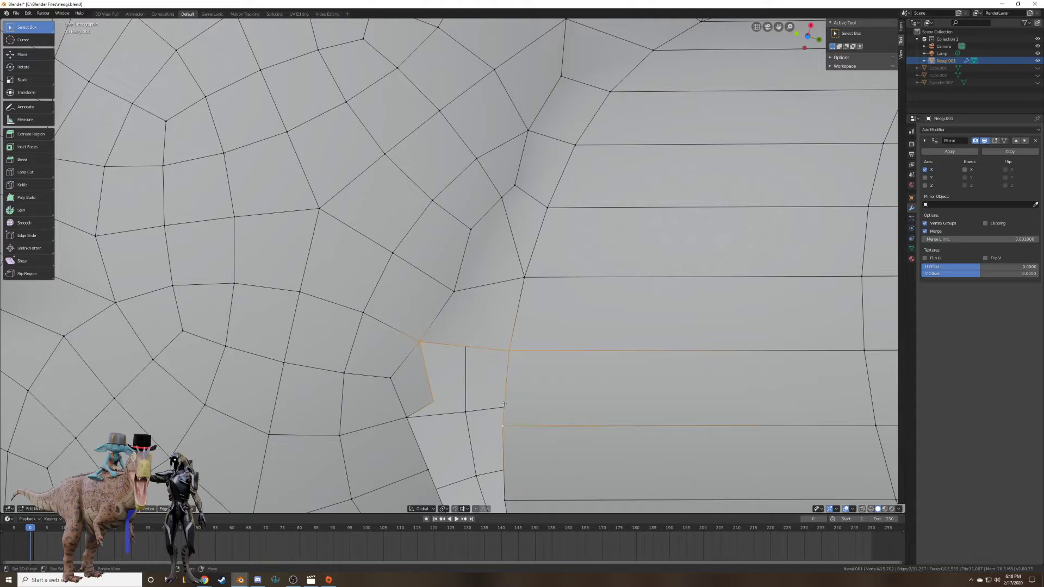
pyautogui.press('f')
# Fill the next two faces down the seam between the sphere edge and the limb's rim.
pyautogui.keyDown('shift'); pyautogui.moveTo(503, 404); pyautogui.dragTo(515, 262, button='middle'); pyautogui.keyUp('shift')
pyautogui.rightClick(513, 281)
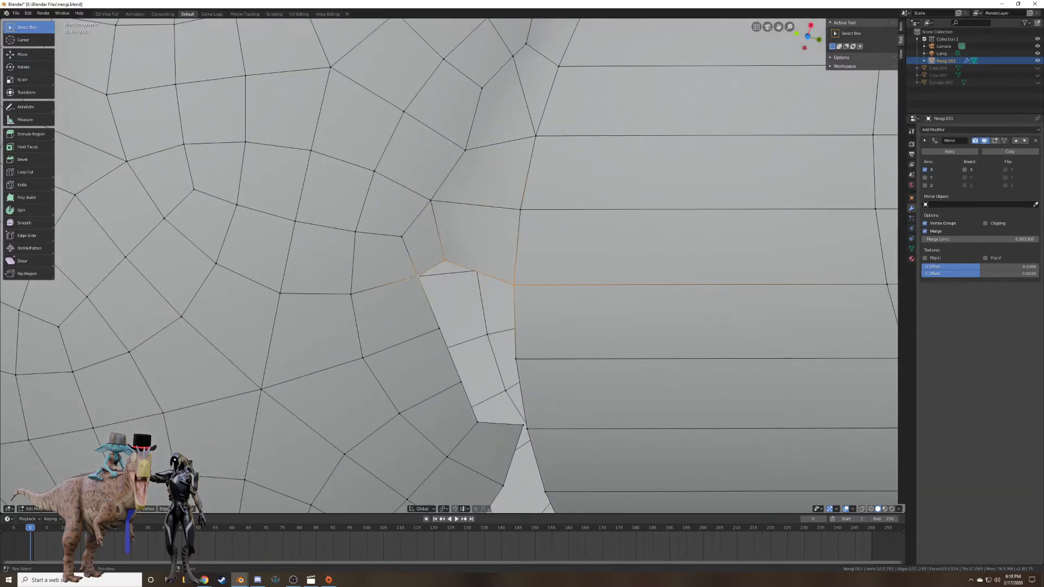
pyautogui.keyDown('shift'); pyautogui.rightClick(439, 328); pyautogui.keyUp('shift')
pyautogui.press('f')
pyautogui.rightClick(516, 359)
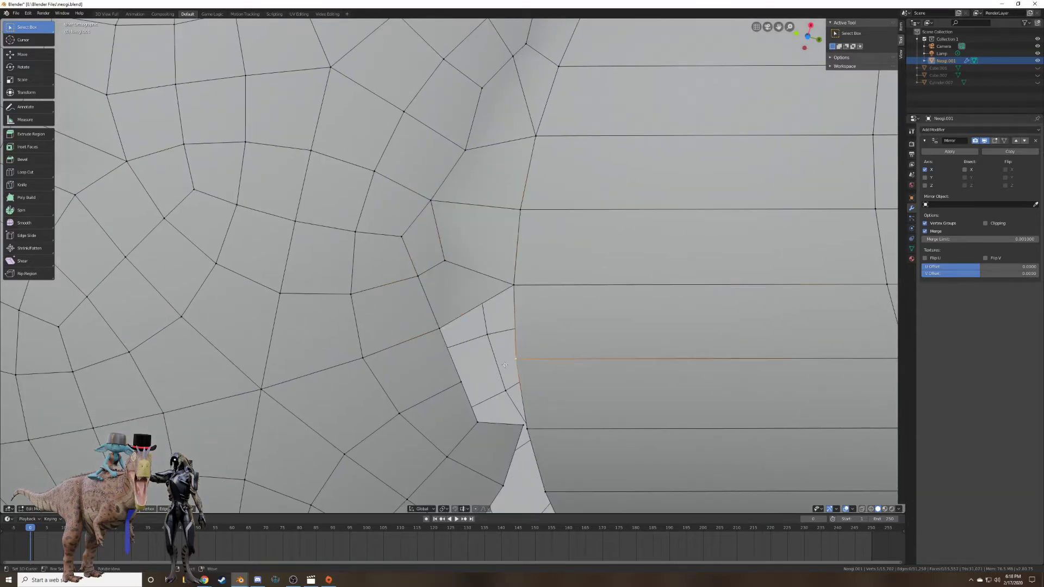
pyautogui.press('f')
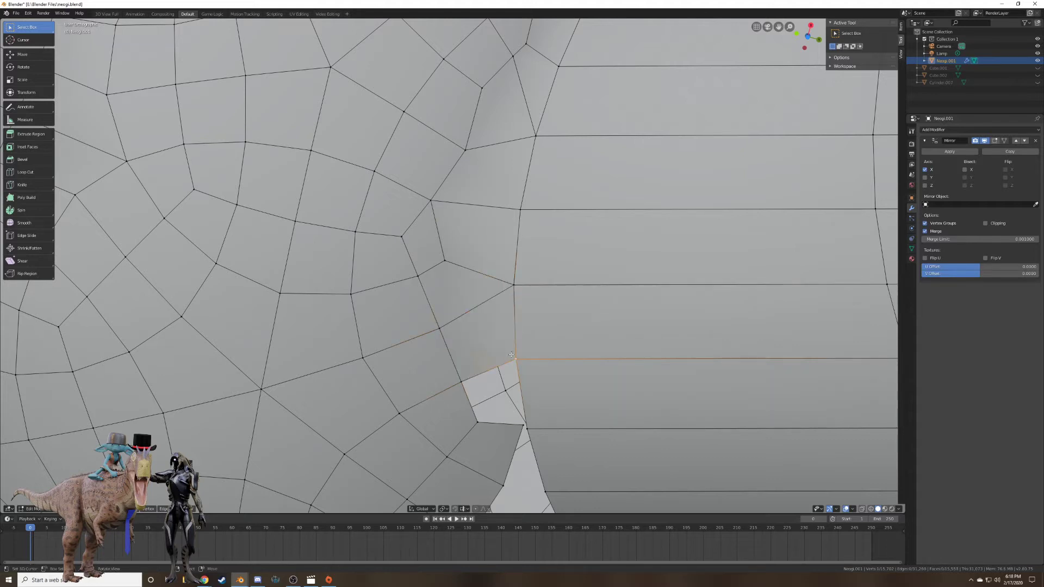
# Merge the sphere tip touching the rim with its nearest rim vertex and fill the small gap directly above it.
pyautogui.rightClick(523, 433)
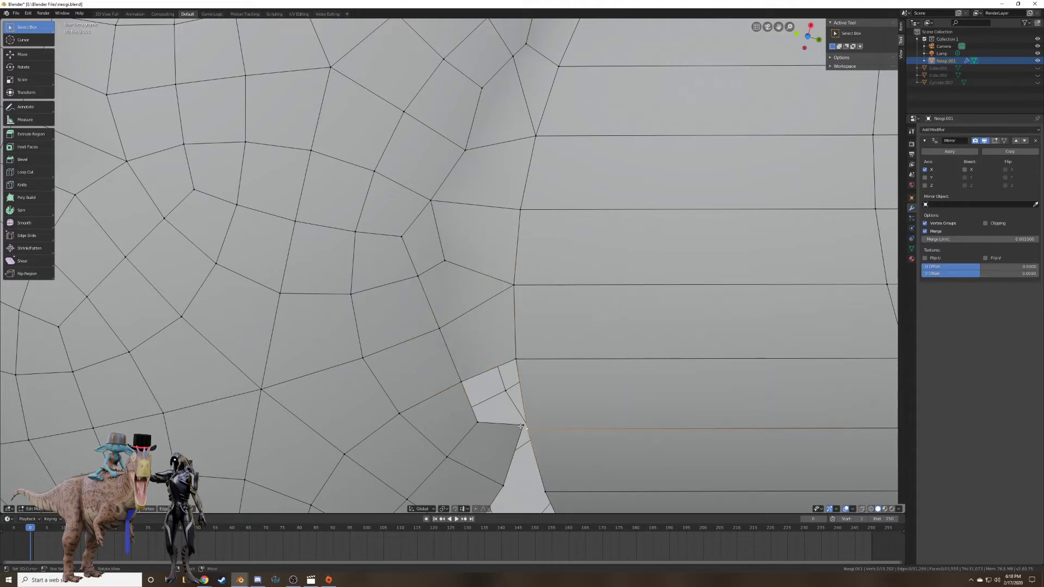
pyautogui.press('m')
pyautogui.click(548, 419)
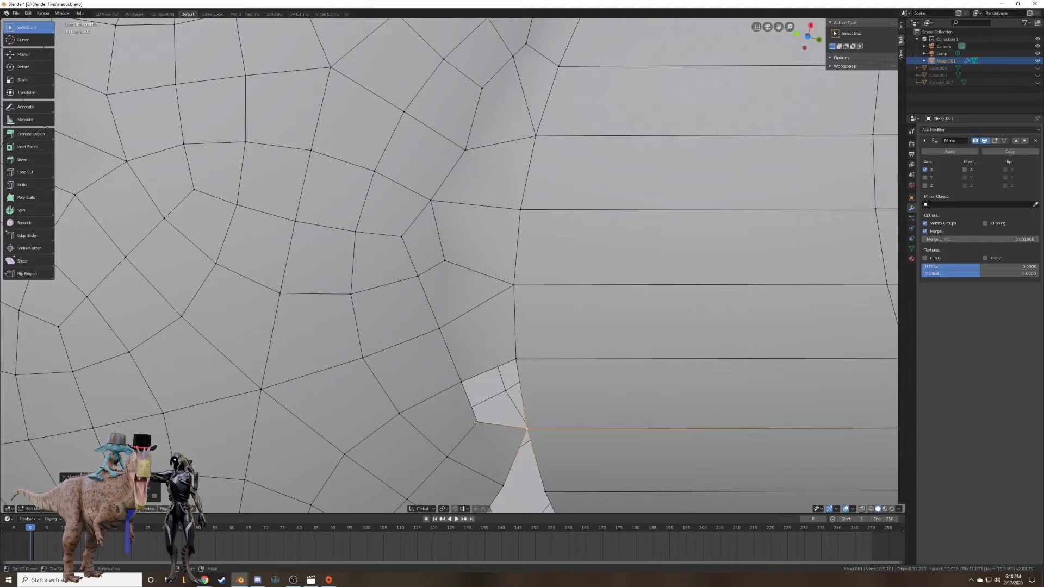
pyautogui.press('f')
# Slide the sphere vertex below the merged point inward and join it and its lower neighbour to the two facing rim vertices with a face.
pyautogui.moveTo(475, 423); pyautogui.dragTo(533, 275, button='middle')
pyautogui.rightClick(480, 329)
pyautogui.hotkey('shift', 'v')
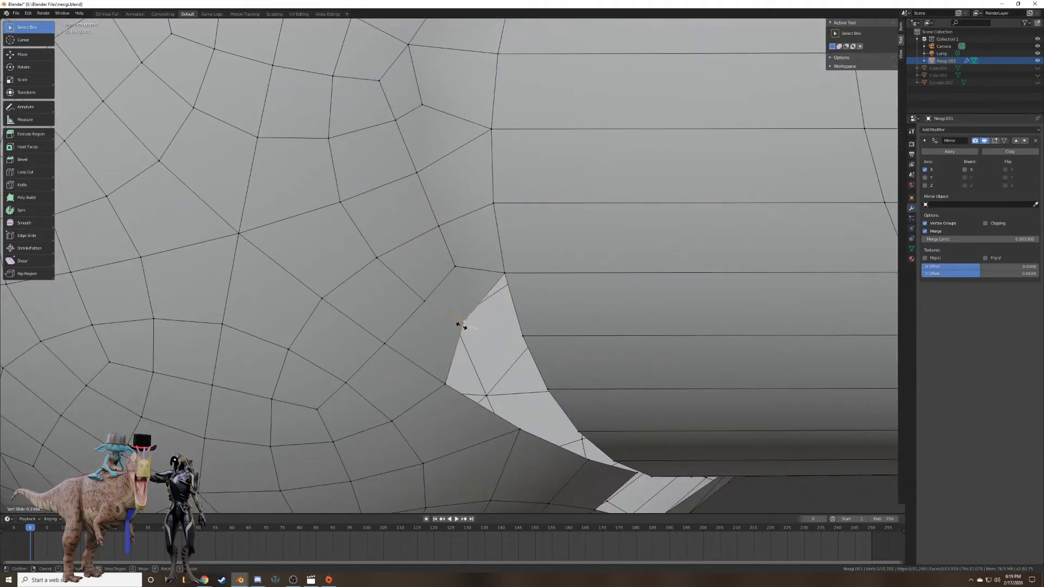
pyautogui.click(459, 323)
pyautogui.keyDown('shift'); pyautogui.rightClick(447, 384); pyautogui.keyUp('shift')
pyautogui.keyDown('shift'); pyautogui.rightClick(505, 274); pyautogui.keyUp('shift')
pyautogui.keyDown('shift'); pyautogui.rightClick(528, 334); pyautogui.keyUp('shift')
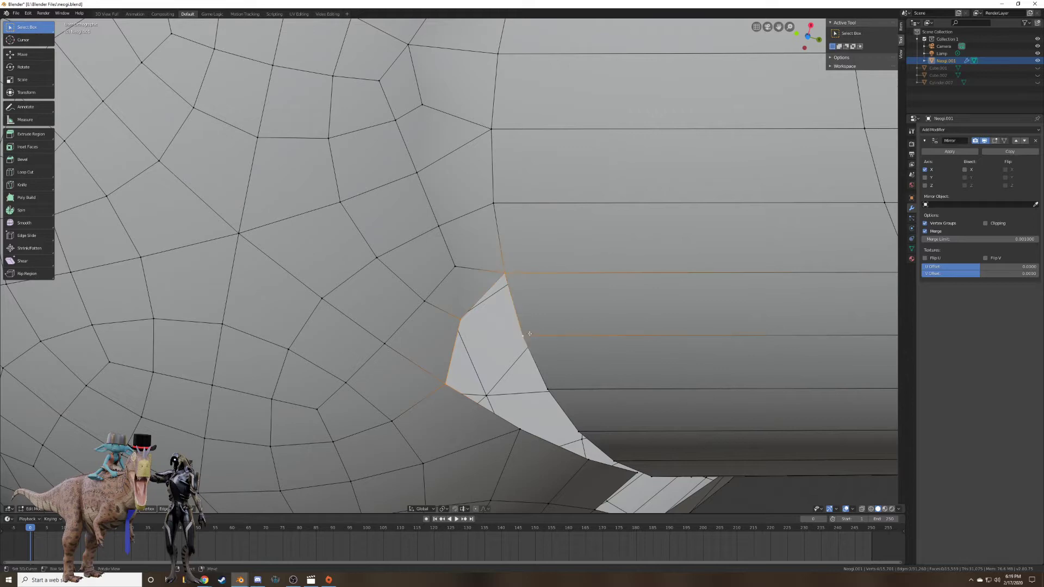
pyautogui.press('f')
# Merge the next sphere tip into the neighbouring rim vertex with At Last, undoing the trial merge with At First.
pyautogui.moveTo(530, 334)
pyautogui.mouseDown(button='middle')
pyautogui.moveTo(583, 366)
pyautogui.moveTo(566, 308)
pyautogui.moveTo(543, 342)
pyautogui.mouseUp(button='middle')
pyautogui.rightClick(542, 345)
pyautogui.hotkey('alt', 'm')
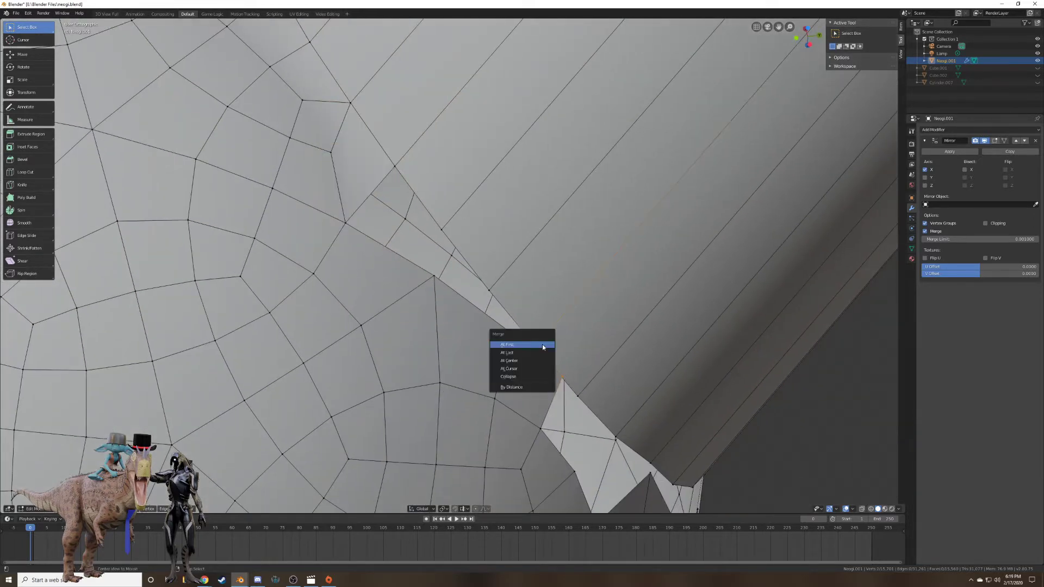
pyautogui.click(542, 344)
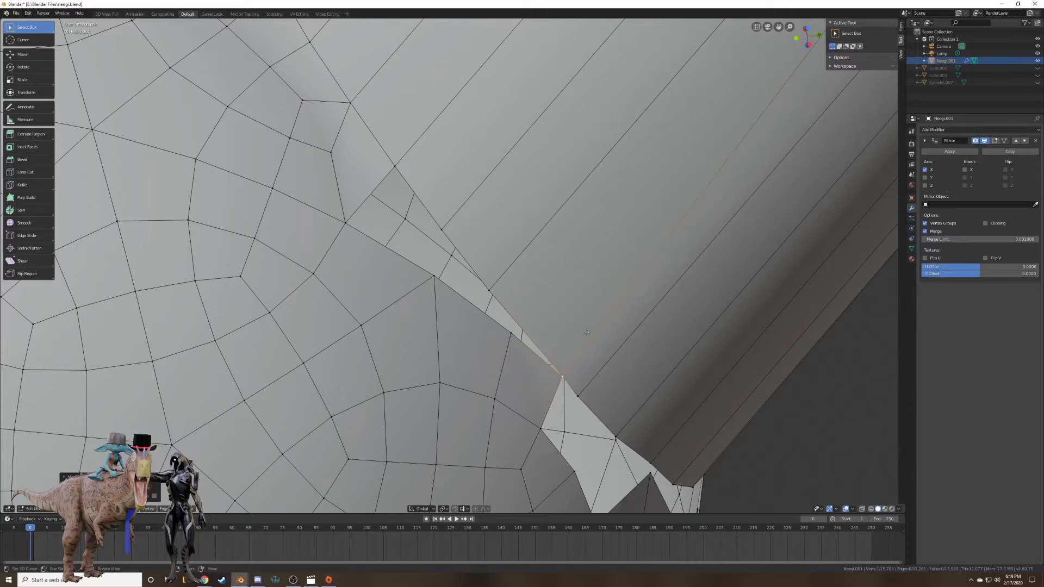
pyautogui.hotkey('ctrl', 'z')
pyautogui.hotkey('alt', 'm')
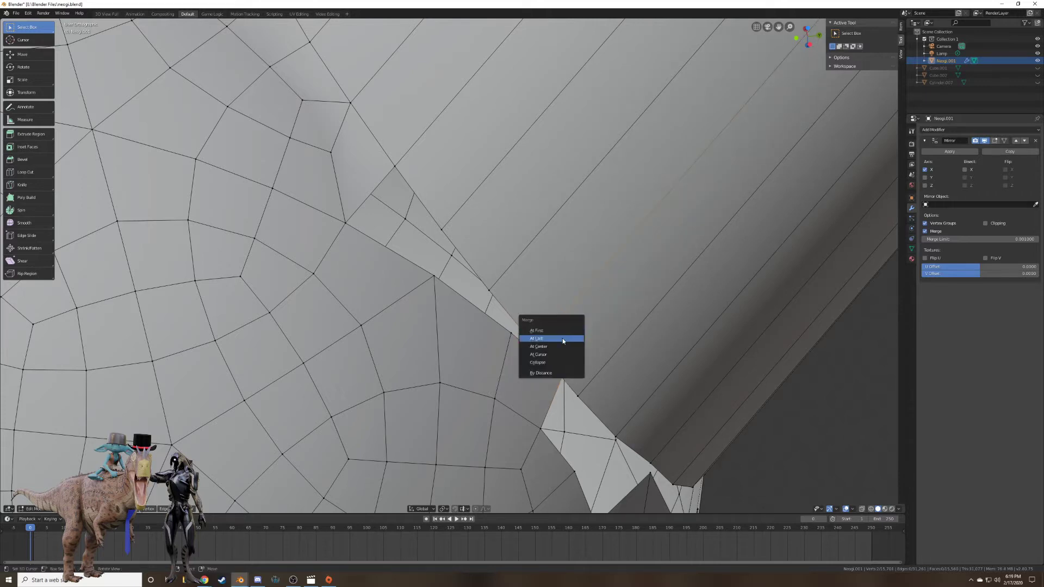
pyautogui.click(562, 339)
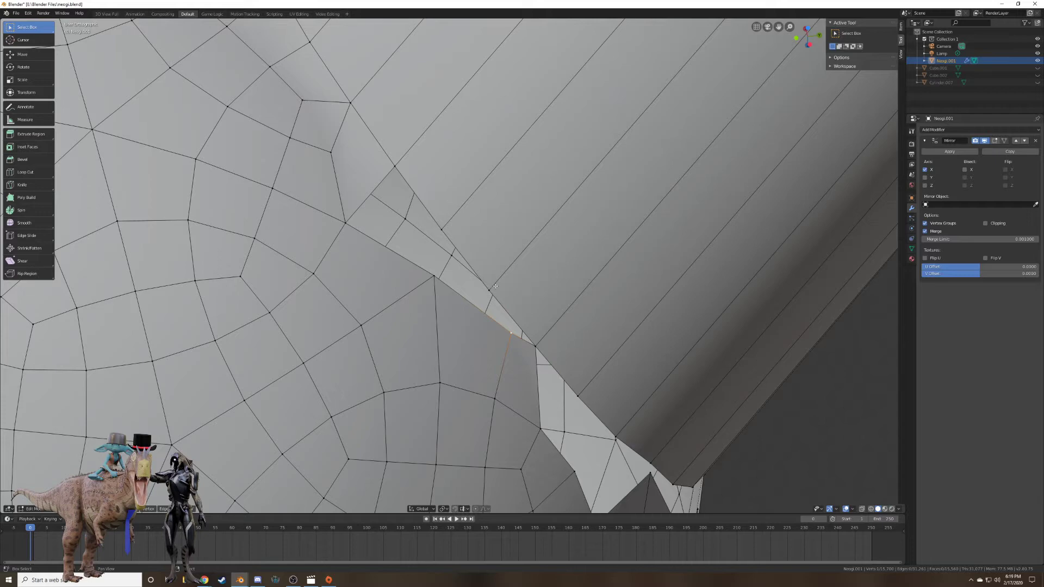
# Fill the narrow face just above the merged tip, between the sphere edge and the rim.
pyautogui.keyDown('ctrl'); pyautogui.click(544, 334); pyautogui.keyUp('ctrl')
pyautogui.keyDown('shift'); pyautogui.click(436, 280); pyautogui.keyUp('shift')
pyautogui.press('f')
# Fill a four-sided face at the upper end of the remaining gap from two sphere vertices and two rim vertices.
pyautogui.moveTo(436, 280); pyautogui.dragTo(429, 276, button='middle')
pyautogui.rightClick(443, 266)
pyautogui.keyDown('shift'); pyautogui.rightClick(382, 177); pyautogui.keyUp('shift')
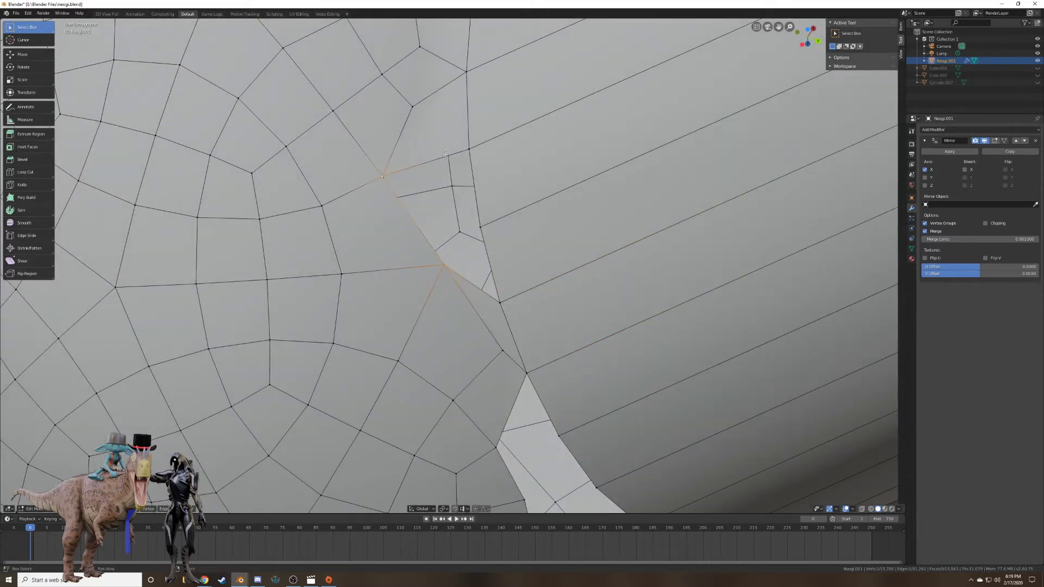
pyautogui.keyDown('shift'); pyautogui.rightClick(469, 149); pyautogui.keyUp('shift')
pyautogui.keyDown('shift'); pyautogui.rightClick(479, 226); pyautogui.keyUp('shift')
pyautogui.press('f')
# Close the remaining small hole with a triangle between two rim vertices and the shared sphere vertex.
pyautogui.rightClick(480, 226)
pyautogui.keyDown('shift'); pyautogui.rightClick(498, 301); pyautogui.keyUp('shift')
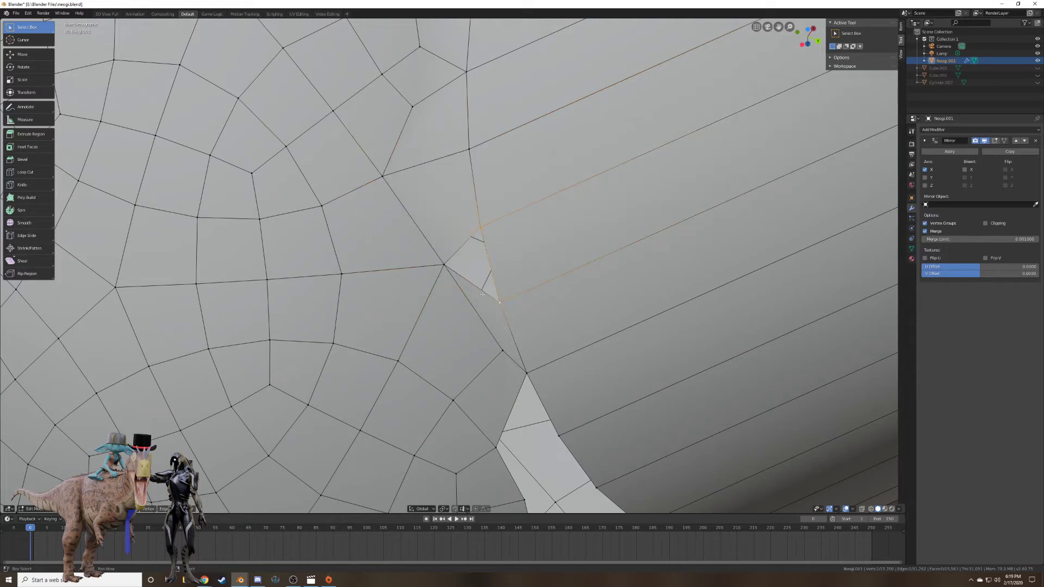
pyautogui.keyDown('shift'); pyautogui.rightClick(445, 266); pyautogui.keyUp('shift')
pyautogui.press('f')
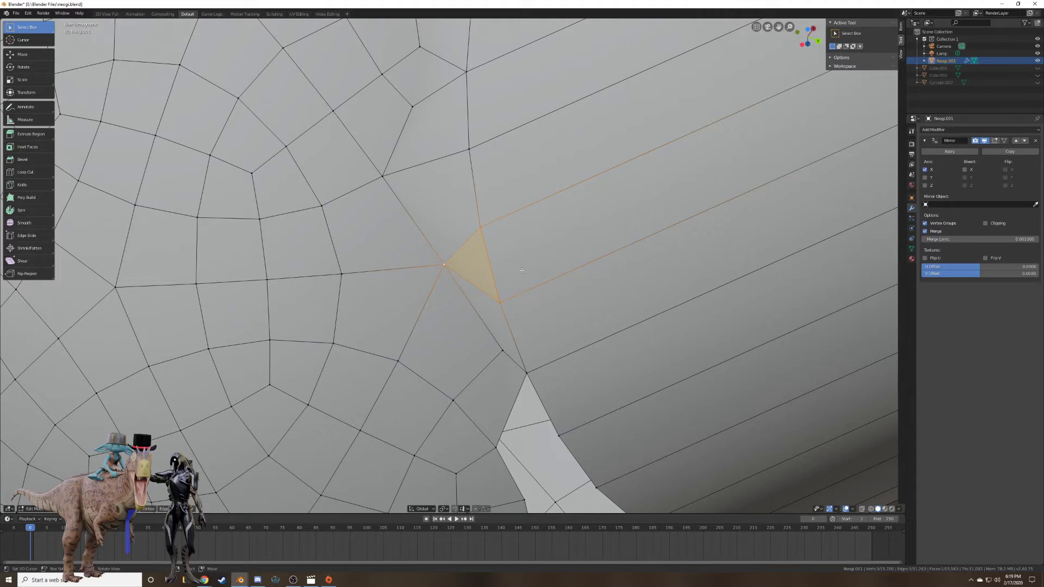
# Merge the next sphere tip further along the seam onto the adjacent rim vertex.
pyautogui.keyDown('shift'); pyautogui.moveTo(522, 270); pyautogui.dragTo(475, 207, button='middle'); pyautogui.keyUp('shift')
pyautogui.rightClick(500, 362)
pyautogui.keyDown('shift'); pyautogui.rightClick(509, 344); pyautogui.keyUp('shift')
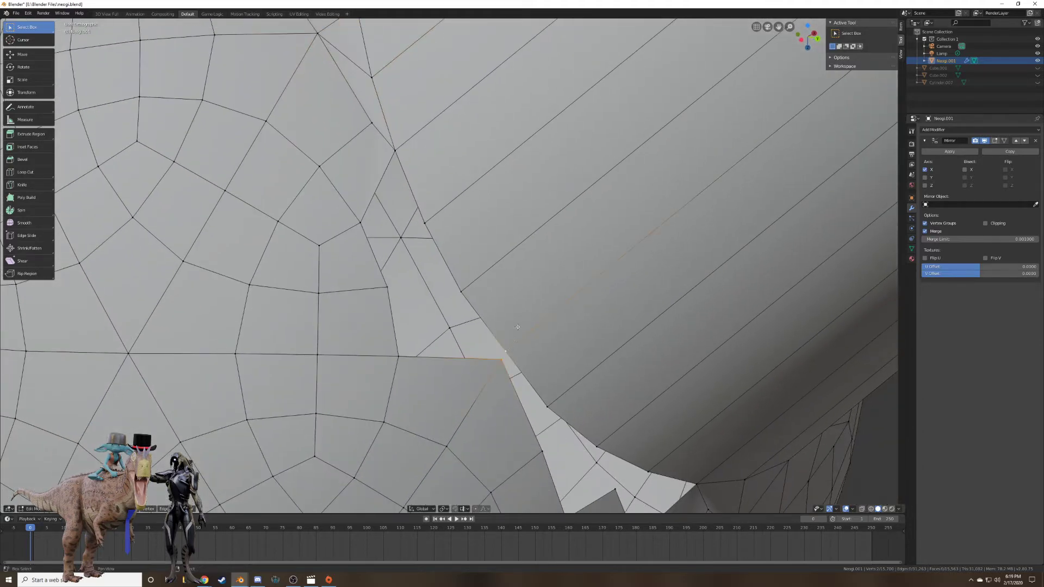
pyautogui.hotkey('alt', 'm')
pyautogui.click(519, 327)
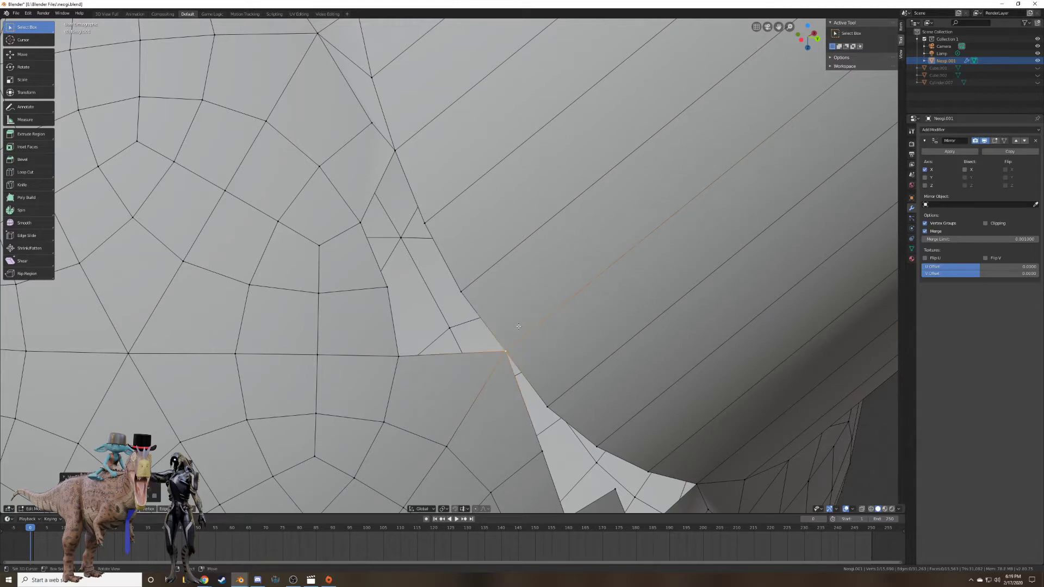
# Fill a four-sided face from the newly merged rim vertex and the rim vertex above it to the two facing sphere vertices.
pyautogui.rightClick(397, 361)
pyautogui.keyDown('shift'); pyautogui.rightClick(387, 289); pyautogui.keyUp('shift')
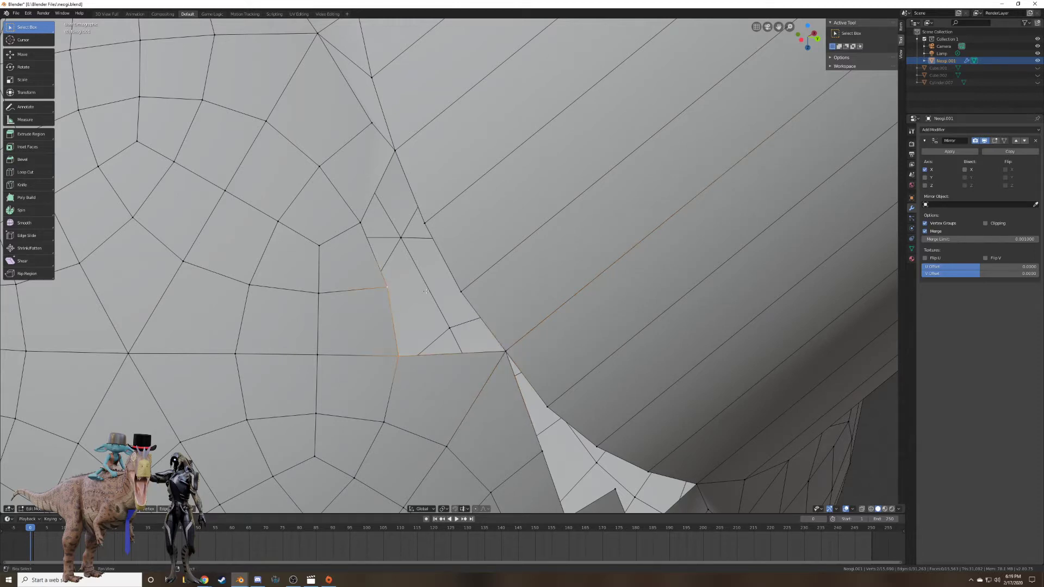
pyautogui.keyDown('shift'); pyautogui.rightClick(460, 294); pyautogui.keyUp('shift')
pyautogui.keyDown('shift'); pyautogui.rightClick(498, 347); pyautogui.keyUp('shift')
pyautogui.press('f')
# Fill the next four-sided face above it, using the following rim vertex and sphere vertex.
pyautogui.rightClick(463, 294)
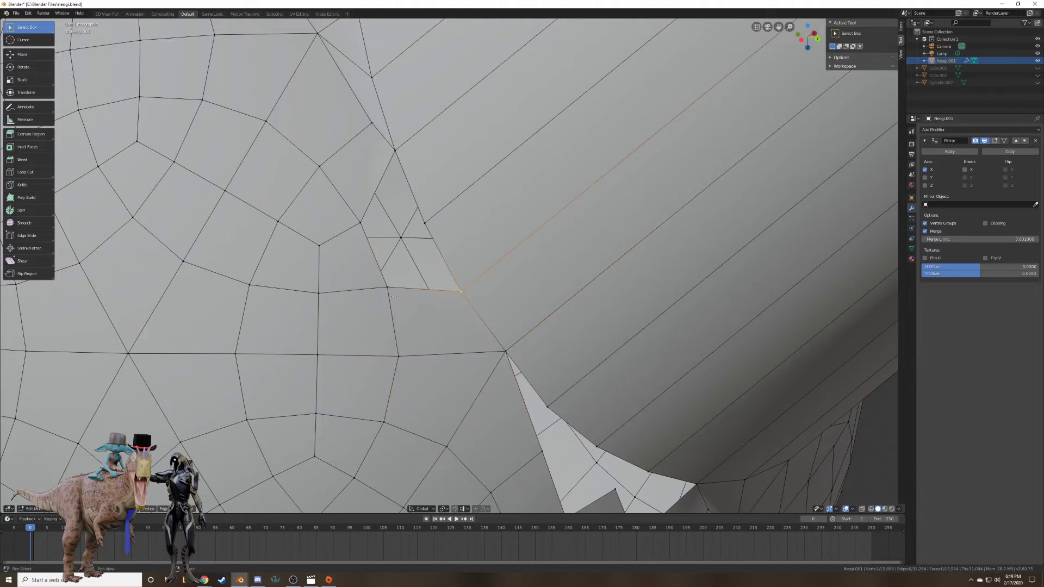
pyautogui.keyDown('shift'); pyautogui.rightClick(388, 288); pyautogui.keyUp('shift')
pyautogui.keyDown('shift'); pyautogui.rightClick(429, 219); pyautogui.keyUp('shift')
pyautogui.keyDown('shift'); pyautogui.rightClick(357, 222); pyautogui.keyUp('shift')
pyautogui.press('f')
# Close the triangular hole above the two new four-sided faces with a triangle of one sphere and two rim vertices.
pyautogui.keyDown('shift'); pyautogui.moveTo(357, 222); pyautogui.dragTo(368, 310, button='middle'); pyautogui.keyUp('shift')
pyautogui.rightClick(370, 309)
pyautogui.keyDown('shift'); pyautogui.rightClick(403, 235); pyautogui.keyUp('shift')
pyautogui.keyDown('shift'); pyautogui.rightClick(435, 309); pyautogui.keyUp('shift')
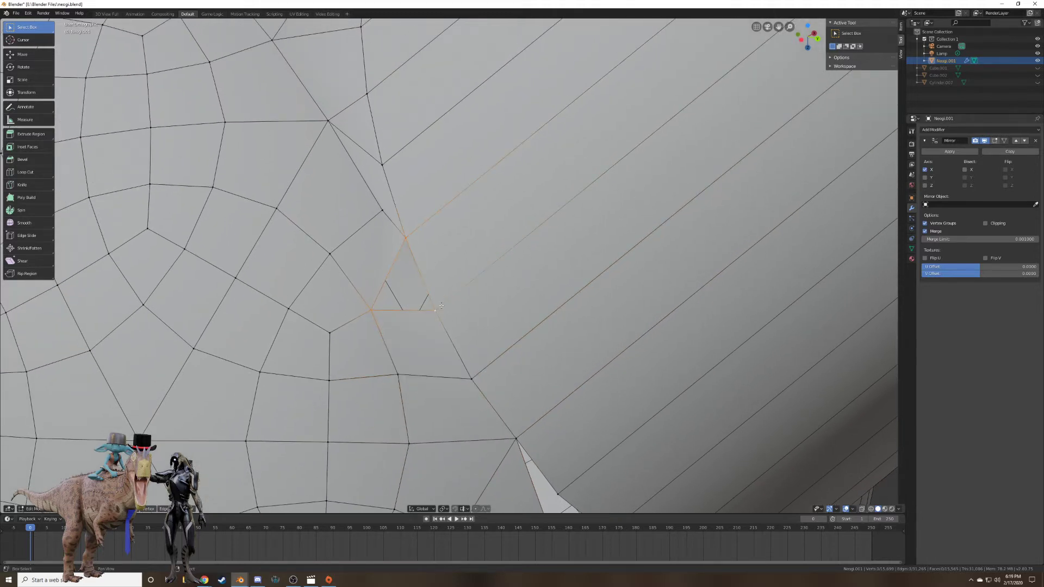
pyautogui.press('f')
# Slide the sphere vertex beside the last open gap inward and fill a face joining it, its lower neighbour and two rim vertices.
pyautogui.keyDown('shift'); pyautogui.moveTo(560, 479); pyautogui.dragTo(462, 269, button='middle'); pyautogui.keyUp('shift')
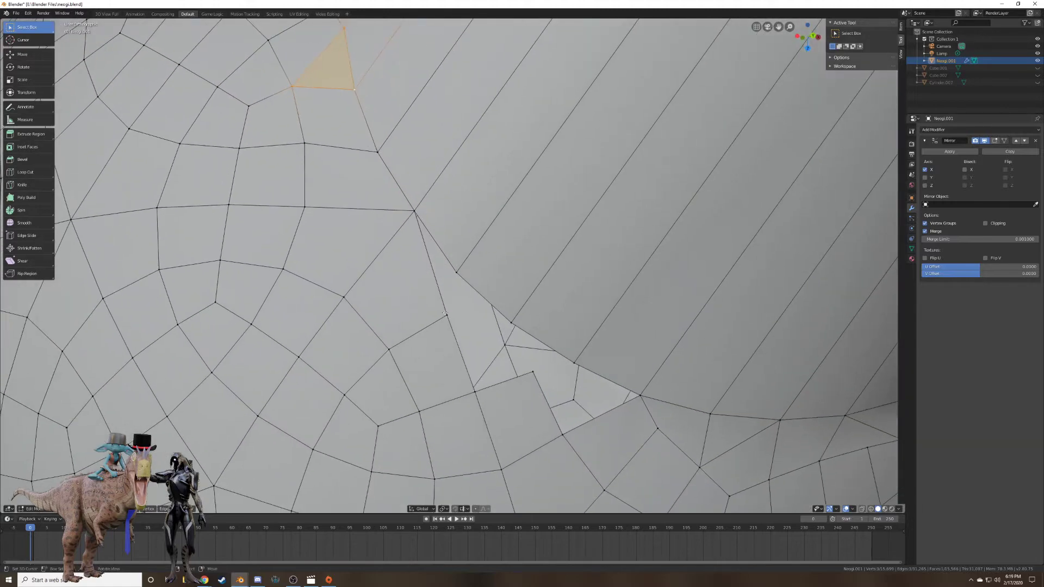
pyautogui.rightClick(447, 316)
pyautogui.press('g')
pyautogui.press('g')
pyautogui.click(425, 326)
pyautogui.keyDown('shift'); pyautogui.rightClick(418, 214); pyautogui.keyUp('shift')
pyautogui.keyDown('shift'); pyautogui.rightClick(459, 269); pyautogui.keyUp('shift')
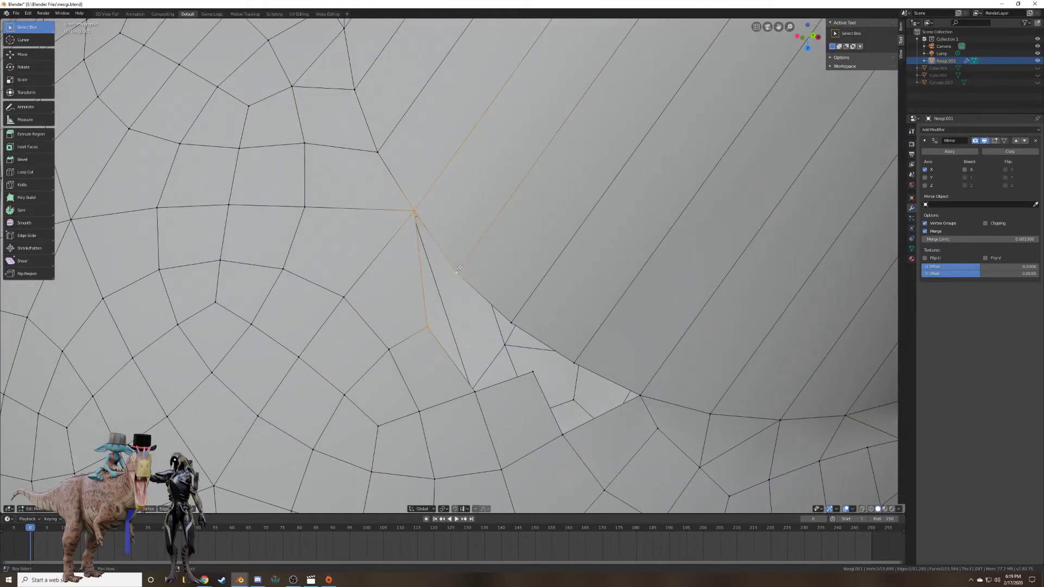
pyautogui.keyDown('shift'); pyautogui.rightClick(475, 387); pyautogui.keyUp('shift')
pyautogui.press('f')
# Fill the adjoining face between the next sphere edge and the two facing rim vertices.
pyautogui.rightClick(476, 389)
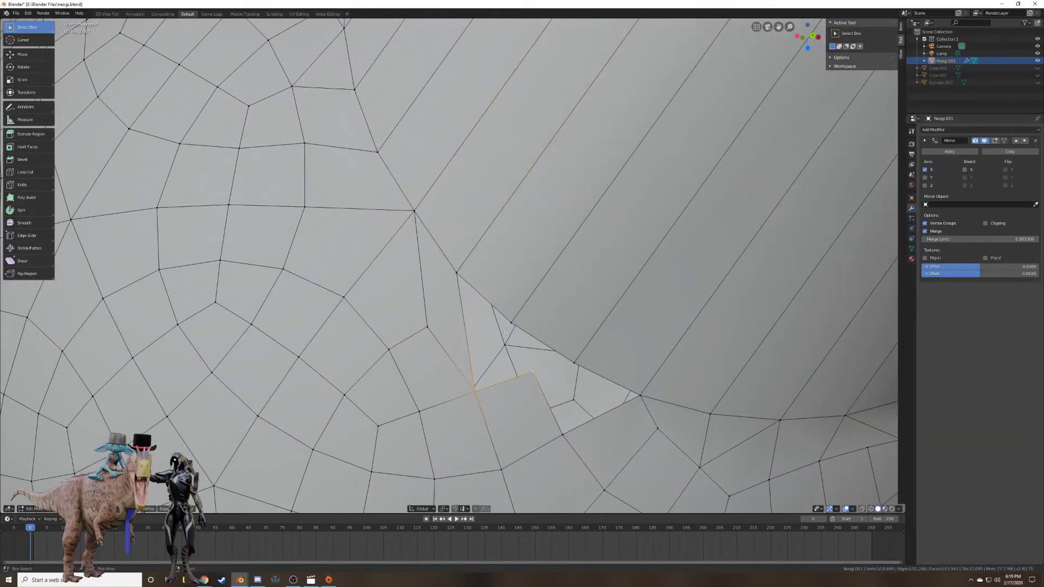
pyautogui.keyDown('shift'); pyautogui.rightClick(509, 326); pyautogui.keyUp('shift')
pyautogui.keyDown('shift'); pyautogui.rightClick(459, 273); pyautogui.keyUp('shift')
pyautogui.press('f')
# Slide the protruding corner of the sphere edge inward and fill a four-sided face from it to the next two seam vertices.
pyautogui.keyDown('shift'); pyautogui.moveTo(511, 334); pyautogui.dragTo(449, 299, button='middle'); pyautogui.keyUp('shift')
pyautogui.rightClick(471, 343)
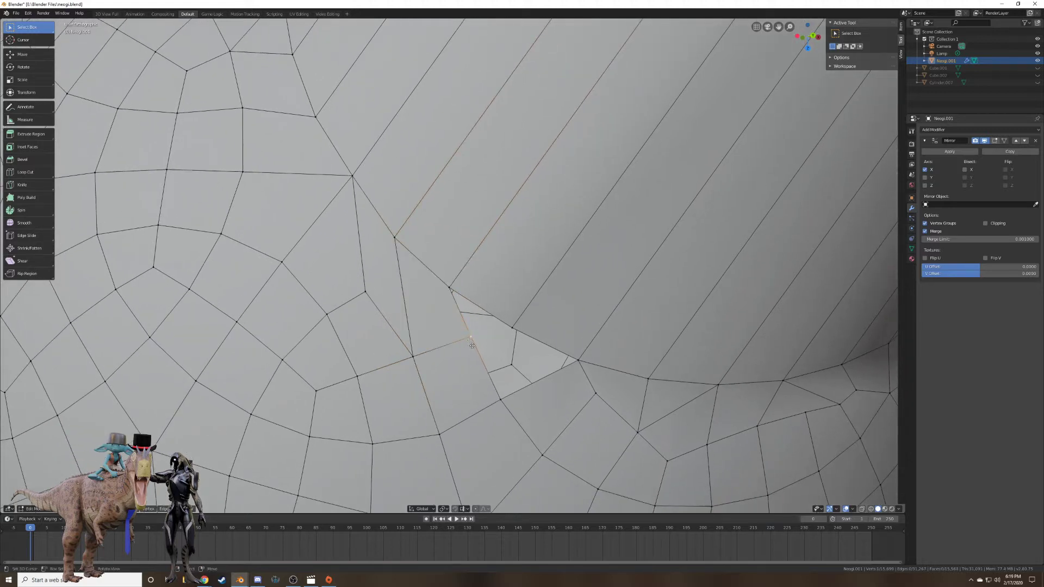
pyautogui.press('g')
pyautogui.press('g')
pyautogui.click(460, 353)
pyautogui.keyDown('shift'); pyautogui.rightClick(452, 291); pyautogui.keyUp('shift')
pyautogui.keyDown('shift'); pyautogui.rightClick(512, 330); pyautogui.keyUp('shift')
pyautogui.keyDown('shift'); pyautogui.rightClick(501, 399); pyautogui.keyUp('shift')
pyautogui.press('f')
# Close the last hole of this joint with a triangle between the sphere vertex and two rim vertices.
pyautogui.rightClick(500, 399)
pyautogui.keyDown('shift'); pyautogui.rightClick(512, 327); pyautogui.keyUp('shift')
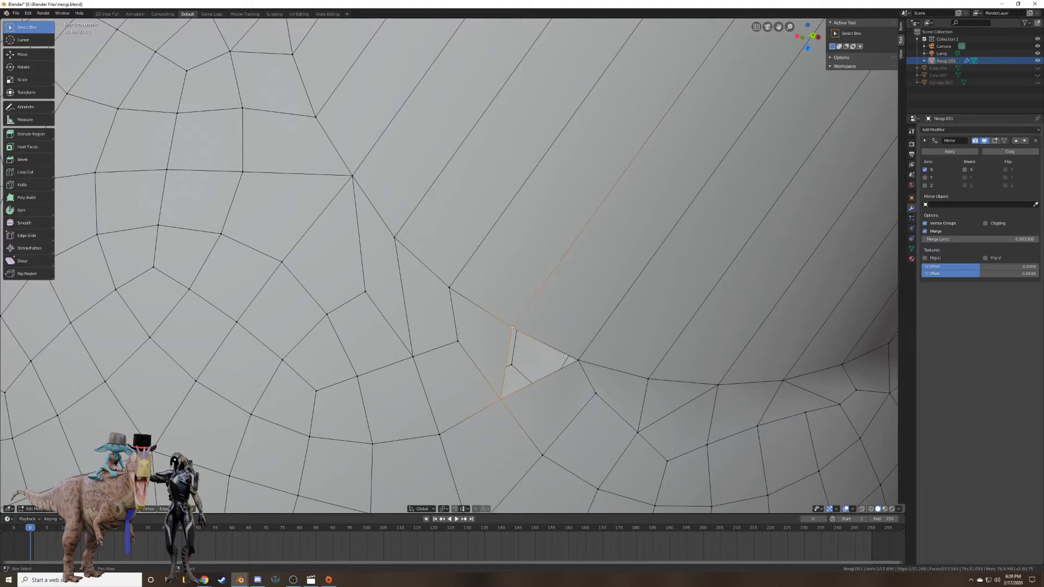
pyautogui.keyDown('shift'); pyautogui.rightClick(578, 360); pyautogui.keyUp('shift')
pyautogui.press('f')
# Examine the finished joint and the other limb, spike and sphere joints around the model for remaining open seams.
pyautogui.scroll(-2, 582, 362)
pyautogui.moveTo(589, 367); pyautogui.dragTo(536, 321, button='middle')
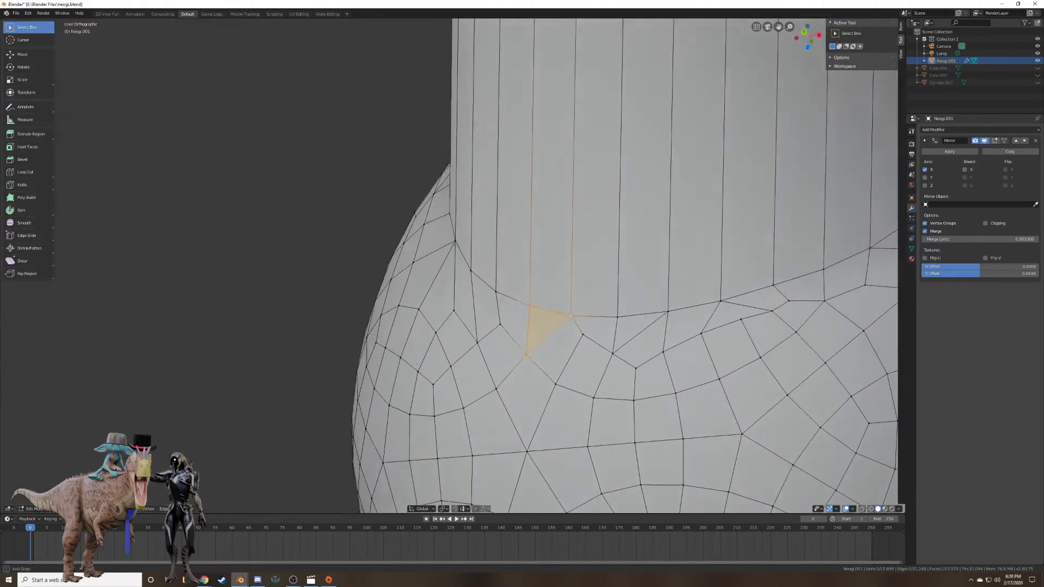
pyautogui.scroll(-4, 544, 318)
pyautogui.moveTo(631, 299); pyautogui.dragTo(575, 189, button='middle')
pyautogui.keyDown('shift'); pyautogui.moveTo(570, 171); pyautogui.dragTo(580, 129, button='middle'); pyautogui.keyUp('shift')
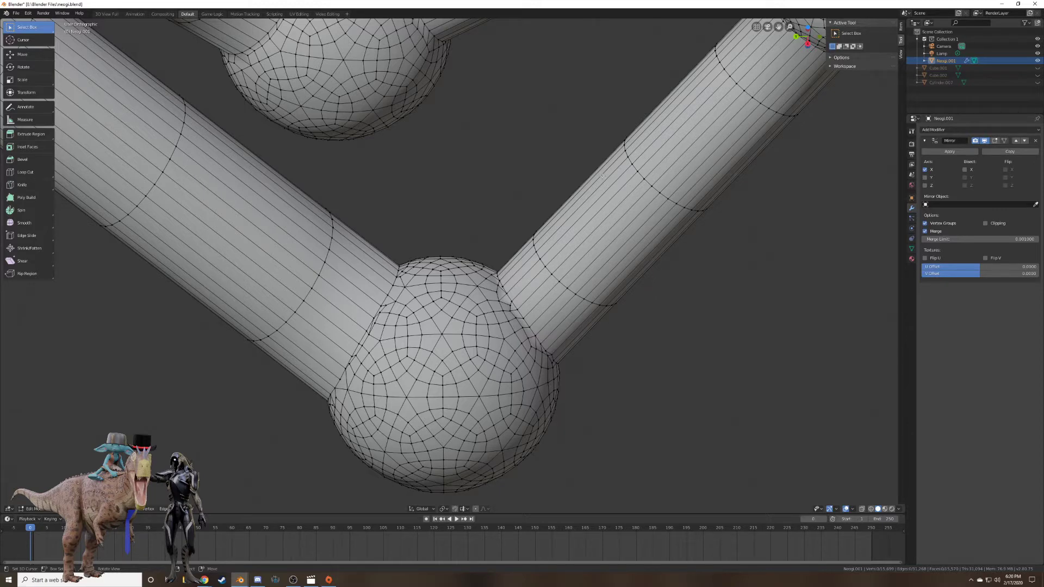
pyautogui.moveTo(602, 175); pyautogui.dragTo(401, 149, button='middle')
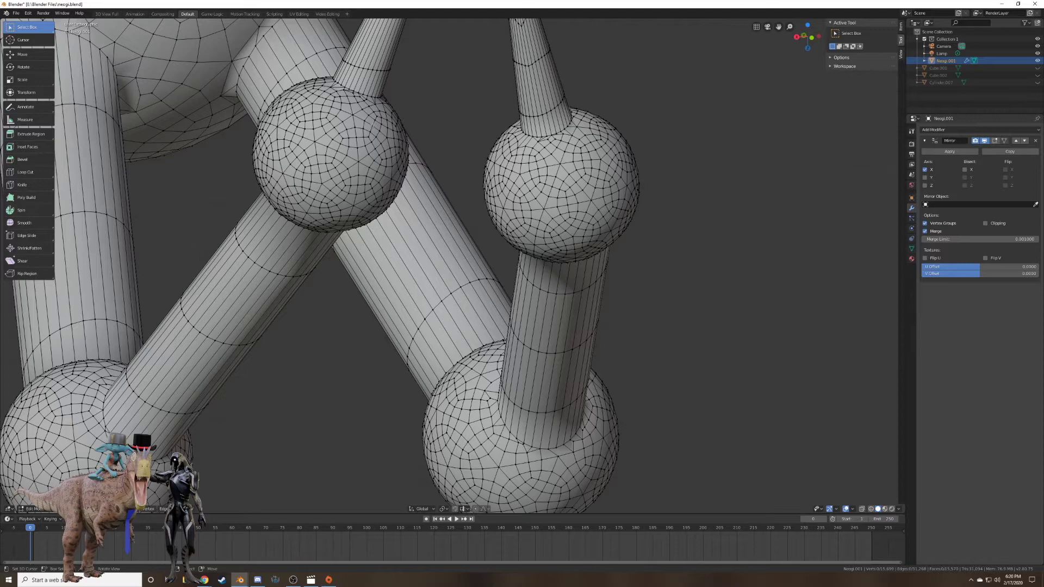
pyautogui.moveTo(368, 112); pyautogui.dragTo(440, 100, button='middle')
pyautogui.keyDown('shift'); pyautogui.moveTo(388, 223); pyautogui.dragTo(690, 209, button='middle'); pyautogui.keyUp('shift')
pyautogui.scroll(-4, 520, 168)
pyautogui.keyDown('shift'); pyautogui.moveTo(546, 178); pyautogui.dragTo(776, 281, button='middle'); pyautogui.keyUp('shift')
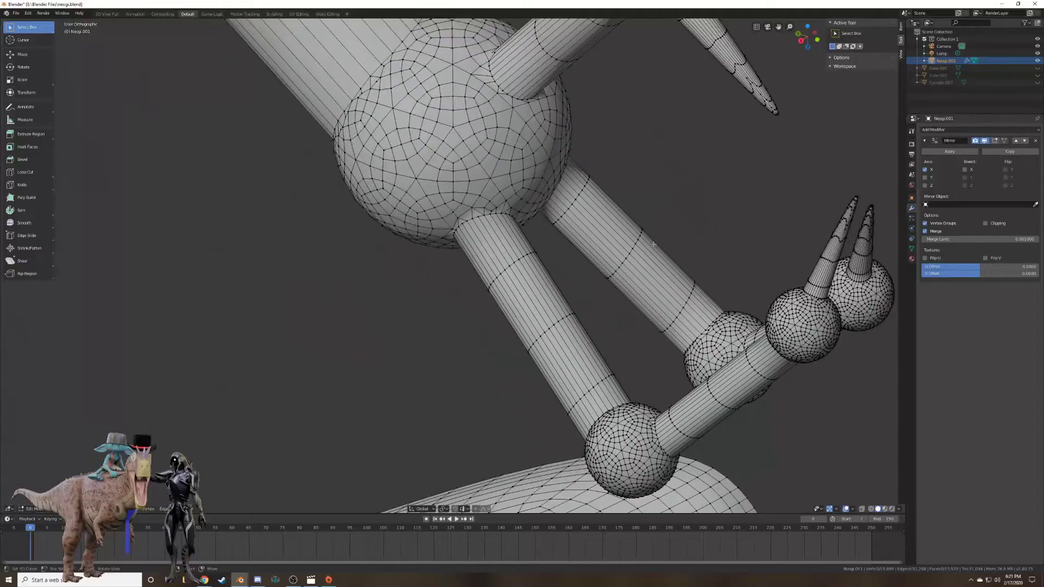
pyautogui.moveTo(533, 108); pyautogui.dragTo(515, 221, button='middle')
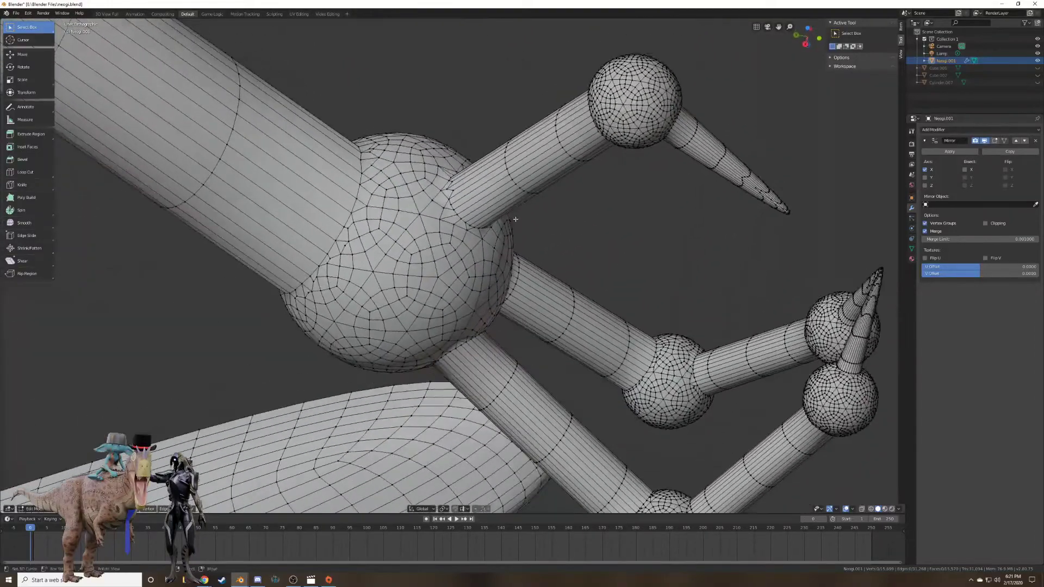
pyautogui.scroll(-4, 515, 221)
pyautogui.keyDown('shift'); pyautogui.moveTo(401, 172); pyautogui.dragTo(846, 277, button='middle'); pyautogui.keyUp('shift')
pyautogui.keyDown('shift'); pyautogui.moveTo(530, 280); pyautogui.dragTo(819, 111, button='middle'); pyautogui.keyUp('shift')
pyautogui.keyDown('shift'); pyautogui.moveTo(343, 137); pyautogui.dragTo(297, 192, button='middle'); pyautogui.keyUp('shift')
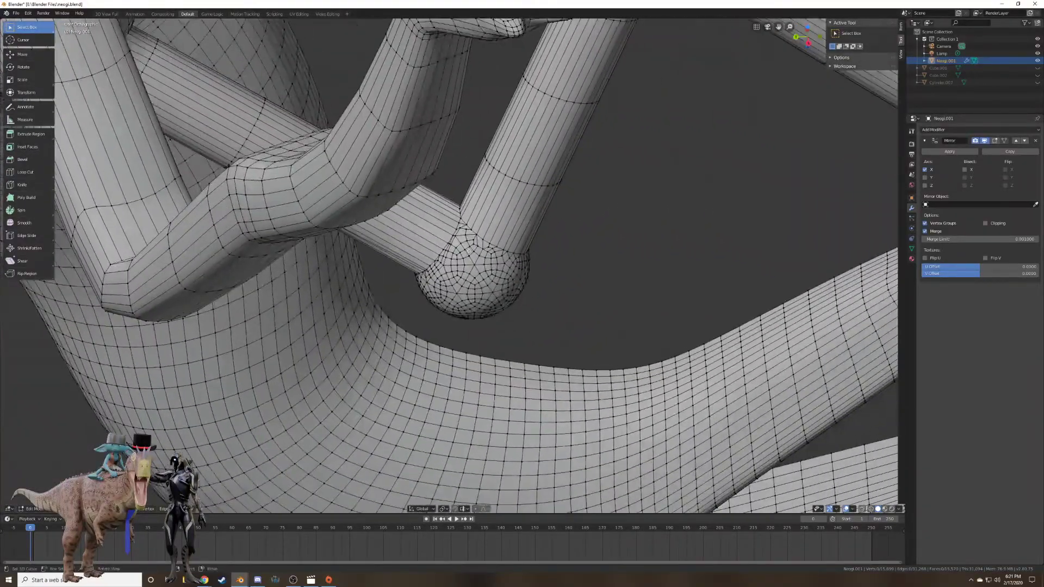
pyautogui.scroll(4, 297, 192)
pyautogui.keyDown('shift'); pyautogui.moveTo(450, 320); pyautogui.dragTo(162, 98, button='middle'); pyautogui.keyUp('shift')
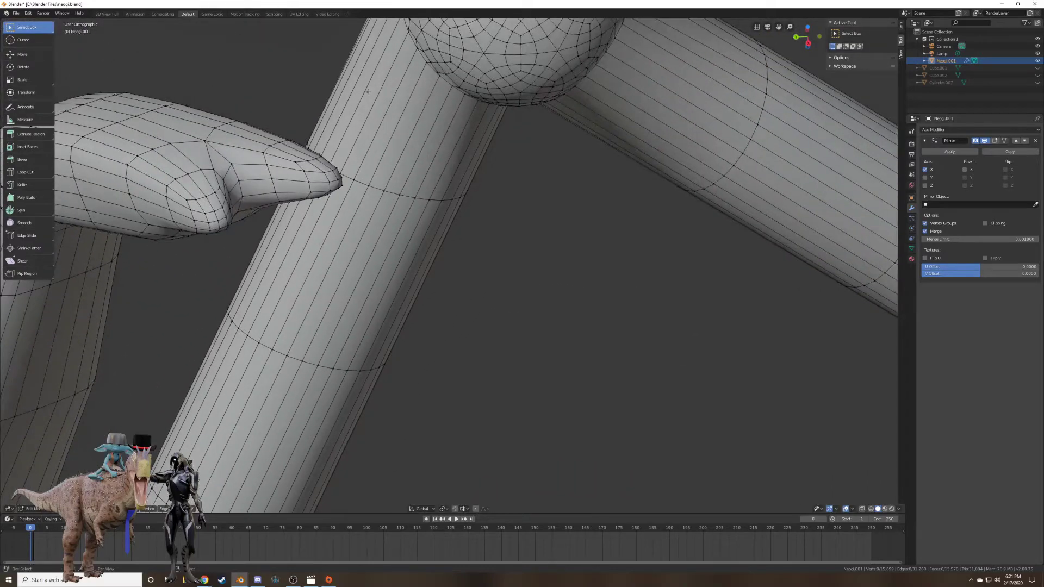
pyautogui.keyDown('shift'); pyautogui.moveTo(450, 63); pyautogui.dragTo(653, 233, button='middle'); pyautogui.keyUp('shift')
pyautogui.keyDown('shift'); pyautogui.moveTo(247, 392); pyautogui.dragTo(687, 179, button='middle'); pyautogui.keyUp('shift')
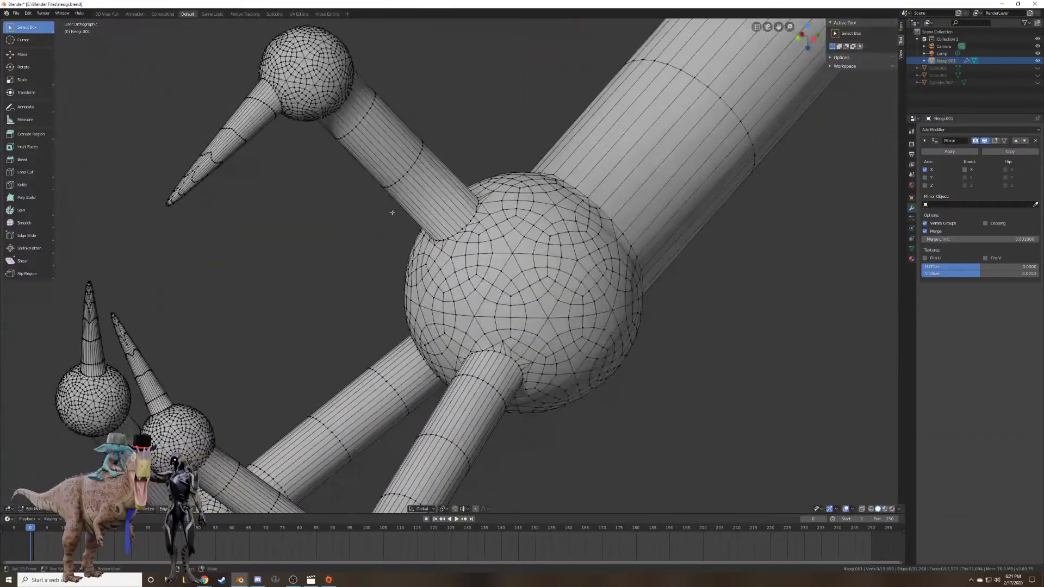
# Inspect the finger spheres, claw spikes and connecting arm tubes up close for remaining gaps in their seams.
pyautogui.moveTo(392, 212); pyautogui.dragTo(635, 319, button='middle')
pyautogui.scroll(6, 634, 309)
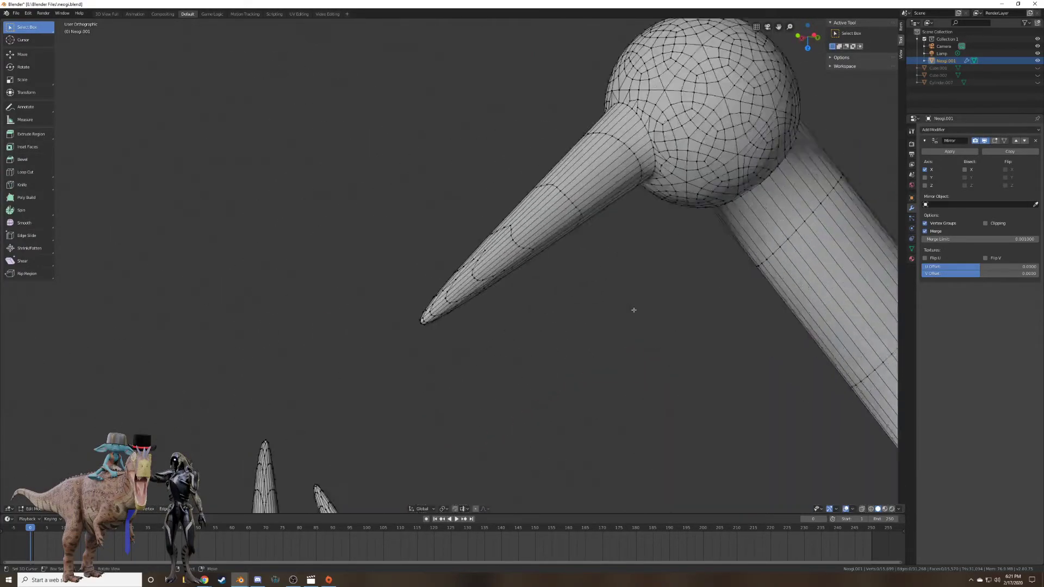
pyautogui.keyDown('shift'); pyautogui.moveTo(686, 226); pyautogui.dragTo(558, 186, button='middle'); pyautogui.keyUp('shift')
pyautogui.scroll(-8, 568, 245)
pyautogui.keyDown('shift'); pyautogui.moveTo(530, 323); pyautogui.dragTo(534, 166, button='middle'); pyautogui.keyUp('shift')
pyautogui.scroll(8, 549, 229)
pyautogui.scroll(5, 403, 307)
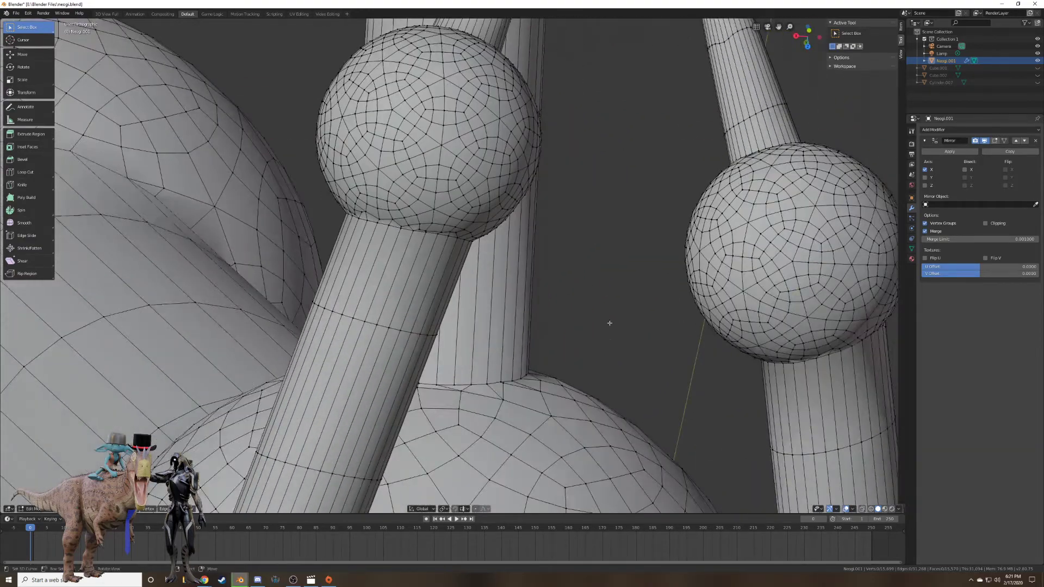
pyautogui.keyDown('shift'); pyautogui.moveTo(615, 289); pyautogui.dragTo(380, 268, button='middle'); pyautogui.keyUp('shift')
pyautogui.scroll(1, 536, 325)
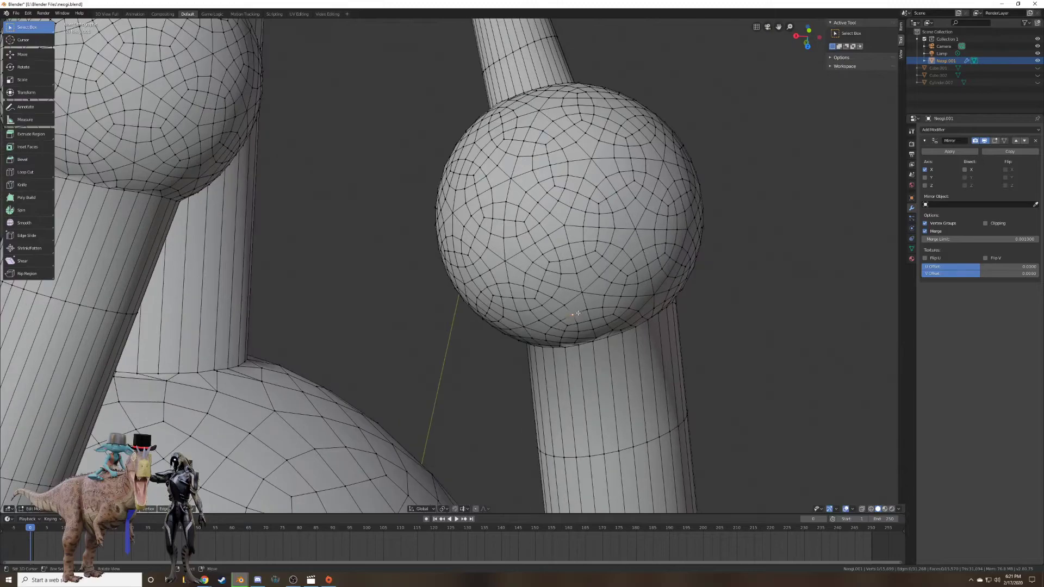
pyautogui.scroll(-5, 575, 314)
pyautogui.moveTo(564, 268); pyautogui.dragTo(472, 262, button='middle')
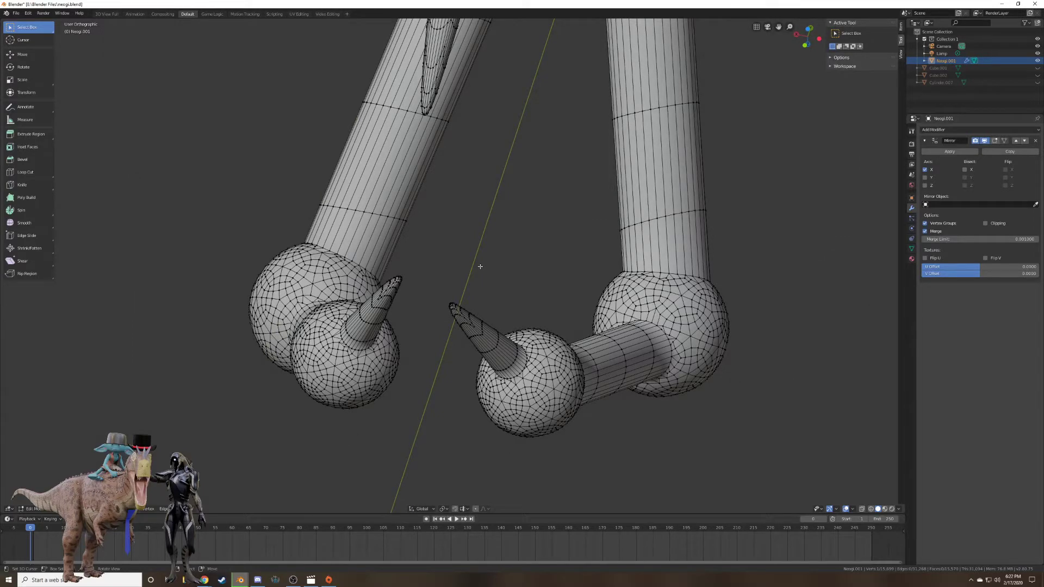
pyautogui.scroll(-8, 480, 266)
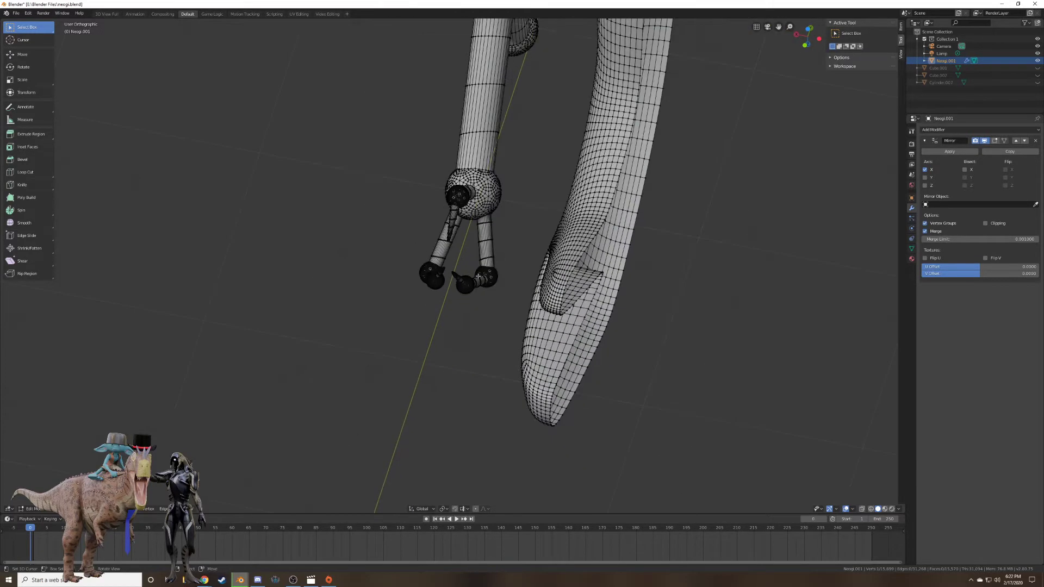
# Return the creature mesh to Object Mode and apply its X-axis Mirror modifier.
pyautogui.press('KP_1')
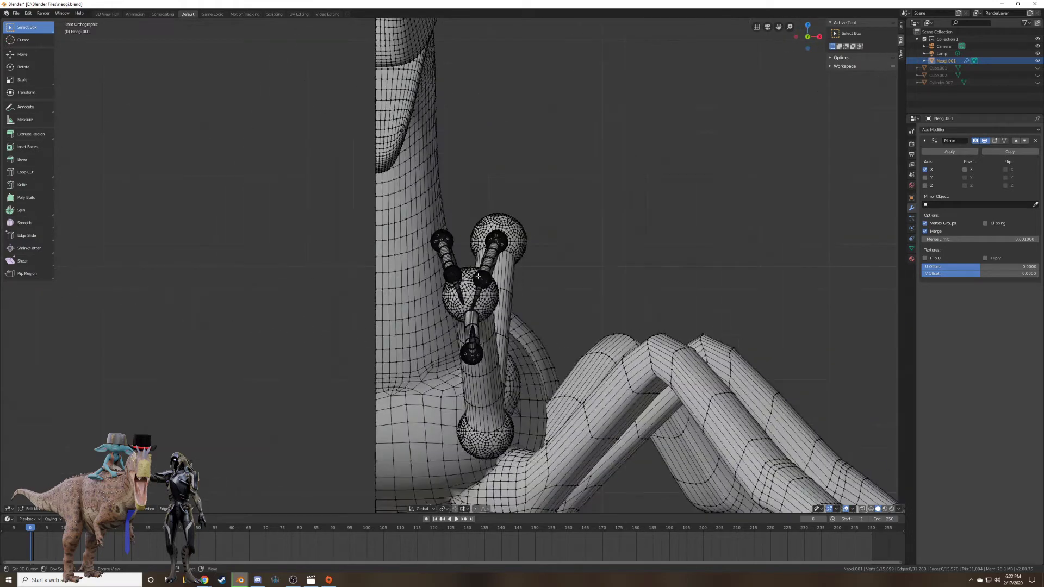
pyautogui.press('KP_5')
pyautogui.scroll(-7, 569, 259)
pyautogui.press('Tab')
pyautogui.moveTo(639, 266); pyautogui.dragTo(577, 298, button='middle')
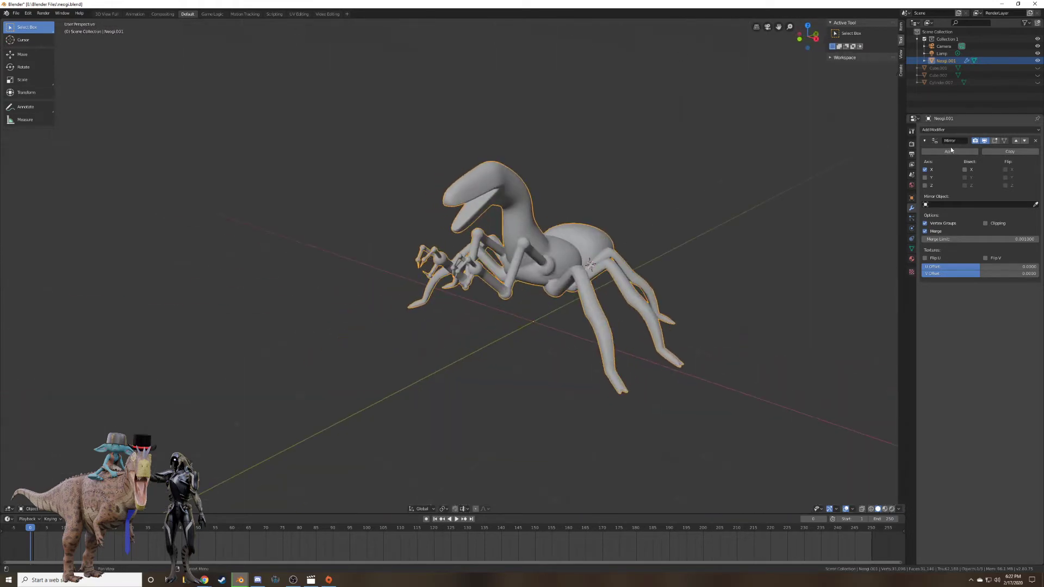
pyautogui.click(949, 151)
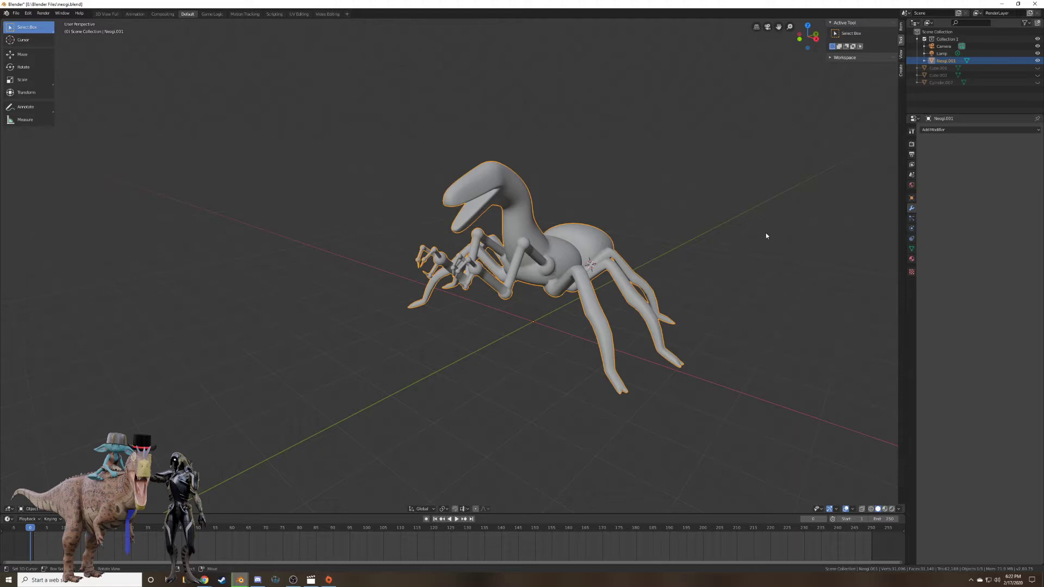
# Duplicate the creature in place and rename the copy "Neogi Base Mesh".
pyautogui.hotkey('shift', 'd')
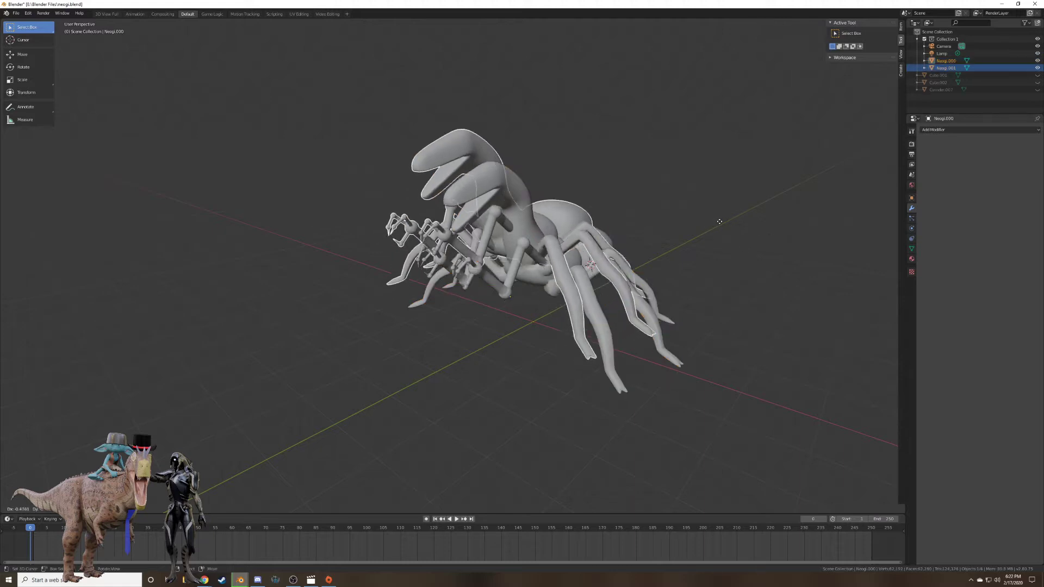
pyautogui.rightClick(732, 225)
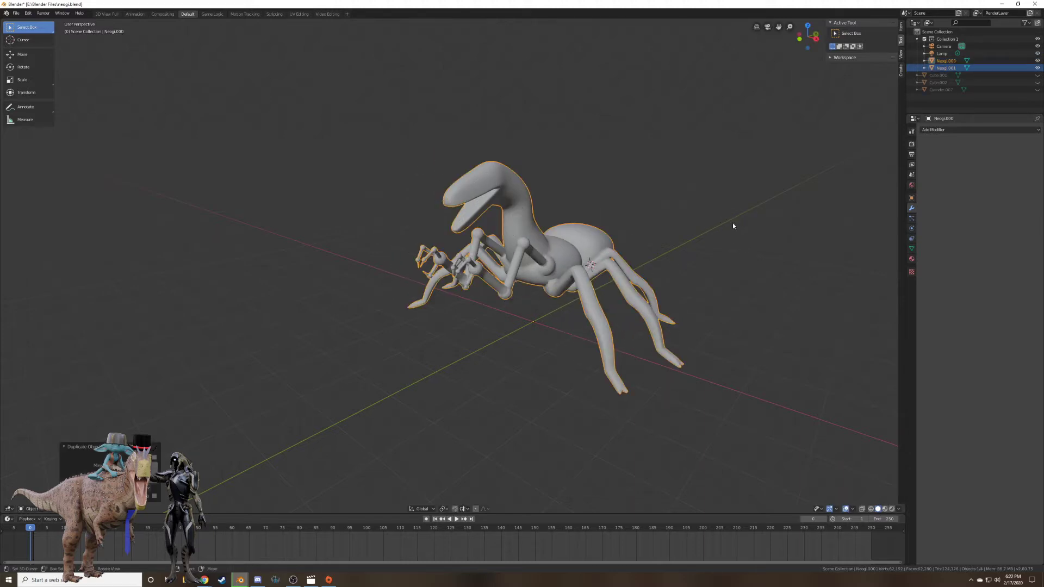
pyautogui.press('m')
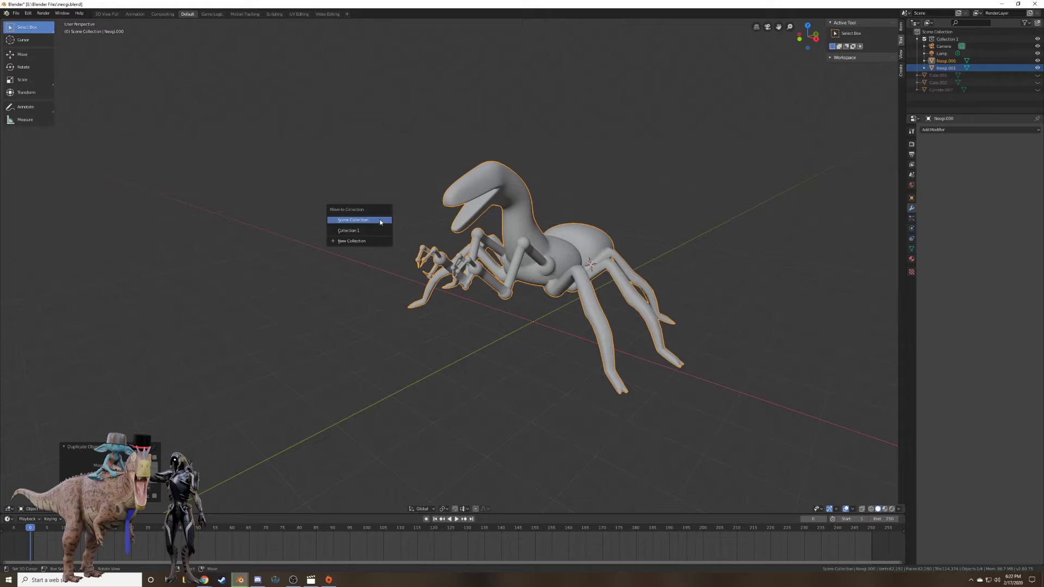
pyautogui.click(912, 198)
pyautogui.click(946, 130)
pyautogui.write('Neogi')
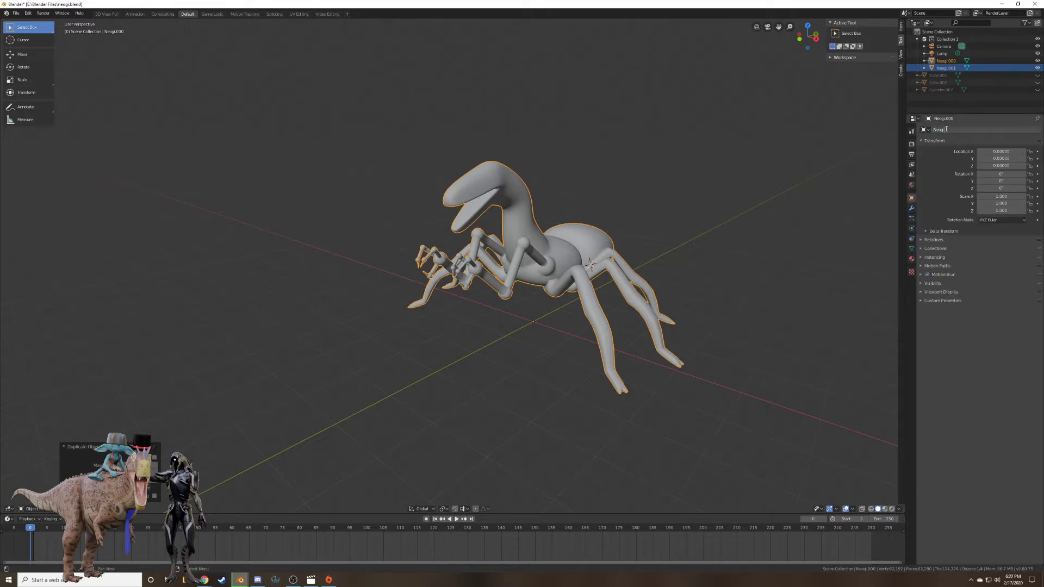
pyautogui.write(' Basi')
pyautogui.write(' Mesh')
pyautogui.press('Return')
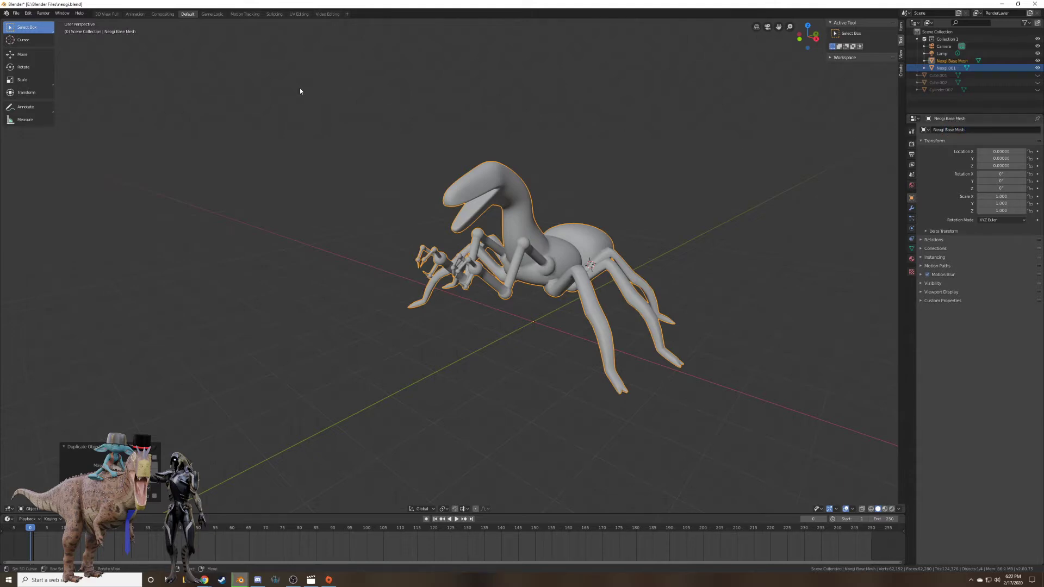
# Move the base mesh copy into a new collection named "Neogi Base Mesh" and hide the copy in the viewport.
pyautogui.press('m')
pyautogui.click(274, 163)
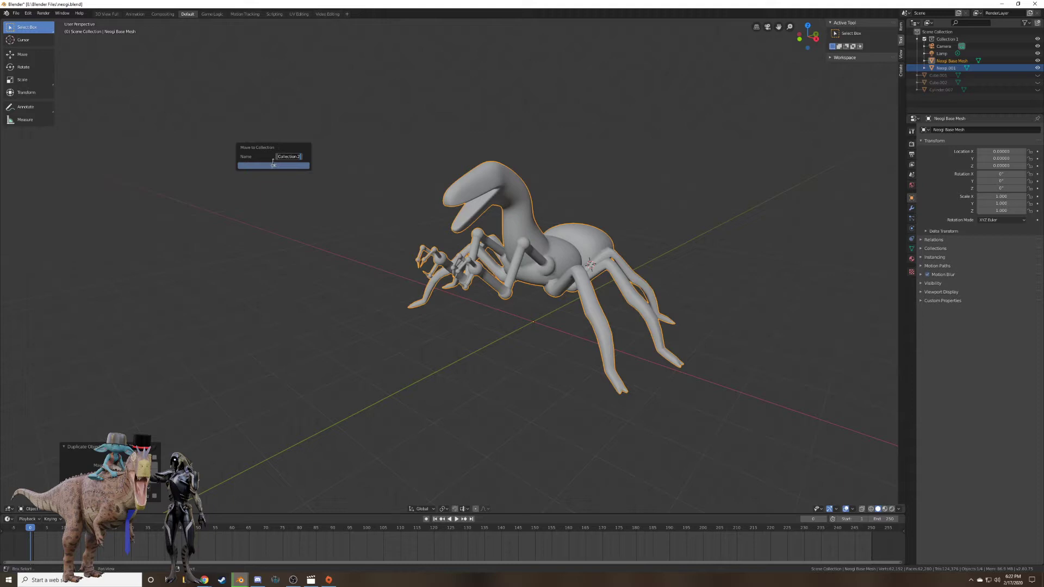
pyautogui.write('Neogi Go')
pyautogui.press('BackSpace')
pyautogui.write('Base Mesh')
pyautogui.press('Return')
pyautogui.click(289, 169)
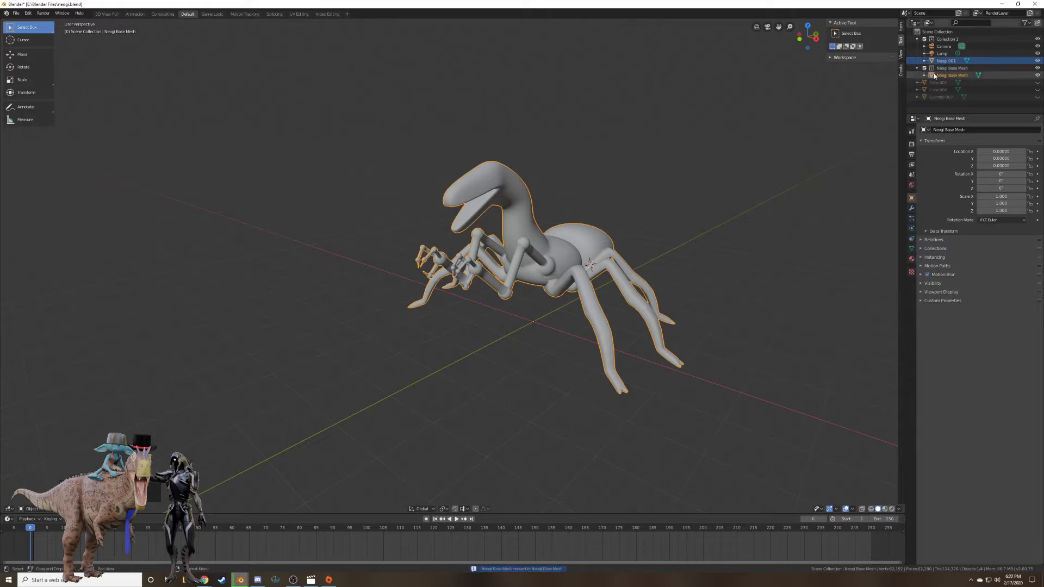
pyautogui.click(1037, 75)
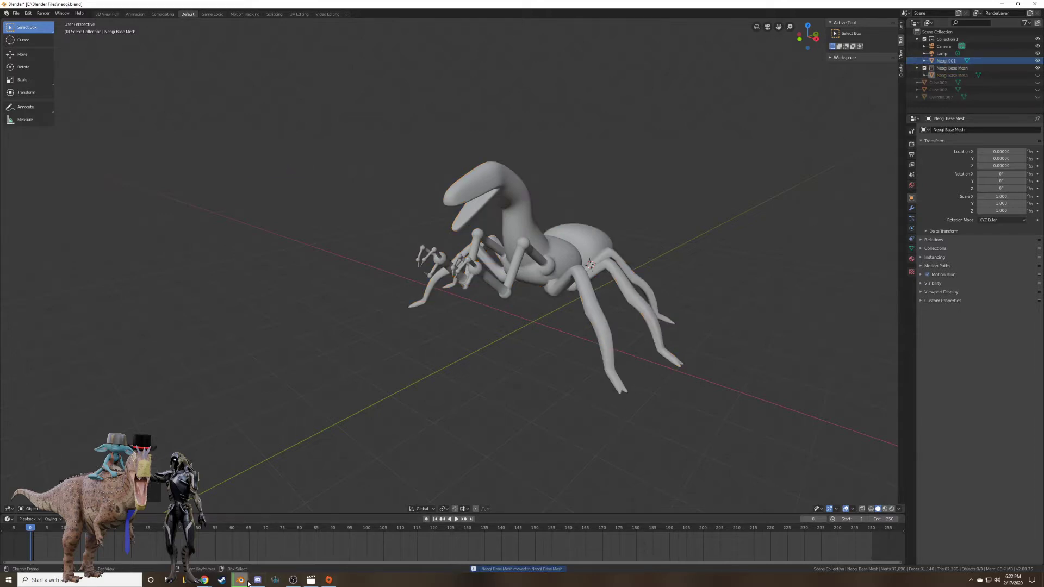
# Switch to the other Blender window with the Dapper Goji render and examine the frame in progress up close.
pyautogui.moveTo(244, 581)
pyautogui.click(223, 552)
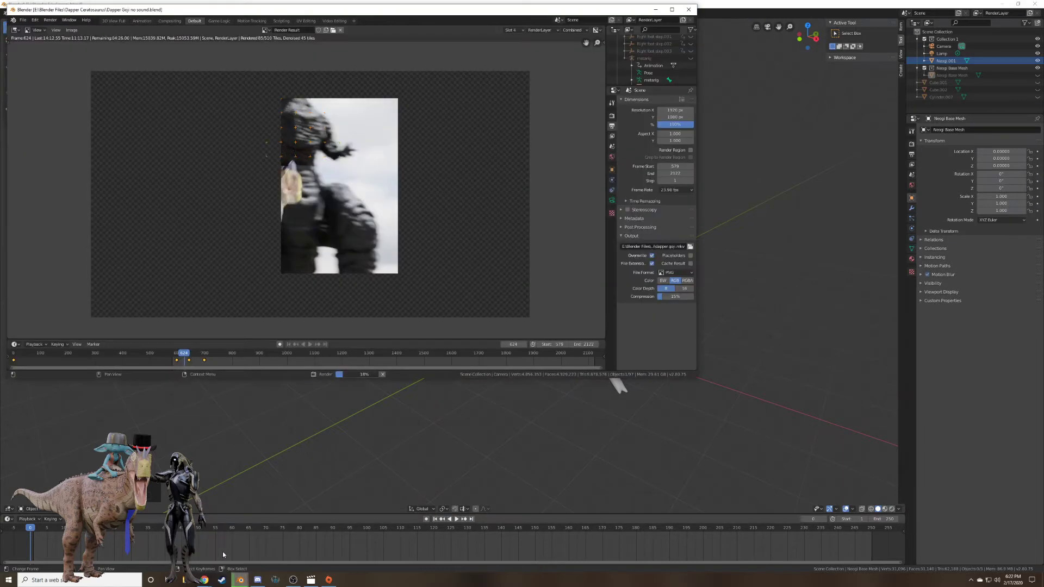
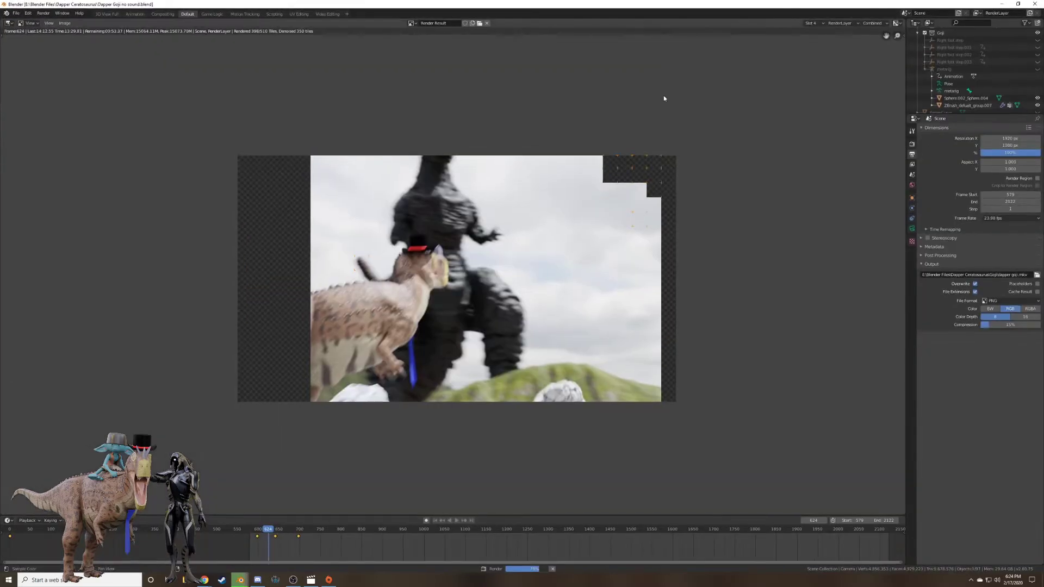
pyautogui.click(672, 9)
pyautogui.scroll(2, 662, 177)
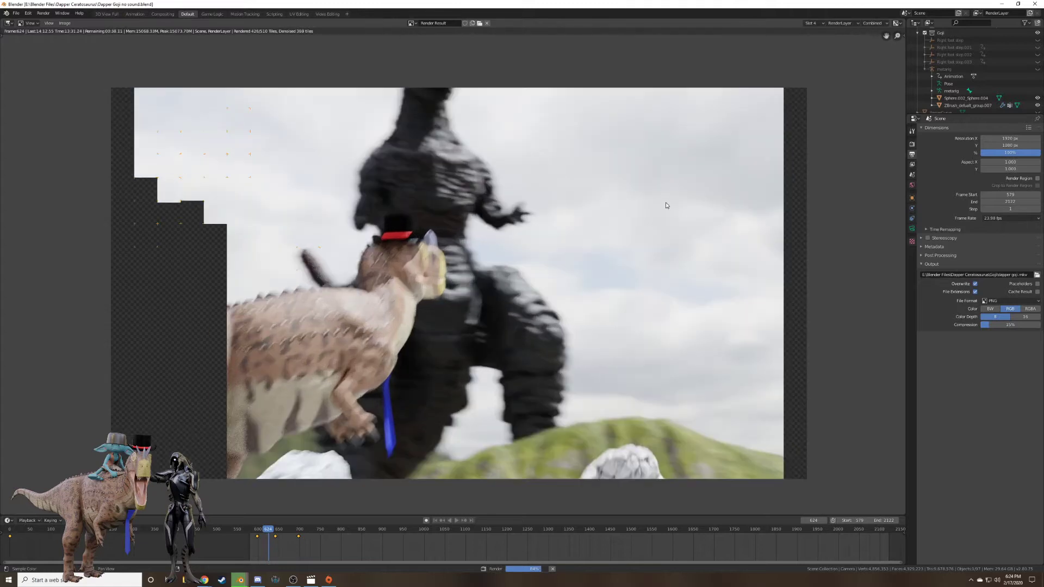
pyautogui.scroll(1, 654, 254)
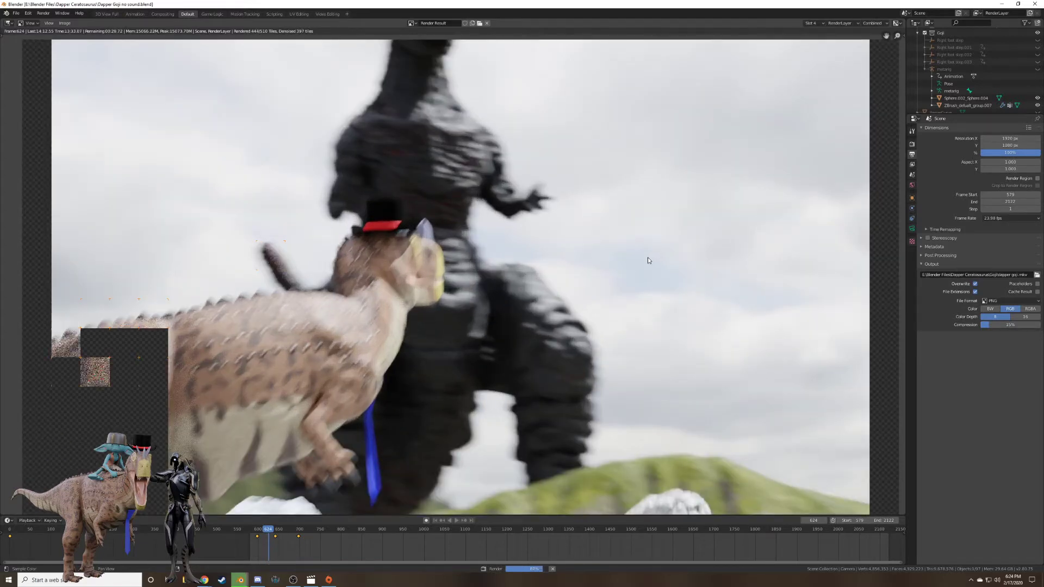
pyautogui.moveTo(632, 291); pyautogui.dragTo(630, 280, button='middle')
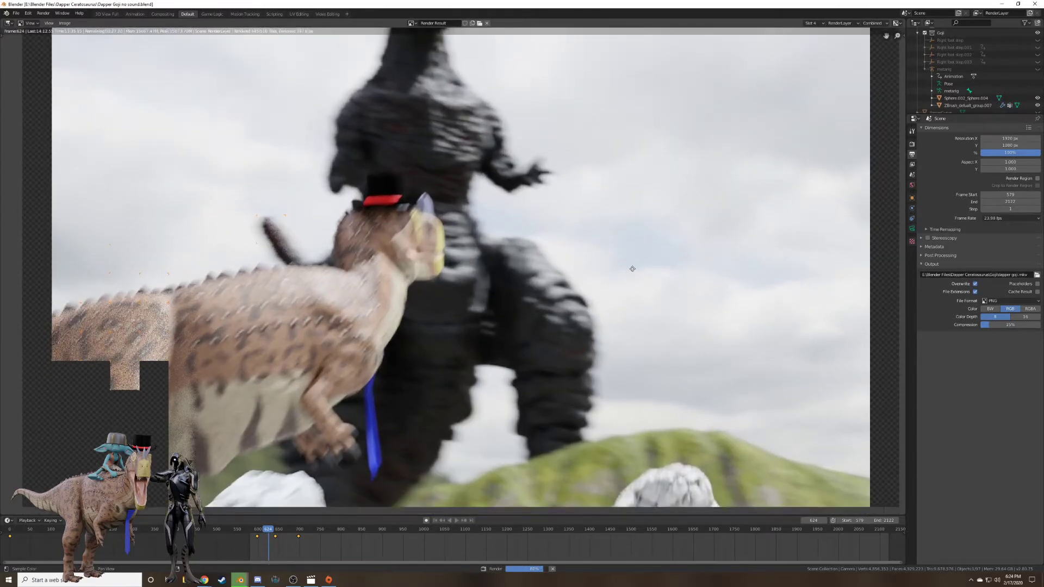
pyautogui.scroll(-1, 632, 280)
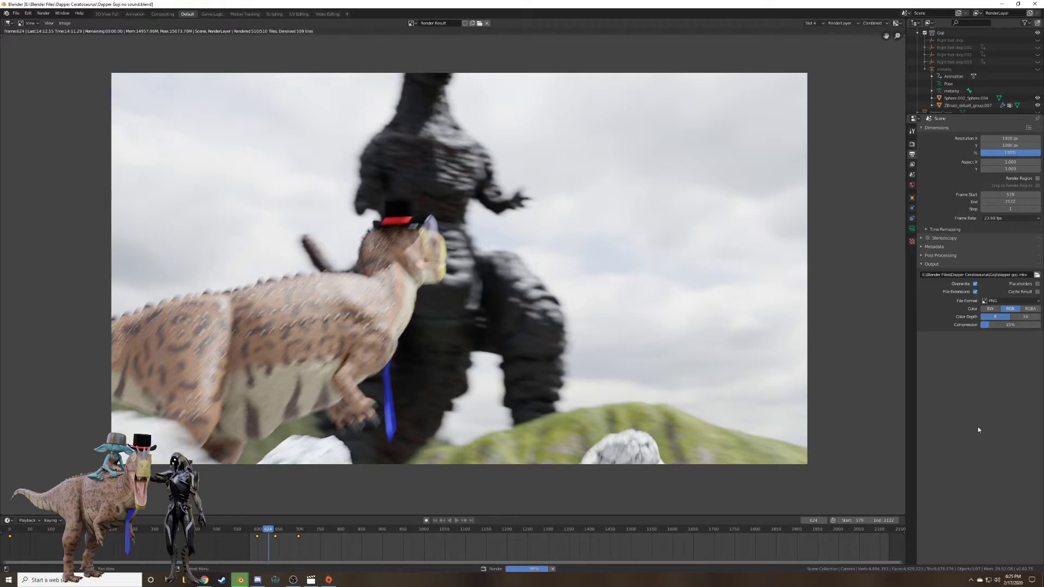
pyautogui.press('Right')
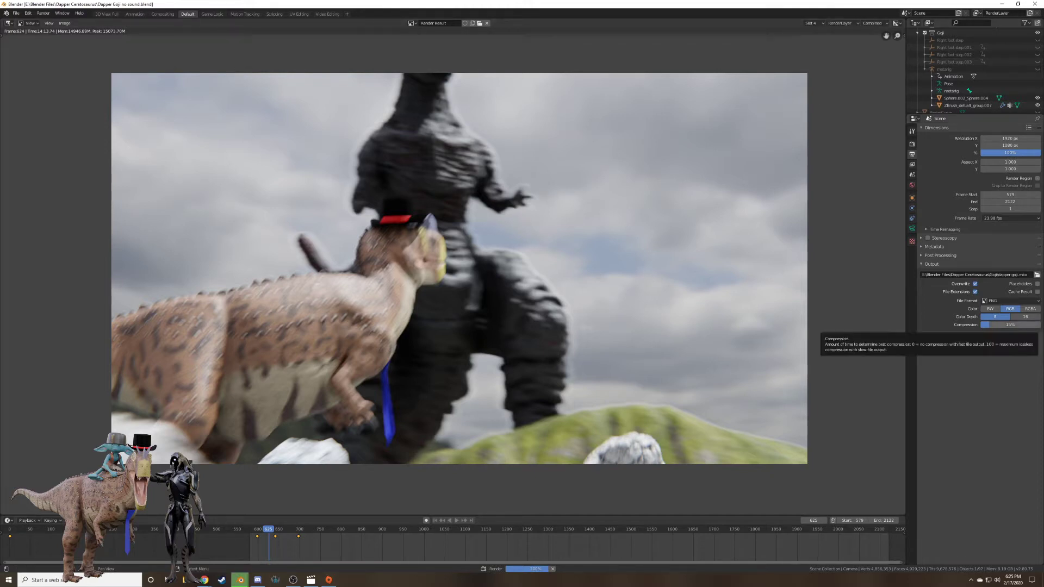
# Browse the render's output folder through to the last saved frame images, keeping the current output path.
pyautogui.click(1036, 274)
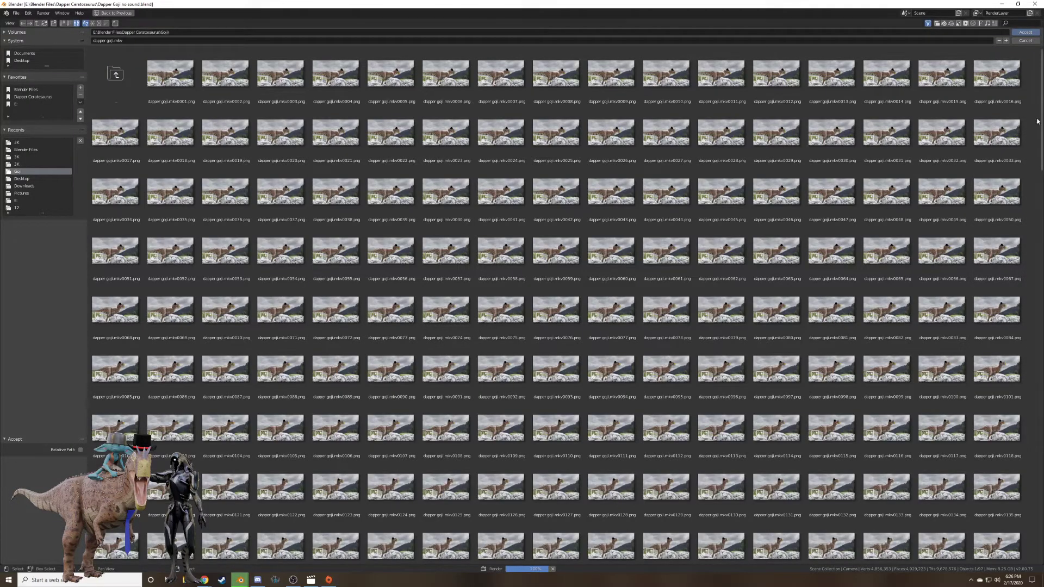
pyautogui.moveTo(1041, 121); pyautogui.dragTo(1027, 181)
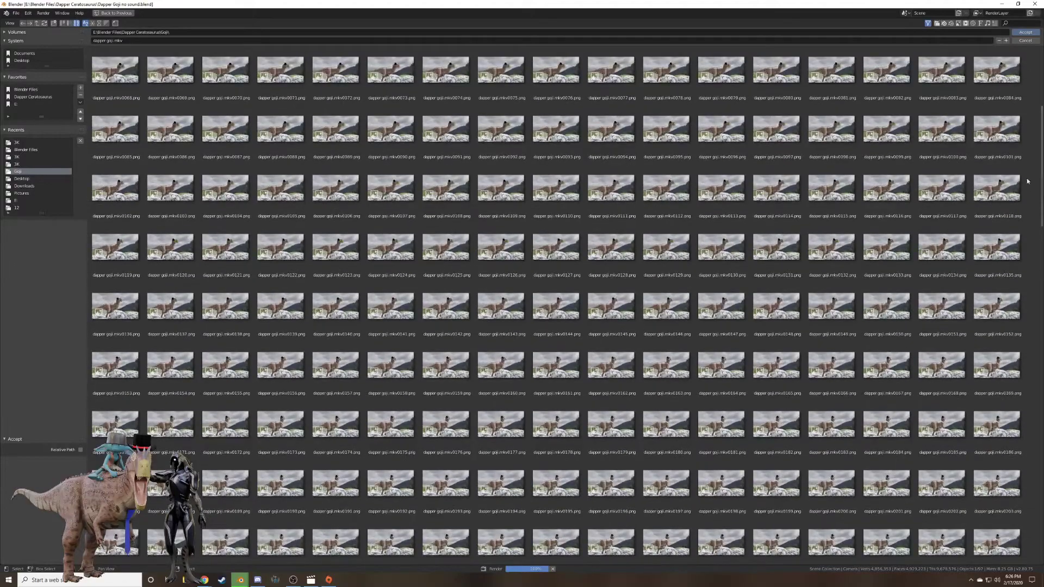
pyautogui.click(1025, 41)
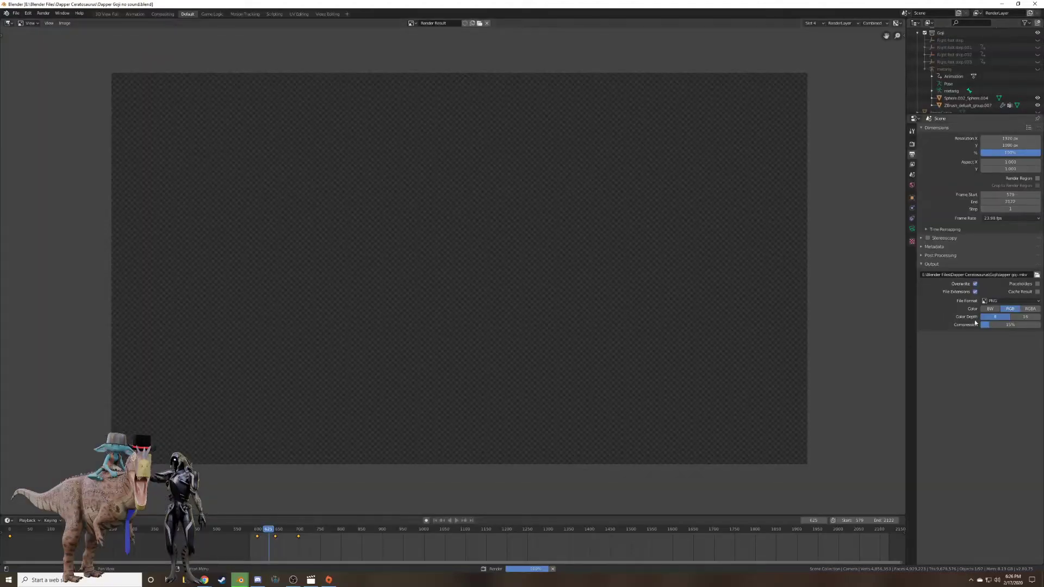
pyautogui.click(1037, 274)
pyautogui.scroll(-12, 1013, 290)
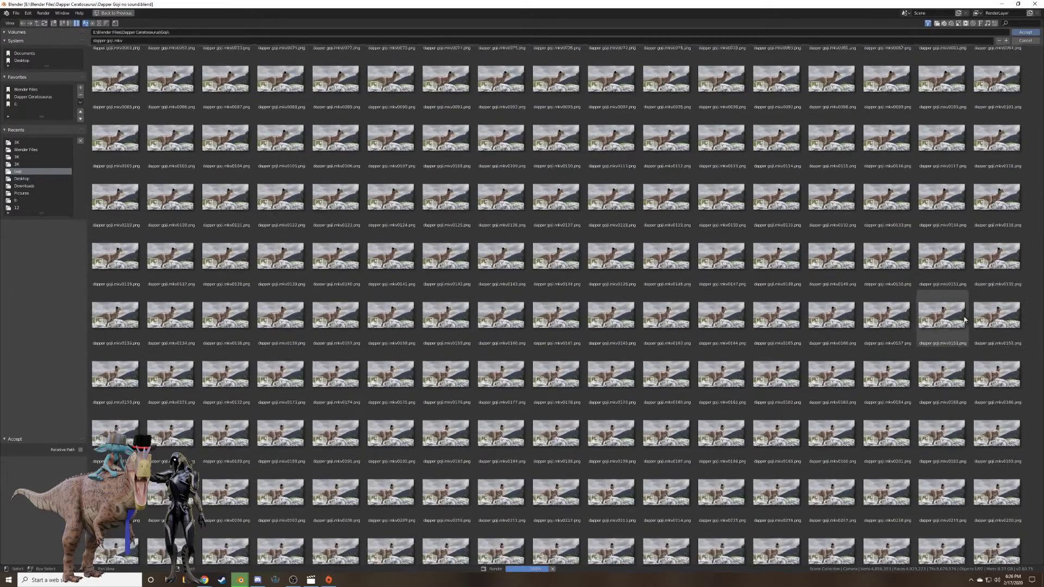
pyautogui.scroll(-10, 945, 336)
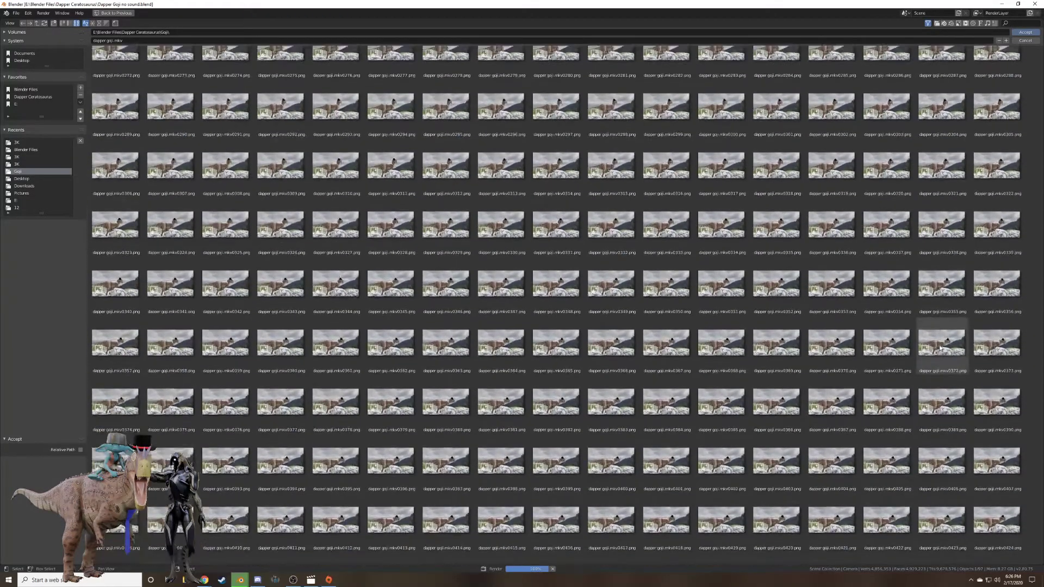
pyautogui.scroll(-4, 815, 404)
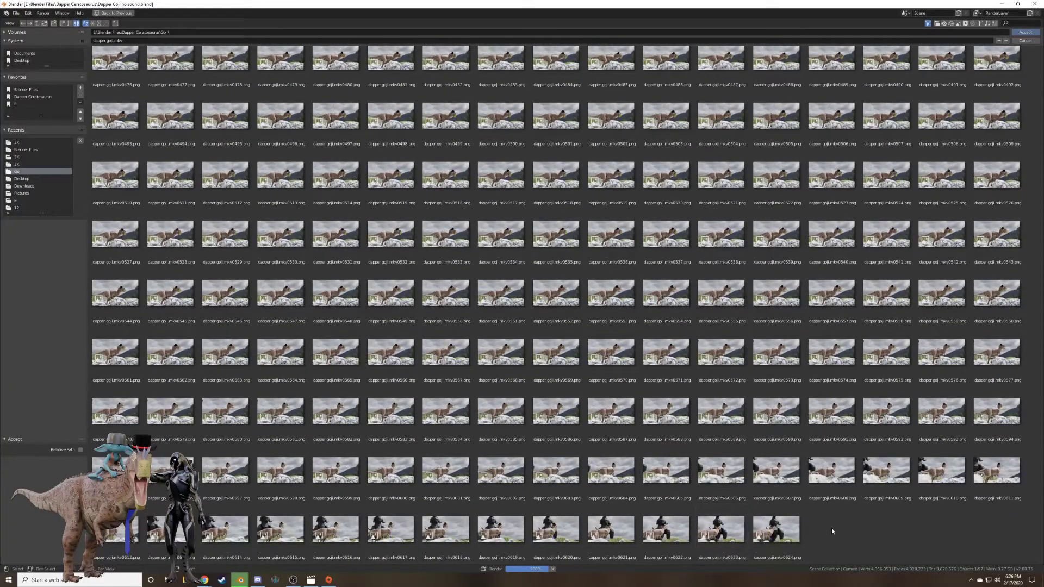
pyautogui.click(1026, 41)
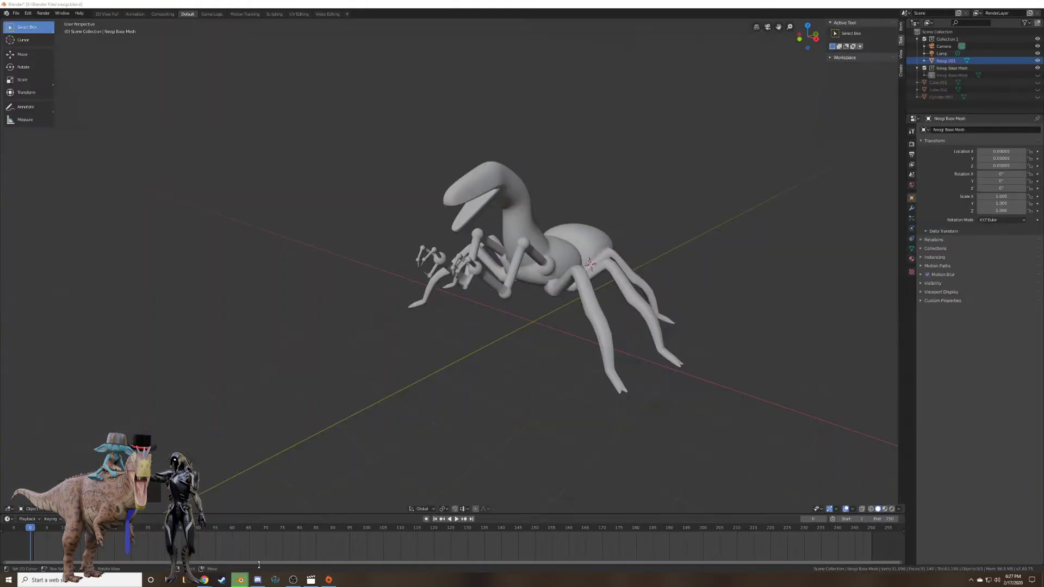
# Select the visible creature mesh in the Neogi file and put it into Sculpt Mode, with its neck and body in close view.
pyautogui.moveTo(424, 343); pyautogui.dragTo(538, 240, button='middle')
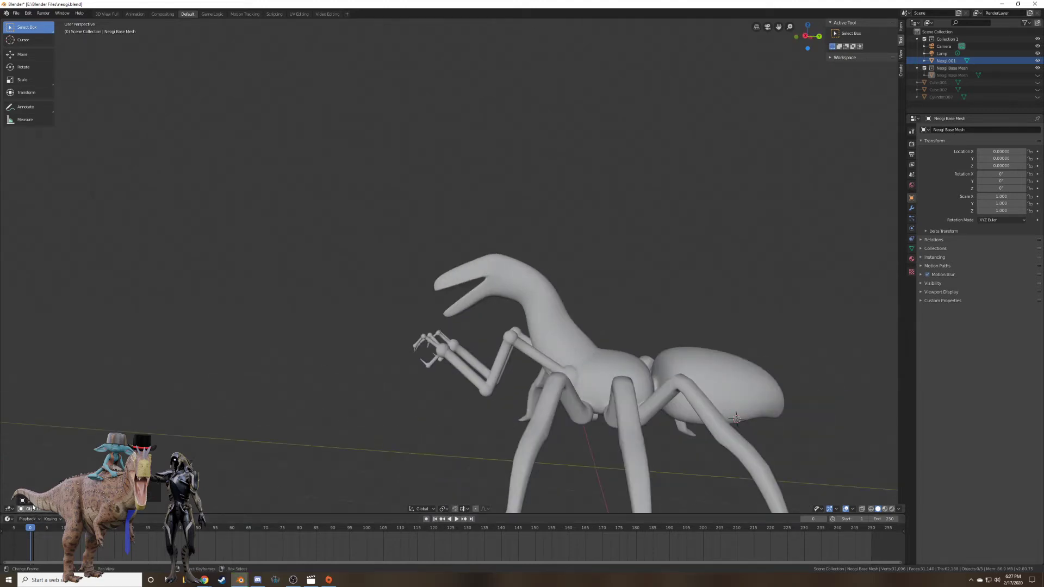
pyautogui.click(533, 338)
pyautogui.click(39, 509)
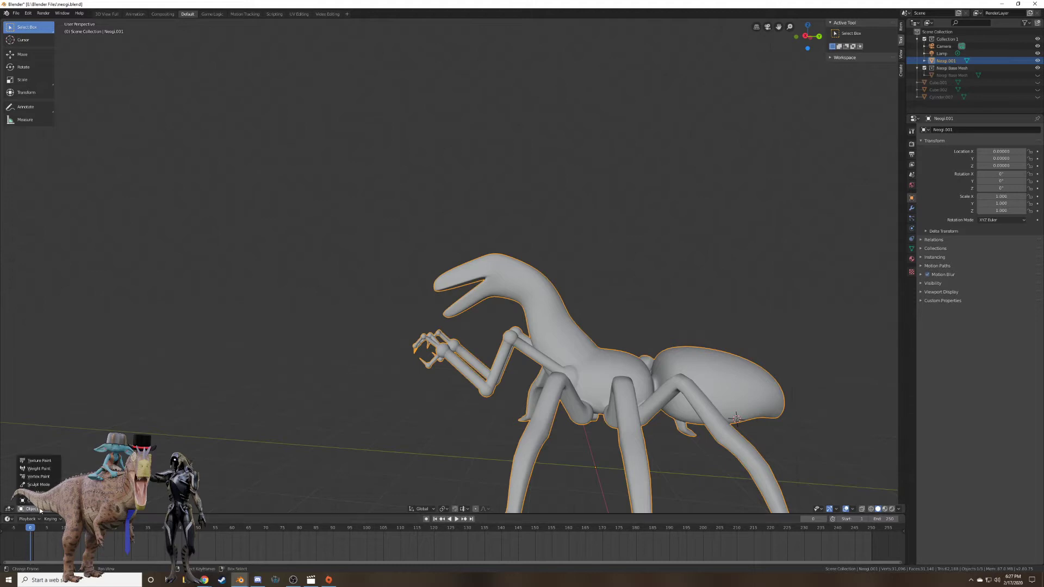
pyautogui.click(38, 484)
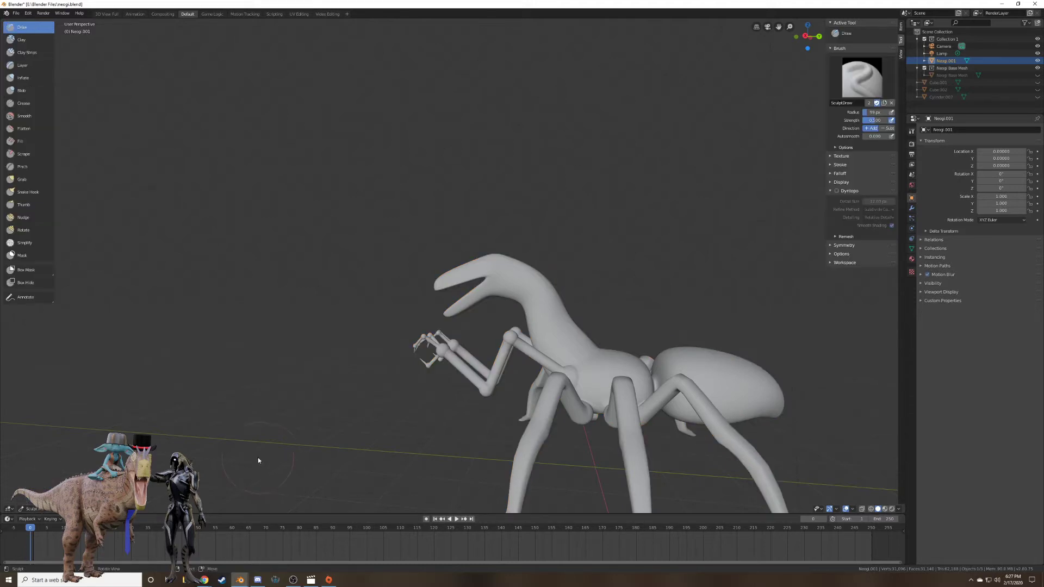
pyautogui.scroll(4, 598, 369)
pyautogui.keyDown('shift'); pyautogui.moveTo(640, 370); pyautogui.dragTo(489, 277, button='middle'); pyautogui.keyUp('shift')
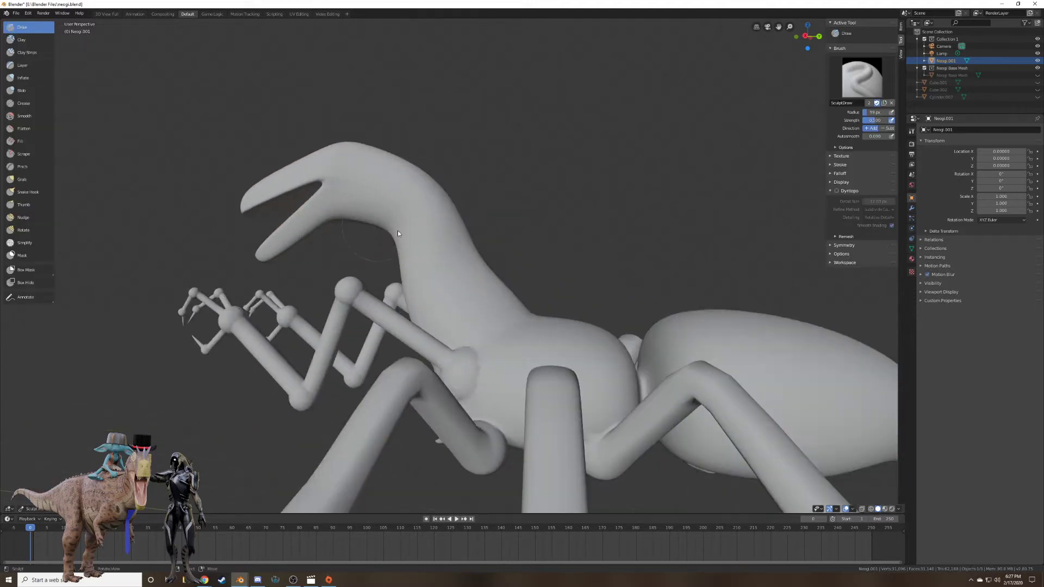
pyautogui.moveTo(492, 228); pyautogui.dragTo(439, 280, button='middle')
pyautogui.scroll(3, 424, 304)
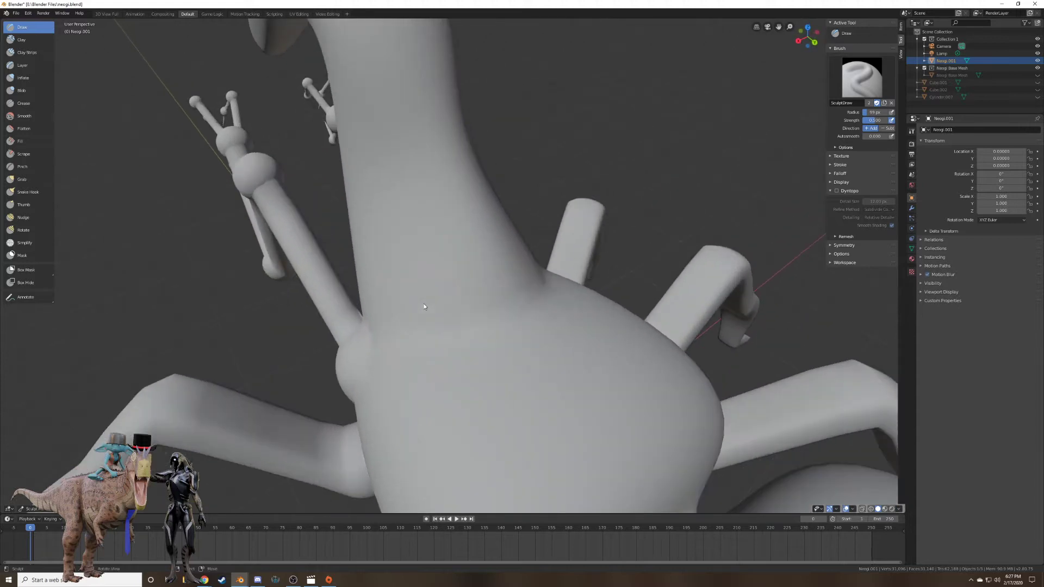
pyautogui.moveTo(393, 342); pyautogui.dragTo(487, 325)
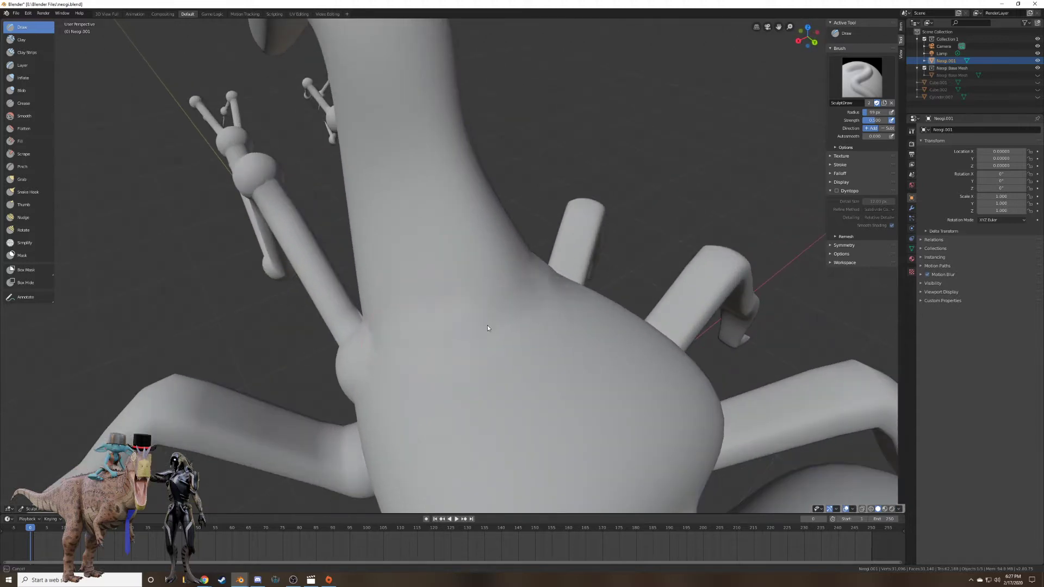
pyautogui.hotkey('ctrl', 'z')
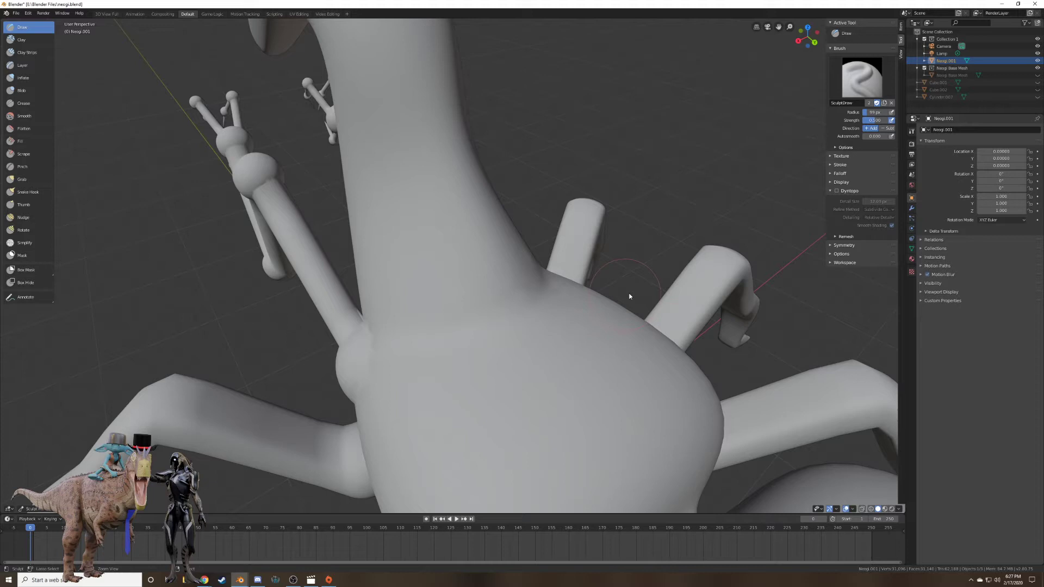
pyautogui.click(862, 89)
pyautogui.click(835, 76)
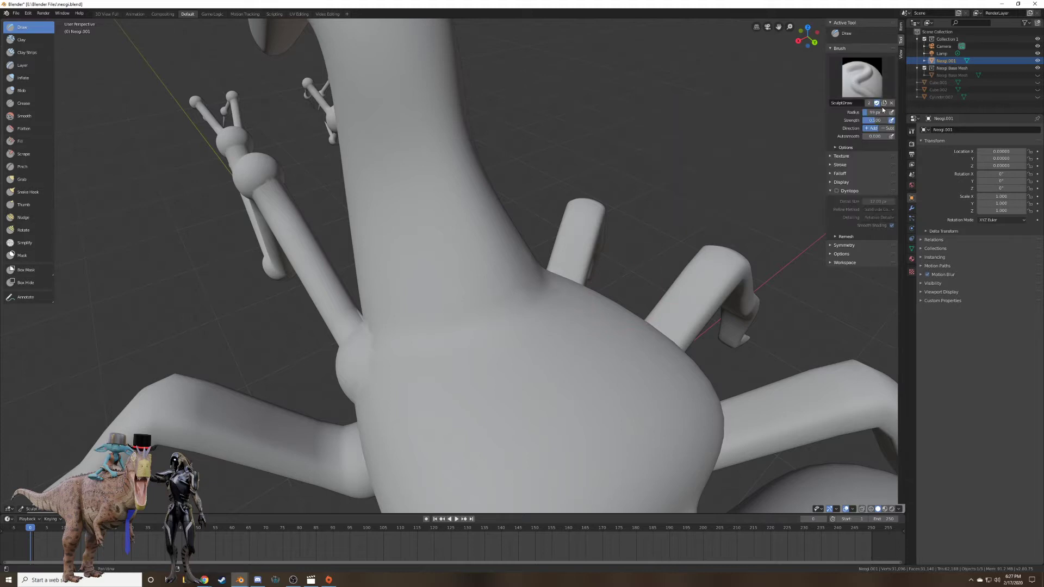
pyautogui.click(867, 89)
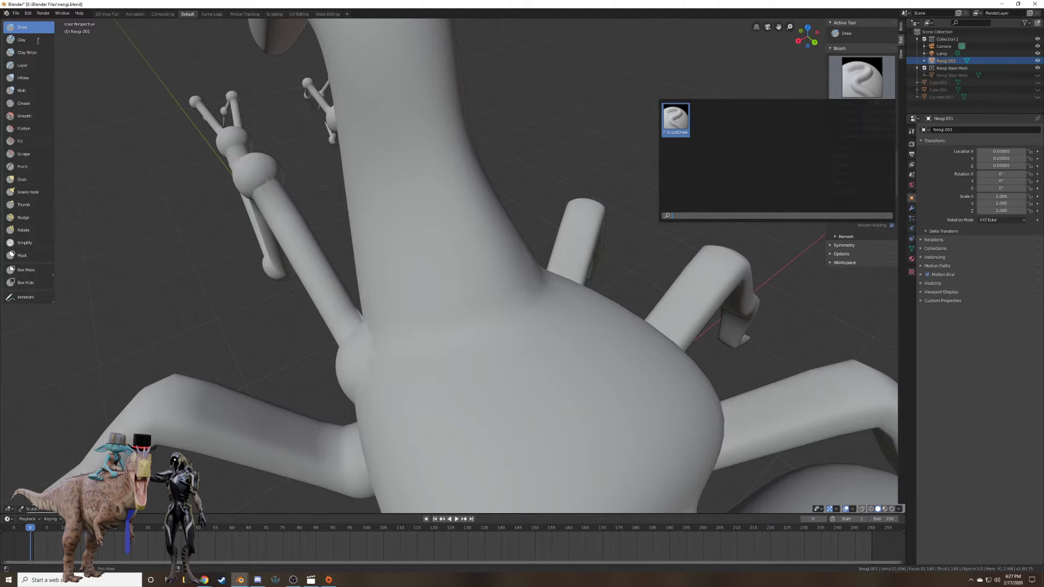
# Smooth the seam between the neck and body and the shoulder joint where the arm meets the body with the Smooth brush.
pyautogui.click(25, 116)
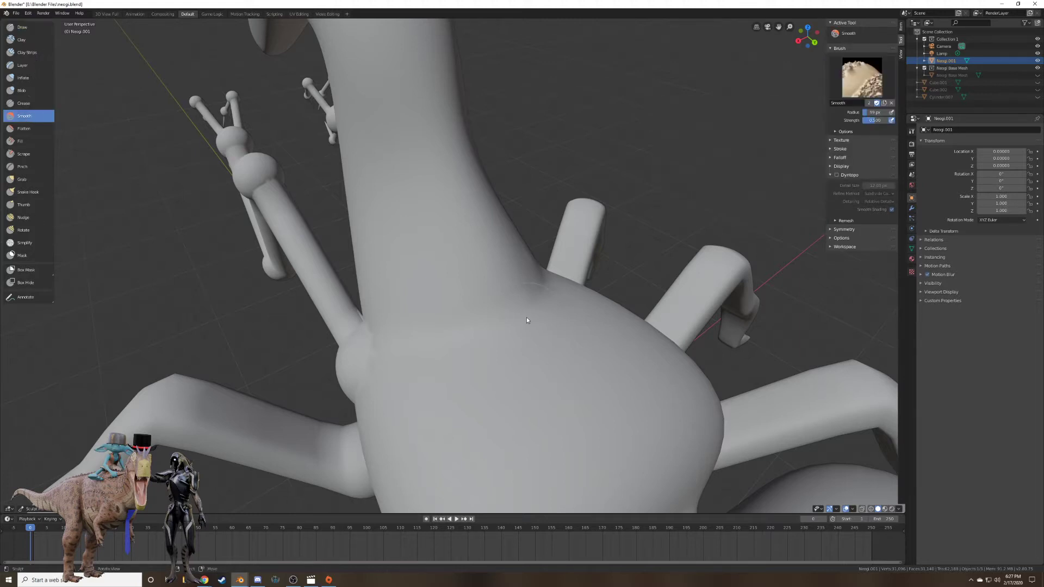
pyautogui.moveTo(503, 320); pyautogui.dragTo(435, 330)
pyautogui.moveTo(416, 344); pyautogui.dragTo(467, 317, button='middle')
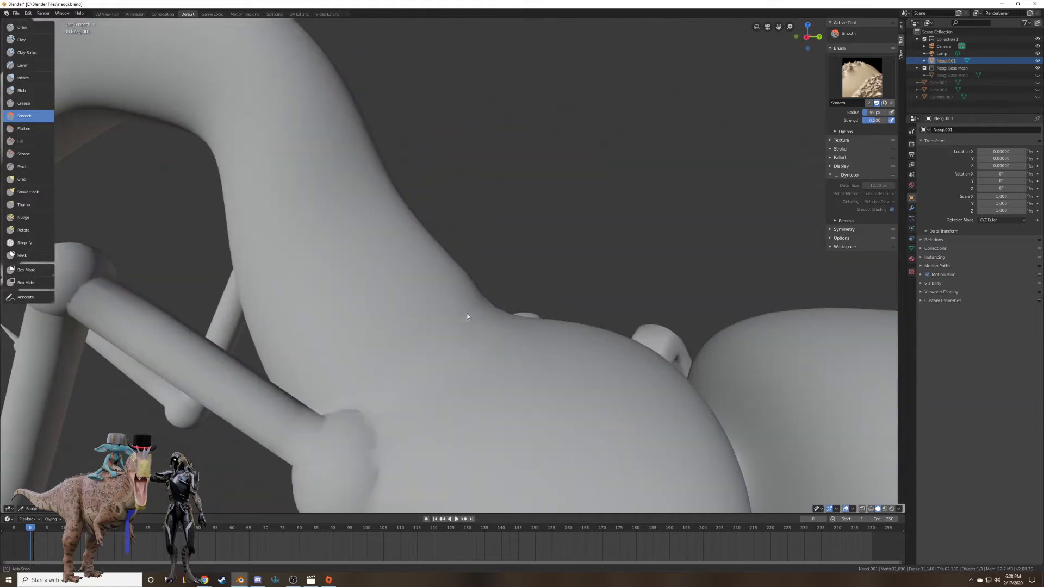
pyautogui.moveTo(374, 461); pyautogui.dragTo(477, 309, button='middle')
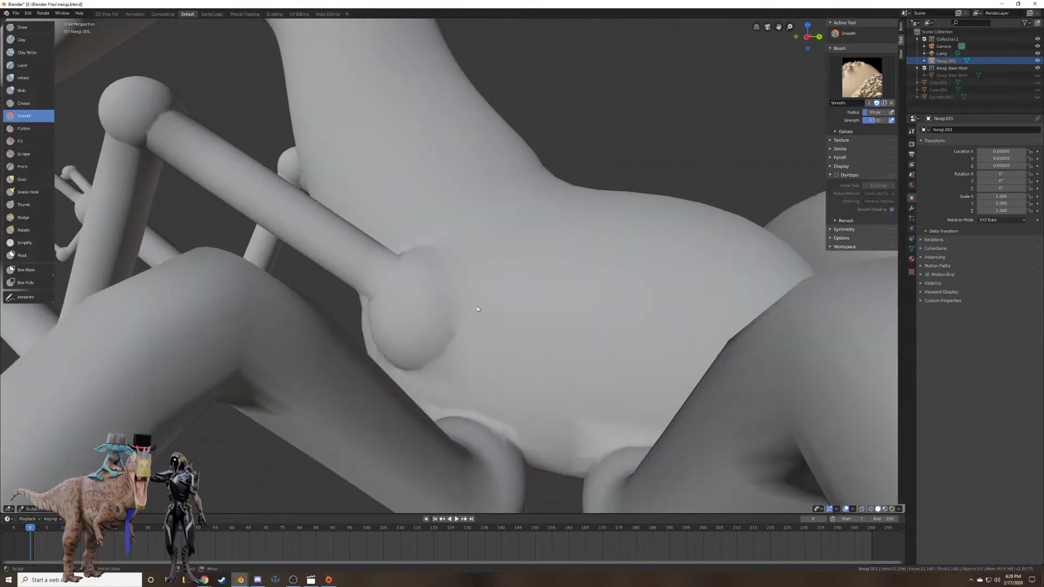
pyautogui.moveTo(442, 351)
pyautogui.mouseDown(button='middle')
pyautogui.moveTo(464, 331)
pyautogui.moveTo(455, 313)
pyautogui.mouseUp(button='middle')
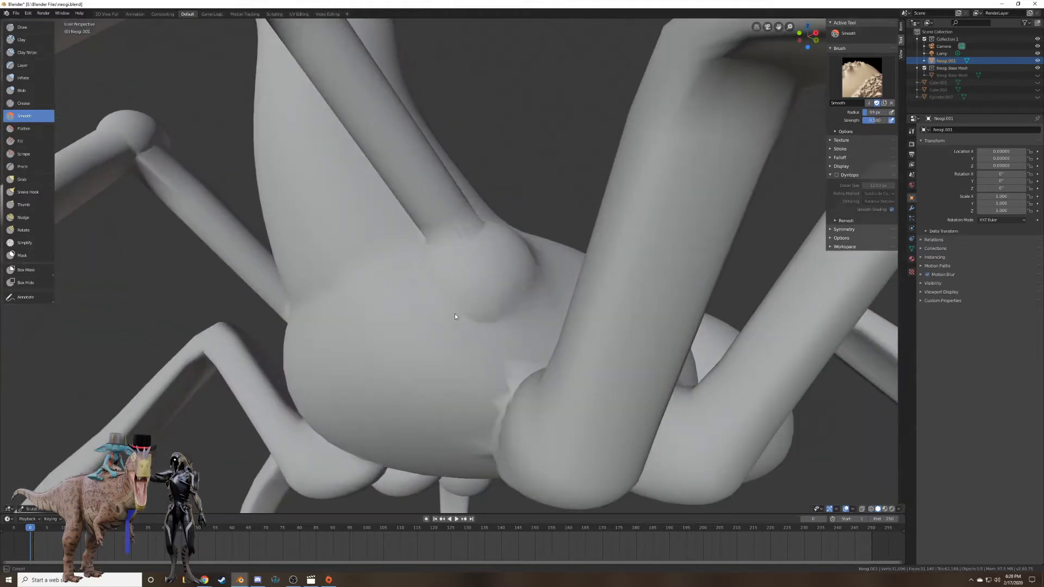
# Smooth the creases where the leg joints meet the underside and side of the body.
pyautogui.moveTo(494, 217)
pyautogui.mouseDown(button='middle')
pyautogui.moveTo(479, 257)
pyautogui.moveTo(428, 297)
pyautogui.moveTo(420, 354)
pyautogui.moveTo(517, 314)
pyautogui.moveTo(508, 314)
pyautogui.moveTo(496, 322)
pyautogui.moveTo(516, 340)
pyautogui.moveTo(465, 304)
pyautogui.moveTo(487, 377)
pyautogui.moveTo(491, 351)
pyautogui.moveTo(521, 360)
pyautogui.moveTo(493, 277)
pyautogui.moveTo(532, 358)
pyautogui.moveTo(492, 398)
pyautogui.moveTo(498, 308)
pyautogui.mouseUp(button='middle')
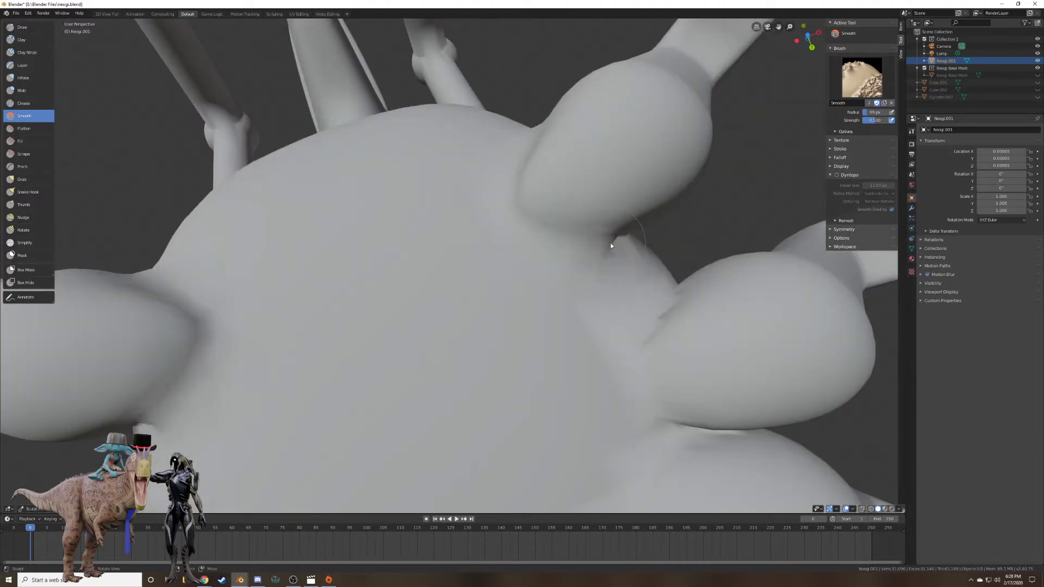
pyautogui.moveTo(611, 246)
pyautogui.mouseDown(button='middle')
pyautogui.moveTo(561, 247)
pyautogui.moveTo(465, 285)
pyautogui.mouseUp(button='middle')
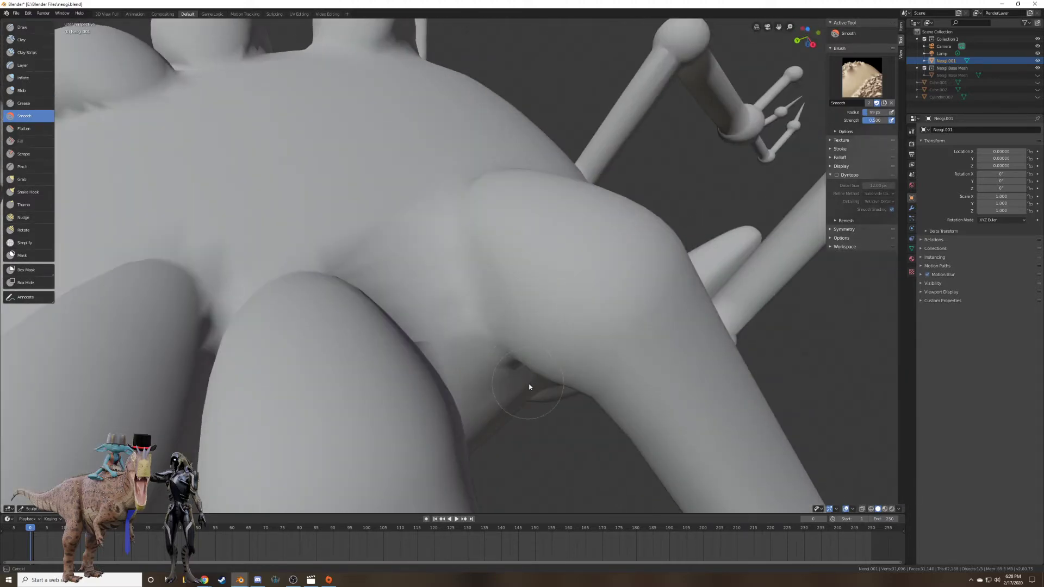
pyautogui.moveTo(529, 387)
pyautogui.mouseDown(button='middle')
pyautogui.moveTo(466, 305)
pyautogui.moveTo(487, 219)
pyautogui.moveTo(425, 276)
pyautogui.mouseUp(button='middle')
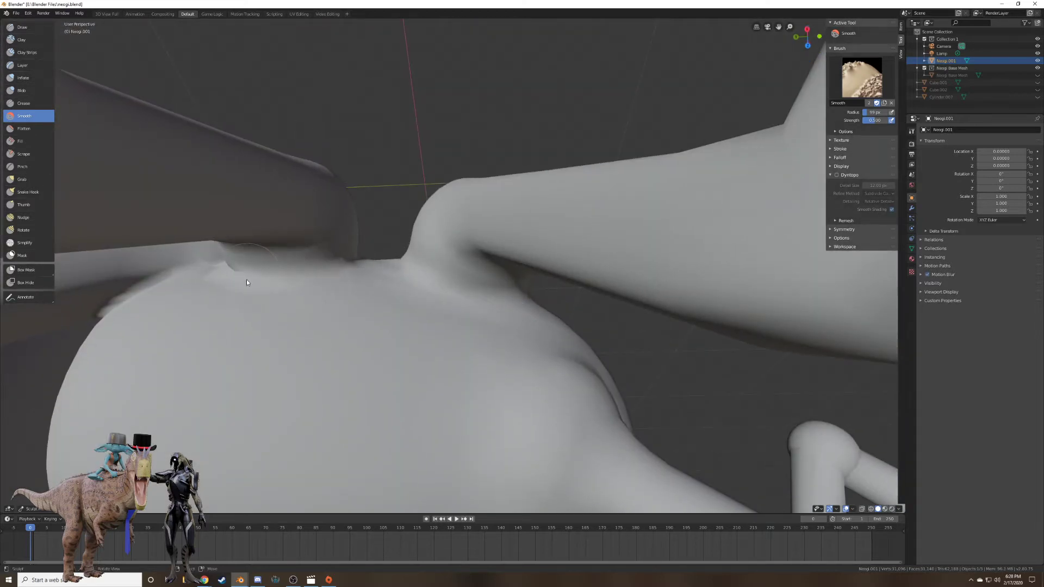
pyautogui.moveTo(250, 282)
pyautogui.mouseDown(button='middle')
pyautogui.moveTo(272, 280)
pyautogui.moveTo(301, 355)
pyautogui.mouseUp(button='middle')
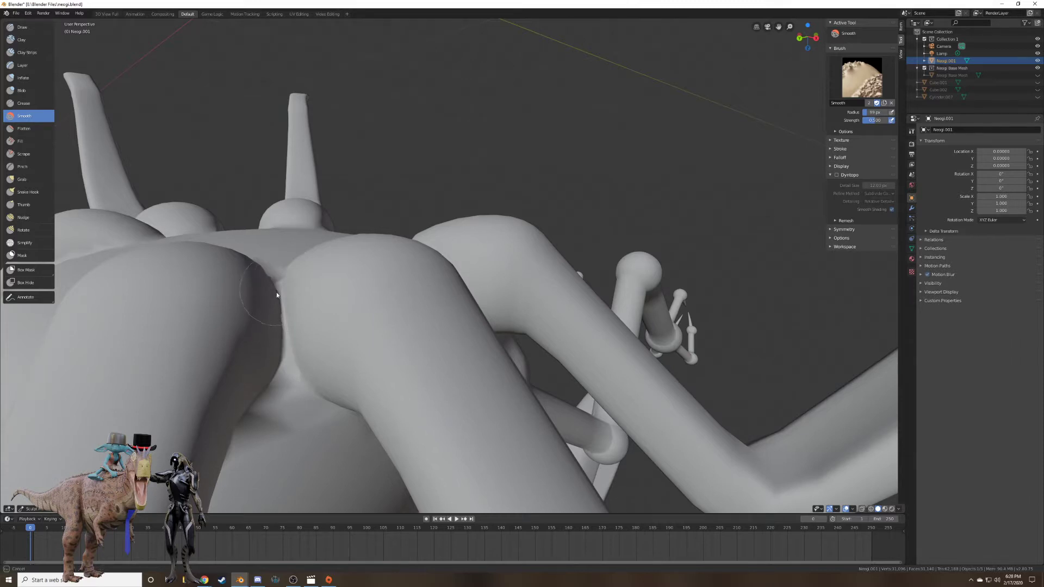
pyautogui.moveTo(289, 323)
pyautogui.mouseDown(button='middle')
pyautogui.moveTo(373, 344)
pyautogui.moveTo(299, 331)
pyautogui.moveTo(382, 283)
pyautogui.moveTo(223, 296)
pyautogui.mouseUp(button='middle')
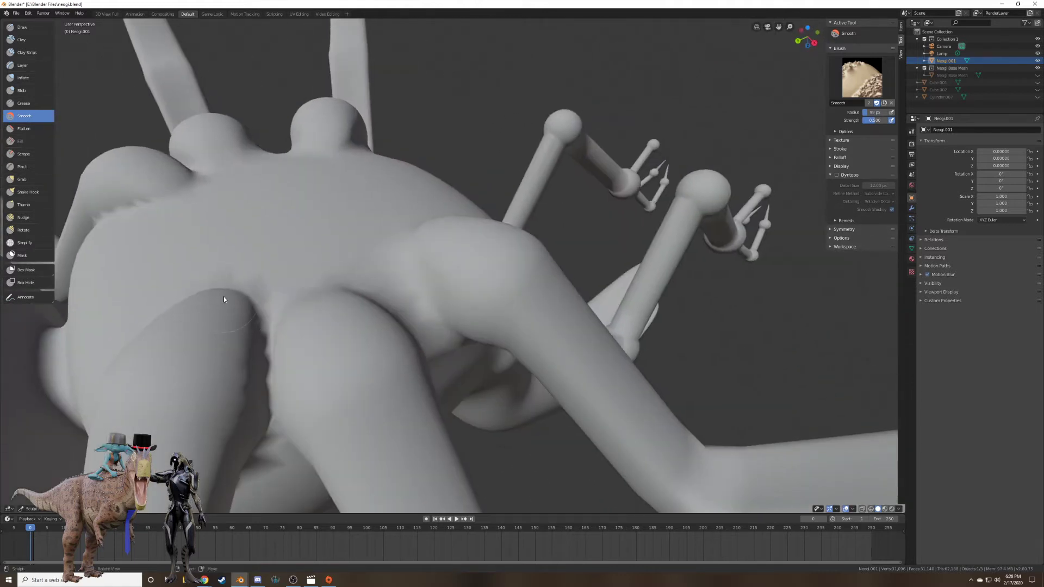
# Smooth the jagged seam where the rear leg joins the body.
pyautogui.moveTo(263, 440); pyautogui.dragTo(321, 400, button='middle')
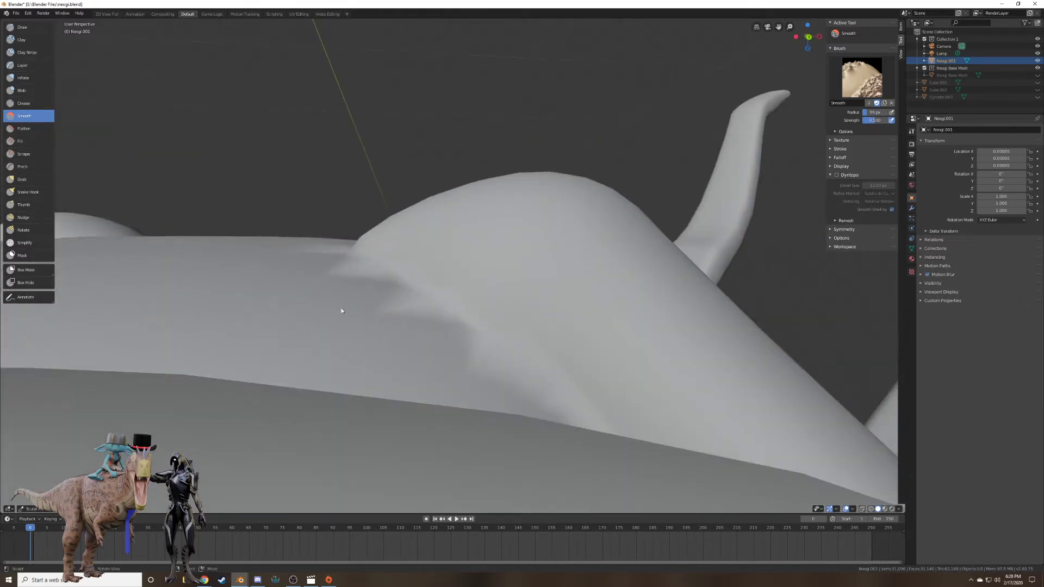
pyautogui.moveTo(401, 292)
pyautogui.mouseDown(button='middle')
pyautogui.moveTo(410, 323)
pyautogui.moveTo(396, 336)
pyautogui.moveTo(430, 367)
pyautogui.moveTo(399, 293)
pyautogui.moveTo(366, 158)
pyautogui.mouseUp(button='middle')
pyautogui.moveTo(311, 126)
pyautogui.mouseDown(button='middle')
pyautogui.moveTo(399, 279)
pyautogui.moveTo(436, 300)
pyautogui.moveTo(509, 233)
pyautogui.moveTo(540, 224)
pyautogui.moveTo(638, 260)
pyautogui.moveTo(594, 271)
pyautogui.mouseUp(button='middle')
pyautogui.scroll(-1, 594, 271)
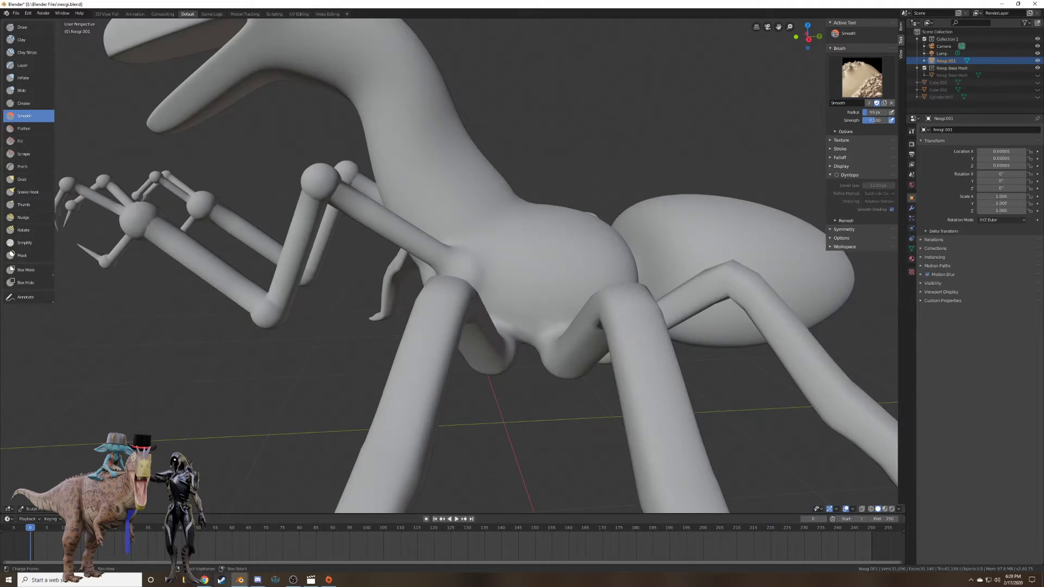
# Switch to the Dapper Goji Blender window, cancel the running render, and return to the Neogi file.
pyautogui.moveTo(240, 579)
pyautogui.click(227, 551)
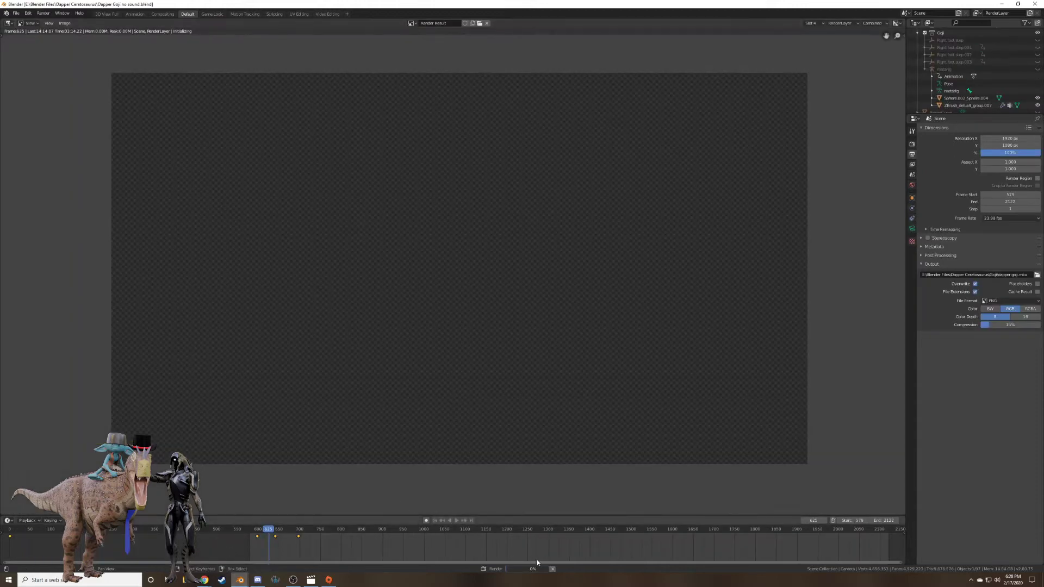
pyautogui.click(555, 568)
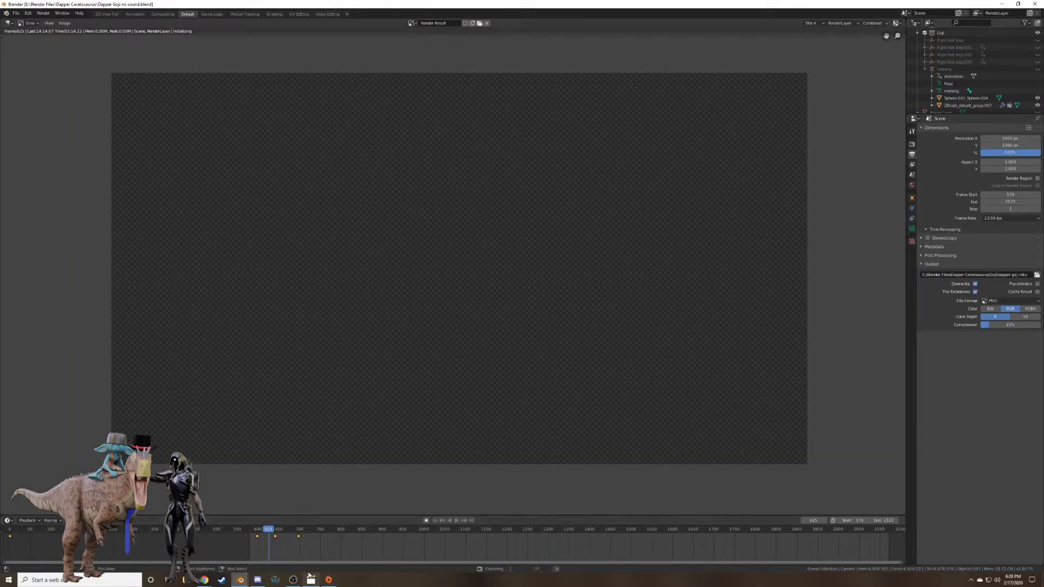
pyautogui.moveTo(242, 579)
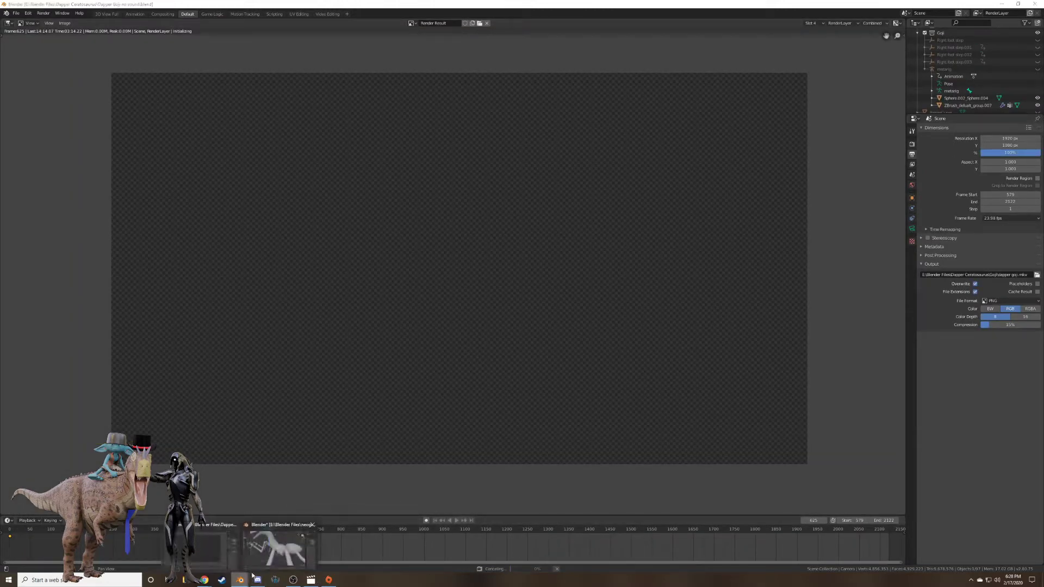
pyautogui.click(276, 556)
# Smooth the upper elbow ball of the arm into the two arm segments it connects.
pyautogui.moveTo(436, 349)
pyautogui.mouseDown(button='middle')
pyautogui.moveTo(563, 487)
pyautogui.moveTo(527, 437)
pyautogui.moveTo(565, 359)
pyautogui.mouseUp(button='middle')
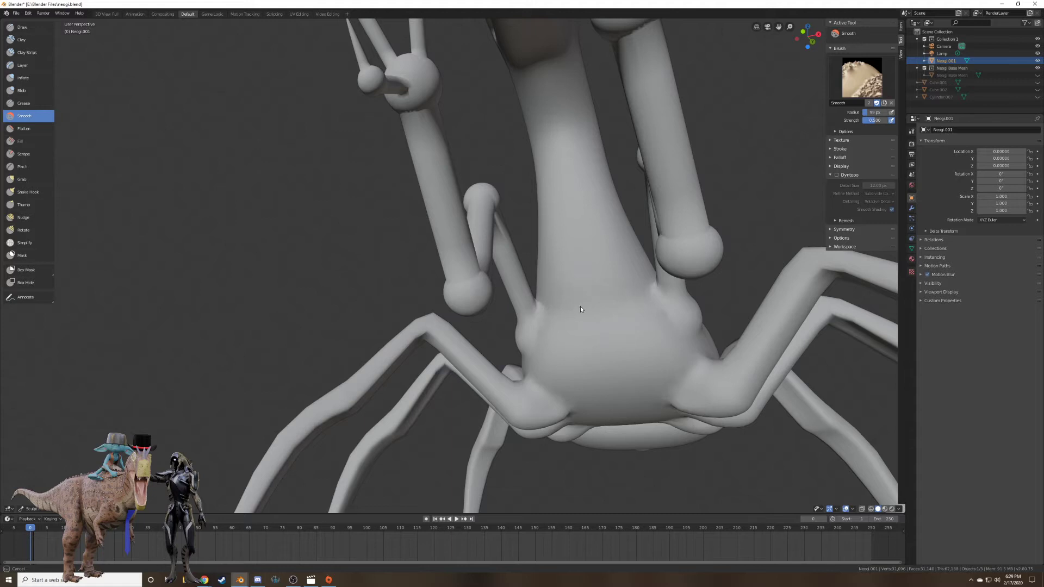
pyautogui.moveTo(635, 318)
pyautogui.mouseDown(button='middle')
pyautogui.moveTo(609, 328)
pyautogui.moveTo(594, 393)
pyautogui.moveTo(524, 373)
pyautogui.moveTo(599, 363)
pyautogui.moveTo(580, 365)
pyautogui.mouseUp(button='middle')
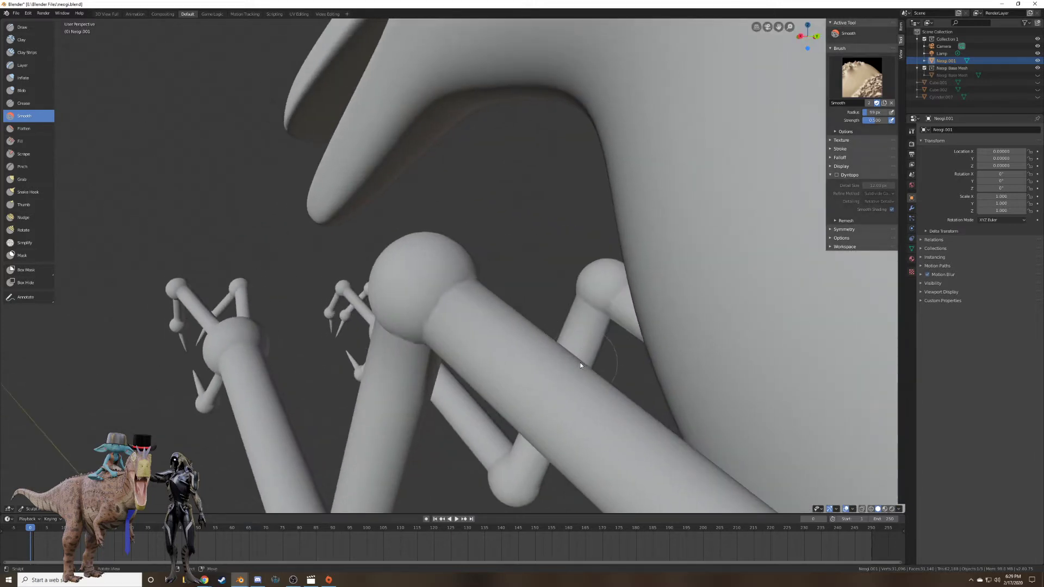
pyautogui.moveTo(419, 319)
pyautogui.mouseDown(button='middle')
pyautogui.moveTo(429, 296)
pyautogui.moveTo(510, 375)
pyautogui.moveTo(597, 285)
pyautogui.mouseUp(button='middle')
pyautogui.moveTo(559, 319)
pyautogui.mouseDown(button='middle')
pyautogui.moveTo(538, 305)
pyautogui.moveTo(531, 316)
pyautogui.moveTo(643, 384)
pyautogui.moveTo(582, 396)
pyautogui.moveTo(412, 307)
pyautogui.mouseUp(button='middle')
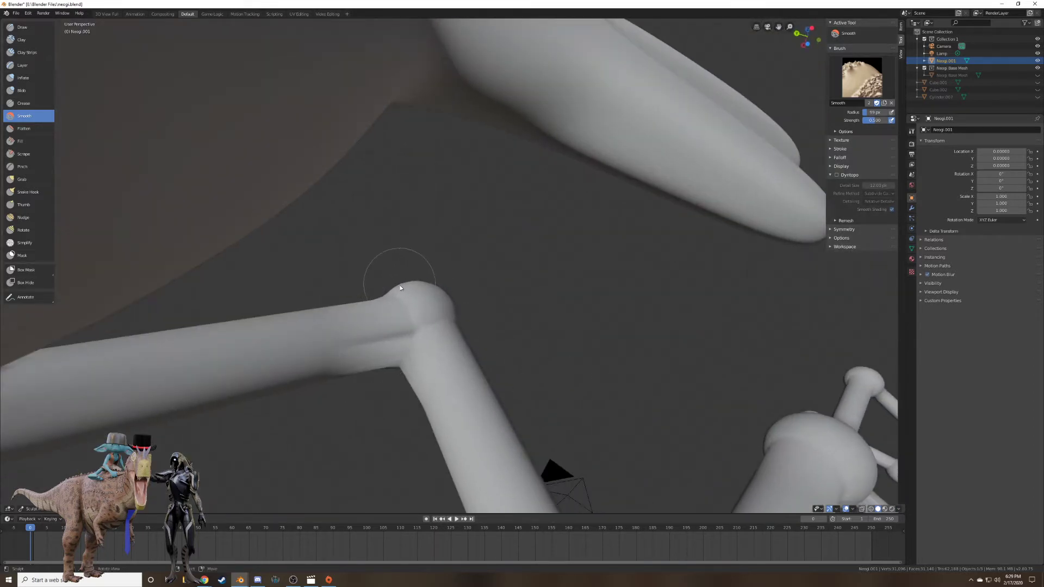
pyautogui.moveTo(508, 299)
pyautogui.mouseDown(button='middle')
pyautogui.moveTo(442, 341)
pyautogui.moveTo(506, 281)
pyautogui.moveTo(503, 296)
pyautogui.moveTo(540, 275)
pyautogui.moveTo(525, 322)
pyautogui.moveTo(602, 288)
pyautogui.moveTo(547, 313)
pyautogui.moveTo(536, 286)
pyautogui.mouseUp(button='middle')
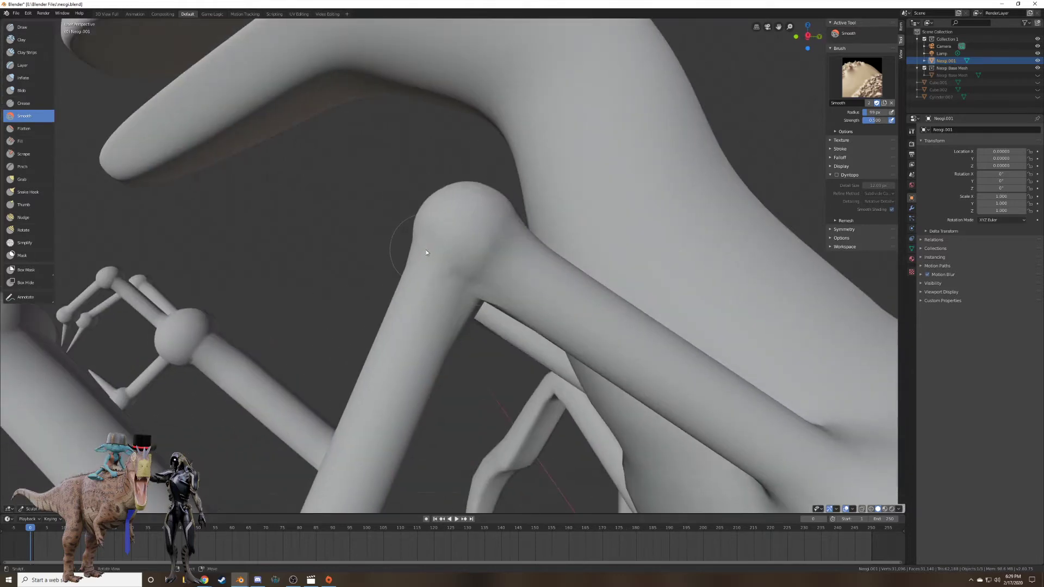
pyautogui.moveTo(426, 253); pyautogui.dragTo(536, 296, button='middle')
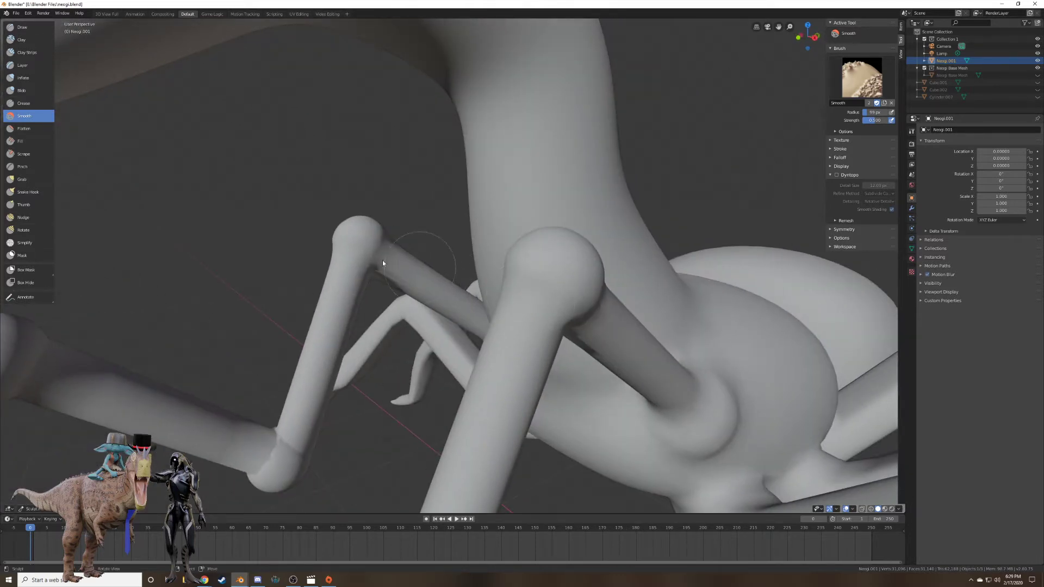
# Smooth the lower arm joint where the middle arm segment meets the forearm, working around all its sides.
pyautogui.moveTo(353, 291)
pyautogui.mouseDown(button='middle')
pyautogui.moveTo(412, 302)
pyautogui.moveTo(573, 221)
pyautogui.moveTo(522, 258)
pyautogui.moveTo(559, 274)
pyautogui.mouseUp(button='middle')
pyautogui.scroll(2, 559, 274)
pyautogui.moveTo(541, 281)
pyautogui.mouseDown()
pyautogui.moveTo(592, 228)
pyautogui.moveTo(506, 197)
pyautogui.moveTo(465, 266)
pyautogui.mouseUp()
pyautogui.moveTo(465, 266)
pyautogui.mouseDown(button='middle')
pyautogui.moveTo(611, 170)
pyautogui.moveTo(566, 312)
pyautogui.mouseUp(button='middle')
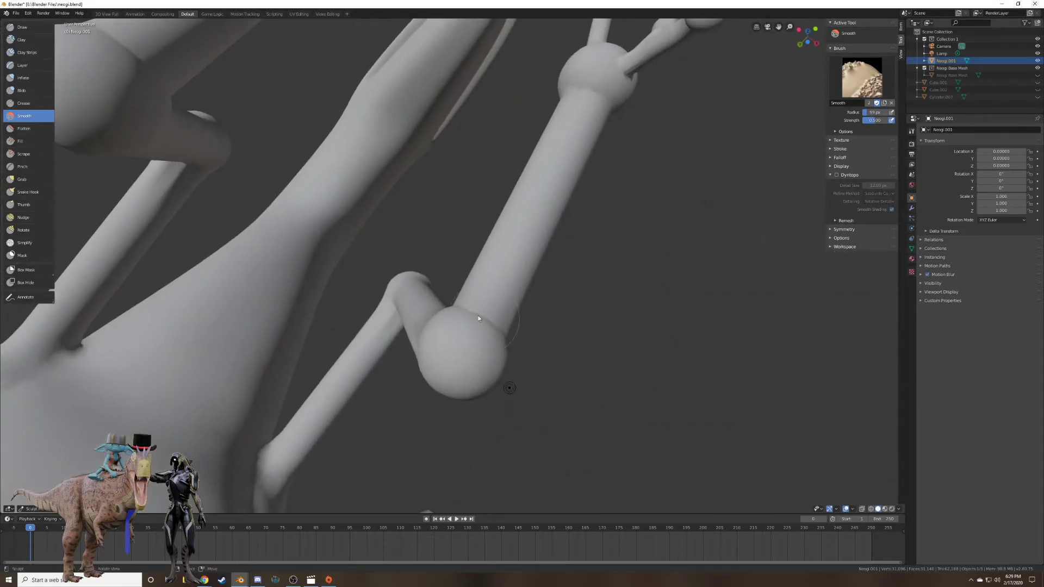
pyautogui.moveTo(494, 321)
pyautogui.mouseDown(button='middle')
pyautogui.moveTo(448, 318)
pyautogui.moveTo(520, 285)
pyautogui.moveTo(604, 277)
pyautogui.moveTo(524, 249)
pyautogui.moveTo(505, 221)
pyautogui.mouseUp(button='middle')
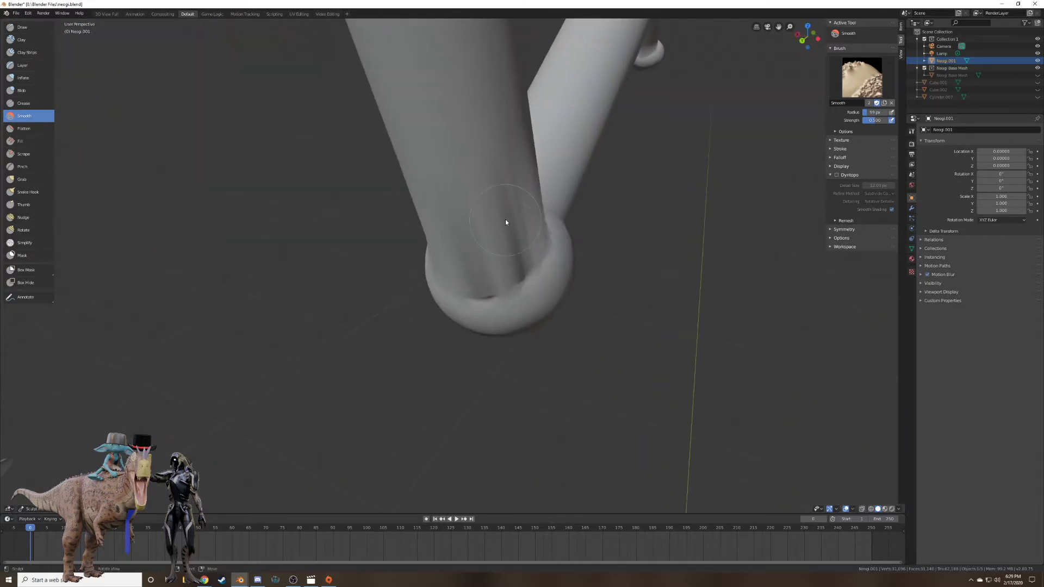
pyautogui.moveTo(560, 275); pyautogui.dragTo(471, 278, button='middle')
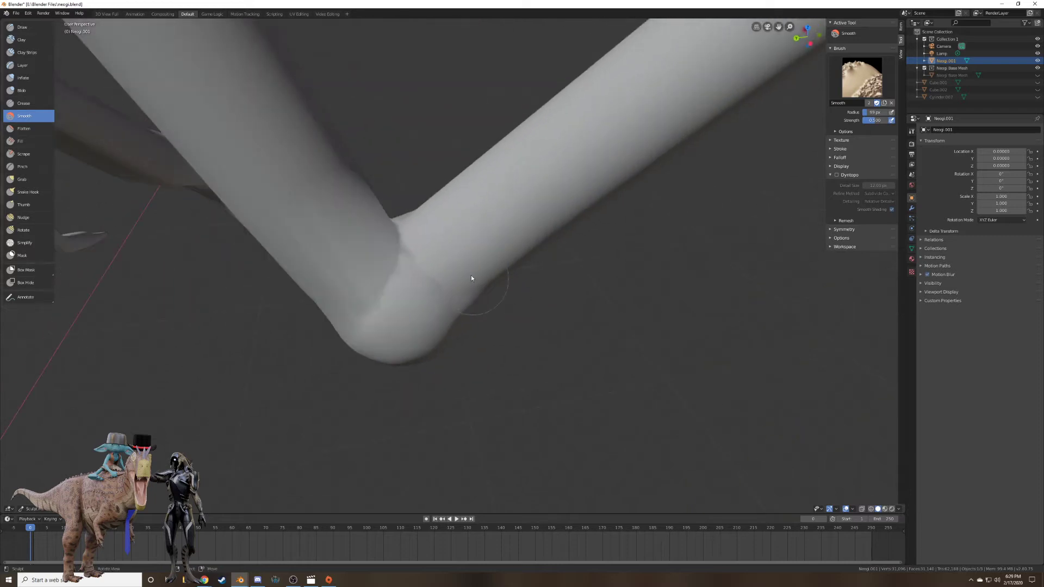
pyautogui.moveTo(412, 274); pyautogui.dragTo(399, 246)
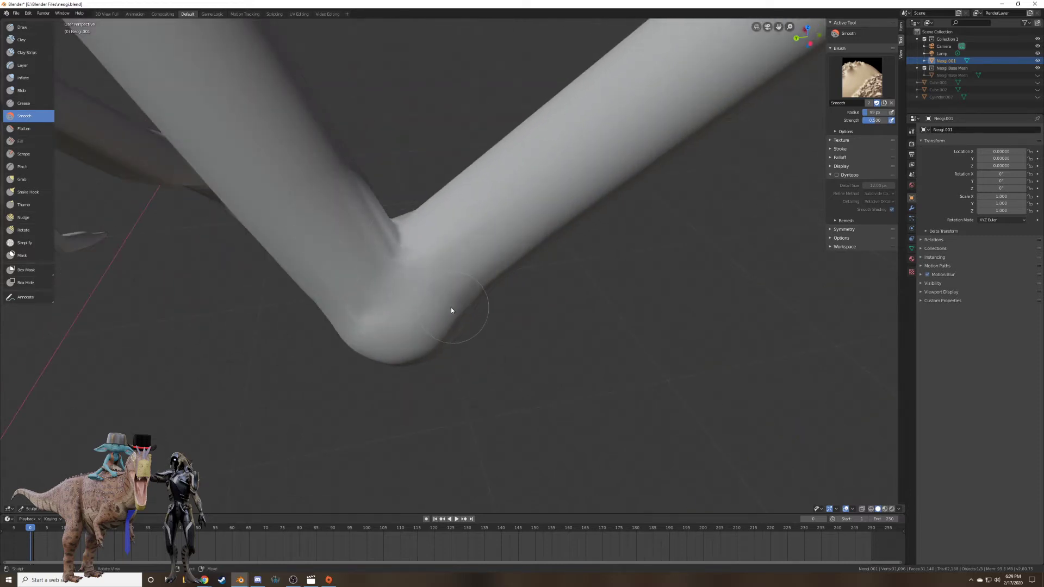
pyautogui.moveTo(452, 307)
pyautogui.mouseDown(button='middle')
pyautogui.moveTo(553, 309)
pyautogui.moveTo(505, 286)
pyautogui.moveTo(348, 296)
pyautogui.moveTo(385, 263)
pyautogui.mouseUp(button='middle')
pyautogui.scroll(2, 595, 278)
pyautogui.moveTo(595, 277)
pyautogui.mouseDown(button='middle')
pyautogui.moveTo(669, 307)
pyautogui.moveTo(728, 389)
pyautogui.moveTo(658, 331)
pyautogui.moveTo(661, 318)
pyautogui.moveTo(596, 315)
pyautogui.moveTo(714, 314)
pyautogui.moveTo(575, 348)
pyautogui.moveTo(537, 345)
pyautogui.moveTo(651, 331)
pyautogui.moveTo(666, 351)
pyautogui.moveTo(557, 340)
pyautogui.mouseUp(button='middle')
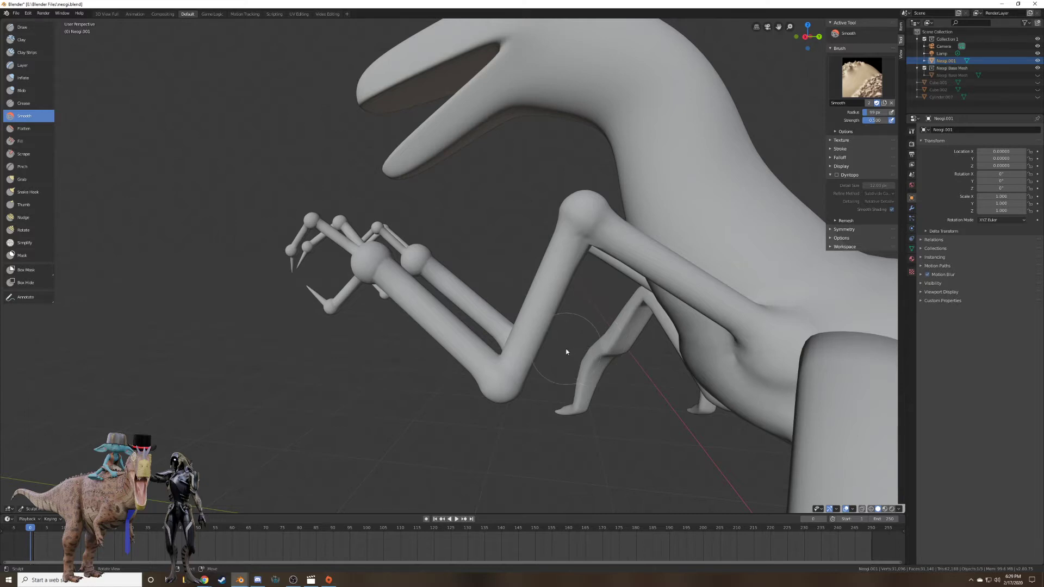
# Smooth the seam between the forearm and the large palm ball all the way around the wrist.
pyautogui.scroll(4, 282, 333)
pyautogui.keyDown('shift'); pyautogui.moveTo(282, 332); pyautogui.dragTo(435, 326, button='middle'); pyautogui.keyUp('shift')
pyautogui.scroll(4, 485, 347)
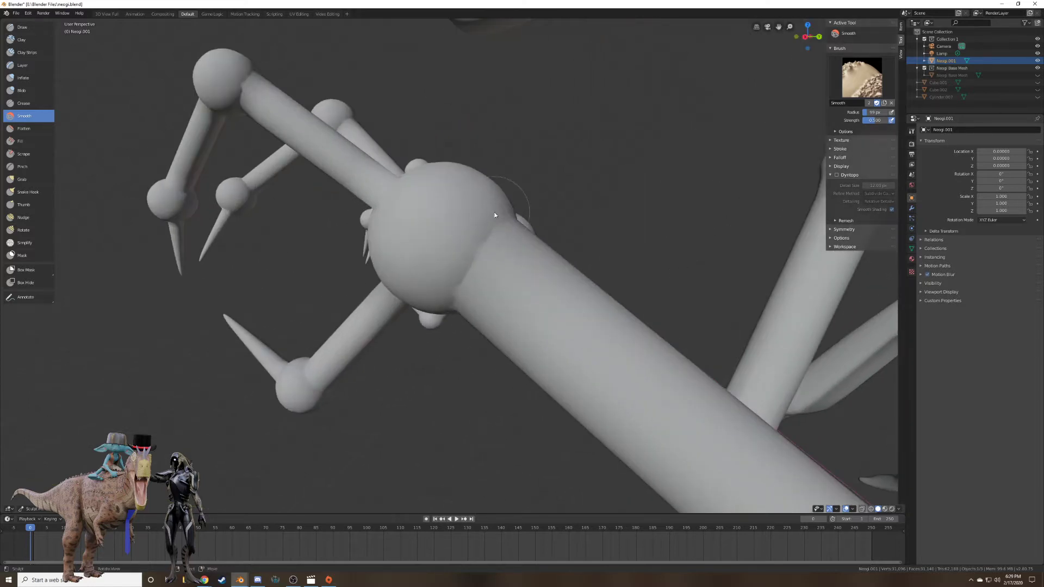
pyautogui.moveTo(494, 215); pyautogui.dragTo(462, 288)
pyautogui.moveTo(519, 259)
pyautogui.mouseDown(button='middle')
pyautogui.moveTo(443, 282)
pyautogui.moveTo(454, 251)
pyautogui.mouseUp(button='middle')
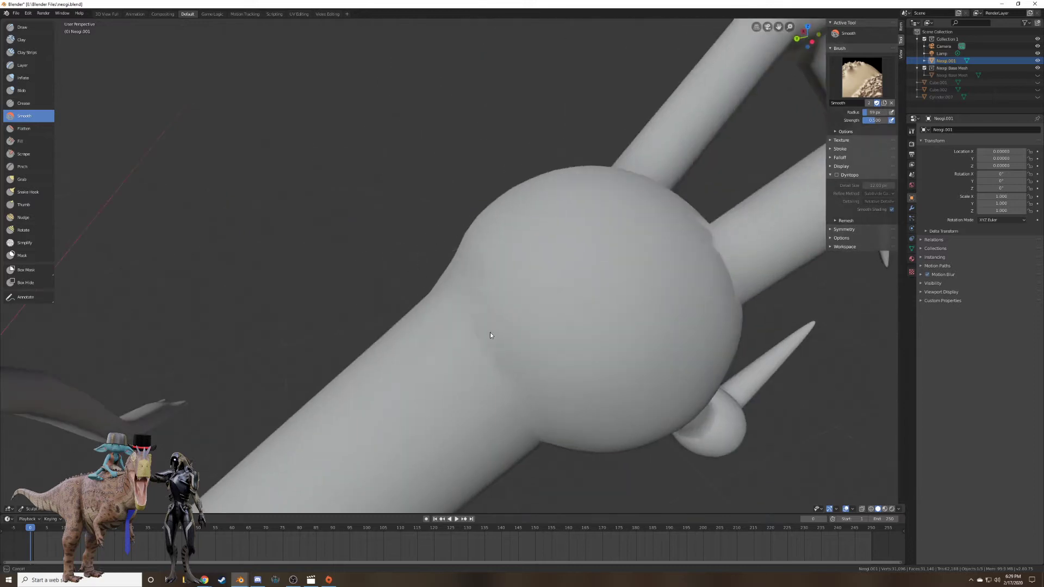
pyautogui.moveTo(490, 332)
pyautogui.mouseDown(button='middle')
pyautogui.moveTo(533, 400)
pyautogui.moveTo(489, 329)
pyautogui.mouseUp(button='middle')
pyautogui.moveTo(454, 326); pyautogui.dragTo(462, 352)
pyautogui.moveTo(479, 337); pyautogui.dragTo(439, 228, button='middle')
pyautogui.moveTo(456, 261); pyautogui.dragTo(462, 262)
pyautogui.moveTo(462, 264)
pyautogui.mouseDown(button='middle')
pyautogui.moveTo(413, 240)
pyautogui.moveTo(401, 250)
pyautogui.moveTo(359, 237)
pyautogui.moveTo(454, 205)
pyautogui.moveTo(541, 247)
pyautogui.moveTo(472, 338)
pyautogui.mouseUp(button='middle')
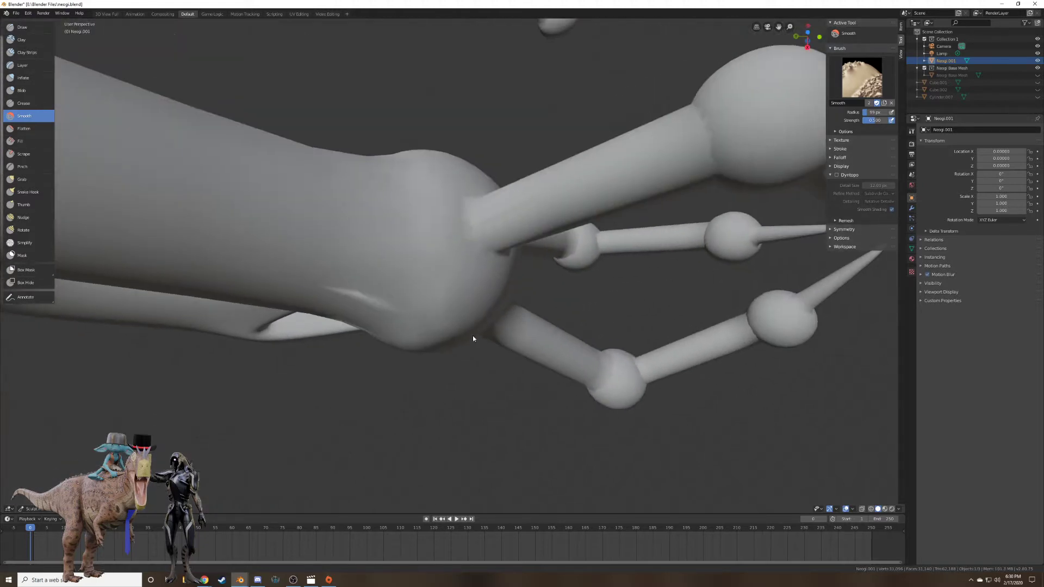
# Smooth the bases of the fingers into the palm ball.
pyautogui.moveTo(459, 224)
pyautogui.mouseDown(button='middle')
pyautogui.moveTo(483, 251)
pyautogui.moveTo(438, 319)
pyautogui.moveTo(370, 252)
pyautogui.moveTo(504, 281)
pyautogui.mouseUp(button='middle')
pyautogui.moveTo(504, 281); pyautogui.dragTo(512, 340)
pyautogui.moveTo(512, 340)
pyautogui.mouseDown(button='middle')
pyautogui.moveTo(566, 278)
pyautogui.moveTo(539, 291)
pyautogui.mouseUp(button='middle')
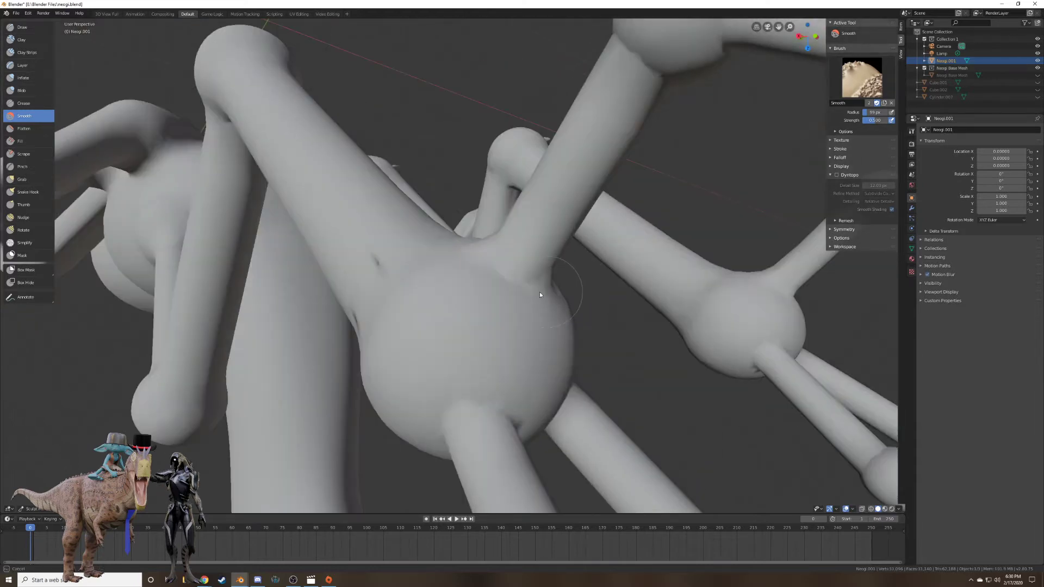
pyautogui.moveTo(499, 259)
pyautogui.mouseDown(button='middle')
pyautogui.moveTo(565, 259)
pyautogui.moveTo(471, 328)
pyautogui.mouseUp(button='middle')
# Smooth the end ball of the limb into the thick segment behind it and the pointed claw in front.
pyautogui.moveTo(483, 366)
pyautogui.mouseDown(button='middle')
pyautogui.moveTo(484, 310)
pyautogui.moveTo(483, 382)
pyautogui.mouseUp(button='middle')
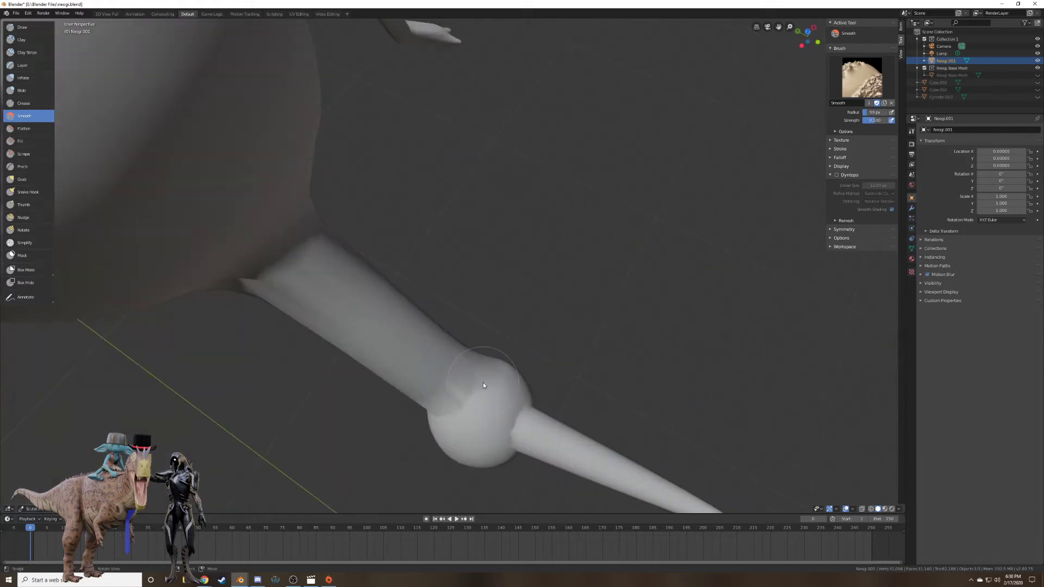
pyautogui.moveTo(446, 419)
pyautogui.mouseDown(button='middle')
pyautogui.moveTo(566, 321)
pyautogui.moveTo(511, 322)
pyautogui.mouseUp(button='middle')
pyautogui.moveTo(459, 358)
pyautogui.mouseDown(button='middle')
pyautogui.moveTo(554, 285)
pyautogui.moveTo(439, 342)
pyautogui.moveTo(400, 310)
pyautogui.moveTo(278, 290)
pyautogui.moveTo(404, 271)
pyautogui.moveTo(497, 307)
pyautogui.moveTo(459, 355)
pyautogui.moveTo(436, 352)
pyautogui.mouseUp(button='middle')
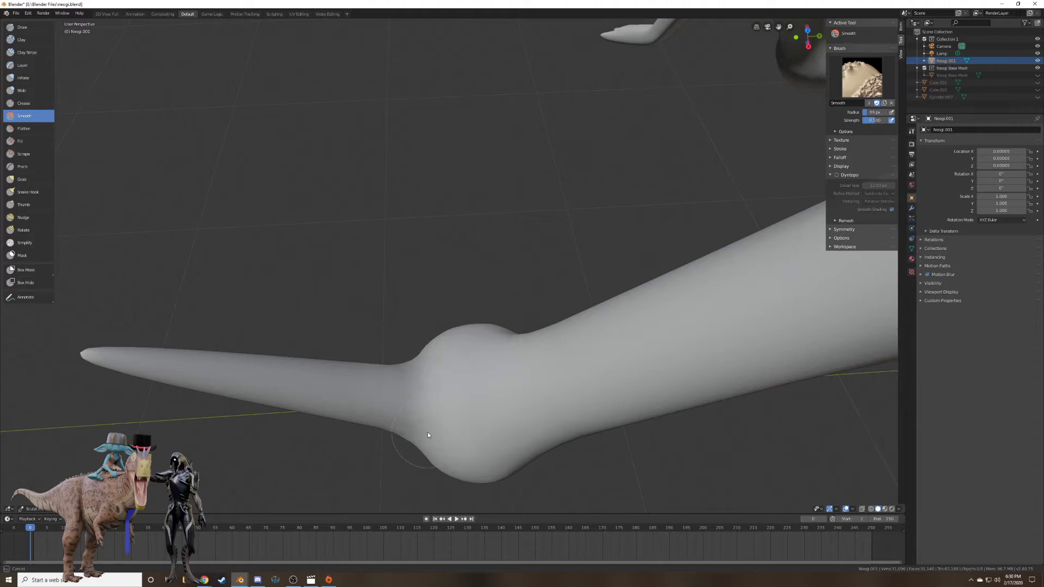
# Smooth the small knuckle ball into the two slender limb segments it connects.
pyautogui.moveTo(430, 400); pyautogui.dragTo(583, 269, button='middle')
pyautogui.scroll(-4, 628, 193)
pyautogui.scroll(1, 602, 212)
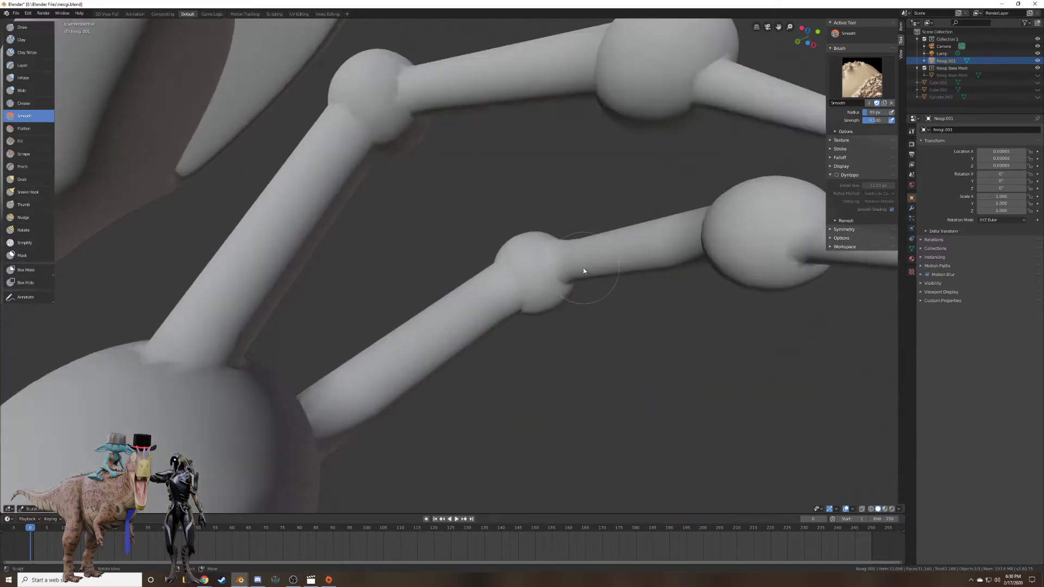
pyautogui.scroll(1, 583, 269)
pyautogui.moveTo(537, 300); pyautogui.dragTo(586, 273)
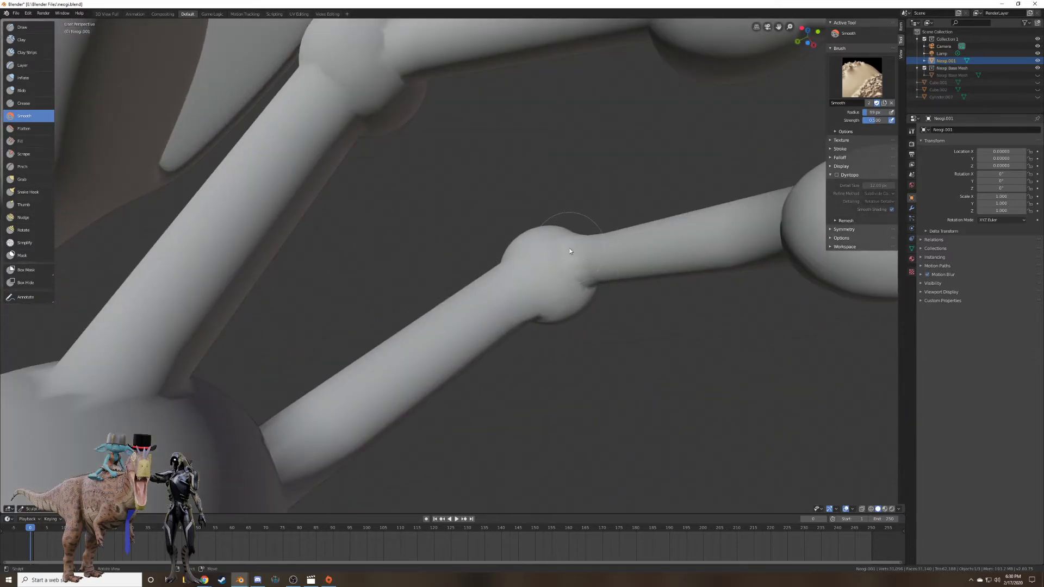
pyautogui.moveTo(586, 290); pyautogui.dragTo(501, 267, button='middle')
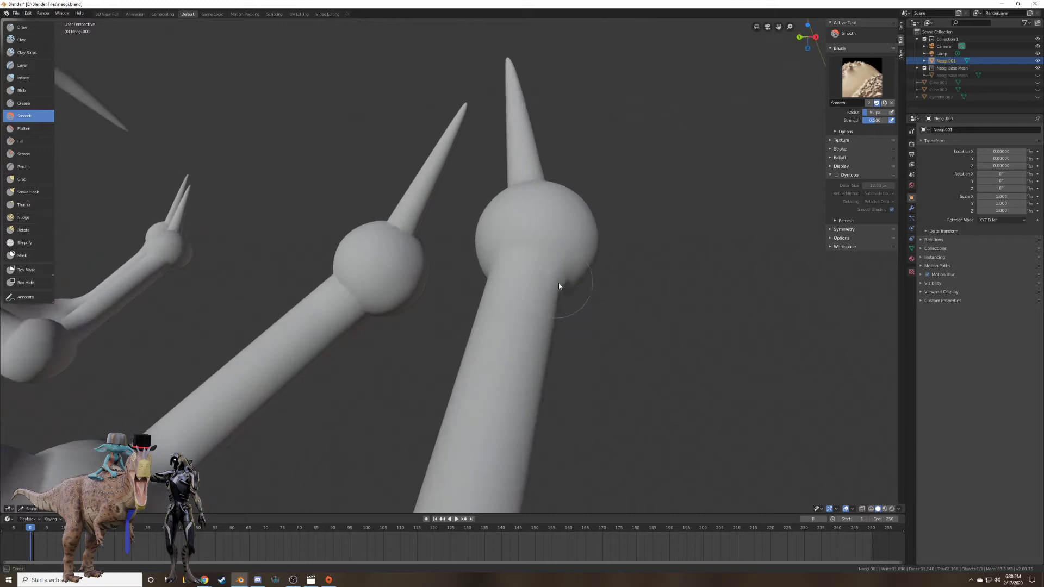
# Smooth the claw bases and the adjoining segments into the end balls of the neighbouring limbs.
pyautogui.moveTo(559, 283)
pyautogui.mouseDown(button='middle')
pyautogui.moveTo(466, 227)
pyautogui.moveTo(592, 324)
pyautogui.moveTo(592, 231)
pyautogui.moveTo(449, 179)
pyautogui.mouseUp(button='middle')
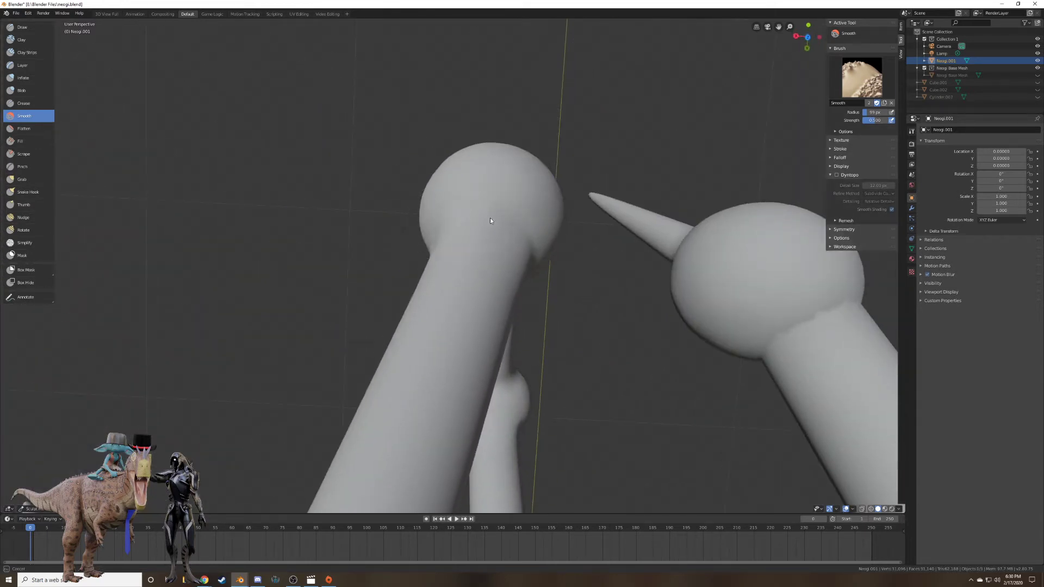
pyautogui.moveTo(497, 236)
pyautogui.mouseDown(button='middle')
pyautogui.moveTo(433, 249)
pyautogui.moveTo(407, 319)
pyautogui.moveTo(467, 293)
pyautogui.moveTo(405, 332)
pyautogui.moveTo(495, 336)
pyautogui.moveTo(517, 352)
pyautogui.moveTo(503, 373)
pyautogui.moveTo(432, 315)
pyautogui.mouseUp(button='middle')
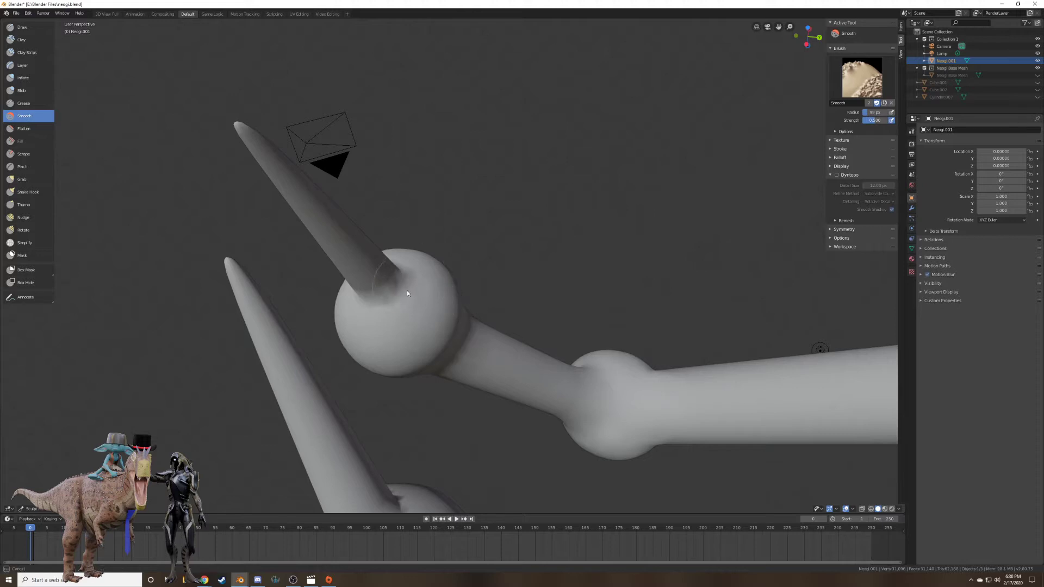
pyautogui.moveTo(364, 303)
pyautogui.mouseDown(button='middle')
pyautogui.moveTo(545, 295)
pyautogui.moveTo(533, 316)
pyautogui.moveTo(532, 280)
pyautogui.mouseUp(button='middle')
pyautogui.moveTo(545, 244)
pyautogui.mouseDown(button='middle')
pyautogui.moveTo(490, 228)
pyautogui.moveTo(443, 244)
pyautogui.moveTo(483, 256)
pyautogui.moveTo(387, 251)
pyautogui.moveTo(412, 297)
pyautogui.moveTo(375, 282)
pyautogui.moveTo(531, 249)
pyautogui.moveTo(527, 229)
pyautogui.moveTo(401, 178)
pyautogui.moveTo(462, 272)
pyautogui.mouseUp(button='middle')
# Smooth the bases of the branching segments into the large joint balls, working around their sides.
pyautogui.scroll(4, 531, 249)
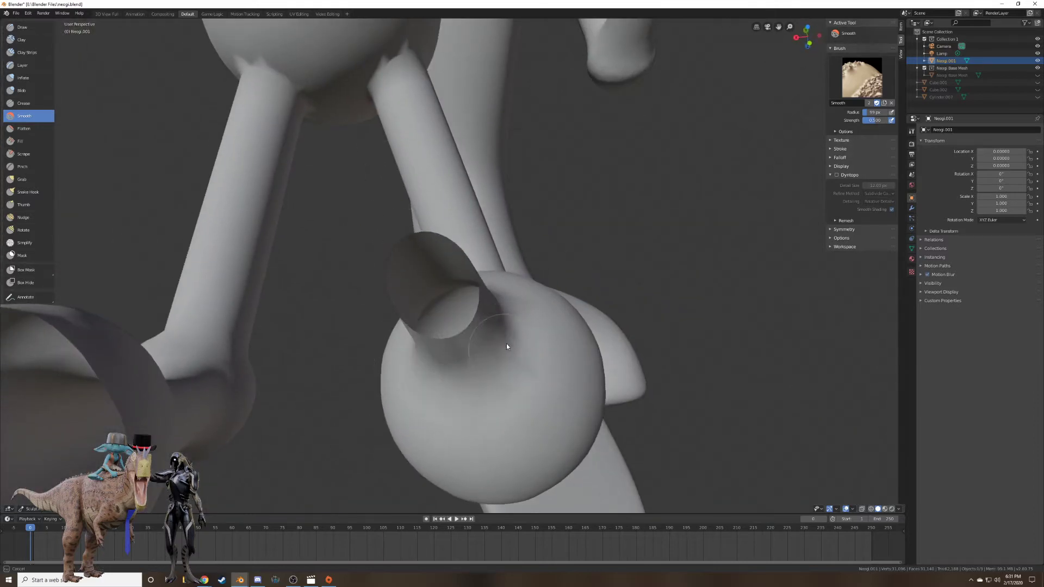
pyautogui.moveTo(531, 321)
pyautogui.mouseDown(button='middle')
pyautogui.moveTo(426, 284)
pyautogui.moveTo(517, 277)
pyautogui.moveTo(527, 296)
pyautogui.moveTo(473, 322)
pyautogui.moveTo(568, 324)
pyautogui.moveTo(539, 319)
pyautogui.moveTo(494, 333)
pyautogui.moveTo(522, 316)
pyautogui.moveTo(359, 268)
pyautogui.moveTo(396, 263)
pyautogui.moveTo(592, 345)
pyautogui.moveTo(574, 355)
pyautogui.moveTo(517, 259)
pyautogui.moveTo(533, 317)
pyautogui.moveTo(487, 273)
pyautogui.mouseUp(button='middle')
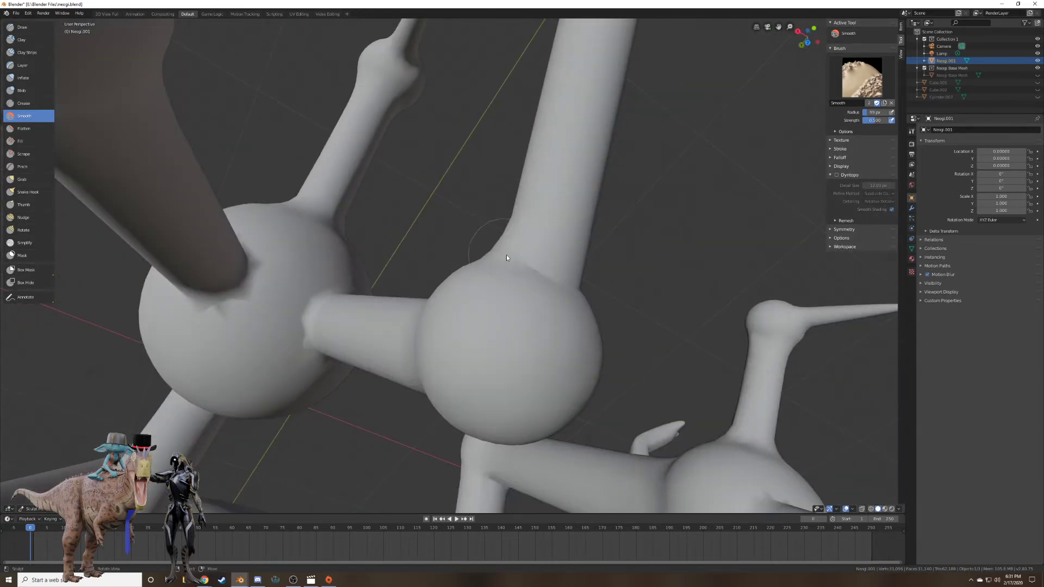
pyautogui.moveTo(625, 286)
pyautogui.mouseDown(button='middle')
pyautogui.moveTo(546, 290)
pyautogui.moveTo(357, 422)
pyautogui.mouseUp(button='middle')
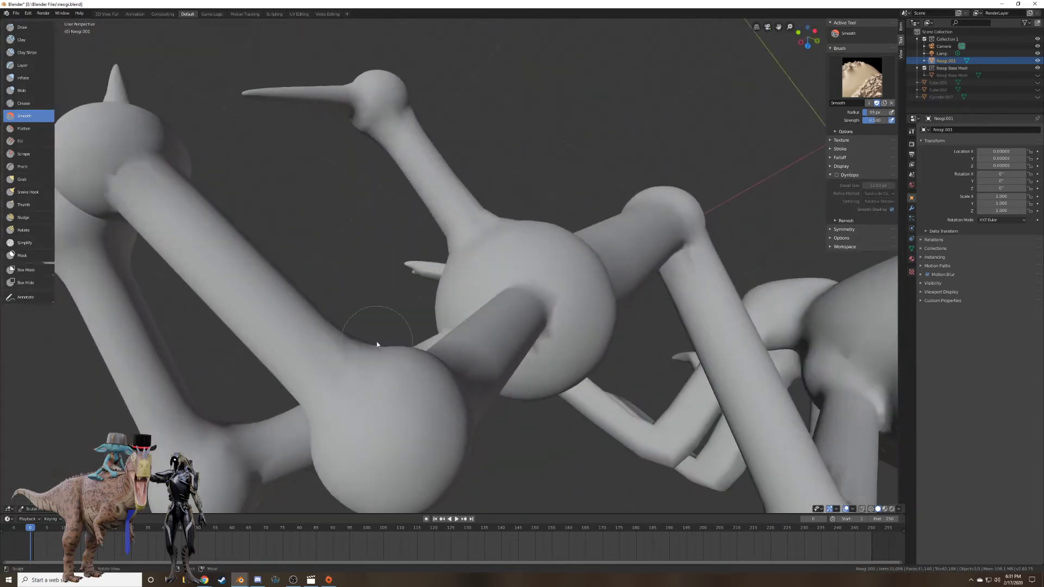
pyautogui.moveTo(377, 344)
pyautogui.mouseDown(button='middle')
pyautogui.moveTo(361, 415)
pyautogui.moveTo(432, 338)
pyautogui.mouseUp(button='middle')
# Smooth the seam between the claw's end ball and its supporting segment all the way around.
pyautogui.moveTo(441, 404)
pyautogui.mouseDown(button='middle')
pyautogui.moveTo(429, 370)
pyautogui.moveTo(474, 429)
pyautogui.moveTo(491, 424)
pyautogui.moveTo(524, 380)
pyautogui.moveTo(399, 396)
pyautogui.moveTo(439, 372)
pyautogui.moveTo(590, 353)
pyautogui.moveTo(619, 386)
pyautogui.mouseUp(button='middle')
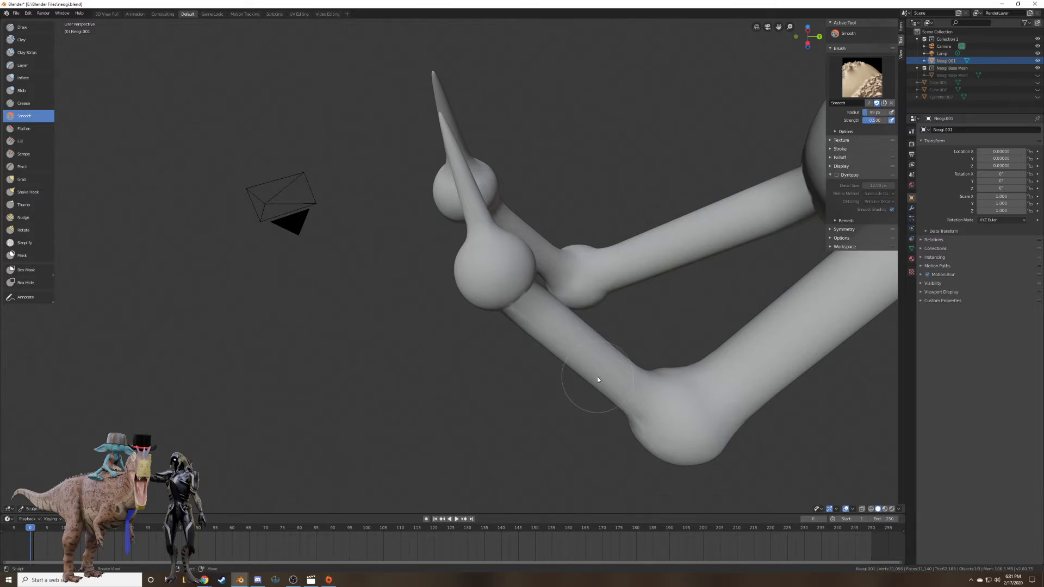
pyautogui.moveTo(598, 380)
pyautogui.mouseDown(button='middle')
pyautogui.moveTo(563, 351)
pyautogui.moveTo(536, 372)
pyautogui.mouseUp(button='middle')
pyautogui.moveTo(536, 372); pyautogui.dragTo(595, 320)
pyautogui.moveTo(594, 319); pyautogui.dragTo(507, 315, button='middle')
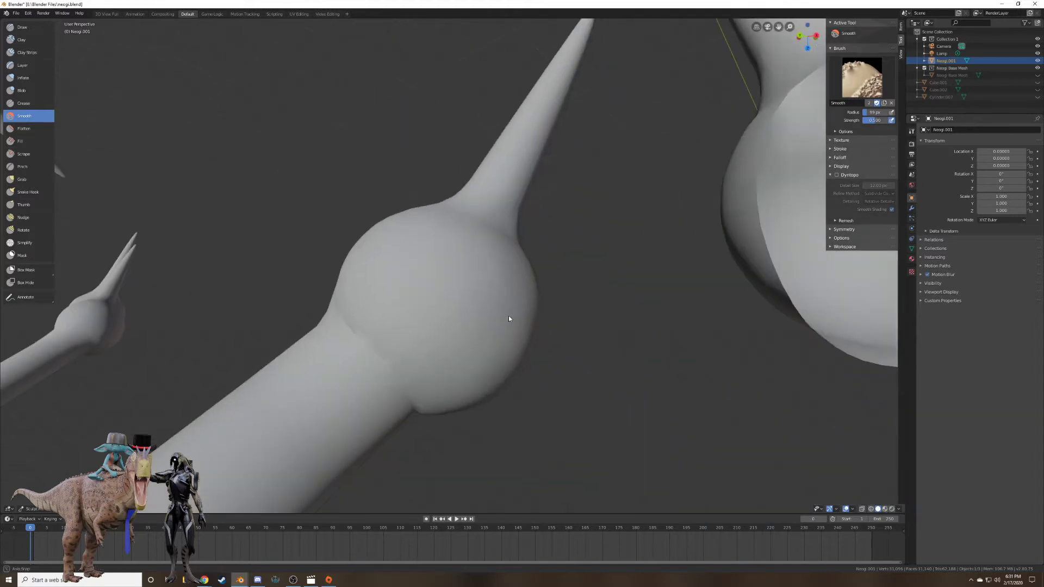
pyautogui.moveTo(367, 325)
pyautogui.mouseDown()
pyautogui.moveTo(408, 392)
pyautogui.moveTo(393, 414)
pyautogui.mouseUp()
pyautogui.moveTo(433, 396); pyautogui.dragTo(392, 335, button='middle')
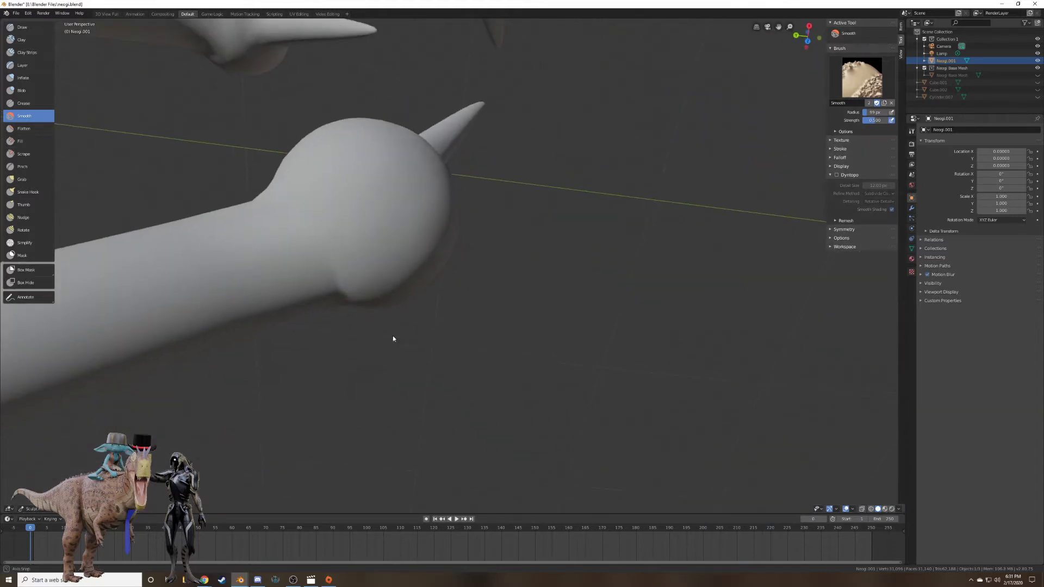
pyautogui.moveTo(293, 184); pyautogui.dragTo(344, 292)
pyautogui.moveTo(344, 292)
pyautogui.mouseDown(button='middle')
pyautogui.moveTo(356, 250)
pyautogui.moveTo(436, 267)
pyautogui.moveTo(438, 230)
pyautogui.mouseUp(button='middle')
pyautogui.moveTo(375, 244); pyautogui.dragTo(329, 253)
pyautogui.moveTo(329, 253); pyautogui.dragTo(541, 239, button='middle')
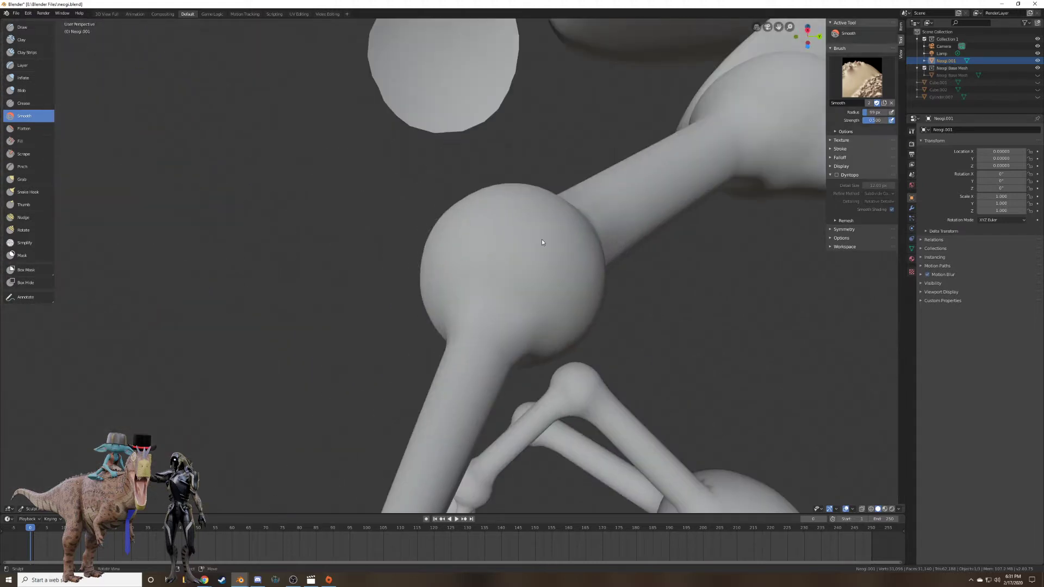
# Smooth the creases where the limb segments enter the large central joint ball, from several sides.
pyautogui.moveTo(658, 253)
pyautogui.mouseDown(button='middle')
pyautogui.moveTo(529, 292)
pyautogui.moveTo(379, 218)
pyautogui.moveTo(427, 272)
pyautogui.moveTo(478, 288)
pyautogui.moveTo(539, 297)
pyautogui.moveTo(615, 281)
pyautogui.moveTo(553, 334)
pyautogui.moveTo(603, 321)
pyautogui.mouseUp(button='middle')
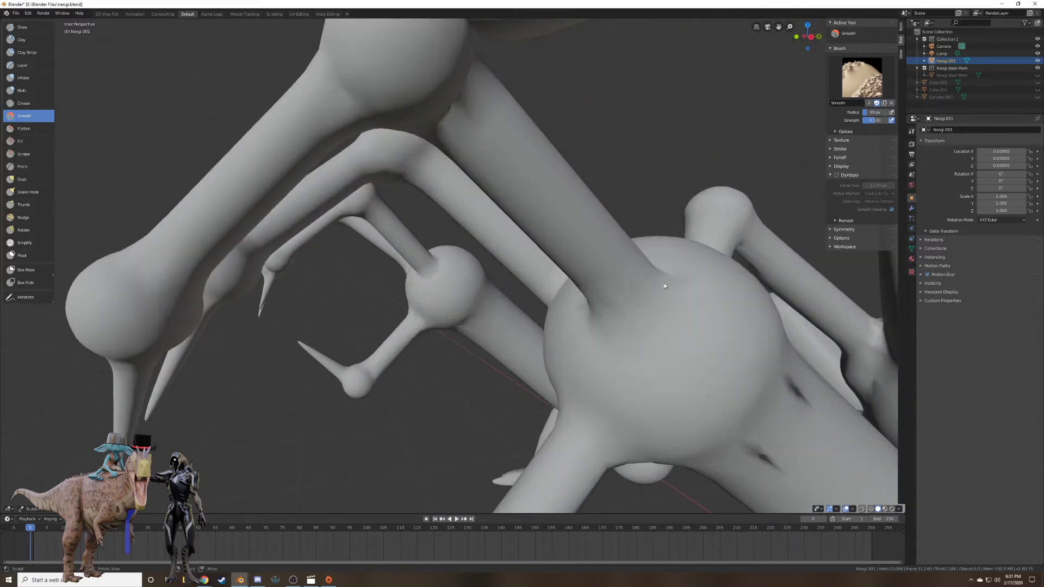
pyautogui.moveTo(664, 285)
pyautogui.mouseDown(button='middle')
pyautogui.moveTo(598, 348)
pyautogui.moveTo(440, 458)
pyautogui.moveTo(617, 381)
pyautogui.mouseUp(button='middle')
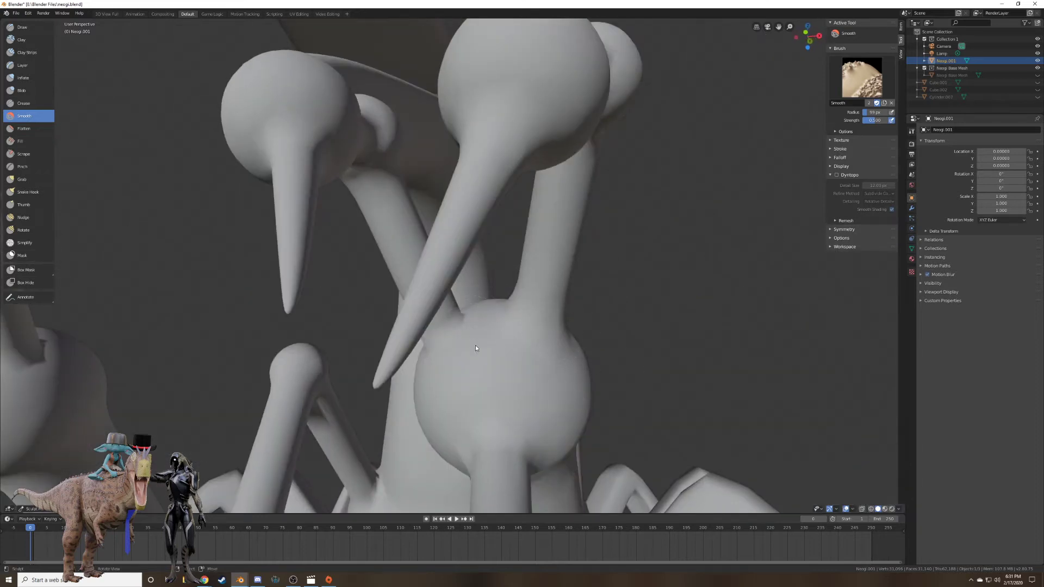
pyautogui.moveTo(476, 345)
pyautogui.mouseDown(button='middle')
pyautogui.moveTo(508, 361)
pyautogui.moveTo(497, 333)
pyautogui.moveTo(559, 280)
pyautogui.mouseUp(button='middle')
pyautogui.moveTo(543, 277)
pyautogui.mouseDown()
pyautogui.moveTo(519, 304)
pyautogui.moveTo(459, 308)
pyautogui.mouseUp()
pyautogui.moveTo(451, 312)
pyautogui.mouseDown(button='middle')
pyautogui.moveTo(477, 313)
pyautogui.moveTo(378, 289)
pyautogui.moveTo(435, 275)
pyautogui.moveTo(401, 284)
pyautogui.moveTo(367, 203)
pyautogui.mouseUp(button='middle')
pyautogui.moveTo(367, 204); pyautogui.dragTo(354, 287)
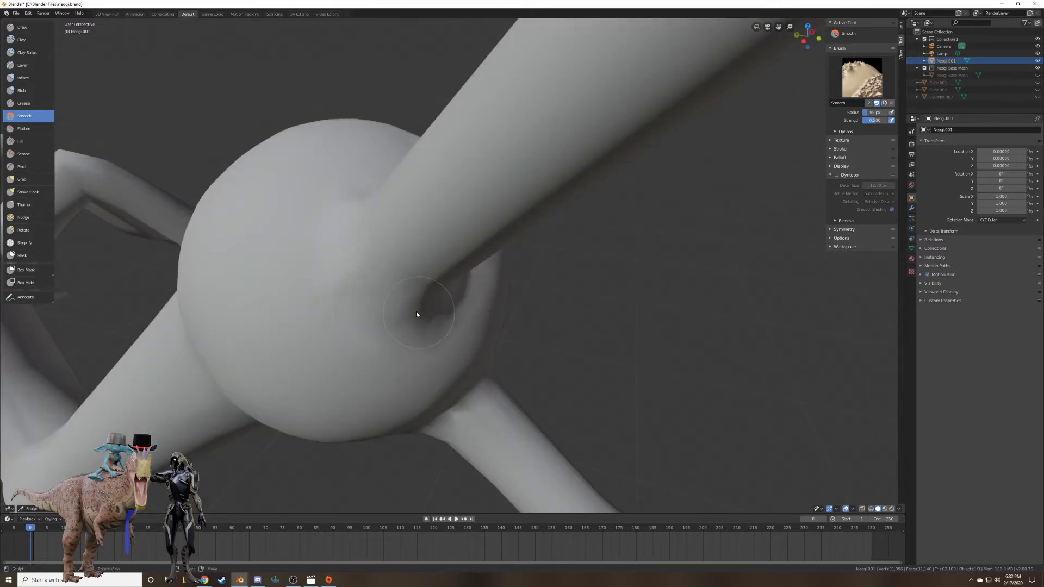
pyautogui.moveTo(416, 314)
pyautogui.mouseDown(button='middle')
pyautogui.moveTo(424, 347)
pyautogui.moveTo(374, 328)
pyautogui.mouseUp(button='middle')
pyautogui.moveTo(374, 328); pyautogui.dragTo(423, 252)
pyautogui.moveTo(423, 252)
pyautogui.mouseDown(button='middle')
pyautogui.moveTo(379, 261)
pyautogui.moveTo(384, 298)
pyautogui.mouseUp(button='middle')
# Switch the creature to Edit Mode and examine the mesh topology around the large joint ball and thick limb.
pyautogui.moveTo(431, 256)
pyautogui.mouseDown(button='middle')
pyautogui.moveTo(459, 249)
pyautogui.moveTo(450, 300)
pyautogui.moveTo(328, 231)
pyautogui.moveTo(315, 177)
pyautogui.moveTo(404, 174)
pyautogui.moveTo(374, 205)
pyautogui.moveTo(374, 185)
pyautogui.moveTo(402, 288)
pyautogui.moveTo(434, 289)
pyautogui.moveTo(434, 273)
pyautogui.moveTo(580, 326)
pyautogui.moveTo(545, 338)
pyautogui.mouseUp(button='middle')
pyautogui.press('Tab')
pyautogui.scroll(4, 545, 338)
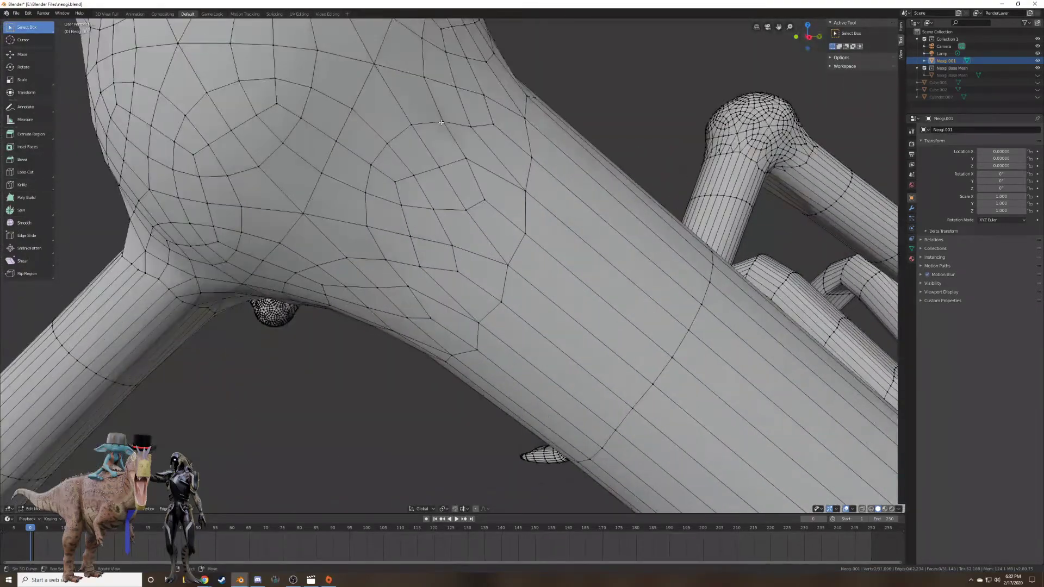
pyautogui.scroll(-3, 473, 162)
pyautogui.scroll(-1, 456, 200)
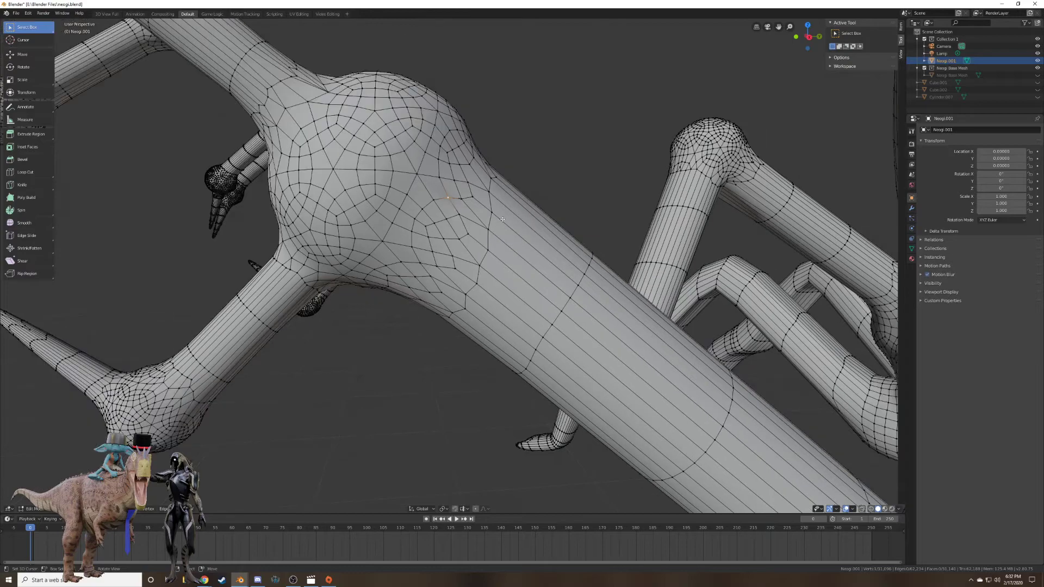
# Delete the stray vertex on the hand's round palm joint where it meets the forearm.
pyautogui.scroll(2, 495, 218)
pyautogui.keyDown('shift'); pyautogui.moveTo(475, 167); pyautogui.dragTo(437, 280, button='middle'); pyautogui.keyUp('shift')
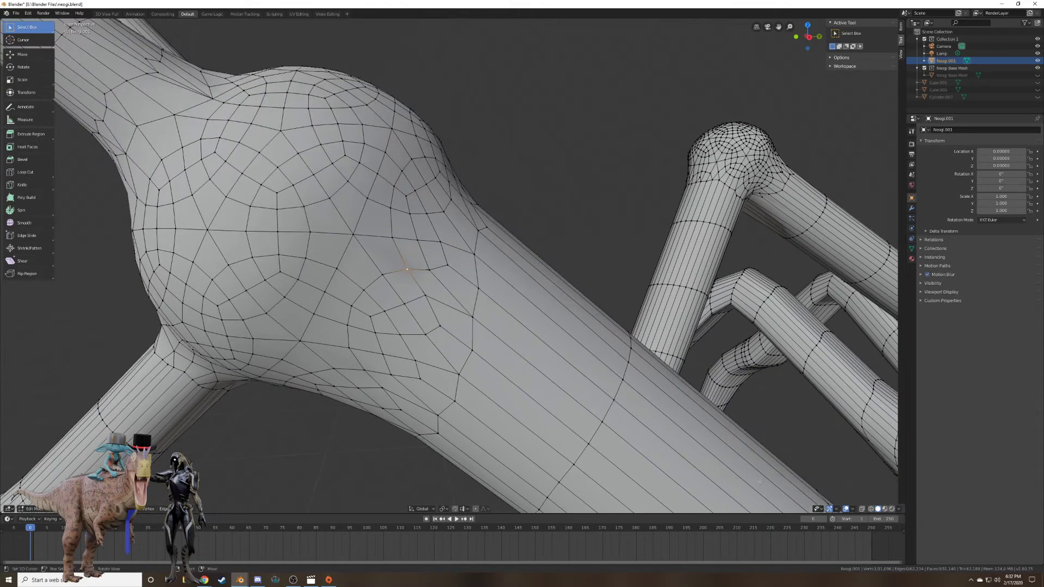
pyautogui.click(872, 510)
pyautogui.scroll(4, 482, 331)
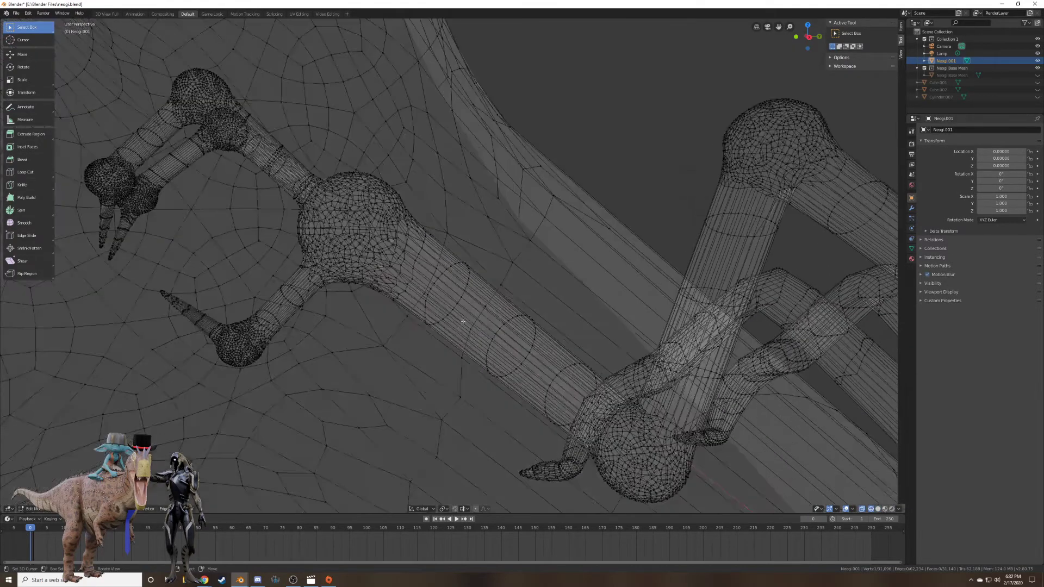
pyautogui.scroll(-2, 390, 301)
pyautogui.moveTo(422, 279); pyautogui.dragTo(399, 239, button='middle')
pyautogui.rightClick(399, 239)
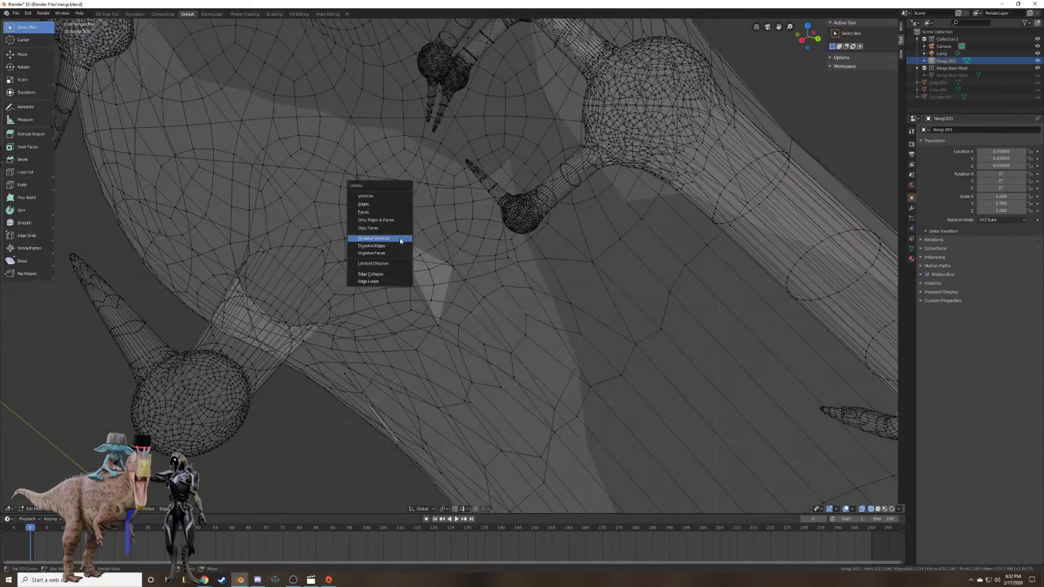
pyautogui.click(387, 200)
pyautogui.moveTo(386, 200); pyautogui.dragTo(475, 365, button='middle')
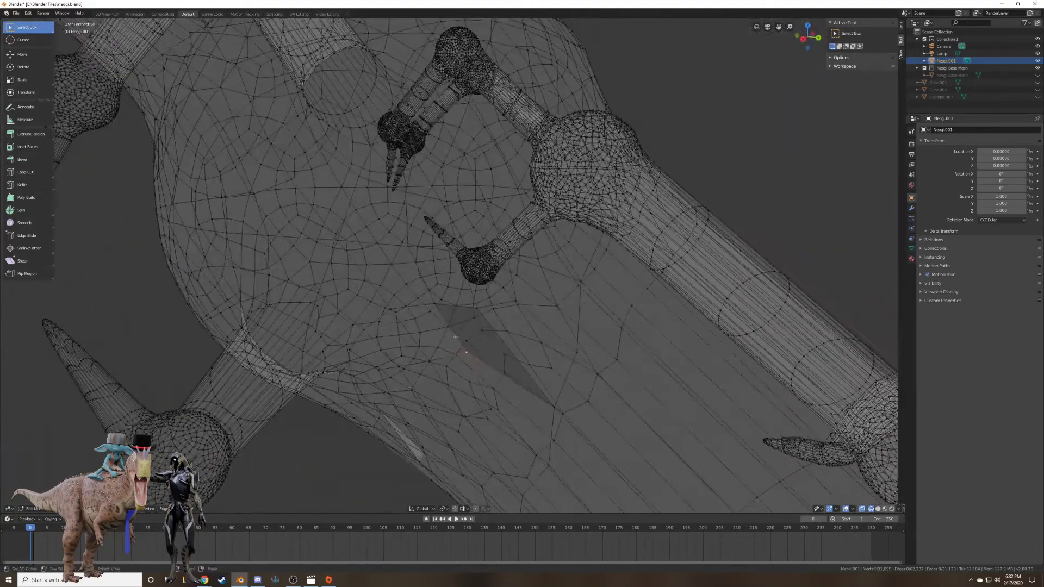
# Fill the hole in the palm joint with a new face and return to Sculpt Mode.
pyautogui.click(877, 509)
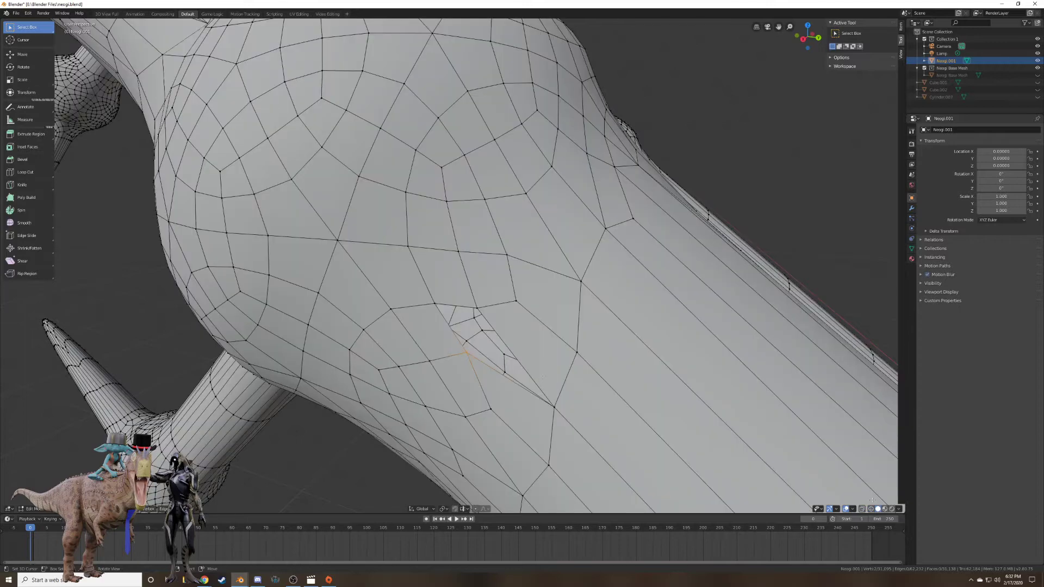
pyautogui.click(551, 397)
pyautogui.keyDown('ctrl'); pyautogui.click(433, 305); pyautogui.keyUp('ctrl')
pyautogui.keyDown('shift'); pyautogui.click(463, 353); pyautogui.keyUp('shift')
pyautogui.press('f')
pyautogui.moveTo(454, 365)
pyautogui.mouseDown(button='middle')
pyautogui.moveTo(424, 376)
pyautogui.moveTo(516, 319)
pyautogui.moveTo(610, 339)
pyautogui.moveTo(623, 371)
pyautogui.moveTo(547, 378)
pyautogui.moveTo(527, 361)
pyautogui.moveTo(541, 328)
pyautogui.moveTo(526, 348)
pyautogui.moveTo(589, 359)
pyautogui.moveTo(582, 374)
pyautogui.moveTo(683, 247)
pyautogui.moveTo(567, 292)
pyautogui.moveTo(498, 299)
pyautogui.mouseUp(button='middle')
pyautogui.hotkey('ctrl', 'Tab')
pyautogui.scroll(-4, 467, 357)
pyautogui.scroll(-8, 547, 378)
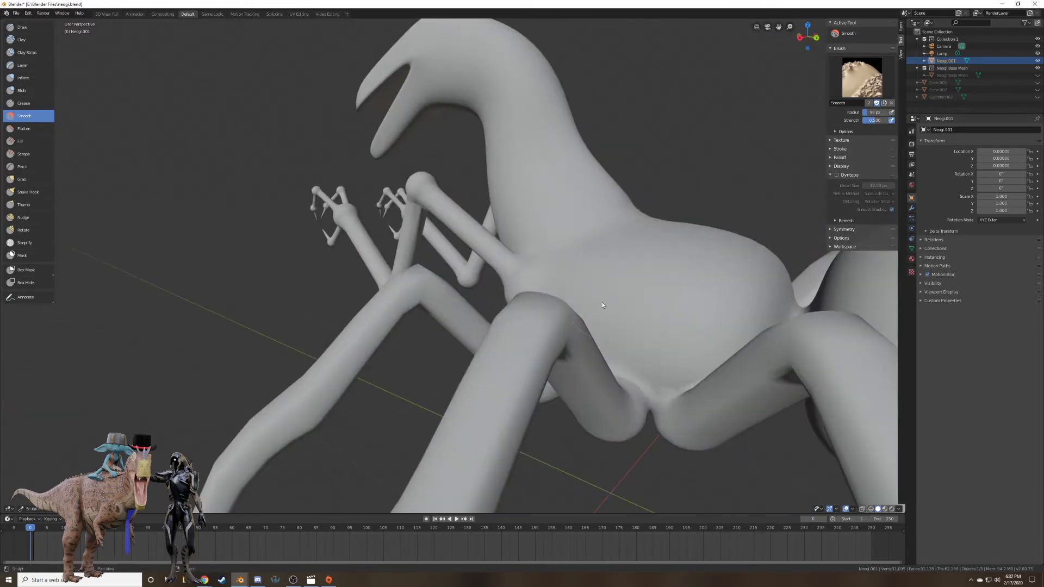
# Check the whole creature and the render in the other Blender window, and return to the creature file.
pyautogui.keyDown('shift'); pyautogui.moveTo(601, 305); pyautogui.dragTo(488, 275, button='middle'); pyautogui.keyUp('shift')
pyautogui.scroll(-8, 488, 275)
pyautogui.moveTo(526, 325)
pyautogui.mouseDown(button='middle')
pyautogui.moveTo(529, 231)
pyautogui.moveTo(531, 308)
pyautogui.moveTo(528, 250)
pyautogui.moveTo(391, 332)
pyautogui.moveTo(470, 258)
pyautogui.moveTo(504, 251)
pyautogui.moveTo(400, 399)
pyautogui.moveTo(438, 357)
pyautogui.moveTo(453, 290)
pyautogui.moveTo(513, 331)
pyautogui.moveTo(429, 301)
pyautogui.moveTo(625, 326)
pyautogui.moveTo(536, 332)
pyautogui.mouseUp(button='middle')
pyautogui.scroll(8, 470, 255)
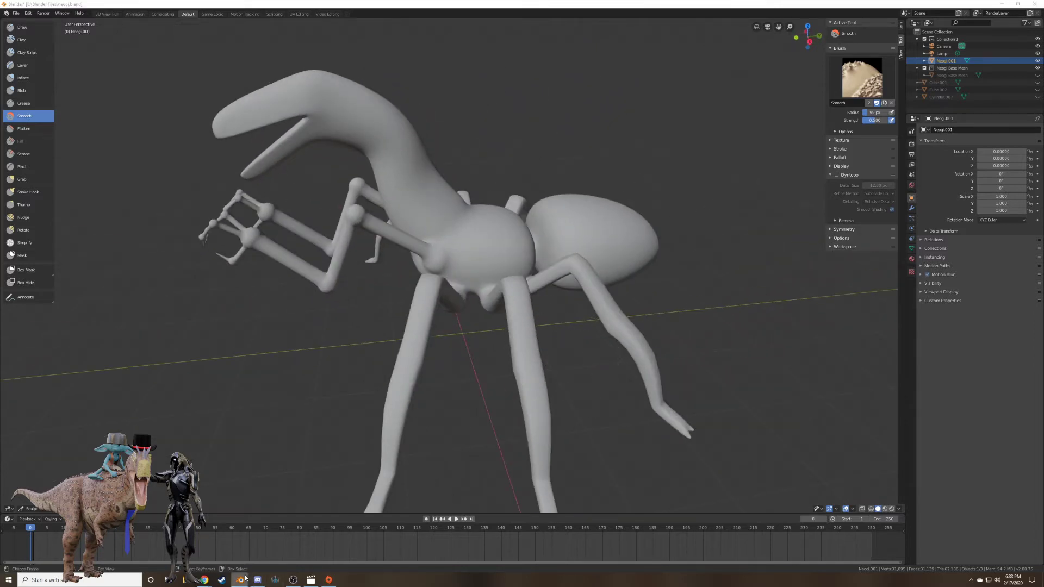
pyautogui.moveTo(240, 579)
pyautogui.click(219, 557)
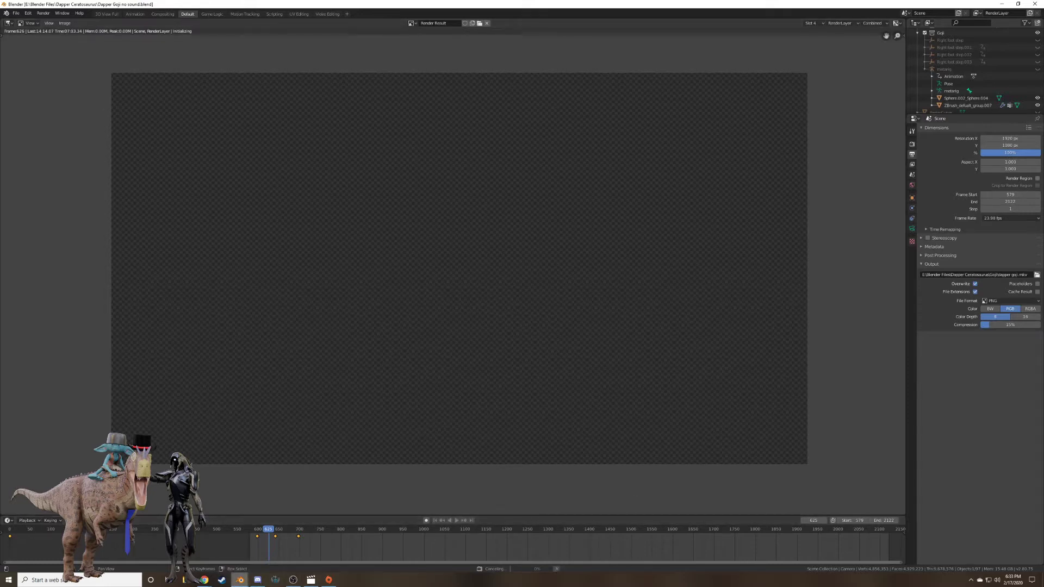
pyautogui.moveTo(239, 579)
pyautogui.click(278, 547)
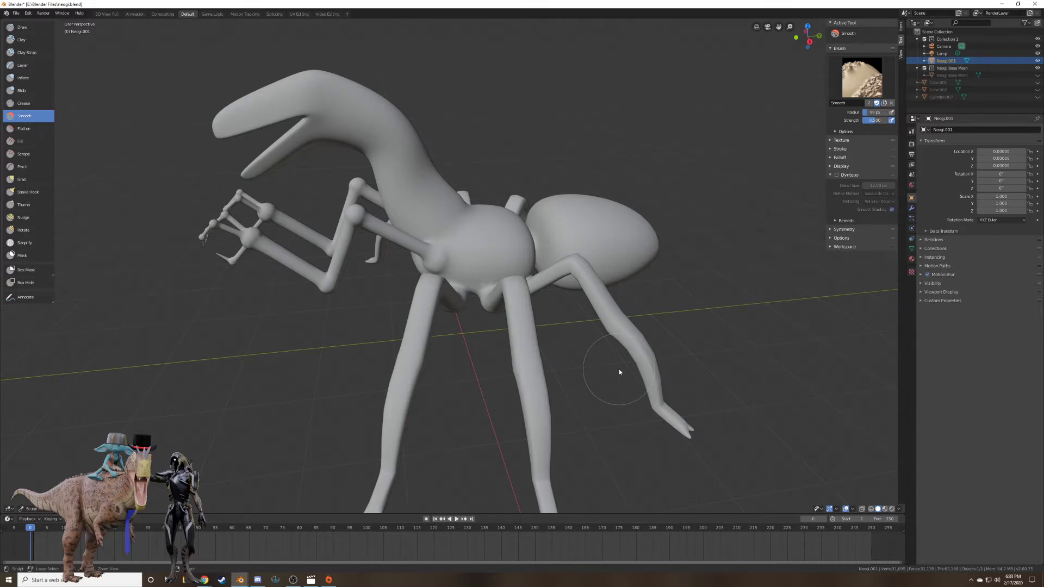
# Add a Multires modifier with two subdivision levels to the creature and show its modifier settings.
pyautogui.hotkey('ctrl', '2')
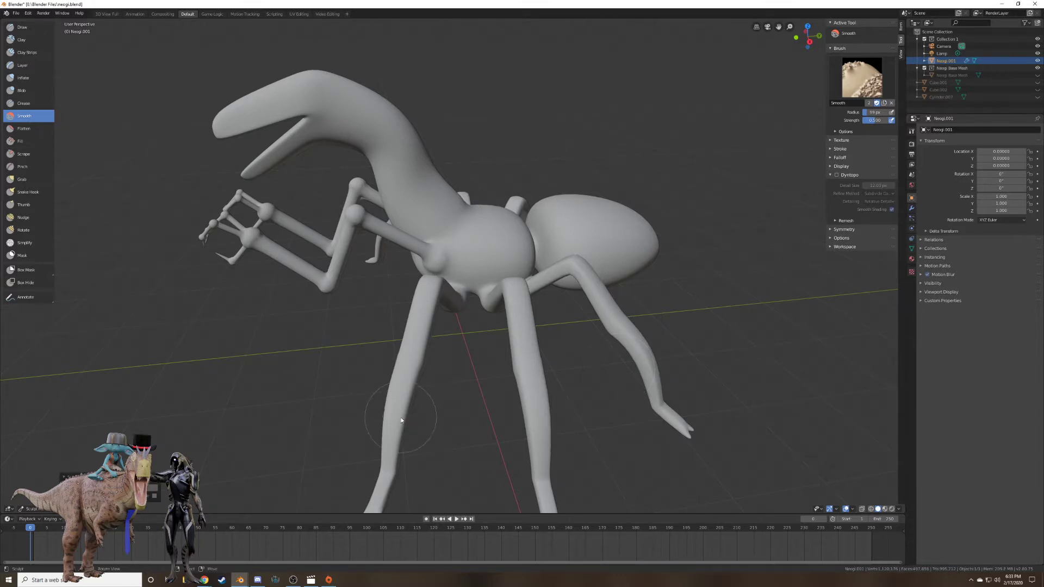
pyautogui.moveTo(730, 311); pyautogui.dragTo(750, 305, button='middle')
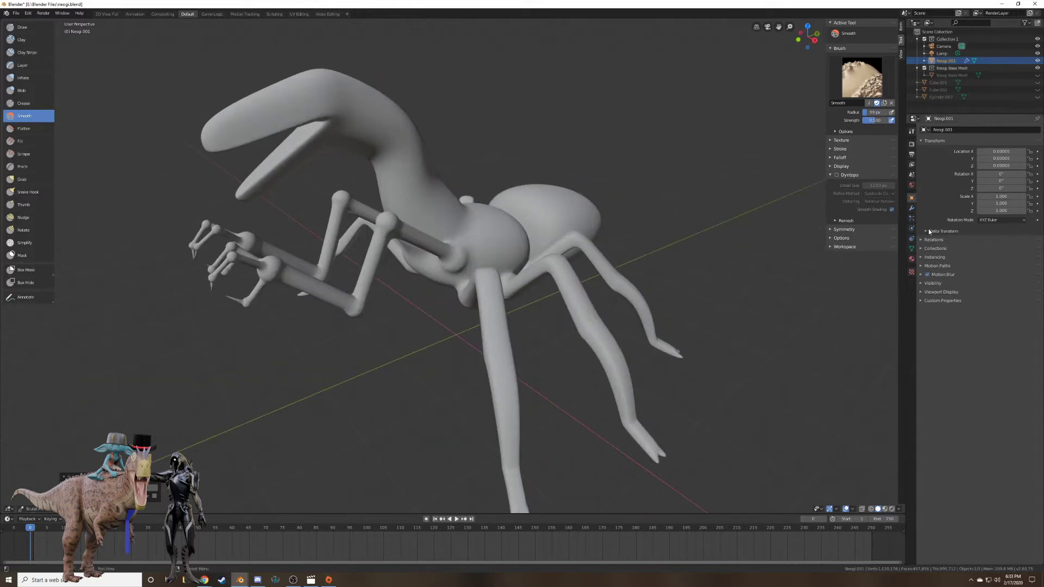
pyautogui.click(911, 209)
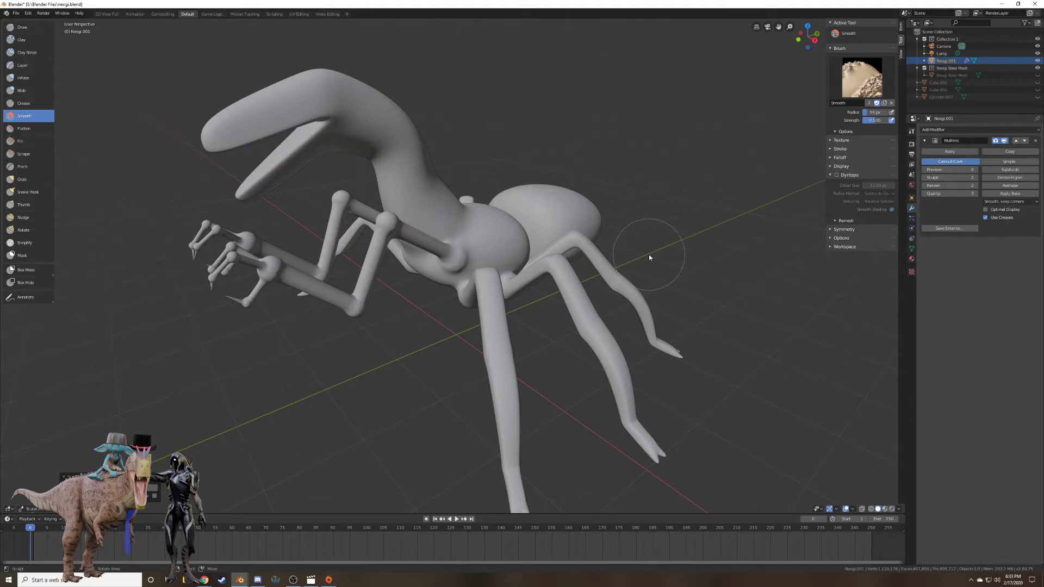
# Delete the stray vertex on the body's underside beside the base of the rear leg.
pyautogui.moveTo(648, 254); pyautogui.dragTo(620, 173, button='middle')
pyautogui.scroll(5, 625, 283)
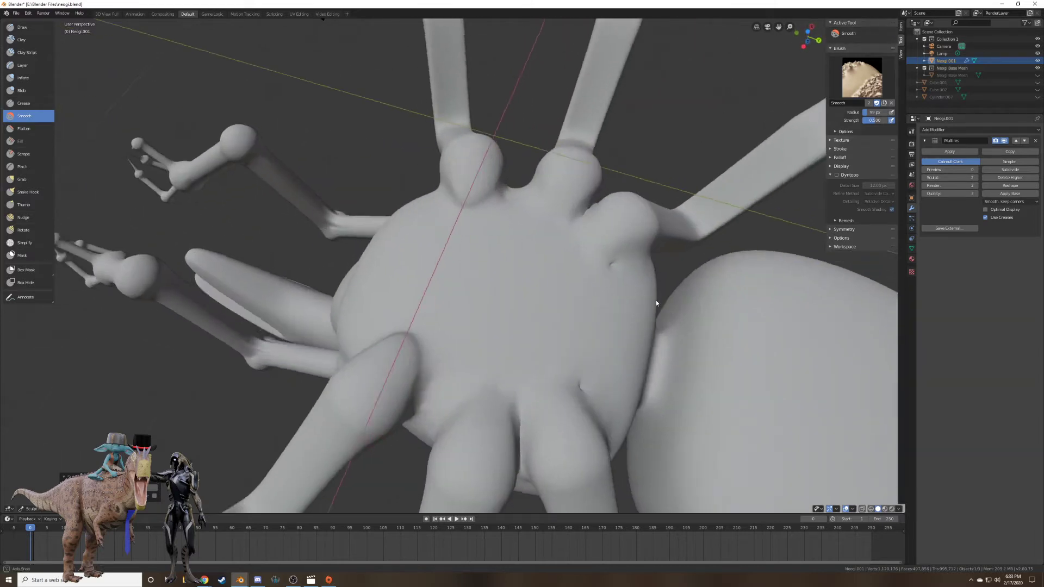
pyautogui.moveTo(656, 301); pyautogui.dragTo(492, 272, button='middle')
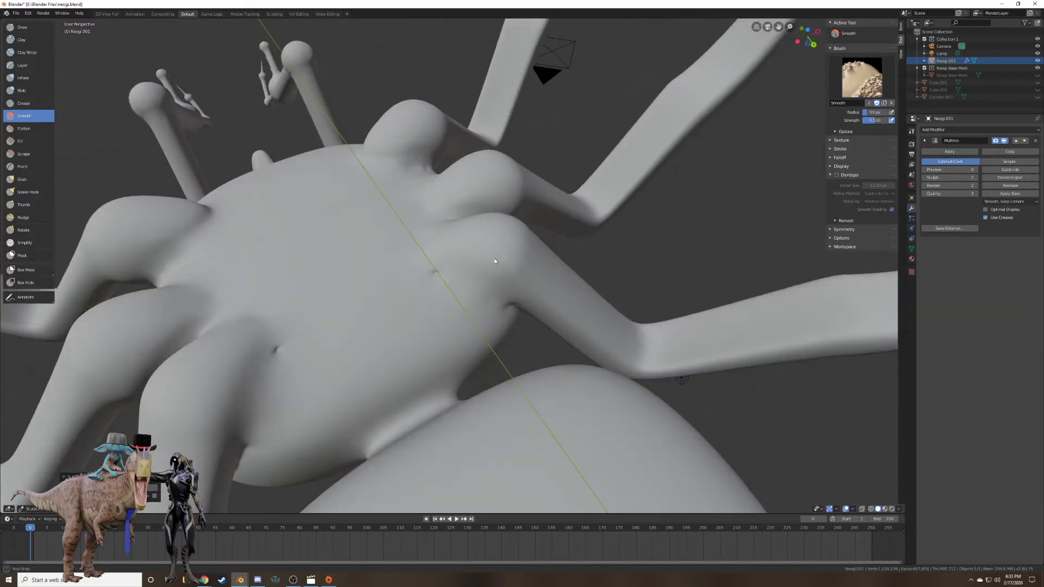
pyautogui.scroll(5, 497, 302)
pyautogui.press('Tab')
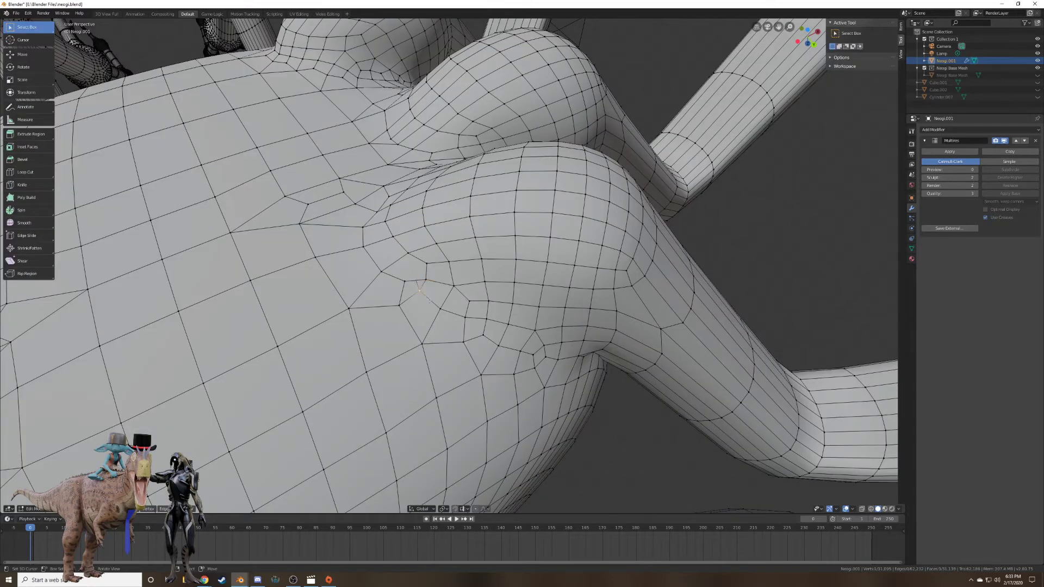
pyautogui.scroll(4, 432, 303)
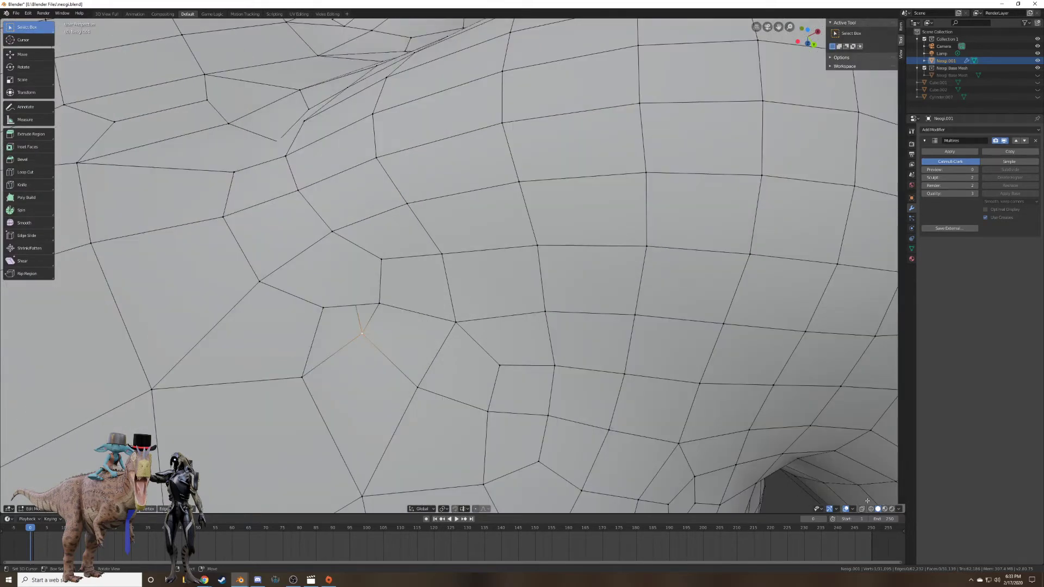
pyautogui.click(871, 508)
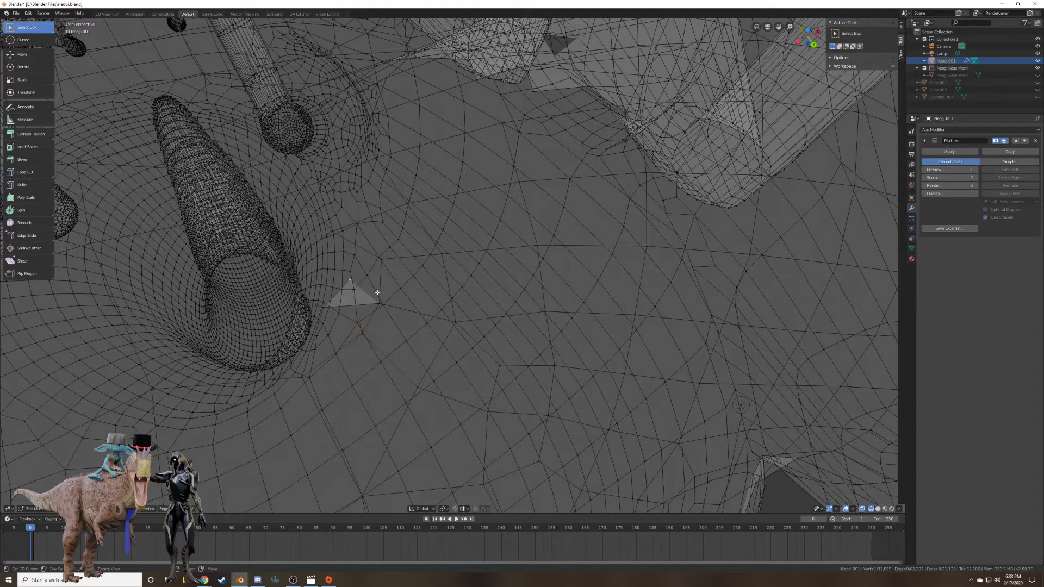
pyautogui.press('x')
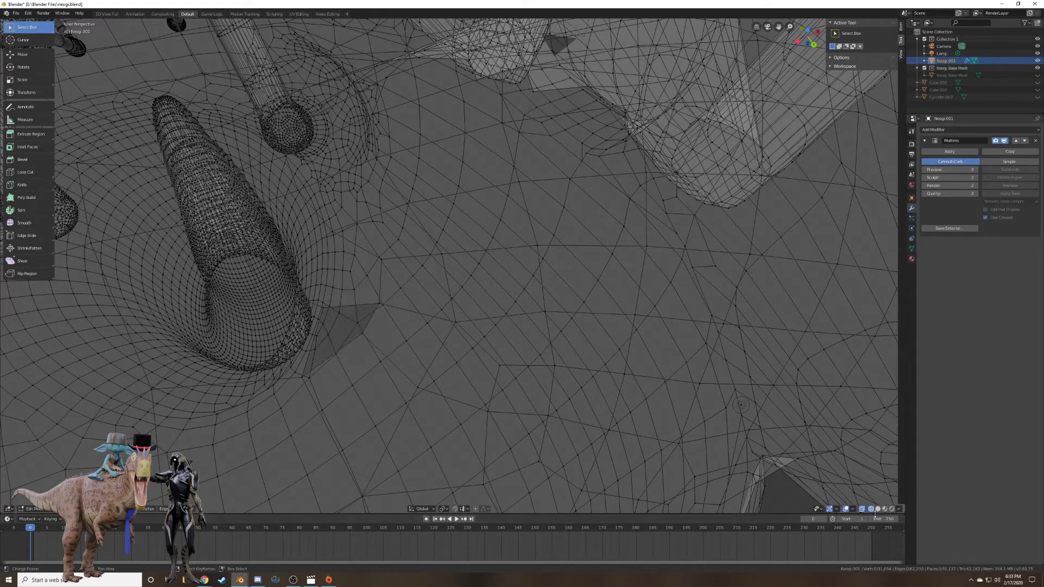
# Fill the gap beside the rear leg's base with a face and return to Sculpt Mode.
pyautogui.click(877, 508)
pyautogui.rightClick(292, 379)
pyautogui.keyDown('shift'); pyautogui.rightClick(318, 299); pyautogui.keyUp('shift')
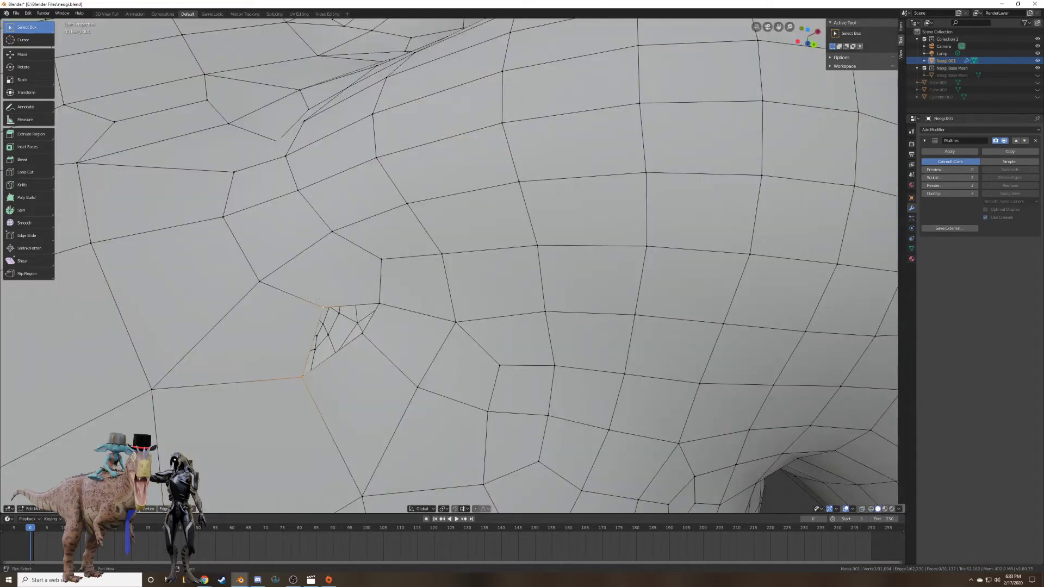
pyautogui.keyDown('shift'); pyautogui.rightClick(365, 336); pyautogui.keyUp('shift')
pyautogui.press('f')
pyautogui.scroll(-8, 401, 343)
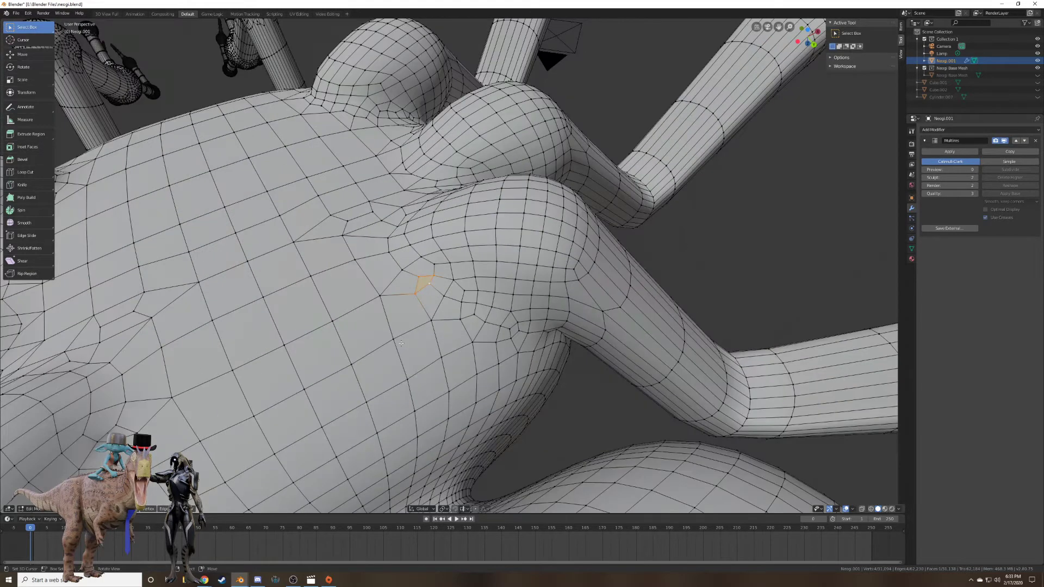
pyautogui.press('Tab')
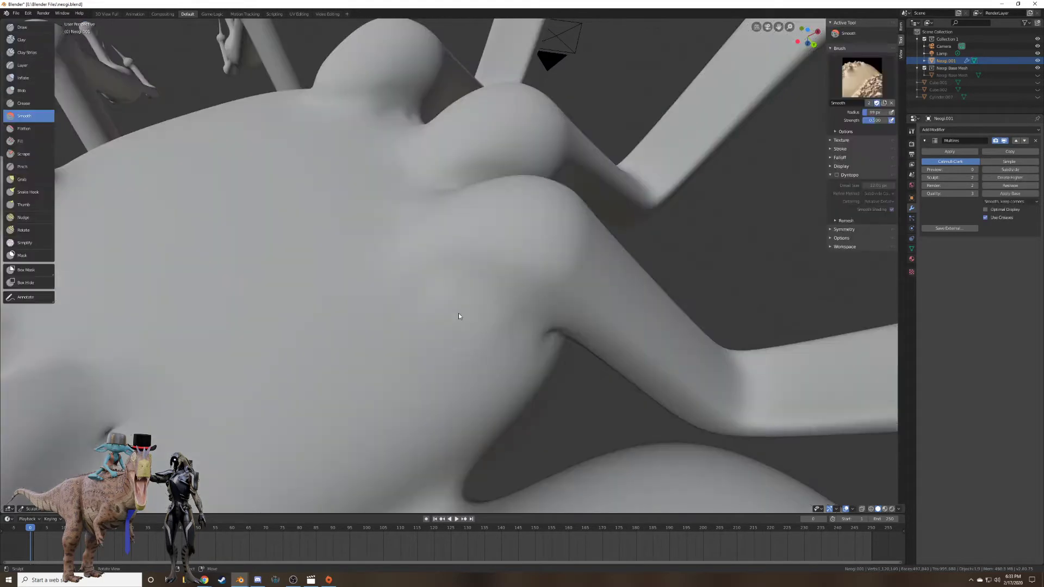
# Delete the stray vertex on the underside beside the opposite rear leg's base.
pyautogui.moveTo(425, 354)
pyautogui.mouseDown(button='middle')
pyautogui.moveTo(381, 337)
pyautogui.moveTo(430, 311)
pyautogui.moveTo(494, 298)
pyautogui.moveTo(448, 314)
pyautogui.mouseUp(button='middle')
pyautogui.press('Tab')
pyautogui.scroll(6, 447, 308)
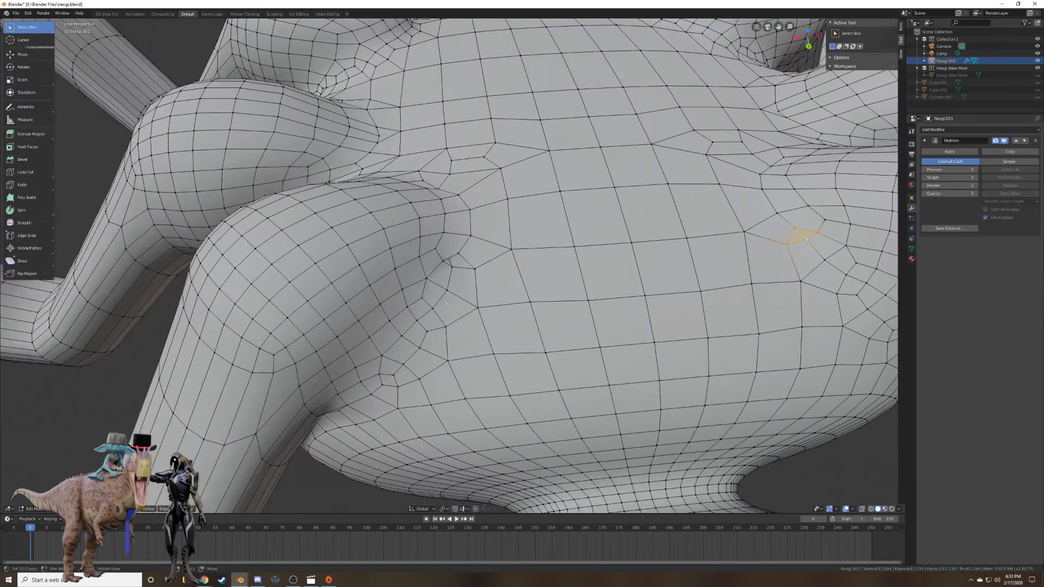
pyautogui.click(871, 509)
pyautogui.moveTo(484, 231); pyautogui.dragTo(454, 263, button='middle')
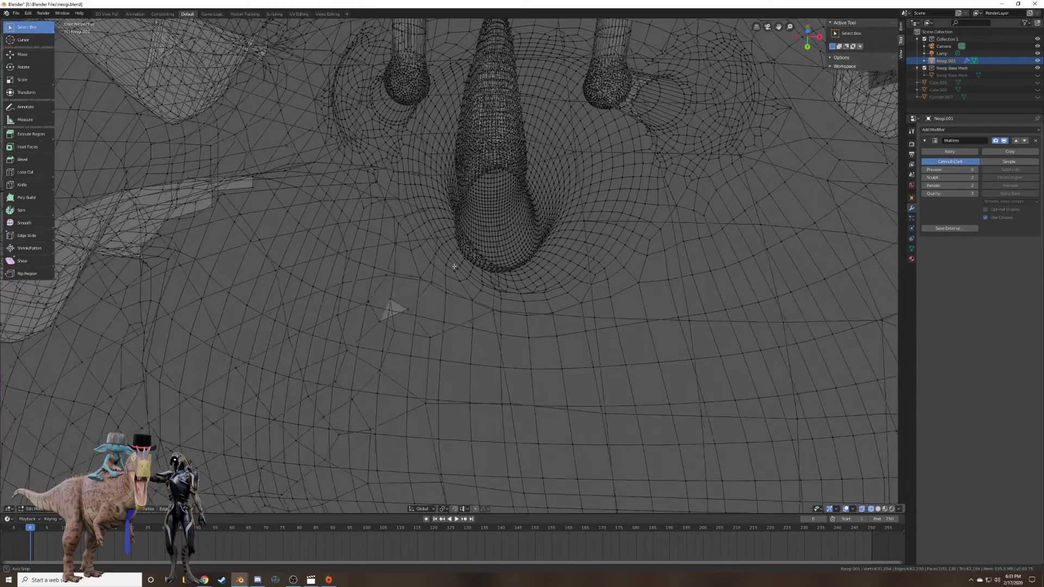
pyautogui.press('x')
pyautogui.click(393, 302)
# Fill the hole beside the opposite rear leg's base with a face and return to Sculpt Mode.
pyautogui.click(877, 509)
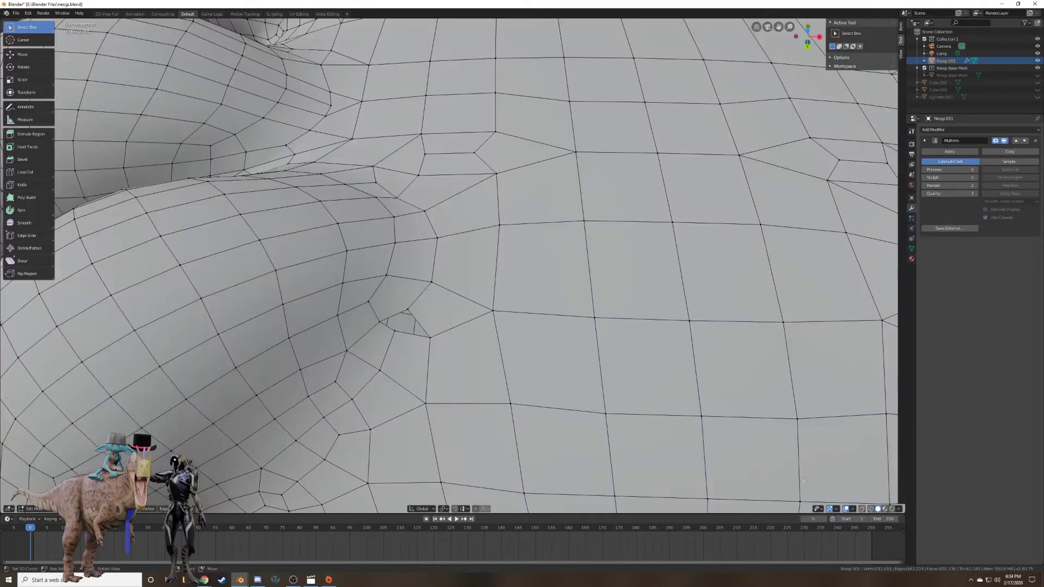
pyautogui.rightClick(432, 337)
pyautogui.keyDown('shift'); pyautogui.rightClick(395, 330); pyautogui.keyUp('shift')
pyautogui.press('f')
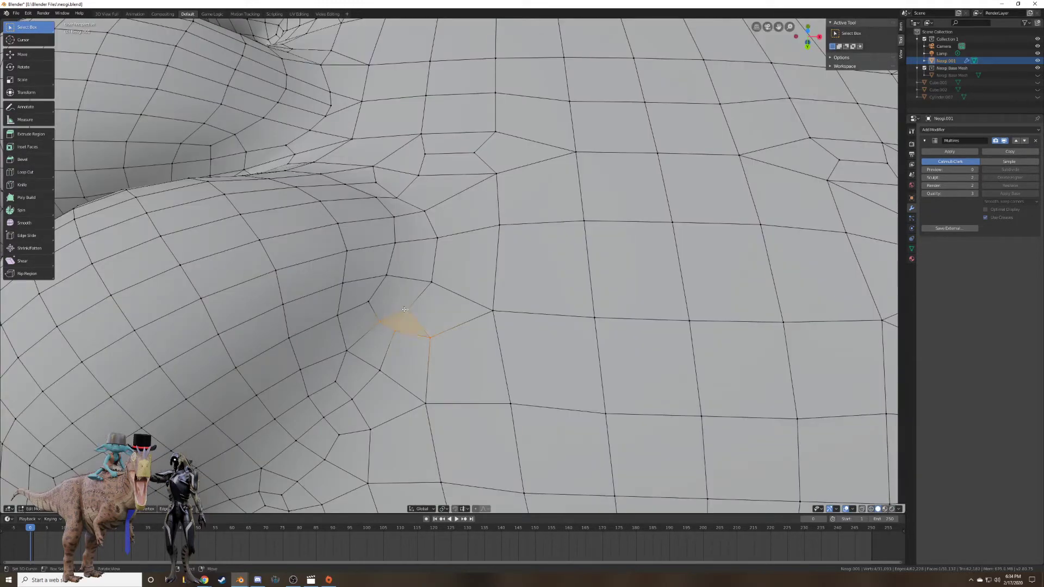
pyautogui.scroll(-6, 399, 301)
pyautogui.moveTo(462, 288); pyautogui.dragTo(466, 253, button='middle')
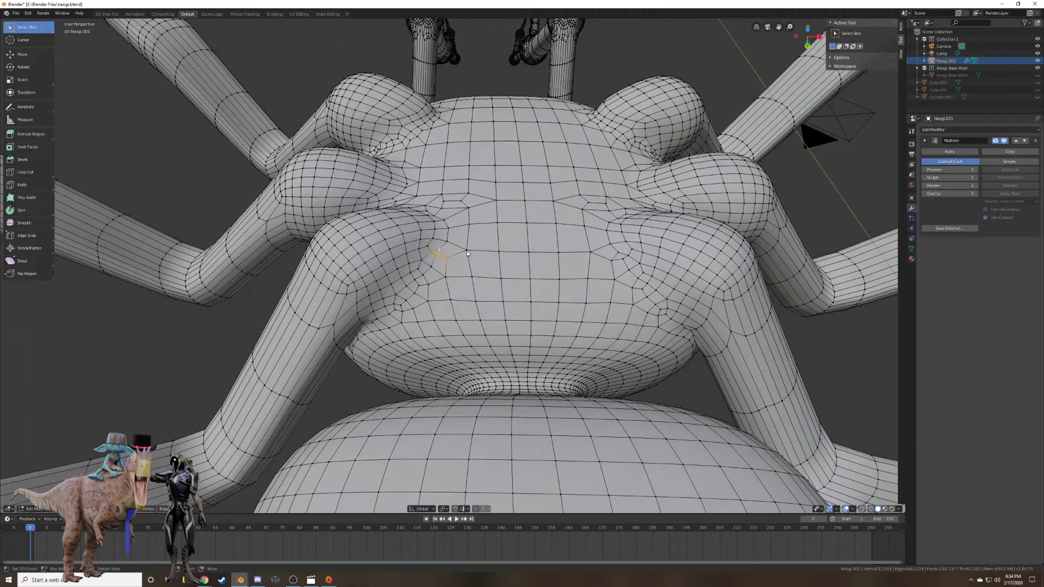
pyautogui.press('Tab')
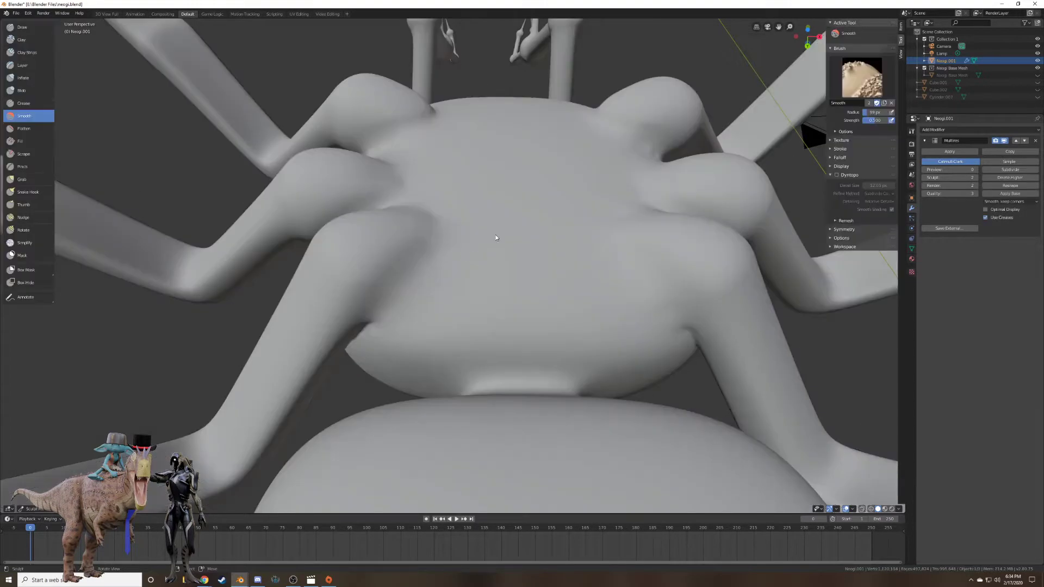
# Show the mesh in Front Orthographic view in Edit Mode and remove the Multires modifier.
pyautogui.moveTo(494, 235)
pyautogui.mouseDown(button='middle')
pyautogui.moveTo(573, 234)
pyautogui.moveTo(574, 222)
pyautogui.moveTo(527, 198)
pyautogui.moveTo(517, 172)
pyautogui.moveTo(466, 124)
pyautogui.moveTo(484, 227)
pyautogui.moveTo(417, 216)
pyautogui.moveTo(408, 181)
pyautogui.moveTo(328, 229)
pyautogui.moveTo(277, 408)
pyautogui.moveTo(409, 438)
pyautogui.moveTo(416, 368)
pyautogui.moveTo(534, 266)
pyautogui.moveTo(348, 207)
pyautogui.moveTo(309, 224)
pyautogui.moveTo(277, 220)
pyautogui.moveTo(347, 228)
pyautogui.moveTo(364, 243)
pyautogui.moveTo(365, 224)
pyautogui.moveTo(448, 202)
pyautogui.moveTo(408, 252)
pyautogui.moveTo(381, 267)
pyautogui.moveTo(499, 81)
pyautogui.moveTo(617, 299)
pyautogui.moveTo(661, 276)
pyautogui.moveTo(611, 262)
pyautogui.mouseUp(button='middle')
pyautogui.press('Tab')
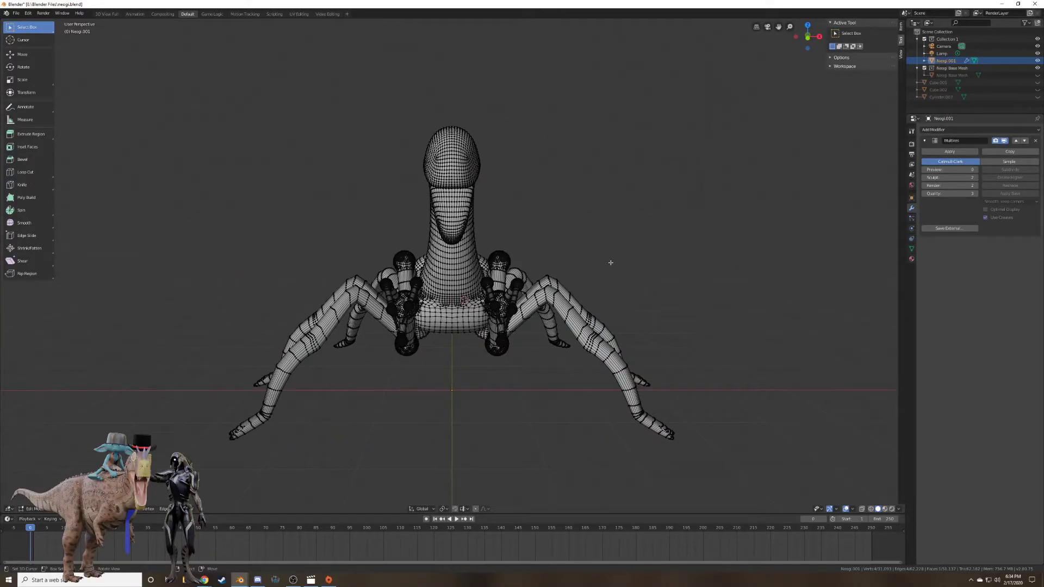
pyautogui.press('KP_1')
pyautogui.scroll(5, 611, 262)
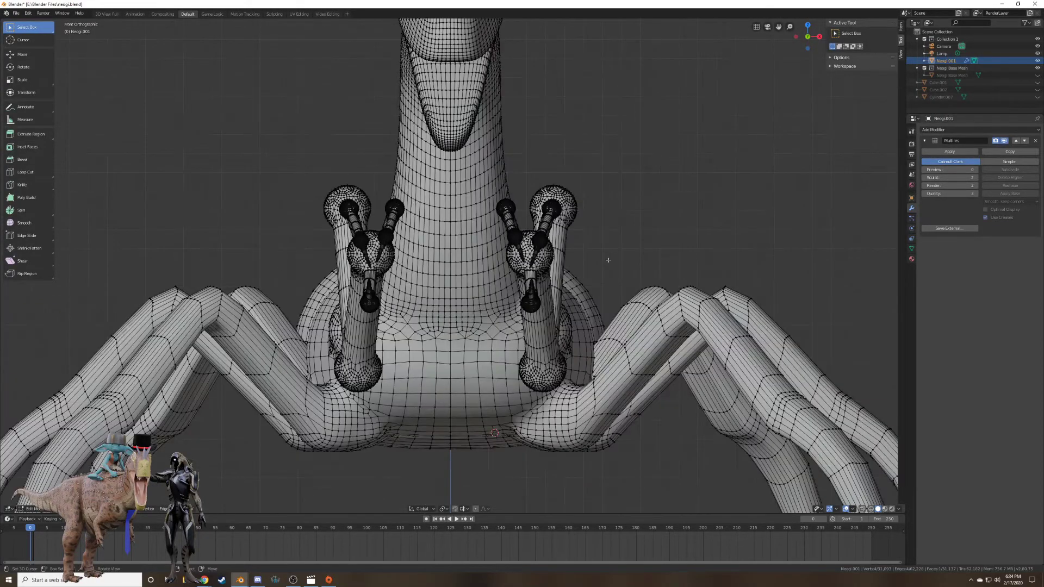
pyautogui.scroll(-1, 596, 243)
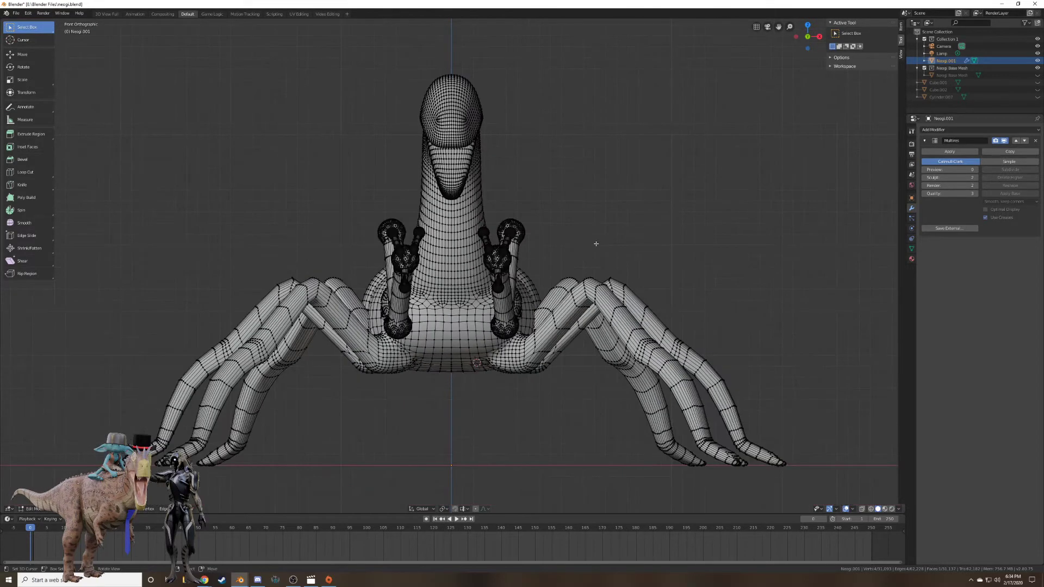
pyautogui.click(1036, 140)
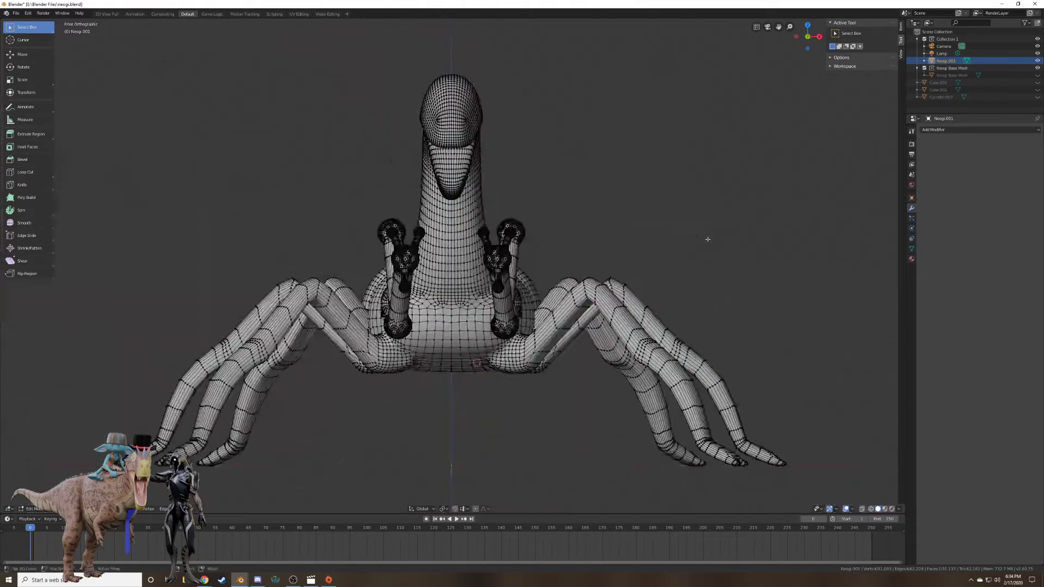
# In Edit Mode with see-through display, select the half of the creature left of the centre line in front view and delete its vertices.
pyautogui.press('Tab')
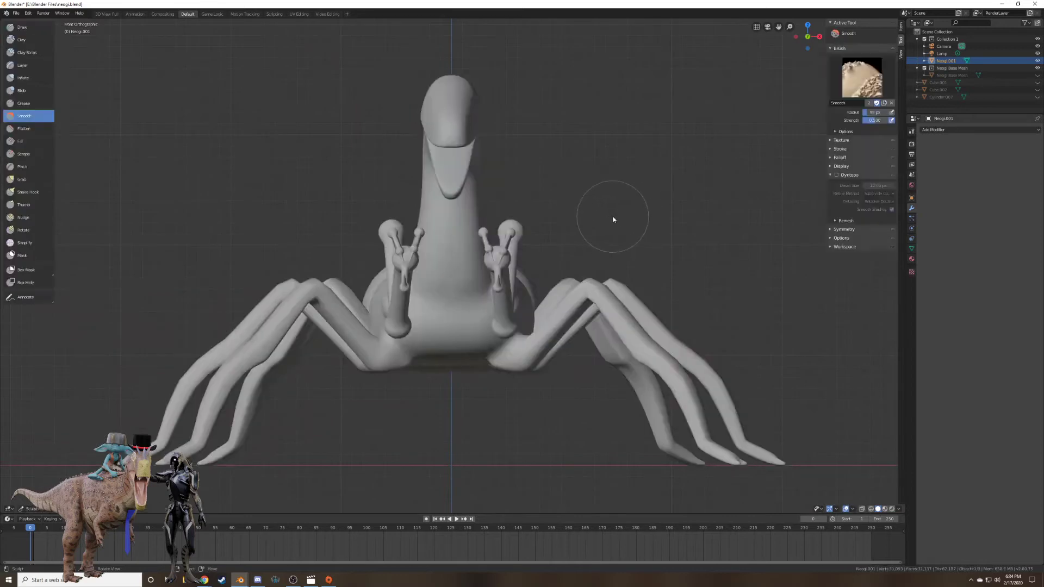
pyautogui.click(31, 509)
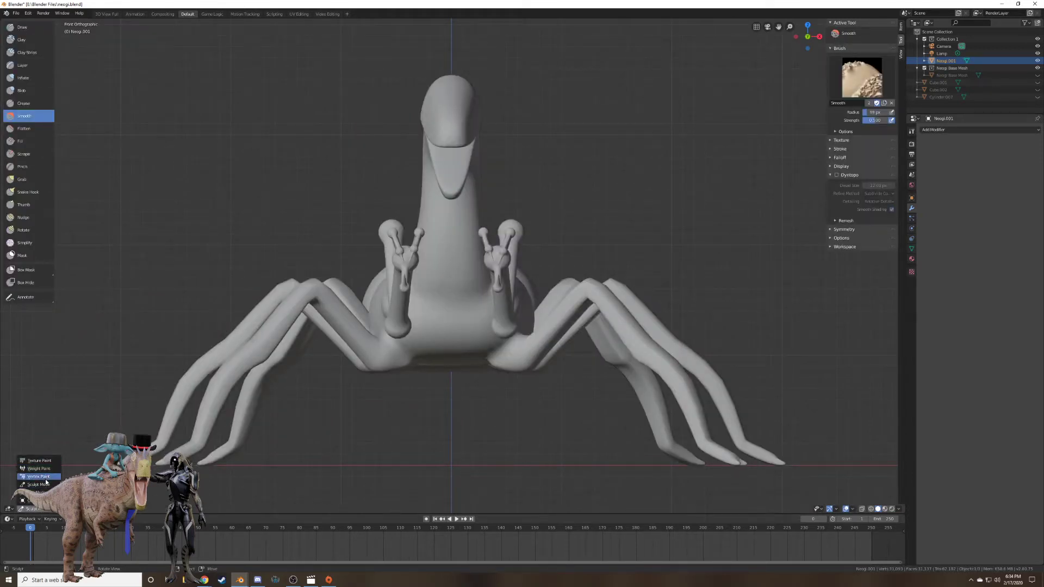
pyautogui.click(42, 492)
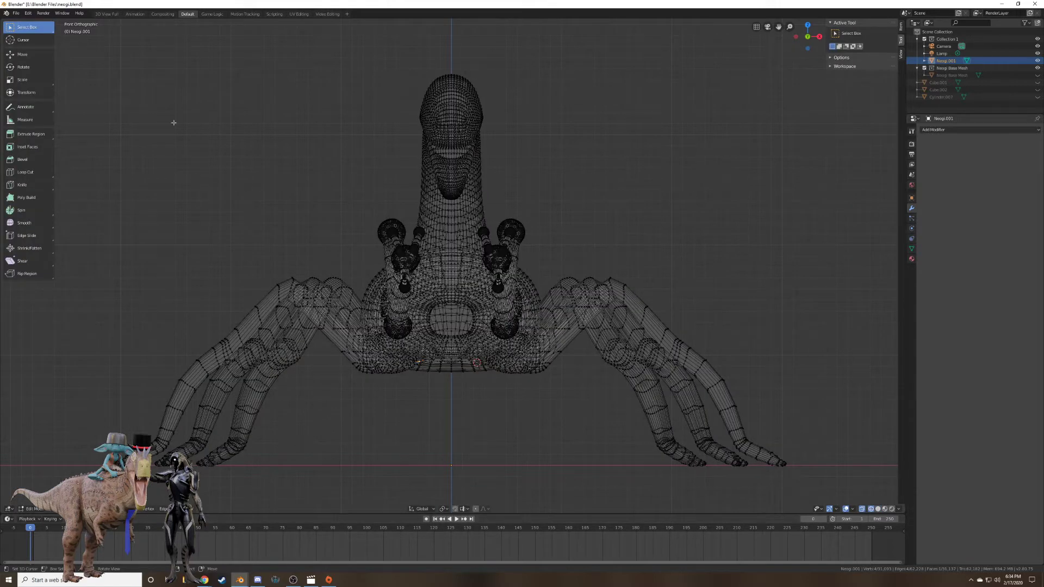
pyautogui.press('b')
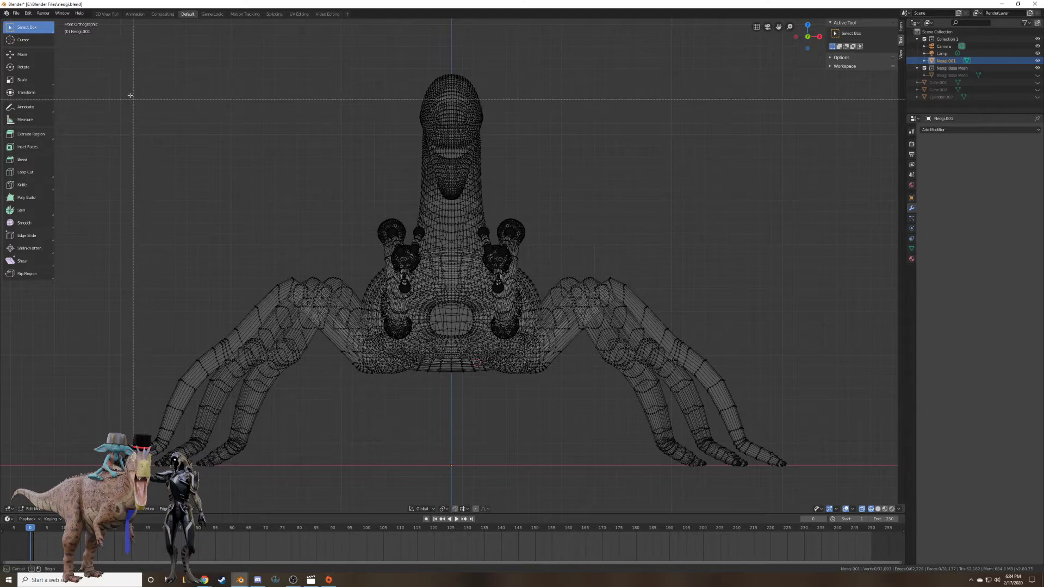
pyautogui.moveTo(85, 48); pyautogui.dragTo(450, 492)
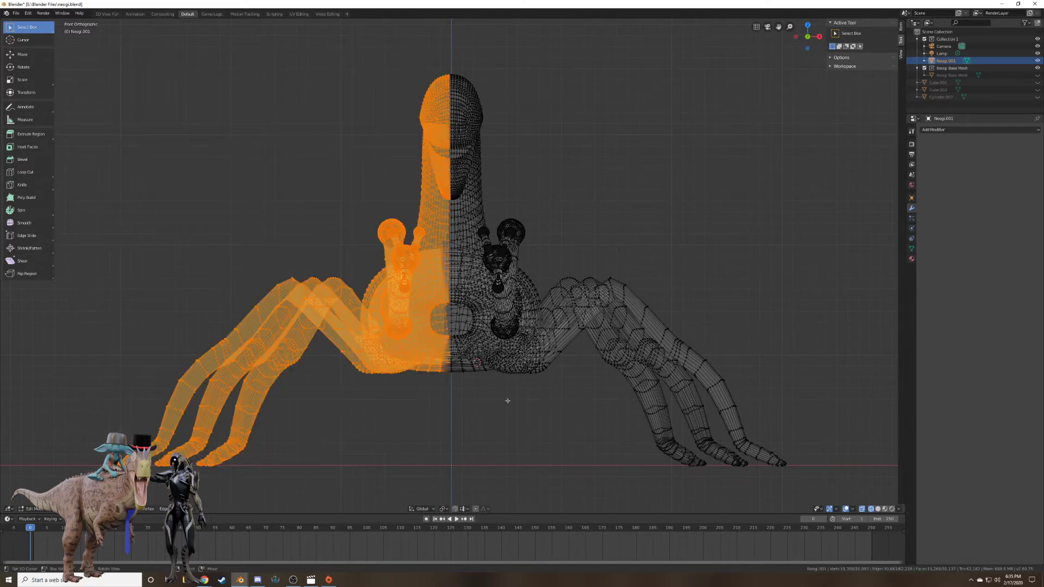
pyautogui.scroll(10, 507, 400)
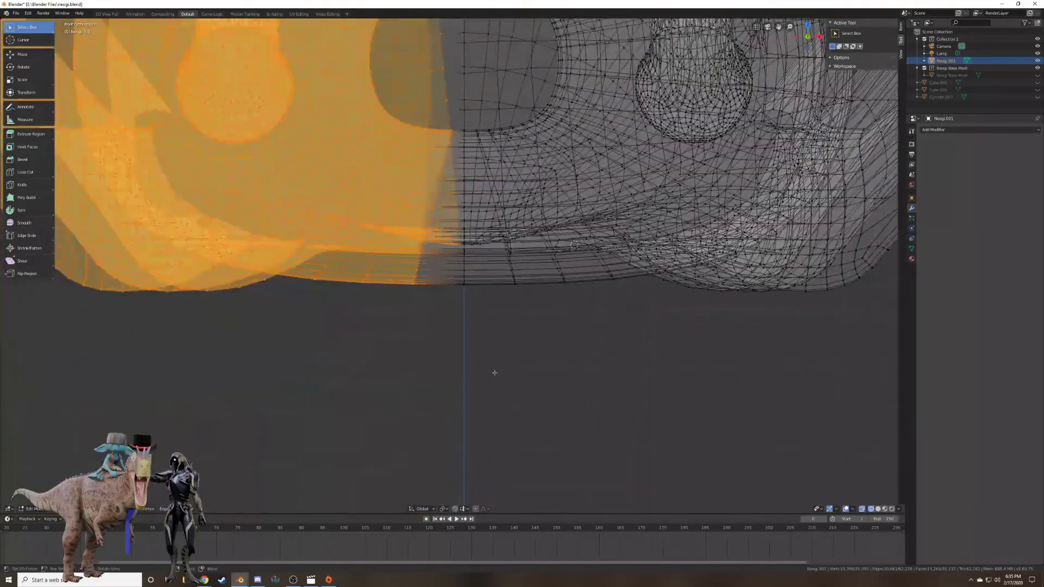
pyautogui.scroll(-10, 495, 373)
pyautogui.scroll(2, 558, 319)
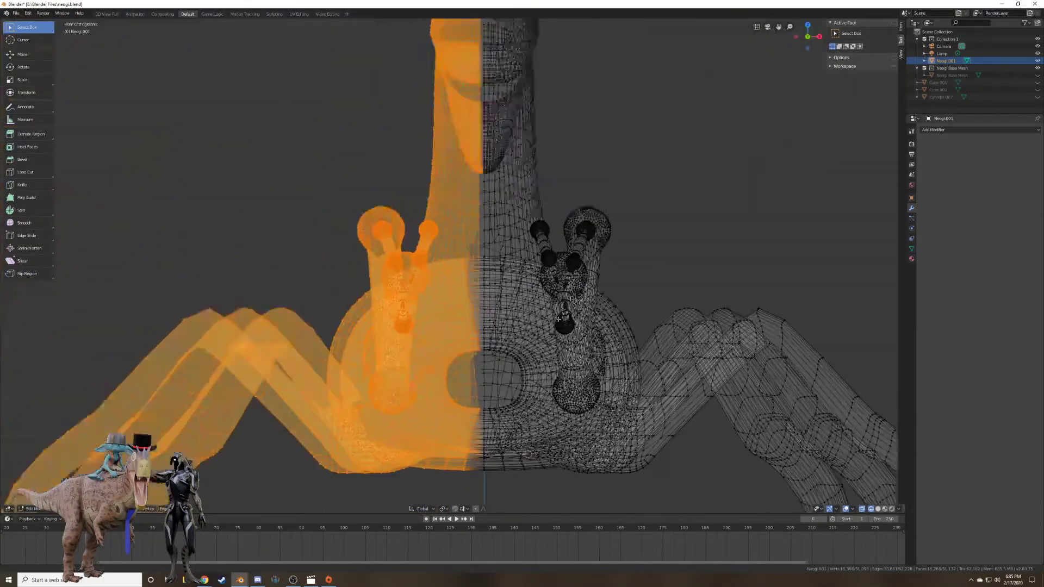
pyautogui.keyDown('shift'); pyautogui.moveTo(559, 319); pyautogui.dragTo(609, 489, button='middle'); pyautogui.keyUp('shift')
pyautogui.scroll(6, 610, 486)
pyautogui.keyDown('shift'); pyautogui.moveTo(669, 361); pyautogui.dragTo(541, 316, button='middle'); pyautogui.keyUp('shift')
pyautogui.scroll(4, 541, 315)
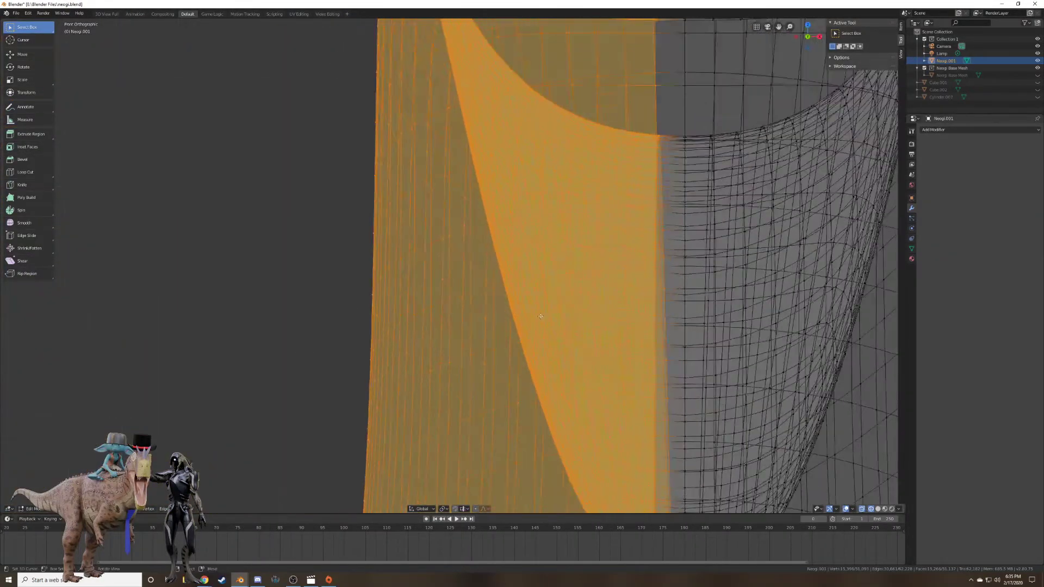
pyautogui.scroll(-5, 541, 316)
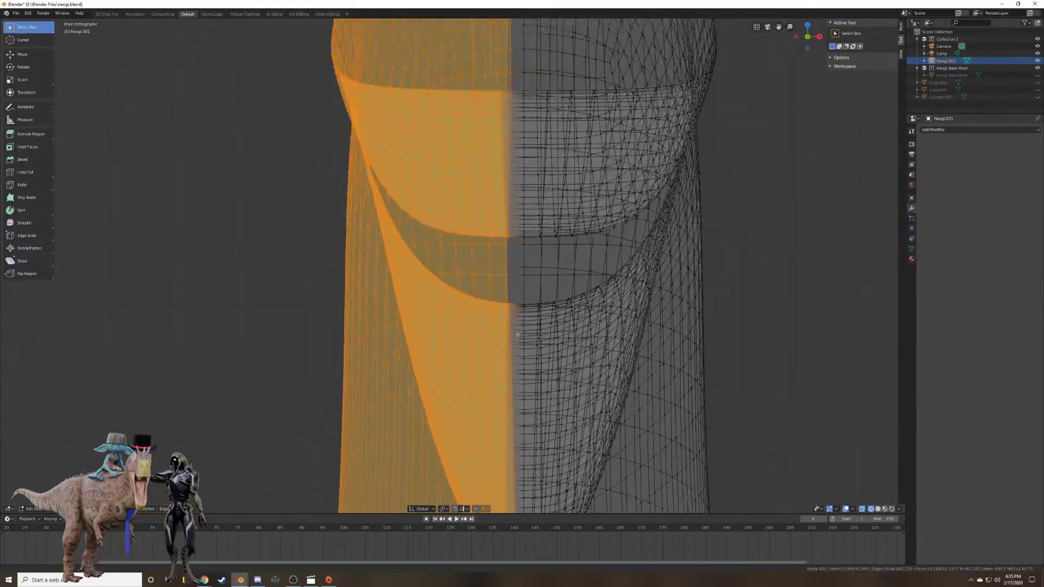
pyautogui.scroll(-8, 518, 334)
pyautogui.press('x')
pyautogui.click(349, 329)
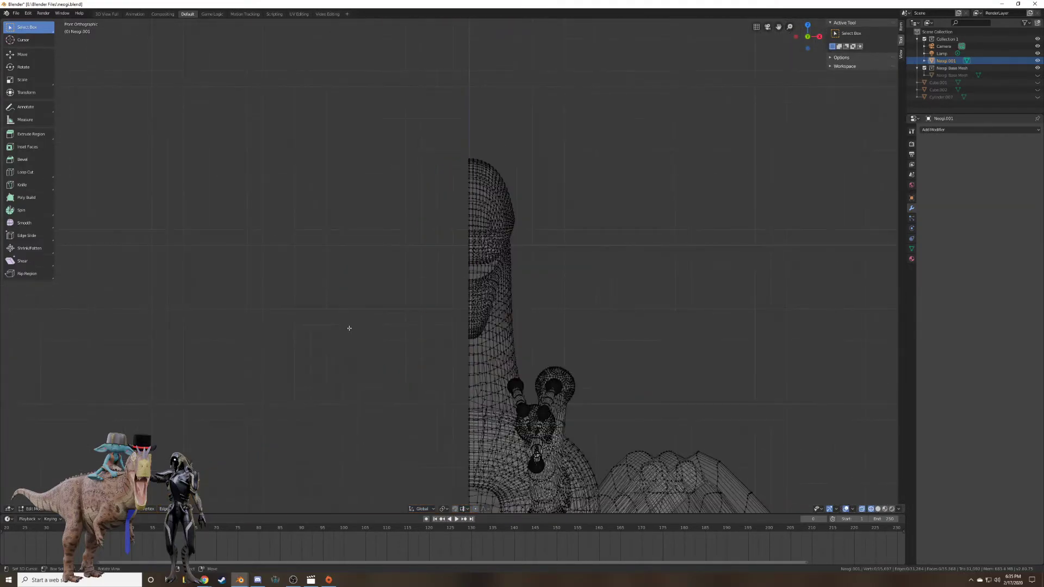
# Return to Object Mode and add a Mirror modifier across the X axis to the remaining half.
pyautogui.moveTo(349, 329); pyautogui.dragTo(559, 308, button='middle')
pyautogui.press('Tab')
pyautogui.scroll(-5, 559, 310)
pyautogui.click(935, 131)
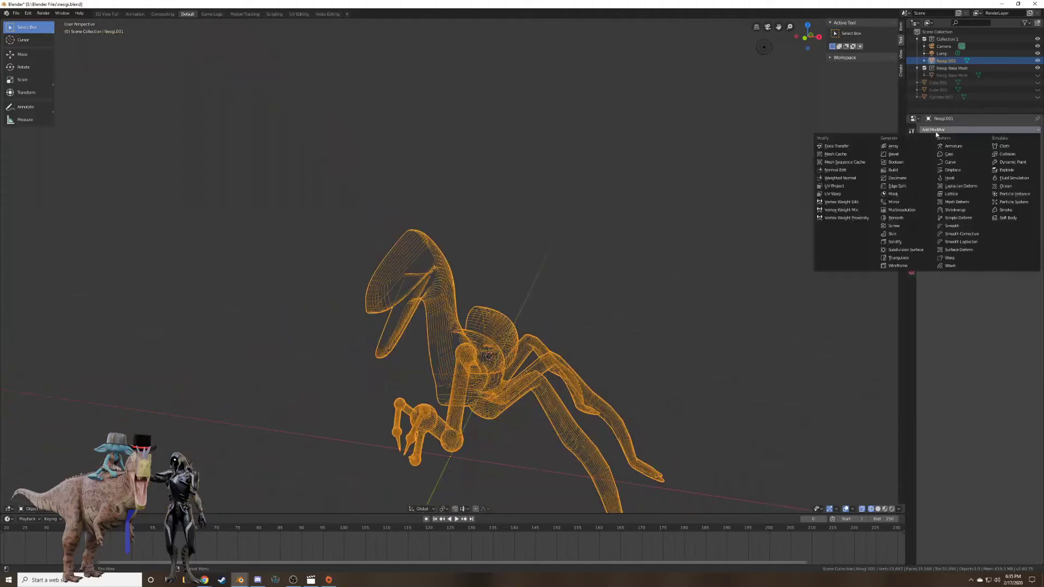
pyautogui.click(897, 202)
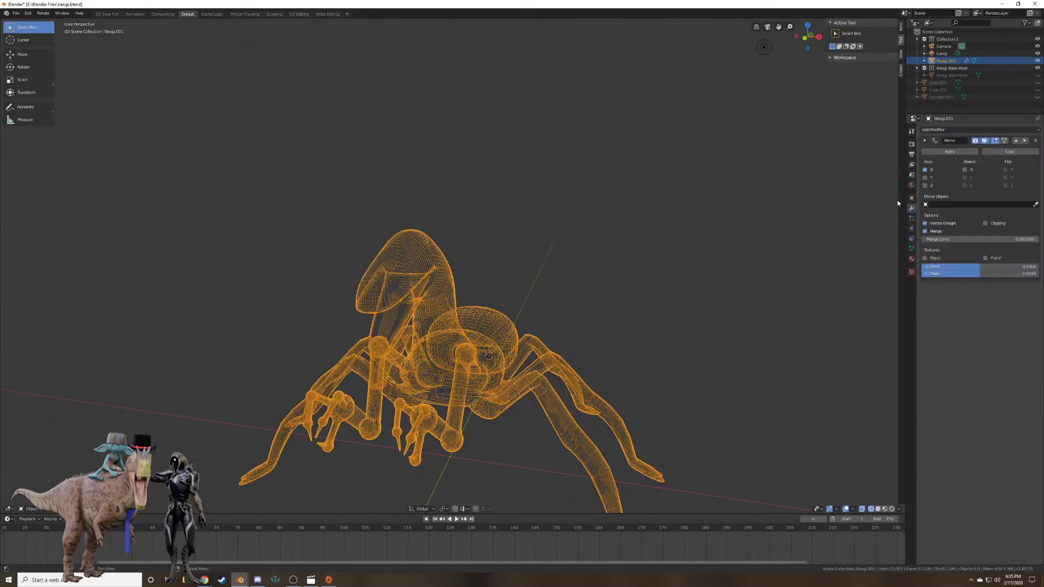
pyautogui.moveTo(700, 268); pyautogui.dragTo(463, 316, button='middle')
pyautogui.press('Tab')
pyautogui.press('Tab')
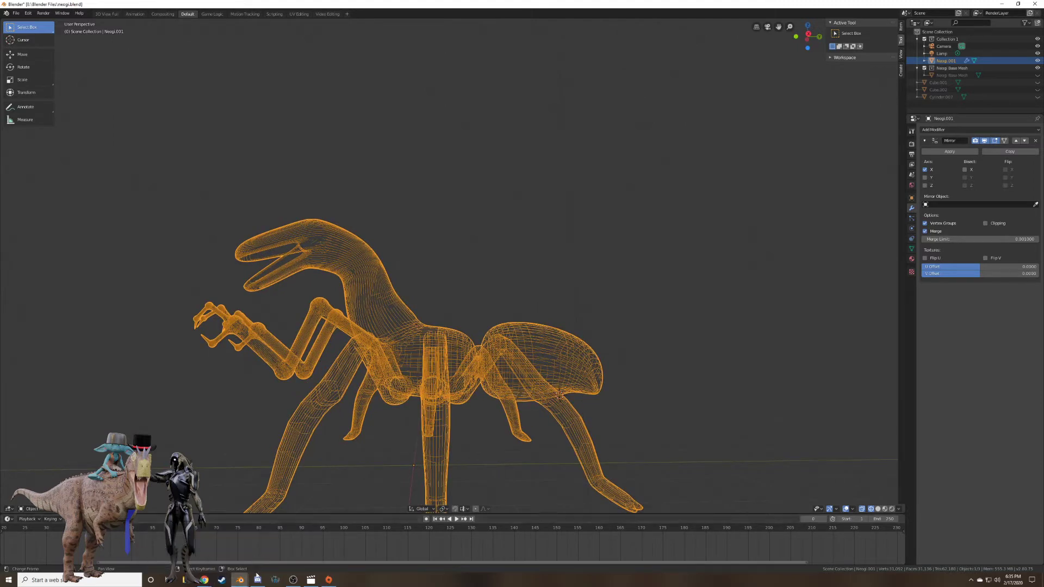
# Switch to the other open Blender window with the Dapper Ceratosaurus render and save that file.
pyautogui.moveTo(244, 580)
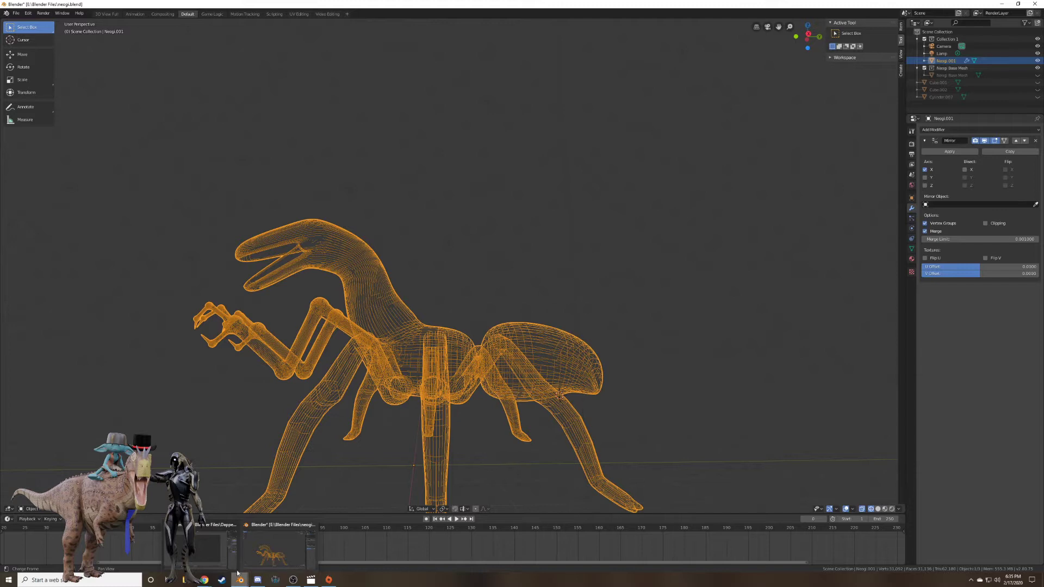
pyautogui.click(217, 555)
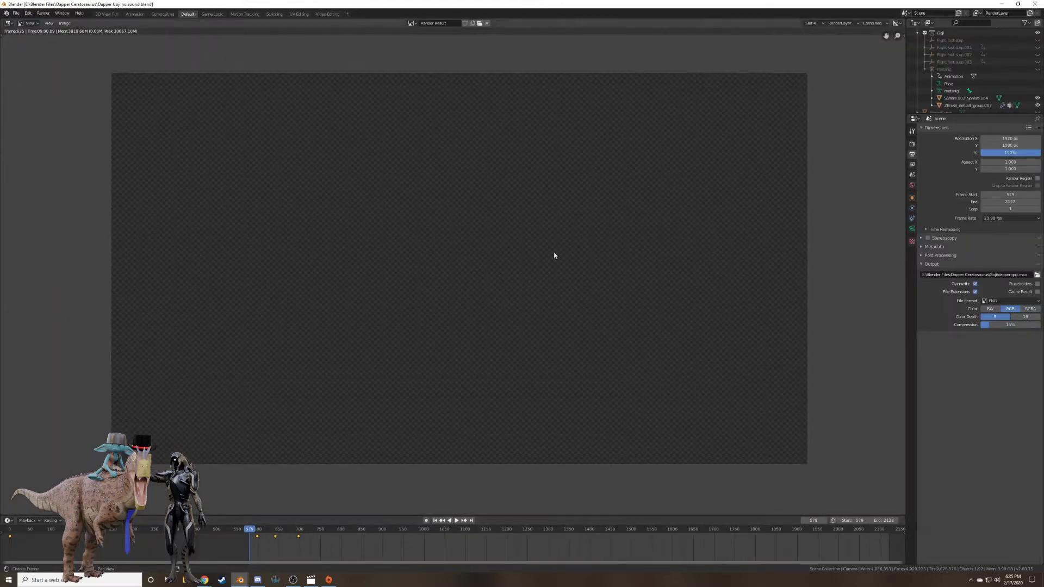
pyautogui.hotkey('ctrl', 's')
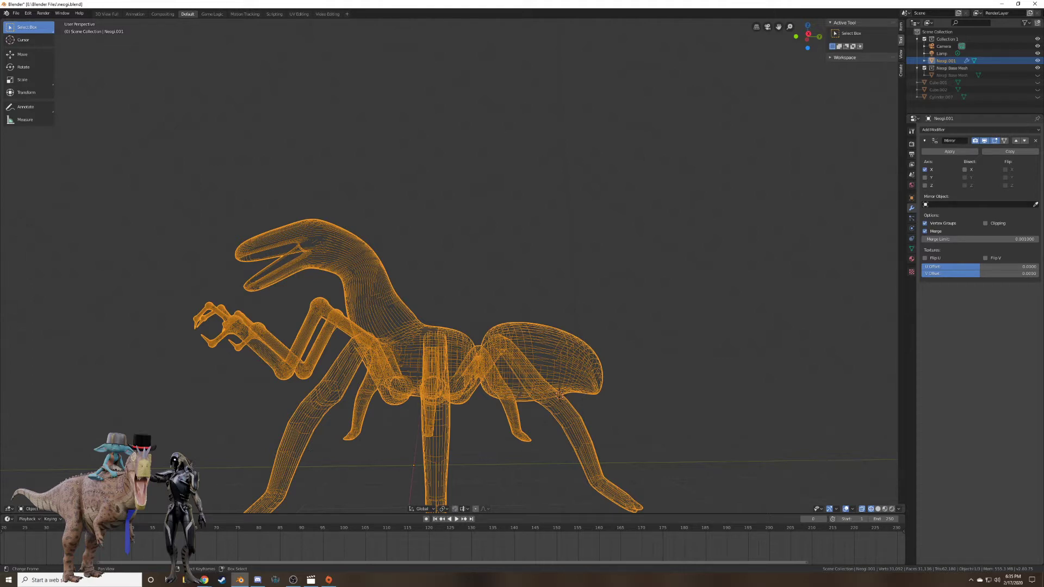
# Back in the creature's Blender file, put the mirrored mesh into Sculpt Mode with solid shading.
pyautogui.moveTo(551, 295); pyautogui.dragTo(524, 250, button='middle')
pyautogui.press('Tab')
pyautogui.press('Tab')
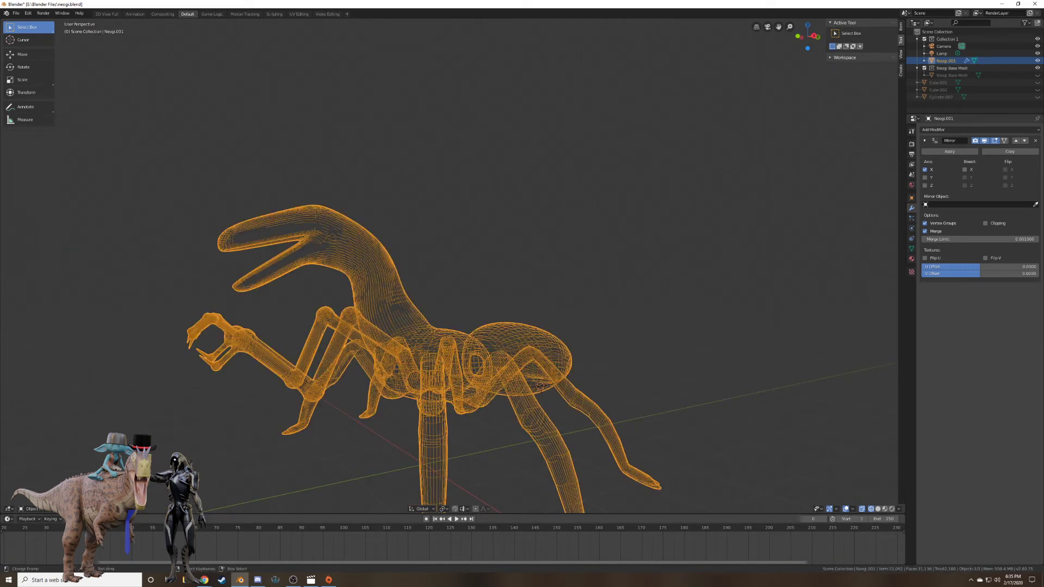
pyautogui.click(30, 508)
pyautogui.click(46, 485)
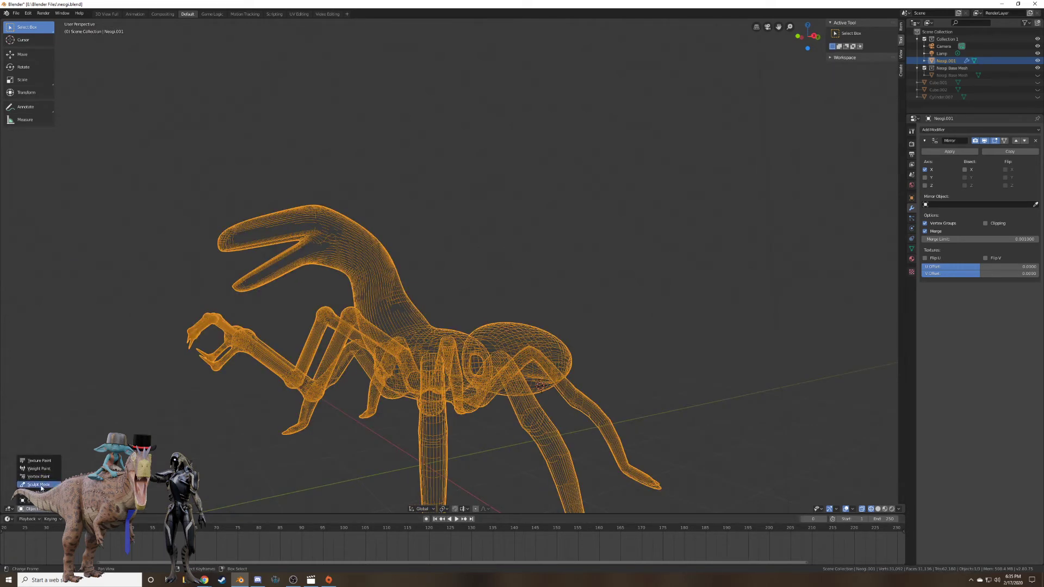
pyautogui.click(877, 509)
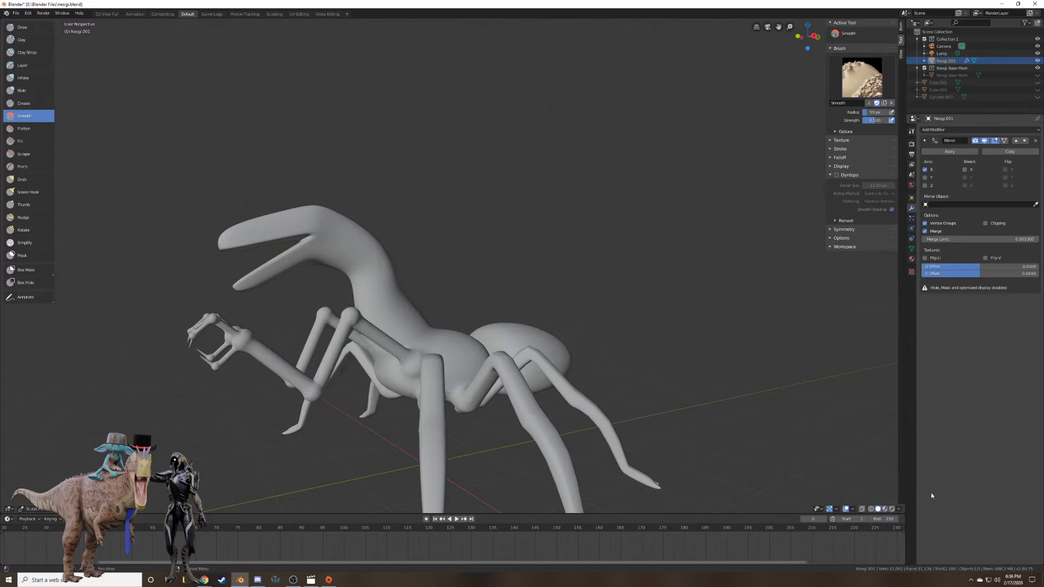
# Enable Dyntopo for the mesh, accepting the modifier warning, and set its detail size.
pyautogui.moveTo(452, 373); pyautogui.dragTo(380, 362, button='middle')
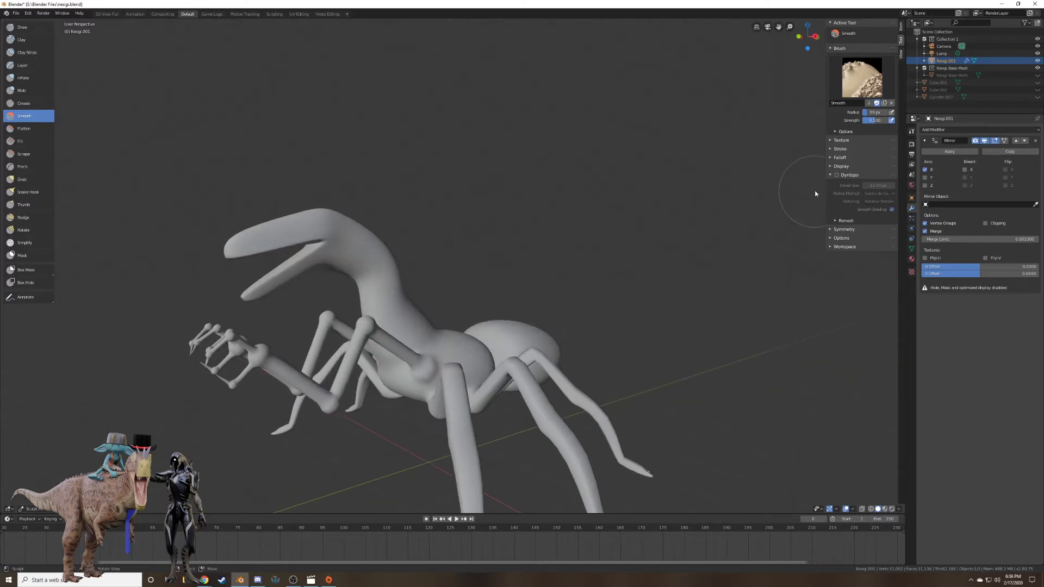
pyautogui.click(837, 175)
pyautogui.click(825, 211)
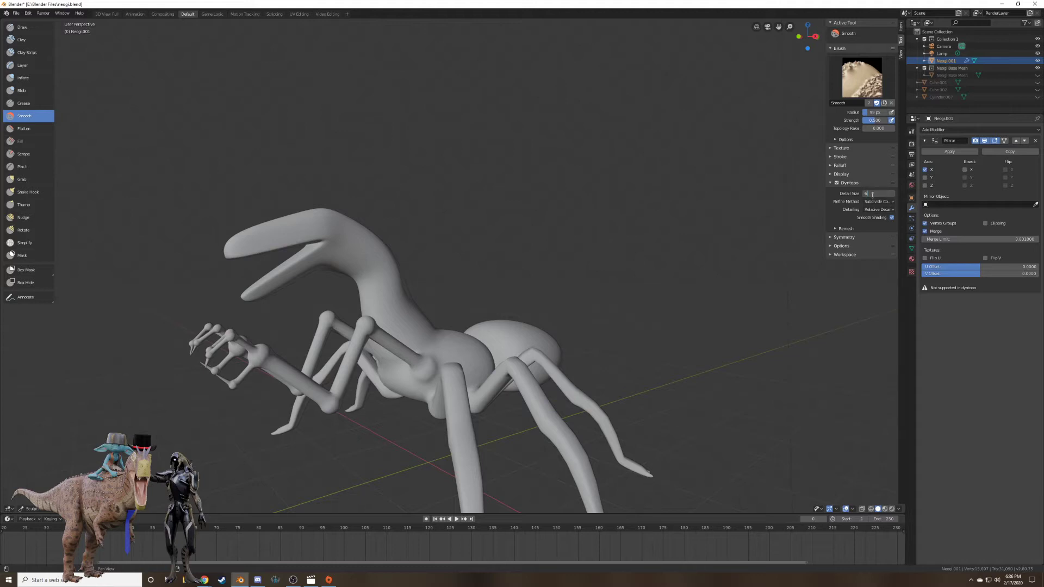
pyautogui.press('Return')
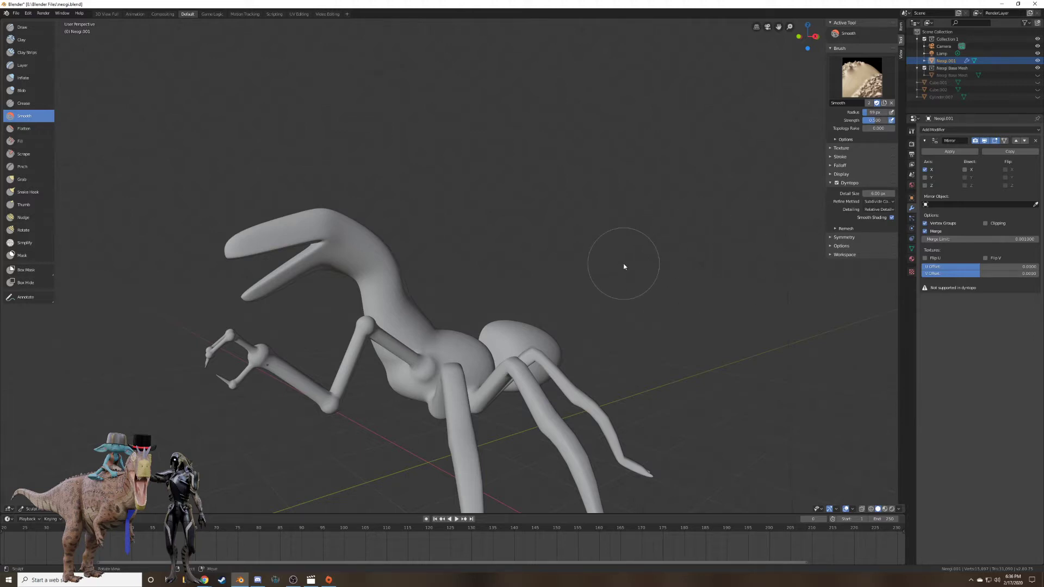
# Leave Sculpt Mode for Edit Mode and delete the stray vertex on the front arm's wrist joint.
pyautogui.click(30, 508)
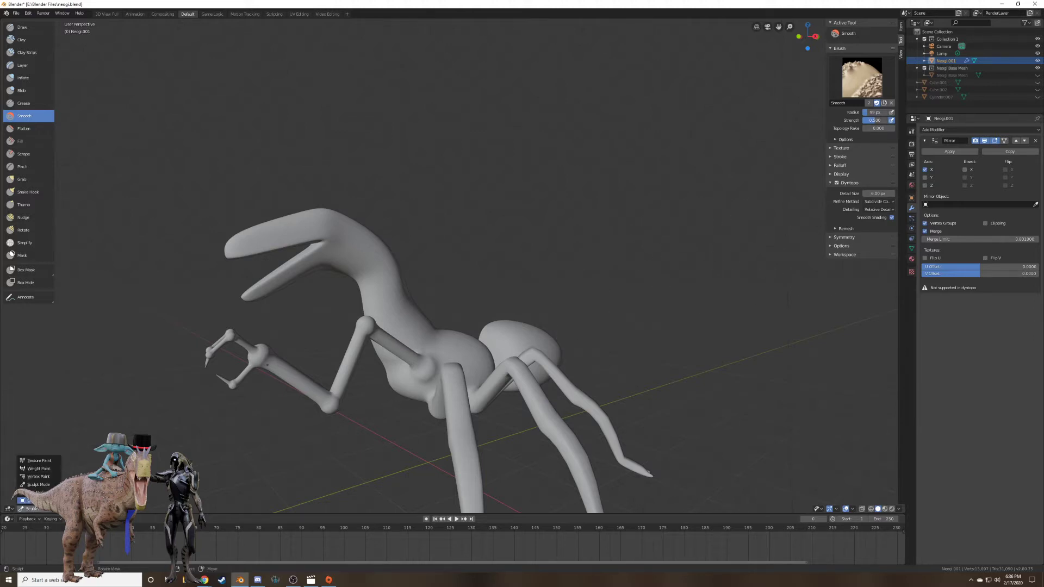
pyautogui.click(25, 501)
pyautogui.moveTo(231, 383); pyautogui.dragTo(339, 339, button='middle')
pyautogui.press('Tab')
pyautogui.scroll(10, 452, 251)
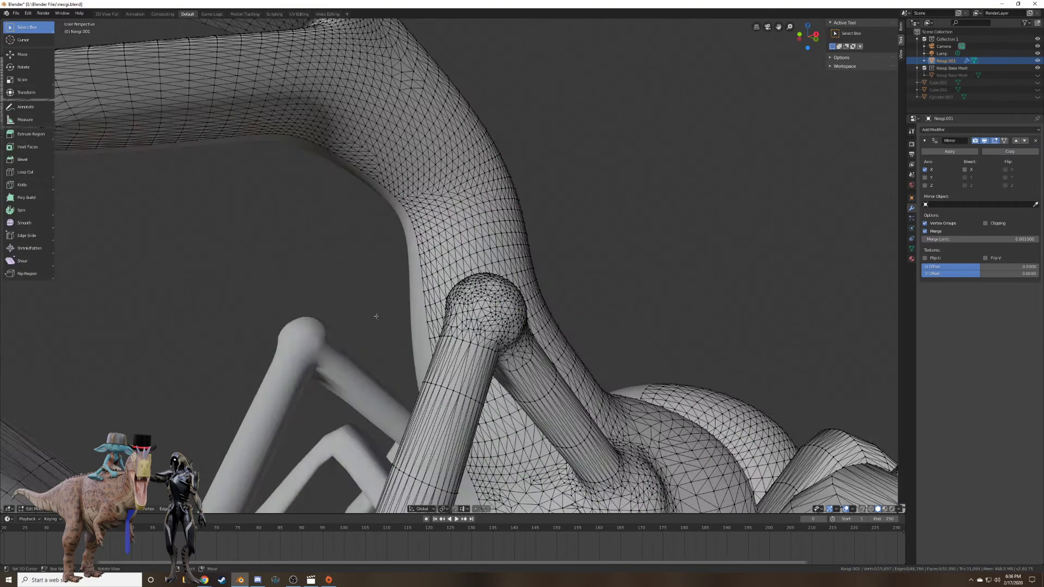
pyautogui.moveTo(452, 252); pyautogui.dragTo(442, 248, button='middle')
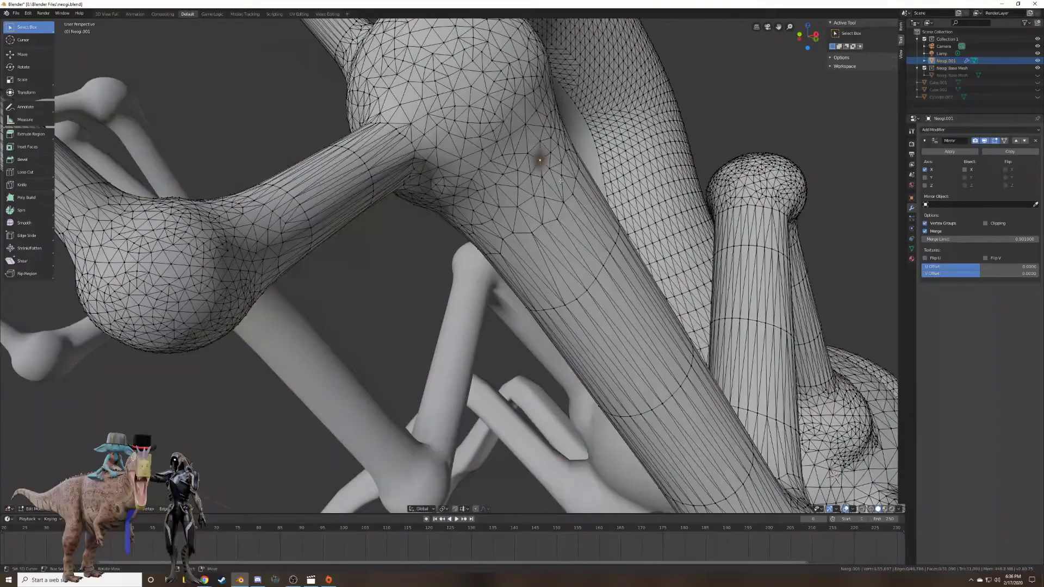
pyautogui.moveTo(568, 203); pyautogui.dragTo(488, 243, button='middle')
pyautogui.press('KP_Decimal')
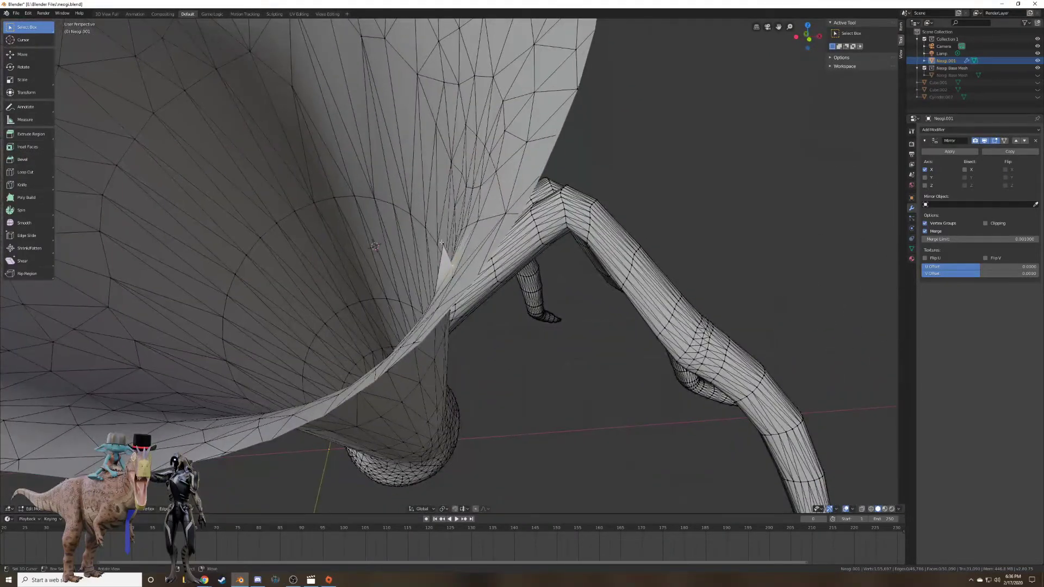
pyautogui.press('x')
pyautogui.click(441, 250)
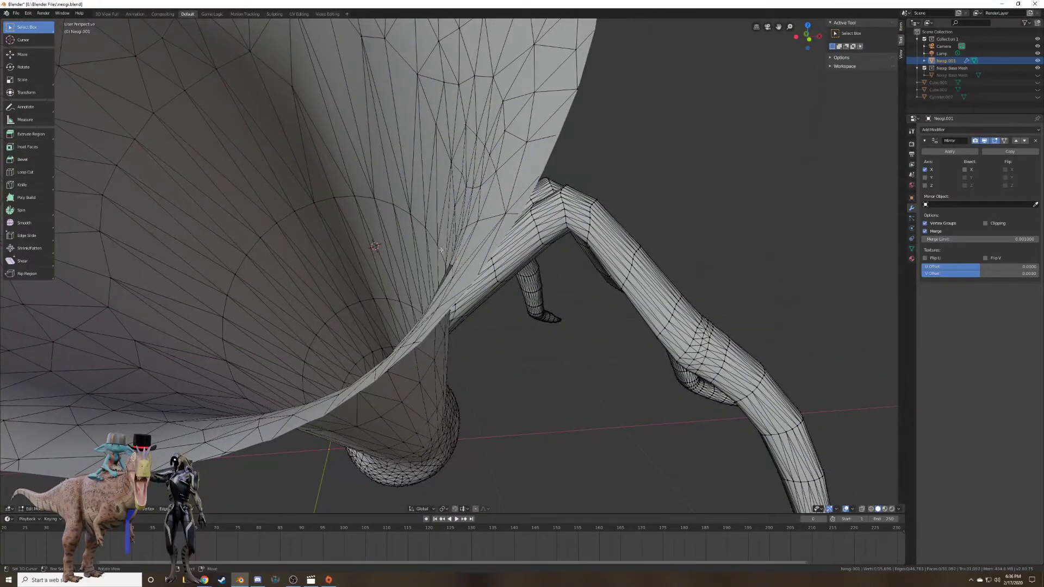
# Fill the small triangular hole at the wrist joint with a face and return to Object Mode.
pyautogui.moveTo(441, 250); pyautogui.dragTo(491, 265, button='middle')
pyautogui.rightClick(425, 275)
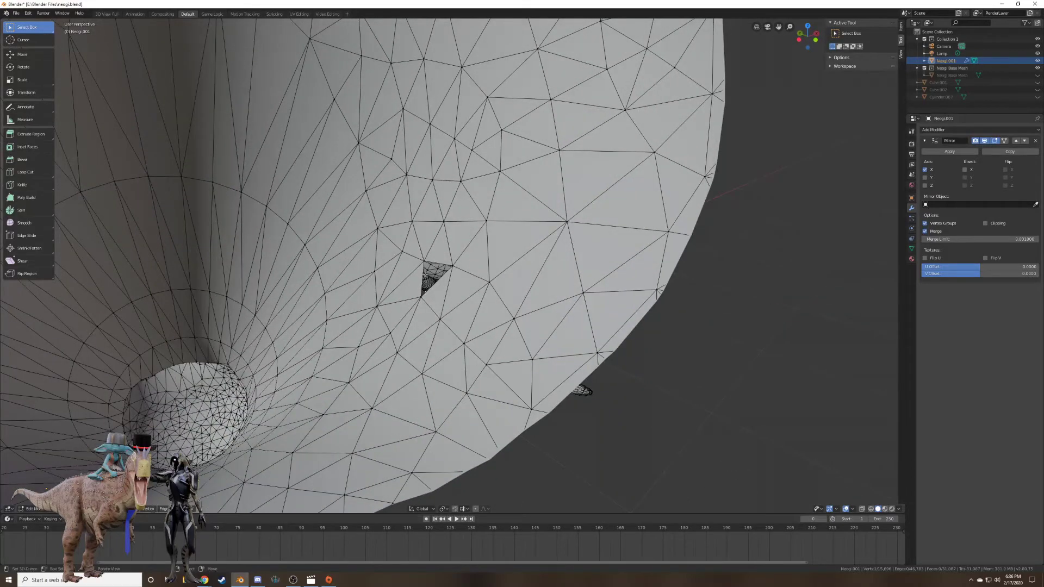
pyautogui.keyDown('shift'); pyautogui.rightClick(453, 265); pyautogui.keyUp('shift')
pyautogui.keyDown('shift'); pyautogui.rightClick(425, 258); pyautogui.keyUp('shift')
pyautogui.press('f')
pyautogui.moveTo(425, 258); pyautogui.dragTo(311, 396, button='middle')
pyautogui.press('Tab')
pyautogui.scroll(-8, 442, 274)
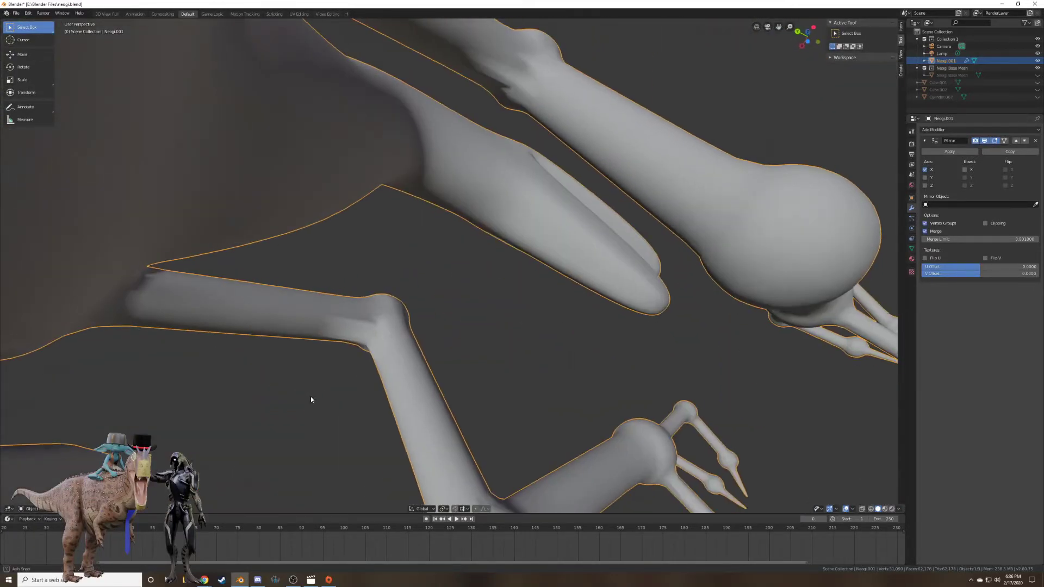
# In Edit Mode, try moving a vertex of the patched area at the wrist joint and undo the move.
pyautogui.moveTo(469, 248); pyautogui.dragTo(668, 336, button='middle')
pyautogui.press('Tab')
pyautogui.scroll(5, 549, 326)
pyautogui.keyDown('shift'); pyautogui.moveTo(549, 326); pyautogui.dragTo(484, 265, button='middle'); pyautogui.keyUp('shift')
pyautogui.scroll(-4, 484, 265)
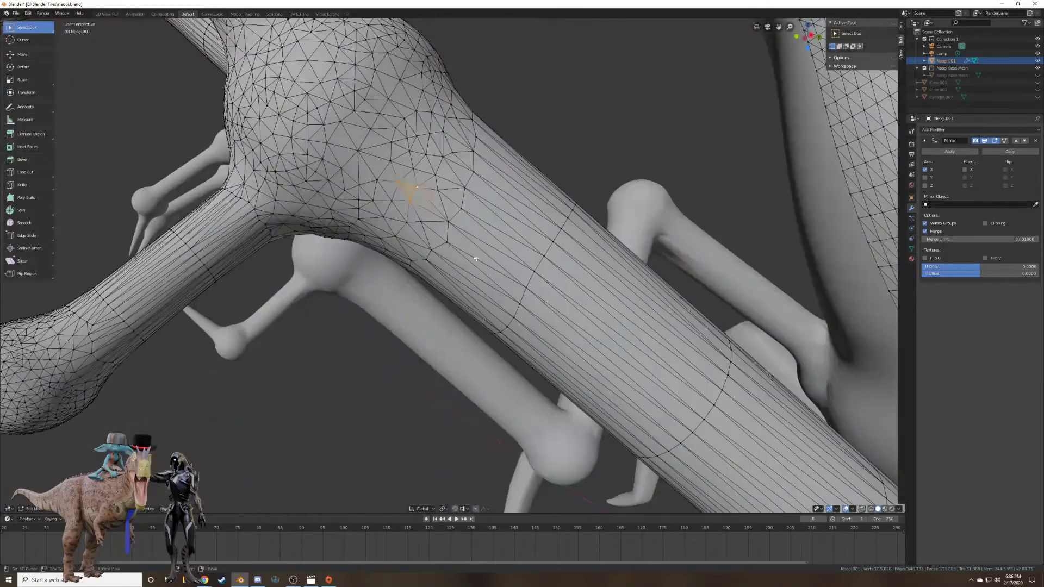
pyautogui.moveTo(418, 202); pyautogui.dragTo(415, 201, button='right')
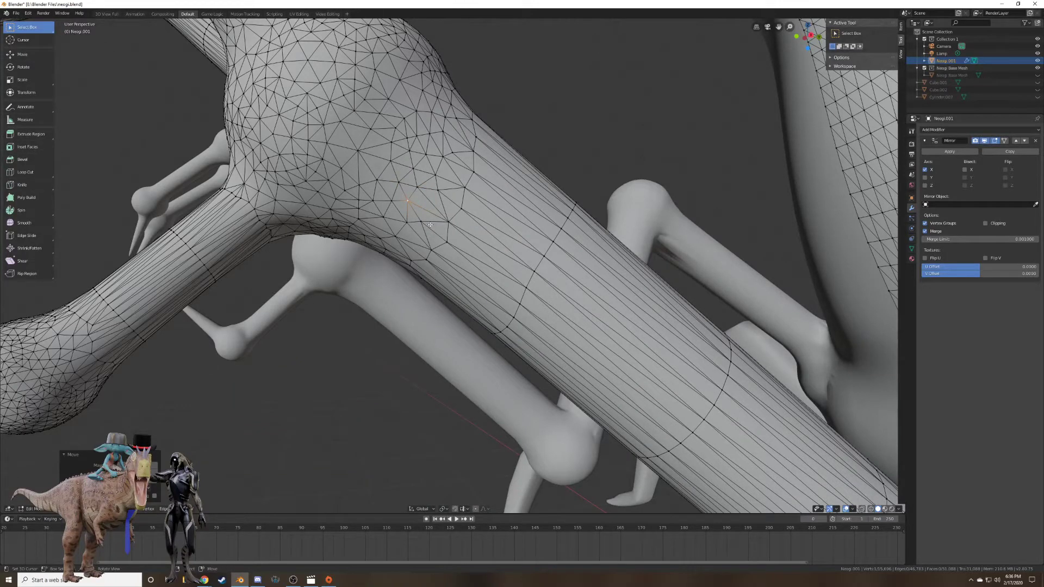
pyautogui.hotkey('ctrl', 'z')
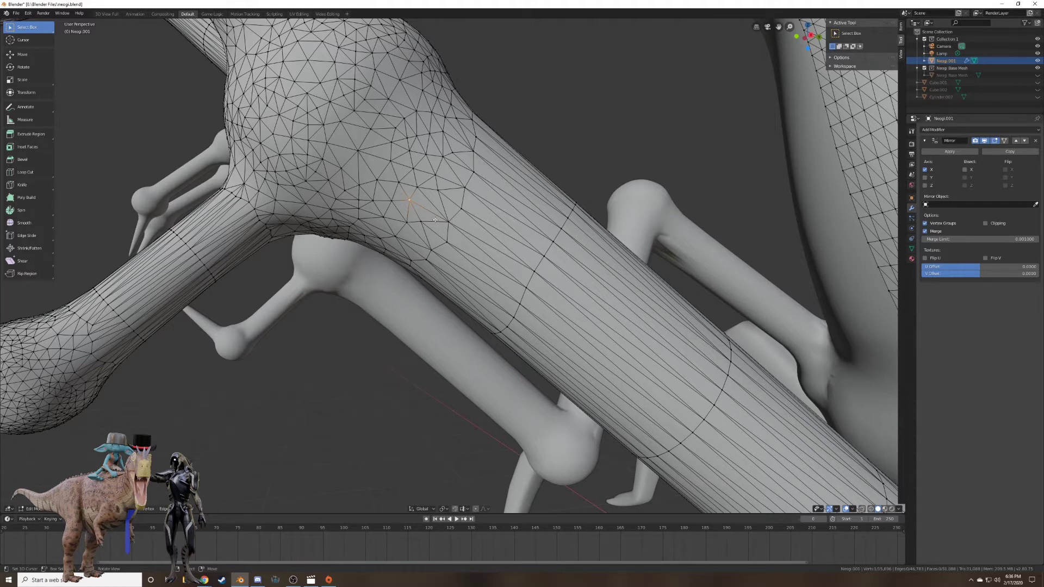
# Apply the Mirror modifier in Object Mode and switch the creature back to Sculpt Mode.
pyautogui.moveTo(445, 237); pyautogui.dragTo(488, 249, button='middle')
pyautogui.press('Tab')
pyautogui.scroll(-5, 487, 248)
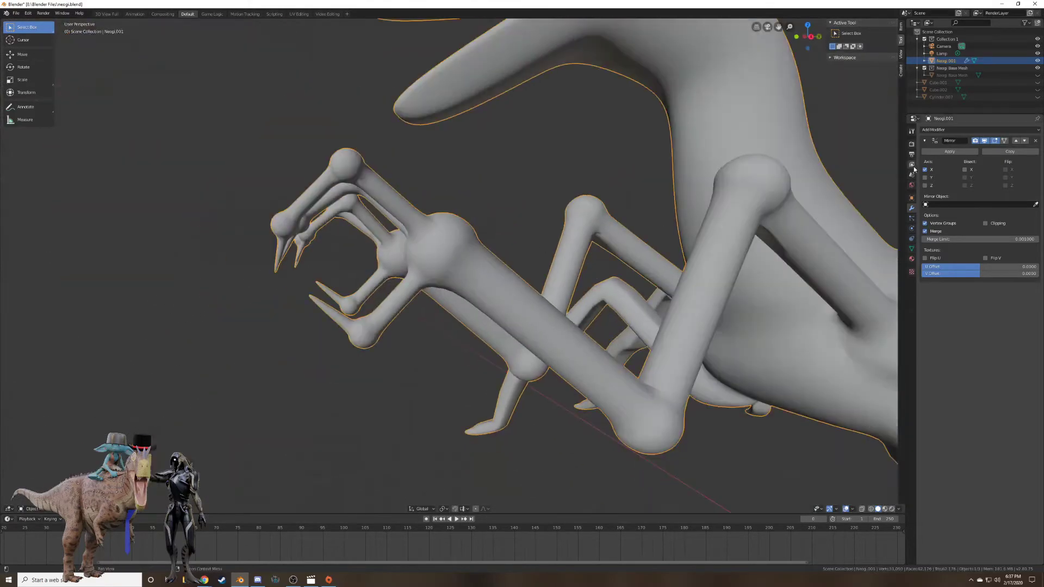
pyautogui.click(935, 153)
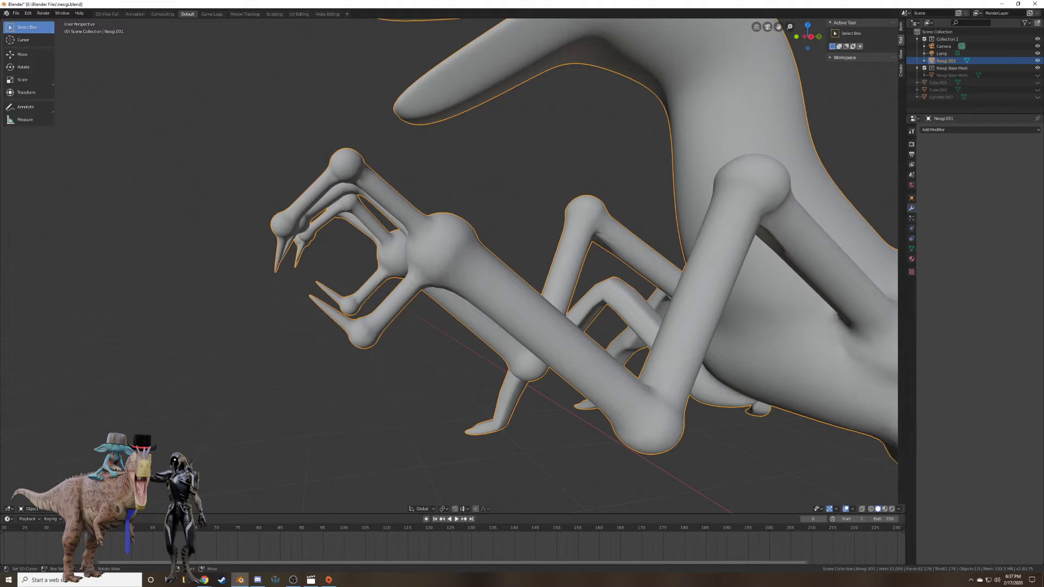
pyautogui.click(33, 508)
pyautogui.click(43, 486)
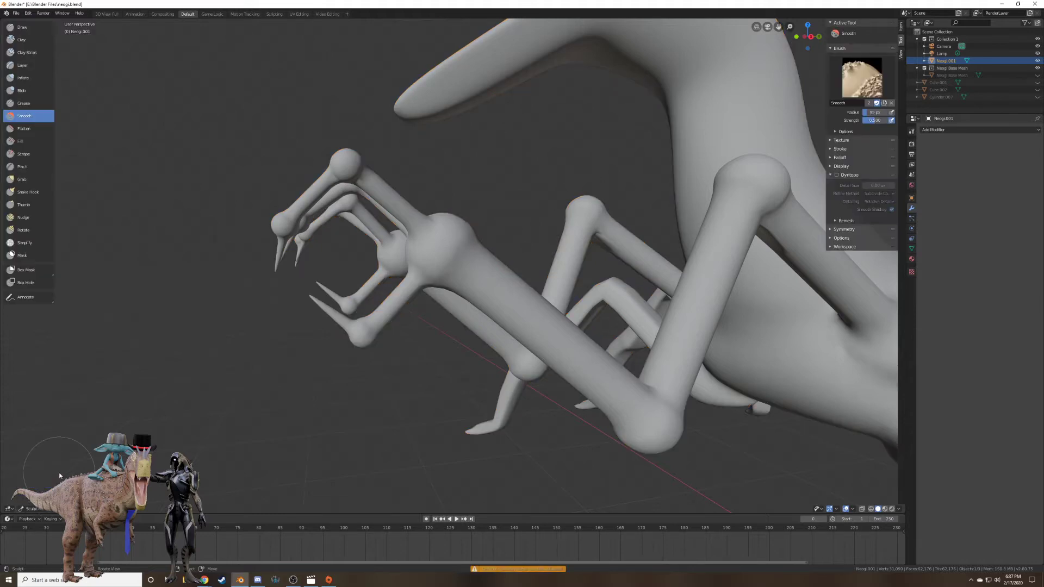
# Enable dynamic topology (Dyntopo) for sculpting the creature and accept the prompt.
pyautogui.click(837, 175)
pyautogui.click(817, 177)
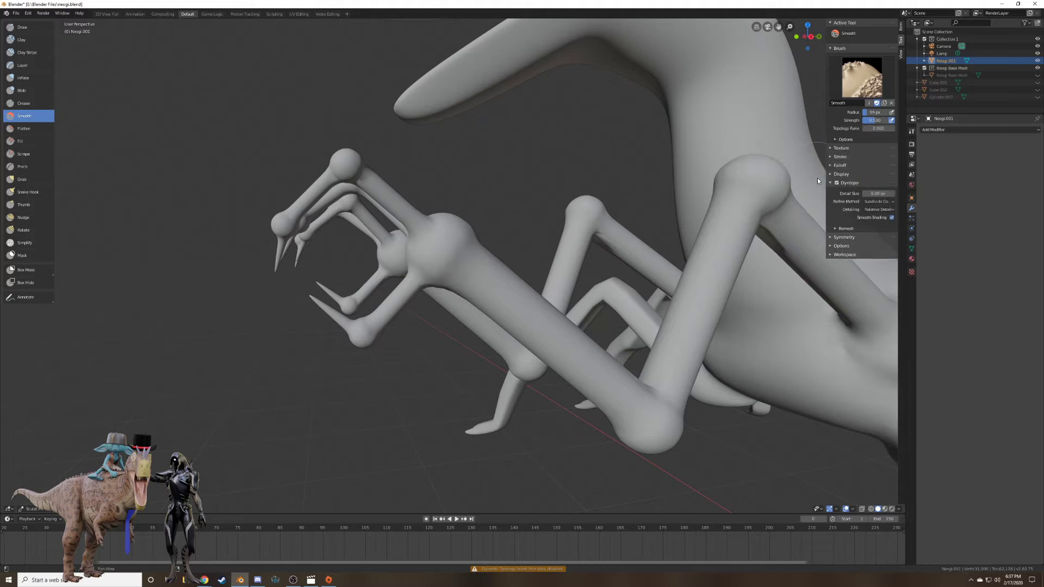
# Build up the surface where the neck meets the back using the Draw brush at strength 0.218 and radius 134 px.
pyautogui.scroll(-4, 596, 195)
pyautogui.keyDown('shift'); pyautogui.moveTo(596, 194); pyautogui.dragTo(492, 247, button='middle'); pyautogui.keyUp('shift')
pyautogui.scroll(-2, 489, 255)
pyautogui.scroll(4, 492, 246)
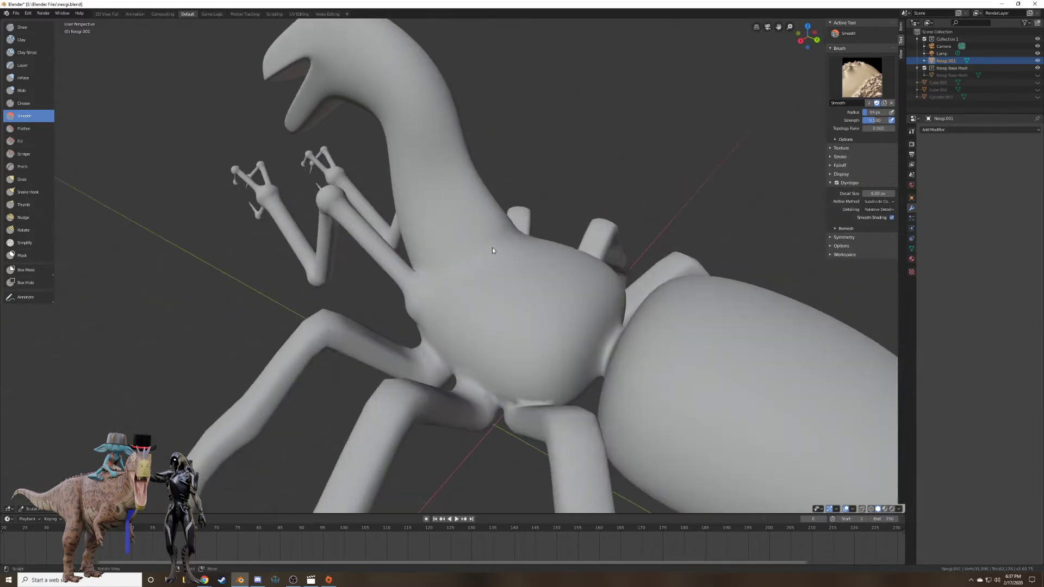
pyautogui.moveTo(547, 225); pyautogui.dragTo(579, 211, button='middle')
pyautogui.scroll(-2, 579, 210)
pyautogui.moveTo(634, 168); pyautogui.dragTo(594, 199, button='middle')
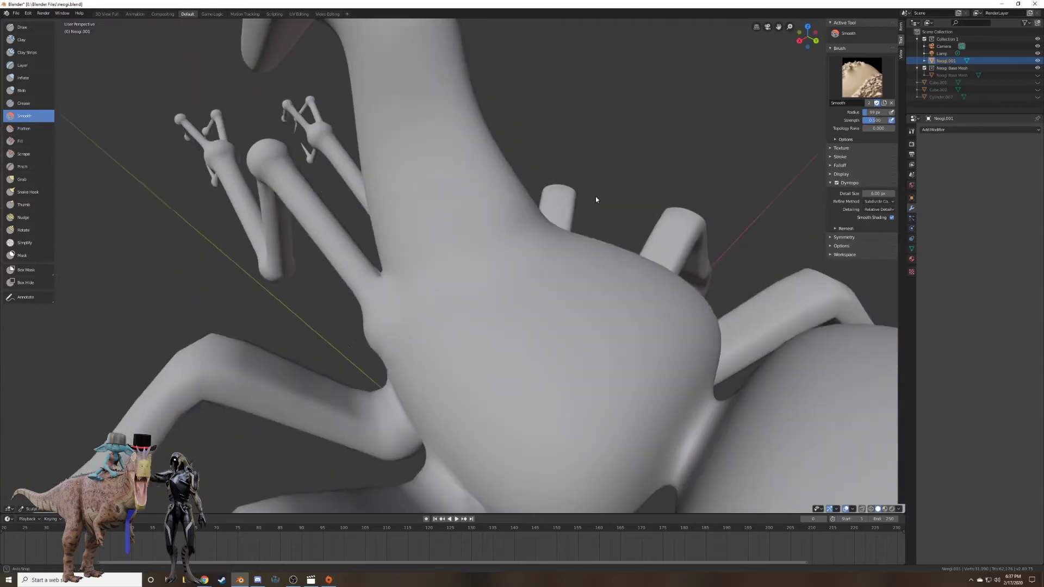
pyautogui.click(861, 78)
pyautogui.click(22, 28)
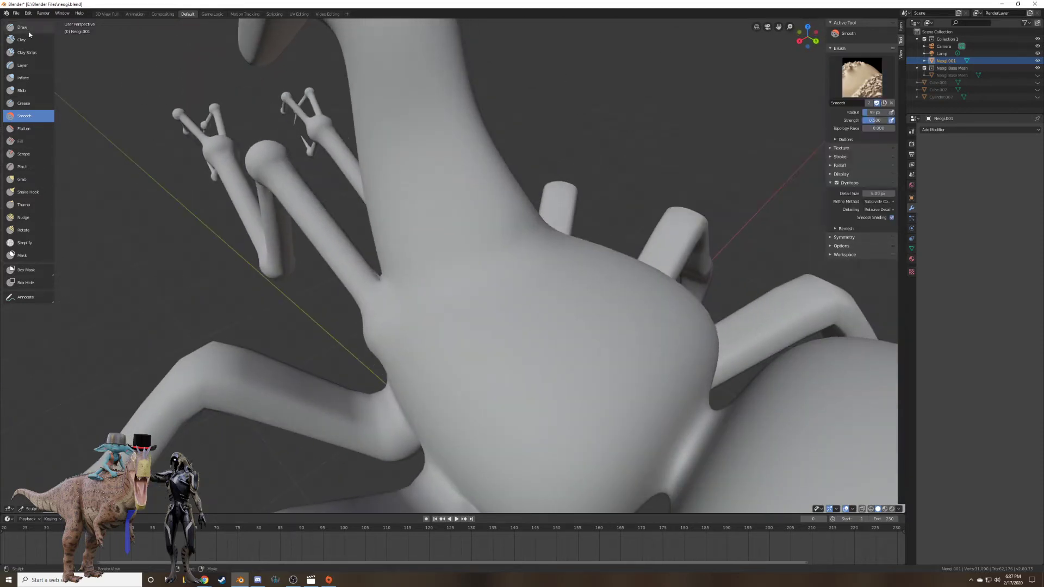
pyautogui.hotkey('shift', 'f')
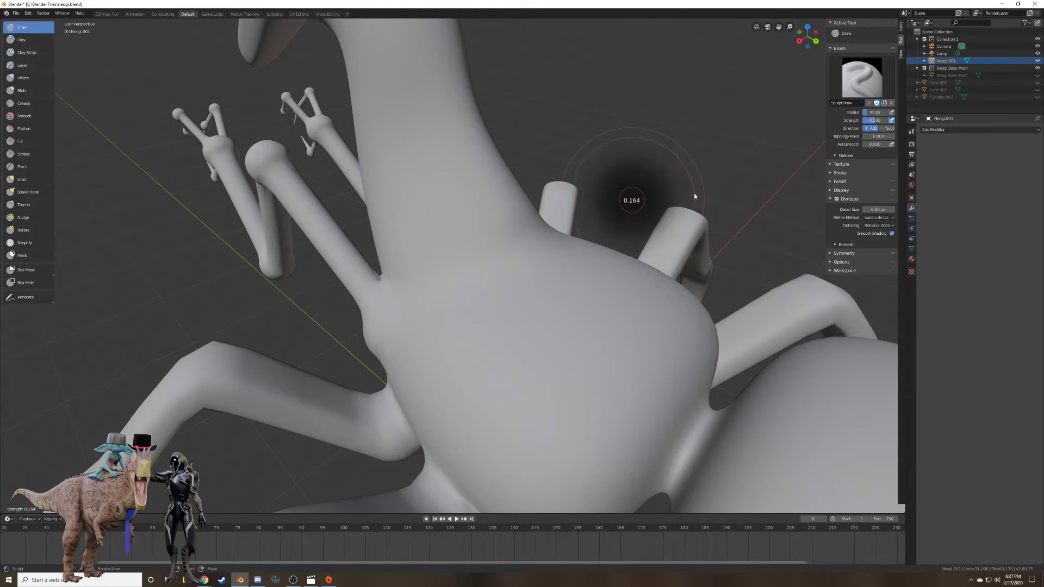
pyautogui.click(658, 227)
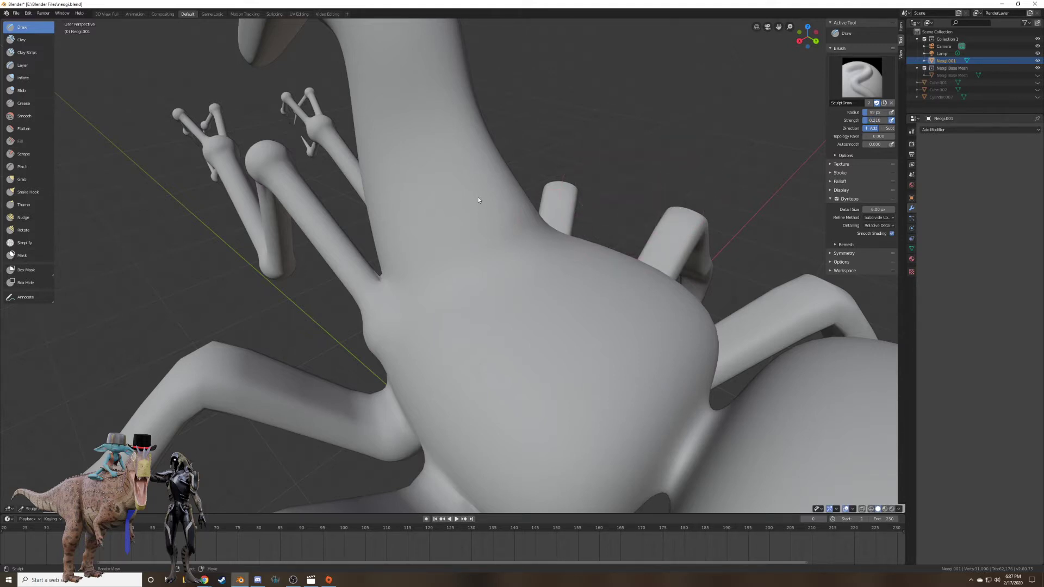
pyautogui.press('f')
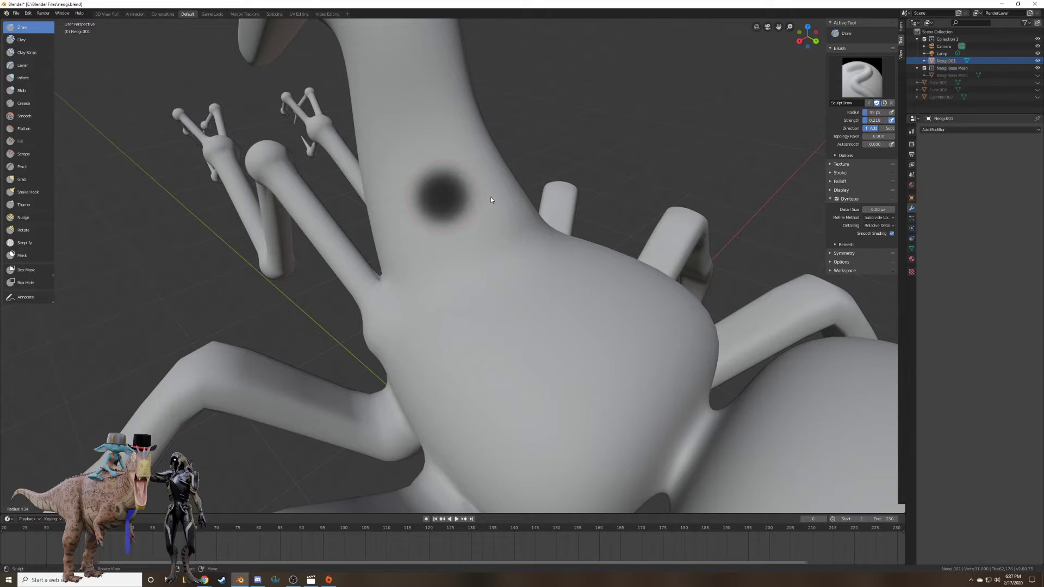
pyautogui.click(491, 200)
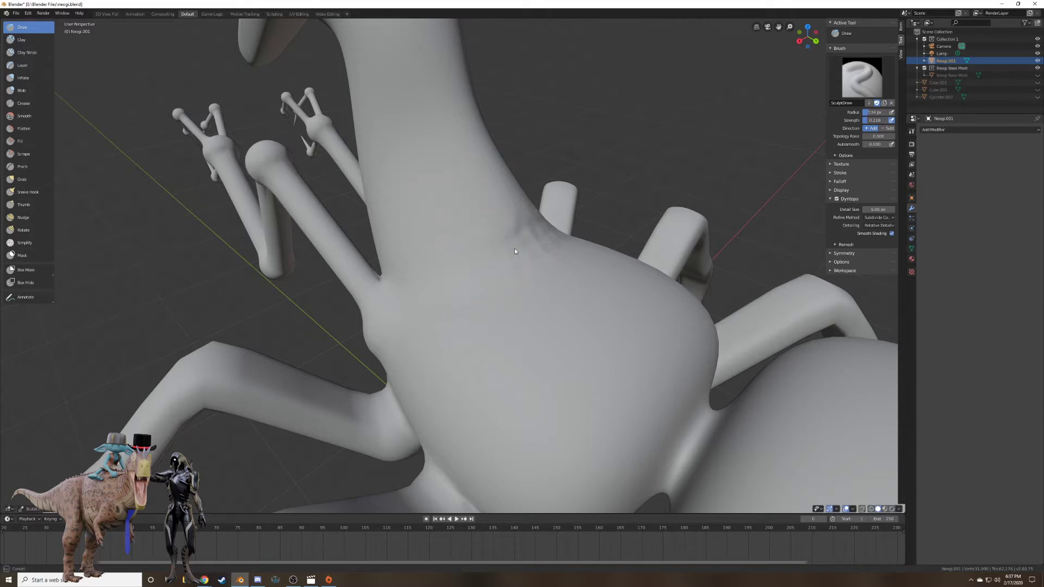
pyautogui.moveTo(532, 248)
pyautogui.mouseDown()
pyautogui.moveTo(496, 253)
pyautogui.moveTo(533, 267)
pyautogui.mouseUp()
pyautogui.moveTo(534, 266)
pyautogui.mouseDown(button='middle')
pyautogui.moveTo(576, 256)
pyautogui.moveTo(546, 244)
pyautogui.moveTo(530, 269)
pyautogui.moveTo(540, 286)
pyautogui.moveTo(527, 277)
pyautogui.mouseUp(button='middle')
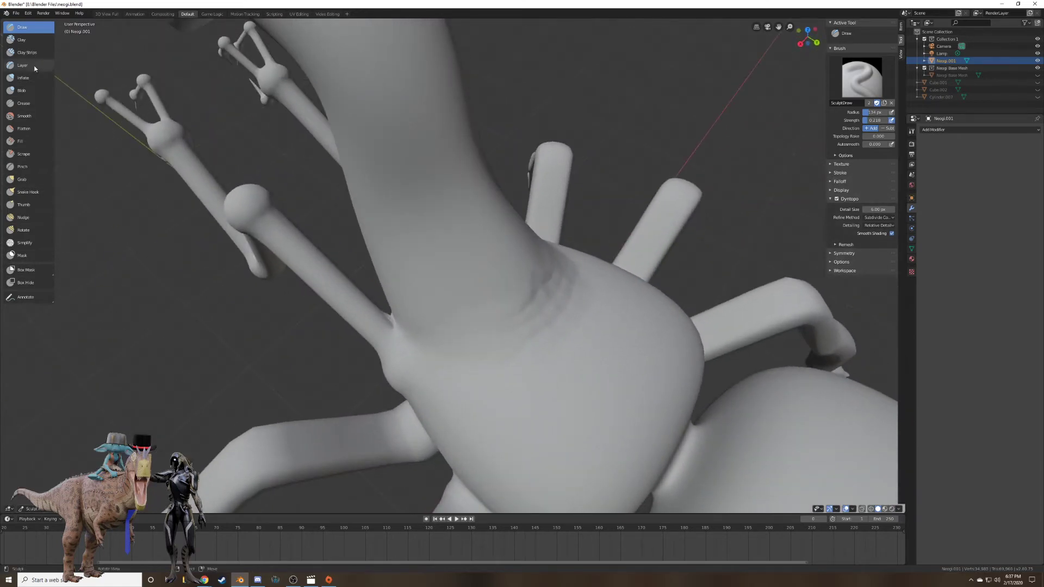
# Soften the sculpted ridges around the base of the neck using the Smooth brush at strength 0.174.
pyautogui.click(24, 115)
pyautogui.hotkey('shift', 'f')
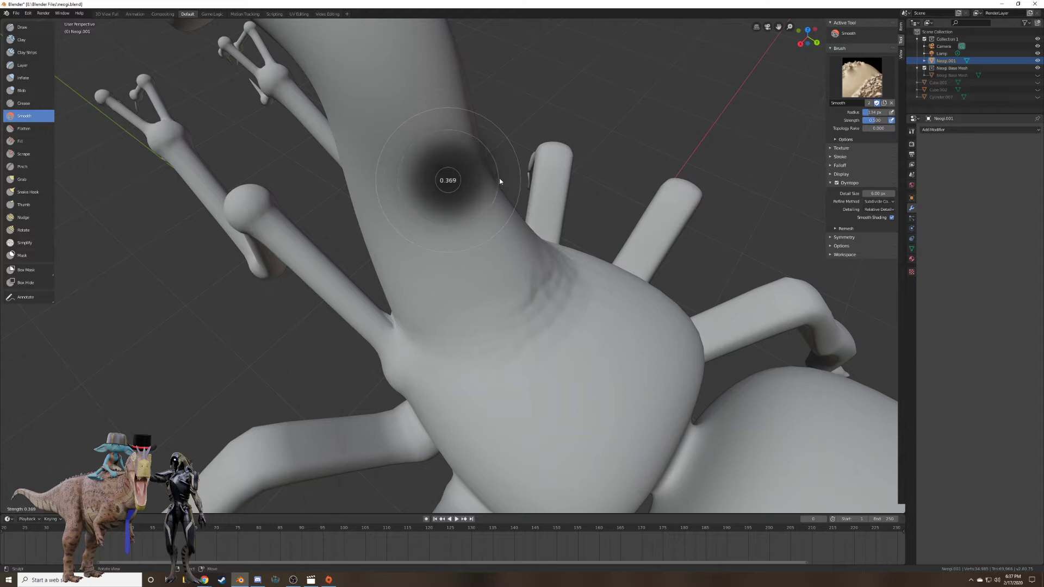
pyautogui.click(462, 181)
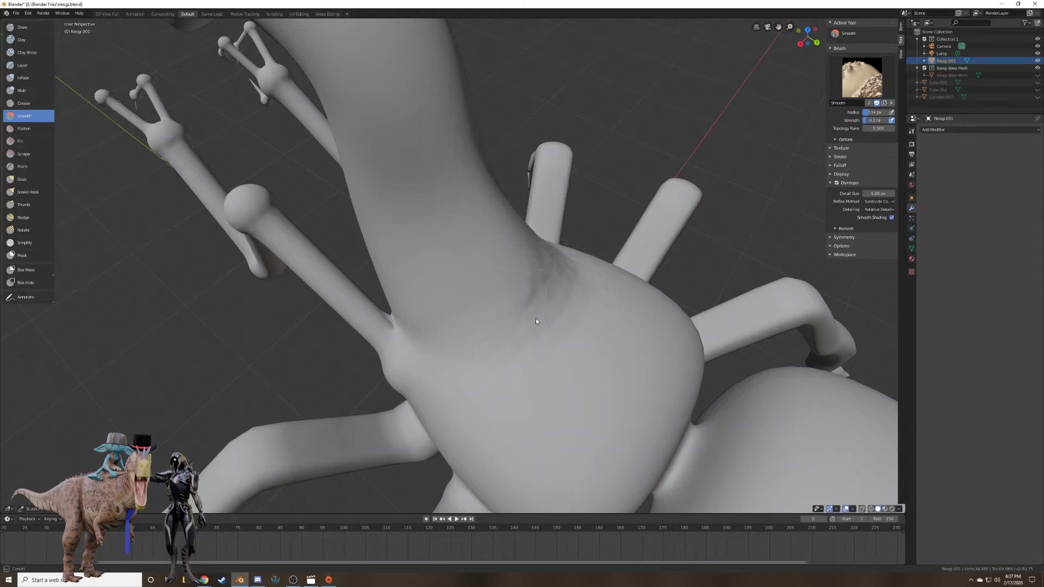
pyautogui.moveTo(528, 297); pyautogui.dragTo(360, 241, button='middle')
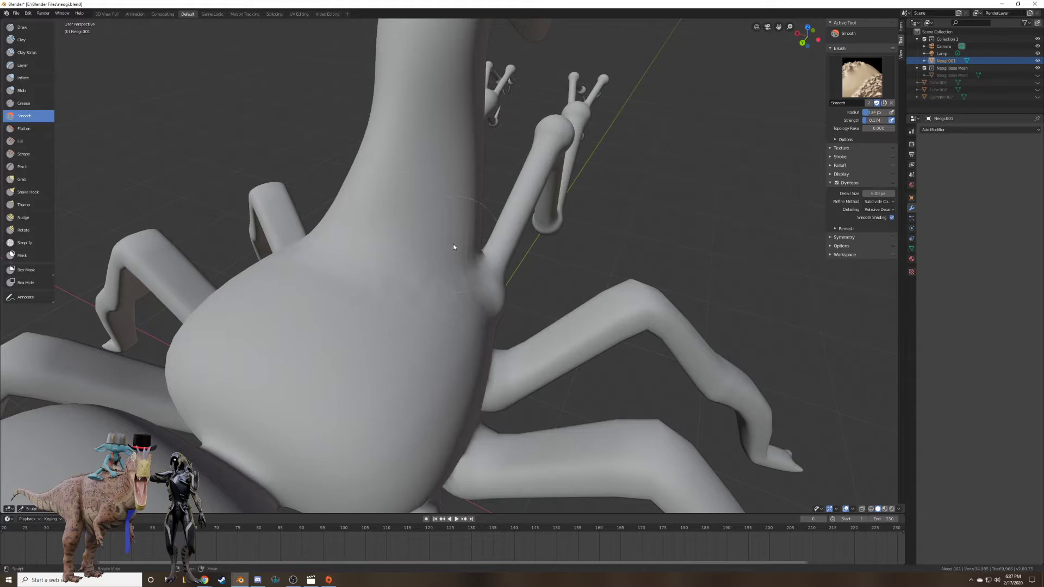
pyautogui.moveTo(452, 244)
pyautogui.mouseDown(button='middle')
pyautogui.moveTo(376, 234)
pyautogui.moveTo(351, 207)
pyautogui.moveTo(358, 182)
pyautogui.moveTo(453, 244)
pyautogui.mouseUp(button='middle')
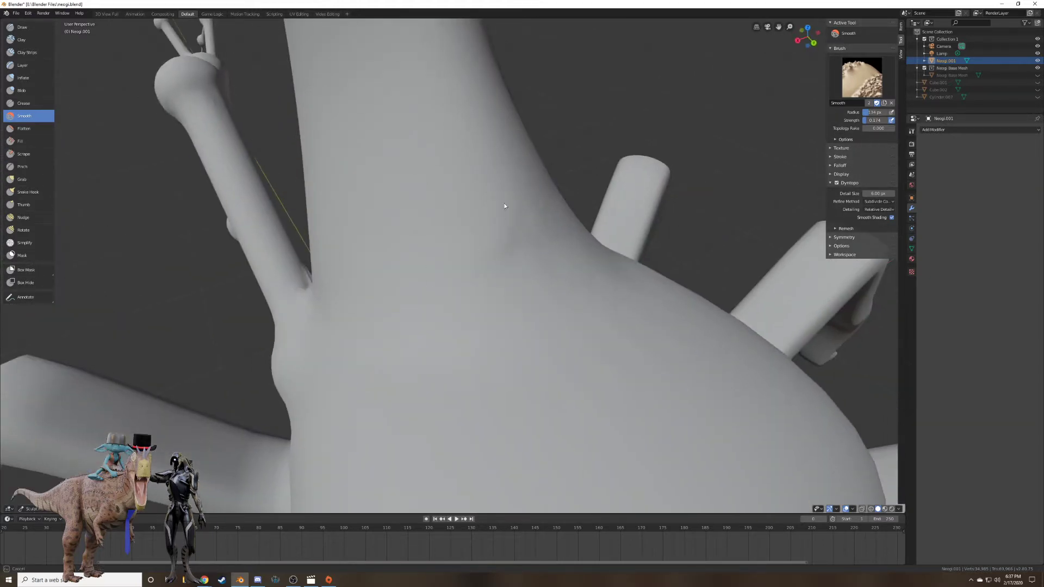
pyautogui.moveTo(548, 159); pyautogui.dragTo(343, 159, button='middle')
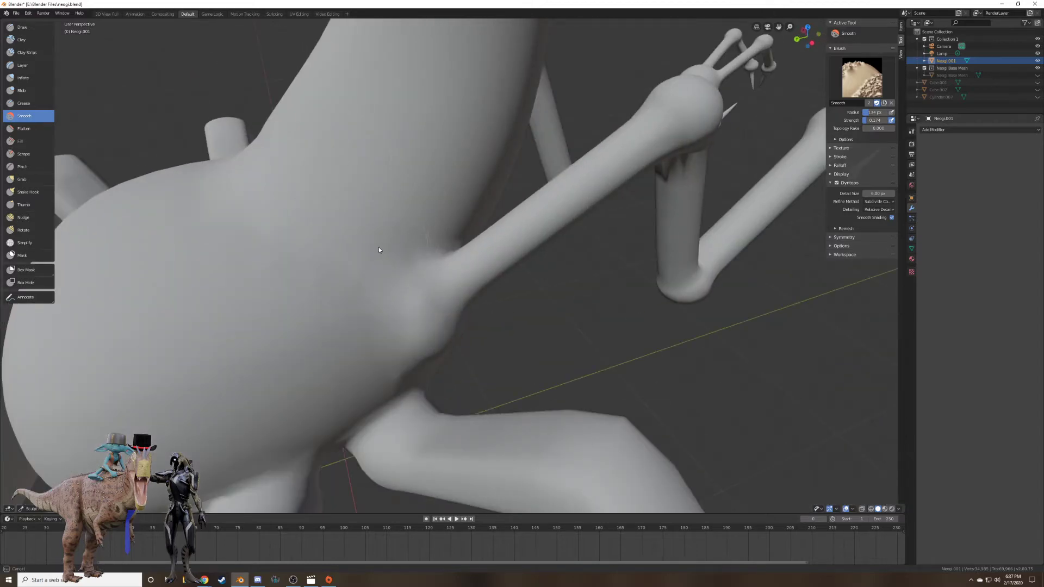
pyautogui.moveTo(396, 226)
pyautogui.mouseDown(button='middle')
pyautogui.moveTo(339, 199)
pyautogui.moveTo(389, 223)
pyautogui.moveTo(473, 225)
pyautogui.moveTo(489, 284)
pyautogui.moveTo(556, 262)
pyautogui.moveTo(527, 263)
pyautogui.moveTo(543, 257)
pyautogui.moveTo(501, 304)
pyautogui.moveTo(479, 296)
pyautogui.mouseUp(button='middle')
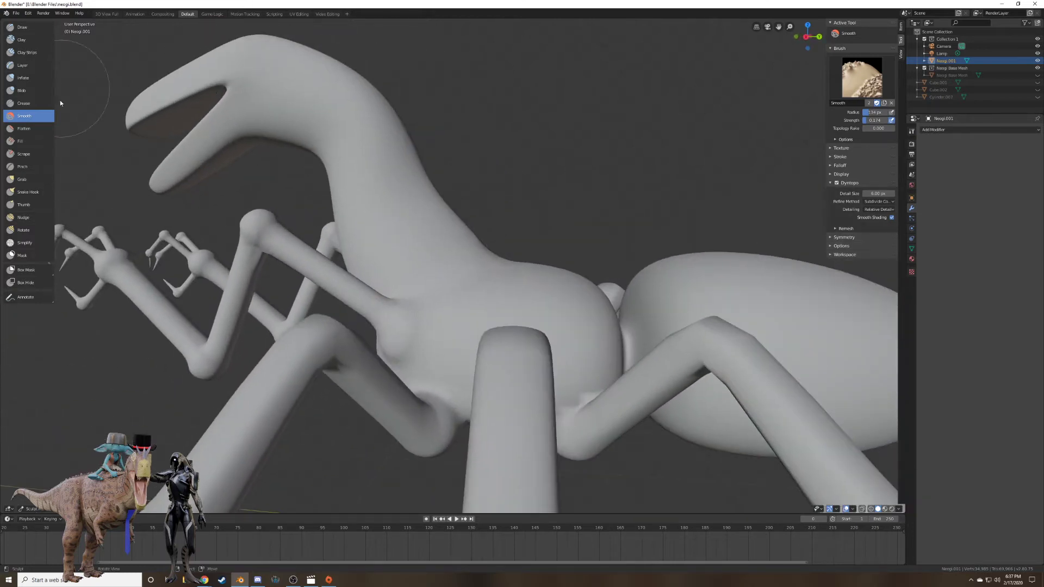
# Smooth the transitions from the neck base to the chest and front arm joints with the Smooth brush.
pyautogui.click(27, 179)
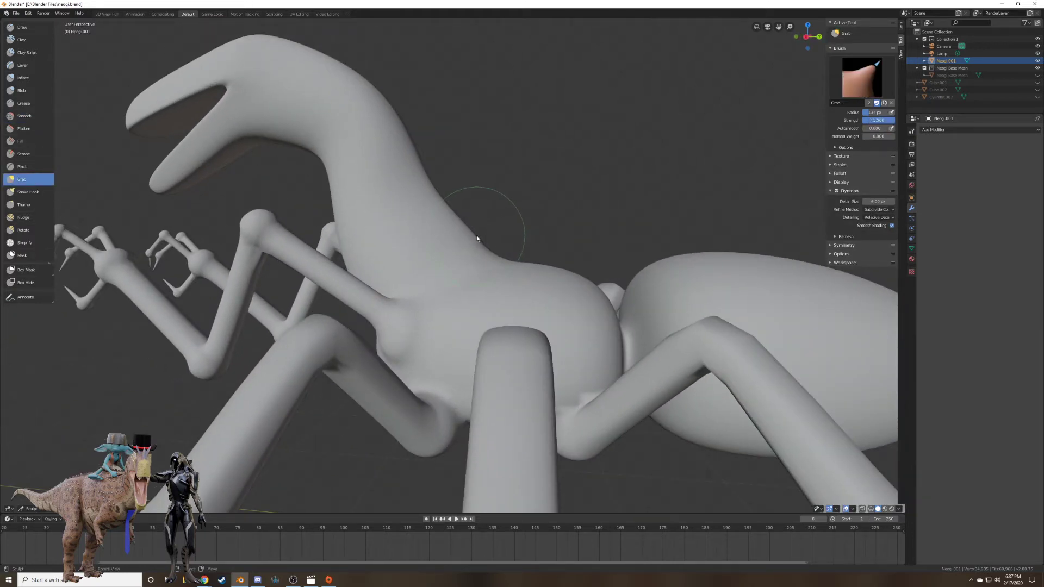
pyautogui.moveTo(503, 192)
pyautogui.mouseDown(button='middle')
pyautogui.moveTo(435, 184)
pyautogui.moveTo(410, 214)
pyautogui.moveTo(333, 209)
pyautogui.moveTo(252, 172)
pyautogui.mouseUp(button='middle')
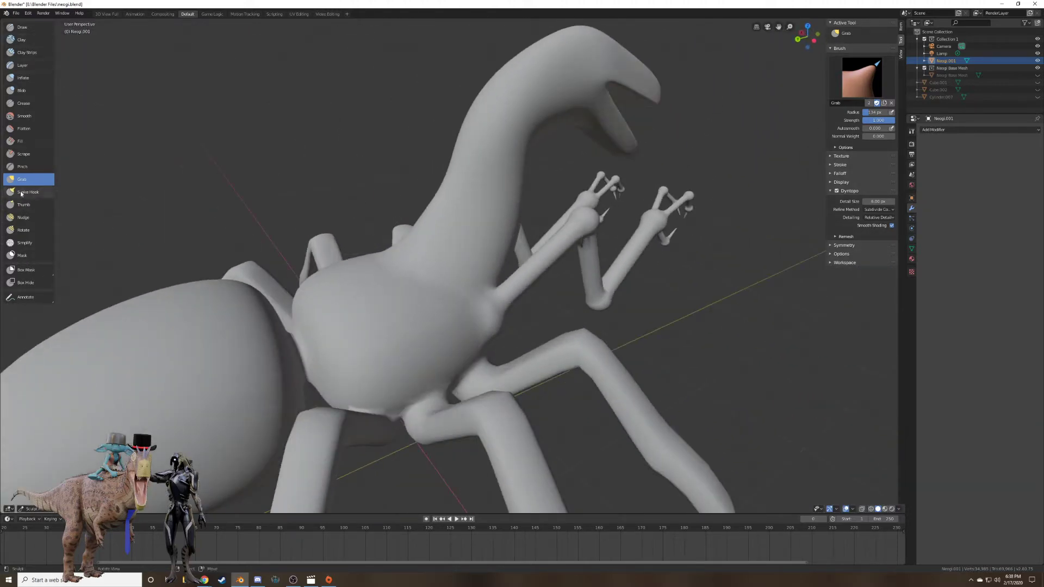
pyautogui.click(21, 118)
pyautogui.scroll(2, 474, 249)
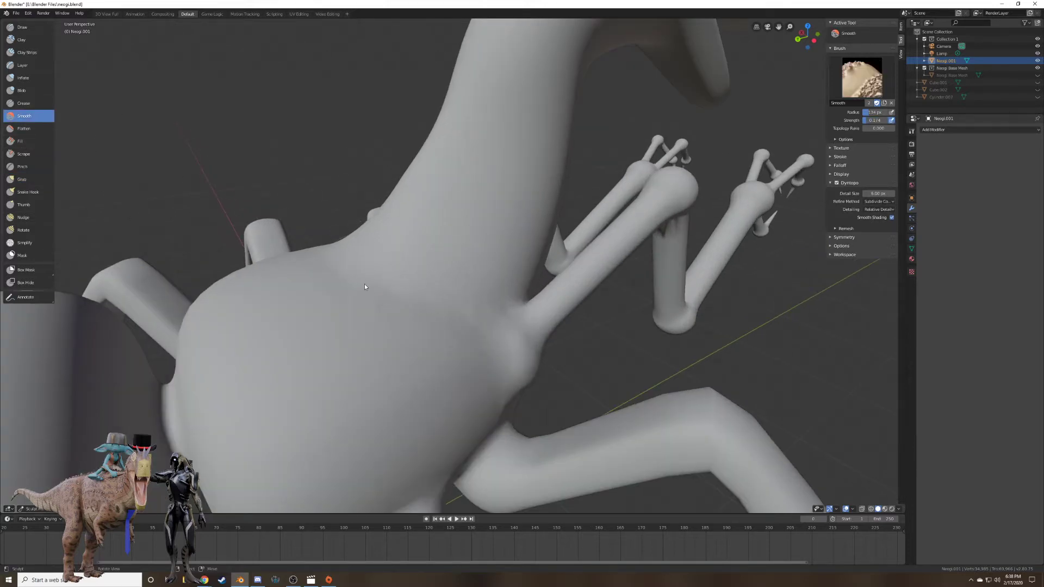
pyautogui.moveTo(515, 292)
pyautogui.mouseDown(button='middle')
pyautogui.moveTo(438, 273)
pyautogui.moveTo(386, 230)
pyautogui.mouseUp(button='middle')
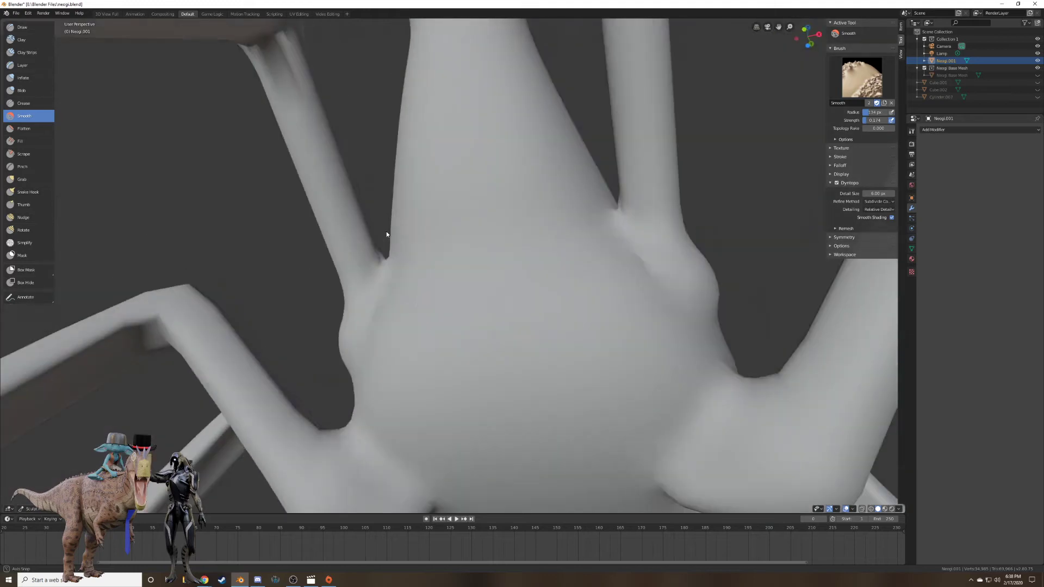
pyautogui.moveTo(388, 317); pyautogui.dragTo(441, 329, button='middle')
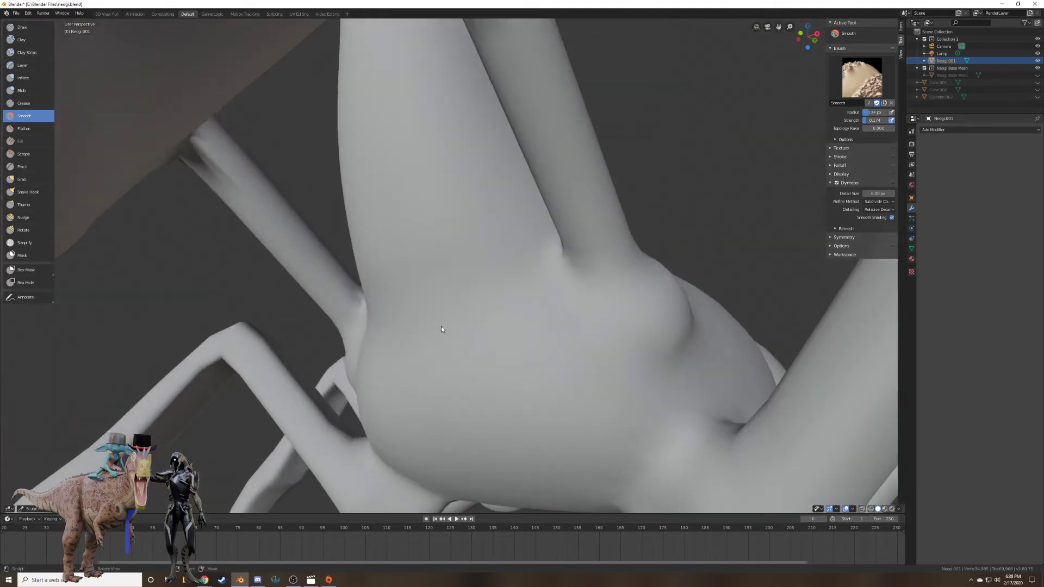
pyautogui.moveTo(511, 286)
pyautogui.mouseDown(button='middle')
pyautogui.moveTo(467, 316)
pyautogui.moveTo(594, 326)
pyautogui.moveTo(657, 347)
pyautogui.moveTo(594, 289)
pyautogui.moveTo(508, 310)
pyautogui.moveTo(578, 281)
pyautogui.moveTo(447, 278)
pyautogui.moveTo(397, 235)
pyautogui.moveTo(632, 340)
pyautogui.moveTo(567, 319)
pyautogui.mouseUp(button='middle')
# Switch to the Draw brush, reduce its radius to 54 px and raise its strength for detailing the head.
pyautogui.scroll(-3, 578, 281)
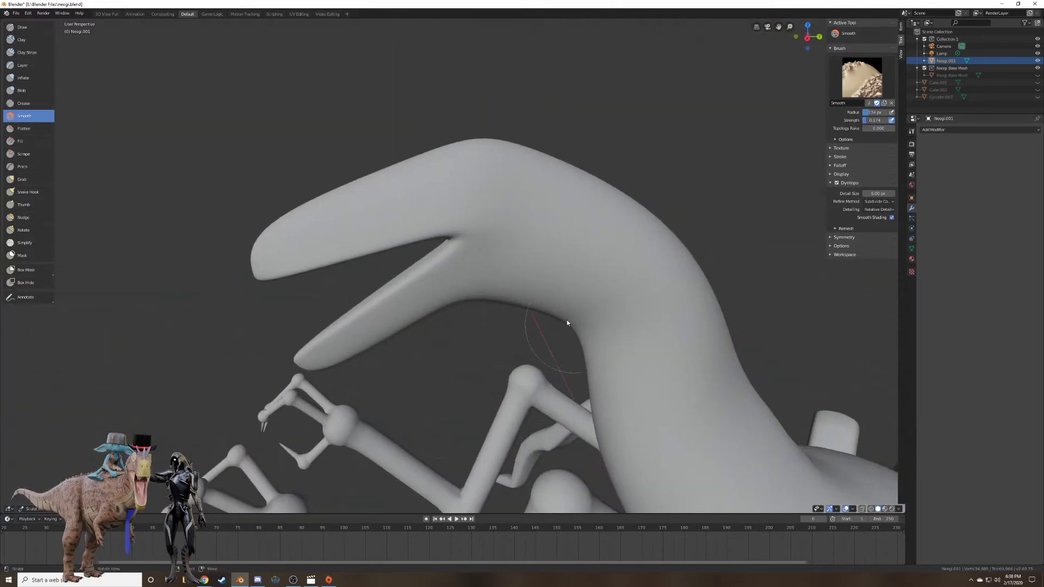
pyautogui.click(28, 28)
pyautogui.press('f')
pyautogui.click(468, 187)
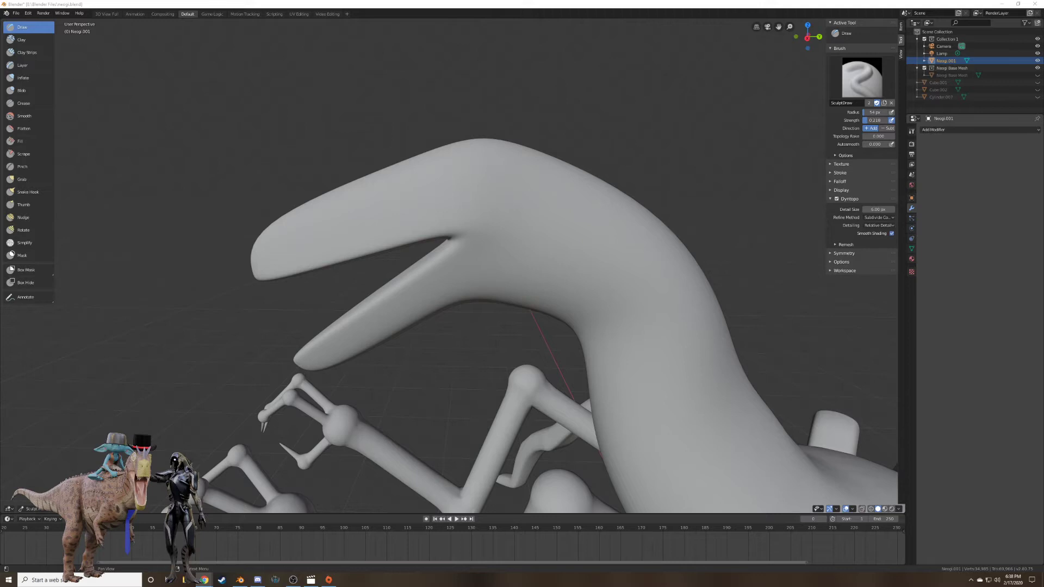
pyautogui.click(378, 214)
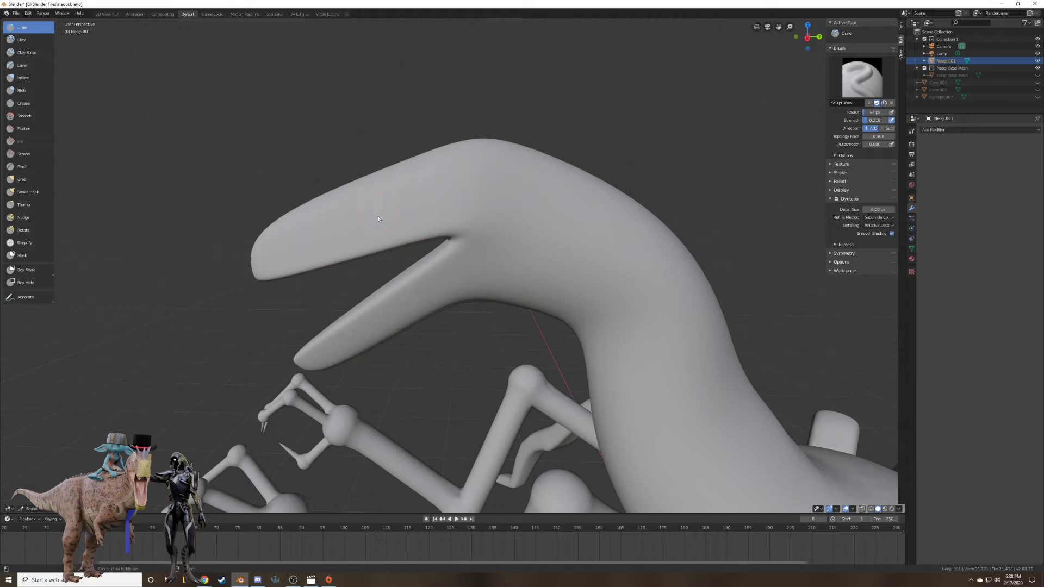
pyautogui.hotkey('shift', 'f')
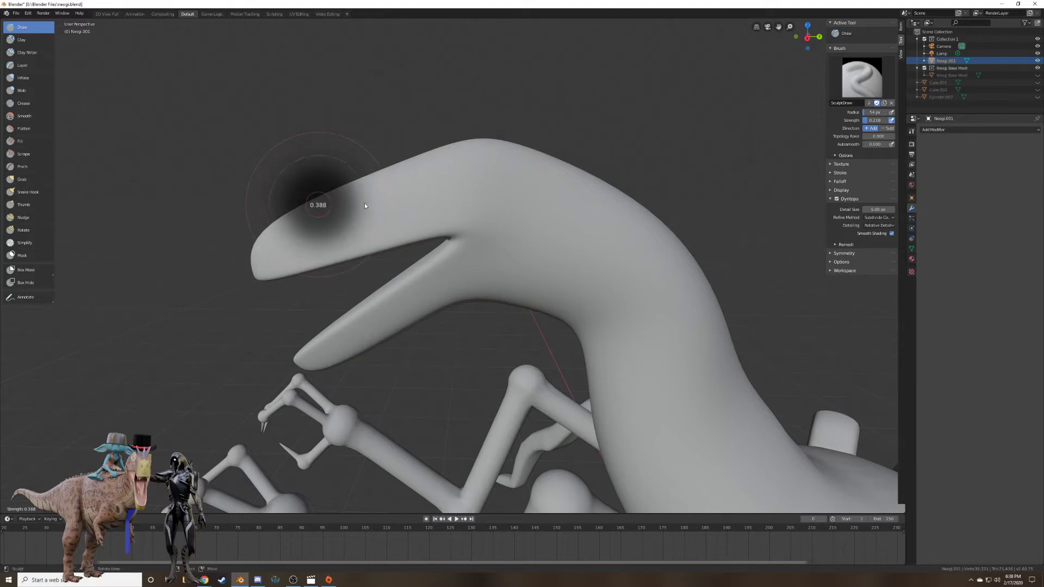
pyautogui.click(349, 204)
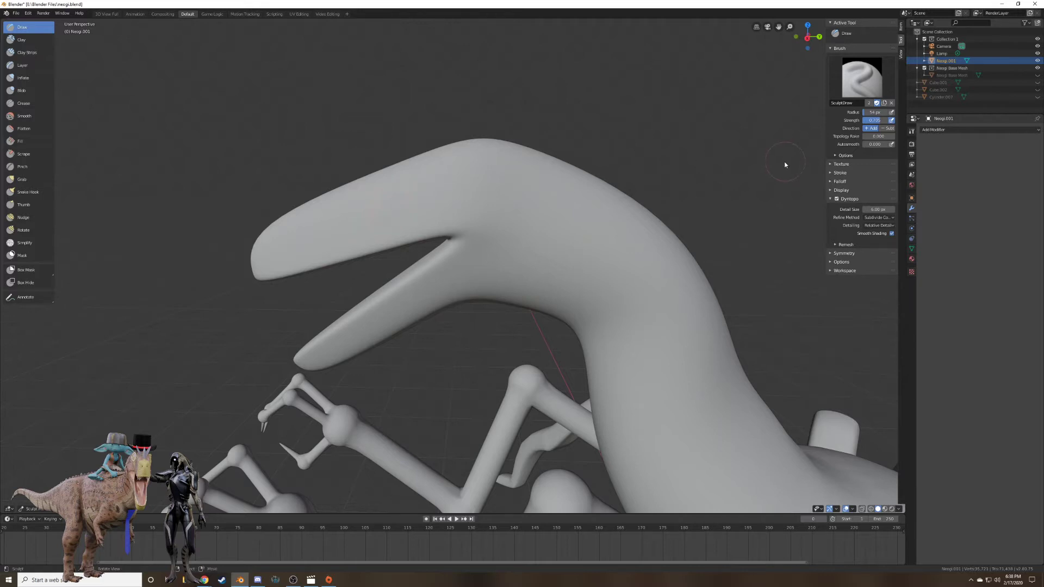
# Try raised Draw strokes along the side of the upper jaw and undo them.
pyautogui.moveTo(396, 202); pyautogui.dragTo(415, 190)
pyautogui.hotkey('ctrl', 'z')
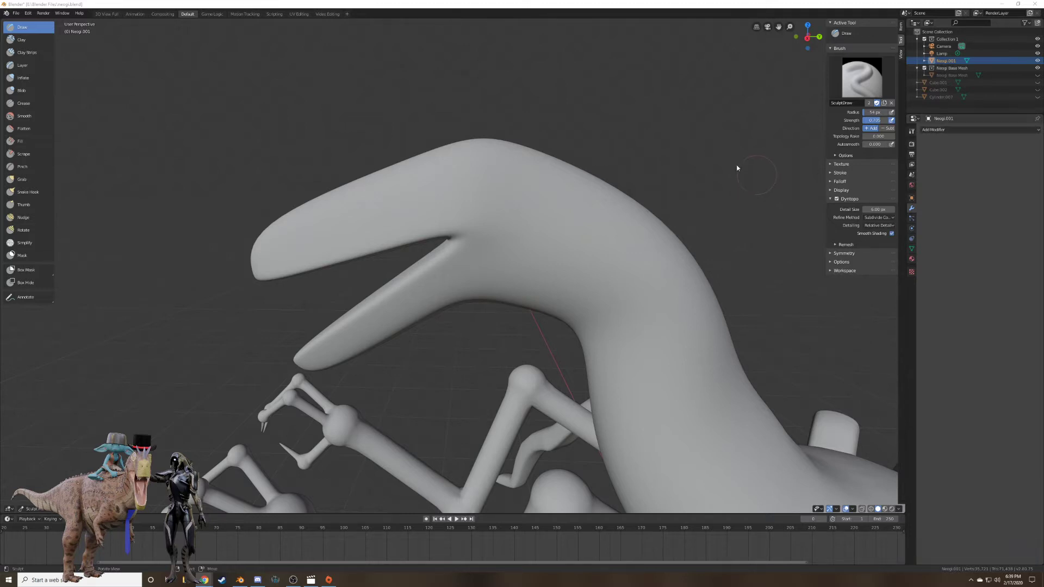
pyautogui.moveTo(417, 200); pyautogui.dragTo(479, 186)
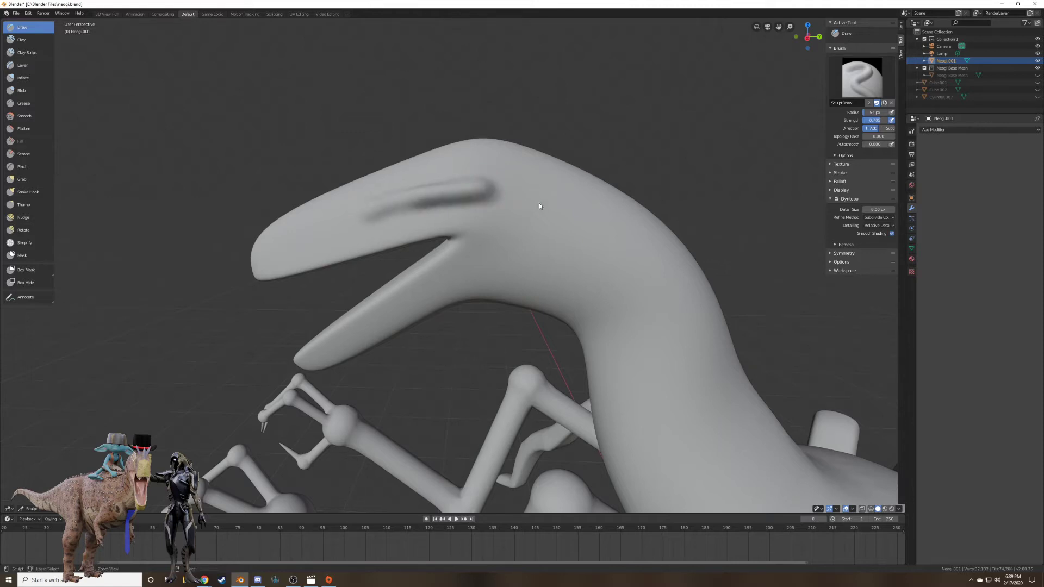
pyautogui.hotkey('ctrl', 'z')
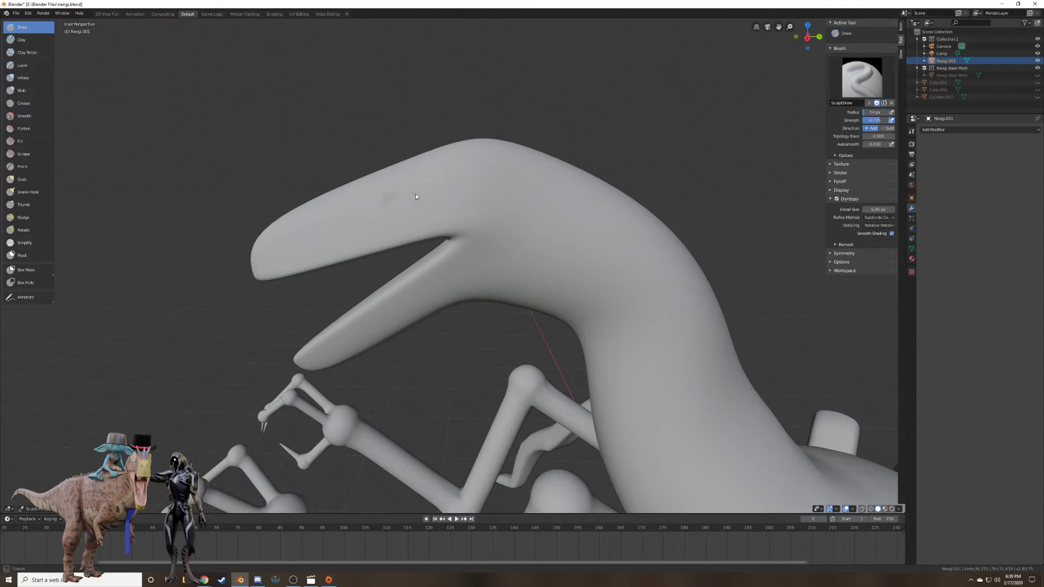
# Undo the remaining trial strokes and carve a round eye socket into the side of the head above the mouth.
pyautogui.moveTo(395, 197)
pyautogui.mouseDown()
pyautogui.moveTo(460, 182)
pyautogui.moveTo(382, 207)
pyautogui.mouseUp()
pyautogui.hotkey('ctrl', 'z')
pyautogui.hotkey('ctrl', 'z')
pyautogui.moveTo(383, 209); pyautogui.dragTo(487, 216, button='middle')
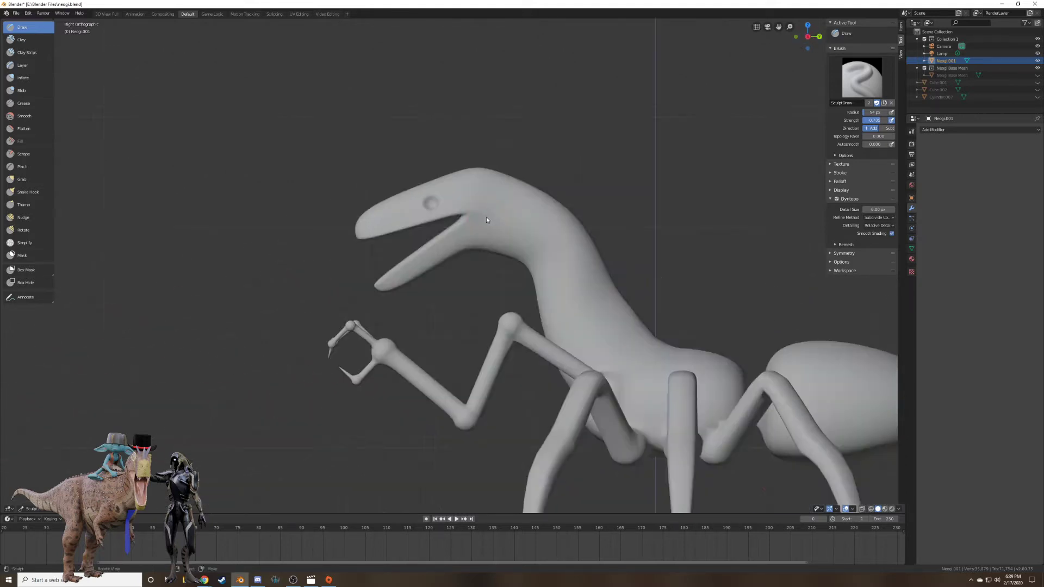
# Carve a small round nostril into the side of the snout near its tip with the inverted Draw brush.
pyautogui.scroll(5, 284, 168)
pyautogui.keyDown('shift'); pyautogui.moveTo(162, 181); pyautogui.dragTo(368, 307, button='middle'); pyautogui.keyUp('shift')
pyautogui.scroll(4, 368, 307)
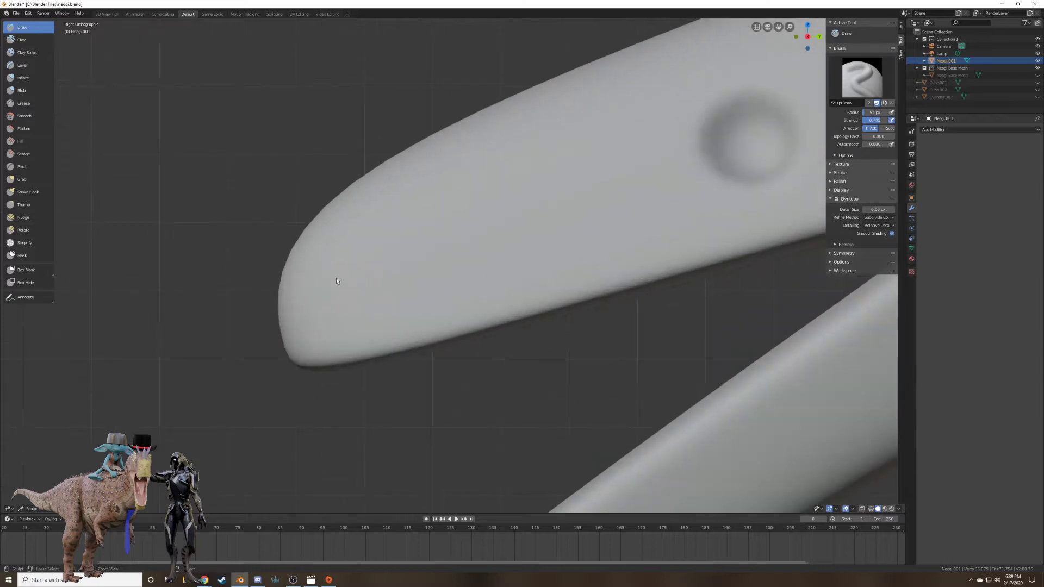
pyautogui.keyDown('ctrl'); pyautogui.moveTo(353, 266); pyautogui.dragTo(356, 264); pyautogui.keyUp('ctrl')
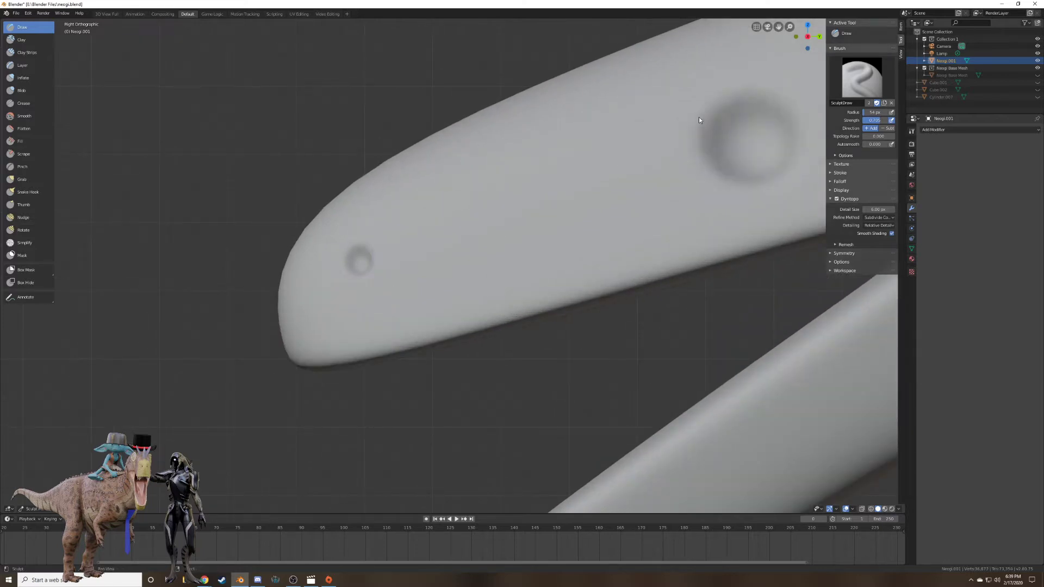
# Carve a small round pit into the top of the head behind the eye socket with the Draw brush.
pyautogui.keyDown('shift'); pyautogui.moveTo(697, 122); pyautogui.dragTo(422, 247, button='middle'); pyautogui.keyUp('shift')
pyautogui.moveTo(676, 119); pyautogui.dragTo(566, 178, button='middle')
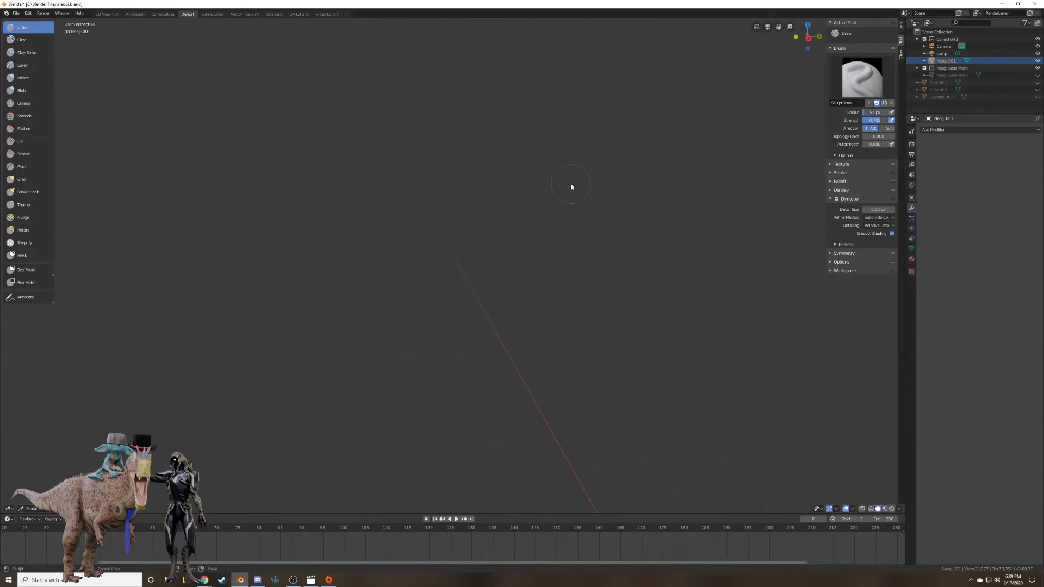
pyautogui.scroll(-6, 570, 186)
pyautogui.moveTo(565, 253); pyautogui.dragTo(527, 232, button='middle')
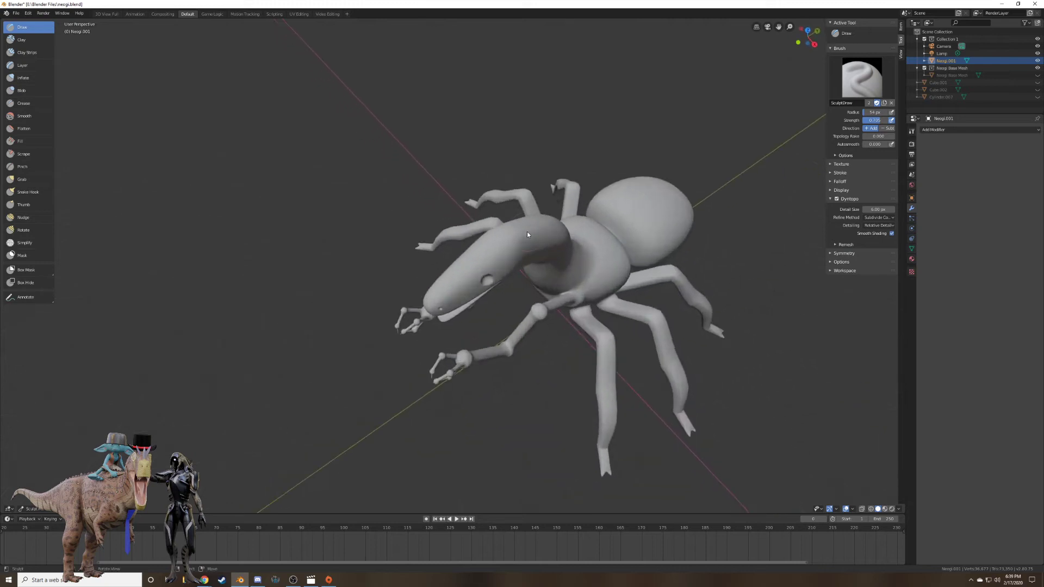
pyautogui.scroll(6, 565, 239)
pyautogui.moveTo(589, 205)
pyautogui.keyDown('shift'); pyautogui.mouseDown(button='middle')
pyautogui.moveTo(464, 259)
pyautogui.moveTo(537, 237)
pyautogui.mouseUp(button='middle'); pyautogui.keyUp('shift')
pyautogui.scroll(1, 463, 258)
pyautogui.moveTo(539, 238); pyautogui.dragTo(541, 239)
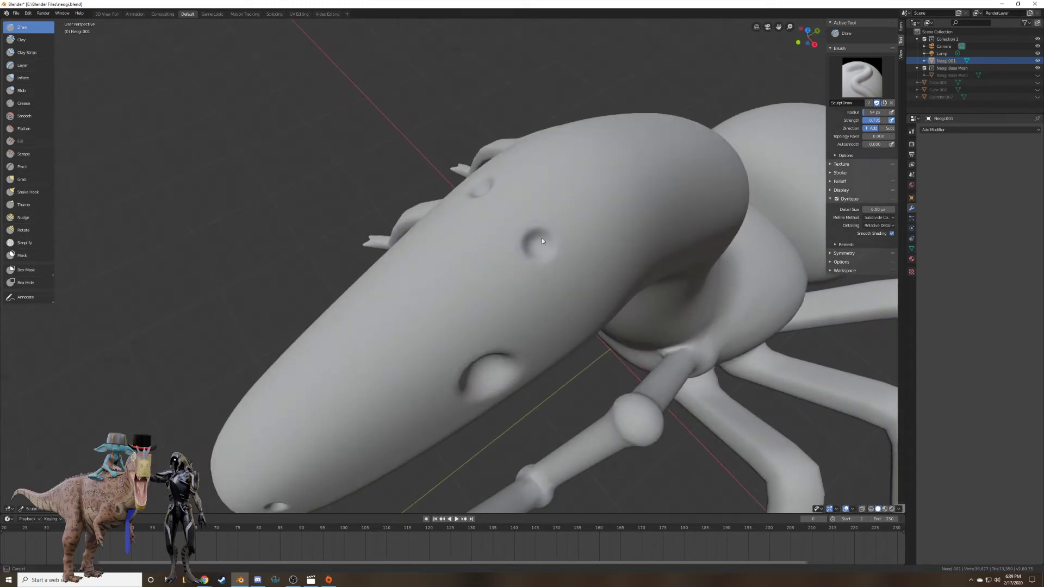
pyautogui.moveTo(557, 265)
pyautogui.mouseDown(button='middle')
pyautogui.moveTo(614, 252)
pyautogui.moveTo(625, 228)
pyautogui.moveTo(560, 226)
pyautogui.moveTo(515, 187)
pyautogui.mouseUp(button='middle')
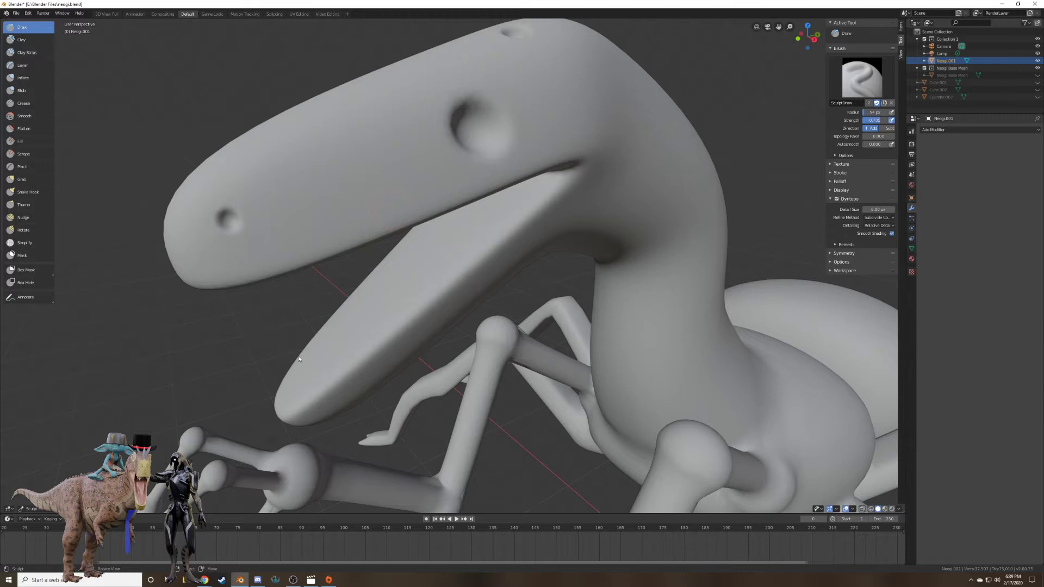
# Return to Object Mode and add an ico sphere at the 3D cursor in the side eye socket.
pyautogui.click(33, 509)
pyautogui.click(29, 501)
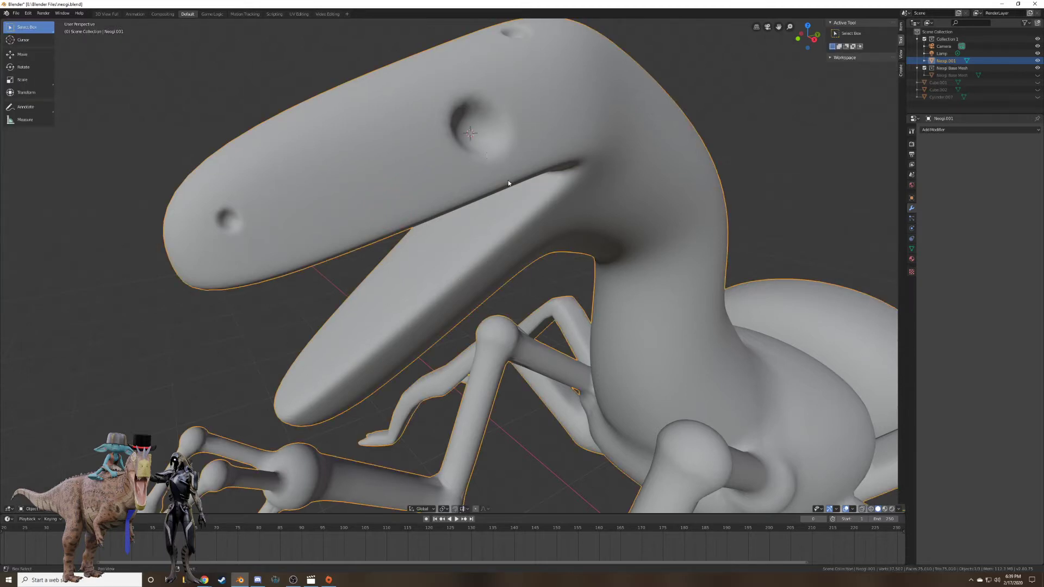
pyautogui.hotkey('shift', 'a')
pyautogui.moveTo(508, 180)
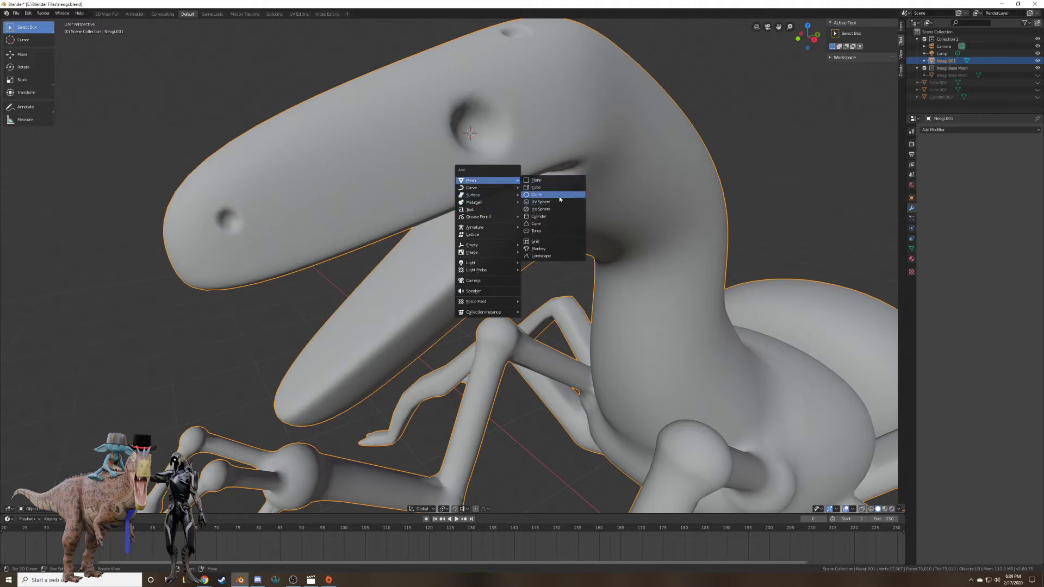
pyautogui.click(553, 208)
pyautogui.press('KP_Decimal')
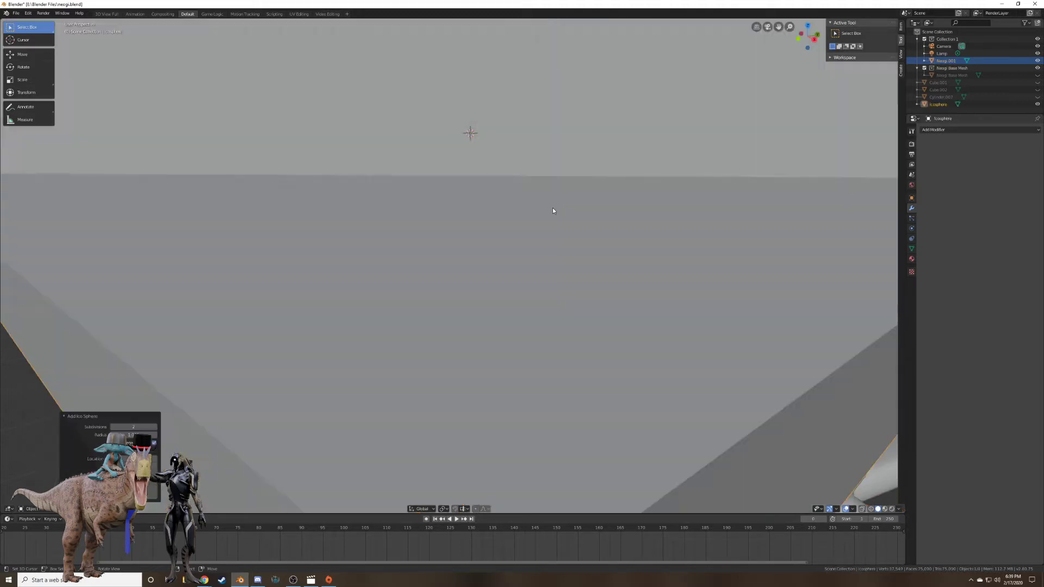
# Scale the ico sphere down to an eyeball that fits the side eye socket.
pyautogui.press('s')
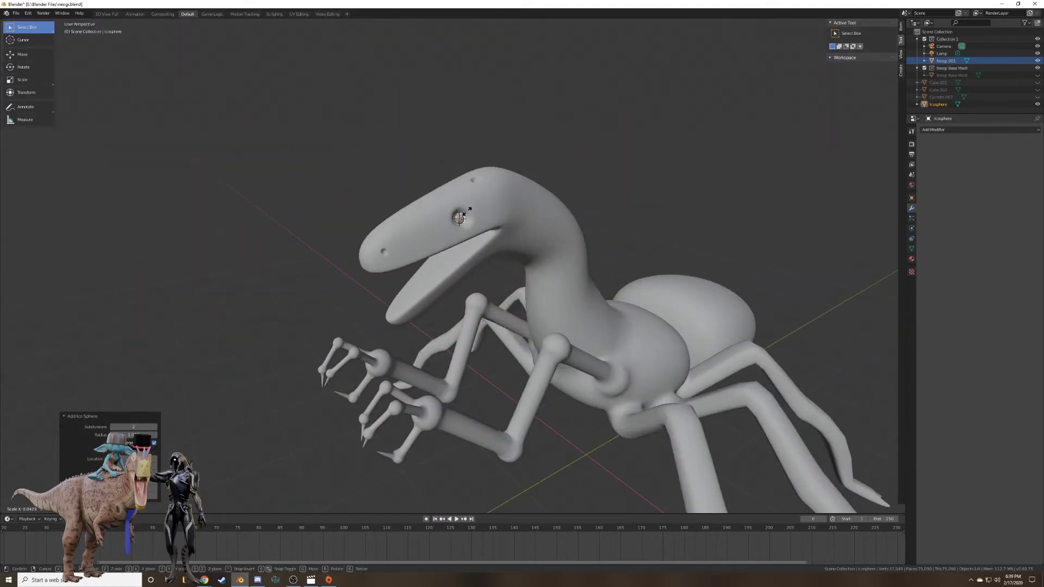
pyautogui.click(473, 213)
pyautogui.moveTo(472, 211); pyautogui.dragTo(395, 292, button='middle')
pyautogui.scroll(8, 454, 219)
pyautogui.press('s')
pyautogui.click(497, 229)
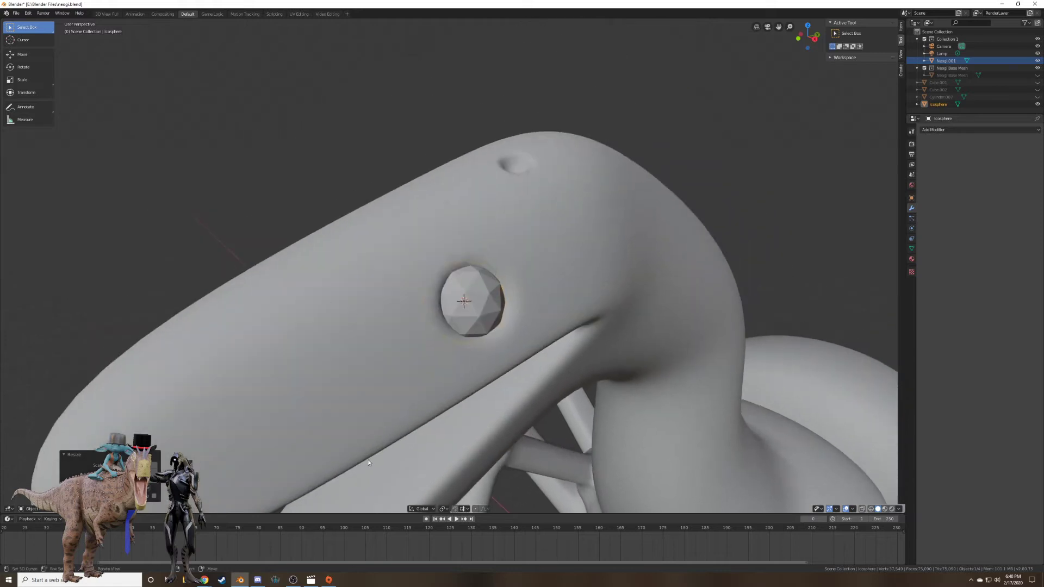
# Give the eyeball a level 2 Subdivision modifier and smooth shading.
pyautogui.hotkey('ctrl', '2')
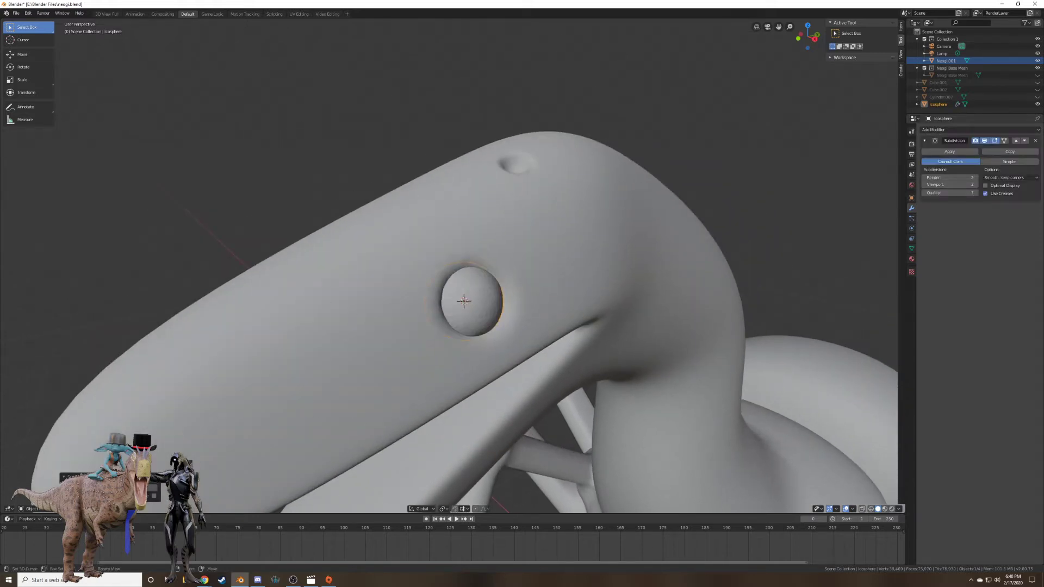
pyautogui.click(112, 508)
pyautogui.moveTo(136, 464)
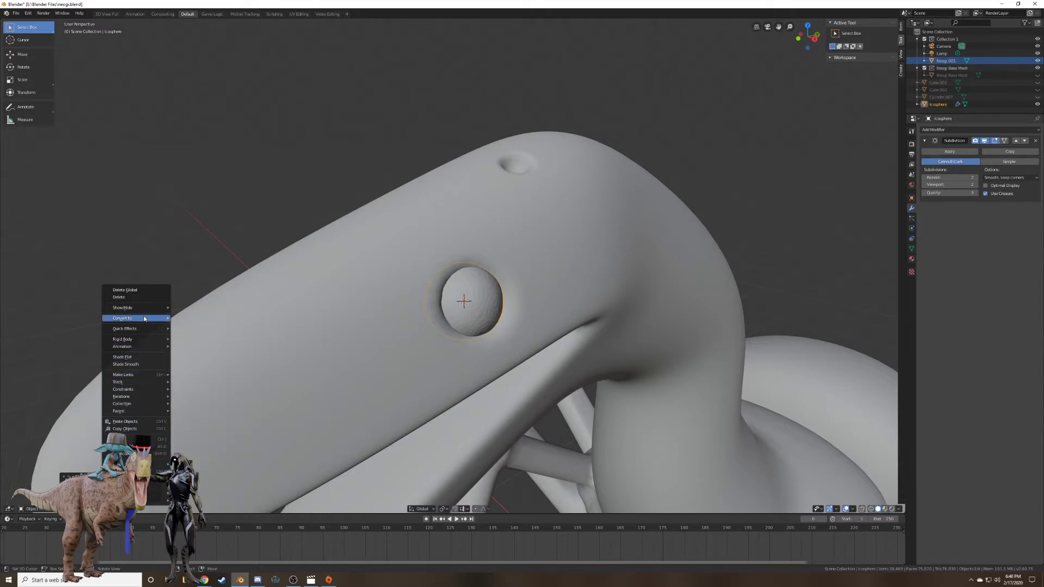
pyautogui.click(143, 364)
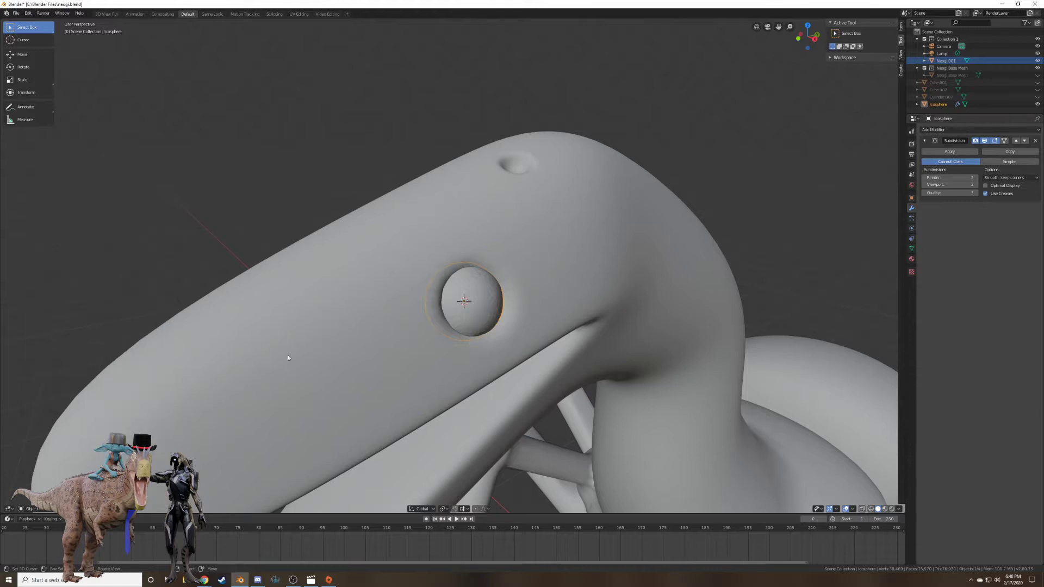
# Duplicate the eyeball's mesh in Edit Mode and snap the copy to the 3D cursor placed in the pit on top of the head.
pyautogui.moveTo(284, 356); pyautogui.dragTo(539, 320, button='middle')
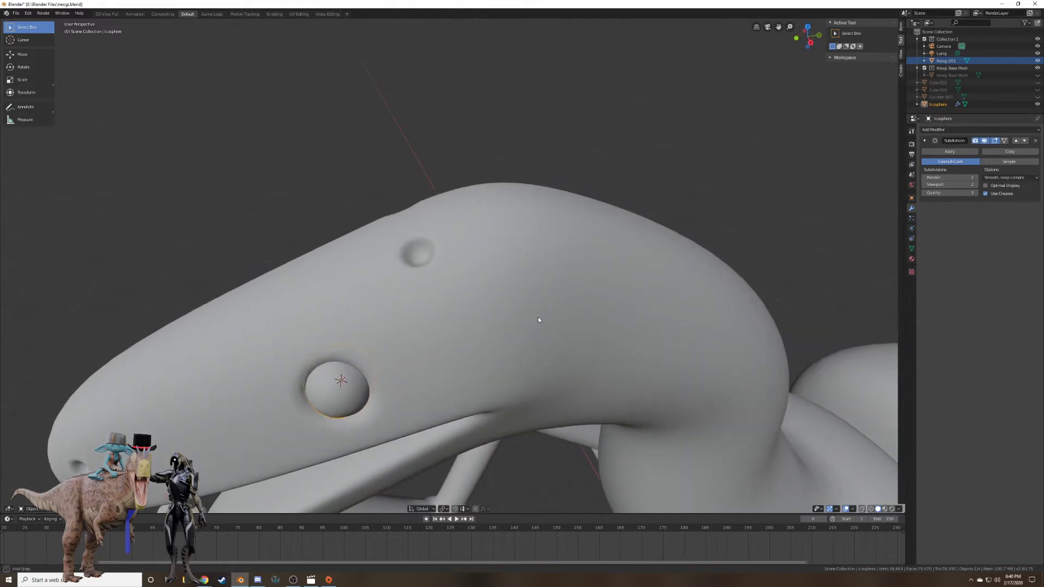
pyautogui.keyDown('shift'); pyautogui.rightClick(420, 258); pyautogui.keyUp('shift')
pyautogui.press('Tab')
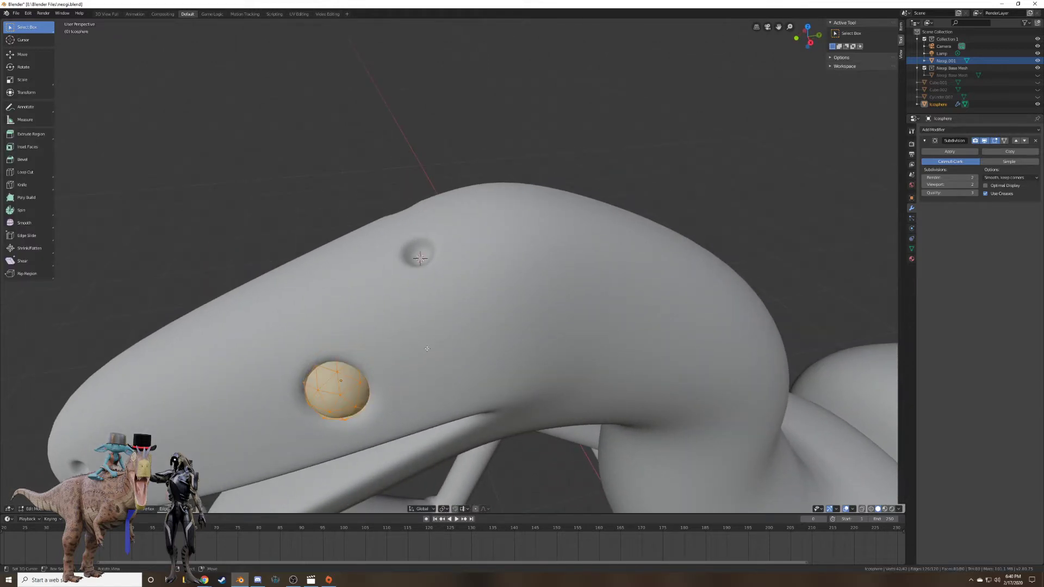
pyautogui.hotkey('shift', 'd')
pyautogui.rightClick(428, 344)
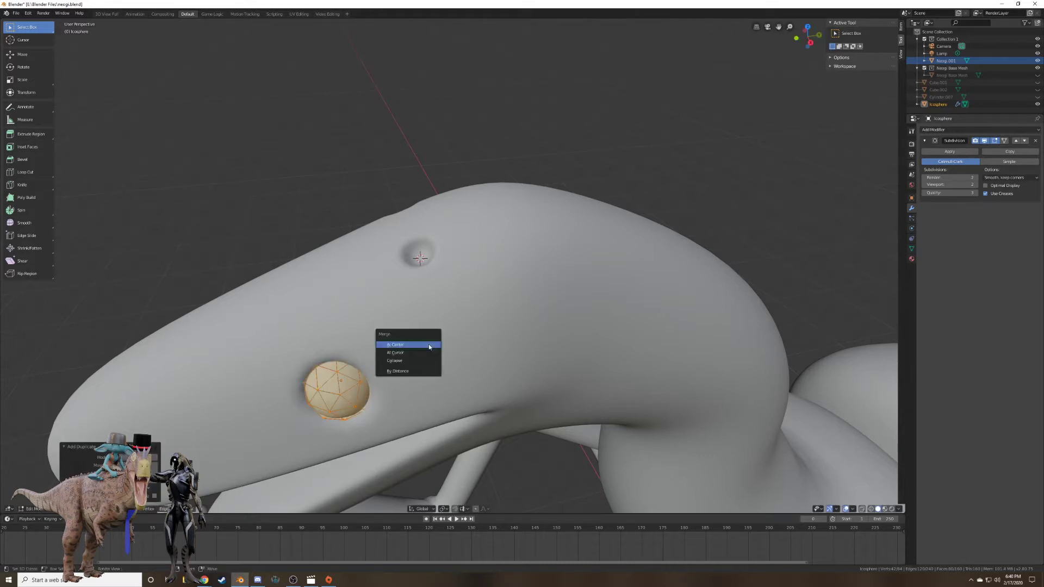
pyautogui.hotkey('shift', 's')
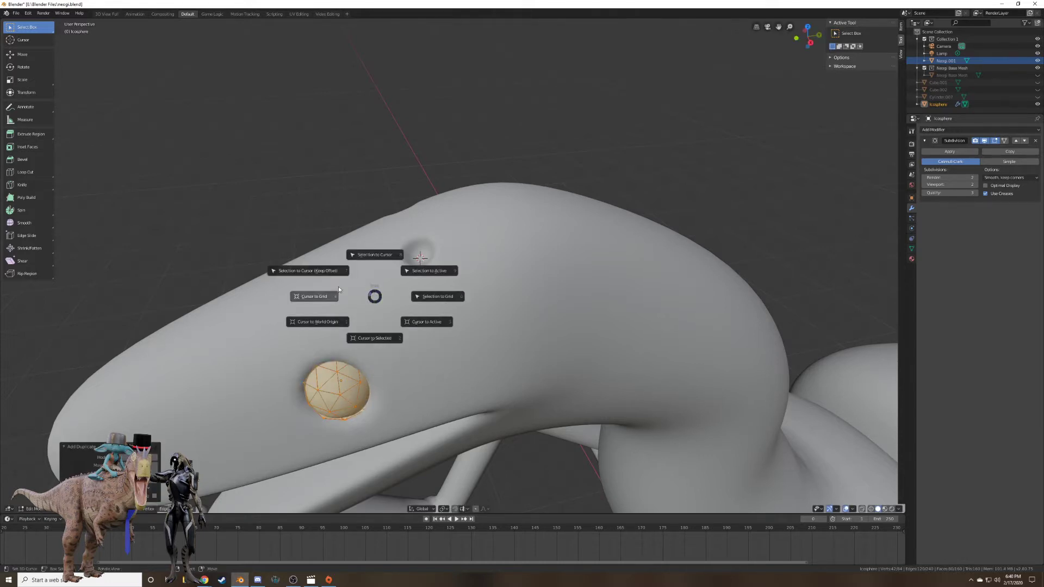
pyautogui.click(322, 275)
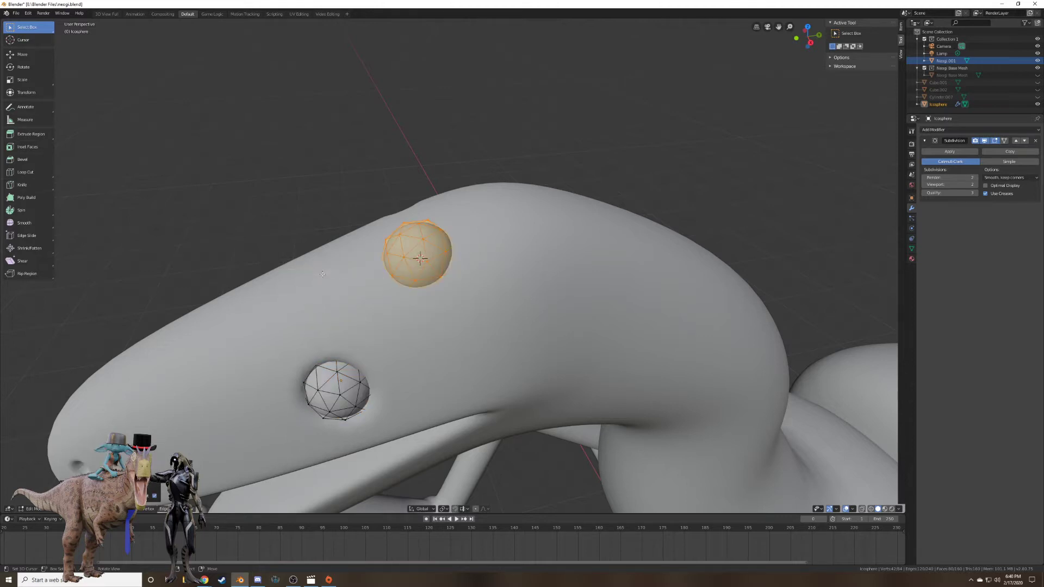
# Scale the duplicated eyeball to about 0.45 so it fits the small upper pit, and return to Object Mode.
pyautogui.press('s')
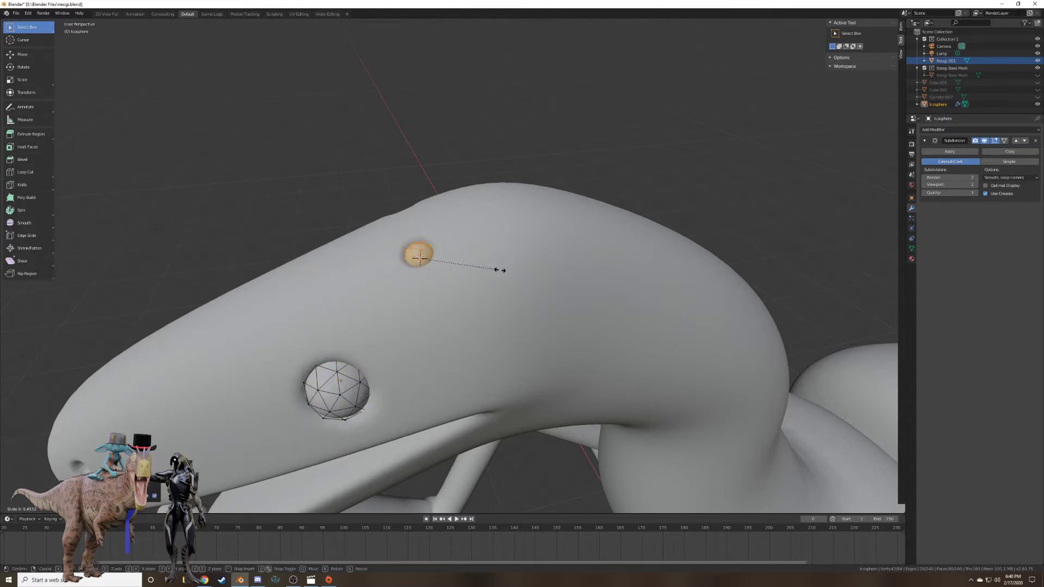
pyautogui.click(500, 270)
pyautogui.moveTo(500, 269); pyautogui.dragTo(510, 277, button='middle')
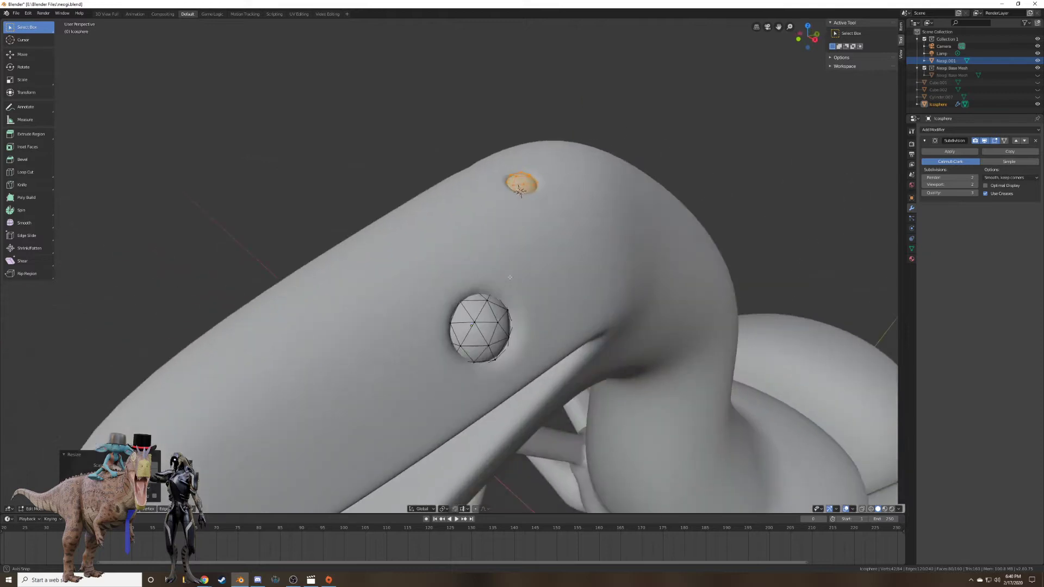
pyautogui.press('Tab')
# Apply the eyeball object's transforms.
pyautogui.click(115, 508)
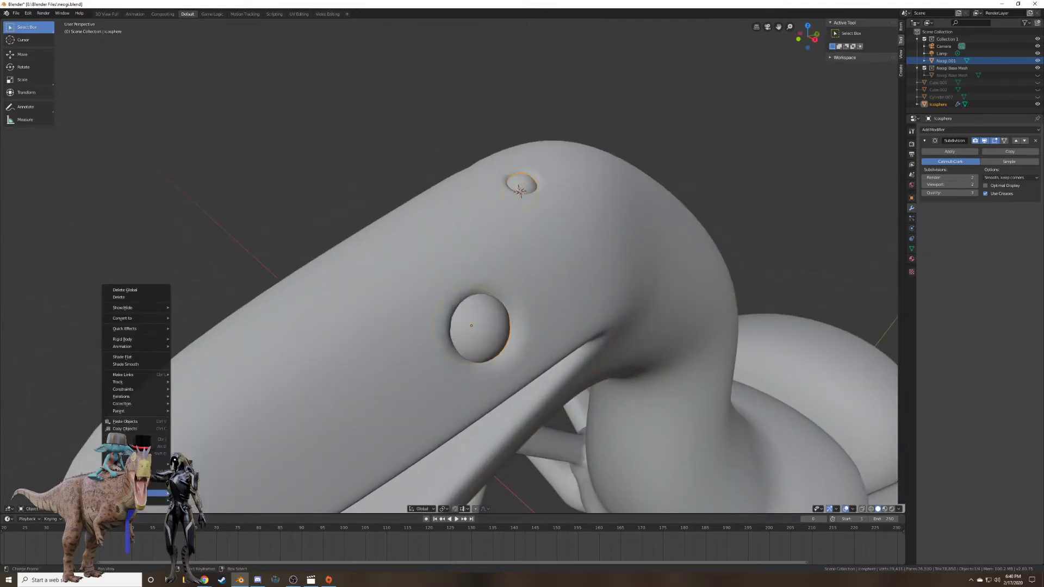
pyautogui.moveTo(158, 471)
pyautogui.click(201, 378)
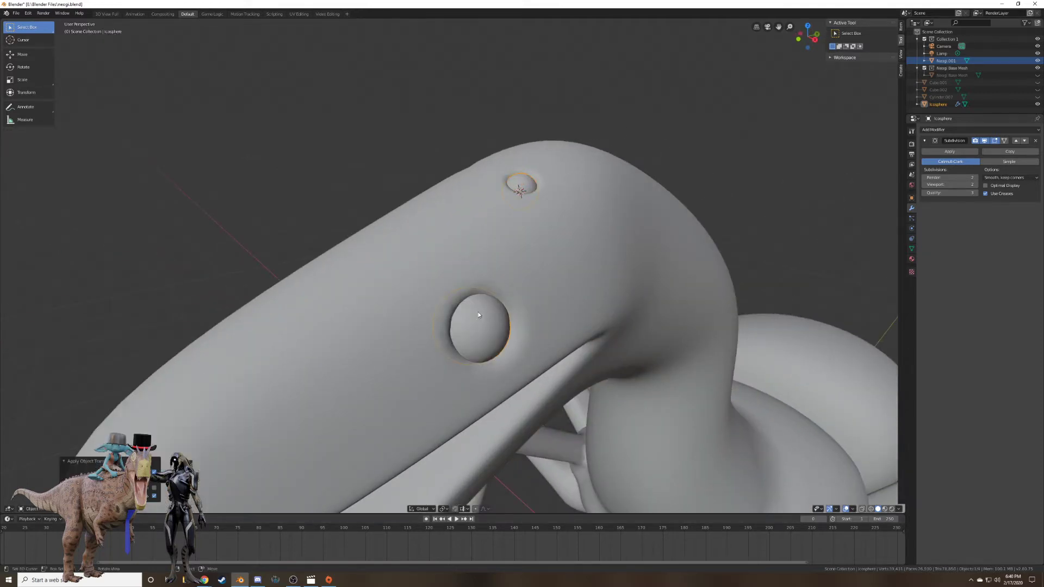
# Add a Mirror modifier on the X axis to put both eyeballs on the other side of the head.
pyautogui.moveTo(478, 314); pyautogui.dragTo(531, 314, button='middle')
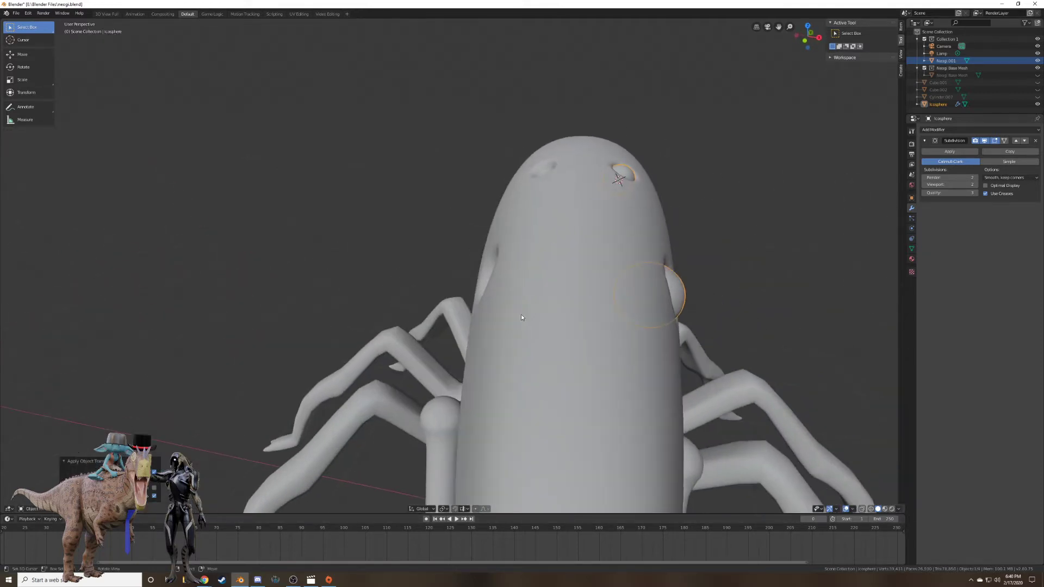
pyautogui.click(938, 131)
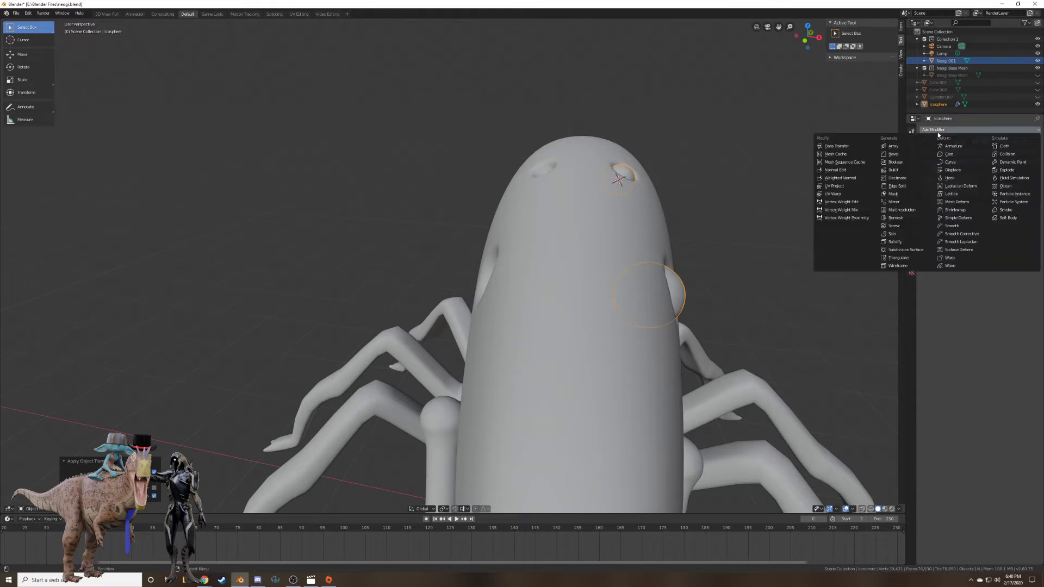
pyautogui.click(897, 204)
pyautogui.moveTo(644, 231); pyautogui.dragTo(537, 239, button='middle')
pyautogui.press('Tab')
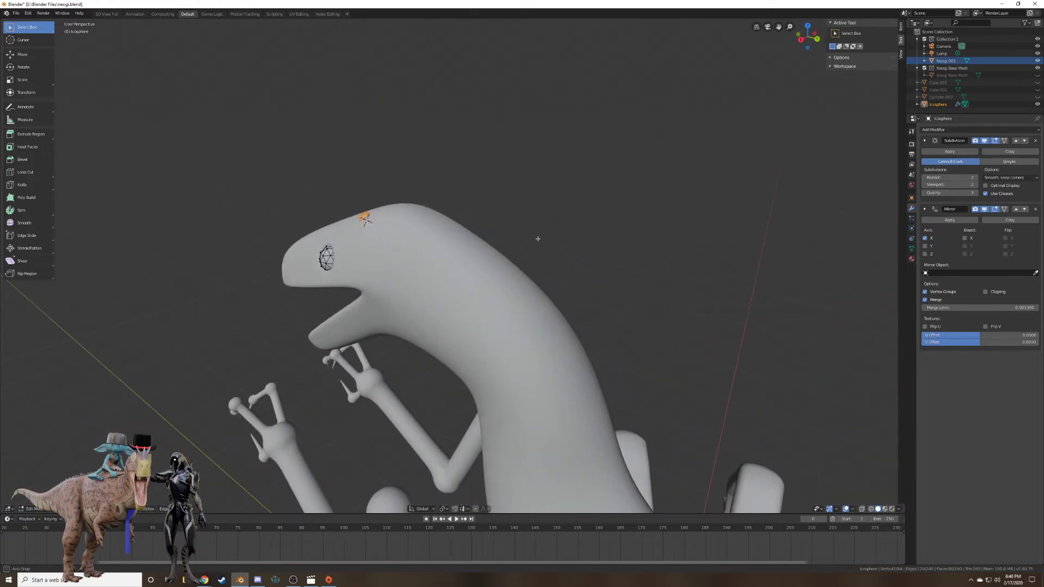
pyautogui.moveTo(538, 239); pyautogui.dragTo(519, 258, button='middle')
pyautogui.press('Tab')
pyautogui.scroll(4, 499, 278)
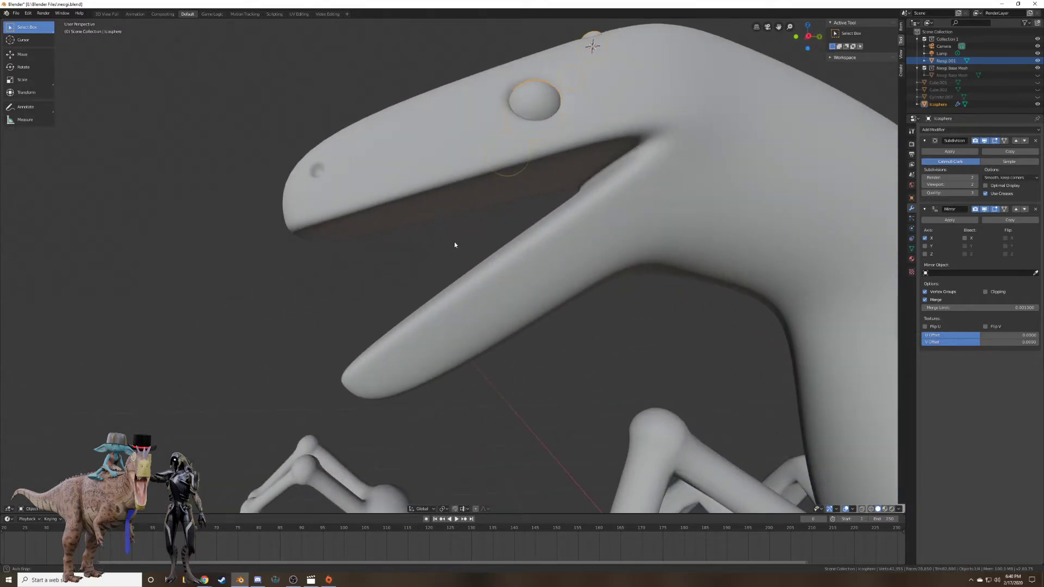
pyautogui.moveTo(454, 244); pyautogui.dragTo(220, 251, button='middle')
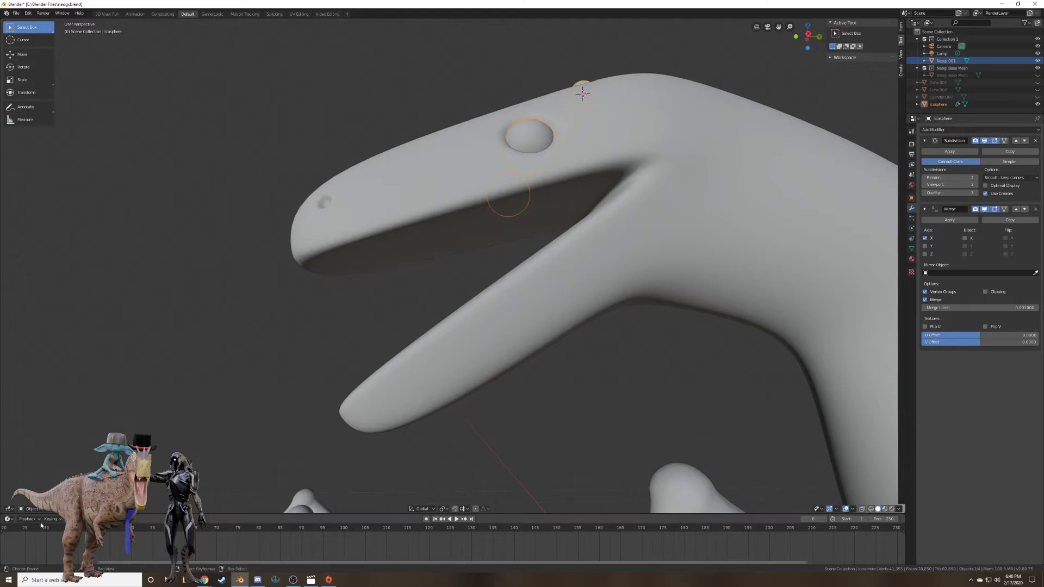
# Enter Sculpt Mode, choose the Mask brush and enlarge its radius.
pyautogui.click(30, 508)
pyautogui.click(52, 486)
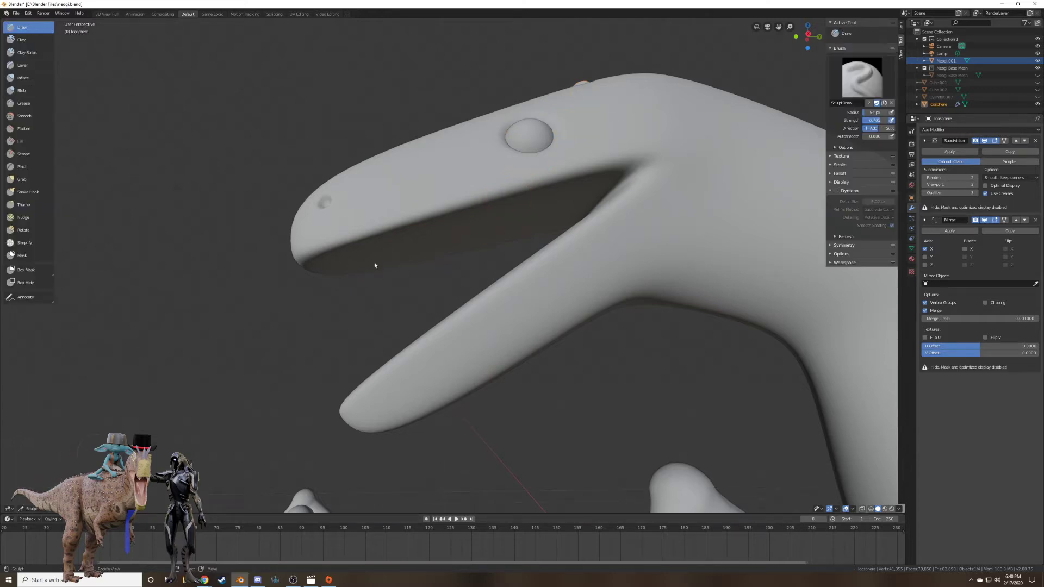
pyautogui.click(22, 255)
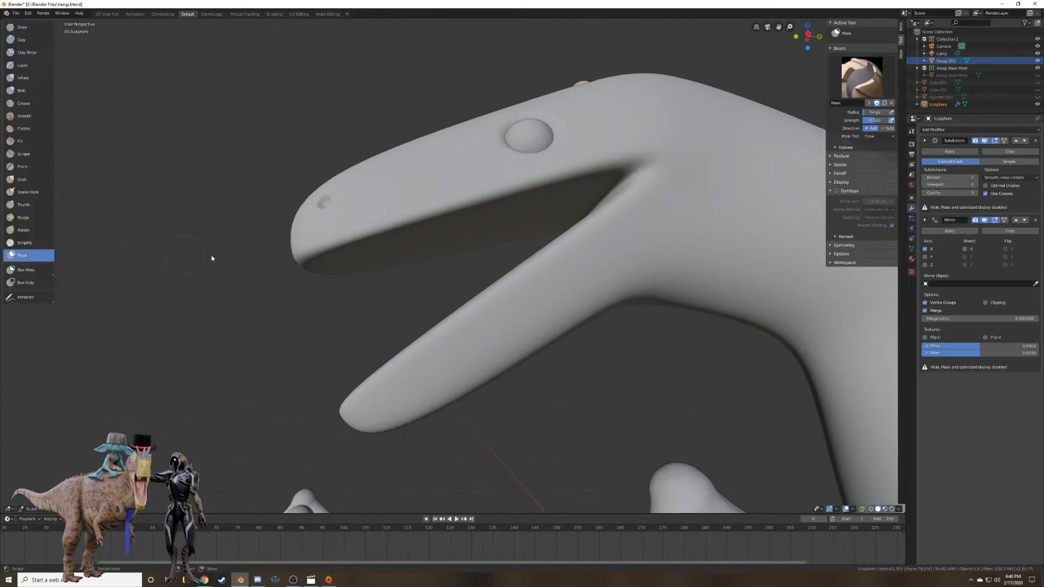
pyautogui.moveTo(210, 256); pyautogui.dragTo(254, 246, button='middle')
pyautogui.press('f')
pyautogui.click(355, 157)
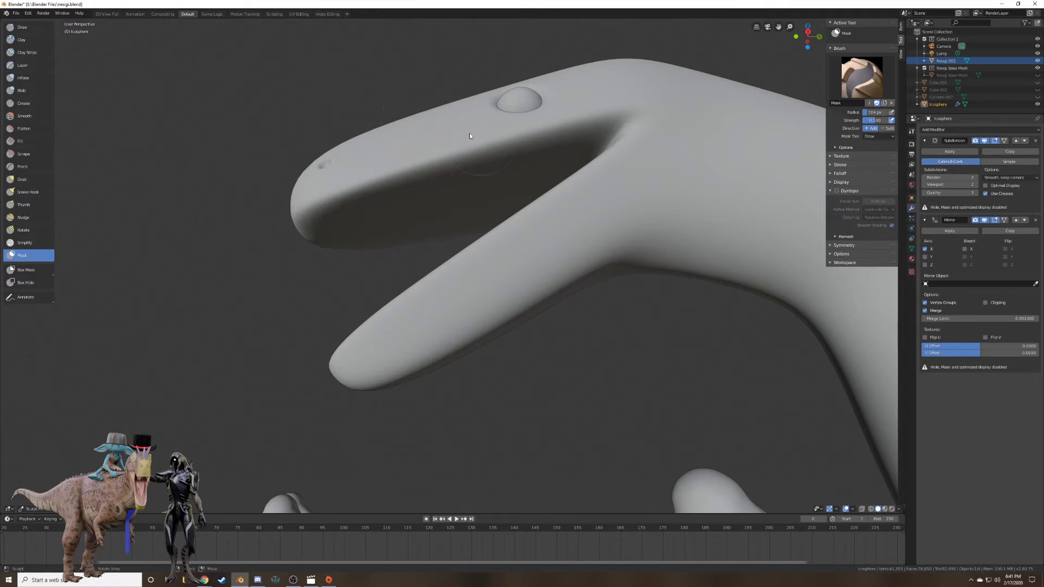
# Switch from sculpting the eyeballs to sculpting the creature's body mesh.
pyautogui.hotkey('ctrl', 'Tab')
pyautogui.moveTo(429, 162); pyautogui.dragTo(420, 167, button='right')
pyautogui.hotkey('ctrl', 'z')
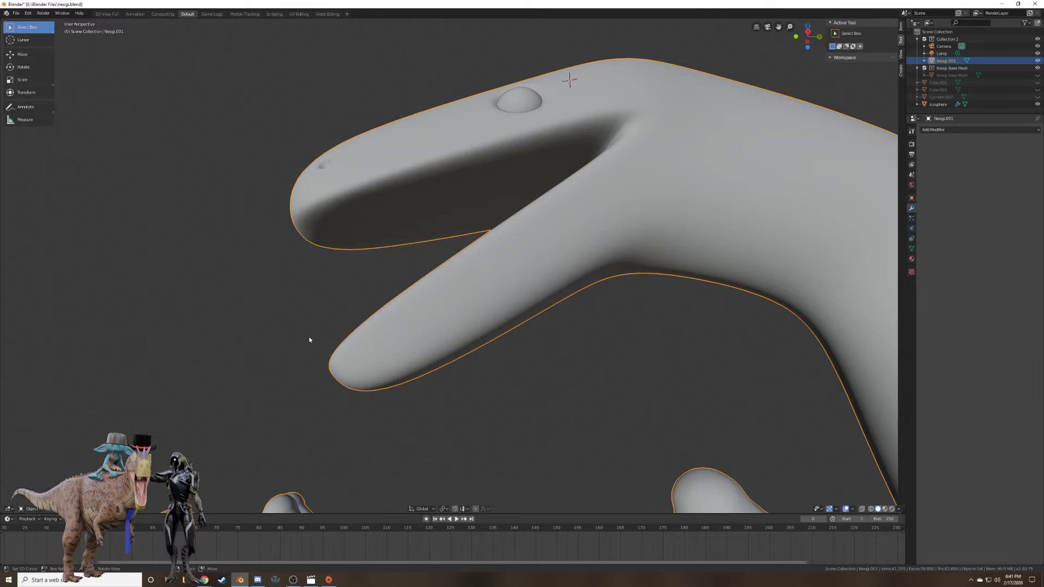
pyautogui.click(40, 510)
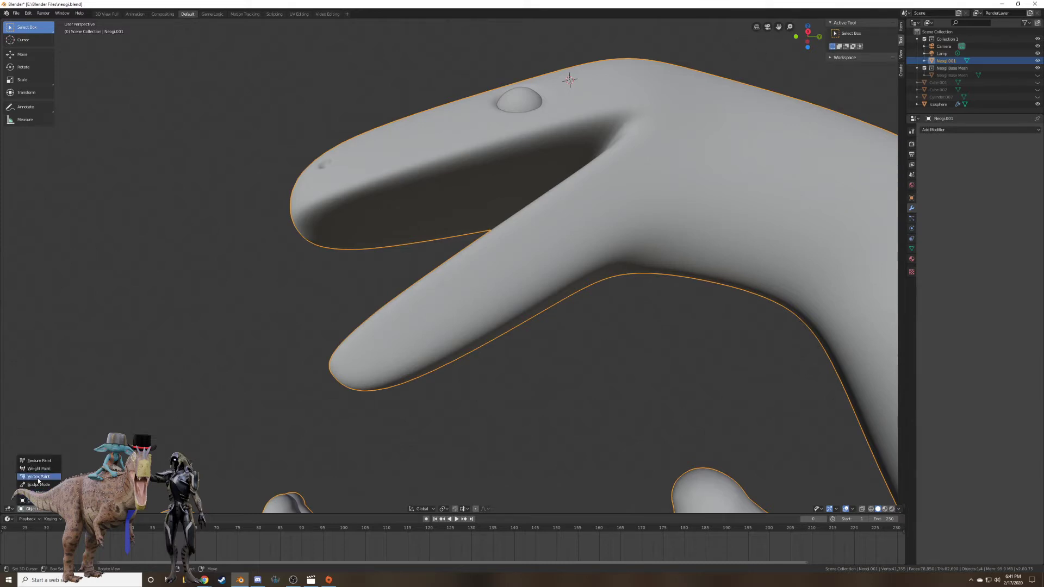
pyautogui.click(40, 485)
# Paint a mask over the front of the upper jaw, covering the snout's side, underside and top around the nostrils.
pyautogui.moveTo(419, 158); pyautogui.dragTo(400, 181)
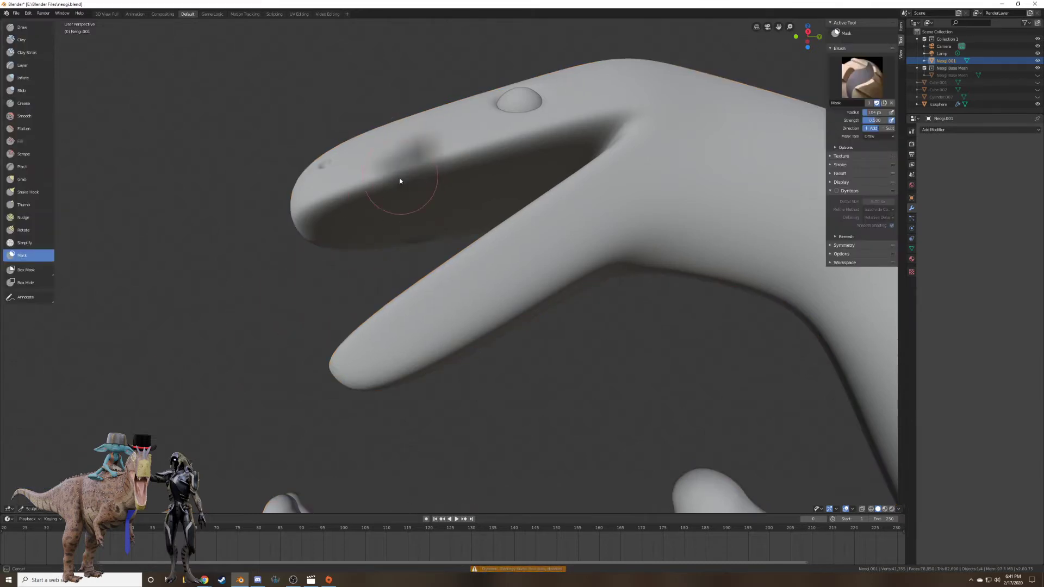
pyautogui.moveTo(395, 218)
pyautogui.mouseDown()
pyautogui.moveTo(373, 201)
pyautogui.moveTo(380, 116)
pyautogui.moveTo(366, 214)
pyautogui.moveTo(341, 170)
pyautogui.moveTo(318, 187)
pyautogui.moveTo(346, 95)
pyautogui.moveTo(359, 140)
pyautogui.mouseUp()
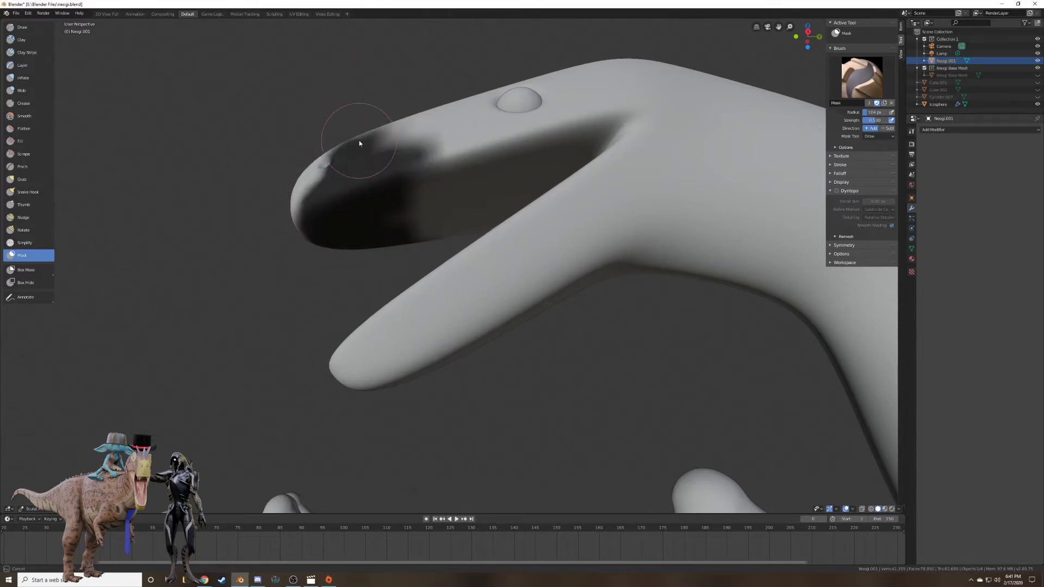
pyautogui.moveTo(359, 140); pyautogui.dragTo(371, 162, button='middle')
pyautogui.moveTo(371, 162)
pyautogui.mouseDown()
pyautogui.moveTo(350, 276)
pyautogui.moveTo(326, 303)
pyautogui.moveTo(361, 205)
pyautogui.moveTo(434, 227)
pyautogui.moveTo(420, 272)
pyautogui.moveTo(357, 252)
pyautogui.mouseUp()
pyautogui.moveTo(357, 251)
pyautogui.mouseDown(button='middle')
pyautogui.moveTo(391, 278)
pyautogui.moveTo(517, 296)
pyautogui.mouseUp(button='middle')
pyautogui.moveTo(517, 298); pyautogui.dragTo(470, 416)
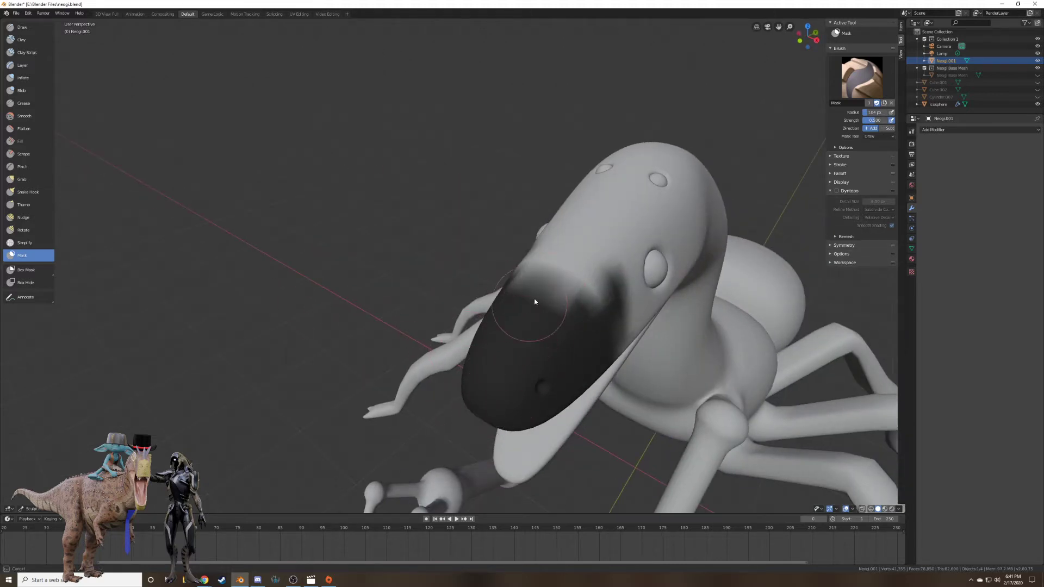
pyautogui.moveTo(535, 302)
pyautogui.mouseDown(button='middle')
pyautogui.moveTo(479, 279)
pyautogui.moveTo(394, 348)
pyautogui.mouseUp(button='middle')
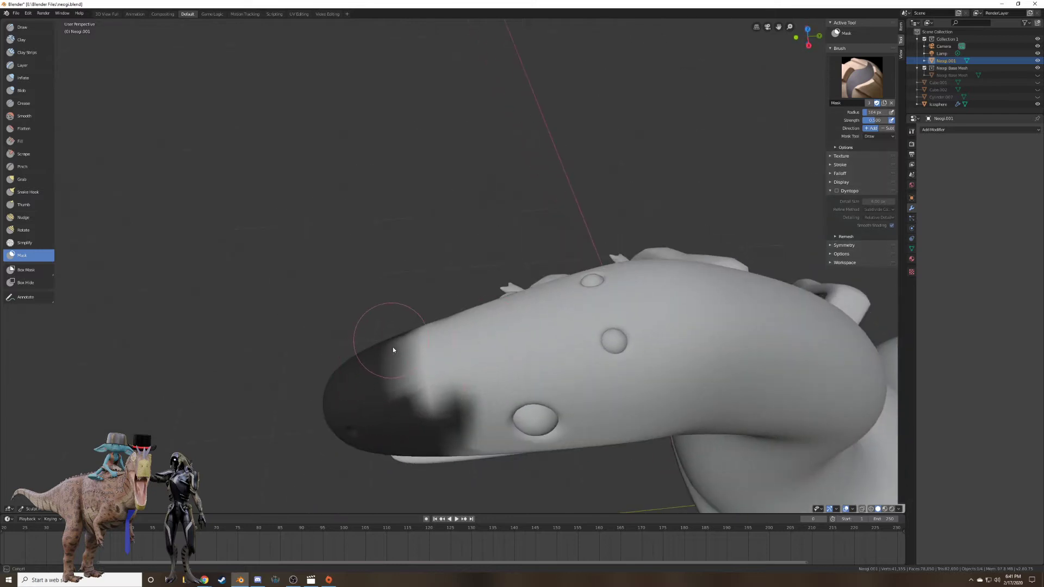
# Erase the excess mask behind the snout tip to even out its rear edge along the upper jaw.
pyautogui.moveTo(400, 384)
pyautogui.mouseDown(button='middle')
pyautogui.moveTo(394, 296)
pyautogui.moveTo(415, 221)
pyautogui.mouseUp(button='middle')
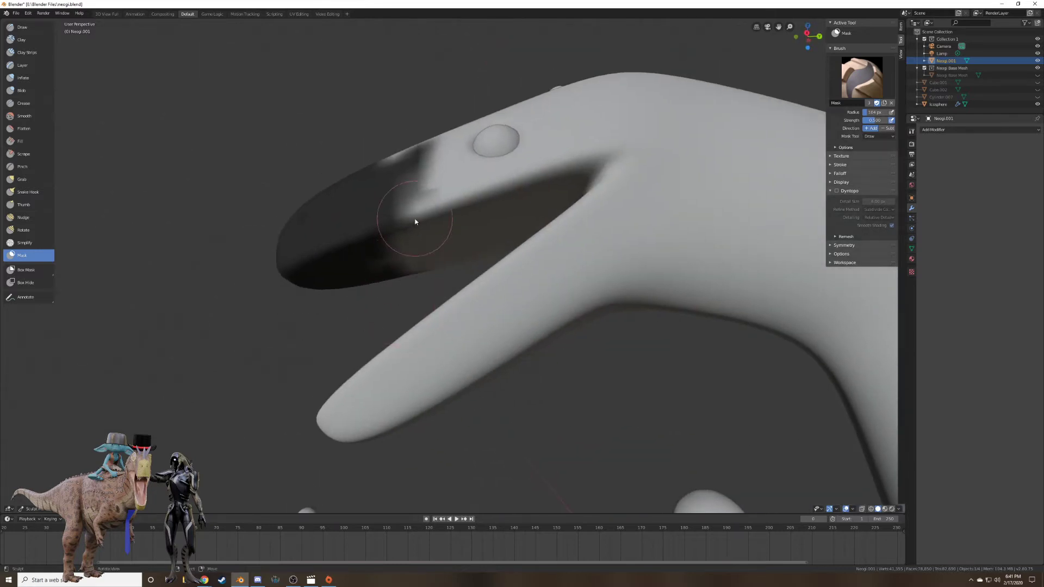
pyautogui.moveTo(410, 231)
pyautogui.keyDown('ctrl'); pyautogui.mouseDown()
pyautogui.moveTo(395, 193)
pyautogui.moveTo(411, 224)
pyautogui.mouseUp(); pyautogui.keyUp('ctrl')
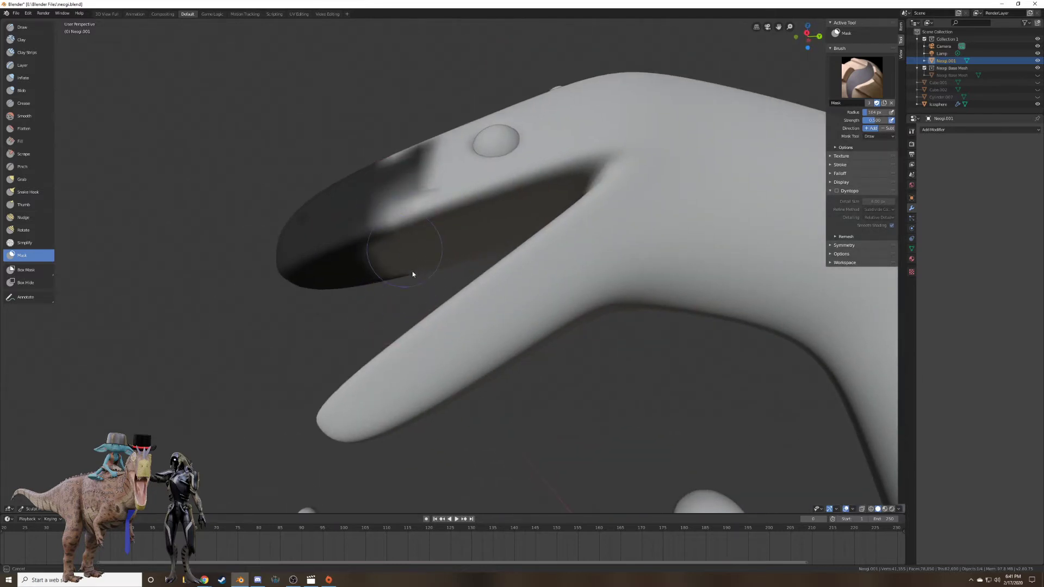
pyautogui.keyDown('ctrl'); pyautogui.moveTo(413, 275); pyautogui.dragTo(396, 185); pyautogui.keyUp('ctrl')
pyautogui.moveTo(417, 130); pyautogui.dragTo(427, 179, button='middle')
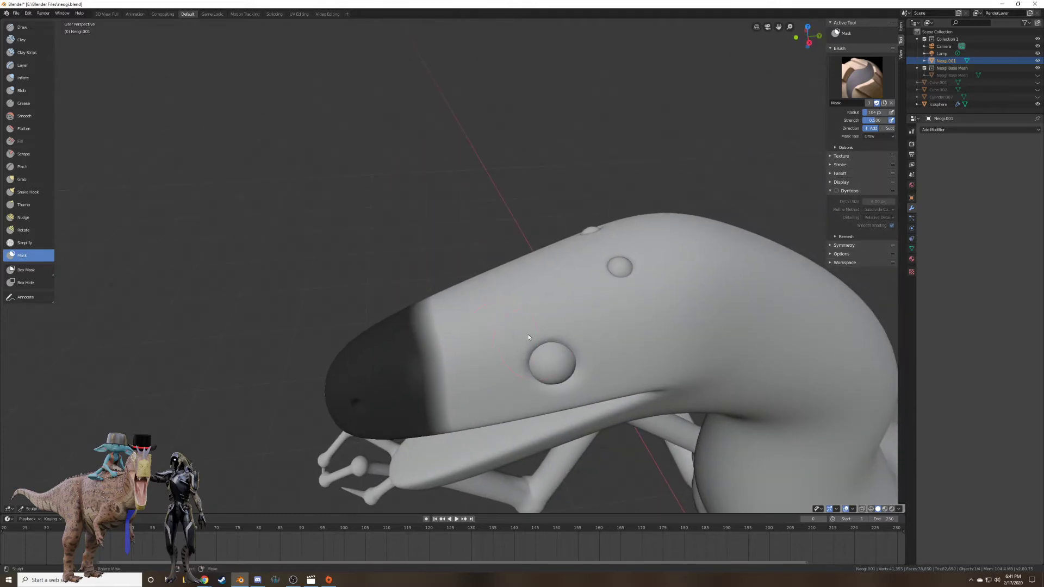
# Paint a mask band around the large eye, over the top of the head and across the underside of the upper jaw.
pyautogui.moveTo(528, 335)
pyautogui.mouseDown()
pyautogui.moveTo(583, 400)
pyautogui.moveTo(534, 291)
pyautogui.moveTo(584, 372)
pyautogui.mouseUp()
pyautogui.moveTo(534, 270); pyautogui.dragTo(544, 265)
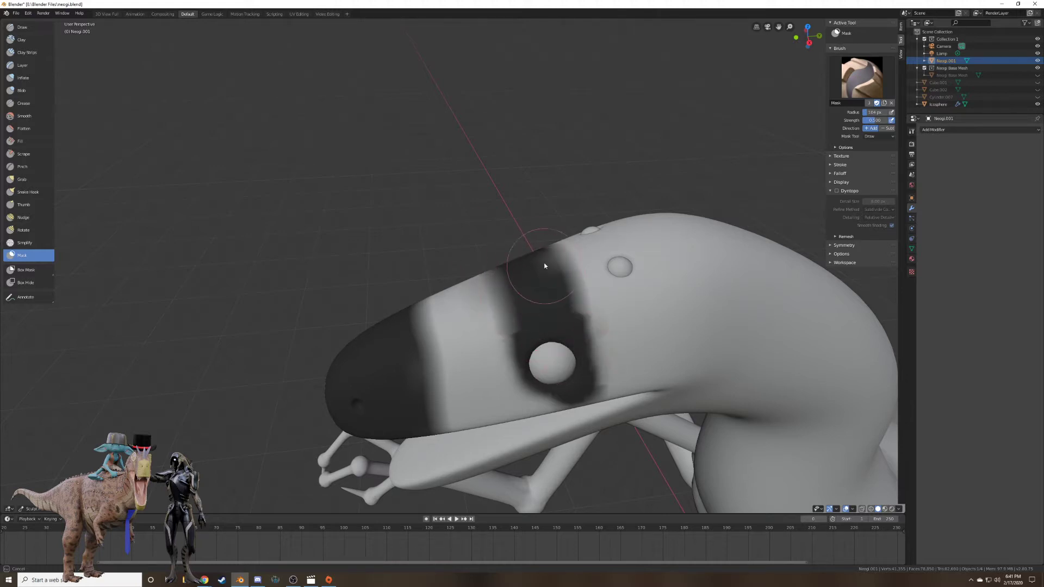
pyautogui.moveTo(546, 288); pyautogui.dragTo(521, 322, button='middle')
pyautogui.moveTo(542, 282)
pyautogui.mouseDown()
pyautogui.moveTo(545, 261)
pyautogui.moveTo(559, 276)
pyautogui.mouseUp()
pyautogui.moveTo(560, 287); pyautogui.dragTo(562, 269, button='middle')
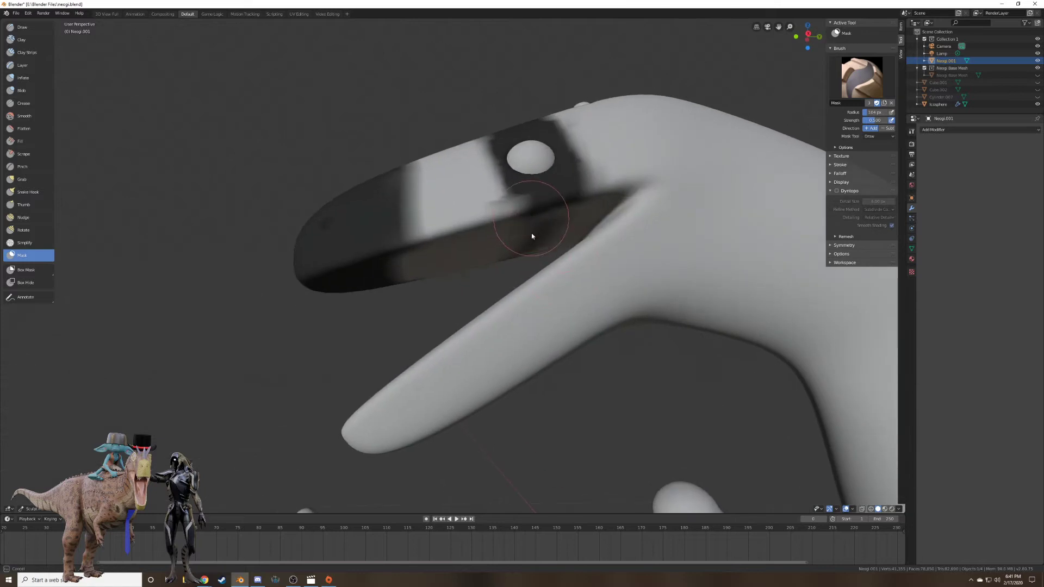
pyautogui.moveTo(531, 236); pyautogui.dragTo(523, 184)
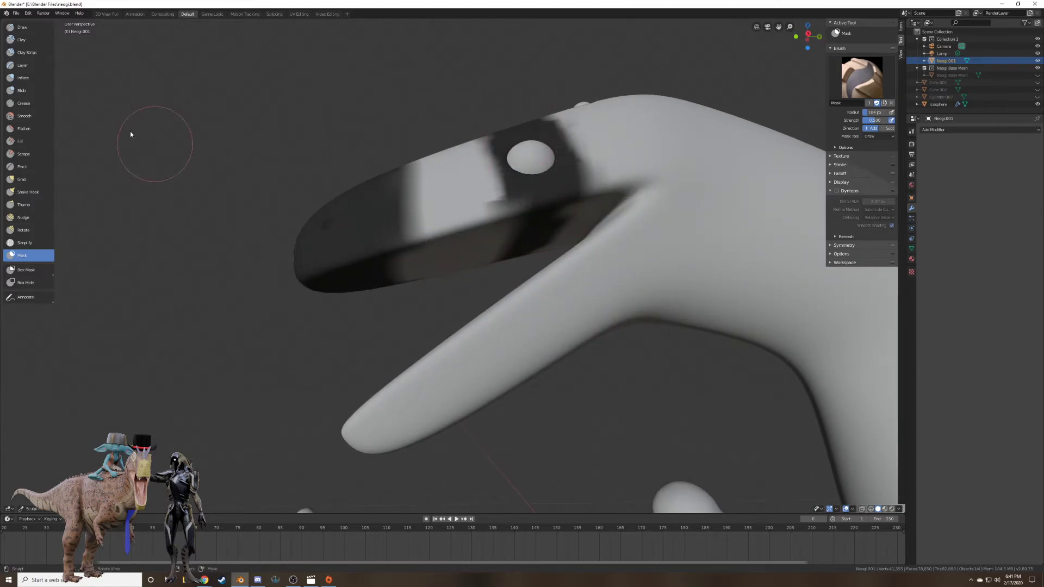
# Enlarge the Grab brush and pull the unmasked edge of the upper jaw upward between the two masked bands.
pyautogui.click(22, 180)
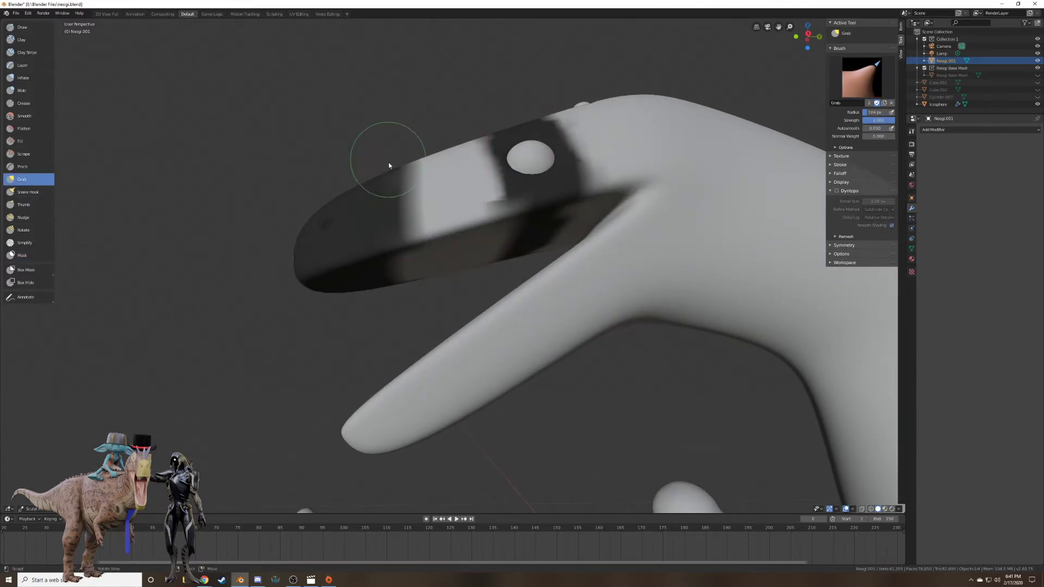
pyautogui.press('f')
pyautogui.click(462, 252)
pyautogui.moveTo(449, 257)
pyautogui.mouseDown()
pyautogui.moveTo(450, 227)
pyautogui.moveTo(451, 262)
pyautogui.mouseUp()
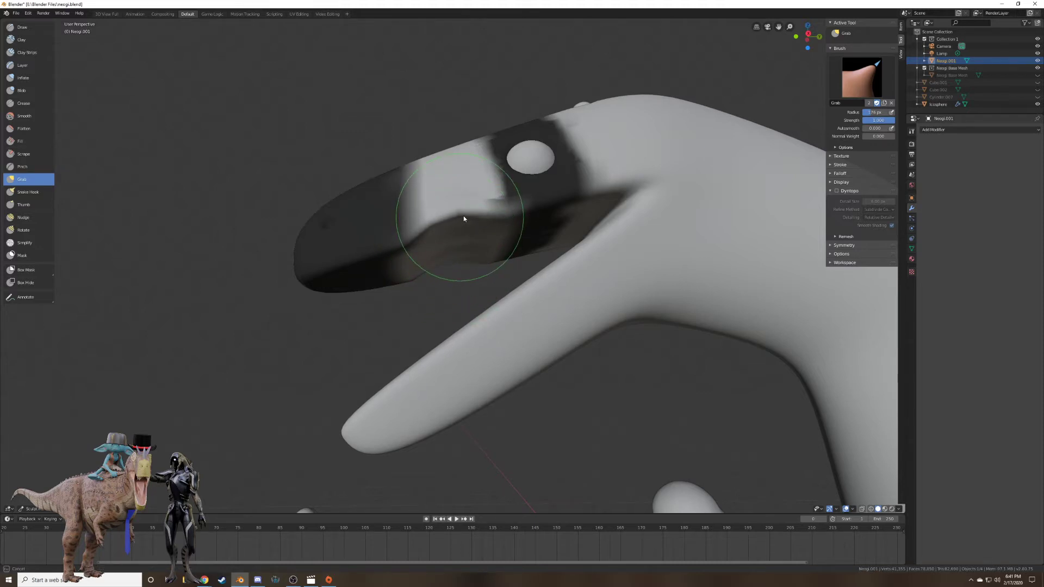
# Reshape the tip of the lower jaw with the Grab brush into a slightly upturned, rounded chin.
pyautogui.moveTo(373, 389)
pyautogui.mouseDown(button='middle')
pyautogui.moveTo(363, 420)
pyautogui.moveTo(378, 426)
pyautogui.mouseUp(button='middle')
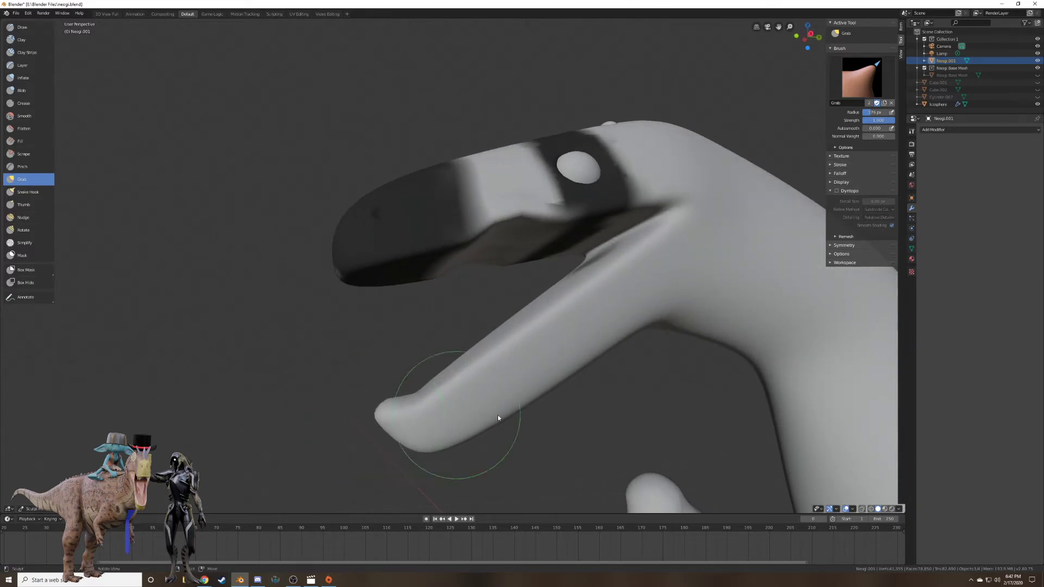
pyautogui.moveTo(494, 415); pyautogui.dragTo(497, 413, button='middle')
pyautogui.moveTo(410, 316); pyautogui.dragTo(396, 308, button='middle')
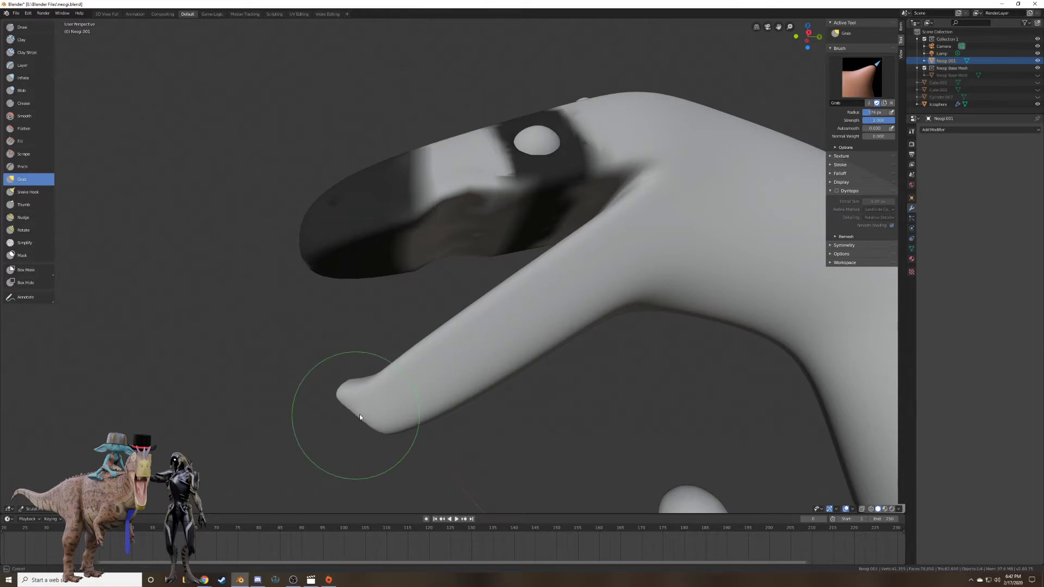
pyautogui.moveTo(360, 411); pyautogui.dragTo(393, 397, button='middle')
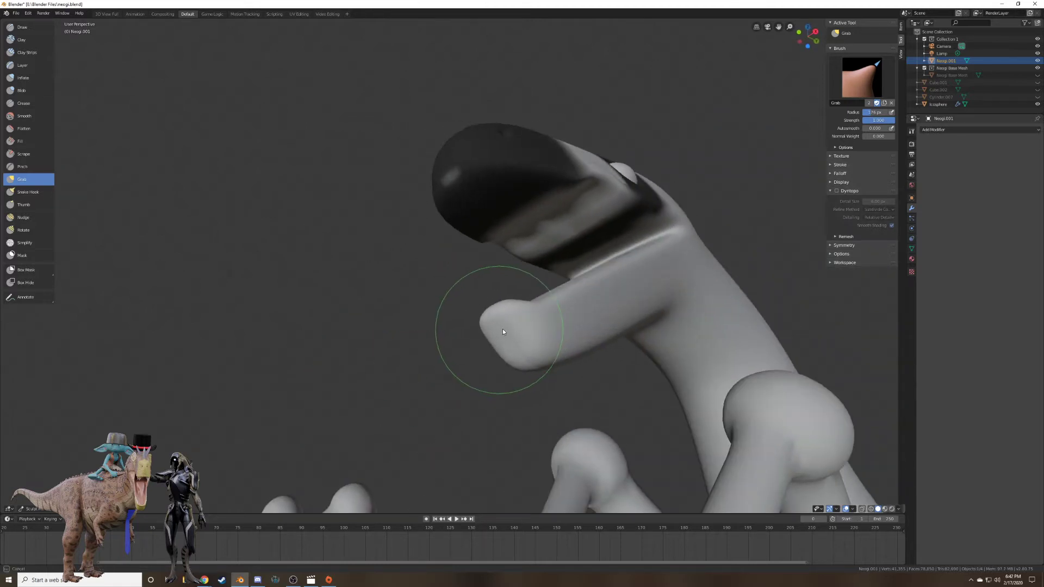
pyautogui.moveTo(507, 326); pyautogui.dragTo(532, 363)
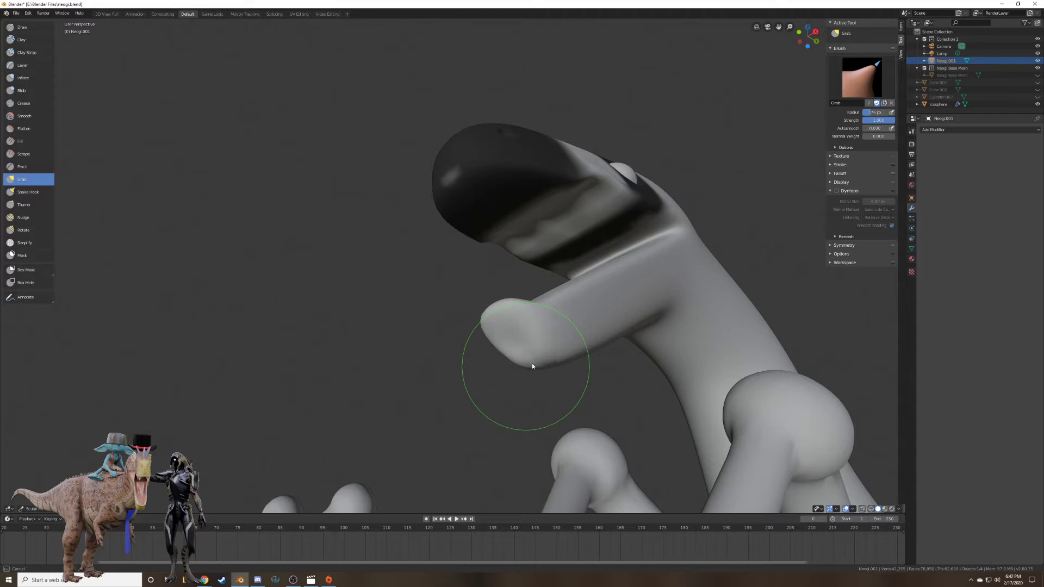
pyautogui.moveTo(531, 364); pyautogui.dragTo(522, 375, button='middle')
pyautogui.moveTo(404, 389); pyautogui.dragTo(409, 386)
# Smooth the side and underside of the lower jaw's tip with the Smooth brush.
pyautogui.click(25, 116)
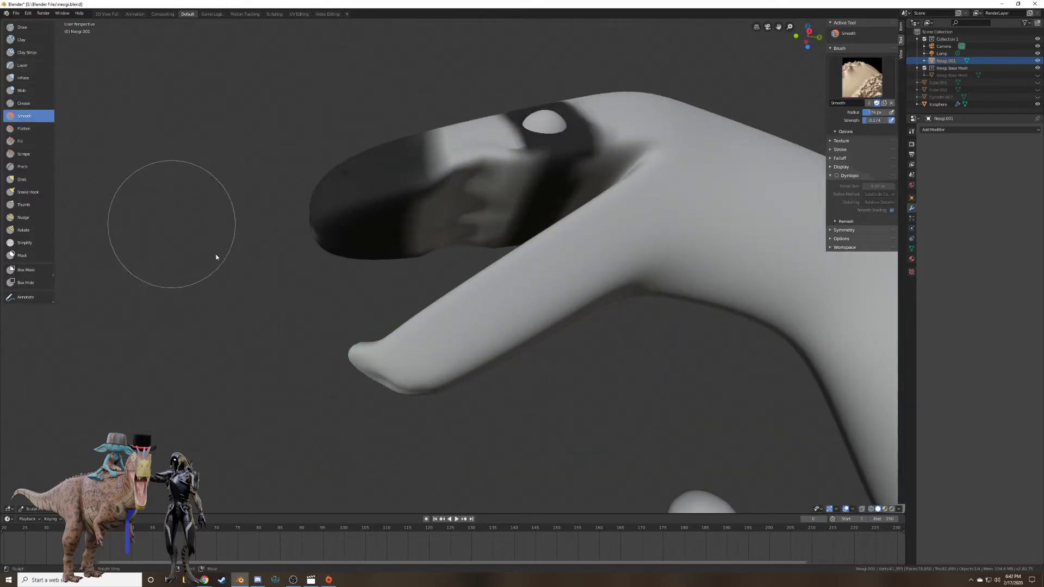
pyautogui.moveTo(217, 256)
pyautogui.mouseDown(button='middle')
pyautogui.moveTo(300, 251)
pyautogui.moveTo(353, 234)
pyautogui.mouseUp(button='middle')
pyautogui.scroll(4, 398, 267)
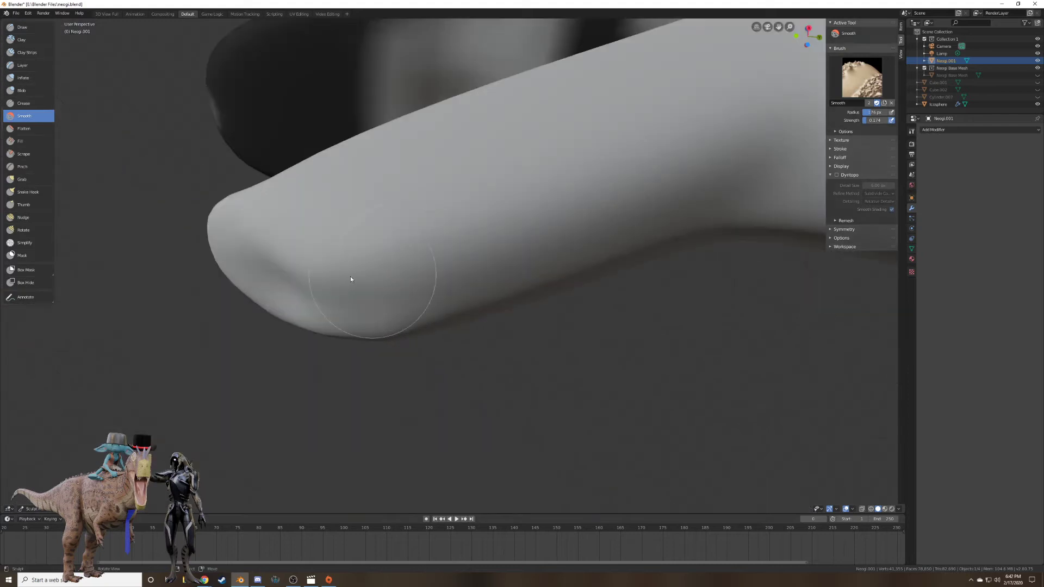
pyautogui.moveTo(351, 276)
pyautogui.mouseDown()
pyautogui.moveTo(343, 301)
pyautogui.moveTo(329, 252)
pyautogui.mouseUp()
pyautogui.scroll(-7, 413, 199)
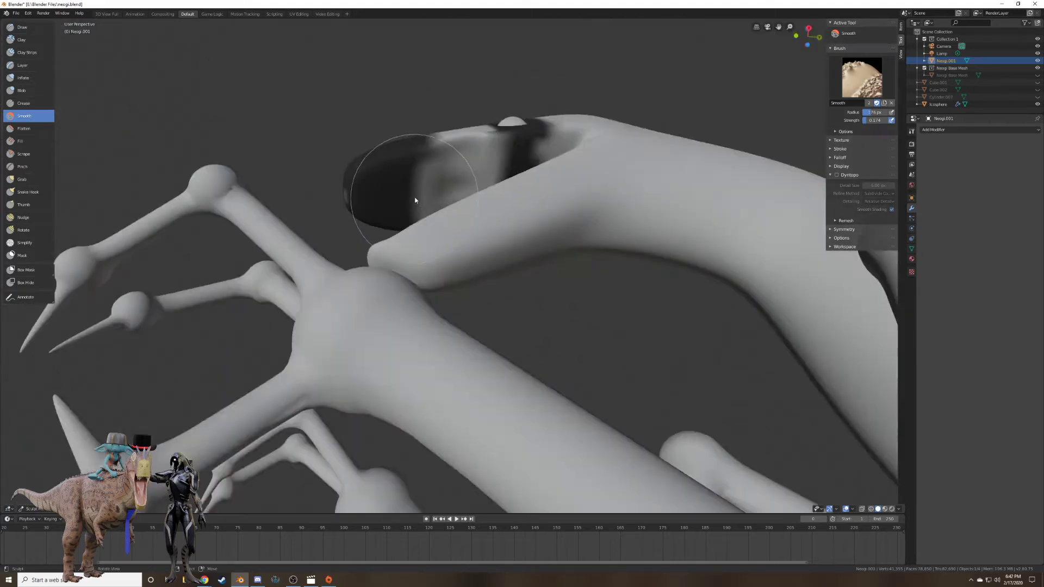
pyautogui.moveTo(414, 199)
pyautogui.mouseDown(button='middle')
pyautogui.moveTo(485, 224)
pyautogui.moveTo(474, 212)
pyautogui.moveTo(426, 233)
pyautogui.moveTo(411, 218)
pyautogui.mouseUp(button='middle')
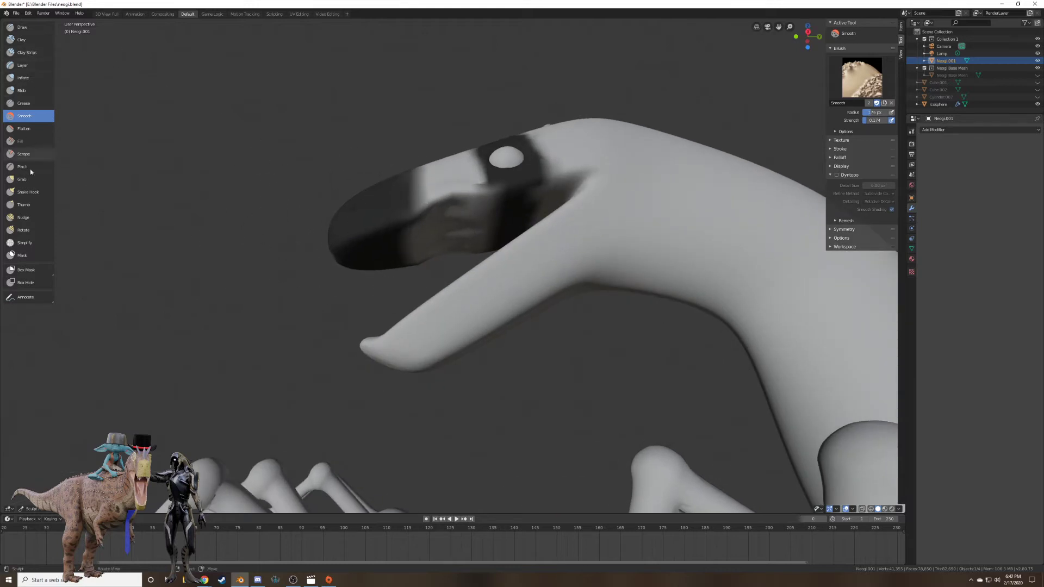
# Set the Mask brush to subtract and erase the mask from the snout, upper jaw and eye area.
pyautogui.click(22, 255)
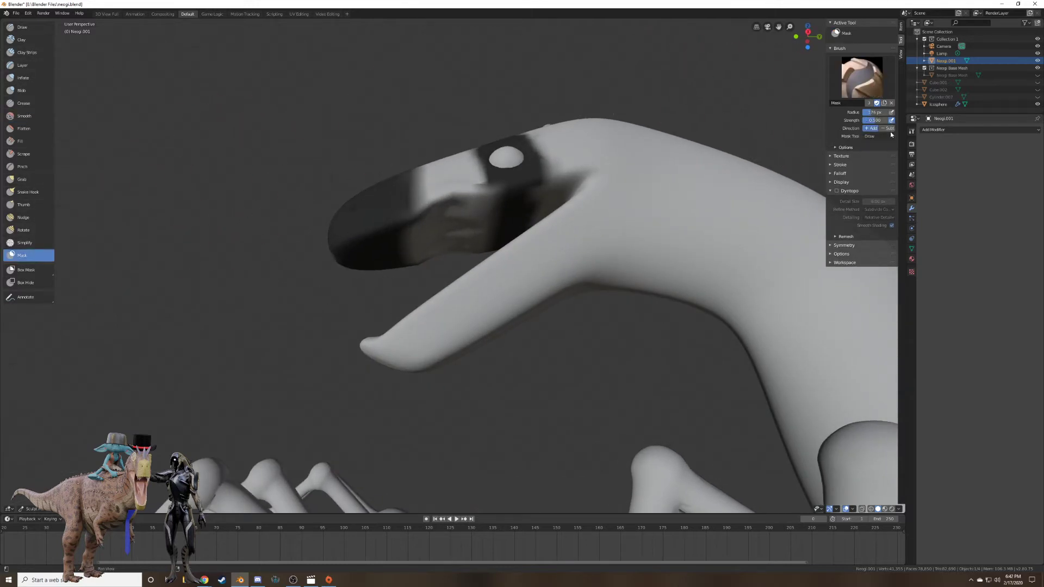
pyautogui.moveTo(478, 190)
pyautogui.mouseDown()
pyautogui.moveTo(531, 174)
pyautogui.moveTo(299, 268)
pyautogui.moveTo(520, 126)
pyautogui.moveTo(329, 297)
pyautogui.mouseUp()
pyautogui.moveTo(408, 229)
pyautogui.mouseDown(button='middle')
pyautogui.moveTo(468, 191)
pyautogui.moveTo(543, 261)
pyautogui.moveTo(553, 315)
pyautogui.moveTo(535, 205)
pyautogui.mouseUp(button='middle')
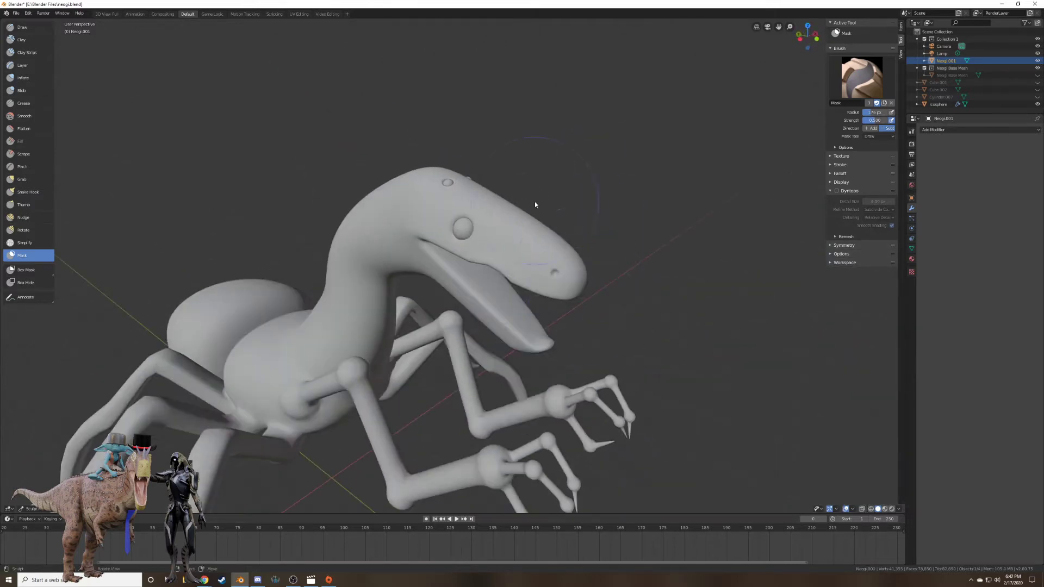
pyautogui.moveTo(482, 243)
pyautogui.mouseDown(button='middle')
pyautogui.moveTo(435, 116)
pyautogui.moveTo(559, 203)
pyautogui.moveTo(446, 228)
pyautogui.mouseUp(button='middle')
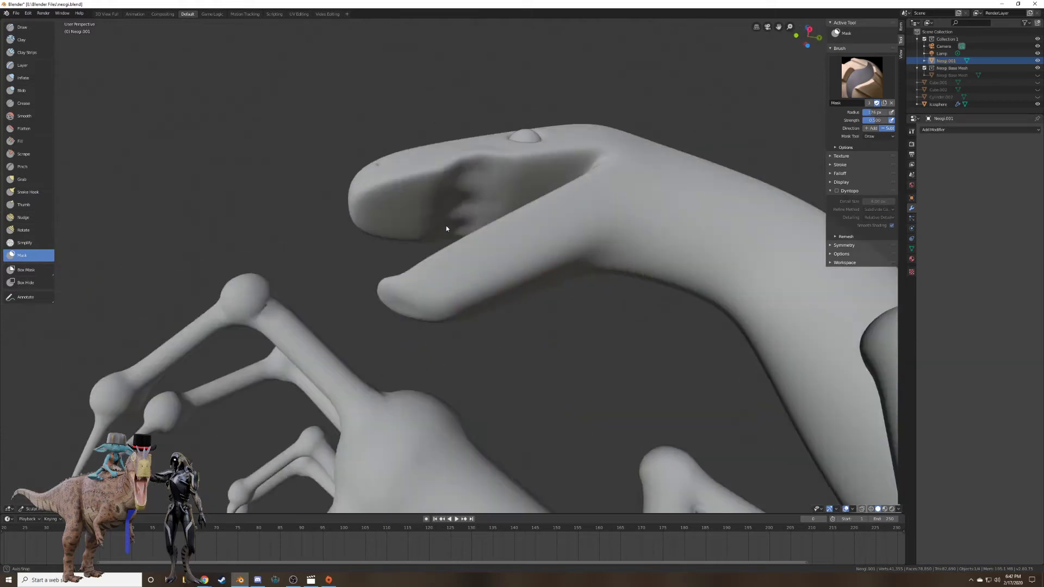
# Enable Dyntopo and smooth the rough folds on the underside of the upper jaw.
pyautogui.click(837, 190)
pyautogui.click(824, 195)
pyautogui.moveTo(399, 224)
pyautogui.mouseDown(button='middle')
pyautogui.moveTo(380, 198)
pyautogui.moveTo(394, 252)
pyautogui.moveTo(404, 255)
pyautogui.mouseUp(button='middle')
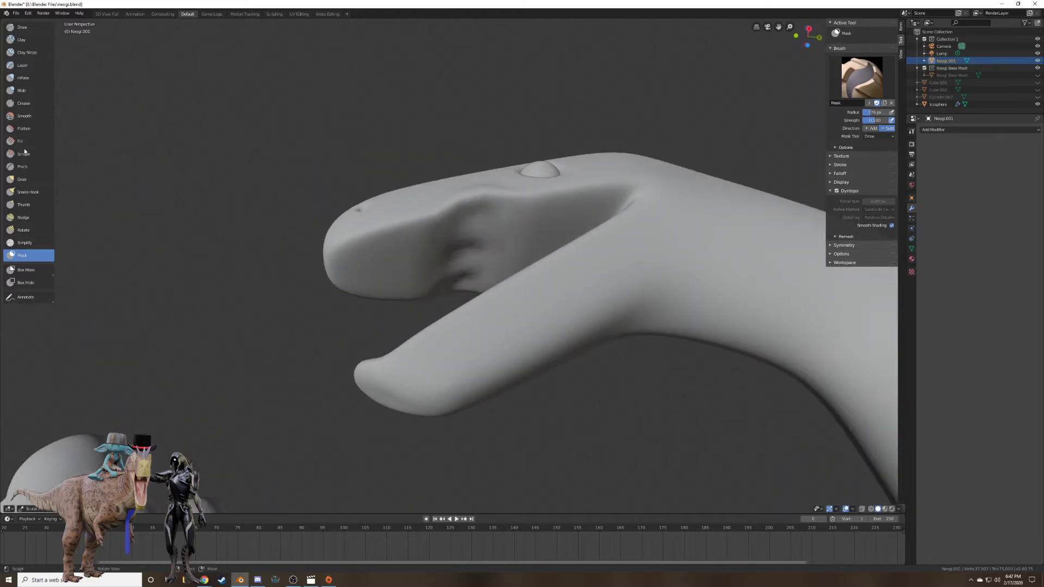
pyautogui.click(24, 116)
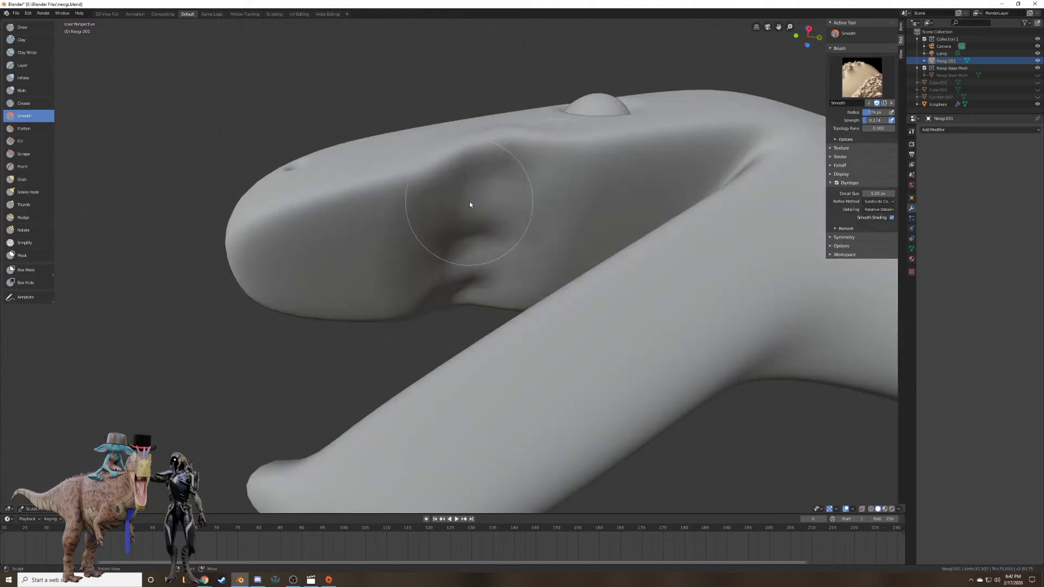
pyautogui.scroll(3, 469, 201)
pyautogui.moveTo(536, 185)
pyautogui.mouseDown()
pyautogui.moveTo(466, 158)
pyautogui.moveTo(517, 139)
pyautogui.moveTo(466, 187)
pyautogui.moveTo(494, 211)
pyautogui.moveTo(457, 250)
pyautogui.moveTo(349, 214)
pyautogui.moveTo(305, 252)
pyautogui.moveTo(427, 288)
pyautogui.mouseUp()
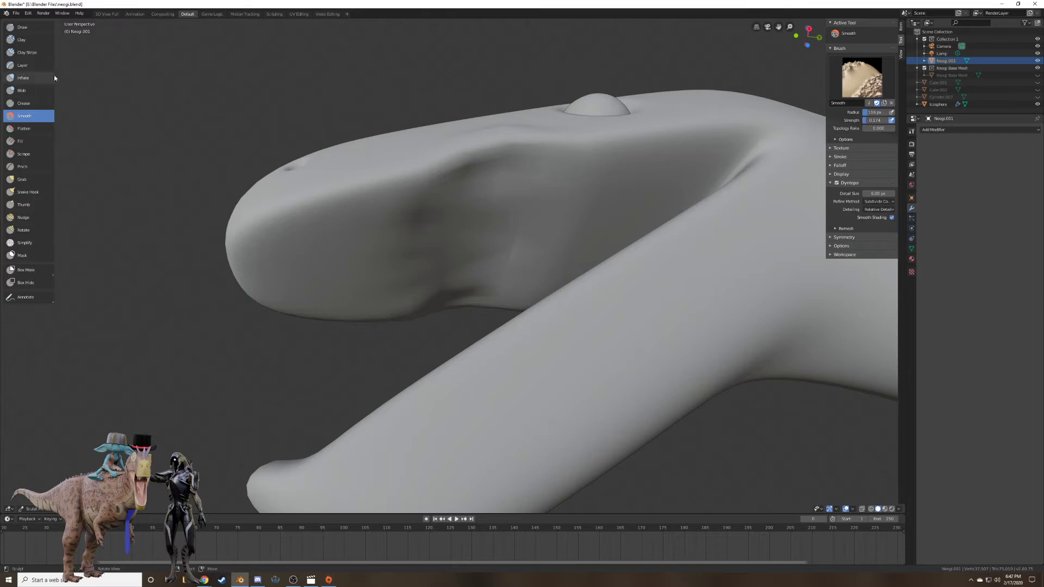
# Build up raised, uneven ridges along the roof of the mouth with the Draw brush.
pyautogui.click(24, 28)
pyautogui.moveTo(309, 264)
pyautogui.mouseDown()
pyautogui.moveTo(343, 235)
pyautogui.moveTo(386, 238)
pyautogui.moveTo(613, 202)
pyautogui.moveTo(537, 242)
pyautogui.moveTo(538, 217)
pyautogui.moveTo(317, 275)
pyautogui.moveTo(291, 256)
pyautogui.moveTo(289, 239)
pyautogui.moveTo(380, 252)
pyautogui.moveTo(634, 198)
pyautogui.mouseUp()
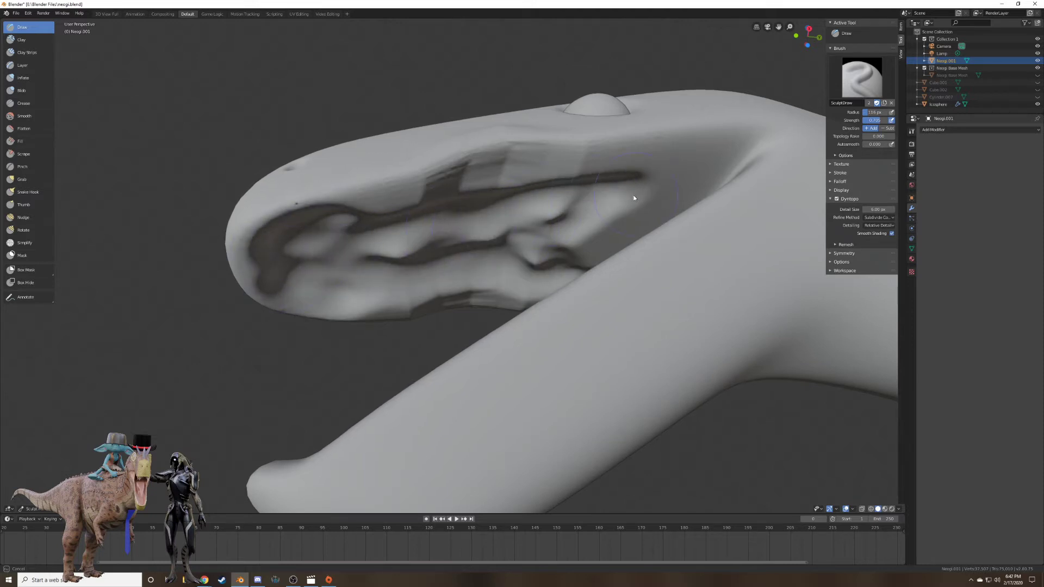
pyautogui.moveTo(396, 218); pyautogui.dragTo(343, 242)
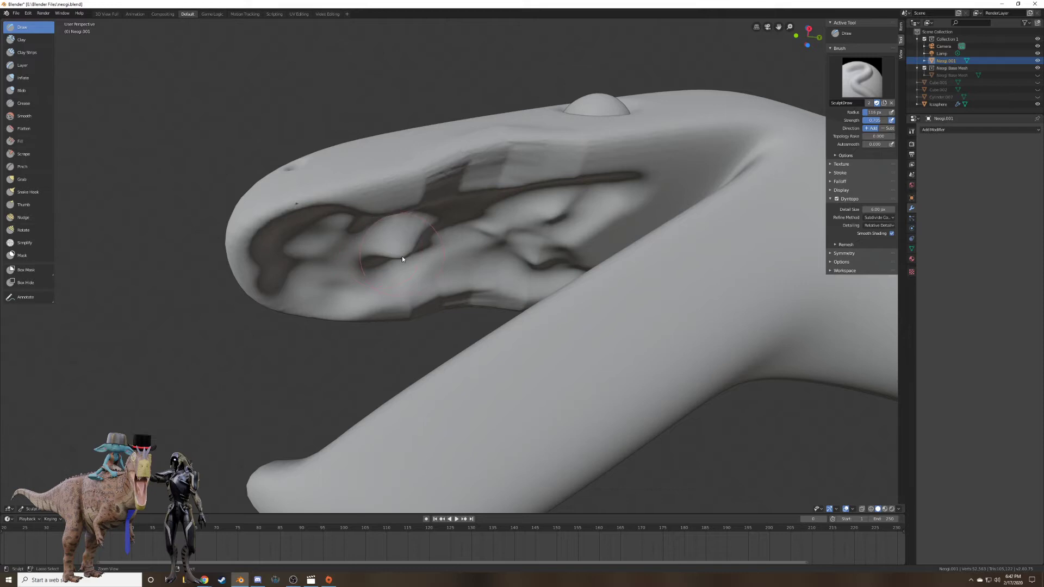
pyautogui.moveTo(353, 259)
pyautogui.mouseDown(button='middle')
pyautogui.moveTo(369, 231)
pyautogui.moveTo(375, 250)
pyautogui.moveTo(333, 348)
pyautogui.mouseUp(button='middle')
# Shrink the Draw brush, undo a heavy trial stroke along the upper lip, and lower the brush strength to 0.214.
pyautogui.press('f')
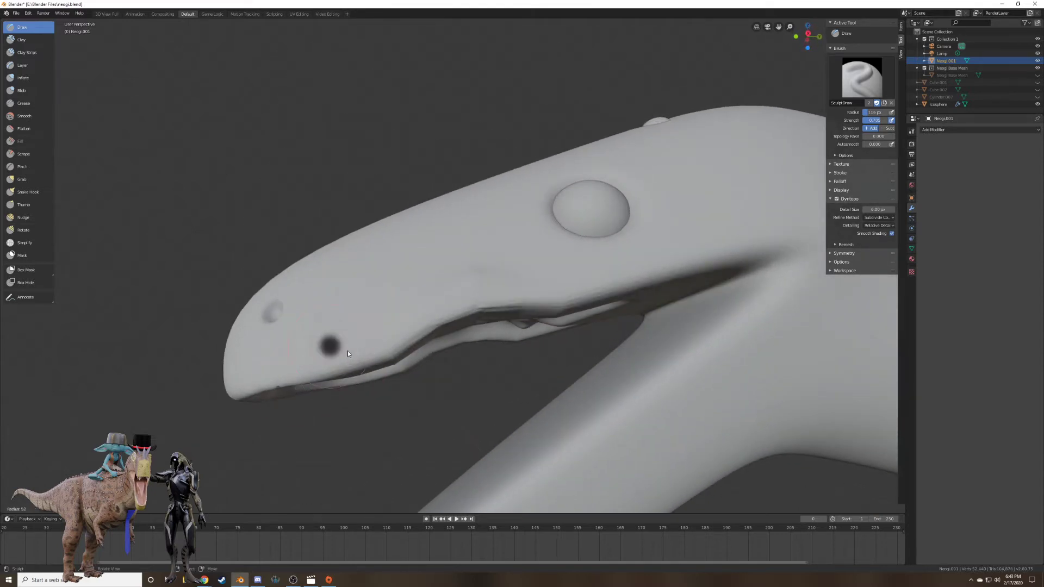
pyautogui.click(351, 350)
pyautogui.moveTo(283, 388); pyautogui.dragTo(393, 342)
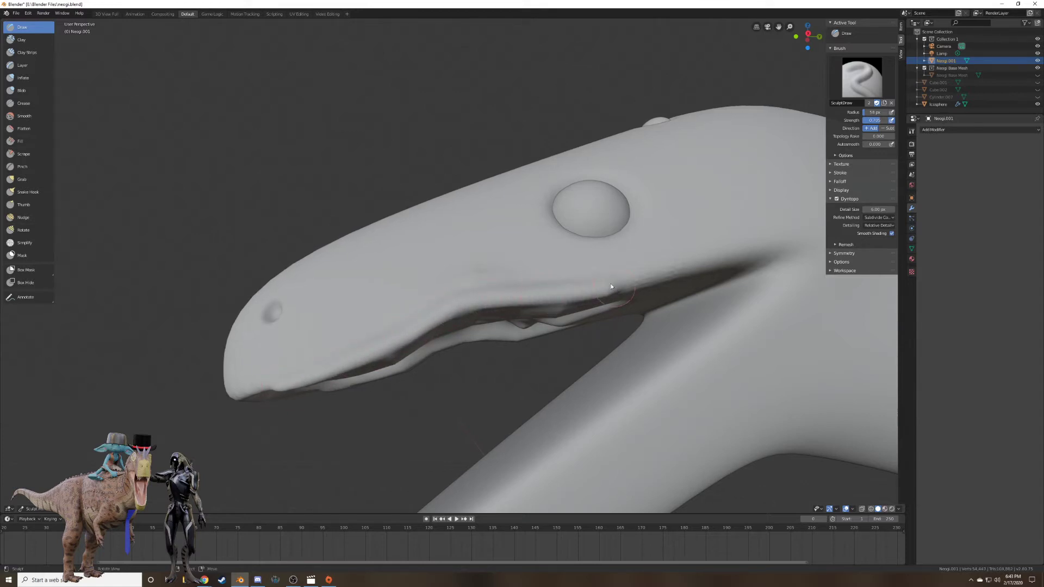
pyautogui.hotkey('ctrl', 'z')
pyautogui.hotkey('shift', 'f')
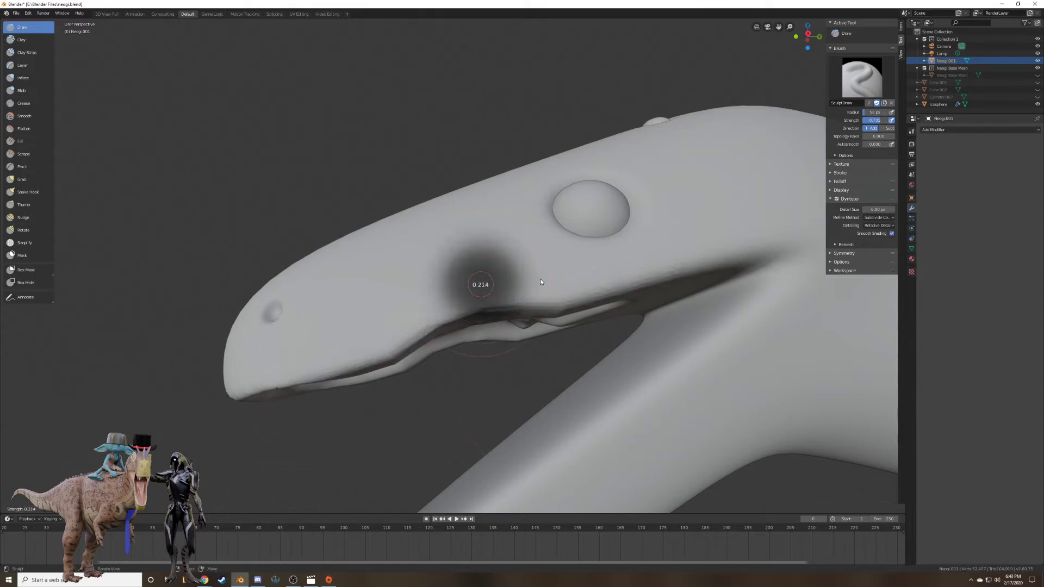
pyautogui.click(539, 282)
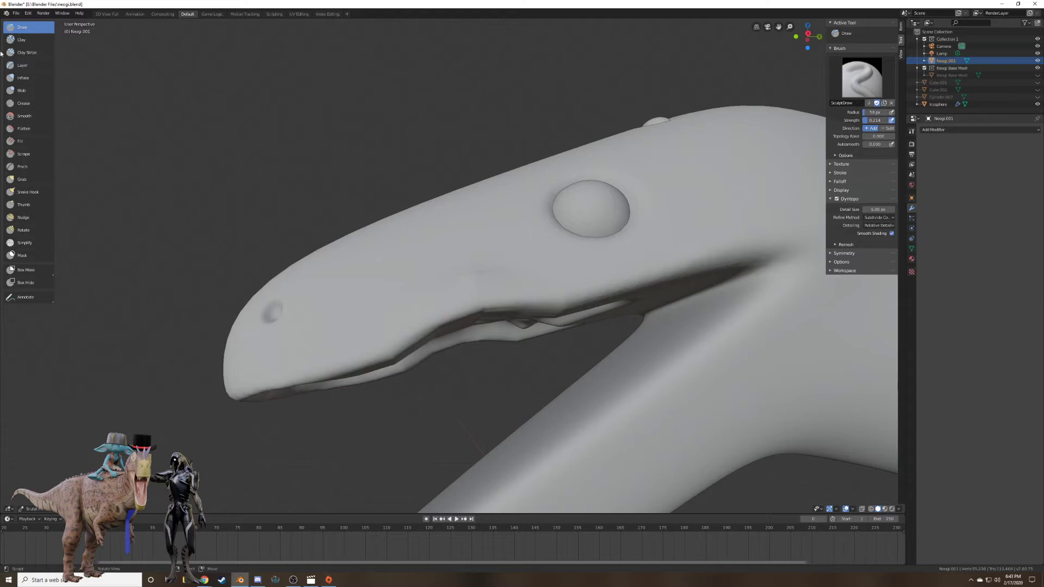
# Switch to a larger, stronger Smooth brush and soften the lumps on the roof of the mouth.
pyautogui.click(27, 115)
pyautogui.moveTo(481, 269); pyautogui.dragTo(471, 281, button='middle')
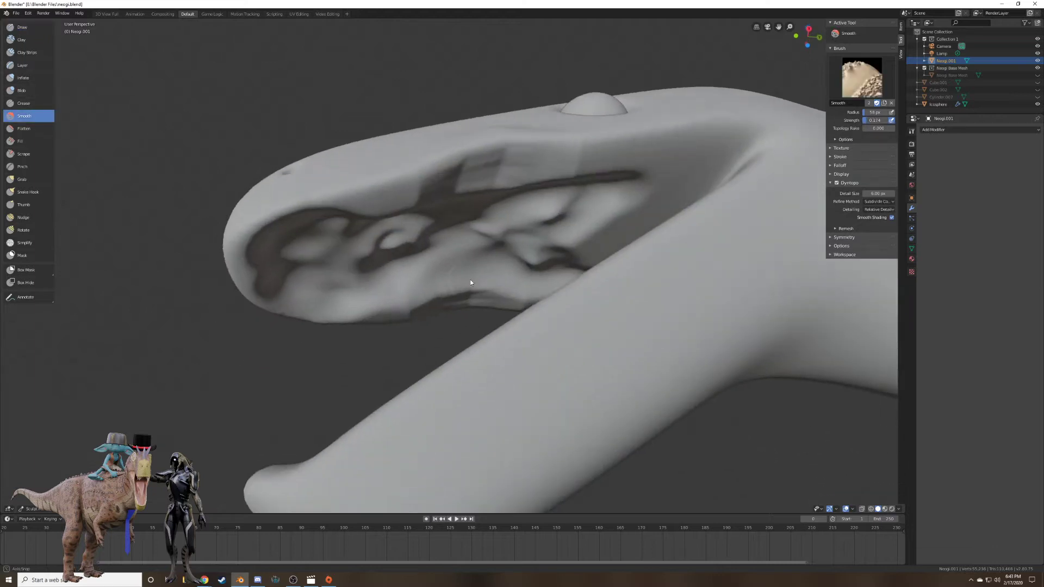
pyautogui.press('f')
pyautogui.click(415, 245)
pyautogui.hotkey('shift', 'f')
pyautogui.click(424, 246)
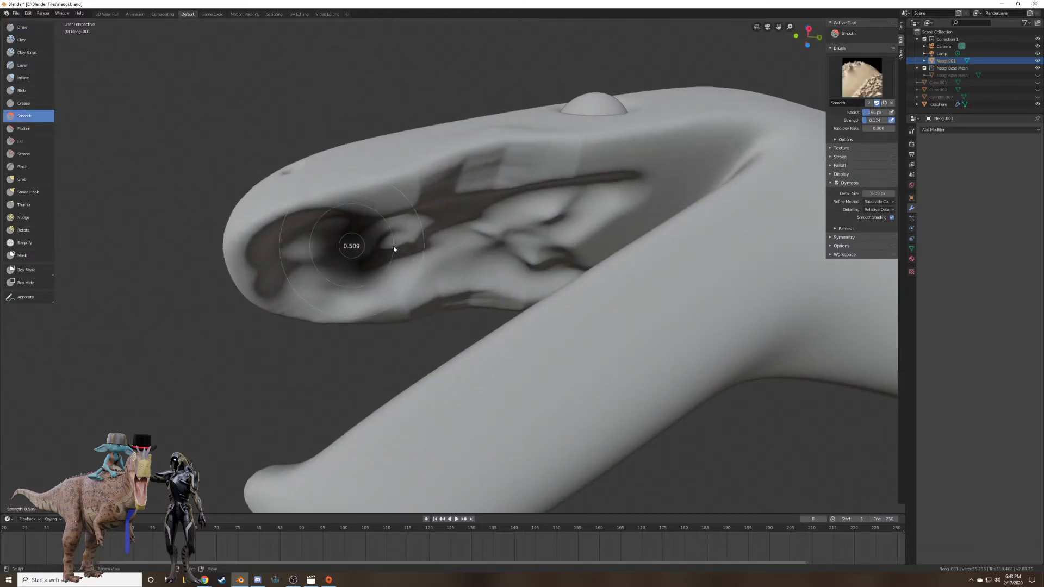
pyautogui.moveTo(393, 246)
pyautogui.mouseDown()
pyautogui.moveTo(543, 221)
pyautogui.moveTo(543, 248)
pyautogui.moveTo(343, 300)
pyautogui.moveTo(462, 253)
pyautogui.moveTo(516, 181)
pyautogui.moveTo(438, 210)
pyautogui.moveTo(513, 207)
pyautogui.moveTo(486, 204)
pyautogui.mouseUp()
# Readjust the Smooth brush's strength and radius and smooth the remaining ridges along the palate and upper jaw edge.
pyautogui.hotkey('shift', 'f')
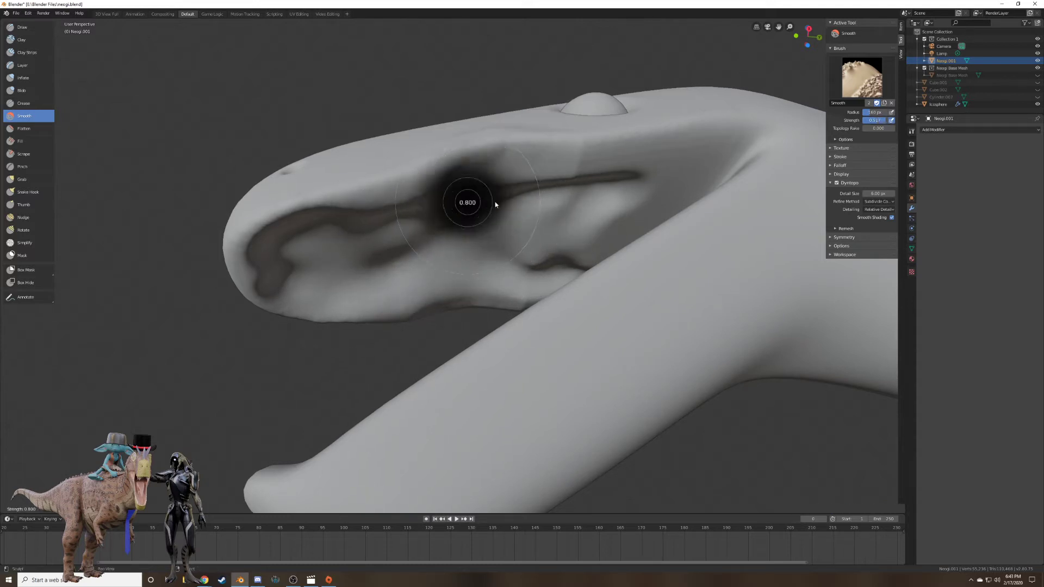
pyautogui.click(516, 201)
pyautogui.press('f')
pyautogui.click(489, 205)
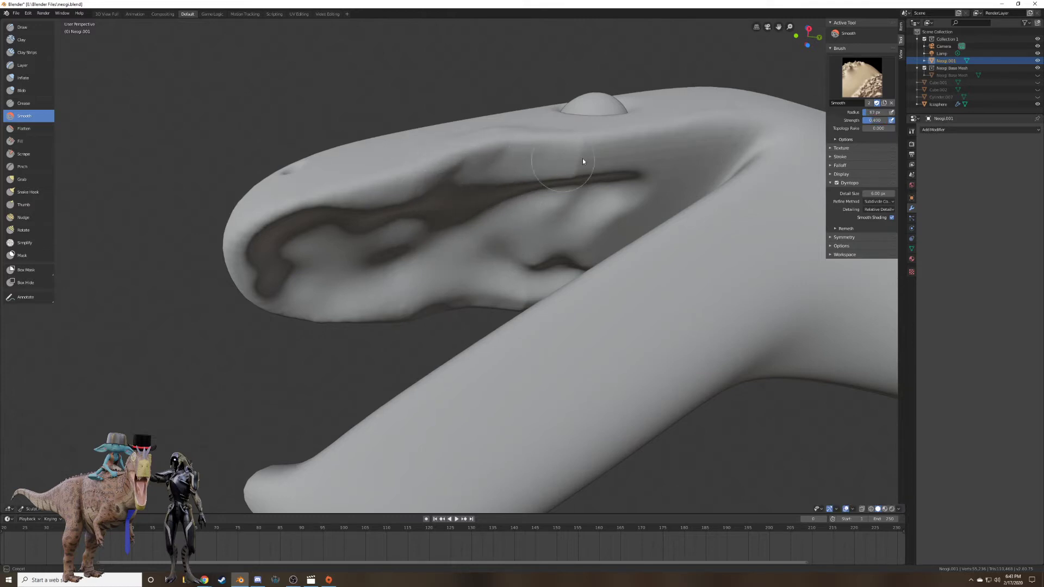
pyautogui.moveTo(706, 132)
pyautogui.mouseDown(button='middle')
pyautogui.moveTo(542, 265)
pyautogui.moveTo(602, 223)
pyautogui.moveTo(580, 235)
pyautogui.mouseUp(button='middle')
pyautogui.moveTo(580, 235)
pyautogui.mouseDown()
pyautogui.moveTo(485, 228)
pyautogui.moveTo(555, 309)
pyautogui.moveTo(500, 282)
pyautogui.moveTo(552, 296)
pyautogui.mouseUp()
pyautogui.moveTo(552, 296)
pyautogui.mouseDown(button='middle')
pyautogui.moveTo(559, 252)
pyautogui.moveTo(573, 277)
pyautogui.moveTo(521, 298)
pyautogui.moveTo(477, 298)
pyautogui.moveTo(485, 311)
pyautogui.moveTo(471, 302)
pyautogui.moveTo(570, 303)
pyautogui.moveTo(570, 337)
pyautogui.moveTo(546, 344)
pyautogui.mouseUp(button='middle')
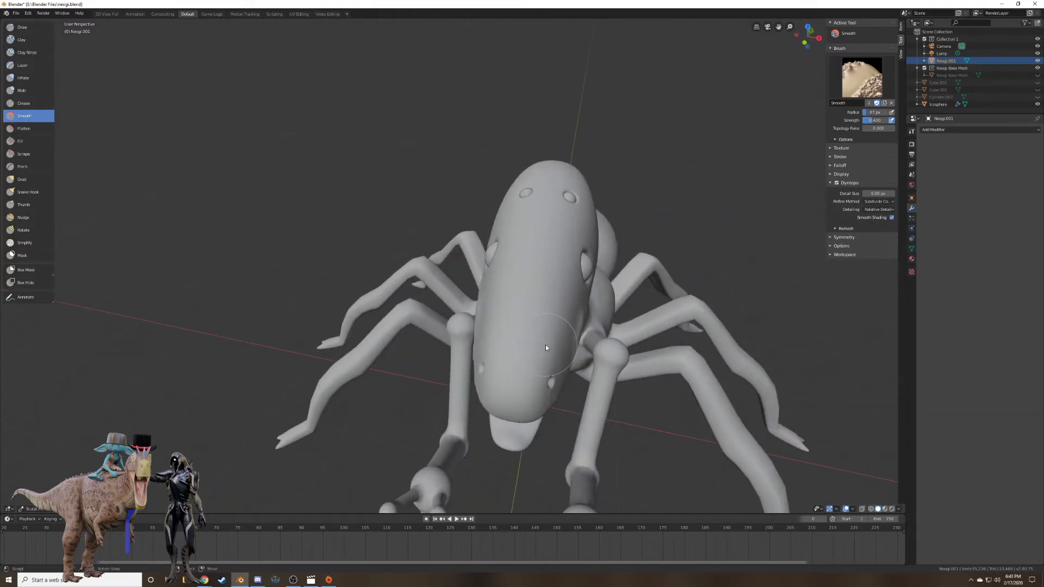
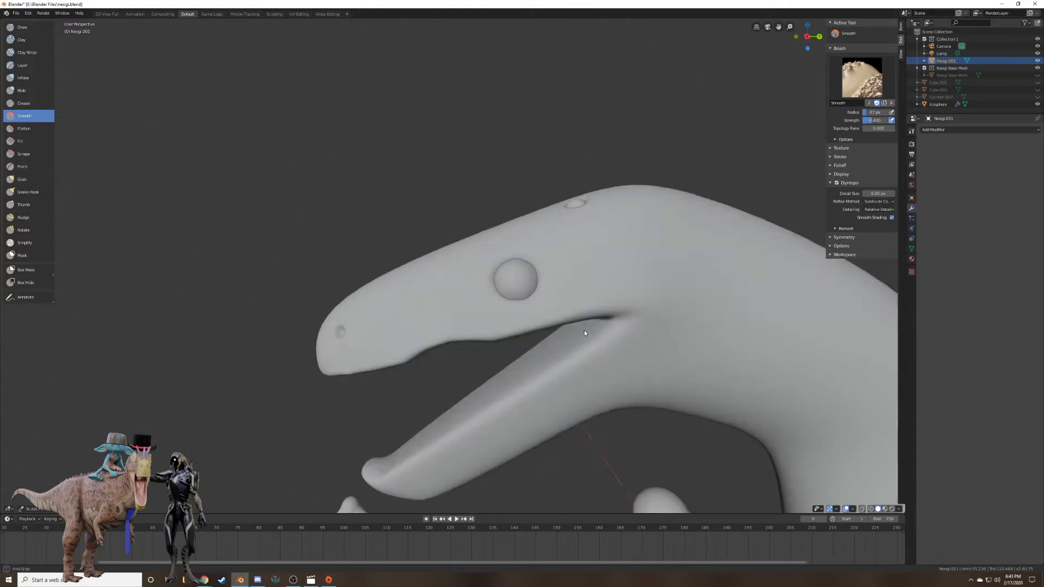
# Build up surface form on the underside of the body between the front legs with the Draw brush.
pyautogui.moveTo(584, 330); pyautogui.dragTo(474, 284, button='middle')
pyautogui.scroll(-5, 577, 329)
pyautogui.scroll(1, 541, 348)
pyautogui.moveTo(593, 302)
pyautogui.mouseDown(button='middle')
pyautogui.moveTo(628, 311)
pyautogui.moveTo(644, 286)
pyautogui.moveTo(641, 305)
pyautogui.moveTo(540, 324)
pyautogui.moveTo(451, 321)
pyautogui.moveTo(514, 325)
pyautogui.moveTo(542, 308)
pyautogui.moveTo(545, 277)
pyautogui.moveTo(409, 287)
pyautogui.moveTo(410, 301)
pyautogui.moveTo(460, 291)
pyautogui.moveTo(315, 191)
pyautogui.moveTo(388, 158)
pyautogui.moveTo(365, 163)
pyautogui.mouseUp(button='middle')
pyautogui.scroll(7, 460, 291)
pyautogui.click(22, 27)
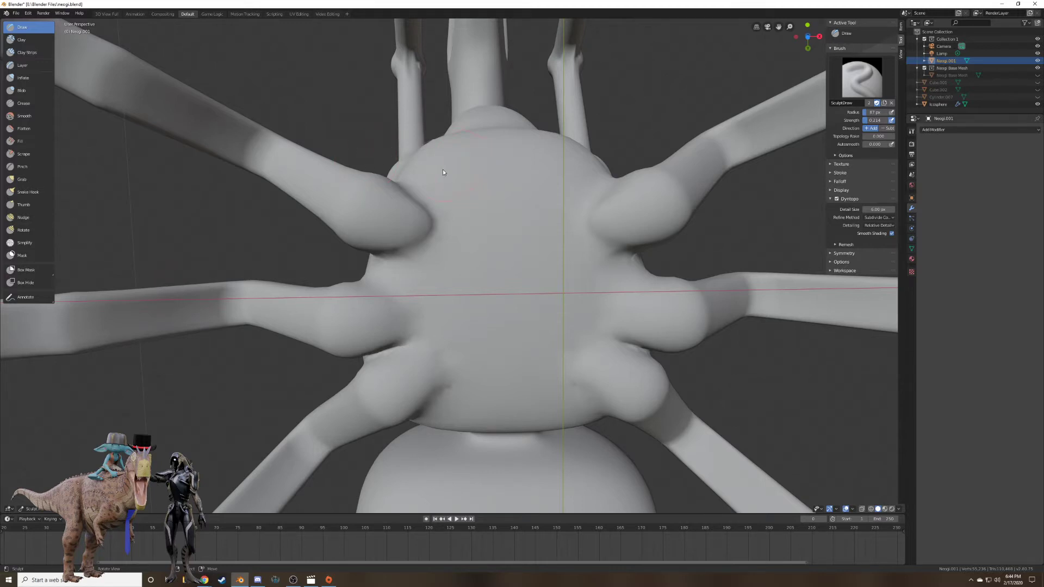
pyautogui.moveTo(455, 181); pyautogui.dragTo(433, 174)
pyautogui.moveTo(458, 152); pyautogui.dragTo(456, 294, button='middle')
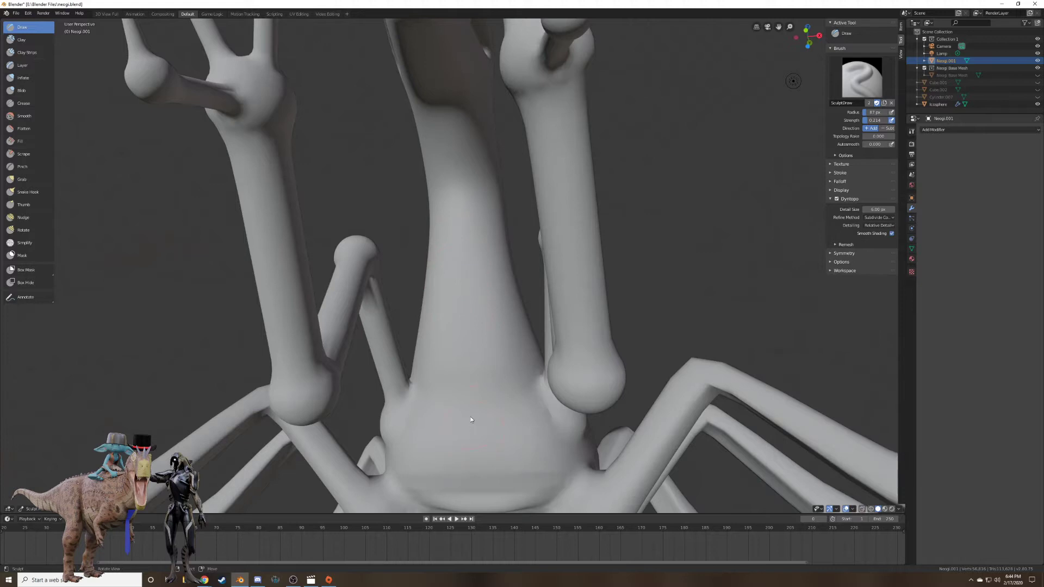
# Sculpt horizontal folds across the chest and the base of the neck with the Draw brush.
pyautogui.moveTo(470, 417); pyautogui.dragTo(474, 372, button='middle')
pyautogui.moveTo(419, 275)
pyautogui.mouseDown()
pyautogui.moveTo(479, 304)
pyautogui.moveTo(526, 230)
pyautogui.moveTo(501, 261)
pyautogui.moveTo(543, 243)
pyautogui.mouseUp()
pyautogui.moveTo(543, 242); pyautogui.dragTo(525, 325, button='middle')
pyautogui.moveTo(517, 333)
pyautogui.mouseDown()
pyautogui.moveTo(501, 344)
pyautogui.moveTo(525, 261)
pyautogui.mouseUp()
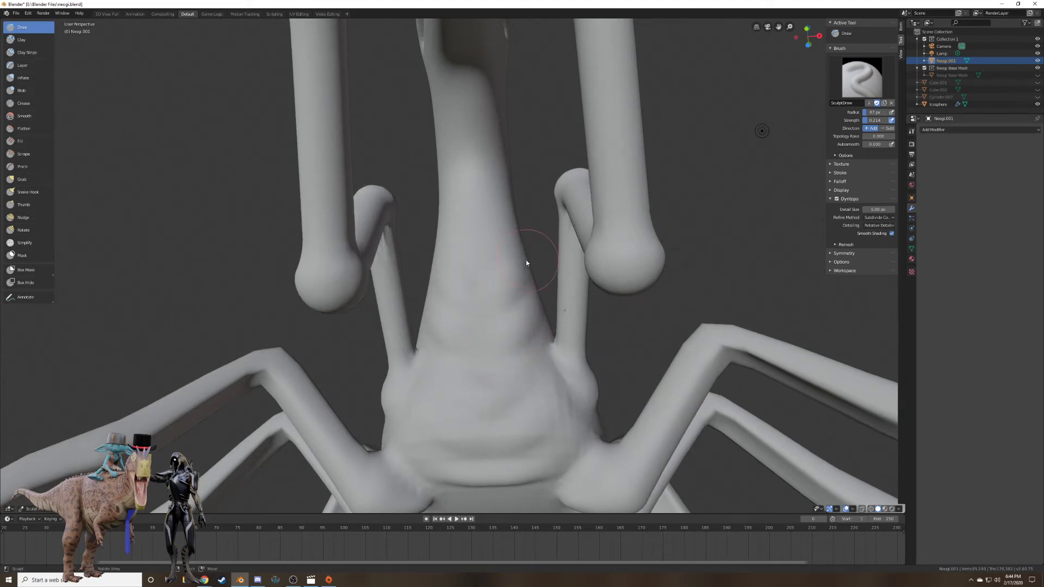
# Continue the horizontal folds up the front of the neck toward the lower jaw and undo the last stroke.
pyautogui.moveTo(526, 227); pyautogui.dragTo(523, 248, button='middle')
pyautogui.moveTo(481, 299); pyautogui.dragTo(508, 250)
pyautogui.moveTo(508, 250); pyautogui.dragTo(500, 247, button='middle')
pyautogui.moveTo(499, 247)
pyautogui.mouseDown()
pyautogui.moveTo(492, 187)
pyautogui.moveTo(476, 192)
pyautogui.moveTo(482, 205)
pyautogui.moveTo(501, 200)
pyautogui.moveTo(471, 217)
pyautogui.moveTo(482, 188)
pyautogui.moveTo(468, 133)
pyautogui.mouseUp()
pyautogui.hotkey('ctrl', 'z')
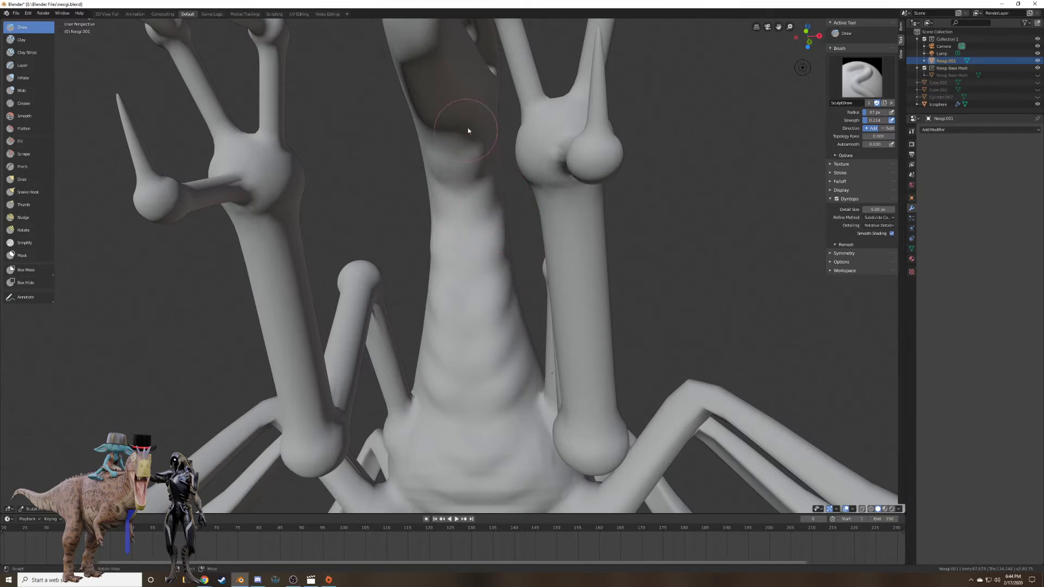
# Reduce the Draw brush radius, readjust its strength and sculpt finer folds on the upper neck beneath the lower jaw.
pyautogui.moveTo(471, 171)
pyautogui.mouseDown(button='middle')
pyautogui.moveTo(475, 134)
pyautogui.moveTo(560, 206)
pyautogui.moveTo(473, 240)
pyautogui.moveTo(497, 256)
pyautogui.moveTo(556, 243)
pyautogui.moveTo(554, 227)
pyautogui.moveTo(507, 229)
pyautogui.mouseUp(button='middle')
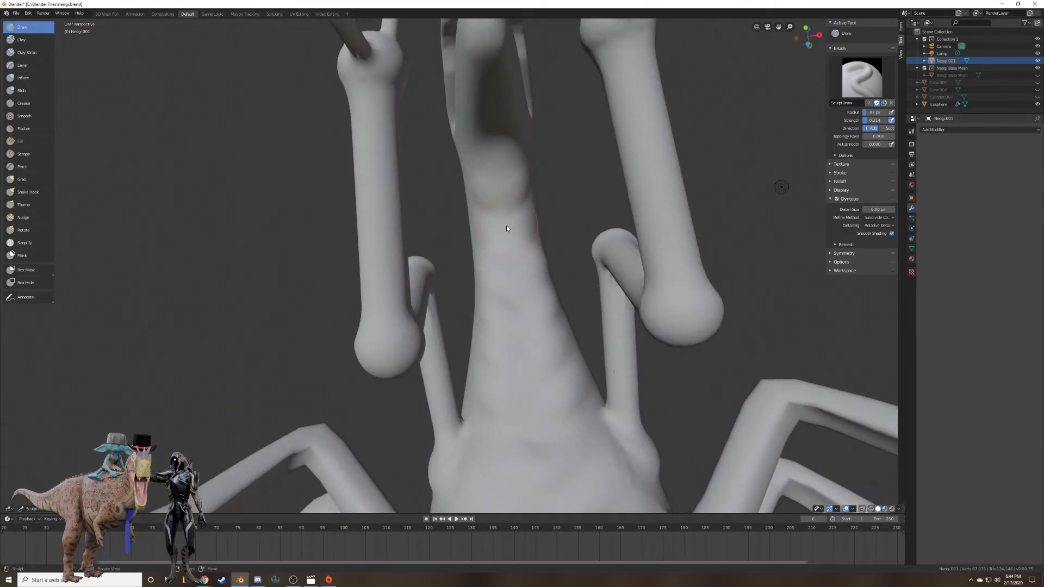
pyautogui.hotkey('shift', 'f')
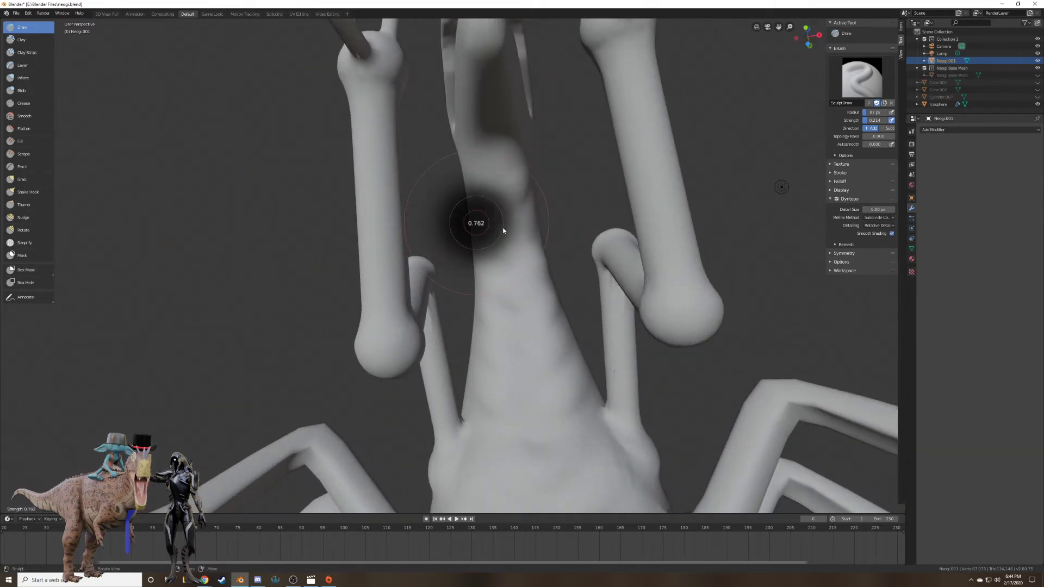
pyautogui.click(513, 226)
pyautogui.press('f')
pyautogui.click(498, 228)
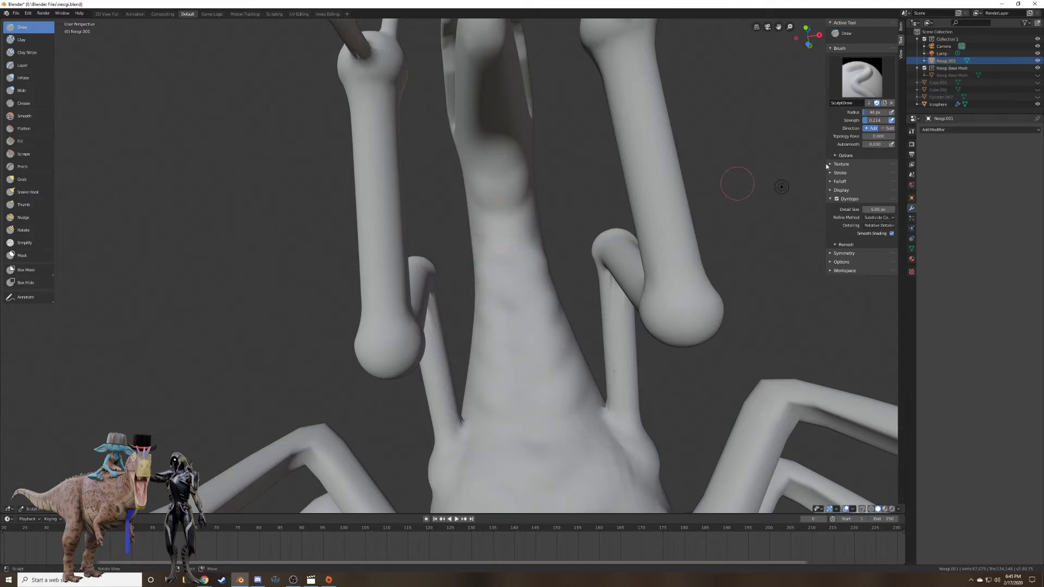
pyautogui.moveTo(498, 173); pyautogui.dragTo(504, 207)
pyautogui.moveTo(503, 243); pyautogui.dragTo(559, 268)
pyautogui.moveTo(560, 268)
pyautogui.mouseDown(button='middle')
pyautogui.moveTo(522, 291)
pyautogui.moveTo(539, 303)
pyautogui.moveTo(515, 310)
pyautogui.moveTo(646, 323)
pyautogui.moveTo(488, 347)
pyautogui.moveTo(443, 341)
pyautogui.moveTo(526, 359)
pyautogui.moveTo(687, 327)
pyautogui.moveTo(716, 374)
pyautogui.moveTo(614, 305)
pyautogui.moveTo(588, 312)
pyautogui.moveTo(569, 338)
pyautogui.moveTo(586, 324)
pyautogui.moveTo(556, 328)
pyautogui.moveTo(573, 294)
pyautogui.moveTo(544, 324)
pyautogui.moveTo(553, 281)
pyautogui.mouseUp(button='middle')
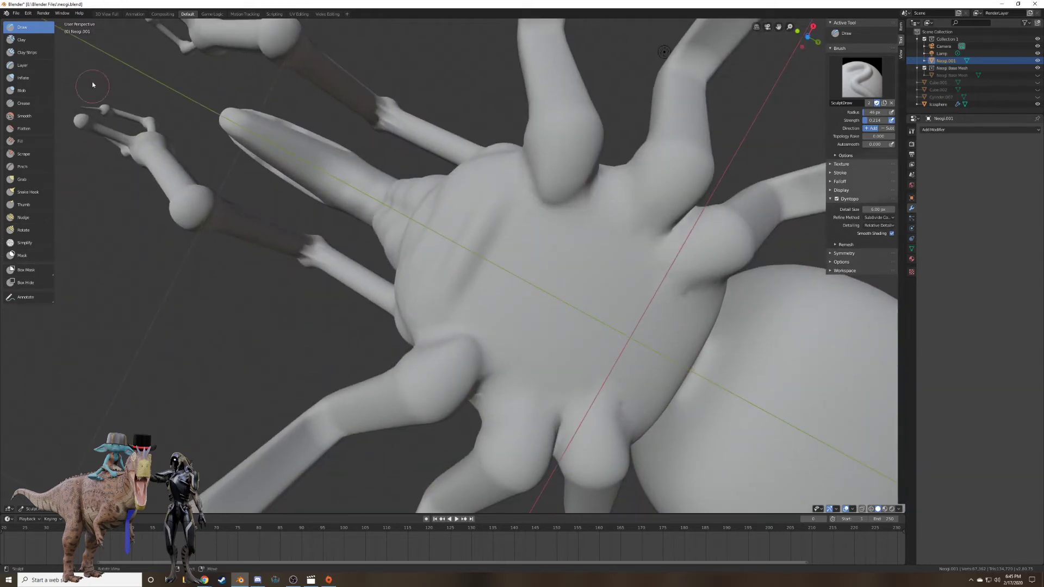
# Enlarge the Draw brush, readjust its strength and sculpt parallel ridges across the underside of the body between the legs.
pyautogui.press('f')
pyautogui.click(540, 243)
pyautogui.hotkey('shift', 'f')
pyautogui.click(535, 239)
pyautogui.moveTo(543, 233)
pyautogui.mouseDown()
pyautogui.moveTo(515, 262)
pyautogui.moveTo(544, 223)
pyautogui.mouseUp()
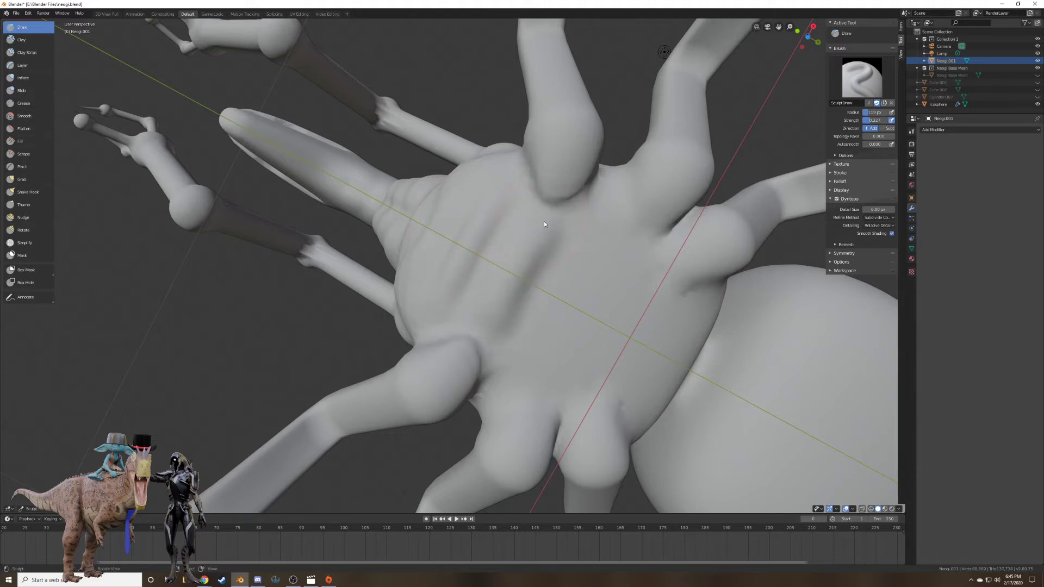
pyautogui.moveTo(536, 361)
pyautogui.mouseDown()
pyautogui.moveTo(587, 275)
pyautogui.moveTo(552, 356)
pyautogui.mouseUp()
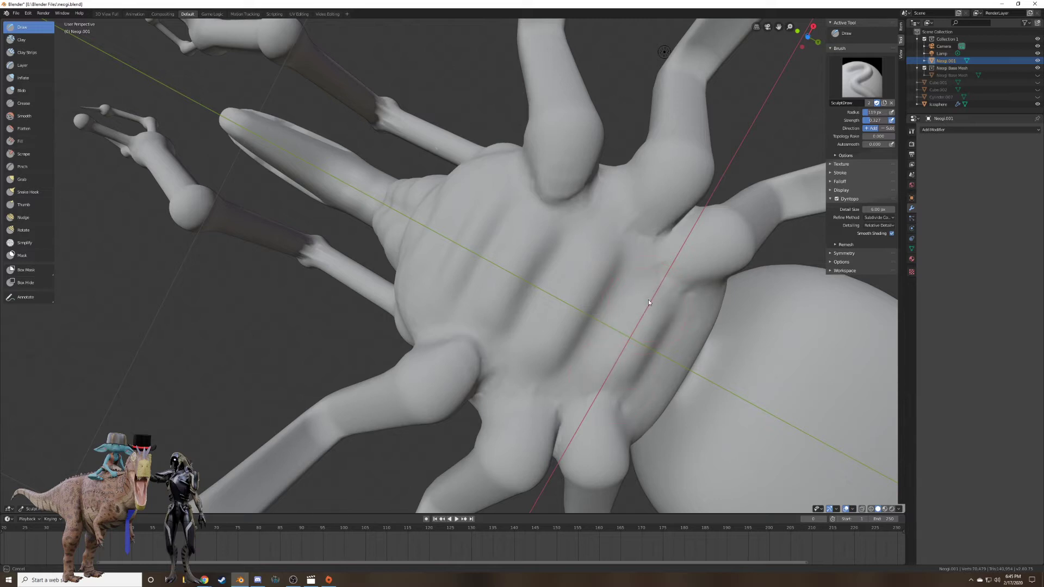
# Sculpt a row of parallel ridges across the underside of the abdomen with the Draw brush.
pyautogui.moveTo(648, 299); pyautogui.dragTo(540, 169, button='middle')
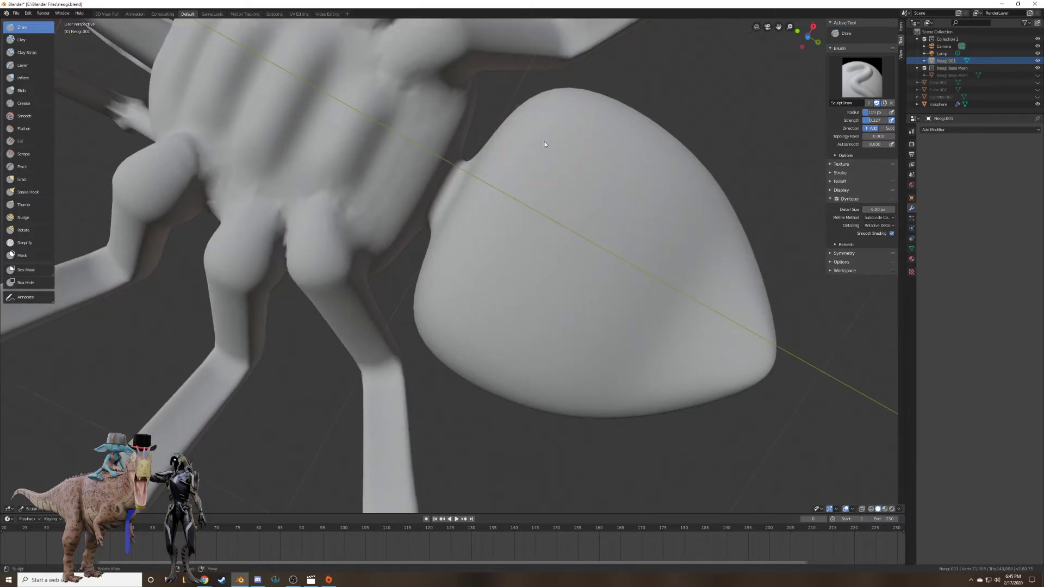
pyautogui.moveTo(544, 141)
pyautogui.mouseDown()
pyautogui.moveTo(461, 299)
pyautogui.moveTo(534, 342)
pyautogui.moveTo(526, 305)
pyautogui.moveTo(538, 332)
pyautogui.moveTo(631, 163)
pyautogui.moveTo(556, 367)
pyautogui.mouseUp()
pyautogui.moveTo(701, 213); pyautogui.dragTo(625, 356)
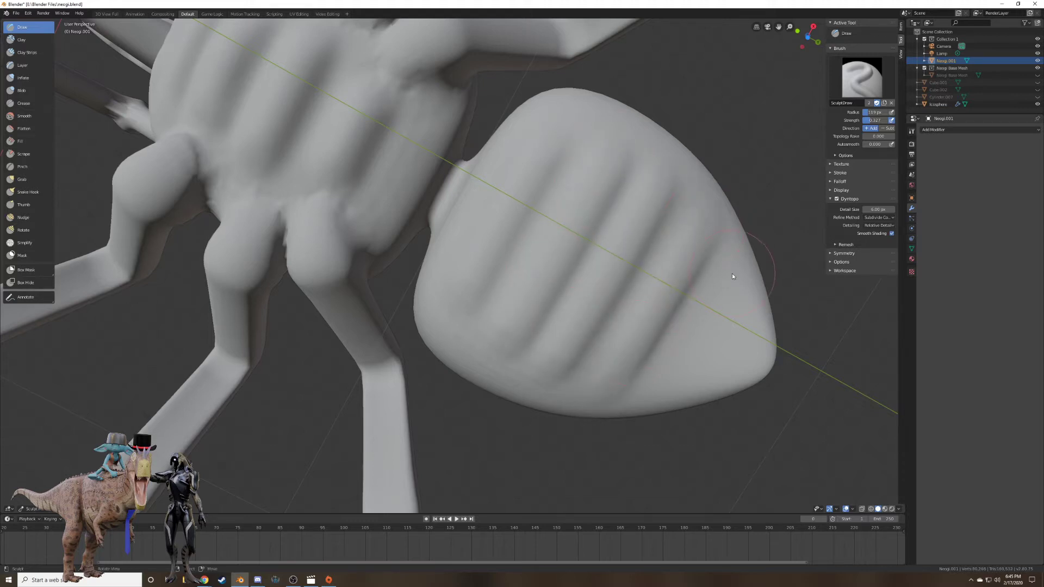
# Extend the abdomen's frontmost ridge from the underside around the side and over the top.
pyautogui.keyDown('shift'); pyautogui.moveTo(687, 354); pyautogui.dragTo(390, 204, button='middle'); pyautogui.keyUp('shift')
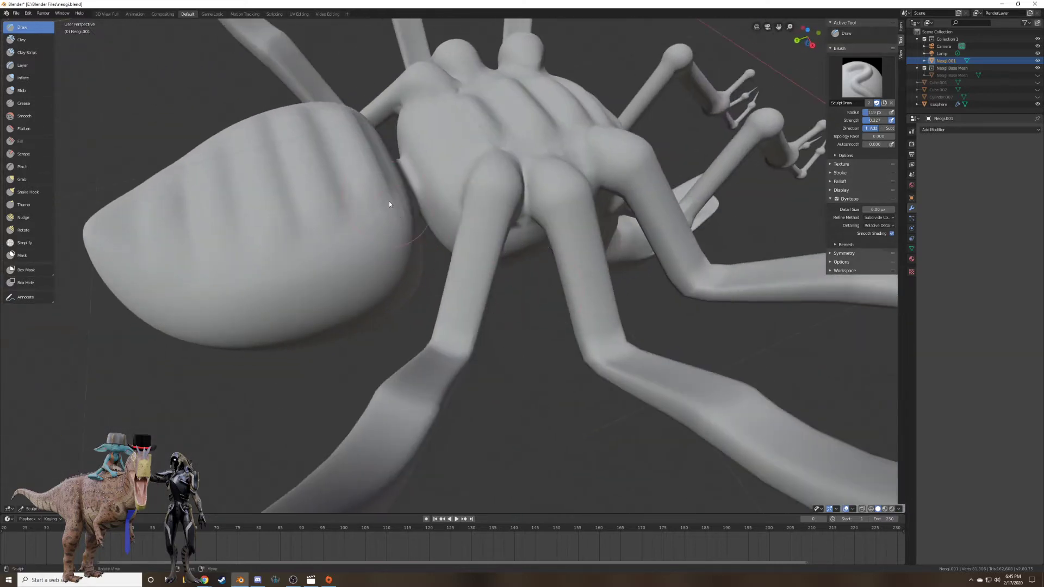
pyautogui.moveTo(389, 204); pyautogui.dragTo(389, 256)
pyautogui.moveTo(390, 257)
pyautogui.mouseDown(button='middle')
pyautogui.moveTo(384, 200)
pyautogui.moveTo(403, 204)
pyautogui.mouseUp(button='middle')
pyautogui.moveTo(403, 204)
pyautogui.keyDown('shift'); pyautogui.mouseDown(button='middle')
pyautogui.moveTo(503, 358)
pyautogui.moveTo(485, 331)
pyautogui.moveTo(471, 226)
pyautogui.mouseUp(button='middle'); pyautogui.keyUp('shift')
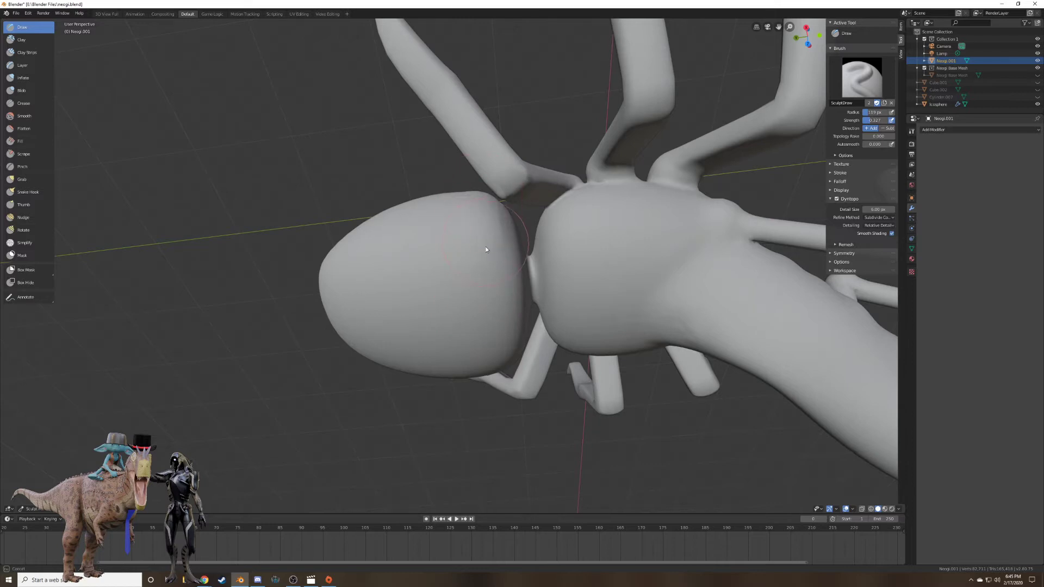
pyautogui.moveTo(486, 249)
pyautogui.mouseDown()
pyautogui.moveTo(496, 356)
pyautogui.moveTo(480, 244)
pyautogui.mouseUp()
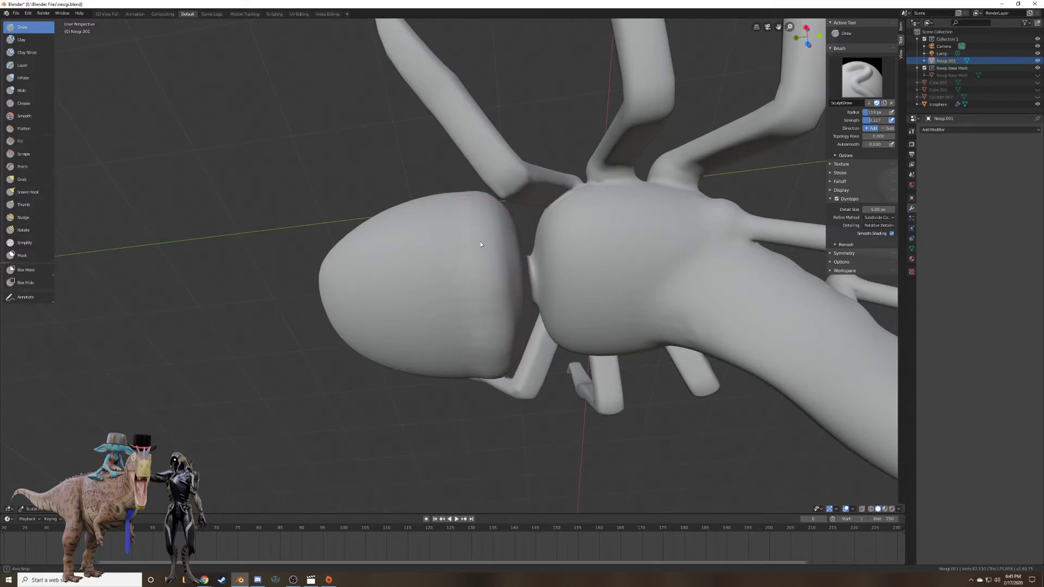
# Wrap the second ridge around the side and top of the abdomen with the Draw brush.
pyautogui.moveTo(481, 244)
pyautogui.mouseDown(button='middle')
pyautogui.moveTo(515, 290)
pyautogui.moveTo(509, 299)
pyautogui.moveTo(470, 291)
pyautogui.moveTo(484, 285)
pyautogui.moveTo(486, 239)
pyautogui.mouseUp(button='middle')
pyautogui.scroll(3, 471, 290)
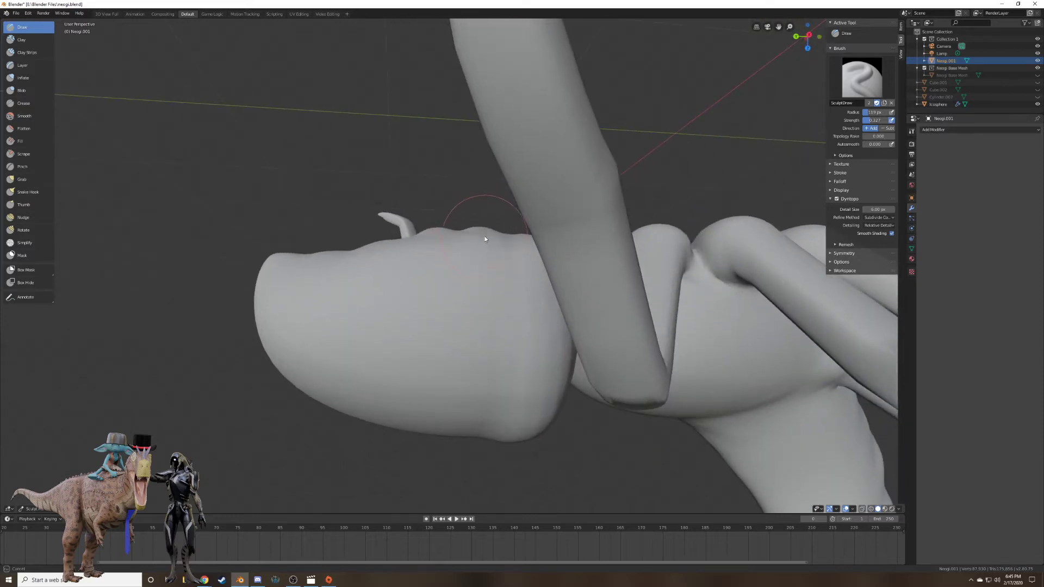
pyautogui.moveTo(497, 397); pyautogui.dragTo(504, 333, button='middle')
pyautogui.moveTo(513, 210)
pyautogui.mouseDown()
pyautogui.moveTo(485, 371)
pyautogui.moveTo(522, 205)
pyautogui.mouseUp()
pyautogui.moveTo(522, 205)
pyautogui.mouseDown(button='middle')
pyautogui.moveTo(534, 175)
pyautogui.moveTo(535, 250)
pyautogui.mouseUp(button='middle')
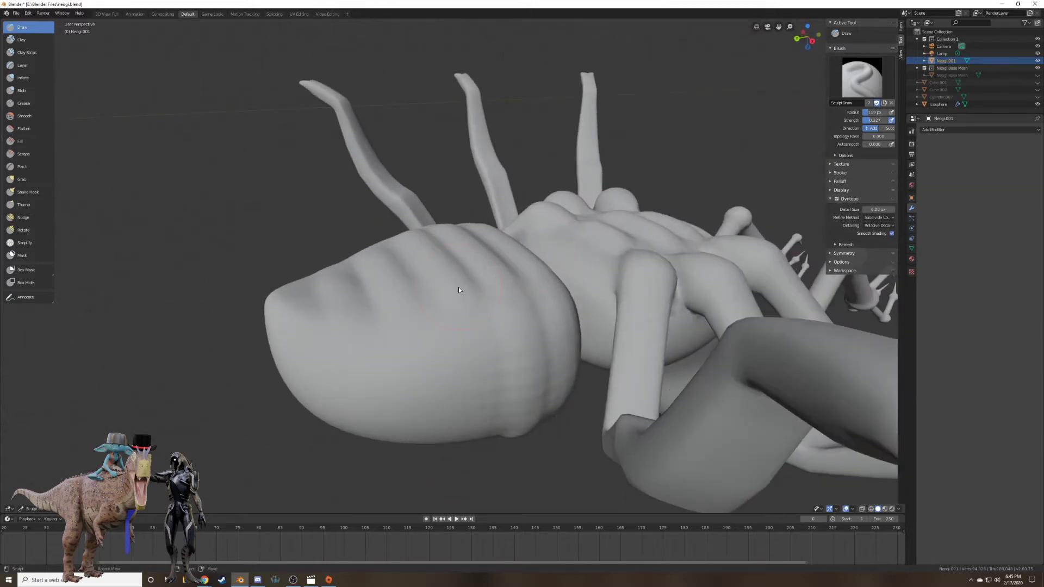
# Carry the third ridge up the side of the abdomen and across its top.
pyautogui.moveTo(468, 305); pyautogui.dragTo(445, 363, button='middle')
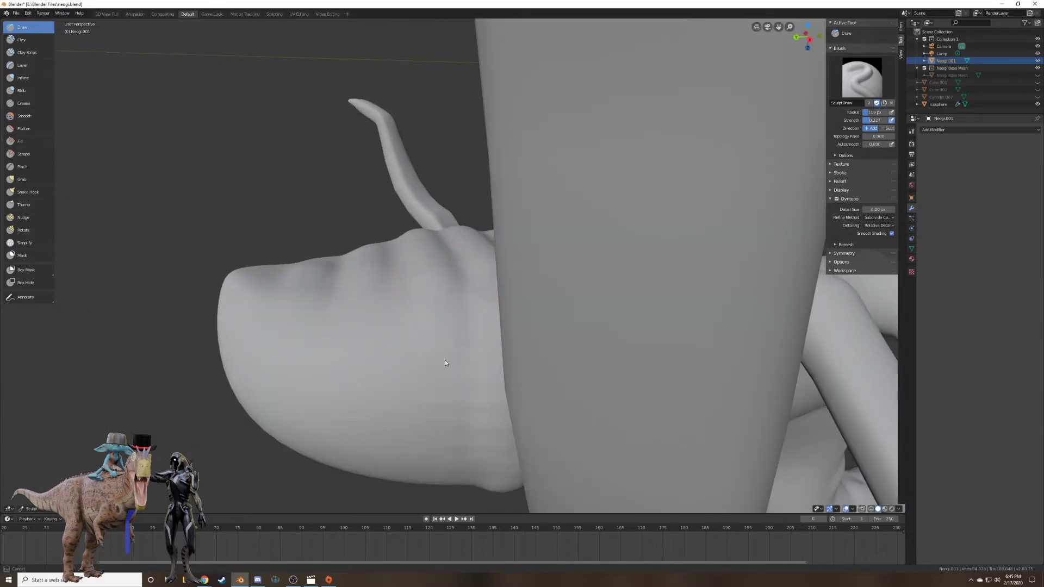
pyautogui.moveTo(445, 363); pyautogui.dragTo(433, 263)
pyautogui.moveTo(439, 365); pyautogui.dragTo(442, 299, button='middle')
pyautogui.moveTo(462, 213); pyautogui.dragTo(435, 451)
pyautogui.moveTo(435, 451)
pyautogui.mouseDown(button='middle')
pyautogui.moveTo(458, 376)
pyautogui.moveTo(465, 262)
pyautogui.mouseUp(button='middle')
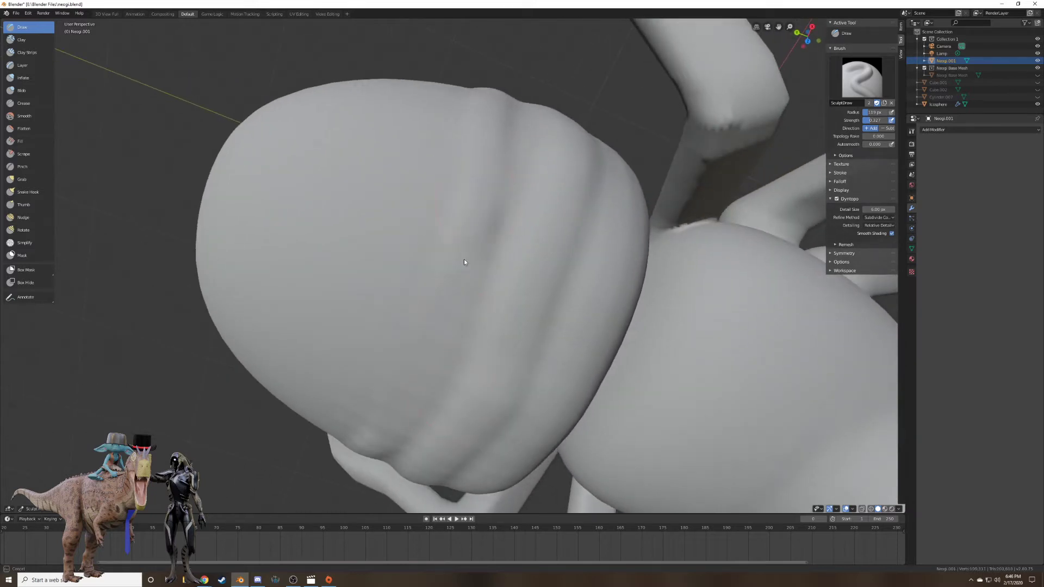
pyautogui.moveTo(464, 262); pyautogui.dragTo(415, 396)
# Build up the fourth ridge along the abdomen's side and continue it over the top.
pyautogui.scroll(-4, 463, 305)
pyautogui.moveTo(462, 304)
pyautogui.mouseDown(button='middle')
pyautogui.moveTo(488, 288)
pyautogui.moveTo(464, 262)
pyautogui.moveTo(403, 245)
pyautogui.moveTo(257, 270)
pyautogui.moveTo(314, 201)
pyautogui.moveTo(316, 178)
pyautogui.mouseUp(button='middle')
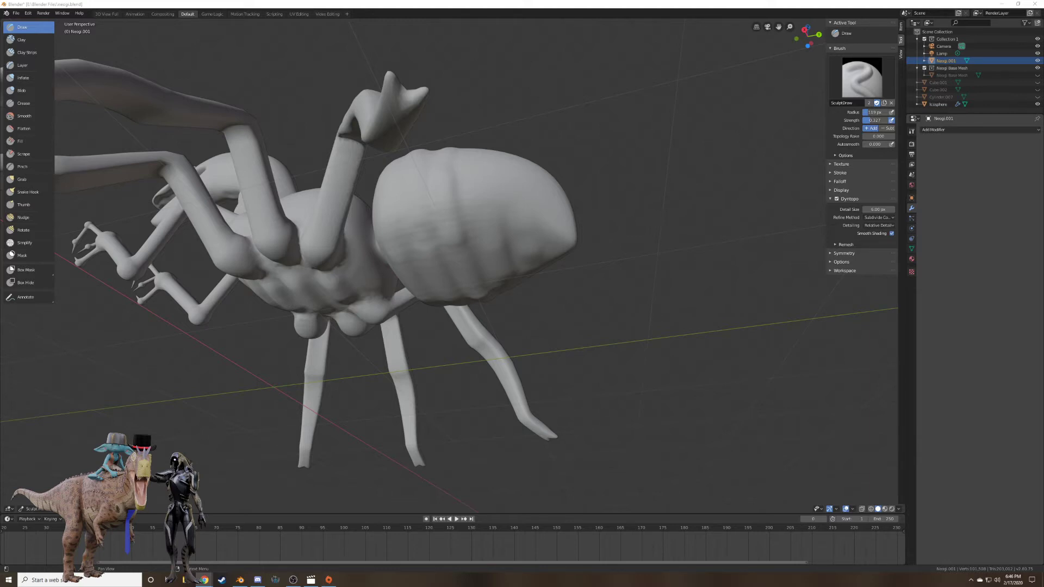
pyautogui.moveTo(468, 180); pyautogui.dragTo(464, 204, button='middle')
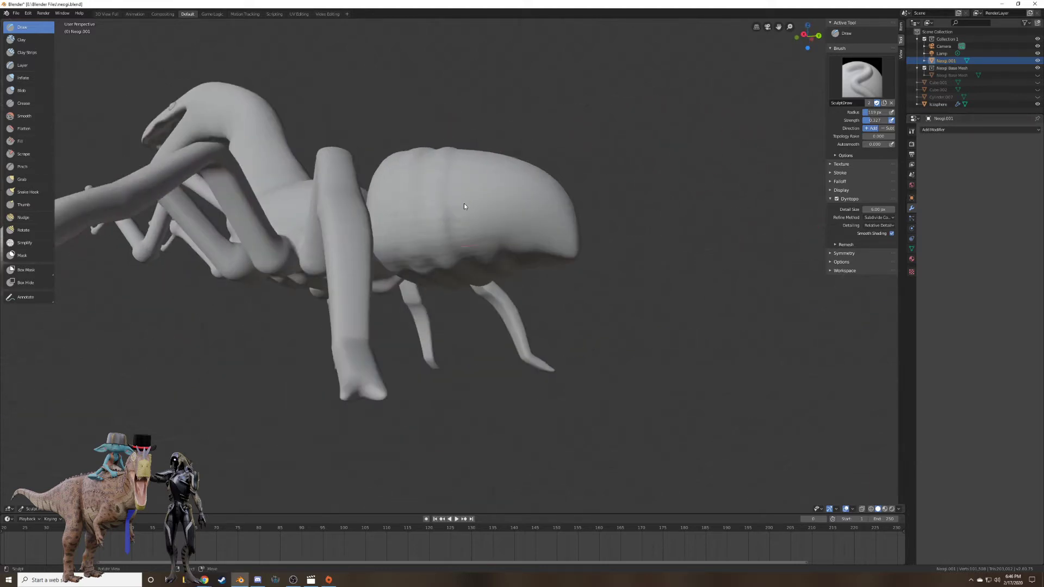
pyautogui.scroll(4, 563, 236)
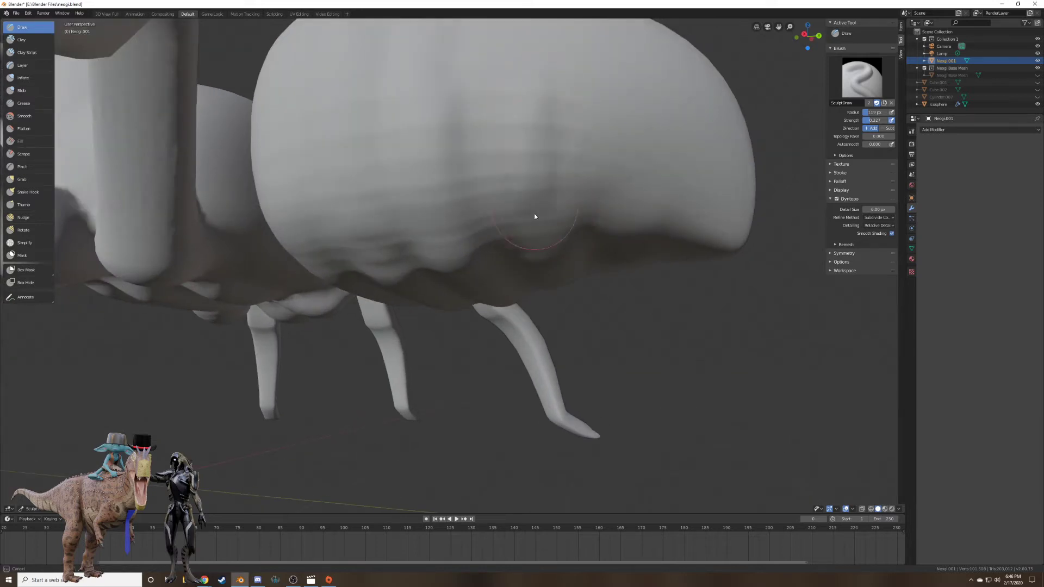
pyautogui.moveTo(534, 105); pyautogui.dragTo(532, 144, button='middle')
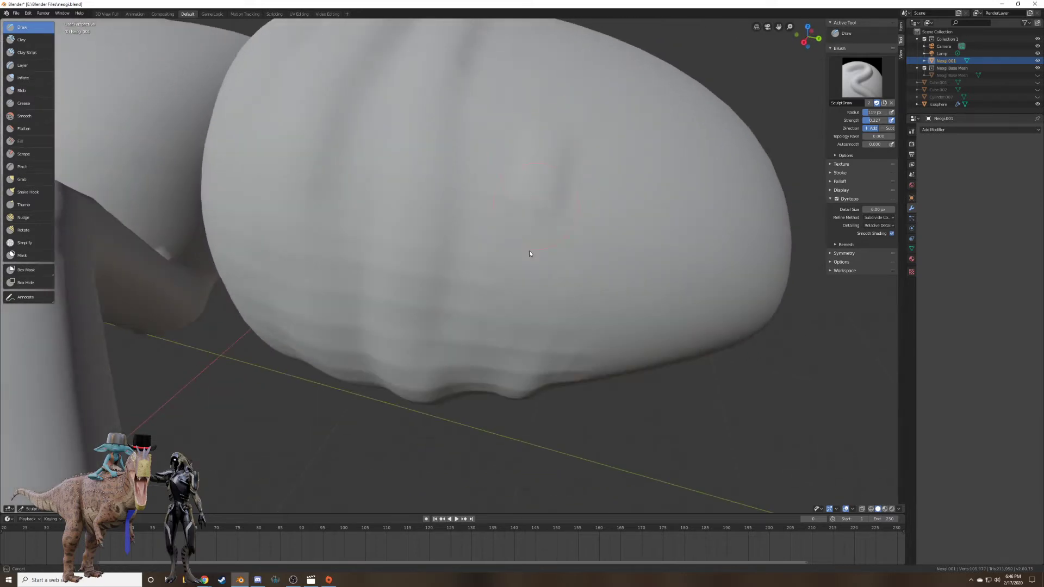
pyautogui.moveTo(529, 251)
pyautogui.mouseDown()
pyautogui.moveTo(517, 393)
pyautogui.moveTo(549, 114)
pyautogui.mouseUp()
pyautogui.scroll(-4, 550, 115)
pyautogui.moveTo(573, 136); pyautogui.dragTo(500, 244, button='middle')
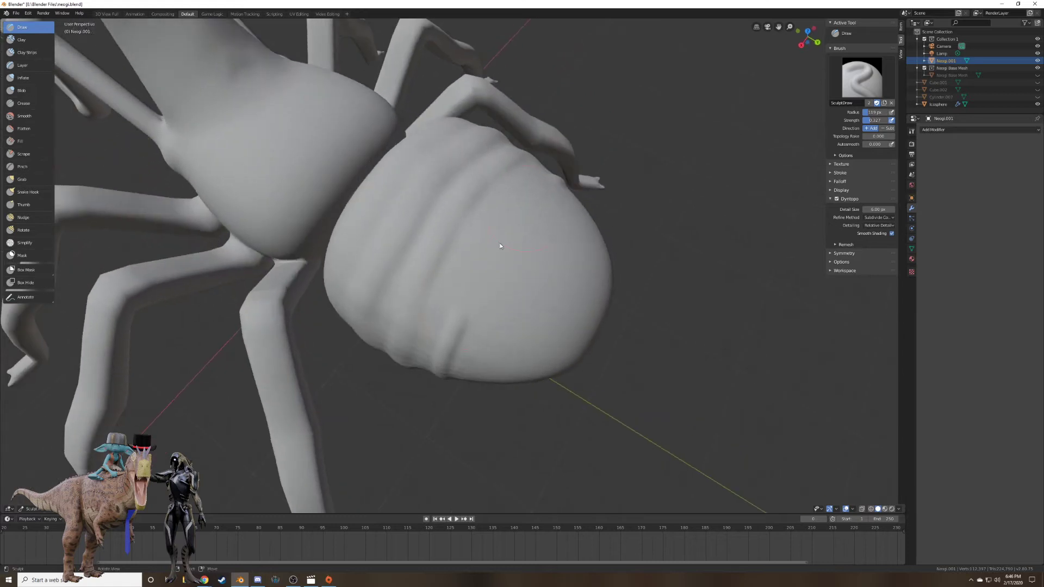
pyautogui.scroll(1, 443, 340)
pyautogui.moveTo(442, 375); pyautogui.dragTo(545, 175)
# Sculpt the rearmost ridge around the side and top of the abdomen near its tip.
pyautogui.moveTo(545, 175)
pyautogui.mouseDown(button='middle')
pyautogui.moveTo(564, 245)
pyautogui.moveTo(575, 202)
pyautogui.moveTo(562, 206)
pyautogui.mouseUp(button='middle')
pyautogui.scroll(2, 612, 239)
pyautogui.moveTo(613, 239); pyautogui.dragTo(629, 202, button='middle')
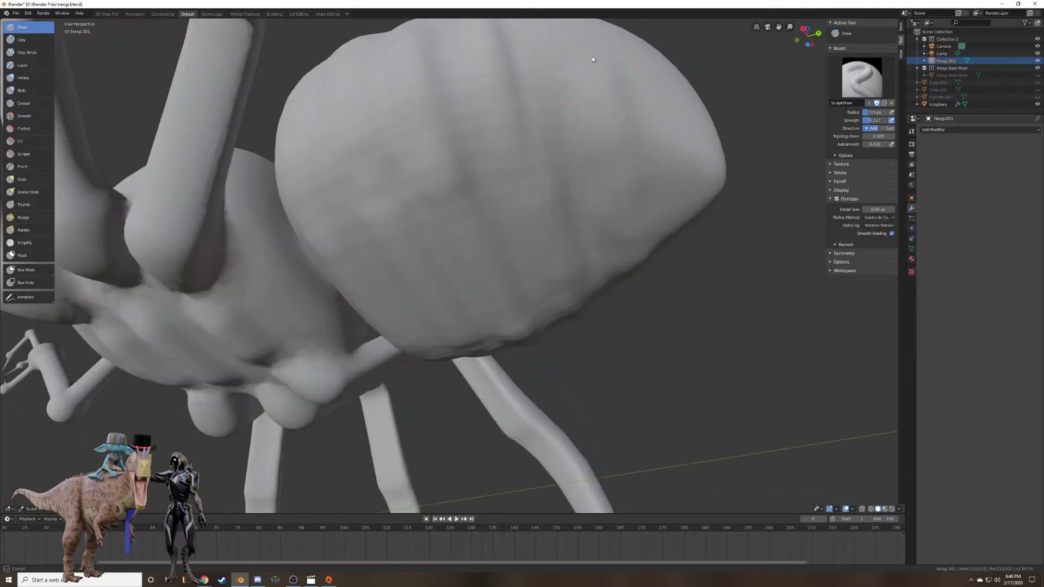
pyautogui.scroll(1, 609, 86)
pyautogui.scroll(-3, 607, 103)
pyautogui.moveTo(606, 118); pyautogui.dragTo(533, 233, button='middle')
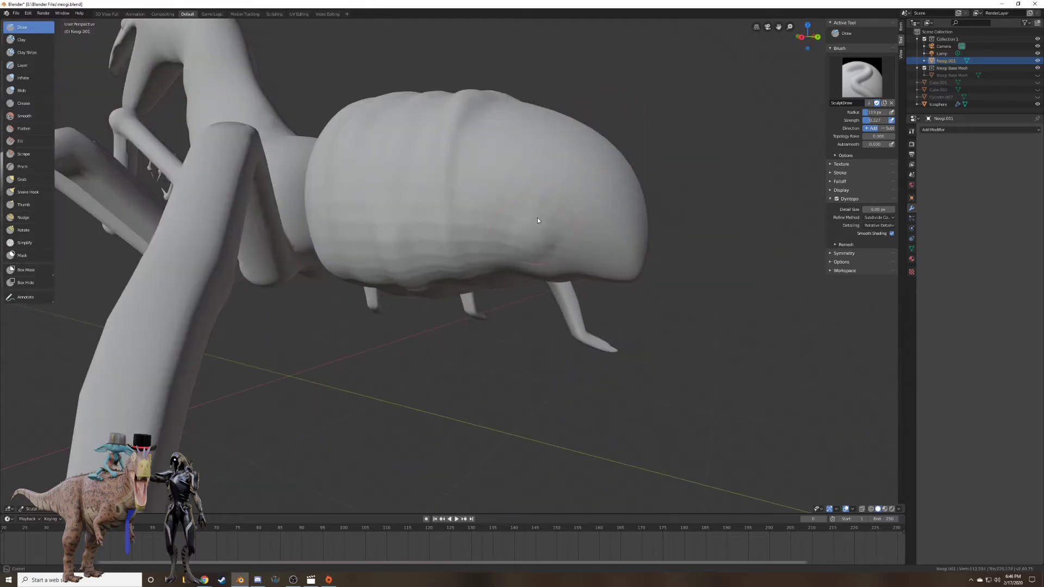
pyautogui.moveTo(563, 125); pyautogui.dragTo(536, 178, button='middle')
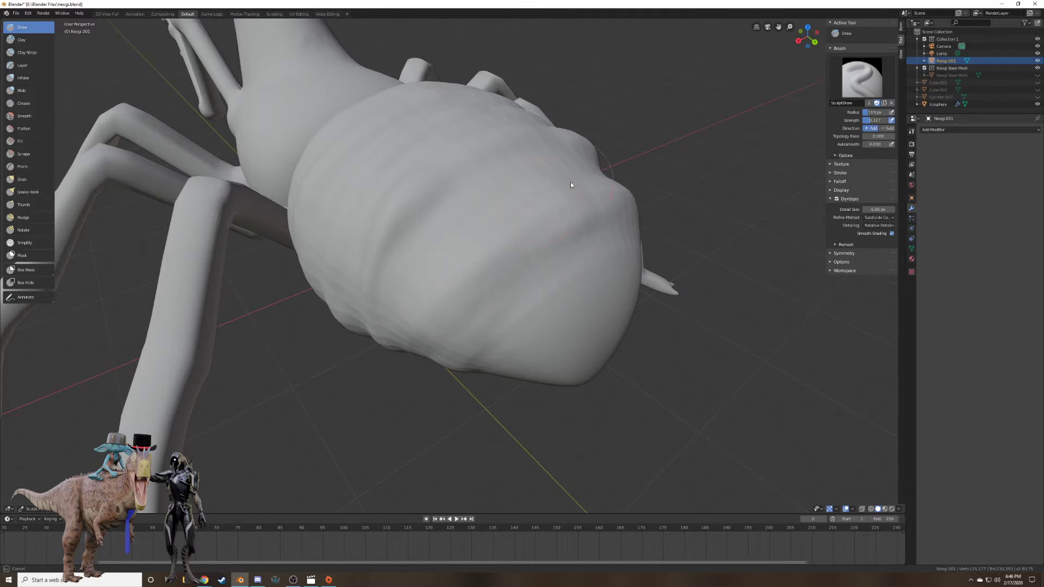
pyautogui.moveTo(427, 285)
pyautogui.mouseDown(button='middle')
pyautogui.moveTo(543, 303)
pyautogui.moveTo(442, 250)
pyautogui.moveTo(439, 265)
pyautogui.moveTo(549, 302)
pyautogui.moveTo(589, 337)
pyautogui.moveTo(595, 315)
pyautogui.moveTo(556, 258)
pyautogui.moveTo(501, 246)
pyautogui.moveTo(415, 252)
pyautogui.moveTo(487, 244)
pyautogui.mouseUp(button='middle')
# Switch to the Smooth brush, lower its strength and start softening the ridges on the abdomen's upper side.
pyautogui.scroll(-5, 589, 337)
pyautogui.scroll(3, 487, 244)
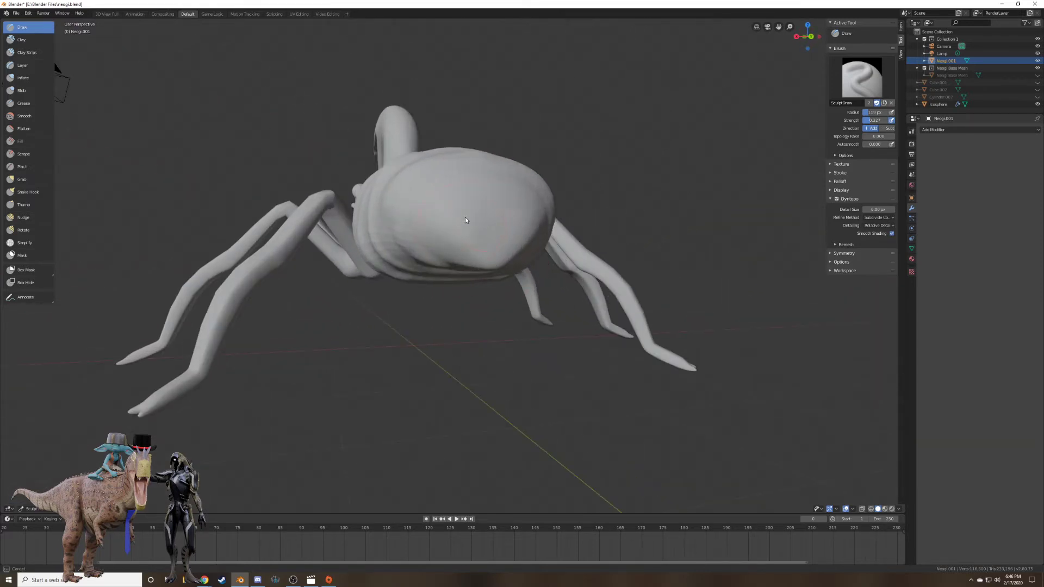
pyautogui.moveTo(494, 229); pyautogui.dragTo(70, 156, button='middle')
pyautogui.click(24, 116)
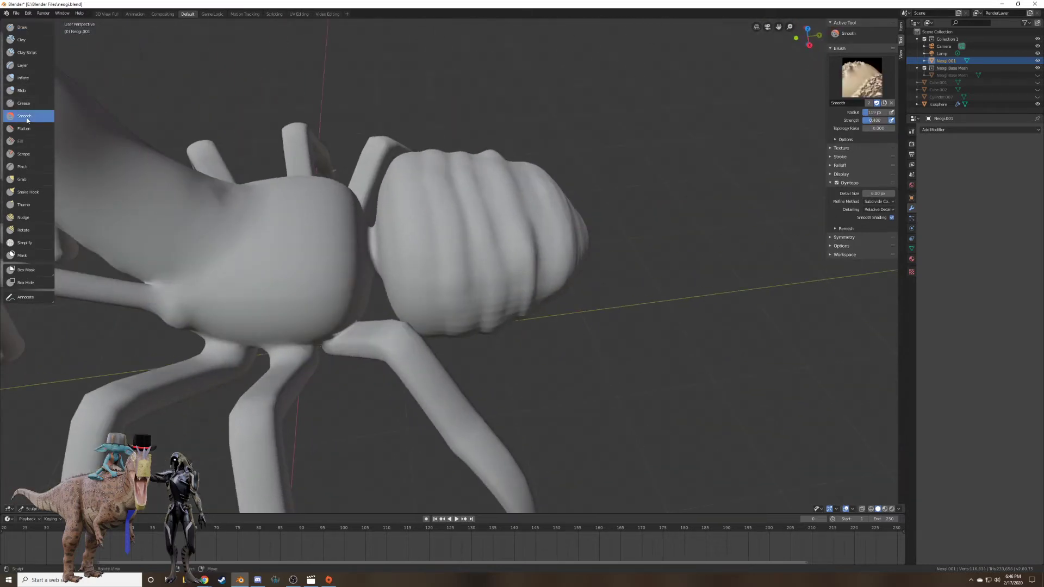
pyautogui.hotkey('shift', 'f')
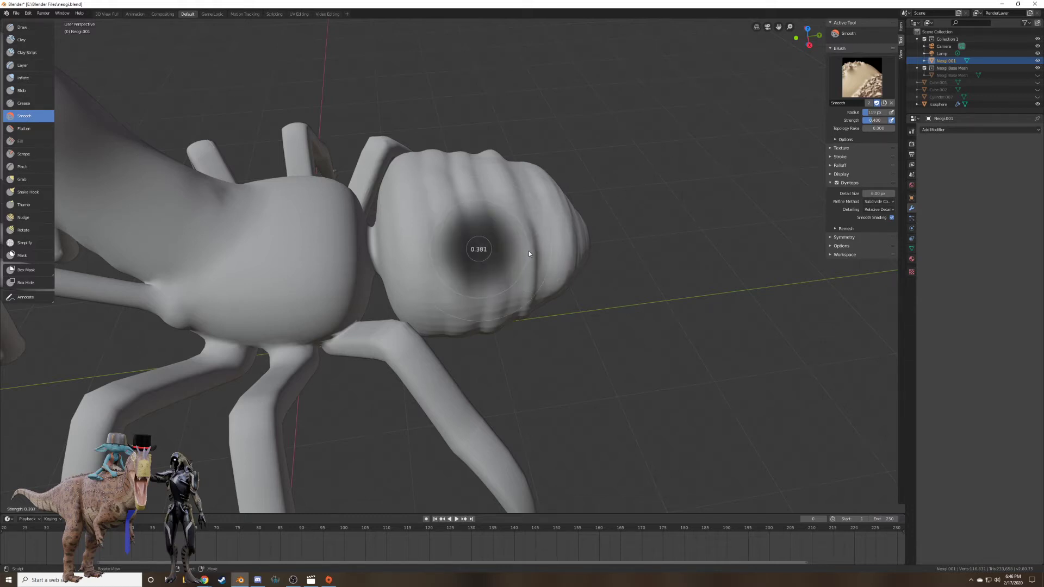
pyautogui.click(541, 255)
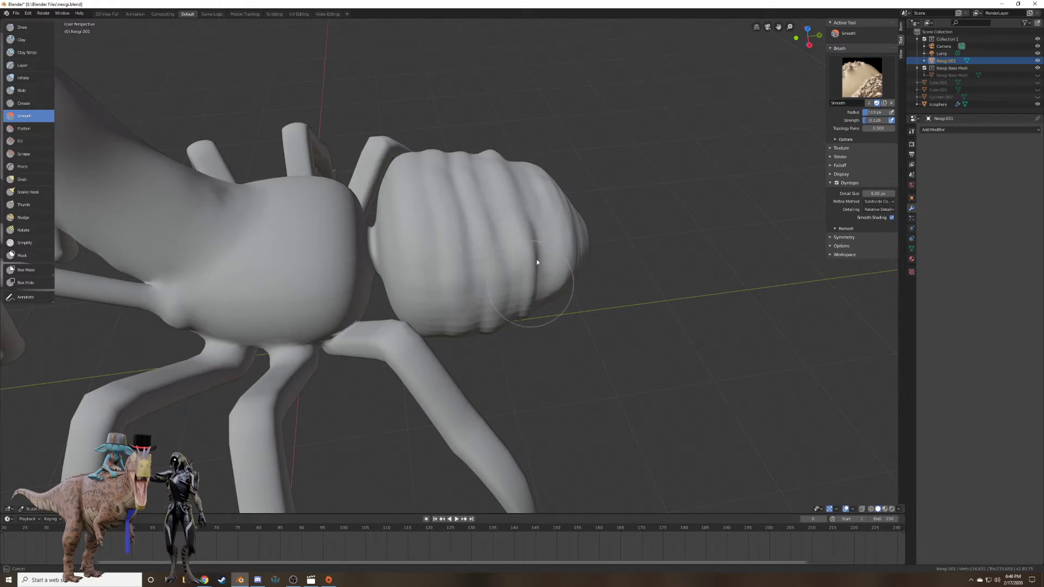
pyautogui.scroll(3, 480, 286)
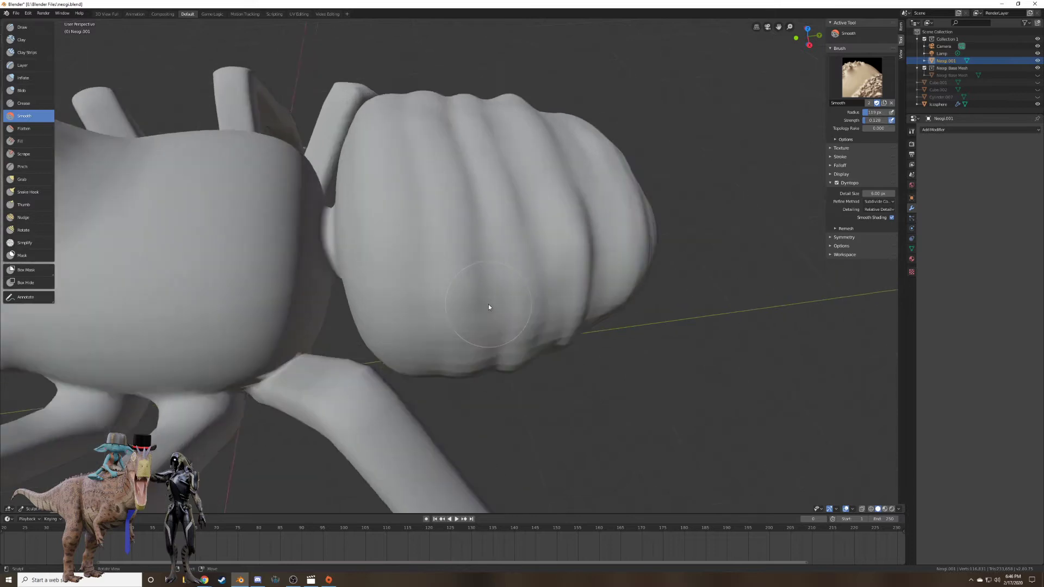
# Raise the Smooth brush's strength and even out the ridges along the side of the abdomen.
pyautogui.moveTo(490, 305)
pyautogui.mouseDown(button='middle')
pyautogui.moveTo(521, 327)
pyautogui.moveTo(464, 269)
pyautogui.mouseUp(button='middle')
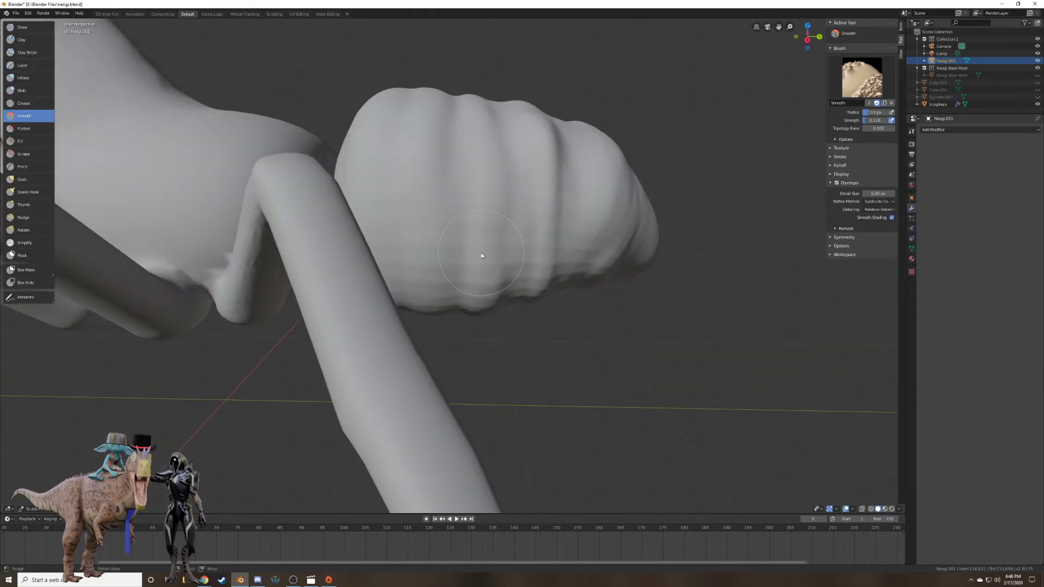
pyautogui.hotkey('shift', 'f')
pyautogui.click(468, 246)
pyautogui.moveTo(455, 317); pyautogui.dragTo(457, 325)
pyautogui.moveTo(524, 205); pyautogui.dragTo(523, 324)
pyautogui.moveTo(589, 209); pyautogui.dragTo(582, 291)
pyautogui.moveTo(582, 293); pyautogui.dragTo(577, 275, button='middle')
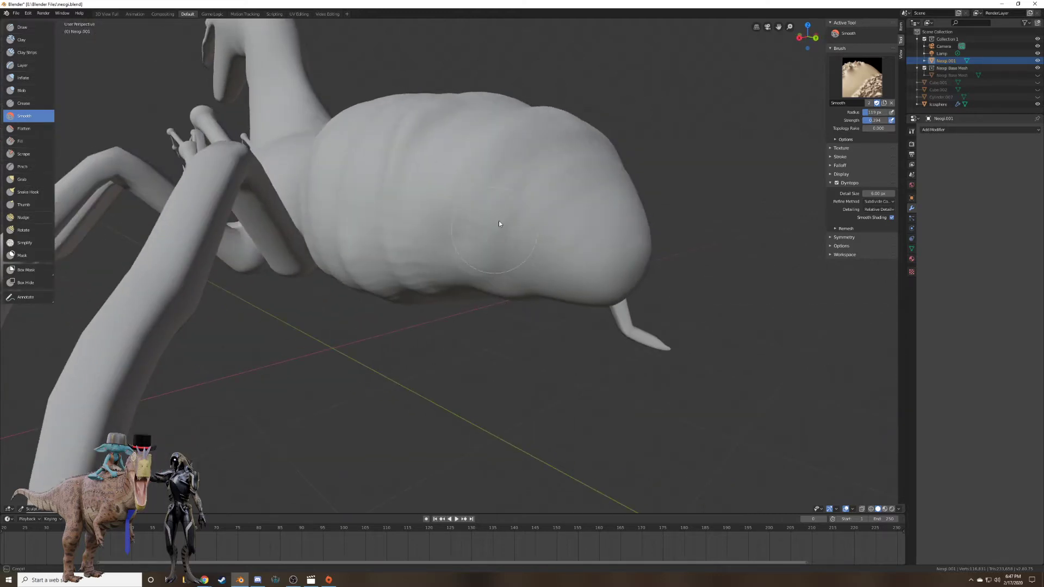
# Smooth the ridges around the rear tip and underside of the abdomen.
pyautogui.moveTo(589, 171); pyautogui.dragTo(396, 289, button='middle')
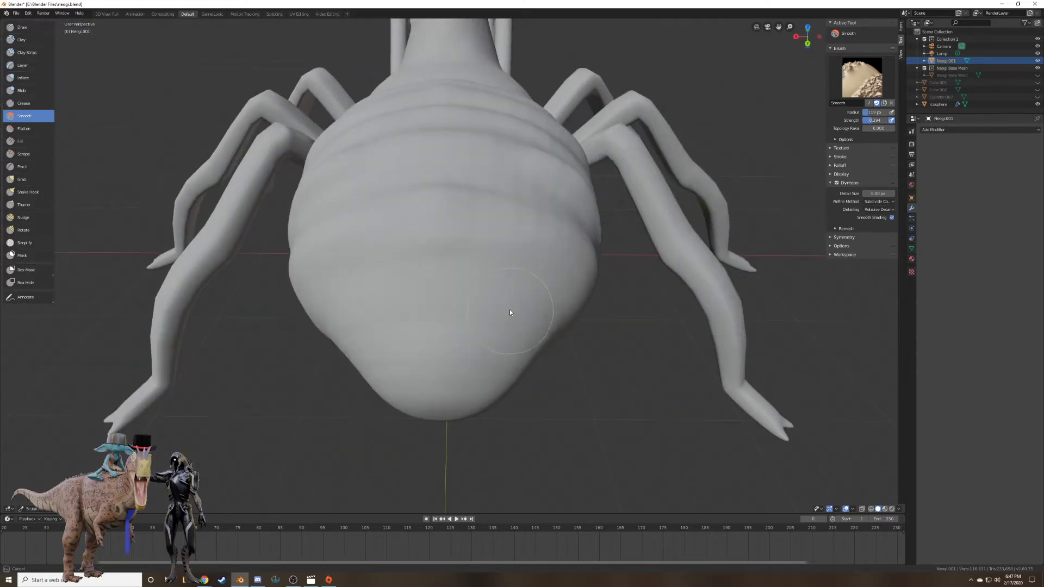
pyautogui.moveTo(517, 326); pyautogui.dragTo(494, 126, button='middle')
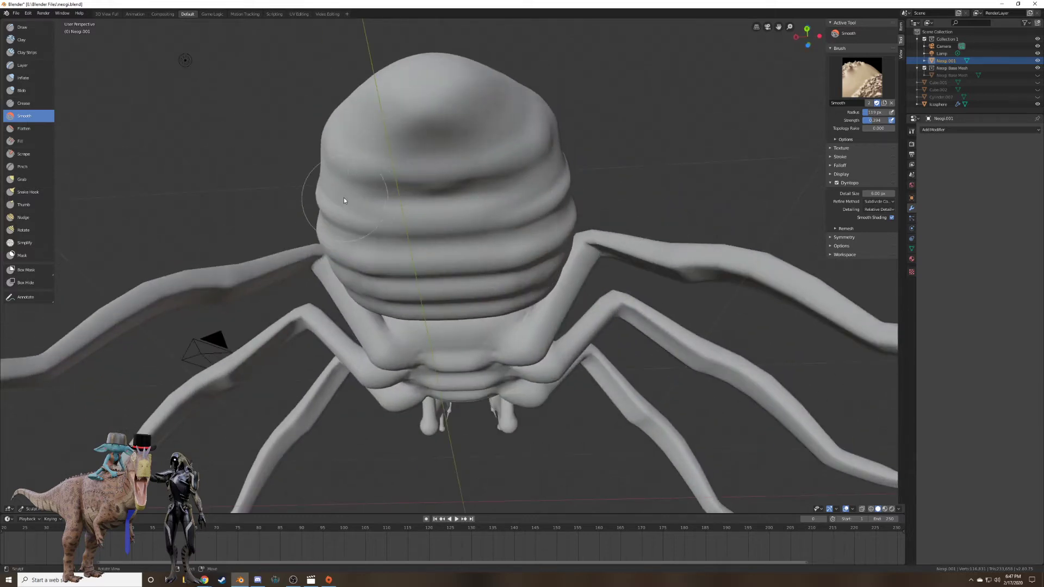
pyautogui.moveTo(585, 177); pyautogui.dragTo(414, 290, button='middle')
pyautogui.moveTo(415, 290)
pyautogui.mouseDown()
pyautogui.moveTo(433, 112)
pyautogui.moveTo(371, 212)
pyautogui.moveTo(400, 293)
pyautogui.moveTo(423, 200)
pyautogui.moveTo(487, 220)
pyautogui.moveTo(556, 292)
pyautogui.mouseUp()
pyautogui.moveTo(556, 291); pyautogui.dragTo(513, 259, button='middle')
pyautogui.moveTo(460, 135)
pyautogui.mouseDown()
pyautogui.moveTo(514, 286)
pyautogui.moveTo(543, 293)
pyautogui.mouseUp()
pyautogui.moveTo(543, 293); pyautogui.dragTo(566, 281, button='middle')
pyautogui.moveTo(444, 125)
pyautogui.mouseDown()
pyautogui.moveTo(504, 200)
pyautogui.moveTo(456, 213)
pyautogui.mouseUp()
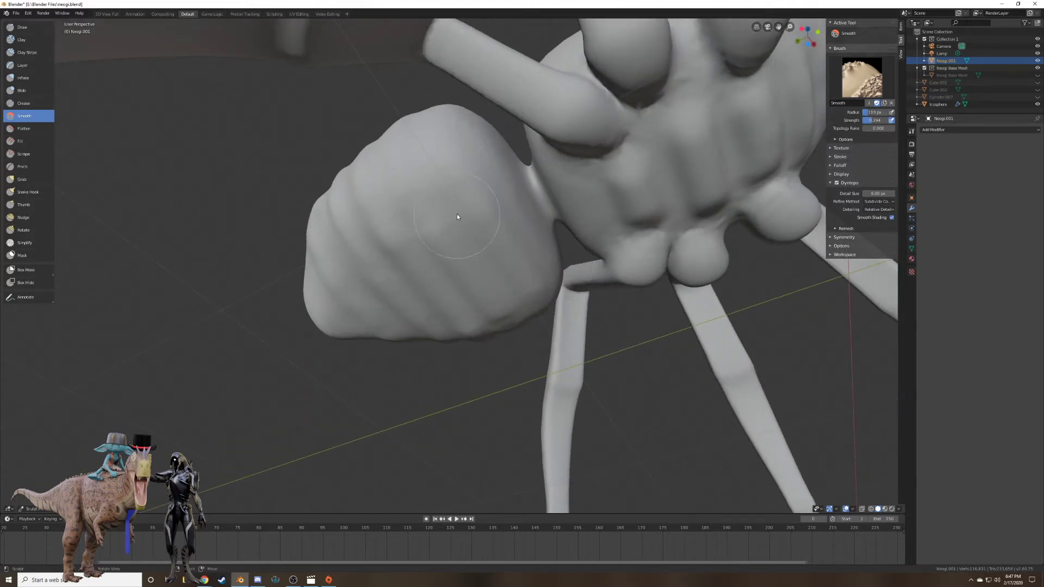
# Smooth the remaining rough ridges on the opposite side and across the top of the abdomen.
pyautogui.moveTo(457, 214); pyautogui.dragTo(485, 288, button='middle')
pyautogui.moveTo(498, 111); pyautogui.dragTo(415, 330, button='middle')
pyautogui.moveTo(430, 340)
pyautogui.mouseDown()
pyautogui.moveTo(529, 206)
pyautogui.moveTo(471, 299)
pyautogui.mouseUp()
pyautogui.moveTo(466, 166); pyautogui.dragTo(498, 213, button='middle')
pyautogui.moveTo(507, 139)
pyautogui.mouseDown()
pyautogui.moveTo(493, 149)
pyautogui.moveTo(462, 101)
pyautogui.mouseUp()
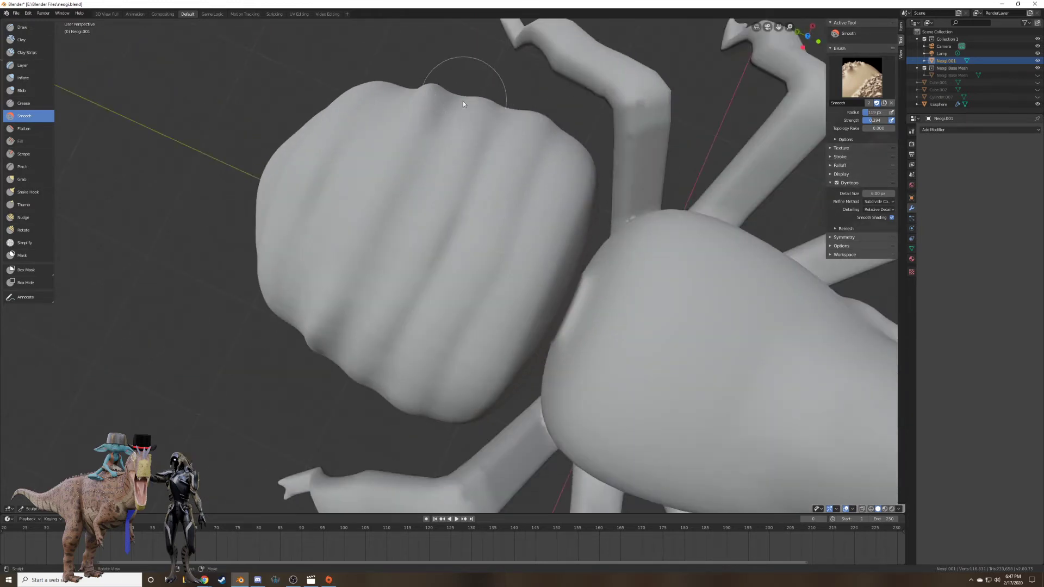
pyautogui.moveTo(465, 104)
pyautogui.mouseDown(button='middle')
pyautogui.moveTo(496, 201)
pyautogui.moveTo(333, 180)
pyautogui.mouseUp(button='middle')
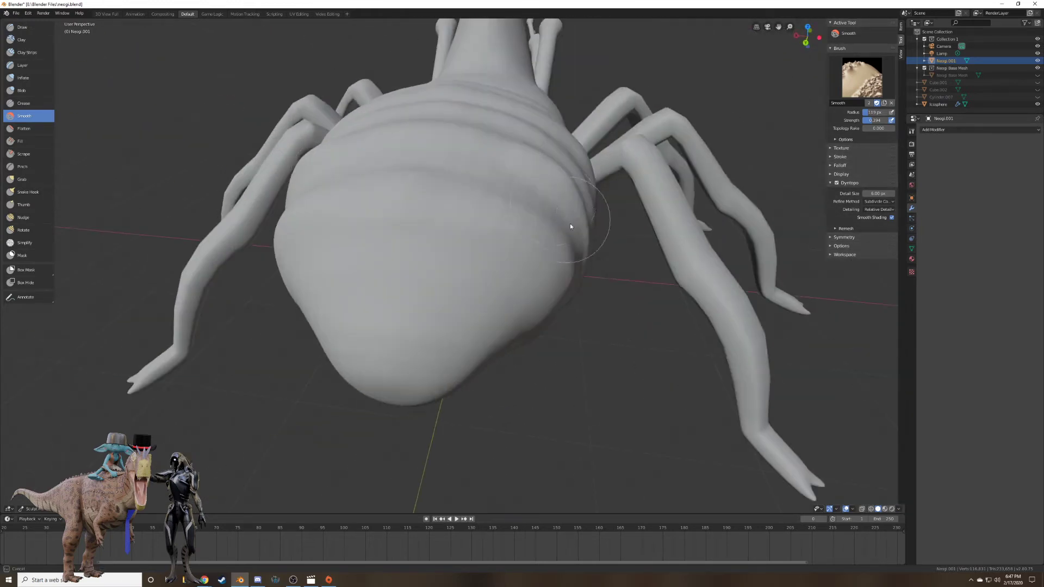
# Switch to the Draw brush, shrink its radius and build up ridges across the rear underside of the thorax.
pyautogui.moveTo(570, 224); pyautogui.dragTo(492, 143, button='middle')
pyautogui.moveTo(441, 249); pyautogui.dragTo(516, 157, button='middle')
pyautogui.moveTo(505, 246); pyautogui.dragTo(466, 212, button='middle')
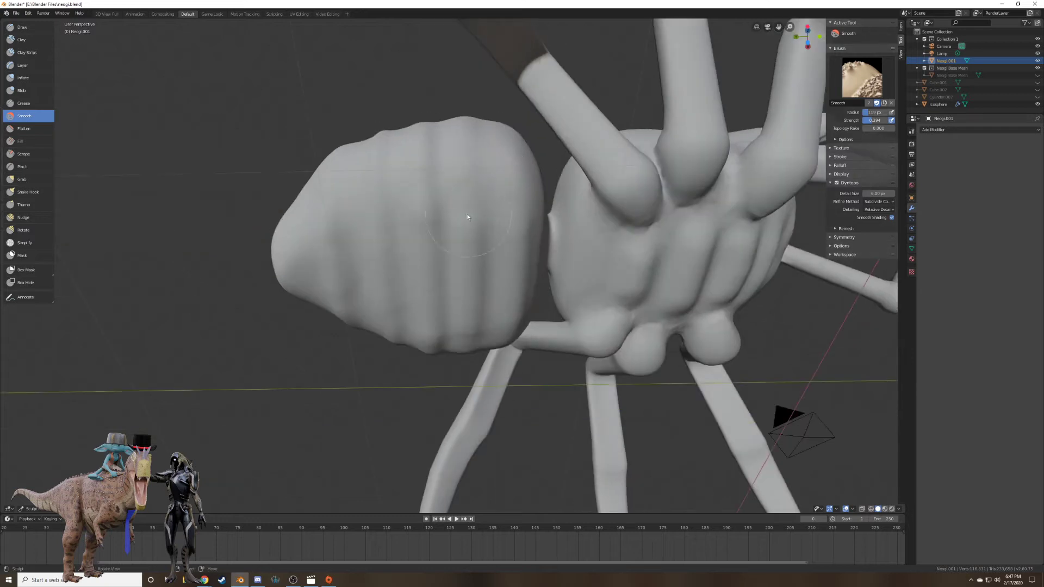
pyautogui.moveTo(625, 284)
pyautogui.mouseDown(button='middle')
pyautogui.moveTo(603, 304)
pyautogui.moveTo(629, 295)
pyautogui.mouseUp(button='middle')
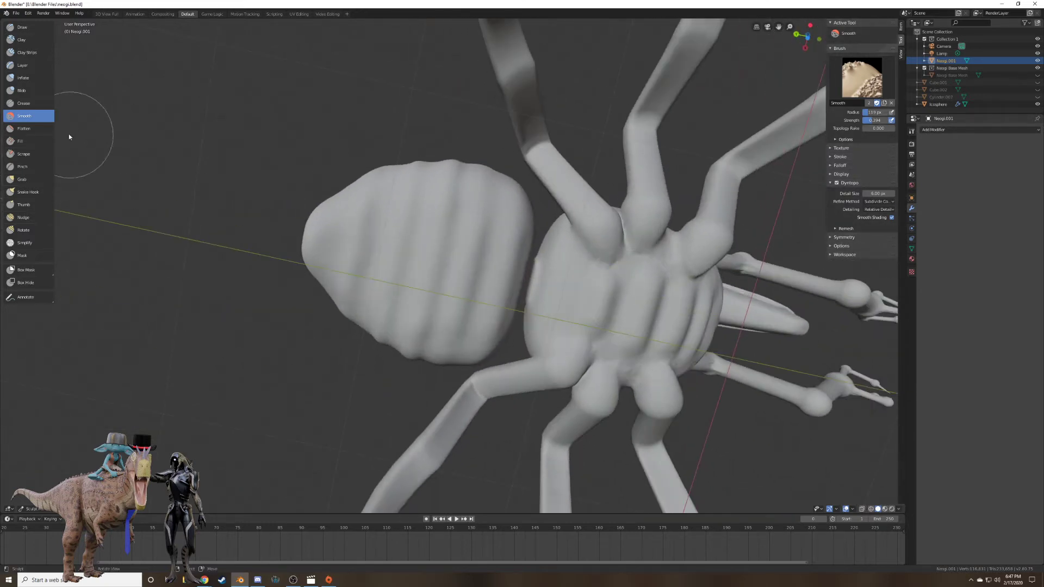
pyautogui.click(23, 28)
pyautogui.scroll(2, 621, 282)
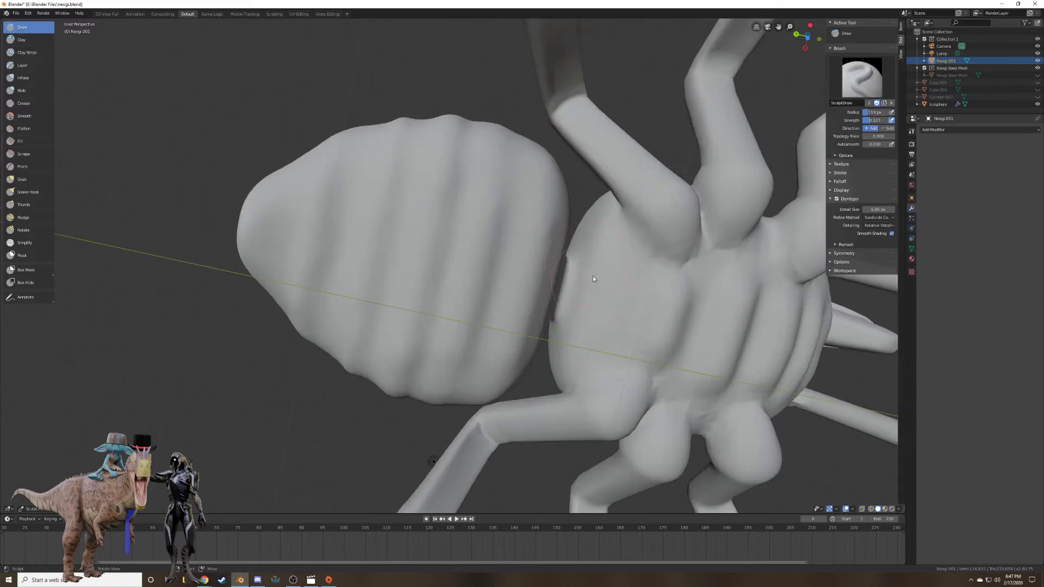
pyautogui.press('f')
pyautogui.click(629, 274)
pyautogui.moveTo(625, 280); pyautogui.dragTo(623, 287)
pyautogui.moveTo(609, 332)
pyautogui.mouseDown()
pyautogui.moveTo(621, 253)
pyautogui.moveTo(588, 354)
pyautogui.mouseUp()
pyautogui.scroll(-4, 686, 339)
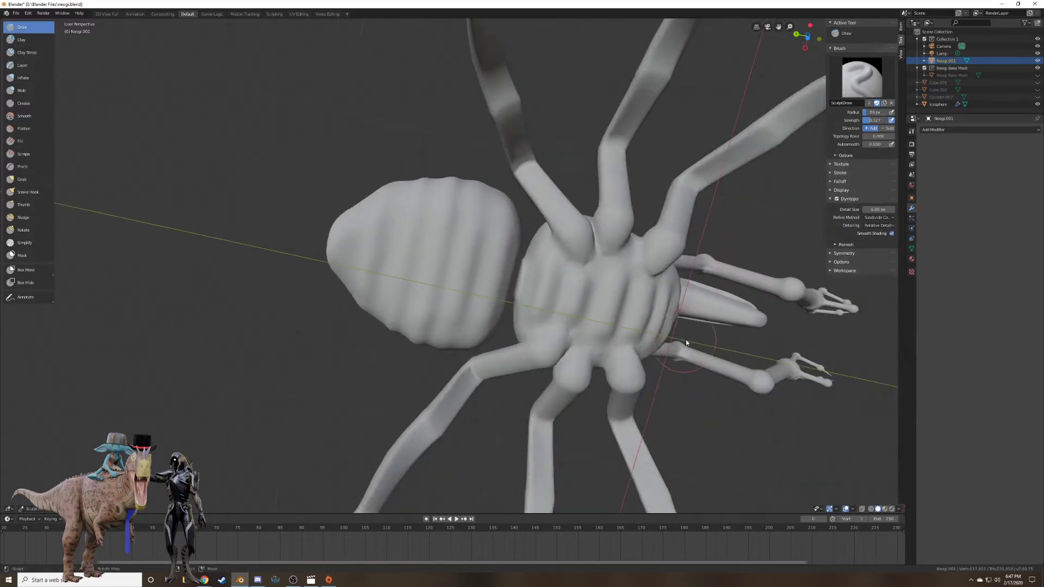
# Use the Smooth brush to soften the chest surface around the bases of the arm and front leg.
pyautogui.moveTo(686, 339)
pyautogui.mouseDown(button='middle')
pyautogui.moveTo(622, 359)
pyautogui.moveTo(602, 399)
pyautogui.moveTo(598, 322)
pyautogui.moveTo(550, 289)
pyautogui.moveTo(577, 293)
pyautogui.moveTo(567, 281)
pyautogui.mouseUp(button='middle')
pyautogui.scroll(5, 576, 301)
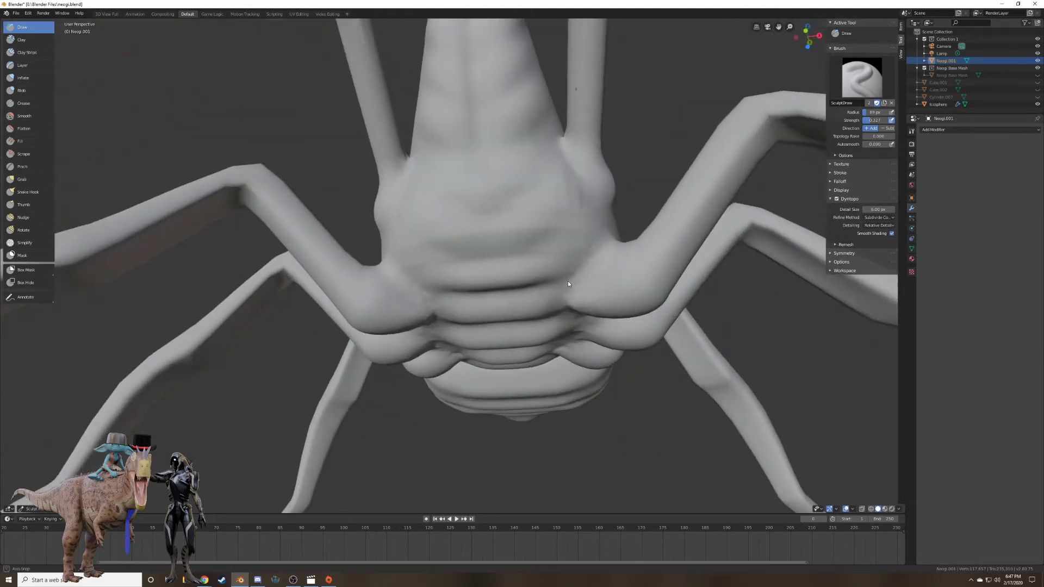
pyautogui.click(35, 116)
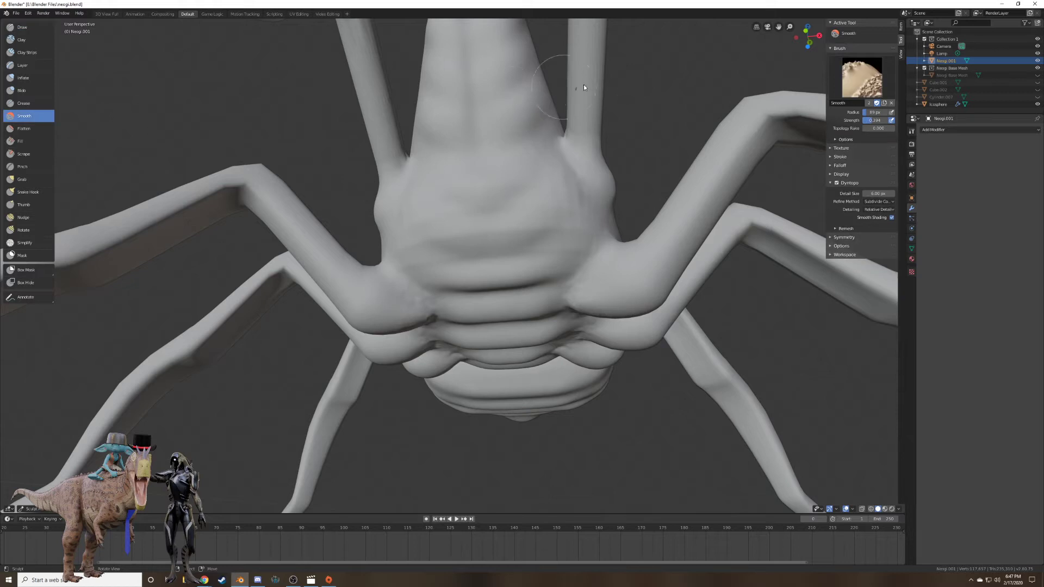
pyautogui.scroll(4, 583, 84)
pyautogui.moveTo(538, 100)
pyautogui.mouseDown(button='middle')
pyautogui.moveTo(445, 197)
pyautogui.moveTo(516, 208)
pyautogui.mouseUp(button='middle')
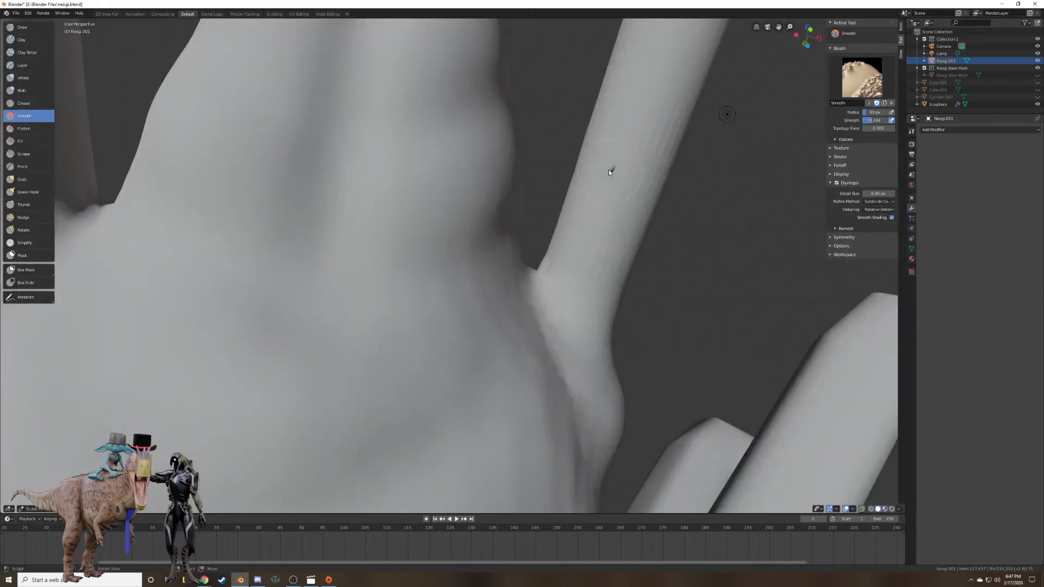
pyautogui.moveTo(610, 172); pyautogui.dragTo(630, 194, button='middle')
pyautogui.scroll(-4, 629, 229)
pyautogui.moveTo(629, 244); pyautogui.dragTo(617, 185, button='middle')
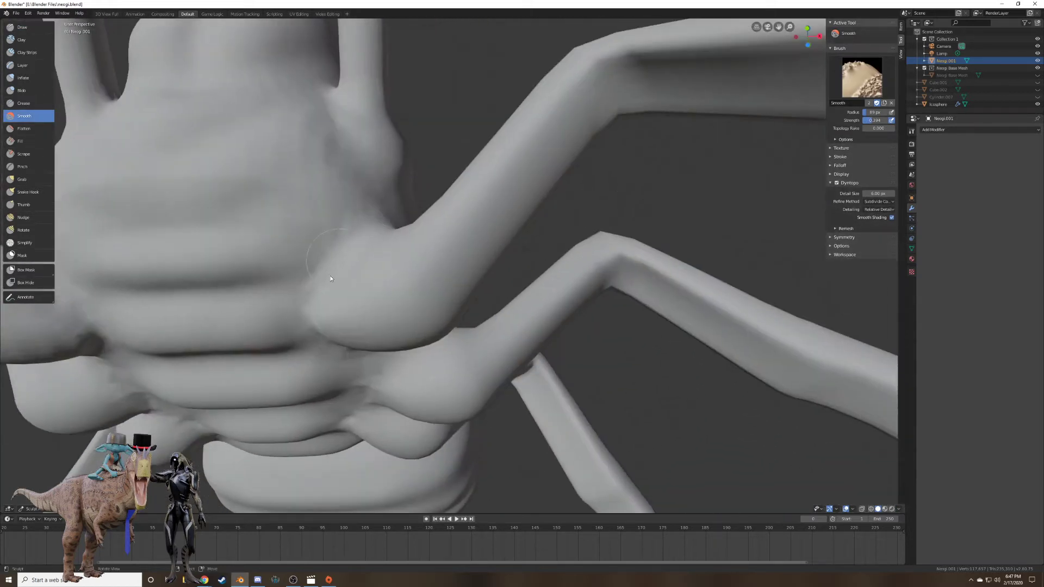
pyautogui.moveTo(364, 198); pyautogui.dragTo(325, 161, button='middle')
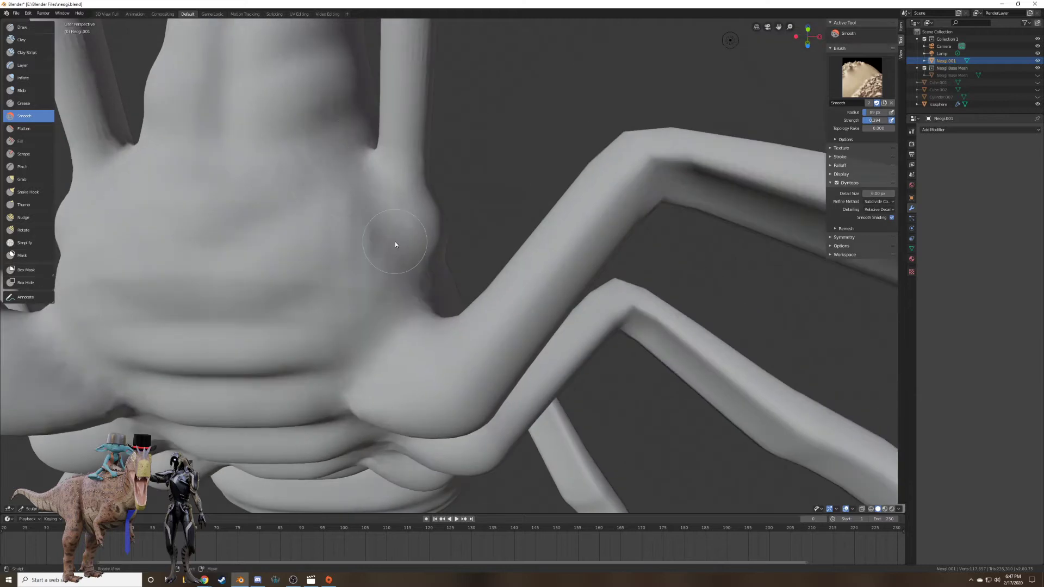
pyautogui.moveTo(396, 286)
pyautogui.mouseDown(button='middle')
pyautogui.moveTo(370, 239)
pyautogui.moveTo(400, 272)
pyautogui.moveTo(282, 210)
pyautogui.mouseUp(button='middle')
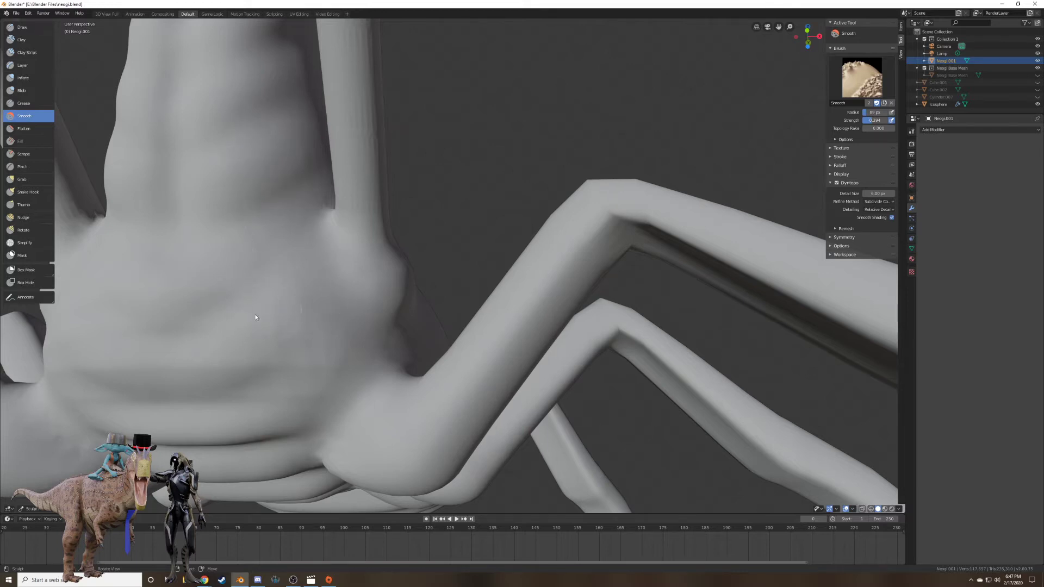
# Smooth the segment ridges across the top of the abdomen toward its rear tip.
pyautogui.scroll(-6, 471, 276)
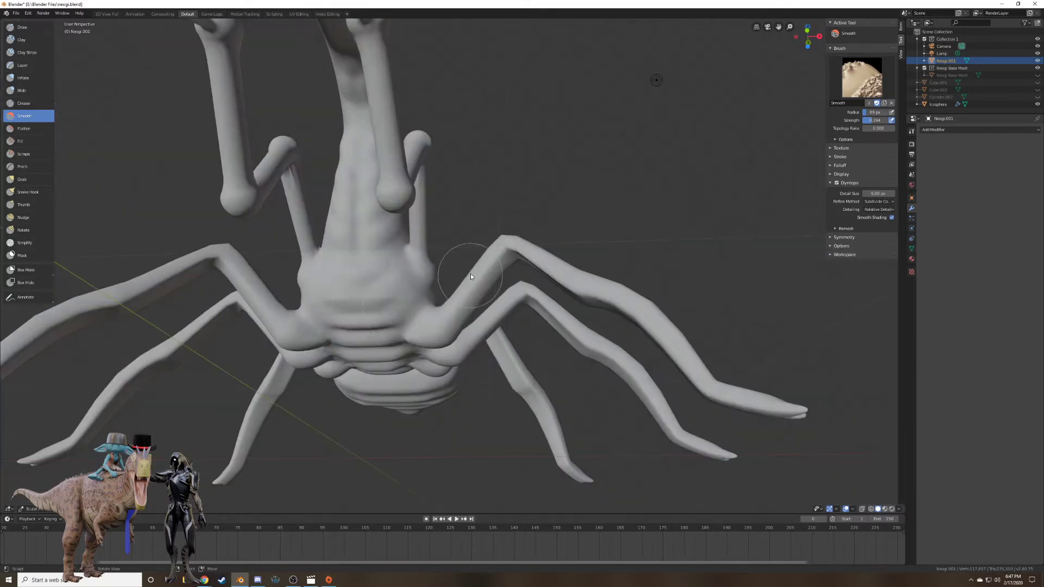
pyautogui.moveTo(471, 276)
pyautogui.mouseDown(button='middle')
pyautogui.moveTo(413, 291)
pyautogui.moveTo(442, 321)
pyautogui.mouseUp(button='middle')
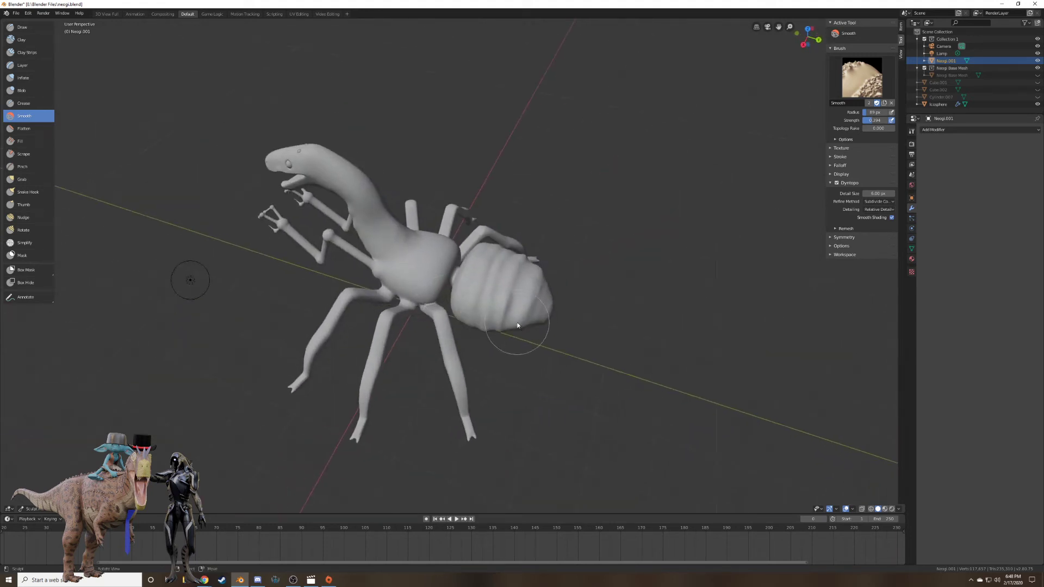
pyautogui.scroll(5, 532, 329)
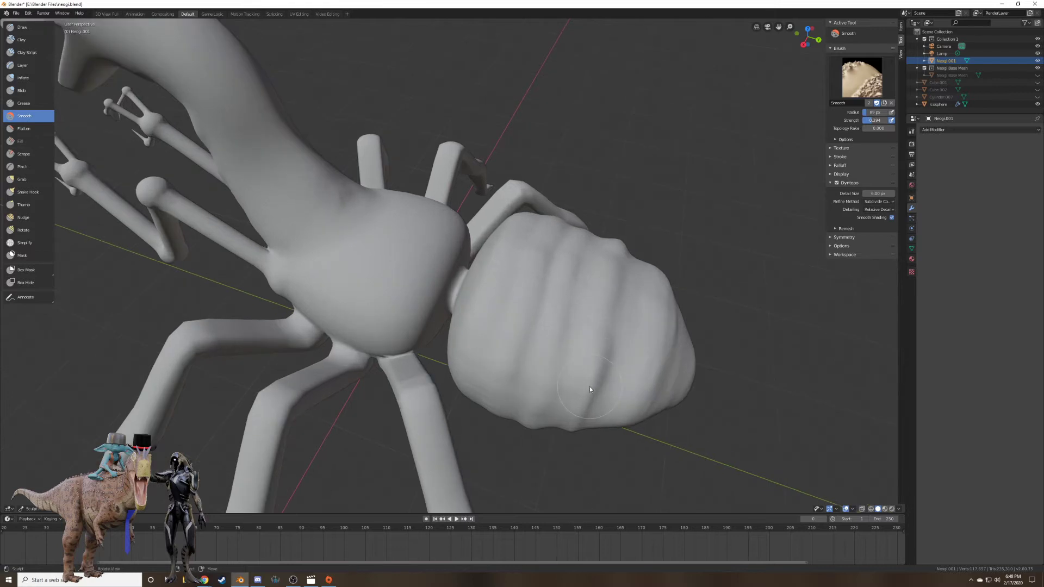
pyautogui.moveTo(589, 386); pyautogui.dragTo(603, 344, button='middle')
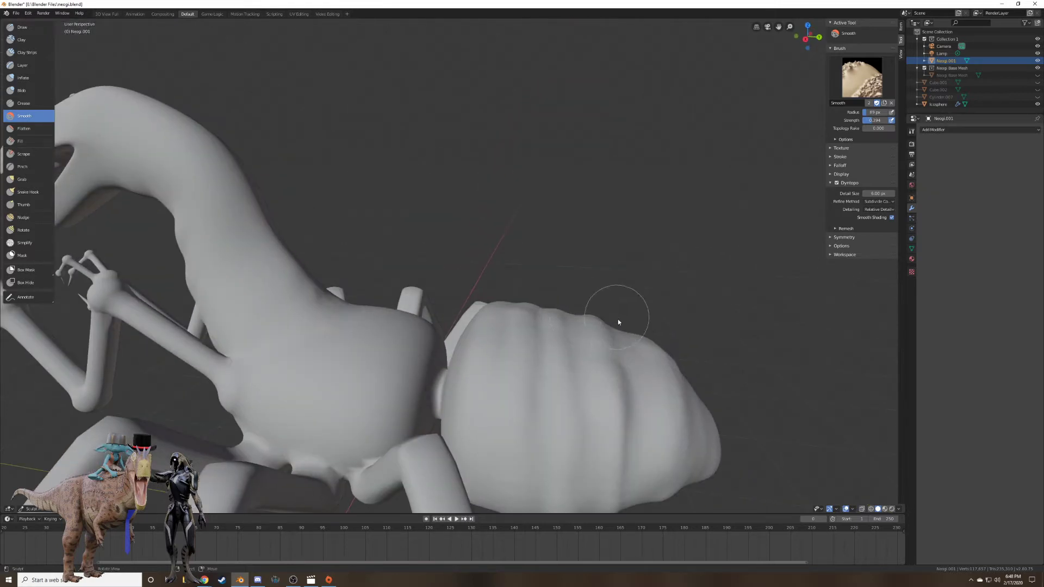
pyautogui.moveTo(579, 328)
pyautogui.mouseDown(button='middle')
pyautogui.moveTo(557, 363)
pyautogui.moveTo(480, 288)
pyautogui.moveTo(430, 270)
pyautogui.mouseUp(button='middle')
pyautogui.moveTo(407, 266); pyautogui.dragTo(557, 332)
pyautogui.moveTo(408, 312); pyautogui.dragTo(543, 347)
pyautogui.moveTo(353, 358)
pyautogui.mouseDown()
pyautogui.moveTo(512, 424)
pyautogui.moveTo(436, 366)
pyautogui.mouseUp()
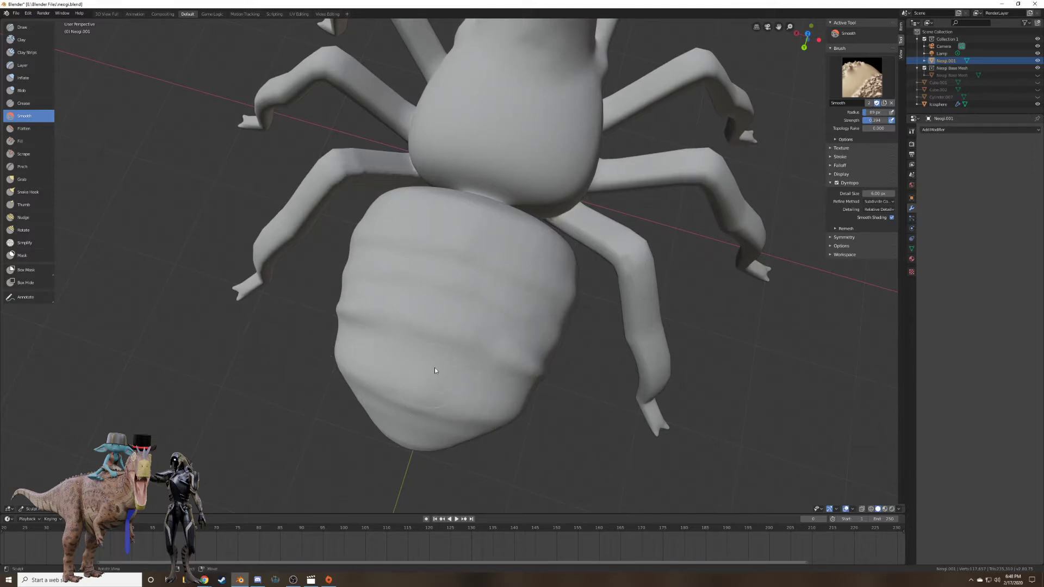
pyautogui.moveTo(436, 366); pyautogui.dragTo(444, 368, button='middle')
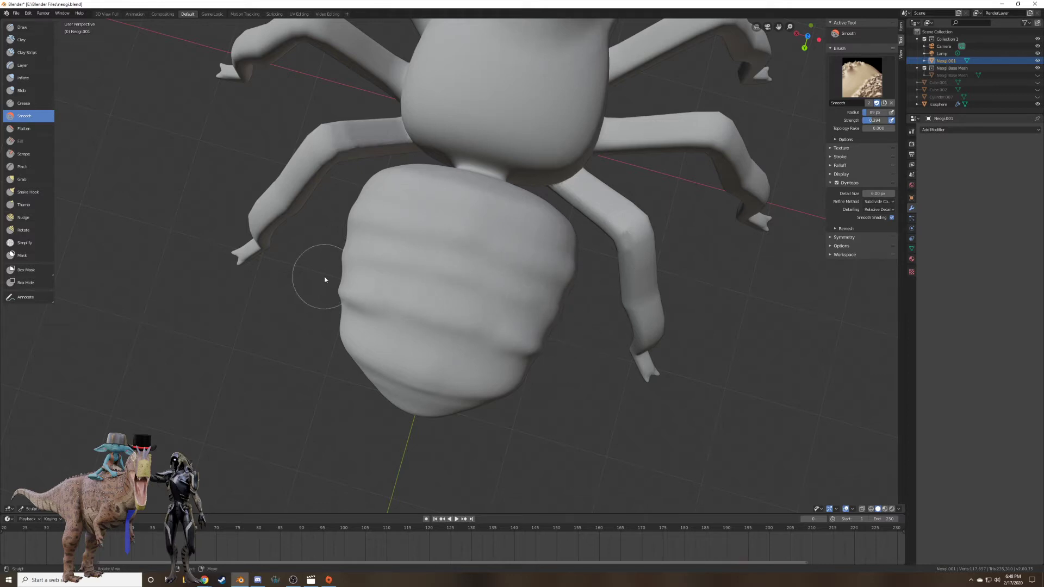
# Examine the smoothed abdomen and the creature's overall shape from the side and from behind.
pyautogui.moveTo(589, 397)
pyautogui.mouseDown(button='middle')
pyautogui.moveTo(598, 343)
pyautogui.moveTo(538, 345)
pyautogui.mouseUp(button='middle')
pyautogui.scroll(-2, 583, 367)
pyautogui.scroll(-1, 598, 345)
pyautogui.scroll(2, 618, 344)
pyautogui.moveTo(617, 344)
pyautogui.mouseDown(button='middle')
pyautogui.moveTo(548, 342)
pyautogui.moveTo(592, 334)
pyautogui.moveTo(531, 351)
pyautogui.moveTo(416, 344)
pyautogui.moveTo(625, 350)
pyautogui.mouseUp(button='middle')
pyautogui.scroll(-4, 547, 339)
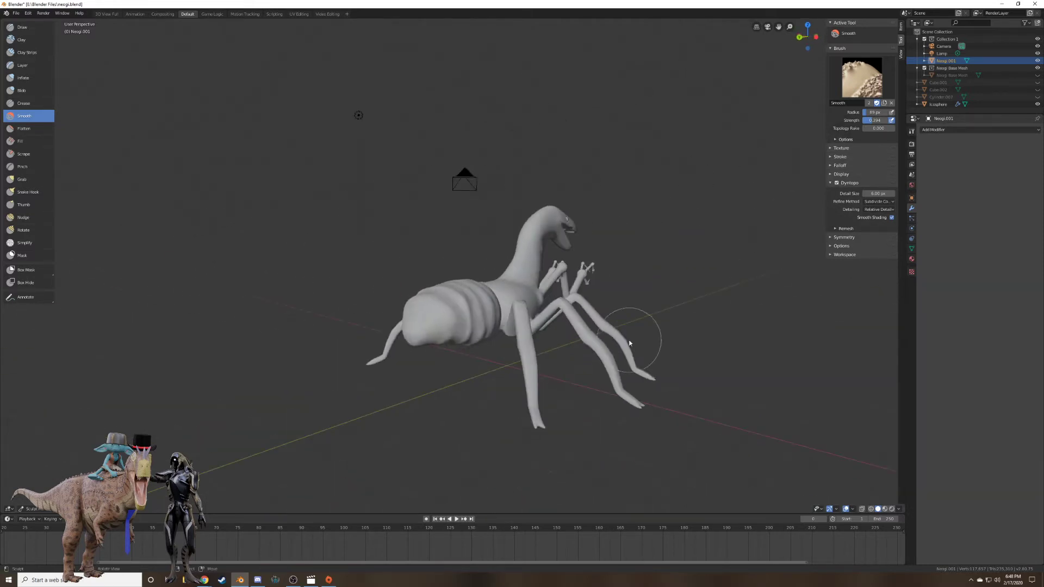
pyautogui.scroll(3, 625, 350)
pyautogui.moveTo(517, 268)
pyautogui.mouseDown(button='middle')
pyautogui.moveTo(524, 259)
pyautogui.moveTo(543, 286)
pyautogui.mouseUp(button='middle')
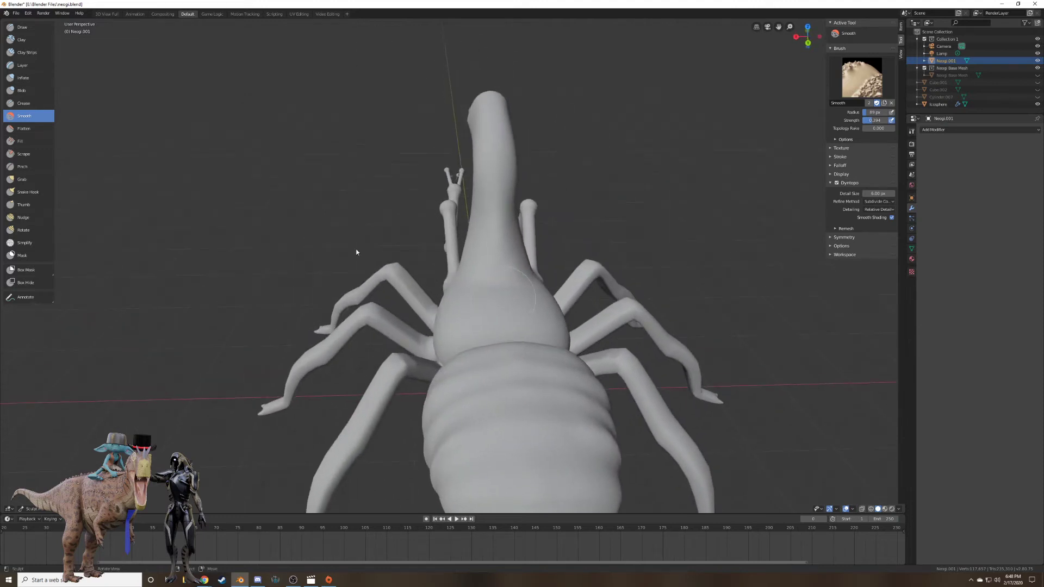
# With a smaller Draw brush in top view, build a raised ridge along the back of the neck onto the thorax.
pyautogui.click(22, 28)
pyautogui.keyDown('shift'); pyautogui.moveTo(501, 237); pyautogui.dragTo(507, 263, button='middle'); pyautogui.keyUp('shift')
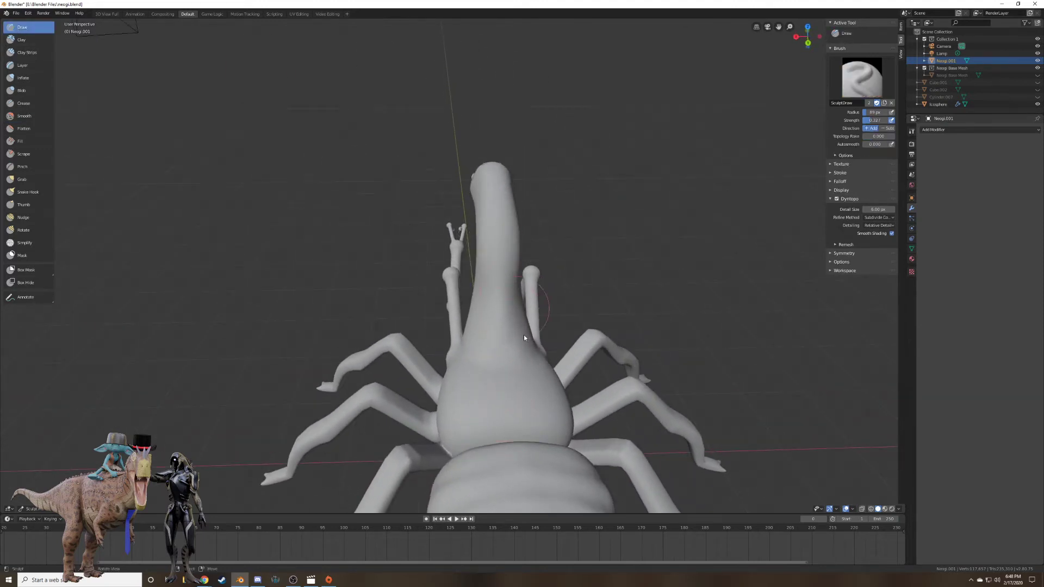
pyautogui.scroll(2, 503, 273)
pyautogui.moveTo(559, 175); pyautogui.dragTo(557, 192, button='middle')
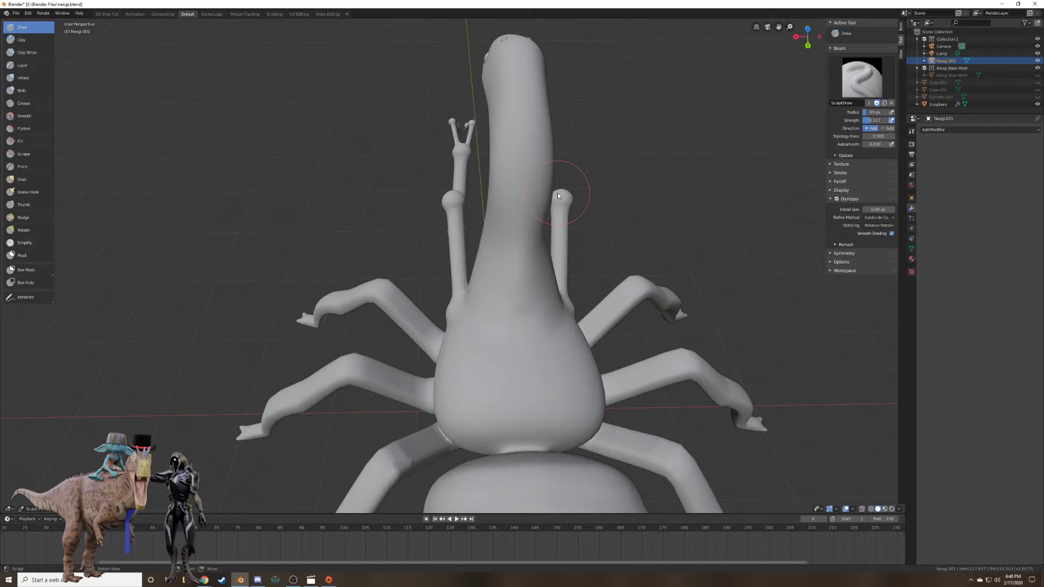
pyautogui.press('KP_7')
pyautogui.scroll(-4, 473, 260)
pyautogui.keyDown('shift'); pyautogui.moveTo(451, 365); pyautogui.dragTo(459, 215, button='middle'); pyautogui.keyUp('shift')
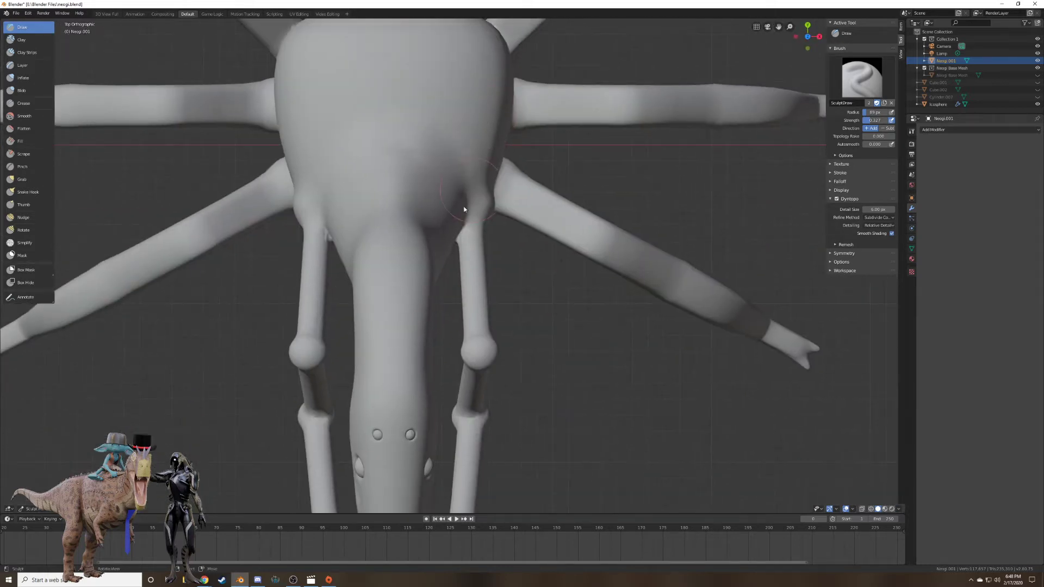
pyautogui.scroll(4, 504, 193)
pyautogui.press('f')
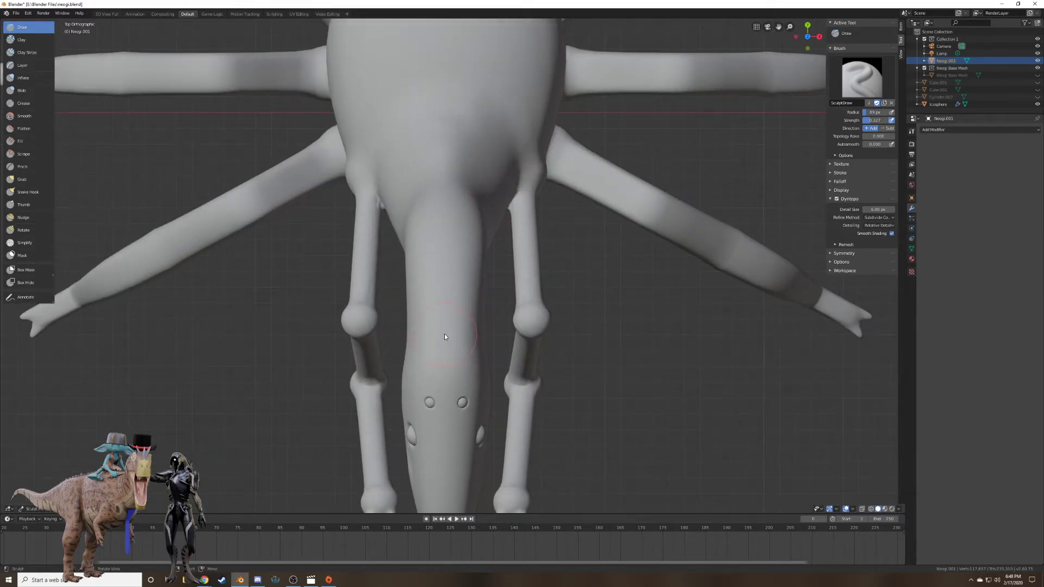
pyautogui.click(448, 344)
pyautogui.moveTo(447, 351); pyautogui.dragTo(446, 285)
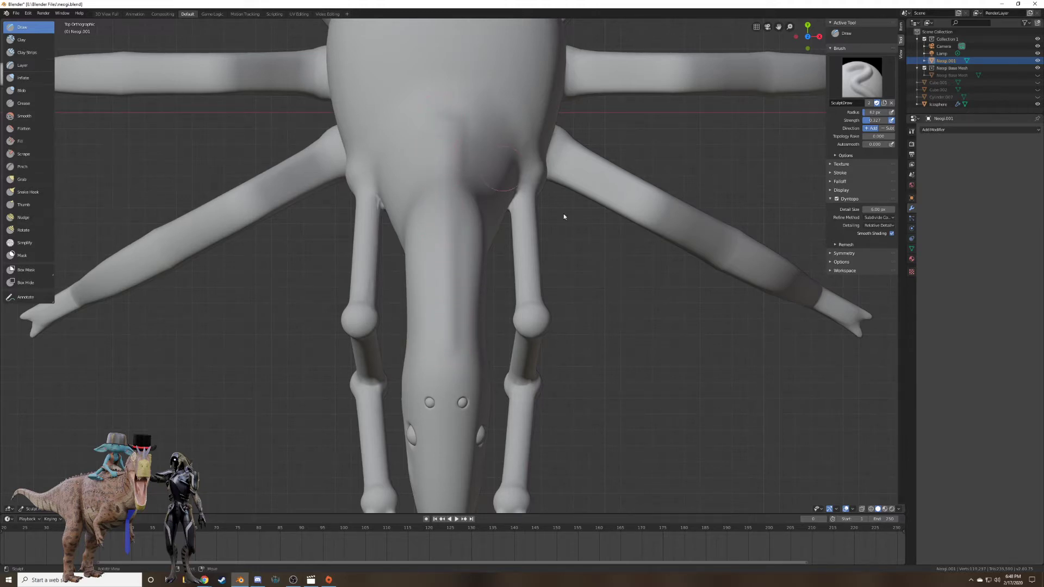
pyautogui.moveTo(564, 213)
pyautogui.mouseDown(button='middle')
pyautogui.moveTo(492, 197)
pyautogui.moveTo(586, 253)
pyautogui.moveTo(445, 254)
pyautogui.moveTo(452, 270)
pyautogui.moveTo(624, 268)
pyautogui.moveTo(603, 272)
pyautogui.mouseUp(button='middle')
# Smooth the raised ridge along the back of the neck where it blends into the head and thorax.
pyautogui.click(24, 116)
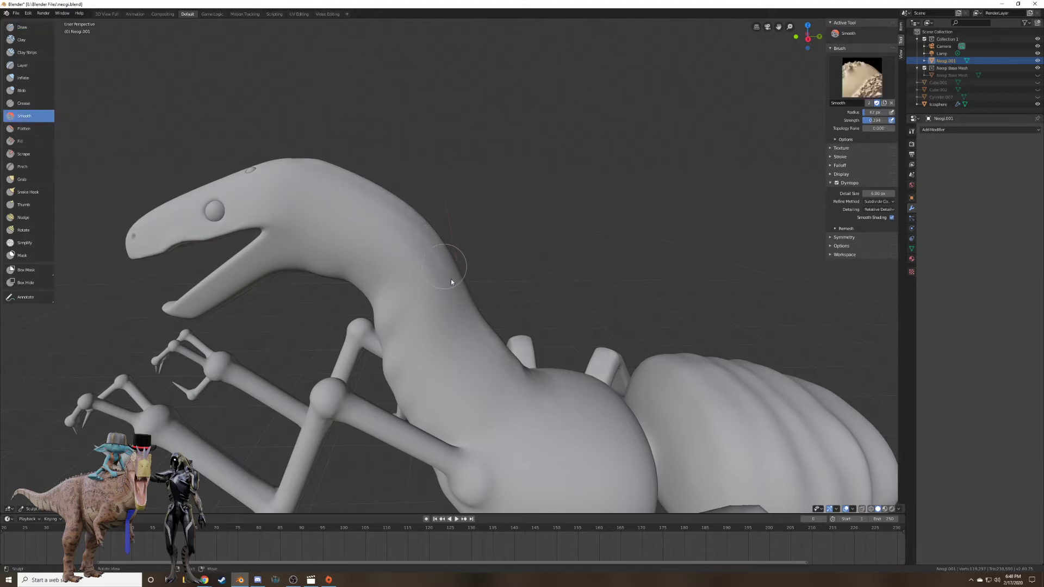
pyautogui.moveTo(552, 243)
pyautogui.mouseDown(button='middle')
pyautogui.moveTo(522, 262)
pyautogui.moveTo(518, 373)
pyautogui.mouseUp(button='middle')
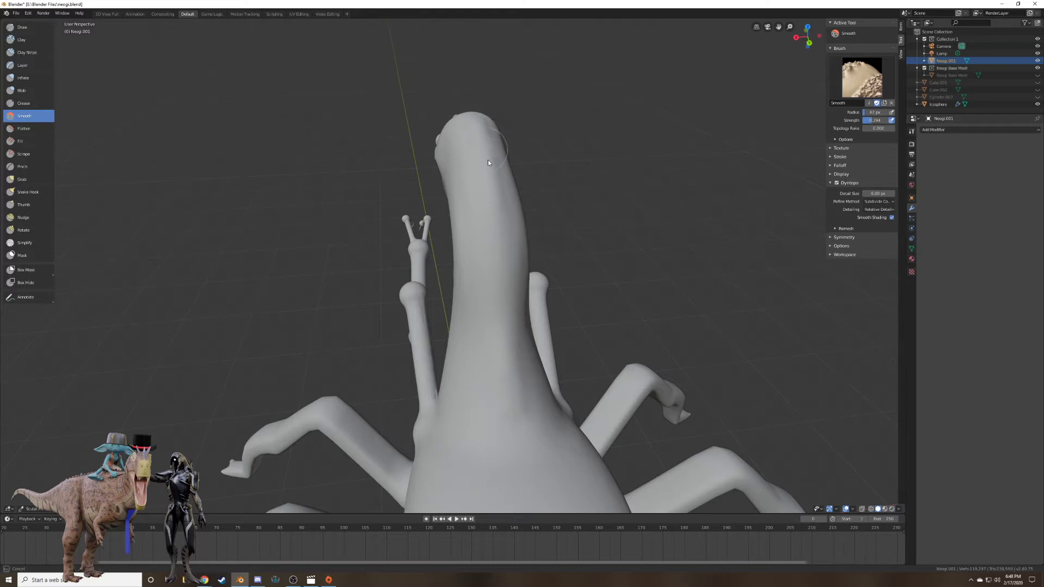
pyautogui.moveTo(488, 160)
pyautogui.mouseDown(button='middle')
pyautogui.moveTo(468, 165)
pyautogui.moveTo(491, 182)
pyautogui.moveTo(482, 171)
pyautogui.mouseUp(button='middle')
pyautogui.moveTo(460, 143)
pyautogui.mouseDown()
pyautogui.moveTo(446, 130)
pyautogui.moveTo(460, 158)
pyautogui.mouseUp()
pyautogui.moveTo(472, 173)
pyautogui.mouseDown()
pyautogui.moveTo(469, 201)
pyautogui.moveTo(503, 260)
pyautogui.moveTo(485, 262)
pyautogui.moveTo(501, 266)
pyautogui.mouseUp()
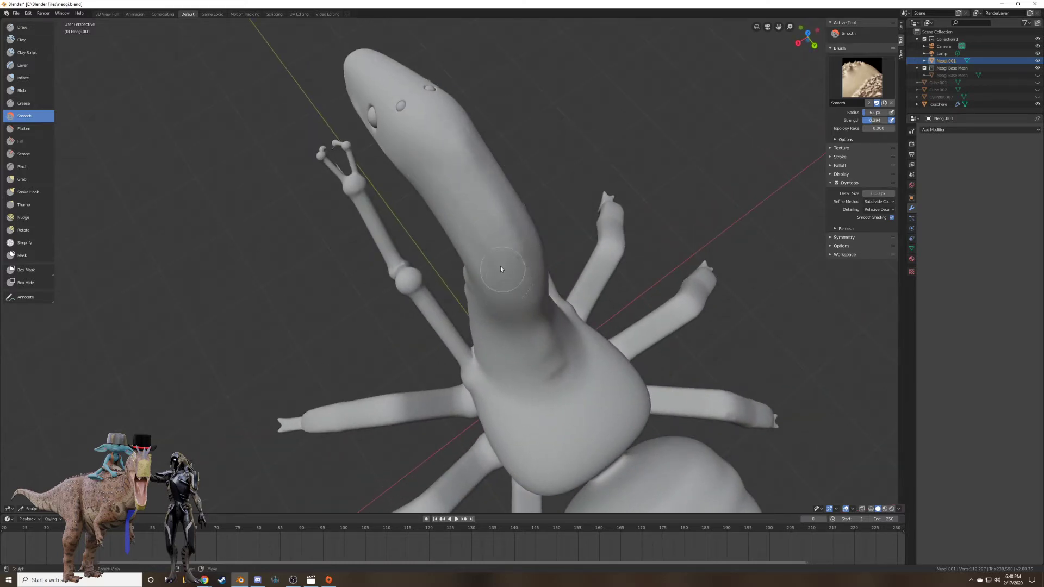
pyautogui.moveTo(501, 266); pyautogui.dragTo(508, 178, button='middle')
pyautogui.moveTo(508, 371); pyautogui.dragTo(484, 158, button='middle')
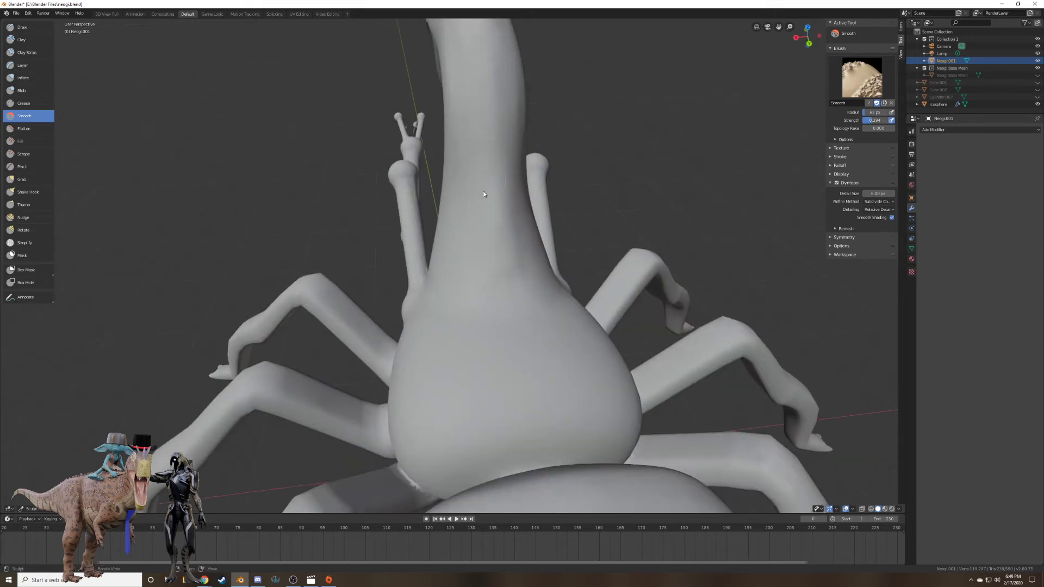
pyautogui.moveTo(499, 262); pyautogui.dragTo(623, 222, button='middle')
pyautogui.moveTo(504, 222); pyautogui.dragTo(486, 198, button='middle')
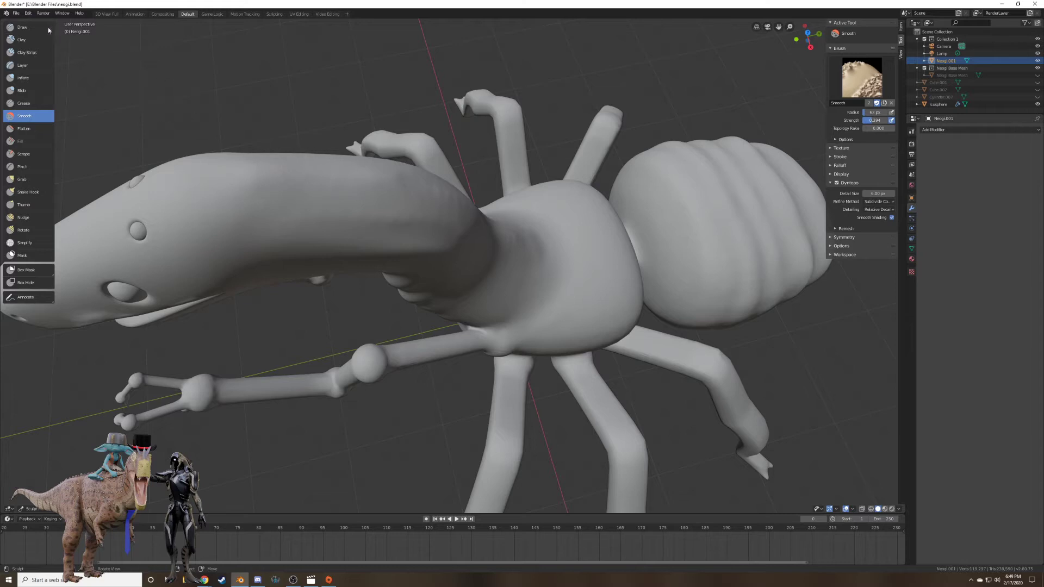
# Switch back to the Draw brush and build up the spine from the thorax along the neck in top view.
pyautogui.click(29, 28)
pyautogui.press('KP_7')
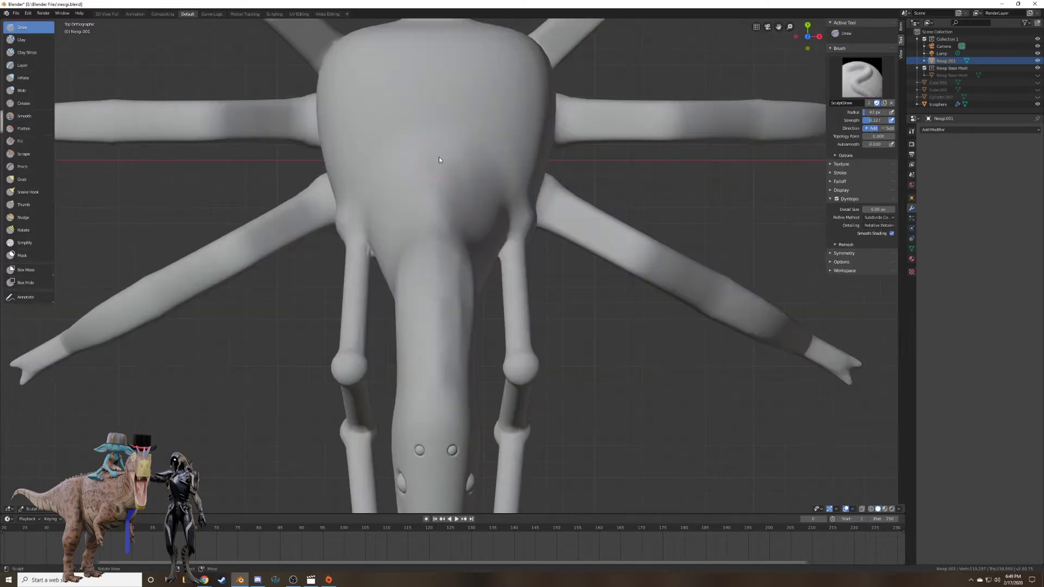
pyautogui.moveTo(435, 173); pyautogui.dragTo(432, 377)
pyautogui.moveTo(431, 376); pyautogui.dragTo(569, 151, button='middle')
# Switch to the Grab brush in right side view, enlarge its radius and lower its strength for reshaping the neck.
pyautogui.press('KP_3')
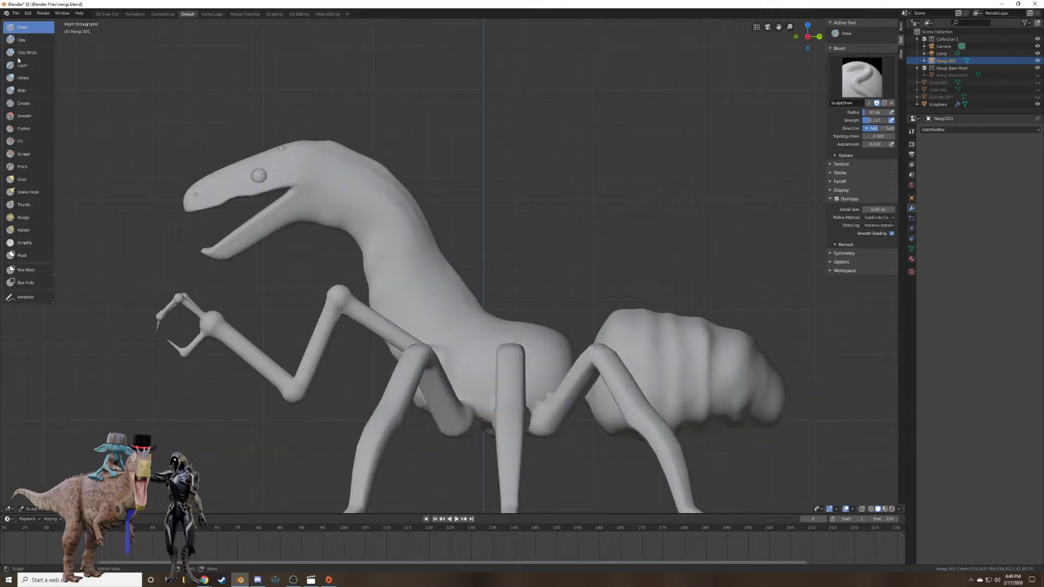
pyautogui.click(34, 179)
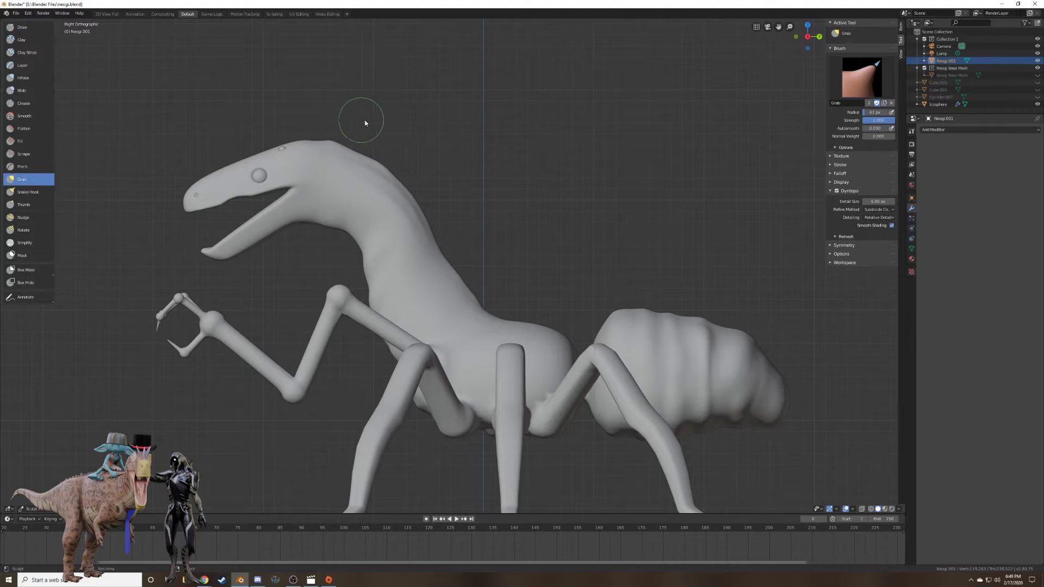
pyautogui.scroll(5, 361, 116)
pyautogui.moveTo(292, 54); pyautogui.dragTo(289, 61)
pyautogui.press('f')
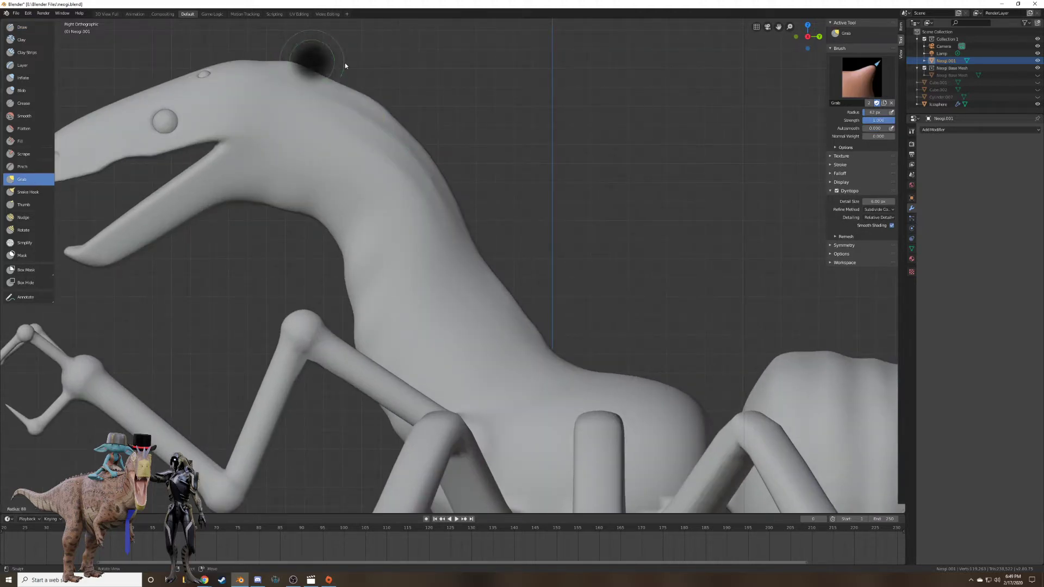
pyautogui.click(381, 62)
pyautogui.hotkey('shift', 'f')
pyautogui.click(385, 62)
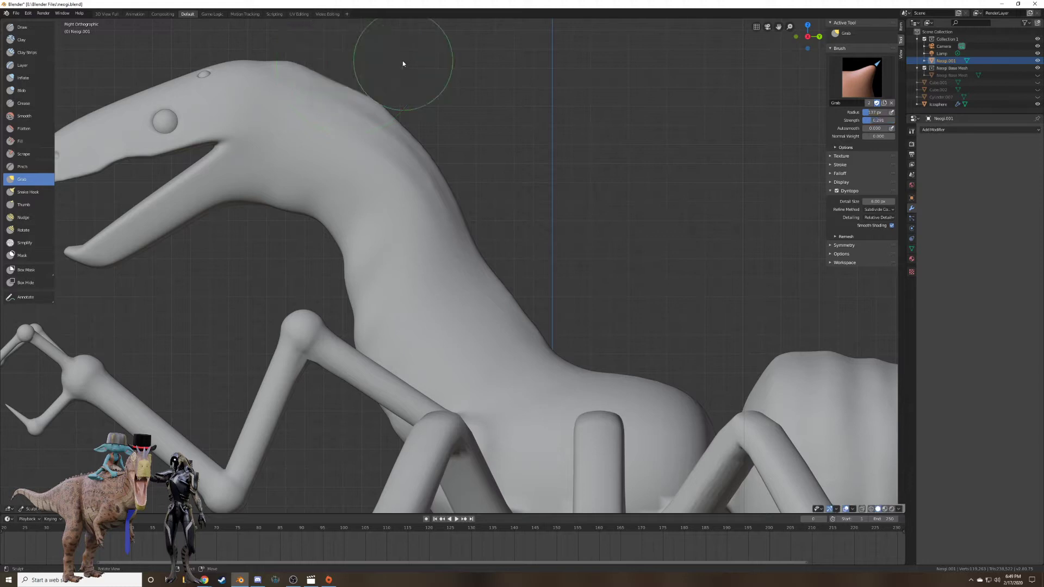
# Nudge the profile with the Grab brush along the back of the head, the neck and the neck base above the thorax.
pyautogui.moveTo(289, 63); pyautogui.dragTo(288, 65)
pyautogui.moveTo(402, 121); pyautogui.dragTo(406, 124)
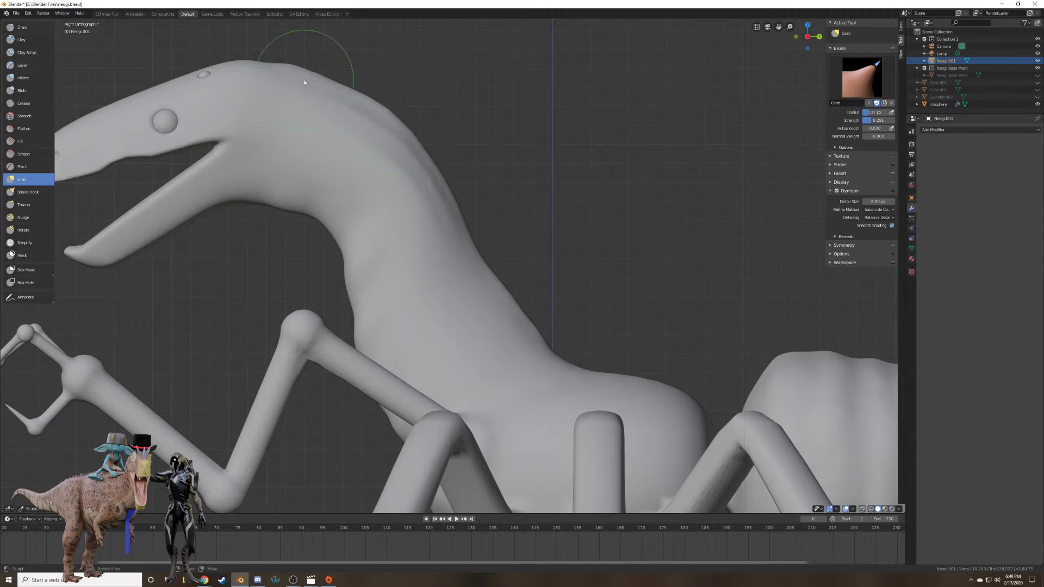
pyautogui.moveTo(292, 63); pyautogui.dragTo(292, 69)
pyautogui.moveTo(474, 243); pyautogui.dragTo(481, 242)
pyautogui.moveTo(536, 333); pyautogui.dragTo(518, 304)
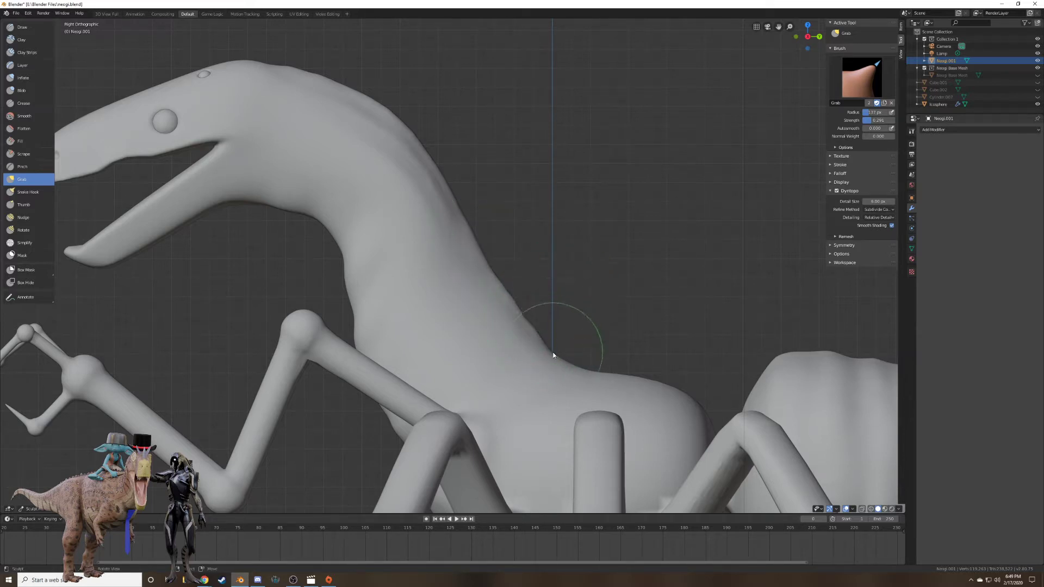
pyautogui.moveTo(552, 353); pyautogui.dragTo(550, 351)
# Examine the creature's overall silhouette and proportions in perspective and in right side view.
pyautogui.moveTo(631, 216)
pyautogui.mouseDown(button='middle')
pyautogui.moveTo(426, 228)
pyautogui.moveTo(647, 222)
pyautogui.mouseUp(button='middle')
pyautogui.scroll(-5, 641, 220)
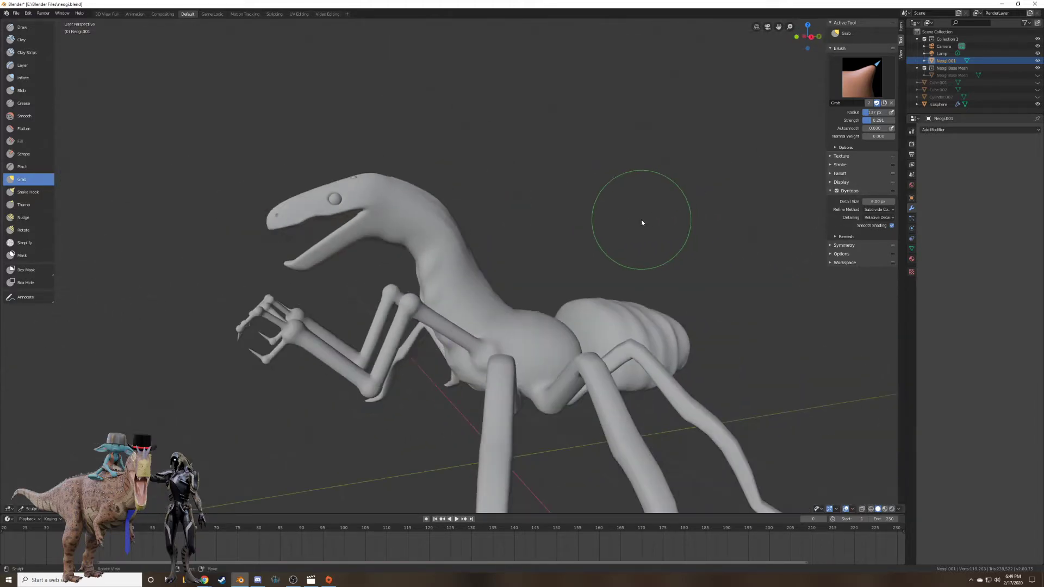
pyautogui.press('KP_3')
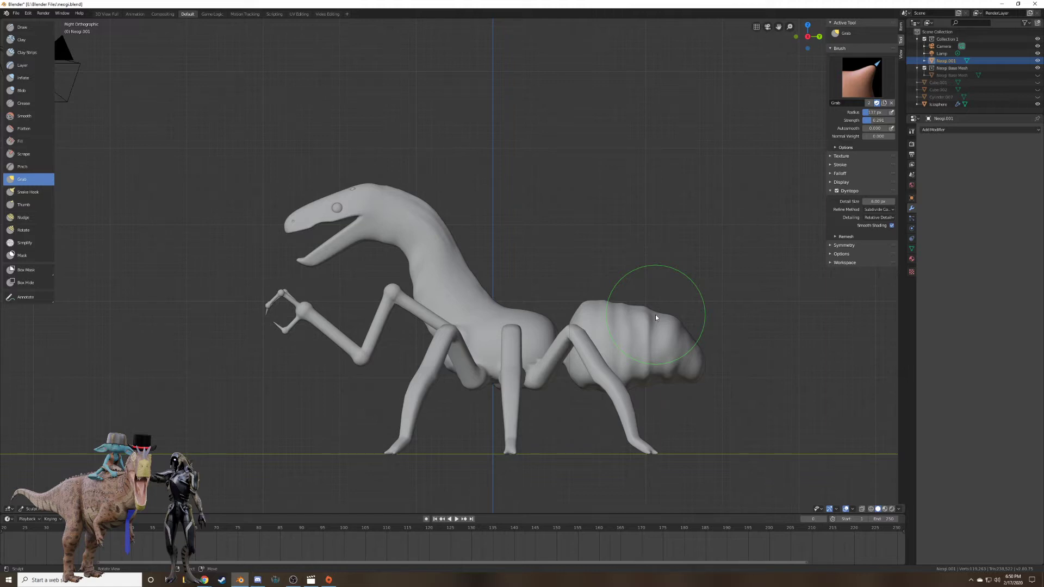
pyautogui.scroll(-4, 629, 266)
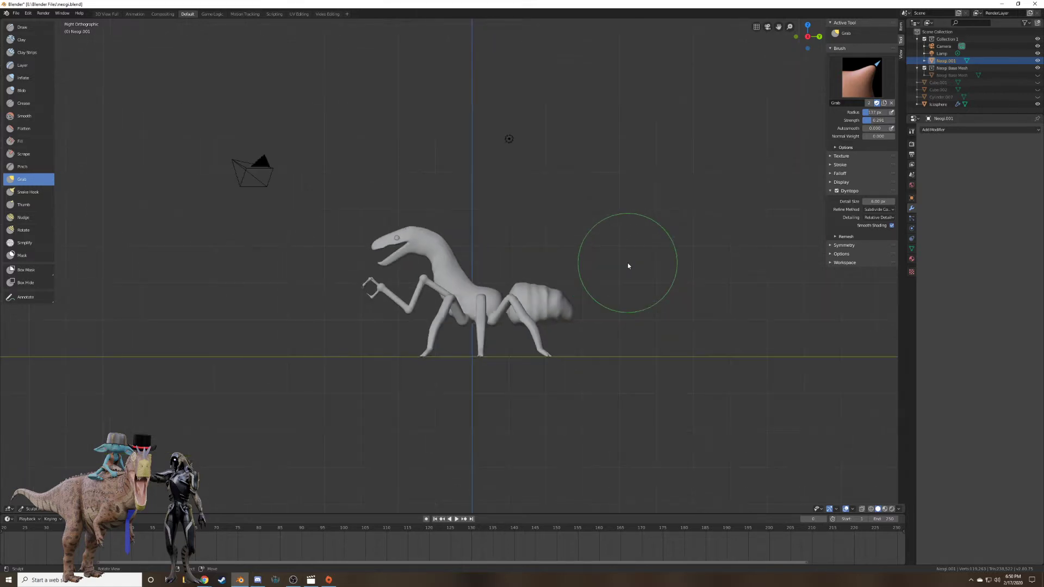
pyautogui.scroll(1, 626, 255)
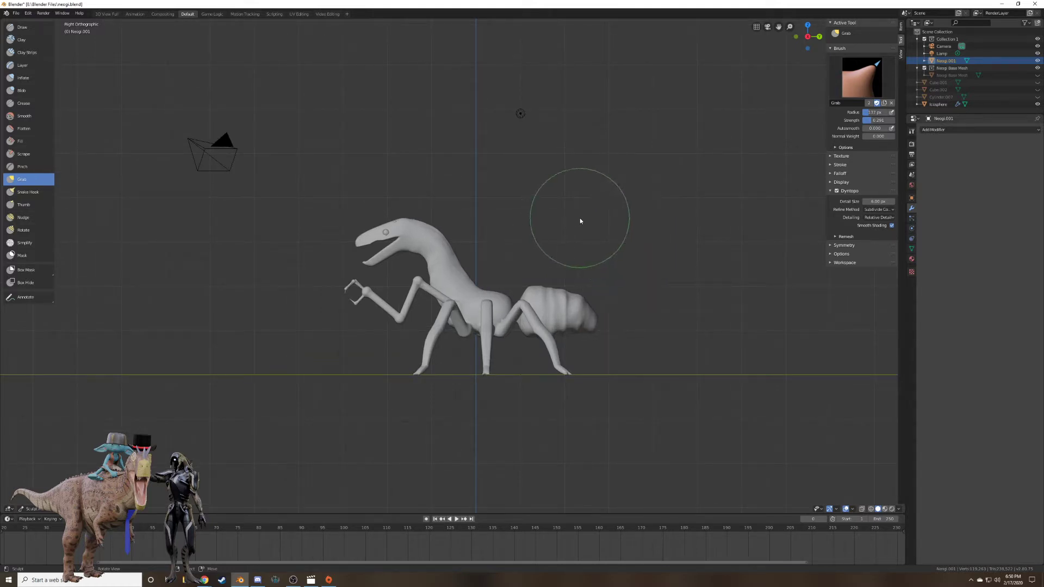
pyautogui.scroll(-2, 511, 211)
pyautogui.scroll(4, 512, 209)
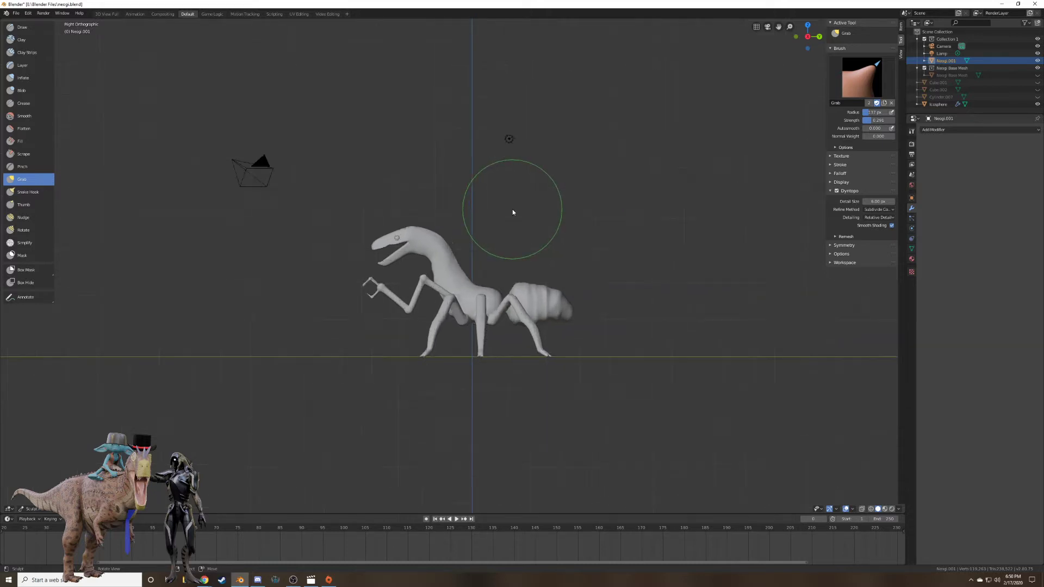
pyautogui.scroll(-2, 512, 209)
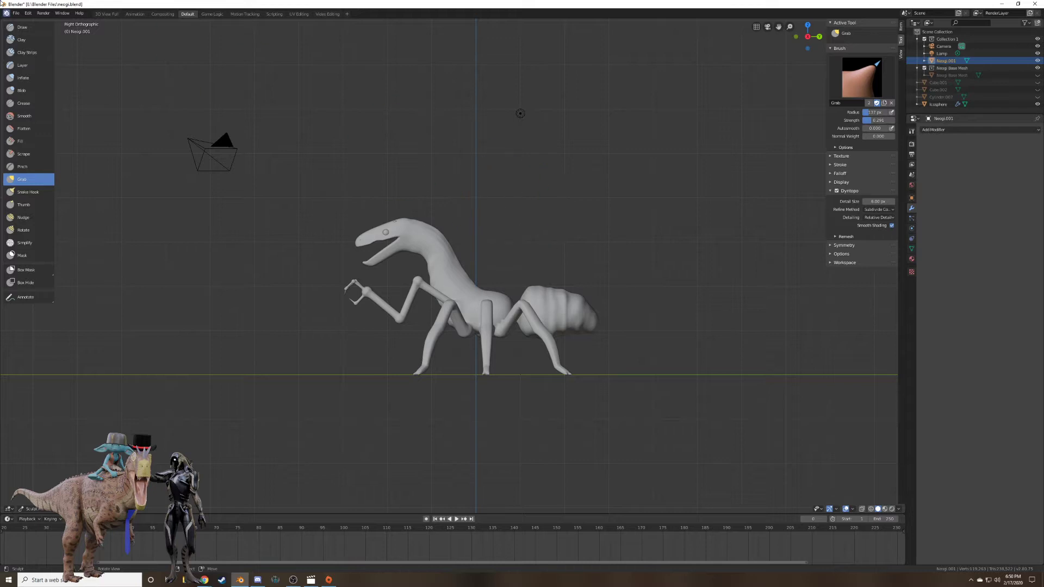
# Switch to Object Mode and append the Geth collection from Geth.blend as a size reference.
pyautogui.click(30, 509)
pyautogui.click(27, 501)
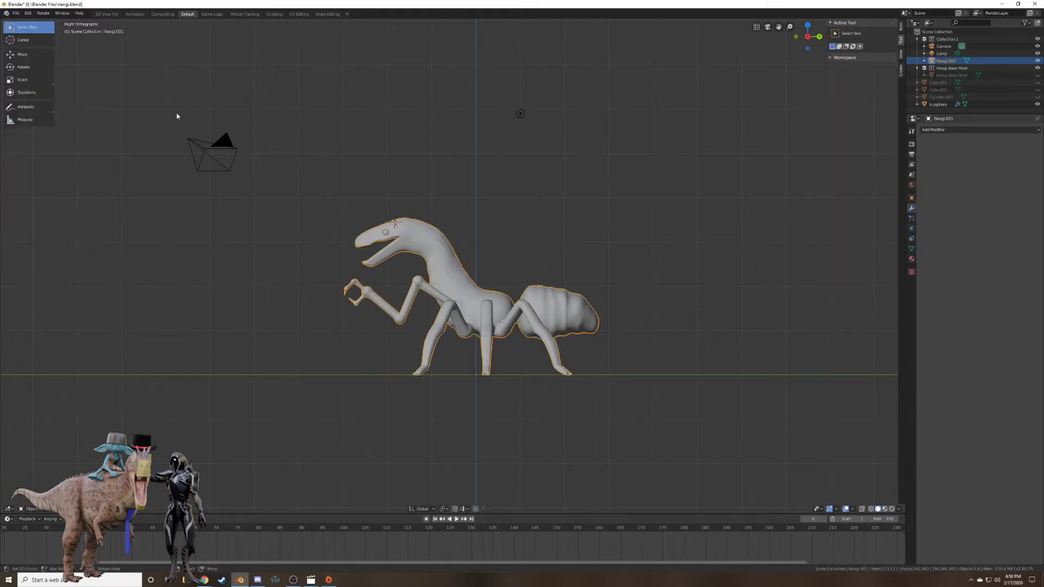
pyautogui.click(16, 13)
pyautogui.moveTo(64, 54)
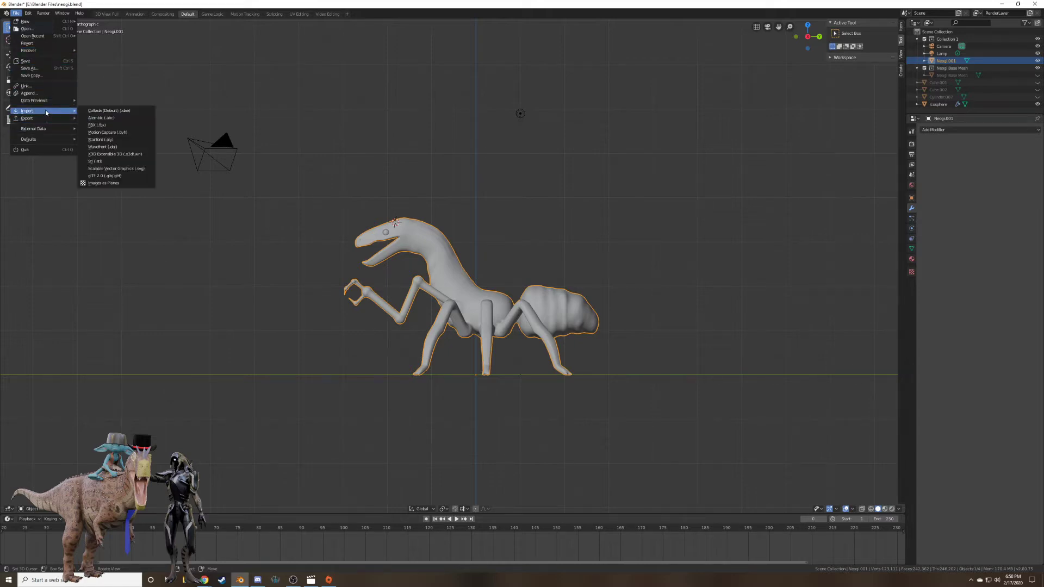
pyautogui.click(46, 96)
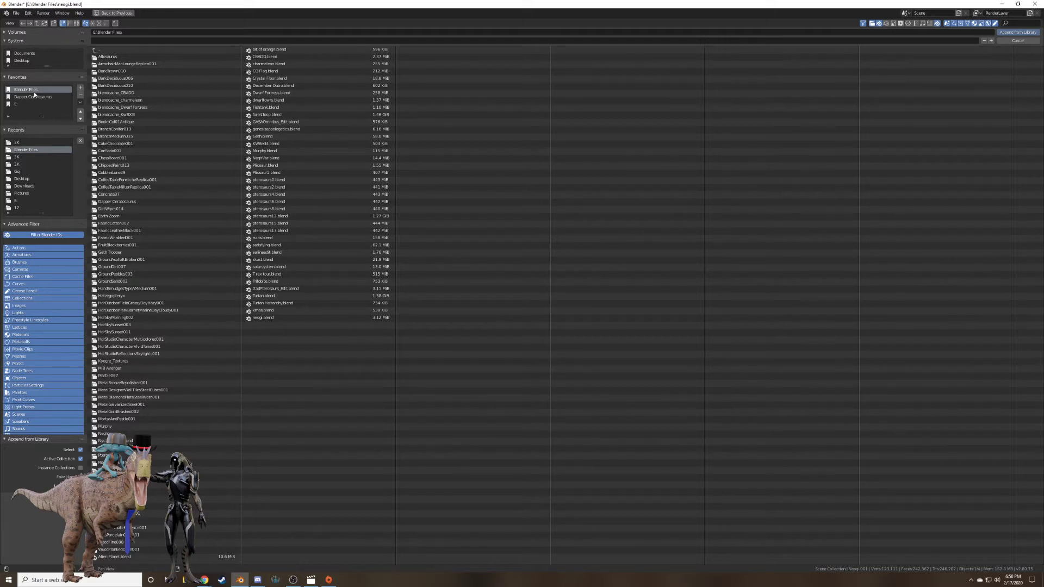
pyautogui.click(77, 23)
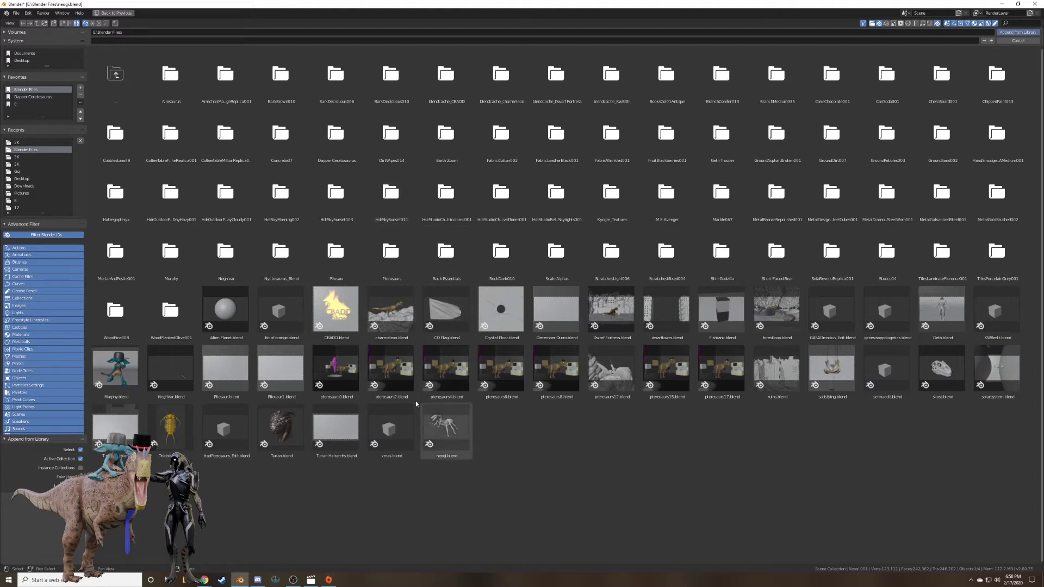
pyautogui.doubleClick(934, 305)
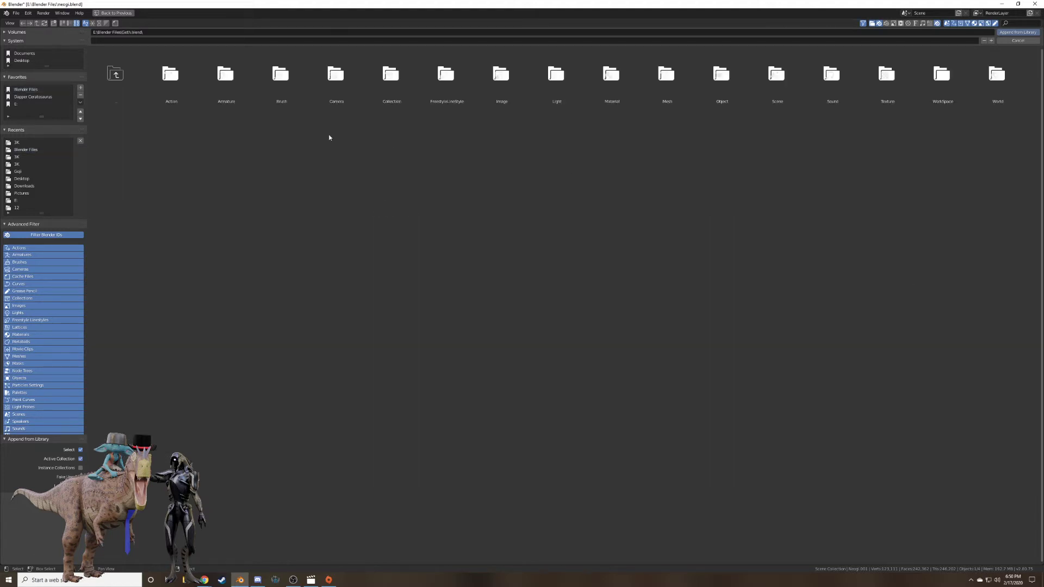
pyautogui.doubleClick(378, 81)
pyautogui.click(233, 75)
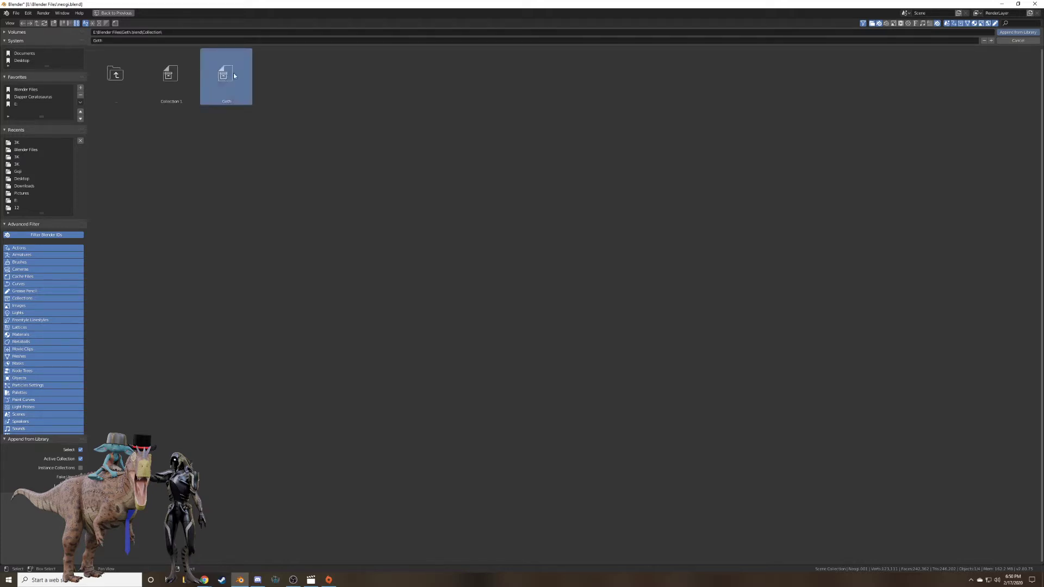
pyautogui.click(1017, 32)
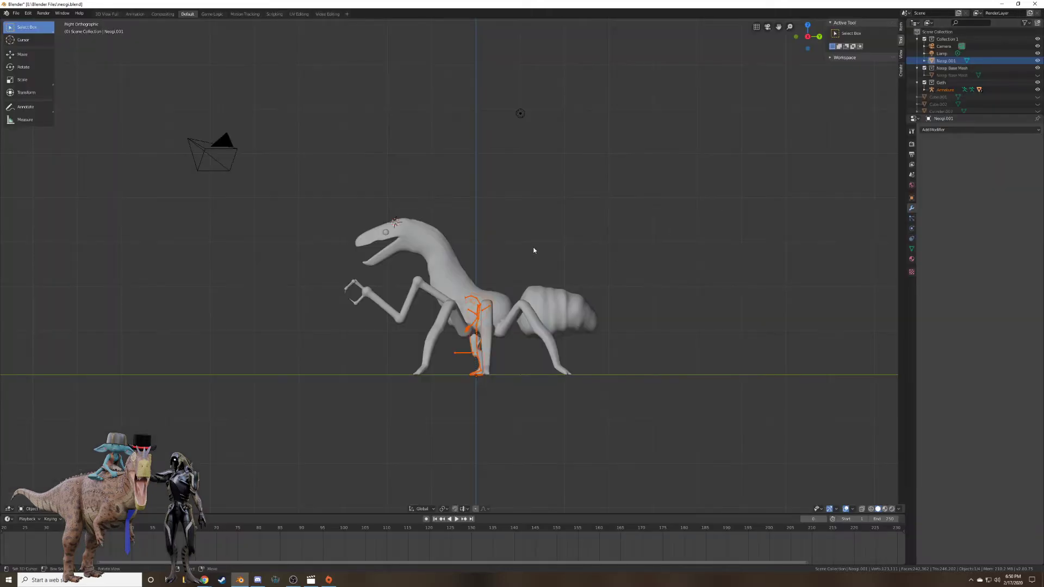
# Snap the 3D cursor to the world origin and set the transform pivot point to the 3D Cursor.
pyautogui.hotkey('shift', 's')
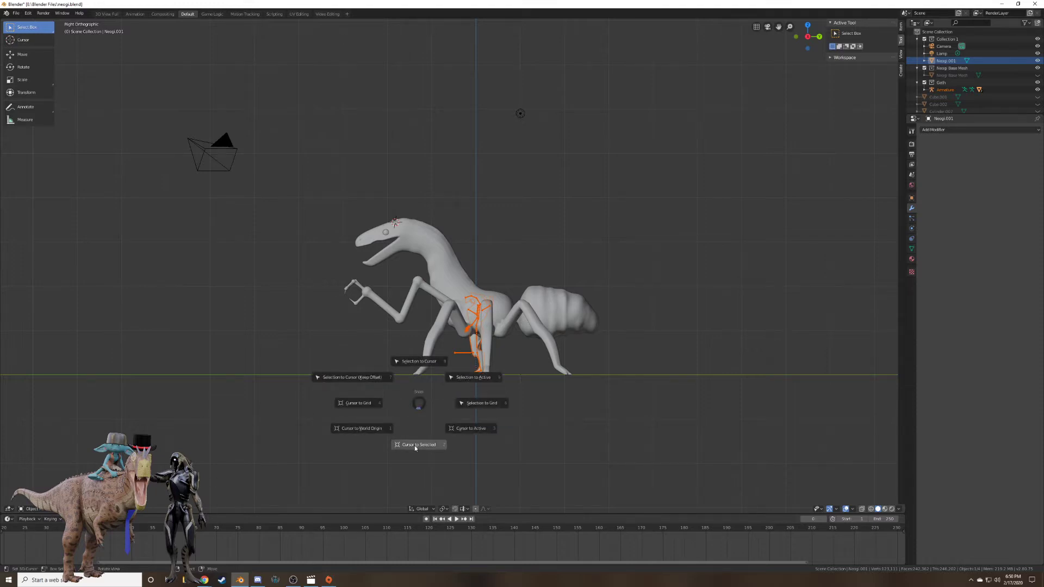
pyautogui.click(361, 429)
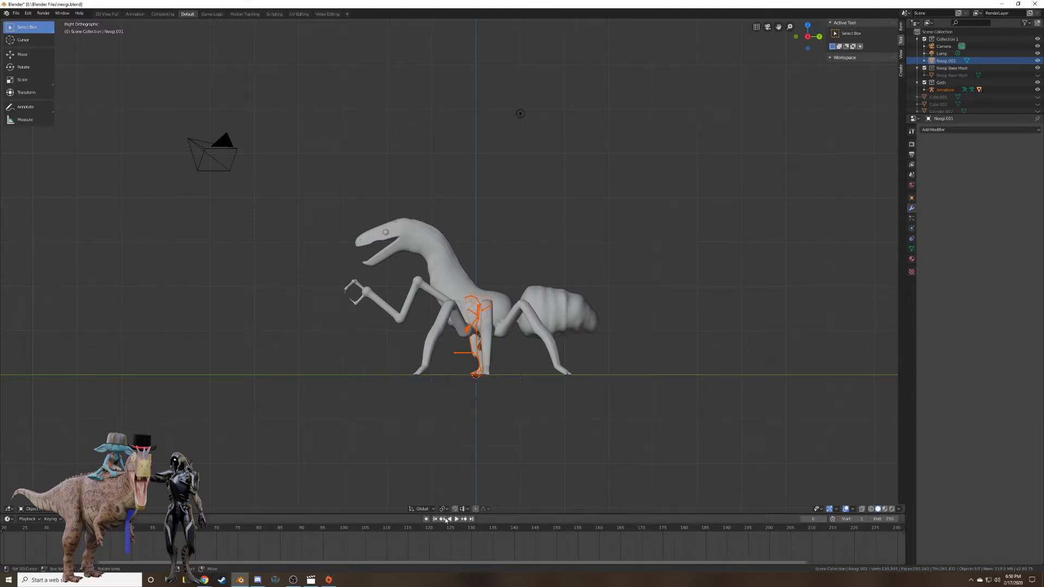
pyautogui.click(463, 509)
pyautogui.click(426, 462)
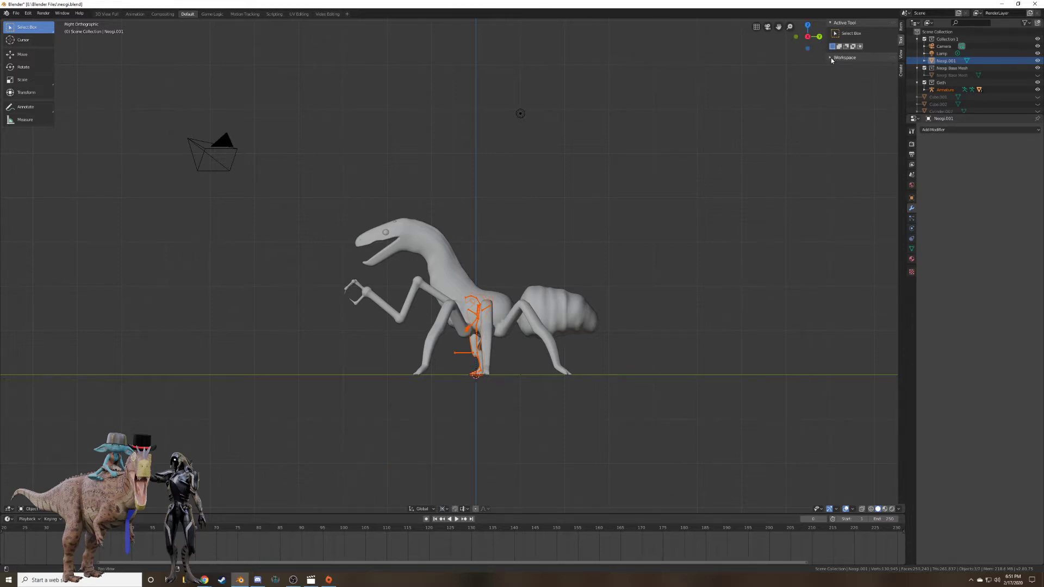
# Show the object transform values and set the scene's unit system to Metric.
pyautogui.click(900, 28)
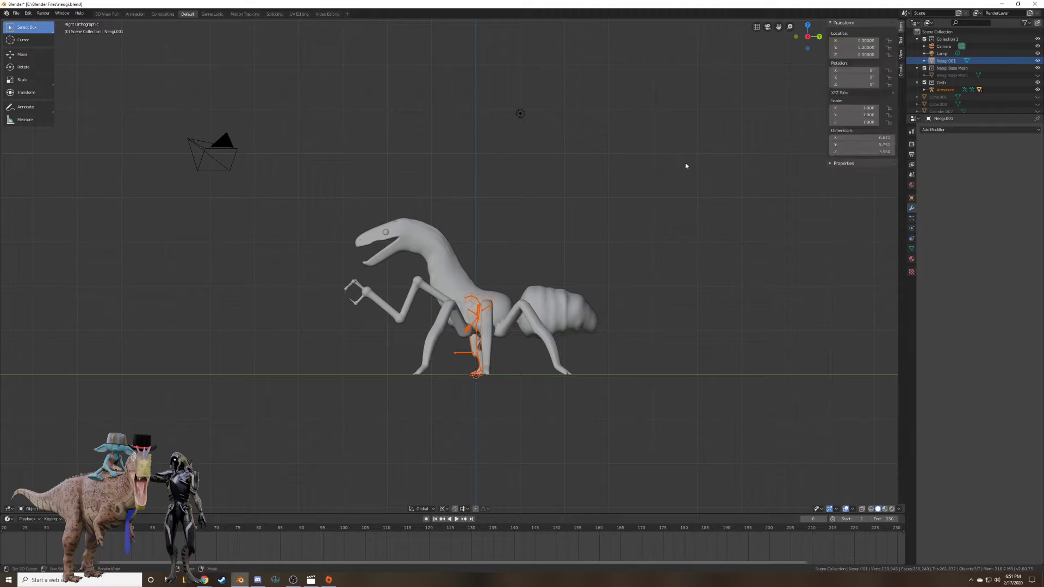
pyautogui.click(912, 165)
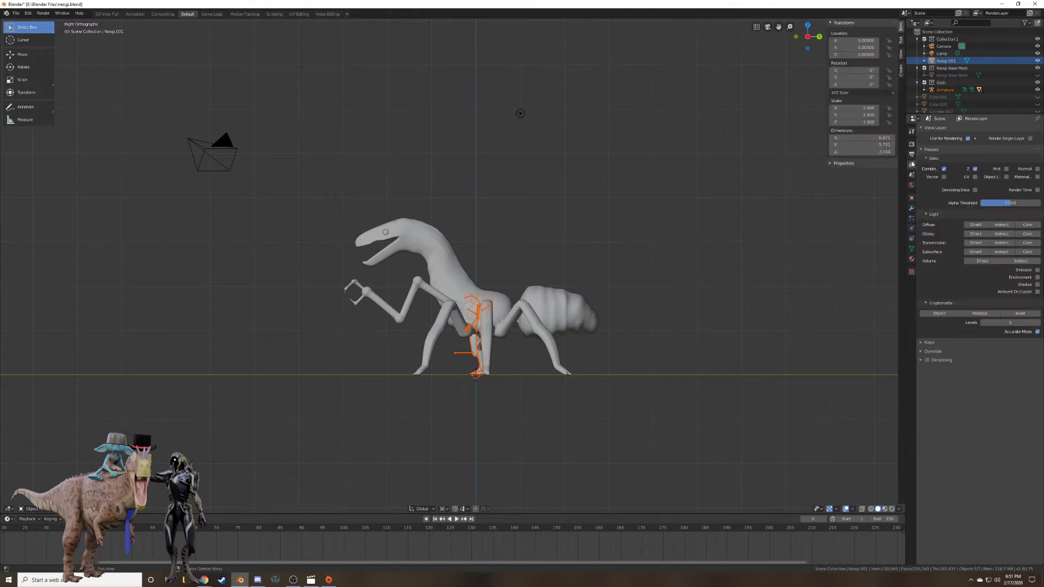
pyautogui.click(912, 186)
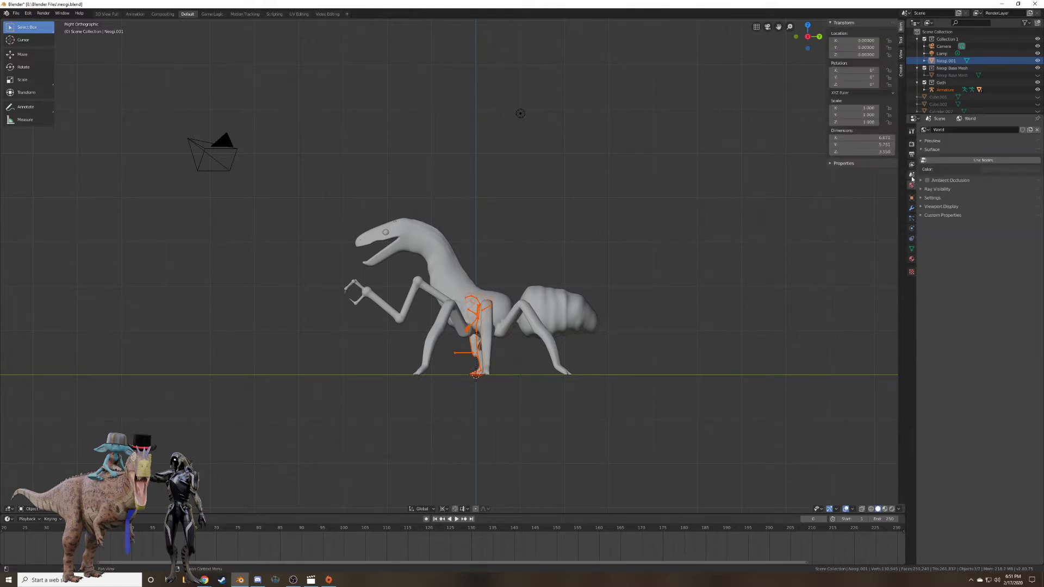
pyautogui.click(912, 165)
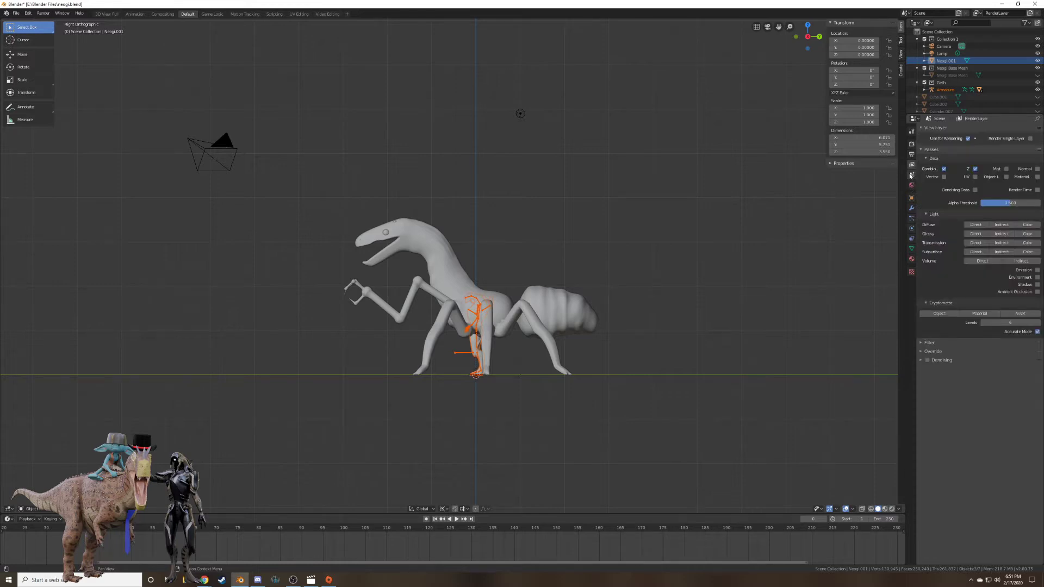
pyautogui.click(912, 175)
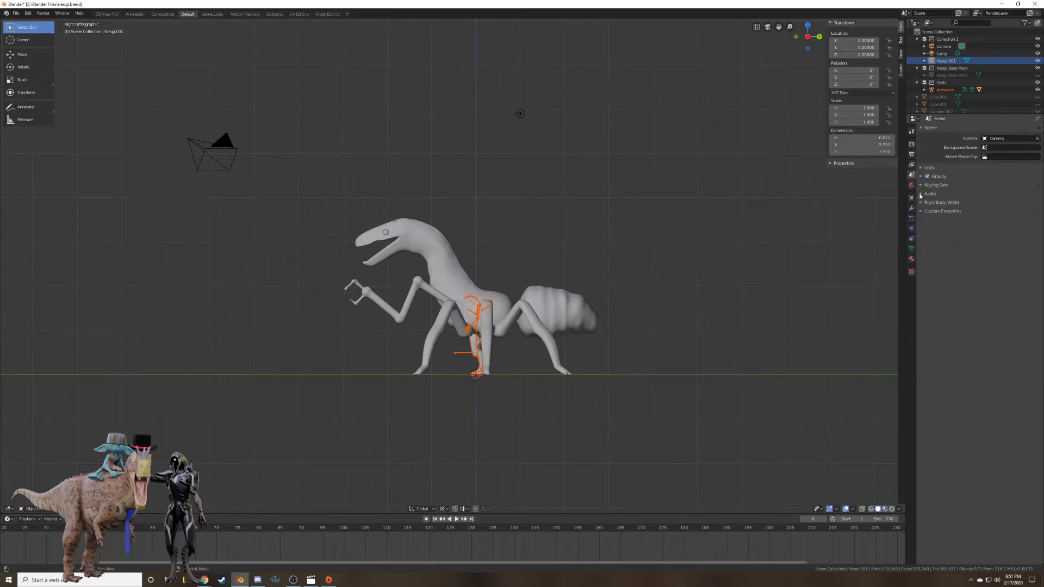
pyautogui.click(923, 169)
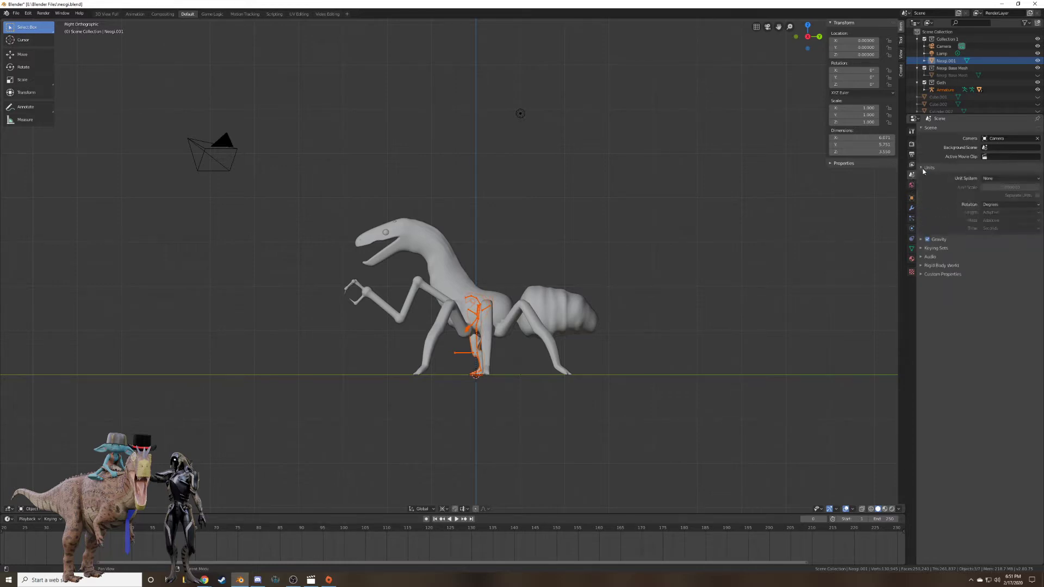
pyautogui.click(987, 184)
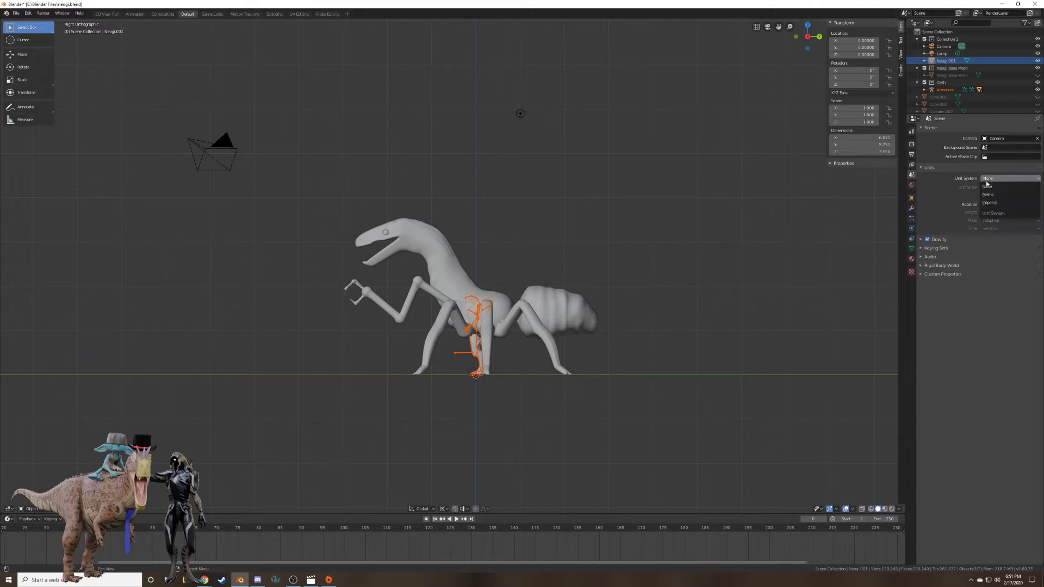
pyautogui.click(990, 195)
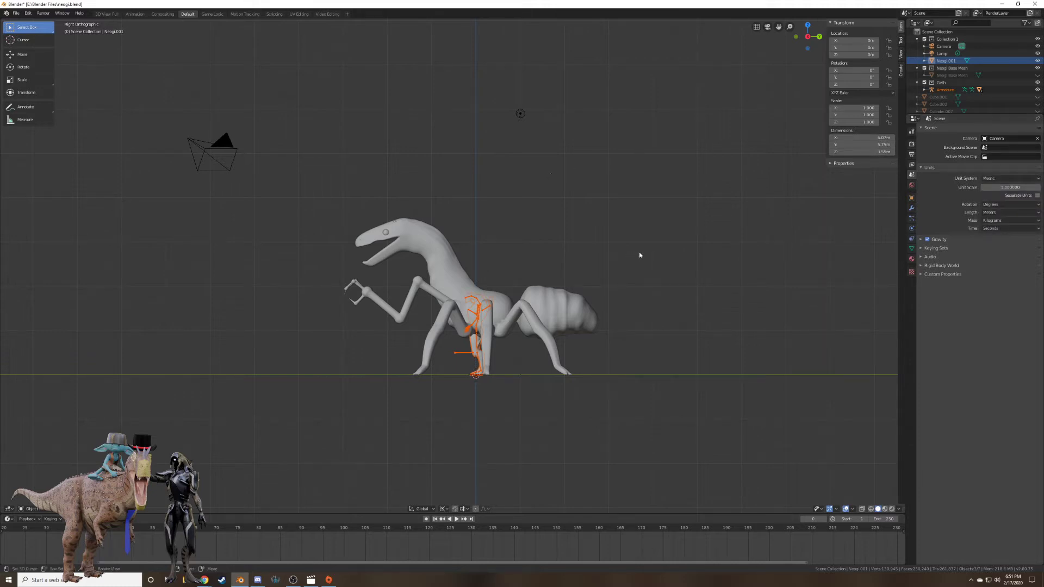
# Compare the dimensions of the appended humanoid body with those of the creature, ending with the creature selected.
pyautogui.click(473, 348)
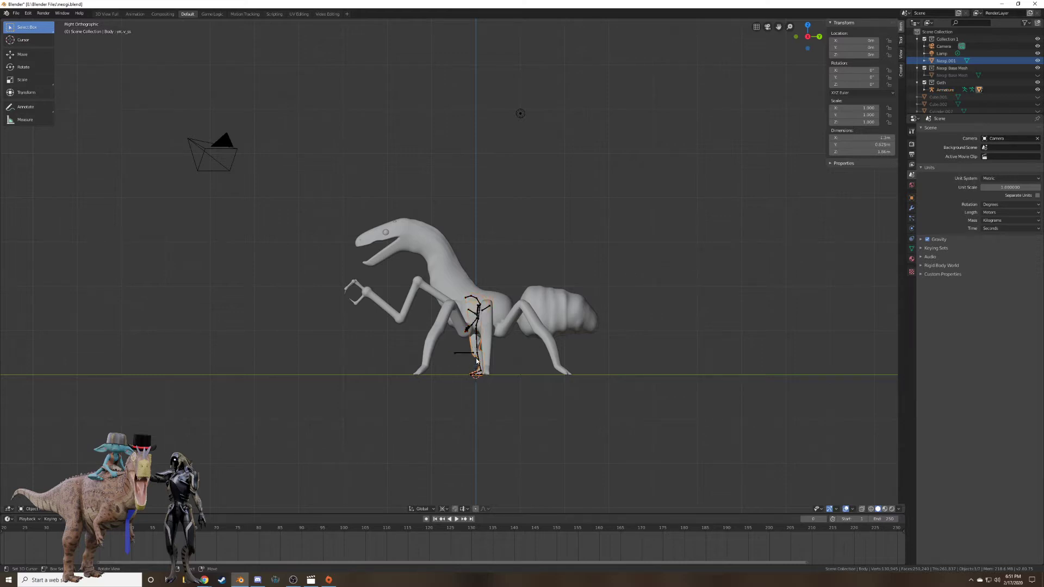
pyautogui.moveTo(476, 361); pyautogui.dragTo(540, 353, button='middle')
pyautogui.rightClick(541, 352)
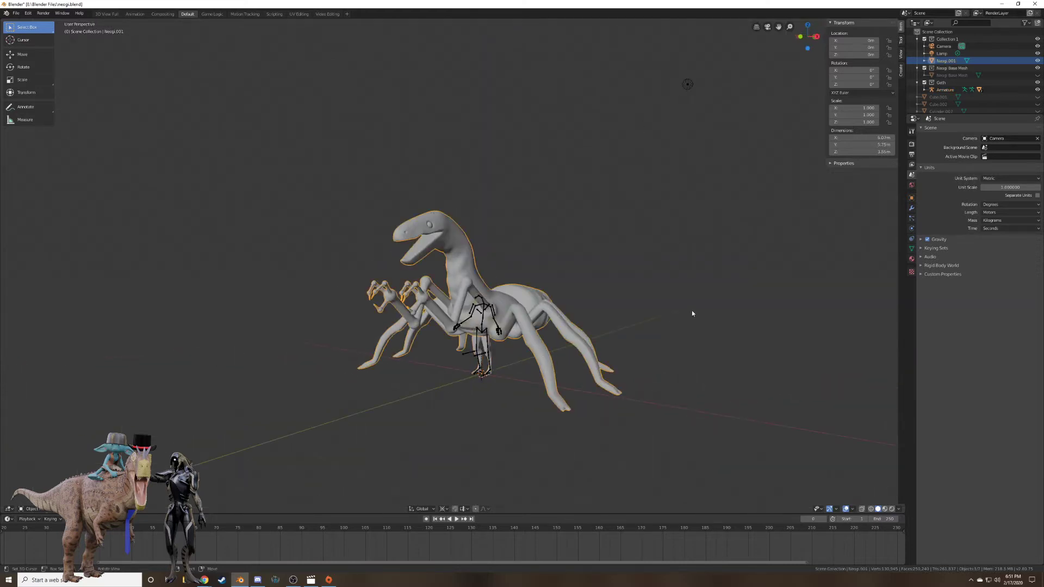
pyautogui.press('KP_3')
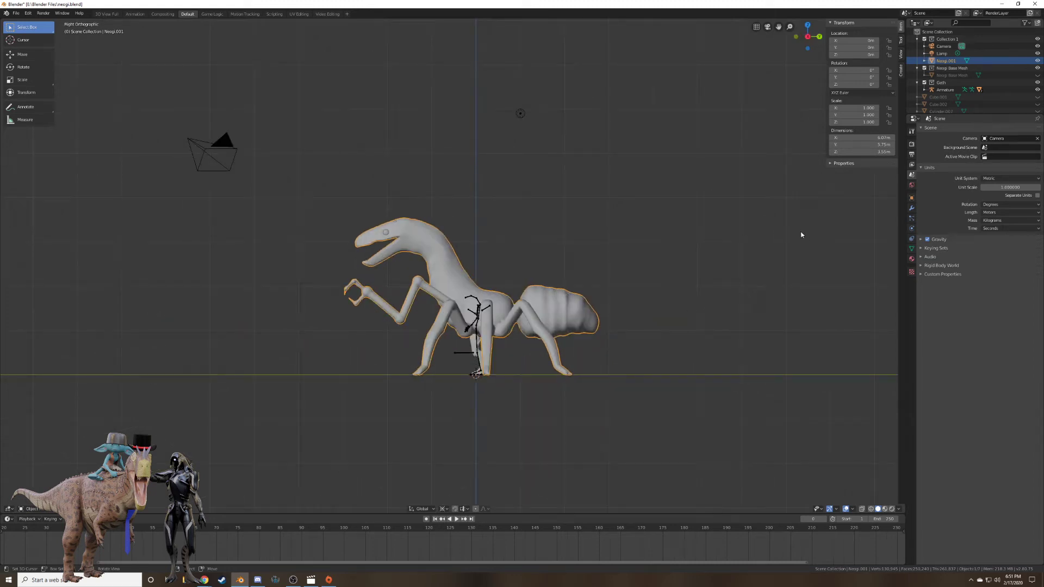
# Add the eyes to the creature selection and, in Object Mode, scale both down well below the humanoid's height.
pyautogui.press('s')
pyautogui.rightClick(630, 284)
pyautogui.keyDown('shift'); pyautogui.rightClick(387, 234); pyautogui.keyUp('shift')
pyautogui.hotkey('ctrl', 'Tab')
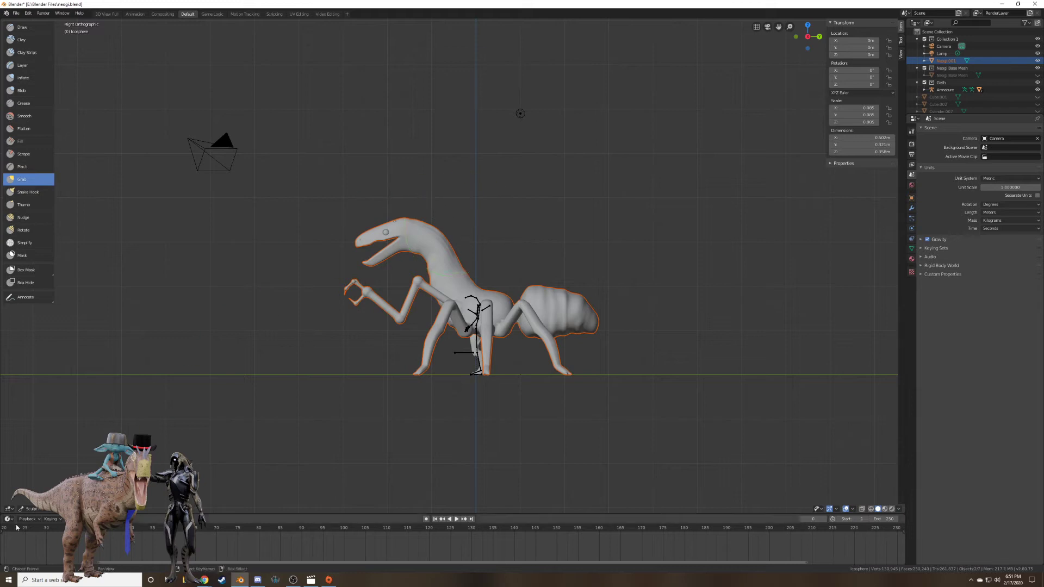
pyautogui.click(32, 509)
pyautogui.click(34, 500)
pyautogui.press('s')
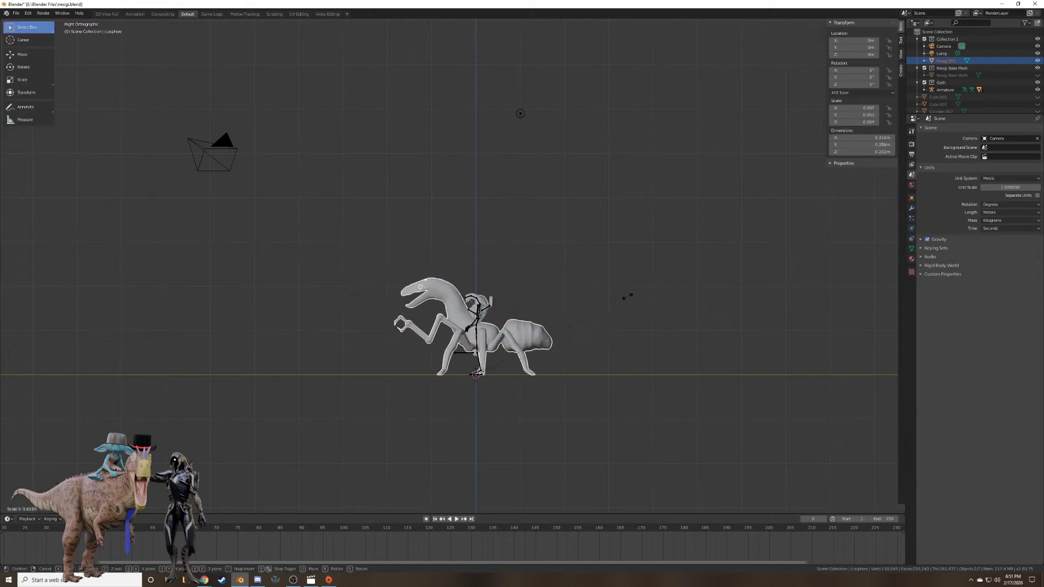
pyautogui.click(516, 358)
# Scale the creature and its eyes back up beside the humanoid, bringing the eyes' scale to about 0.027.
pyautogui.moveTo(517, 358); pyautogui.dragTo(657, 316, button='middle')
pyautogui.scroll(4, 599, 351)
pyautogui.scroll(-2, 599, 349)
pyautogui.press('KP_Decimal')
pyautogui.scroll(-3, 599, 349)
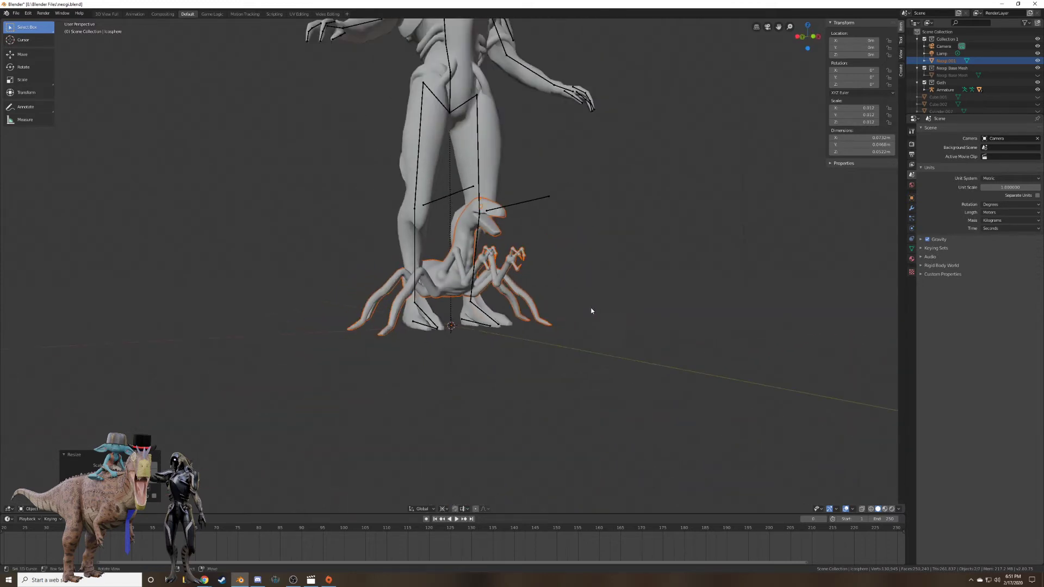
pyautogui.moveTo(591, 311); pyautogui.dragTo(634, 320, button='middle')
pyautogui.press('s')
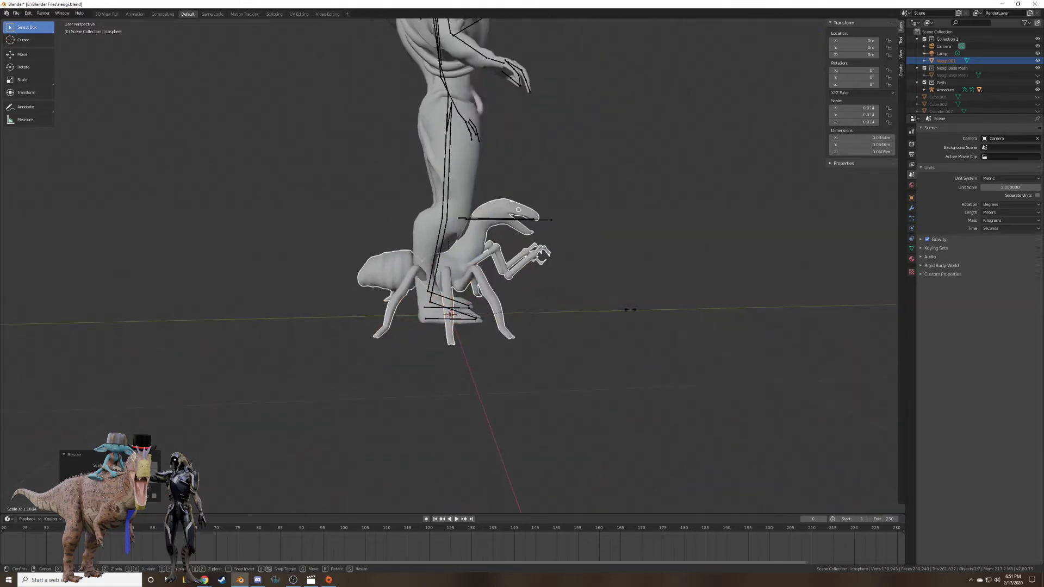
pyautogui.click(782, 277)
# Move the creature and its eyes along the ground to stand in front of the humanoid figure for comparison.
pyautogui.moveTo(782, 277); pyautogui.dragTo(606, 291, button='middle')
pyautogui.press('g')
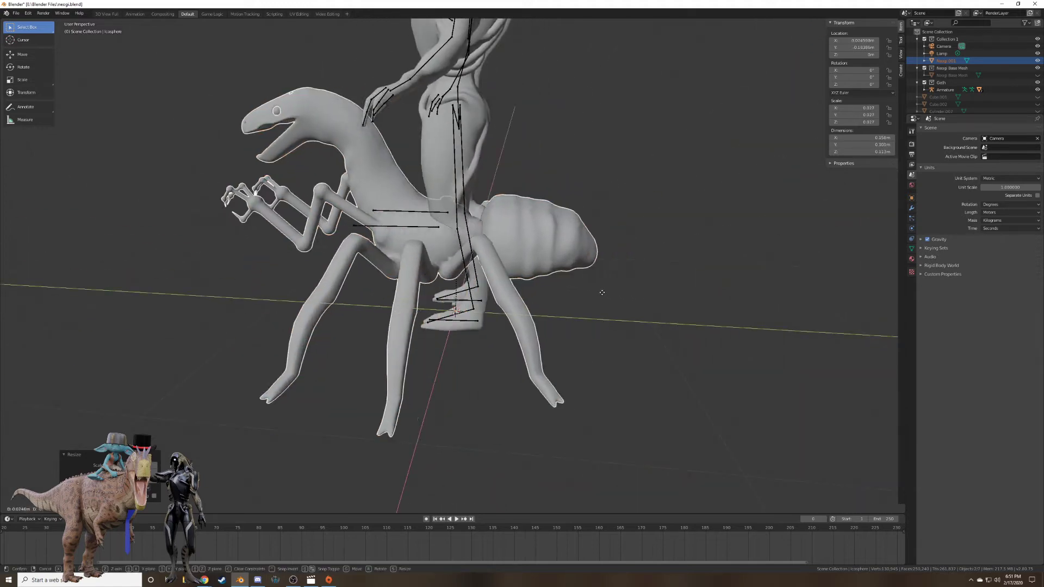
pyautogui.click(431, 277)
pyautogui.moveTo(432, 277); pyautogui.dragTo(625, 238, button='middle')
pyautogui.scroll(-2, 473, 280)
pyautogui.scroll(-1, 473, 280)
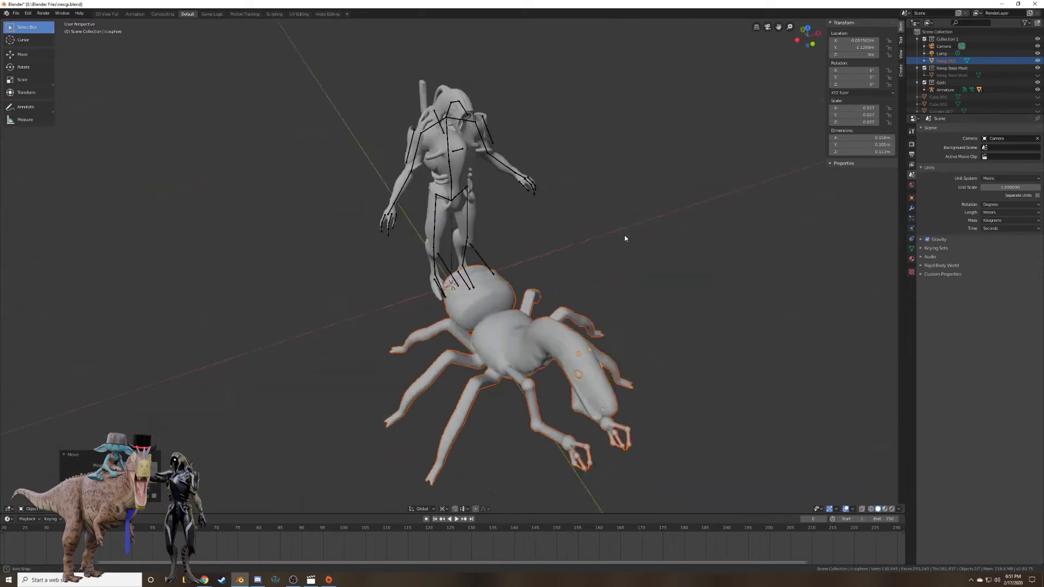
# Scale the creature and its eyes down until the eyes' scale is about 0.021, and show the scene in material preview shading.
pyautogui.press('s')
pyautogui.click(639, 302)
pyautogui.moveTo(638, 302); pyautogui.dragTo(562, 265, button='middle')
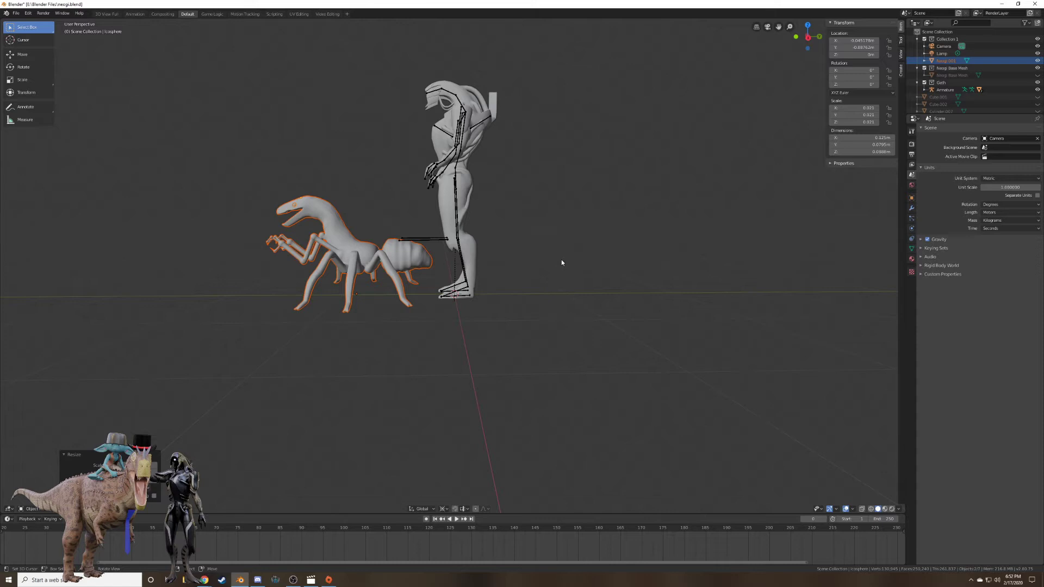
pyautogui.moveTo(517, 232); pyautogui.dragTo(625, 256, button='middle')
pyautogui.click(884, 508)
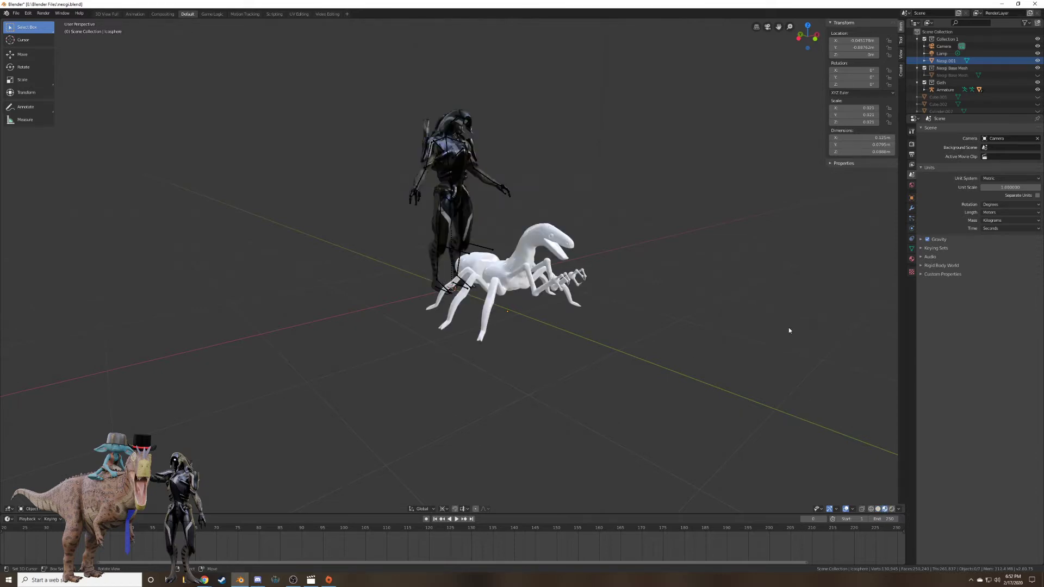
pyautogui.moveTo(788, 327); pyautogui.dragTo(544, 304, button='middle')
# Rename the creature's material Neogi and raise its roughness to about 0.46.
pyautogui.click(406, 282)
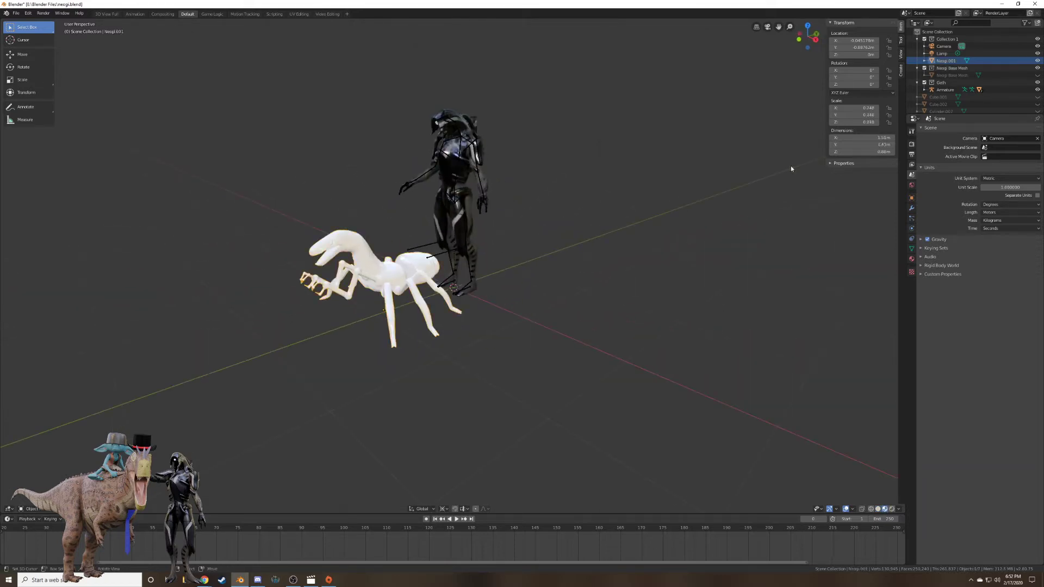
pyautogui.click(912, 259)
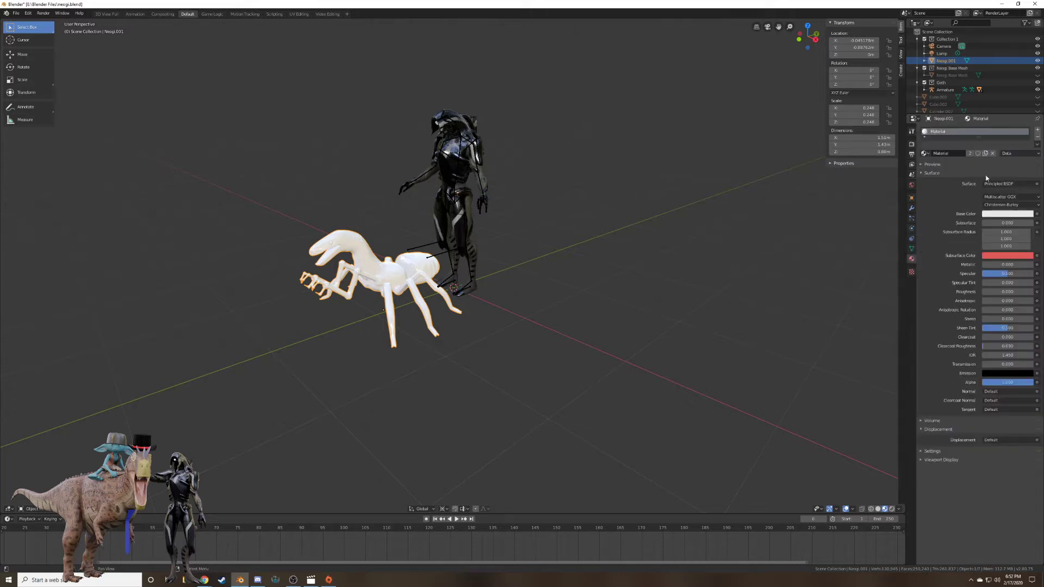
pyautogui.click(942, 155)
pyautogui.write('Neogi')
pyautogui.press('Return')
pyautogui.moveTo(991, 291); pyautogui.dragTo(1005, 291)
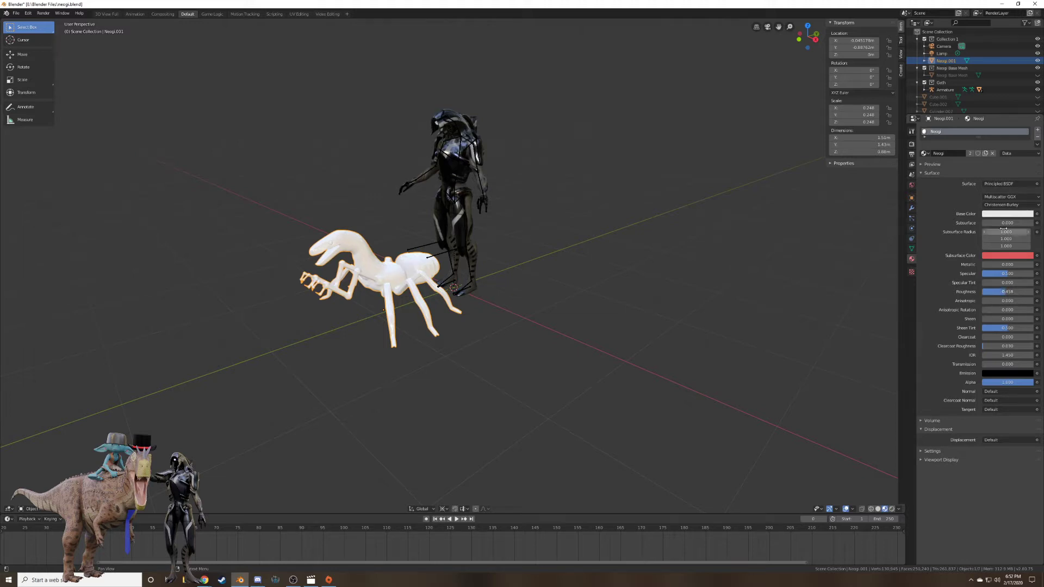
# Set the Neogi material's base colour to a dark yellowish brown and its subsurface to about 0.037.
pyautogui.click(1008, 214)
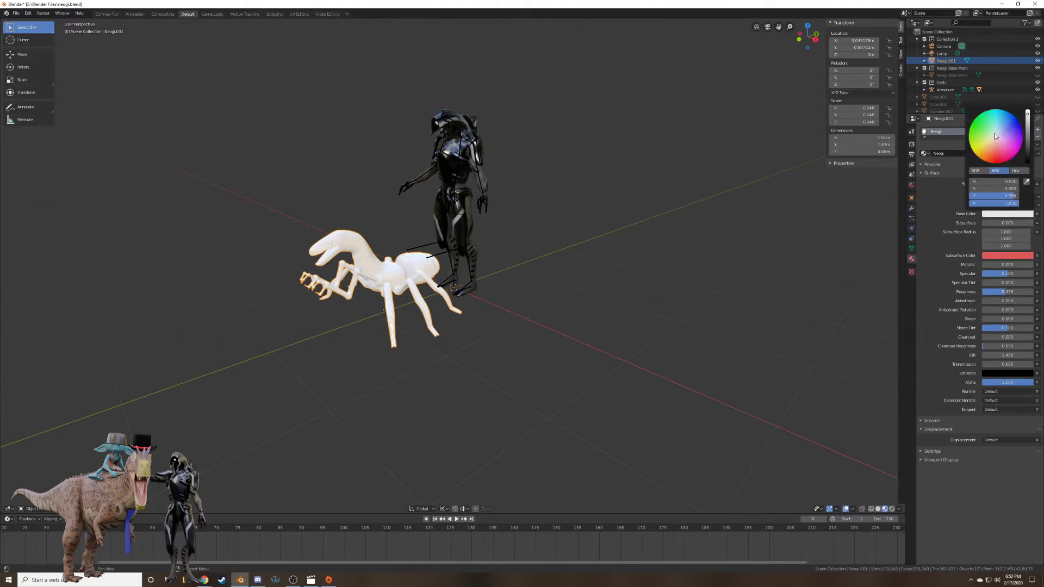
pyautogui.moveTo(994, 134)
pyautogui.mouseDown()
pyautogui.moveTo(989, 143)
pyautogui.moveTo(1027, 144)
pyautogui.mouseUp()
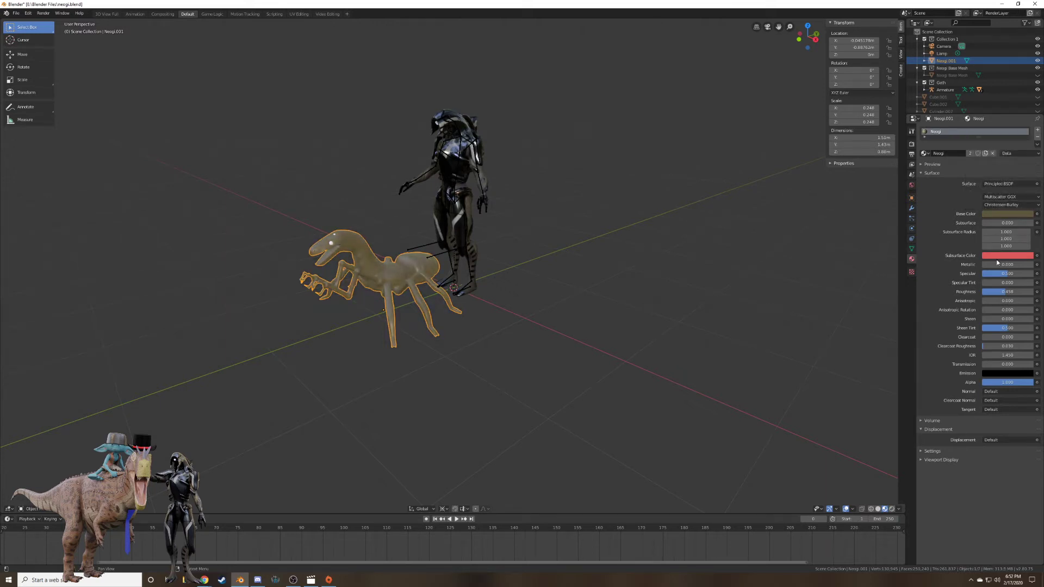
pyautogui.click(1006, 223)
pyautogui.write('10')
pyautogui.press('Return')
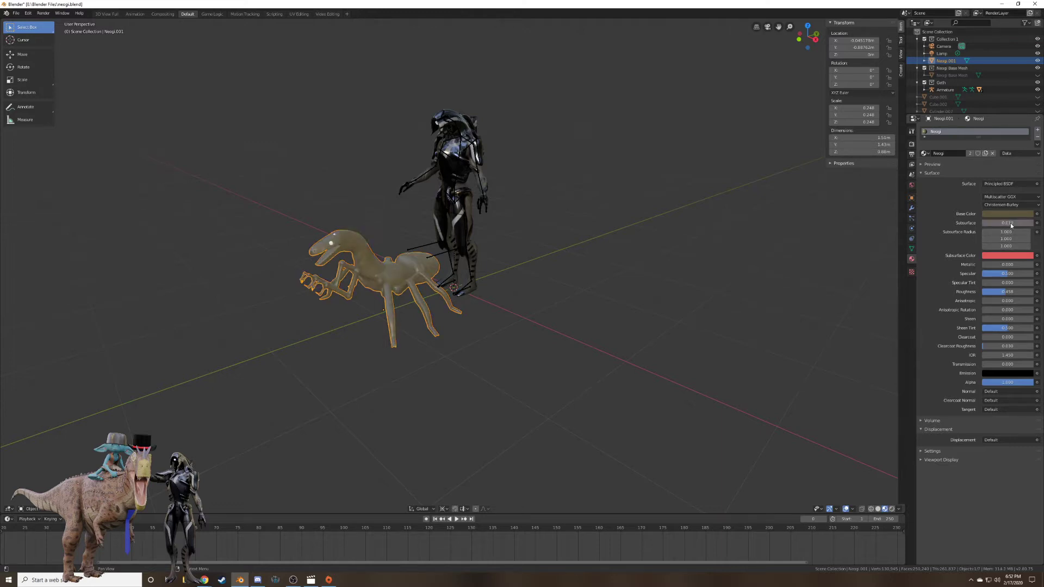
pyautogui.moveTo(677, 318); pyautogui.dragTo(641, 309, button='middle')
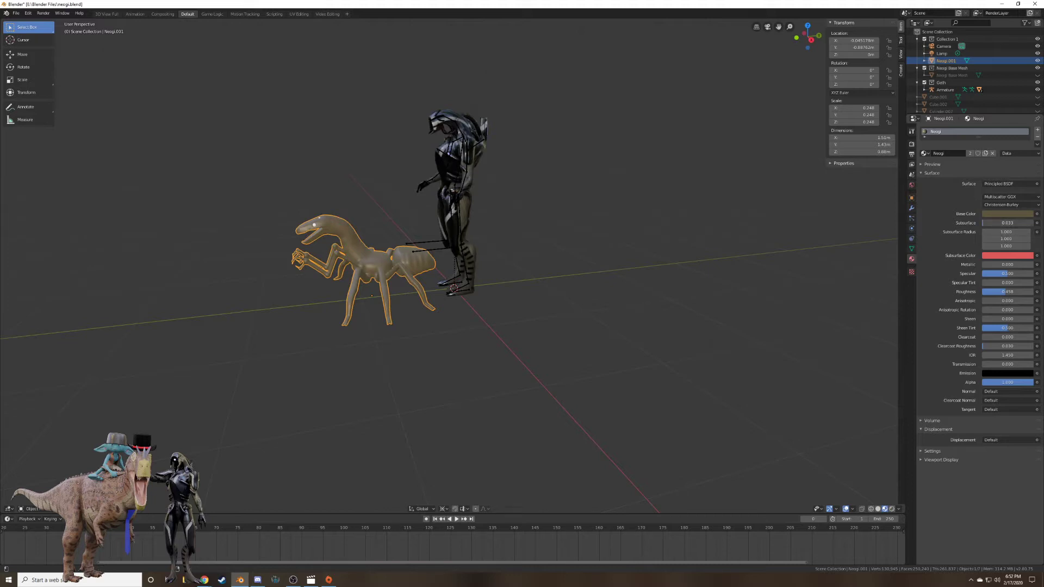
pyautogui.keyDown('shift'); pyautogui.moveTo(1007, 223); pyautogui.dragTo(1004, 223); pyautogui.keyUp('shift')
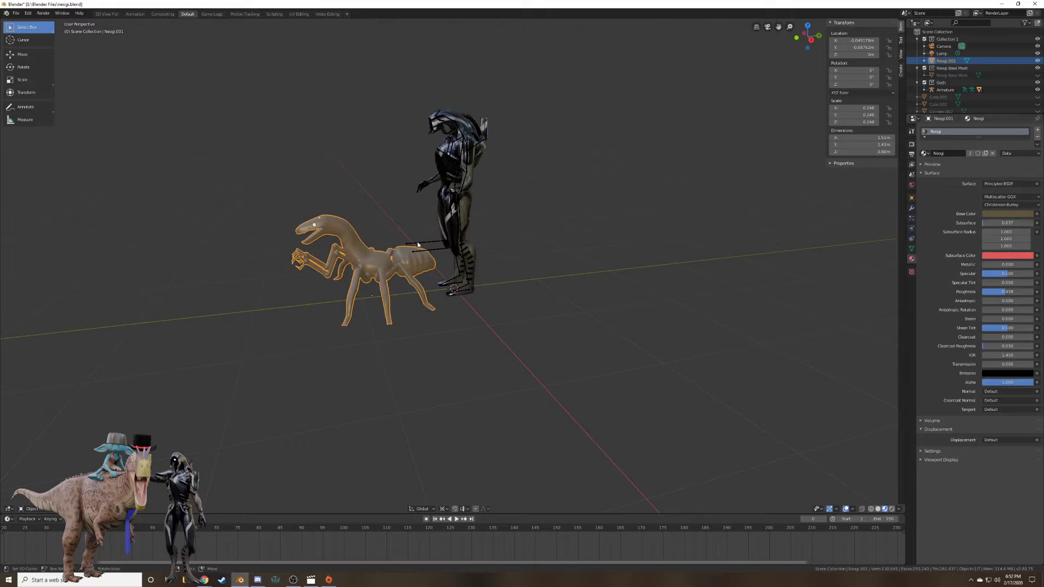
pyautogui.moveTo(462, 253); pyautogui.dragTo(524, 243, button='middle')
pyautogui.click(645, 263)
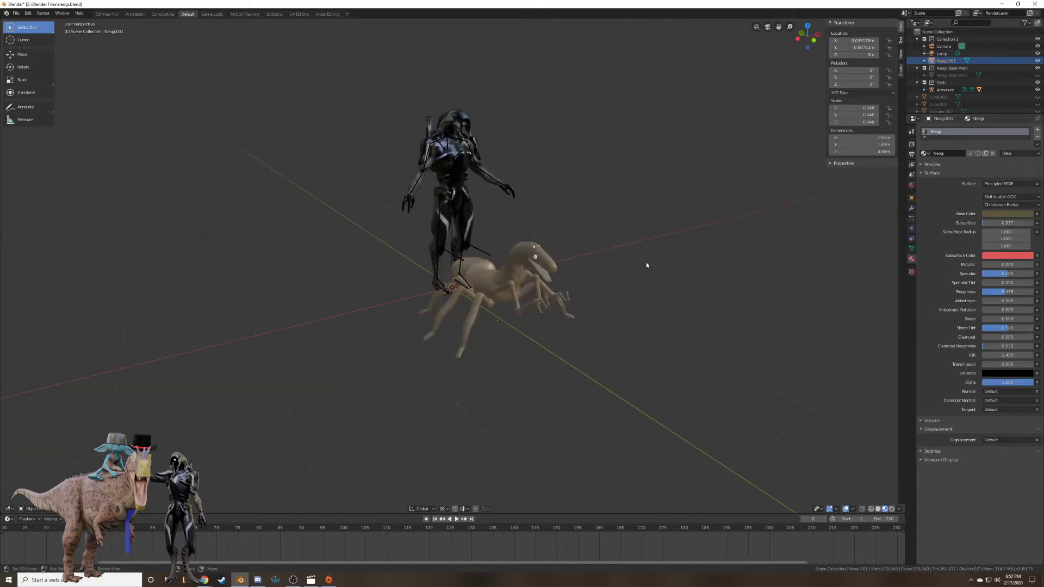
pyautogui.moveTo(646, 263); pyautogui.dragTo(686, 291, button='middle')
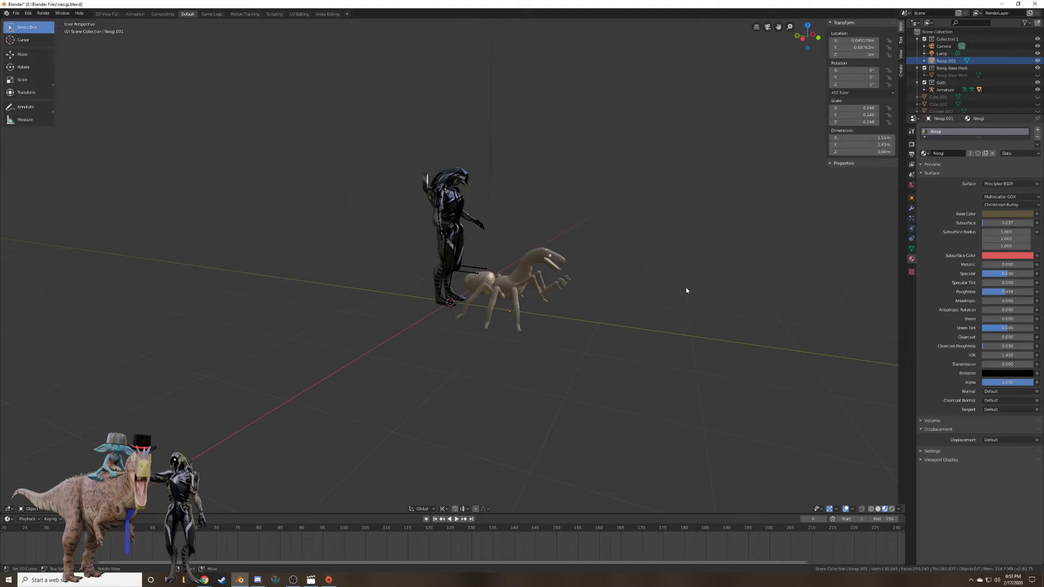
# Delete the humanoid reference body together with its armature.
pyautogui.moveTo(685, 288); pyautogui.dragTo(531, 424, button='middle')
pyautogui.scroll(5, 608, 303)
pyautogui.click(567, 267)
pyautogui.click(531, 415)
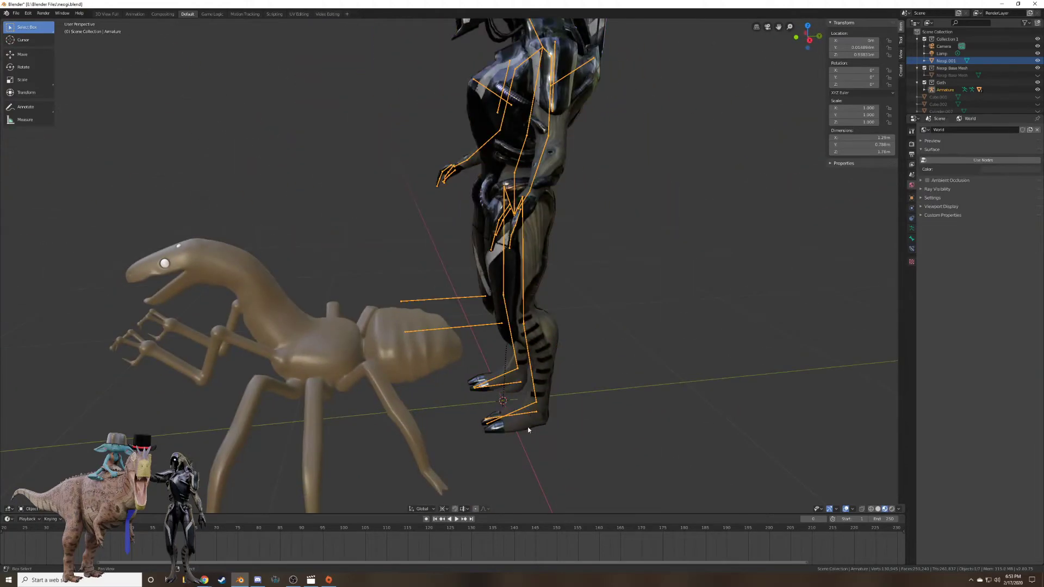
pyautogui.keyDown('shift'); pyautogui.click(528, 429); pyautogui.keyUp('shift')
pyautogui.press('Delete')
# Clear the location of the creature and its eyes, and switch the outliner to the Orphan Data display.
pyautogui.click(163, 263)
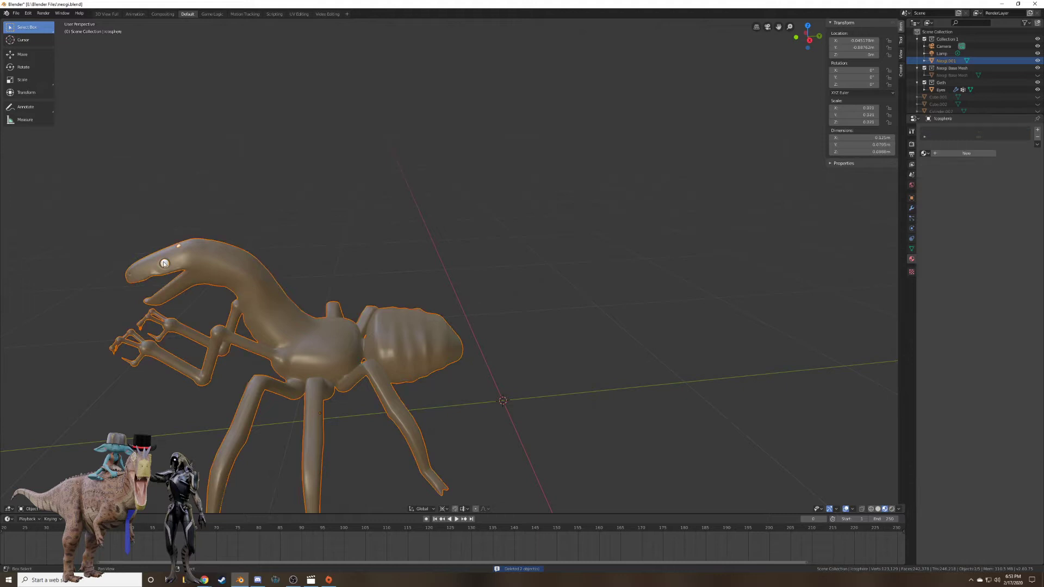
pyautogui.hotkey('alt', 'g')
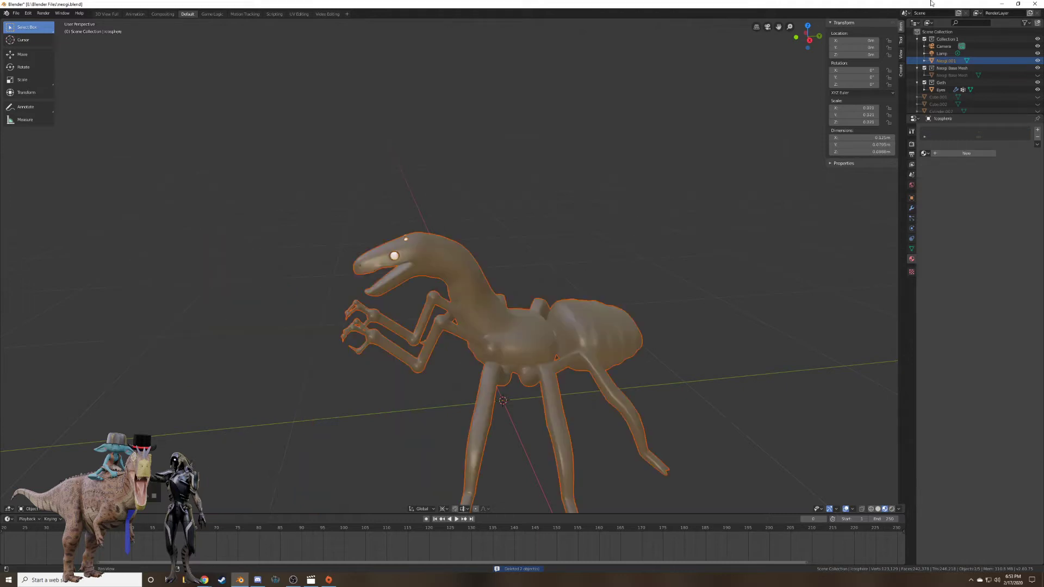
pyautogui.click(928, 22)
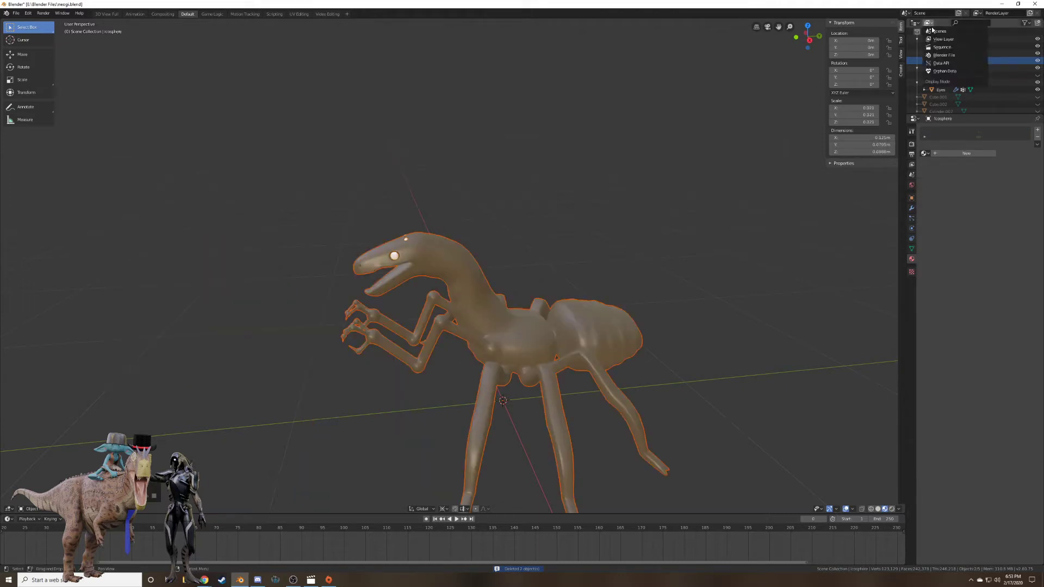
pyautogui.click(943, 71)
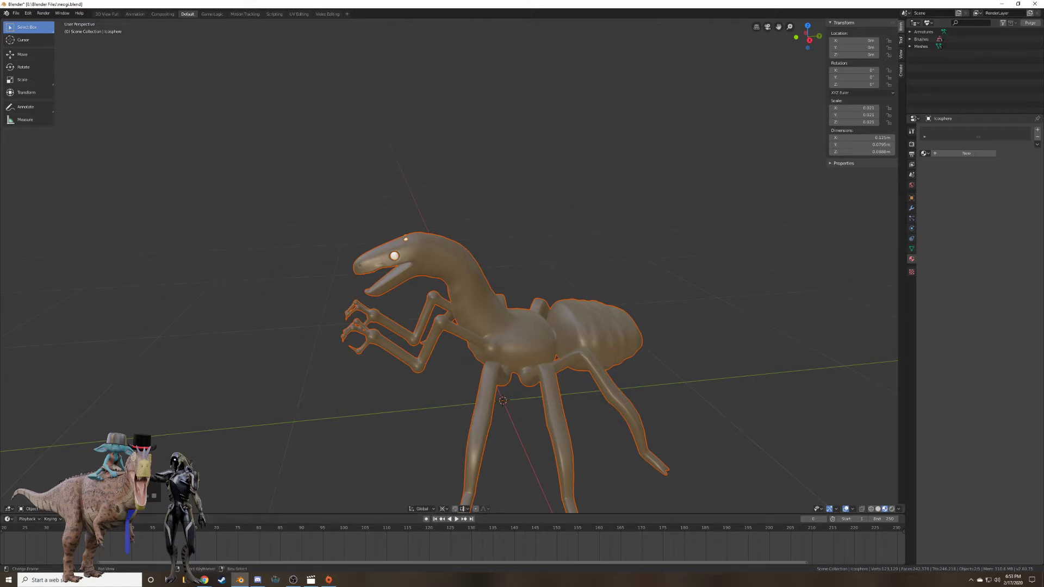
# Try clearing the scale of the creature and its eyes, and undo it.
pyautogui.press('w')
pyautogui.moveTo(136, 479)
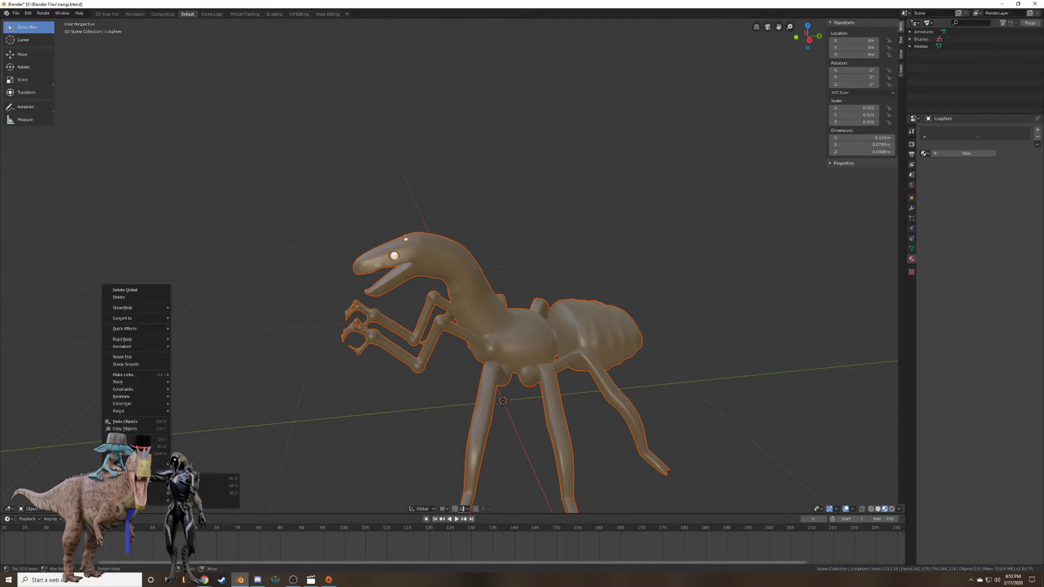
pyautogui.click(215, 493)
pyautogui.scroll(-6, 492, 375)
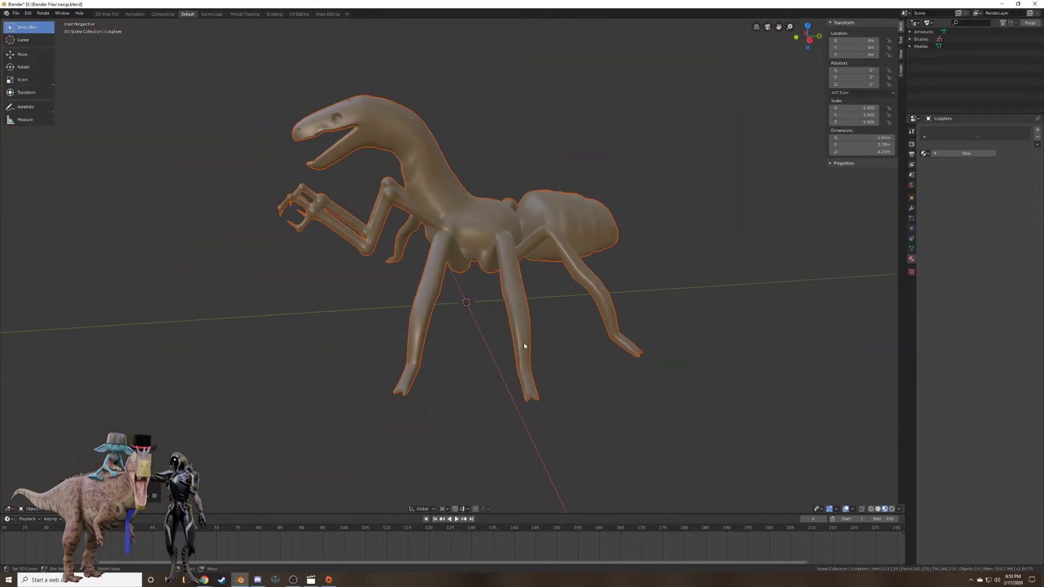
pyautogui.scroll(8, 523, 344)
pyautogui.scroll(-7, 492, 343)
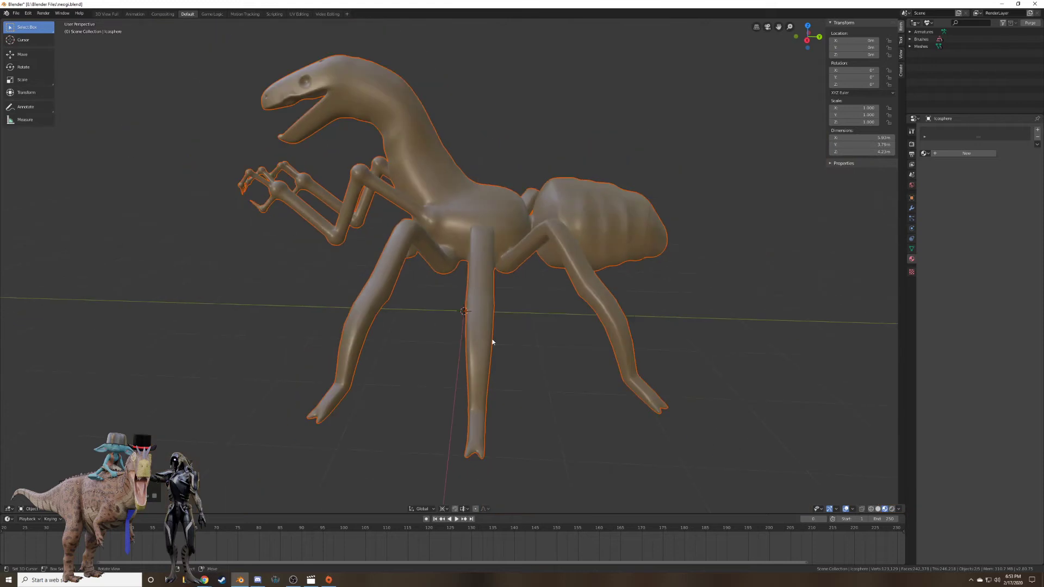
pyautogui.moveTo(492, 342); pyautogui.dragTo(508, 340, button='middle')
pyautogui.hotkey('ctrl', 'z')
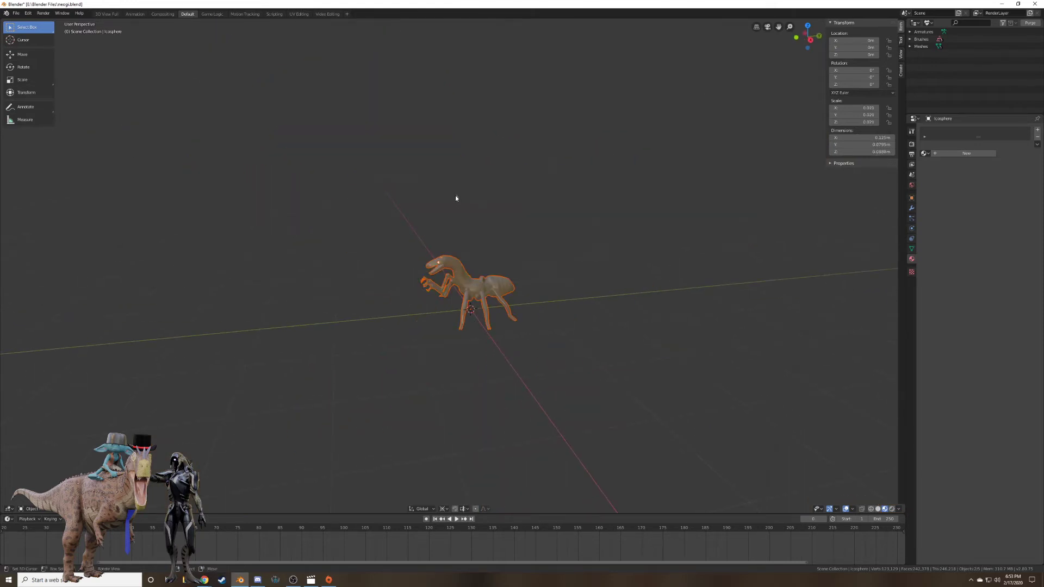
# Delete the humanoid's leftover eyes object floating above the creature.
pyautogui.click(456, 196)
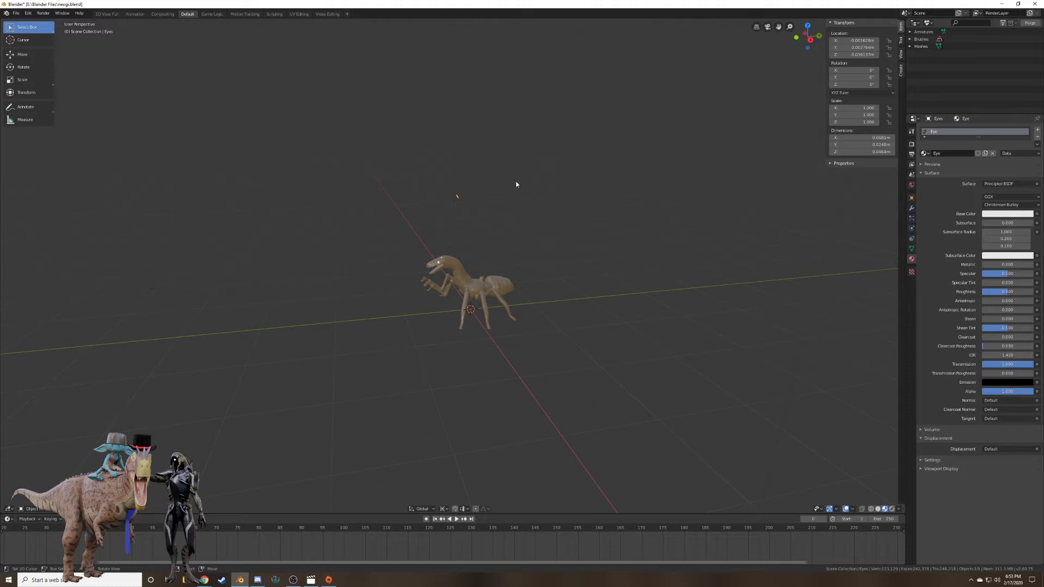
pyautogui.scroll(5, 491, 196)
pyautogui.moveTo(493, 207); pyautogui.dragTo(554, 197, button='middle')
pyautogui.press('x')
pyautogui.click(543, 157)
pyautogui.moveTo(664, 202); pyautogui.dragTo(528, 245, button='middle')
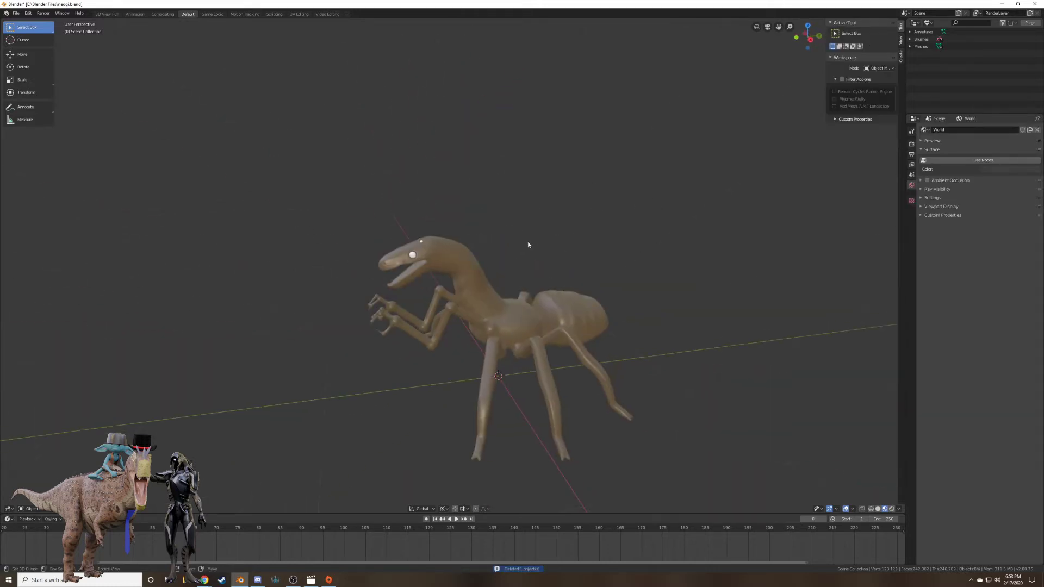
# Select the creature together with its eyes and apply their scale.
pyautogui.click(413, 255)
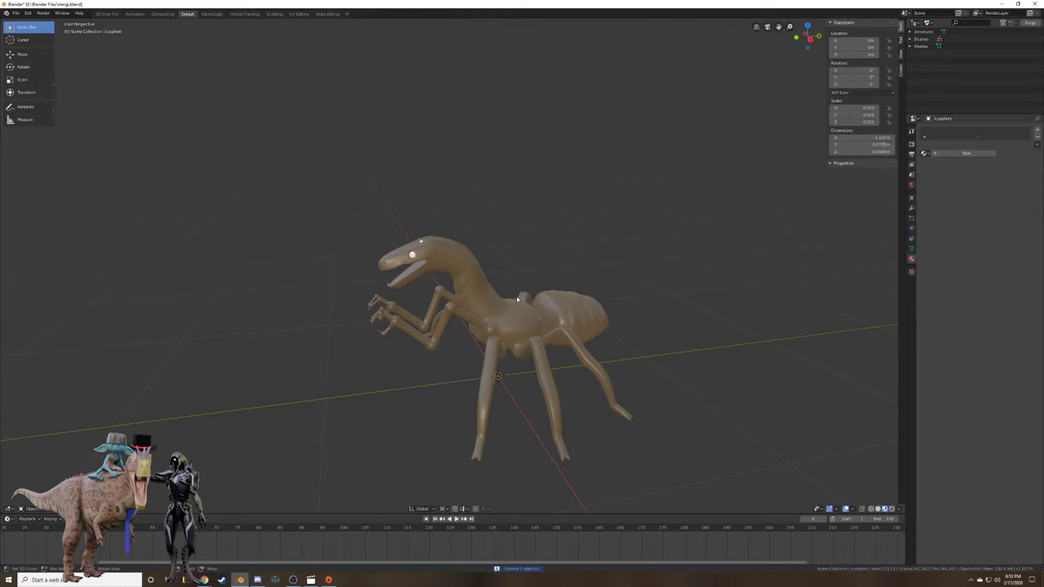
pyautogui.click(509, 307)
pyautogui.click(412, 254)
pyautogui.click(443, 264)
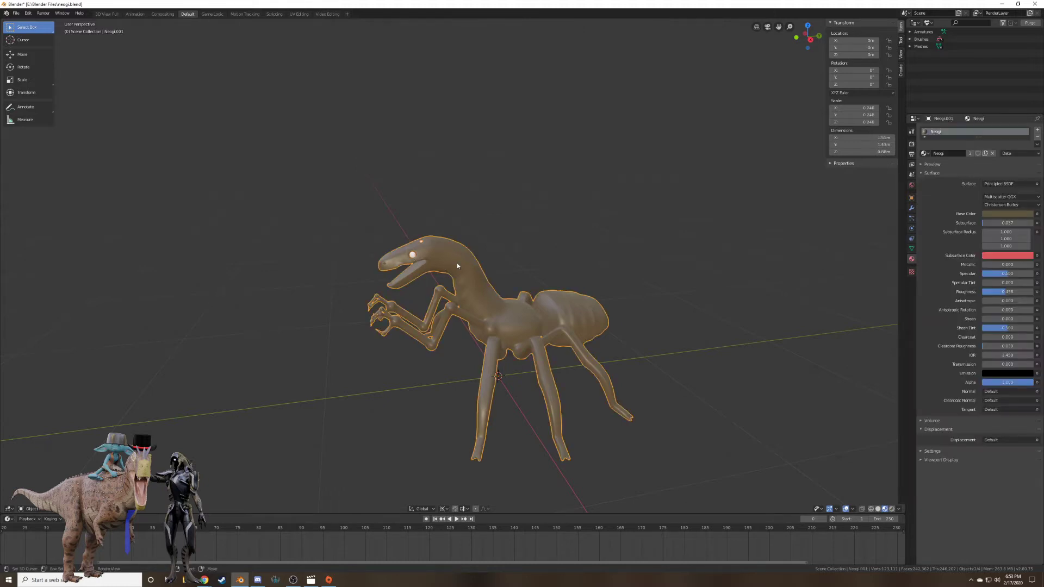
pyautogui.click(110, 509)
pyautogui.click(111, 509)
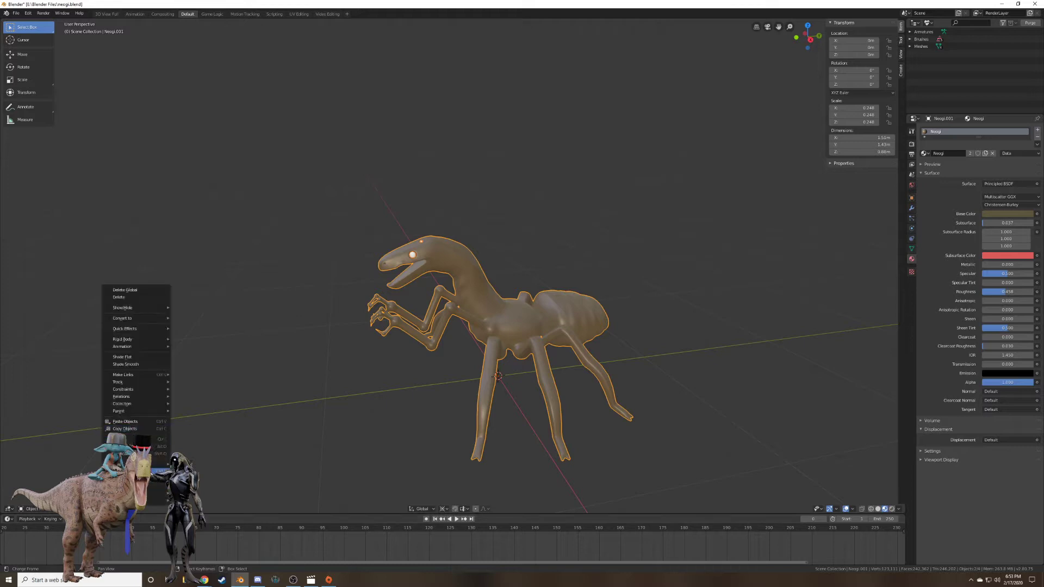
pyautogui.moveTo(160, 470)
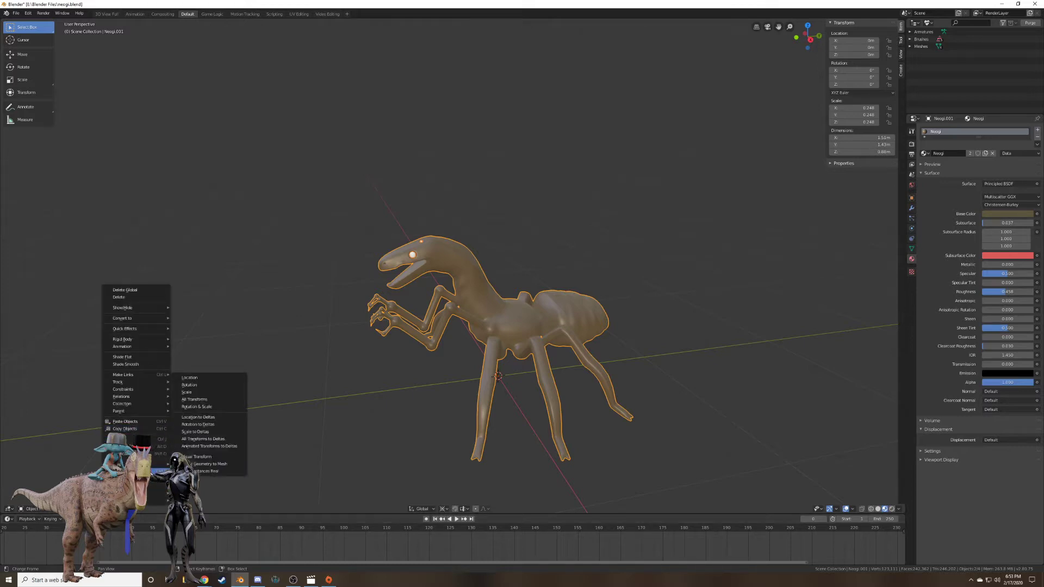
pyautogui.click(200, 392)
pyautogui.scroll(2, 414, 384)
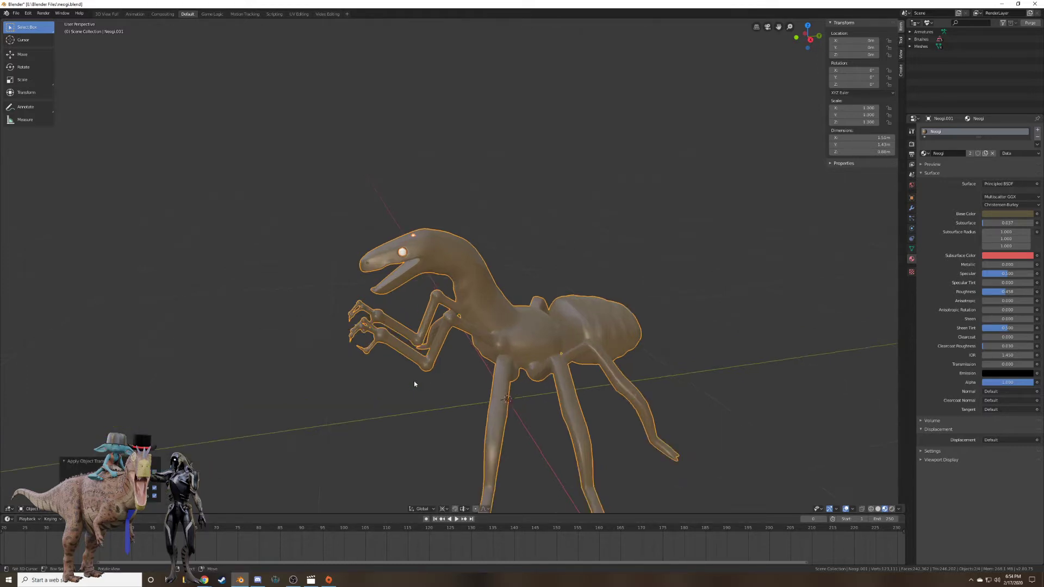
# Examine the mesh of the creature's head and eyes in Edit Mode, ending back in Object Mode.
pyautogui.press('Tab')
pyautogui.scroll(5, 494, 322)
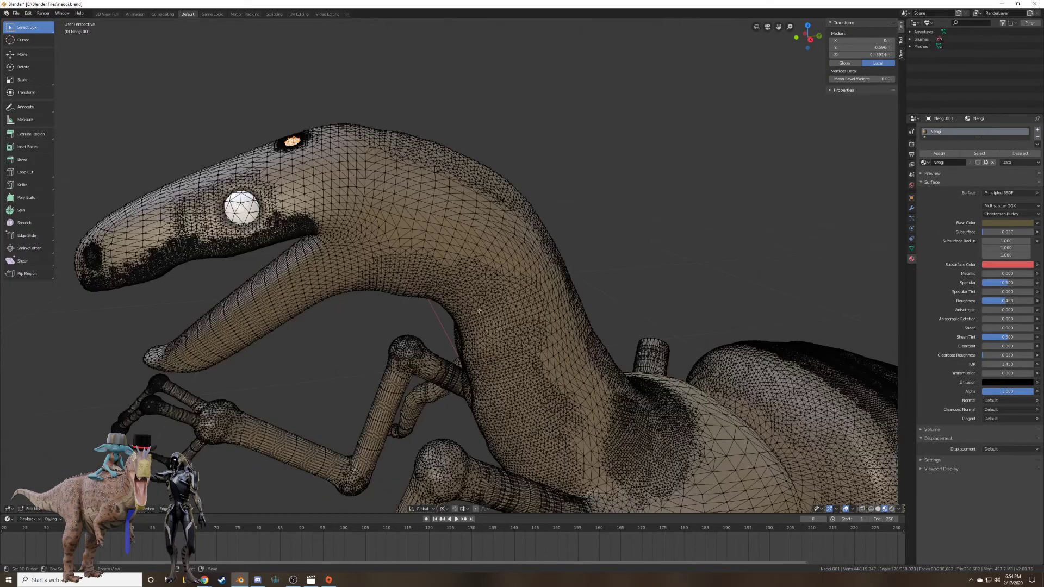
pyautogui.press('Tab')
pyautogui.scroll(-4, 517, 300)
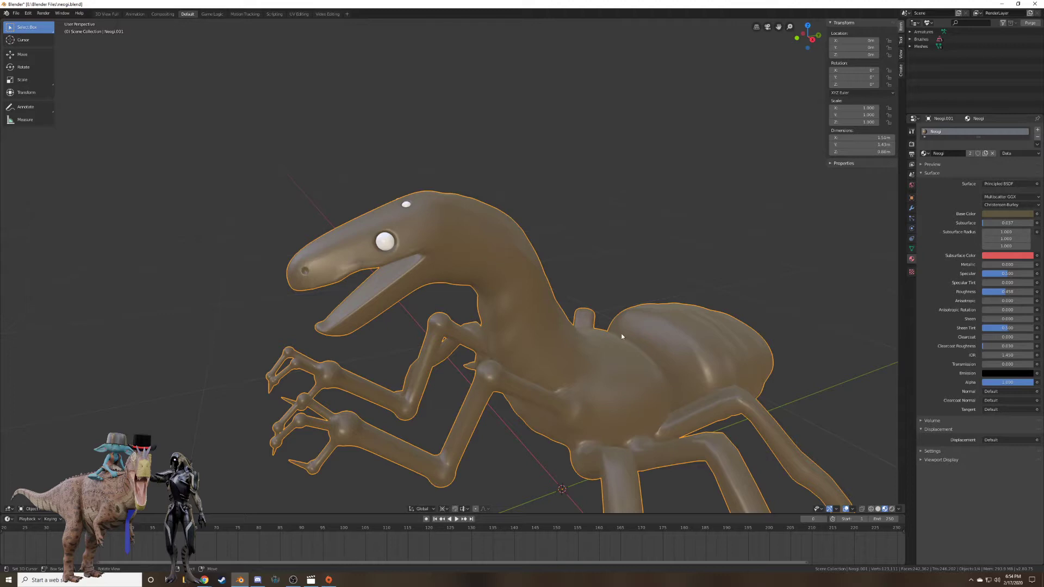
pyautogui.scroll(-4, 609, 338)
pyautogui.scroll(3, 609, 340)
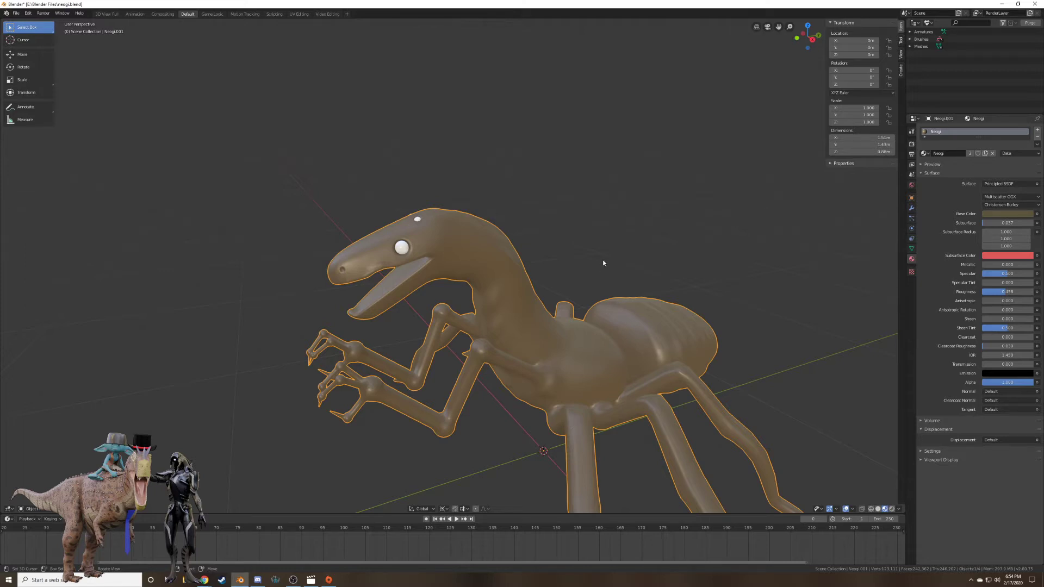
# Switch the creature to Sculpt Mode with its whole side in view.
pyautogui.moveTo(522, 350)
pyautogui.mouseDown(button='middle')
pyautogui.moveTo(533, 348)
pyautogui.moveTo(438, 367)
pyautogui.moveTo(450, 310)
pyautogui.moveTo(513, 335)
pyautogui.mouseUp(button='middle')
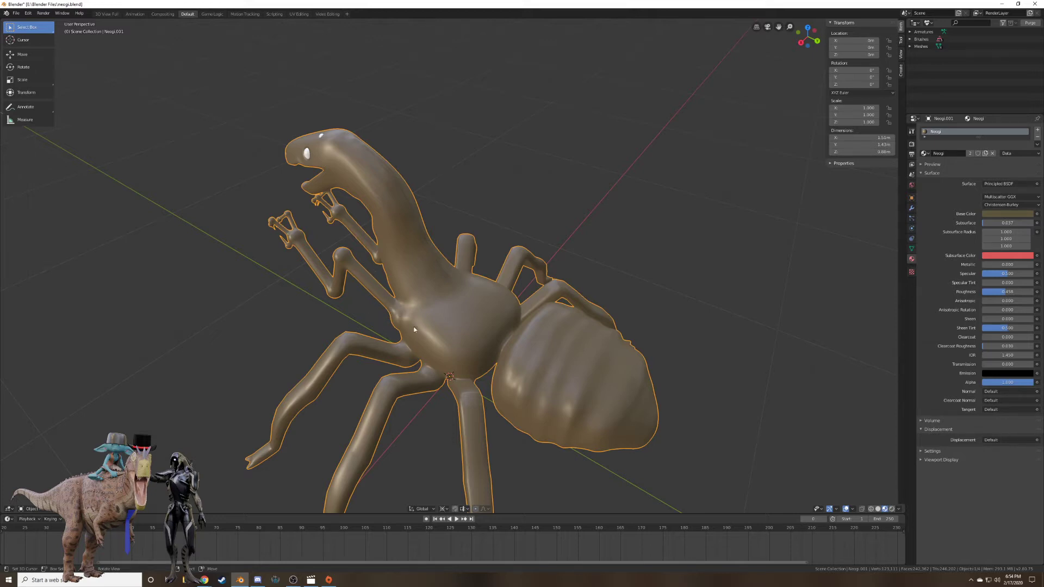
pyautogui.moveTo(363, 311); pyautogui.dragTo(471, 291, button='middle')
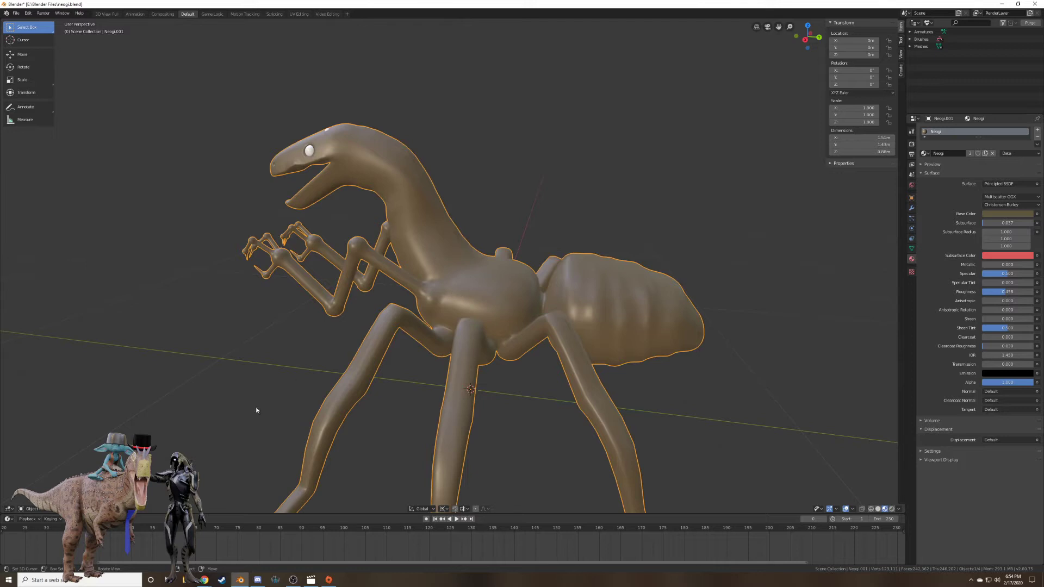
pyautogui.click(30, 509)
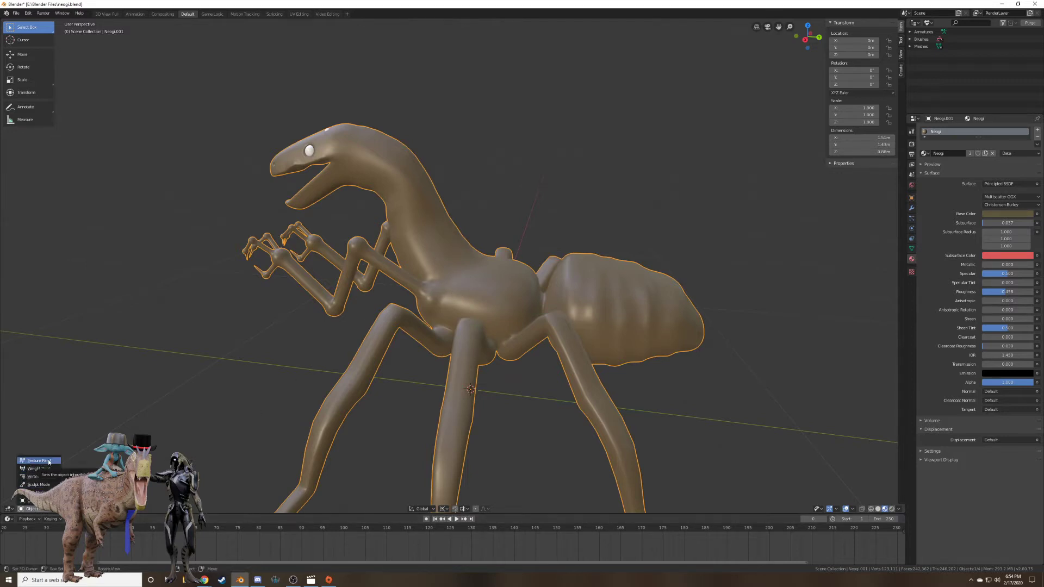
pyautogui.click(38, 485)
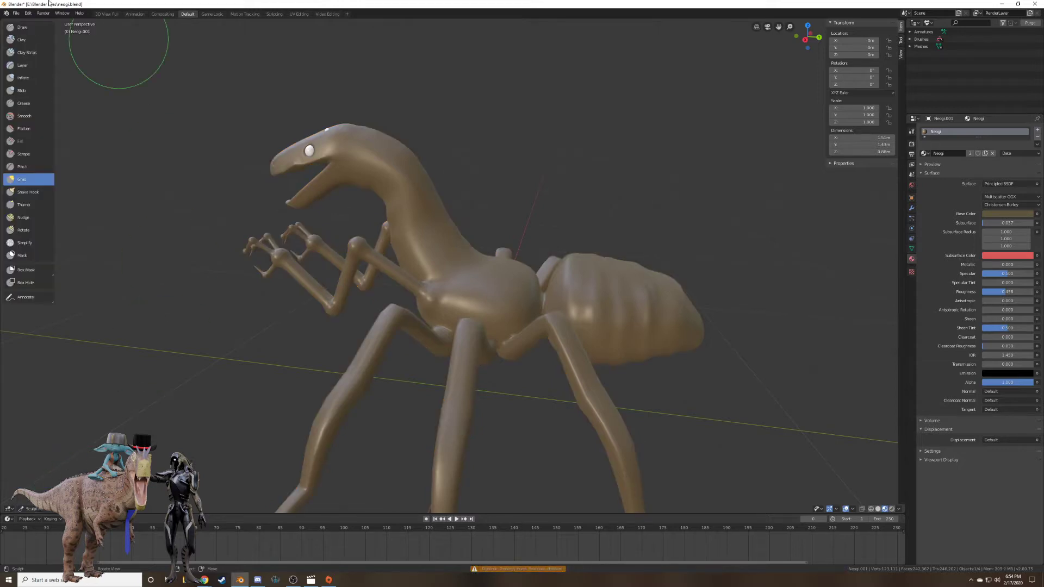
# Build up the side of the thorax just behind the arm joint with a smaller Draw brush.
pyautogui.scroll(4, 598, 250)
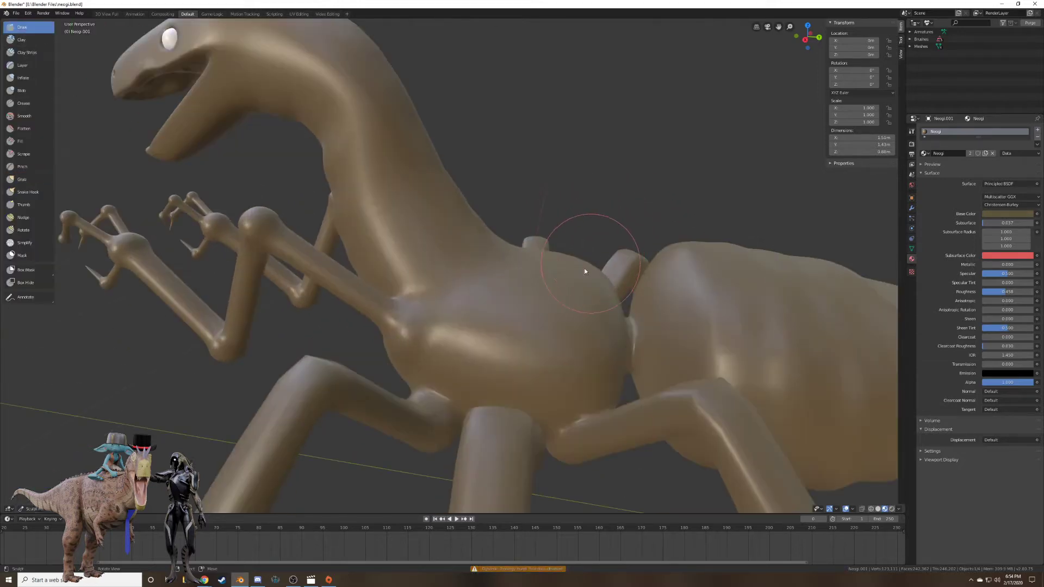
pyautogui.press('f')
pyautogui.click(555, 334)
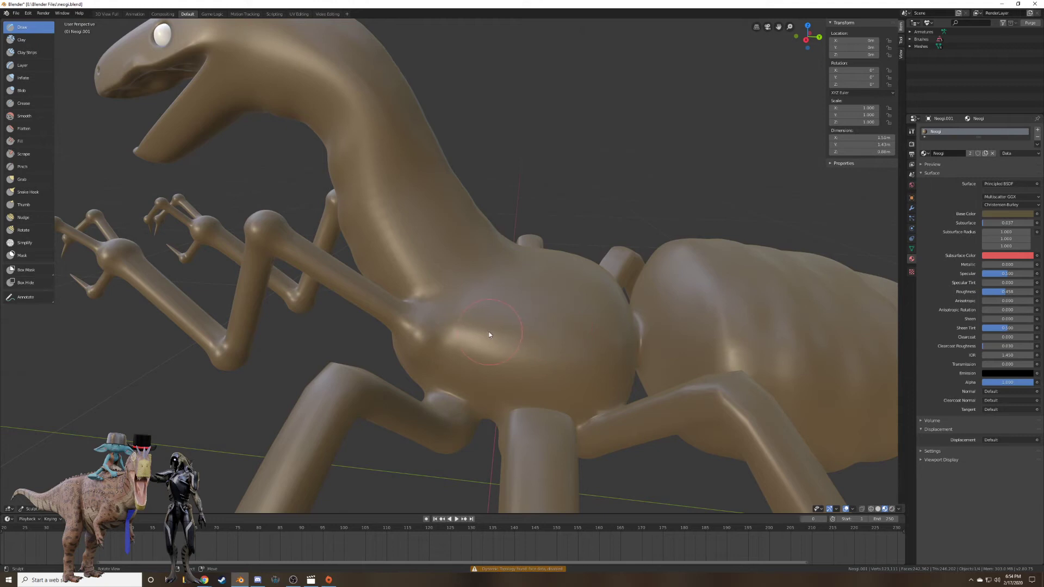
pyautogui.moveTo(427, 332); pyautogui.dragTo(433, 331)
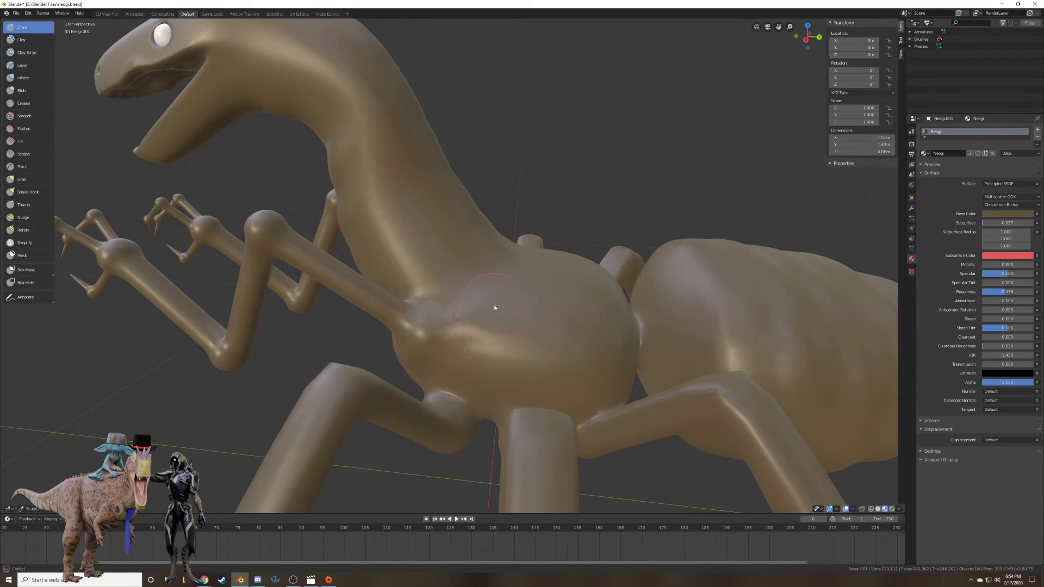
pyautogui.moveTo(494, 308); pyautogui.dragTo(499, 311)
# Enable Dyntopo and sculpt a raised muscle form from the arm joint across the thorax with the Draw brush.
pyautogui.click(902, 41)
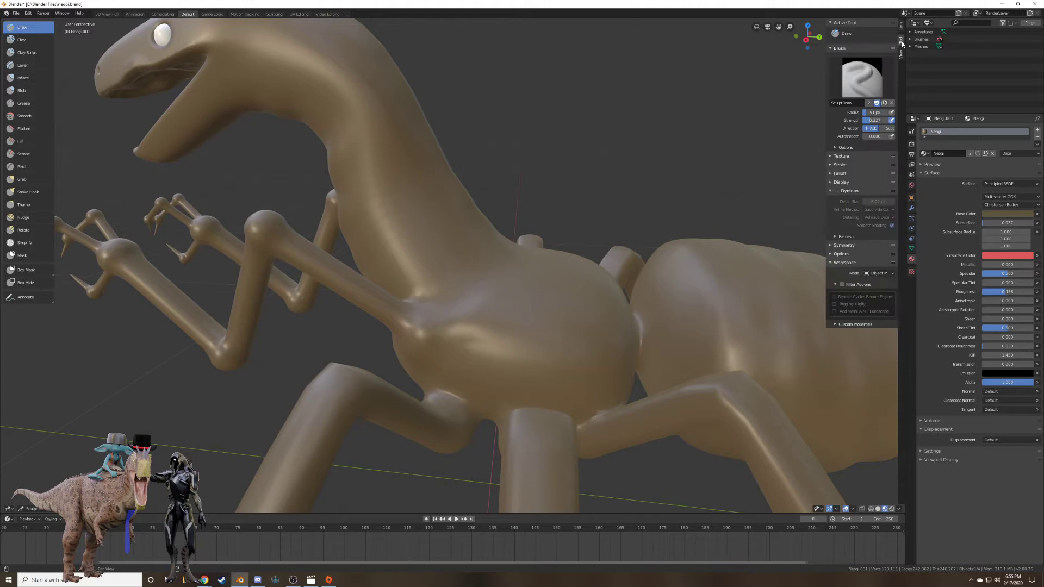
pyautogui.click(837, 192)
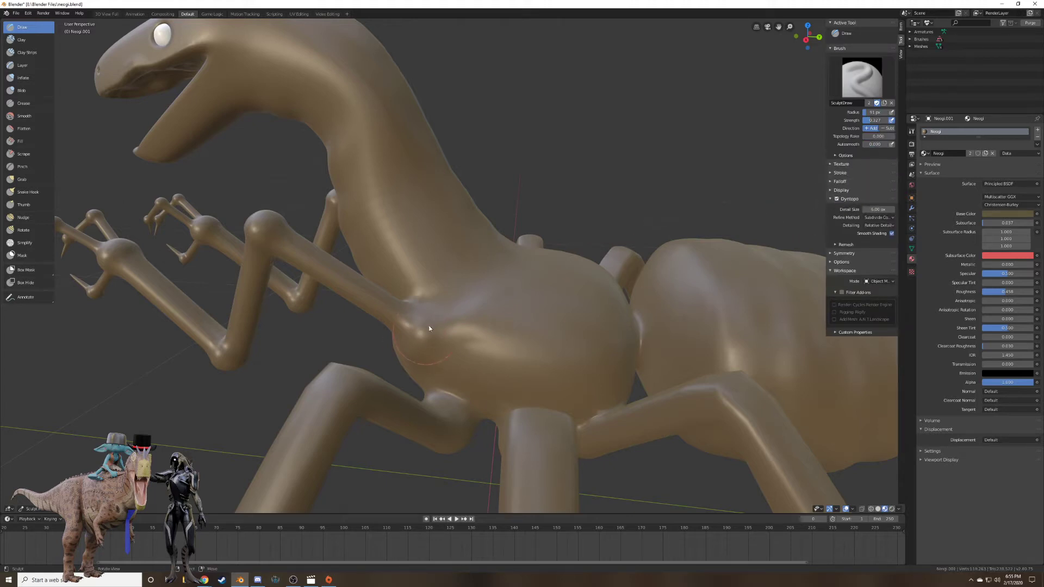
pyautogui.moveTo(451, 321); pyautogui.dragTo(474, 309)
pyautogui.moveTo(495, 290); pyautogui.dragTo(390, 363, button='middle')
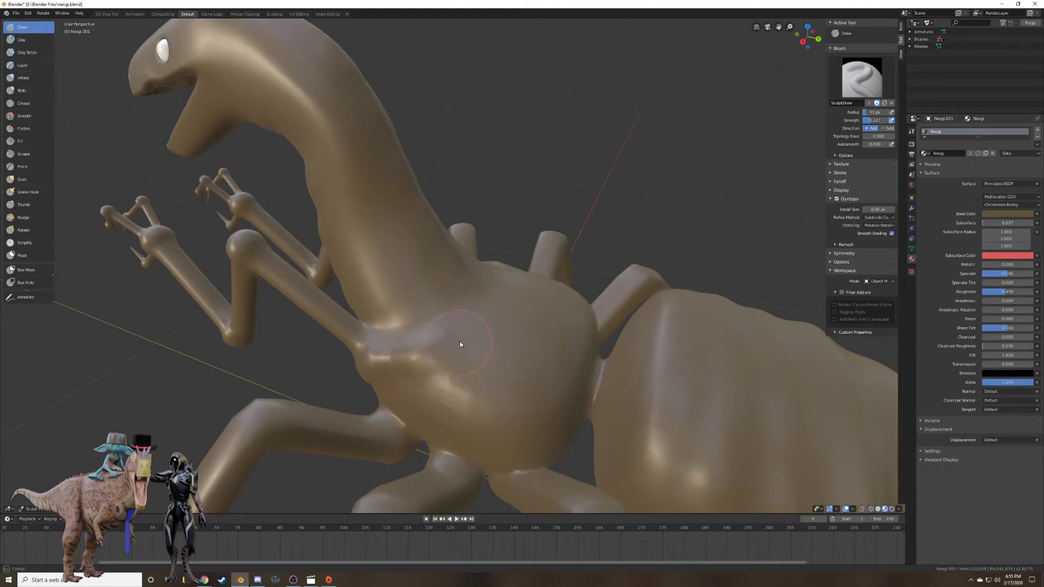
pyautogui.moveTo(460, 344)
pyautogui.mouseDown()
pyautogui.moveTo(450, 362)
pyautogui.moveTo(409, 373)
pyautogui.mouseUp()
pyautogui.moveTo(409, 373); pyautogui.dragTo(482, 334, button='middle')
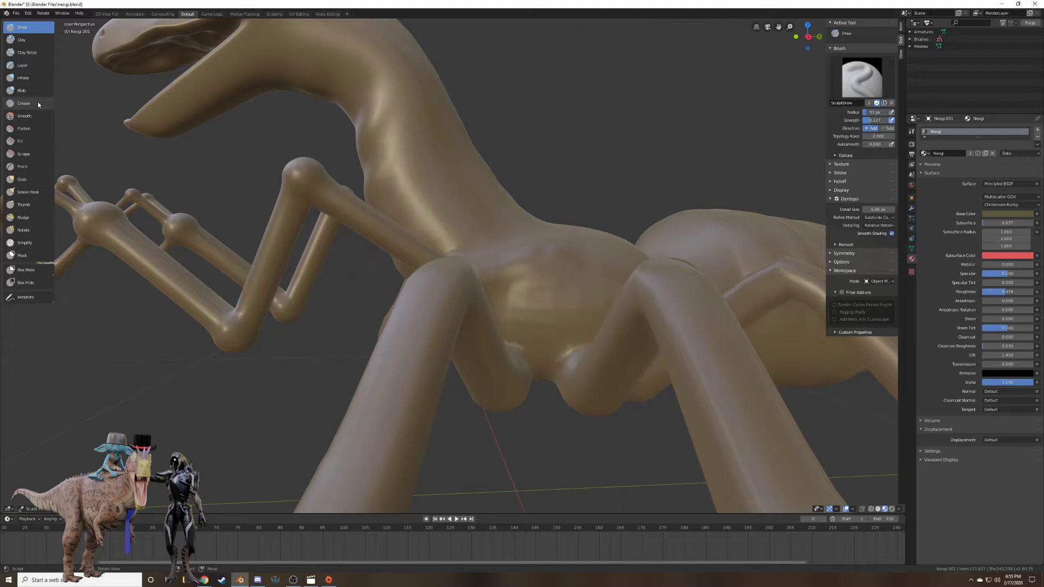
# Smooth the muscle forms on the side of the thorax around the arm joint.
pyautogui.click(38, 116)
pyautogui.moveTo(495, 230); pyautogui.dragTo(478, 270, button='middle')
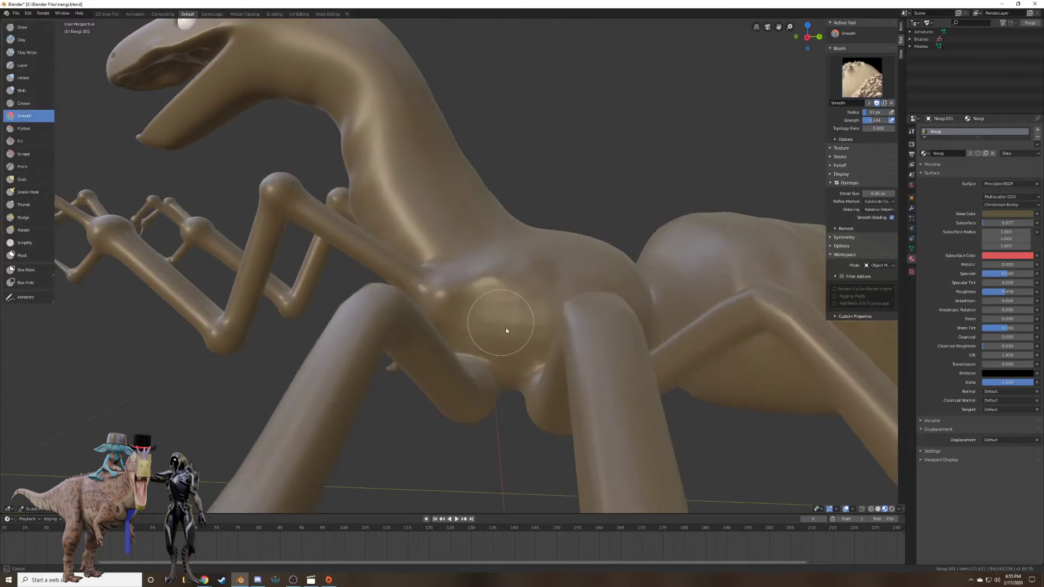
pyautogui.moveTo(543, 272); pyautogui.dragTo(530, 280, button='middle')
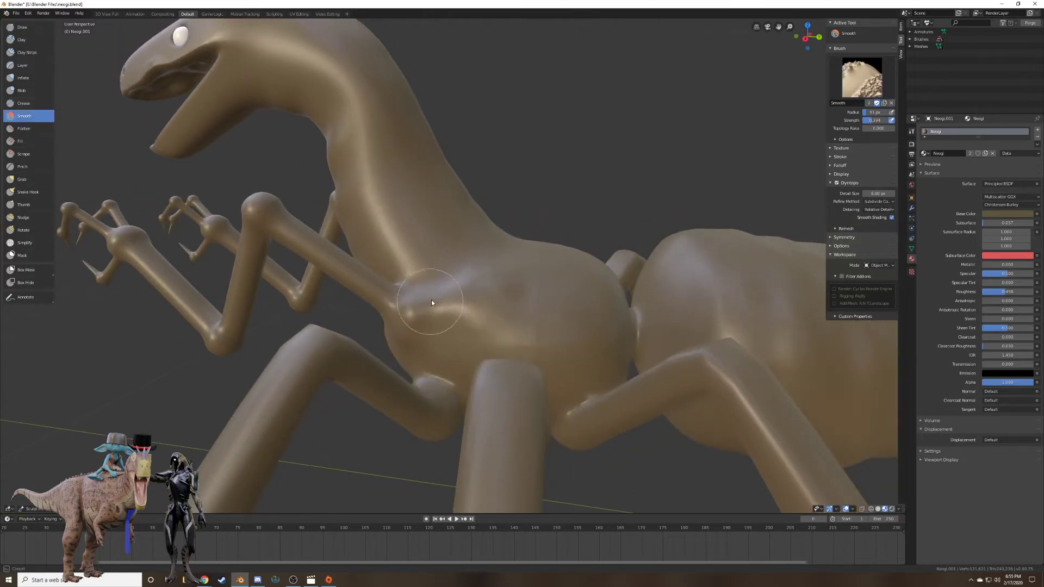
pyautogui.moveTo(469, 298); pyautogui.dragTo(475, 359, button='middle')
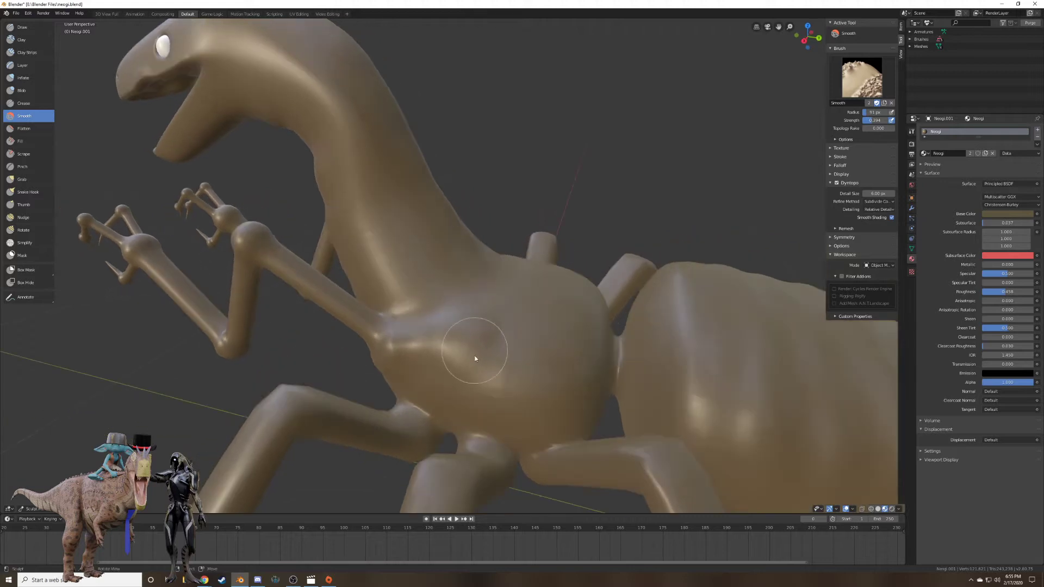
pyautogui.moveTo(509, 307); pyautogui.dragTo(459, 338, button='middle')
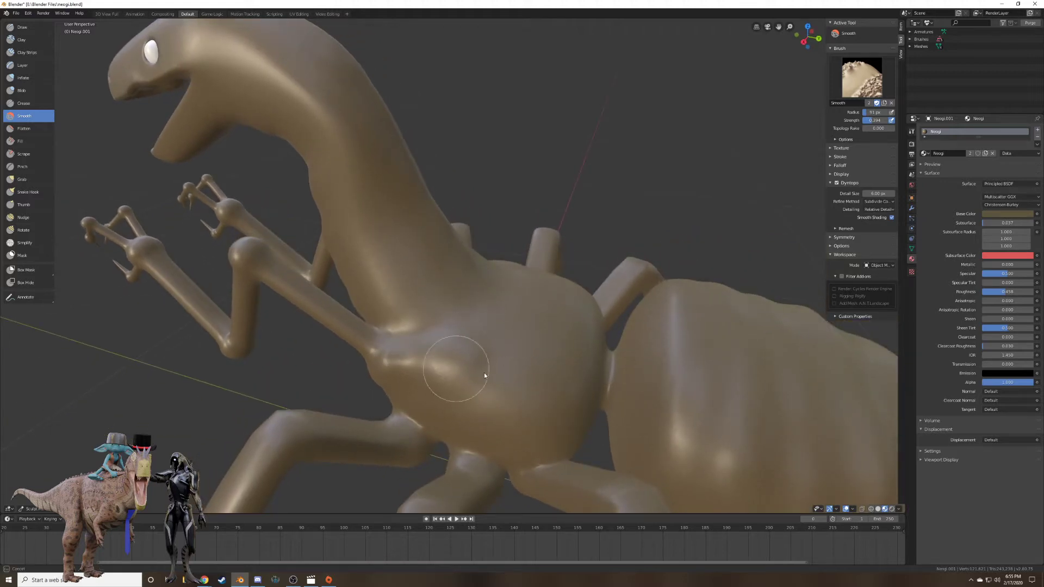
pyautogui.moveTo(484, 373)
pyautogui.mouseDown()
pyautogui.moveTo(472, 325)
pyautogui.moveTo(444, 318)
pyautogui.moveTo(398, 333)
pyautogui.moveTo(492, 321)
pyautogui.mouseUp()
pyautogui.moveTo(492, 325); pyautogui.dragTo(479, 240, button='middle')
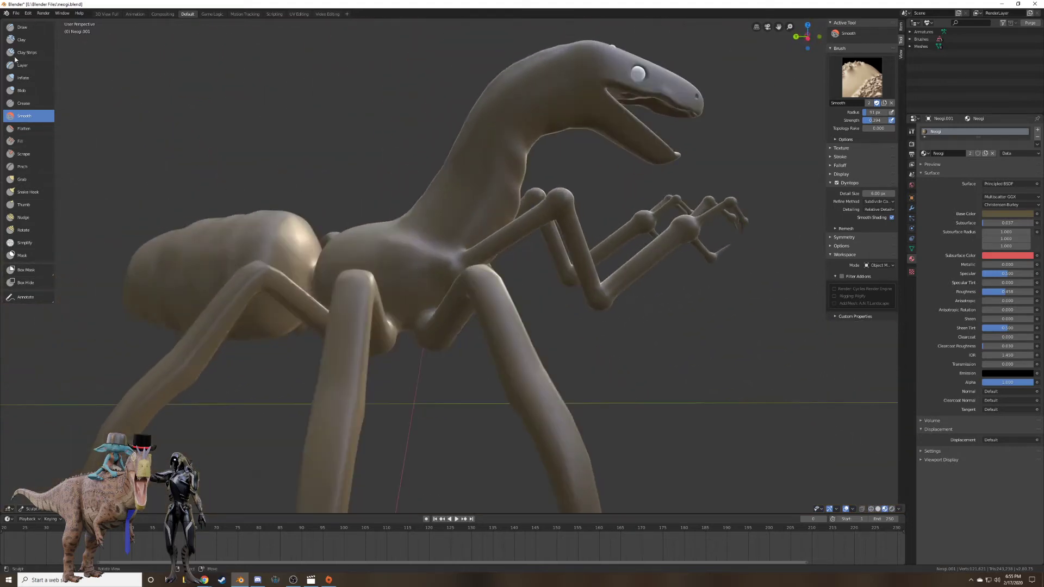
# Swell the thorax around the base of the arm with the Inflate brush.
pyautogui.click(22, 29)
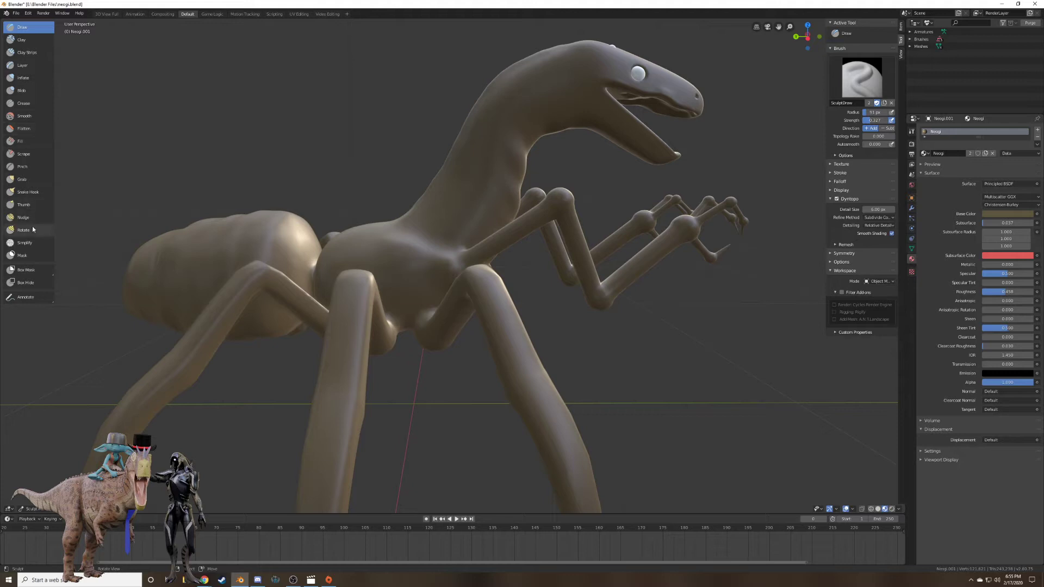
pyautogui.click(38, 80)
pyautogui.scroll(4, 406, 244)
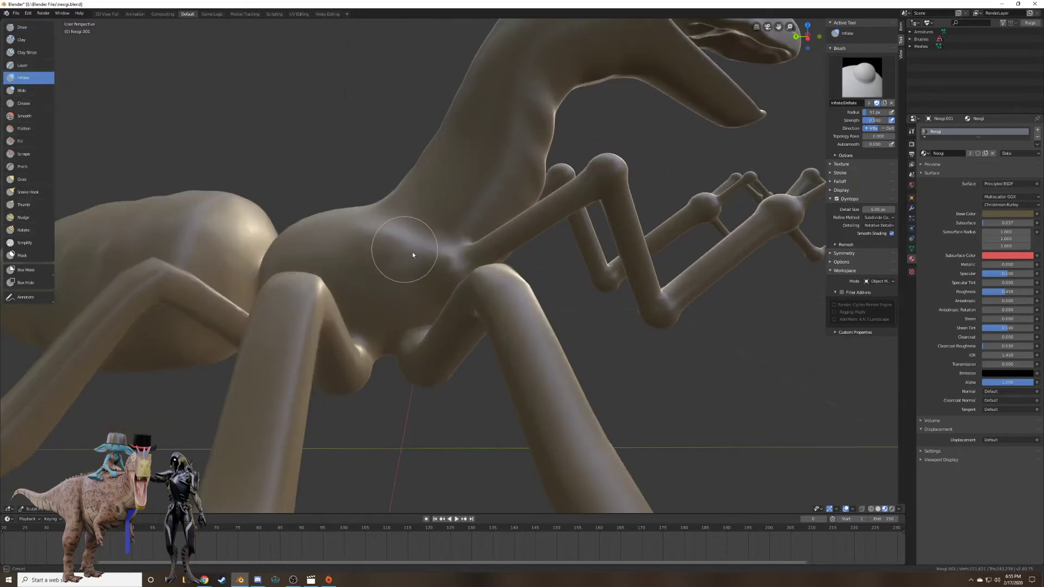
pyautogui.moveTo(431, 256)
pyautogui.mouseDown(button='middle')
pyautogui.moveTo(552, 235)
pyautogui.moveTo(601, 256)
pyautogui.mouseUp(button='middle')
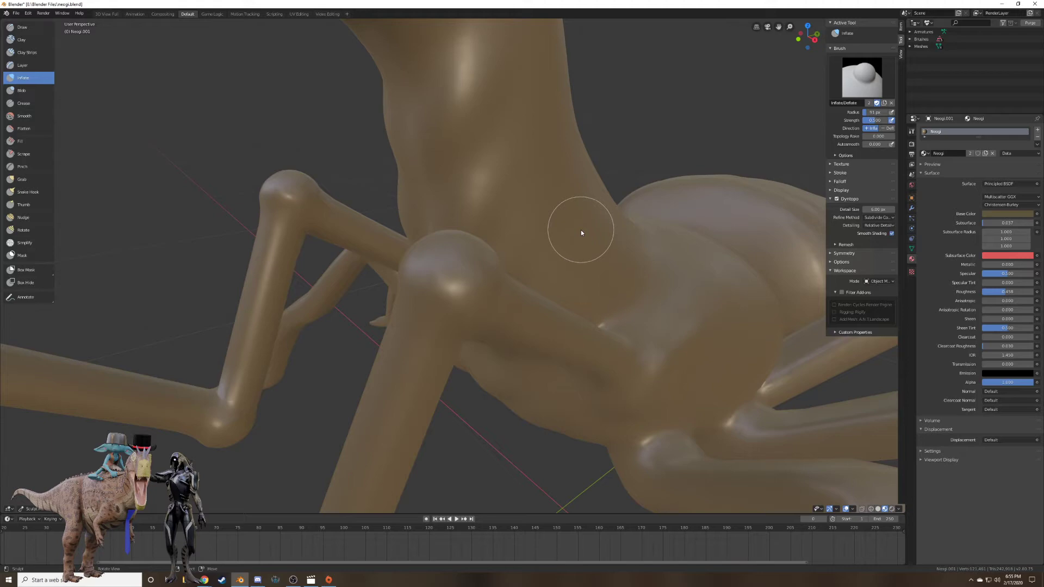
pyautogui.moveTo(584, 240)
pyautogui.mouseDown(button='middle')
pyautogui.moveTo(485, 284)
pyautogui.moveTo(434, 255)
pyautogui.moveTo(403, 187)
pyautogui.moveTo(324, 320)
pyautogui.moveTo(424, 242)
pyautogui.moveTo(342, 278)
pyautogui.moveTo(319, 261)
pyautogui.mouseUp(button='middle')
# Draw narrow ridges across the back of the neck behind the head with a smaller Draw brush and undo the last two.
pyautogui.click(24, 27)
pyautogui.moveTo(131, 82); pyautogui.dragTo(253, 149, button='middle')
pyautogui.scroll(3, 366, 163)
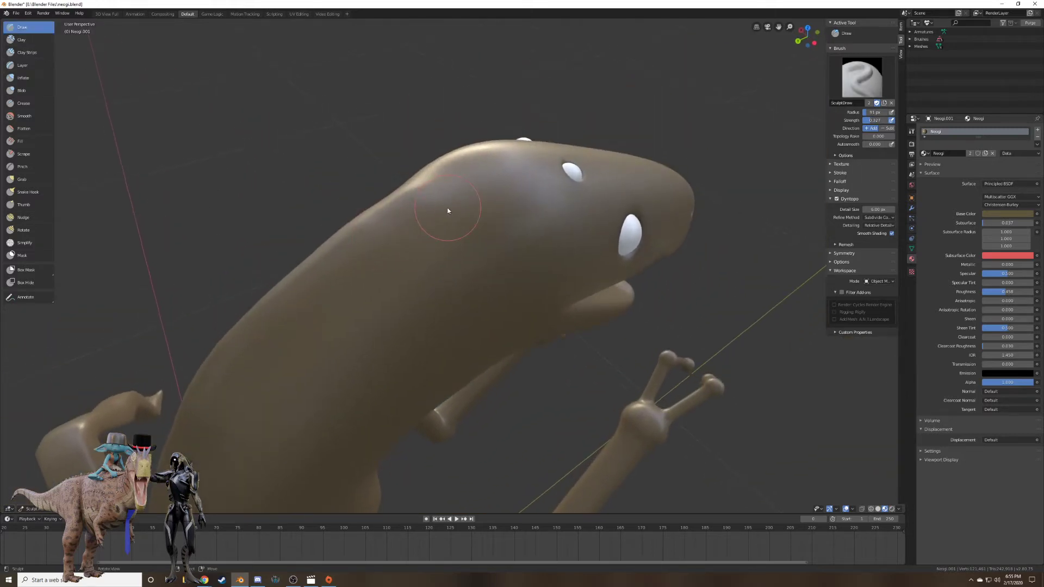
pyautogui.press('f')
pyautogui.click(464, 237)
pyautogui.moveTo(443, 211); pyautogui.dragTo(483, 274)
pyautogui.moveTo(406, 231); pyautogui.dragTo(422, 262)
pyautogui.moveTo(451, 308); pyautogui.dragTo(454, 313)
pyautogui.moveTo(347, 254); pyautogui.dragTo(424, 346)
pyautogui.moveTo(434, 347)
pyautogui.mouseDown(button='middle')
pyautogui.moveTo(401, 270)
pyautogui.moveTo(389, 287)
pyautogui.moveTo(465, 234)
pyautogui.mouseUp(button='middle')
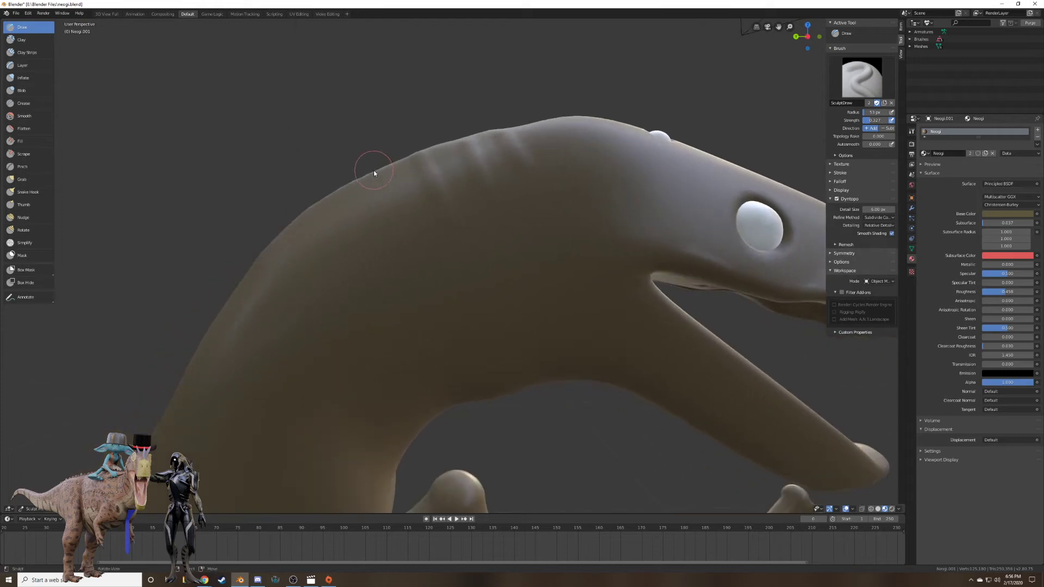
pyautogui.hotkey('ctrl', 'z')
pyautogui.hotkey('ctrl', 'z')
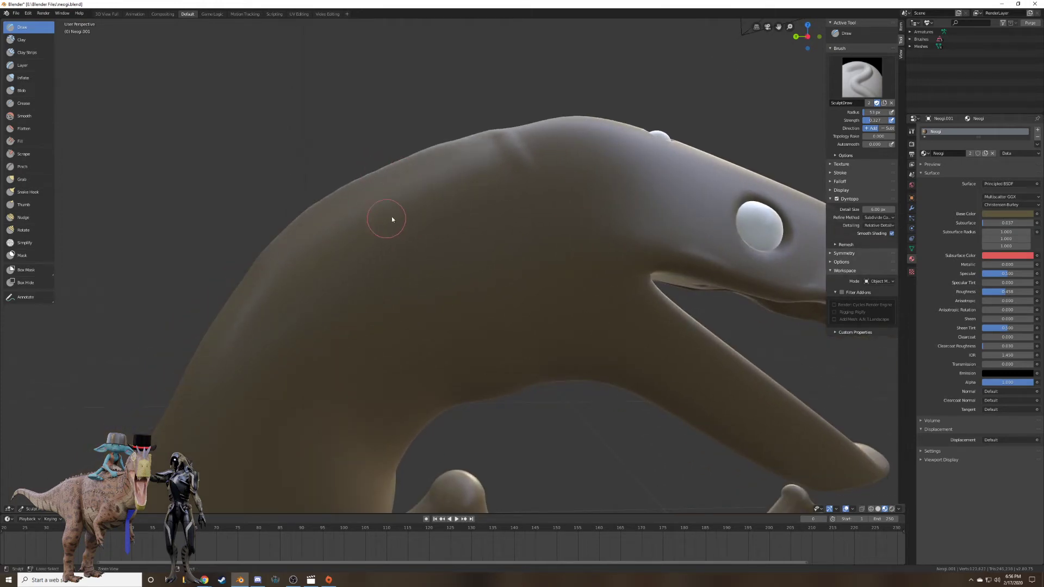
# Draw a row of broader ridges across the back of the upper neck with a larger Draw brush.
pyautogui.press('f')
pyautogui.click(506, 151)
pyautogui.moveTo(500, 211)
pyautogui.mouseDown()
pyautogui.moveTo(495, 139)
pyautogui.moveTo(457, 201)
pyautogui.moveTo(443, 141)
pyautogui.moveTo(423, 224)
pyautogui.moveTo(407, 180)
pyautogui.moveTo(367, 201)
pyautogui.moveTo(380, 239)
pyautogui.moveTo(360, 176)
pyautogui.mouseUp()
pyautogui.moveTo(320, 218)
pyautogui.mouseDown()
pyautogui.moveTo(344, 272)
pyautogui.moveTo(316, 205)
pyautogui.mouseUp()
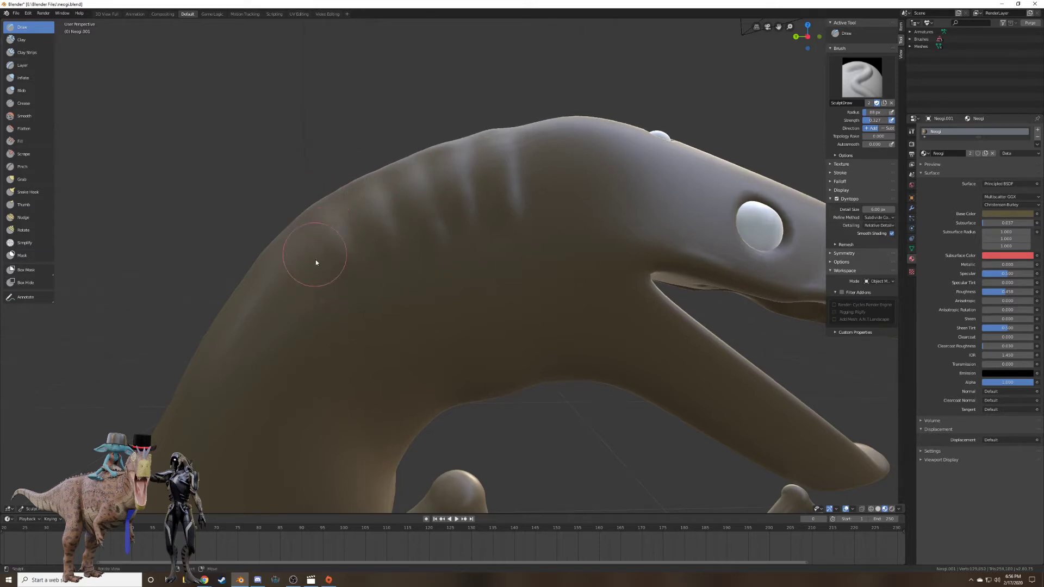
pyautogui.moveTo(315, 263)
pyautogui.mouseDown(button='middle')
pyautogui.moveTo(392, 179)
pyautogui.moveTo(365, 168)
pyautogui.moveTo(373, 187)
pyautogui.mouseUp(button='middle')
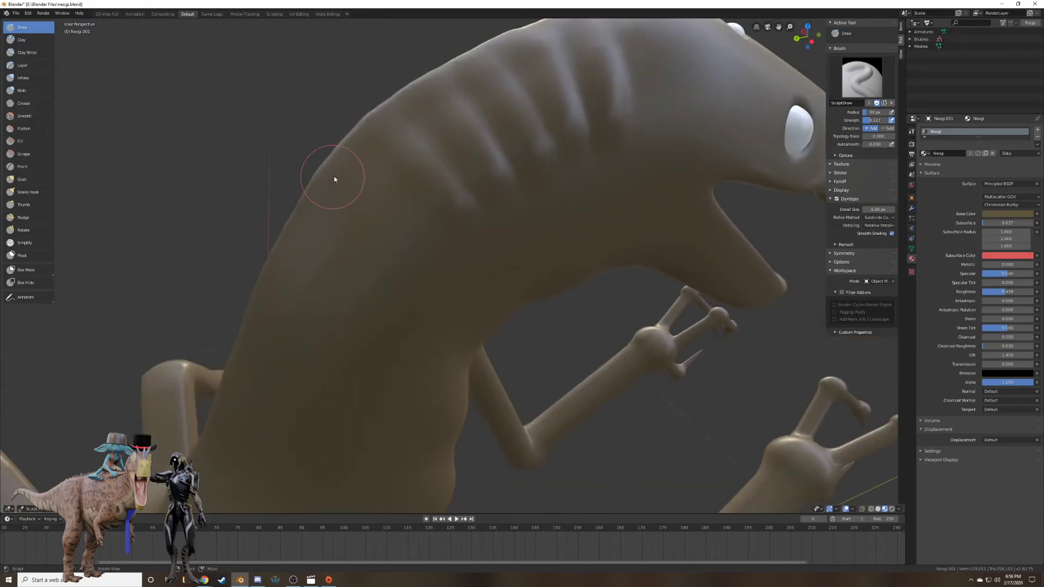
pyautogui.moveTo(334, 179)
pyautogui.mouseDown()
pyautogui.moveTo(419, 233)
pyautogui.moveTo(342, 166)
pyautogui.moveTo(319, 214)
pyautogui.moveTo(385, 261)
pyautogui.moveTo(302, 191)
pyautogui.mouseUp()
# Continue the row of raised ridges down the back of the middle neck.
pyautogui.moveTo(303, 191)
pyautogui.mouseDown(button='middle')
pyautogui.moveTo(327, 211)
pyautogui.moveTo(354, 182)
pyautogui.moveTo(392, 235)
pyautogui.mouseUp(button='middle')
pyautogui.scroll(1, 391, 233)
pyautogui.scroll(1, 343, 177)
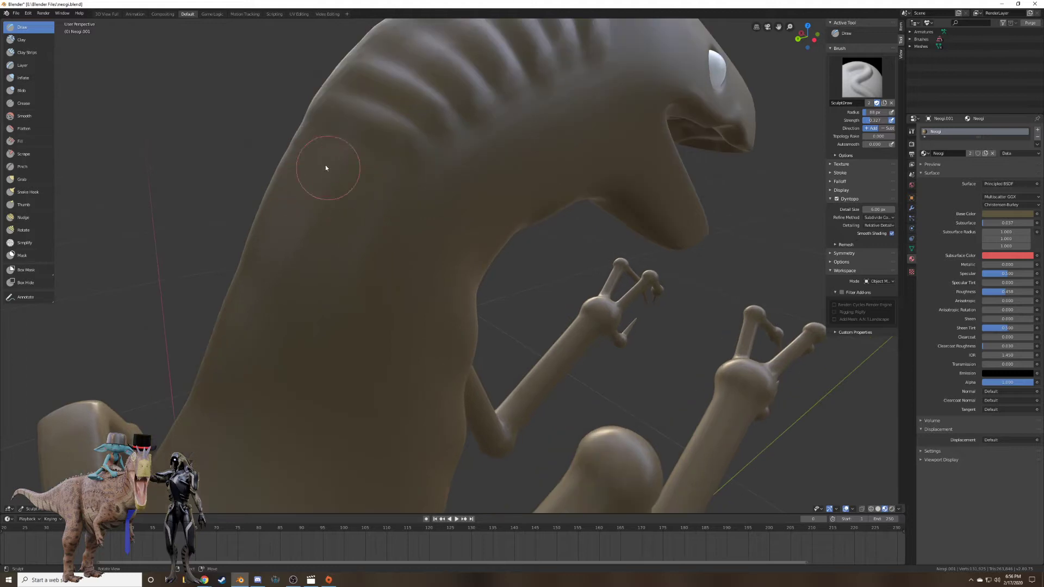
pyautogui.moveTo(326, 168)
pyautogui.mouseDown()
pyautogui.moveTo(310, 144)
pyautogui.moveTo(384, 180)
pyautogui.moveTo(293, 139)
pyautogui.moveTo(310, 197)
pyautogui.moveTo(285, 191)
pyautogui.moveTo(378, 236)
pyautogui.moveTo(273, 187)
pyautogui.moveTo(264, 241)
pyautogui.moveTo(354, 277)
pyautogui.moveTo(260, 239)
pyautogui.mouseUp()
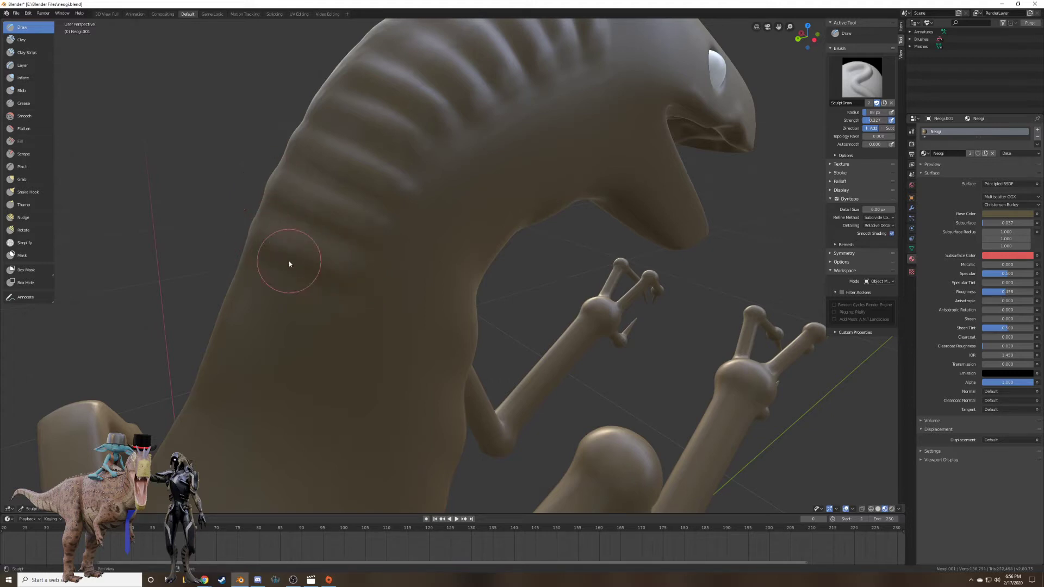
# Extend the ridges down the lower neck to where it meets the thorax.
pyautogui.keyDown('shift'); pyautogui.moveTo(289, 261); pyautogui.dragTo(297, 187, button='middle'); pyautogui.keyUp('shift')
pyautogui.moveTo(258, 193)
pyautogui.mouseDown()
pyautogui.moveTo(336, 220)
pyautogui.moveTo(259, 187)
pyautogui.moveTo(239, 240)
pyautogui.moveTo(343, 272)
pyautogui.moveTo(243, 248)
pyautogui.moveTo(226, 282)
pyautogui.moveTo(330, 333)
pyautogui.mouseUp()
pyautogui.keyDown('shift'); pyautogui.moveTo(230, 295); pyautogui.dragTo(239, 208, button='middle'); pyautogui.keyUp('shift')
pyautogui.moveTo(218, 237)
pyautogui.mouseDown()
pyautogui.moveTo(302, 277)
pyautogui.moveTo(223, 243)
pyautogui.moveTo(180, 281)
pyautogui.moveTo(289, 324)
pyautogui.moveTo(142, 324)
pyautogui.moveTo(234, 354)
pyautogui.moveTo(145, 328)
pyautogui.moveTo(203, 349)
pyautogui.moveTo(121, 363)
pyautogui.moveTo(223, 402)
pyautogui.moveTo(261, 380)
pyautogui.mouseUp()
pyautogui.moveTo(261, 380); pyautogui.dragTo(260, 240, button='middle')
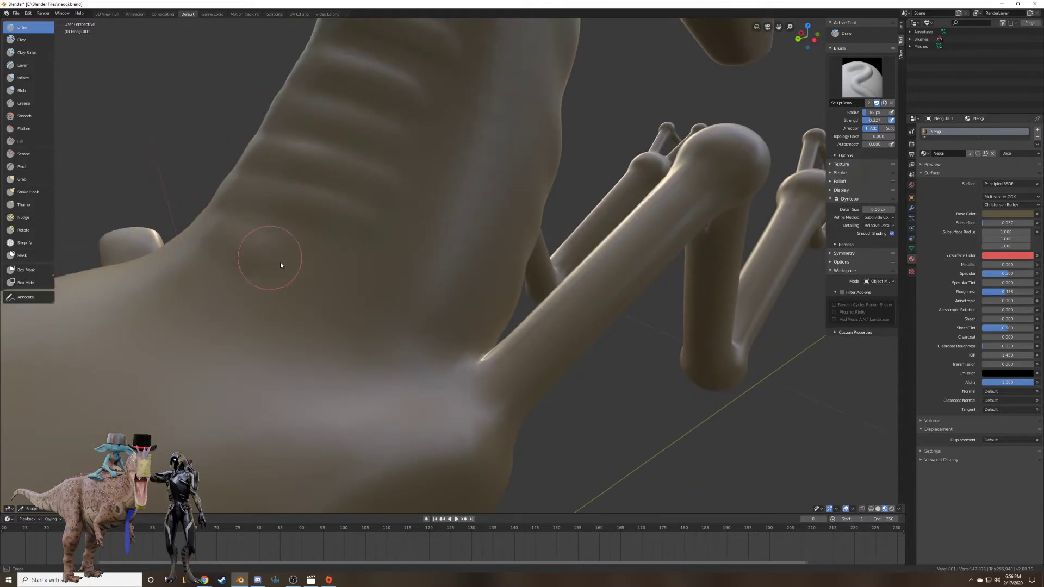
pyautogui.moveTo(280, 265)
pyautogui.mouseDown()
pyautogui.moveTo(345, 296)
pyautogui.moveTo(163, 260)
pyautogui.moveTo(248, 321)
pyautogui.mouseUp()
# Adjust the Smooth brush's strength and soften the ridges along the whole back of the neck.
pyautogui.moveTo(248, 322)
pyautogui.mouseDown(button='middle')
pyautogui.moveTo(435, 230)
pyautogui.moveTo(412, 252)
pyautogui.moveTo(408, 226)
pyautogui.mouseUp(button='middle')
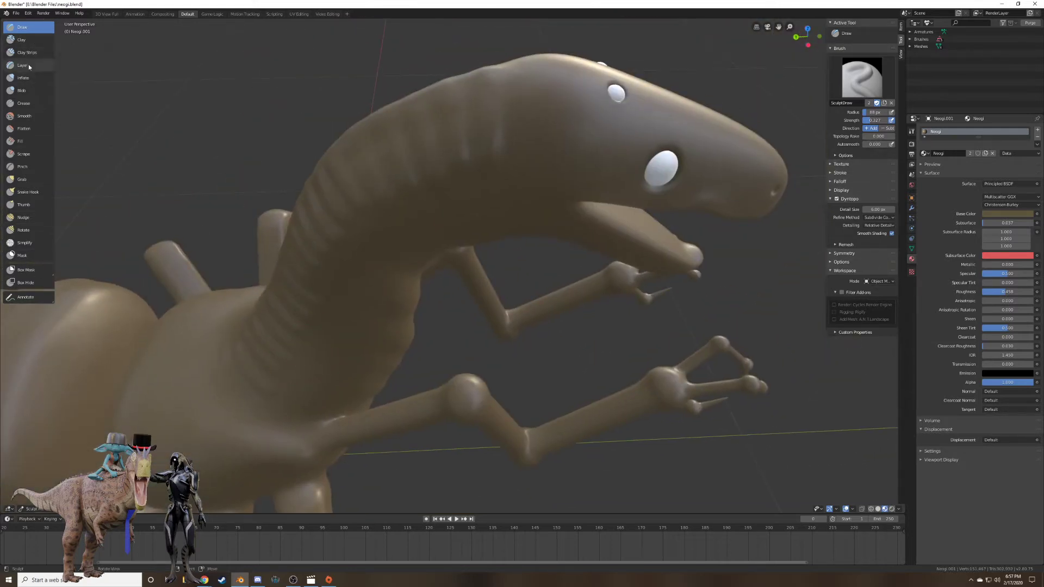
pyautogui.hotkey('shift', 'f')
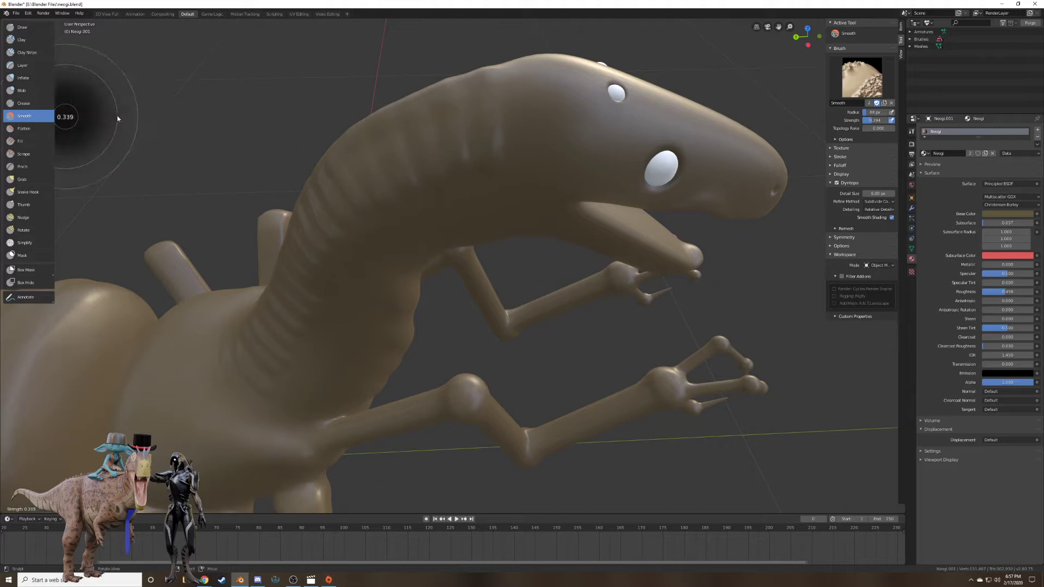
pyautogui.click(93, 113)
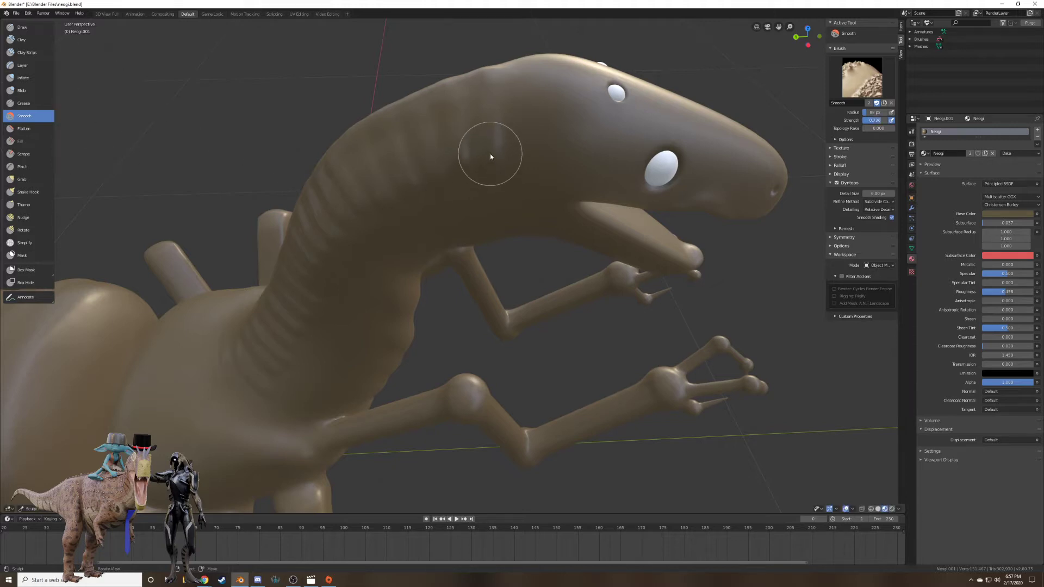
pyautogui.moveTo(373, 233)
pyautogui.mouseDown(button='middle')
pyautogui.moveTo(414, 214)
pyautogui.moveTo(423, 181)
pyautogui.mouseUp(button='middle')
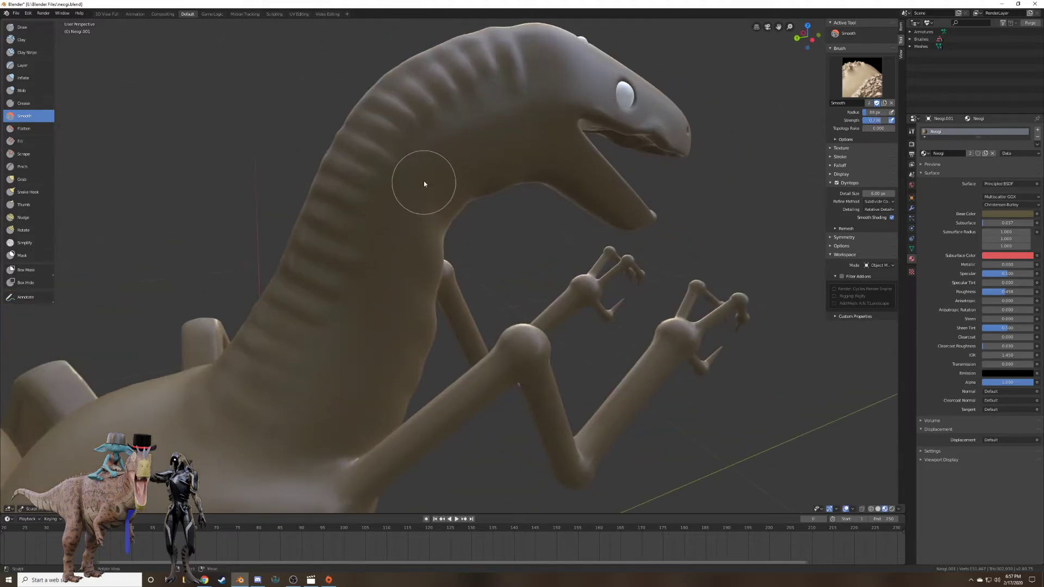
pyautogui.click(840, 156)
pyautogui.click(833, 157)
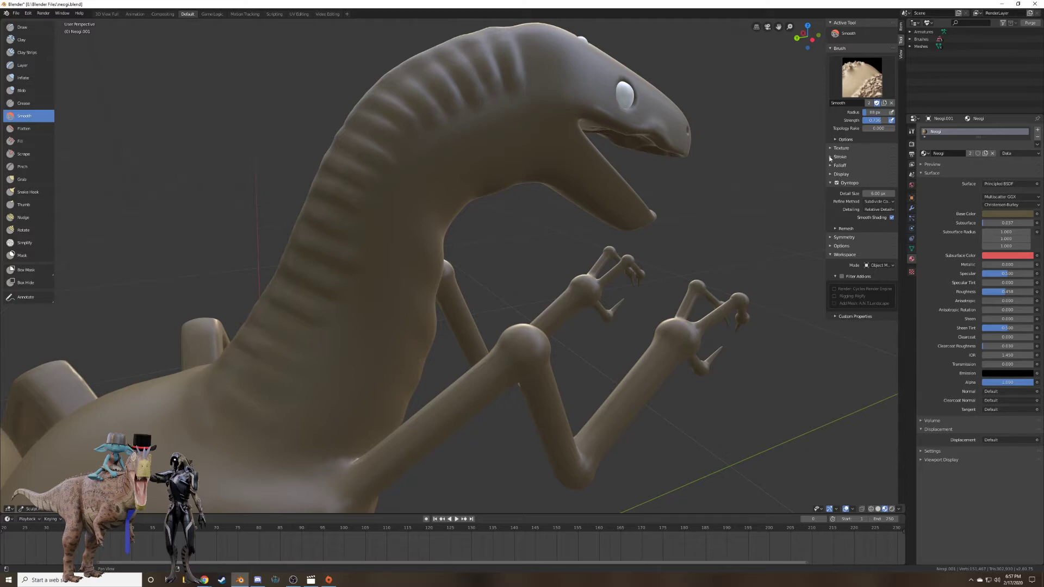
pyautogui.click(830, 157)
pyautogui.click(829, 158)
pyautogui.moveTo(243, 420)
pyautogui.mouseDown()
pyautogui.moveTo(402, 162)
pyautogui.moveTo(482, 90)
pyautogui.moveTo(553, 77)
pyautogui.moveTo(463, 114)
pyautogui.moveTo(357, 230)
pyautogui.moveTo(321, 411)
pyautogui.moveTo(298, 434)
pyautogui.moveTo(395, 311)
pyautogui.moveTo(374, 240)
pyautogui.moveTo(388, 182)
pyautogui.moveTo(402, 164)
pyautogui.moveTo(472, 162)
pyautogui.moveTo(490, 147)
pyautogui.moveTo(497, 73)
pyautogui.moveTo(487, 65)
pyautogui.moveTo(510, 104)
pyautogui.moveTo(523, 82)
pyautogui.moveTo(479, 79)
pyautogui.moveTo(494, 120)
pyautogui.moveTo(431, 93)
pyautogui.moveTo(477, 136)
pyautogui.moveTo(544, 149)
pyautogui.mouseUp()
# Examine the softened neck ridges from both sides, up close and together with the whole upper body.
pyautogui.moveTo(545, 153)
pyautogui.mouseDown(button='middle')
pyautogui.moveTo(499, 177)
pyautogui.moveTo(482, 168)
pyautogui.moveTo(571, 157)
pyautogui.moveTo(622, 135)
pyautogui.moveTo(628, 174)
pyautogui.moveTo(596, 200)
pyautogui.moveTo(648, 199)
pyautogui.moveTo(634, 216)
pyautogui.moveTo(507, 205)
pyautogui.mouseUp(button='middle')
pyautogui.scroll(-3, 627, 174)
pyautogui.scroll(4, 633, 217)
pyautogui.scroll(3, 507, 205)
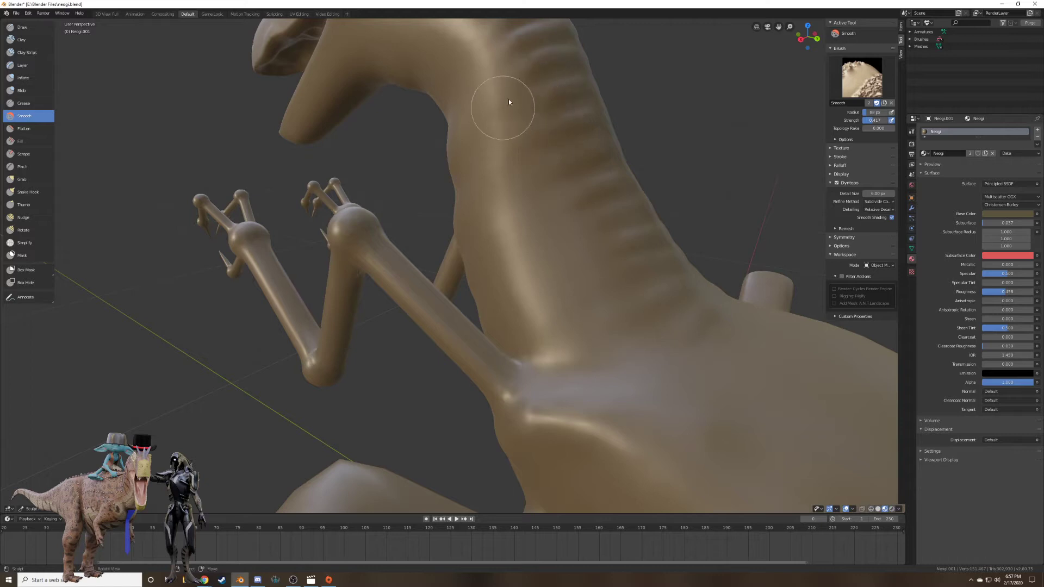
pyautogui.moveTo(501, 81); pyautogui.dragTo(499, 127, button='middle')
pyautogui.scroll(-5, 499, 127)
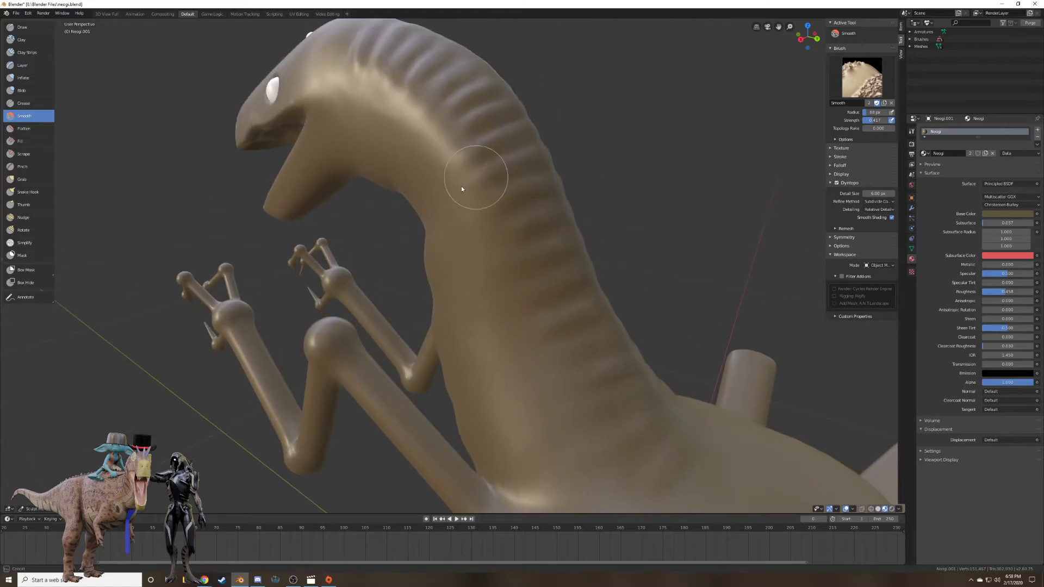
pyautogui.moveTo(512, 168); pyautogui.dragTo(487, 213, button='middle')
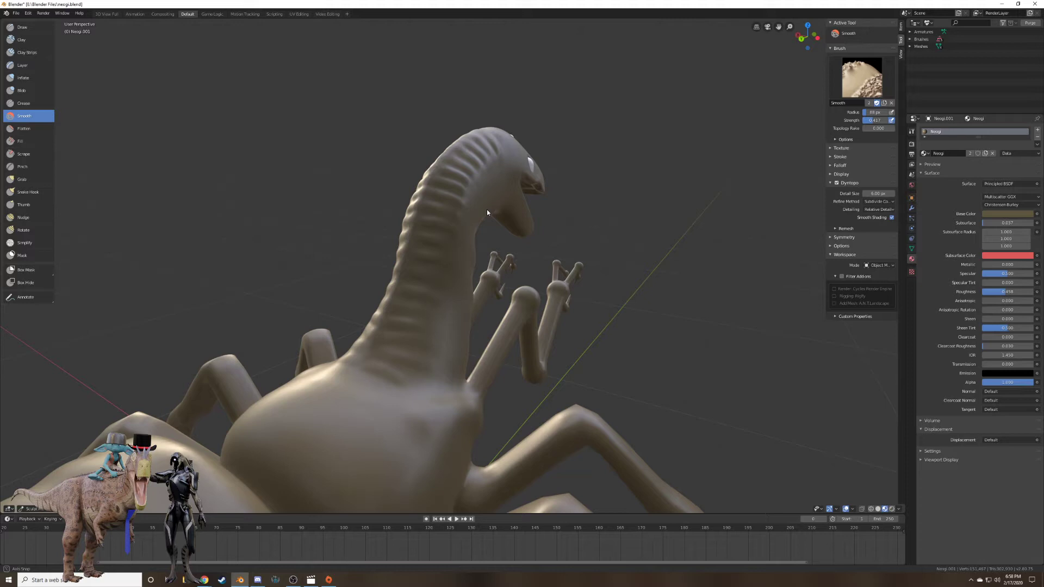
pyautogui.moveTo(549, 213); pyautogui.dragTo(494, 205, button='middle')
pyautogui.scroll(3, 564, 196)
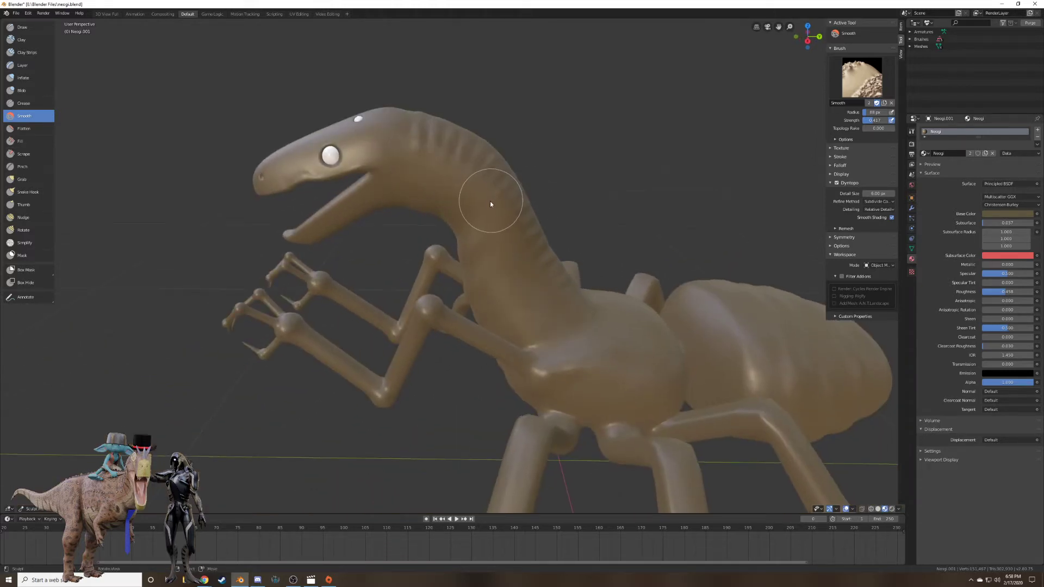
# Carve a small ear hole into the side of the head behind the jaw hinge using a smaller Draw brush.
pyautogui.scroll(4, 491, 204)
pyautogui.scroll(2, 490, 204)
pyautogui.keyDown('shift'); pyautogui.moveTo(485, 145); pyautogui.dragTo(595, 353, button='middle'); pyautogui.keyUp('shift')
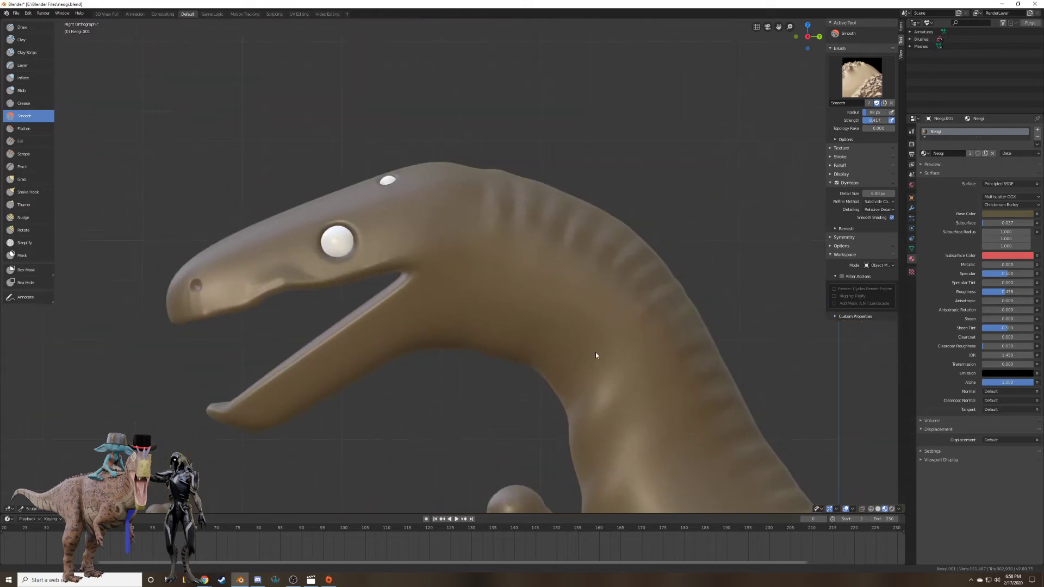
pyautogui.press('f')
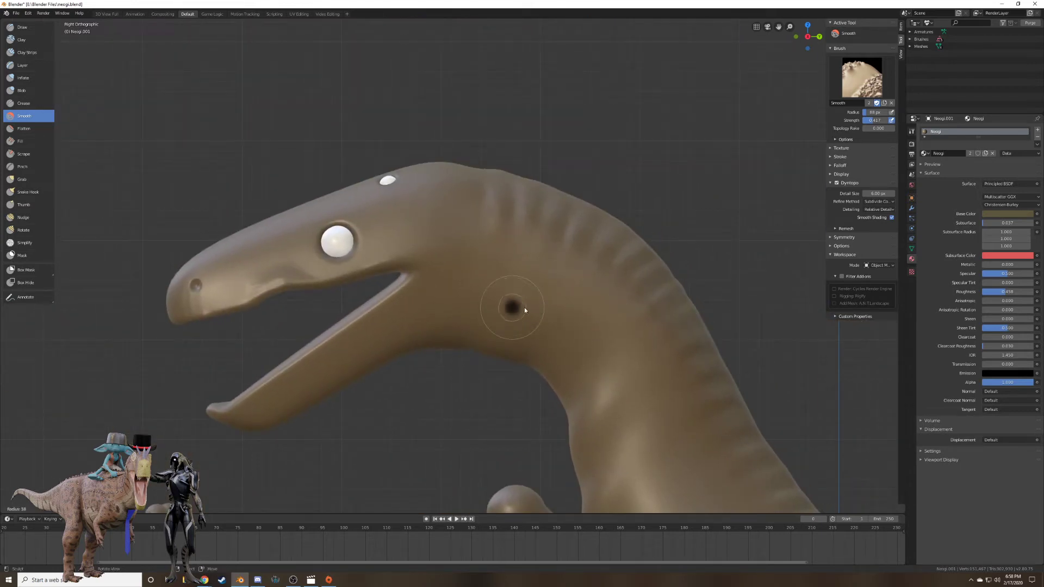
pyautogui.click(520, 311)
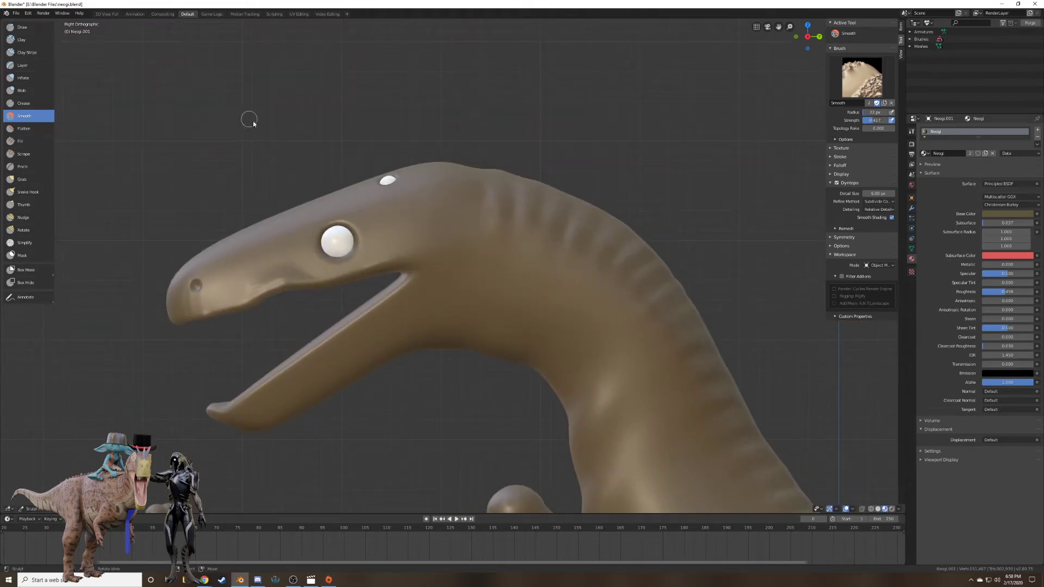
pyautogui.click(40, 27)
pyautogui.scroll(1, 448, 261)
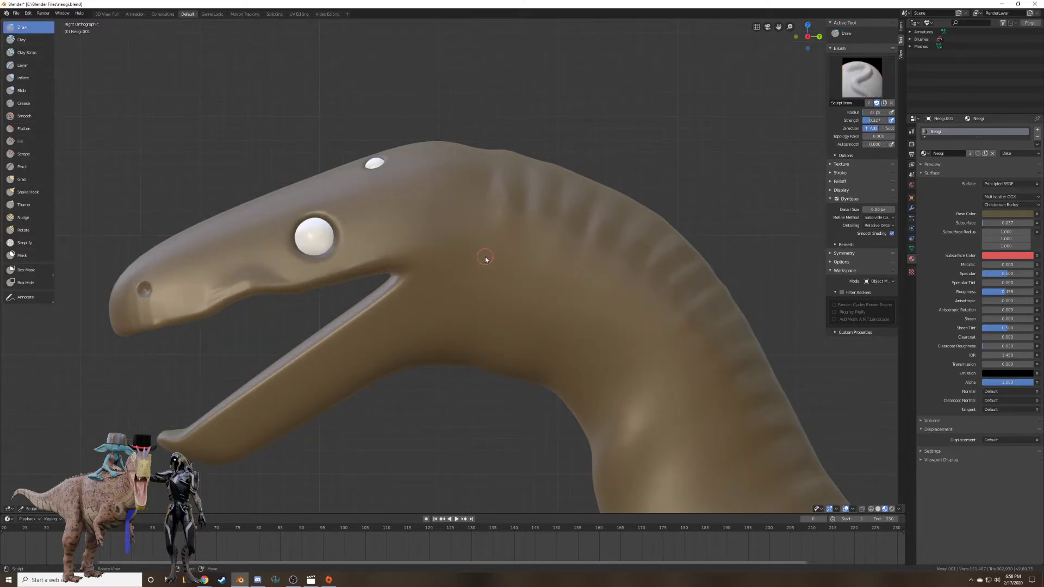
pyautogui.keyDown('ctrl'); pyautogui.moveTo(482, 252); pyautogui.dragTo(512, 248); pyautogui.keyUp('ctrl')
pyautogui.scroll(4, 481, 256)
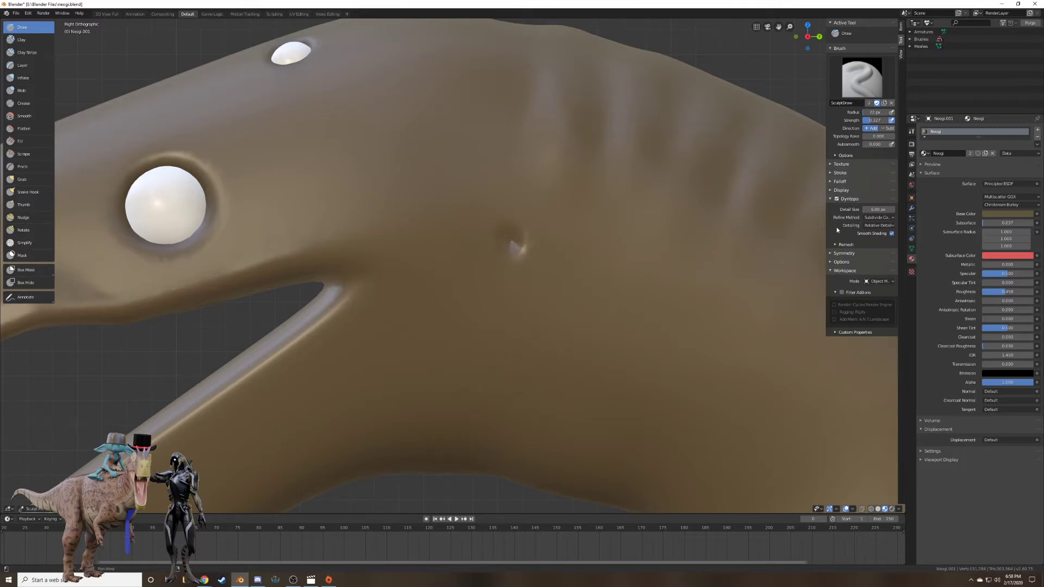
pyautogui.scroll(-4, 498, 281)
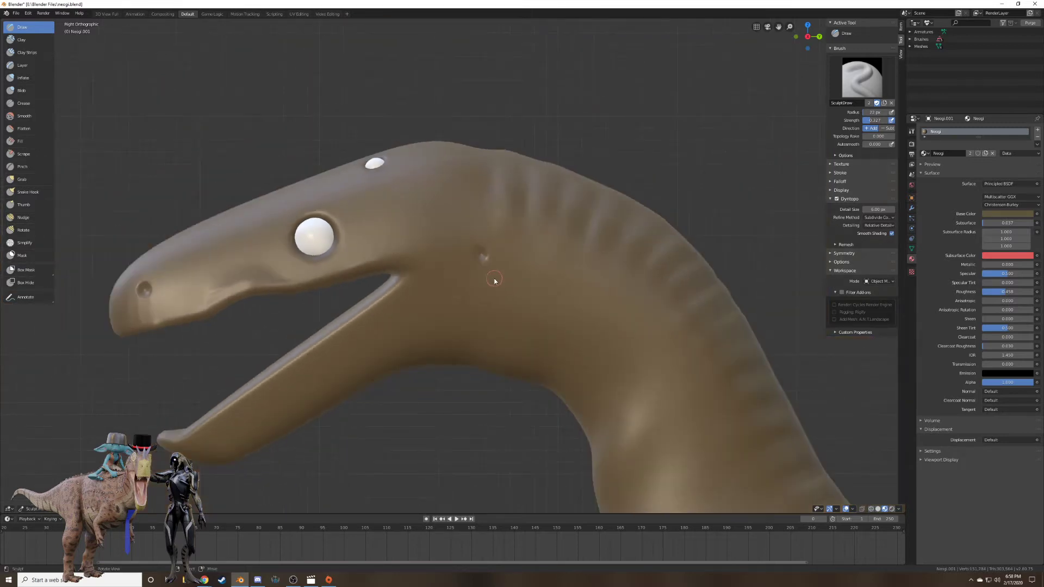
# Enlarge and strengthen the Draw brush, set it to subtract, and hollow out the lower jaw's inner surface.
pyautogui.moveTo(494, 280)
pyautogui.mouseDown(button='middle')
pyautogui.moveTo(543, 270)
pyautogui.moveTo(566, 238)
pyautogui.moveTo(579, 266)
pyautogui.moveTo(504, 270)
pyautogui.moveTo(513, 276)
pyautogui.mouseUp(button='middle')
pyautogui.moveTo(133, 72)
pyautogui.mouseDown(button='middle')
pyautogui.moveTo(249, 212)
pyautogui.moveTo(374, 266)
pyautogui.moveTo(422, 270)
pyautogui.moveTo(430, 309)
pyautogui.mouseUp(button='middle')
pyautogui.click(393, 263)
pyautogui.hotkey('shift', 'f')
pyautogui.click(393, 264)
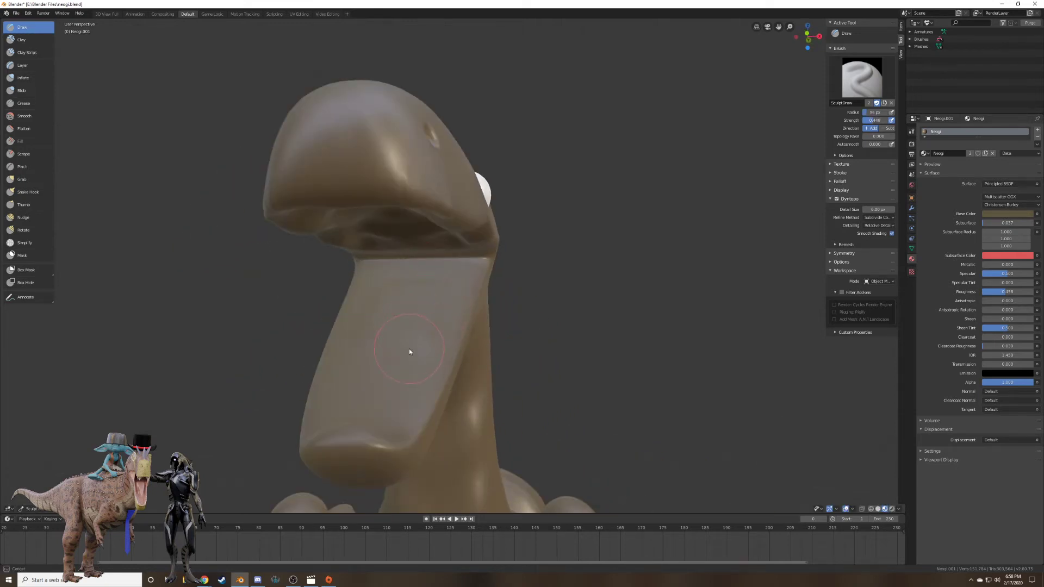
pyautogui.click(884, 129)
pyautogui.moveTo(365, 407); pyautogui.dragTo(385, 391)
pyautogui.moveTo(413, 259)
pyautogui.mouseDown()
pyautogui.moveTo(405, 276)
pyautogui.moveTo(386, 266)
pyautogui.moveTo(419, 263)
pyautogui.moveTo(414, 330)
pyautogui.mouseUp()
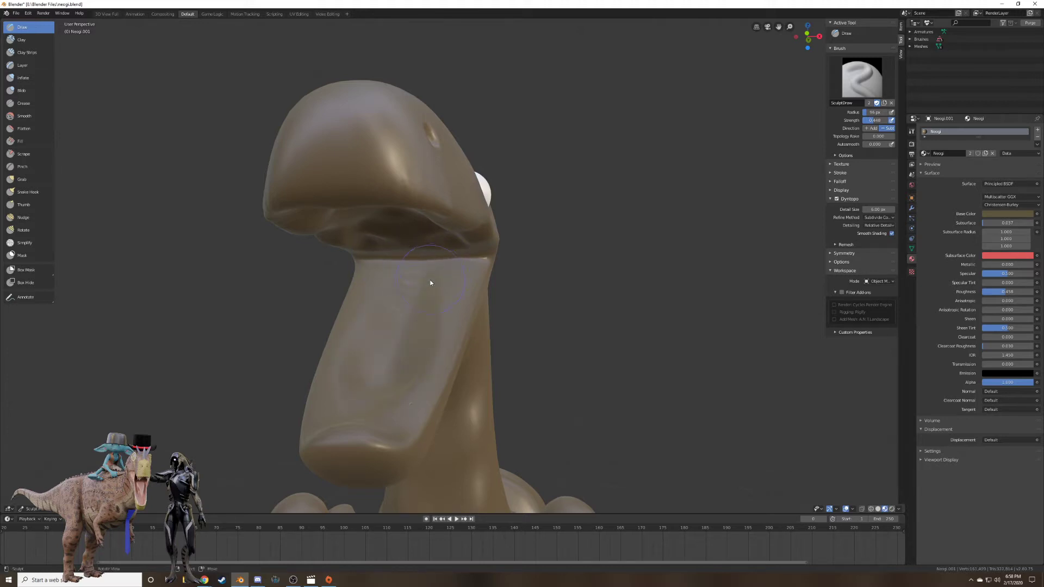
# Carve the back of the mouth deeper where the lower jaw meets the throat.
pyautogui.moveTo(429, 284); pyautogui.dragTo(391, 252, button='middle')
pyautogui.moveTo(413, 254)
pyautogui.mouseDown()
pyautogui.moveTo(365, 255)
pyautogui.moveTo(463, 245)
pyautogui.moveTo(386, 255)
pyautogui.moveTo(354, 344)
pyautogui.moveTo(364, 293)
pyautogui.mouseUp()
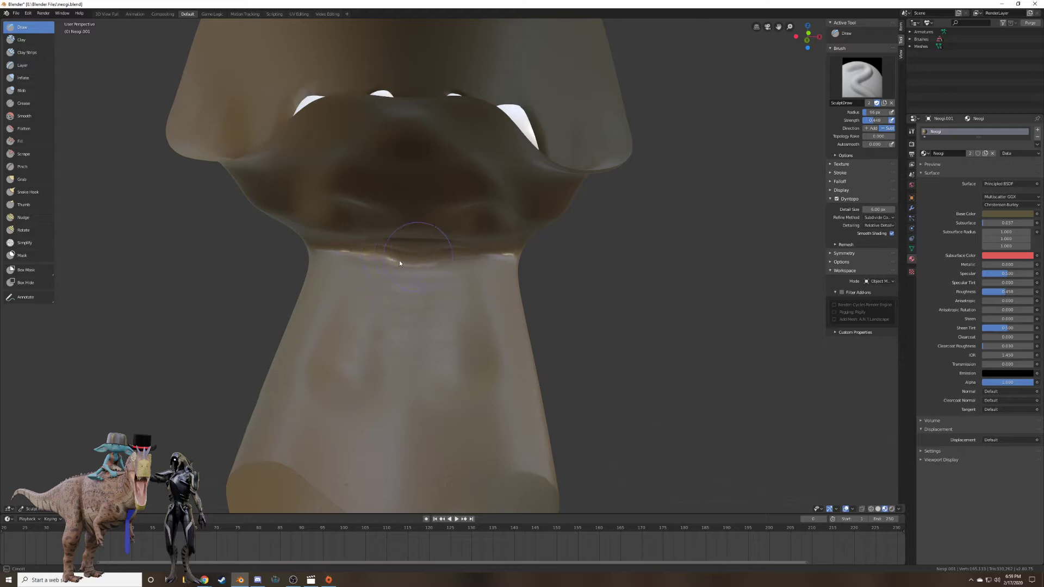
pyautogui.moveTo(408, 250); pyautogui.dragTo(420, 275)
pyautogui.moveTo(419, 275)
pyautogui.mouseDown(button='middle')
pyautogui.moveTo(345, 284)
pyautogui.moveTo(376, 298)
pyautogui.moveTo(429, 278)
pyautogui.moveTo(493, 280)
pyautogui.moveTo(447, 297)
pyautogui.mouseUp(button='middle')
pyautogui.scroll(4, 459, 284)
pyautogui.moveTo(354, 258); pyautogui.dragTo(450, 256)
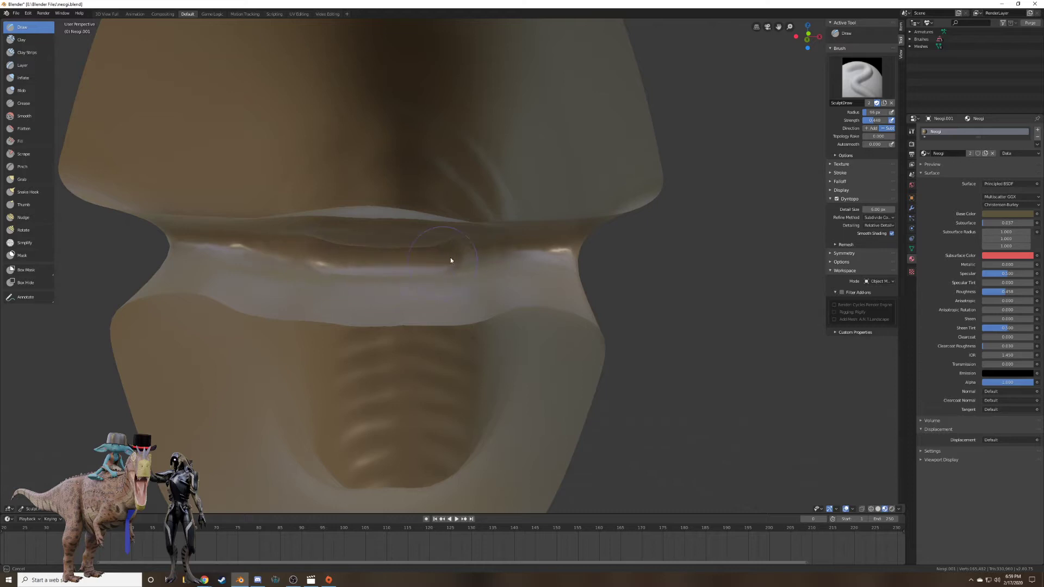
# Smooth the carved surface at the back of the mouth from inside the head.
pyautogui.moveTo(451, 257)
pyautogui.mouseDown(button='middle')
pyautogui.moveTo(470, 293)
pyautogui.moveTo(515, 319)
pyautogui.moveTo(570, 312)
pyautogui.moveTo(610, 296)
pyautogui.moveTo(639, 228)
pyautogui.mouseUp(button='middle')
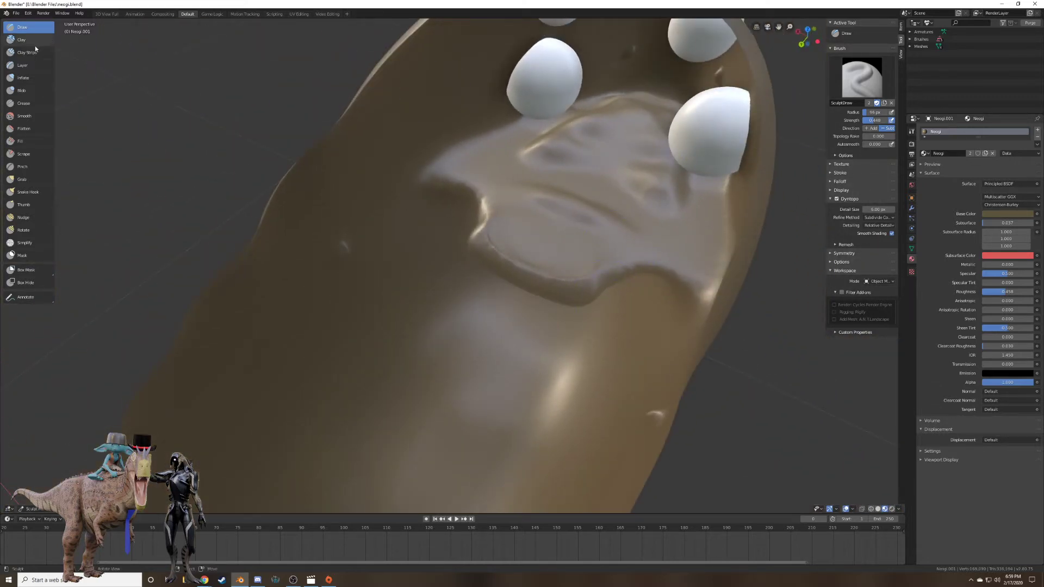
pyautogui.click(24, 116)
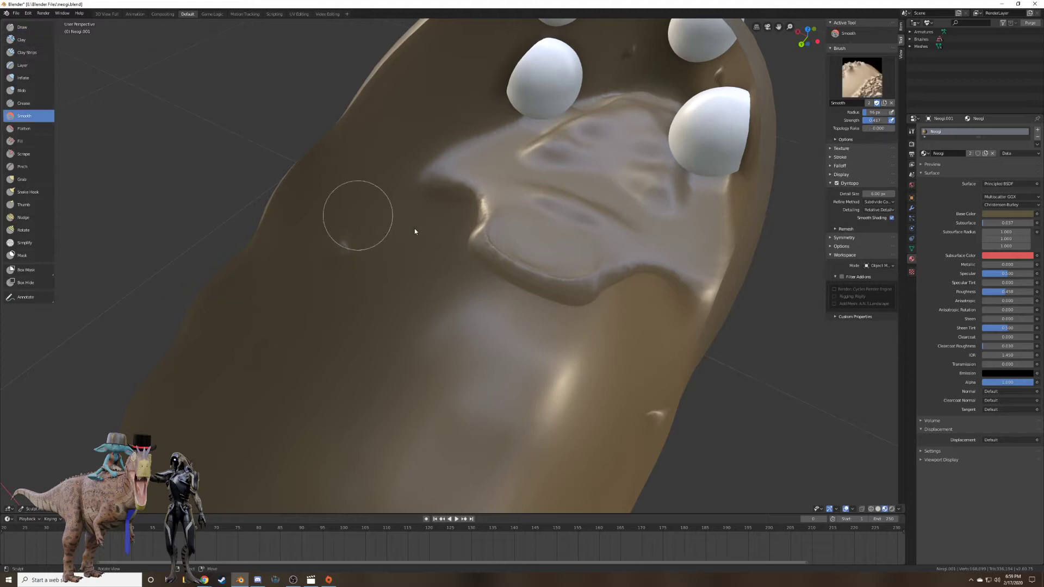
pyautogui.moveTo(491, 217)
pyautogui.mouseDown()
pyautogui.moveTo(506, 263)
pyautogui.moveTo(583, 272)
pyautogui.moveTo(493, 212)
pyautogui.moveTo(487, 196)
pyautogui.moveTo(554, 195)
pyautogui.moveTo(606, 213)
pyautogui.mouseUp()
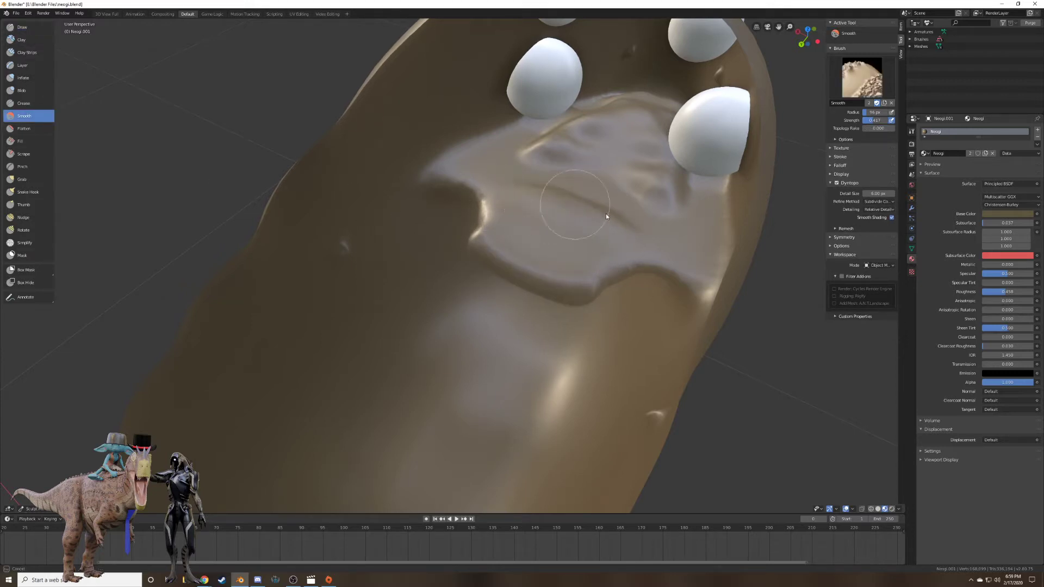
# Deepen the middle of the lower jaw's floor with a larger subtracting Draw brush.
pyautogui.moveTo(606, 213)
pyautogui.mouseDown(button='middle')
pyautogui.moveTo(608, 162)
pyautogui.moveTo(480, 158)
pyautogui.moveTo(452, 172)
pyautogui.moveTo(428, 224)
pyautogui.moveTo(450, 249)
pyautogui.moveTo(465, 228)
pyautogui.moveTo(462, 212)
pyautogui.mouseUp(button='middle')
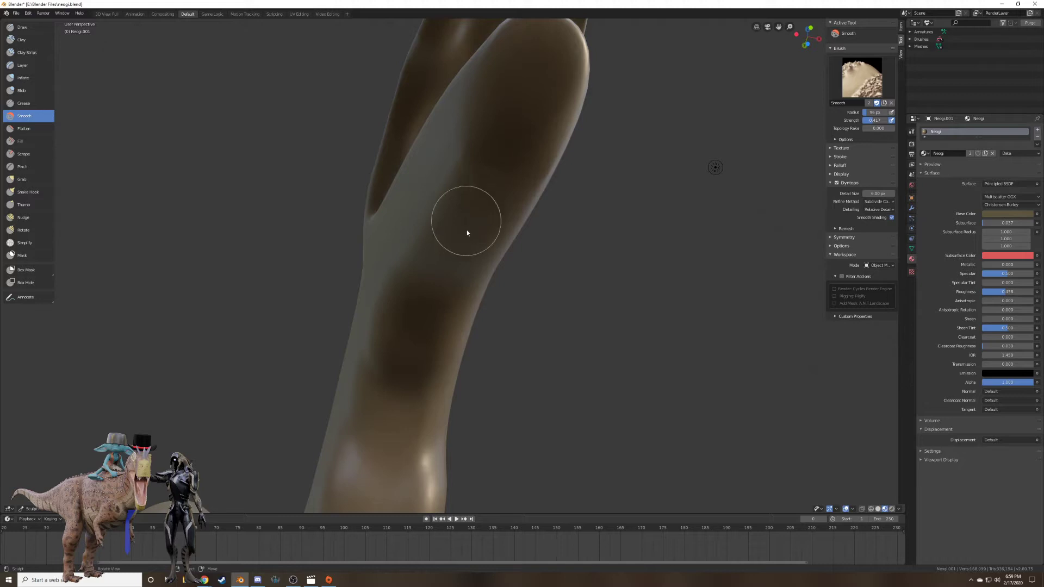
pyautogui.moveTo(337, 210)
pyautogui.mouseDown(button='middle')
pyautogui.moveTo(440, 157)
pyautogui.moveTo(463, 214)
pyautogui.moveTo(450, 261)
pyautogui.moveTo(427, 227)
pyautogui.mouseUp(button='middle')
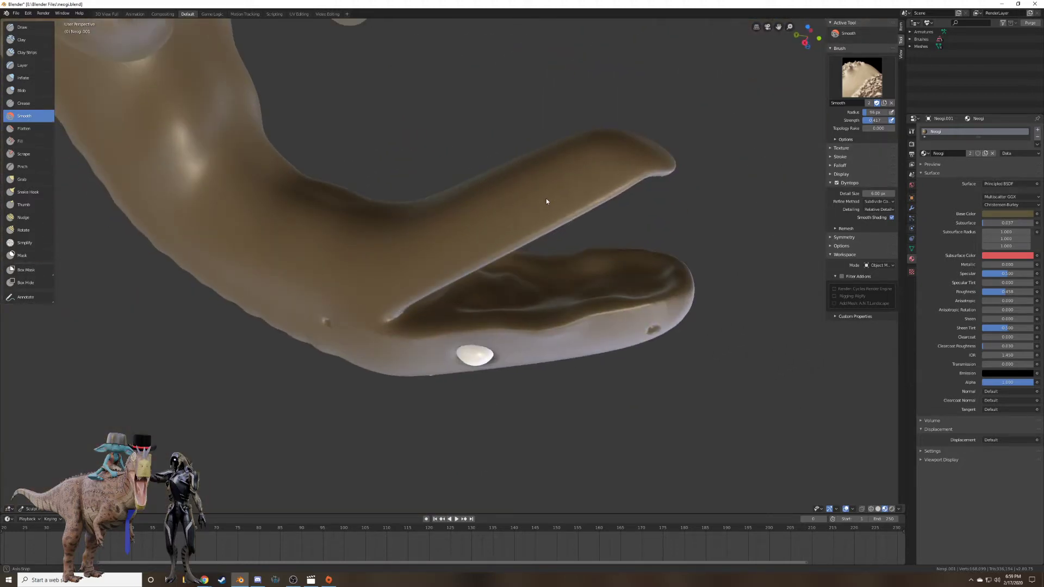
pyautogui.moveTo(546, 198)
pyautogui.mouseDown(button='middle')
pyautogui.moveTo(552, 142)
pyautogui.moveTo(538, 169)
pyautogui.moveTo(594, 132)
pyautogui.moveTo(412, 124)
pyautogui.moveTo(469, 192)
pyautogui.moveTo(452, 175)
pyautogui.moveTo(449, 190)
pyautogui.moveTo(449, 163)
pyautogui.moveTo(414, 175)
pyautogui.moveTo(499, 208)
pyautogui.moveTo(532, 170)
pyautogui.moveTo(496, 175)
pyautogui.moveTo(481, 208)
pyautogui.moveTo(474, 165)
pyautogui.moveTo(399, 187)
pyautogui.moveTo(407, 175)
pyautogui.moveTo(431, 199)
pyautogui.moveTo(462, 183)
pyautogui.moveTo(471, 192)
pyautogui.moveTo(484, 291)
pyautogui.moveTo(468, 266)
pyautogui.mouseUp(button='middle')
pyautogui.scroll(2, 468, 269)
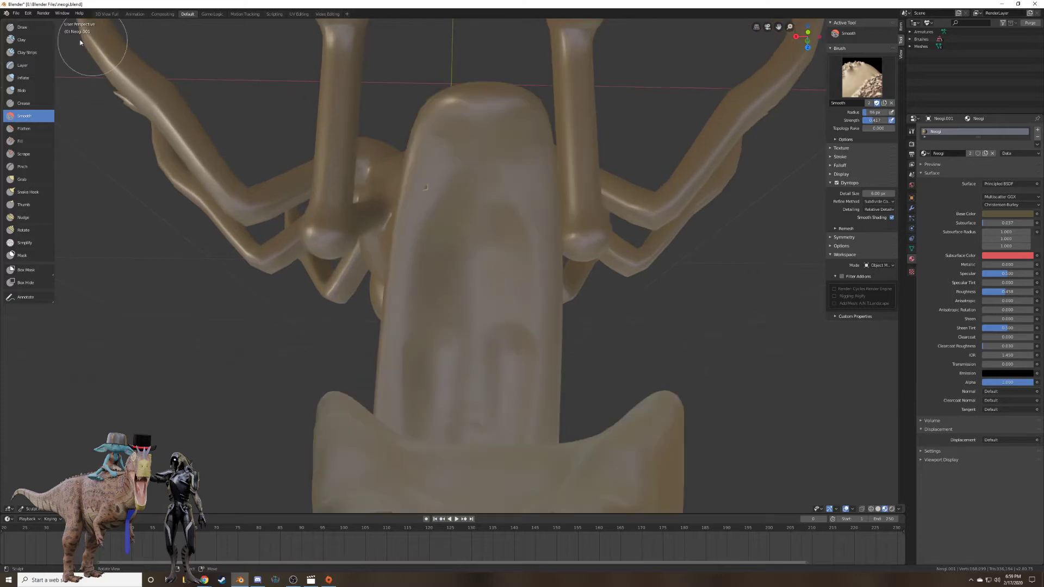
pyautogui.click(21, 27)
pyautogui.moveTo(480, 252)
pyautogui.mouseDown()
pyautogui.moveTo(491, 178)
pyautogui.moveTo(520, 208)
pyautogui.moveTo(510, 174)
pyautogui.moveTo(508, 310)
pyautogui.moveTo(486, 251)
pyautogui.moveTo(471, 422)
pyautogui.moveTo(477, 398)
pyautogui.mouseUp()
pyautogui.moveTo(476, 398)
pyautogui.mouseDown(button='middle')
pyautogui.moveTo(478, 342)
pyautogui.moveTo(478, 354)
pyautogui.mouseUp(button='middle')
pyautogui.press('f')
pyautogui.click(492, 335)
pyautogui.moveTo(488, 304); pyautogui.dragTo(495, 342)
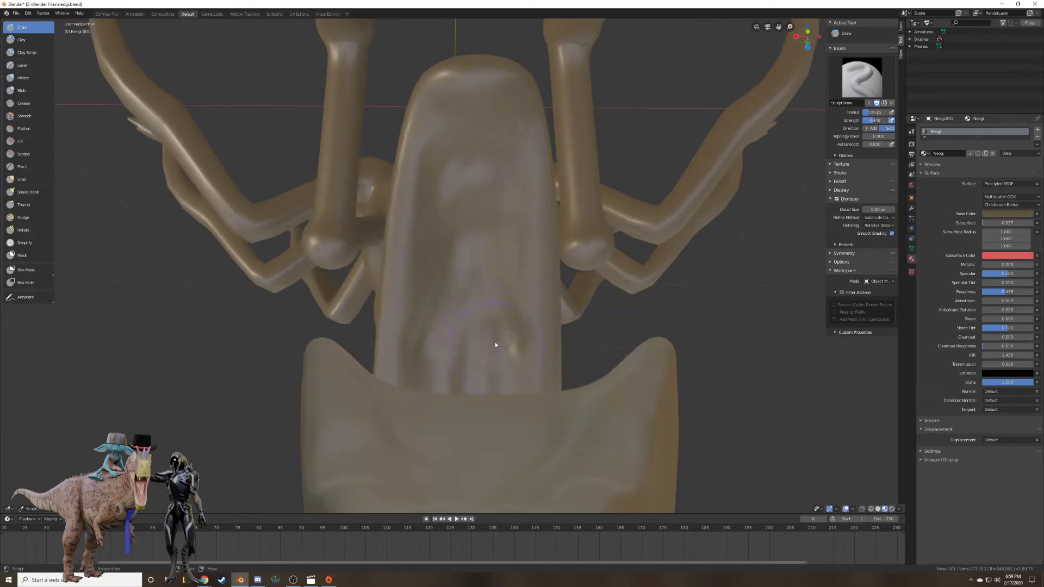
# Lower the Draw brush's strength to about 0.18 and carve lighter grooves along the lower jaw's floor.
pyautogui.hotkey('shift', 'f')
pyautogui.click(510, 300)
pyautogui.moveTo(493, 137)
pyautogui.mouseDown()
pyautogui.moveTo(466, 145)
pyautogui.moveTo(472, 178)
pyautogui.mouseUp()
pyautogui.moveTo(472, 177)
pyautogui.mouseDown(button='middle')
pyautogui.moveTo(443, 366)
pyautogui.moveTo(420, 316)
pyautogui.moveTo(412, 322)
pyautogui.mouseUp(button='middle')
pyautogui.scroll(1, 412, 321)
pyautogui.moveTo(413, 323); pyautogui.dragTo(469, 388)
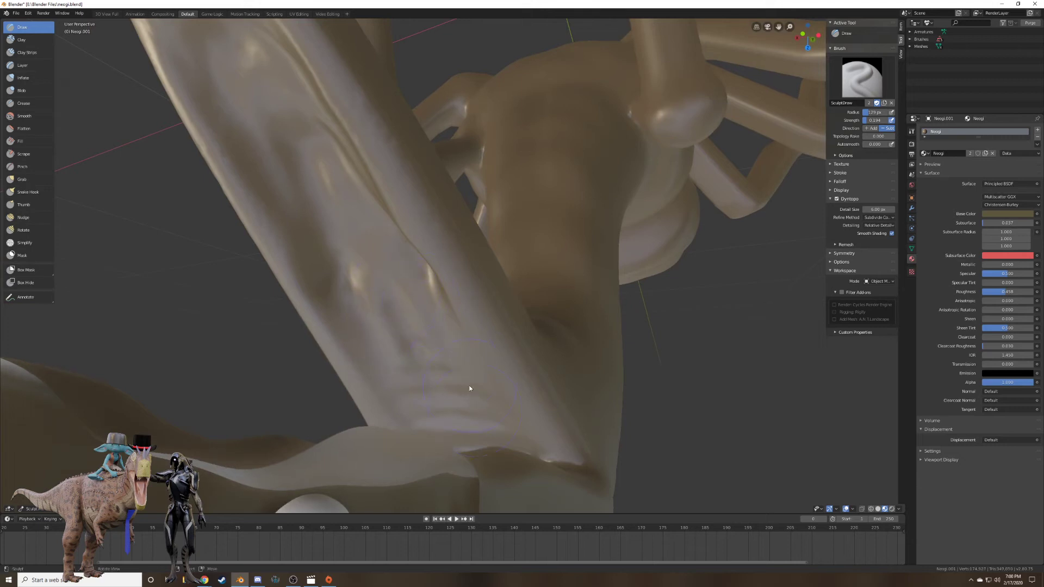
# Sink the rear of the lower jaw's floor and its transition into the throat.
pyautogui.moveTo(468, 389); pyautogui.dragTo(483, 420, button='middle')
pyautogui.moveTo(483, 420); pyautogui.dragTo(434, 418)
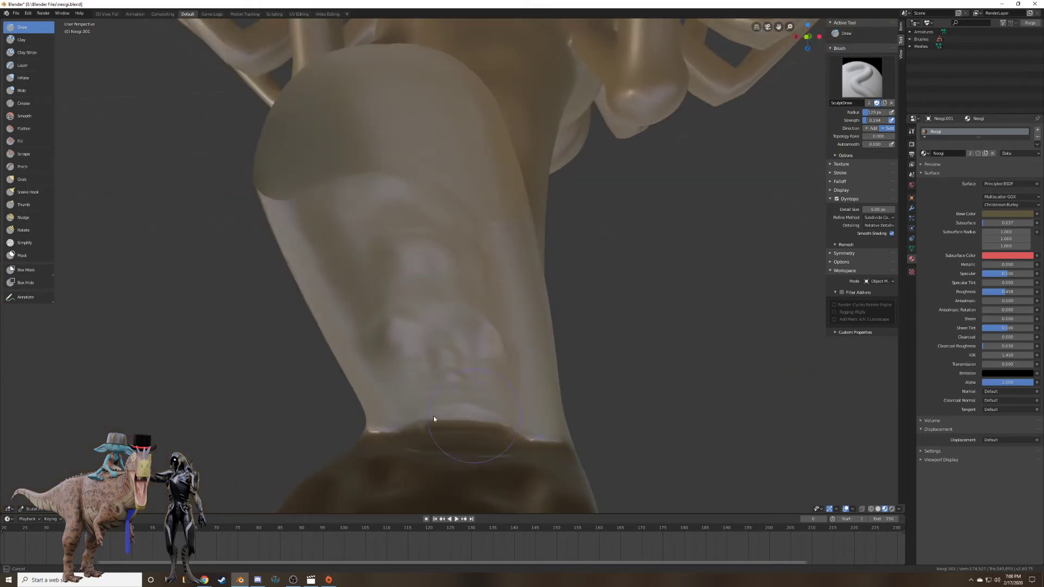
pyautogui.moveTo(524, 384)
pyautogui.mouseDown()
pyautogui.moveTo(494, 268)
pyautogui.moveTo(466, 223)
pyautogui.moveTo(504, 331)
pyautogui.mouseUp()
pyautogui.moveTo(426, 336); pyautogui.dragTo(457, 380)
# Raise the Draw brush's strength and carve into the rear of the mouth's roof.
pyautogui.moveTo(456, 380)
pyautogui.mouseDown(button='middle')
pyautogui.moveTo(461, 224)
pyautogui.moveTo(477, 309)
pyautogui.moveTo(461, 254)
pyautogui.mouseUp(button='middle')
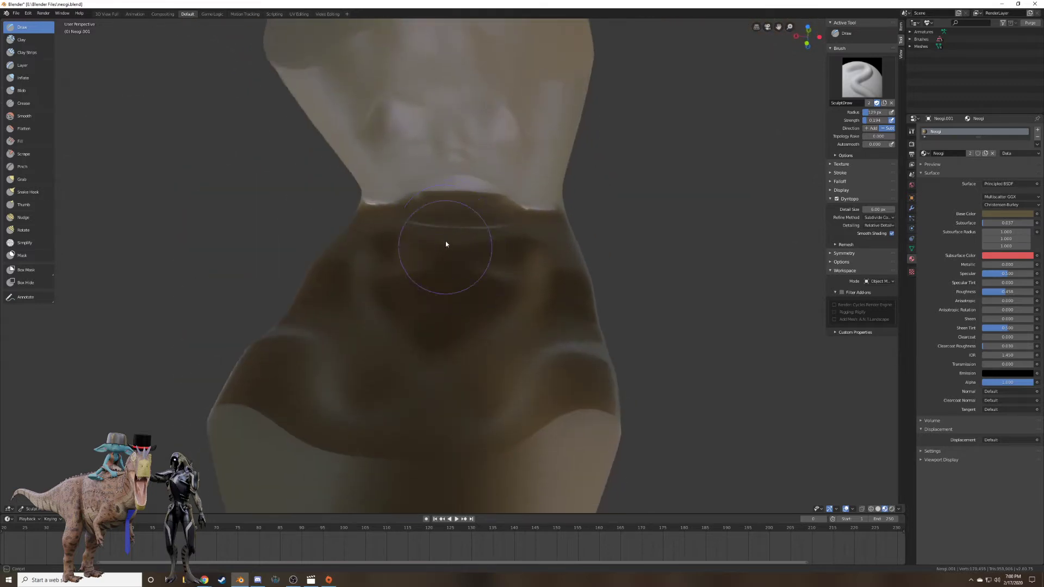
pyautogui.hotkey('shift', 'f')
pyautogui.click(457, 233)
pyautogui.keyDown('shift'); pyautogui.moveTo(465, 248); pyautogui.dragTo(463, 251); pyautogui.keyUp('shift')
pyautogui.hotkey('shift', 'f')
pyautogui.click(482, 258)
pyautogui.moveTo(456, 234); pyautogui.dragTo(411, 291)
pyautogui.moveTo(454, 256)
pyautogui.mouseDown()
pyautogui.moveTo(448, 268)
pyautogui.moveTo(403, 249)
pyautogui.moveTo(376, 302)
pyautogui.moveTo(428, 337)
pyautogui.mouseUp()
# Hollow the roof of the mouth along its side and toward the snout, leaving a raised rim.
pyautogui.moveTo(428, 337)
pyautogui.mouseDown(button='middle')
pyautogui.moveTo(389, 352)
pyautogui.moveTo(468, 302)
pyautogui.moveTo(527, 235)
pyautogui.mouseUp(button='middle')
pyautogui.moveTo(527, 235)
pyautogui.mouseDown()
pyautogui.moveTo(427, 248)
pyautogui.moveTo(503, 217)
pyautogui.moveTo(410, 228)
pyautogui.moveTo(329, 246)
pyautogui.moveTo(311, 267)
pyautogui.moveTo(166, 300)
pyautogui.moveTo(298, 318)
pyautogui.moveTo(329, 310)
pyautogui.mouseUp()
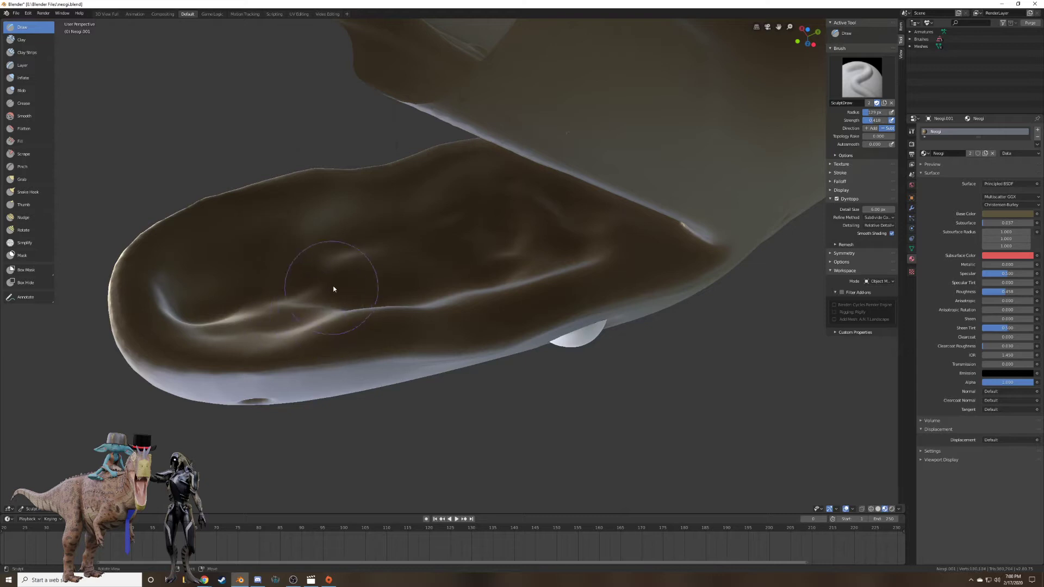
pyautogui.moveTo(334, 287); pyautogui.dragTo(341, 295, button='middle')
pyautogui.moveTo(222, 376)
pyautogui.mouseDown()
pyautogui.moveTo(456, 342)
pyautogui.moveTo(567, 291)
pyautogui.moveTo(468, 340)
pyautogui.moveTo(297, 392)
pyautogui.mouseUp()
pyautogui.moveTo(334, 342)
pyautogui.mouseDown(button='middle')
pyautogui.moveTo(311, 311)
pyautogui.moveTo(318, 244)
pyautogui.moveTo(304, 252)
pyautogui.moveTo(442, 261)
pyautogui.moveTo(450, 244)
pyautogui.moveTo(402, 310)
pyautogui.mouseUp(button='middle')
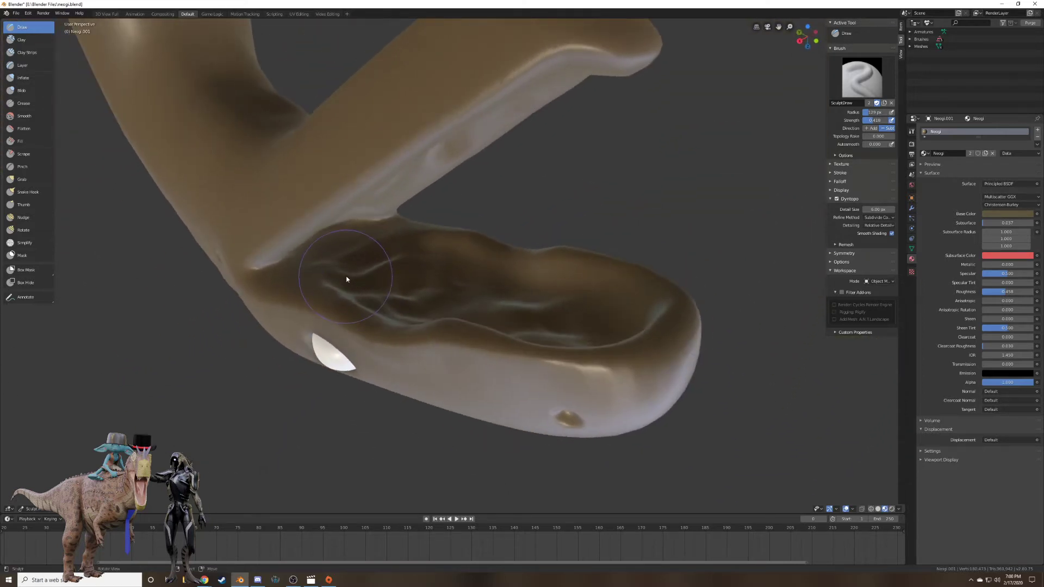
pyautogui.moveTo(346, 279)
pyautogui.keyDown('shift'); pyautogui.mouseDown()
pyautogui.moveTo(373, 255)
pyautogui.moveTo(400, 289)
pyautogui.mouseUp(); pyautogui.keyUp('shift')
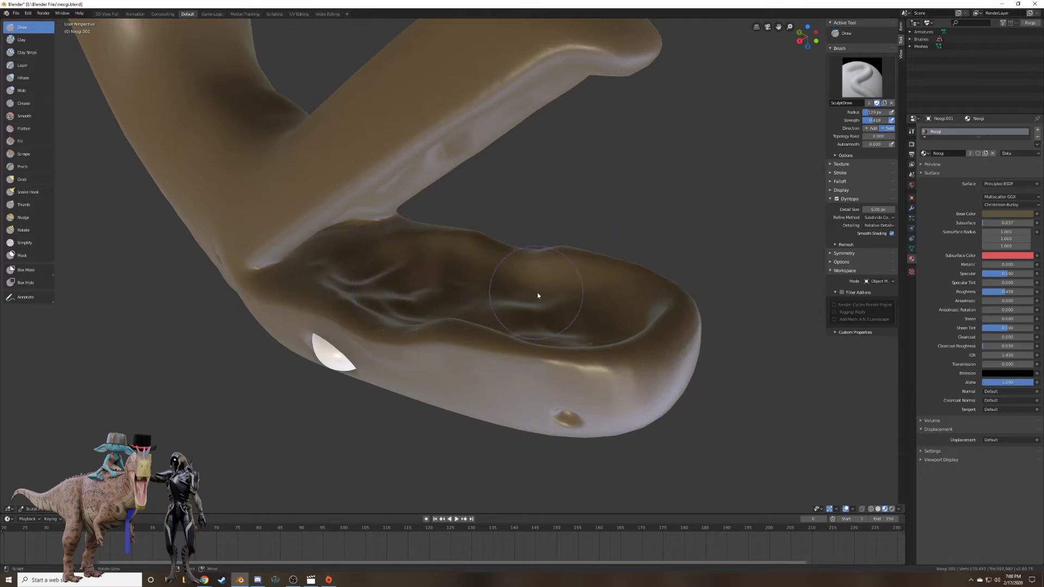
# Increase the Smooth brush's strength and soften the carved folds across the roof of the mouth.
pyautogui.click(24, 116)
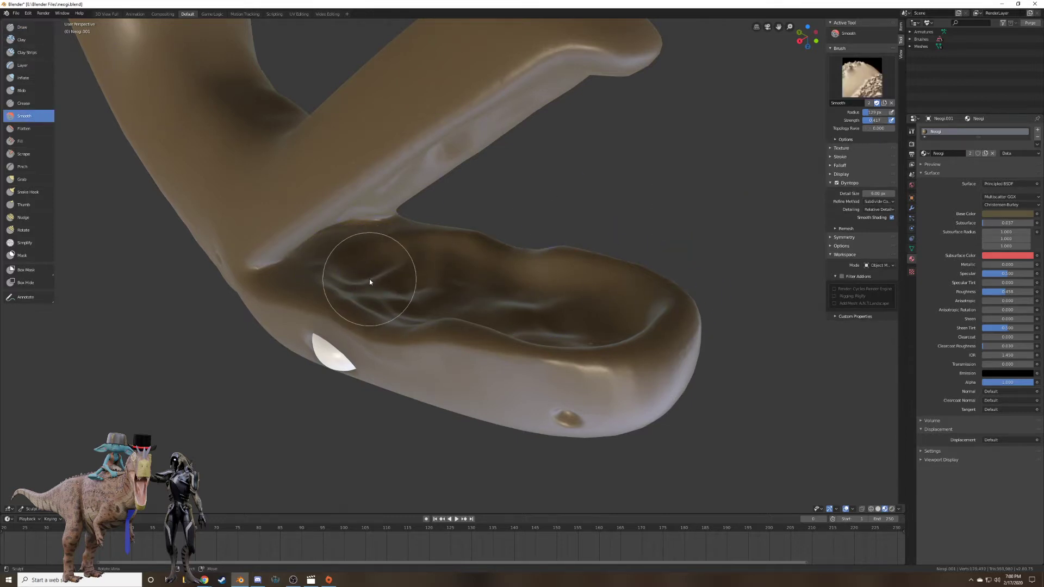
pyautogui.hotkey('shift', 'f')
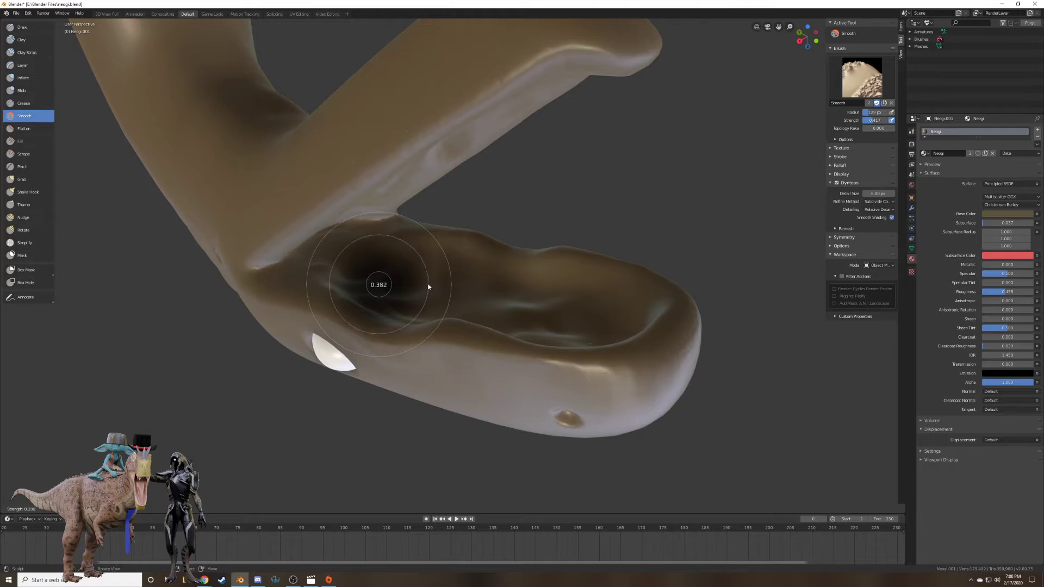
pyautogui.click(419, 284)
pyautogui.moveTo(418, 283); pyautogui.dragTo(390, 279, button='middle')
pyautogui.moveTo(389, 282)
pyautogui.mouseDown()
pyautogui.moveTo(354, 289)
pyautogui.moveTo(394, 269)
pyautogui.moveTo(367, 267)
pyautogui.moveTo(608, 387)
pyautogui.moveTo(550, 327)
pyautogui.moveTo(450, 303)
pyautogui.moveTo(545, 312)
pyautogui.mouseUp()
pyautogui.moveTo(545, 312)
pyautogui.mouseDown(button='middle')
pyautogui.moveTo(570, 282)
pyautogui.moveTo(512, 277)
pyautogui.moveTo(498, 290)
pyautogui.moveTo(556, 339)
pyautogui.moveTo(571, 301)
pyautogui.moveTo(394, 202)
pyautogui.moveTo(397, 120)
pyautogui.moveTo(380, 410)
pyautogui.moveTo(400, 376)
pyautogui.moveTo(358, 380)
pyautogui.moveTo(450, 343)
pyautogui.moveTo(442, 363)
pyautogui.mouseUp(button='middle')
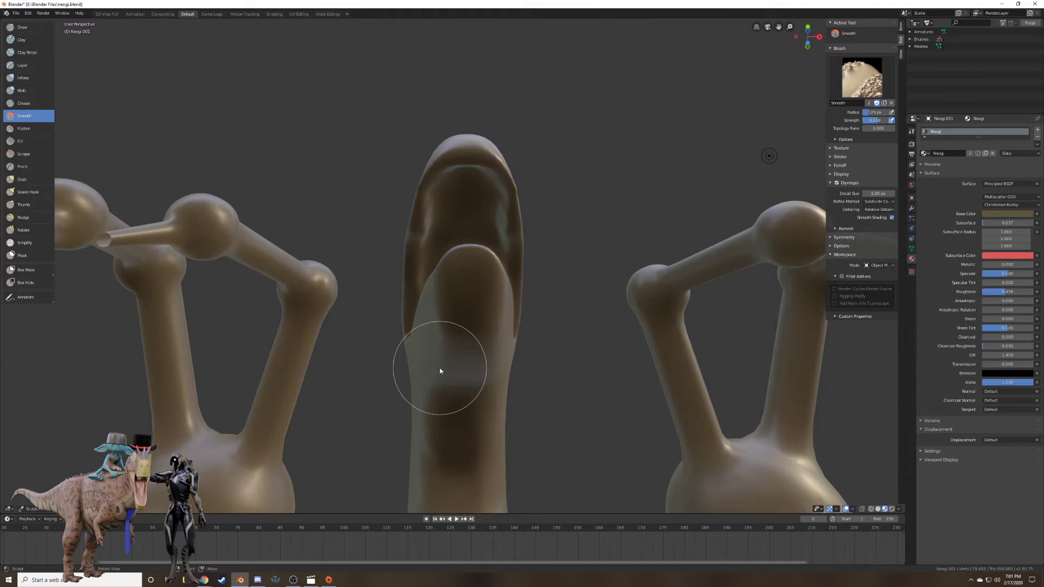
# Reduce the Smooth brush's strength while working on the front of the head.
pyautogui.moveTo(447, 345)
pyautogui.mouseDown(button='middle')
pyautogui.moveTo(374, 379)
pyautogui.moveTo(366, 398)
pyautogui.moveTo(399, 375)
pyautogui.moveTo(624, 350)
pyautogui.moveTo(628, 379)
pyautogui.moveTo(393, 369)
pyautogui.moveTo(490, 361)
pyautogui.moveTo(373, 355)
pyautogui.mouseUp(button='middle')
pyautogui.scroll(5, 478, 354)
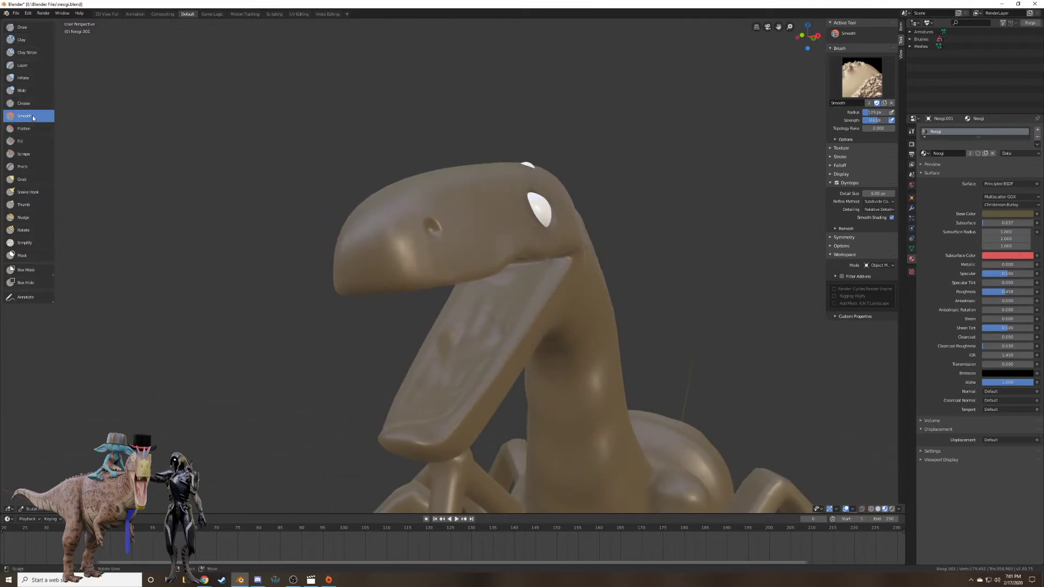
pyautogui.moveTo(382, 180); pyautogui.dragTo(371, 283, button='middle')
pyautogui.moveTo(448, 259); pyautogui.dragTo(446, 244, button='middle')
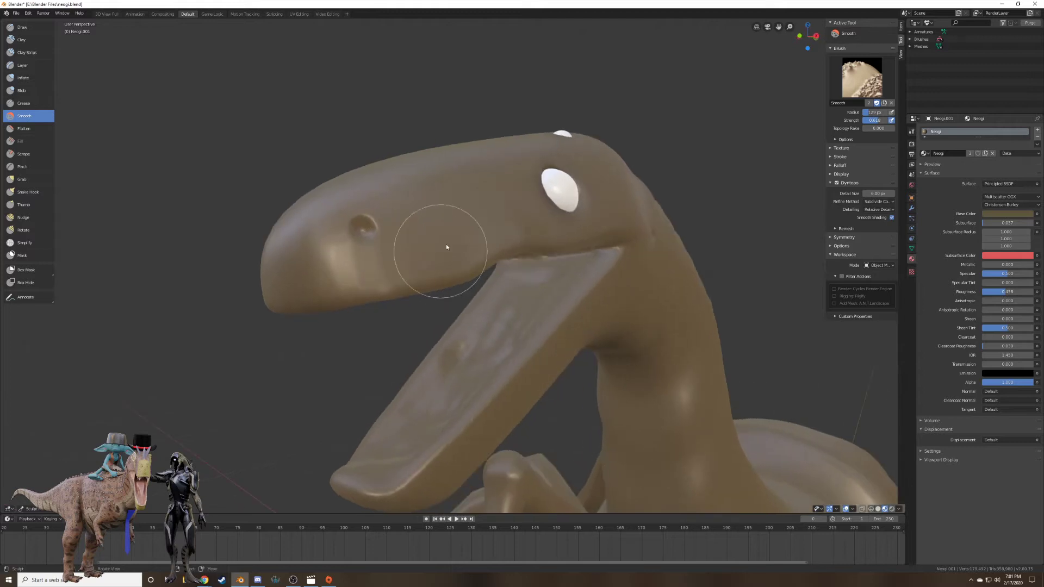
pyautogui.hotkey('shift', 'f')
pyautogui.click(539, 220)
# Examine the snout, jaws and open mouth from both sides and from below with the Grab brush active.
pyautogui.moveTo(349, 270); pyautogui.dragTo(451, 291, button='middle')
pyautogui.press('KP_3')
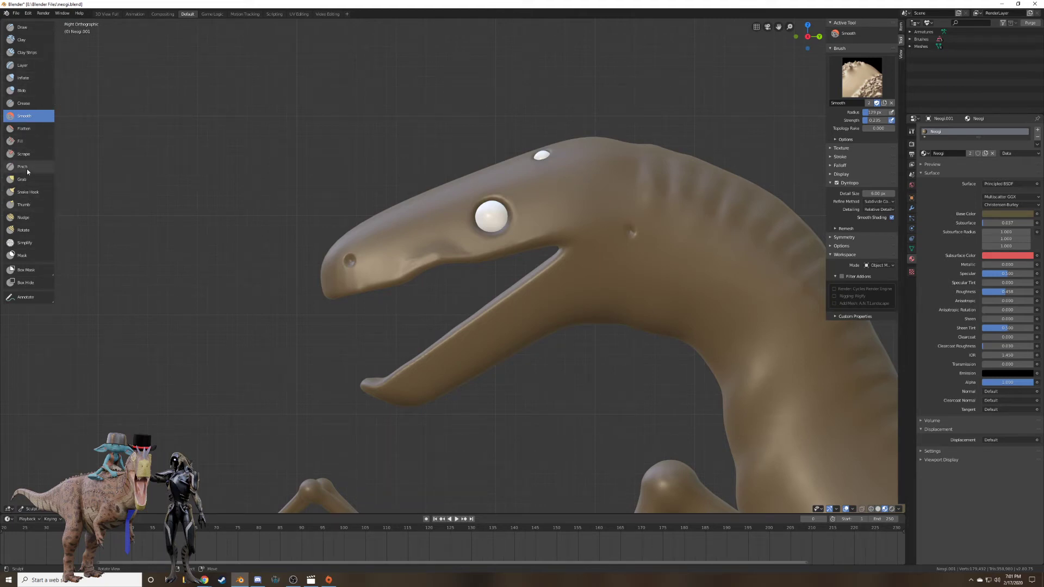
pyautogui.moveTo(263, 287); pyautogui.dragTo(304, 286, button='middle')
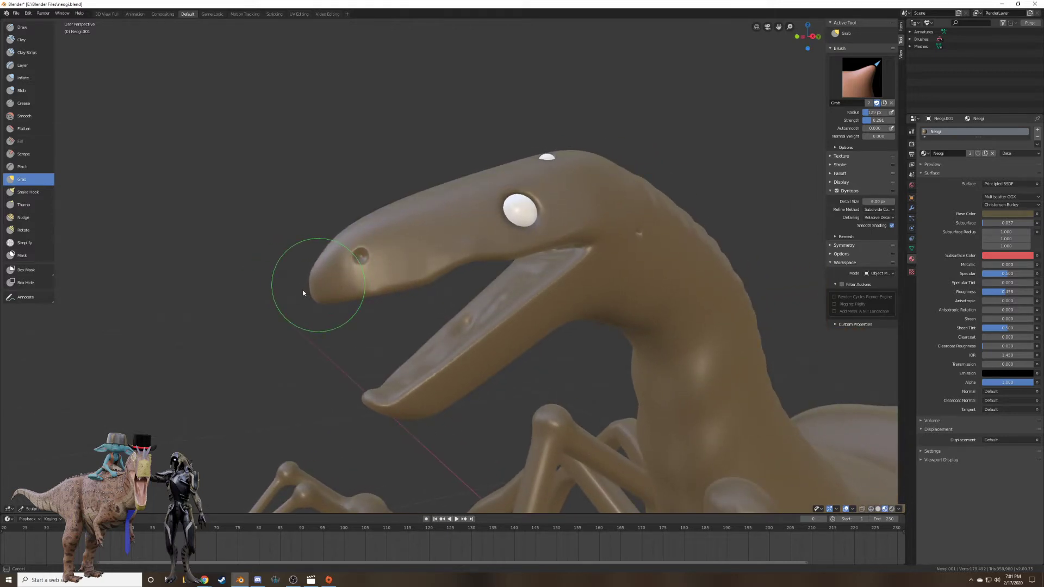
pyautogui.moveTo(304, 289)
pyautogui.mouseDown(button='middle')
pyautogui.moveTo(321, 294)
pyautogui.moveTo(305, 259)
pyautogui.mouseUp(button='middle')
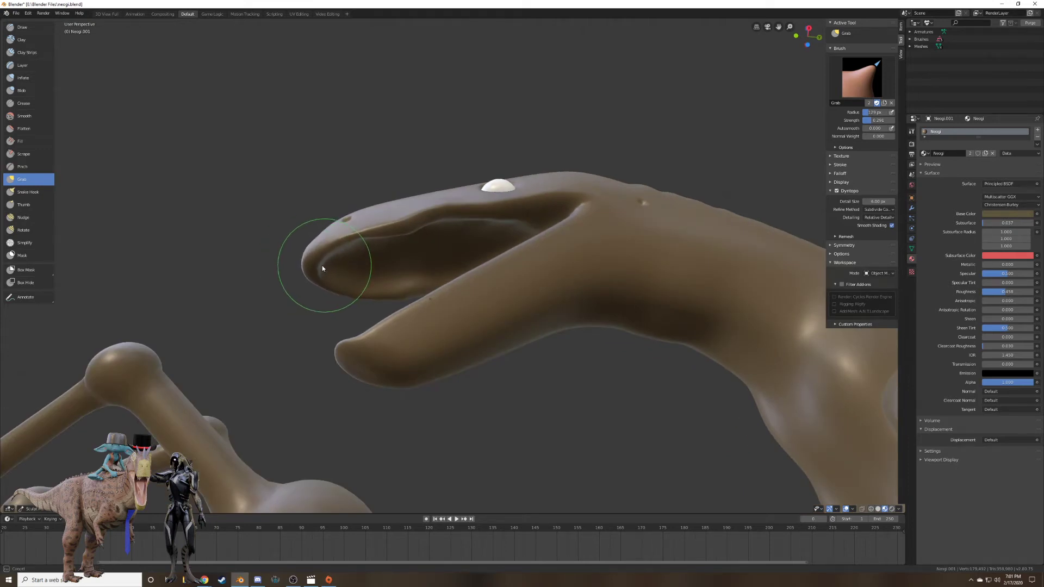
pyautogui.moveTo(333, 283)
pyautogui.mouseDown(button='middle')
pyautogui.moveTo(381, 245)
pyautogui.moveTo(324, 291)
pyautogui.moveTo(372, 299)
pyautogui.moveTo(372, 313)
pyautogui.mouseUp(button='middle')
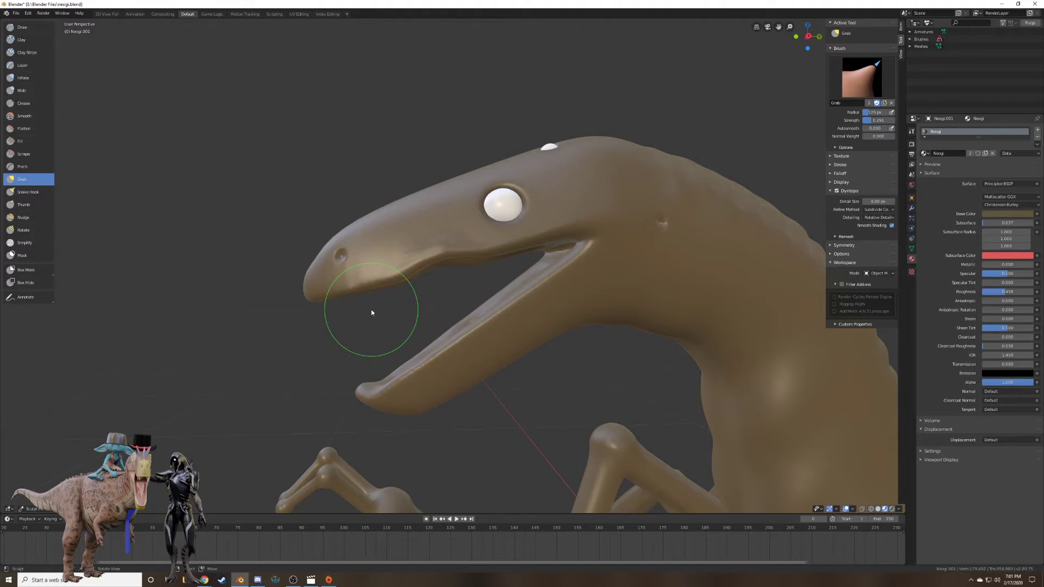
pyautogui.moveTo(372, 312)
pyautogui.mouseDown(button='middle')
pyautogui.moveTo(419, 253)
pyautogui.moveTo(373, 247)
pyautogui.moveTo(558, 237)
pyautogui.moveTo(651, 249)
pyautogui.moveTo(546, 240)
pyautogui.mouseUp(button='middle')
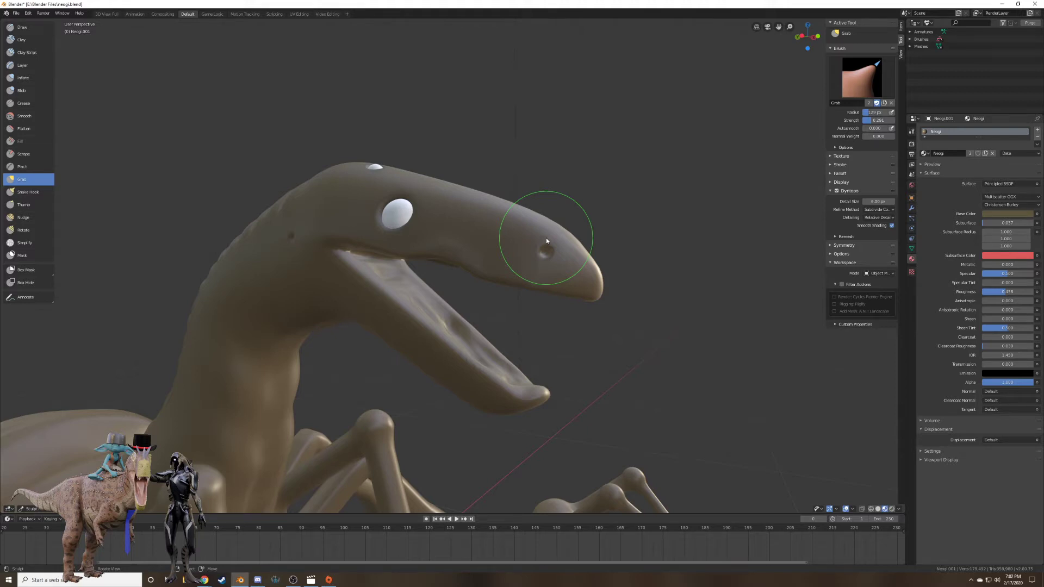
pyautogui.moveTo(599, 257)
pyautogui.mouseDown(button='middle')
pyautogui.moveTo(477, 266)
pyautogui.moveTo(491, 258)
pyautogui.mouseUp(button='middle')
pyautogui.scroll(2, 484, 268)
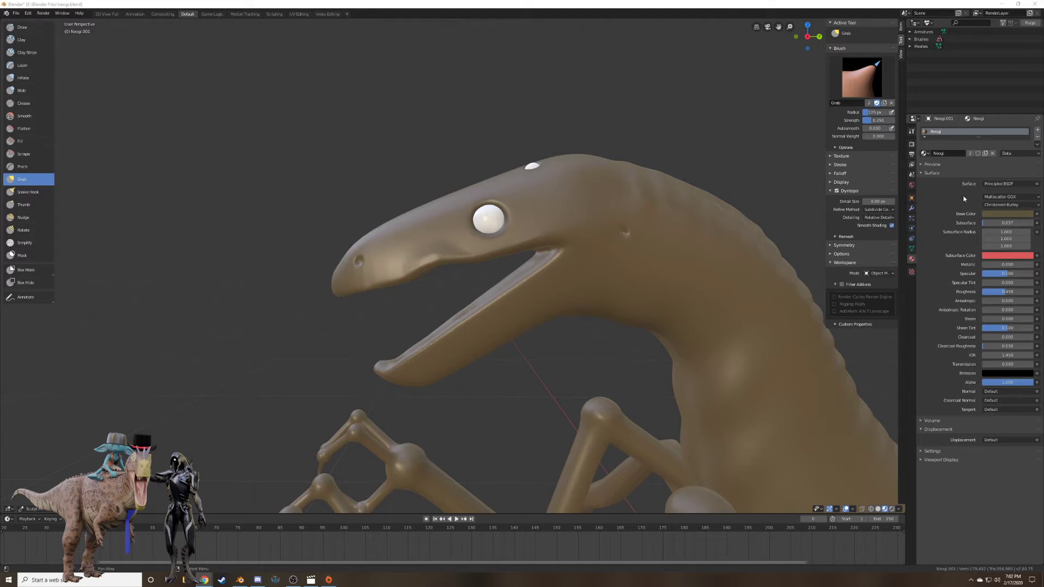
# Try to carve a dent just in front of the large side eye with the Draw brush at increased strength.
pyautogui.click(22, 27)
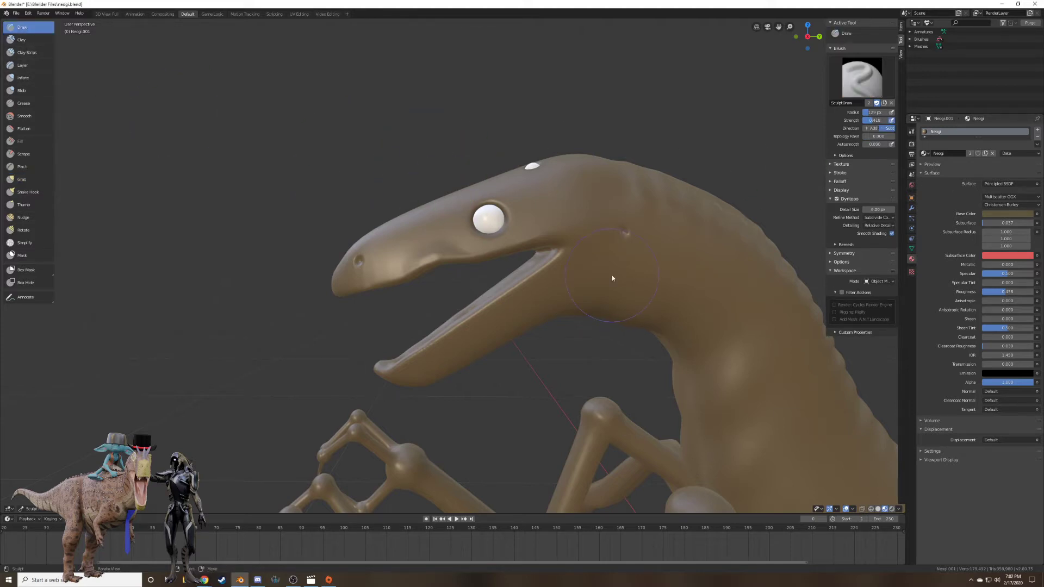
pyautogui.scroll(4, 598, 261)
pyautogui.hotkey('shift', 'f')
pyautogui.click(577, 199)
pyautogui.moveTo(577, 197); pyautogui.dragTo(547, 247, button='middle')
pyautogui.scroll(4, 532, 239)
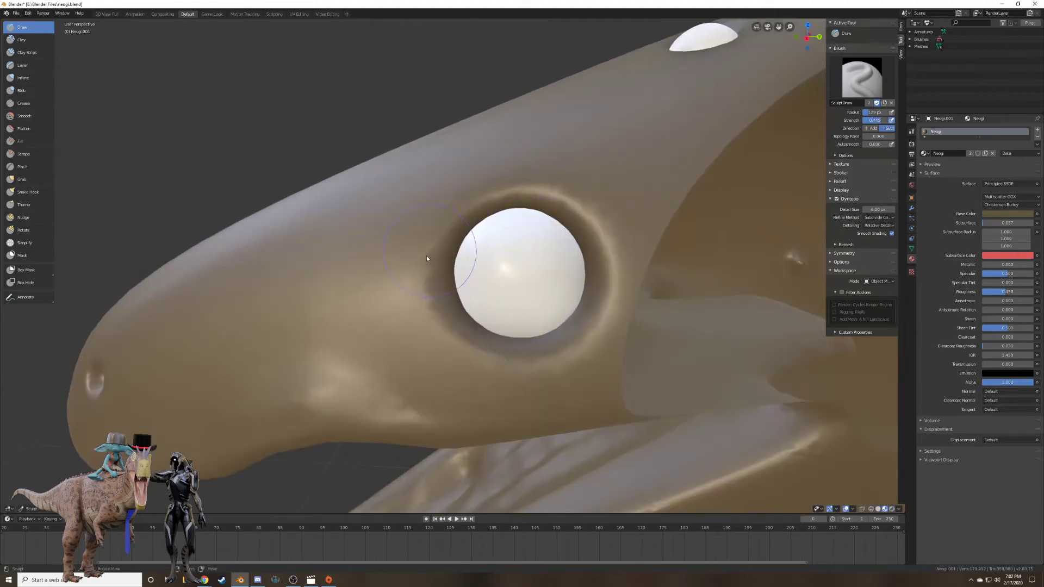
pyautogui.scroll(-2, 418, 263)
pyautogui.moveTo(422, 271); pyautogui.dragTo(435, 269)
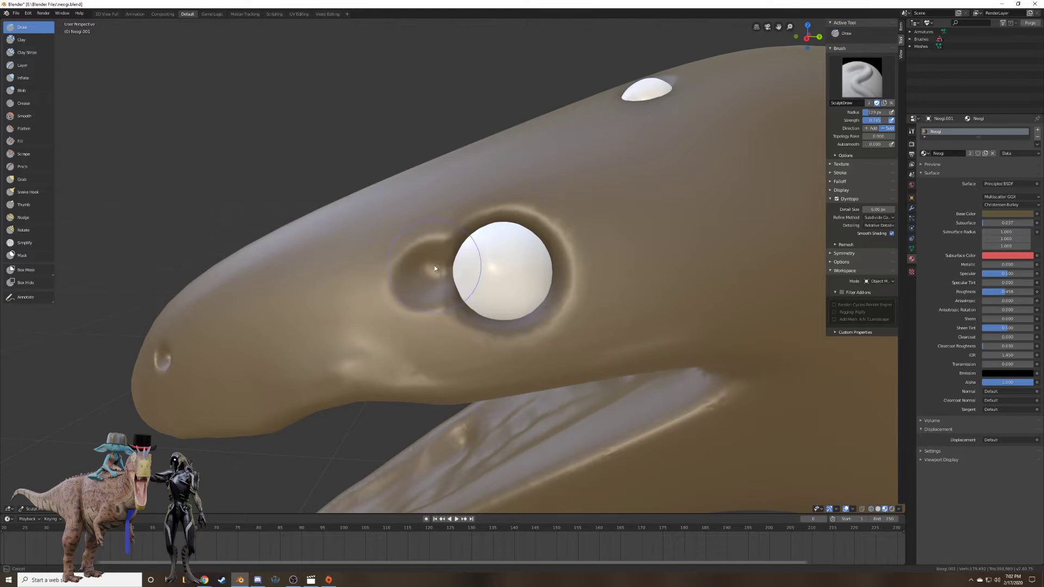
pyautogui.hotkey('ctrl', 'z')
# Sculpt raised lid ridges above and below the large side eye with a smaller additive Draw brush at strength 0.364.
pyautogui.hotkey('shift', 'f')
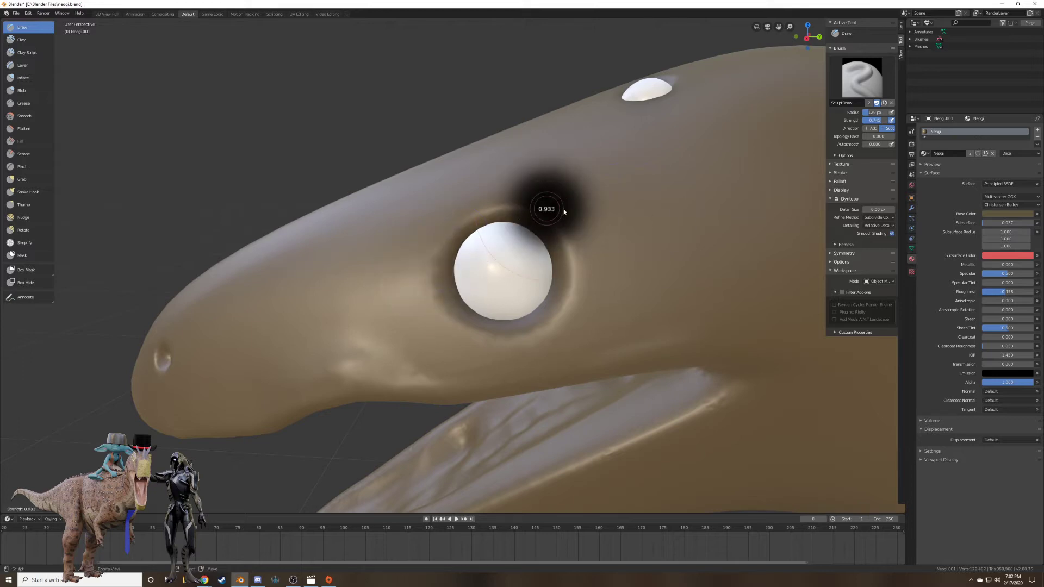
pyautogui.click(597, 210)
pyautogui.hotkey('shift', 'f')
pyautogui.click(597, 211)
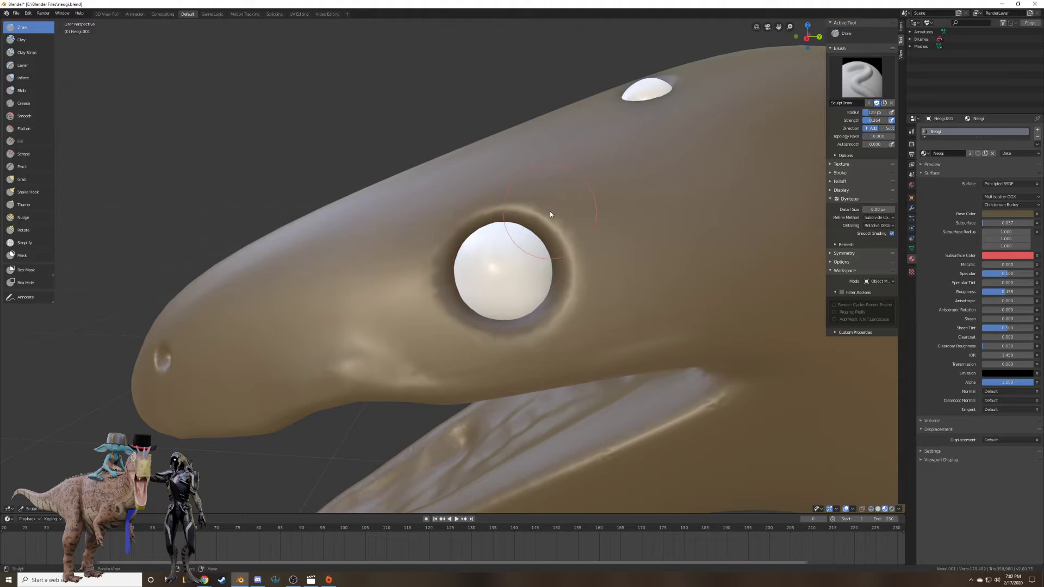
pyautogui.press('f')
pyautogui.click(534, 211)
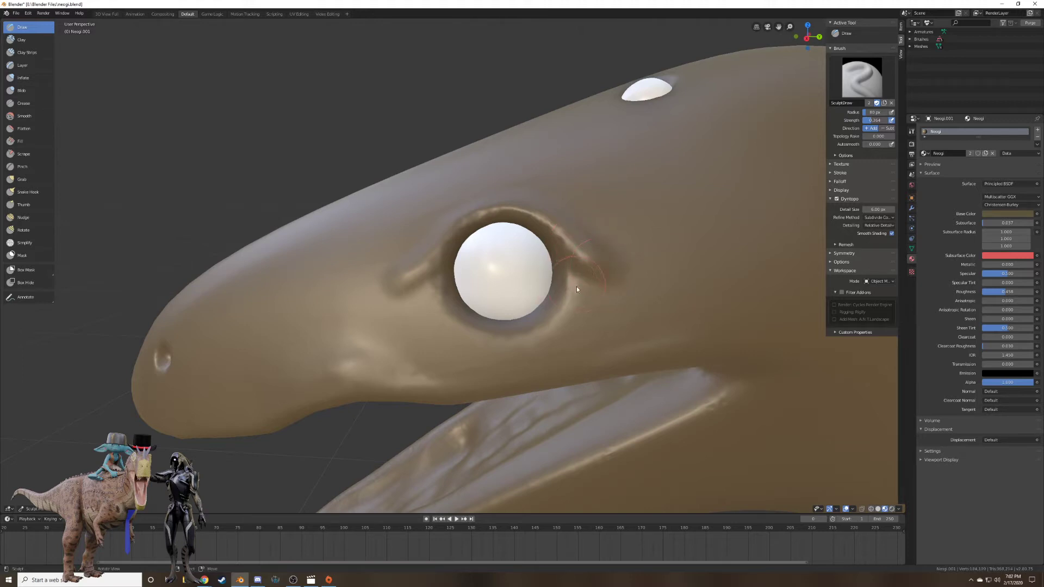
pyautogui.moveTo(577, 290); pyautogui.dragTo(501, 341)
pyautogui.moveTo(452, 307); pyautogui.dragTo(417, 300)
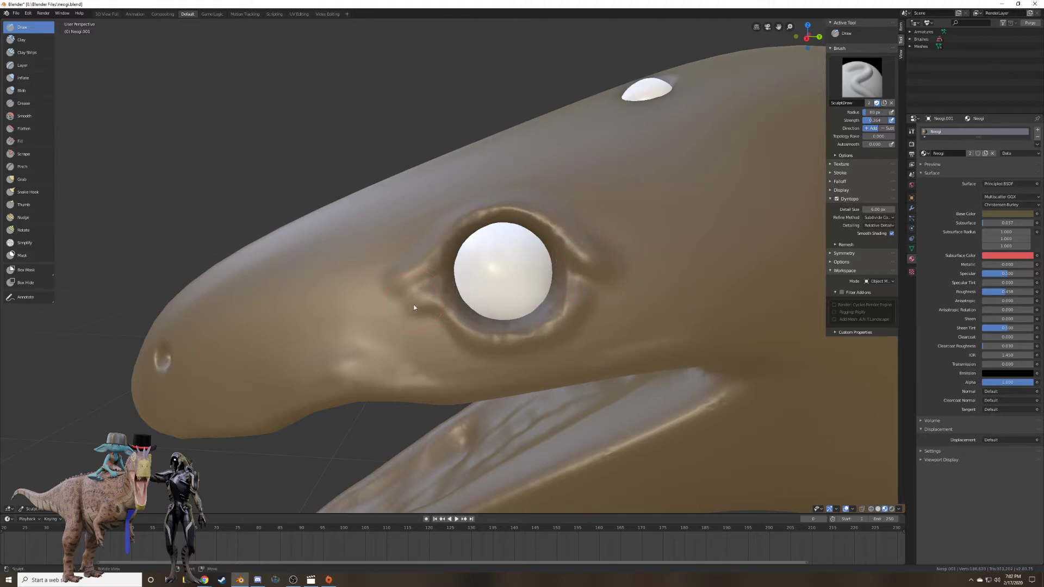
pyautogui.moveTo(592, 297); pyautogui.dragTo(605, 299)
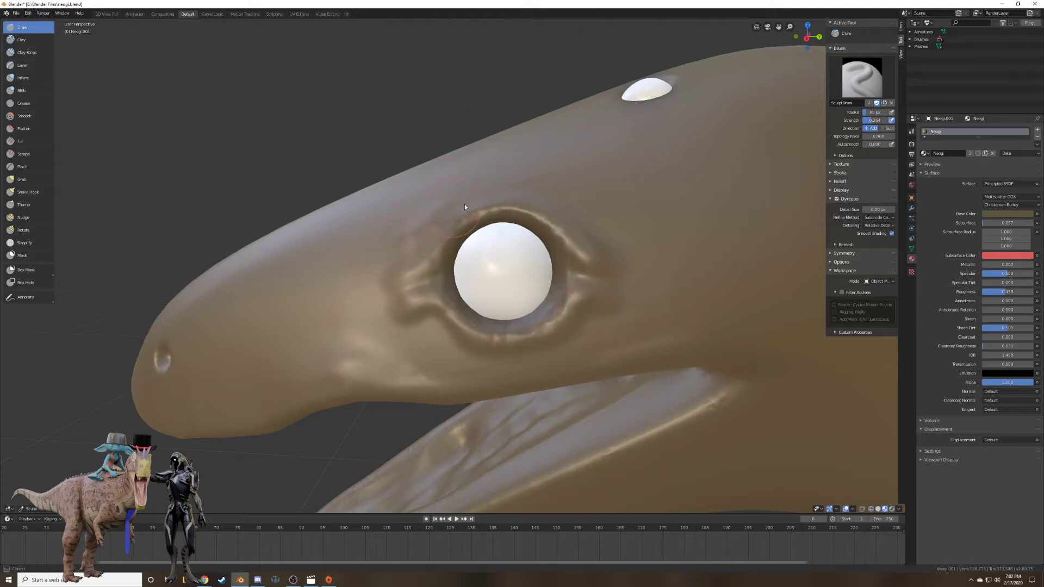
pyautogui.hotkey('ctrl', 'z')
# Lower the Draw brush's strength to 0.182 and add softer wrinkles around the side eye's lids and corners.
pyautogui.moveTo(571, 180); pyautogui.dragTo(608, 226, button='middle')
pyautogui.hotkey('shift', 'f')
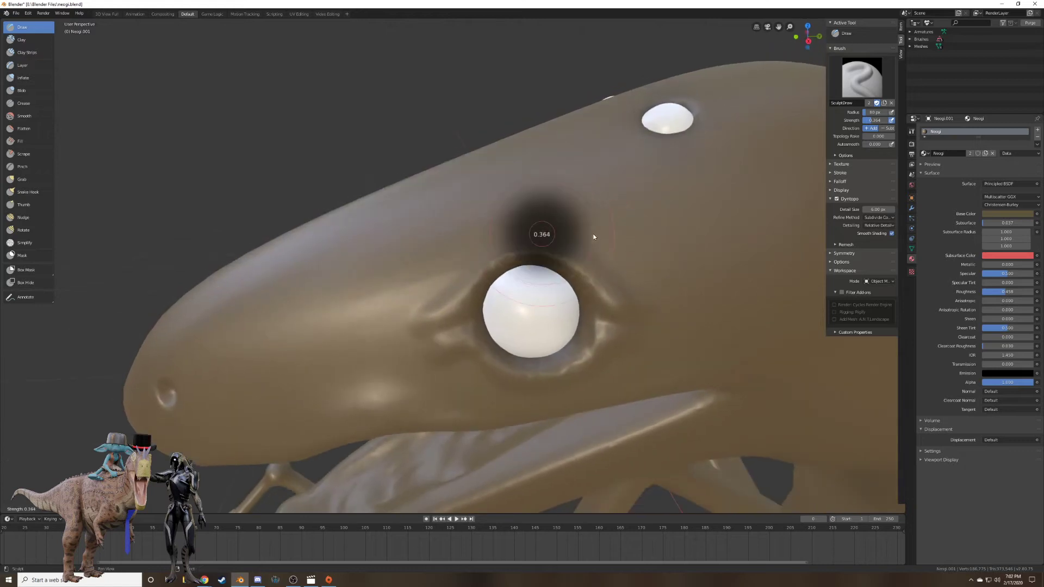
pyautogui.click(602, 234)
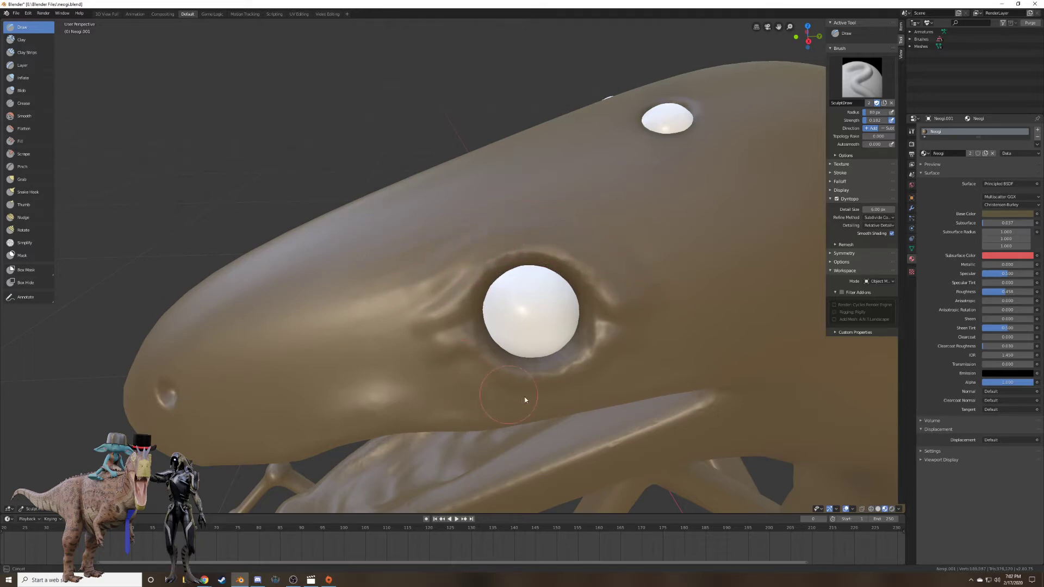
pyautogui.moveTo(625, 347); pyautogui.dragTo(602, 276, button='middle')
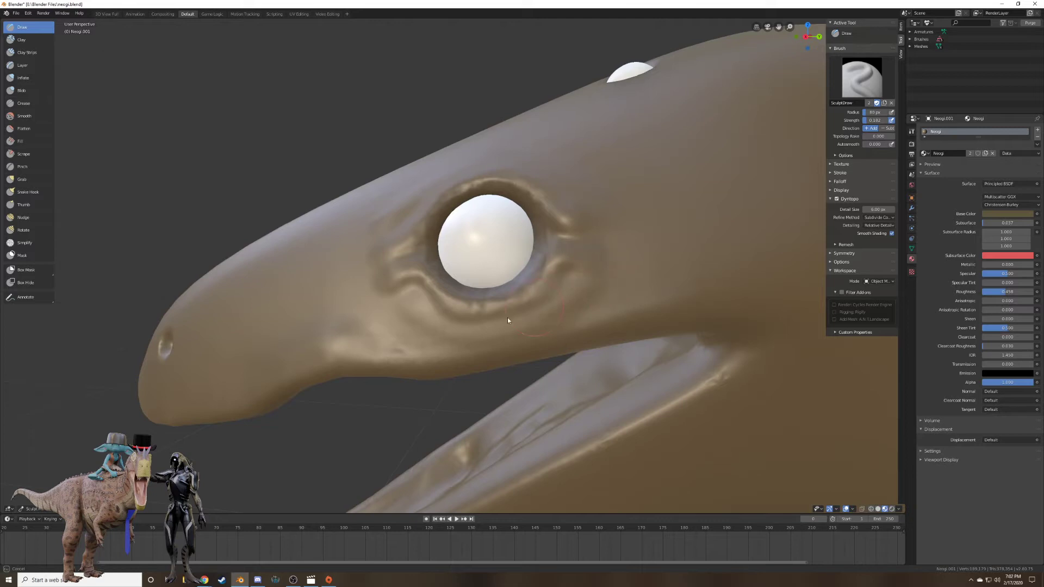
pyautogui.moveTo(495, 260)
pyautogui.mouseDown(button='middle')
pyautogui.moveTo(567, 270)
pyautogui.moveTo(491, 284)
pyautogui.moveTo(506, 294)
pyautogui.moveTo(478, 284)
pyautogui.mouseUp(button='middle')
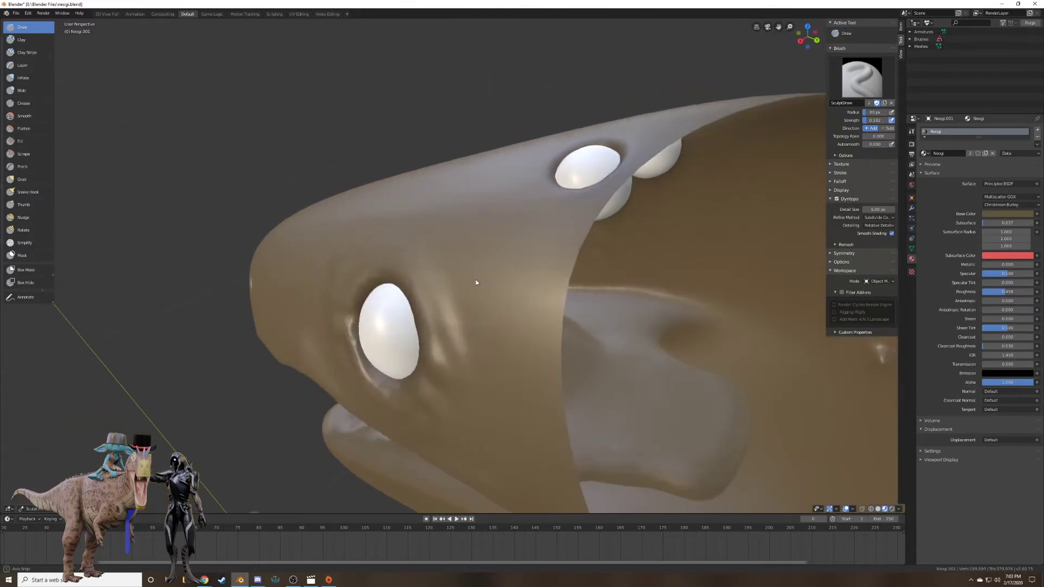
# Nudge the rim around the side eye with an enlarged Grab brush.
pyautogui.click(30, 183)
pyautogui.moveTo(256, 234); pyautogui.dragTo(289, 178, button='middle')
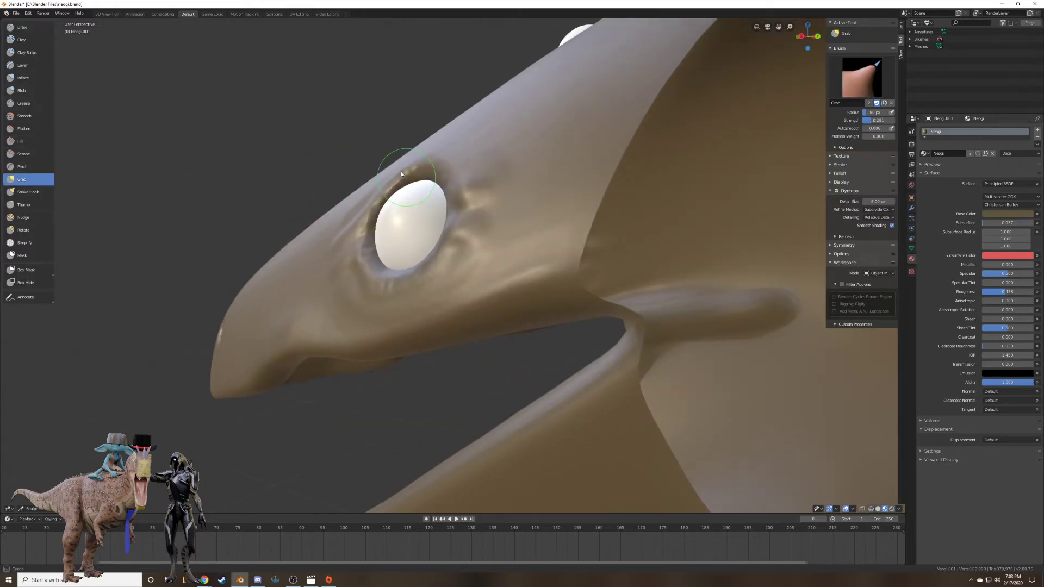
pyautogui.hotkey('shift', 'f')
pyautogui.rightClick(400, 171)
pyautogui.press('f')
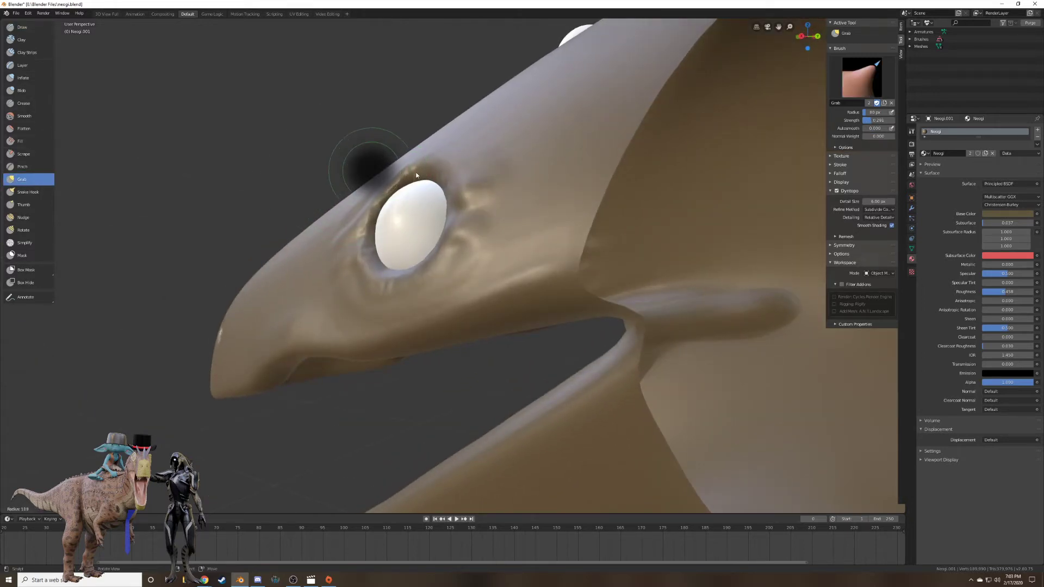
pyautogui.click(422, 175)
pyautogui.moveTo(422, 175); pyautogui.dragTo(406, 146, button='middle')
pyautogui.moveTo(404, 147)
pyautogui.mouseDown()
pyautogui.moveTo(404, 172)
pyautogui.moveTo(406, 162)
pyautogui.mouseUp()
# Enlarge the Grab brush further and pull the skin around the side eye's lids, undoing the last pull.
pyautogui.press('f')
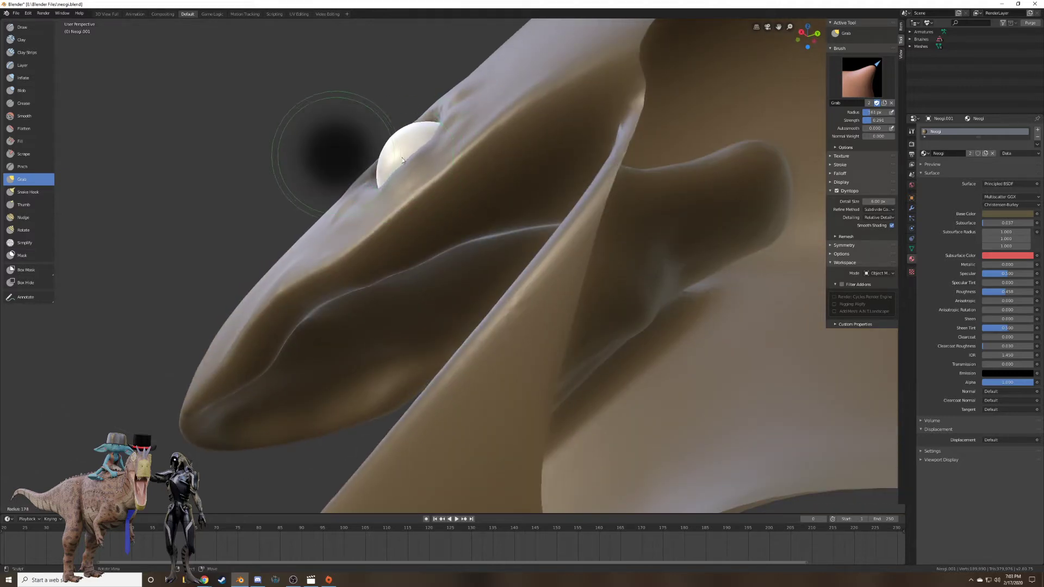
pyautogui.click(426, 160)
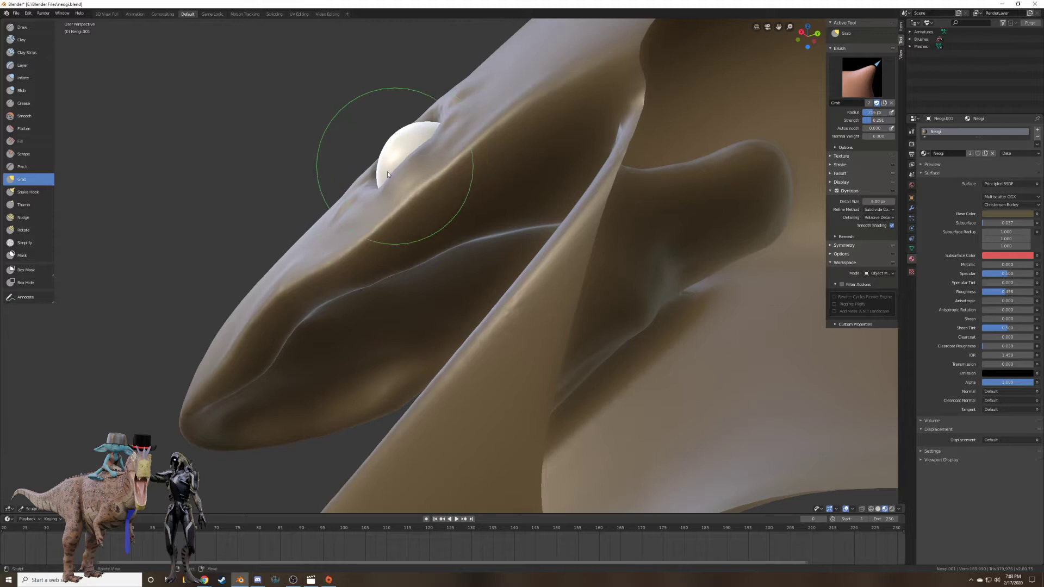
pyautogui.moveTo(383, 188)
pyautogui.mouseDown()
pyautogui.moveTo(417, 153)
pyautogui.moveTo(413, 140)
pyautogui.mouseUp()
pyautogui.moveTo(427, 134)
pyautogui.mouseDown(button='middle')
pyautogui.moveTo(470, 173)
pyautogui.moveTo(571, 212)
pyautogui.moveTo(566, 196)
pyautogui.moveTo(573, 210)
pyautogui.moveTo(583, 206)
pyautogui.moveTo(524, 198)
pyautogui.mouseUp(button='middle')
pyautogui.moveTo(505, 199); pyautogui.dragTo(509, 226)
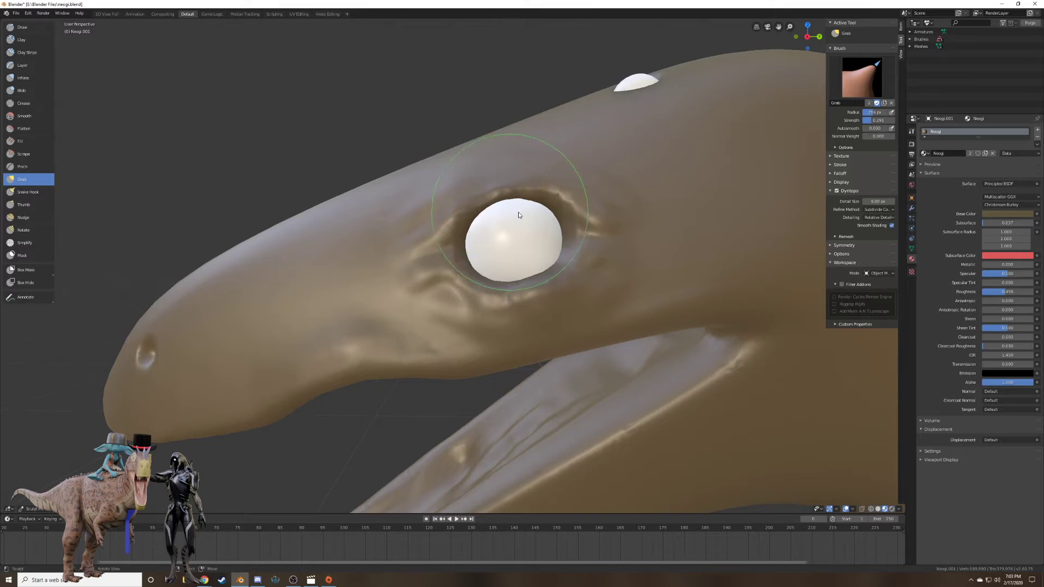
pyautogui.hotkey('ctrl', 'z')
# In the right orthographic view, pull the upper lid down and the lower lid up over the eyeball with Grab.
pyautogui.press('KP_3')
pyautogui.scroll(4, 487, 246)
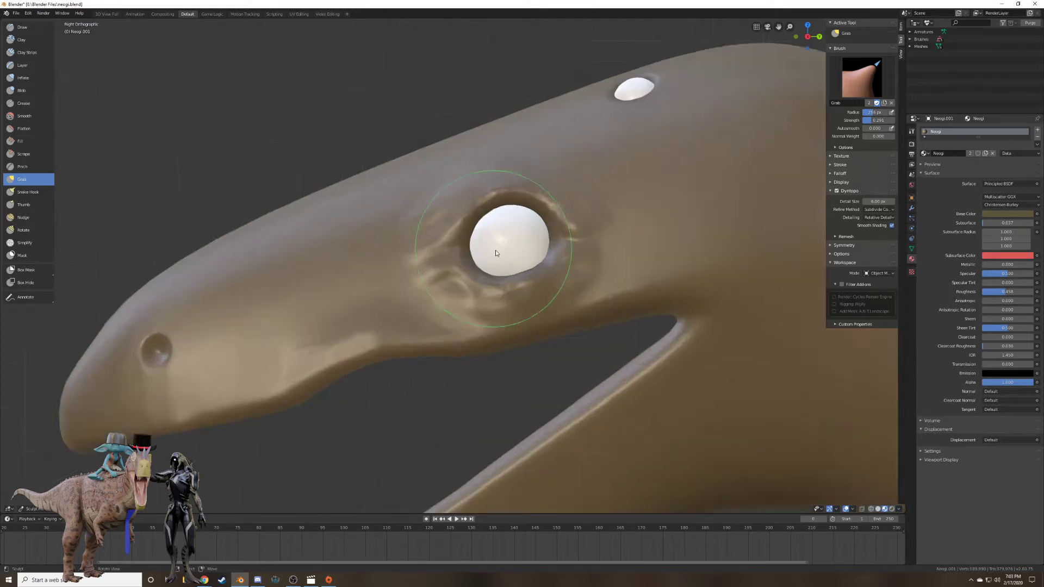
pyautogui.keyDown('shift'); pyautogui.moveTo(543, 166); pyautogui.dragTo(455, 215, button='middle'); pyautogui.keyUp('shift')
pyautogui.moveTo(443, 207); pyautogui.dragTo(452, 239)
pyautogui.moveTo(496, 198); pyautogui.dragTo(496, 226)
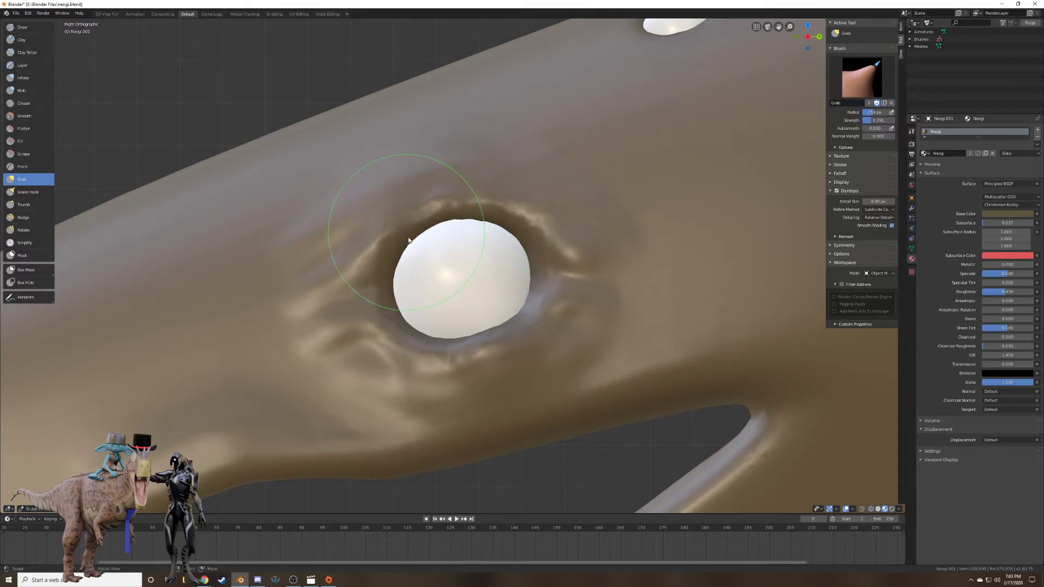
pyautogui.moveTo(434, 348); pyautogui.dragTo(432, 332)
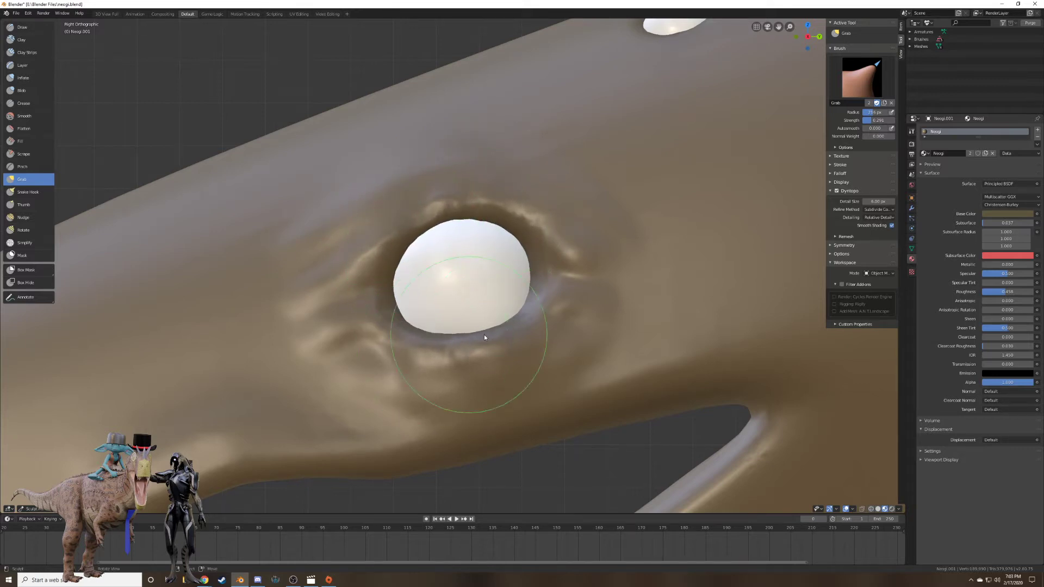
pyautogui.moveTo(515, 328); pyautogui.dragTo(529, 303)
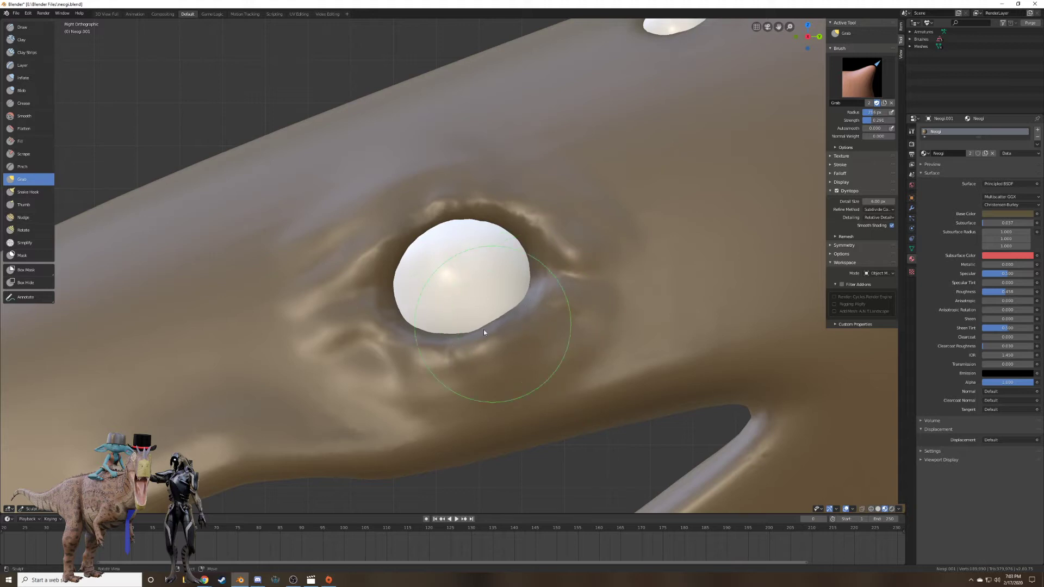
pyautogui.moveTo(438, 348)
pyautogui.mouseDown()
pyautogui.moveTo(440, 334)
pyautogui.moveTo(397, 325)
pyautogui.mouseUp()
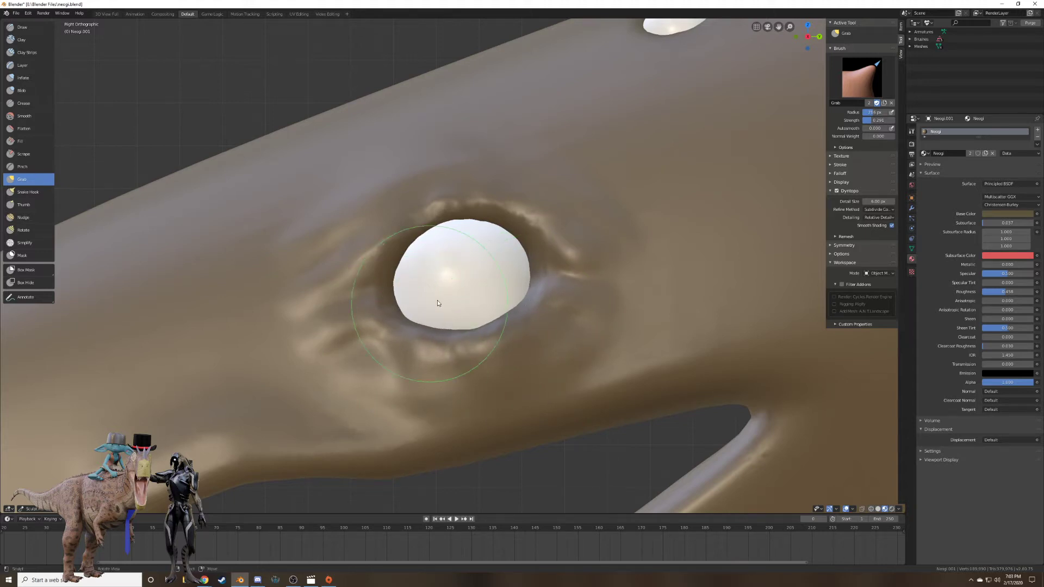
# Resize the Smooth brush and soften the skin behind and above the side eye.
pyautogui.moveTo(438, 300)
pyautogui.mouseDown(button='middle')
pyautogui.moveTo(510, 288)
pyautogui.moveTo(468, 286)
pyautogui.moveTo(419, 302)
pyautogui.moveTo(554, 305)
pyautogui.moveTo(618, 291)
pyautogui.moveTo(583, 319)
pyautogui.moveTo(466, 307)
pyautogui.moveTo(448, 243)
pyautogui.moveTo(2, 162)
pyautogui.mouseUp(button='middle')
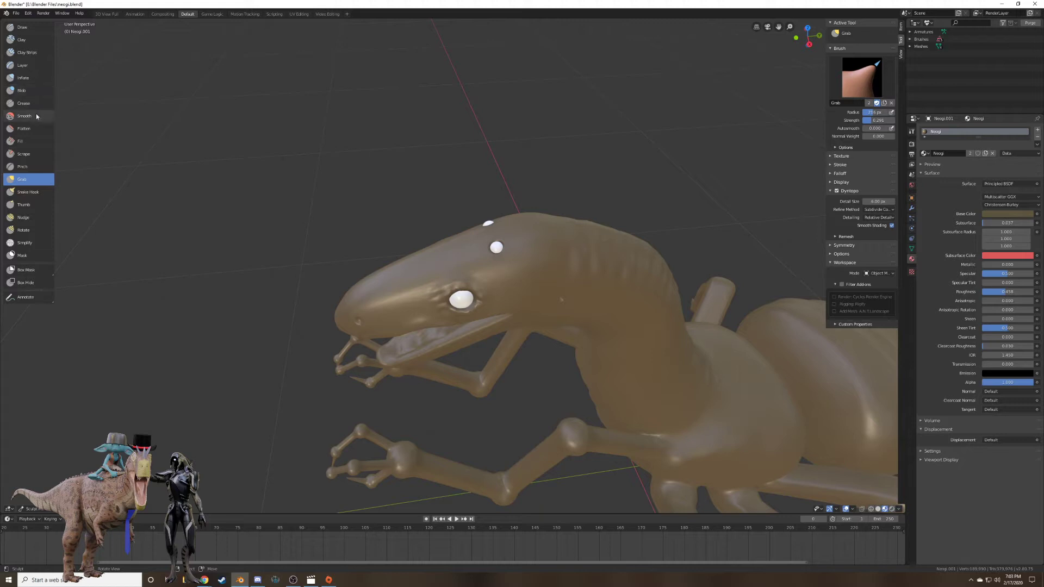
pyautogui.click(24, 116)
pyautogui.scroll(3, 605, 295)
pyautogui.press('f')
pyautogui.click(662, 321)
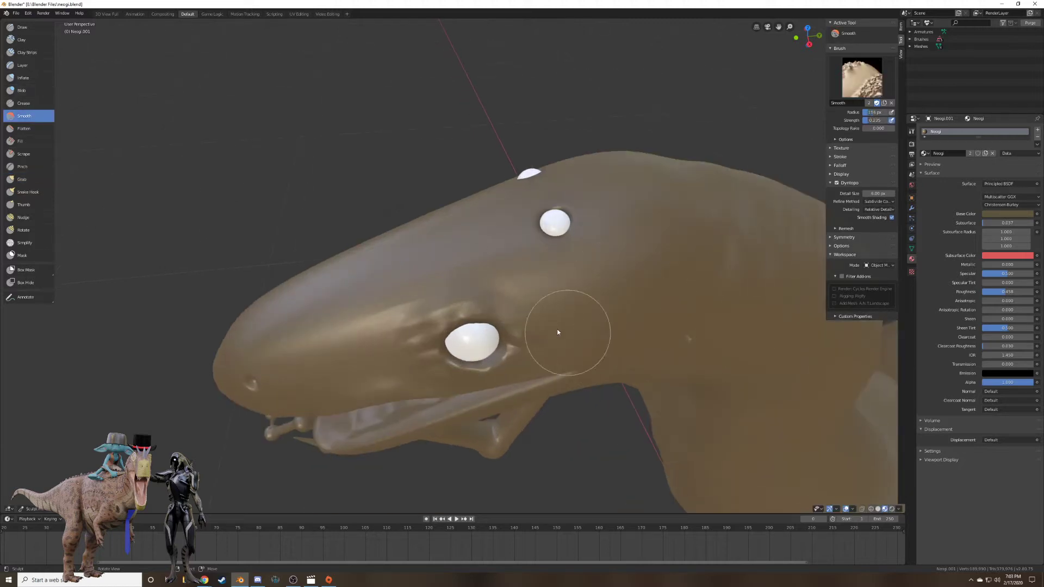
pyautogui.moveTo(557, 329)
pyautogui.mouseDown()
pyautogui.moveTo(515, 292)
pyautogui.moveTo(530, 315)
pyautogui.moveTo(399, 319)
pyautogui.moveTo(419, 288)
pyautogui.mouseUp()
pyautogui.moveTo(418, 288); pyautogui.dragTo(366, 316, button='middle')
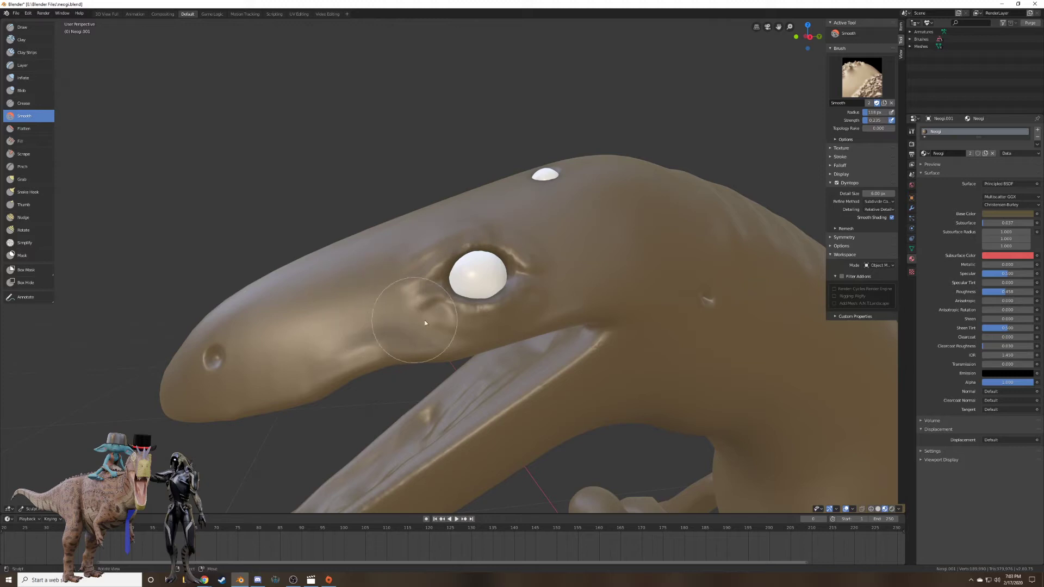
# Reduce the brush radius and, with the Draw brush, raise the skin along the rim of the small upper eye.
pyautogui.moveTo(442, 315)
pyautogui.mouseDown(button='middle')
pyautogui.moveTo(741, 279)
pyautogui.moveTo(690, 257)
pyautogui.moveTo(621, 280)
pyautogui.mouseUp(button='middle')
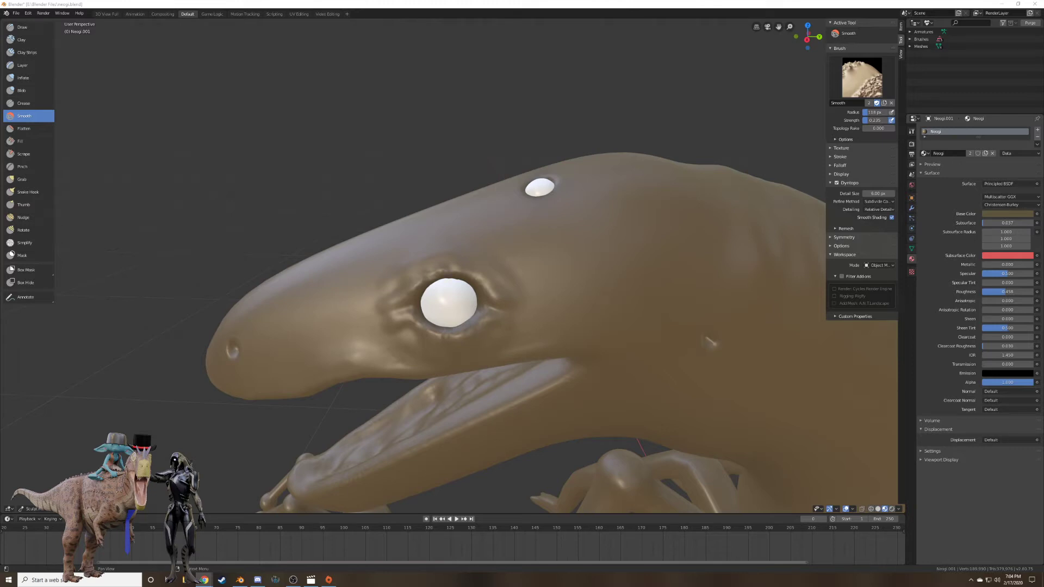
pyautogui.scroll(-4, 380, 280)
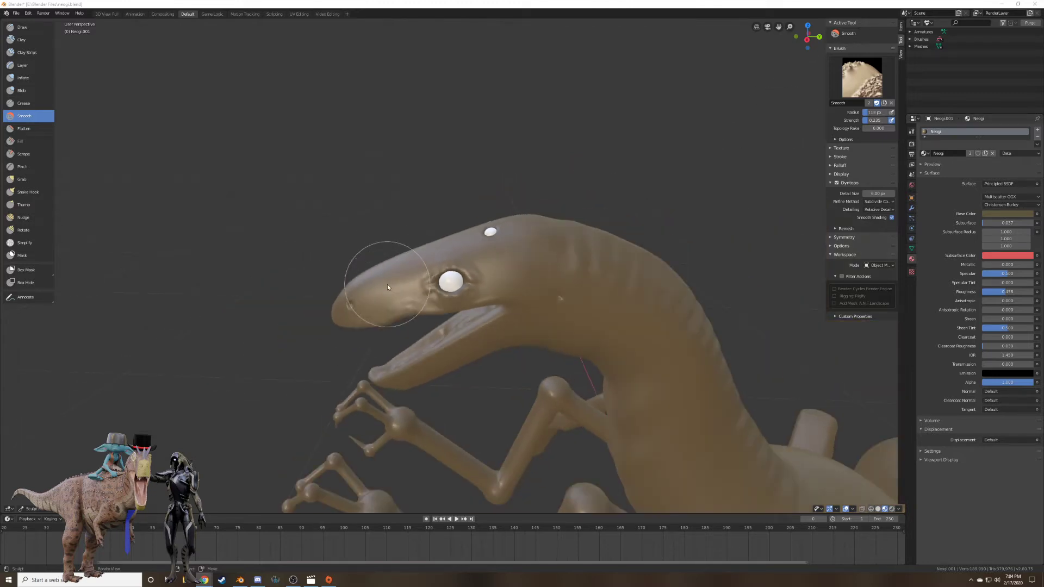
pyautogui.moveTo(388, 284)
pyautogui.mouseDown(button='middle')
pyautogui.moveTo(419, 304)
pyautogui.moveTo(597, 296)
pyautogui.moveTo(557, 226)
pyautogui.moveTo(595, 248)
pyautogui.moveTo(554, 231)
pyautogui.moveTo(536, 250)
pyautogui.mouseUp(button='middle')
pyautogui.scroll(5, 590, 250)
pyautogui.scroll(2, 546, 312)
pyautogui.scroll(-2, 545, 312)
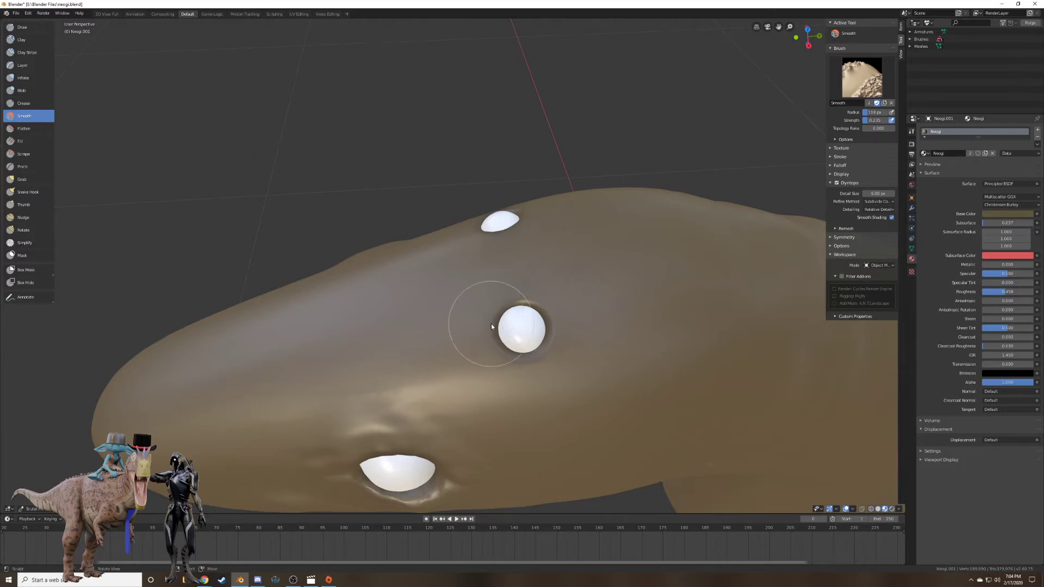
pyautogui.scroll(1, 538, 331)
pyautogui.press('f')
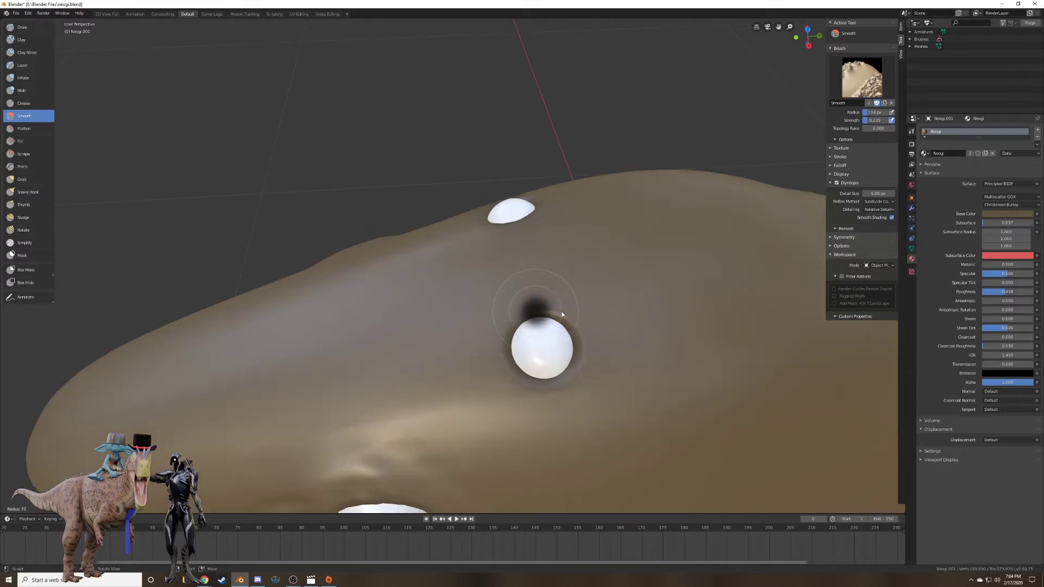
pyautogui.click(560, 315)
pyautogui.click(24, 28)
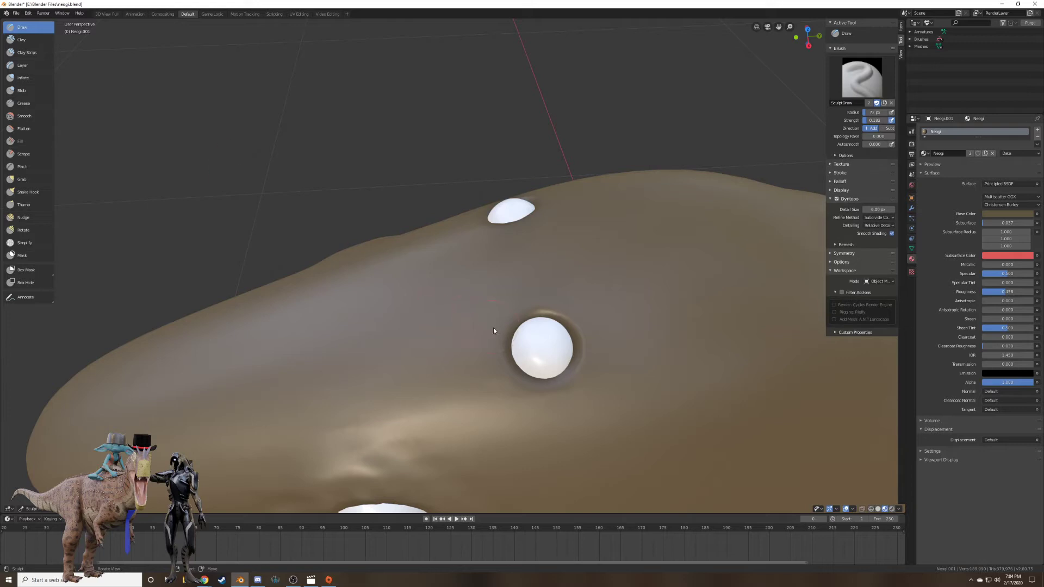
pyautogui.moveTo(497, 341); pyautogui.dragTo(534, 308)
# Shrink the Draw brush and sculpt a thin eyelid ridge over the upper eye.
pyautogui.moveTo(576, 327)
pyautogui.mouseDown(button='middle')
pyautogui.moveTo(623, 294)
pyautogui.moveTo(578, 284)
pyautogui.mouseUp(button='middle')
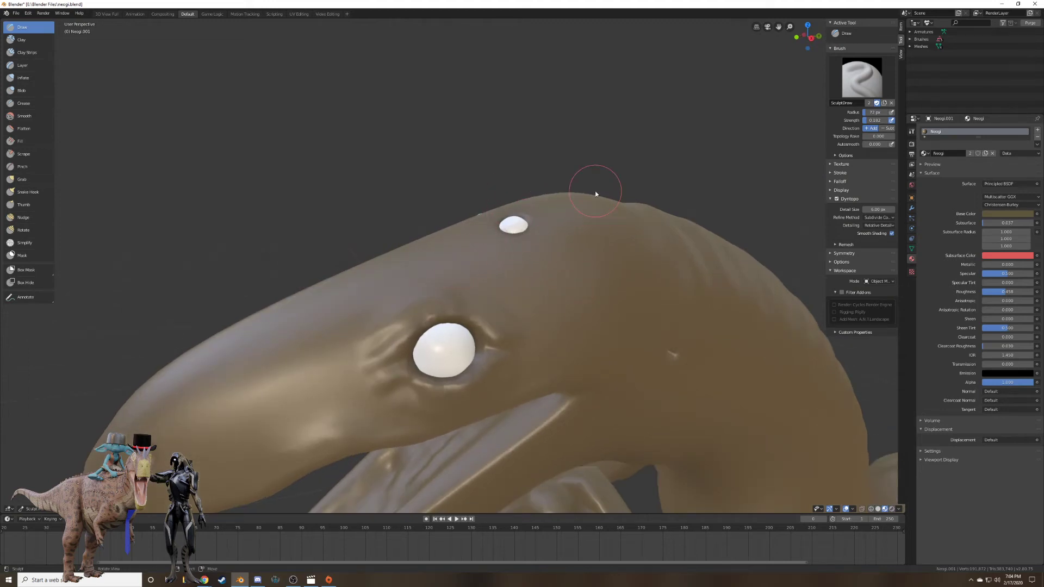
pyautogui.moveTo(595, 194)
pyautogui.mouseDown(button='middle')
pyautogui.moveTo(615, 222)
pyautogui.moveTo(537, 244)
pyautogui.moveTo(598, 253)
pyautogui.mouseUp(button='middle')
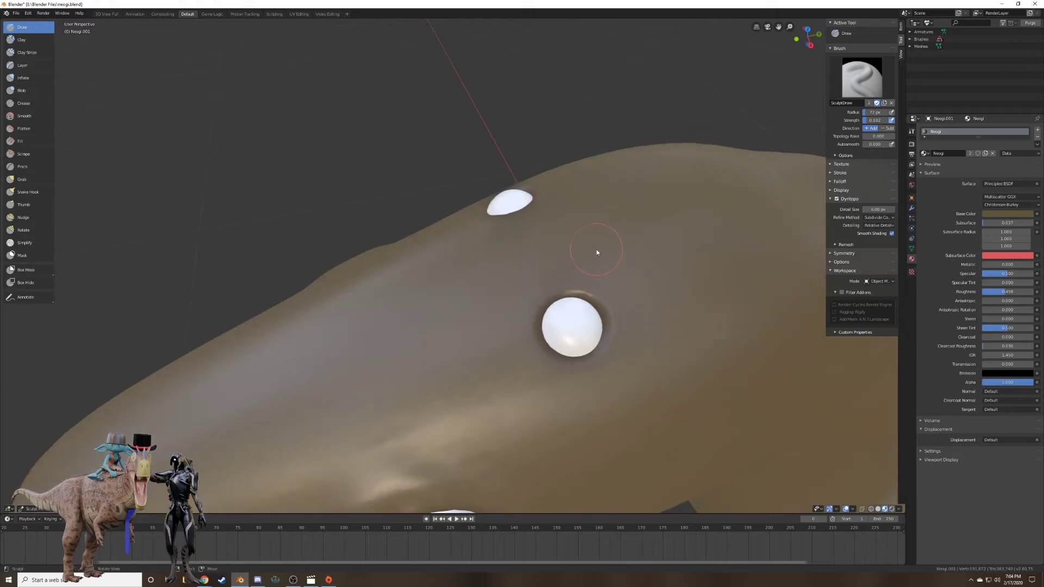
pyautogui.press('KP_7')
pyautogui.scroll(3, 598, 253)
pyautogui.keyDown('shift'); pyautogui.moveTo(637, 197); pyautogui.dragTo(442, 273, button='middle'); pyautogui.keyUp('shift')
pyautogui.press('KP_7')
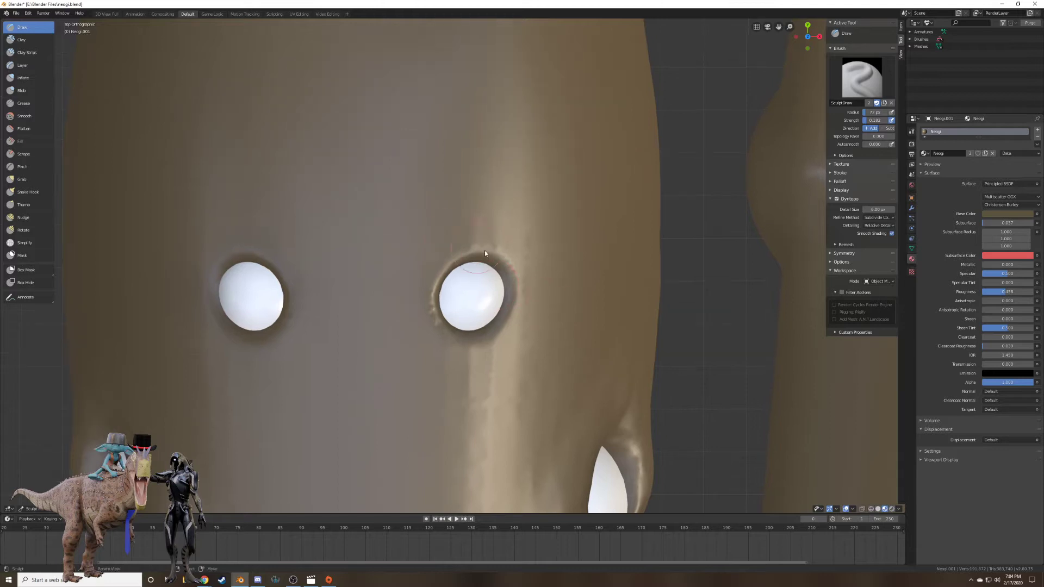
pyautogui.moveTo(484, 250)
pyautogui.mouseDown(button='middle')
pyautogui.moveTo(461, 238)
pyautogui.moveTo(425, 152)
pyautogui.moveTo(537, 244)
pyautogui.moveTo(516, 249)
pyautogui.moveTo(552, 230)
pyautogui.moveTo(560, 282)
pyautogui.moveTo(538, 266)
pyautogui.moveTo(549, 256)
pyautogui.moveTo(527, 319)
pyautogui.moveTo(411, 227)
pyautogui.mouseUp(button='middle')
pyautogui.press('KP_7')
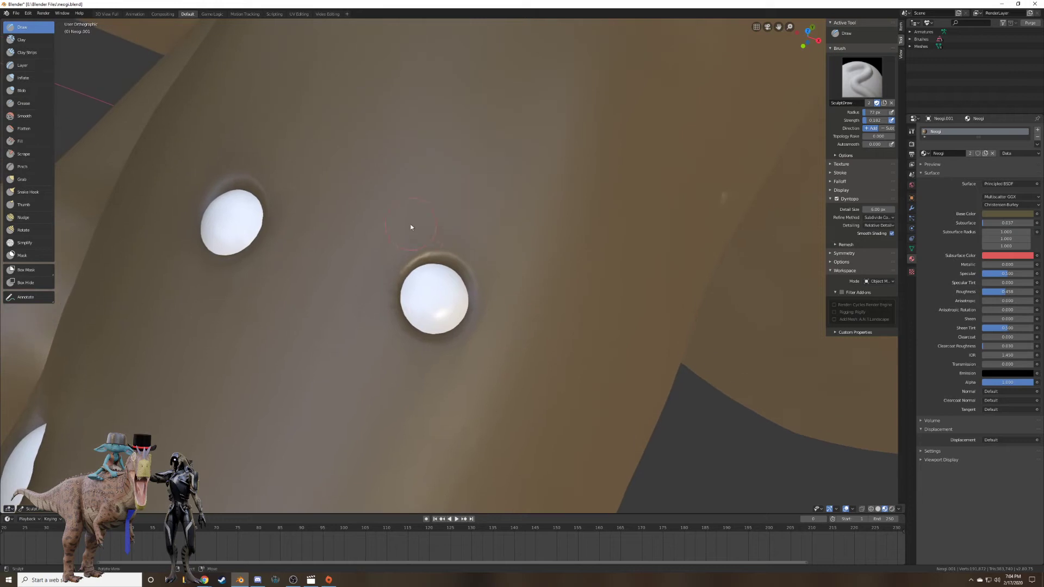
pyautogui.press('f')
pyautogui.click(447, 247)
pyautogui.scroll(3, 447, 247)
pyautogui.scroll(-2, 354, 244)
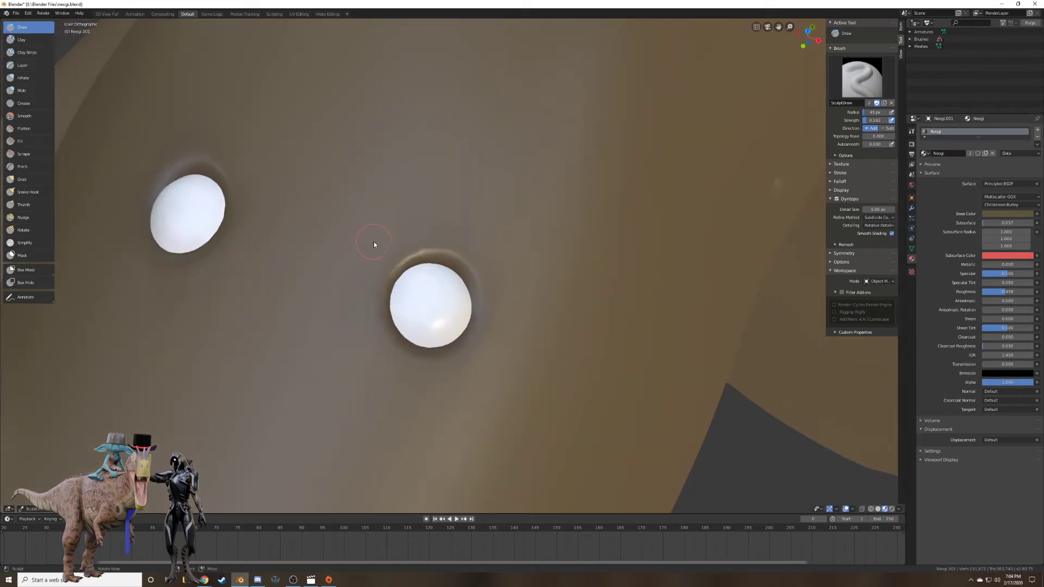
pyautogui.moveTo(378, 264)
pyautogui.mouseDown()
pyautogui.moveTo(400, 251)
pyautogui.moveTo(472, 252)
pyautogui.mouseUp()
# Adjust the Draw brush strength and build eyelid folds all around the upper eye, including creases at both corners.
pyautogui.hotkey('shift', 'f')
pyautogui.click(448, 251)
pyautogui.moveTo(376, 255)
pyautogui.mouseDown()
pyautogui.moveTo(476, 269)
pyautogui.moveTo(497, 327)
pyautogui.mouseUp()
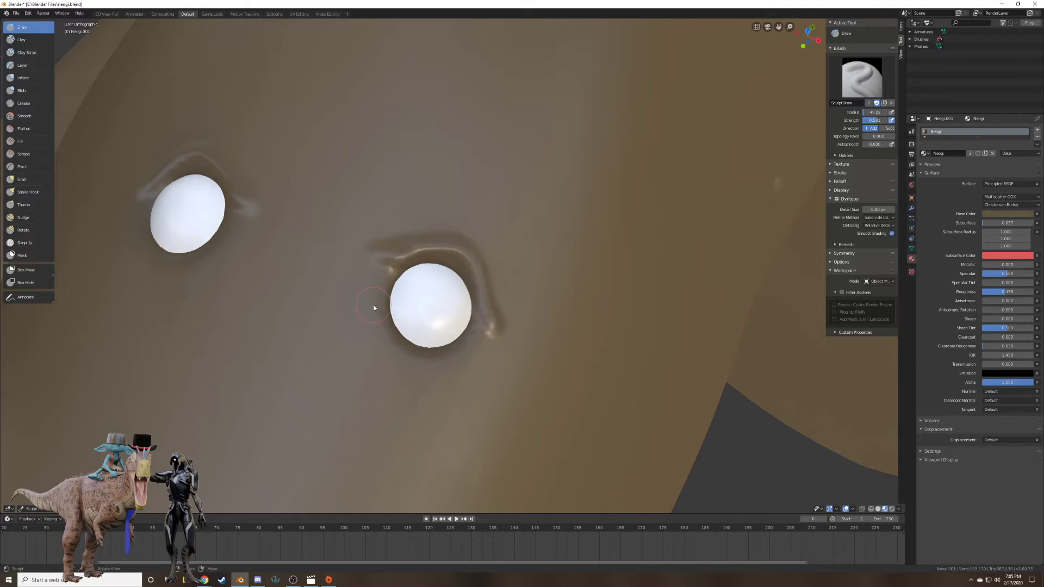
pyautogui.moveTo(387, 274)
pyautogui.mouseDown()
pyautogui.moveTo(384, 325)
pyautogui.moveTo(428, 355)
pyautogui.moveTo(488, 332)
pyautogui.mouseUp()
pyautogui.moveTo(385, 311)
pyautogui.mouseDown()
pyautogui.moveTo(388, 264)
pyautogui.moveTo(358, 260)
pyautogui.mouseUp()
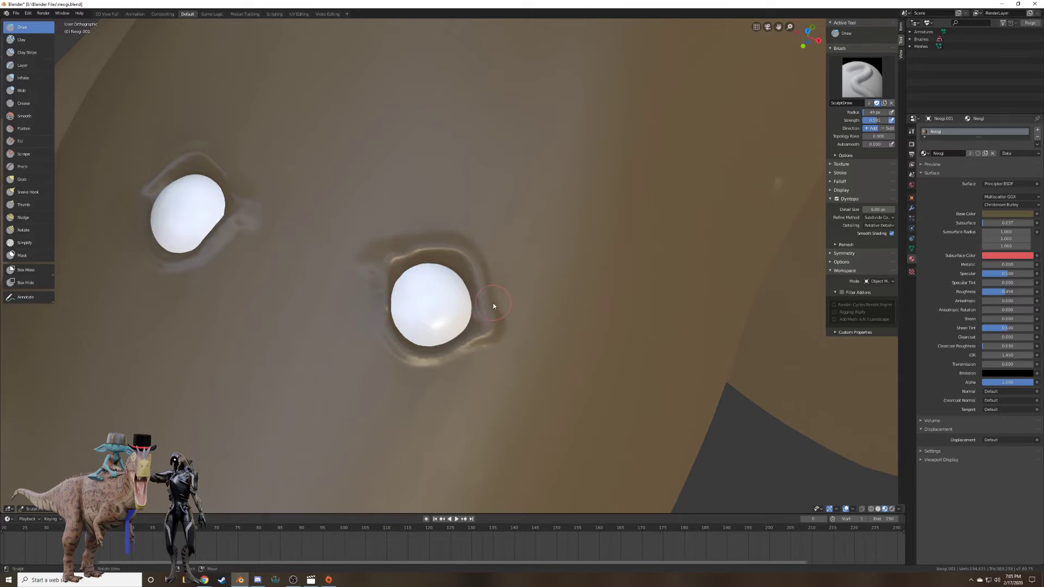
pyautogui.moveTo(494, 306); pyautogui.dragTo(513, 322)
# Lower the Draw brush strength, enlarge its radius, and sculpt soft outer wrinkles encircling the upper eye.
pyautogui.hotkey('shift', 'f')
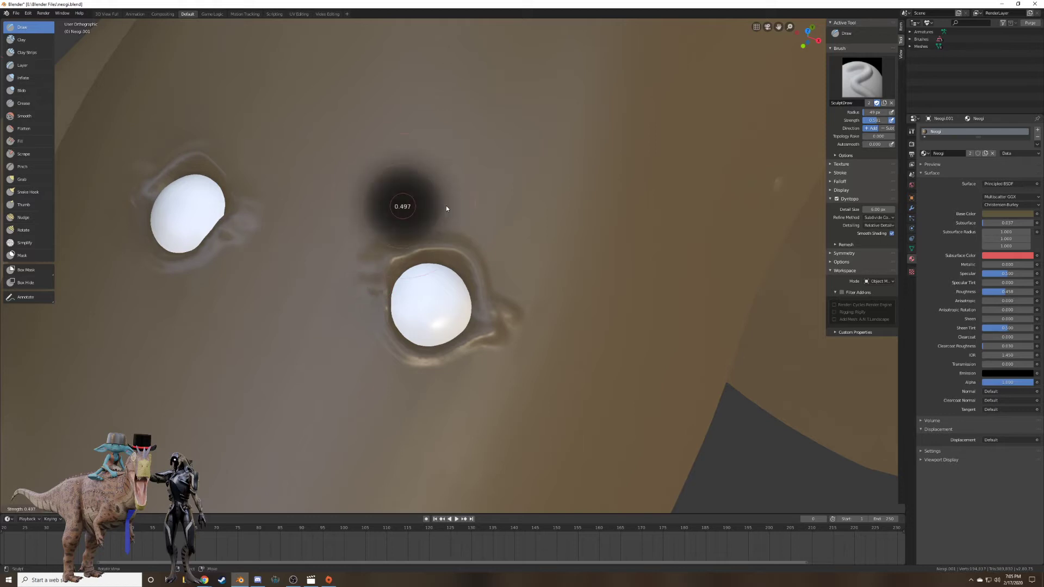
pyautogui.click(455, 205)
pyautogui.press('f')
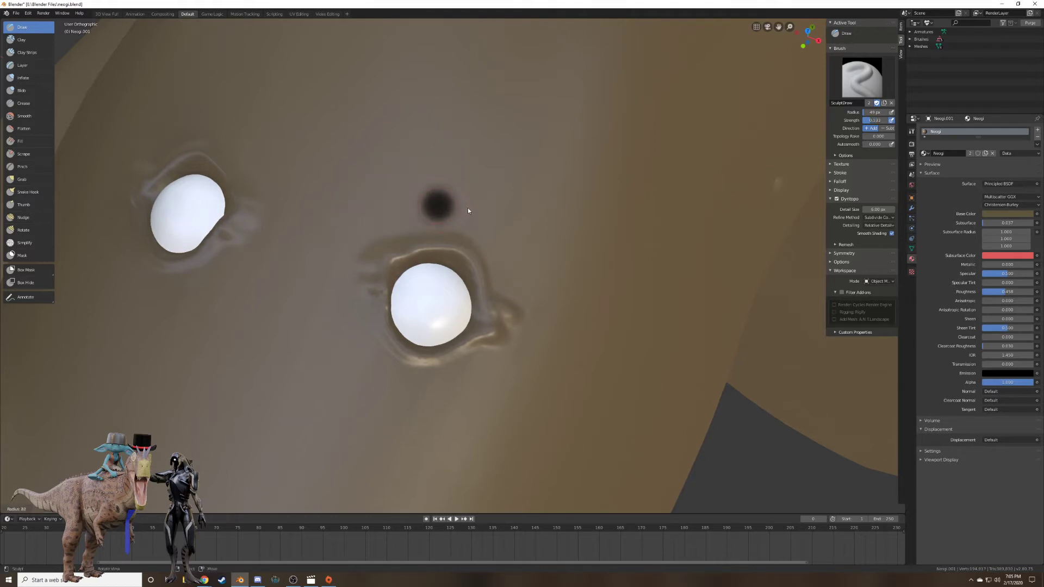
pyautogui.click(468, 208)
pyautogui.moveTo(371, 238); pyautogui.dragTo(403, 220)
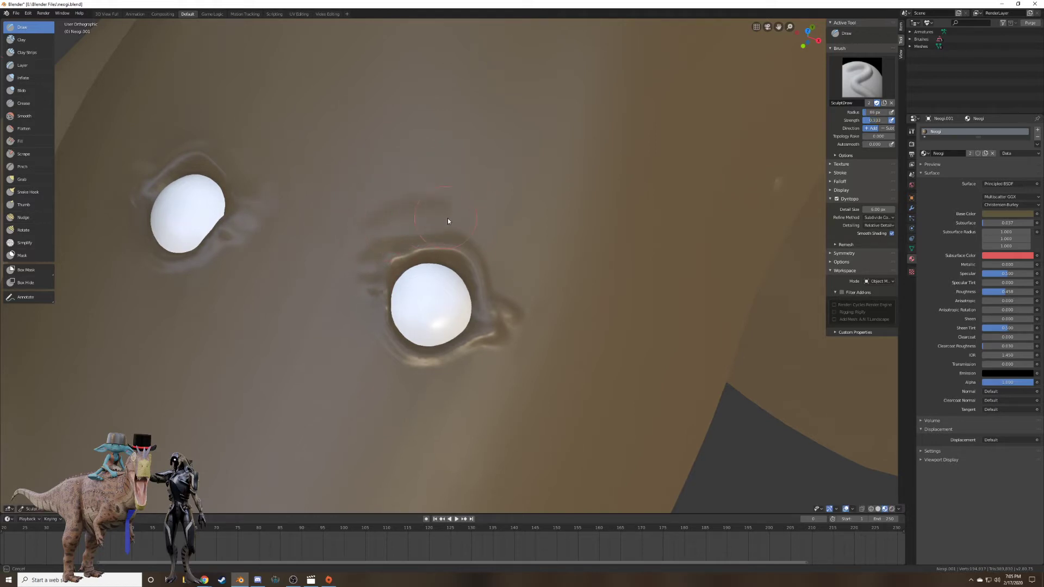
pyautogui.moveTo(514, 289); pyautogui.dragTo(481, 345)
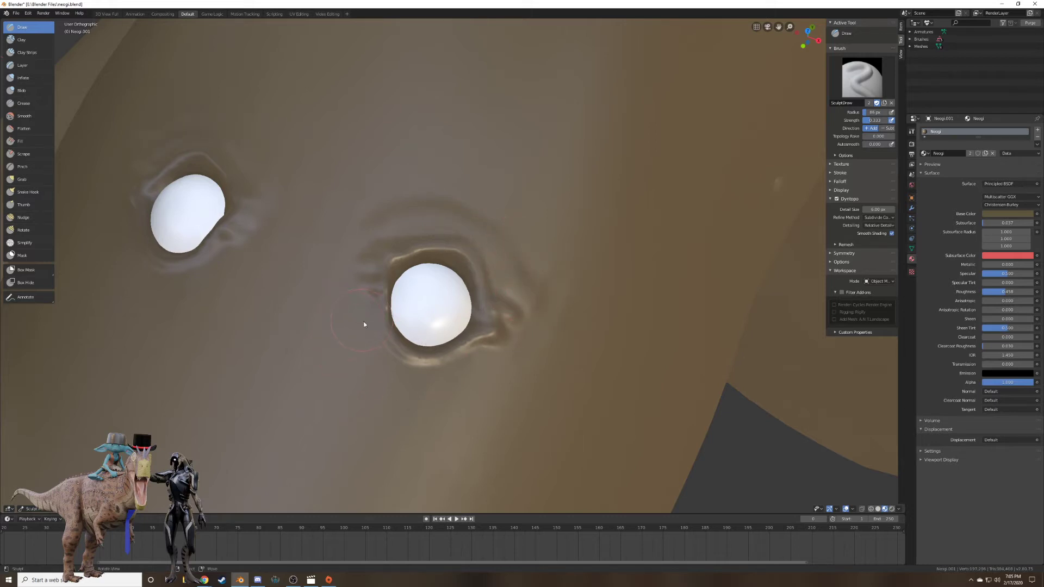
pyautogui.moveTo(363, 334); pyautogui.dragTo(407, 384)
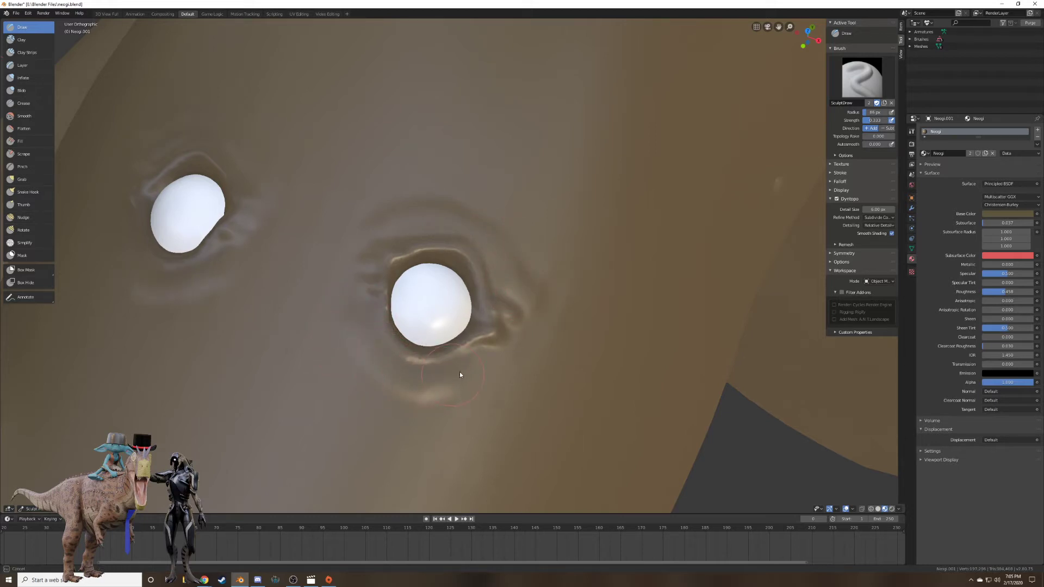
pyautogui.moveTo(498, 368); pyautogui.dragTo(557, 357)
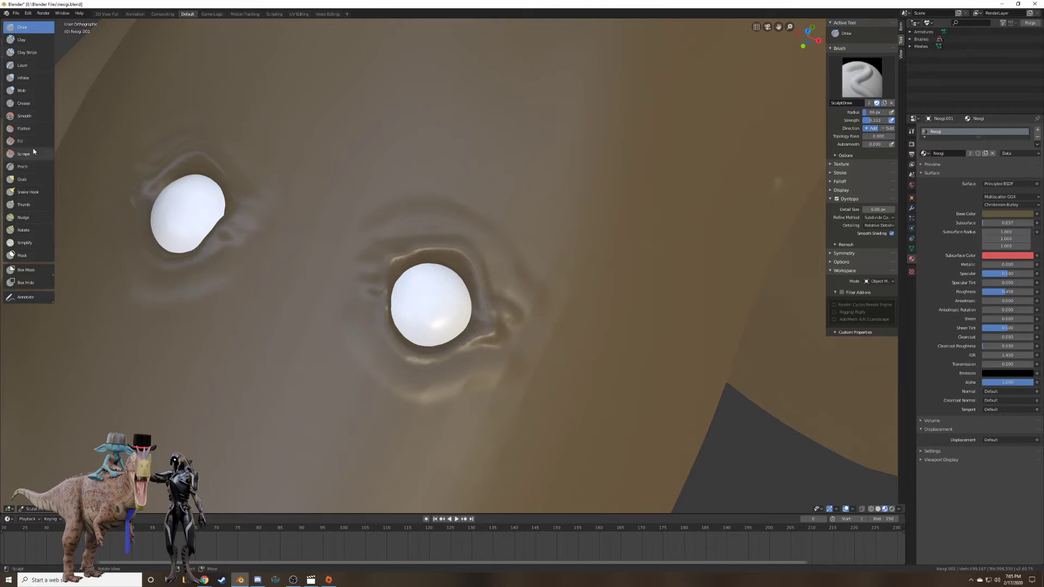
# Pull the upper and lower eyelid edges inward over the upper eyeball with the Grab brush, resizing it as needed.
pyautogui.click(34, 181)
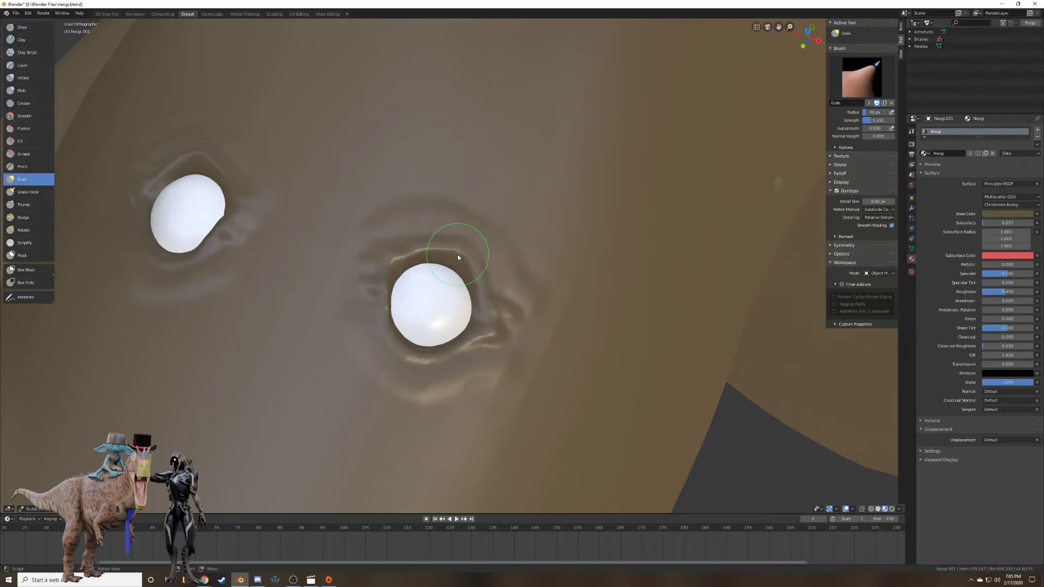
pyautogui.moveTo(457, 258); pyautogui.dragTo(429, 289)
pyautogui.press('f')
pyautogui.click(494, 242)
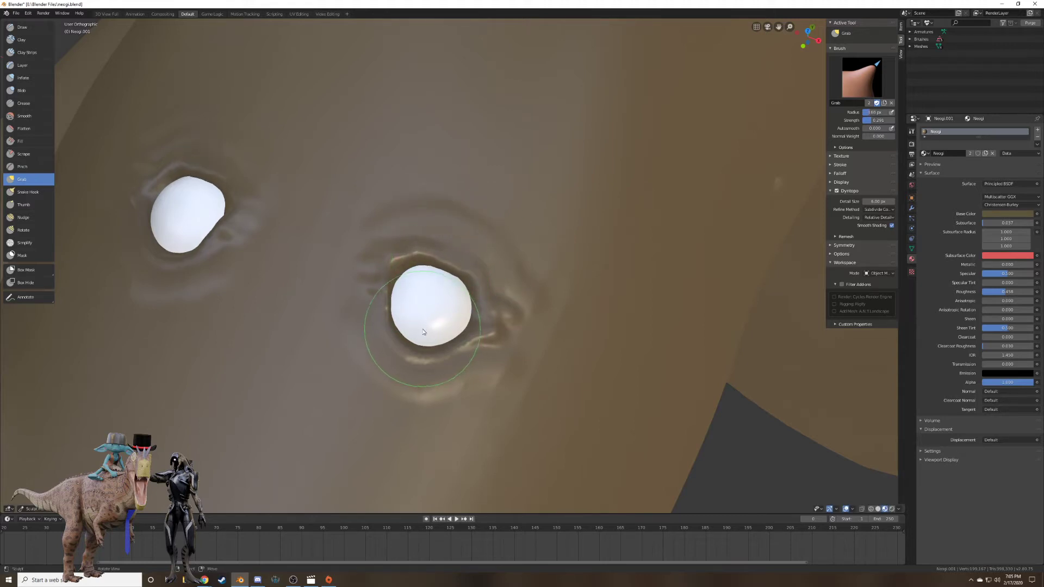
pyautogui.moveTo(417, 360)
pyautogui.mouseDown()
pyautogui.moveTo(431, 329)
pyautogui.moveTo(394, 325)
pyautogui.moveTo(404, 319)
pyautogui.mouseUp()
pyautogui.moveTo(453, 363); pyautogui.dragTo(460, 345)
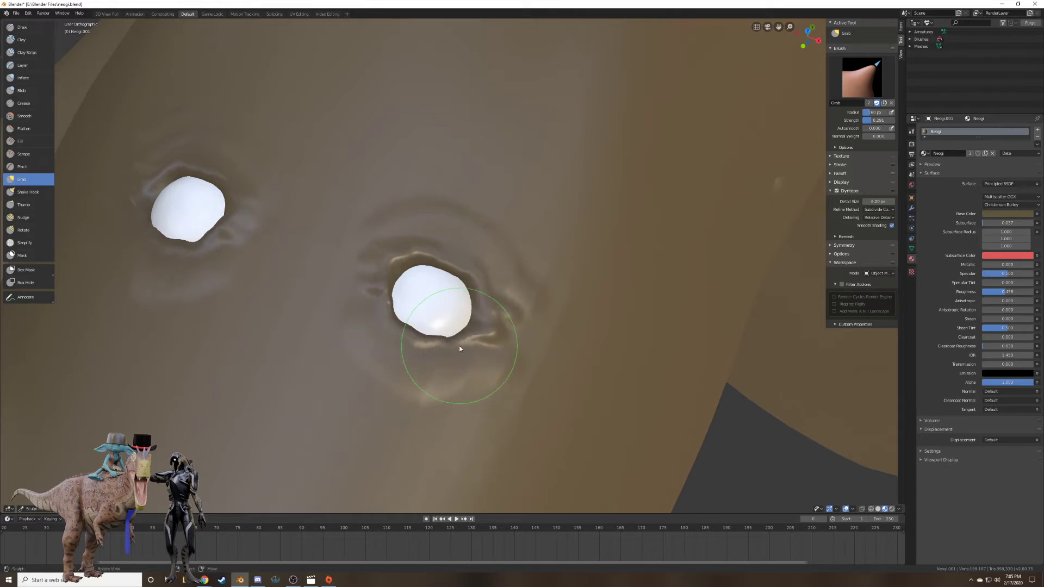
pyautogui.press('f')
pyautogui.click(458, 345)
pyautogui.moveTo(416, 251); pyautogui.dragTo(413, 272)
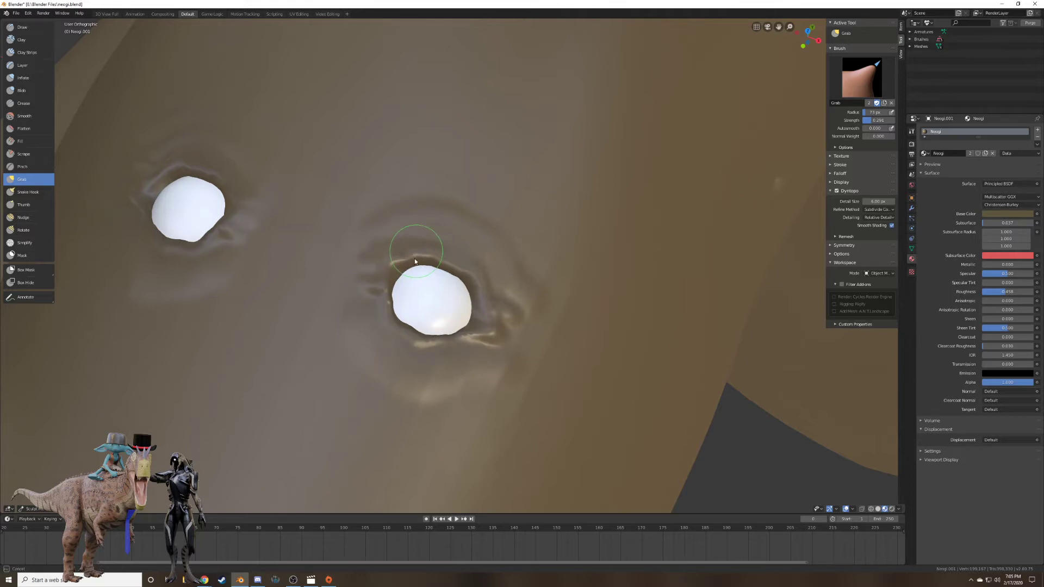
# Reshape the upper eye's lids and corners in profile with an enlarged Grab brush so they wrap around the eyeball.
pyautogui.press('f')
pyautogui.click(430, 259)
pyautogui.moveTo(465, 280)
pyautogui.mouseDown(button='middle')
pyautogui.moveTo(441, 267)
pyautogui.moveTo(469, 310)
pyautogui.moveTo(471, 360)
pyautogui.moveTo(417, 270)
pyautogui.mouseUp(button='middle')
pyautogui.moveTo(417, 268); pyautogui.dragTo(409, 263)
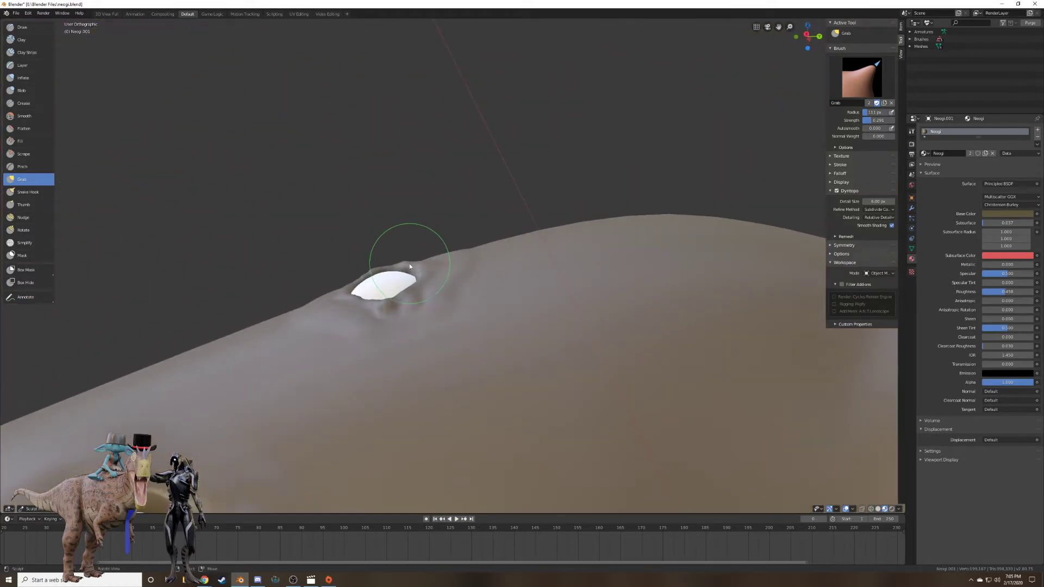
pyautogui.moveTo(409, 263); pyautogui.dragTo(429, 267, button='middle')
pyautogui.press('f')
pyautogui.click(436, 268)
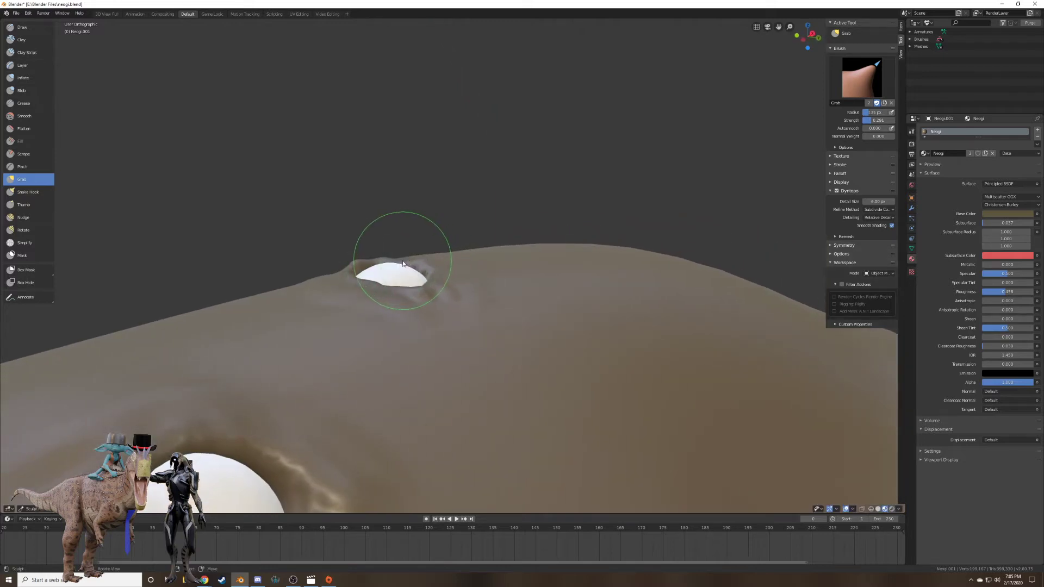
pyautogui.moveTo(357, 285)
pyautogui.mouseDown()
pyautogui.moveTo(372, 279)
pyautogui.moveTo(372, 261)
pyautogui.mouseUp()
pyautogui.moveTo(379, 267); pyautogui.dragTo(362, 269, button='middle')
pyautogui.moveTo(364, 267)
pyautogui.mouseDown()
pyautogui.moveTo(370, 285)
pyautogui.moveTo(418, 301)
pyautogui.mouseUp()
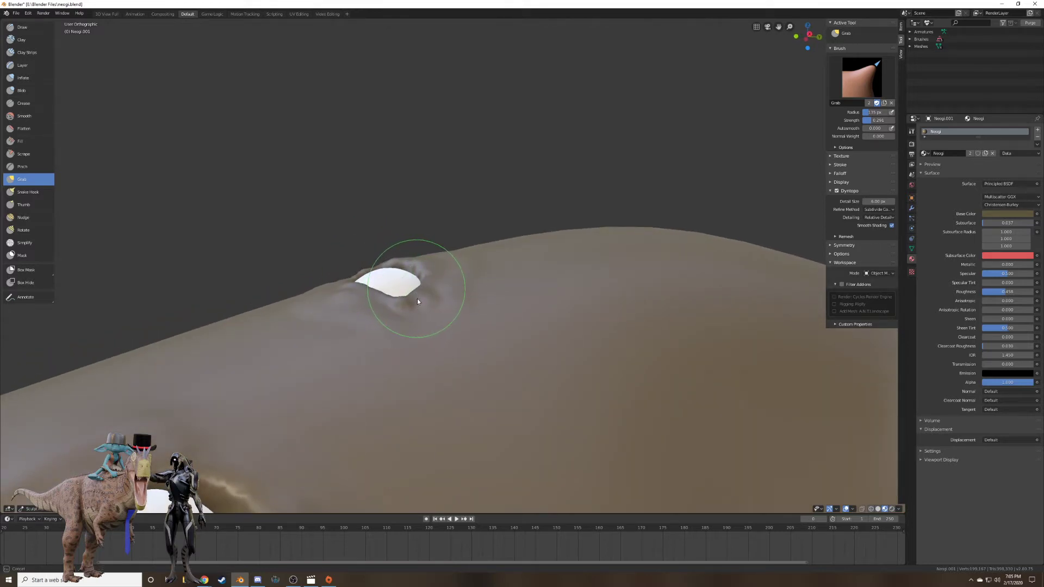
# Review the whole creature's shape and switch the body mesh from Sculpt Mode to Object Mode.
pyautogui.scroll(-2, 420, 301)
pyautogui.moveTo(420, 301)
pyautogui.mouseDown(button='middle')
pyautogui.moveTo(492, 329)
pyautogui.moveTo(558, 315)
pyautogui.moveTo(485, 320)
pyautogui.moveTo(446, 373)
pyautogui.moveTo(643, 320)
pyautogui.moveTo(682, 294)
pyautogui.moveTo(541, 299)
pyautogui.moveTo(418, 321)
pyautogui.moveTo(570, 324)
pyautogui.mouseUp(button='middle')
pyautogui.scroll(-2, 558, 314)
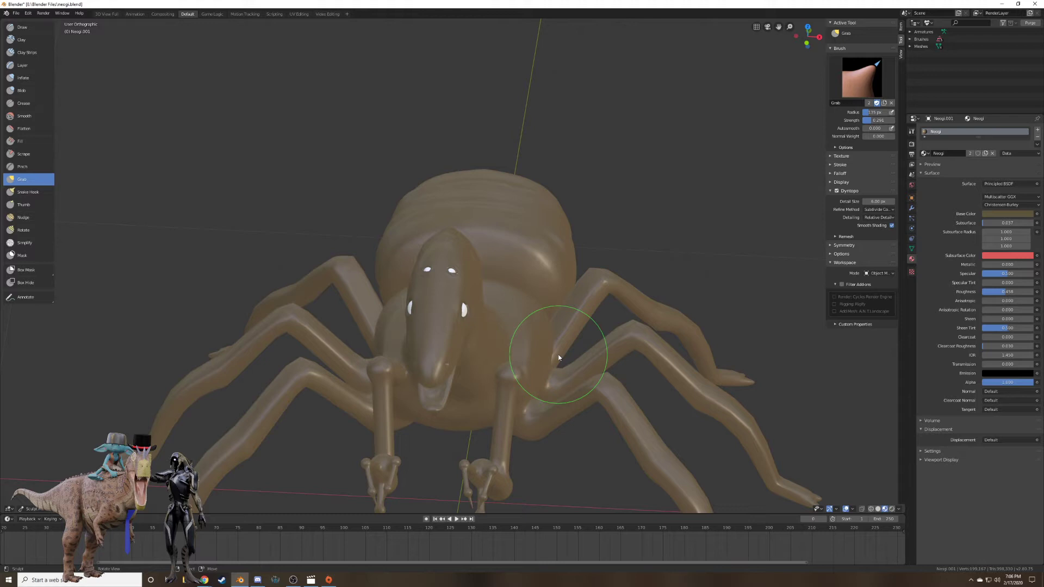
pyautogui.moveTo(559, 356); pyautogui.dragTo(474, 329, button='middle')
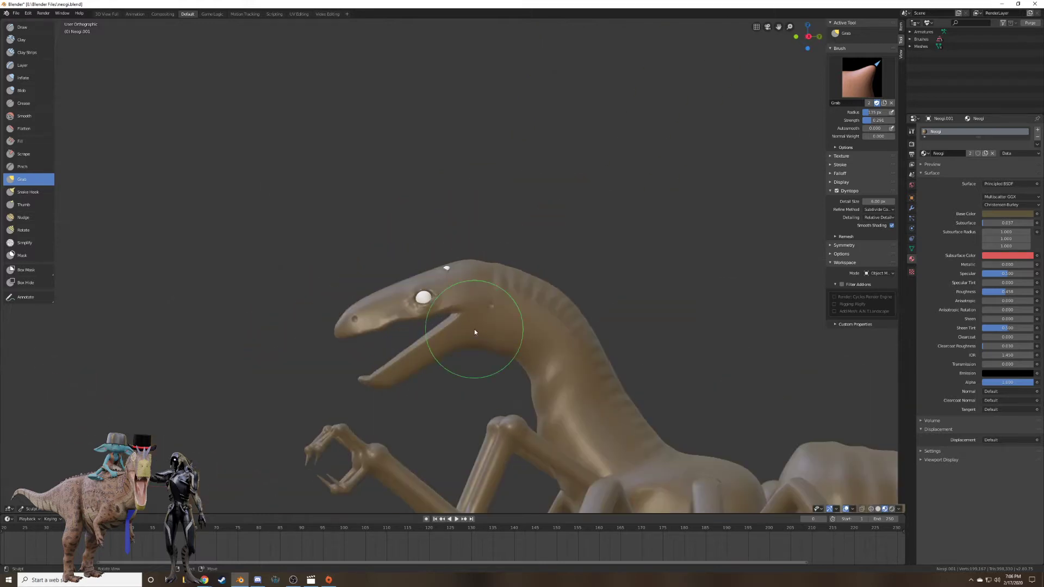
pyautogui.click(31, 509)
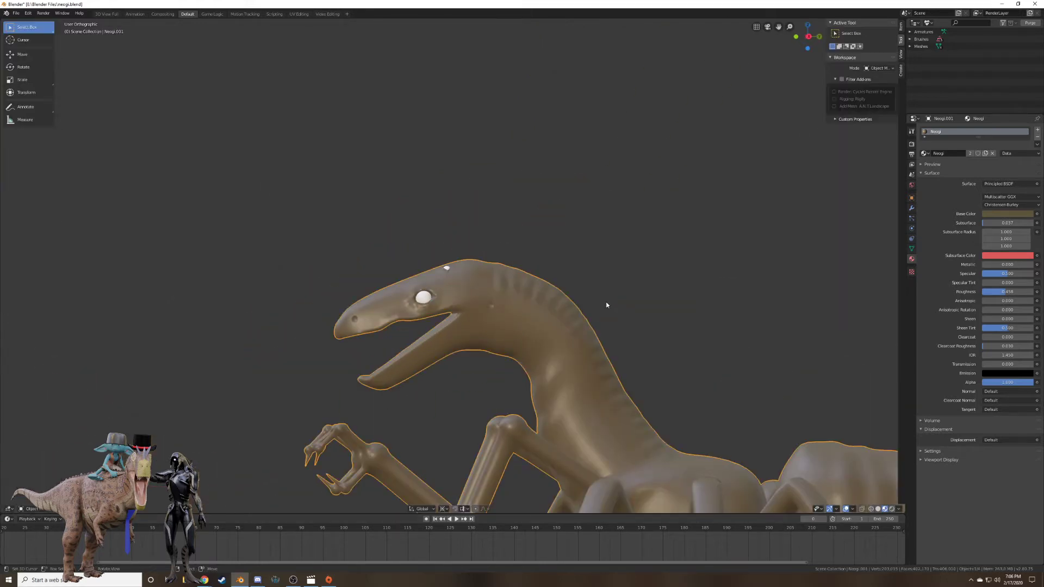
# Add a cube mesh at the scene origin around the creature.
pyautogui.scroll(-3, 608, 306)
pyautogui.moveTo(608, 308)
pyautogui.mouseDown(button='middle')
pyautogui.moveTo(585, 329)
pyautogui.moveTo(736, 310)
pyautogui.moveTo(654, 310)
pyautogui.mouseUp(button='middle')
pyautogui.press('KP_3')
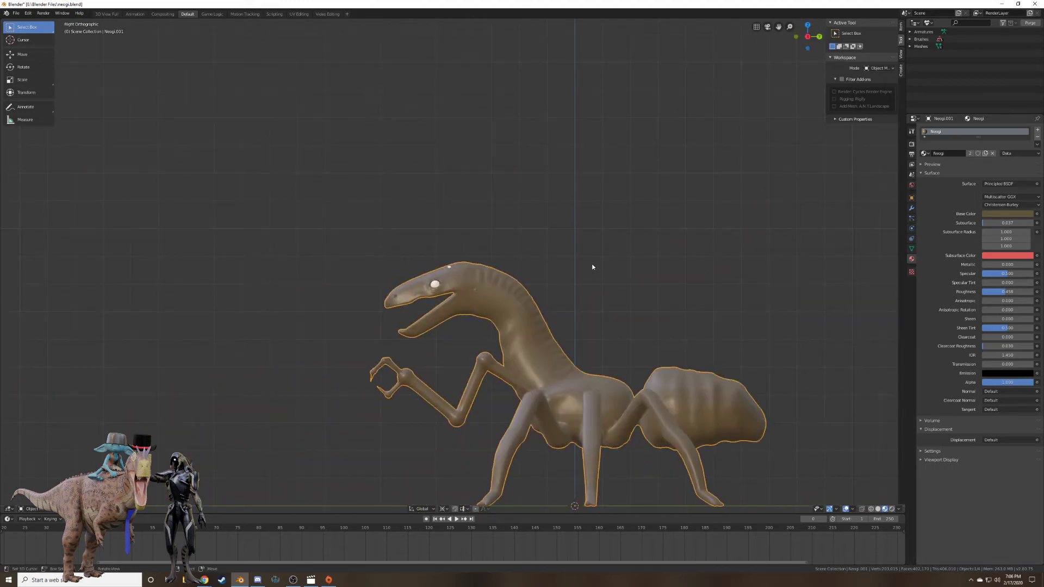
pyautogui.scroll(-4, 592, 267)
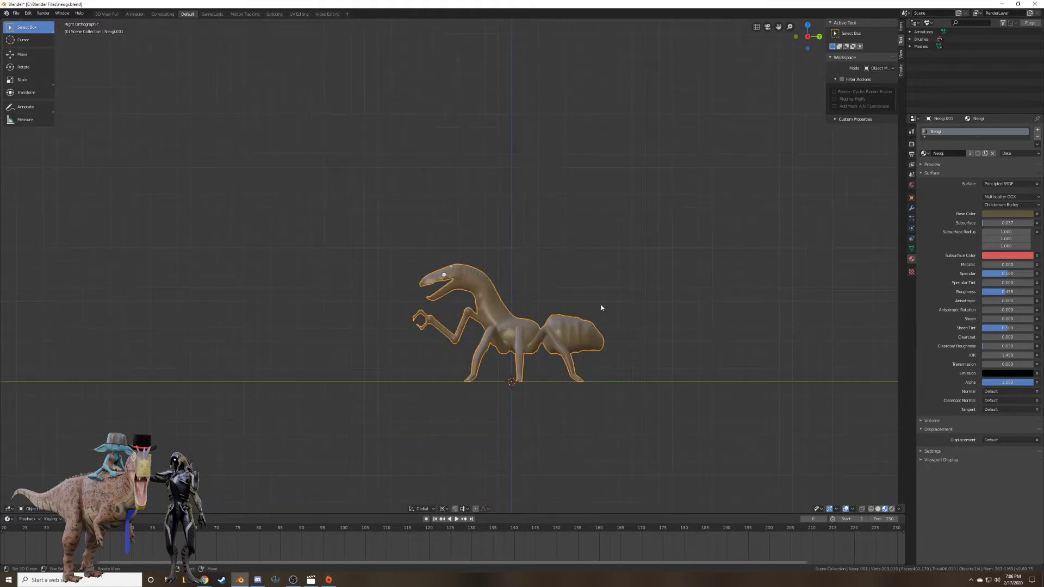
pyautogui.hotkey('shift', 'a')
pyautogui.moveTo(609, 286)
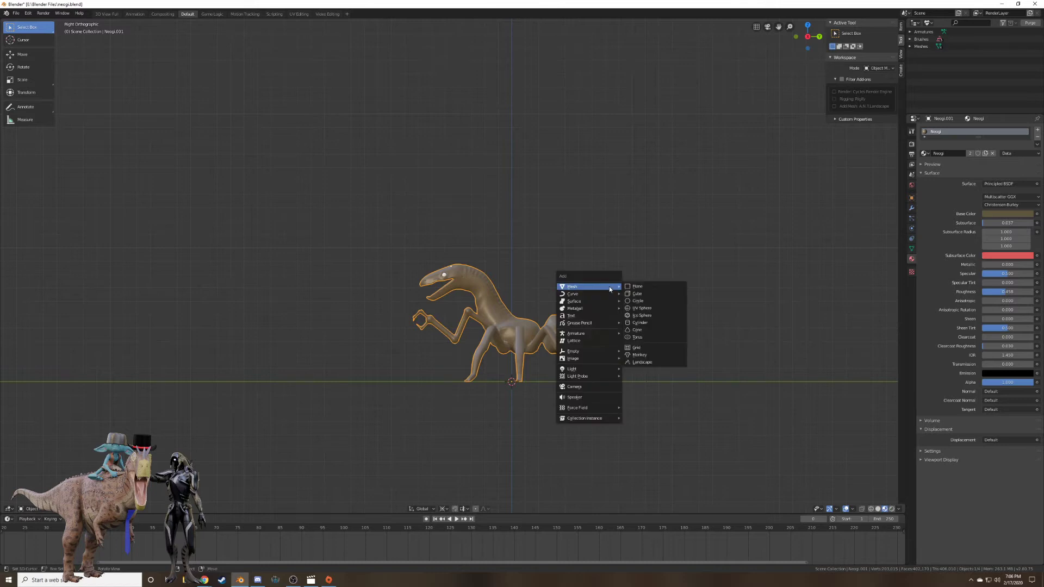
pyautogui.click(661, 295)
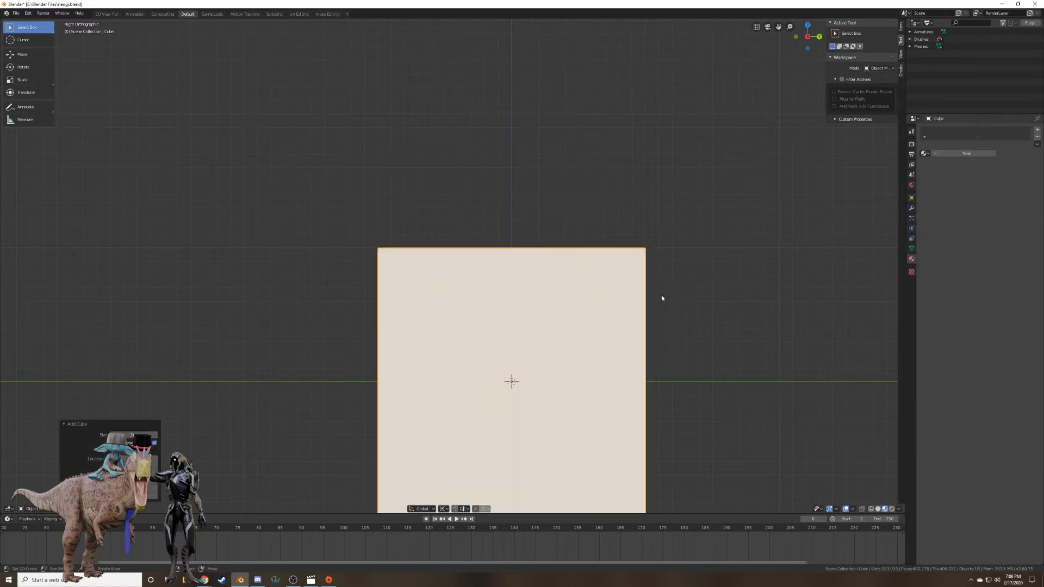
# Enter Edit Mode on the cube and select the four vertices of its bottom face.
pyautogui.moveTo(661, 298); pyautogui.dragTo(564, 387, button='middle')
pyautogui.press('Tab')
pyautogui.hotkey('alt', 'a')
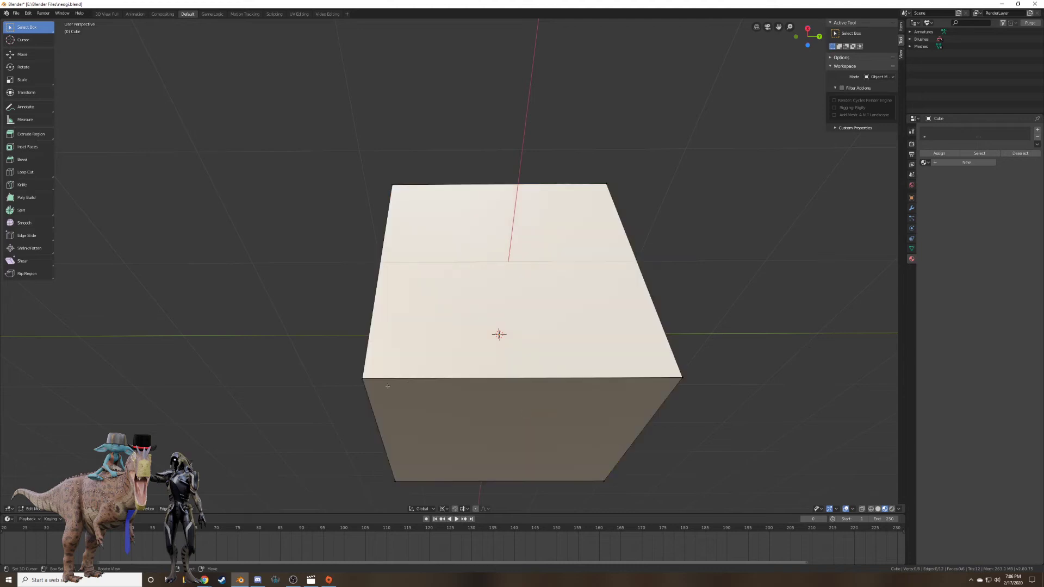
pyautogui.rightClick(368, 382)
pyautogui.keyDown('shift'); pyautogui.rightClick(391, 480); pyautogui.keyUp('shift')
pyautogui.keyDown('shift'); pyautogui.rightClick(601, 480); pyautogui.keyUp('shift')
pyautogui.keyDown('shift'); pyautogui.rightClick(675, 375); pyautogui.keyUp('shift')
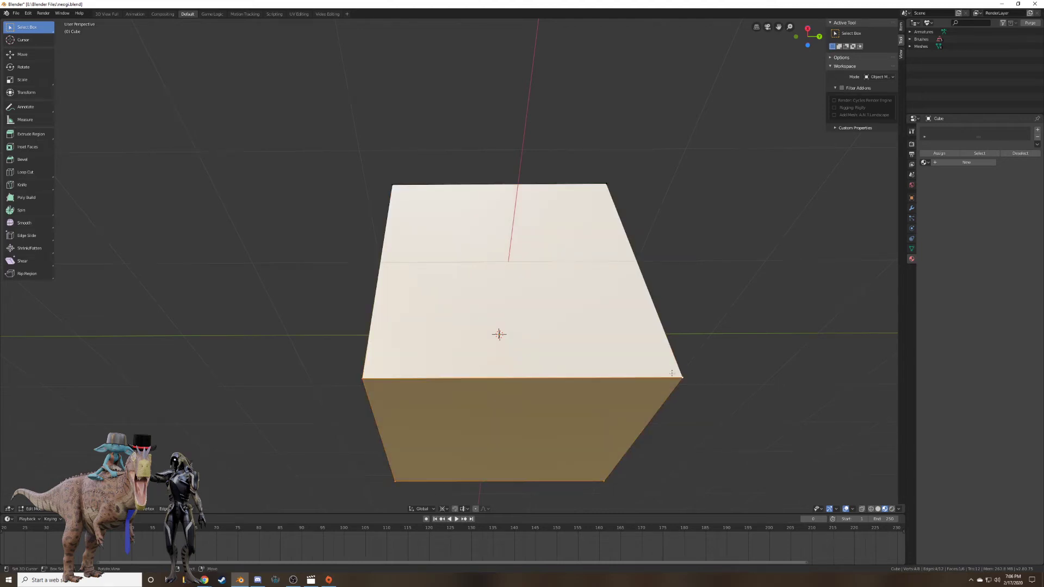
pyautogui.press('KP_3')
pyautogui.scroll(-2, 667, 385)
pyautogui.keyDown('shift'); pyautogui.moveTo(667, 384); pyautogui.dragTo(681, 271, button='middle'); pyautogui.keyUp('shift')
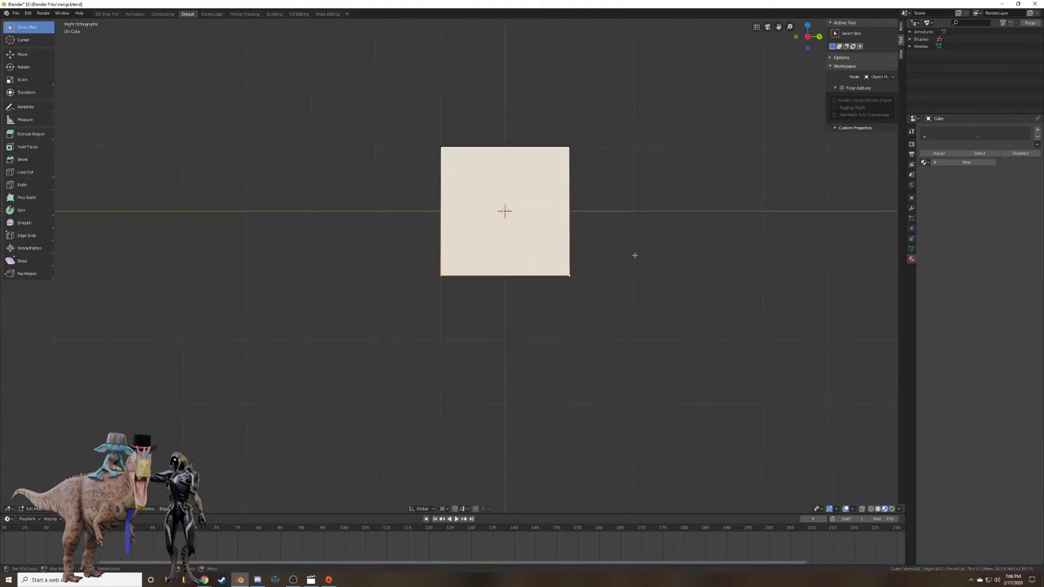
# Extrude the cube's bottom face downward, set the pivot point to Individual Origins, and scale the new end face narrower.
pyautogui.press('e')
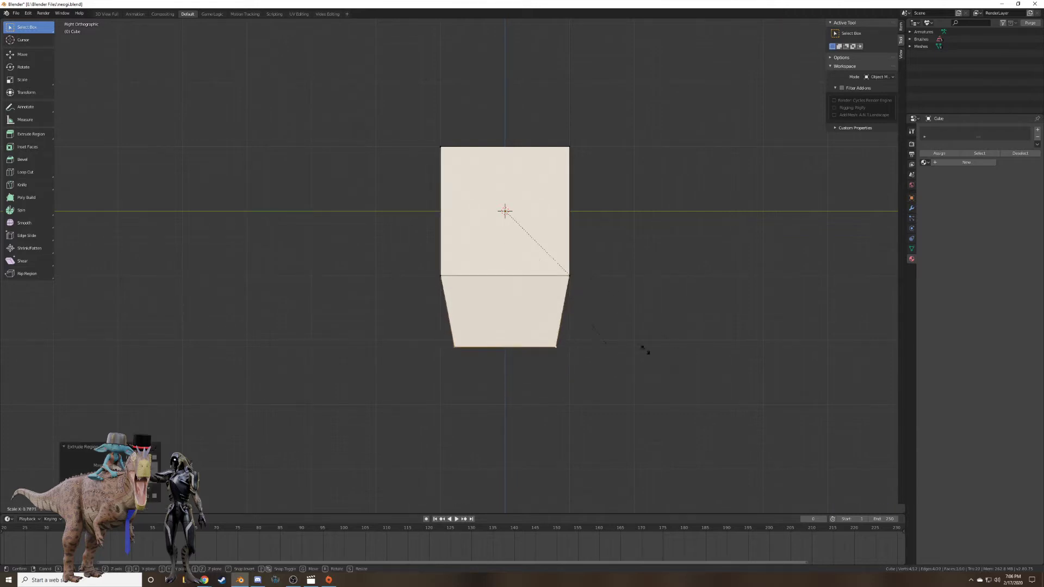
pyautogui.click(641, 354)
pyautogui.click(448, 509)
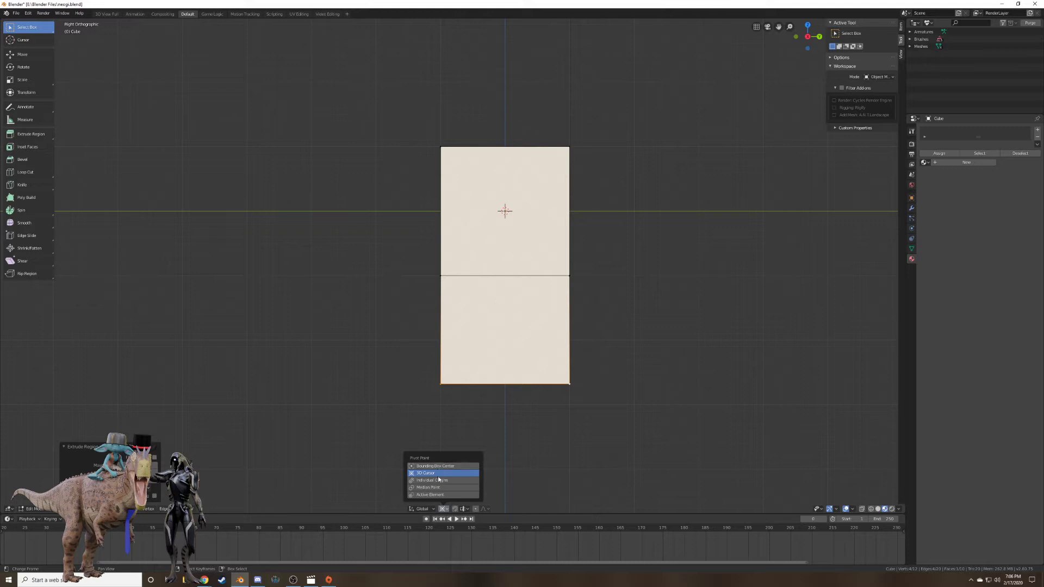
pyautogui.click(438, 481)
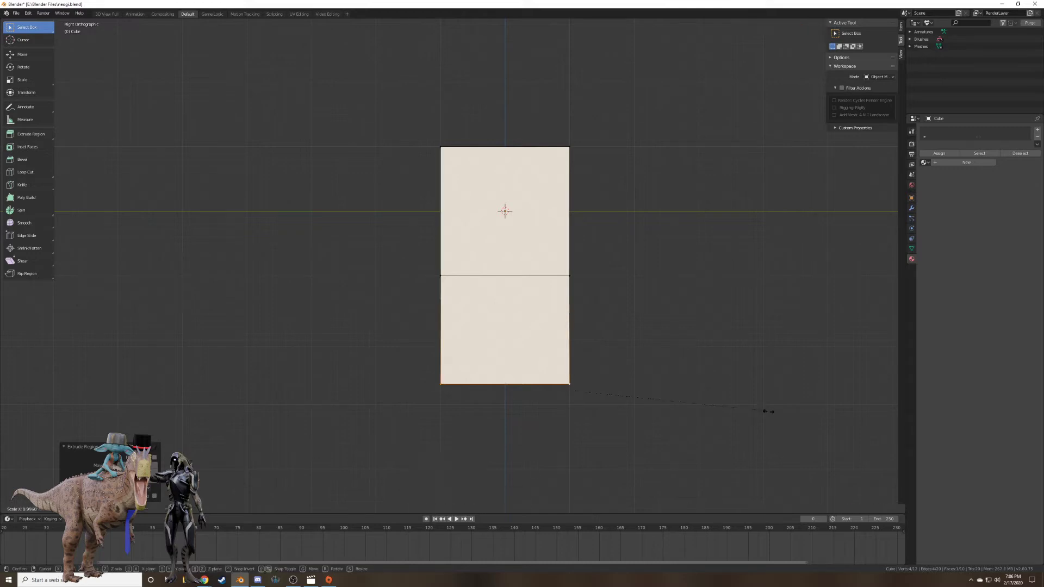
pyautogui.press('s')
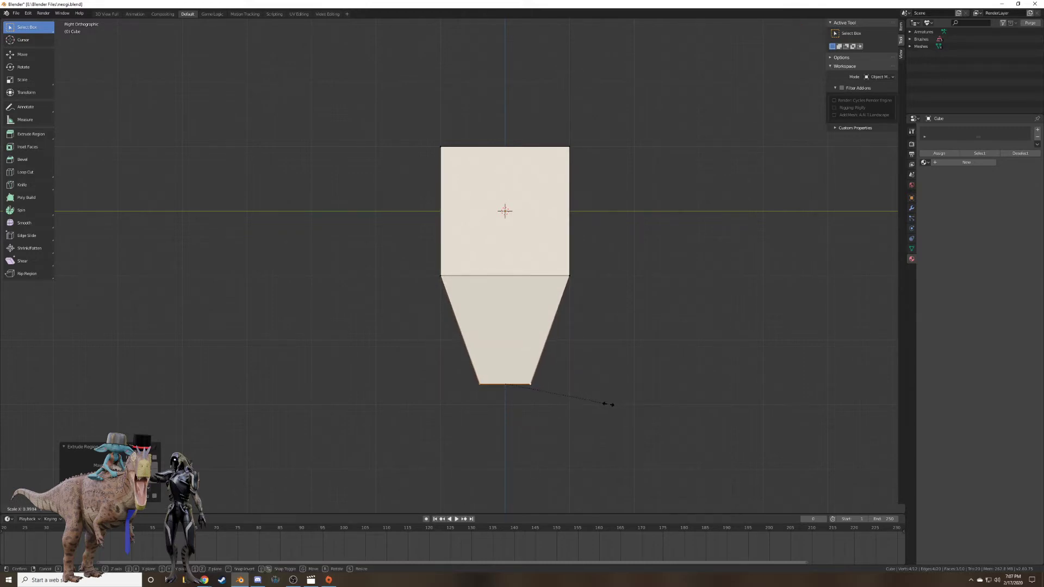
pyautogui.click(606, 402)
# Move the extruded end face farther down and rotate it to give the tapered section a slight bend.
pyautogui.press('g')
pyautogui.click(631, 436)
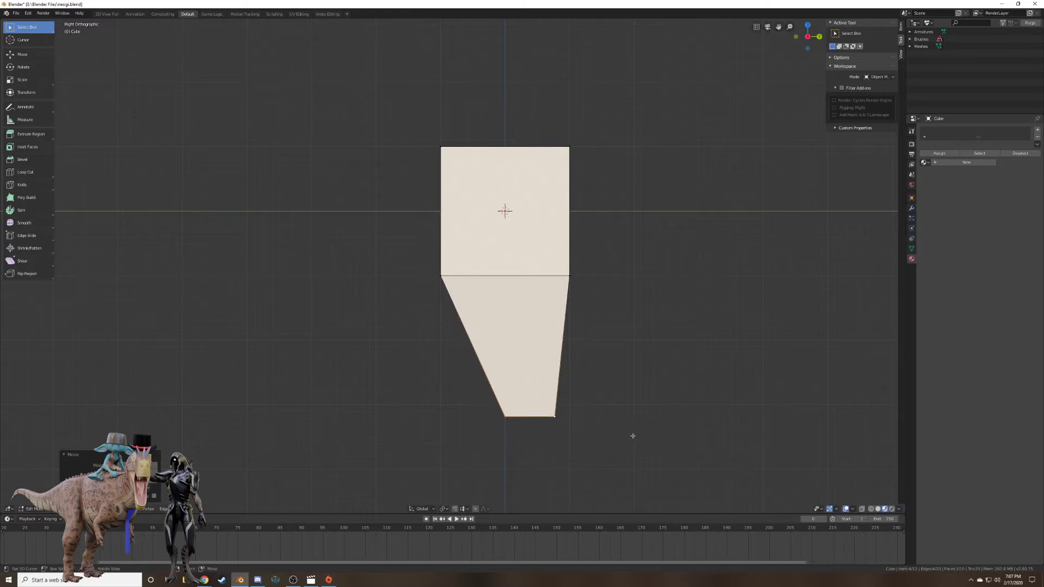
pyautogui.press('r')
pyautogui.click(645, 410)
pyautogui.press('g')
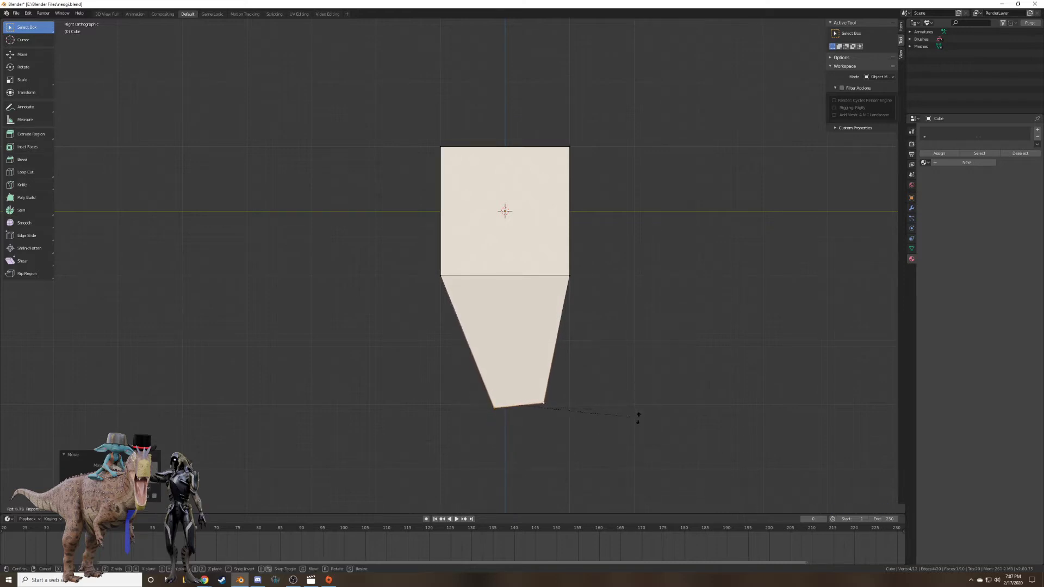
pyautogui.click(629, 401)
# Extrude the bent end face downward again and shrink it to a narrow tip.
pyautogui.press('e')
pyautogui.click(658, 469)
pyautogui.press('s')
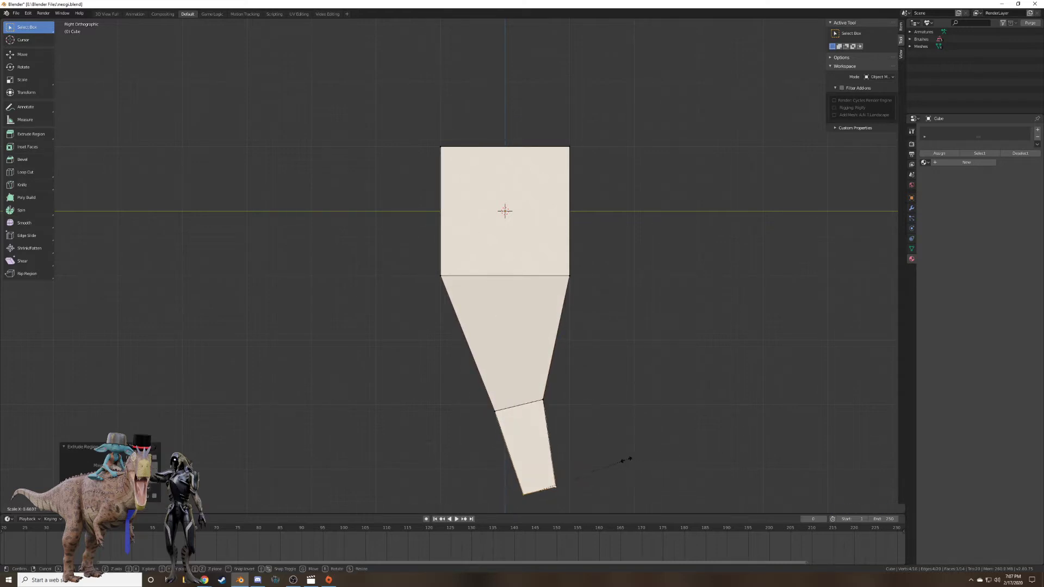
pyautogui.click(550, 480)
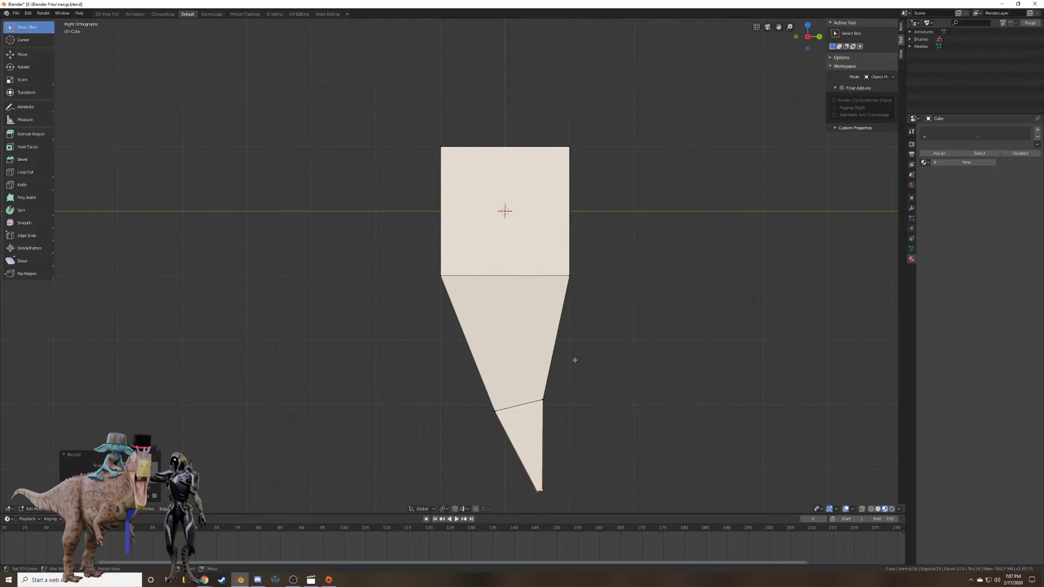
# Select the original cube section at the top and scale it narrower horizontally while keeping its height.
pyautogui.click(570, 259)
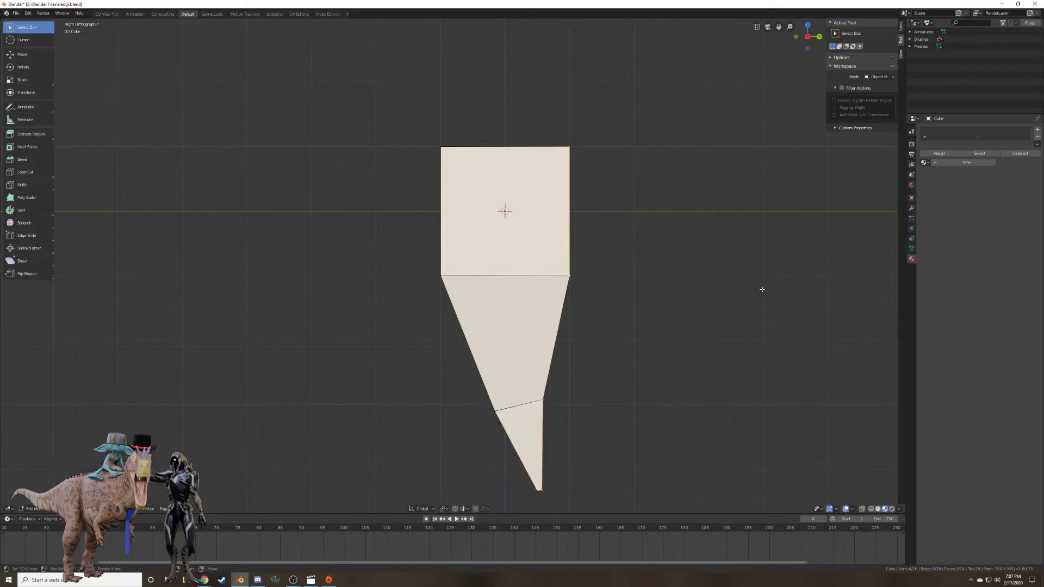
pyautogui.hotkey('alt', 'a')
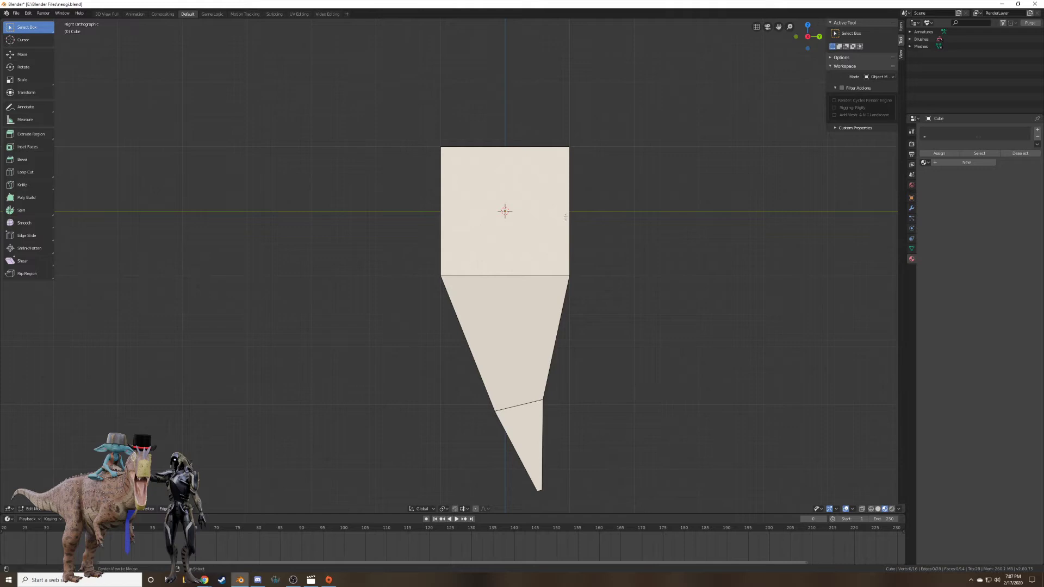
pyautogui.click(562, 219)
pyautogui.press('s')
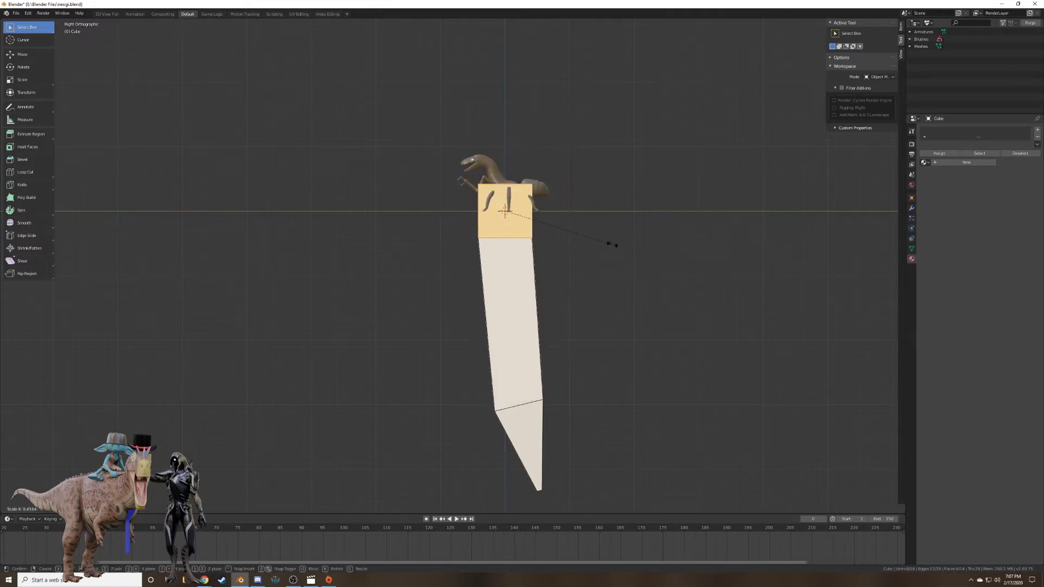
pyautogui.rightClick(629, 243)
pyautogui.press('s')
pyautogui.press('y')
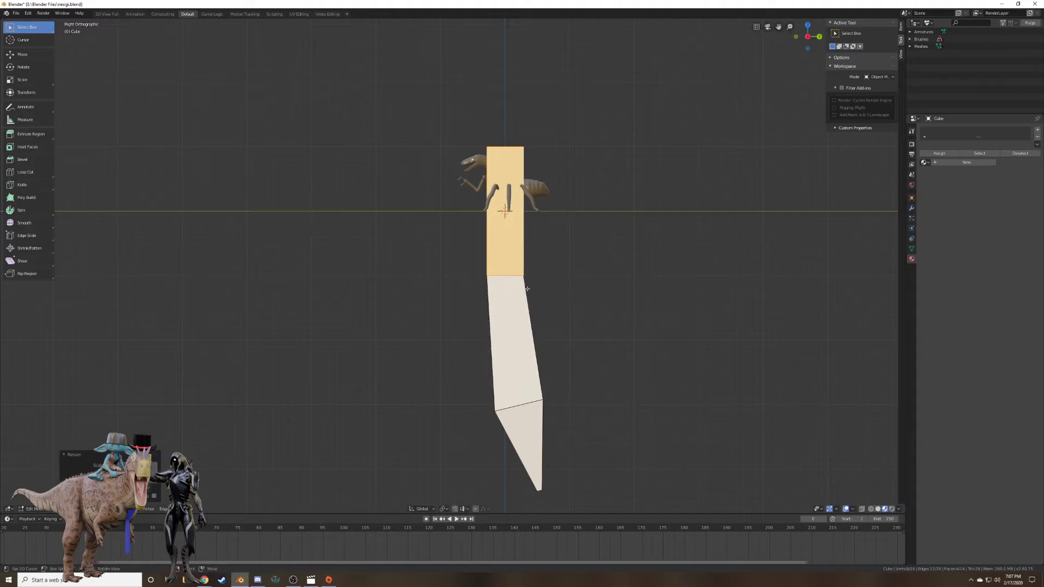
pyautogui.click(542, 223)
pyautogui.click(614, 327)
pyautogui.hotkey('alt', 's')
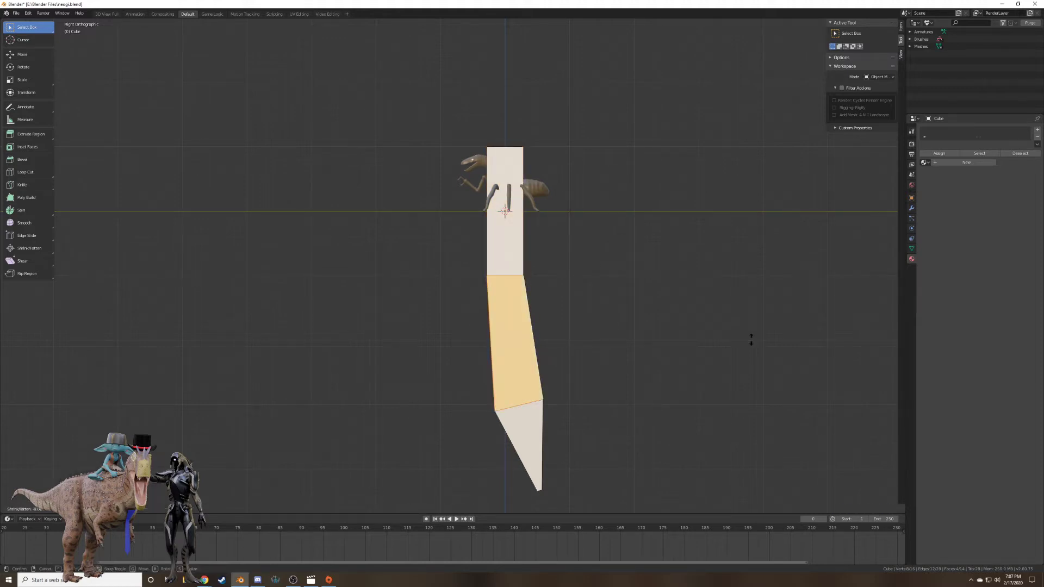
pyautogui.rightClick(751, 338)
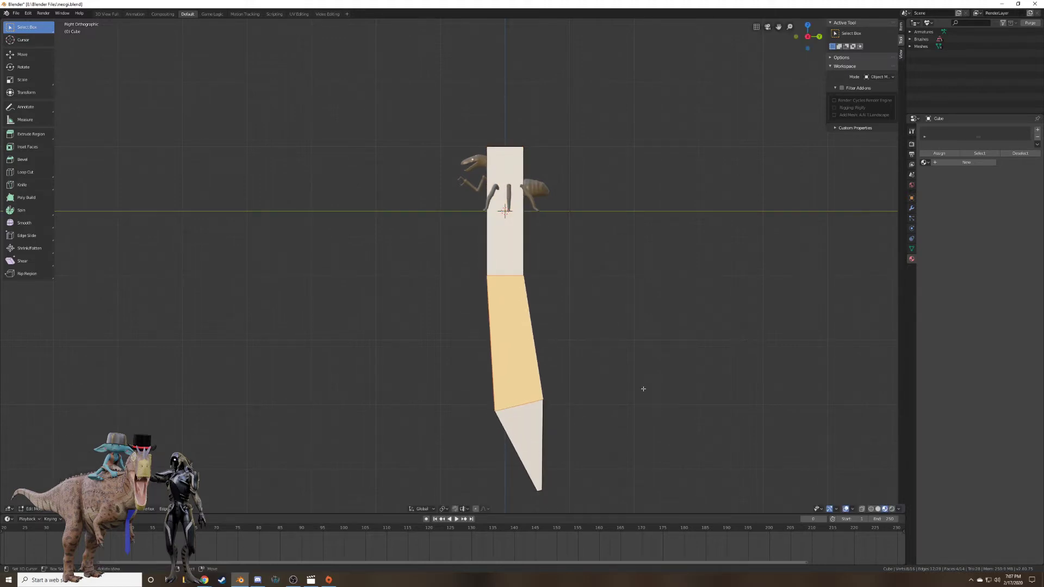
# Select the vertex loop between the middle and tip sections and shrink it inward for a smoother taper.
pyautogui.press('1')
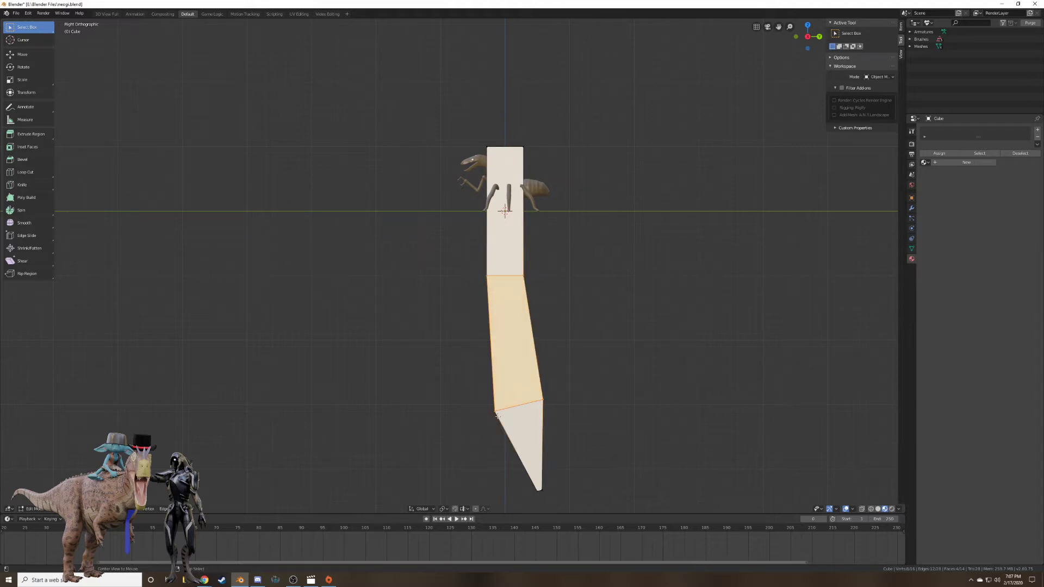
pyautogui.keyDown('alt'); pyautogui.rightClick(520, 405); pyautogui.keyUp('alt')
pyautogui.hotkey('alt', 's')
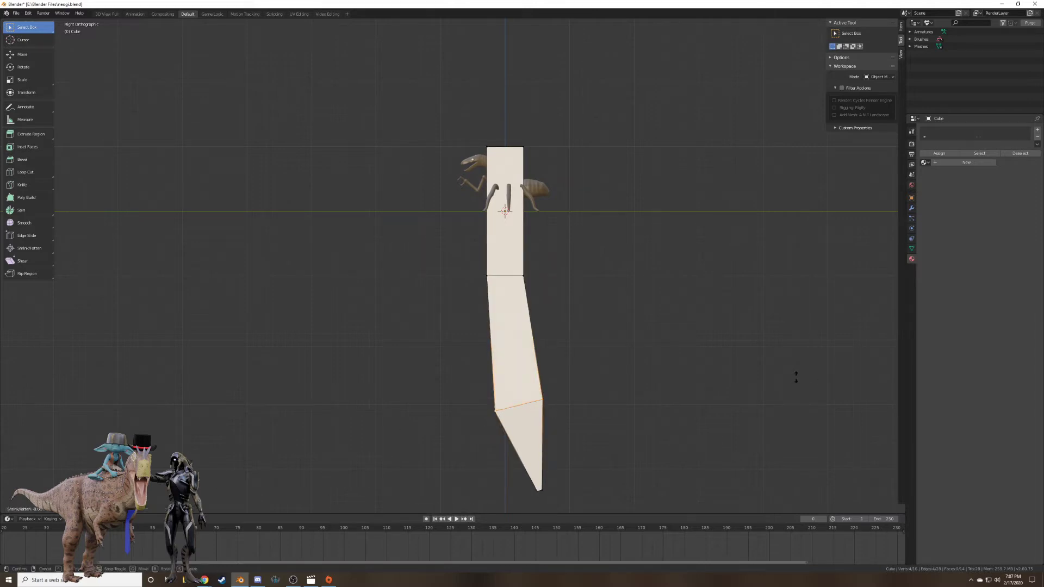
pyautogui.click(818, 366)
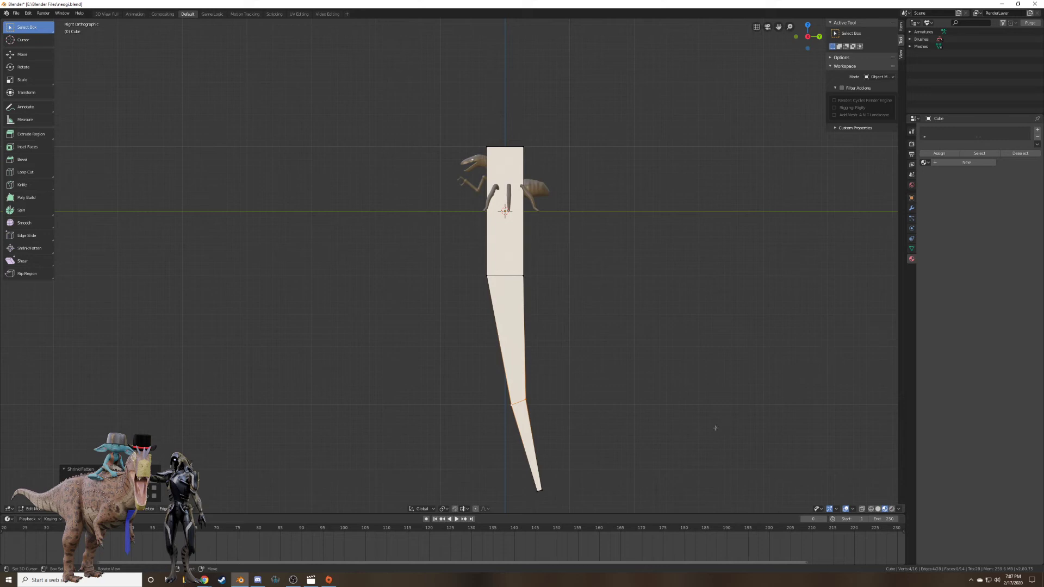
# Select the vertices of the mesh's top cap and delete its face to leave that end open.
pyautogui.moveTo(661, 352); pyautogui.dragTo(550, 192, button='middle')
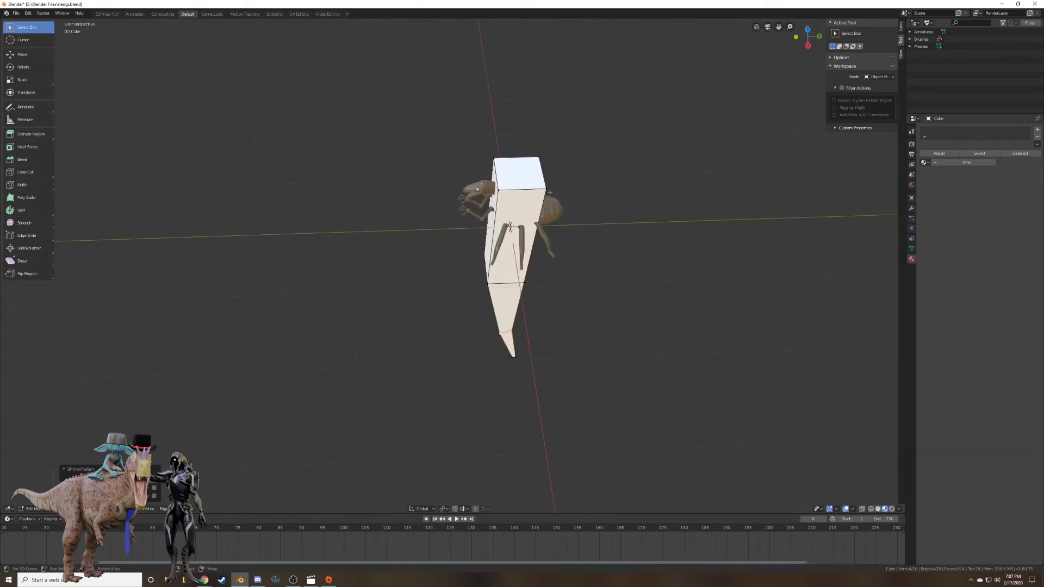
pyautogui.rightClick(496, 188)
pyautogui.keyDown('shift'); pyautogui.rightClick(494, 157); pyautogui.keyUp('shift')
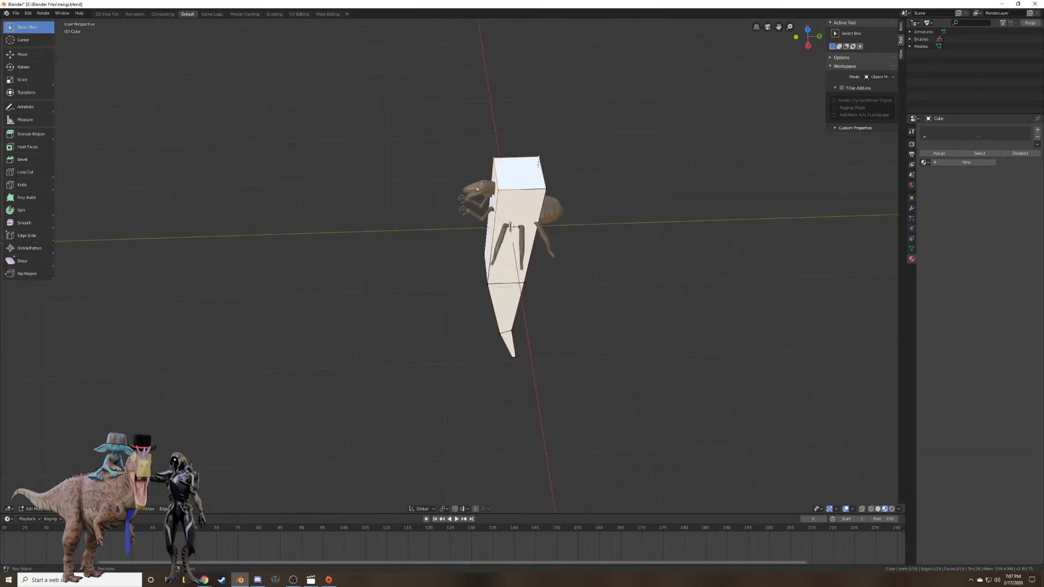
pyautogui.keyDown('shift'); pyautogui.rightClick(538, 164); pyautogui.keyUp('shift')
pyautogui.press('x')
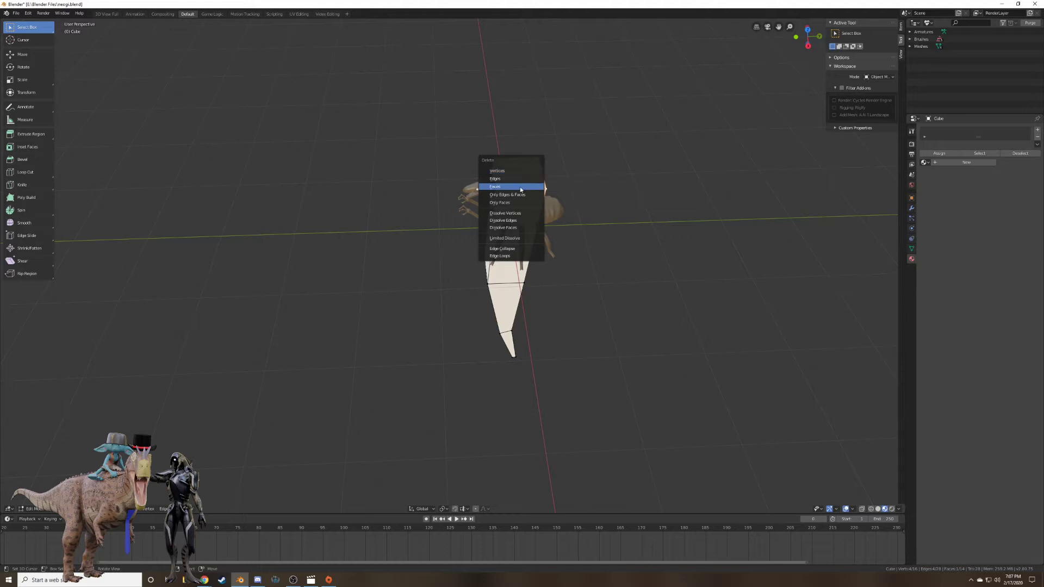
pyautogui.click(520, 187)
# Return the mesh to Object Mode and add a level 2 subdivision surface to round it into a tooth.
pyautogui.moveTo(667, 221); pyautogui.dragTo(660, 194, button='middle')
pyautogui.press('Tab')
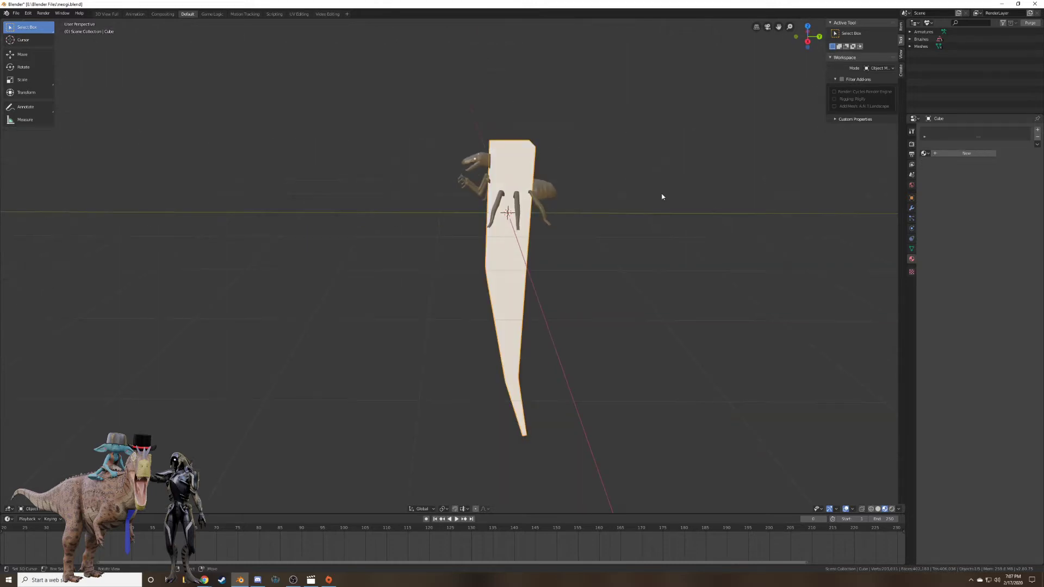
pyautogui.hotkey('ctrl', '2')
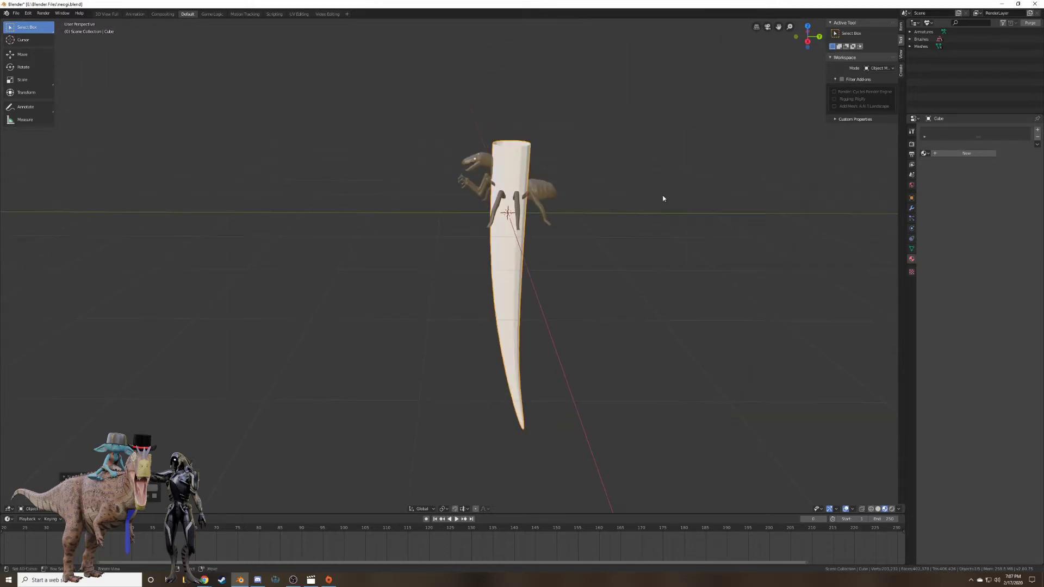
# In Edit Mode, scale the entire tooth mesh down in side view and move it near the creature's head.
pyautogui.press('KP_3')
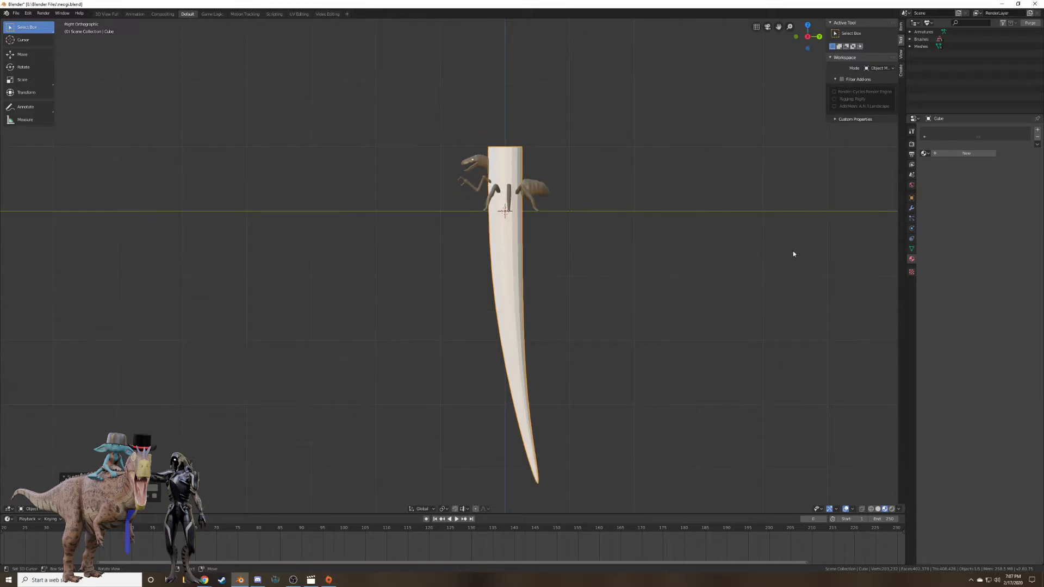
pyautogui.press('Tab')
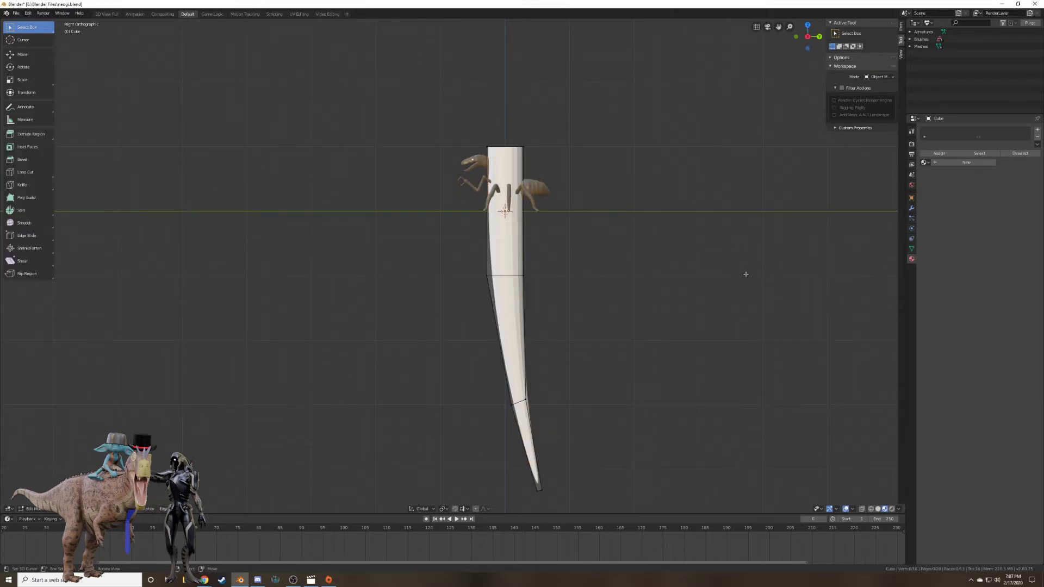
pyautogui.press('a')
pyautogui.press('s')
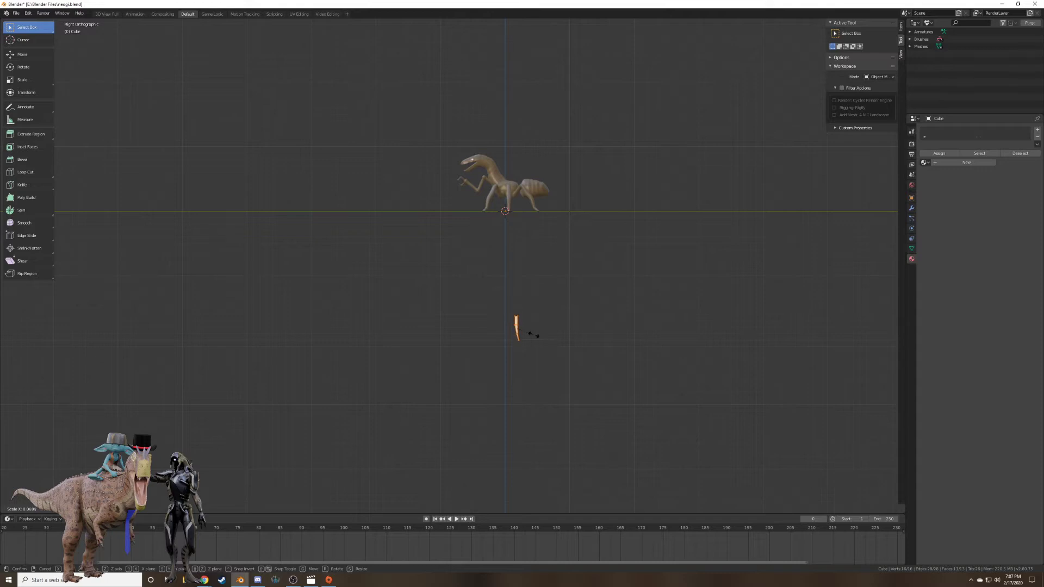
pyautogui.click(532, 333)
pyautogui.press('g')
pyautogui.click(479, 174)
# Shrink the tooth to fit the creature's mouth and move it just below the front of the upper jaw.
pyautogui.scroll(5, 514, 152)
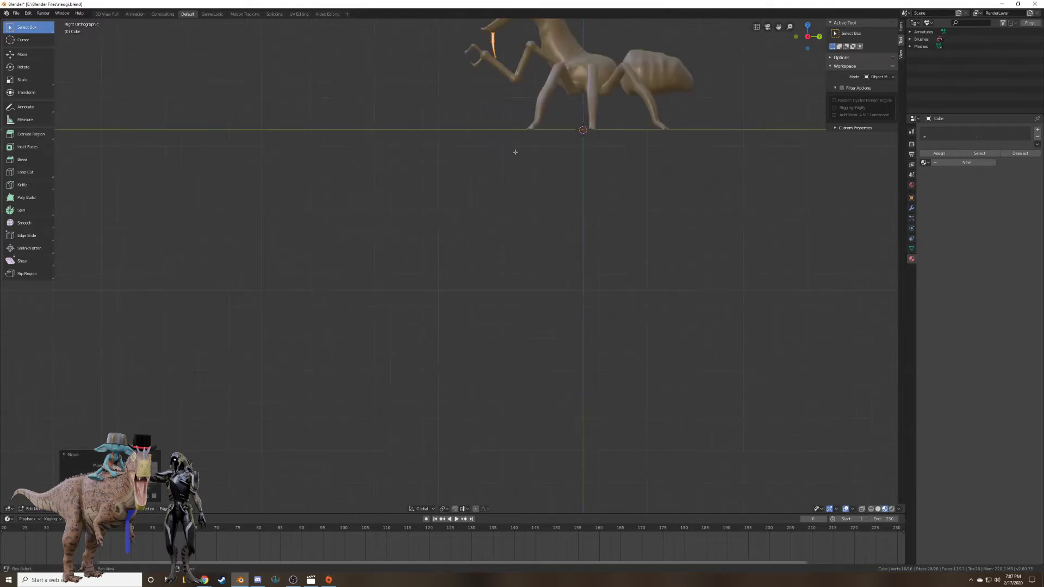
pyautogui.keyDown('shift'); pyautogui.moveTo(554, 98); pyautogui.dragTo(538, 313, button='middle'); pyautogui.keyUp('shift')
pyautogui.scroll(6, 571, 280)
pyautogui.keyDown('shift'); pyautogui.moveTo(630, 267); pyautogui.dragTo(598, 317, button='middle'); pyautogui.keyUp('shift')
pyautogui.scroll(5, 598, 318)
pyautogui.press('s')
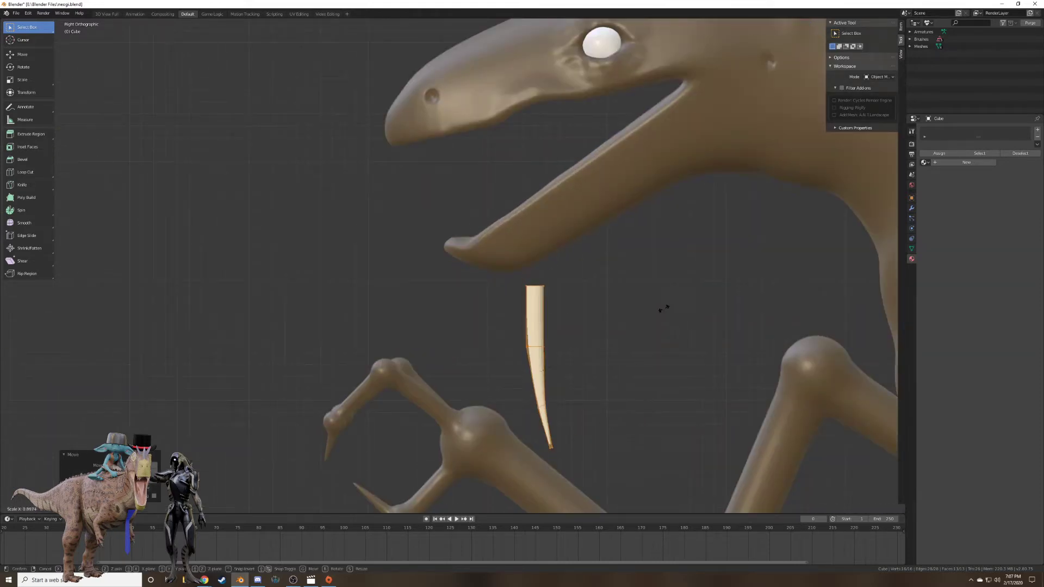
pyautogui.click(578, 364)
pyautogui.press('g')
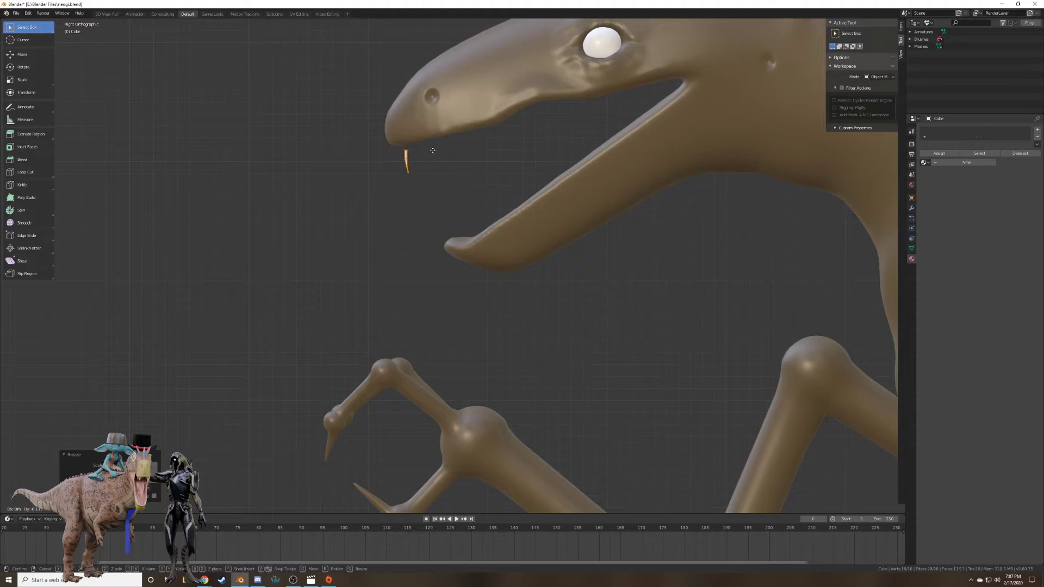
pyautogui.click(443, 154)
# Tilt the tooth so its tip points backward and seat it against the front edge of the upper jaw.
pyautogui.scroll(3, 454, 158)
pyautogui.press('s')
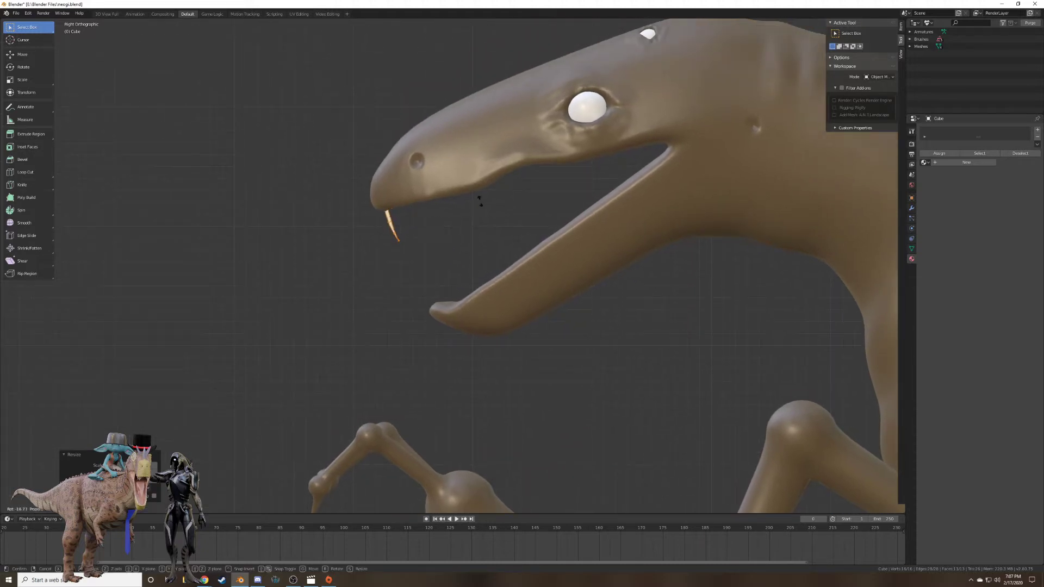
pyautogui.click(481, 199)
pyautogui.press('g')
pyautogui.click(492, 192)
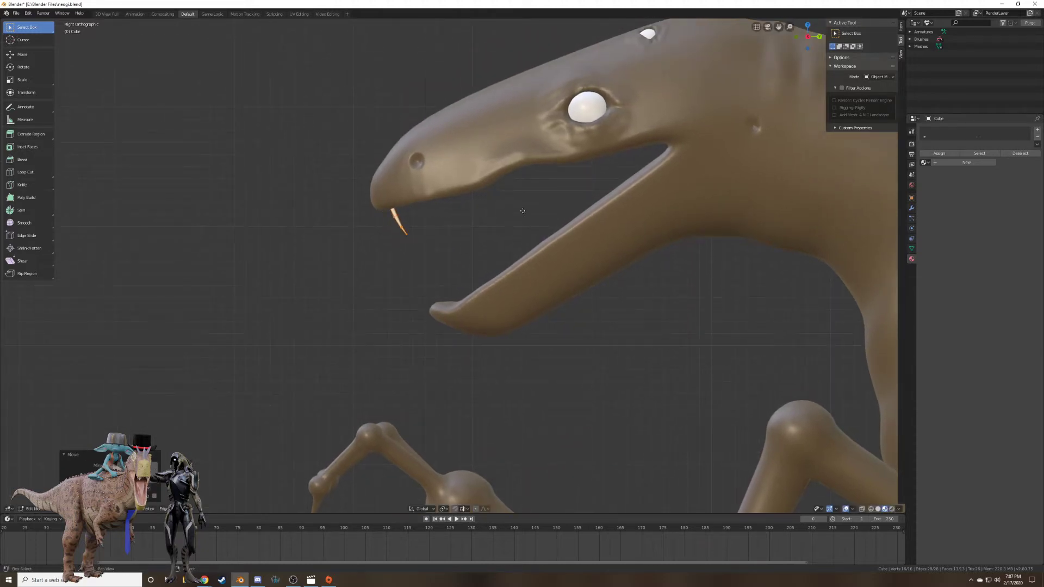
# Duplicate the tooth eleven times, spacing the copies along the upper jaw line from the snout to the mouth corner.
pyautogui.hotkey('shift', 'd')
pyautogui.click(514, 199)
pyautogui.hotkey('shift', 'd')
pyautogui.click(532, 193)
pyautogui.hotkey('shift', 'd')
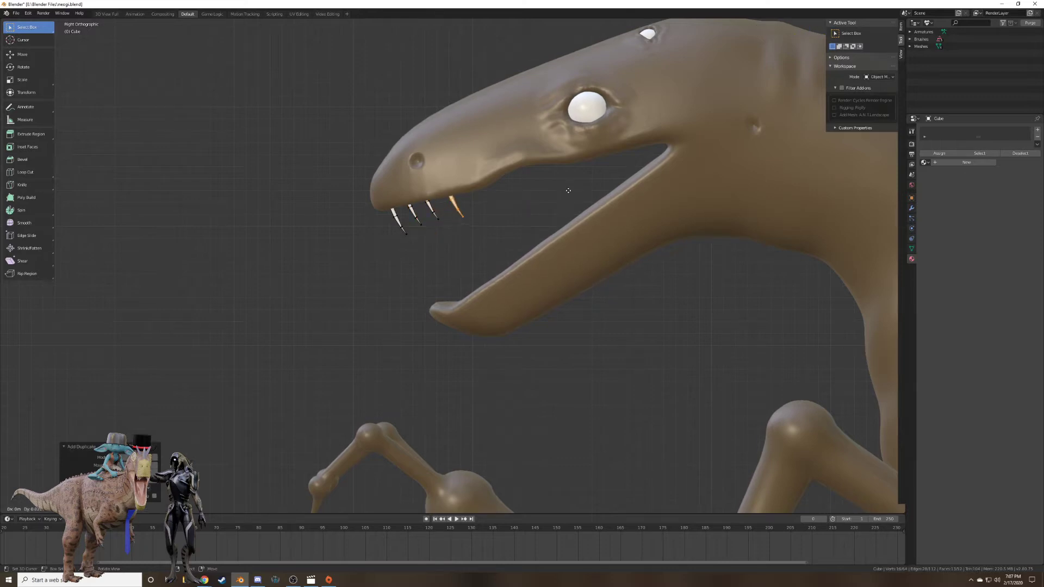
pyautogui.click(569, 190)
pyautogui.hotkey('shift', 'd')
pyautogui.click(595, 186)
pyautogui.hotkey('shift', 'd')
pyautogui.click(627, 183)
pyautogui.hotkey('shift', 'd')
pyautogui.click(651, 167)
pyautogui.hotkey('shift', 'd')
pyautogui.click(686, 152)
pyautogui.hotkey('shift', 'd')
pyautogui.click(716, 151)
pyautogui.hotkey('shift', 'd')
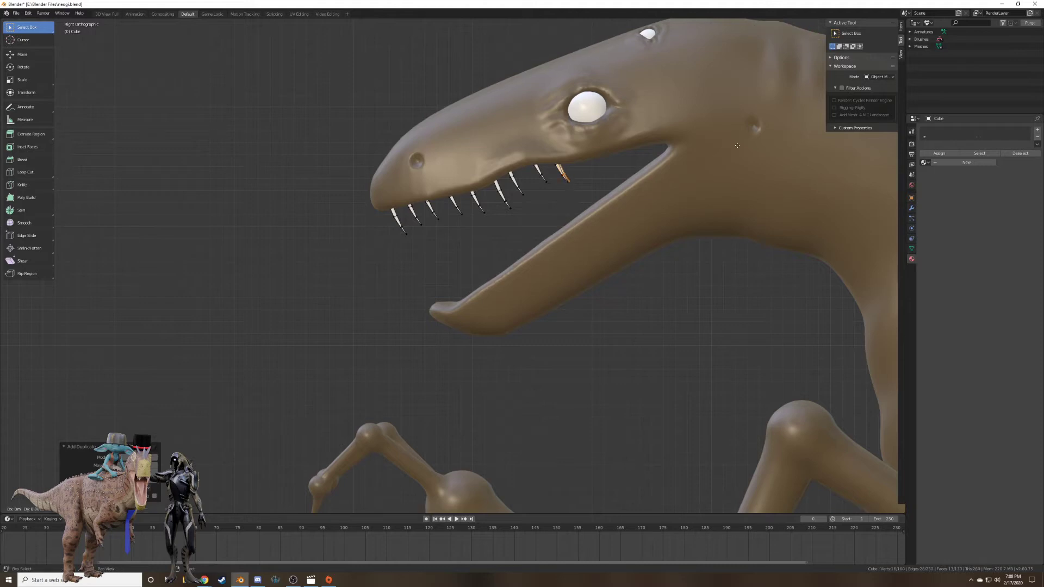
pyautogui.click(742, 144)
pyautogui.hotkey('shift', 'd')
pyautogui.click(771, 136)
pyautogui.hotkey('shift', 'd')
pyautogui.click(791, 131)
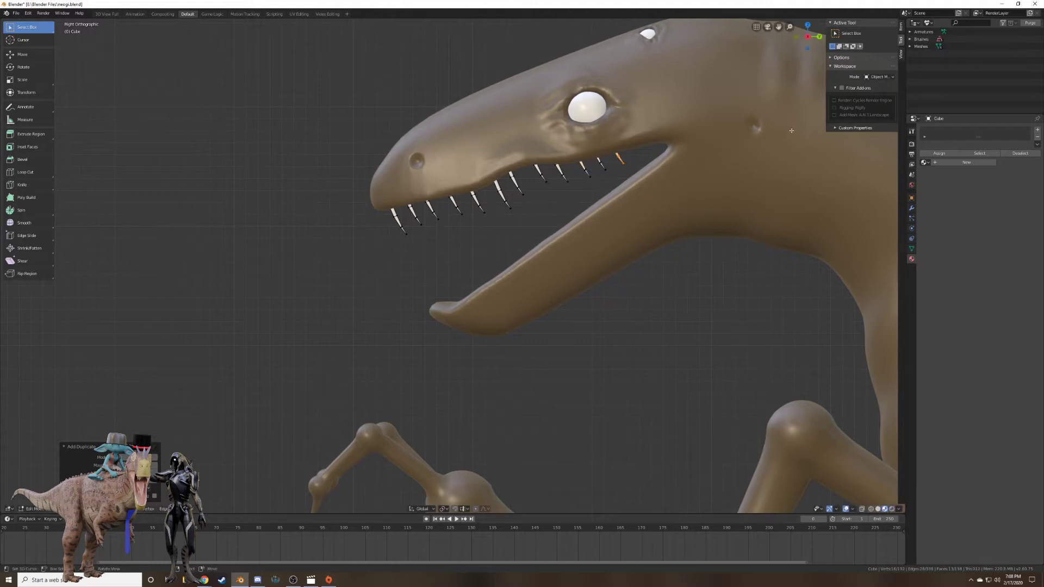
# Select the whole sixth tooth from the front of the upper jaw and scale it larger.
pyautogui.click(500, 188)
pyautogui.press('l')
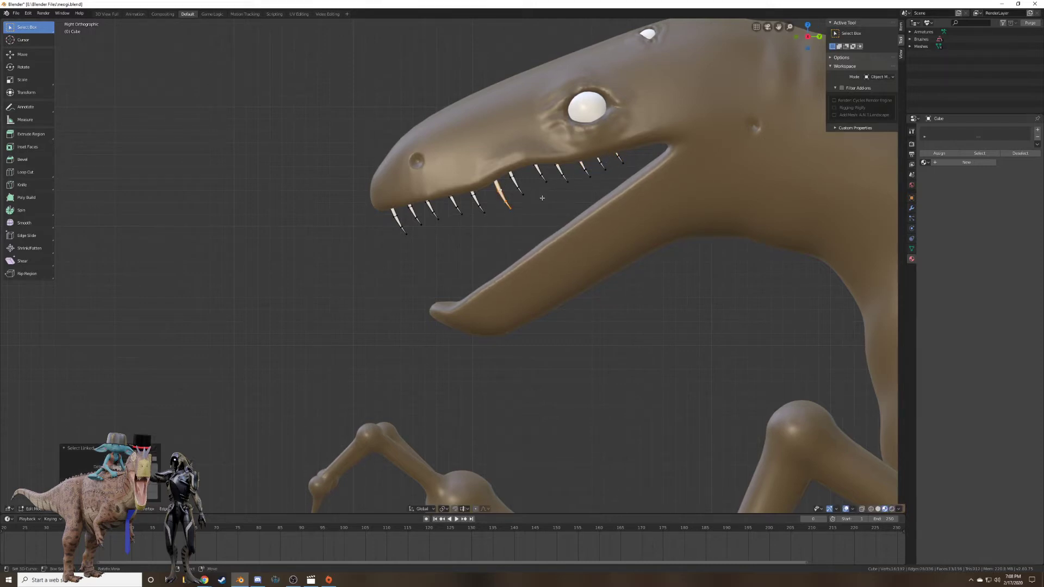
pyautogui.press('s')
pyautogui.click(593, 207)
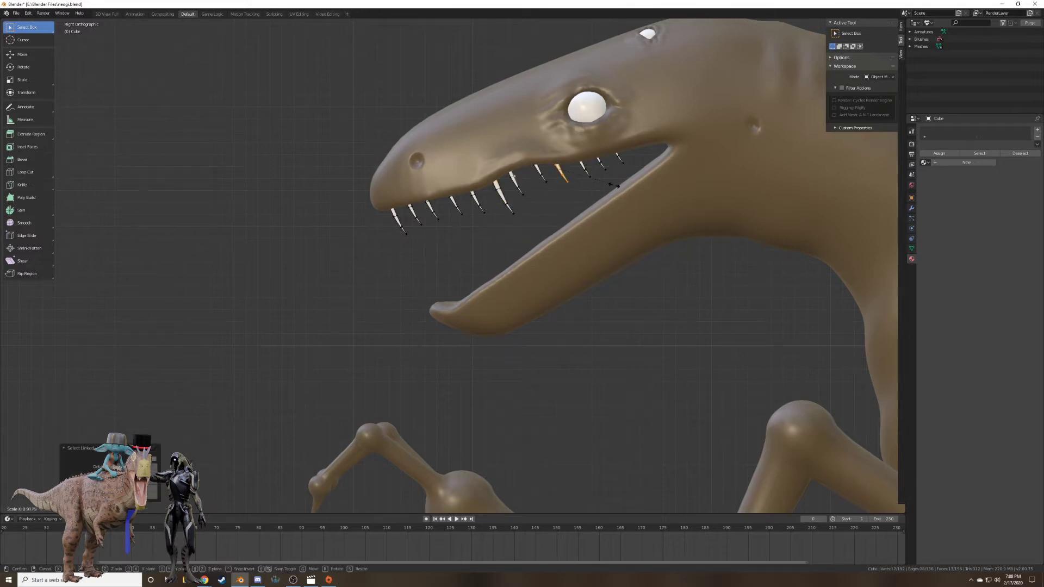
# Select the whole ninth tooth from the front of the upper jaw and scale it down.
pyautogui.click(549, 186)
pyautogui.press('l')
pyautogui.click(565, 175)
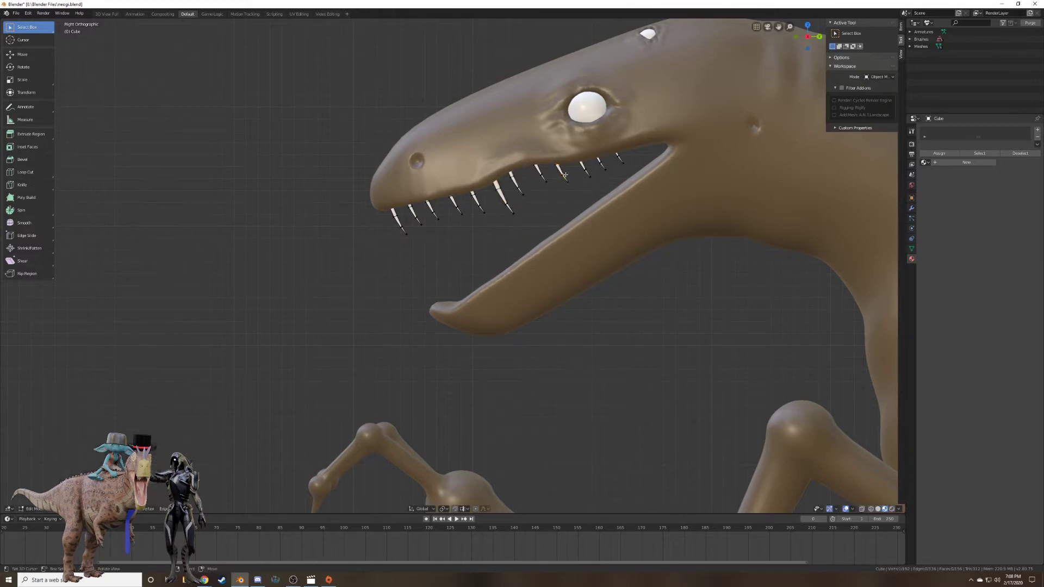
pyautogui.press('l')
pyautogui.press('s')
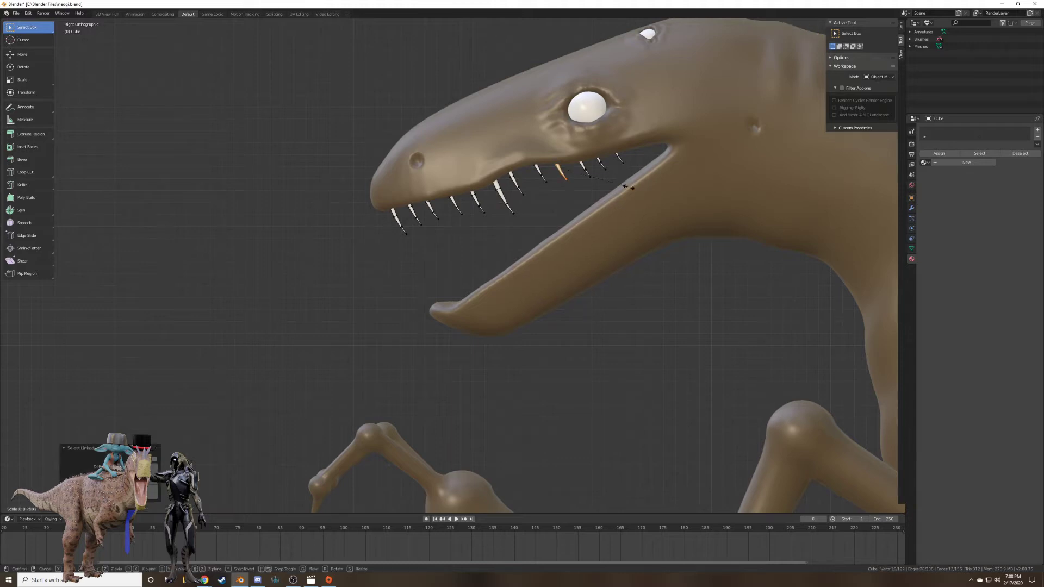
pyautogui.click(629, 189)
# Scale down the tenth and eleventh teeth from the front so the row tapers toward the mouth corner.
pyautogui.rightClick(588, 172)
pyautogui.press('l')
pyautogui.press('s')
pyautogui.click(647, 187)
pyautogui.rightClick(616, 166)
pyautogui.press('l')
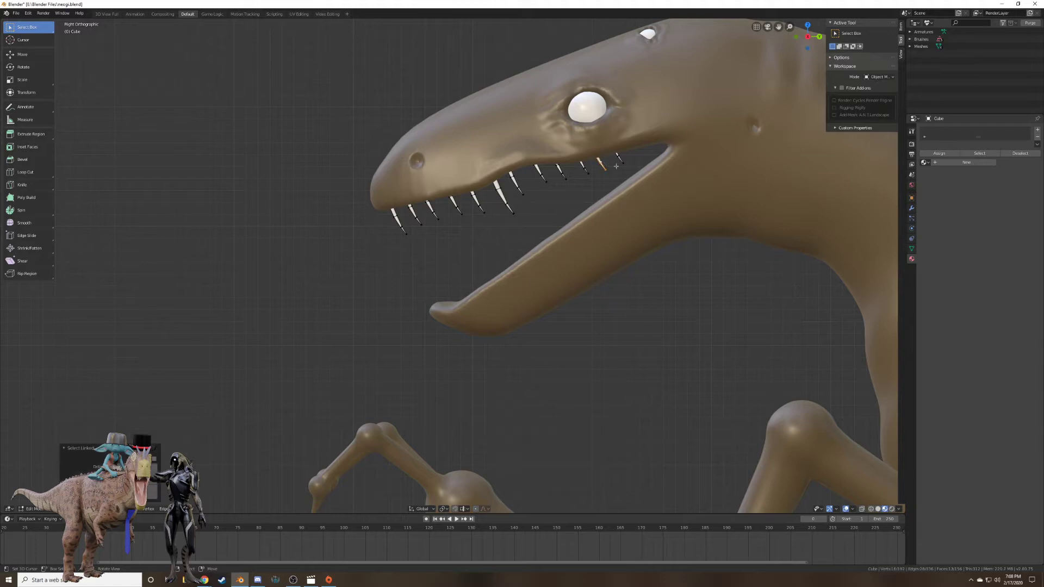
pyautogui.press('s')
pyautogui.click(649, 175)
# Shrink the twelfth, rearmost tooth at the mouth corner.
pyautogui.click(662, 174)
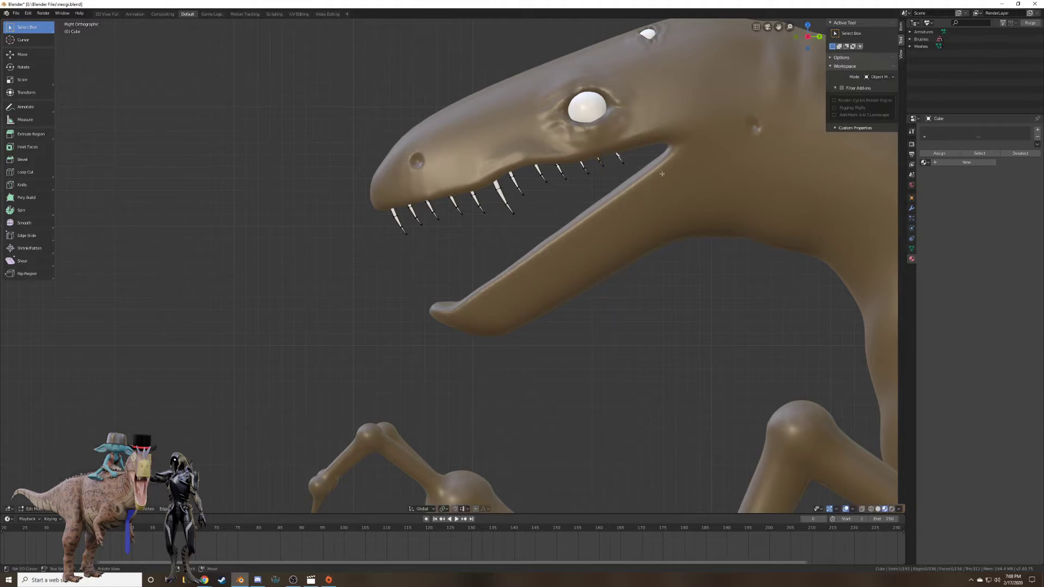
pyautogui.press('l')
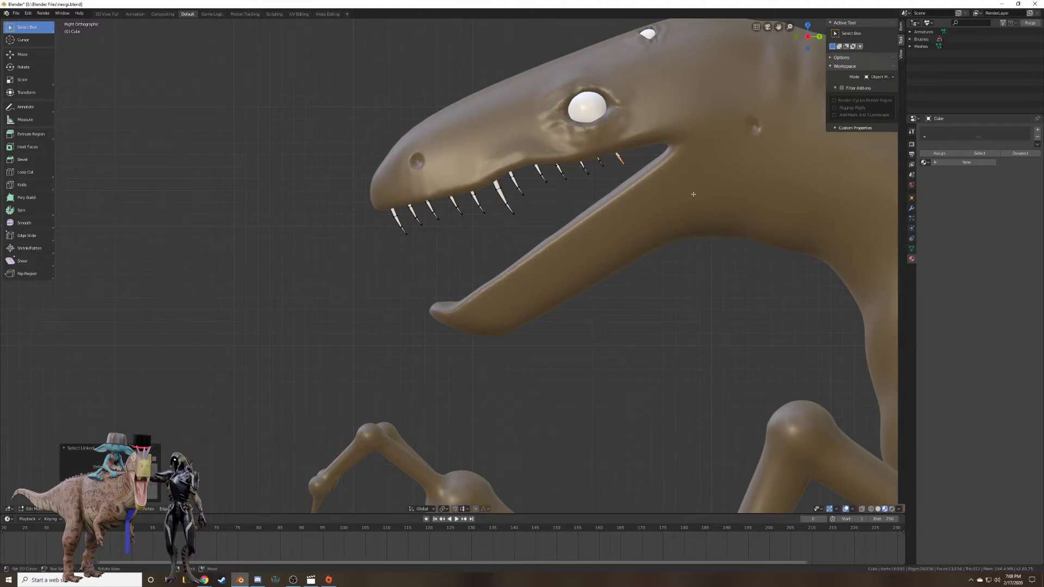
pyautogui.press('s')
pyautogui.click(654, 177)
pyautogui.keyDown('shift'); pyautogui.moveTo(555, 206); pyautogui.dragTo(543, 233, button='middle'); pyautogui.keyUp('shift')
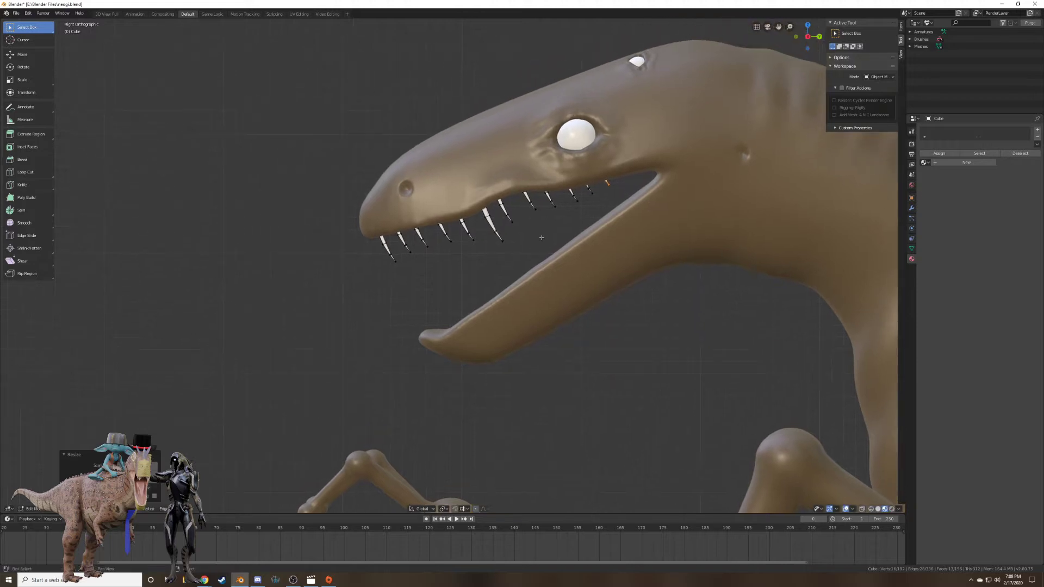
# Enlarge the seventh tooth from the front and reposition it so its base meets the upper jaw edge.
pyautogui.rightClick(506, 215)
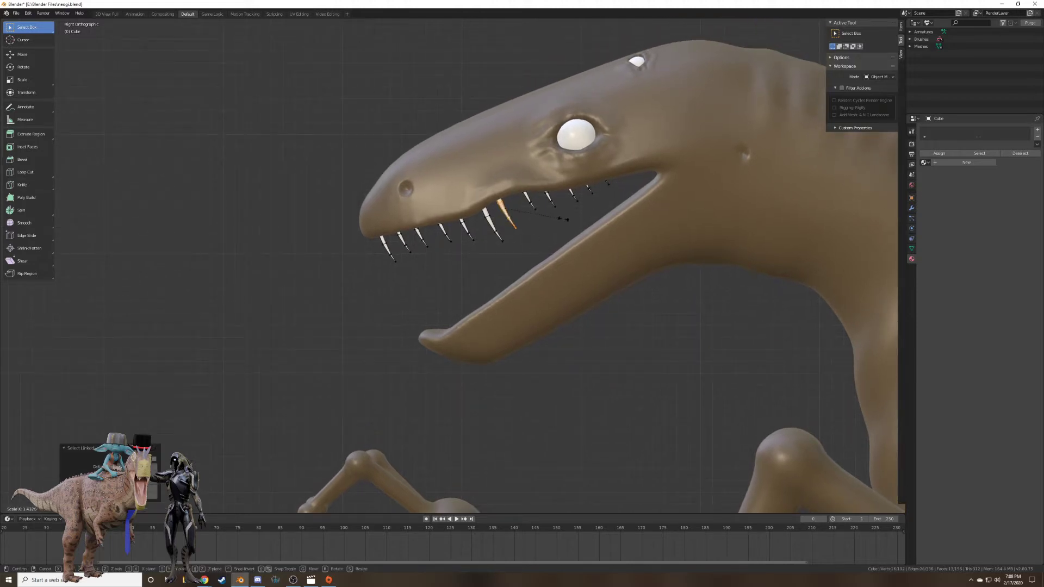
pyautogui.press('l')
pyautogui.press('g')
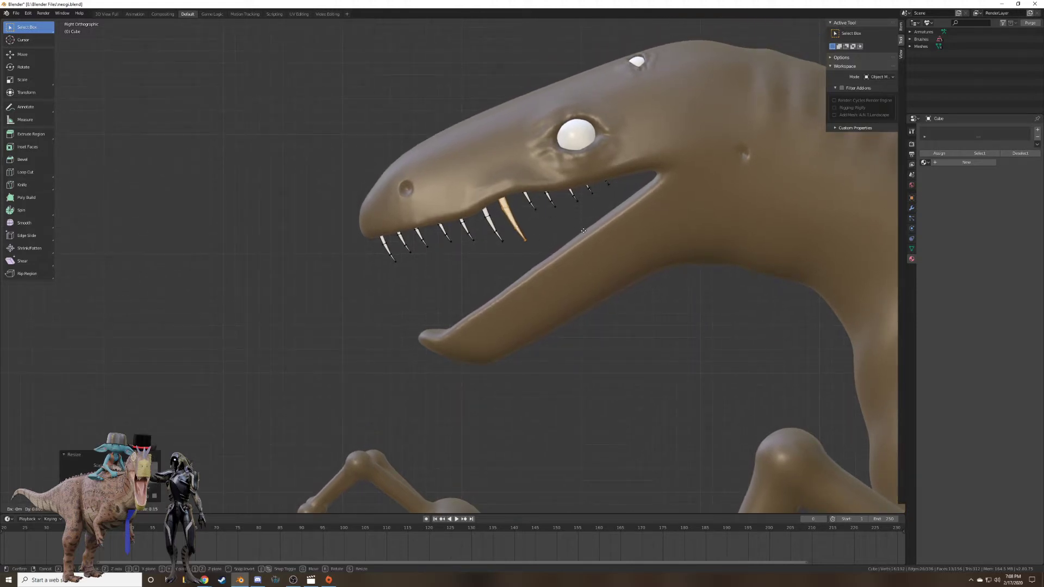
pyautogui.click(584, 229)
# Move the enlarged seventh tooth along the X axis from the middle of the mouth to the side of the upper jaw.
pyautogui.moveTo(585, 230); pyautogui.dragTo(641, 222, button='middle')
pyautogui.scroll(2, 641, 221)
pyautogui.press('g')
pyautogui.press('x')
pyautogui.click(710, 226)
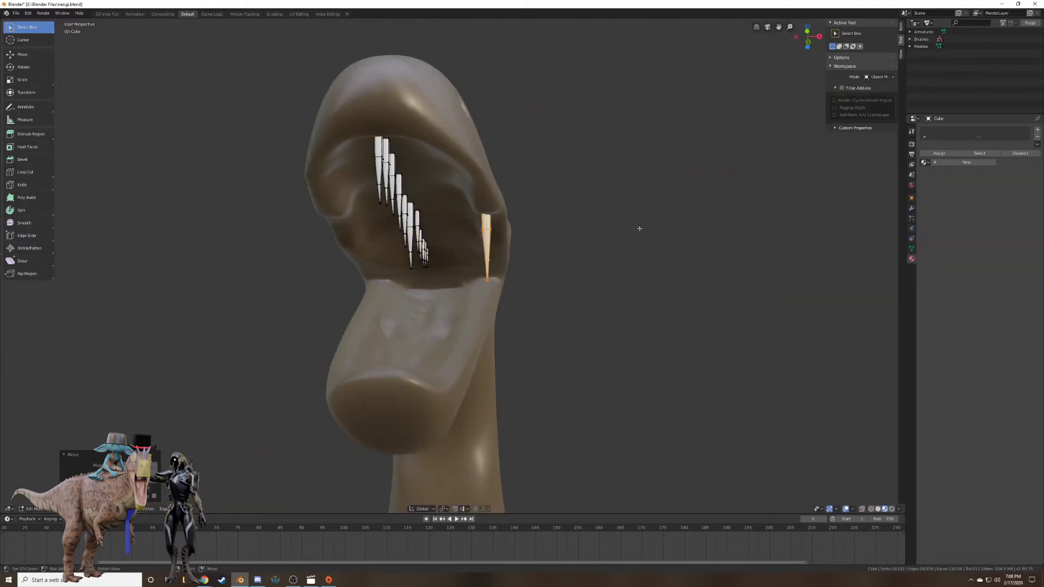
# Move the eighth tooth along the X axis to the jaw side, just behind the enlarged seventh tooth.
pyautogui.click(417, 226)
pyautogui.press('l')
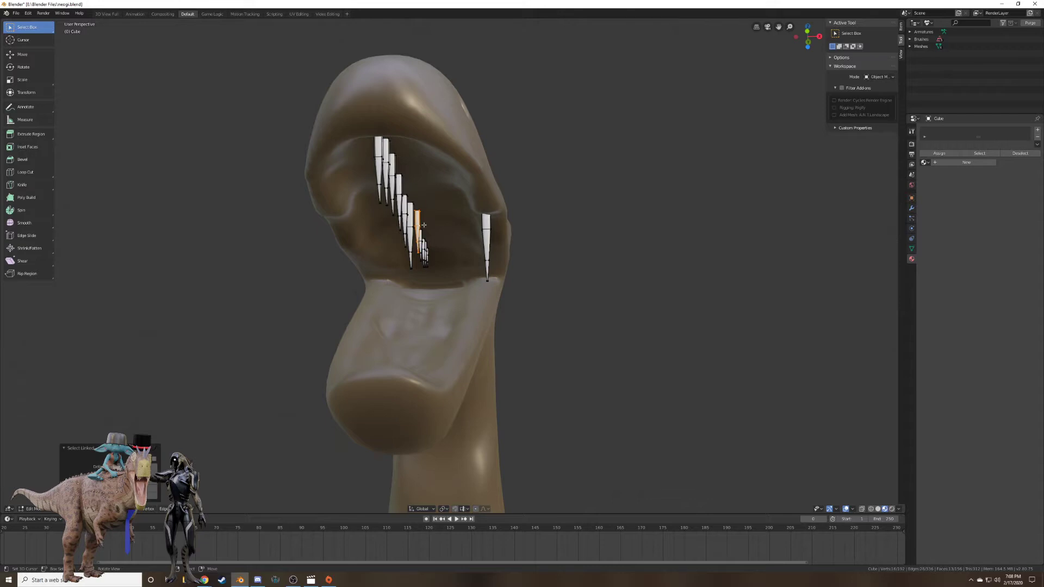
pyautogui.press('g')
pyautogui.press('x')
pyautogui.click(495, 229)
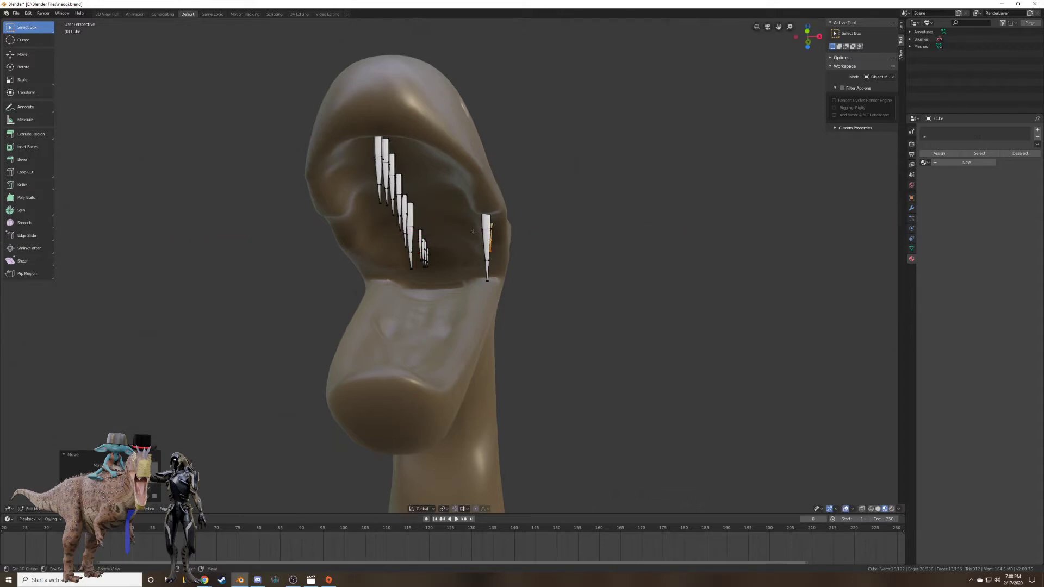
# Move the ninth tooth along the X axis to the jaw side, behind the eighth tooth.
pyautogui.click(423, 241)
pyautogui.press('l')
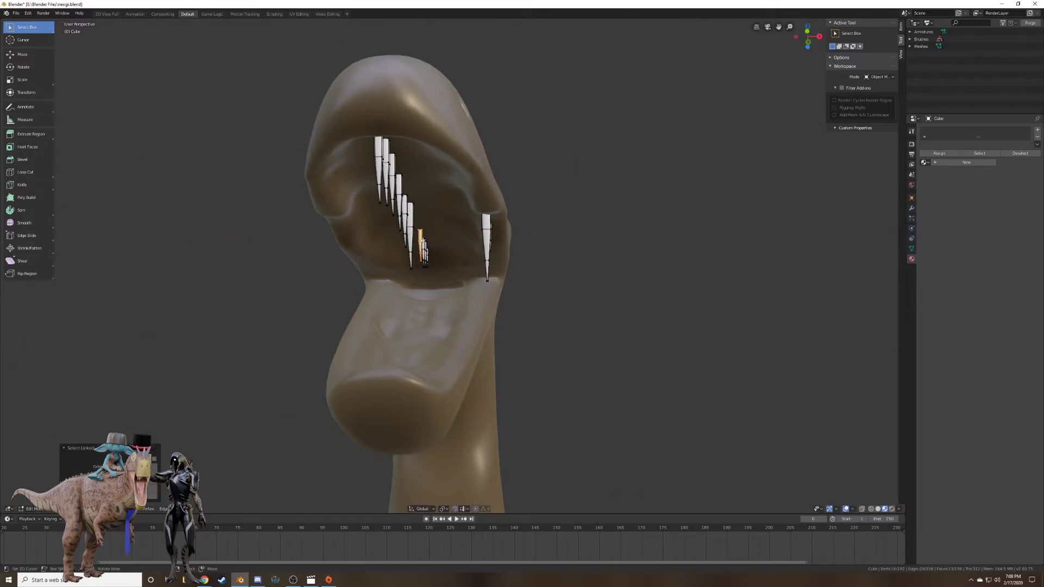
pyautogui.press('g')
pyautogui.press('x')
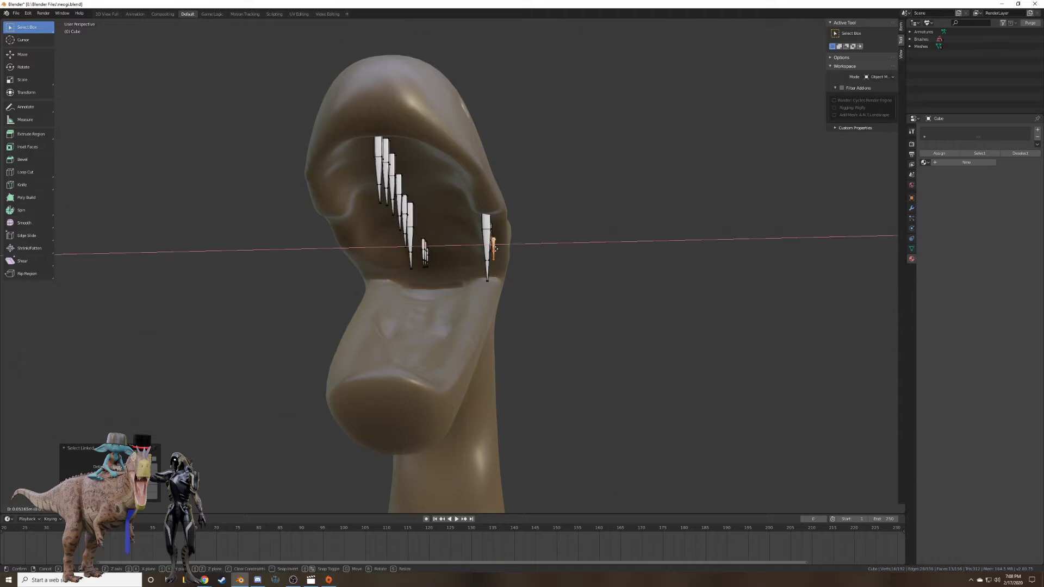
pyautogui.click(492, 242)
# Move the tenth tooth along the X axis to the jaw side, slightly farther out than the ninth.
pyautogui.click(424, 244)
pyautogui.press('l')
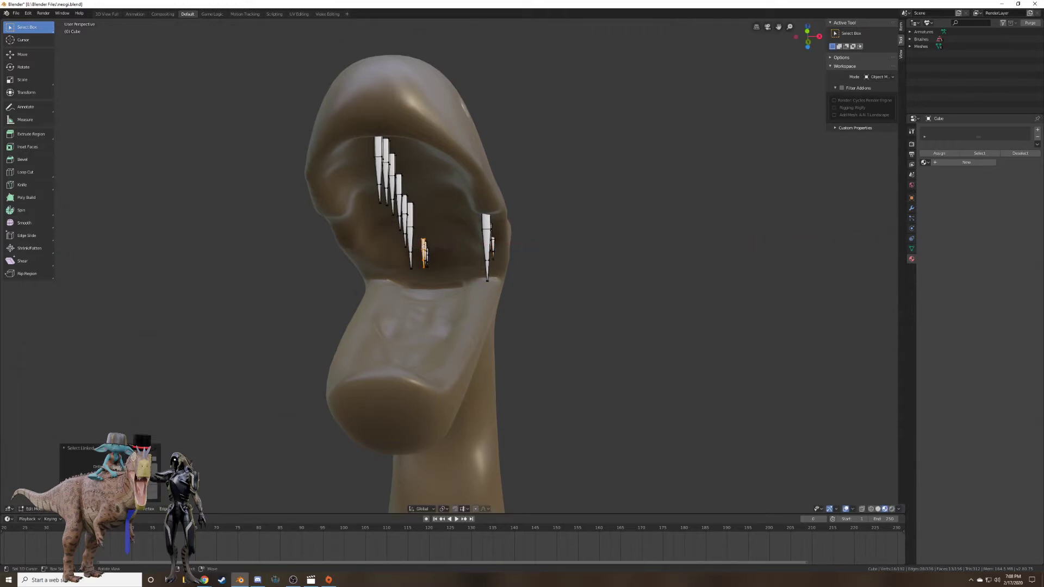
pyautogui.press('g')
pyautogui.press('x')
pyautogui.click(497, 260)
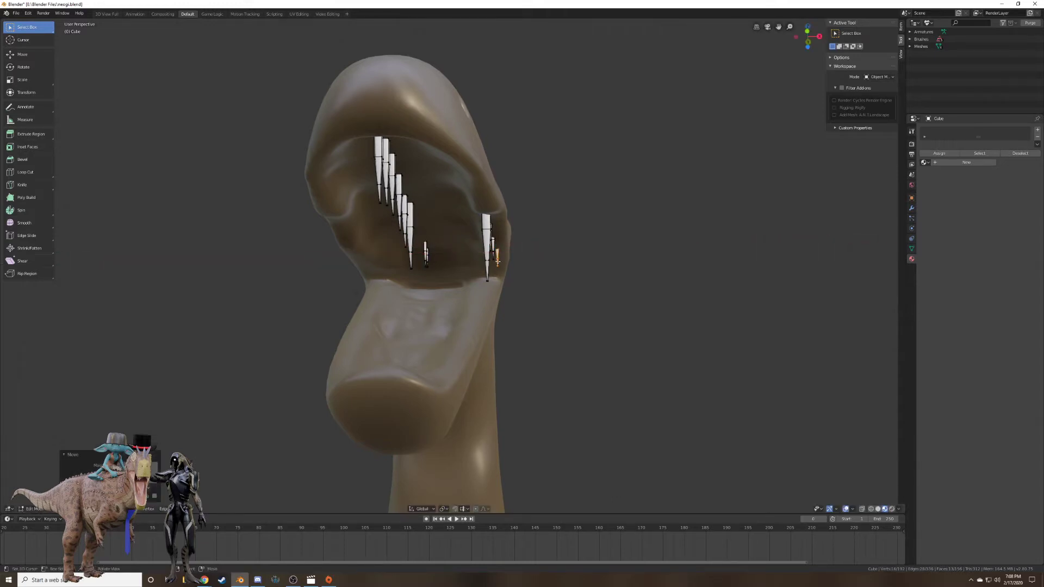
# Clear the selection, and move the eleventh tooth along the X axis to the jaw side.
pyautogui.hotkey('alt', 'a')
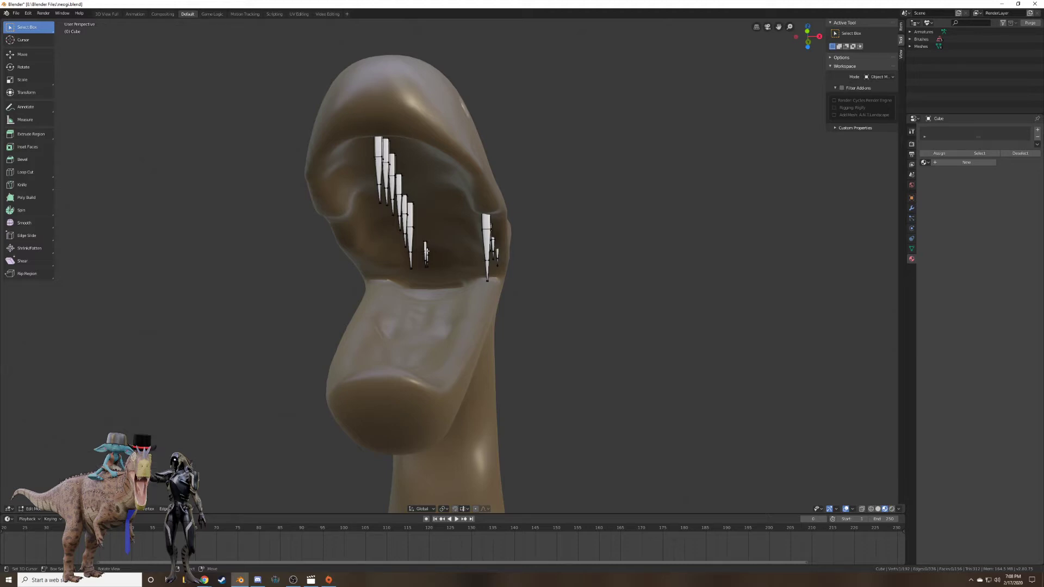
pyautogui.press('l')
pyautogui.press('g')
pyautogui.press('x')
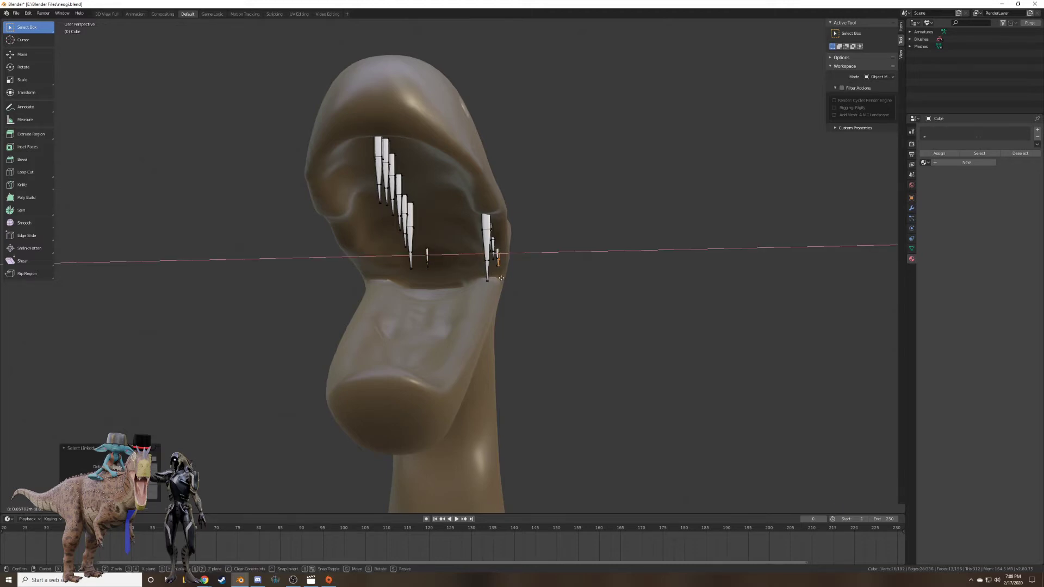
pyautogui.click(500, 278)
# Move the last small tooth left in the rear of the mouth along the X axis to the jaw side.
pyautogui.rightClick(428, 255)
pyautogui.press('l')
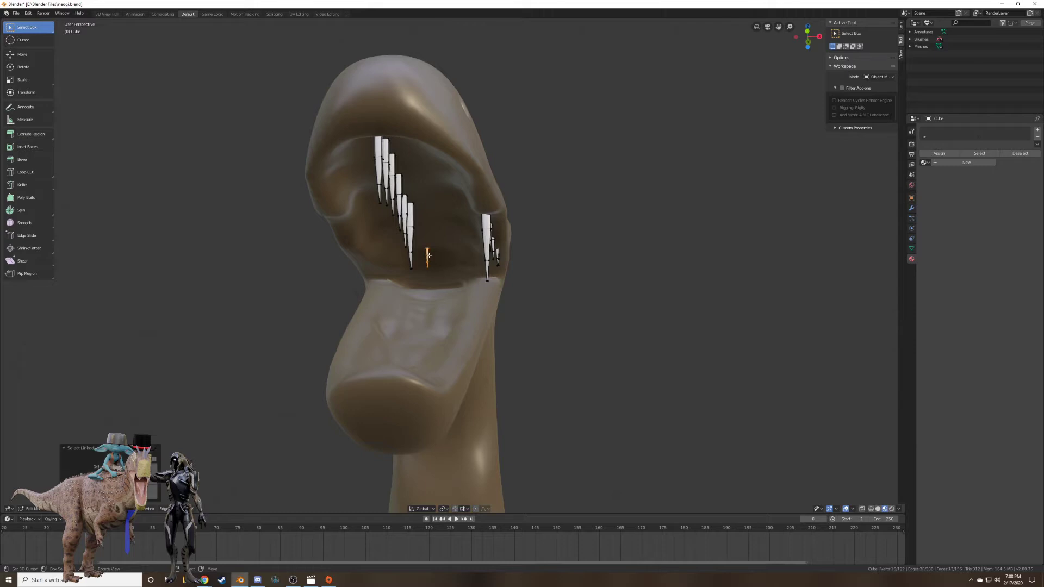
pyautogui.press('g')
pyautogui.press('x')
pyautogui.click(495, 281)
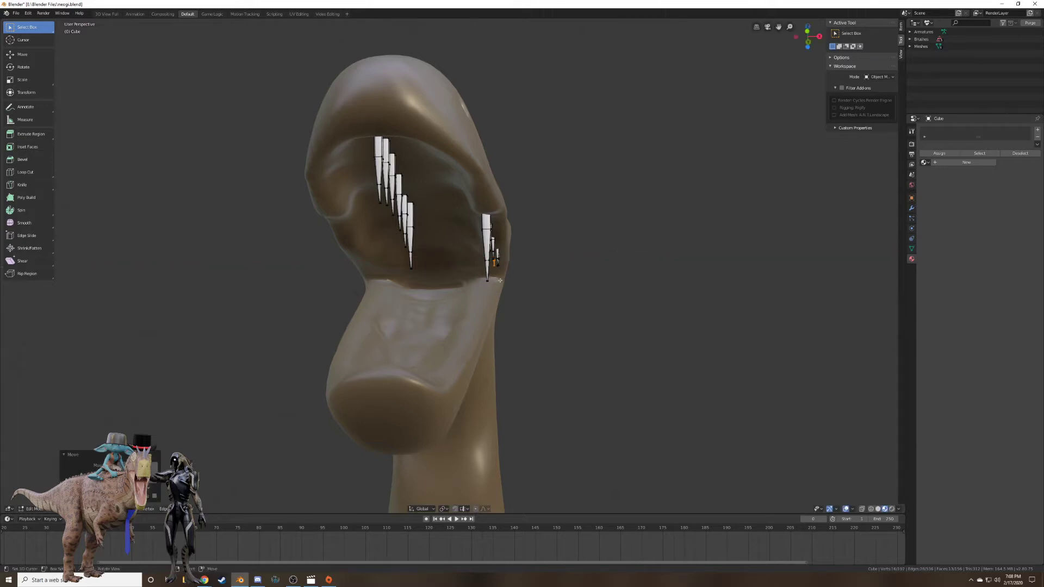
# From below the upper jaw, shift the large seventh tooth slightly outward along the X axis toward the jaw rim.
pyautogui.moveTo(495, 280)
pyautogui.mouseDown(button='middle')
pyautogui.moveTo(511, 269)
pyautogui.moveTo(482, 292)
pyautogui.mouseUp(button='middle')
pyautogui.click(482, 292)
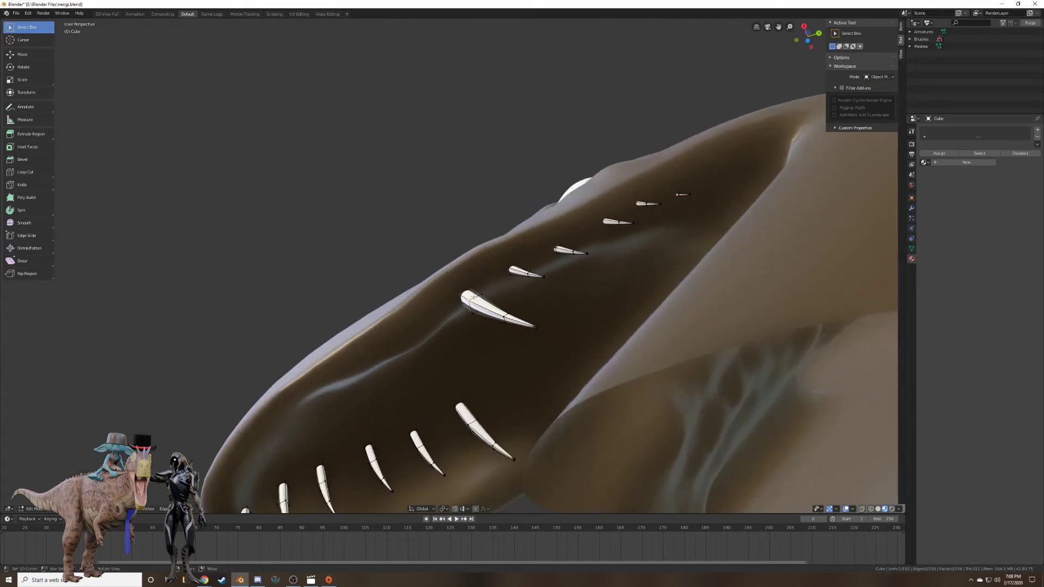
pyautogui.hotkey('ctrl', 'l')
pyautogui.press('g')
pyautogui.press('x')
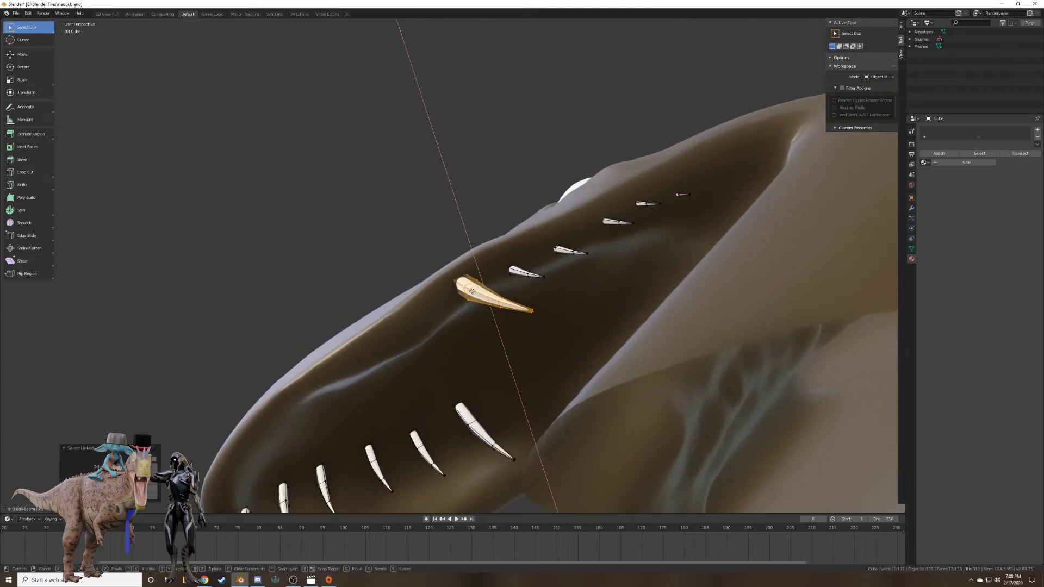
pyautogui.click(472, 281)
# Shift the eighth tooth slightly outward along the X axis to follow the jaw rim.
pyautogui.click(516, 273)
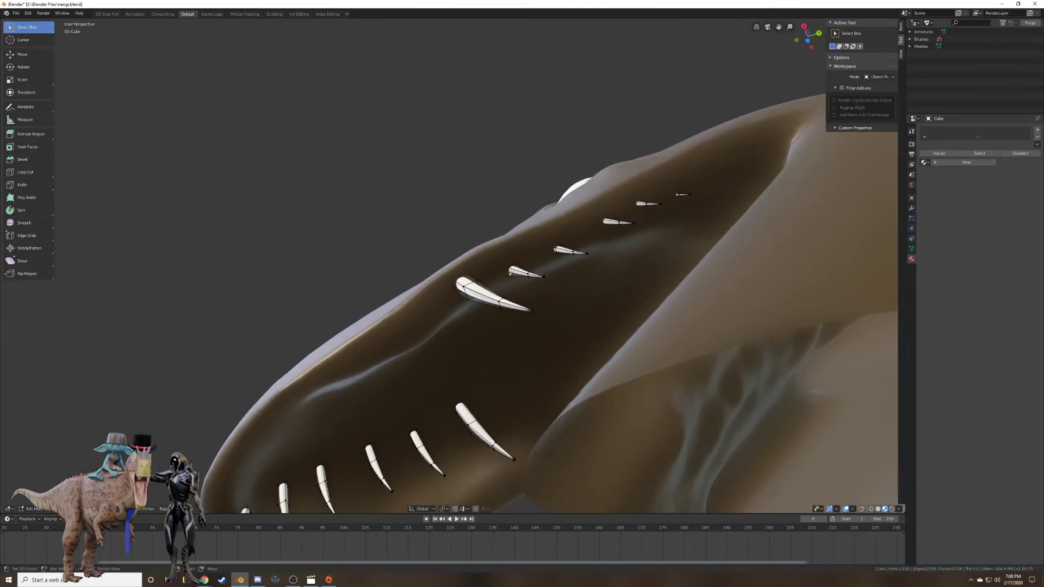
pyautogui.press('l')
pyautogui.press('g')
pyautogui.press('x')
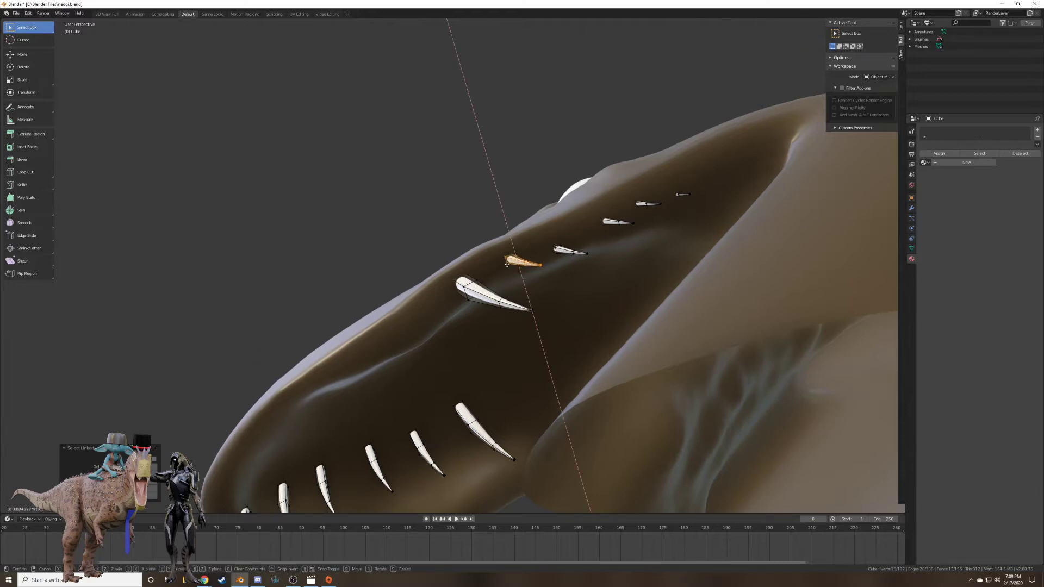
pyautogui.click(511, 263)
# Adjust the ninth tooth's position along the X axis to follow the jaw rim.
pyautogui.click(558, 249)
pyautogui.press('l')
pyautogui.press('g')
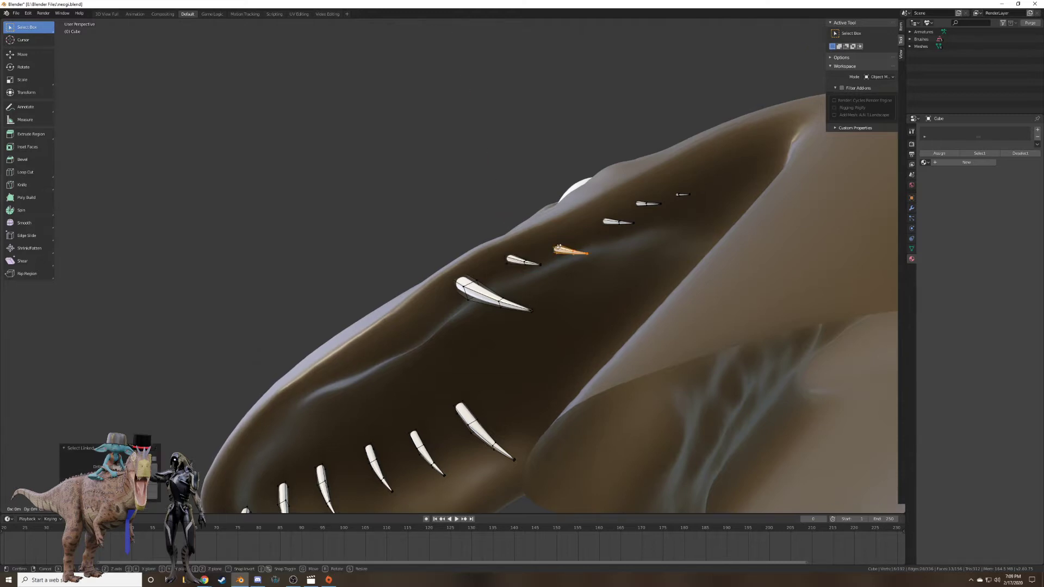
pyautogui.press('x')
pyautogui.click(560, 248)
# Move the large sixth tooth along the X axis to the jaw side, beside the seventh tooth.
pyautogui.moveTo(560, 248); pyautogui.dragTo(655, 291, button='middle')
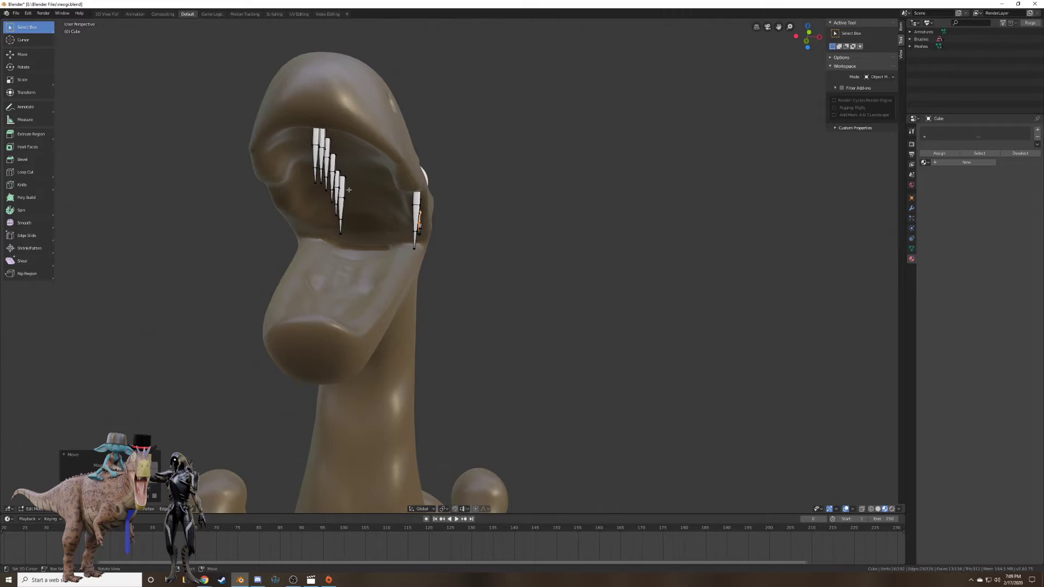
pyautogui.hotkey('ctrl', 'l')
pyautogui.press('g')
pyautogui.press('x')
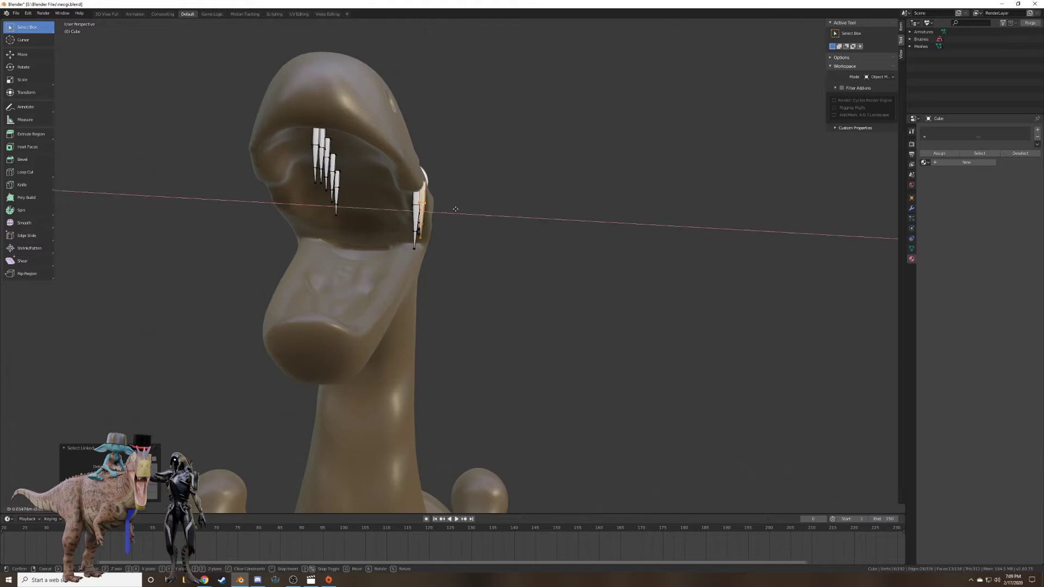
pyautogui.click(358, 197)
# Move the fifth tooth along the X axis to the jaw side, in front of the sixth tooth.
pyautogui.click(341, 189)
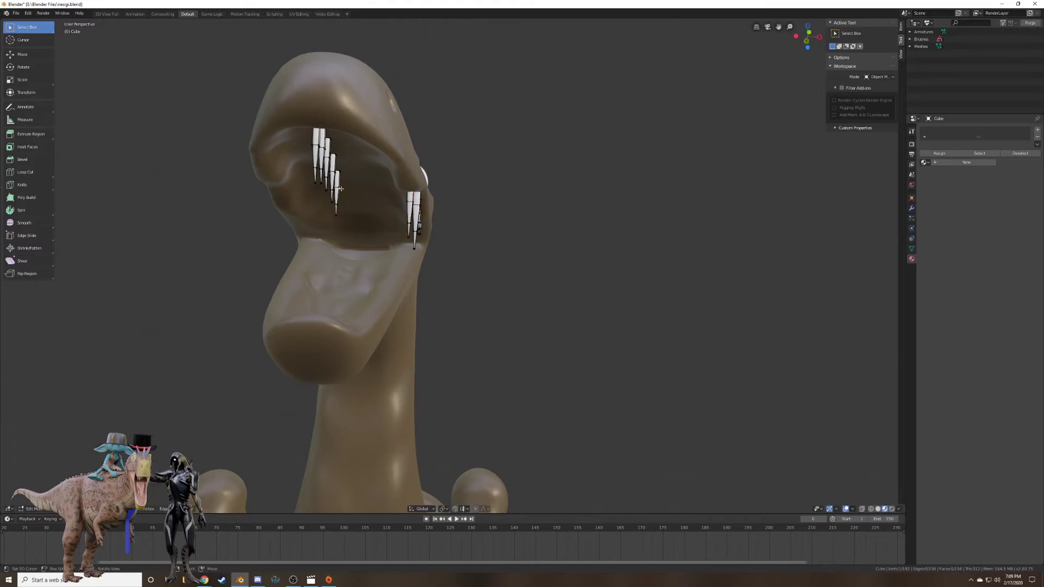
pyautogui.hotkey('ctrl', 'l')
pyautogui.press('g')
pyautogui.press('x')
pyautogui.click(410, 198)
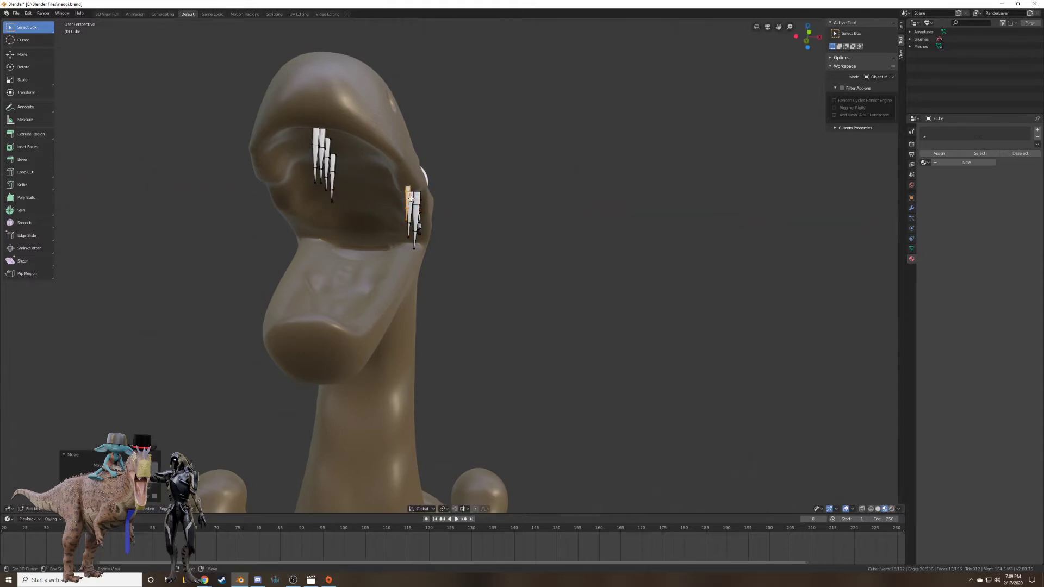
# Move the fourth tooth along the X axis to the jaw side, slightly inward of the fifth.
pyautogui.click(333, 174)
pyautogui.hotkey('ctrl', 'l')
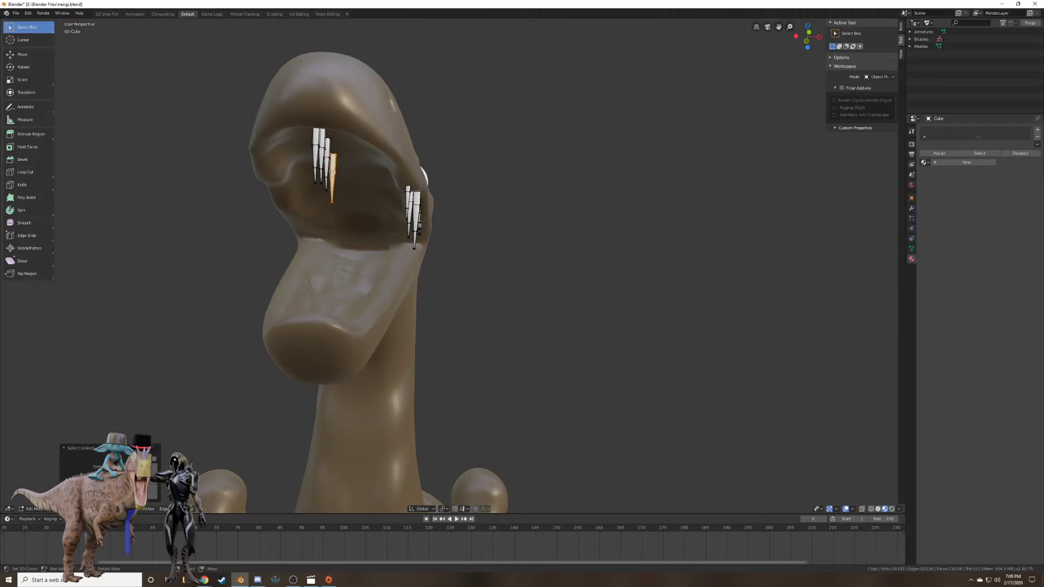
pyautogui.press('g')
pyautogui.press('x')
pyautogui.click(403, 183)
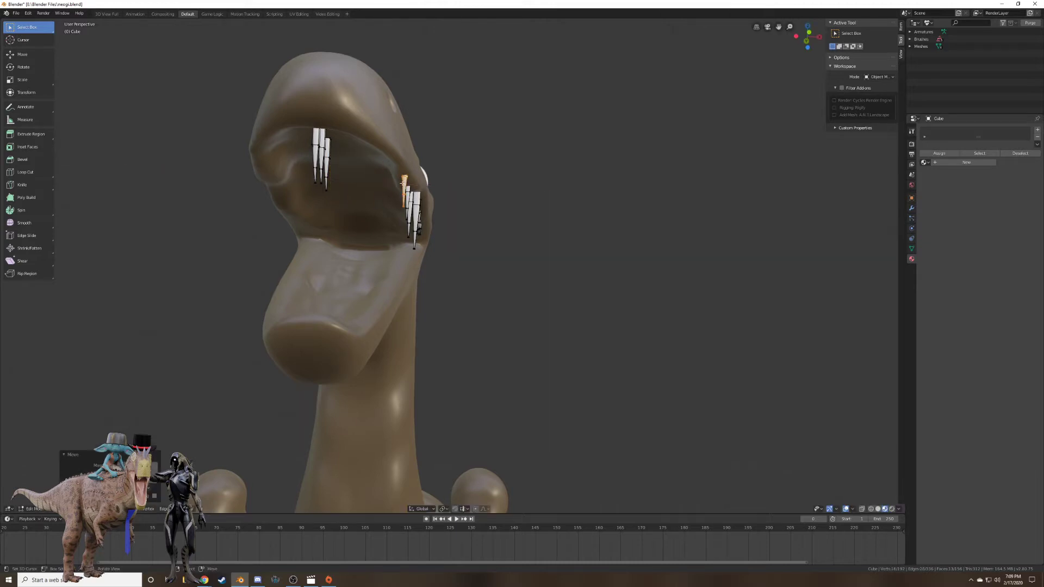
# Move the third tooth along the X axis toward the jaw side, inward of the fourth to follow the snout's curve.
pyautogui.click(332, 157)
pyautogui.hotkey('ctrl', 'l')
pyautogui.press('g')
pyautogui.press('x')
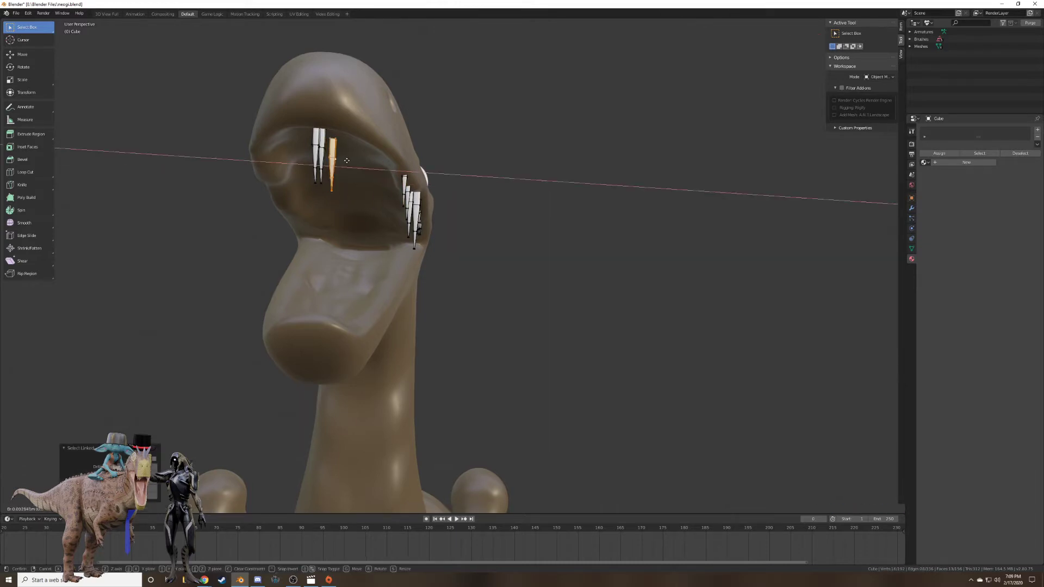
pyautogui.click(406, 171)
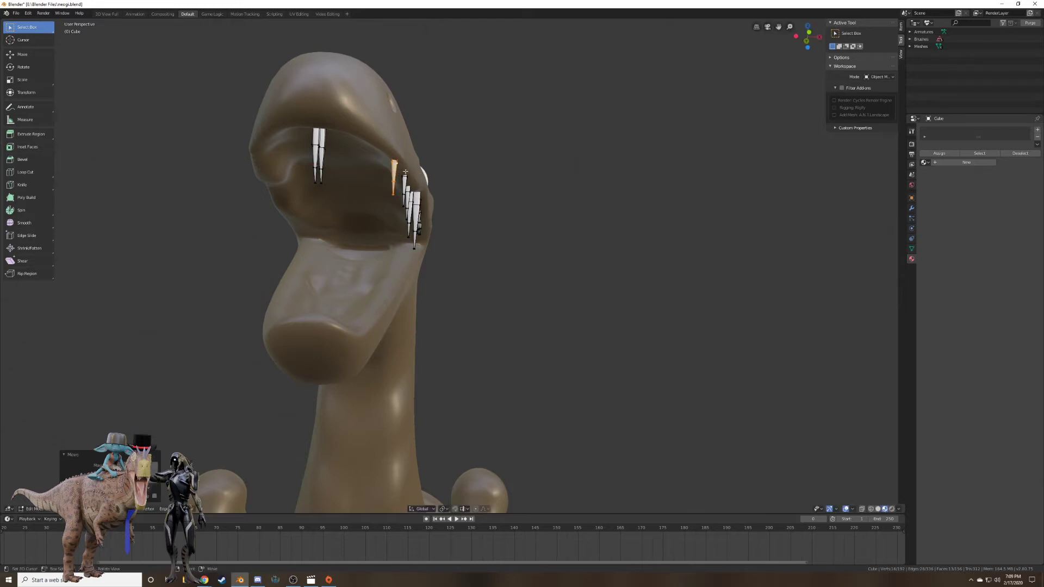
# Move the second tooth along the X axis toward the jaw side, inward of the third tooth.
pyautogui.click(332, 149)
pyautogui.hotkey('ctrl', 'l')
pyautogui.press('g')
pyautogui.press('x')
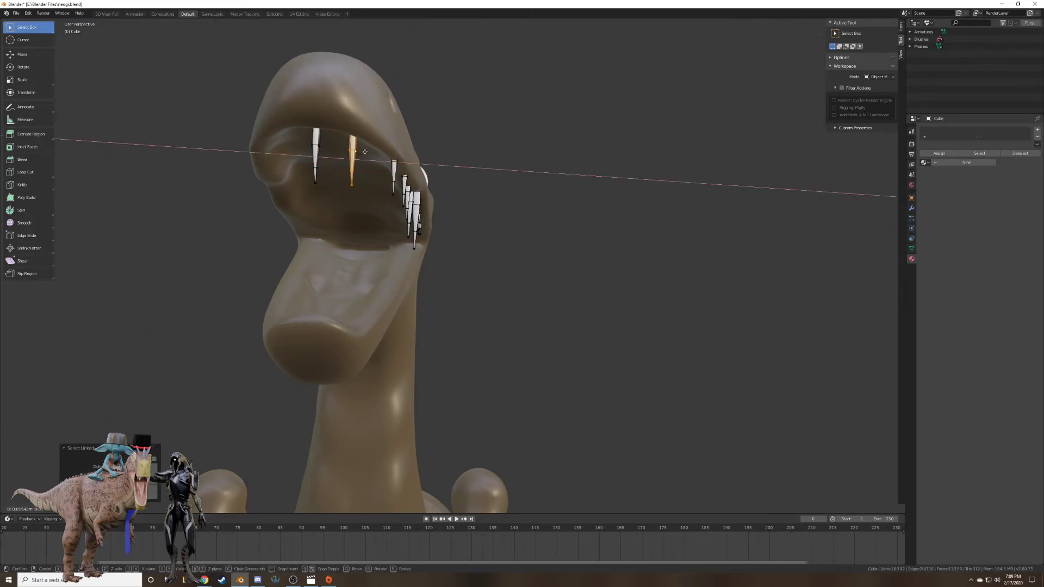
pyautogui.click(388, 155)
# Move the frontmost tooth along the X axis toward the jaw side, just inward of the second tooth.
pyautogui.click(316, 140)
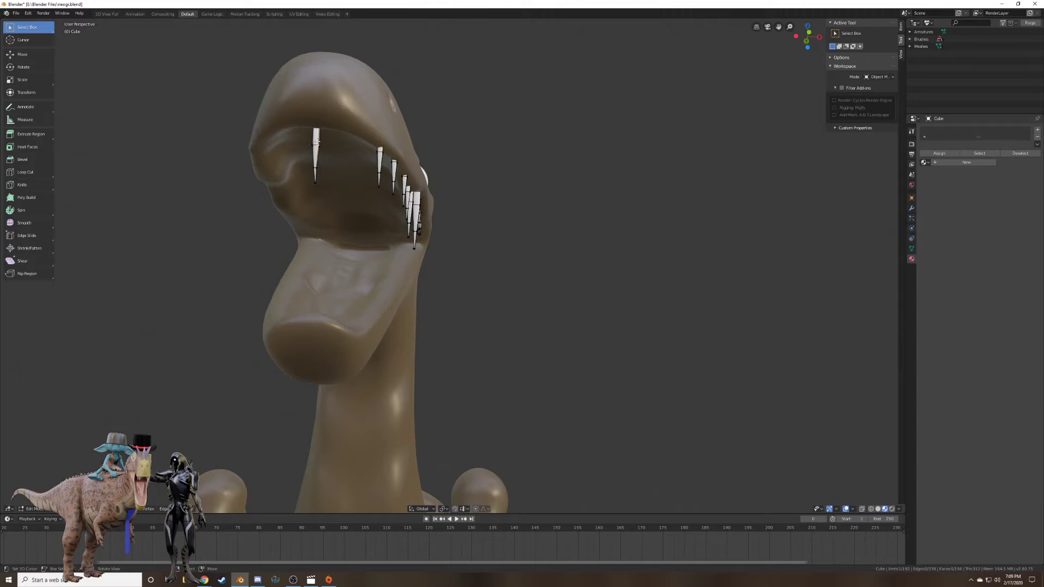
pyautogui.hotkey('ctrl', 'l')
pyautogui.press('g')
pyautogui.press('x')
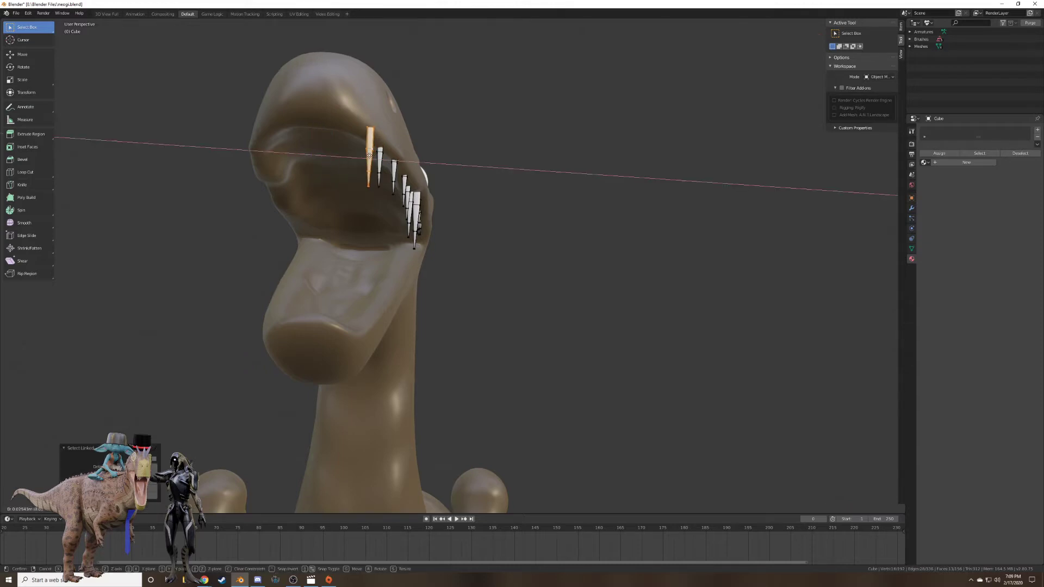
pyautogui.click(360, 154)
pyautogui.press('g')
pyautogui.press('x')
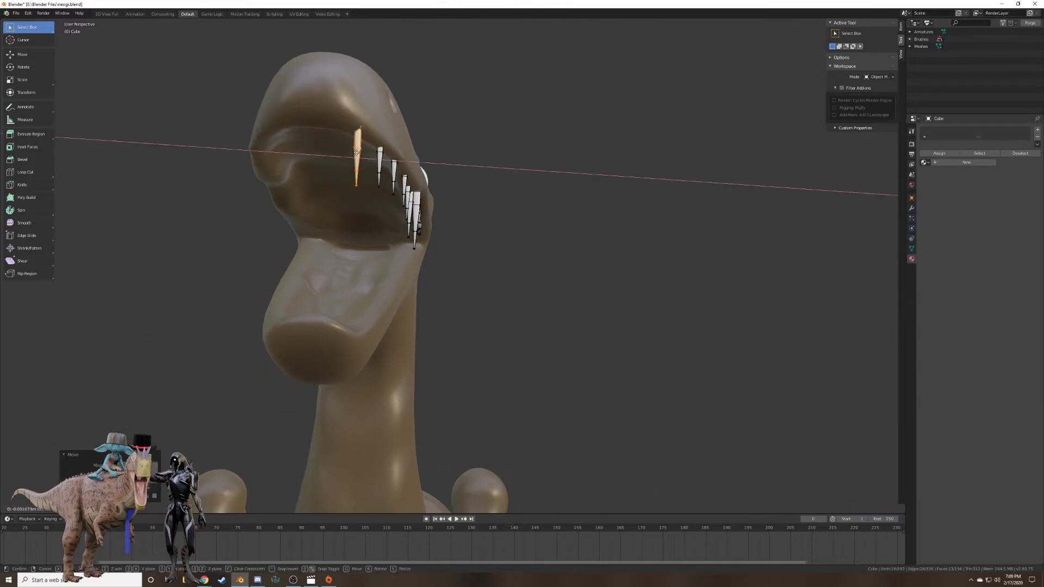
pyautogui.click(354, 152)
pyautogui.moveTo(356, 155); pyautogui.dragTo(428, 241, button='middle')
pyautogui.press('KP_1')
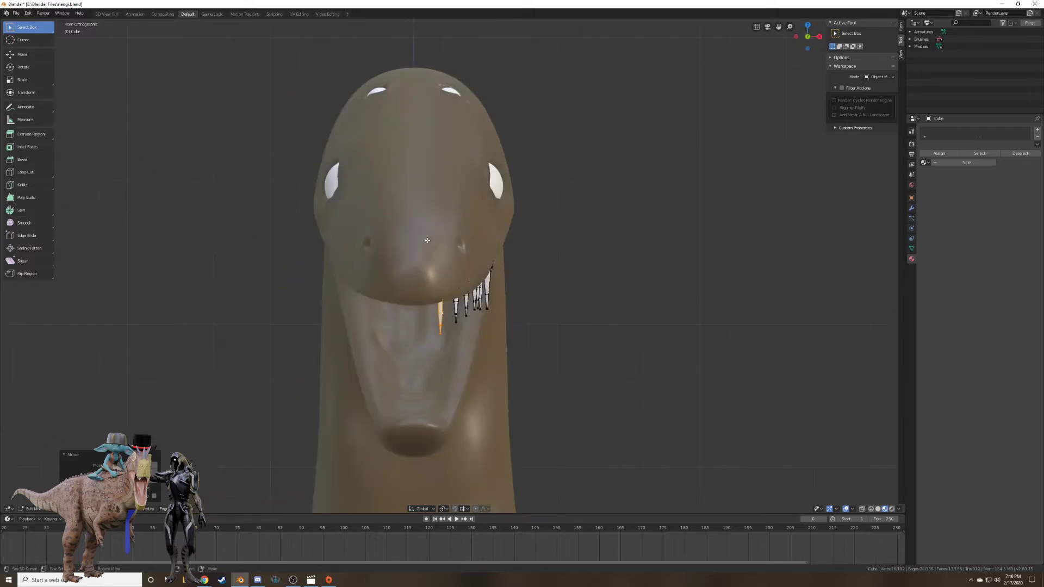
# Give the teeth object a level 2 Subdivision Surface modifier and a Mirror modifier on the X axis.
pyautogui.moveTo(490, 392)
pyautogui.mouseDown(button='middle')
pyautogui.moveTo(499, 384)
pyautogui.moveTo(474, 381)
pyautogui.mouseUp(button='middle')
pyautogui.scroll(2, 527, 288)
pyautogui.press('Tab')
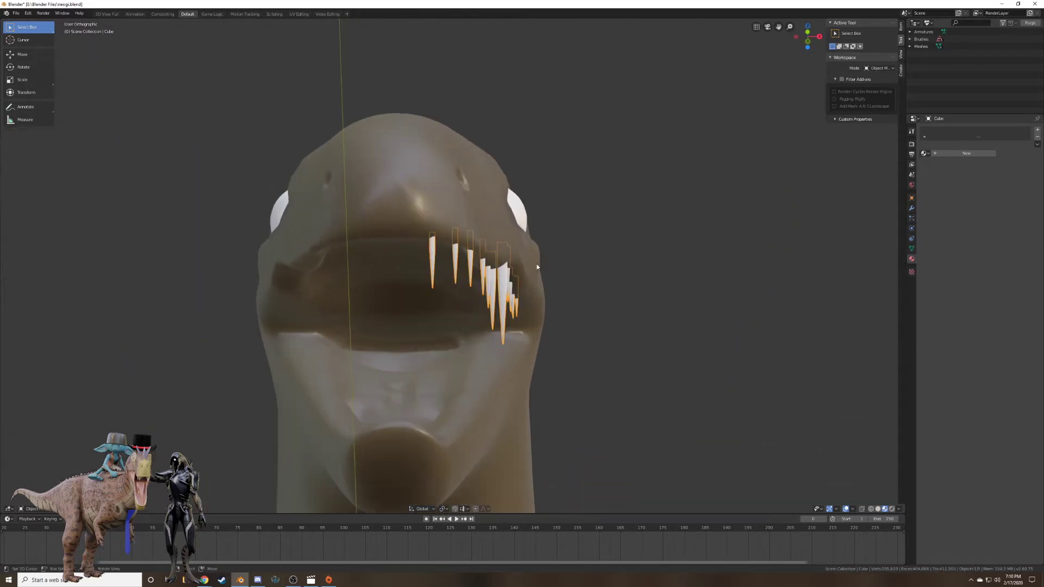
pyautogui.click(911, 208)
pyautogui.hotkey('ctrl', '2')
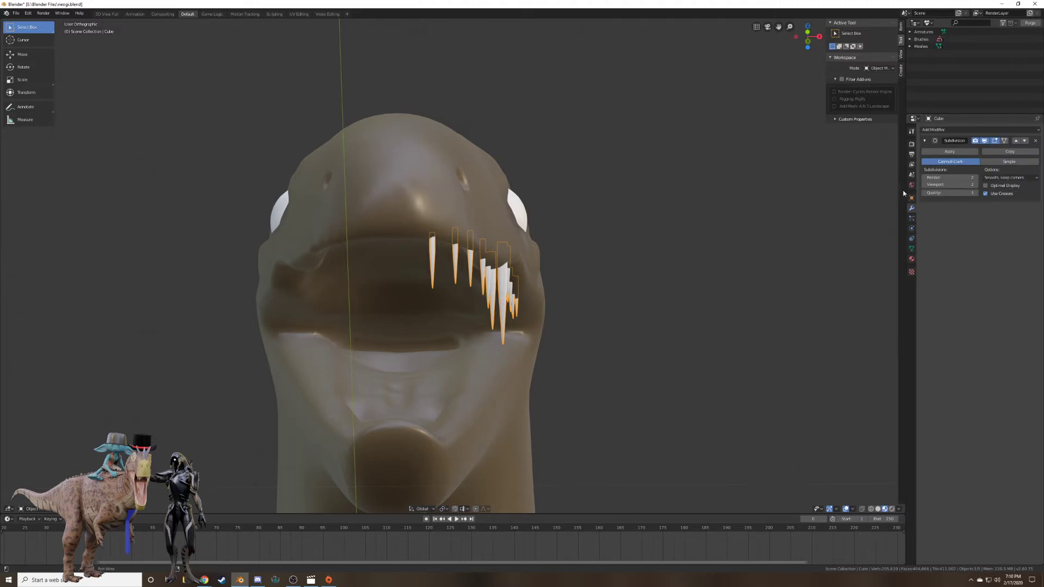
pyautogui.click(936, 130)
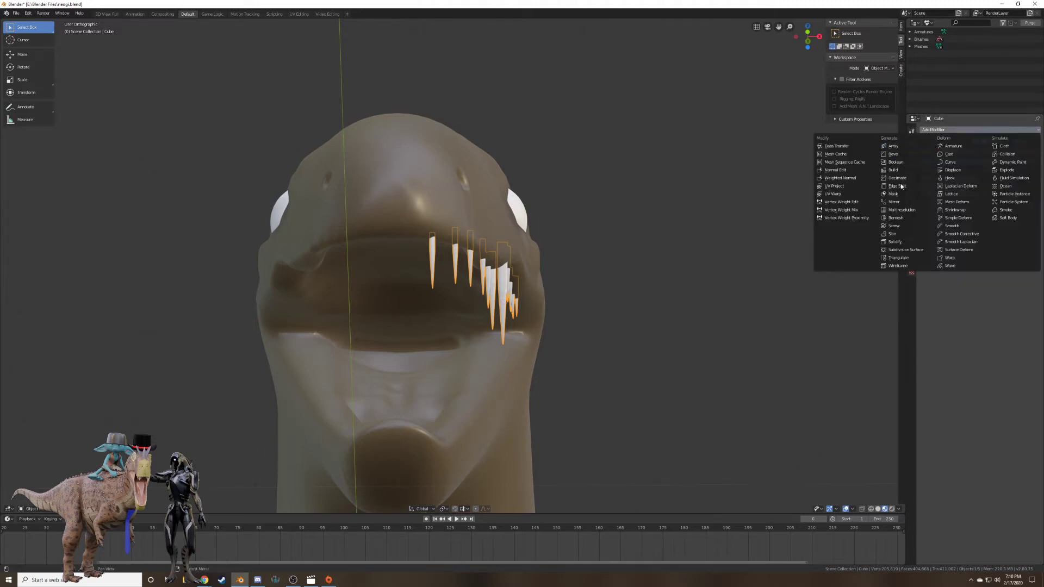
pyautogui.click(894, 202)
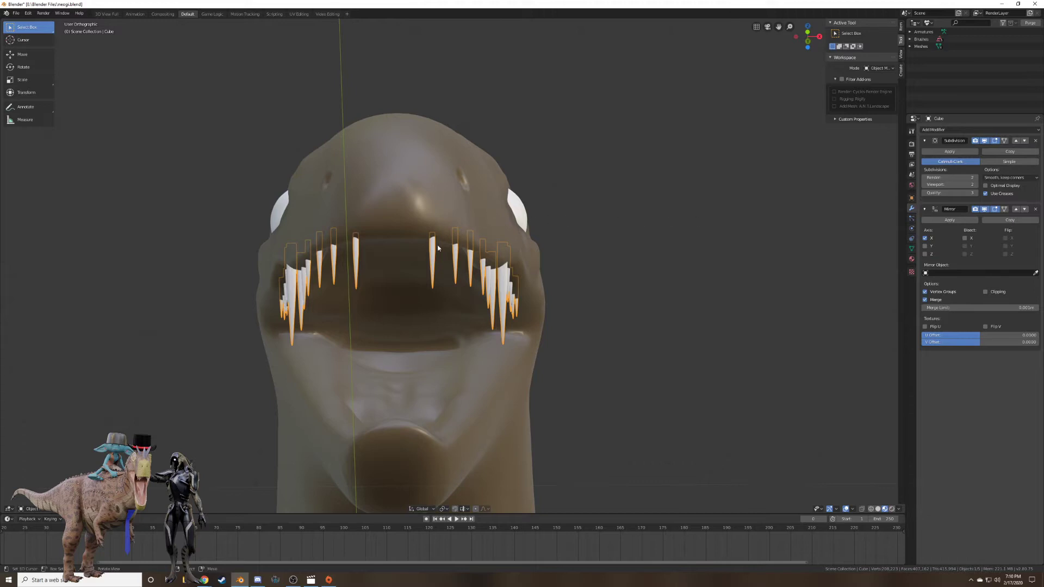
# Duplicate the frontmost tooth, placing the copy inward along X and forward along Y to follow the snout's curve.
pyautogui.press('Tab')
pyautogui.press('g')
pyautogui.press('x')
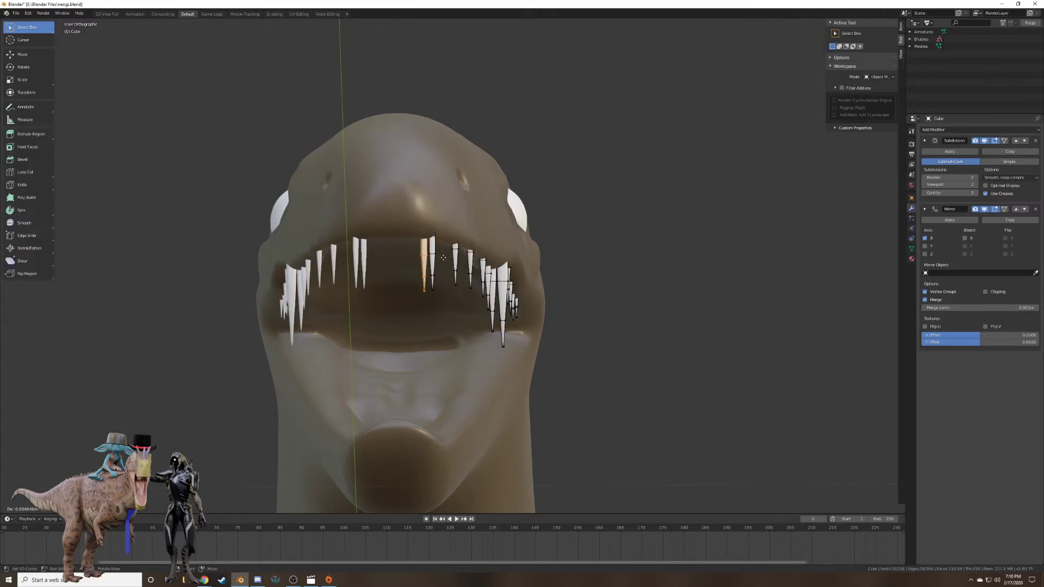
pyautogui.moveTo(435, 252); pyautogui.dragTo(433, 213, button='middle')
pyautogui.hotkey('shift', 'd')
pyautogui.press('y')
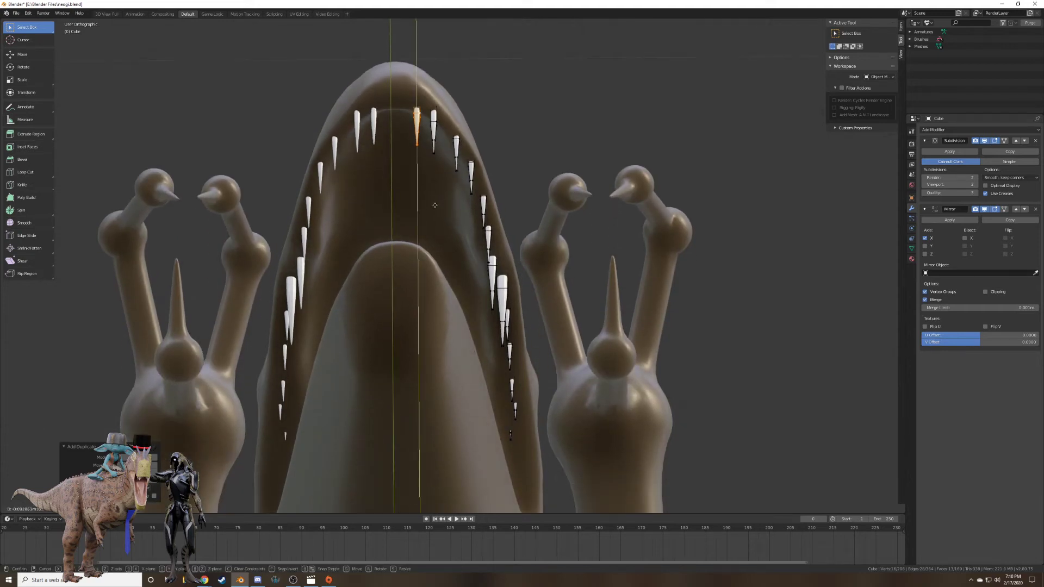
pyautogui.click(434, 198)
pyautogui.keyDown('shift'); pyautogui.moveTo(459, 153); pyautogui.dragTo(471, 221, button='middle'); pyautogui.keyUp('shift')
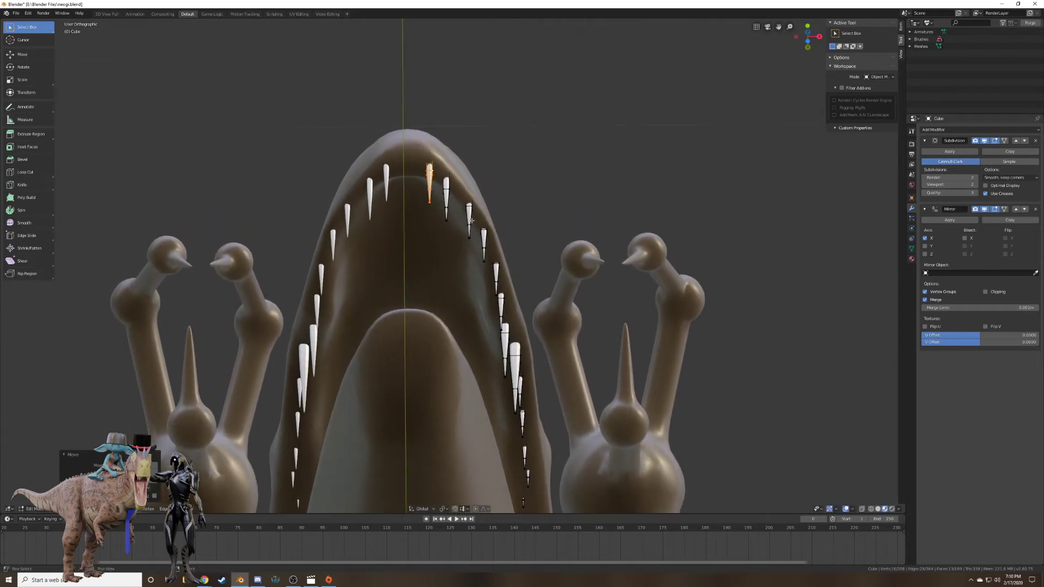
# Duplicate the new front tooth closer to the midline, then scale the copy down and raise it into the upper jaw.
pyautogui.hotkey('shift', 'd')
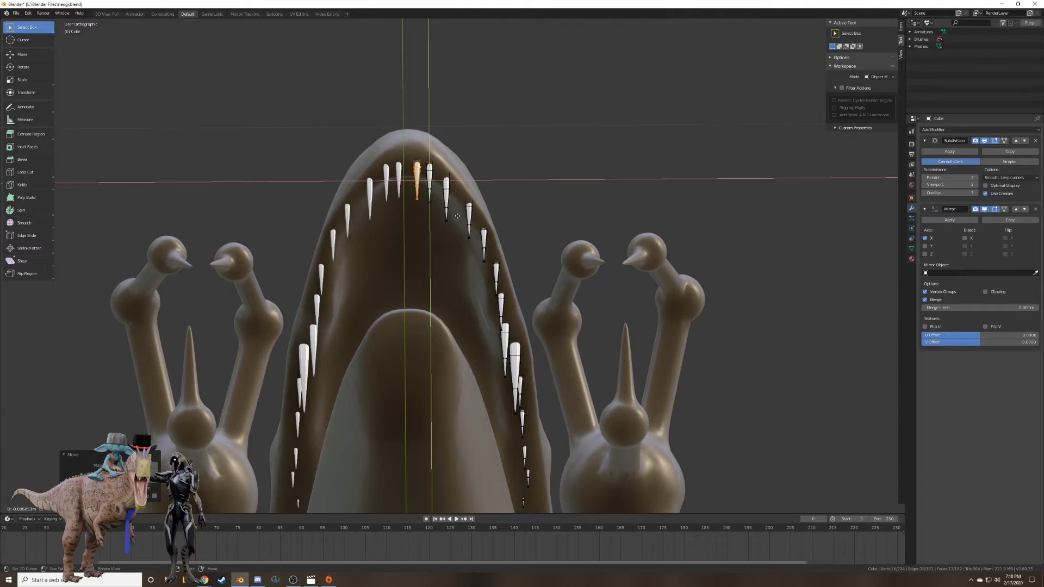
pyautogui.click(456, 212)
pyautogui.moveTo(456, 212); pyautogui.dragTo(516, 335, button='middle')
pyautogui.press('s')
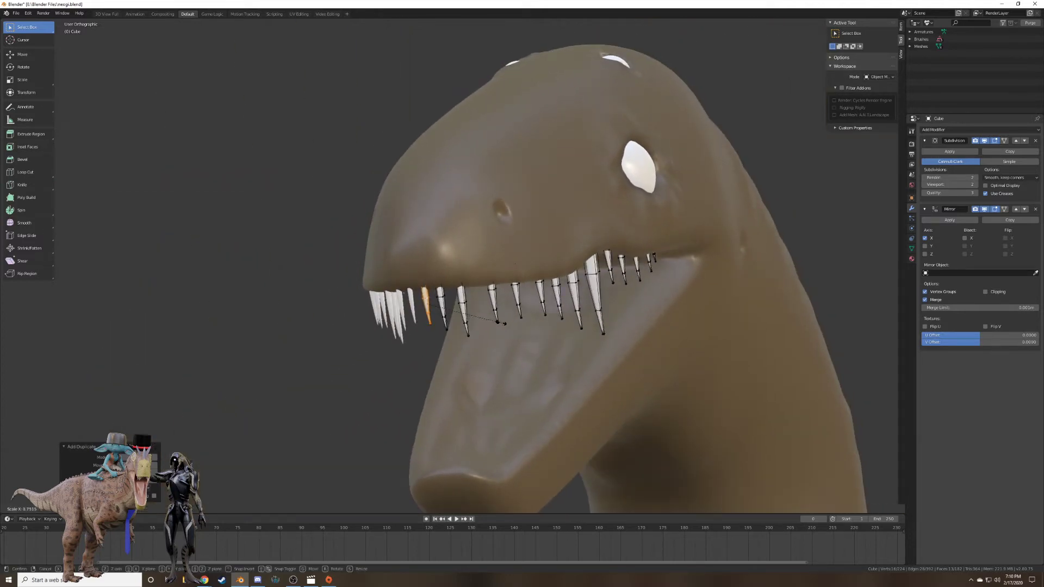
pyautogui.click(501, 323)
pyautogui.press('g')
pyautogui.press('z')
pyautogui.click(498, 315)
# Scale down the tooth beside the innermost one and raise it along Z into the upper jaw.
pyautogui.rightClick(441, 296)
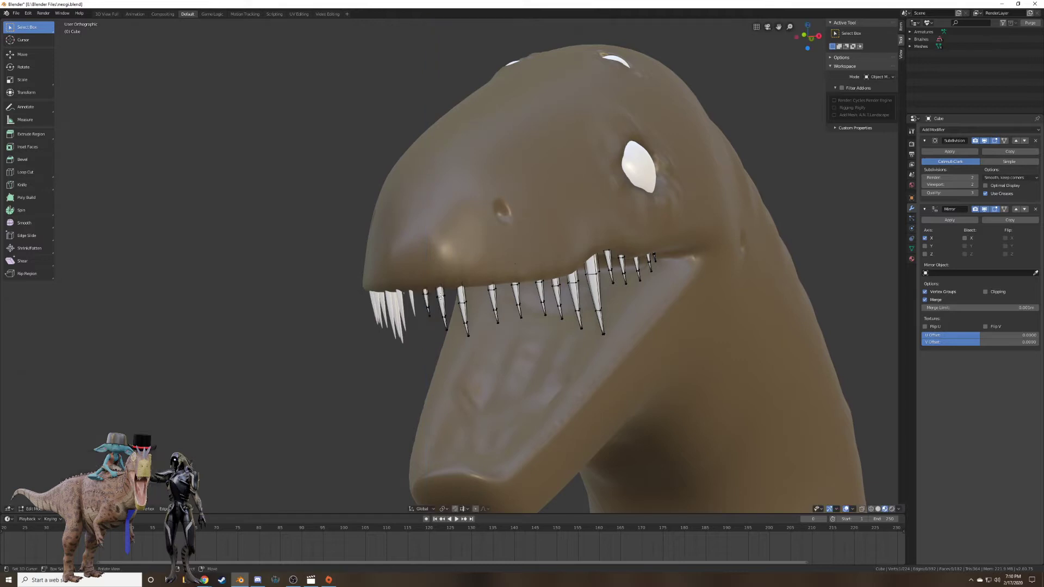
pyautogui.hotkey('ctrl', 'l')
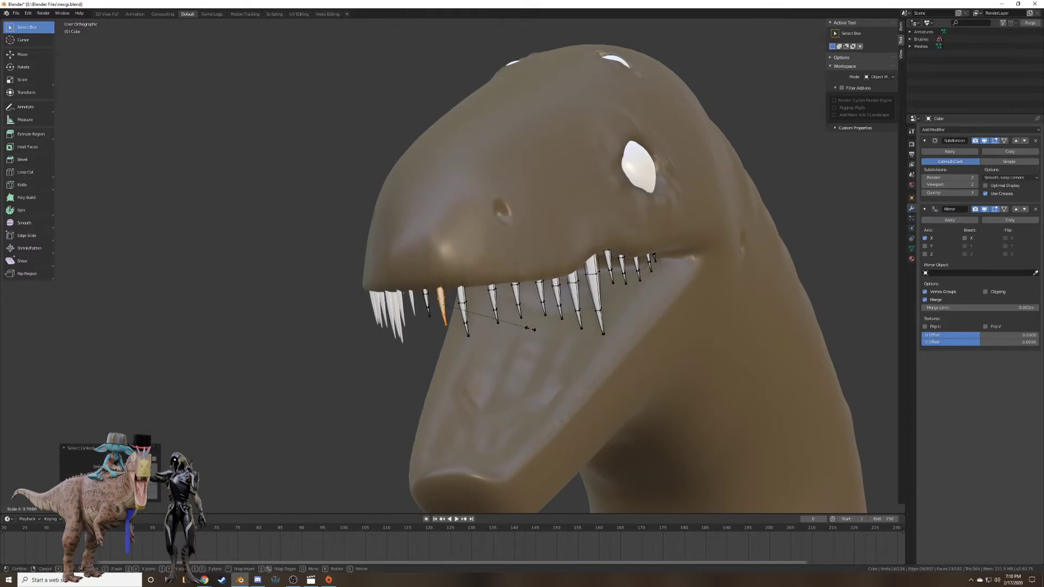
pyautogui.press('g')
pyautogui.press('z')
pyautogui.click(535, 324)
pyautogui.moveTo(588, 328); pyautogui.dragTo(487, 324, button='middle')
pyautogui.press('Tab')
pyautogui.scroll(-5, 481, 338)
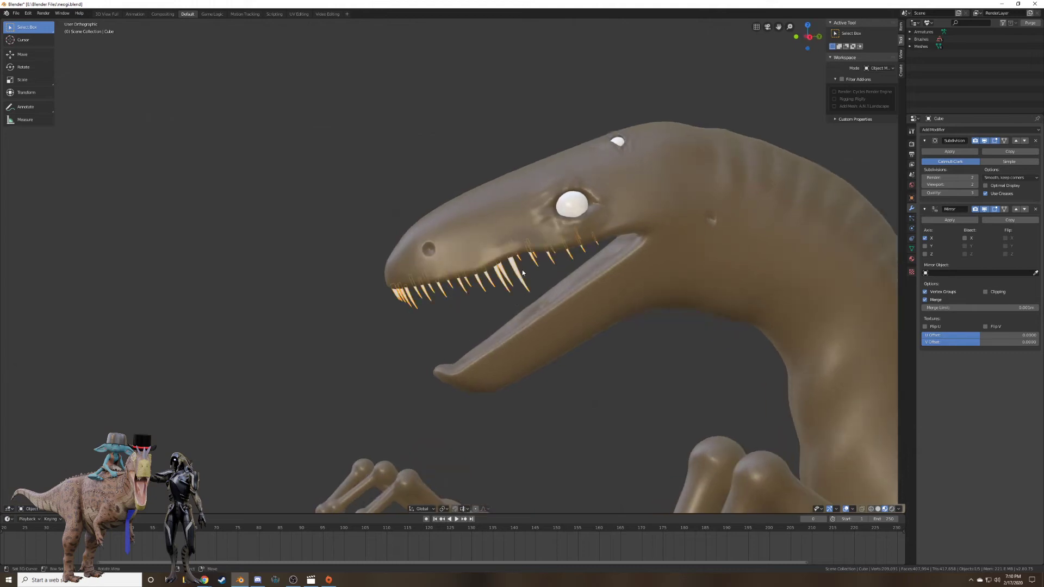
# Duplicate one upper tooth from the middle of the row into the open mouth, above the lower jaw's tip.
pyautogui.press('Tab')
pyautogui.press('KP_3')
pyautogui.scroll(2, 522, 278)
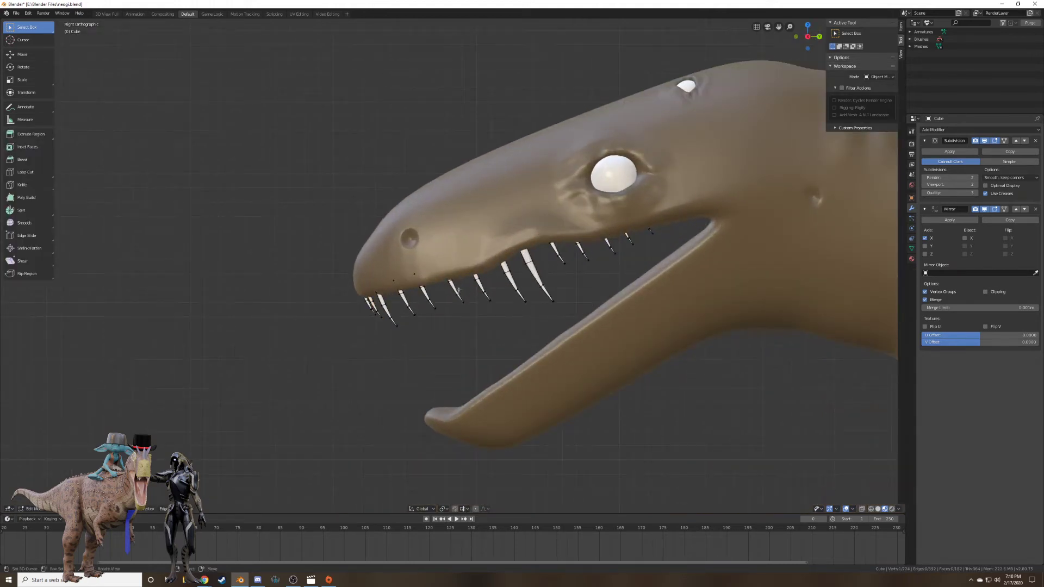
pyautogui.hotkey('ctrl', 'l')
pyautogui.hotkey('shift', 'd')
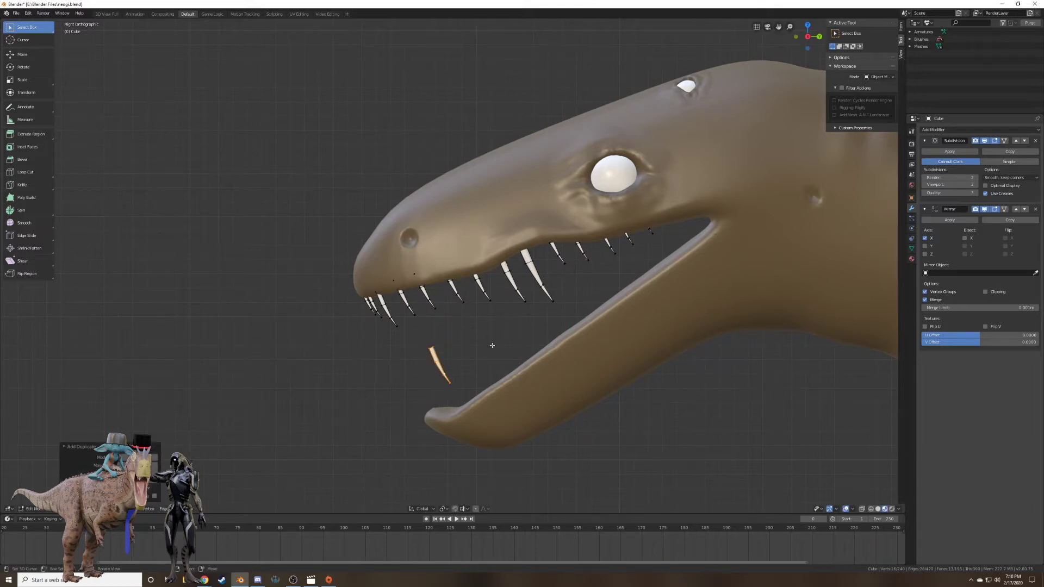
# Flip the duplicated tooth with a Z scale of -1 and rotate it so its point leans toward the snout.
pyautogui.write('sz-1')
pyautogui.press('Return')
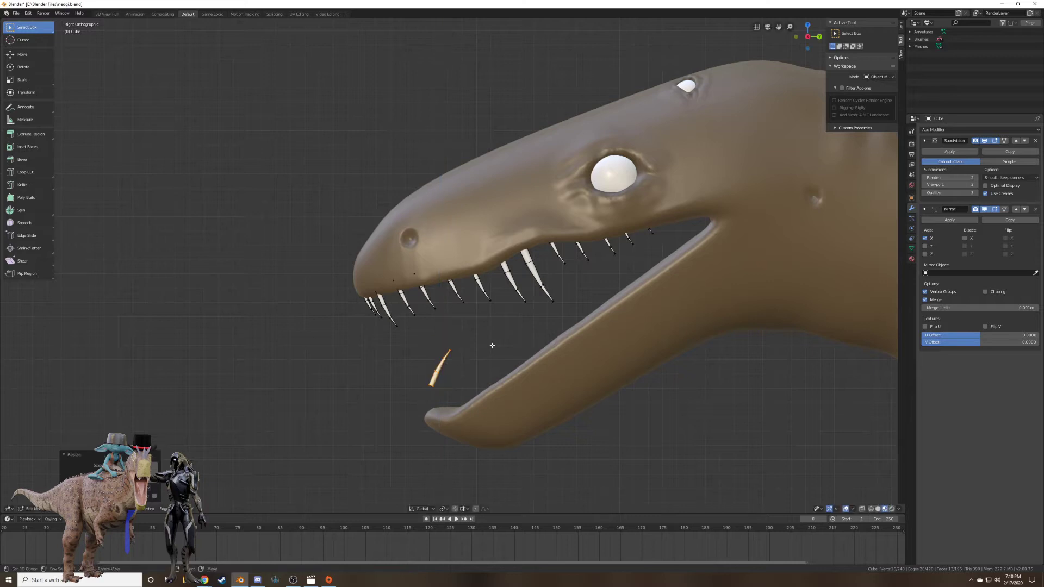
pyautogui.press('r')
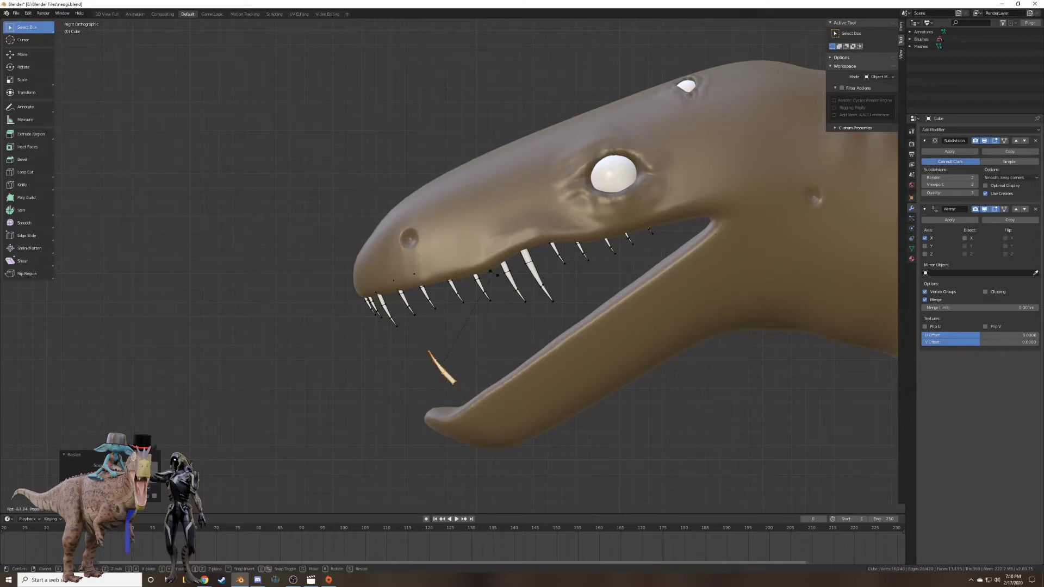
pyautogui.click(484, 276)
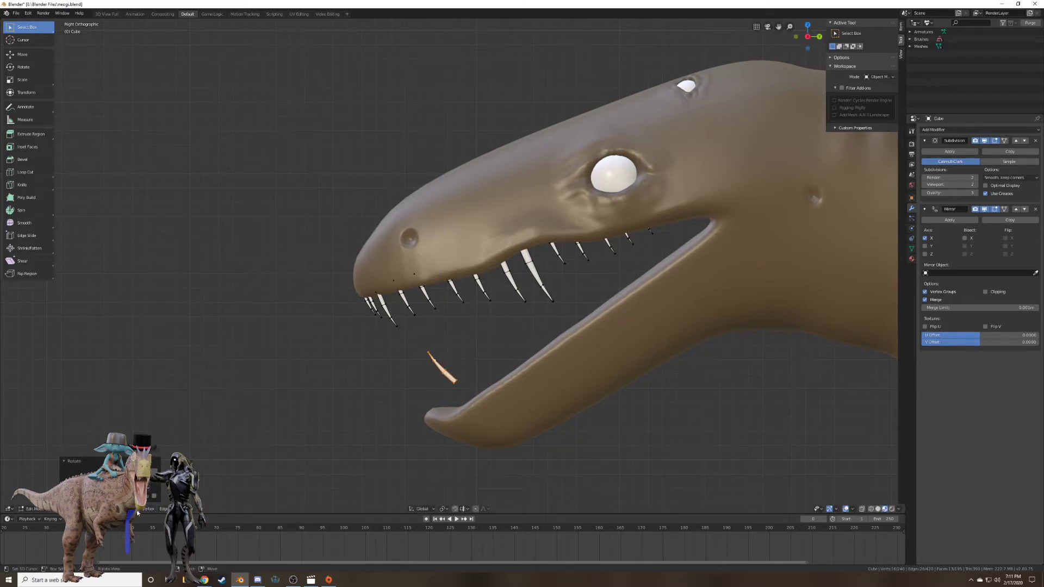
# Recalculate the normals of the whole flipped tooth.
pyautogui.scroll(2, 414, 404)
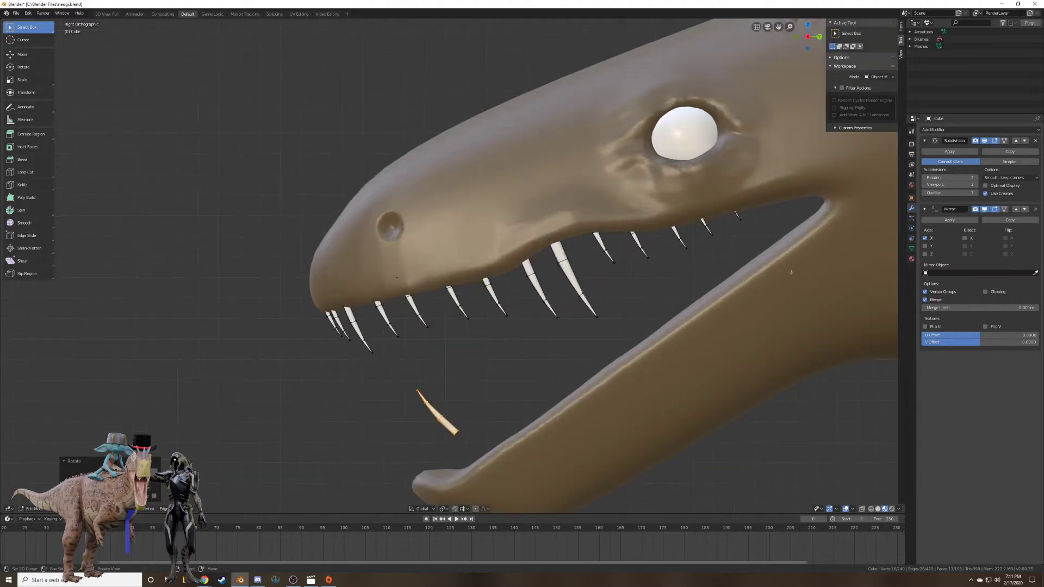
pyautogui.keyDown('shift'); pyautogui.moveTo(527, 411); pyautogui.dragTo(554, 264, button='middle'); pyautogui.keyUp('shift')
pyautogui.scroll(5, 552, 265)
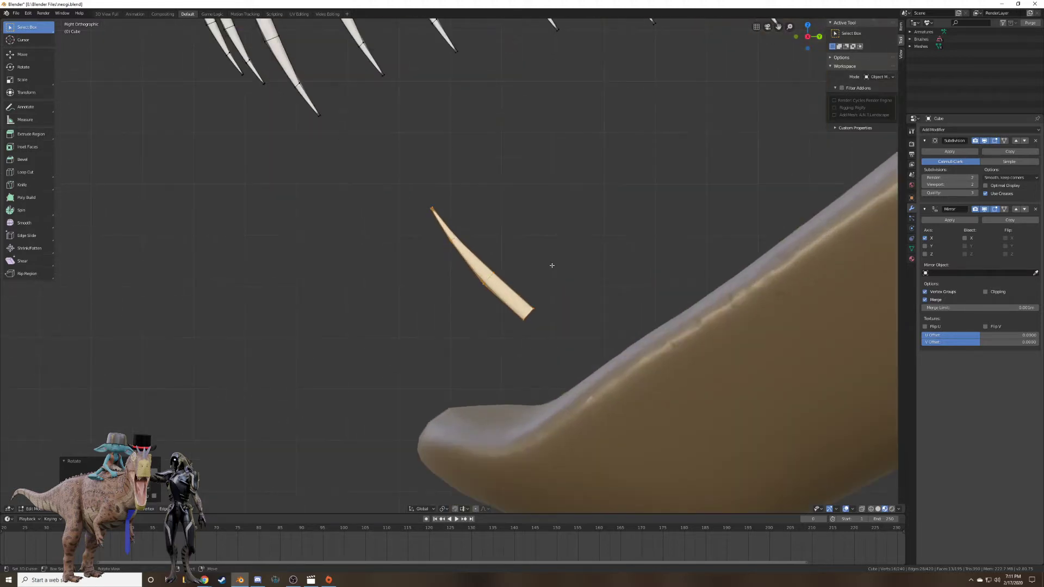
pyautogui.click(517, 299)
pyautogui.moveTo(517, 299); pyautogui.dragTo(465, 278, button='middle')
pyautogui.scroll(-4, 520, 277)
pyautogui.scroll(4, 511, 278)
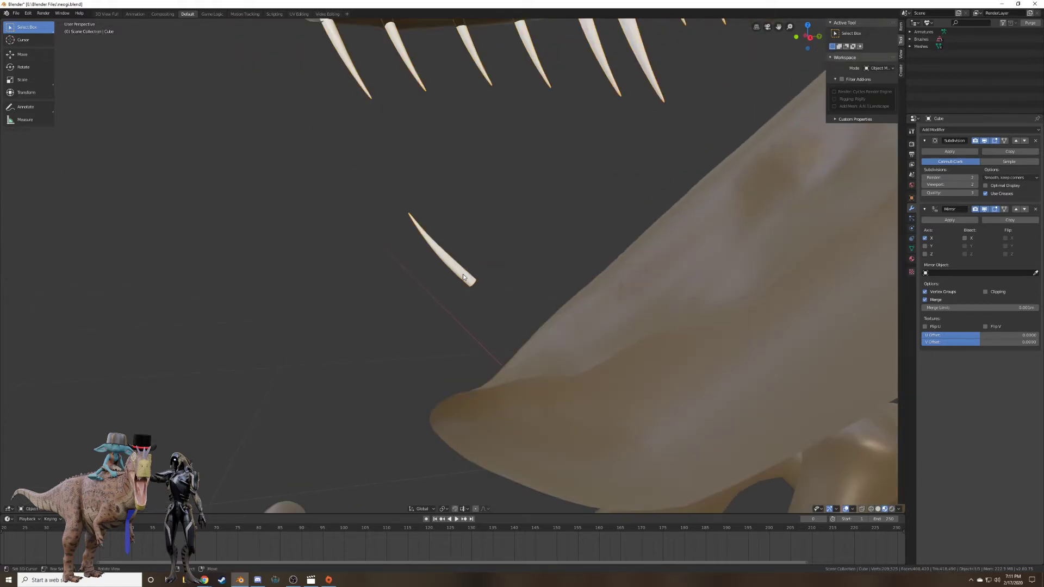
pyautogui.scroll(-3, 463, 275)
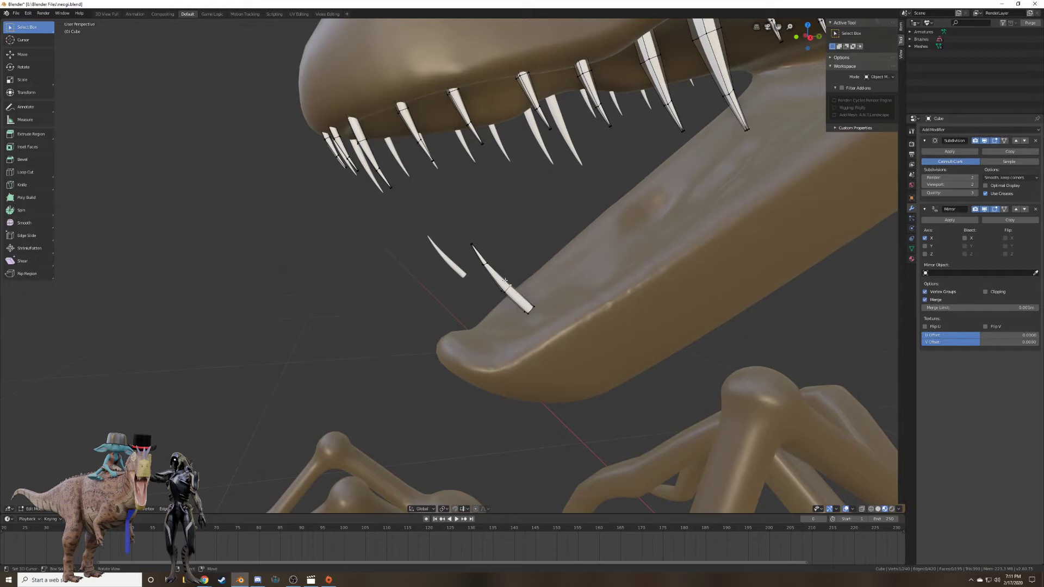
pyautogui.press('l')
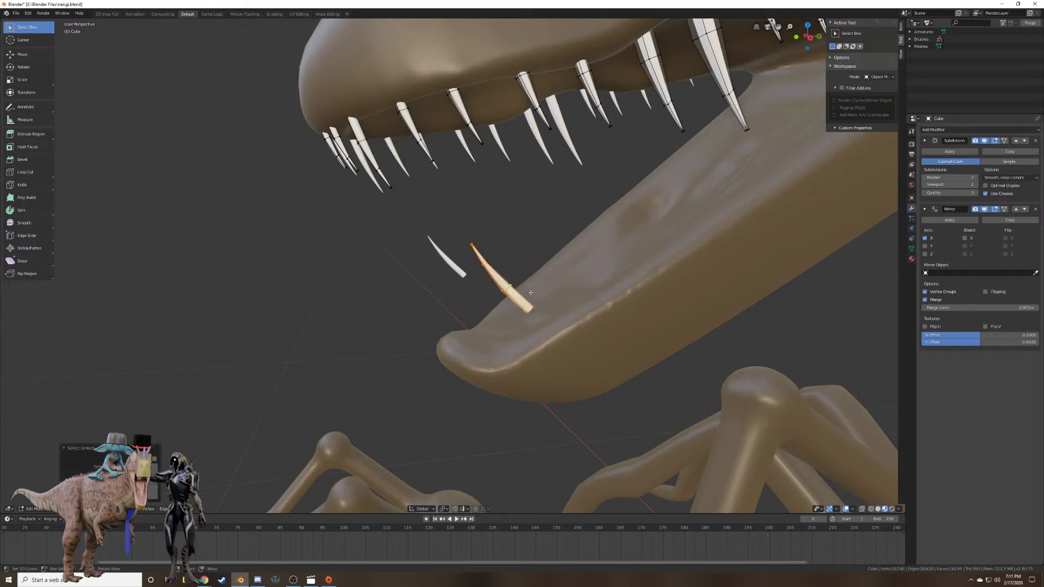
pyautogui.click(132, 508)
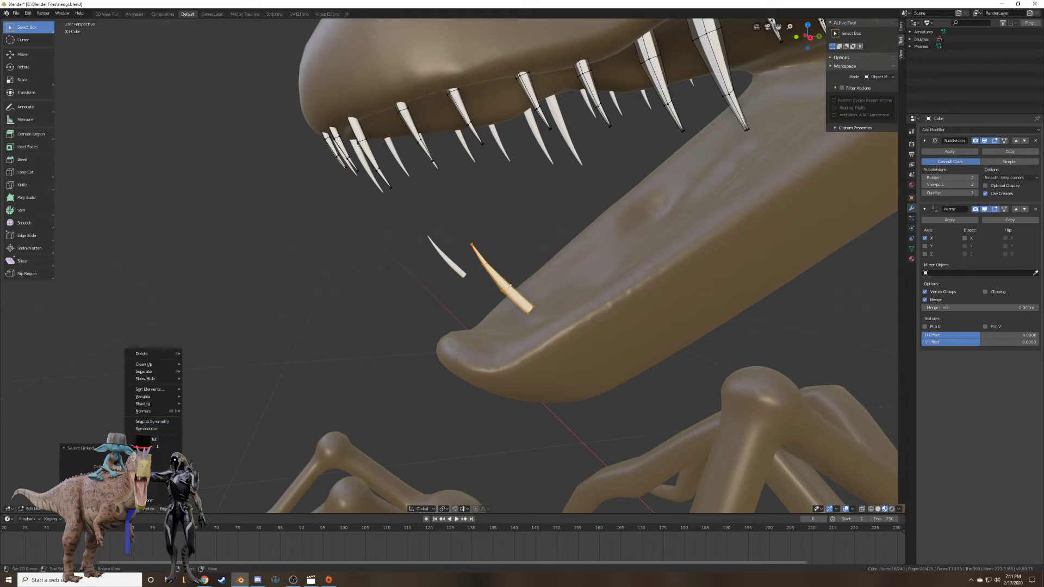
pyautogui.moveTo(162, 470)
pyautogui.moveTo(153, 513)
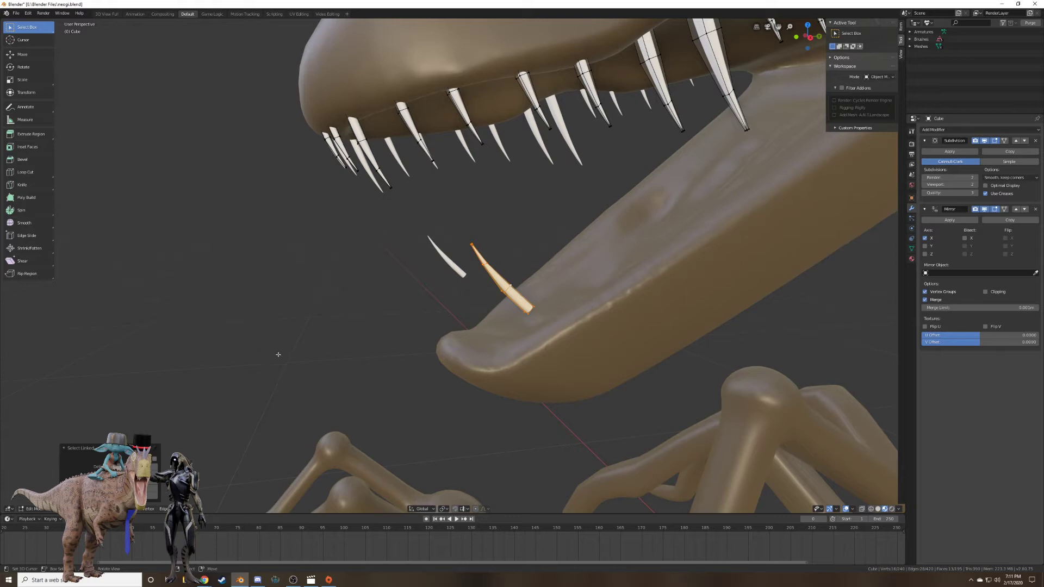
pyautogui.press('F3')
pyautogui.write('reca')
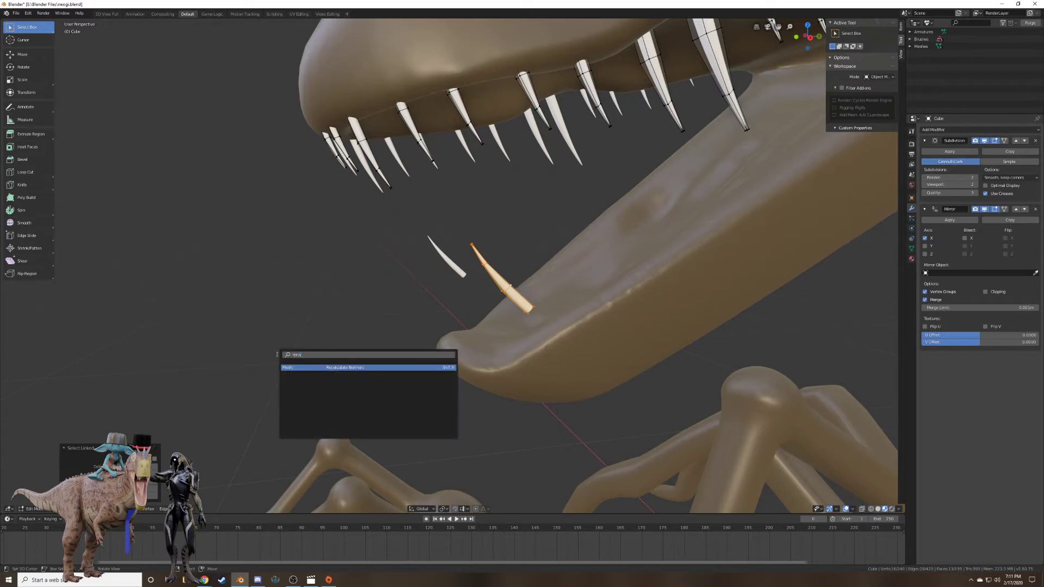
pyautogui.press('Return')
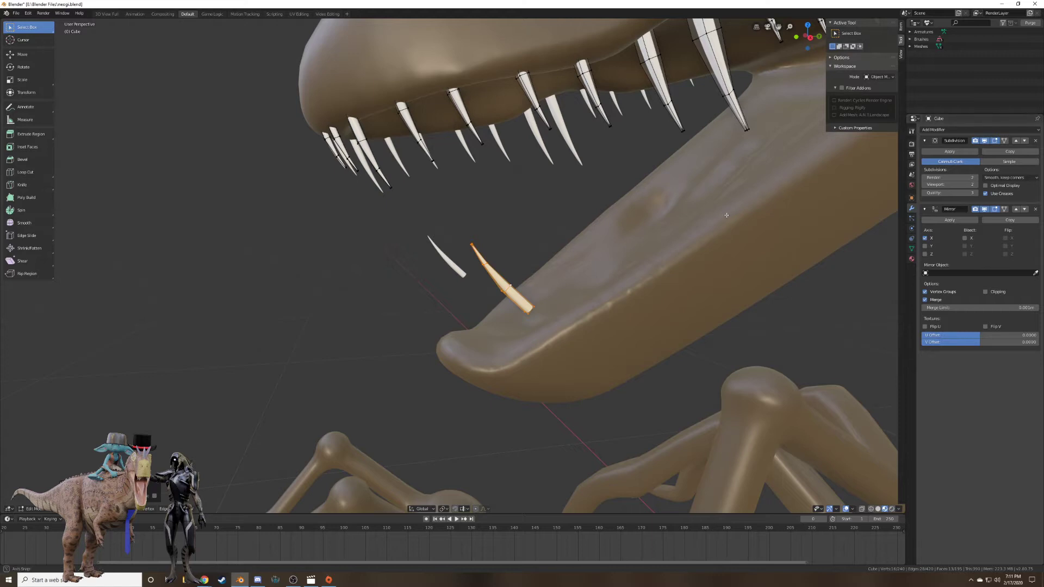
# Move the flipped tooth down in side view so its base sits in the lower jaw's rim near the tip.
pyautogui.moveTo(726, 215); pyautogui.dragTo(721, 231, button='middle')
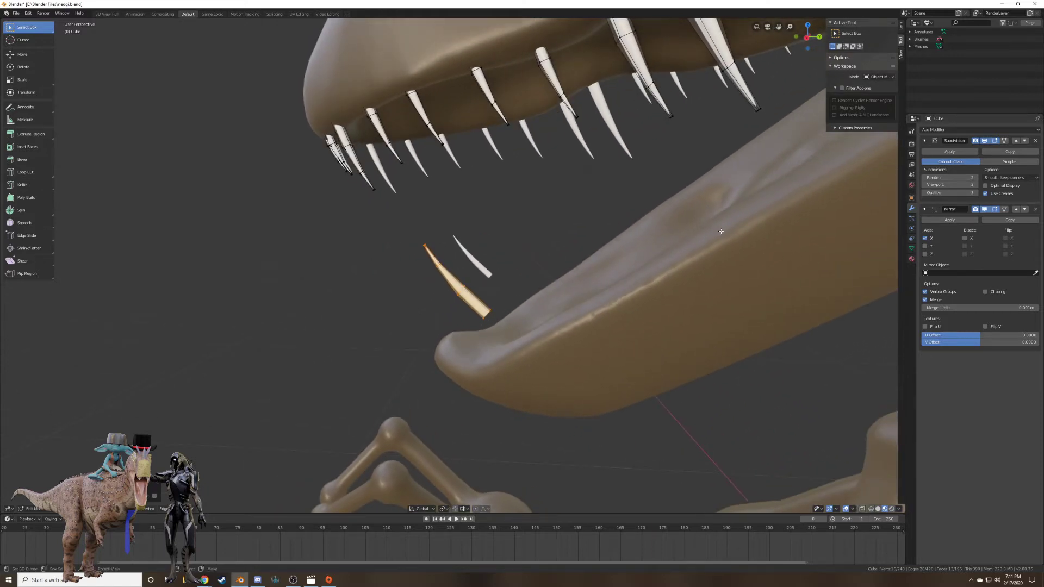
pyautogui.press('KP_3')
pyautogui.press('g')
pyautogui.click(666, 306)
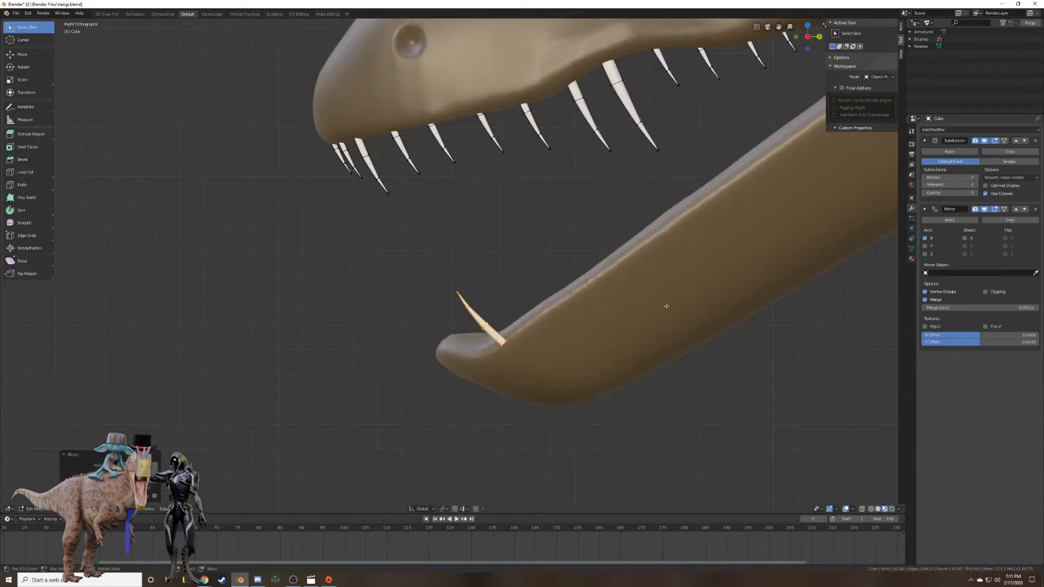
pyautogui.scroll(-5, 700, 314)
pyautogui.scroll(4, 602, 343)
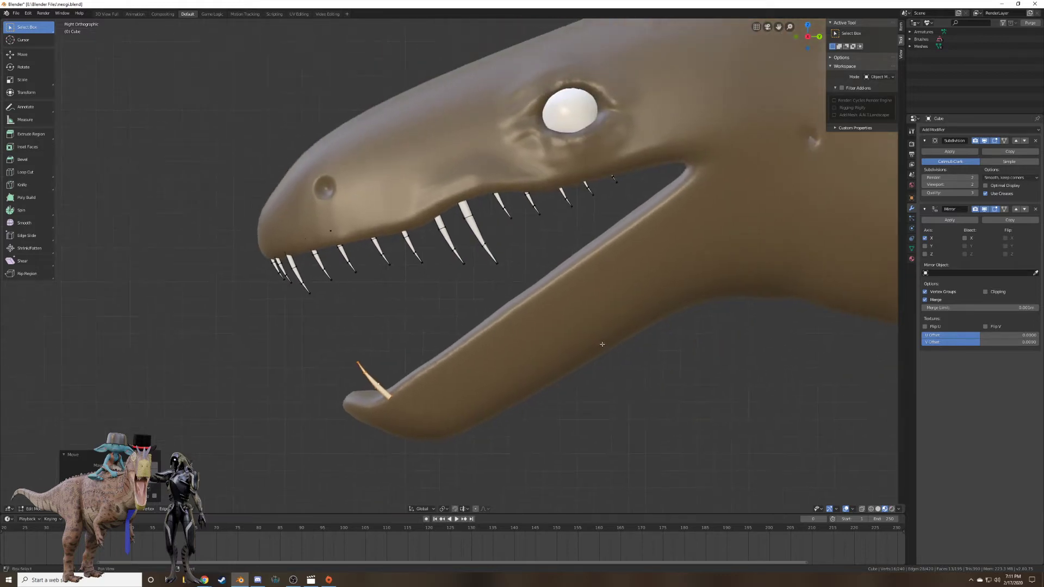
# Duplicate the lower tooth repeatedly along the front part of the lower jaw's rim, spacing the copies evenly up to the fifth tooth.
pyautogui.hotkey('shift', 'd')
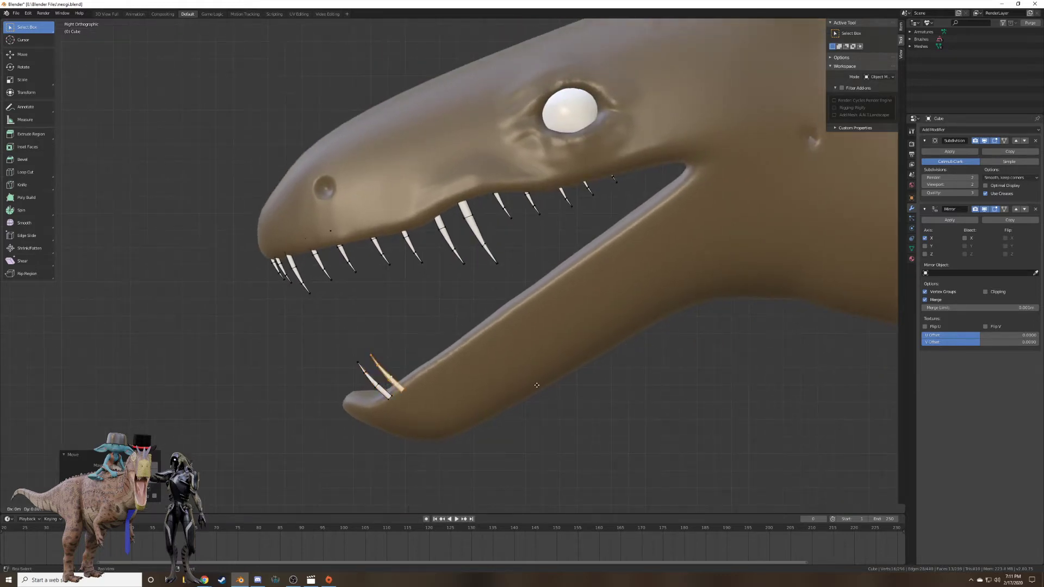
pyautogui.click(549, 380)
pyautogui.hotkey('shift', 'd')
pyautogui.click(569, 371)
pyautogui.hotkey('shift', 'd')
pyautogui.click(604, 352)
pyautogui.hotkey('shift', 'd')
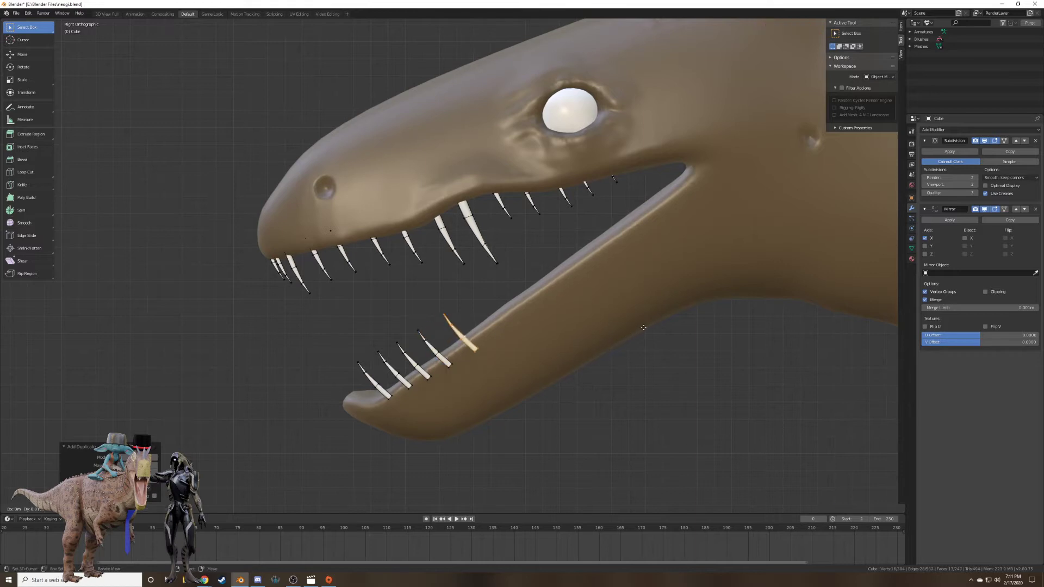
pyautogui.click(632, 336)
# Continue the lower row by placing more tooth duplicates along the middle of the jaw rim, following its slope.
pyautogui.hotkey('shift', 'd')
pyautogui.click(657, 311)
pyautogui.hotkey('shift', 'd')
pyautogui.click(704, 272)
pyautogui.hotkey('shift', 'd')
pyautogui.click(749, 246)
pyautogui.hotkey('shift', 'd')
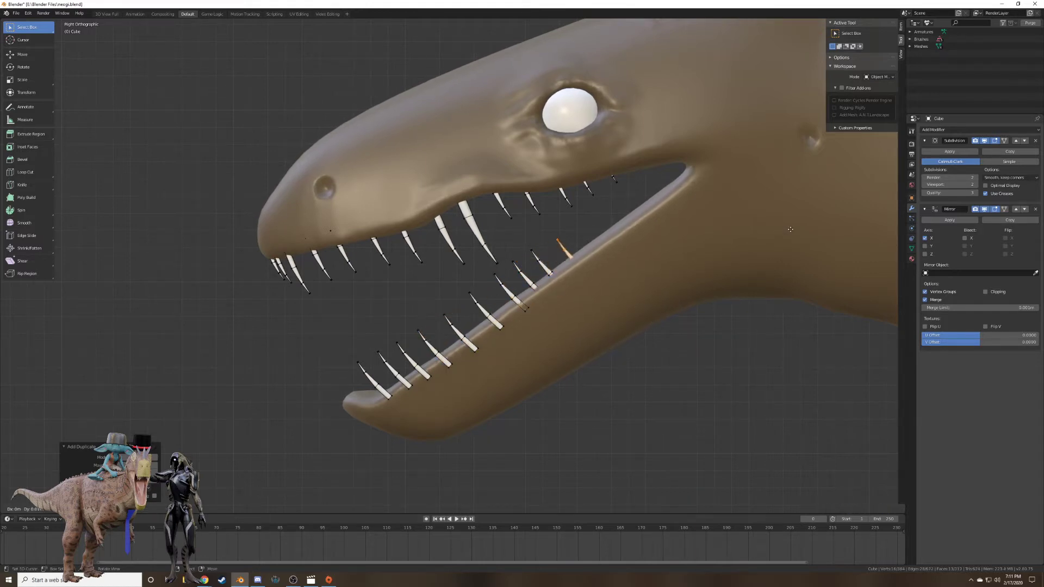
pyautogui.click(748, 202)
# Place further tooth duplicates along the rear of the lower jaw's rim, ending near the corner of the mouth.
pyautogui.hotkey('shift', 'd')
pyautogui.click(730, 206)
pyautogui.hotkey('shift', 'd')
pyautogui.click(757, 198)
pyautogui.hotkey('shift', 'd')
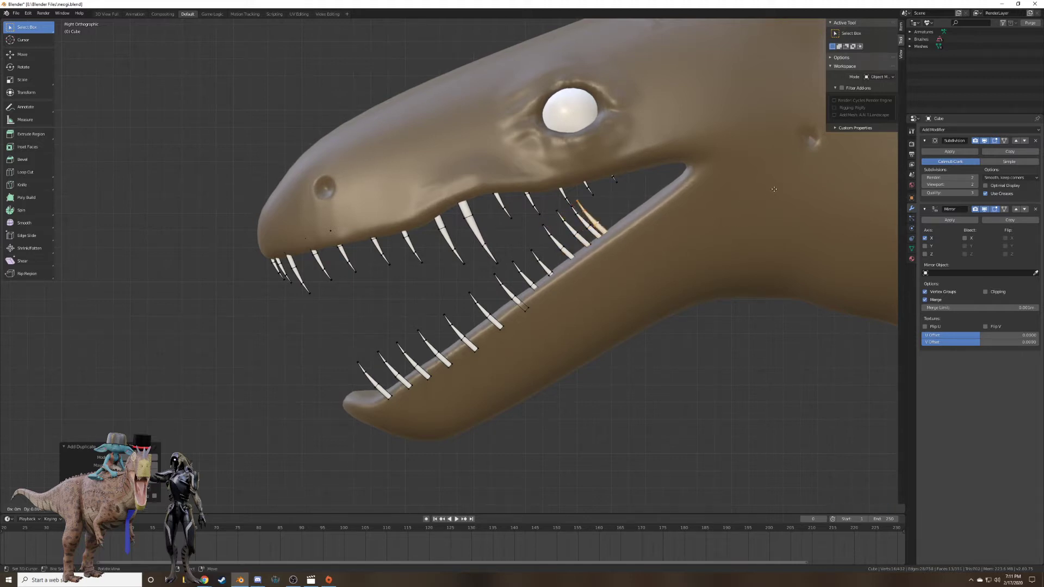
pyautogui.click(794, 187)
pyautogui.hotkey('shift', 'd')
pyautogui.click(819, 177)
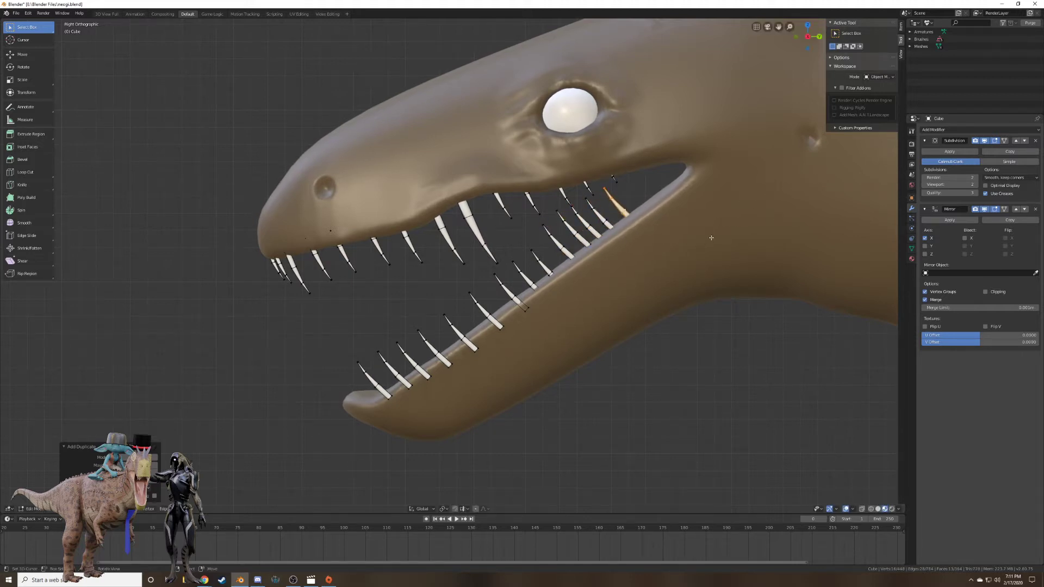
# Scale down the rearmost lower tooth and move its base back into the rim.
pyautogui.press('s')
pyautogui.click(686, 227)
pyautogui.press('g')
pyautogui.click(640, 230)
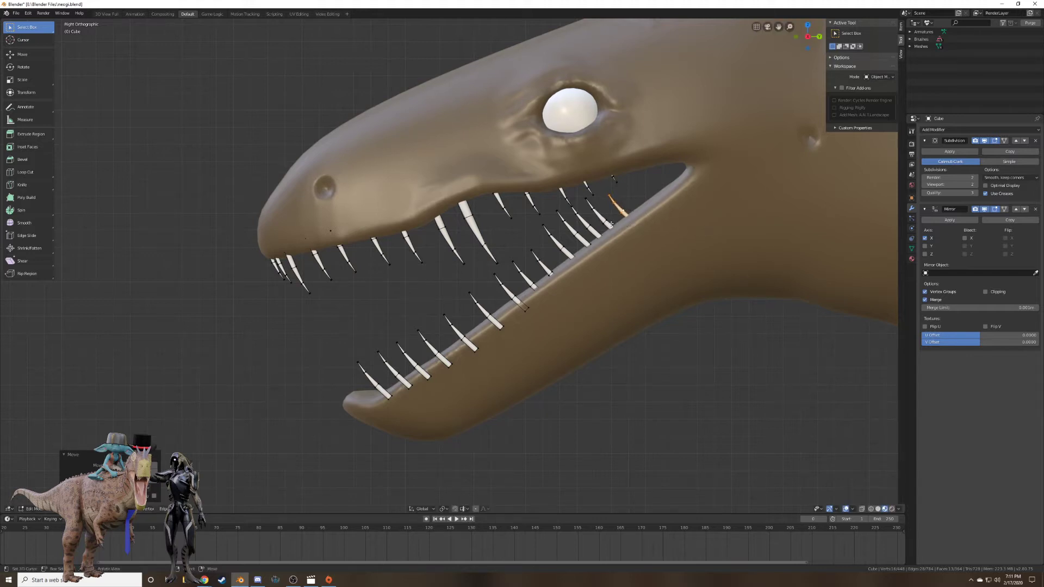
# Scale down the second lower tooth from the mouth corner and reseat it in the rim.
pyautogui.rightClick(611, 223)
pyautogui.press('l')
pyautogui.press('s')
pyautogui.click(662, 237)
pyautogui.press('g')
pyautogui.click(655, 244)
# Scale down the third lower tooth from the mouth corner and lower it into the rim.
pyautogui.rightClick(591, 229)
pyautogui.press('l')
pyautogui.press('s')
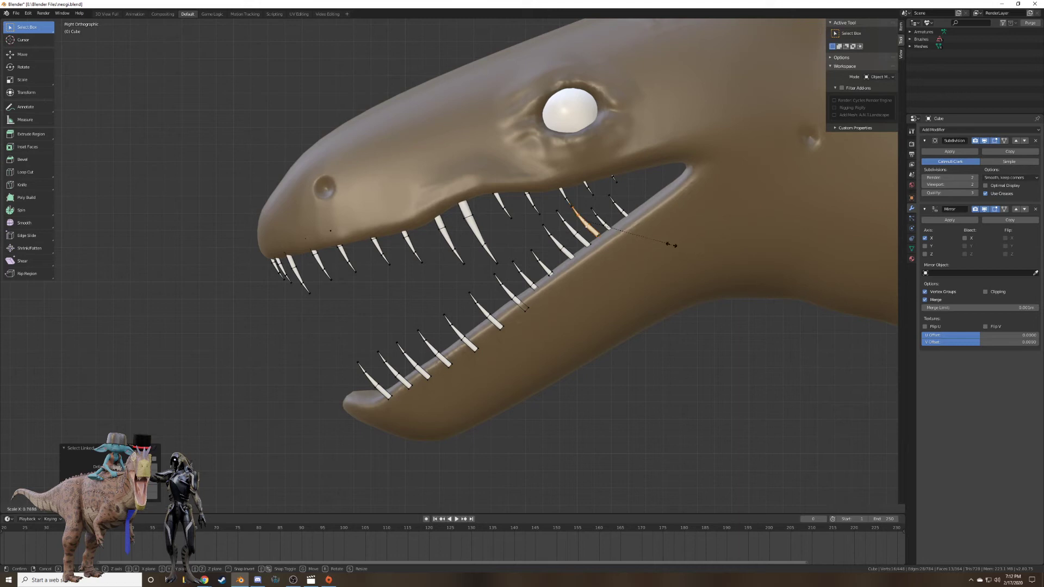
pyautogui.click(671, 246)
pyautogui.press('g')
pyautogui.click(678, 251)
# Shrink the fourth lower tooth from the mouth corner and adjust the fifth one so it sits deeper in the rim.
pyautogui.rightClick(581, 231)
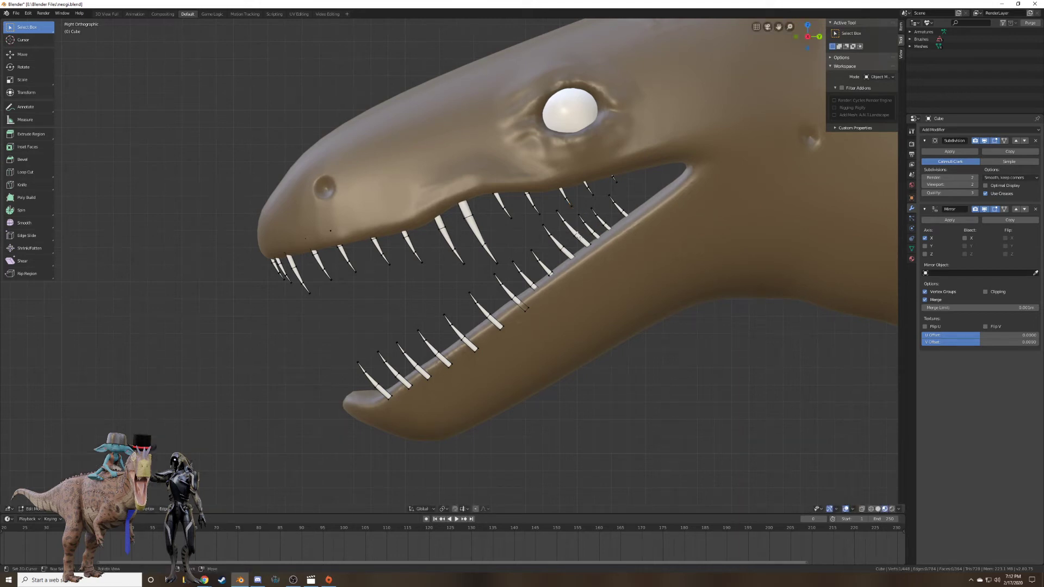
pyautogui.press('l')
pyautogui.press('s')
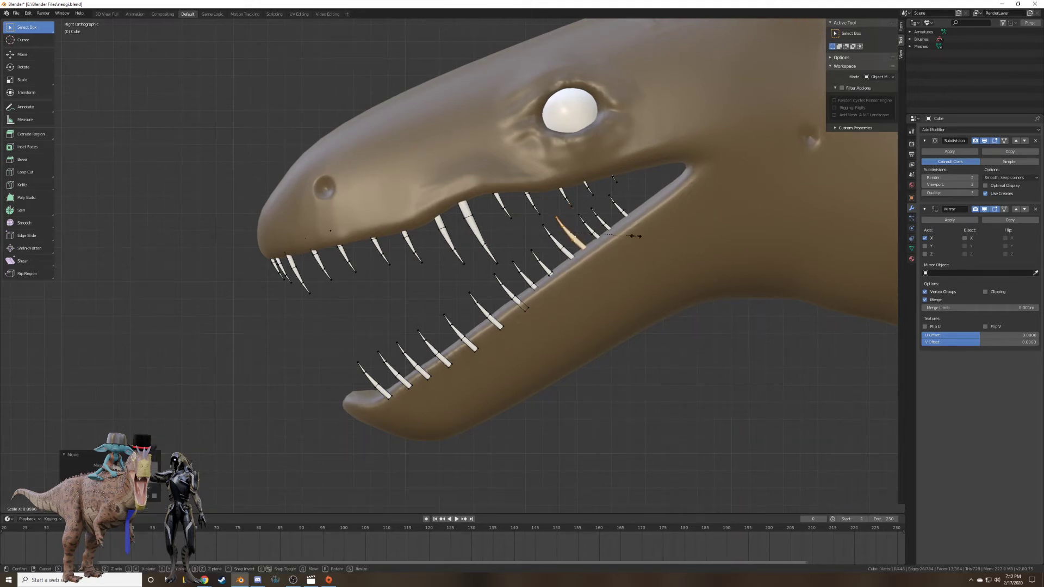
pyautogui.click(623, 242)
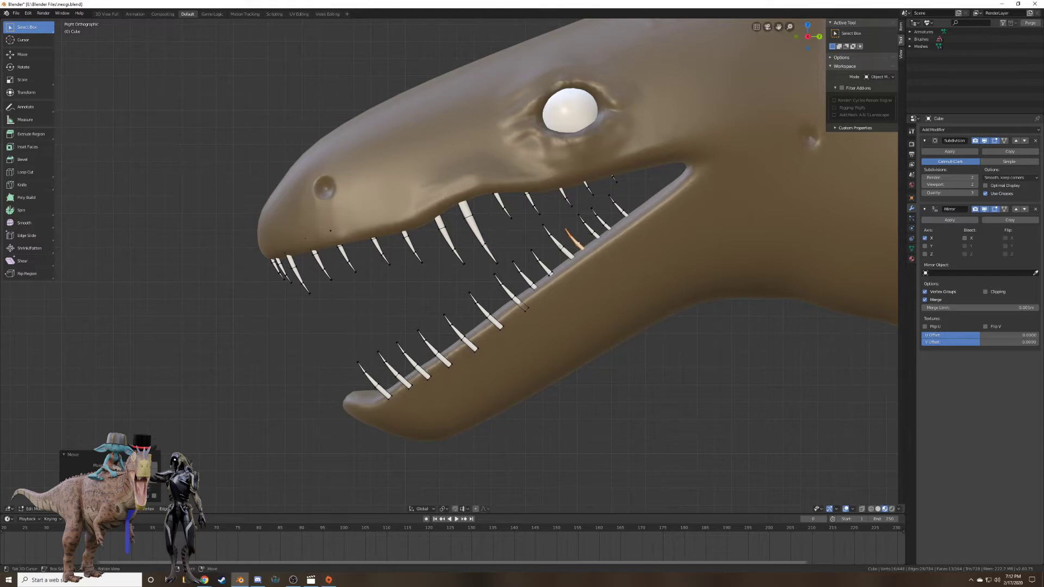
pyautogui.press('l')
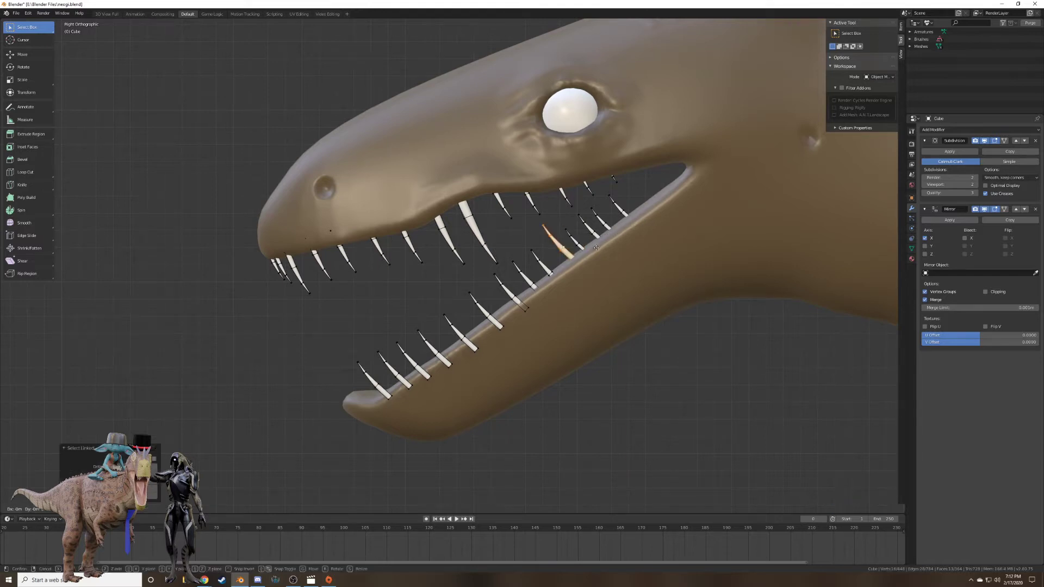
pyautogui.press('s')
pyautogui.click(594, 251)
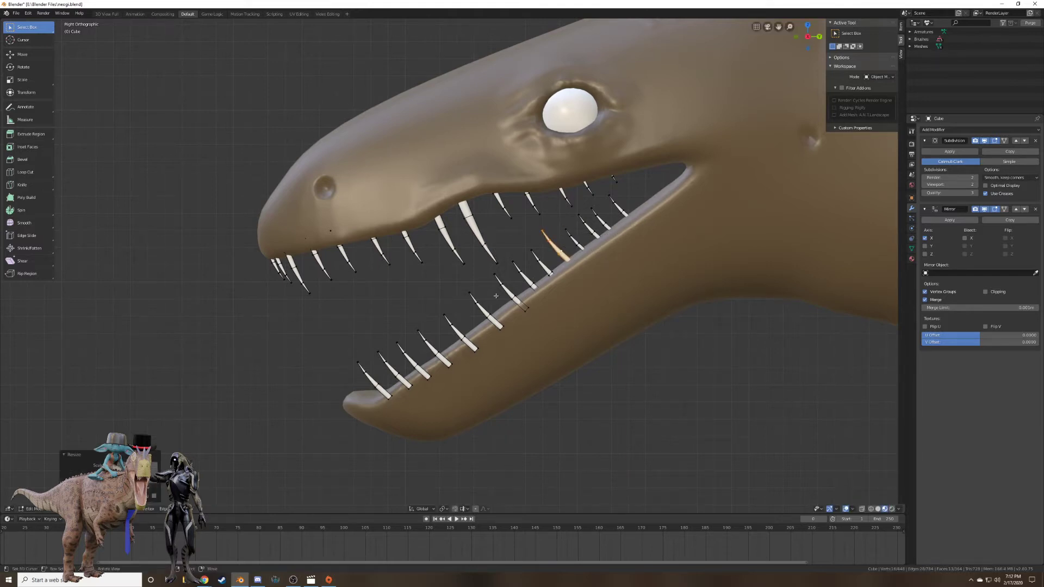
# Enlarge the seventh lower tooth from the jaw tip into a longer fang and seat its base in the rim.
pyautogui.click(512, 293)
pyautogui.hotkey('ctrl', 'l')
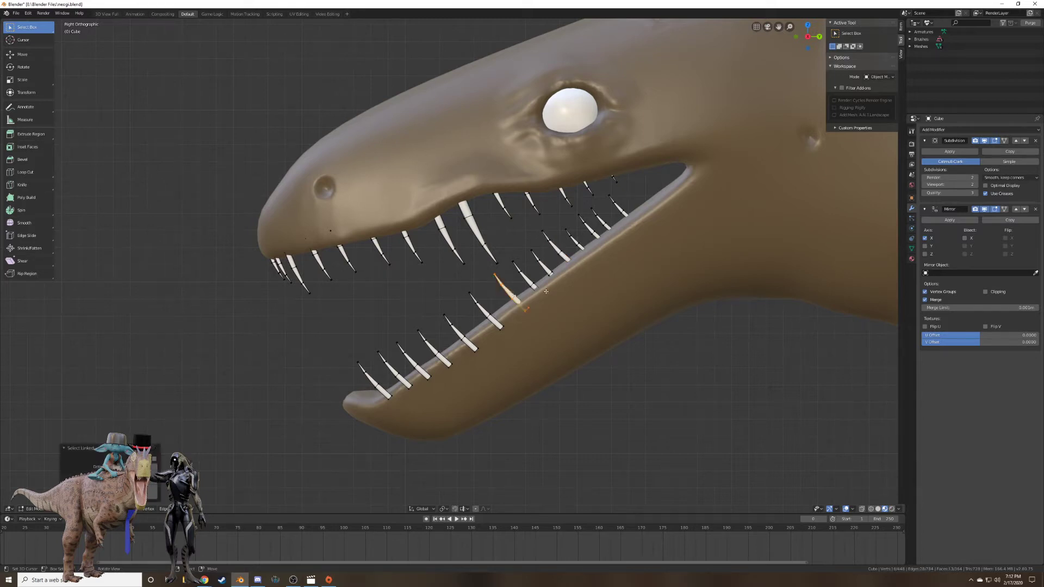
pyautogui.press('s')
pyautogui.click(570, 297)
pyautogui.press('g')
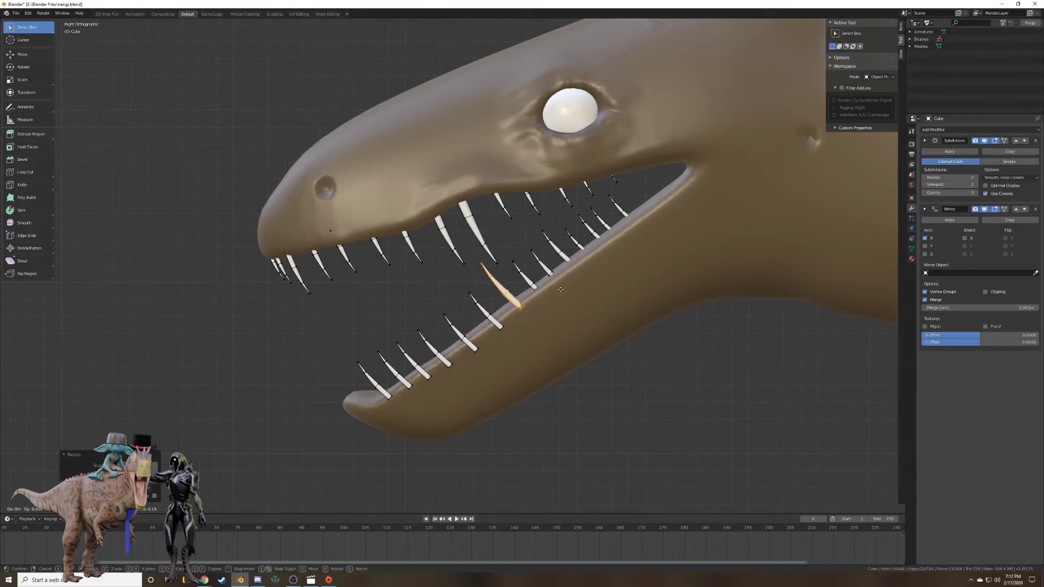
pyautogui.click(560, 289)
# Move the sixth and fifth lower teeth from the jaw tip inward along the X axis onto the jaw rim.
pyautogui.rightClick(493, 278)
pyautogui.hotkey('ctrl', 'l')
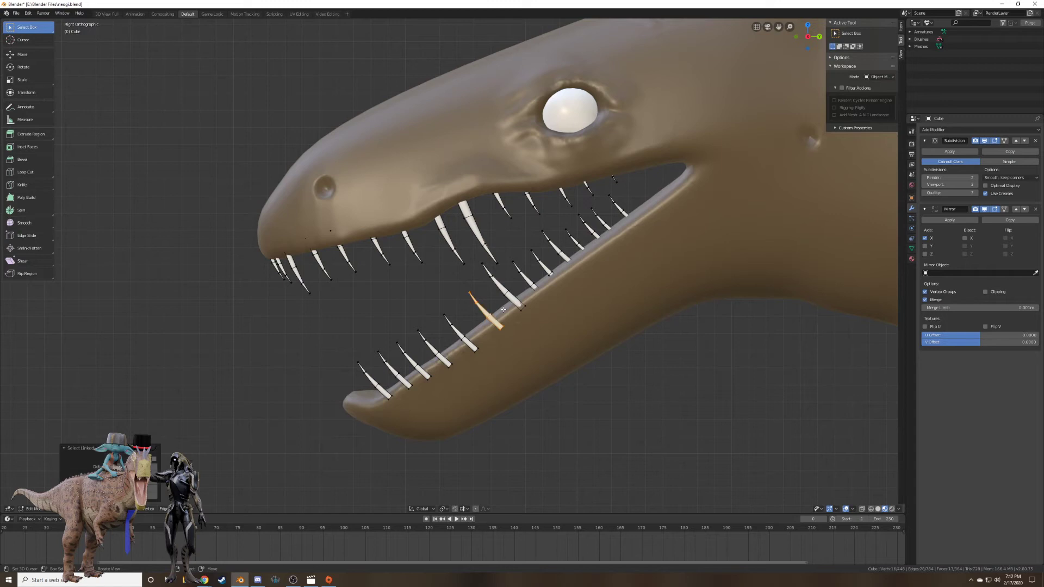
pyautogui.moveTo(503, 310); pyautogui.dragTo(586, 319, button='middle')
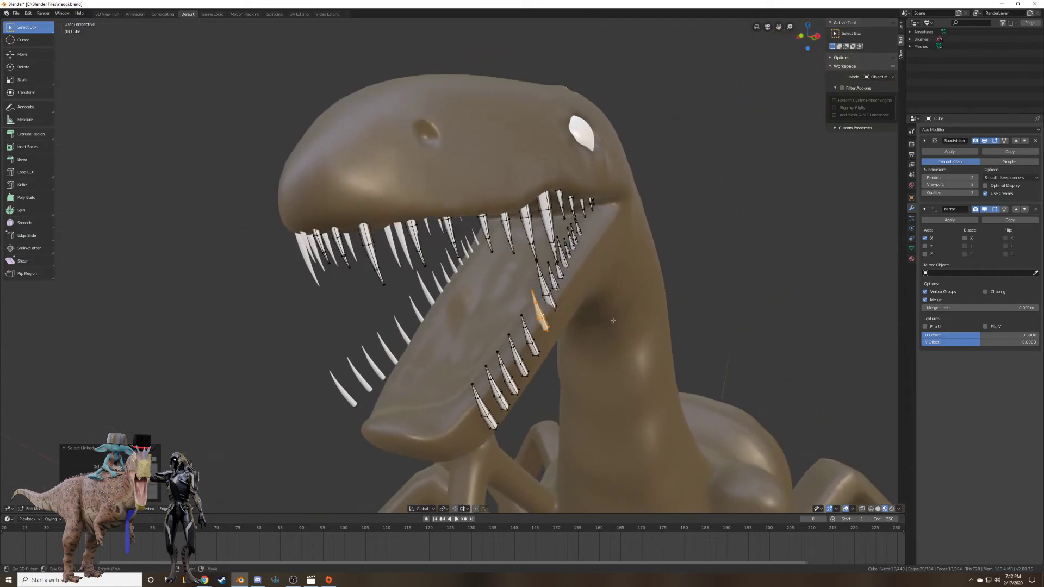
pyautogui.press('g')
pyautogui.press('x')
pyautogui.click(558, 338)
pyautogui.rightClick(540, 352)
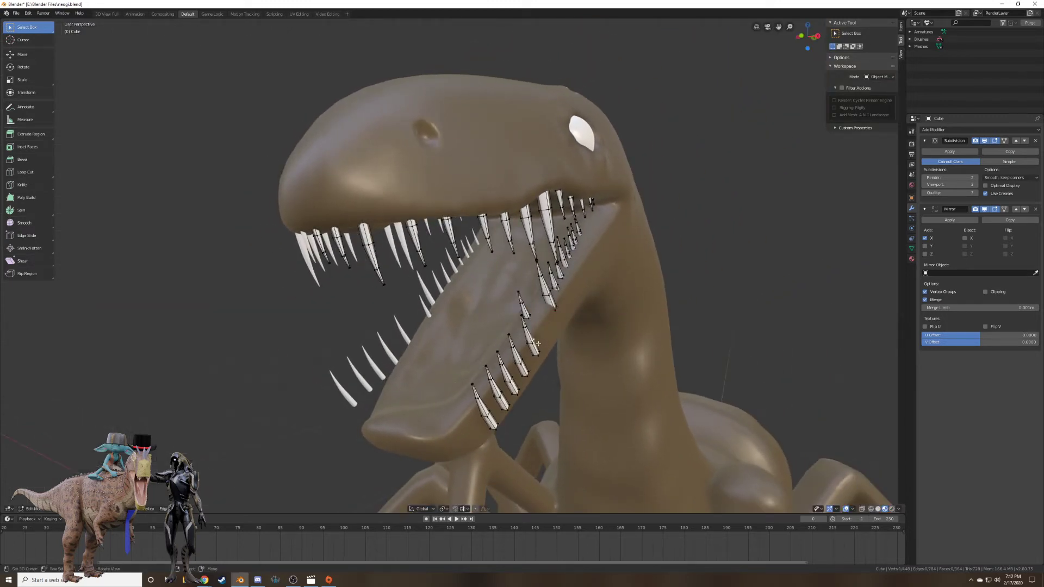
pyautogui.hotkey('ctrl', 'l')
pyautogui.press('g')
pyautogui.press('x')
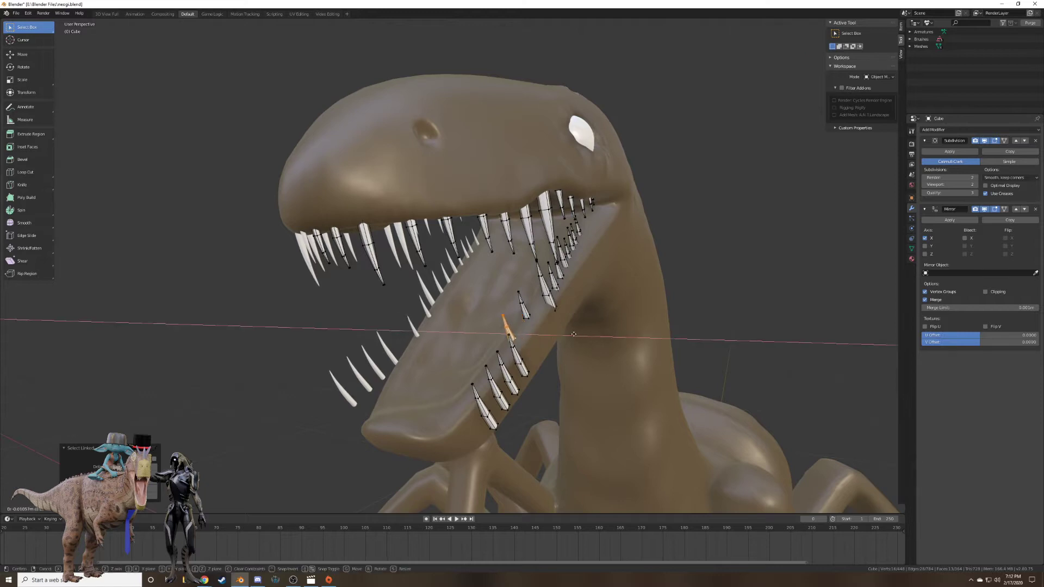
pyautogui.click(573, 333)
# Move the fourth and third lower teeth from the jaw tip inward along X to follow the narrowing jaw.
pyautogui.rightClick(525, 360)
pyautogui.hotkey('ctrl', 'l')
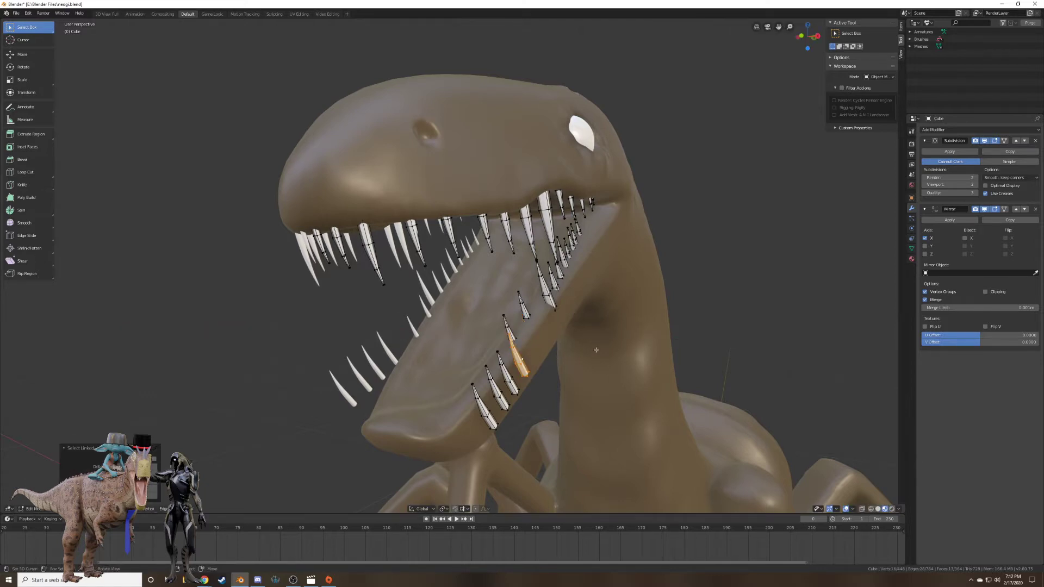
pyautogui.press('g')
pyautogui.press('x')
pyautogui.click(535, 370)
pyautogui.rightClick(512, 378)
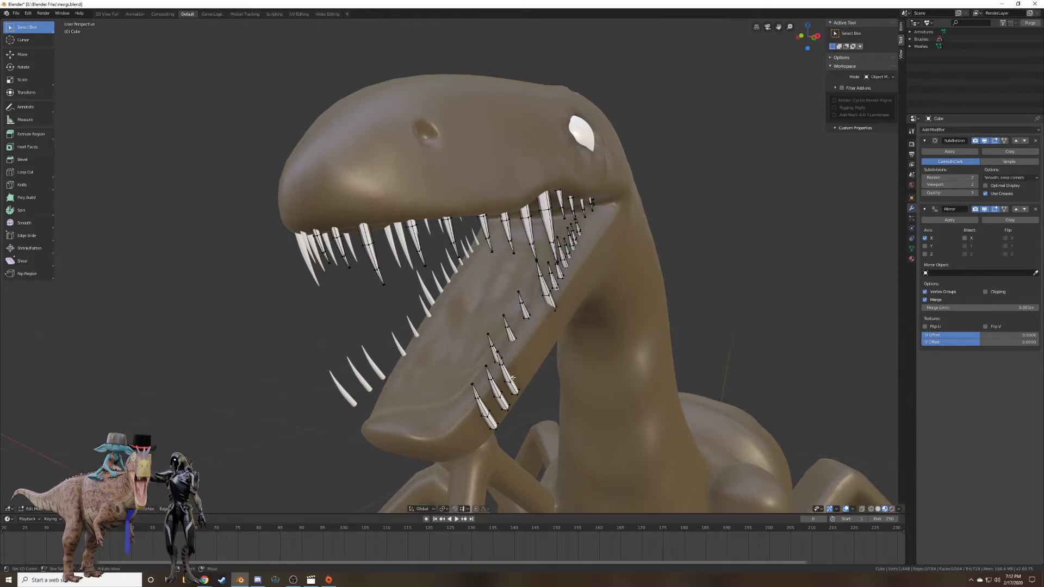
pyautogui.hotkey('ctrl', 'l')
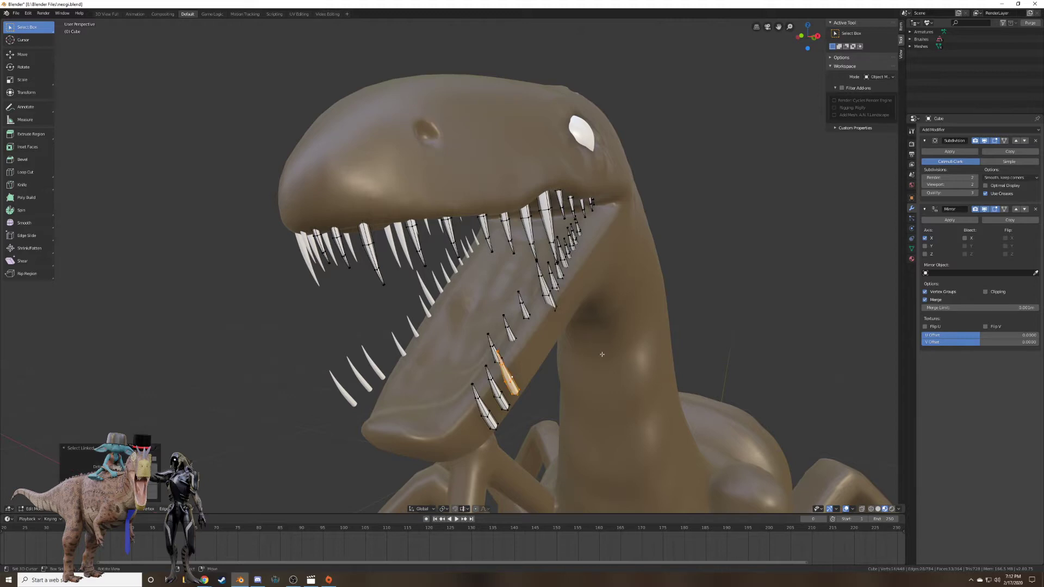
pyautogui.press('g')
pyautogui.press('x')
pyautogui.click(511, 387)
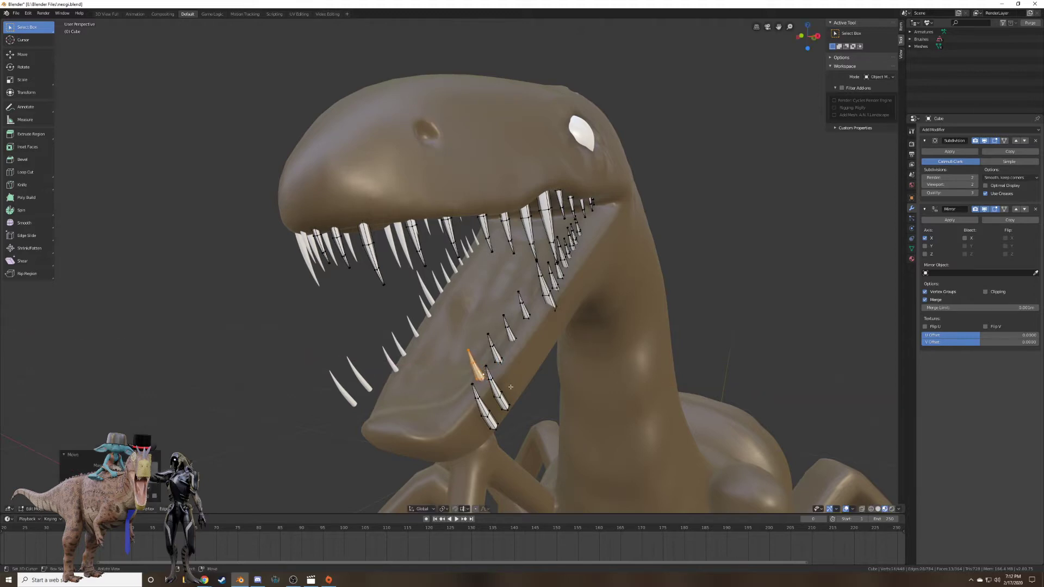
# Shift the second and first lower teeth at the jaw tip inward along X, continuing the curve of the row.
pyautogui.rightClick(519, 386)
pyautogui.hotkey('ctrl', 'l')
pyautogui.press('g')
pyautogui.press('x')
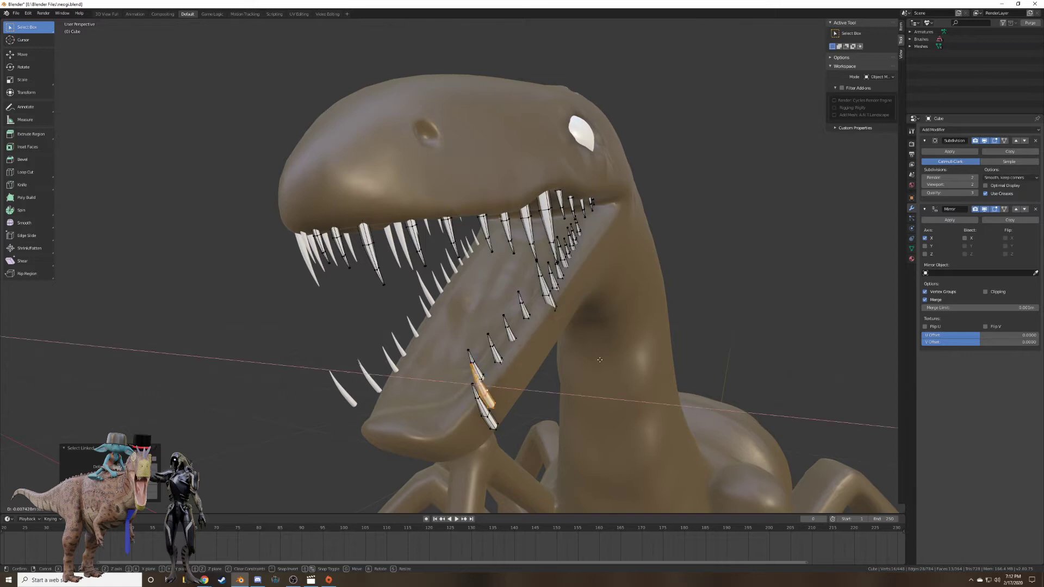
pyautogui.click(484, 411)
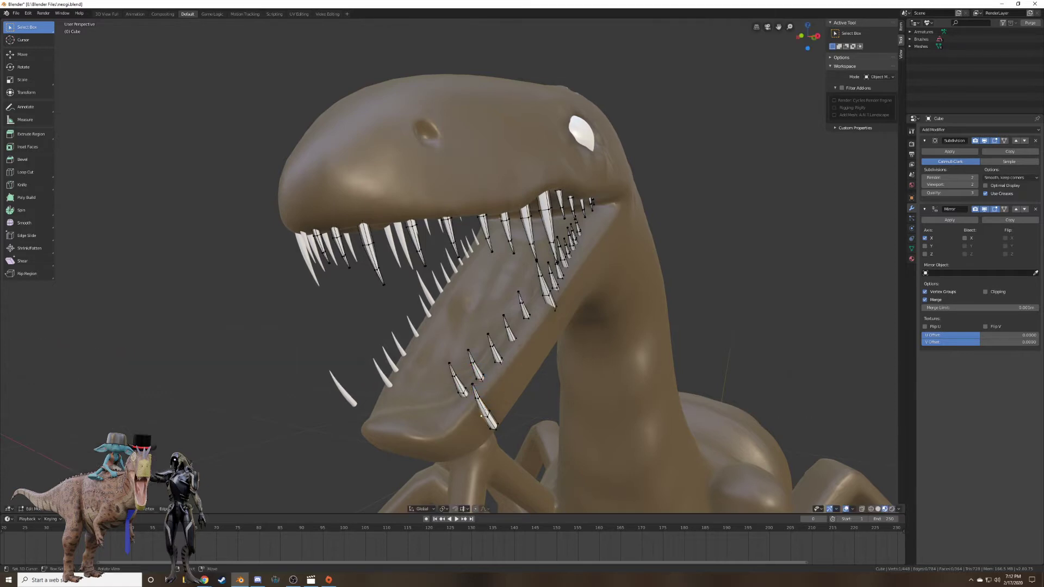
pyautogui.rightClick(484, 412)
pyautogui.hotkey('ctrl', 'l')
pyautogui.press('g')
pyautogui.press('x')
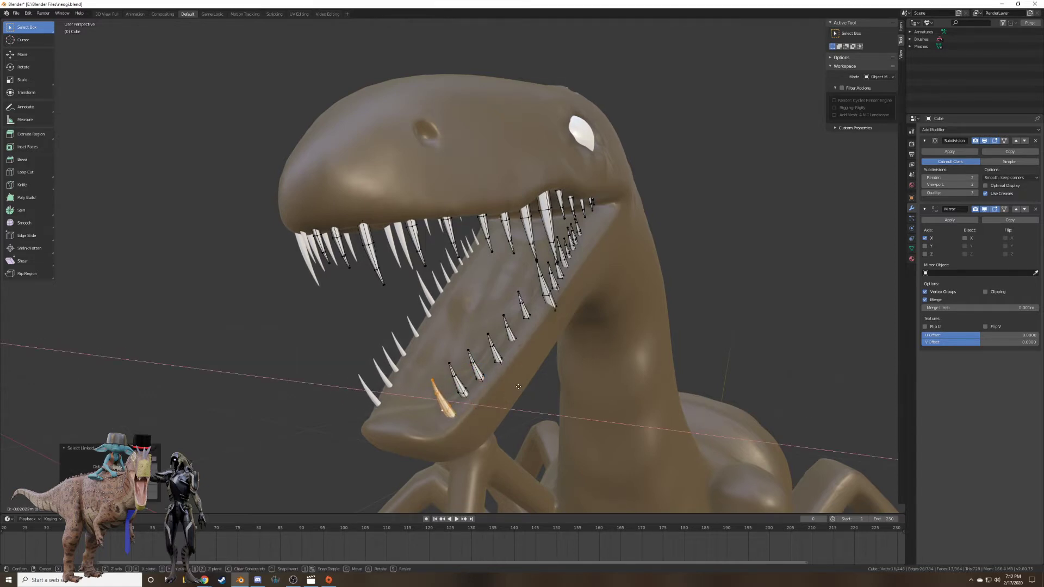
pyautogui.click(532, 388)
# Duplicate the frontmost lower tooth toward the middle of the jaw tip and scale the copy down slightly.
pyautogui.moveTo(532, 388); pyautogui.dragTo(535, 400, button='middle')
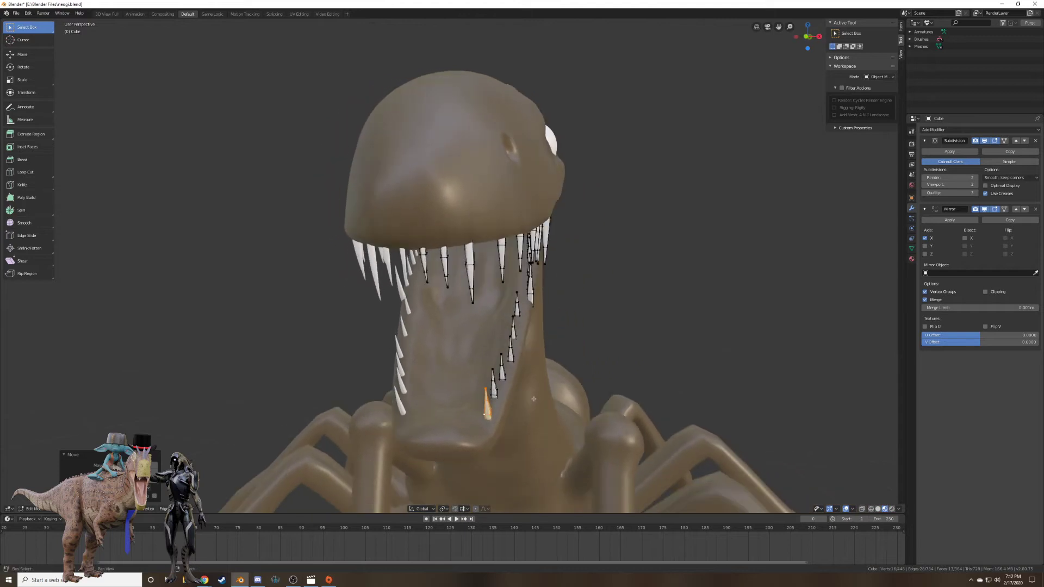
pyautogui.hotkey('shift', 'd')
pyautogui.click(525, 408)
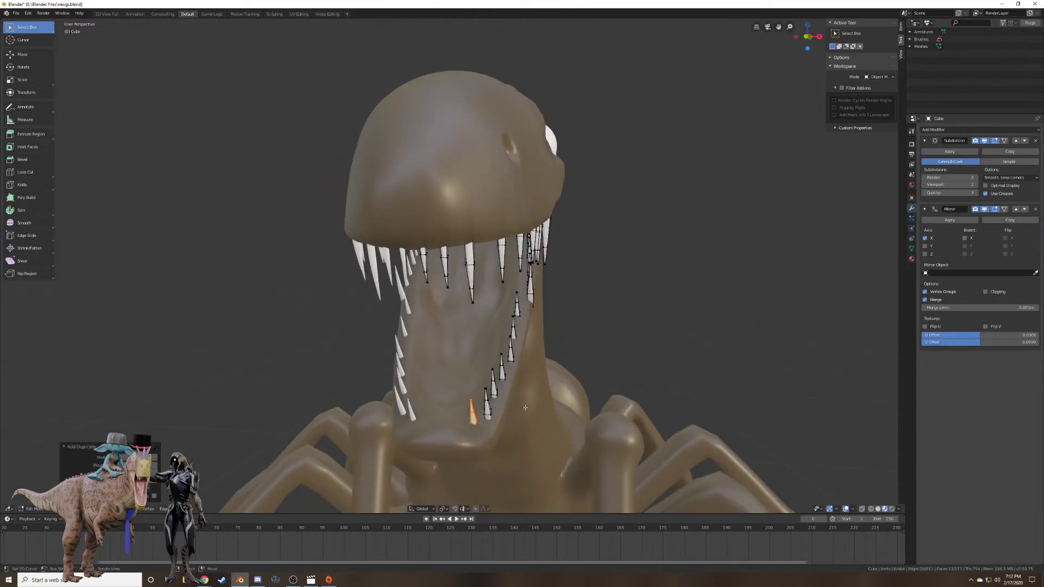
pyautogui.press('s')
pyautogui.click(527, 404)
# Raise the new tip tooth along Z and reposition it so its base sits in the front of the lower jaw.
pyautogui.press('g')
pyautogui.press('z')
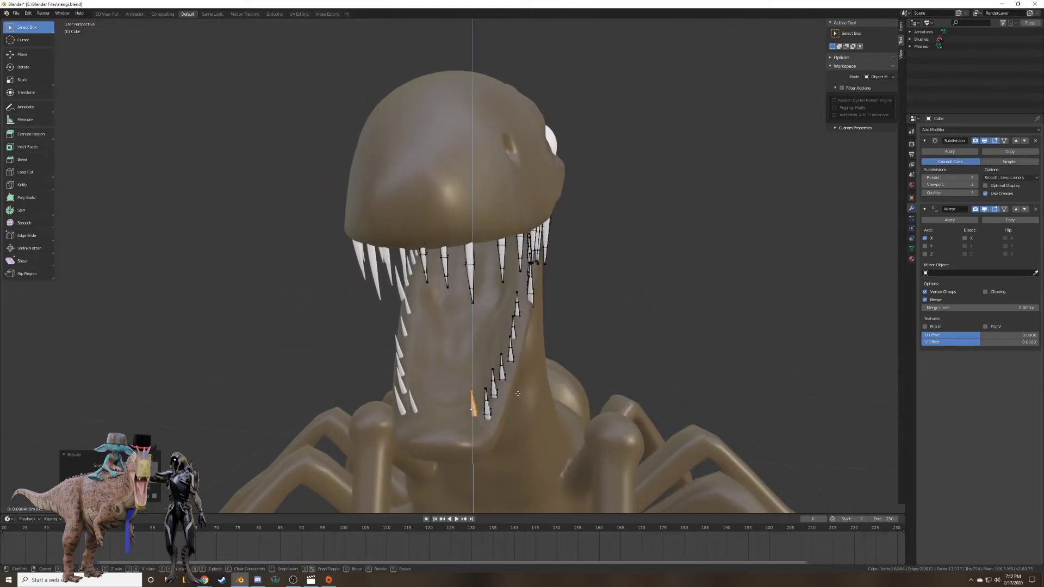
pyautogui.click(518, 394)
pyautogui.moveTo(518, 394); pyautogui.dragTo(569, 412, button='middle')
pyautogui.press('g')
pyautogui.click(462, 393)
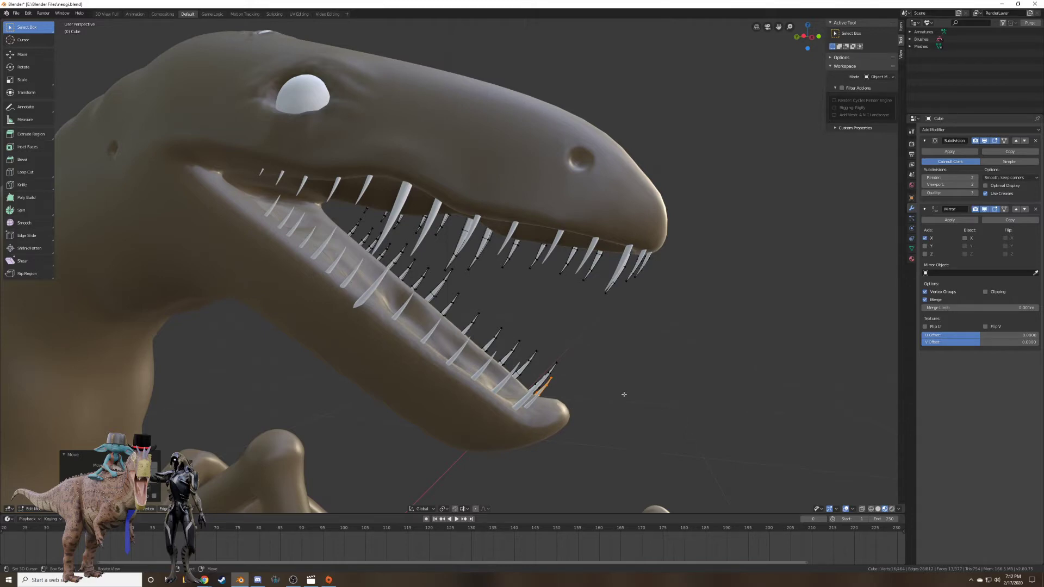
# Move the enlarged lower fang in the middle of the row inward along X onto the jaw rim.
pyautogui.moveTo(620, 394); pyautogui.dragTo(536, 376, button='middle')
pyautogui.click(550, 312)
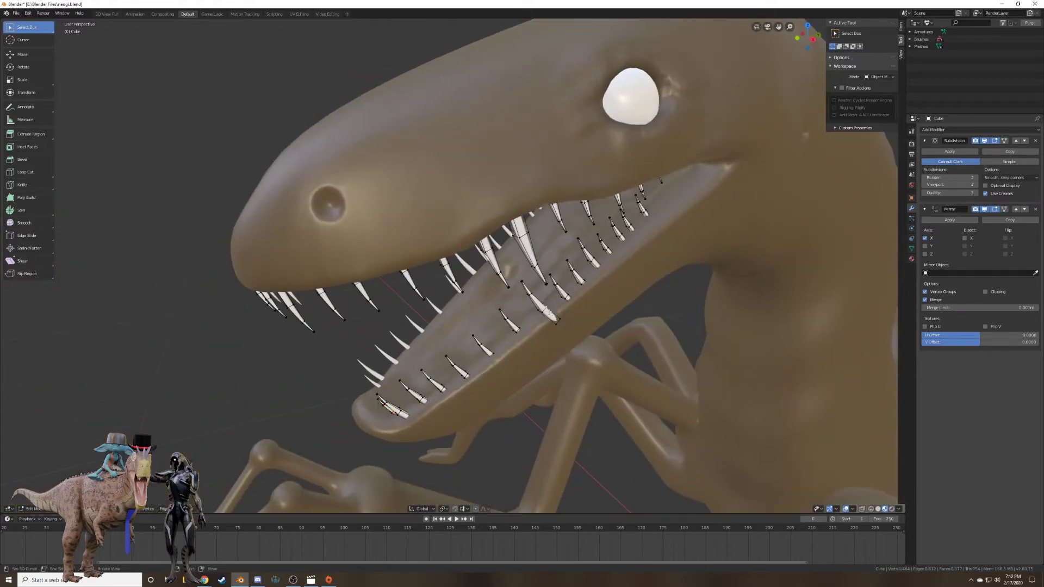
pyautogui.hotkey('ctrl', 'l')
pyautogui.press('g')
pyautogui.press('x')
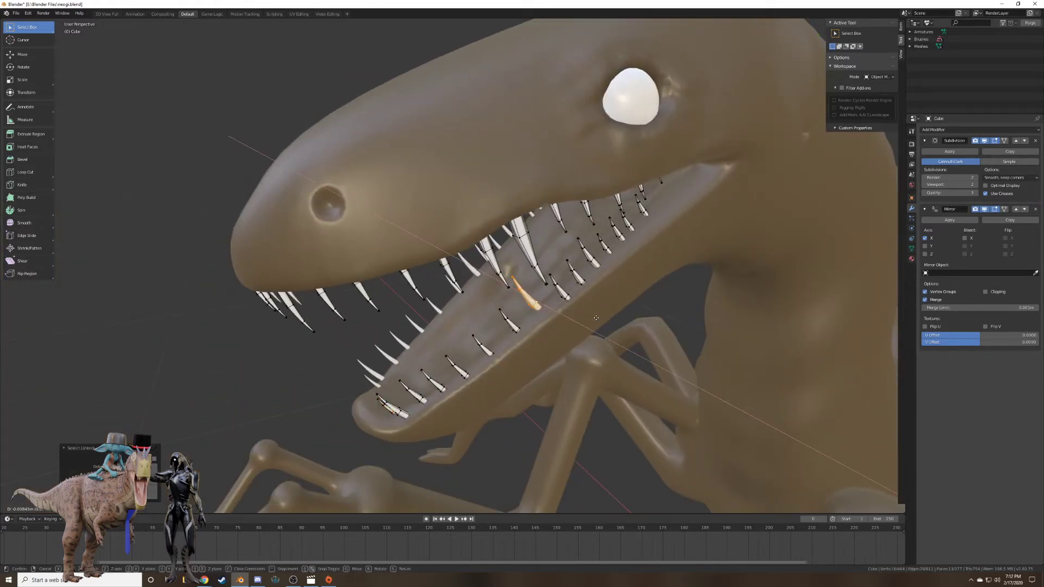
pyautogui.click(599, 317)
# Move the lower tooth just behind the enlarged fang inward along X to line up with the row.
pyautogui.click(568, 295)
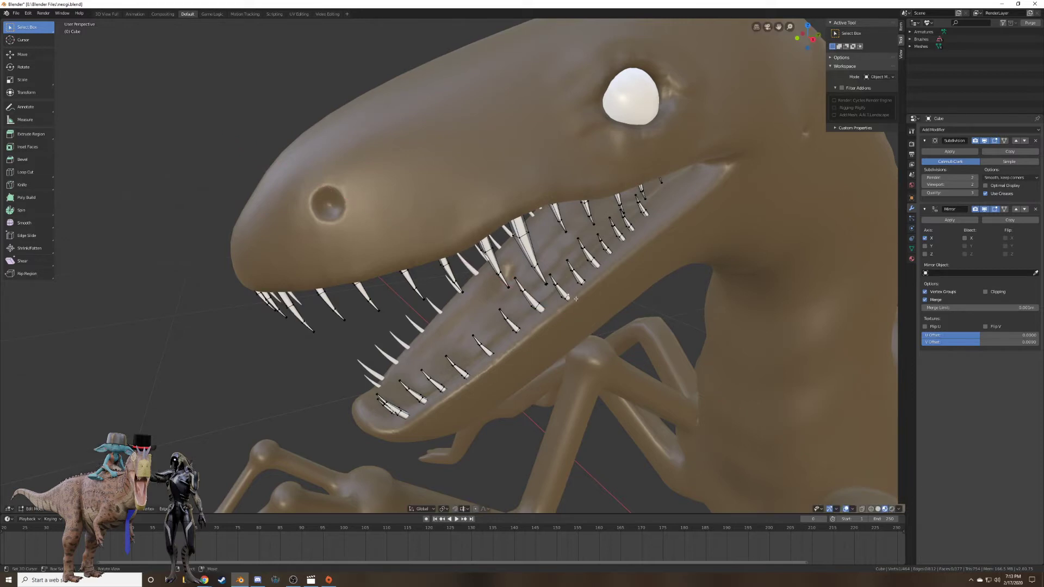
pyautogui.hotkey('ctrl', 'l')
pyautogui.press('g')
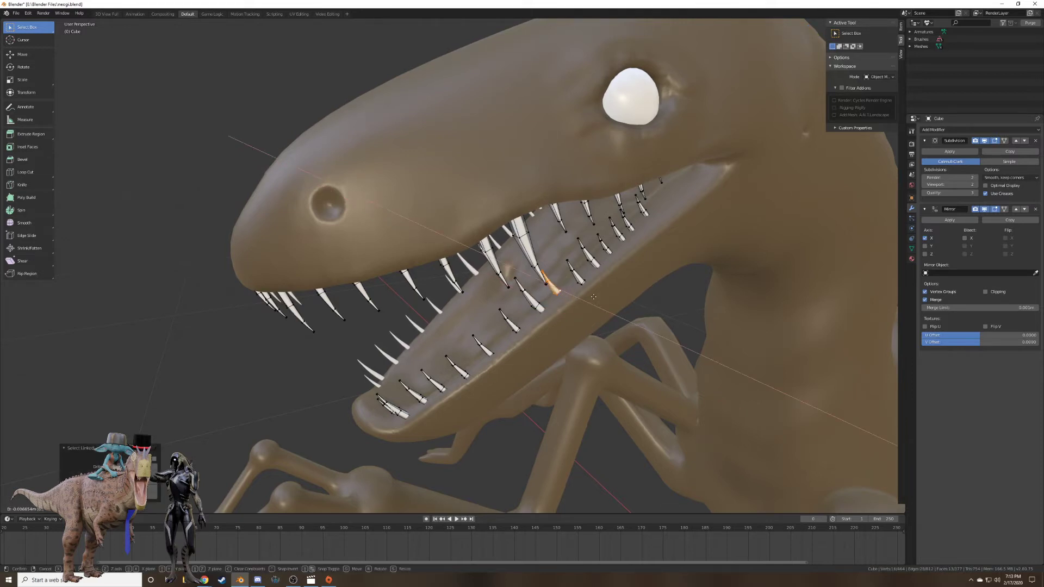
pyautogui.click(600, 302)
# Adjust the rearmost lower tooth along the X axis so it lines up with the jaw rim.
pyautogui.moveTo(602, 302); pyautogui.dragTo(616, 285, button='middle')
pyautogui.click(616, 285)
pyautogui.hotkey('ctrl', 'l')
pyautogui.press('g')
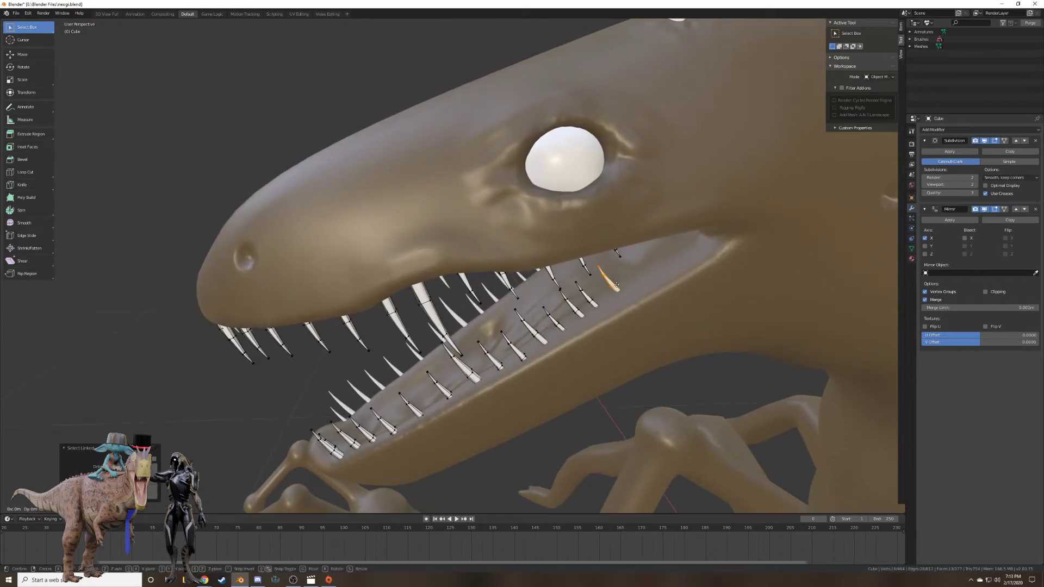
pyautogui.press('x')
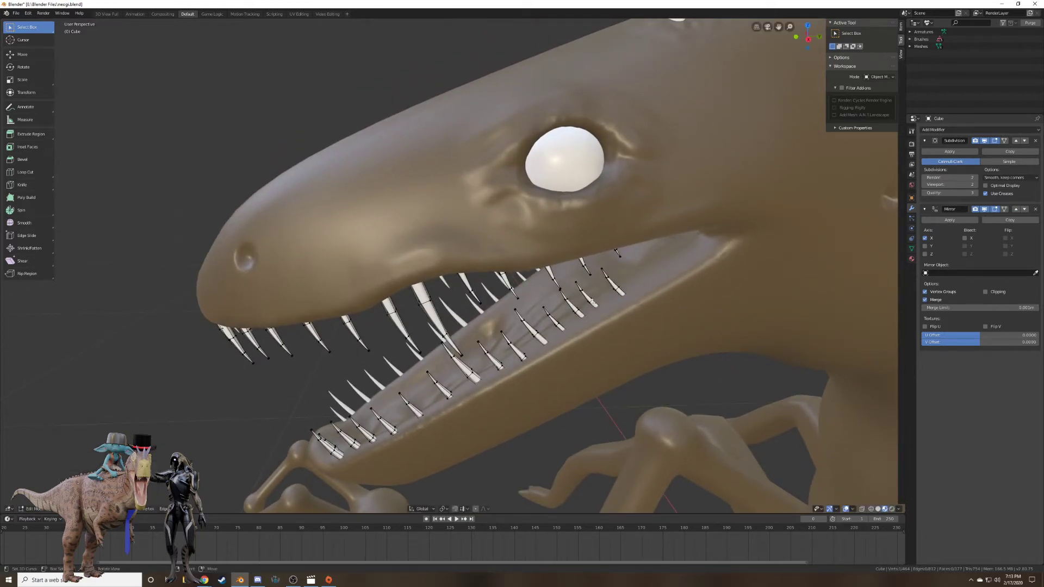
# Move the third lower tooth from the rear along the X axis into line with the neighbouring teeth.
pyautogui.click(580, 312)
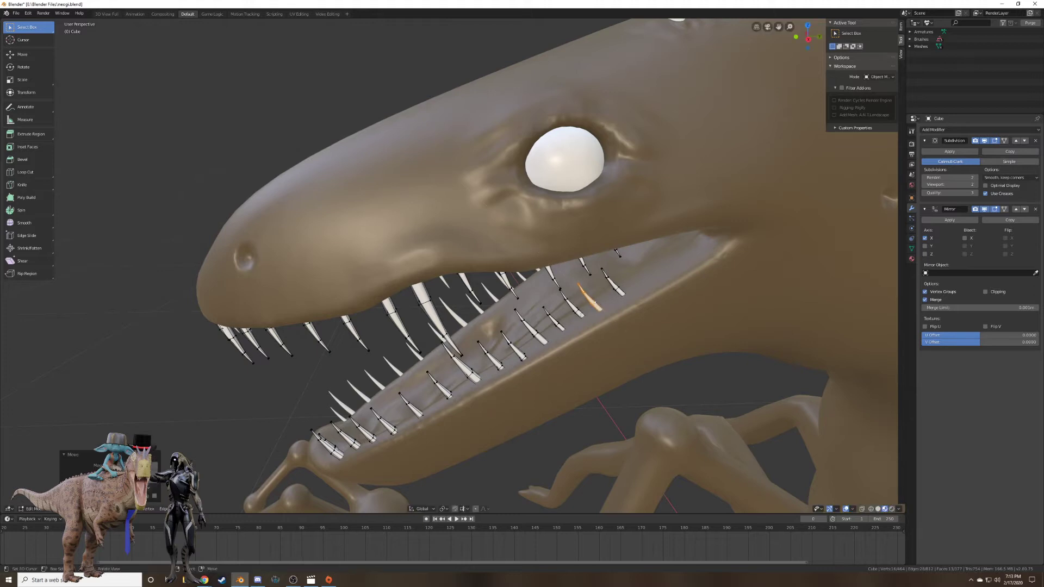
pyautogui.press('g')
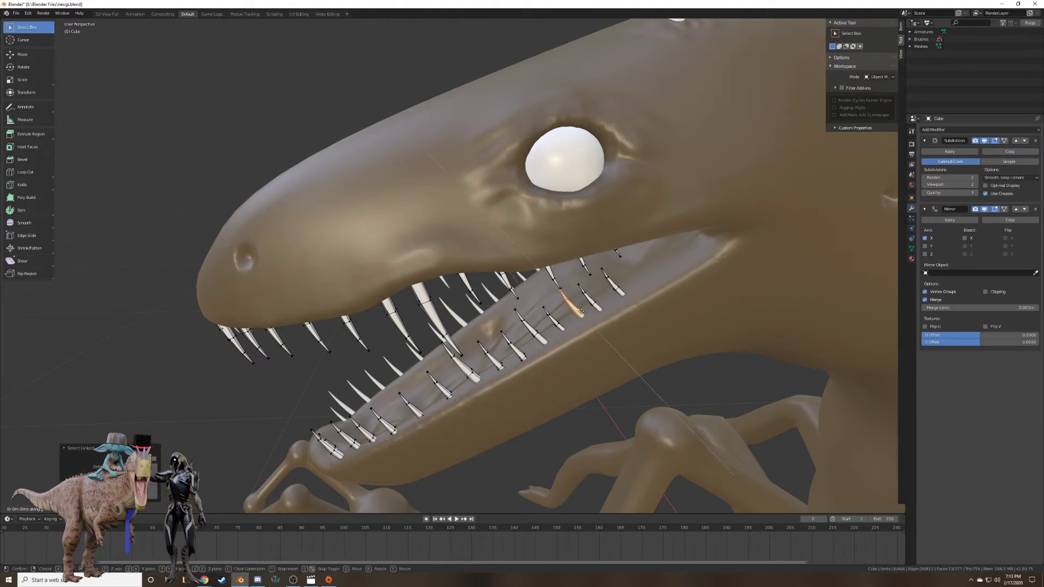
pyautogui.click(583, 314)
# Move the fourth lower tooth from the rear along X onto the jaw rim, and leave Edit Mode.
pyautogui.hotkey('alt', 'a')
pyautogui.press('l')
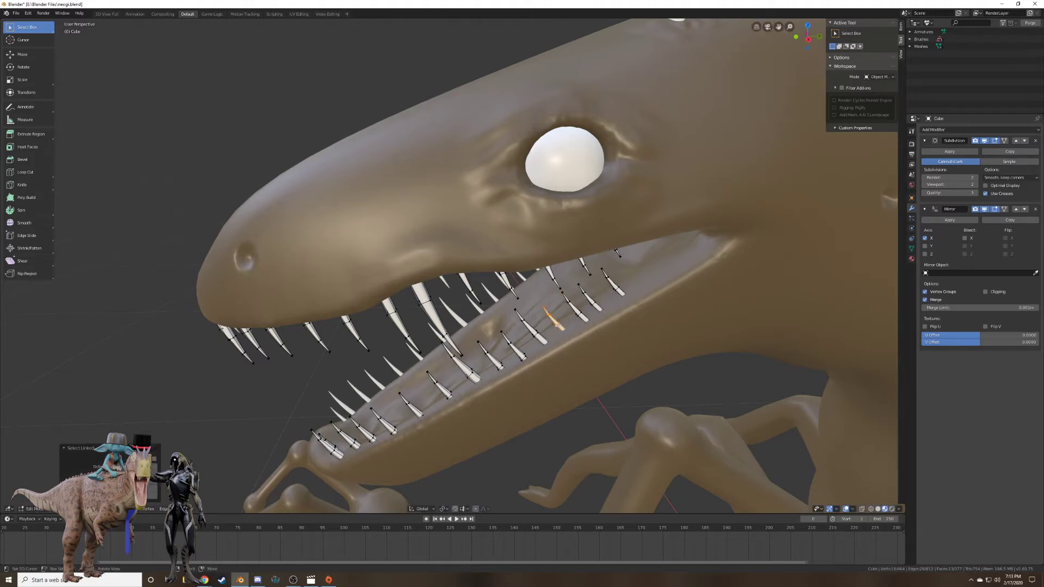
pyautogui.press('g')
pyautogui.press('x')
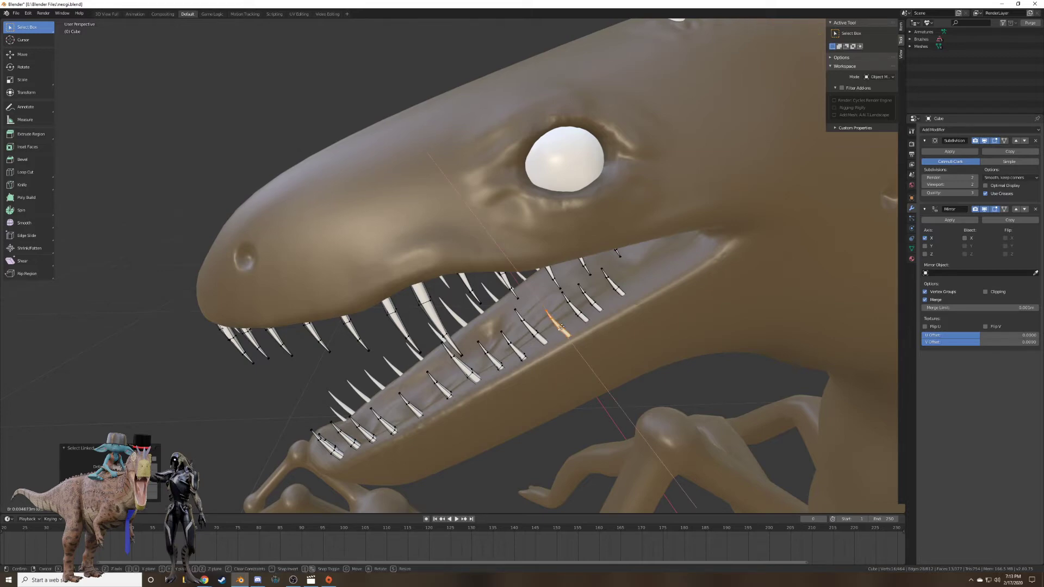
pyautogui.click(559, 326)
pyautogui.moveTo(559, 326)
pyautogui.mouseDown(button='middle')
pyautogui.moveTo(637, 303)
pyautogui.moveTo(627, 279)
pyautogui.moveTo(589, 291)
pyautogui.moveTo(553, 345)
pyautogui.moveTo(661, 309)
pyautogui.moveTo(738, 320)
pyautogui.moveTo(682, 341)
pyautogui.moveTo(585, 312)
pyautogui.moveTo(546, 322)
pyautogui.moveTo(727, 308)
pyautogui.moveTo(620, 310)
pyautogui.moveTo(573, 327)
pyautogui.mouseUp(button='middle')
pyautogui.press('Tab')
# Select the Neogi body mesh and switch it to Sculpt Mode with the Draw brush.
pyautogui.scroll(-5, 583, 301)
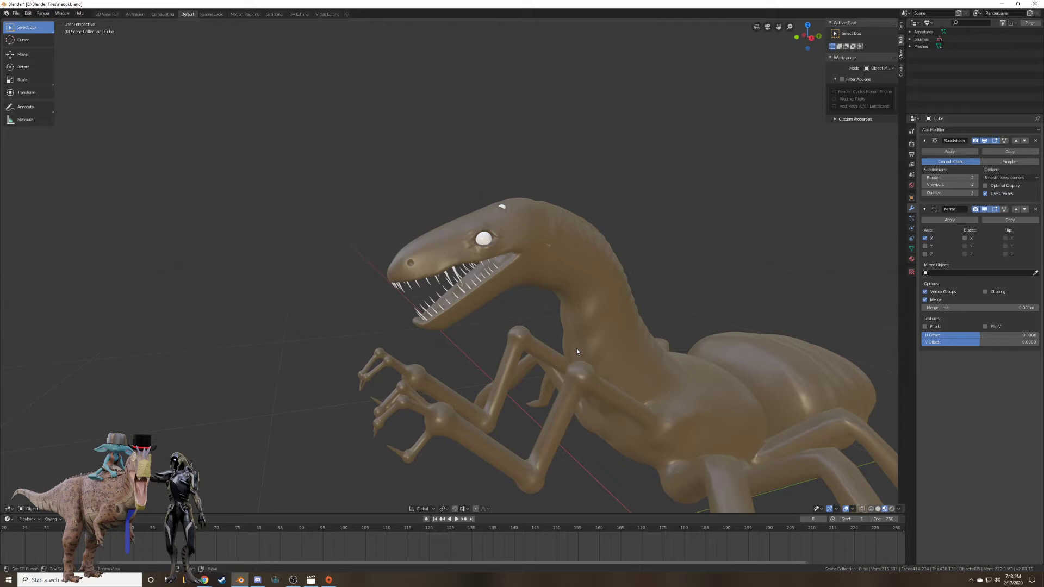
pyautogui.press('KP_3')
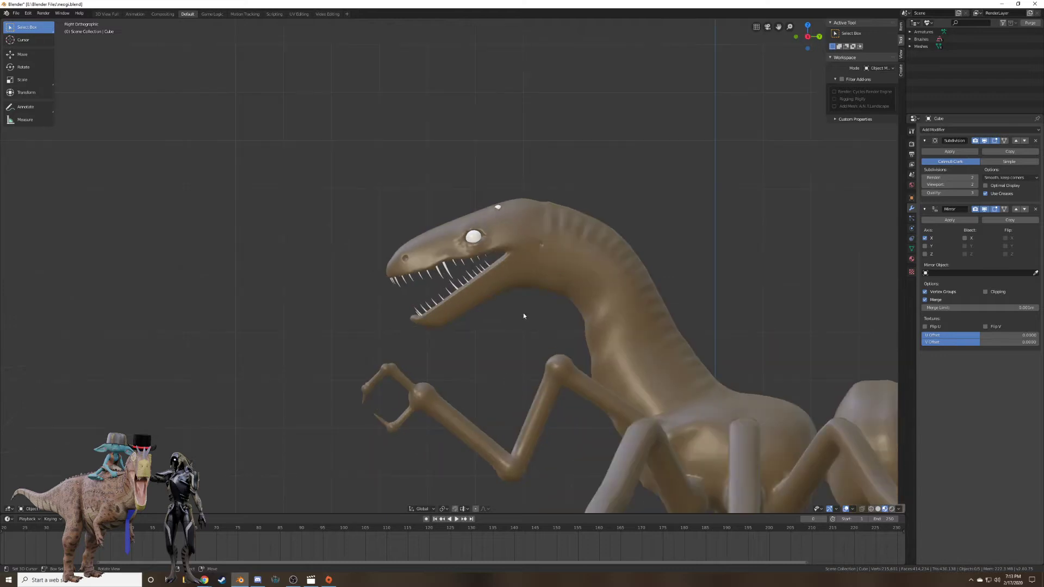
pyautogui.scroll(5, 542, 248)
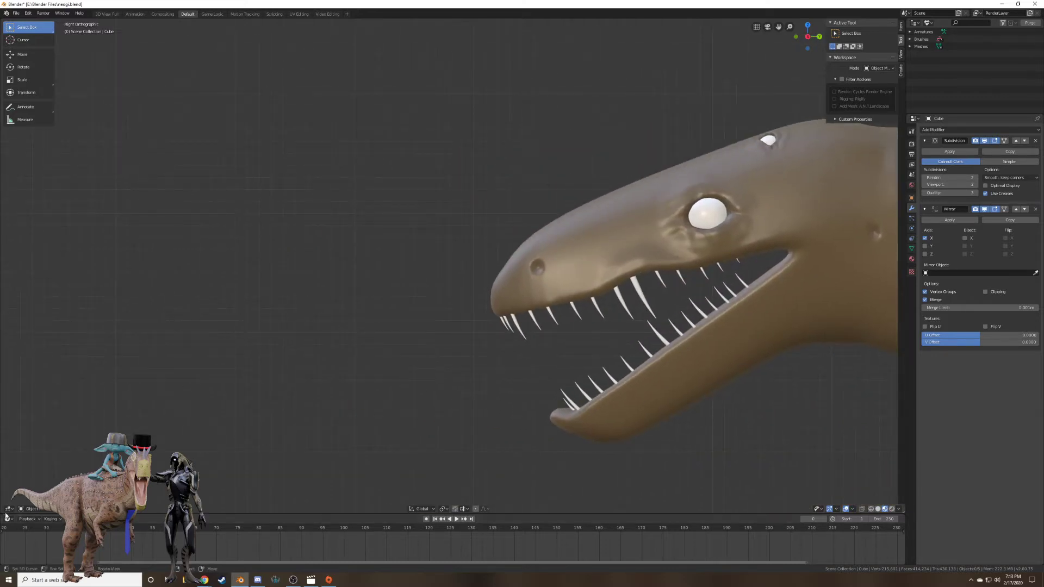
pyautogui.click(584, 268)
pyautogui.click(42, 509)
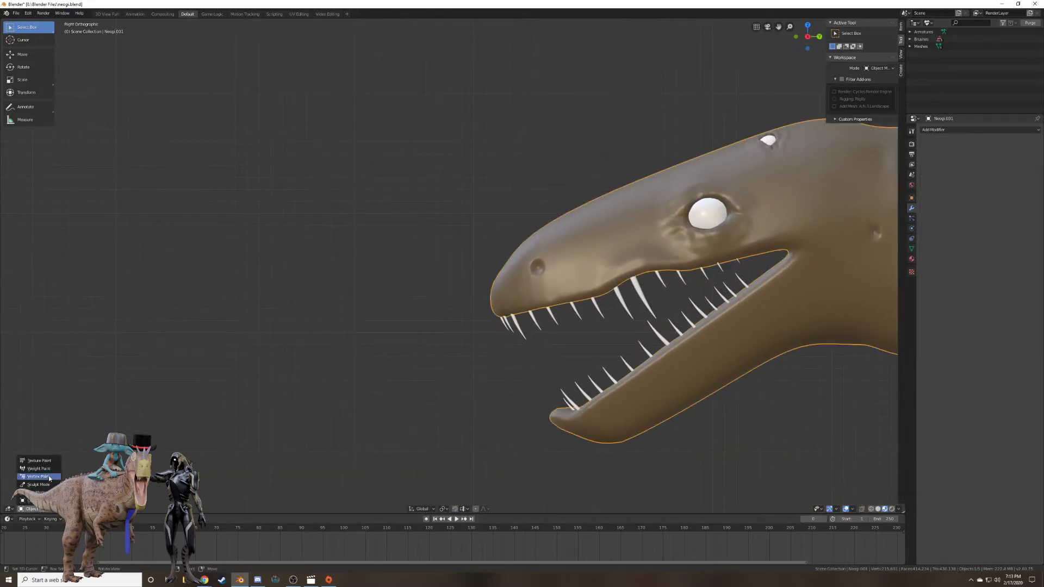
pyautogui.click(50, 485)
pyautogui.moveTo(456, 351)
pyautogui.keyDown('shift'); pyautogui.mouseDown(button='middle')
pyautogui.moveTo(378, 347)
pyautogui.moveTo(299, 364)
pyautogui.mouseUp(button='middle'); pyautogui.keyUp('shift')
pyautogui.click(21, 26)
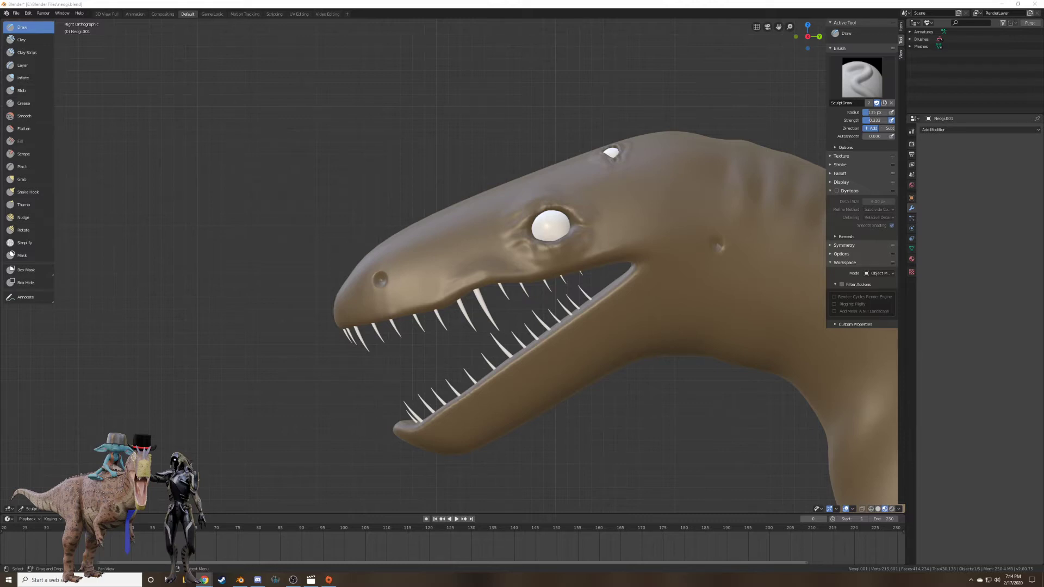
# Adjust the Draw brush's radius, raise its strength, and build up a protrusion in the centre of the nostril pit.
pyautogui.scroll(6, 329, 282)
pyautogui.moveTo(330, 283)
pyautogui.mouseDown(button='middle')
pyautogui.moveTo(441, 264)
pyautogui.moveTo(277, 312)
pyautogui.moveTo(378, 292)
pyautogui.moveTo(440, 246)
pyautogui.moveTo(511, 261)
pyautogui.mouseUp(button='middle')
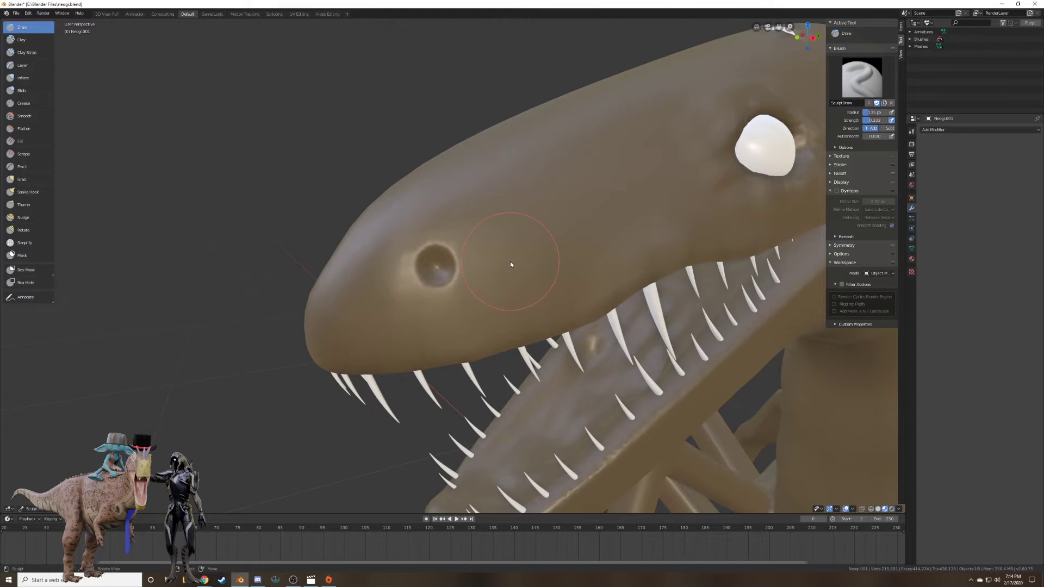
pyautogui.press('KP_5')
pyautogui.scroll(8, 462, 277)
pyautogui.press('f')
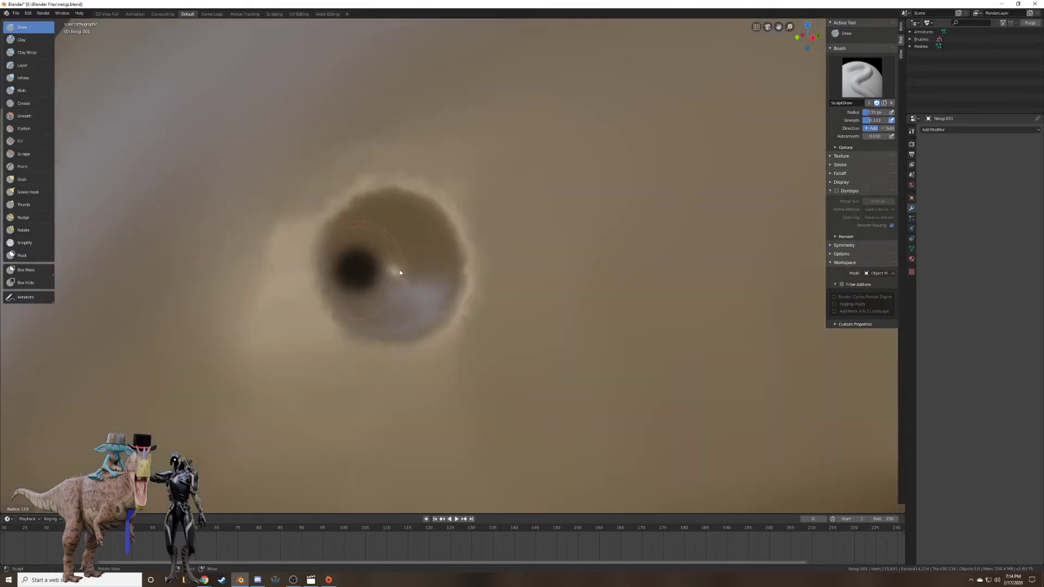
pyautogui.click(400, 271)
pyautogui.moveTo(394, 279); pyautogui.dragTo(394, 273)
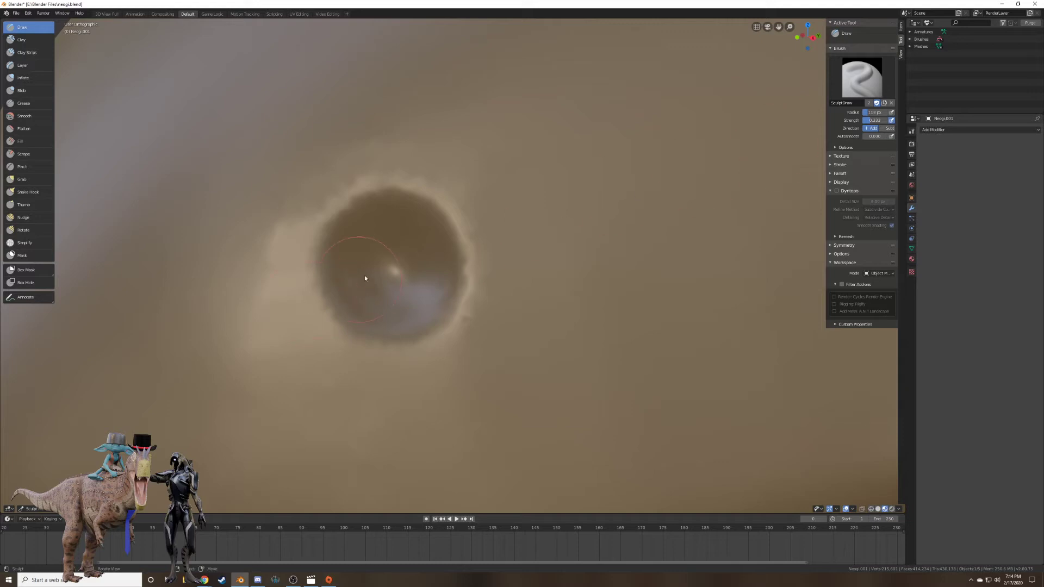
pyautogui.hotkey('shift', 'f')
pyautogui.click(379, 262)
pyautogui.click(395, 274)
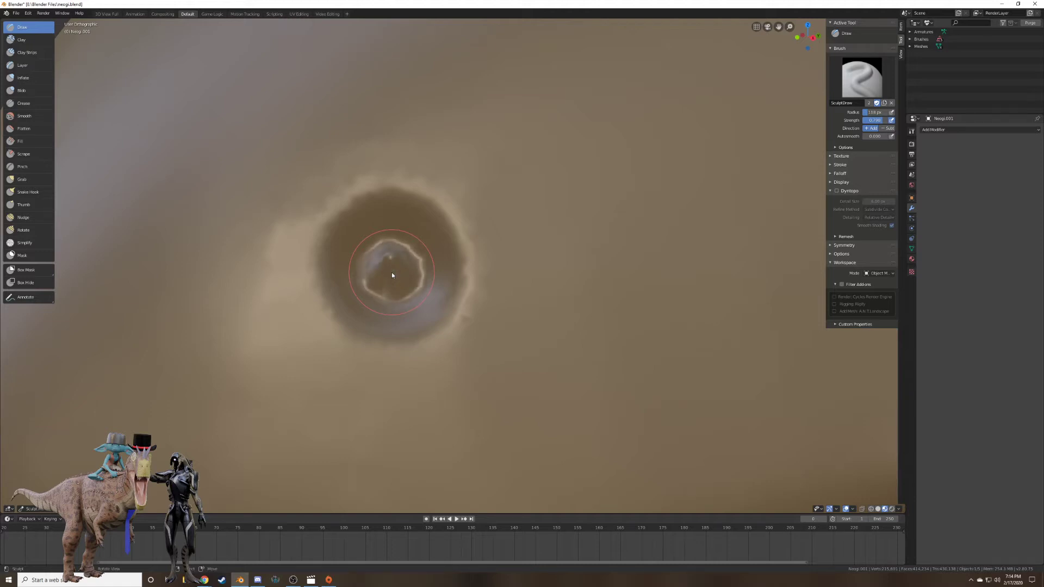
pyautogui.moveTo(400, 272); pyautogui.dragTo(449, 298, button='middle')
pyautogui.scroll(-3, 393, 279)
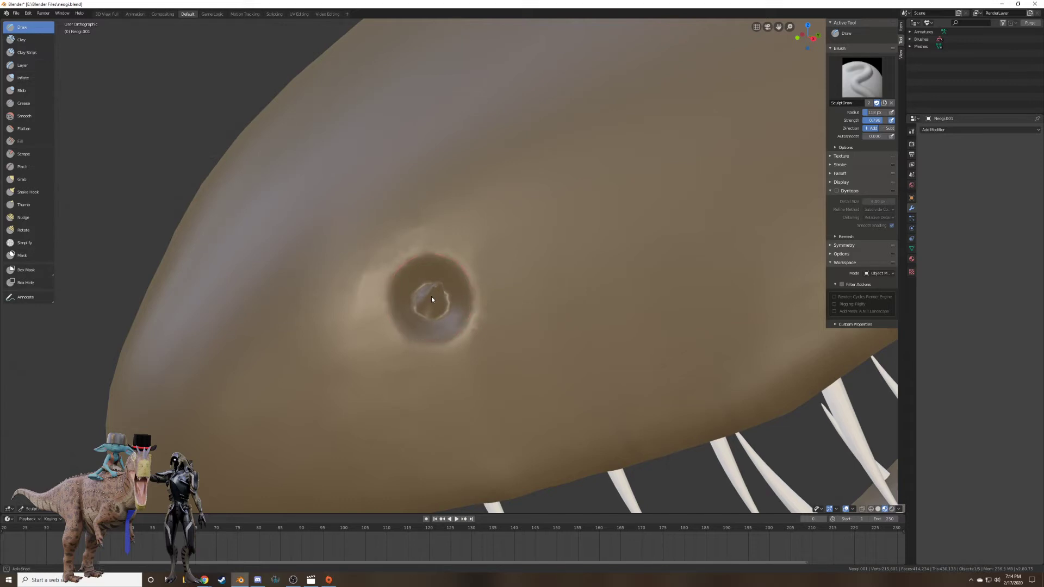
pyautogui.moveTo(431, 299); pyautogui.dragTo(429, 304, button='middle')
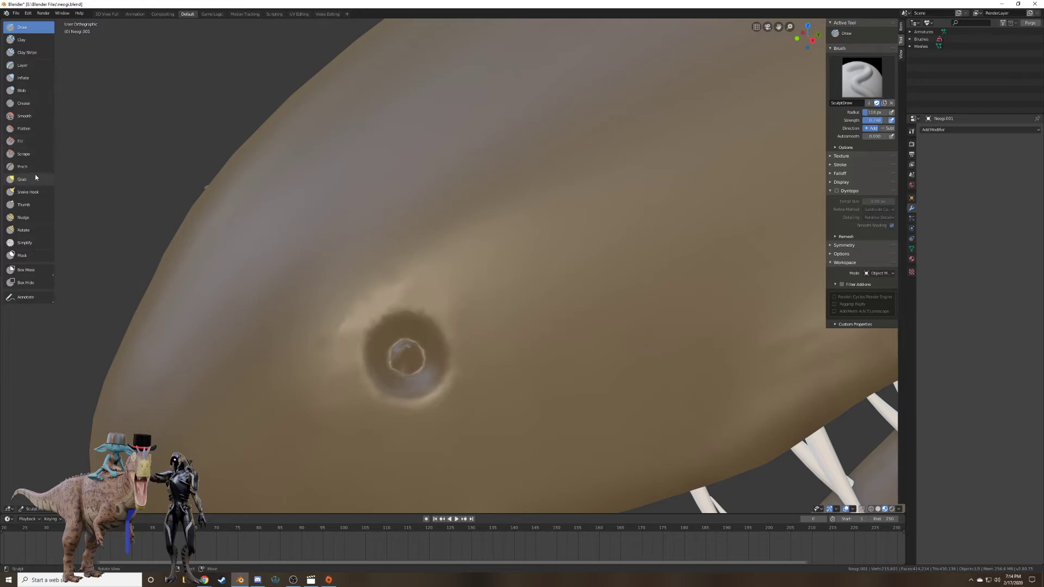
# Pull the nostril protrusion further outward with the Grab brush and swell it with the Inflate brush.
pyautogui.click(22, 179)
pyautogui.moveTo(141, 180); pyautogui.dragTo(285, 181, button='middle')
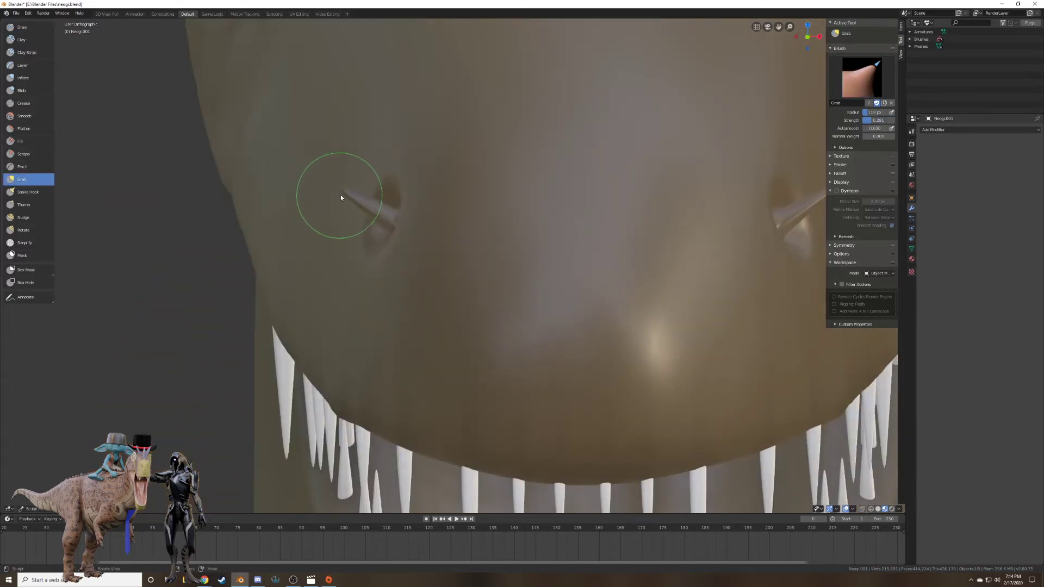
pyautogui.moveTo(341, 198); pyautogui.dragTo(343, 195)
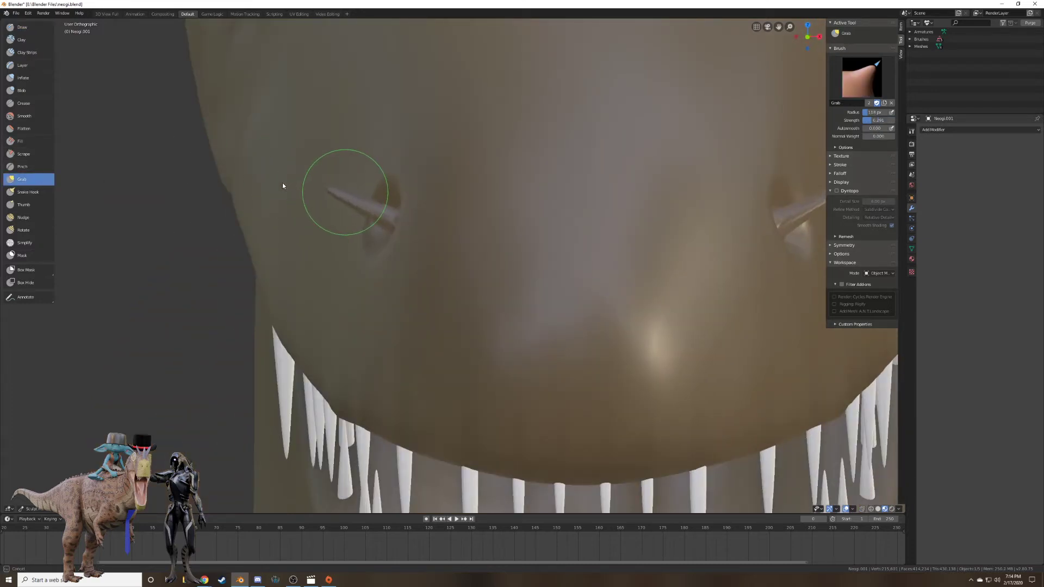
pyautogui.moveTo(282, 186); pyautogui.dragTo(351, 233, button='middle')
pyautogui.scroll(-10, 351, 233)
pyautogui.moveTo(490, 237); pyautogui.dragTo(419, 212, button='middle')
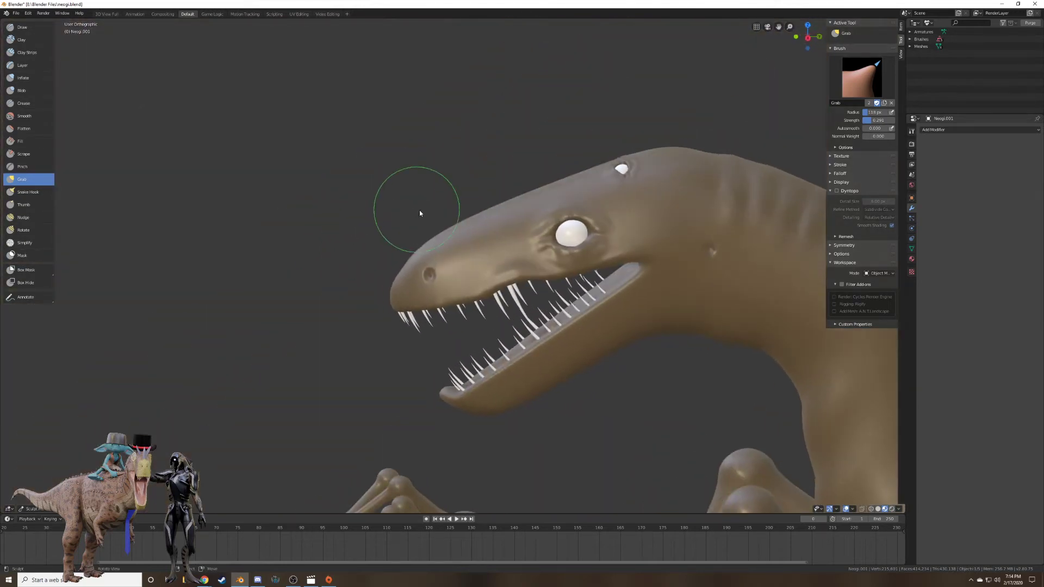
pyautogui.scroll(8, 424, 218)
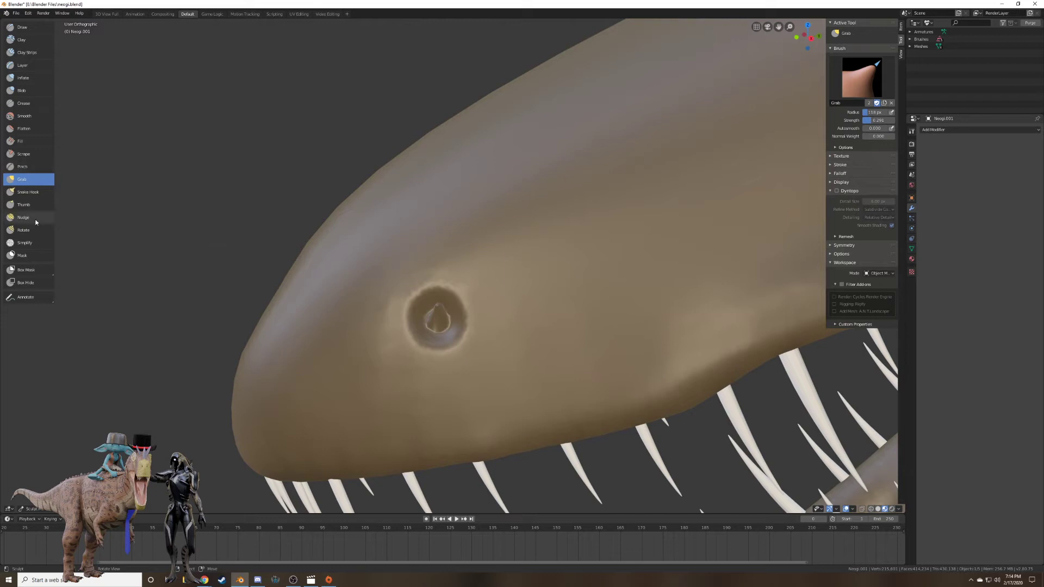
pyautogui.click(25, 78)
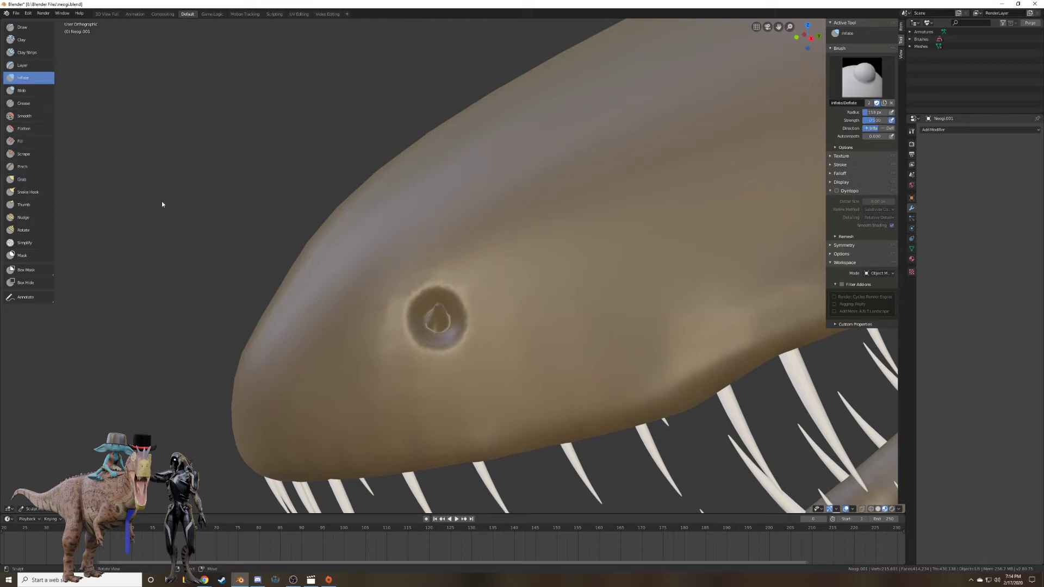
pyautogui.moveTo(437, 322); pyautogui.dragTo(437, 310)
# Paint a mask ring over the nostril rim and surrounding snout, leaving the central protrusion unmasked.
pyautogui.click(46, 254)
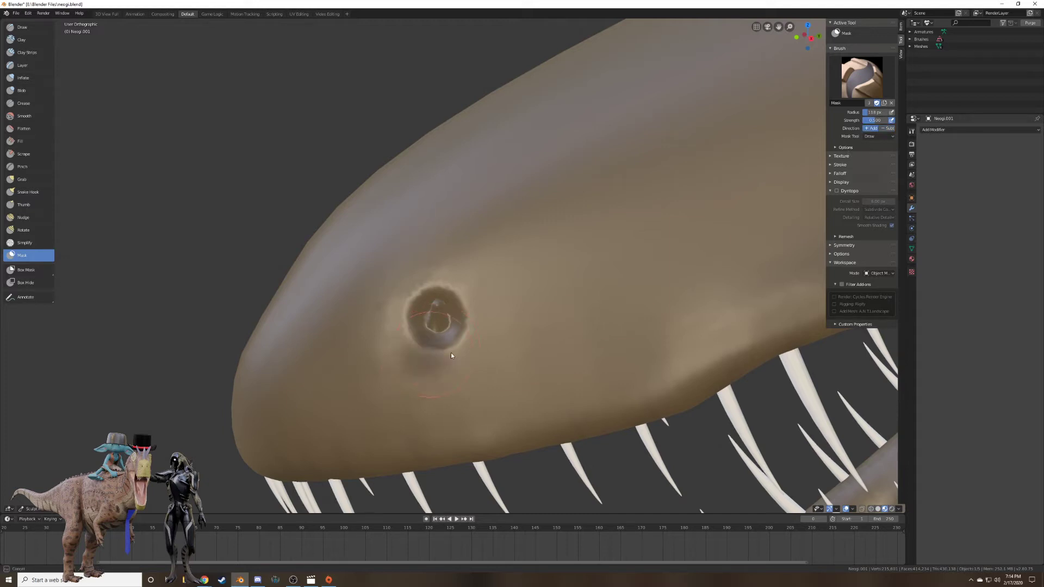
pyautogui.moveTo(429, 270); pyautogui.dragTo(472, 373, button='middle')
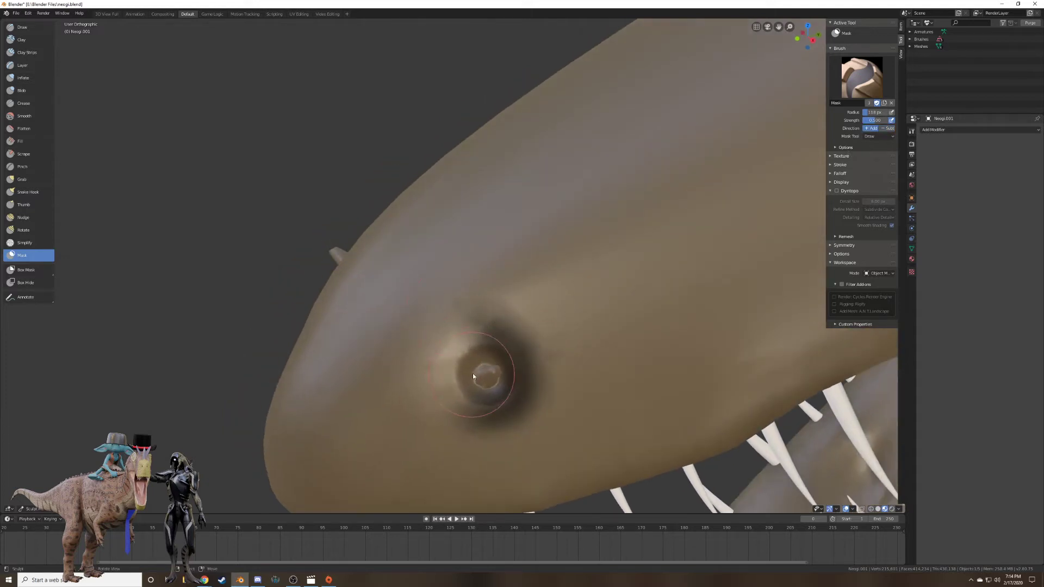
pyautogui.moveTo(446, 385); pyautogui.dragTo(477, 417)
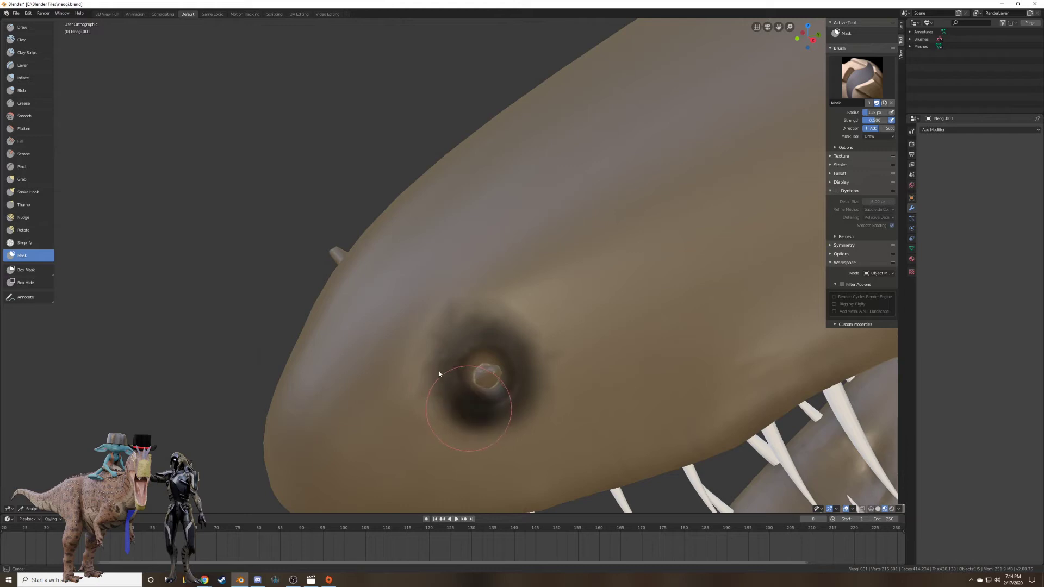
pyautogui.moveTo(439, 374); pyautogui.dragTo(465, 330)
pyautogui.moveTo(520, 351)
pyautogui.mouseDown()
pyautogui.moveTo(517, 408)
pyautogui.moveTo(479, 414)
pyautogui.moveTo(429, 380)
pyautogui.moveTo(478, 457)
pyautogui.moveTo(553, 401)
pyautogui.moveTo(518, 303)
pyautogui.moveTo(415, 345)
pyautogui.moveTo(442, 440)
pyautogui.moveTo(543, 415)
pyautogui.moveTo(531, 321)
pyautogui.moveTo(535, 331)
pyautogui.mouseUp()
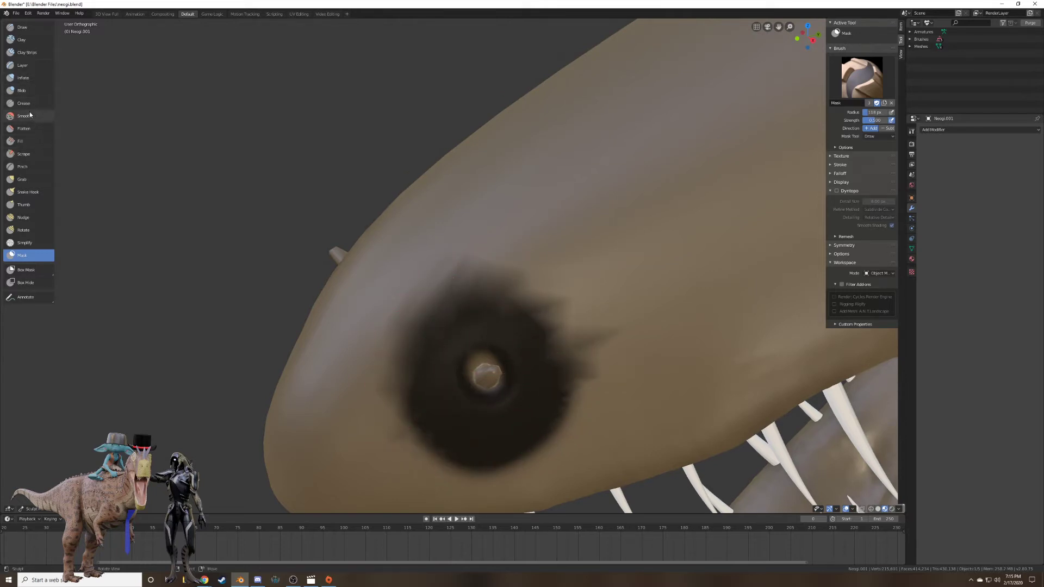
# Thicken the unmasked nostril protrusion into a stalk using the Inflate brush at an adjusted strength.
pyautogui.click(23, 78)
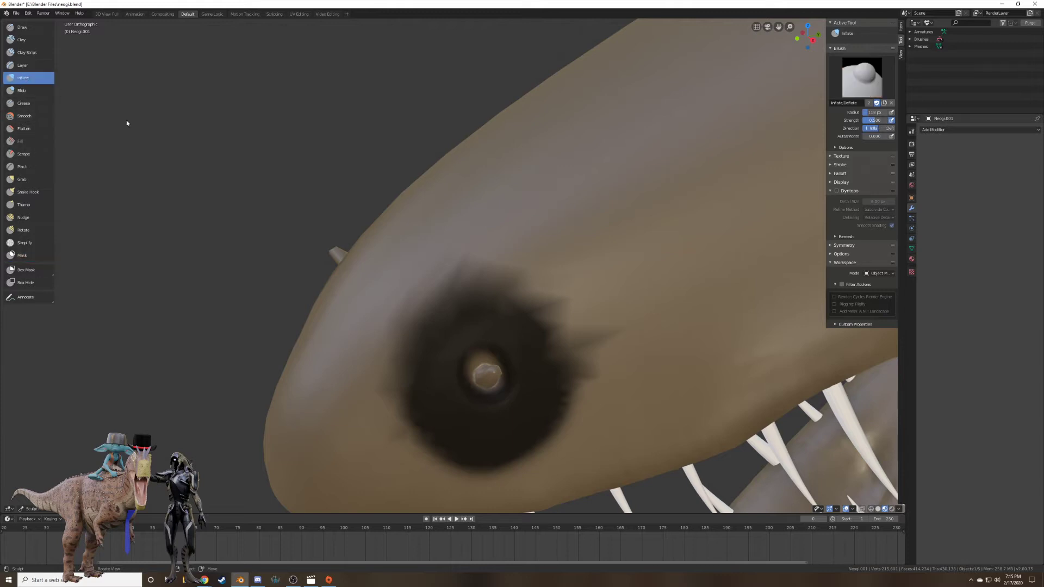
pyautogui.hotkey('shift', 'f')
pyautogui.click(216, 199)
pyautogui.moveTo(471, 350); pyautogui.dragTo(465, 364, button='middle')
pyautogui.moveTo(458, 375)
pyautogui.mouseDown()
pyautogui.moveTo(458, 390)
pyautogui.moveTo(460, 376)
pyautogui.mouseUp()
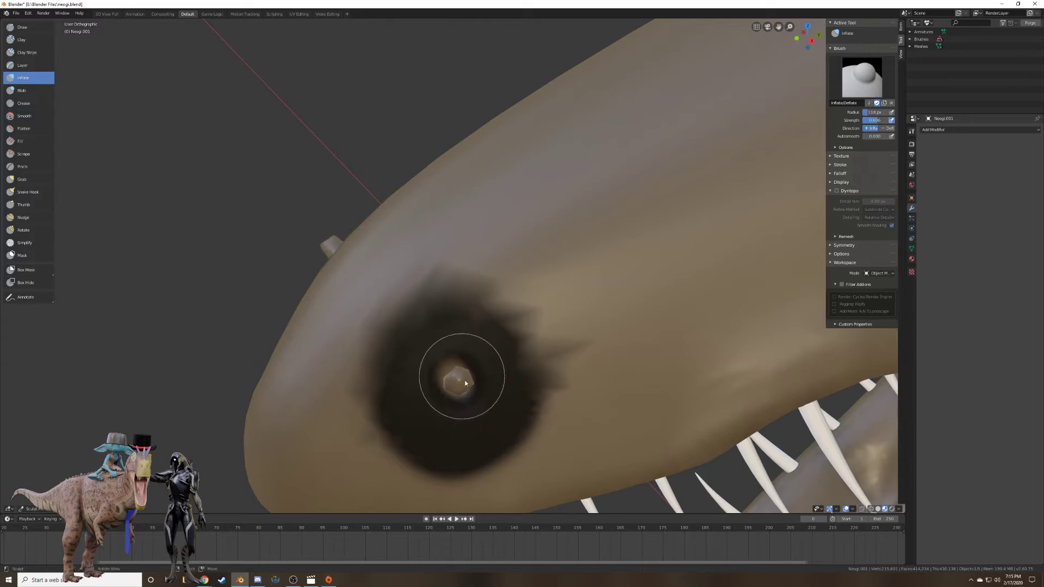
pyautogui.moveTo(460, 376)
pyautogui.mouseDown(button='middle')
pyautogui.moveTo(473, 373)
pyautogui.moveTo(471, 321)
pyautogui.moveTo(501, 305)
pyautogui.moveTo(568, 329)
pyautogui.mouseUp(button='middle')
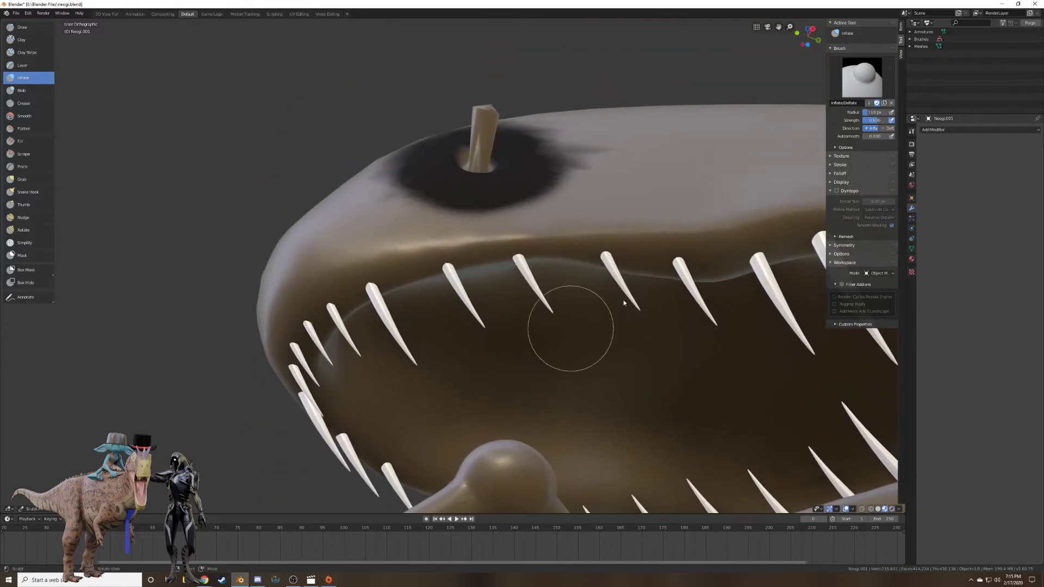
# Enable Dyntopo on the body and add volume to the nostril stalk's tip and side with the Draw brush.
pyautogui.click(837, 190)
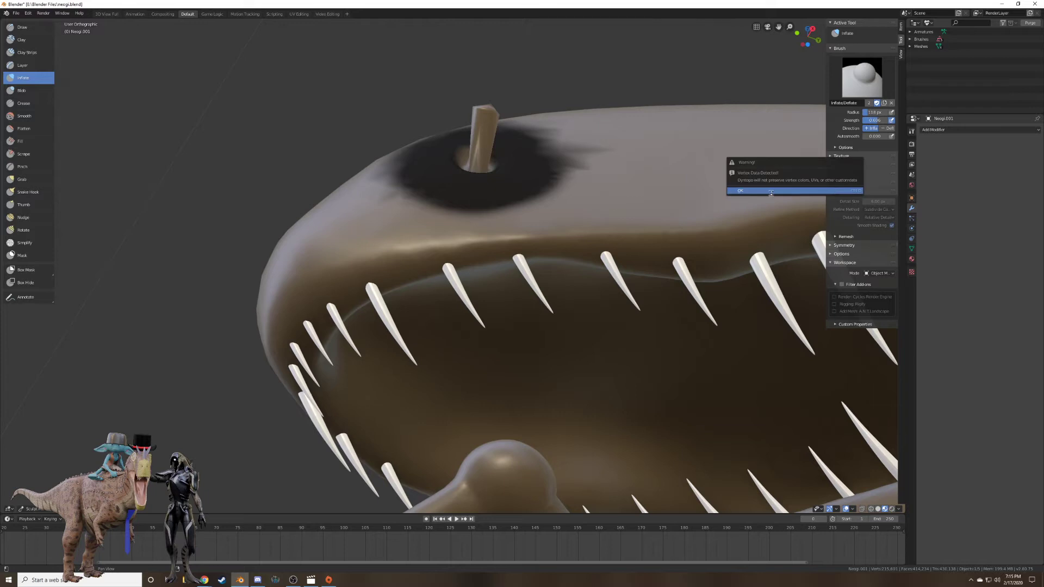
pyautogui.click(836, 190)
pyautogui.click(22, 27)
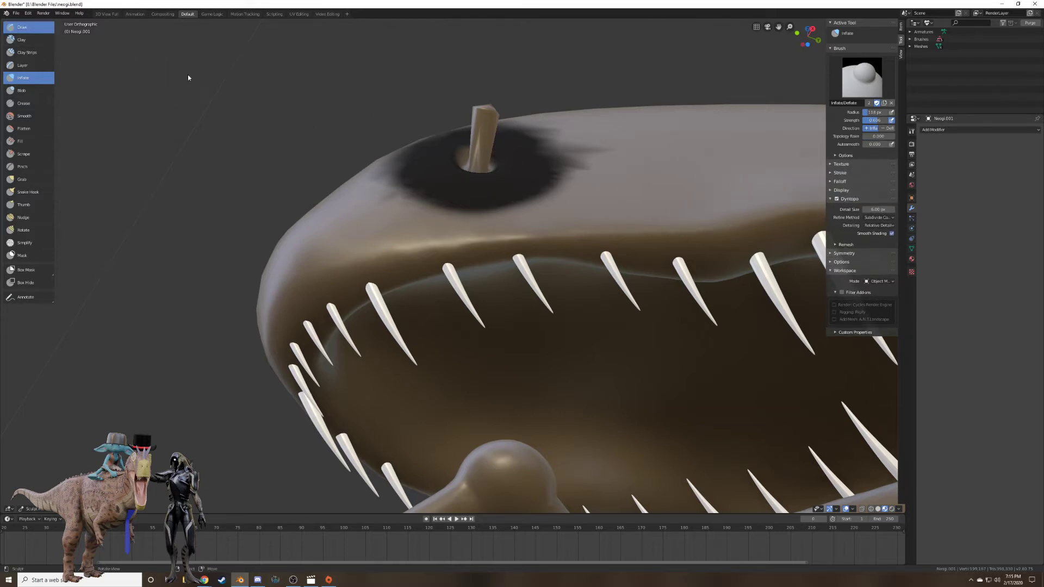
pyautogui.scroll(2, 419, 124)
pyautogui.keyDown('shift'); pyautogui.moveTo(451, 128); pyautogui.dragTo(433, 263, button='middle'); pyautogui.keyUp('shift')
pyautogui.scroll(4, 498, 257)
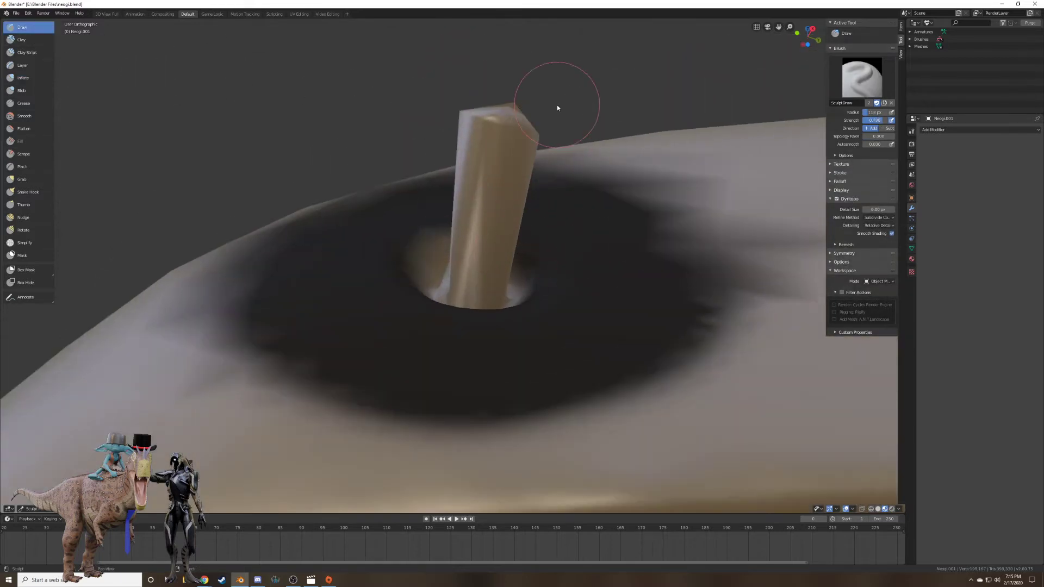
pyautogui.keyDown('shift'); pyautogui.moveTo(557, 105); pyautogui.dragTo(522, 188, button='middle'); pyautogui.keyUp('shift')
pyautogui.moveTo(438, 222); pyautogui.dragTo(447, 226)
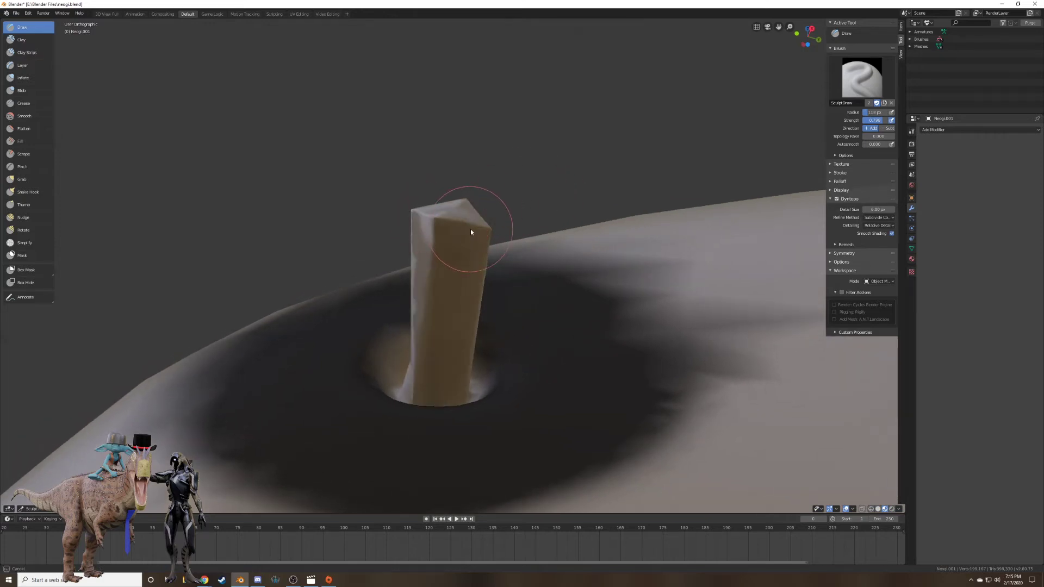
pyautogui.moveTo(438, 277); pyautogui.dragTo(433, 306)
# Build up the remaining sides of the nostril stalk down to its base with the Draw brush.
pyautogui.moveTo(494, 287); pyautogui.dragTo(430, 274, button='middle')
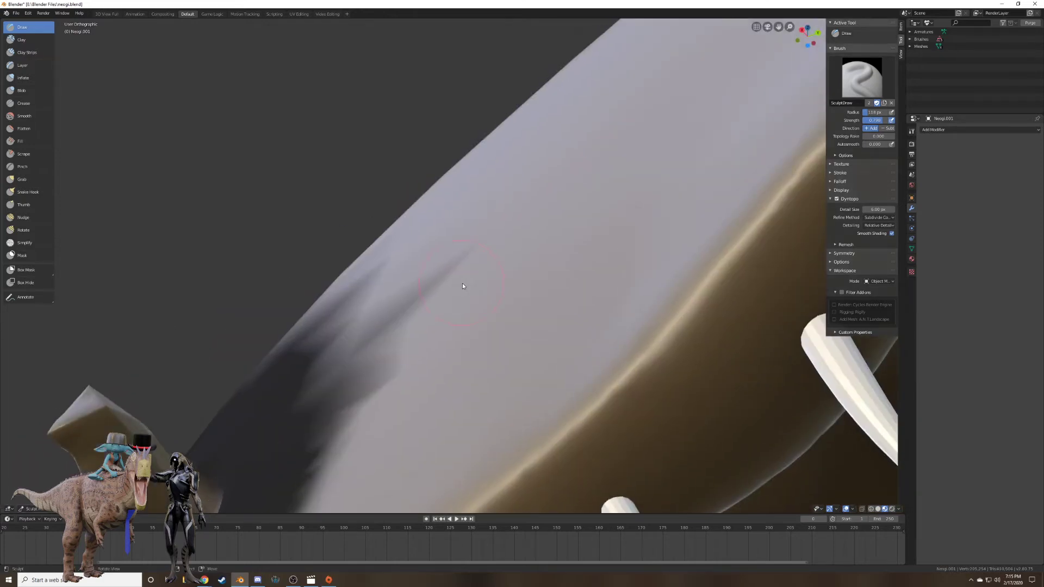
pyautogui.moveTo(399, 242)
pyautogui.keyDown('shift'); pyautogui.mouseDown(button='middle')
pyautogui.moveTo(621, 87)
pyautogui.moveTo(698, 79)
pyautogui.mouseUp(button='middle'); pyautogui.keyUp('shift')
pyautogui.moveTo(699, 79); pyautogui.dragTo(664, 107, button='middle')
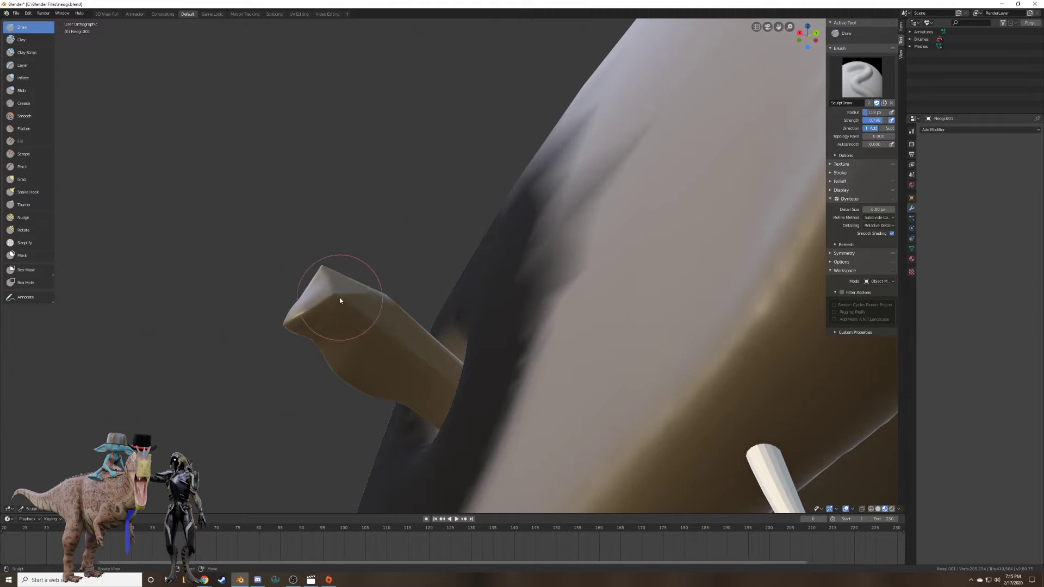
pyautogui.moveTo(339, 296); pyautogui.dragTo(440, 368)
pyautogui.moveTo(408, 332); pyautogui.dragTo(544, 360, button='middle')
pyautogui.keyDown('shift'); pyautogui.moveTo(544, 360); pyautogui.dragTo(376, 118, button='middle'); pyautogui.keyUp('shift')
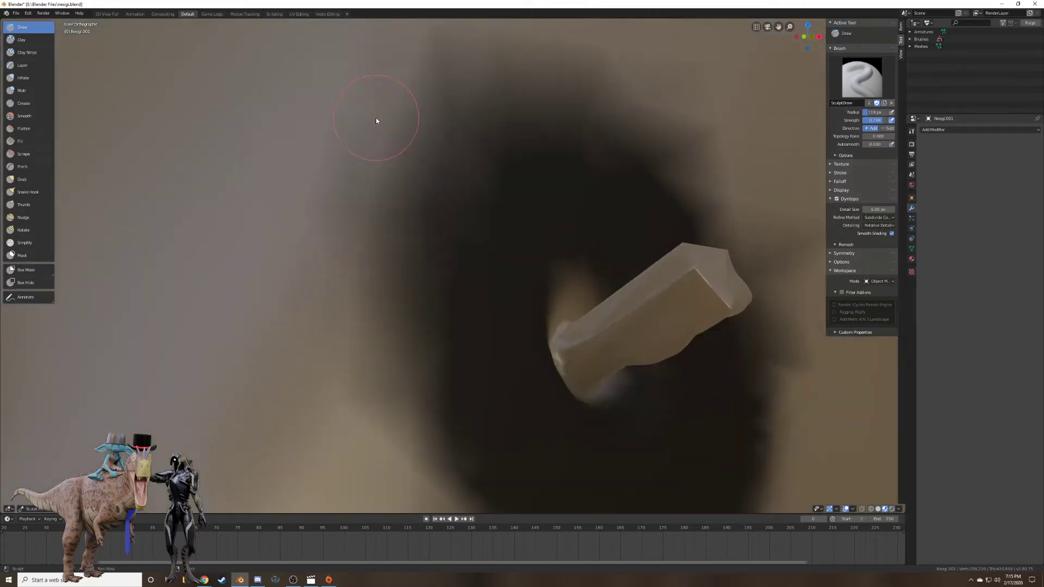
pyautogui.moveTo(617, 254); pyautogui.dragTo(593, 300, button='middle')
pyautogui.moveTo(577, 303)
pyautogui.mouseDown()
pyautogui.moveTo(548, 308)
pyautogui.moveTo(522, 275)
pyautogui.mouseUp()
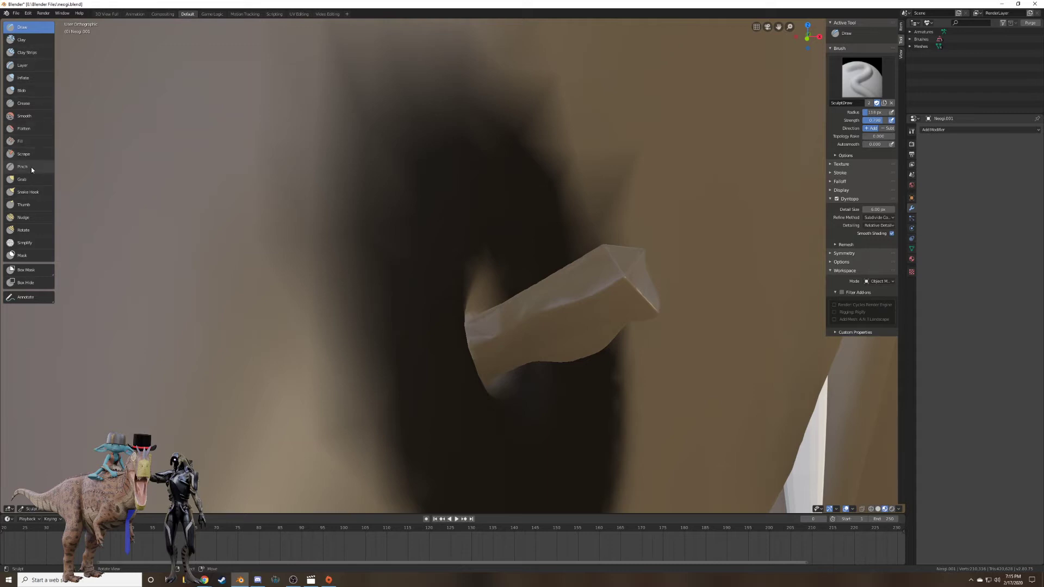
# Shave down the ridges and corners around the nostril stalk from several sides with the Scrape brush.
pyautogui.moveTo(376, 294)
pyautogui.mouseDown(button='middle')
pyautogui.moveTo(422, 205)
pyautogui.moveTo(403, 178)
pyautogui.mouseUp(button='middle')
pyautogui.moveTo(619, 349)
pyautogui.mouseDown()
pyautogui.moveTo(632, 205)
pyautogui.moveTo(611, 299)
pyautogui.moveTo(620, 327)
pyautogui.mouseUp()
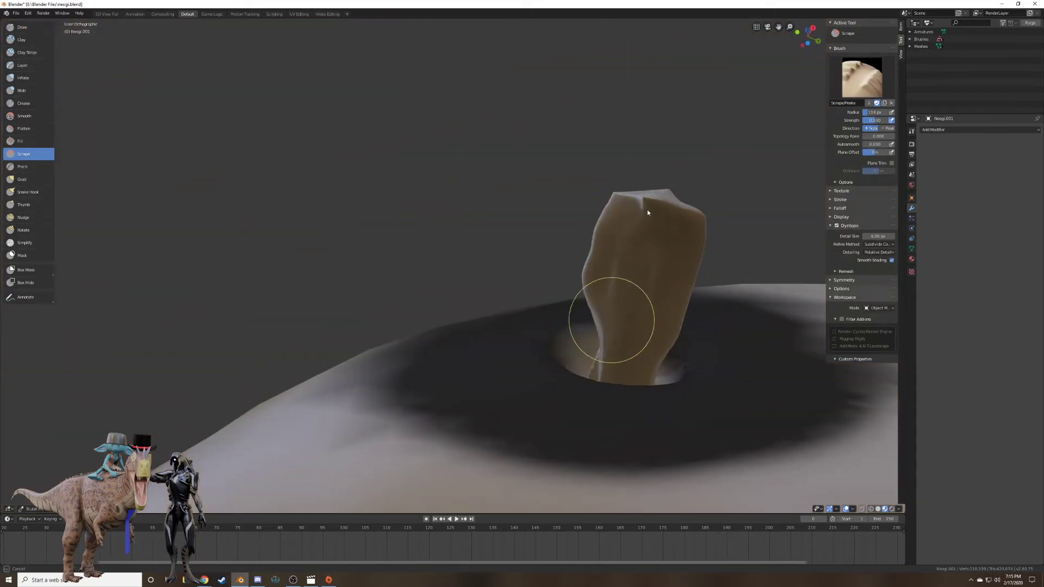
pyautogui.moveTo(620, 327)
pyautogui.mouseDown(button='middle')
pyautogui.moveTo(622, 264)
pyautogui.moveTo(515, 380)
pyautogui.mouseUp(button='middle')
pyautogui.moveTo(515, 380)
pyautogui.mouseDown()
pyautogui.moveTo(400, 326)
pyautogui.moveTo(422, 336)
pyautogui.mouseUp()
pyautogui.moveTo(421, 332)
pyautogui.mouseDown(button='middle')
pyautogui.moveTo(449, 346)
pyautogui.moveTo(441, 394)
pyautogui.mouseUp(button='middle')
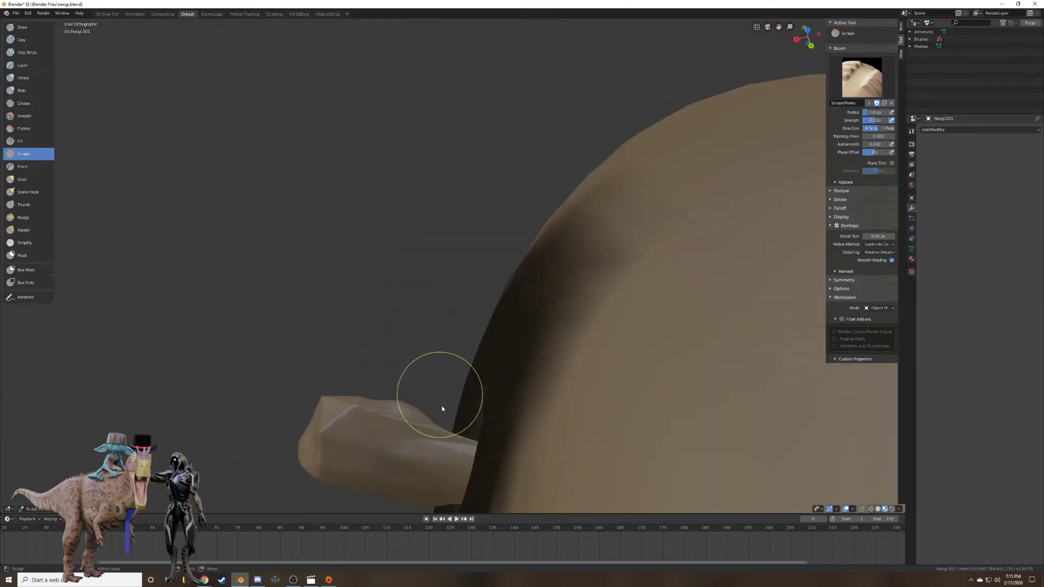
pyautogui.moveTo(443, 428); pyautogui.dragTo(361, 419)
pyautogui.moveTo(361, 419)
pyautogui.mouseDown(button='middle')
pyautogui.moveTo(499, 401)
pyautogui.moveTo(569, 345)
pyautogui.mouseUp(button='middle')
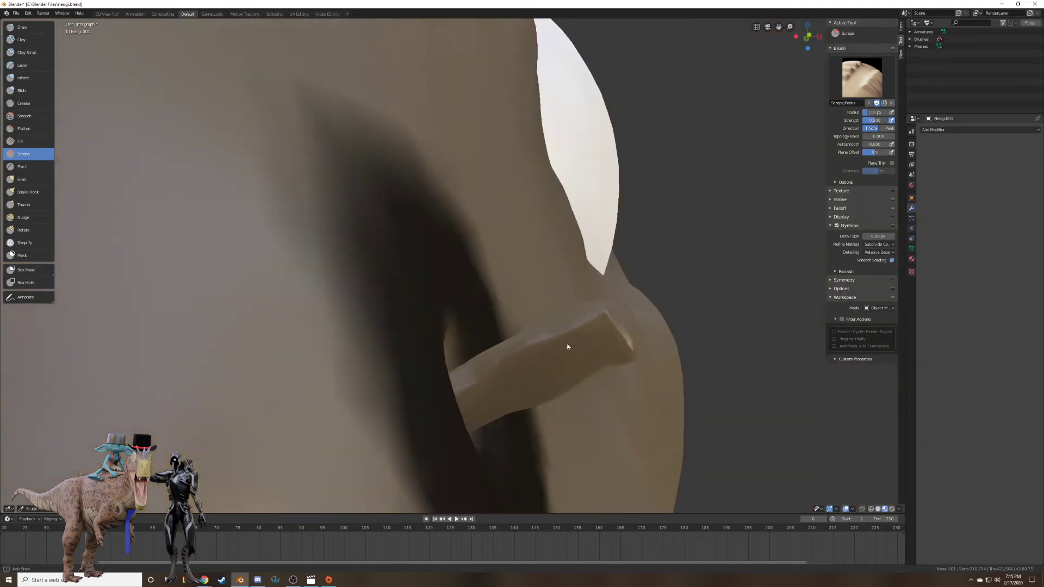
pyautogui.moveTo(497, 396)
pyautogui.mouseDown()
pyautogui.moveTo(508, 379)
pyautogui.moveTo(566, 361)
pyautogui.moveTo(476, 389)
pyautogui.moveTo(497, 376)
pyautogui.moveTo(494, 403)
pyautogui.mouseUp()
pyautogui.moveTo(494, 403)
pyautogui.mouseDown(button='middle')
pyautogui.moveTo(515, 377)
pyautogui.moveTo(648, 321)
pyautogui.moveTo(578, 408)
pyautogui.moveTo(475, 436)
pyautogui.moveTo(610, 323)
pyautogui.moveTo(523, 265)
pyautogui.moveTo(578, 375)
pyautogui.mouseUp(button='middle')
pyautogui.moveTo(578, 375); pyautogui.dragTo(559, 329)
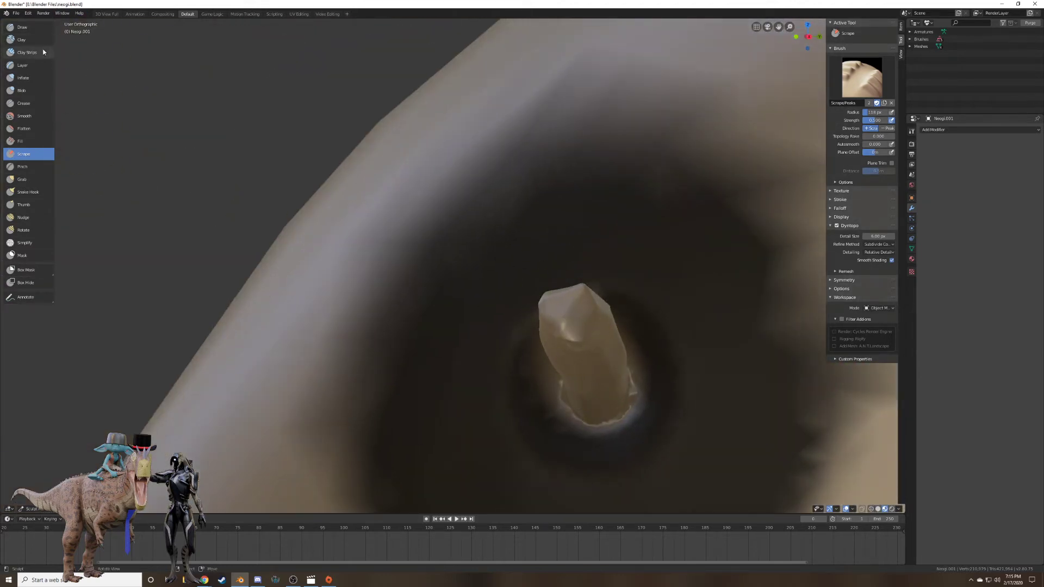
# Add volume to the nostril stalk's uneven tip with the Draw brush at an adjusted size and reduced strength.
pyautogui.click(19, 29)
pyautogui.moveTo(515, 305)
pyautogui.mouseDown(button='middle')
pyautogui.moveTo(669, 349)
pyautogui.moveTo(681, 303)
pyautogui.mouseUp(button='middle')
pyautogui.press('f')
pyautogui.click(664, 299)
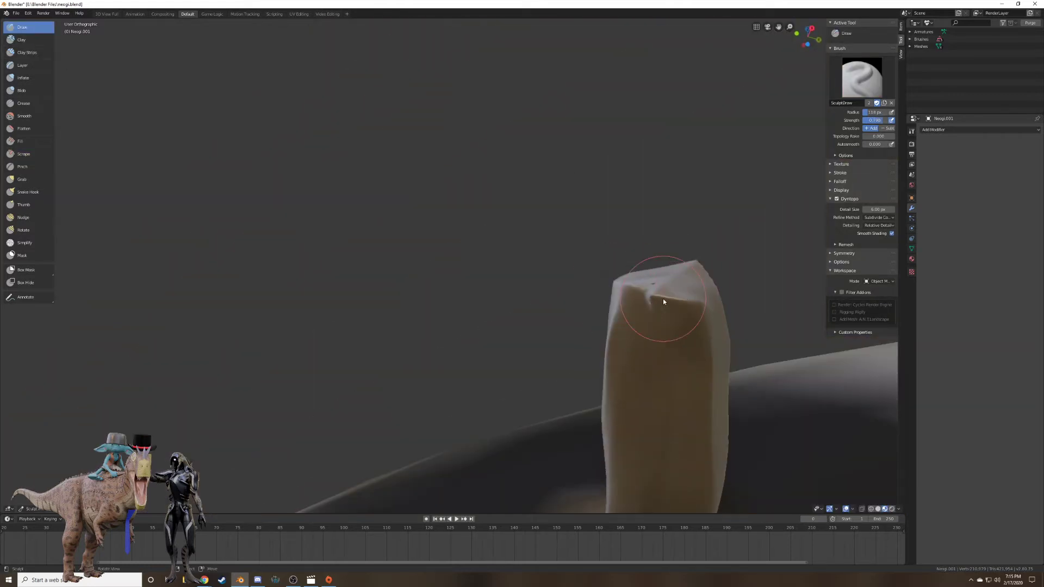
pyautogui.hotkey('shift', 'f')
pyautogui.click(660, 297)
pyautogui.moveTo(638, 295); pyautogui.dragTo(720, 303)
# Fill out the remaining edges of the stalk's tip with Draw brush strokes.
pyautogui.moveTo(720, 303)
pyautogui.mouseDown(button='middle')
pyautogui.moveTo(678, 310)
pyautogui.moveTo(503, 442)
pyautogui.mouseUp(button='middle')
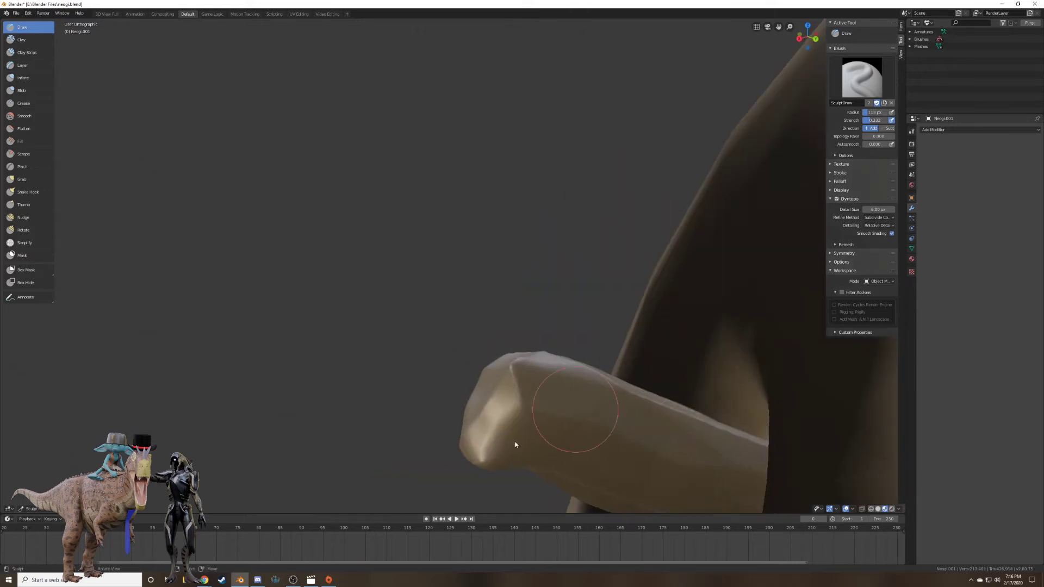
pyautogui.moveTo(530, 422); pyautogui.dragTo(530, 418)
pyautogui.moveTo(521, 376); pyautogui.dragTo(526, 408)
pyautogui.moveTo(526, 411); pyautogui.dragTo(622, 408, button='middle')
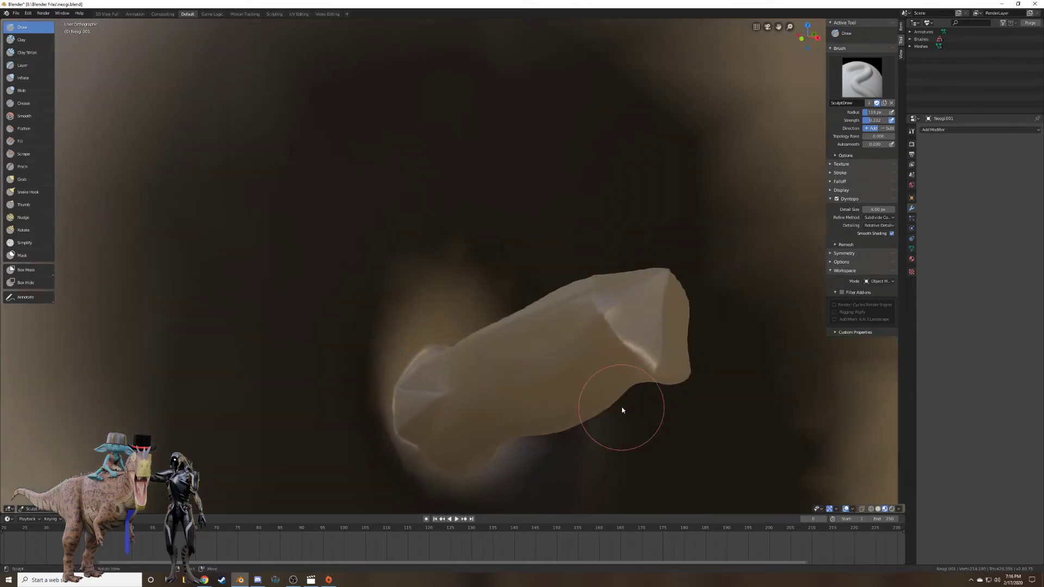
pyautogui.moveTo(636, 280); pyautogui.dragTo(605, 293)
pyautogui.moveTo(618, 276)
pyautogui.mouseDown(button='middle')
pyautogui.moveTo(622, 301)
pyautogui.moveTo(640, 245)
pyautogui.moveTo(596, 316)
pyautogui.moveTo(593, 344)
pyautogui.mouseUp(button='middle')
pyautogui.moveTo(592, 264)
pyautogui.mouseDown()
pyautogui.moveTo(534, 319)
pyautogui.moveTo(575, 267)
pyautogui.mouseUp()
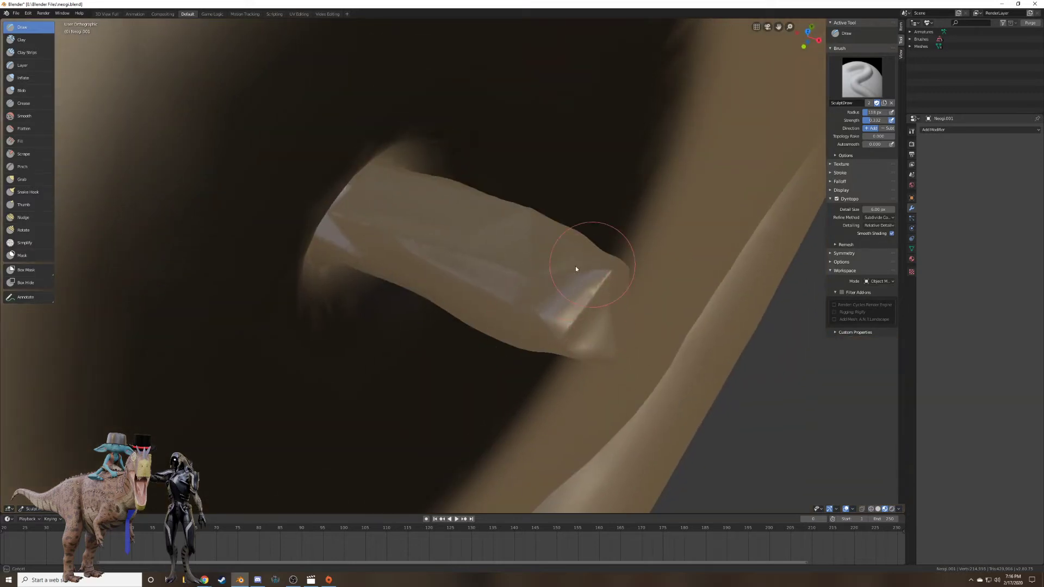
# Soften the creases along the nostril stalk's shaft and tip with the Smooth brush.
pyautogui.click(24, 115)
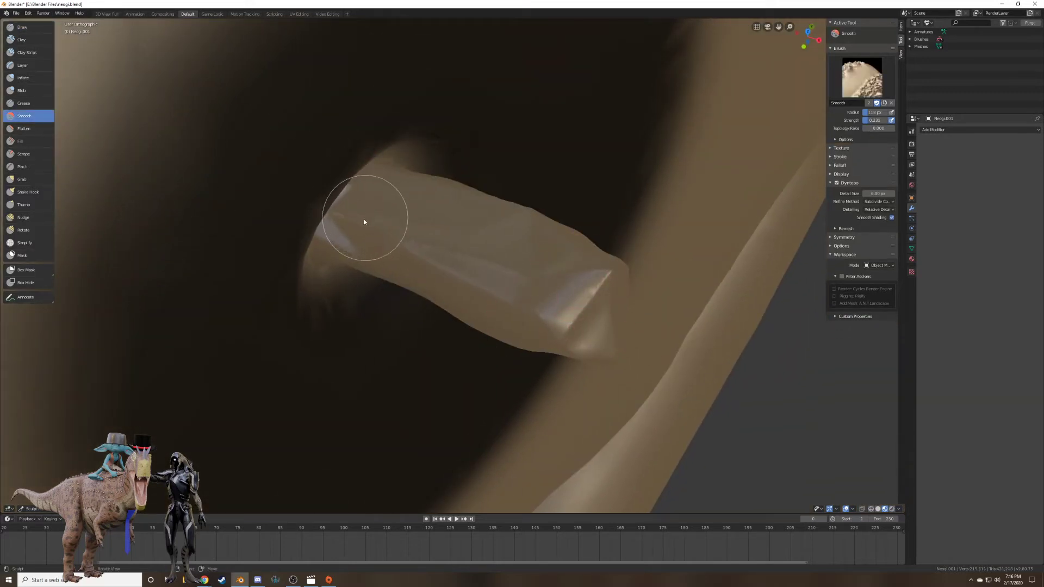
pyautogui.moveTo(490, 267)
pyautogui.mouseDown()
pyautogui.moveTo(504, 258)
pyautogui.moveTo(544, 292)
pyautogui.moveTo(596, 288)
pyautogui.moveTo(588, 300)
pyautogui.mouseUp()
pyautogui.moveTo(587, 300)
pyautogui.mouseDown(button='middle')
pyautogui.moveTo(543, 292)
pyautogui.moveTo(490, 363)
pyautogui.mouseUp(button='middle')
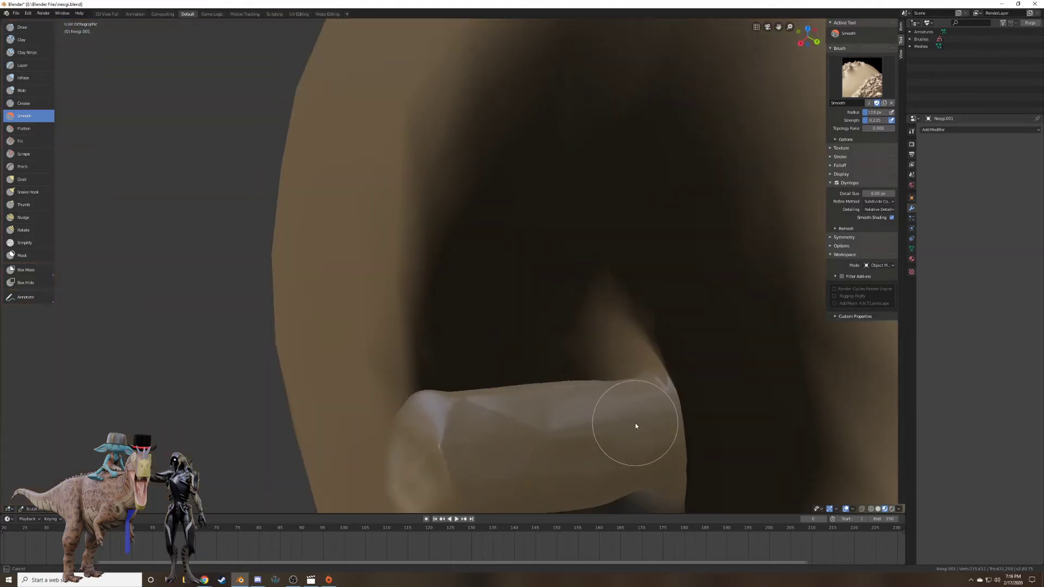
pyautogui.moveTo(443, 471)
pyautogui.mouseDown(button='middle')
pyautogui.moveTo(478, 429)
pyautogui.moveTo(518, 415)
pyautogui.moveTo(408, 250)
pyautogui.moveTo(484, 281)
pyautogui.moveTo(521, 257)
pyautogui.moveTo(494, 164)
pyautogui.mouseUp(button='middle')
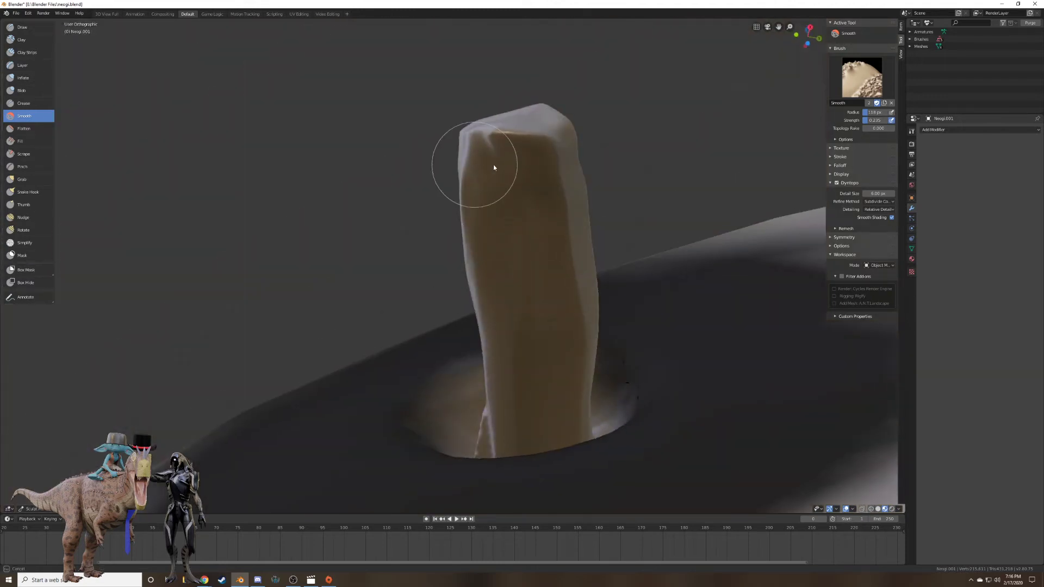
# Raise the Smooth brush strength and round off the stalk's tip and the facets around its shaft.
pyautogui.hotkey('shift', 'f')
pyautogui.click(505, 134)
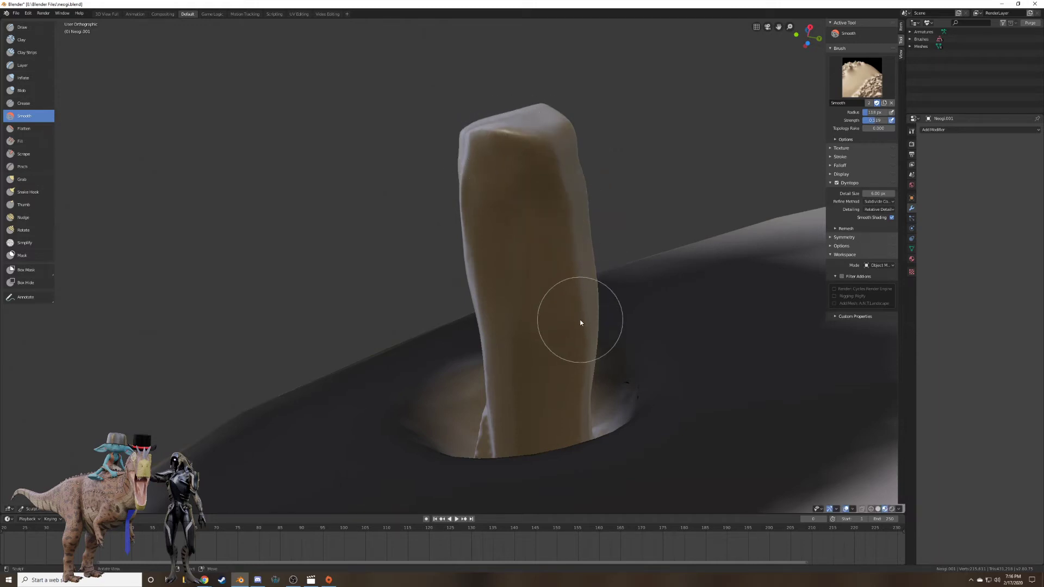
pyautogui.moveTo(582, 321); pyautogui.dragTo(542, 282, button='middle')
pyautogui.moveTo(618, 370)
pyautogui.mouseDown(button='middle')
pyautogui.moveTo(579, 303)
pyautogui.moveTo(625, 289)
pyautogui.mouseUp(button='middle')
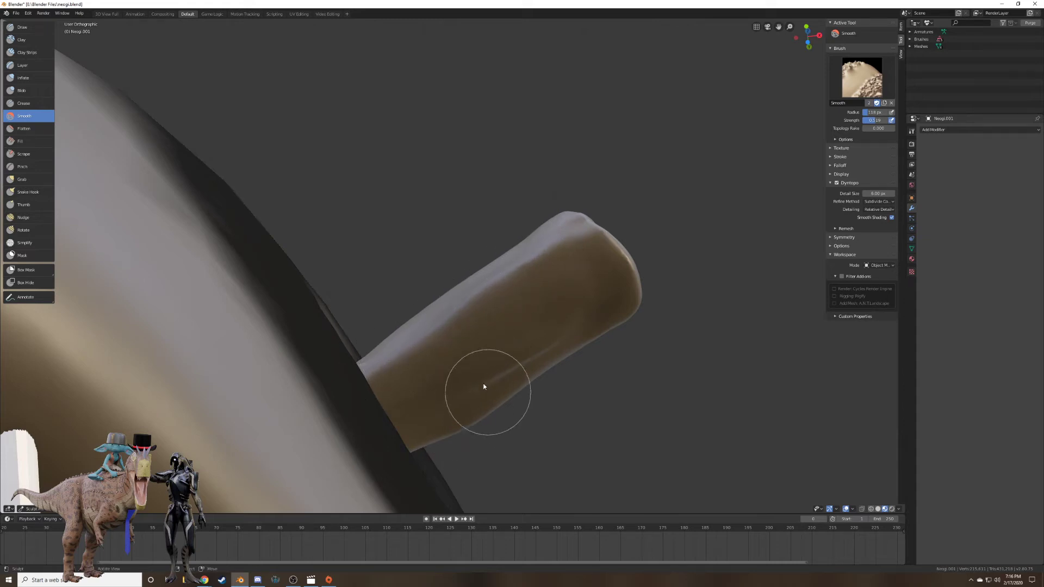
pyautogui.moveTo(485, 384); pyautogui.dragTo(482, 354, button='middle')
pyautogui.moveTo(566, 206); pyautogui.dragTo(599, 289, button='middle')
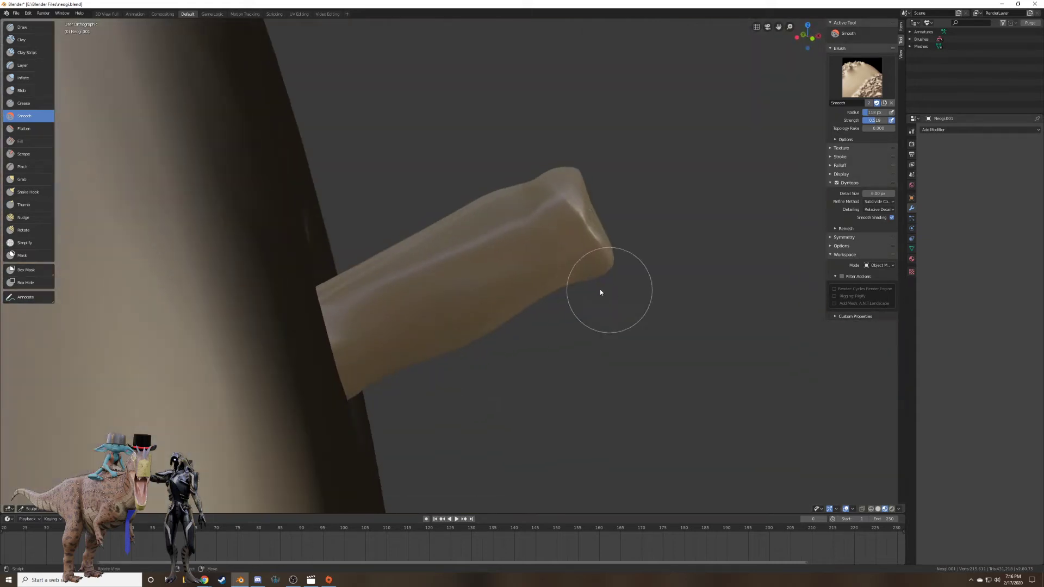
pyautogui.moveTo(435, 249); pyautogui.dragTo(465, 319, button='middle')
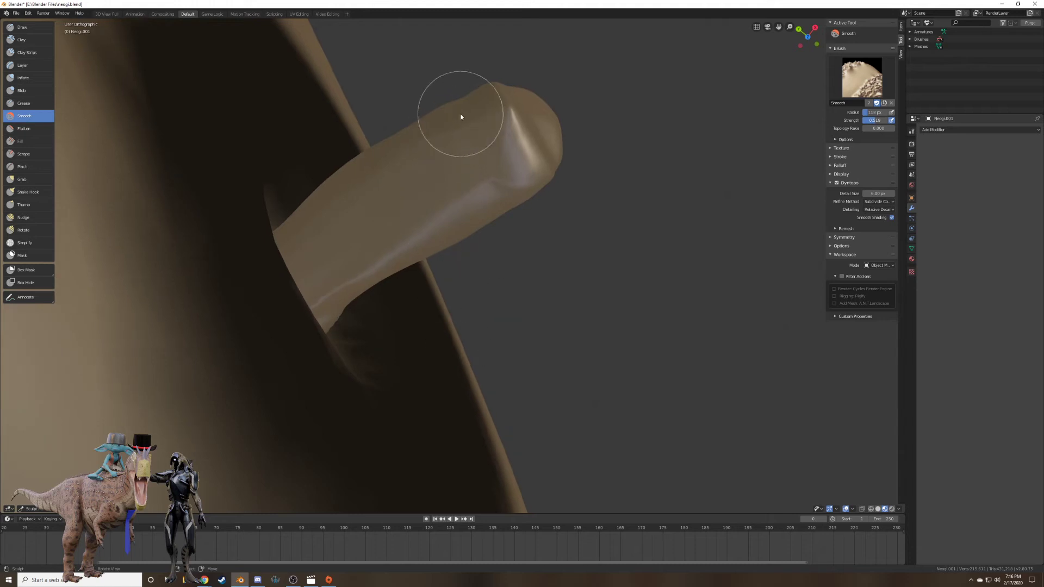
pyautogui.moveTo(282, 242)
pyautogui.mouseDown(button='middle')
pyautogui.moveTo(488, 151)
pyautogui.moveTo(545, 213)
pyautogui.mouseUp(button='middle')
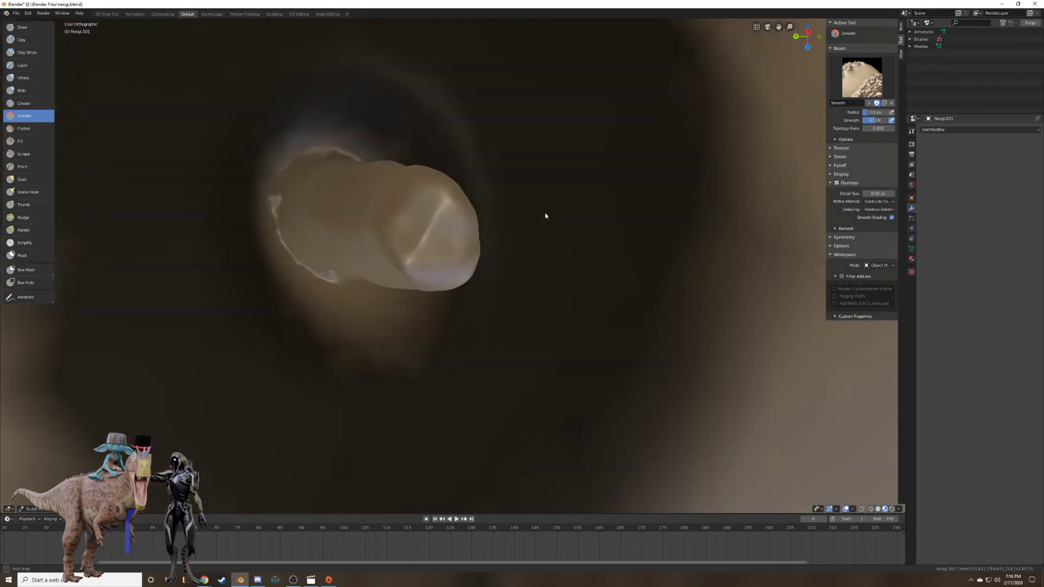
pyautogui.moveTo(457, 217)
pyautogui.mouseDown()
pyautogui.moveTo(419, 230)
pyautogui.moveTo(414, 263)
pyautogui.moveTo(403, 267)
pyautogui.mouseUp()
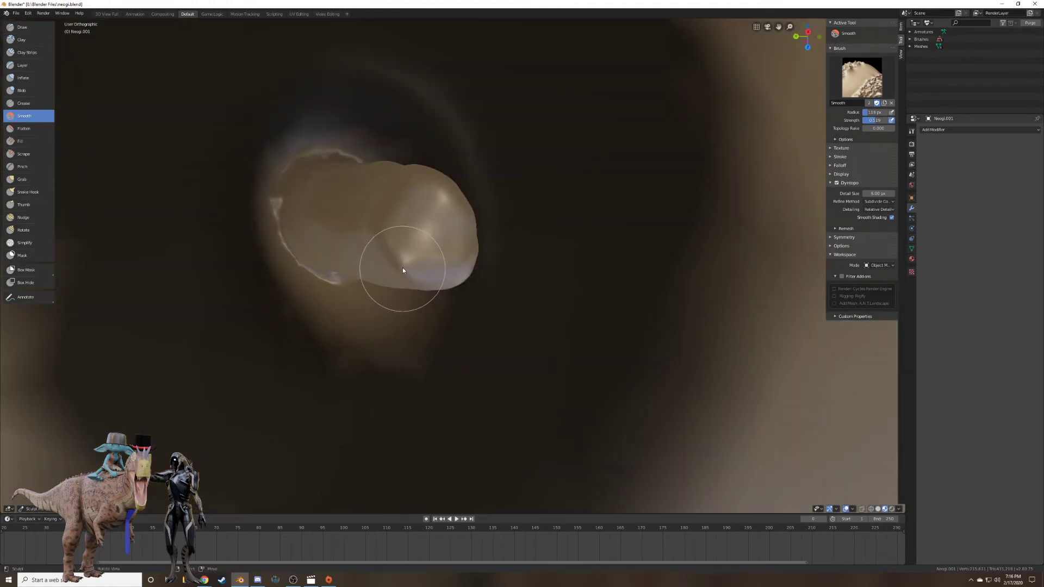
# Carve a small round opening into the end of the nostril stalk with the Draw brush set to Subtract.
pyautogui.scroll(-14, 433, 254)
pyautogui.moveTo(436, 253); pyautogui.dragTo(568, 184, button='middle')
pyautogui.scroll(4, 568, 184)
pyautogui.scroll(6, 567, 189)
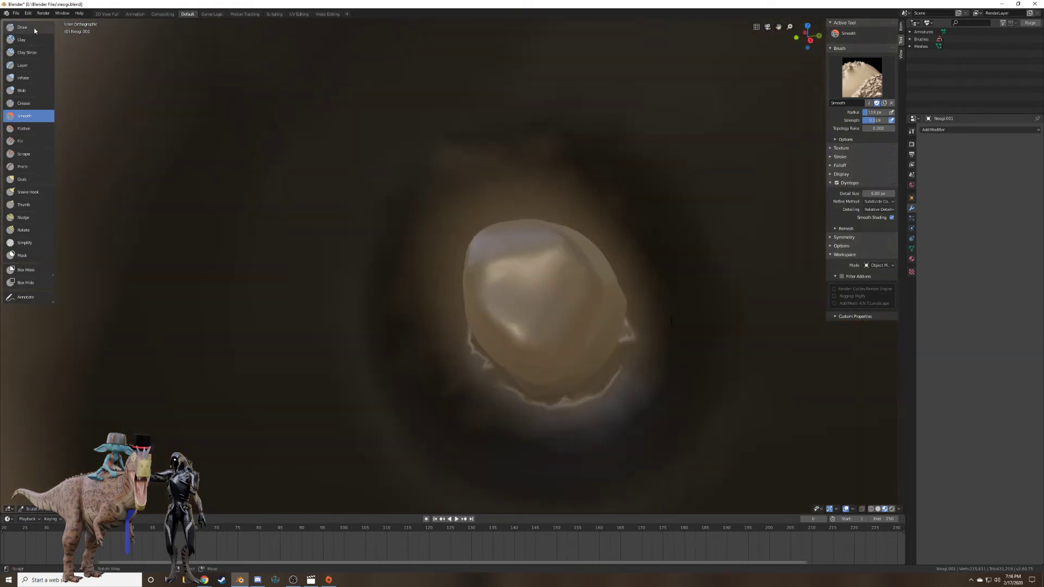
pyautogui.click(34, 29)
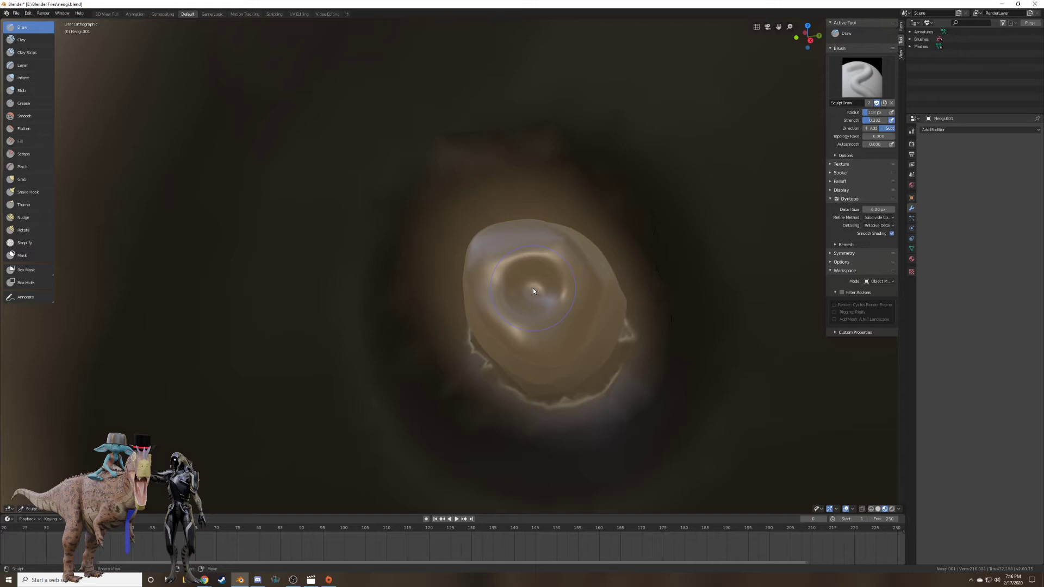
pyautogui.moveTo(533, 291)
pyautogui.mouseDown(button='middle')
pyautogui.moveTo(564, 321)
pyautogui.moveTo(596, 327)
pyautogui.moveTo(545, 293)
pyautogui.moveTo(481, 326)
pyautogui.moveTo(559, 321)
pyautogui.moveTo(499, 315)
pyautogui.mouseUp(button='middle')
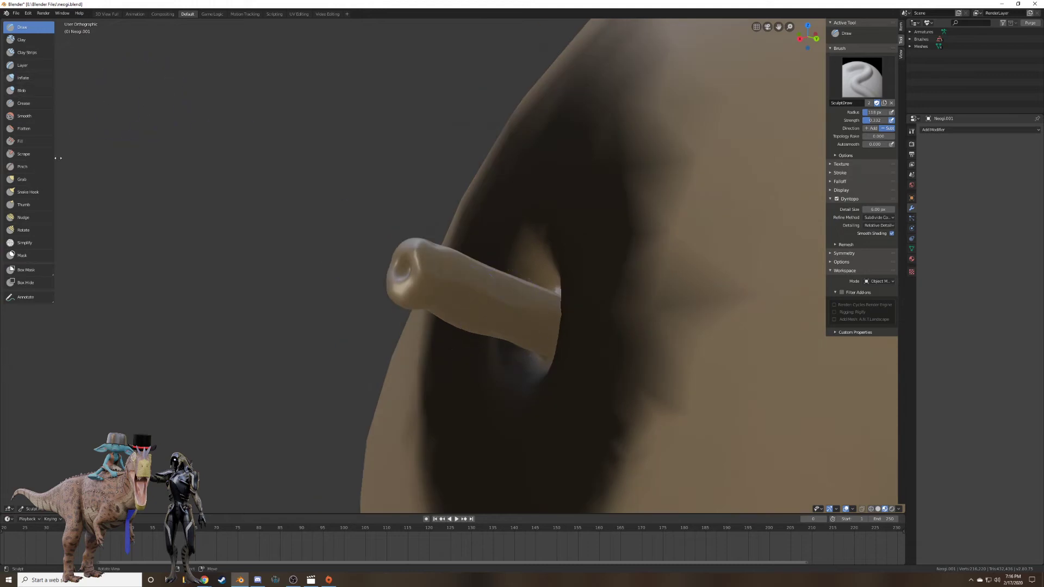
# Even out the nostril stalk's shaft, base and tip edge with a smaller Scrape brush.
pyautogui.click(23, 154)
pyautogui.scroll(2, 528, 305)
pyautogui.press('f')
pyautogui.click(549, 320)
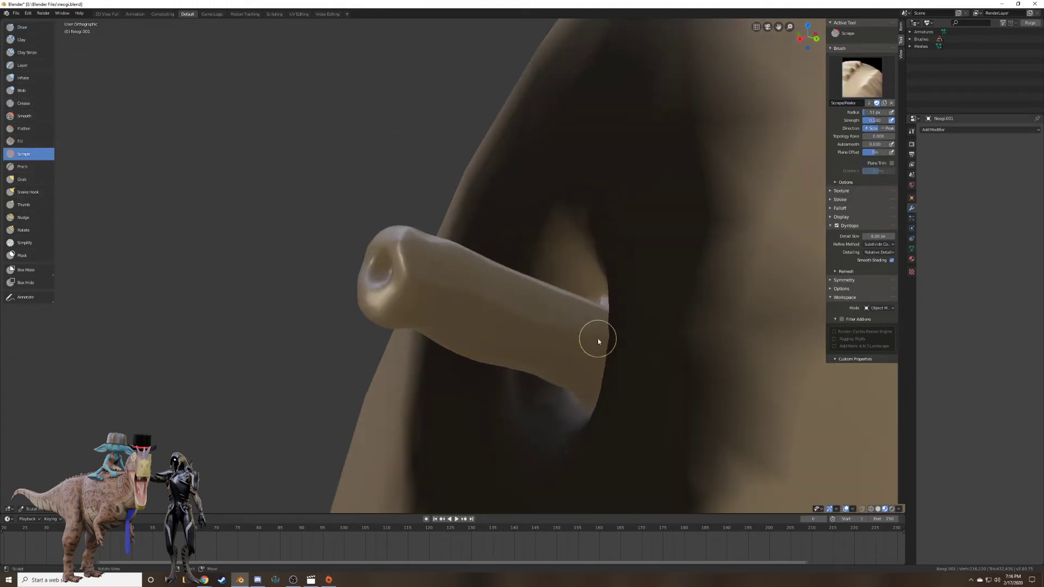
pyautogui.moveTo(596, 339); pyautogui.dragTo(402, 274)
pyautogui.moveTo(465, 295); pyautogui.dragTo(503, 300)
pyautogui.moveTo(439, 269)
pyautogui.mouseDown(button='middle')
pyautogui.moveTo(459, 292)
pyautogui.moveTo(429, 330)
pyautogui.mouseUp(button='middle')
pyautogui.moveTo(590, 304)
pyautogui.mouseDown(button='middle')
pyautogui.moveTo(562, 276)
pyautogui.moveTo(654, 258)
pyautogui.mouseUp(button='middle')
pyautogui.moveTo(390, 219); pyautogui.dragTo(379, 209)
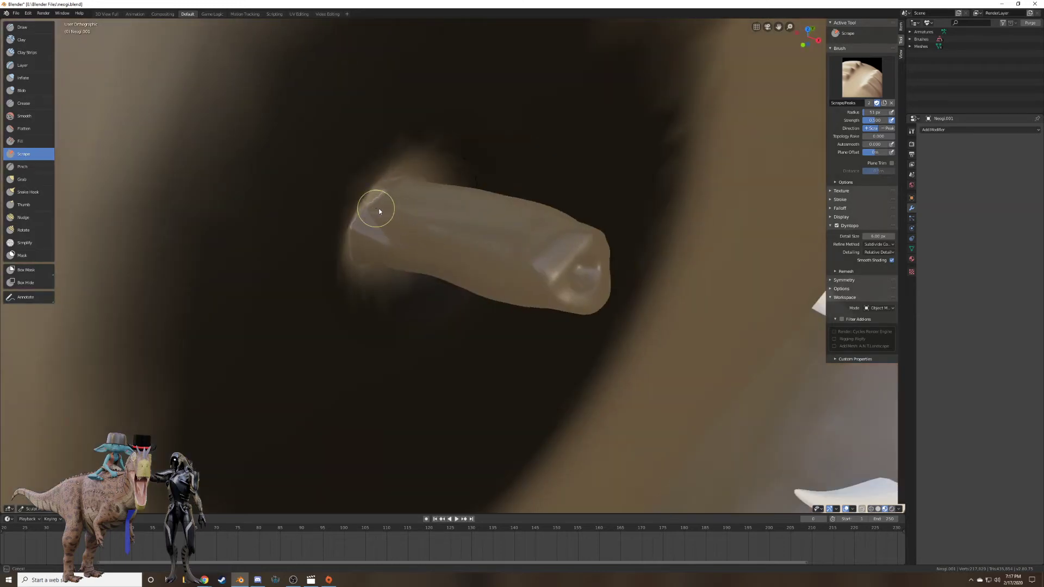
pyautogui.moveTo(400, 256)
pyautogui.mouseDown()
pyautogui.moveTo(410, 242)
pyautogui.moveTo(485, 227)
pyautogui.moveTo(548, 258)
pyautogui.moveTo(581, 233)
pyautogui.mouseUp()
# Carve the stalk's surface beside the tip opening with the Draw brush set to Subtract.
pyautogui.press('x')
pyautogui.moveTo(531, 243); pyautogui.dragTo(516, 286, button='middle')
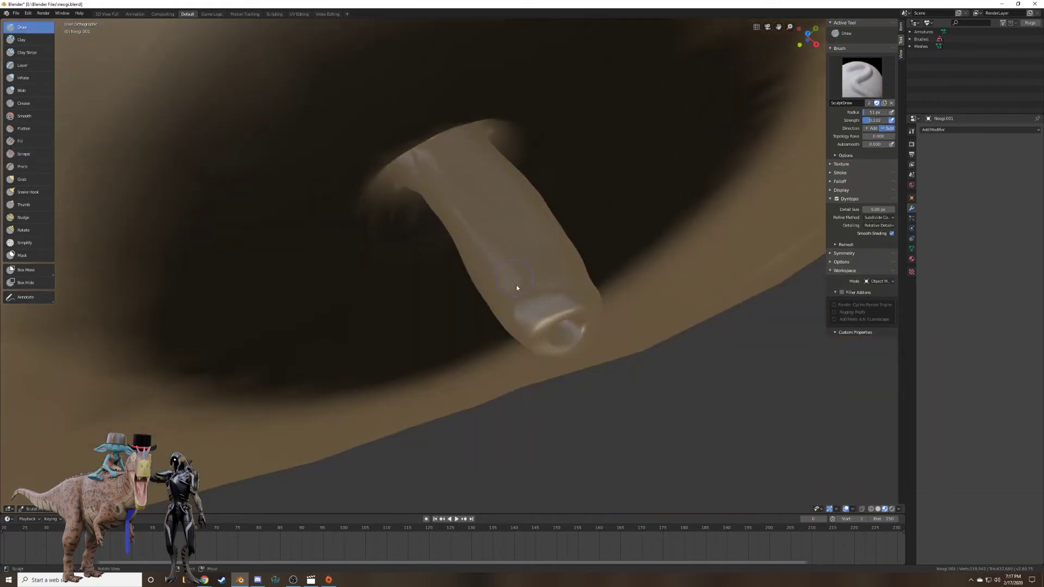
pyautogui.moveTo(556, 290); pyautogui.dragTo(553, 289)
# Smooth the nostril stalk's tip and shaft all around with an enlarged Smooth brush.
pyautogui.click(24, 116)
pyautogui.moveTo(540, 229); pyautogui.dragTo(554, 231, button='middle')
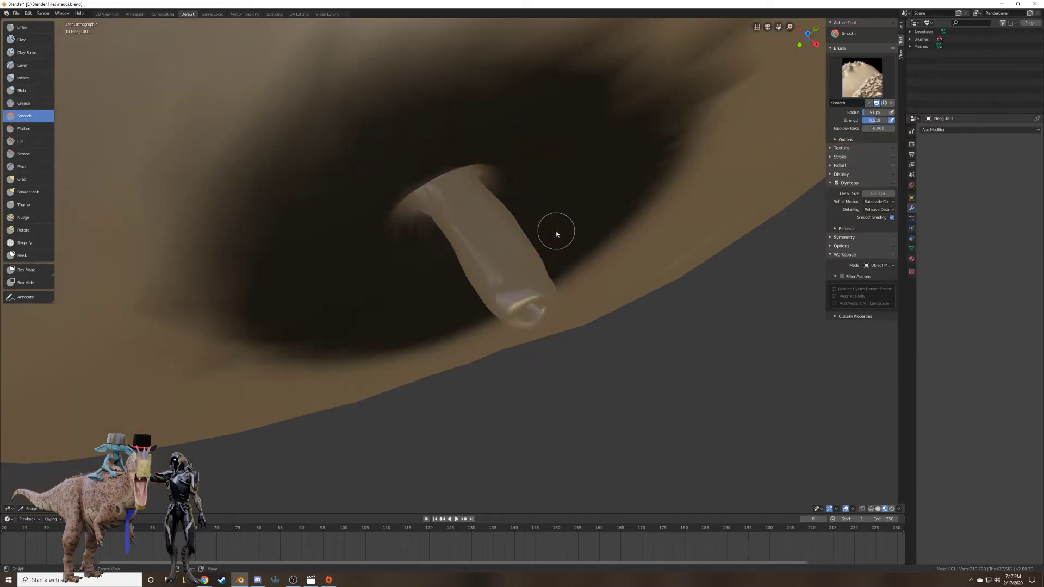
pyautogui.scroll(3, 510, 258)
pyautogui.press('f')
pyautogui.click(555, 266)
pyautogui.moveTo(555, 285)
pyautogui.mouseDown()
pyautogui.moveTo(526, 315)
pyautogui.moveTo(552, 315)
pyautogui.moveTo(557, 302)
pyautogui.mouseUp()
pyautogui.moveTo(557, 302)
pyautogui.mouseDown(button='middle')
pyautogui.moveTo(527, 233)
pyautogui.moveTo(552, 221)
pyautogui.mouseUp(button='middle')
pyautogui.moveTo(559, 258)
pyautogui.mouseDown()
pyautogui.moveTo(532, 270)
pyautogui.moveTo(577, 235)
pyautogui.moveTo(564, 262)
pyautogui.mouseUp()
pyautogui.moveTo(563, 262); pyautogui.dragTo(557, 187, button='middle')
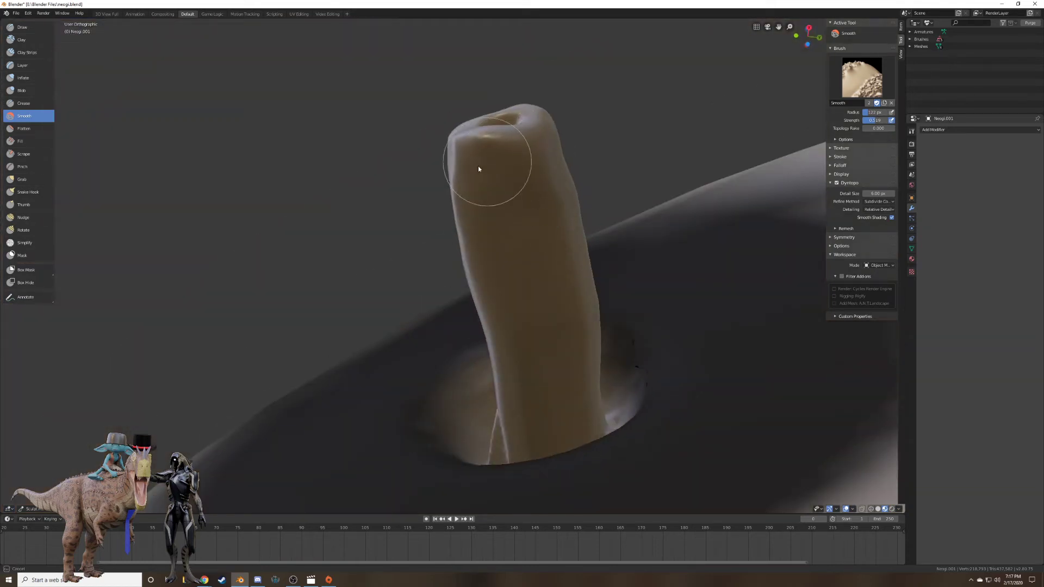
pyautogui.moveTo(455, 186); pyautogui.dragTo(559, 264, button='middle')
pyautogui.moveTo(560, 263)
pyautogui.mouseDown()
pyautogui.moveTo(471, 319)
pyautogui.moveTo(513, 244)
pyautogui.moveTo(404, 372)
pyautogui.moveTo(489, 401)
pyautogui.moveTo(560, 333)
pyautogui.mouseUp()
pyautogui.moveTo(560, 333)
pyautogui.mouseDown(button='middle')
pyautogui.moveTo(592, 358)
pyautogui.moveTo(518, 381)
pyautogui.moveTo(671, 327)
pyautogui.moveTo(683, 340)
pyautogui.moveTo(532, 325)
pyautogui.mouseUp(button='middle')
pyautogui.scroll(-4, 492, 357)
pyautogui.scroll(-7, 569, 367)
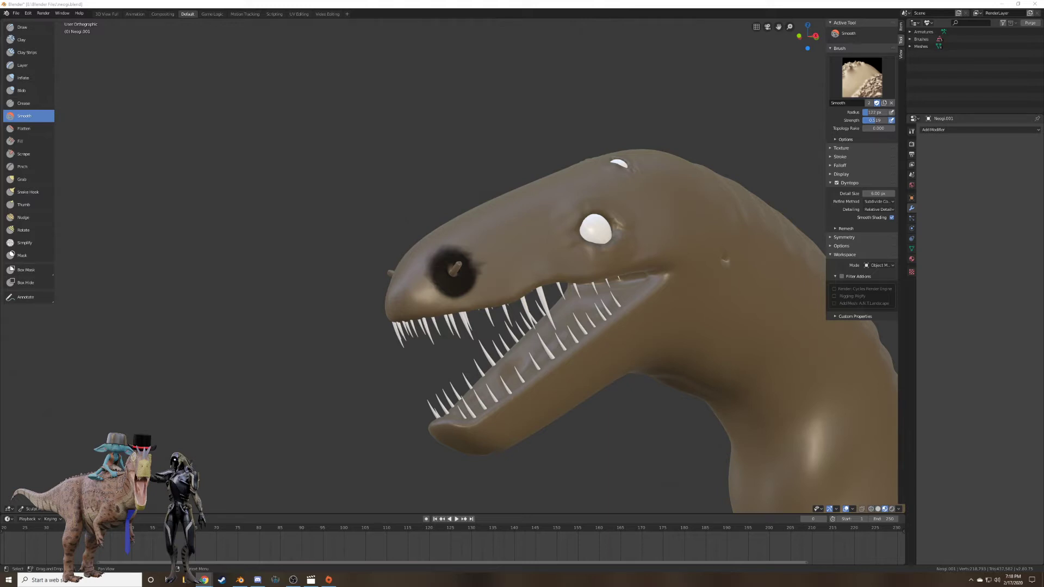
# Erase the mask around the nostril with the Mask brush.
pyautogui.press('m')
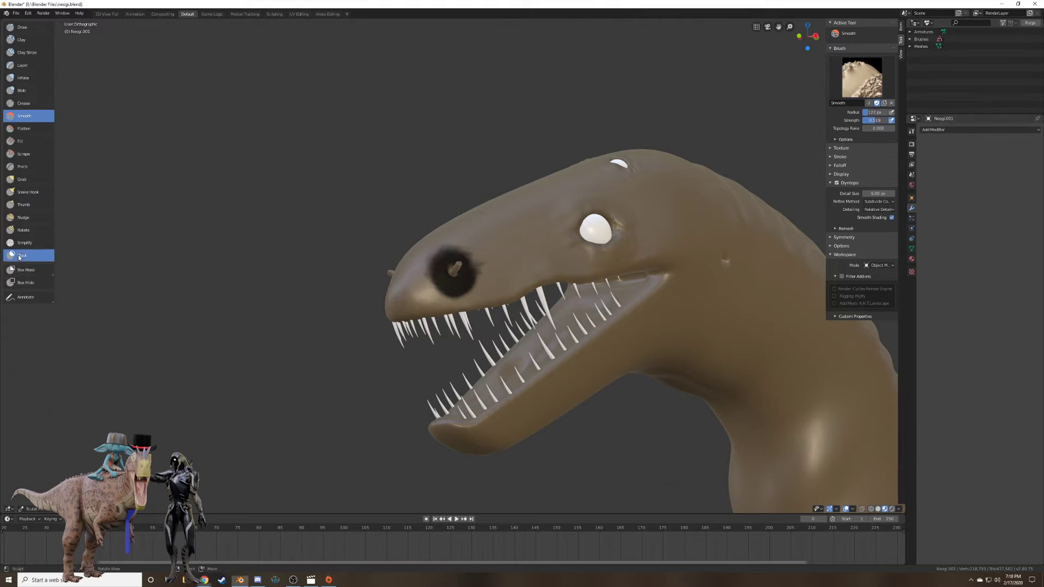
pyautogui.moveTo(462, 258)
pyautogui.keyDown('ctrl'); pyautogui.mouseDown()
pyautogui.moveTo(426, 285)
pyautogui.moveTo(470, 257)
pyautogui.mouseUp(); pyautogui.keyUp('ctrl')
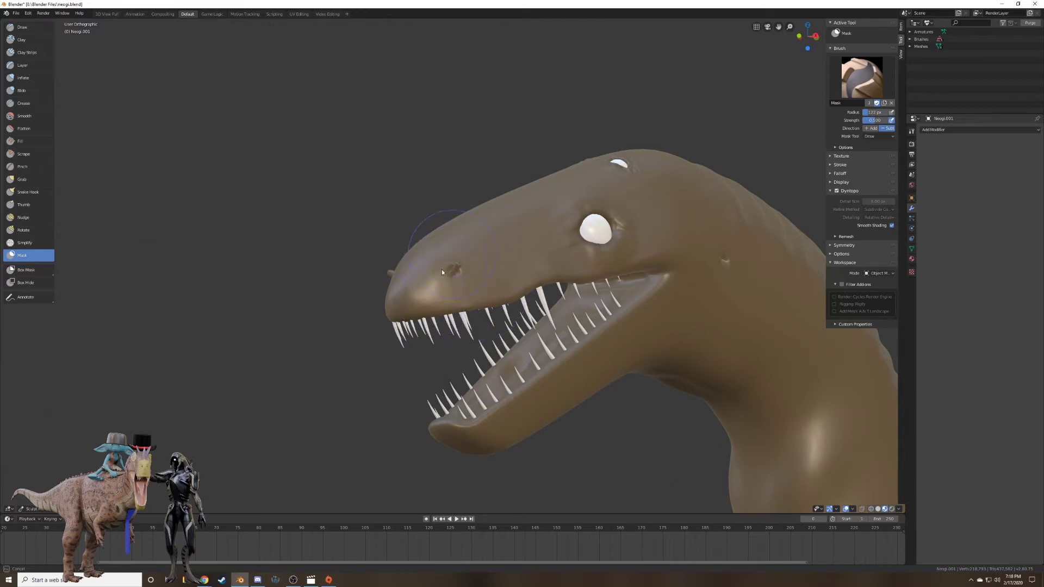
pyautogui.moveTo(441, 272)
pyautogui.mouseDown(button='middle')
pyautogui.moveTo(487, 298)
pyautogui.moveTo(478, 320)
pyautogui.moveTo(610, 265)
pyautogui.moveTo(584, 278)
pyautogui.moveTo(493, 282)
pyautogui.mouseUp(button='middle')
# Build up a raised rim around the nostril with the Draw brush set to Add.
pyautogui.click(22, 27)
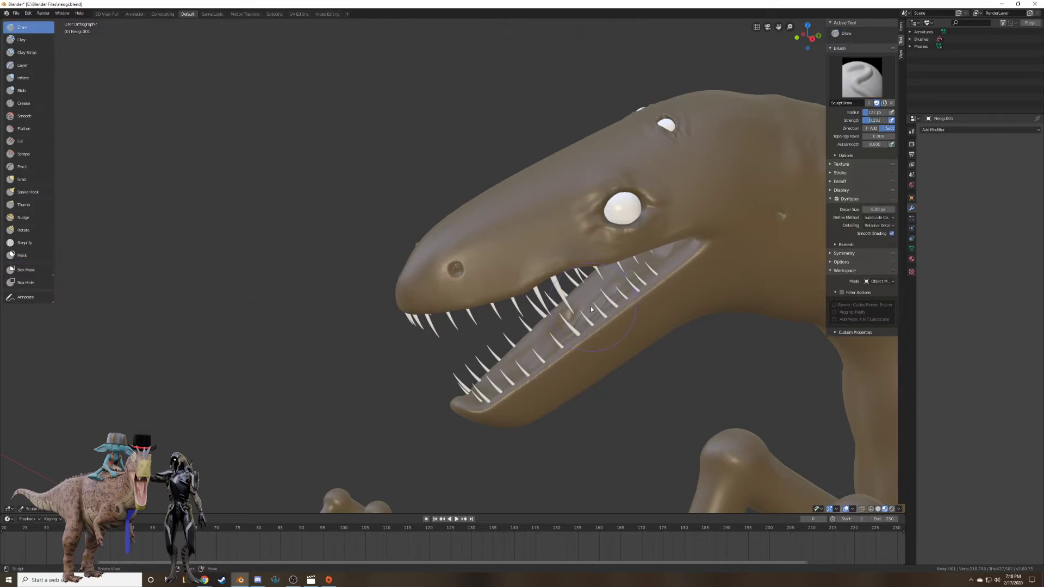
pyautogui.scroll(6, 582, 296)
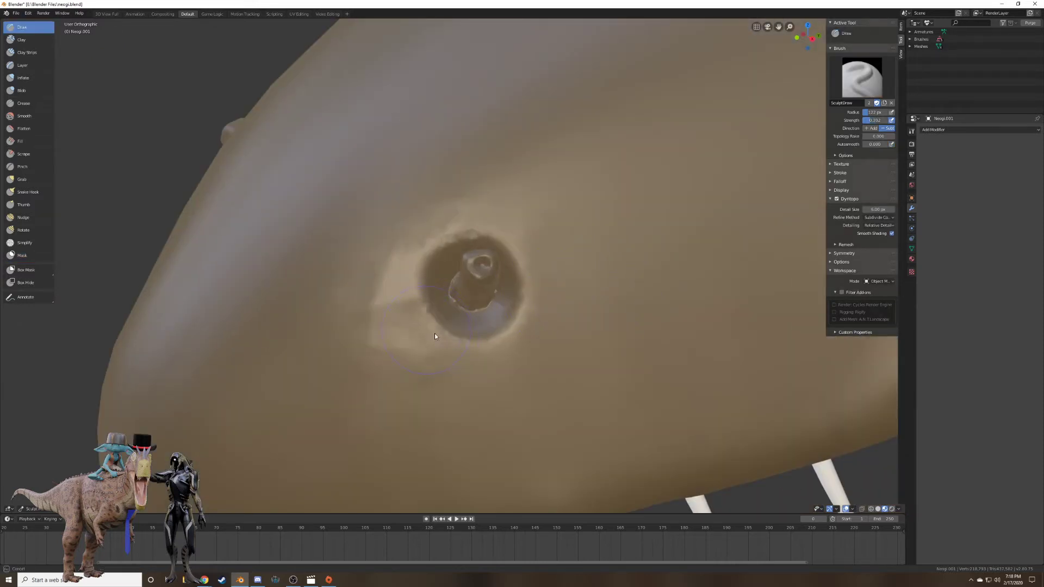
pyautogui.click(870, 130)
pyautogui.moveTo(405, 317)
pyautogui.mouseDown()
pyautogui.moveTo(433, 343)
pyautogui.moveTo(467, 346)
pyautogui.moveTo(535, 318)
pyautogui.moveTo(527, 249)
pyautogui.moveTo(494, 220)
pyautogui.moveTo(459, 224)
pyautogui.moveTo(410, 259)
pyautogui.moveTo(400, 298)
pyautogui.mouseUp()
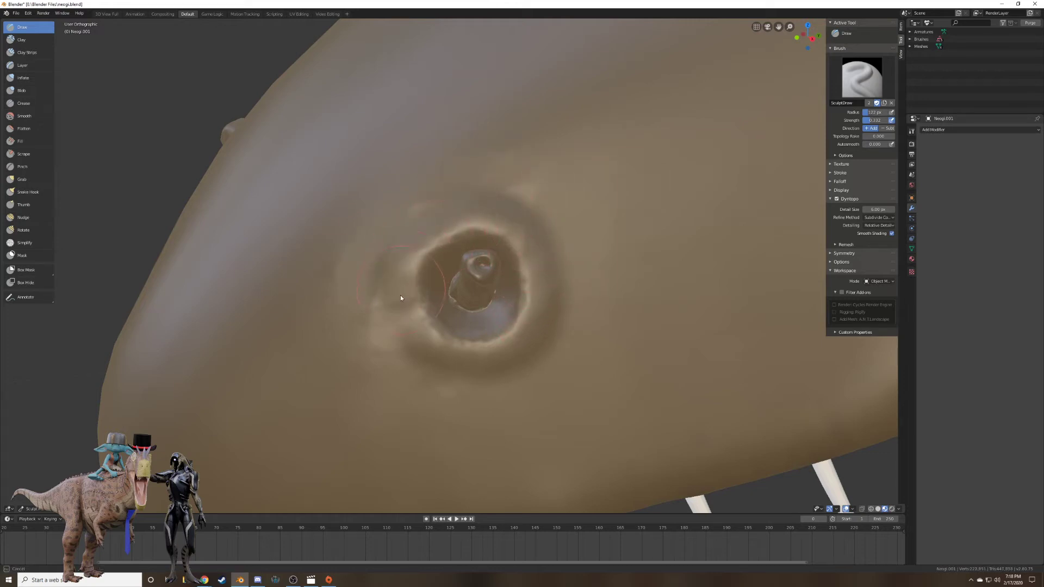
pyautogui.moveTo(422, 331); pyautogui.dragTo(424, 333)
# Sculpt a second, outer ring around the nostril rim with a smaller Draw brush at strength 0.224.
pyautogui.hotkey('shift', 'f')
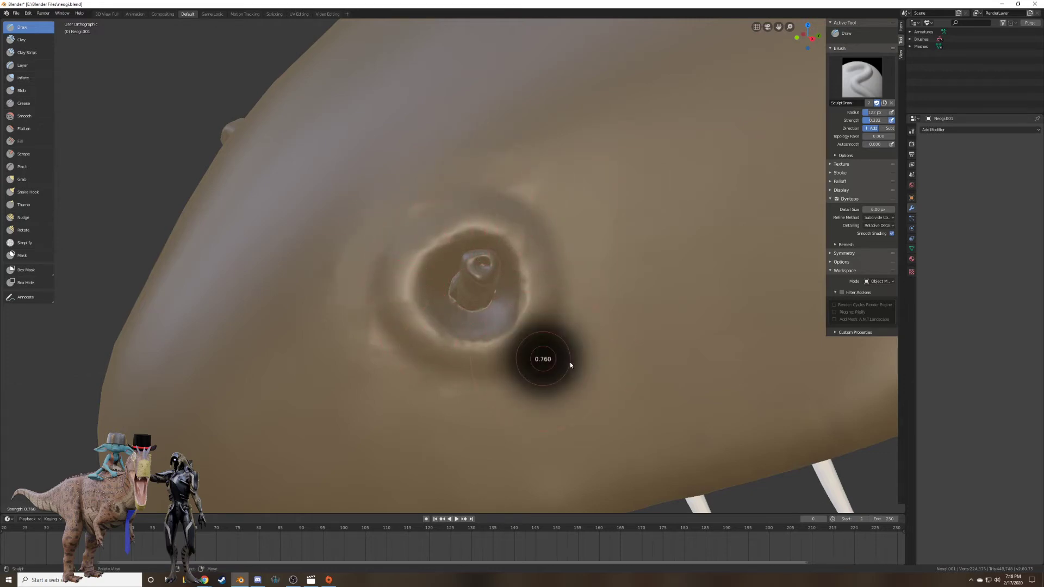
pyautogui.click(602, 363)
pyautogui.press('f')
pyautogui.click(538, 376)
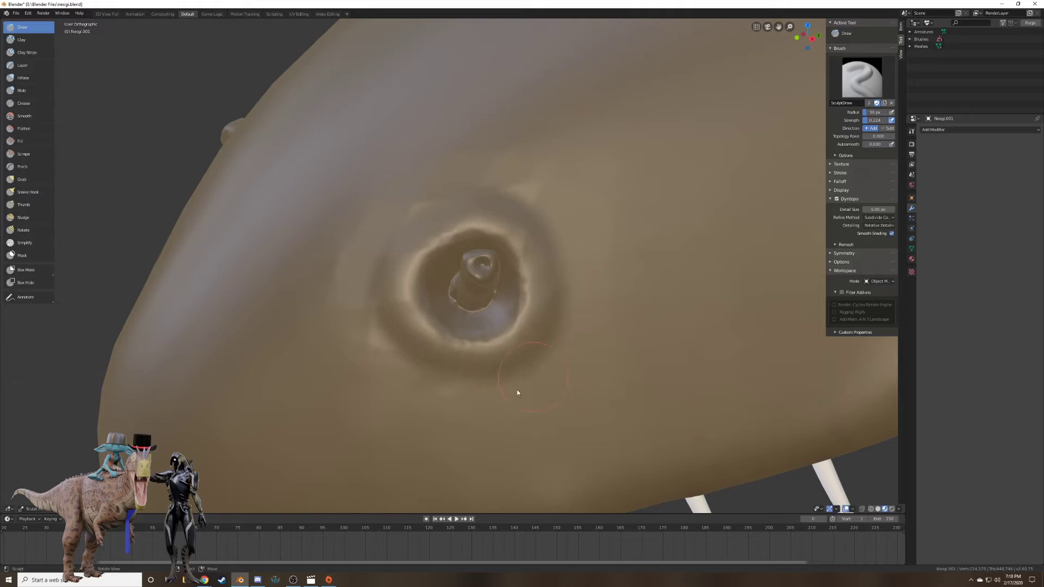
pyautogui.moveTo(472, 401)
pyautogui.mouseDown()
pyautogui.moveTo(531, 383)
pyautogui.moveTo(566, 253)
pyautogui.moveTo(560, 227)
pyautogui.moveTo(474, 185)
pyautogui.mouseUp()
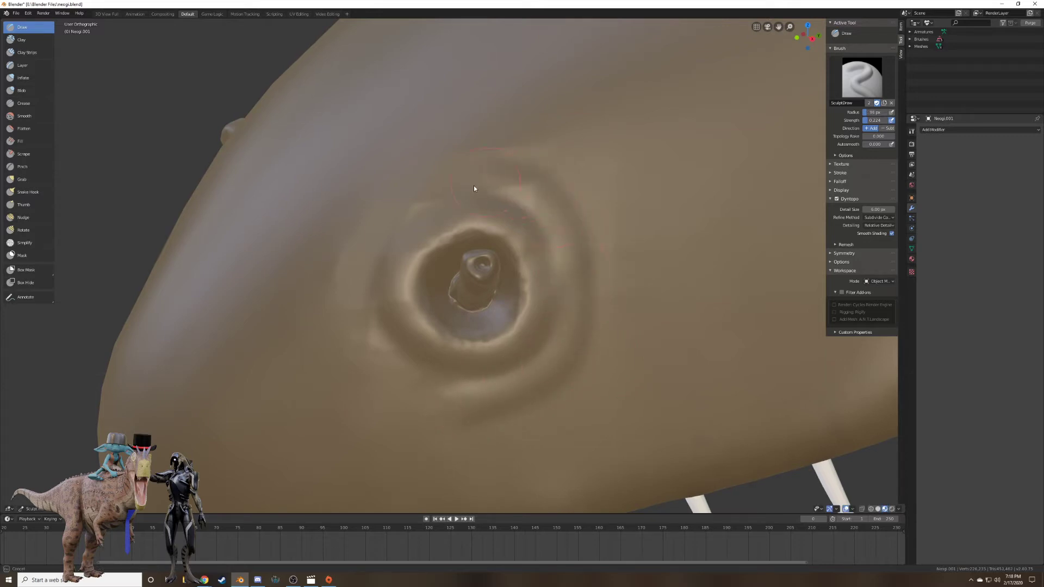
pyautogui.moveTo(360, 247)
pyautogui.mouseDown()
pyautogui.moveTo(416, 407)
pyautogui.moveTo(472, 408)
pyautogui.mouseUp()
pyautogui.scroll(-5, 549, 371)
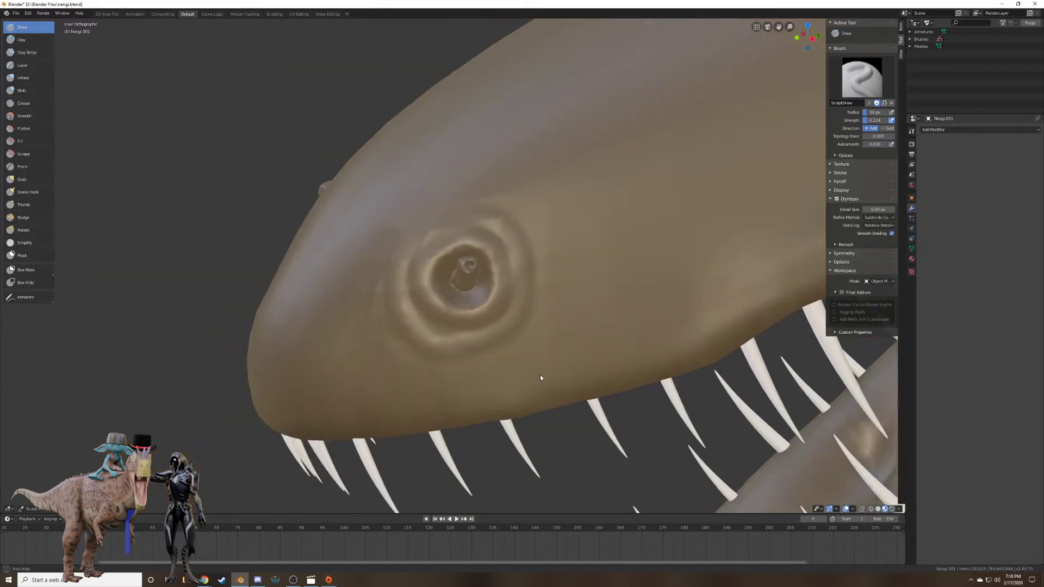
# Pull the eyelid skin at both corners of the large side eye closer to the eyeball with an enlarged Grab brush.
pyautogui.moveTo(552, 373)
pyautogui.mouseDown(button='middle')
pyautogui.moveTo(543, 366)
pyautogui.moveTo(573, 345)
pyautogui.moveTo(494, 375)
pyautogui.moveTo(505, 367)
pyautogui.mouseUp(button='middle')
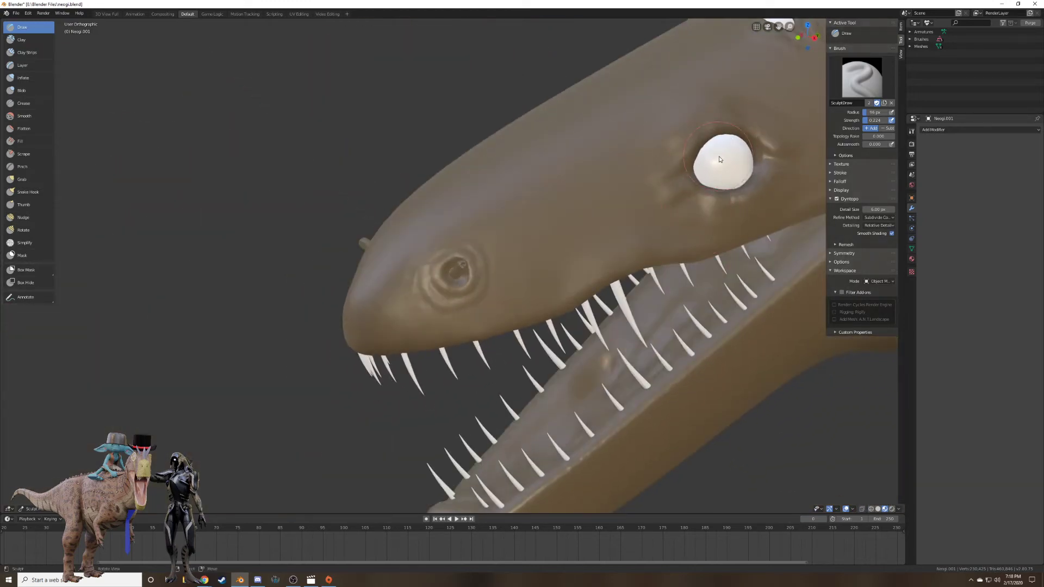
pyautogui.moveTo(723, 154); pyautogui.dragTo(565, 257, button='middle')
pyautogui.scroll(5, 511, 270)
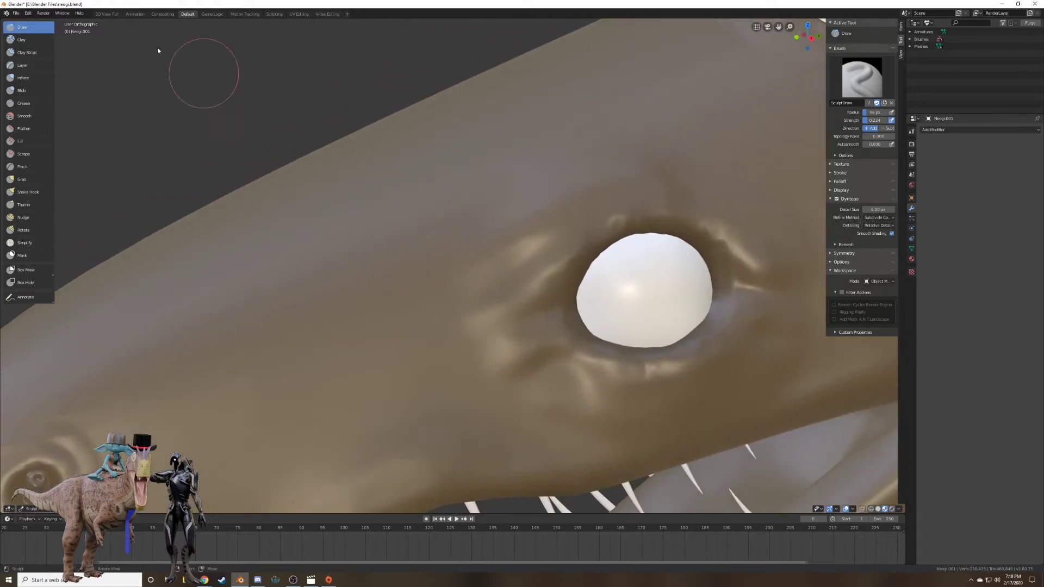
pyautogui.click(24, 180)
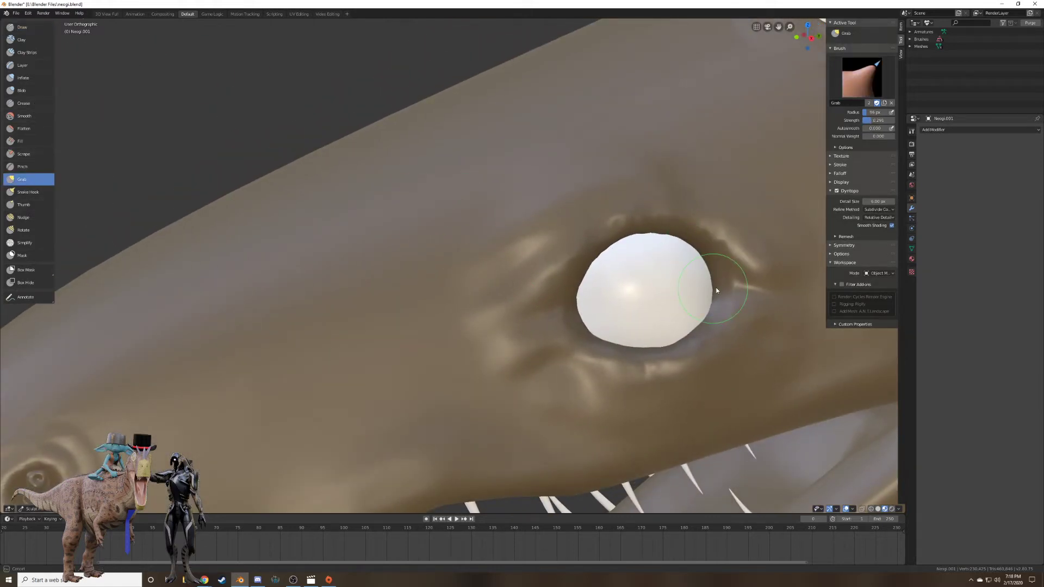
pyautogui.moveTo(737, 285); pyautogui.dragTo(720, 267)
pyautogui.press('f')
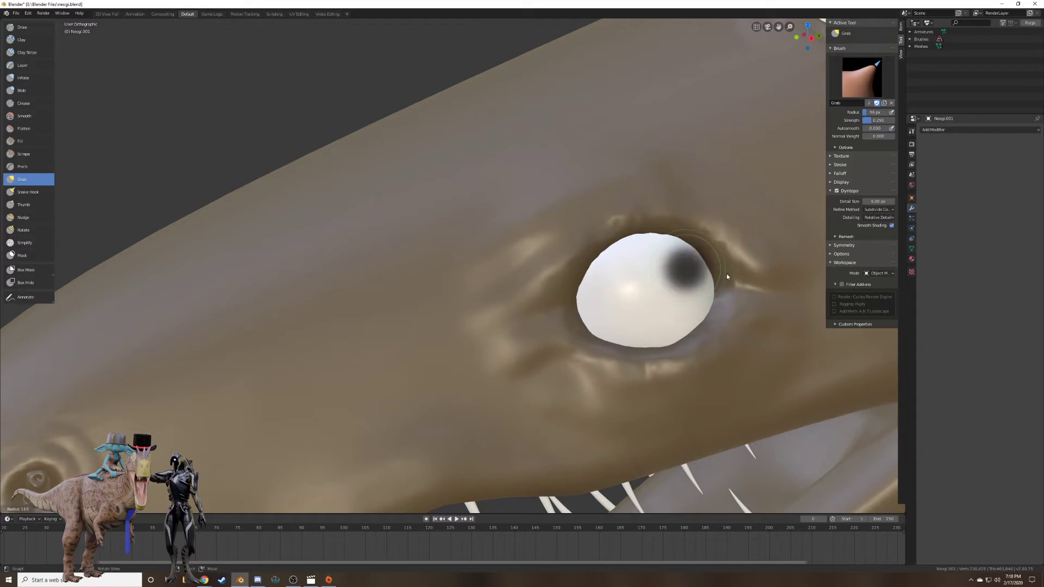
pyautogui.click(736, 284)
pyautogui.moveTo(719, 308)
pyautogui.mouseDown()
pyautogui.moveTo(716, 294)
pyautogui.moveTo(734, 286)
pyautogui.mouseUp()
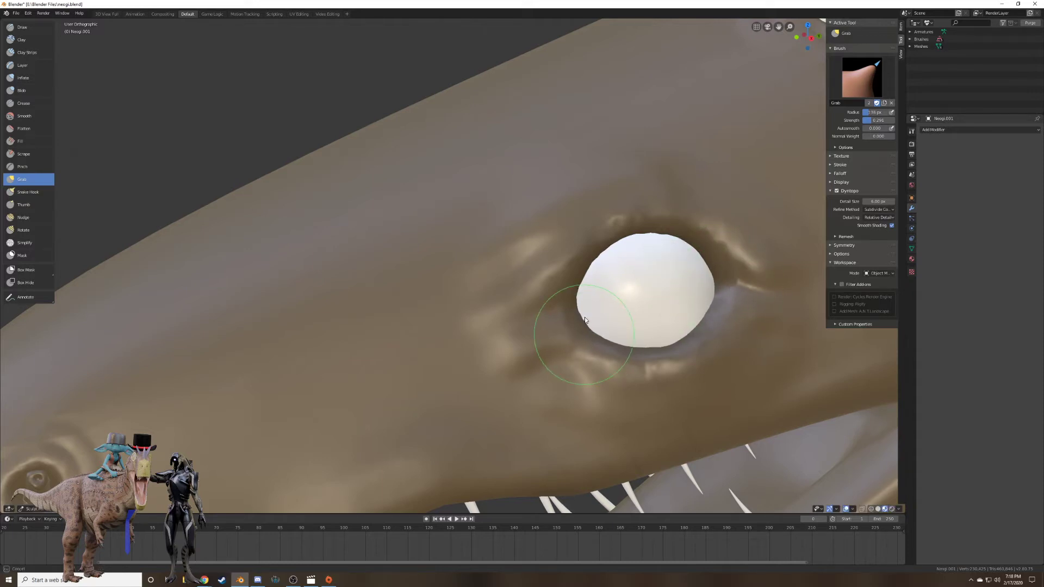
pyautogui.moveTo(585, 318); pyautogui.dragTo(585, 316)
pyautogui.moveTo(571, 276); pyautogui.dragTo(577, 295)
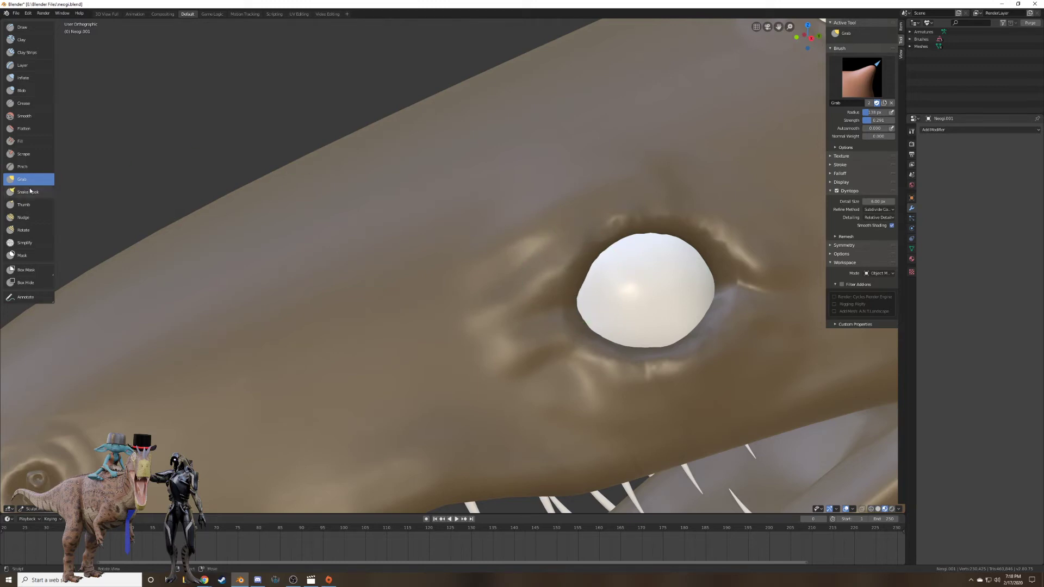
# Tighten the skin folds around the corners of the side eye with the Pinch brush.
pyautogui.click(23, 166)
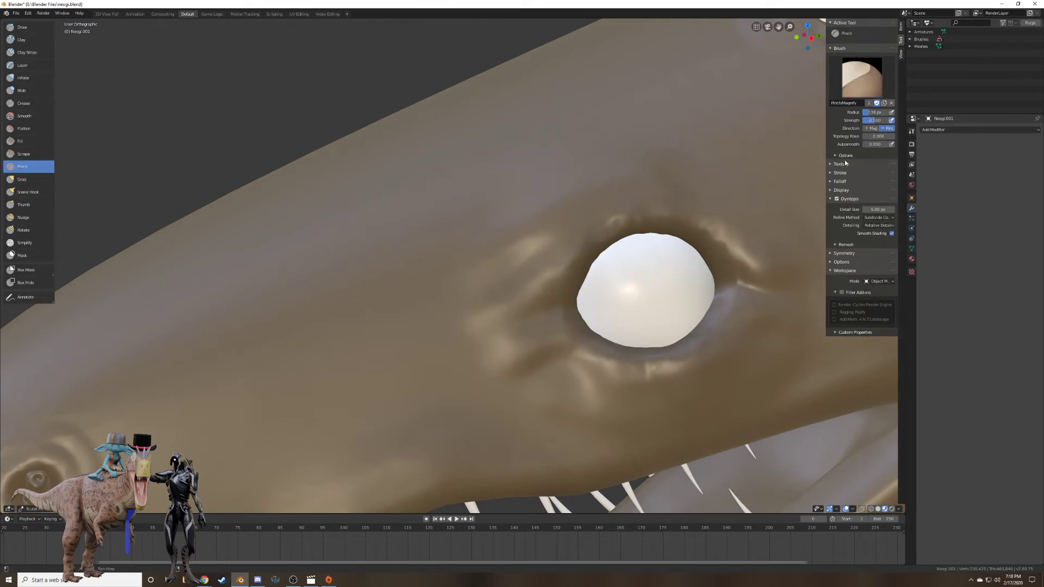
pyautogui.moveTo(717, 275)
pyautogui.mouseDown()
pyautogui.moveTo(720, 283)
pyautogui.moveTo(727, 267)
pyautogui.moveTo(718, 280)
pyautogui.mouseUp()
pyautogui.moveTo(586, 324)
pyautogui.mouseDown()
pyautogui.moveTo(566, 298)
pyautogui.moveTo(568, 307)
pyautogui.mouseUp()
pyautogui.moveTo(749, 111)
pyautogui.mouseDown(button='middle')
pyautogui.moveTo(398, 289)
pyautogui.moveTo(450, 275)
pyautogui.moveTo(560, 320)
pyautogui.mouseUp(button='middle')
pyautogui.moveTo(560, 320); pyautogui.dragTo(508, 246)
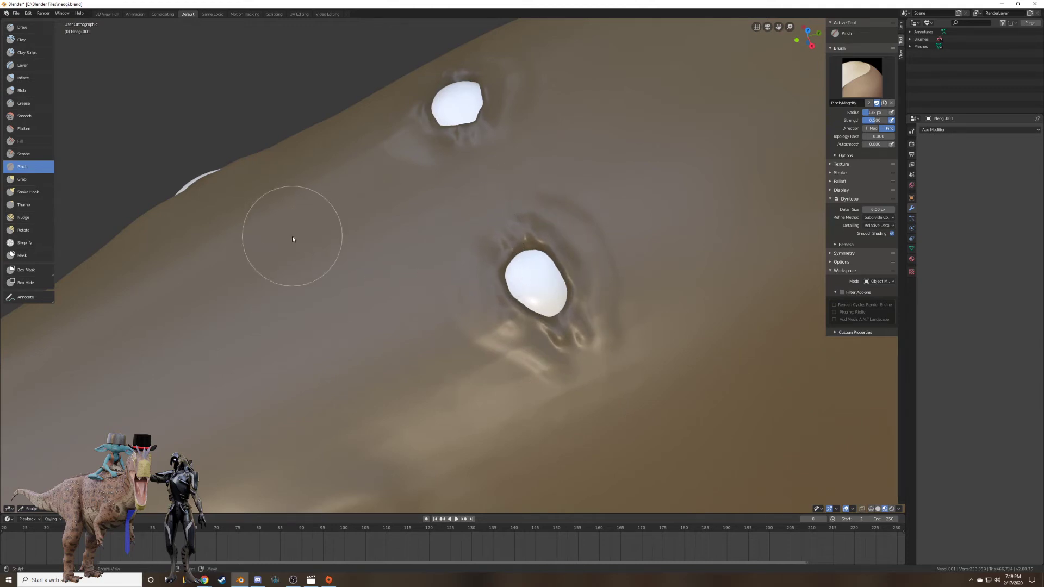
# Soften the creases in the skin around the side eye with the Smooth brush at reduced strength.
pyautogui.click(24, 116)
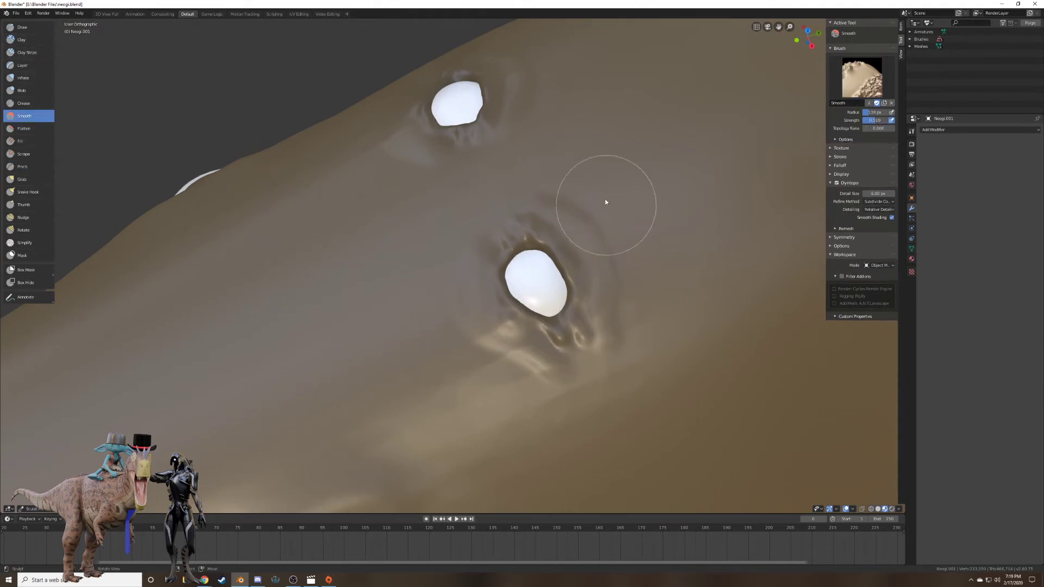
pyautogui.hotkey('shift', 'f')
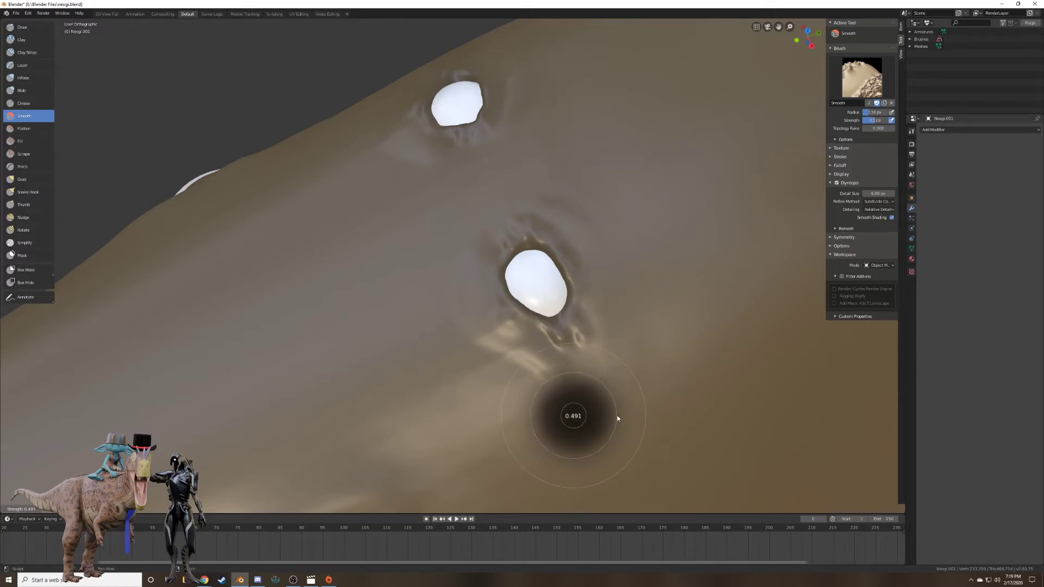
pyautogui.click(584, 415)
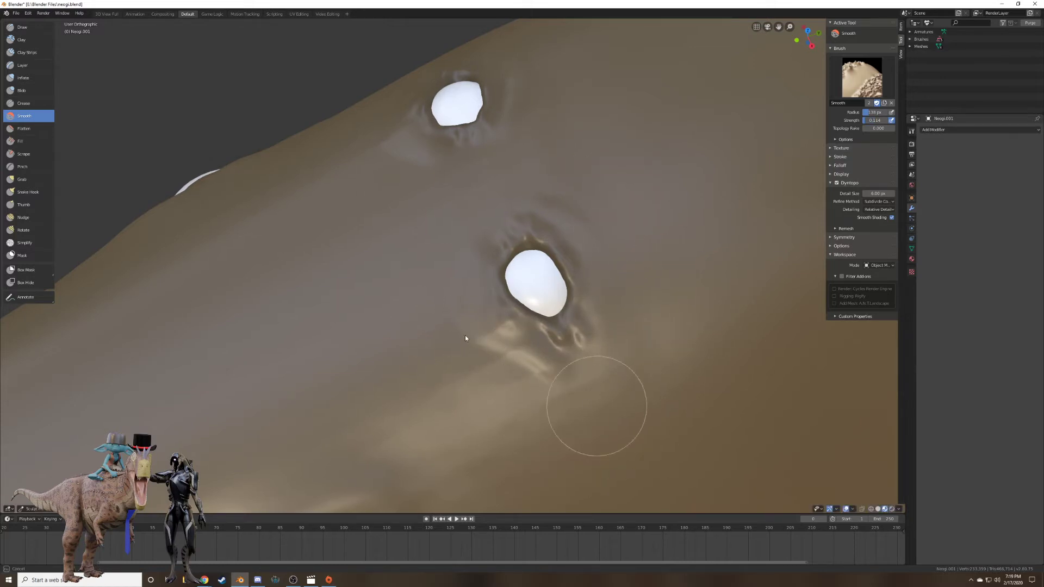
pyautogui.moveTo(465, 339)
pyautogui.mouseDown()
pyautogui.moveTo(512, 365)
pyautogui.moveTo(476, 358)
pyautogui.mouseUp()
pyautogui.keyDown('shift'); pyautogui.moveTo(613, 355); pyautogui.dragTo(672, 172, button='middle'); pyautogui.keyUp('shift')
pyautogui.keyDown('shift'); pyautogui.moveTo(476, 309); pyautogui.dragTo(688, 173, button='middle'); pyautogui.keyUp('shift')
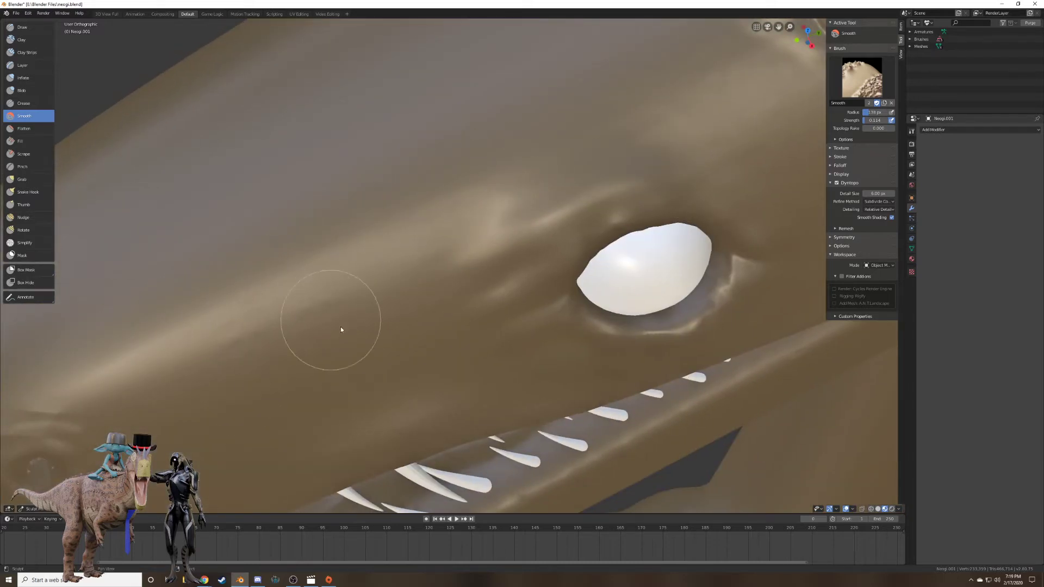
pyautogui.keyDown('shift'); pyautogui.moveTo(469, 411); pyautogui.dragTo(530, 305, button='middle'); pyautogui.keyUp('shift')
pyautogui.moveTo(555, 380); pyautogui.dragTo(522, 329, button='middle')
pyautogui.scroll(-5, 524, 380)
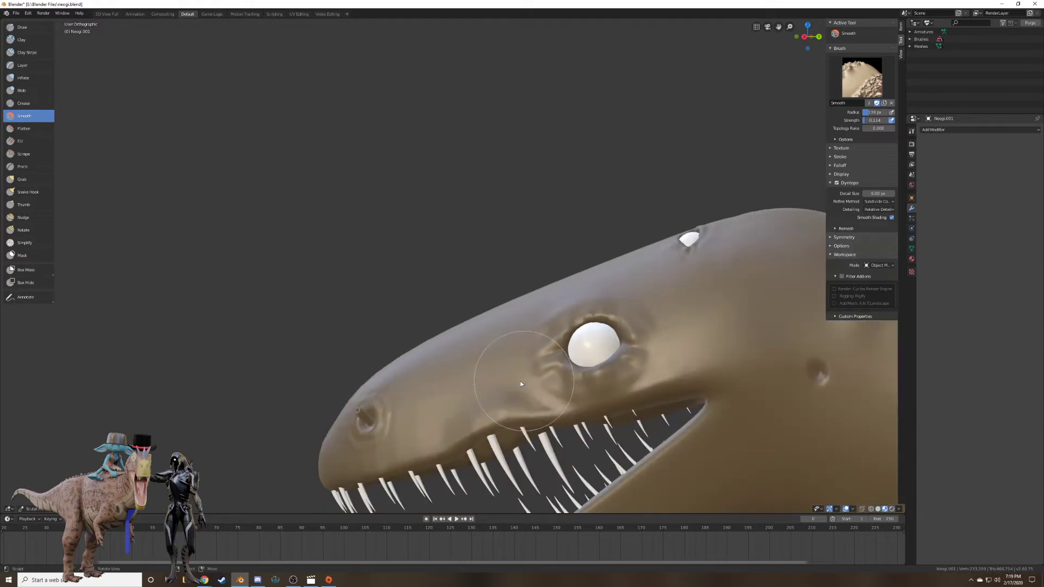
pyautogui.moveTo(521, 384)
pyautogui.mouseDown(button='middle')
pyautogui.moveTo(555, 400)
pyautogui.moveTo(600, 392)
pyautogui.moveTo(528, 400)
pyautogui.mouseUp(button='middle')
pyautogui.scroll(2, 403, 433)
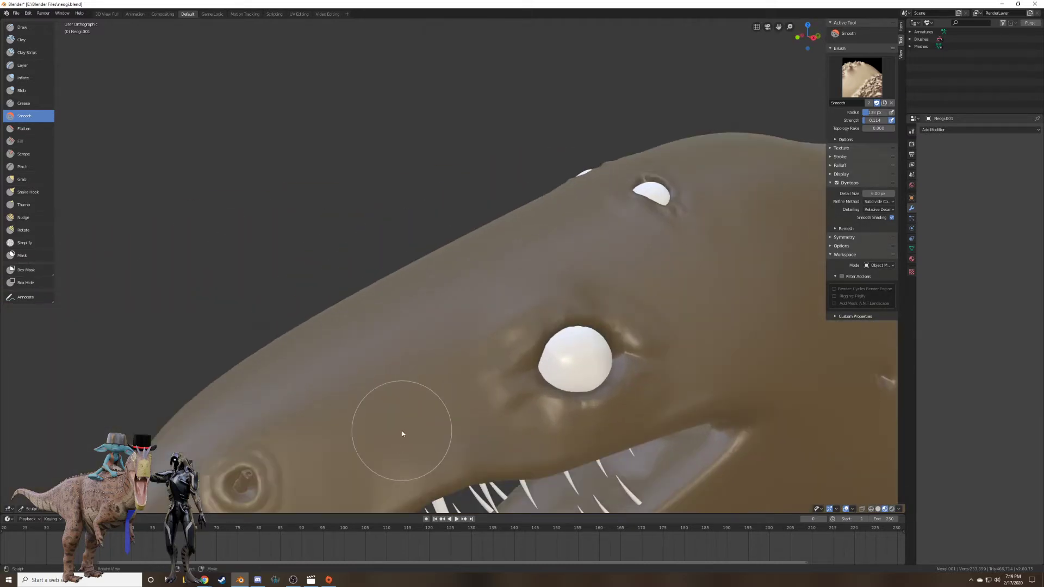
# Smooth the raised rings on the snout-tip side of the nostril with the Smooth brush.
pyautogui.keyDown('shift'); pyautogui.moveTo(393, 440); pyautogui.dragTo(728, 228, button='middle'); pyautogui.keyUp('shift')
pyautogui.scroll(3, 770, 210)
pyautogui.moveTo(728, 229); pyautogui.dragTo(608, 302, button='middle')
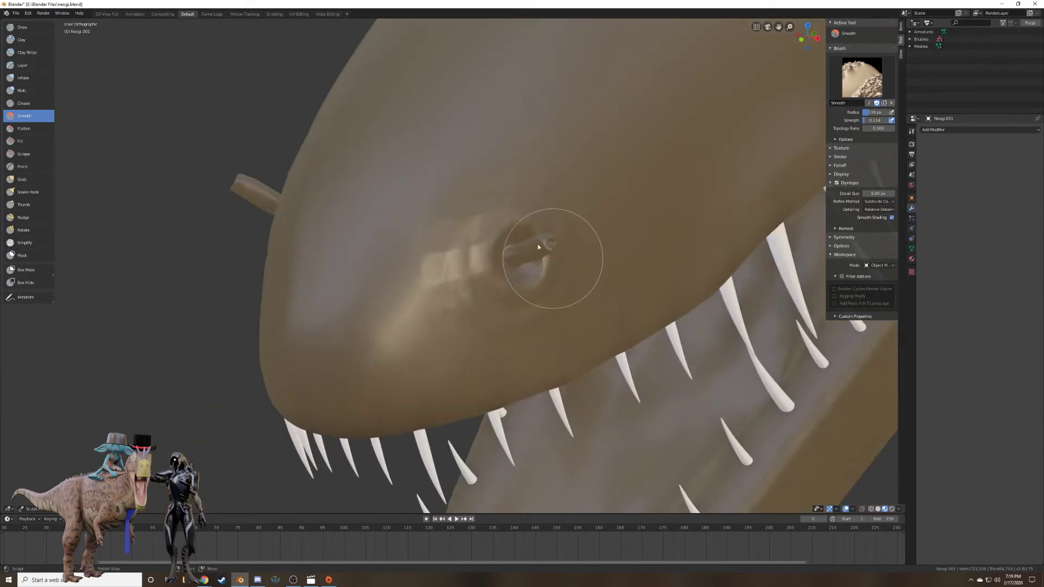
pyautogui.moveTo(458, 187); pyautogui.dragTo(459, 315)
pyautogui.scroll(4, 459, 315)
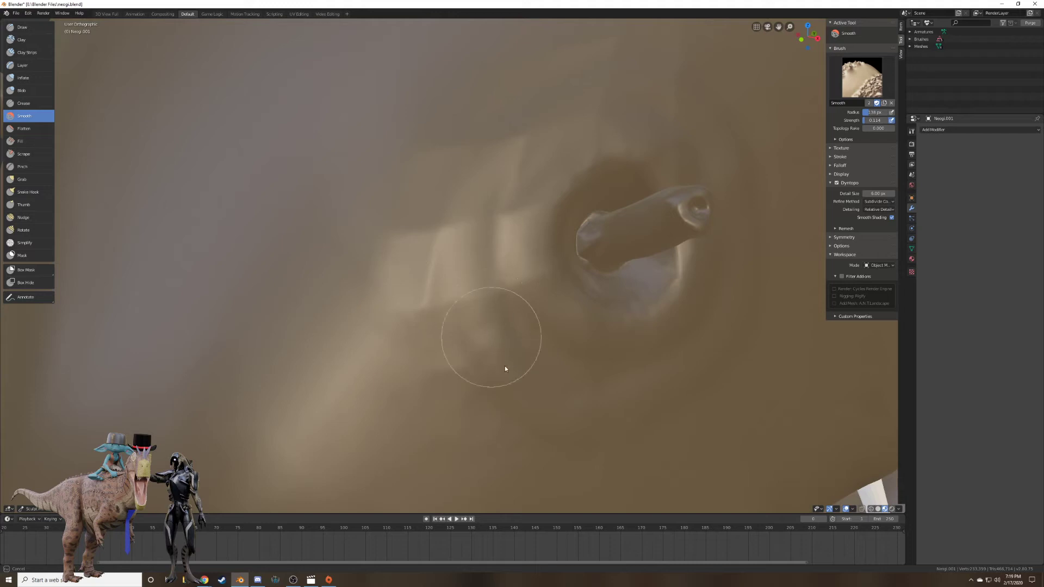
# Raise the Smooth brush's strength and soften the nostril's rings all the way around.
pyautogui.hotkey('shift', 'f')
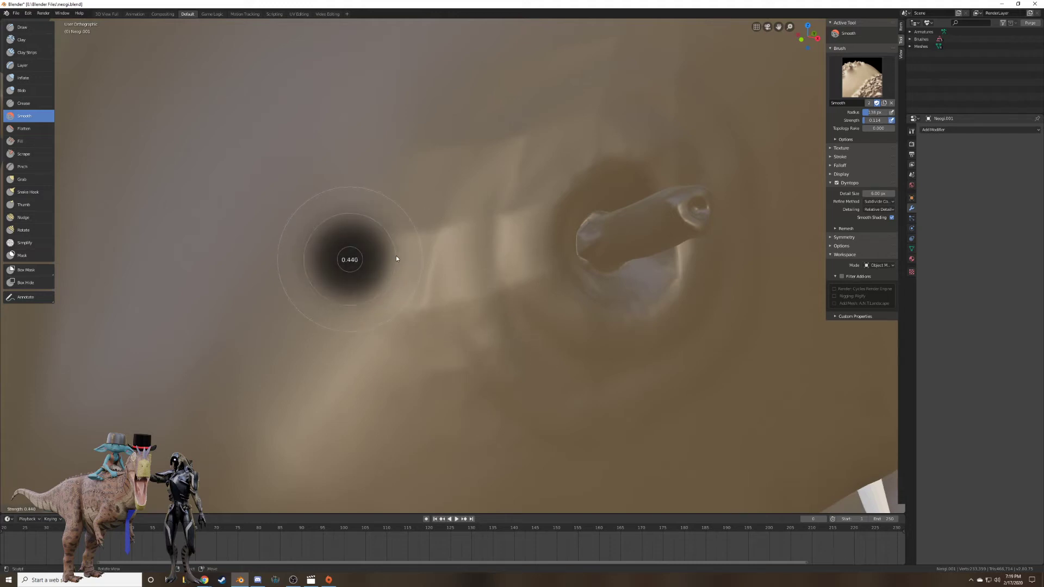
pyautogui.click(388, 257)
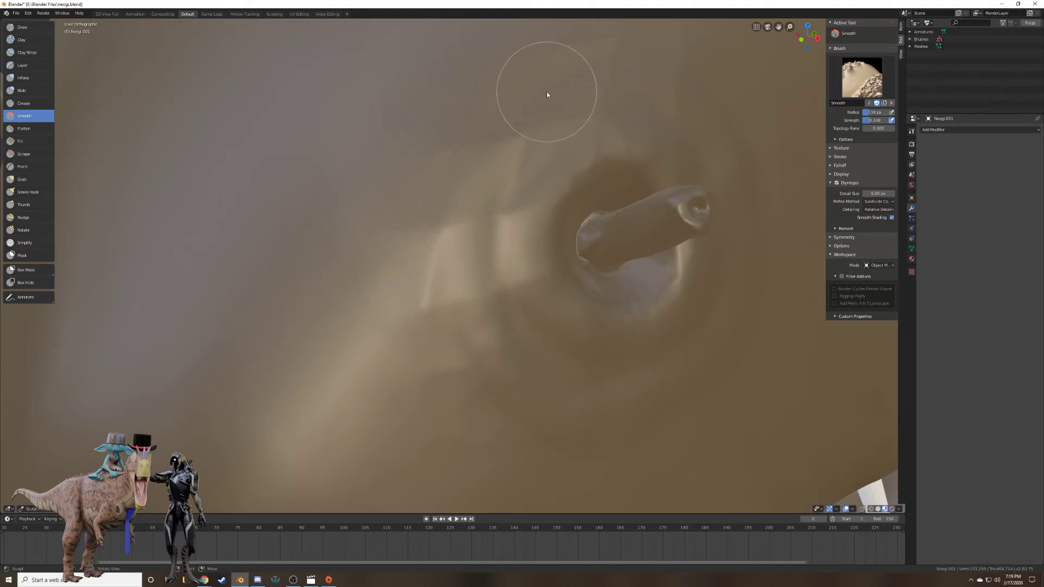
pyautogui.moveTo(624, 130)
pyautogui.mouseDown(button='middle')
pyautogui.moveTo(542, 191)
pyautogui.moveTo(459, 162)
pyautogui.mouseUp(button='middle')
pyautogui.moveTo(611, 263)
pyautogui.mouseDown(button='middle')
pyautogui.moveTo(677, 202)
pyautogui.moveTo(508, 315)
pyautogui.mouseUp(button='middle')
pyautogui.moveTo(580, 106)
pyautogui.mouseDown(button='middle')
pyautogui.moveTo(582, 147)
pyautogui.moveTo(510, 349)
pyautogui.mouseUp(button='middle')
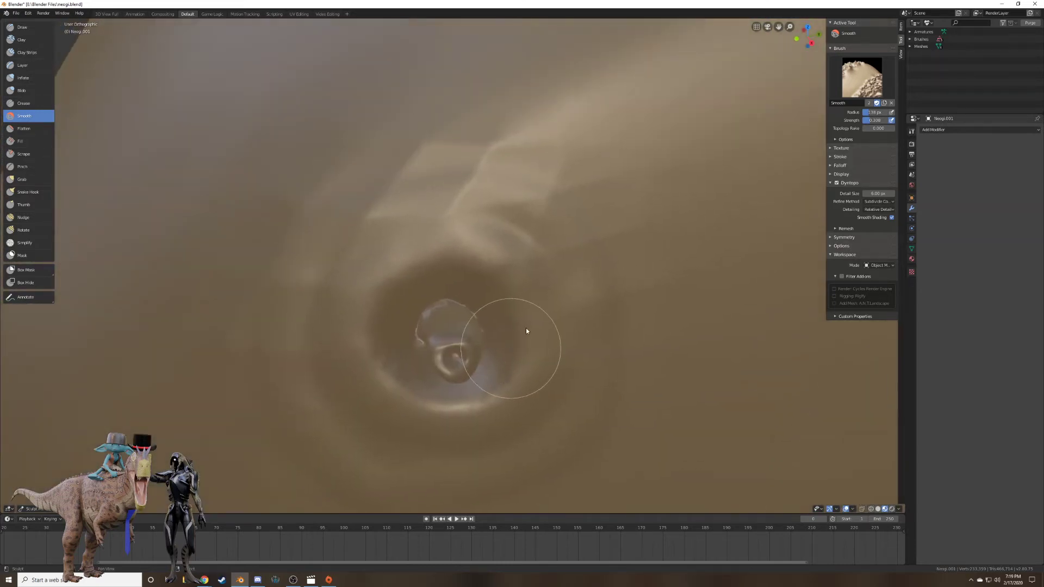
pyautogui.moveTo(527, 326)
pyautogui.mouseDown()
pyautogui.moveTo(443, 249)
pyautogui.moveTo(325, 234)
pyautogui.moveTo(508, 164)
pyautogui.moveTo(378, 197)
pyautogui.moveTo(620, 231)
pyautogui.moveTo(554, 242)
pyautogui.mouseUp()
pyautogui.keyDown('shift'); pyautogui.moveTo(596, 363); pyautogui.dragTo(638, 154, button='middle'); pyautogui.keyUp('shift')
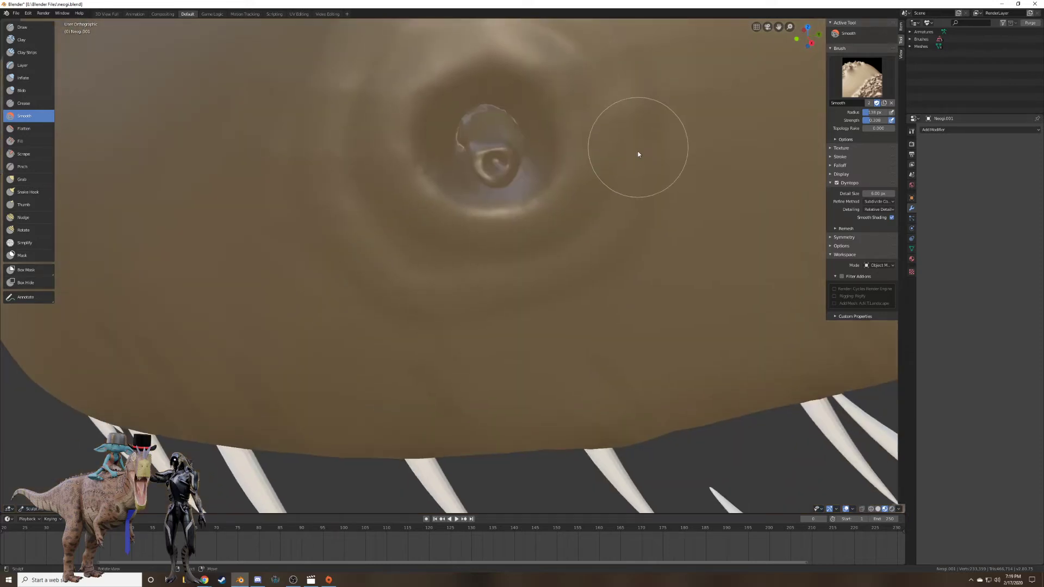
pyautogui.scroll(-1, 395, 272)
pyautogui.moveTo(396, 263)
pyautogui.keyDown('shift'); pyautogui.mouseDown(button='middle')
pyautogui.moveTo(429, 313)
pyautogui.moveTo(453, 279)
pyautogui.moveTo(433, 210)
pyautogui.mouseUp(button='middle'); pyautogui.keyUp('shift')
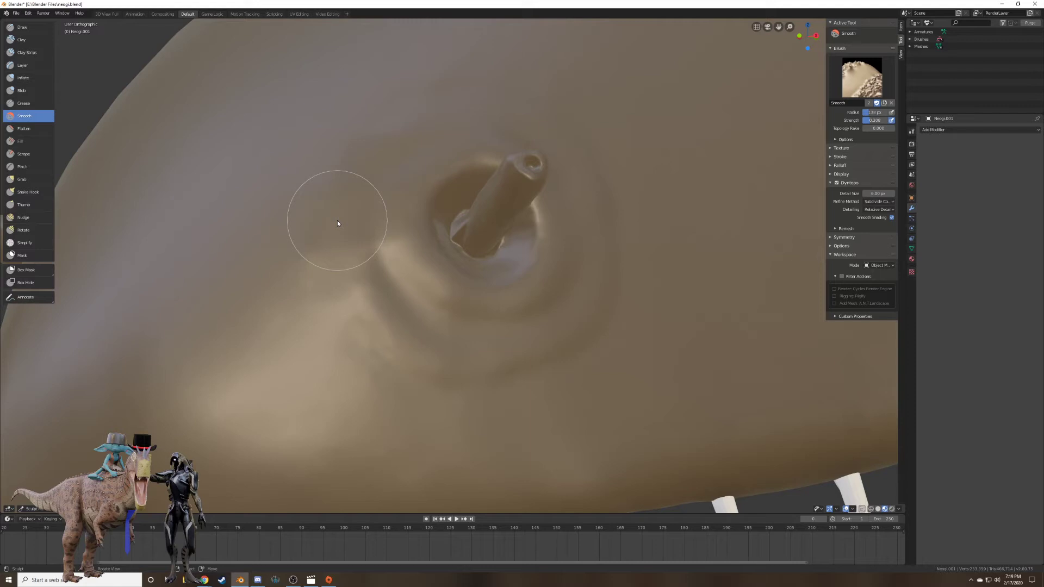
# Smooth the upper edge of the stalk's base where it meets the inside of the nostril.
pyautogui.moveTo(435, 264); pyautogui.dragTo(423, 398, button='middle')
pyautogui.scroll(-4, 461, 296)
pyautogui.scroll(11, 508, 345)
pyautogui.keyDown('shift'); pyautogui.moveTo(461, 342); pyautogui.dragTo(515, 224, button='middle'); pyautogui.keyUp('shift')
pyautogui.scroll(1, 518, 234)
pyautogui.moveTo(392, 299); pyautogui.dragTo(333, 405)
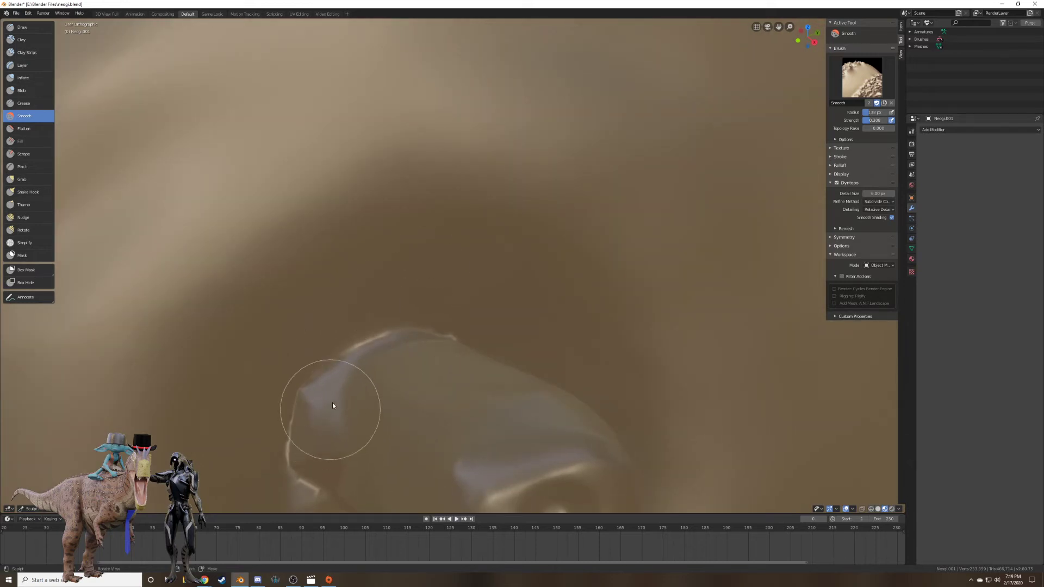
pyautogui.scroll(-3, 332, 405)
pyautogui.moveTo(345, 303)
pyautogui.mouseDown(button='middle')
pyautogui.moveTo(326, 247)
pyautogui.moveTo(345, 279)
pyautogui.mouseUp(button='middle')
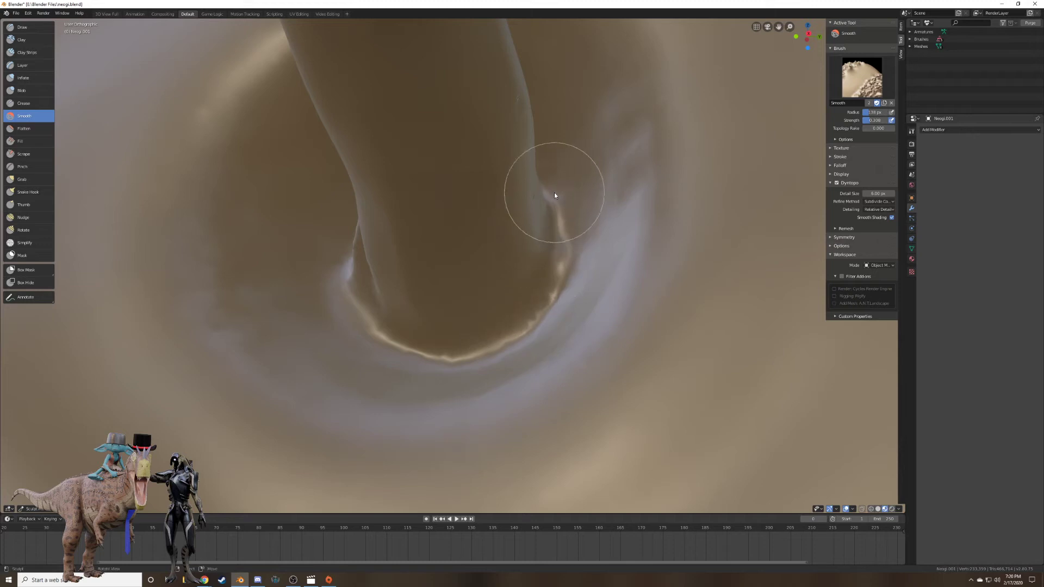
# Smooth the jagged seam around the rest of the nostril stalk's base from several angles.
pyautogui.moveTo(553, 192)
pyautogui.mouseDown(button='middle')
pyautogui.moveTo(510, 283)
pyautogui.moveTo(443, 174)
pyautogui.mouseUp(button='middle')
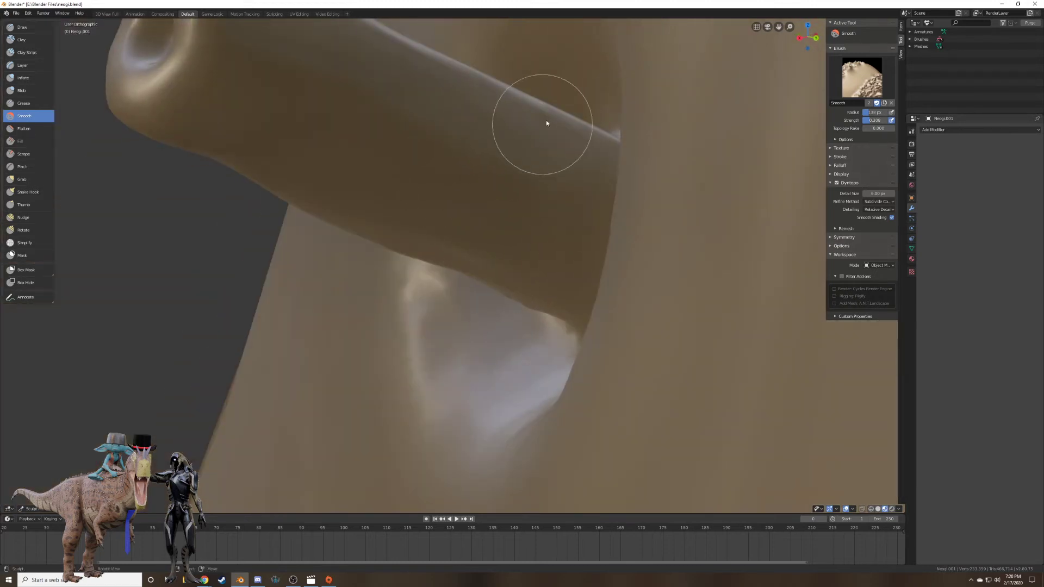
pyautogui.scroll(-2, 546, 123)
pyautogui.moveTo(483, 89)
pyautogui.mouseDown(button='middle')
pyautogui.moveTo(480, 140)
pyautogui.moveTo(503, 226)
pyautogui.mouseUp(button='middle')
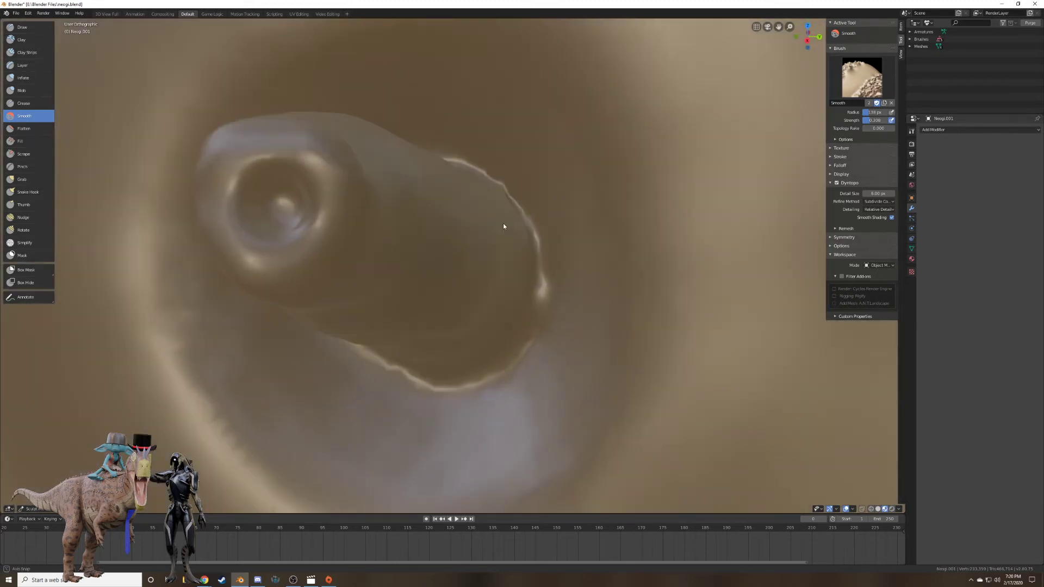
pyautogui.moveTo(503, 226)
pyautogui.mouseDown()
pyautogui.moveTo(531, 250)
pyautogui.moveTo(527, 357)
pyautogui.moveTo(366, 366)
pyautogui.mouseUp()
pyautogui.moveTo(366, 366); pyautogui.dragTo(409, 362, button='middle')
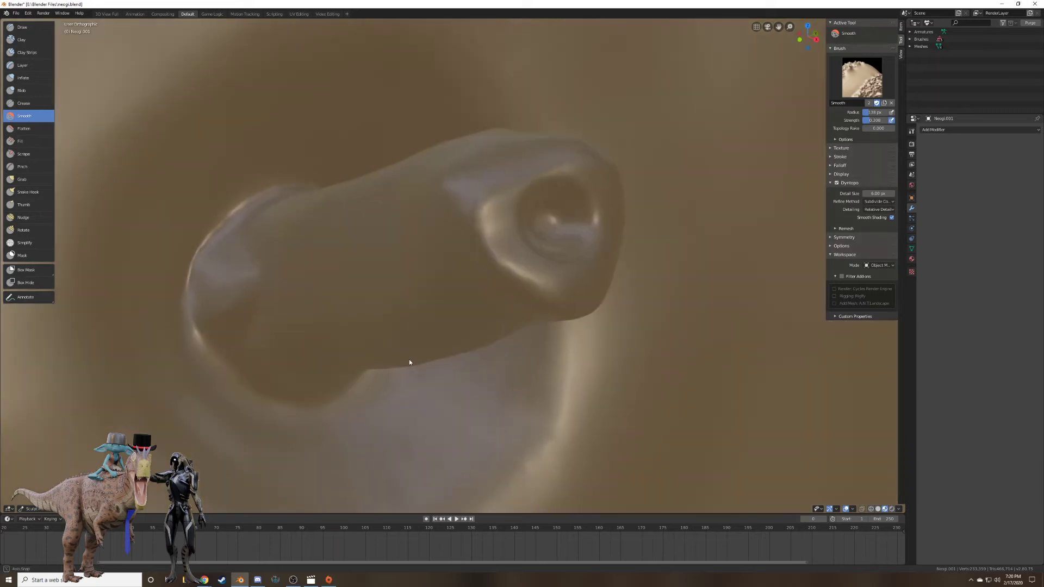
pyautogui.moveTo(270, 175); pyautogui.dragTo(265, 196, button='middle')
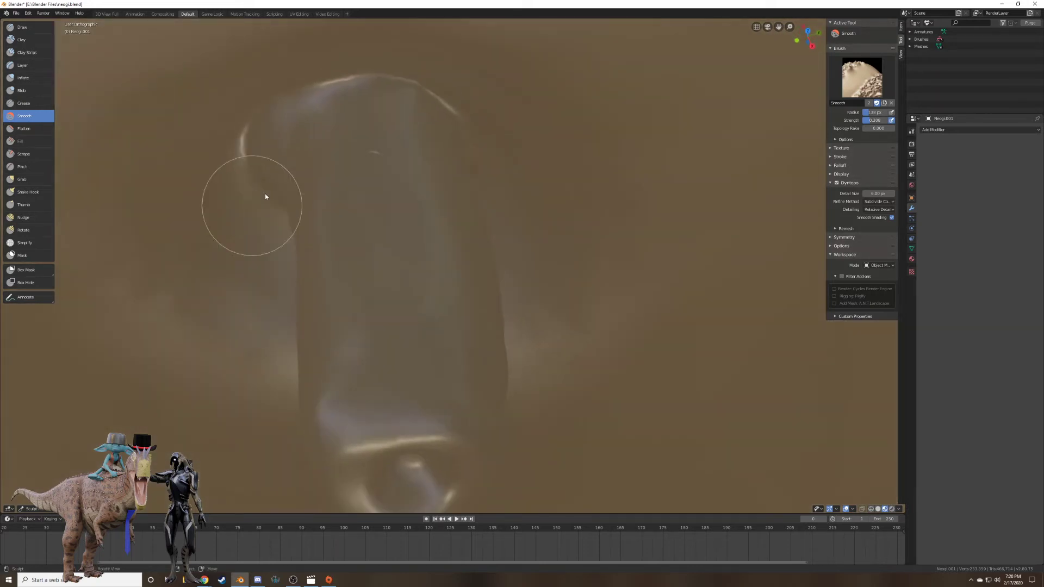
pyautogui.scroll(-7, 490, 144)
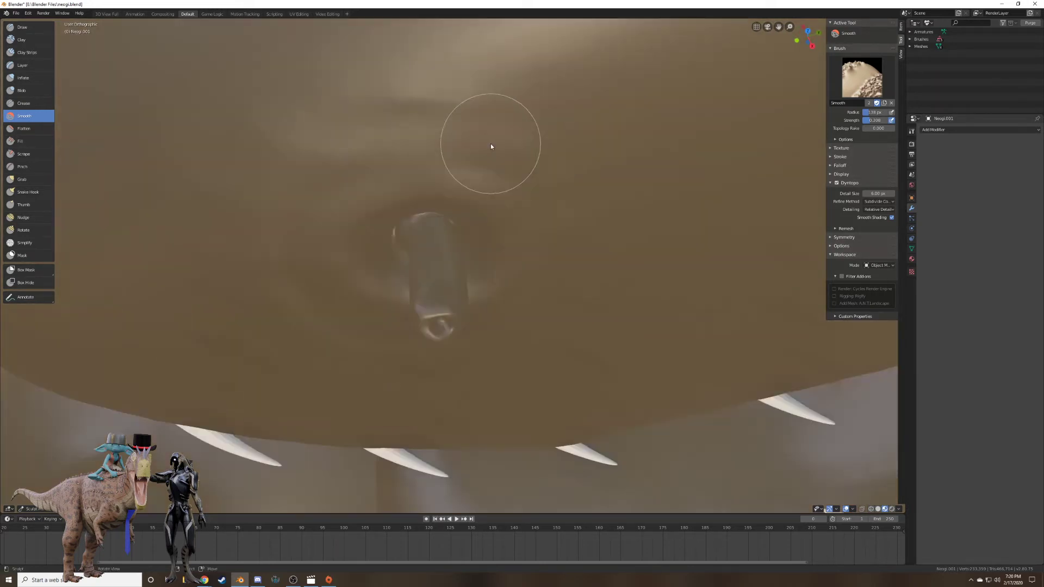
pyautogui.scroll(-5, 490, 146)
pyautogui.moveTo(491, 148); pyautogui.dragTo(419, 303, button='middle')
pyautogui.scroll(-3, 559, 223)
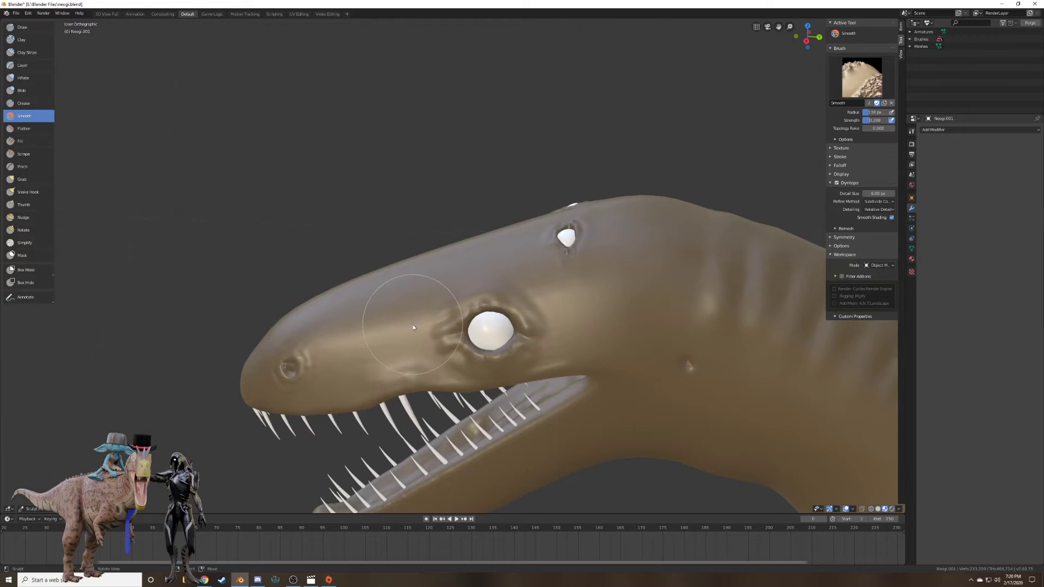
# Build up a thick brow ridge above the large side eye with the Draw brush at increased strength.
pyautogui.scroll(6, 424, 321)
pyautogui.click(22, 27)
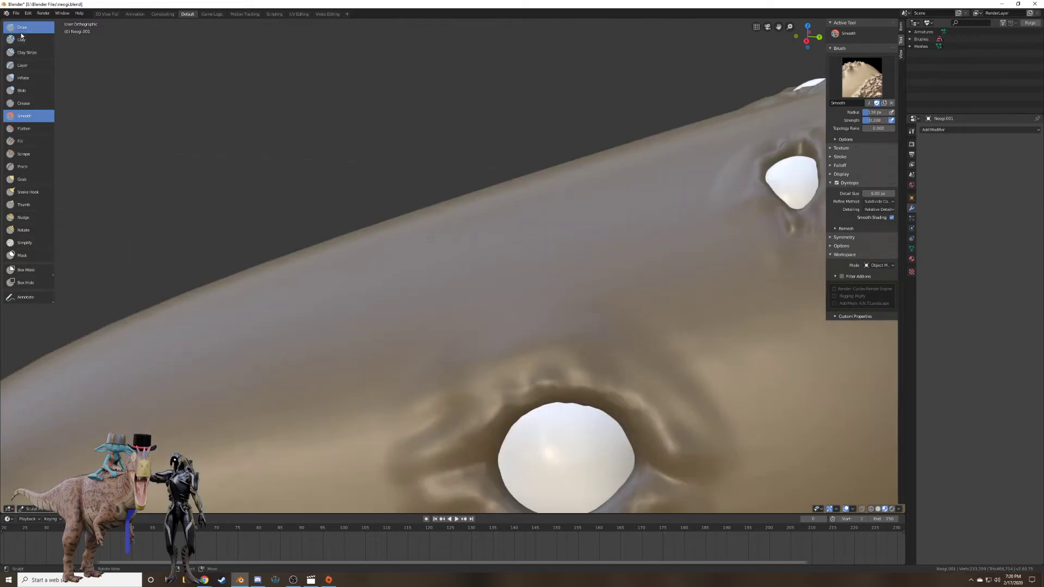
pyautogui.scroll(-2, 380, 341)
pyautogui.hotkey('shift', 'f')
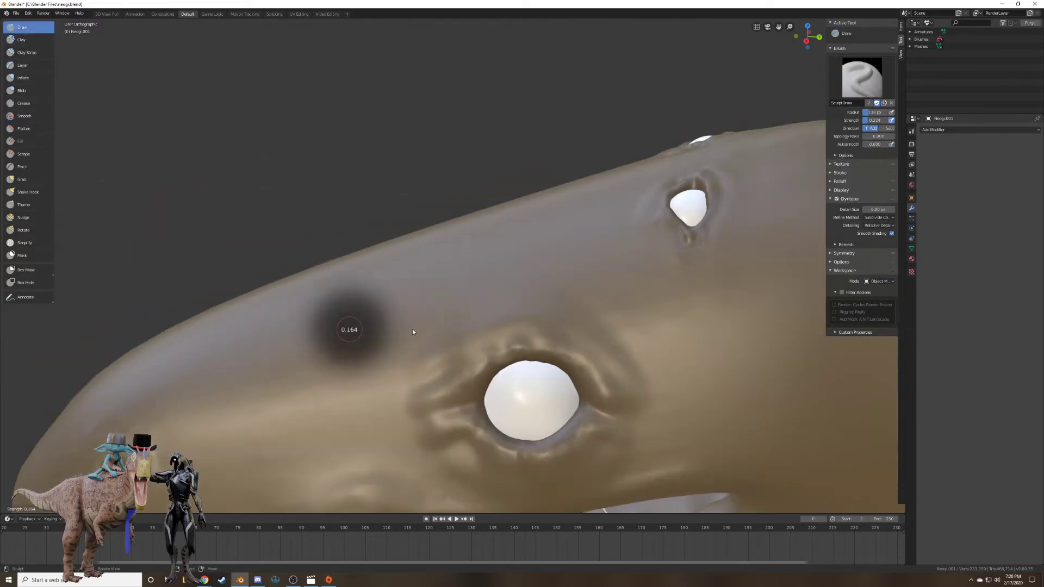
pyautogui.click(396, 328)
pyautogui.moveTo(405, 350); pyautogui.dragTo(541, 310)
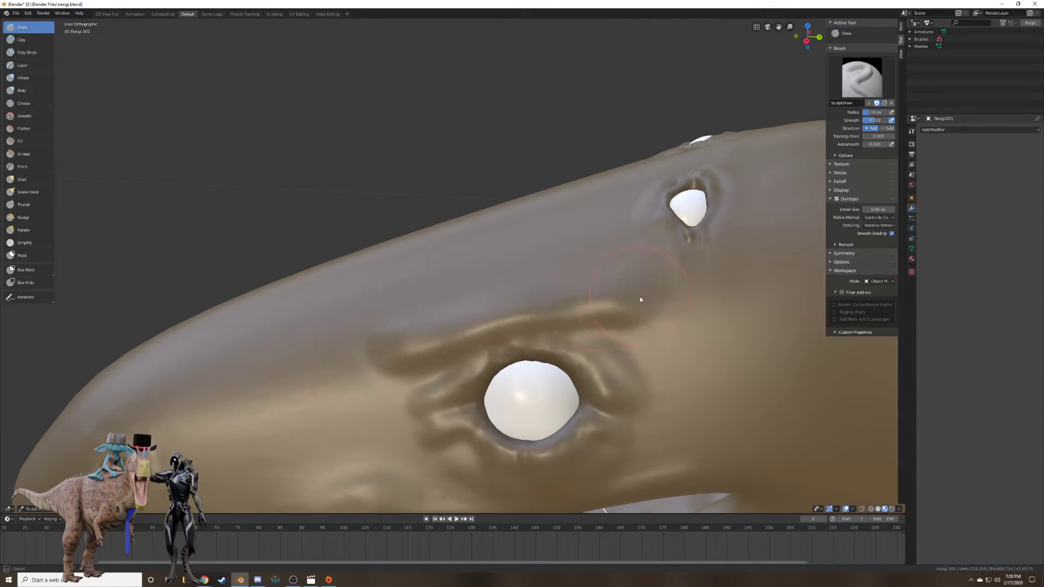
pyautogui.moveTo(652, 294); pyautogui.dragTo(440, 330)
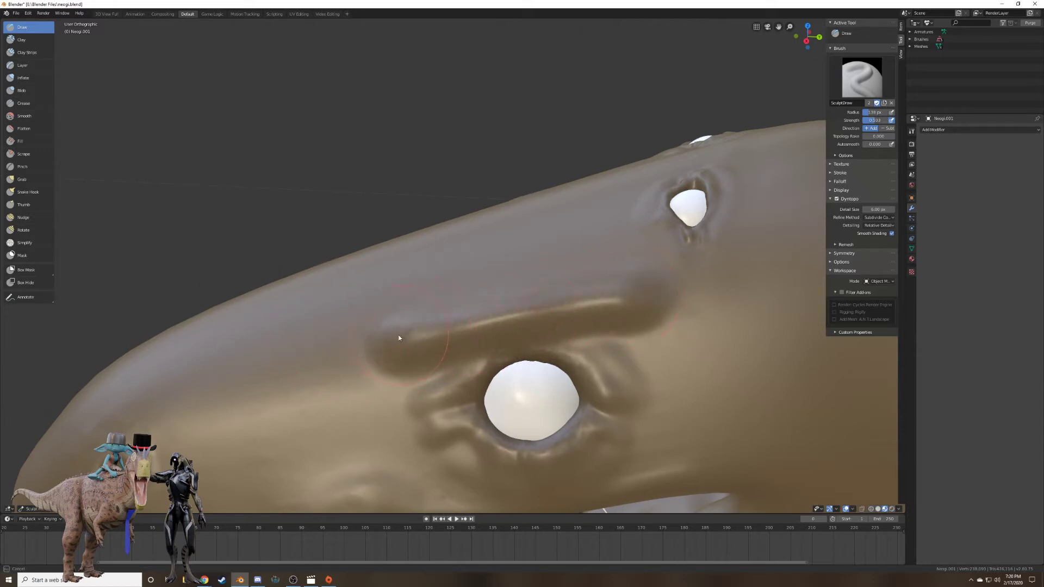
# Lower the Draw brush's strength and refine the brow ridge above the large side eye.
pyautogui.moveTo(399, 338); pyautogui.dragTo(520, 292, button='middle')
pyautogui.hotkey('shift', 'f')
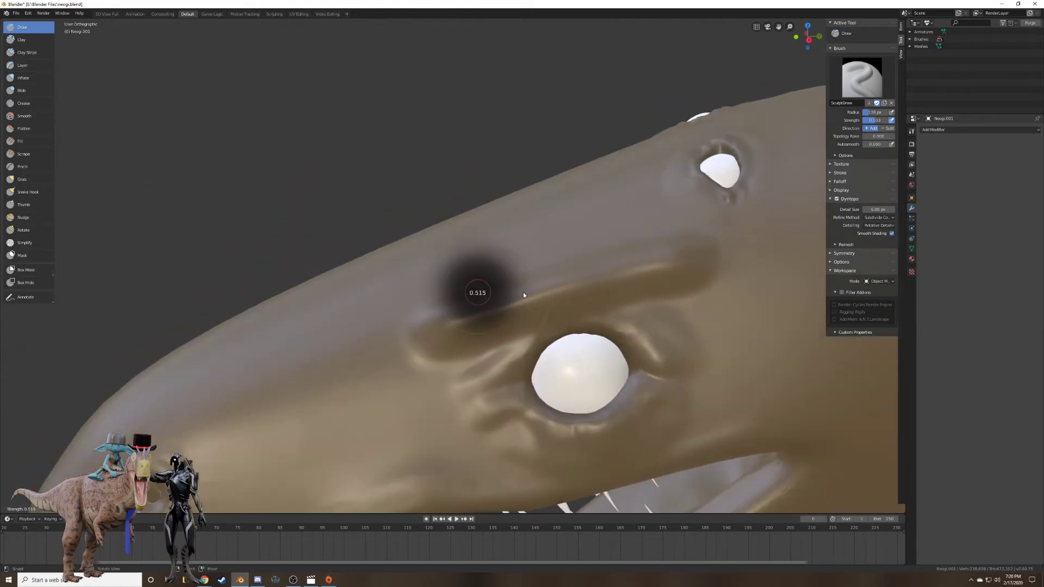
pyautogui.click(486, 314)
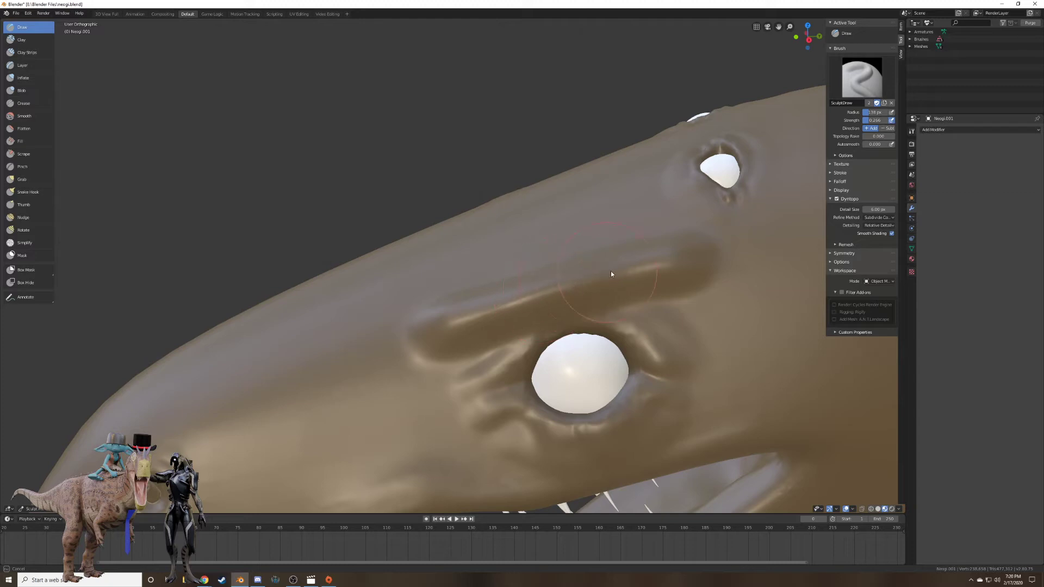
pyautogui.moveTo(490, 313); pyautogui.dragTo(321, 303, button='middle')
pyautogui.scroll(6, 375, 308)
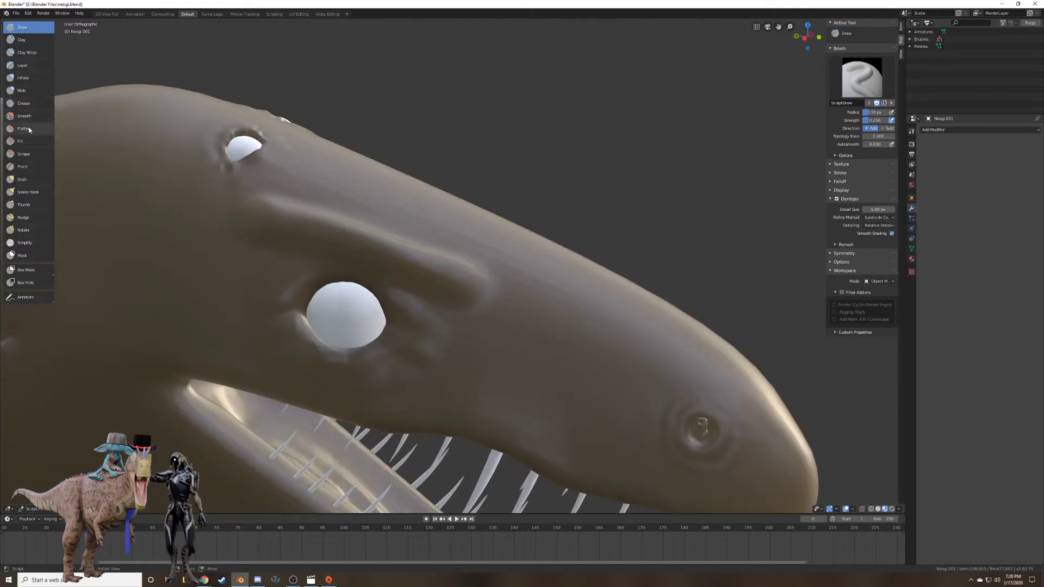
# Bend the front and rear ends of the brow ridge around the large side eye with the Grab brush.
pyautogui.click(31, 178)
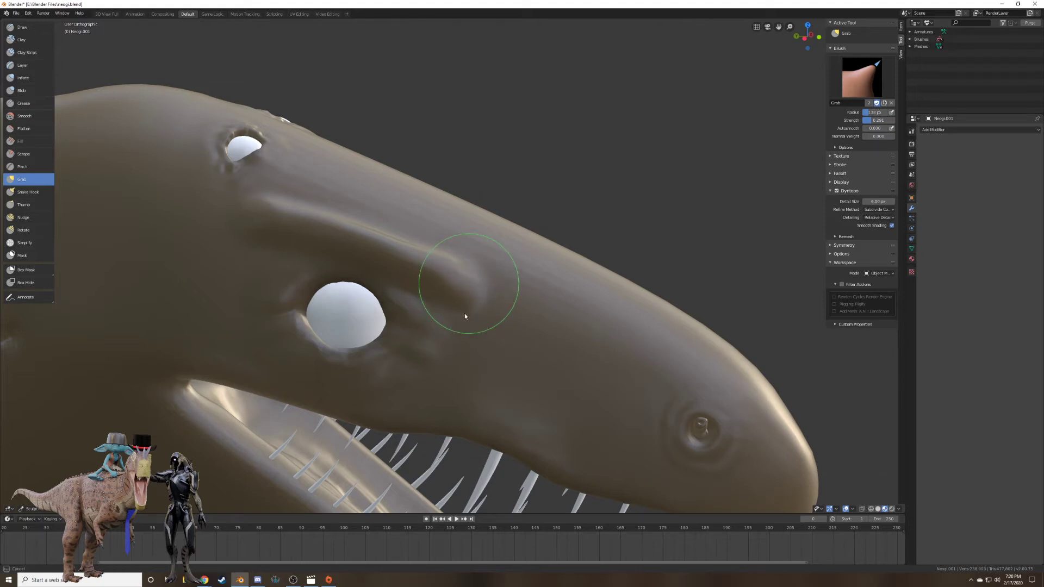
pyautogui.moveTo(472, 307); pyautogui.dragTo(492, 294, button='middle')
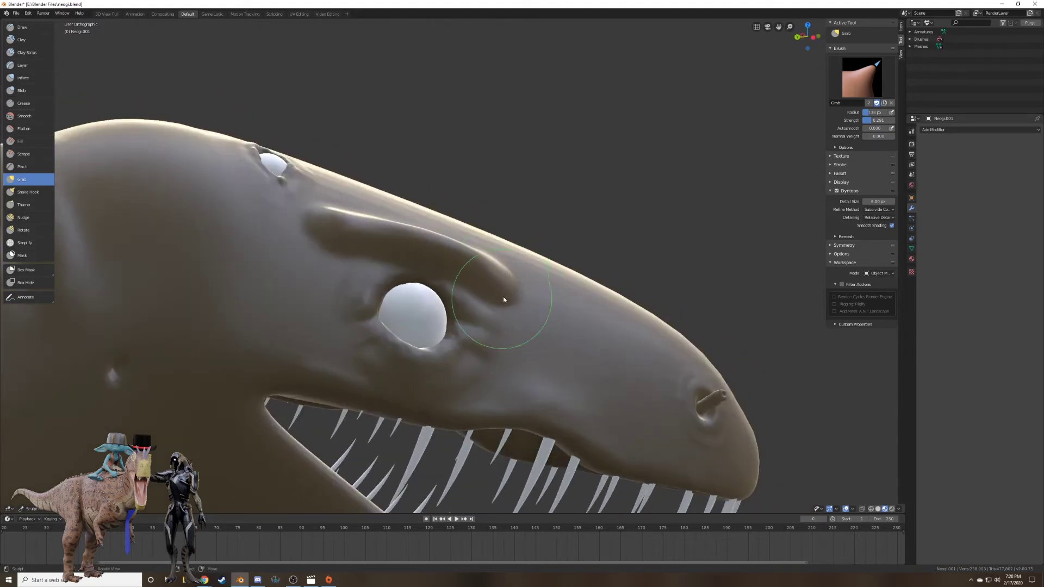
pyautogui.moveTo(517, 310); pyautogui.dragTo(518, 301)
pyautogui.moveTo(333, 188); pyautogui.dragTo(314, 195, button='middle')
pyautogui.moveTo(296, 237); pyautogui.dragTo(298, 262)
pyautogui.moveTo(298, 263)
pyautogui.mouseDown(button='middle')
pyautogui.moveTo(288, 246)
pyautogui.moveTo(456, 190)
pyautogui.moveTo(413, 221)
pyautogui.mouseUp(button='middle')
pyautogui.scroll(-1, 459, 190)
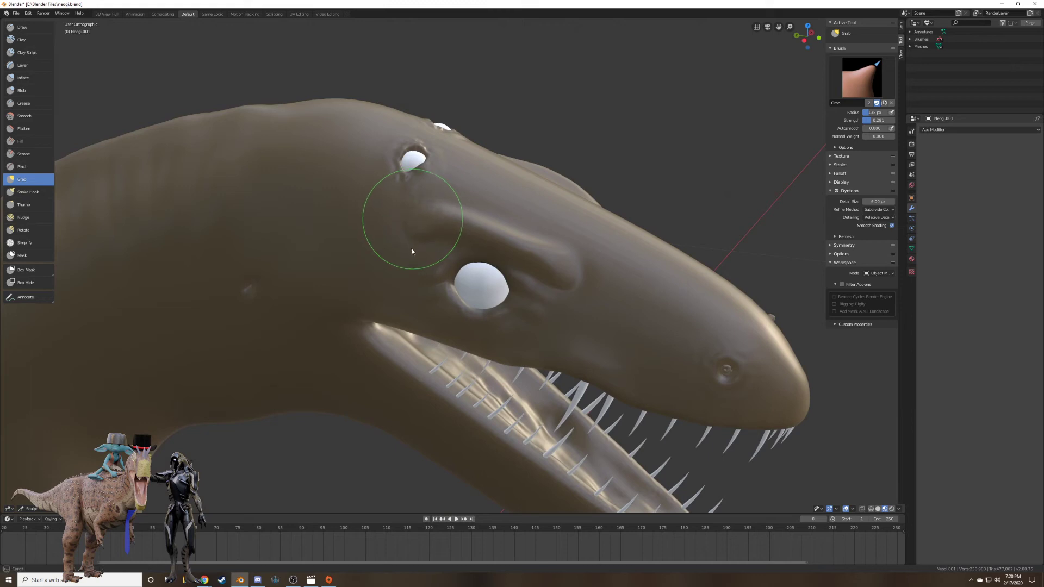
# Pull the outer edge of the brow ridge outward along the head's silhouette with the Grab brush.
pyautogui.moveTo(412, 263); pyautogui.dragTo(430, 201, button='middle')
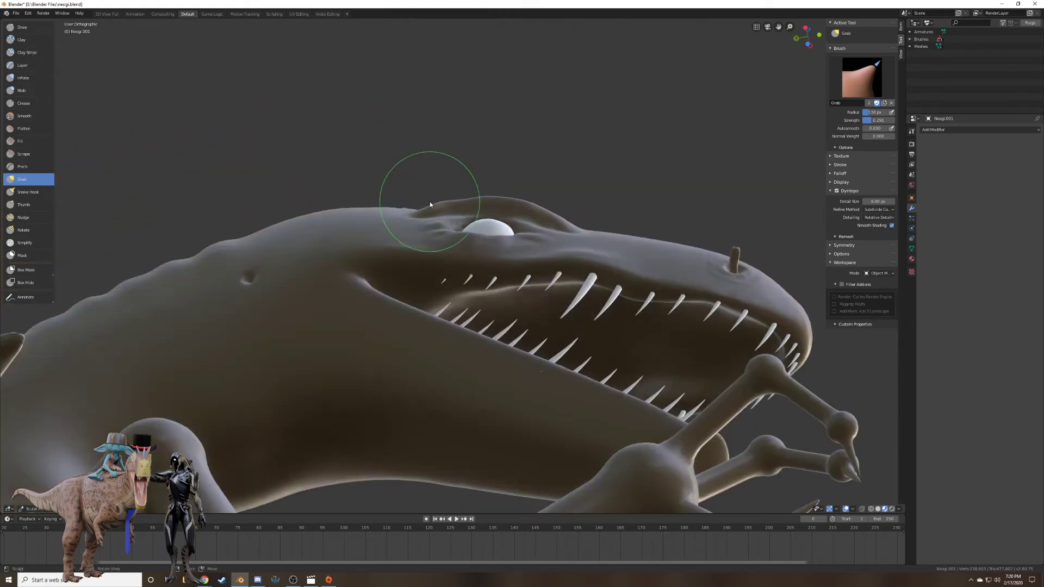
pyautogui.scroll(4, 430, 201)
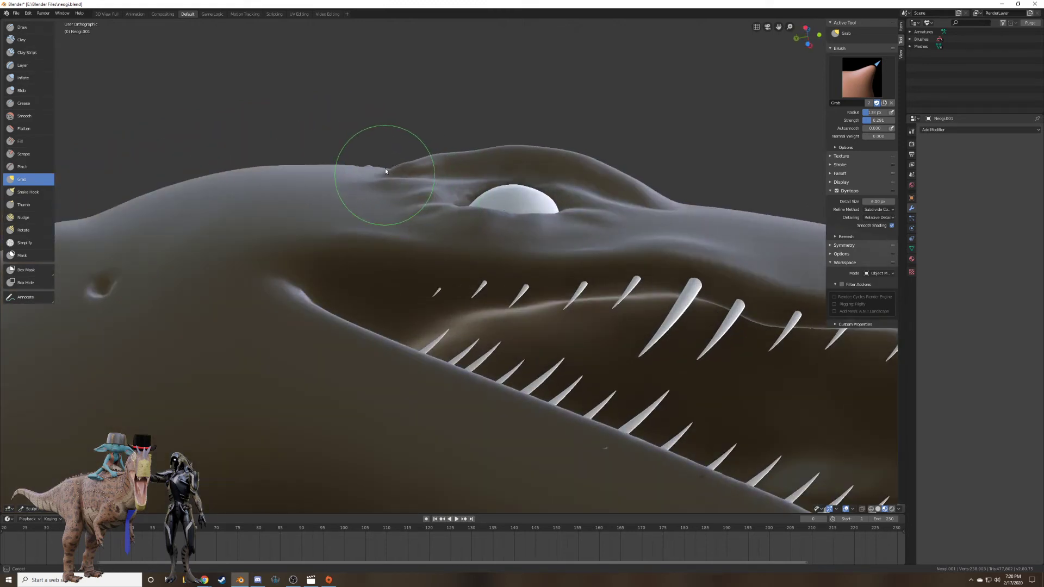
pyautogui.moveTo(385, 168)
pyautogui.mouseDown(button='middle')
pyautogui.moveTo(387, 180)
pyautogui.moveTo(343, 196)
pyautogui.moveTo(375, 275)
pyautogui.moveTo(343, 250)
pyautogui.moveTo(346, 288)
pyautogui.moveTo(335, 283)
pyautogui.mouseUp(button='middle')
pyautogui.moveTo(321, 276); pyautogui.dragTo(313, 272)
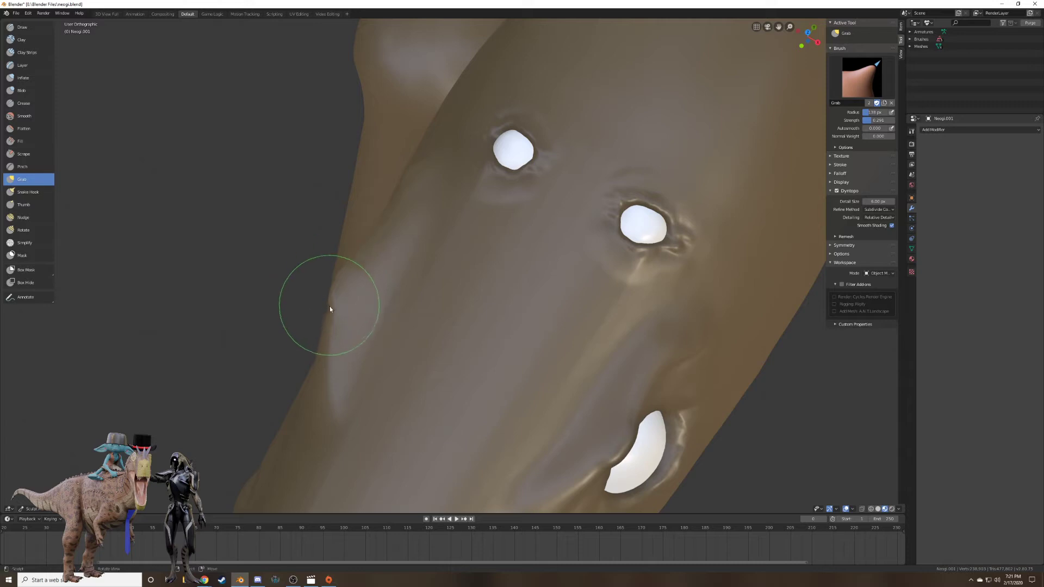
pyautogui.moveTo(329, 310); pyautogui.dragTo(324, 304)
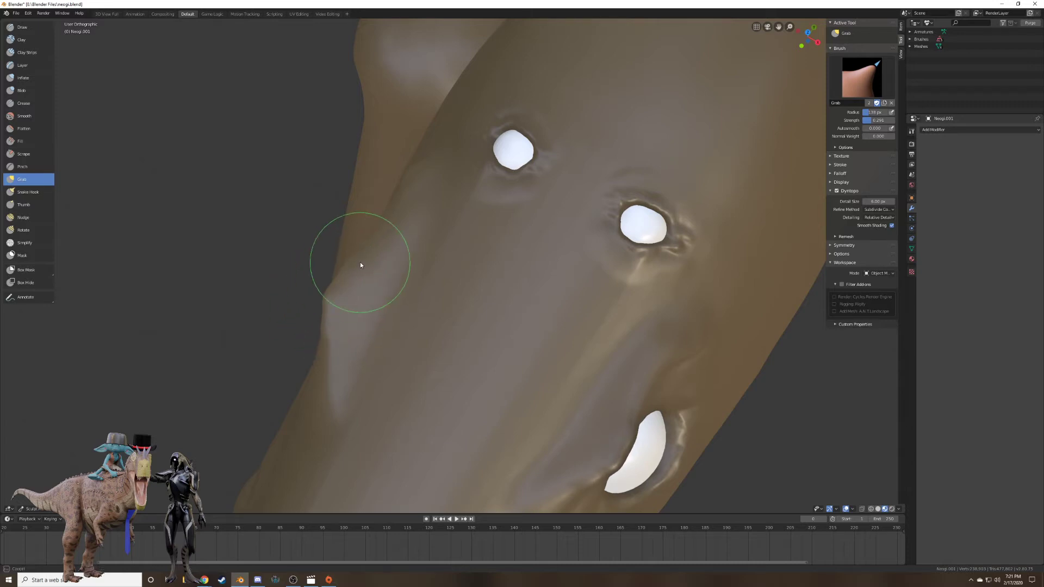
pyautogui.moveTo(360, 262); pyautogui.dragTo(366, 232)
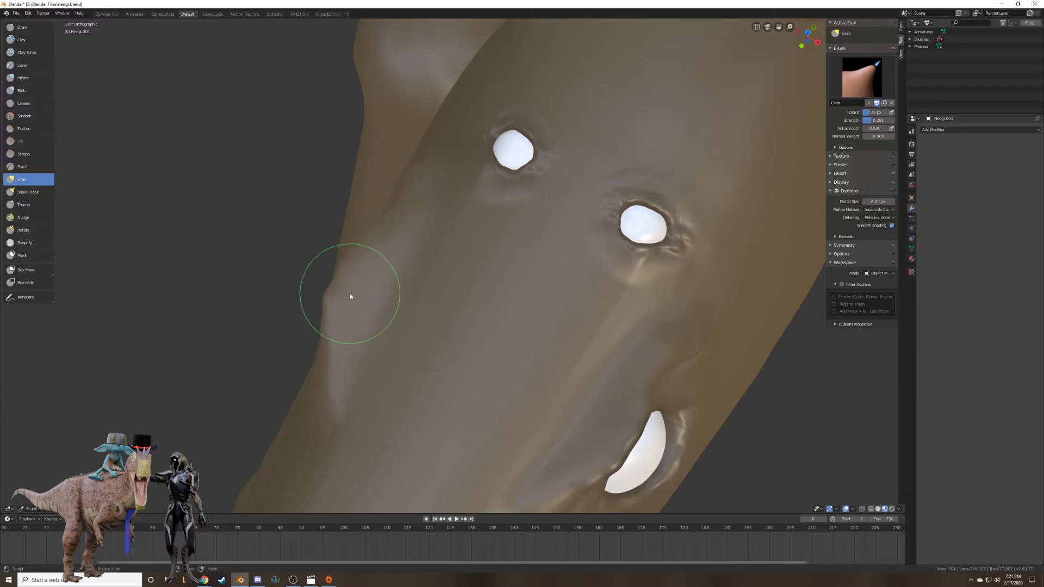
# Reshape the brow ridge into an arch over the large side eye with more Grab strokes from several angles.
pyautogui.moveTo(350, 294)
pyautogui.mouseDown(button='middle')
pyautogui.moveTo(423, 231)
pyautogui.moveTo(436, 194)
pyautogui.moveTo(419, 226)
pyautogui.moveTo(473, 214)
pyautogui.moveTo(497, 170)
pyautogui.mouseUp(button='middle')
pyautogui.moveTo(497, 170)
pyautogui.mouseDown()
pyautogui.moveTo(523, 149)
pyautogui.moveTo(613, 191)
pyautogui.mouseUp()
pyautogui.moveTo(613, 191); pyautogui.dragTo(547, 235, button='middle')
pyautogui.scroll(-3, 549, 235)
pyautogui.moveTo(626, 231); pyautogui.dragTo(496, 254, button='middle')
pyautogui.scroll(6, 496, 255)
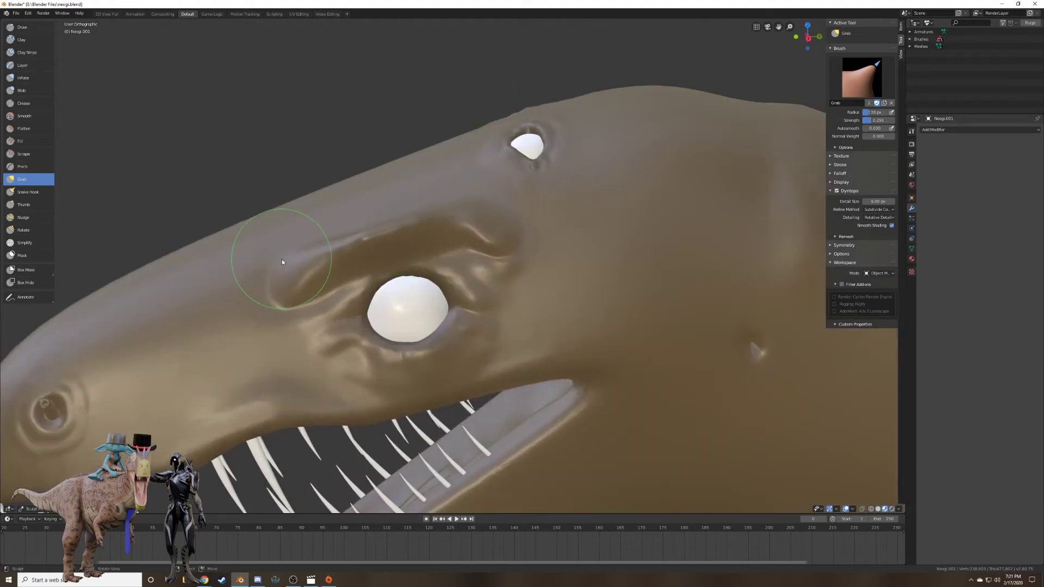
pyautogui.moveTo(358, 325); pyautogui.dragTo(370, 345)
pyautogui.moveTo(378, 309)
pyautogui.mouseDown()
pyautogui.moveTo(393, 358)
pyautogui.moveTo(367, 375)
pyautogui.moveTo(341, 344)
pyautogui.moveTo(363, 347)
pyautogui.moveTo(403, 285)
pyautogui.moveTo(530, 250)
pyautogui.mouseUp()
# Soften the brow ridge and its transition into the surrounding skin with the Smooth brush.
pyautogui.click(23, 116)
pyautogui.moveTo(530, 250); pyautogui.dragTo(574, 226, button='middle')
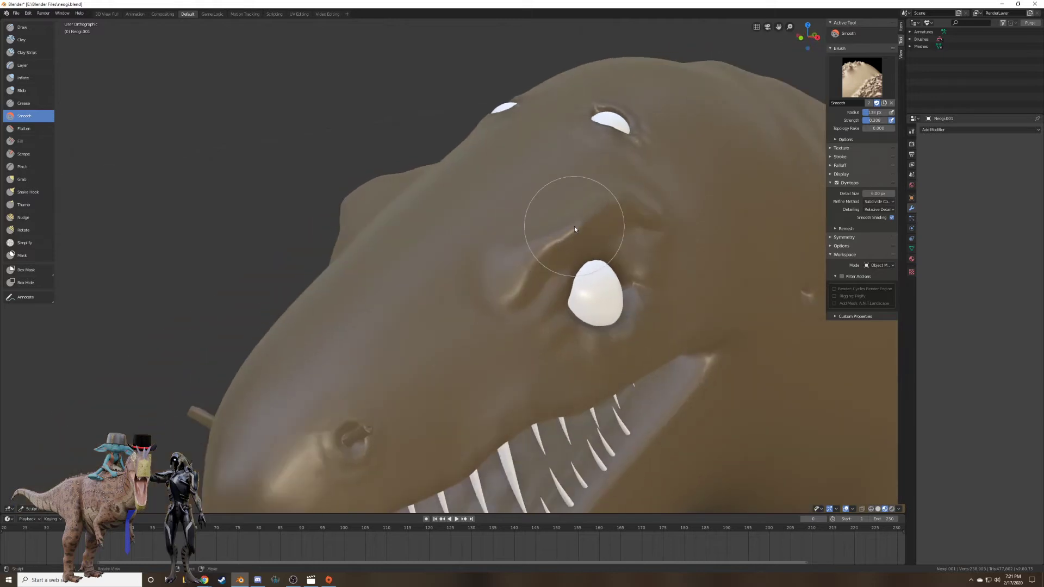
pyautogui.scroll(3, 576, 277)
pyautogui.moveTo(535, 348); pyautogui.dragTo(478, 334, button='middle')
pyautogui.moveTo(255, 211)
pyautogui.mouseDown()
pyautogui.moveTo(294, 291)
pyautogui.moveTo(293, 254)
pyautogui.moveTo(426, 239)
pyautogui.moveTo(276, 218)
pyautogui.moveTo(310, 291)
pyautogui.moveTo(348, 265)
pyautogui.mouseUp()
pyautogui.scroll(-5, 351, 236)
pyautogui.moveTo(351, 236)
pyautogui.mouseDown(button='middle')
pyautogui.moveTo(503, 304)
pyautogui.moveTo(491, 337)
pyautogui.mouseUp(button='middle')
pyautogui.scroll(3, 490, 347)
pyautogui.moveTo(488, 361)
pyautogui.mouseDown()
pyautogui.moveTo(527, 403)
pyautogui.moveTo(427, 361)
pyautogui.moveTo(416, 373)
pyautogui.moveTo(403, 353)
pyautogui.mouseUp()
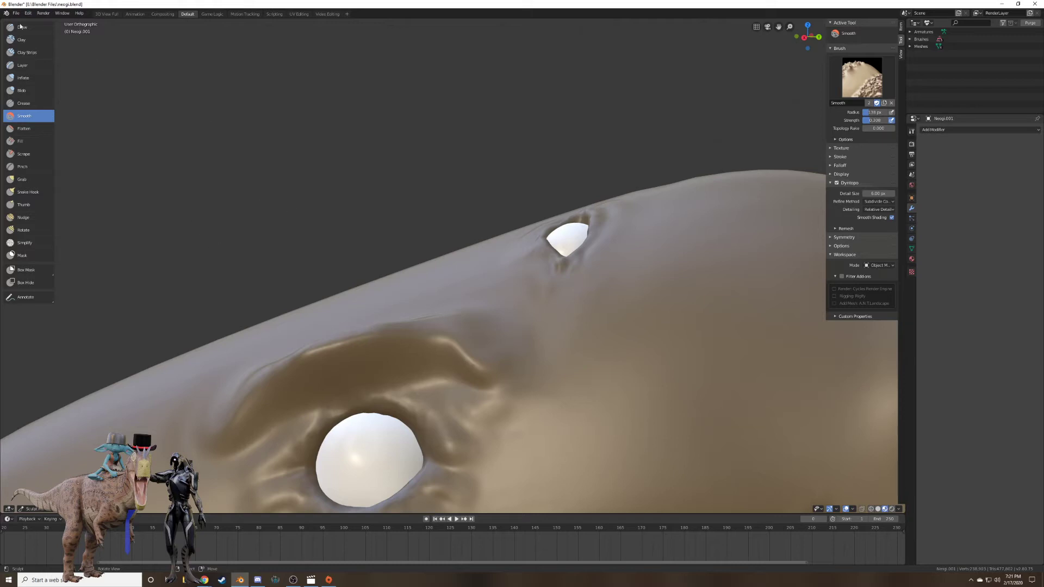
# Add volume along the brow ridge above the large side eye with the Draw brush.
pyautogui.click(20, 26)
pyautogui.keyDown('shift'); pyautogui.moveTo(285, 209); pyautogui.dragTo(348, 22, button='middle'); pyautogui.keyUp('shift')
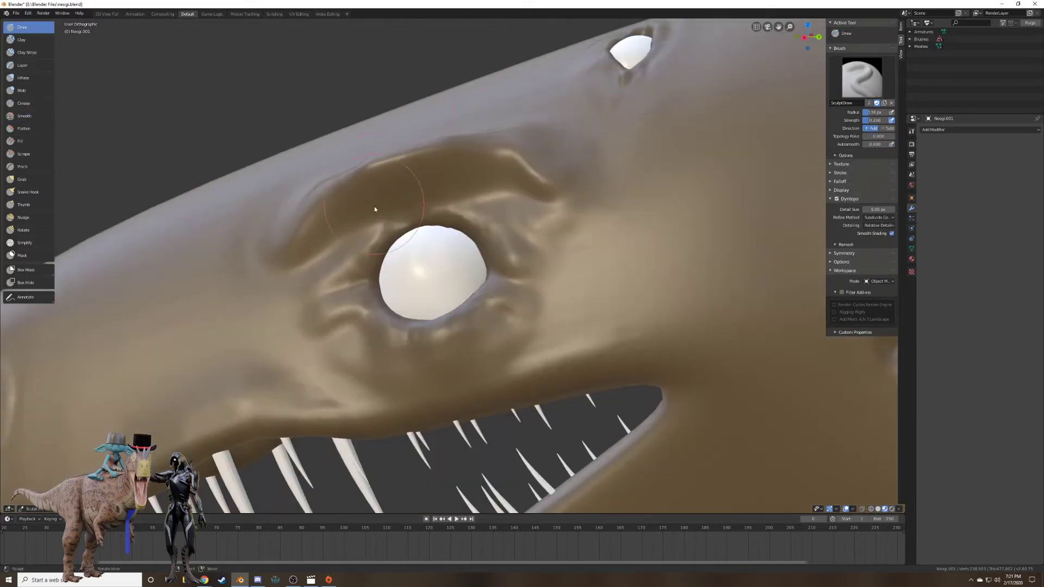
pyautogui.scroll(2, 375, 208)
pyautogui.scroll(2, 383, 200)
pyautogui.moveTo(392, 175); pyautogui.dragTo(408, 202, button='middle')
pyautogui.moveTo(344, 277)
pyautogui.mouseDown()
pyautogui.moveTo(455, 242)
pyautogui.moveTo(340, 289)
pyautogui.moveTo(527, 249)
pyautogui.moveTo(578, 288)
pyautogui.moveTo(401, 264)
pyautogui.moveTo(407, 289)
pyautogui.moveTo(551, 295)
pyautogui.mouseUp()
pyautogui.moveTo(552, 296)
pyautogui.mouseDown(button='middle')
pyautogui.moveTo(547, 230)
pyautogui.moveTo(482, 170)
pyautogui.moveTo(468, 196)
pyautogui.mouseUp(button='middle')
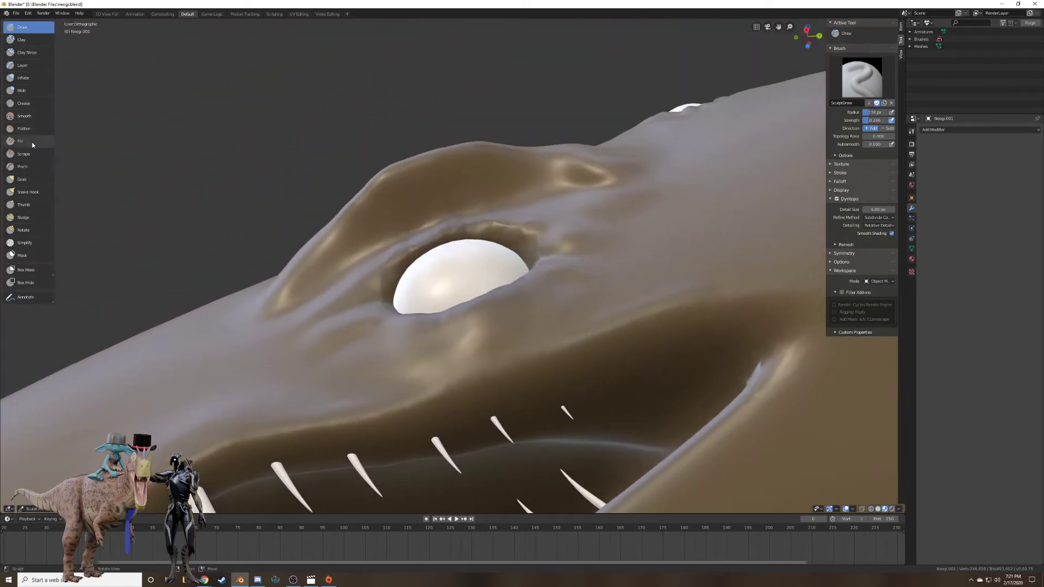
# Pull the upper eyelid skin over the large side eye with Grab and soften its edge with Smooth.
pyautogui.click(22, 179)
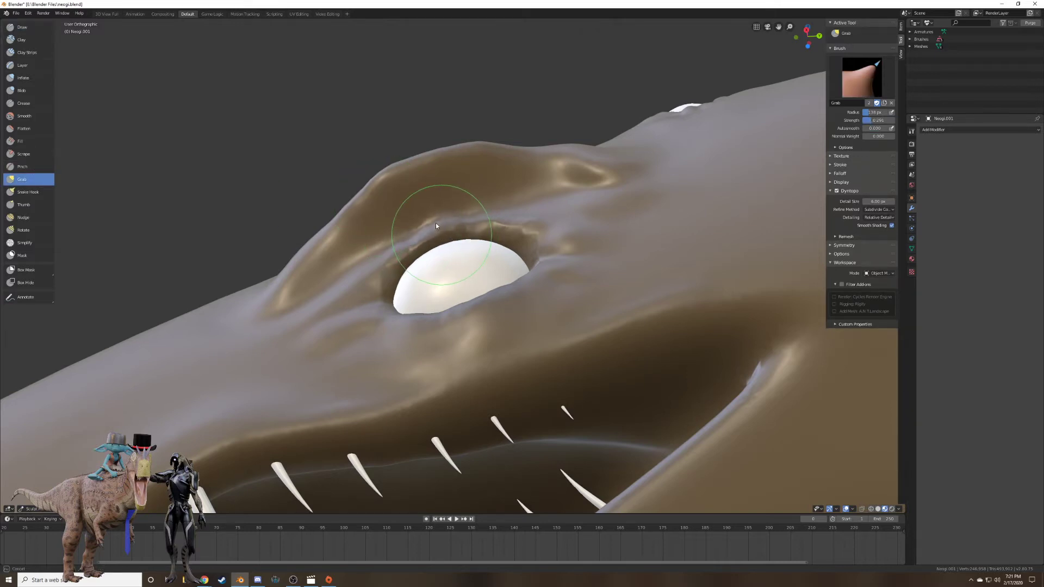
pyautogui.moveTo(435, 225)
pyautogui.mouseDown()
pyautogui.moveTo(454, 208)
pyautogui.moveTo(451, 233)
pyautogui.moveTo(410, 247)
pyautogui.mouseUp()
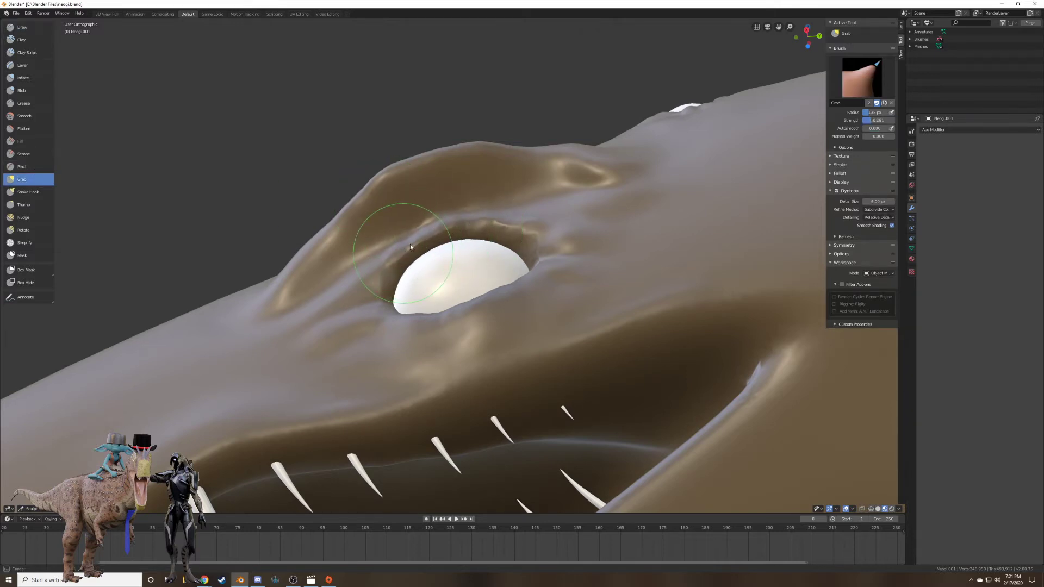
pyautogui.moveTo(410, 246); pyautogui.dragTo(407, 303, button='middle')
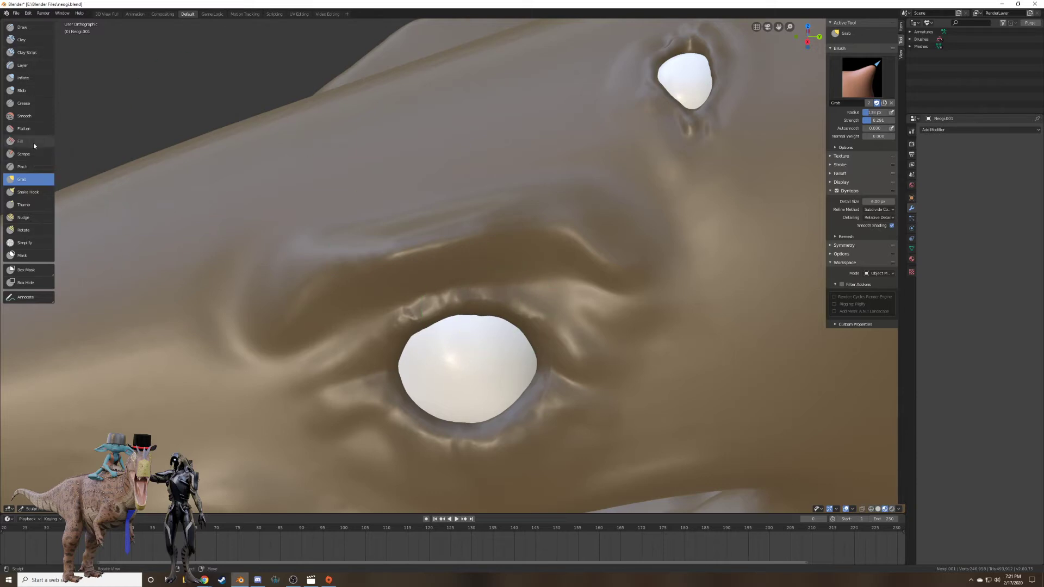
pyautogui.click(35, 115)
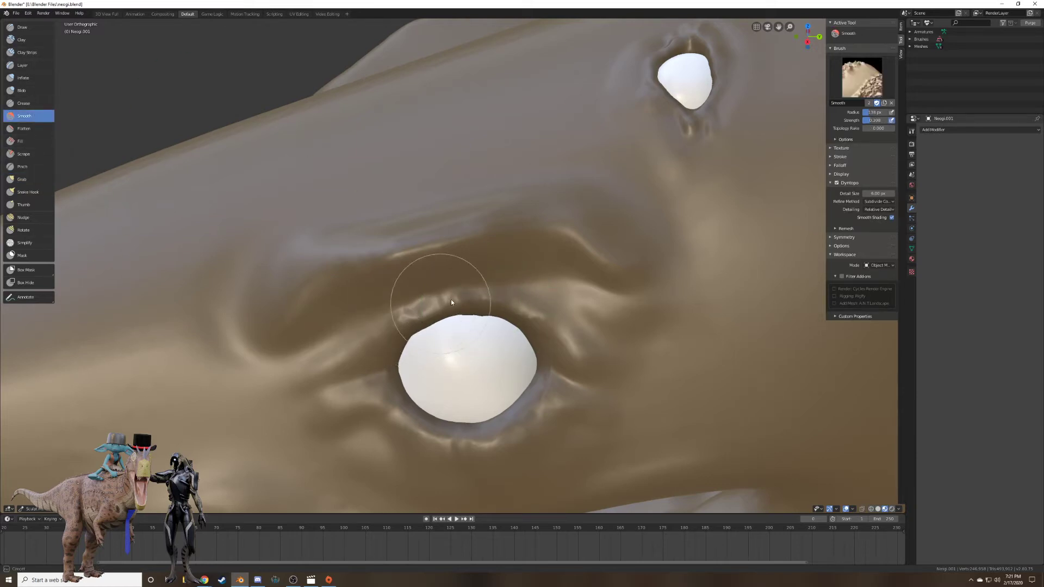
pyautogui.moveTo(714, 403); pyautogui.dragTo(809, 458, button='middle')
# Light the viewport preview with the scene's own world and change the scene's Lamp to a Sun light.
pyautogui.click(899, 509)
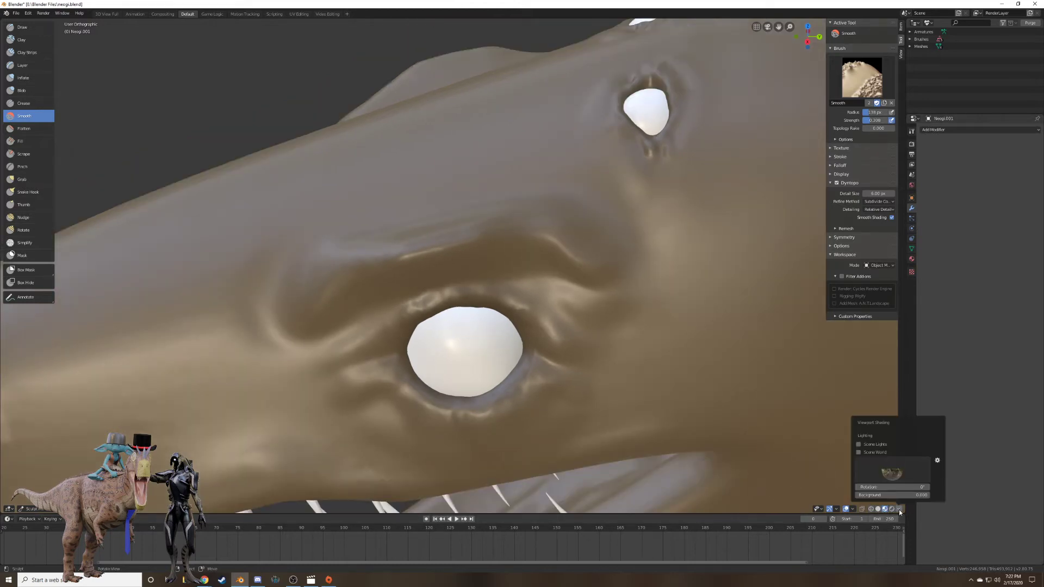
pyautogui.click(858, 453)
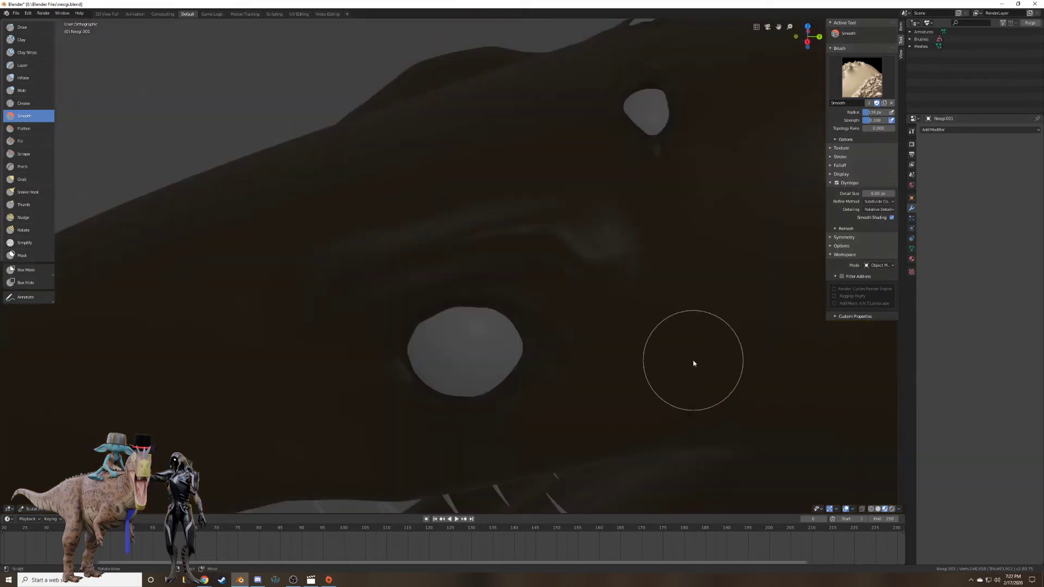
pyautogui.scroll(-18, 694, 363)
pyautogui.scroll(-8, 690, 361)
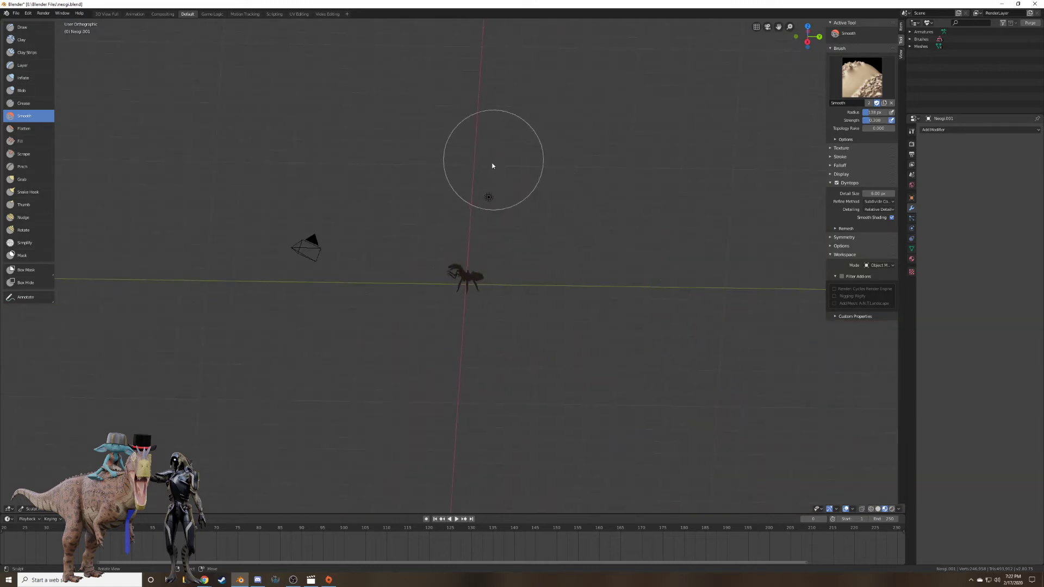
pyautogui.click(488, 198)
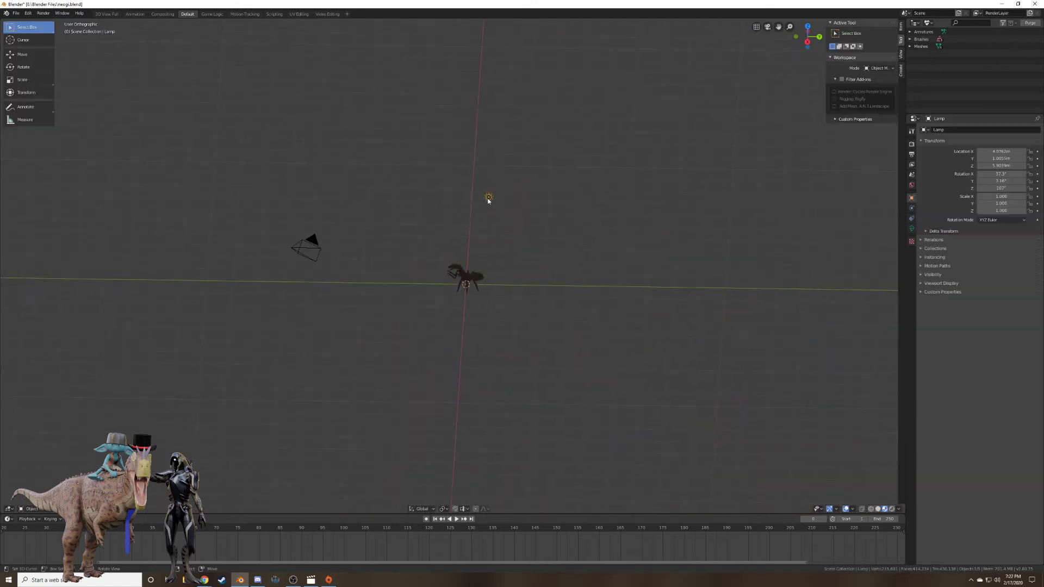
pyautogui.click(911, 229)
pyautogui.click(964, 160)
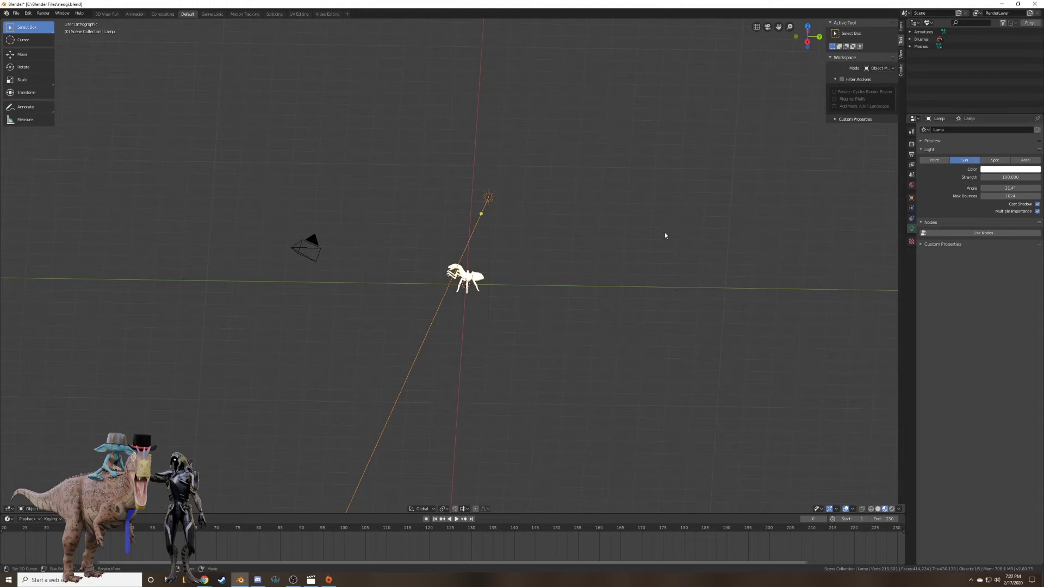
# Set the sun light's angle to 2° and its strength to 1.
pyautogui.scroll(12, 665, 233)
pyautogui.scroll(-3, 668, 239)
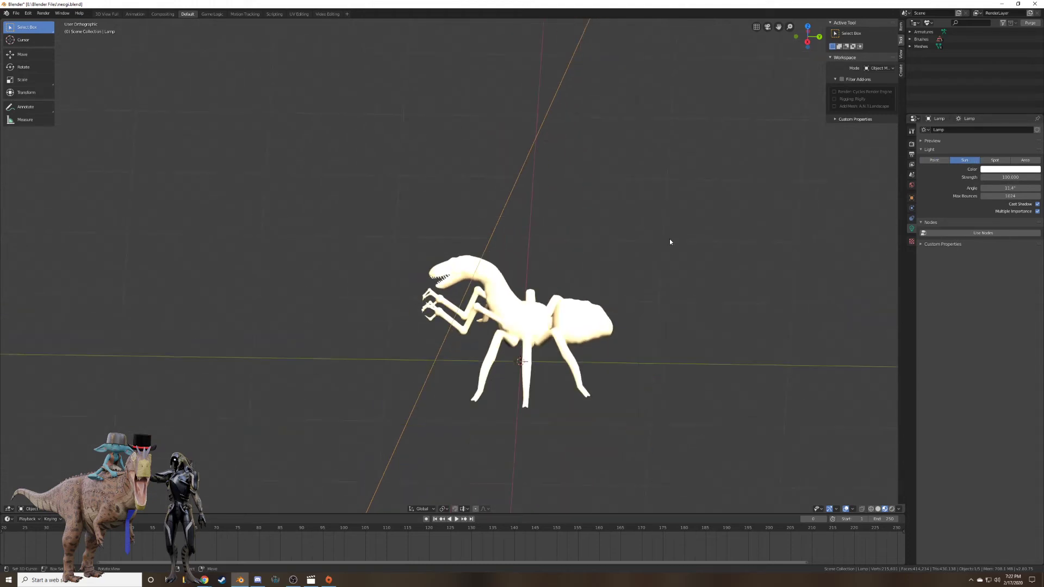
pyautogui.click(1007, 188)
pyautogui.write('2')
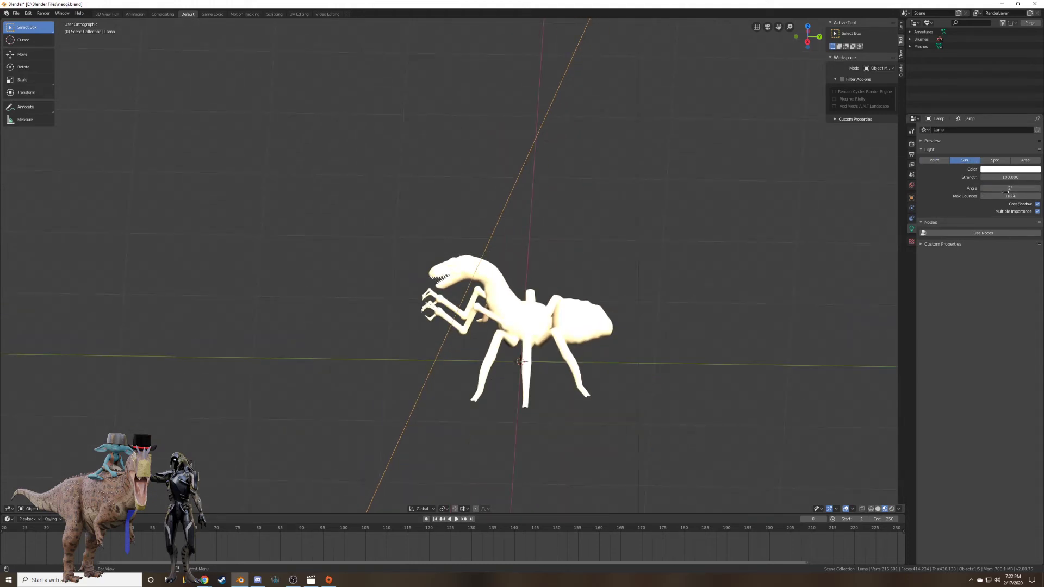
pyautogui.press('Return')
pyautogui.click(1003, 176)
pyautogui.write('1')
pyautogui.press('Return')
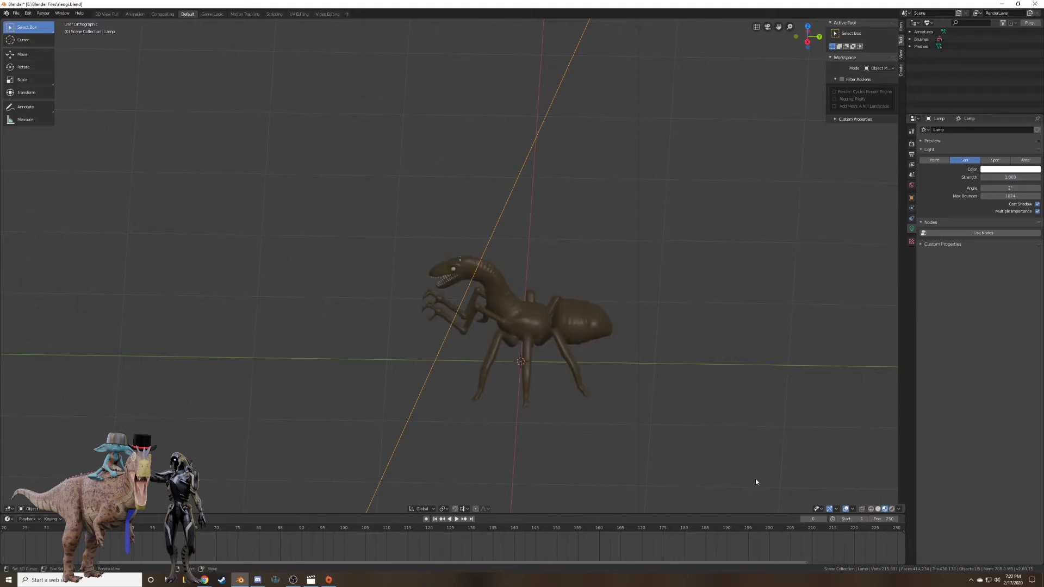
# Darken the world's surface color to nearly black.
pyautogui.click(913, 185)
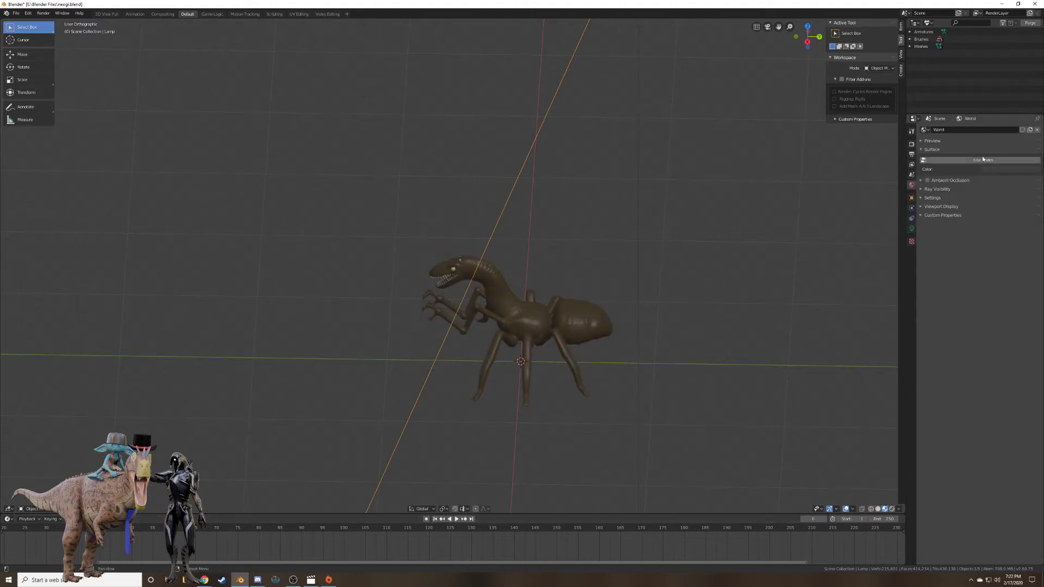
pyautogui.click(1004, 171)
pyautogui.moveTo(1034, 113); pyautogui.dragTo(1033, 125)
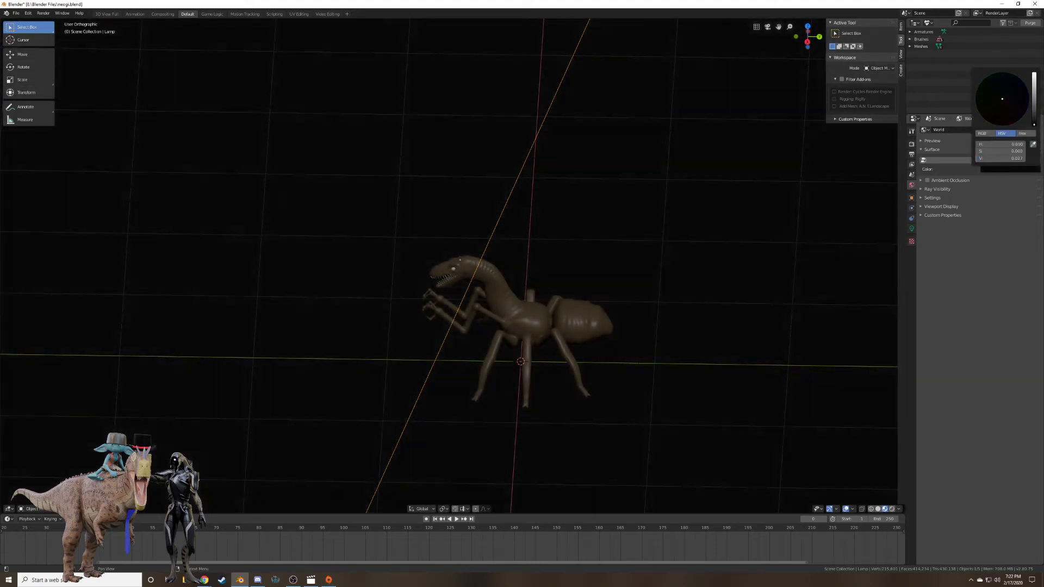
# Clear the sun lamp's rotation and, in the isolated front view, move it onto the vertical center line above the origin.
pyautogui.press('KP_1')
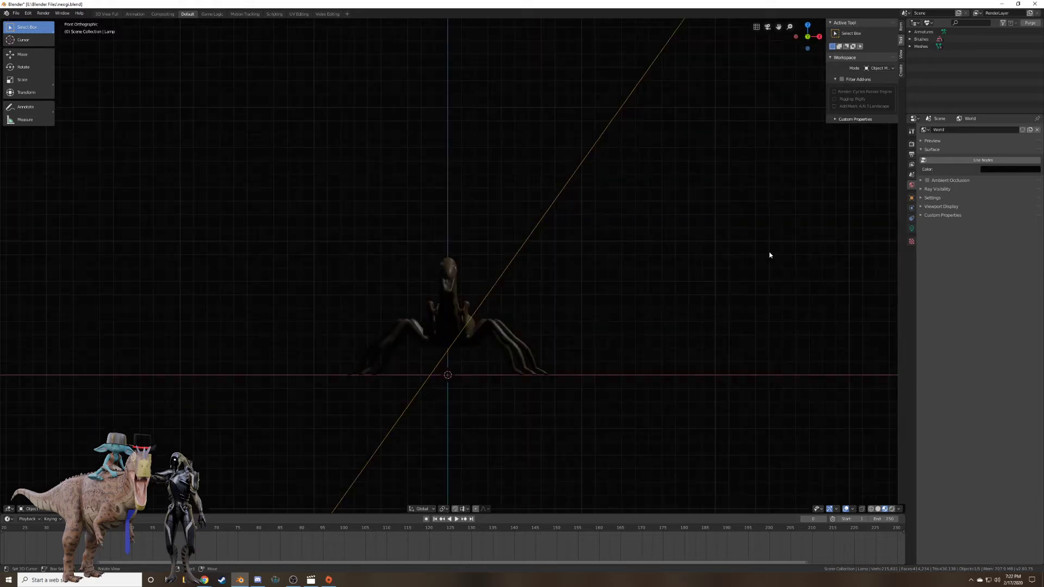
pyautogui.hotkey('alt', 'r')
pyautogui.press('KP_Divide')
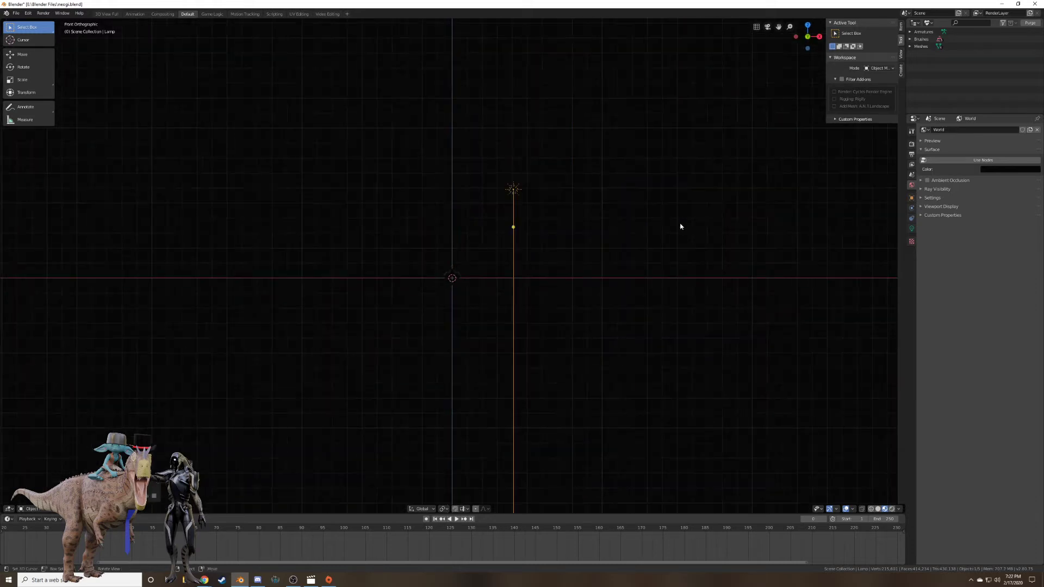
pyautogui.press('g')
pyautogui.click(620, 238)
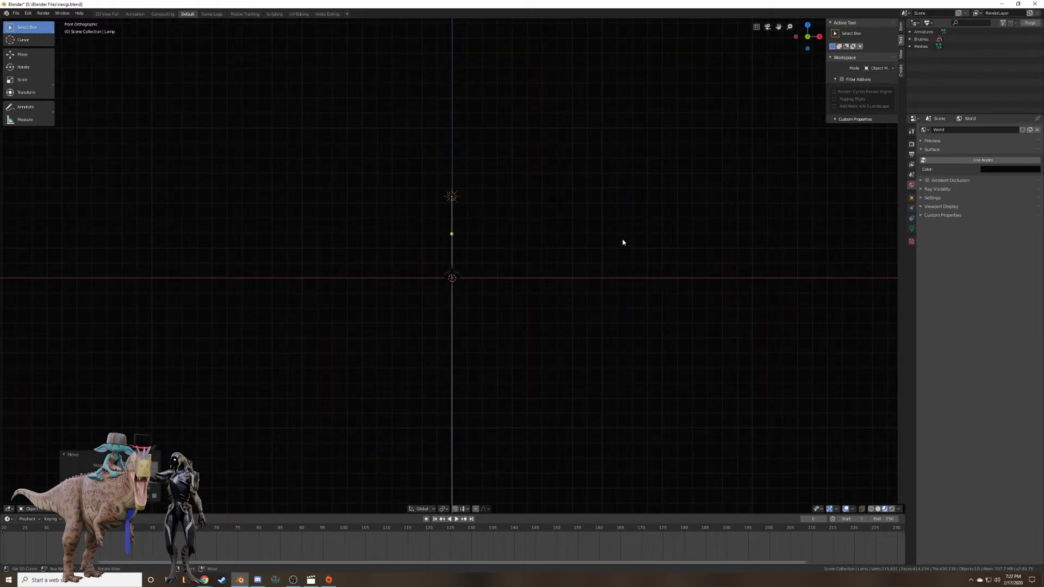
# Leave the lamp's isolated view and examine the side of the creature's head under the sun lighting.
pyautogui.press('KP_3')
pyautogui.press('KP_Divide')
pyautogui.scroll(8, 622, 243)
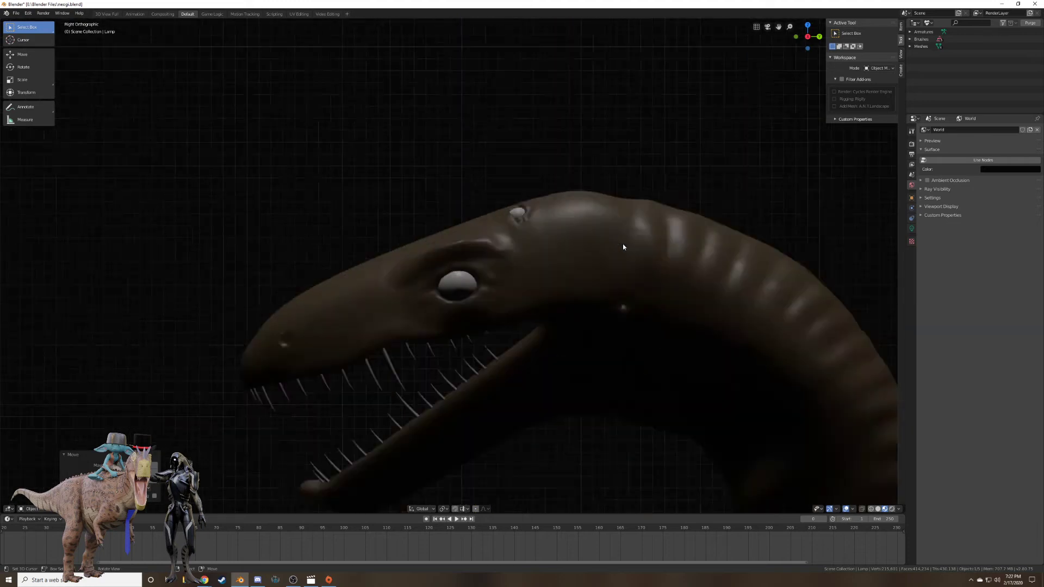
pyautogui.scroll(-2, 604, 252)
pyautogui.moveTo(605, 253); pyautogui.dragTo(629, 252, button='middle')
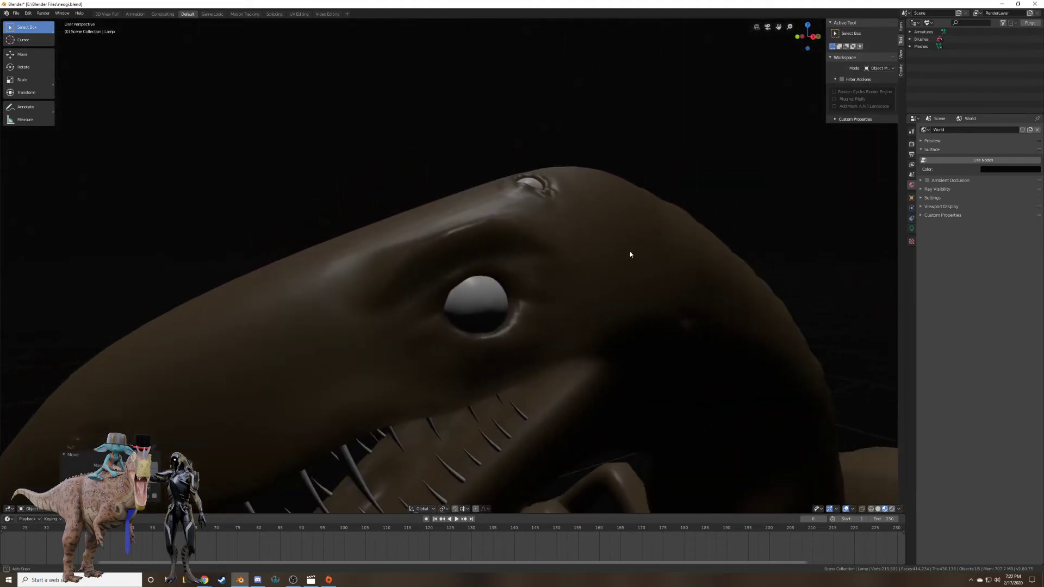
# Compare the creature's head under the sun lighting in rendered and material preview shading, from the side and the front.
pyautogui.click(911, 229)
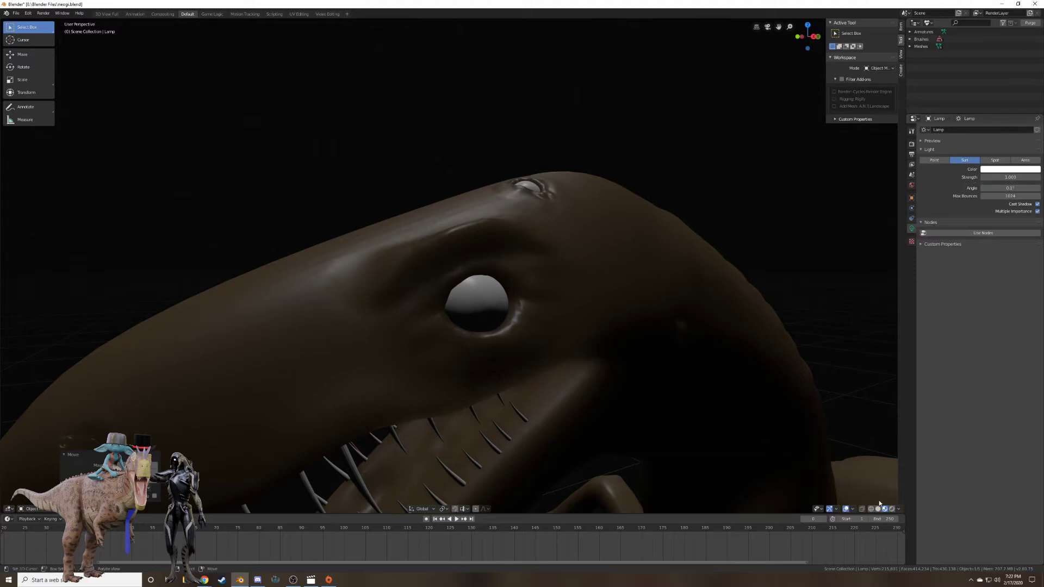
pyautogui.click(892, 510)
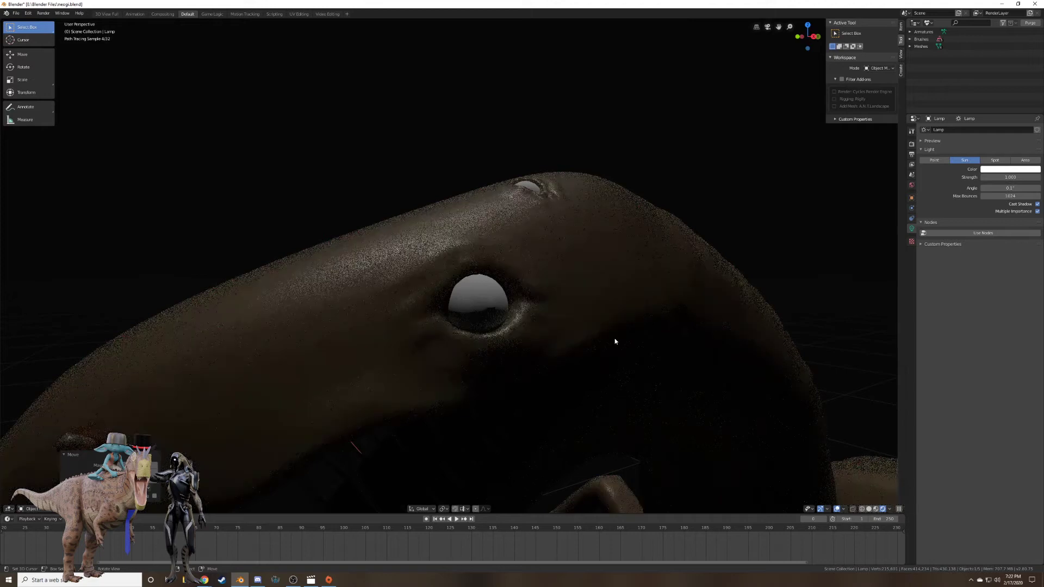
pyautogui.click(876, 510)
pyautogui.moveTo(805, 468); pyautogui.dragTo(624, 322, button='middle')
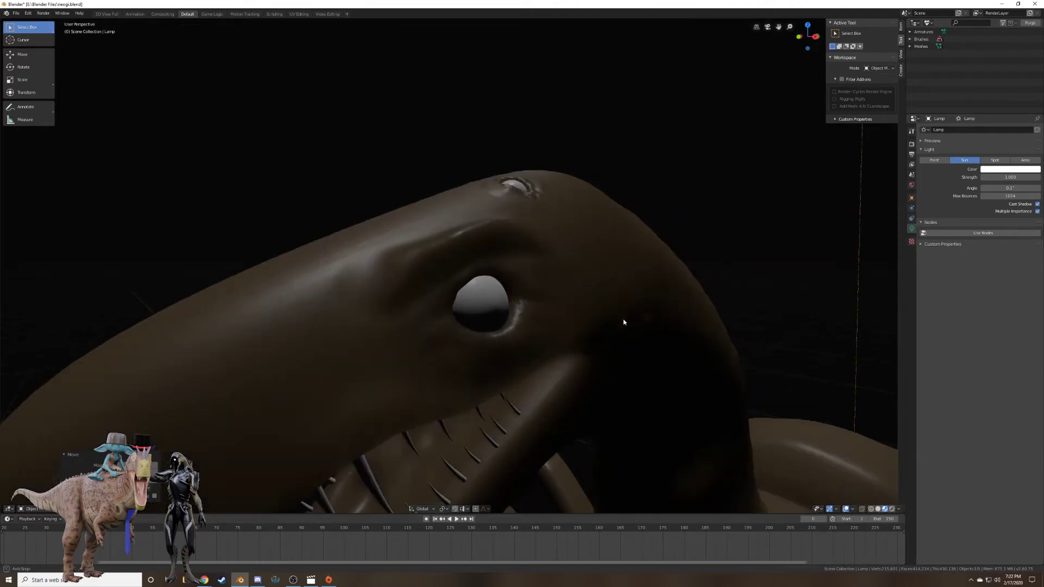
pyautogui.moveTo(451, 328); pyautogui.dragTo(405, 281, button='middle')
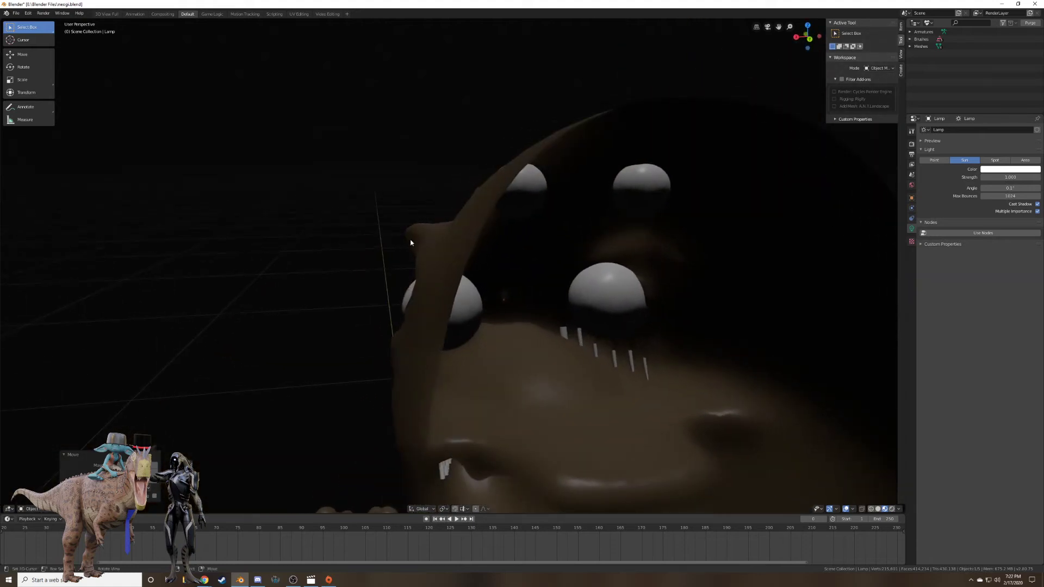
pyautogui.moveTo(411, 243); pyautogui.dragTo(485, 259, button='middle')
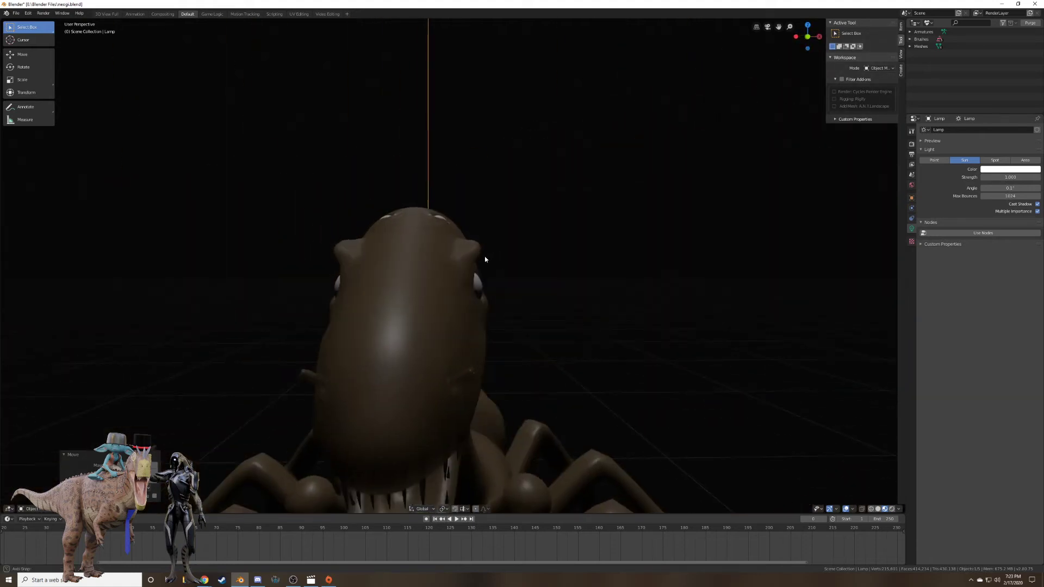
# Try to rotate the sun lamp in the near-front view and check the creature's lighting in rendered shading.
pyautogui.press('r')
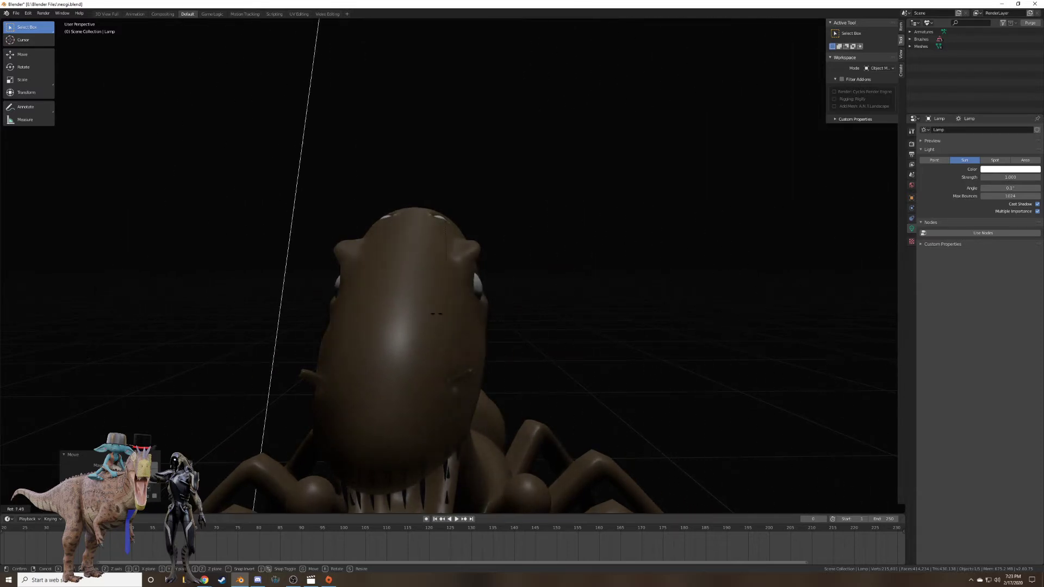
pyautogui.click(841, 285)
pyautogui.moveTo(840, 286)
pyautogui.mouseDown(button='middle')
pyautogui.moveTo(809, 302)
pyautogui.moveTo(755, 302)
pyautogui.moveTo(811, 303)
pyautogui.mouseUp(button='middle')
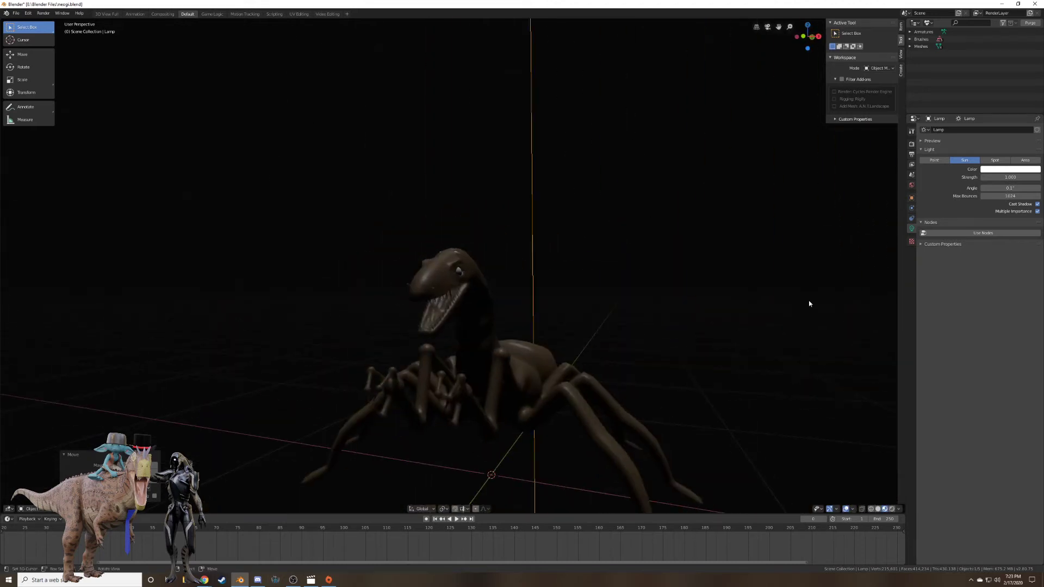
pyautogui.click(892, 509)
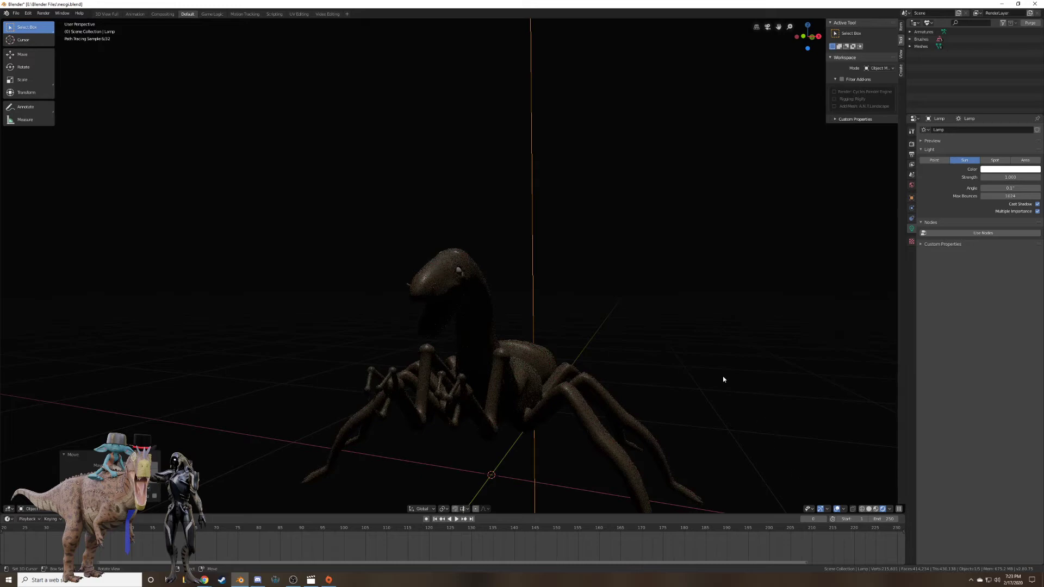
pyautogui.moveTo(723, 379); pyautogui.dragTo(679, 382, button='middle')
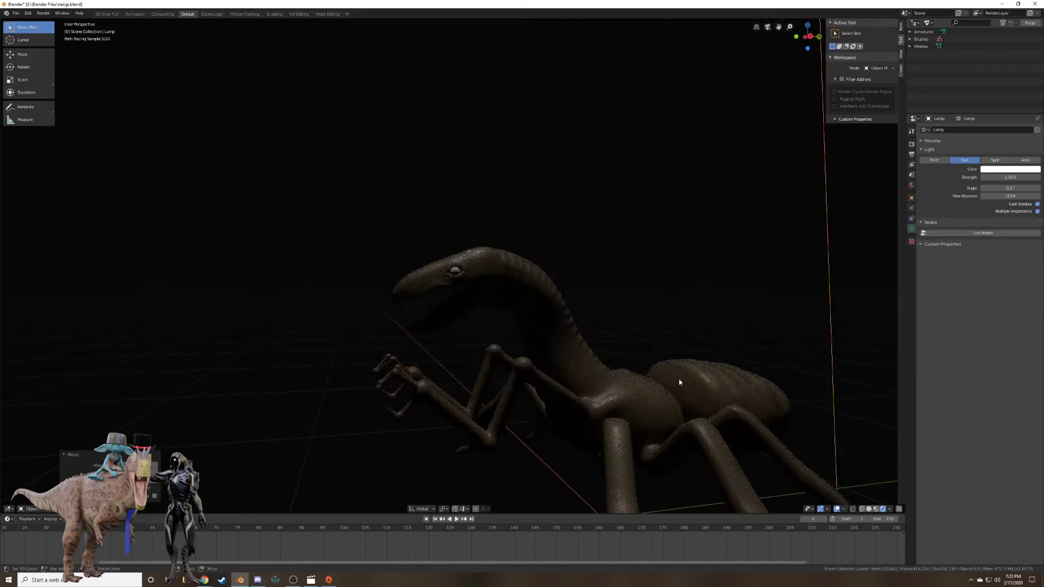
pyautogui.scroll(4, 680, 383)
pyautogui.scroll(-3, 198, 427)
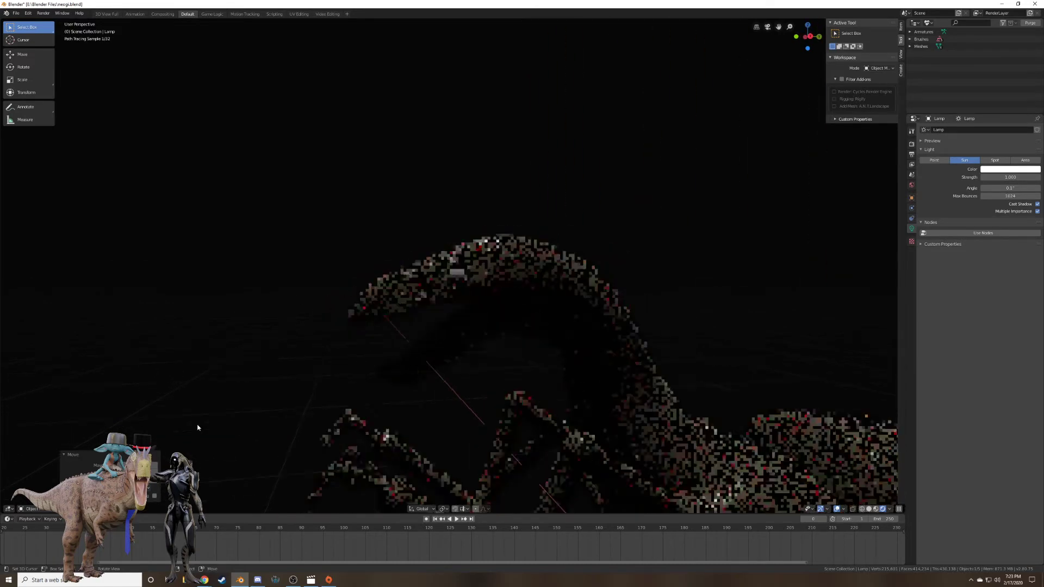
# Return to sculpting the creature's body in material preview shading and save the file.
pyautogui.rightClick(612, 442)
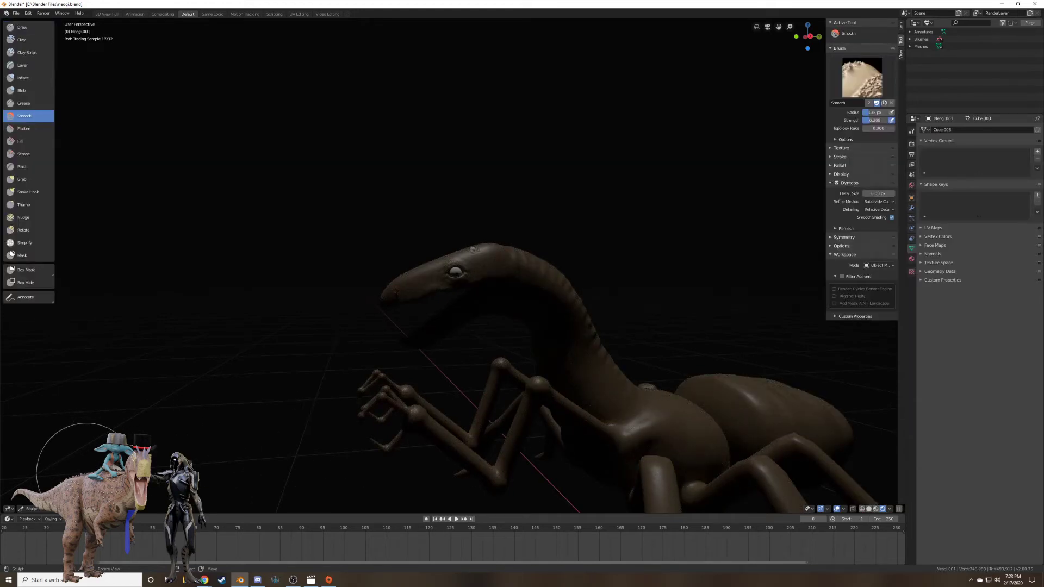
pyautogui.click(876, 511)
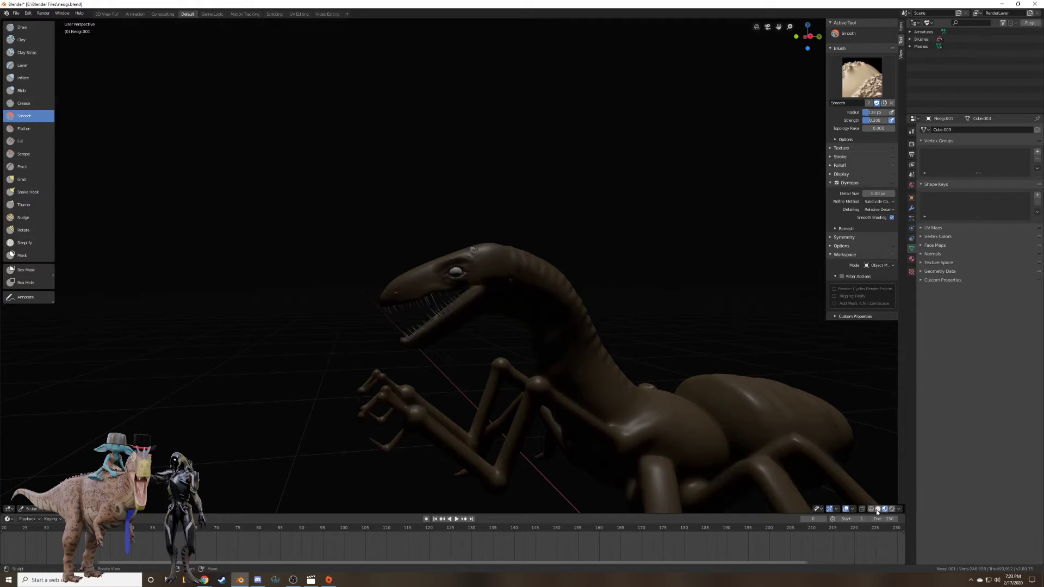
pyautogui.moveTo(652, 361); pyautogui.dragTo(691, 379, button='middle')
pyautogui.hotkey('ctrl', 's')
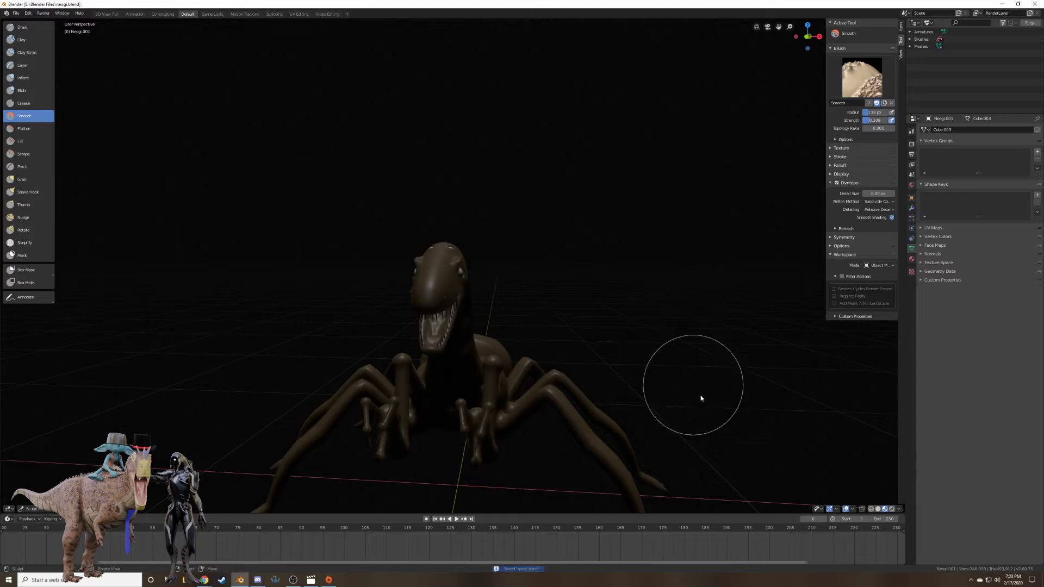
# Examine the side of the creature's head up close in rendered shading.
pyautogui.click(890, 509)
pyautogui.moveTo(687, 377)
pyautogui.mouseDown(button='middle')
pyautogui.moveTo(623, 393)
pyautogui.moveTo(600, 373)
pyautogui.moveTo(626, 380)
pyautogui.mouseUp(button='middle')
pyautogui.scroll(5, 601, 374)
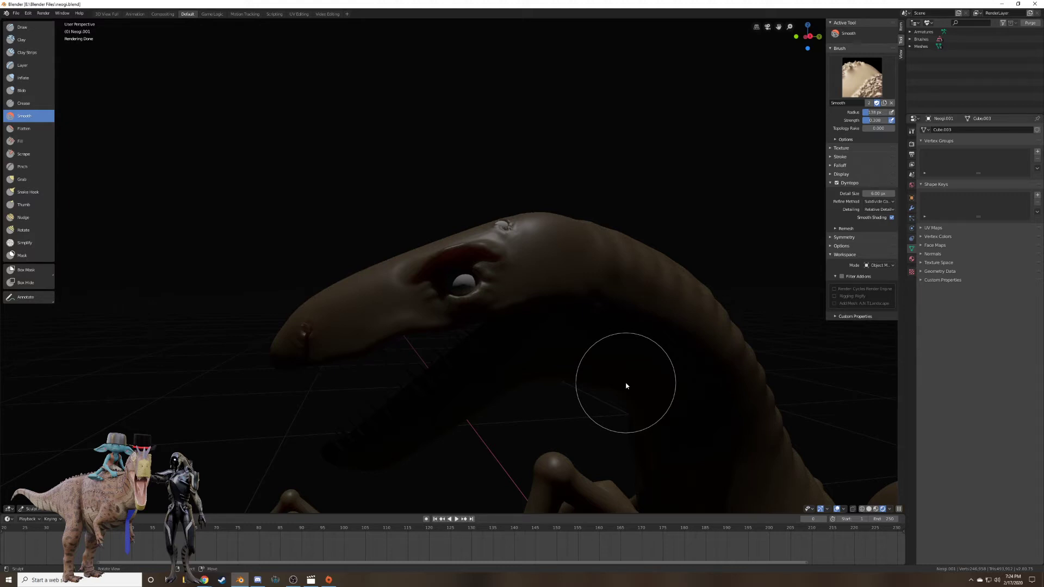
# Select the sun lamp above the creature in Object Mode and delete it.
pyautogui.moveTo(769, 204)
pyautogui.mouseDown(button='middle')
pyautogui.moveTo(708, 231)
pyautogui.moveTo(701, 391)
pyautogui.mouseUp(button='middle')
pyautogui.scroll(-7, 737, 217)
pyautogui.scroll(-3, 707, 221)
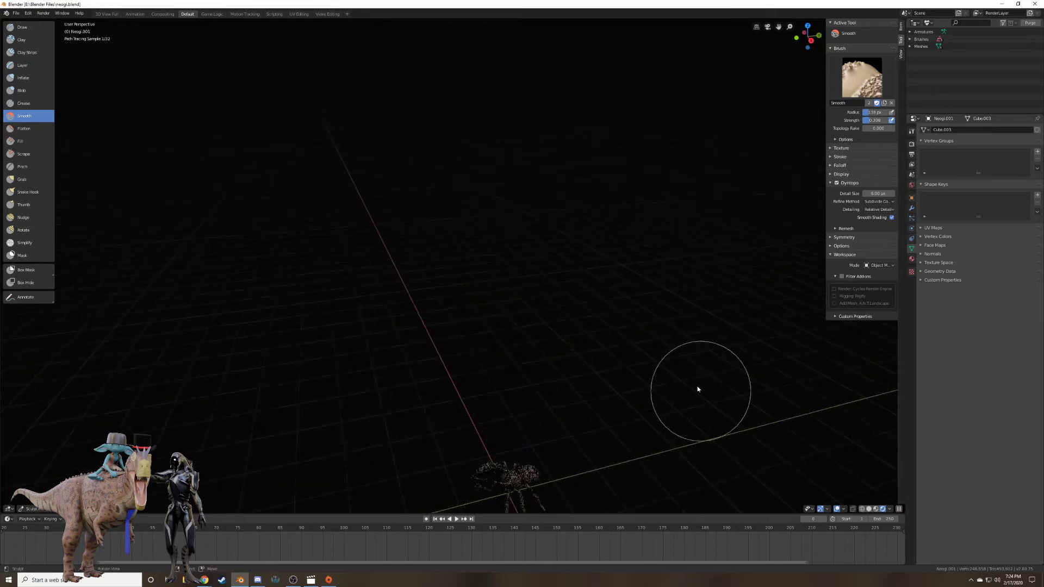
pyautogui.rightClick(583, 221)
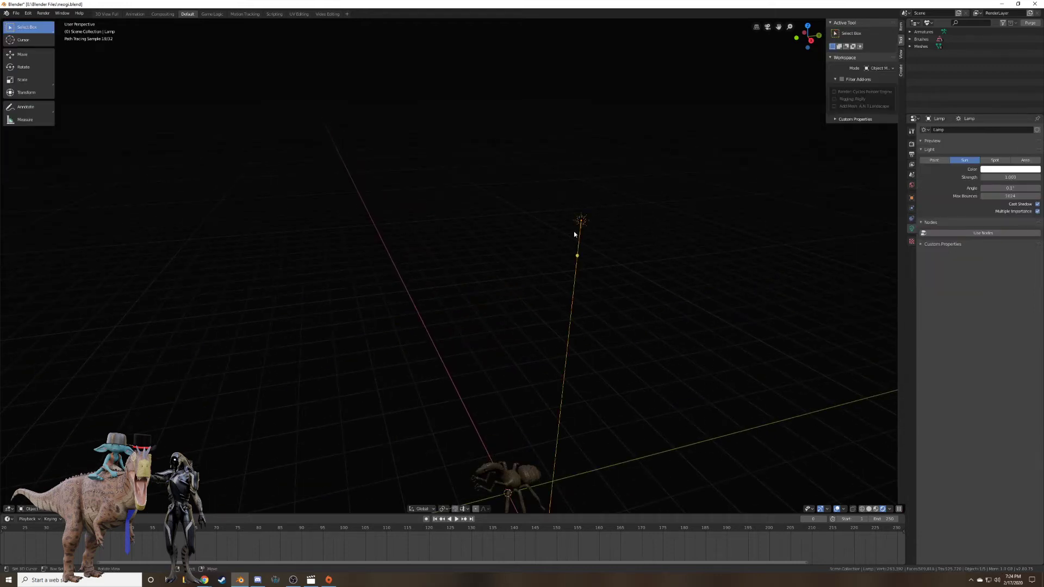
pyautogui.press('x')
pyautogui.click(416, 333)
pyautogui.keyDown('shift'); pyautogui.moveTo(466, 368); pyautogui.dragTo(451, 256, button='middle'); pyautogui.keyUp('shift')
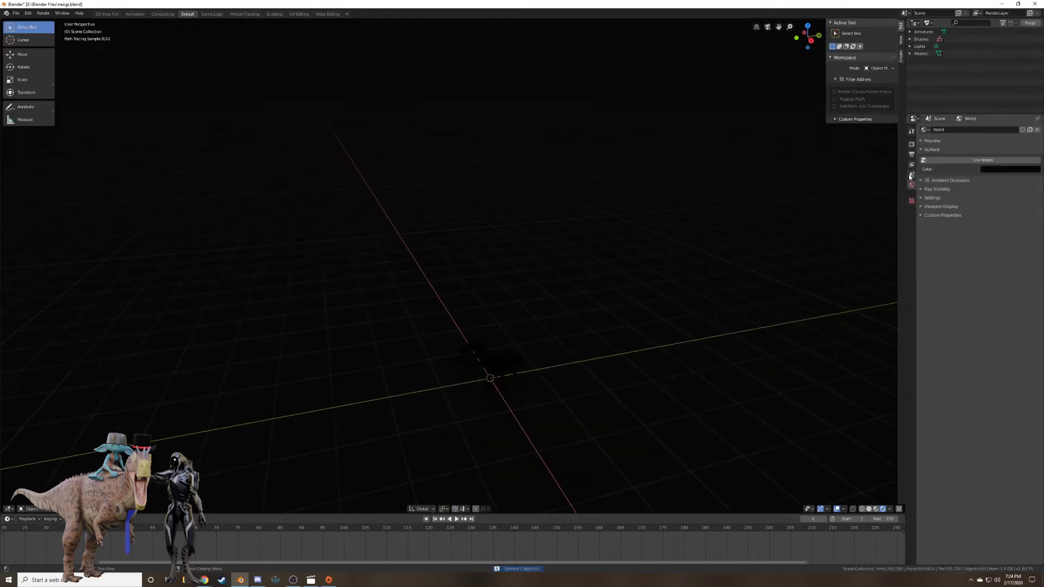
# Enable nodes for the world, assign an Environment Texture to its background color, and start choosing its image.
pyautogui.click(999, 161)
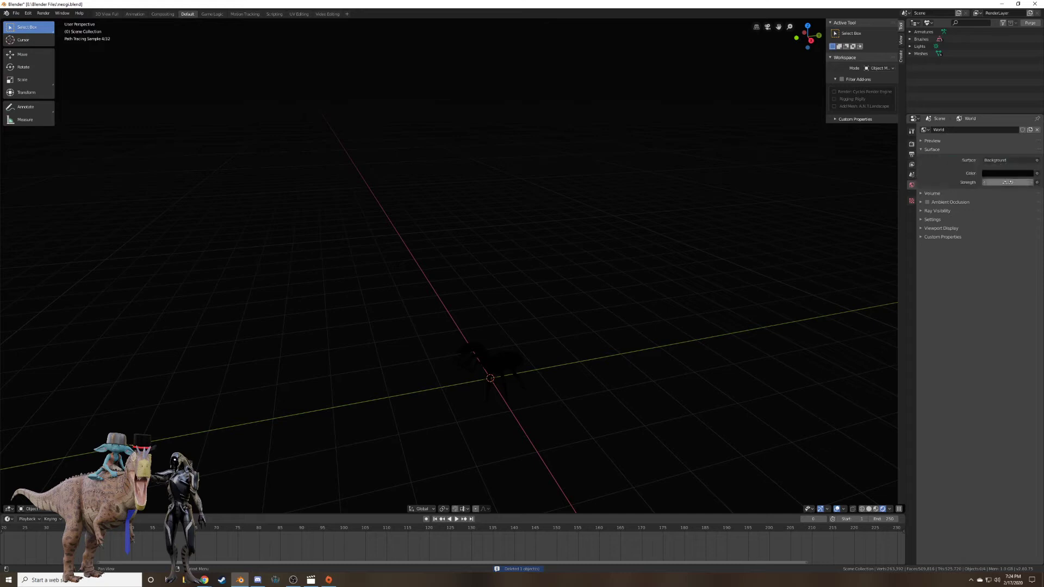
pyautogui.click(1035, 174)
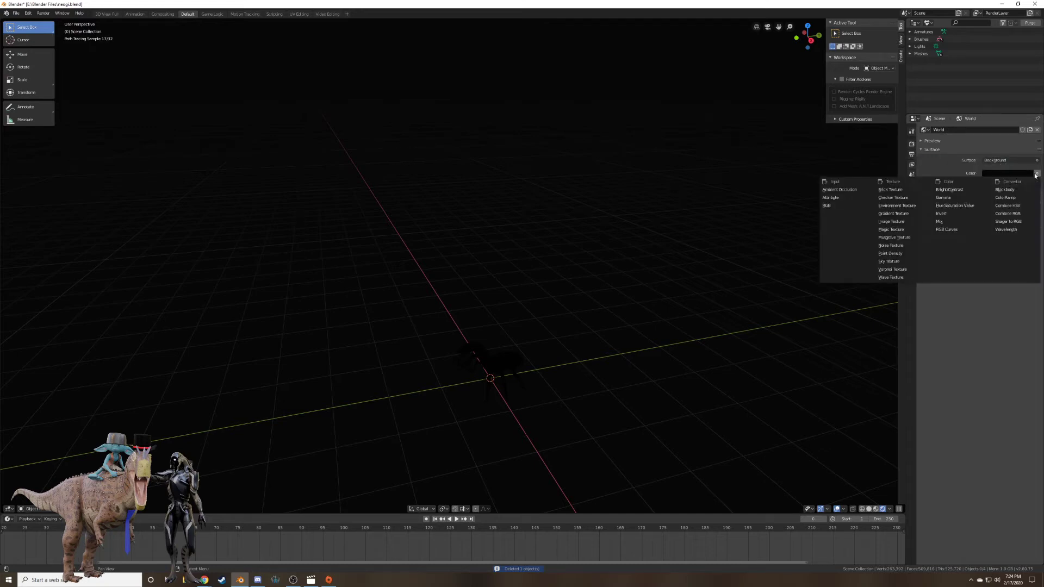
pyautogui.click(896, 205)
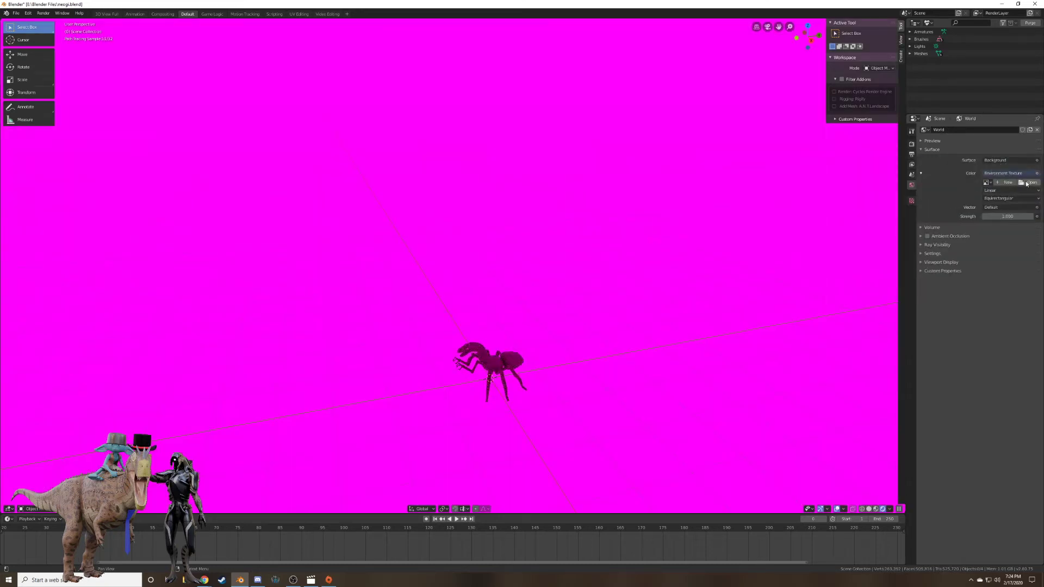
pyautogui.click(1031, 184)
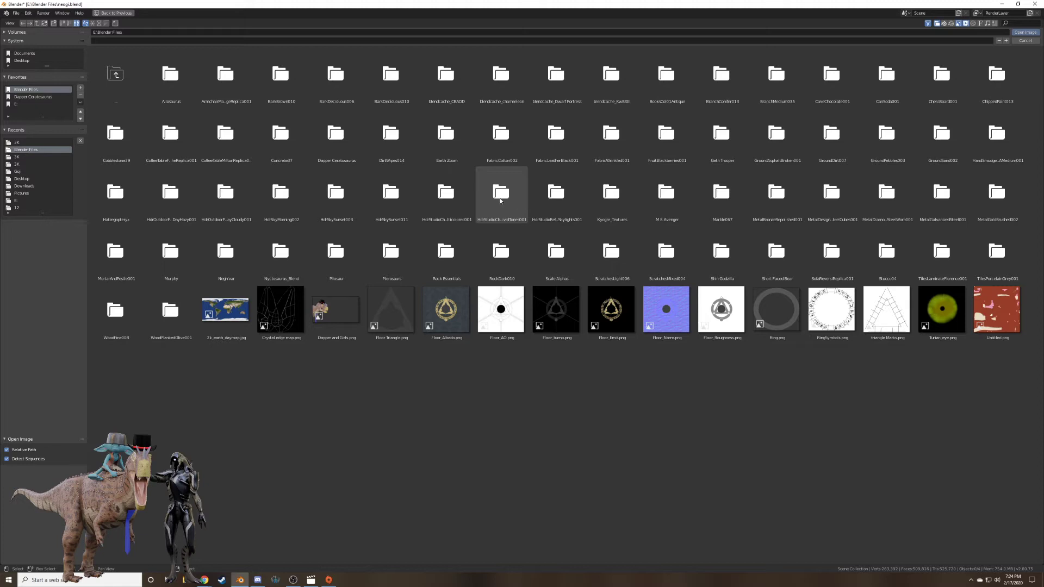
pyautogui.doubleClick(501, 201)
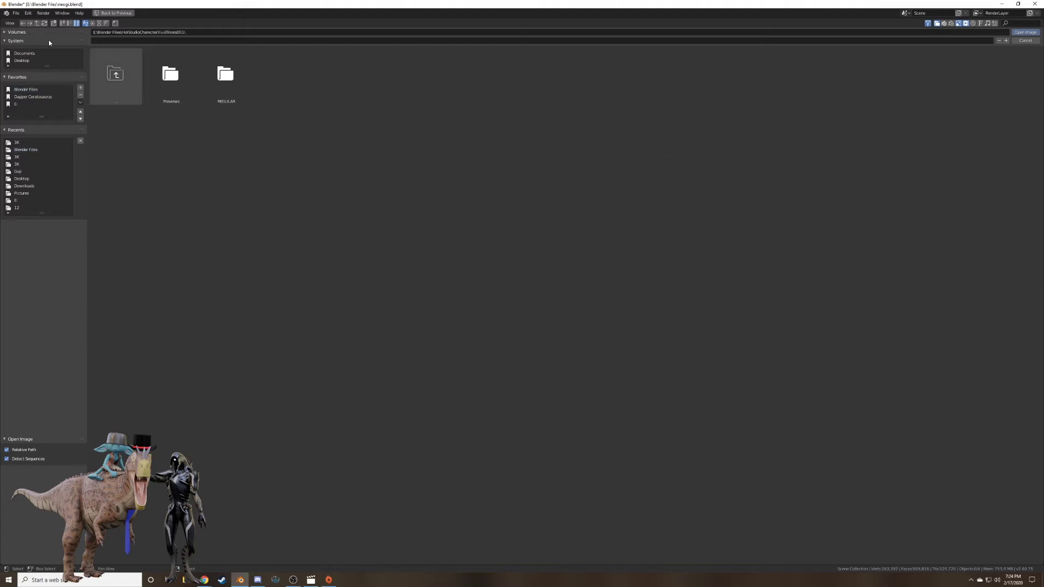
pyautogui.click(38, 23)
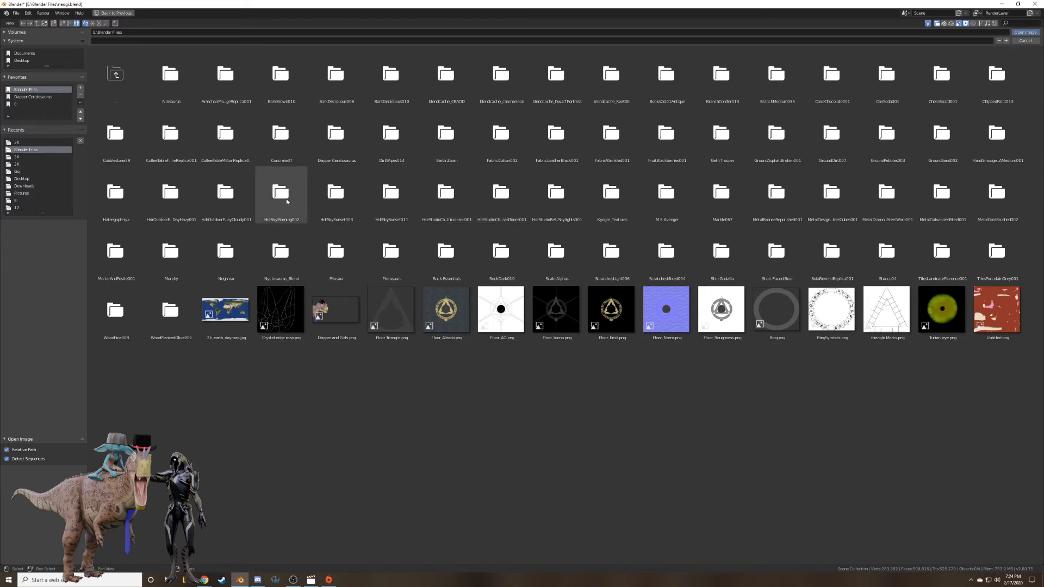
pyautogui.click(41, 97)
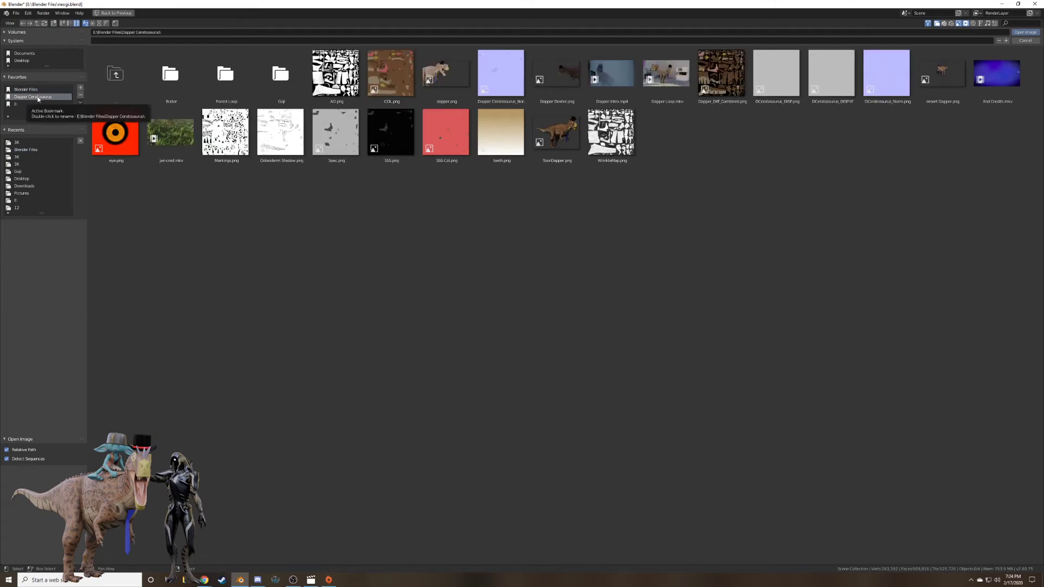
pyautogui.click(32, 89)
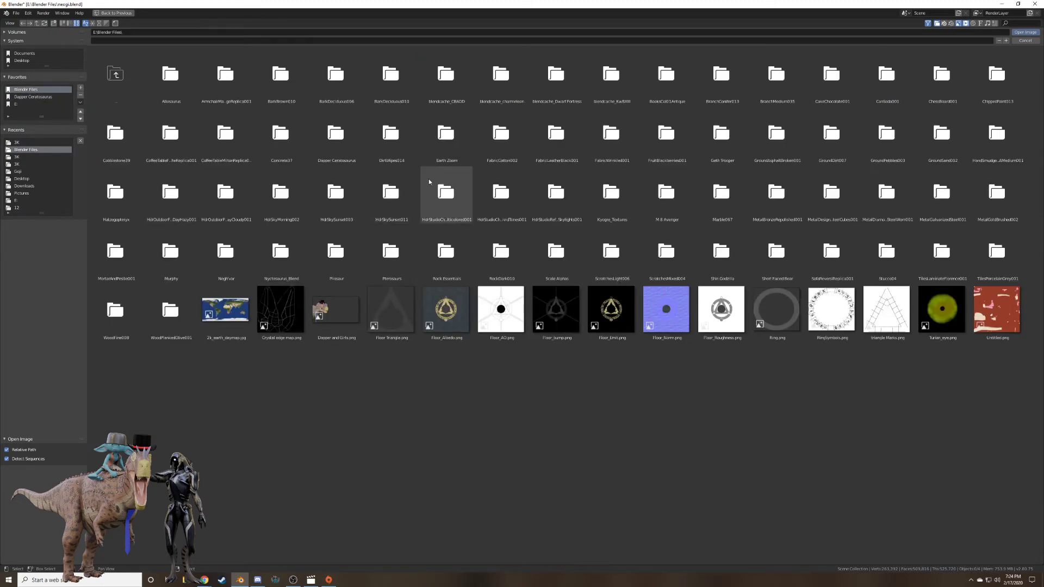
# Load the HdrSkySunset003 HDR image from its REGULAR folder as the world's environment texture.
pyautogui.click(338, 194)
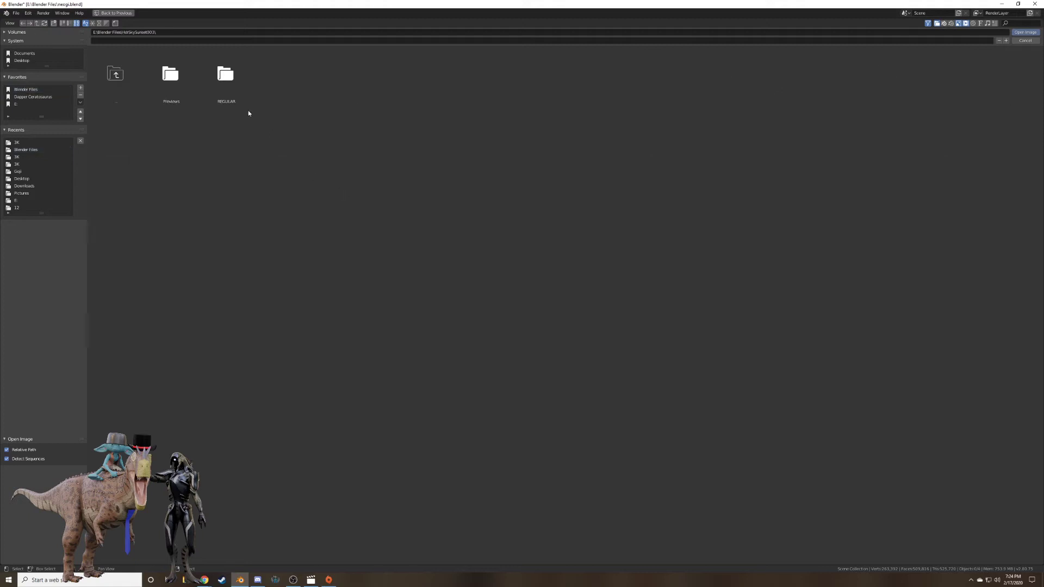
pyautogui.click(225, 76)
pyautogui.click(178, 84)
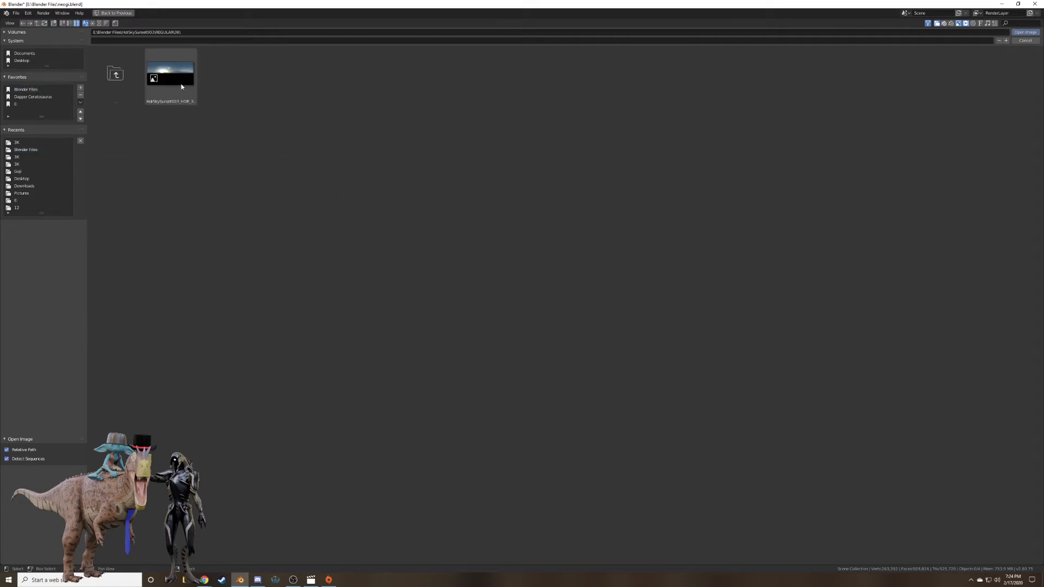
pyautogui.click(181, 87)
pyautogui.click(1025, 32)
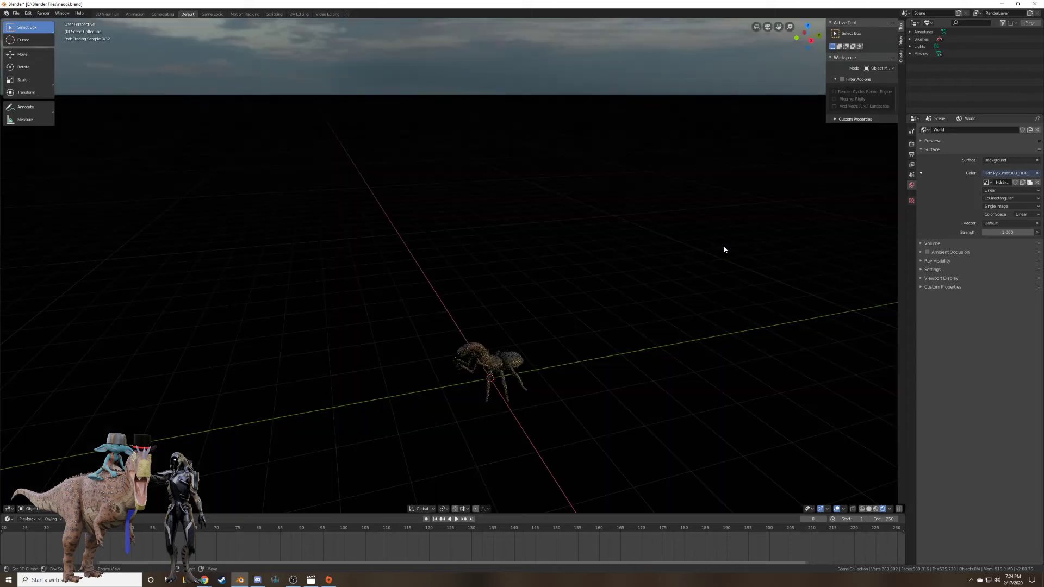
# Examine the creature under the sunset environment from several angles and leave the viewport in material preview shading.
pyautogui.moveTo(699, 262); pyautogui.dragTo(643, 221, button='middle')
pyautogui.moveTo(654, 263); pyautogui.dragTo(617, 289, button='middle')
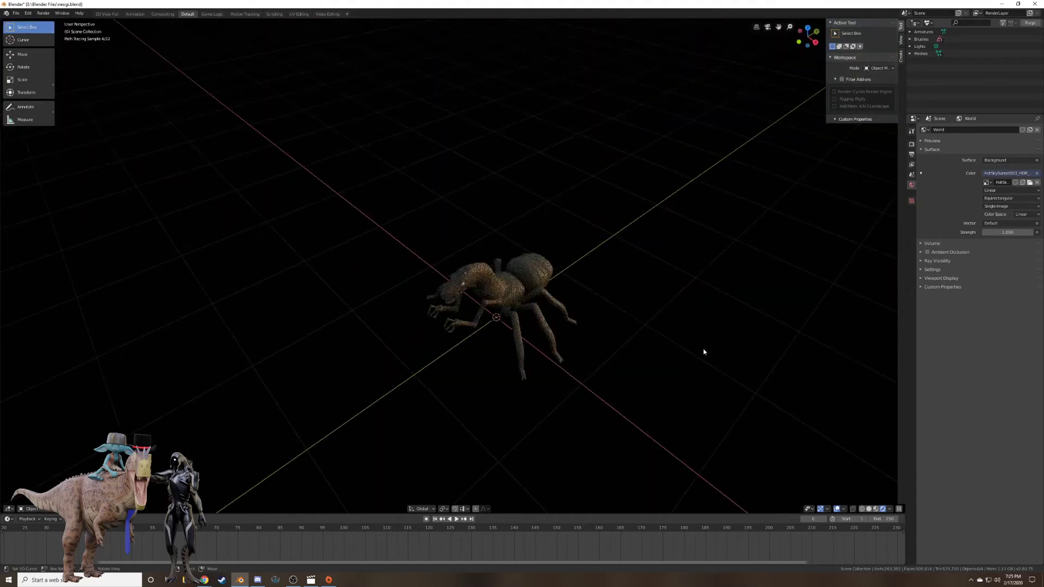
pyautogui.moveTo(703, 352); pyautogui.dragTo(699, 315, button='middle')
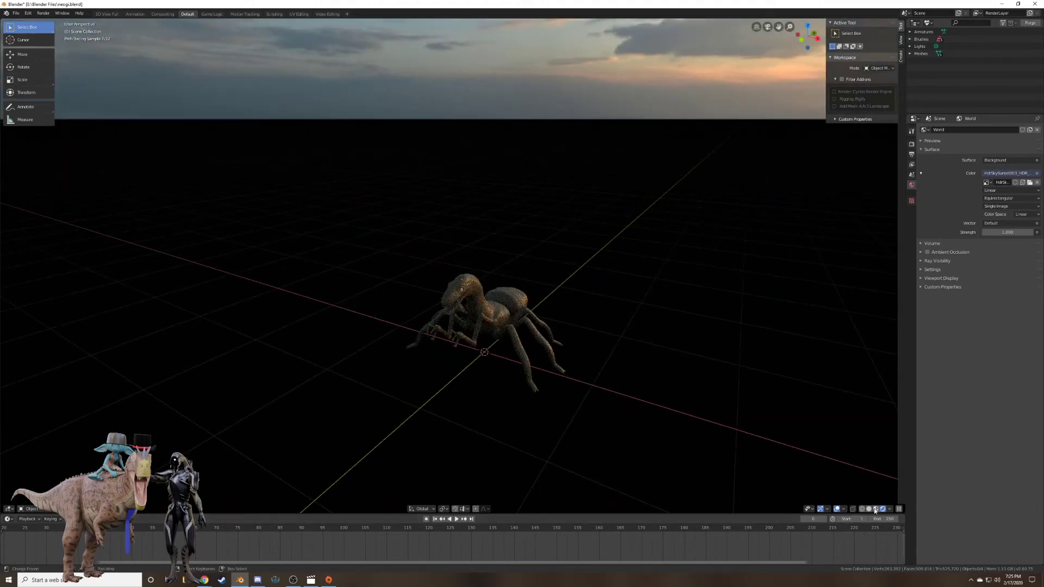
pyautogui.click(876, 508)
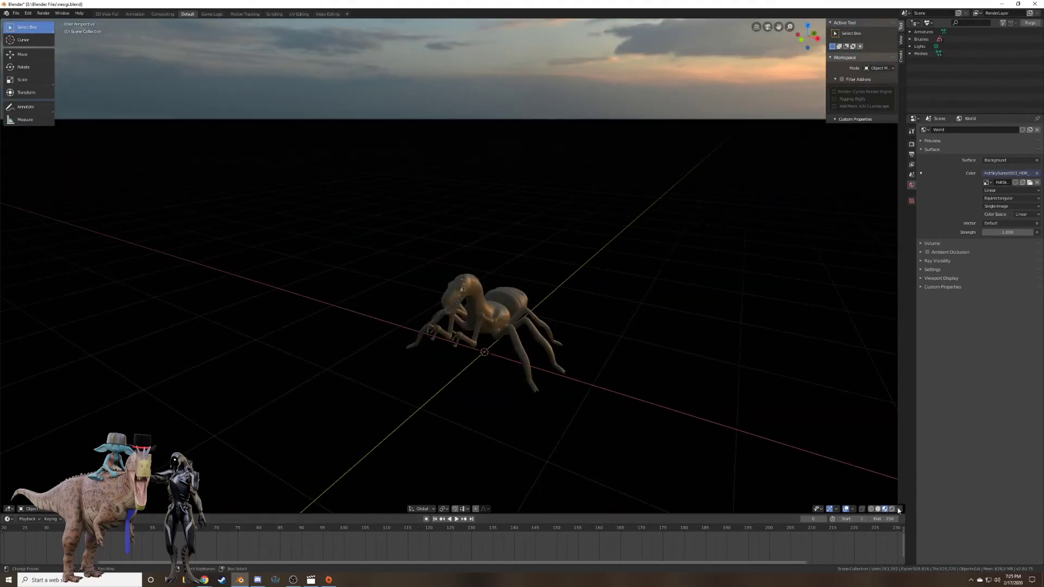
pyautogui.click(892, 509)
pyautogui.moveTo(675, 349)
pyautogui.mouseDown(button='middle')
pyautogui.moveTo(582, 305)
pyautogui.moveTo(613, 305)
pyautogui.moveTo(603, 280)
pyautogui.moveTo(518, 282)
pyautogui.mouseUp(button='middle')
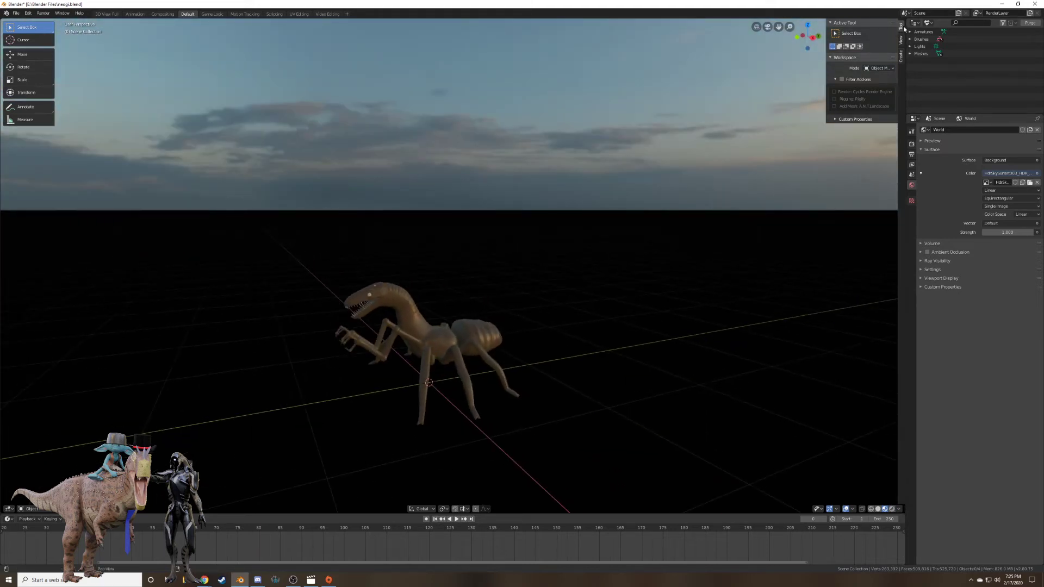
# Split the 3D viewport in two and turn the new area into a Shader Editor showing the World nodes.
pyautogui.moveTo(901, 22); pyautogui.dragTo(385, 218)
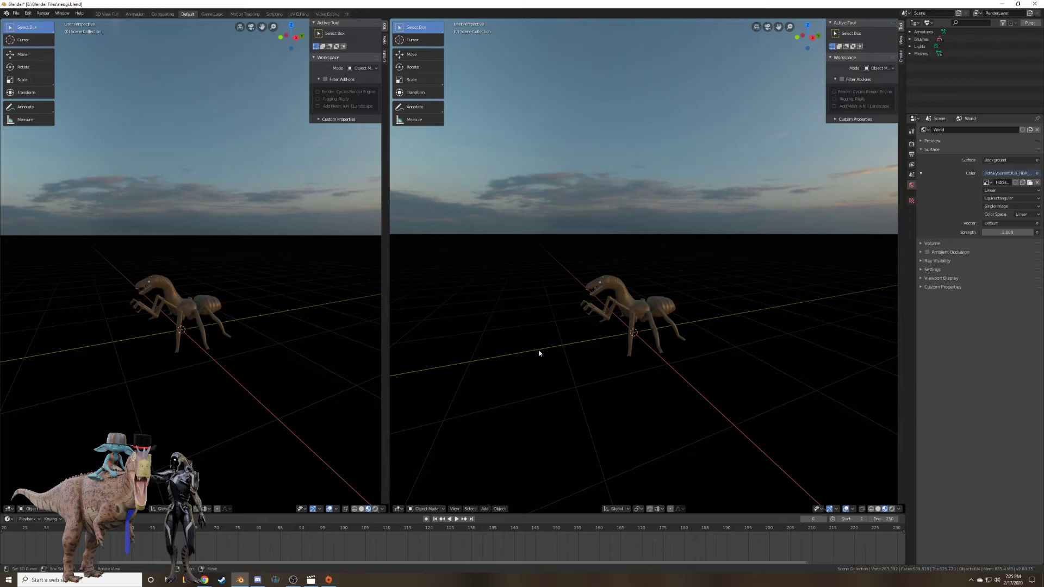
pyautogui.scroll(4, 683, 310)
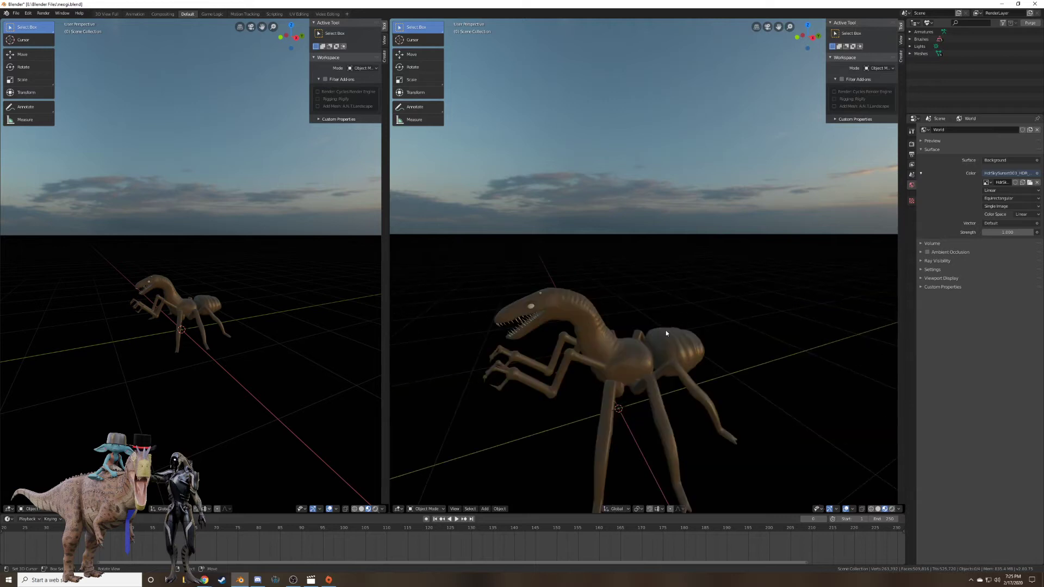
pyautogui.scroll(-4, 665, 331)
pyautogui.click(398, 509)
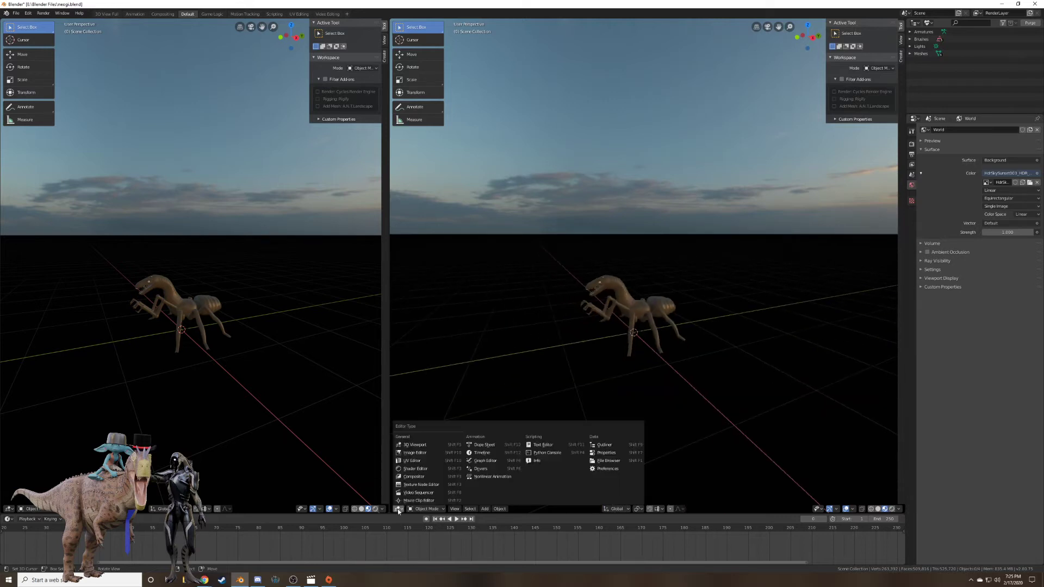
pyautogui.click(427, 468)
pyautogui.click(398, 510)
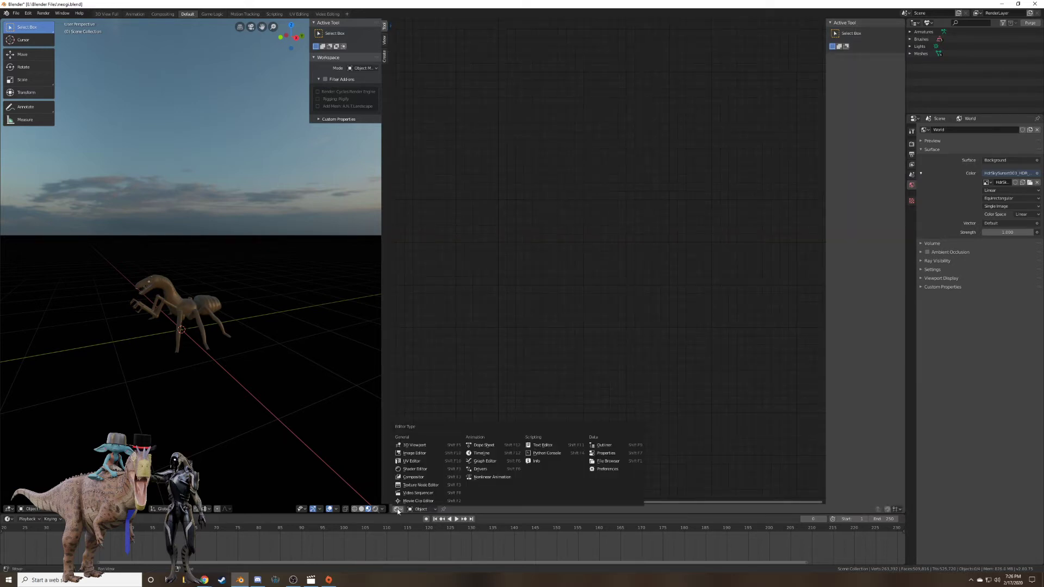
pyautogui.click(423, 510)
pyautogui.click(424, 493)
pyautogui.moveTo(509, 306); pyautogui.dragTo(811, 277, button='middle')
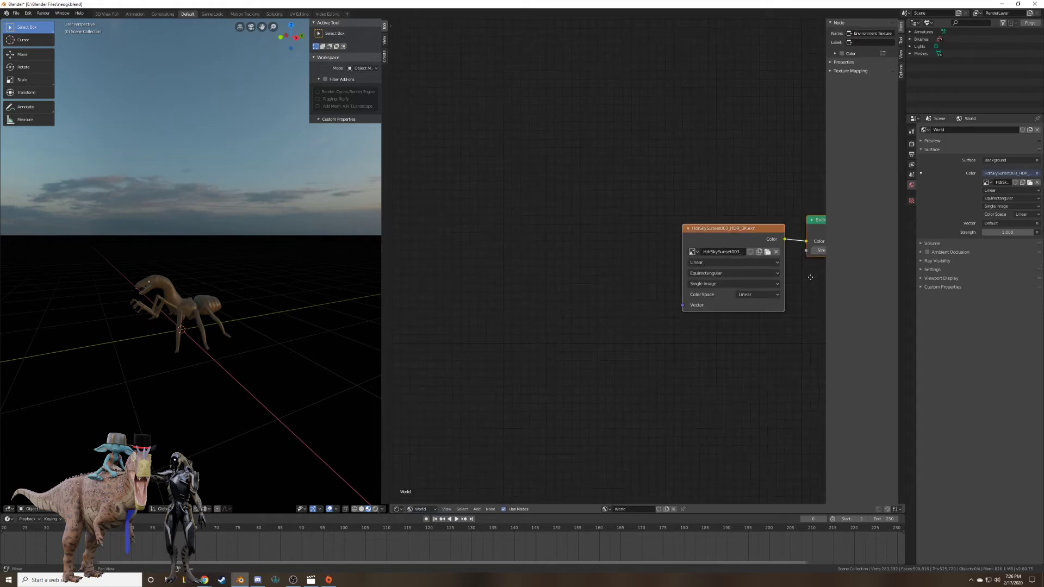
pyautogui.scroll(-2, 811, 277)
# Add a Texture Coordinate node and connect its Generated output to the environment texture's Vector input.
pyautogui.hotkey('shift', 'a')
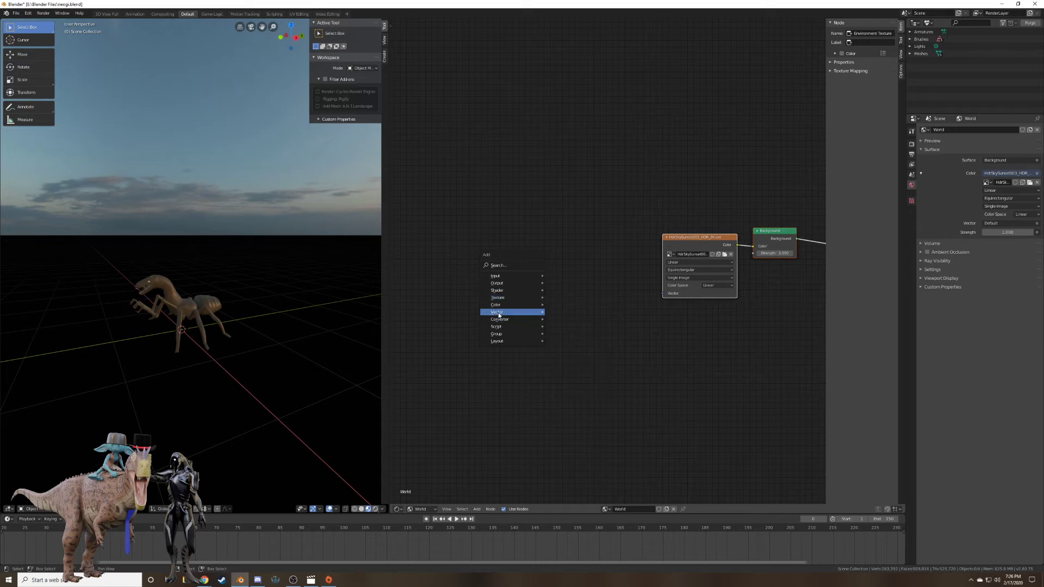
pyautogui.moveTo(514, 312)
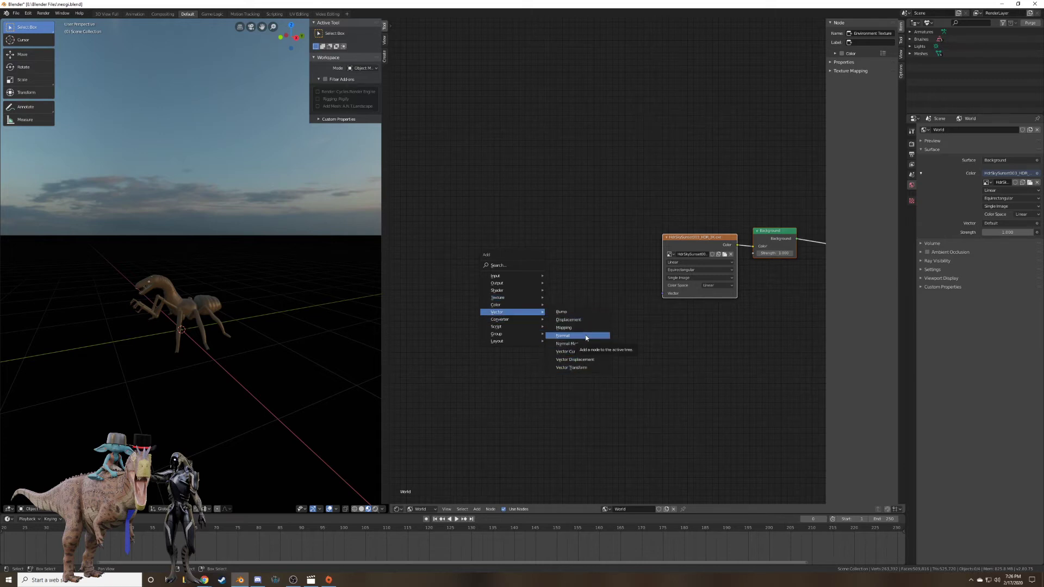
pyautogui.moveTo(517, 277)
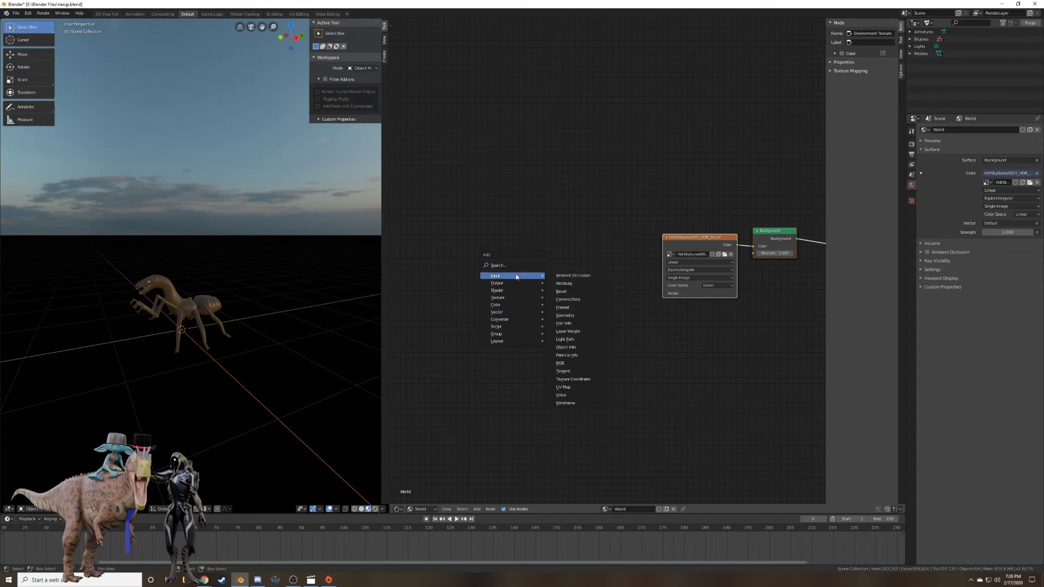
pyautogui.click(573, 379)
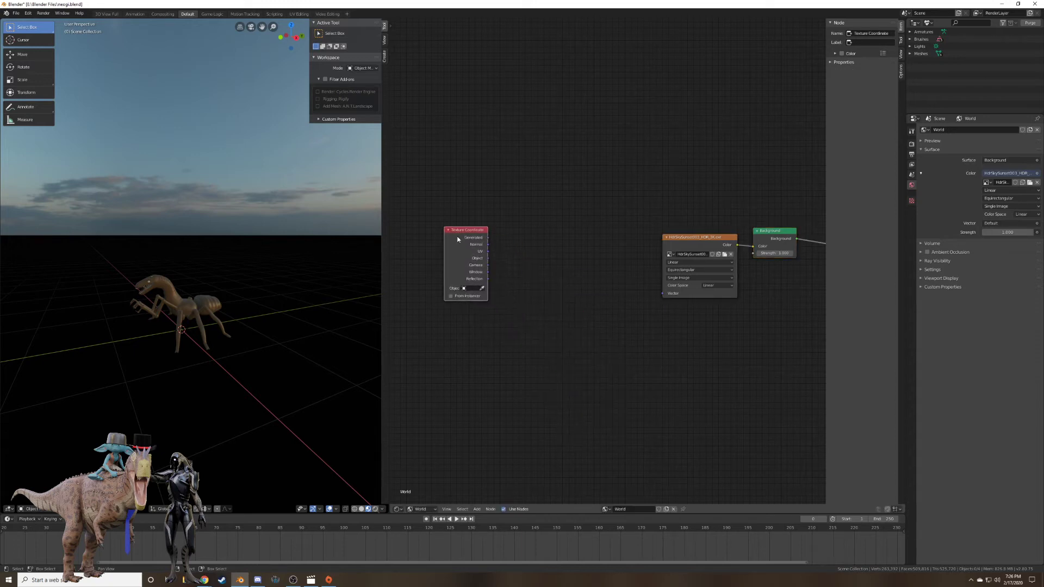
pyautogui.moveTo(488, 238); pyautogui.dragTo(675, 295)
# Insert a Mapping node on the link between the Texture Coordinate node and the environment texture.
pyautogui.hotkey('shift', 'a')
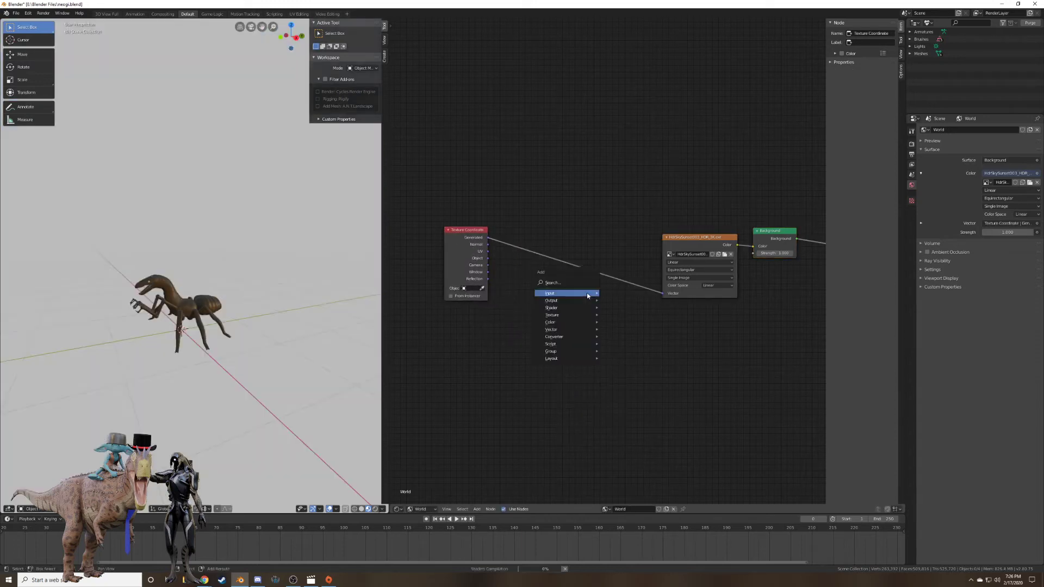
pyautogui.moveTo(571, 330)
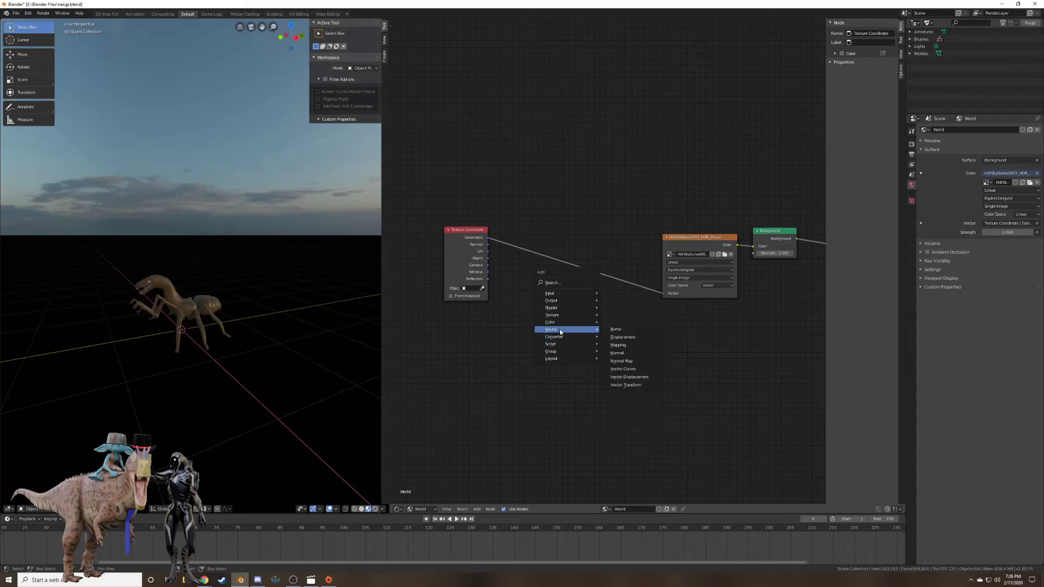
pyautogui.click(628, 346)
pyautogui.click(504, 201)
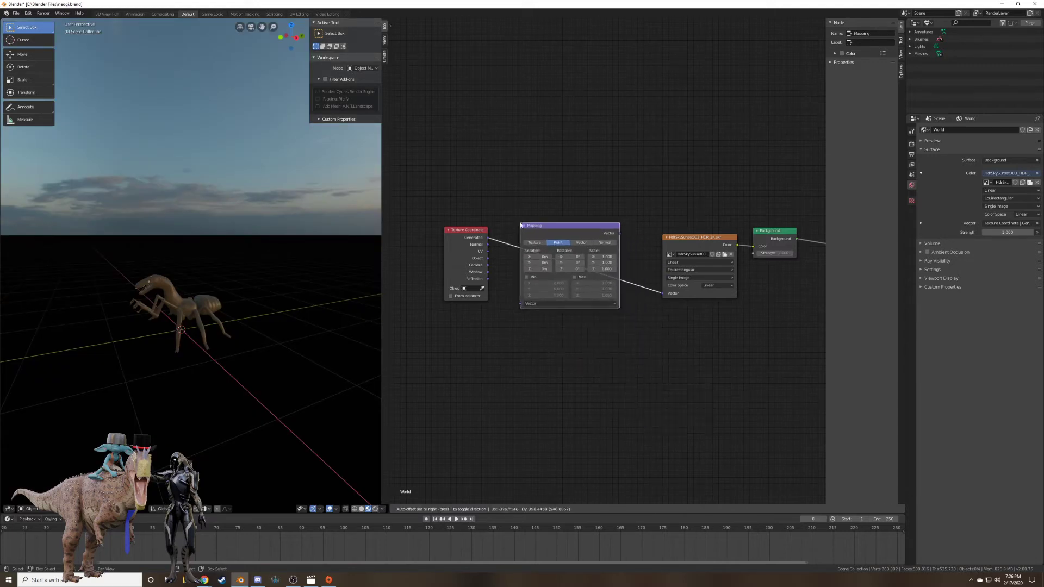
# Set the Mapping node's Z rotation to 100° and check the creature's head against the rotated sky.
pyautogui.click(571, 267)
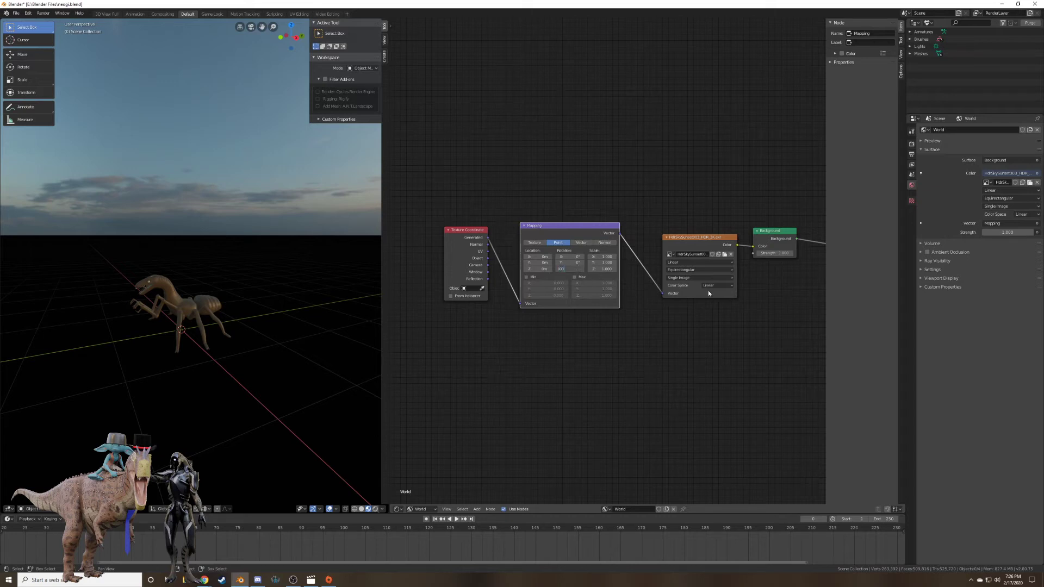
pyautogui.write('100')
pyautogui.press('Return')
pyautogui.moveTo(351, 268); pyautogui.dragTo(287, 261, button='middle')
pyautogui.scroll(5, 267, 282)
pyautogui.scroll(3, 284, 268)
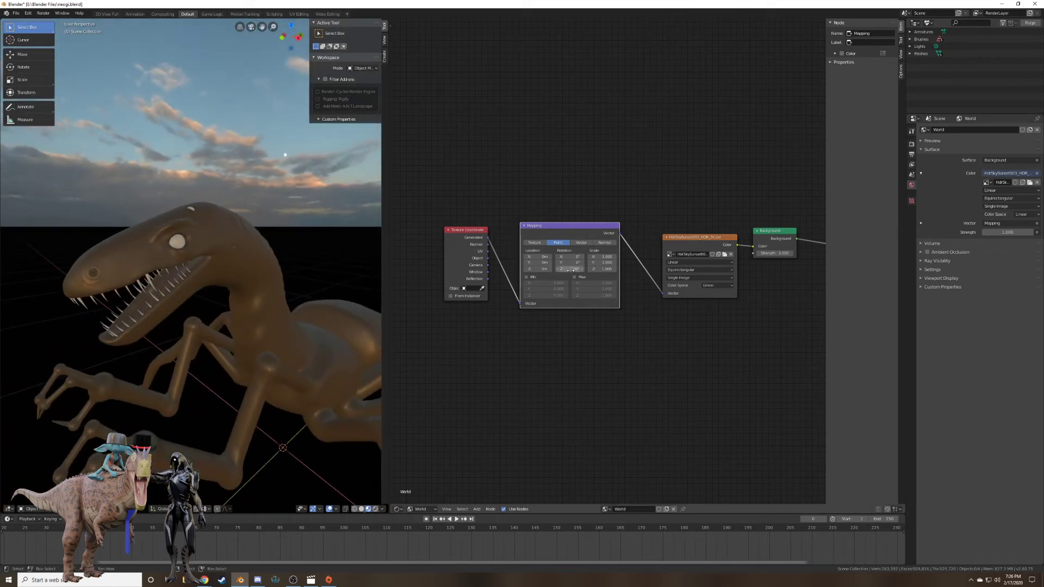
# Fine-tune the Mapping node's Z rotation by eye while checking the sunset light on the creature from several angles.
pyautogui.moveTo(569, 269); pyautogui.dragTo(628, 269)
pyautogui.moveTo(288, 293); pyautogui.dragTo(399, 286, button='middle')
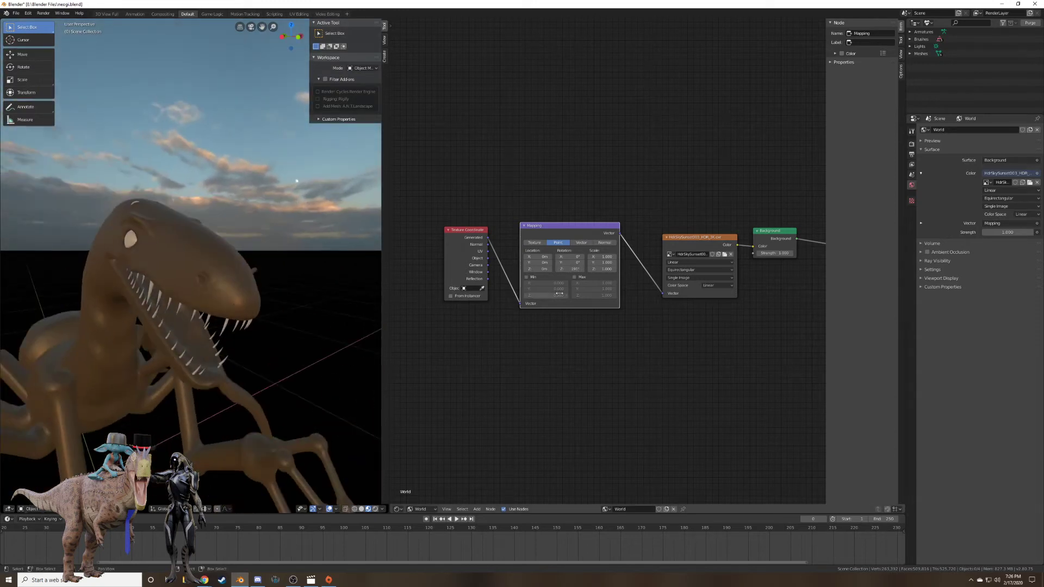
pyautogui.moveTo(570, 269)
pyautogui.mouseDown()
pyautogui.moveTo(531, 269)
pyautogui.moveTo(555, 269)
pyautogui.mouseUp()
pyautogui.moveTo(298, 275); pyautogui.dragTo(319, 264, button='middle')
pyautogui.scroll(-3, 218, 258)
pyautogui.moveTo(251, 267); pyautogui.dragTo(326, 62, button='middle')
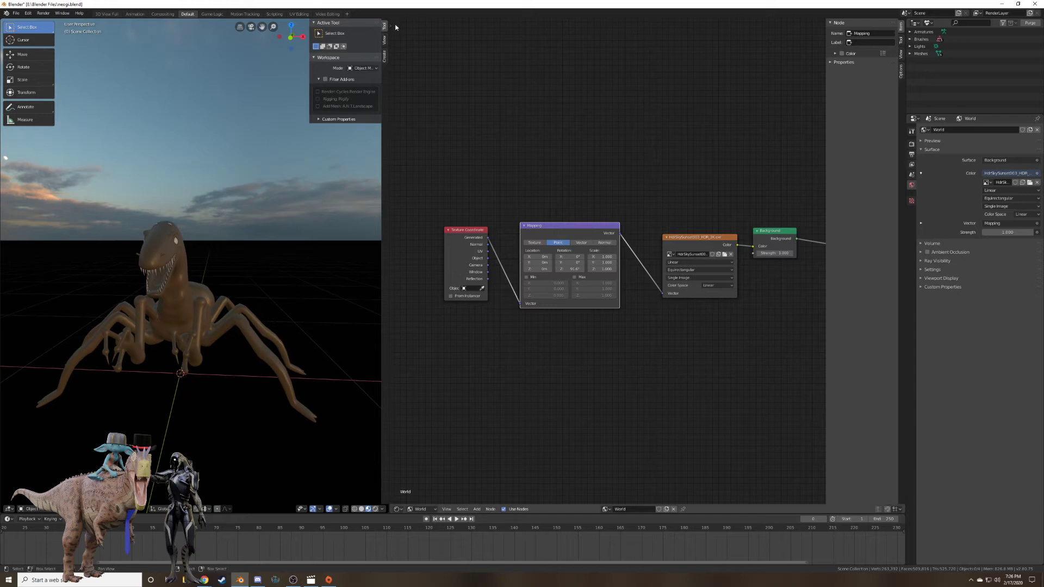
# Merge the node editor area back into the 3D viewport and frame the whole creature against the sunset.
pyautogui.moveTo(414, 19); pyautogui.dragTo(484, 41)
pyautogui.moveTo(521, 215); pyautogui.dragTo(367, 104, button='middle')
pyautogui.scroll(-1, 387, 128)
pyautogui.keyDown('shift'); pyautogui.moveTo(406, 155); pyautogui.dragTo(410, 166, button='middle'); pyautogui.keyUp('shift')
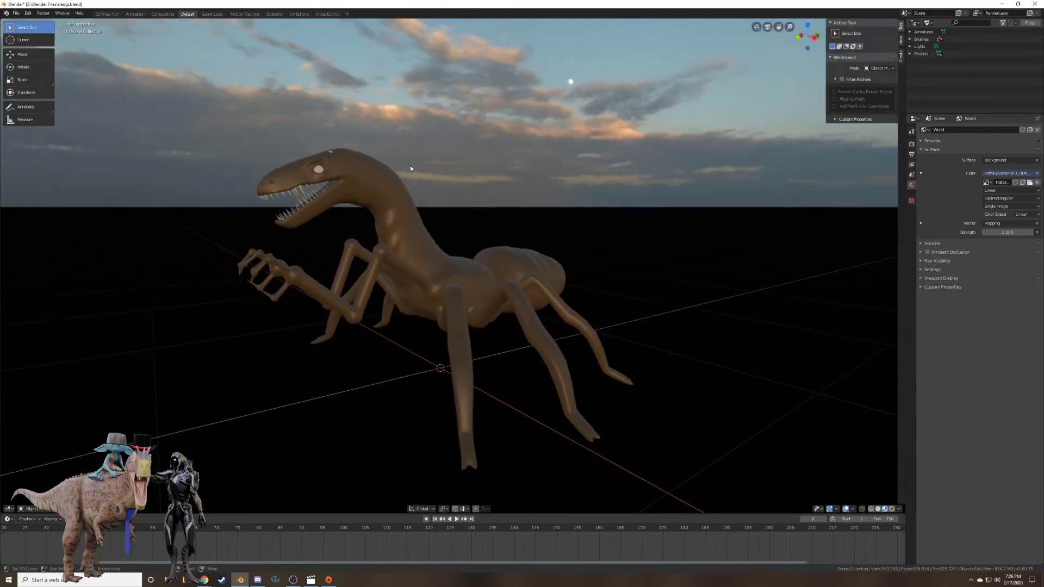
# Add a mesh plane under the creature and scale it up to about 7.5 m wide as a floor.
pyautogui.hotkey('shift', 'a')
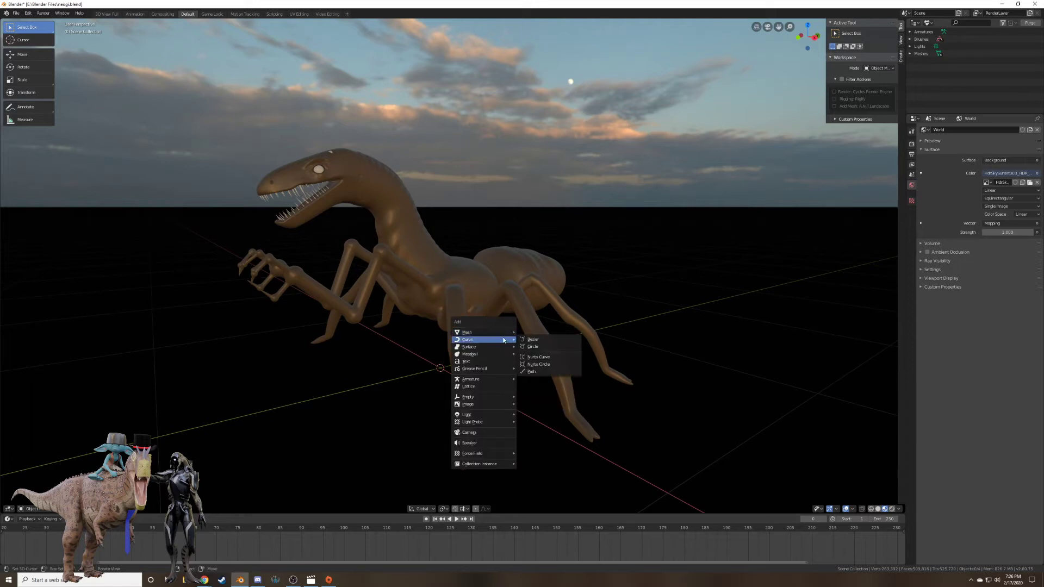
pyautogui.click(532, 332)
pyautogui.press('s')
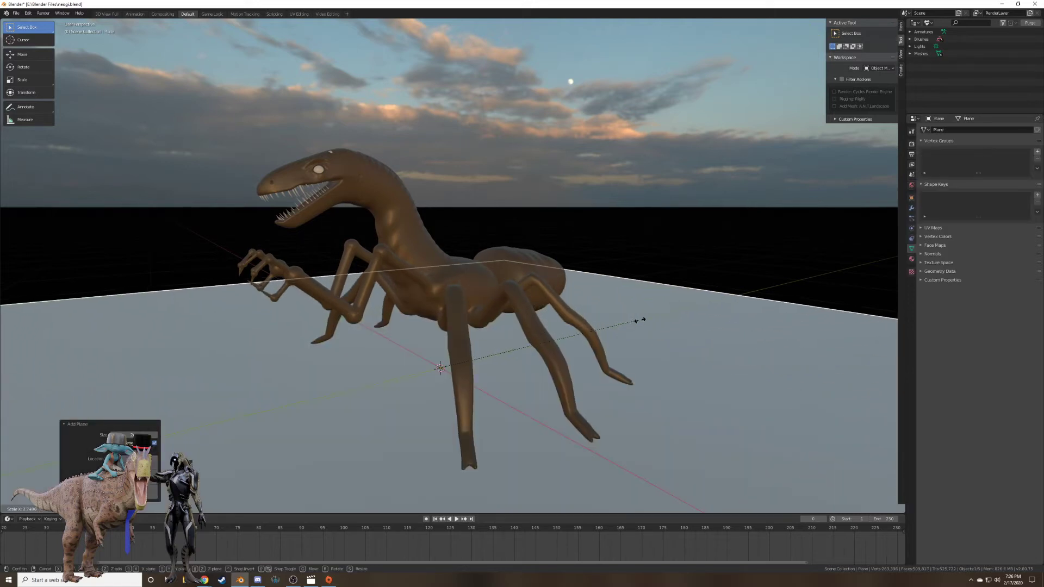
pyautogui.click(694, 310)
pyautogui.scroll(-2, 695, 310)
# Create a new material for the plane and name it Floor.
pyautogui.click(912, 259)
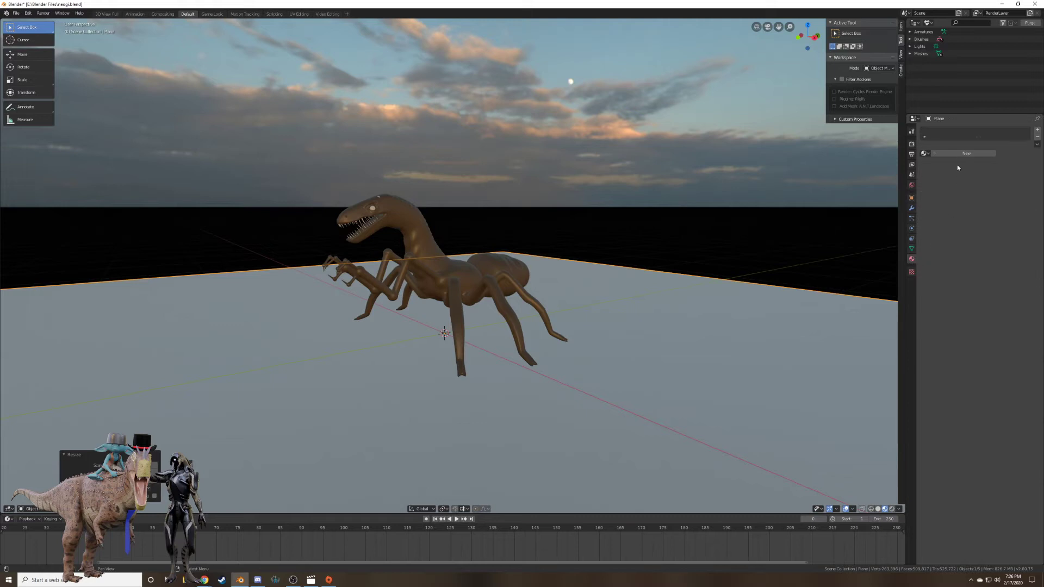
pyautogui.click(956, 154)
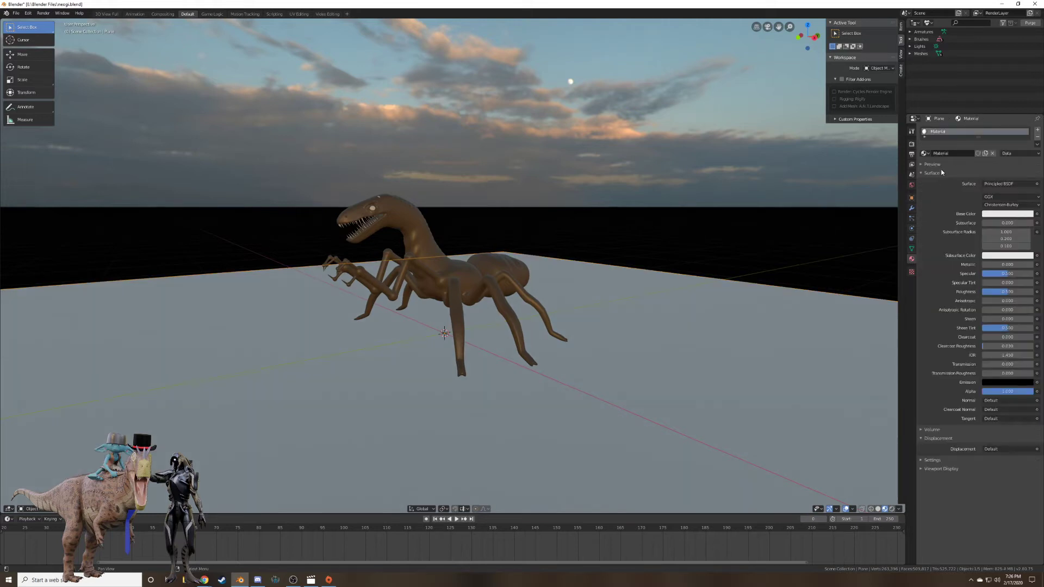
pyautogui.doubleClick(940, 155)
pyautogui.write('Floor')
pyautogui.press('Return')
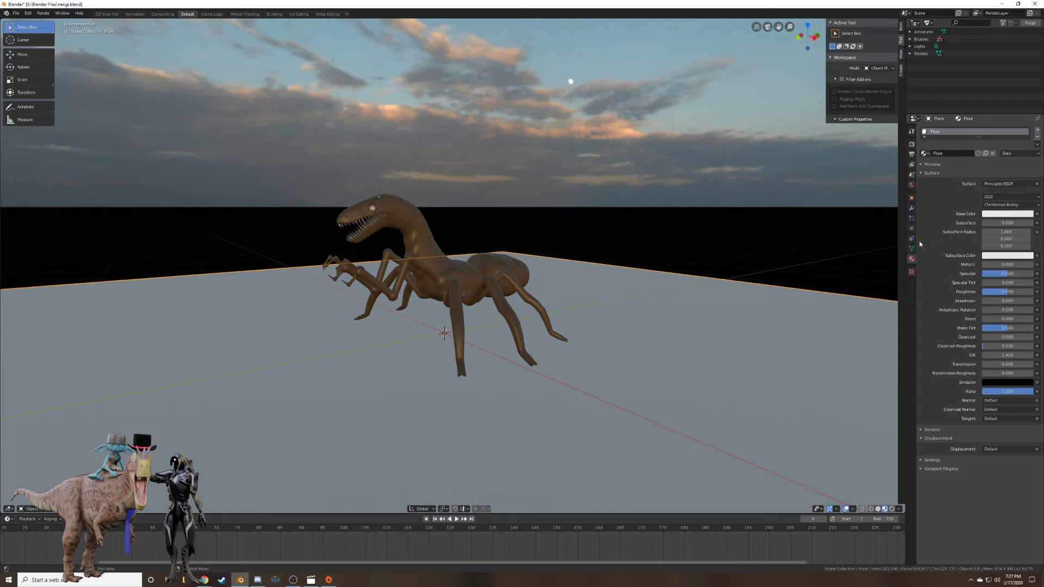
# Split the 3D viewport again and show the Floor material's nodes in a Shader Editor beside it.
pyautogui.moveTo(532, 99); pyautogui.dragTo(484, 99)
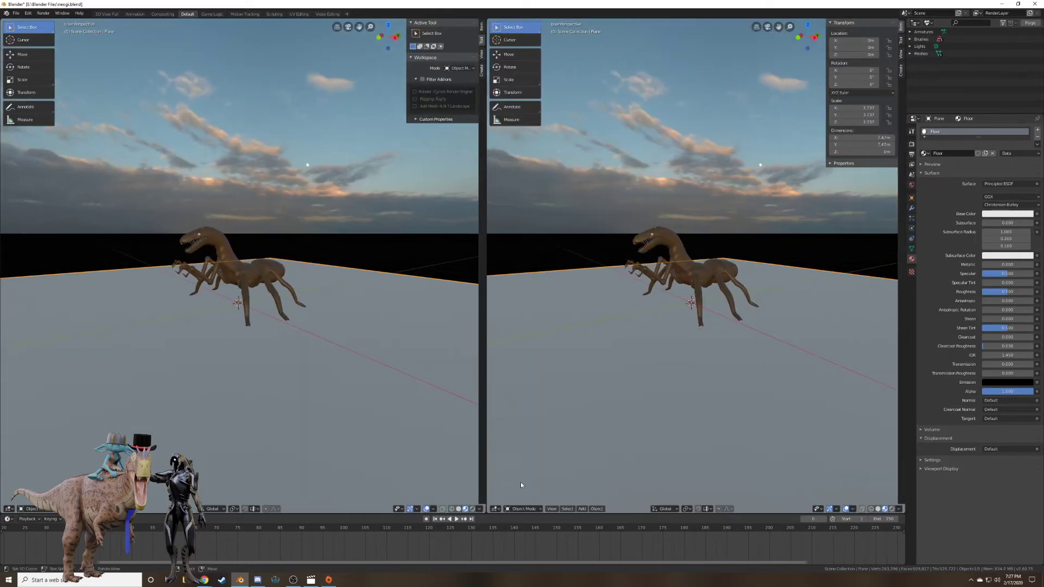
pyautogui.click(494, 509)
pyautogui.click(511, 468)
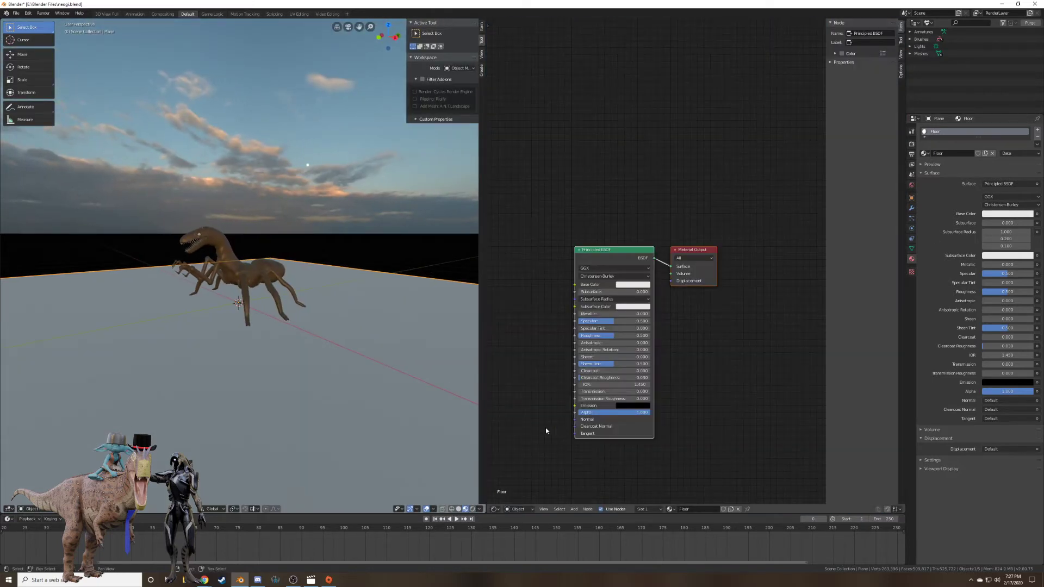
pyautogui.moveTo(553, 264); pyautogui.dragTo(645, 233, button='middle')
pyautogui.moveTo(545, 247); pyautogui.dragTo(618, 246, button='middle')
pyautogui.scroll(-3, 617, 247)
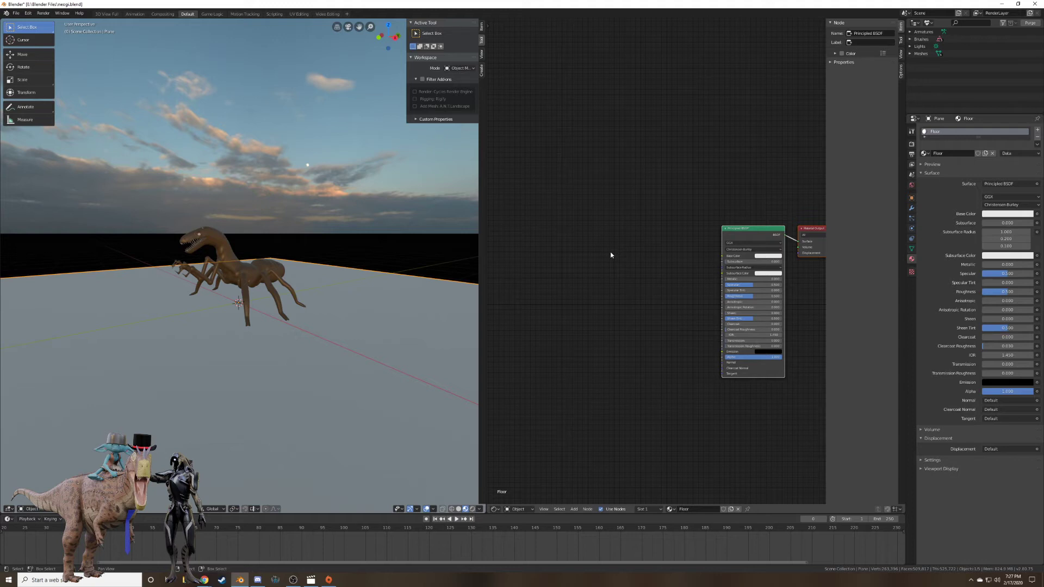
# Add an Image Texture node to the Floor material, placed before the Principled BSDF.
pyautogui.hotkey('shift', 'a')
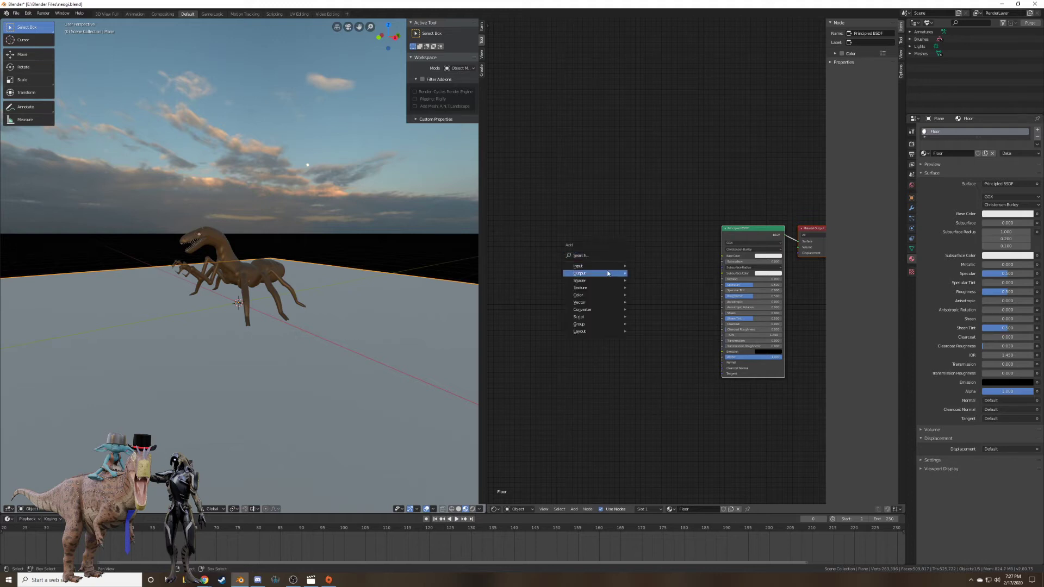
pyautogui.moveTo(620, 266)
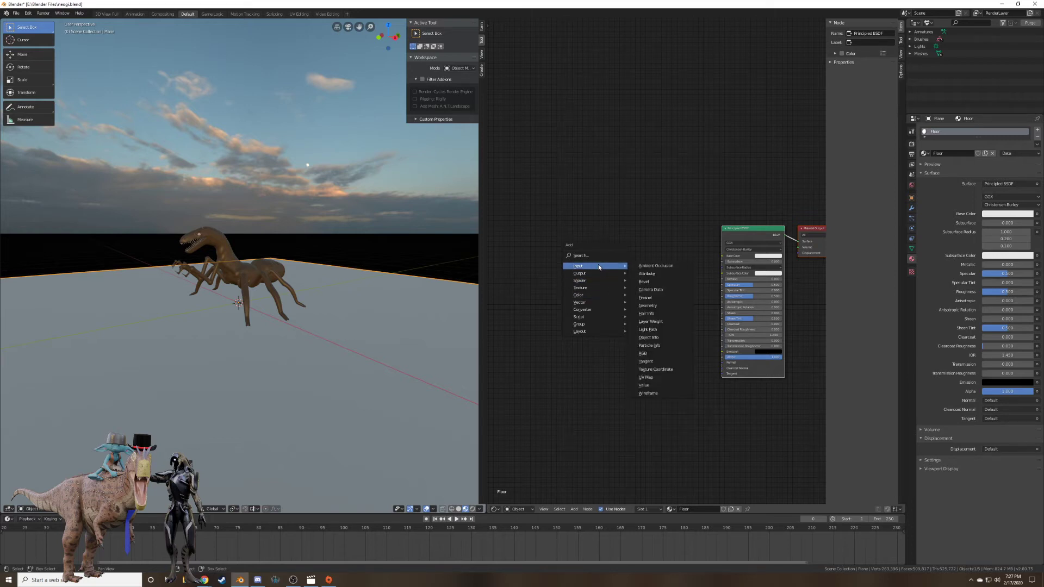
pyautogui.moveTo(598, 287)
pyautogui.click(651, 327)
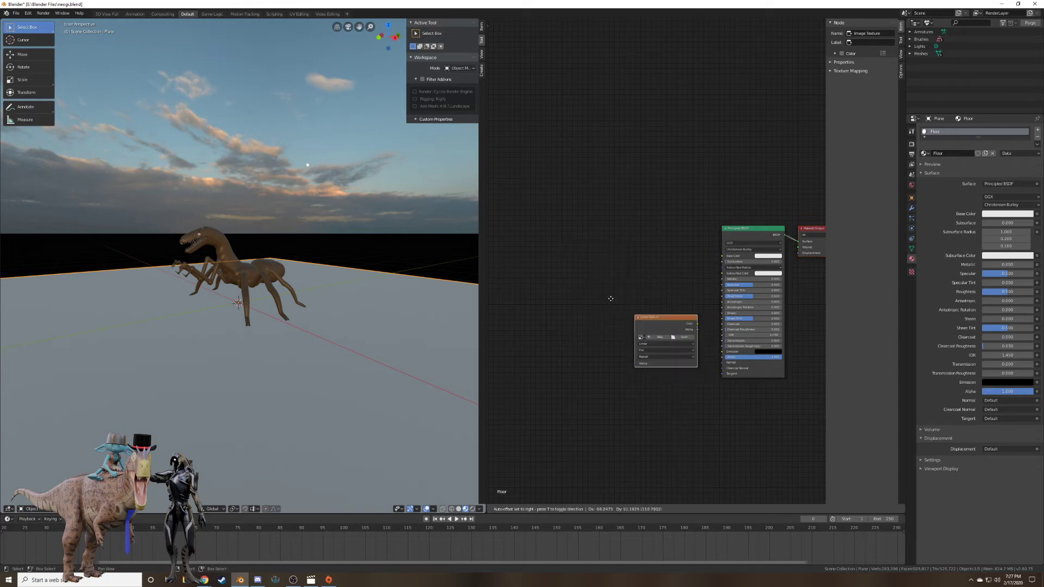
pyautogui.click(617, 275)
# Load the GroundDirt007 COL_VAR2 3K image from its REGULAR folder into the Image Texture node.
pyautogui.click(625, 274)
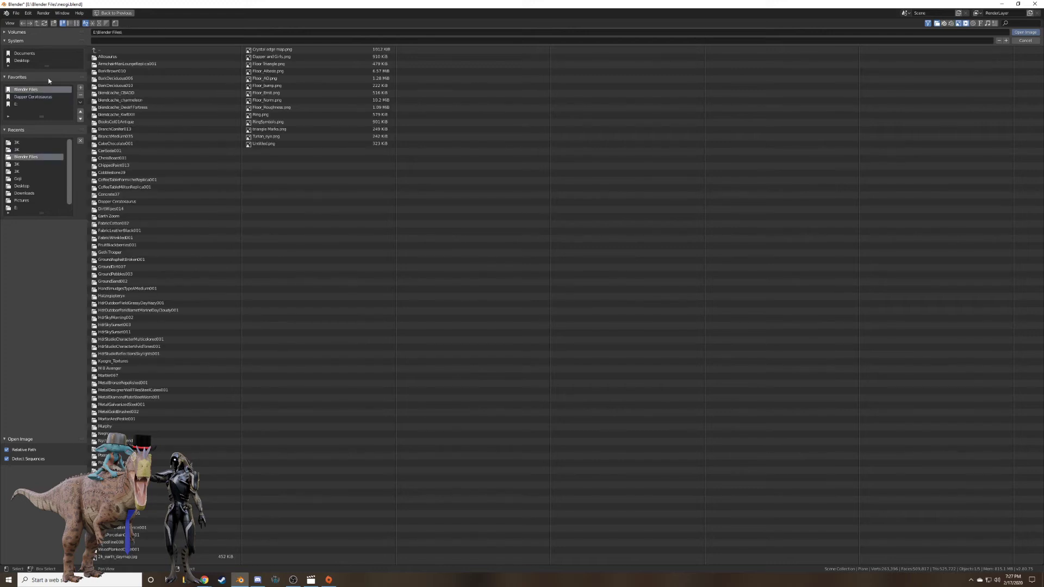
pyautogui.click(74, 23)
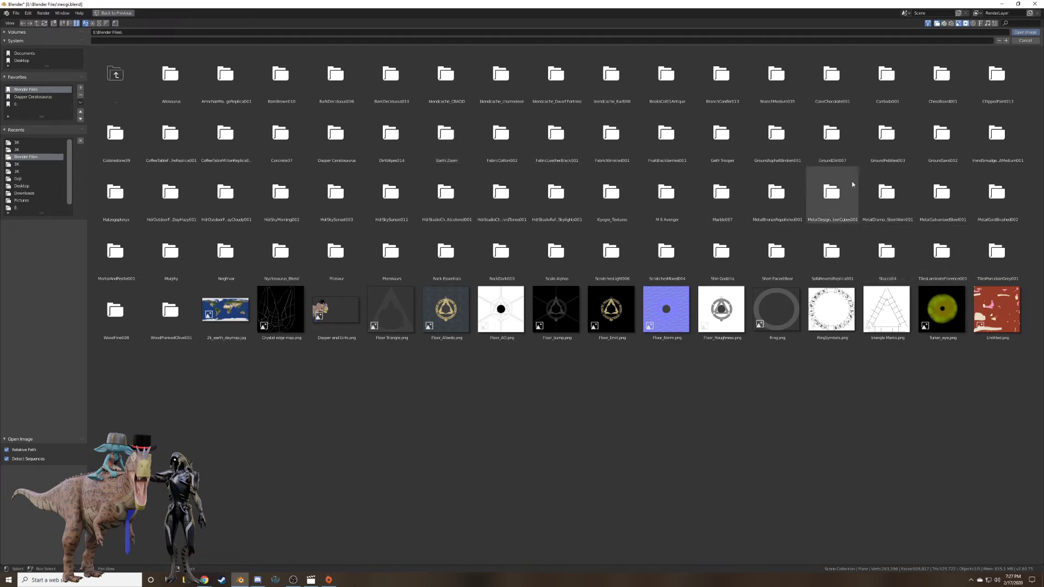
pyautogui.click(835, 143)
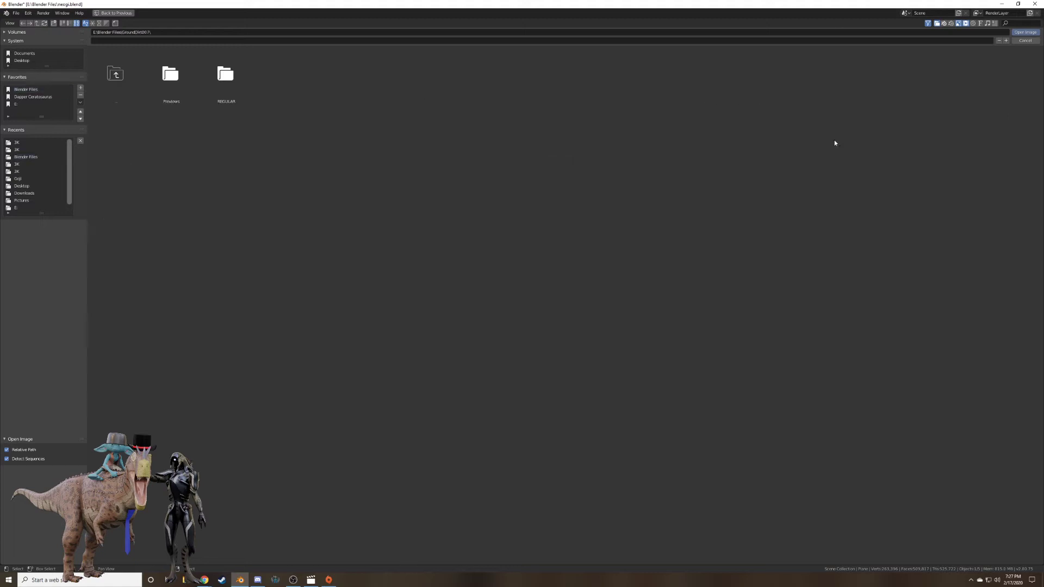
pyautogui.click(230, 77)
pyautogui.click(177, 86)
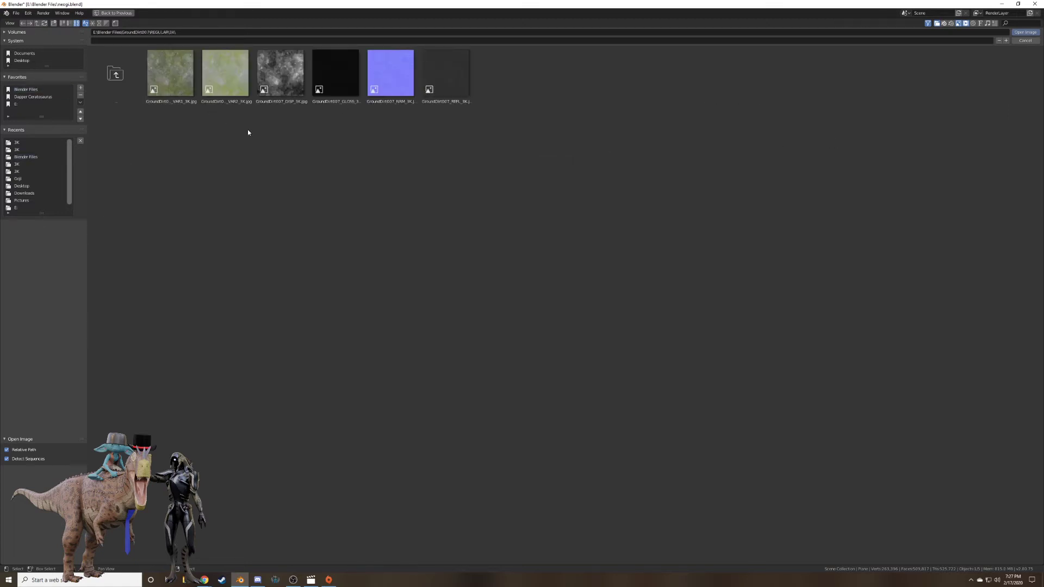
pyautogui.click(240, 78)
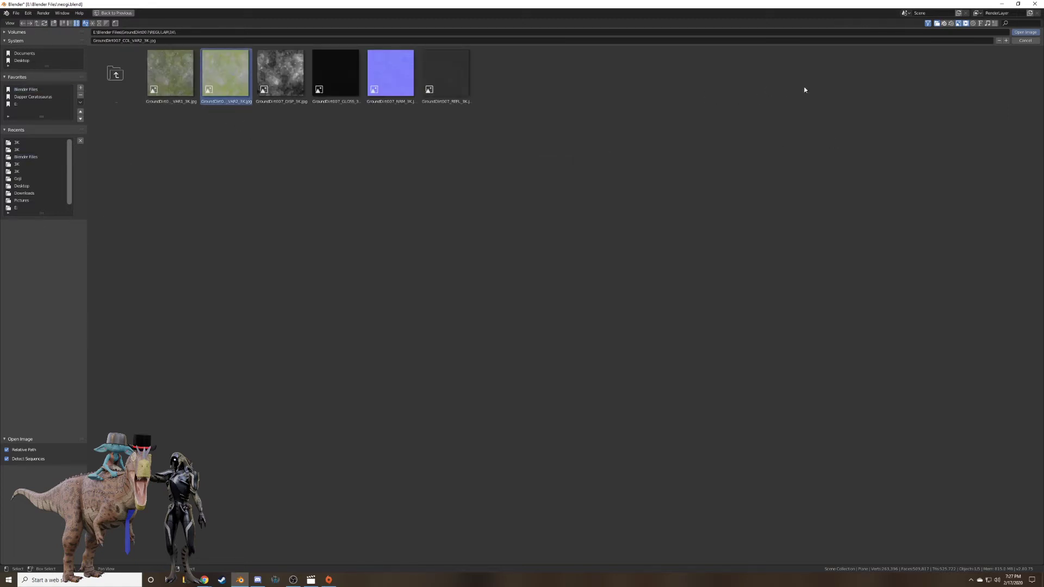
pyautogui.click(1026, 32)
# Unwrap the floor plane's UVs in Edit Mode.
pyautogui.press('u')
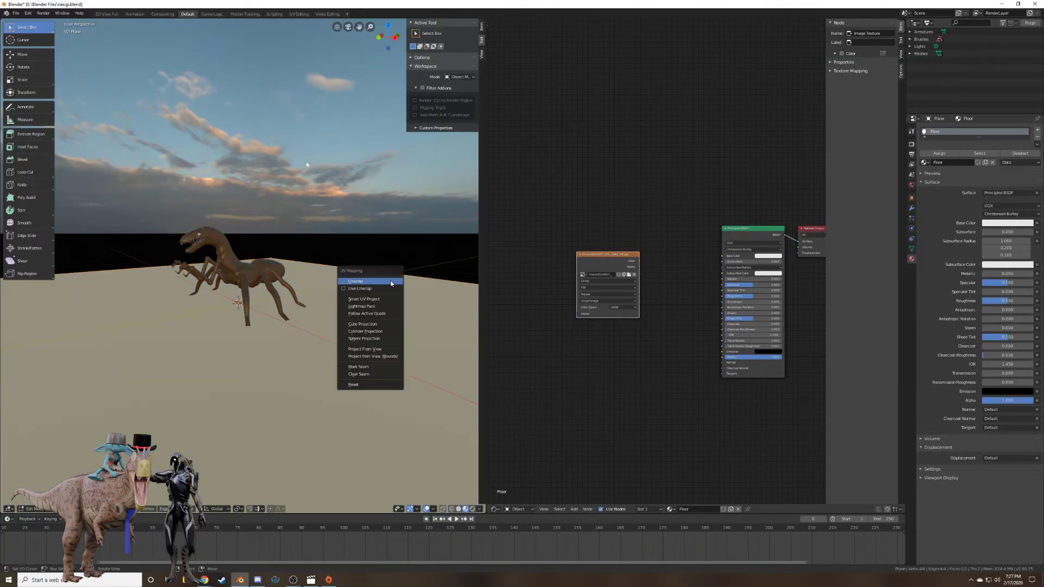
pyautogui.click(390, 281)
pyautogui.scroll(-3, 394, 311)
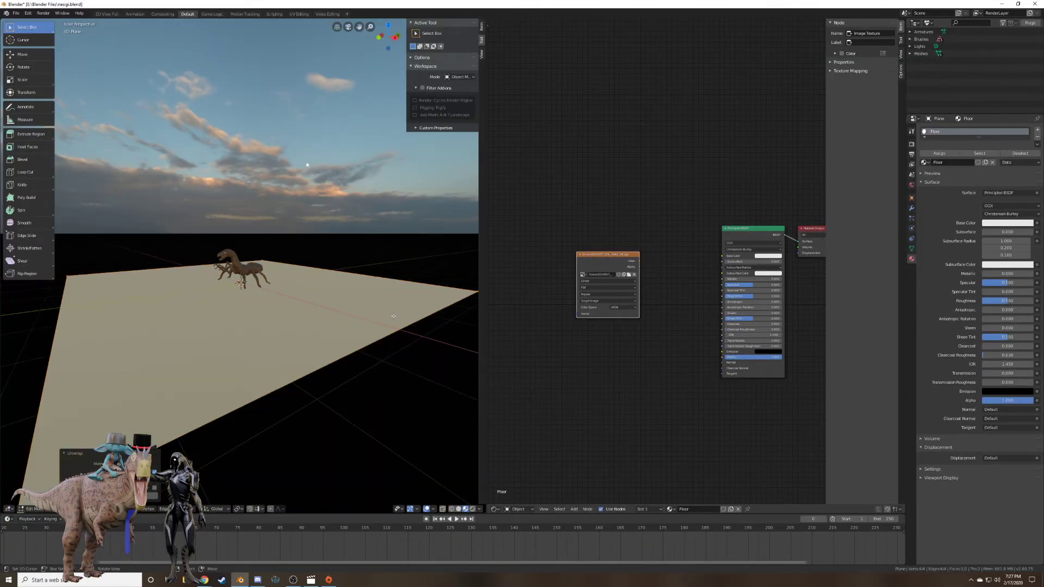
# Show the floor plane's UVs over the ground image and scale them to about three times the image's size.
pyautogui.press('Tab')
pyautogui.click(496, 509)
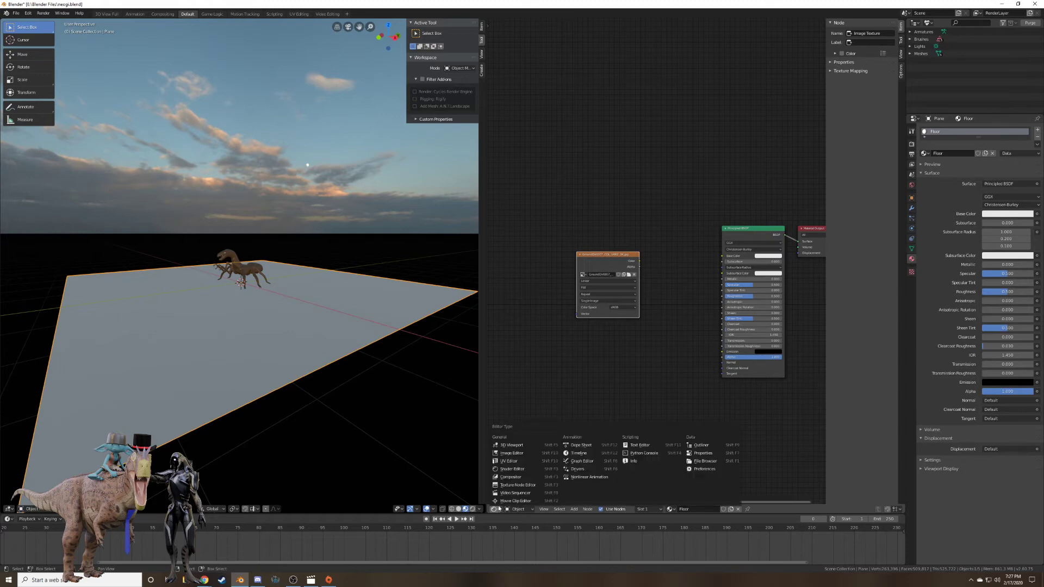
pyautogui.click(522, 461)
pyautogui.press('Tab')
pyautogui.scroll(-6, 652, 299)
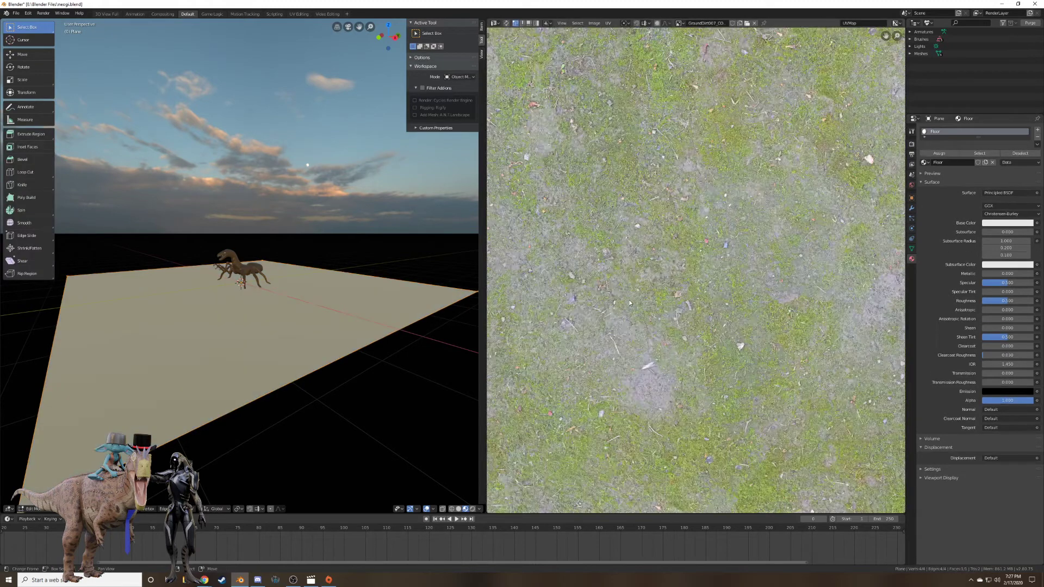
pyautogui.press('s')
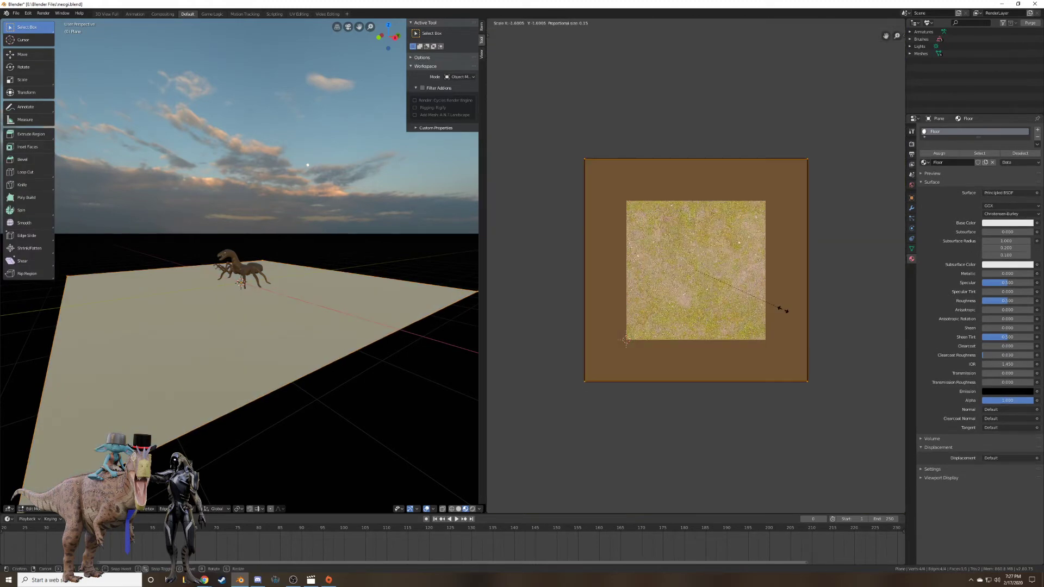
pyautogui.click(566, 437)
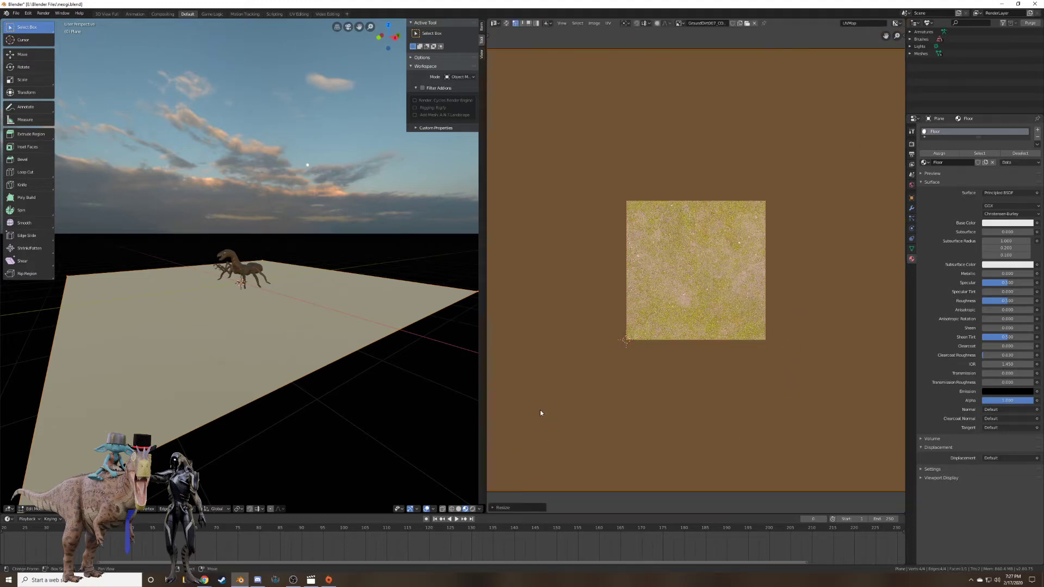
pyautogui.press('Tab')
# Return to the Shader Editor, link the ground image's Color output to the Principled BSDF's Base Color, and reposition the image node.
pyautogui.scroll(2, 328, 347)
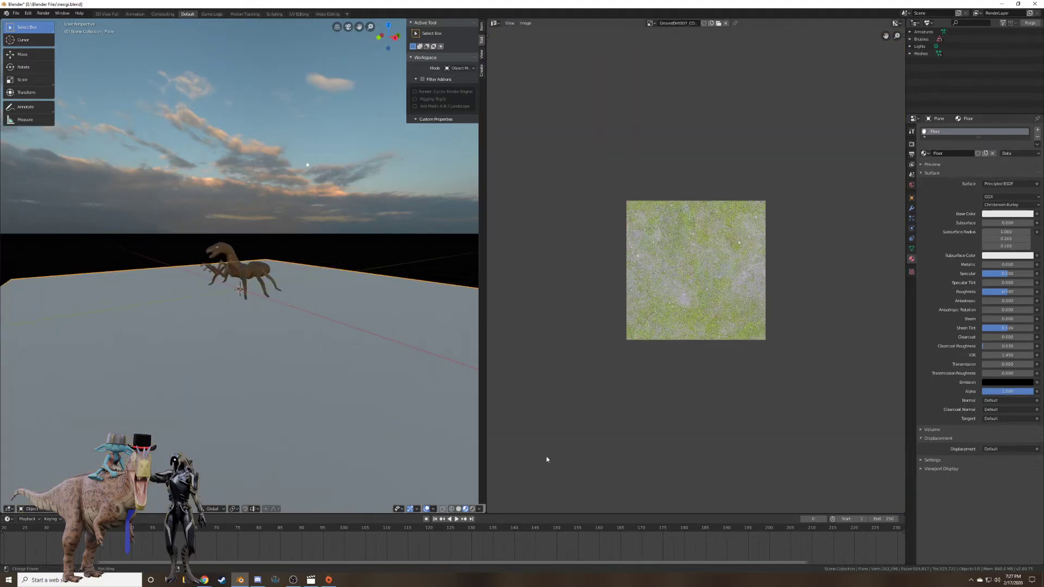
pyautogui.click(495, 23)
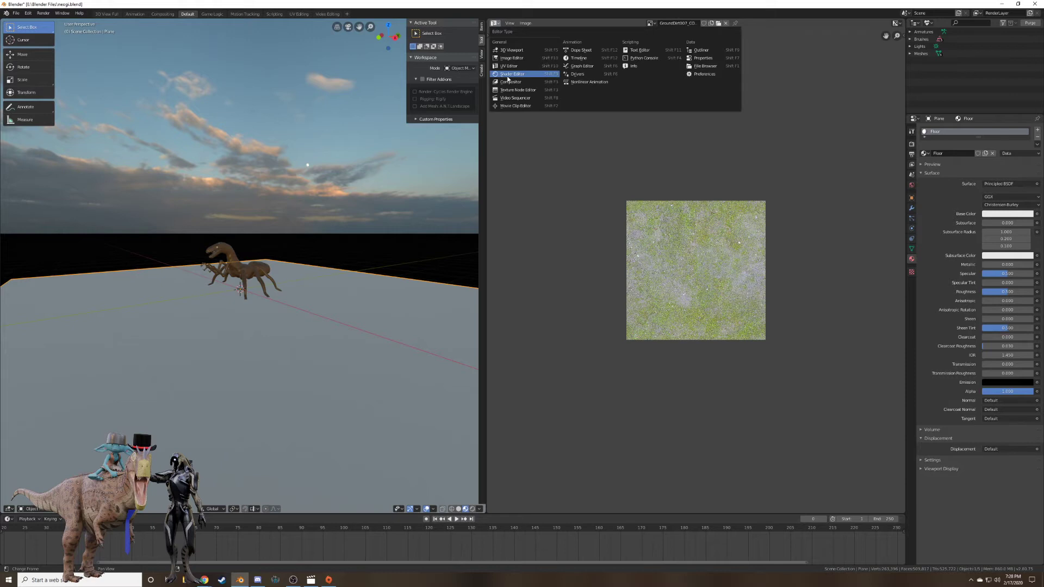
pyautogui.click(512, 74)
pyautogui.moveTo(639, 270); pyautogui.dragTo(722, 265)
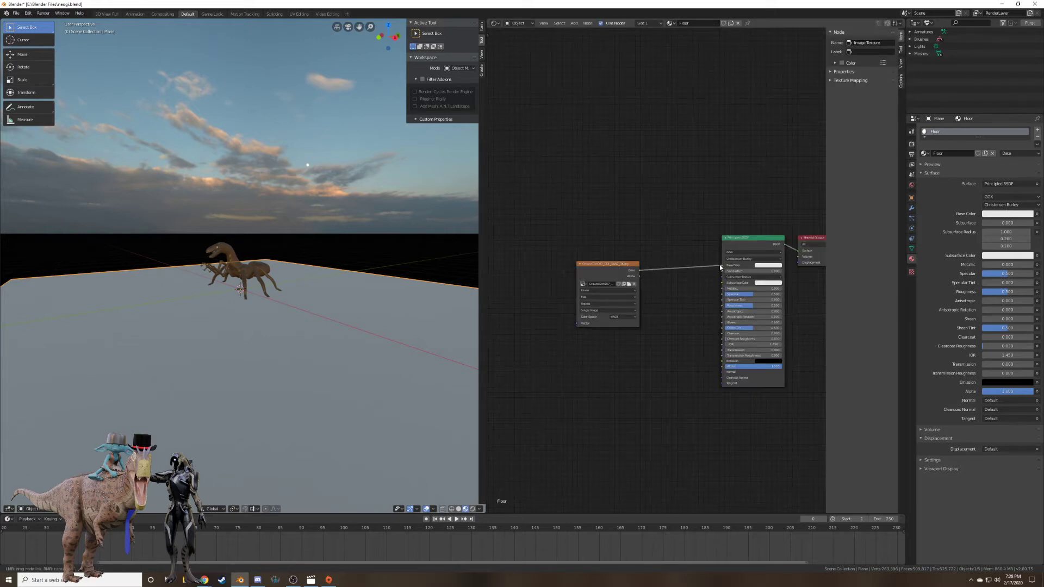
pyautogui.moveTo(613, 269); pyautogui.dragTo(593, 210)
pyautogui.moveTo(338, 282); pyautogui.dragTo(296, 304, button='middle')
# Duplicate the ground Image Texture node below the original and load the GroundDirt007 GLOSS 3K image into the copy.
pyautogui.hotkey('shift', 'd')
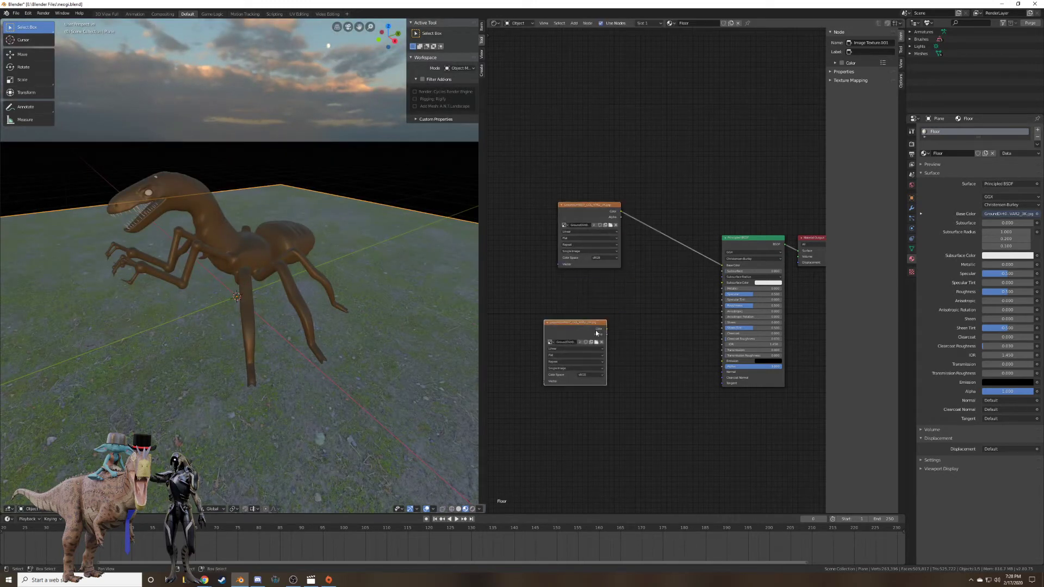
pyautogui.click(597, 342)
pyautogui.click(335, 73)
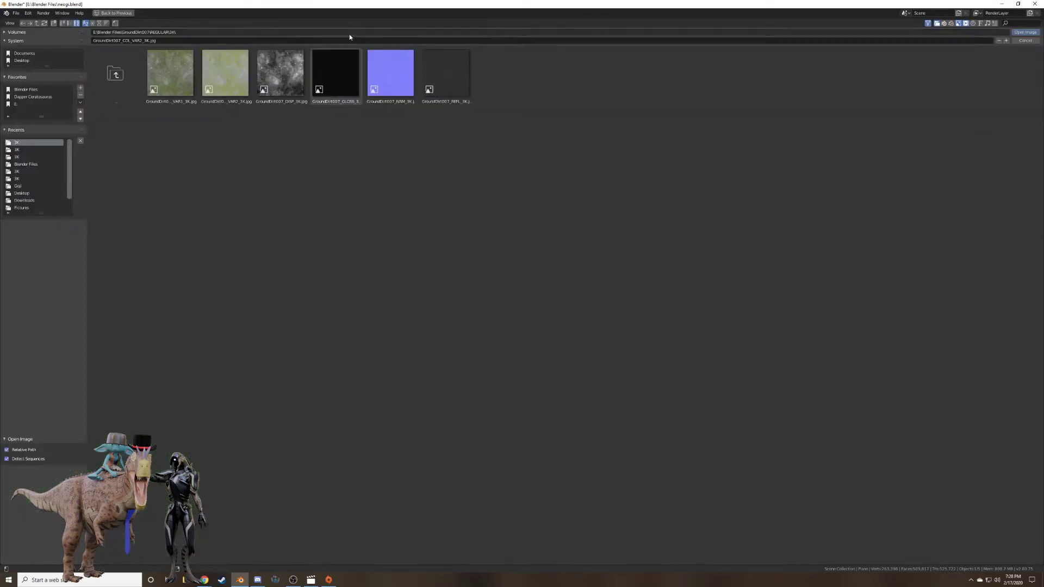
pyautogui.doubleClick(341, 71)
# Link the gloss image's Color output to the Principled BSDF's Roughness input and set its color space to Non-Color.
pyautogui.moveTo(607, 329); pyautogui.dragTo(725, 304)
pyautogui.click(726, 305)
pyautogui.press('Escape')
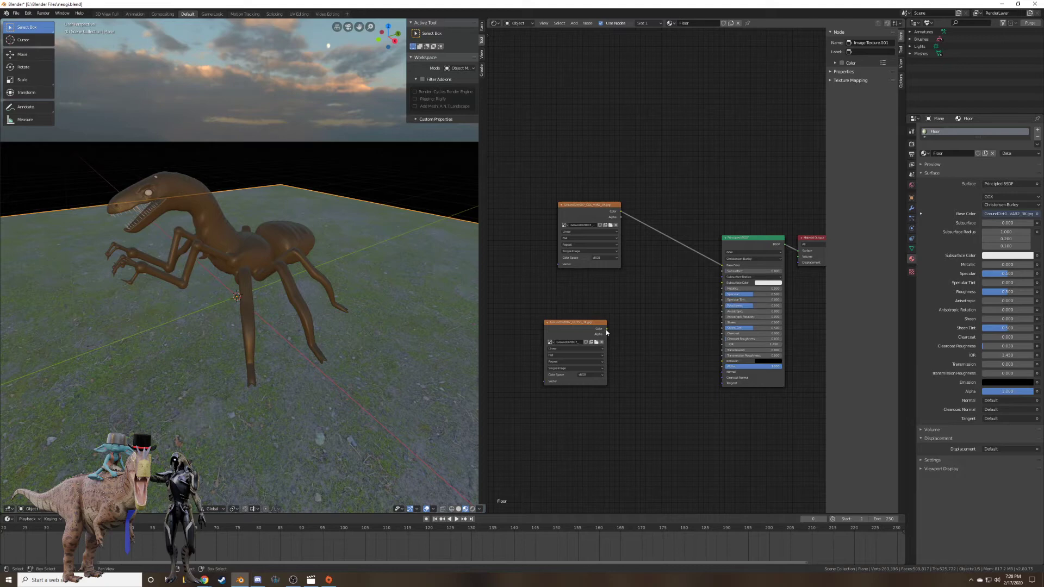
pyautogui.moveTo(606, 329); pyautogui.dragTo(723, 306)
pyautogui.click(585, 379)
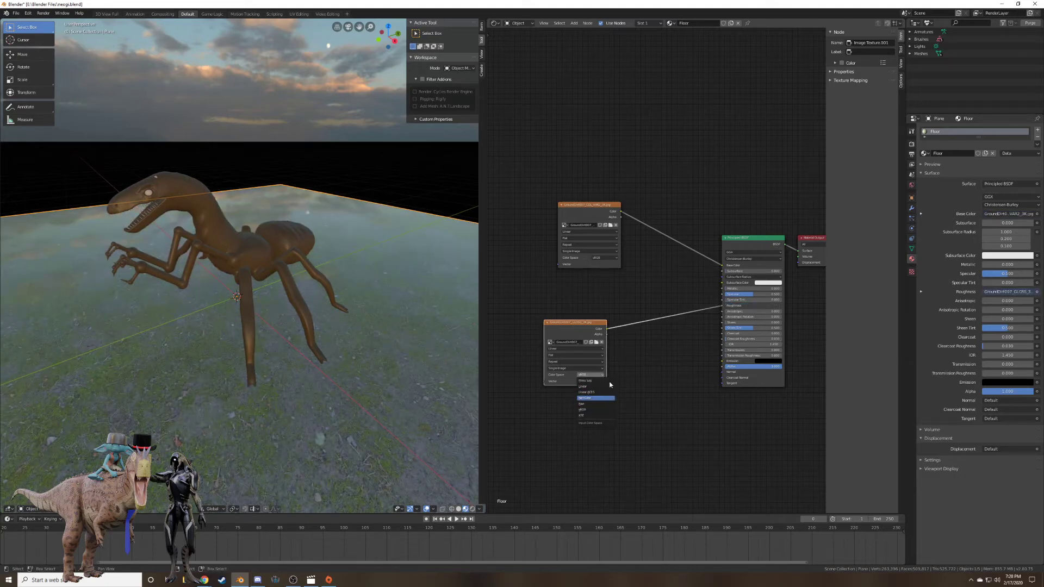
pyautogui.click(598, 398)
# Insert an Invert node on the link between the gloss image and the Roughness input.
pyautogui.hotkey('shift', 'a')
pyautogui.moveTo(636, 345)
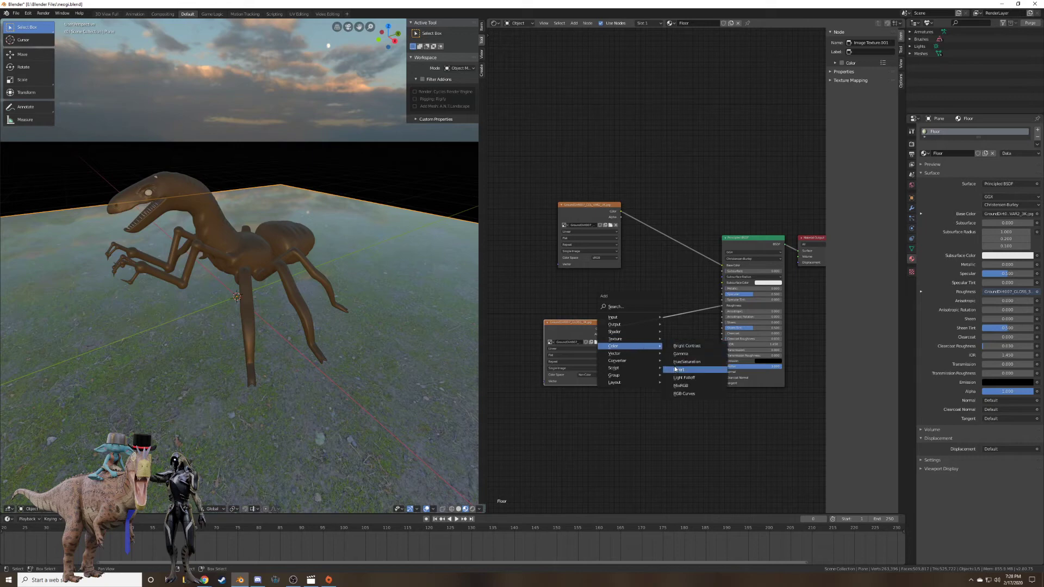
pyautogui.click(676, 369)
pyautogui.click(673, 313)
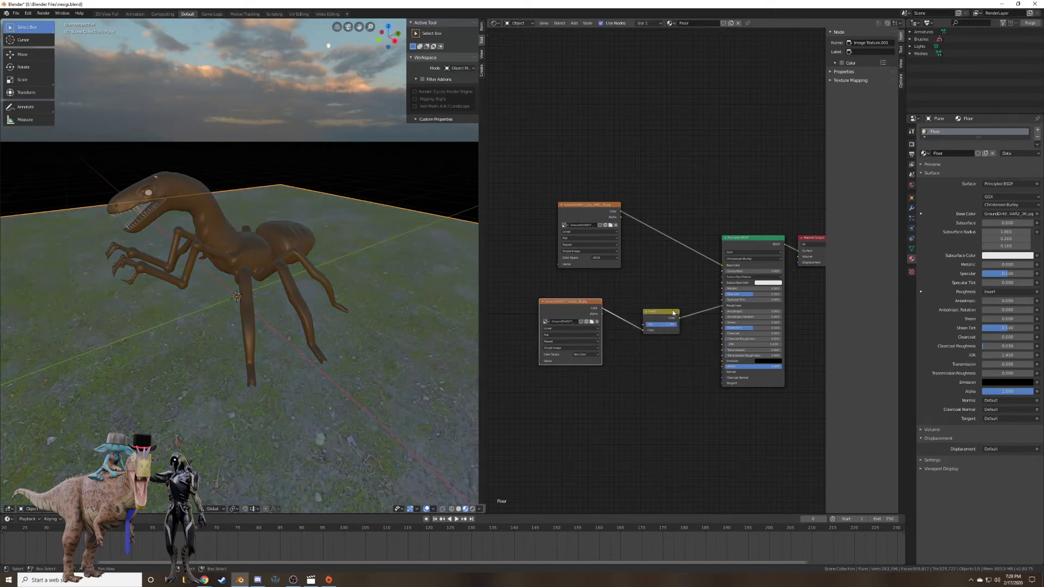
pyautogui.moveTo(673, 313); pyautogui.dragTo(667, 280)
# Duplicate the gloss Image Texture node below it and load the GroundDirt007 NRM 3K image into the copy.
pyautogui.click(553, 313)
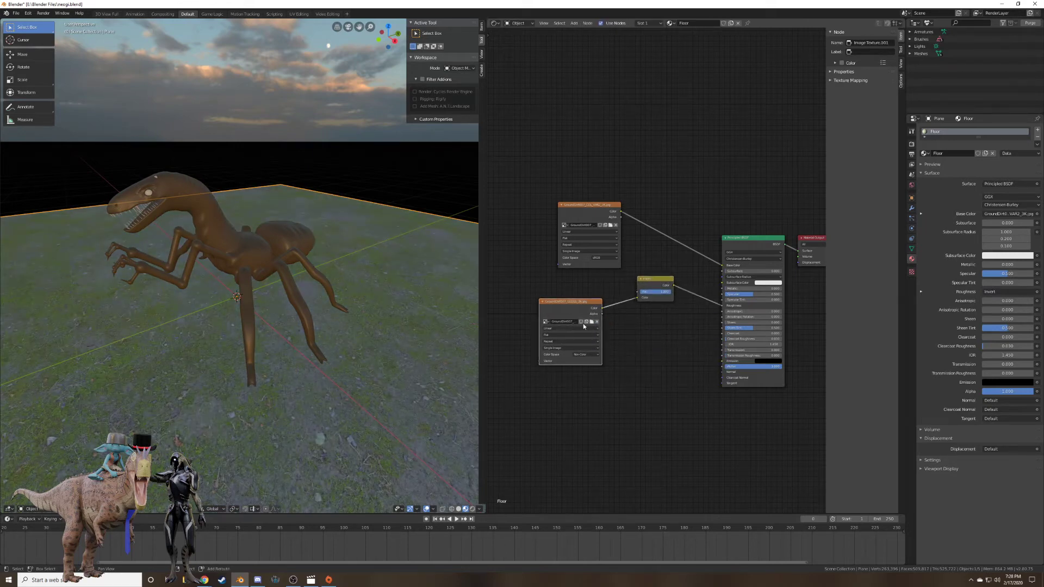
pyautogui.hotkey('shift', 'd')
pyautogui.click(598, 418)
pyautogui.click(604, 396)
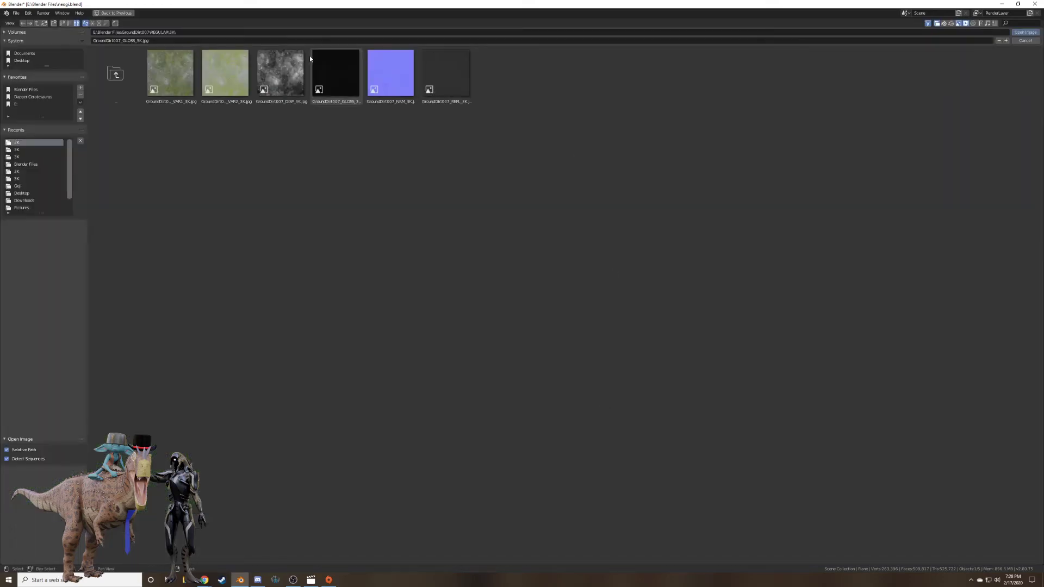
pyautogui.click(391, 72)
pyautogui.click(1025, 32)
# Add a Normal Map node after the NRM image and link it to the Principled BSDF's Normal input.
pyautogui.hotkey('shift', 'a')
pyautogui.moveTo(656, 341)
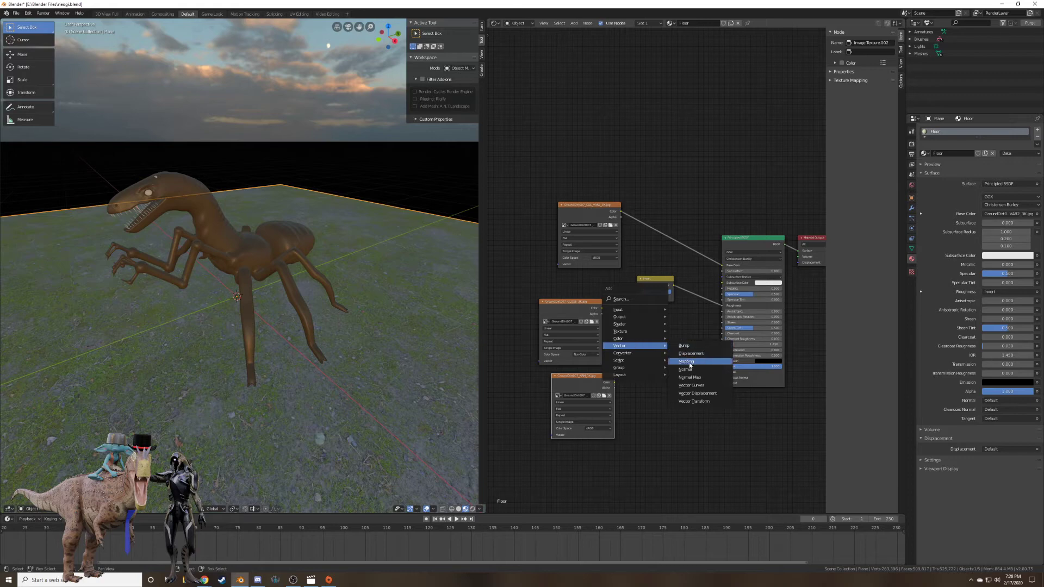
pyautogui.click(689, 378)
pyautogui.click(644, 381)
pyautogui.moveTo(613, 382)
pyautogui.mouseDown()
pyautogui.moveTo(643, 412)
pyautogui.moveTo(724, 372)
pyautogui.mouseUp()
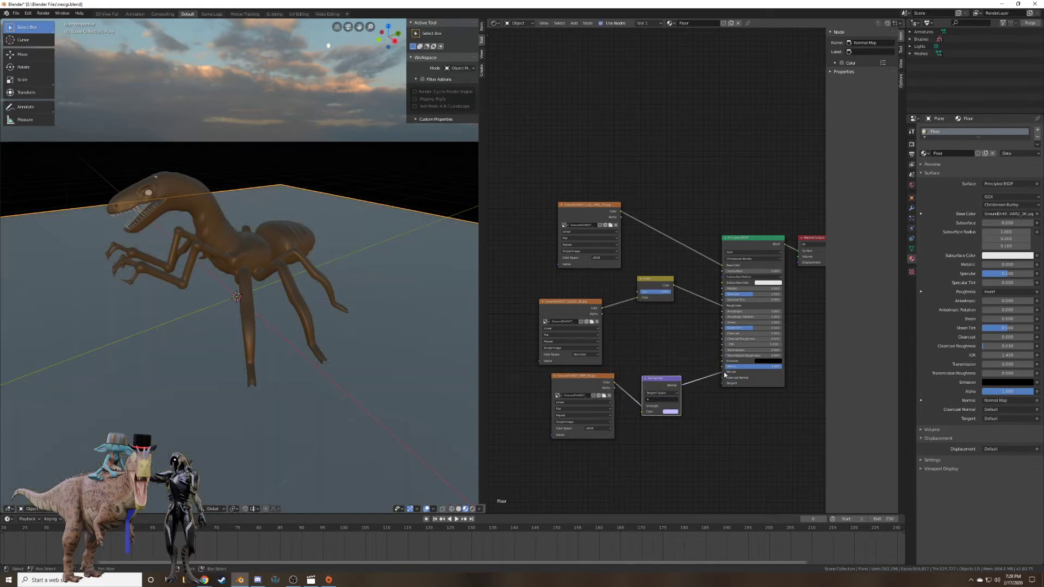
# Set the NRM image's color space to Non-Color and expand the Floor material's preview.
pyautogui.moveTo(354, 362)
pyautogui.mouseDown(button='middle')
pyautogui.moveTo(354, 345)
pyautogui.moveTo(402, 321)
pyautogui.moveTo(400, 305)
pyautogui.moveTo(380, 305)
pyautogui.moveTo(318, 354)
pyautogui.moveTo(344, 348)
pyautogui.mouseUp(button='middle')
pyautogui.scroll(-3, 318, 355)
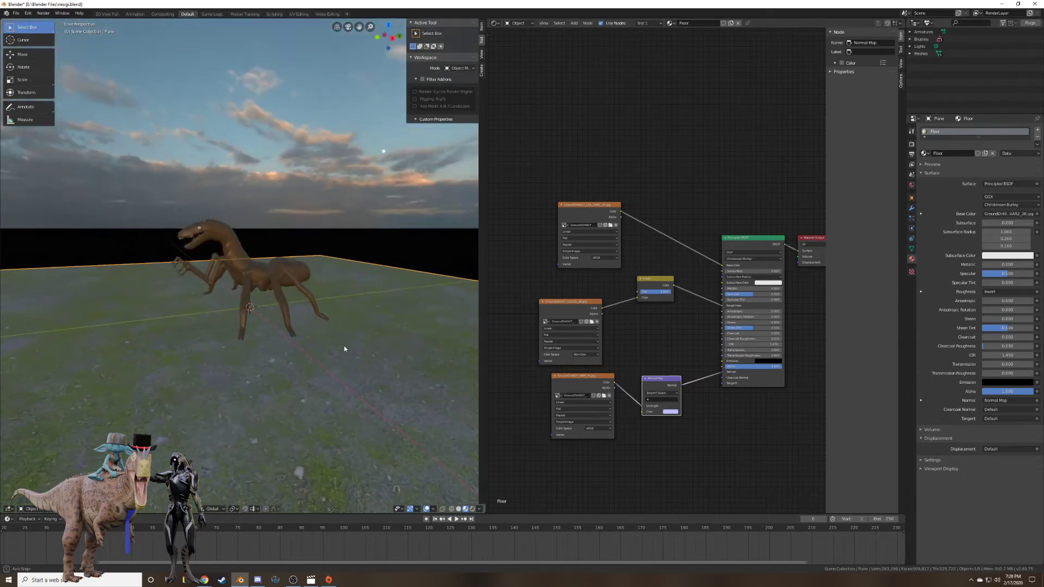
pyautogui.click(598, 429)
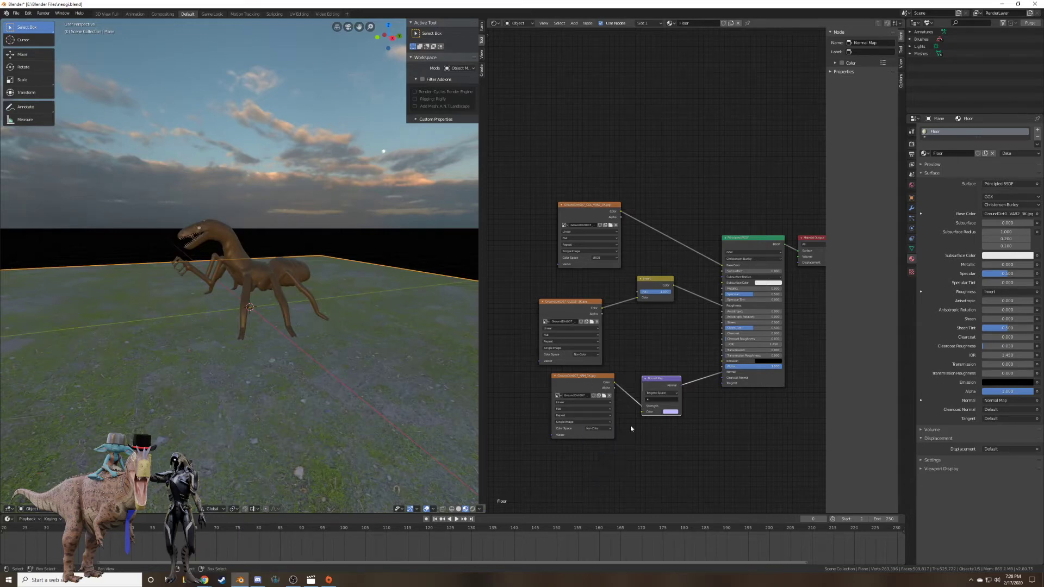
pyautogui.click(912, 185)
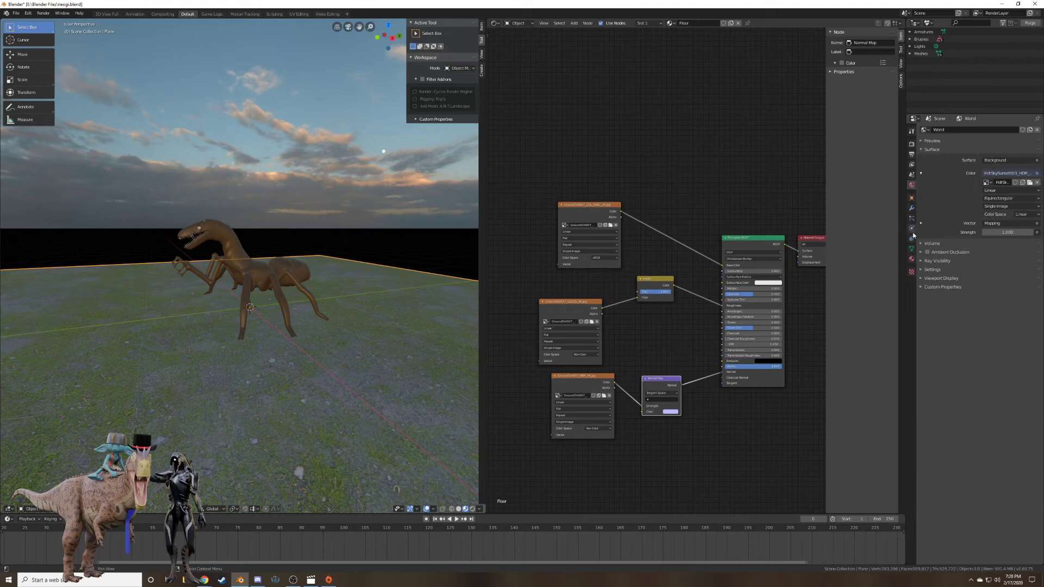
pyautogui.click(912, 258)
pyautogui.click(928, 165)
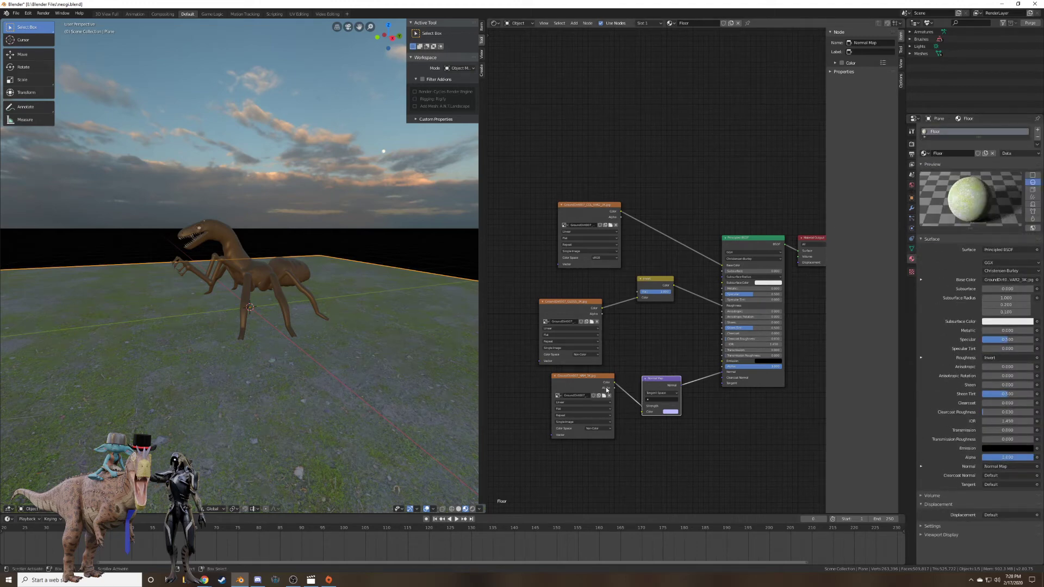
# Relink the NRM image's Color output to the Normal Map node's Color input and inspect the floor's surface.
pyautogui.scroll(2, 653, 371)
pyautogui.moveTo(639, 442); pyautogui.dragTo(635, 450)
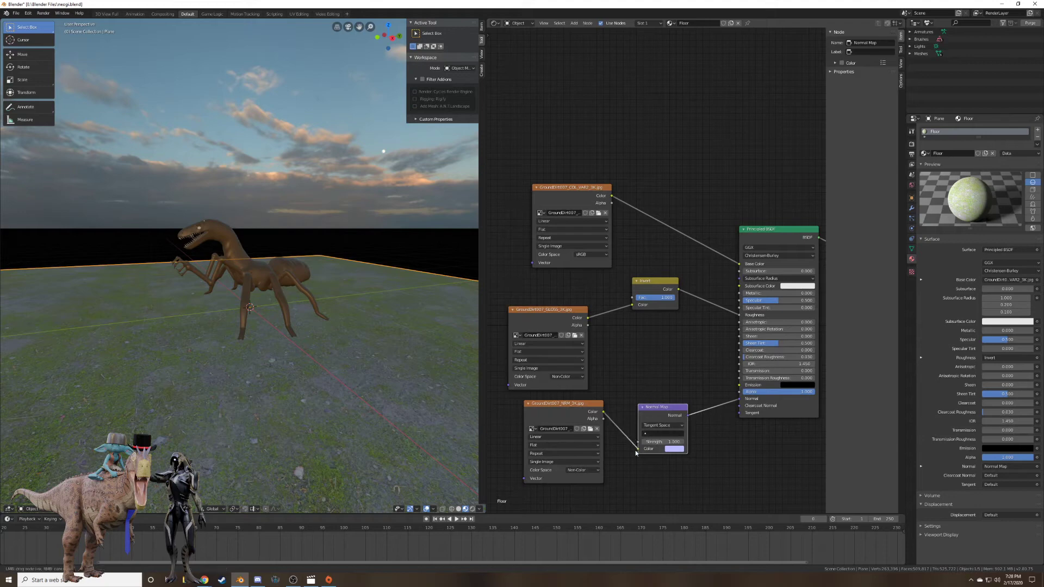
pyautogui.moveTo(303, 418); pyautogui.dragTo(390, 339, button='middle')
pyautogui.scroll(5, 394, 399)
pyautogui.scroll(2, 375, 347)
pyautogui.scroll(-3, 375, 347)
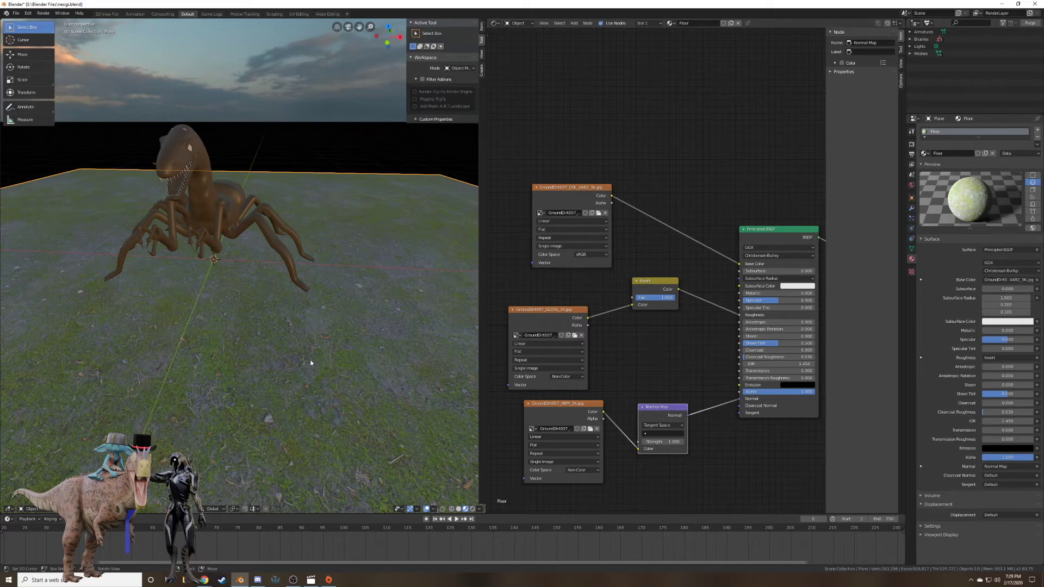
# Merge the shader node area into the 3D viewport and switch the viewport to rendered shading.
pyautogui.moveTo(311, 364); pyautogui.dragTo(450, 23, button='middle')
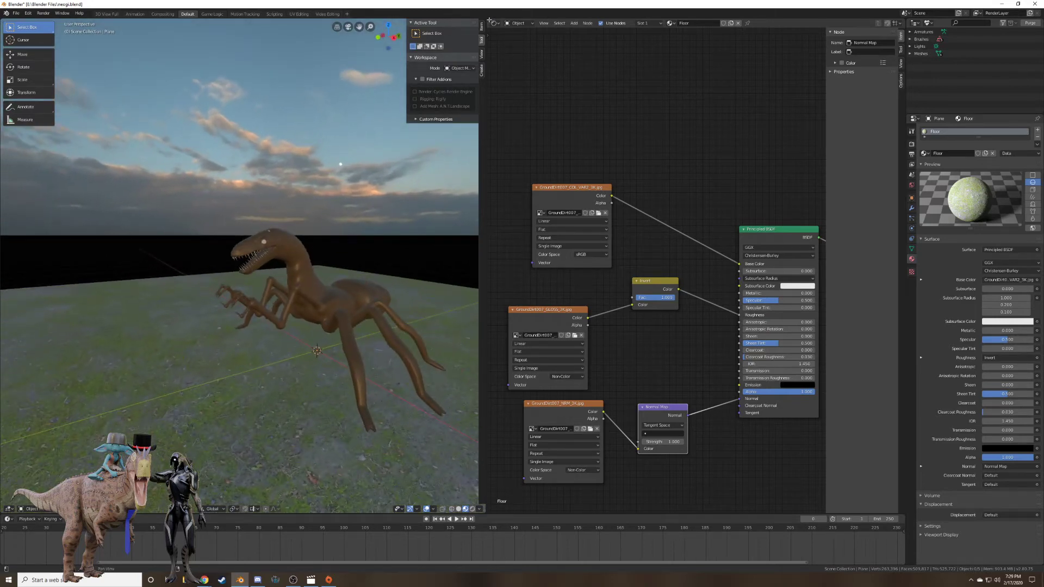
pyautogui.moveTo(488, 20); pyautogui.dragTo(556, 35)
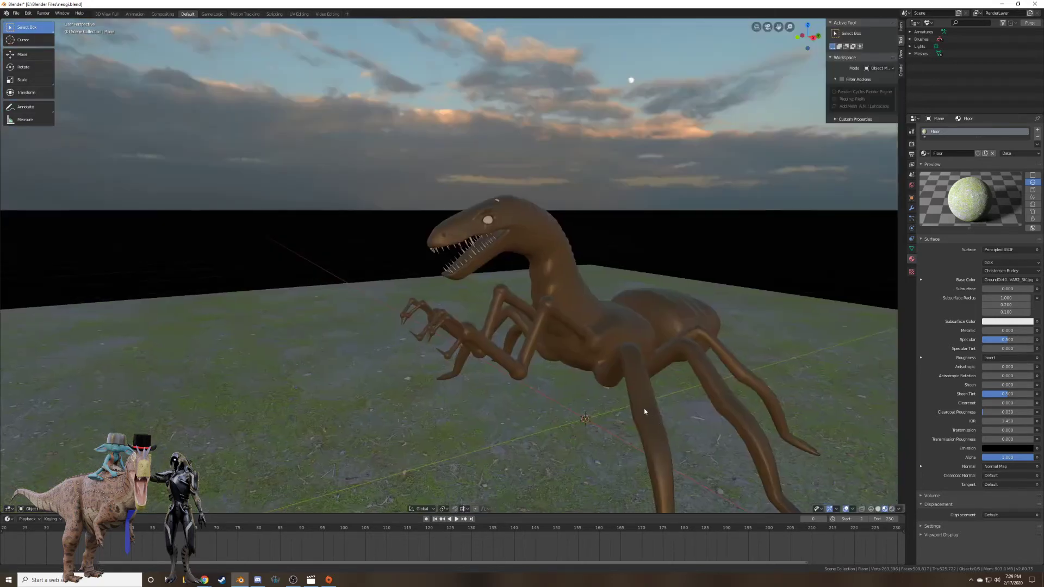
pyautogui.moveTo(645, 411)
pyautogui.mouseDown(button='middle')
pyautogui.moveTo(478, 326)
pyautogui.moveTo(505, 348)
pyautogui.mouseUp(button='middle')
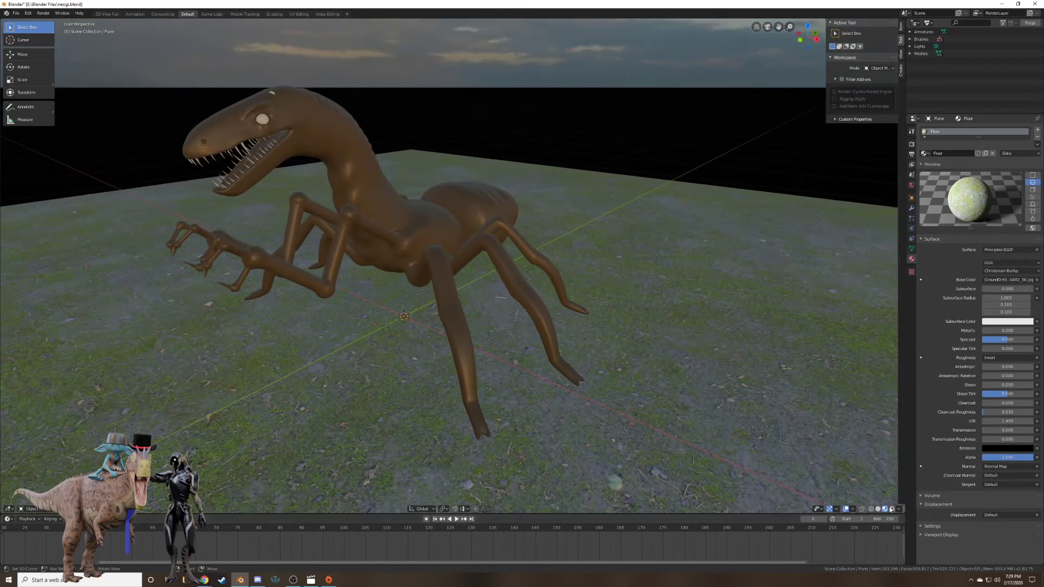
pyautogui.click(891, 509)
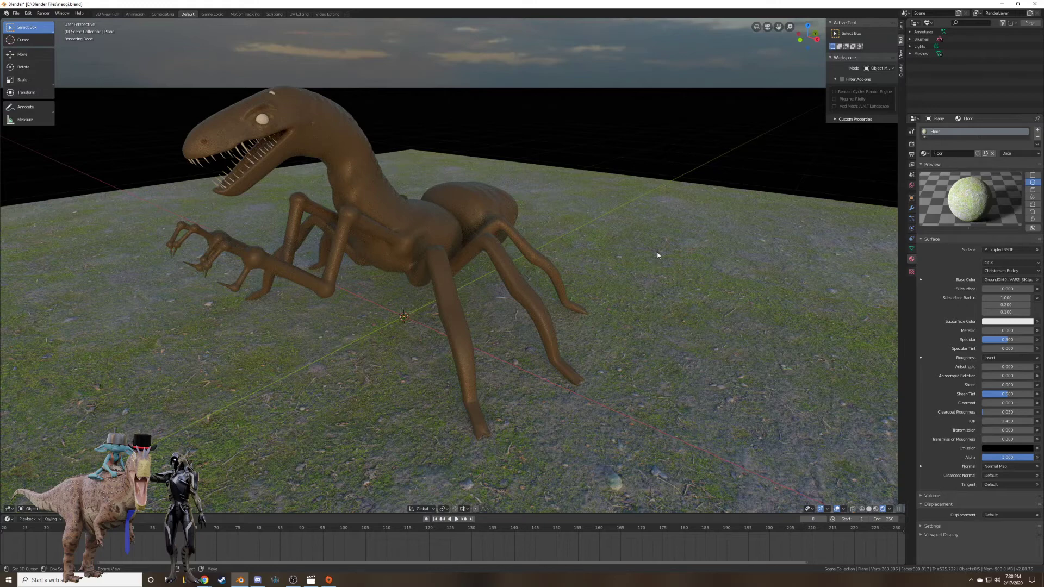
# Set the Cycles viewport samples to 128.
pyautogui.click(911, 144)
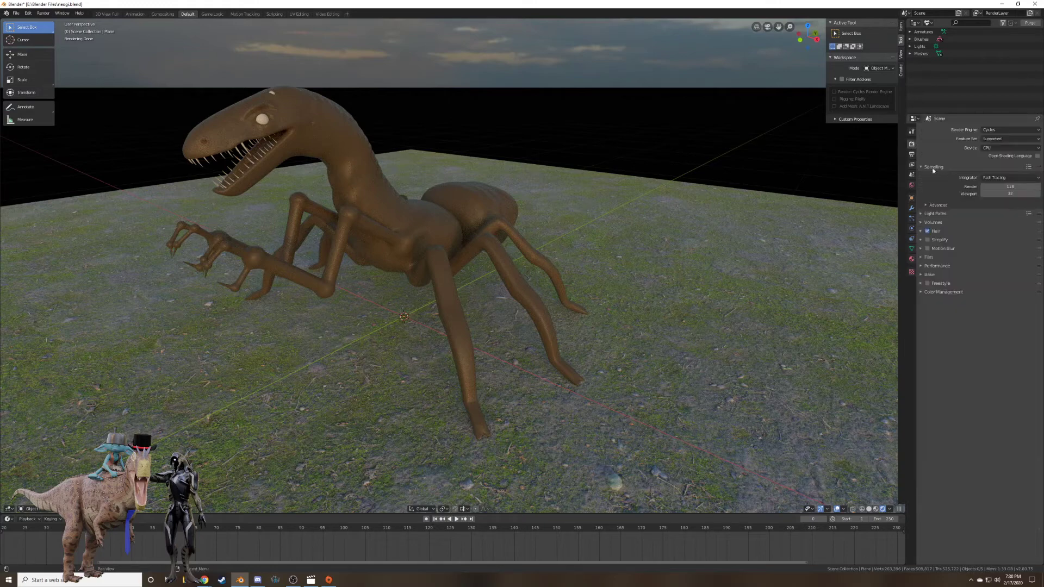
pyautogui.click(1001, 194)
pyautogui.write('128')
pyautogui.press('Return')
# Select the creature's teeth and rename their material to Teeth.
pyautogui.click(243, 153)
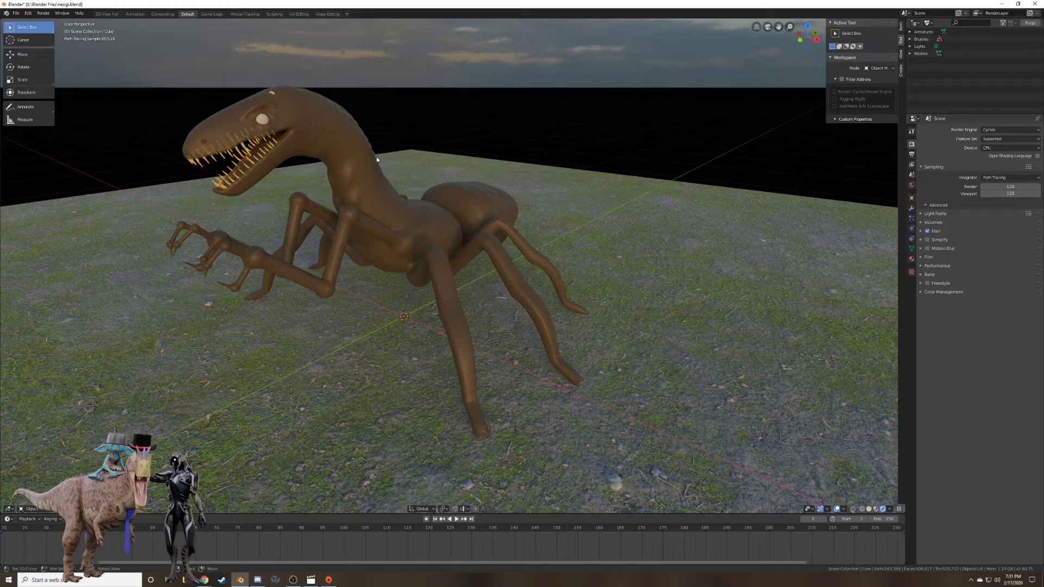
pyautogui.click(912, 185)
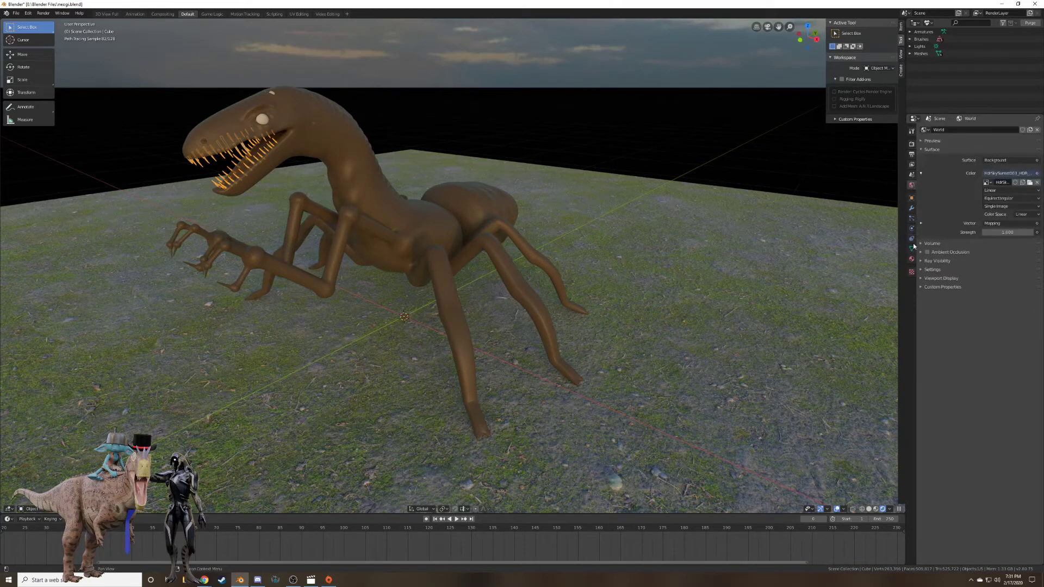
pyautogui.click(911, 259)
pyautogui.click(944, 155)
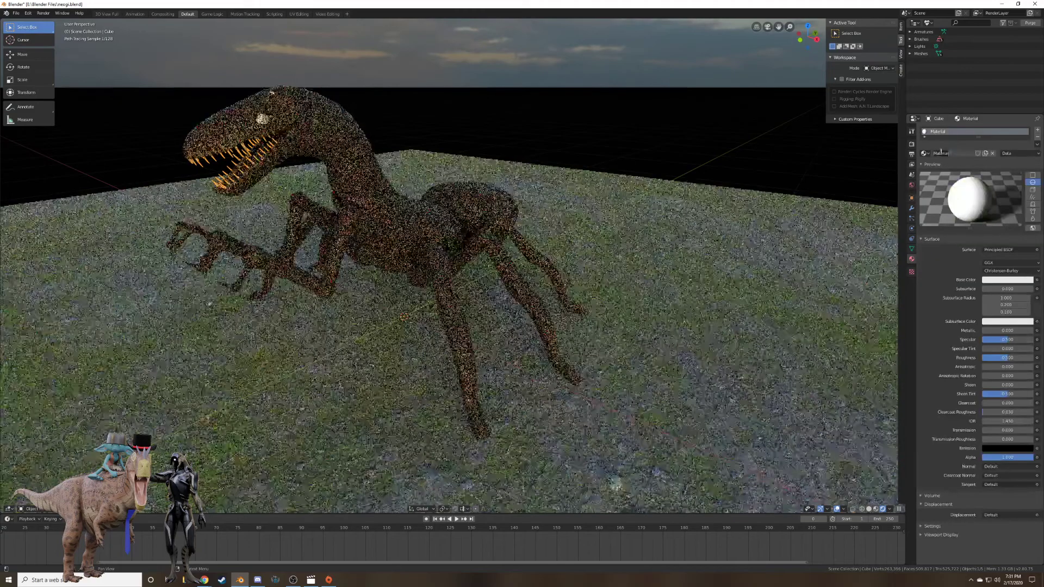
pyautogui.click(941, 153)
pyautogui.write('Teeth')
pyautogui.press('Return')
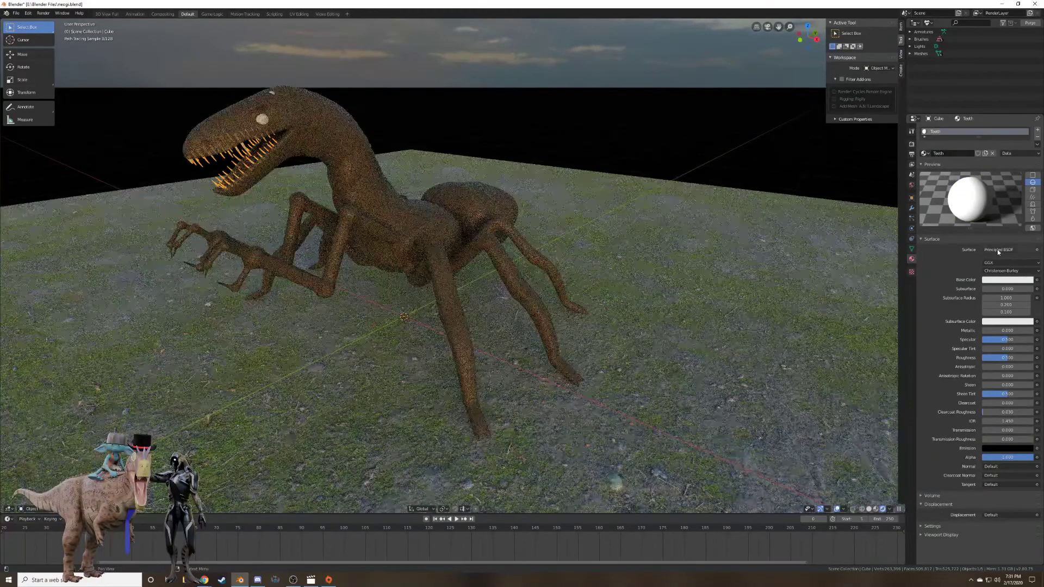
# Keep the Principled BSDF on the Teeth material and set its transmission to 1 and IOR to 1.7.
pyautogui.click(994, 250)
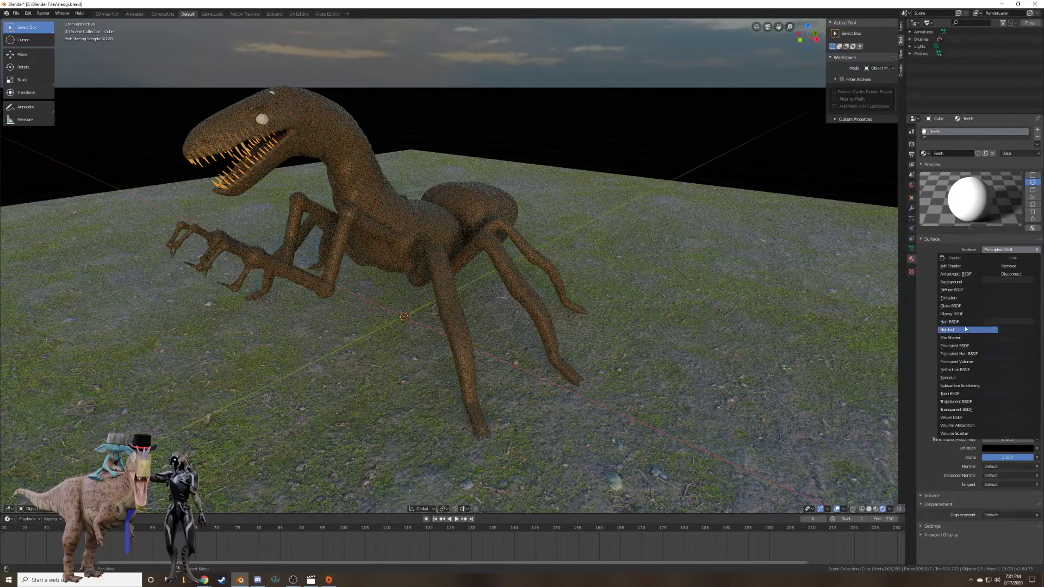
pyautogui.click(932, 307)
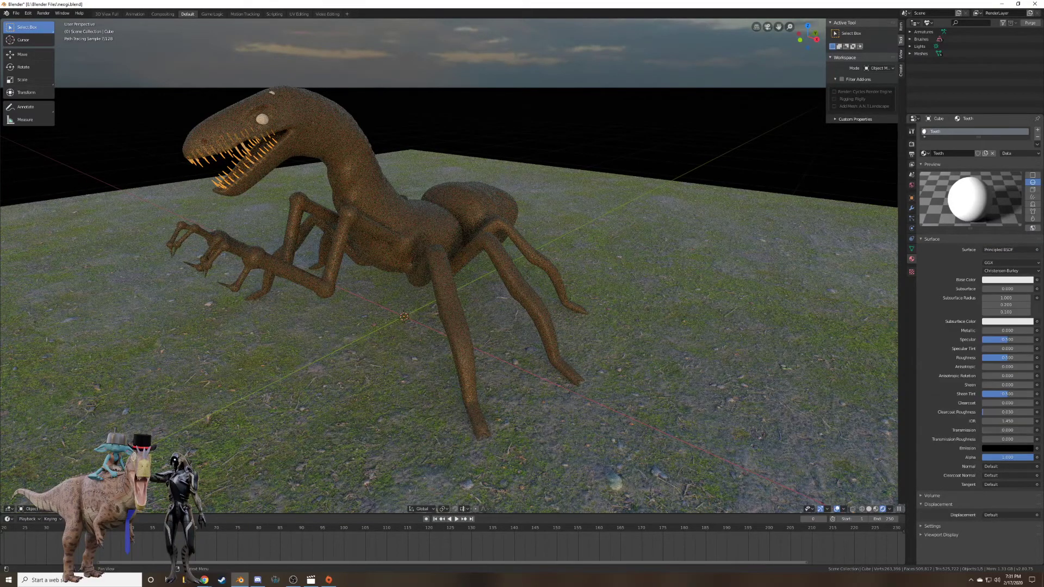
pyautogui.moveTo(1000, 430); pyautogui.dragTo(1033, 431)
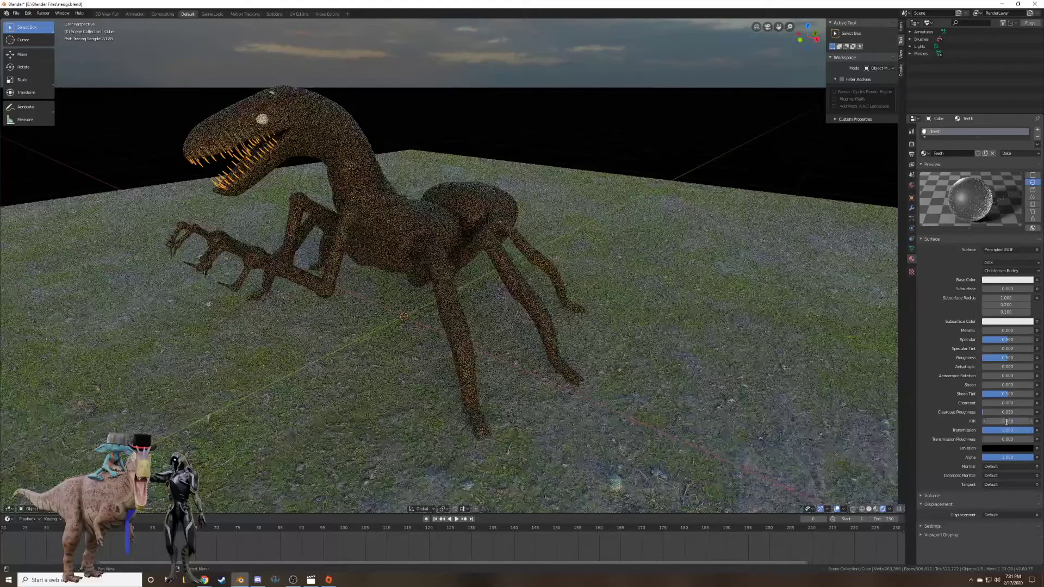
pyautogui.click(1016, 422)
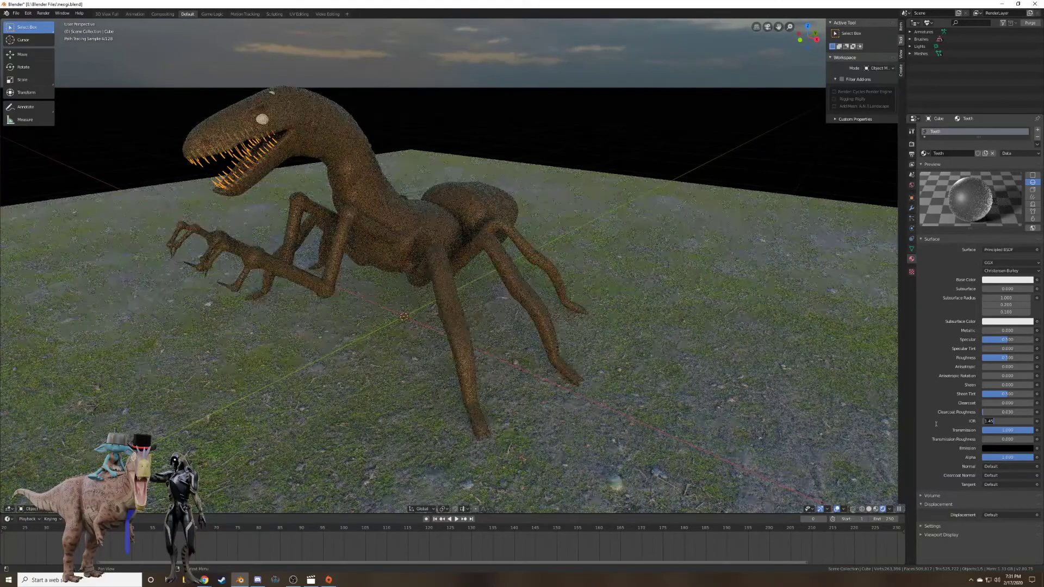
pyautogui.write('1.2')
pyautogui.press('Return')
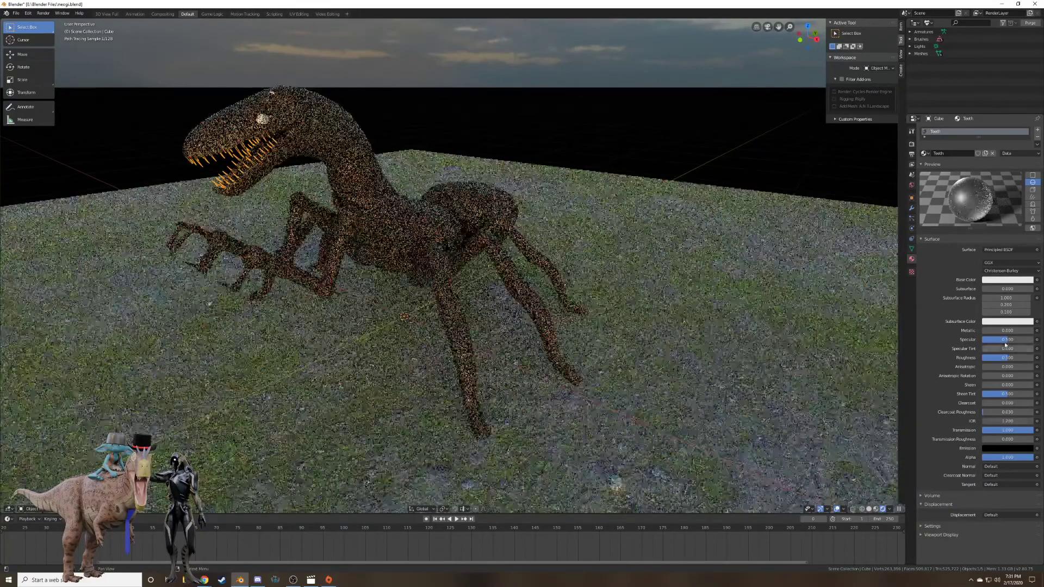
# Try a roughness of 0.2 and 0.05 on the Teeth material.
pyautogui.click(1003, 358)
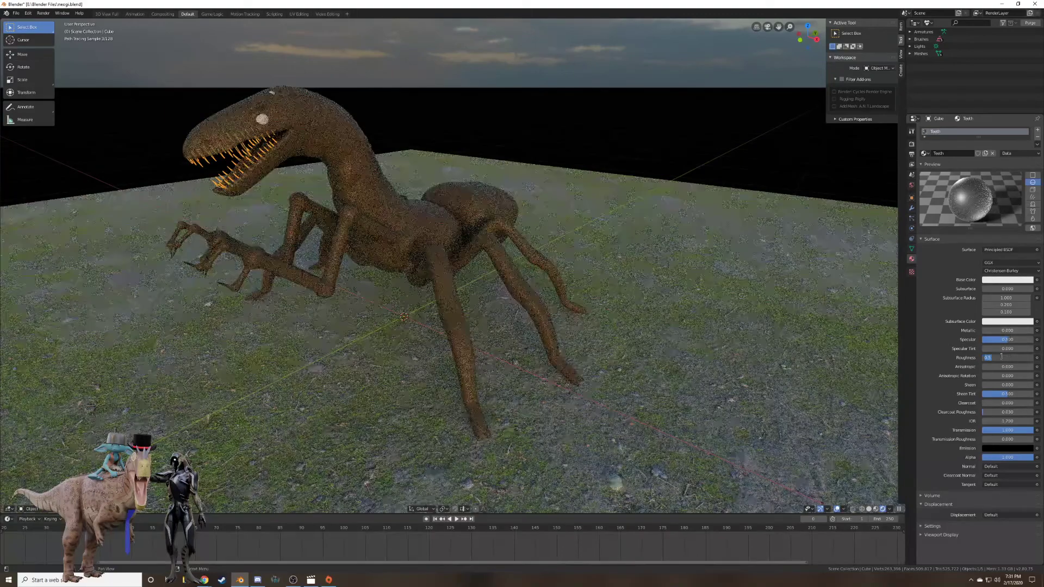
pyautogui.write('0.2')
pyautogui.press('Return')
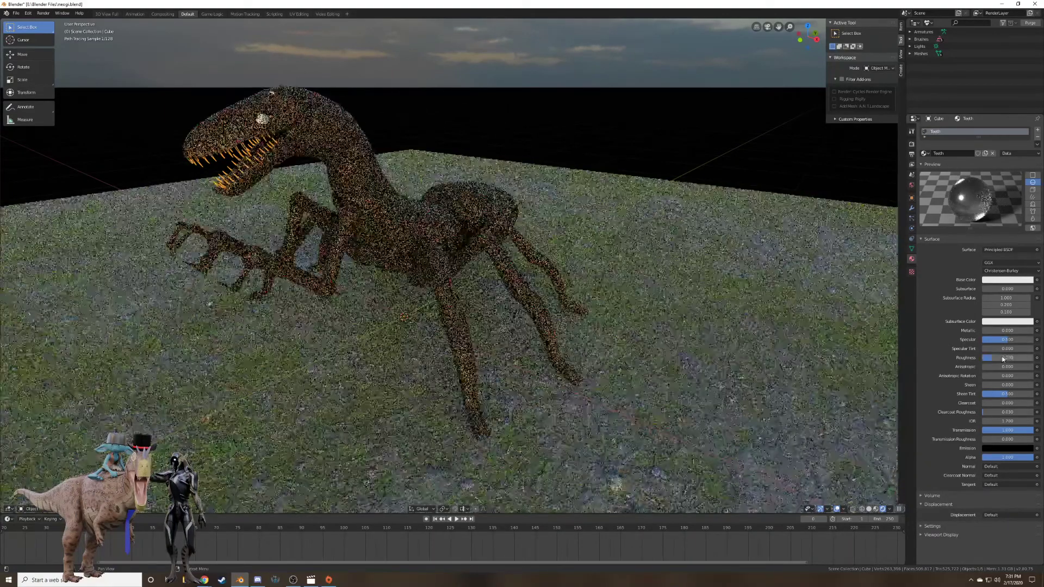
pyautogui.click(1003, 357)
pyautogui.write('0')
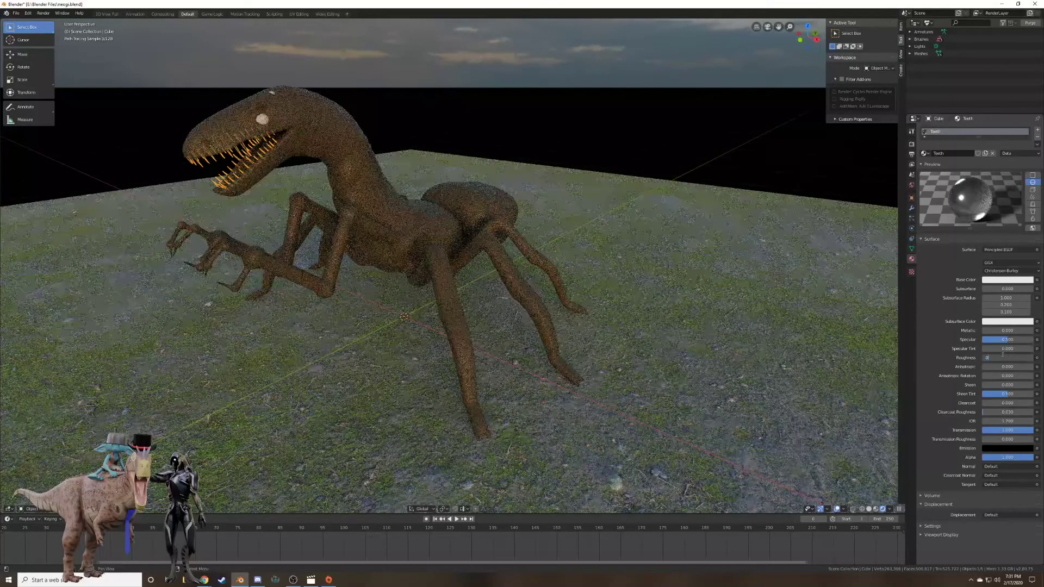
pyautogui.write('.05')
pyautogui.press('Return')
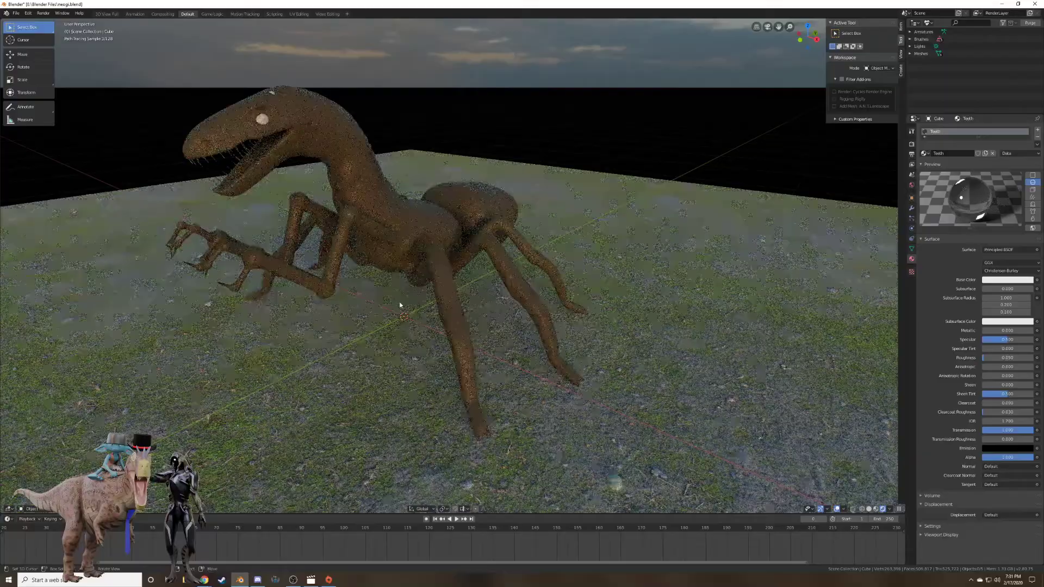
# Inspect the teeth up close and set the Teeth material's roughness to 0.1.
pyautogui.moveTo(441, 240)
pyautogui.mouseDown(button='middle')
pyautogui.moveTo(422, 259)
pyautogui.moveTo(563, 309)
pyautogui.mouseUp(button='middle')
pyautogui.scroll(5, 542, 305)
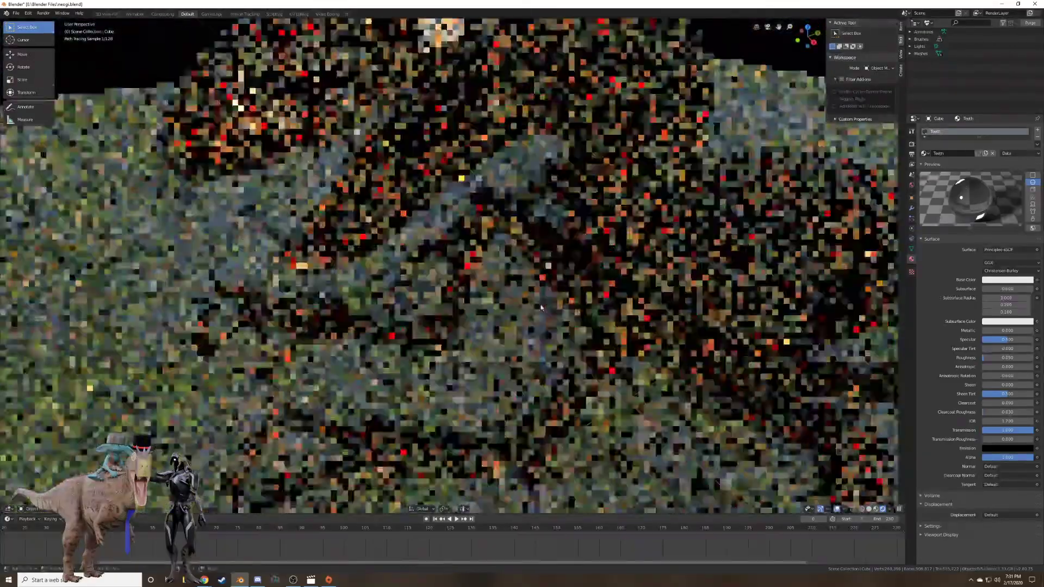
pyautogui.moveTo(511, 243)
pyautogui.keyDown('shift'); pyautogui.mouseDown(button='middle')
pyautogui.moveTo(555, 267)
pyautogui.moveTo(545, 260)
pyautogui.mouseUp(button='middle'); pyautogui.keyUp('shift')
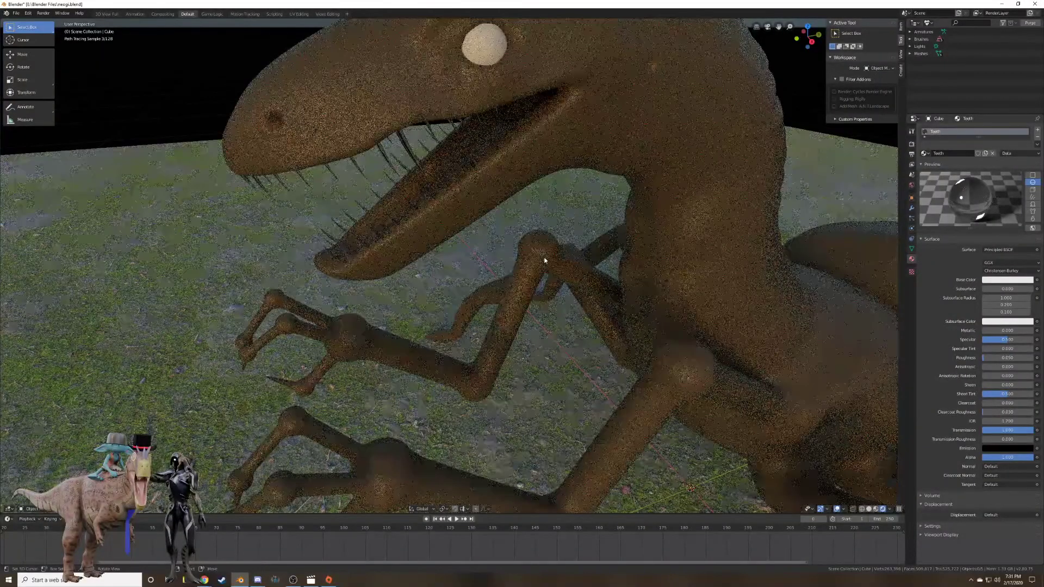
pyautogui.click(1008, 357)
pyautogui.write('1')
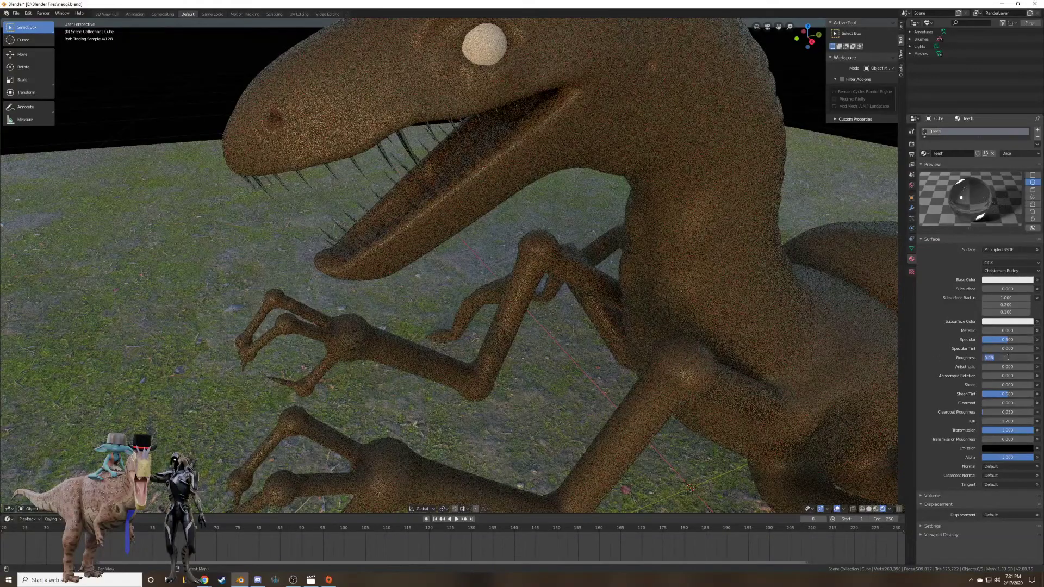
pyautogui.press('Return')
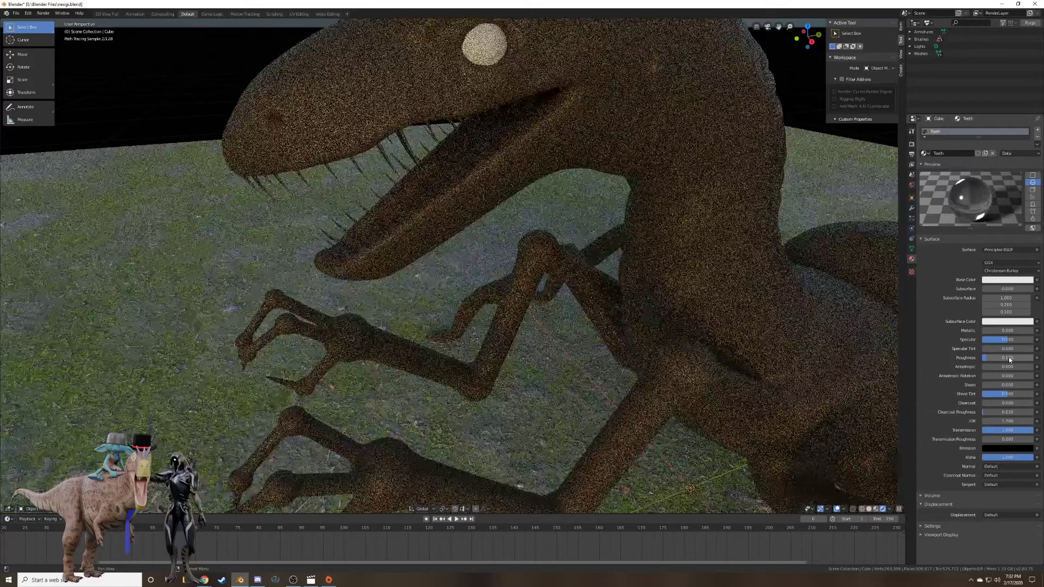
# Turn off reflective and refractive caustics in the Cycles light path settings.
pyautogui.click(912, 143)
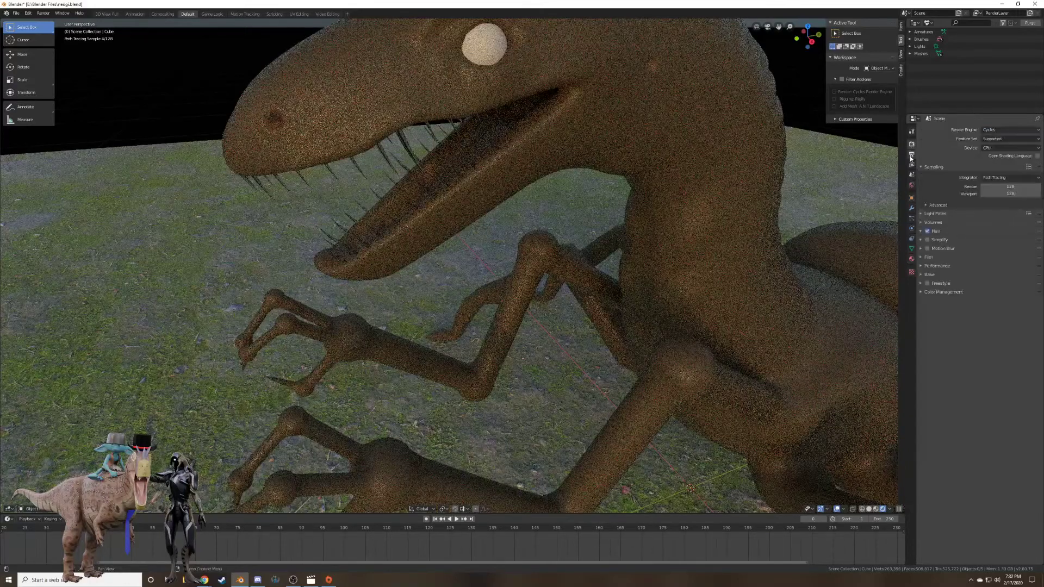
pyautogui.click(912, 154)
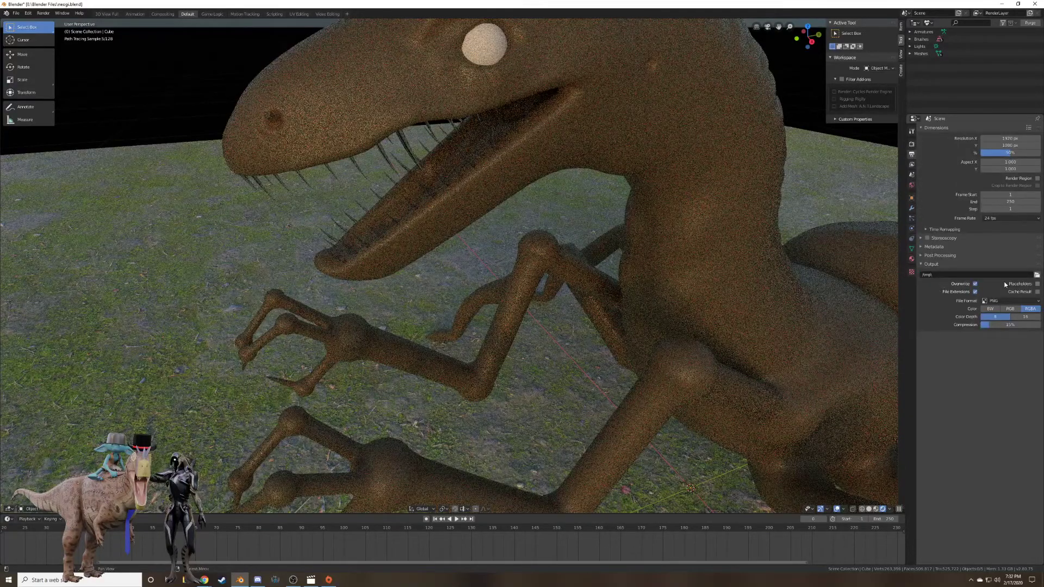
pyautogui.click(913, 165)
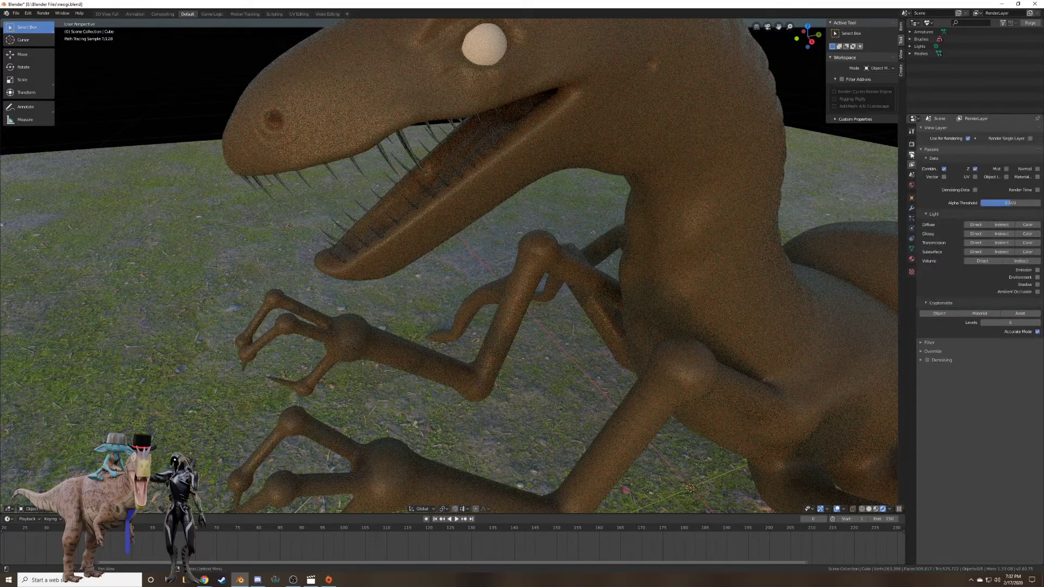
pyautogui.click(912, 154)
pyautogui.click(912, 144)
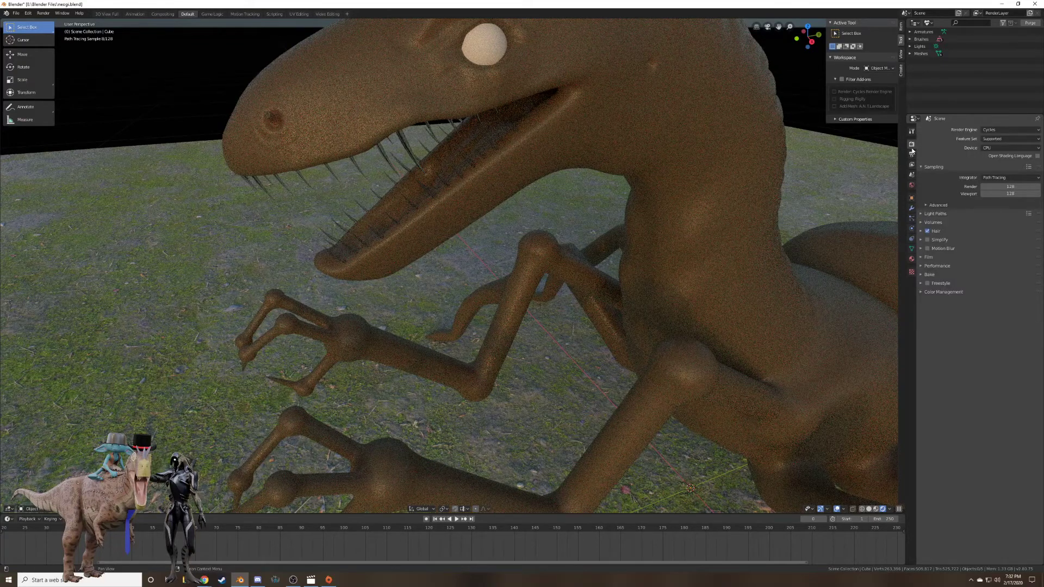
pyautogui.click(922, 214)
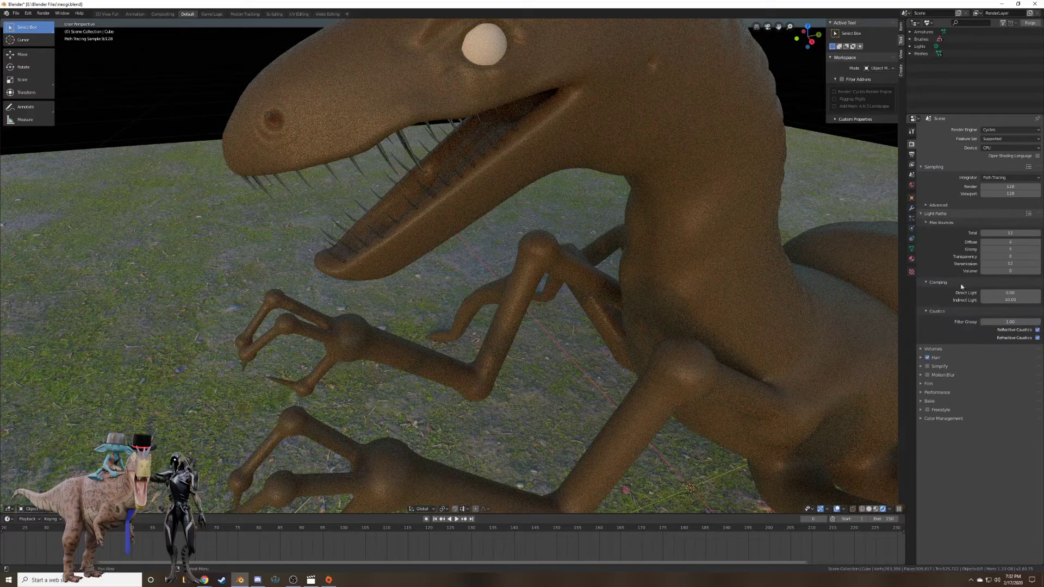
pyautogui.click(1038, 330)
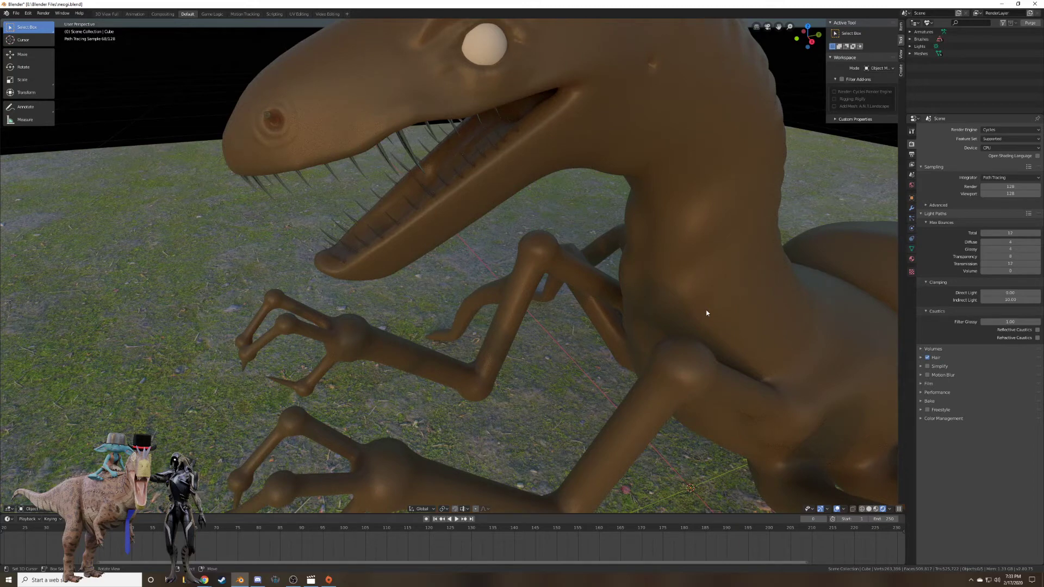
# Switch the viewport to material preview shading and frame the creature's head.
pyautogui.click(875, 510)
pyautogui.scroll(-5, 707, 365)
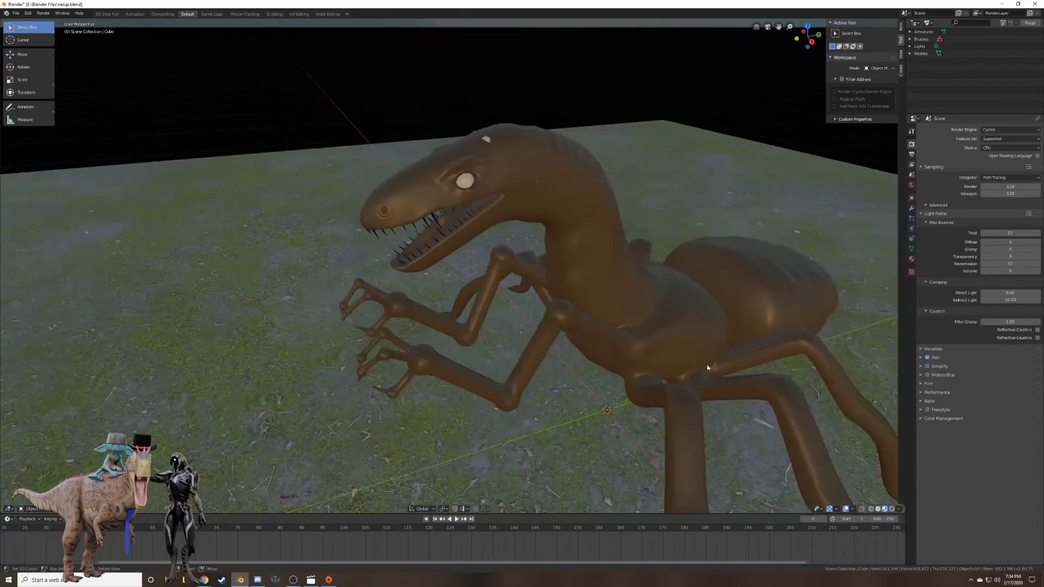
pyautogui.moveTo(707, 364)
pyautogui.mouseDown(button='middle')
pyautogui.moveTo(614, 335)
pyautogui.moveTo(646, 313)
pyautogui.moveTo(625, 311)
pyautogui.moveTo(655, 298)
pyautogui.moveTo(677, 330)
pyautogui.moveTo(560, 319)
pyautogui.moveTo(553, 328)
pyautogui.moveTo(622, 311)
pyautogui.moveTo(616, 354)
pyautogui.moveTo(543, 334)
pyautogui.mouseUp(button='middle')
pyautogui.scroll(5, 543, 334)
pyautogui.scroll(-2, 543, 334)
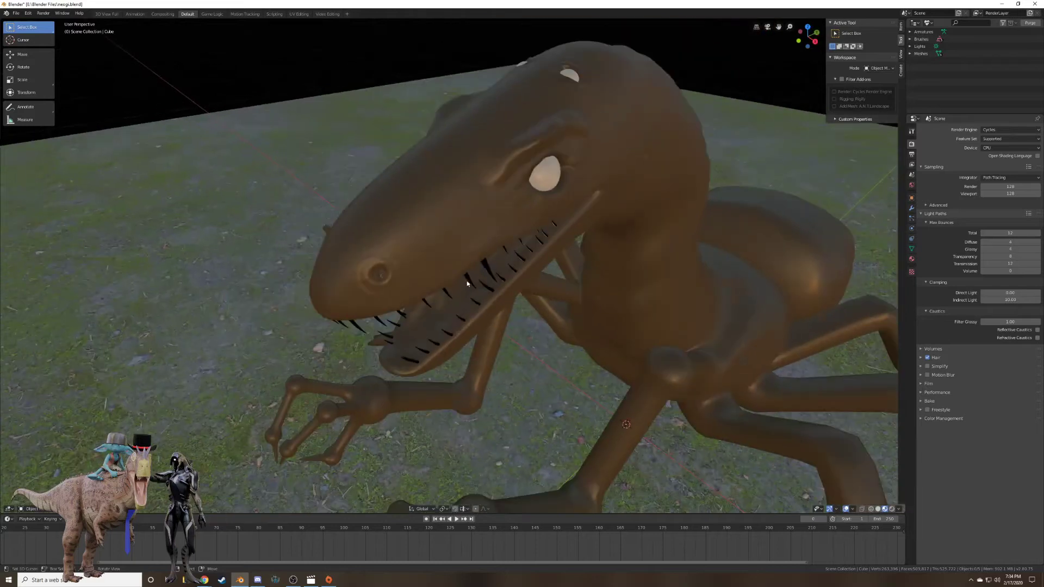
# Enter Sculpt Mode and choose the Draw brush.
pyautogui.click(68, 509)
pyautogui.moveTo(39, 509)
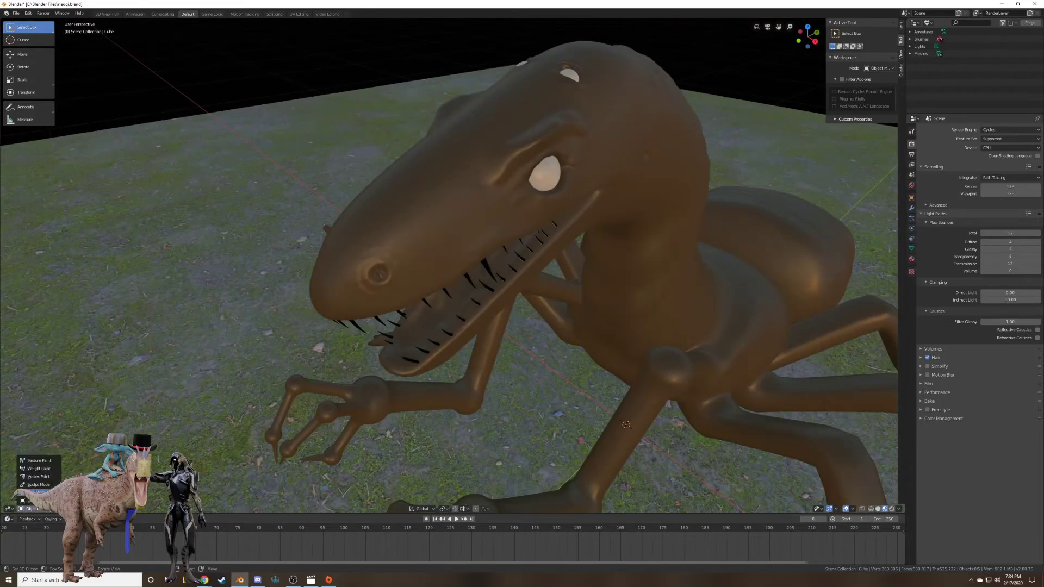
pyautogui.click(37, 485)
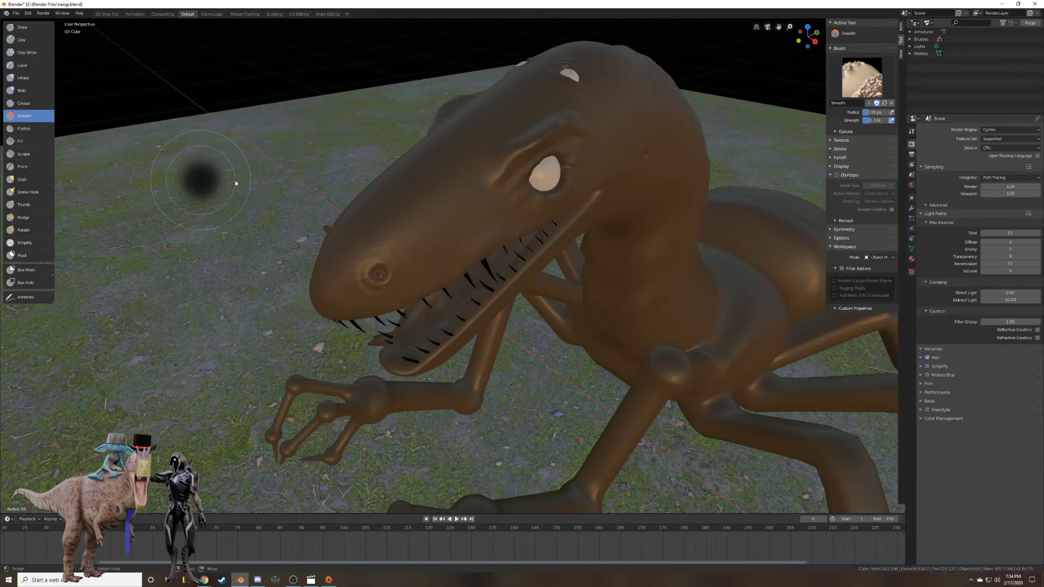
pyautogui.click(23, 27)
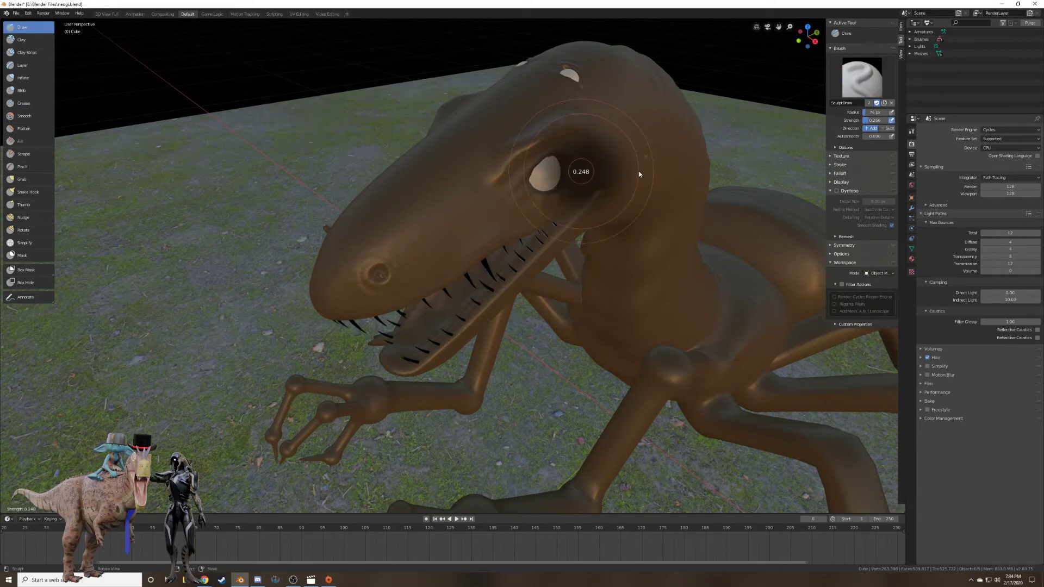
# Try to sculpt short Draw brush strokes on the snout between the nostril and the brow ridge.
pyautogui.scroll(2, 457, 176)
pyautogui.moveTo(435, 175); pyautogui.dragTo(355, 266, button='middle')
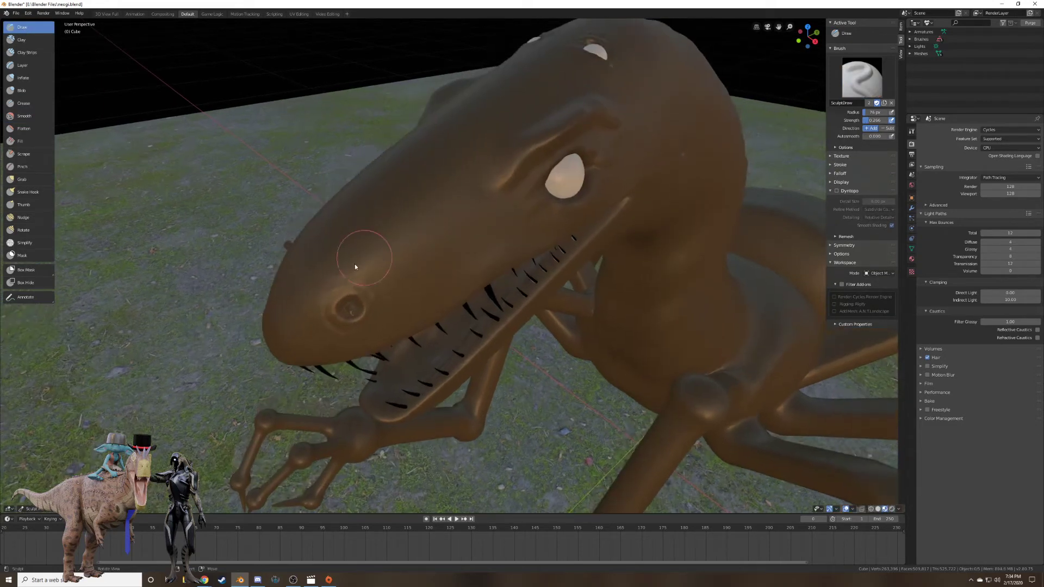
pyautogui.moveTo(398, 254); pyautogui.dragTo(443, 223)
pyautogui.moveTo(486, 176); pyautogui.dragTo(482, 188)
pyautogui.moveTo(408, 232); pyautogui.dragTo(403, 227, button='middle')
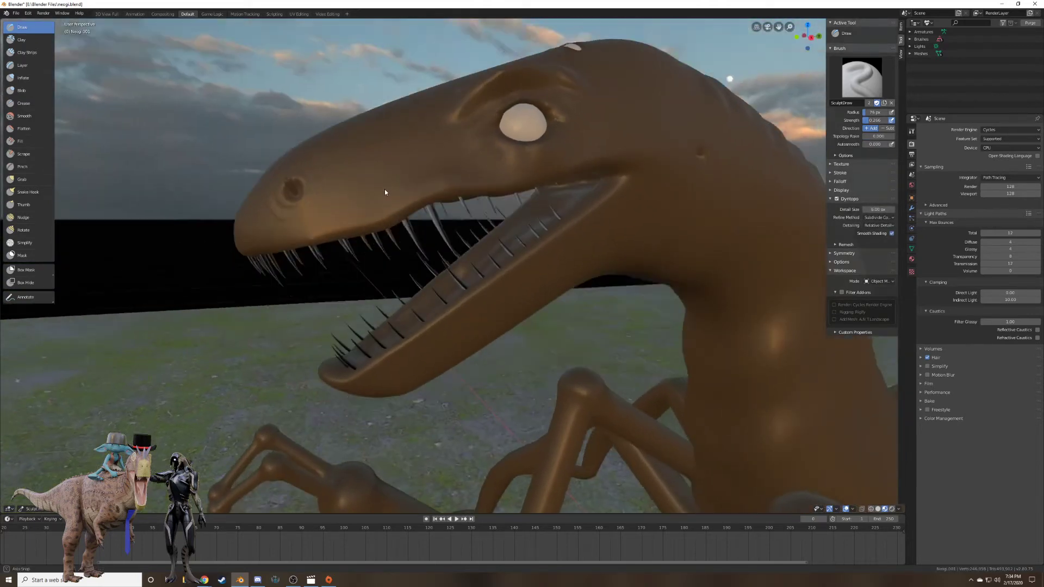
# Check the head's mesh in Edit Mode and re-enable Dyntopo after returning to Sculpt Mode.
pyautogui.moveTo(384, 189)
pyautogui.mouseDown(button='middle')
pyautogui.moveTo(381, 174)
pyautogui.moveTo(384, 192)
pyautogui.mouseUp(button='middle')
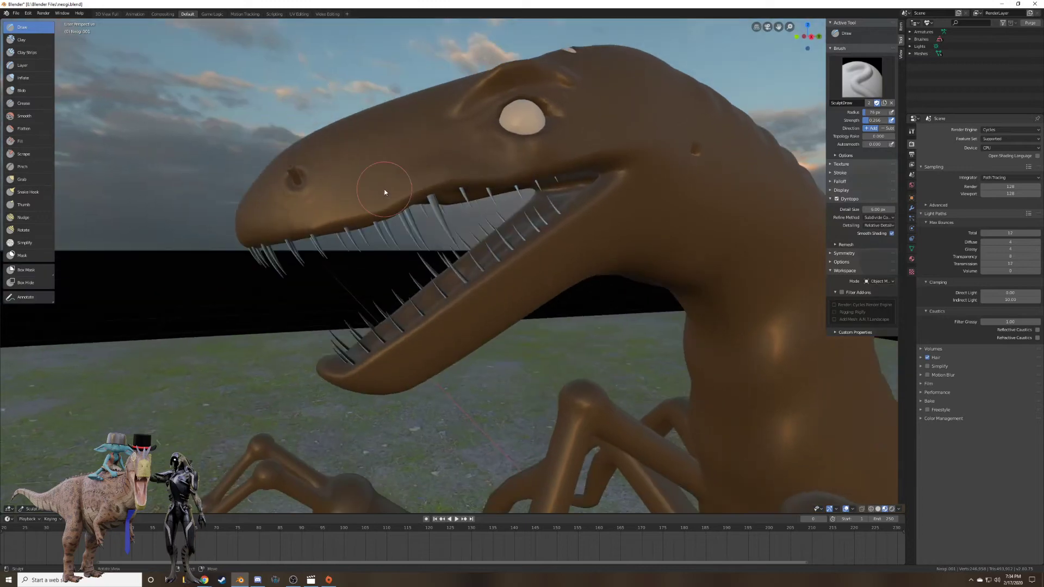
pyautogui.press('Tab')
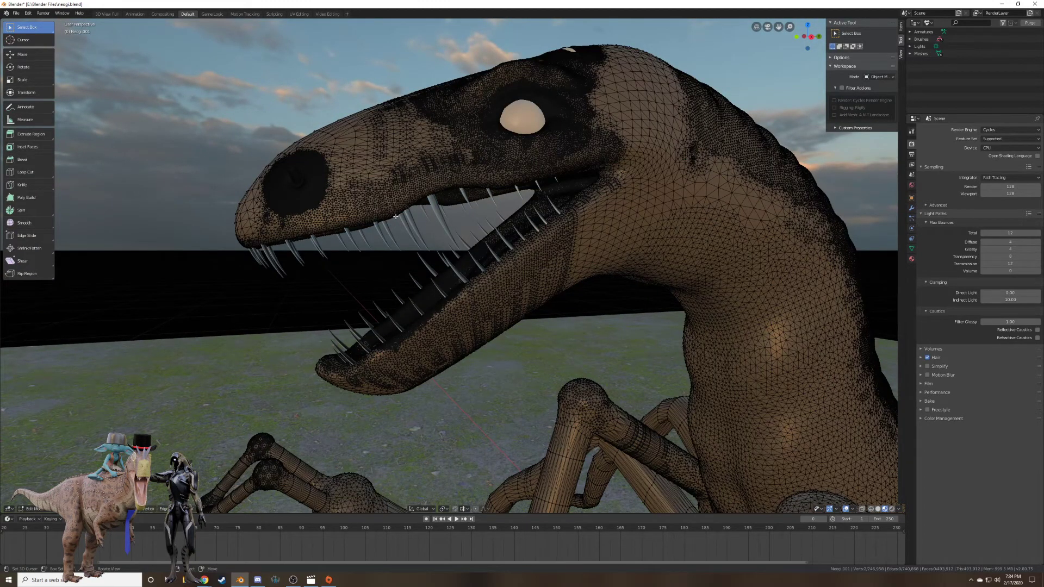
pyautogui.press('Tab')
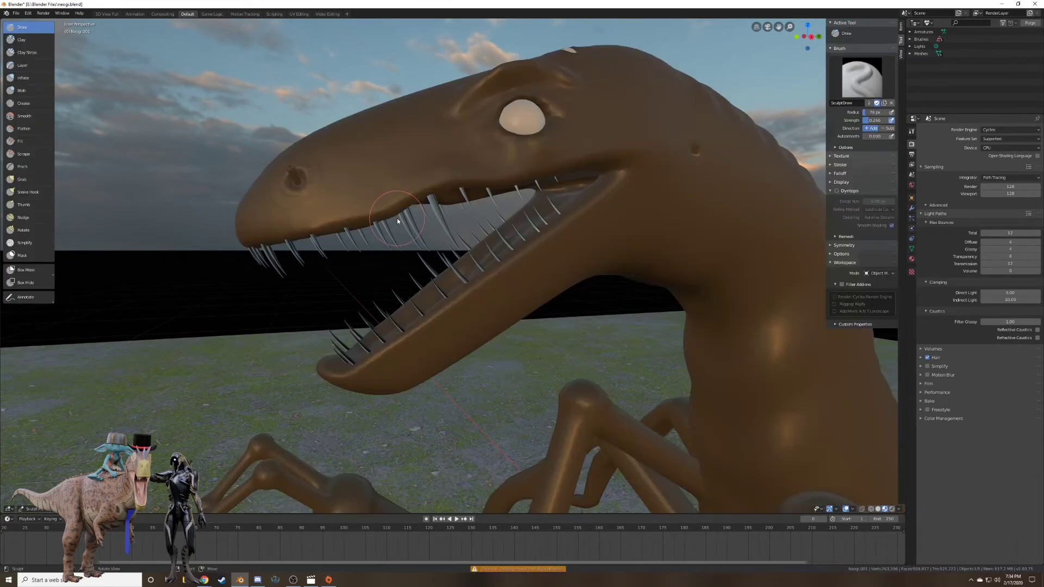
pyautogui.click(836, 191)
pyautogui.click(817, 209)
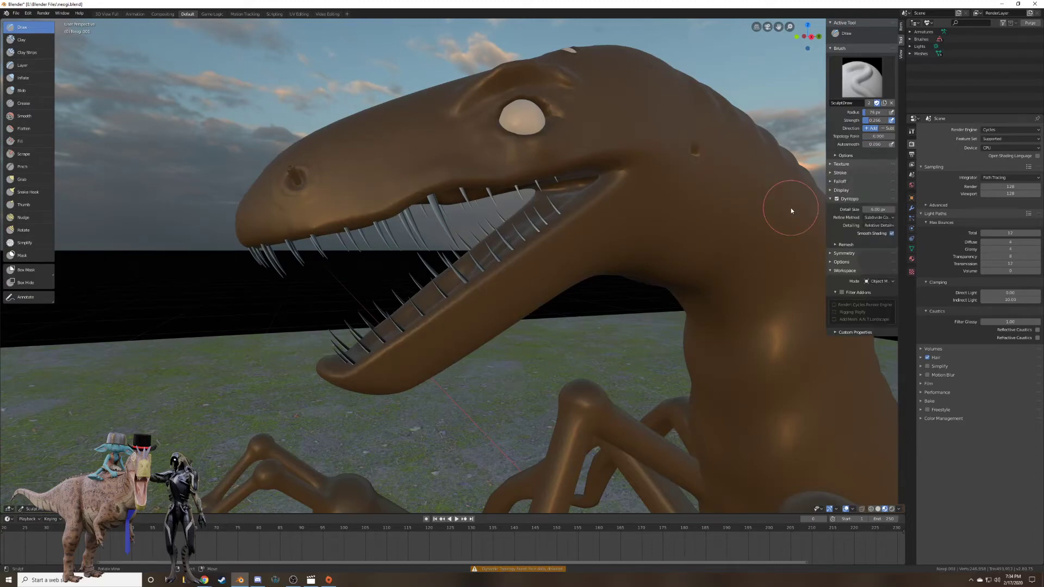
# Sculpt a raised ridge with the Draw brush from the front of the brow along the snout toward the nostril.
pyautogui.moveTo(755, 204); pyautogui.dragTo(685, 192, button='middle')
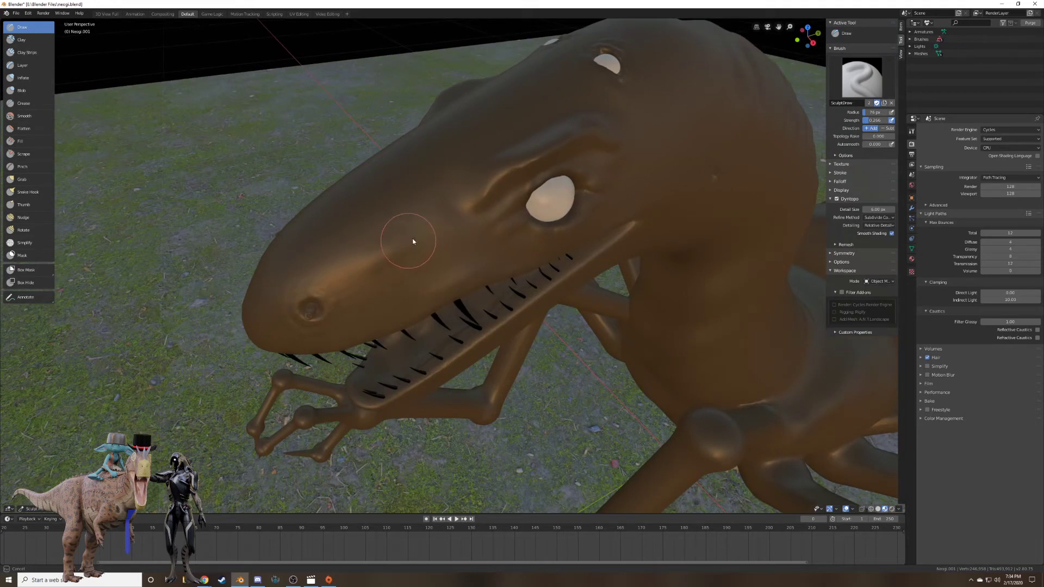
pyautogui.moveTo(472, 204)
pyautogui.mouseDown()
pyautogui.moveTo(369, 259)
pyautogui.moveTo(424, 234)
pyautogui.mouseUp()
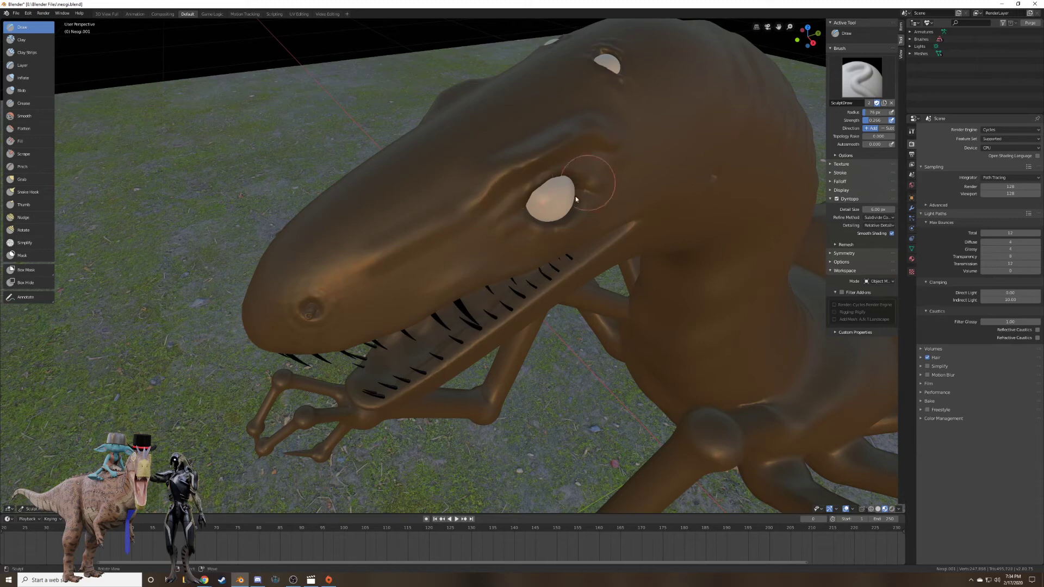
pyautogui.moveTo(473, 207)
pyautogui.mouseDown(button='middle')
pyautogui.moveTo(534, 235)
pyautogui.moveTo(546, 223)
pyautogui.moveTo(522, 223)
pyautogui.mouseUp(button='middle')
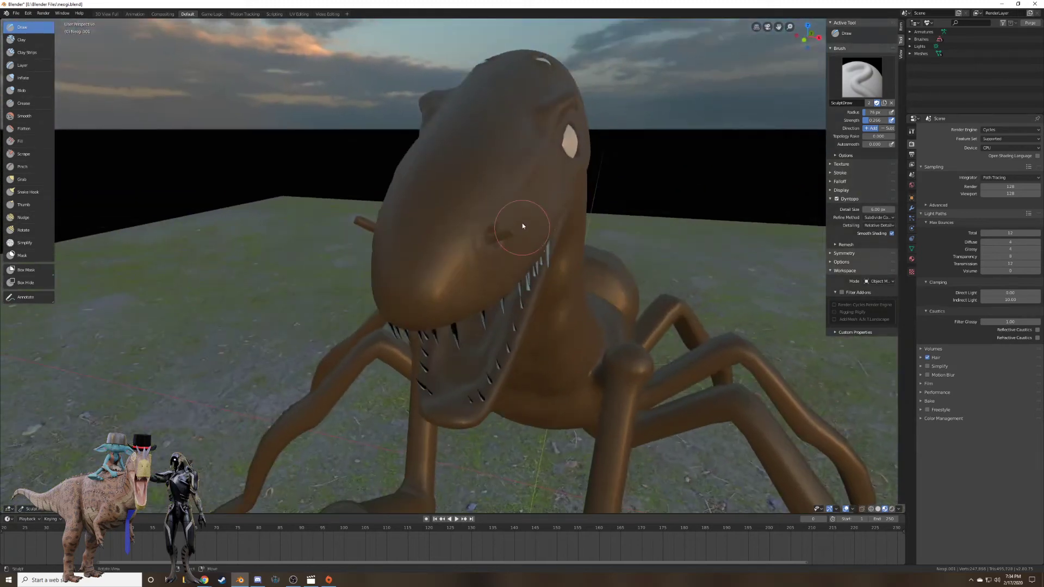
pyautogui.moveTo(493, 184); pyautogui.dragTo(537, 158, button='middle')
pyautogui.press('KP_5')
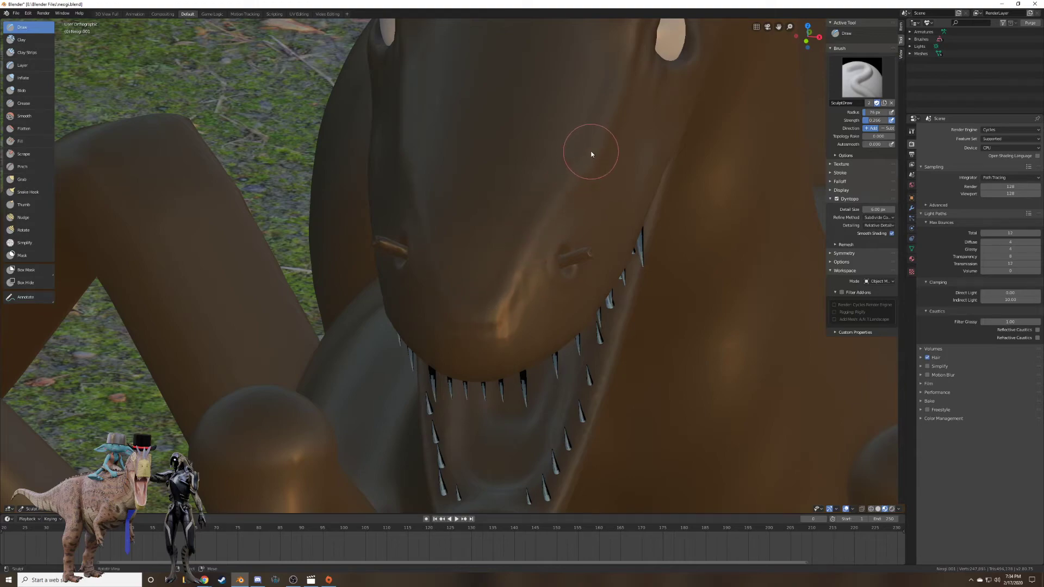
pyautogui.moveTo(590, 150)
pyautogui.mouseDown(button='middle')
pyautogui.moveTo(550, 163)
pyautogui.moveTo(548, 342)
pyautogui.moveTo(481, 353)
pyautogui.moveTo(426, 305)
pyautogui.moveTo(434, 288)
pyautogui.moveTo(501, 263)
pyautogui.moveTo(513, 247)
pyautogui.moveTo(503, 259)
pyautogui.moveTo(521, 293)
pyautogui.mouseUp(button='middle')
pyautogui.moveTo(577, 296)
pyautogui.mouseDown()
pyautogui.moveTo(557, 348)
pyautogui.moveTo(579, 357)
pyautogui.mouseUp()
# Build up the snout ridge above the nostril with the Draw brush and undo the last stroke.
pyautogui.moveTo(578, 357); pyautogui.dragTo(539, 363, button='middle')
pyautogui.moveTo(497, 303); pyautogui.dragTo(466, 313, button='middle')
pyautogui.moveTo(343, 346); pyautogui.dragTo(486, 263, button='middle')
pyautogui.scroll(1, 373, 334)
pyautogui.scroll(2, 456, 298)
pyautogui.moveTo(289, 407); pyautogui.dragTo(365, 350)
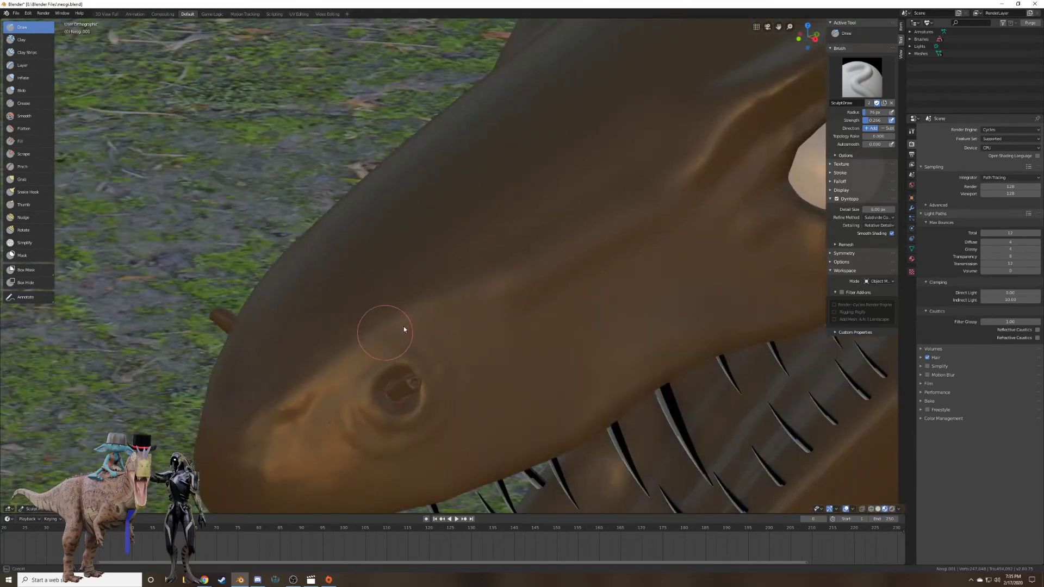
pyautogui.moveTo(502, 297); pyautogui.dragTo(330, 395)
pyautogui.hotkey('ctrl', 'z')
# Sculpt a ridge running backward from the rear of the brow, below the upper eye.
pyautogui.scroll(-6, 466, 401)
pyautogui.moveTo(535, 389); pyautogui.dragTo(522, 278, button='middle')
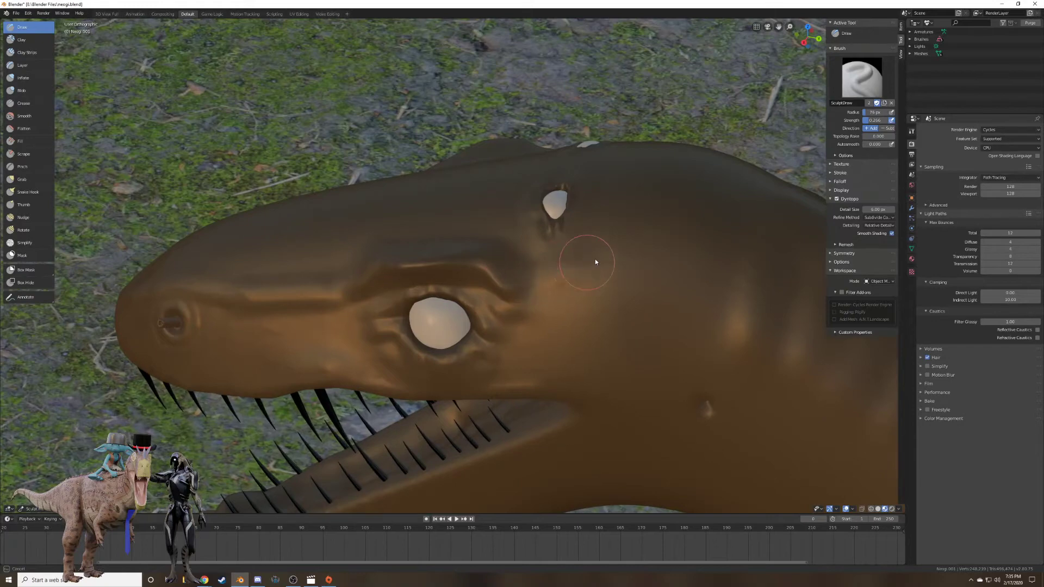
pyautogui.moveTo(655, 240); pyautogui.dragTo(521, 281)
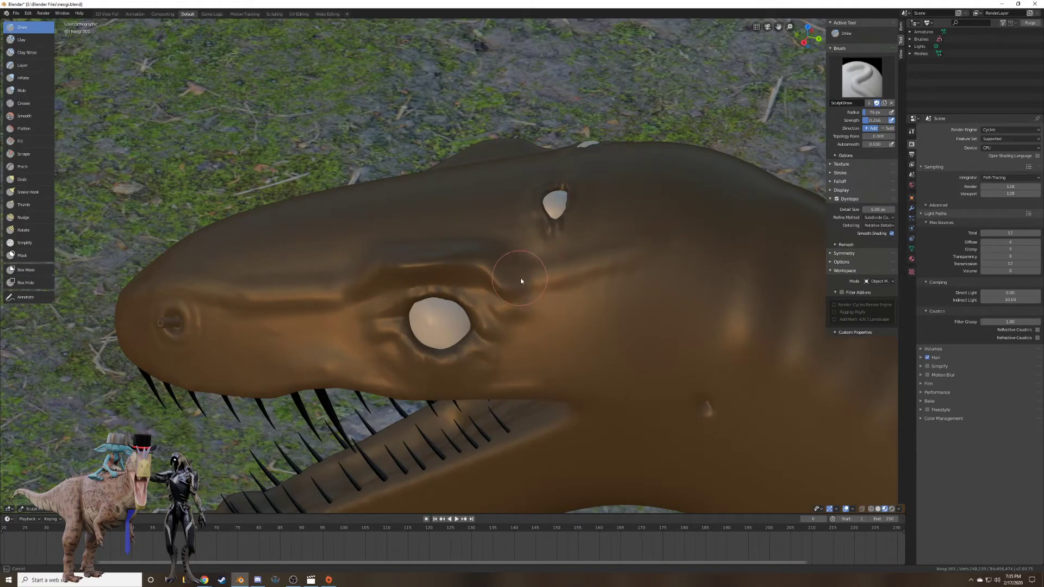
# Smooth the bumpy end of the ridge in front of the nostril with the Smooth brush.
pyautogui.moveTo(669, 245); pyautogui.dragTo(74, 202, button='middle')
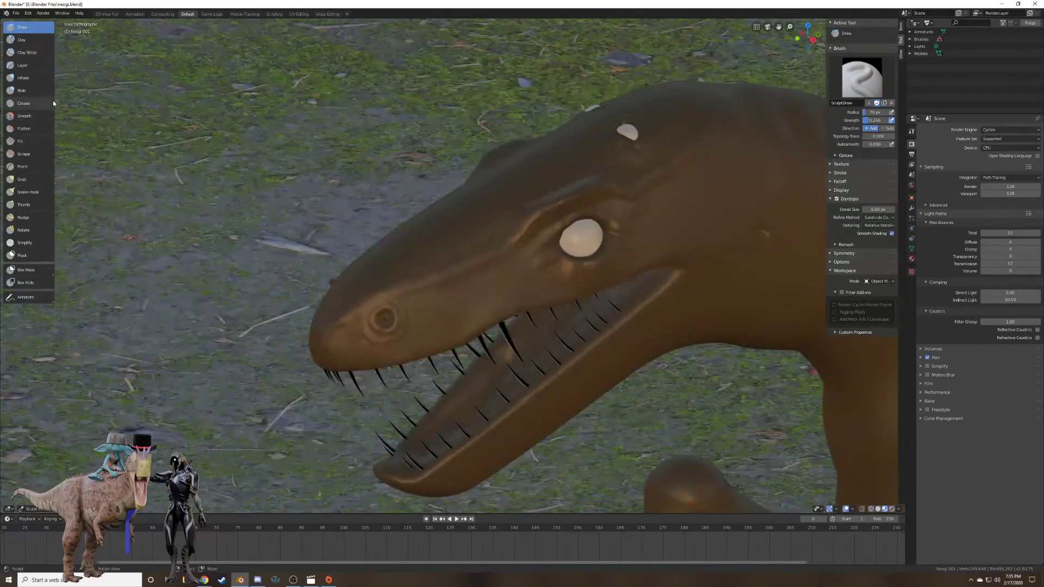
pyautogui.click(25, 116)
pyautogui.scroll(4, 145, 176)
pyautogui.moveTo(294, 288); pyautogui.dragTo(531, 349, button='middle')
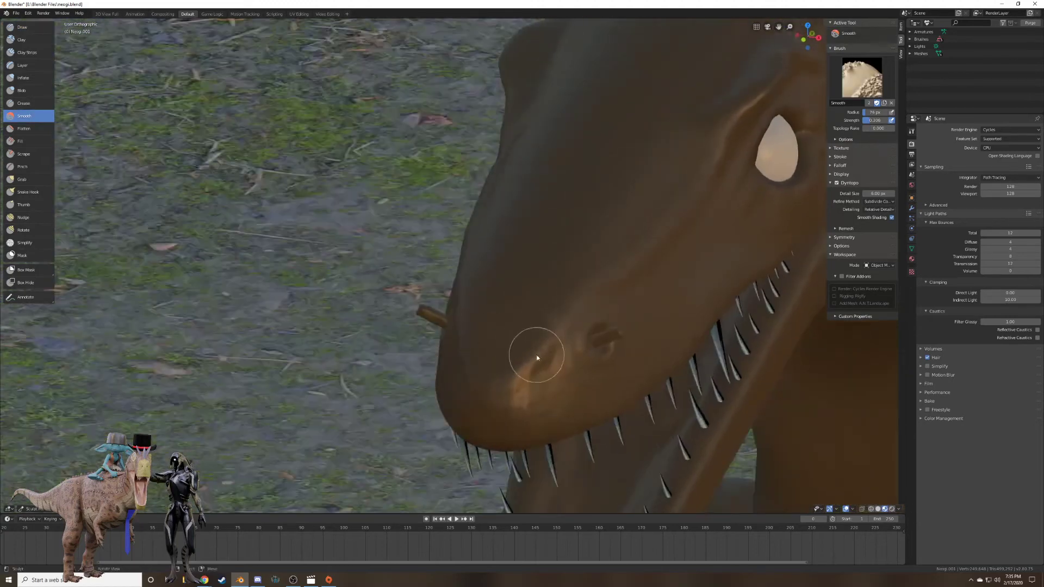
pyautogui.moveTo(542, 361); pyautogui.dragTo(522, 393)
pyautogui.moveTo(551, 383); pyautogui.dragTo(589, 226, button='middle')
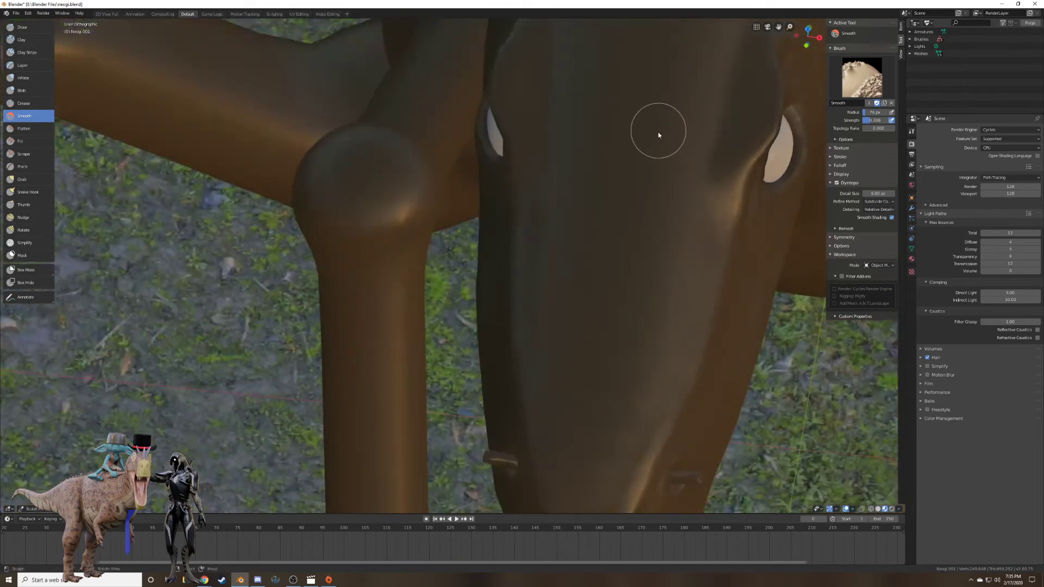
# Enlarge the Smooth brush radius and look over the brow ridges and upper eyes from several angles.
pyautogui.press('f')
pyautogui.click(674, 146)
pyautogui.moveTo(698, 189)
pyautogui.mouseDown(button='middle')
pyautogui.moveTo(673, 146)
pyautogui.moveTo(587, 291)
pyautogui.mouseUp(button='middle')
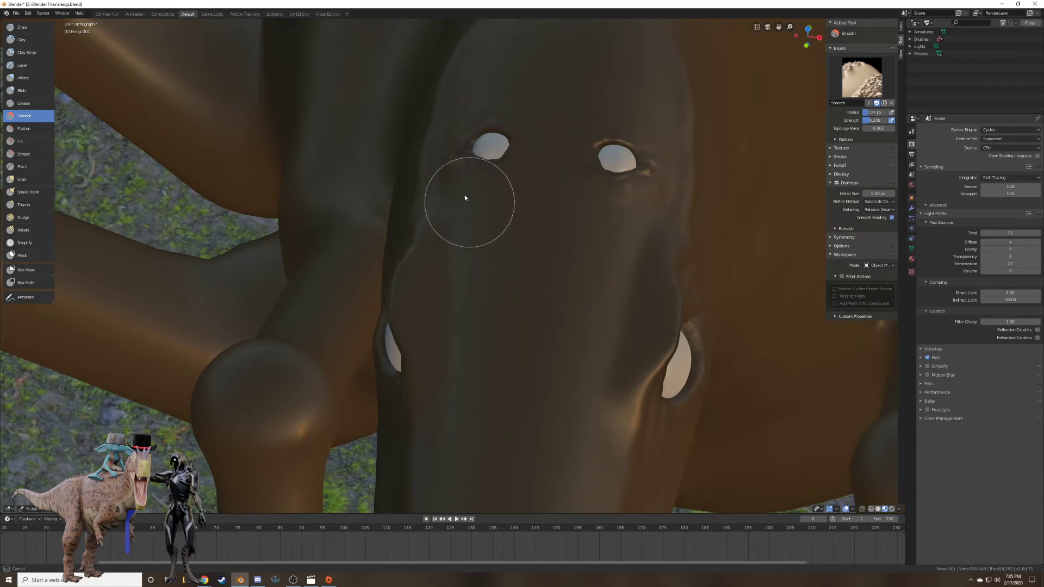
pyautogui.moveTo(465, 195)
pyautogui.mouseDown(button='middle')
pyautogui.moveTo(532, 235)
pyautogui.moveTo(508, 223)
pyautogui.moveTo(553, 391)
pyautogui.mouseUp(button='middle')
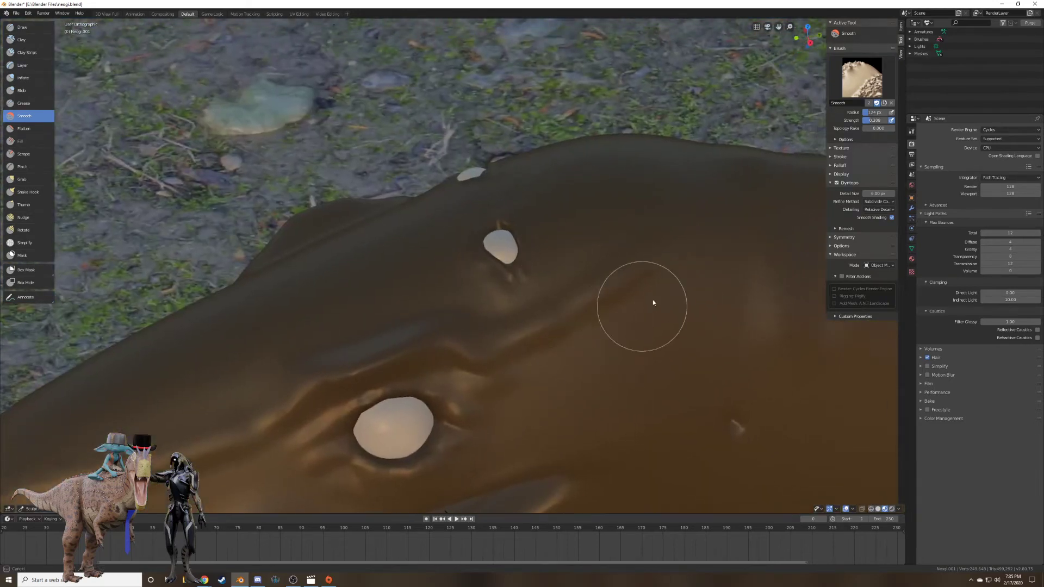
pyautogui.moveTo(653, 303); pyautogui.dragTo(580, 318, button='middle')
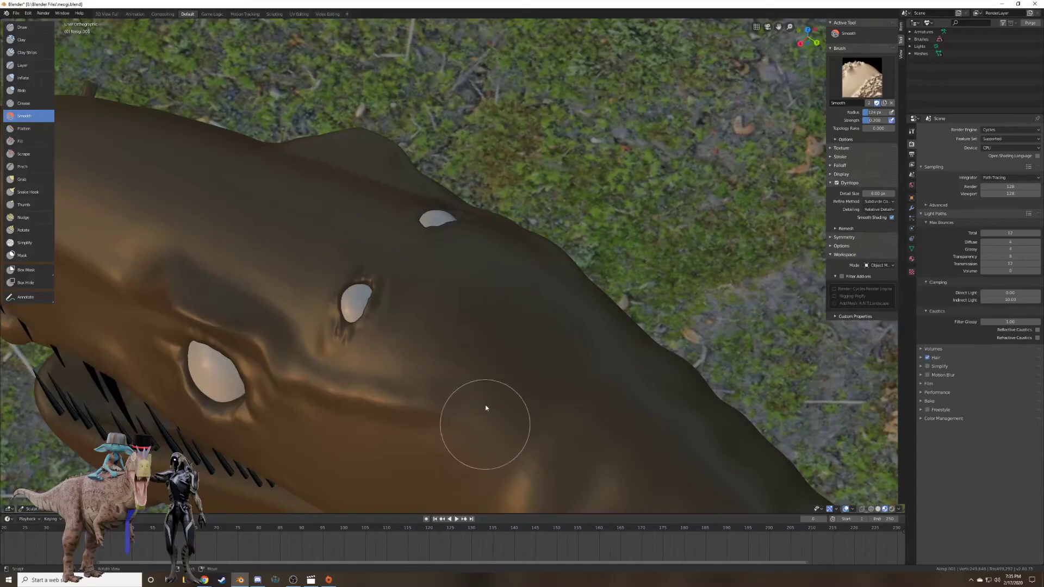
pyautogui.moveTo(487, 405)
pyautogui.mouseDown(button='middle')
pyautogui.moveTo(637, 326)
pyautogui.moveTo(622, 320)
pyautogui.moveTo(555, 344)
pyautogui.moveTo(543, 337)
pyautogui.moveTo(583, 321)
pyautogui.moveTo(622, 336)
pyautogui.moveTo(564, 341)
pyautogui.moveTo(550, 323)
pyautogui.moveTo(622, 319)
pyautogui.moveTo(587, 337)
pyautogui.moveTo(566, 305)
pyautogui.moveTo(423, 275)
pyautogui.mouseUp(button='middle')
# Delete the ground plane in Object Mode and frame the whole creature in perspective view.
pyautogui.scroll(-5, 587, 338)
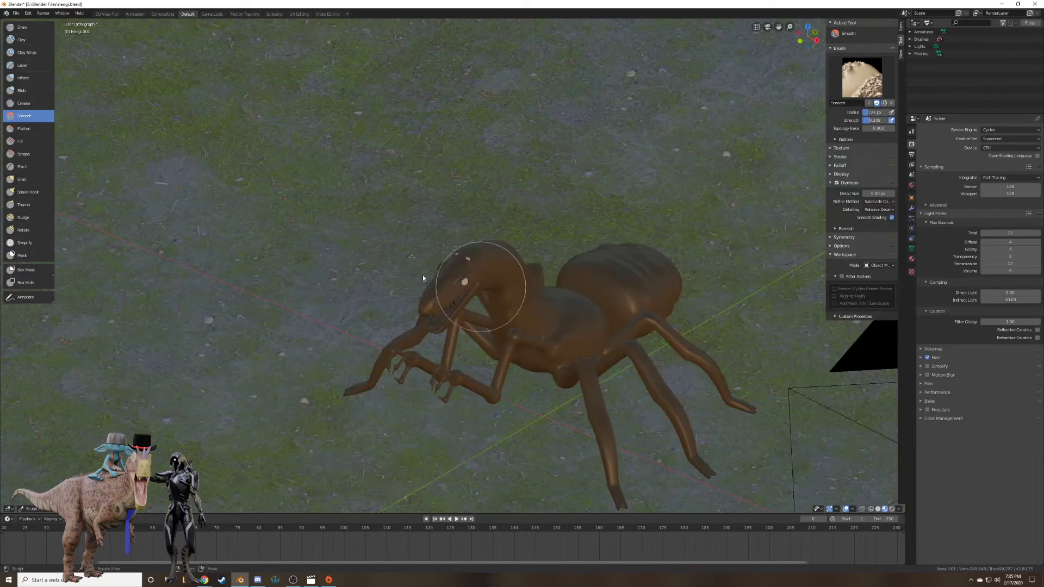
pyautogui.rightClick(297, 266)
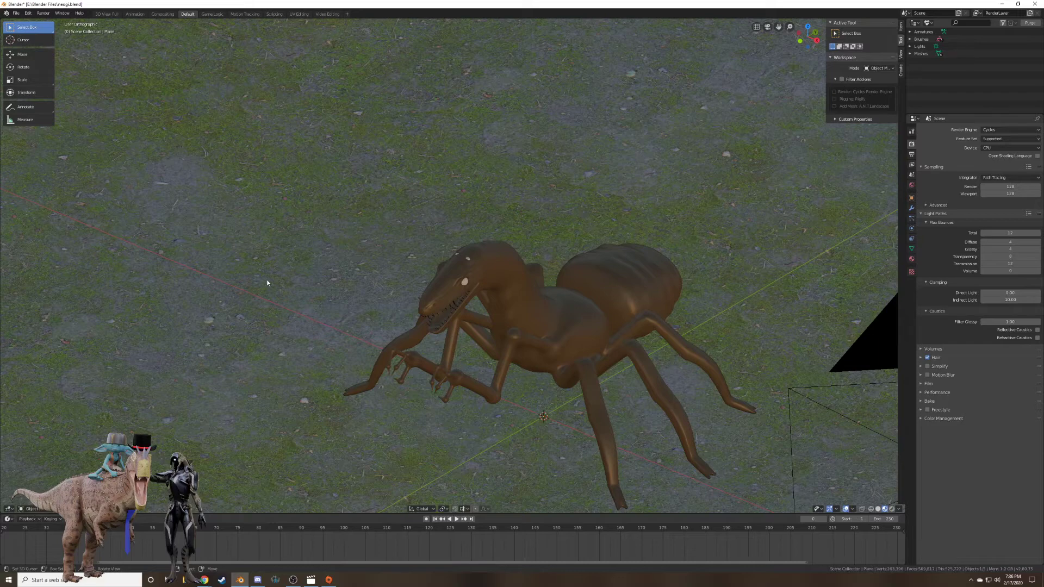
pyautogui.press('Delete')
pyautogui.moveTo(405, 333); pyautogui.dragTo(679, 255, button='middle')
pyautogui.scroll(5, 406, 328)
pyautogui.scroll(-8, 625, 249)
pyautogui.press('KP_5')
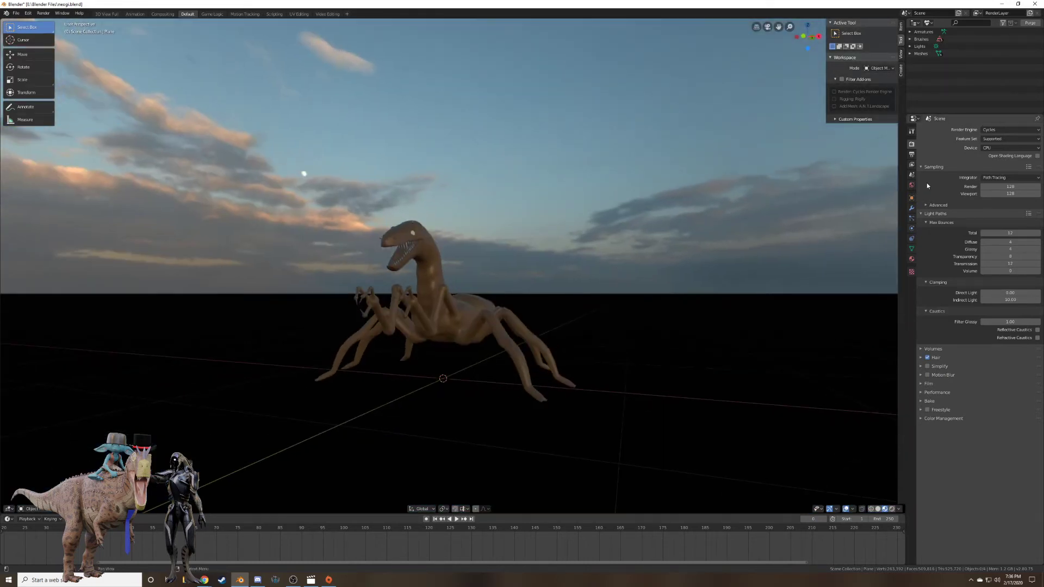
# Expand the render Film settings and toggle Transparent Glass on and back off.
pyautogui.click(913, 154)
pyautogui.click(912, 144)
pyautogui.click(921, 384)
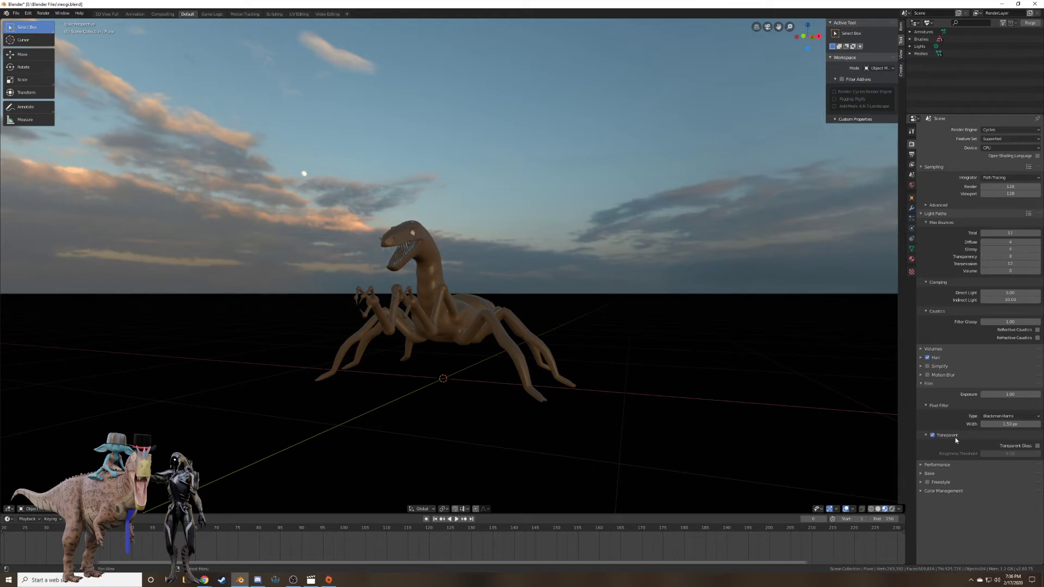
pyautogui.click(1036, 447)
pyautogui.click(1036, 447)
# Return the teeth object to Object Mode and apply Shade Smooth to it.
pyautogui.moveTo(605, 230); pyautogui.dragTo(726, 266, button='middle')
pyautogui.scroll(7, 515, 233)
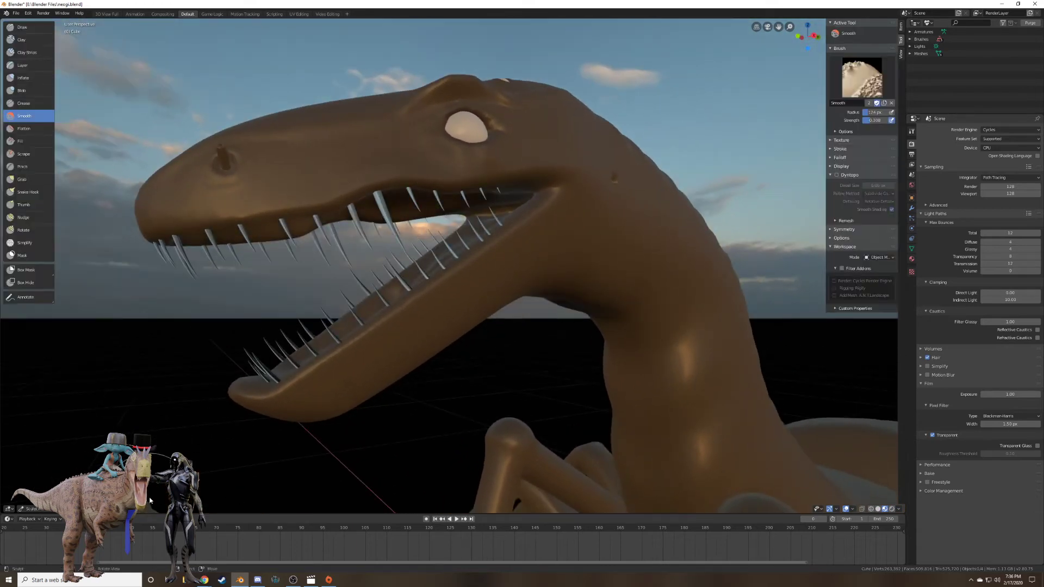
pyautogui.click(34, 509)
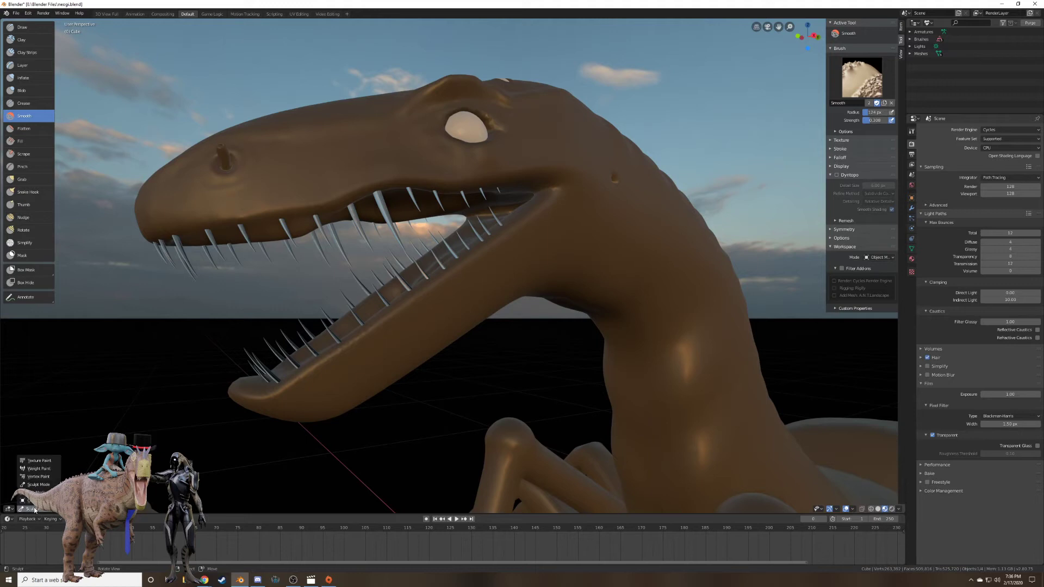
pyautogui.click(32, 500)
pyautogui.click(112, 509)
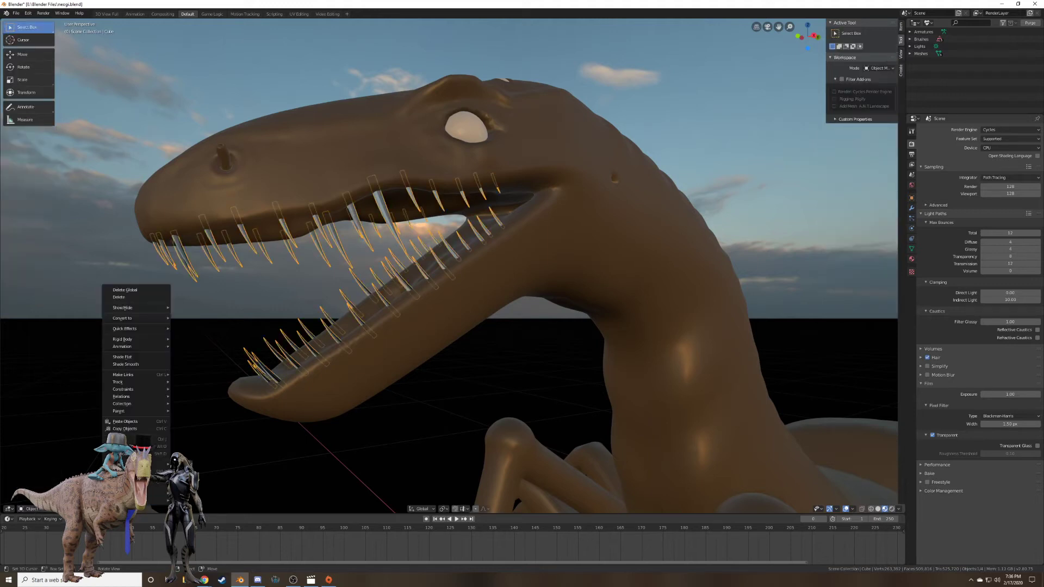
pyautogui.click(121, 365)
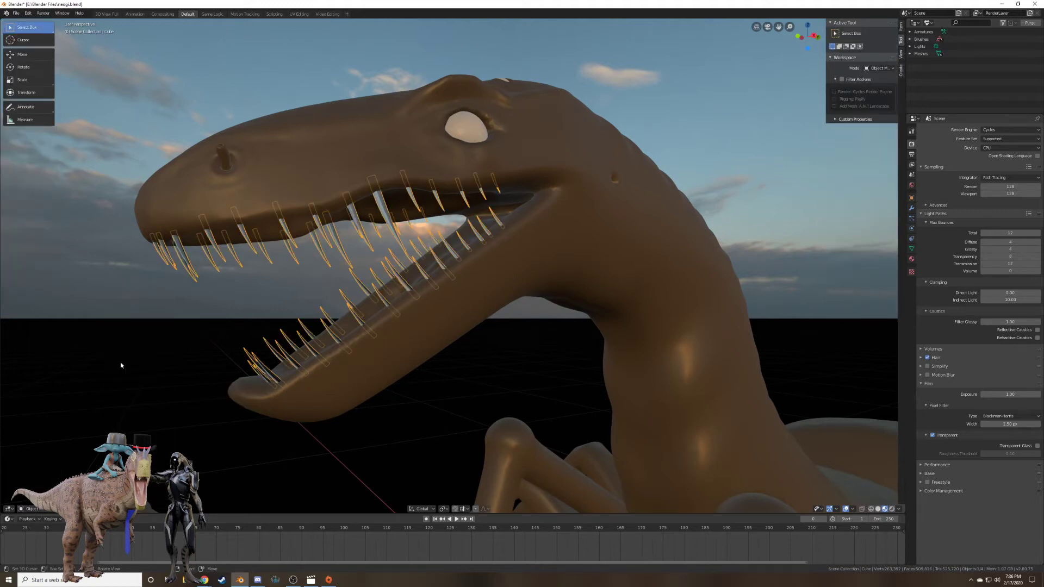
pyautogui.scroll(5, 301, 306)
pyautogui.scroll(-5, 300, 306)
# Enter Sculpt Mode on the creature's body and choose the Draw brush with a smaller radius.
pyautogui.moveTo(540, 288); pyautogui.dragTo(587, 294, button='middle')
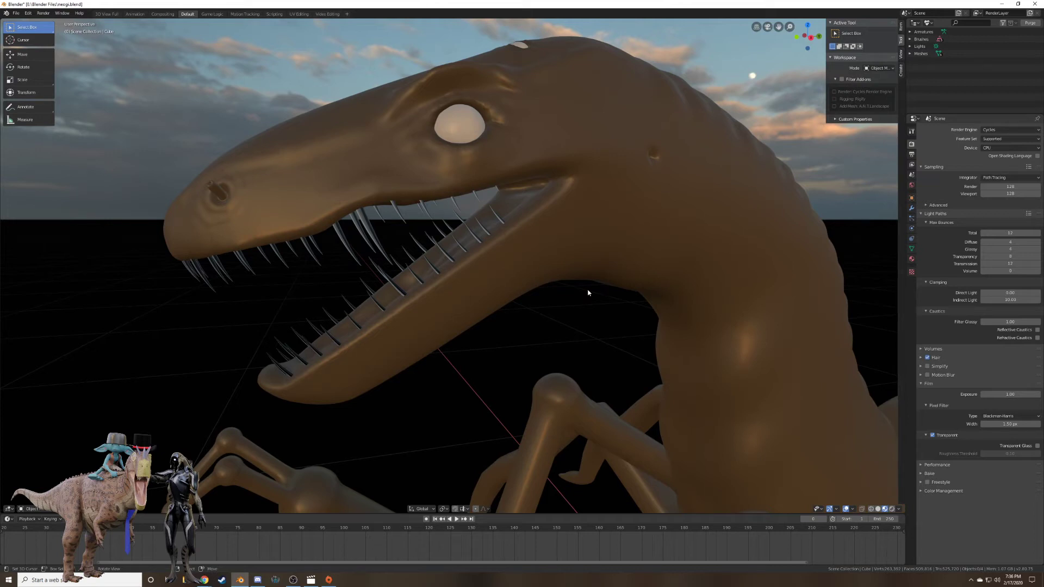
pyautogui.moveTo(587, 291); pyautogui.dragTo(486, 227, button='middle')
pyautogui.scroll(4, 594, 208)
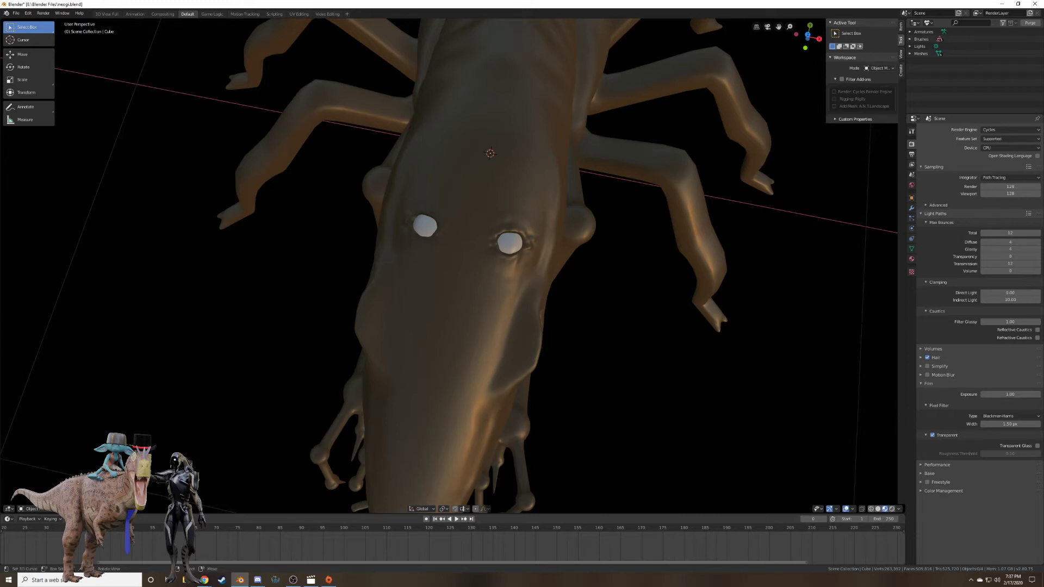
pyautogui.moveTo(363, 333); pyautogui.dragTo(417, 235, button='middle')
pyautogui.moveTo(414, 230); pyautogui.dragTo(348, 217, button='middle')
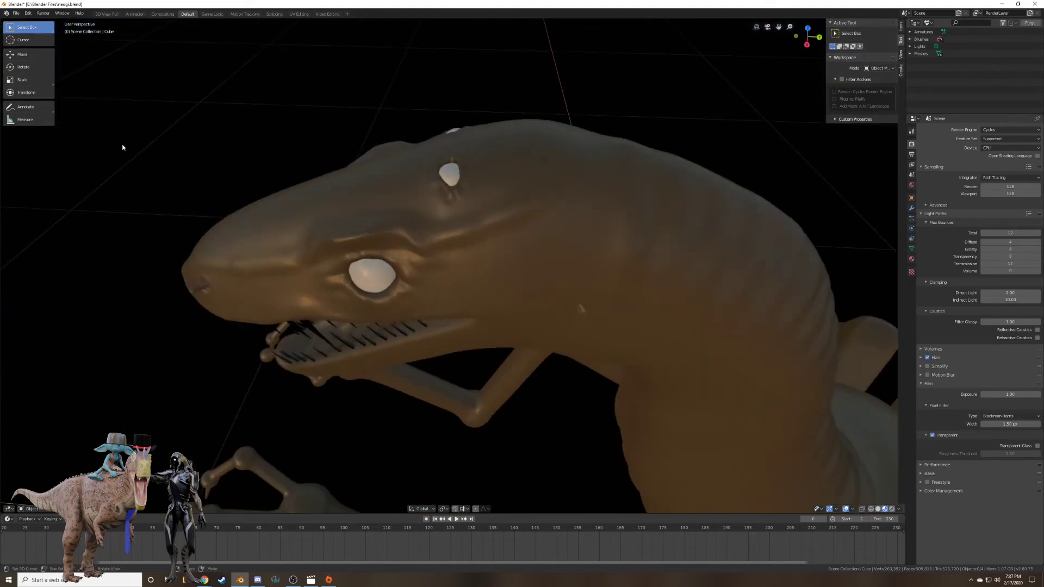
pyautogui.rightClick(231, 266)
pyautogui.hotkey('ctrl', 'Tab')
pyautogui.click(41, 29)
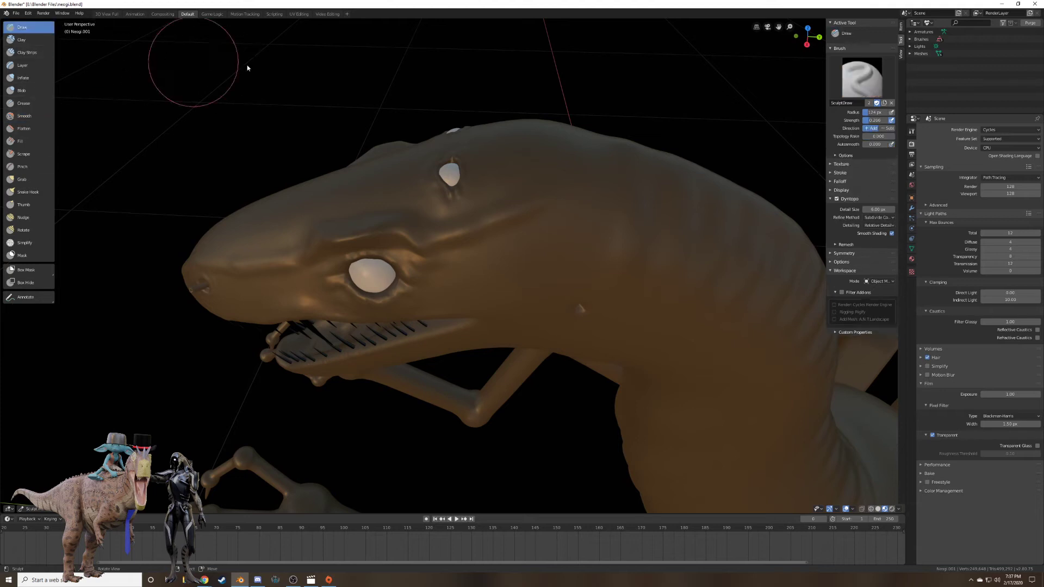
pyautogui.press('f')
pyautogui.click(264, 70)
# Sculpt Draw brush strokes on top of the head around and between the upper pair of eyes.
pyautogui.scroll(3, 276, 133)
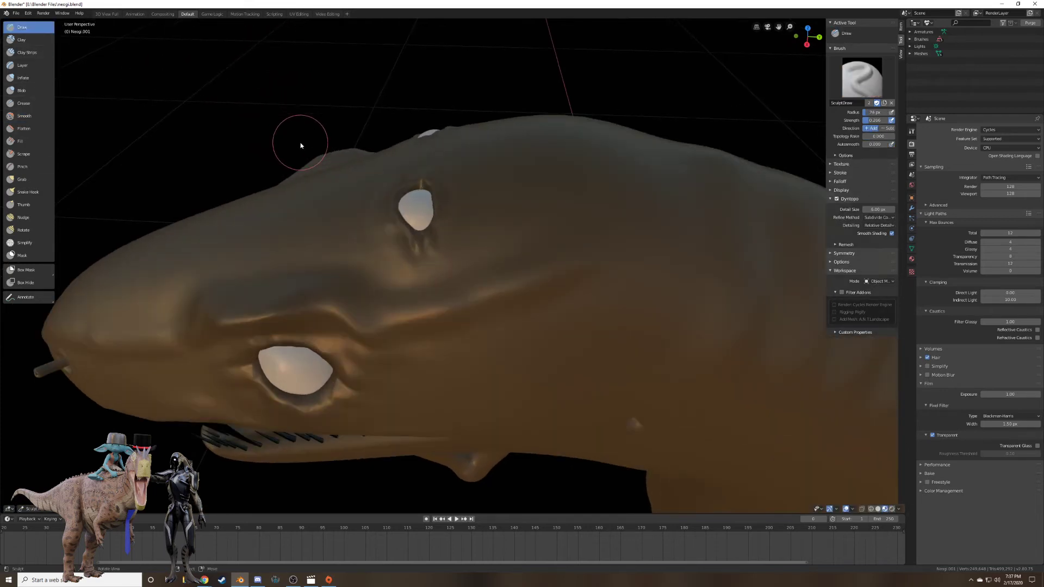
pyautogui.scroll(2, 304, 143)
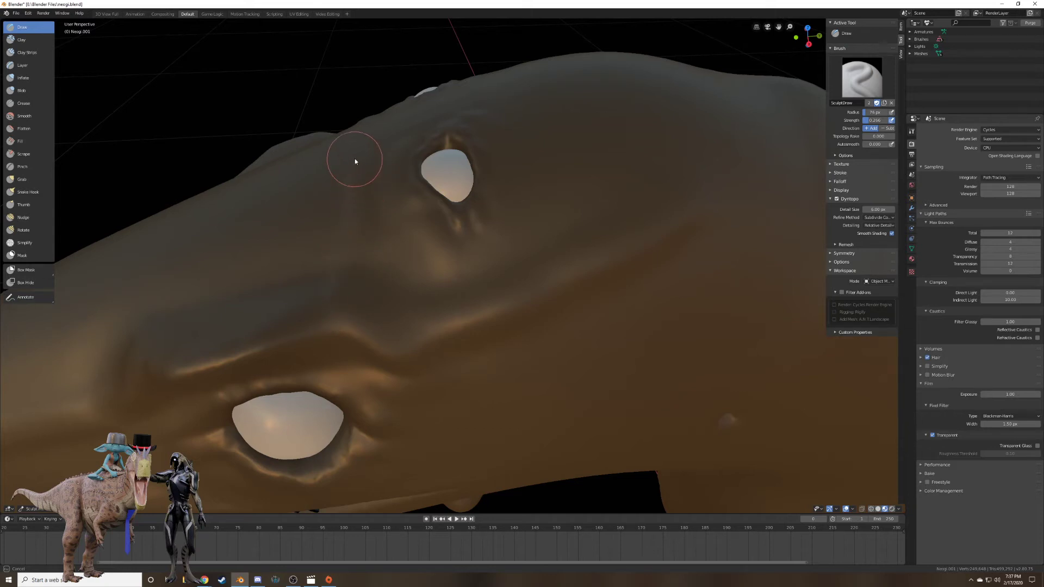
pyautogui.moveTo(349, 142); pyautogui.dragTo(466, 310, button='middle')
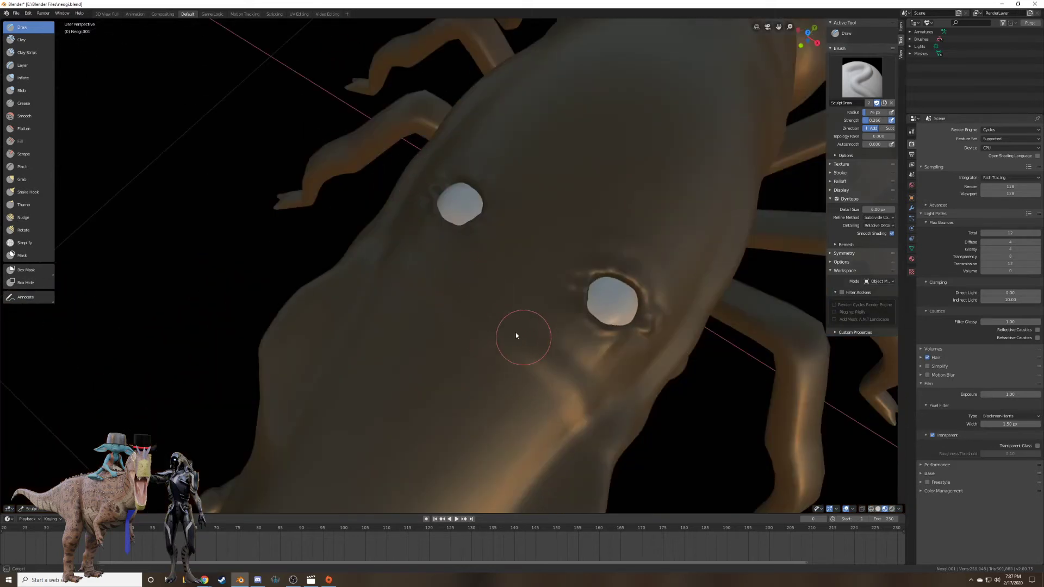
pyautogui.moveTo(539, 271)
pyautogui.mouseDown()
pyautogui.moveTo(596, 159)
pyautogui.moveTo(513, 296)
pyautogui.mouseUp()
# Sculpt a ridge behind the upper eye, curving from the end of the brow ridge up to the crown.
pyautogui.moveTo(541, 247); pyautogui.dragTo(505, 177, button='middle')
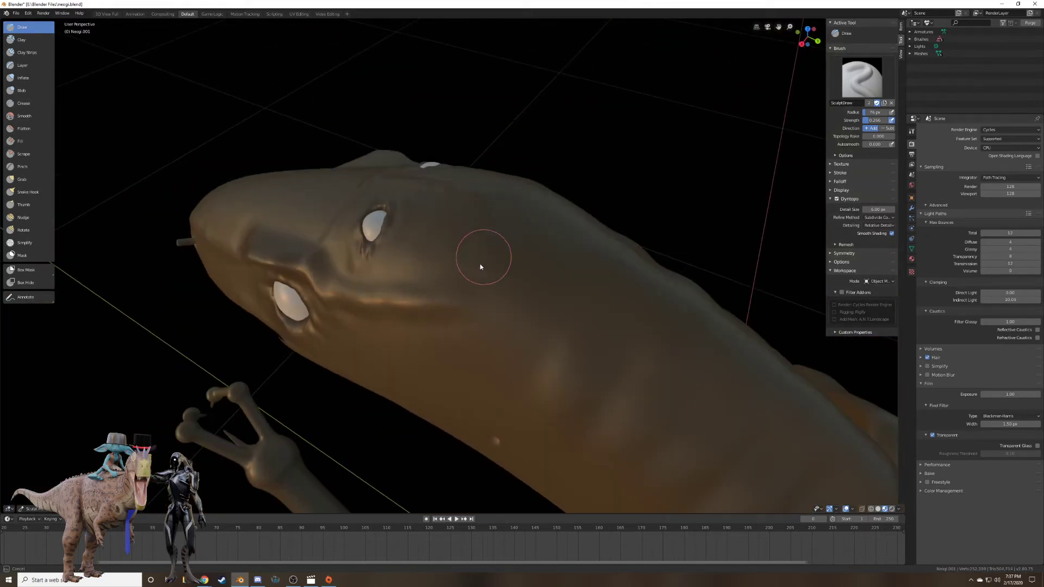
pyautogui.moveTo(455, 298); pyautogui.dragTo(489, 205)
pyautogui.moveTo(490, 205)
pyautogui.mouseDown(button='middle')
pyautogui.moveTo(505, 203)
pyautogui.moveTo(481, 193)
pyautogui.mouseUp(button='middle')
pyautogui.scroll(2, 481, 193)
pyautogui.moveTo(477, 169)
pyautogui.mouseDown()
pyautogui.moveTo(492, 172)
pyautogui.moveTo(524, 230)
pyautogui.moveTo(526, 294)
pyautogui.moveTo(525, 256)
pyautogui.mouseUp()
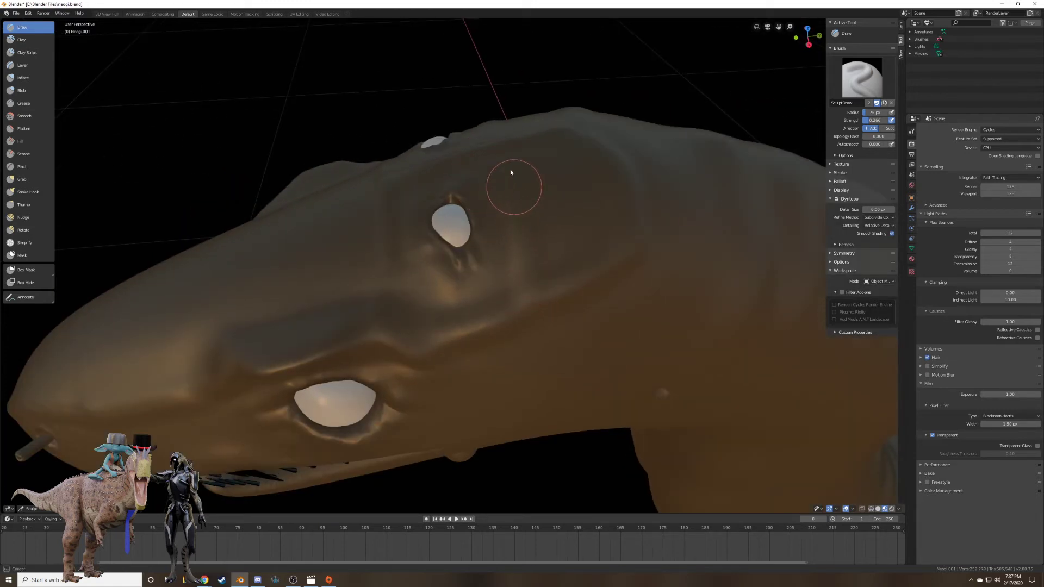
pyautogui.moveTo(534, 149); pyautogui.dragTo(514, 172)
pyautogui.moveTo(605, 184); pyautogui.dragTo(404, 101, button='middle')
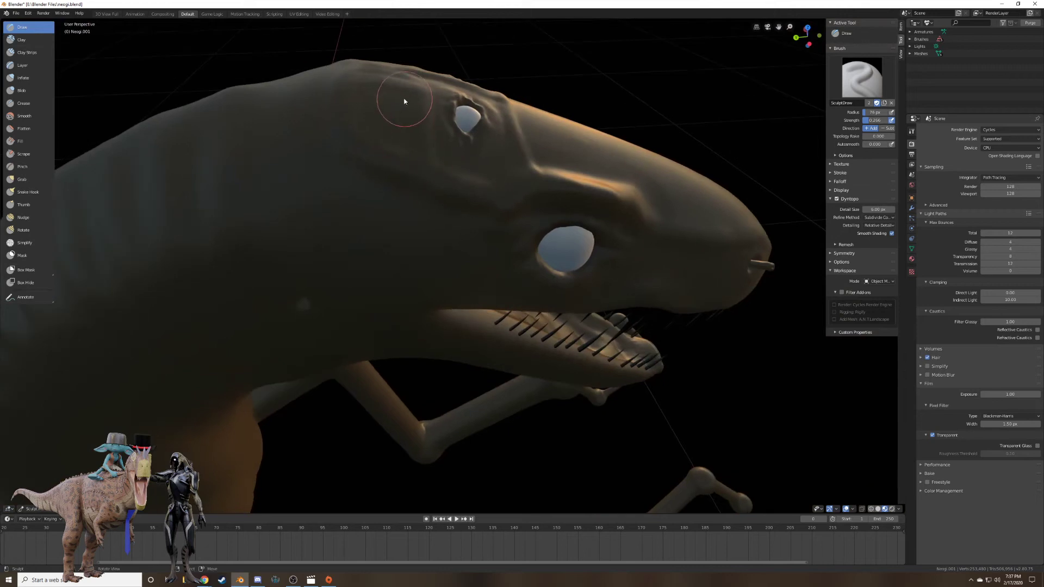
# Sculpt Draw strokes on the crown behind the upper eye and on the side of the head between the two eyes.
pyautogui.moveTo(404, 101)
pyautogui.mouseDown()
pyautogui.moveTo(408, 139)
pyautogui.moveTo(361, 125)
pyautogui.moveTo(390, 143)
pyautogui.mouseUp()
pyautogui.moveTo(396, 99); pyautogui.dragTo(392, 103)
pyautogui.moveTo(392, 102)
pyautogui.mouseDown(button='middle')
pyautogui.moveTo(380, 112)
pyautogui.moveTo(333, 107)
pyautogui.moveTo(366, 133)
pyautogui.mouseUp(button='middle')
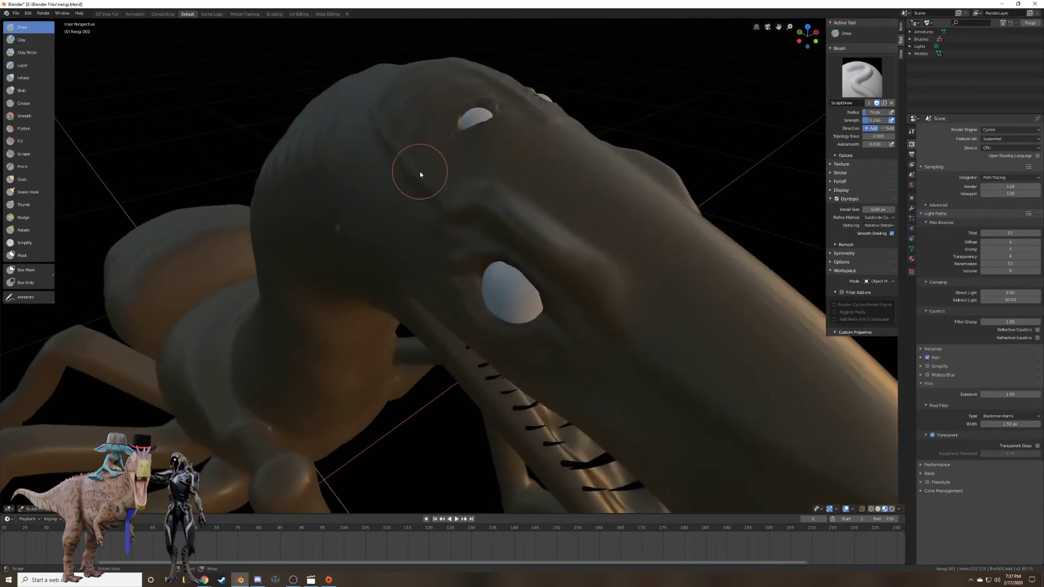
pyautogui.moveTo(472, 170); pyautogui.dragTo(476, 161)
pyautogui.moveTo(413, 92); pyautogui.dragTo(388, 106, button='middle')
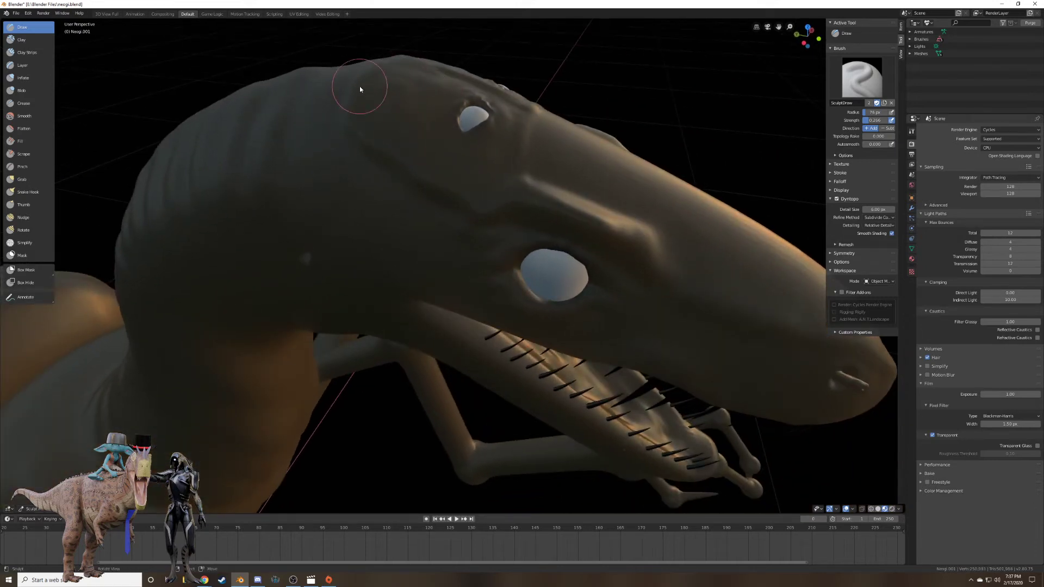
pyautogui.moveTo(426, 156); pyautogui.dragTo(403, 156, button='middle')
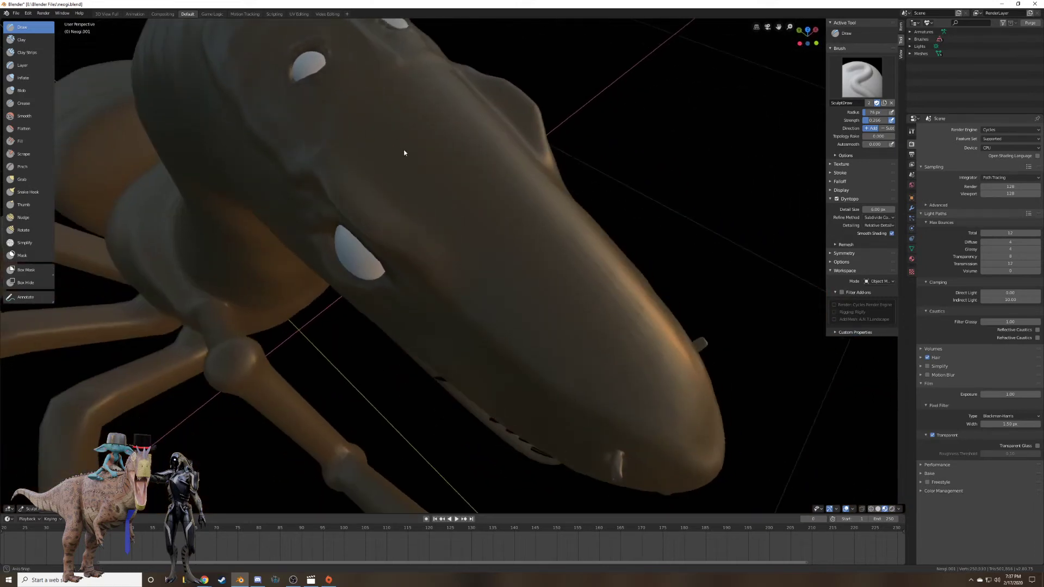
# Sculpt a long Draw stroke along the top of the snout, from between the eyes towards the nostril.
pyautogui.moveTo(396, 77)
pyautogui.mouseDown()
pyautogui.moveTo(563, 249)
pyautogui.moveTo(648, 370)
pyautogui.mouseUp()
pyautogui.moveTo(647, 372); pyautogui.dragTo(597, 340, button='middle')
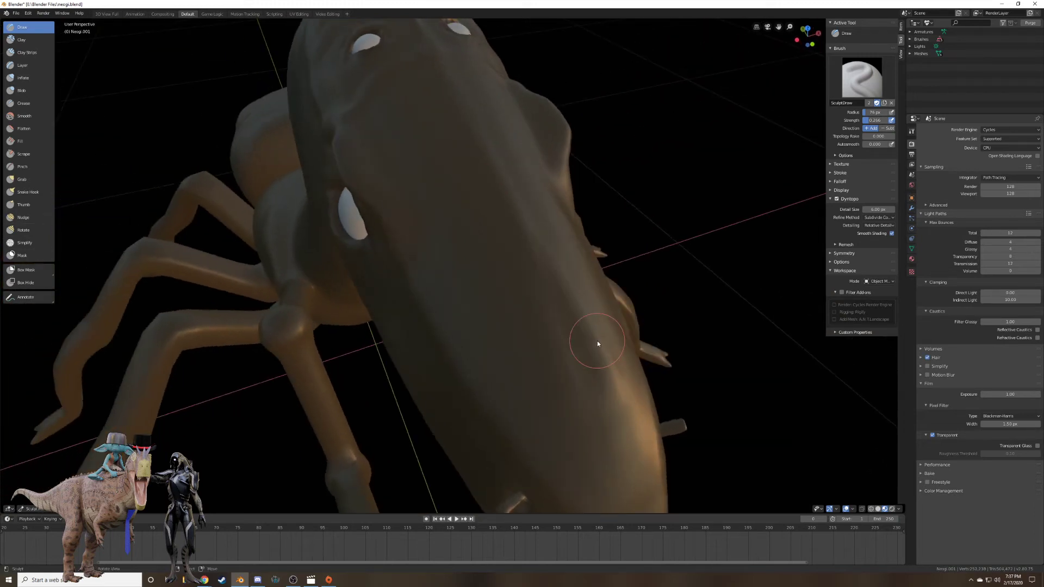
pyautogui.moveTo(688, 291); pyautogui.dragTo(459, 139, button='middle')
# Lower the Draw brush strength to 0.194 and sculpt subtle folds on the forehead and upper snout between the brow ridges.
pyautogui.hotkey('shift', 'f')
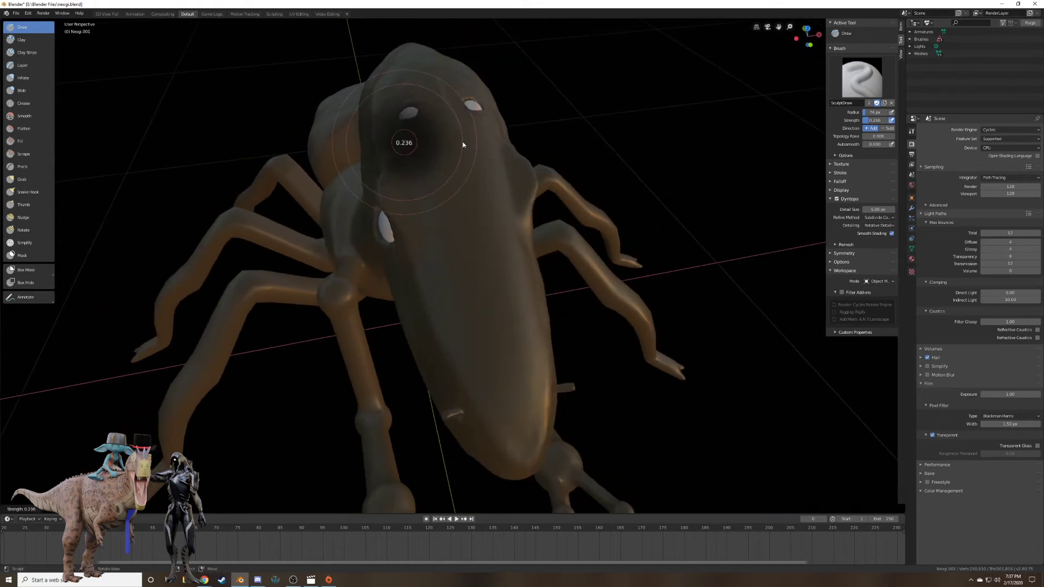
pyautogui.click(456, 140)
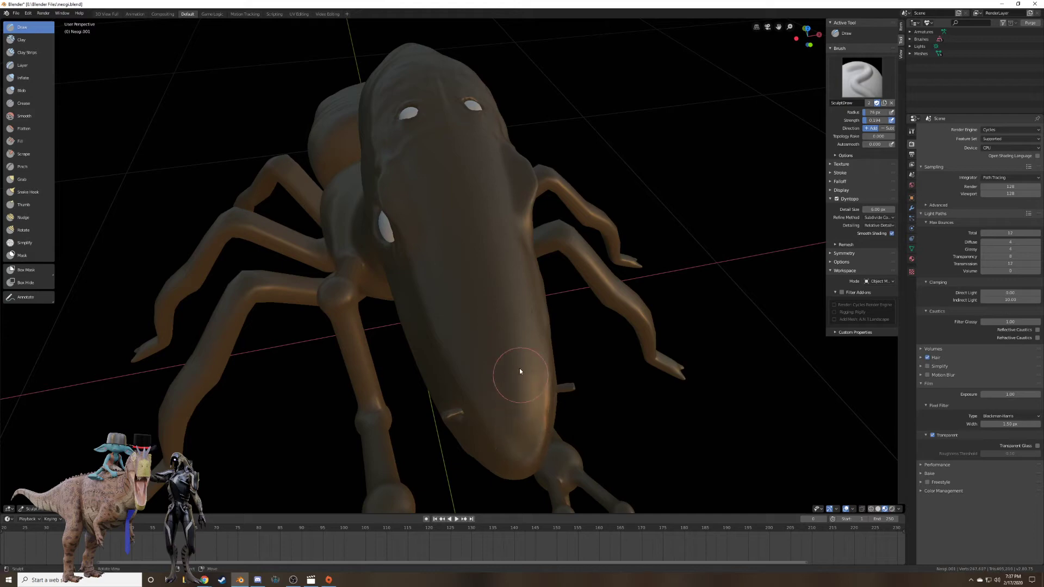
pyautogui.moveTo(520, 370); pyautogui.dragTo(429, 385, button='middle')
pyautogui.moveTo(476, 248)
pyautogui.mouseDown(button='middle')
pyautogui.moveTo(453, 254)
pyautogui.moveTo(477, 248)
pyautogui.mouseUp(button='middle')
pyautogui.scroll(3, 479, 250)
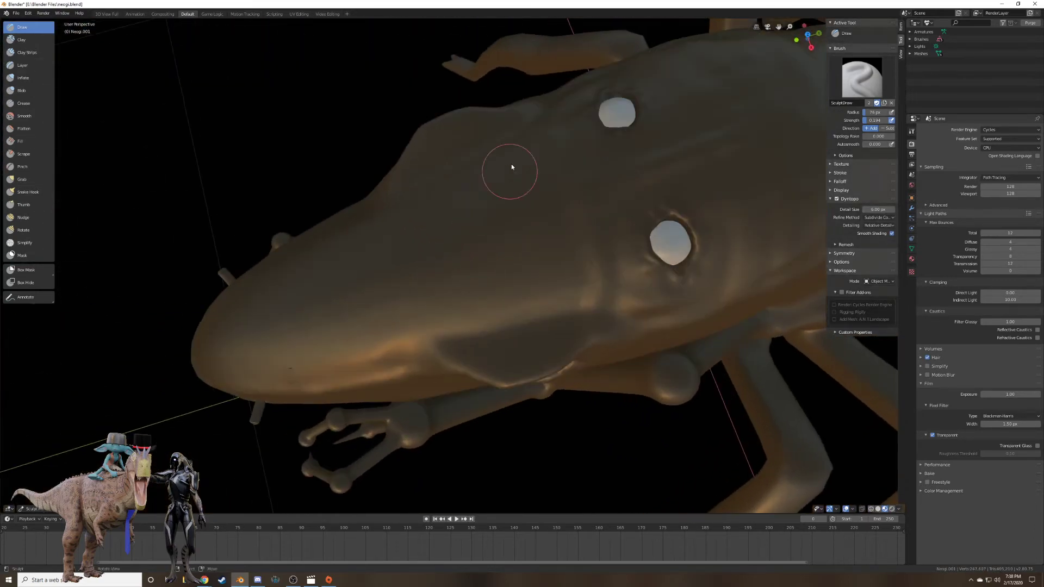
pyautogui.moveTo(537, 127); pyautogui.dragTo(511, 160)
pyautogui.moveTo(361, 279); pyautogui.dragTo(476, 248, button='middle')
pyautogui.moveTo(452, 110); pyautogui.dragTo(455, 148)
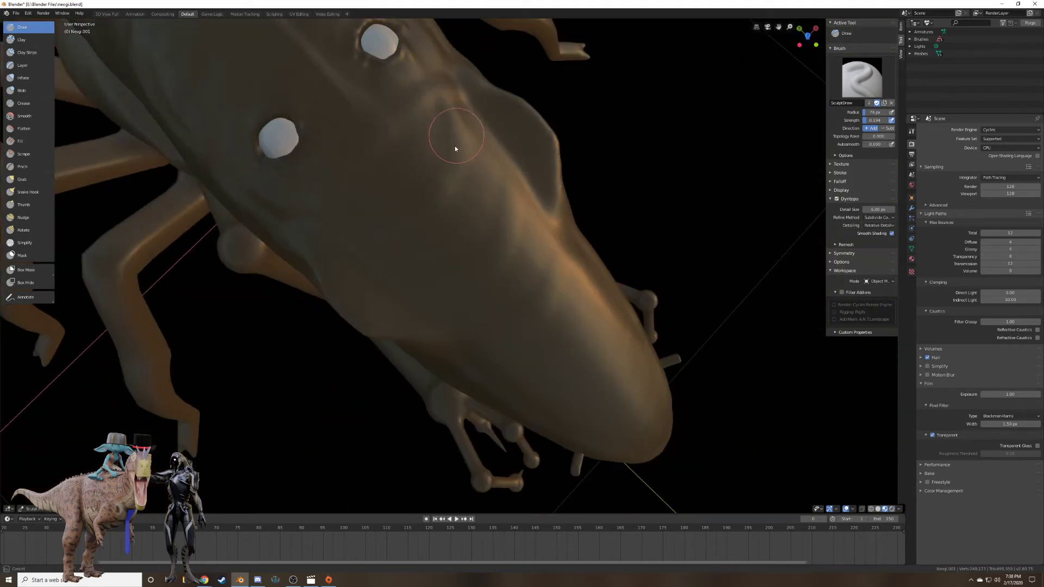
pyautogui.moveTo(408, 216); pyautogui.dragTo(419, 174)
pyautogui.moveTo(420, 175)
pyautogui.mouseDown(button='middle')
pyautogui.moveTo(443, 145)
pyautogui.moveTo(567, 168)
pyautogui.moveTo(464, 212)
pyautogui.moveTo(510, 221)
pyautogui.moveTo(458, 220)
pyautogui.moveTo(482, 191)
pyautogui.moveTo(537, 194)
pyautogui.moveTo(513, 200)
pyautogui.mouseUp(button='middle')
# Switch to the Smooth brush and soften the crown above the upper eye and the top of the snout.
pyautogui.click(24, 116)
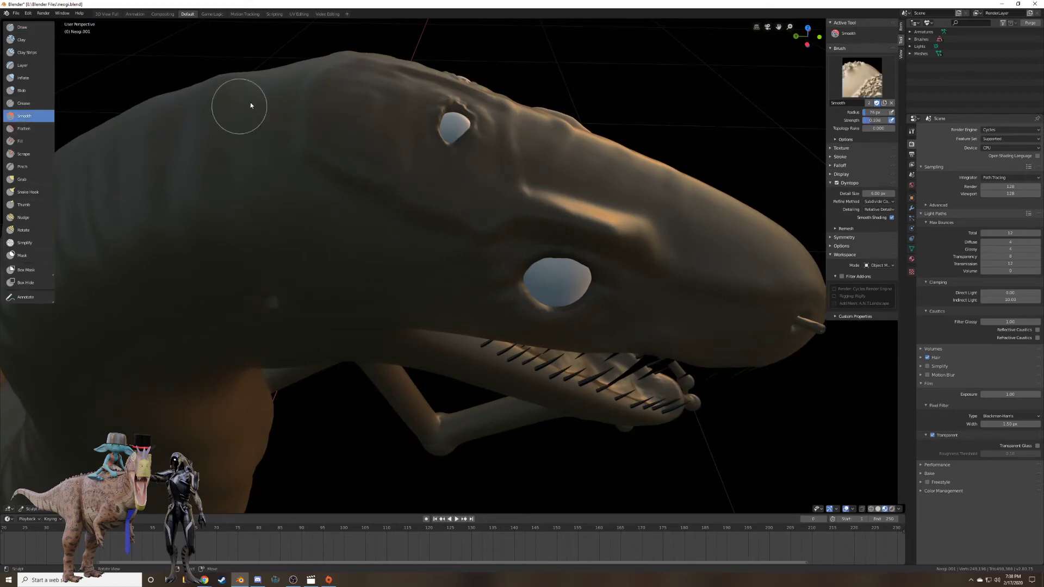
pyautogui.moveTo(383, 96); pyautogui.dragTo(406, 128)
pyautogui.moveTo(563, 128)
pyautogui.mouseDown()
pyautogui.moveTo(597, 174)
pyautogui.moveTo(655, 178)
pyautogui.mouseUp()
pyautogui.moveTo(719, 240)
pyautogui.mouseDown(button='middle')
pyautogui.moveTo(685, 212)
pyautogui.moveTo(542, 291)
pyautogui.moveTo(554, 284)
pyautogui.mouseUp(button='middle')
# Smooth away the crease between the two upper eyes and up onto the back of the crown.
pyautogui.scroll(-3, 555, 284)
pyautogui.scroll(7, 555, 285)
pyautogui.moveTo(505, 231); pyautogui.dragTo(472, 292, button='middle')
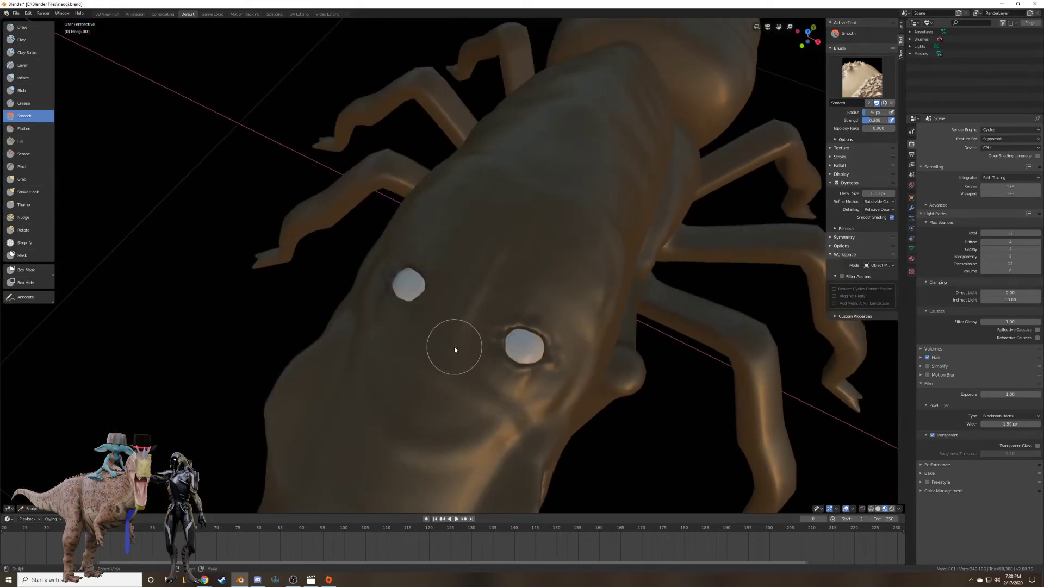
pyautogui.moveTo(454, 349)
pyautogui.mouseDown()
pyautogui.moveTo(485, 270)
pyautogui.moveTo(489, 301)
pyautogui.mouseUp()
pyautogui.moveTo(447, 352); pyautogui.dragTo(493, 243)
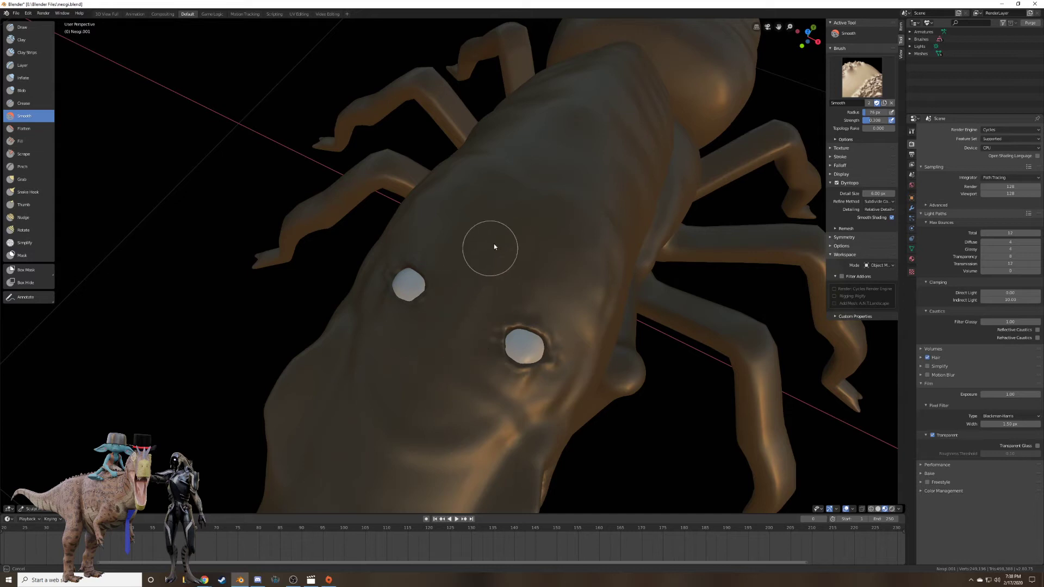
pyautogui.moveTo(478, 256); pyautogui.dragTo(498, 244, button='middle')
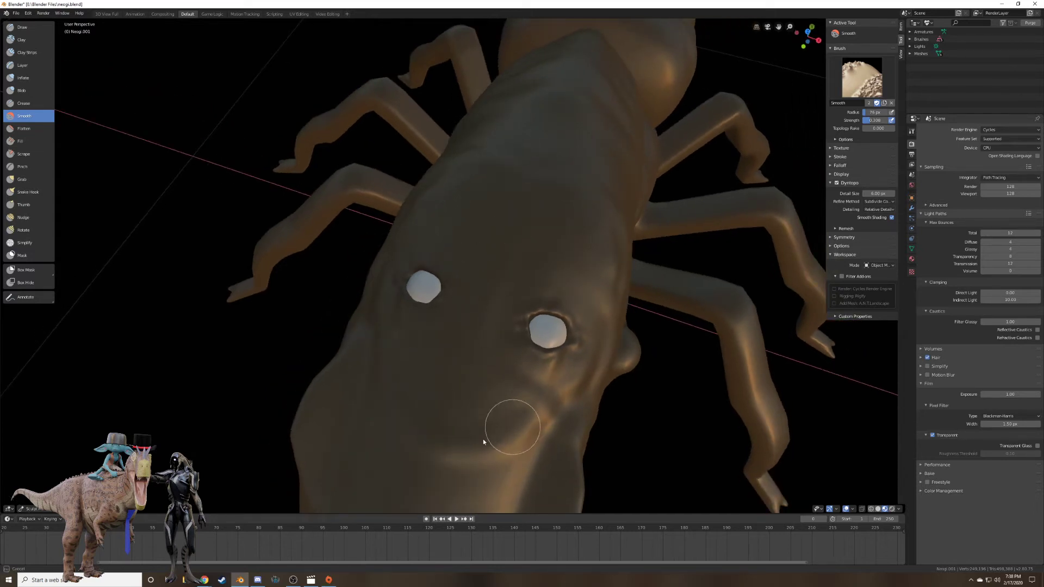
# Switch back to the Draw brush and sculpt the crown and upper neck behind the upper eyes.
pyautogui.moveTo(426, 354)
pyautogui.mouseDown(button='middle')
pyautogui.moveTo(533, 361)
pyautogui.moveTo(601, 335)
pyautogui.moveTo(555, 353)
pyautogui.mouseUp(button='middle')
pyautogui.scroll(-3, 581, 340)
pyautogui.scroll(5, 549, 351)
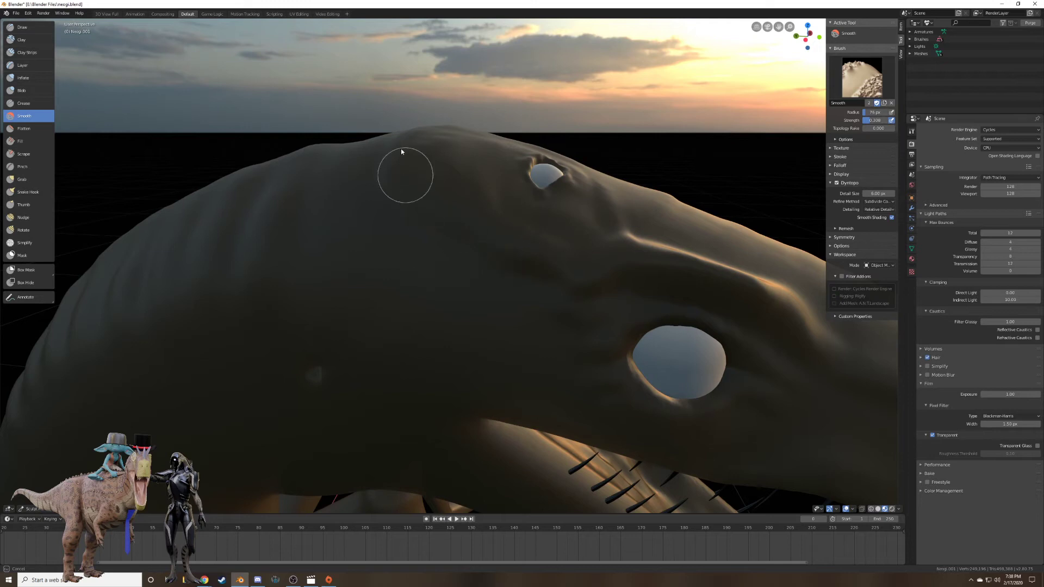
pyautogui.moveTo(400, 148); pyautogui.dragTo(424, 208, button='middle')
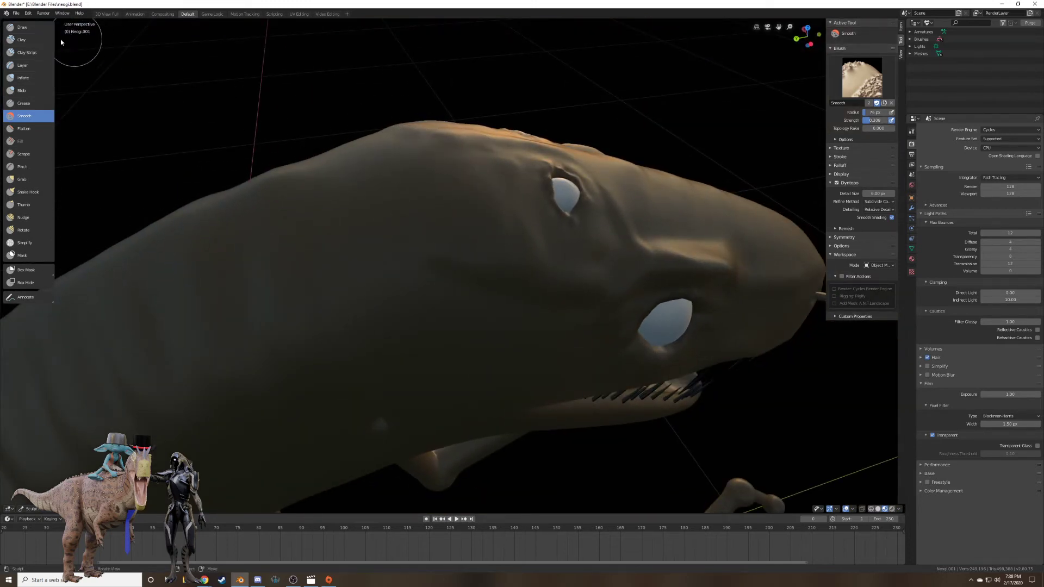
pyautogui.press('x')
pyautogui.moveTo(91, 60); pyautogui.dragTo(291, 128, button='middle')
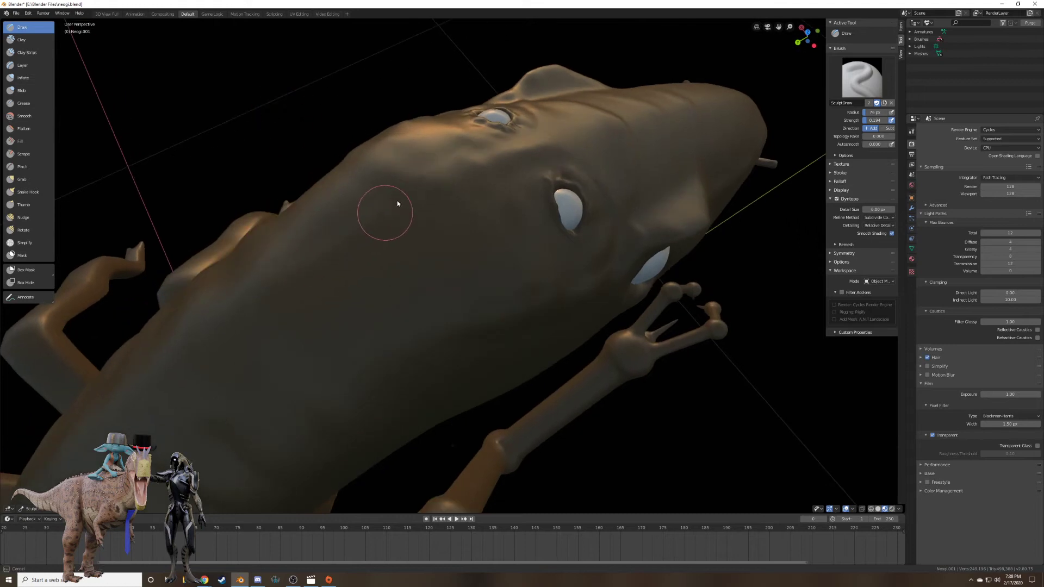
pyautogui.moveTo(391, 205)
pyautogui.mouseDown(button='middle')
pyautogui.moveTo(444, 230)
pyautogui.moveTo(504, 213)
pyautogui.moveTo(510, 265)
pyautogui.moveTo(514, 240)
pyautogui.mouseUp(button='middle')
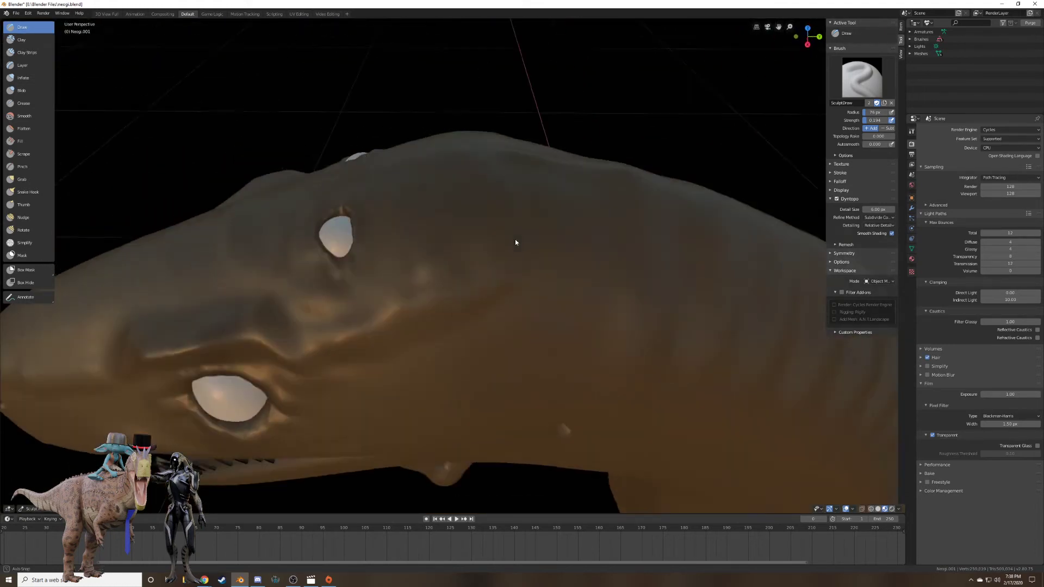
pyautogui.press('s')
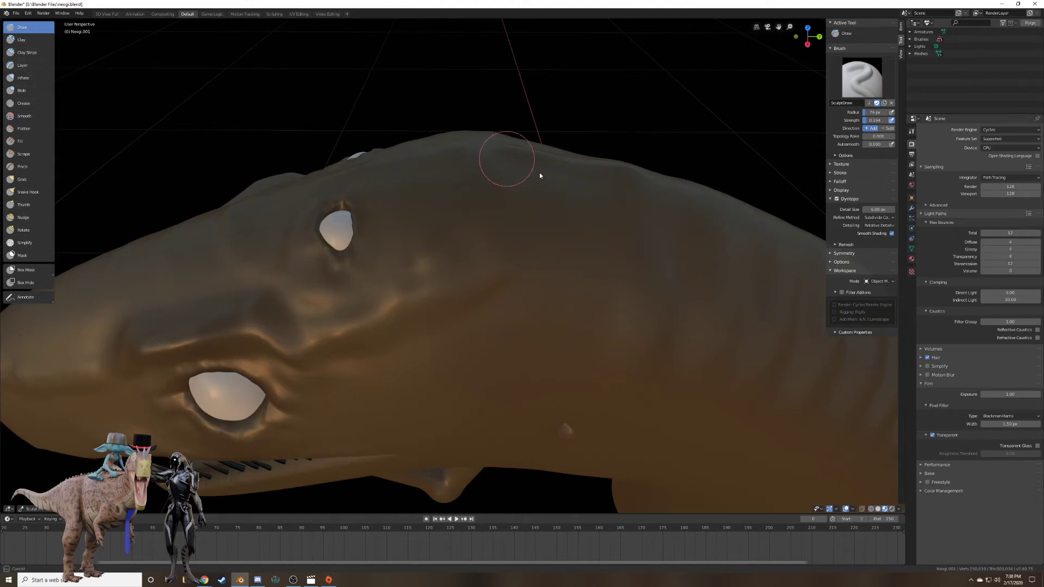
pyautogui.moveTo(571, 186); pyautogui.dragTo(696, 244, button='middle')
pyautogui.scroll(-5, 601, 233)
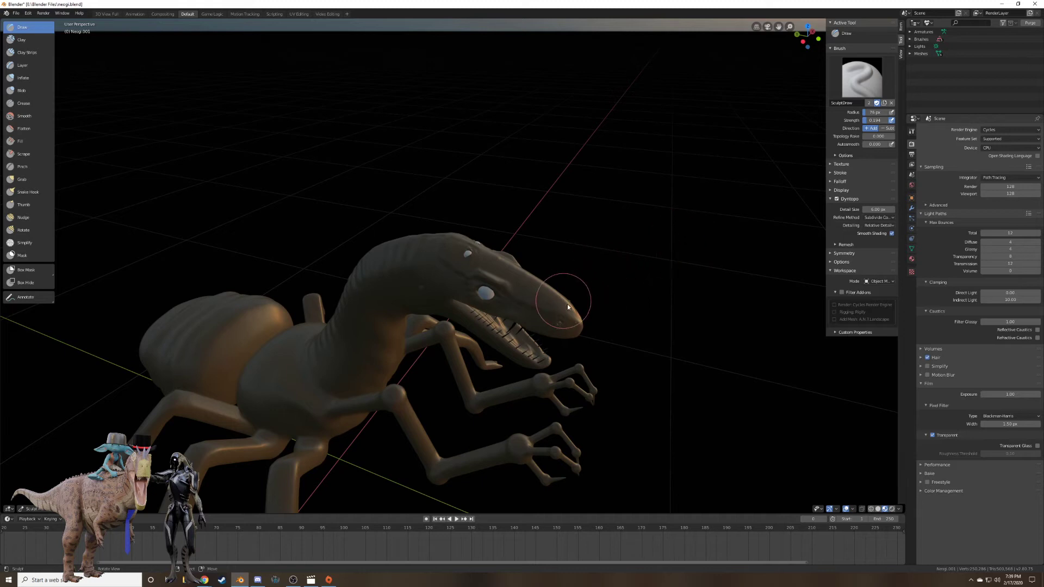
# Use an orthographic view and build up the rim around the small ear hole behind the jaw with Draw strokes.
pyautogui.moveTo(567, 304); pyautogui.dragTo(451, 243, button='middle')
pyautogui.scroll(5, 528, 274)
pyautogui.scroll(2, 519, 305)
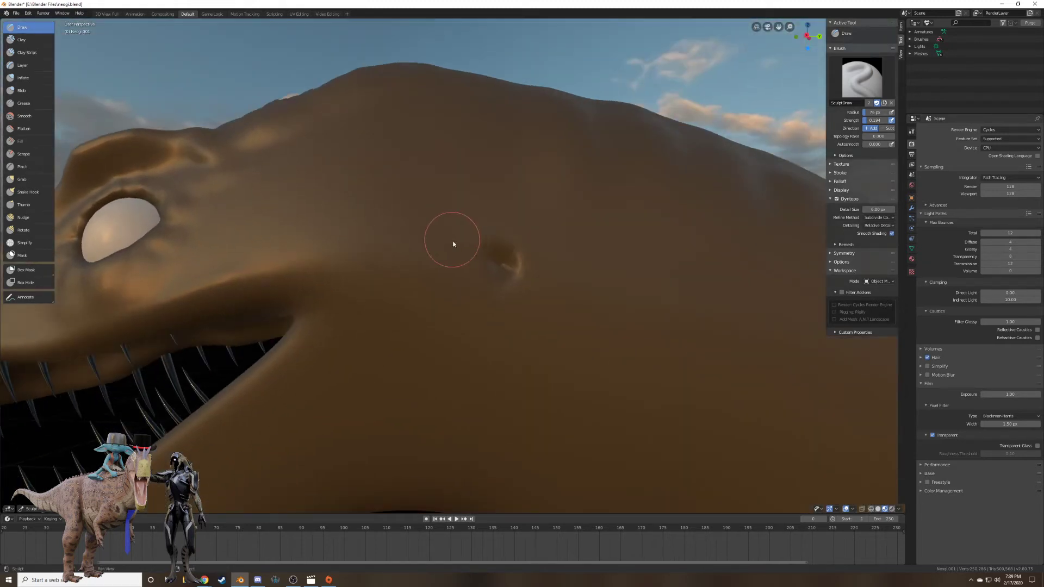
pyautogui.scroll(1, 452, 242)
pyautogui.scroll(2, 533, 201)
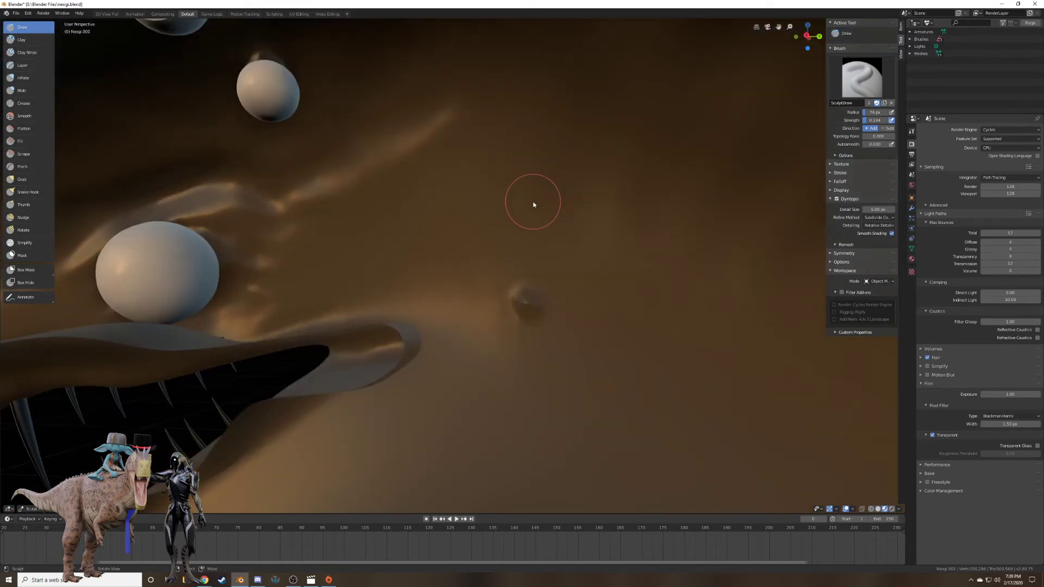
pyautogui.scroll(-2, 533, 202)
pyautogui.press('KP_5')
pyautogui.scroll(2, 533, 201)
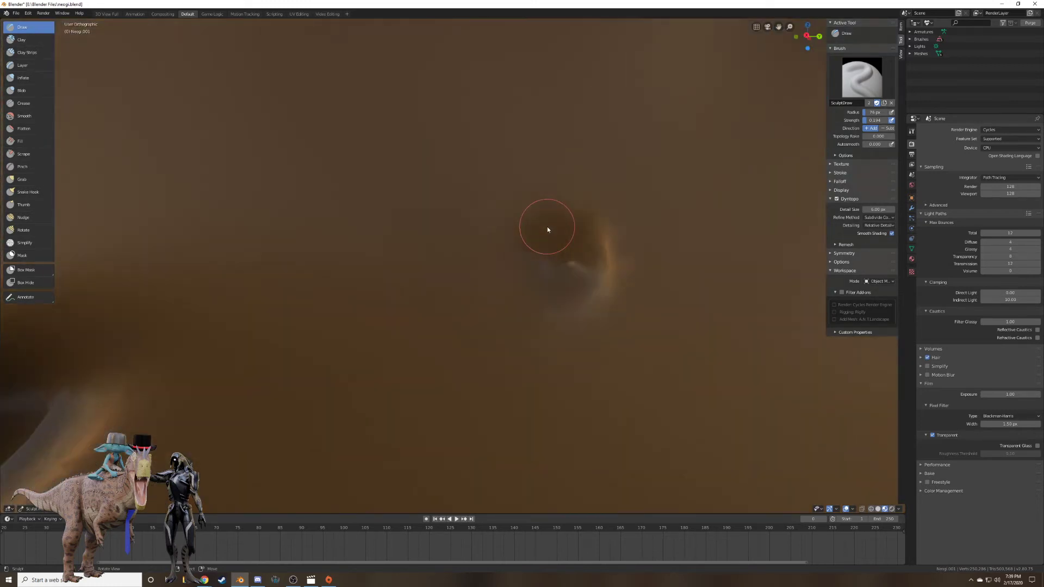
pyautogui.moveTo(522, 213)
pyautogui.mouseDown()
pyautogui.moveTo(521, 305)
pyautogui.moveTo(588, 257)
pyautogui.mouseUp()
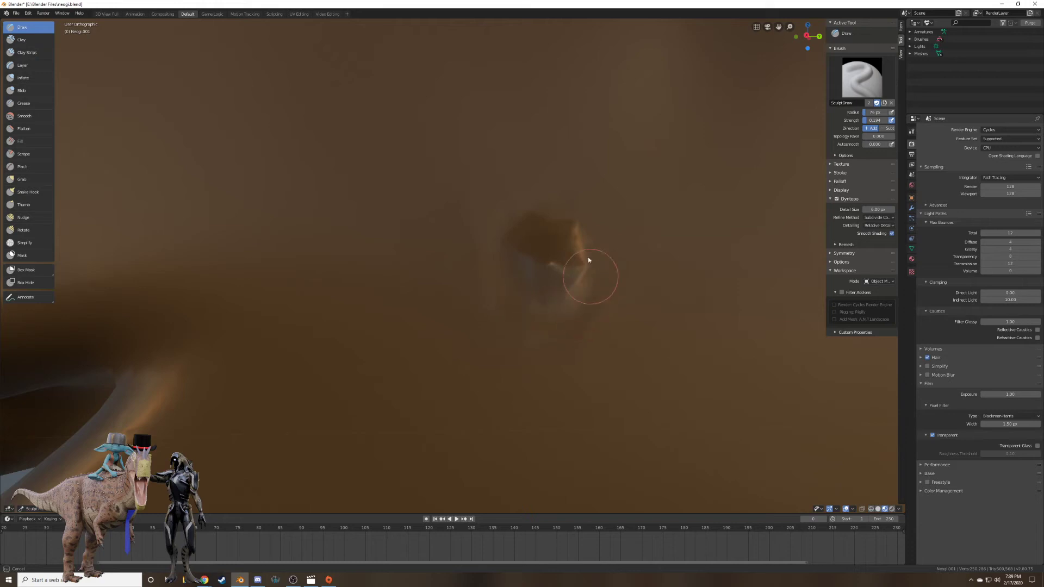
pyautogui.moveTo(521, 227); pyautogui.dragTo(543, 307)
pyautogui.moveTo(546, 211); pyautogui.dragTo(539, 209)
# Soften the edges of the ear hole's rim with the Smooth brush.
pyautogui.click(24, 115)
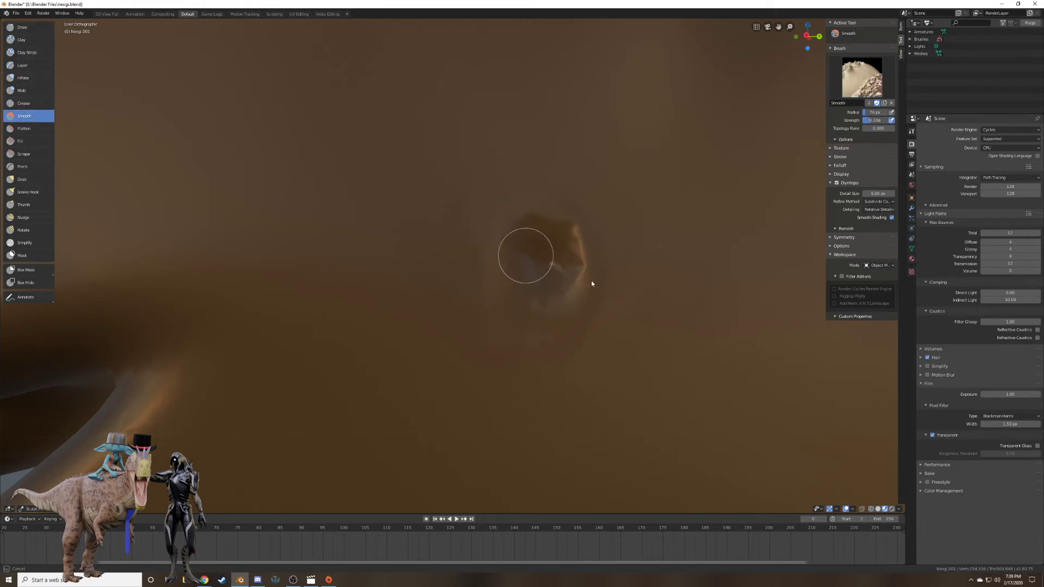
pyautogui.moveTo(590, 281); pyautogui.dragTo(547, 251)
pyautogui.moveTo(530, 217)
pyautogui.mouseDown()
pyautogui.moveTo(546, 194)
pyautogui.moveTo(580, 300)
pyautogui.moveTo(491, 204)
pyautogui.moveTo(497, 284)
pyautogui.moveTo(508, 284)
pyautogui.mouseUp()
pyautogui.scroll(-8, 517, 285)
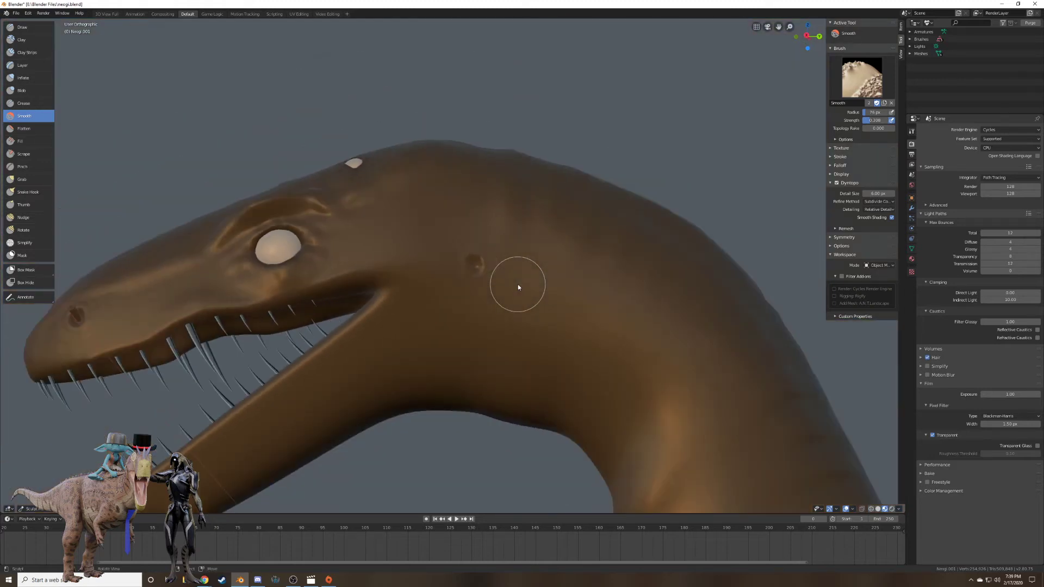
pyautogui.moveTo(508, 257)
pyautogui.mouseDown(button='middle')
pyautogui.moveTo(531, 288)
pyautogui.moveTo(636, 272)
pyautogui.moveTo(504, 275)
pyautogui.moveTo(520, 240)
pyautogui.moveTo(587, 270)
pyautogui.moveTo(611, 263)
pyautogui.moveTo(596, 252)
pyautogui.moveTo(531, 263)
pyautogui.moveTo(525, 233)
pyautogui.moveTo(549, 233)
pyautogui.mouseUp(button='middle')
pyautogui.scroll(-3, 505, 275)
pyautogui.scroll(4, 522, 274)
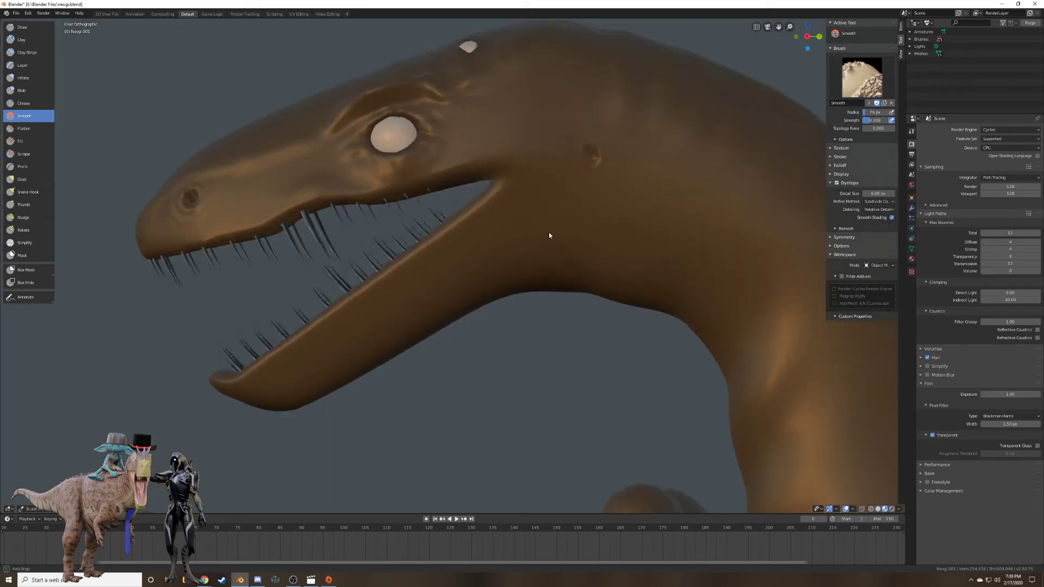
# Sculpt a muscle ridge with the Draw brush from the mouth corner down the lower jaw, setting its strength to 0.270.
pyautogui.click(22, 28)
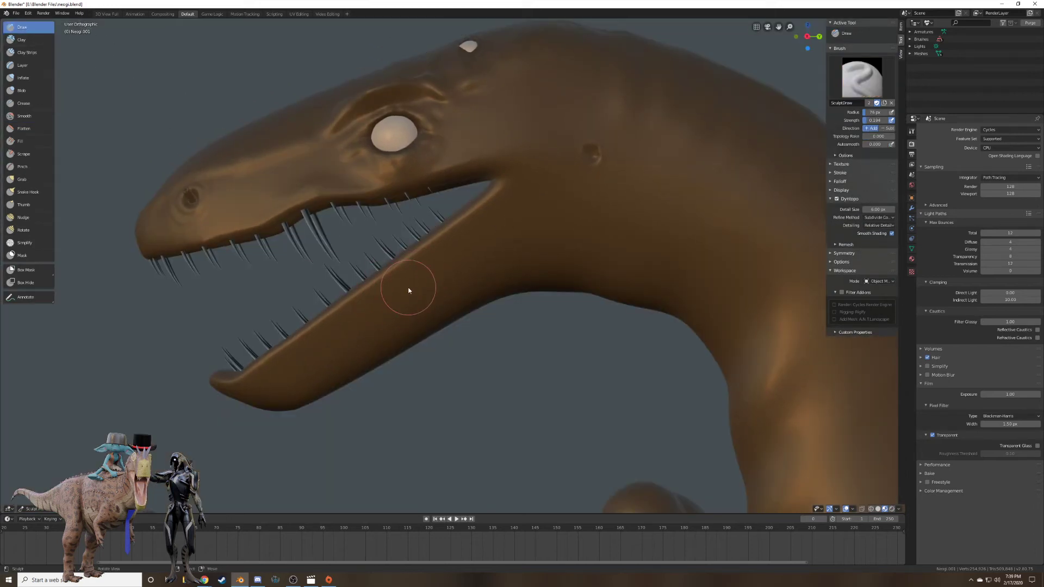
pyautogui.moveTo(409, 290)
pyautogui.mouseDown()
pyautogui.moveTo(281, 369)
pyautogui.moveTo(466, 250)
pyautogui.moveTo(509, 209)
pyautogui.mouseUp()
pyautogui.moveTo(462, 276); pyautogui.dragTo(539, 176)
pyautogui.moveTo(487, 262); pyautogui.dragTo(440, 304)
pyautogui.moveTo(515, 197); pyautogui.dragTo(434, 308)
pyautogui.hotkey('shift', 'f')
pyautogui.click(498, 257)
pyautogui.moveTo(517, 215)
pyautogui.mouseDown()
pyautogui.moveTo(508, 249)
pyautogui.moveTo(424, 309)
pyautogui.mouseUp()
pyautogui.moveTo(526, 197); pyautogui.dragTo(412, 331)
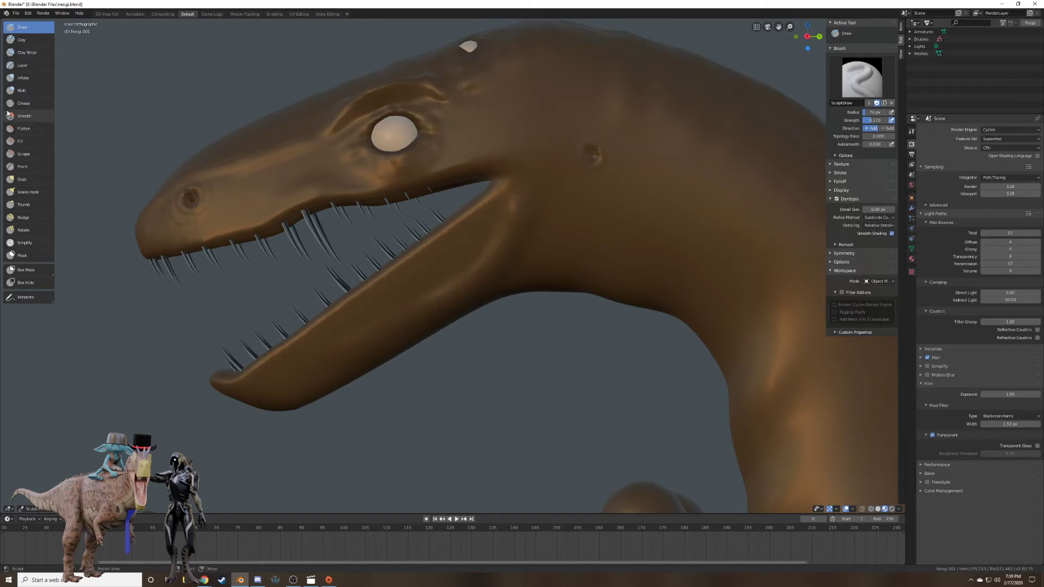
# Smooth the new ridge along the rear half of the lower jaw.
pyautogui.click(24, 116)
pyautogui.moveTo(494, 193); pyautogui.dragTo(420, 292)
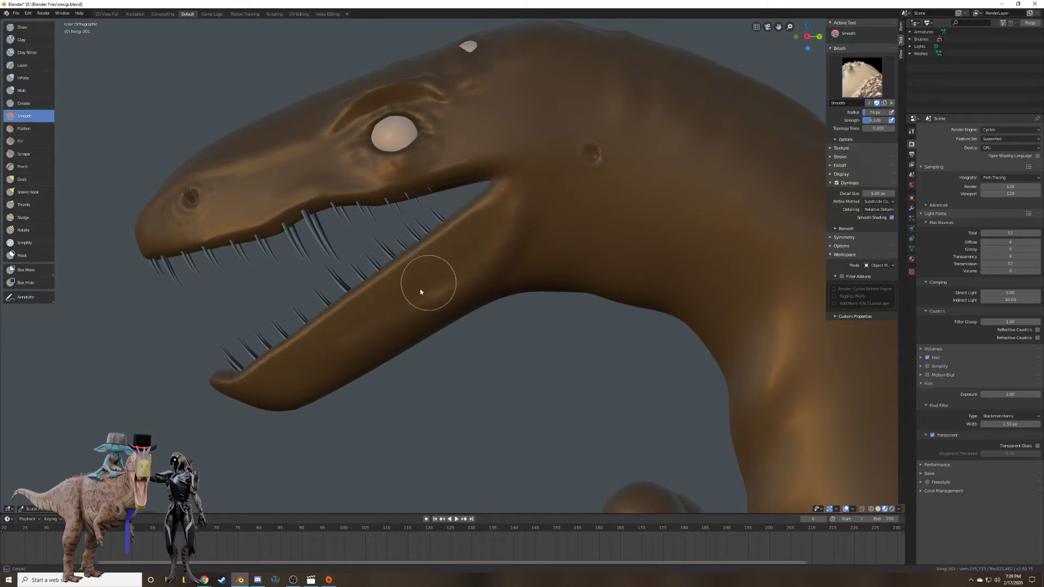
pyautogui.moveTo(459, 256); pyautogui.dragTo(448, 200, button='middle')
pyautogui.moveTo(448, 200)
pyautogui.mouseDown()
pyautogui.moveTo(457, 143)
pyautogui.moveTo(411, 255)
pyautogui.mouseUp()
# Refine the side of the lower jaw with the Draw brush at strength 0.120 and blend it with the Smooth brush.
pyautogui.click(22, 26)
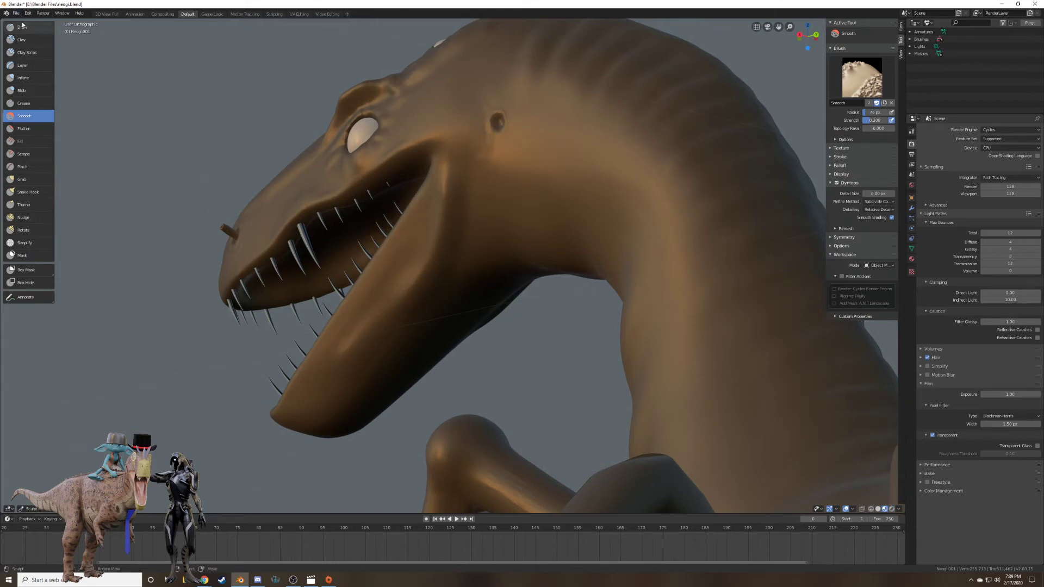
pyautogui.hotkey('shift', 'f')
pyautogui.click(443, 224)
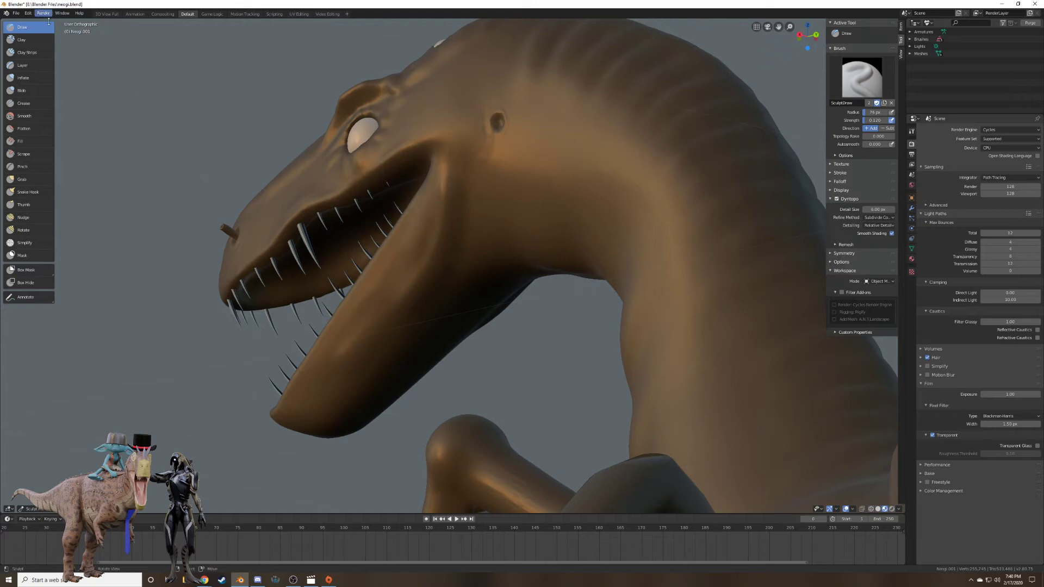
pyautogui.click(31, 116)
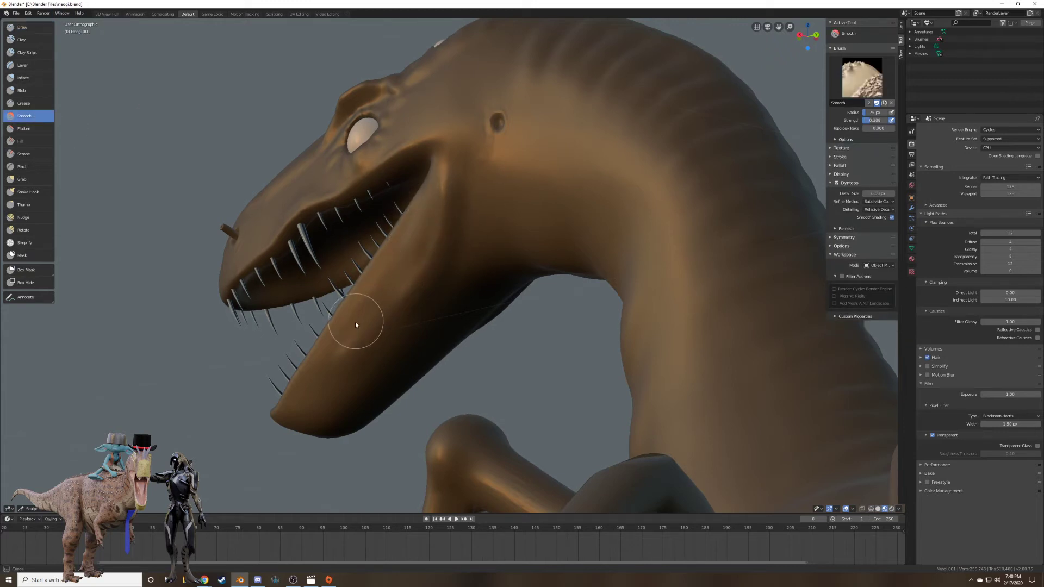
pyautogui.moveTo(443, 268); pyautogui.dragTo(359, 327)
pyautogui.moveTo(388, 280)
pyautogui.mouseDown(button='middle')
pyautogui.moveTo(466, 226)
pyautogui.moveTo(494, 172)
pyautogui.moveTo(504, 196)
pyautogui.moveTo(489, 203)
pyautogui.moveTo(450, 116)
pyautogui.moveTo(507, 163)
pyautogui.moveTo(465, 163)
pyautogui.mouseUp(button='middle')
# Return to the Draw brush with the jaw's underside in view and change the viewport shading's lighting option.
pyautogui.press('x')
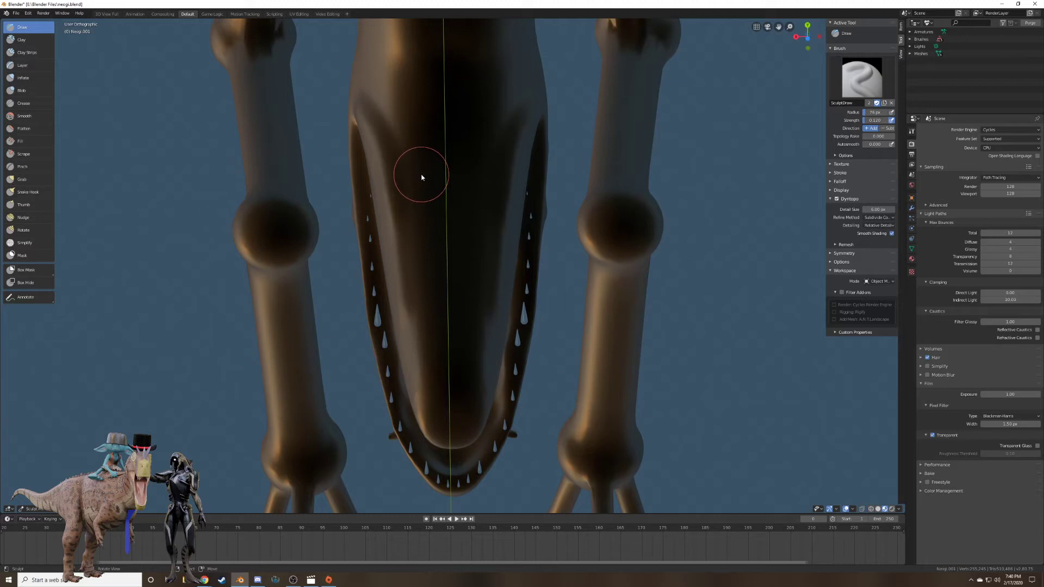
pyautogui.click(897, 509)
pyautogui.click(859, 495)
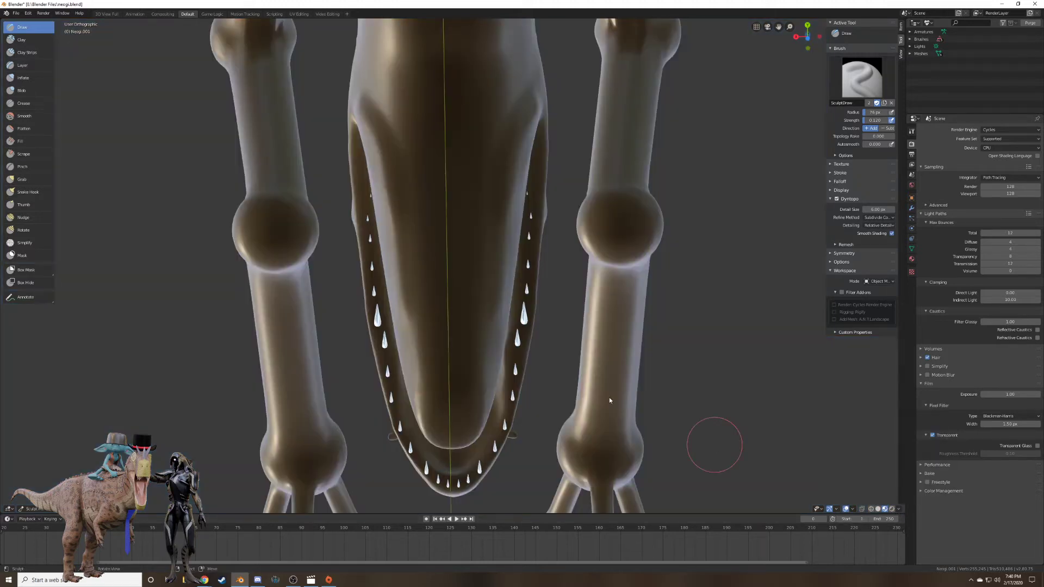
# Set the Draw brush to radius 114 px and strength 0.268 and sculpt along the centre line of the lower jaw's underside.
pyautogui.press('f')
pyautogui.click(453, 188)
pyautogui.hotkey('shift', 'f')
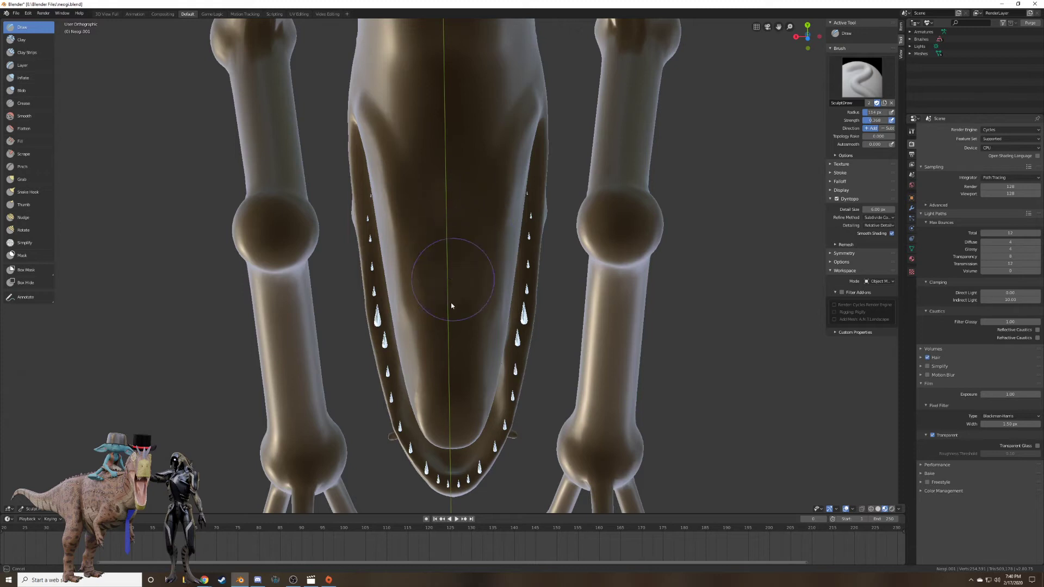
pyautogui.moveTo(448, 349)
pyautogui.mouseDown()
pyautogui.moveTo(449, 368)
pyautogui.moveTo(451, 348)
pyautogui.mouseUp()
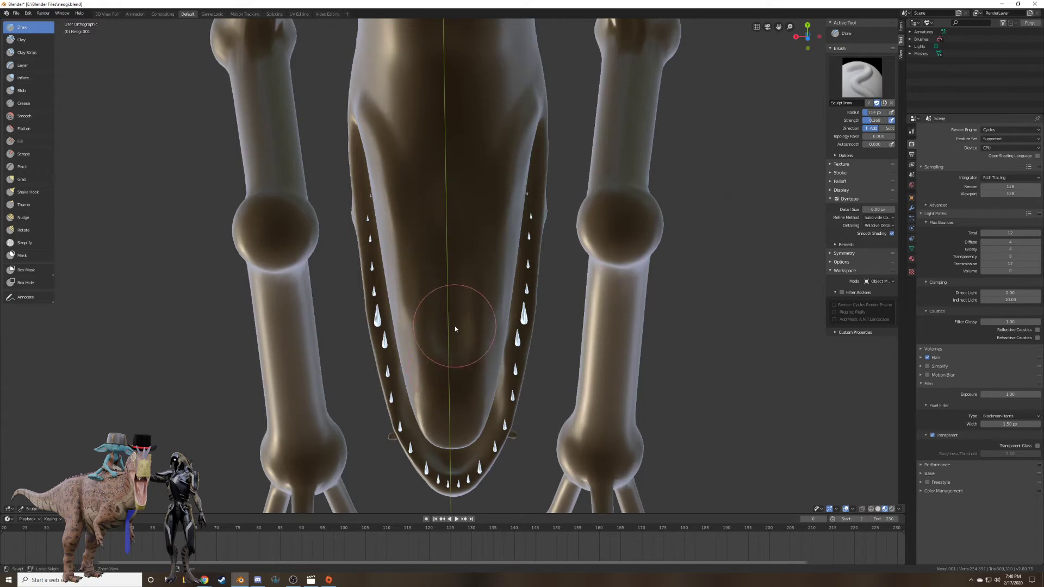
# Undo the last stroke, set the Draw brush strength to 0.242, and carve along the centre line of the lower jaw's underside.
pyautogui.hotkey('ctrl', 'z')
pyautogui.hotkey('shift', 'f')
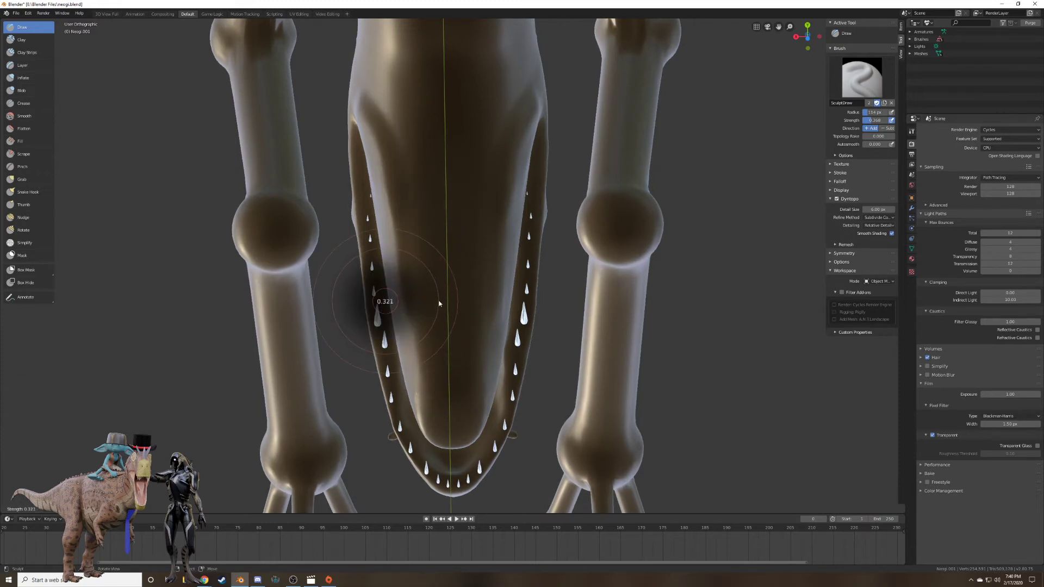
pyautogui.click(441, 300)
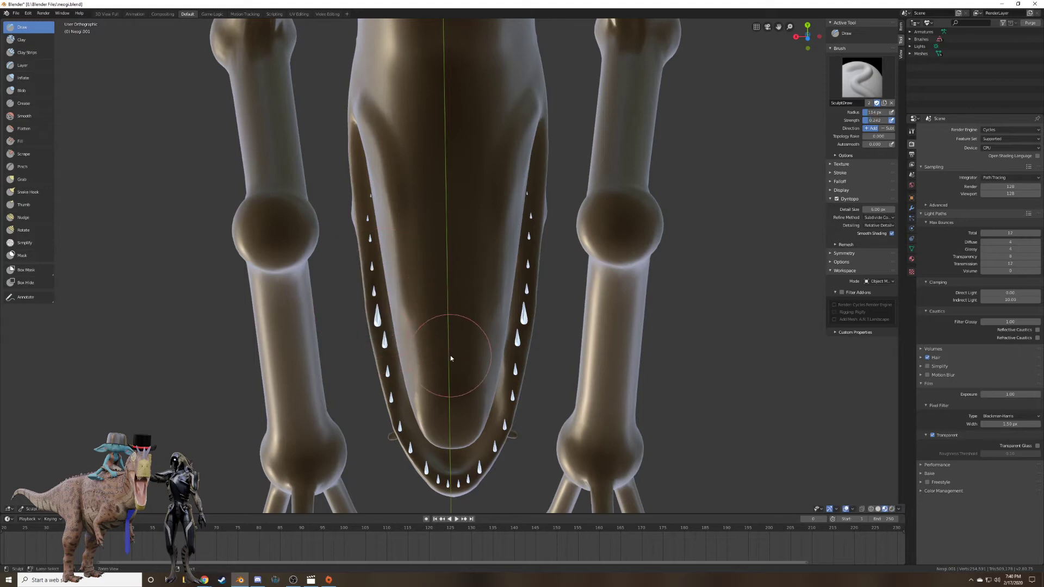
pyautogui.moveTo(468, 253)
pyautogui.keyDown('ctrl'); pyautogui.mouseDown()
pyautogui.moveTo(481, 188)
pyautogui.moveTo(456, 243)
pyautogui.moveTo(454, 327)
pyautogui.mouseUp(); pyautogui.keyUp('ctrl')
# Add a short Draw stroke near the front of the lower jaw's underside and switch to the Smooth brush.
pyautogui.moveTo(453, 345)
pyautogui.mouseDown(button='middle')
pyautogui.moveTo(523, 353)
pyautogui.moveTo(534, 373)
pyautogui.moveTo(497, 391)
pyautogui.moveTo(520, 372)
pyautogui.moveTo(530, 331)
pyautogui.moveTo(467, 316)
pyautogui.mouseUp(button='middle')
pyautogui.keyDown('shift'); pyautogui.moveTo(404, 289); pyautogui.dragTo(528, 305, button='middle'); pyautogui.keyUp('shift')
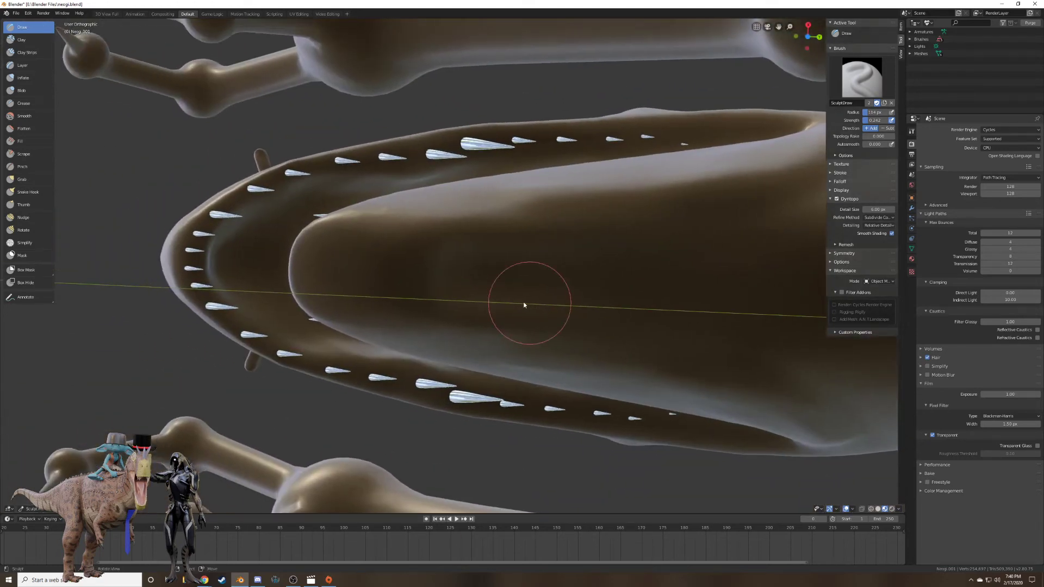
pyautogui.moveTo(435, 263)
pyautogui.mouseDown()
pyautogui.moveTo(421, 294)
pyautogui.moveTo(435, 268)
pyautogui.moveTo(451, 265)
pyautogui.moveTo(415, 266)
pyautogui.mouseUp()
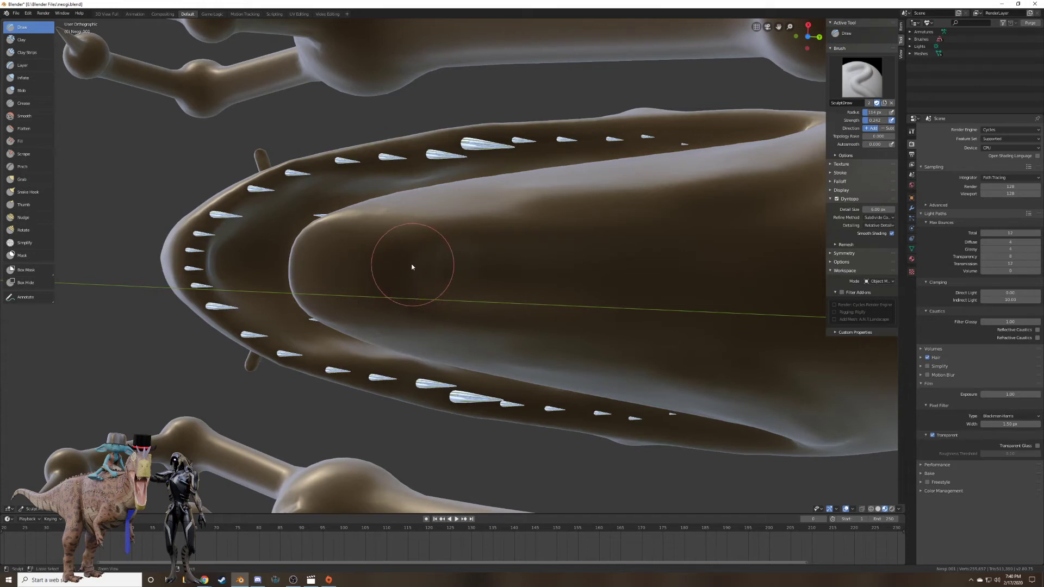
pyautogui.click(27, 116)
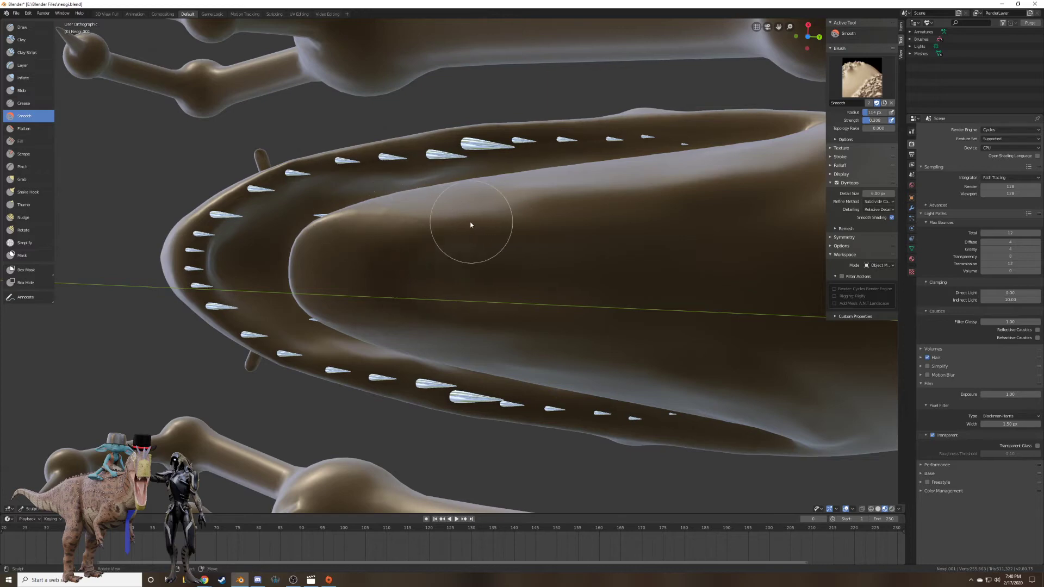
# In the right side view, pull the lower corner of the mouth forward with the Grab brush.
pyautogui.scroll(-6, 544, 285)
pyautogui.moveTo(566, 217); pyautogui.dragTo(555, 299, button='middle')
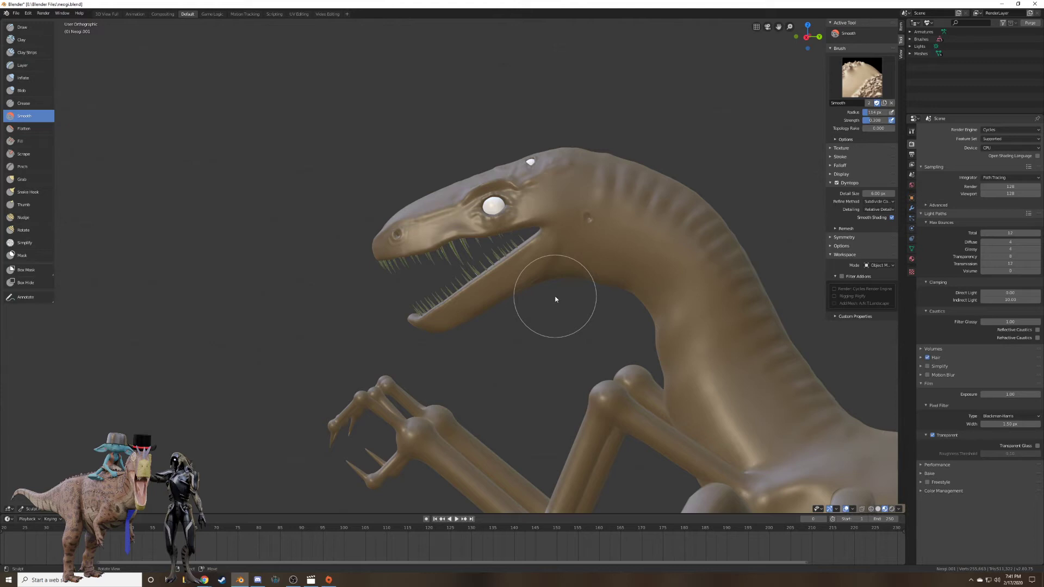
pyautogui.moveTo(555, 298)
pyautogui.mouseDown(button='middle')
pyautogui.moveTo(634, 273)
pyautogui.moveTo(737, 296)
pyautogui.moveTo(569, 301)
pyautogui.moveTo(547, 321)
pyautogui.moveTo(655, 295)
pyautogui.moveTo(624, 315)
pyautogui.moveTo(550, 292)
pyautogui.moveTo(497, 298)
pyautogui.moveTo(550, 291)
pyautogui.mouseUp(button='middle')
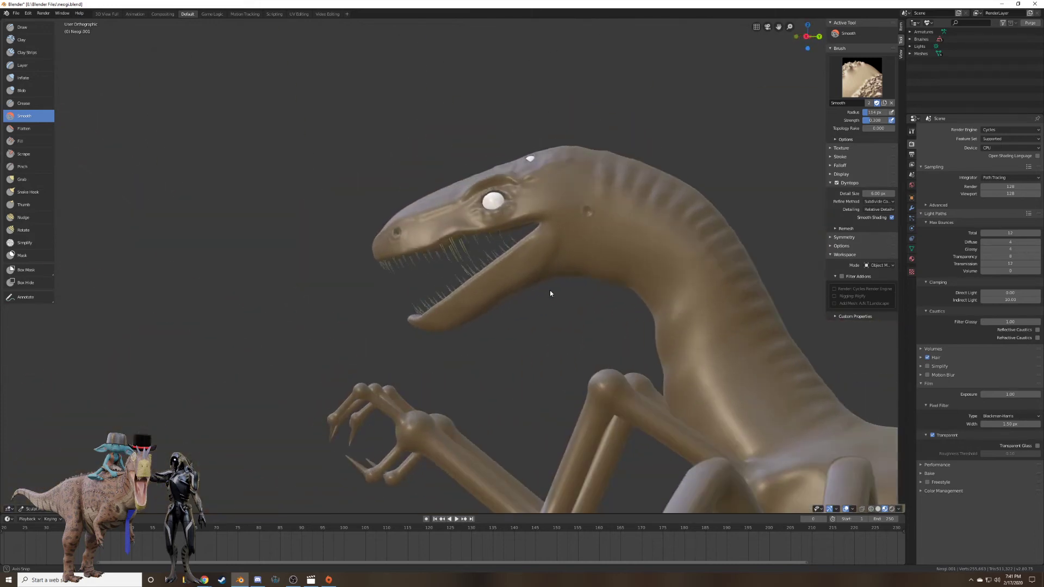
pyautogui.scroll(6, 543, 287)
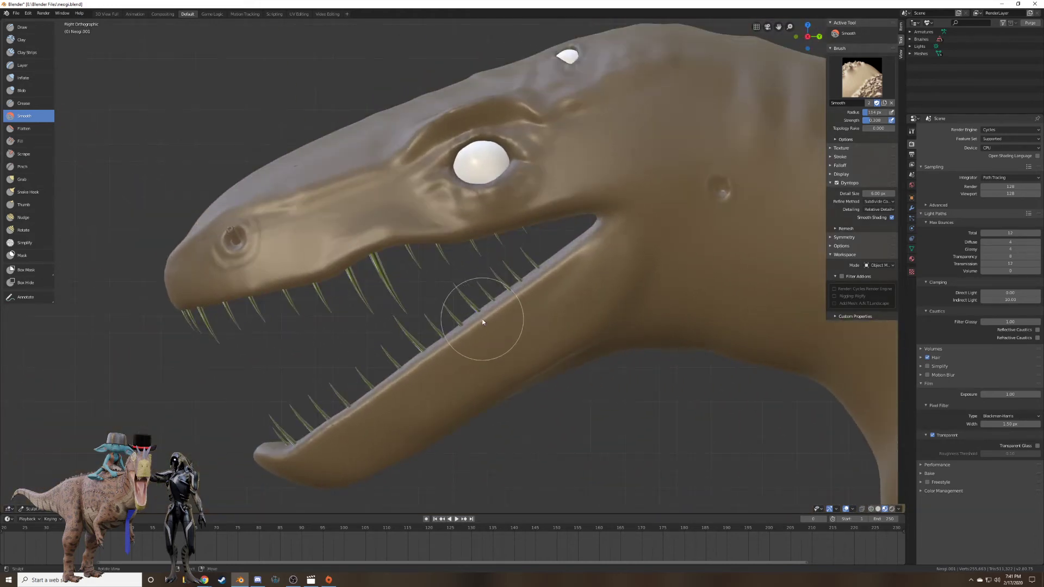
pyautogui.press('KP_3')
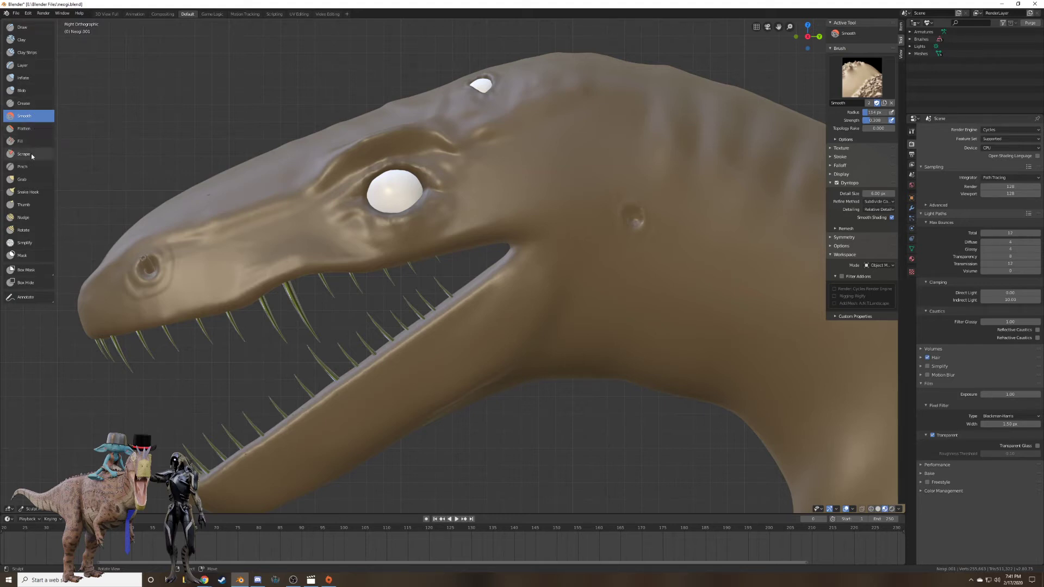
pyautogui.click(23, 205)
pyautogui.click(21, 181)
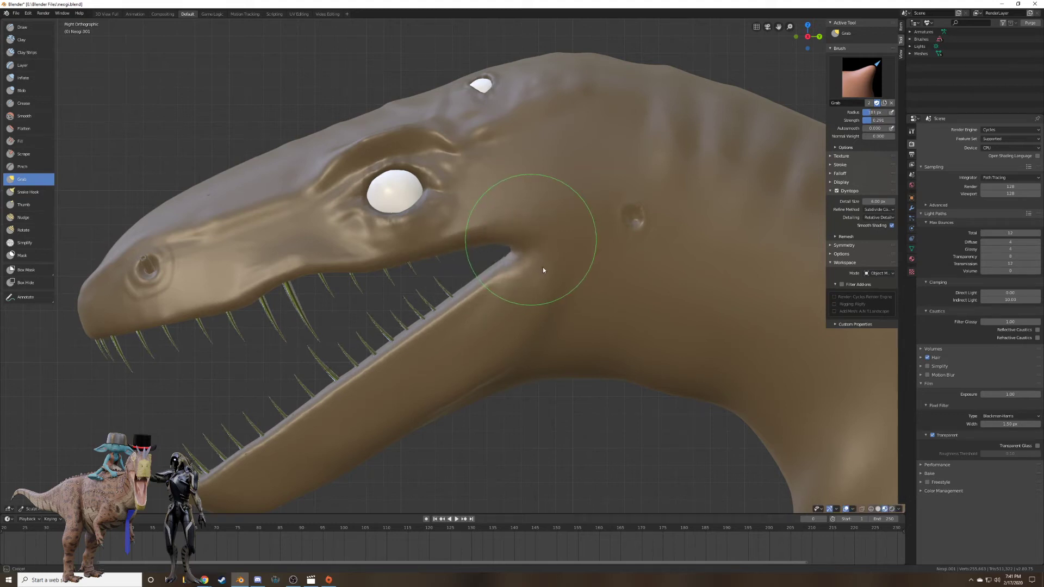
pyautogui.moveTo(548, 280); pyautogui.dragTo(509, 271)
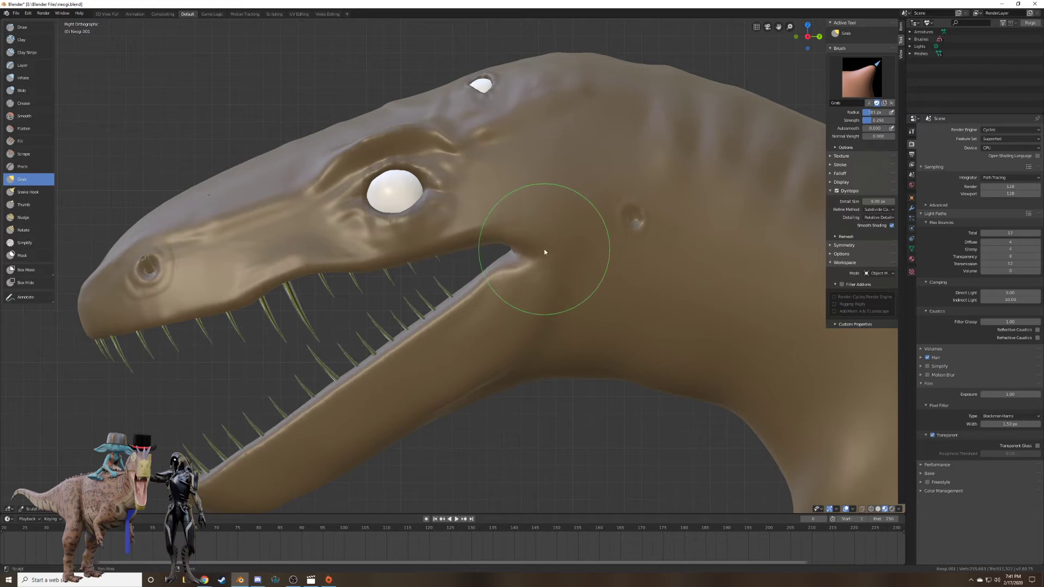
# Enlarge the Grab brush, lower its strength, and nudge the corner of the mouth upward in the right side view.
pyautogui.hotkey('shift', 'f')
pyautogui.click(562, 255)
pyautogui.press('f')
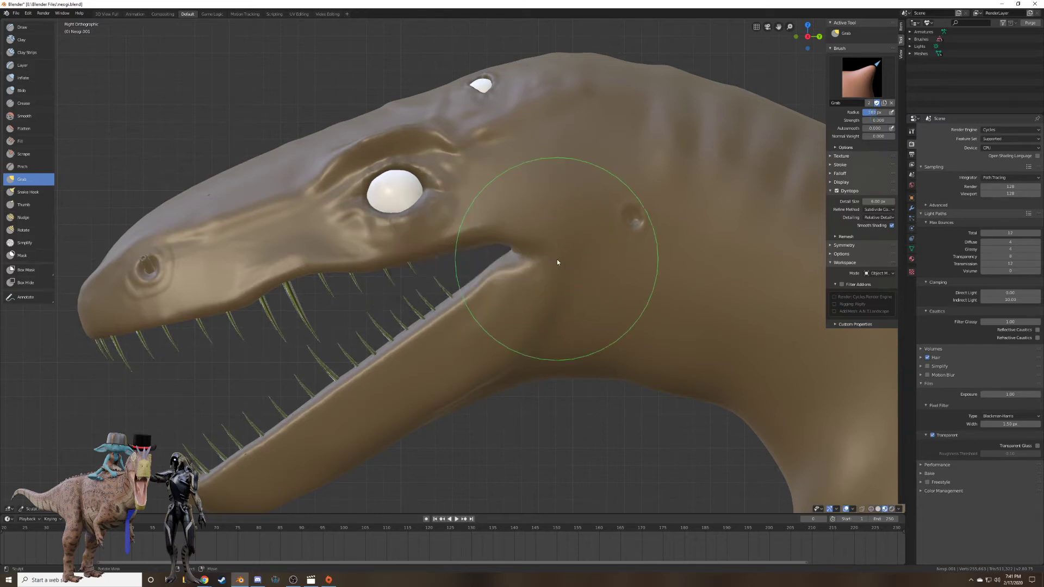
pyautogui.click(542, 260)
pyautogui.hotkey('shift', 'f')
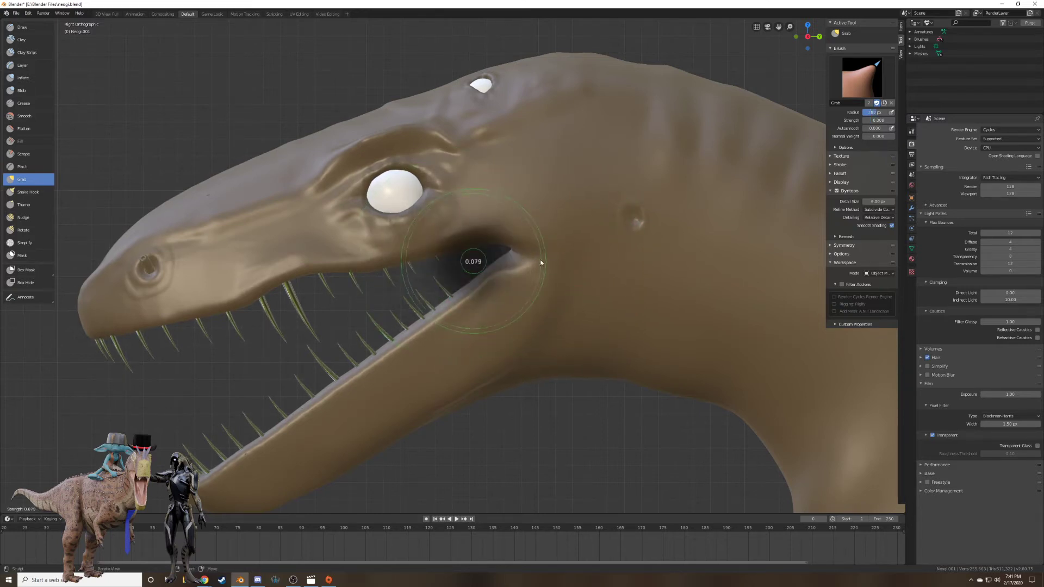
pyautogui.click(533, 260)
pyautogui.moveTo(533, 259); pyautogui.dragTo(530, 258, button='middle')
pyautogui.press('KP_3')
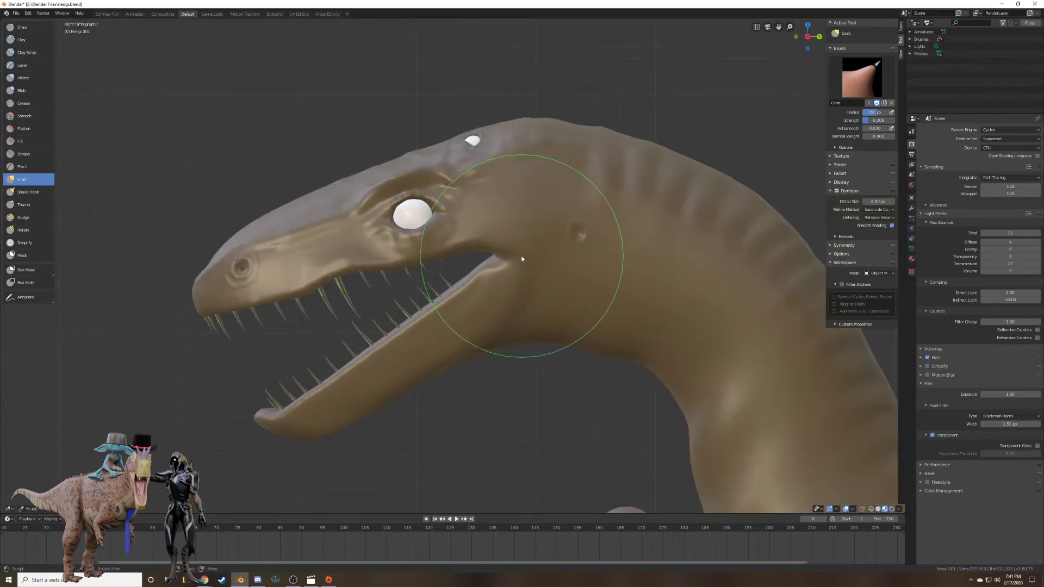
pyautogui.moveTo(505, 266); pyautogui.dragTo(501, 258)
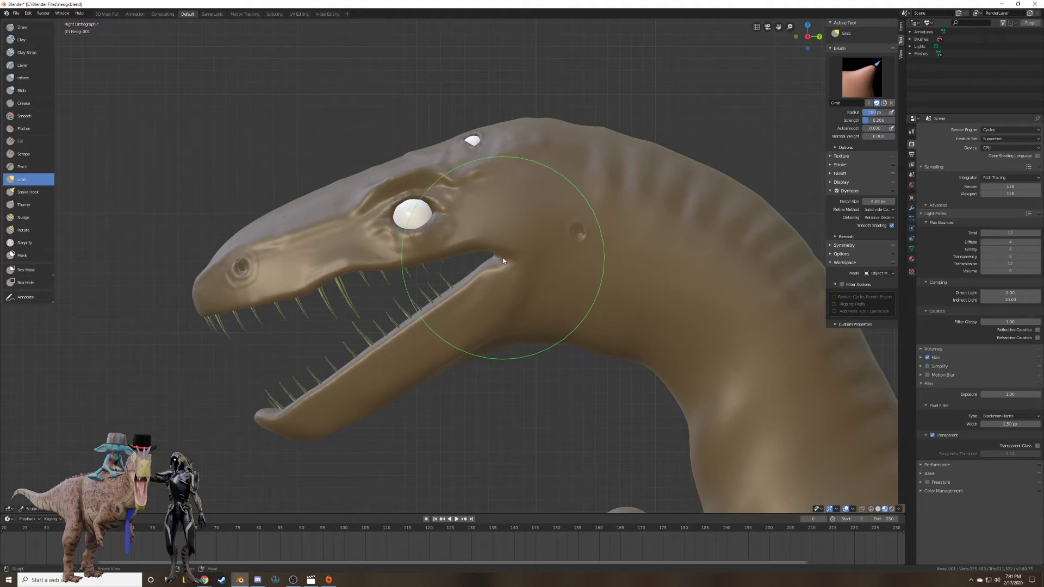
# Reduce the Grab brush radius and pull the mouth corner slightly back and up toward the cheek.
pyautogui.hotkey('shift', 'f')
pyautogui.rightClick(491, 258)
pyautogui.press('f')
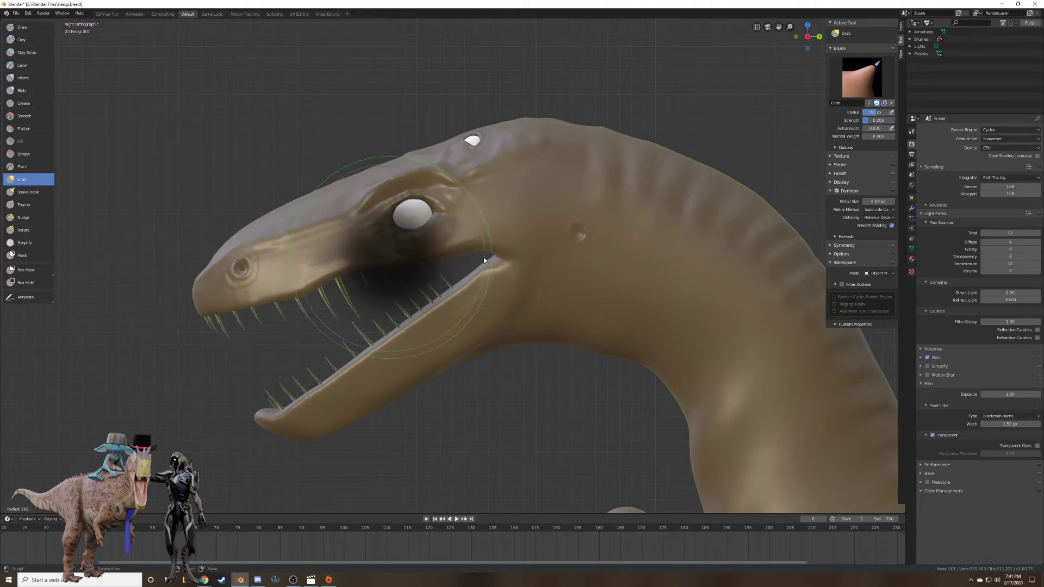
pyautogui.click(465, 258)
pyautogui.moveTo(504, 258)
pyautogui.mouseDown()
pyautogui.moveTo(505, 273)
pyautogui.moveTo(515, 250)
pyautogui.mouseUp()
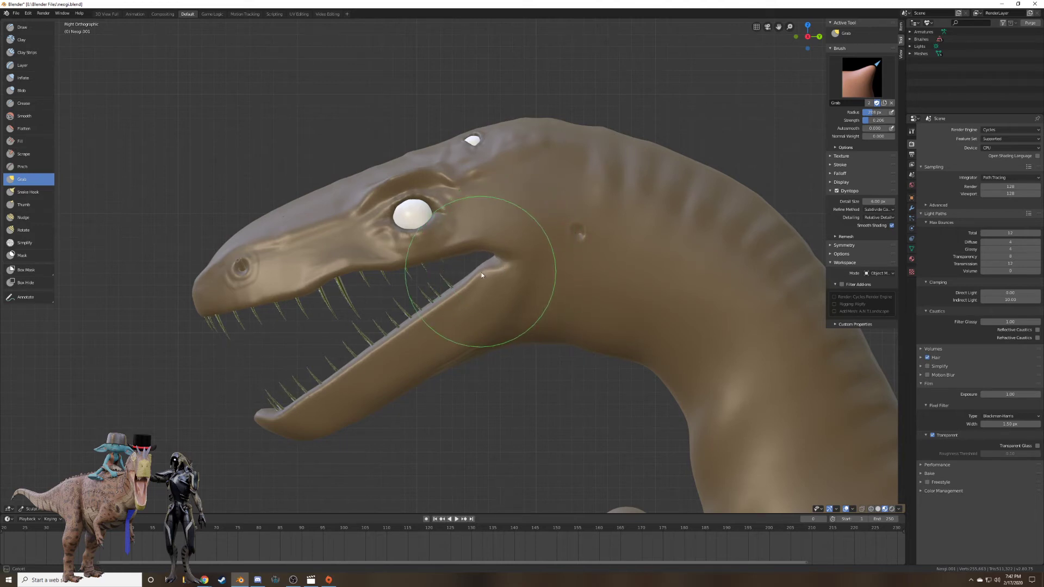
# Examine the reshaped mouth corner from several angles and reduce the Grab brush radius.
pyautogui.moveTo(494, 276)
pyautogui.mouseDown(button='middle')
pyautogui.moveTo(598, 270)
pyautogui.moveTo(670, 285)
pyautogui.moveTo(615, 298)
pyautogui.moveTo(509, 266)
pyautogui.moveTo(517, 291)
pyautogui.moveTo(443, 294)
pyautogui.moveTo(524, 286)
pyautogui.mouseUp(button='middle')
pyautogui.scroll(-4, 614, 298)
pyautogui.scroll(7, 523, 283)
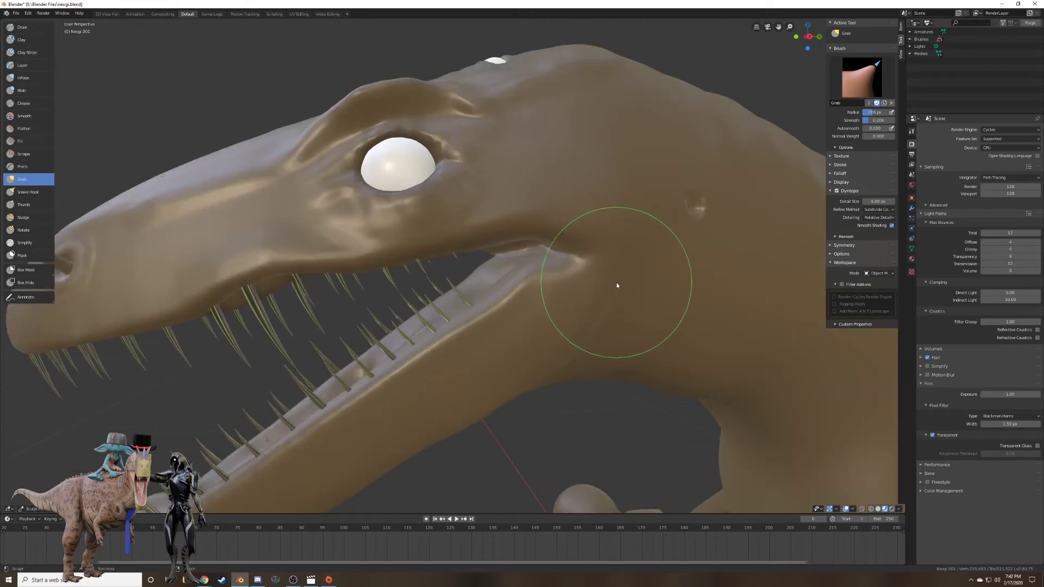
pyautogui.hotkey('shift', 'f')
pyautogui.rightClick(592, 284)
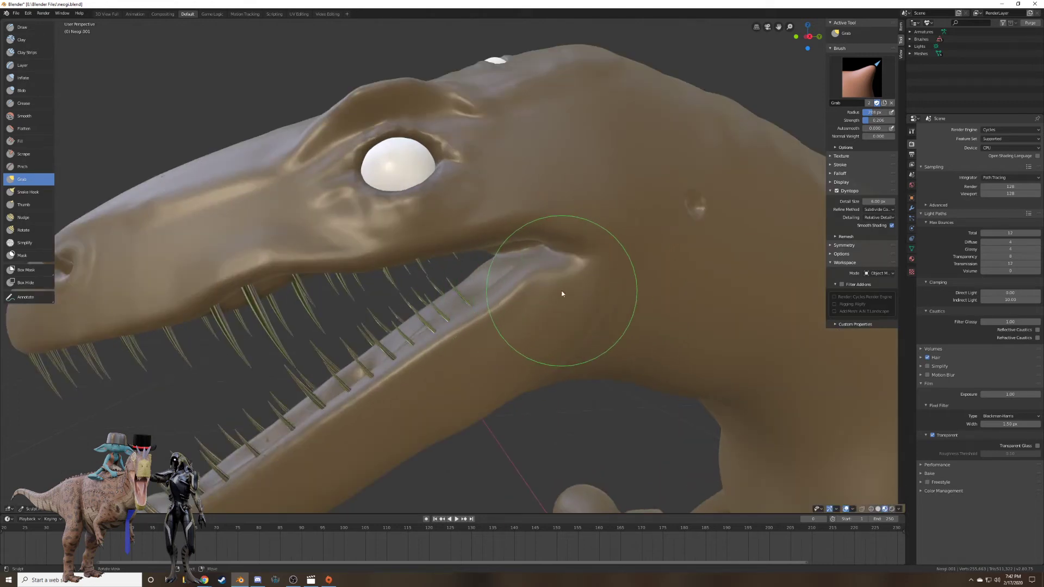
pyautogui.press('f')
pyautogui.click(529, 292)
pyautogui.moveTo(547, 288); pyautogui.dragTo(527, 269, button='middle')
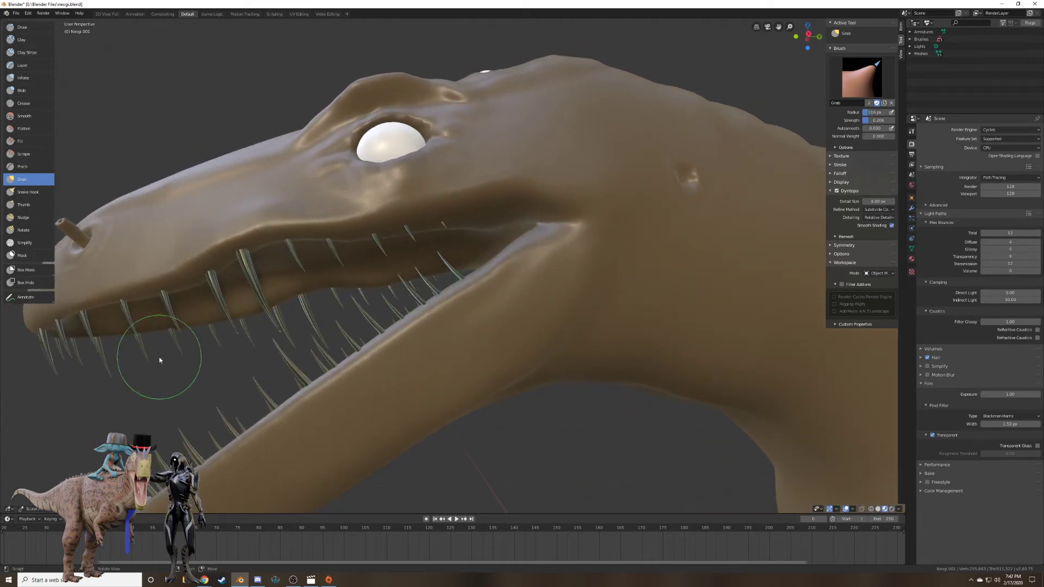
# Leave Sculpt Mode, select the teeth object, and open it in Edit Mode in the right side view.
pyautogui.click(33, 508)
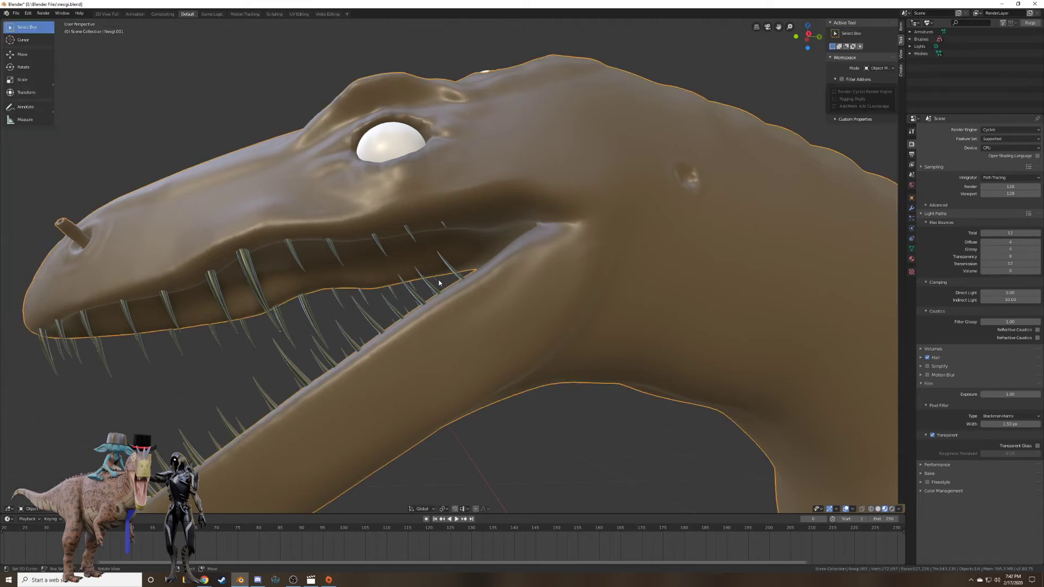
pyautogui.click(451, 268)
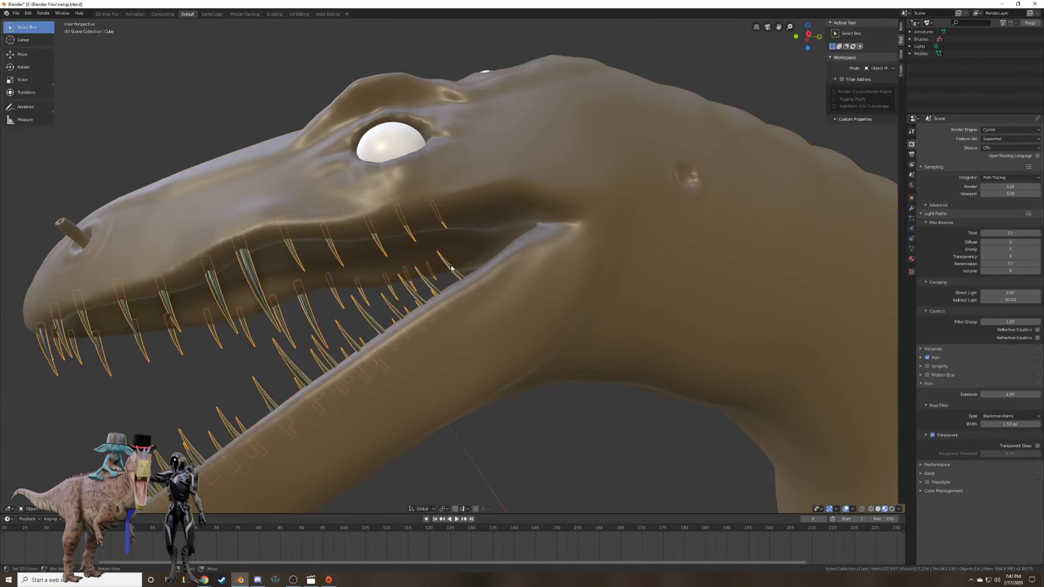
pyautogui.press('KP_Decimal')
pyautogui.press('KP_3')
pyautogui.keyDown('shift'); pyautogui.moveTo(547, 149); pyautogui.dragTo(491, 183, button='middle'); pyautogui.keyUp('shift')
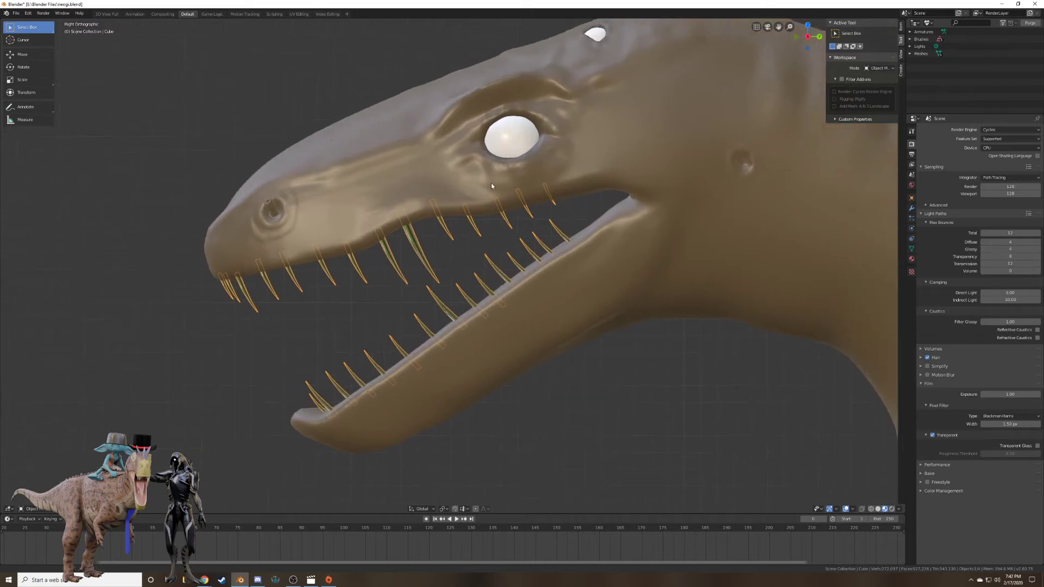
pyautogui.scroll(3, 491, 185)
pyautogui.press('Tab')
pyautogui.scroll(3, 583, 206)
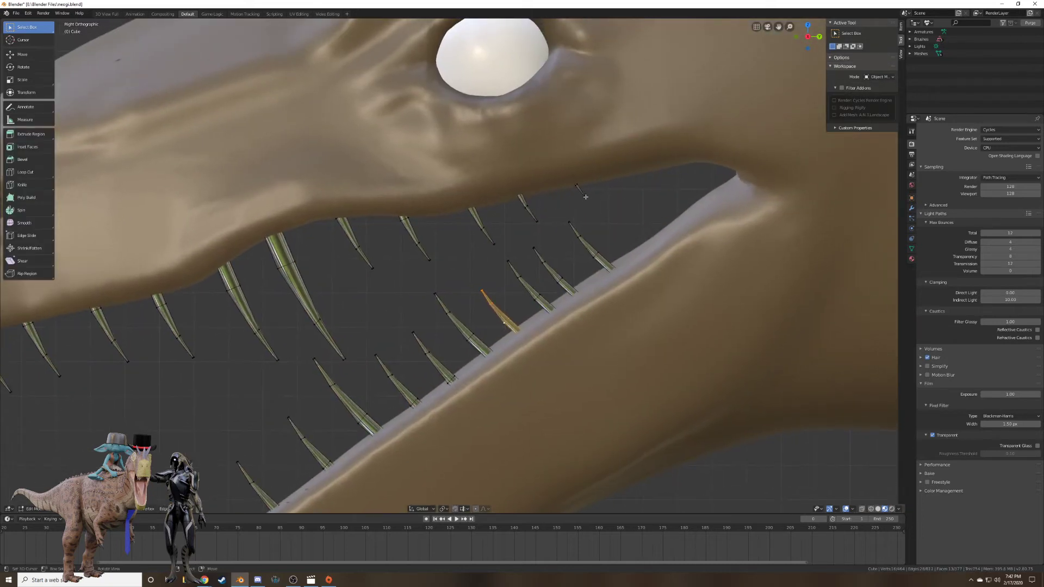
# Reposition the rearmost upper tooth at the gum line and scale it down.
pyautogui.click(585, 197)
pyautogui.hotkey('ctrl', 'l')
pyautogui.press('g')
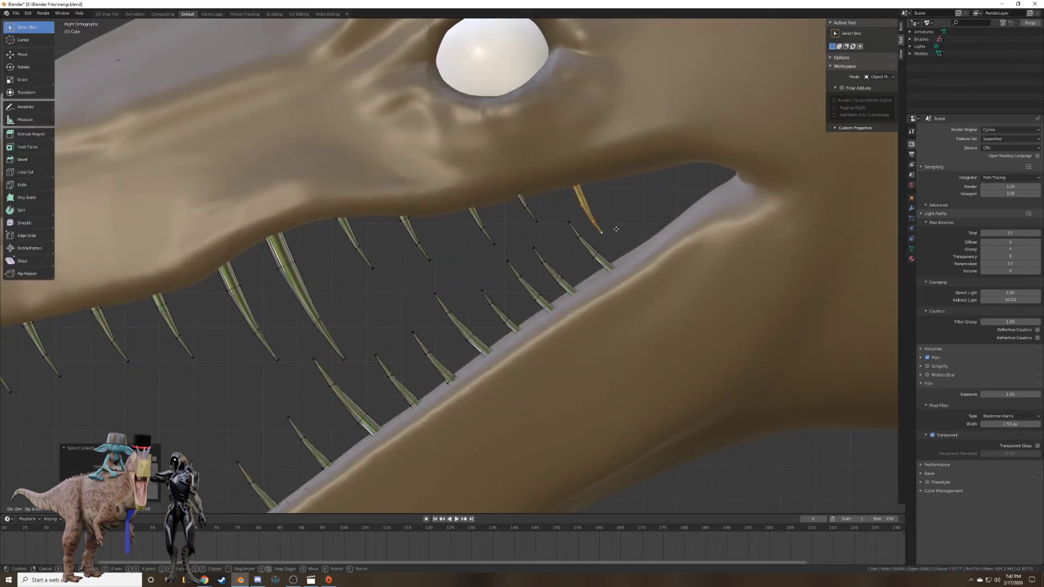
pyautogui.click(606, 211)
pyautogui.press('s')
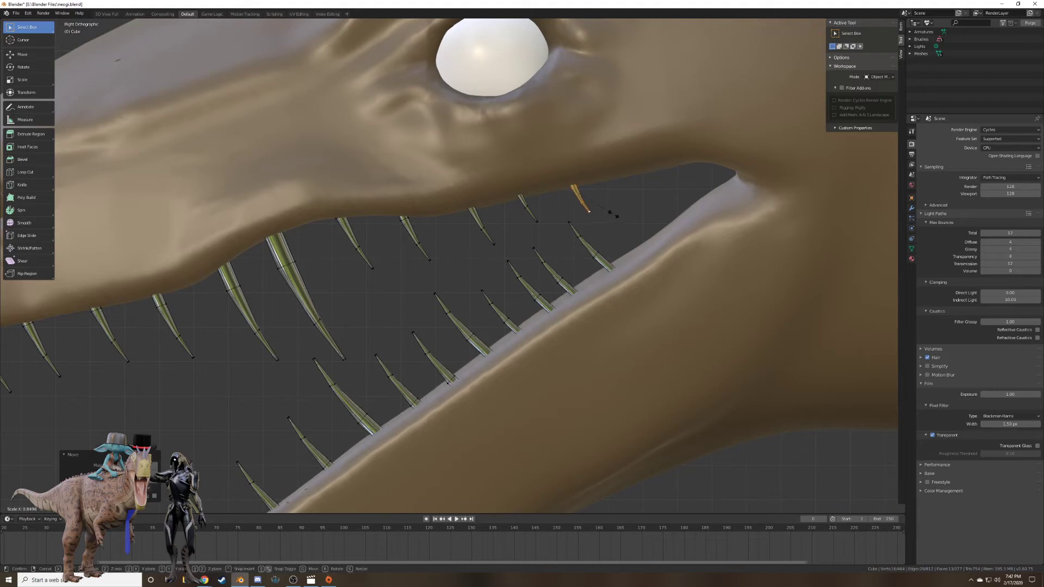
pyautogui.click(605, 205)
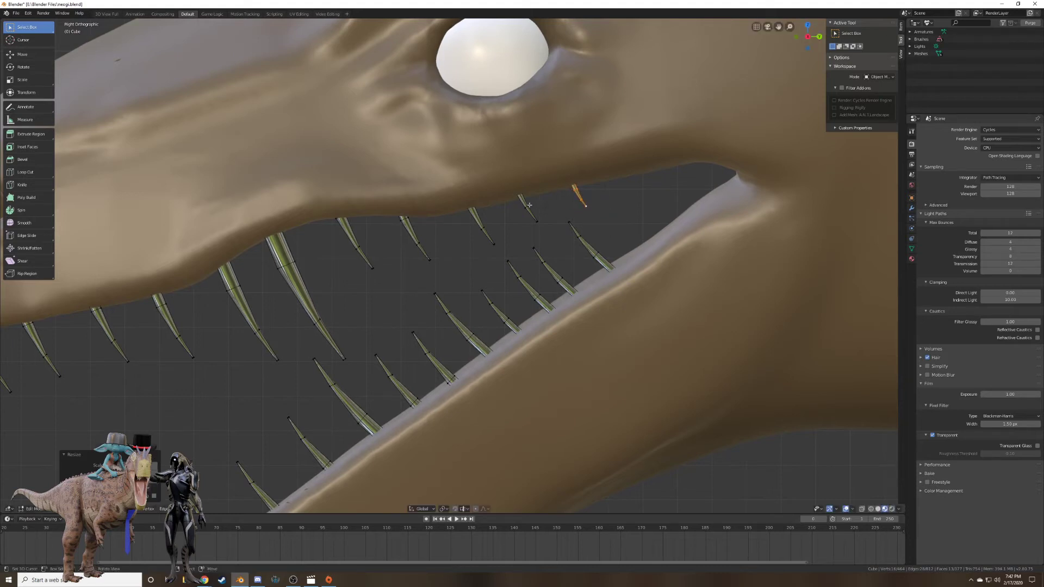
# Scale down the second-rearmost upper tooth, seat it in the gum line, and return to Object Mode.
pyautogui.press('l')
pyautogui.press('g')
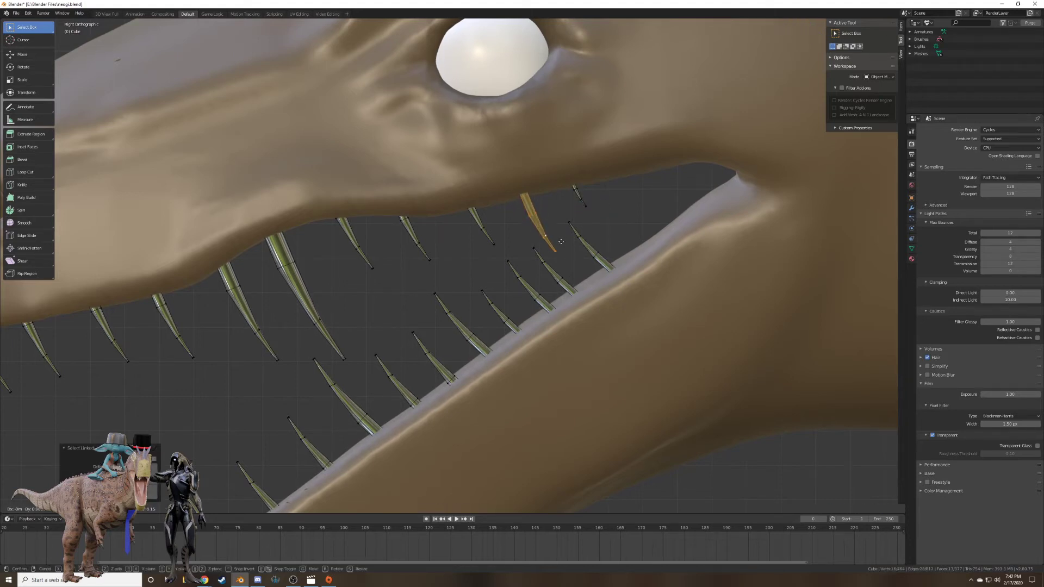
pyautogui.click(552, 237)
pyautogui.press('s')
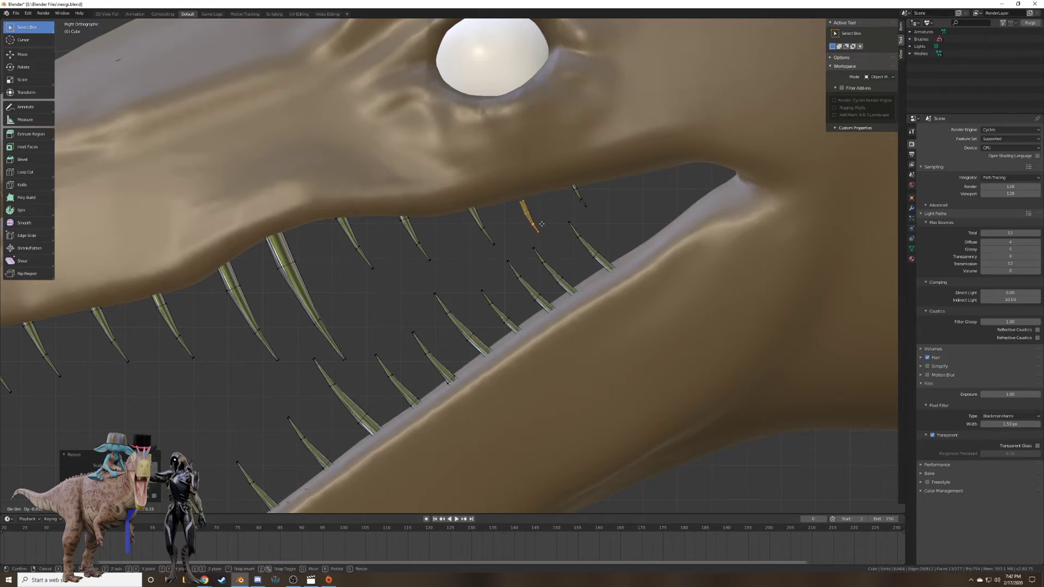
pyautogui.click(536, 214)
pyautogui.press('Tab')
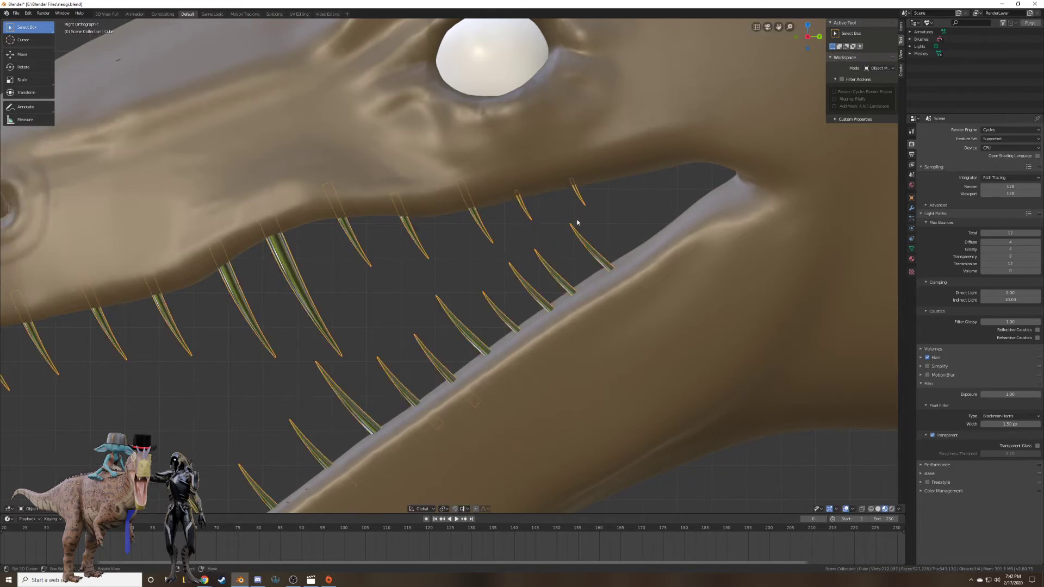
# Frame the whole creature from the front in perspective and align the camera to that view.
pyautogui.scroll(-4, 566, 231)
pyautogui.moveTo(559, 236); pyautogui.dragTo(613, 261, button='middle')
pyautogui.scroll(-5, 591, 230)
pyautogui.press('KP_5')
pyautogui.press('KP_5')
pyautogui.scroll(-6, 613, 261)
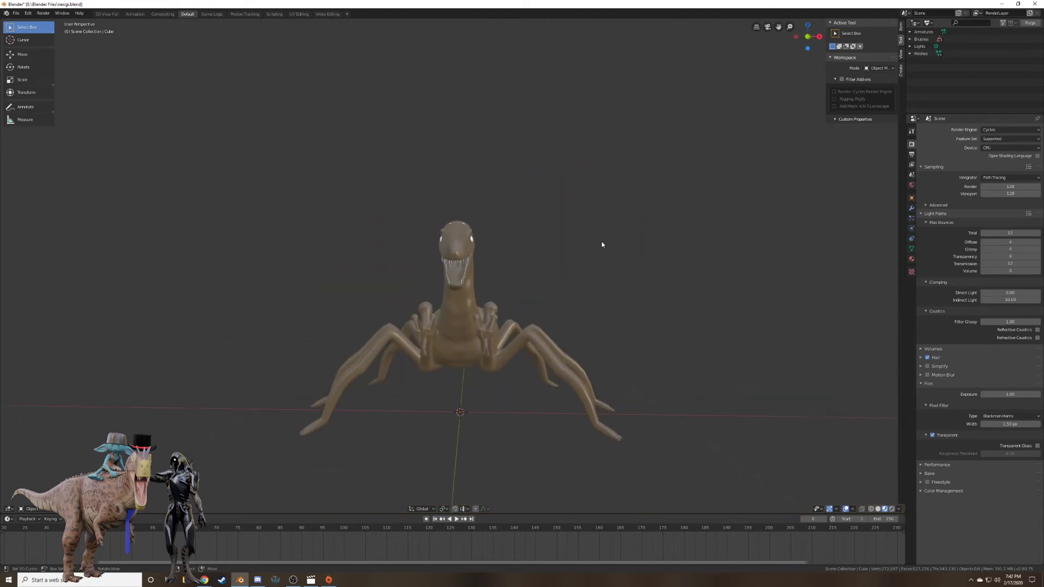
pyautogui.press('KP_0')
pyautogui.press('ctrl+alt+KP_0')
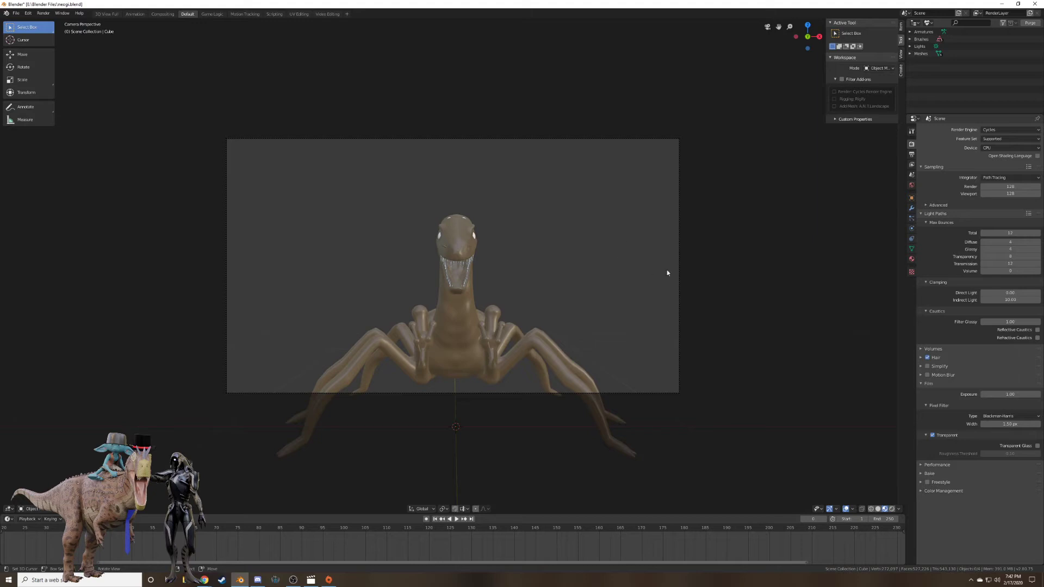
# Select the camera and move it back along its local Z axis until the whole creature fits inside the frame.
pyautogui.click(680, 265)
pyautogui.press('g')
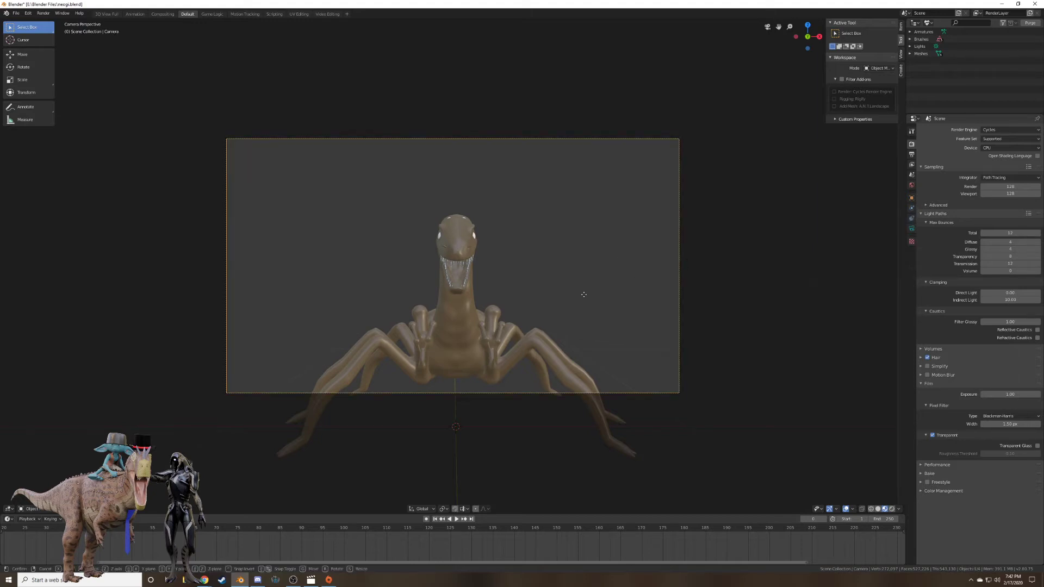
pyautogui.press('z')
pyautogui.press('z')
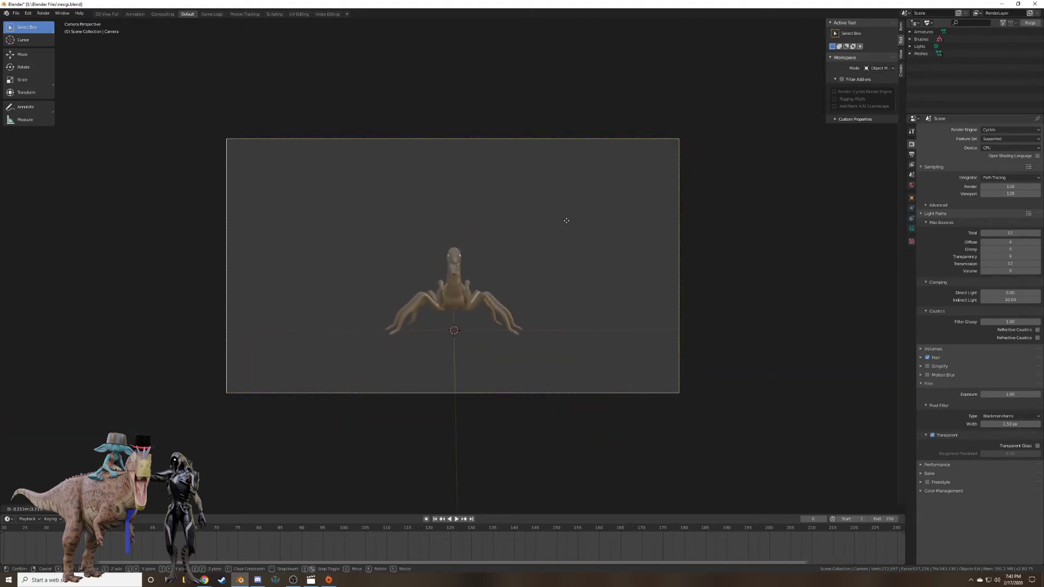
pyautogui.click(587, 253)
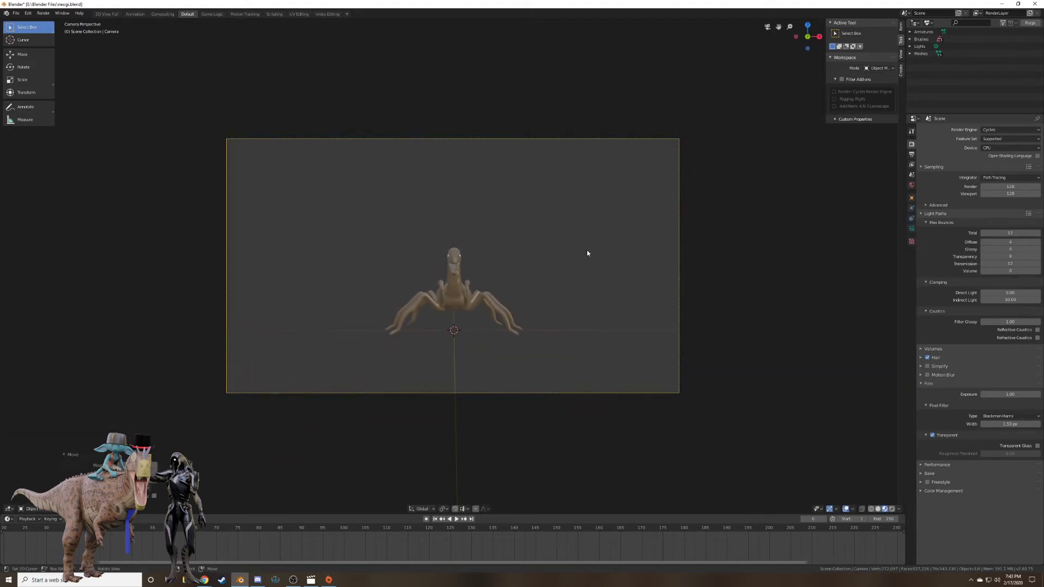
pyautogui.click(912, 228)
pyautogui.moveTo(991, 163)
pyautogui.mouseDown()
pyautogui.moveTo(1043, 163)
pyautogui.moveTo(995, 164)
pyautogui.mouseUp()
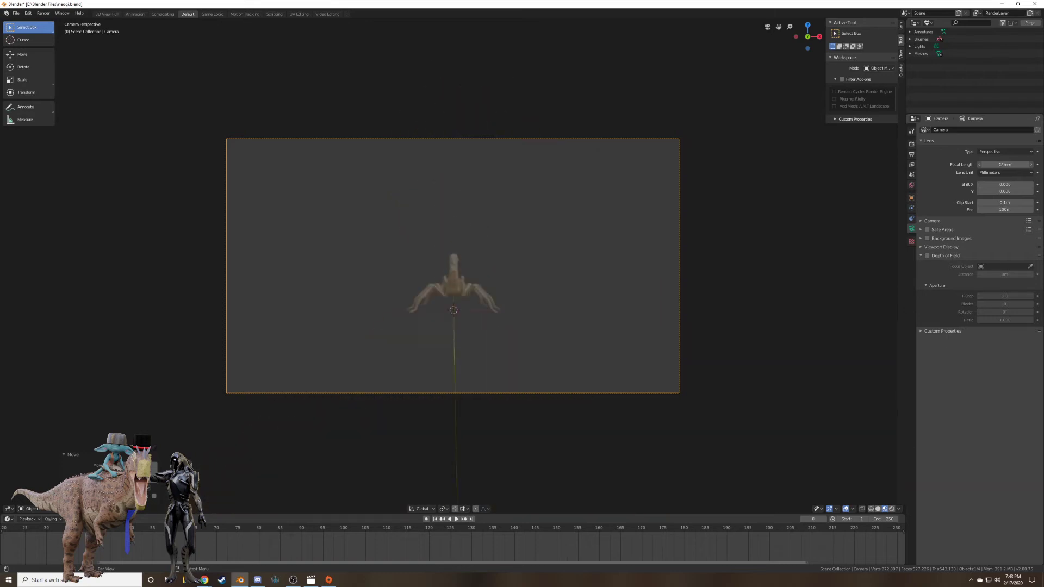
pyautogui.rightClick(994, 164)
# Select the creature's body mesh and switch it to Sculpt Mode.
pyautogui.moveTo(604, 265); pyautogui.dragTo(502, 282, button='middle')
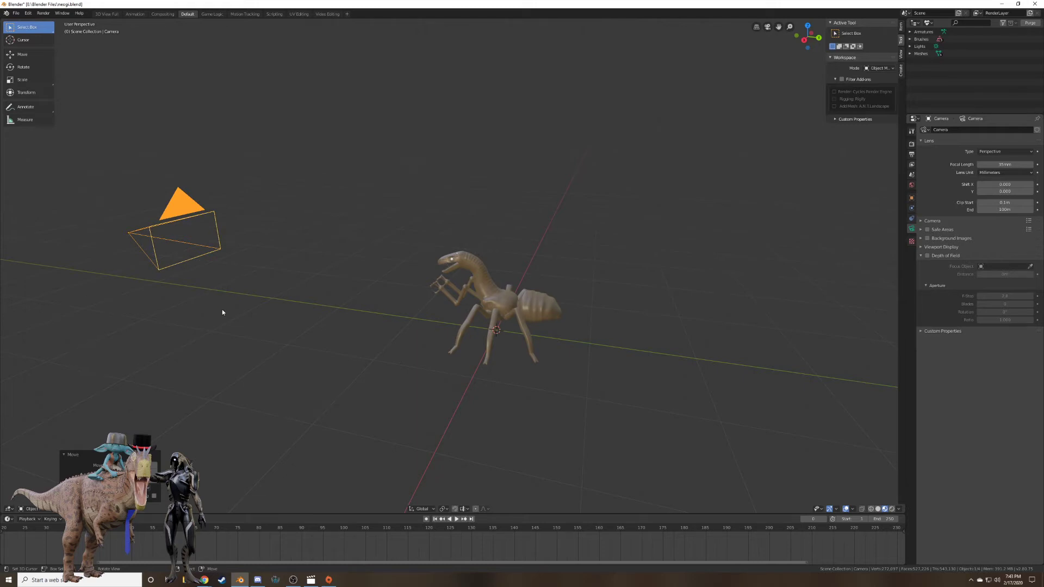
pyautogui.moveTo(222, 312); pyautogui.dragTo(354, 206, button='middle')
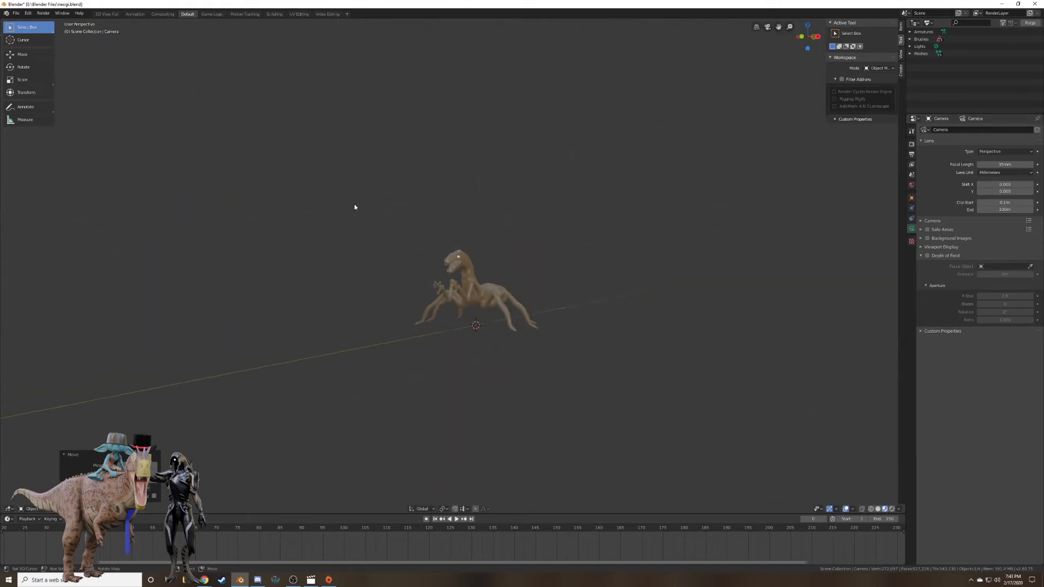
pyautogui.scroll(5, 430, 260)
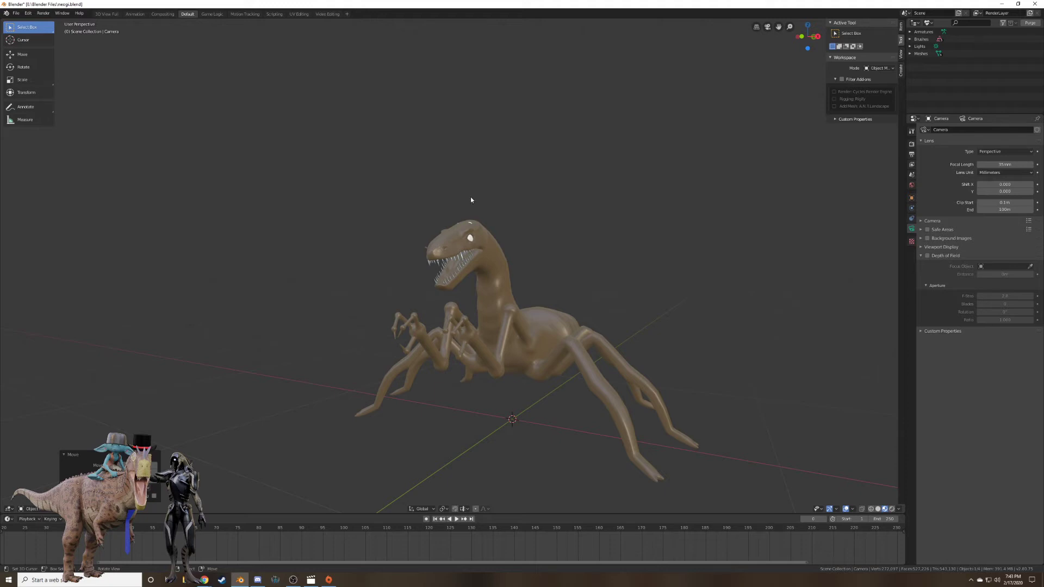
pyautogui.moveTo(560, 295); pyautogui.dragTo(409, 309, button='middle')
pyautogui.scroll(5, 533, 294)
pyautogui.scroll(4, 435, 304)
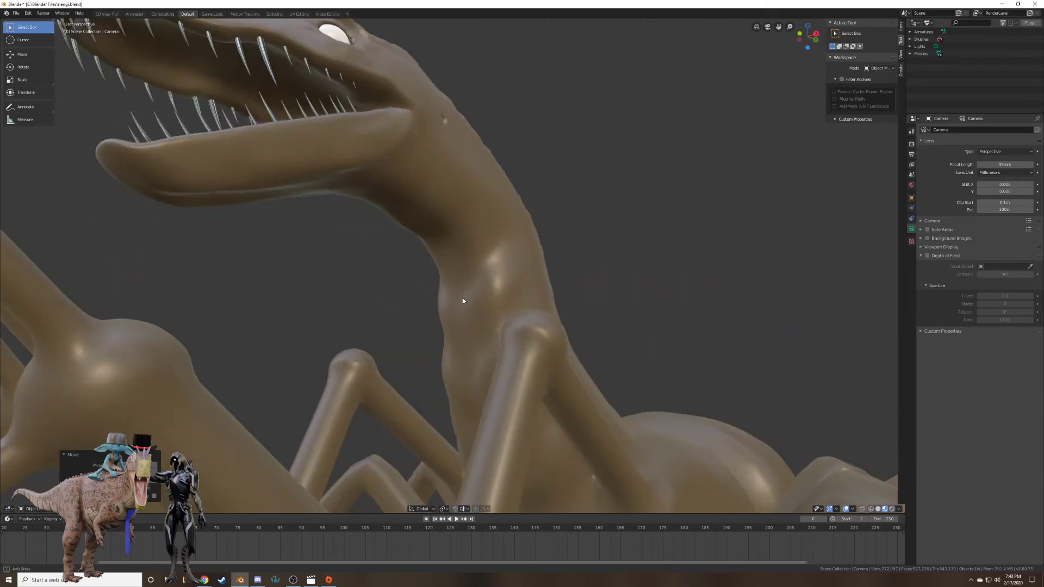
pyautogui.moveTo(500, 269)
pyautogui.mouseDown(button='middle')
pyautogui.moveTo(477, 261)
pyautogui.moveTo(477, 241)
pyautogui.moveTo(507, 280)
pyautogui.moveTo(492, 299)
pyautogui.moveTo(483, 273)
pyautogui.mouseUp(button='middle')
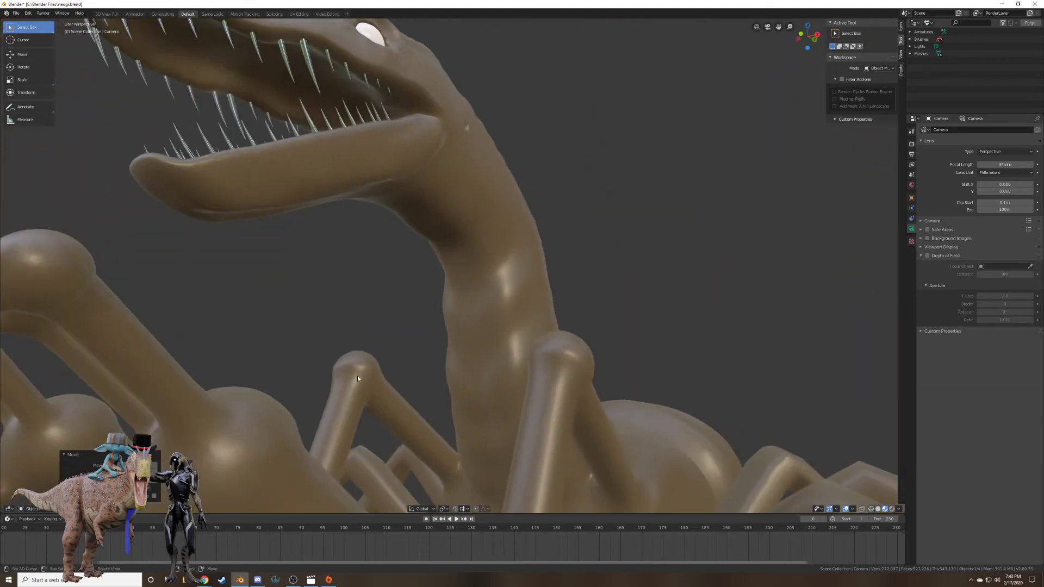
pyautogui.click(525, 204)
pyautogui.click(32, 509)
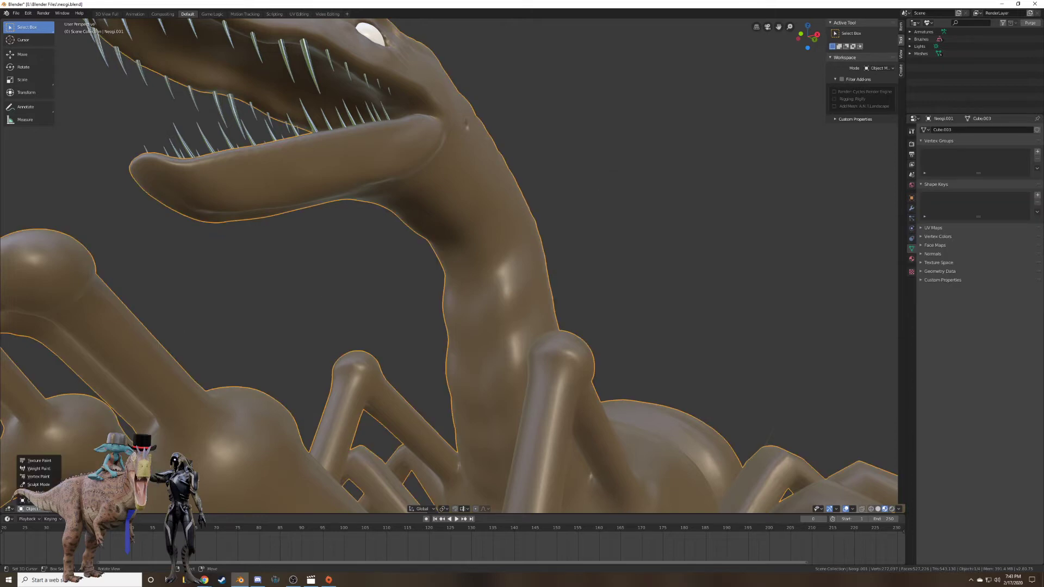
pyautogui.click(36, 487)
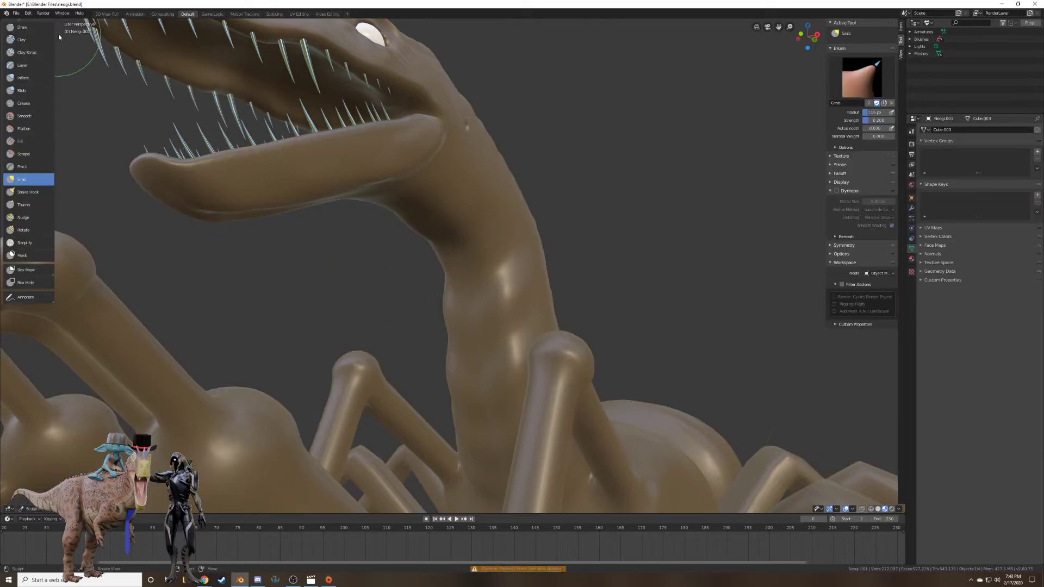
# Raise the Draw brush strength and build up the upper neck behind the jaw, smoothing the result lightly.
pyautogui.click(22, 27)
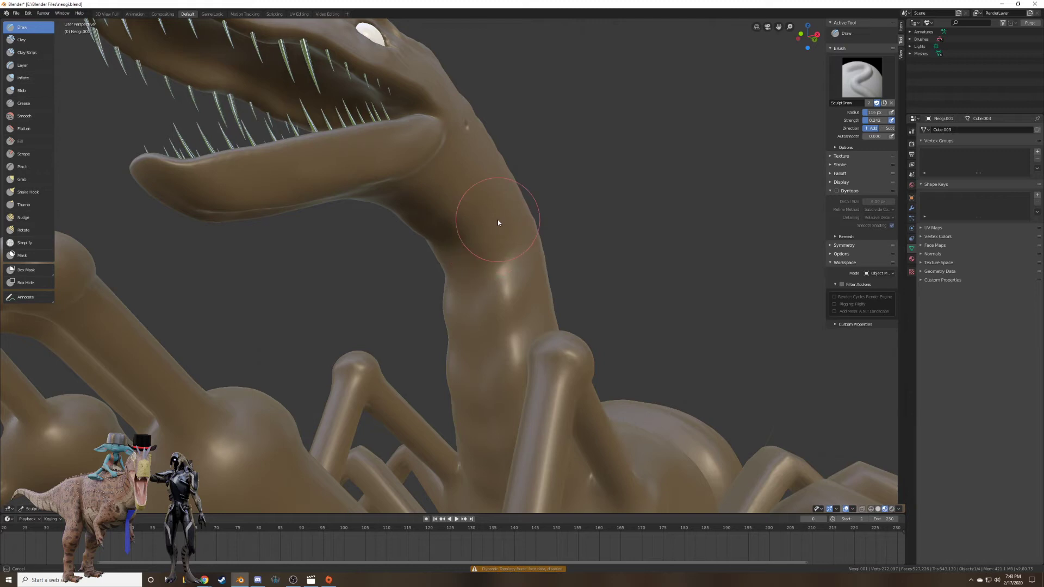
pyautogui.hotkey('shift', 'f')
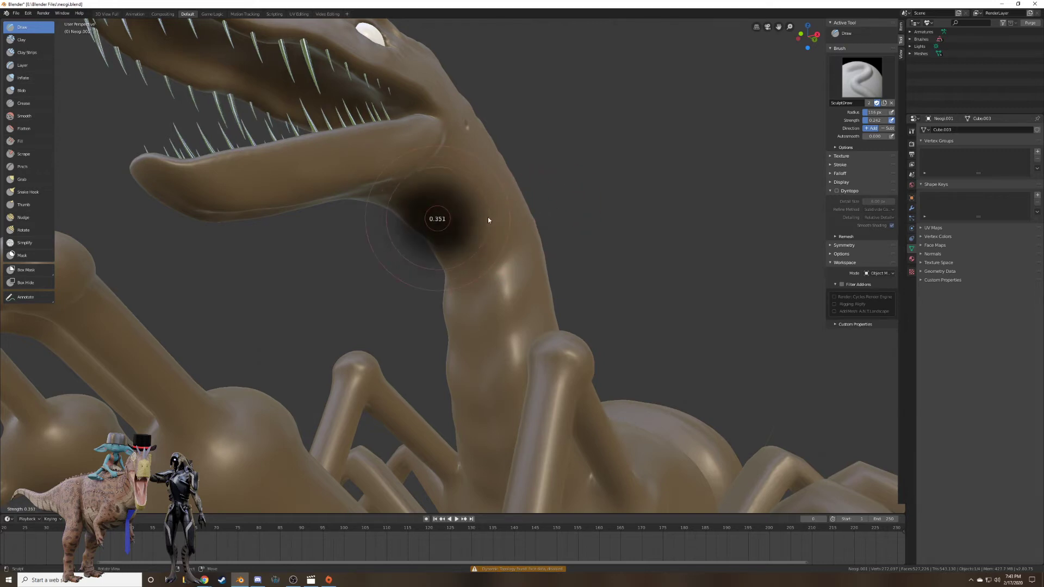
pyautogui.click(482, 217)
pyautogui.scroll(4, 490, 214)
pyautogui.moveTo(520, 158); pyautogui.dragTo(464, 254)
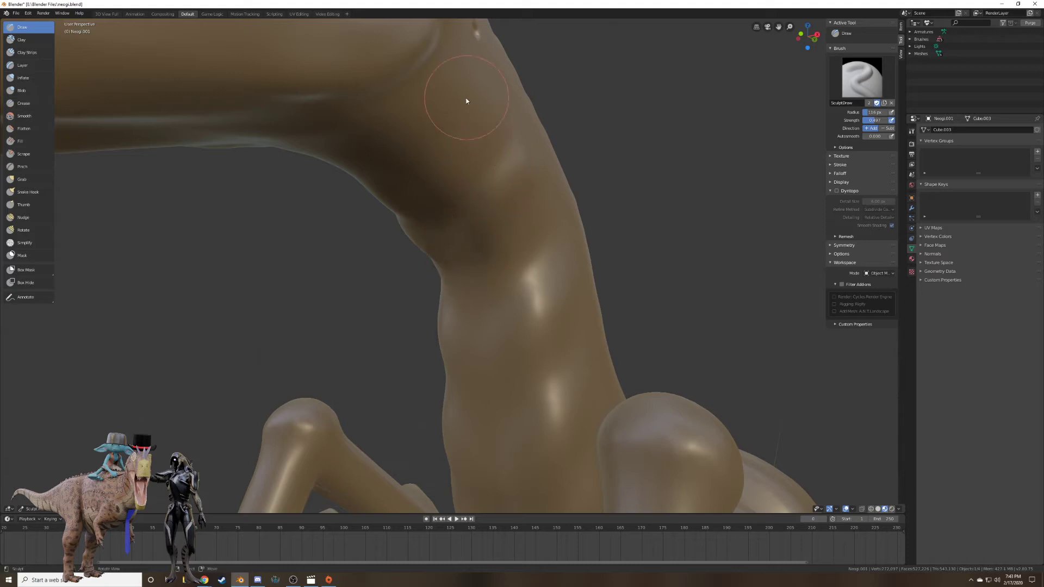
pyautogui.moveTo(466, 98); pyautogui.dragTo(417, 173)
pyautogui.moveTo(416, 171)
pyautogui.mouseDown(button='middle')
pyautogui.moveTo(429, 158)
pyautogui.moveTo(443, 226)
pyautogui.moveTo(415, 207)
pyautogui.moveTo(409, 230)
pyautogui.moveTo(419, 236)
pyautogui.moveTo(481, 173)
pyautogui.moveTo(562, 235)
pyautogui.moveTo(540, 294)
pyautogui.moveTo(573, 220)
pyautogui.moveTo(479, 191)
pyautogui.moveTo(403, 230)
pyautogui.moveTo(531, 287)
pyautogui.moveTo(611, 274)
pyautogui.moveTo(561, 265)
pyautogui.moveTo(485, 315)
pyautogui.moveTo(466, 179)
pyautogui.moveTo(519, 246)
pyautogui.moveTo(455, 242)
pyautogui.mouseUp(button='middle')
pyautogui.moveTo(432, 315)
pyautogui.keyDown('shift'); pyautogui.mouseDown()
pyautogui.moveTo(428, 345)
pyautogui.moveTo(458, 245)
pyautogui.moveTo(433, 323)
pyautogui.mouseUp(); pyautogui.keyUp('shift')
pyautogui.moveTo(434, 322)
pyautogui.mouseDown(button='middle')
pyautogui.moveTo(494, 261)
pyautogui.moveTo(478, 344)
pyautogui.moveTo(408, 321)
pyautogui.mouseUp(button='middle')
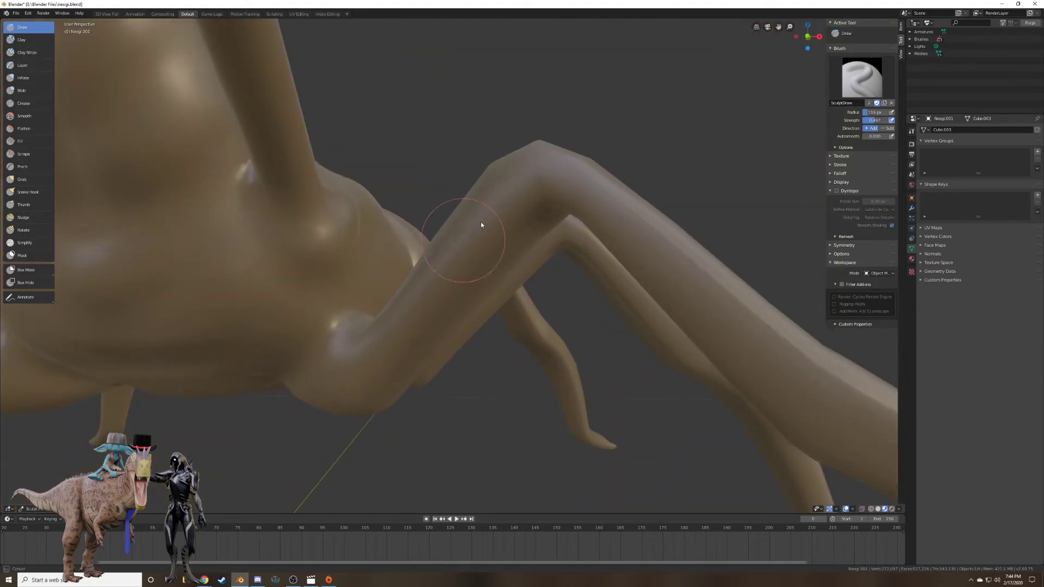
# Enable Dyntopo for the body mesh and draw added volume down the outer face of the nearest front leg.
pyautogui.moveTo(506, 198)
pyautogui.mouseDown(button='middle')
pyautogui.moveTo(506, 233)
pyautogui.moveTo(434, 232)
pyautogui.moveTo(407, 268)
pyautogui.moveTo(352, 310)
pyautogui.moveTo(356, 302)
pyautogui.mouseUp(button='middle')
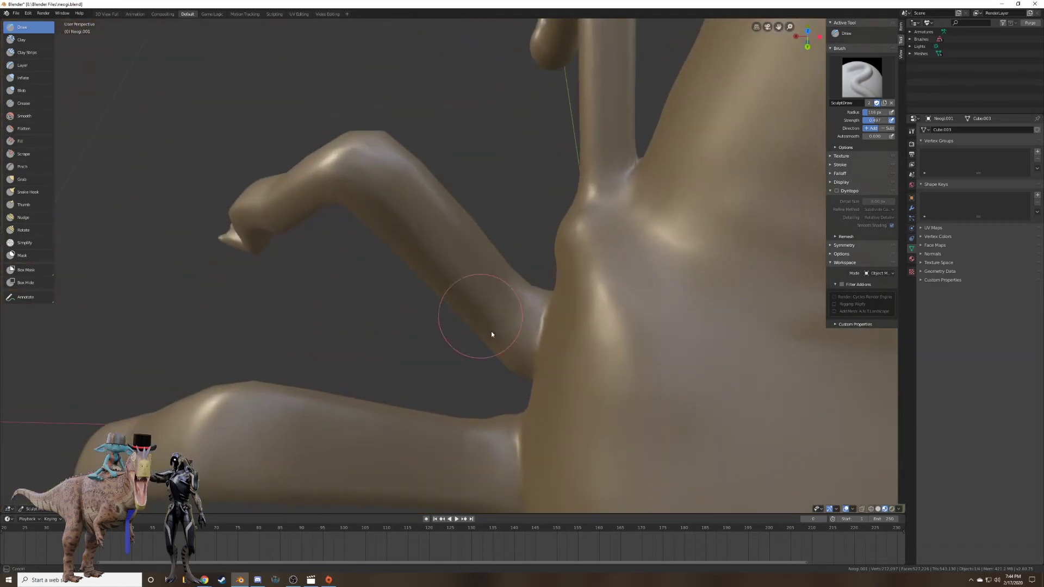
pyautogui.moveTo(393, 224)
pyautogui.mouseDown(button='middle')
pyautogui.moveTo(422, 210)
pyautogui.moveTo(414, 247)
pyautogui.moveTo(364, 289)
pyautogui.moveTo(453, 230)
pyautogui.mouseUp(button='middle')
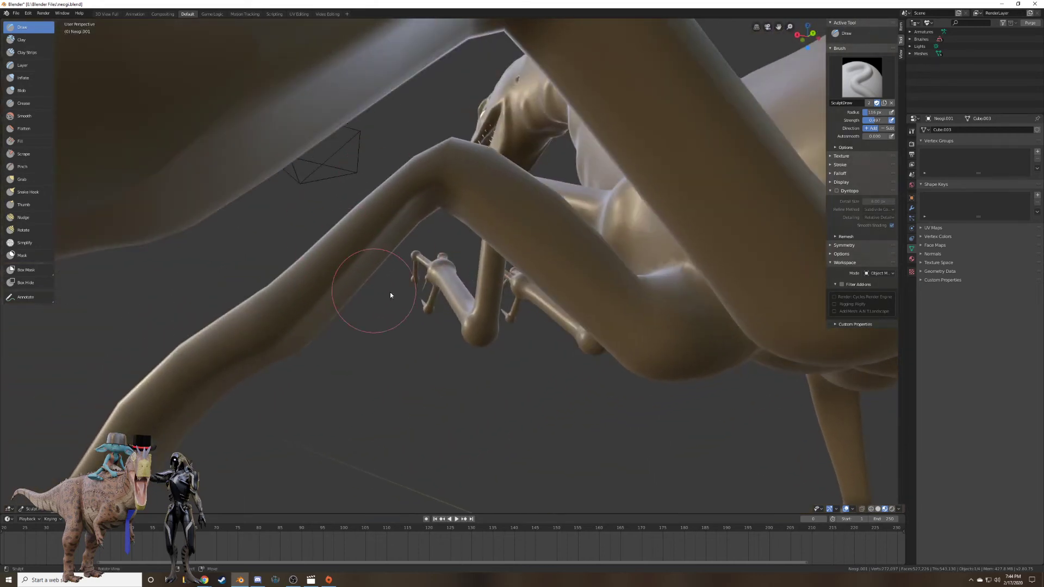
pyautogui.moveTo(525, 260); pyautogui.dragTo(496, 269, button='middle')
pyautogui.moveTo(382, 314); pyautogui.dragTo(457, 340, button='middle')
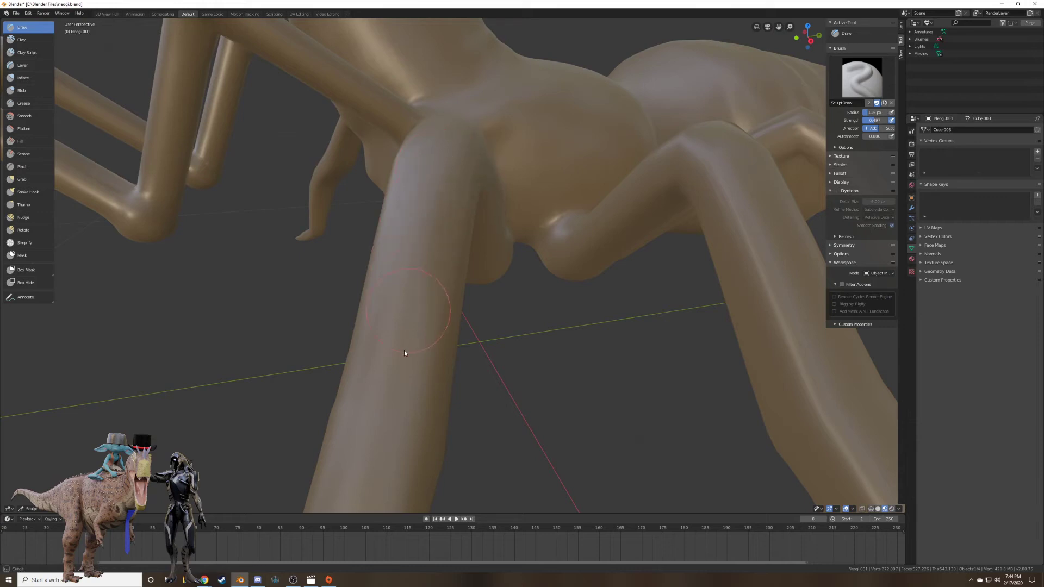
pyautogui.click(837, 191)
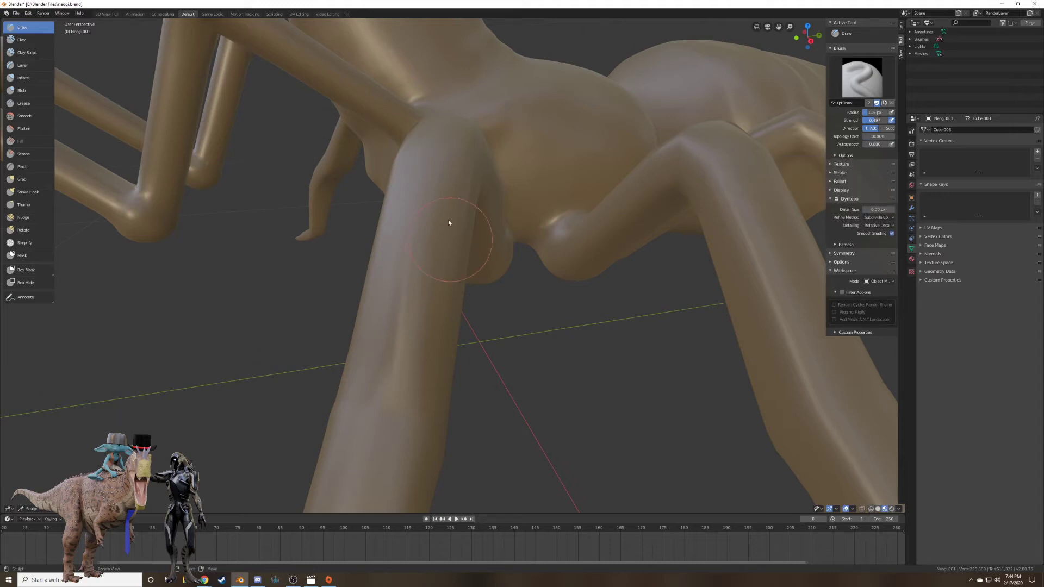
pyautogui.moveTo(444, 177)
pyautogui.mouseDown()
pyautogui.moveTo(414, 246)
pyautogui.moveTo(394, 361)
pyautogui.mouseUp()
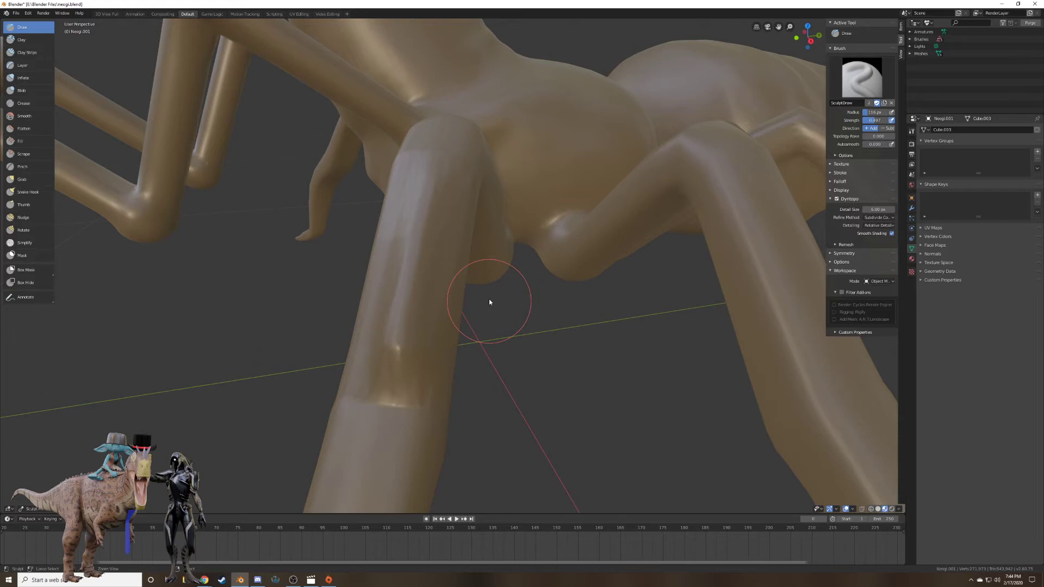
# Enlarge the Draw brush, lower its strength, and add volume along the leg's segment below the knee.
pyautogui.moveTo(489, 299)
pyautogui.mouseDown(button='middle')
pyautogui.moveTo(455, 279)
pyautogui.moveTo(531, 345)
pyautogui.moveTo(585, 321)
pyautogui.mouseUp(button='middle')
pyautogui.press('f')
pyautogui.click(525, 319)
pyautogui.hotkey('shift', 'f')
pyautogui.click(602, 328)
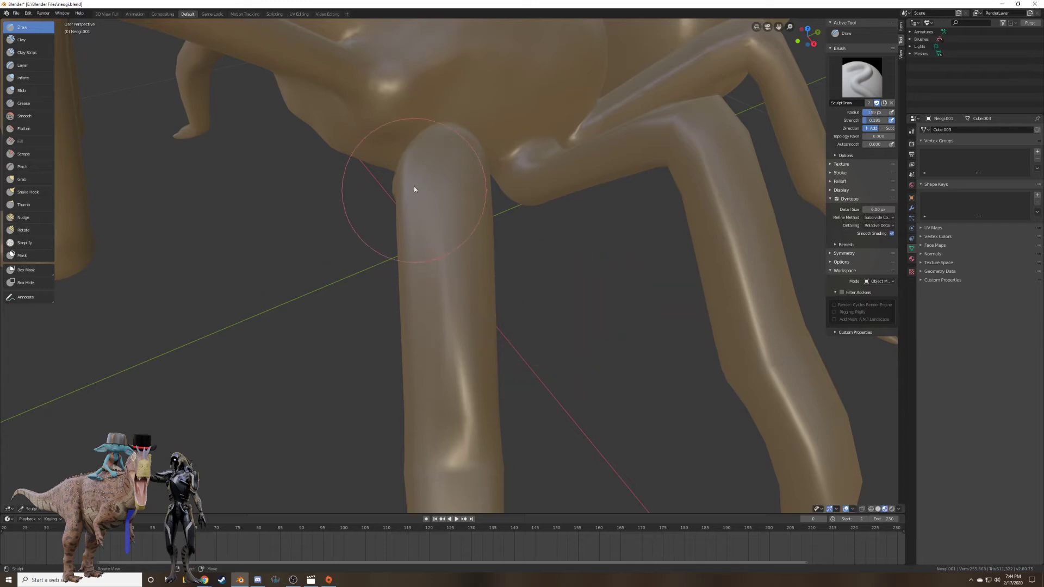
pyautogui.moveTo(415, 187)
pyautogui.mouseDown()
pyautogui.moveTo(454, 210)
pyautogui.moveTo(457, 420)
pyautogui.mouseUp()
pyautogui.moveTo(455, 419)
pyautogui.mouseDown(button='middle')
pyautogui.moveTo(543, 357)
pyautogui.moveTo(531, 207)
pyautogui.mouseUp(button='middle')
# Thicken the walking legs with broad Draw strokes from the knees down toward the feet, working from several sides.
pyautogui.moveTo(506, 176)
pyautogui.mouseDown()
pyautogui.moveTo(601, 275)
pyautogui.moveTo(585, 250)
pyautogui.moveTo(458, 193)
pyautogui.moveTo(381, 221)
pyautogui.moveTo(319, 291)
pyautogui.mouseUp()
pyautogui.moveTo(319, 291)
pyautogui.mouseDown(button='middle')
pyautogui.moveTo(352, 257)
pyautogui.moveTo(228, 283)
pyautogui.moveTo(482, 295)
pyautogui.moveTo(484, 243)
pyautogui.mouseUp(button='middle')
pyautogui.moveTo(550, 330)
pyautogui.mouseDown()
pyautogui.moveTo(395, 216)
pyautogui.moveTo(320, 261)
pyautogui.mouseUp()
pyautogui.moveTo(320, 261)
pyautogui.mouseDown(button='middle')
pyautogui.moveTo(390, 240)
pyautogui.moveTo(422, 205)
pyautogui.mouseUp(button='middle')
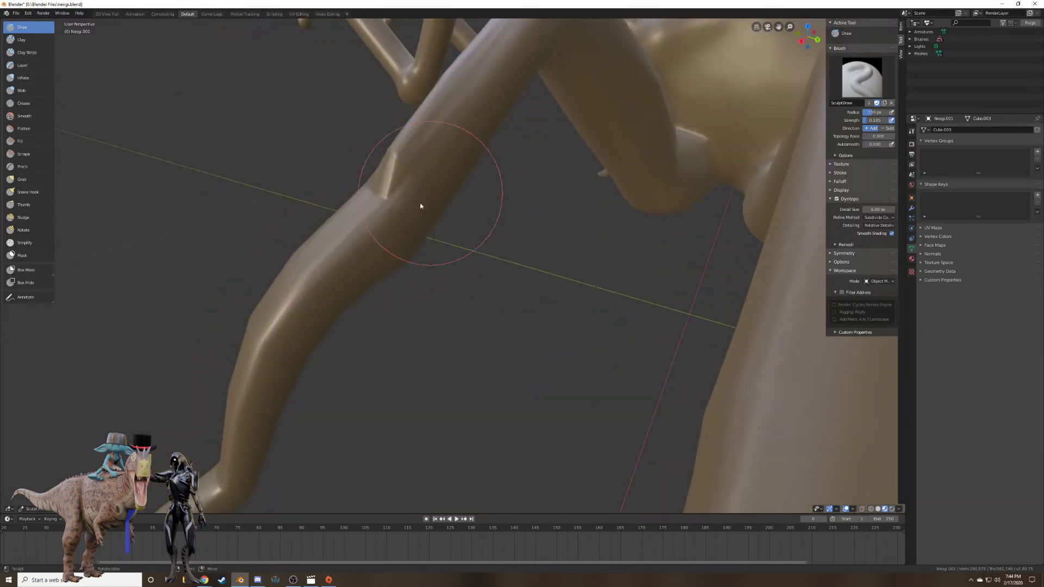
pyautogui.moveTo(421, 205)
pyautogui.mouseDown()
pyautogui.moveTo(328, 292)
pyautogui.moveTo(286, 354)
pyautogui.moveTo(303, 321)
pyautogui.mouseUp()
pyautogui.moveTo(303, 320)
pyautogui.mouseDown(button='middle')
pyautogui.moveTo(436, 190)
pyautogui.moveTo(401, 209)
pyautogui.moveTo(361, 269)
pyautogui.moveTo(305, 384)
pyautogui.moveTo(402, 207)
pyautogui.moveTo(438, 221)
pyautogui.mouseUp(button='middle')
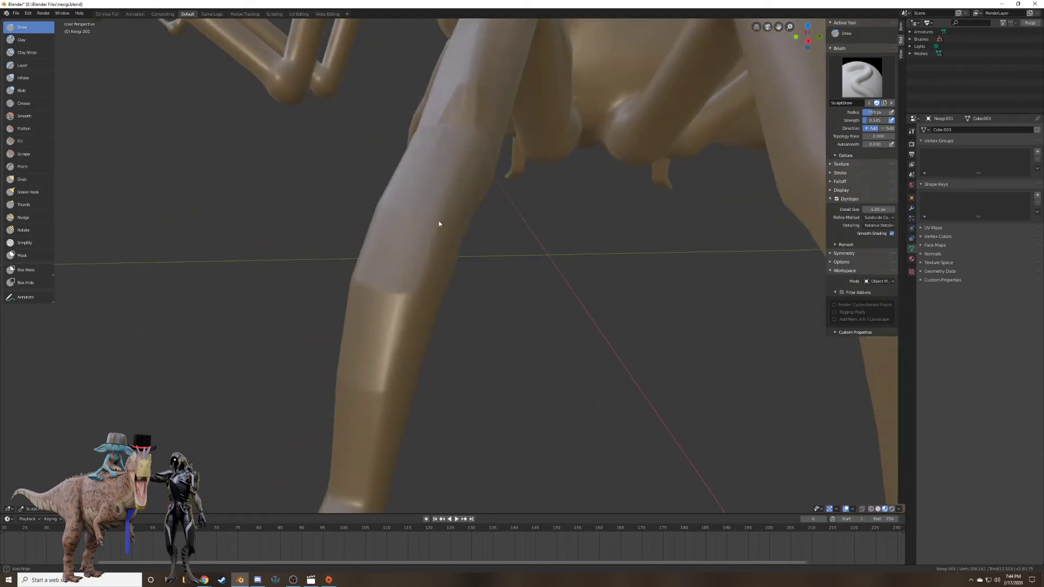
pyautogui.moveTo(437, 221)
pyautogui.mouseDown()
pyautogui.moveTo(426, 208)
pyautogui.moveTo(359, 397)
pyautogui.moveTo(358, 433)
pyautogui.moveTo(409, 211)
pyautogui.moveTo(443, 158)
pyautogui.mouseUp()
pyautogui.moveTo(442, 158); pyautogui.dragTo(484, 161, button='middle')
pyautogui.moveTo(484, 161)
pyautogui.mouseDown()
pyautogui.moveTo(459, 158)
pyautogui.moveTo(484, 173)
pyautogui.moveTo(592, 298)
pyautogui.moveTo(612, 370)
pyautogui.moveTo(643, 284)
pyautogui.mouseUp()
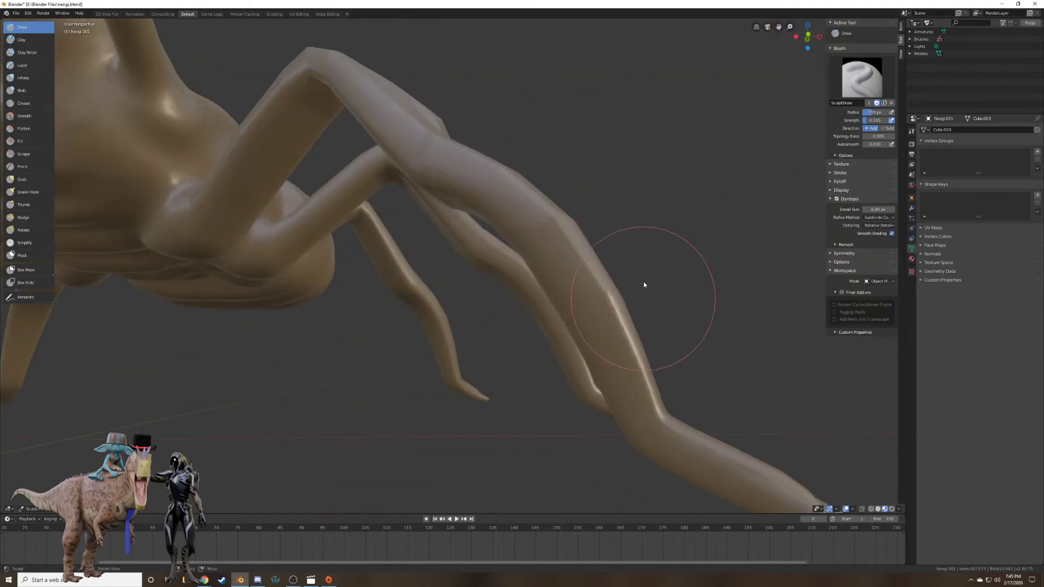
pyautogui.moveTo(643, 284)
pyautogui.mouseDown(button='middle')
pyautogui.moveTo(575, 298)
pyautogui.moveTo(552, 273)
pyautogui.moveTo(598, 238)
pyautogui.mouseUp(button='middle')
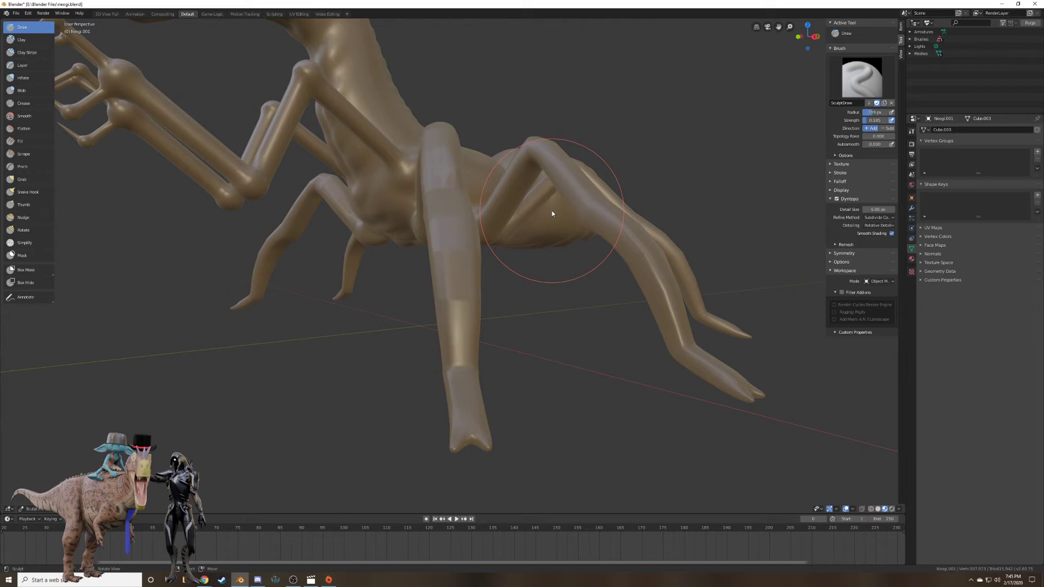
# Build up the long lower segment of the middle walking leg with the Draw brush.
pyautogui.moveTo(547, 200)
pyautogui.mouseDown(button='middle')
pyautogui.moveTo(522, 221)
pyautogui.moveTo(535, 191)
pyautogui.moveTo(373, 222)
pyautogui.mouseUp(button='middle')
pyautogui.moveTo(525, 217)
pyautogui.mouseDown(button='middle')
pyautogui.moveTo(459, 200)
pyautogui.moveTo(489, 140)
pyautogui.mouseUp(button='middle')
pyautogui.scroll(3, 474, 216)
pyautogui.scroll(-3, 473, 185)
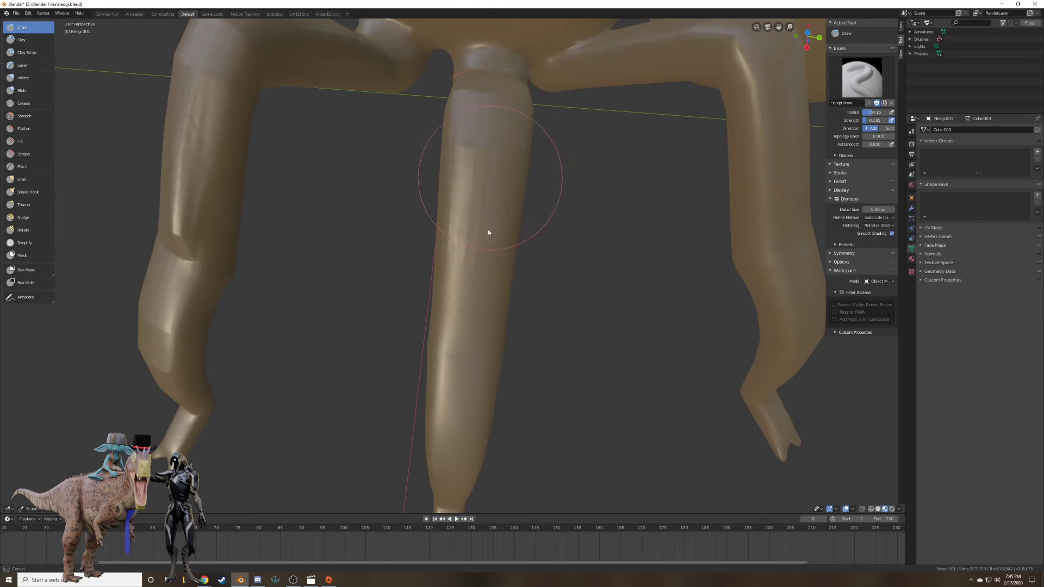
pyautogui.moveTo(488, 232)
pyautogui.mouseDown()
pyautogui.moveTo(480, 303)
pyautogui.moveTo(486, 165)
pyautogui.mouseUp()
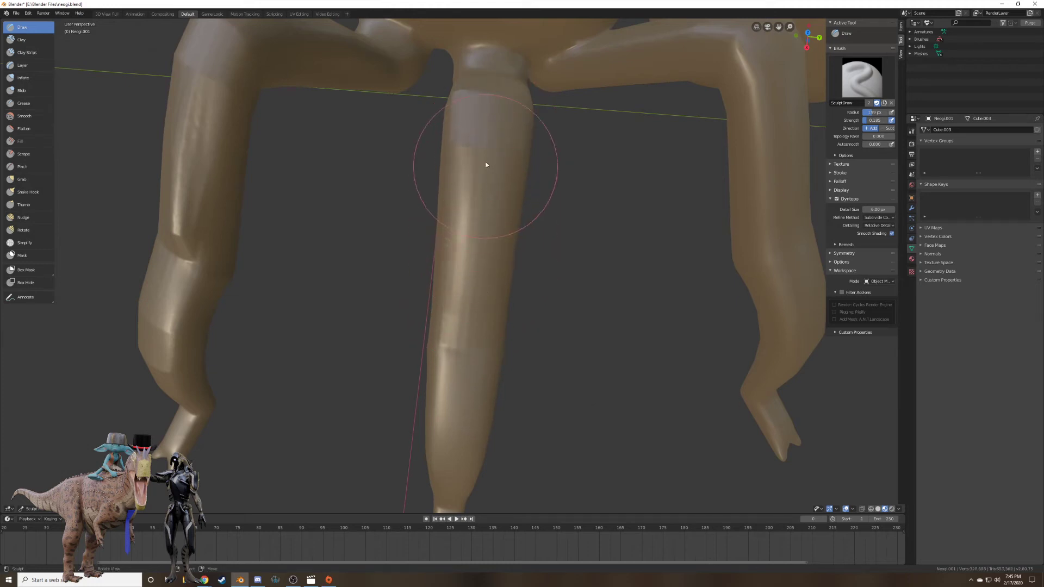
pyautogui.moveTo(486, 165)
pyautogui.mouseDown(button='middle')
pyautogui.moveTo(484, 205)
pyautogui.moveTo(513, 154)
pyautogui.moveTo(490, 161)
pyautogui.mouseUp(button='middle')
# Add muscle volume around the remaining sides of the walking legs, including their knees and upper segments, with Draw strokes.
pyautogui.moveTo(453, 123)
pyautogui.mouseDown()
pyautogui.moveTo(455, 254)
pyautogui.moveTo(438, 159)
pyautogui.moveTo(450, 147)
pyautogui.moveTo(459, 285)
pyautogui.moveTo(457, 136)
pyautogui.mouseUp()
pyautogui.moveTo(457, 136)
pyautogui.mouseDown(button='middle')
pyautogui.moveTo(527, 215)
pyautogui.moveTo(553, 177)
pyautogui.moveTo(589, 158)
pyautogui.moveTo(576, 179)
pyautogui.moveTo(586, 194)
pyautogui.mouseUp(button='middle')
pyautogui.moveTo(585, 193)
pyautogui.mouseDown()
pyautogui.moveTo(538, 159)
pyautogui.moveTo(591, 210)
pyautogui.moveTo(492, 187)
pyautogui.moveTo(394, 310)
pyautogui.mouseUp()
pyautogui.moveTo(393, 310); pyautogui.dragTo(364, 286, button='middle')
pyautogui.moveTo(354, 267)
pyautogui.mouseDown()
pyautogui.moveTo(280, 357)
pyautogui.moveTo(273, 388)
pyautogui.mouseUp()
pyautogui.moveTo(274, 359)
pyautogui.mouseDown(button='middle')
pyautogui.moveTo(390, 355)
pyautogui.moveTo(438, 435)
pyautogui.mouseUp(button='middle')
pyautogui.moveTo(438, 436)
pyautogui.mouseDown()
pyautogui.moveTo(452, 401)
pyautogui.moveTo(467, 214)
pyautogui.moveTo(476, 240)
pyautogui.mouseUp()
pyautogui.moveTo(477, 239); pyautogui.dragTo(512, 234, button='middle')
pyautogui.moveTo(512, 233)
pyautogui.mouseDown()
pyautogui.moveTo(563, 292)
pyautogui.moveTo(641, 424)
pyautogui.moveTo(586, 294)
pyautogui.mouseUp()
pyautogui.moveTo(586, 293)
pyautogui.mouseDown(button='middle')
pyautogui.moveTo(556, 247)
pyautogui.moveTo(492, 233)
pyautogui.moveTo(452, 296)
pyautogui.moveTo(473, 228)
pyautogui.moveTo(457, 313)
pyautogui.moveTo(449, 309)
pyautogui.mouseUp(button='middle')
pyautogui.moveTo(463, 230); pyautogui.dragTo(524, 298)
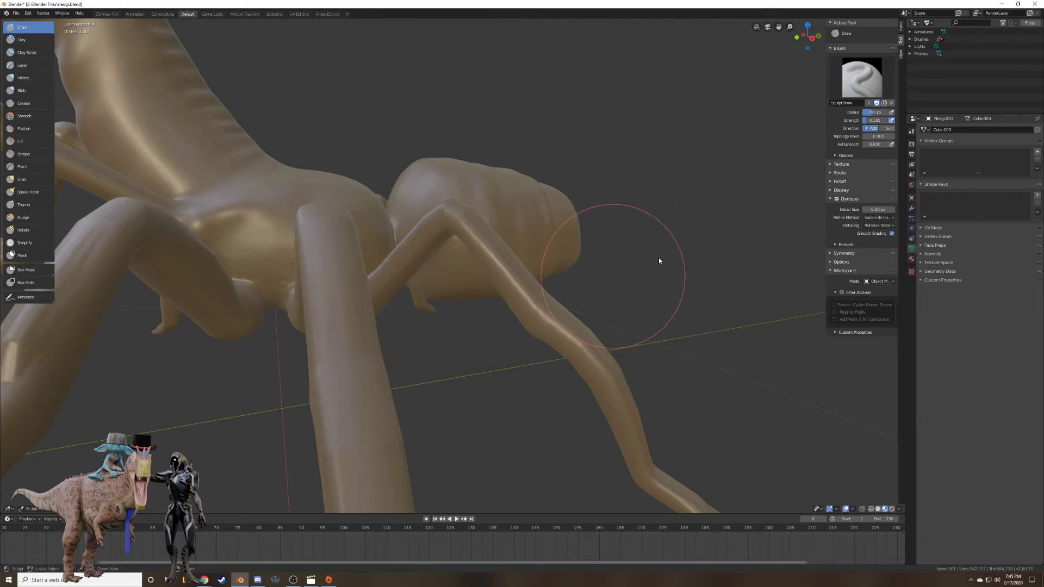
# Shrink the Draw brush and build up the slimmer rear leg from its base and knee toward the foot.
pyautogui.press('f')
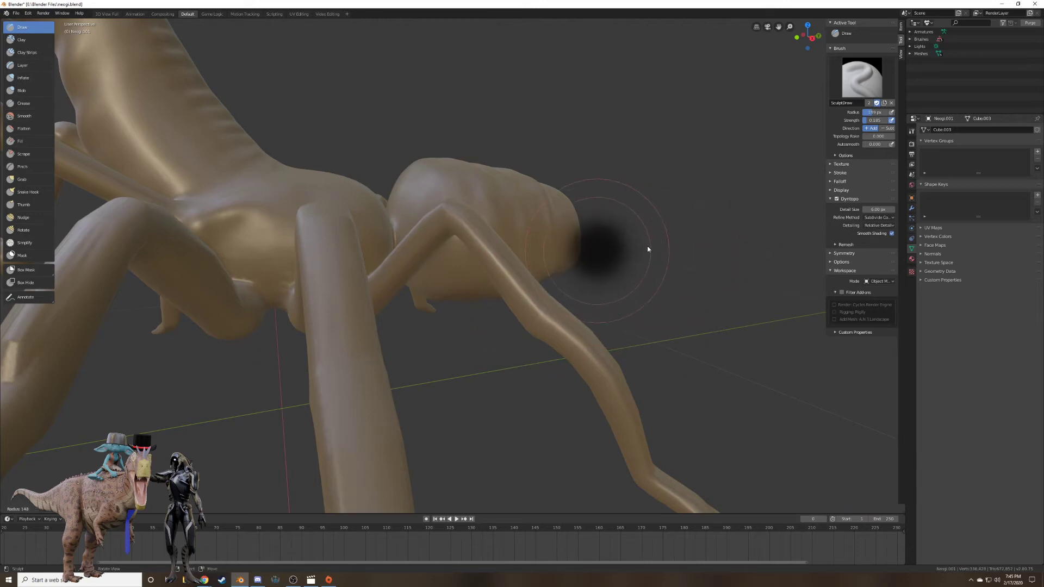
pyautogui.click(626, 248)
pyautogui.moveTo(467, 237)
pyautogui.mouseDown()
pyautogui.moveTo(559, 351)
pyautogui.moveTo(595, 374)
pyautogui.moveTo(617, 422)
pyautogui.mouseUp()
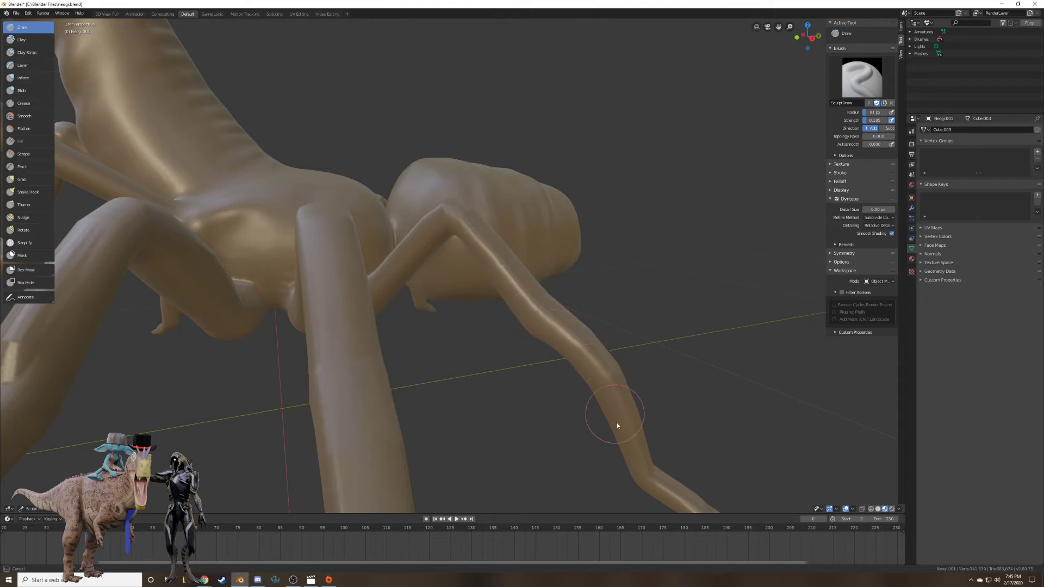
pyautogui.moveTo(670, 400)
pyautogui.mouseDown(button='middle')
pyautogui.moveTo(593, 398)
pyautogui.moveTo(551, 263)
pyautogui.moveTo(507, 262)
pyautogui.moveTo(487, 189)
pyautogui.moveTo(501, 222)
pyautogui.moveTo(521, 224)
pyautogui.mouseUp(button='middle')
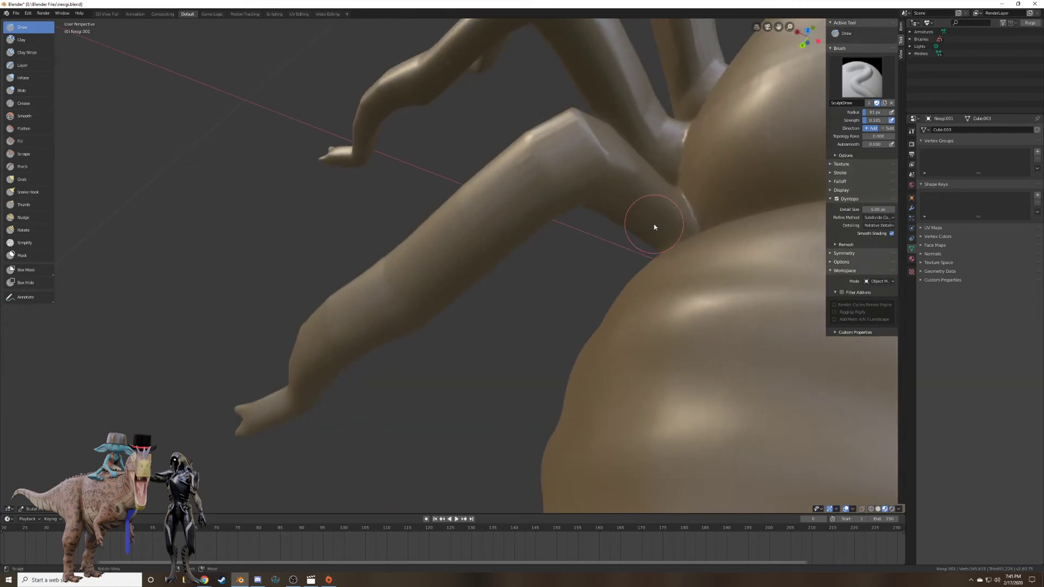
pyautogui.moveTo(655, 227)
pyautogui.mouseDown()
pyautogui.moveTo(583, 197)
pyautogui.moveTo(419, 322)
pyautogui.mouseUp()
pyautogui.moveTo(419, 322); pyautogui.dragTo(496, 224, button='middle')
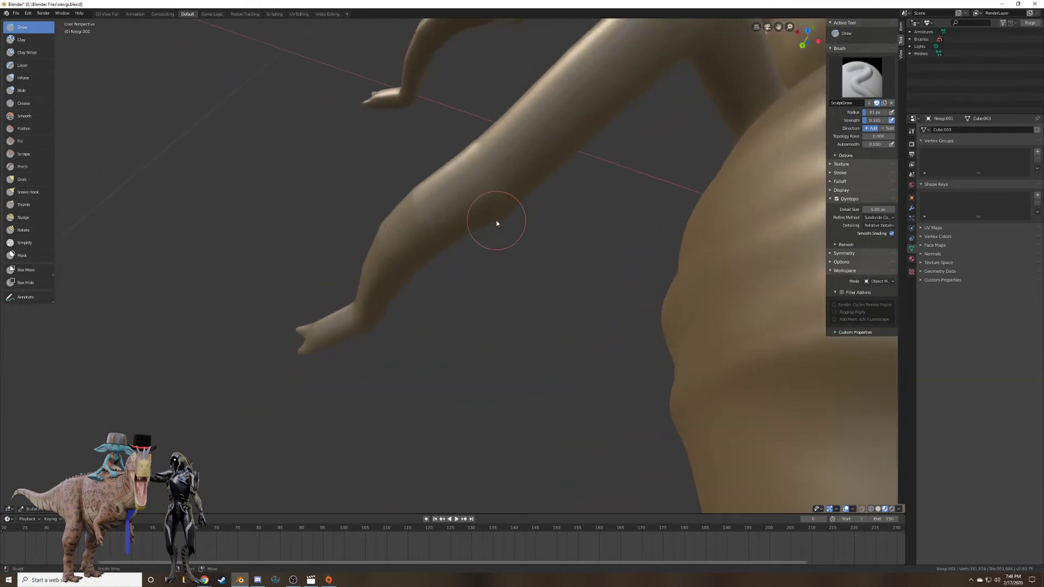
pyautogui.moveTo(496, 224)
pyautogui.mouseDown()
pyautogui.moveTo(420, 263)
pyautogui.moveTo(384, 304)
pyautogui.mouseUp()
pyautogui.moveTo(384, 305)
pyautogui.mouseDown(button='middle')
pyautogui.moveTo(459, 282)
pyautogui.moveTo(482, 290)
pyautogui.moveTo(488, 275)
pyautogui.mouseUp(button='middle')
# Thicken the back and upper faces of the rear leg beside the abdomen with further Draw strokes.
pyautogui.press('f')
pyautogui.click(487, 275)
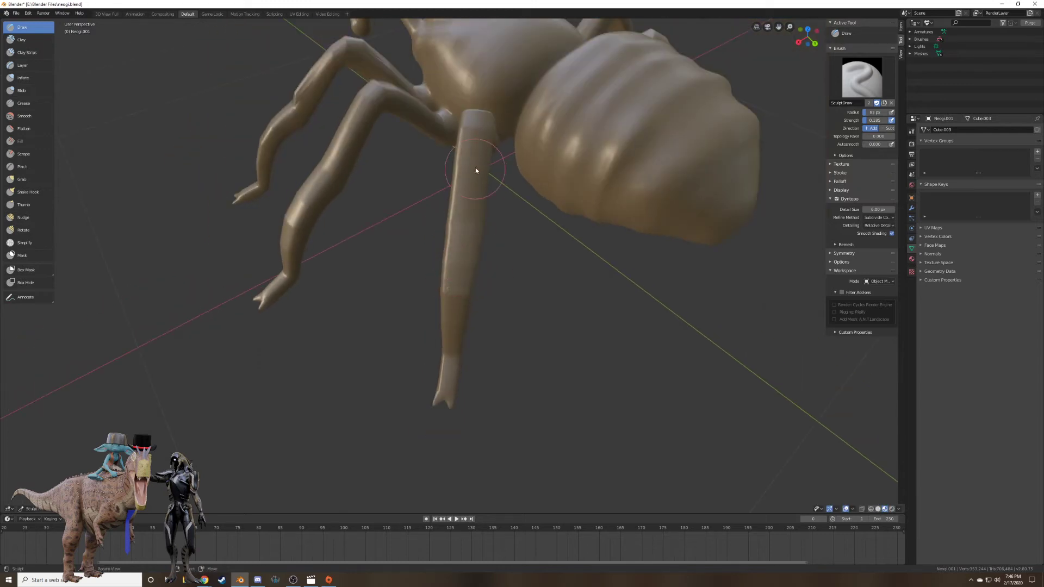
pyautogui.moveTo(478, 136)
pyautogui.mouseDown()
pyautogui.moveTo(468, 204)
pyautogui.moveTo(472, 126)
pyautogui.moveTo(467, 149)
pyautogui.mouseUp()
pyautogui.moveTo(458, 254); pyautogui.dragTo(451, 335)
pyautogui.moveTo(487, 219)
pyautogui.keyDown('shift'); pyautogui.mouseDown(button='middle')
pyautogui.moveTo(487, 334)
pyautogui.moveTo(501, 331)
pyautogui.mouseUp(button='middle'); pyautogui.keyUp('shift')
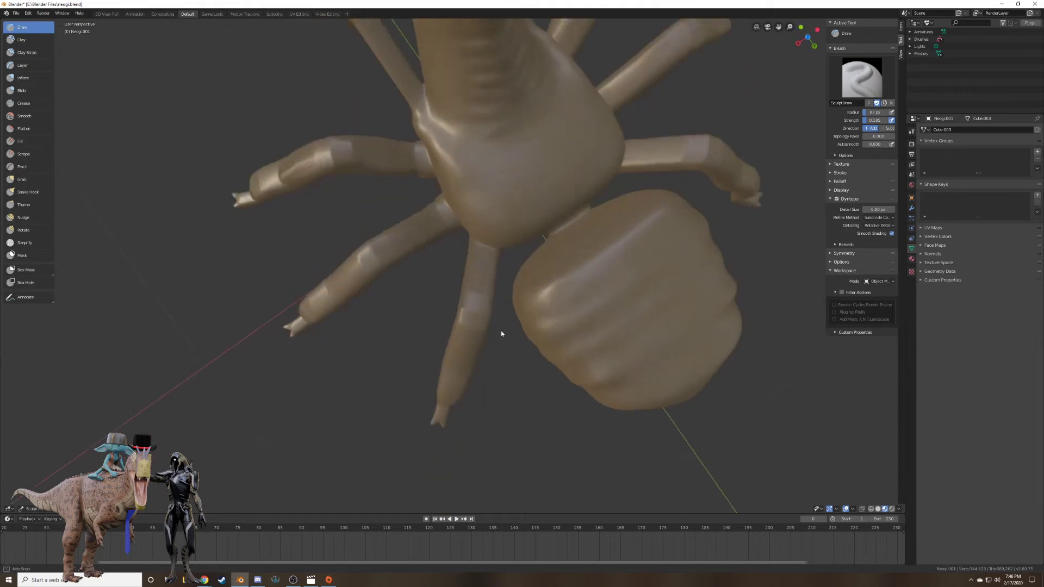
pyautogui.scroll(4, 496, 320)
pyautogui.moveTo(489, 311)
pyautogui.mouseDown()
pyautogui.moveTo(496, 240)
pyautogui.moveTo(484, 354)
pyautogui.mouseUp()
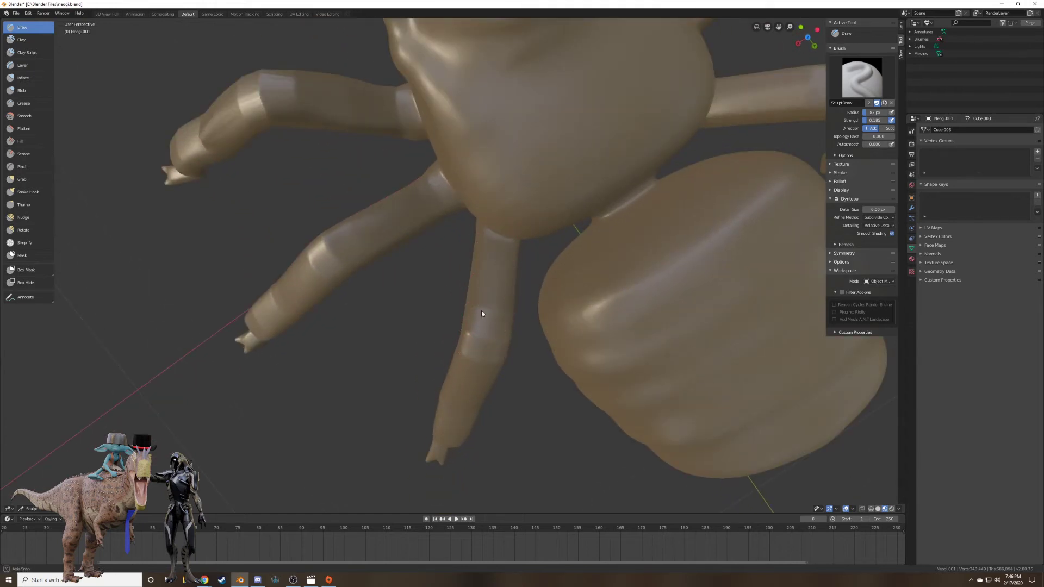
# Switch to the Smooth brush and soften the upper bend of the front walking leg beside the body.
pyautogui.moveTo(481, 311); pyautogui.dragTo(457, 248, button='middle')
pyautogui.click(24, 116)
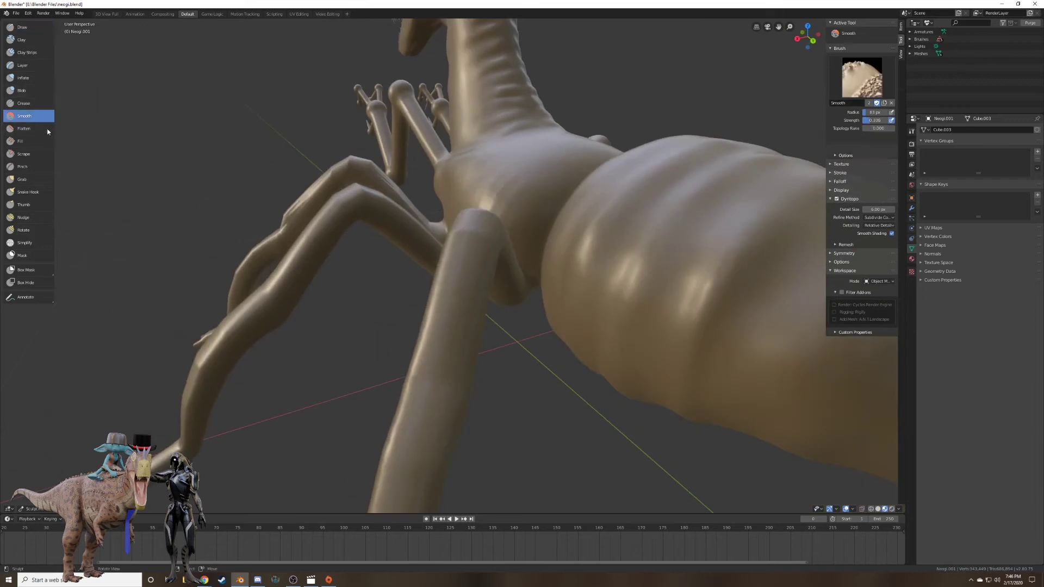
pyautogui.moveTo(272, 234)
pyautogui.mouseDown(button='middle')
pyautogui.moveTo(322, 230)
pyautogui.moveTo(385, 246)
pyautogui.mouseUp(button='middle')
pyautogui.scroll(3, 385, 247)
pyautogui.moveTo(430, 235); pyautogui.dragTo(416, 224)
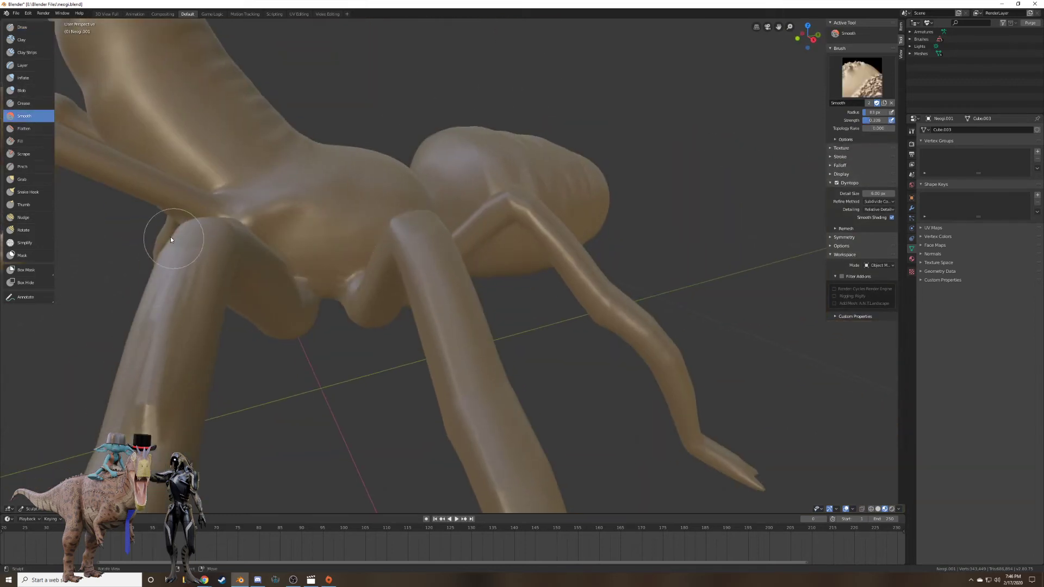
pyautogui.moveTo(171, 237)
pyautogui.mouseDown()
pyautogui.moveTo(173, 387)
pyautogui.moveTo(145, 359)
pyautogui.moveTo(182, 220)
pyautogui.mouseUp()
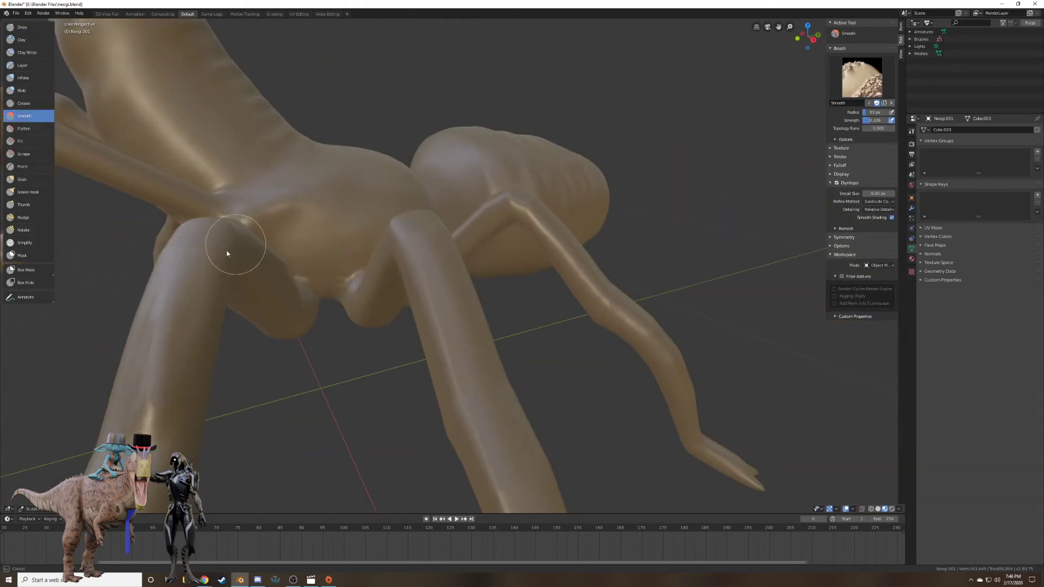
pyautogui.moveTo(163, 245); pyautogui.dragTo(321, 230, button='middle')
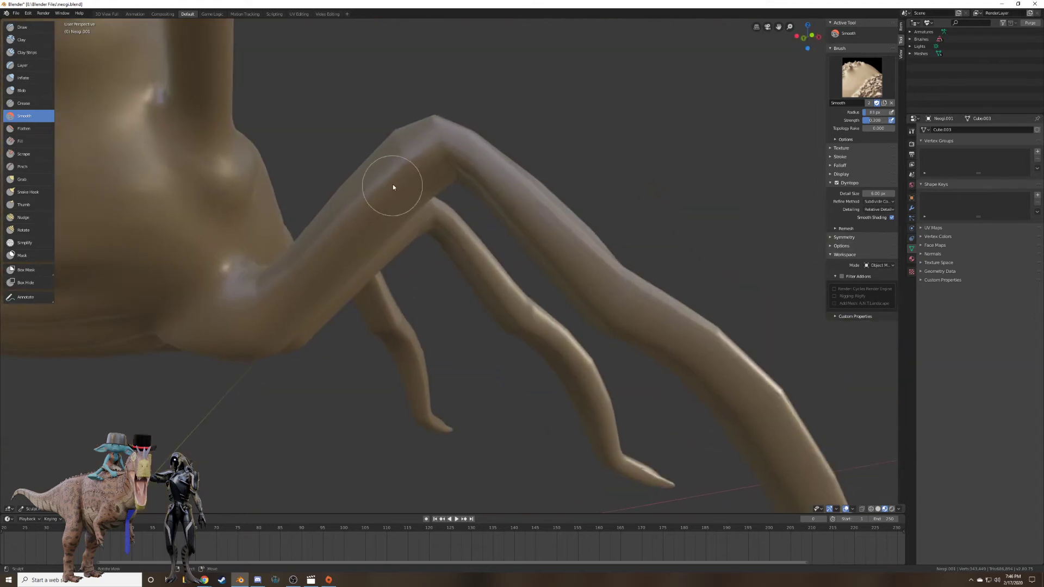
# Smooth the front walking leg's upper segment and knee, continuing down its long lower segment.
pyautogui.moveTo(394, 188)
pyautogui.mouseDown()
pyautogui.moveTo(330, 258)
pyautogui.moveTo(263, 303)
pyautogui.moveTo(423, 136)
pyautogui.moveTo(574, 280)
pyautogui.mouseUp()
pyautogui.moveTo(574, 280)
pyautogui.mouseDown(button='middle')
pyautogui.moveTo(550, 211)
pyautogui.moveTo(543, 97)
pyautogui.moveTo(527, 122)
pyautogui.mouseUp(button='middle')
pyautogui.moveTo(261, 158)
pyautogui.mouseDown()
pyautogui.moveTo(478, 397)
pyautogui.moveTo(499, 373)
pyautogui.mouseUp()
pyautogui.moveTo(498, 373)
pyautogui.mouseDown(button='middle')
pyautogui.moveTo(461, 377)
pyautogui.moveTo(175, 314)
pyautogui.mouseUp(button='middle')
pyautogui.moveTo(175, 314)
pyautogui.mouseDown()
pyautogui.moveTo(196, 315)
pyautogui.moveTo(186, 319)
pyautogui.moveTo(214, 397)
pyautogui.moveTo(168, 396)
pyautogui.moveTo(169, 381)
pyautogui.mouseUp()
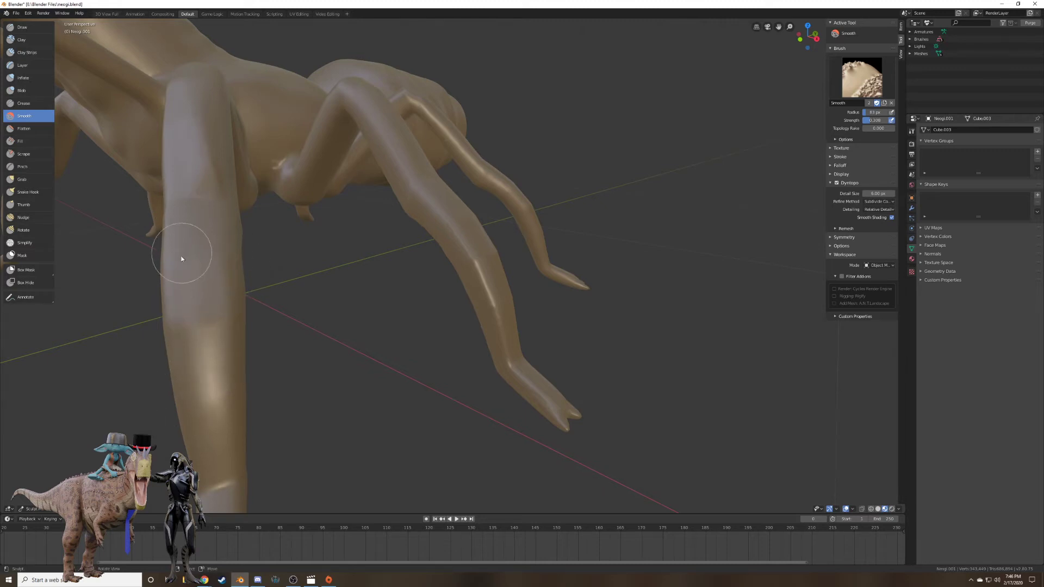
# Even out the knees and outer faces of the walking legs with further Smooth strokes.
pyautogui.moveTo(249, 284)
pyautogui.mouseDown(button='middle')
pyautogui.moveTo(325, 288)
pyautogui.moveTo(452, 232)
pyautogui.moveTo(396, 224)
pyautogui.mouseUp(button='middle')
pyautogui.moveTo(378, 149)
pyautogui.mouseDown()
pyautogui.moveTo(412, 263)
pyautogui.moveTo(379, 173)
pyautogui.mouseUp()
pyautogui.moveTo(380, 173)
pyautogui.mouseDown(button='middle')
pyautogui.moveTo(405, 217)
pyautogui.moveTo(530, 169)
pyautogui.moveTo(500, 234)
pyautogui.moveTo(478, 203)
pyautogui.moveTo(480, 158)
pyautogui.mouseUp(button='middle')
pyautogui.moveTo(480, 158)
pyautogui.mouseDown()
pyautogui.moveTo(506, 140)
pyautogui.moveTo(572, 214)
pyautogui.moveTo(506, 103)
pyautogui.moveTo(531, 168)
pyautogui.moveTo(481, 84)
pyautogui.mouseUp()
pyautogui.moveTo(481, 85); pyautogui.dragTo(543, 226, button='middle')
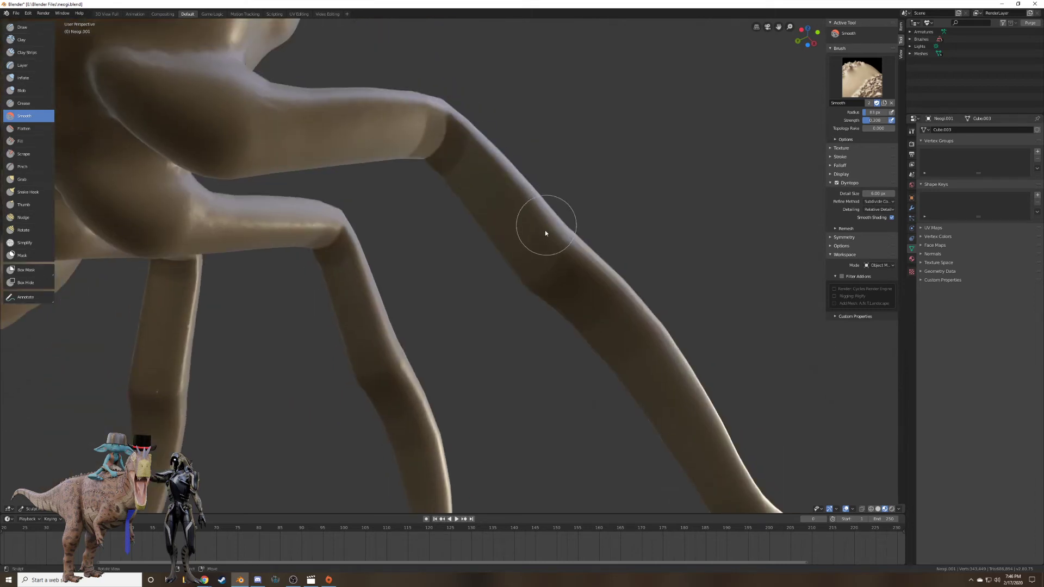
pyautogui.moveTo(543, 226)
pyautogui.mouseDown()
pyautogui.moveTo(501, 210)
pyautogui.moveTo(524, 233)
pyautogui.moveTo(439, 136)
pyautogui.moveTo(411, 132)
pyautogui.moveTo(439, 145)
pyautogui.moveTo(252, 147)
pyautogui.moveTo(405, 124)
pyautogui.mouseUp()
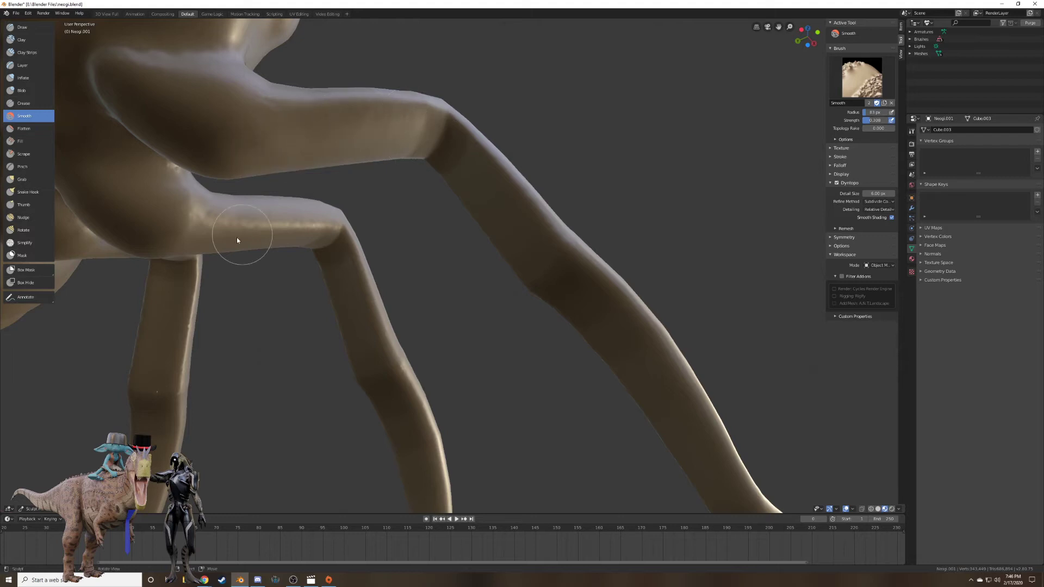
# Smooth the undersides of the walking legs along their lower segments.
pyautogui.moveTo(205, 234)
pyautogui.mouseDown(button='middle')
pyautogui.moveTo(241, 226)
pyautogui.moveTo(278, 241)
pyautogui.mouseUp(button='middle')
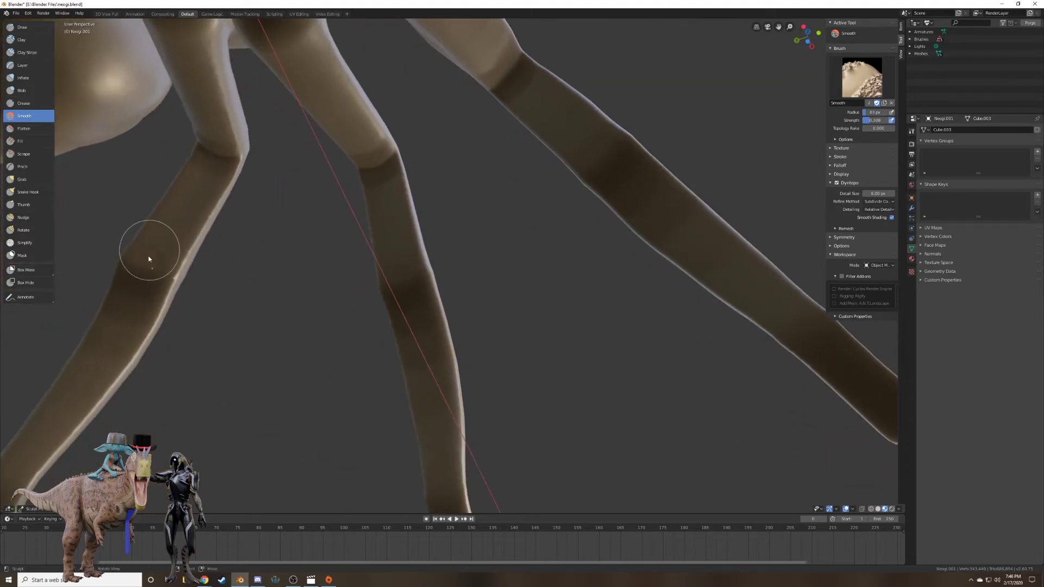
pyautogui.moveTo(150, 254)
pyautogui.mouseDown()
pyautogui.moveTo(219, 157)
pyautogui.moveTo(221, 117)
pyautogui.moveTo(198, 49)
pyautogui.moveTo(198, 106)
pyautogui.moveTo(334, 128)
pyautogui.moveTo(415, 309)
pyautogui.moveTo(437, 405)
pyautogui.mouseUp()
pyautogui.moveTo(522, 366)
pyautogui.mouseDown(button='middle')
pyautogui.moveTo(433, 408)
pyautogui.moveTo(458, 360)
pyautogui.moveTo(455, 263)
pyautogui.moveTo(441, 277)
pyautogui.mouseUp(button='middle')
pyautogui.scroll(-2, 458, 359)
pyautogui.moveTo(442, 278)
pyautogui.mouseDown()
pyautogui.moveTo(482, 365)
pyautogui.moveTo(474, 266)
pyautogui.mouseUp()
pyautogui.moveTo(469, 234); pyautogui.dragTo(439, 302, button='middle')
pyautogui.moveTo(446, 308)
pyautogui.mouseDown()
pyautogui.moveTo(468, 269)
pyautogui.moveTo(461, 163)
pyautogui.mouseUp()
# Smooth the faceted knee and upper segment of the rear leg beside the abdomen.
pyautogui.moveTo(467, 155)
pyautogui.mouseDown(button='middle')
pyautogui.moveTo(451, 244)
pyautogui.moveTo(335, 246)
pyautogui.mouseUp(button='middle')
pyautogui.moveTo(282, 287)
pyautogui.mouseDown(button='middle')
pyautogui.moveTo(310, 249)
pyautogui.moveTo(406, 381)
pyautogui.mouseUp(button='middle')
pyautogui.moveTo(425, 220)
pyautogui.mouseDown()
pyautogui.moveTo(381, 218)
pyautogui.moveTo(386, 235)
pyautogui.moveTo(427, 212)
pyautogui.moveTo(506, 236)
pyautogui.mouseUp()
pyautogui.moveTo(355, 215)
pyautogui.mouseDown(button='middle')
pyautogui.moveTo(377, 233)
pyautogui.moveTo(401, 201)
pyautogui.moveTo(369, 173)
pyautogui.moveTo(338, 211)
pyautogui.mouseUp(button='middle')
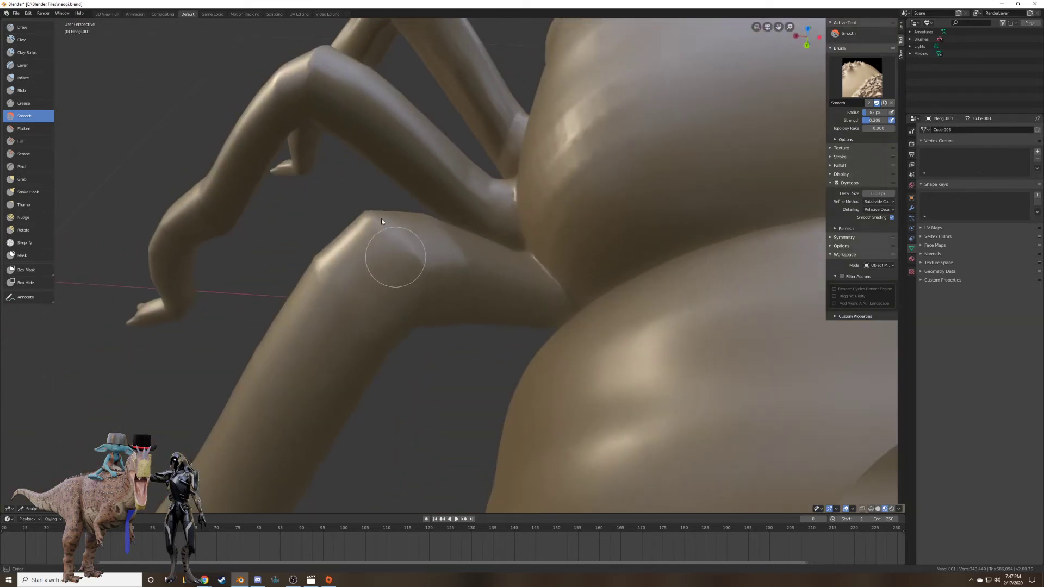
pyautogui.moveTo(452, 243); pyautogui.dragTo(451, 312, button='middle')
pyautogui.moveTo(472, 357)
pyautogui.mouseDown()
pyautogui.moveTo(497, 385)
pyautogui.moveTo(370, 334)
pyautogui.moveTo(294, 340)
pyautogui.mouseUp()
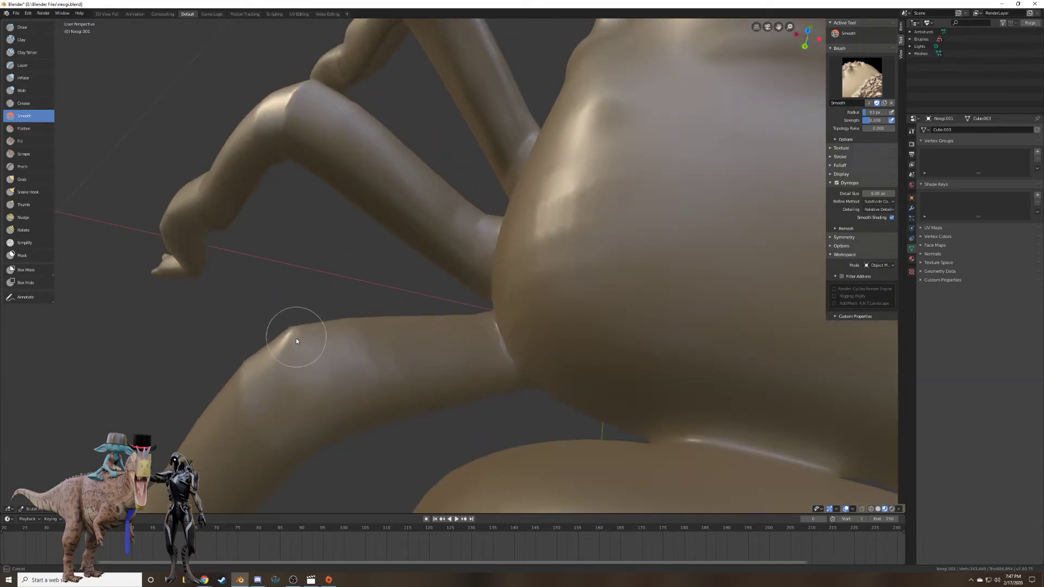
# Smooth the rear and middle legs from their knees down the lower segments, working around their remaining sides.
pyautogui.moveTo(293, 340)
pyautogui.mouseDown(button='middle')
pyautogui.moveTo(391, 321)
pyautogui.moveTo(442, 228)
pyautogui.moveTo(372, 285)
pyautogui.moveTo(415, 273)
pyautogui.mouseUp(button='middle')
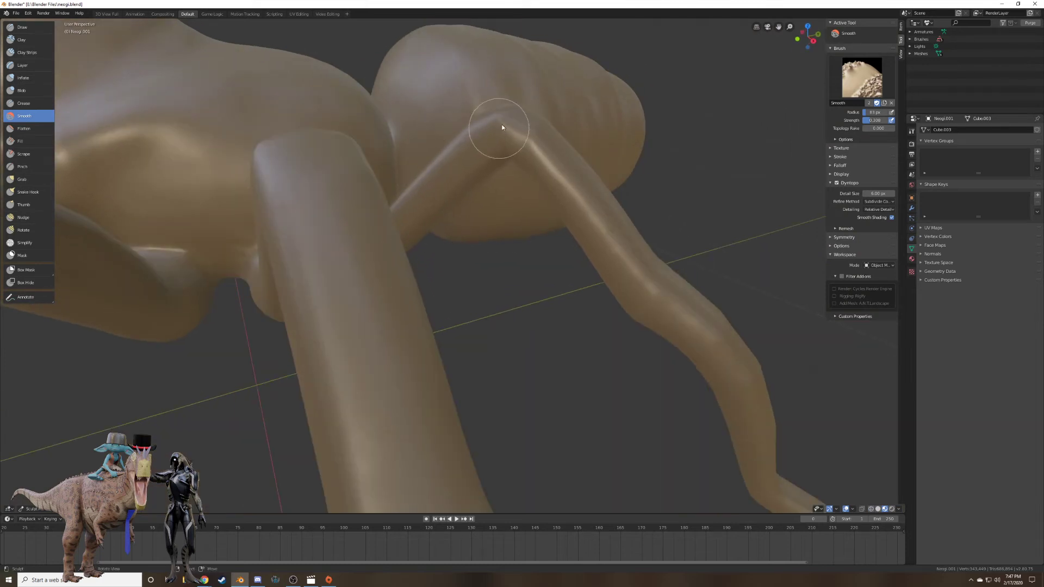
pyautogui.moveTo(571, 177)
pyautogui.mouseDown(button='middle')
pyautogui.moveTo(609, 189)
pyautogui.moveTo(553, 132)
pyautogui.moveTo(557, 151)
pyautogui.mouseUp(button='middle')
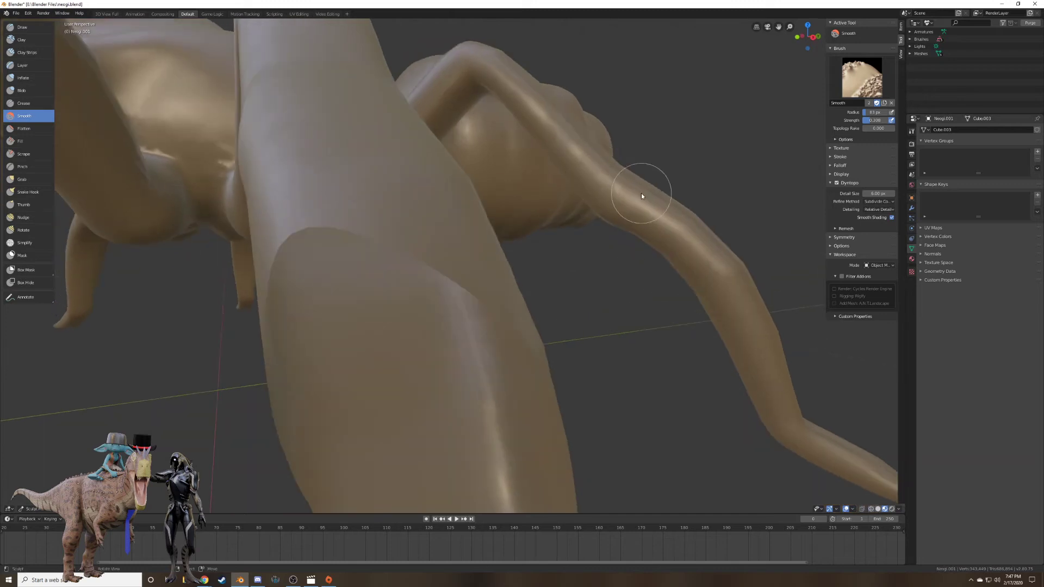
pyautogui.moveTo(641, 194)
pyautogui.mouseDown(button='middle')
pyautogui.moveTo(620, 180)
pyautogui.moveTo(618, 263)
pyautogui.mouseUp(button='middle')
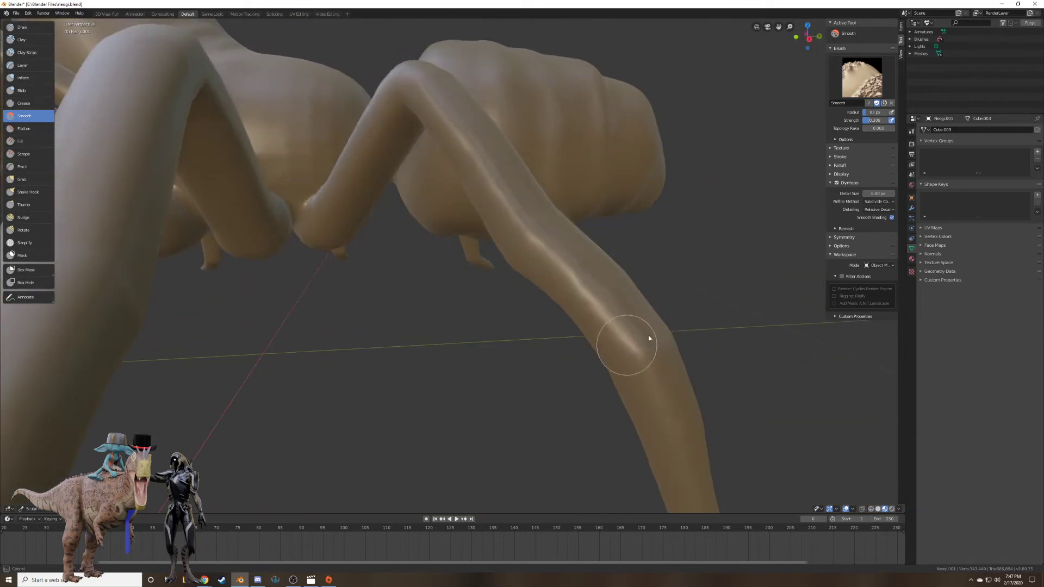
pyautogui.moveTo(668, 350)
pyautogui.mouseDown(button='middle')
pyautogui.moveTo(673, 244)
pyautogui.moveTo(528, 274)
pyautogui.mouseUp(button='middle')
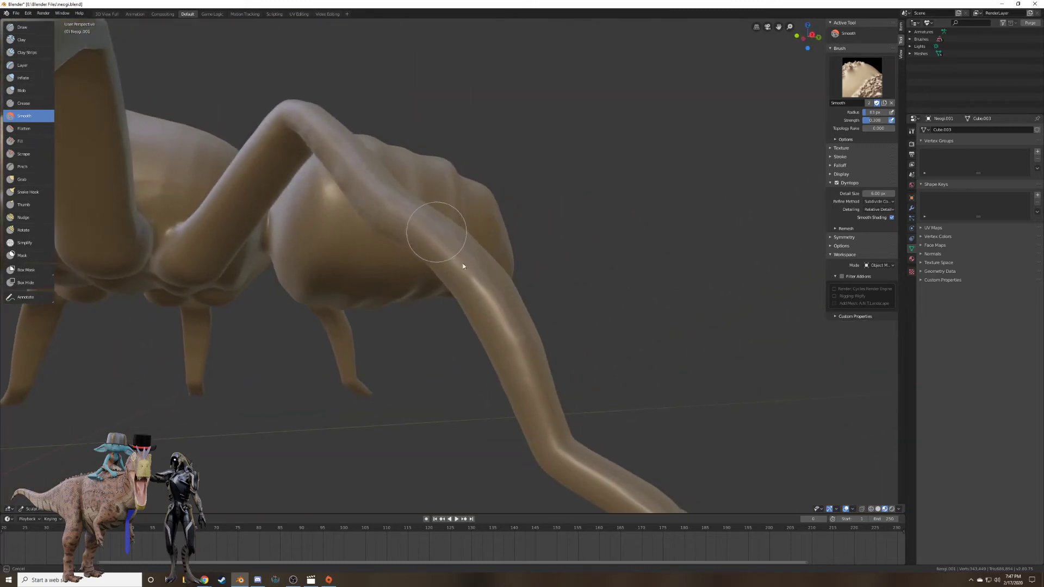
pyautogui.moveTo(548, 372)
pyautogui.mouseDown(button='middle')
pyautogui.moveTo(518, 265)
pyautogui.moveTo(478, 254)
pyautogui.moveTo(408, 268)
pyautogui.moveTo(604, 328)
pyautogui.moveTo(415, 293)
pyautogui.moveTo(459, 284)
pyautogui.moveTo(496, 105)
pyautogui.mouseUp(button='middle')
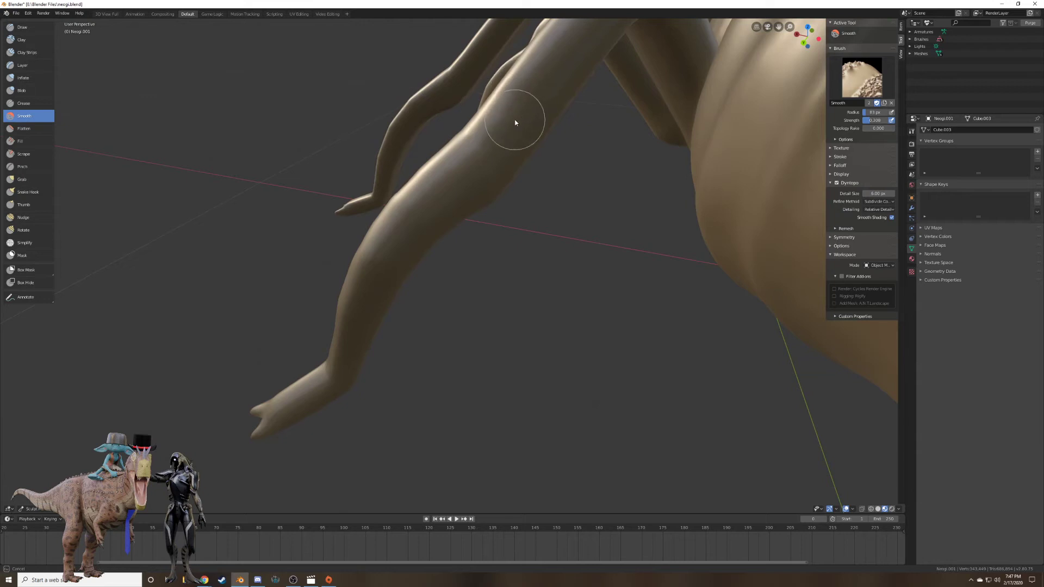
pyautogui.moveTo(383, 279); pyautogui.dragTo(444, 244, button='middle')
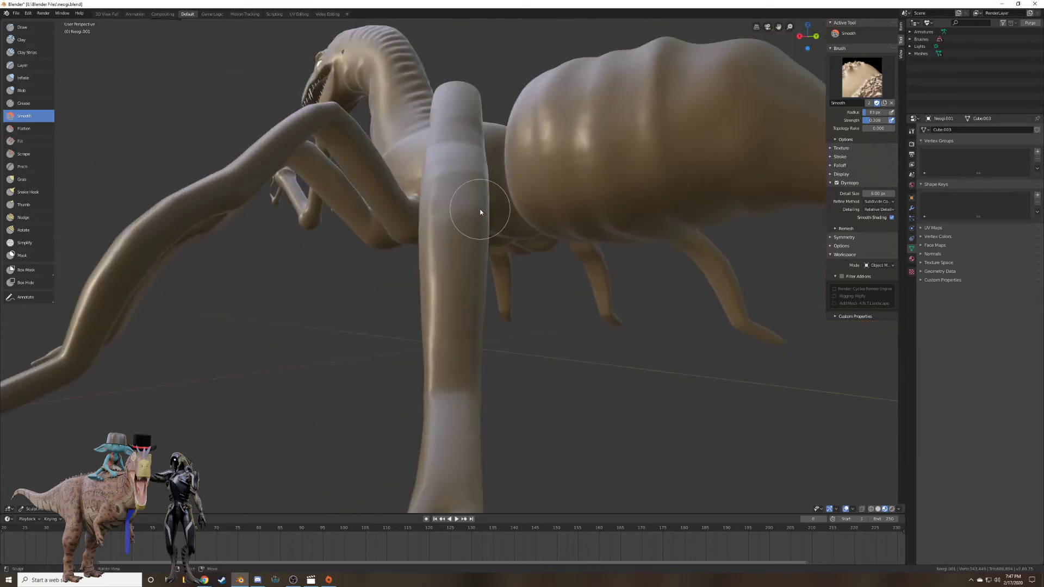
pyautogui.moveTo(478, 216)
pyautogui.mouseDown()
pyautogui.moveTo(473, 363)
pyautogui.moveTo(460, 194)
pyautogui.mouseUp()
# Inspect the whole creature from several angles to judge the smoothed leg shapes.
pyautogui.moveTo(464, 148); pyautogui.dragTo(462, 181, button='middle')
pyautogui.scroll(-1, 462, 182)
pyautogui.scroll(-3, 480, 236)
pyautogui.moveTo(473, 228); pyautogui.dragTo(505, 220, button='middle')
pyautogui.scroll(-2, 505, 220)
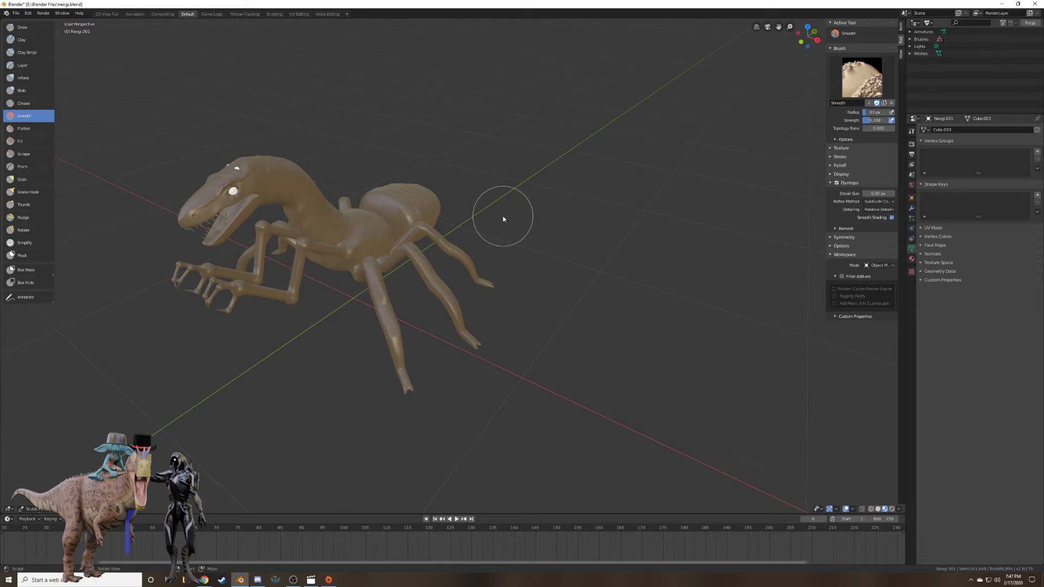
pyautogui.moveTo(517, 217); pyautogui.dragTo(490, 223, button='middle')
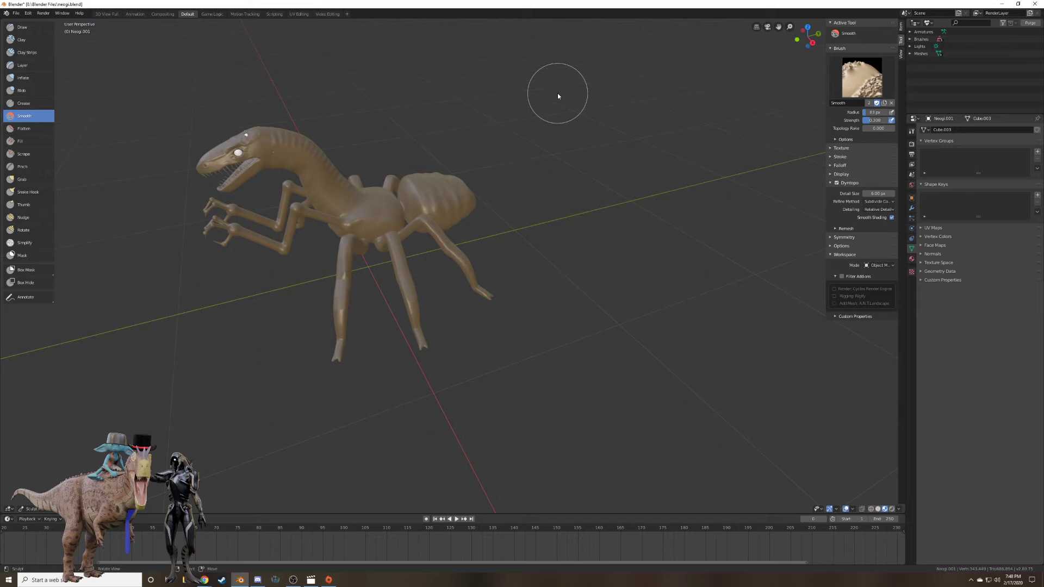
pyautogui.moveTo(276, 244)
pyautogui.mouseDown(button='middle')
pyautogui.moveTo(396, 244)
pyautogui.moveTo(372, 245)
pyautogui.moveTo(511, 151)
pyautogui.moveTo(474, 154)
pyautogui.mouseUp(button='middle')
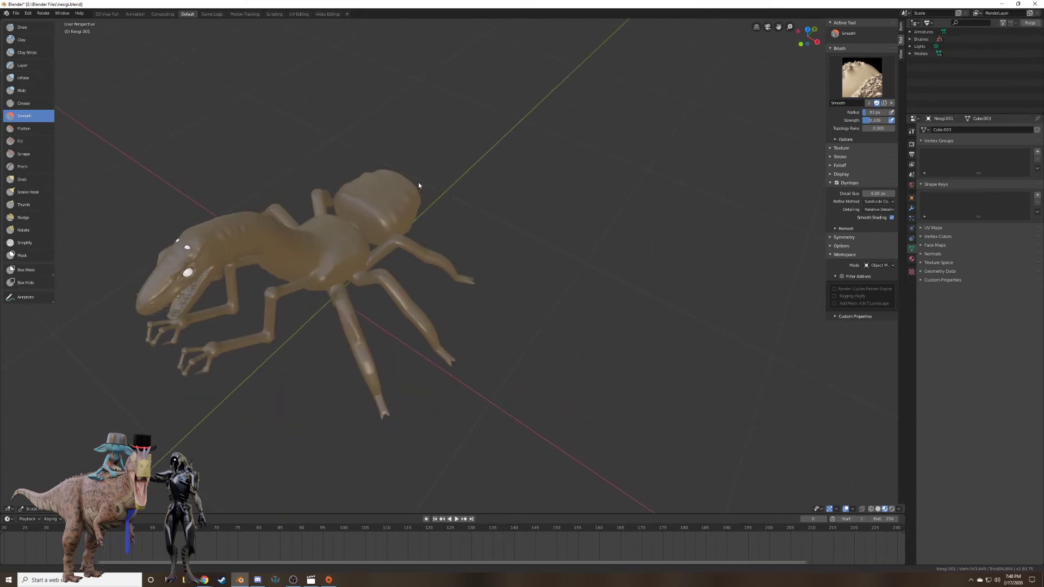
pyautogui.moveTo(419, 182)
pyautogui.mouseDown(button='middle')
pyautogui.moveTo(613, 162)
pyautogui.moveTo(550, 168)
pyautogui.moveTo(527, 158)
pyautogui.moveTo(552, 149)
pyautogui.mouseUp(button='middle')
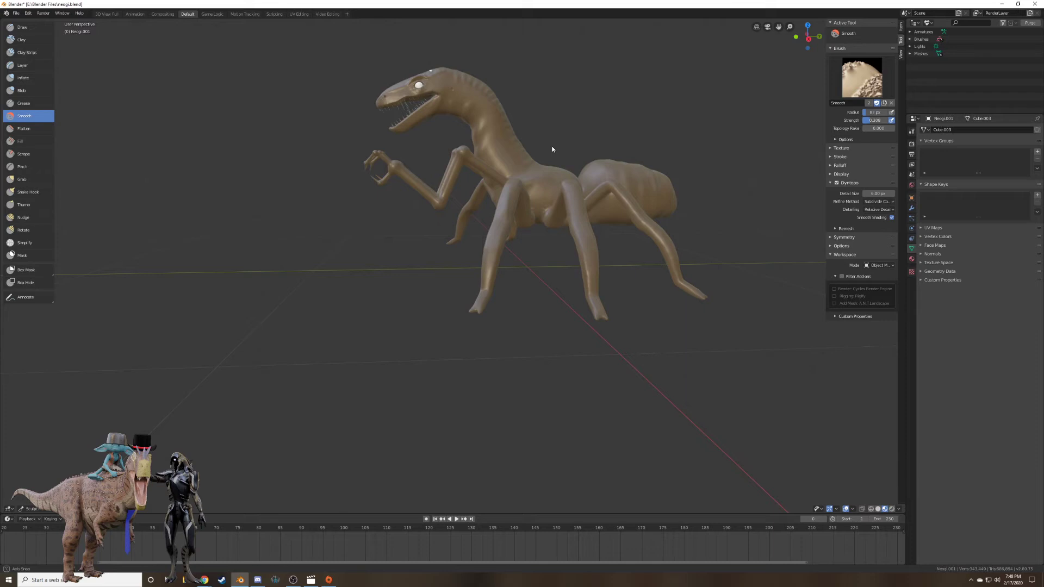
pyautogui.moveTo(552, 149)
pyautogui.mouseDown(button='middle')
pyautogui.moveTo(619, 158)
pyautogui.moveTo(527, 165)
pyautogui.moveTo(513, 186)
pyautogui.moveTo(556, 170)
pyautogui.moveTo(518, 151)
pyautogui.moveTo(453, 230)
pyautogui.moveTo(595, 137)
pyautogui.moveTo(545, 163)
pyautogui.moveTo(592, 116)
pyautogui.moveTo(549, 151)
pyautogui.moveTo(462, 189)
pyautogui.moveTo(580, 174)
pyautogui.moveTo(559, 179)
pyautogui.moveTo(521, 156)
pyautogui.moveTo(524, 174)
pyautogui.mouseUp(button='middle')
# Scrape down the ball-shaped palm of the clawed front hand where the fingers meet the forearm.
pyautogui.scroll(5, 556, 168)
pyautogui.scroll(-3, 556, 168)
pyautogui.scroll(5, 462, 191)
pyautogui.scroll(-2, 450, 163)
pyautogui.scroll(-3, 580, 174)
pyautogui.scroll(3, 581, 174)
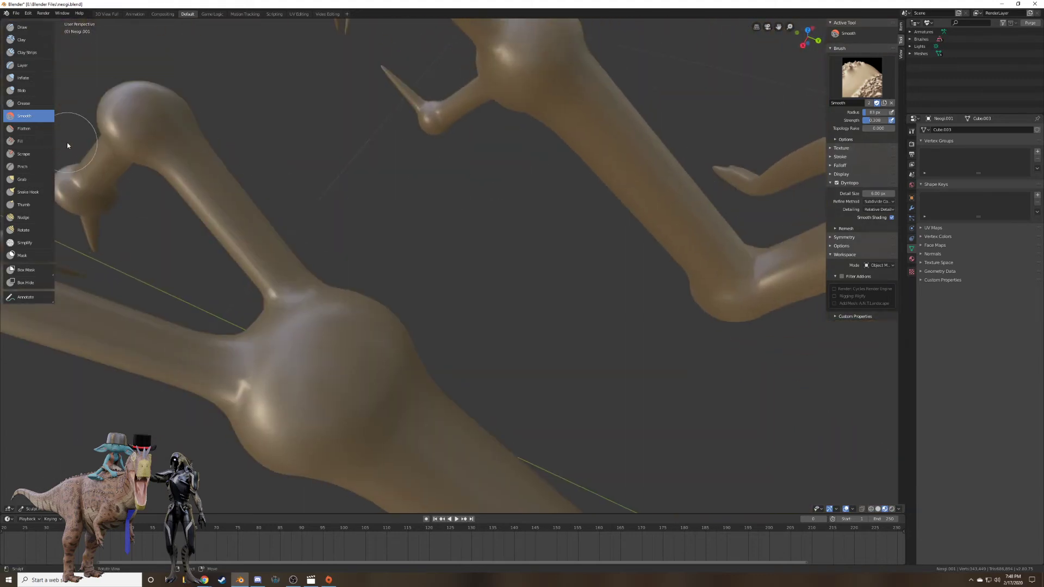
pyautogui.click(30, 154)
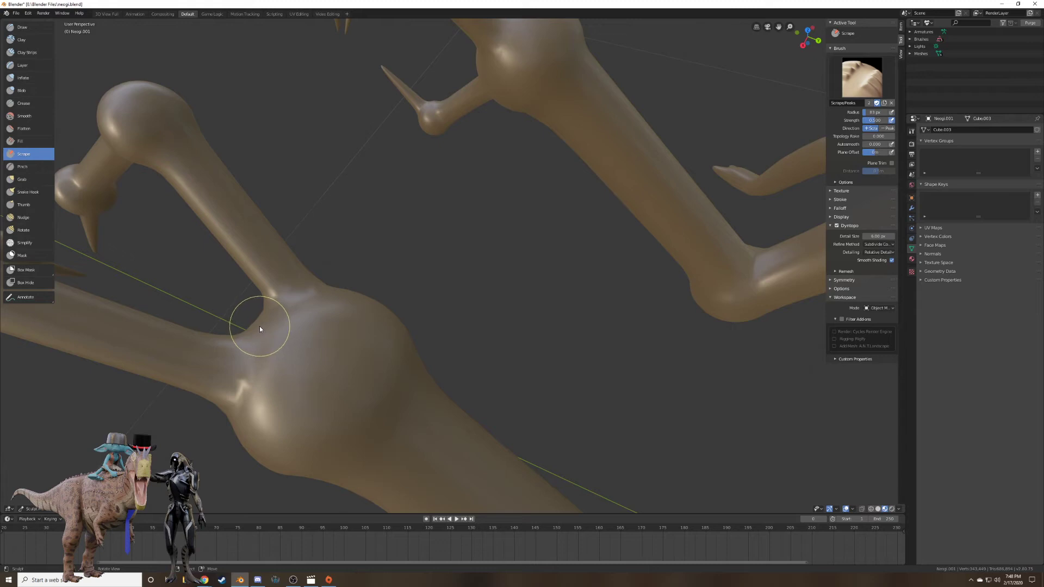
pyautogui.moveTo(262, 329)
pyautogui.mouseDown()
pyautogui.moveTo(385, 388)
pyautogui.moveTo(248, 321)
pyautogui.moveTo(369, 395)
pyautogui.moveTo(265, 357)
pyautogui.moveTo(395, 400)
pyautogui.mouseUp()
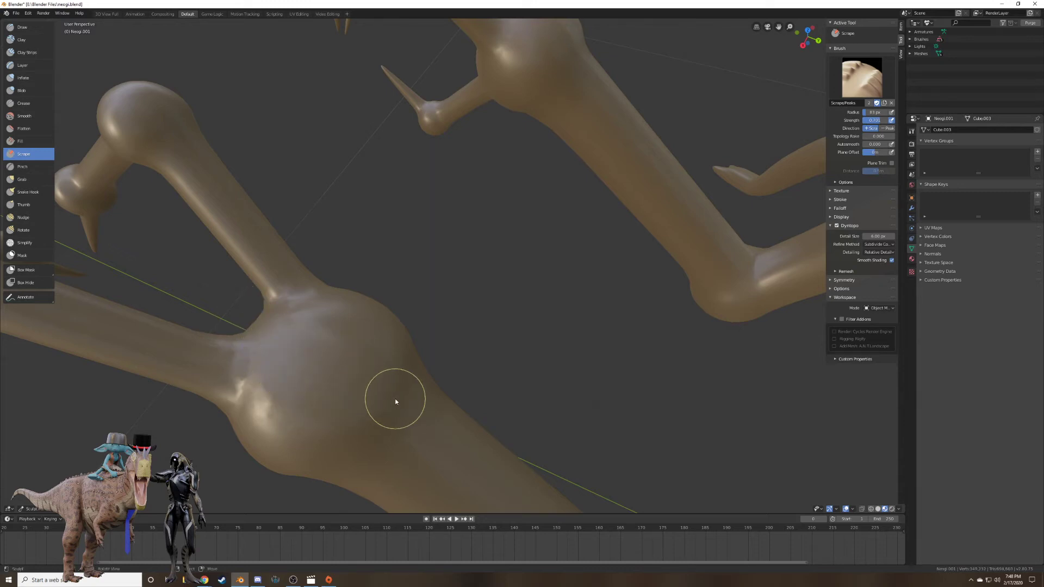
pyautogui.moveTo(396, 400); pyautogui.dragTo(409, 376, button='middle')
# Scrape the side of the front hand's round palm from the right side view.
pyautogui.press('KP_3')
pyautogui.keyDown('shift'); pyautogui.moveTo(655, 188); pyautogui.dragTo(528, 405, button='middle'); pyautogui.keyUp('shift')
pyautogui.scroll(5, 528, 404)
pyautogui.keyDown('shift'); pyautogui.moveTo(420, 71); pyautogui.dragTo(440, 176, button='middle'); pyautogui.keyUp('shift')
pyautogui.scroll(3, 439, 180)
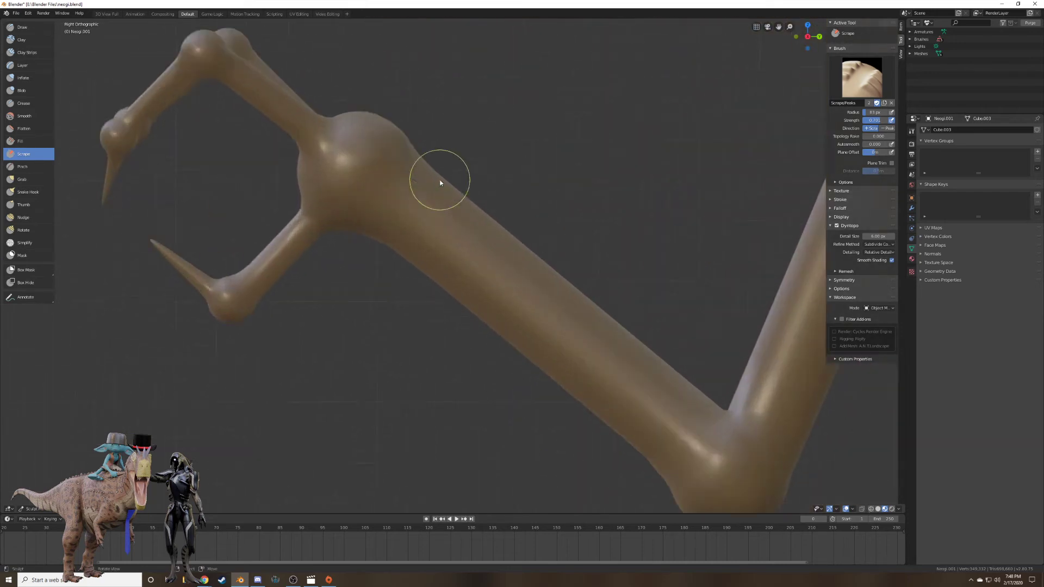
pyautogui.scroll(2, 440, 183)
pyautogui.moveTo(366, 169)
pyautogui.mouseDown()
pyautogui.moveTo(291, 145)
pyautogui.moveTo(382, 145)
pyautogui.moveTo(303, 164)
pyautogui.moveTo(340, 180)
pyautogui.moveTo(333, 136)
pyautogui.moveTo(365, 130)
pyautogui.moveTo(276, 140)
pyautogui.moveTo(332, 161)
pyautogui.moveTo(360, 140)
pyautogui.moveTo(347, 147)
pyautogui.moveTo(375, 164)
pyautogui.mouseUp()
# Flatten the side of the front hand's palm toward the forearm with a larger Flatten brush.
pyautogui.click(20, 130)
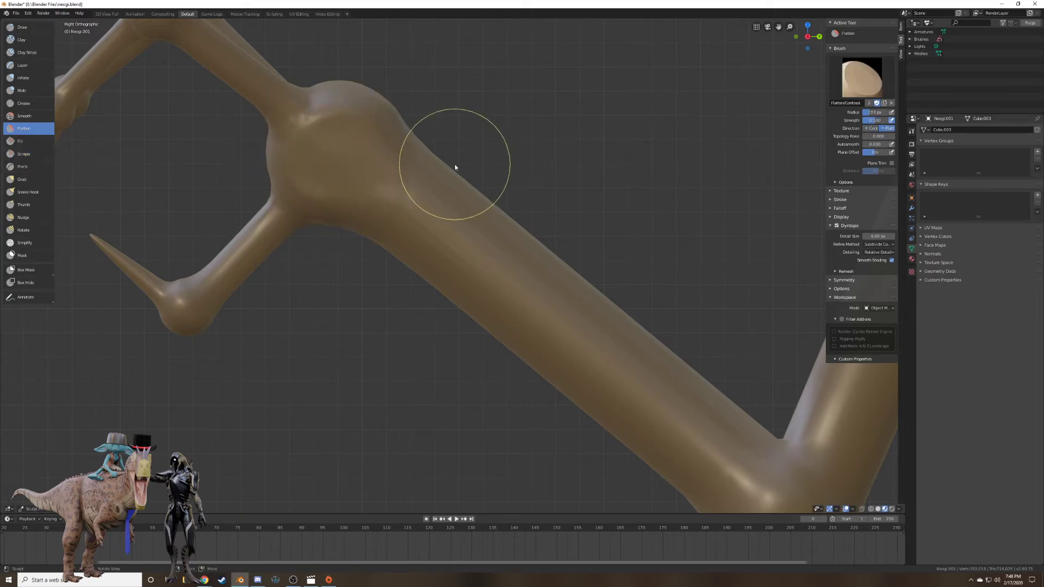
pyautogui.moveTo(454, 164); pyautogui.dragTo(467, 207, button='middle')
pyautogui.press('KP_Decimal')
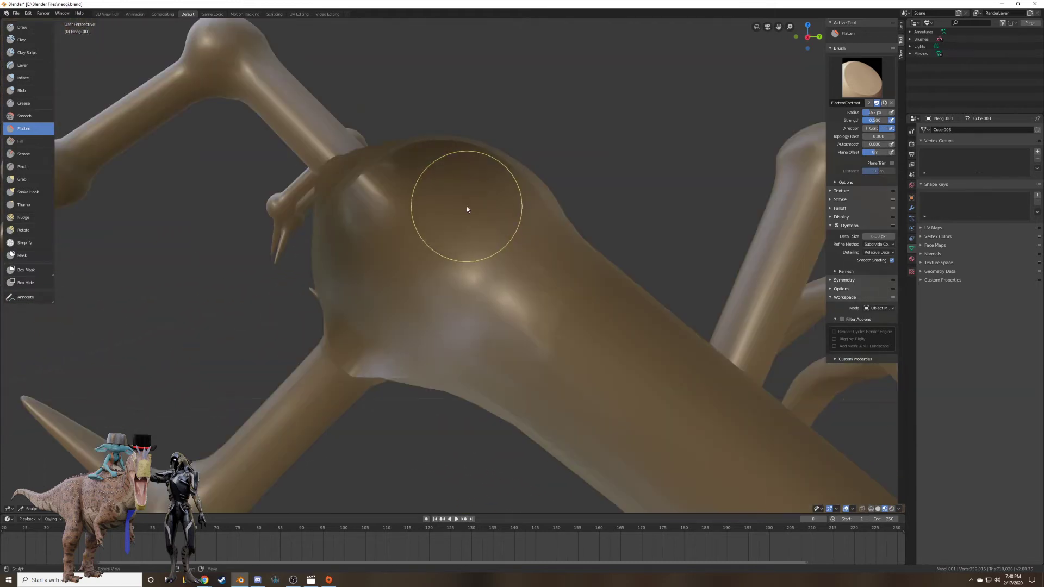
pyautogui.scroll(-5, 467, 207)
pyautogui.scroll(3, 459, 211)
pyautogui.moveTo(409, 191)
pyautogui.mouseDown()
pyautogui.moveTo(467, 214)
pyautogui.moveTo(400, 222)
pyautogui.moveTo(414, 198)
pyautogui.moveTo(478, 211)
pyautogui.moveTo(461, 176)
pyautogui.moveTo(409, 214)
pyautogui.moveTo(435, 212)
pyautogui.moveTo(426, 185)
pyautogui.moveTo(499, 194)
pyautogui.moveTo(403, 230)
pyautogui.moveTo(494, 206)
pyautogui.moveTo(564, 287)
pyautogui.moveTo(485, 219)
pyautogui.mouseUp()
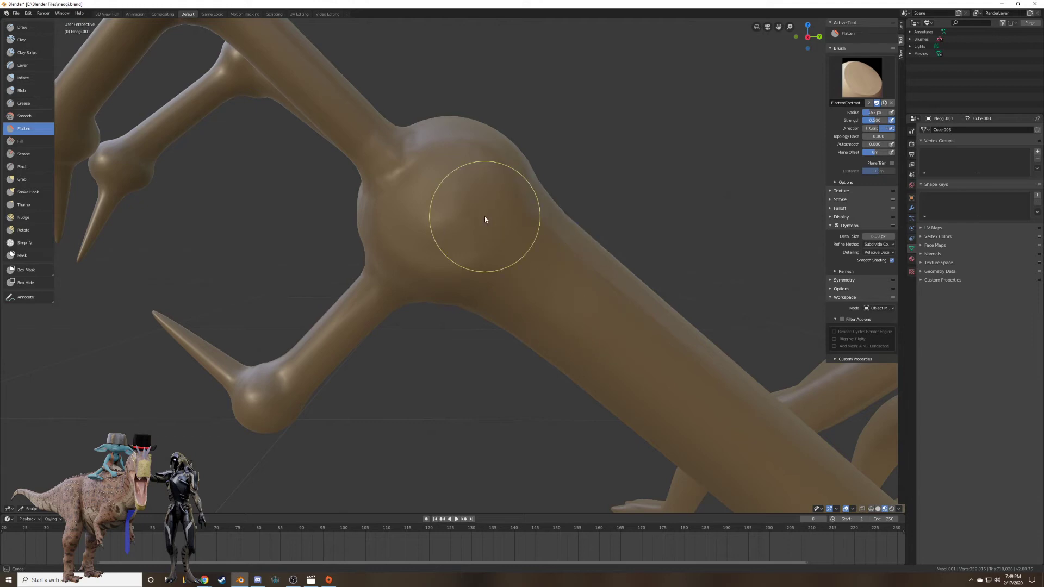
# Scrape the back of the front hand flatter between the finger bases and wrist, adjusting the brush strength.
pyautogui.moveTo(485, 220)
pyautogui.mouseDown(button='middle')
pyautogui.moveTo(531, 205)
pyautogui.moveTo(492, 222)
pyautogui.moveTo(397, 217)
pyautogui.moveTo(647, 196)
pyautogui.moveTo(573, 219)
pyautogui.mouseUp(button='middle')
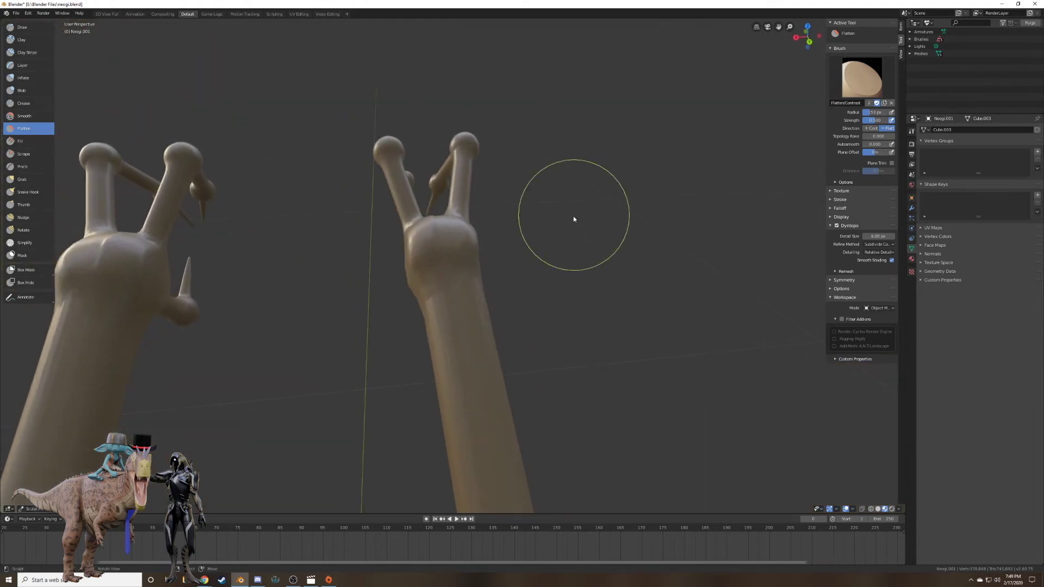
pyautogui.scroll(6, 573, 220)
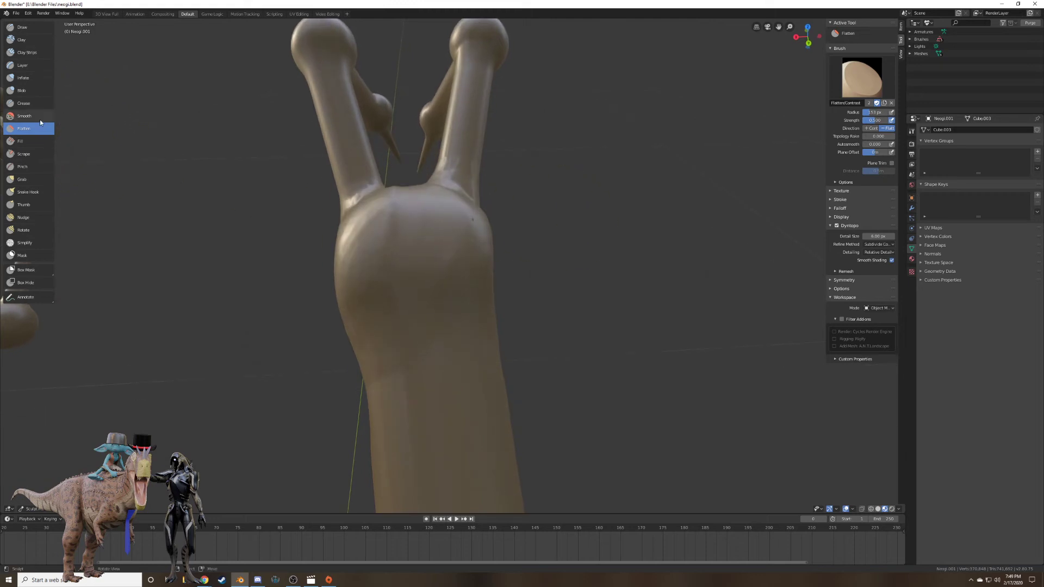
pyautogui.click(24, 154)
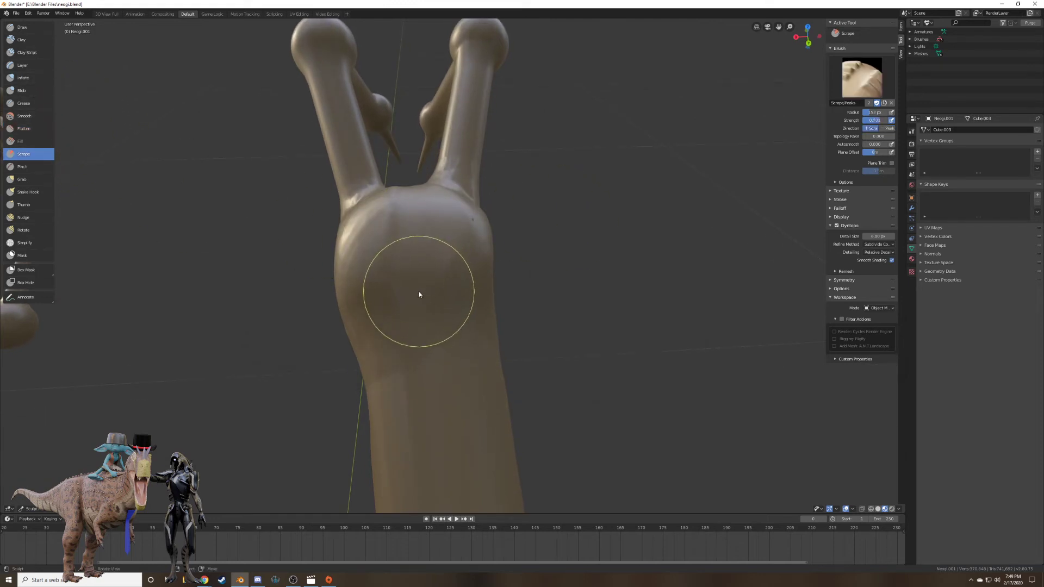
pyautogui.moveTo(418, 294)
pyautogui.mouseDown()
pyautogui.moveTo(412, 206)
pyautogui.moveTo(417, 256)
pyautogui.moveTo(409, 213)
pyautogui.moveTo(437, 238)
pyautogui.mouseUp()
pyautogui.hotkey('shift', 'f')
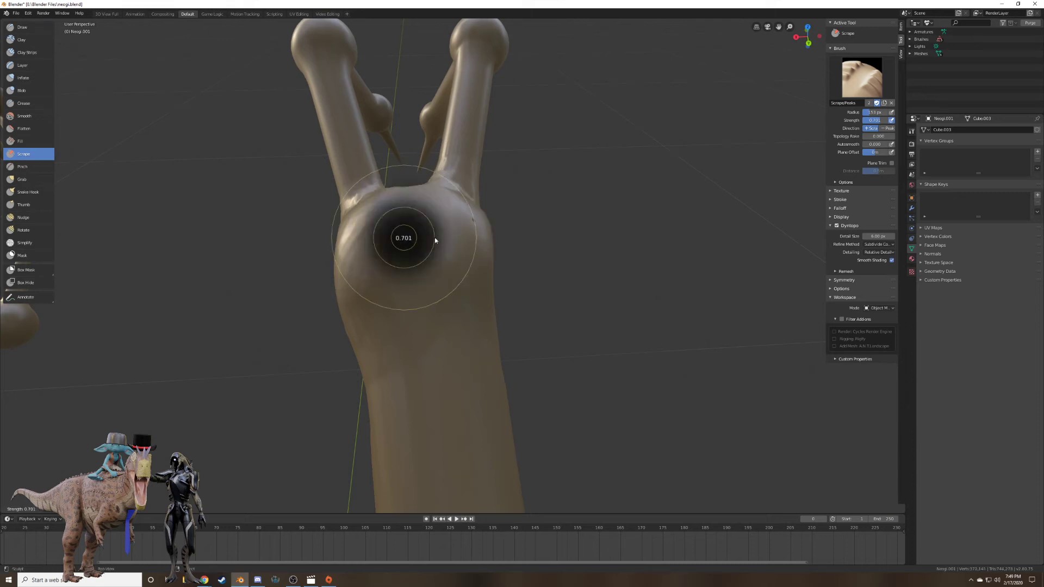
pyautogui.click(425, 237)
pyautogui.moveTo(415, 197)
pyautogui.mouseDown()
pyautogui.moveTo(420, 276)
pyautogui.moveTo(406, 186)
pyautogui.moveTo(415, 301)
pyautogui.moveTo(419, 245)
pyautogui.moveTo(431, 282)
pyautogui.moveTo(417, 213)
pyautogui.mouseUp()
pyautogui.moveTo(418, 213); pyautogui.dragTo(419, 326, button='middle')
pyautogui.moveTo(419, 346)
pyautogui.mouseDown()
pyautogui.moveTo(409, 336)
pyautogui.moveTo(430, 441)
pyautogui.mouseUp()
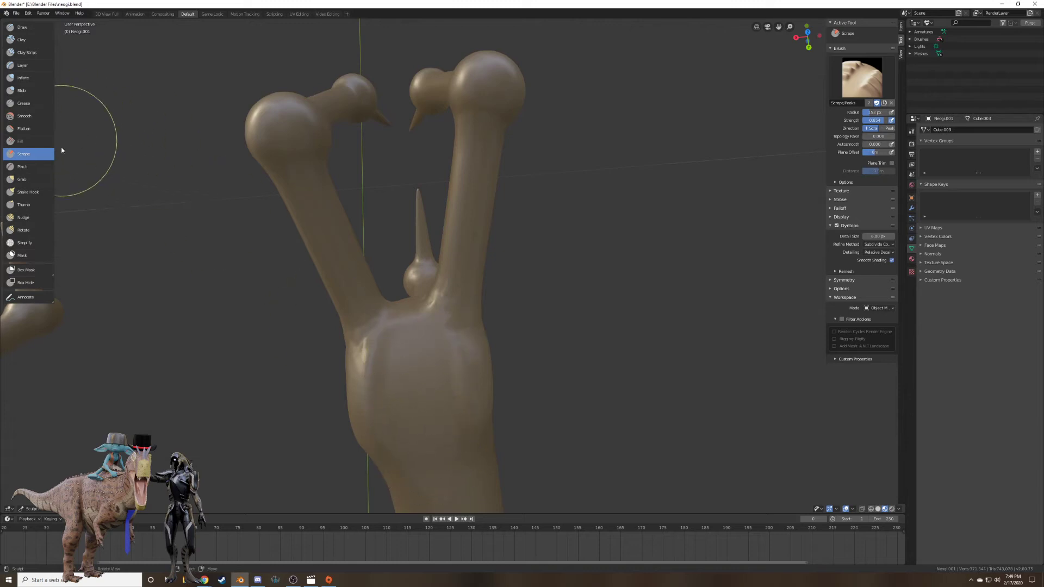
# Smooth the scraped back and sides of the front hand and blend its wrist into the forearm.
pyautogui.click(24, 116)
pyautogui.moveTo(371, 350)
pyautogui.mouseDown()
pyautogui.moveTo(385, 436)
pyautogui.moveTo(455, 345)
pyautogui.moveTo(473, 435)
pyautogui.moveTo(393, 374)
pyautogui.mouseUp()
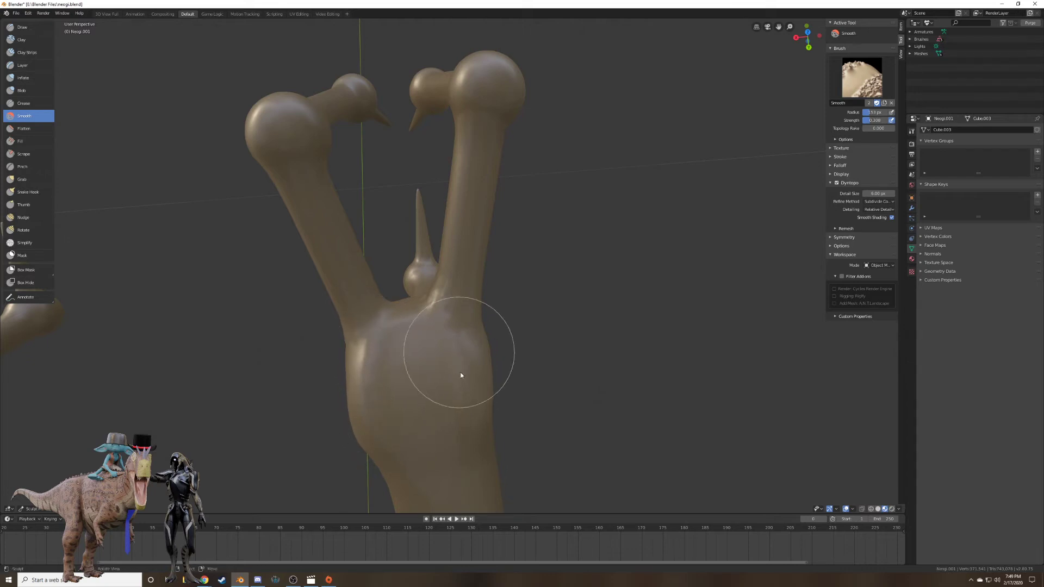
pyautogui.moveTo(461, 375)
pyautogui.mouseDown()
pyautogui.moveTo(461, 309)
pyautogui.moveTo(466, 340)
pyautogui.moveTo(431, 330)
pyautogui.moveTo(367, 353)
pyautogui.moveTo(385, 343)
pyautogui.mouseUp()
pyautogui.moveTo(385, 342)
pyautogui.mouseDown(button='middle')
pyautogui.moveTo(498, 280)
pyautogui.moveTo(582, 305)
pyautogui.moveTo(641, 303)
pyautogui.moveTo(562, 284)
pyautogui.moveTo(657, 279)
pyautogui.moveTo(571, 252)
pyautogui.moveTo(462, 256)
pyautogui.moveTo(582, 217)
pyautogui.moveTo(520, 252)
pyautogui.moveTo(535, 212)
pyautogui.mouseUp(button='middle')
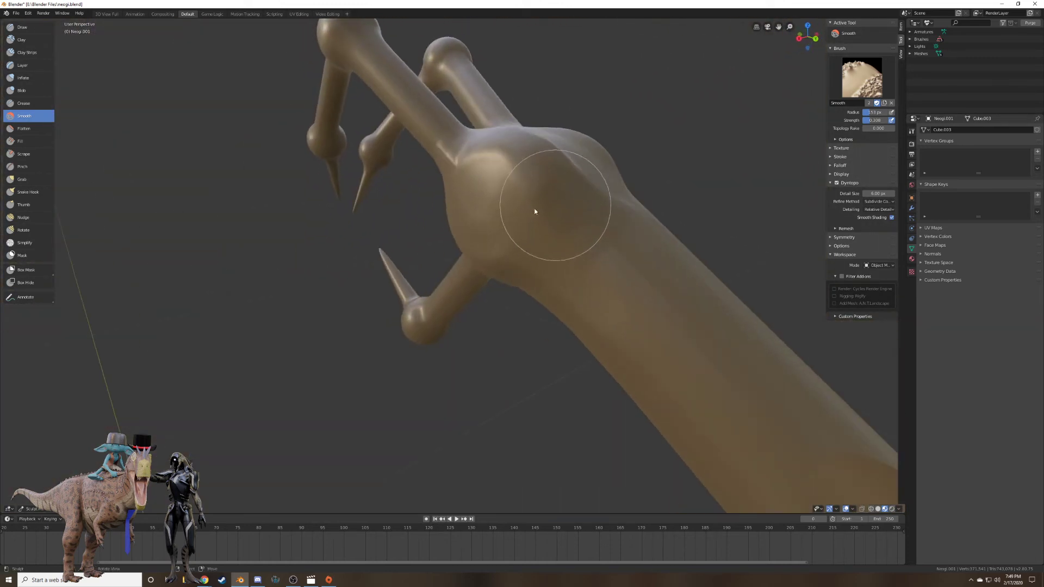
pyautogui.moveTo(492, 174); pyautogui.dragTo(504, 152)
pyautogui.moveTo(503, 152); pyautogui.dragTo(554, 242, button='middle')
pyautogui.moveTo(555, 295); pyautogui.dragTo(601, 331)
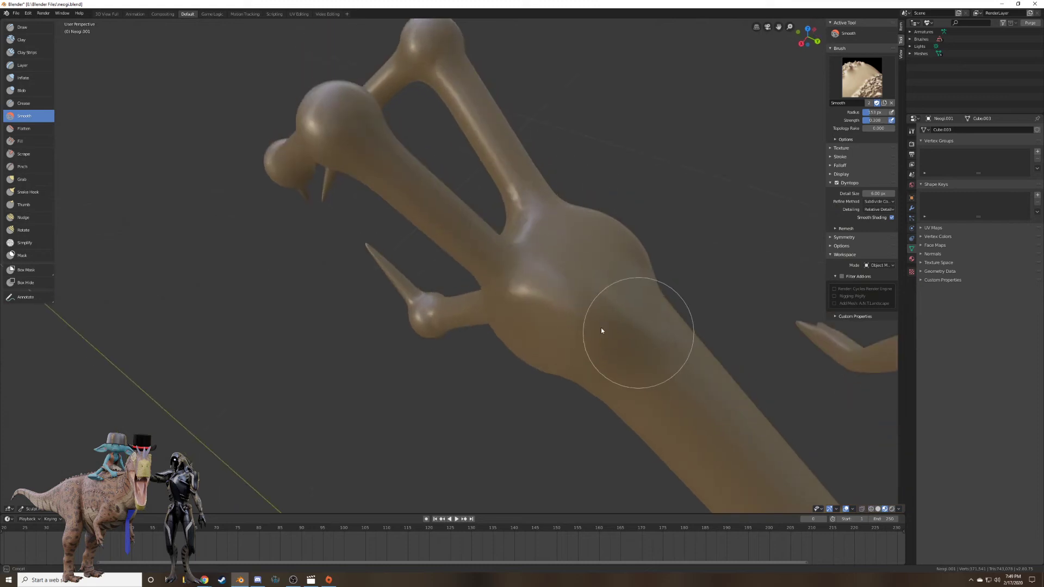
# Hollow the front hand's palm between the finger bases and thumb using the Inflate brush in its Deflate direction.
pyautogui.moveTo(602, 330)
pyautogui.mouseDown(button='middle')
pyautogui.moveTo(610, 252)
pyautogui.moveTo(490, 303)
pyautogui.moveTo(538, 298)
pyautogui.moveTo(513, 287)
pyautogui.moveTo(532, 273)
pyautogui.mouseUp(button='middle')
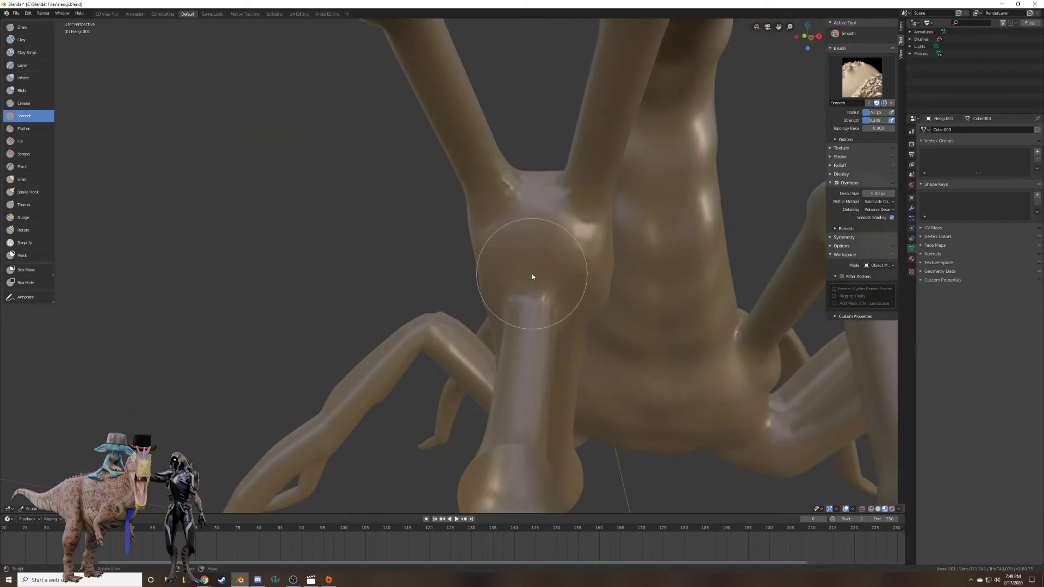
pyautogui.click(23, 78)
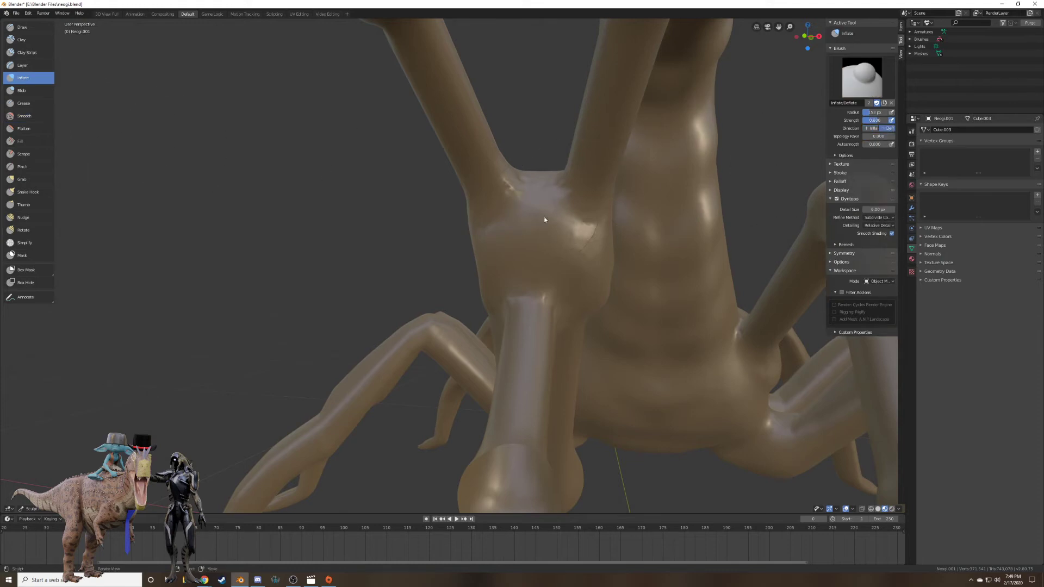
pyautogui.moveTo(545, 220)
pyautogui.mouseDown()
pyautogui.moveTo(533, 243)
pyautogui.moveTo(547, 214)
pyautogui.moveTo(518, 228)
pyautogui.moveTo(538, 244)
pyautogui.moveTo(512, 262)
pyautogui.moveTo(557, 283)
pyautogui.mouseUp()
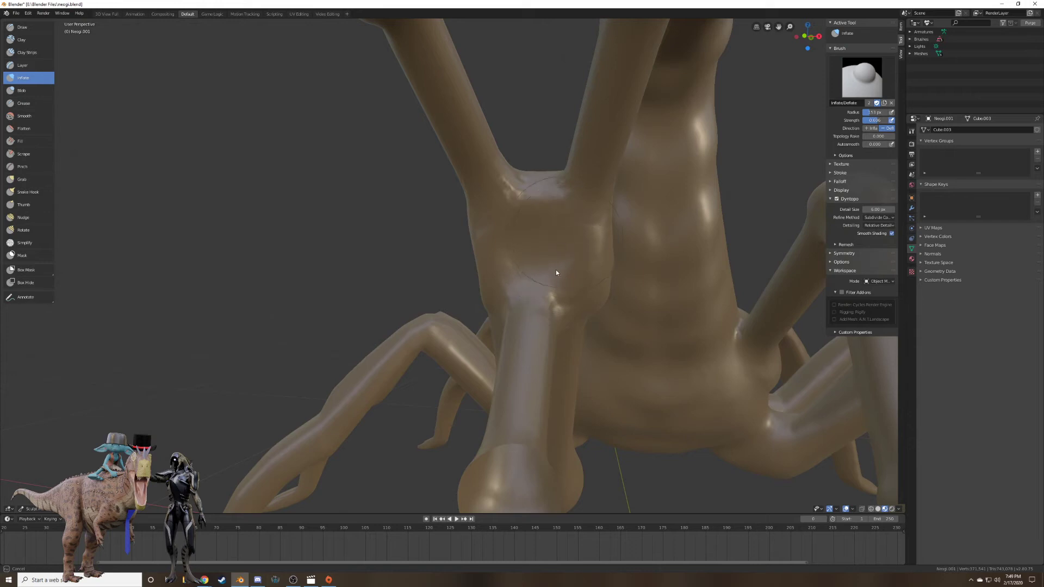
pyautogui.moveTo(559, 245)
pyautogui.mouseDown(button='middle')
pyautogui.moveTo(546, 261)
pyautogui.moveTo(497, 264)
pyautogui.moveTo(517, 262)
pyautogui.moveTo(486, 238)
pyautogui.mouseUp(button='middle')
pyautogui.moveTo(486, 238); pyautogui.dragTo(565, 219)
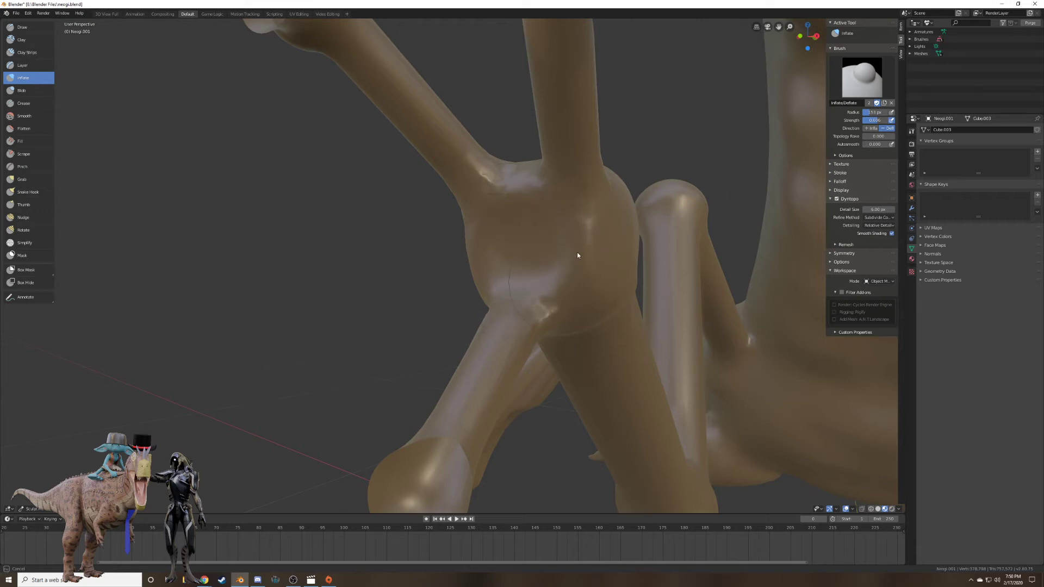
pyautogui.moveTo(517, 239)
pyautogui.mouseDown()
pyautogui.moveTo(553, 208)
pyautogui.moveTo(519, 313)
pyautogui.moveTo(525, 219)
pyautogui.moveTo(549, 247)
pyautogui.mouseUp()
# Scrape the hollow of the front hand's palm beside the base of the thumb.
pyautogui.click(25, 28)
pyautogui.click(11, 113)
pyautogui.moveTo(550, 247); pyautogui.dragTo(605, 242, button='middle')
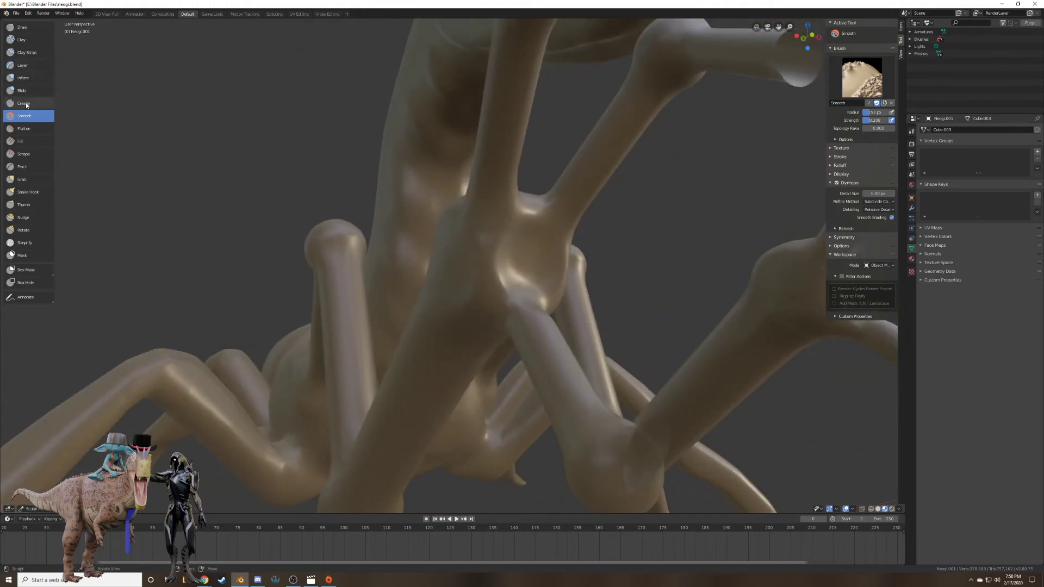
pyautogui.click(28, 152)
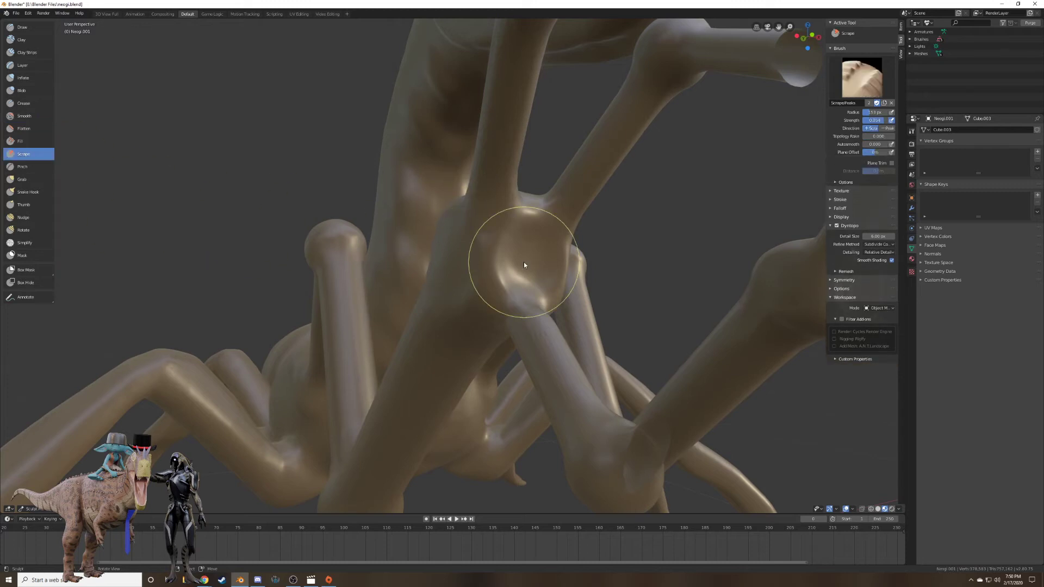
pyautogui.scroll(3, 538, 263)
pyautogui.moveTo(544, 265)
pyautogui.mouseDown()
pyautogui.moveTo(487, 263)
pyautogui.moveTo(507, 262)
pyautogui.mouseUp()
pyautogui.moveTo(507, 262)
pyautogui.mouseDown(button='middle')
pyautogui.moveTo(564, 266)
pyautogui.moveTo(510, 267)
pyautogui.moveTo(546, 250)
pyautogui.mouseUp(button='middle')
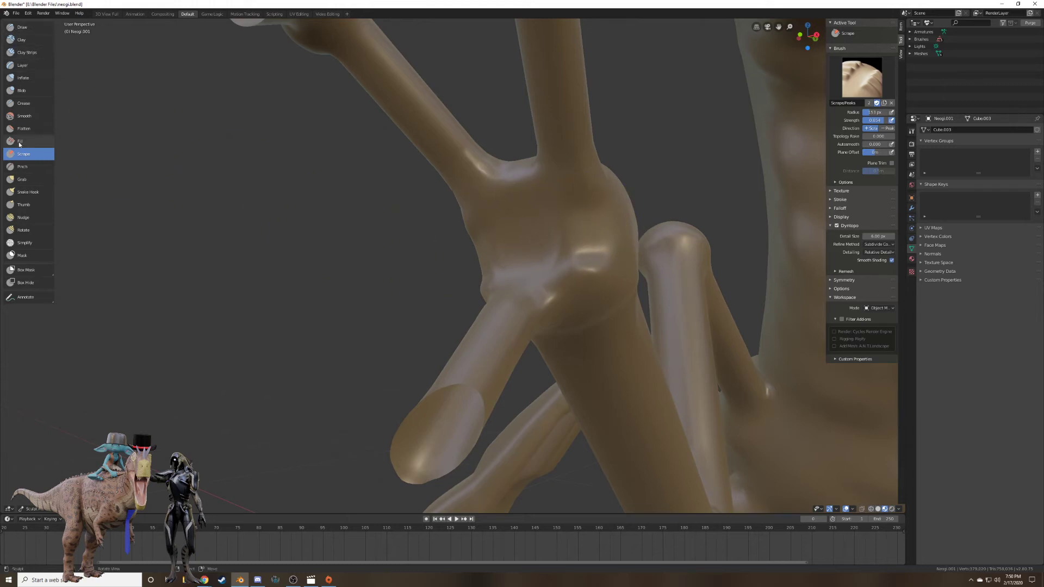
# Smooth the scraped palm and the side of the front hand next to the forearm.
pyautogui.click(16, 118)
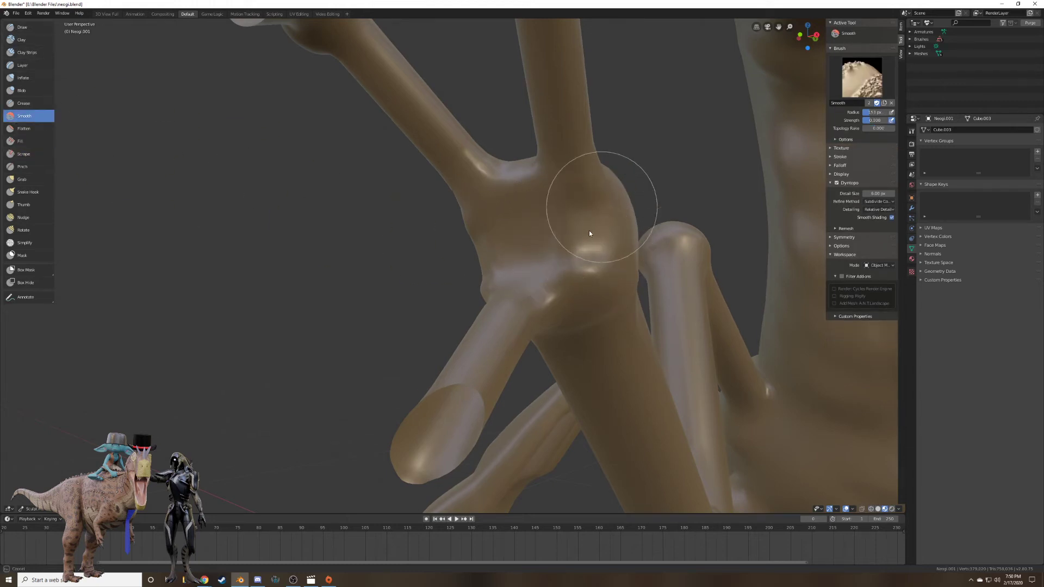
pyautogui.moveTo(590, 233)
pyautogui.mouseDown(button='middle')
pyautogui.moveTo(626, 229)
pyautogui.moveTo(534, 270)
pyautogui.mouseUp(button='middle')
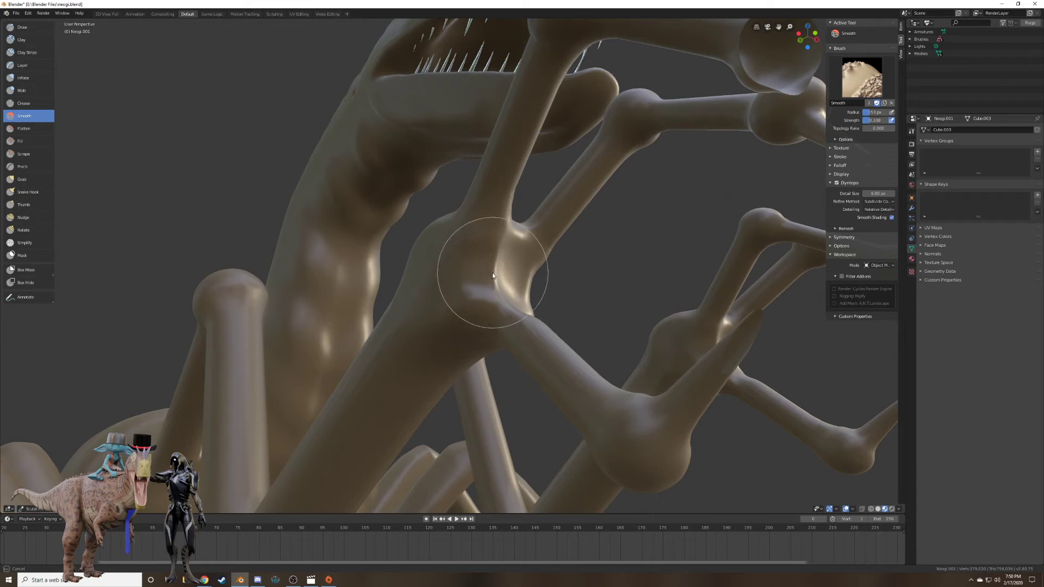
pyautogui.scroll(2, 479, 275)
pyautogui.moveTo(525, 284)
pyautogui.mouseDown()
pyautogui.moveTo(494, 295)
pyautogui.moveTo(513, 283)
pyautogui.mouseUp()
# Deflate the ball at the front limb's upper joint so it merges with the adjoining segments.
pyautogui.scroll(-6, 557, 278)
pyautogui.scroll(-3, 758, 262)
pyautogui.moveTo(758, 261)
pyautogui.mouseDown(button='middle')
pyautogui.moveTo(641, 321)
pyautogui.moveTo(609, 293)
pyautogui.moveTo(563, 286)
pyautogui.moveTo(638, 297)
pyautogui.moveTo(732, 281)
pyautogui.moveTo(708, 268)
pyautogui.moveTo(678, 275)
pyautogui.mouseUp(button='middle')
pyautogui.scroll(4, 641, 321)
pyautogui.scroll(-4, 639, 297)
pyautogui.scroll(3, 678, 273)
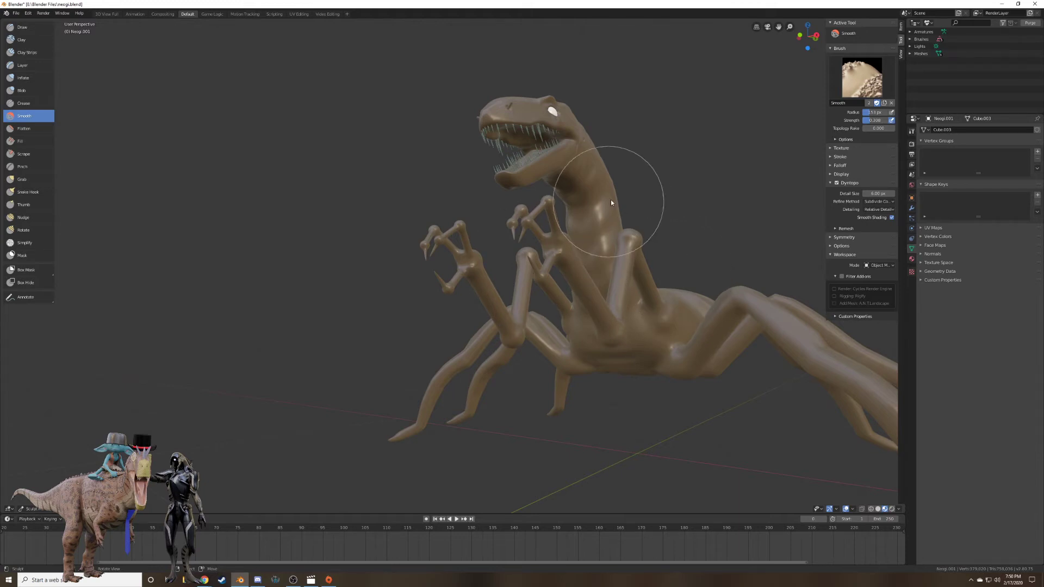
pyautogui.moveTo(611, 200)
pyautogui.mouseDown(button='middle')
pyautogui.moveTo(583, 239)
pyautogui.moveTo(553, 237)
pyautogui.moveTo(564, 198)
pyautogui.moveTo(443, 242)
pyautogui.moveTo(624, 225)
pyautogui.moveTo(620, 178)
pyautogui.mouseUp(button='middle')
pyautogui.scroll(4, 476, 252)
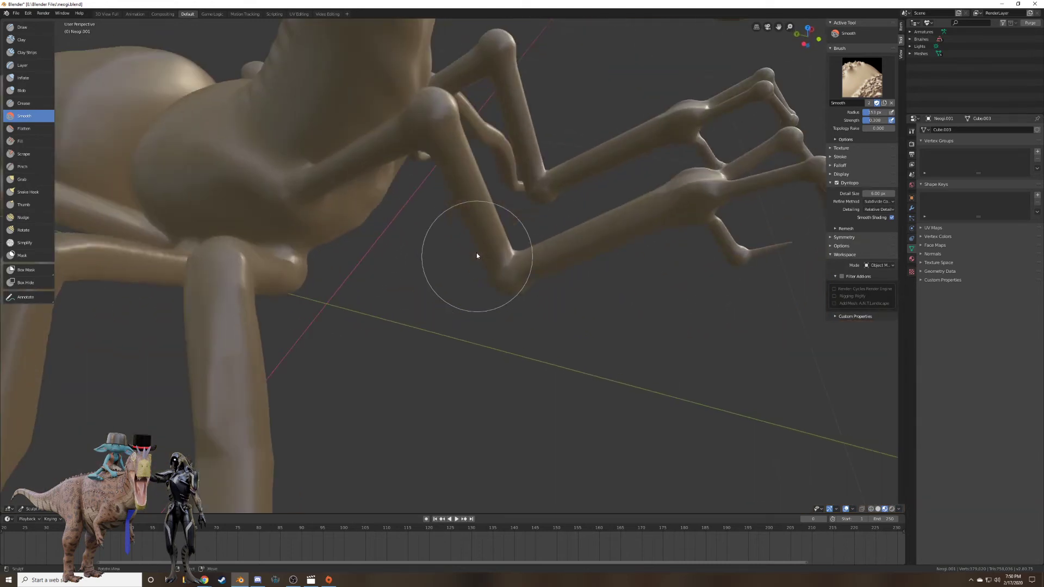
pyautogui.moveTo(462, 173)
pyautogui.mouseDown(button='middle')
pyautogui.moveTo(483, 217)
pyautogui.moveTo(536, 239)
pyautogui.mouseUp(button='middle')
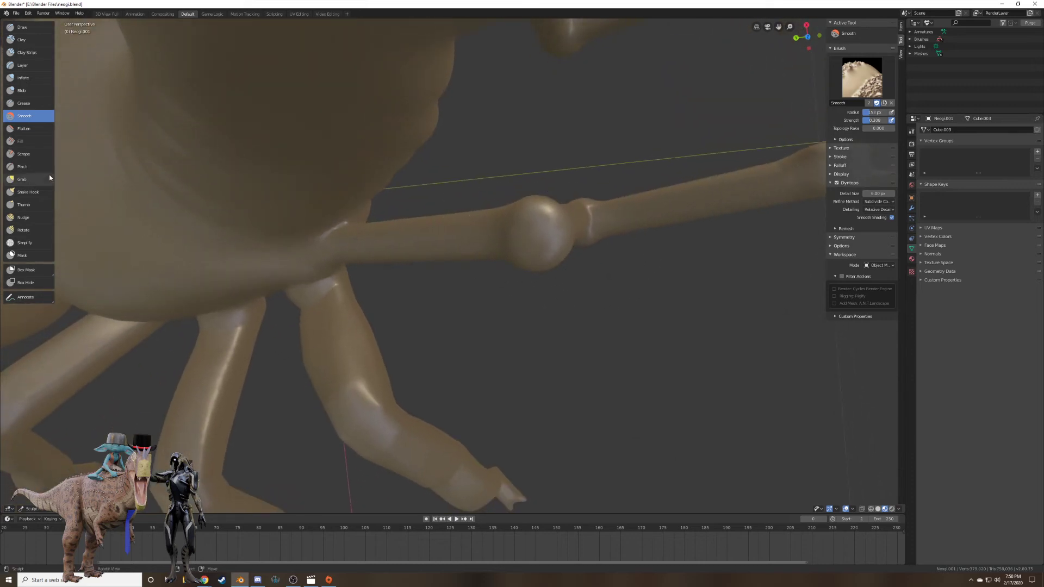
pyautogui.click(23, 78)
pyautogui.moveTo(501, 119)
pyautogui.mouseDown(button='middle')
pyautogui.moveTo(456, 154)
pyautogui.moveTo(446, 259)
pyautogui.moveTo(469, 280)
pyautogui.moveTo(462, 205)
pyautogui.moveTo(450, 246)
pyautogui.moveTo(377, 238)
pyautogui.moveTo(454, 239)
pyautogui.moveTo(424, 233)
pyautogui.moveTo(491, 256)
pyautogui.moveTo(433, 244)
pyautogui.mouseUp(button='middle')
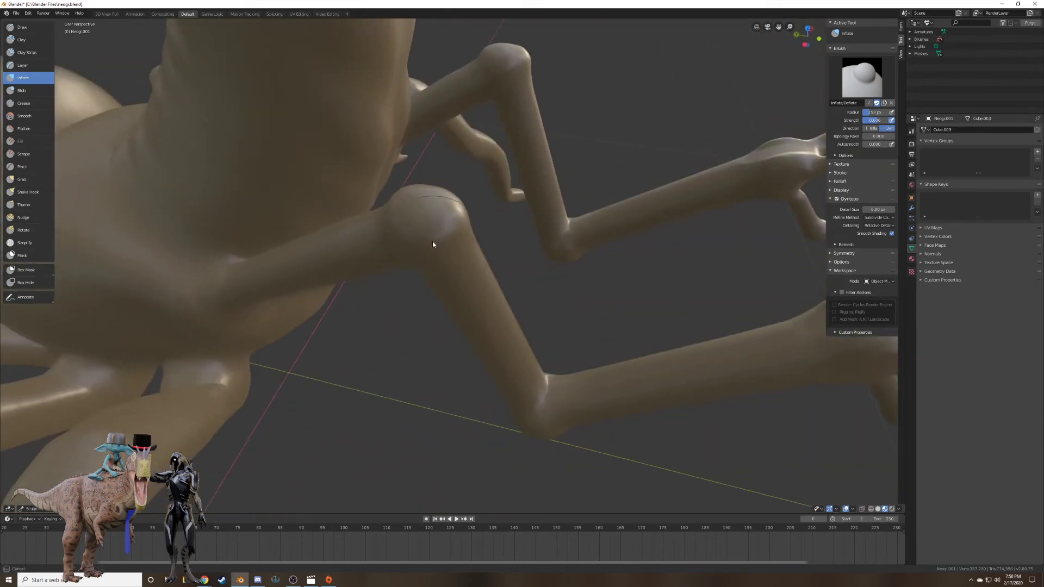
pyautogui.moveTo(395, 206); pyautogui.dragTo(462, 272, button='middle')
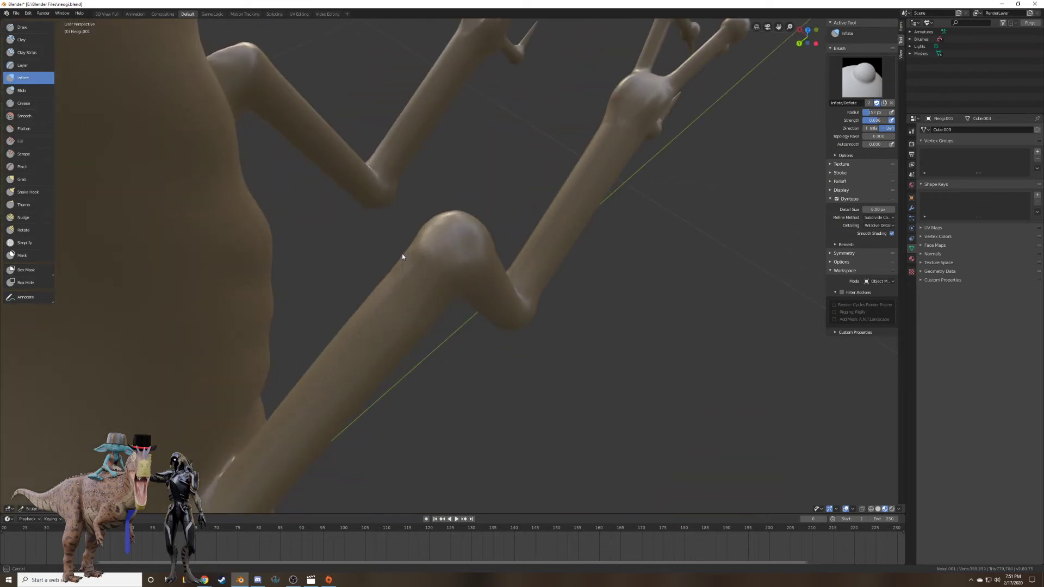
pyautogui.moveTo(394, 268); pyautogui.dragTo(450, 217, button='middle')
# Deflate the front limb's ball-shaped elbow from the inner, lower and outer sides to slim it into the arm.
pyautogui.moveTo(468, 256); pyautogui.dragTo(472, 384, button='middle')
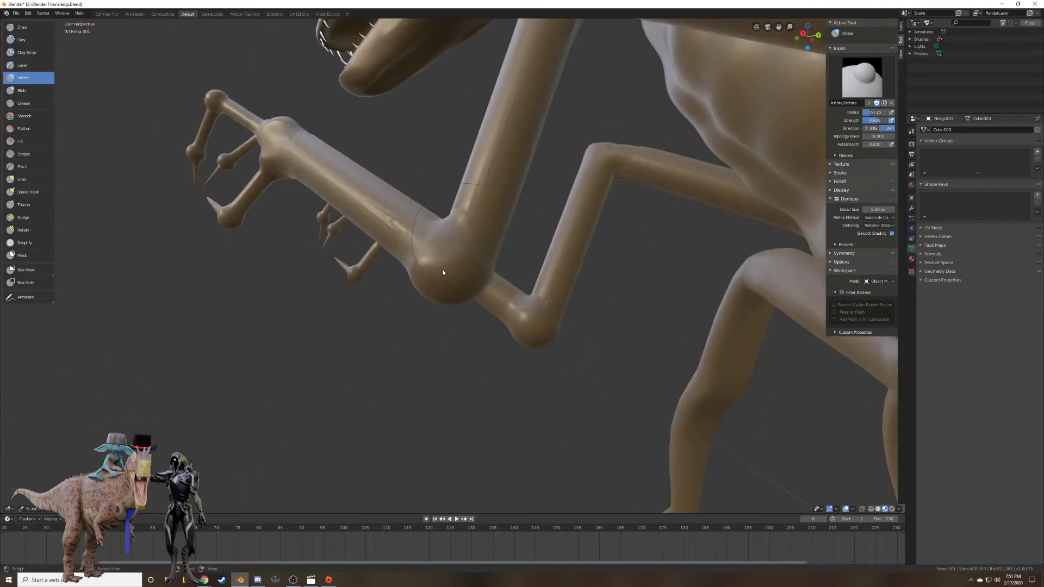
pyautogui.moveTo(442, 270)
pyautogui.mouseDown()
pyautogui.moveTo(432, 284)
pyautogui.moveTo(412, 280)
pyautogui.moveTo(466, 280)
pyautogui.moveTo(442, 295)
pyautogui.moveTo(532, 327)
pyautogui.moveTo(531, 336)
pyautogui.moveTo(538, 325)
pyautogui.mouseUp()
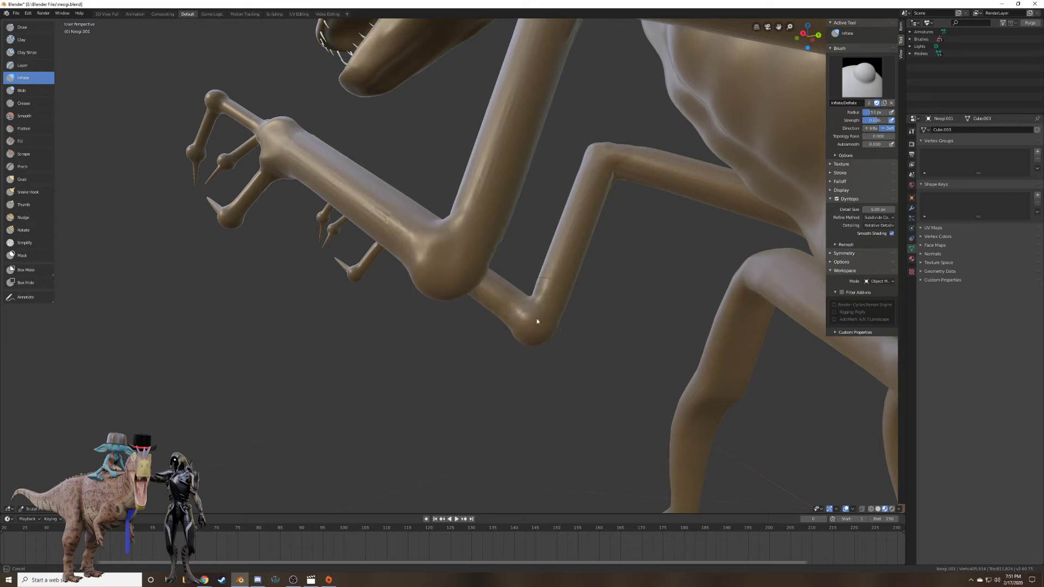
pyautogui.moveTo(539, 325)
pyautogui.mouseDown(button='middle')
pyautogui.moveTo(549, 280)
pyautogui.moveTo(563, 324)
pyautogui.mouseUp(button='middle')
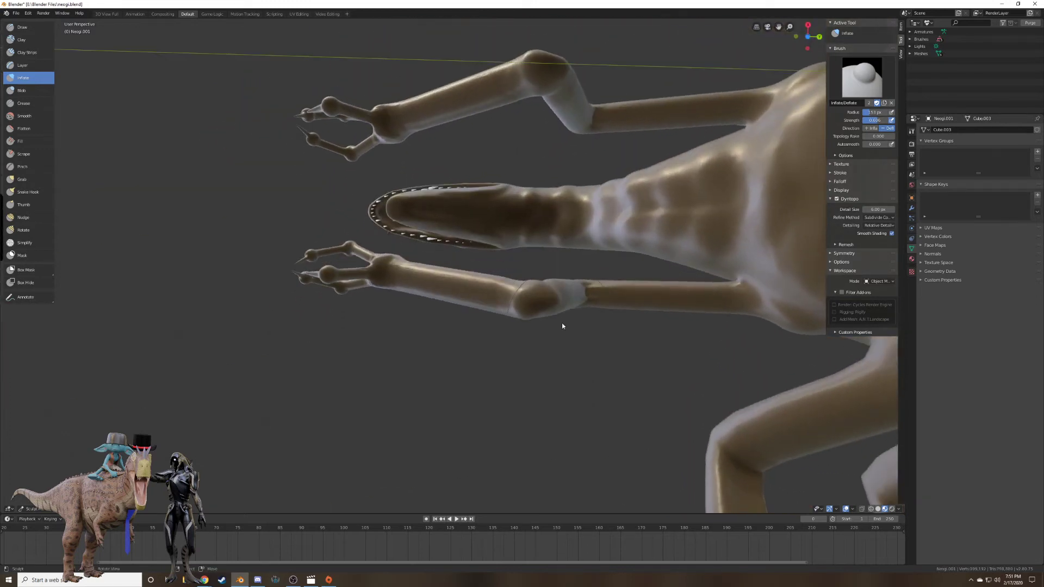
pyautogui.scroll(3, 562, 324)
pyautogui.moveTo(601, 353); pyautogui.dragTo(629, 322)
pyautogui.moveTo(630, 322); pyautogui.dragTo(626, 355, button='middle')
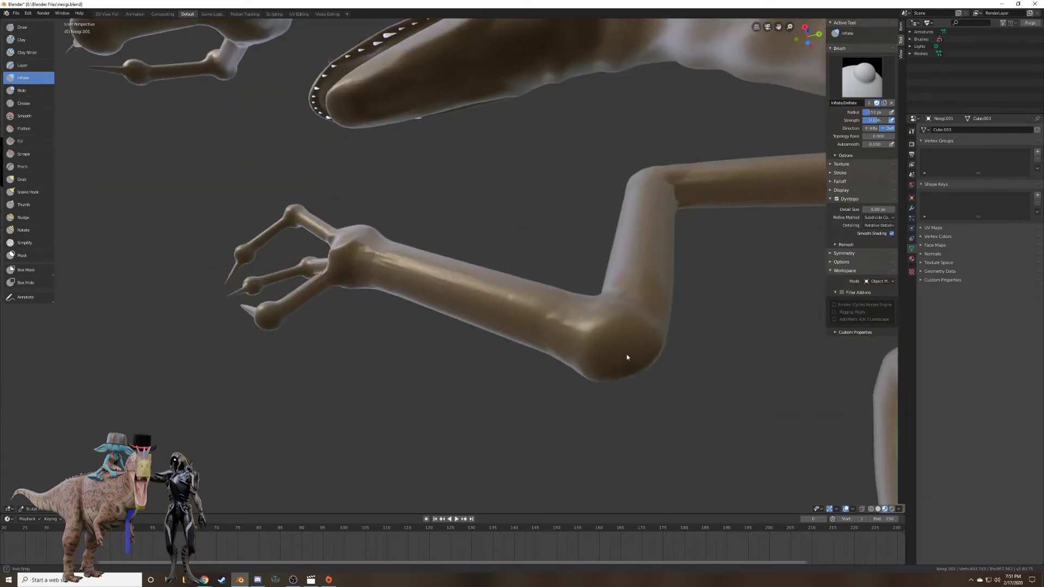
pyautogui.moveTo(608, 338)
pyautogui.mouseDown()
pyautogui.moveTo(596, 329)
pyautogui.moveTo(636, 316)
pyautogui.moveTo(592, 337)
pyautogui.moveTo(653, 293)
pyautogui.mouseUp()
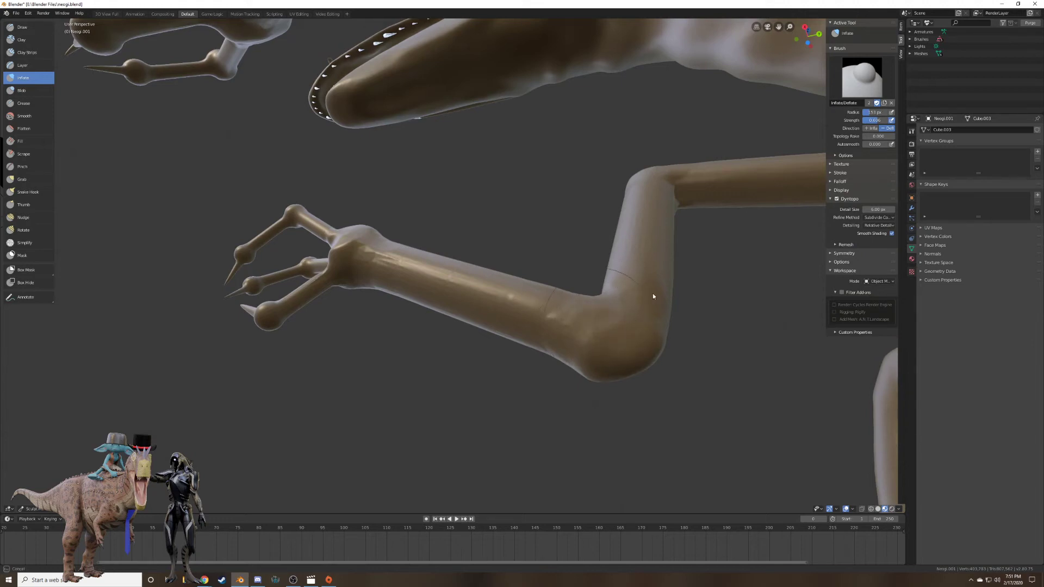
pyautogui.moveTo(652, 293); pyautogui.dragTo(420, 383, button='middle')
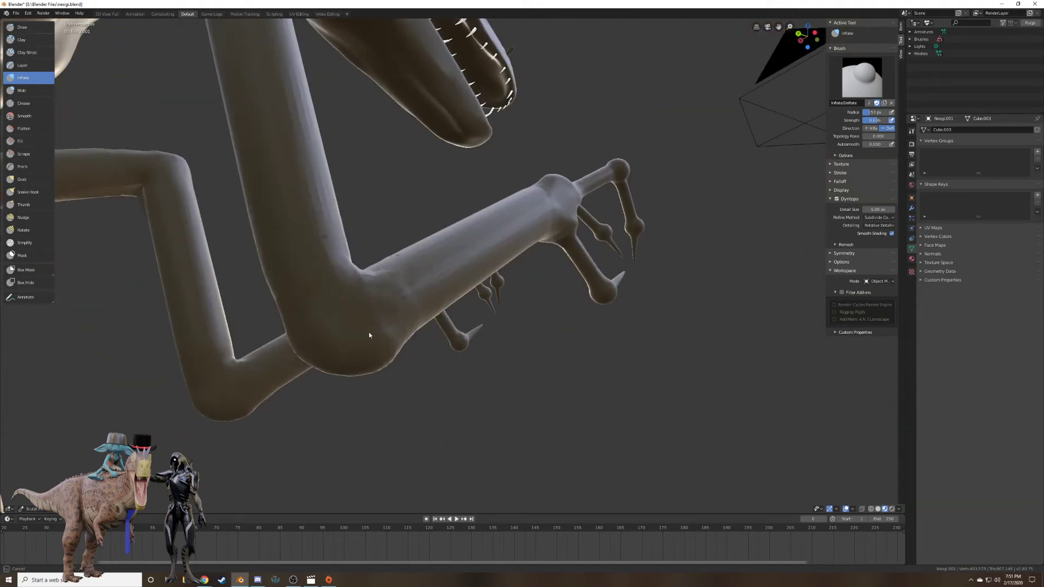
pyautogui.moveTo(450, 345); pyautogui.dragTo(488, 344, button='middle')
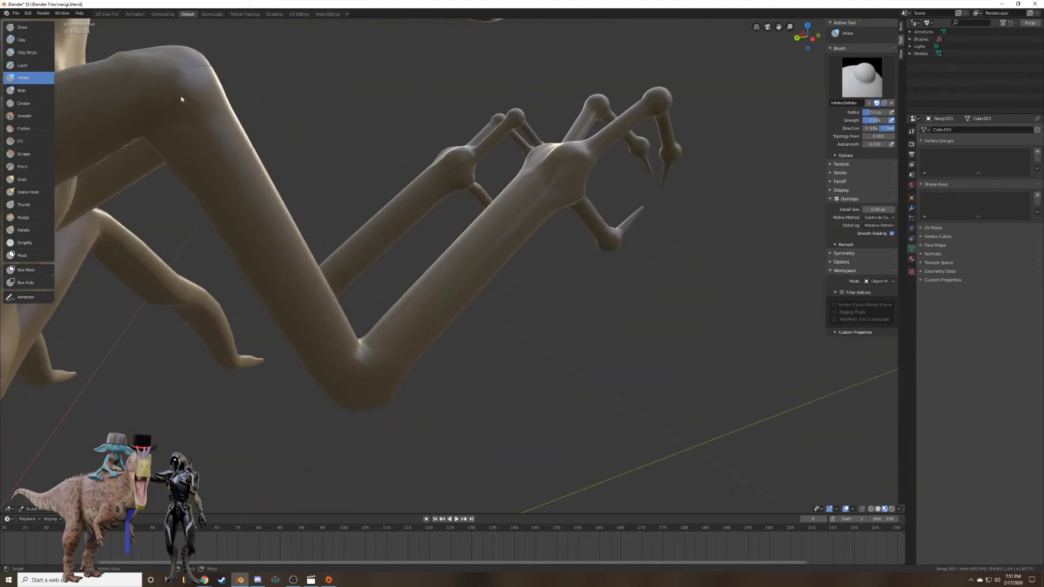
# Smooth the front limb's upper joint, upper arm, elbow and forearm with the Smooth brush.
pyautogui.click(31, 117)
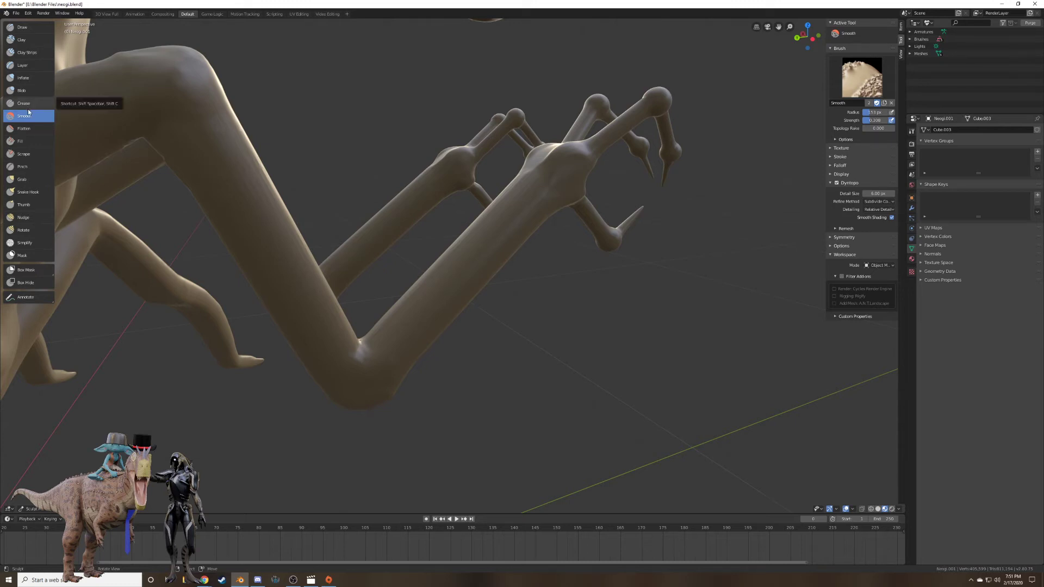
pyautogui.moveTo(384, 275); pyautogui.dragTo(276, 280, button='middle')
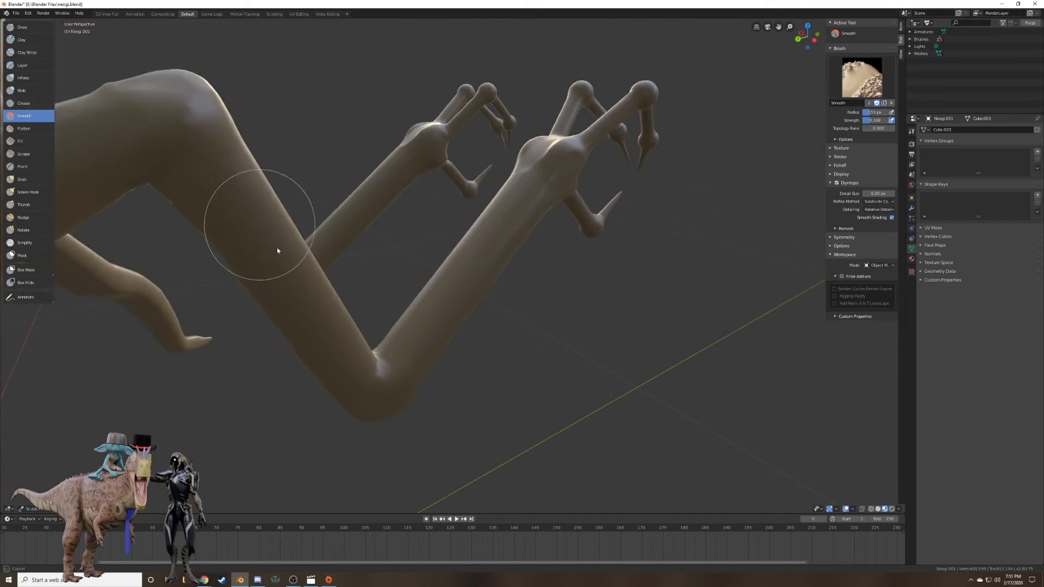
pyautogui.moveTo(337, 275); pyautogui.dragTo(252, 222, button='middle')
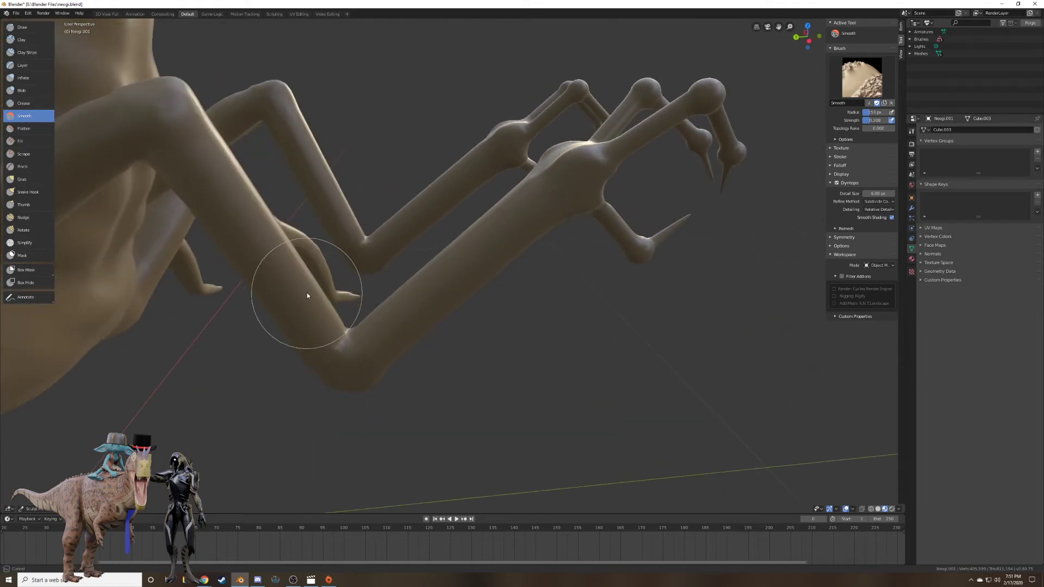
pyautogui.moveTo(319, 276); pyautogui.dragTo(382, 320, button='middle')
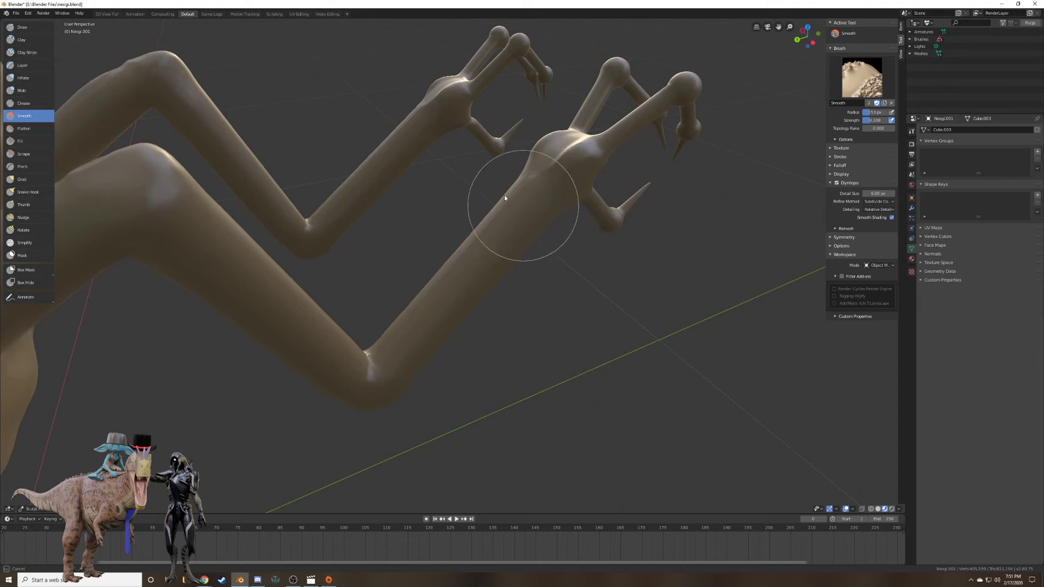
pyautogui.moveTo(504, 198); pyautogui.dragTo(536, 217, button='middle')
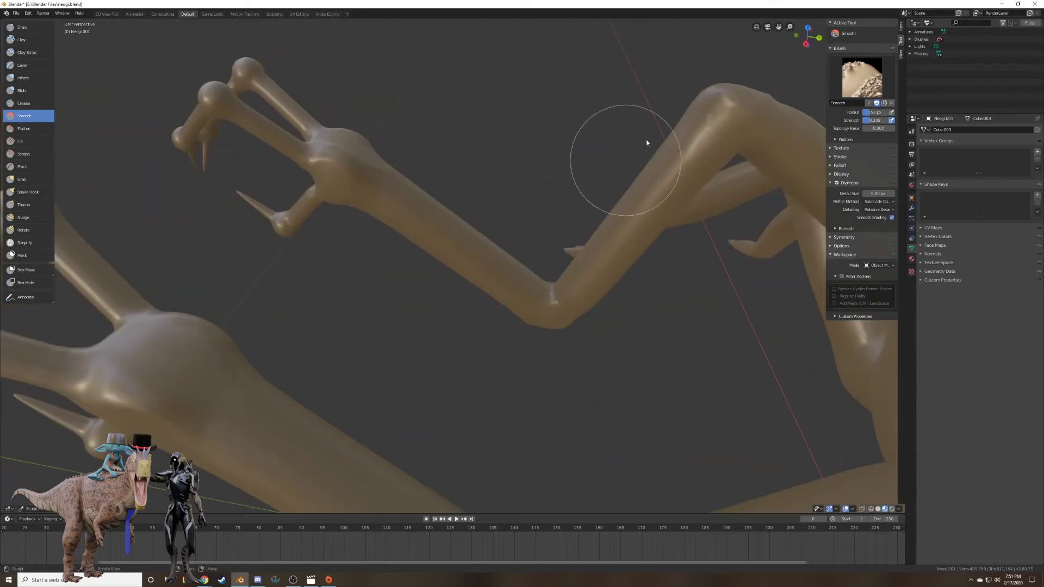
pyautogui.moveTo(619, 190)
pyautogui.mouseDown(button='middle')
pyautogui.moveTo(677, 176)
pyautogui.moveTo(620, 169)
pyautogui.moveTo(599, 187)
pyautogui.moveTo(606, 207)
pyautogui.mouseUp(button='middle')
pyautogui.scroll(5, 385, 242)
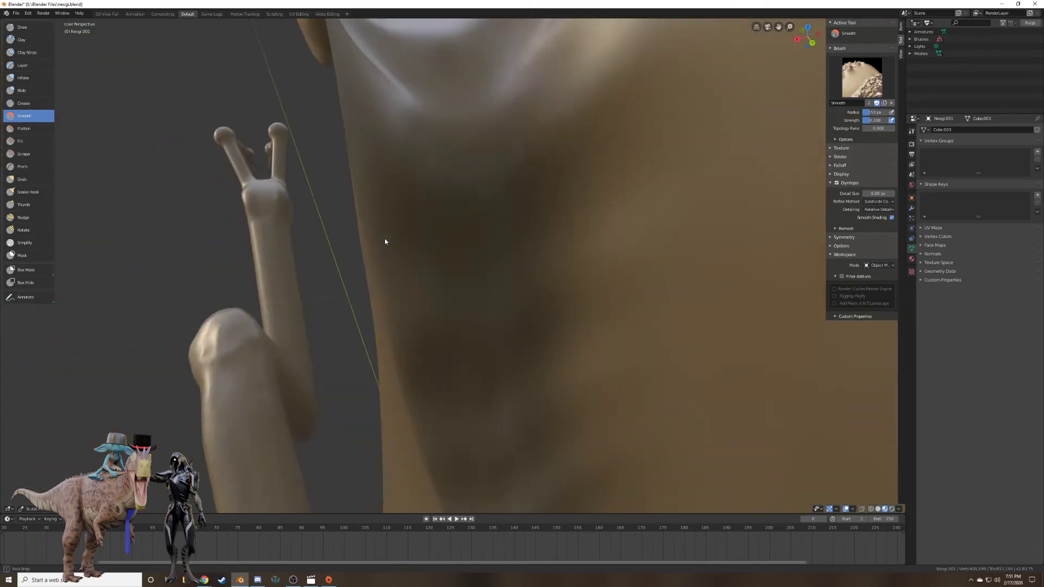
pyautogui.scroll(-5, 385, 241)
pyautogui.moveTo(443, 235); pyautogui.dragTo(455, 226, button='middle')
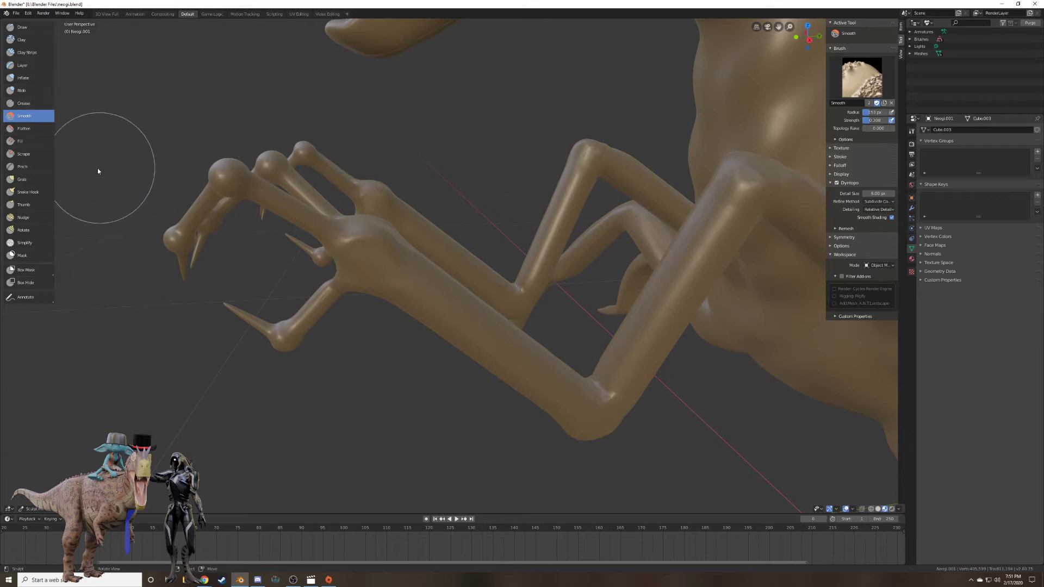
# Deflate the back of the front hand between the finger bases and wrist with the Inflate brush.
pyautogui.click(30, 79)
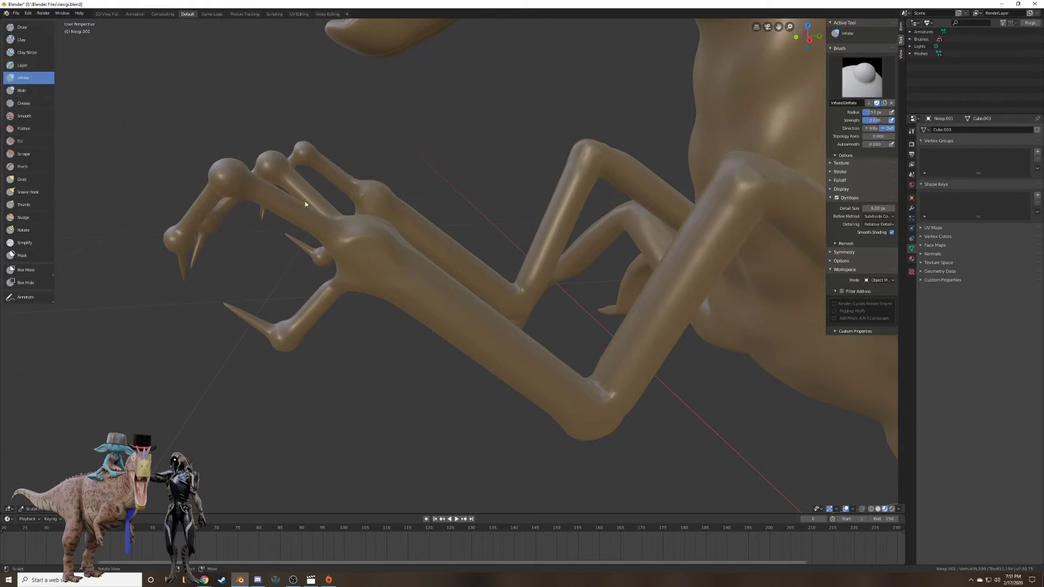
pyautogui.moveTo(305, 201)
pyautogui.mouseDown(button='middle')
pyautogui.moveTo(321, 256)
pyautogui.moveTo(377, 196)
pyautogui.mouseUp(button='middle')
pyautogui.scroll(2, 454, 308)
pyautogui.moveTo(456, 307); pyautogui.dragTo(393, 268, button='middle')
pyautogui.moveTo(363, 201); pyautogui.dragTo(407, 197)
pyautogui.moveTo(406, 197)
pyautogui.mouseDown(button='middle')
pyautogui.moveTo(406, 132)
pyautogui.moveTo(390, 329)
pyautogui.mouseUp(button='middle')
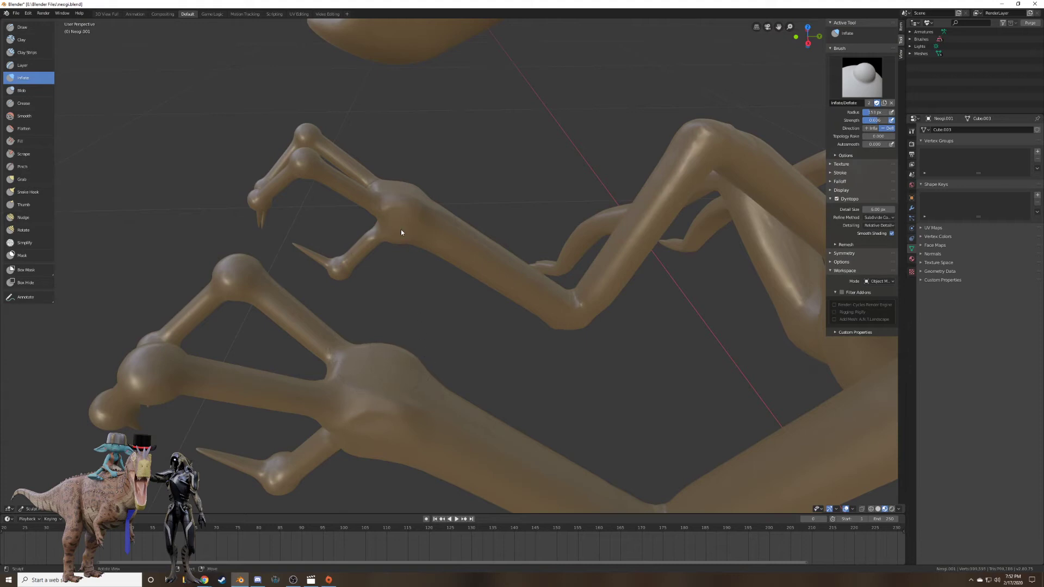
pyautogui.scroll(4, 401, 229)
pyautogui.moveTo(343, 147); pyautogui.dragTo(419, 161)
pyautogui.moveTo(419, 161)
pyautogui.mouseDown(button='middle')
pyautogui.moveTo(345, 170)
pyautogui.moveTo(384, 177)
pyautogui.moveTo(316, 244)
pyautogui.moveTo(410, 268)
pyautogui.mouseUp(button='middle')
pyautogui.moveTo(441, 249); pyautogui.dragTo(446, 234)
pyautogui.moveTo(445, 234)
pyautogui.mouseDown(button='middle')
pyautogui.moveTo(466, 249)
pyautogui.moveTo(499, 231)
pyautogui.mouseUp(button='middle')
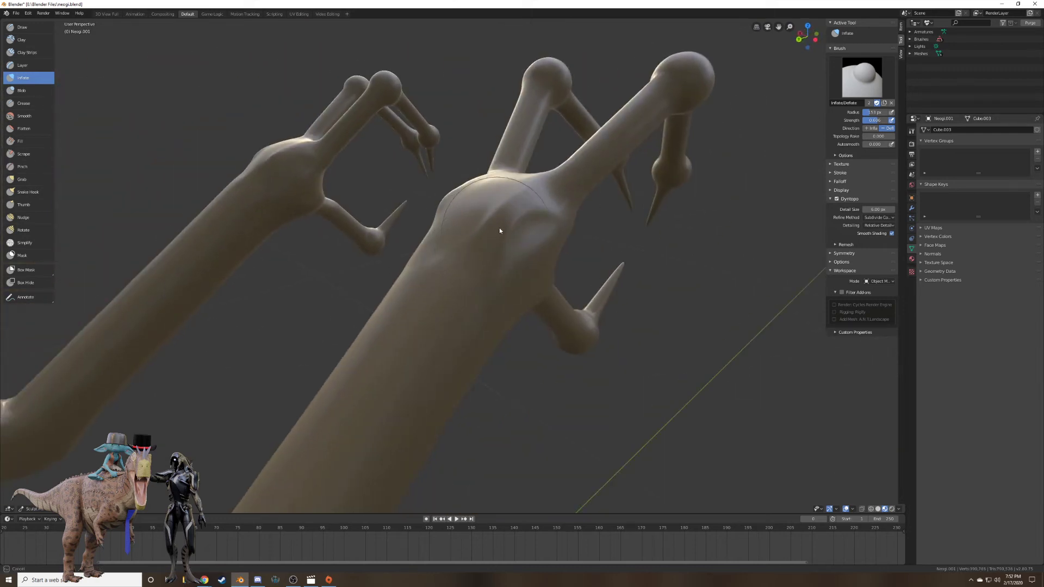
# Smooth the dents on the back and side of the front hand.
pyautogui.click(23, 115)
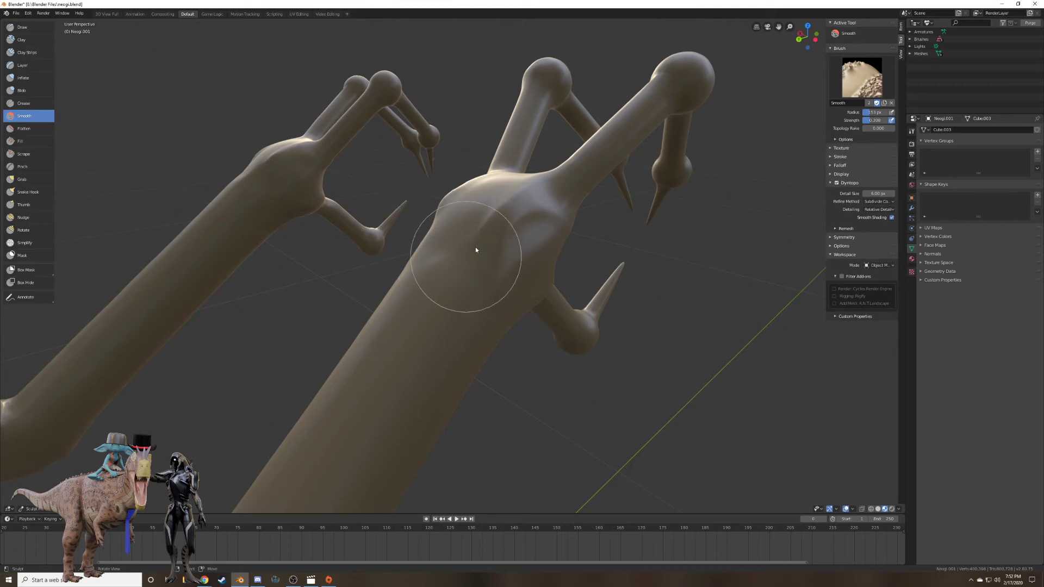
pyautogui.moveTo(475, 247)
pyautogui.mouseDown()
pyautogui.moveTo(531, 214)
pyautogui.moveTo(532, 196)
pyautogui.moveTo(501, 208)
pyautogui.mouseUp()
pyautogui.moveTo(478, 215); pyautogui.dragTo(578, 208, button='middle')
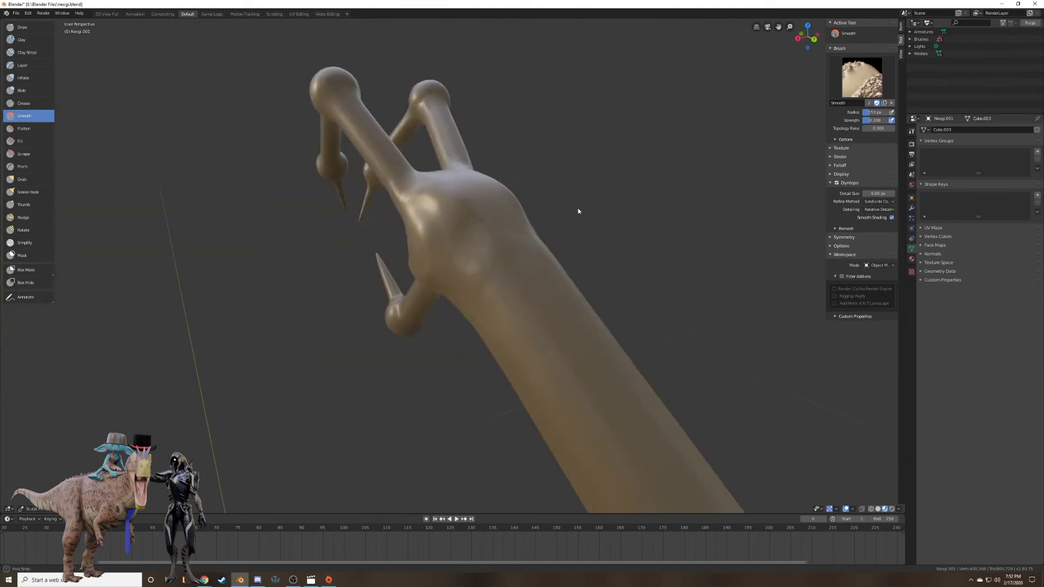
pyautogui.moveTo(451, 237)
pyautogui.mouseDown(button='middle')
pyautogui.moveTo(592, 222)
pyautogui.moveTo(207, 270)
pyautogui.moveTo(277, 303)
pyautogui.moveTo(367, 278)
pyautogui.moveTo(312, 237)
pyautogui.moveTo(337, 285)
pyautogui.moveTo(326, 275)
pyautogui.moveTo(339, 243)
pyautogui.mouseUp(button='middle')
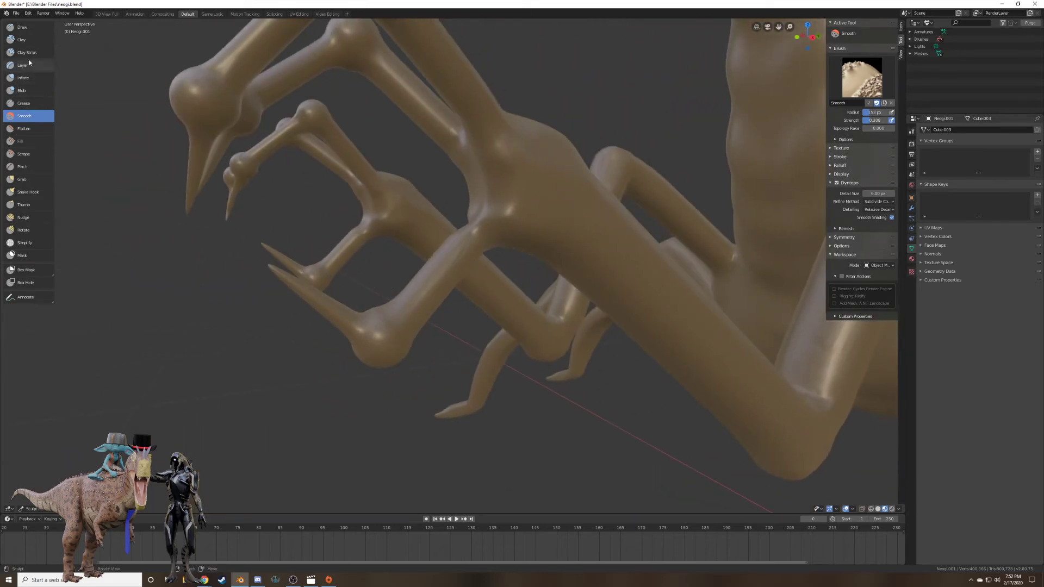
# Build up the front hand's palm around the thumb base and its underside toward the wrist with the Draw brush.
pyautogui.click(22, 27)
pyautogui.moveTo(373, 209)
pyautogui.mouseDown(button='middle')
pyautogui.moveTo(459, 269)
pyautogui.moveTo(343, 269)
pyautogui.moveTo(284, 286)
pyautogui.moveTo(356, 340)
pyautogui.moveTo(452, 289)
pyautogui.mouseUp(button='middle')
pyautogui.scroll(3, 354, 342)
pyautogui.scroll(-2, 352, 341)
pyautogui.press('f')
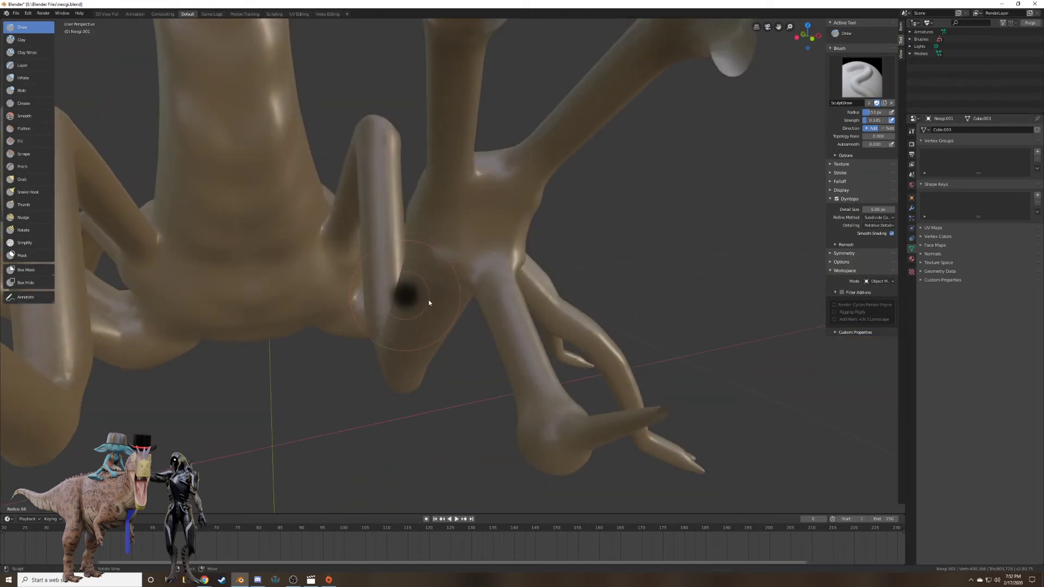
pyautogui.click(428, 299)
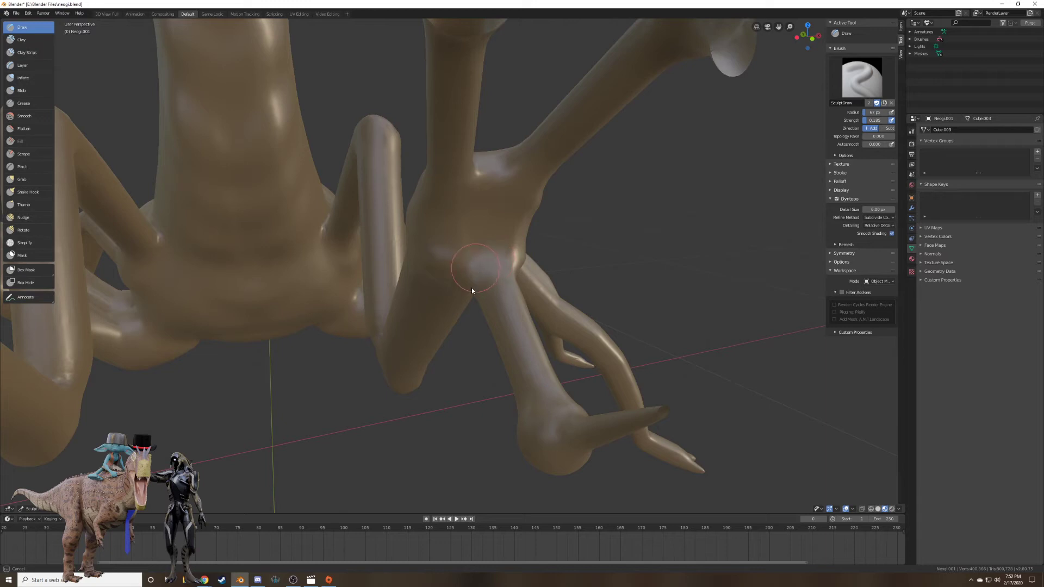
pyautogui.moveTo(471, 289)
pyautogui.mouseDown(button='middle')
pyautogui.moveTo(477, 179)
pyautogui.moveTo(466, 240)
pyautogui.moveTo(459, 181)
pyautogui.moveTo(439, 203)
pyautogui.mouseUp(button='middle')
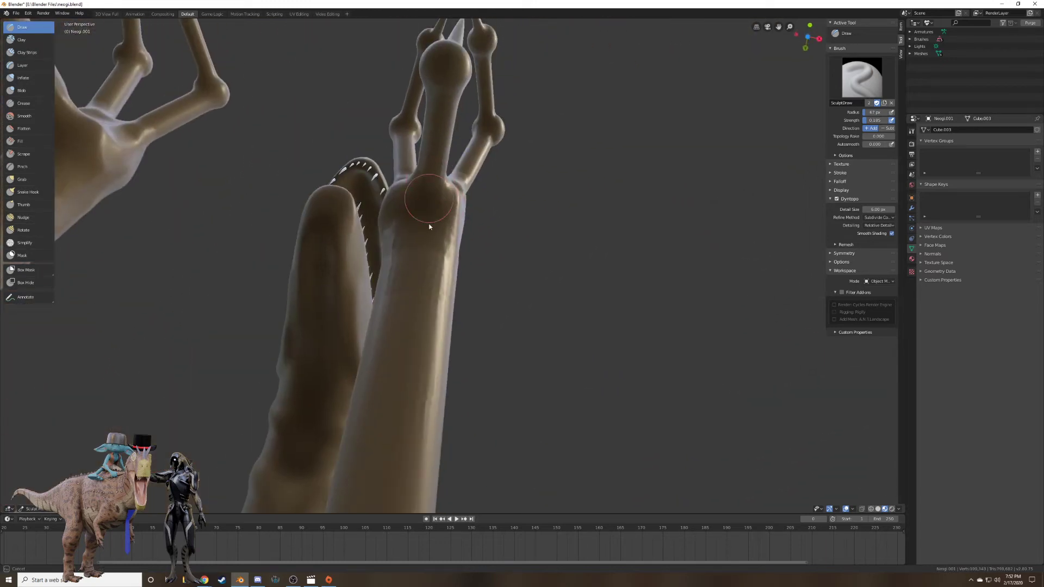
pyautogui.moveTo(428, 224)
pyautogui.mouseDown()
pyautogui.moveTo(421, 229)
pyautogui.moveTo(422, 192)
pyautogui.moveTo(425, 229)
pyautogui.mouseUp()
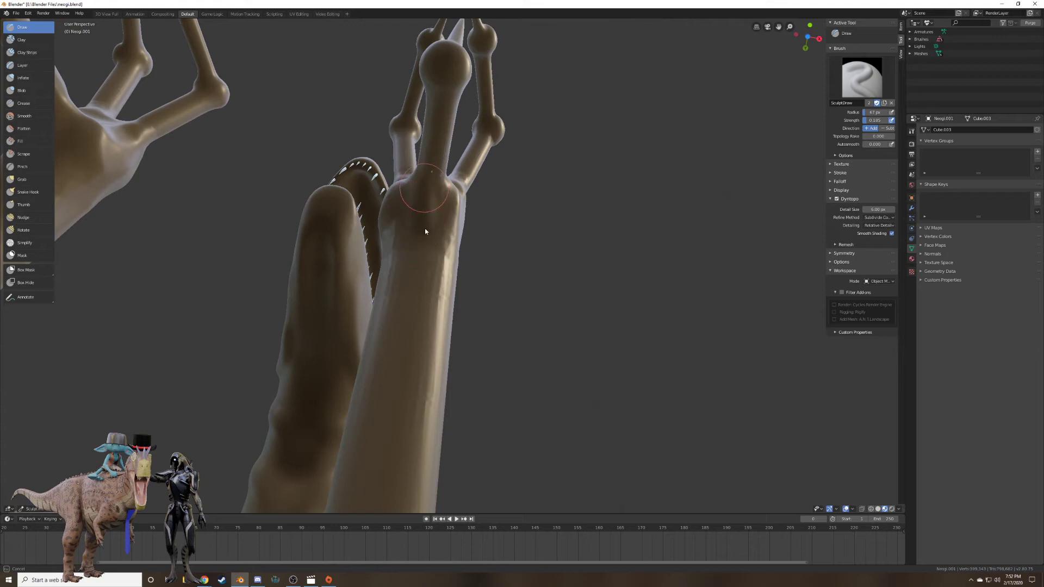
# Add volume to the palm just above the thumb base, working across both sides of the joint.
pyautogui.moveTo(436, 202)
pyautogui.mouseDown(button='middle')
pyautogui.moveTo(394, 288)
pyautogui.moveTo(382, 262)
pyautogui.moveTo(414, 294)
pyautogui.moveTo(405, 303)
pyautogui.mouseUp(button='middle')
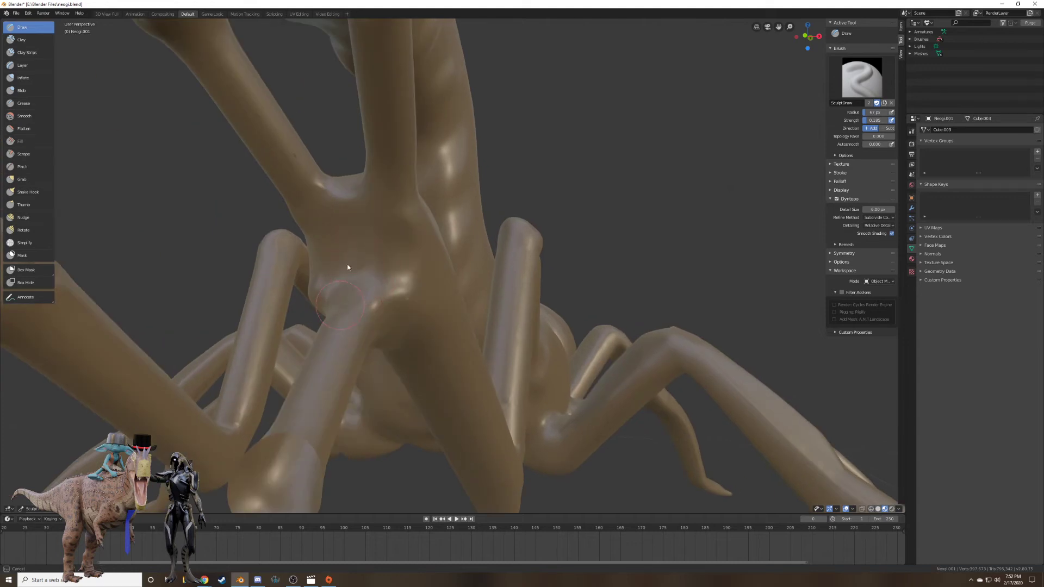
pyautogui.moveTo(347, 265); pyautogui.dragTo(345, 289)
pyautogui.moveTo(353, 302); pyautogui.dragTo(414, 303, button='middle')
pyautogui.moveTo(414, 303); pyautogui.dragTo(427, 273)
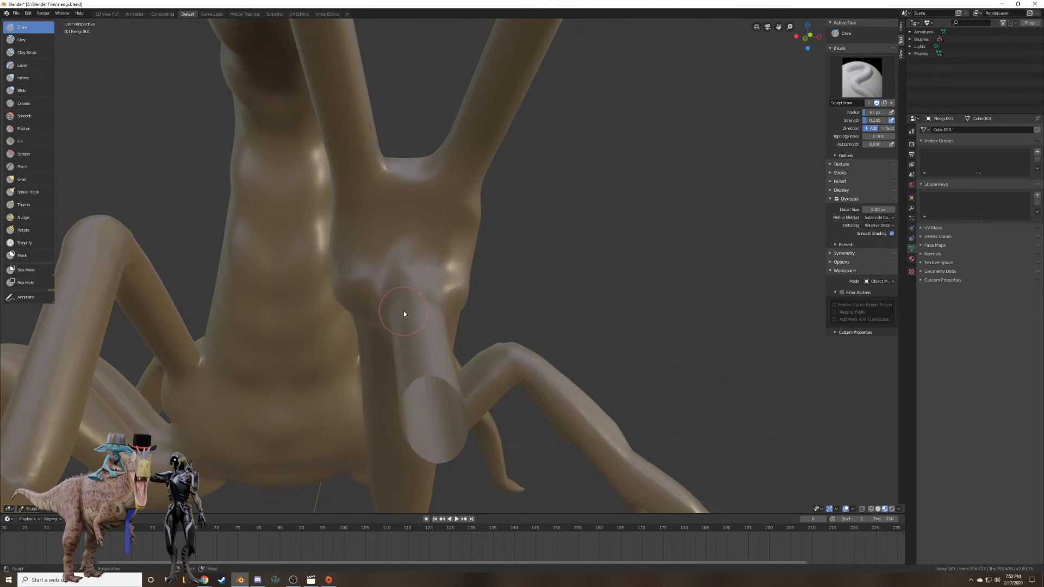
pyautogui.moveTo(401, 312); pyautogui.dragTo(426, 319, button='middle')
# Examine the front hands and the whole creature's proportions from the front and side.
pyautogui.moveTo(516, 274)
pyautogui.mouseDown(button='middle')
pyautogui.moveTo(389, 287)
pyautogui.moveTo(380, 303)
pyautogui.moveTo(549, 300)
pyautogui.moveTo(500, 314)
pyautogui.moveTo(471, 306)
pyautogui.mouseUp(button='middle')
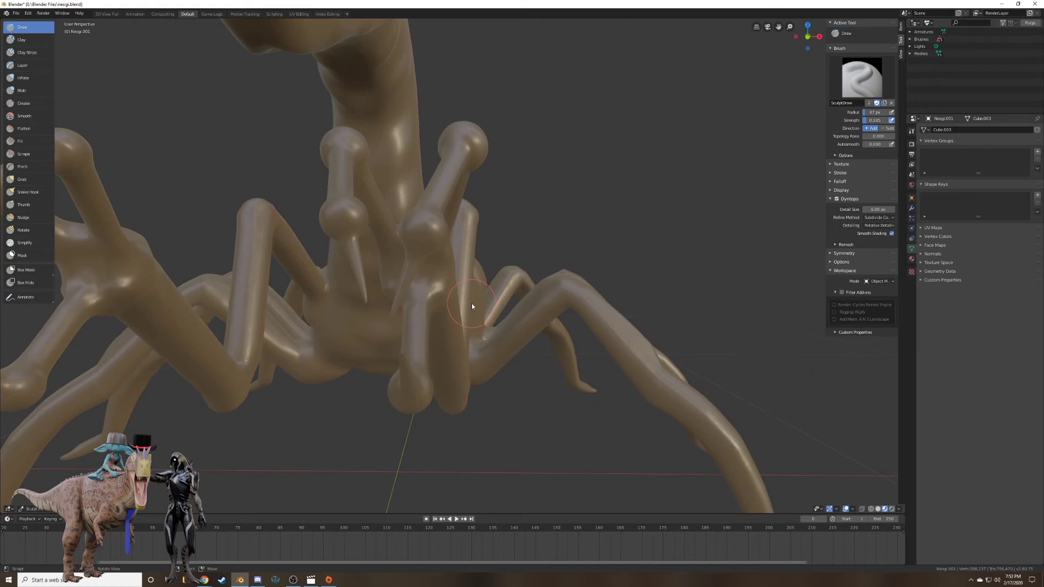
pyautogui.moveTo(467, 305); pyautogui.dragTo(450, 309, button='middle')
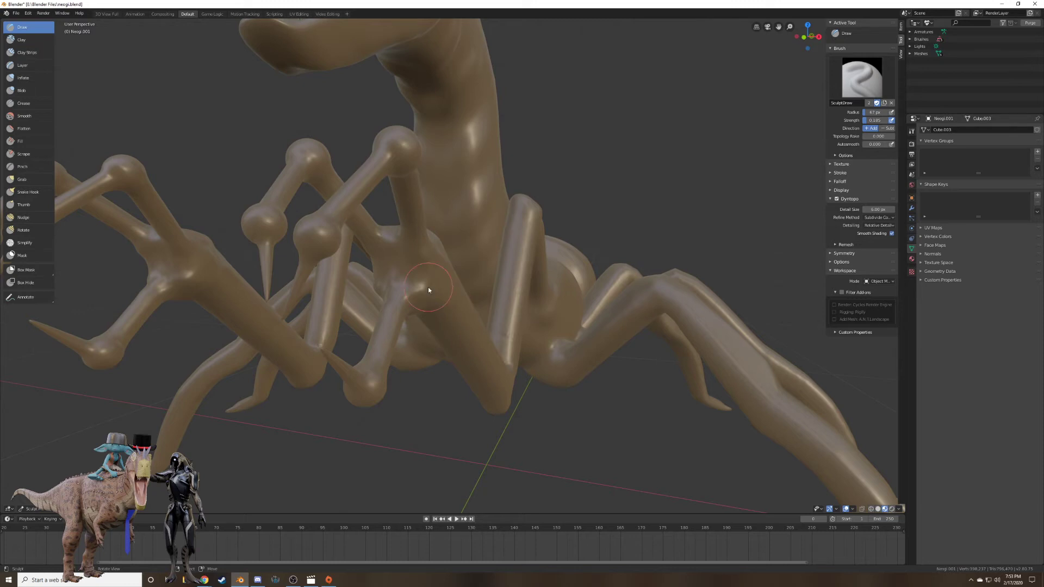
pyautogui.scroll(-5, 602, 212)
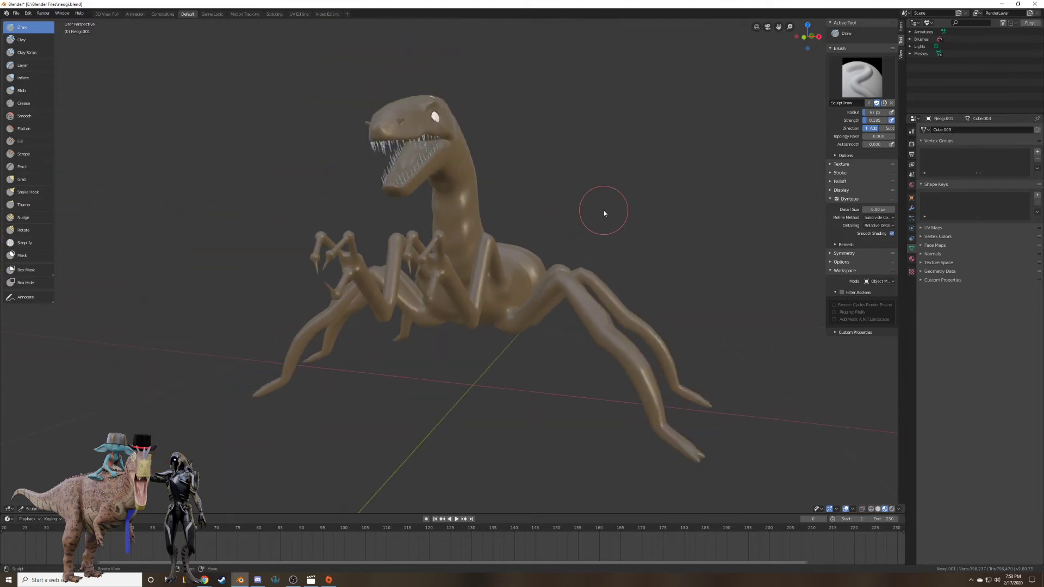
pyautogui.moveTo(604, 212); pyautogui.dragTo(480, 260, button='middle')
pyautogui.scroll(3, 480, 259)
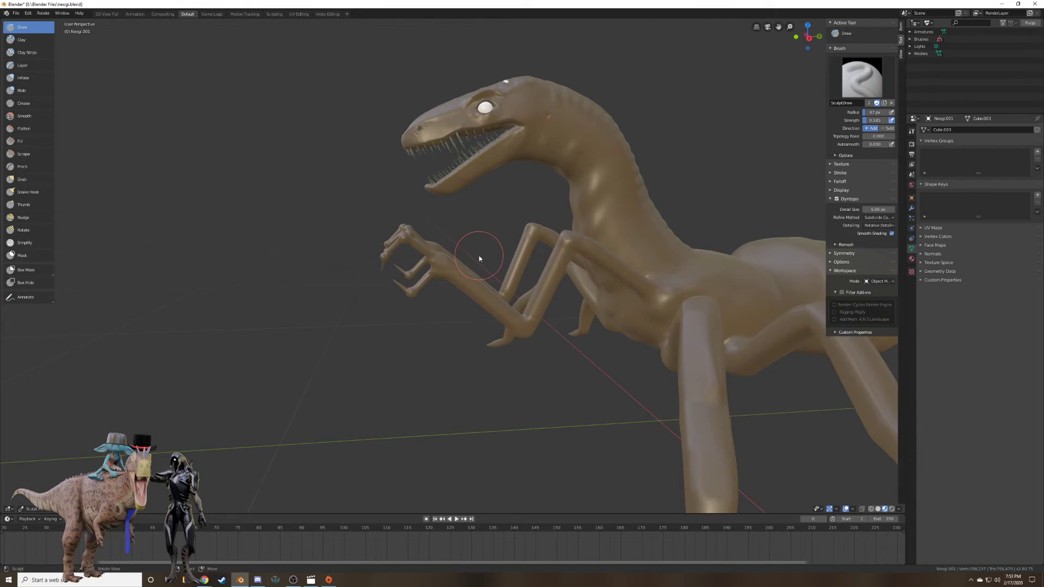
pyautogui.moveTo(479, 259); pyautogui.dragTo(507, 277, button='middle')
pyautogui.scroll(-3, 507, 277)
pyautogui.scroll(4, 507, 277)
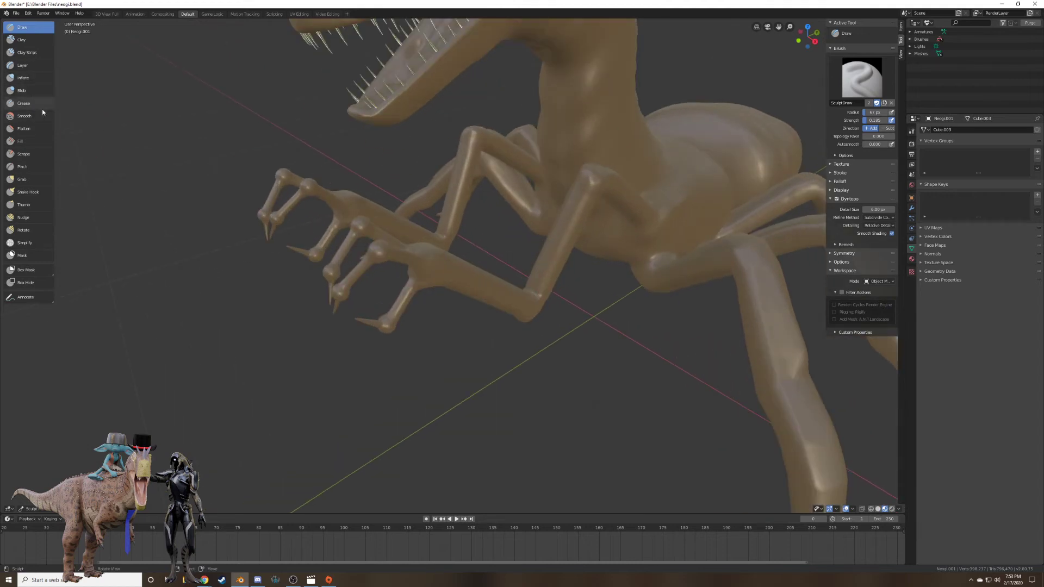
# Deflate the ball-shaped middle knuckle of the front hand's outer upper finger from the side and top.
pyautogui.click(23, 78)
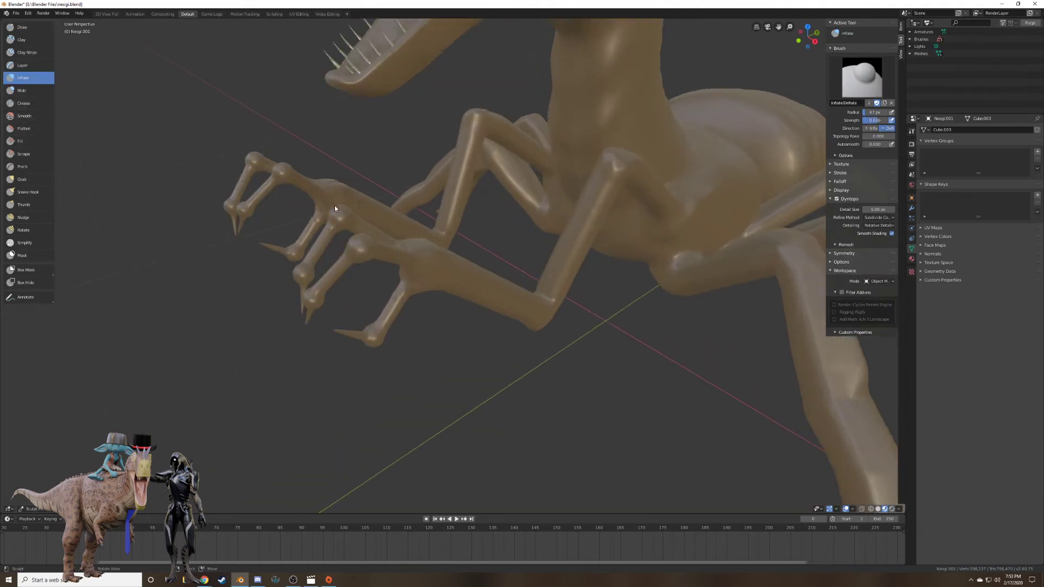
pyautogui.scroll(3, 471, 221)
pyautogui.moveTo(334, 205)
pyautogui.mouseDown(button='middle')
pyautogui.moveTo(471, 221)
pyautogui.moveTo(551, 257)
pyautogui.moveTo(539, 238)
pyautogui.moveTo(557, 214)
pyautogui.moveTo(542, 283)
pyautogui.moveTo(555, 230)
pyautogui.moveTo(599, 249)
pyautogui.moveTo(558, 267)
pyautogui.moveTo(577, 265)
pyautogui.moveTo(494, 245)
pyautogui.mouseUp(button='middle')
pyautogui.press('f')
pyautogui.click(586, 244)
pyautogui.scroll(1, 494, 244)
pyautogui.moveTo(494, 253)
pyautogui.mouseDown(button='middle')
pyautogui.moveTo(462, 280)
pyautogui.moveTo(413, 193)
pyautogui.mouseUp(button='middle')
pyautogui.moveTo(413, 190); pyautogui.dragTo(419, 199)
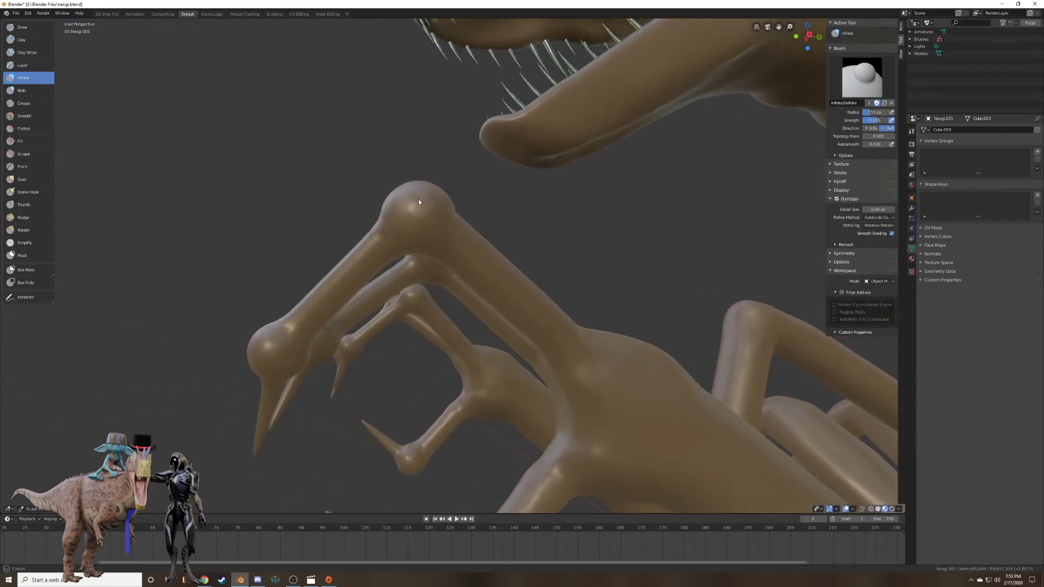
pyautogui.moveTo(430, 198)
pyautogui.mouseDown(button='middle')
pyautogui.moveTo(581, 321)
pyautogui.moveTo(460, 354)
pyautogui.moveTo(490, 298)
pyautogui.moveTo(450, 299)
pyautogui.moveTo(435, 320)
pyautogui.moveTo(488, 292)
pyautogui.moveTo(494, 318)
pyautogui.mouseUp(button='middle')
pyautogui.moveTo(493, 281); pyautogui.dragTo(493, 281)
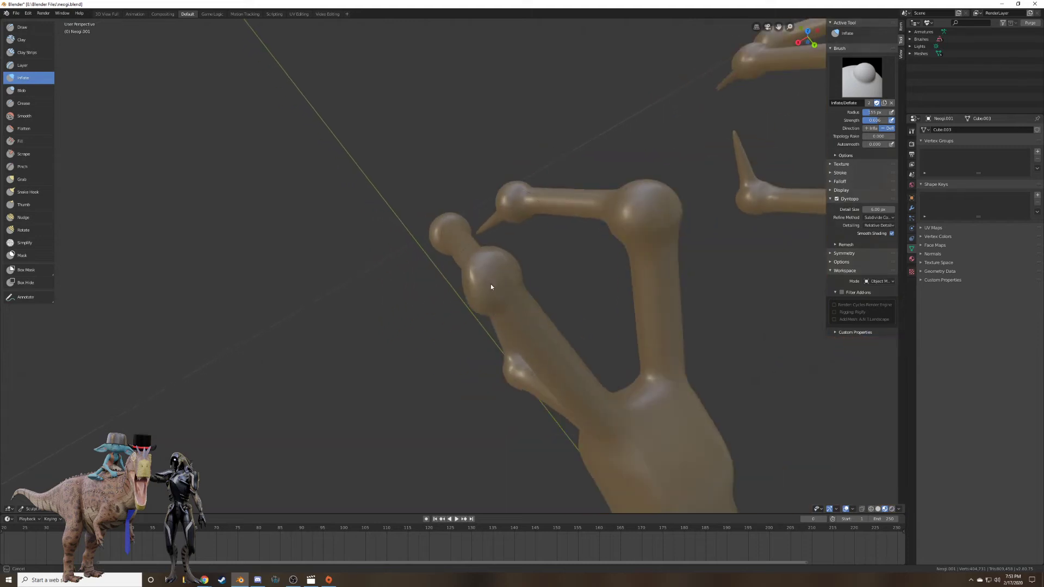
# Deflate the remaining bulge on the front and underside of the same finger's middle knuckle.
pyautogui.moveTo(491, 286); pyautogui.dragTo(512, 182, button='middle')
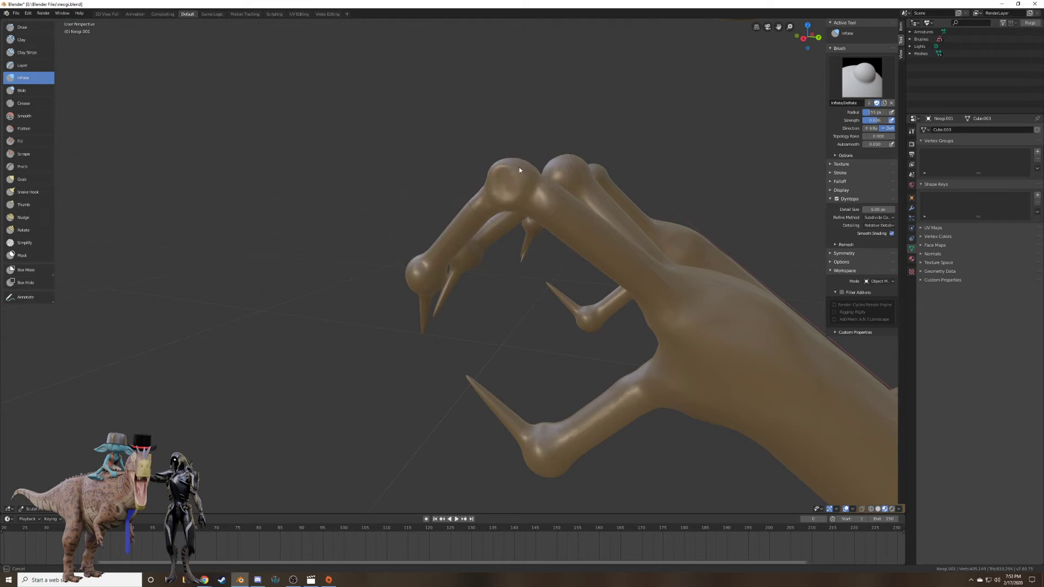
pyautogui.moveTo(519, 170); pyautogui.dragTo(517, 312, button='middle')
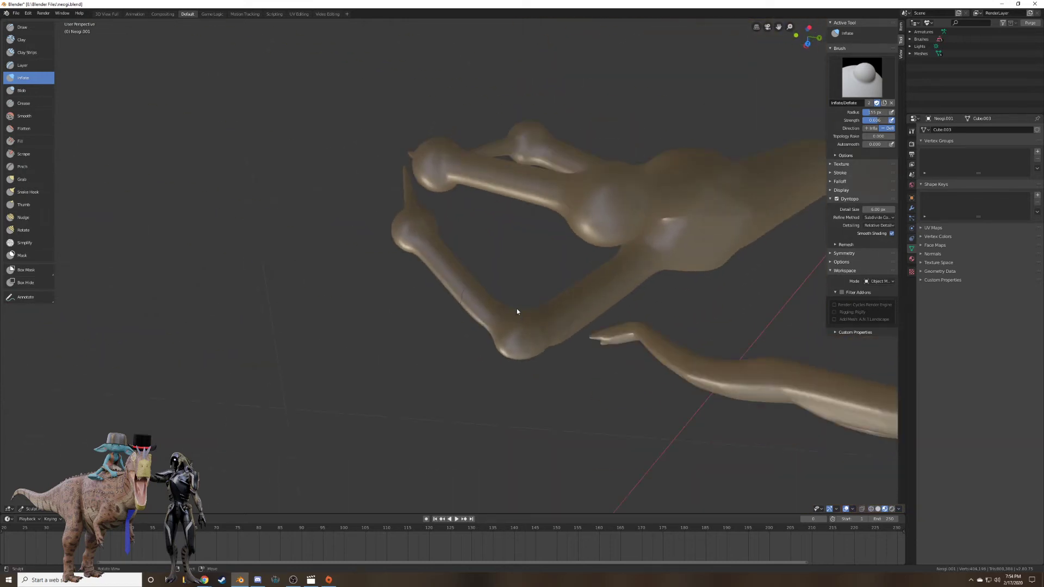
pyautogui.moveTo(517, 311); pyautogui.dragTo(524, 308)
pyautogui.moveTo(524, 308); pyautogui.dragTo(525, 273, button='middle')
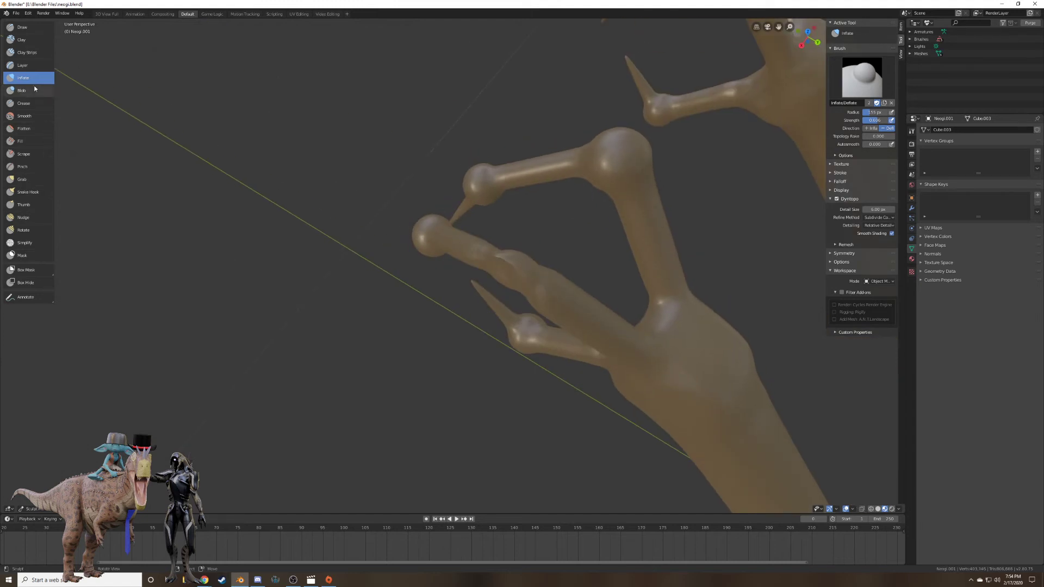
# Smooth the slimmed finger knuckle into both adjoining finger segments in orthographic view with the Smooth brush.
pyautogui.click(33, 113)
pyautogui.scroll(2, 547, 285)
pyautogui.scroll(-2, 547, 284)
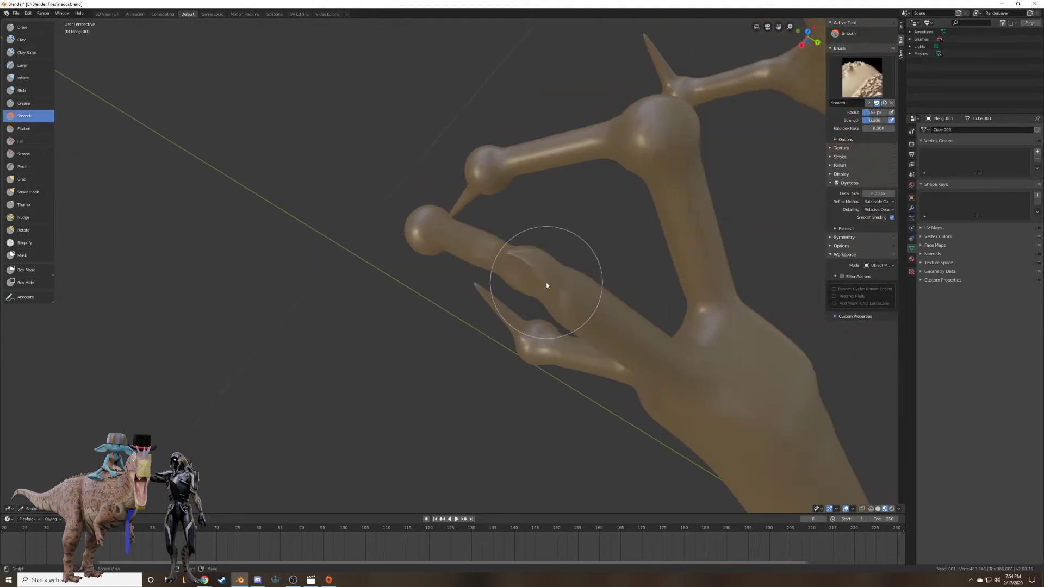
pyautogui.press('KP_5')
pyautogui.scroll(2, 547, 282)
pyautogui.moveTo(546, 280); pyautogui.dragTo(610, 252, button='middle')
pyautogui.keyDown('shift'); pyautogui.moveTo(555, 209); pyautogui.dragTo(518, 301, button='middle'); pyautogui.keyUp('shift')
pyautogui.scroll(3, 517, 300)
pyautogui.scroll(1, 518, 300)
pyautogui.moveTo(500, 198)
pyautogui.mouseDown()
pyautogui.moveTo(558, 135)
pyautogui.moveTo(533, 190)
pyautogui.moveTo(515, 170)
pyautogui.moveTo(536, 149)
pyautogui.moveTo(658, 131)
pyautogui.mouseUp()
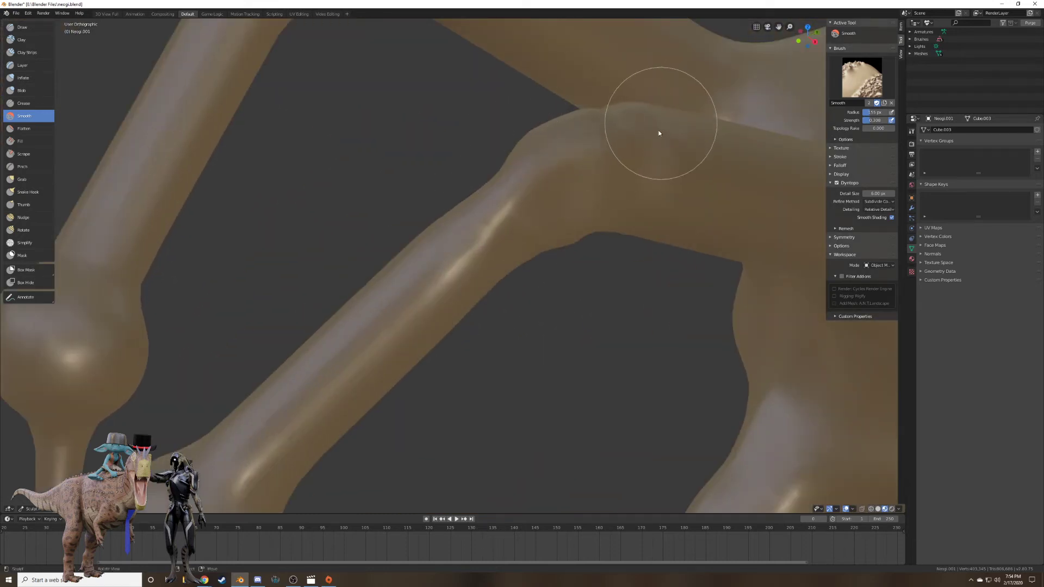
pyautogui.moveTo(658, 130); pyautogui.dragTo(571, 263, button='middle')
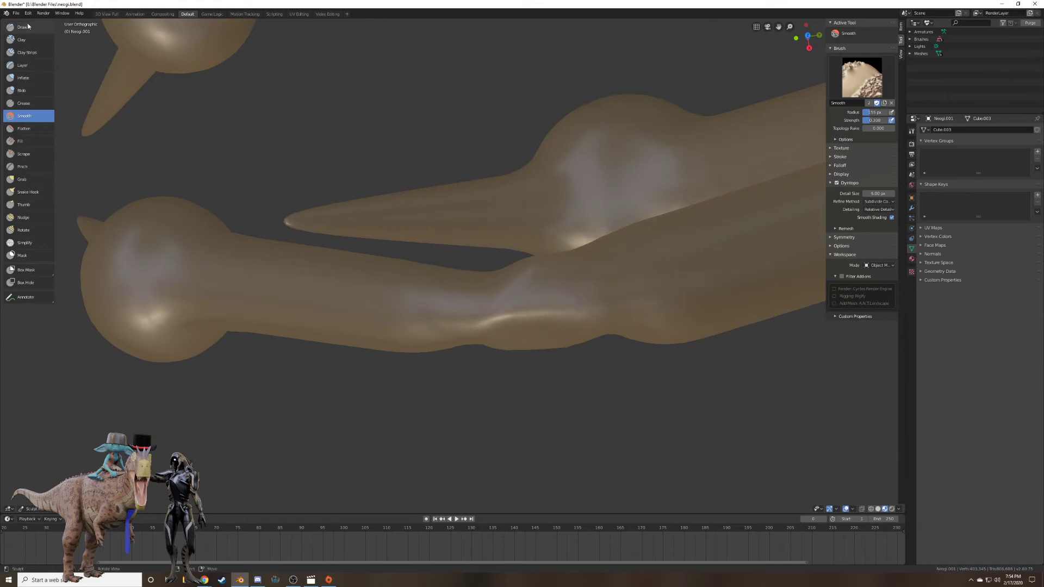
# Deflate the lumps along the inner bend and outer edge of the finger's middle knuckle with the Inflate brush.
pyautogui.click(30, 77)
pyautogui.moveTo(560, 266); pyautogui.dragTo(485, 283, button='middle')
pyautogui.moveTo(485, 283); pyautogui.dragTo(483, 315)
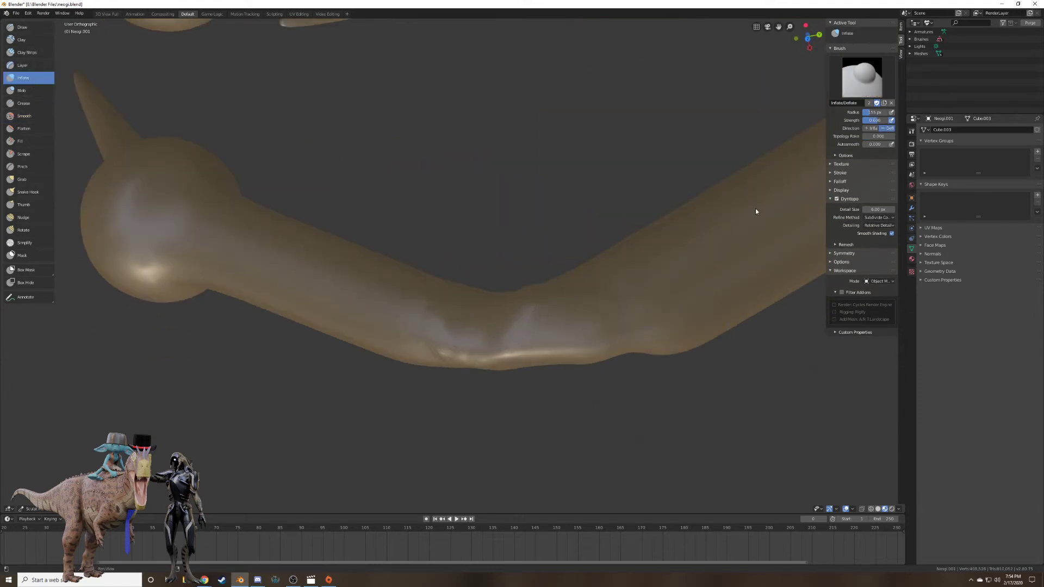
pyautogui.moveTo(526, 278); pyautogui.dragTo(517, 307)
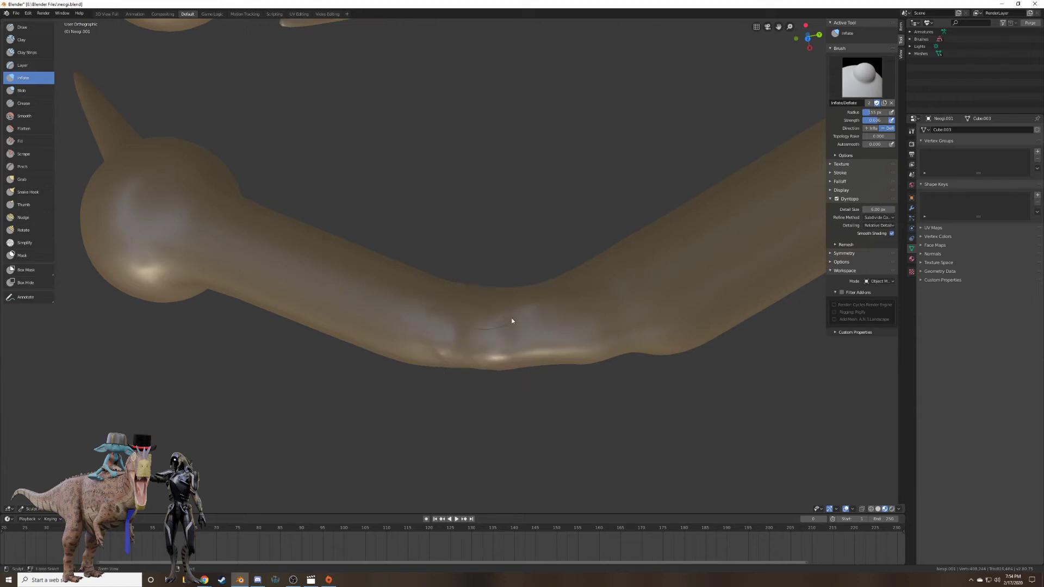
pyautogui.moveTo(513, 319)
pyautogui.mouseDown(button='middle')
pyautogui.moveTo(548, 367)
pyautogui.moveTo(566, 370)
pyautogui.moveTo(567, 326)
pyautogui.mouseUp(button='middle')
pyautogui.moveTo(578, 344); pyautogui.dragTo(611, 396)
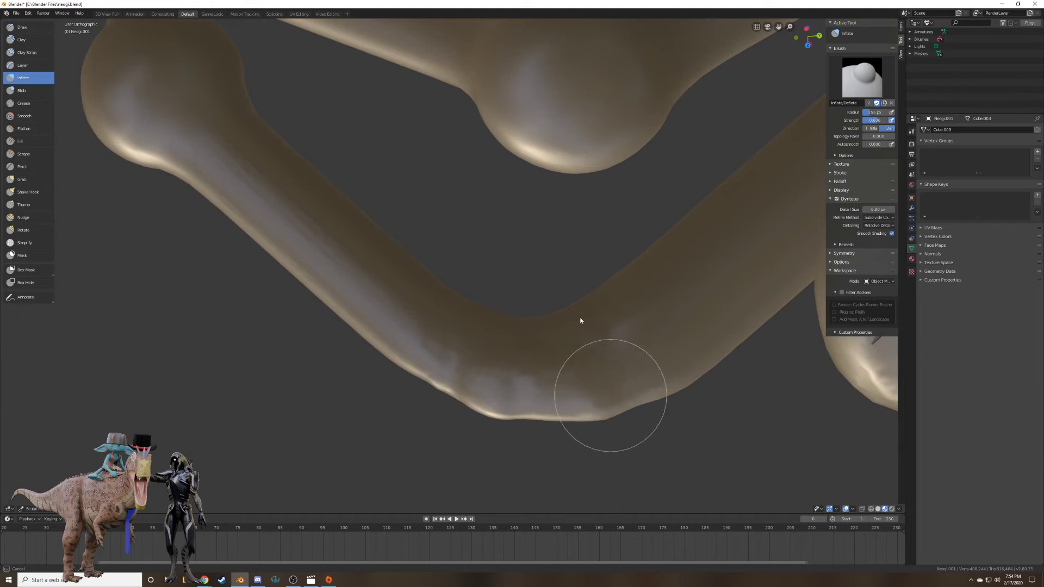
# Inflate the dents on either side of the finger's middle knuckle to fill them out.
pyautogui.moveTo(599, 354); pyautogui.dragTo(599, 182, button='middle')
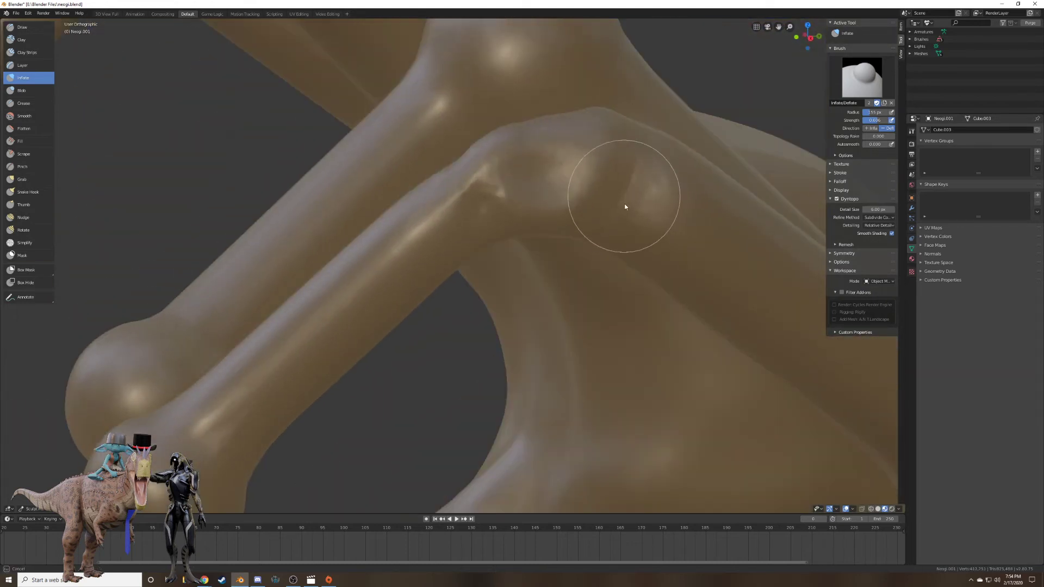
pyautogui.keyDown('ctrl'); pyautogui.moveTo(629, 202); pyautogui.dragTo(627, 190); pyautogui.keyUp('ctrl')
pyautogui.moveTo(494, 181)
pyautogui.keyDown('ctrl'); pyautogui.mouseDown()
pyautogui.moveTo(476, 194)
pyautogui.moveTo(493, 210)
pyautogui.mouseUp(); pyautogui.keyUp('ctrl')
# Even out the finger's middle knuckle and adjoining segments with long Draw brush strokes on both sides.
pyautogui.click(21, 27)
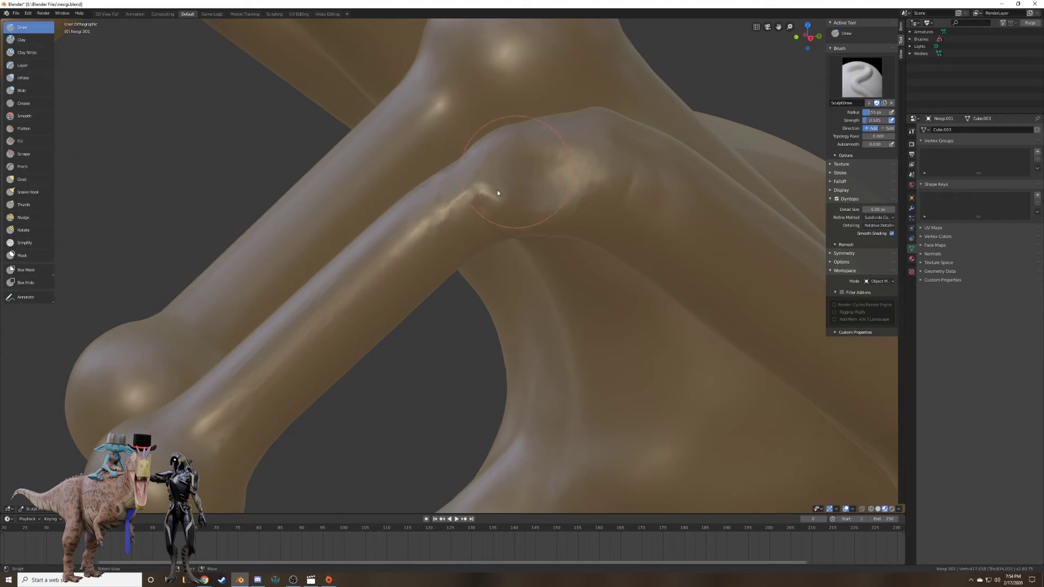
pyautogui.moveTo(296, 340)
pyautogui.mouseDown()
pyautogui.moveTo(443, 240)
pyautogui.moveTo(559, 178)
pyautogui.moveTo(517, 182)
pyautogui.moveTo(650, 166)
pyautogui.mouseUp()
pyautogui.moveTo(651, 165)
pyautogui.mouseDown(button='middle')
pyautogui.moveTo(634, 195)
pyautogui.moveTo(772, 203)
pyautogui.mouseUp(button='middle')
pyautogui.moveTo(279, 138)
pyautogui.mouseDown()
pyautogui.moveTo(446, 172)
pyautogui.moveTo(466, 186)
pyautogui.mouseUp()
pyautogui.scroll(-6, 566, 221)
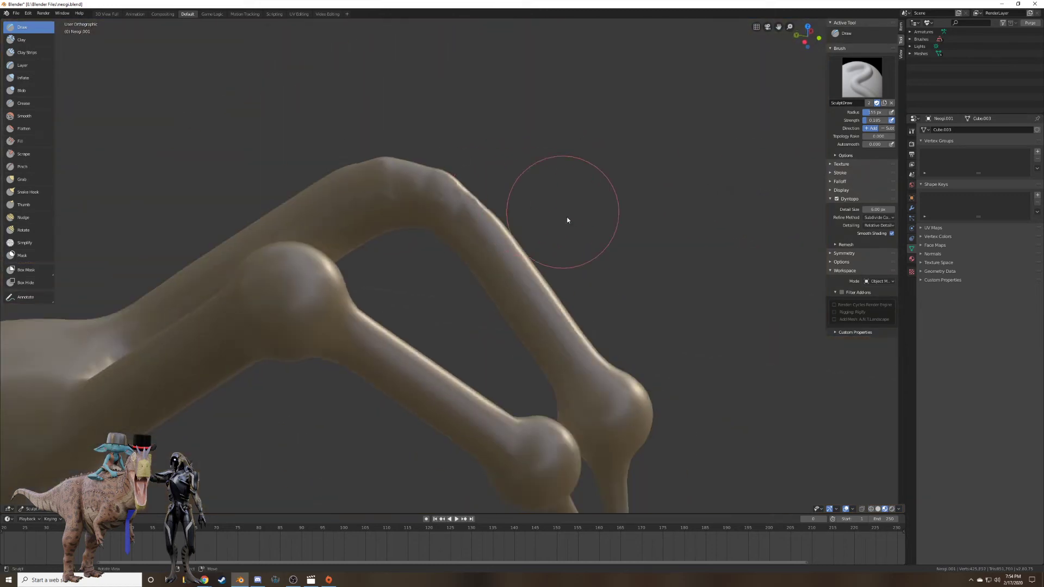
pyautogui.moveTo(600, 249)
pyautogui.mouseDown(button='middle')
pyautogui.moveTo(485, 210)
pyautogui.moveTo(441, 223)
pyautogui.moveTo(464, 202)
pyautogui.moveTo(441, 262)
pyautogui.mouseUp(button='middle')
pyautogui.scroll(1, 471, 211)
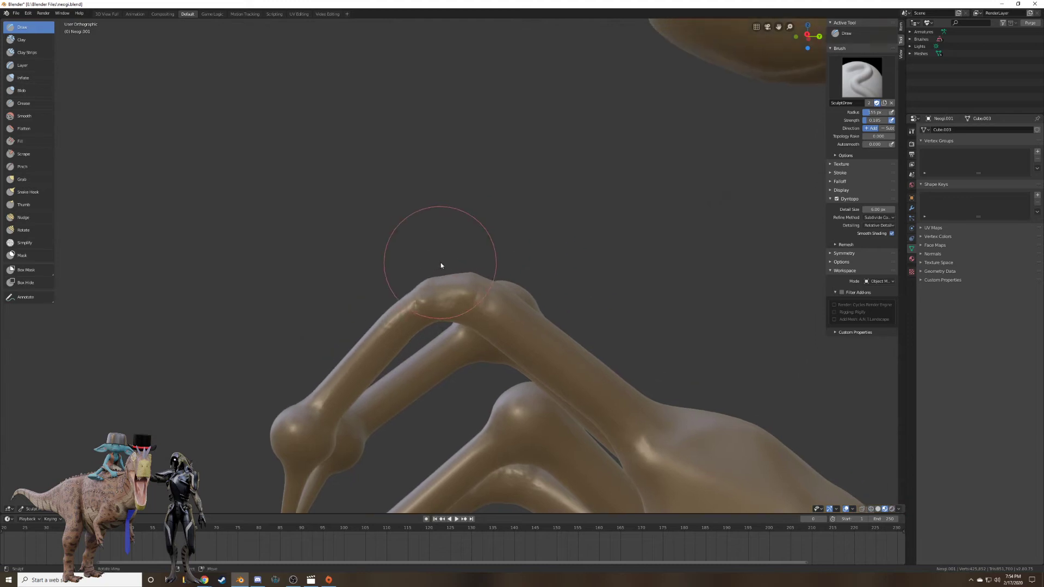
# Pull the finger's middle knuckle and its inner bend upward into a sharper arch using a smaller Grab brush.
pyautogui.click(31, 180)
pyautogui.moveTo(396, 277); pyautogui.dragTo(483, 263)
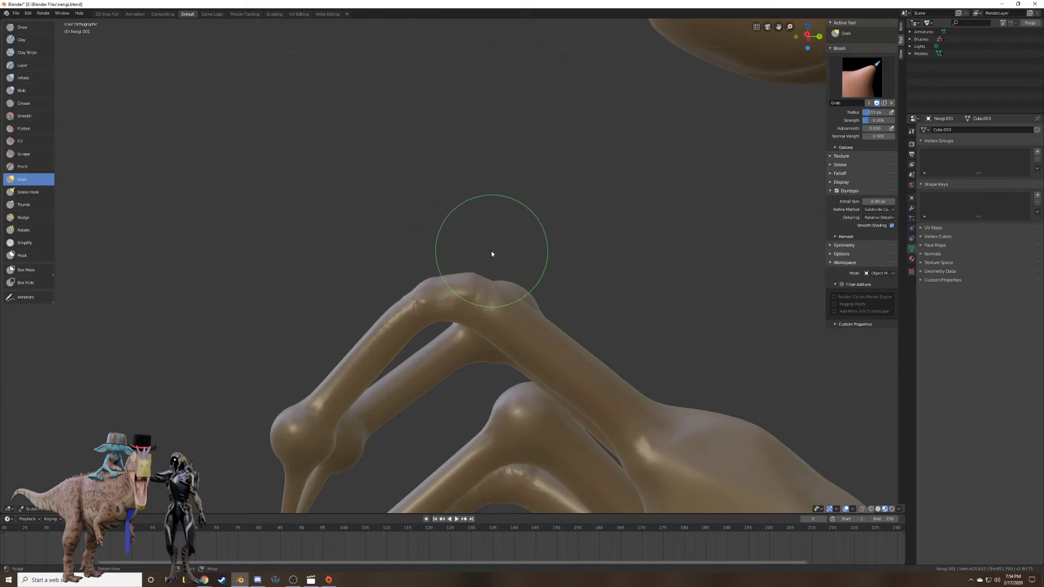
pyautogui.press('f')
pyautogui.click(468, 252)
pyautogui.moveTo(447, 275)
pyautogui.mouseDown()
pyautogui.moveTo(445, 250)
pyautogui.moveTo(462, 274)
pyautogui.moveTo(465, 261)
pyautogui.mouseUp()
pyautogui.moveTo(464, 261); pyautogui.dragTo(162, 137, button='middle')
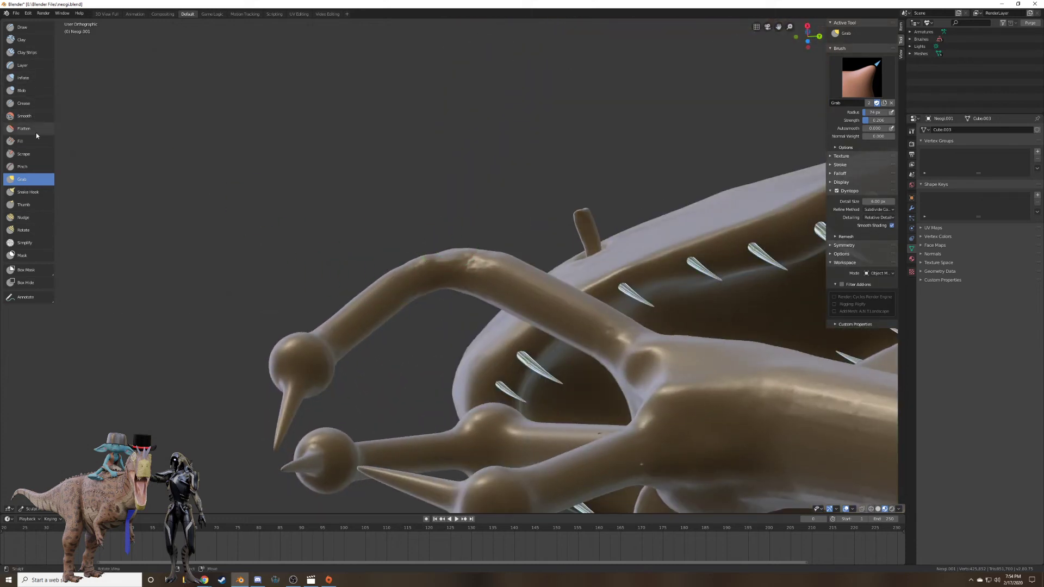
pyautogui.scroll(5, 450, 293)
pyautogui.moveTo(451, 319)
pyautogui.mouseDown()
pyautogui.moveTo(451, 298)
pyautogui.moveTo(449, 308)
pyautogui.mouseUp()
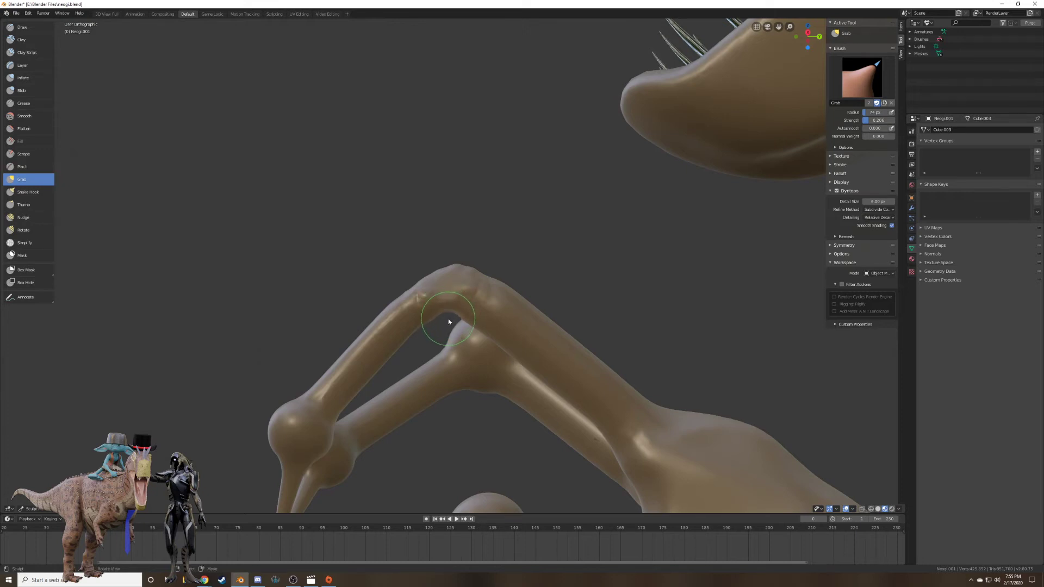
# Smooth the reshaped finger from its middle knuckle down the outer segment on both sides.
pyautogui.moveTo(448, 318)
pyautogui.mouseDown(button='middle')
pyautogui.moveTo(525, 326)
pyautogui.moveTo(581, 345)
pyautogui.moveTo(622, 376)
pyautogui.moveTo(409, 362)
pyautogui.moveTo(135, 234)
pyautogui.mouseUp(button='middle')
pyautogui.moveTo(253, 236)
pyautogui.mouseDown(button='middle')
pyautogui.moveTo(262, 204)
pyautogui.moveTo(303, 254)
pyautogui.moveTo(370, 287)
pyautogui.moveTo(351, 274)
pyautogui.mouseUp(button='middle')
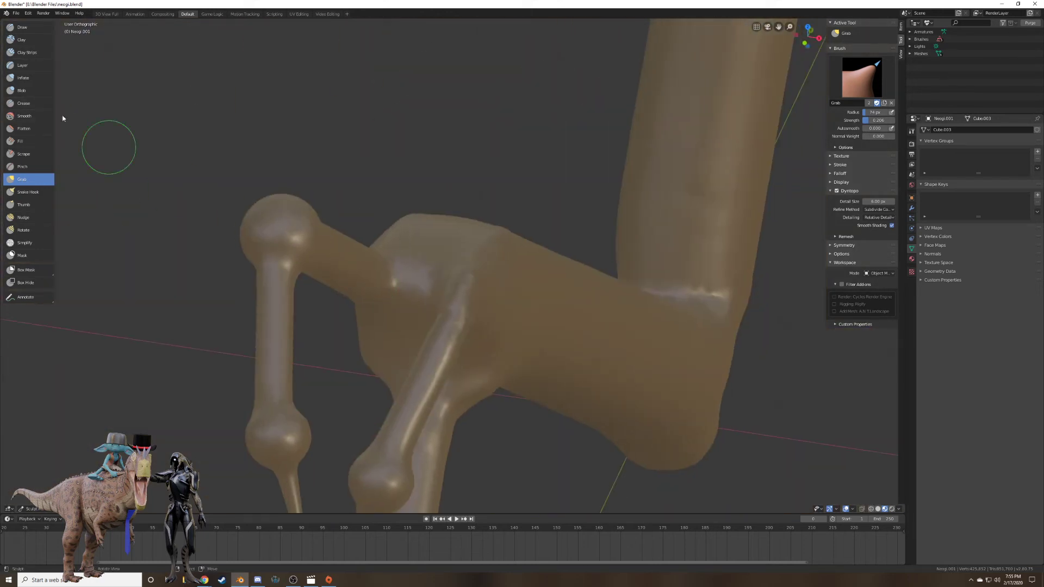
pyautogui.click(25, 29)
pyautogui.moveTo(494, 305)
pyautogui.mouseDown(button='middle')
pyautogui.moveTo(526, 312)
pyautogui.moveTo(501, 349)
pyautogui.moveTo(516, 361)
pyautogui.mouseUp(button='middle')
pyautogui.keyDown('shift'); pyautogui.moveTo(468, 286); pyautogui.dragTo(487, 371); pyautogui.keyUp('shift')
pyautogui.moveTo(494, 418)
pyautogui.keyDown('shift'); pyautogui.mouseDown()
pyautogui.moveTo(468, 285)
pyautogui.moveTo(479, 343)
pyautogui.mouseUp(); pyautogui.keyUp('shift')
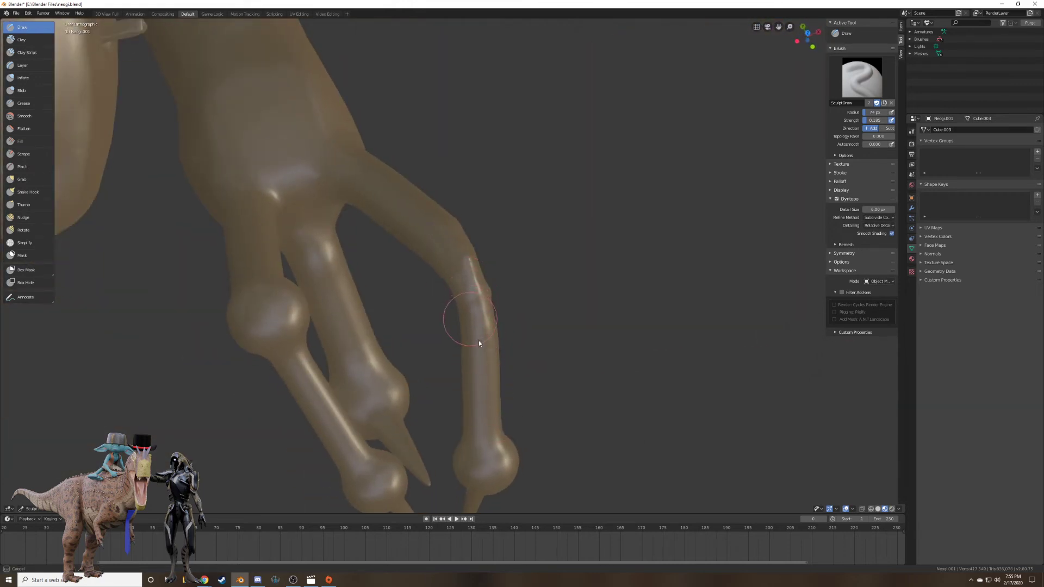
pyautogui.moveTo(474, 318)
pyautogui.mouseDown(button='middle')
pyautogui.moveTo(419, 291)
pyautogui.moveTo(429, 301)
pyautogui.mouseUp(button='middle')
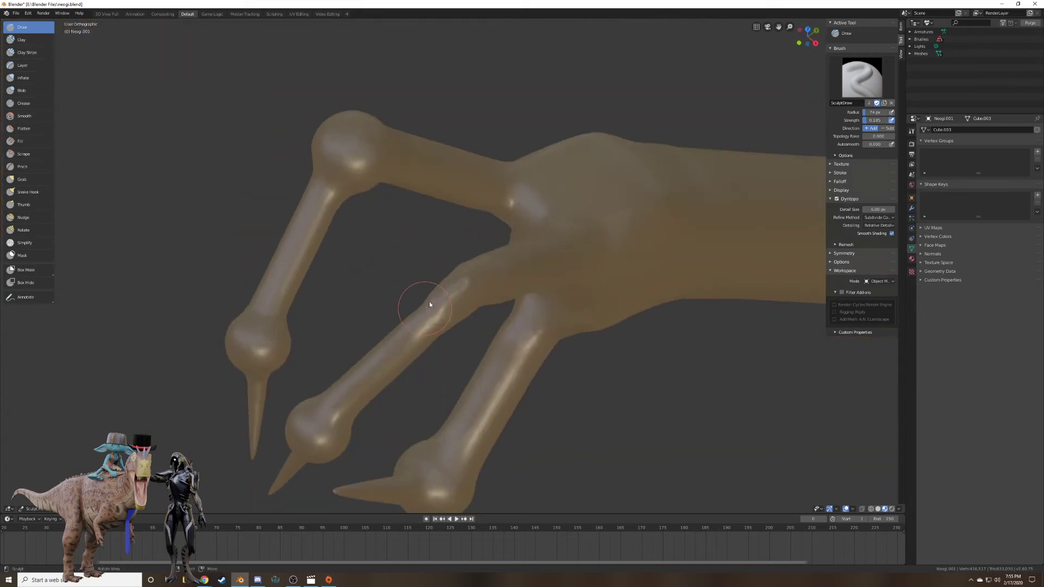
pyautogui.moveTo(375, 363)
pyautogui.keyDown('shift'); pyautogui.mouseDown()
pyautogui.moveTo(361, 377)
pyautogui.moveTo(464, 288)
pyautogui.mouseUp(); pyautogui.keyUp('shift')
pyautogui.moveTo(463, 288)
pyautogui.mouseDown(button='middle')
pyautogui.moveTo(419, 275)
pyautogui.moveTo(406, 228)
pyautogui.moveTo(476, 326)
pyautogui.mouseUp(button='middle')
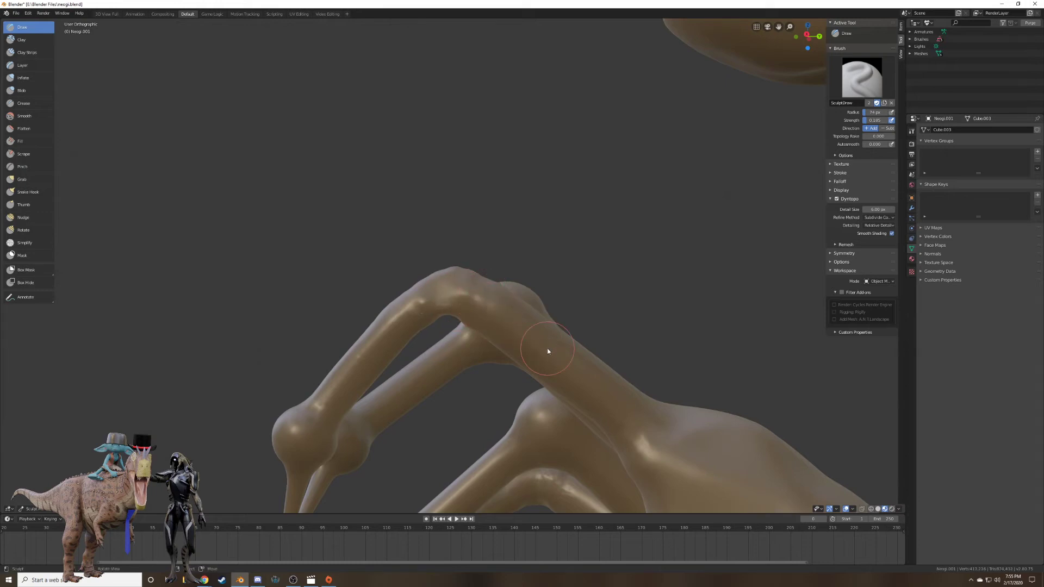
pyautogui.moveTo(548, 350)
pyautogui.mouseDown(button='middle')
pyautogui.moveTo(460, 379)
pyautogui.moveTo(472, 376)
pyautogui.moveTo(449, 296)
pyautogui.mouseUp(button='middle')
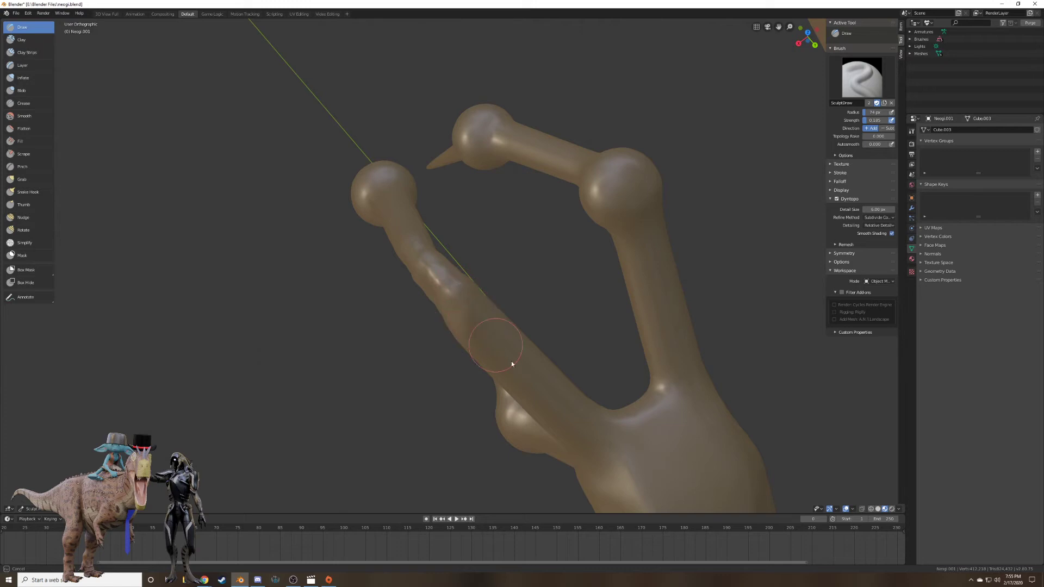
# Pull the outer segment beside the finger's middle knuckle upward with the Grab brush in right view and adjust the underside of the bend.
pyautogui.moveTo(536, 380); pyautogui.dragTo(552, 359, button='middle')
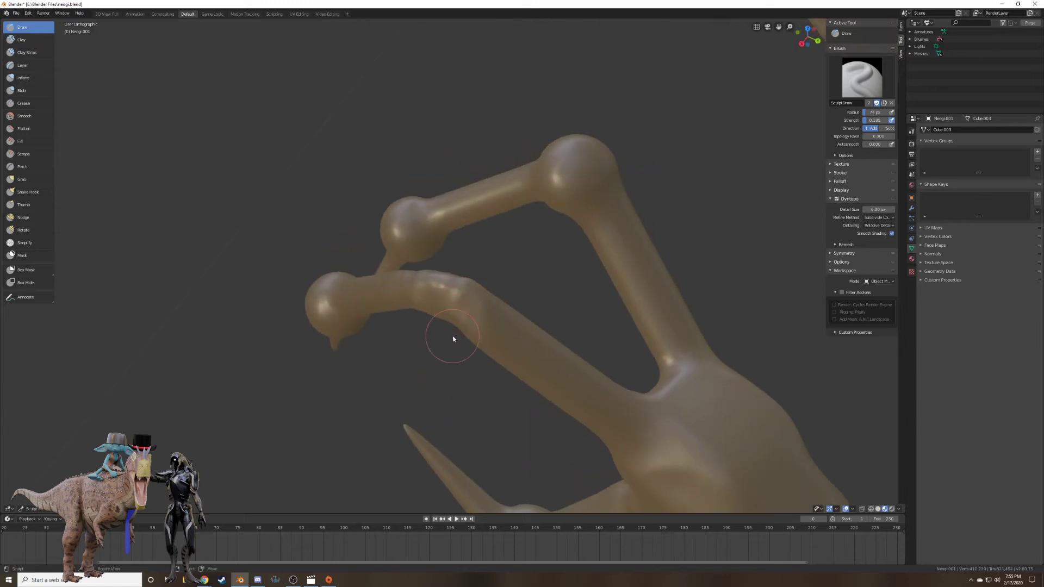
pyautogui.moveTo(453, 339)
pyautogui.mouseDown(button='middle')
pyautogui.moveTo(513, 299)
pyautogui.moveTo(487, 319)
pyautogui.moveTo(358, 322)
pyautogui.mouseUp(button='middle')
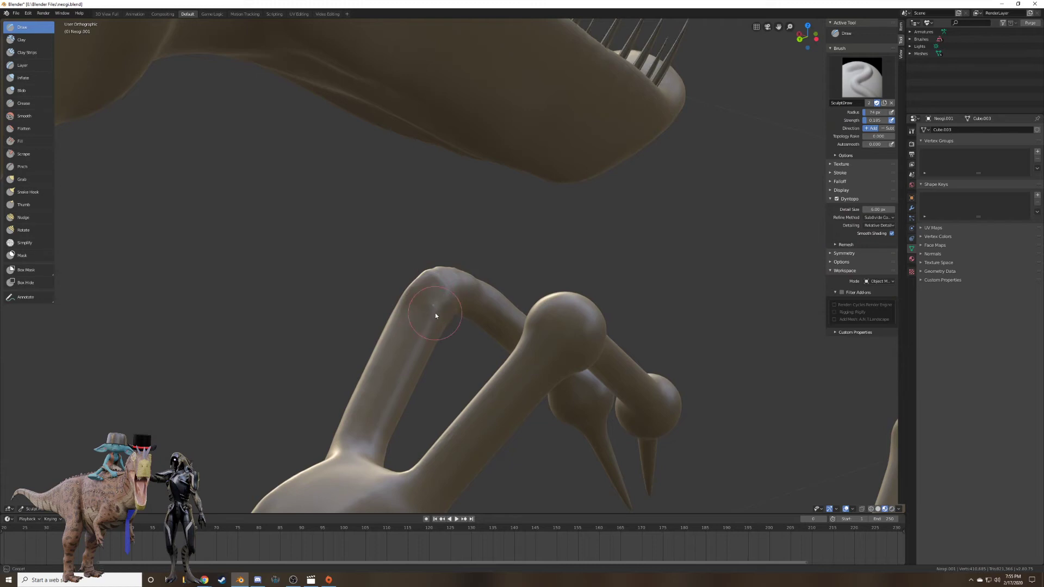
pyautogui.moveTo(435, 312)
pyautogui.mouseDown(button='middle')
pyautogui.moveTo(522, 310)
pyautogui.moveTo(578, 291)
pyautogui.moveTo(490, 296)
pyautogui.moveTo(422, 283)
pyautogui.mouseUp(button='middle')
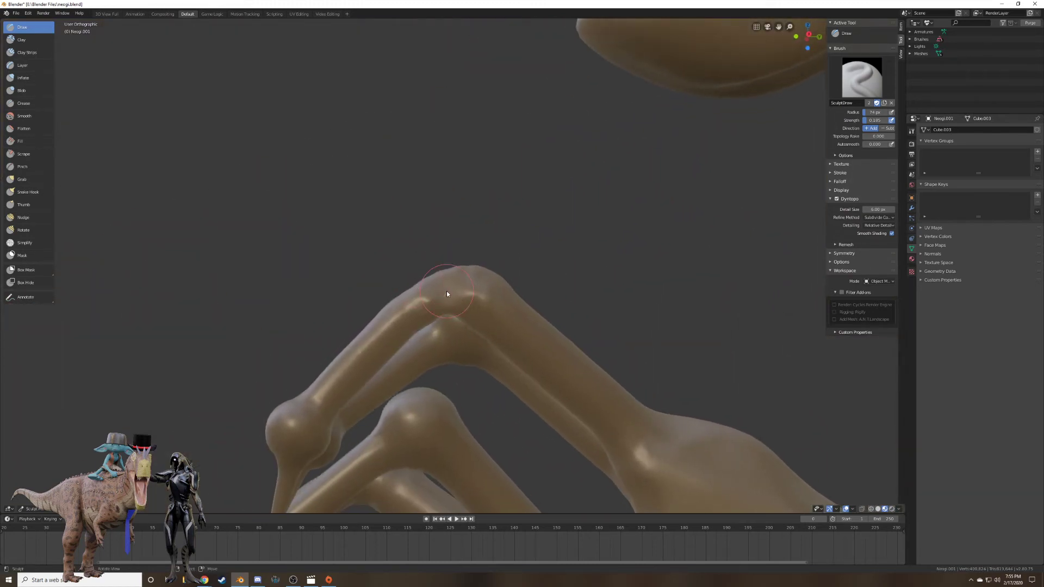
pyautogui.press('KP_3')
pyautogui.scroll(2, 446, 292)
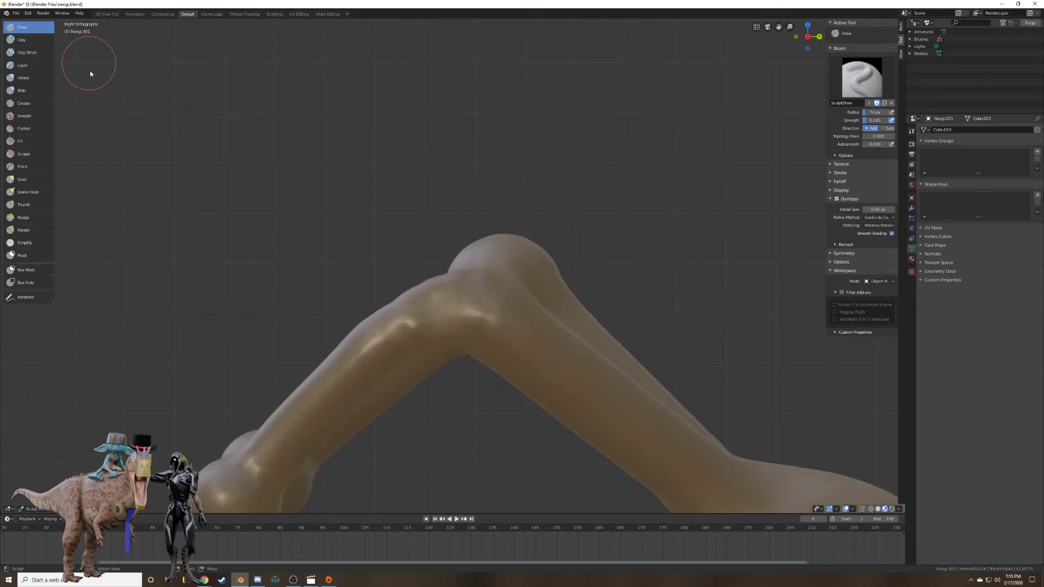
pyautogui.click(30, 179)
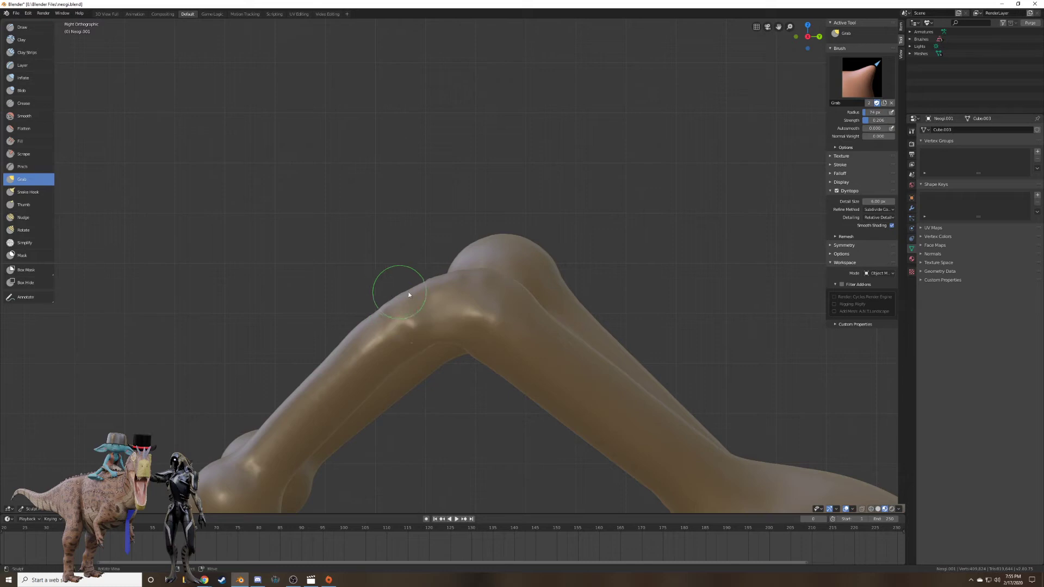
pyautogui.moveTo(410, 293); pyautogui.dragTo(418, 280)
pyautogui.moveTo(428, 285); pyautogui.dragTo(428, 282)
pyautogui.moveTo(373, 313); pyautogui.dragTo(417, 280)
pyautogui.moveTo(422, 348); pyautogui.dragTo(426, 341)
pyautogui.moveTo(426, 352); pyautogui.dragTo(424, 347)
# Inspect the reshaped finger and the proportions of the whole creature.
pyautogui.scroll(-1, 508, 355)
pyautogui.moveTo(508, 358); pyautogui.dragTo(418, 314, button='middle')
pyautogui.scroll(-3, 614, 353)
pyautogui.scroll(-3, 594, 356)
pyautogui.scroll(3, 508, 347)
pyautogui.scroll(-3, 500, 348)
pyautogui.scroll(3, 499, 276)
pyautogui.scroll(-3, 489, 290)
pyautogui.scroll(3, 419, 314)
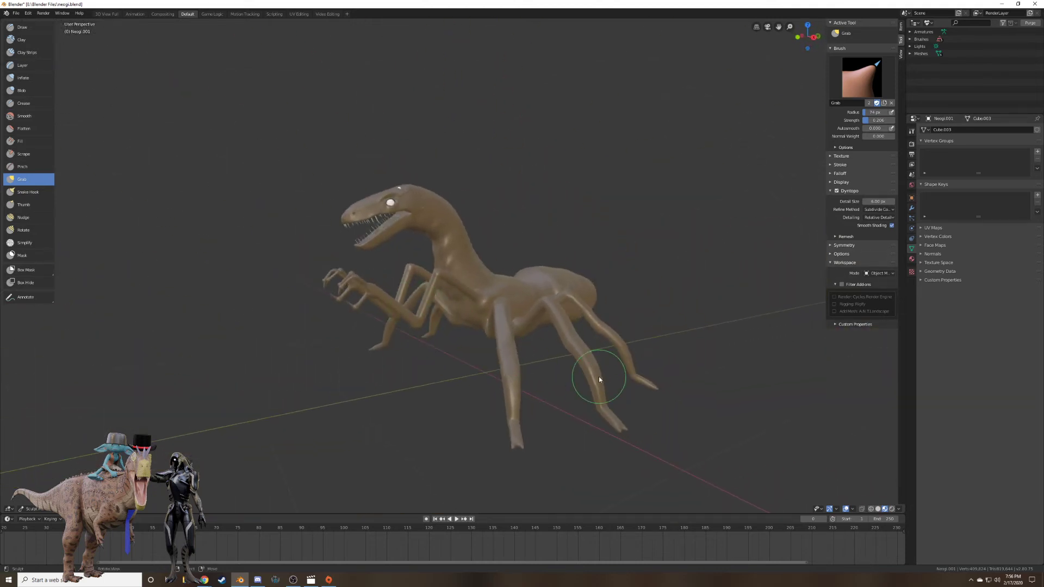
# Leave sculpting for Object Mode and unhide all hidden objects in the scene.
pyautogui.press('alt')
pyautogui.click(33, 509)
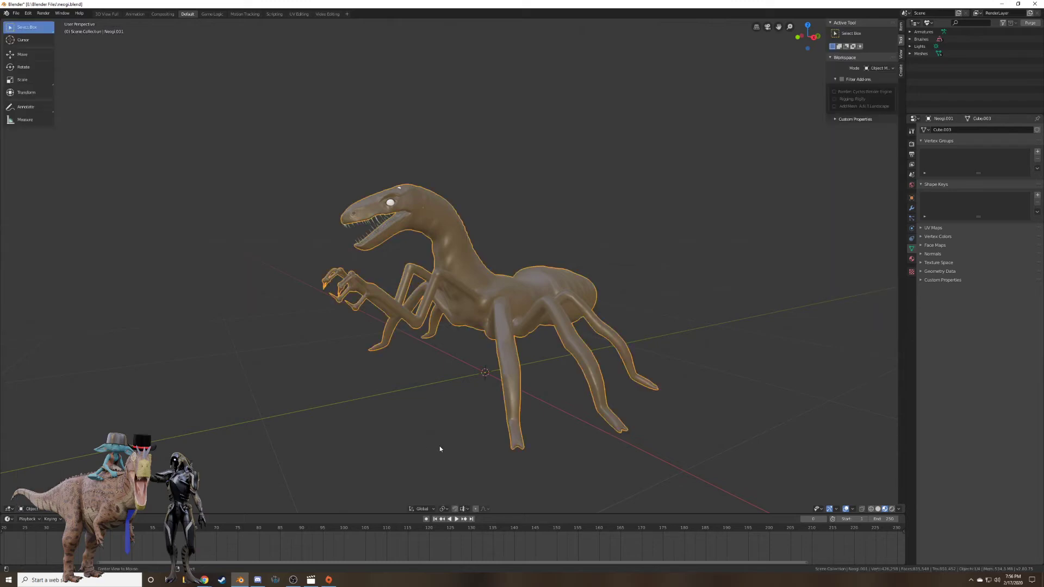
pyautogui.hotkey('alt', 'h')
pyautogui.scroll(-3, 476, 400)
pyautogui.scroll(-4, 476, 402)
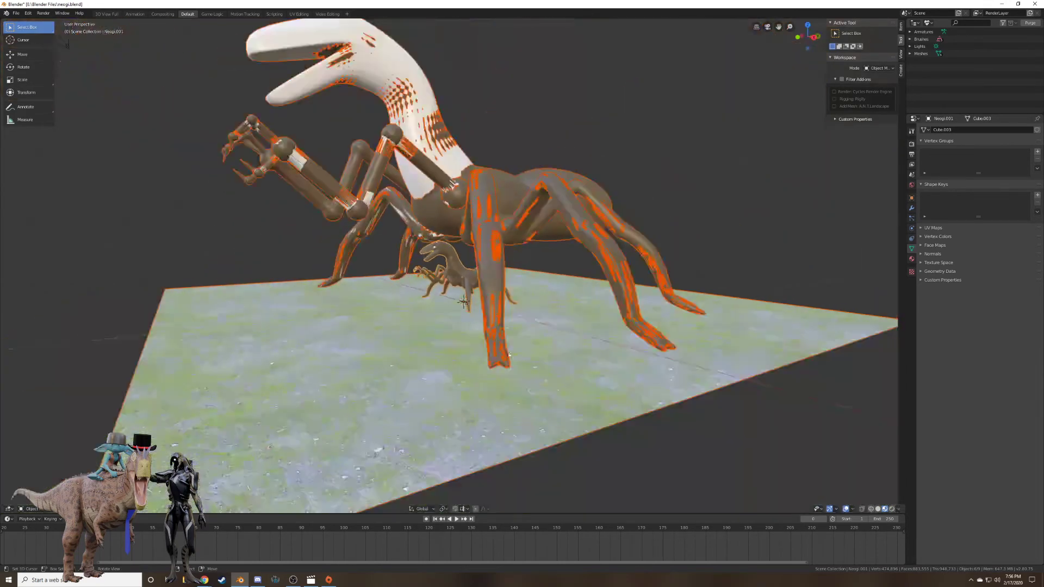
# Move the large original body and head meshes into the Neogi Base Mesh collection.
pyautogui.moveTo(475, 402); pyautogui.dragTo(426, 443, button='middle')
pyautogui.click(489, 181)
pyautogui.keyDown('shift'); pyautogui.click(489, 153); pyautogui.keyUp('shift')
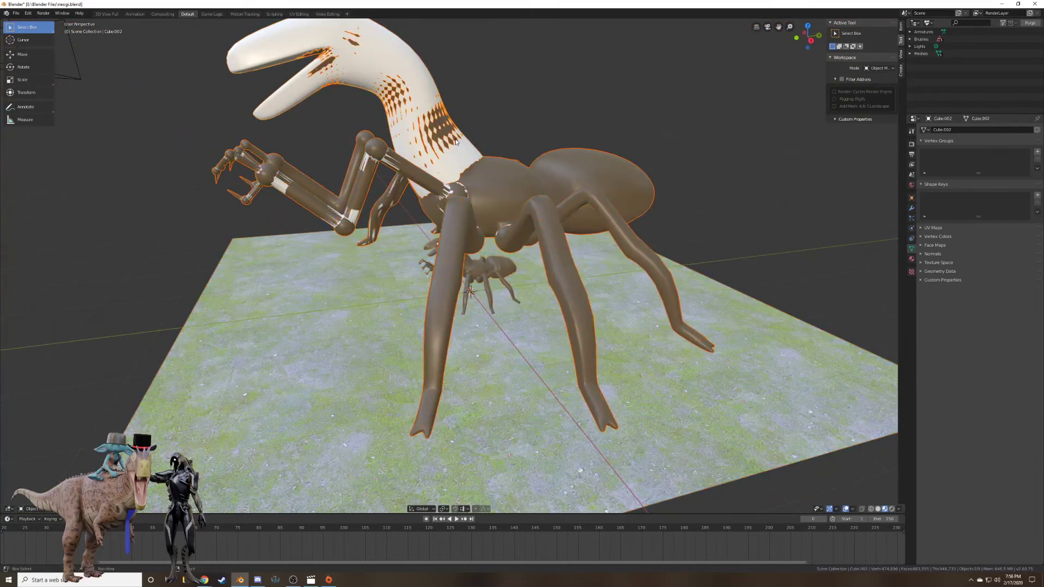
pyautogui.press('m')
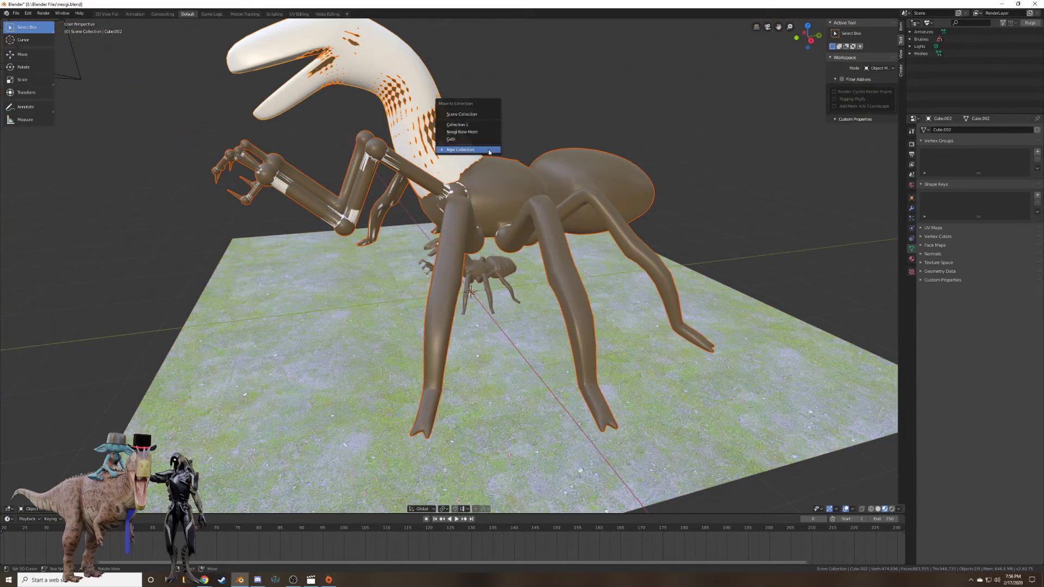
pyautogui.click(463, 132)
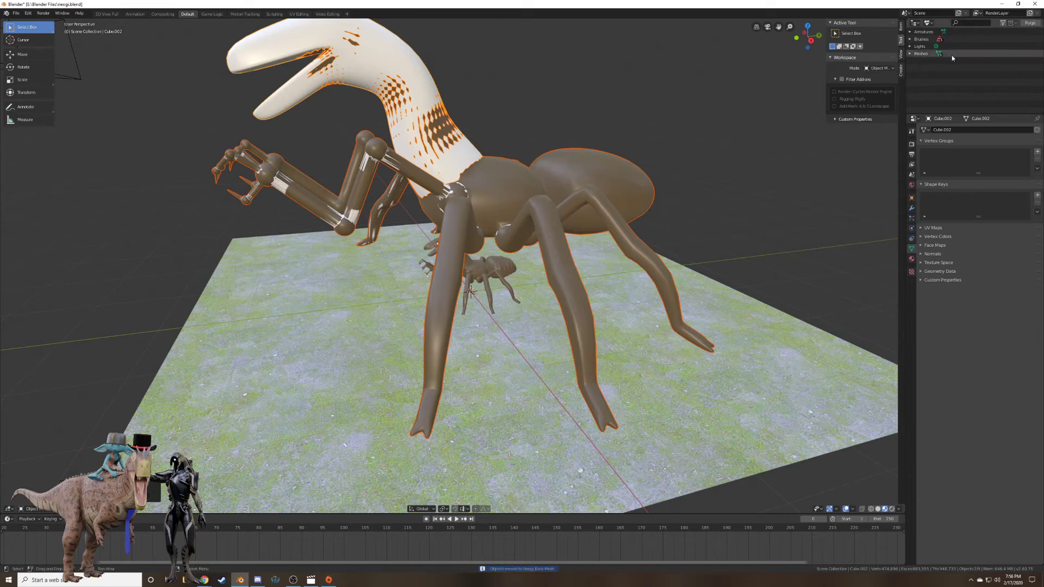
# Display the outliner as View Layer and exclude the Neogi Base Mesh collection from it.
pyautogui.click(927, 23)
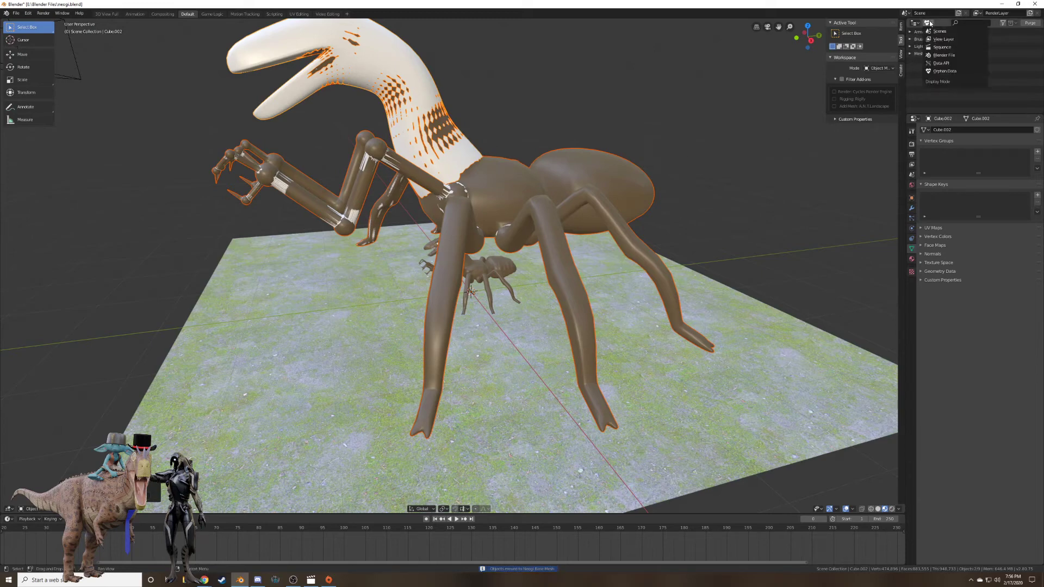
pyautogui.click(942, 47)
pyautogui.click(928, 23)
pyautogui.click(942, 40)
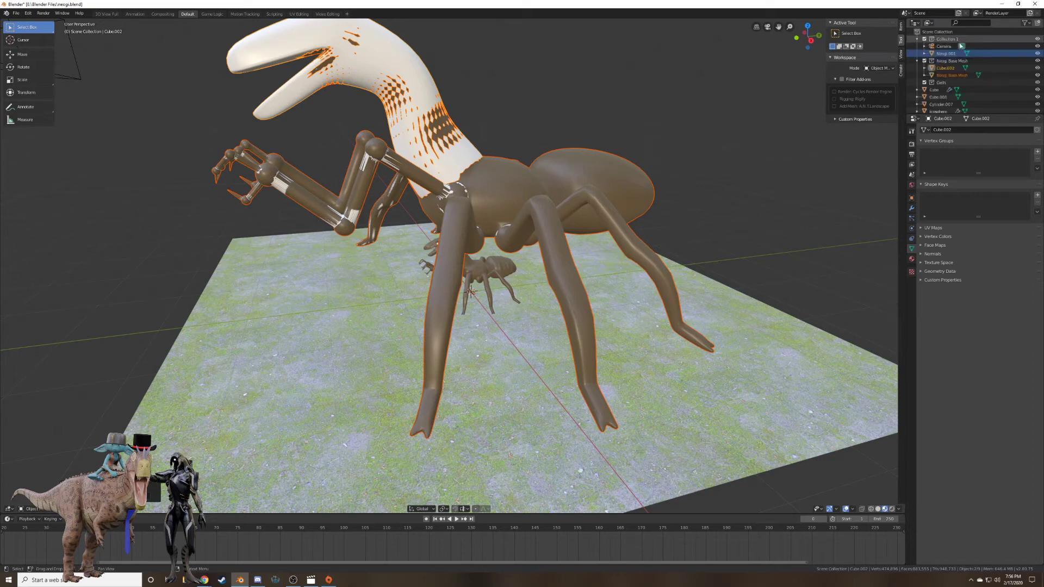
pyautogui.scroll(-2, 937, 92)
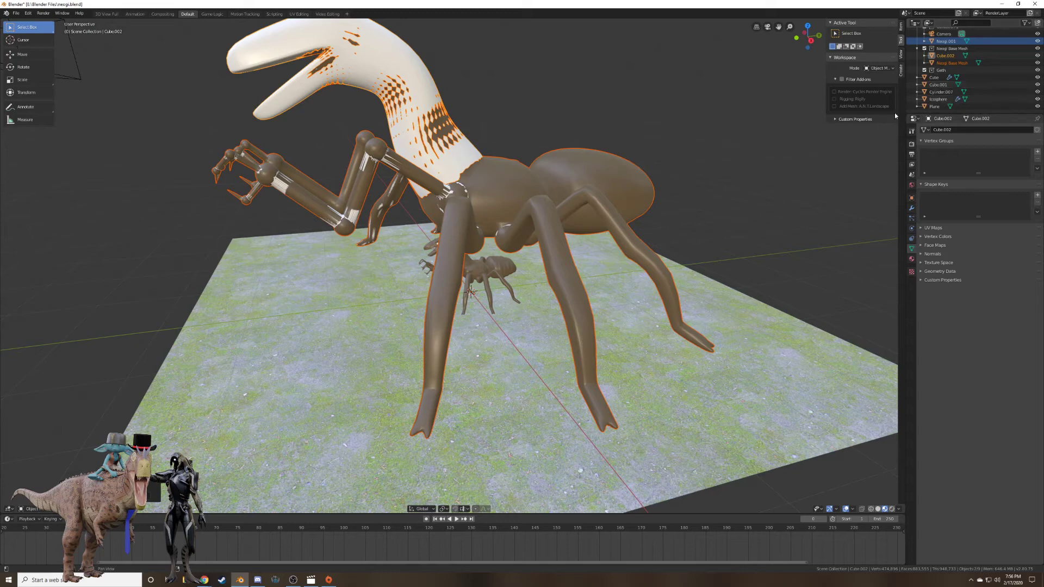
pyautogui.click(924, 48)
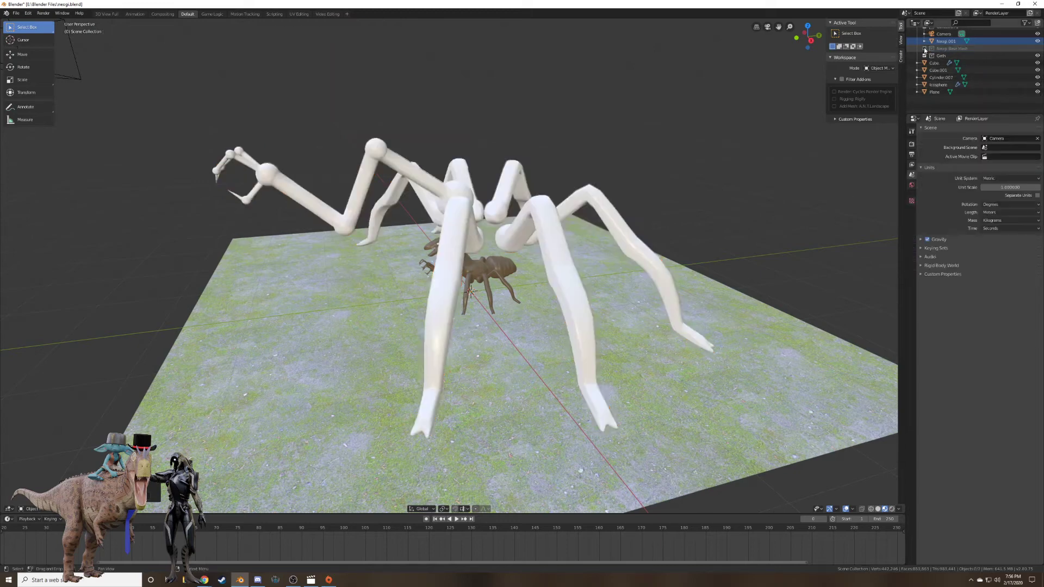
# Move the leftover white legs and white jointed arm into the Neogi Base Mesh collection.
pyautogui.click(623, 230)
pyautogui.press('m')
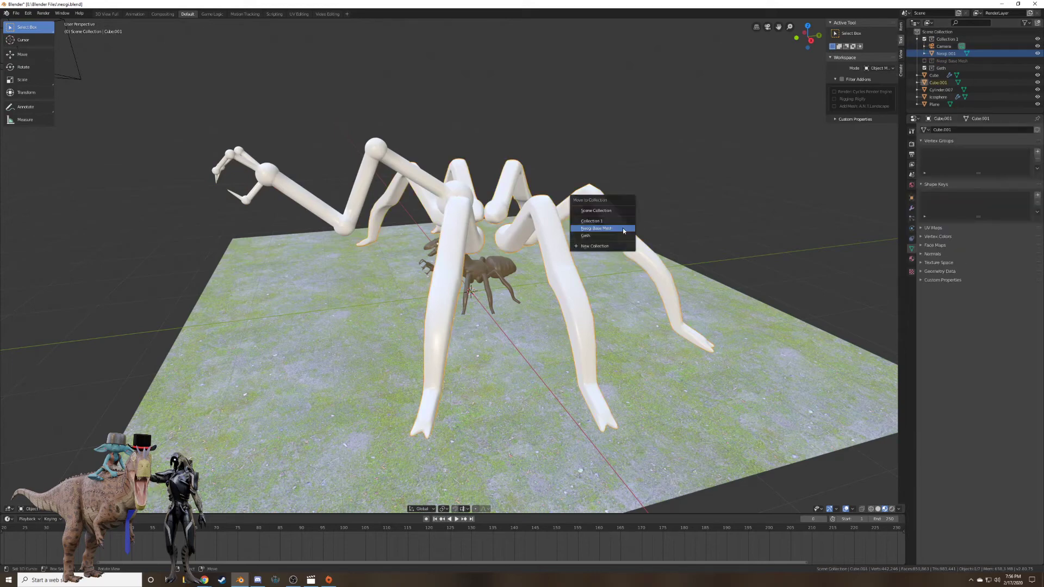
pyautogui.click(623, 230)
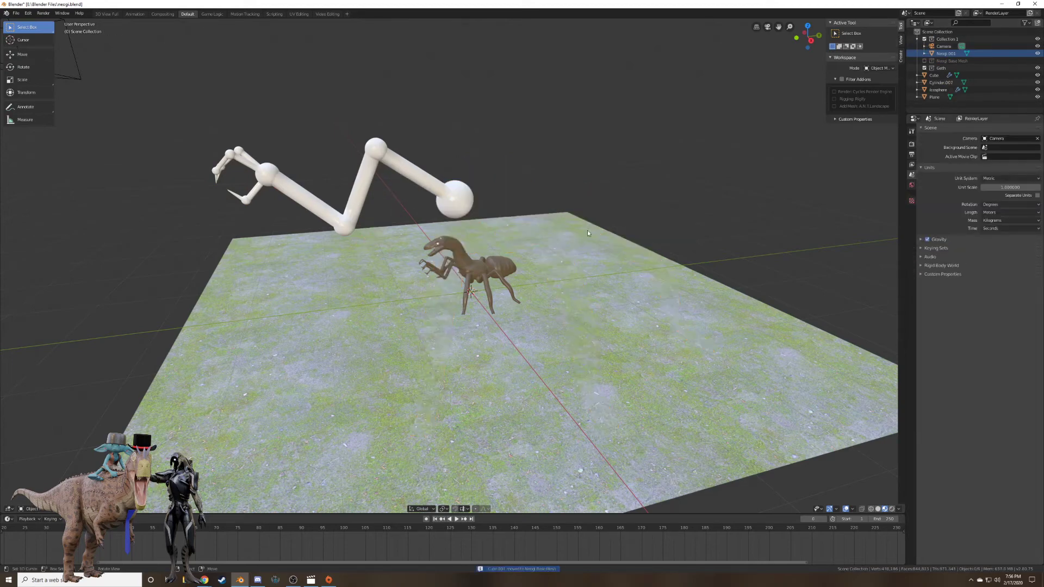
pyautogui.click(457, 199)
pyautogui.press('m')
pyautogui.click(457, 200)
# Hide and unhide the ground plane, and toggle the Neogi Base Mesh collection on and off.
pyautogui.moveTo(458, 199); pyautogui.dragTo(529, 208, button='middle')
pyautogui.scroll(5, 530, 208)
pyautogui.scroll(-3, 579, 240)
pyautogui.click(579, 247)
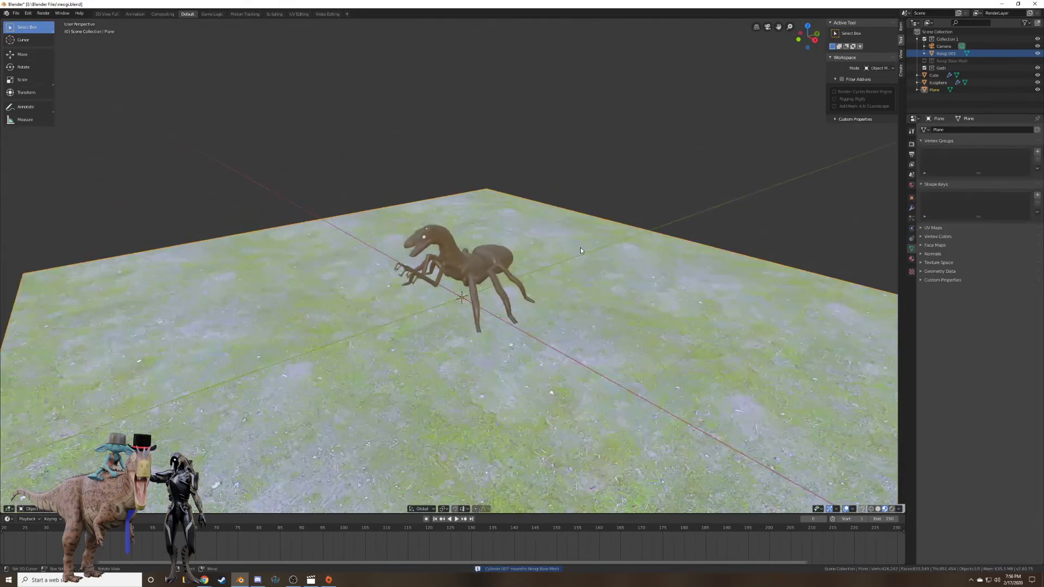
pyautogui.press('h')
pyautogui.hotkey('alt', 'h')
pyautogui.moveTo(603, 281); pyautogui.dragTo(699, 266, button='middle')
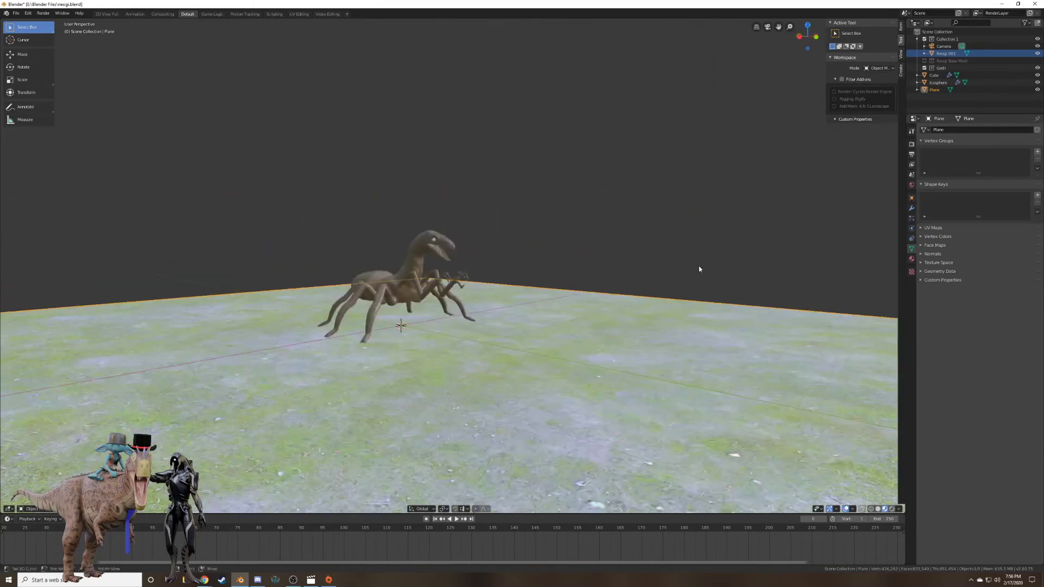
pyautogui.click(924, 61)
pyautogui.click(925, 61)
pyautogui.moveTo(712, 190); pyautogui.dragTo(645, 220, button='middle')
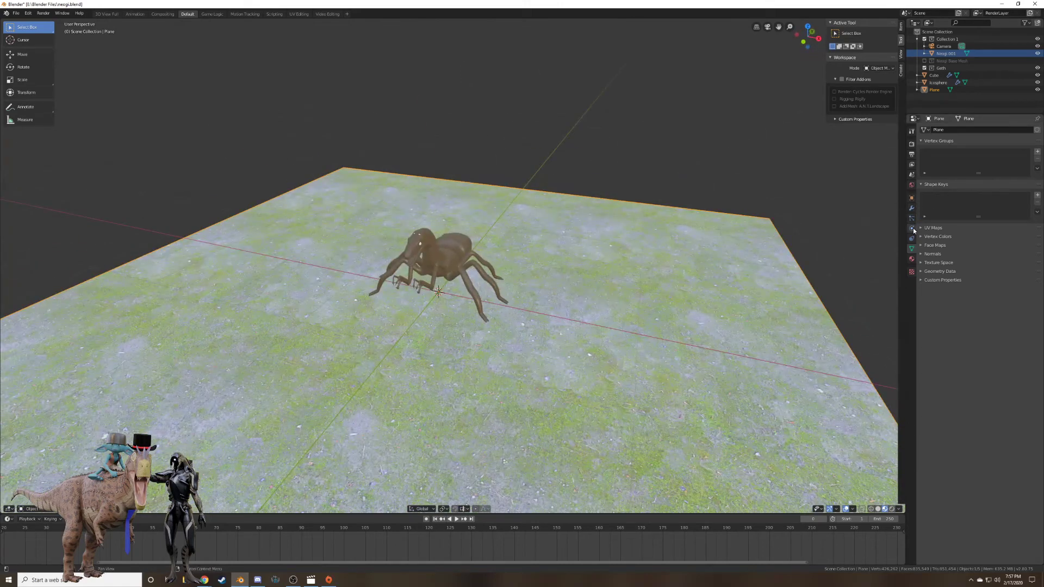
# Look through the camera, then move and rotate it to bring the creature and ground into frame.
pyautogui.scroll(-3, 655, 227)
pyautogui.moveTo(663, 227); pyautogui.dragTo(562, 237, button='middle')
pyautogui.press('KP_0')
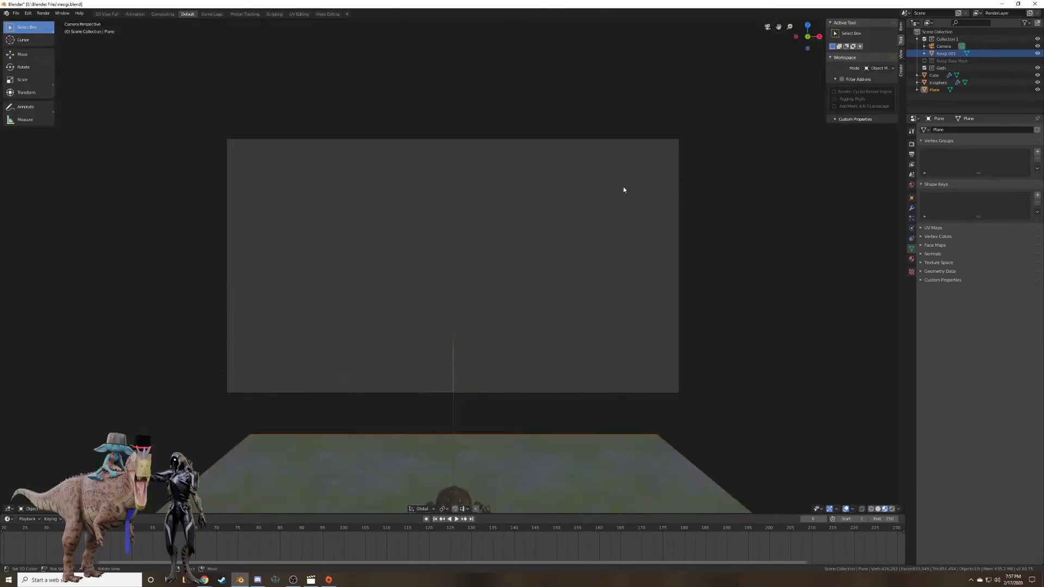
pyautogui.rightClick(679, 196)
pyautogui.press('g')
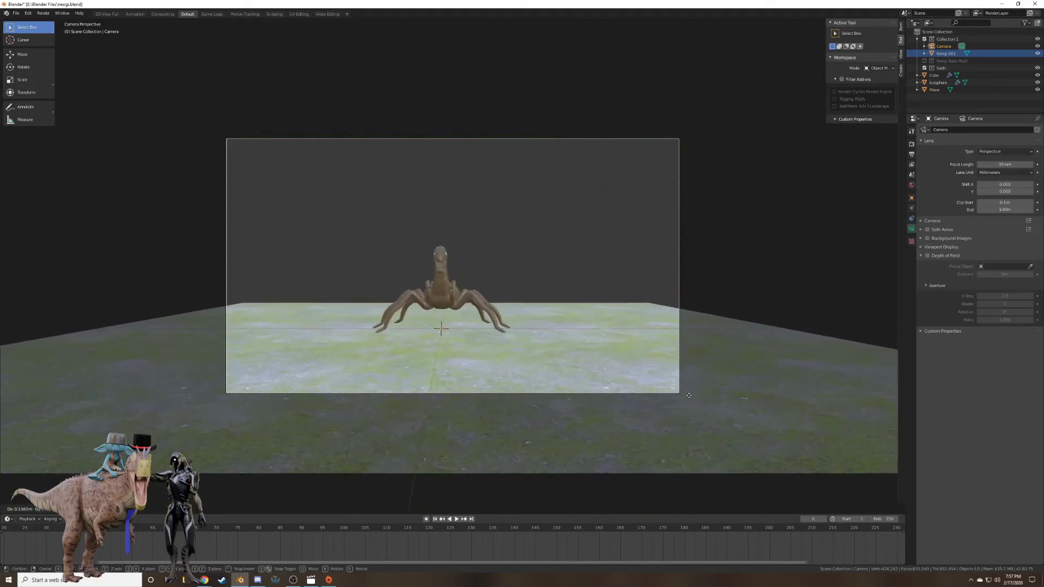
pyautogui.click(682, 399)
pyautogui.press('r')
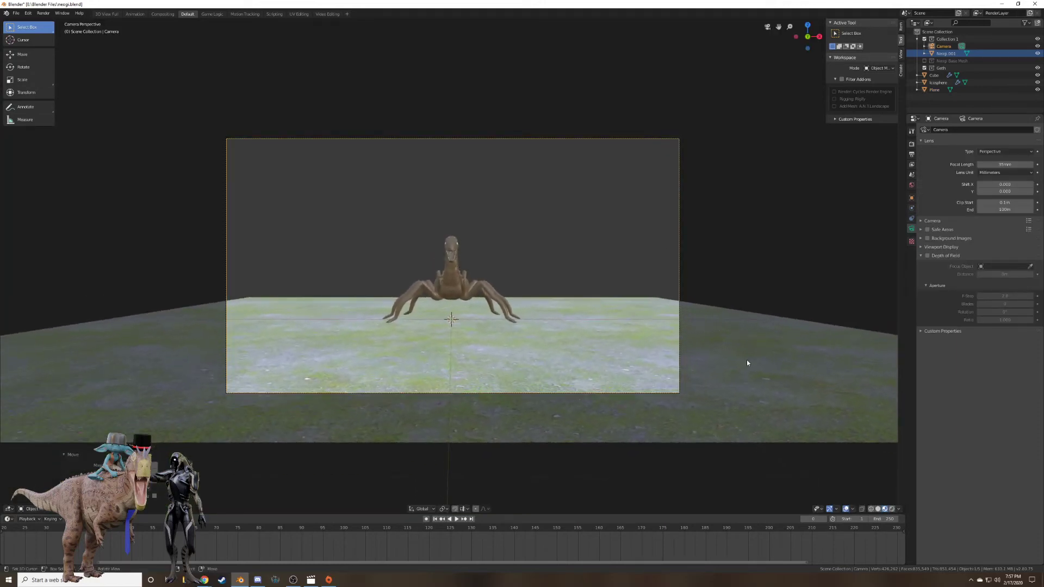
pyautogui.click(660, 419)
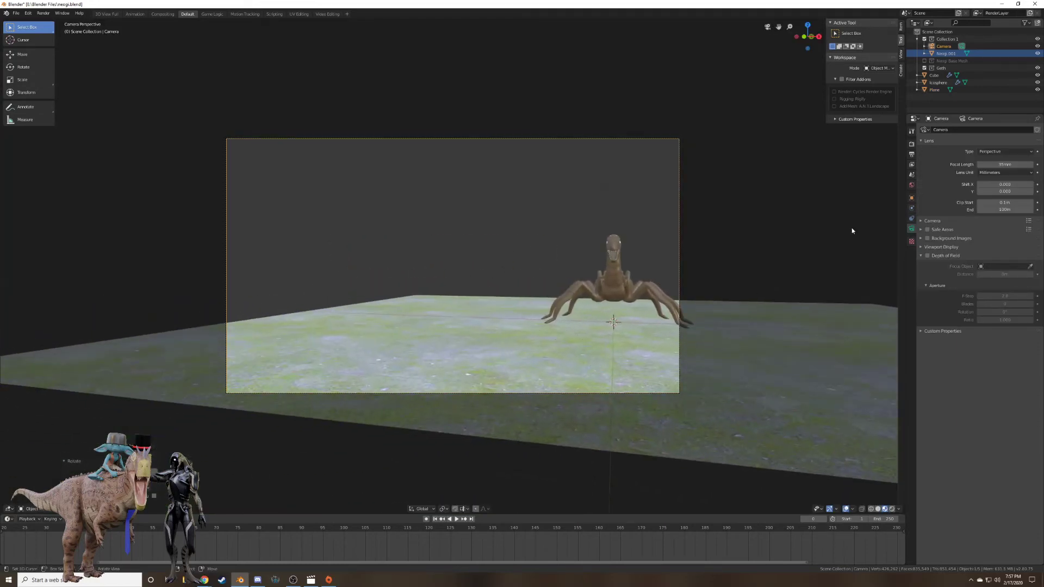
# Enable the Thirds composition guide in the camera's viewport display settings.
pyautogui.click(920, 221)
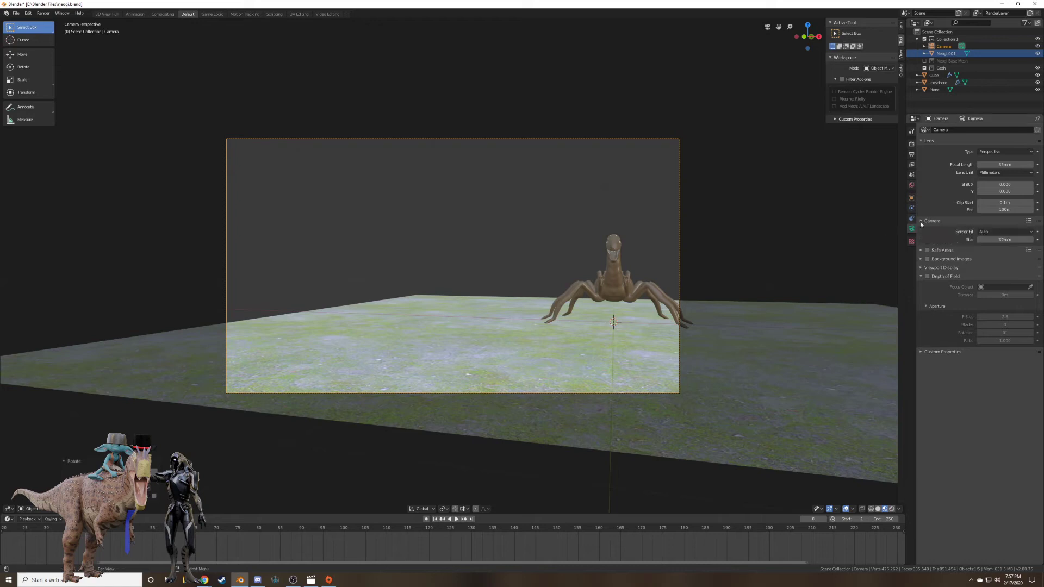
pyautogui.click(922, 268)
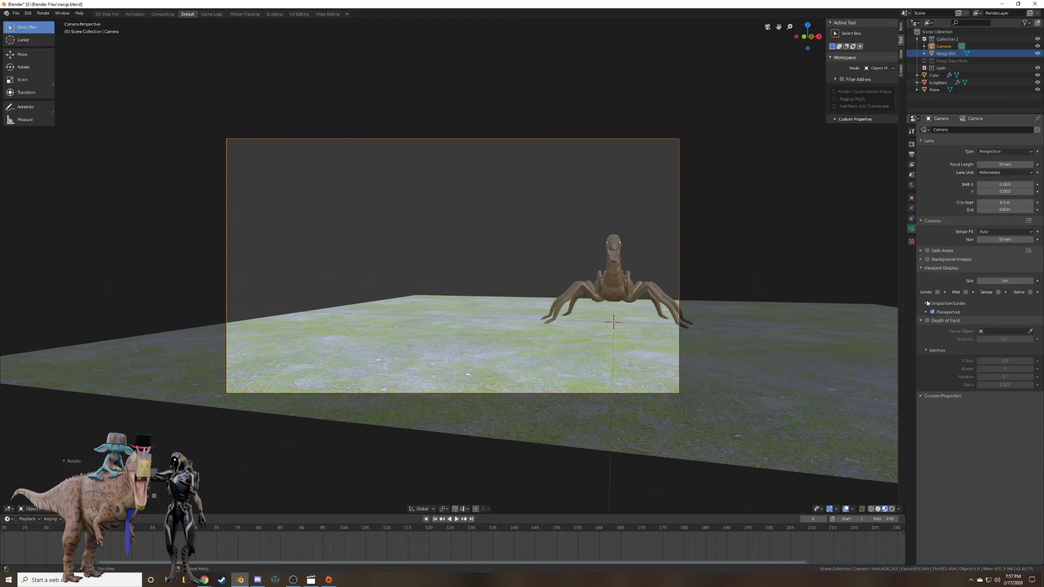
pyautogui.click(927, 302)
pyautogui.click(958, 329)
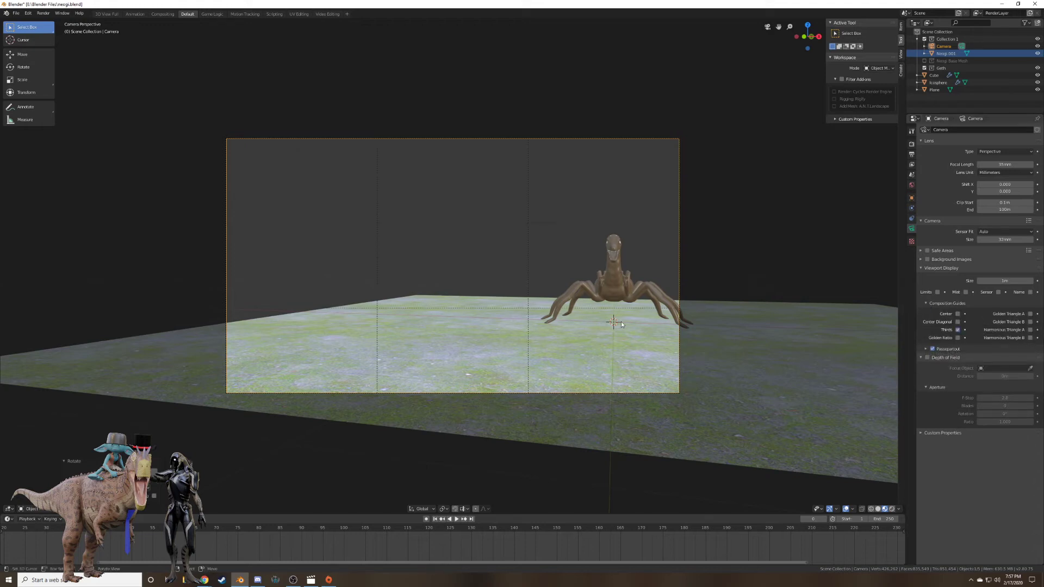
# Reposition the camera and rotate it about Z for an angled view of the creature, with a 75 mm focal length.
pyautogui.press('g')
pyautogui.click(798, 339)
pyautogui.press('r')
pyautogui.press('z')
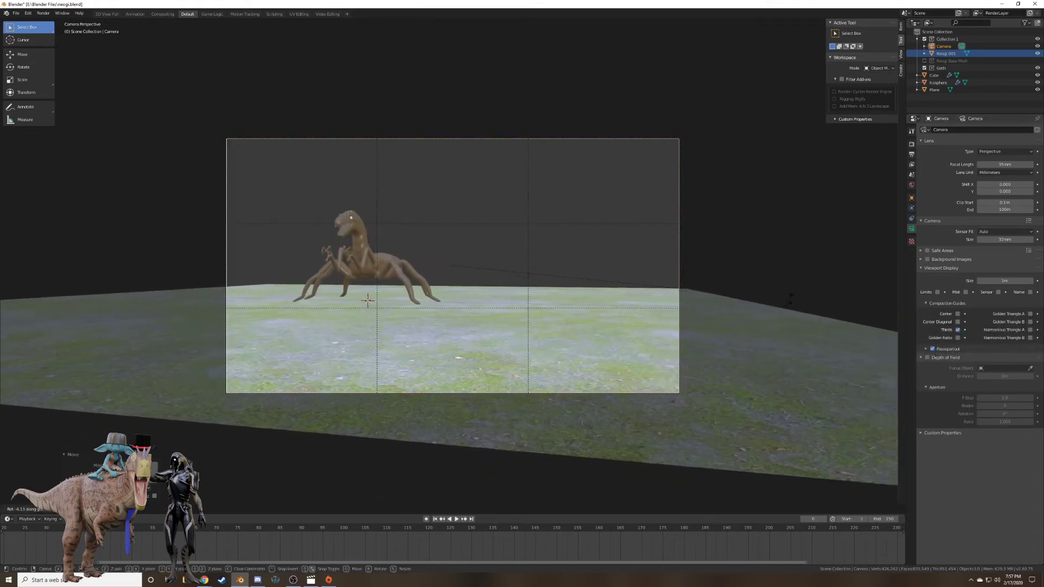
pyautogui.click(693, 399)
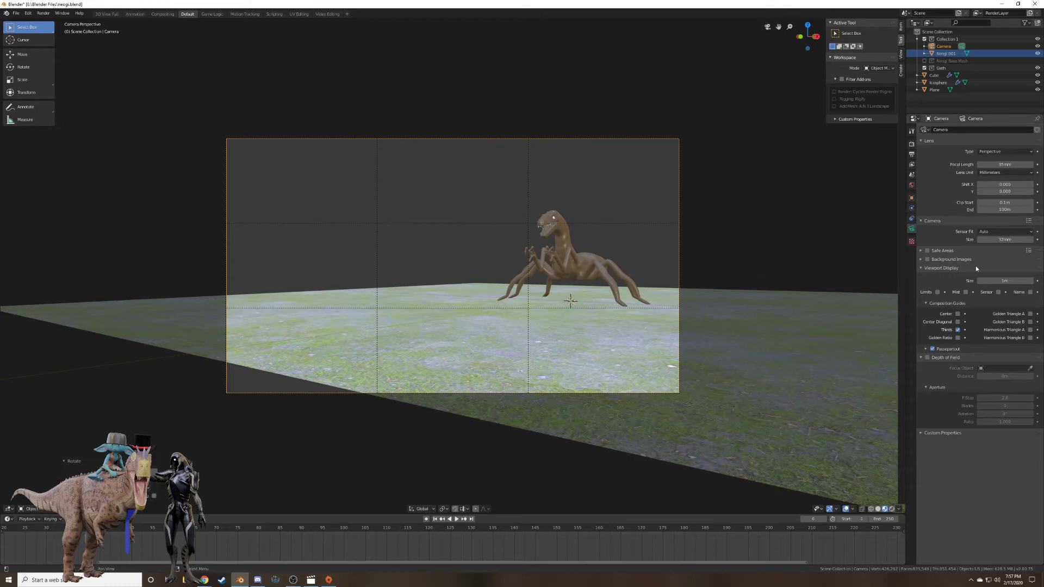
pyautogui.press('g')
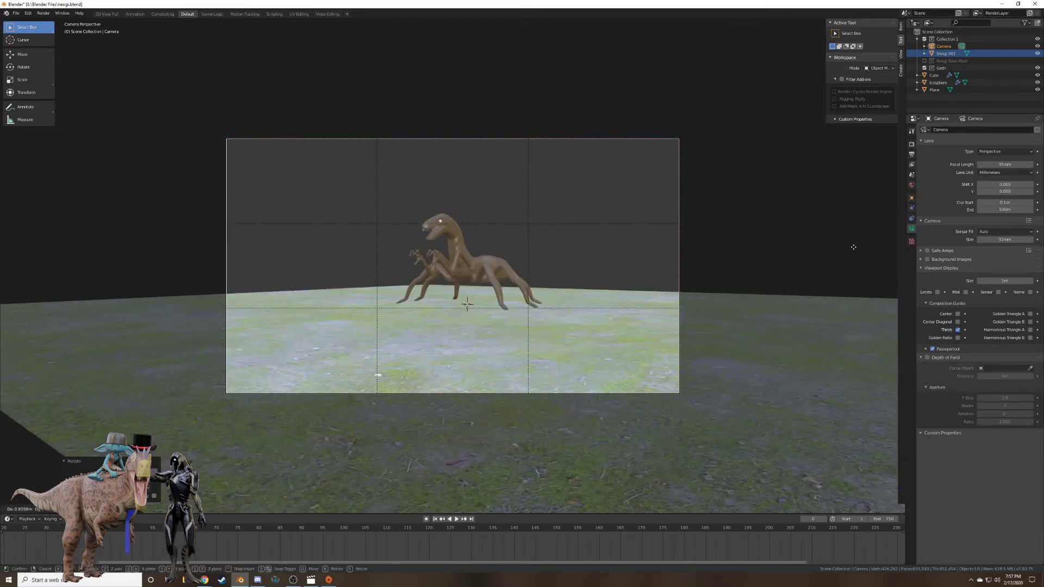
pyautogui.click(864, 249)
pyautogui.moveTo(998, 165); pyautogui.dragTo(1019, 164)
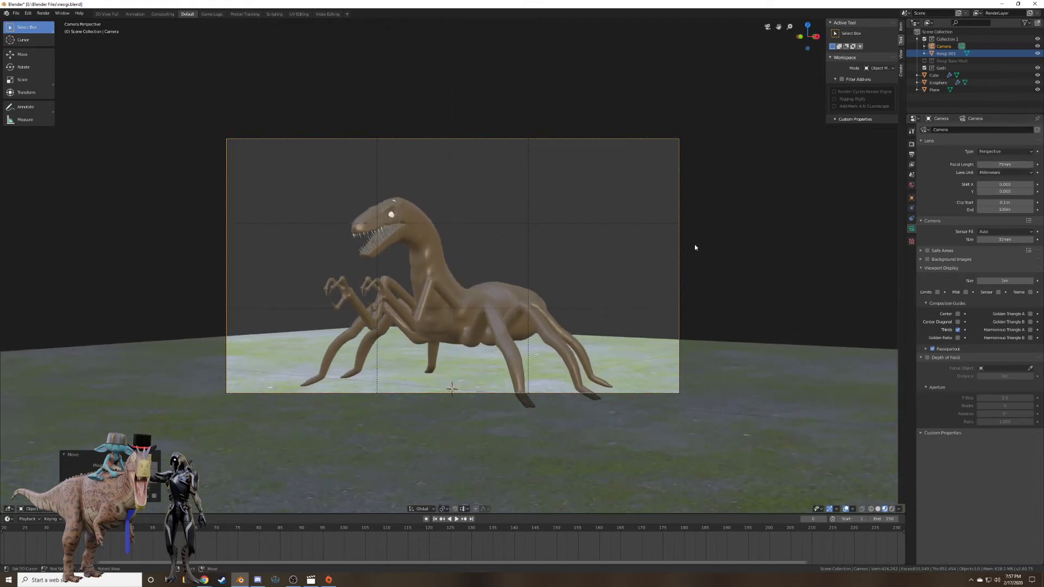
# Trackball-rotate the camera and reposition it vertically to tilt the view down toward the creature and ground.
pyautogui.moveTo(694, 243); pyautogui.dragTo(667, 265, button='middle')
pyautogui.press('KP_0')
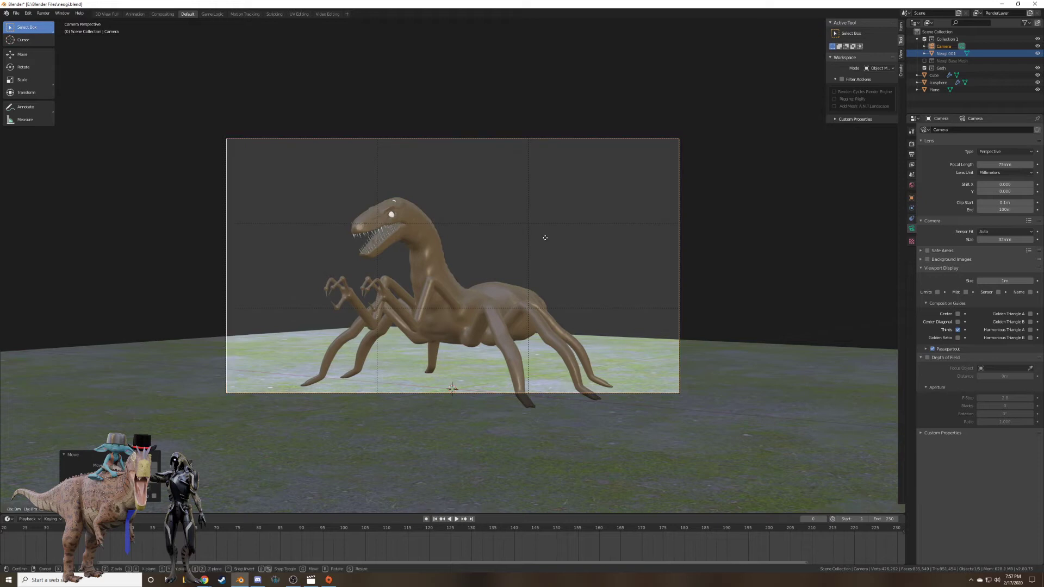
pyautogui.press('r')
pyautogui.press('r')
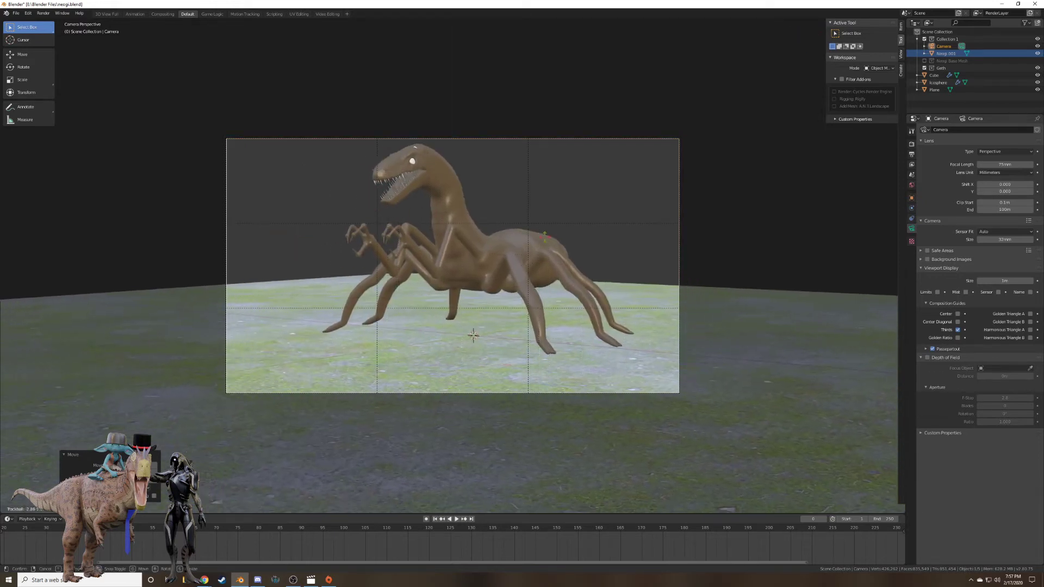
pyautogui.click(542, 237)
pyautogui.press('g')
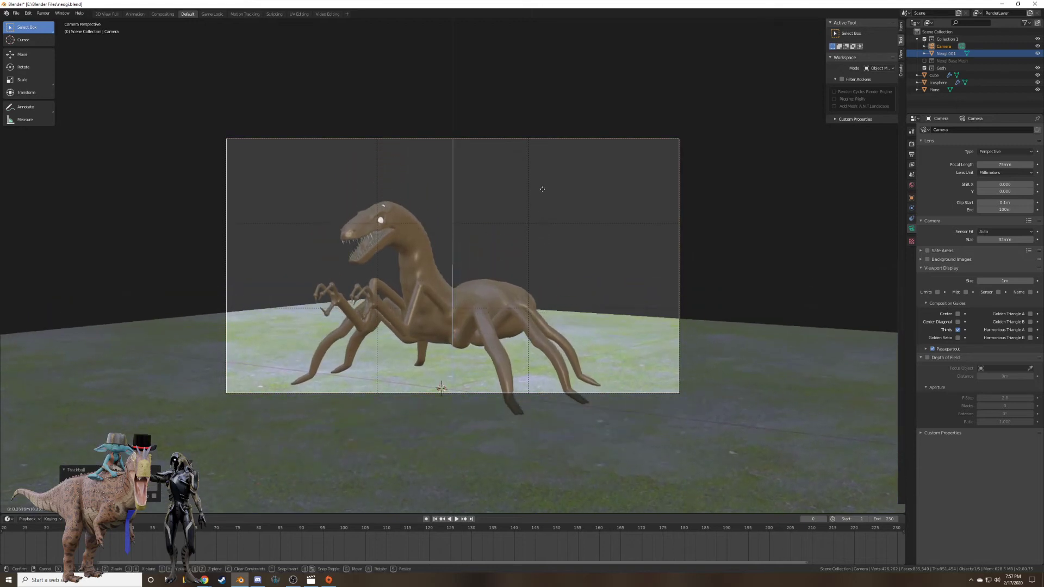
pyautogui.click(542, 218)
# Refine the higher camera angle with further trackball rotations and a move, placing the creature's eye near the upper-left thirds intersection.
pyautogui.press('r')
pyautogui.press('r')
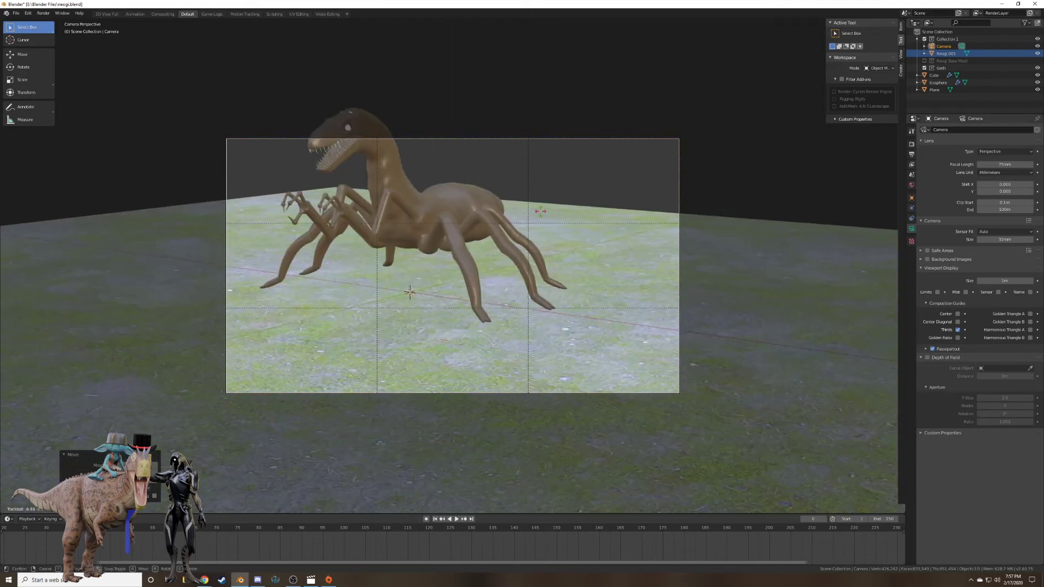
pyautogui.click(544, 229)
pyautogui.press('g')
pyautogui.press('x')
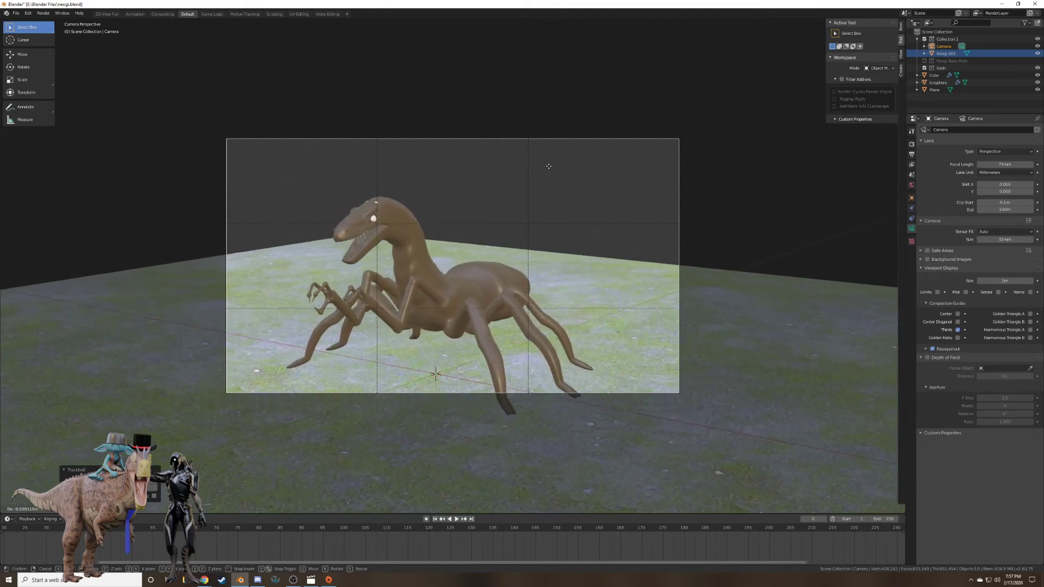
pyautogui.click(533, 157)
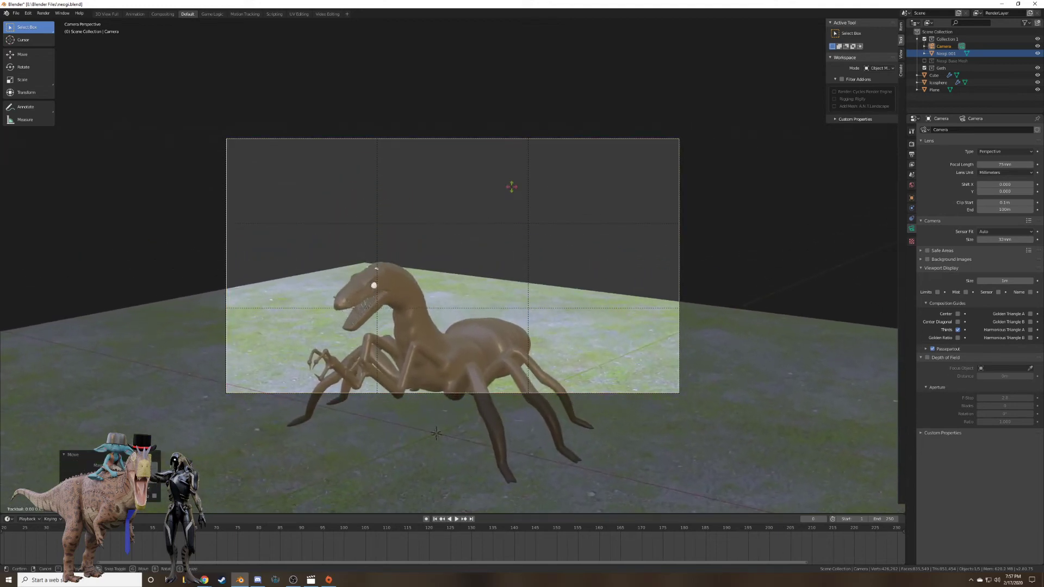
pyautogui.press('r')
pyautogui.press('r')
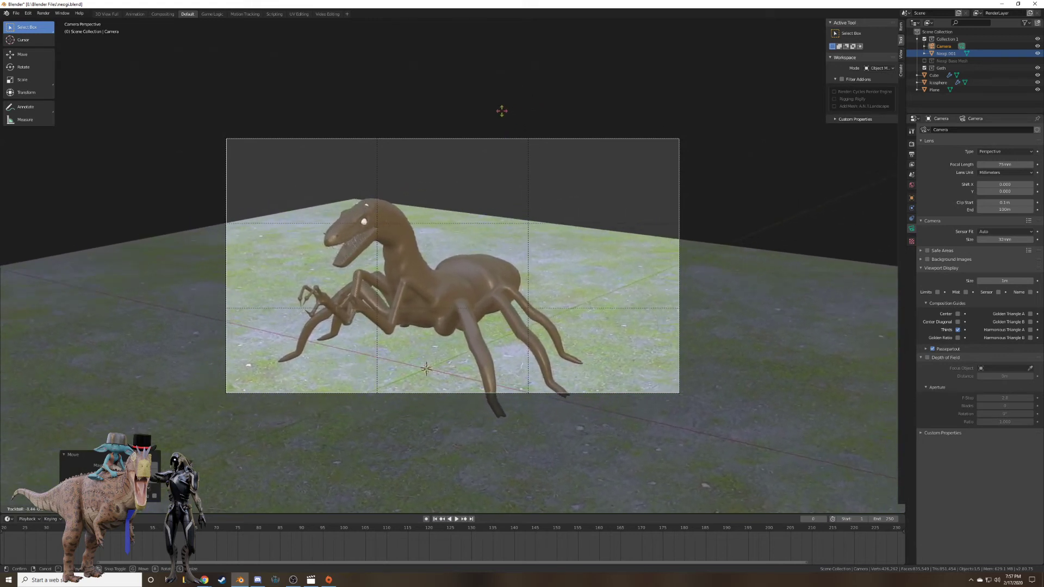
pyautogui.click(518, 111)
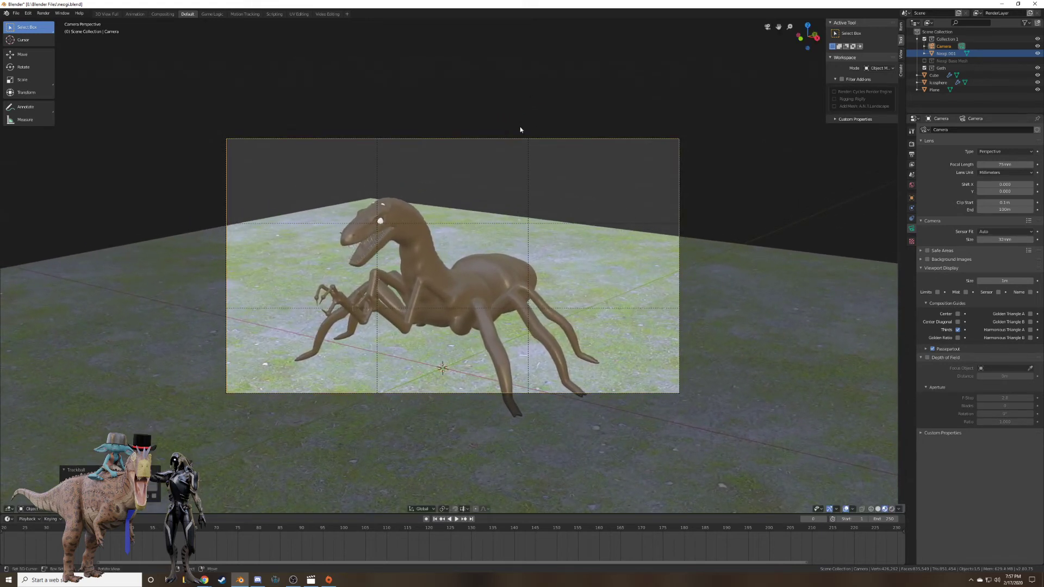
# Move the ground plane farther back from the camera and rotate it about Z so its far edge runs nearly level.
pyautogui.click(657, 246)
pyautogui.press('g')
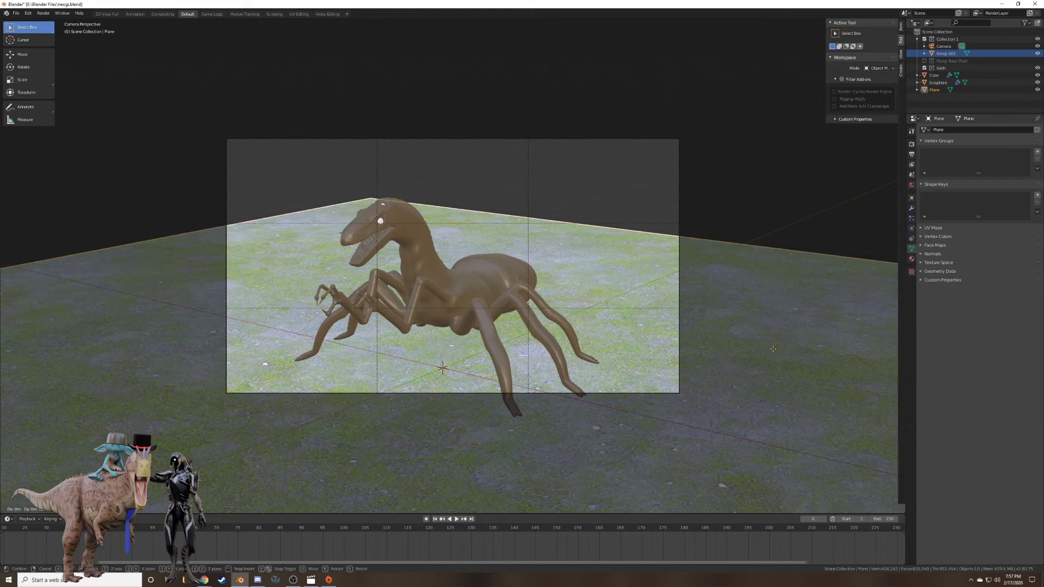
pyautogui.press('z')
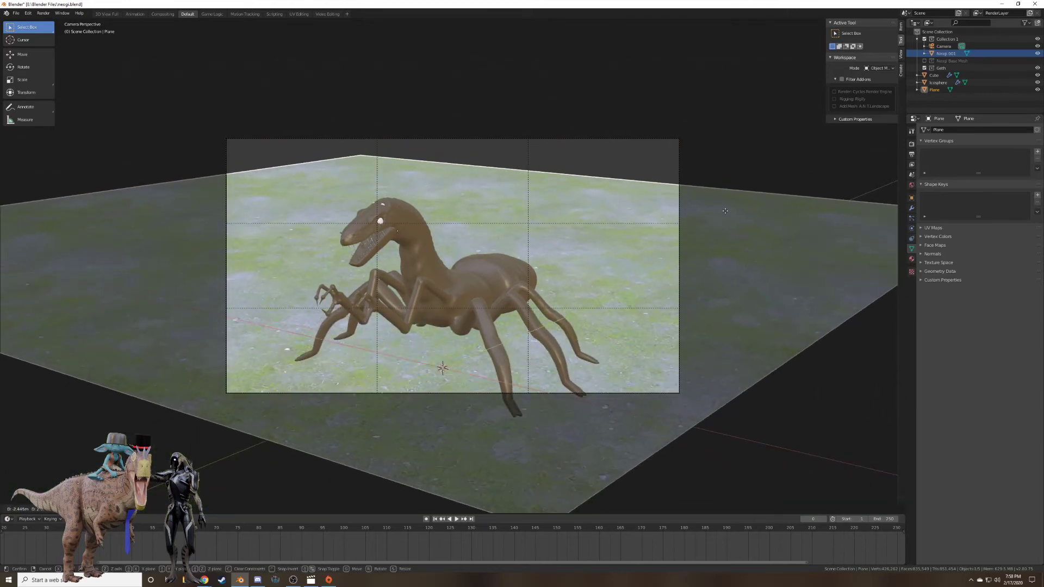
pyautogui.click(727, 366)
pyautogui.press('r')
pyautogui.press('z')
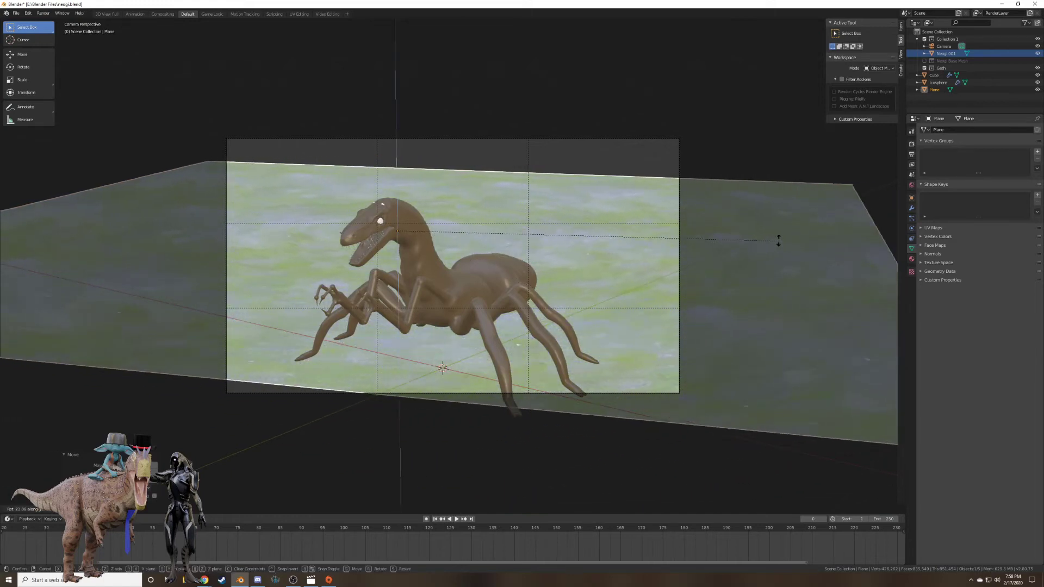
pyautogui.click(778, 110)
# Scale up and shift the ground plane until it fills the whole camera frame behind and below the creature.
pyautogui.press('s')
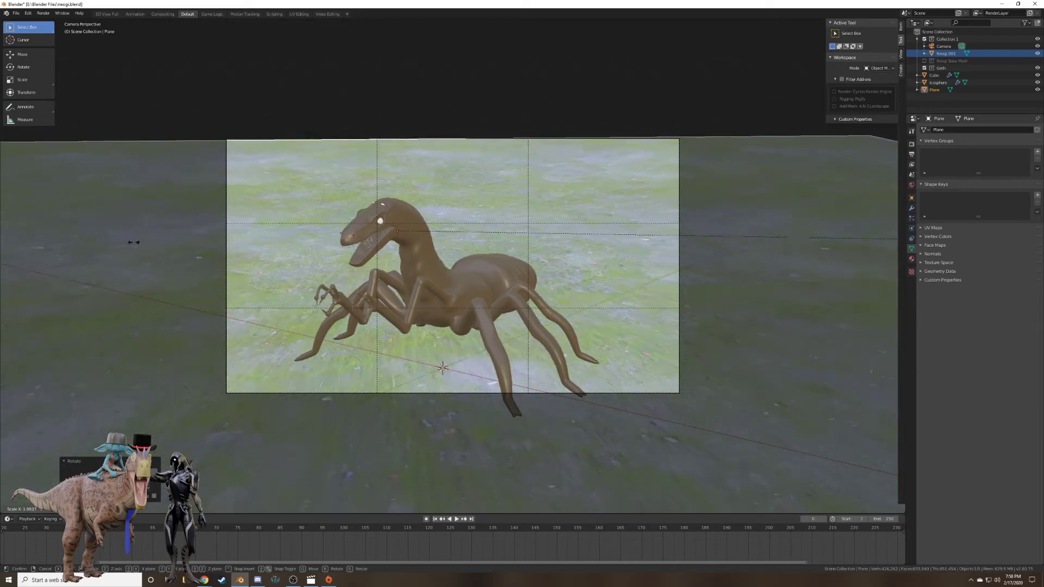
pyautogui.click(892, 255)
pyautogui.press('g')
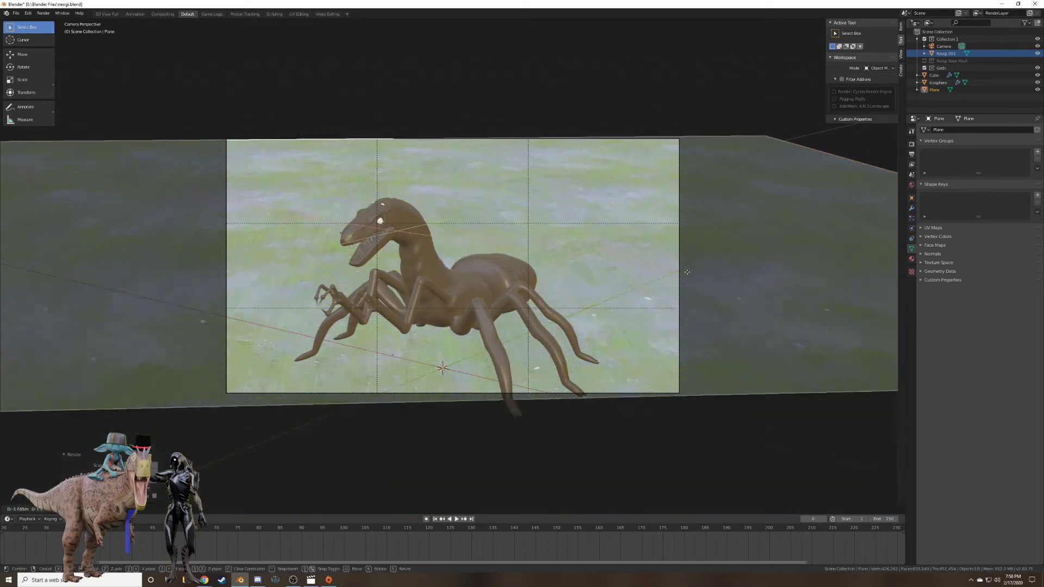
pyautogui.click(687, 270)
pyautogui.press('s')
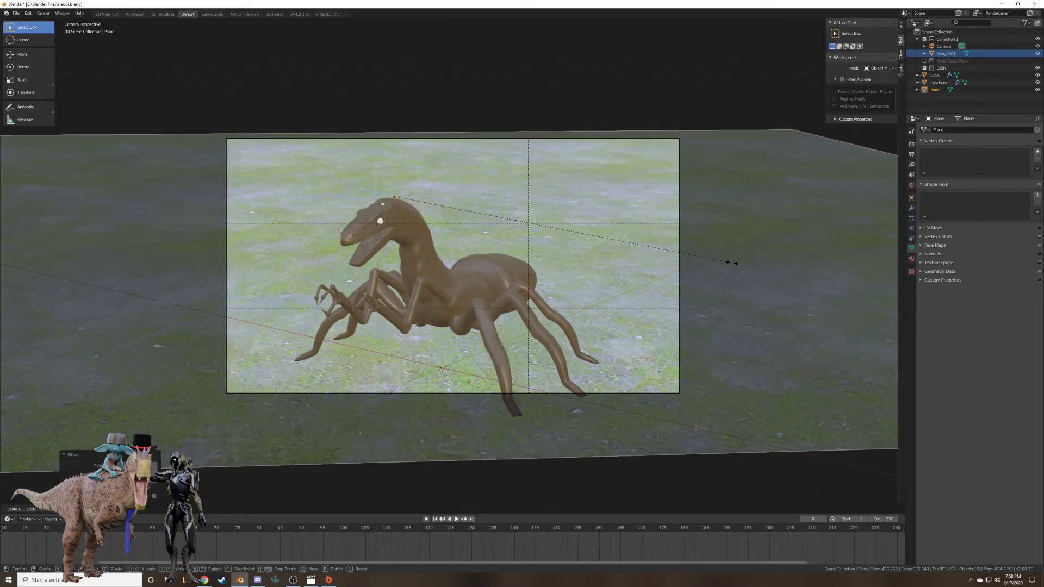
pyautogui.click(730, 266)
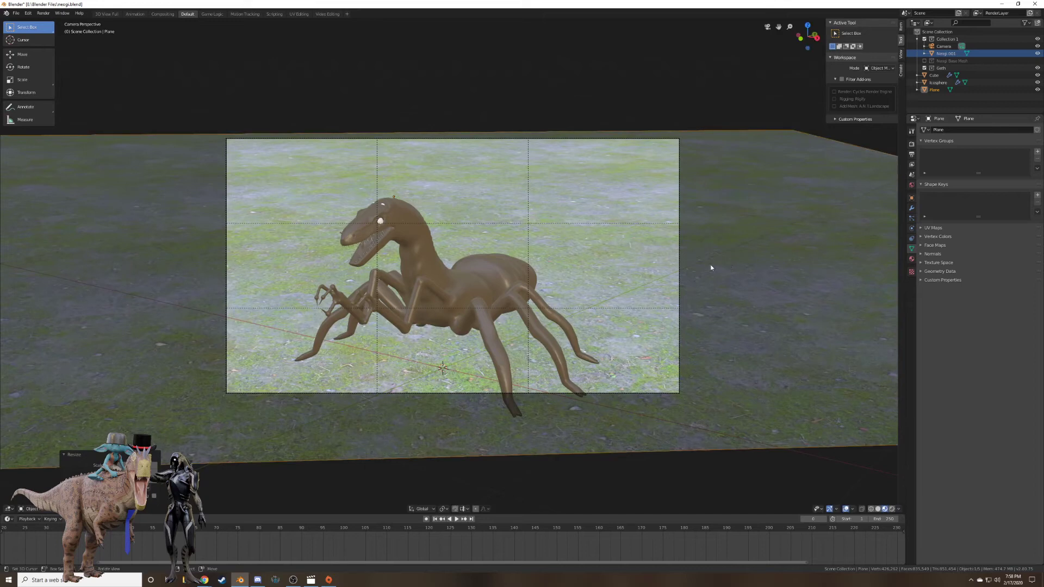
# Place the 3D cursor on the creature's eye, add a Plain Axes empty there and name it Focal Point.
pyautogui.rightClick(473, 246)
pyautogui.keyDown('shift'); pyautogui.rightClick(380, 221); pyautogui.keyUp('shift')
pyautogui.hotkey('shift', 'a')
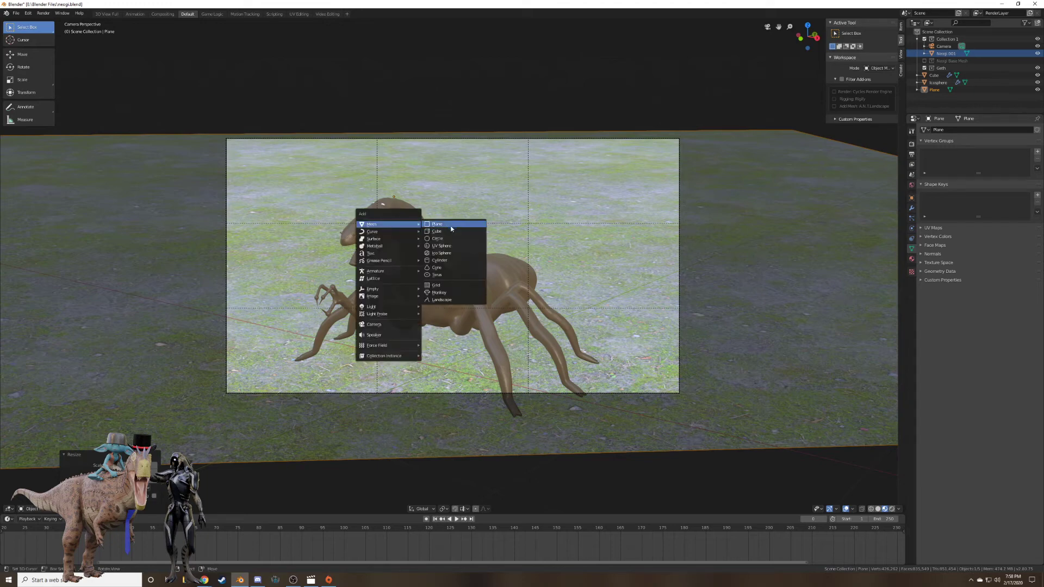
pyautogui.moveTo(381, 288)
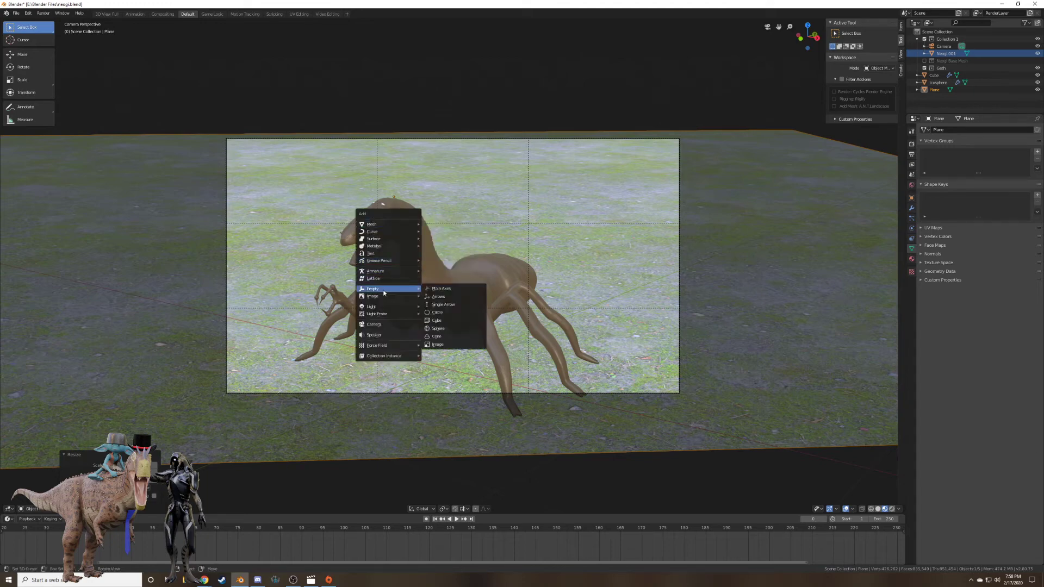
pyautogui.click(437, 291)
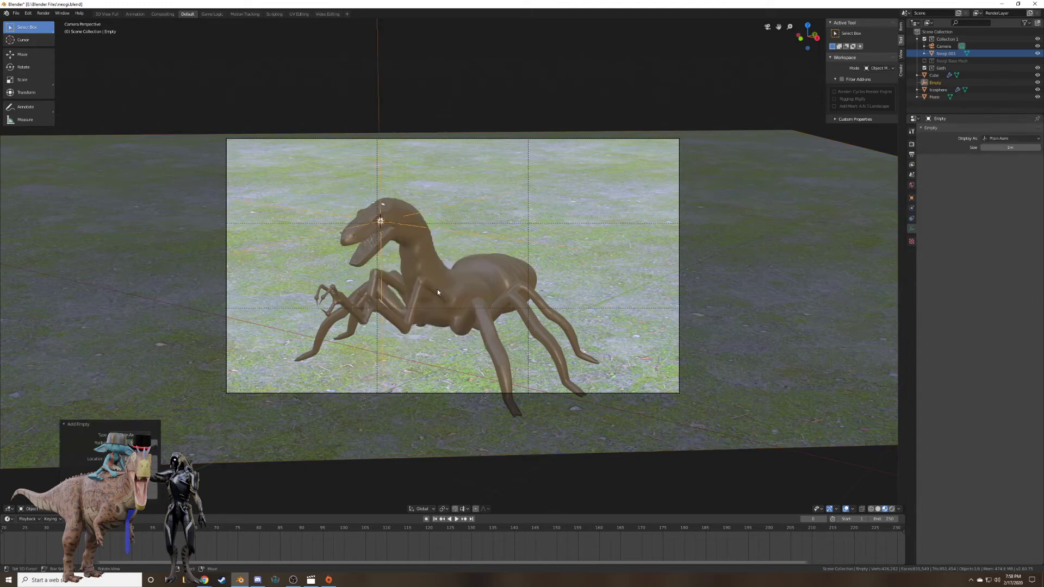
pyautogui.click(912, 197)
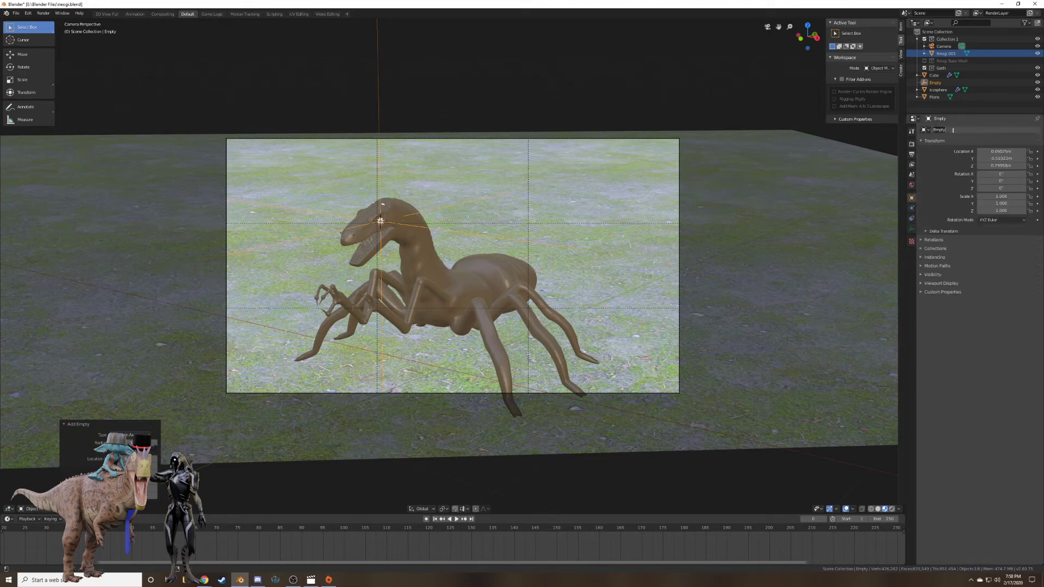
pyautogui.write('Focal Point')
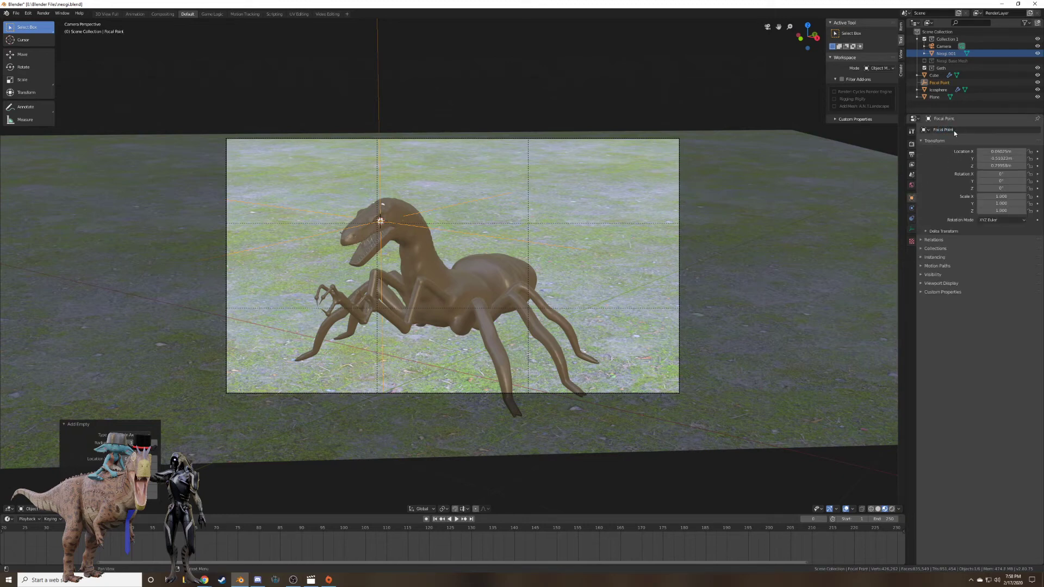
pyautogui.press('Return')
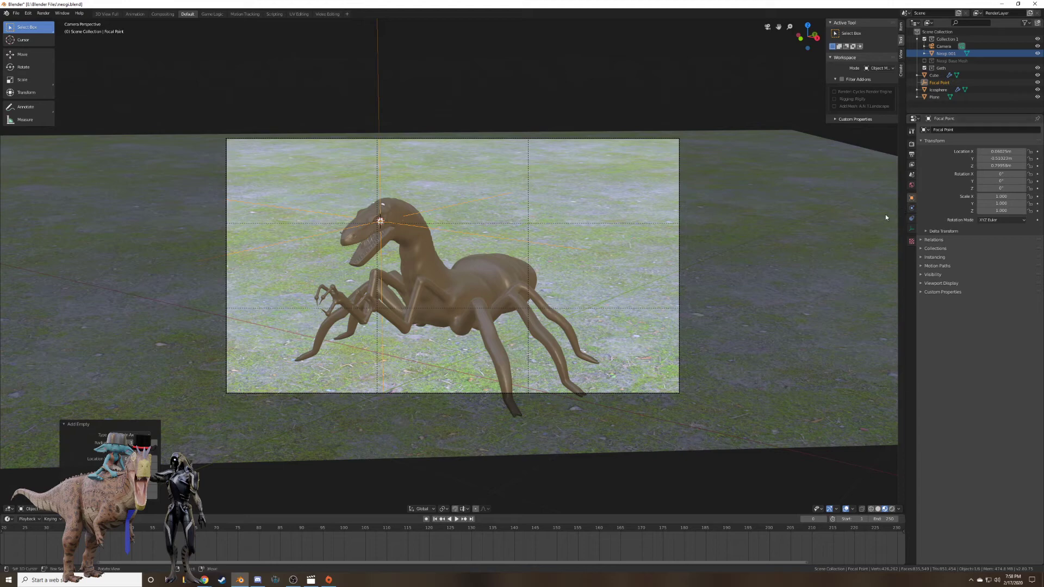
# Enable depth of field on the camera with the Focal Point empty as its focus object.
pyautogui.click(680, 246)
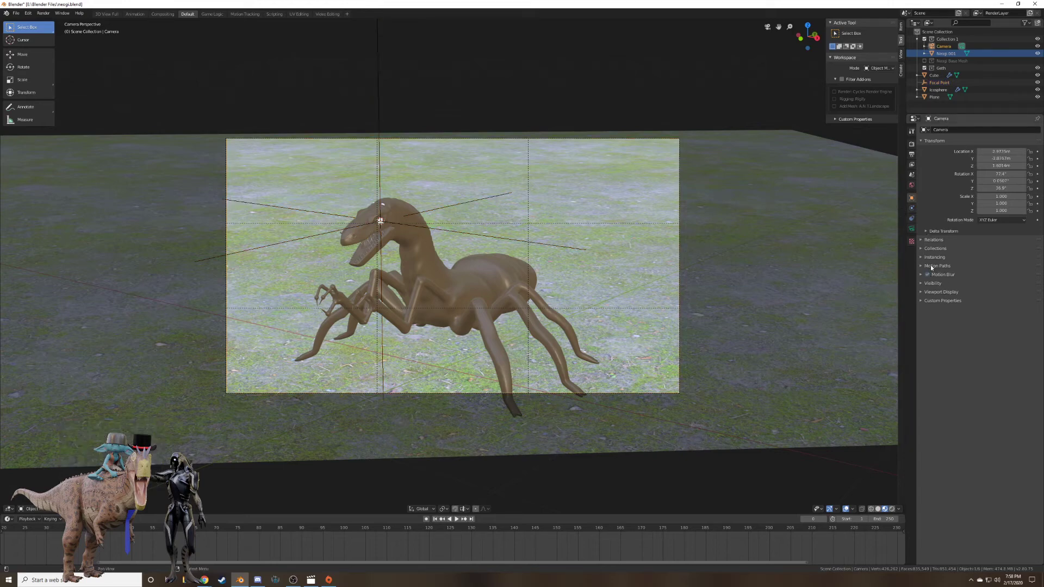
pyautogui.click(911, 228)
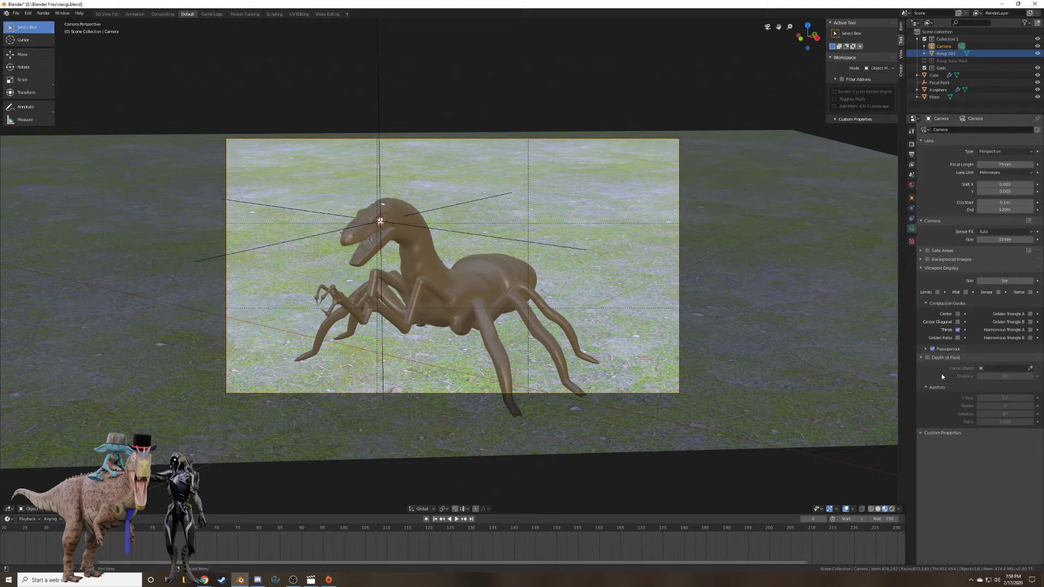
pyautogui.click(928, 357)
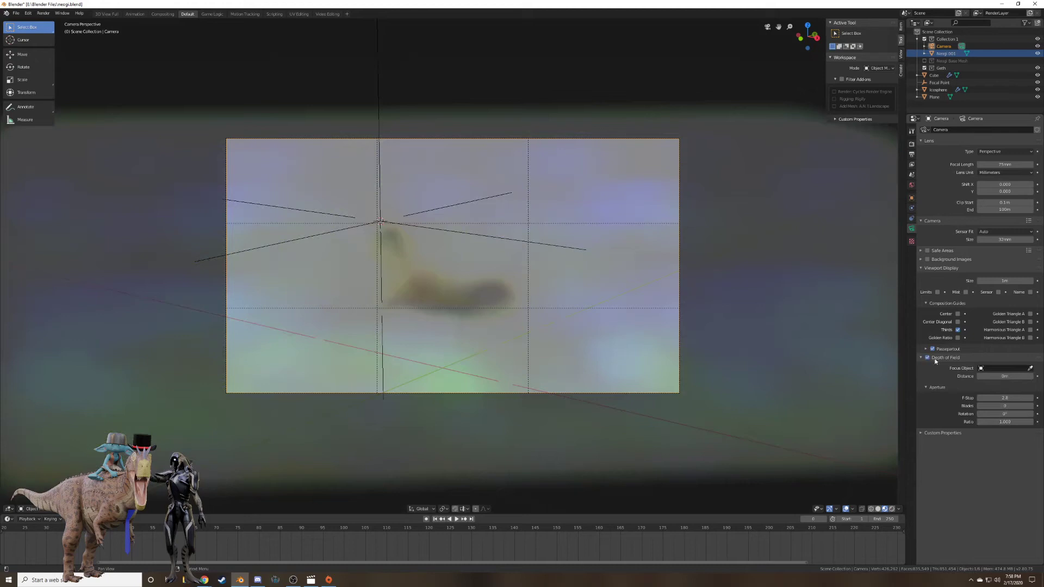
pyautogui.click(1031, 368)
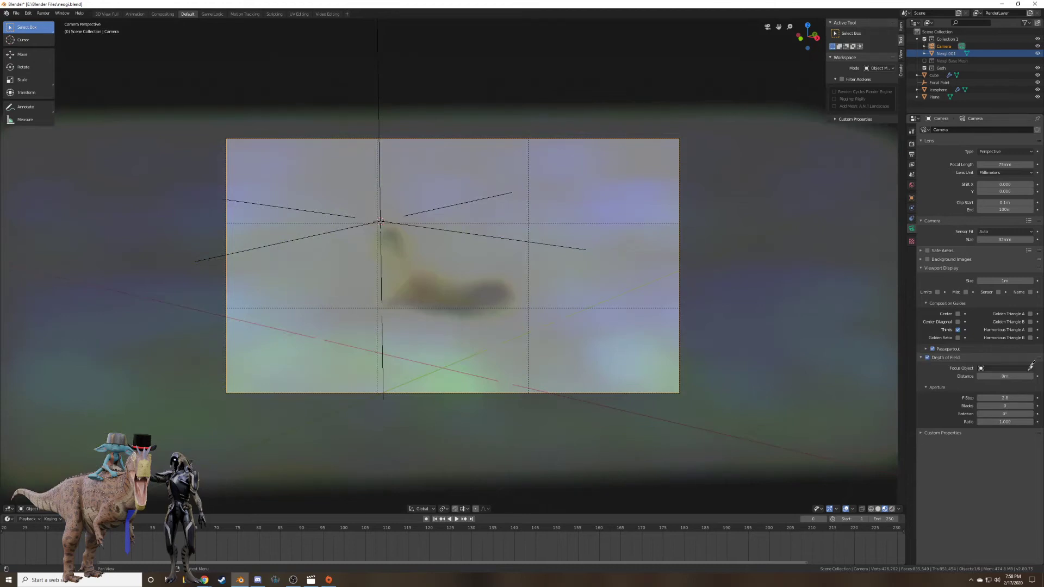
pyautogui.click(578, 250)
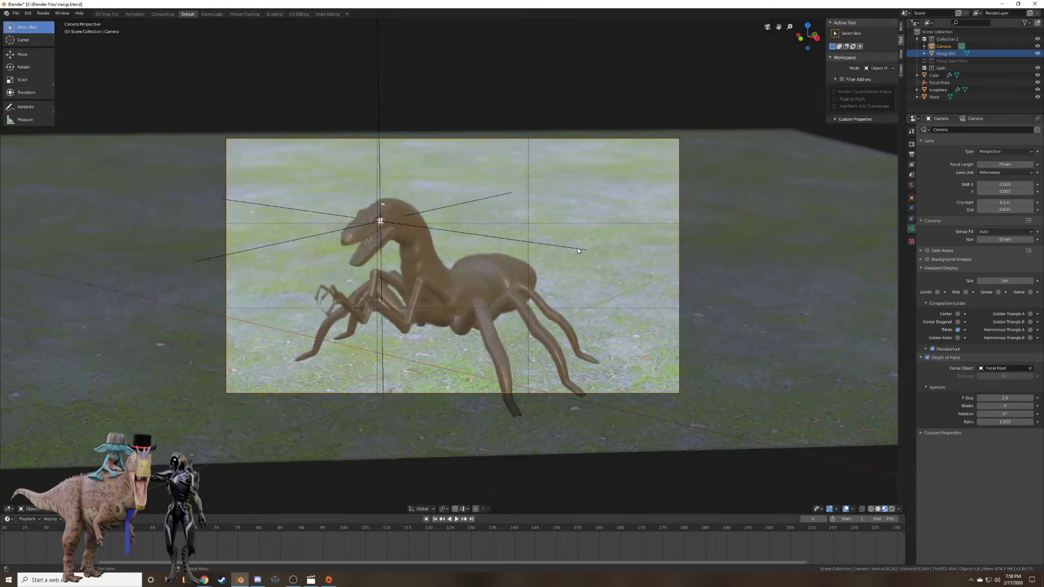
# Set the camera's aperture F-Stop to 1.2 and save the file.
pyautogui.click(990, 398)
pyautogui.write('1.2')
pyautogui.press('Return')
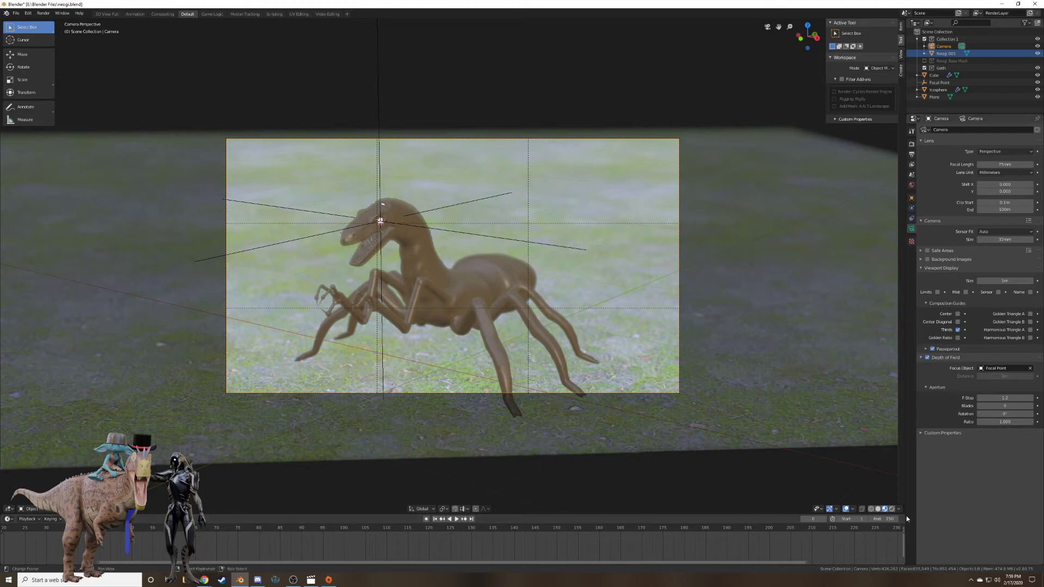
pyautogui.hotkey('ctrl', 's')
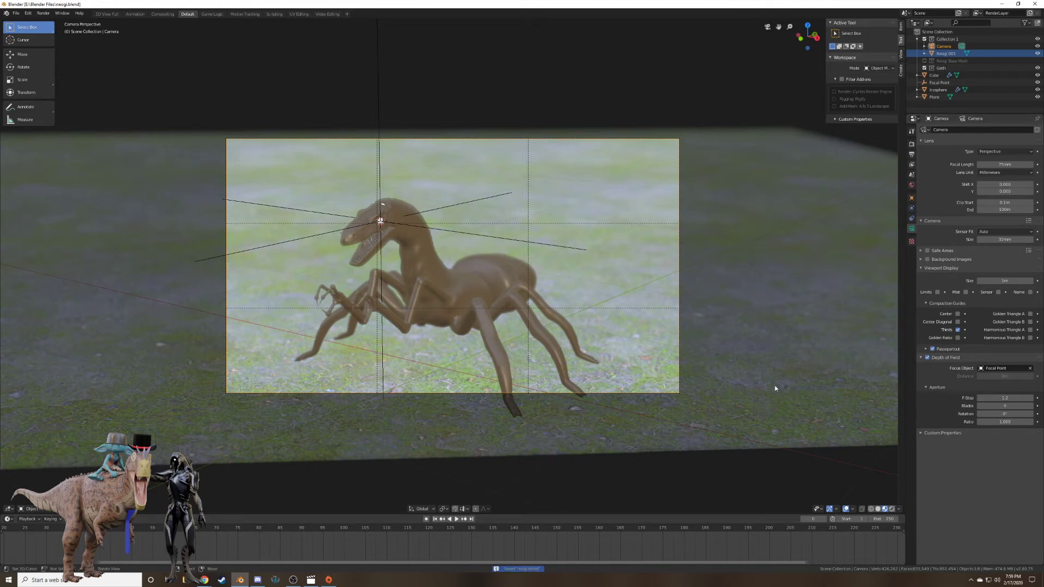
# Preview the scene in rendered viewport shading and look through the render, output and view layer settings.
pyautogui.click(892, 509)
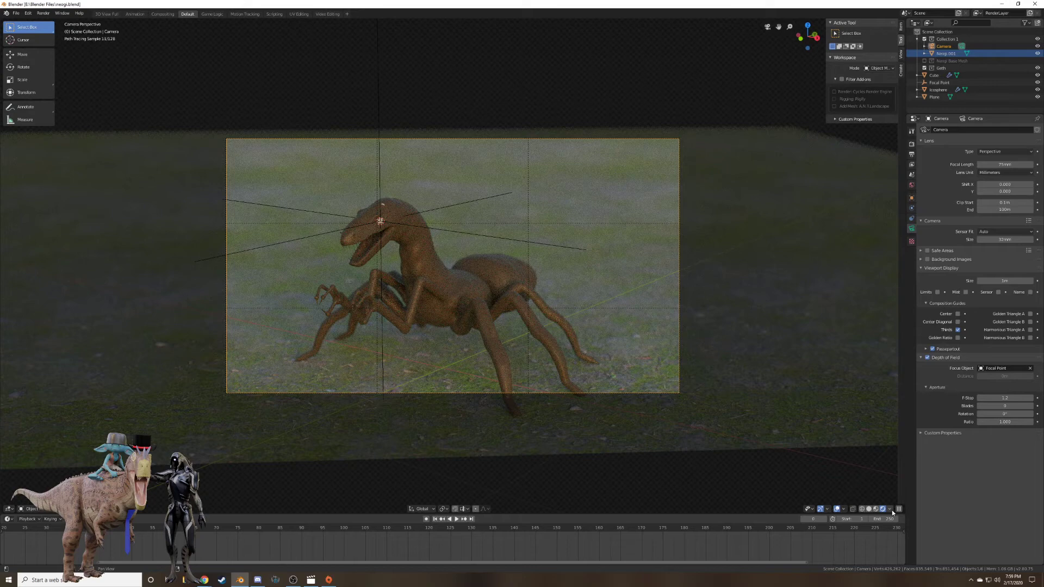
pyautogui.click(912, 144)
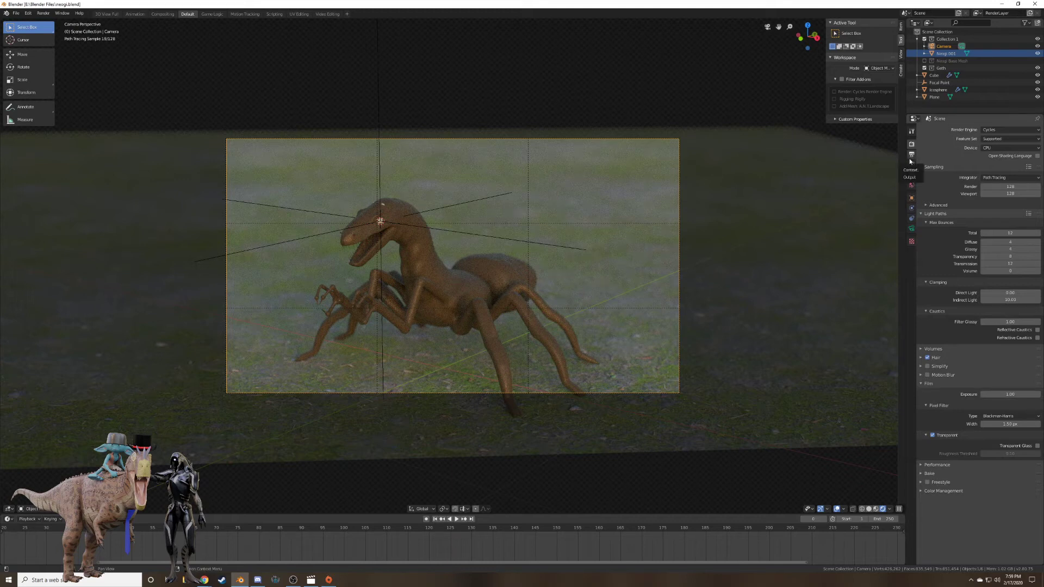
pyautogui.click(911, 155)
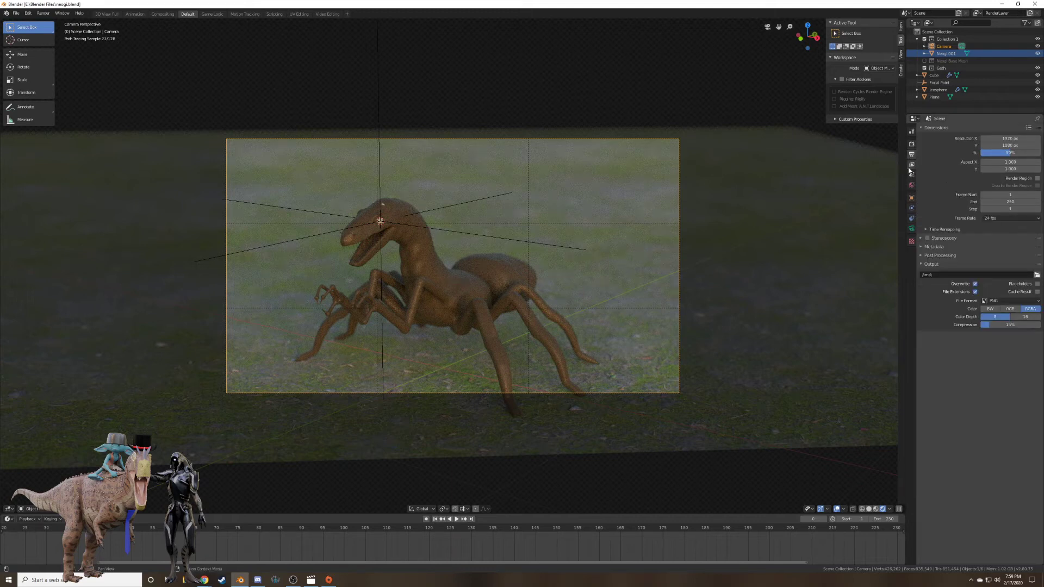
pyautogui.click(911, 164)
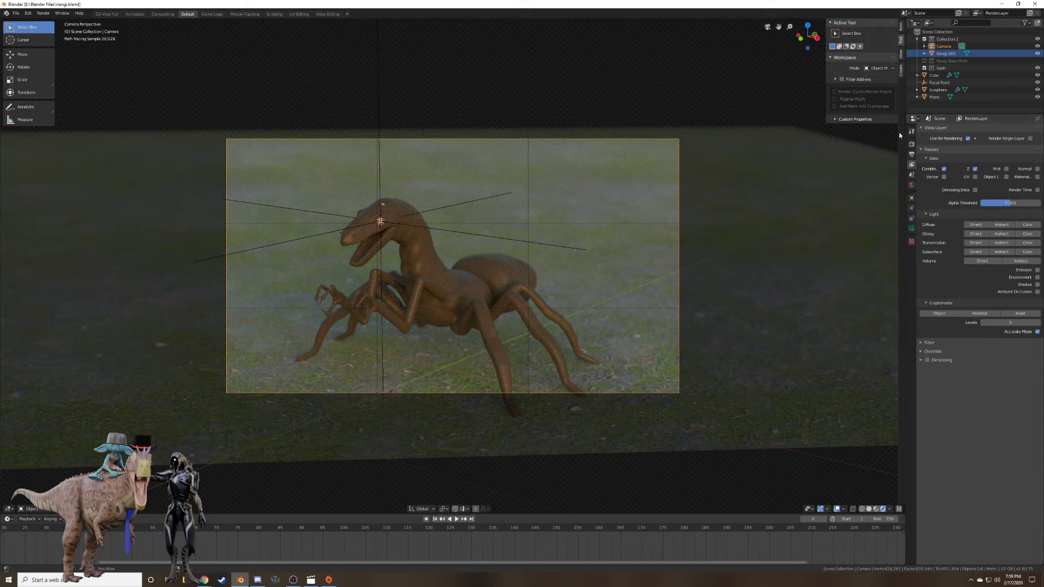
pyautogui.click(911, 144)
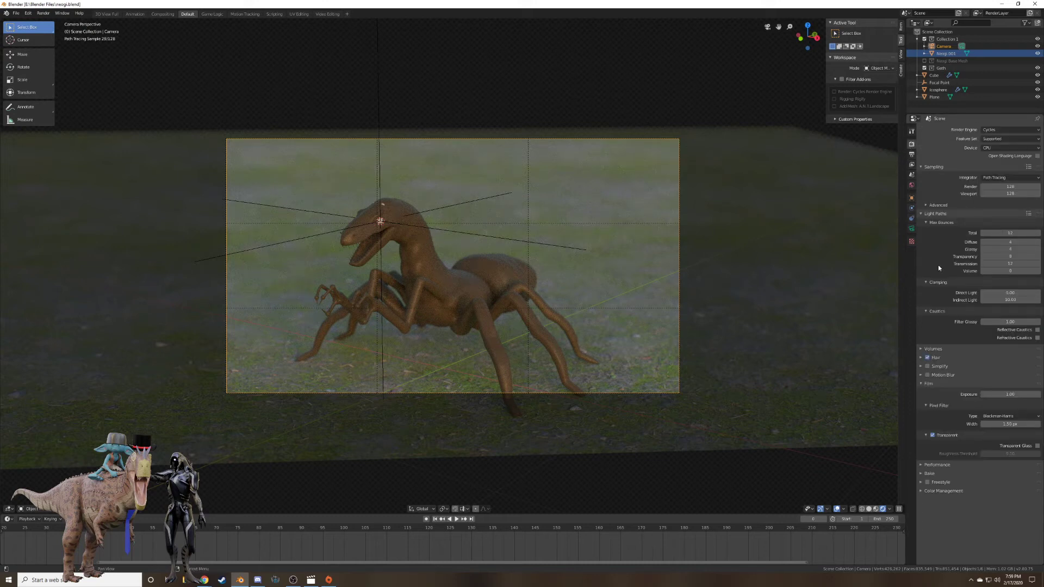
# Set the view transform in the scene's colour management to Filmic.
pyautogui.click(923, 214)
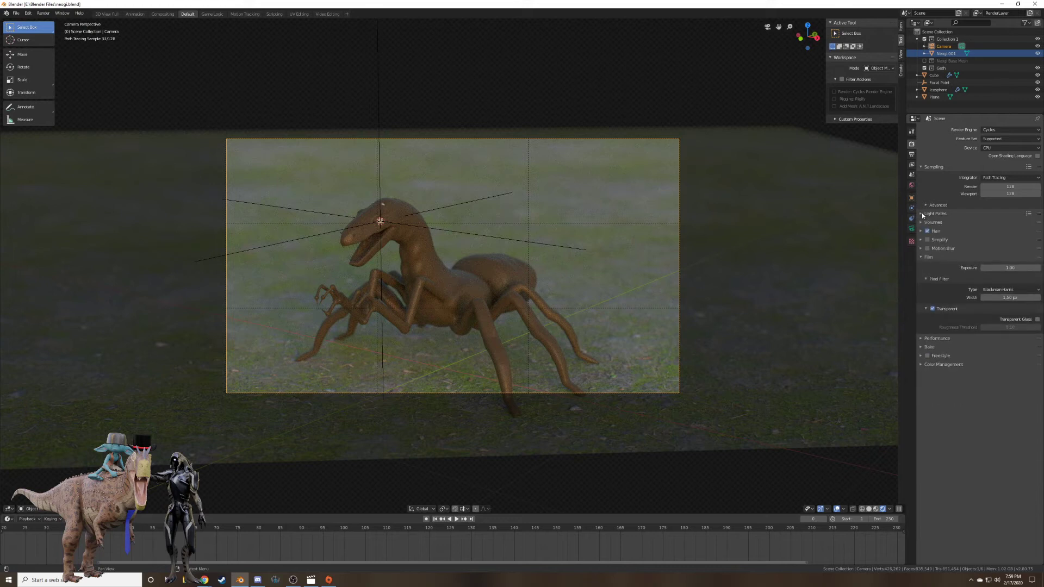
pyautogui.click(922, 365)
pyautogui.click(1006, 386)
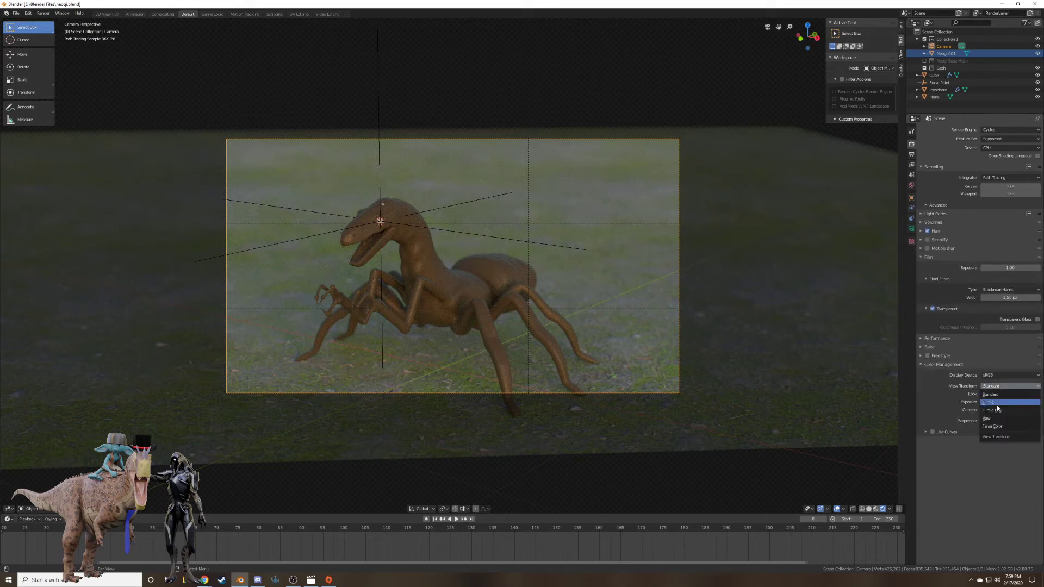
pyautogui.click(997, 403)
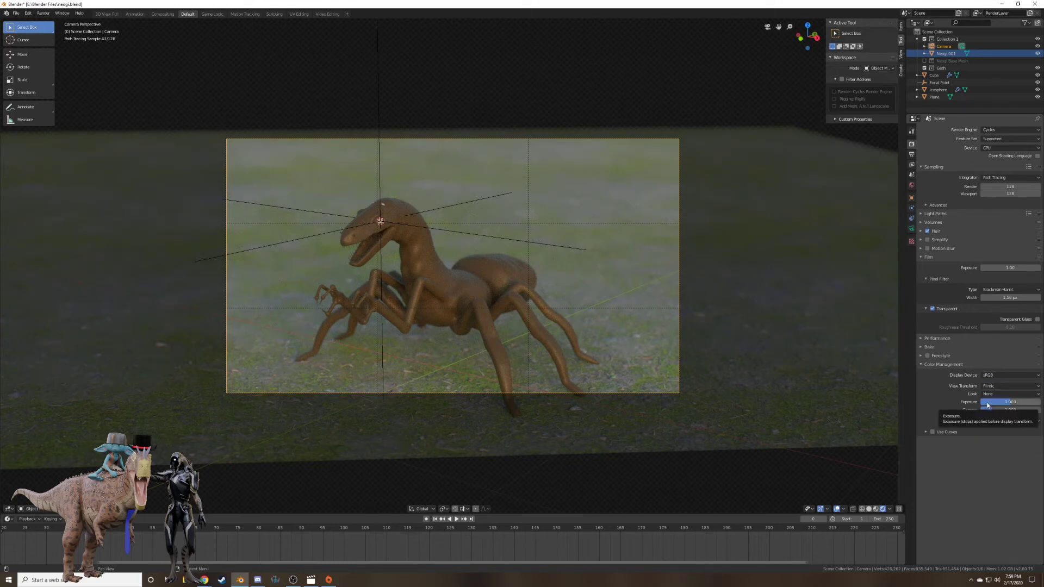
# Set the world background strength to 1.5.
pyautogui.click(912, 185)
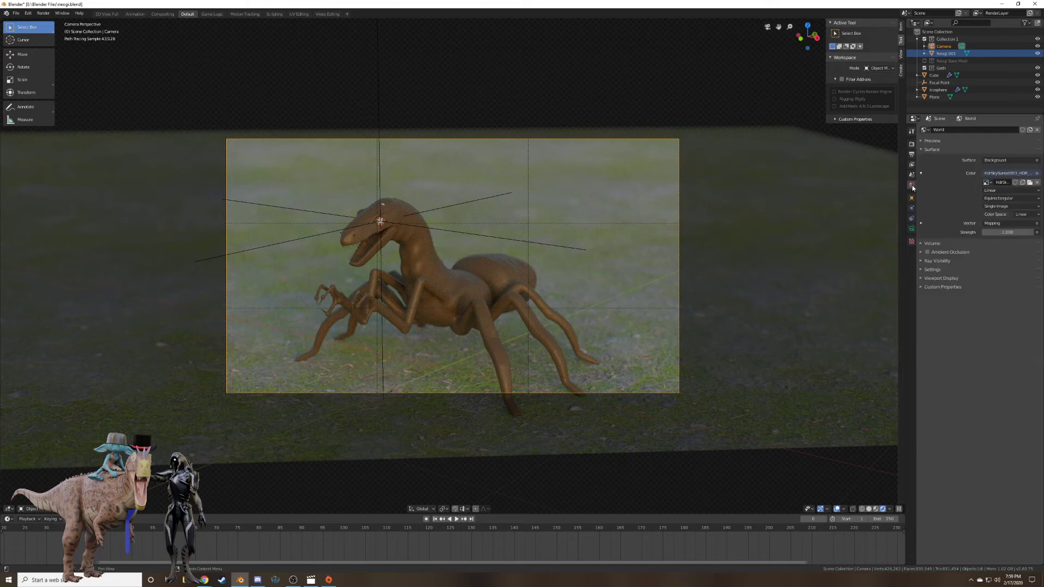
pyautogui.click(1003, 231)
pyautogui.write('1.5')
pyautogui.press('Return')
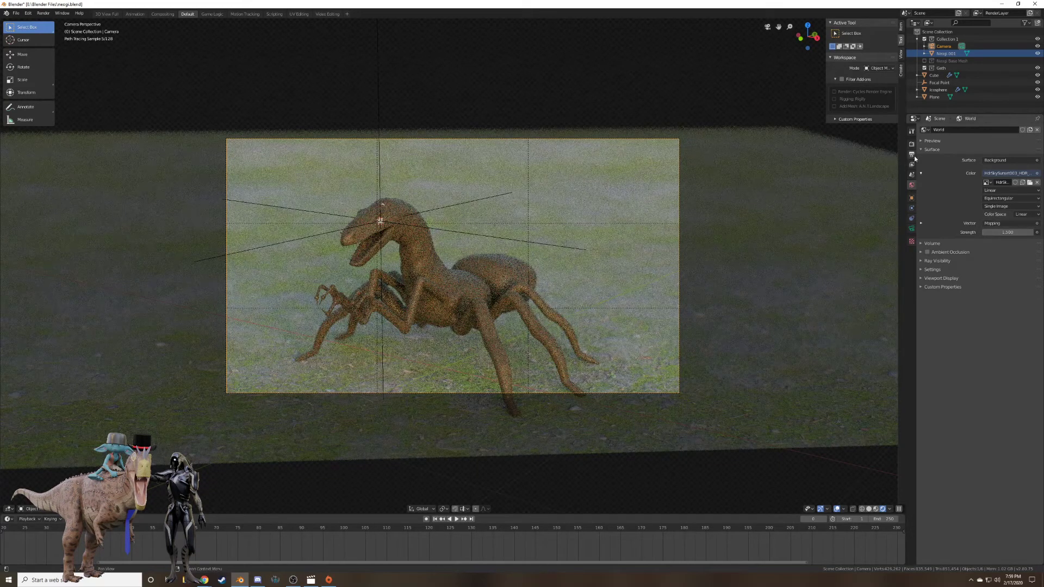
# Enable the Ambient Occlusion light pass for the view layer.
pyautogui.click(911, 145)
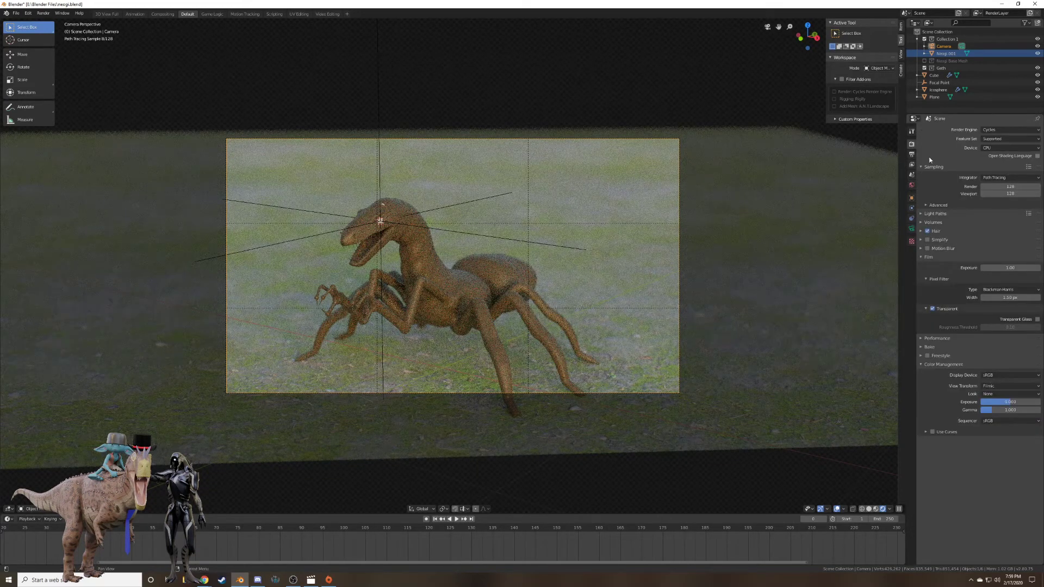
pyautogui.click(912, 155)
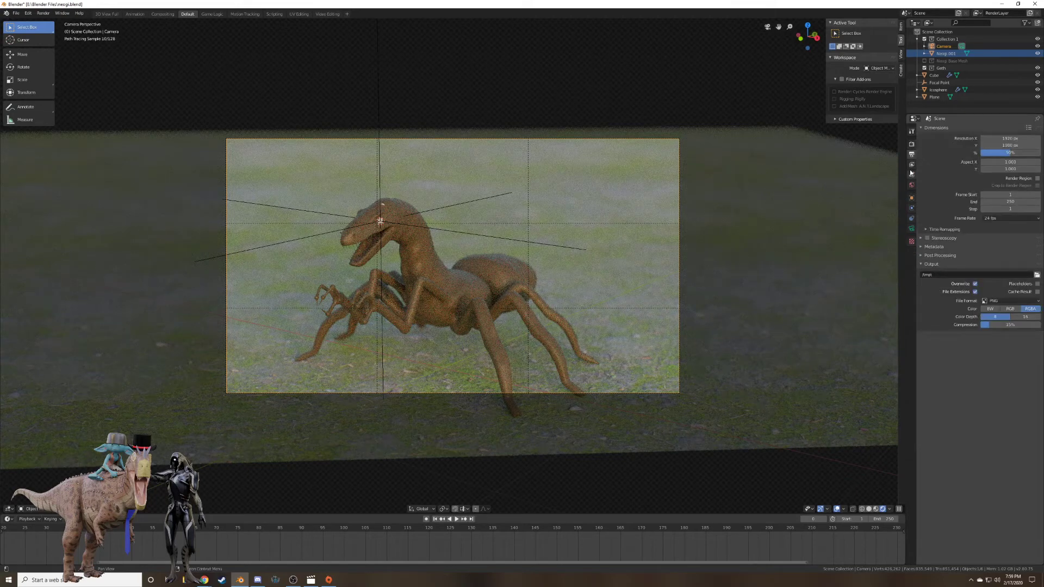
pyautogui.click(912, 166)
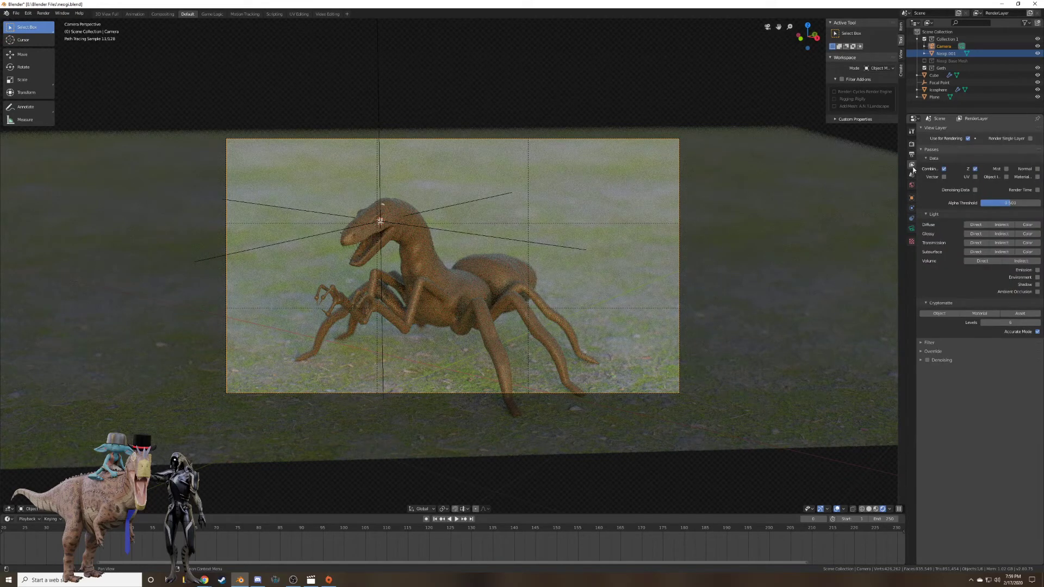
pyautogui.click(1037, 292)
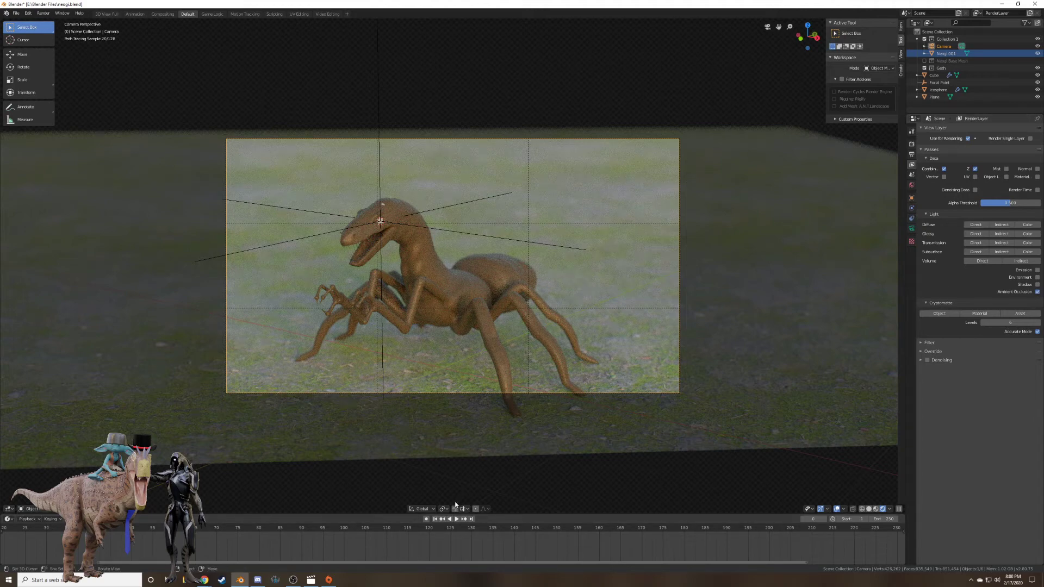
# Switch the viewport to the Compositor, enable nodes and space the Render Layers node well apart from Composite.
pyautogui.click(8, 509)
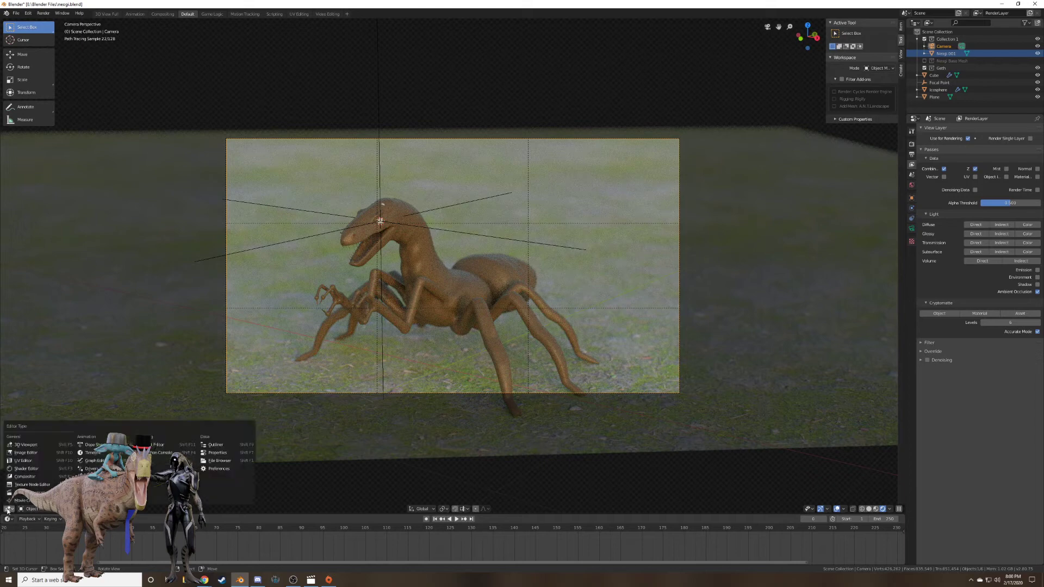
pyautogui.click(38, 477)
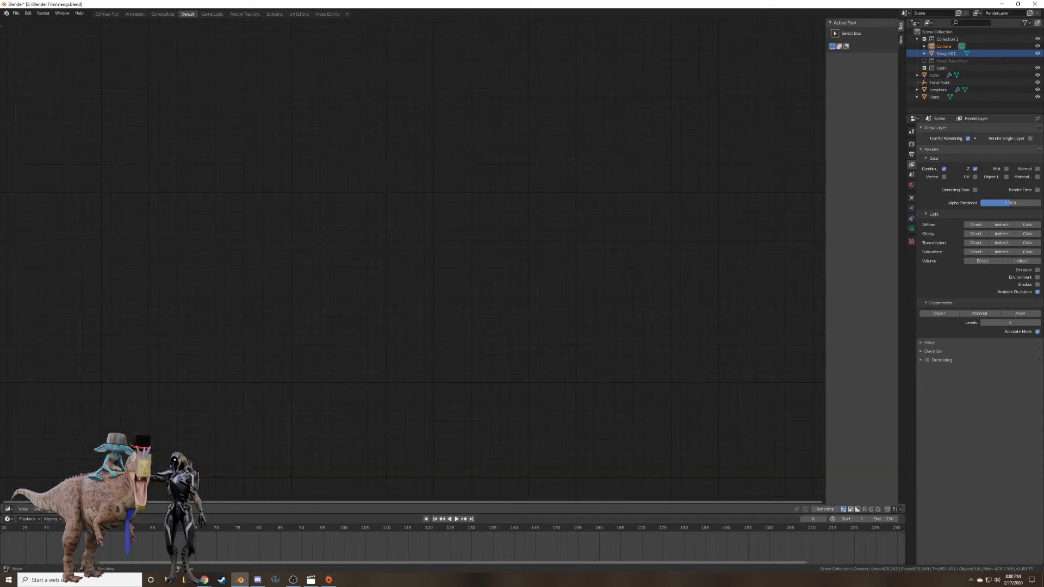
pyautogui.click(80, 509)
pyautogui.press('g')
pyautogui.rightClick(296, 266)
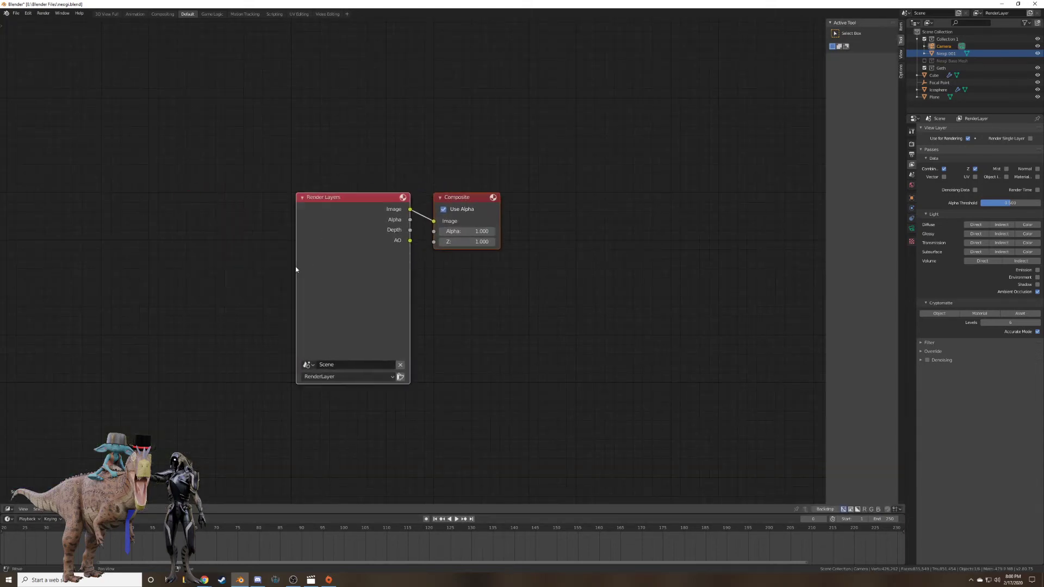
pyautogui.moveTo(328, 248); pyautogui.dragTo(72, 252)
pyautogui.moveTo(215, 261); pyautogui.dragTo(424, 238, button='middle')
# Insert a Mix node set to Multiply between Render Layers and Composite, and link AO to its second image input.
pyautogui.hotkey('shift', 'a')
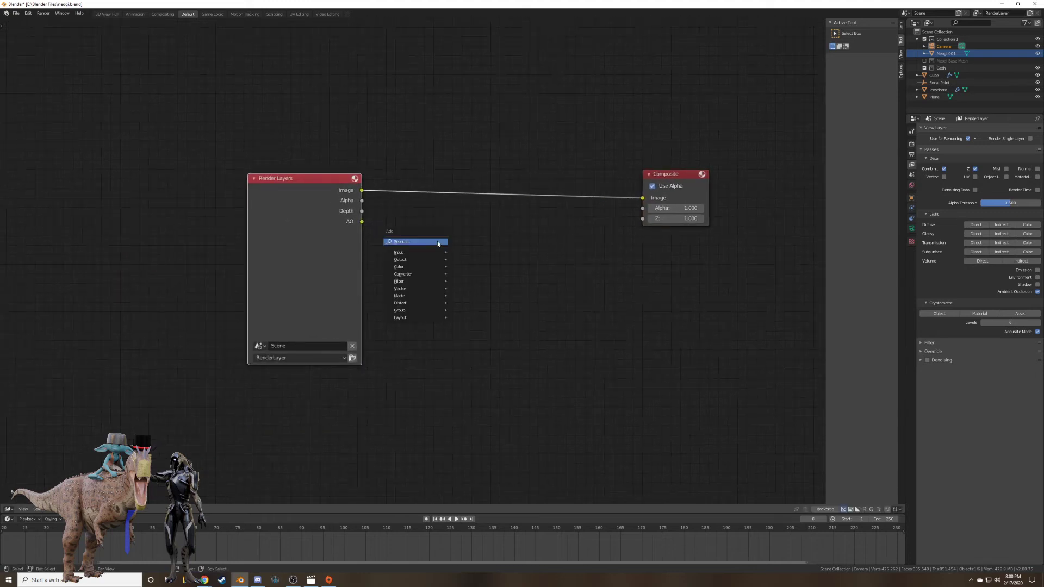
pyautogui.moveTo(428, 253)
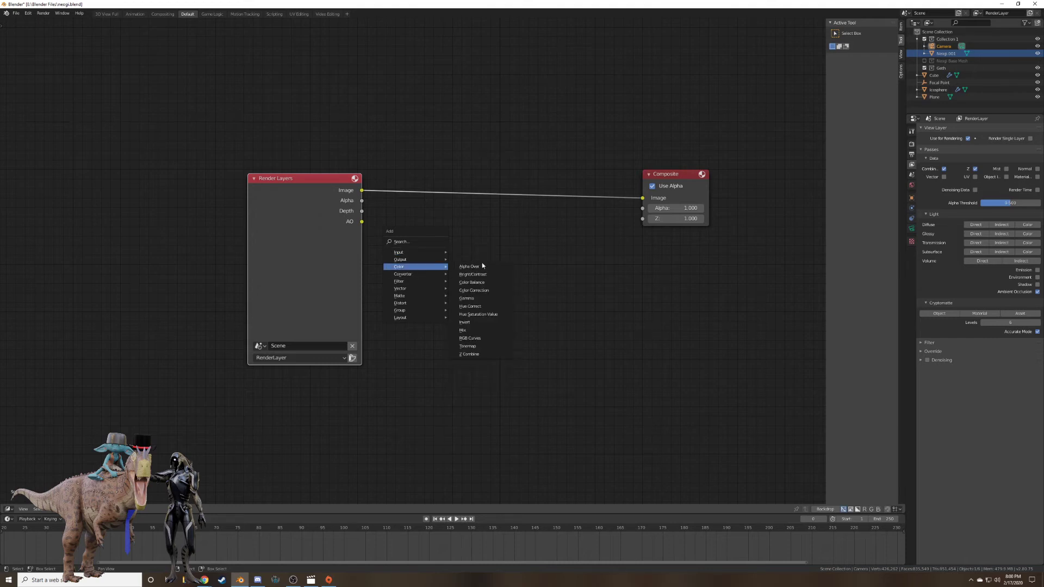
pyautogui.click(462, 330)
pyautogui.click(423, 165)
pyautogui.click(446, 203)
pyautogui.click(454, 260)
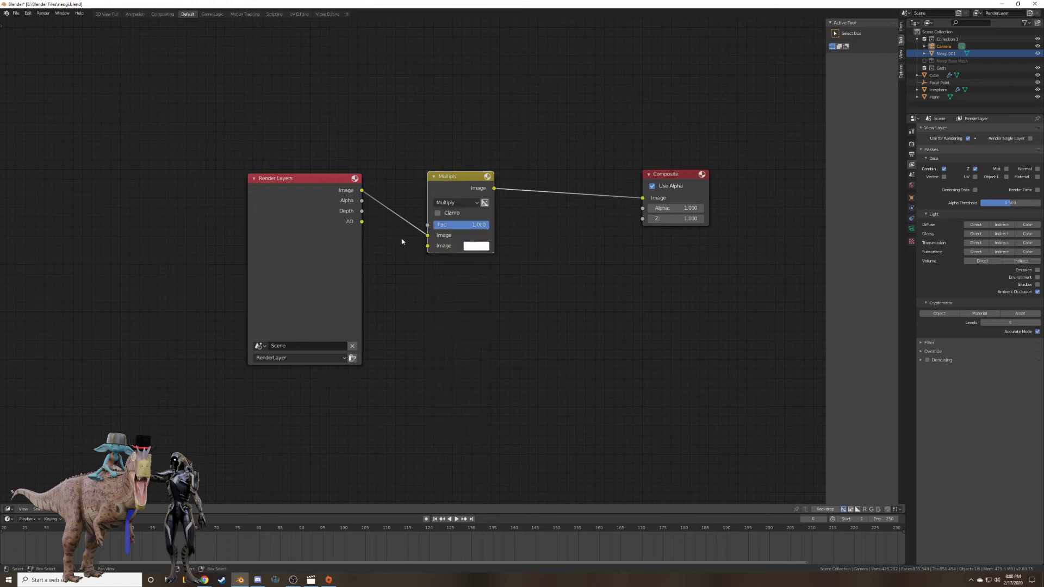
pyautogui.moveTo(361, 221); pyautogui.dragTo(427, 246)
# Set the Multiply node's factor to 0.6.
pyautogui.click(451, 226)
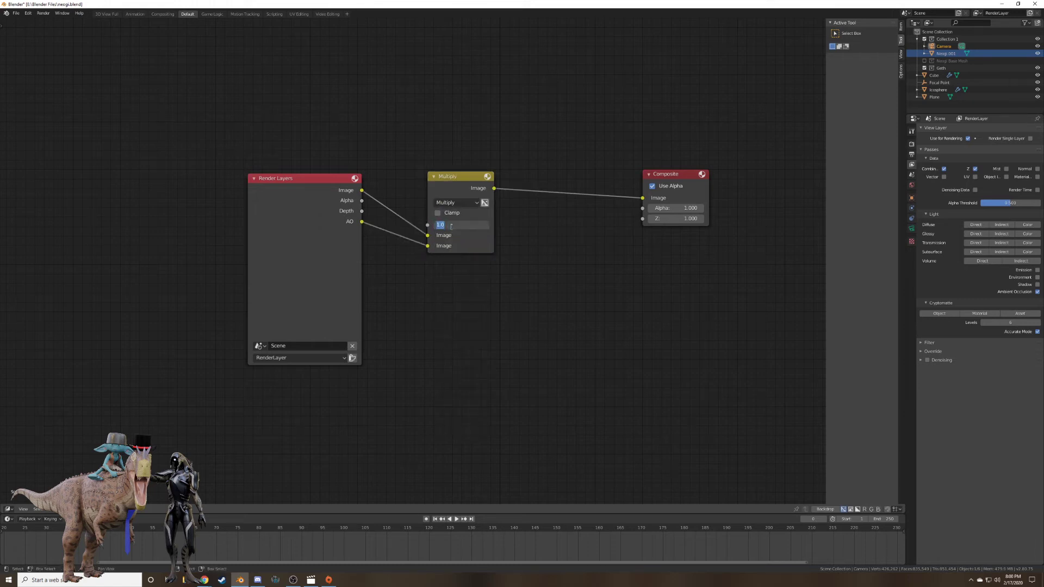
pyautogui.press('BackSpace')
pyautogui.write('.7')
pyautogui.press('BackSpace')
pyautogui.write('600')
pyautogui.press('Return')
# Insert a Lens Distortion node between the Multiply and Composite nodes and enable its Fit option.
pyautogui.hotkey('shift', 'a')
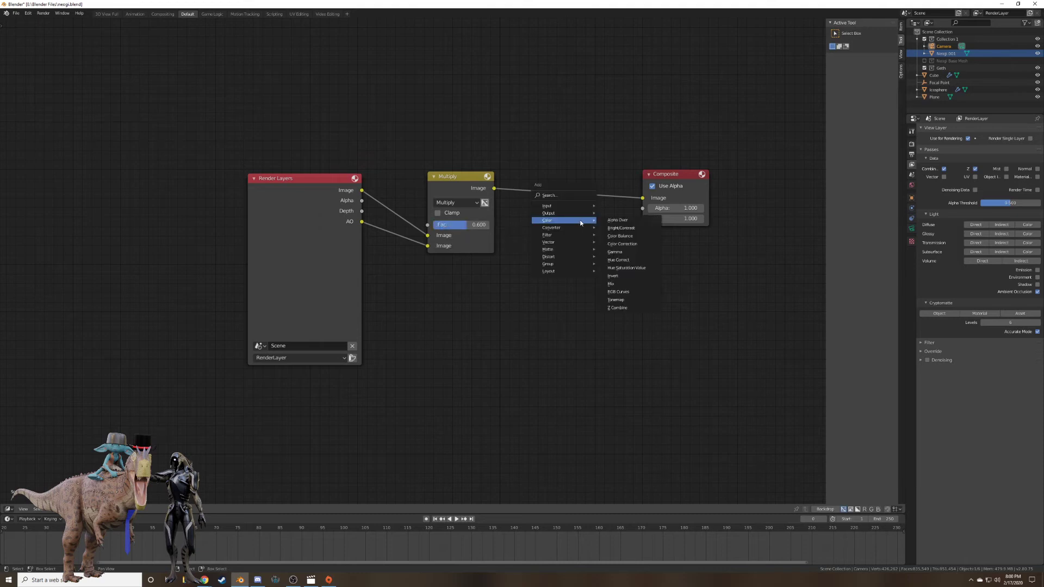
pyautogui.moveTo(567, 238)
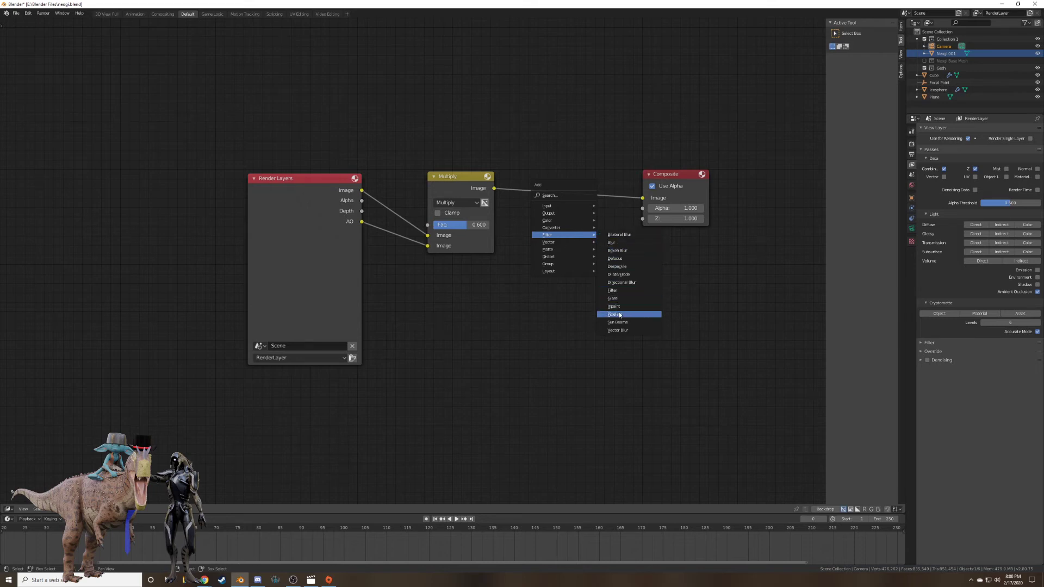
pyautogui.moveTo(578, 259)
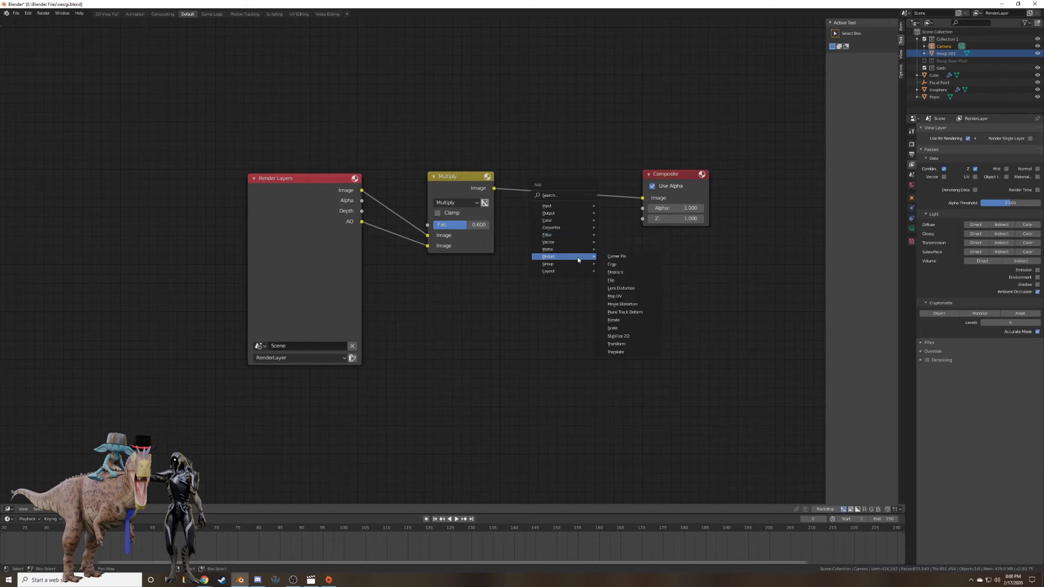
pyautogui.click(621, 288)
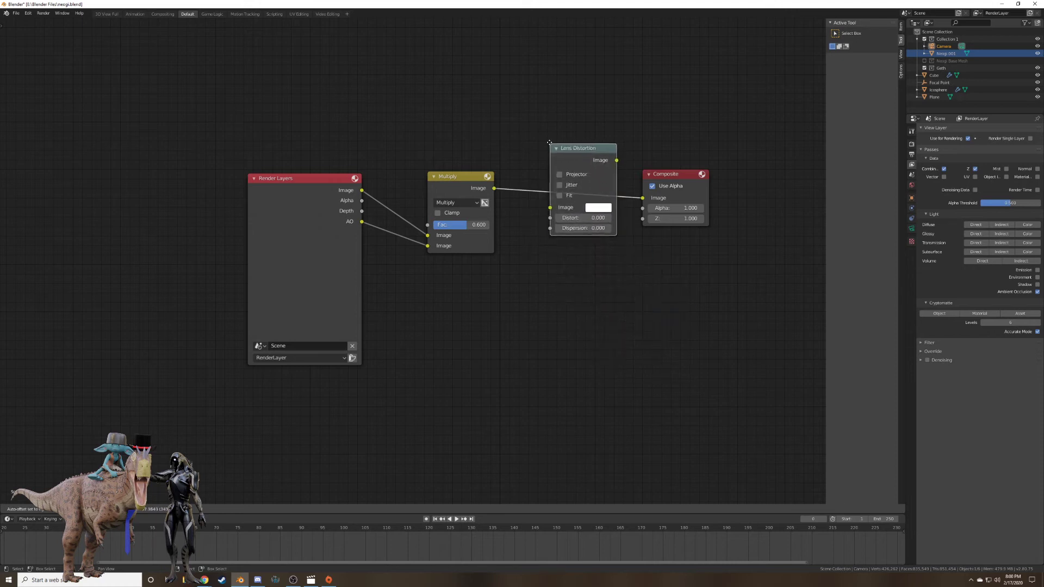
pyautogui.click(537, 141)
pyautogui.click(548, 194)
# Set the Lens Distortion node's Distort and Dispersion values to 0.01 each.
pyautogui.click(590, 216)
pyautogui.write('0.0')
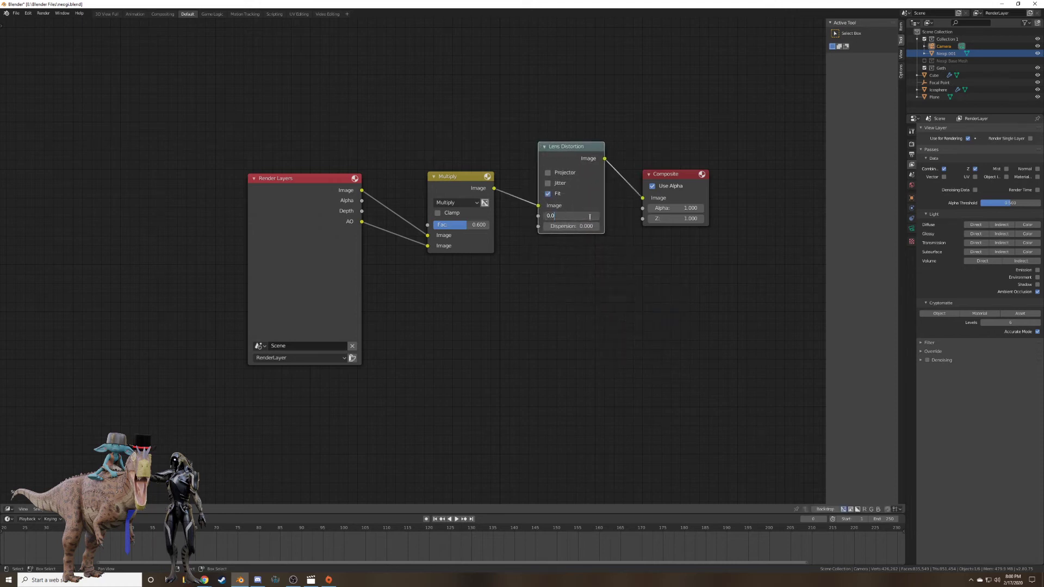
pyautogui.write('1')
pyautogui.press('Return')
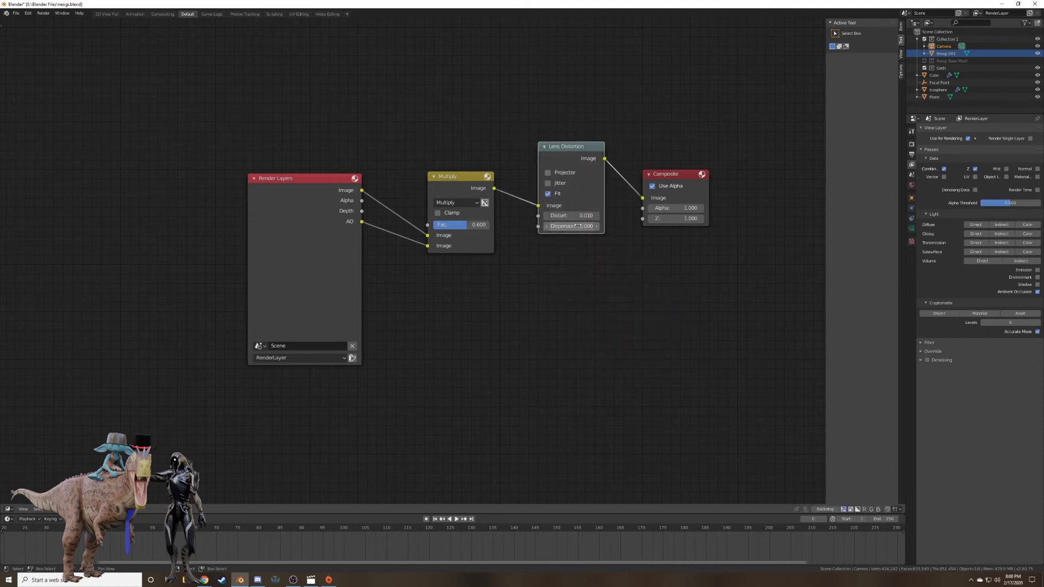
pyautogui.click(581, 225)
pyautogui.write('0.01')
pyautogui.press('Return')
# Move the Render Layers, Multiply and Lens Distortion nodes together away from Composite to make room for another node.
pyautogui.click(348, 190)
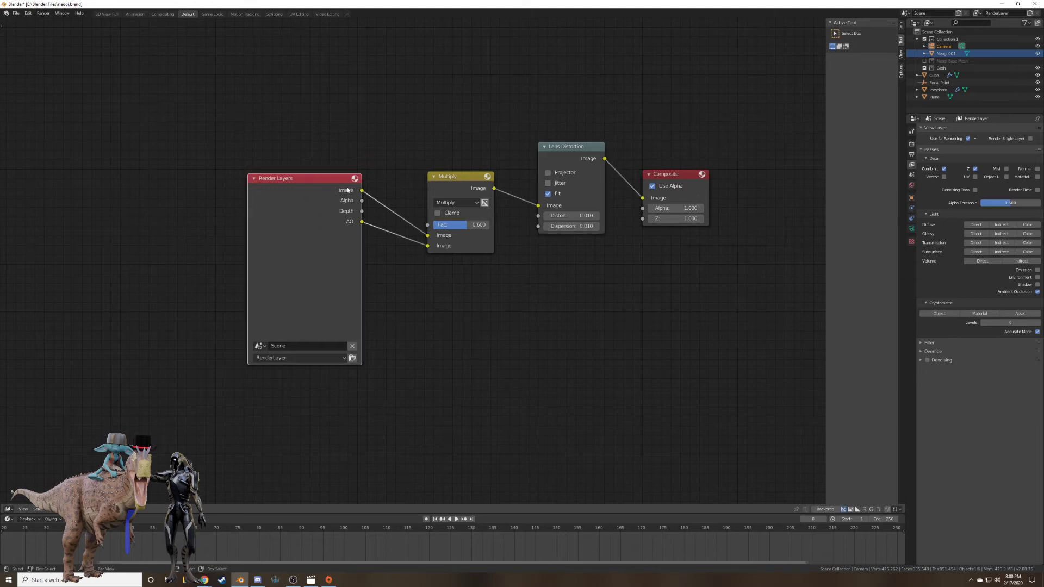
pyautogui.keyDown('shift'); pyautogui.click(460, 190); pyautogui.keyUp('shift')
pyautogui.keyDown('shift'); pyautogui.click(580, 185); pyautogui.keyUp('shift')
pyautogui.press('g')
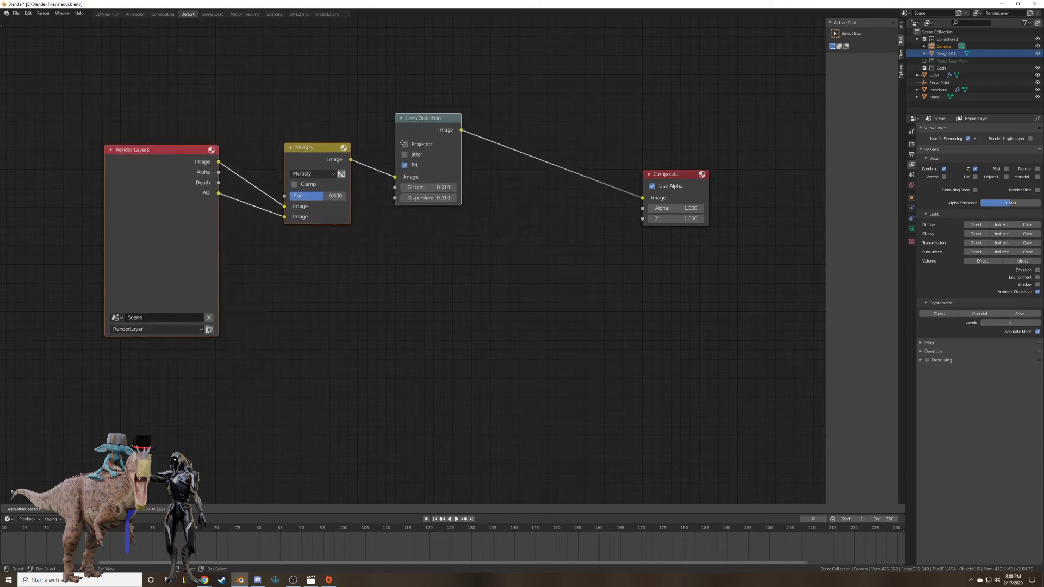
pyautogui.click(454, 241)
# Insert a Glare node between Lens Distortion and Composite and set its glare type to Fog Glow.
pyautogui.hotkey('shift', 'a')
pyautogui.moveTo(484, 226)
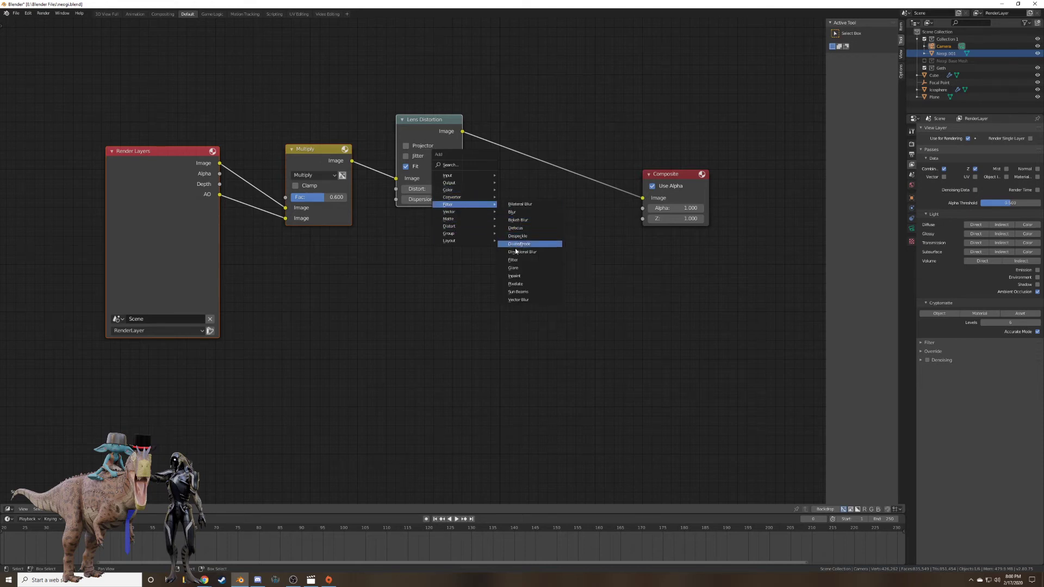
pyautogui.click(518, 268)
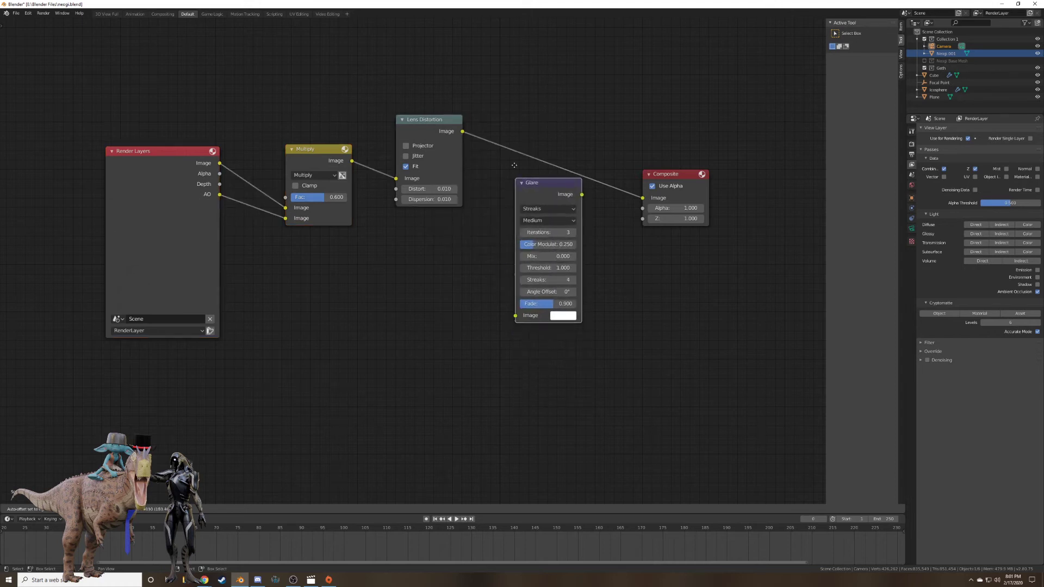
pyautogui.click(536, 177)
pyautogui.click(536, 177)
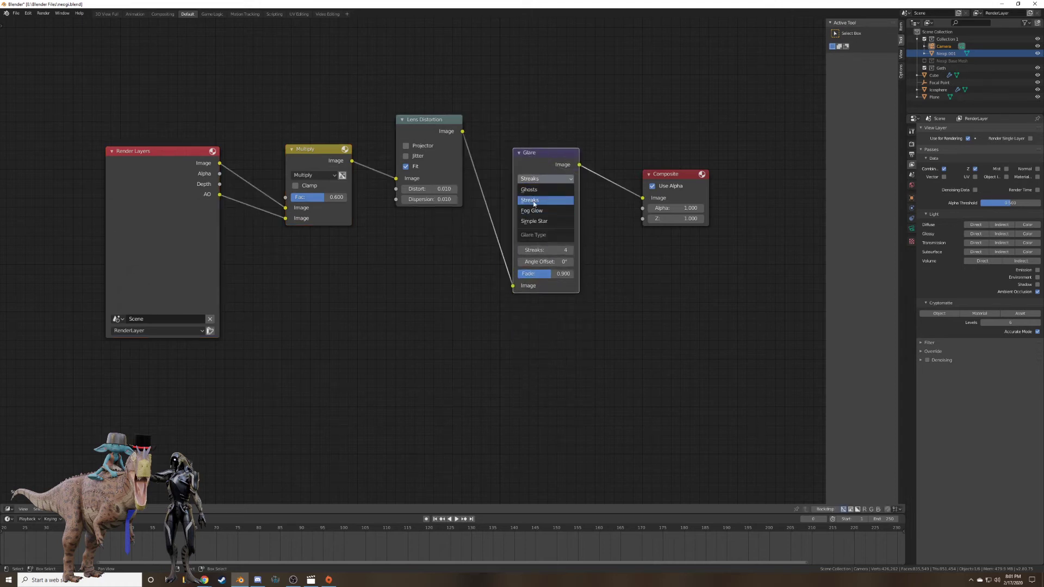
pyautogui.click(568, 212)
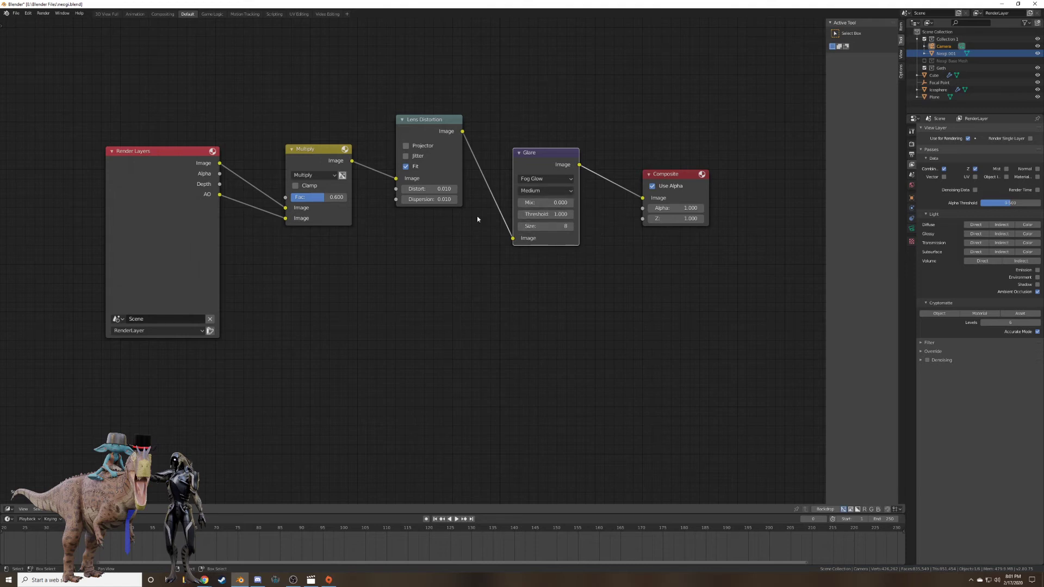
# Return to the 3D viewport in material preview shading and enable denoising for the view layer.
pyautogui.click(8, 508)
pyautogui.click(33, 442)
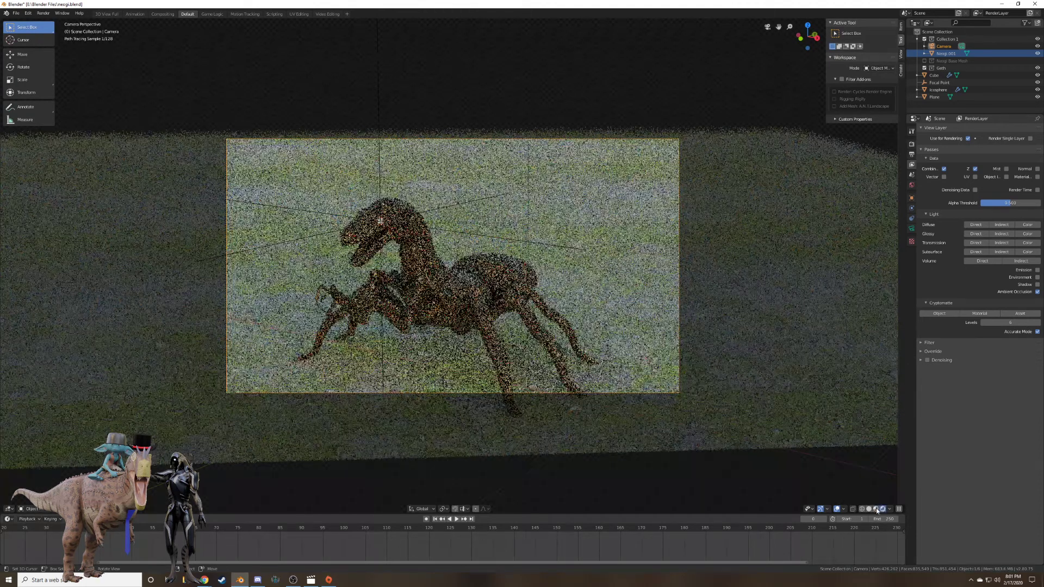
pyautogui.click(876, 509)
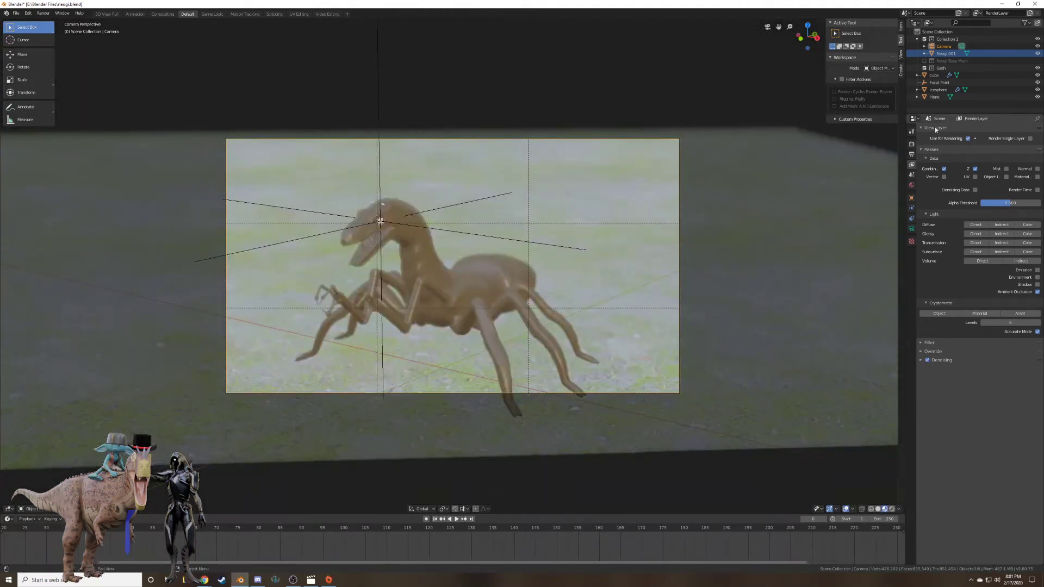
# Set the Cycles render device to GPU Compute.
pyautogui.click(911, 144)
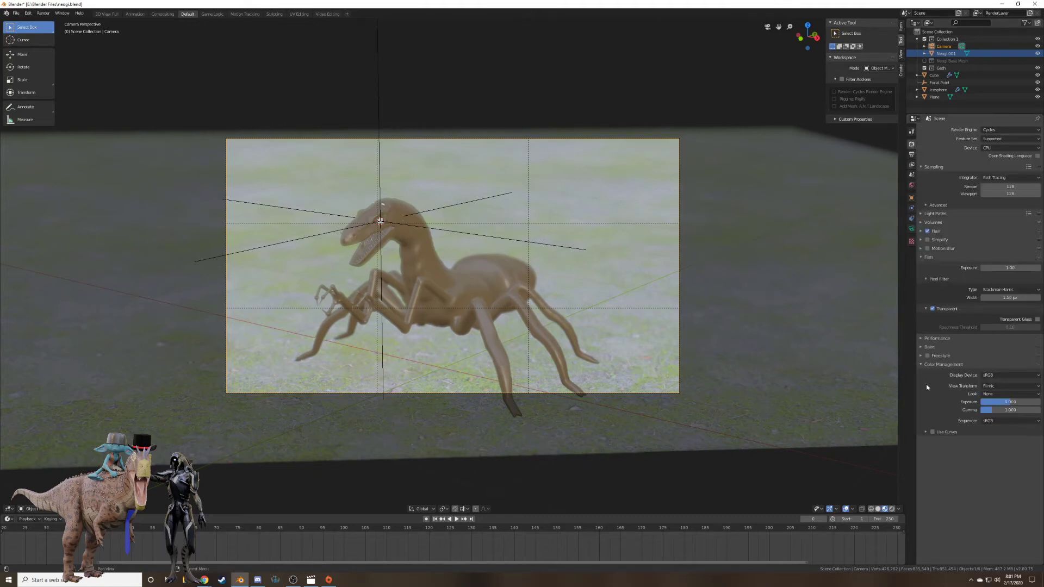
pyautogui.click(1003, 148)
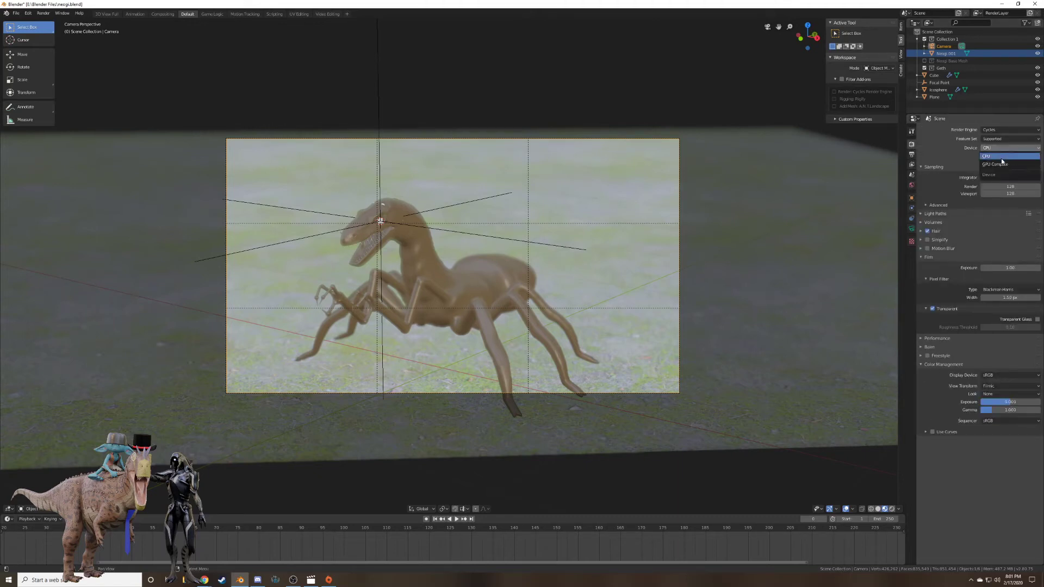
pyautogui.click(1002, 165)
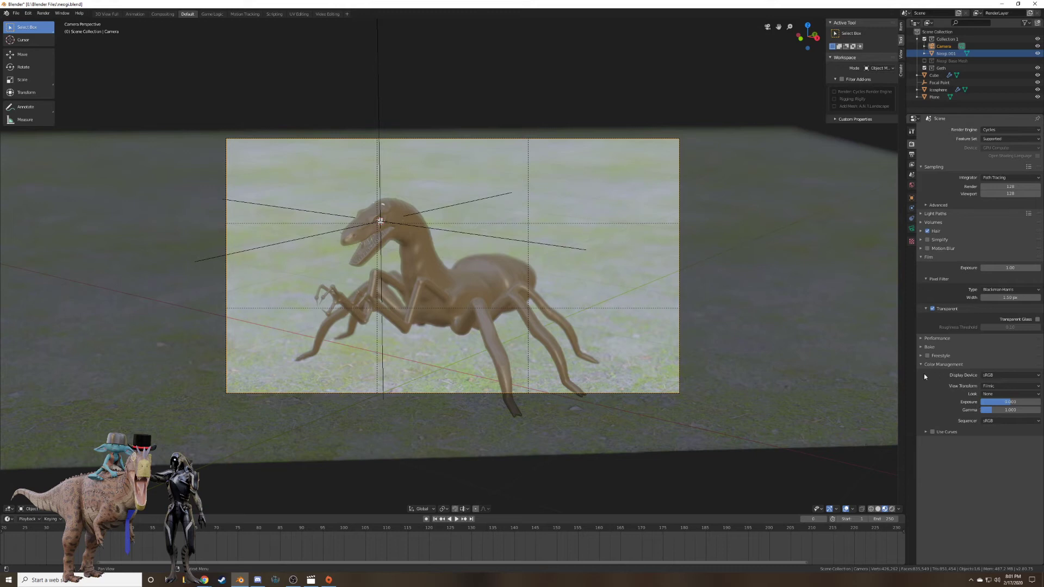
# Set the render tile size to 128 by 128 and the output resolution scale to 100%.
pyautogui.click(921, 338)
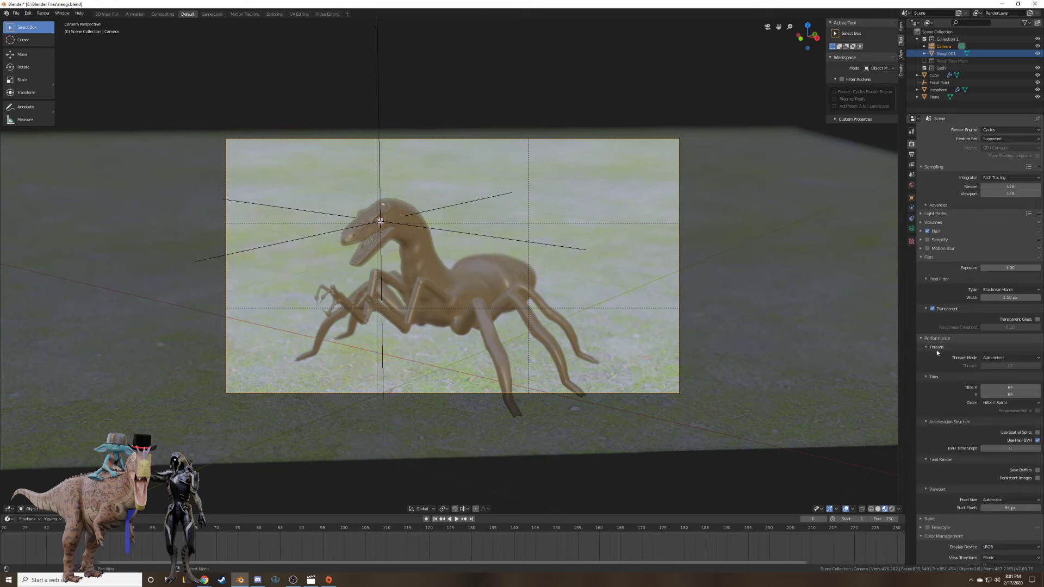
pyautogui.click(1007, 393)
pyautogui.write('128')
pyautogui.press('Return')
pyautogui.click(1010, 388)
pyautogui.write('128')
pyautogui.press('Return')
pyautogui.click(911, 154)
pyautogui.moveTo(1005, 153); pyautogui.dragTo(1033, 154)
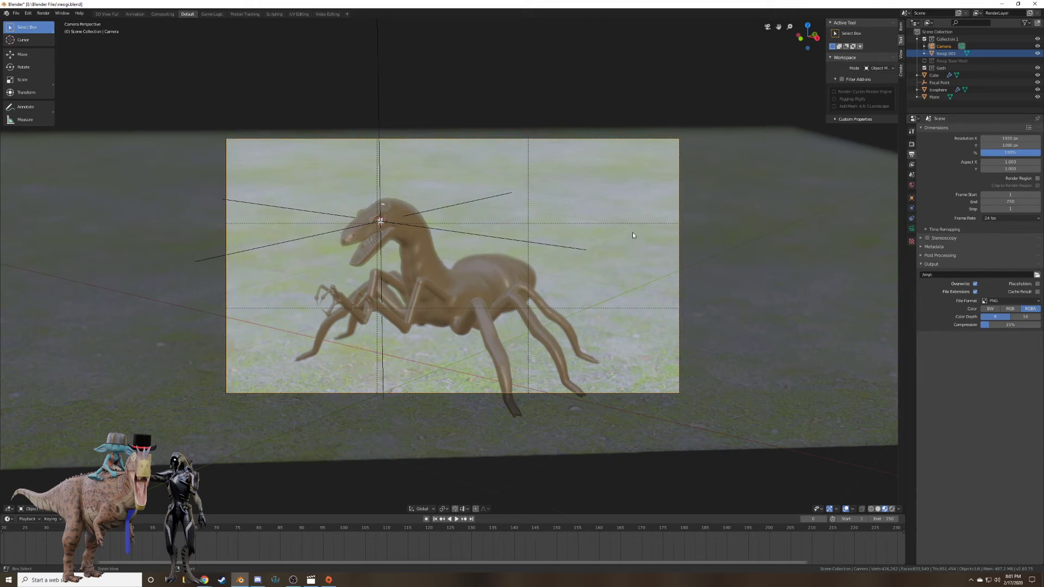
# Save the scene file and render the full-resolution still image through the camera.
pyautogui.hotkey('ctrl', 's')
pyautogui.click(44, 14)
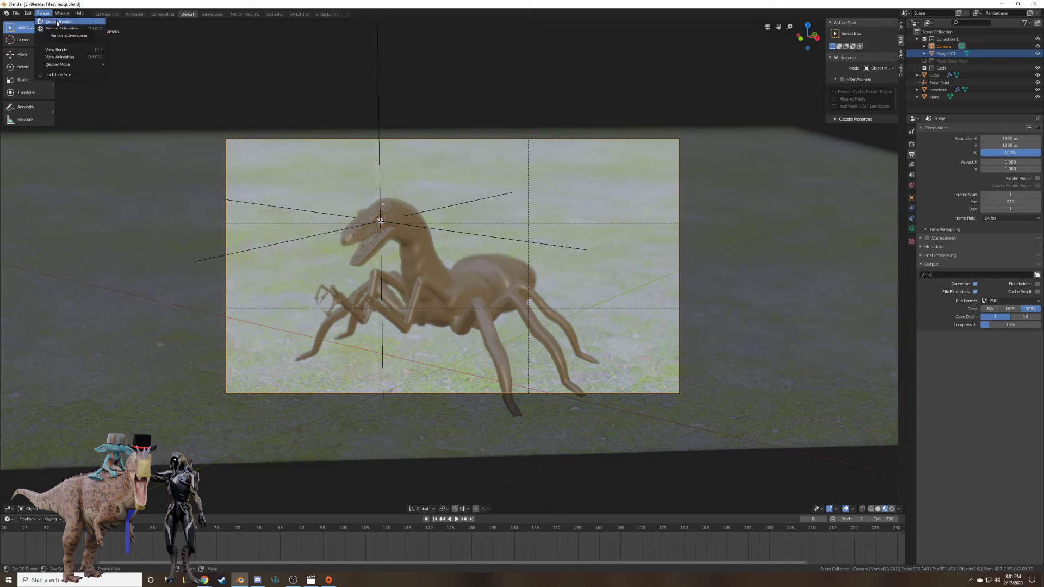
pyautogui.click(57, 22)
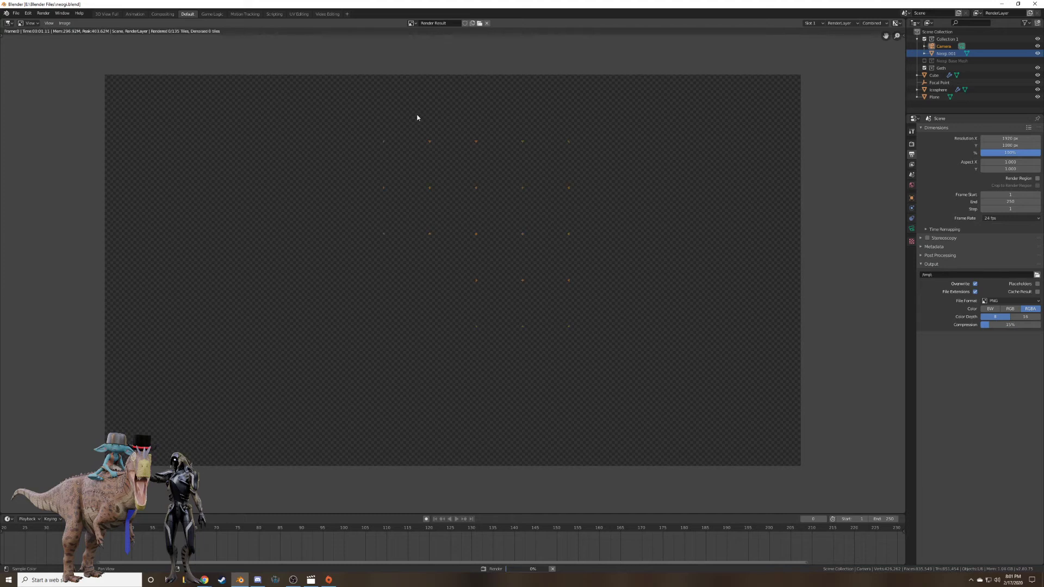
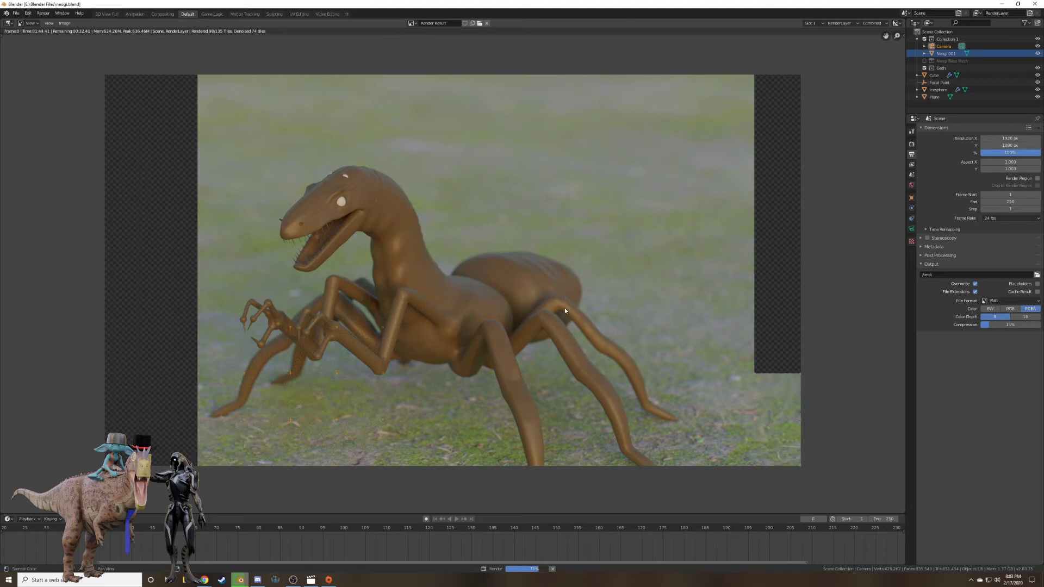
# Examine the render up close, checking the creature's head, teeth, claws and legs against the blurred grass background.
pyautogui.scroll(3, 532, 301)
pyautogui.moveTo(501, 263); pyautogui.dragTo(643, 275, button='middle')
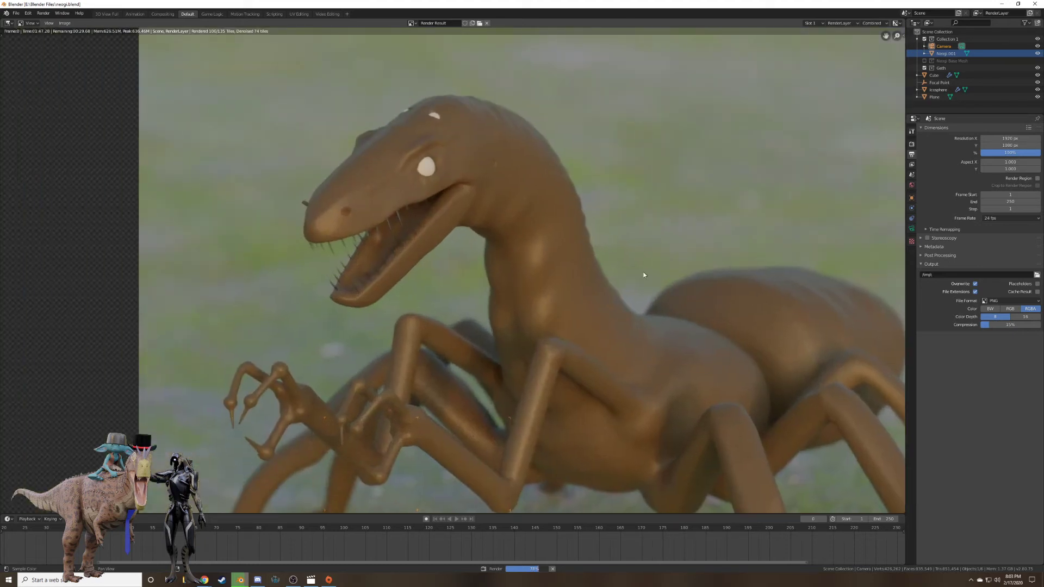
pyautogui.scroll(-2, 547, 262)
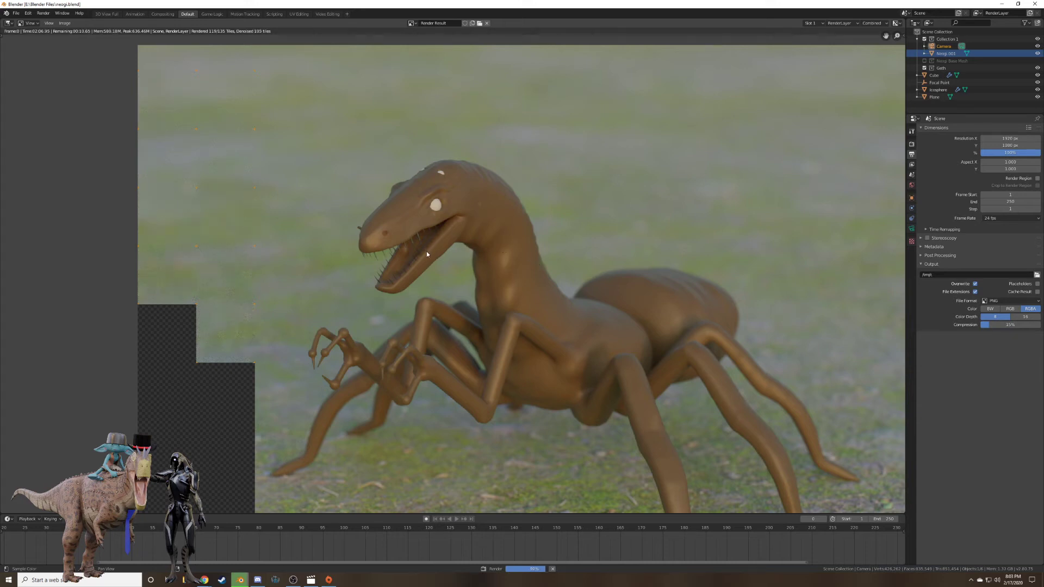
pyautogui.scroll(3, 426, 251)
pyautogui.scroll(-3, 383, 236)
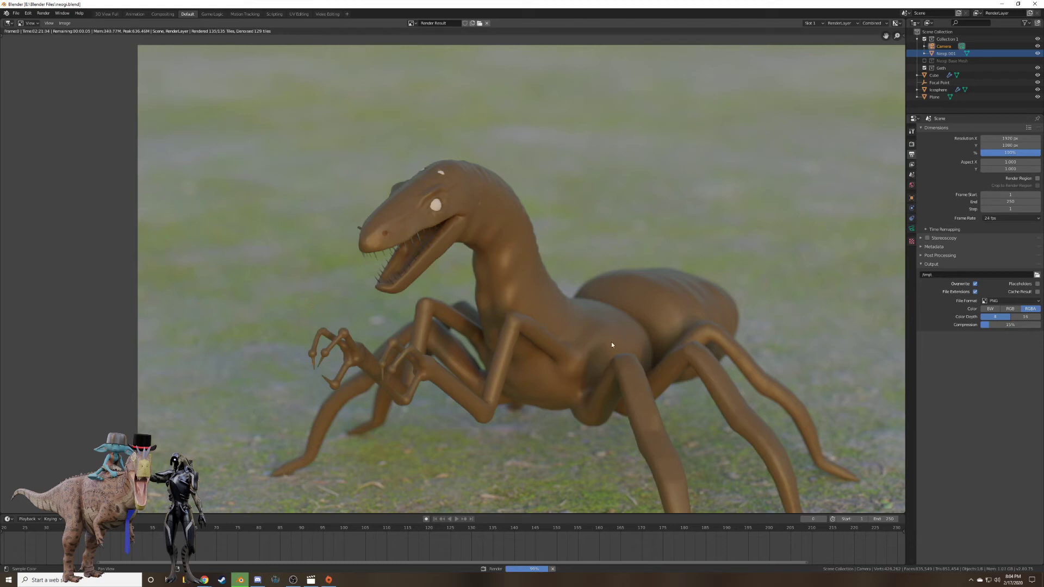
pyautogui.scroll(-2, 459, 319)
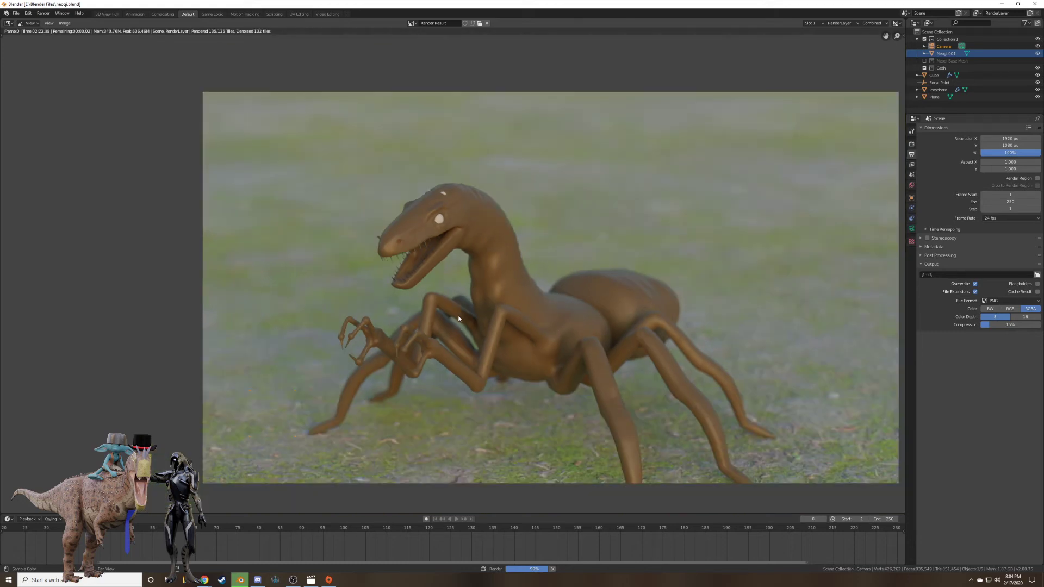
pyautogui.moveTo(580, 321); pyautogui.dragTo(553, 310, button='middle')
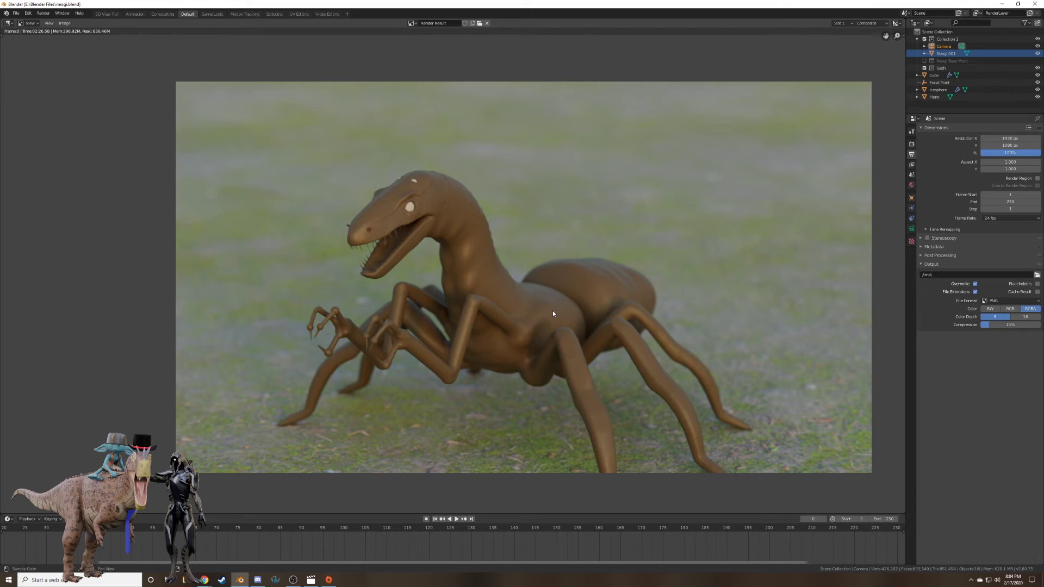
pyautogui.scroll(1, 553, 311)
pyautogui.moveTo(558, 319); pyautogui.dragTo(550, 279, button='middle')
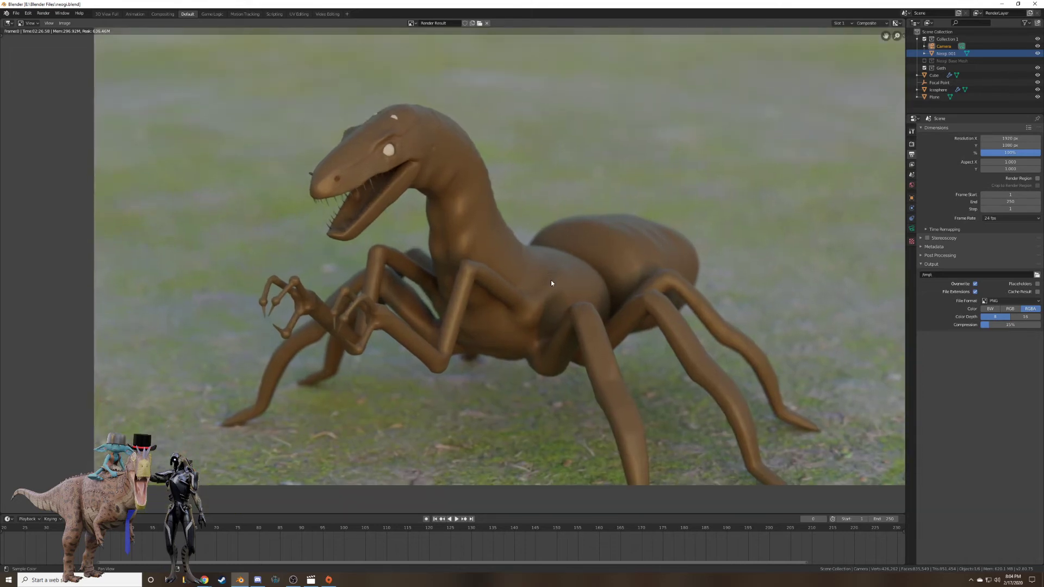
pyautogui.scroll(4, 550, 282)
pyautogui.scroll(-3, 556, 287)
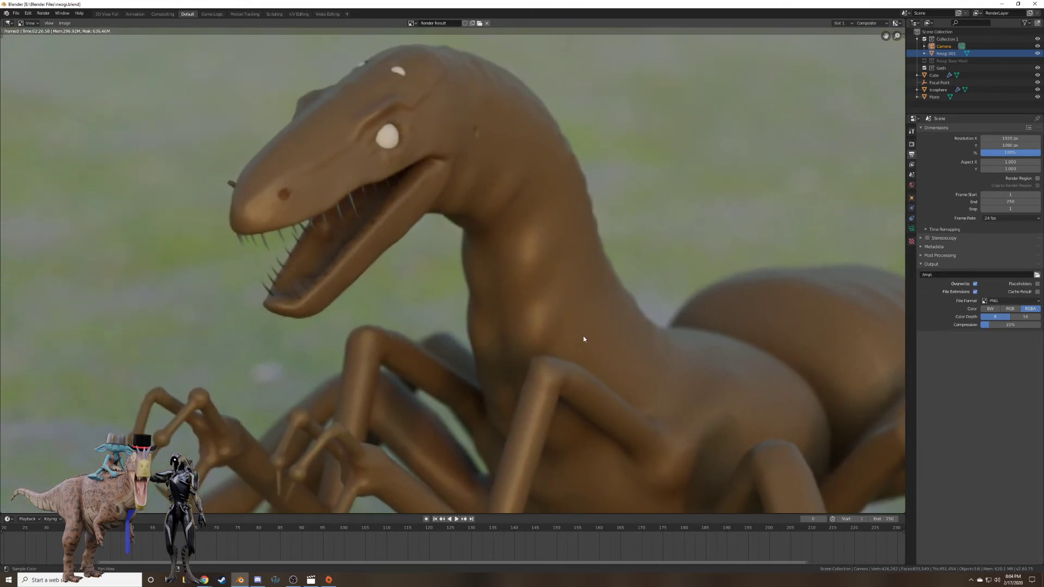
pyautogui.moveTo(582, 342); pyautogui.dragTo(523, 283, button='middle')
pyautogui.scroll(-3, 525, 255)
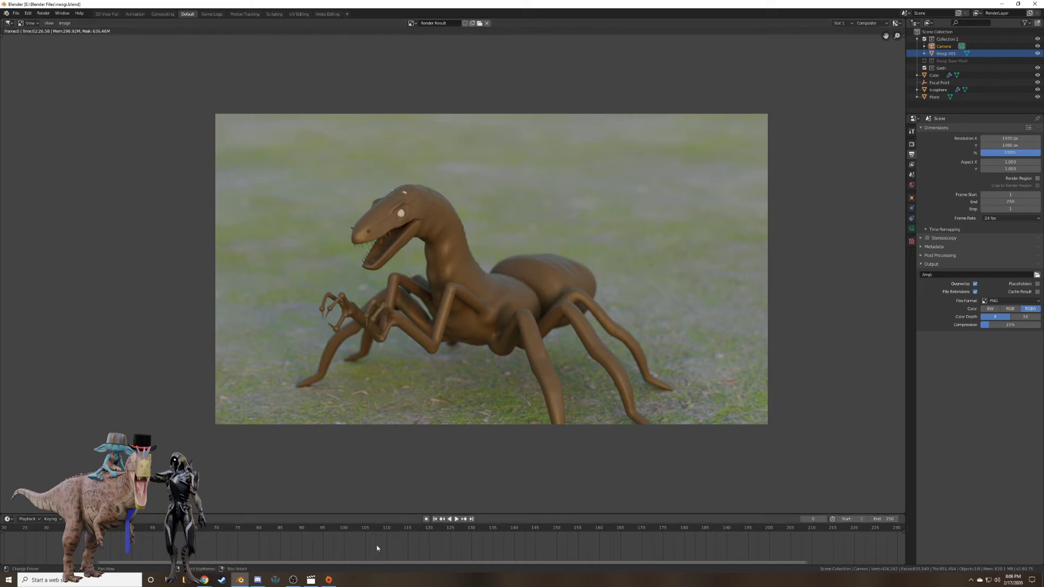
# Show a 3D viewport in the timeline area and restore the timeline there.
pyautogui.click(8, 519)
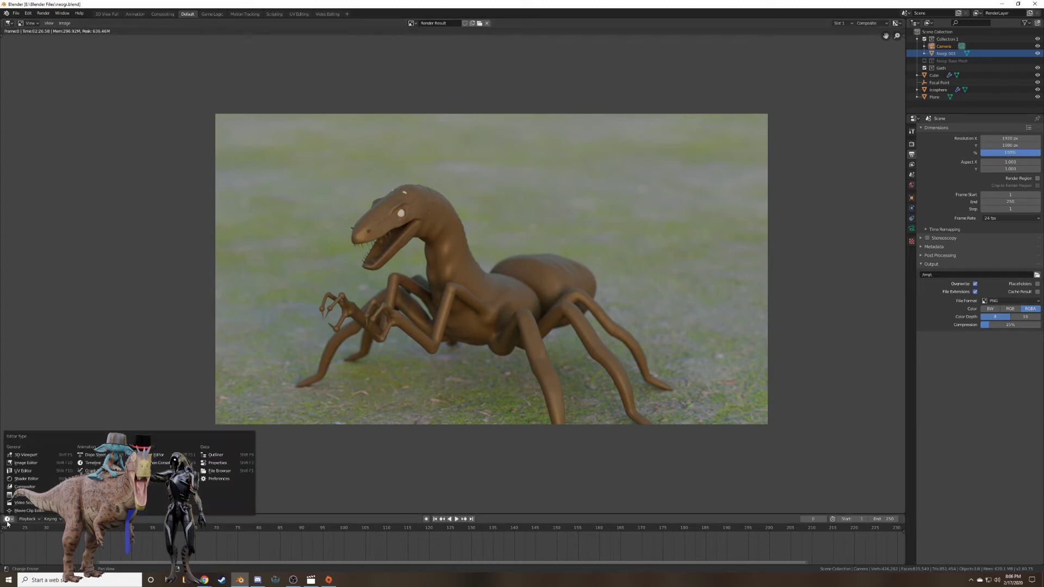
pyautogui.click(49, 456)
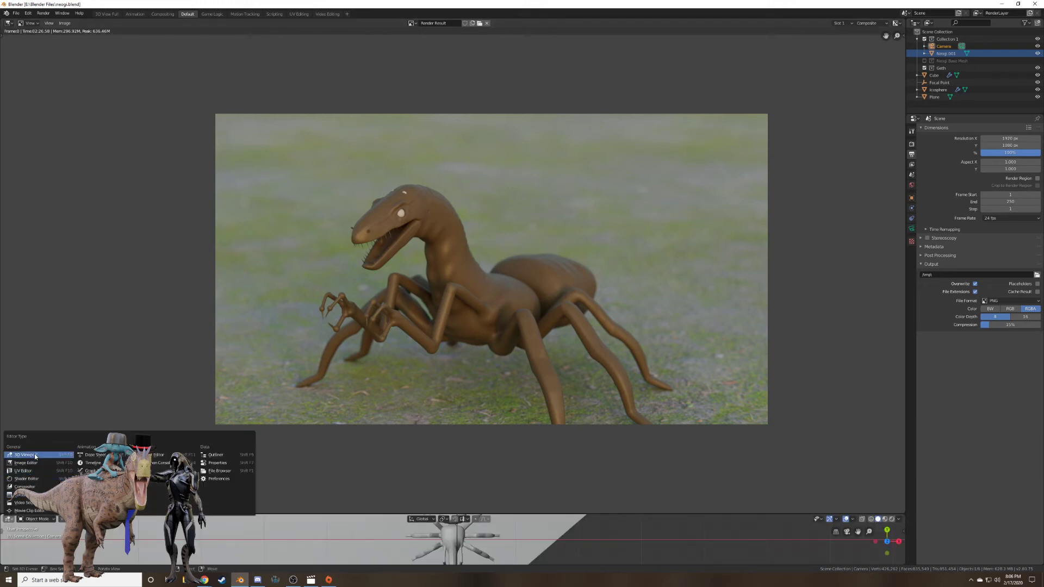
pyautogui.click(87, 464)
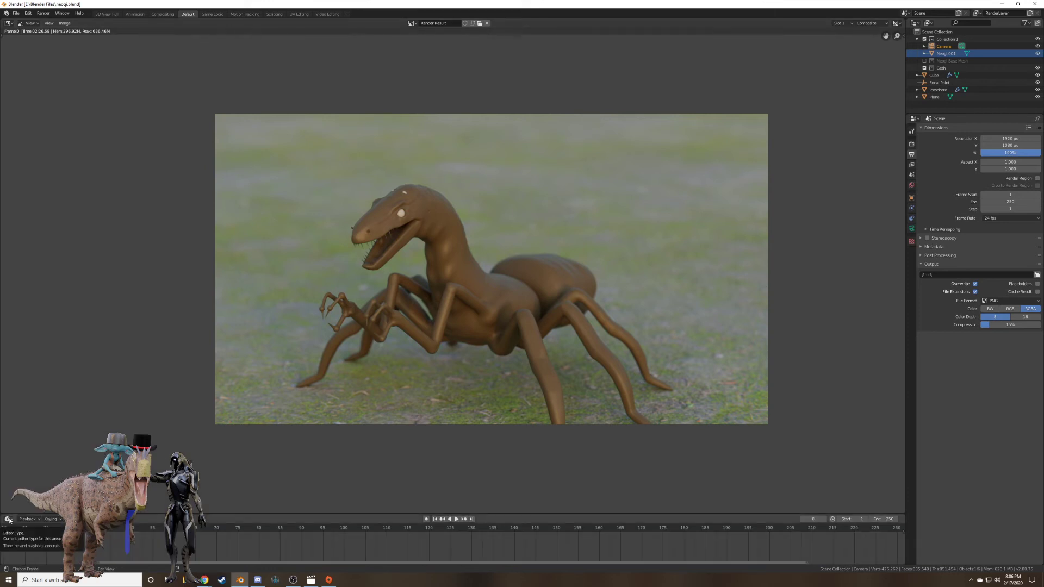
# Switch the main area from the render result back to the 3D viewport.
pyautogui.click(9, 23)
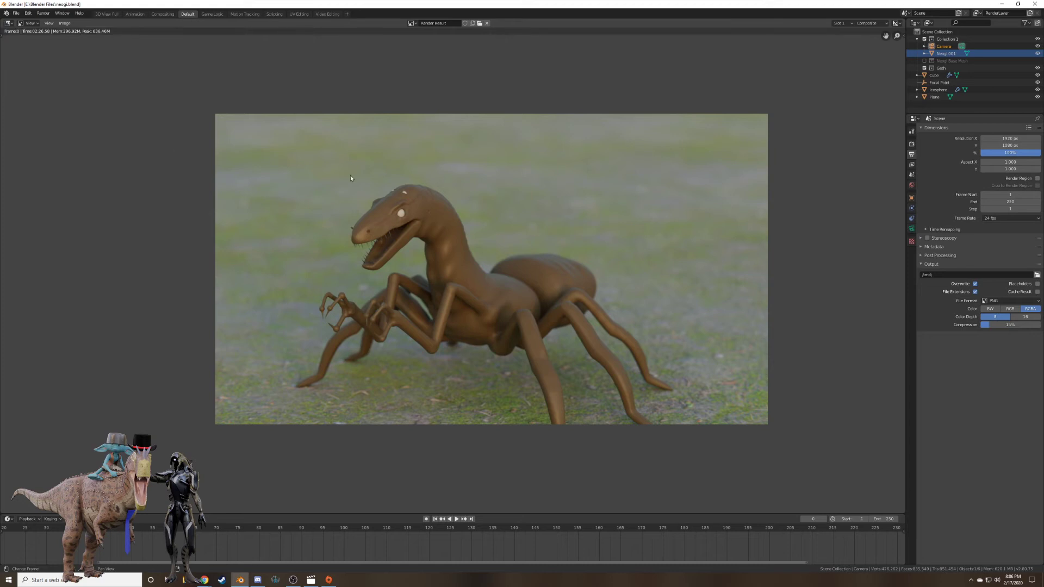
pyautogui.click(9, 23)
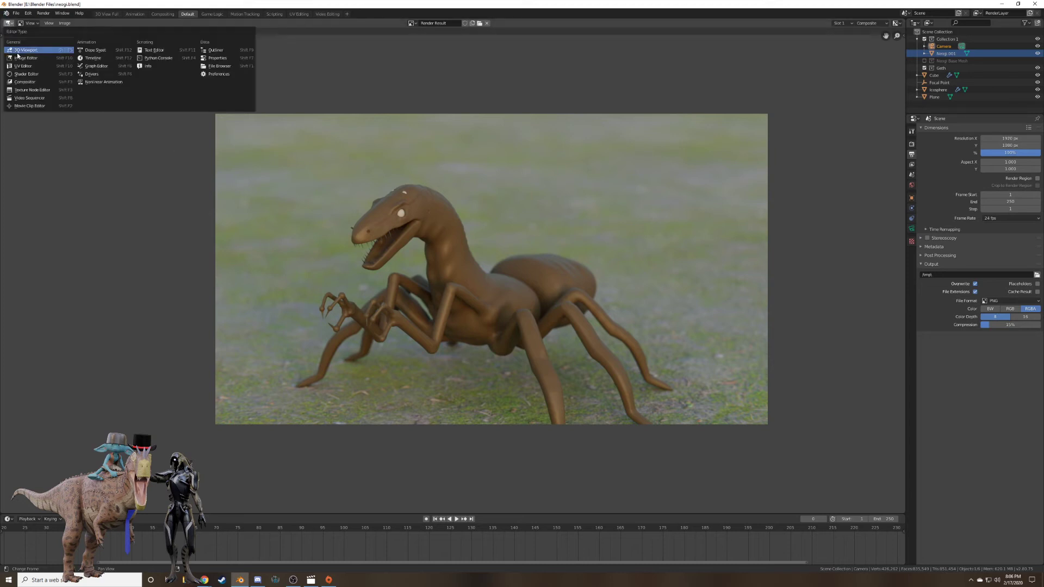
pyautogui.click(22, 50)
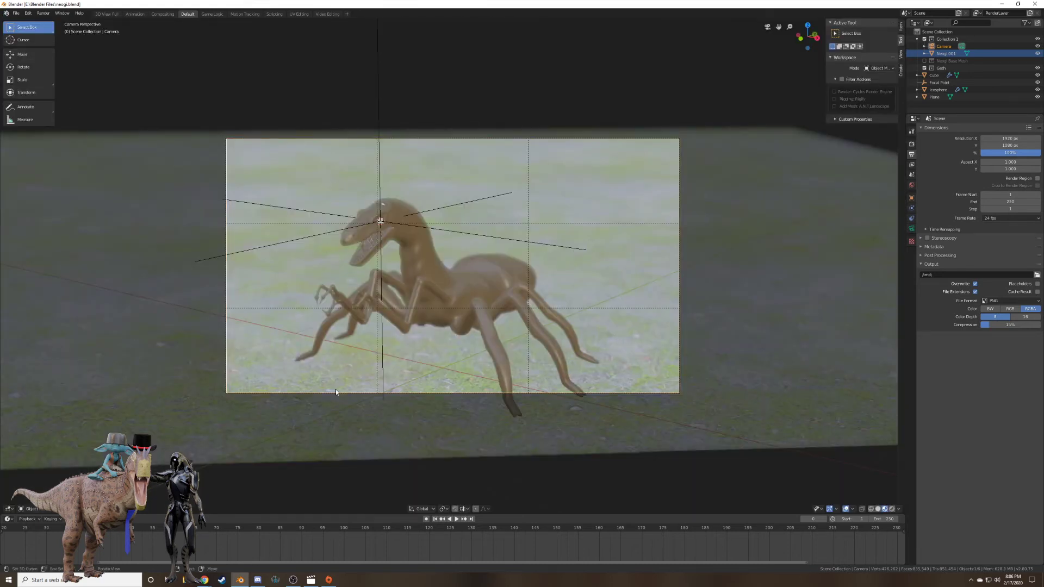
# Show the Shader Editor and UV Editor in the main area, and return it to the 3D viewport.
pyautogui.click(8, 510)
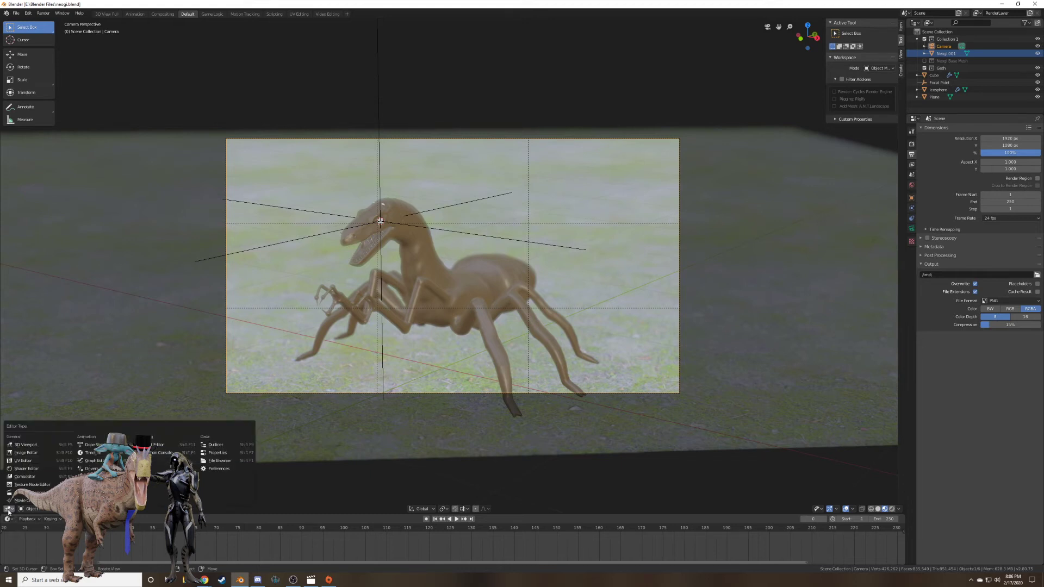
pyautogui.click(25, 470)
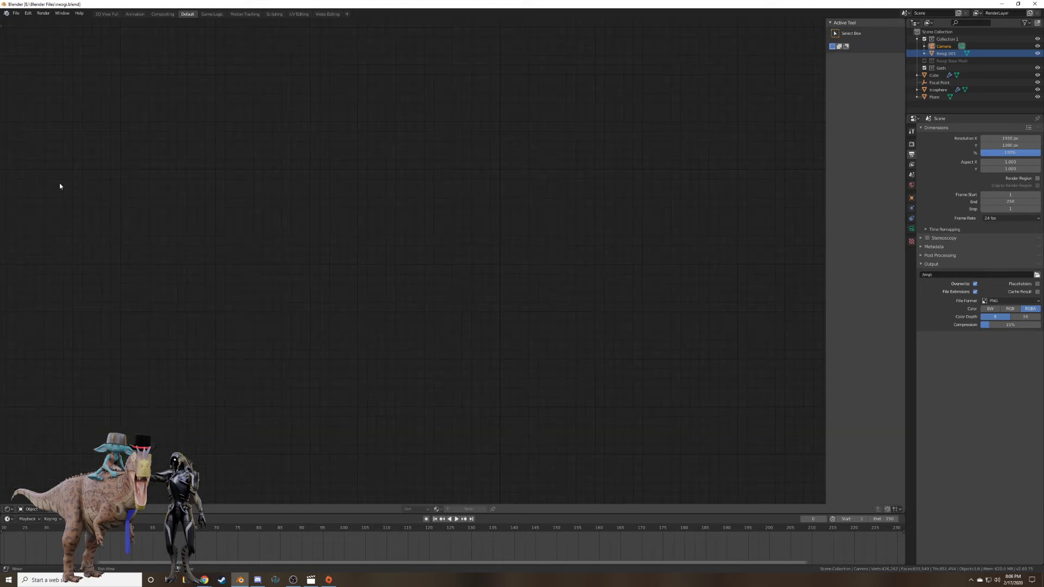
pyautogui.click(8, 509)
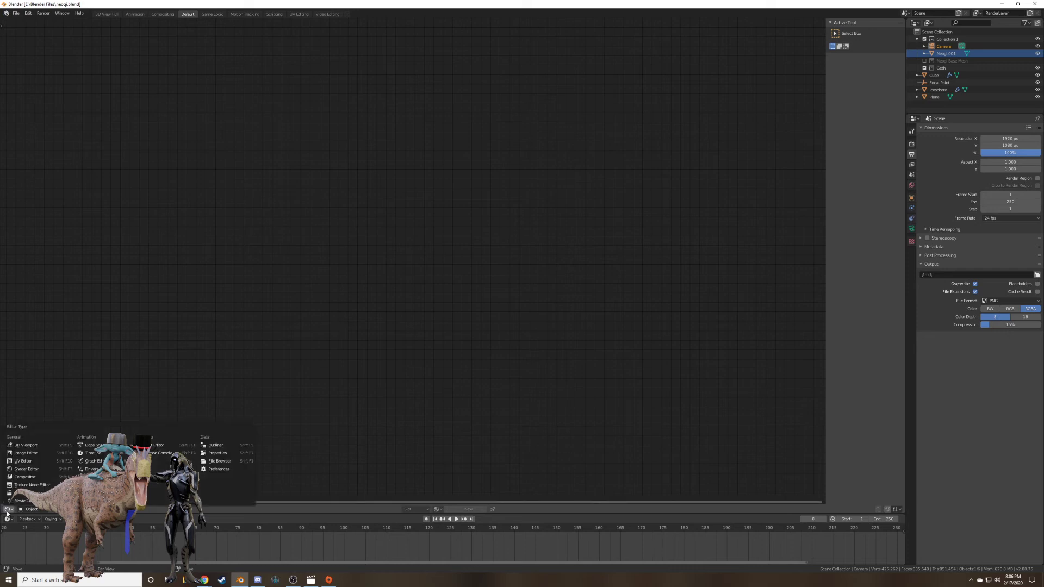
pyautogui.click(34, 462)
pyautogui.click(8, 23)
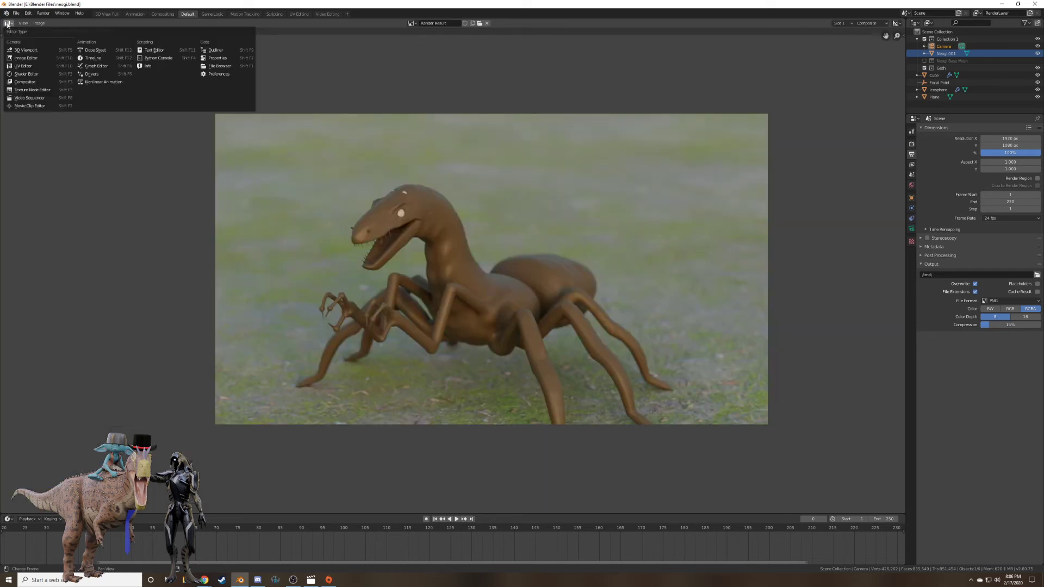
pyautogui.click(20, 50)
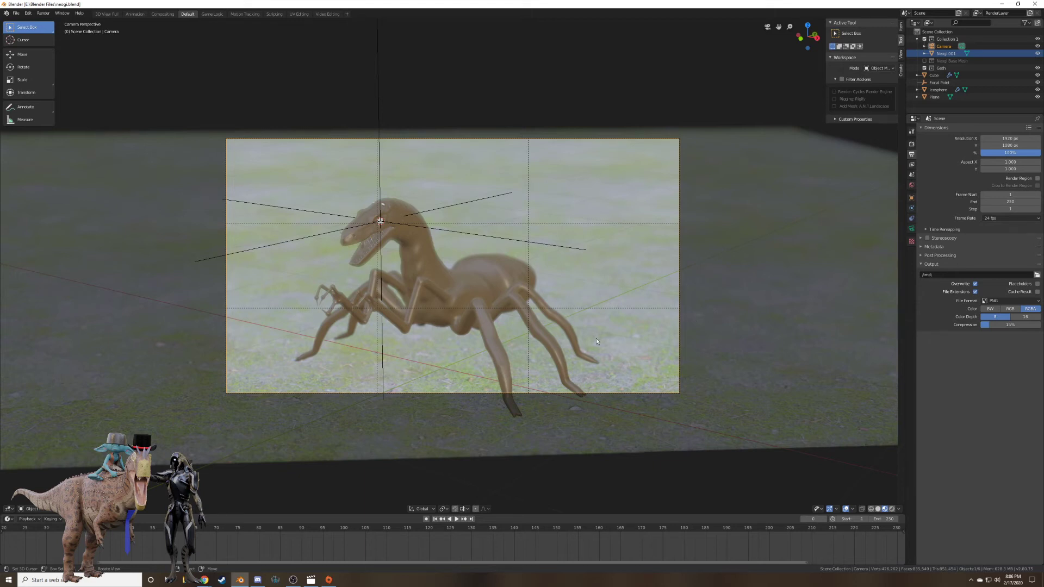
# Select the creature mesh and leave the camera view for a free perspective of the scene.
pyautogui.click(486, 302)
pyautogui.press('KP_0')
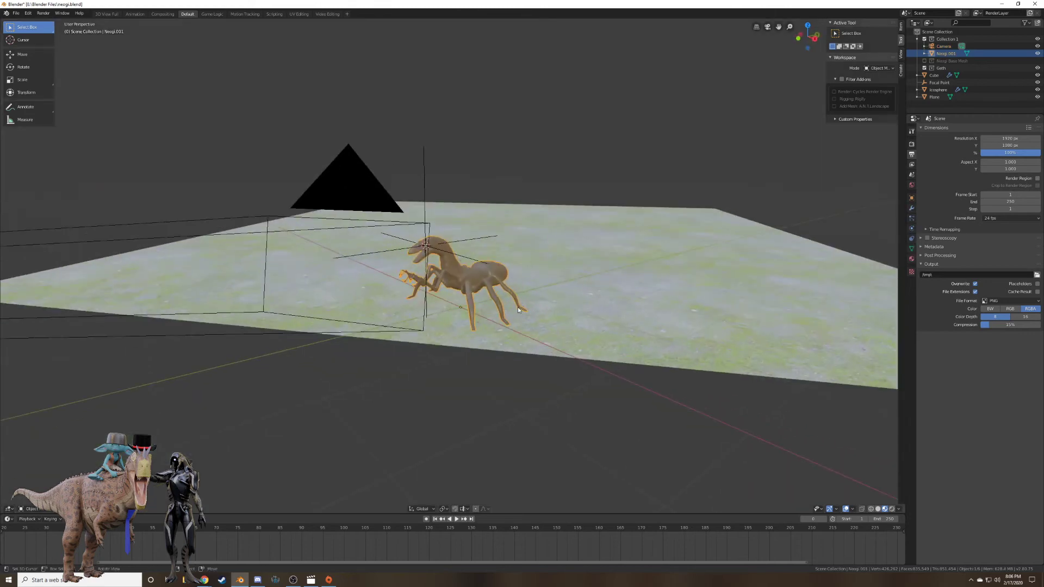
# Clear the ground plane's rotation and location and hide the plane.
pyautogui.rightClick(556, 305)
pyautogui.hotkey('alt', 'r')
pyautogui.hotkey('alt', 'g')
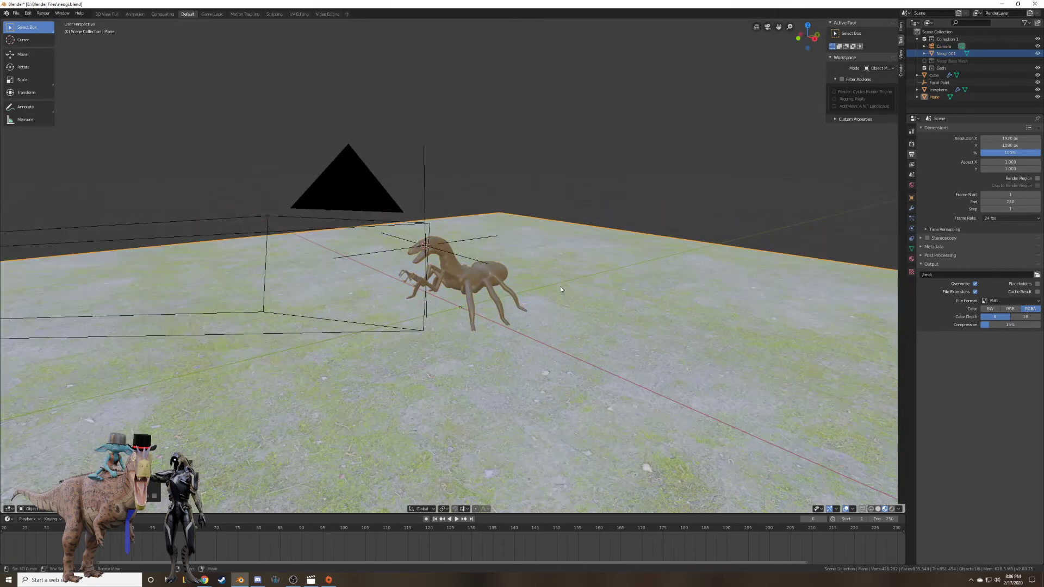
pyautogui.scroll(5, 562, 290)
pyautogui.press('h')
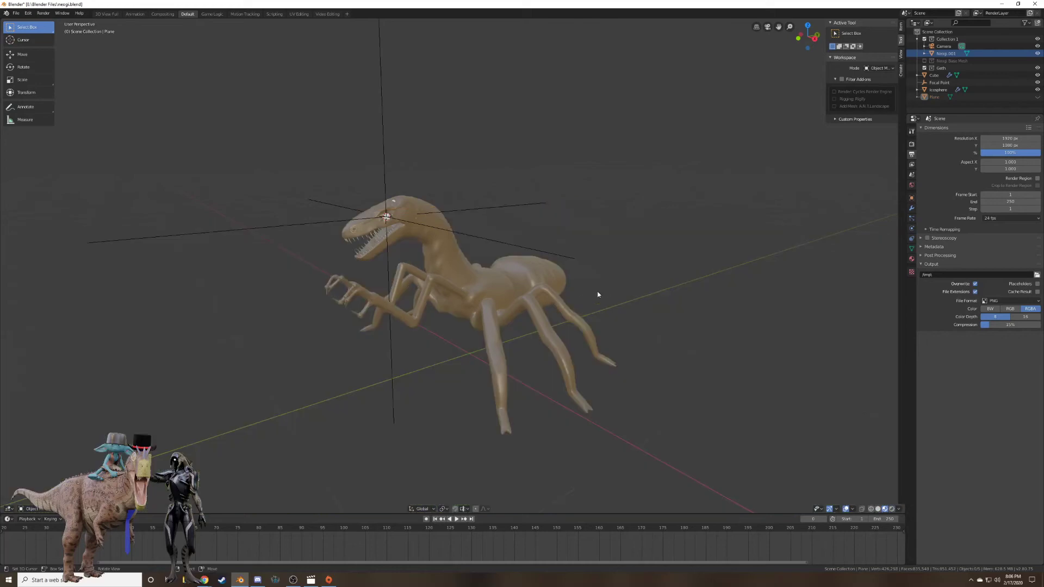
# Move the focal point empty at the creature's head into a new collection named "Scene Utility".
pyautogui.moveTo(599, 294); pyautogui.dragTo(518, 217, button='middle')
pyautogui.rightClick(533, 211)
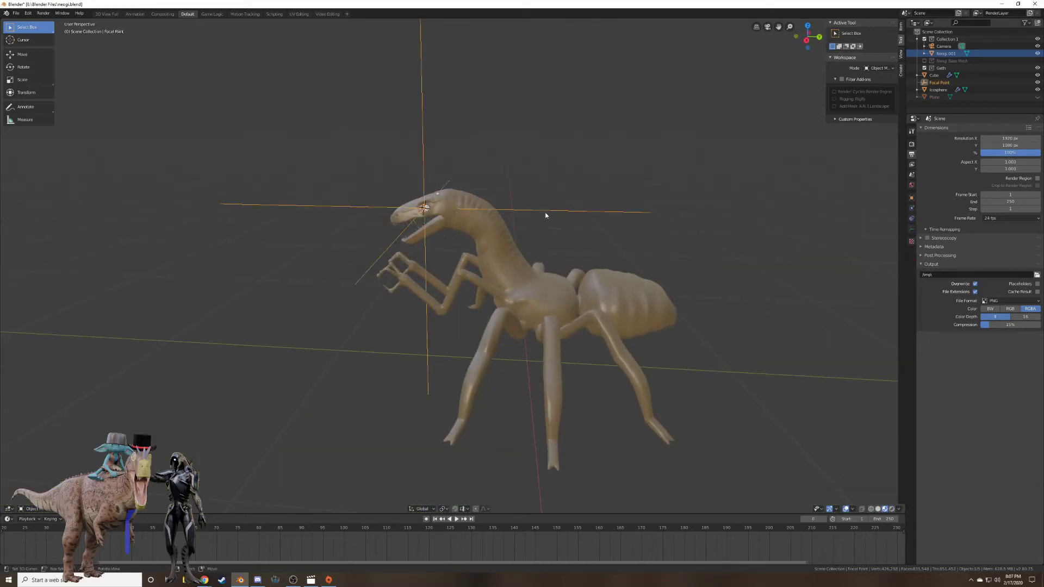
pyautogui.press('m')
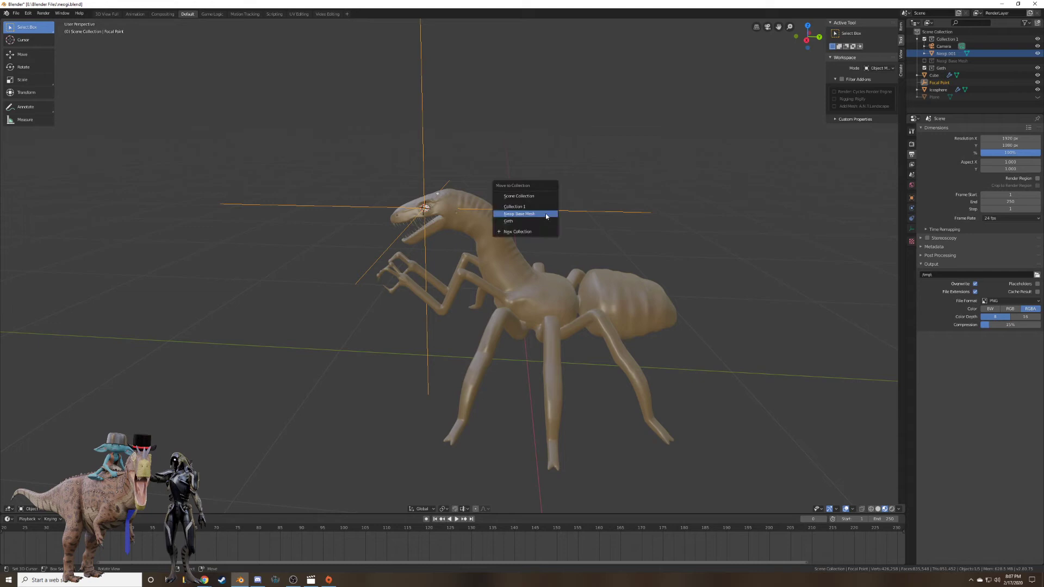
pyautogui.click(524, 230)
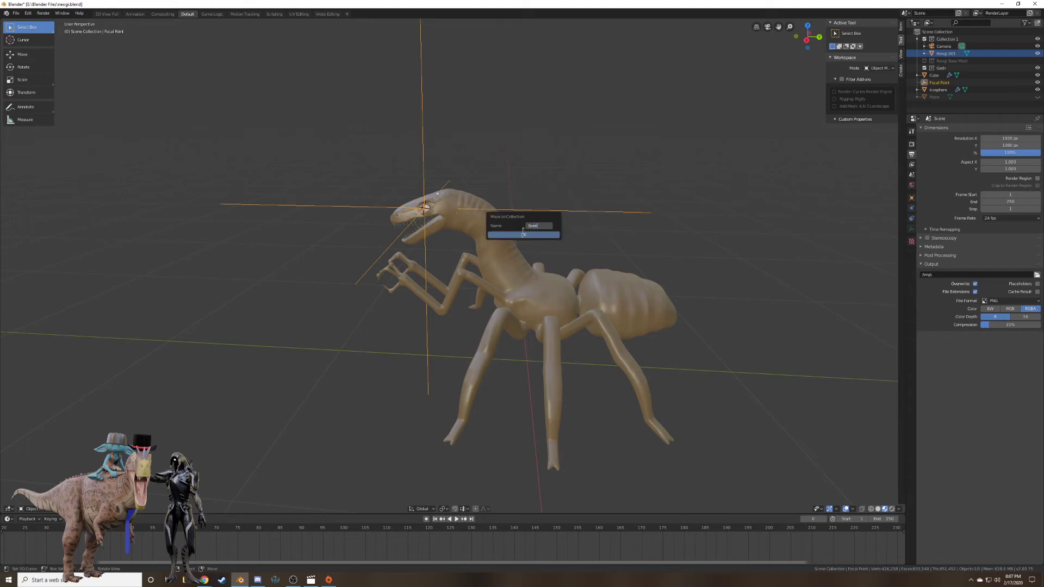
pyautogui.write('e Utility')
pyautogui.click(524, 235)
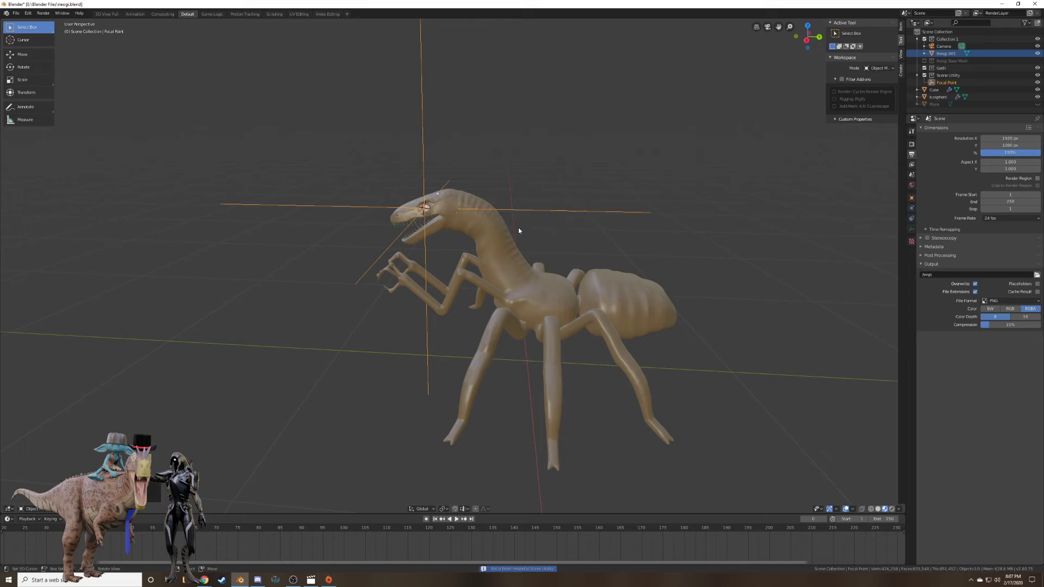
# Move the camera into the Scene Utility collection and exclude that collection from the view layer.
pyautogui.scroll(-5, 520, 230)
pyautogui.click(223, 235)
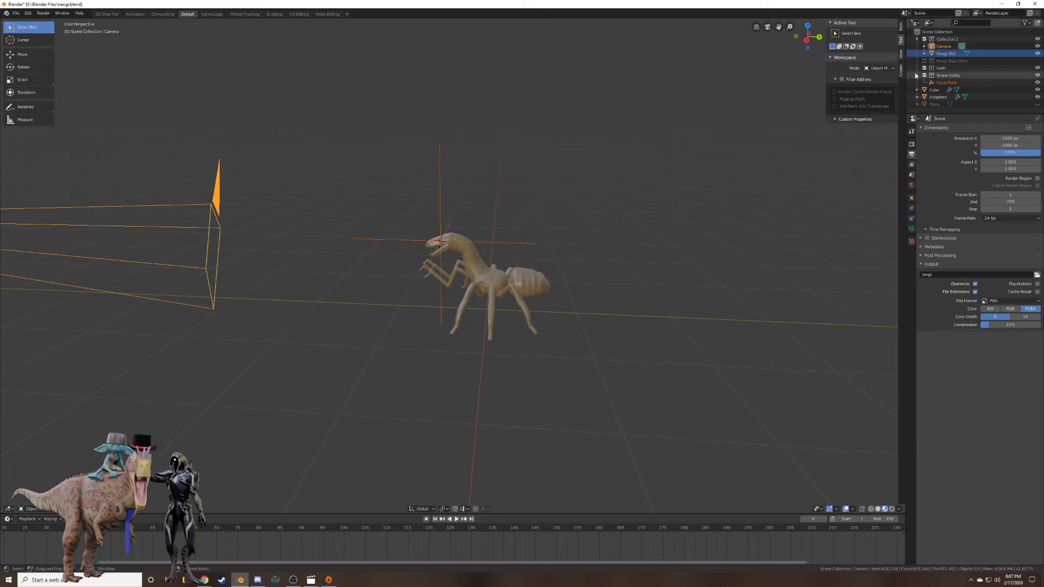
pyautogui.click(213, 200)
pyautogui.press('m')
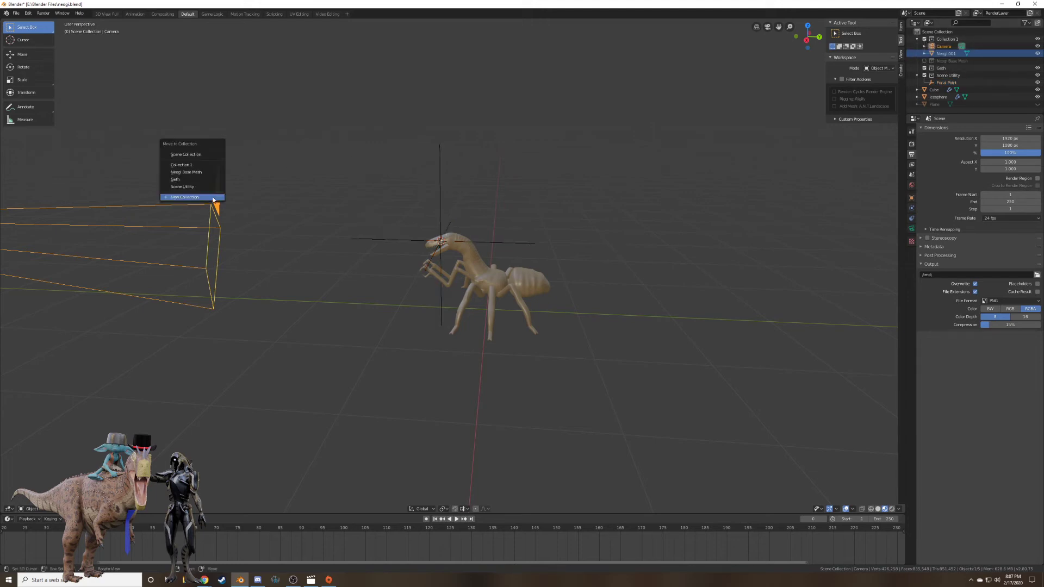
pyautogui.click(184, 186)
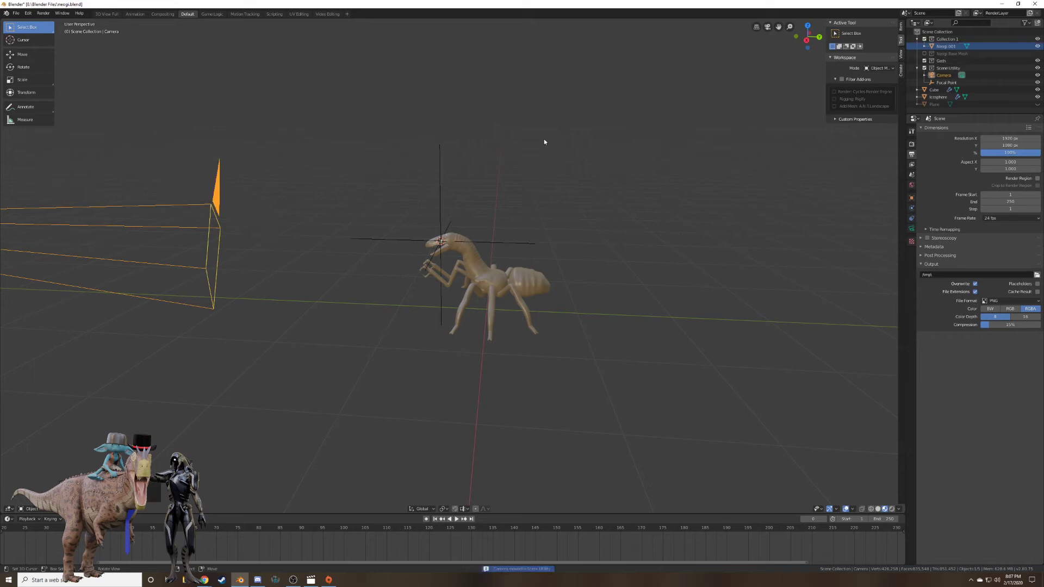
pyautogui.click(924, 68)
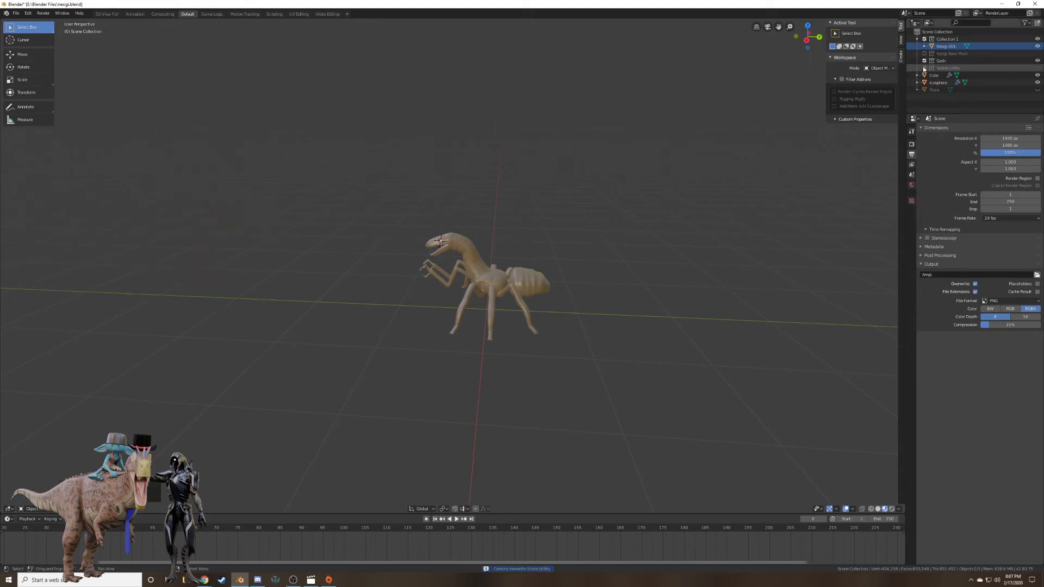
# Hide the teeth object in the creature's mouth.
pyautogui.scroll(1, 650, 220)
pyautogui.moveTo(649, 225); pyautogui.dragTo(610, 213, button='middle')
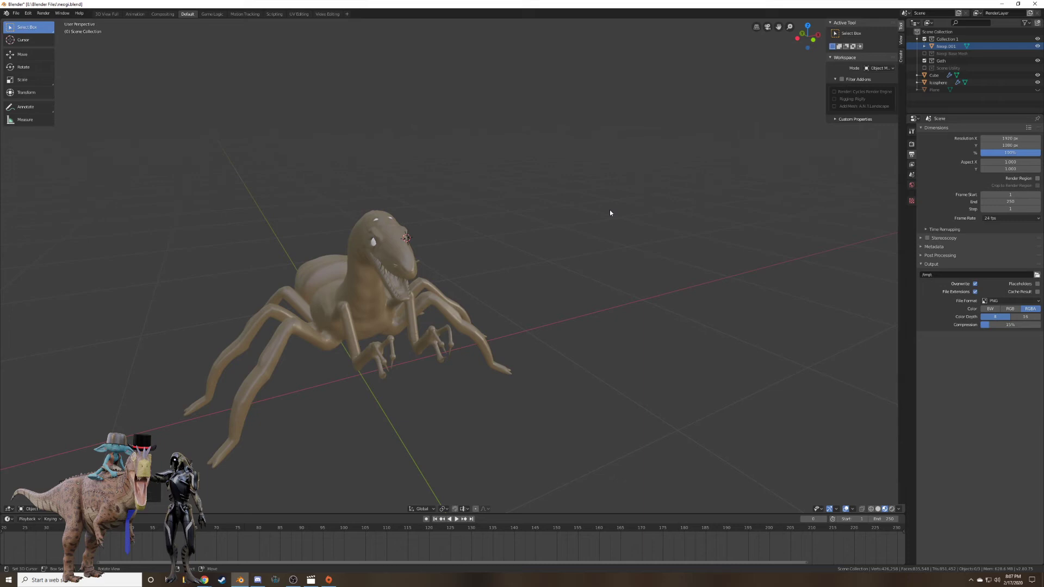
pyautogui.scroll(5, 592, 248)
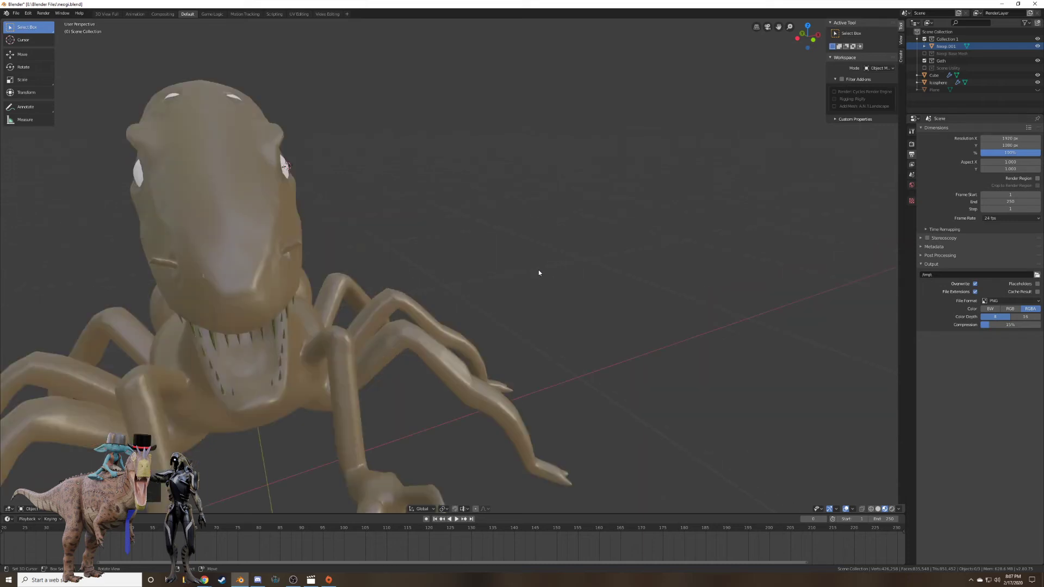
pyautogui.moveTo(538, 270); pyautogui.dragTo(590, 283, button='middle')
pyautogui.scroll(5, 522, 257)
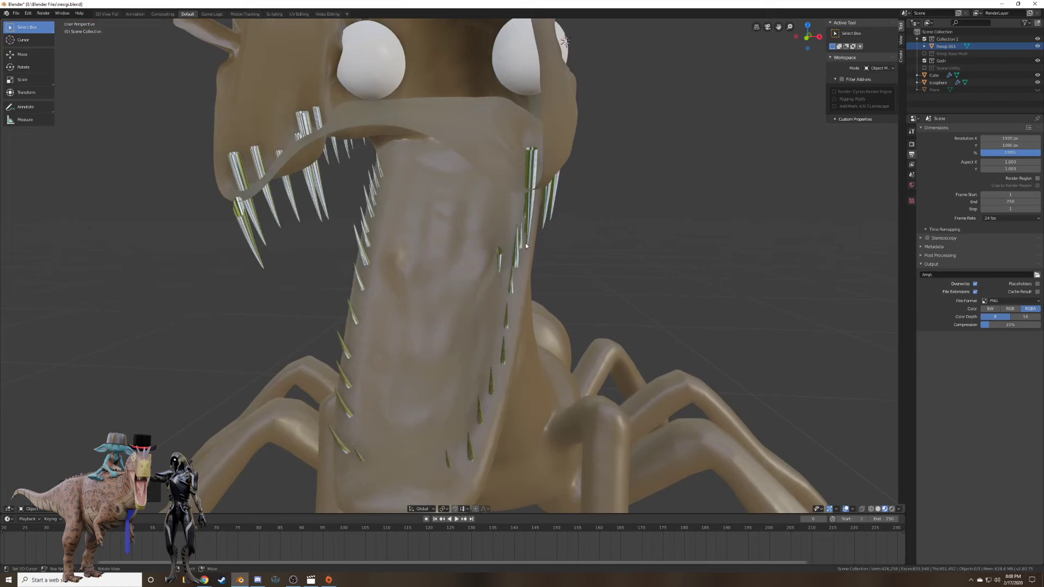
pyautogui.moveTo(525, 243); pyautogui.dragTo(375, 230, button='middle')
pyautogui.click(464, 271)
pyautogui.press('h')
# Put the creature's body mesh into Sculpt Mode.
pyautogui.scroll(4, 505, 250)
pyautogui.scroll(-3, 470, 241)
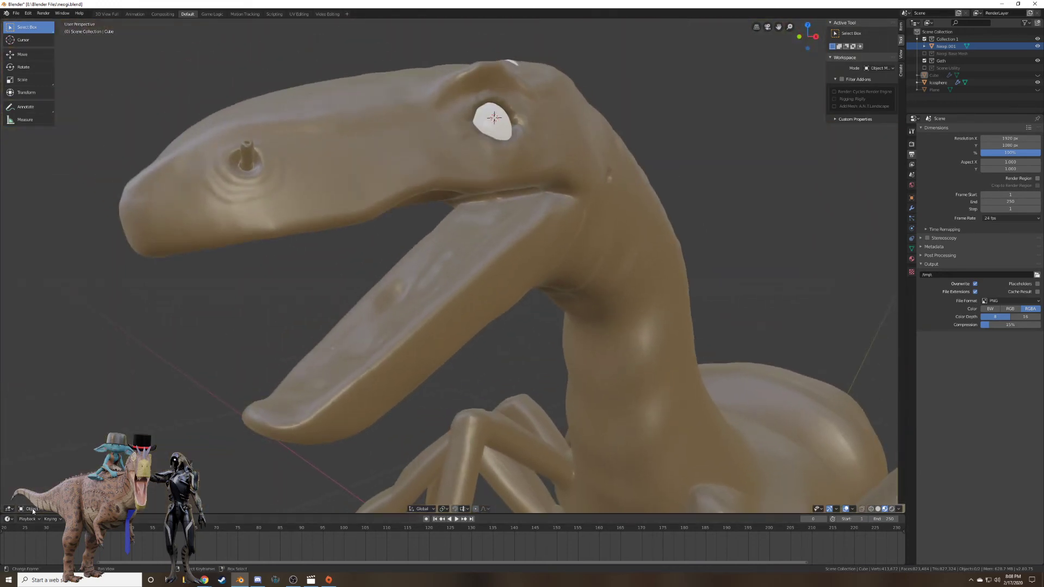
pyautogui.rightClick(333, 397)
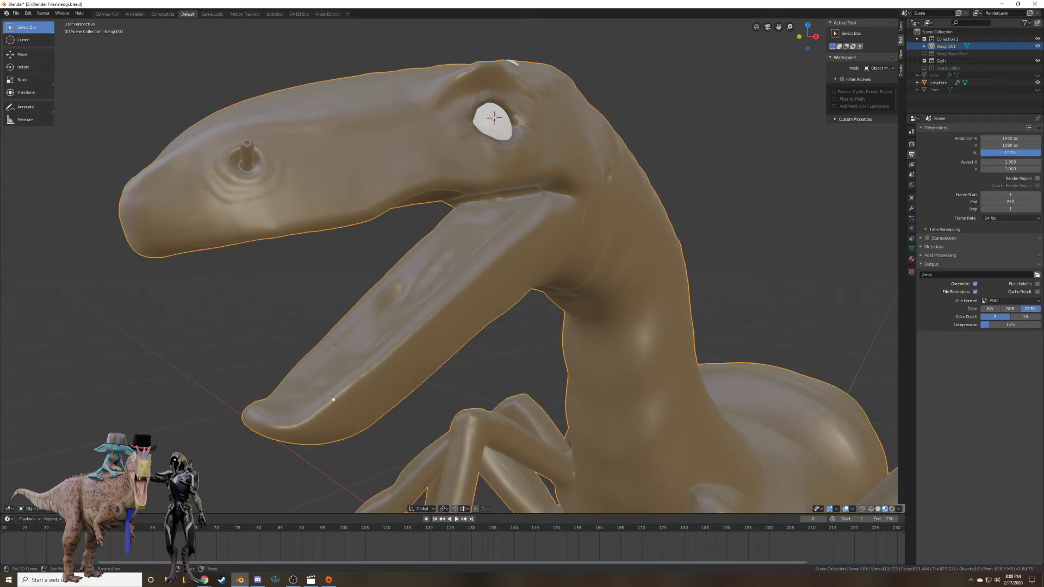
pyautogui.click(36, 509)
pyautogui.click(38, 484)
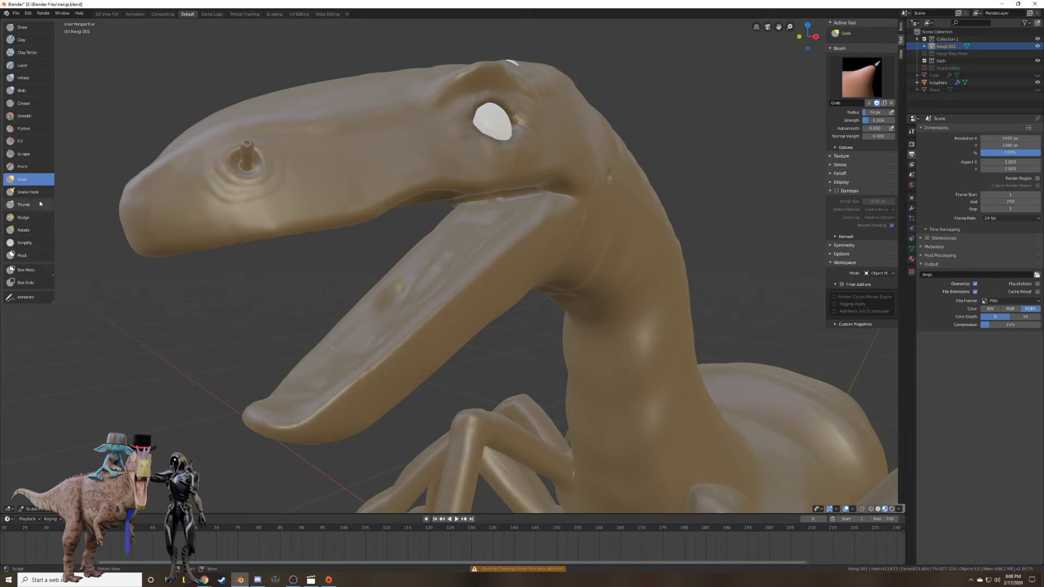
# Set up the Mask brush with its direction on Add and its strength at 1.000.
pyautogui.click(25, 256)
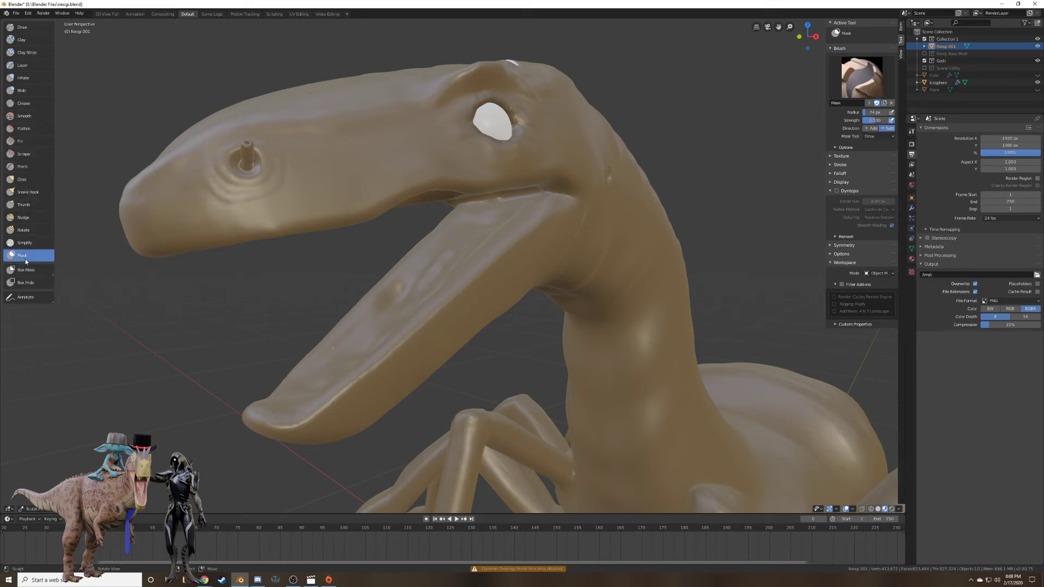
pyautogui.moveTo(163, 239)
pyautogui.mouseDown(button='middle')
pyautogui.moveTo(214, 234)
pyautogui.moveTo(230, 201)
pyautogui.moveTo(266, 268)
pyautogui.moveTo(322, 227)
pyautogui.moveTo(387, 214)
pyautogui.mouseUp(button='middle')
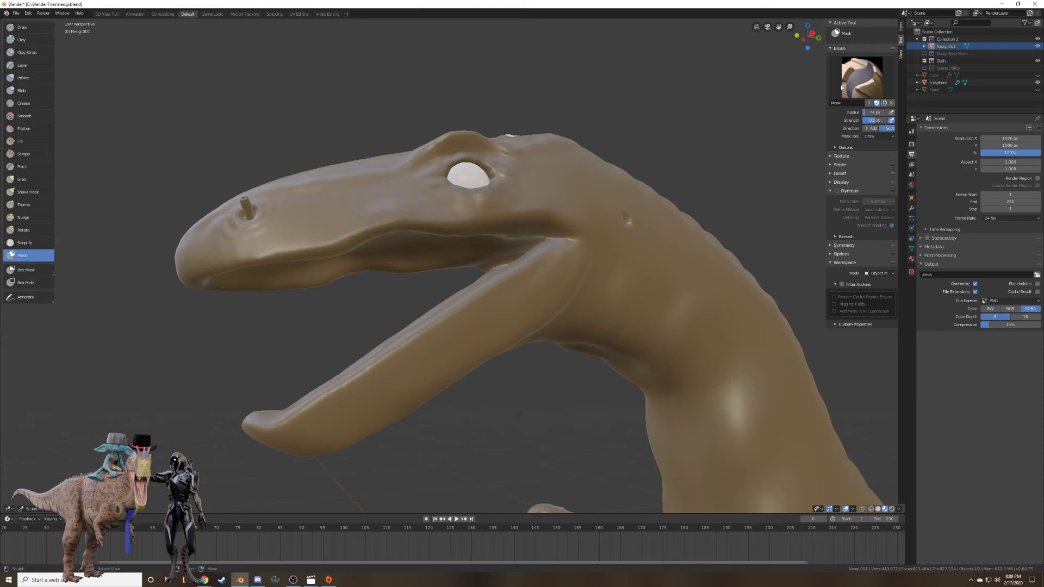
pyautogui.click(872, 129)
pyautogui.moveTo(466, 237); pyautogui.dragTo(470, 226, button='middle')
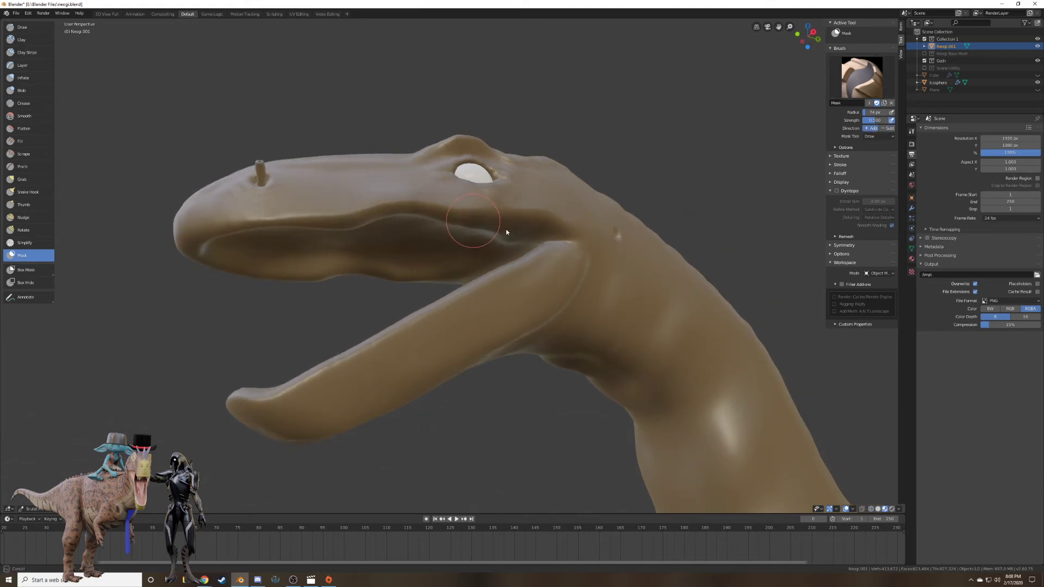
pyautogui.hotkey('shift', 'f')
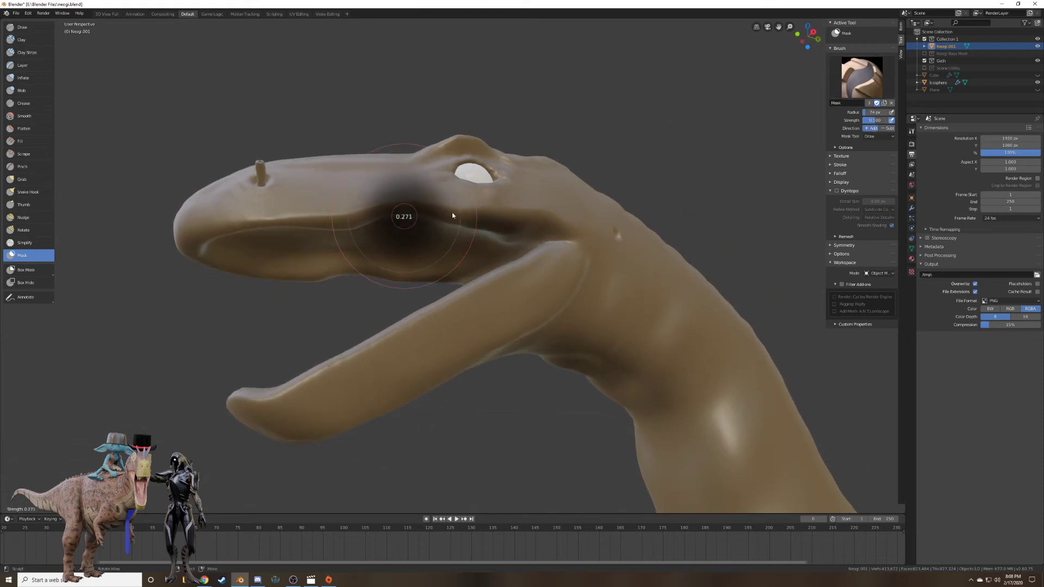
pyautogui.click(452, 212)
# Paint a mask along the upper lip and across the whole roof of the mouth.
pyautogui.moveTo(502, 222)
pyautogui.mouseDown()
pyautogui.moveTo(514, 223)
pyautogui.moveTo(460, 240)
pyautogui.moveTo(429, 273)
pyautogui.moveTo(387, 265)
pyautogui.moveTo(383, 250)
pyautogui.moveTo(430, 248)
pyautogui.moveTo(391, 229)
pyautogui.moveTo(377, 231)
pyautogui.moveTo(402, 250)
pyautogui.moveTo(384, 268)
pyautogui.moveTo(261, 275)
pyautogui.moveTo(166, 240)
pyautogui.moveTo(212, 272)
pyautogui.moveTo(274, 212)
pyautogui.moveTo(475, 201)
pyautogui.moveTo(425, 216)
pyautogui.moveTo(312, 214)
pyautogui.moveTo(230, 246)
pyautogui.mouseUp()
pyautogui.moveTo(230, 246); pyautogui.dragTo(234, 234, button='middle')
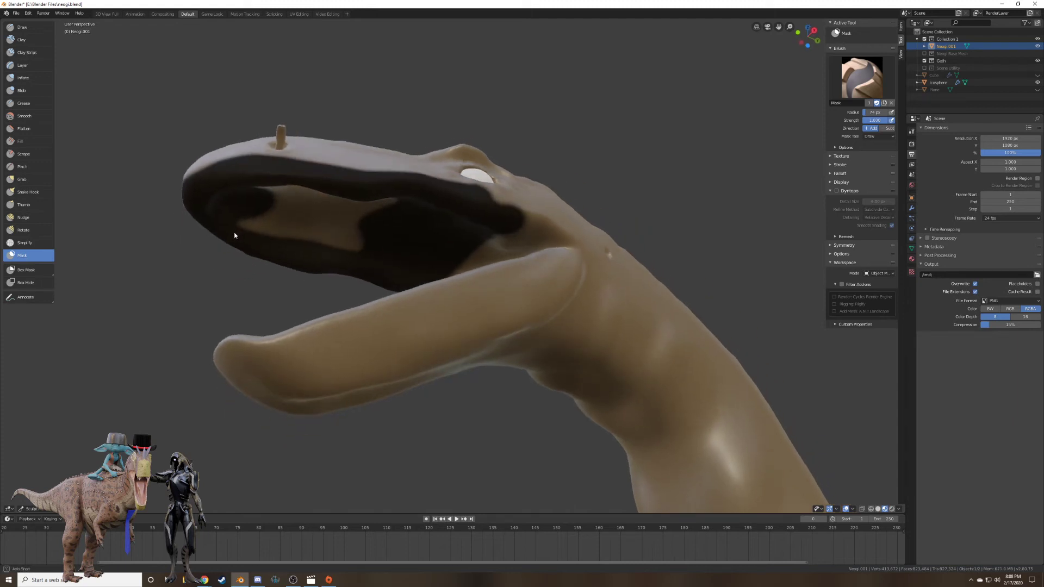
pyautogui.moveTo(243, 213)
pyautogui.mouseDown()
pyautogui.moveTo(335, 247)
pyautogui.moveTo(389, 250)
pyautogui.moveTo(360, 207)
pyautogui.moveTo(265, 201)
pyautogui.moveTo(343, 233)
pyautogui.moveTo(389, 226)
pyautogui.mouseUp()
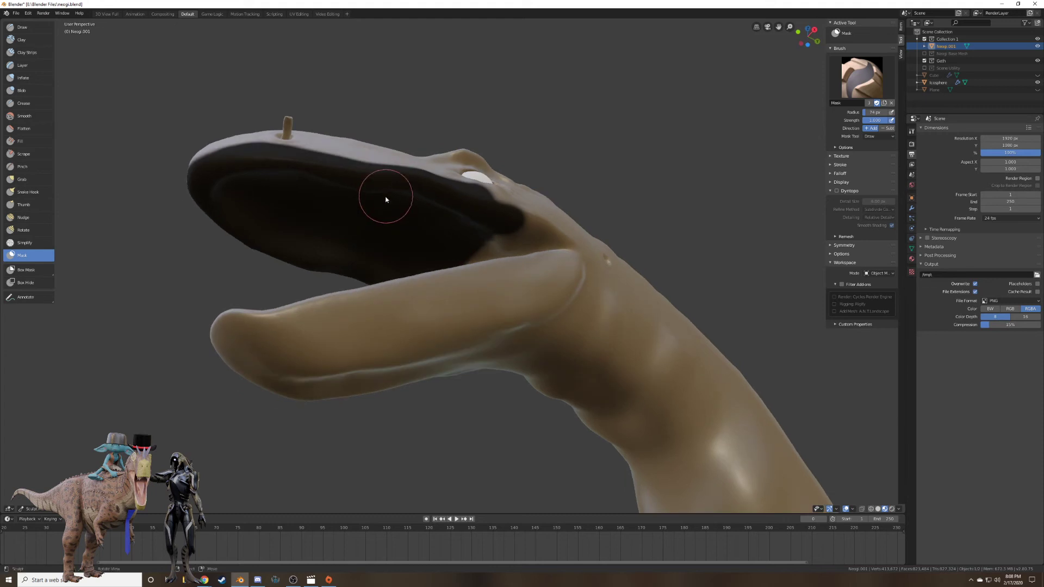
# Extend the mask over the outer side of the upper jaw, from the snout tip past the nostril to beneath the eye.
pyautogui.moveTo(390, 196); pyautogui.dragTo(360, 244, button='middle')
pyautogui.press('KP_3')
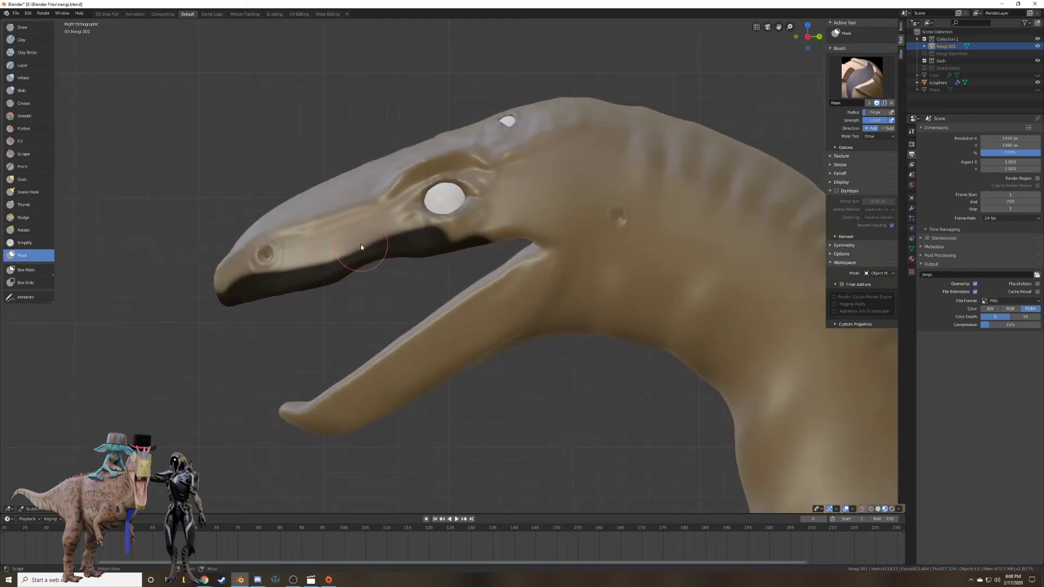
pyautogui.moveTo(228, 286)
pyautogui.mouseDown()
pyautogui.moveTo(229, 275)
pyautogui.moveTo(221, 280)
pyautogui.moveTo(212, 266)
pyautogui.moveTo(316, 259)
pyautogui.moveTo(234, 273)
pyautogui.mouseUp()
pyautogui.moveTo(327, 258)
pyautogui.mouseDown()
pyautogui.moveTo(374, 233)
pyautogui.moveTo(450, 217)
pyautogui.moveTo(484, 237)
pyautogui.mouseUp()
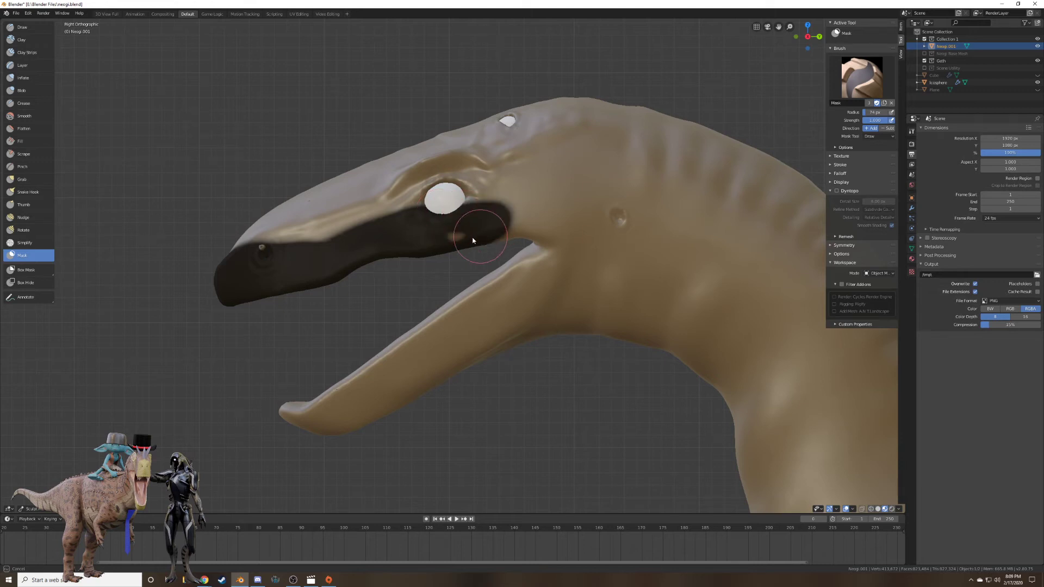
# Nudge the surface at the back of the lower jaw with the Grab brush and enable Dyntopo.
pyautogui.moveTo(443, 233)
pyautogui.mouseDown(button='middle')
pyautogui.moveTo(427, 250)
pyautogui.moveTo(437, 217)
pyautogui.moveTo(445, 263)
pyautogui.moveTo(459, 261)
pyautogui.moveTo(387, 261)
pyautogui.mouseUp(button='middle')
pyautogui.scroll(4, 437, 216)
pyautogui.scroll(-3, 449, 262)
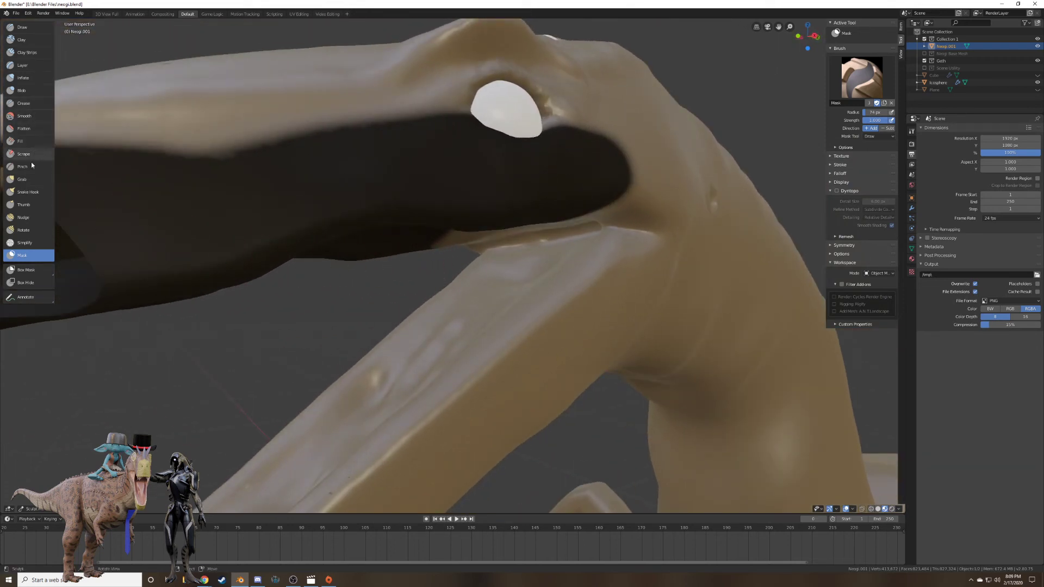
pyautogui.click(30, 178)
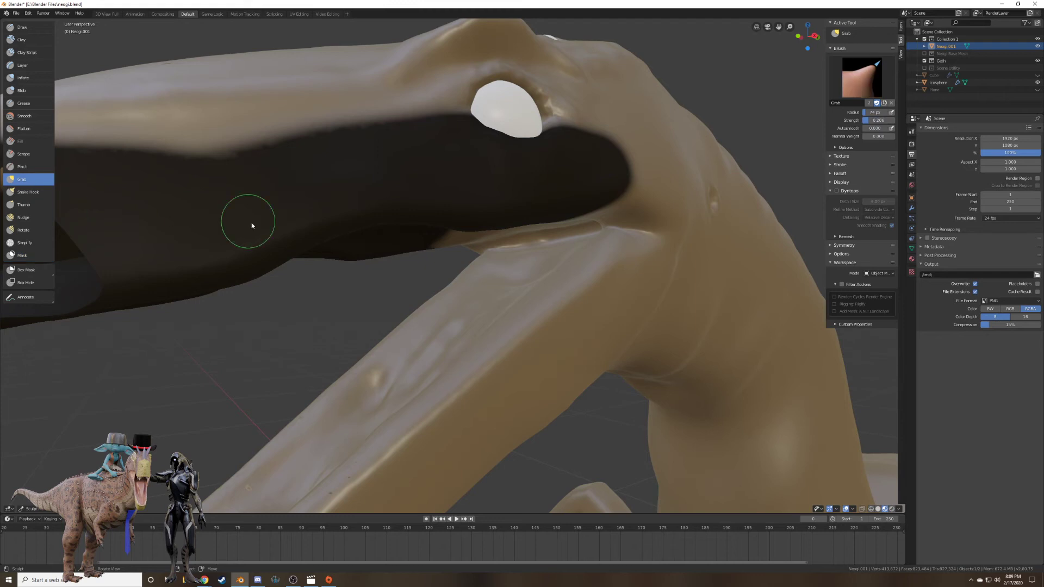
pyautogui.moveTo(459, 296)
pyautogui.mouseDown(button='middle')
pyautogui.moveTo(512, 283)
pyautogui.moveTo(461, 314)
pyautogui.mouseUp(button='middle')
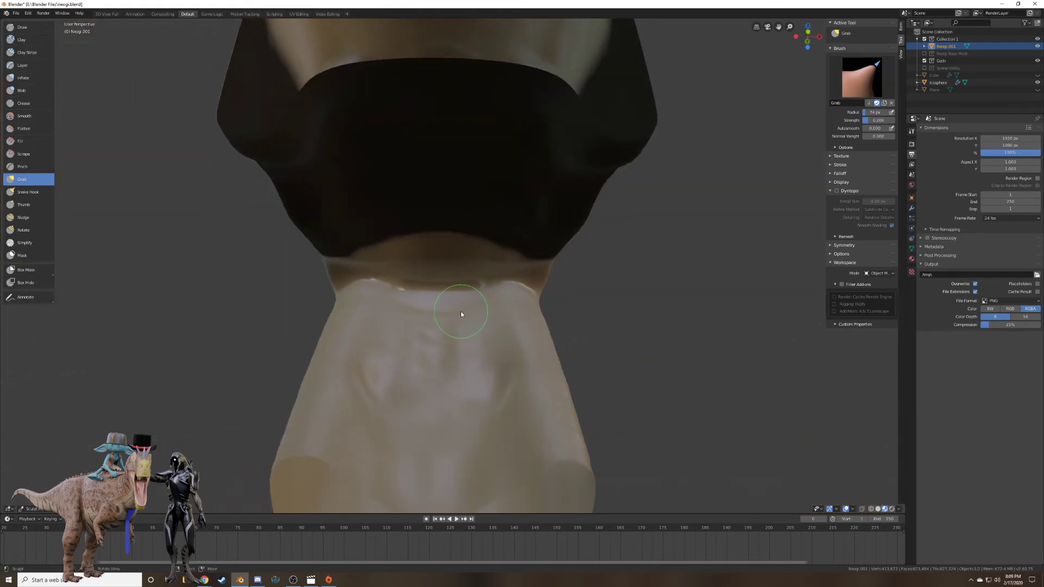
pyautogui.moveTo(458, 313); pyautogui.dragTo(462, 307)
pyautogui.click(836, 192)
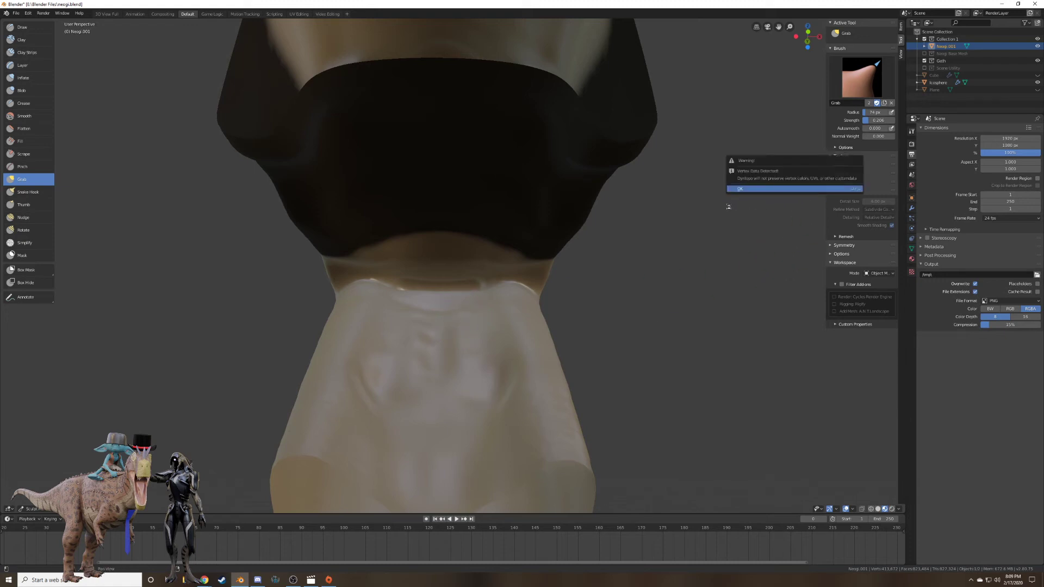
pyautogui.click(835, 190)
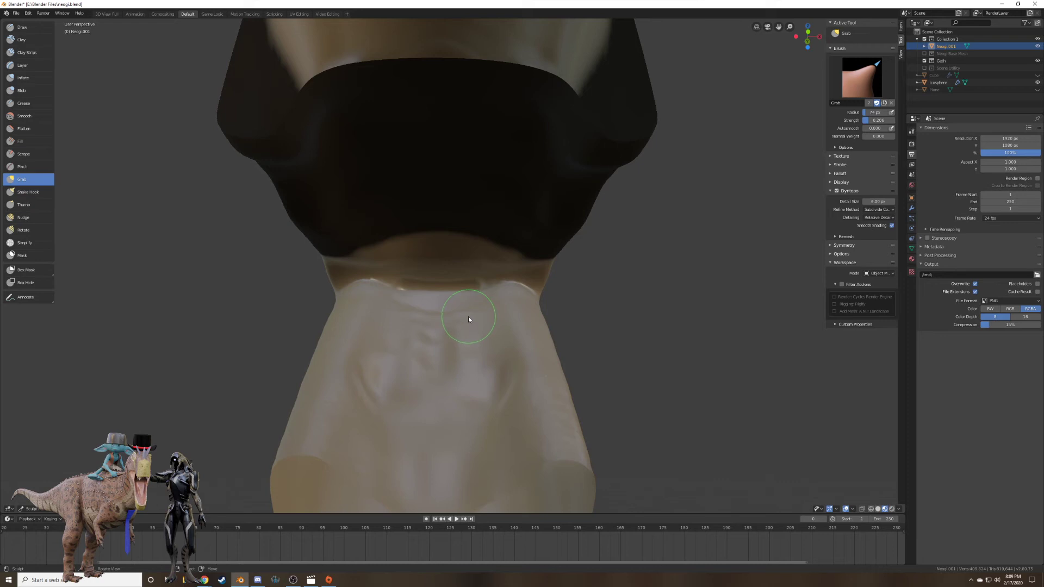
# Enlarge the Grab brush and pull a bump up from the back of the lower jaw as the tongue's base.
pyautogui.moveTo(464, 303); pyautogui.dragTo(466, 298)
pyautogui.press('f')
pyautogui.click(504, 316)
pyautogui.moveTo(441, 314); pyautogui.dragTo(446, 272)
pyautogui.moveTo(497, 297)
pyautogui.mouseDown(button='middle')
pyautogui.moveTo(460, 324)
pyautogui.moveTo(426, 328)
pyautogui.moveTo(438, 341)
pyautogui.moveTo(486, 308)
pyautogui.mouseUp(button='middle')
pyautogui.moveTo(486, 308)
pyautogui.mouseDown()
pyautogui.moveTo(510, 290)
pyautogui.moveTo(463, 282)
pyautogui.mouseUp()
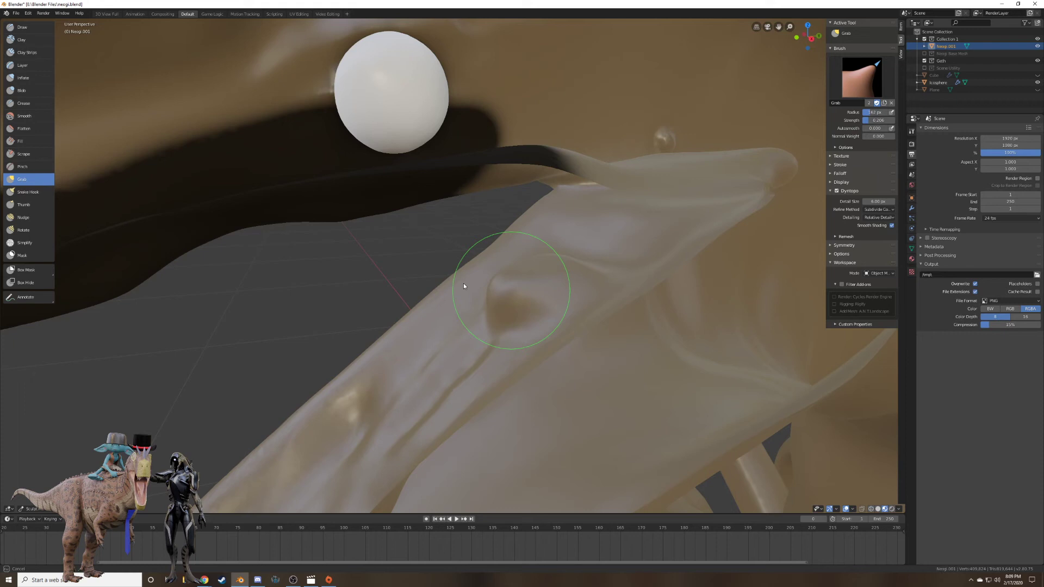
# Stretch the bump forward along the lower jaw into a long tongue using the Snake Hook brush.
pyautogui.click(30, 192)
pyautogui.press('KP_3')
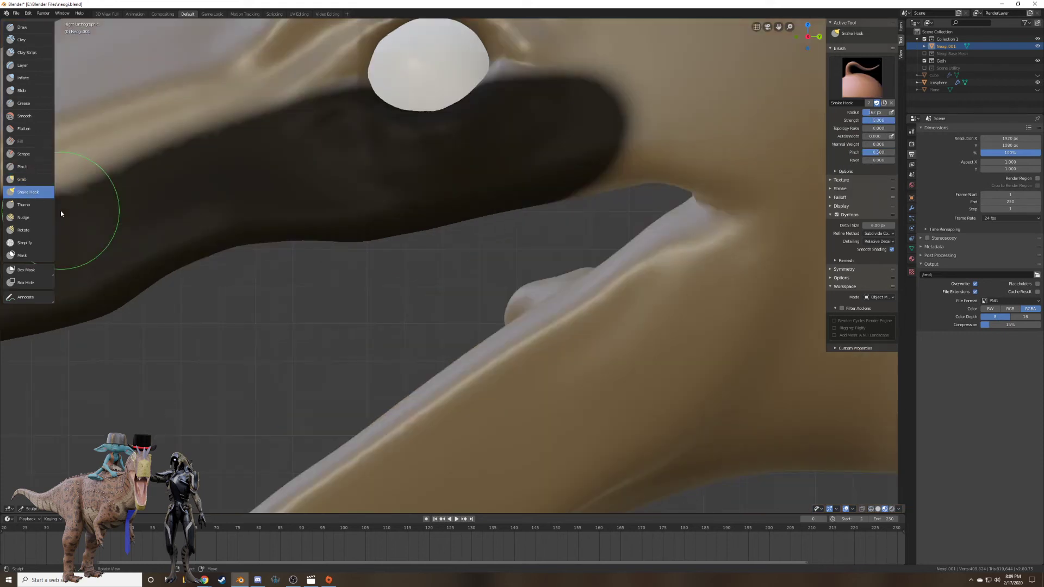
pyautogui.moveTo(498, 308)
pyautogui.mouseDown()
pyautogui.moveTo(508, 305)
pyautogui.moveTo(430, 343)
pyautogui.moveTo(428, 326)
pyautogui.mouseUp()
pyautogui.keyDown('shift'); pyautogui.moveTo(429, 326); pyautogui.dragTo(599, 205, button='middle'); pyautogui.keyUp('shift')
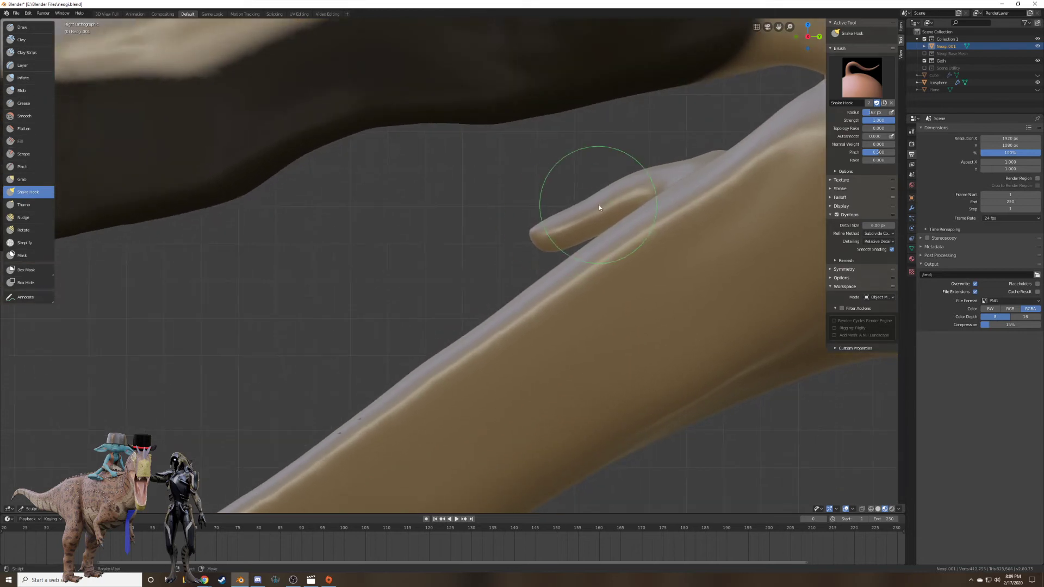
pyautogui.scroll(-3, 517, 256)
pyautogui.moveTo(533, 232)
pyautogui.mouseDown()
pyautogui.moveTo(402, 311)
pyautogui.moveTo(390, 308)
pyautogui.moveTo(400, 313)
pyautogui.mouseUp()
pyautogui.moveTo(400, 313)
pyautogui.mouseDown(button='middle')
pyautogui.moveTo(479, 302)
pyautogui.moveTo(538, 308)
pyautogui.moveTo(382, 273)
pyautogui.mouseUp(button='middle')
# Smooth the tip of the tongue with the Smooth brush.
pyautogui.click(24, 116)
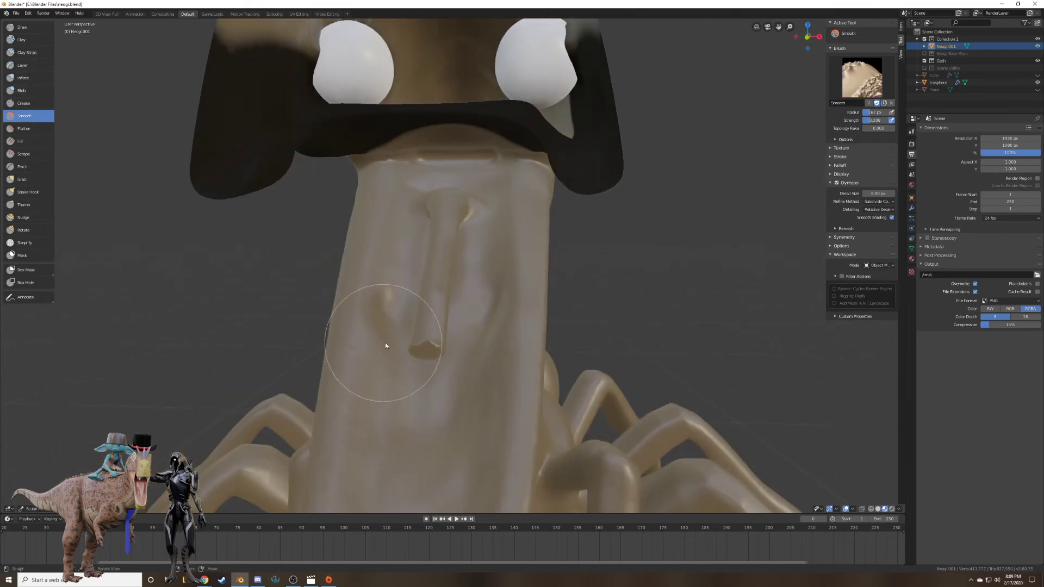
pyautogui.moveTo(427, 345)
pyautogui.mouseDown()
pyautogui.moveTo(429, 354)
pyautogui.moveTo(429, 344)
pyautogui.mouseUp()
pyautogui.moveTo(428, 345)
pyautogui.mouseDown(button='middle')
pyautogui.moveTo(395, 333)
pyautogui.moveTo(345, 354)
pyautogui.moveTo(391, 334)
pyautogui.moveTo(462, 275)
pyautogui.moveTo(444, 292)
pyautogui.moveTo(419, 269)
pyautogui.mouseUp(button='middle')
# Thicken one side of the tongue along its length using a smaller, stronger Draw brush.
pyautogui.press('x')
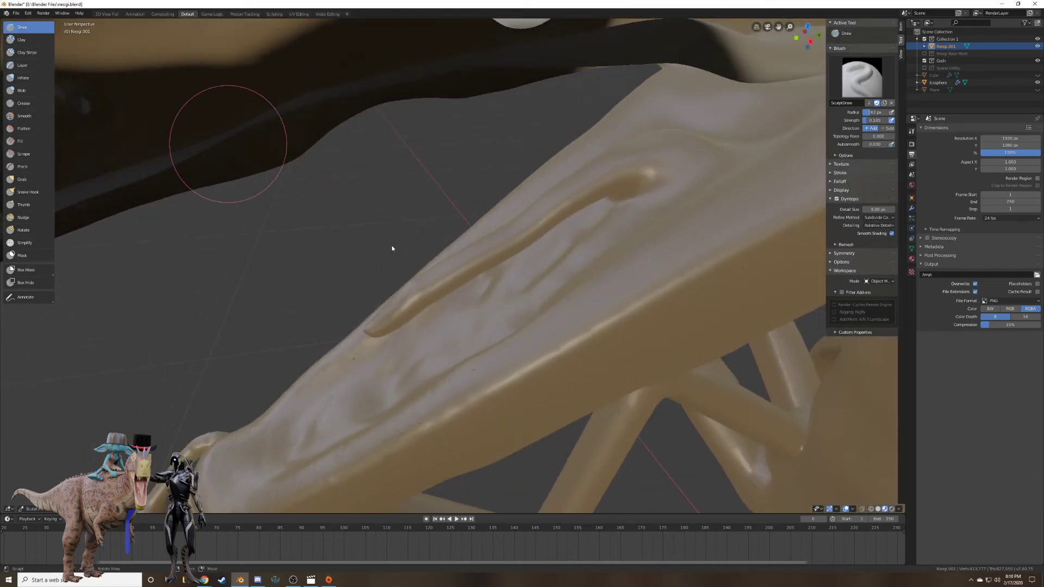
pyautogui.press('f')
pyautogui.click(585, 197)
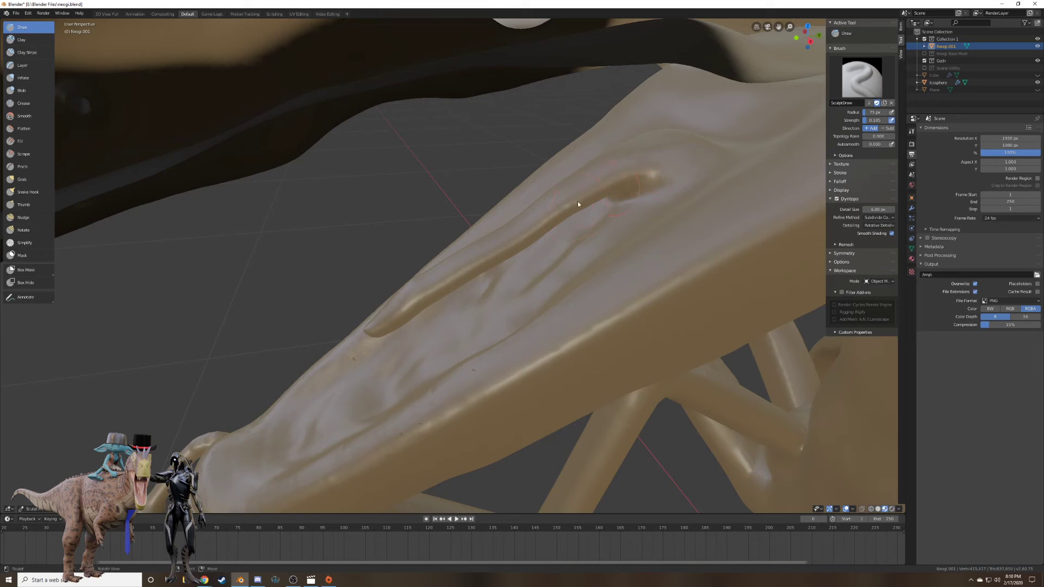
pyautogui.moveTo(578, 202); pyautogui.dragTo(507, 250)
pyautogui.hotkey('shift', 'f')
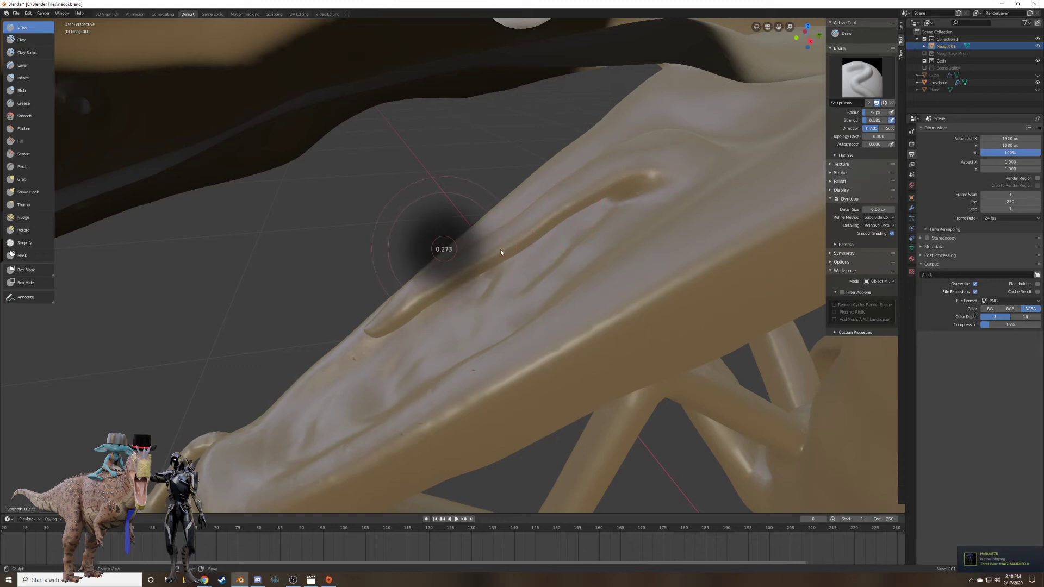
pyautogui.click(488, 255)
pyautogui.moveTo(567, 207)
pyautogui.mouseDown()
pyautogui.moveTo(641, 175)
pyautogui.moveTo(722, 174)
pyautogui.moveTo(628, 188)
pyautogui.moveTo(412, 307)
pyautogui.mouseUp()
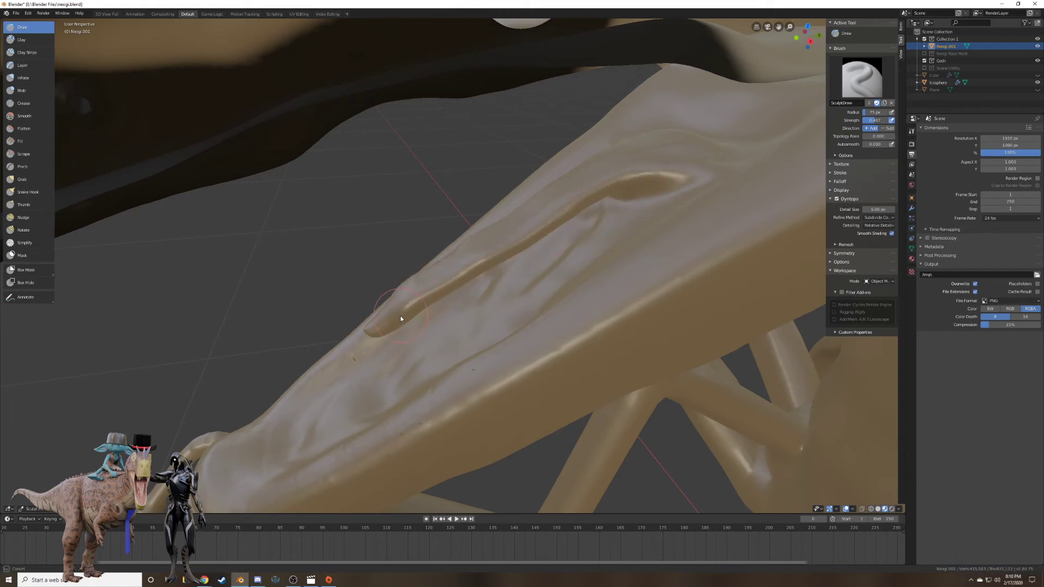
# Build up the opposite side of the tongue toward its tip with the Draw brush.
pyautogui.moveTo(401, 316)
pyautogui.mouseDown(button='middle')
pyautogui.moveTo(463, 305)
pyautogui.moveTo(503, 275)
pyautogui.moveTo(543, 289)
pyautogui.moveTo(423, 282)
pyautogui.mouseUp(button='middle')
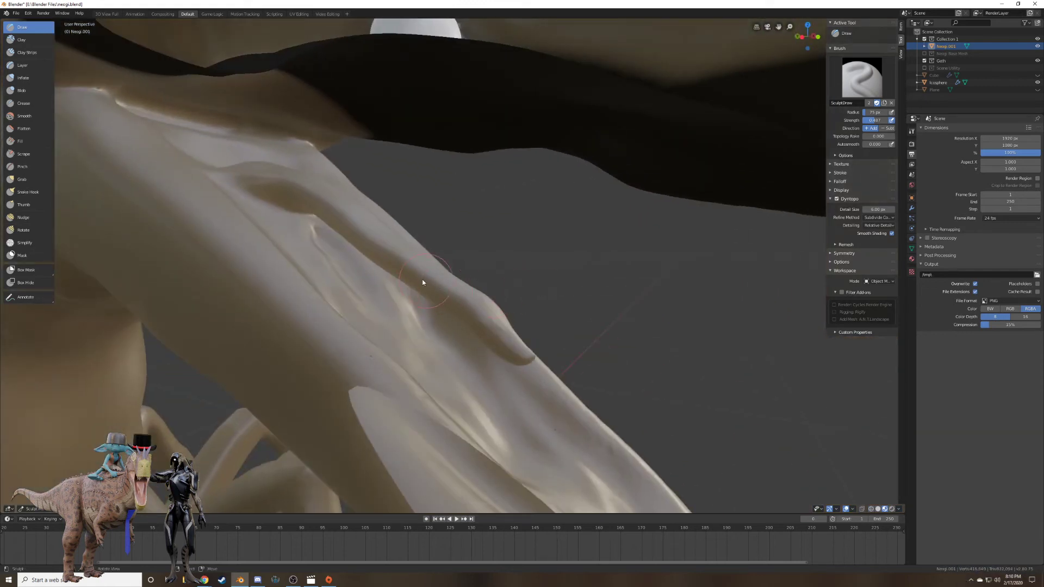
pyautogui.moveTo(423, 283); pyautogui.dragTo(444, 298)
pyautogui.moveTo(485, 327); pyautogui.dragTo(507, 344)
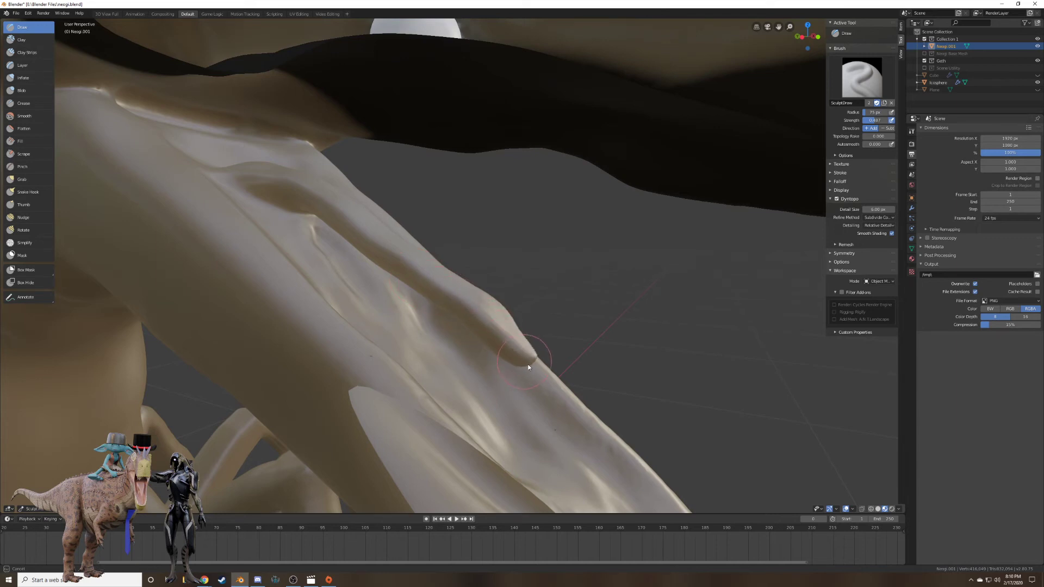
pyautogui.moveTo(540, 353); pyautogui.dragTo(476, 350, button='middle')
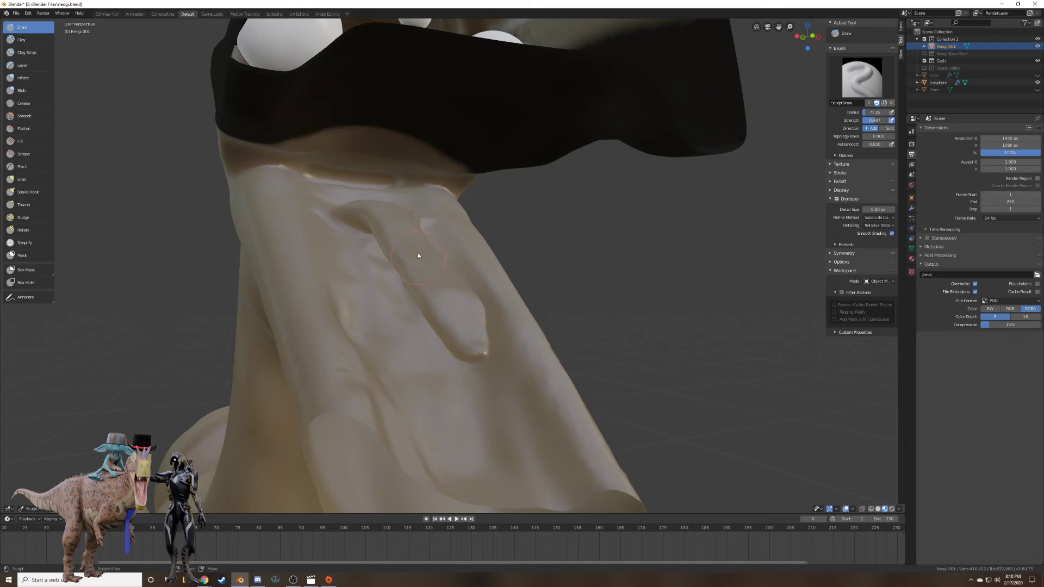
# Add more volume with the Draw brush along the tongue from its base at the back of the jaw to the tip.
pyautogui.moveTo(418, 253); pyautogui.dragTo(451, 259, button='middle')
pyautogui.moveTo(216, 182)
pyautogui.mouseDown()
pyautogui.moveTo(233, 171)
pyautogui.moveTo(284, 174)
pyautogui.moveTo(273, 171)
pyautogui.mouseUp()
pyautogui.moveTo(334, 199)
pyautogui.mouseDown()
pyautogui.moveTo(389, 264)
pyautogui.moveTo(514, 371)
pyautogui.mouseUp()
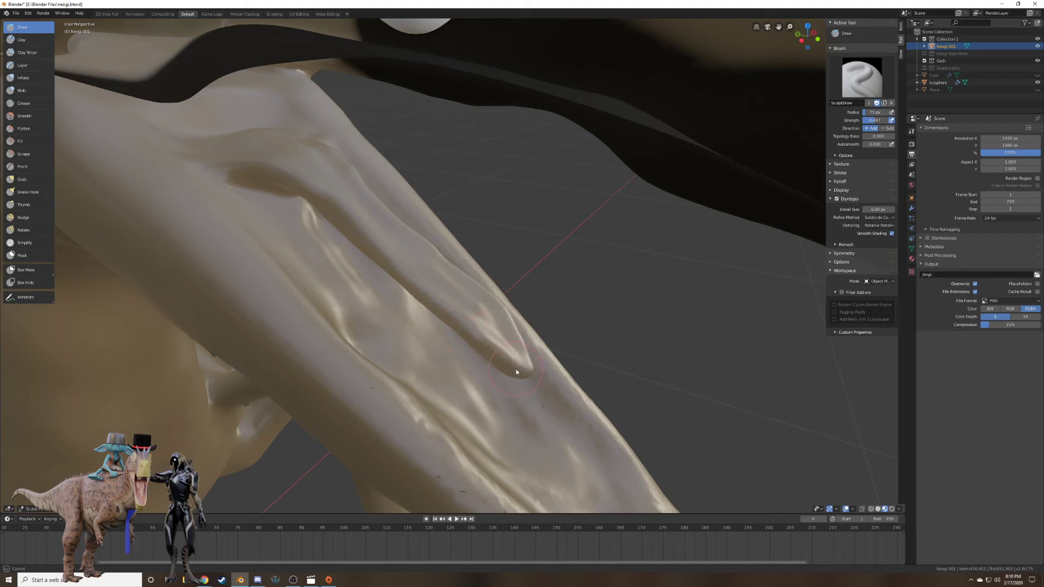
pyautogui.moveTo(508, 368)
pyautogui.mouseDown(button='middle')
pyautogui.moveTo(449, 307)
pyautogui.moveTo(453, 328)
pyautogui.moveTo(524, 347)
pyautogui.moveTo(316, 211)
pyautogui.mouseUp(button='middle')
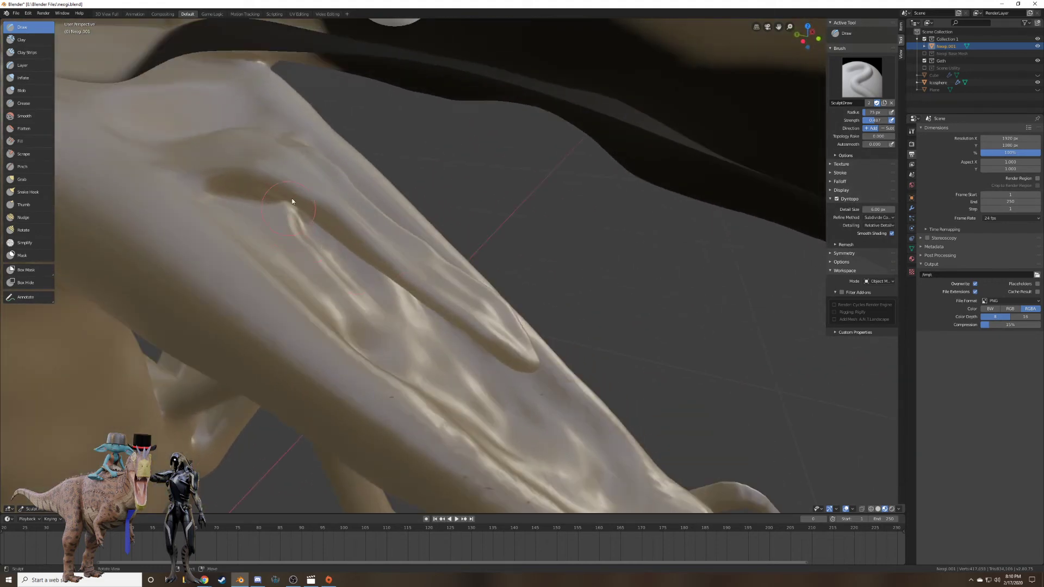
pyautogui.moveTo(353, 239)
pyautogui.mouseDown()
pyautogui.moveTo(487, 296)
pyautogui.moveTo(510, 346)
pyautogui.mouseUp()
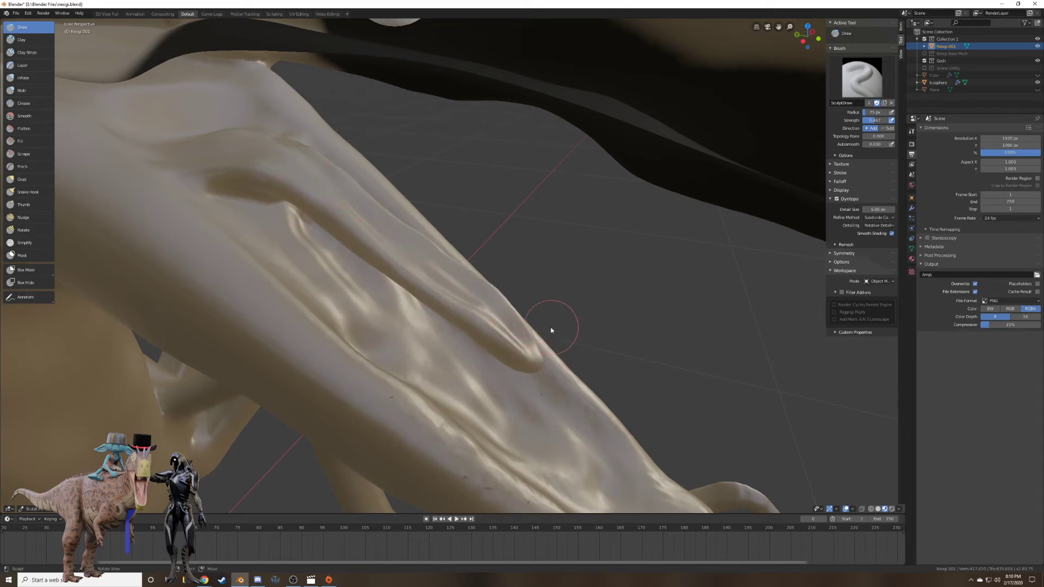
pyautogui.moveTo(549, 327)
pyautogui.mouseDown(button='middle')
pyautogui.moveTo(499, 295)
pyautogui.moveTo(487, 305)
pyautogui.moveTo(487, 285)
pyautogui.moveTo(438, 255)
pyautogui.moveTo(456, 308)
pyautogui.moveTo(442, 280)
pyautogui.moveTo(532, 235)
pyautogui.moveTo(495, 277)
pyautogui.moveTo(460, 289)
pyautogui.moveTo(478, 277)
pyautogui.moveTo(531, 280)
pyautogui.moveTo(495, 271)
pyautogui.moveTo(545, 291)
pyautogui.moveTo(512, 263)
pyautogui.mouseUp(button='middle')
# Pull the tongue's side edge outward near its base with the Grab brush to widen and straighten it.
pyautogui.click(22, 179)
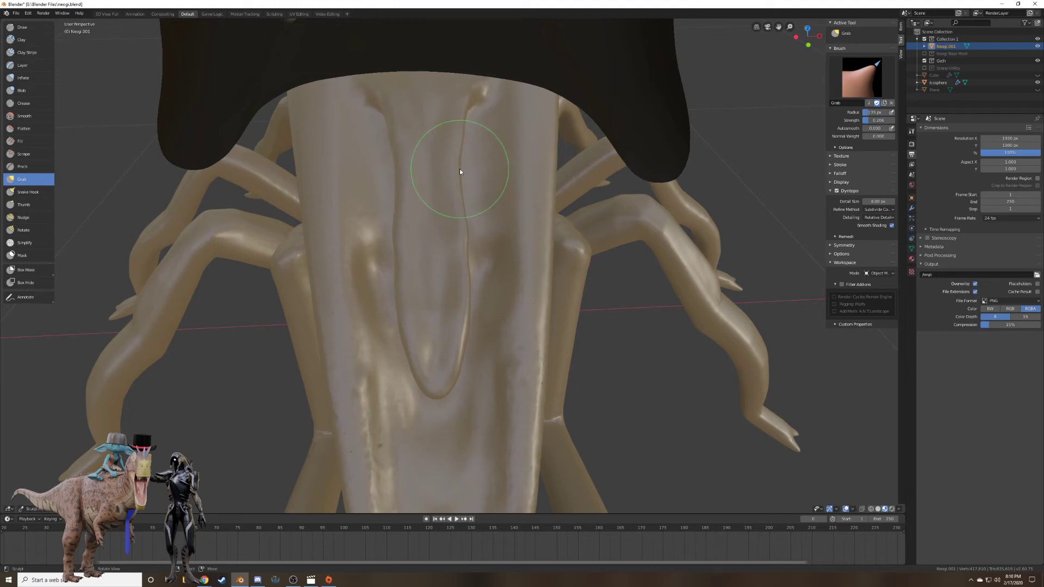
pyautogui.moveTo(465, 170)
pyautogui.mouseDown()
pyautogui.moveTo(476, 171)
pyautogui.moveTo(464, 198)
pyautogui.moveTo(459, 168)
pyautogui.moveTo(468, 171)
pyautogui.moveTo(459, 205)
pyautogui.moveTo(485, 202)
pyautogui.mouseUp()
pyautogui.moveTo(461, 105); pyautogui.dragTo(476, 106)
pyautogui.moveTo(464, 144)
pyautogui.mouseDown()
pyautogui.moveTo(474, 232)
pyautogui.moveTo(468, 200)
pyautogui.mouseUp()
pyautogui.moveTo(468, 251)
pyautogui.mouseDown()
pyautogui.moveTo(474, 258)
pyautogui.moveTo(471, 191)
pyautogui.mouseUp()
# Refine the tongue's side edge and reshape its tip using a smaller Grab brush.
pyautogui.press('f')
pyautogui.click(443, 188)
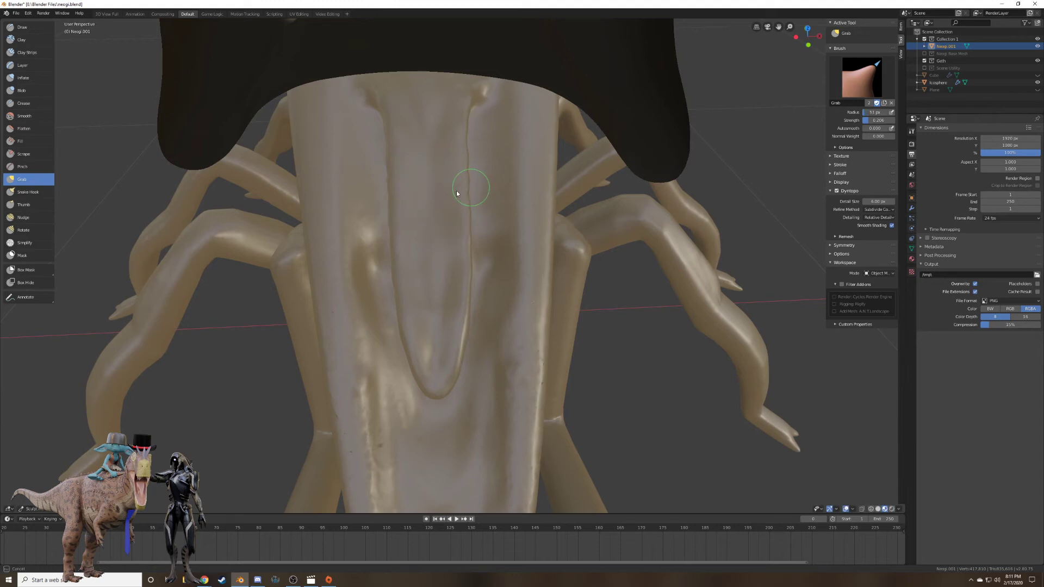
pyautogui.moveTo(490, 269)
pyautogui.mouseDown(button='middle')
pyautogui.moveTo(480, 233)
pyautogui.moveTo(441, 218)
pyautogui.moveTo(419, 233)
pyautogui.moveTo(439, 217)
pyautogui.mouseUp(button='middle')
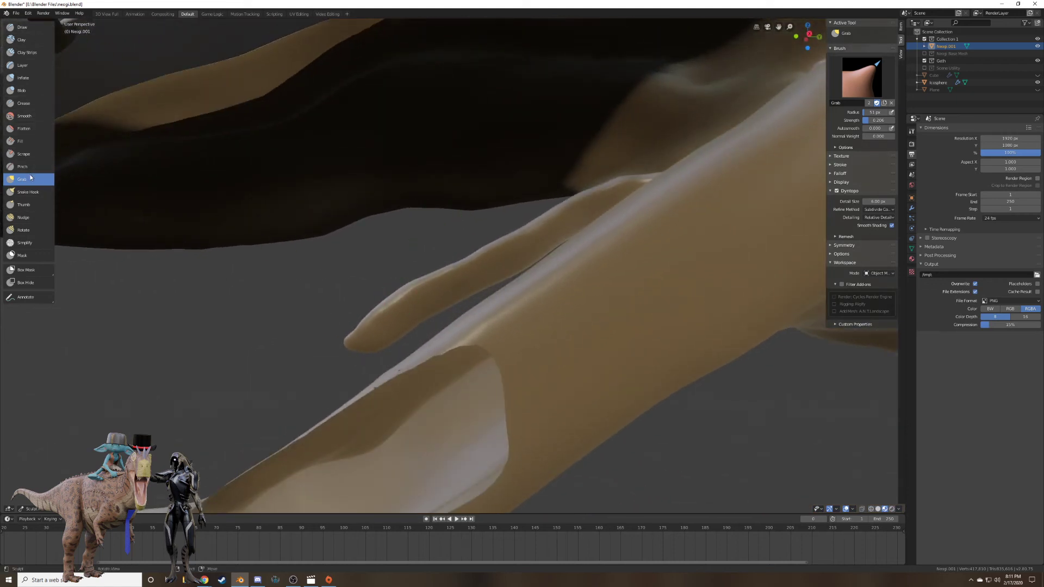
pyautogui.moveTo(354, 342)
pyautogui.mouseDown()
pyautogui.moveTo(396, 354)
pyautogui.moveTo(380, 349)
pyautogui.moveTo(391, 326)
pyautogui.moveTo(366, 345)
pyautogui.moveTo(430, 312)
pyautogui.moveTo(399, 326)
pyautogui.mouseUp()
pyautogui.moveTo(414, 334)
pyautogui.mouseDown(button='middle')
pyautogui.moveTo(447, 286)
pyautogui.moveTo(478, 302)
pyautogui.mouseUp(button='middle')
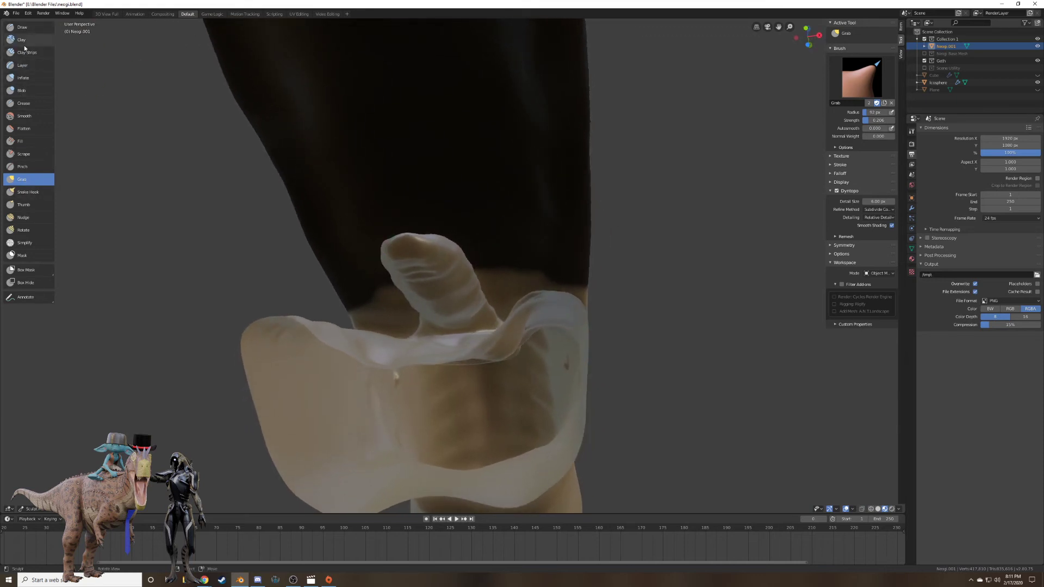
# Smooth the underside of the tongue with the Smooth brush.
pyautogui.click(24, 115)
pyautogui.moveTo(431, 303)
pyautogui.mouseDown(button='middle')
pyautogui.moveTo(426, 240)
pyautogui.moveTo(416, 266)
pyautogui.moveTo(461, 276)
pyautogui.mouseUp(button='middle')
pyautogui.moveTo(457, 288)
pyautogui.mouseDown()
pyautogui.moveTo(519, 268)
pyautogui.moveTo(493, 264)
pyautogui.mouseUp()
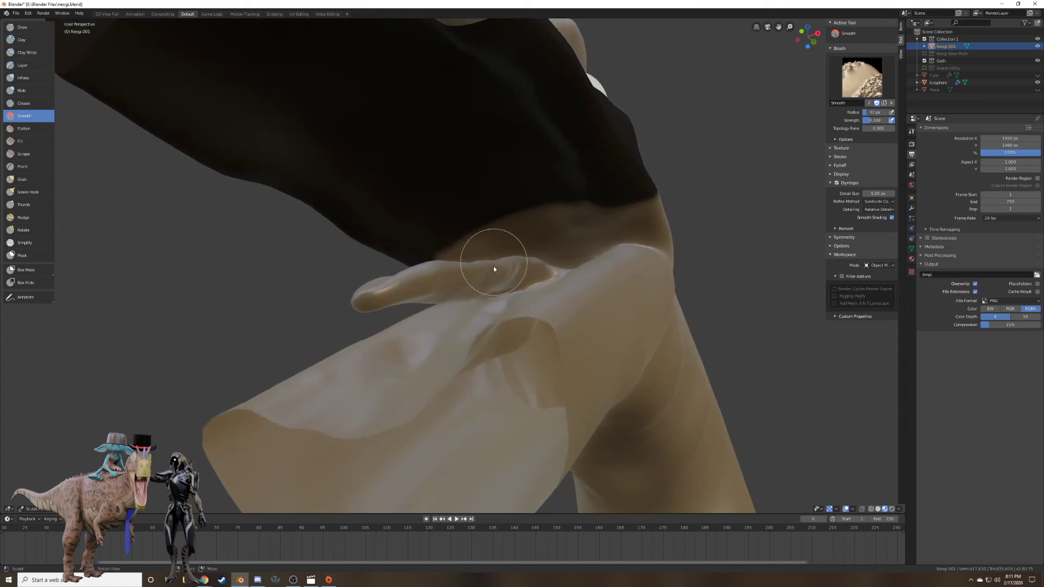
pyautogui.moveTo(477, 273); pyautogui.dragTo(487, 247, button='middle')
# Smooth the surface where the tongue's base meets the back of the lower jaw.
pyautogui.moveTo(548, 197)
pyautogui.mouseDown(button='middle')
pyautogui.moveTo(545, 182)
pyautogui.moveTo(496, 155)
pyautogui.moveTo(389, 183)
pyautogui.moveTo(461, 166)
pyautogui.mouseUp(button='middle')
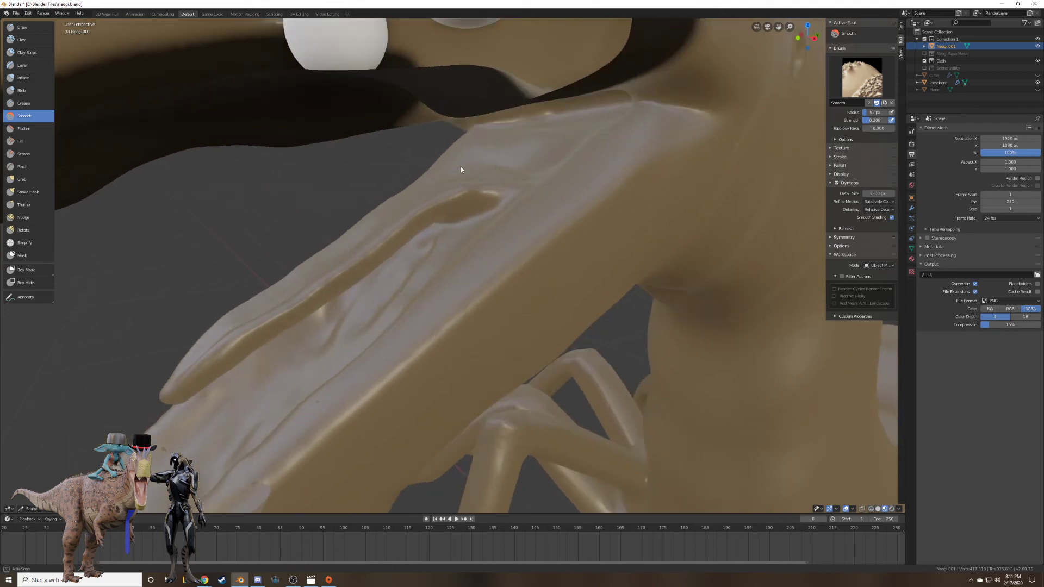
pyautogui.moveTo(478, 162); pyautogui.dragTo(526, 158)
pyautogui.moveTo(198, 99); pyautogui.dragTo(514, 144, button='middle')
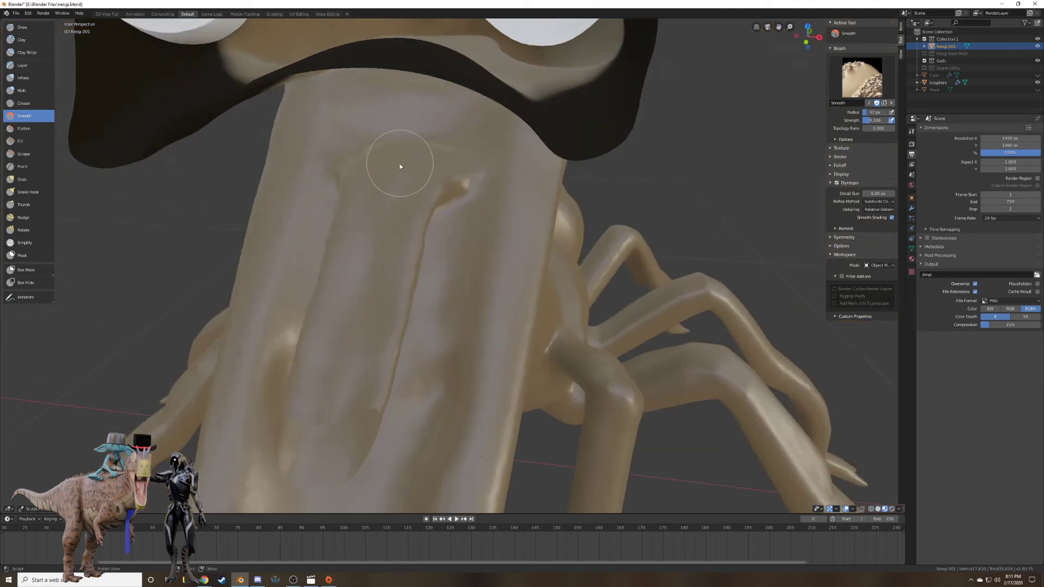
pyautogui.moveTo(401, 166)
pyautogui.mouseDown()
pyautogui.moveTo(403, 138)
pyautogui.moveTo(390, 141)
pyautogui.moveTo(405, 117)
pyautogui.moveTo(397, 132)
pyautogui.moveTo(436, 156)
pyautogui.mouseUp()
# Build up the area behind the tongue's base toward the throat with the Draw brush.
pyautogui.click(31, 26)
pyautogui.moveTo(438, 157); pyautogui.dragTo(436, 156, button='middle')
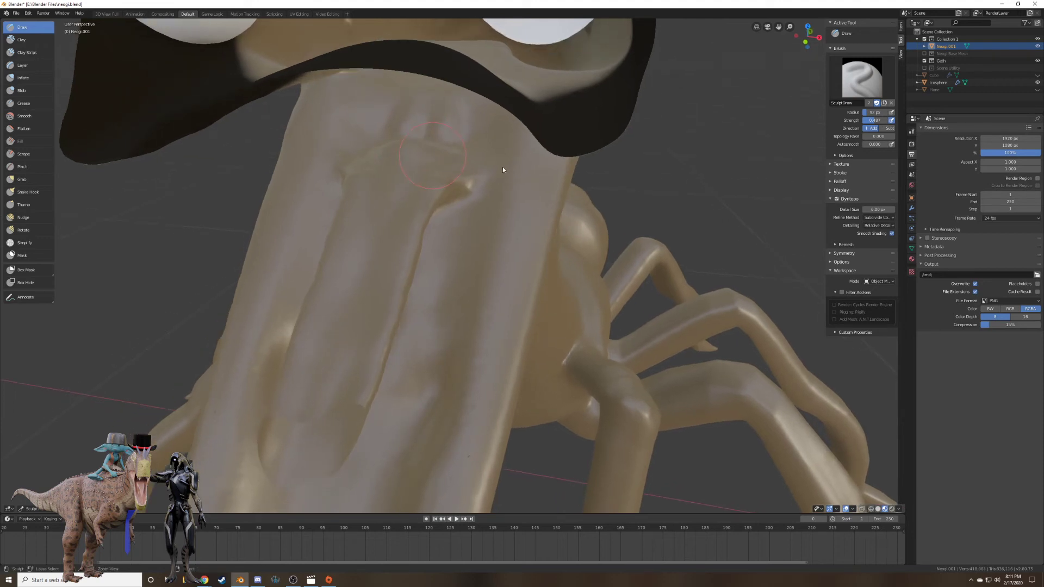
pyautogui.moveTo(489, 182)
pyautogui.mouseDown(button='middle')
pyautogui.moveTo(473, 175)
pyautogui.moveTo(471, 188)
pyautogui.mouseUp(button='middle')
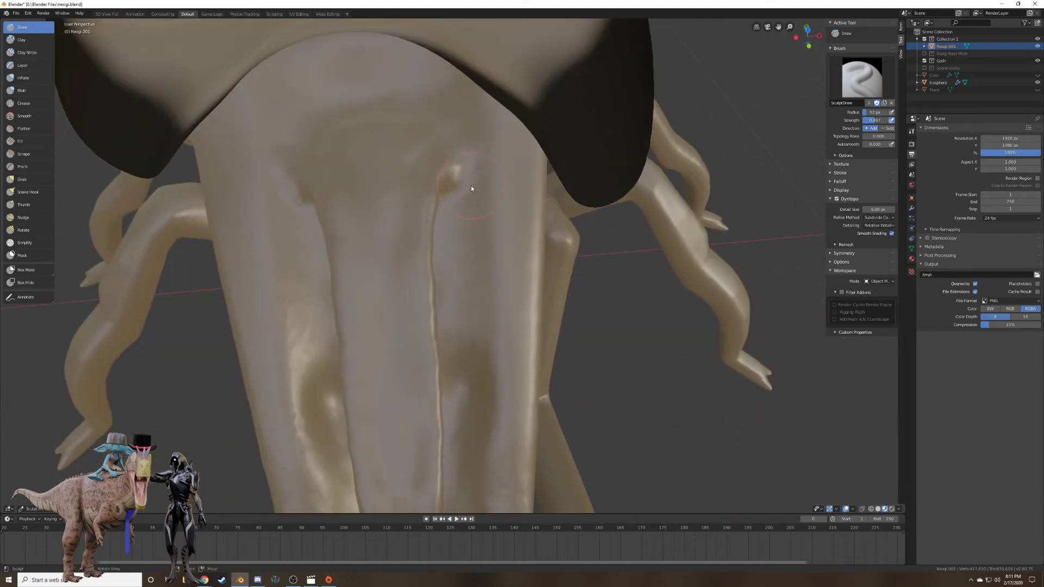
pyautogui.moveTo(399, 125)
pyautogui.mouseDown(button='middle')
pyautogui.moveTo(415, 116)
pyautogui.moveTo(472, 208)
pyautogui.moveTo(449, 196)
pyautogui.mouseUp(button='middle')
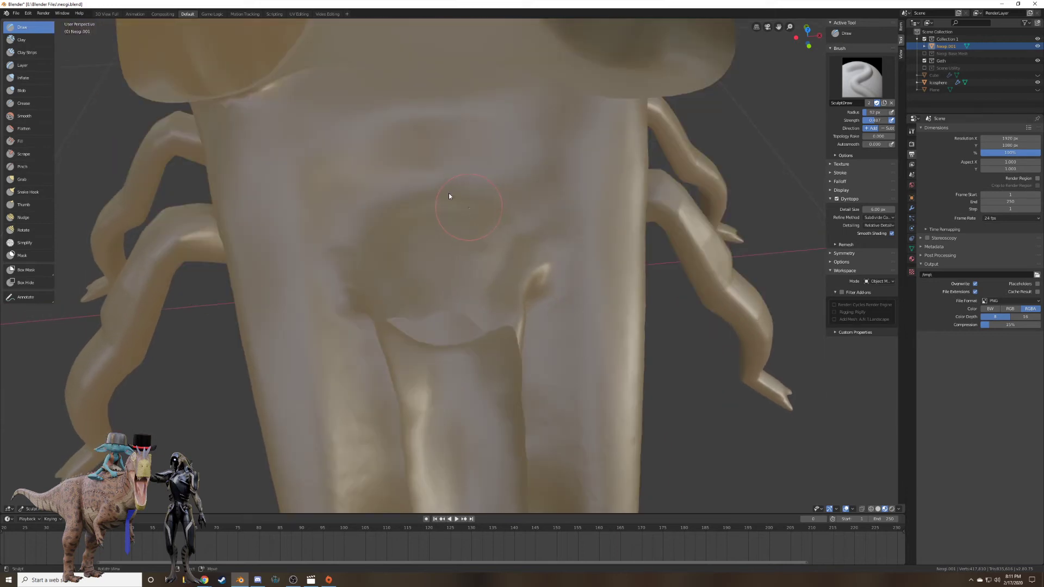
pyautogui.moveTo(402, 150)
pyautogui.mouseDown()
pyautogui.moveTo(389, 228)
pyautogui.moveTo(432, 122)
pyautogui.moveTo(433, 181)
pyautogui.moveTo(416, 213)
pyautogui.mouseUp()
pyautogui.moveTo(427, 122); pyautogui.dragTo(433, 132)
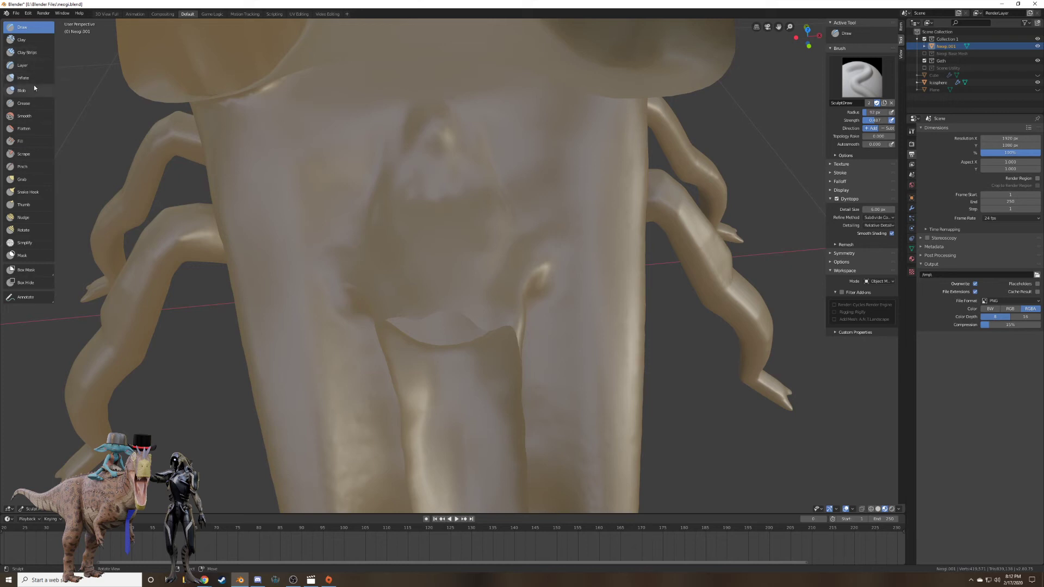
# Blend the raised area behind the tongue's base into the throat using an enlarged Smooth brush.
pyautogui.click(37, 115)
pyautogui.press('f')
pyautogui.click(451, 128)
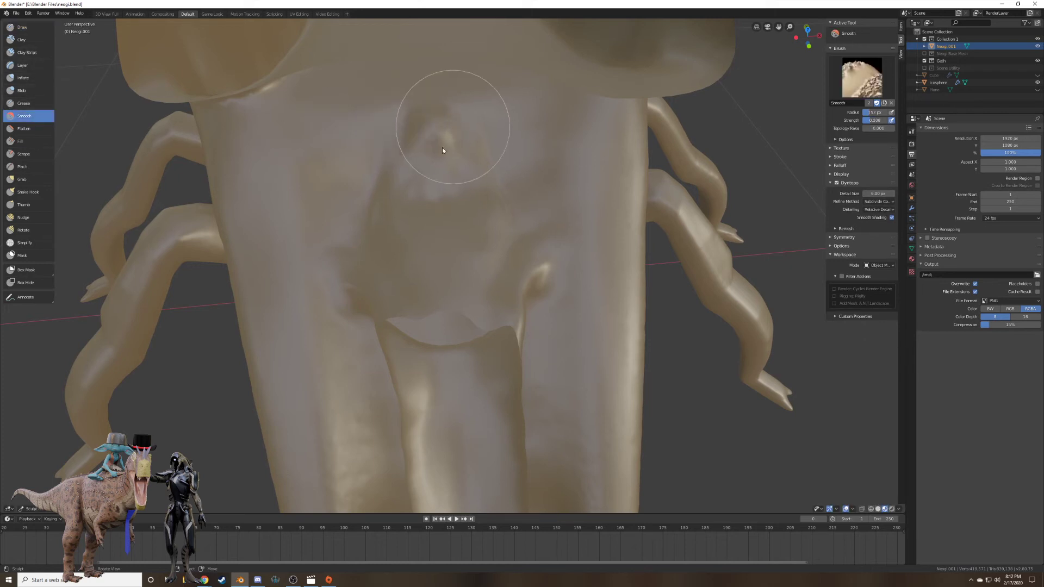
pyautogui.moveTo(442, 147)
pyautogui.mouseDown()
pyautogui.moveTo(417, 155)
pyautogui.moveTo(438, 191)
pyautogui.moveTo(369, 197)
pyautogui.moveTo(461, 146)
pyautogui.moveTo(485, 204)
pyautogui.moveTo(367, 206)
pyautogui.moveTo(390, 213)
pyautogui.mouseUp()
pyautogui.moveTo(556, 249)
pyautogui.mouseDown(button='middle')
pyautogui.moveTo(467, 206)
pyautogui.moveTo(504, 272)
pyautogui.moveTo(522, 262)
pyautogui.mouseUp(button='middle')
pyautogui.scroll(-6, 522, 262)
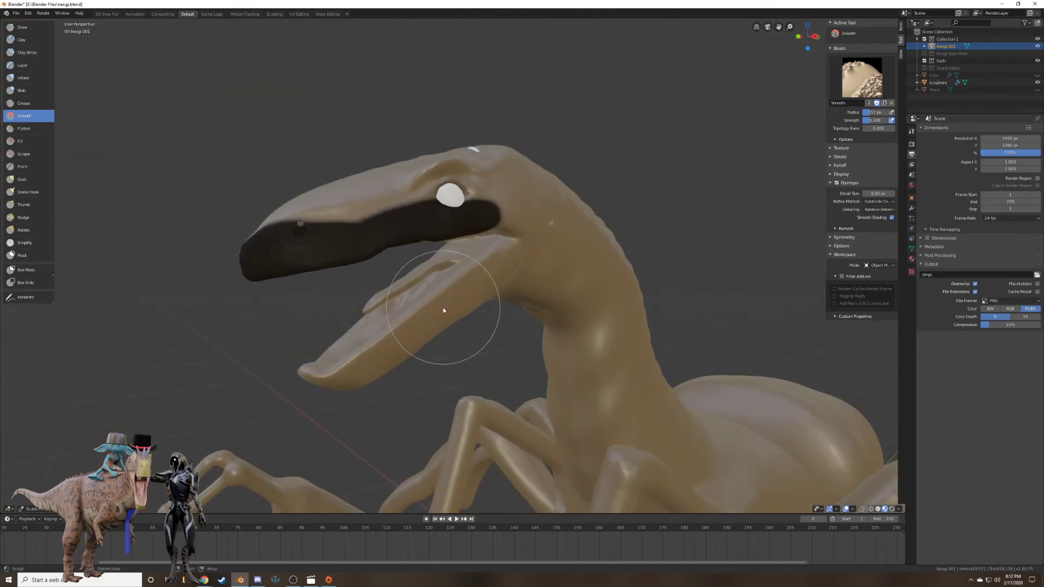
# Turn off Dyntopo and erase the mask from the upper jaw and mouth interior with the Mask brush set to Subtract.
pyautogui.moveTo(407, 224); pyautogui.dragTo(359, 196, button='middle')
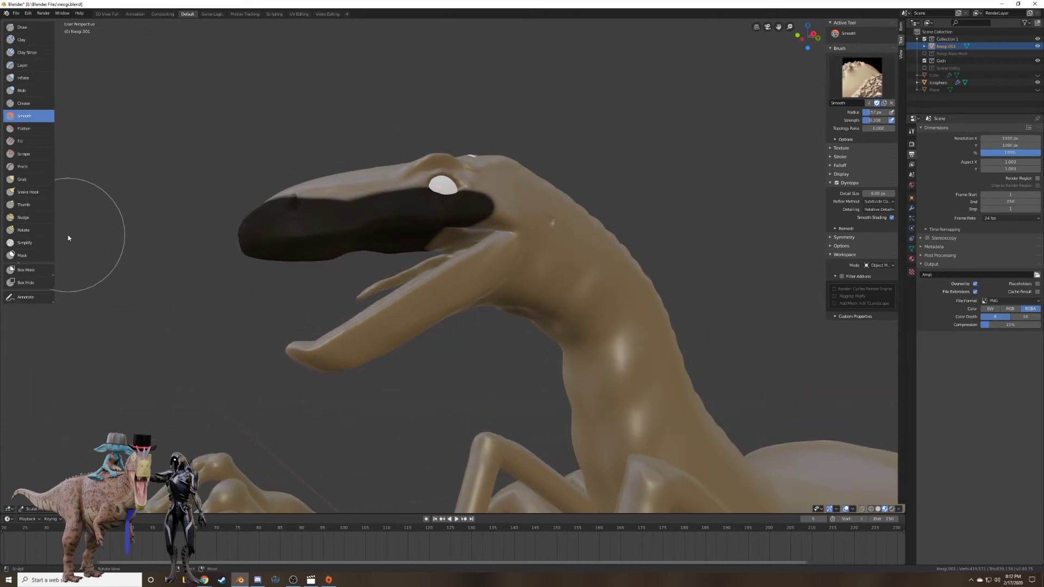
pyautogui.moveTo(426, 205)
pyautogui.mouseDown(button='middle')
pyautogui.moveTo(387, 194)
pyautogui.moveTo(498, 174)
pyautogui.moveTo(133, 112)
pyautogui.mouseUp(button='middle')
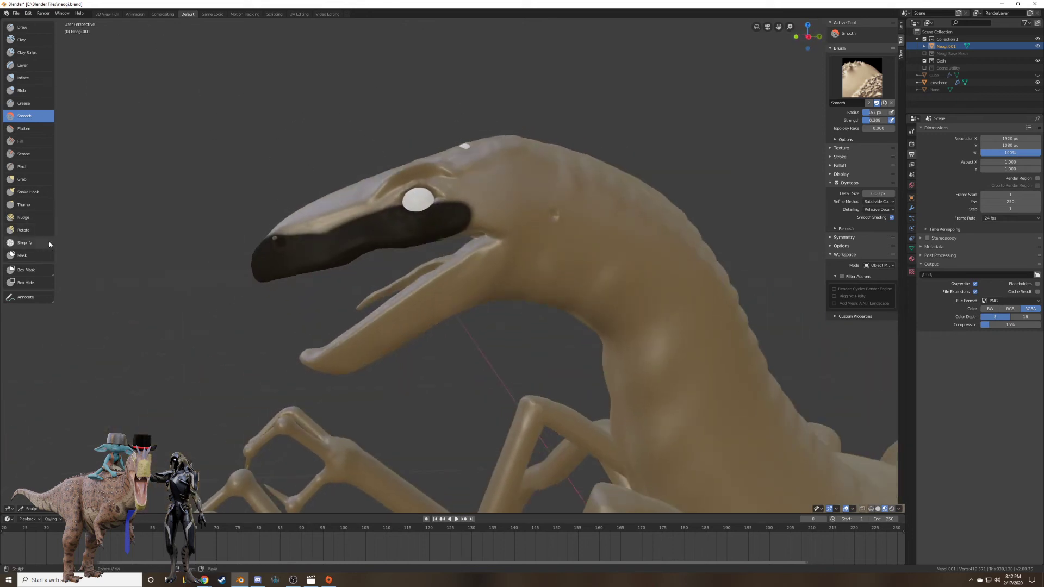
pyautogui.click(45, 256)
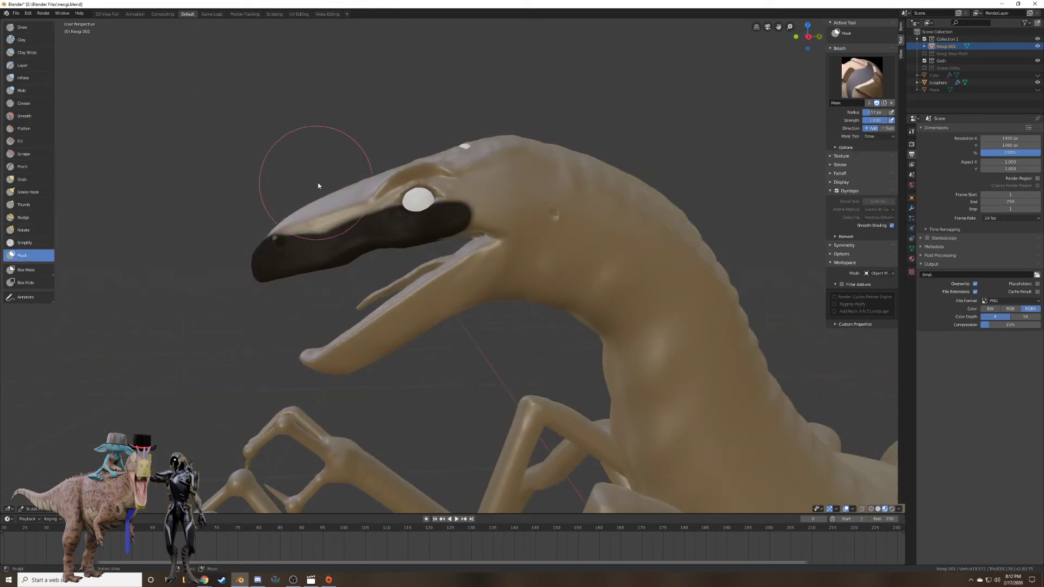
pyautogui.click(890, 128)
pyautogui.click(838, 191)
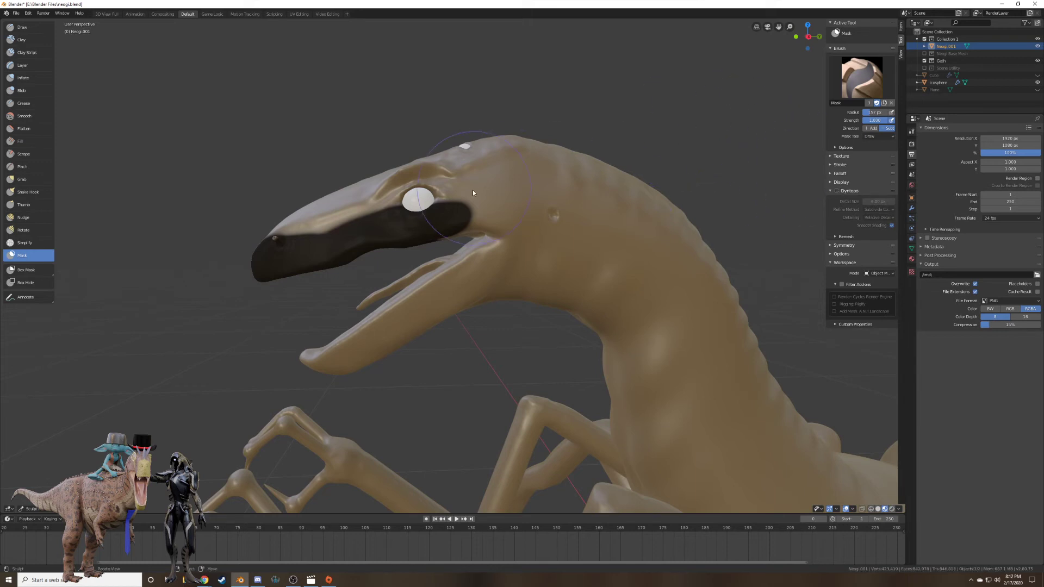
pyautogui.moveTo(419, 228)
pyautogui.mouseDown()
pyautogui.moveTo(212, 255)
pyautogui.moveTo(292, 249)
pyautogui.mouseUp()
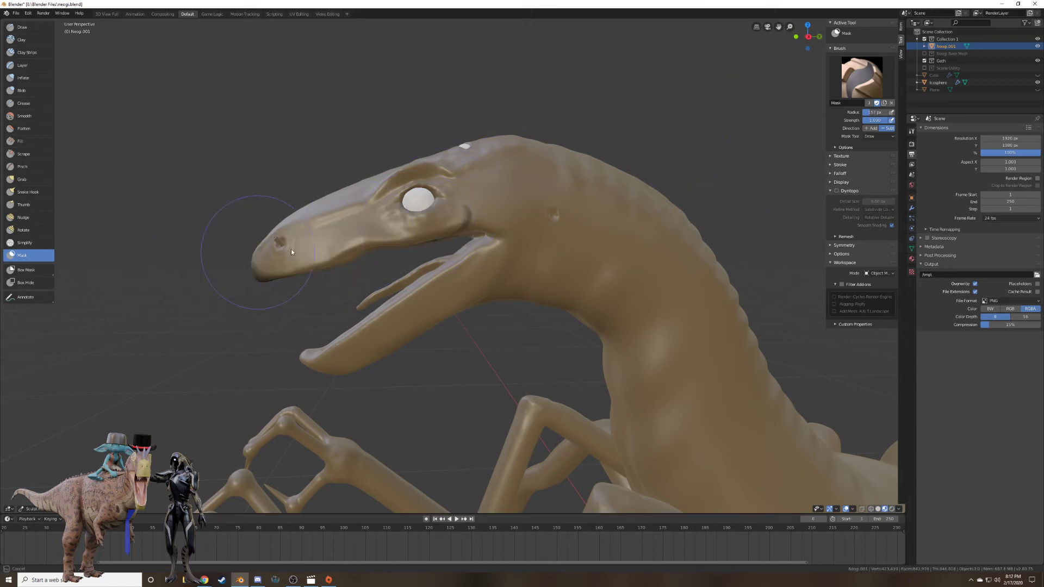
pyautogui.moveTo(467, 217); pyautogui.dragTo(373, 205, button='middle')
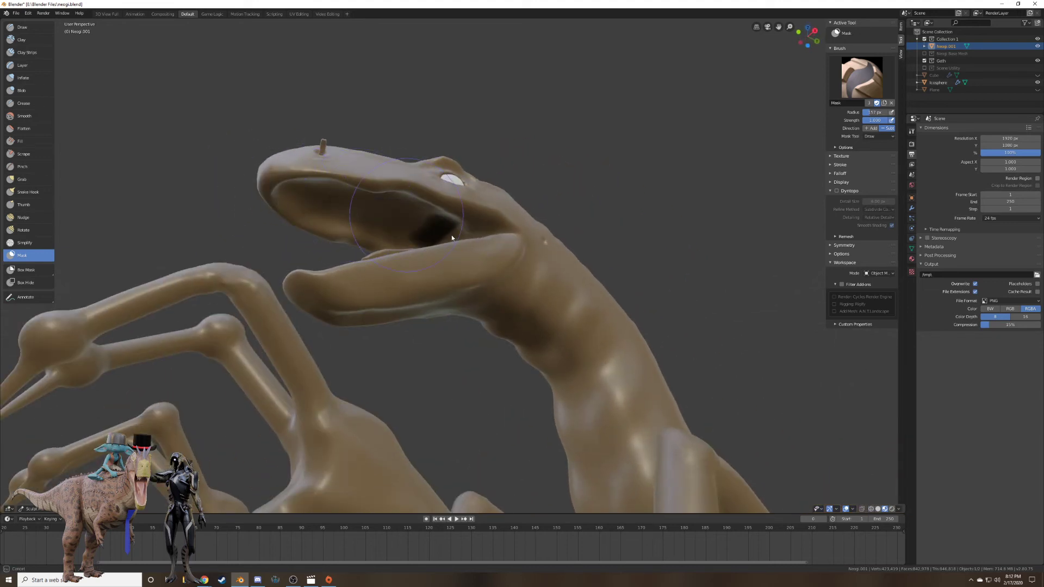
pyautogui.moveTo(454, 241); pyautogui.dragTo(402, 259, button='middle')
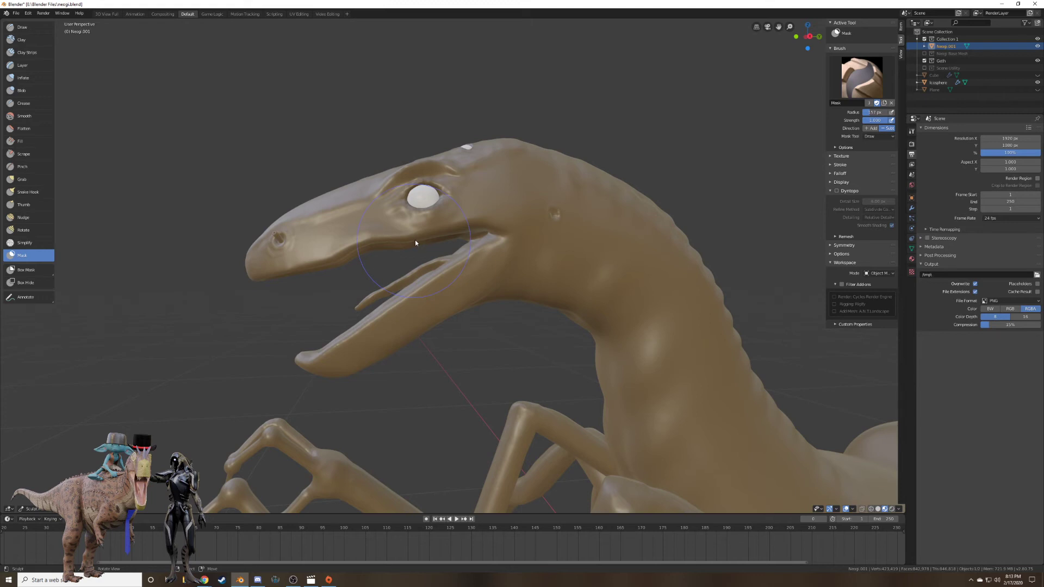
# Switch to Object Mode and reveal all hidden objects.
pyautogui.click(33, 509)
pyautogui.click(35, 501)
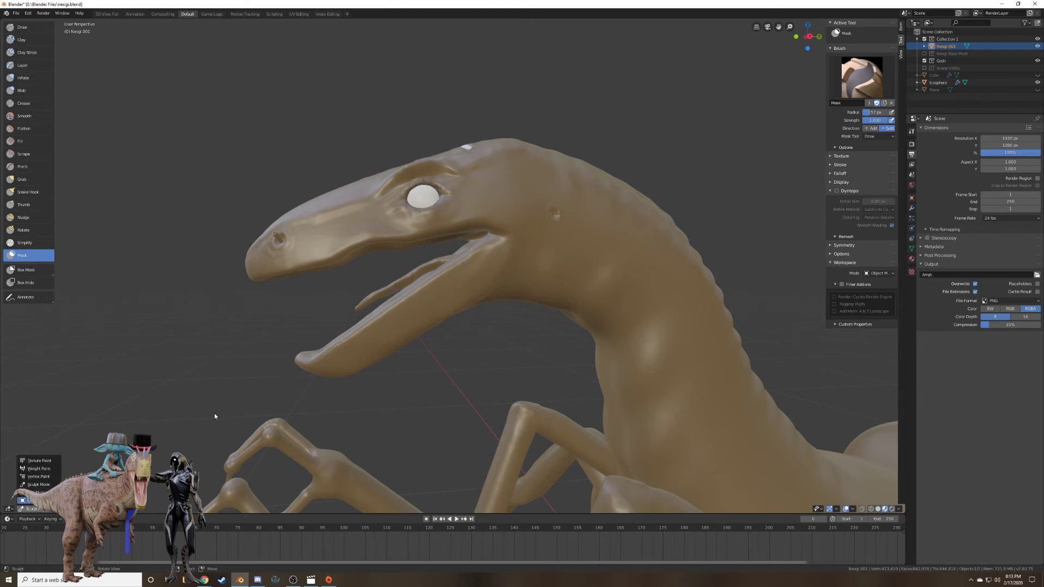
pyautogui.hotkey('alt', 'h')
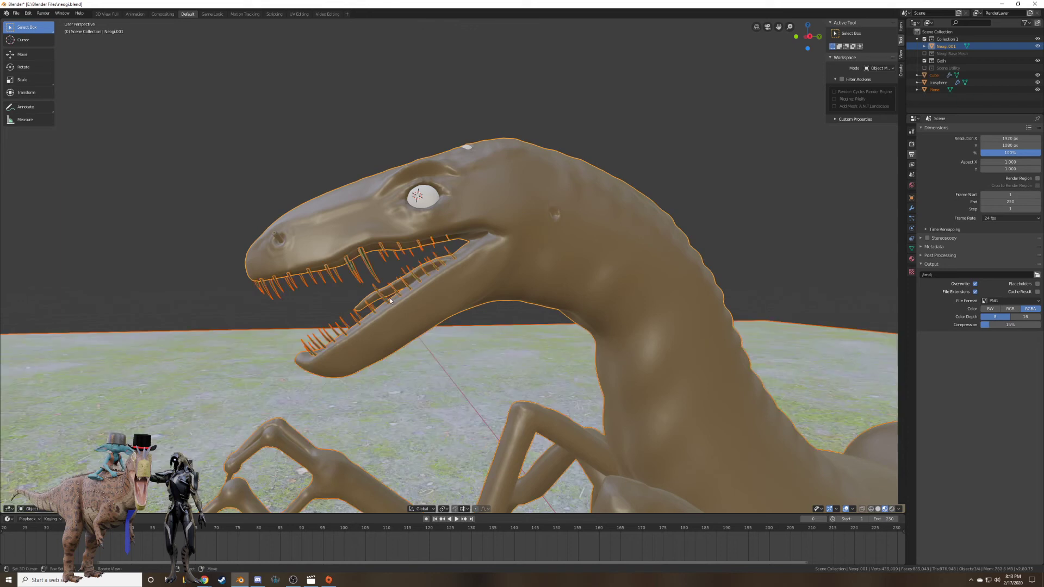
# Select the teeth, the creature's body and the eyes, and move them to a new collection named Neogi.
pyautogui.moveTo(386, 339); pyautogui.dragTo(423, 329, button='middle')
pyautogui.rightClick(416, 299)
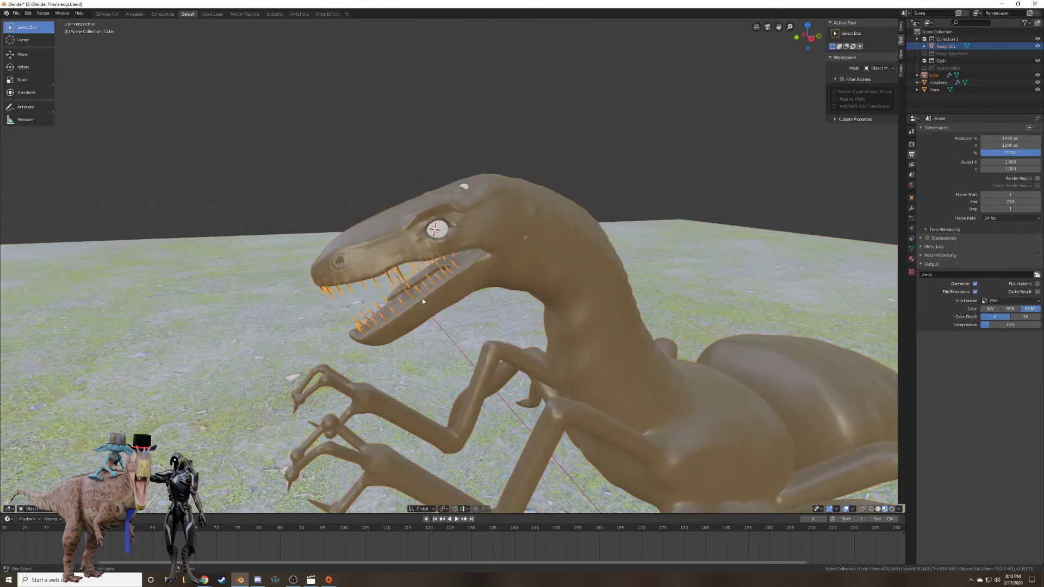
pyautogui.keyDown('shift'); pyautogui.rightClick(433, 247); pyautogui.keyUp('shift')
pyautogui.keyDown('shift'); pyautogui.rightClick(436, 237); pyautogui.keyUp('shift')
pyautogui.moveTo(553, 292); pyautogui.dragTo(544, 292, button='middle')
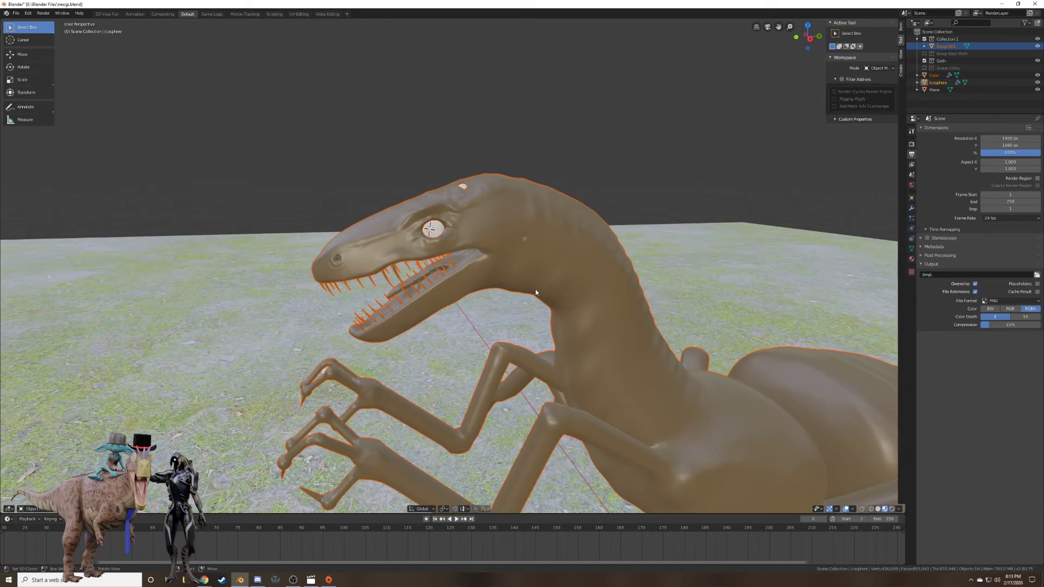
pyautogui.press('m')
pyautogui.click(433, 188)
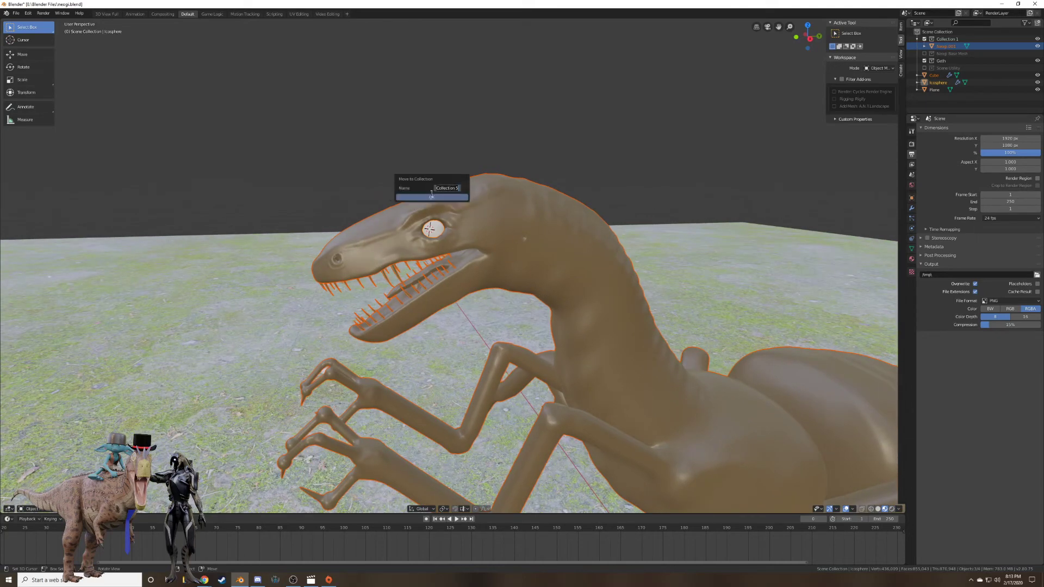
pyautogui.write('Neogi')
pyautogui.press('Return')
pyautogui.click(439, 199)
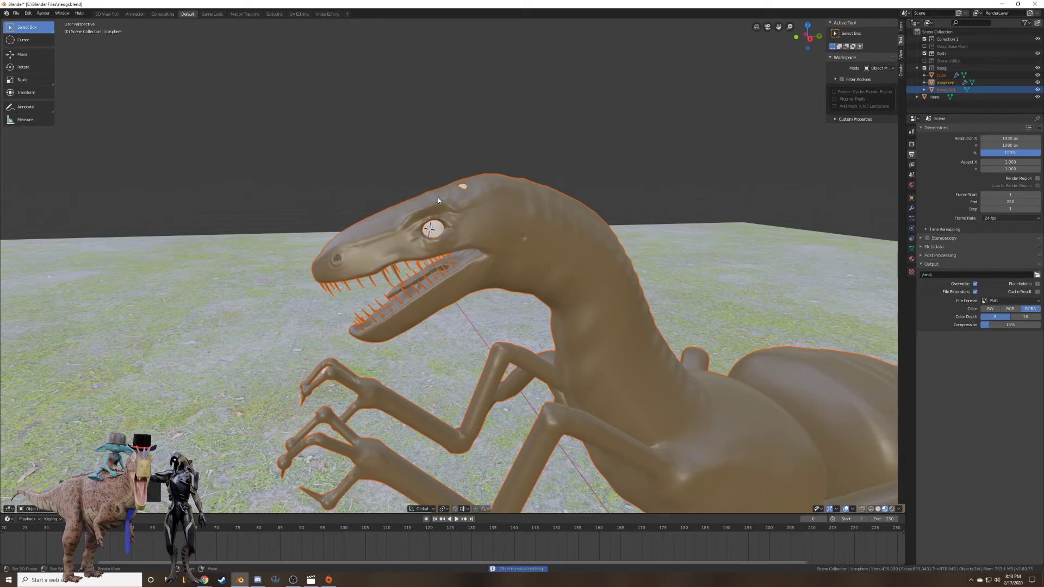
# Move the ground plane to a new collection named Ground and exclude that collection from the view layer.
pyautogui.moveTo(439, 199); pyautogui.dragTo(391, 223, button='middle')
pyautogui.click(198, 215)
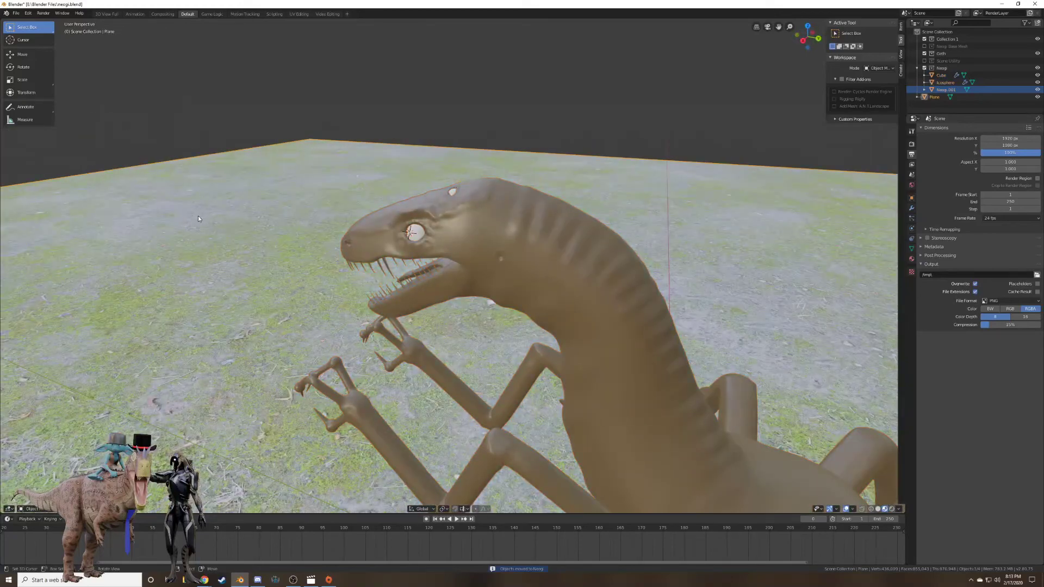
pyautogui.press('m')
pyautogui.click(197, 215)
pyautogui.write('Ground')
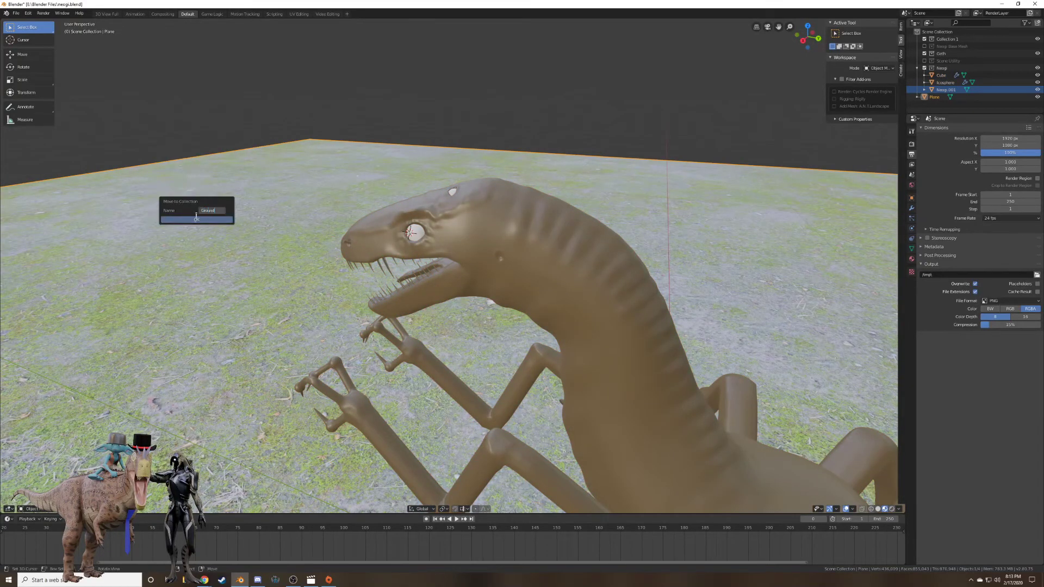
pyautogui.press('Return')
pyautogui.click(191, 219)
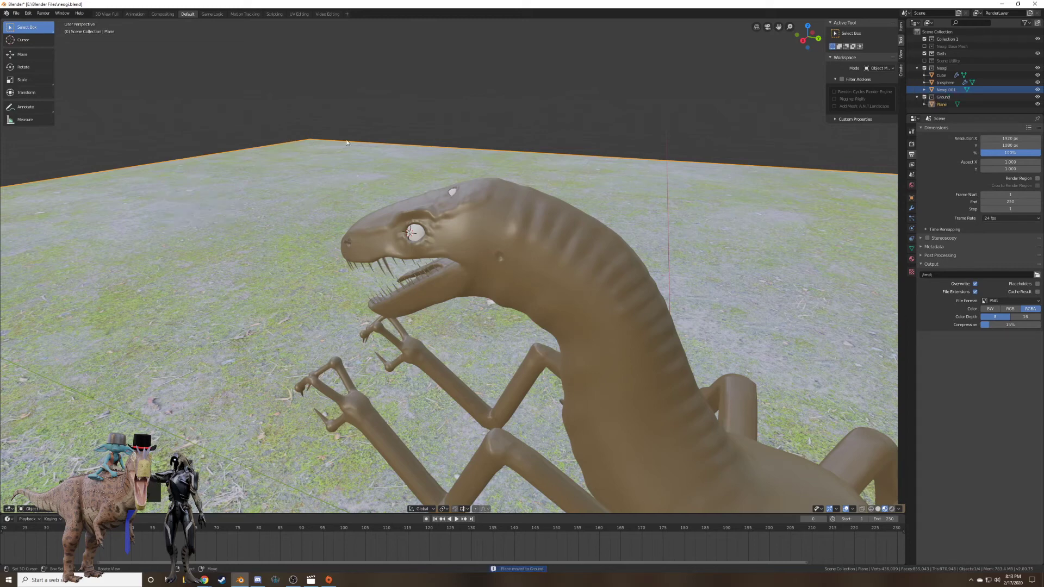
pyautogui.click(924, 97)
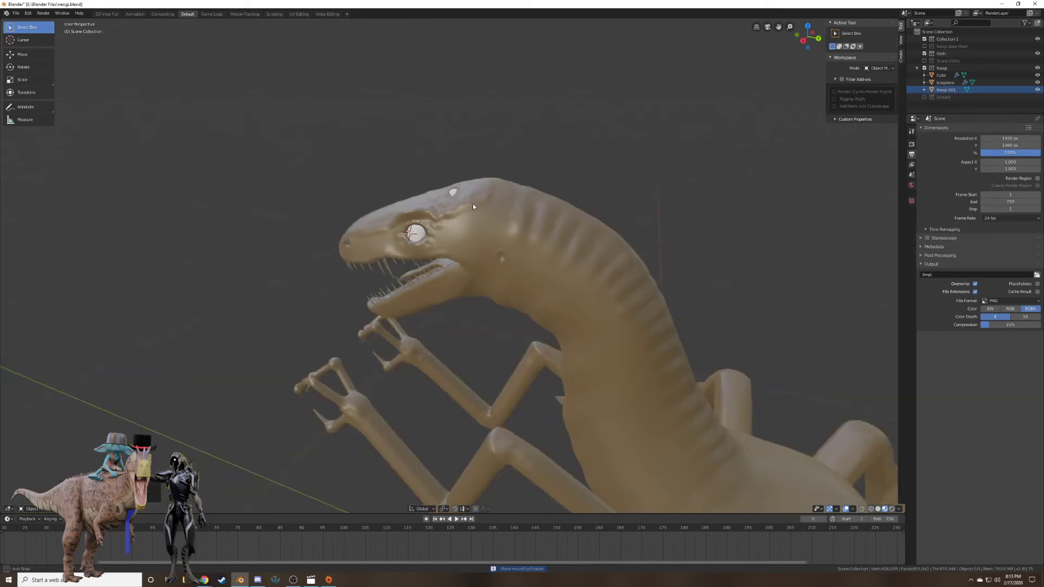
# Examine the creature's mouth, teeth and overall body, both through the camera and from the side.
pyautogui.moveTo(473, 207); pyautogui.dragTo(530, 184, button='middle')
pyautogui.scroll(2, 628, 184)
pyautogui.press('KP_0')
pyautogui.scroll(5, 519, 193)
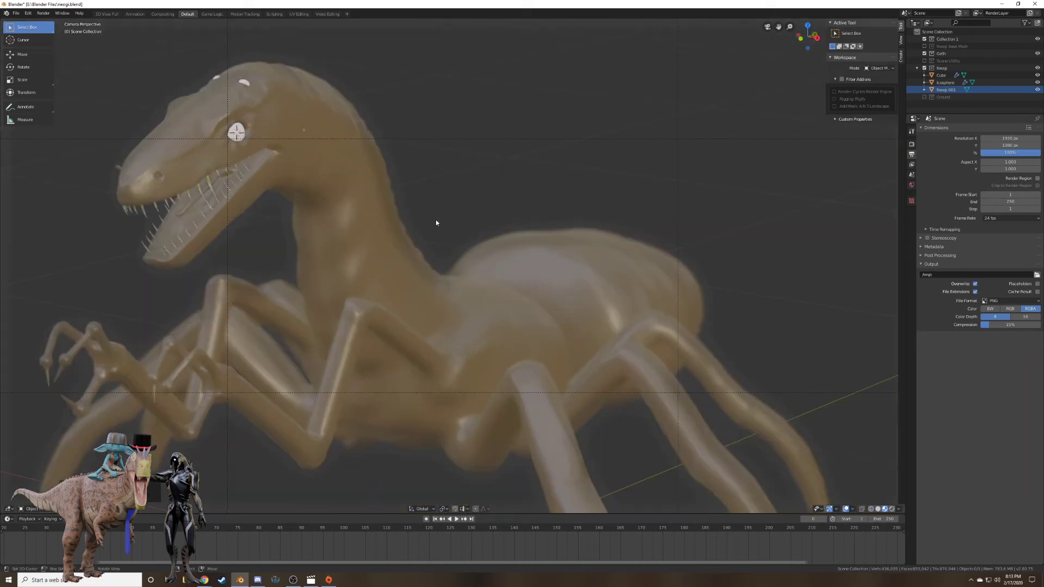
pyautogui.keyDown('shift'); pyautogui.moveTo(435, 223); pyautogui.dragTo(610, 198, button='middle'); pyautogui.keyUp('shift')
pyautogui.scroll(6, 540, 195)
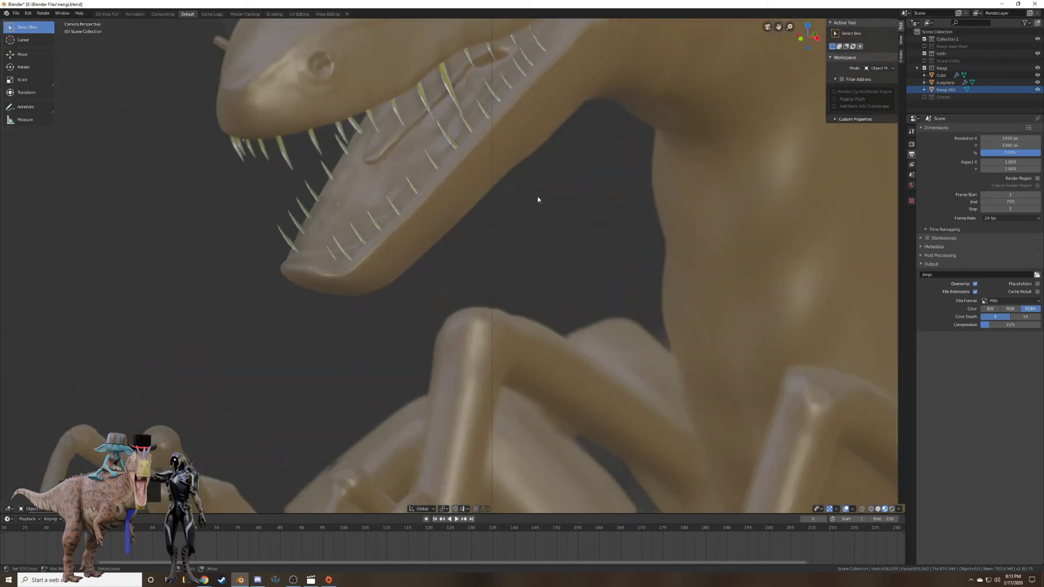
pyautogui.keyDown('shift'); pyautogui.moveTo(523, 157); pyautogui.dragTo(522, 171, button='middle'); pyautogui.keyUp('shift')
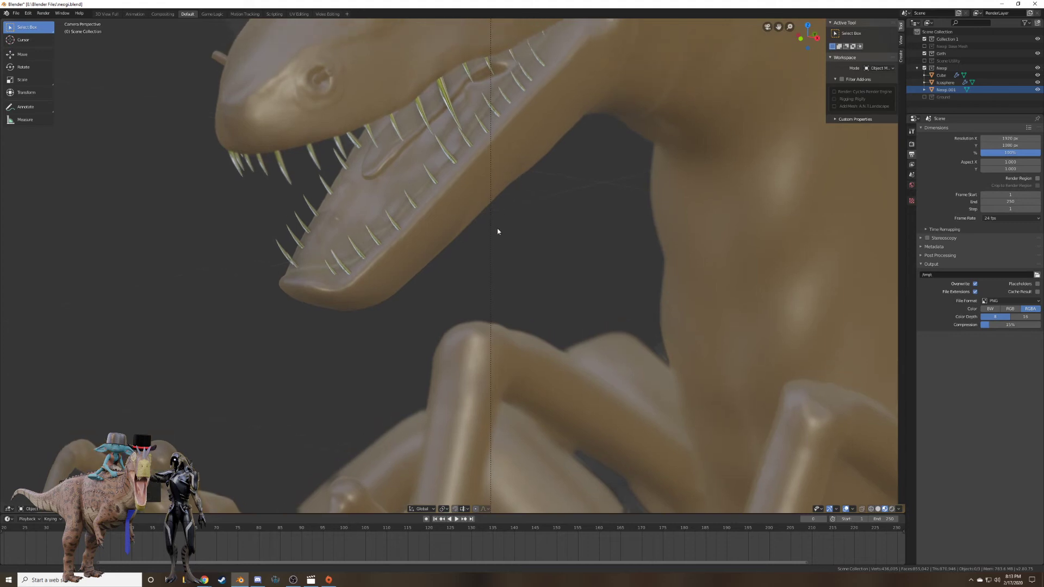
pyautogui.keyDown('shift'); pyautogui.moveTo(498, 231); pyautogui.dragTo(488, 264, button='middle'); pyautogui.keyUp('shift')
pyautogui.scroll(-5, 487, 264)
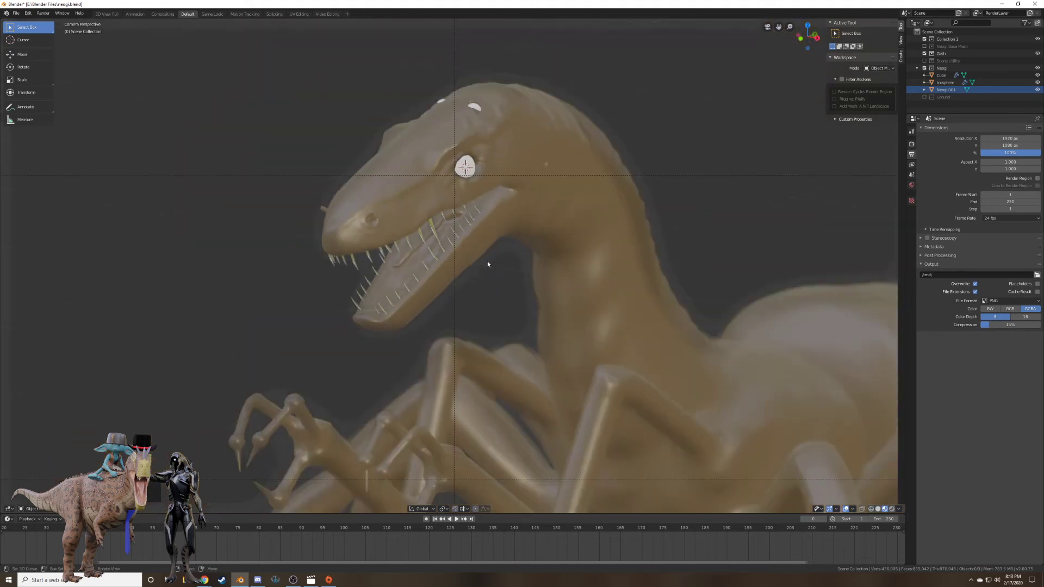
pyautogui.scroll(-3, 488, 263)
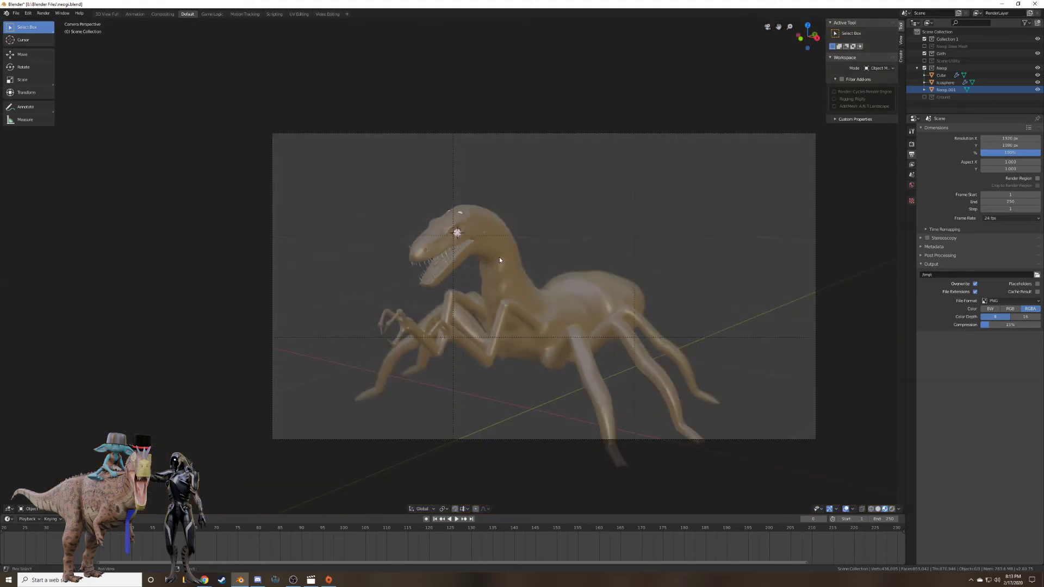
pyautogui.keyDown('shift'); pyautogui.moveTo(499, 258); pyautogui.dragTo(459, 237, button='middle'); pyautogui.keyUp('shift')
pyautogui.moveTo(673, 268); pyautogui.dragTo(626, 256, button='middle')
pyautogui.scroll(5, 581, 276)
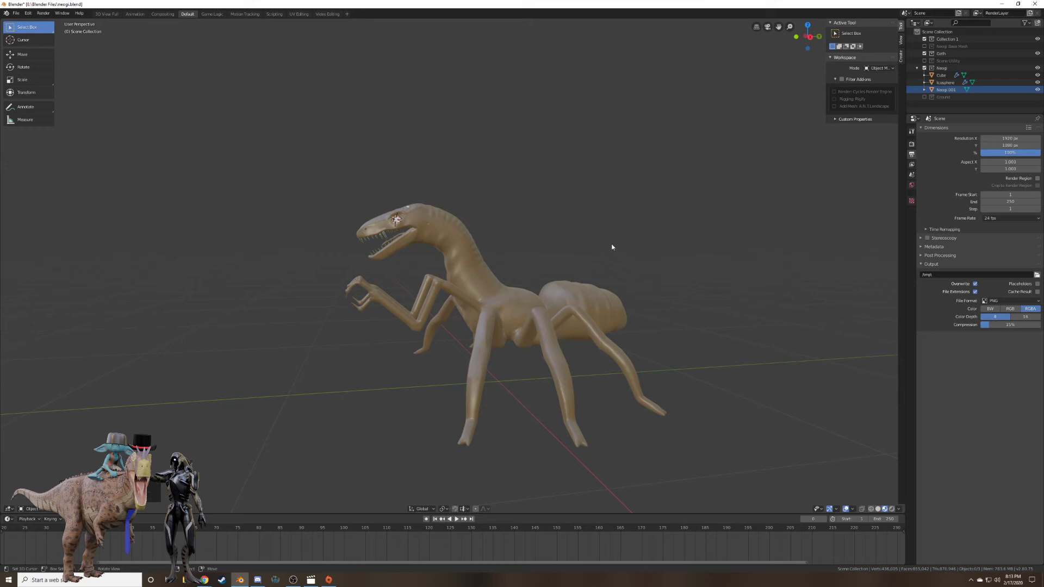
pyautogui.moveTo(522, 233)
pyautogui.mouseDown(button='middle')
pyautogui.moveTo(545, 242)
pyautogui.moveTo(576, 228)
pyautogui.moveTo(550, 241)
pyautogui.moveTo(507, 232)
pyautogui.mouseUp(button='middle')
pyautogui.scroll(10, 550, 241)
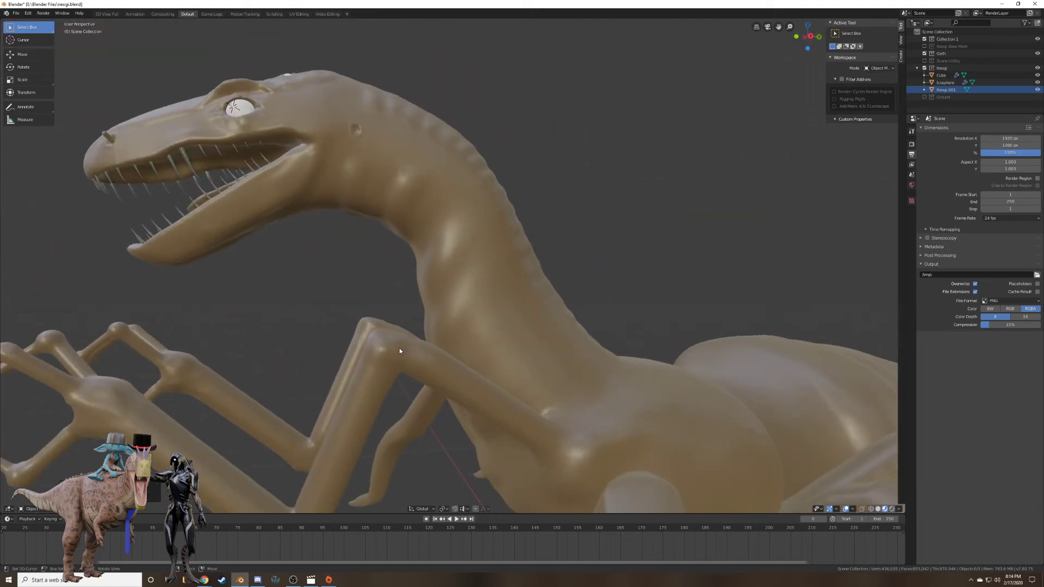
# Put the creature's body into Sculpt Mode, choose the Draw brush and enable Dyntopo.
pyautogui.click(376, 327)
pyautogui.moveTo(237, 279); pyautogui.dragTo(368, 251, button='middle')
pyautogui.scroll(-3, 563, 247)
pyautogui.moveTo(443, 235); pyautogui.dragTo(495, 239, button='middle')
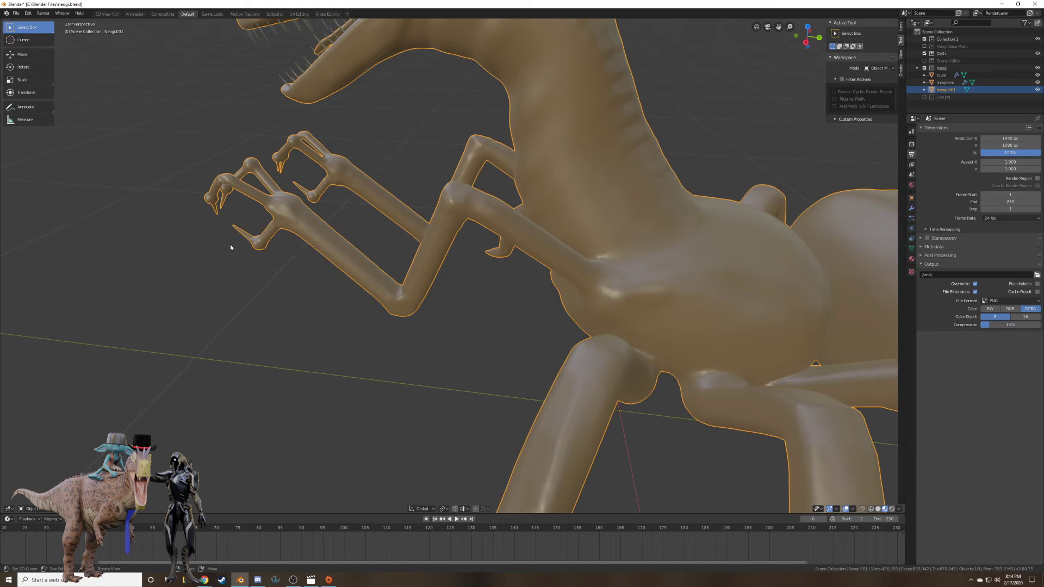
pyautogui.moveTo(231, 242); pyautogui.dragTo(249, 280, button='middle')
pyautogui.click(38, 509)
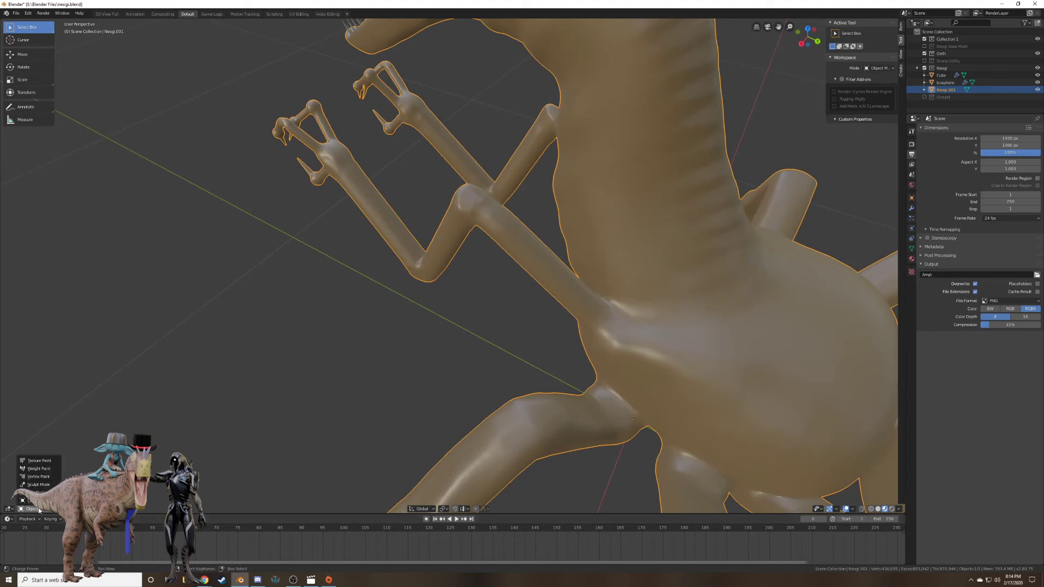
pyautogui.click(46, 485)
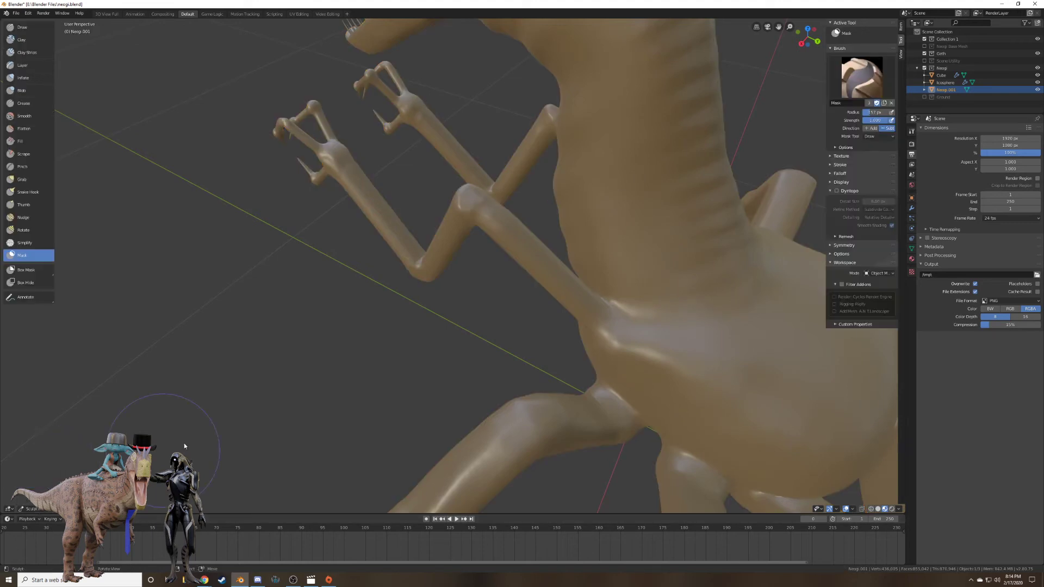
pyautogui.click(21, 27)
pyautogui.click(837, 191)
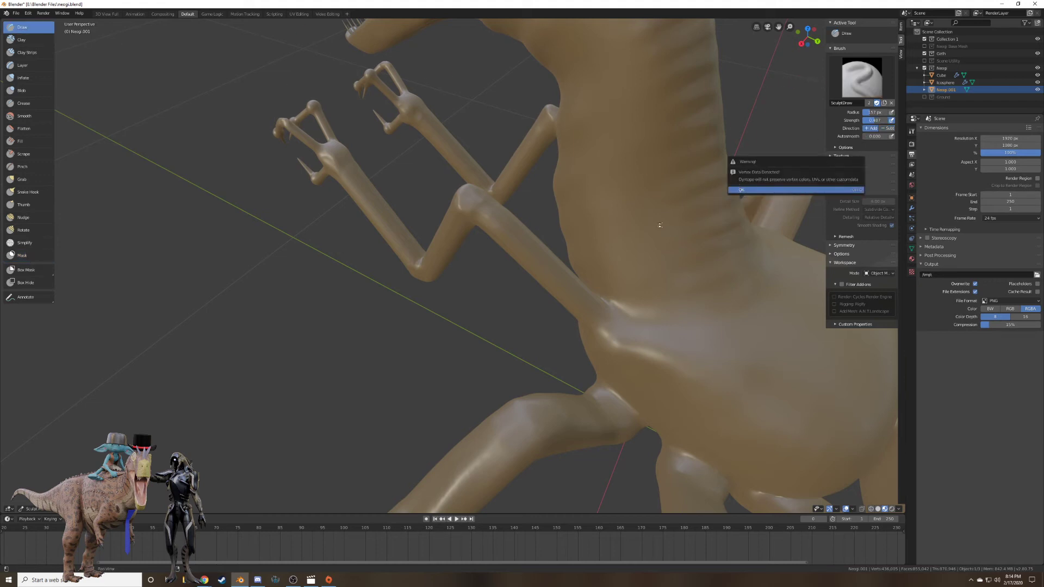
pyautogui.press('Return')
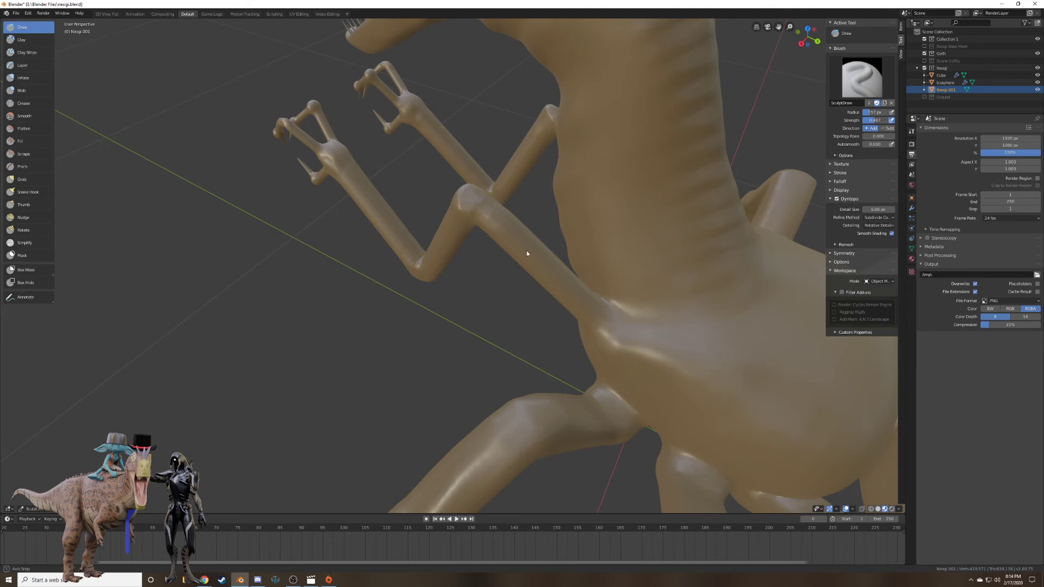
# Build up the front arm's forearm from the lower bend toward the hand with the Draw brush.
pyautogui.moveTo(526, 253)
pyautogui.mouseDown(button='middle')
pyautogui.moveTo(634, 217)
pyautogui.moveTo(648, 258)
pyautogui.moveTo(659, 240)
pyautogui.moveTo(643, 293)
pyautogui.moveTo(647, 278)
pyautogui.moveTo(573, 269)
pyautogui.moveTo(650, 268)
pyautogui.moveTo(697, 229)
pyautogui.moveTo(606, 277)
pyautogui.moveTo(606, 315)
pyautogui.moveTo(539, 240)
pyautogui.moveTo(532, 258)
pyautogui.moveTo(655, 240)
pyautogui.mouseUp(button='middle')
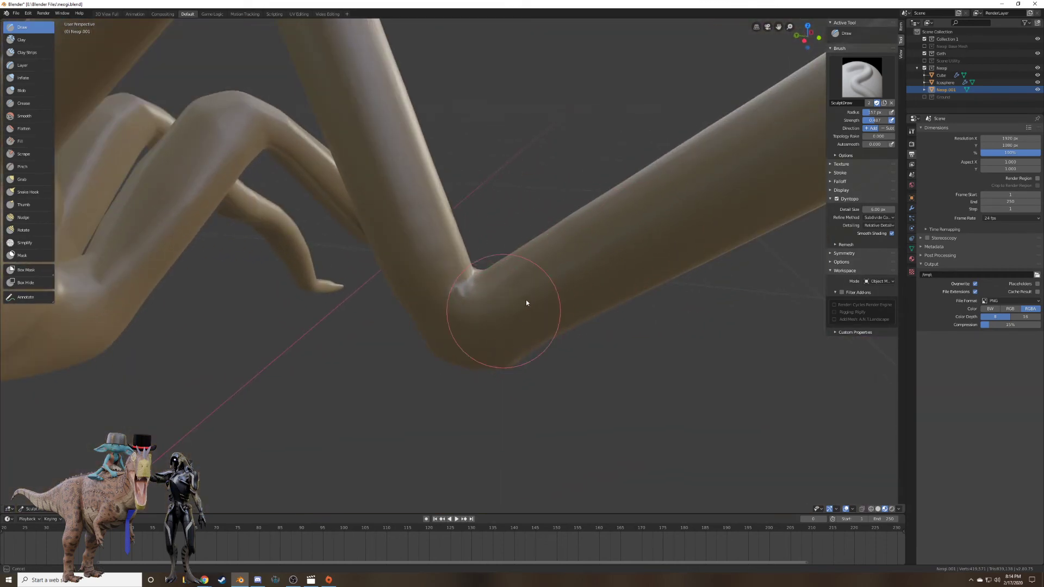
pyautogui.moveTo(527, 303)
pyautogui.mouseDown()
pyautogui.moveTo(653, 234)
pyautogui.moveTo(618, 242)
pyautogui.moveTo(628, 238)
pyautogui.mouseUp()
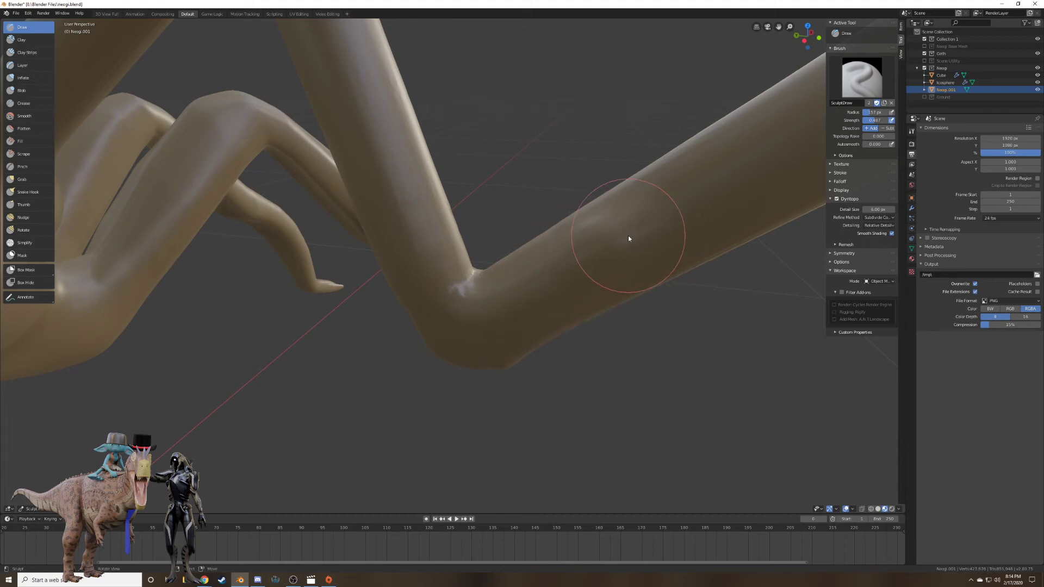
pyautogui.moveTo(628, 238)
pyautogui.mouseDown(button='middle')
pyautogui.moveTo(589, 275)
pyautogui.moveTo(601, 289)
pyautogui.moveTo(633, 263)
pyautogui.moveTo(630, 314)
pyautogui.moveTo(641, 298)
pyautogui.mouseUp(button='middle')
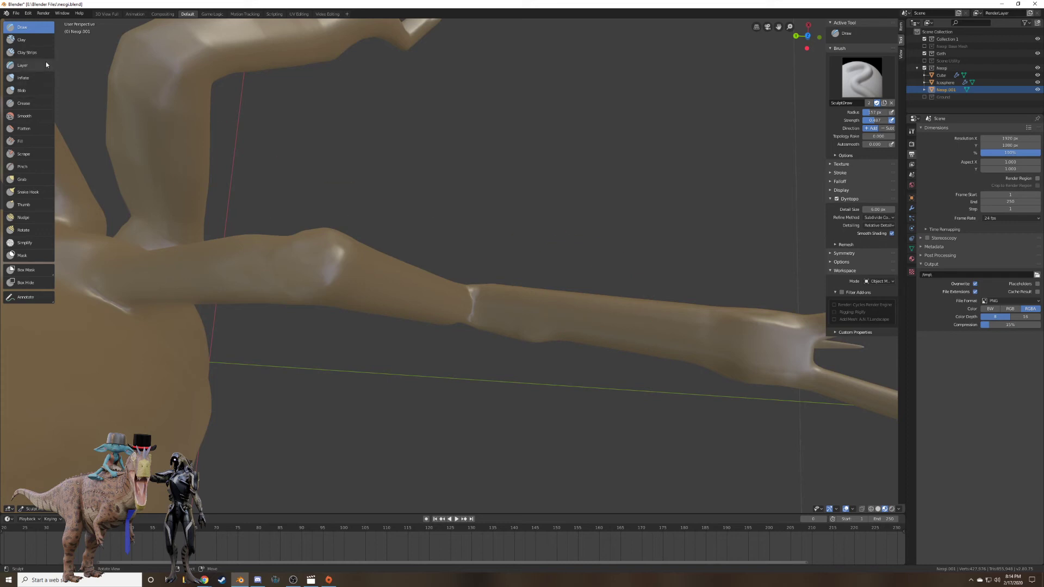
# Smooth the added volume on the forearm near the lower bend, raising the Smooth brush's strength.
pyautogui.click(24, 116)
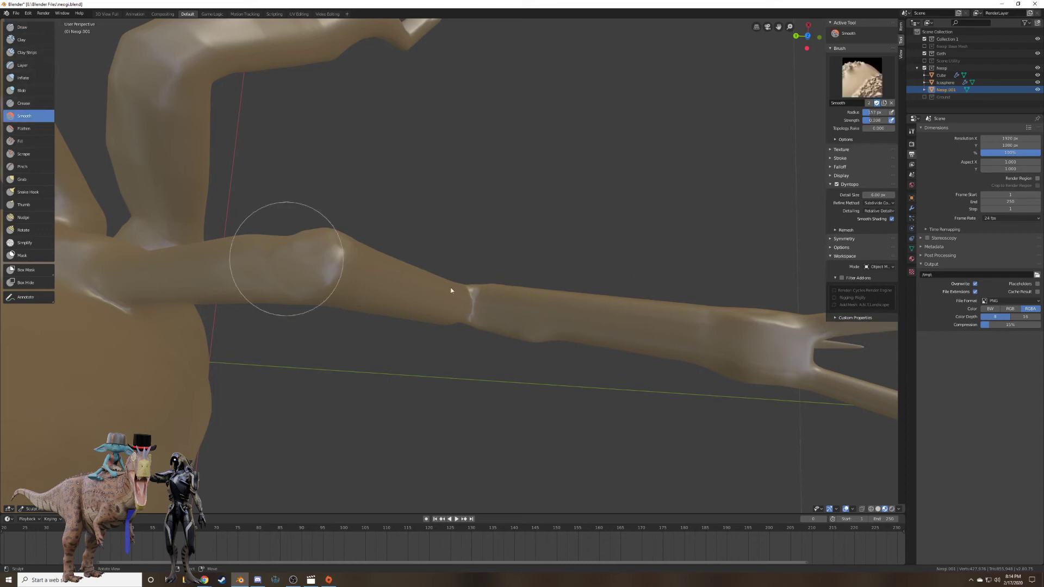
pyautogui.moveTo(279, 268); pyautogui.dragTo(494, 260, button='middle')
pyautogui.moveTo(495, 261)
pyautogui.mouseDown()
pyautogui.moveTo(547, 288)
pyautogui.moveTo(571, 263)
pyautogui.moveTo(531, 298)
pyautogui.moveTo(540, 277)
pyautogui.mouseUp()
pyautogui.moveTo(541, 277)
pyautogui.mouseDown(button='middle')
pyautogui.moveTo(550, 318)
pyautogui.moveTo(552, 280)
pyautogui.mouseUp(button='middle')
pyautogui.scroll(2, 573, 287)
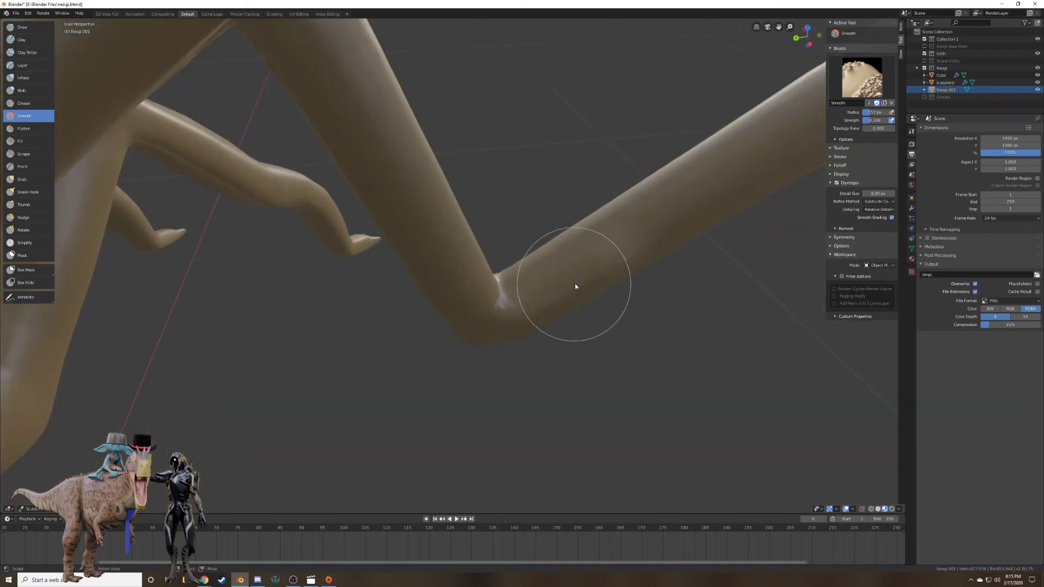
pyautogui.hotkey('shift', 'f')
pyautogui.click(615, 269)
pyautogui.moveTo(616, 269)
pyautogui.mouseDown()
pyautogui.moveTo(642, 240)
pyautogui.moveTo(575, 284)
pyautogui.mouseUp()
# Add muscle volume to the arm segment between its upper and lower bends with the Draw brush.
pyautogui.moveTo(575, 283)
pyautogui.mouseDown(button='middle')
pyautogui.moveTo(609, 323)
pyautogui.moveTo(615, 311)
pyautogui.moveTo(406, 304)
pyautogui.moveTo(411, 397)
pyautogui.moveTo(455, 326)
pyautogui.moveTo(415, 327)
pyautogui.mouseUp(button='middle')
pyautogui.scroll(-6, 404, 278)
pyautogui.scroll(5, 459, 327)
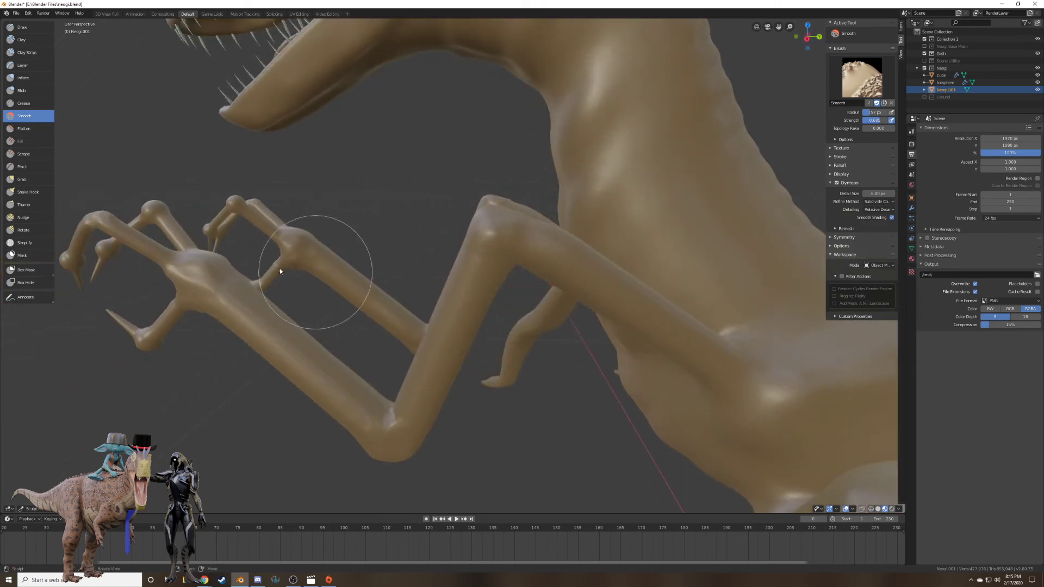
pyautogui.click(23, 27)
pyautogui.moveTo(395, 271)
pyautogui.mouseDown()
pyautogui.moveTo(438, 366)
pyautogui.moveTo(424, 406)
pyautogui.moveTo(474, 278)
pyautogui.mouseUp()
pyautogui.moveTo(474, 278)
pyautogui.mouseDown(button='middle')
pyautogui.moveTo(491, 306)
pyautogui.moveTo(554, 302)
pyautogui.moveTo(466, 280)
pyautogui.moveTo(478, 282)
pyautogui.mouseUp(button='middle')
pyautogui.moveTo(462, 254); pyautogui.dragTo(482, 349)
pyautogui.moveTo(481, 349)
pyautogui.mouseDown(button='middle')
pyautogui.moveTo(468, 282)
pyautogui.moveTo(429, 284)
pyautogui.moveTo(474, 272)
pyautogui.moveTo(429, 280)
pyautogui.mouseUp(button='middle')
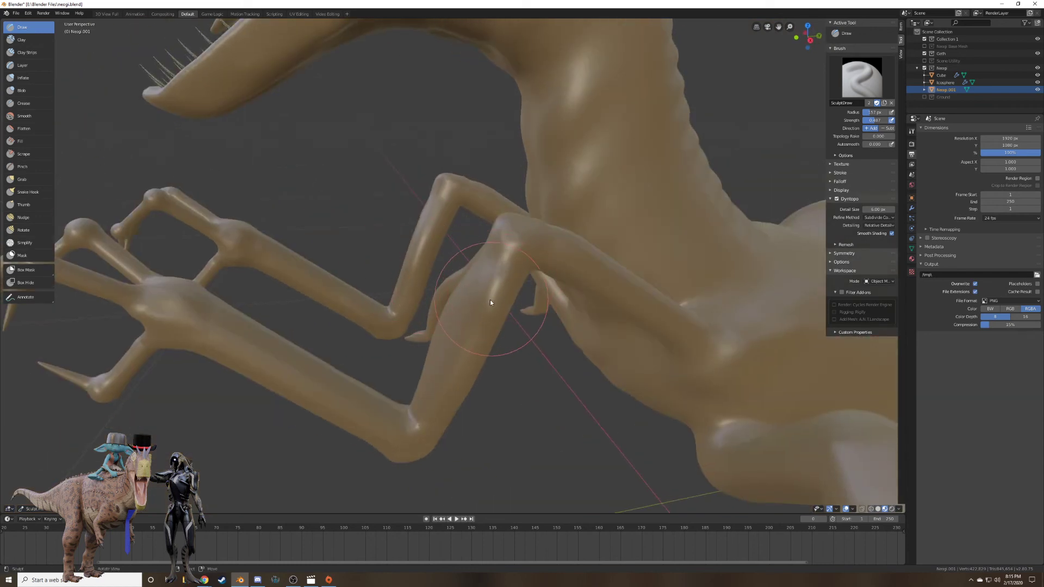
pyautogui.moveTo(491, 299)
pyautogui.mouseDown(button='middle')
pyautogui.moveTo(557, 302)
pyautogui.moveTo(543, 284)
pyautogui.moveTo(617, 279)
pyautogui.moveTo(624, 264)
pyautogui.mouseUp(button='middle')
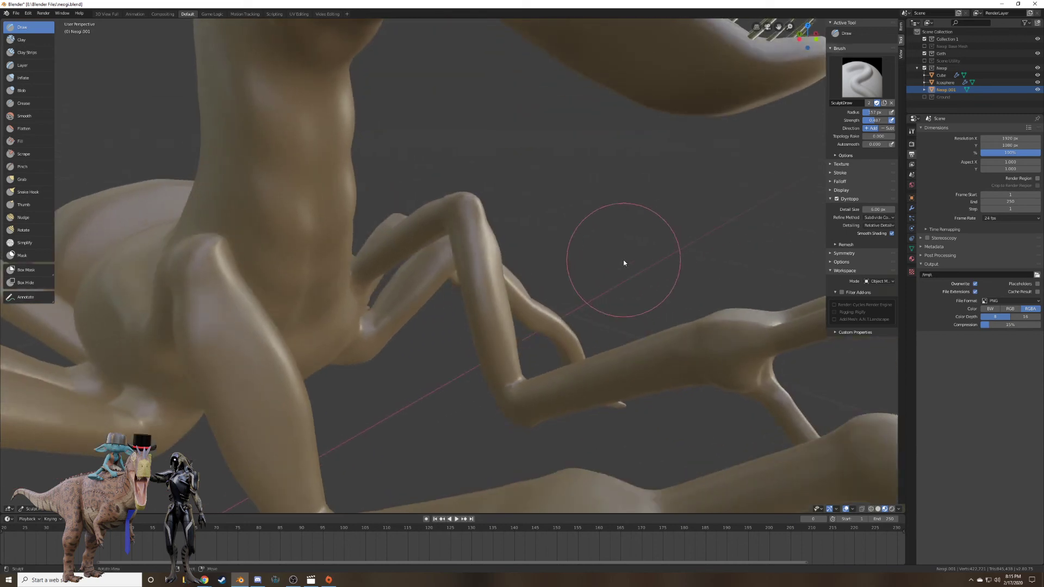
# Lower the Draw brush's strength to 0.232, shrink its radius, and build up the area around the arm's upper bend.
pyautogui.hotkey('shift', 'f')
pyautogui.click(575, 258)
pyautogui.hotkey('shift', 'f')
pyautogui.click(524, 245)
pyautogui.press('f')
pyautogui.click(510, 246)
pyautogui.moveTo(511, 247)
pyautogui.mouseDown(button='middle')
pyautogui.moveTo(515, 256)
pyautogui.moveTo(501, 261)
pyautogui.moveTo(489, 253)
pyautogui.mouseUp(button='middle')
pyautogui.scroll(2, 514, 256)
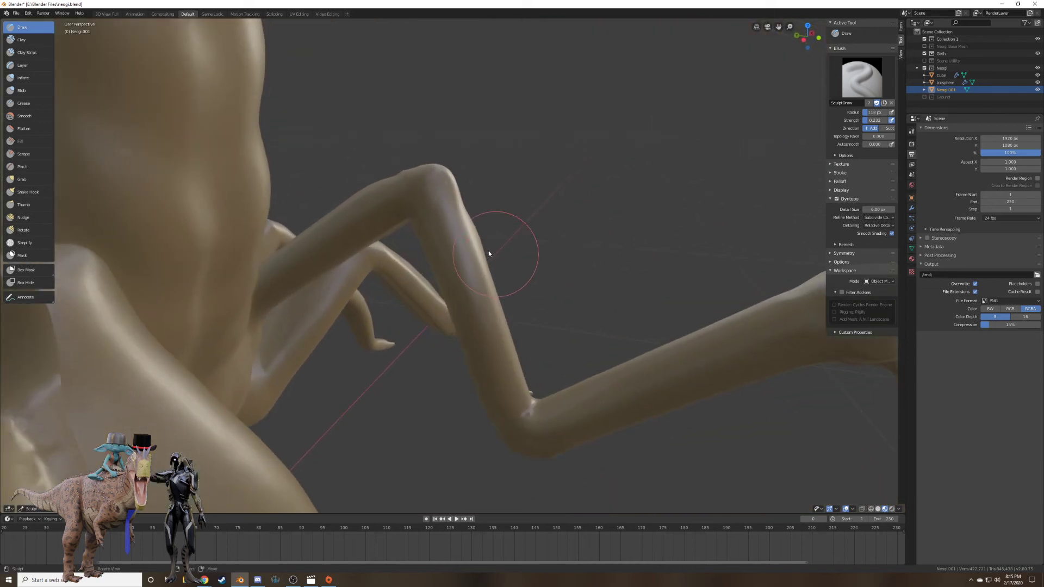
pyautogui.moveTo(435, 217)
pyautogui.mouseDown(button='middle')
pyautogui.moveTo(491, 238)
pyautogui.moveTo(405, 233)
pyautogui.moveTo(506, 231)
pyautogui.mouseUp(button='middle')
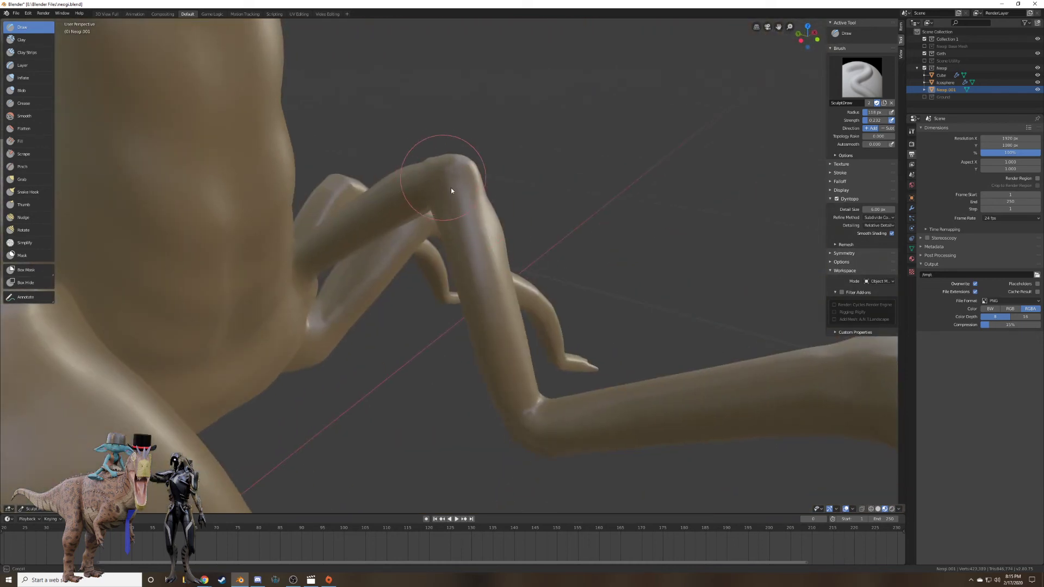
pyautogui.moveTo(443, 182)
pyautogui.mouseDown(button='middle')
pyautogui.moveTo(410, 191)
pyautogui.moveTo(539, 269)
pyautogui.mouseUp(button='middle')
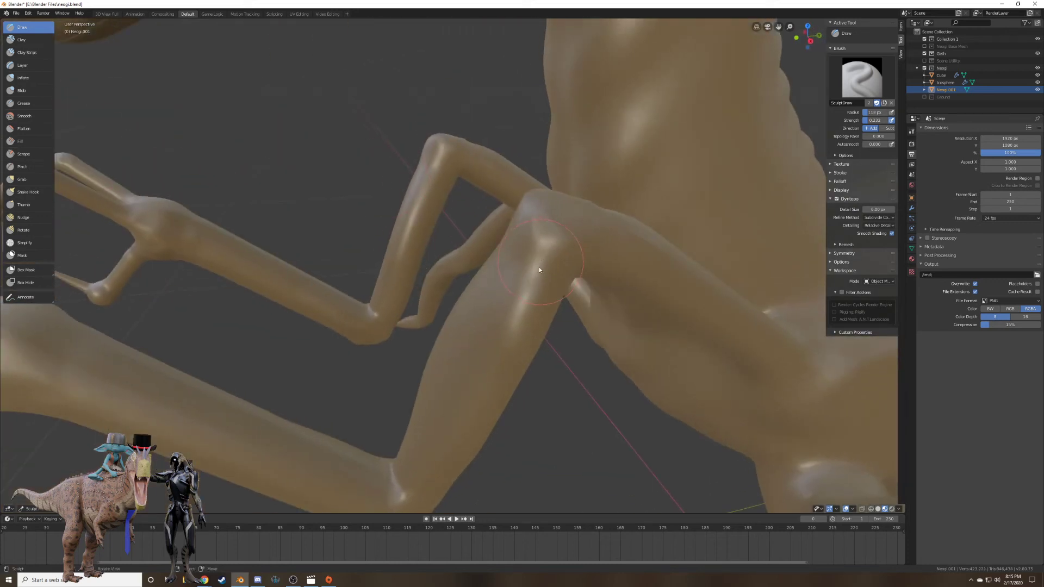
# Build up muscle along the front arm's top segment, from the upper bend to the shoulder, with the Draw brush.
pyautogui.moveTo(599, 226); pyautogui.dragTo(425, 198, button='middle')
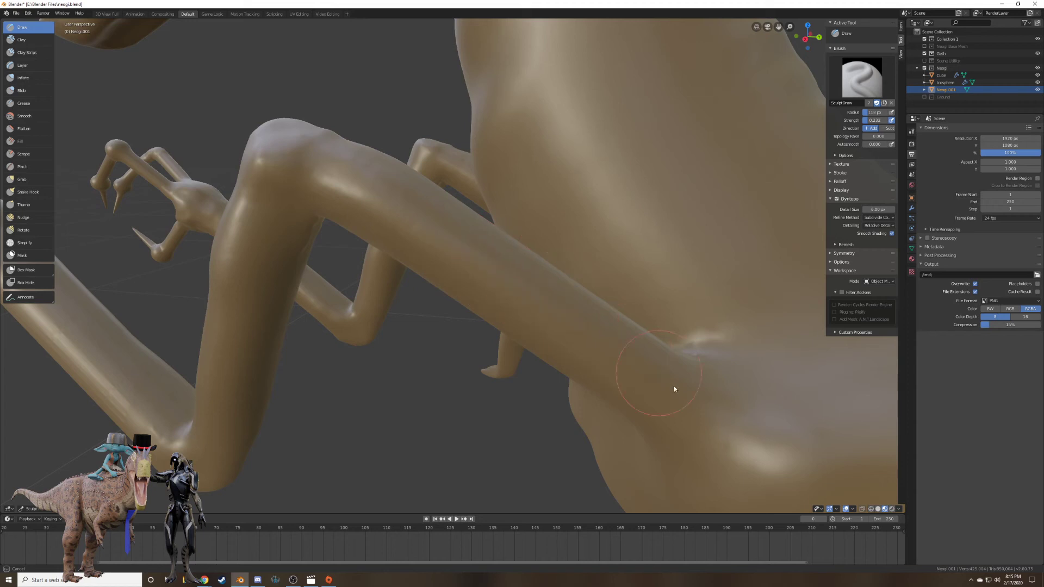
pyautogui.moveTo(723, 400); pyautogui.dragTo(418, 253, button='middle')
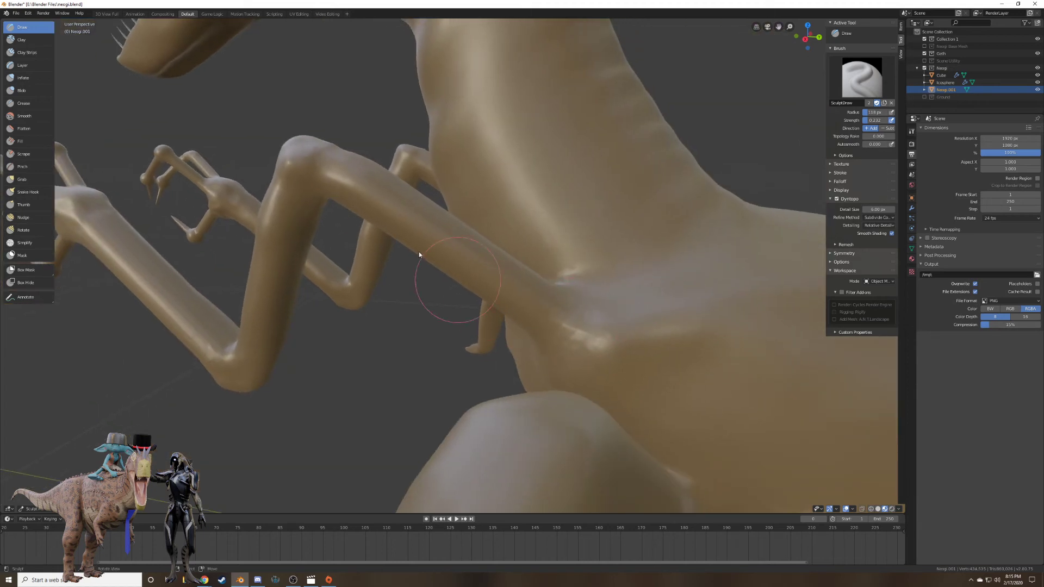
pyautogui.moveTo(339, 180); pyautogui.dragTo(572, 324)
pyautogui.moveTo(555, 303)
pyautogui.mouseDown(button='middle')
pyautogui.moveTo(531, 310)
pyautogui.moveTo(380, 231)
pyautogui.mouseUp(button='middle')
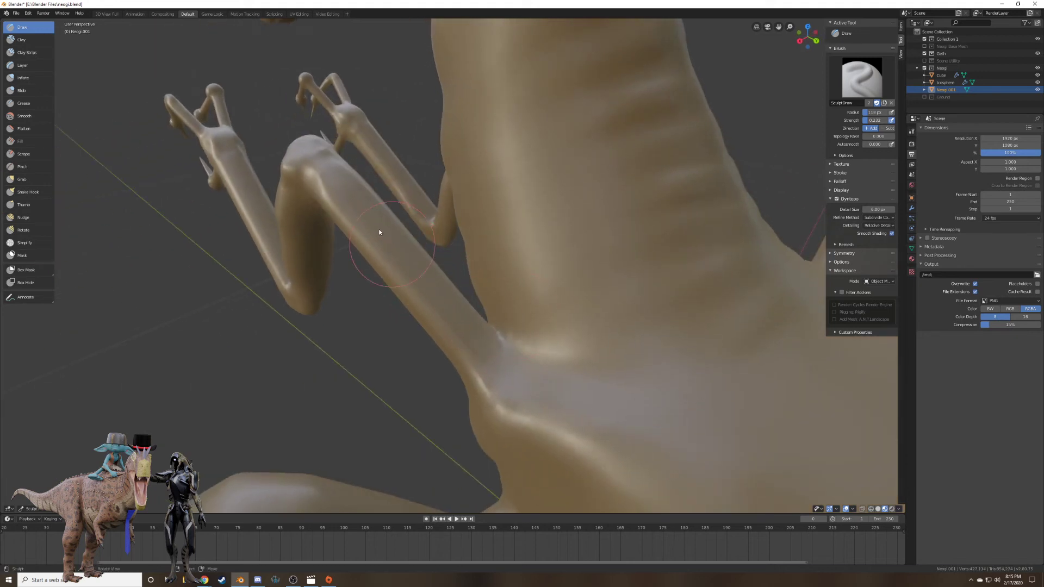
pyautogui.moveTo(355, 212); pyautogui.dragTo(494, 366)
pyautogui.moveTo(494, 366)
pyautogui.mouseDown(button='middle')
pyautogui.moveTo(467, 363)
pyautogui.moveTo(551, 348)
pyautogui.moveTo(478, 314)
pyautogui.moveTo(403, 227)
pyautogui.moveTo(383, 280)
pyautogui.moveTo(371, 261)
pyautogui.moveTo(399, 251)
pyautogui.mouseUp(button='middle')
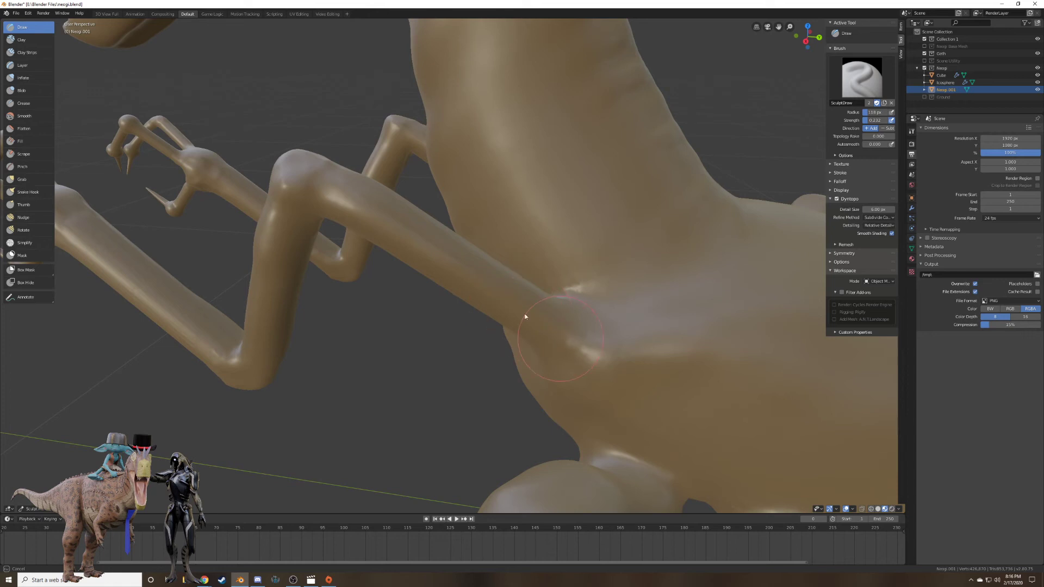
pyautogui.moveTo(525, 315)
pyautogui.mouseDown()
pyautogui.moveTo(401, 236)
pyautogui.moveTo(559, 338)
pyautogui.moveTo(431, 263)
pyautogui.moveTo(496, 296)
pyautogui.moveTo(574, 368)
pyautogui.mouseUp()
pyautogui.moveTo(549, 333); pyautogui.dragTo(508, 321)
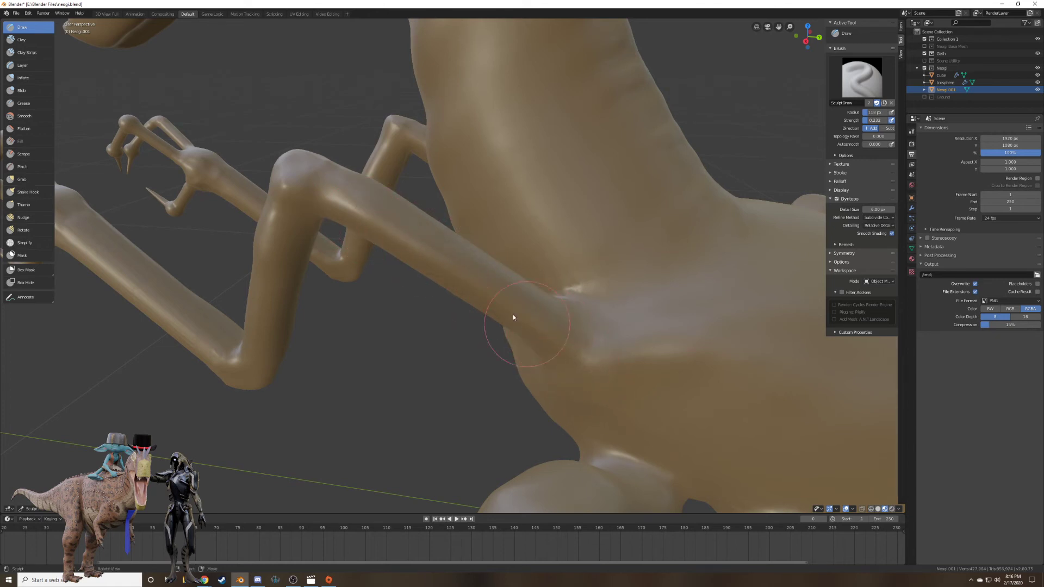
# Add volume to the front and outer sides of the upper arm and where it meets the shoulder.
pyautogui.moveTo(365, 252)
pyautogui.mouseDown(button='middle')
pyautogui.moveTo(377, 310)
pyautogui.moveTo(415, 319)
pyautogui.moveTo(468, 308)
pyautogui.moveTo(487, 259)
pyautogui.mouseUp(button='middle')
pyautogui.moveTo(483, 228); pyautogui.dragTo(543, 212)
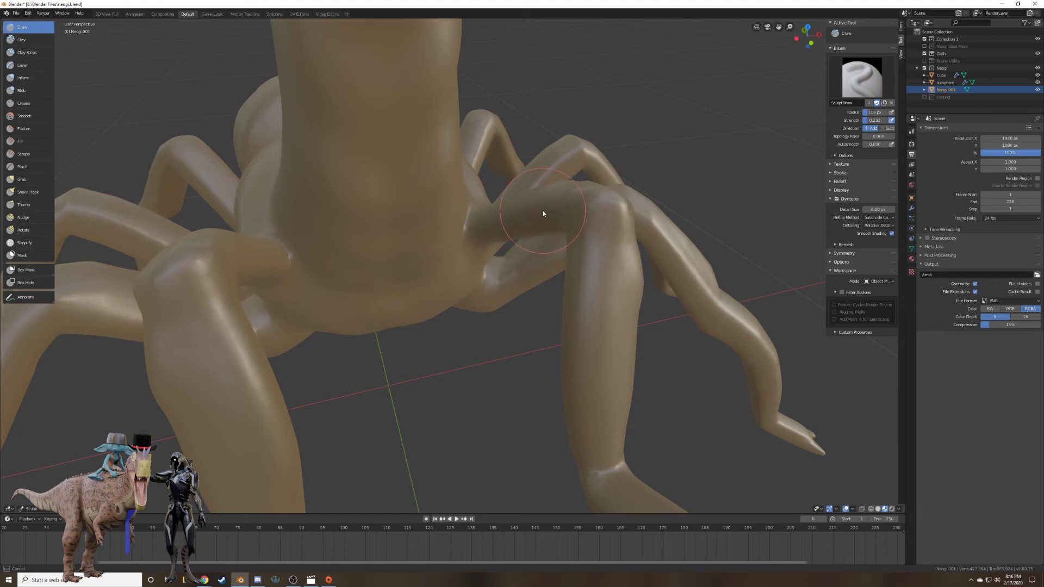
pyautogui.moveTo(543, 212)
pyautogui.mouseDown(button='middle')
pyautogui.moveTo(461, 261)
pyautogui.moveTo(444, 247)
pyautogui.moveTo(413, 282)
pyautogui.mouseUp(button='middle')
pyautogui.moveTo(403, 308); pyautogui.dragTo(497, 394)
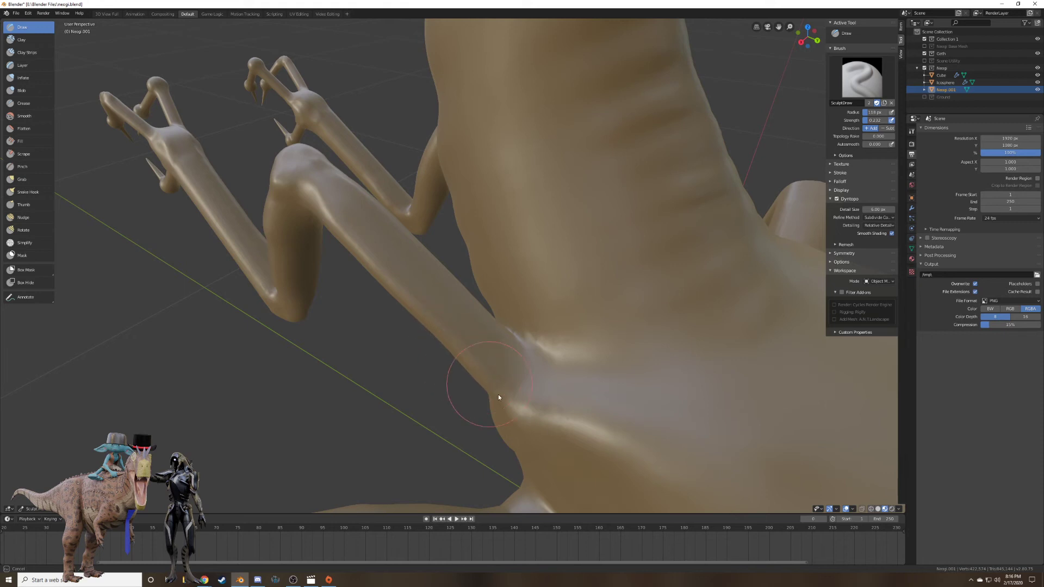
pyautogui.moveTo(497, 393)
pyautogui.mouseDown(button='middle')
pyautogui.moveTo(489, 333)
pyautogui.moveTo(433, 249)
pyautogui.mouseUp(button='middle')
pyautogui.moveTo(434, 250)
pyautogui.mouseDown()
pyautogui.moveTo(522, 293)
pyautogui.moveTo(421, 224)
pyautogui.moveTo(500, 275)
pyautogui.mouseUp()
pyautogui.moveTo(500, 275); pyautogui.dragTo(453, 283, button='middle')
pyautogui.moveTo(435, 283)
pyautogui.mouseDown()
pyautogui.moveTo(486, 333)
pyautogui.moveTo(464, 294)
pyautogui.mouseUp()
# Extend the upper arm's muscle volume across the shoulder and onto the side of the thorax.
pyautogui.moveTo(464, 269); pyautogui.dragTo(439, 295, button='middle')
pyautogui.moveTo(354, 201)
pyautogui.mouseDown()
pyautogui.moveTo(459, 368)
pyautogui.moveTo(375, 214)
pyautogui.moveTo(395, 268)
pyautogui.moveTo(350, 203)
pyautogui.moveTo(486, 399)
pyautogui.moveTo(454, 343)
pyautogui.moveTo(524, 407)
pyautogui.moveTo(469, 343)
pyautogui.mouseUp()
pyautogui.moveTo(468, 343); pyautogui.dragTo(411, 295, button='middle')
pyautogui.moveTo(348, 164)
pyautogui.mouseDown(button='middle')
pyautogui.moveTo(374, 177)
pyautogui.moveTo(401, 151)
pyautogui.moveTo(440, 159)
pyautogui.moveTo(471, 186)
pyautogui.moveTo(570, 183)
pyautogui.moveTo(554, 184)
pyautogui.moveTo(571, 197)
pyautogui.moveTo(475, 209)
pyautogui.moveTo(506, 289)
pyautogui.mouseUp(button='middle')
pyautogui.moveTo(505, 289)
pyautogui.mouseDown()
pyautogui.moveTo(588, 317)
pyautogui.moveTo(578, 313)
pyautogui.moveTo(622, 309)
pyautogui.moveTo(576, 305)
pyautogui.moveTo(635, 302)
pyautogui.mouseUp()
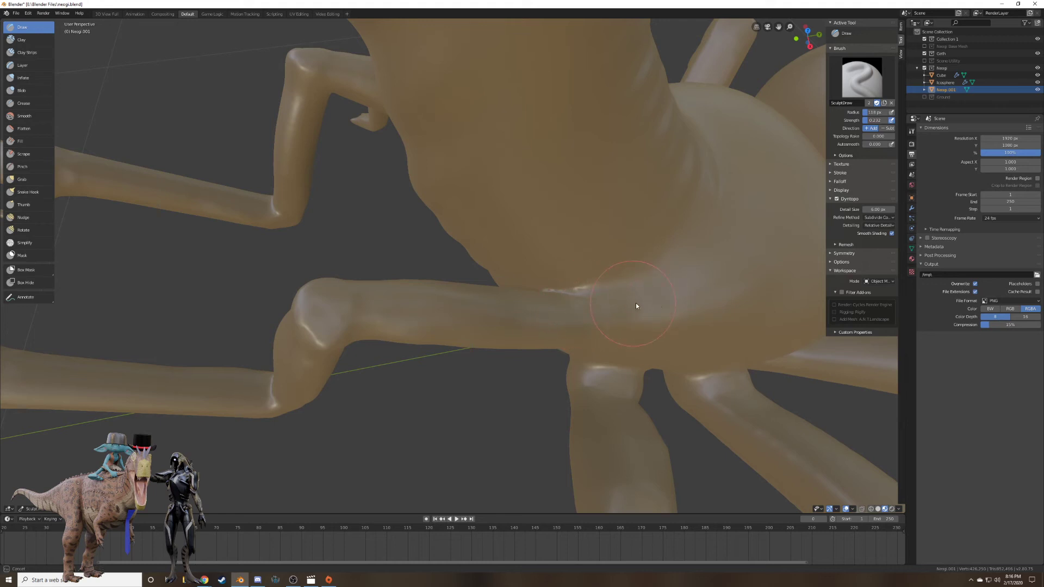
pyautogui.moveTo(635, 302)
pyautogui.mouseDown(button='middle')
pyautogui.moveTo(604, 288)
pyautogui.moveTo(612, 268)
pyautogui.moveTo(561, 253)
pyautogui.moveTo(543, 275)
pyautogui.moveTo(420, 201)
pyautogui.mouseUp(button='middle')
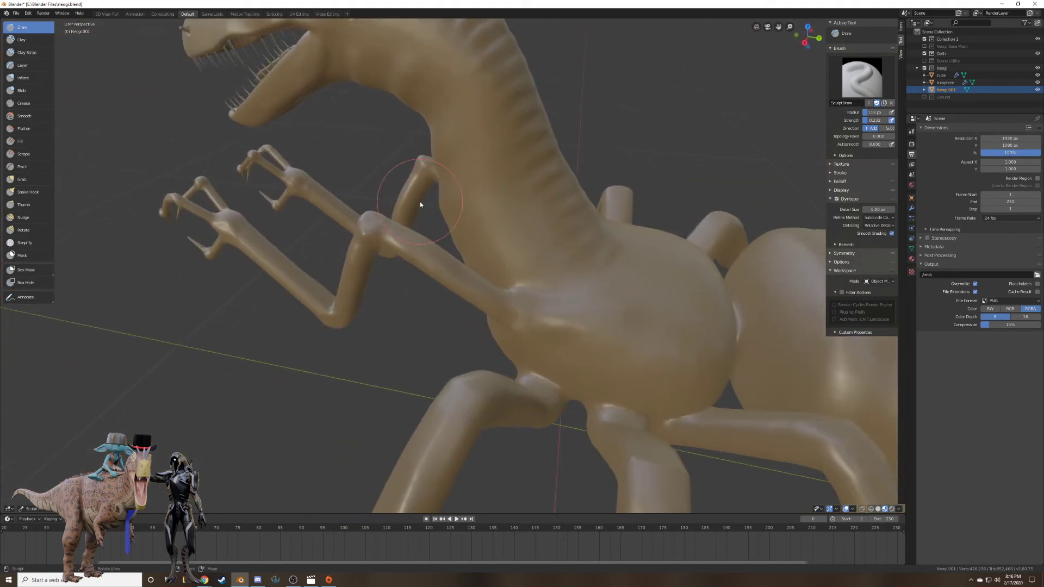
pyautogui.click(24, 116)
pyautogui.moveTo(244, 114); pyautogui.dragTo(305, 155, button='middle')
pyautogui.scroll(6, 454, 217)
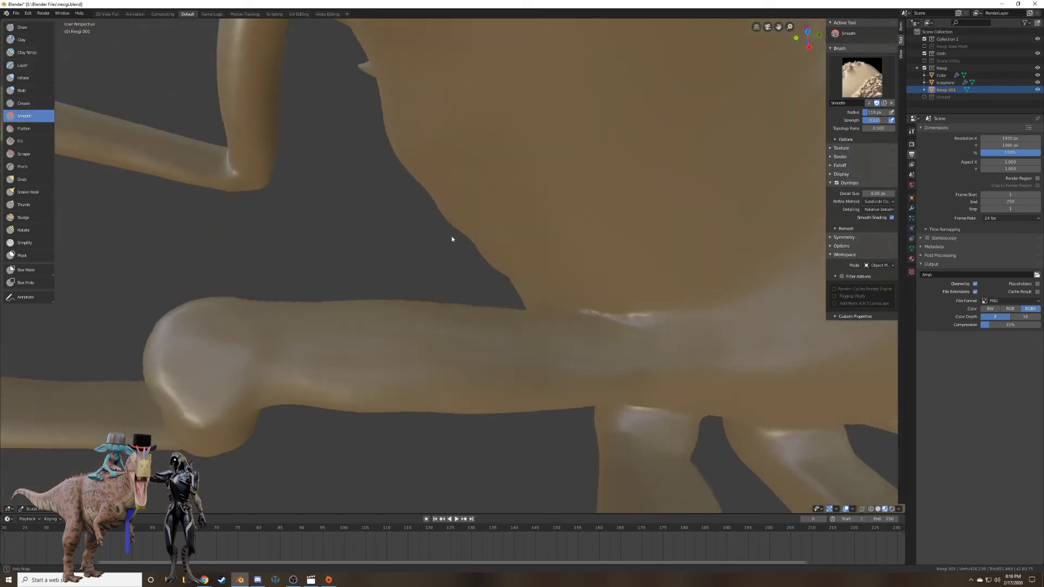
pyautogui.moveTo(452, 238)
pyautogui.mouseDown(button='middle')
pyautogui.moveTo(469, 246)
pyautogui.moveTo(549, 212)
pyautogui.moveTo(549, 258)
pyautogui.moveTo(506, 261)
pyautogui.moveTo(482, 243)
pyautogui.mouseUp(button='middle')
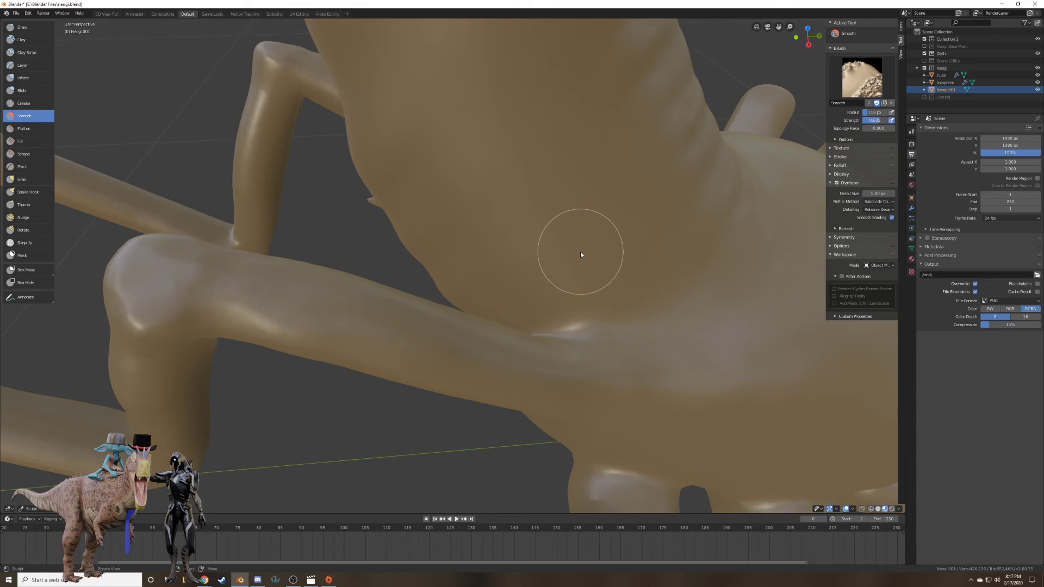
pyautogui.scroll(-2, 475, 197)
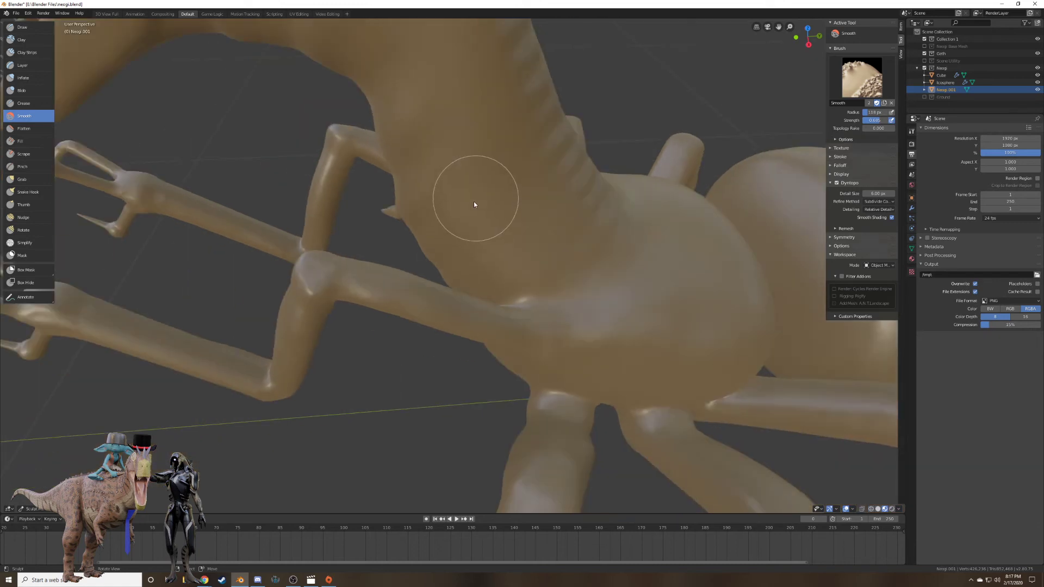
pyautogui.moveTo(474, 201)
pyautogui.mouseDown(button='middle')
pyautogui.moveTo(529, 229)
pyautogui.moveTo(566, 195)
pyautogui.moveTo(622, 177)
pyautogui.moveTo(718, 174)
pyautogui.moveTo(774, 191)
pyautogui.moveTo(624, 251)
pyautogui.moveTo(618, 276)
pyautogui.moveTo(632, 253)
pyautogui.moveTo(588, 254)
pyautogui.moveTo(477, 307)
pyautogui.moveTo(504, 311)
pyautogui.moveTo(638, 263)
pyautogui.moveTo(602, 276)
pyautogui.moveTo(531, 270)
pyautogui.moveTo(491, 287)
pyautogui.moveTo(446, 268)
pyautogui.moveTo(475, 259)
pyautogui.moveTo(463, 285)
pyautogui.moveTo(500, 302)
pyautogui.moveTo(420, 247)
pyautogui.moveTo(429, 256)
pyautogui.mouseUp(button='middle')
# Shrink the Draw brush's radius, lower its strength, and add volume to the thorax's back behind the neck base.
pyautogui.press('x')
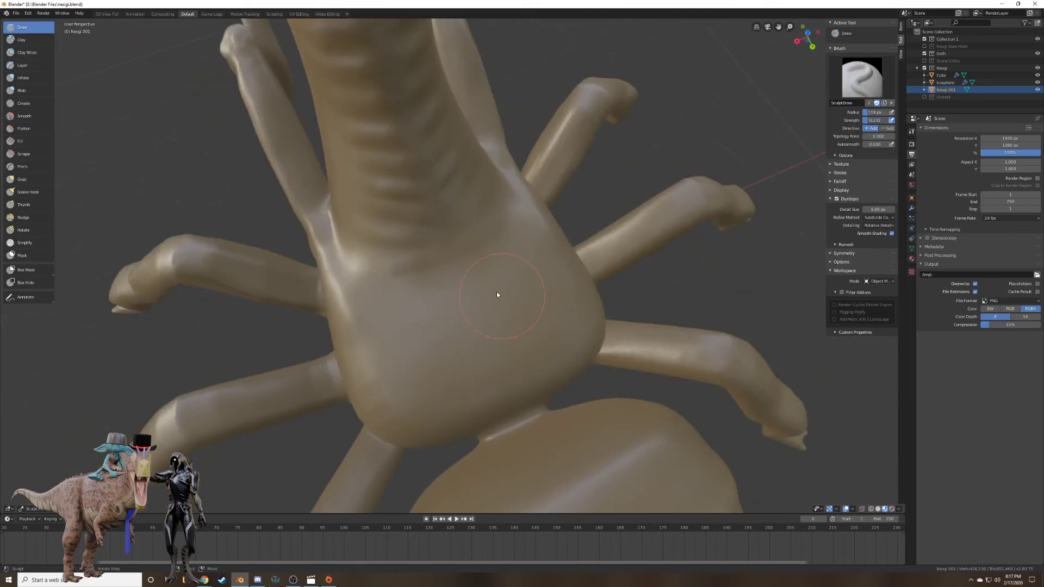
pyautogui.press('f')
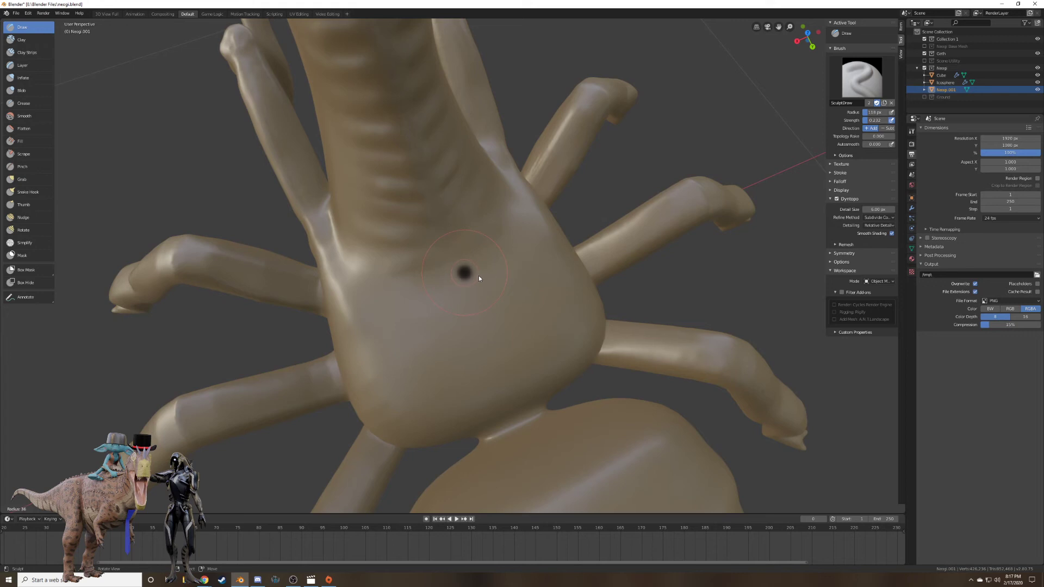
pyautogui.click(484, 271)
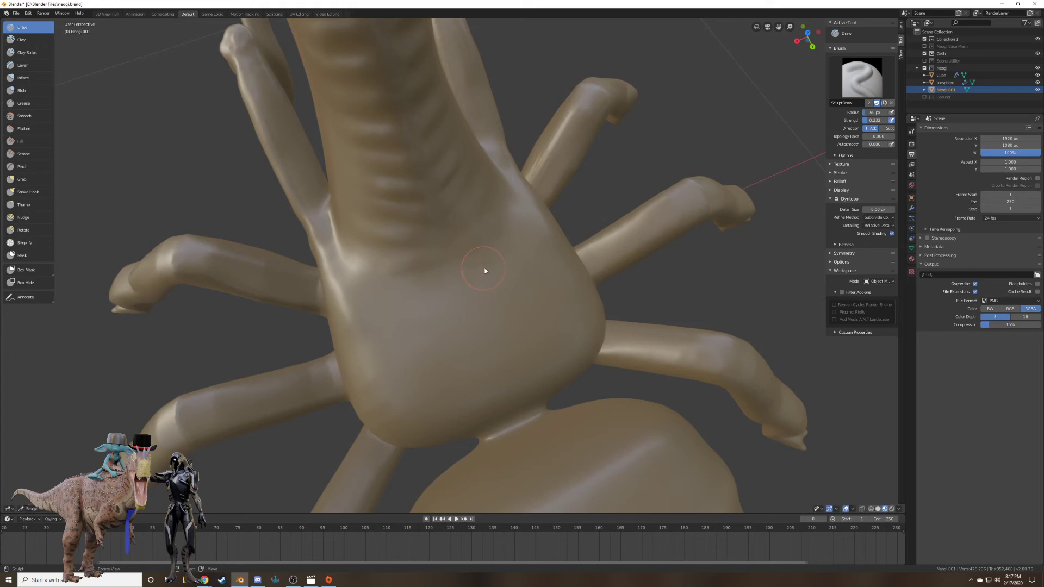
pyautogui.moveTo(476, 275)
pyautogui.mouseDown()
pyautogui.moveTo(506, 265)
pyautogui.moveTo(523, 283)
pyautogui.mouseUp()
pyautogui.moveTo(487, 314)
pyautogui.mouseDown()
pyautogui.moveTo(504, 304)
pyautogui.moveTo(525, 347)
pyautogui.mouseUp()
pyautogui.hotkey('shift', 'f')
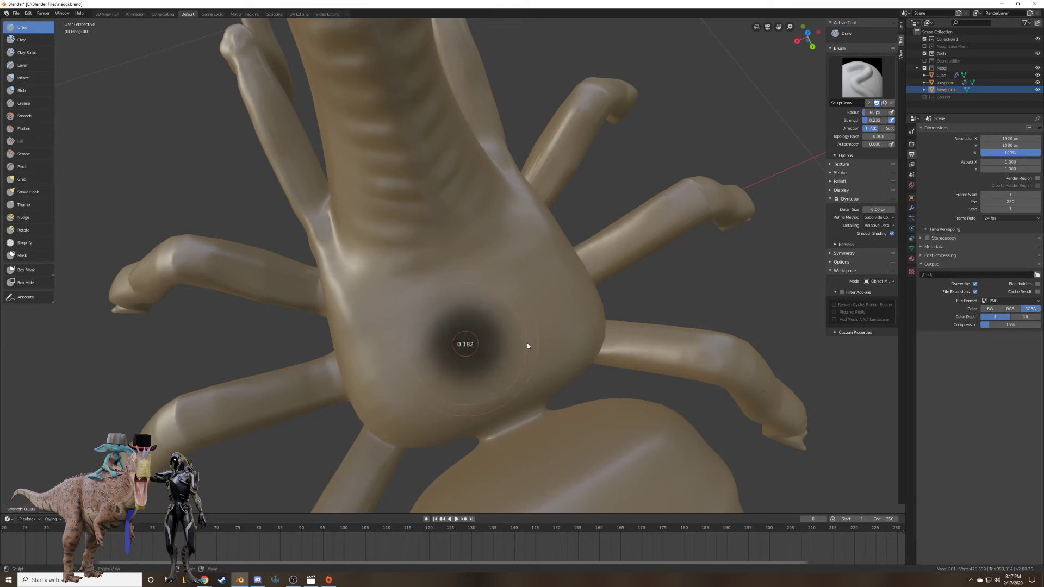
pyautogui.click(518, 337)
pyautogui.moveTo(518, 337); pyautogui.dragTo(559, 322)
# Lower the Smooth brush's strength, enlarge its radius, and soften the added volume on the side of the thorax.
pyautogui.moveTo(559, 322)
pyautogui.mouseDown(button='middle')
pyautogui.moveTo(590, 263)
pyautogui.moveTo(99, 106)
pyautogui.mouseUp(button='middle')
pyautogui.click(27, 116)
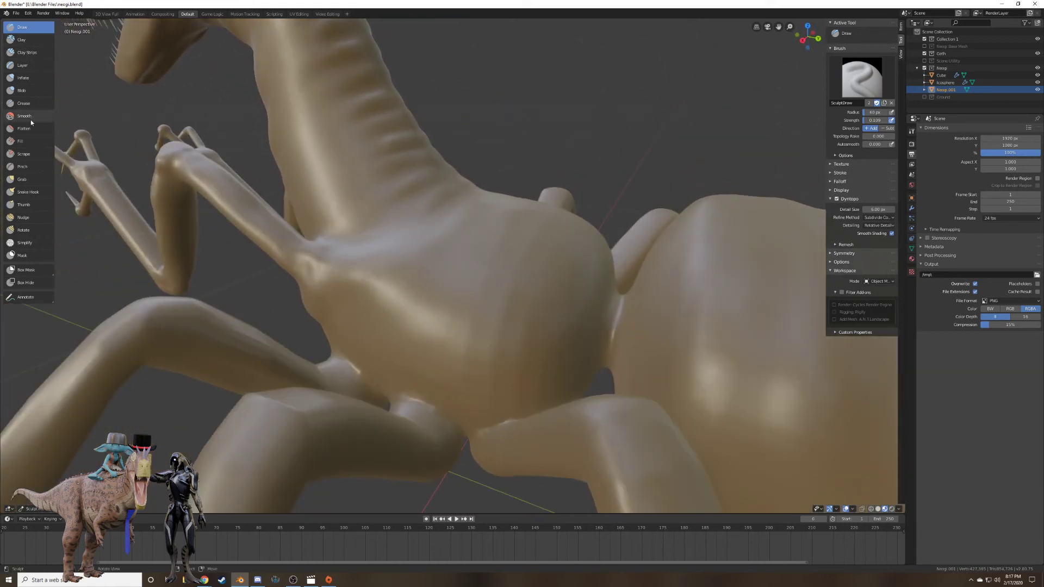
pyautogui.moveTo(447, 330)
pyautogui.mouseDown()
pyautogui.moveTo(466, 384)
pyautogui.moveTo(494, 361)
pyautogui.moveTo(478, 318)
pyautogui.mouseUp()
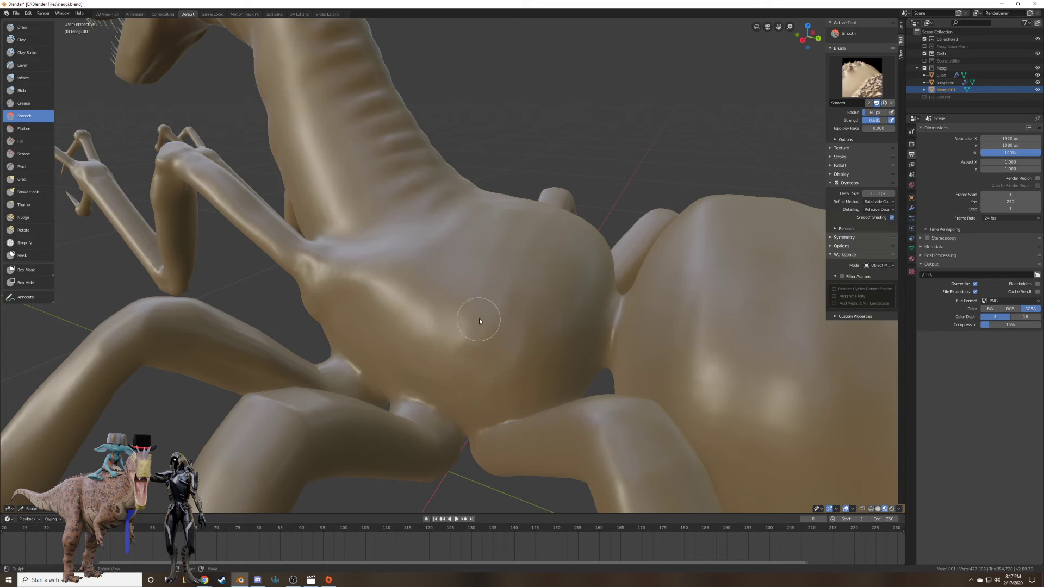
pyautogui.hotkey('ctrl', 'z')
pyautogui.hotkey('shift', 'f')
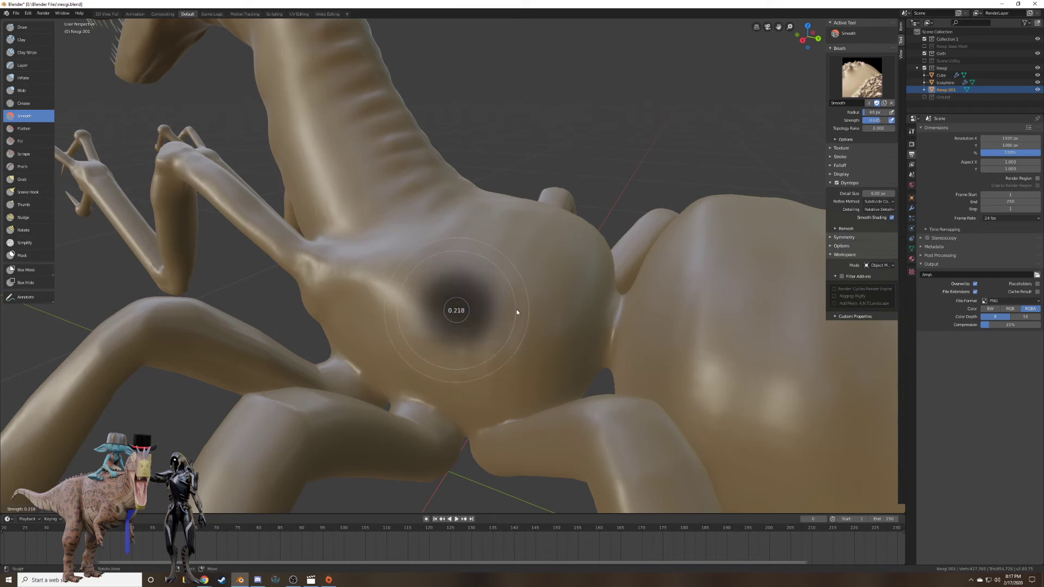
pyautogui.click(517, 309)
pyautogui.press('f')
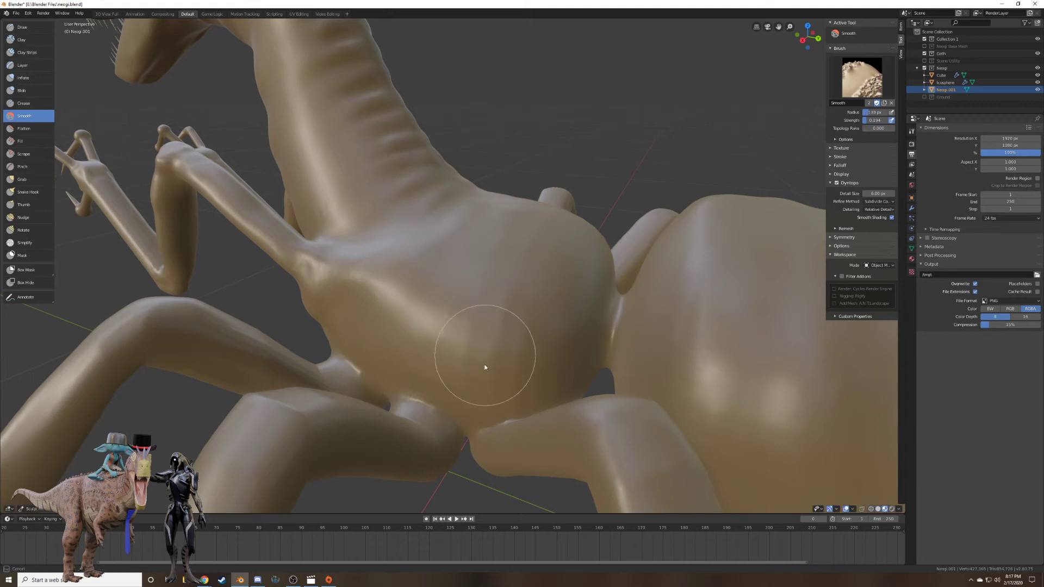
pyautogui.moveTo(553, 297); pyautogui.dragTo(405, 384, button='middle')
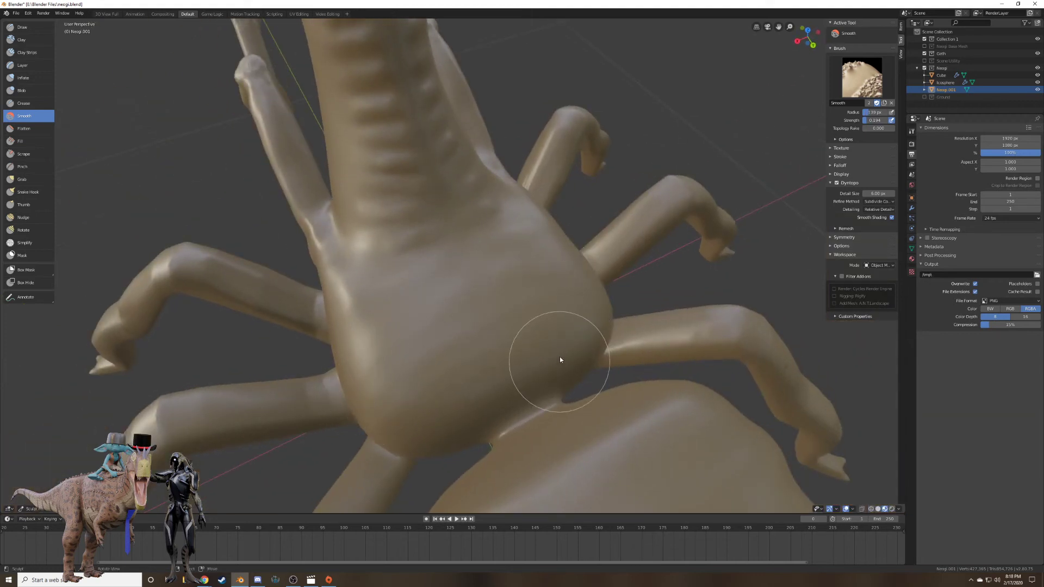
pyautogui.moveTo(560, 354)
pyautogui.mouseDown(button='middle')
pyautogui.moveTo(629, 315)
pyautogui.moveTo(617, 285)
pyautogui.moveTo(547, 335)
pyautogui.moveTo(496, 308)
pyautogui.moveTo(454, 310)
pyautogui.moveTo(469, 331)
pyautogui.moveTo(495, 312)
pyautogui.moveTo(527, 319)
pyautogui.mouseUp(button='middle')
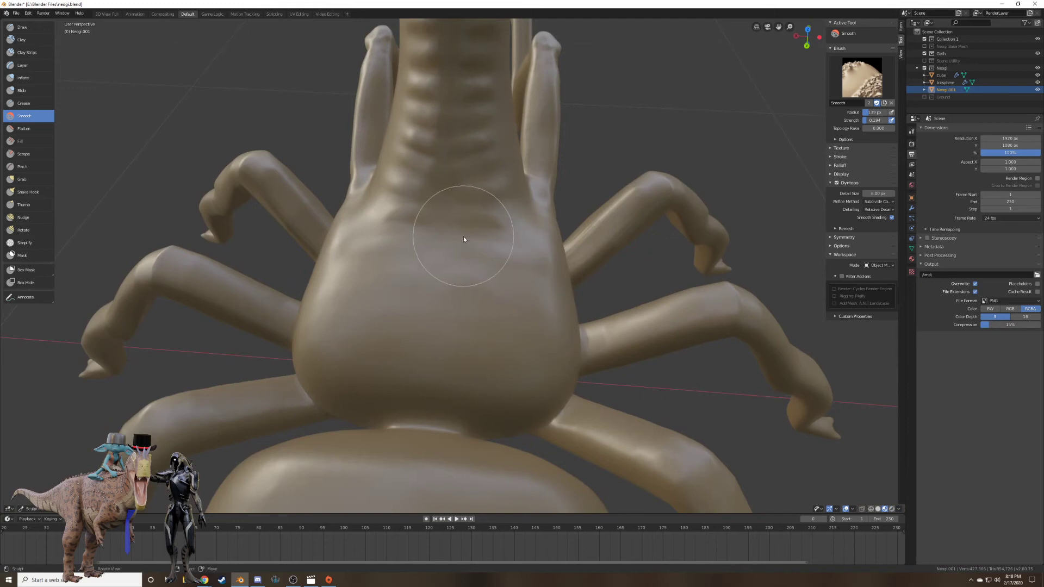
# Reduce the Draw brush's radius and build up subtle detail on the back where the neck joins the thorax.
pyautogui.click(22, 26)
pyautogui.scroll(3, 490, 261)
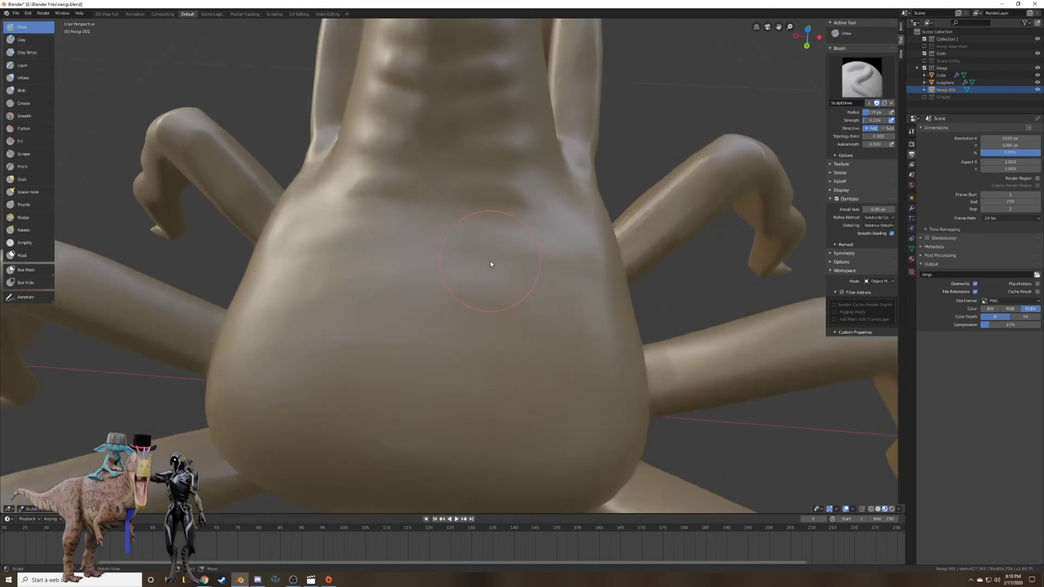
pyautogui.press('f')
pyautogui.click(475, 234)
pyautogui.moveTo(470, 241); pyautogui.dragTo(462, 243)
pyautogui.moveTo(459, 287)
pyautogui.mouseDown()
pyautogui.moveTo(500, 283)
pyautogui.moveTo(463, 290)
pyautogui.mouseUp()
# Smooth the surface of the creature's side legs with the Smooth brush.
pyautogui.moveTo(478, 299)
pyautogui.mouseDown(button='middle')
pyautogui.moveTo(519, 322)
pyautogui.moveTo(596, 285)
pyautogui.moveTo(544, 340)
pyautogui.moveTo(487, 299)
pyautogui.moveTo(593, 274)
pyautogui.moveTo(614, 325)
pyautogui.moveTo(656, 335)
pyautogui.moveTo(618, 317)
pyautogui.moveTo(604, 347)
pyautogui.mouseUp(button='middle')
pyautogui.scroll(-6, 596, 286)
pyautogui.scroll(4, 610, 299)
pyautogui.scroll(4, 532, 373)
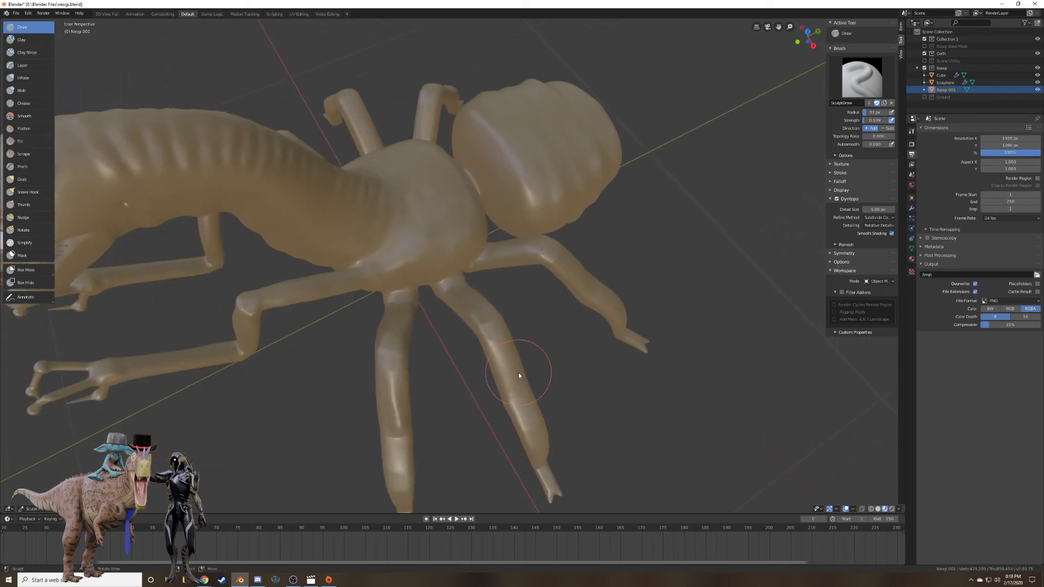
pyautogui.moveTo(549, 394)
pyautogui.mouseDown(button='middle')
pyautogui.moveTo(578, 401)
pyautogui.moveTo(572, 411)
pyautogui.mouseUp(button='middle')
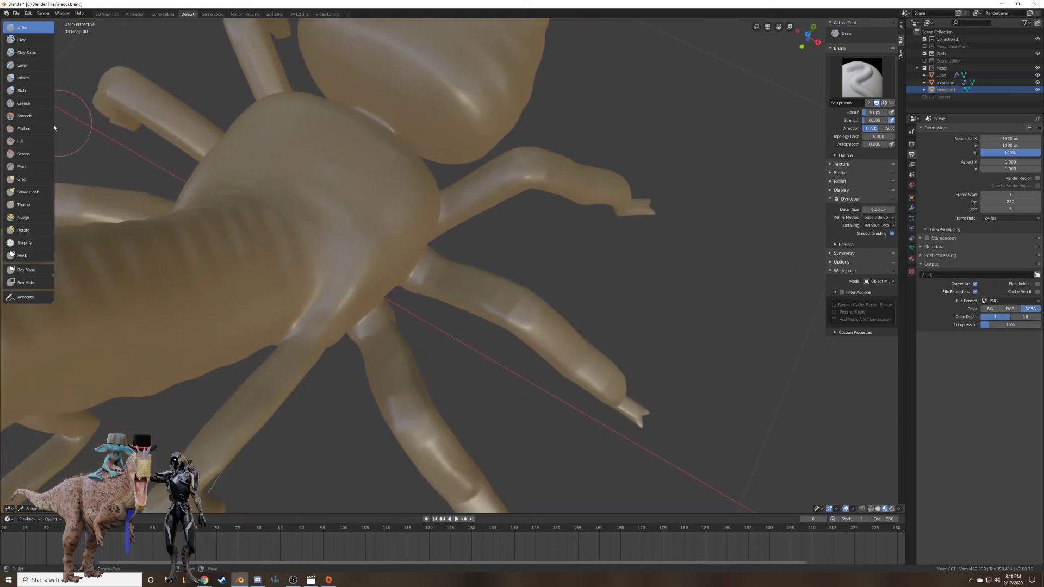
pyautogui.click(30, 116)
pyautogui.scroll(3, 598, 309)
pyautogui.moveTo(600, 321)
pyautogui.mouseDown()
pyautogui.moveTo(566, 374)
pyautogui.moveTo(581, 330)
pyautogui.moveTo(566, 375)
pyautogui.moveTo(557, 350)
pyautogui.moveTo(577, 392)
pyautogui.moveTo(638, 370)
pyautogui.mouseUp()
pyautogui.moveTo(639, 370)
pyautogui.mouseDown(button='middle')
pyautogui.moveTo(599, 389)
pyautogui.moveTo(562, 379)
pyautogui.moveTo(527, 350)
pyautogui.mouseUp(button='middle')
pyautogui.moveTo(527, 349)
pyautogui.mouseDown()
pyautogui.moveTo(494, 410)
pyautogui.moveTo(509, 384)
pyautogui.moveTo(469, 381)
pyautogui.moveTo(468, 396)
pyautogui.mouseUp()
# Examine the whole creature from behind and its head and neck from the side.
pyautogui.moveTo(468, 395)
pyautogui.mouseDown(button='middle')
pyautogui.moveTo(431, 323)
pyautogui.moveTo(535, 309)
pyautogui.moveTo(592, 315)
pyautogui.moveTo(552, 333)
pyautogui.mouseUp(button='middle')
pyautogui.scroll(-3, 552, 332)
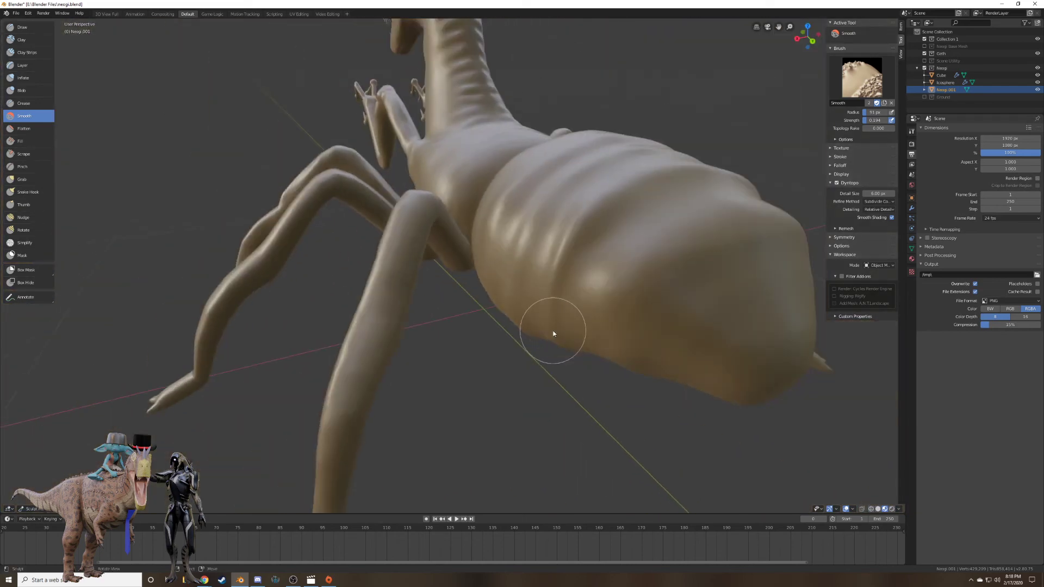
pyautogui.scroll(-3, 470, 327)
pyautogui.moveTo(469, 328)
pyautogui.mouseDown(button='middle')
pyautogui.moveTo(613, 321)
pyautogui.moveTo(577, 332)
pyautogui.moveTo(602, 334)
pyautogui.moveTo(577, 335)
pyautogui.moveTo(471, 313)
pyautogui.moveTo(537, 373)
pyautogui.moveTo(471, 302)
pyautogui.mouseUp(button='middle')
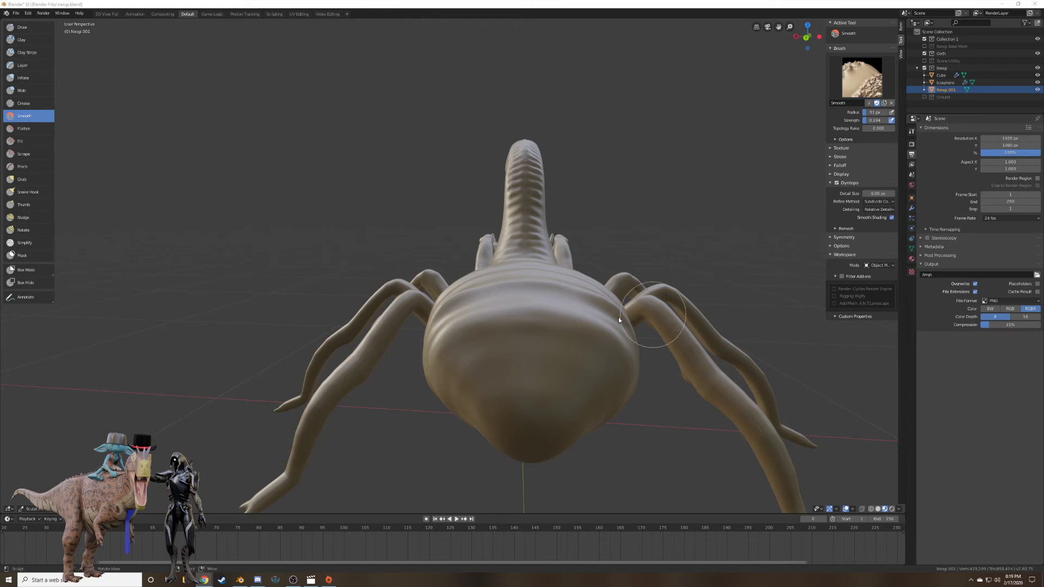
pyautogui.moveTo(531, 302)
pyautogui.mouseDown(button='middle')
pyautogui.moveTo(604, 322)
pyautogui.moveTo(634, 305)
pyautogui.moveTo(576, 272)
pyautogui.moveTo(621, 283)
pyautogui.moveTo(526, 254)
pyautogui.moveTo(575, 254)
pyautogui.moveTo(495, 280)
pyautogui.moveTo(495, 308)
pyautogui.moveTo(527, 310)
pyautogui.moveTo(582, 256)
pyautogui.moveTo(588, 298)
pyautogui.moveTo(569, 293)
pyautogui.moveTo(662, 284)
pyautogui.moveTo(531, 310)
pyautogui.moveTo(454, 287)
pyautogui.moveTo(412, 288)
pyautogui.moveTo(498, 283)
pyautogui.moveTo(527, 303)
pyautogui.moveTo(471, 289)
pyautogui.moveTo(464, 314)
pyautogui.moveTo(507, 331)
pyautogui.moveTo(550, 324)
pyautogui.moveTo(524, 289)
pyautogui.moveTo(494, 331)
pyautogui.moveTo(468, 345)
pyautogui.moveTo(501, 347)
pyautogui.mouseUp(button='middle')
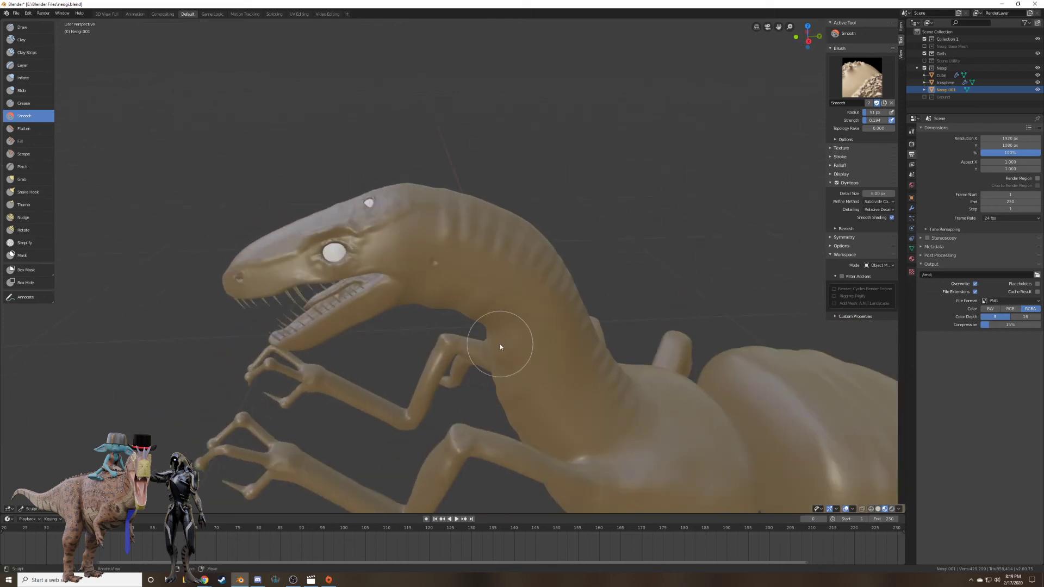
pyautogui.moveTo(435, 310)
pyautogui.mouseDown(button='middle')
pyautogui.moveTo(460, 321)
pyautogui.moveTo(434, 302)
pyautogui.moveTo(457, 299)
pyautogui.moveTo(484, 331)
pyautogui.mouseUp(button='middle')
pyautogui.scroll(2, 433, 302)
# In the right side view, shrink the Draw brush's radius to 47 px and build up the head behind the eye.
pyautogui.press('KP_3')
pyautogui.click(46, 28)
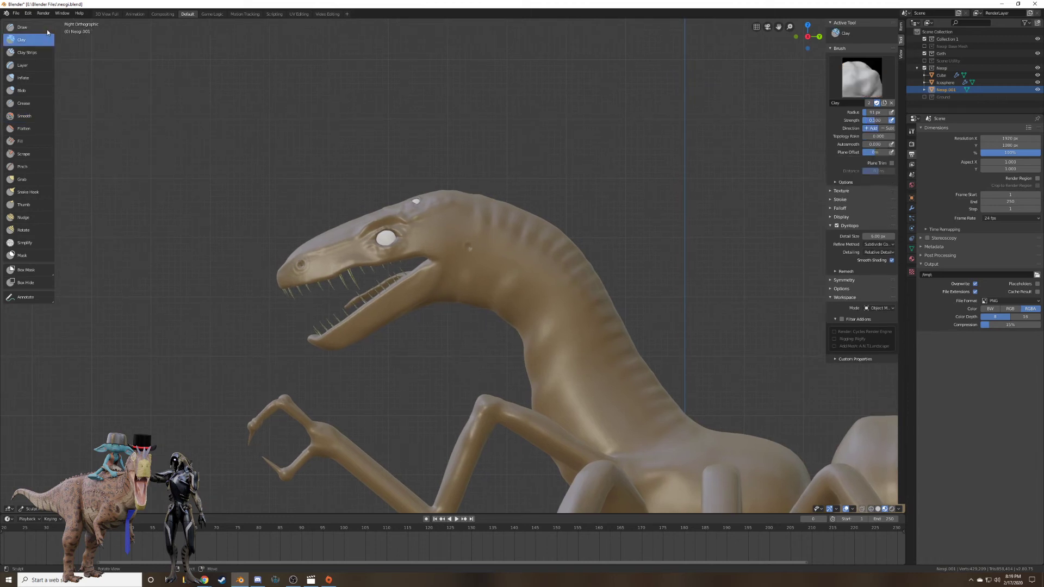
pyautogui.scroll(4, 452, 231)
pyautogui.scroll(1, 427, 154)
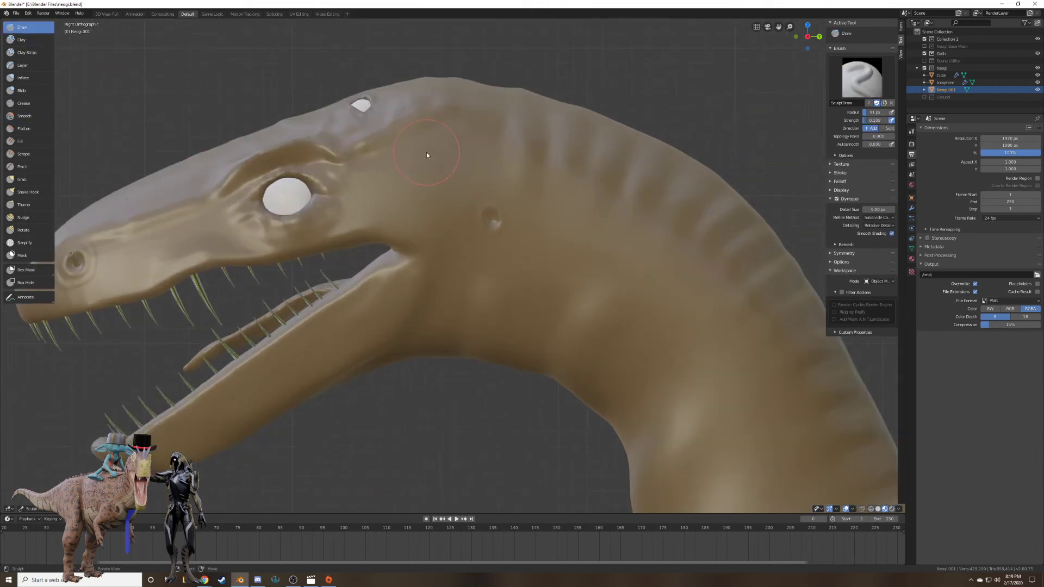
pyautogui.scroll(1, 374, 214)
pyautogui.keyDown('shift'); pyautogui.moveTo(374, 214); pyautogui.dragTo(384, 242, button='middle'); pyautogui.keyUp('shift')
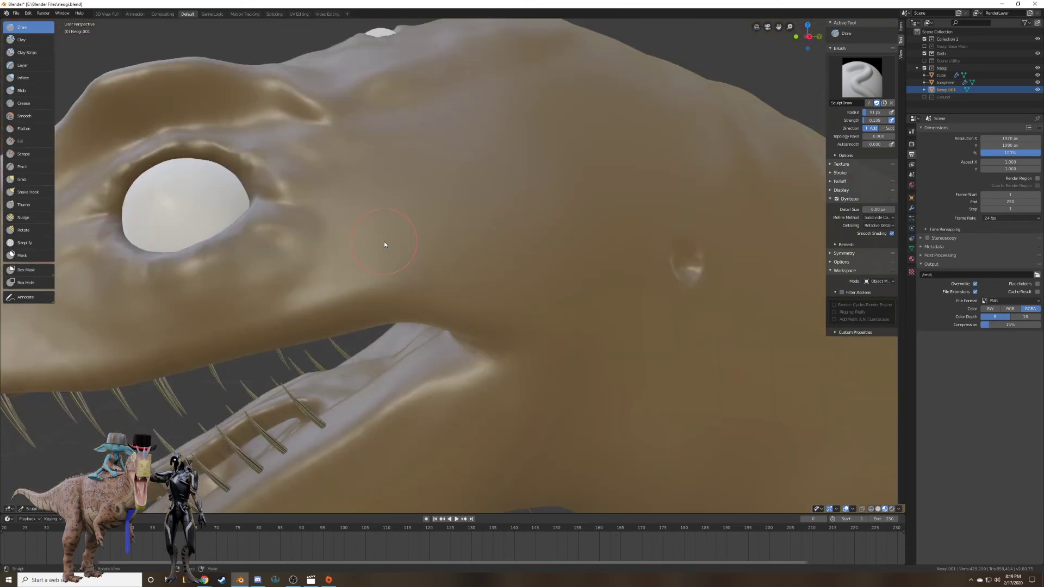
pyautogui.scroll(-3, 384, 242)
pyautogui.press('f')
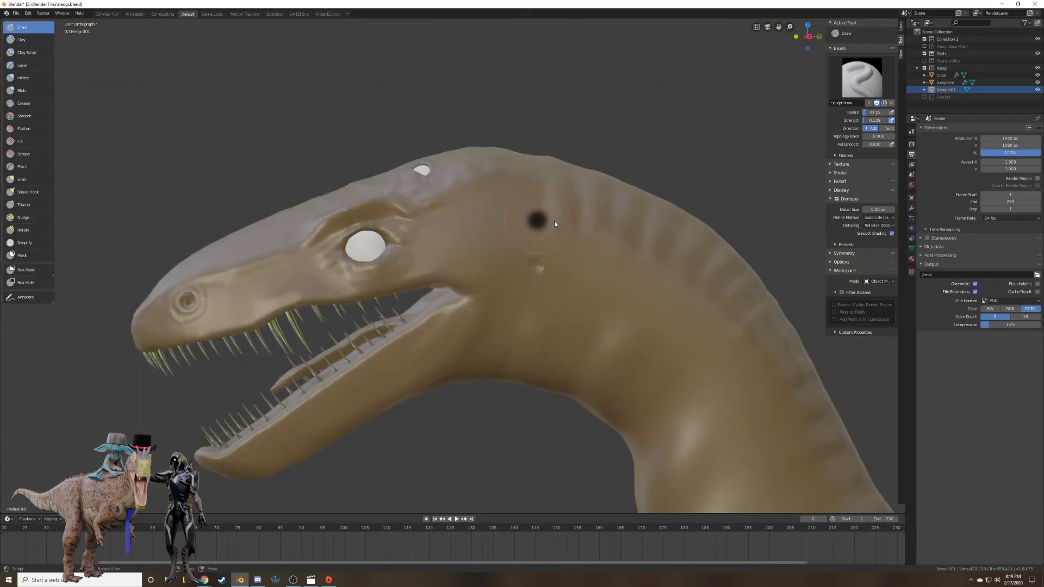
pyautogui.click(492, 241)
pyautogui.moveTo(492, 196)
pyautogui.mouseDown()
pyautogui.moveTo(484, 234)
pyautogui.moveTo(450, 270)
pyautogui.mouseUp()
pyautogui.moveTo(483, 193)
pyautogui.mouseDown()
pyautogui.moveTo(482, 259)
pyautogui.moveTo(505, 208)
pyautogui.mouseUp()
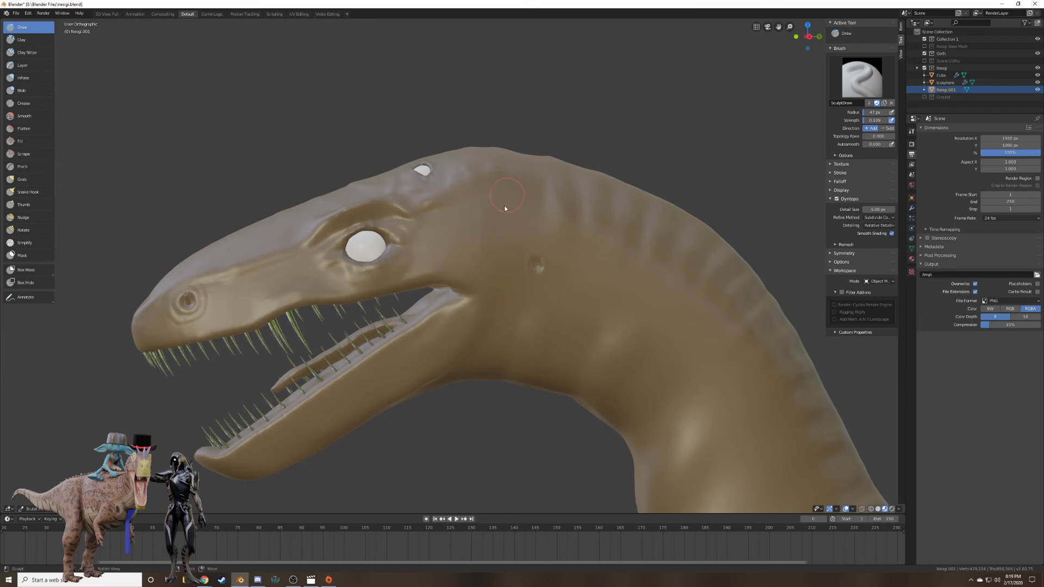
pyautogui.moveTo(481, 272)
pyautogui.mouseDown()
pyautogui.moveTo(517, 213)
pyautogui.moveTo(494, 221)
pyautogui.moveTo(487, 254)
pyautogui.mouseUp()
# Build up the jaw muscle between the eye and the ear hole with repeated Draw brush strokes.
pyautogui.moveTo(432, 260)
pyautogui.mouseDown(button='middle')
pyautogui.moveTo(442, 237)
pyautogui.moveTo(361, 270)
pyautogui.mouseUp(button='middle')
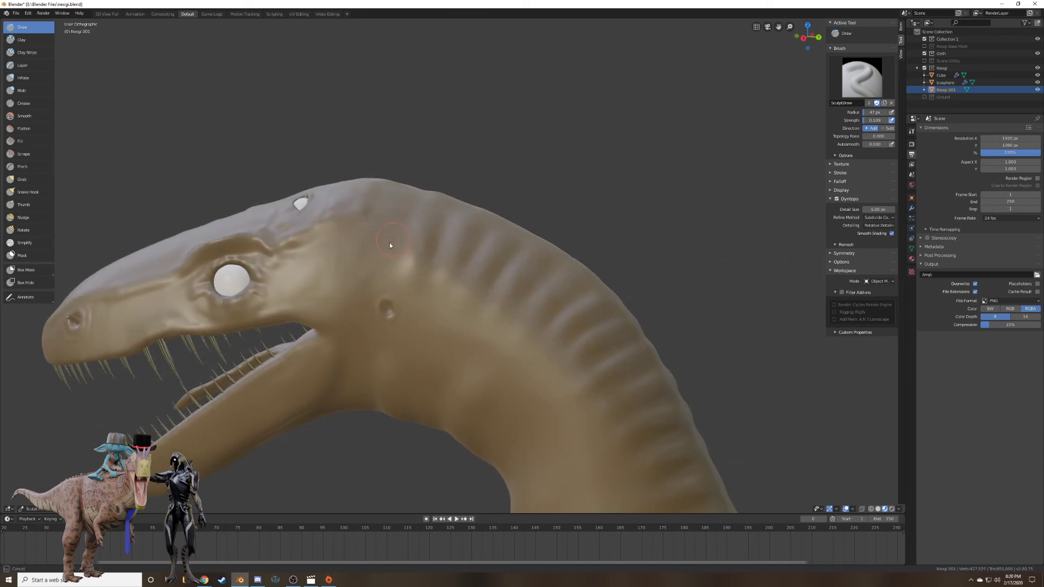
pyautogui.moveTo(361, 240)
pyautogui.mouseDown()
pyautogui.moveTo(360, 280)
pyautogui.moveTo(329, 308)
pyautogui.mouseUp()
pyautogui.moveTo(336, 269)
pyautogui.mouseDown()
pyautogui.moveTo(313, 317)
pyautogui.moveTo(300, 301)
pyautogui.moveTo(294, 310)
pyautogui.mouseUp()
pyautogui.moveTo(340, 260); pyautogui.dragTo(320, 308)
pyautogui.moveTo(338, 242); pyautogui.dragTo(348, 311)
pyautogui.moveTo(360, 245); pyautogui.dragTo(356, 291)
pyautogui.moveTo(348, 234)
pyautogui.mouseDown()
pyautogui.moveTo(288, 282)
pyautogui.moveTo(315, 261)
pyautogui.mouseUp()
pyautogui.moveTo(330, 255); pyautogui.dragTo(668, 229, button='middle')
pyautogui.scroll(3, 363, 242)
pyautogui.scroll(-2, 362, 239)
pyautogui.scroll(2, 667, 229)
pyautogui.scroll(-4, 596, 235)
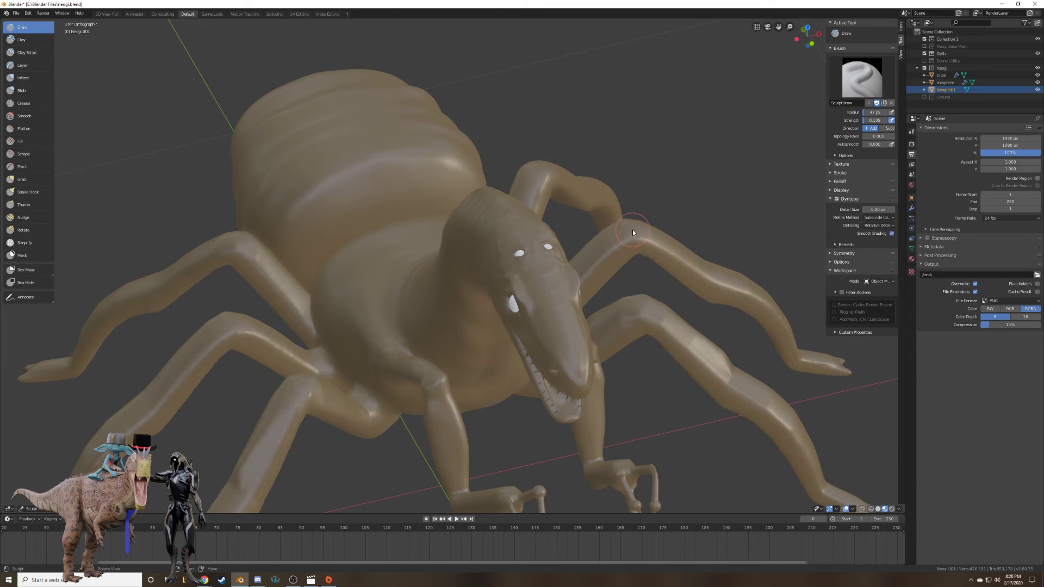
# Flatten the side of the thumb's claw joint on the front hand using the Flatten brush with an enlarged radius.
pyautogui.moveTo(632, 232)
pyautogui.mouseDown(button='middle')
pyautogui.moveTo(611, 252)
pyautogui.moveTo(644, 233)
pyautogui.moveTo(587, 215)
pyautogui.moveTo(504, 217)
pyautogui.moveTo(532, 200)
pyautogui.mouseUp(button='middle')
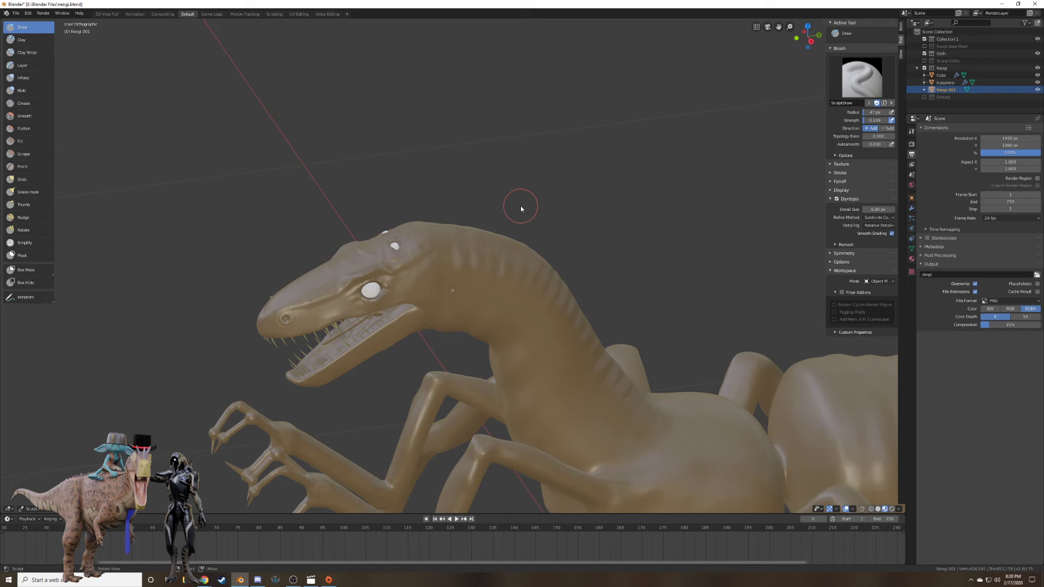
pyautogui.moveTo(521, 208); pyautogui.dragTo(198, 191, button='middle')
pyautogui.scroll(3, 514, 214)
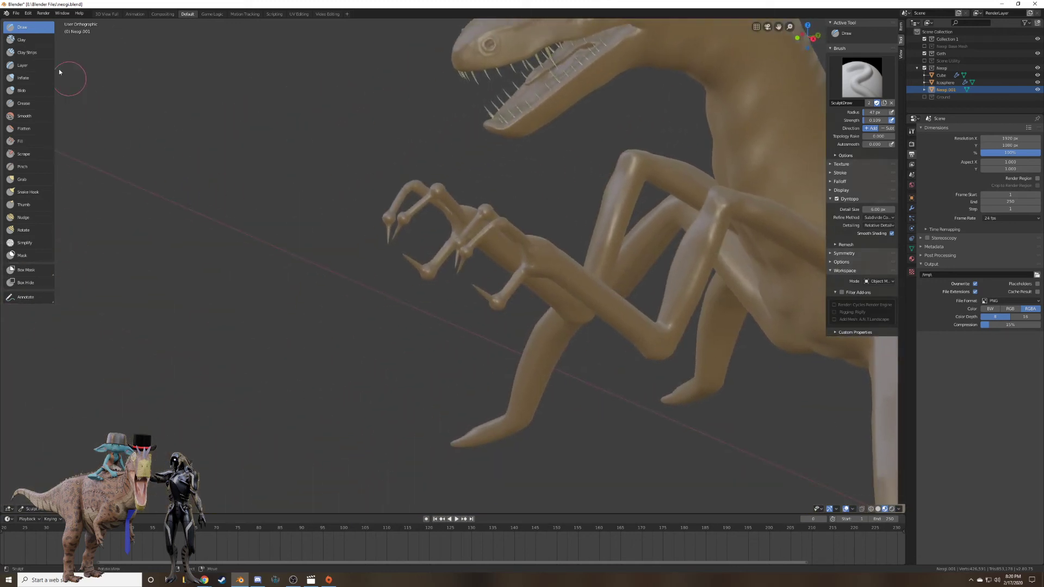
pyautogui.press('KP_3')
pyautogui.scroll(6, 158, 144)
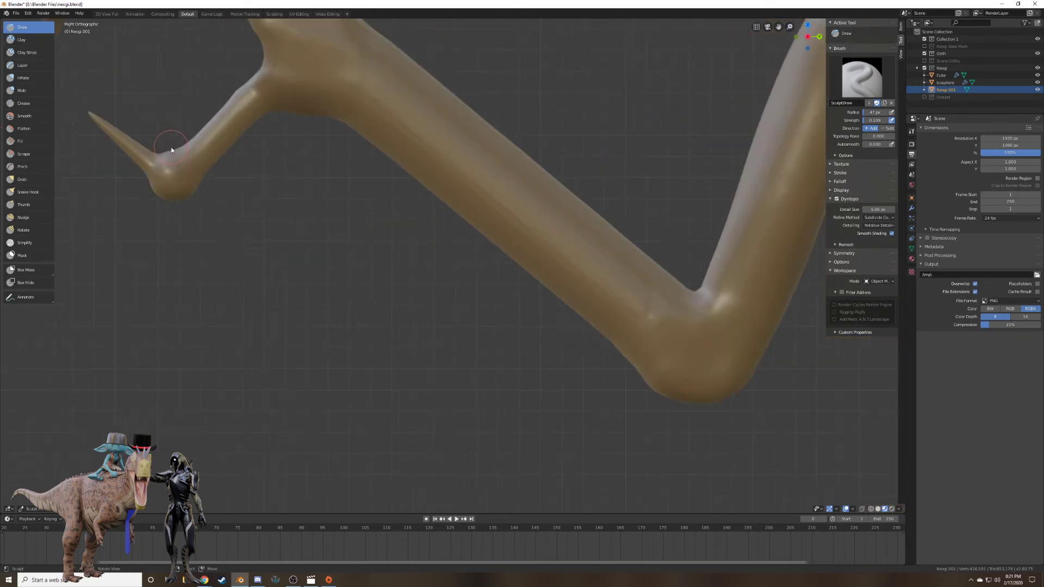
pyautogui.keyDown('shift'); pyautogui.moveTo(182, 162); pyautogui.dragTo(235, 193, button='middle'); pyautogui.keyUp('shift')
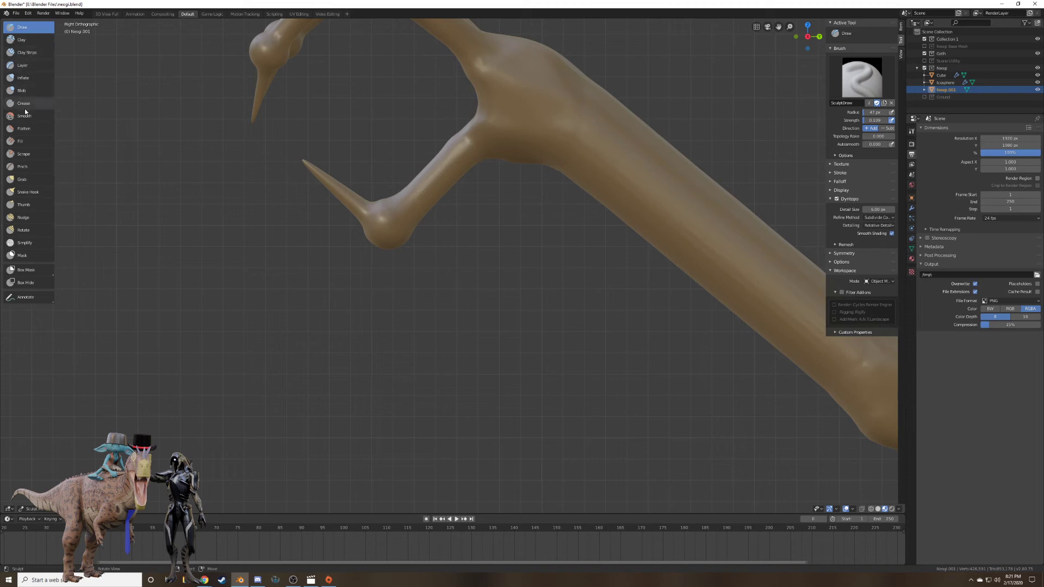
pyautogui.click(28, 130)
pyautogui.scroll(3, 307, 183)
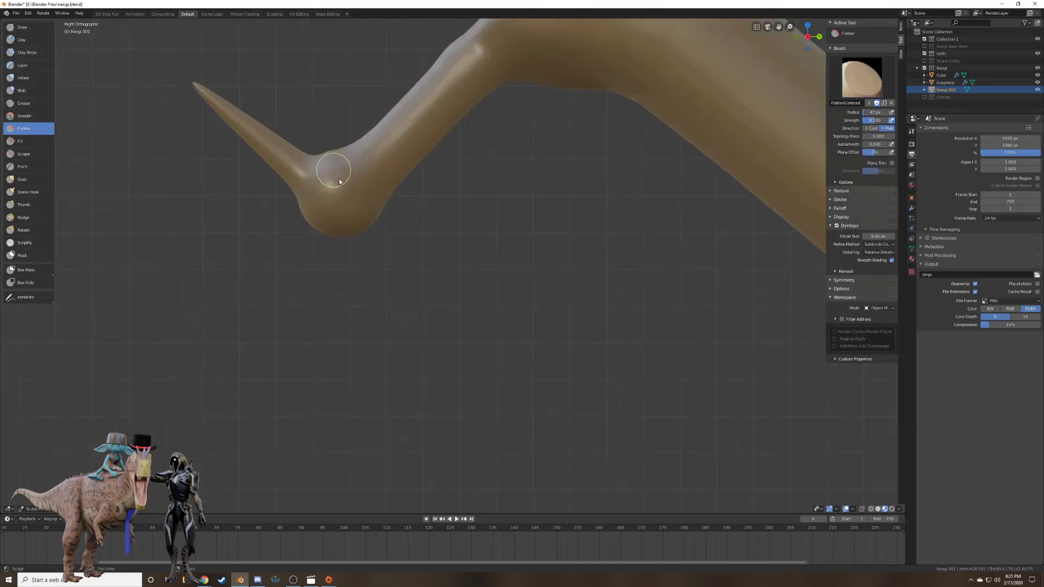
pyautogui.keyDown('shift'); pyautogui.moveTo(336, 175); pyautogui.dragTo(390, 211, button='middle'); pyautogui.keyUp('shift')
pyautogui.press('f')
pyautogui.click(441, 221)
pyautogui.moveTo(376, 216); pyautogui.dragTo(403, 217)
# Flatten the remaining sides of the thumb's rounded claw joint from underneath and from the opposite side.
pyautogui.moveTo(406, 217)
pyautogui.mouseDown(button='middle')
pyautogui.moveTo(506, 203)
pyautogui.moveTo(558, 219)
pyautogui.moveTo(441, 222)
pyautogui.mouseUp(button='middle')
pyautogui.moveTo(582, 247); pyautogui.dragTo(422, 243, button='middle')
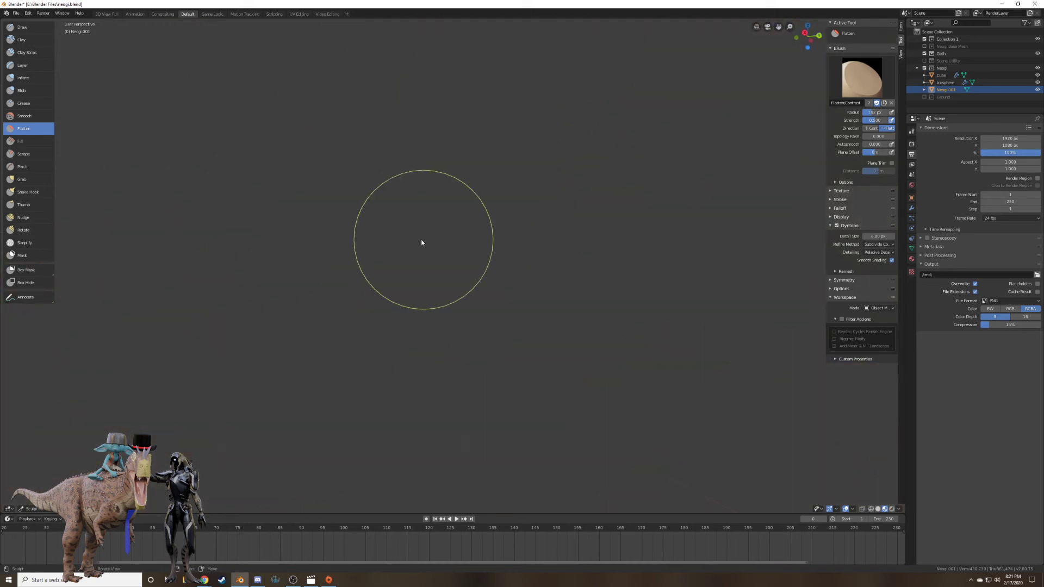
pyautogui.scroll(-3, 452, 221)
pyautogui.scroll(1, 451, 222)
pyautogui.scroll(-1, 451, 222)
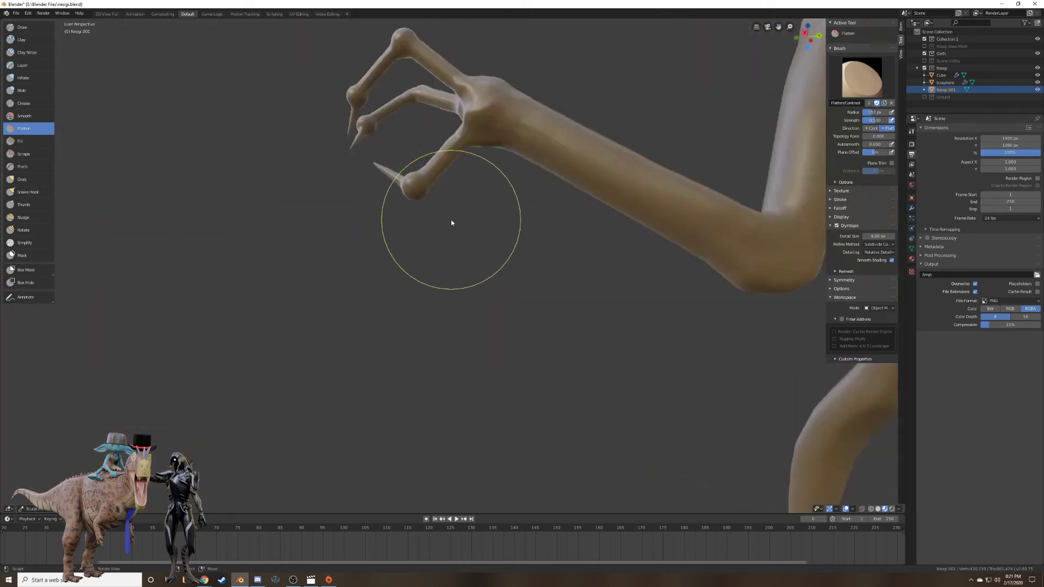
pyautogui.scroll(-2, 452, 223)
pyautogui.scroll(4, 452, 223)
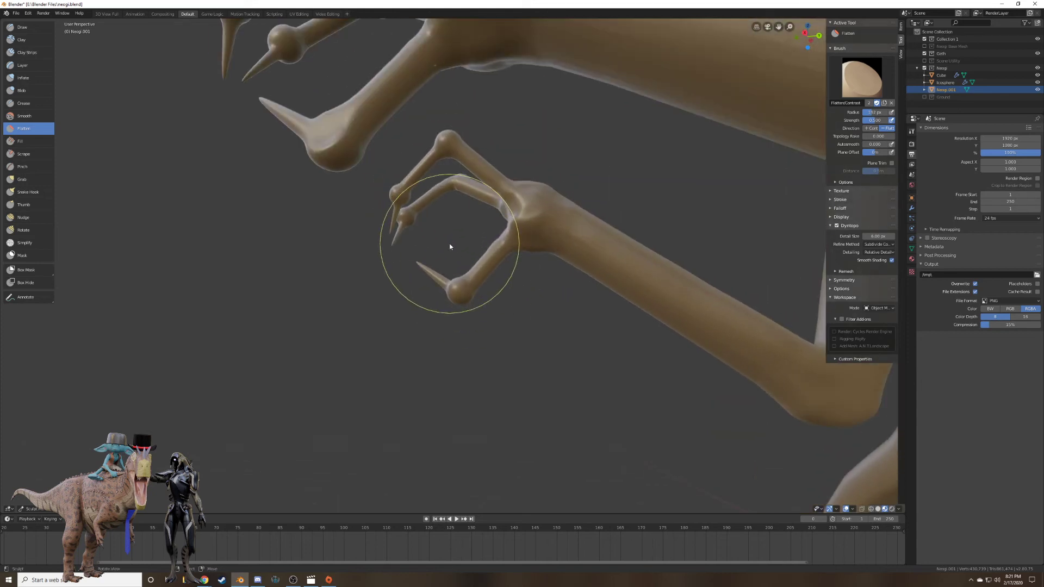
pyautogui.press('KP_5')
pyautogui.scroll(6, 489, 265)
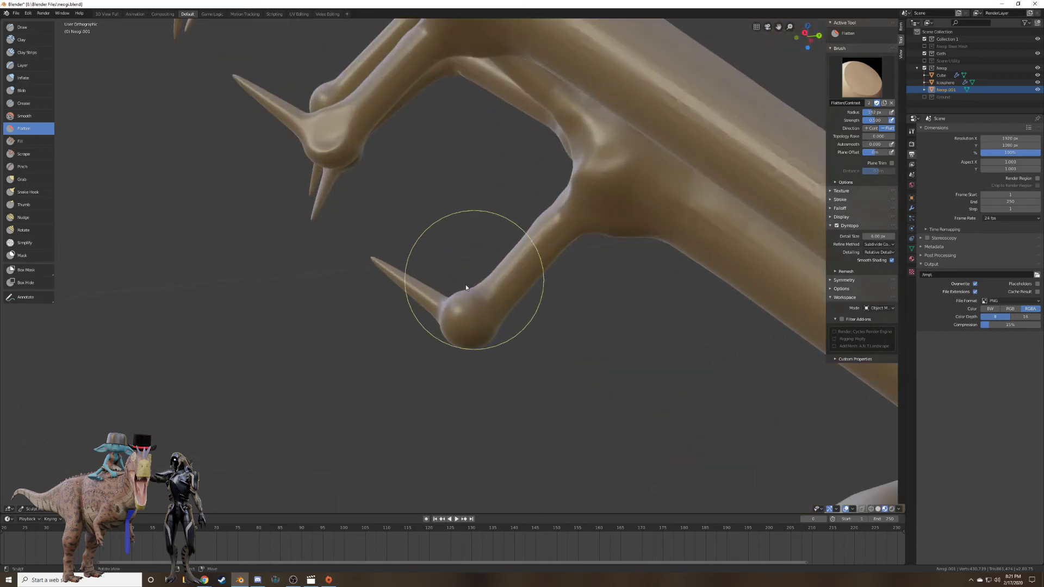
pyautogui.moveTo(465, 284)
pyautogui.mouseDown(button='middle')
pyautogui.moveTo(427, 225)
pyautogui.moveTo(622, 226)
pyautogui.moveTo(473, 277)
pyautogui.moveTo(467, 189)
pyautogui.mouseUp(button='middle')
pyautogui.scroll(4, 473, 277)
pyautogui.scroll(-5, 473, 278)
pyautogui.scroll(3, 468, 188)
pyautogui.scroll(-3, 467, 188)
pyautogui.press('KP_5')
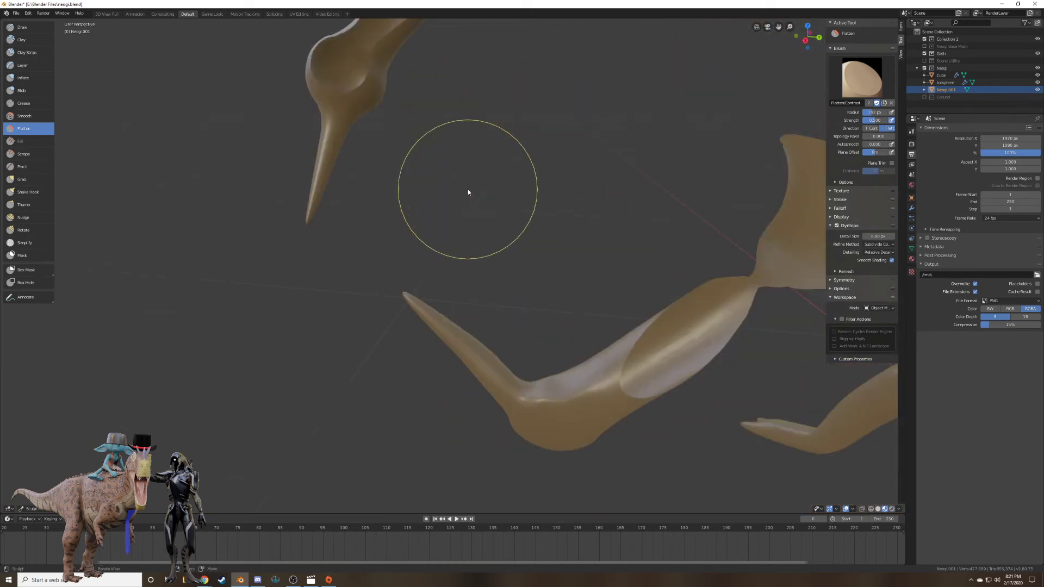
# Flatten the ball-shaped joints just above the claws on the front hand's two upper fingers.
pyautogui.scroll(-3, 468, 189)
pyautogui.scroll(3, 471, 187)
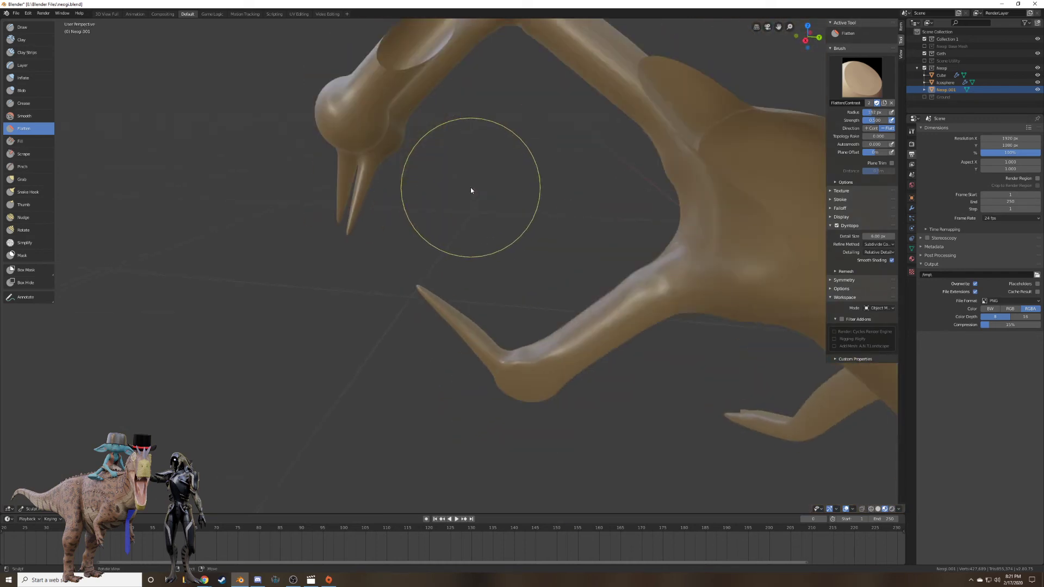
pyautogui.moveTo(471, 187)
pyautogui.mouseDown(button='middle')
pyautogui.moveTo(482, 196)
pyautogui.moveTo(513, 169)
pyautogui.mouseUp(button='middle')
pyautogui.scroll(1, 520, 158)
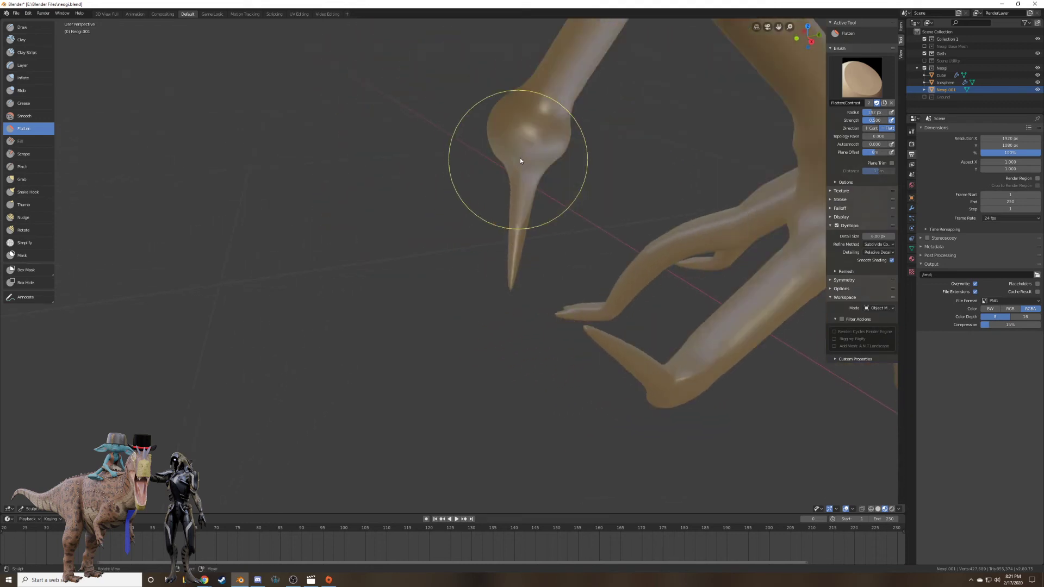
pyautogui.scroll(-1, 530, 149)
pyautogui.press('KP_5')
pyautogui.scroll(4, 530, 148)
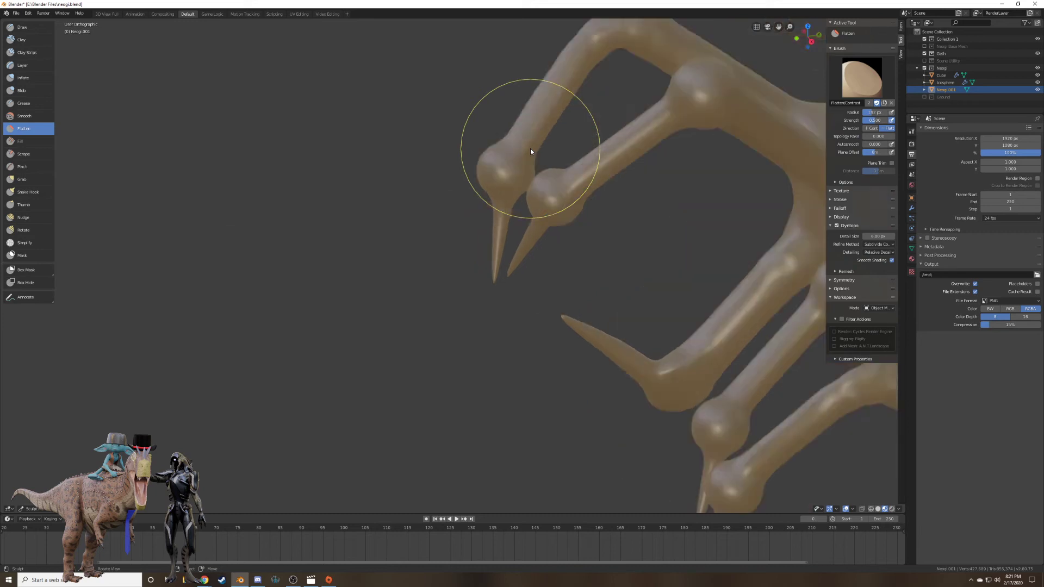
pyautogui.keyDown('shift'); pyautogui.moveTo(524, 117); pyautogui.dragTo(478, 221, button='middle'); pyautogui.keyUp('shift')
pyautogui.scroll(2, 489, 144)
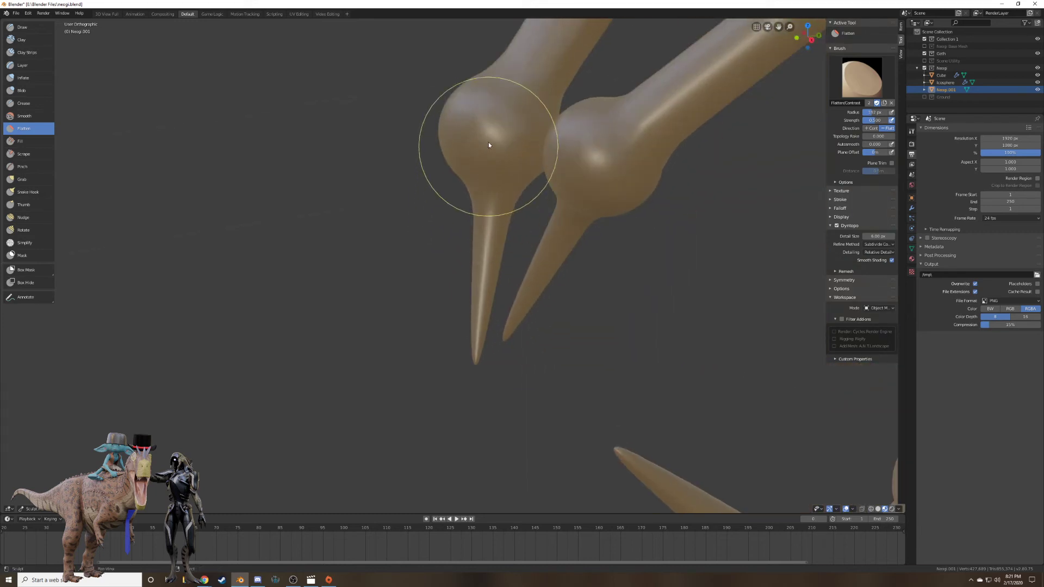
pyautogui.keyDown('shift'); pyautogui.moveTo(489, 142); pyautogui.dragTo(472, 224, button='middle'); pyautogui.keyUp('shift')
pyautogui.moveTo(482, 188)
pyautogui.mouseDown()
pyautogui.moveTo(478, 253)
pyautogui.moveTo(488, 204)
pyautogui.mouseUp()
pyautogui.moveTo(636, 232)
pyautogui.mouseDown()
pyautogui.moveTo(578, 298)
pyautogui.moveTo(608, 248)
pyautogui.moveTo(585, 259)
pyautogui.moveTo(592, 254)
pyautogui.moveTo(577, 288)
pyautogui.moveTo(586, 256)
pyautogui.mouseUp()
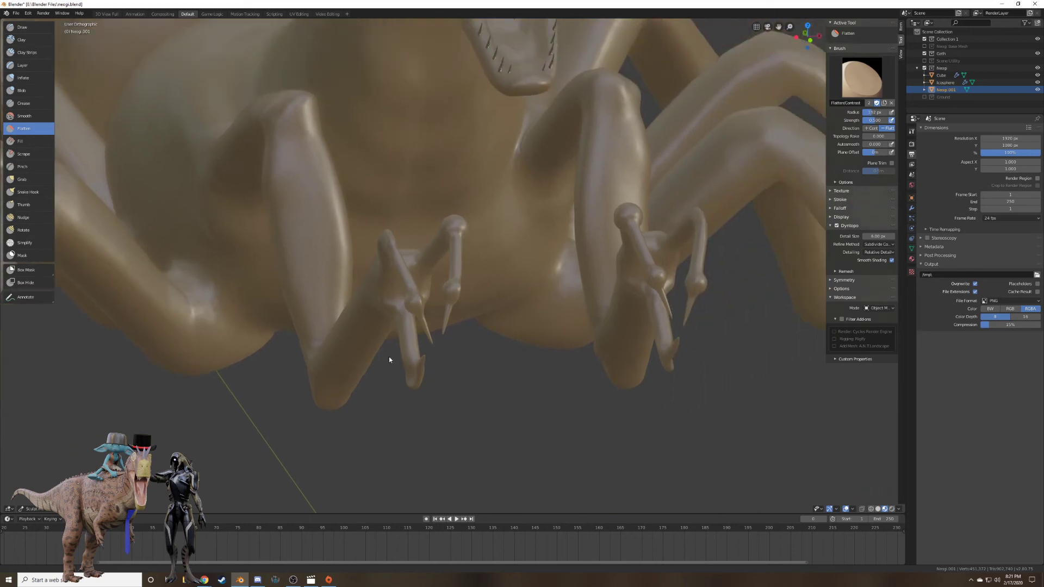
# Flatten the middle knuckles of the front hand's fingers from several angles with the Flatten brush.
pyautogui.moveTo(389, 358); pyautogui.dragTo(496, 322, button='middle')
pyautogui.scroll(2, 480, 318)
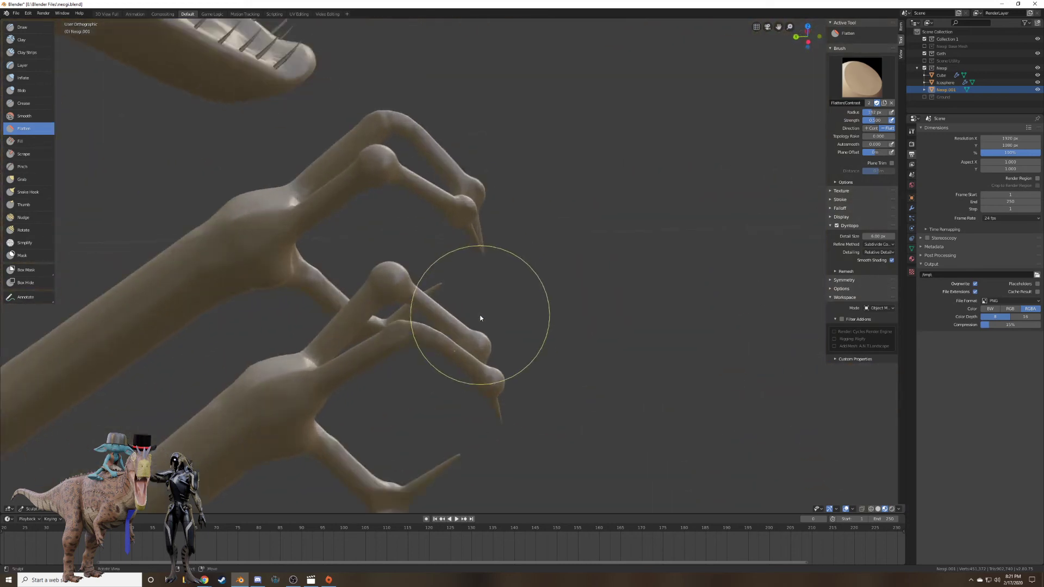
pyautogui.scroll(4, 473, 317)
pyautogui.scroll(1, 278, 336)
pyautogui.keyDown('shift'); pyautogui.moveTo(337, 286); pyautogui.dragTo(419, 235, button='middle'); pyautogui.keyUp('shift')
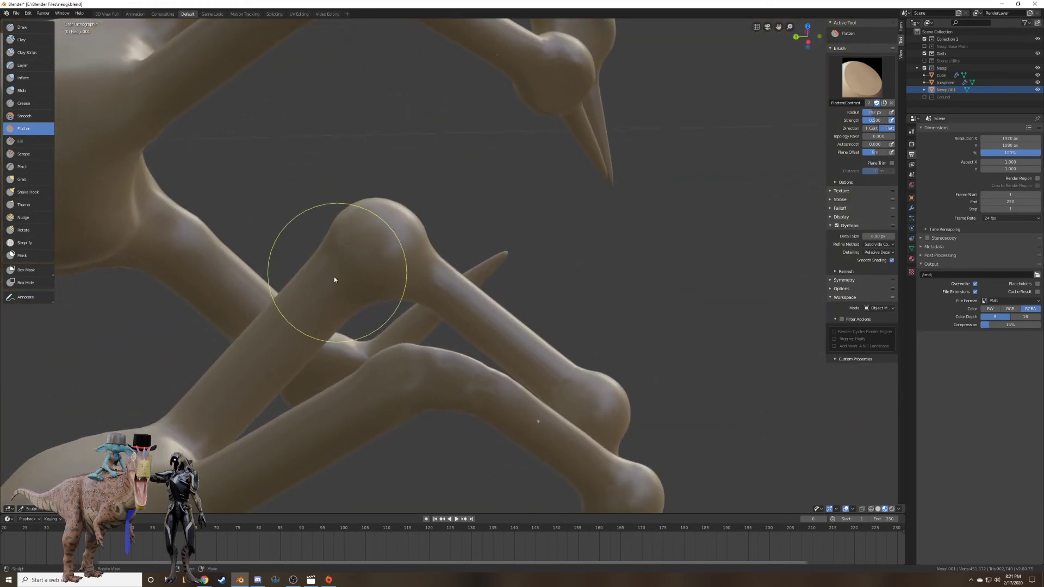
pyautogui.moveTo(330, 279)
pyautogui.mouseDown()
pyautogui.moveTo(382, 259)
pyautogui.moveTo(368, 279)
pyautogui.moveTo(507, 337)
pyautogui.mouseUp()
pyautogui.moveTo(507, 337)
pyautogui.mouseDown(button='middle')
pyautogui.moveTo(448, 276)
pyautogui.moveTo(438, 240)
pyautogui.moveTo(458, 246)
pyautogui.moveTo(426, 306)
pyautogui.mouseUp(button='middle')
pyautogui.moveTo(427, 305)
pyautogui.mouseDown()
pyautogui.moveTo(472, 389)
pyautogui.moveTo(452, 332)
pyautogui.mouseUp()
pyautogui.moveTo(452, 331)
pyautogui.mouseDown(button='middle')
pyautogui.moveTo(450, 342)
pyautogui.moveTo(375, 271)
pyautogui.mouseUp(button='middle')
pyautogui.moveTo(375, 272)
pyautogui.mouseDown()
pyautogui.moveTo(377, 289)
pyautogui.moveTo(373, 261)
pyautogui.moveTo(384, 288)
pyautogui.moveTo(421, 282)
pyautogui.mouseUp()
pyautogui.moveTo(420, 282)
pyautogui.mouseDown(button='middle')
pyautogui.moveTo(389, 291)
pyautogui.moveTo(338, 272)
pyautogui.moveTo(363, 276)
pyautogui.moveTo(356, 283)
pyautogui.moveTo(454, 191)
pyautogui.moveTo(459, 319)
pyautogui.moveTo(398, 303)
pyautogui.moveTo(492, 321)
pyautogui.mouseUp(button='middle')
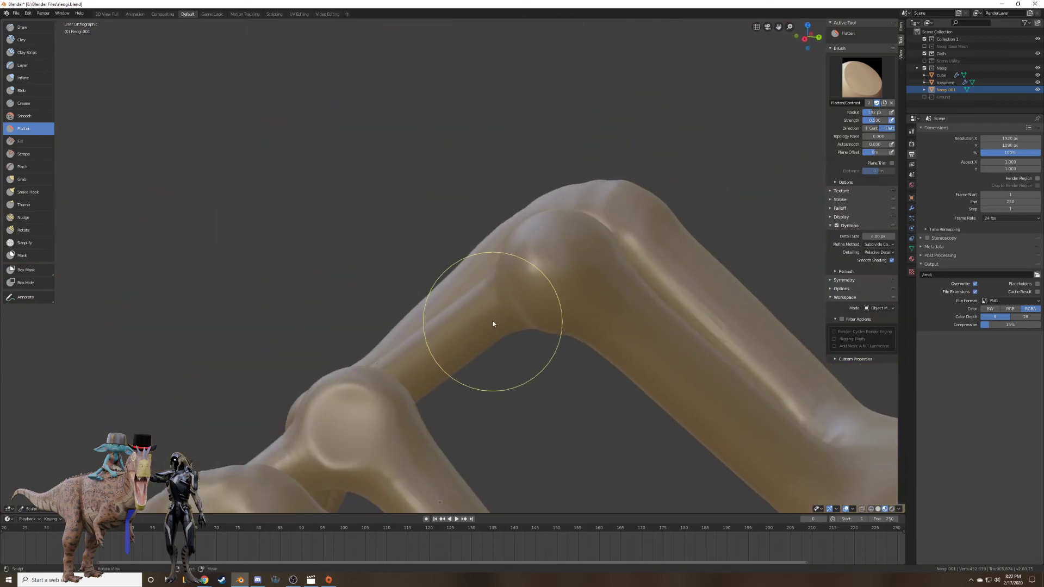
pyautogui.moveTo(584, 303)
pyautogui.mouseDown()
pyautogui.moveTo(563, 272)
pyautogui.moveTo(522, 287)
pyautogui.moveTo(519, 305)
pyautogui.moveTo(552, 270)
pyautogui.moveTo(531, 270)
pyautogui.mouseUp()
pyautogui.moveTo(531, 271)
pyautogui.mouseDown(button='middle')
pyautogui.moveTo(370, 284)
pyautogui.moveTo(389, 266)
pyautogui.moveTo(473, 273)
pyautogui.moveTo(449, 268)
pyautogui.moveTo(549, 328)
pyautogui.moveTo(535, 343)
pyautogui.moveTo(505, 298)
pyautogui.mouseUp(button='middle')
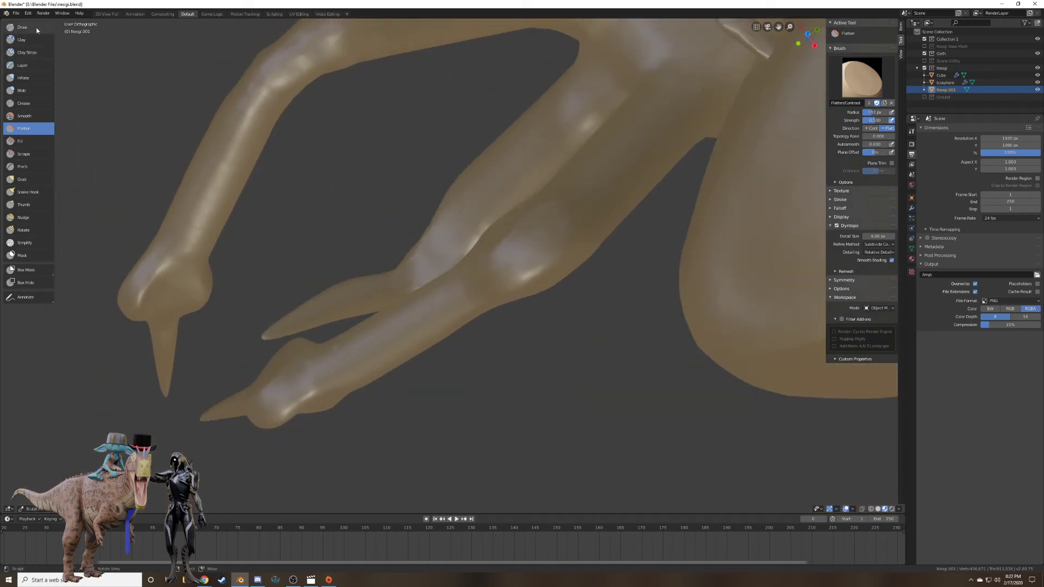
# Adjust the fingers' thickness with the Inflate brush, and reshape their middle knuckles using the Grab brush at a smaller radius.
pyautogui.click(28, 81)
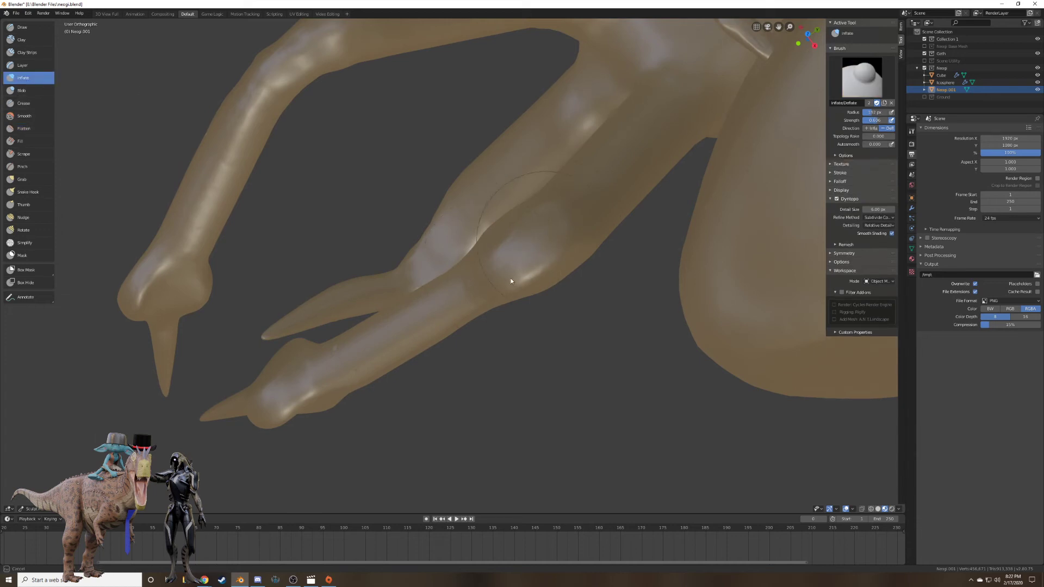
pyautogui.moveTo(541, 256)
pyautogui.mouseDown(button='middle')
pyautogui.moveTo(517, 205)
pyautogui.moveTo(527, 243)
pyautogui.moveTo(506, 226)
pyautogui.moveTo(535, 238)
pyautogui.moveTo(400, 250)
pyautogui.moveTo(458, 254)
pyautogui.moveTo(431, 156)
pyautogui.moveTo(443, 168)
pyautogui.moveTo(561, 163)
pyautogui.moveTo(480, 198)
pyautogui.moveTo(457, 233)
pyautogui.moveTo(493, 189)
pyautogui.moveTo(471, 256)
pyautogui.moveTo(438, 249)
pyautogui.moveTo(478, 228)
pyautogui.moveTo(437, 232)
pyautogui.moveTo(407, 252)
pyautogui.moveTo(403, 242)
pyautogui.moveTo(434, 229)
pyautogui.moveTo(441, 267)
pyautogui.moveTo(526, 255)
pyautogui.moveTo(582, 225)
pyautogui.moveTo(541, 211)
pyautogui.mouseUp(button='middle')
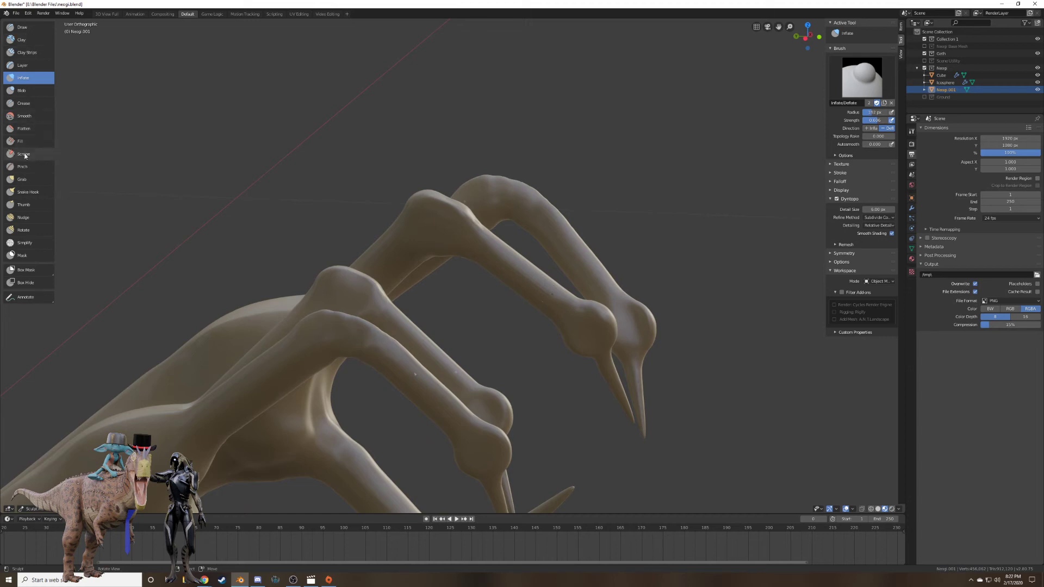
pyautogui.click(27, 180)
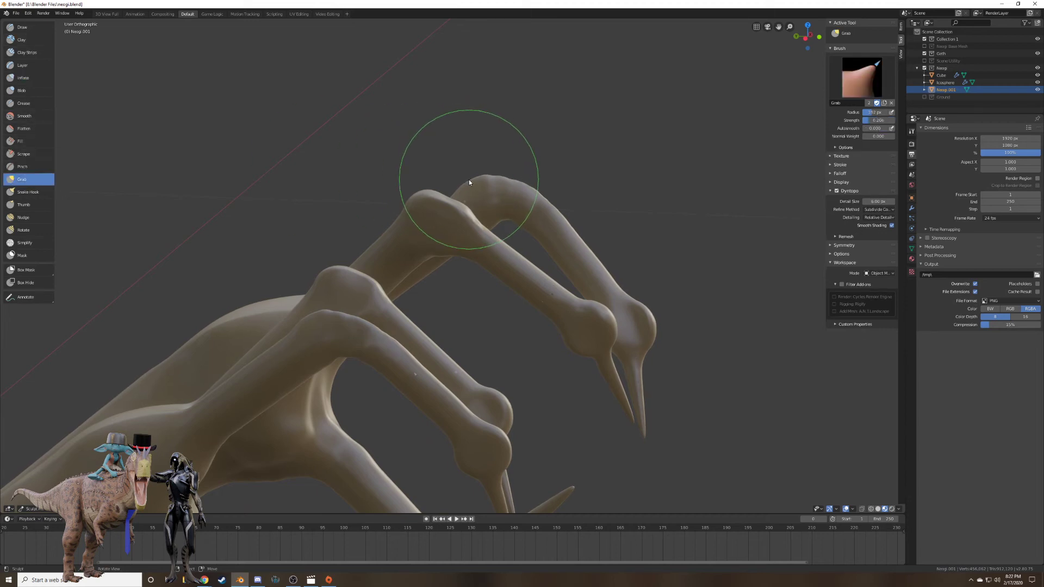
pyautogui.press('f')
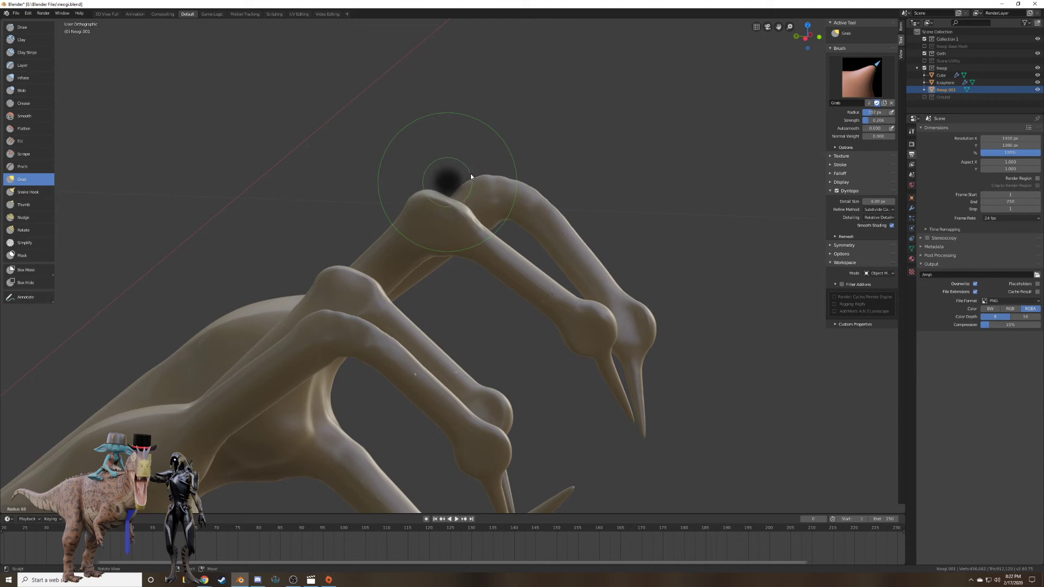
pyautogui.click(471, 174)
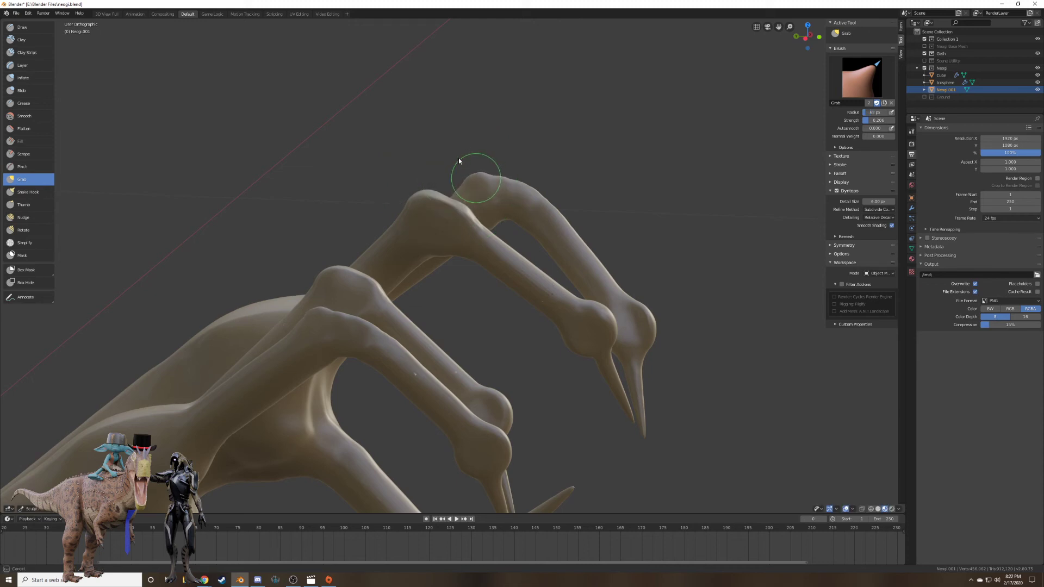
pyautogui.moveTo(452, 156)
pyautogui.mouseDown(button='middle')
pyautogui.moveTo(534, 175)
pyautogui.moveTo(384, 175)
pyautogui.moveTo(458, 232)
pyautogui.mouseUp(button='middle')
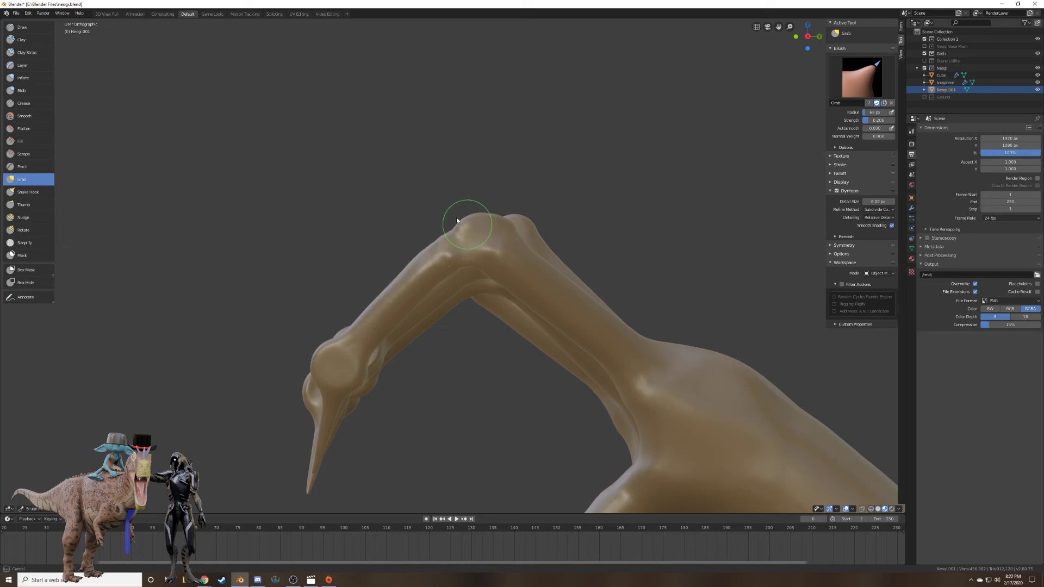
pyautogui.moveTo(455, 218)
pyautogui.mouseDown(button='middle')
pyautogui.moveTo(569, 237)
pyautogui.moveTo(508, 250)
pyautogui.moveTo(550, 235)
pyautogui.moveTo(520, 228)
pyautogui.moveTo(576, 168)
pyautogui.mouseUp(button='middle')
pyautogui.scroll(-5, 569, 236)
pyautogui.scroll(4, 513, 228)
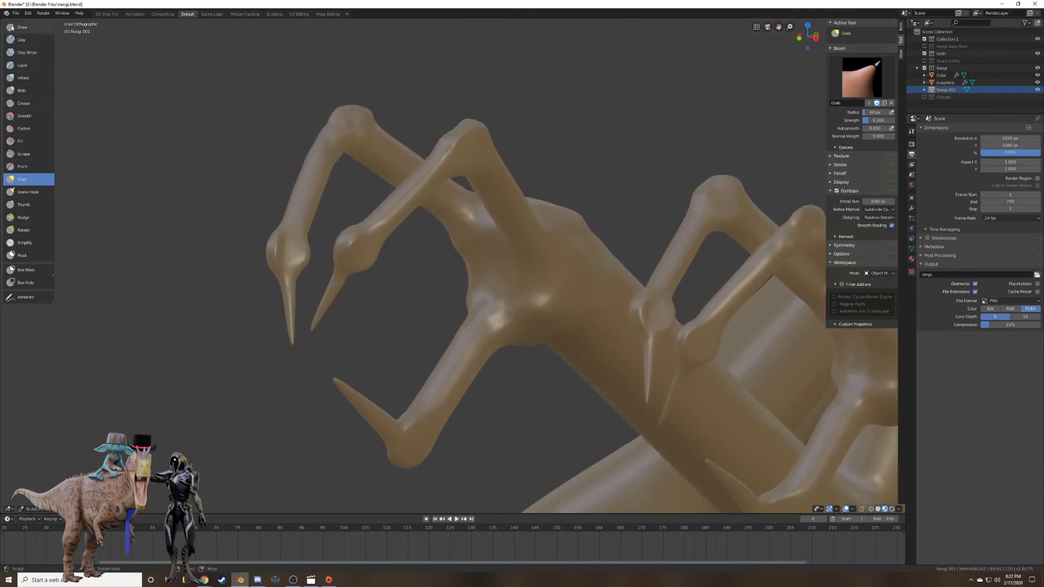
# Smooth the reshaped middle knuckle of the front hand's finger with the Smooth brush.
pyautogui.click(20, 117)
pyautogui.moveTo(423, 137); pyautogui.dragTo(406, 151, button='middle')
pyautogui.keyDown('shift'); pyautogui.moveTo(488, 115); pyautogui.dragTo(380, 319, button='middle'); pyautogui.keyUp('shift')
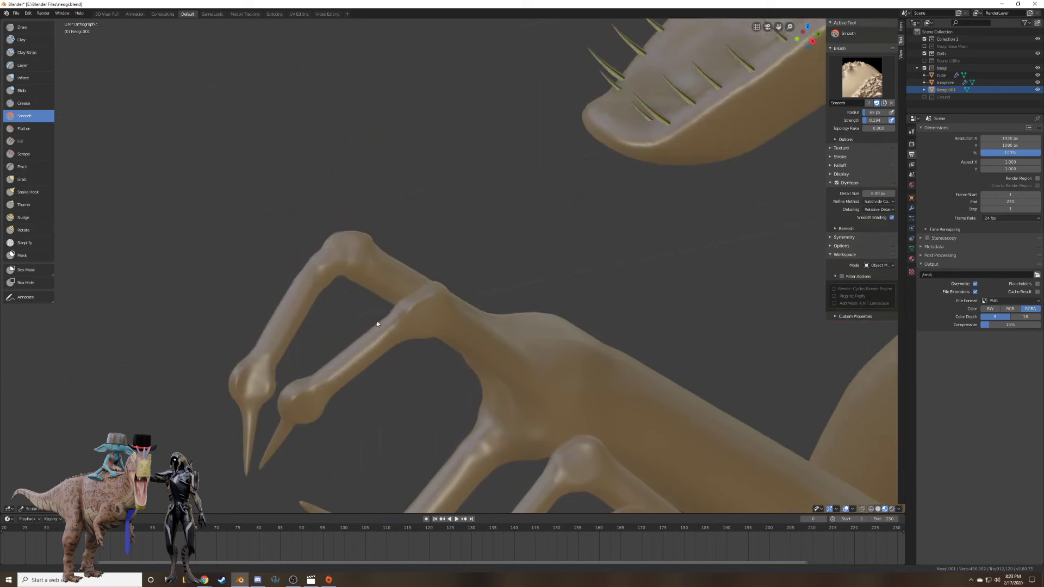
pyautogui.scroll(4, 403, 356)
pyautogui.moveTo(397, 344)
pyautogui.mouseDown()
pyautogui.moveTo(356, 375)
pyautogui.moveTo(373, 354)
pyautogui.moveTo(429, 340)
pyautogui.mouseUp()
# Build up bony bumps around the fingers' middle knuckles with the Draw brush.
pyautogui.moveTo(429, 340)
pyautogui.mouseDown(button='middle')
pyautogui.moveTo(487, 357)
pyautogui.moveTo(264, 401)
pyautogui.moveTo(410, 312)
pyautogui.moveTo(429, 263)
pyautogui.moveTo(403, 291)
pyautogui.moveTo(409, 364)
pyautogui.moveTo(456, 233)
pyautogui.moveTo(368, 216)
pyautogui.mouseUp(button='middle')
pyautogui.press('x')
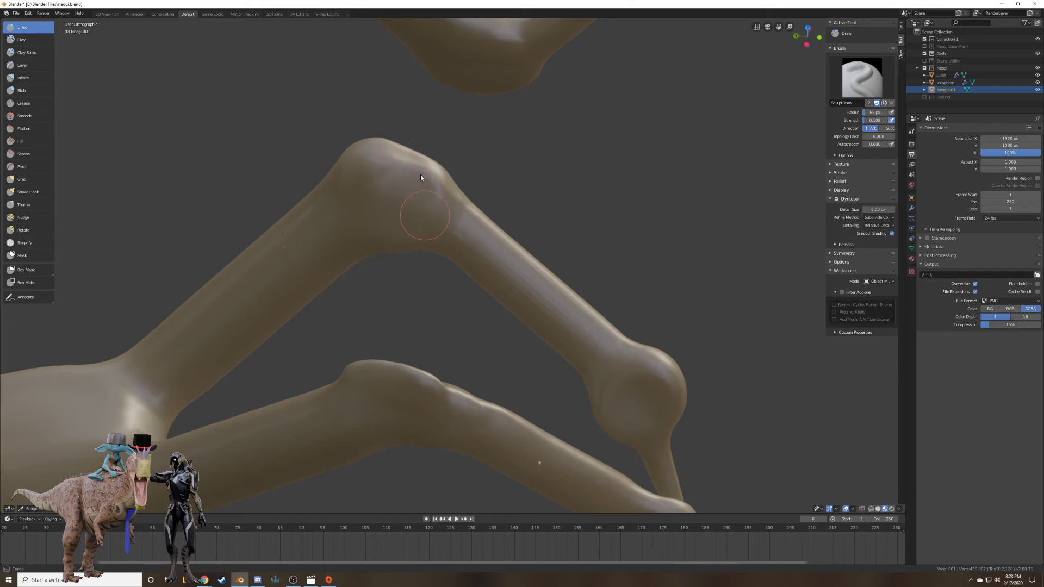
pyautogui.moveTo(375, 199)
pyautogui.mouseDown(button='middle')
pyautogui.moveTo(371, 217)
pyautogui.moveTo(331, 199)
pyautogui.moveTo(308, 215)
pyautogui.mouseUp(button='middle')
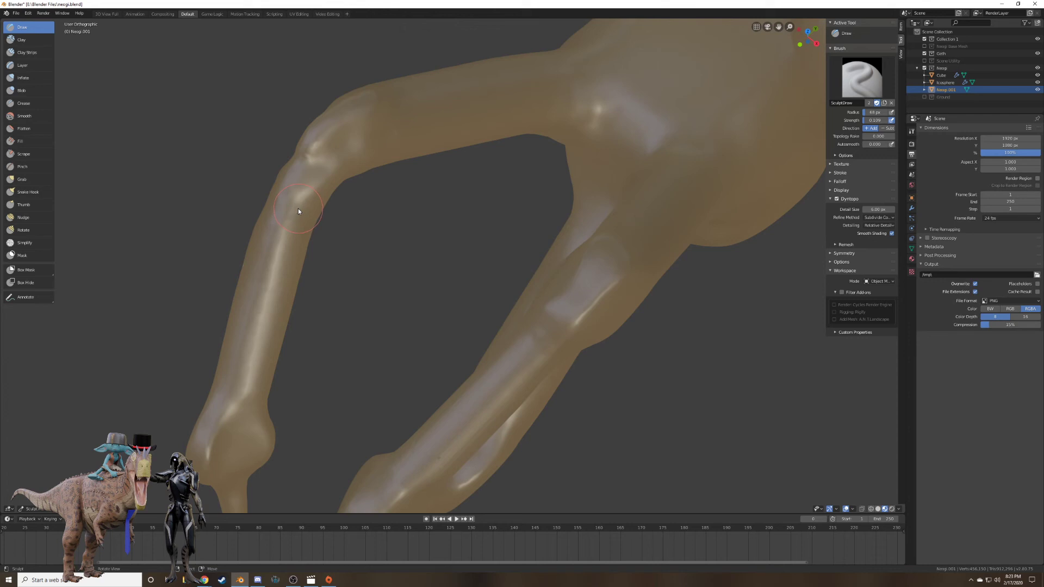
pyautogui.moveTo(321, 233)
pyautogui.mouseDown(button='middle')
pyautogui.moveTo(380, 205)
pyautogui.moveTo(414, 237)
pyautogui.moveTo(439, 240)
pyautogui.moveTo(265, 61)
pyautogui.moveTo(419, 151)
pyautogui.moveTo(417, 141)
pyautogui.mouseUp(button='middle')
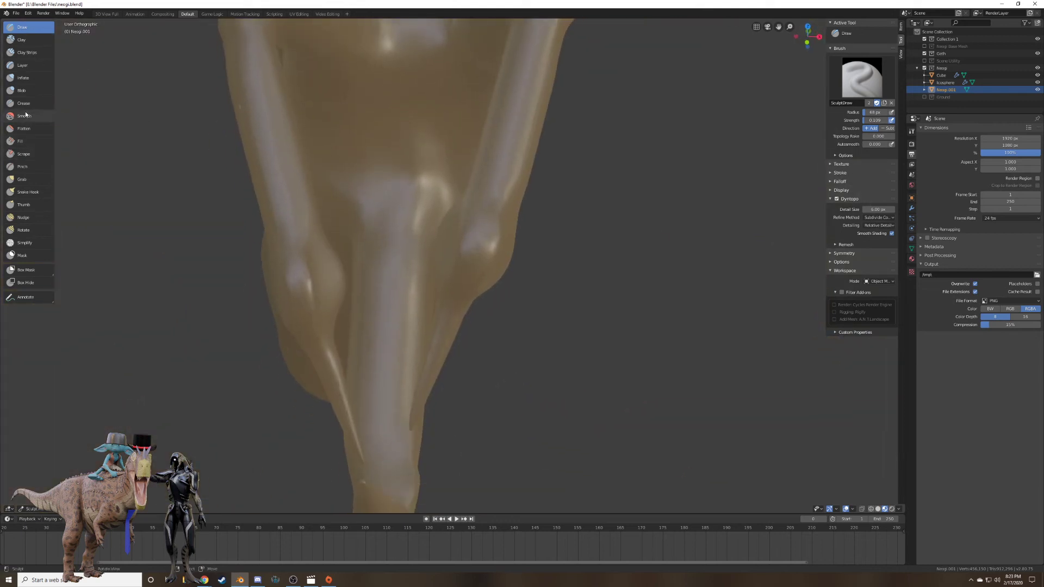
# Flatten the front faces of the fingers' claw joints with the Flatten brush at a reduced radius.
pyautogui.click(27, 133)
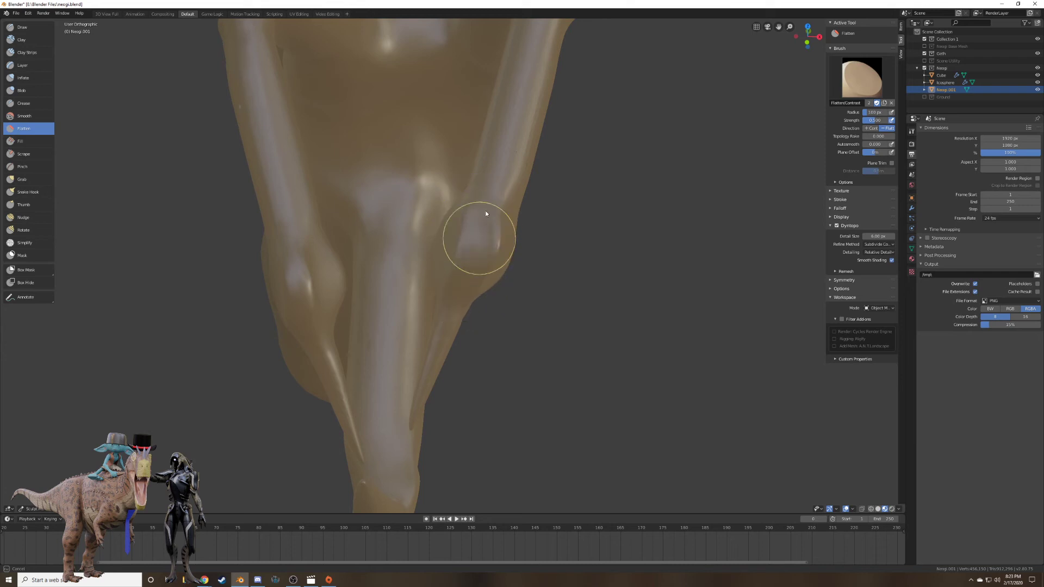
pyautogui.moveTo(477, 231)
pyautogui.mouseDown(button='middle')
pyautogui.moveTo(455, 257)
pyautogui.moveTo(433, 233)
pyautogui.mouseUp(button='middle')
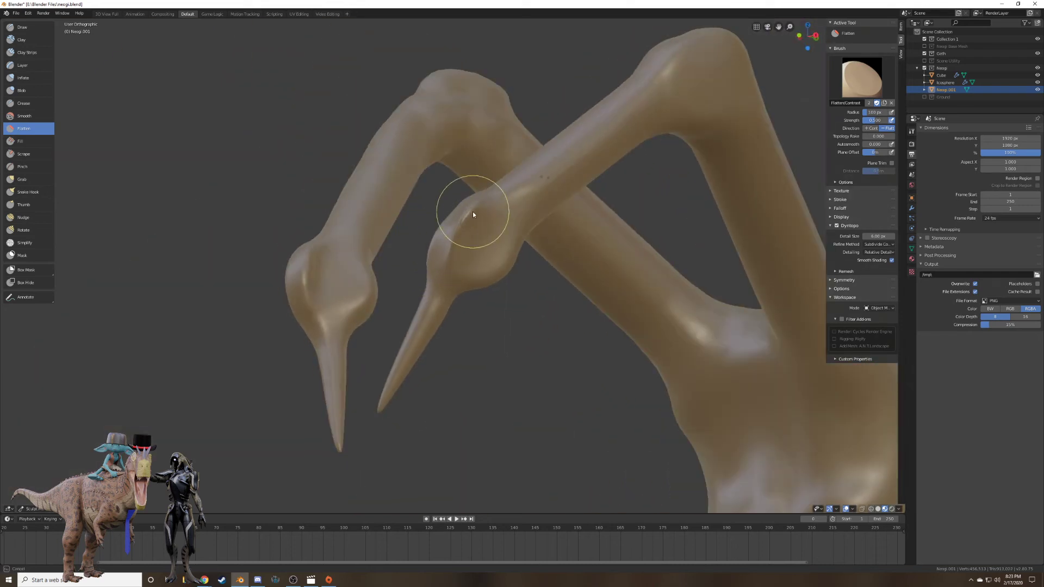
pyautogui.moveTo(459, 244); pyautogui.dragTo(466, 222)
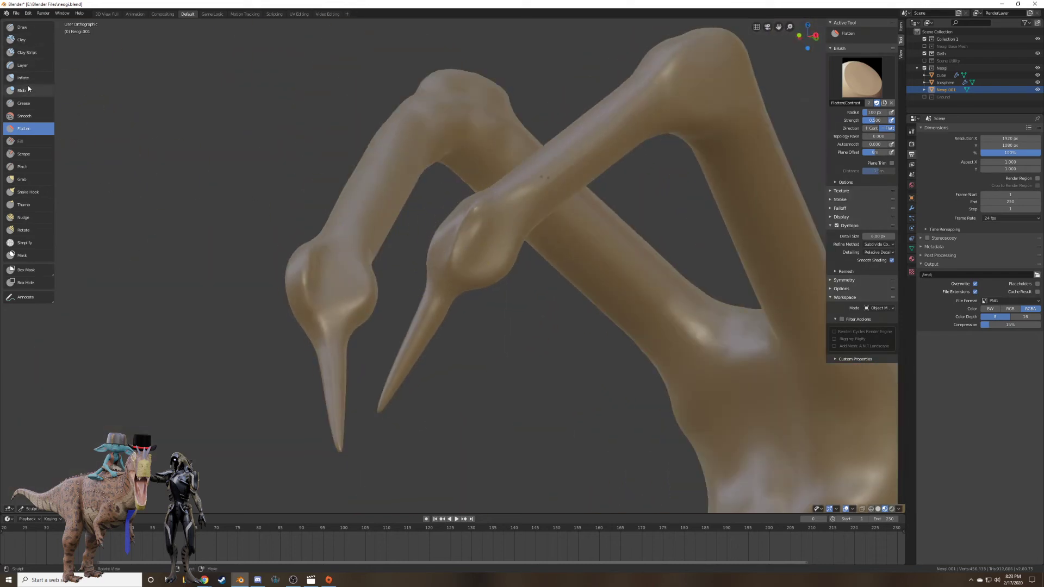
pyautogui.moveTo(239, 264)
pyautogui.mouseDown(button='middle')
pyautogui.moveTo(290, 262)
pyautogui.moveTo(310, 291)
pyautogui.mouseUp(button='middle')
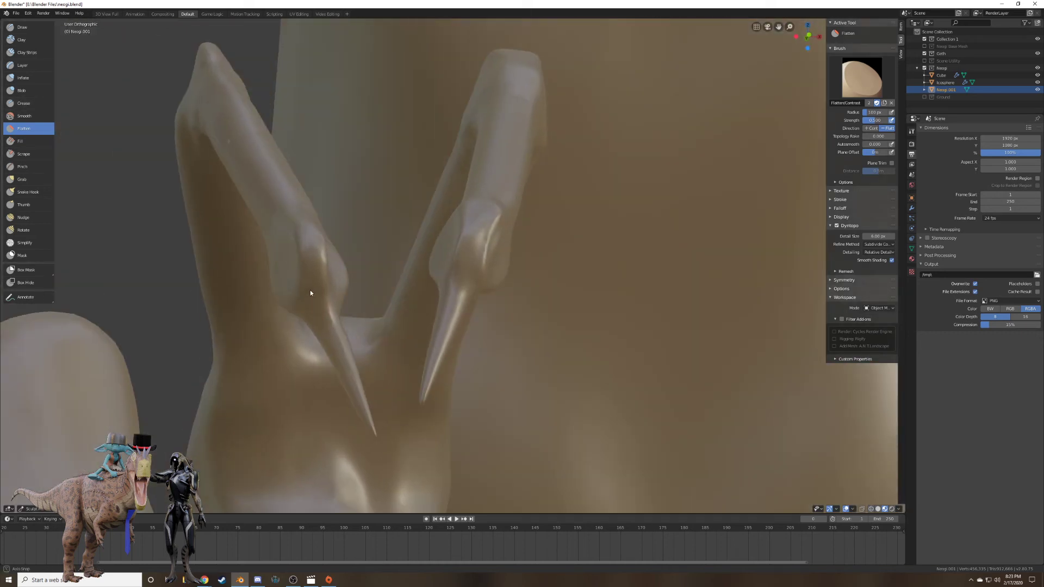
pyautogui.moveTo(315, 292)
pyautogui.mouseDown()
pyautogui.moveTo(292, 217)
pyautogui.moveTo(318, 246)
pyautogui.moveTo(263, 217)
pyautogui.mouseUp()
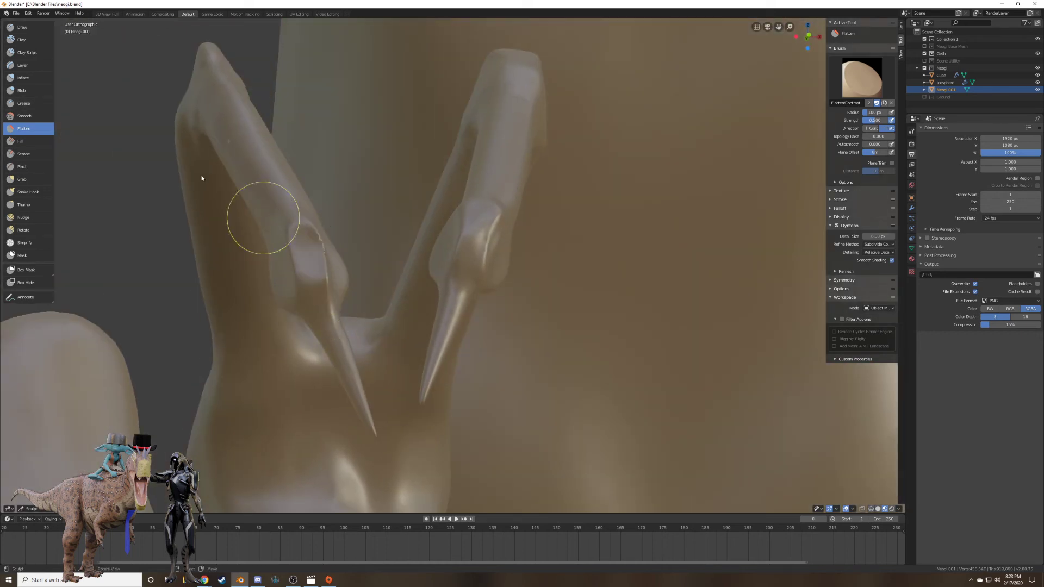
# Smooth the flattened front faces of the fingers' claw joints with the Smooth brush at an adjusted strength.
pyautogui.click(33, 115)
pyautogui.moveTo(218, 214); pyautogui.dragTo(288, 246, button='middle')
pyautogui.moveTo(287, 246)
pyautogui.mouseDown()
pyautogui.moveTo(303, 263)
pyautogui.moveTo(298, 234)
pyautogui.moveTo(300, 242)
pyautogui.mouseUp()
pyautogui.hotkey('shift', 'f')
pyautogui.click(280, 263)
pyautogui.moveTo(468, 259)
pyautogui.mouseDown()
pyautogui.moveTo(475, 221)
pyautogui.moveTo(466, 227)
pyautogui.mouseUp()
pyautogui.moveTo(466, 226)
pyautogui.mouseDown(button='middle')
pyautogui.moveTo(503, 233)
pyautogui.moveTo(493, 173)
pyautogui.moveTo(513, 244)
pyautogui.moveTo(473, 279)
pyautogui.moveTo(531, 288)
pyautogui.moveTo(498, 330)
pyautogui.moveTo(481, 302)
pyautogui.mouseUp(button='middle')
pyautogui.moveTo(444, 250)
pyautogui.mouseDown()
pyautogui.moveTo(484, 214)
pyautogui.moveTo(459, 236)
pyautogui.moveTo(470, 246)
pyautogui.mouseUp()
pyautogui.moveTo(469, 246)
pyautogui.mouseDown(button='middle')
pyautogui.moveTo(380, 270)
pyautogui.moveTo(345, 299)
pyautogui.moveTo(394, 255)
pyautogui.mouseUp(button='middle')
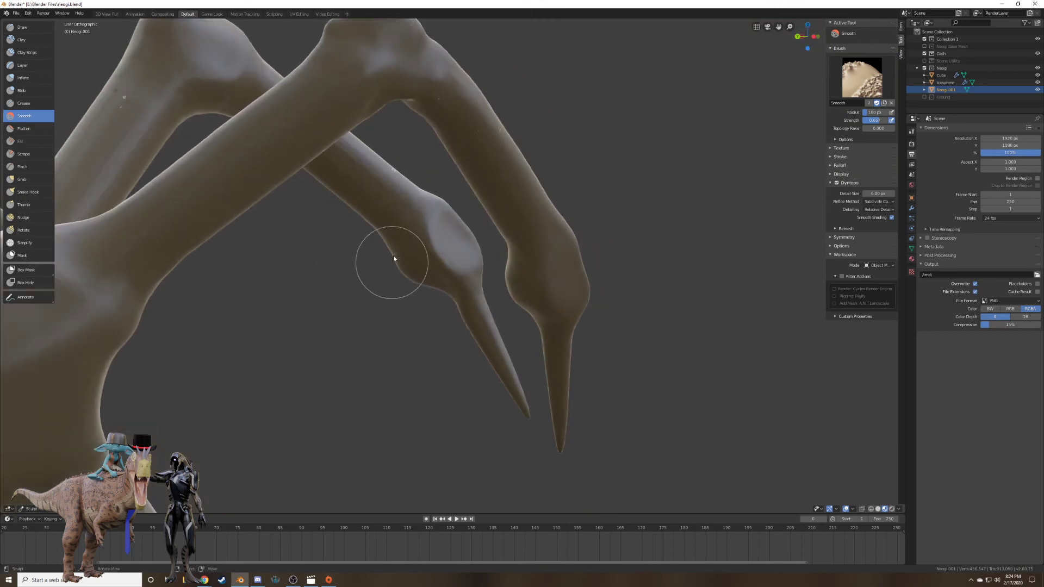
# Smooth the sides of the front hand's claw joints where they blend into the finger segments.
pyautogui.moveTo(393, 255)
pyautogui.mouseDown()
pyautogui.moveTo(442, 262)
pyautogui.moveTo(477, 294)
pyautogui.mouseUp()
pyautogui.moveTo(478, 293); pyautogui.dragTo(575, 259, button='middle')
pyautogui.moveTo(575, 259)
pyautogui.mouseDown()
pyautogui.moveTo(611, 269)
pyautogui.moveTo(607, 232)
pyautogui.mouseUp()
pyautogui.moveTo(606, 231)
pyautogui.mouseDown(button='middle')
pyautogui.moveTo(645, 244)
pyautogui.moveTo(561, 312)
pyautogui.moveTo(636, 345)
pyautogui.mouseUp(button='middle')
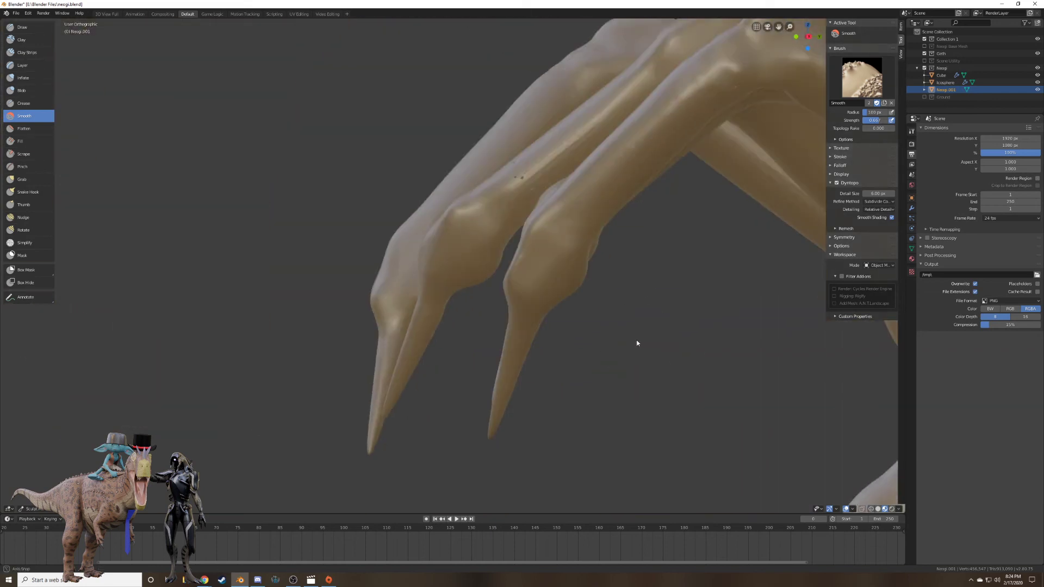
pyautogui.moveTo(547, 303)
pyautogui.mouseDown(button='middle')
pyautogui.moveTo(576, 319)
pyautogui.moveTo(608, 319)
pyautogui.moveTo(587, 319)
pyautogui.moveTo(566, 284)
pyautogui.moveTo(483, 356)
pyautogui.moveTo(519, 355)
pyautogui.moveTo(487, 368)
pyautogui.moveTo(470, 353)
pyautogui.mouseUp(button='middle')
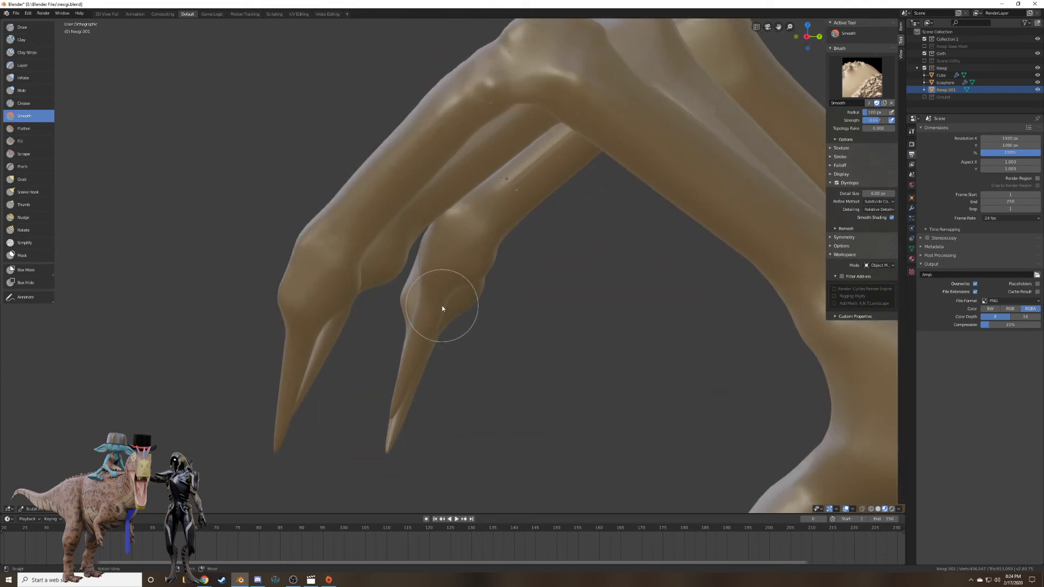
# Build up the bases of the fingers' claws with short Draw brush strokes.
pyautogui.click(31, 29)
pyautogui.moveTo(342, 218)
pyautogui.mouseDown(button='middle')
pyautogui.moveTo(433, 295)
pyautogui.moveTo(429, 283)
pyautogui.moveTo(532, 320)
pyautogui.moveTo(488, 296)
pyautogui.mouseUp(button='middle')
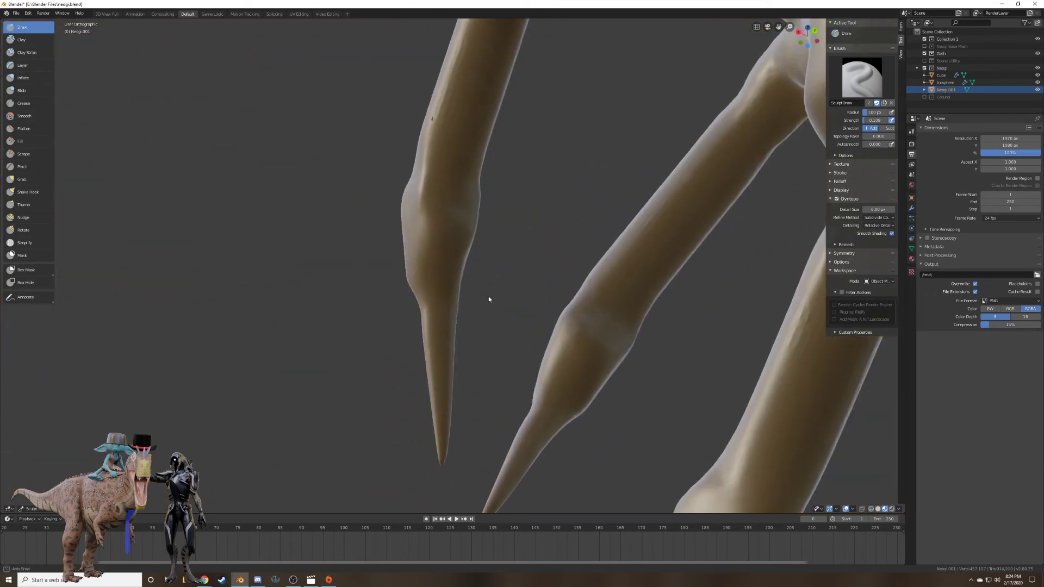
pyautogui.moveTo(452, 312)
pyautogui.mouseDown()
pyautogui.moveTo(433, 250)
pyautogui.moveTo(448, 334)
pyautogui.moveTo(457, 304)
pyautogui.mouseUp()
pyautogui.moveTo(457, 304)
pyautogui.mouseDown(button='middle')
pyautogui.moveTo(485, 294)
pyautogui.moveTo(532, 302)
pyautogui.moveTo(495, 312)
pyautogui.moveTo(448, 303)
pyautogui.moveTo(447, 313)
pyautogui.moveTo(431, 293)
pyautogui.mouseUp(button='middle')
pyautogui.moveTo(431, 293)
pyautogui.mouseDown()
pyautogui.moveTo(438, 322)
pyautogui.moveTo(431, 286)
pyautogui.mouseUp()
pyautogui.moveTo(432, 285)
pyautogui.mouseDown(button='middle')
pyautogui.moveTo(524, 302)
pyautogui.moveTo(485, 303)
pyautogui.moveTo(501, 305)
pyautogui.moveTo(524, 252)
pyautogui.moveTo(1, 92)
pyautogui.mouseUp(button='middle')
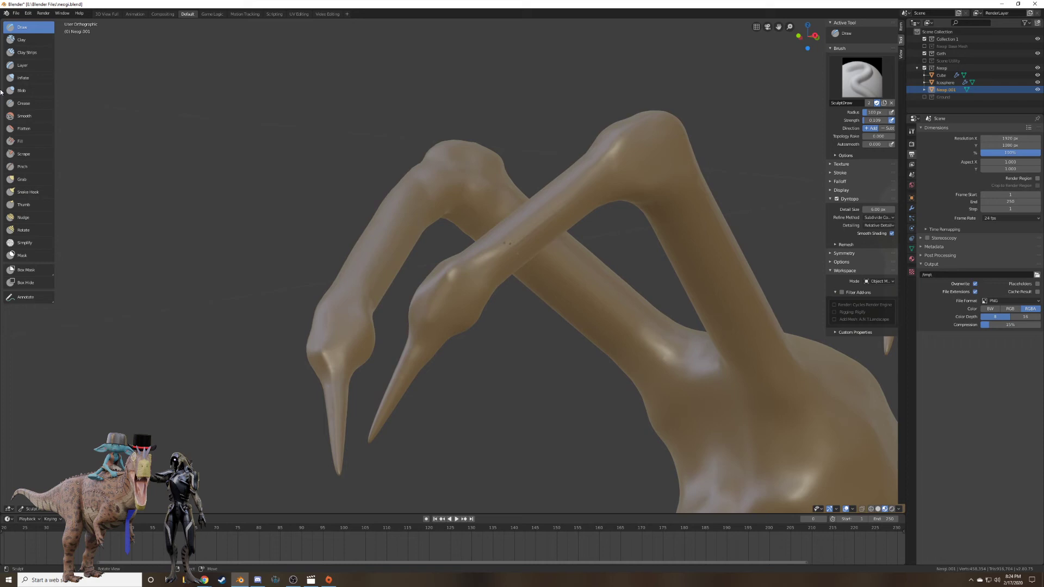
# Lower the Smooth brush strength and lightly soften the finger segments and the ridges around the claw joints.
pyautogui.click(24, 115)
pyautogui.scroll(3, 505, 245)
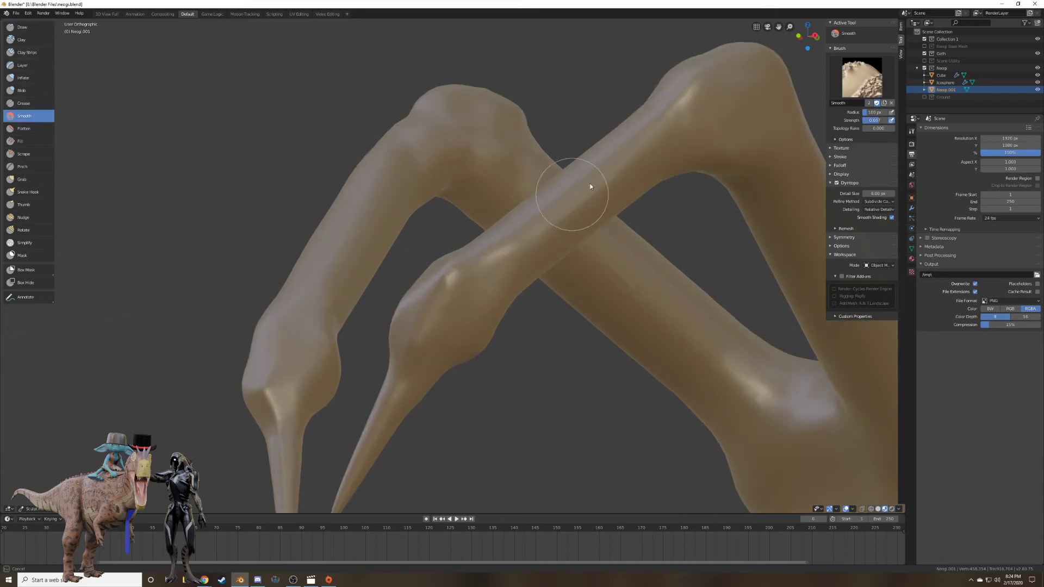
pyautogui.moveTo(621, 168); pyautogui.dragTo(595, 158, button='middle')
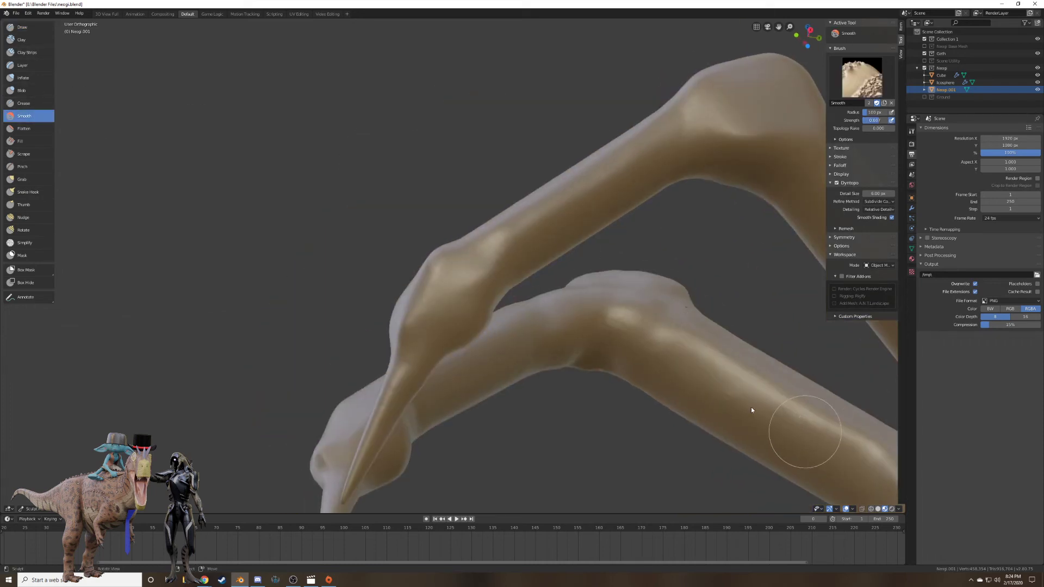
pyautogui.moveTo(643, 375); pyautogui.dragTo(640, 333, button='middle')
pyautogui.keyDown('shift'); pyautogui.moveTo(663, 472); pyautogui.dragTo(605, 340, button='middle'); pyautogui.keyUp('shift')
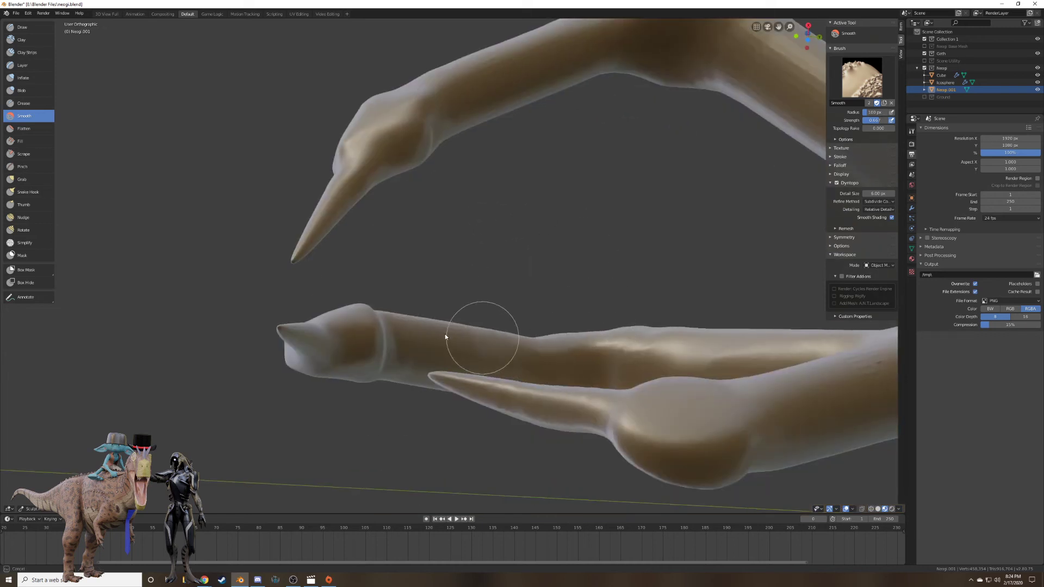
pyautogui.moveTo(470, 321)
pyautogui.mouseDown(button='middle')
pyautogui.moveTo(509, 318)
pyautogui.moveTo(495, 319)
pyautogui.mouseUp(button='middle')
pyautogui.hotkey('ctrl', 'f')
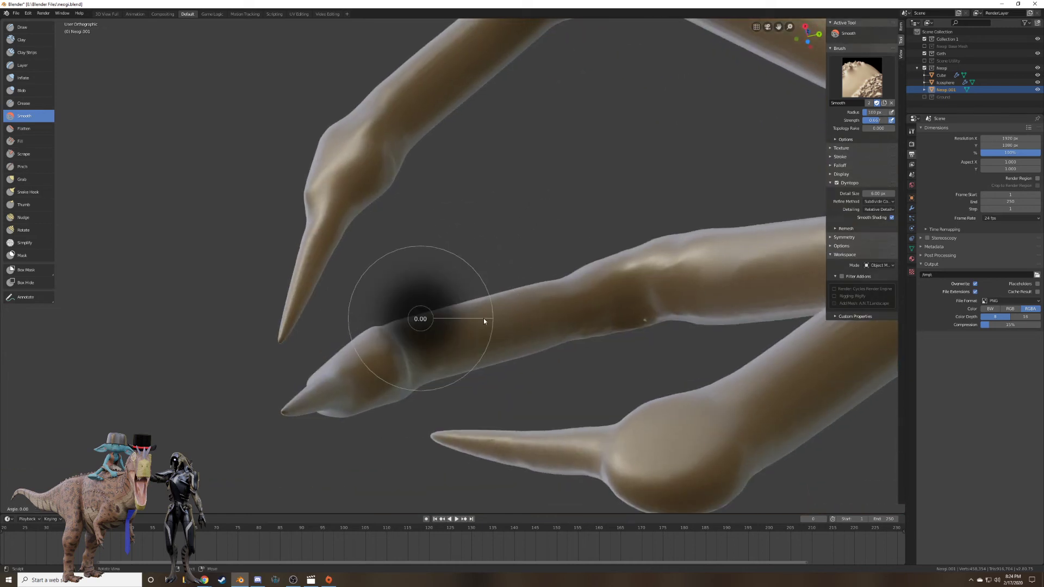
pyautogui.press('Escape')
pyautogui.hotkey('shift', 'f')
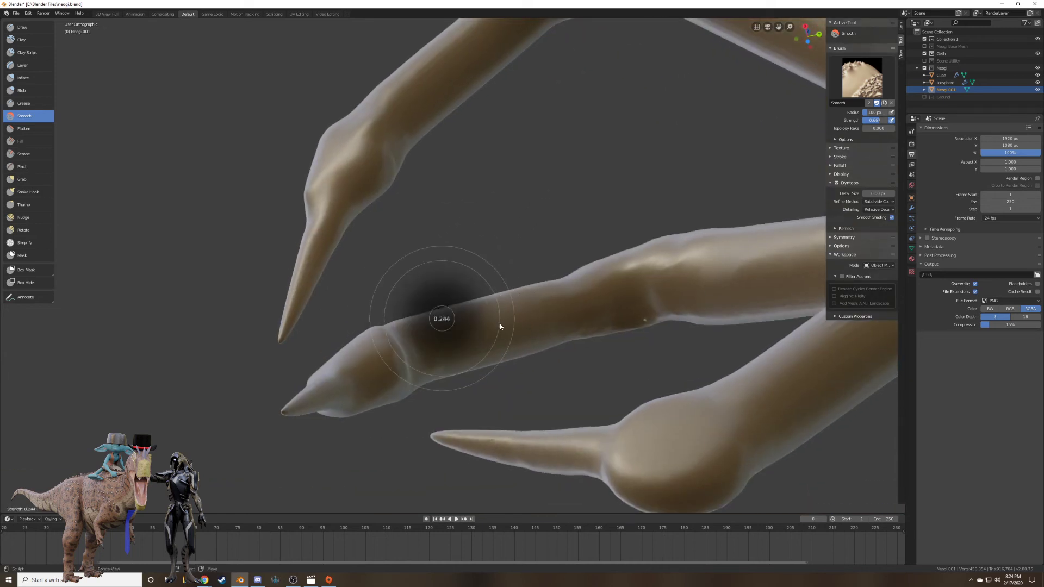
pyautogui.click(481, 322)
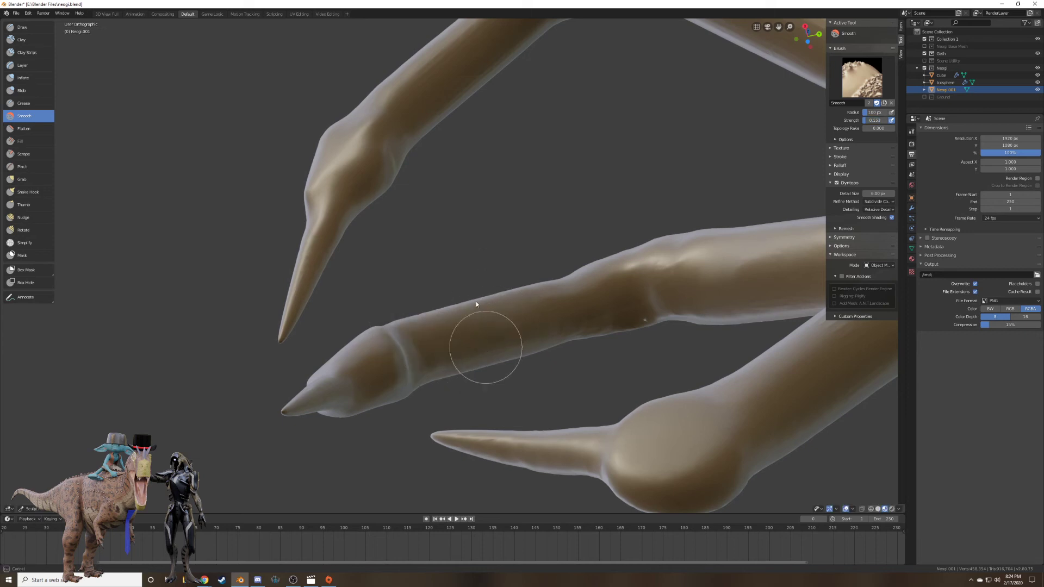
pyautogui.moveTo(504, 328)
pyautogui.mouseDown(button='middle')
pyautogui.moveTo(533, 362)
pyautogui.moveTo(481, 283)
pyautogui.mouseUp(button='middle')
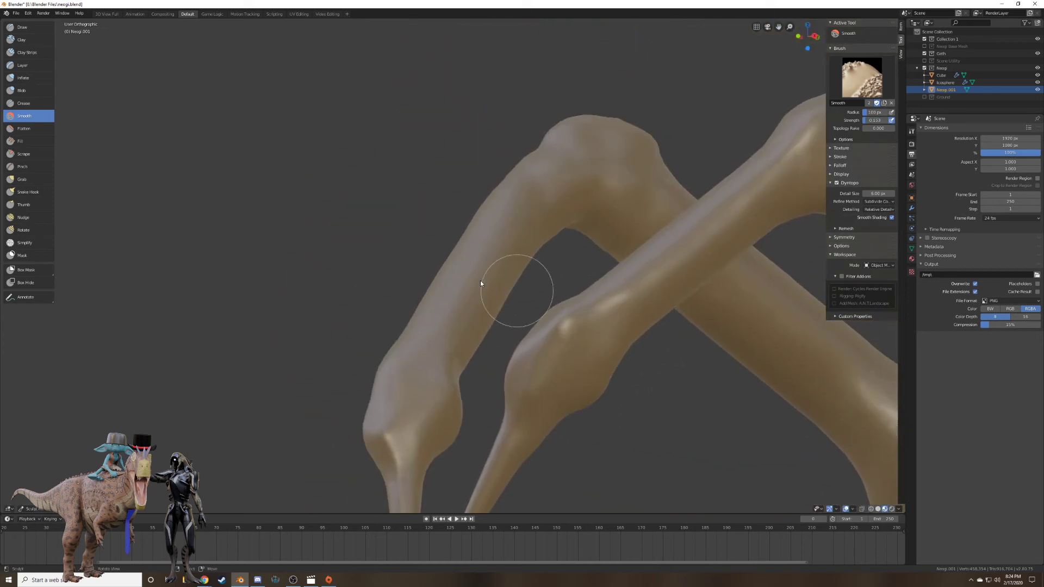
pyautogui.moveTo(438, 337); pyautogui.dragTo(479, 320, button='middle')
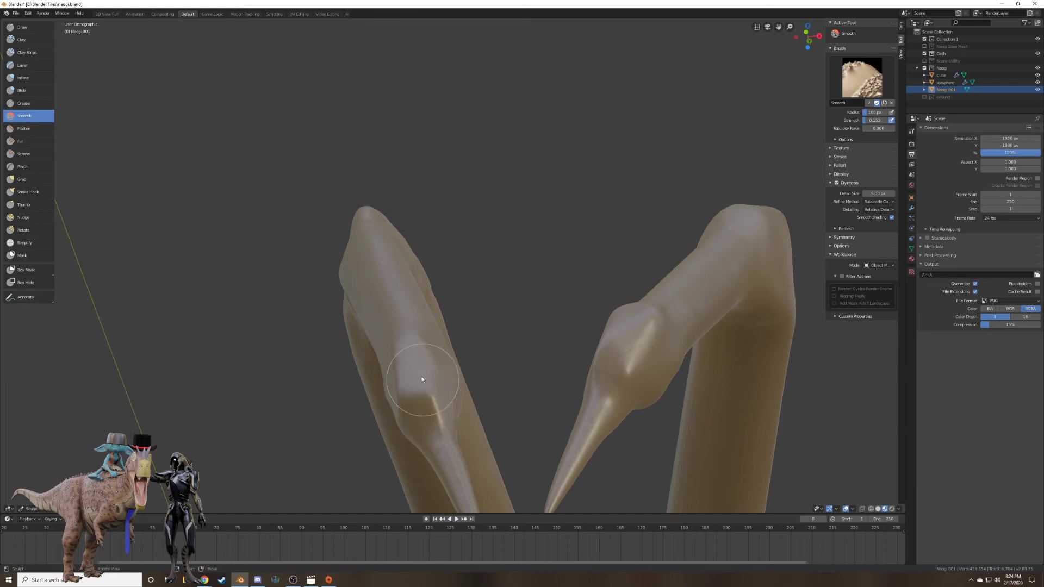
# Raise the Smooth brush strength and even out the hard edges on the fingers' claw joints.
pyautogui.hotkey('shift', 'f')
pyautogui.click(386, 367)
pyautogui.moveTo(386, 366); pyautogui.dragTo(420, 366, button='middle')
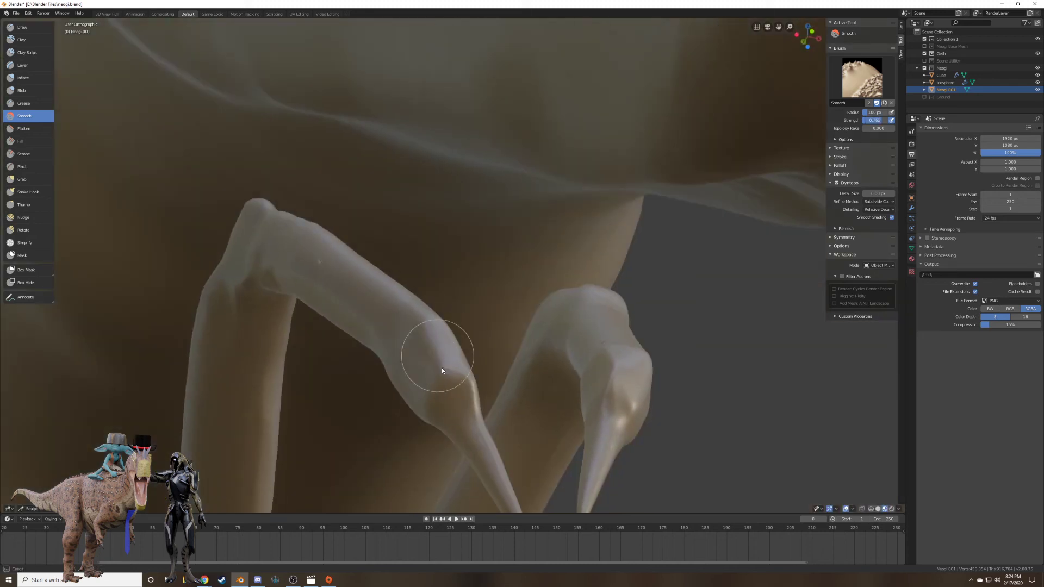
pyautogui.moveTo(442, 371)
pyautogui.mouseDown()
pyautogui.moveTo(461, 384)
pyautogui.moveTo(455, 376)
pyautogui.mouseUp()
pyautogui.moveTo(455, 377); pyautogui.dragTo(433, 391, button='middle')
pyautogui.moveTo(433, 390)
pyautogui.mouseDown()
pyautogui.moveTo(445, 418)
pyautogui.moveTo(426, 412)
pyautogui.mouseUp()
pyautogui.moveTo(427, 412)
pyautogui.mouseDown(button='middle')
pyautogui.moveTo(408, 385)
pyautogui.moveTo(366, 391)
pyautogui.moveTo(507, 405)
pyautogui.mouseUp(button='middle')
pyautogui.moveTo(594, 373); pyautogui.dragTo(641, 357, button='middle')
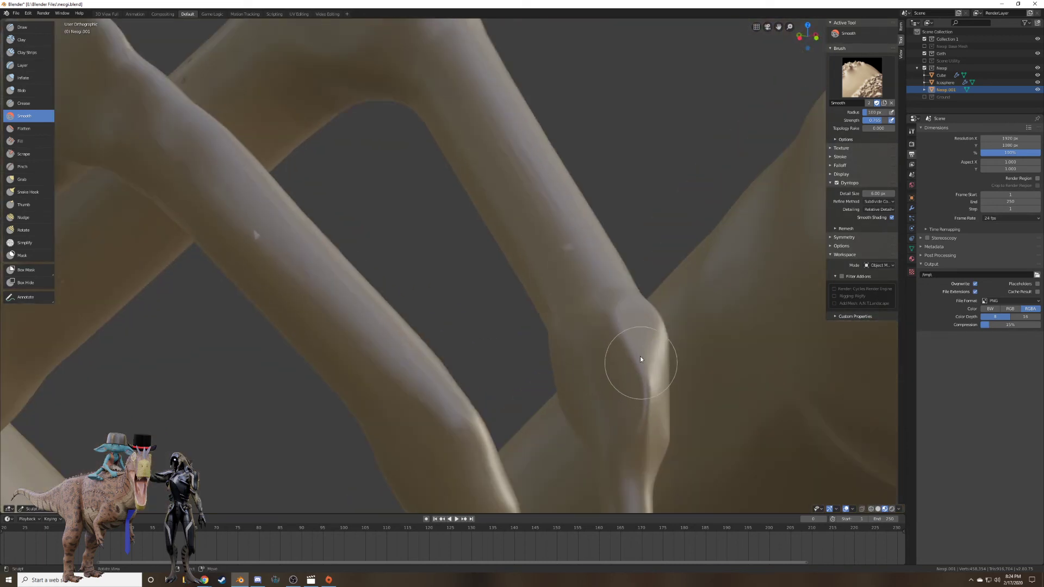
pyautogui.moveTo(641, 357)
pyautogui.mouseDown()
pyautogui.moveTo(648, 403)
pyautogui.moveTo(631, 360)
pyautogui.mouseUp()
pyautogui.moveTo(631, 360)
pyautogui.mouseDown(button='middle')
pyautogui.moveTo(683, 384)
pyautogui.moveTo(661, 380)
pyautogui.mouseUp(button='middle')
# Reduce the Smooth brush strength and blend the claw joint and long segments of the fingers.
pyautogui.hotkey('shift', 'f')
pyautogui.click(677, 374)
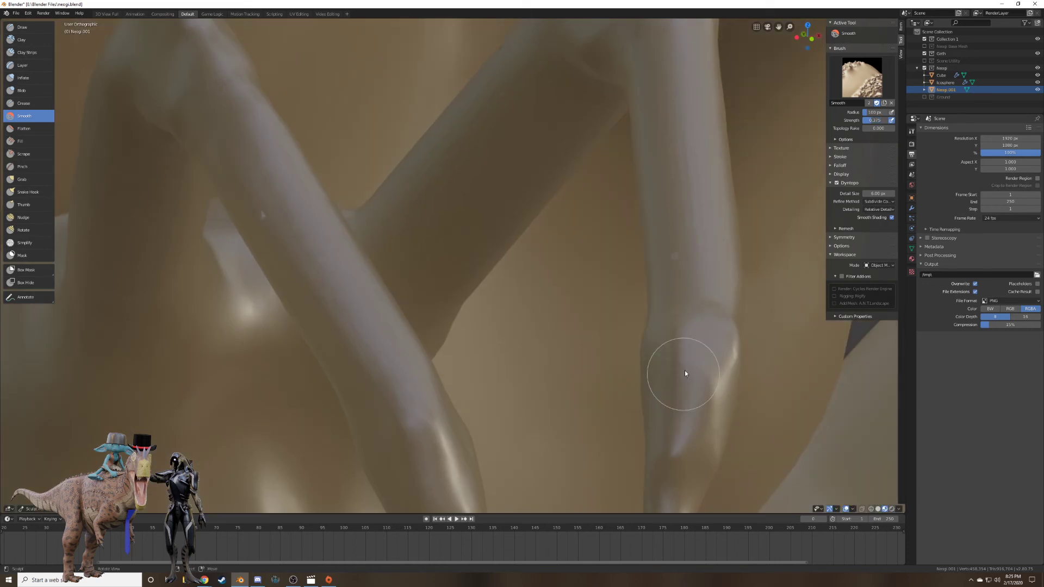
pyautogui.moveTo(684, 374)
pyautogui.mouseDown()
pyautogui.moveTo(701, 420)
pyautogui.moveTo(663, 442)
pyautogui.moveTo(683, 345)
pyautogui.mouseUp()
pyautogui.moveTo(683, 344)
pyautogui.mouseDown(button='middle')
pyautogui.moveTo(650, 355)
pyautogui.moveTo(640, 303)
pyautogui.moveTo(561, 350)
pyautogui.moveTo(560, 217)
pyautogui.mouseUp(button='middle')
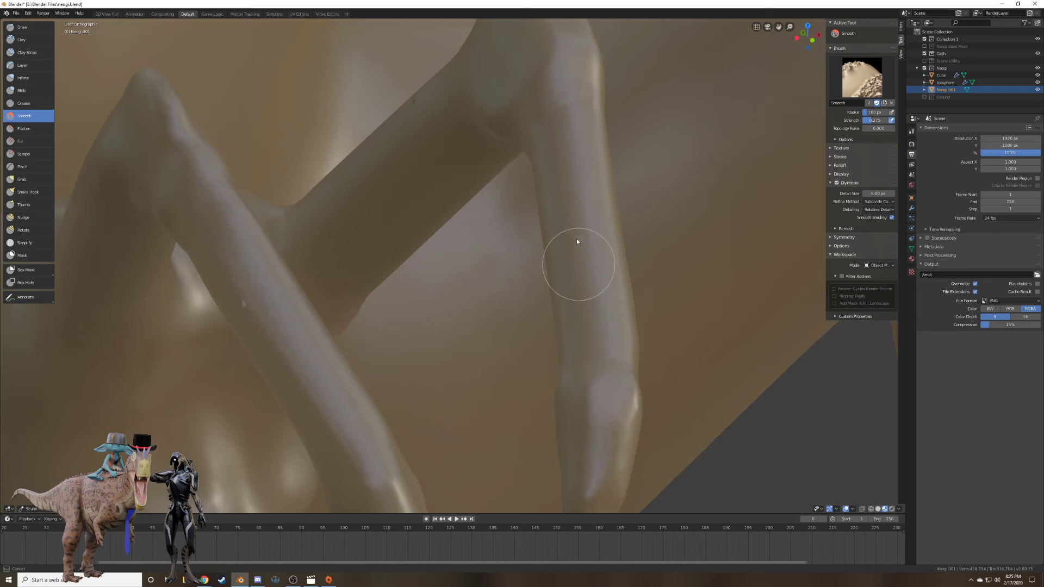
pyautogui.moveTo(553, 130); pyautogui.dragTo(482, 210, button='middle')
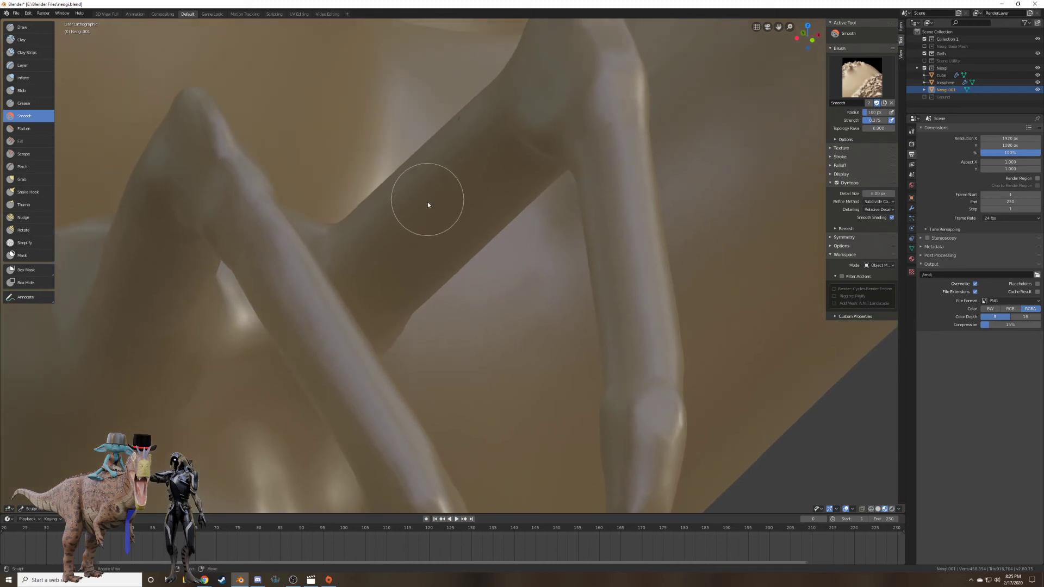
pyautogui.moveTo(428, 205)
pyautogui.mouseDown()
pyautogui.moveTo(468, 112)
pyautogui.moveTo(443, 165)
pyautogui.moveTo(506, 204)
pyautogui.moveTo(411, 256)
pyautogui.mouseUp()
pyautogui.moveTo(411, 256)
pyautogui.mouseDown(button='middle')
pyautogui.moveTo(429, 250)
pyautogui.moveTo(424, 235)
pyautogui.moveTo(257, 246)
pyautogui.mouseUp(button='middle')
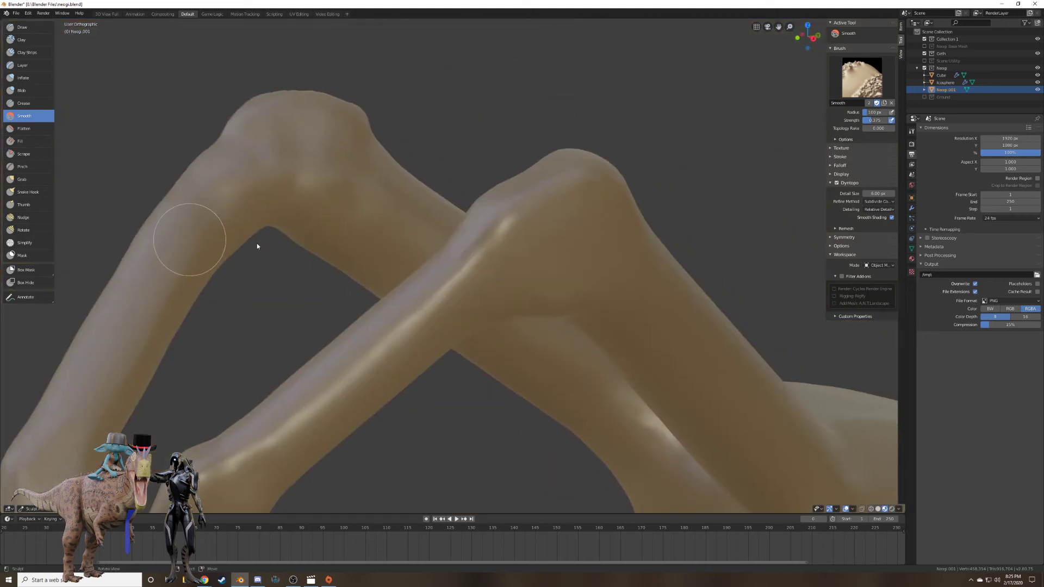
# Smooth the fingers' middle knuckles and the segments running from them to the palm.
pyautogui.moveTo(380, 170)
pyautogui.mouseDown(button='middle')
pyautogui.moveTo(536, 250)
pyautogui.moveTo(466, 263)
pyautogui.moveTo(426, 201)
pyautogui.mouseUp(button='middle')
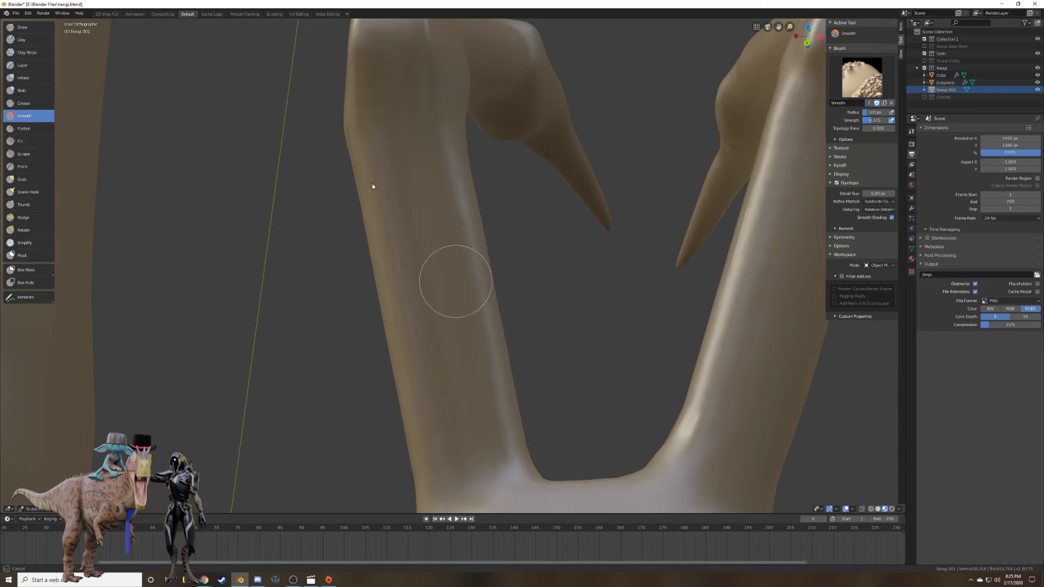
pyautogui.moveTo(404, 355); pyautogui.dragTo(473, 313, button='middle')
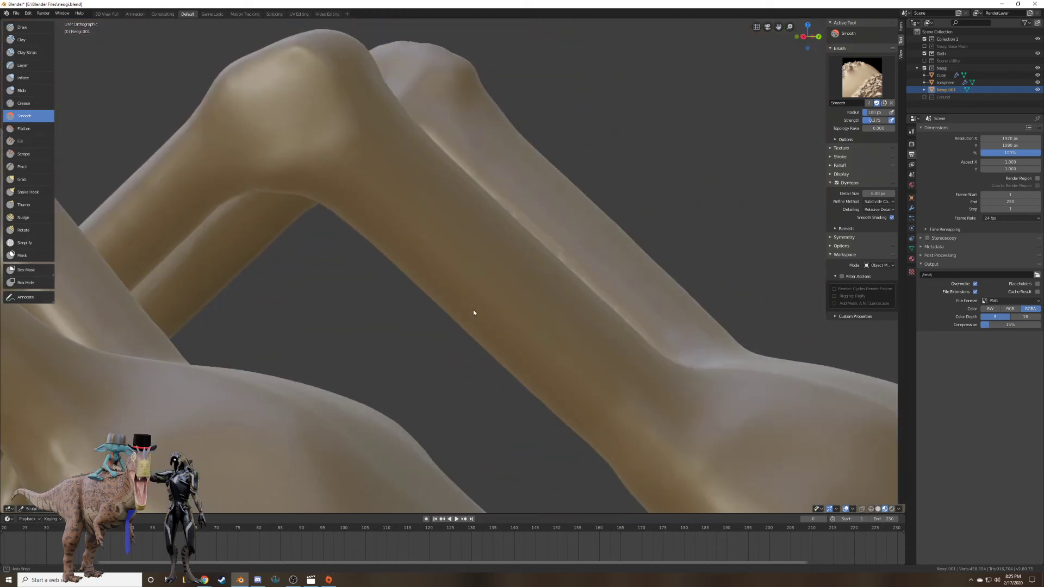
pyautogui.moveTo(361, 201)
pyautogui.mouseDown(button='middle')
pyautogui.moveTo(401, 222)
pyautogui.moveTo(377, 196)
pyautogui.mouseUp(button='middle')
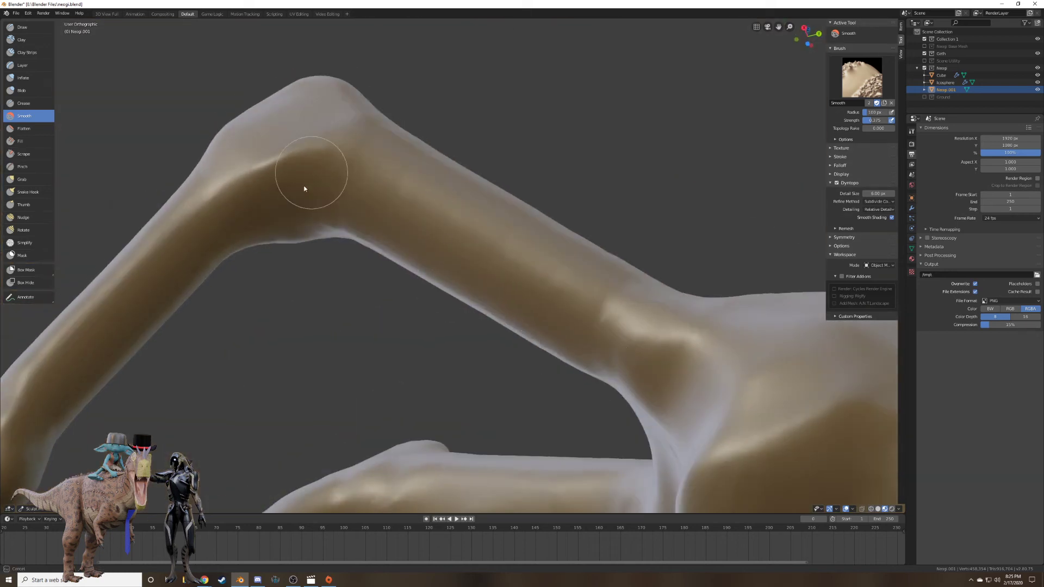
pyautogui.moveTo(508, 321)
pyautogui.mouseDown(button='middle')
pyautogui.moveTo(443, 214)
pyautogui.moveTo(454, 249)
pyautogui.moveTo(273, 279)
pyautogui.mouseUp(button='middle')
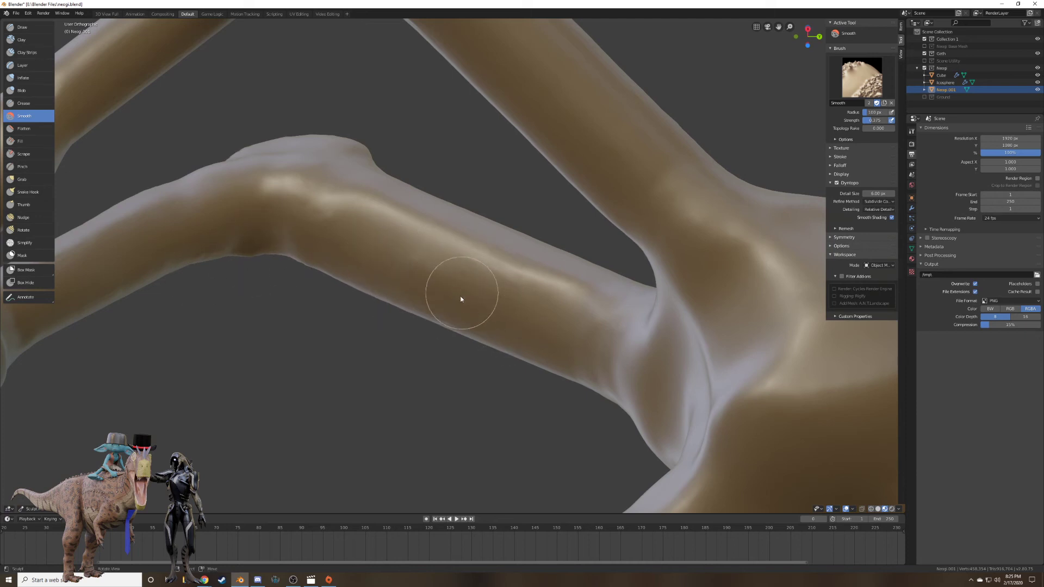
# Smooth the forearm's surface from the elbow up to the wrist of the front arm.
pyautogui.moveTo(460, 299)
pyautogui.mouseDown(button='middle')
pyautogui.moveTo(491, 253)
pyautogui.moveTo(442, 308)
pyautogui.moveTo(557, 329)
pyautogui.moveTo(519, 405)
pyautogui.mouseUp(button='middle')
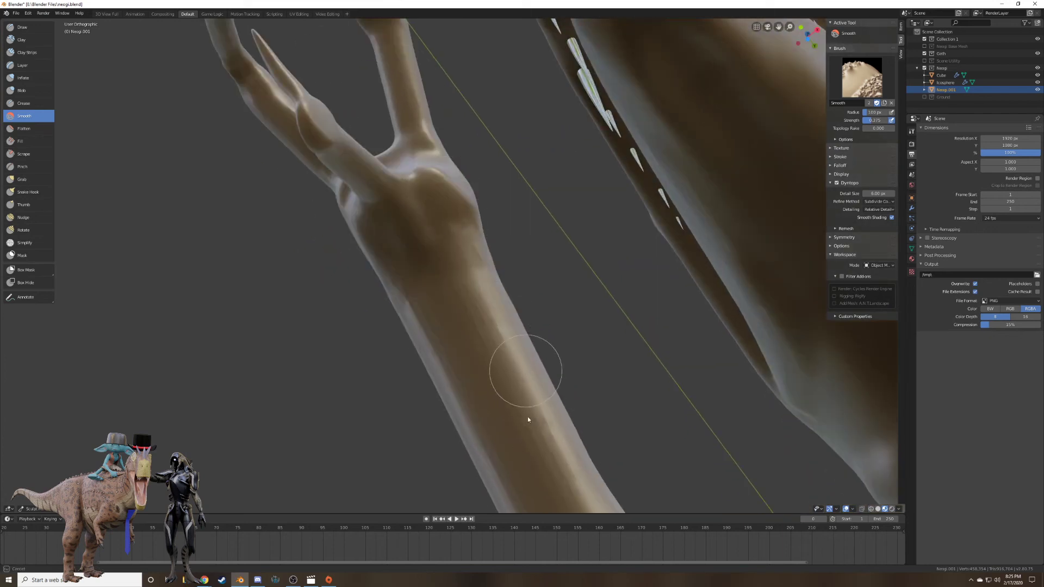
pyautogui.keyDown('shift'); pyautogui.moveTo(449, 387); pyautogui.dragTo(342, 120, button='middle'); pyautogui.keyUp('shift')
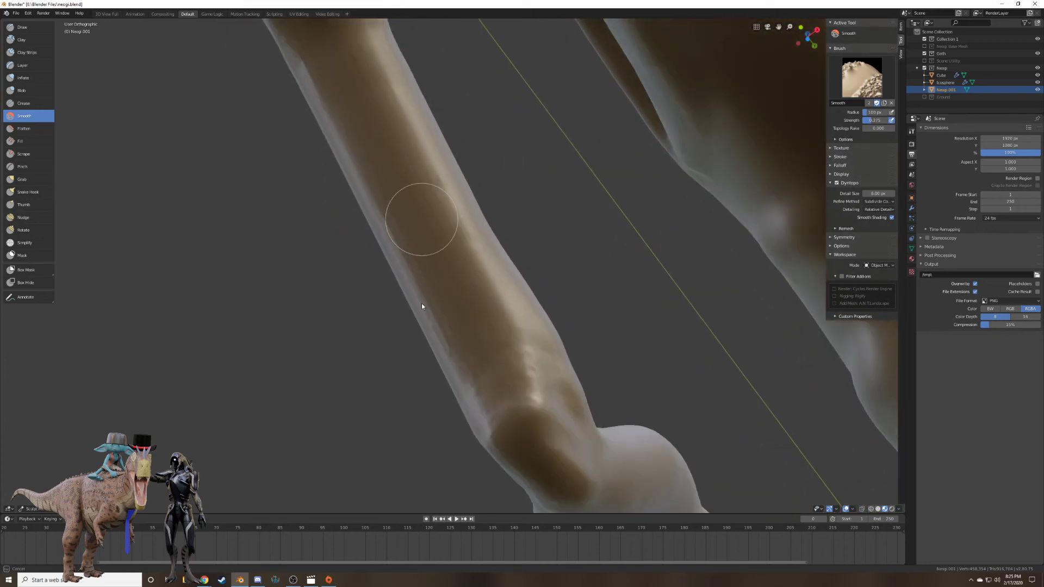
pyautogui.moveTo(443, 325)
pyautogui.mouseDown(button='middle')
pyautogui.moveTo(491, 314)
pyautogui.moveTo(547, 407)
pyautogui.moveTo(481, 438)
pyautogui.mouseUp(button='middle')
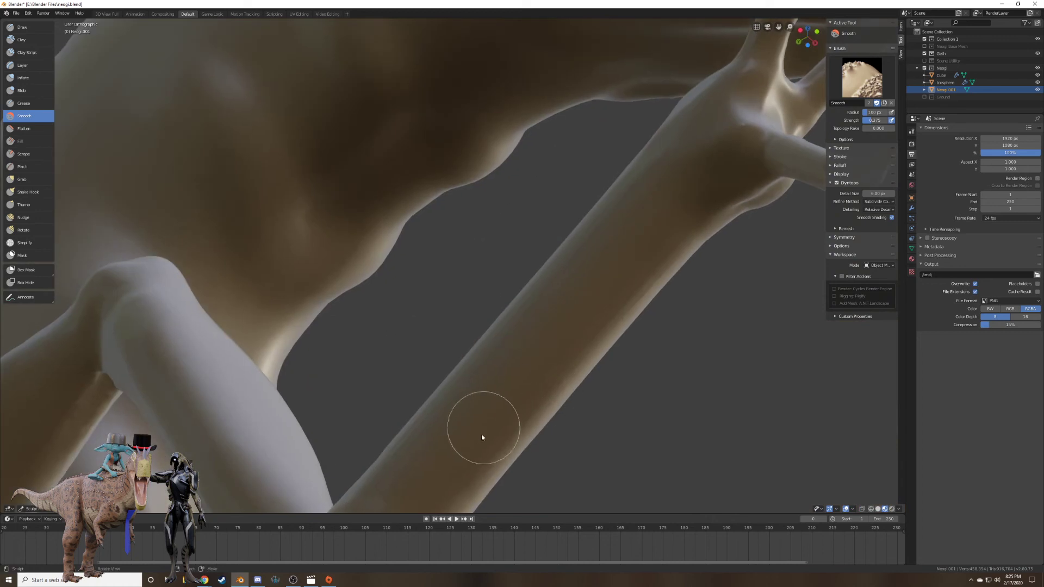
pyautogui.moveTo(481, 435)
pyautogui.mouseDown()
pyautogui.moveTo(472, 377)
pyautogui.moveTo(494, 353)
pyautogui.moveTo(550, 377)
pyautogui.moveTo(514, 347)
pyautogui.moveTo(464, 400)
pyautogui.moveTo(601, 242)
pyautogui.moveTo(625, 198)
pyautogui.mouseUp()
pyautogui.keyDown('shift'); pyautogui.moveTo(628, 189); pyautogui.dragTo(546, 264, button='middle'); pyautogui.keyUp('shift')
pyautogui.moveTo(538, 265)
pyautogui.mouseDown()
pyautogui.moveTo(632, 220)
pyautogui.moveTo(662, 188)
pyautogui.moveTo(663, 205)
pyautogui.moveTo(674, 196)
pyautogui.mouseUp()
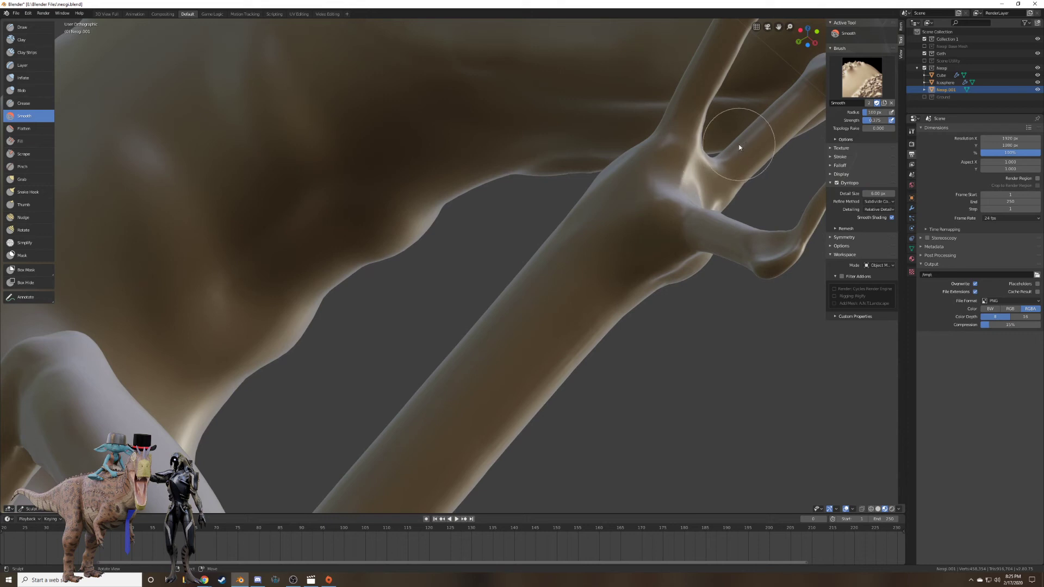
# Smooth the remaining sides of the front forearm with long strokes between wrist and elbow.
pyautogui.moveTo(531, 276)
pyautogui.mouseDown(button='middle')
pyautogui.moveTo(567, 230)
pyautogui.moveTo(556, 206)
pyautogui.moveTo(570, 118)
pyautogui.mouseUp(button='middle')
pyautogui.moveTo(572, 147)
pyautogui.mouseDown()
pyautogui.moveTo(438, 285)
pyautogui.moveTo(354, 345)
pyautogui.moveTo(433, 264)
pyautogui.moveTo(357, 320)
pyautogui.mouseUp()
pyautogui.moveTo(424, 251); pyautogui.dragTo(438, 348, button='middle')
pyautogui.moveTo(380, 326)
pyautogui.mouseDown()
pyautogui.moveTo(550, 155)
pyautogui.moveTo(580, 172)
pyautogui.moveTo(560, 159)
pyautogui.mouseUp()
pyautogui.moveTo(559, 159); pyautogui.dragTo(526, 183, button='middle')
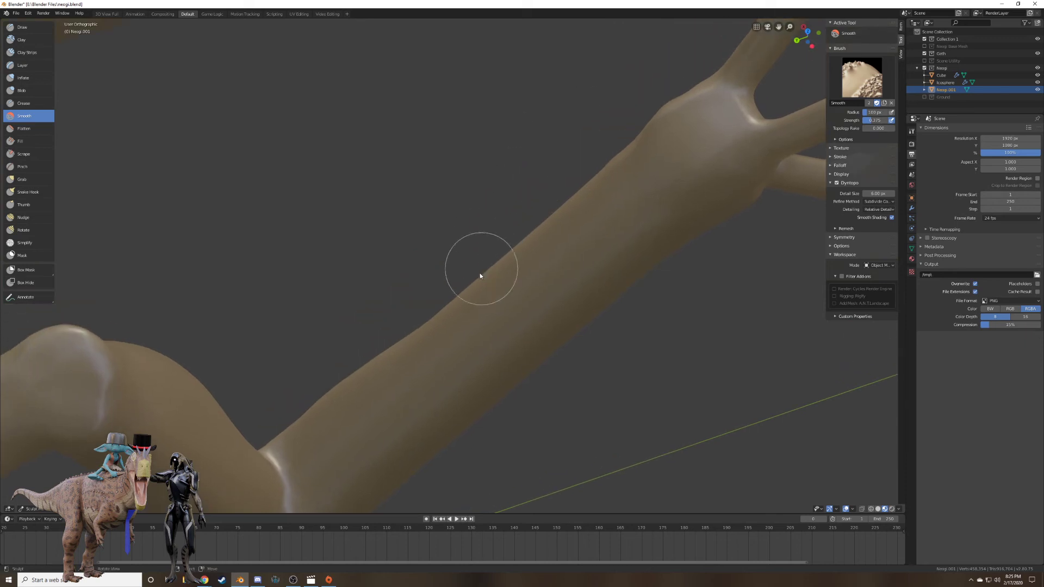
# Enlarge the Smooth brush radius and even out the back of the hand and the forearm.
pyautogui.moveTo(390, 347)
pyautogui.mouseDown(button='middle')
pyautogui.moveTo(373, 289)
pyautogui.moveTo(417, 317)
pyautogui.moveTo(357, 269)
pyautogui.mouseUp(button='middle')
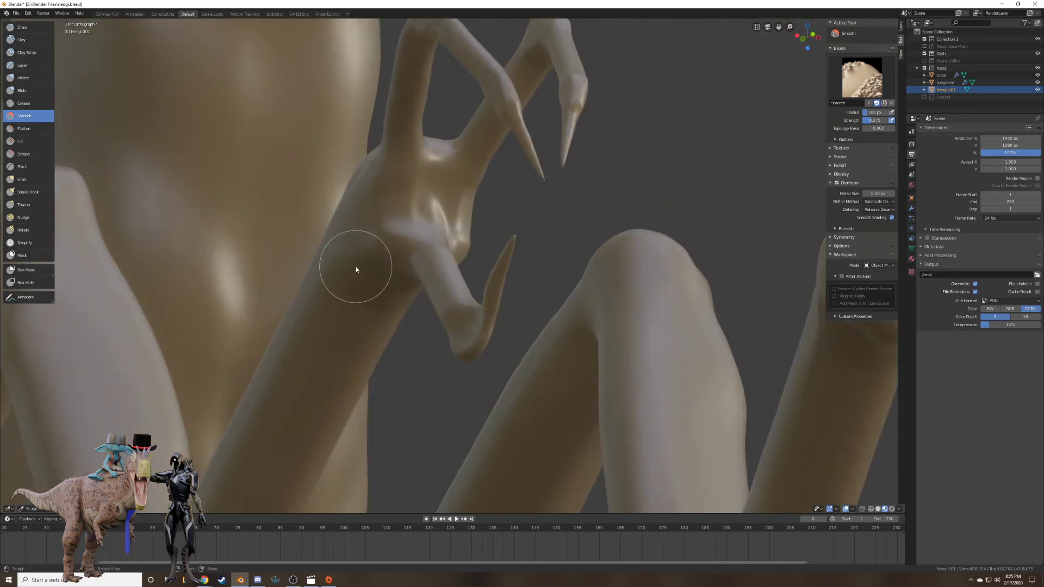
pyautogui.scroll(3, 400, 289)
pyautogui.moveTo(436, 300)
pyautogui.mouseDown(button='middle')
pyautogui.moveTo(442, 291)
pyautogui.moveTo(415, 308)
pyautogui.moveTo(400, 275)
pyautogui.moveTo(386, 345)
pyautogui.moveTo(388, 288)
pyautogui.mouseUp(button='middle')
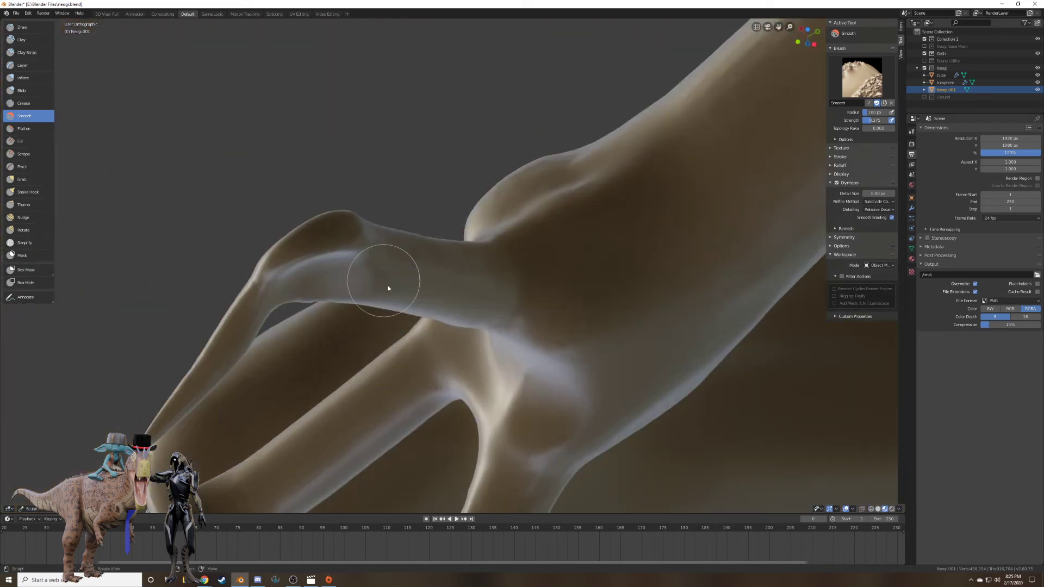
pyautogui.moveTo(462, 237); pyautogui.dragTo(492, 270, button='middle')
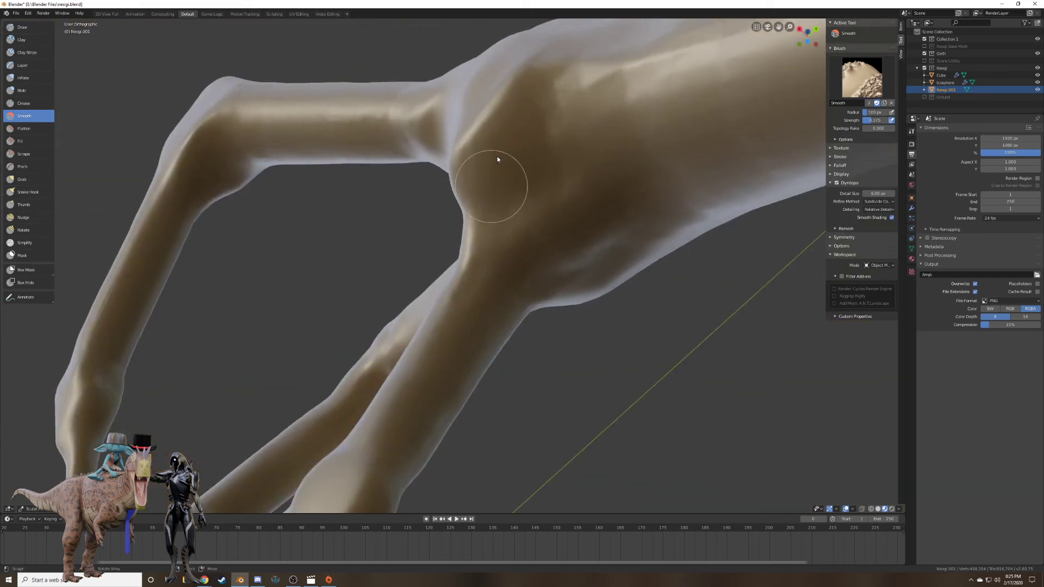
pyautogui.moveTo(497, 159)
pyautogui.mouseDown(button='middle')
pyautogui.moveTo(381, 251)
pyautogui.moveTo(448, 207)
pyautogui.moveTo(413, 240)
pyautogui.moveTo(455, 250)
pyautogui.mouseUp(button='middle')
pyautogui.press('f')
pyautogui.click(436, 246)
pyautogui.moveTo(454, 251)
pyautogui.mouseDown()
pyautogui.moveTo(460, 312)
pyautogui.moveTo(543, 254)
pyautogui.moveTo(625, 343)
pyautogui.mouseUp()
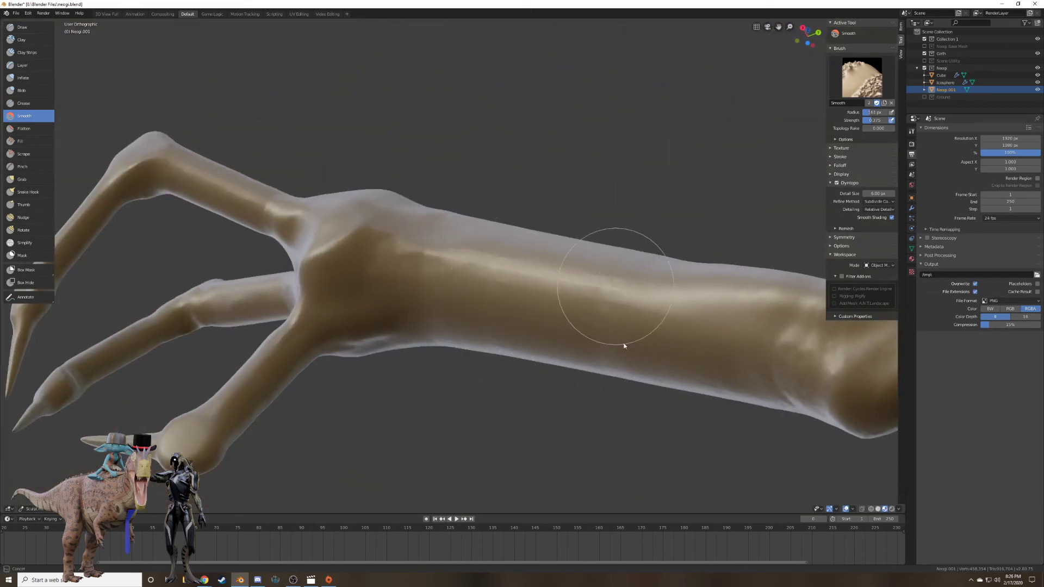
# Smooth out the small dent on the front upper arm near the thorax.
pyautogui.moveTo(758, 332)
pyautogui.mouseDown(button='middle')
pyautogui.moveTo(727, 344)
pyautogui.moveTo(582, 354)
pyautogui.moveTo(601, 314)
pyautogui.moveTo(519, 333)
pyautogui.mouseUp(button='middle')
pyautogui.moveTo(608, 250)
pyautogui.mouseDown(button='middle')
pyautogui.moveTo(608, 272)
pyautogui.moveTo(622, 252)
pyautogui.moveTo(466, 265)
pyautogui.mouseUp(button='middle')
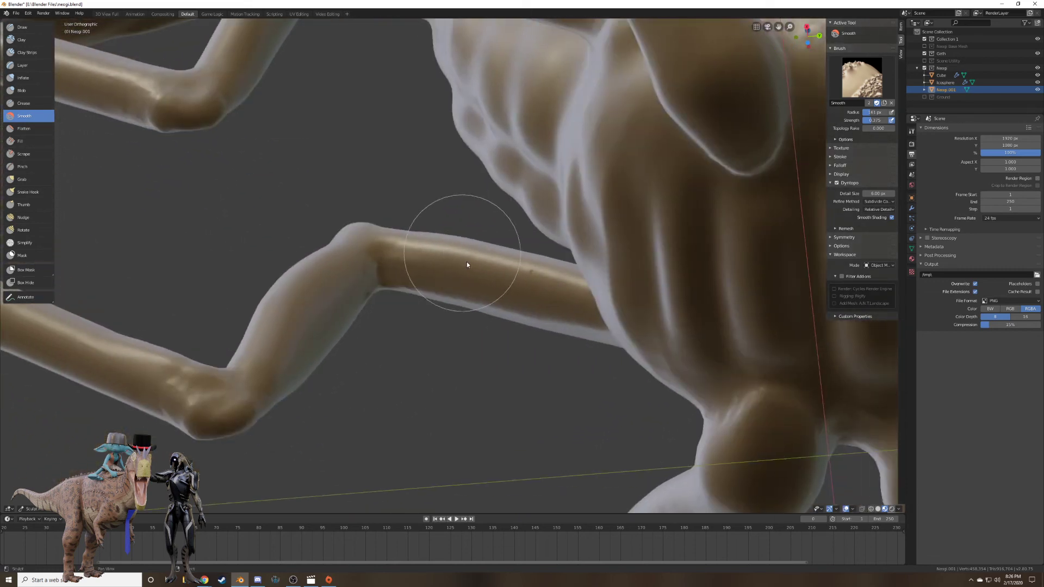
pyautogui.scroll(7, 516, 280)
pyautogui.keyDown('shift'); pyautogui.moveTo(610, 268); pyautogui.dragTo(359, 247); pyautogui.keyUp('shift')
pyautogui.scroll(4, 457, 264)
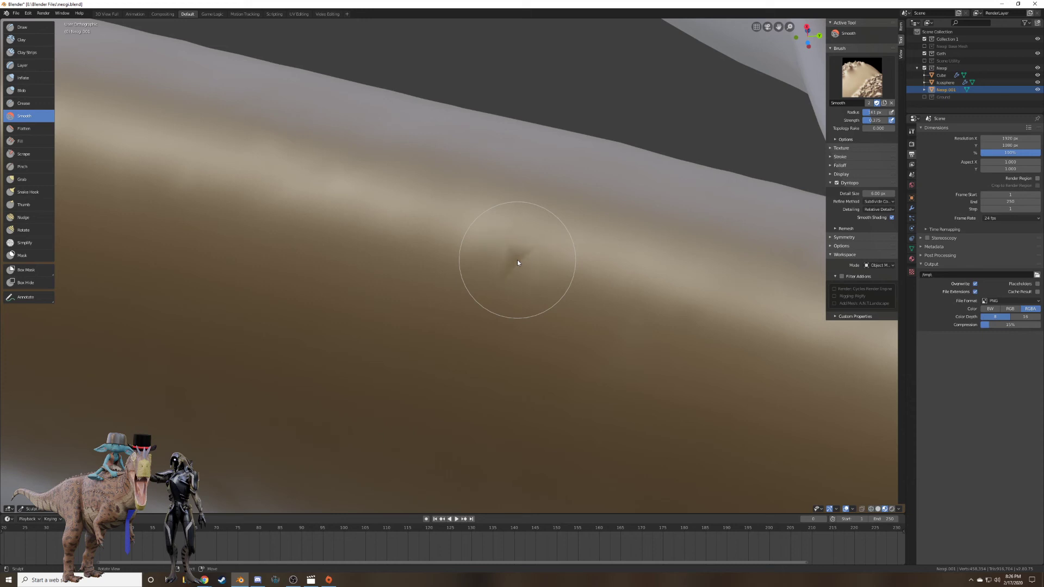
pyautogui.scroll(-6, 718, 271)
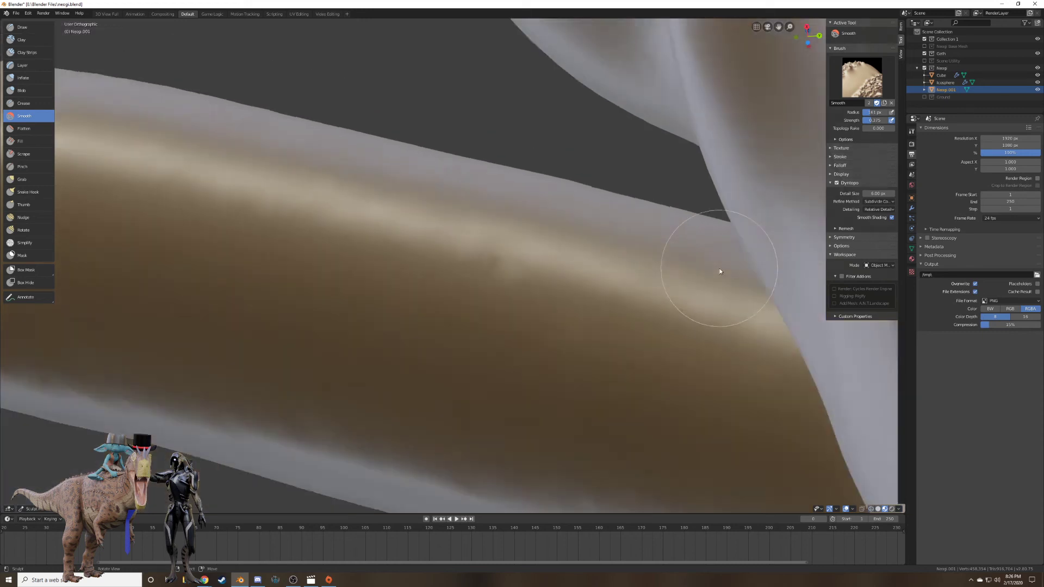
# Even out the surface of the front upper arm with a short Smooth brush stroke.
pyautogui.moveTo(708, 270); pyautogui.dragTo(592, 282, button='middle')
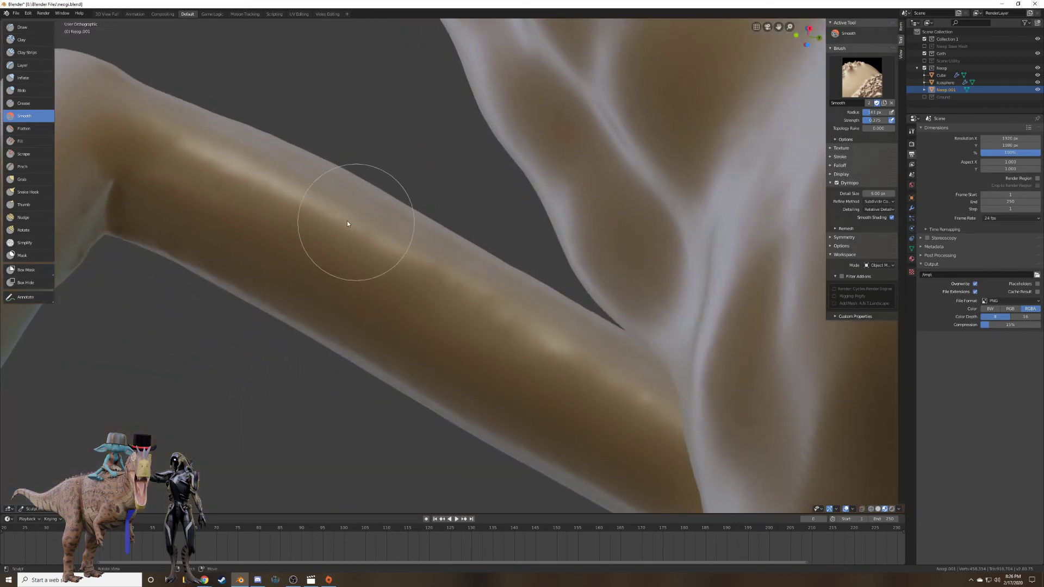
pyautogui.moveTo(345, 226)
pyautogui.mouseDown(button='middle')
pyautogui.moveTo(400, 263)
pyautogui.moveTo(537, 227)
pyautogui.moveTo(520, 252)
pyautogui.moveTo(585, 285)
pyautogui.moveTo(611, 282)
pyautogui.moveTo(544, 264)
pyautogui.moveTo(390, 152)
pyautogui.mouseUp(button='middle')
pyautogui.scroll(-3, 489, 240)
pyautogui.moveTo(518, 118)
pyautogui.keyDown('shift'); pyautogui.mouseDown(button='middle')
pyautogui.moveTo(584, 196)
pyautogui.moveTo(553, 200)
pyautogui.moveTo(614, 169)
pyautogui.mouseUp(button='middle'); pyautogui.keyUp('shift')
pyautogui.scroll(2, 530, 203)
pyautogui.moveTo(487, 175)
pyautogui.mouseDown()
pyautogui.moveTo(547, 264)
pyautogui.moveTo(475, 139)
pyautogui.mouseUp()
# Examine the smoothed arms, hands, legs and abdomen from several angles for remaining rough spots.
pyautogui.scroll(-2, 475, 142)
pyautogui.moveTo(476, 142)
pyautogui.mouseDown(button='middle')
pyautogui.moveTo(535, 154)
pyautogui.moveTo(522, 244)
pyautogui.mouseUp(button='middle')
pyautogui.moveTo(522, 244)
pyautogui.mouseDown(button='middle')
pyautogui.moveTo(407, 214)
pyautogui.moveTo(575, 225)
pyautogui.moveTo(494, 275)
pyautogui.moveTo(571, 268)
pyautogui.mouseUp(button='middle')
pyautogui.moveTo(436, 244)
pyautogui.mouseDown(button='middle')
pyautogui.moveTo(497, 239)
pyautogui.moveTo(526, 264)
pyautogui.mouseUp(button='middle')
pyautogui.keyDown('shift'); pyautogui.moveTo(396, 168); pyautogui.dragTo(614, 294, button='middle'); pyautogui.keyUp('shift')
pyautogui.keyDown('shift'); pyautogui.moveTo(552, 165); pyautogui.dragTo(294, 310, button='middle'); pyautogui.keyUp('shift')
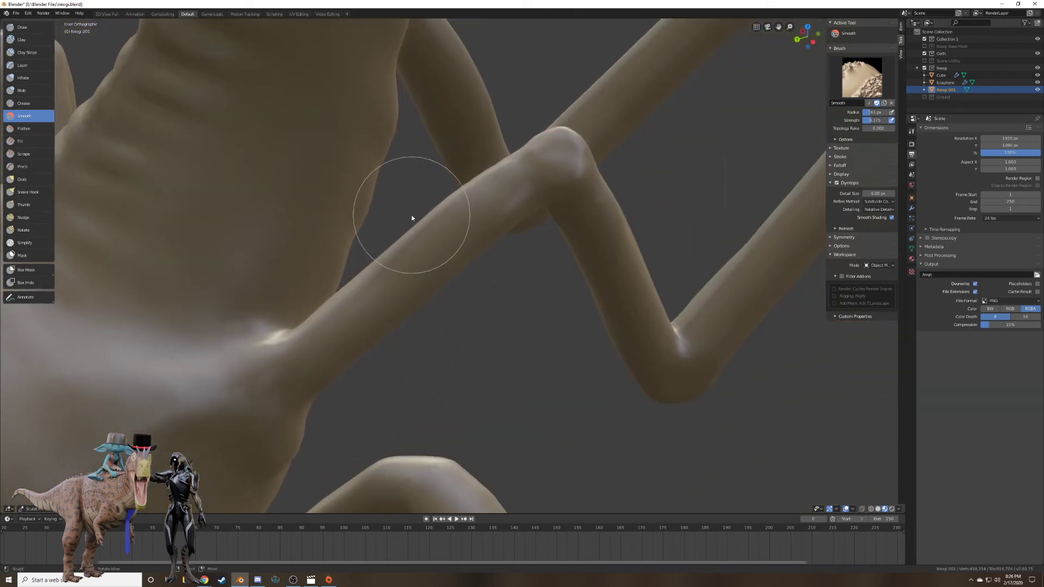
pyautogui.moveTo(570, 215)
pyautogui.keyDown('shift'); pyautogui.mouseDown(button='middle')
pyautogui.moveTo(550, 231)
pyautogui.moveTo(393, 249)
pyautogui.mouseUp(button='middle'); pyautogui.keyUp('shift')
pyautogui.moveTo(586, 188)
pyautogui.mouseDown(button='middle')
pyautogui.moveTo(438, 193)
pyautogui.moveTo(446, 212)
pyautogui.moveTo(461, 182)
pyautogui.moveTo(358, 219)
pyautogui.mouseUp(button='middle')
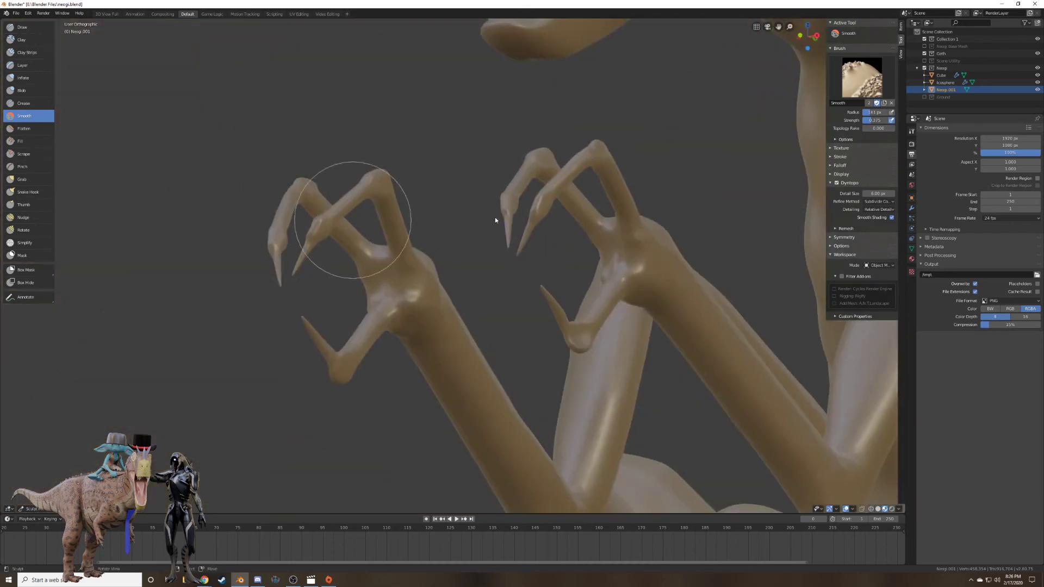
pyautogui.scroll(-4, 505, 216)
pyautogui.keyDown('shift'); pyautogui.moveTo(506, 217); pyautogui.dragTo(360, 162, button='middle'); pyautogui.keyUp('shift')
pyautogui.moveTo(619, 232)
pyautogui.mouseDown(button='middle')
pyautogui.moveTo(586, 222)
pyautogui.moveTo(553, 133)
pyautogui.mouseUp(button='middle')
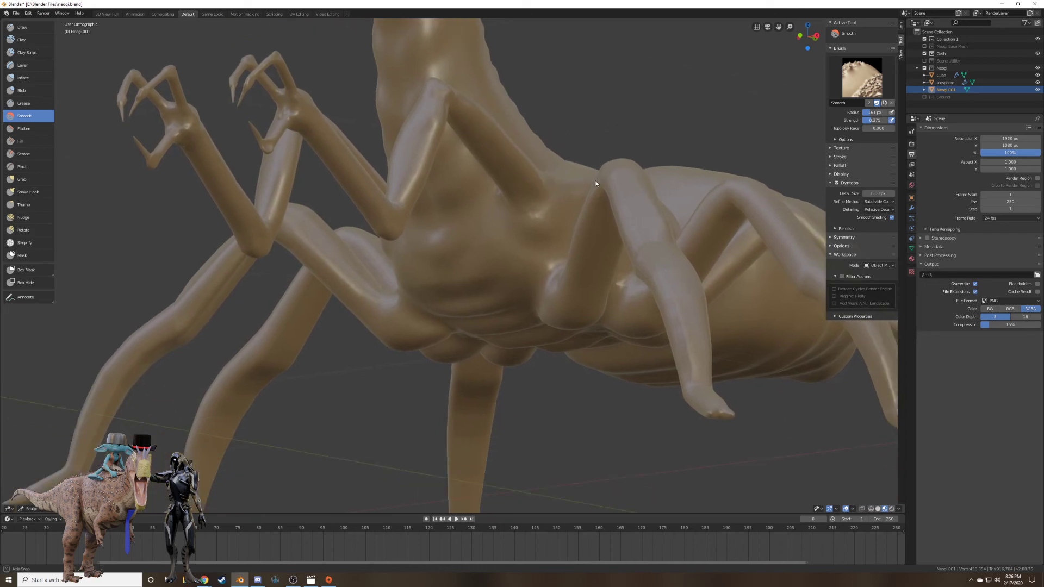
pyautogui.moveTo(595, 182)
pyautogui.mouseDown(button='middle')
pyautogui.moveTo(546, 235)
pyautogui.moveTo(588, 215)
pyautogui.moveTo(491, 204)
pyautogui.moveTo(485, 225)
pyautogui.moveTo(572, 225)
pyautogui.moveTo(650, 205)
pyautogui.moveTo(389, 121)
pyautogui.moveTo(534, 148)
pyautogui.mouseUp(button='middle')
pyautogui.scroll(3, 529, 174)
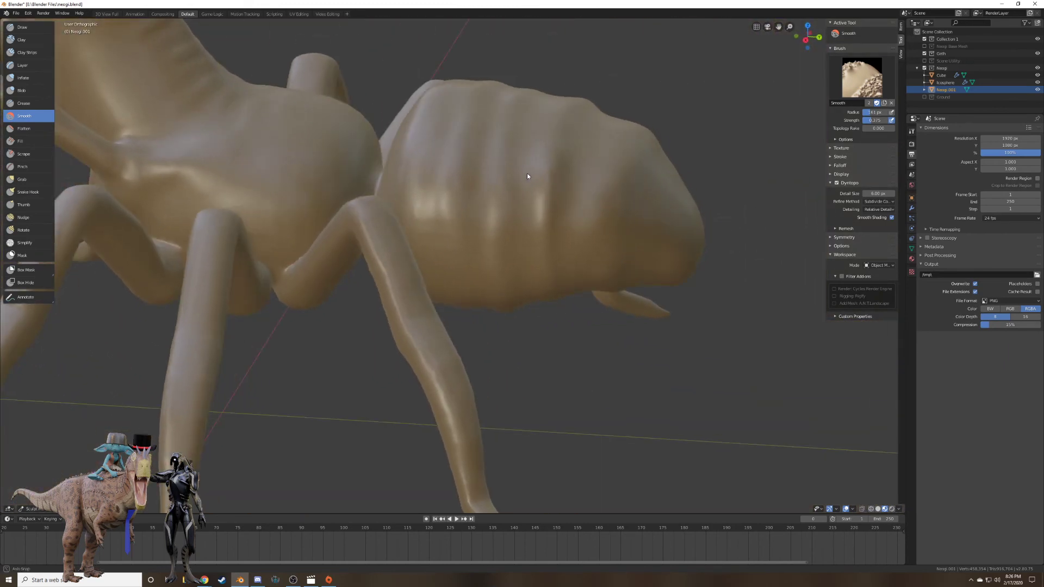
pyautogui.scroll(4, 419, 203)
pyautogui.moveTo(431, 285)
pyautogui.mouseDown(button='middle')
pyautogui.moveTo(542, 163)
pyautogui.moveTo(504, 144)
pyautogui.mouseUp(button='middle')
pyautogui.moveTo(438, 220)
pyautogui.mouseDown(button='middle')
pyautogui.moveTo(659, 243)
pyautogui.moveTo(595, 236)
pyautogui.moveTo(390, 258)
pyautogui.moveTo(390, 96)
pyautogui.moveTo(458, 93)
pyautogui.moveTo(640, 172)
pyautogui.moveTo(594, 200)
pyautogui.moveTo(606, 191)
pyautogui.moveTo(546, 166)
pyautogui.mouseUp(button='middle')
pyautogui.scroll(-3, 641, 172)
pyautogui.scroll(-2, 642, 180)
# Switch the creature mesh to Edit Mode and examine its wireframe density on the thorax and neck.
pyautogui.click(30, 508)
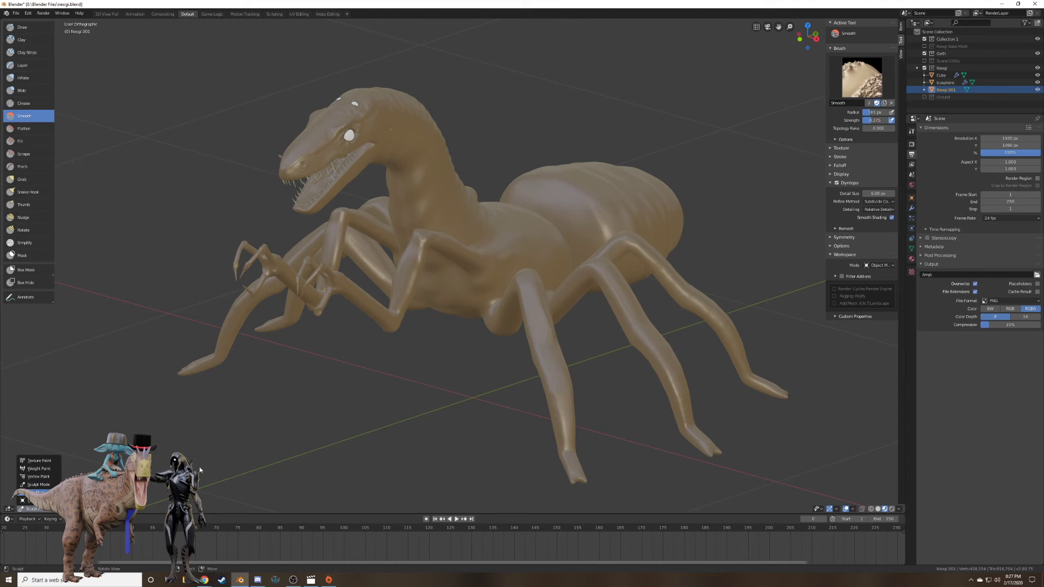
pyautogui.press('Return')
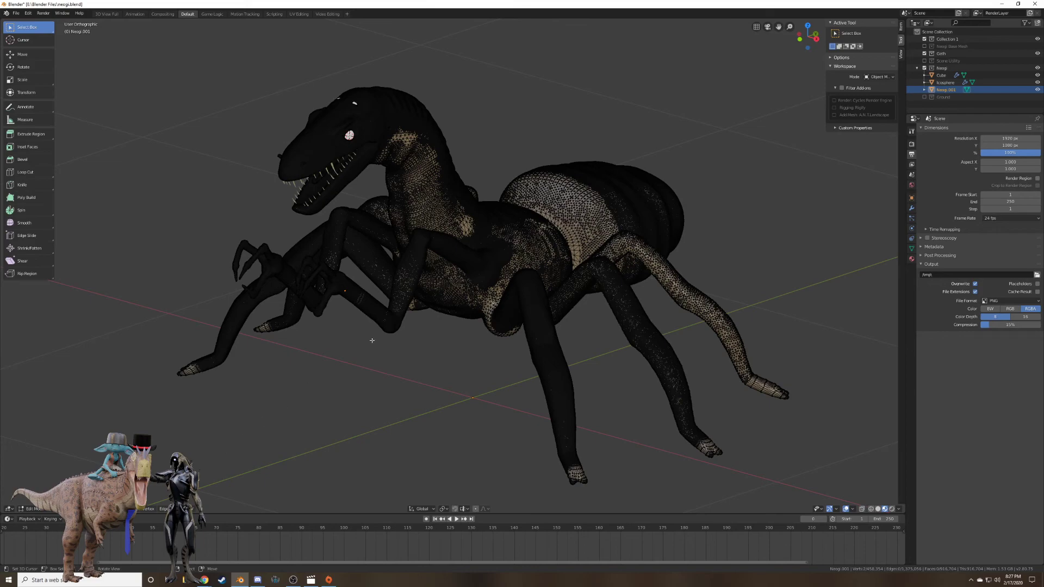
pyautogui.moveTo(559, 245); pyautogui.dragTo(466, 243, button='middle')
pyautogui.scroll(5, 465, 243)
pyautogui.scroll(10, 466, 243)
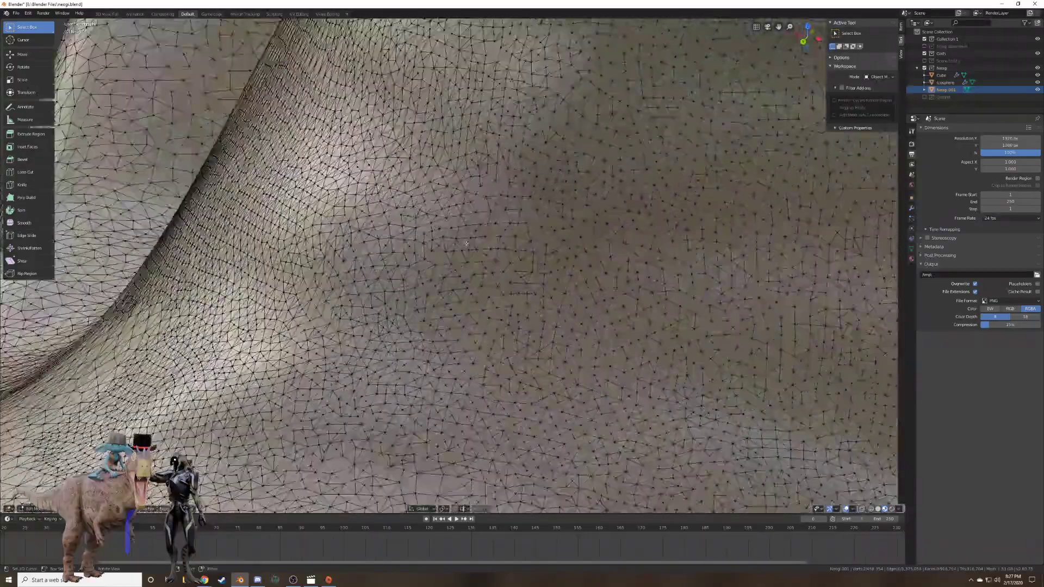
pyautogui.scroll(4, 464, 264)
pyautogui.moveTo(460, 268); pyautogui.dragTo(351, 452, button='middle')
pyautogui.scroll(-4, 489, 276)
pyautogui.scroll(-3, 466, 233)
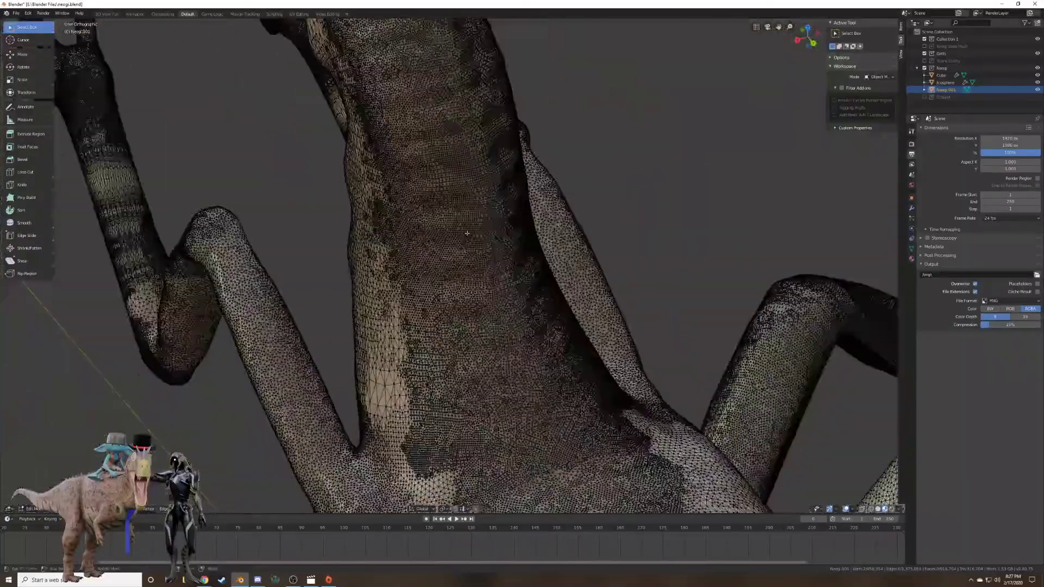
# Examine the mesh density around the eyes on top of the head and along the front arms.
pyautogui.keyDown('shift'); pyautogui.moveTo(466, 233); pyautogui.dragTo(601, 474, button='middle'); pyautogui.keyUp('shift')
pyautogui.scroll(5, 601, 474)
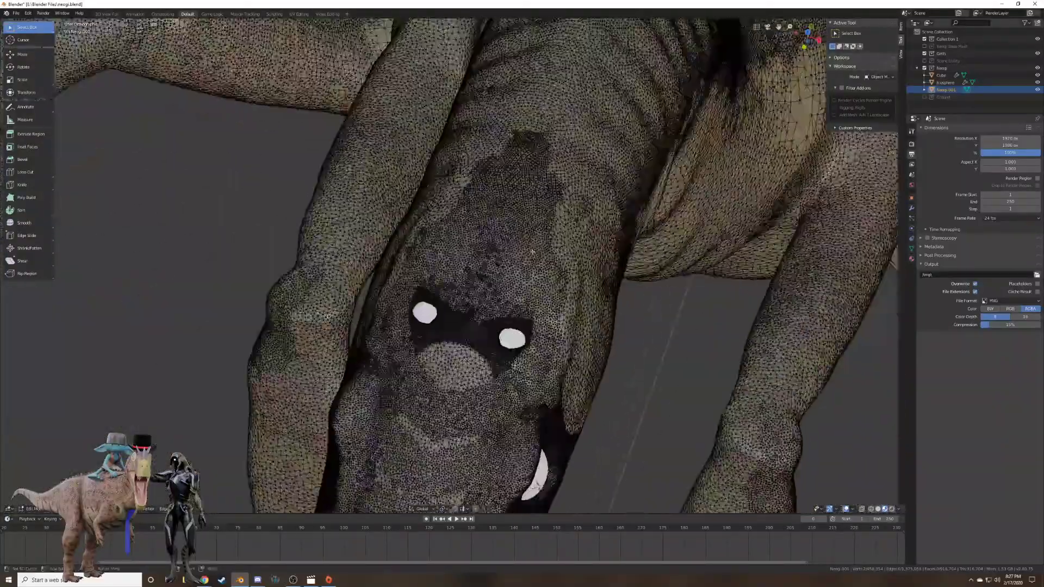
pyautogui.keyDown('shift'); pyautogui.moveTo(547, 358); pyautogui.dragTo(468, 219, button='middle'); pyautogui.keyUp('shift')
pyautogui.scroll(6, 468, 219)
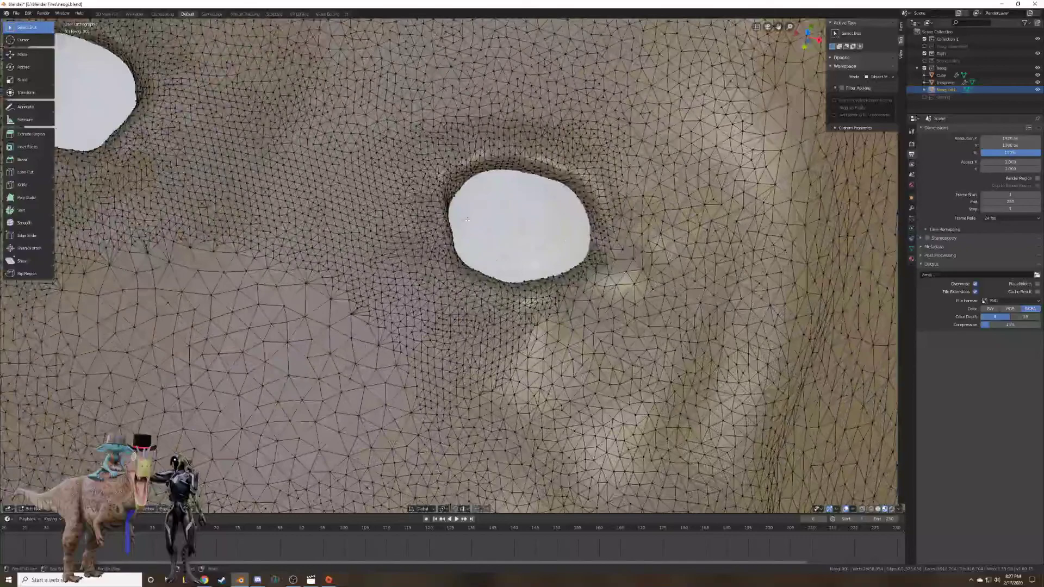
pyautogui.scroll(-10, 468, 219)
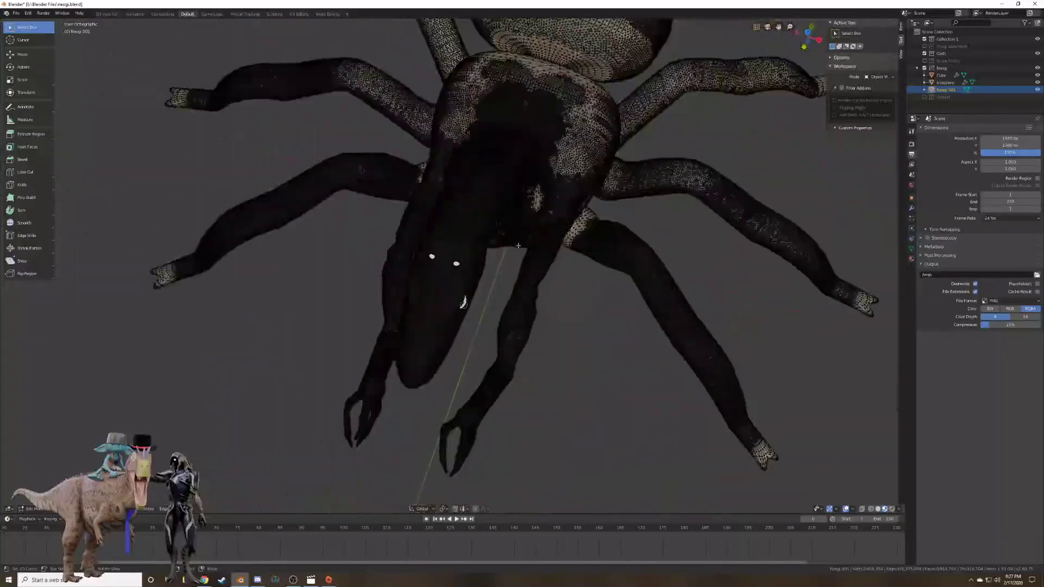
pyautogui.scroll(-5, 519, 246)
pyautogui.moveTo(518, 246); pyautogui.dragTo(522, 279, button='middle')
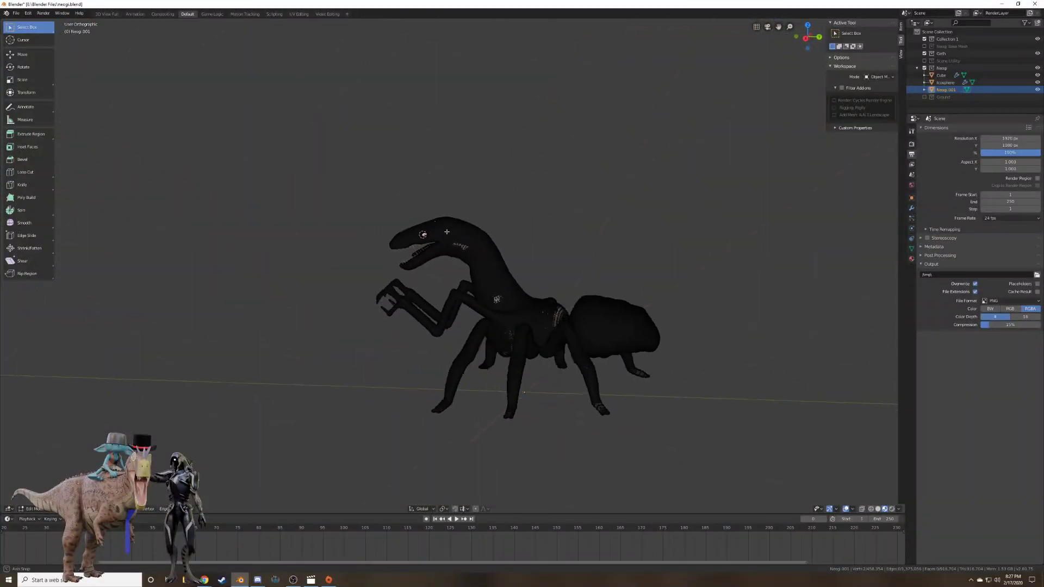
pyautogui.scroll(10, 459, 307)
pyautogui.keyDown('shift'); pyautogui.moveTo(458, 307); pyautogui.dragTo(417, 40, button='middle'); pyautogui.keyUp('shift')
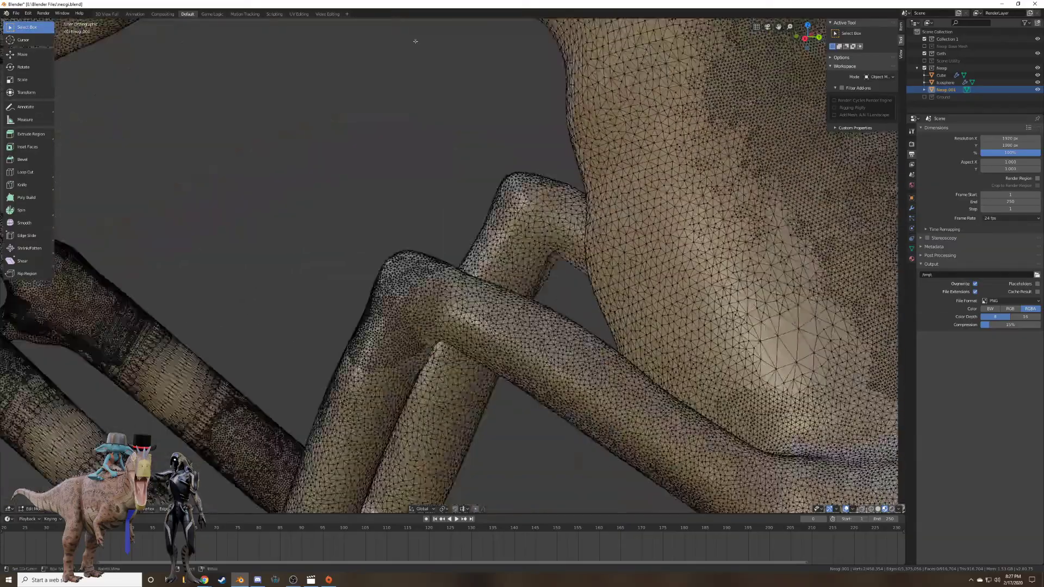
pyautogui.keyDown('shift'); pyautogui.moveTo(288, 304); pyautogui.dragTo(361, 144, button='middle'); pyautogui.keyUp('shift')
pyautogui.moveTo(256, 204); pyautogui.dragTo(386, 215, button='middle')
pyautogui.scroll(-3, 386, 215)
pyautogui.scroll(-5, 386, 215)
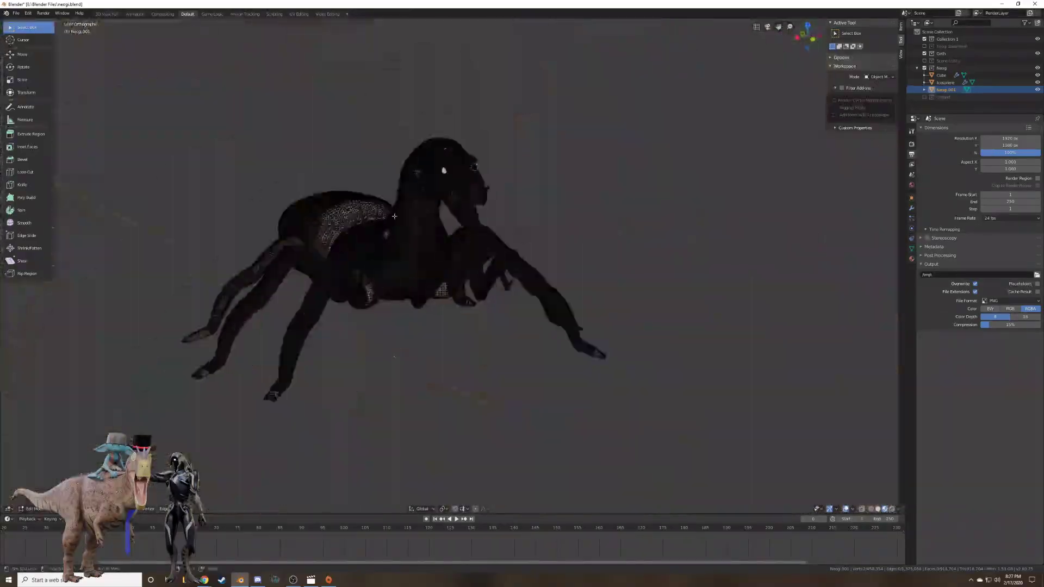
# Examine the topology around the side eye and across the head and body, and return to Object Mode.
pyautogui.moveTo(527, 320); pyautogui.dragTo(544, 459, button='middle')
pyautogui.scroll(5, 457, 275)
pyautogui.scroll(6, 558, 454)
pyautogui.scroll(1, 544, 459)
pyautogui.keyDown('shift'); pyautogui.moveTo(507, 181); pyautogui.dragTo(367, 383, button='middle'); pyautogui.keyUp('shift')
pyautogui.scroll(5, 446, 287)
pyautogui.scroll(3, 367, 383)
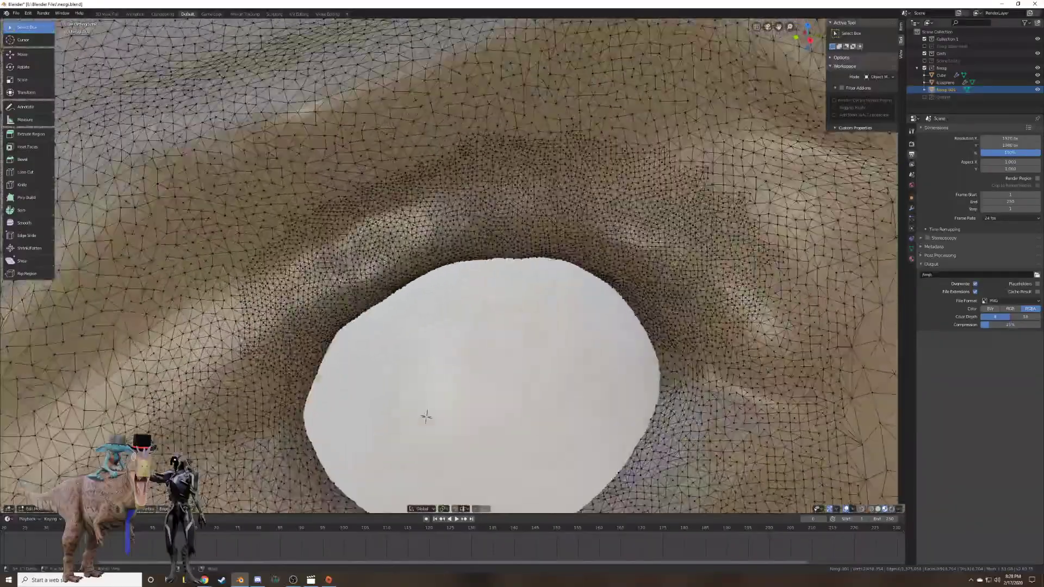
pyautogui.scroll(3, 426, 416)
pyautogui.scroll(-14, 444, 227)
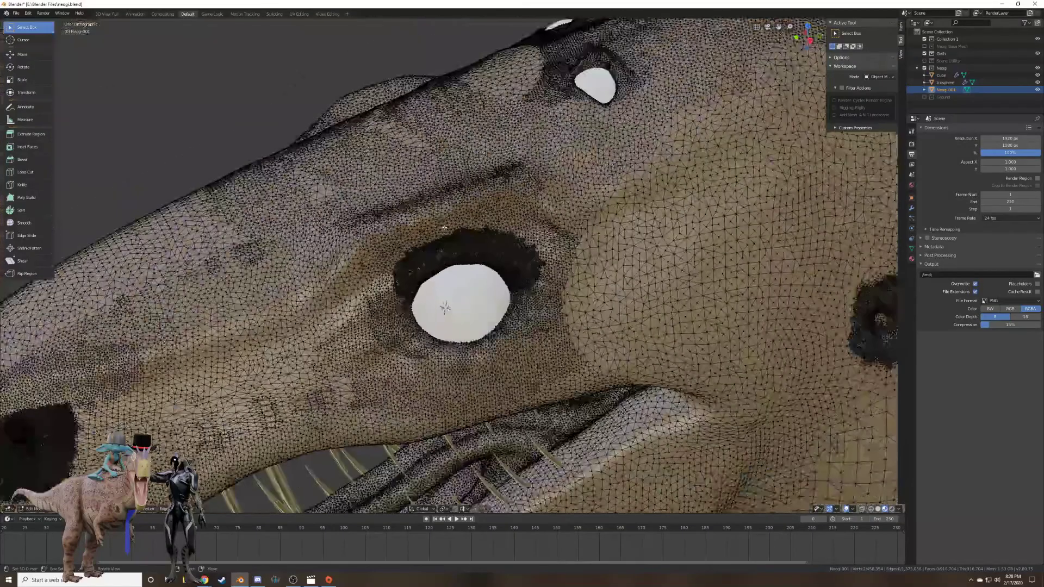
pyautogui.keyDown('shift'); pyautogui.moveTo(450, 285); pyautogui.dragTo(838, 192, button='middle'); pyautogui.keyUp('shift')
pyautogui.scroll(-4, 619, 220)
pyautogui.scroll(-4, 619, 220)
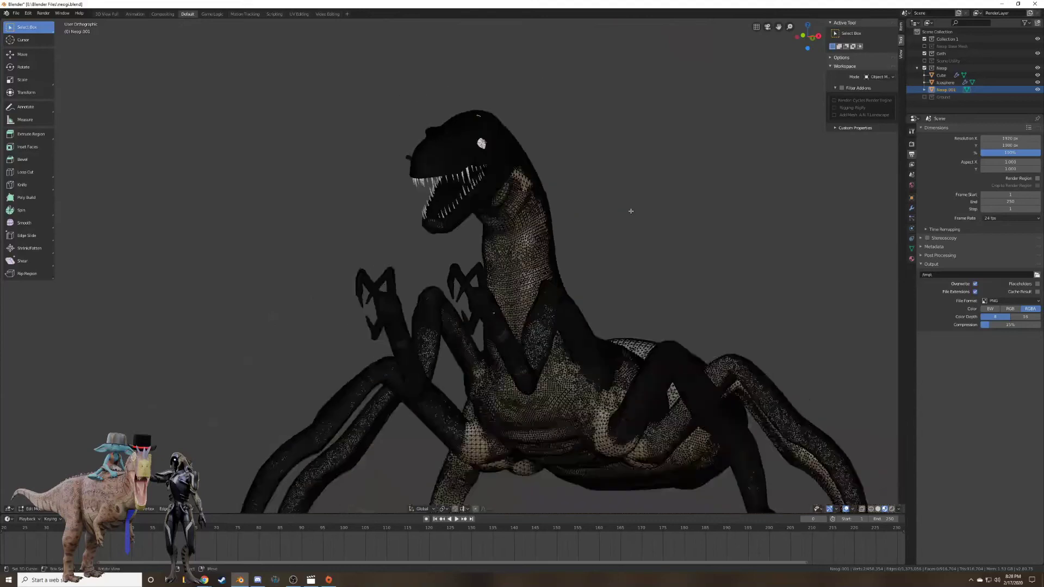
pyautogui.moveTo(629, 212); pyautogui.dragTo(574, 202, button='middle')
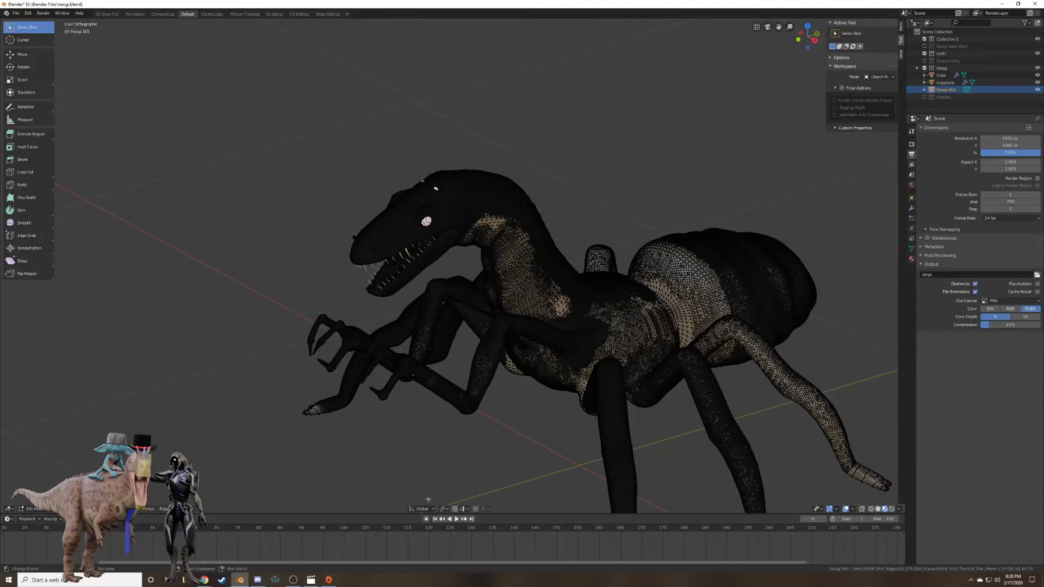
pyautogui.click(30, 509)
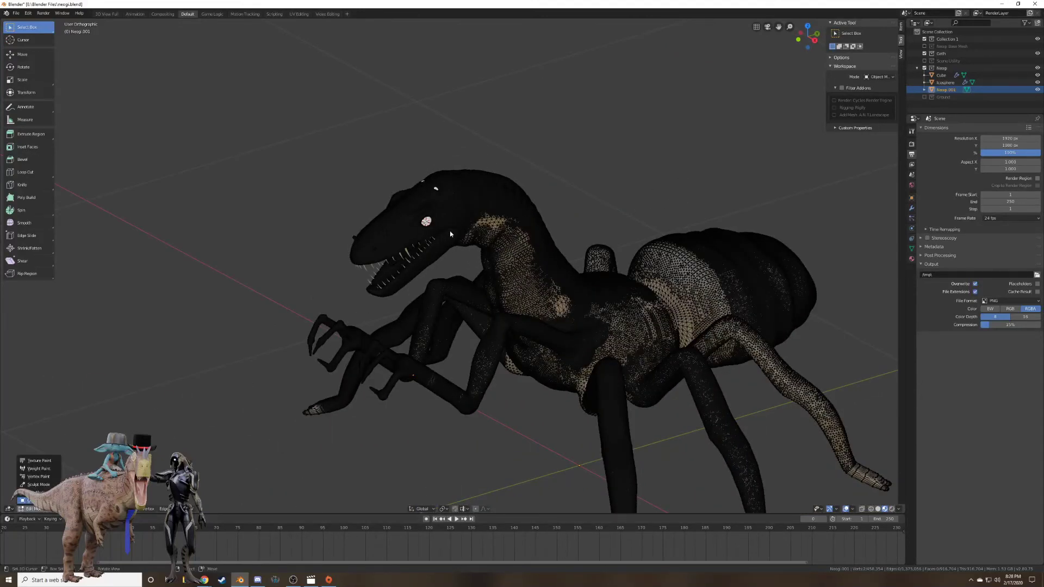
pyautogui.press('Tab')
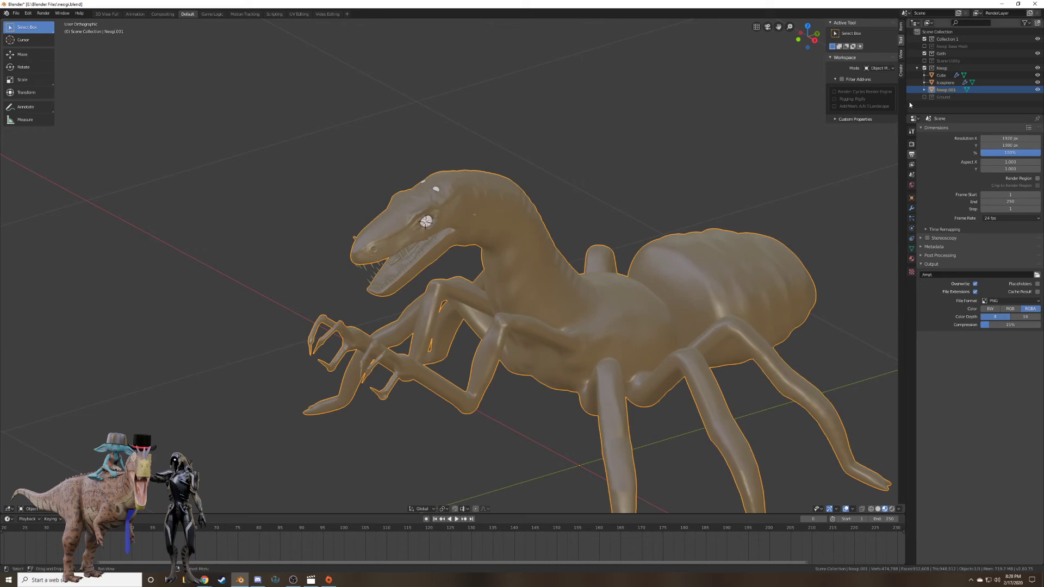
# Enable the Ground and Scene Utility collections and save the file while looking through the camera.
pyautogui.click(924, 97)
pyautogui.click(925, 61)
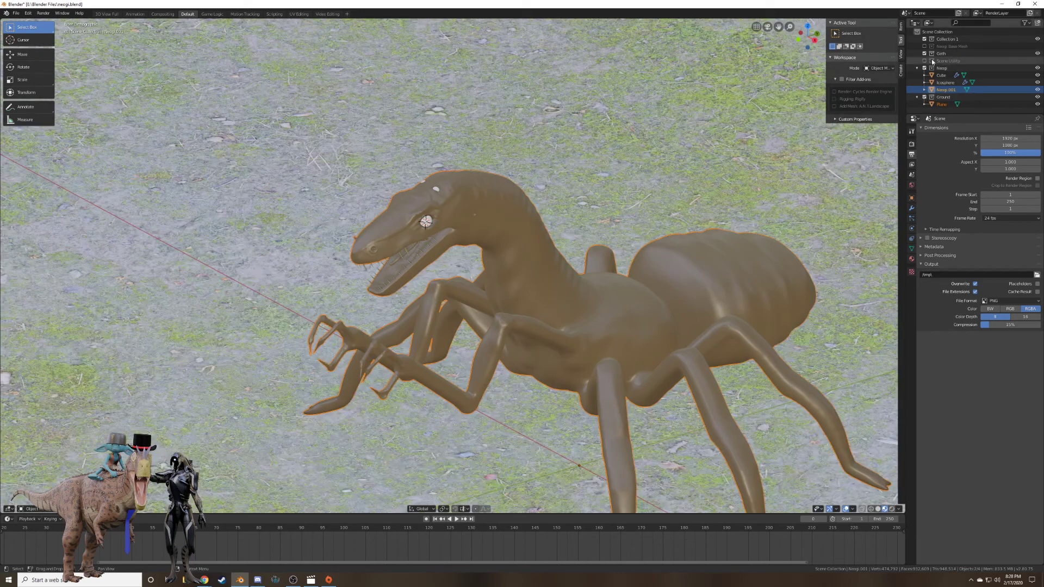
pyautogui.press('KP_0')
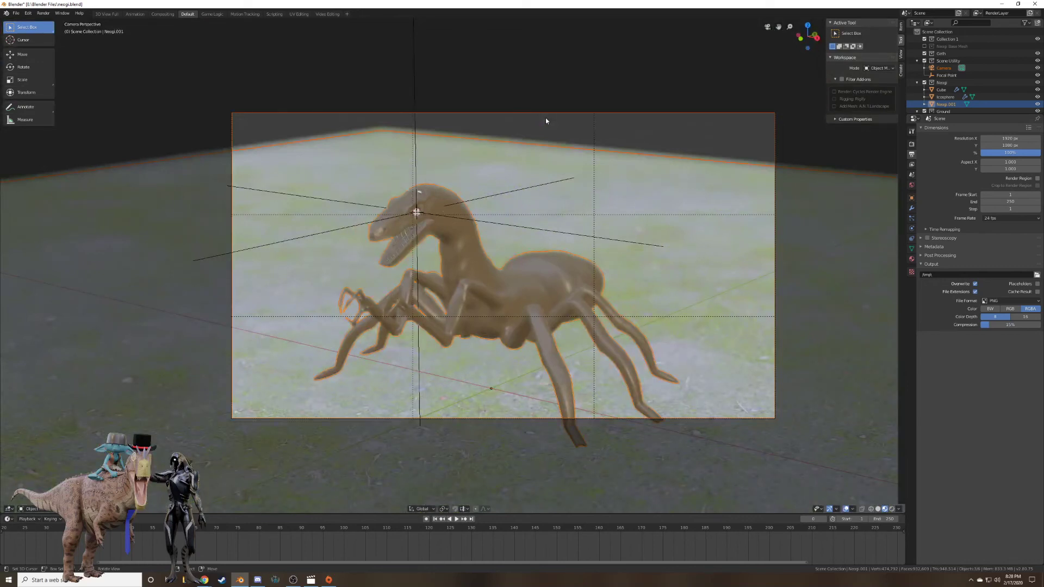
pyautogui.hotkey('ctrl', 's')
# Rotate the ground plane around the Z axis until its far edge runs level across the camera frame.
pyautogui.click(790, 322)
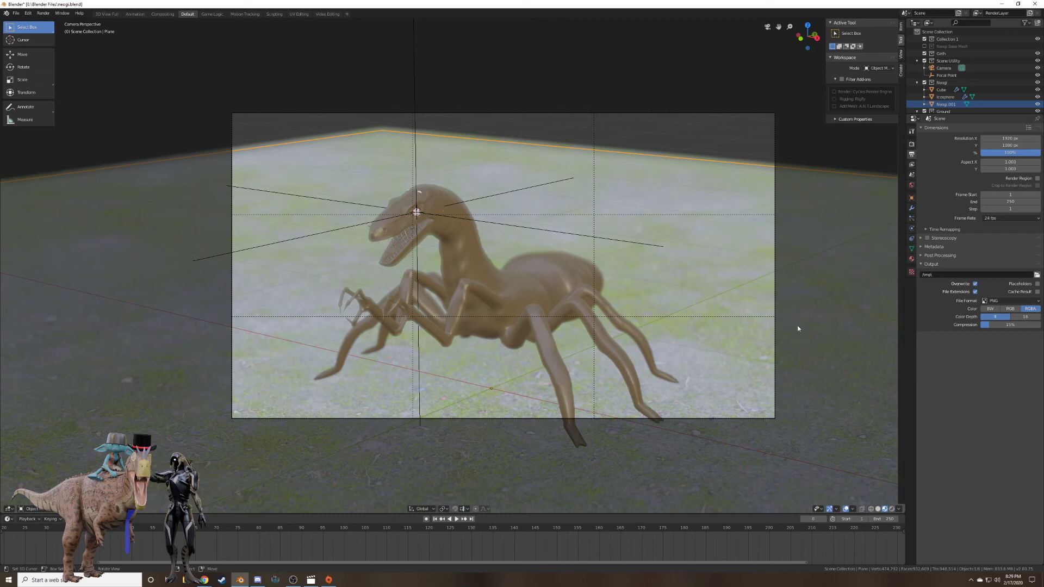
pyautogui.press('r')
pyautogui.press('z')
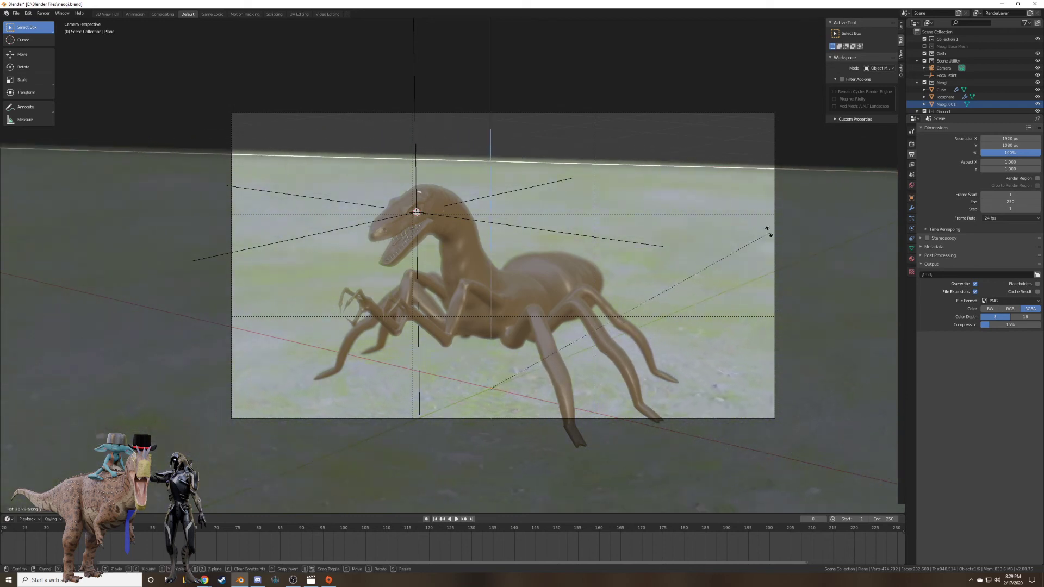
pyautogui.click(713, 219)
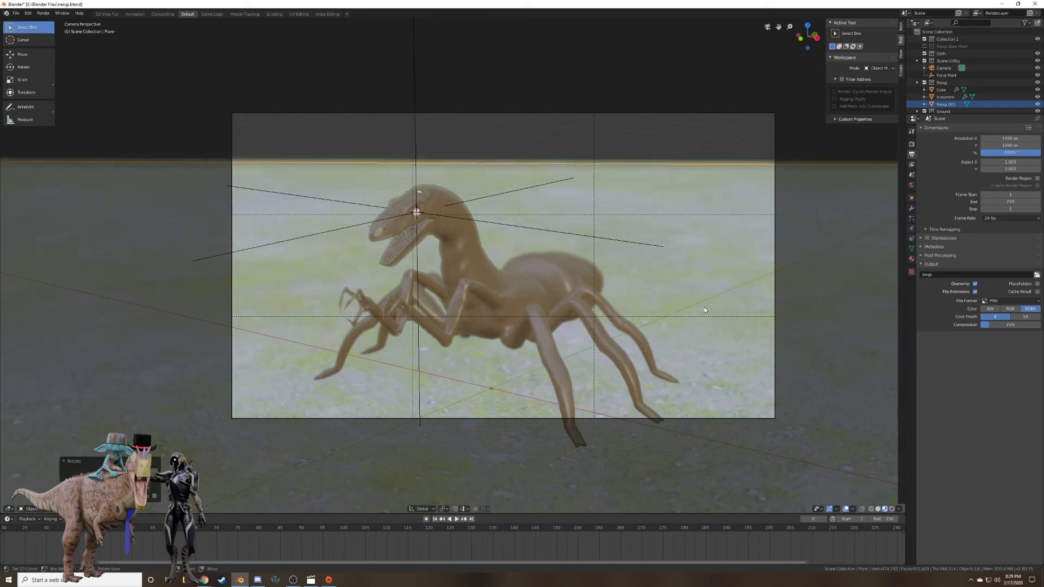
# Move the ground plane back behind the creature so that it fills the whole camera frame.
pyautogui.press('g')
pyautogui.press('z')
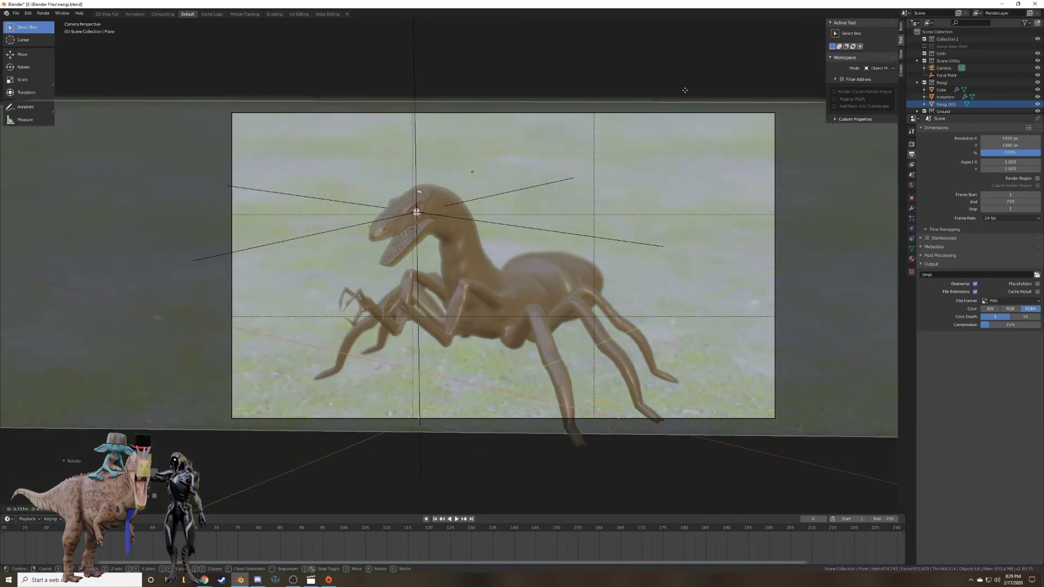
pyautogui.click(698, 159)
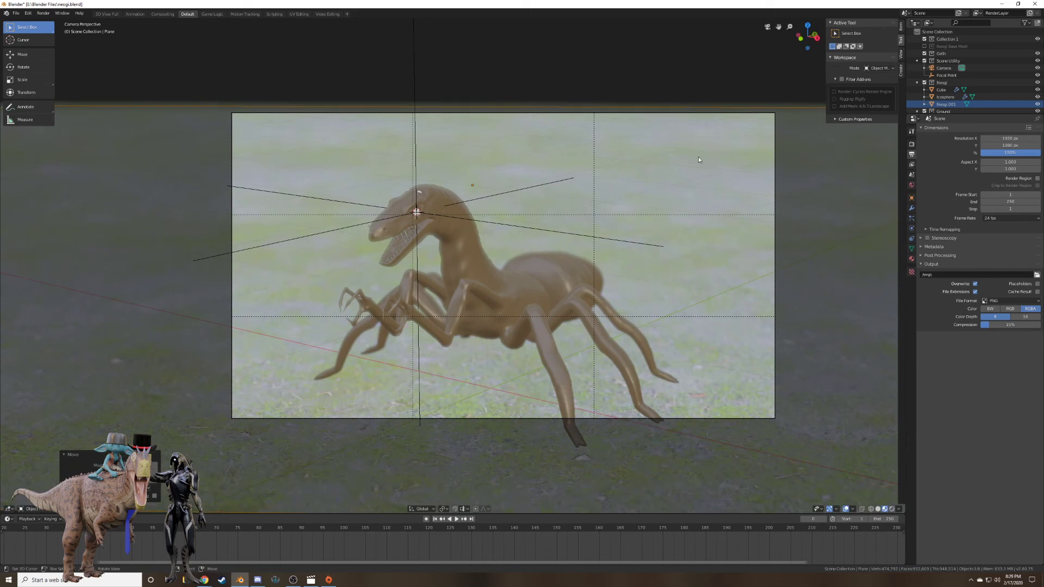
# Reduce the camera's focal length to about 62 mm and reposition the camera so the whole creature fits in frame.
pyautogui.click(778, 260)
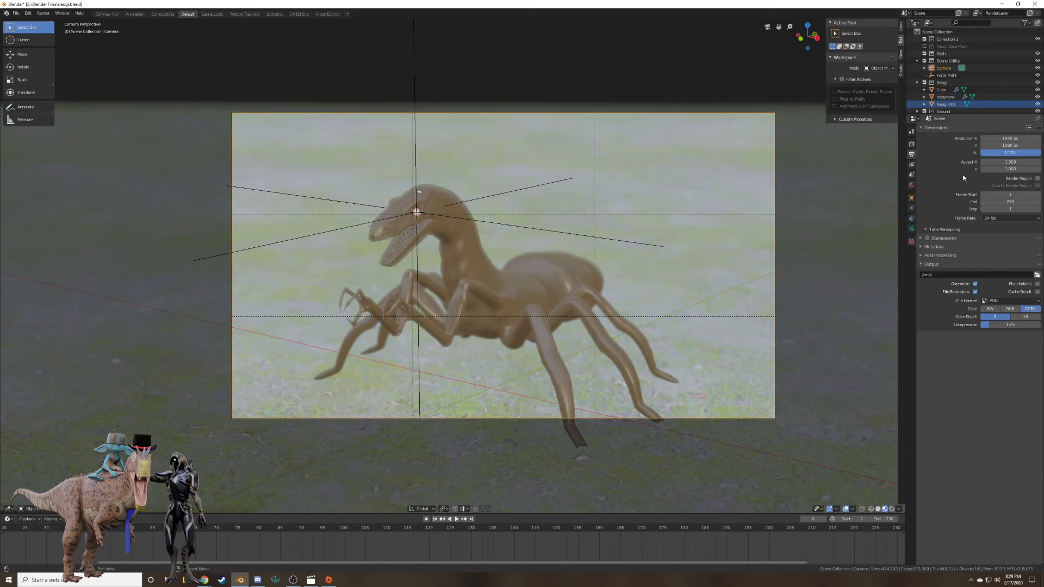
pyautogui.click(912, 229)
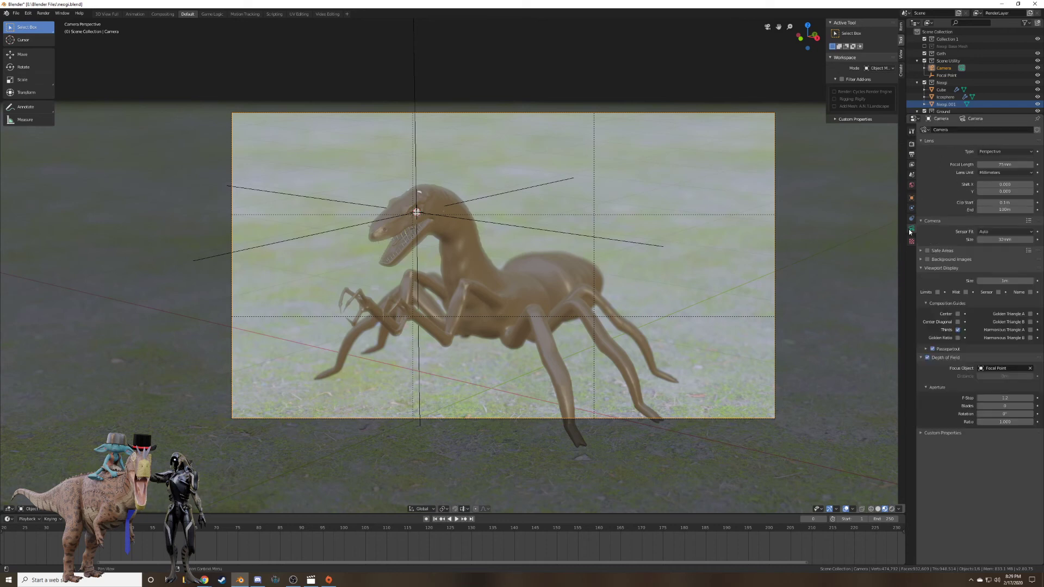
pyautogui.moveTo(1005, 165); pyautogui.dragTo(987, 164)
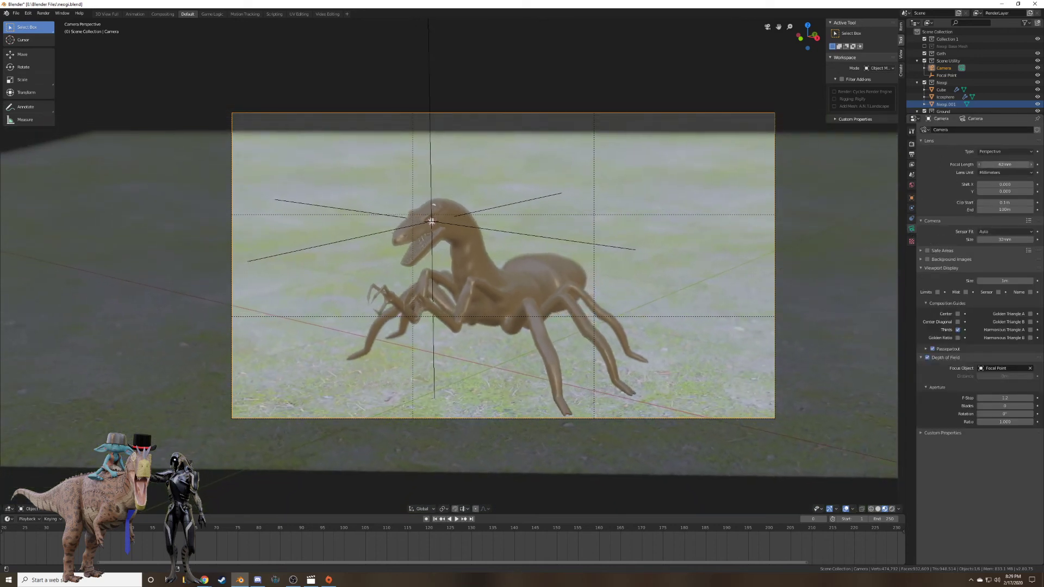
pyautogui.press('g')
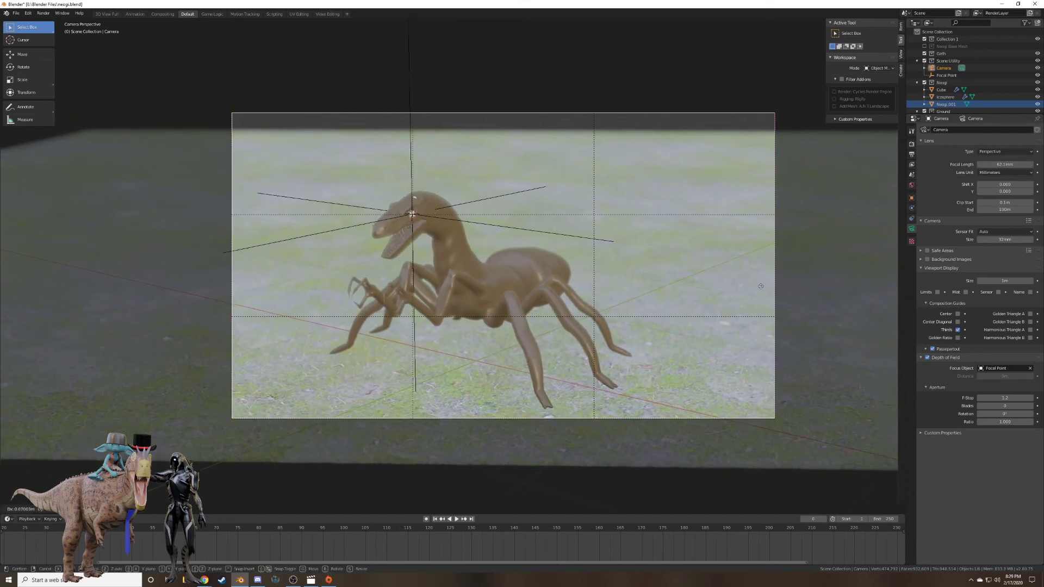
pyautogui.click(760, 286)
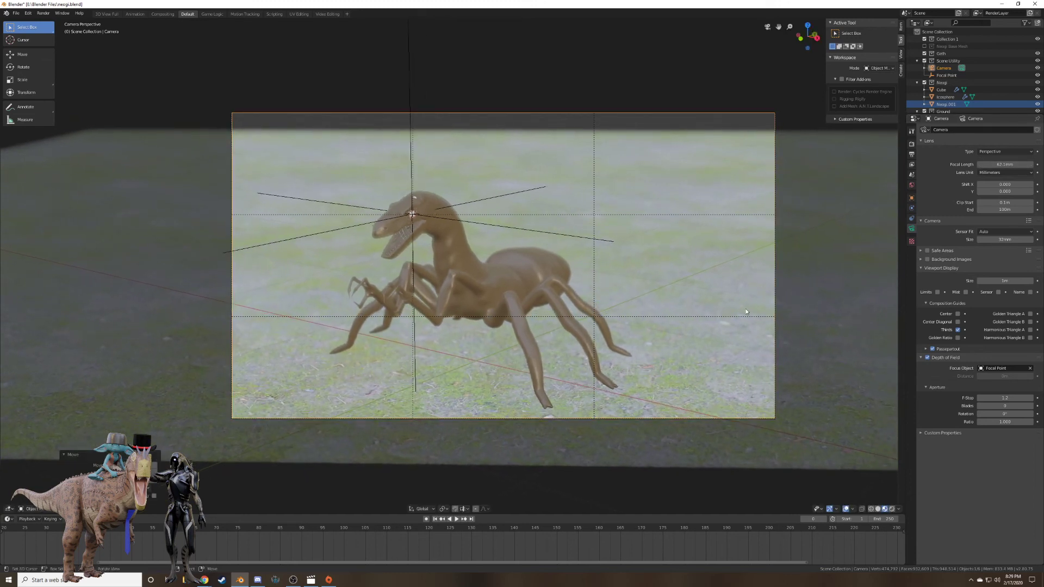
# Add an Array modifier to the ground plane.
pyautogui.click(815, 362)
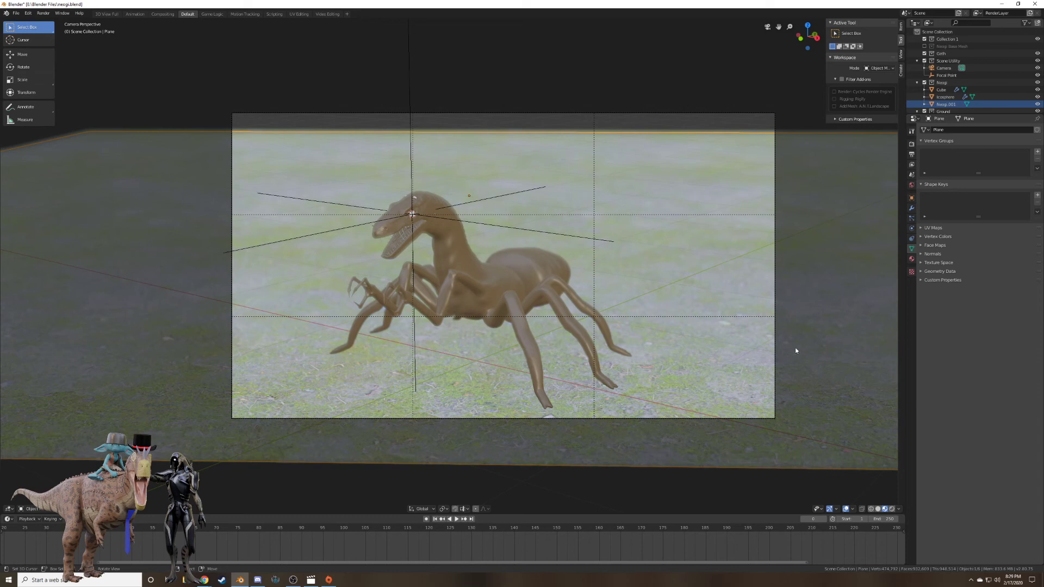
pyautogui.click(912, 144)
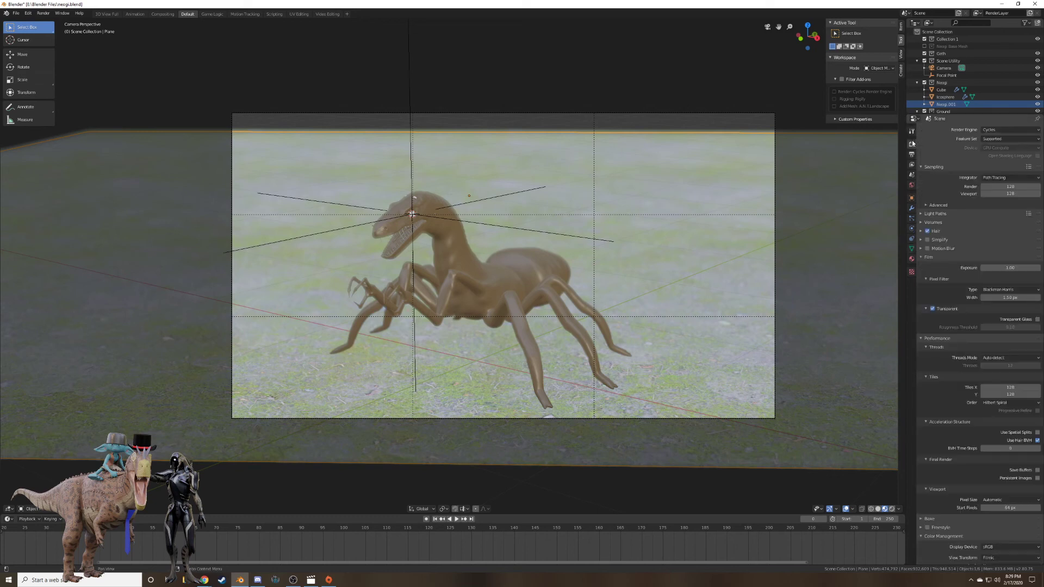
pyautogui.click(912, 208)
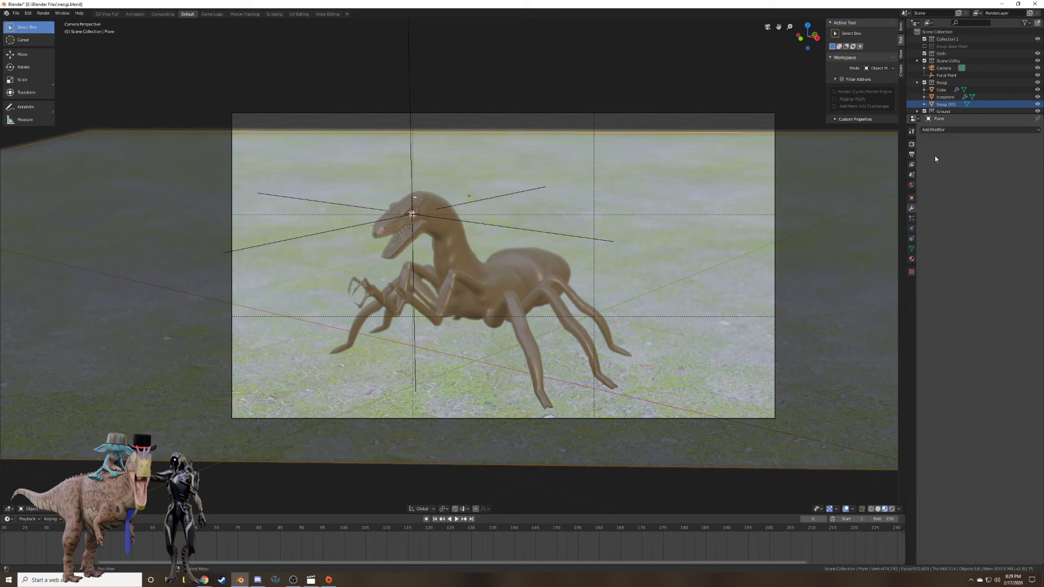
pyautogui.click(930, 129)
pyautogui.click(893, 146)
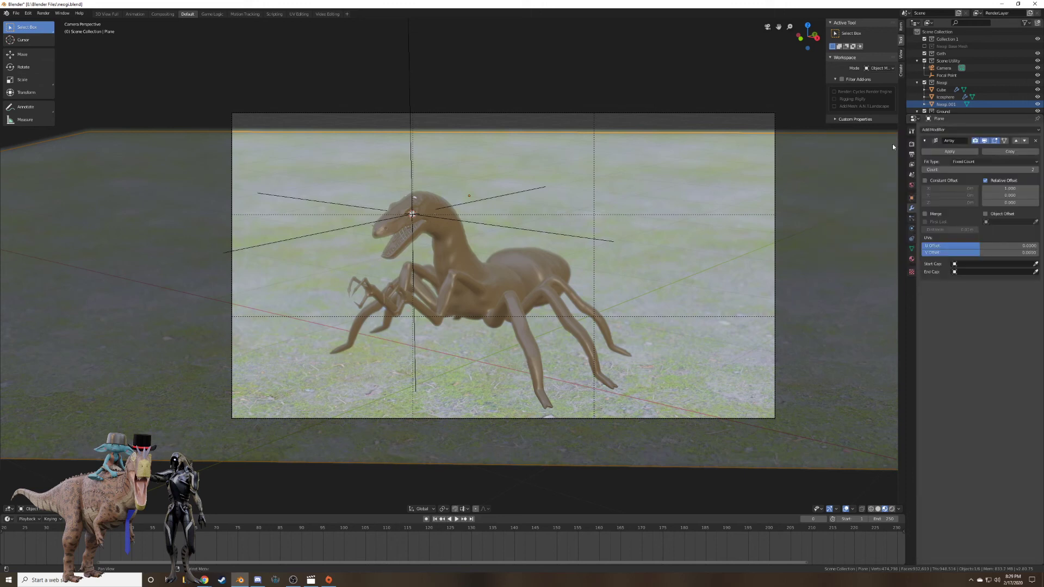
# Set the ground array's relative offset to 0 on X and 1 on Y.
pyautogui.click(1004, 188)
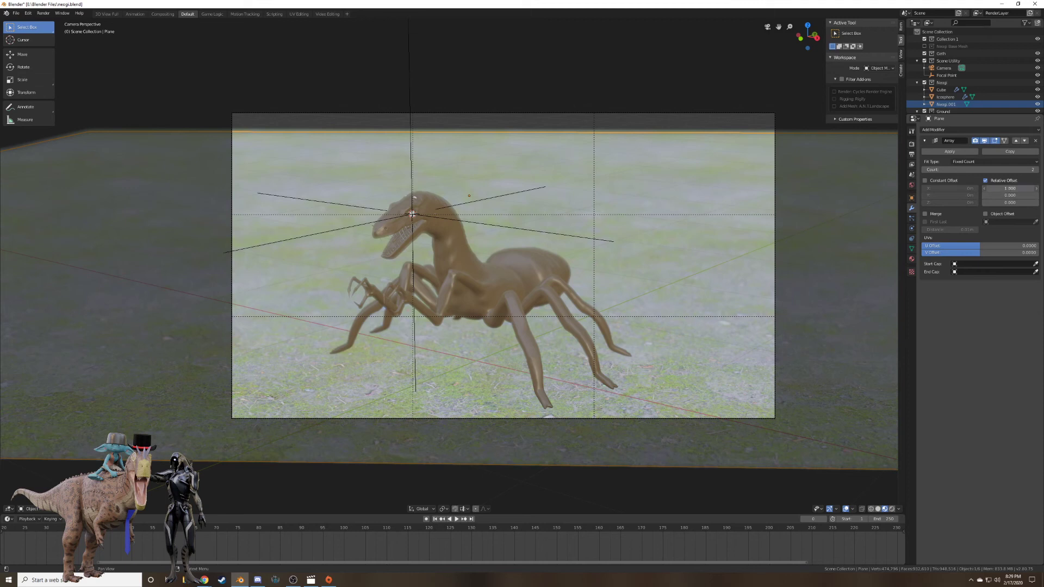
pyautogui.write('0')
pyautogui.click(1000, 195)
pyautogui.write('1')
pyautogui.press('Return')
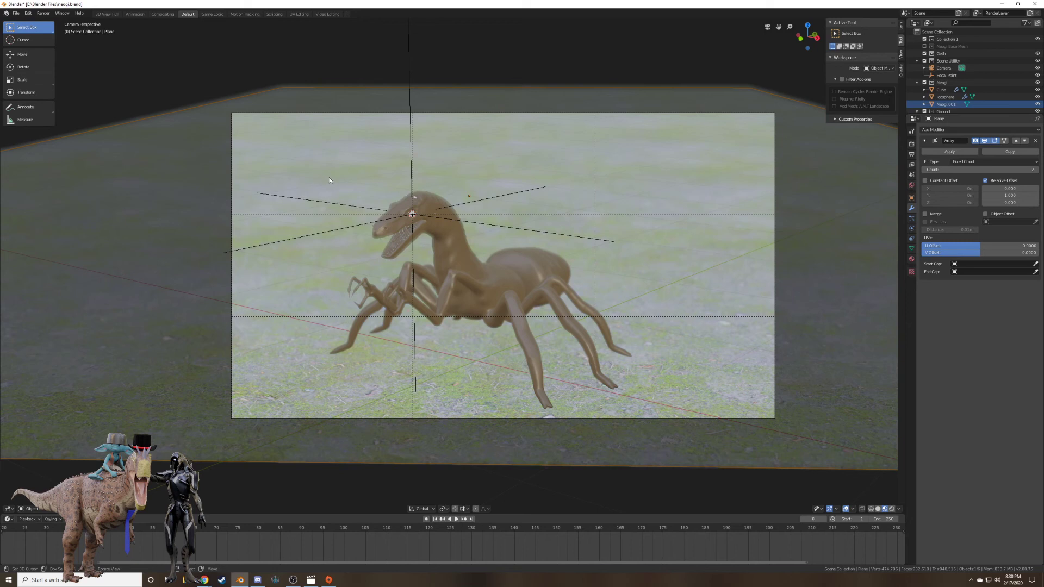
# Save the file and render the image from the camera.
pyautogui.hotkey('ctrl', 's')
pyautogui.click(44, 12)
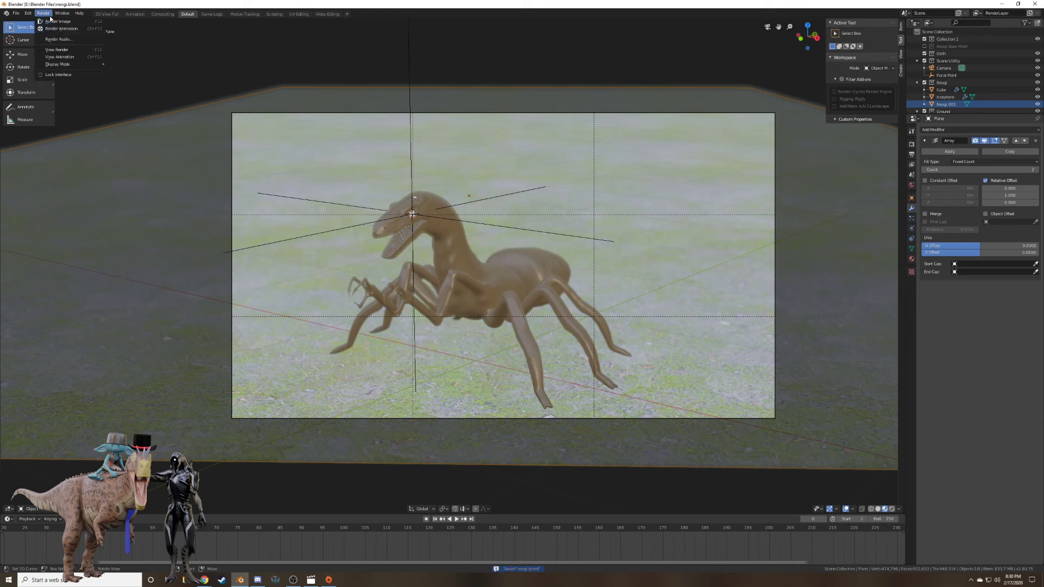
pyautogui.click(54, 22)
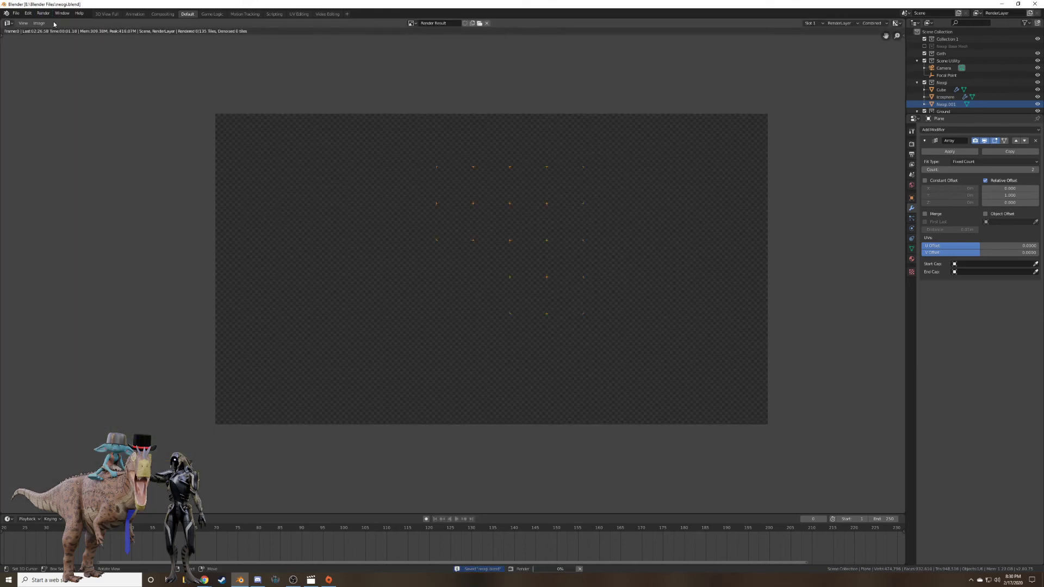
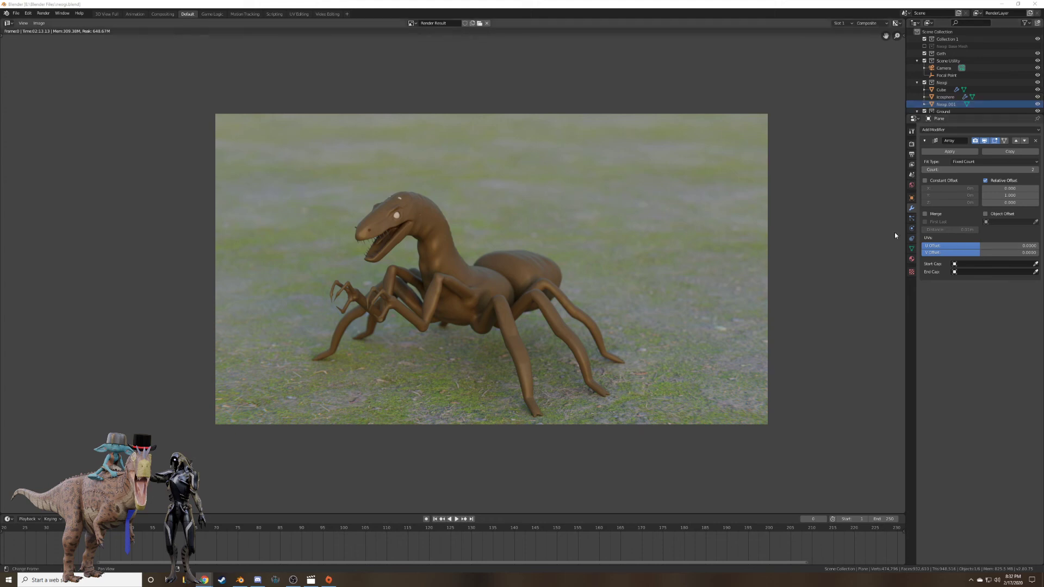
# Examine the finished render up close, checking the creature's body, head, teeth, neck and clawed forelimbs.
pyautogui.scroll(2, 682, 279)
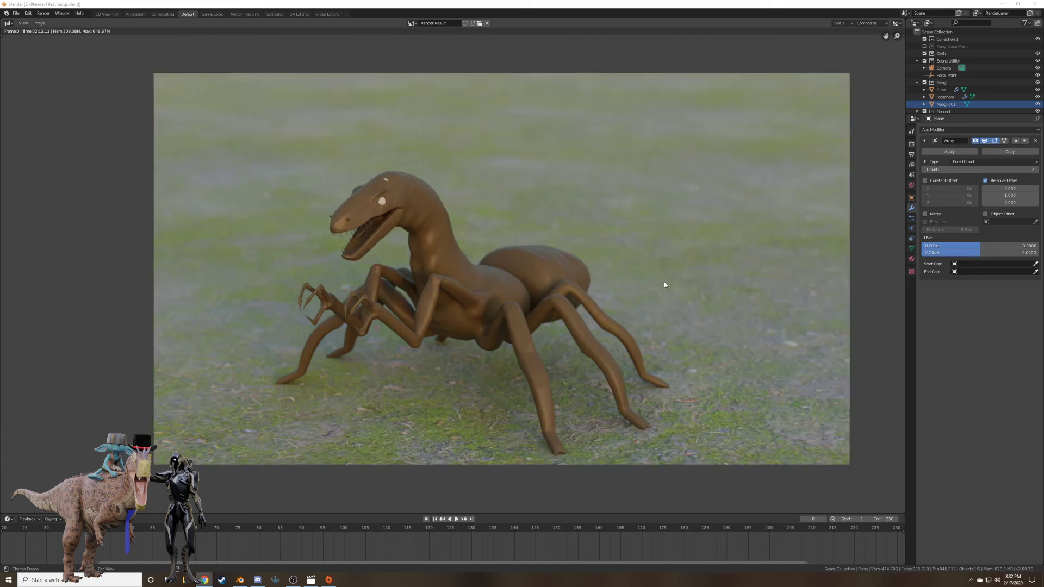
pyautogui.scroll(-1, 671, 262)
pyautogui.moveTo(607, 295)
pyautogui.mouseDown(button='middle')
pyautogui.moveTo(598, 263)
pyautogui.moveTo(600, 288)
pyautogui.mouseUp(button='middle')
pyautogui.scroll(3, 599, 286)
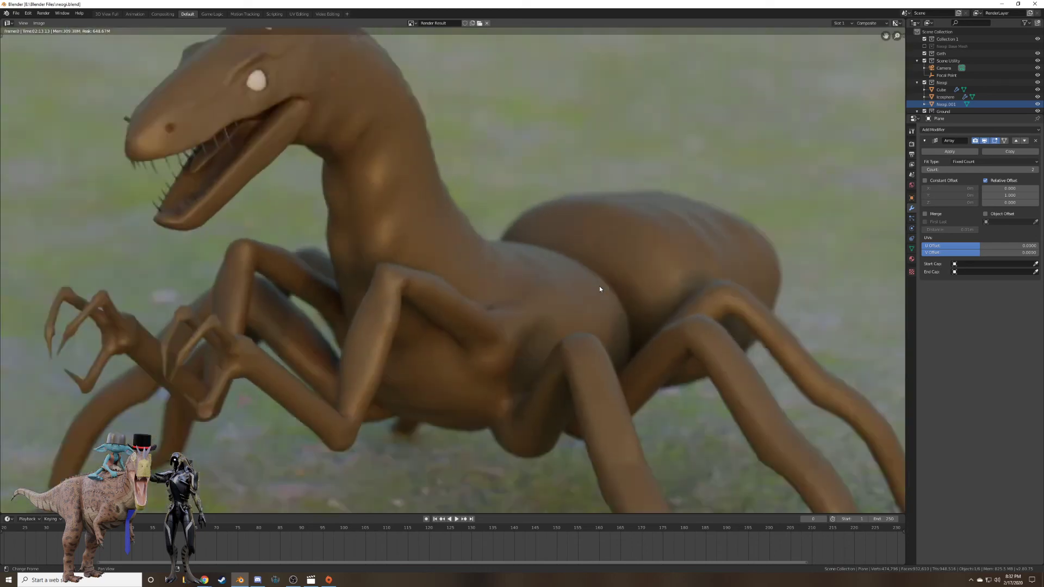
pyautogui.scroll(-3, 599, 286)
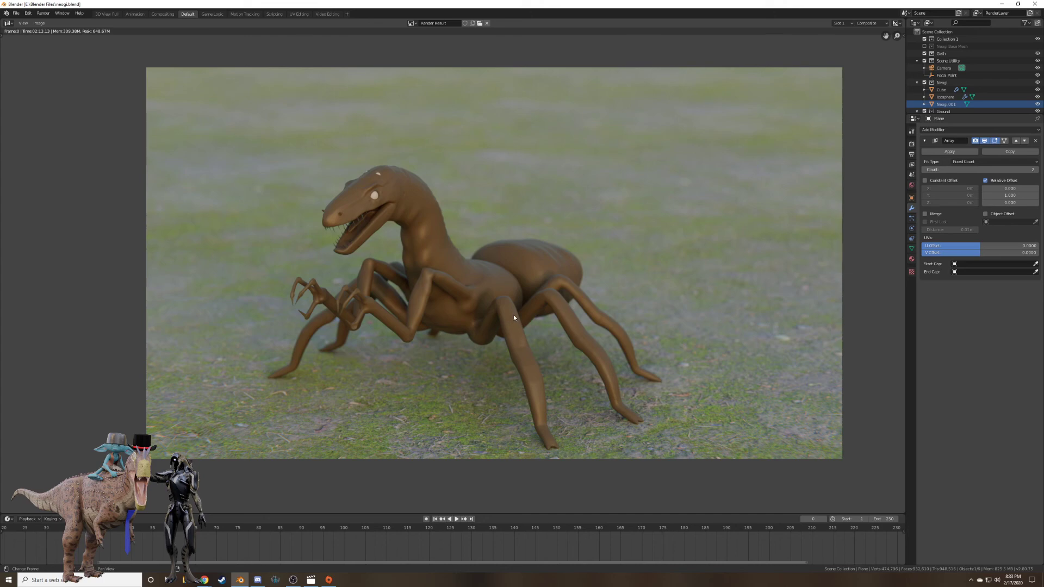
pyautogui.scroll(3, 490, 305)
pyautogui.moveTo(471, 294); pyautogui.dragTo(593, 372, button='middle')
pyautogui.scroll(4, 629, 357)
pyautogui.scroll(-3, 511, 330)
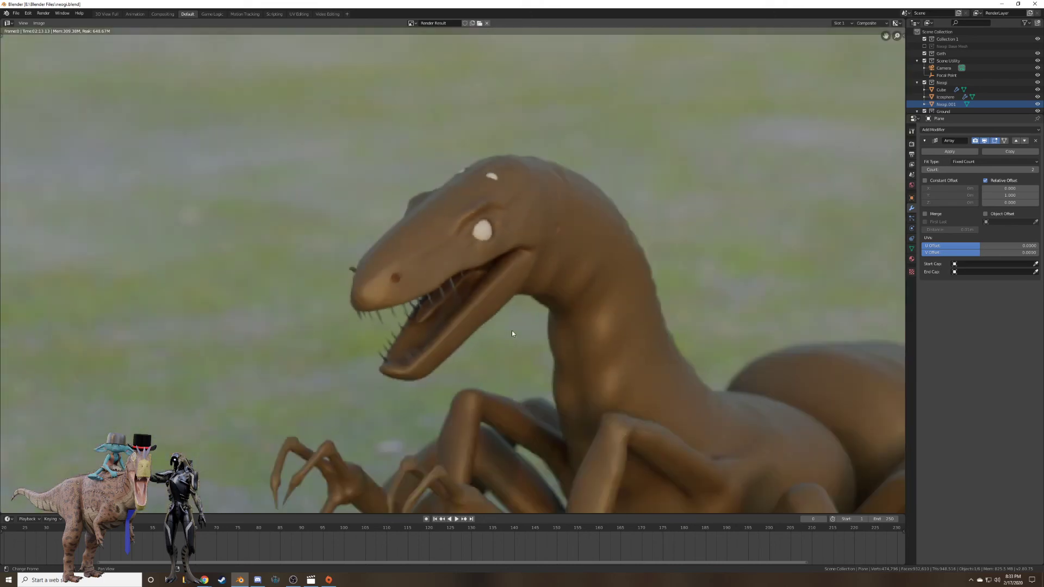
pyautogui.moveTo(534, 387); pyautogui.dragTo(529, 349, button='middle')
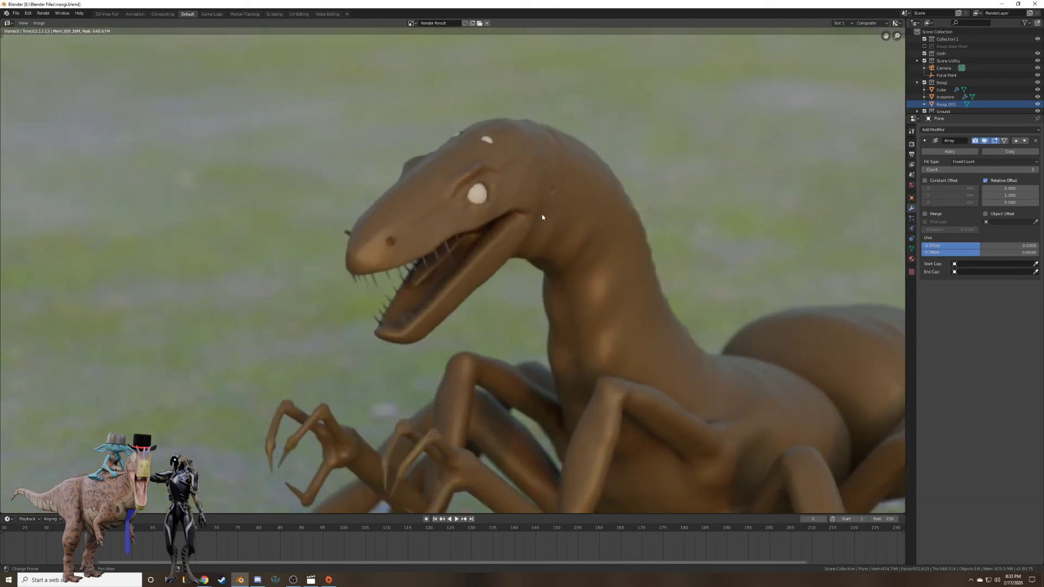
pyautogui.scroll(-1, 560, 257)
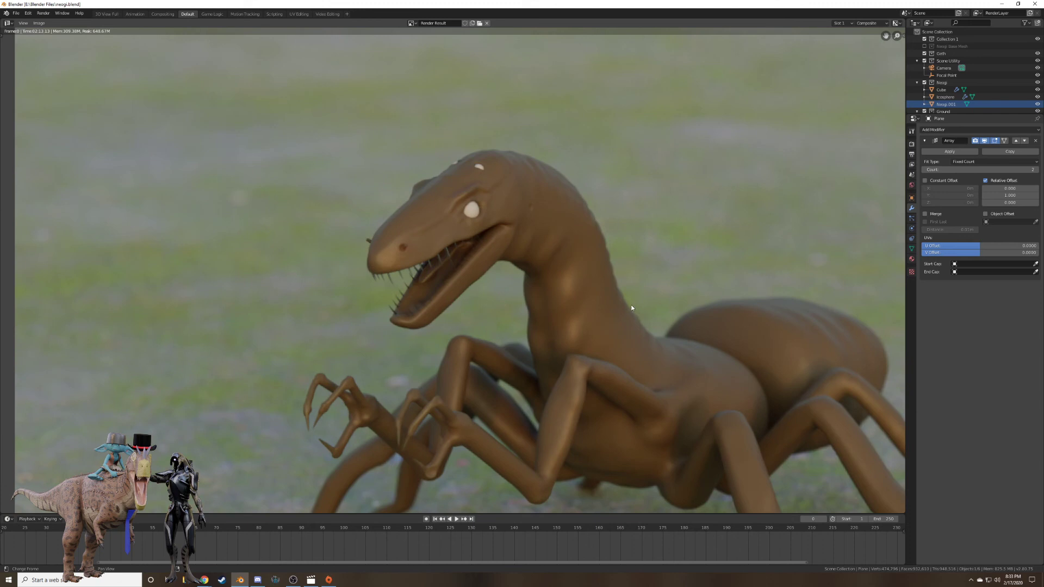
pyautogui.scroll(-1, 626, 304)
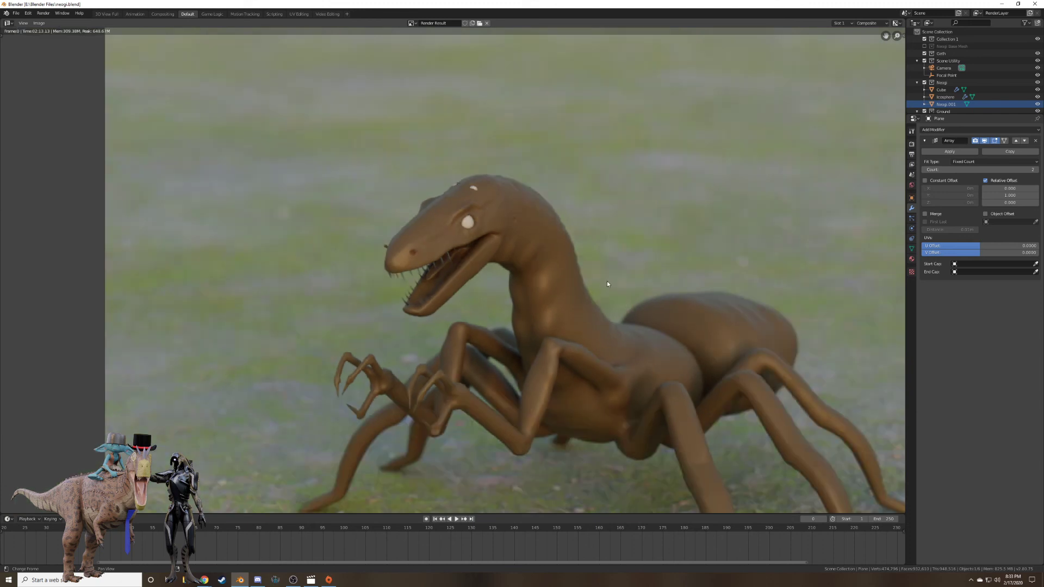
pyautogui.moveTo(621, 315); pyautogui.dragTo(521, 171, button='middle')
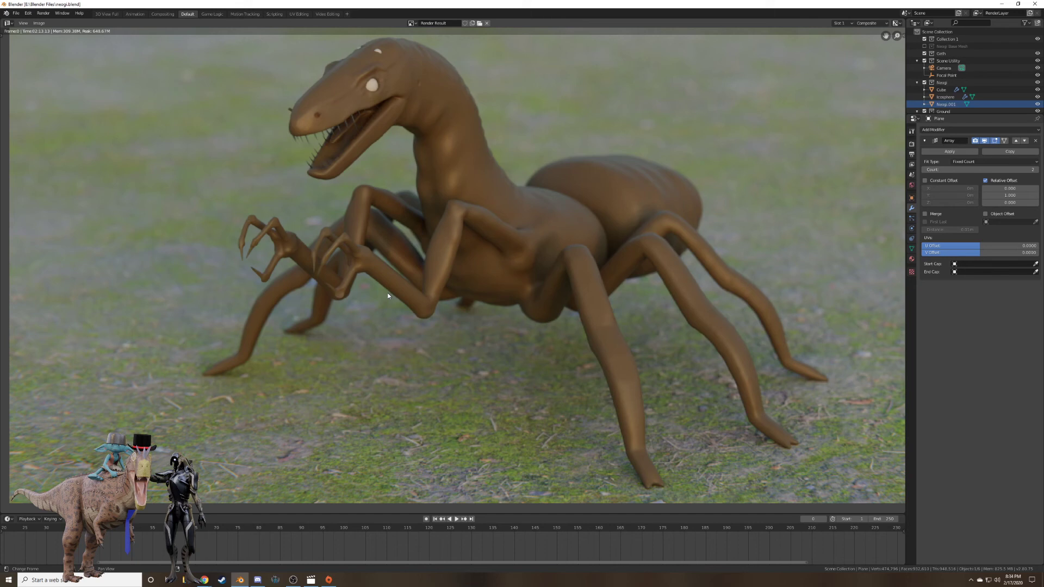
# Compare the whole rendered frame with closer views of the creature's legs, abdomen and the blurred ground.
pyautogui.scroll(-3, 451, 297)
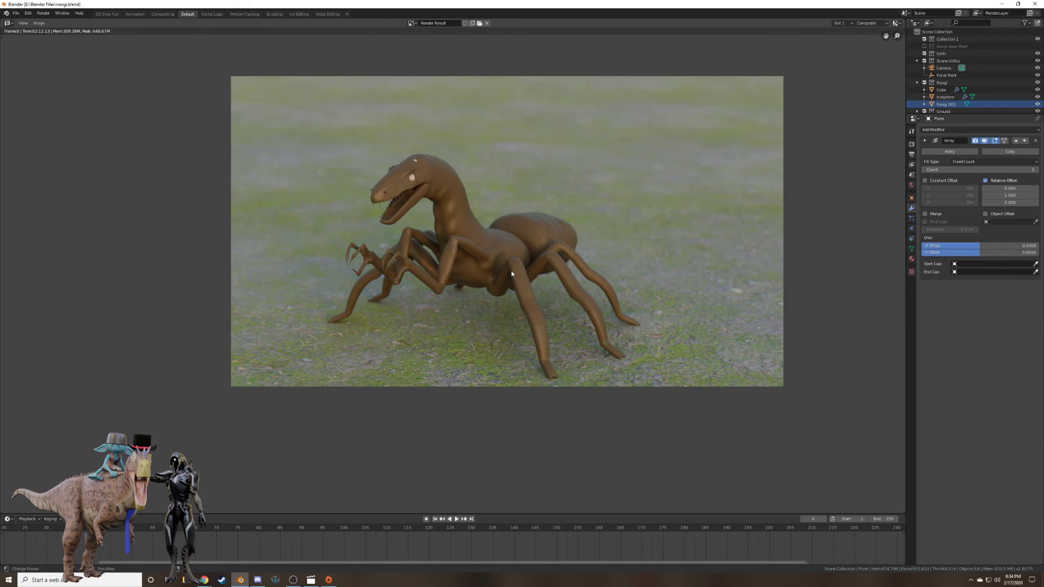
pyautogui.moveTo(511, 272); pyautogui.dragTo(472, 280, button='middle')
pyautogui.scroll(-4, 469, 350)
pyautogui.scroll(6, 469, 350)
pyautogui.scroll(-1, 473, 280)
pyautogui.scroll(5, 473, 280)
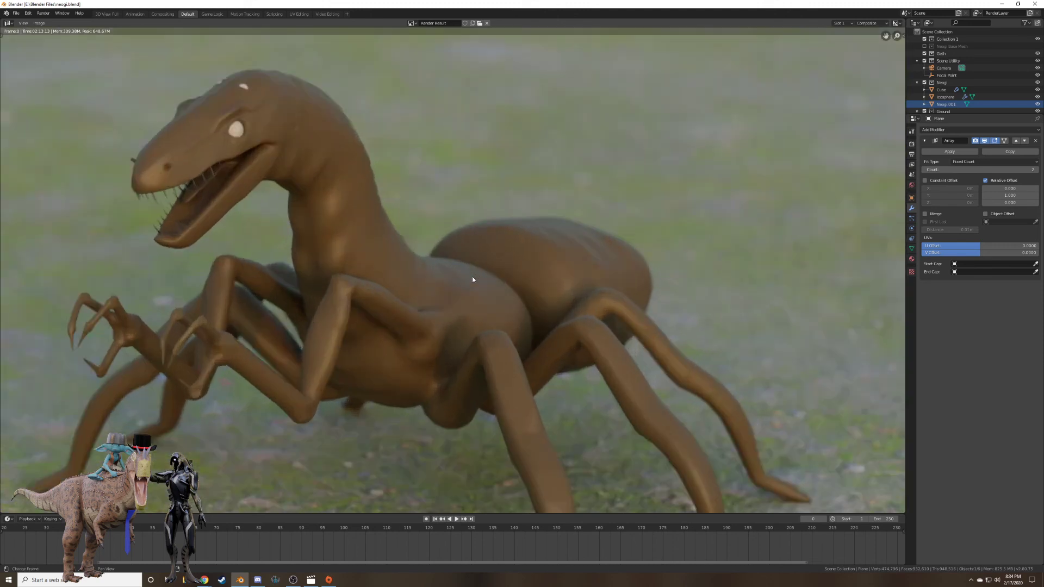
pyautogui.scroll(-3, 473, 280)
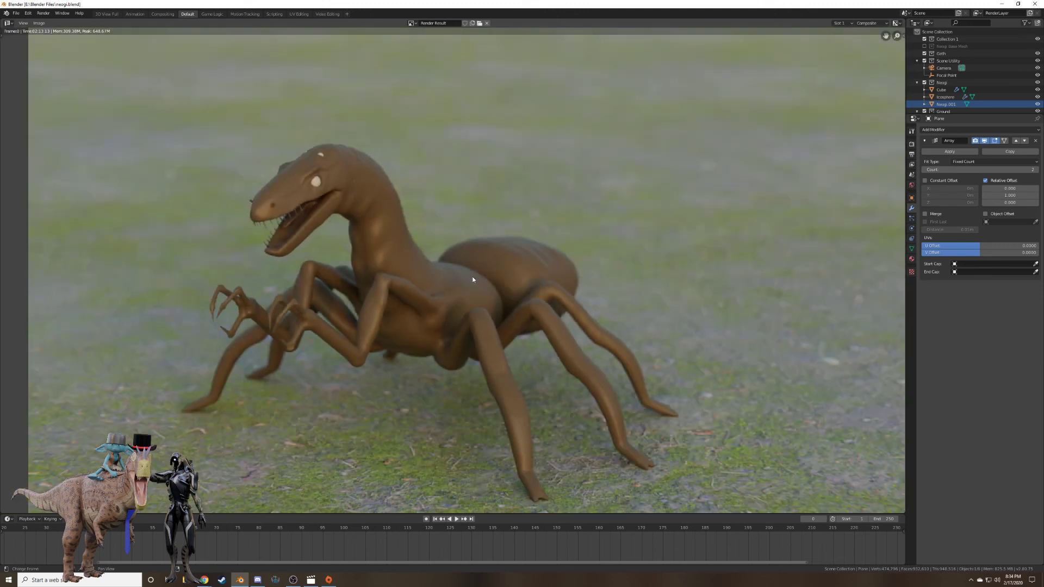
pyautogui.scroll(-2, 473, 279)
pyautogui.scroll(2, 473, 279)
pyautogui.scroll(-2, 472, 279)
pyautogui.moveTo(472, 279)
pyautogui.mouseDown(button='middle')
pyautogui.moveTo(500, 245)
pyautogui.moveTo(489, 276)
pyautogui.mouseUp(button='middle')
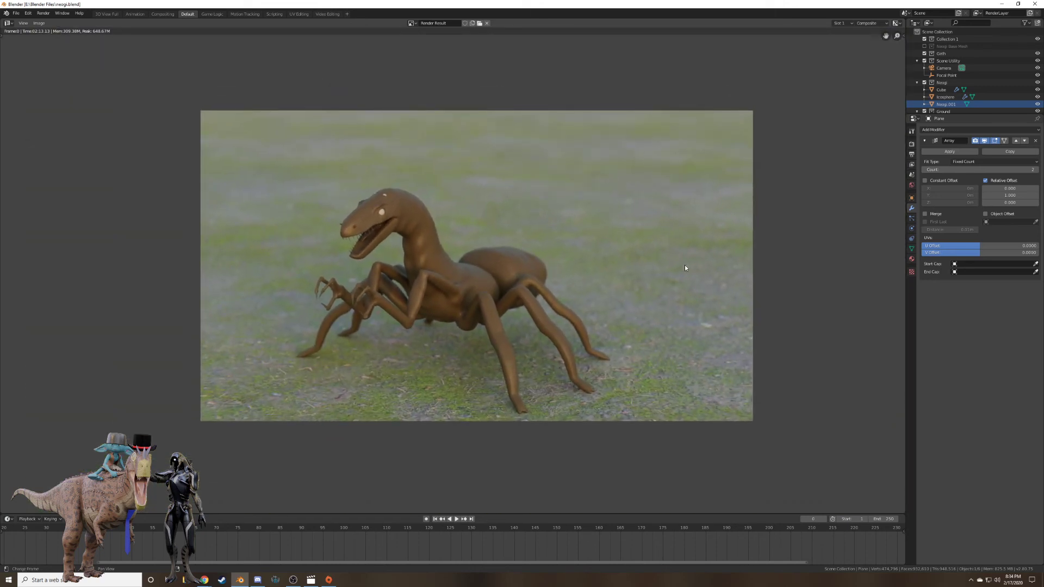
pyautogui.scroll(-4, 499, 306)
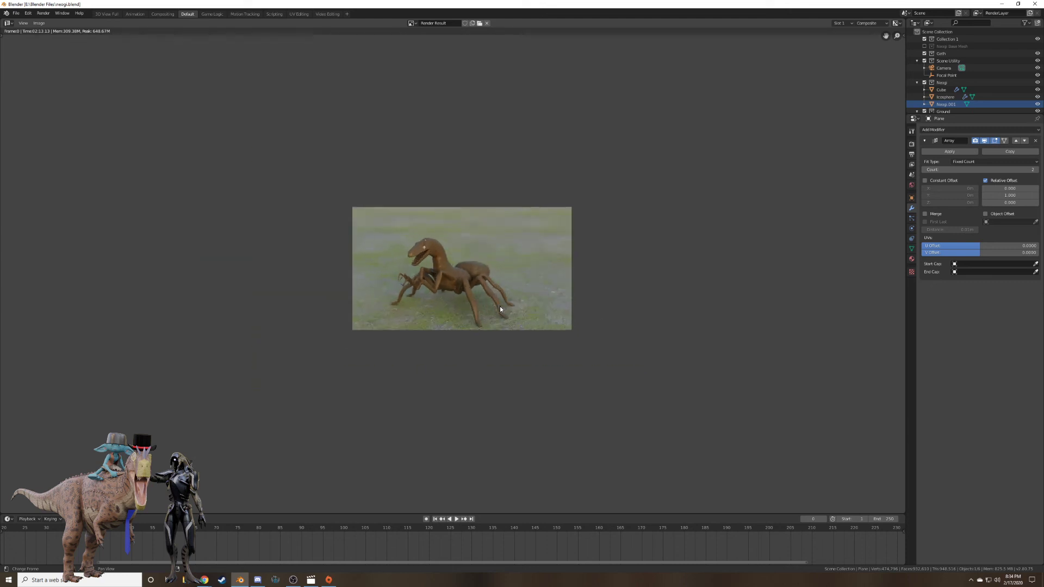
pyautogui.scroll(5, 500, 307)
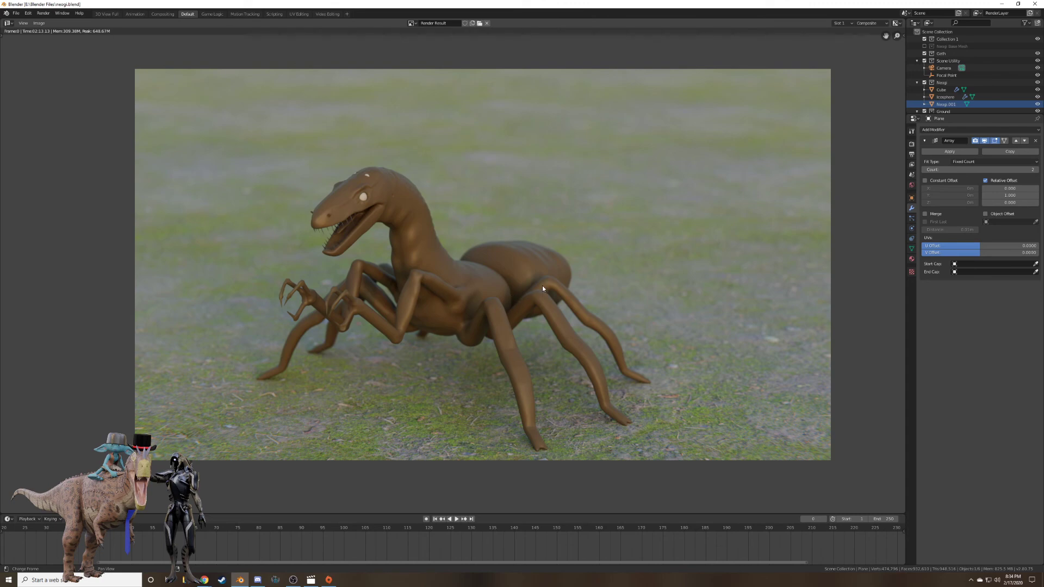
pyautogui.scroll(3, 542, 286)
pyautogui.scroll(-2, 543, 285)
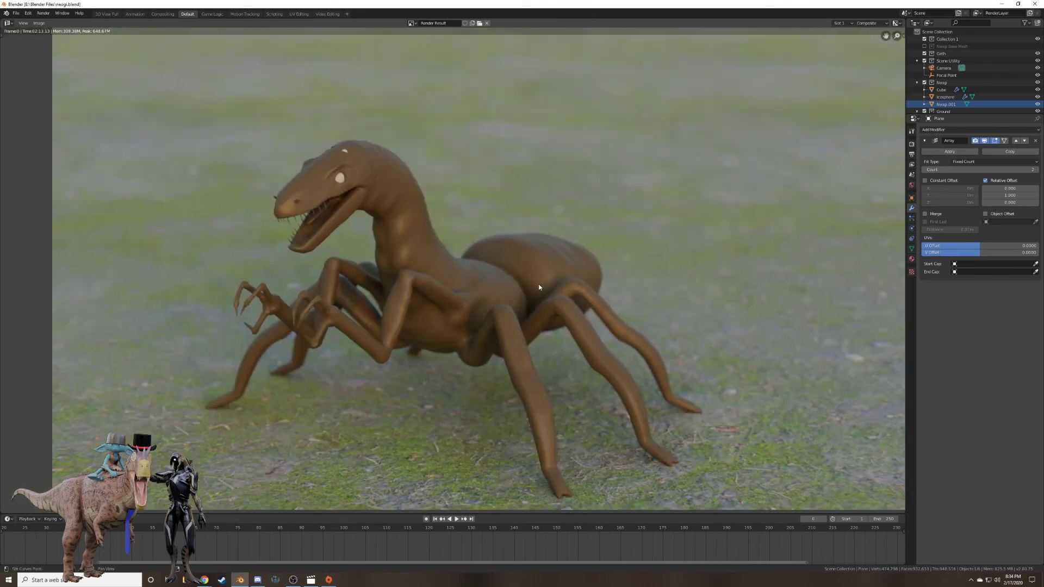
pyautogui.moveTo(539, 287); pyautogui.dragTo(563, 285, button='middle')
pyautogui.scroll(-1, 560, 269)
pyautogui.scroll(3, 560, 269)
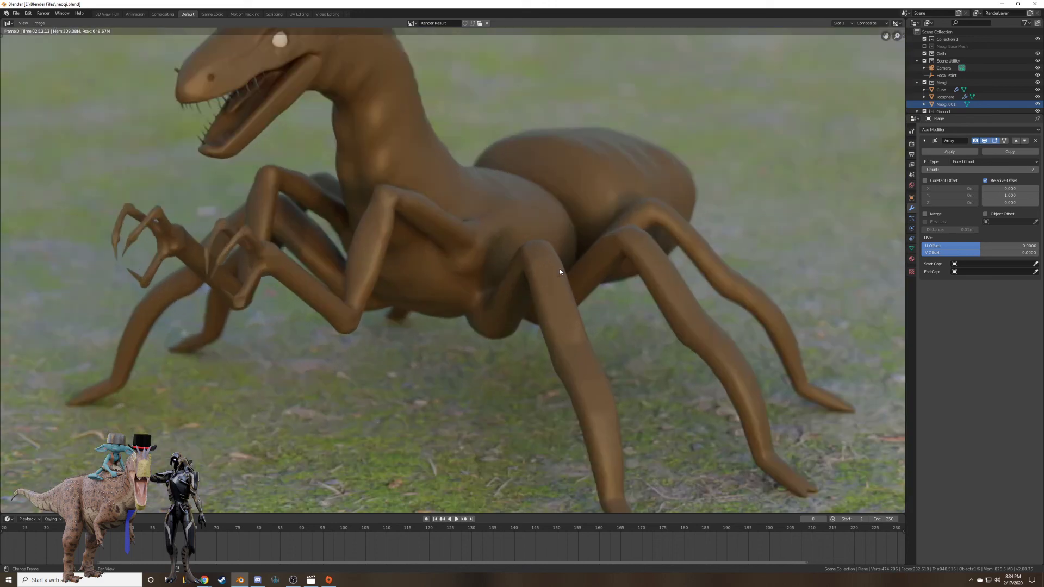
pyautogui.scroll(-3, 560, 271)
pyautogui.moveTo(560, 272); pyautogui.dragTo(563, 314, button='middle')
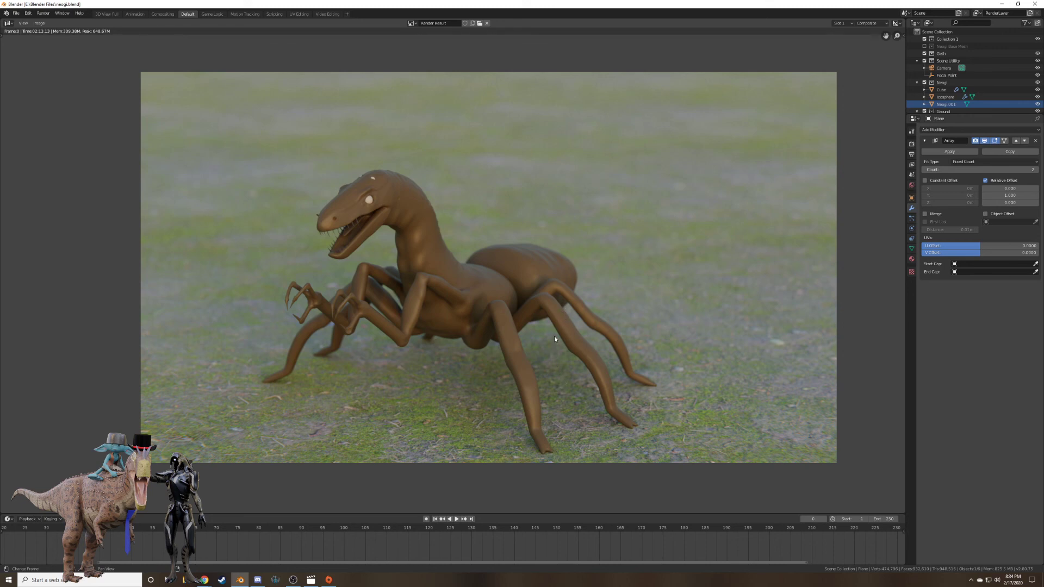
pyautogui.scroll(3, 583, 322)
pyautogui.scroll(-3, 581, 321)
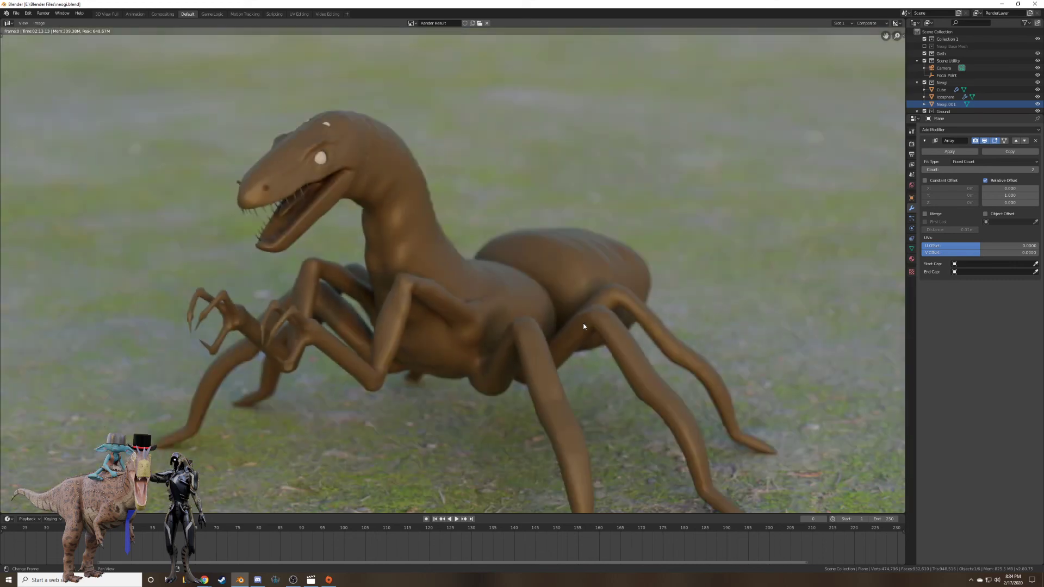
pyautogui.scroll(3, 582, 321)
pyautogui.scroll(-3, 581, 322)
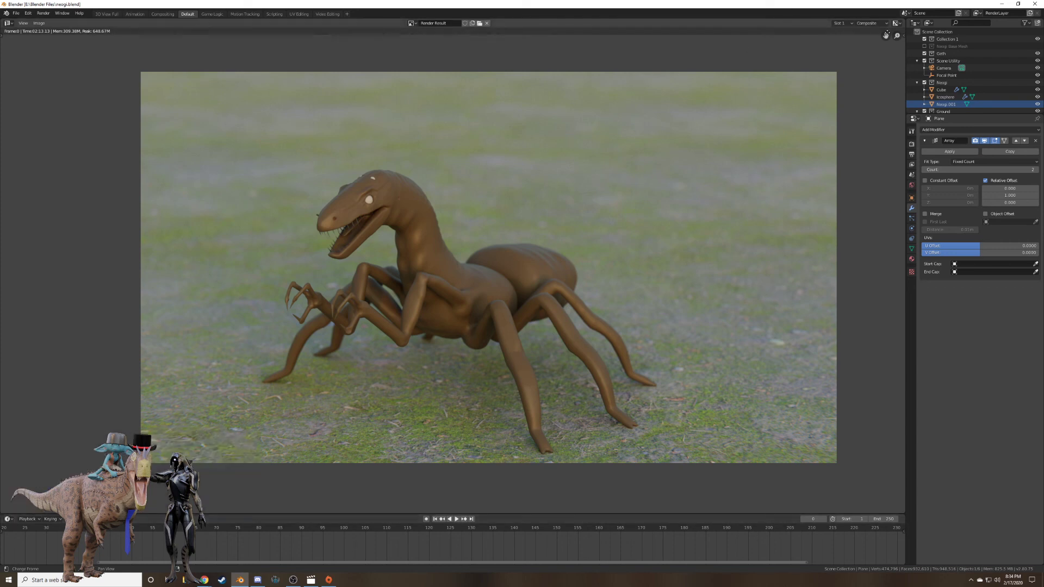
# Split the render result area vertically in two and change one half to the Compositor to show its node tree.
pyautogui.moveTo(876, 32); pyautogui.dragTo(412, 147)
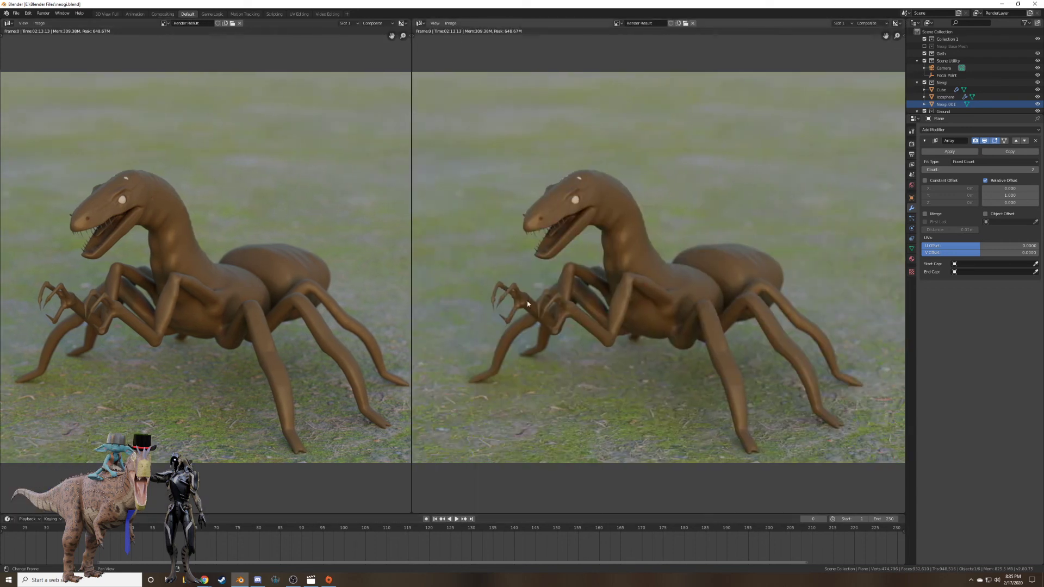
pyautogui.scroll(-3, 526, 304)
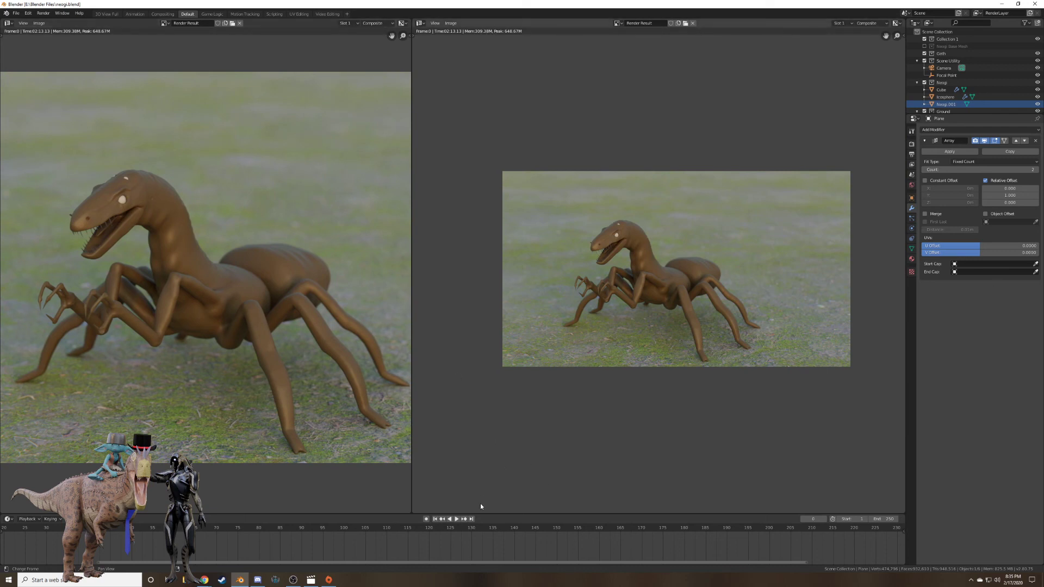
pyautogui.click(427, 519)
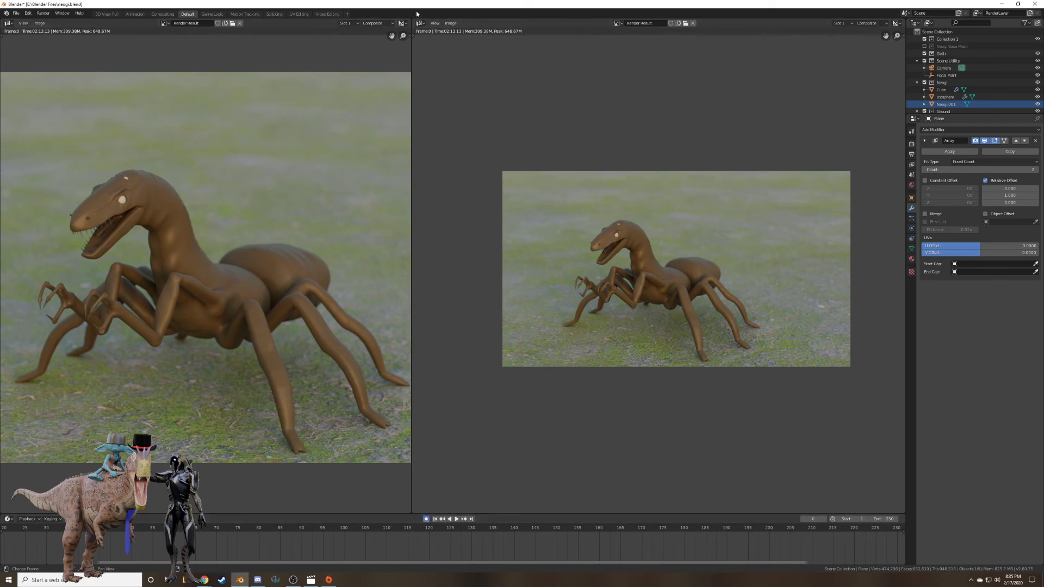
pyautogui.click(421, 23)
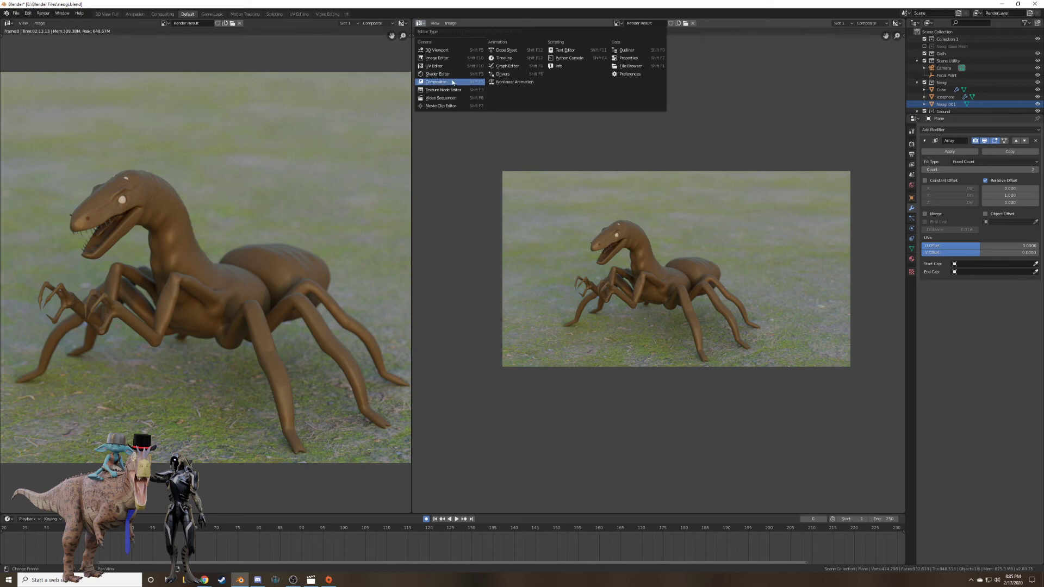
pyautogui.click(457, 82)
pyautogui.scroll(-2, 615, 205)
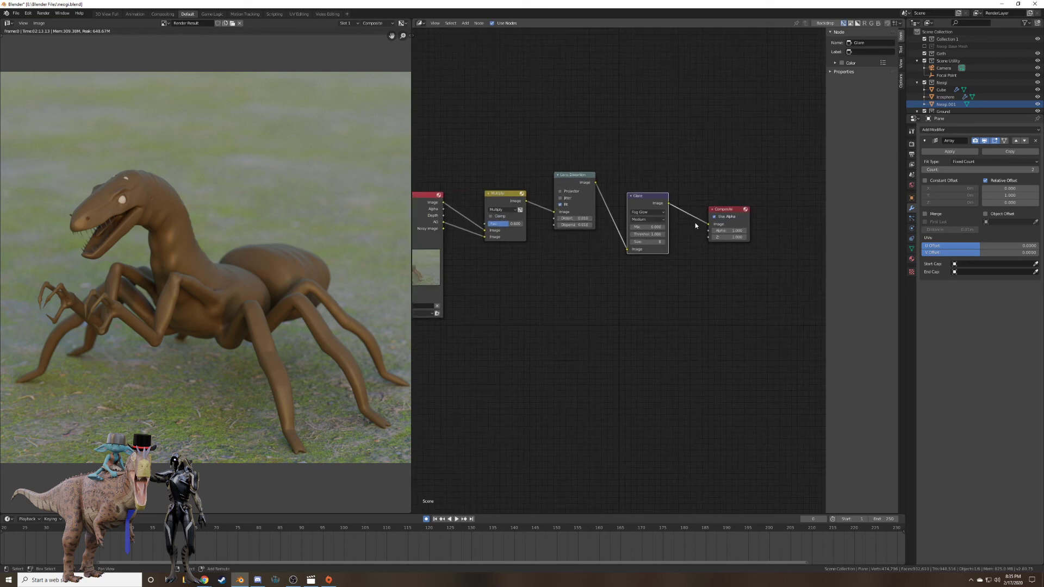
# Add an Ellipse Mask node and place it in the empty space beneath the Lens Distortion node.
pyautogui.hotkey('shift', 'a')
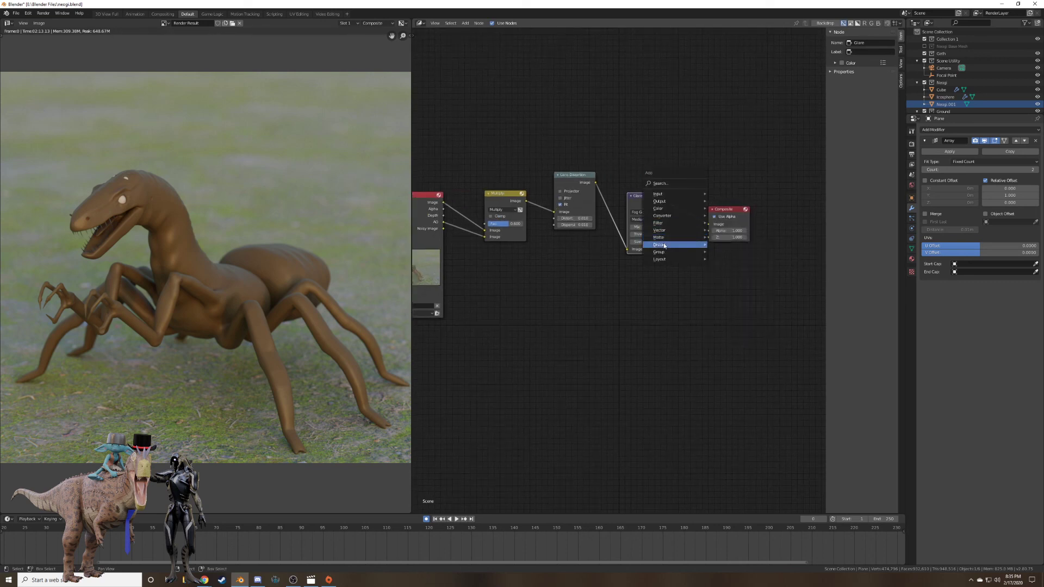
pyautogui.moveTo(662, 241)
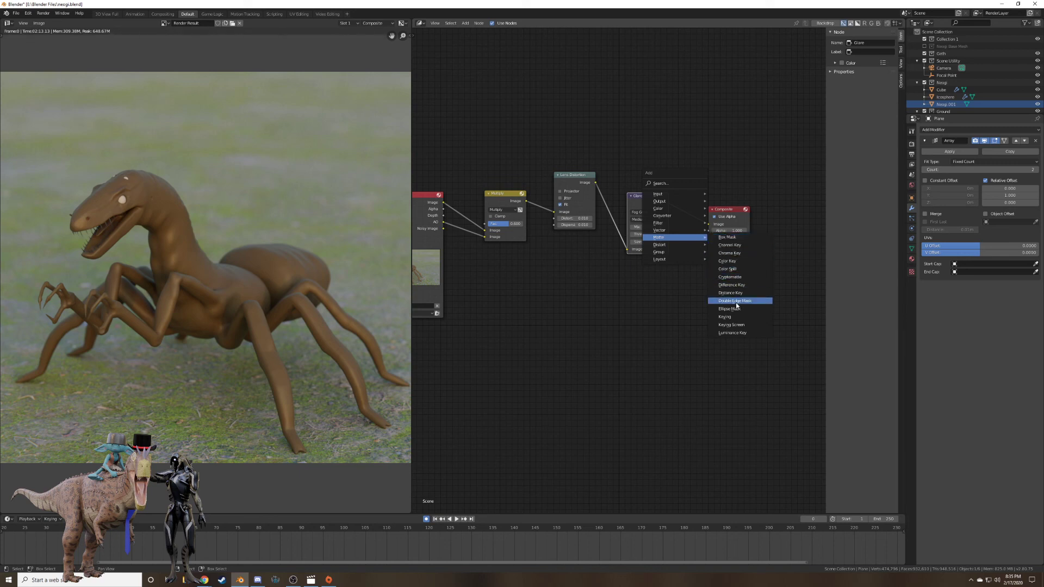
pyautogui.click(732, 309)
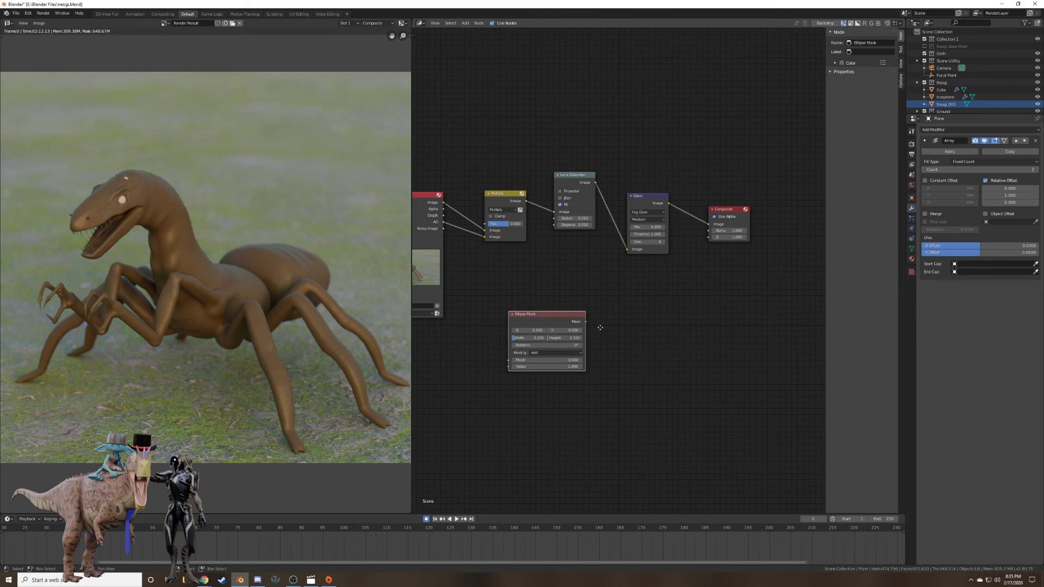
pyautogui.moveTo(600, 328); pyautogui.dragTo(613, 303, button='middle')
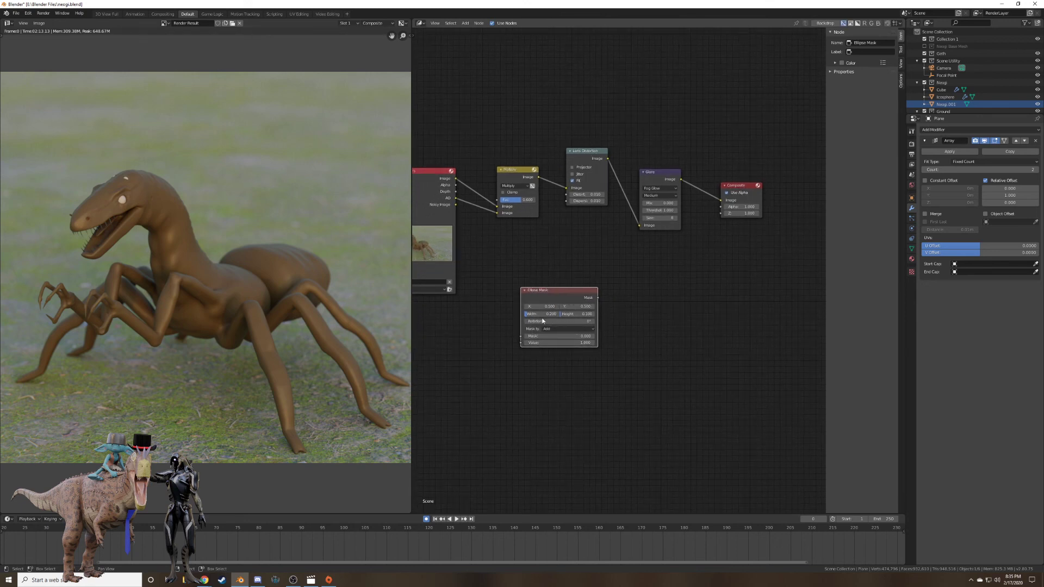
pyautogui.hotkey('shift', 'a')
pyautogui.moveTo(637, 264)
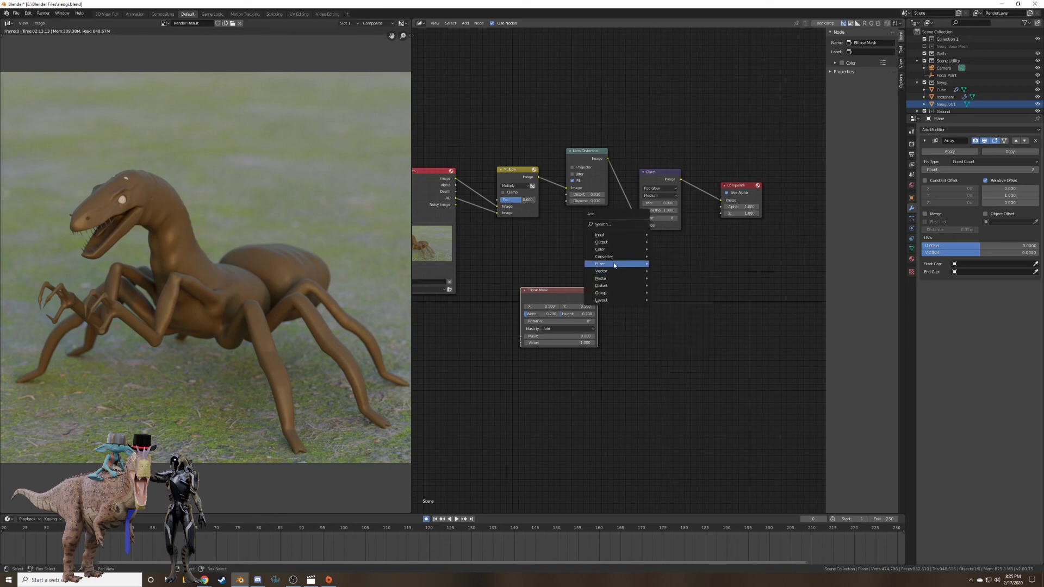
pyautogui.click(664, 312)
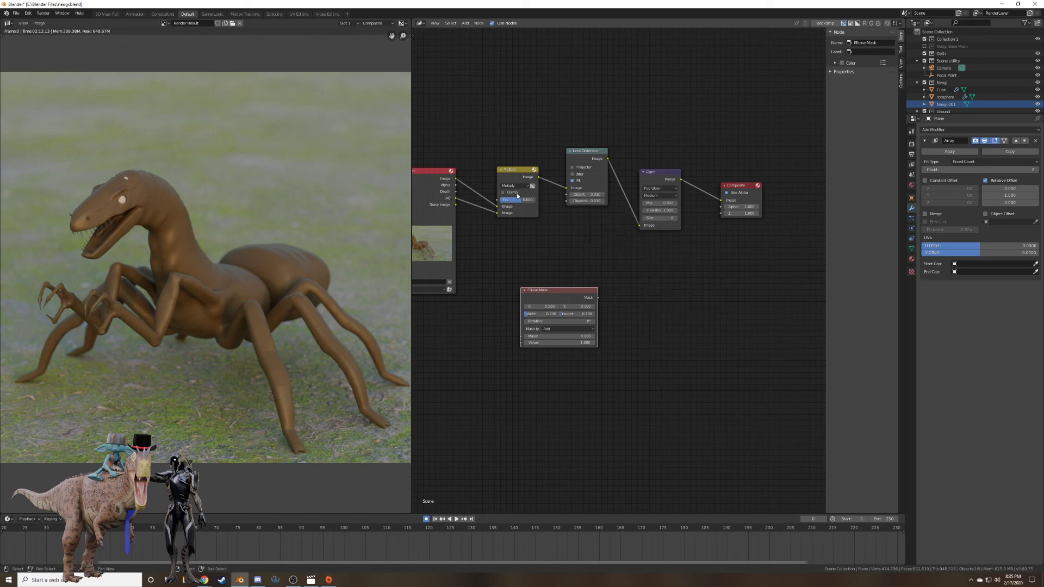
# Insert a copy of the Multiply node between Glare and Composite and feed the ellipse mask into its second Image input.
pyautogui.click(760, 175)
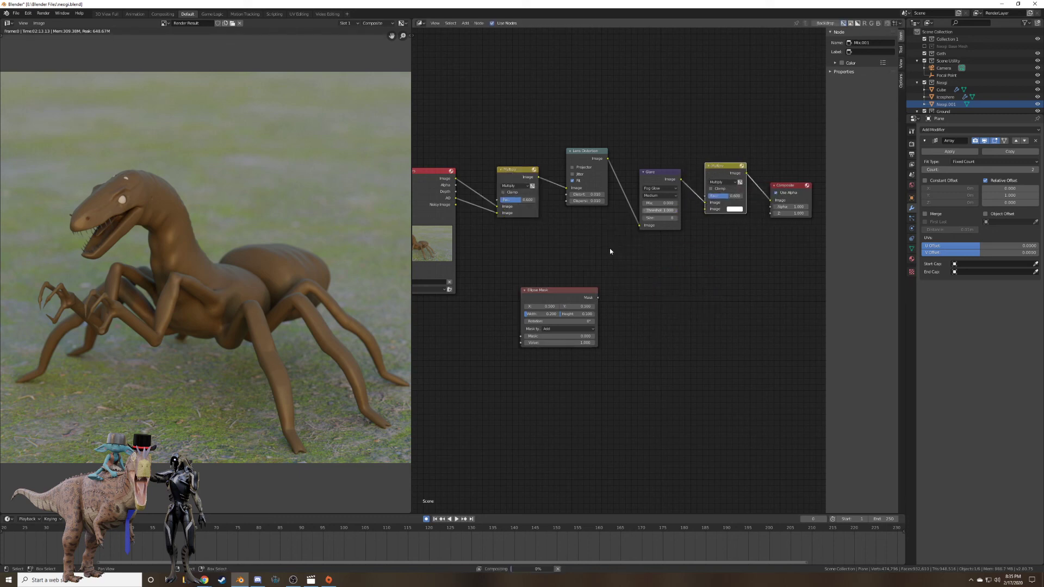
pyautogui.moveTo(597, 297); pyautogui.dragTo(707, 210)
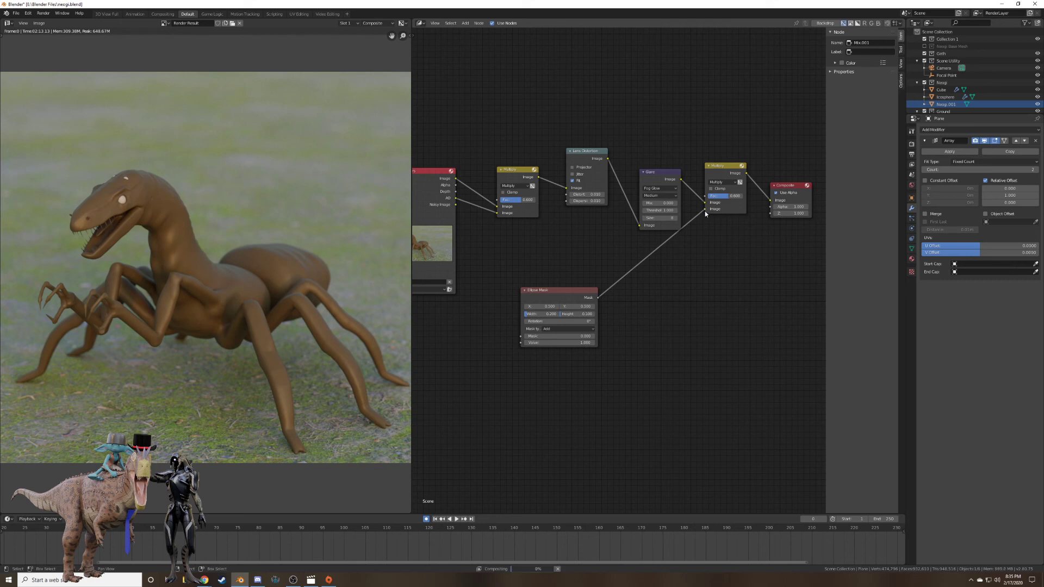
# Widen the ellipse mask to 1.000 and increase its height while checking the whole rendered frame.
pyautogui.scroll(-3, 272, 315)
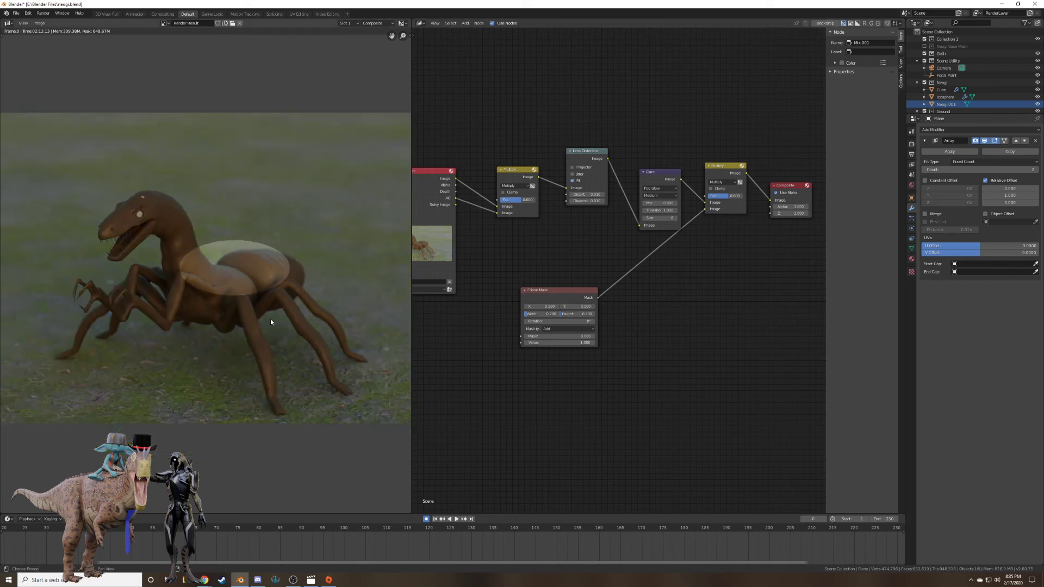
pyautogui.moveTo(291, 306); pyautogui.dragTo(278, 308, button='middle')
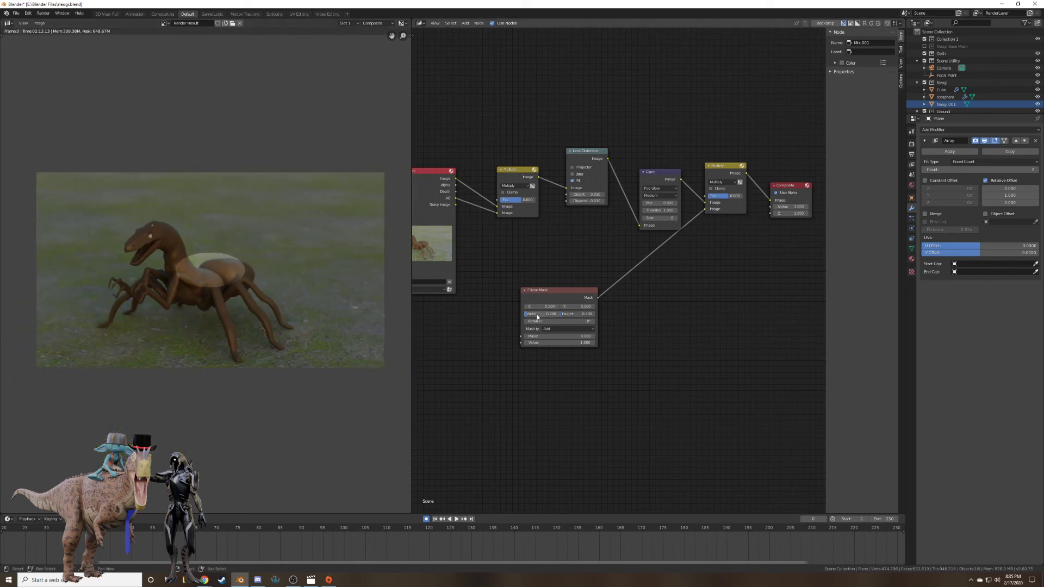
pyautogui.moveTo(536, 316); pyautogui.dragTo(543, 315)
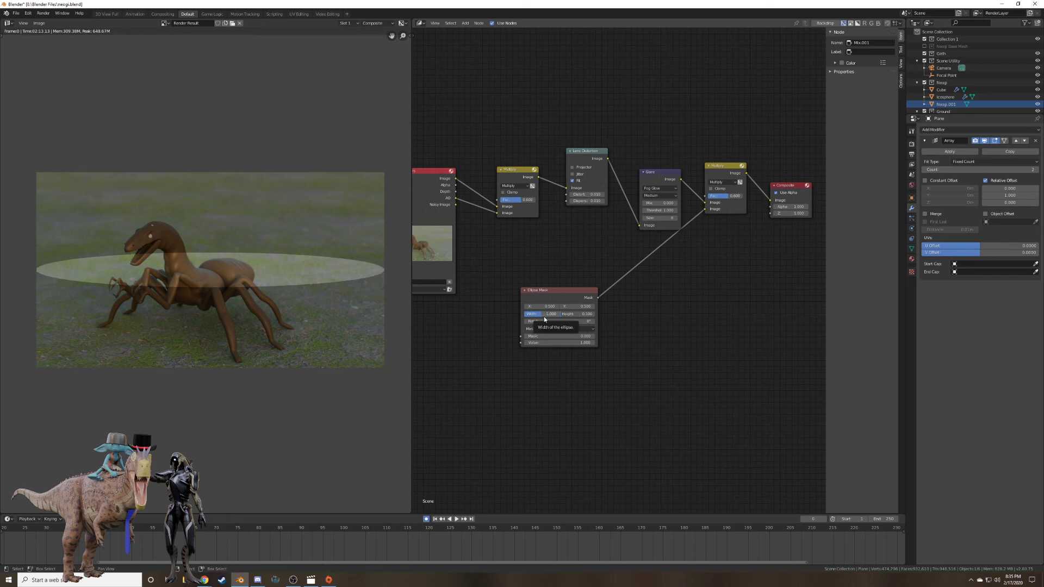
pyautogui.moveTo(576, 314); pyautogui.dragTo(608, 315)
# Try ellipse mask heights of 0.8, 0.6 and 0.5.
pyautogui.click(579, 314)
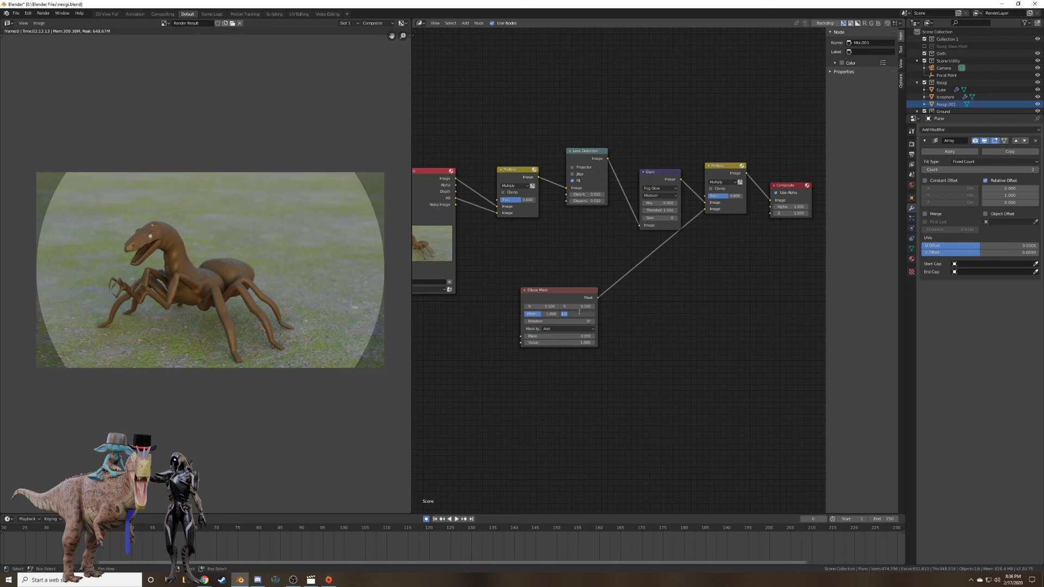
pyautogui.write('.8')
pyautogui.press('Return')
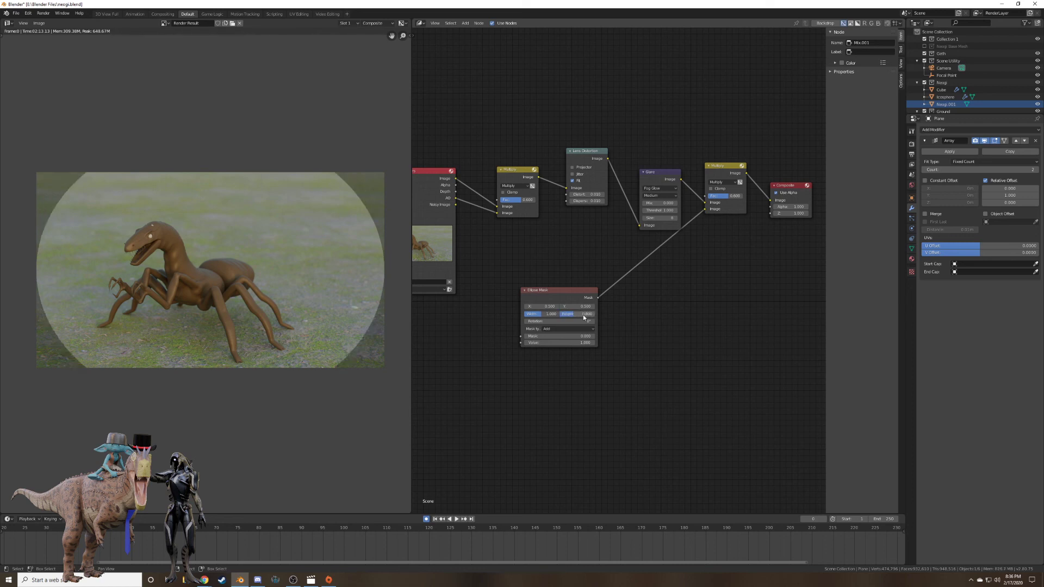
pyautogui.click(574, 315)
pyautogui.write('.6')
pyautogui.press('Return')
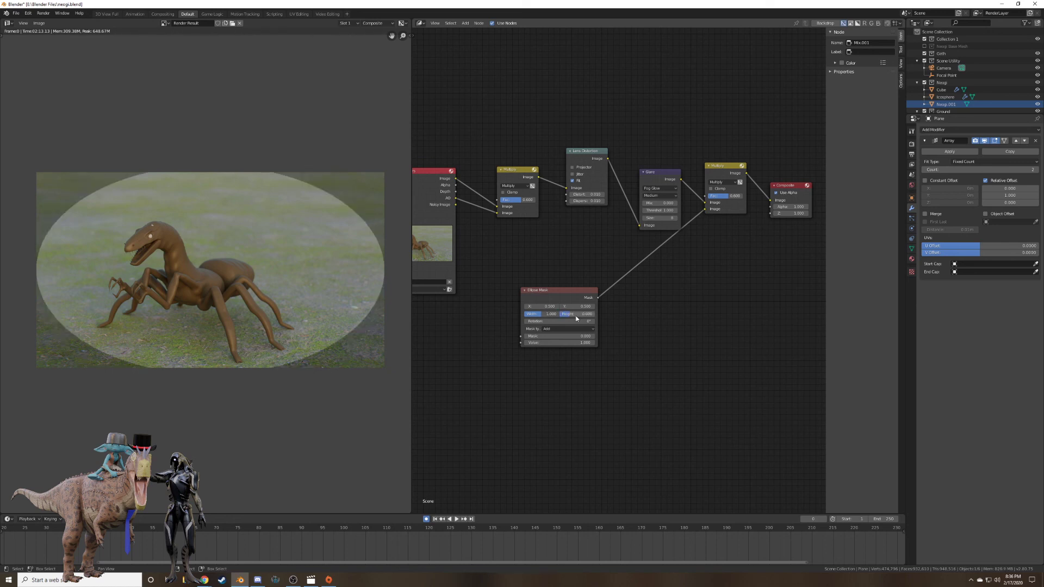
pyautogui.click(580, 317)
pyautogui.write('.5')
pyautogui.press('Return')
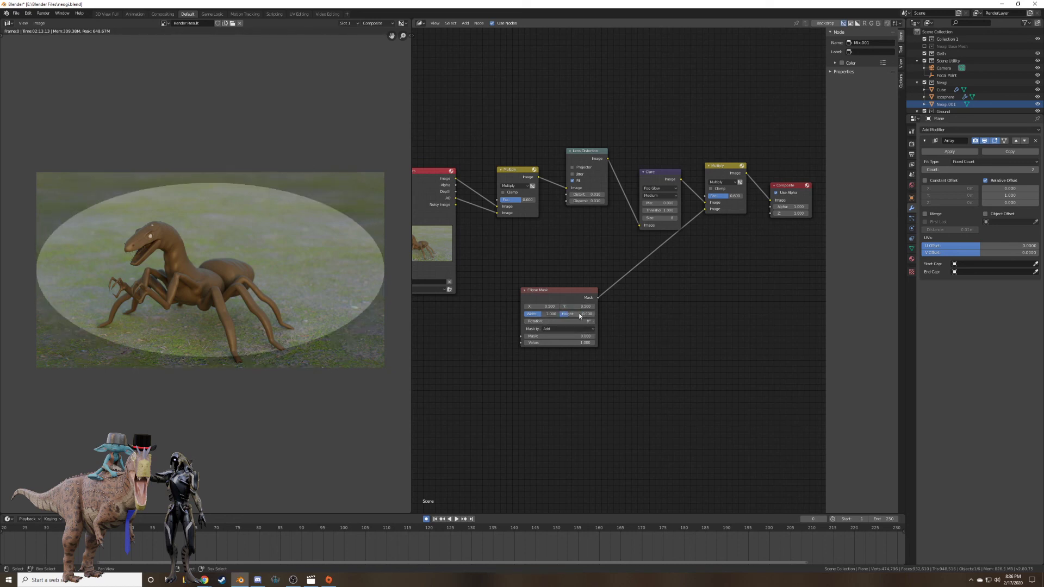
# Set the ellipse mask's height to 0.55.
pyautogui.click(580, 316)
pyautogui.write('.55')
pyautogui.press('Return')
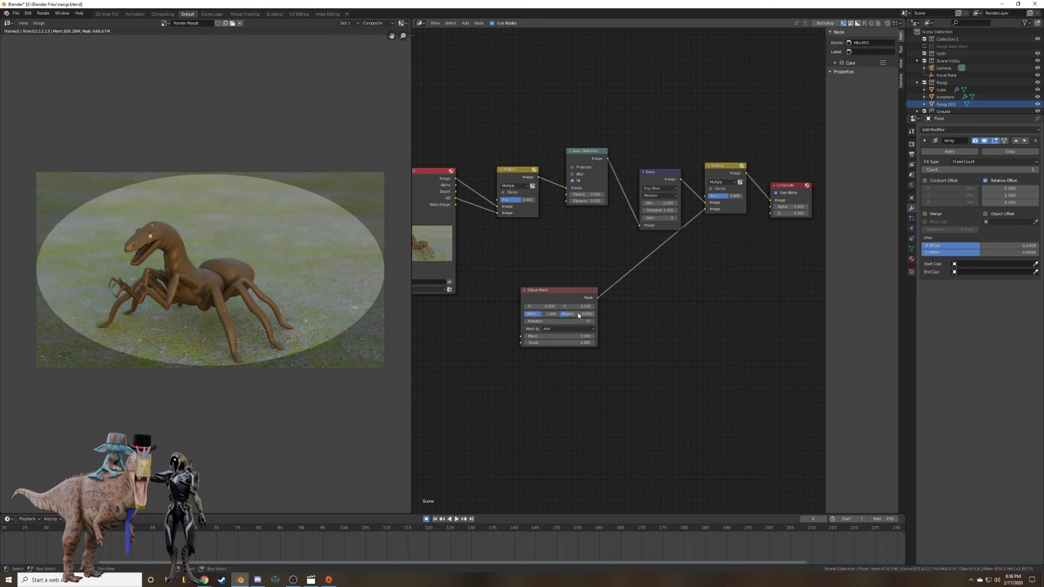
pyautogui.click(571, 315)
pyautogui.write('55')
pyautogui.press('Return')
pyautogui.click(573, 314)
pyautogui.press('Return')
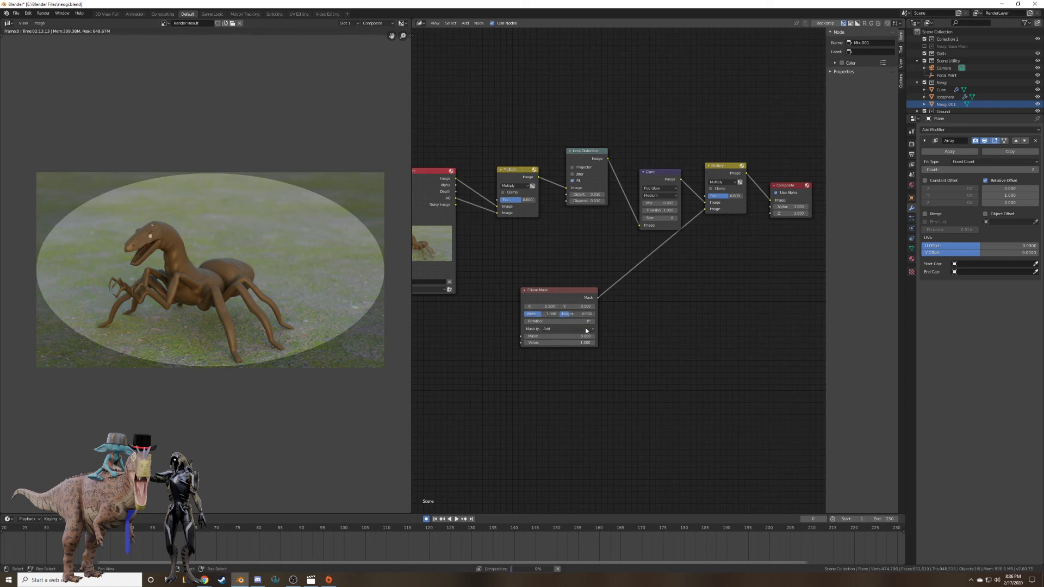
# Insert a Blur node between the Ellipse Mask and the second Multiply node.
pyautogui.hotkey('shift', 'a')
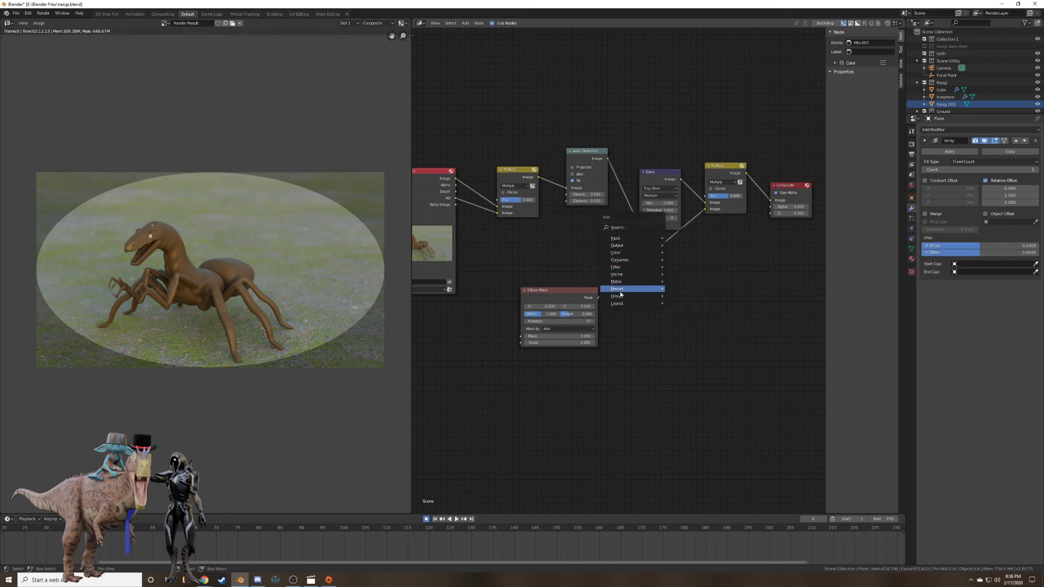
pyautogui.moveTo(627, 255)
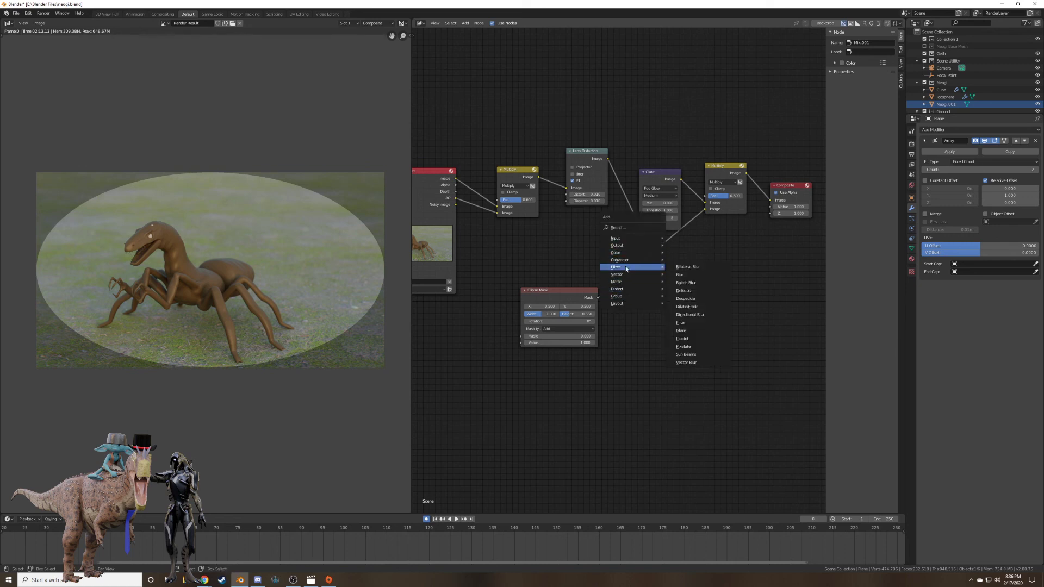
pyautogui.click(686, 275)
pyautogui.click(639, 265)
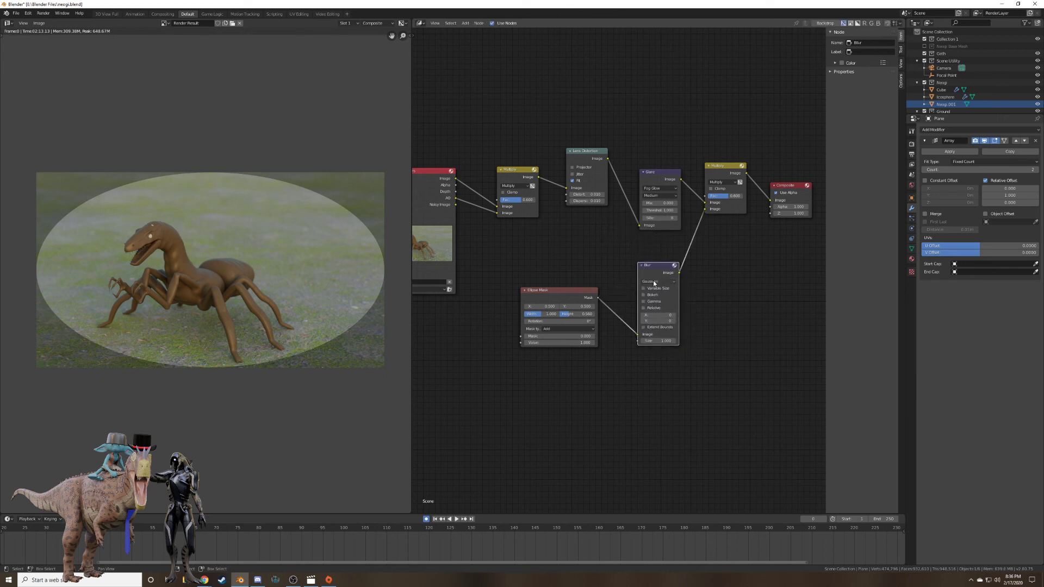
# Set the Blur node to Fast Gaussian with Relative sizing and give it X and Y values of 20%.
pyautogui.click(657, 281)
pyautogui.click(663, 298)
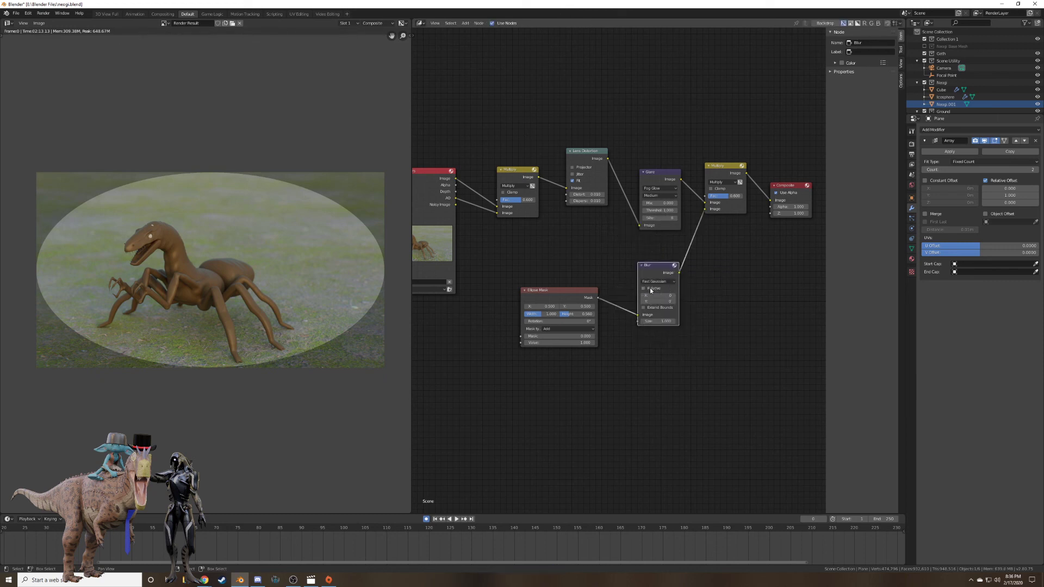
pyautogui.click(643, 288)
pyautogui.click(655, 310)
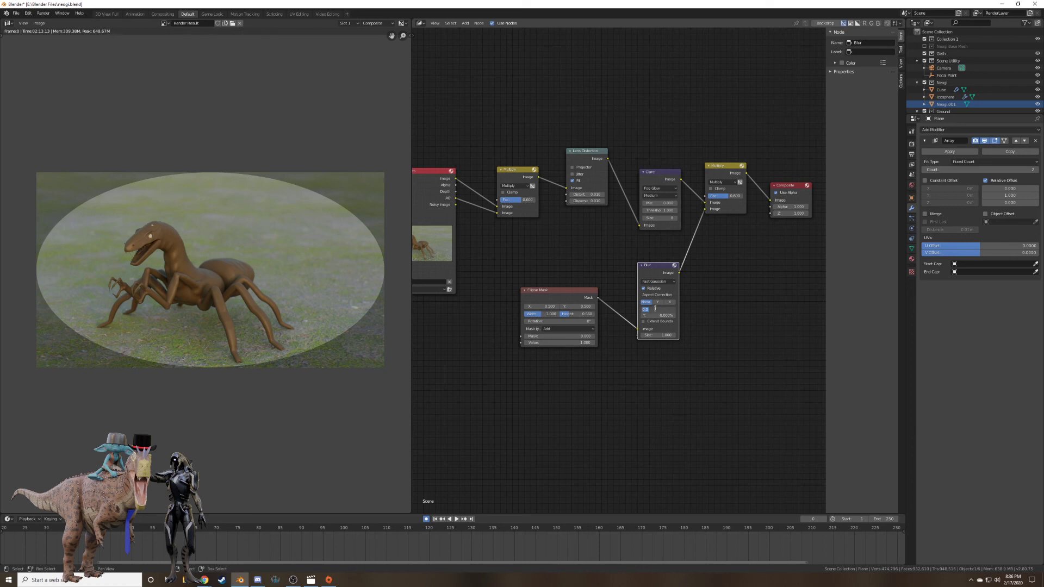
pyautogui.write('20')
pyautogui.press('Return')
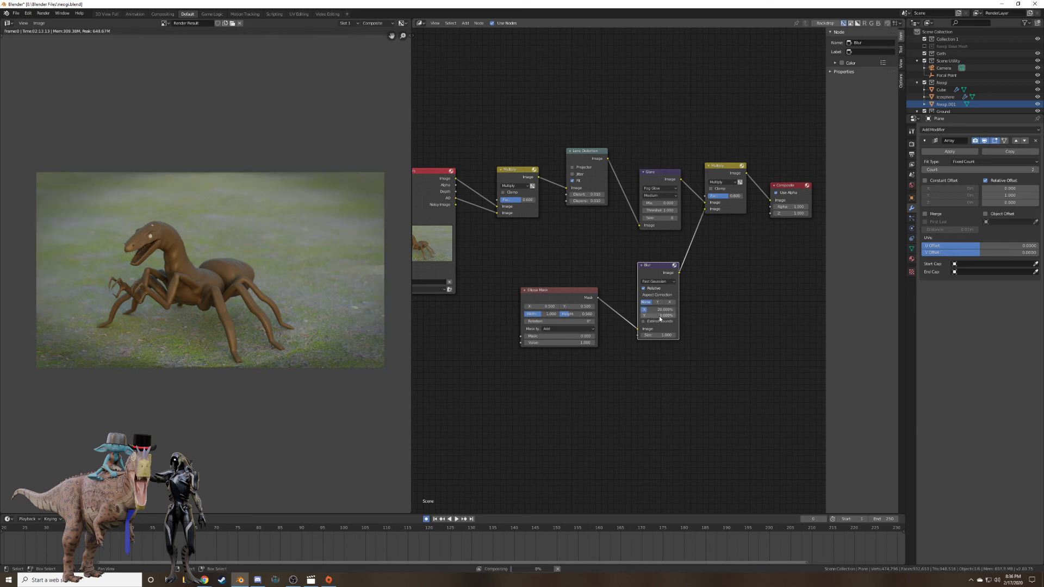
pyautogui.click(659, 315)
pyautogui.write('20')
pyautogui.press('Return')
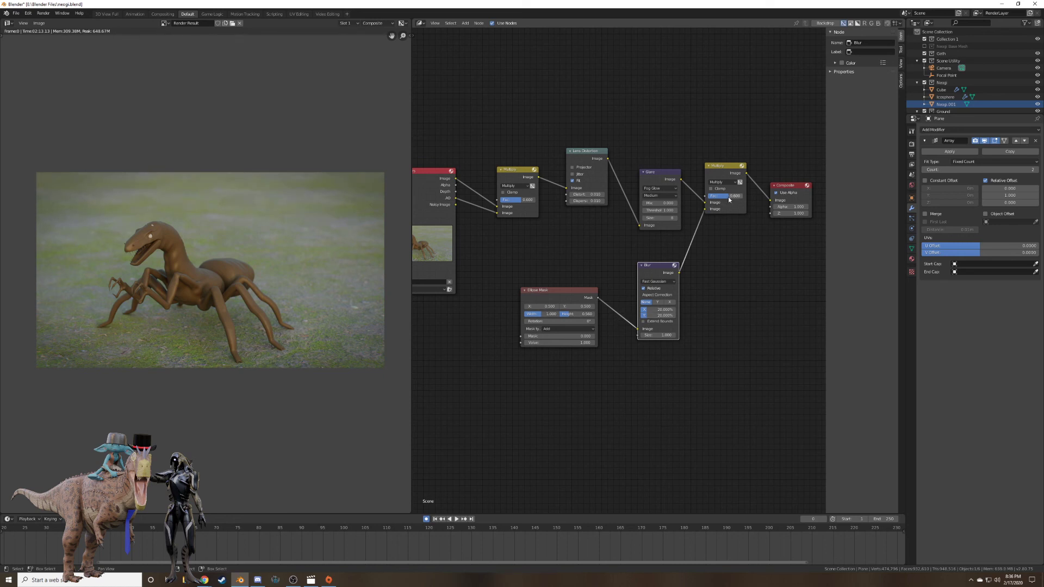
# Set the factor of the Multiply node that applies the vignette to 0.5.
pyautogui.moveTo(729, 196); pyautogui.dragTo(761, 197)
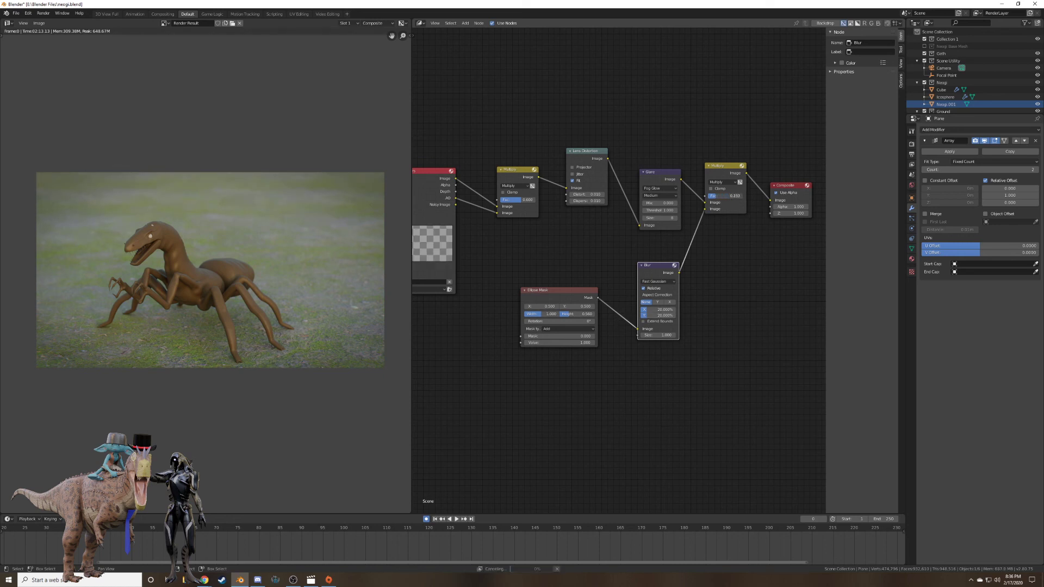
pyautogui.moveTo(717, 201); pyautogui.dragTo(720, 201)
pyautogui.click(721, 198)
pyautogui.write('0.5')
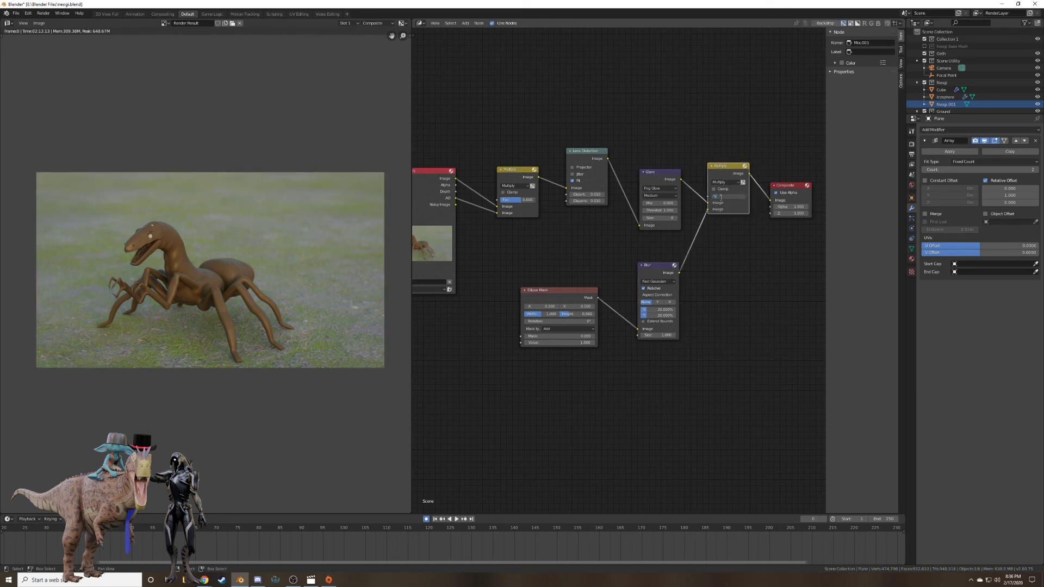
pyautogui.press('Return')
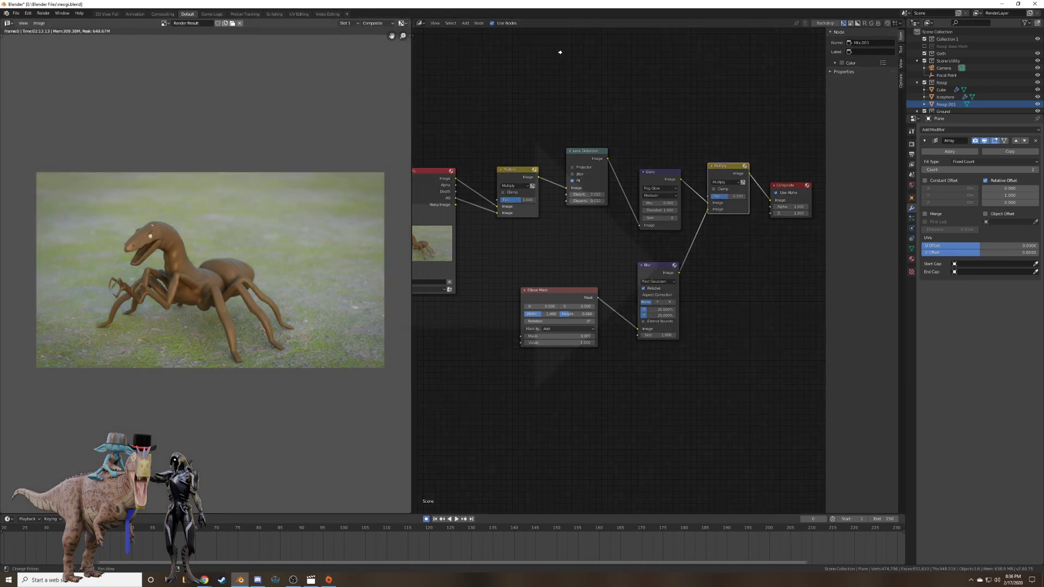
# Join the Compositor area into the render result area and examine the full composited image.
pyautogui.moveTo(560, 52); pyautogui.dragTo(562, 53)
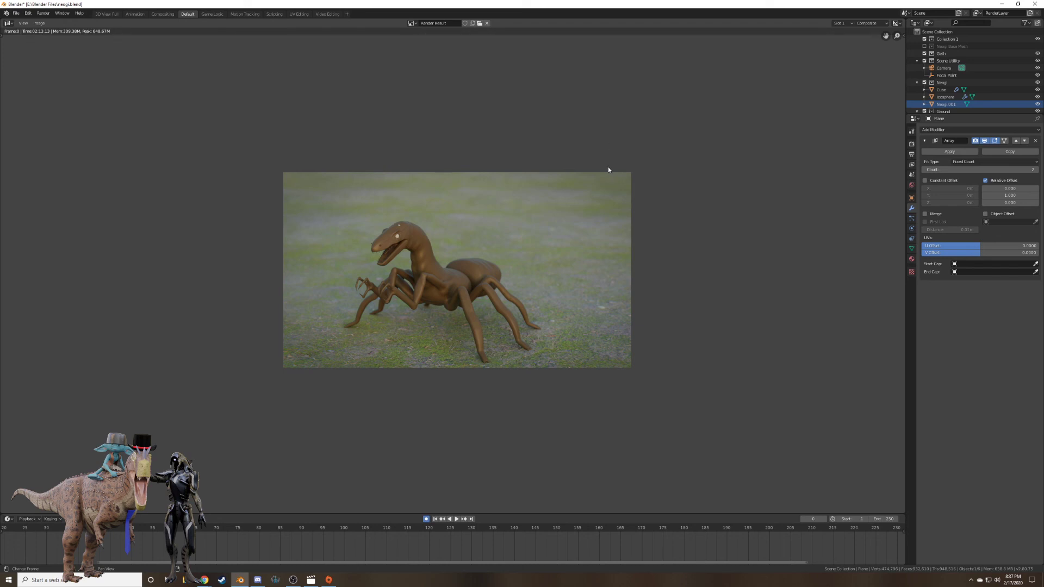
pyautogui.scroll(2, 485, 278)
pyautogui.scroll(1, 487, 278)
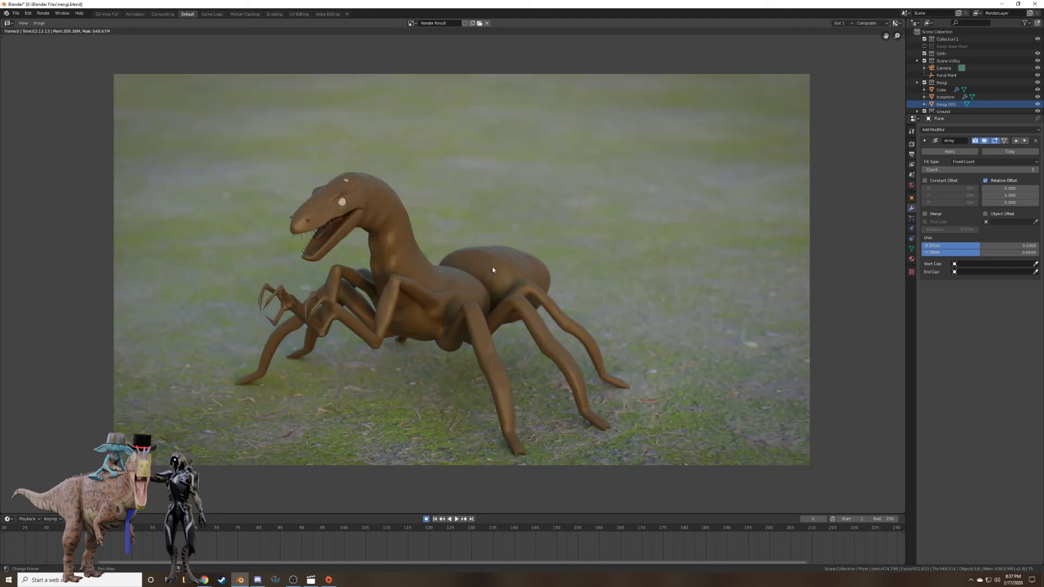
pyautogui.scroll(-1, 492, 269)
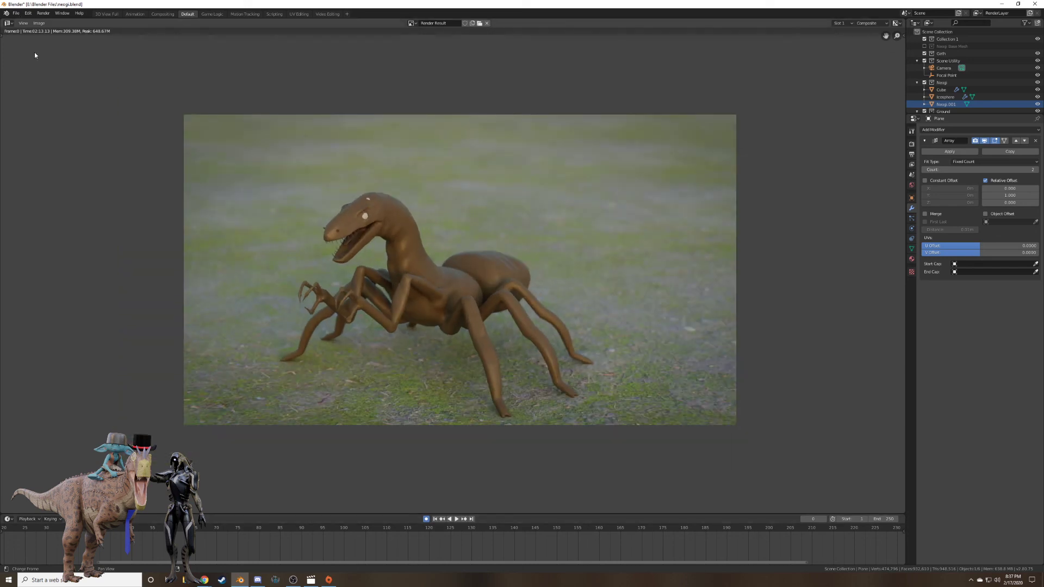
# Save the composited render as neogi.png in the Pictures folder.
pyautogui.click(38, 23)
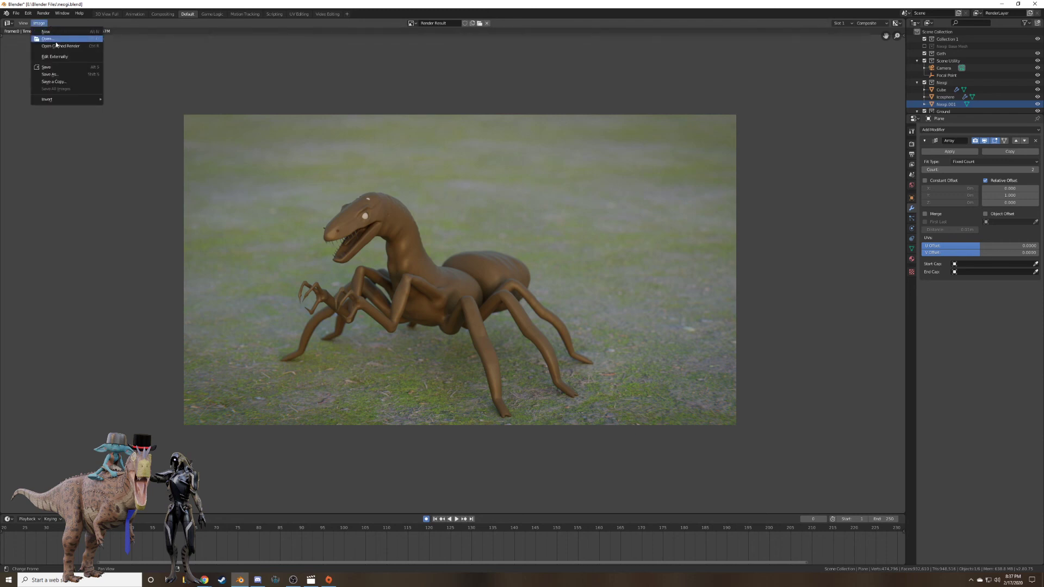
pyautogui.click(74, 77)
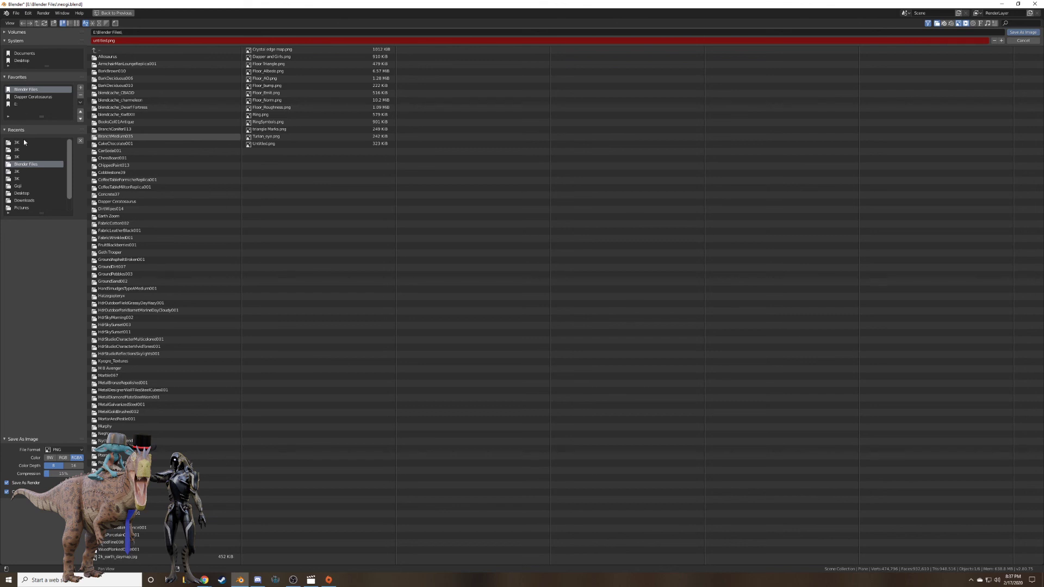
pyautogui.scroll(-2, 40, 166)
pyautogui.click(24, 193)
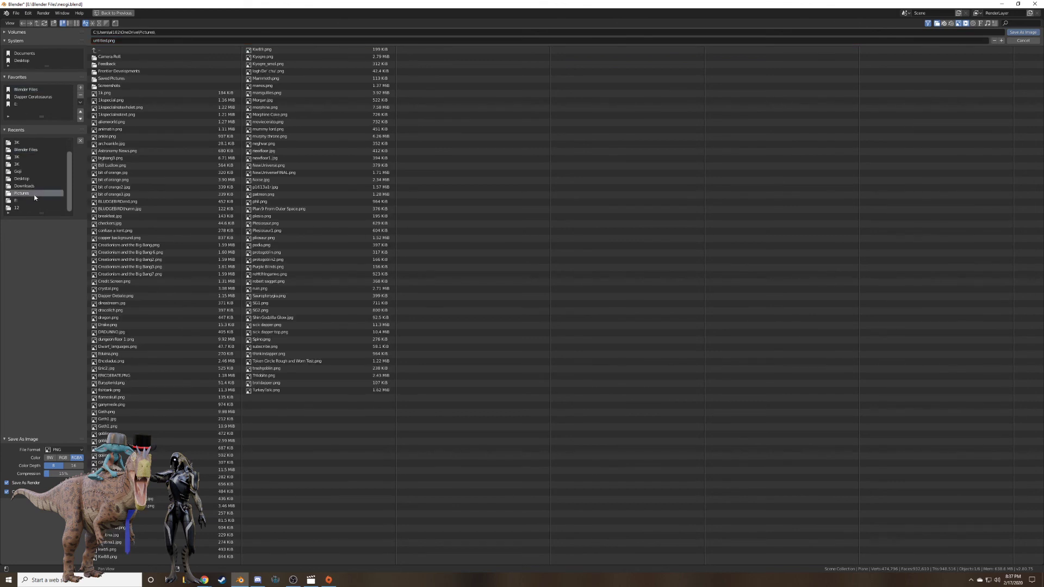
pyautogui.click(109, 40)
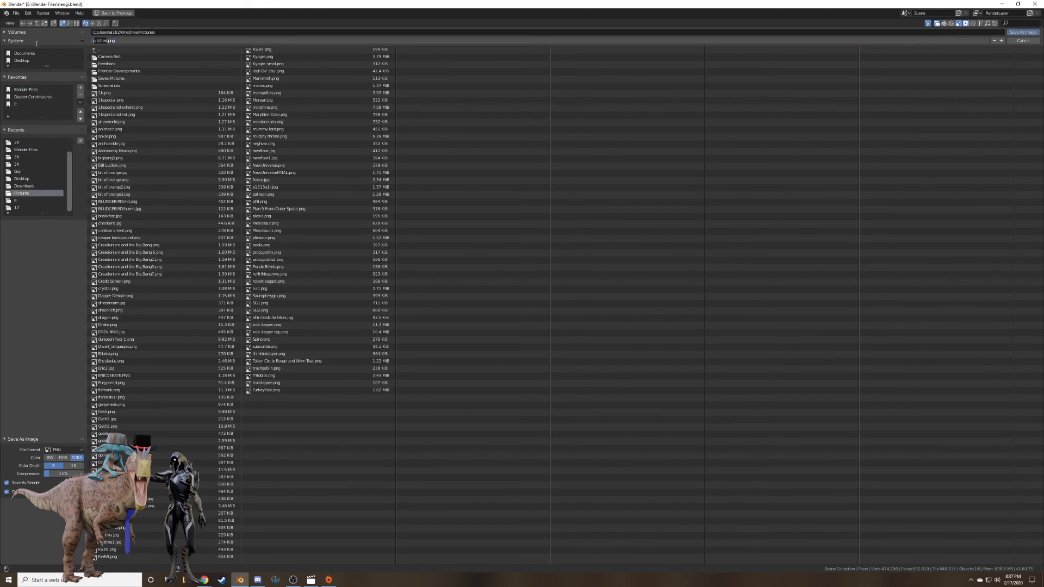
pyautogui.write('neogi')
pyautogui.press('Return')
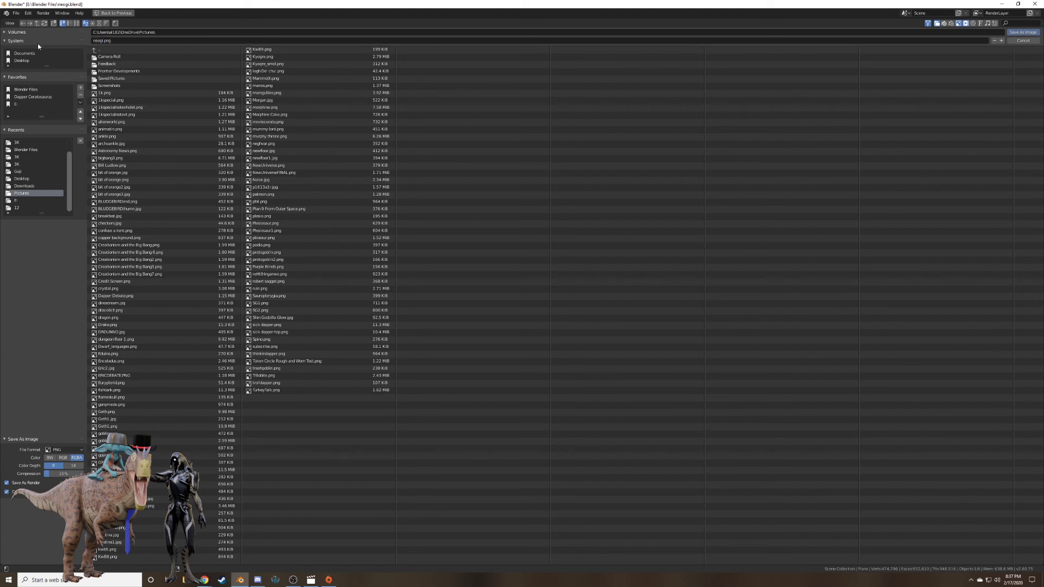
pyautogui.click(1023, 32)
# Launch GIMP and open neogi.png from the Pictures folder.
pyautogui.click(103, 580)
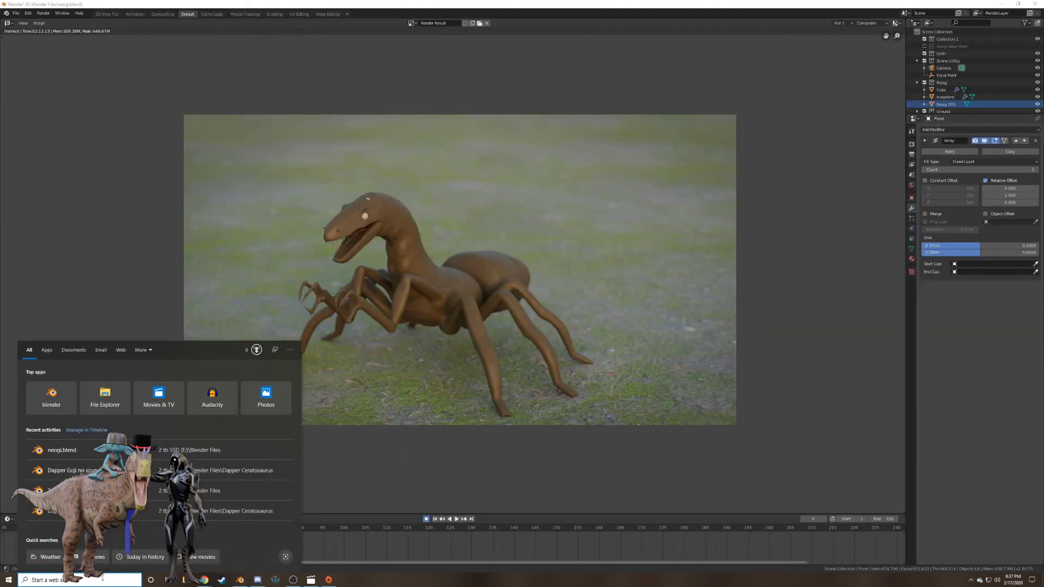
pyautogui.write('gimp')
pyautogui.press('Return')
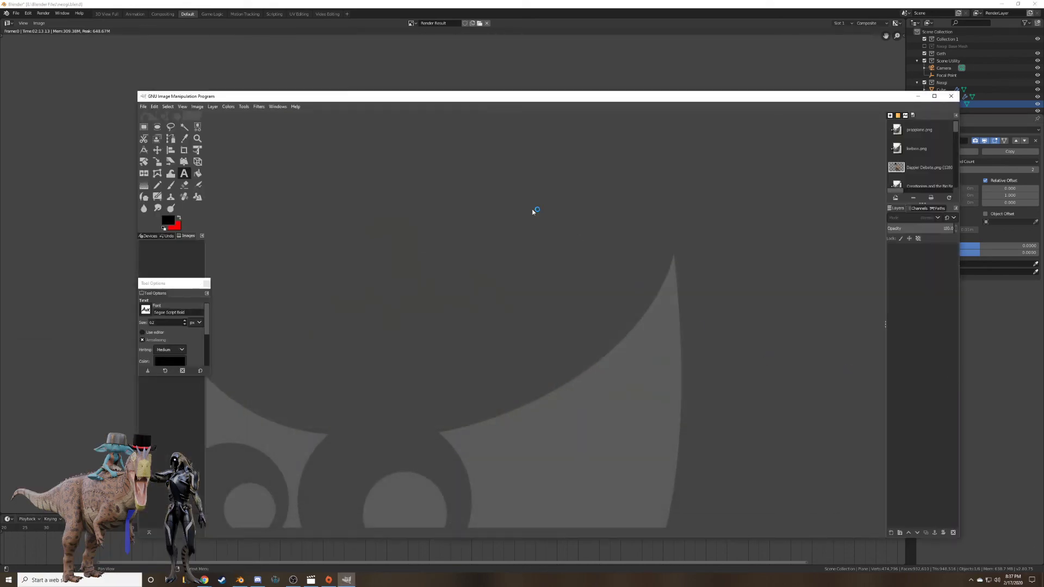
pyautogui.click(112, 87)
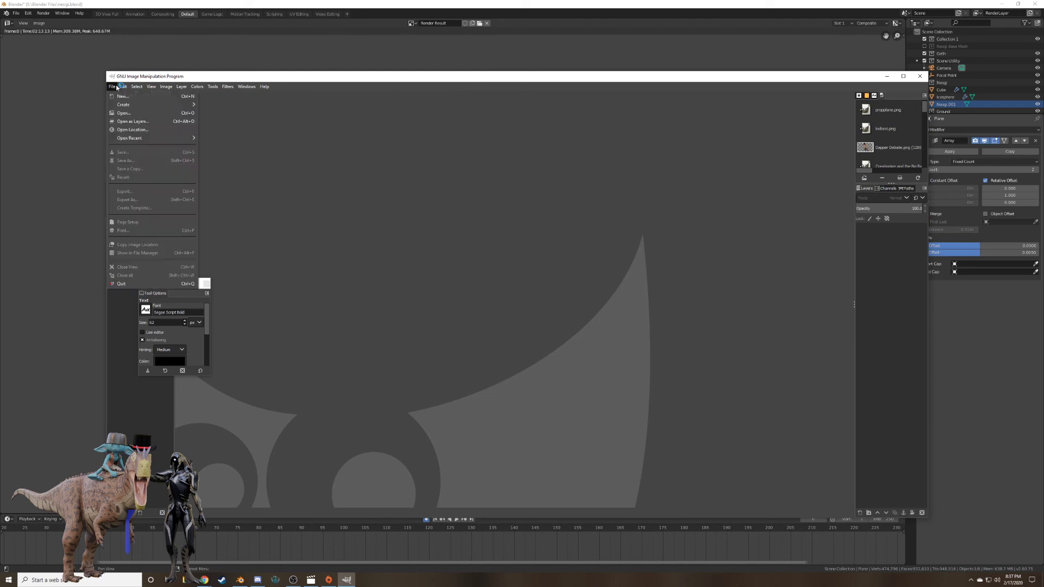
pyautogui.click(143, 115)
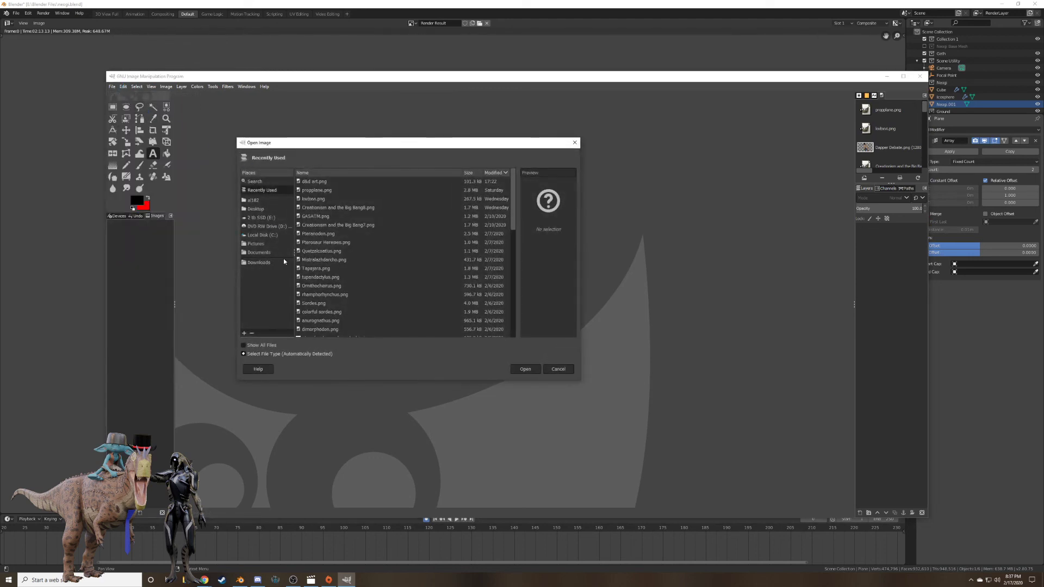
pyautogui.click(256, 243)
pyautogui.scroll(-5, 390, 254)
pyautogui.scroll(-5, 391, 256)
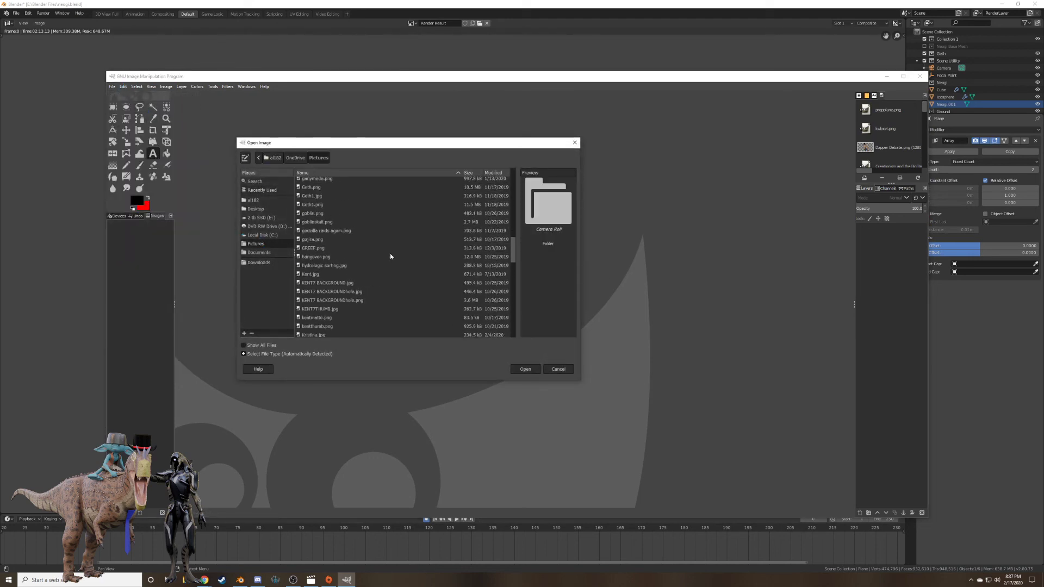
pyautogui.scroll(-2, 343, 253)
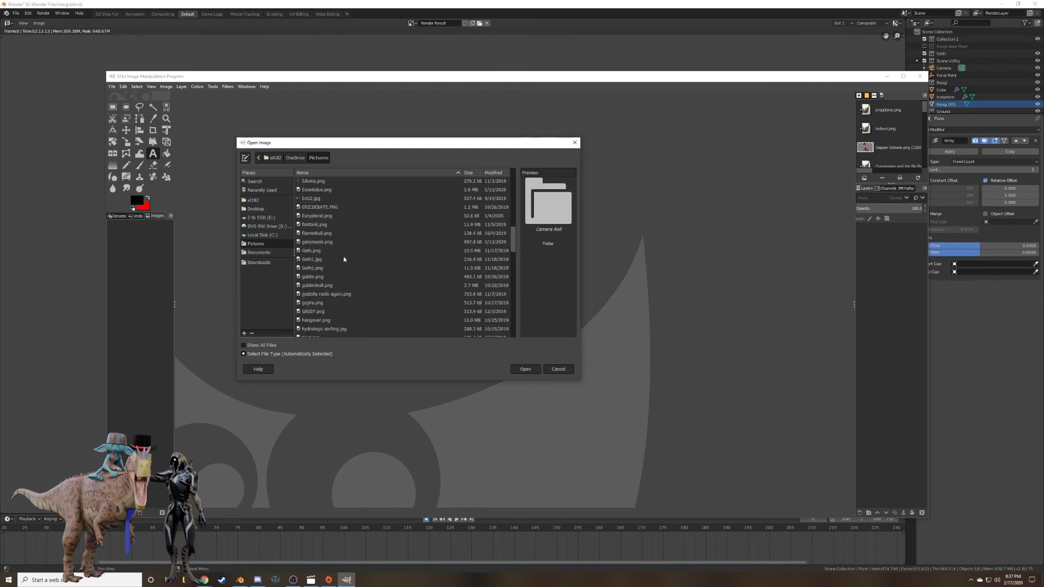
pyautogui.scroll(-5, 343, 258)
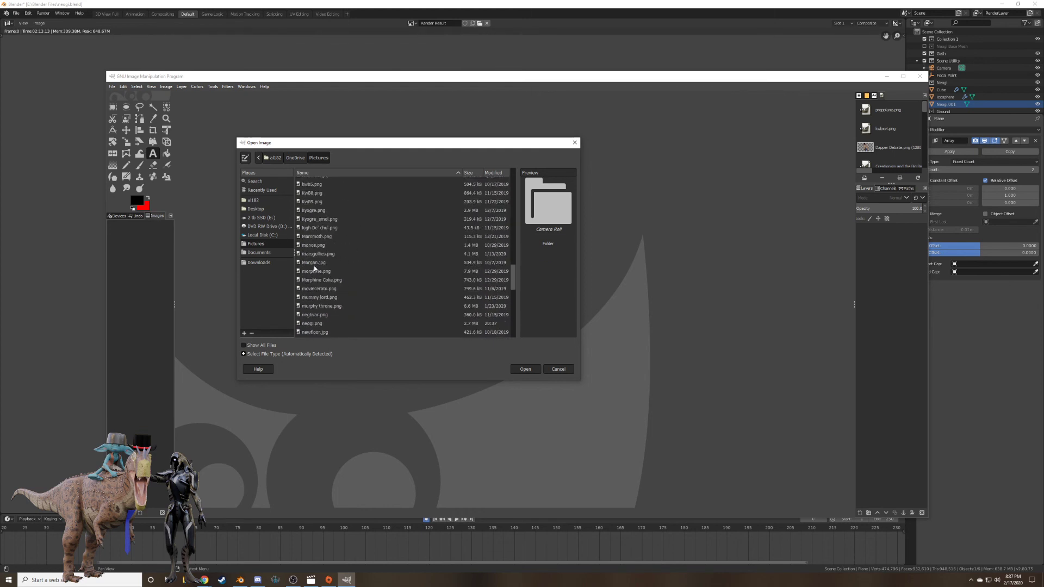
pyautogui.scroll(-2, 321, 266)
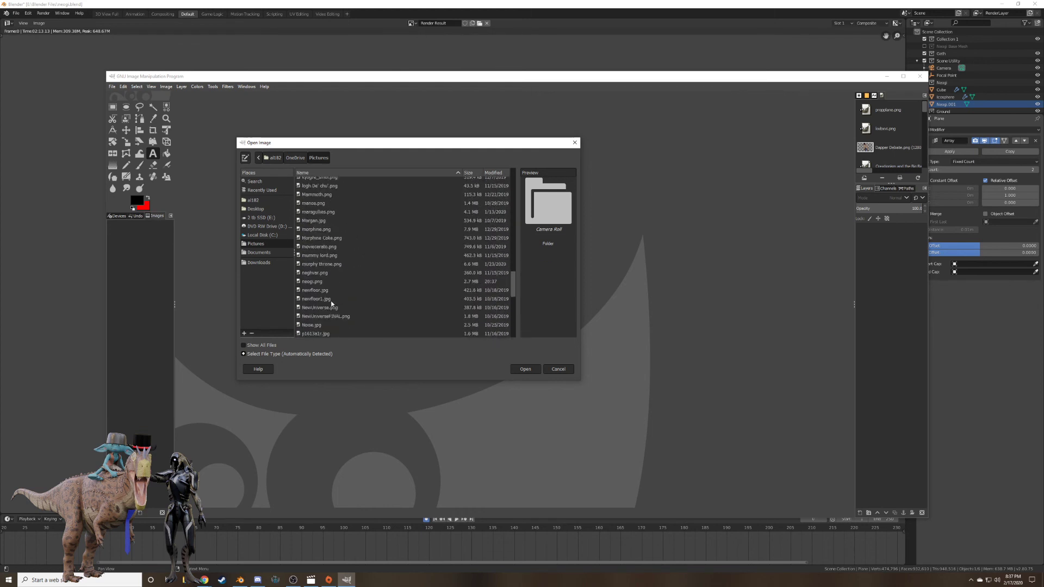
pyautogui.click(321, 281)
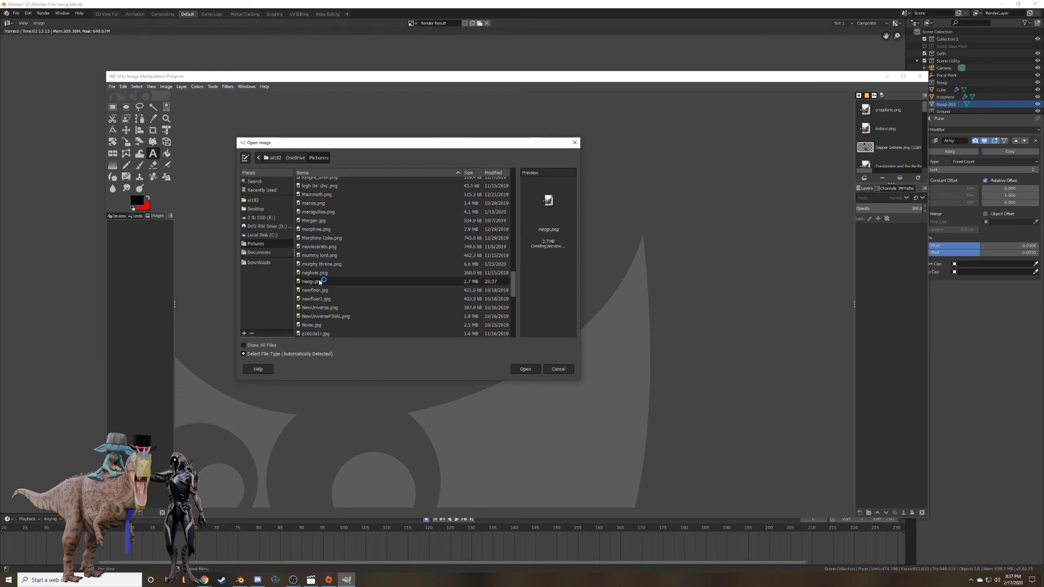
pyautogui.click(525, 369)
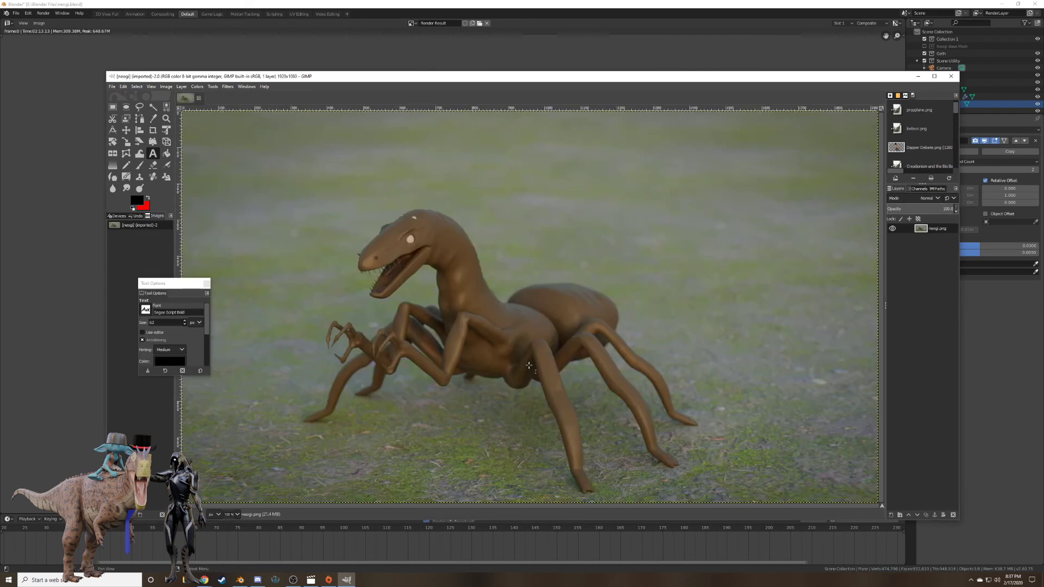
# Add a red text box reading NEOGI in Segoe Script Bold along the upper part of the image.
pyautogui.keyDown('ctrl'); pyautogui.scroll(-1, 553, 358); pyautogui.keyUp('ctrl')
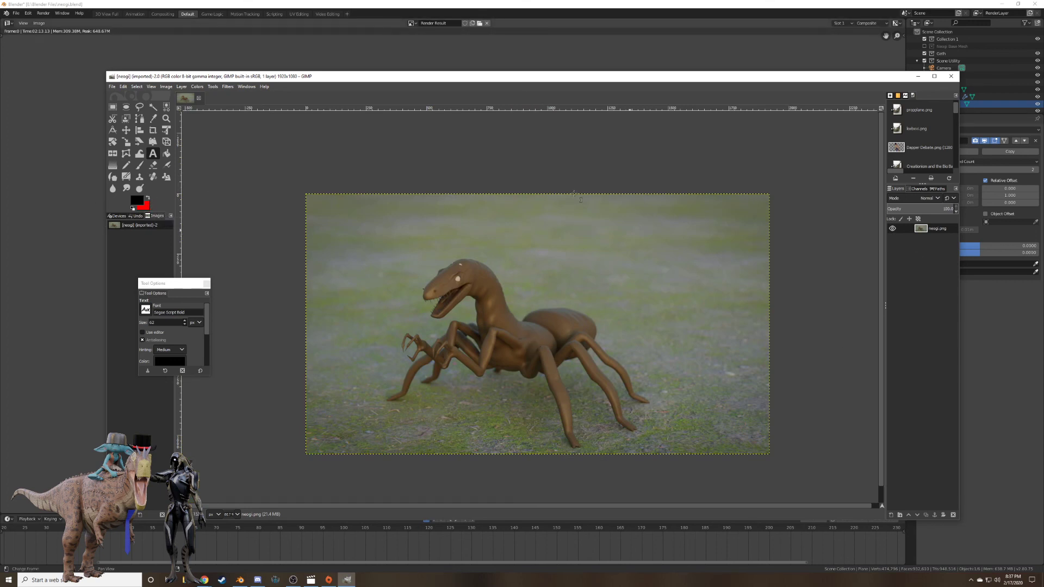
pyautogui.press('x')
pyautogui.moveTo(416, 200); pyautogui.dragTo(722, 263)
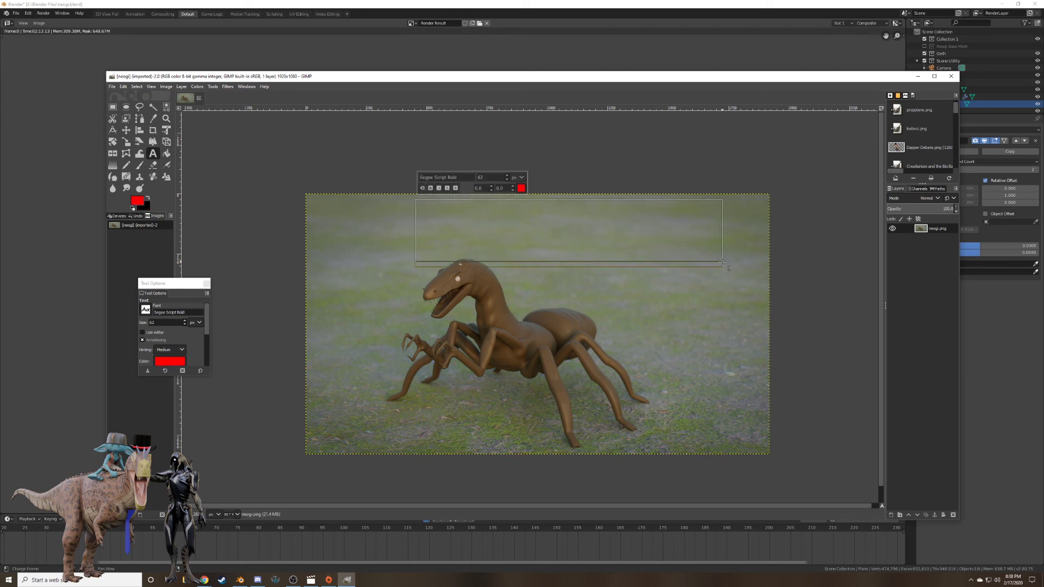
pyautogui.write('Neogi')
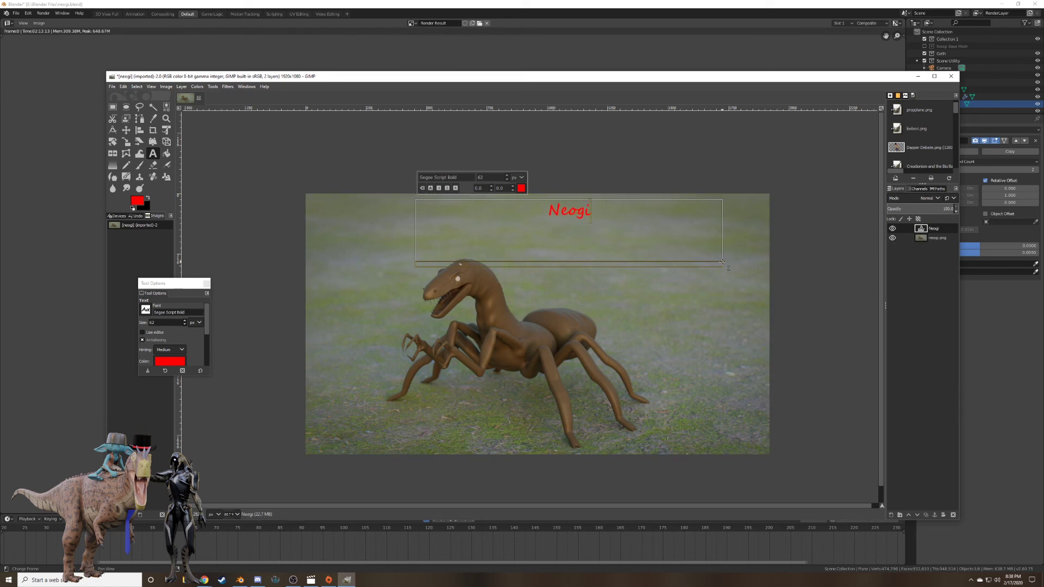
pyautogui.press('BackSpace')
pyautogui.press('BackSpace')
pyautogui.press('BackSpace')
pyautogui.press('BackSpace')
pyautogui.write('EOGI')
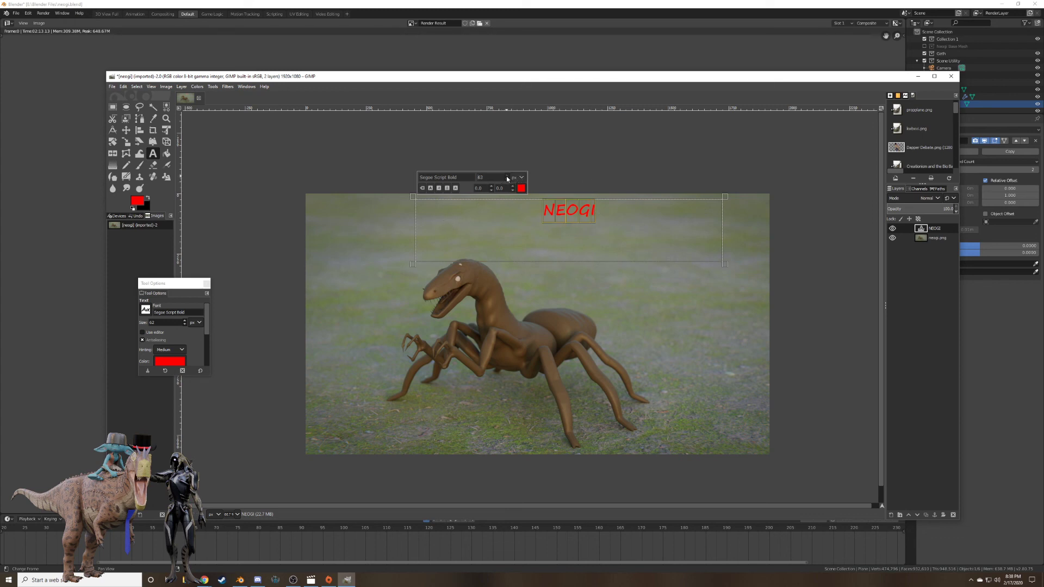
# Enlarge the NEOGI text to 197 px and move it to the right of the creature's head.
pyautogui.moveTo(506, 179); pyautogui.dragTo(507, 178)
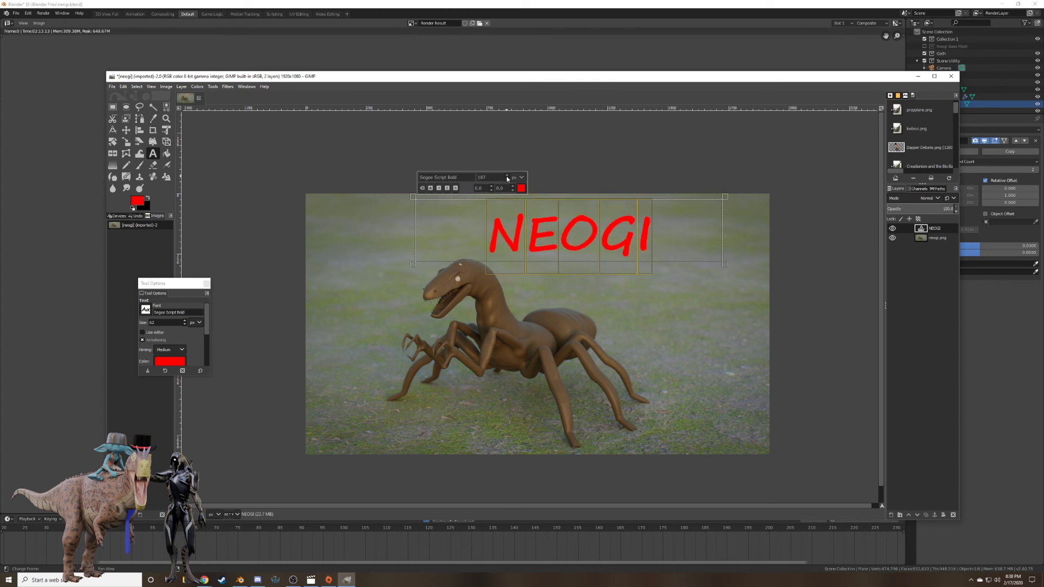
pyautogui.click(125, 130)
pyautogui.moveTo(555, 255); pyautogui.dragTo(490, 250)
pyautogui.click(139, 106)
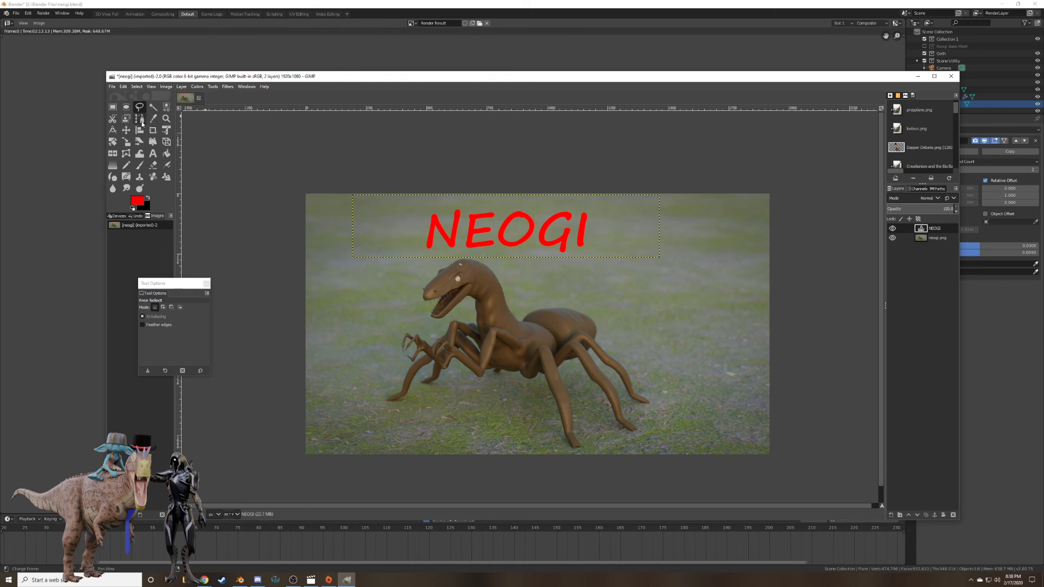
pyautogui.click(126, 130)
pyautogui.moveTo(557, 254); pyautogui.dragTo(711, 283)
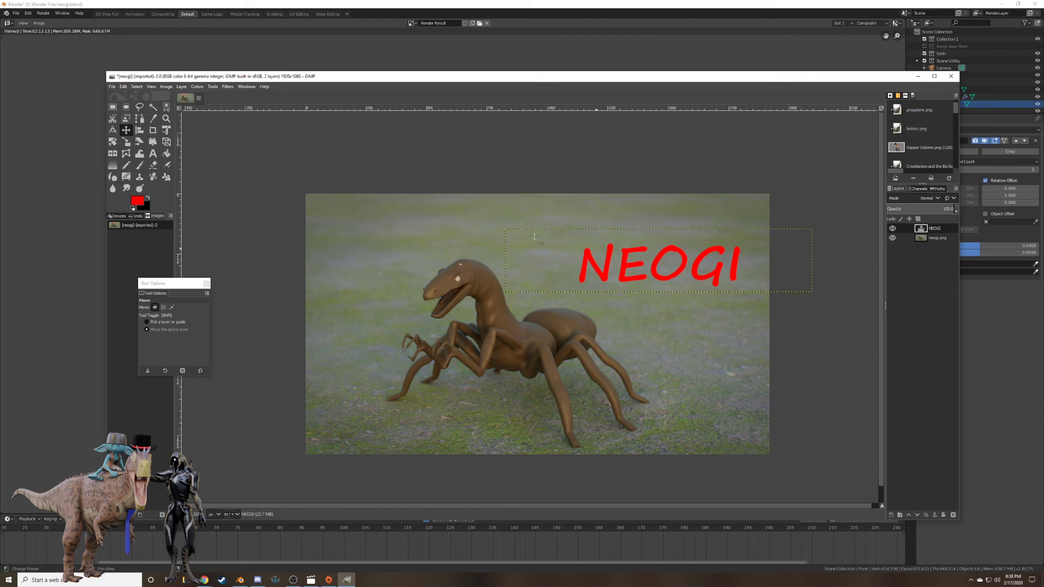
# Outline an arrow-shaped free selection between the NEOGI text and the creature's head, pointing at the head.
pyautogui.click(139, 107)
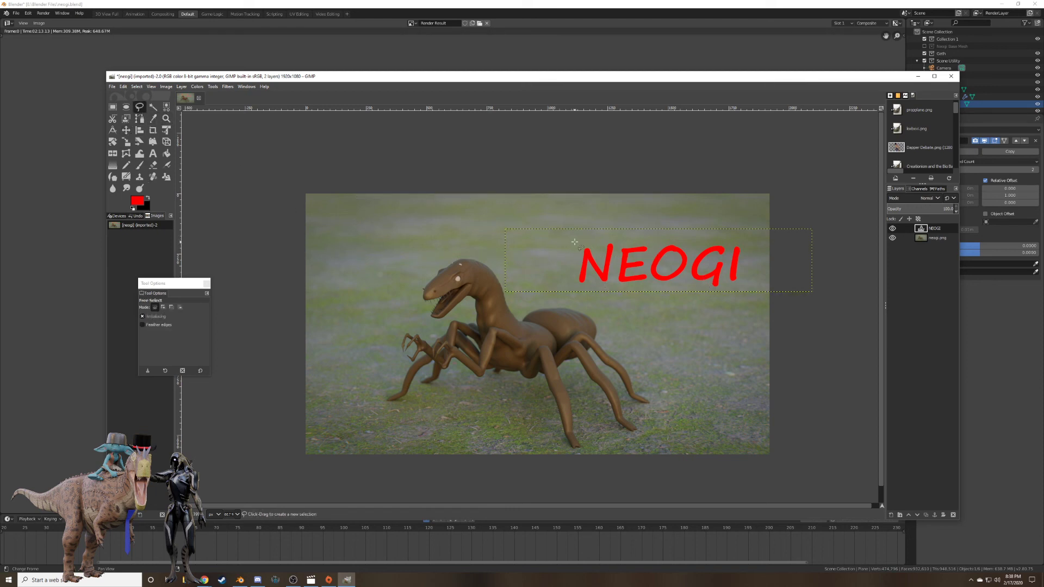
pyautogui.click(575, 243)
pyautogui.click(576, 268)
pyautogui.click(523, 274)
pyautogui.click(574, 243)
pyautogui.press('Return')
# Create a new transparent layer named arrow above the NEOGI text layer.
pyautogui.rightClick(923, 230)
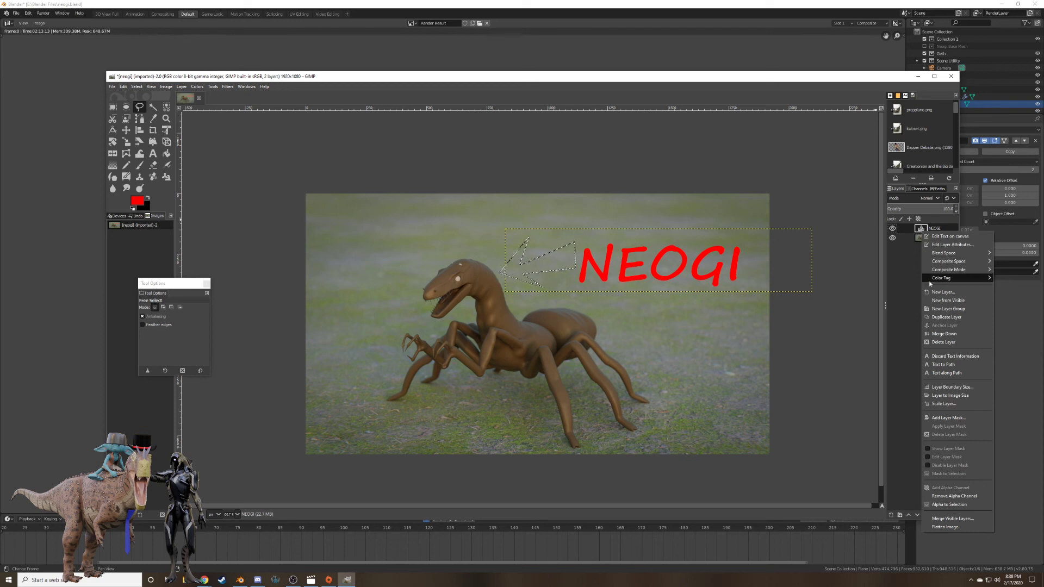
pyautogui.click(943, 292)
pyautogui.write('aRRO')
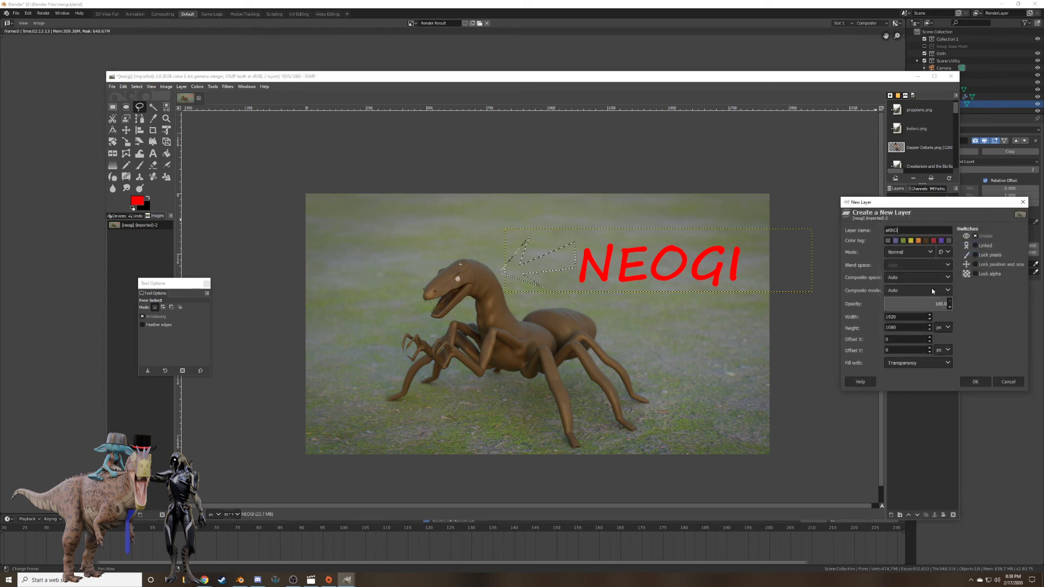
pyautogui.press('BackSpace')
pyautogui.press('BackSpace')
pyautogui.press('BackSpace')
pyautogui.press('BackSpace')
pyautogui.write('arrow')
pyautogui.press('Return')
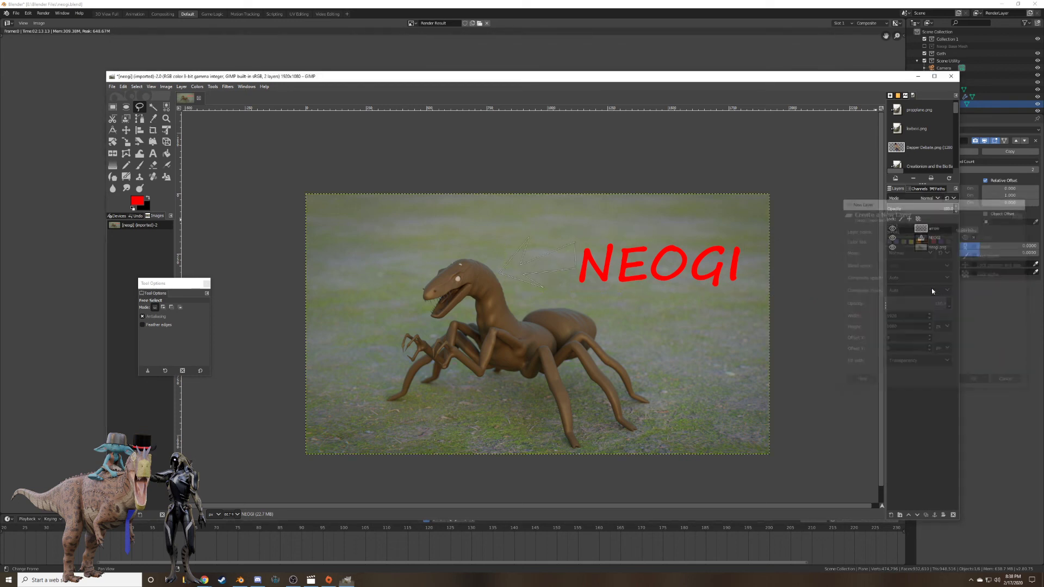
# Fill the arrow-shaped selection with red on the arrow layer and clear the selection.
pyautogui.hotkey('shift', 'b')
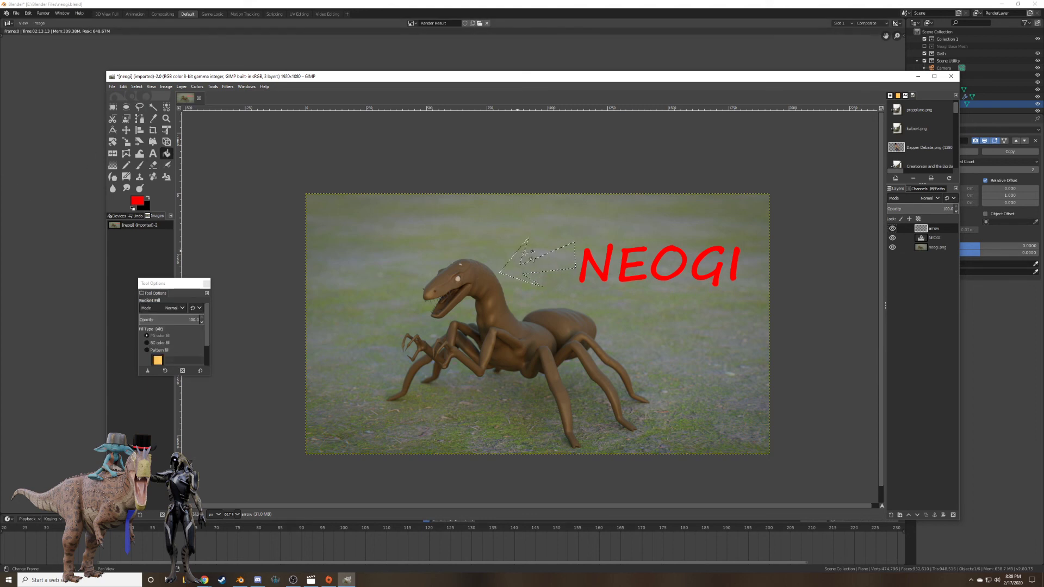
pyautogui.click(532, 252)
pyautogui.rightClick(534, 231)
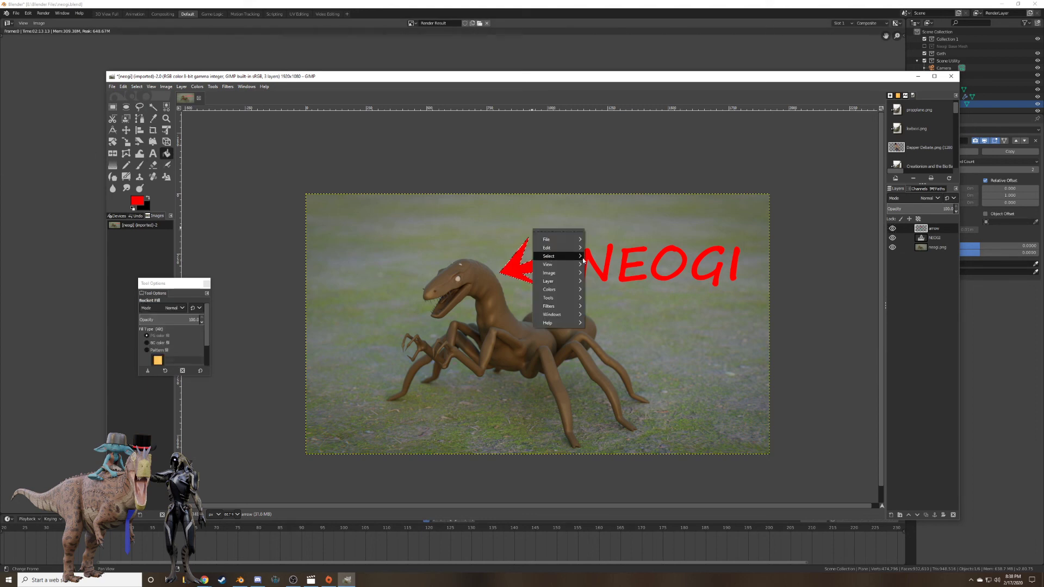
pyautogui.click(603, 263)
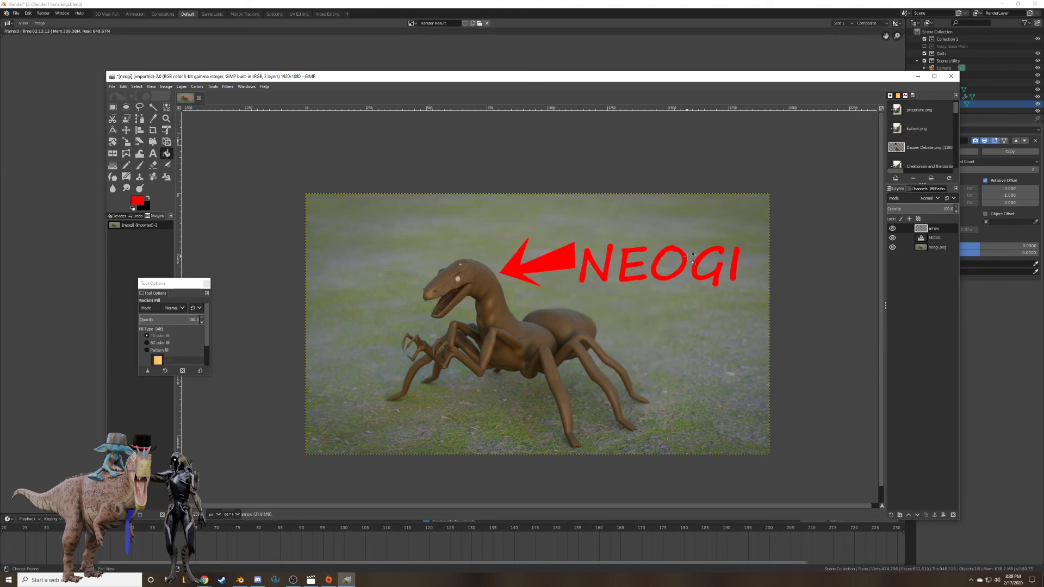
# Duplicate the NEOGI text layer.
pyautogui.rightClick(920, 239)
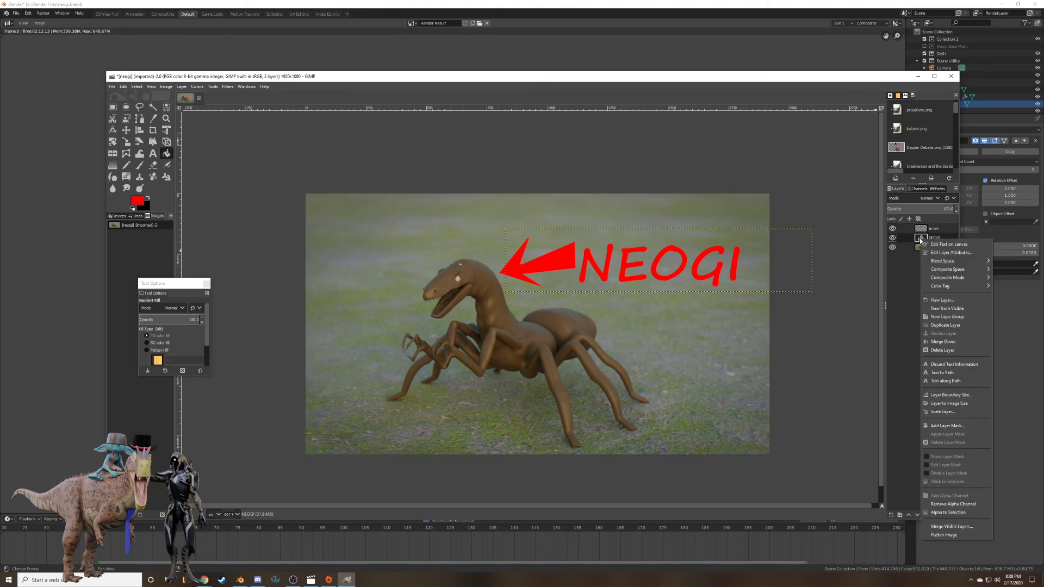
pyautogui.click(949, 326)
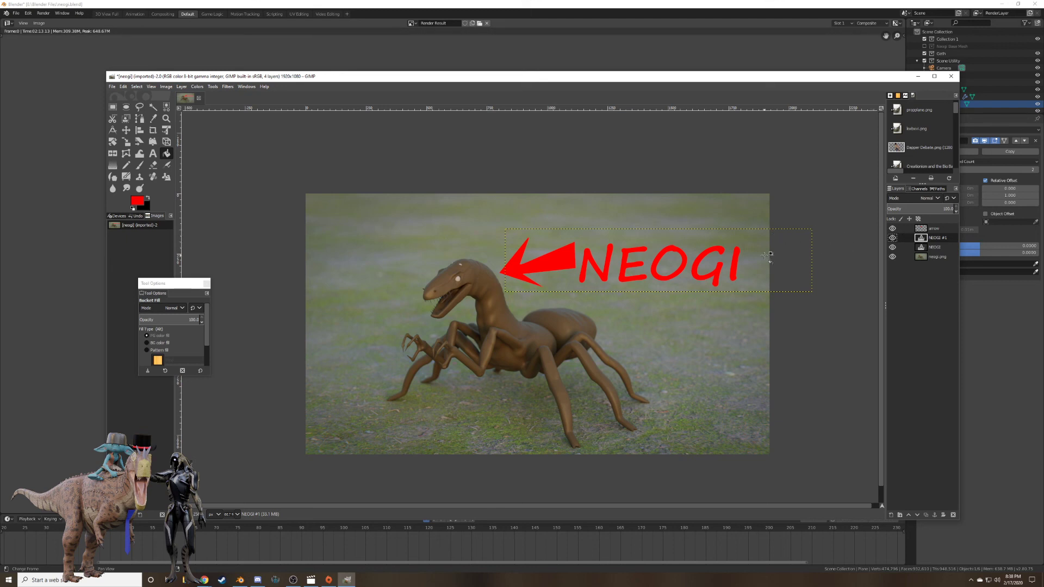
# Try to recolor the duplicated NEOGI text black and reorder the text layers, and undo the change.
pyautogui.press('t')
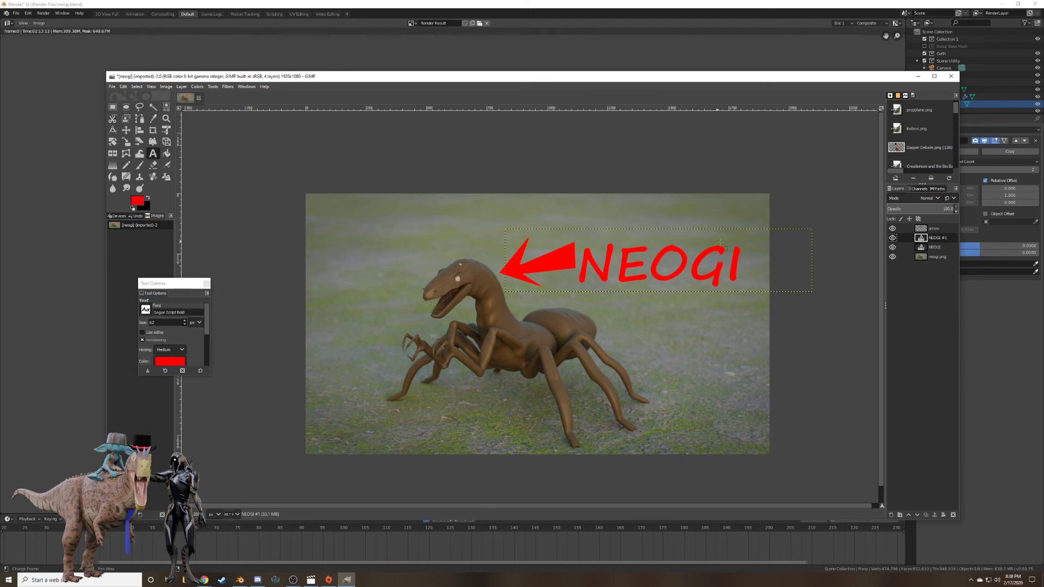
pyautogui.moveTo(740, 260); pyautogui.dragTo(581, 263)
pyautogui.click(610, 219)
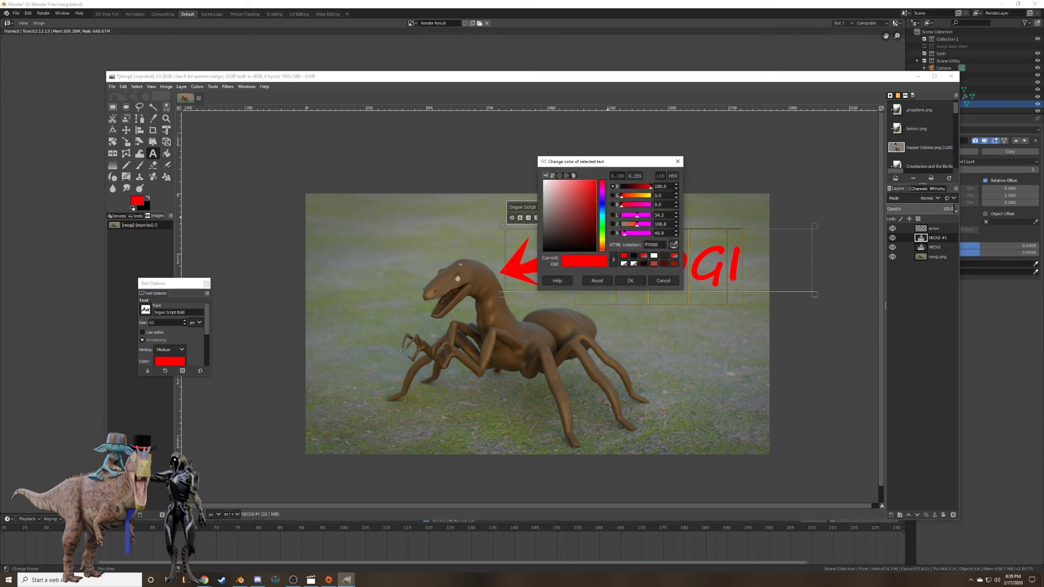
pyautogui.click(634, 256)
pyautogui.click(631, 281)
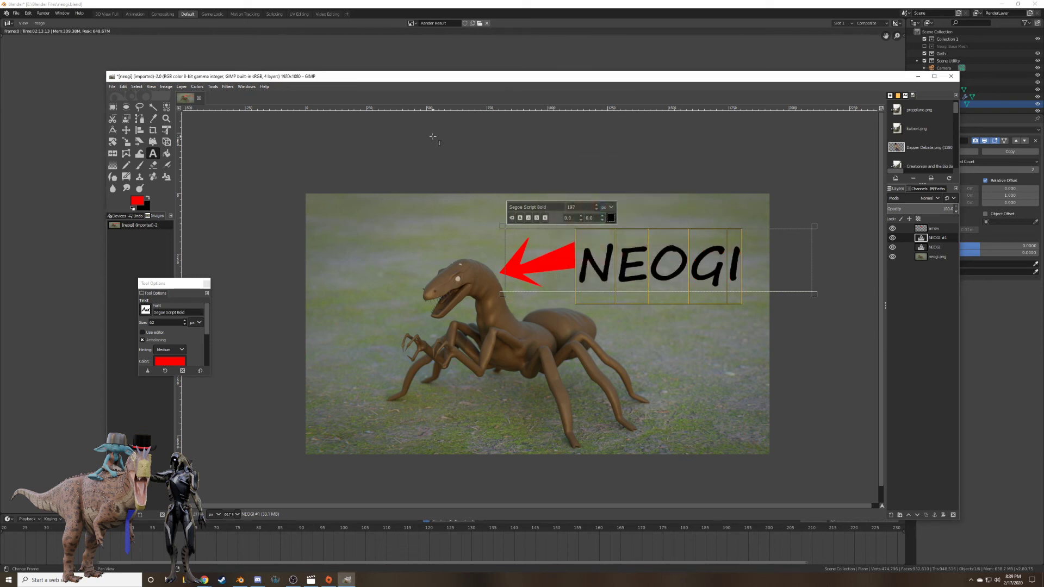
pyautogui.moveTo(917, 247)
pyautogui.mouseDown()
pyautogui.moveTo(925, 239)
pyautogui.moveTo(925, 252)
pyautogui.mouseUp()
pyautogui.hotkey('ctrl', 'z')
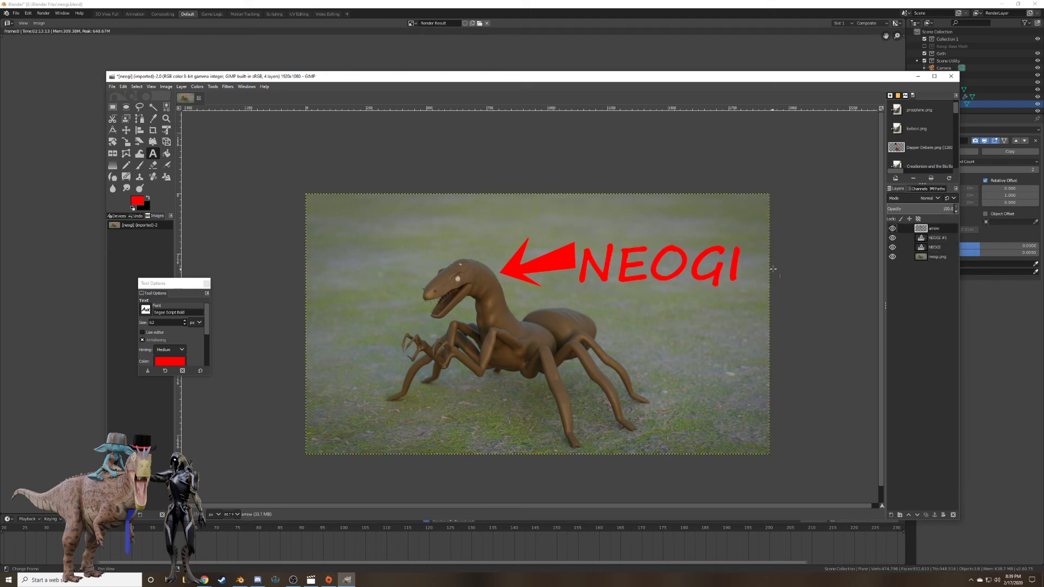
# Try to recolor the upper NEOGI text layer black, and undo the change.
pyautogui.click(921, 248)
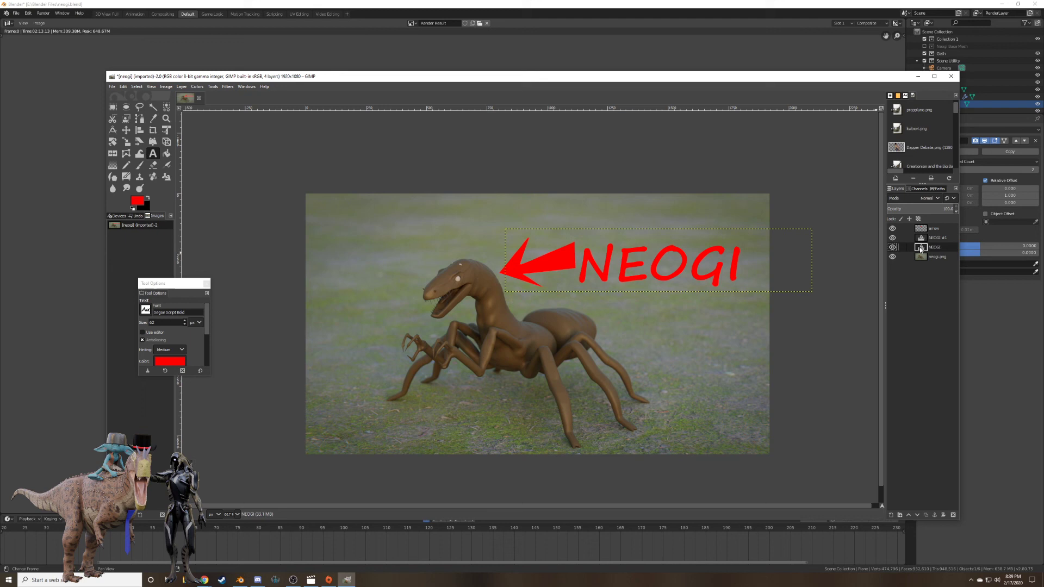
pyautogui.click(673, 278)
pyautogui.click(611, 218)
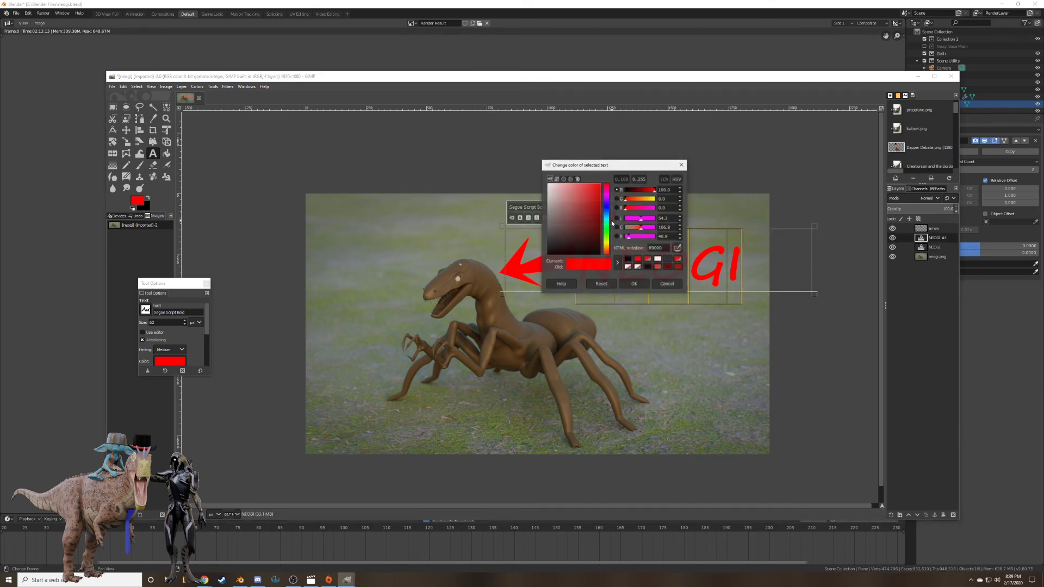
pyautogui.click(628, 259)
pyautogui.click(633, 284)
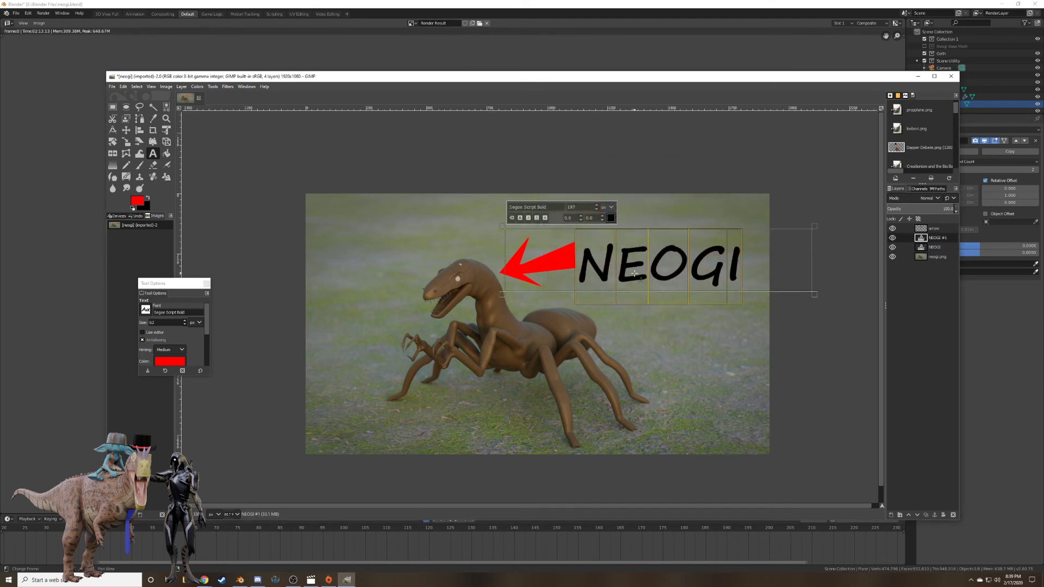
pyautogui.hotkey('ctrl', 'z')
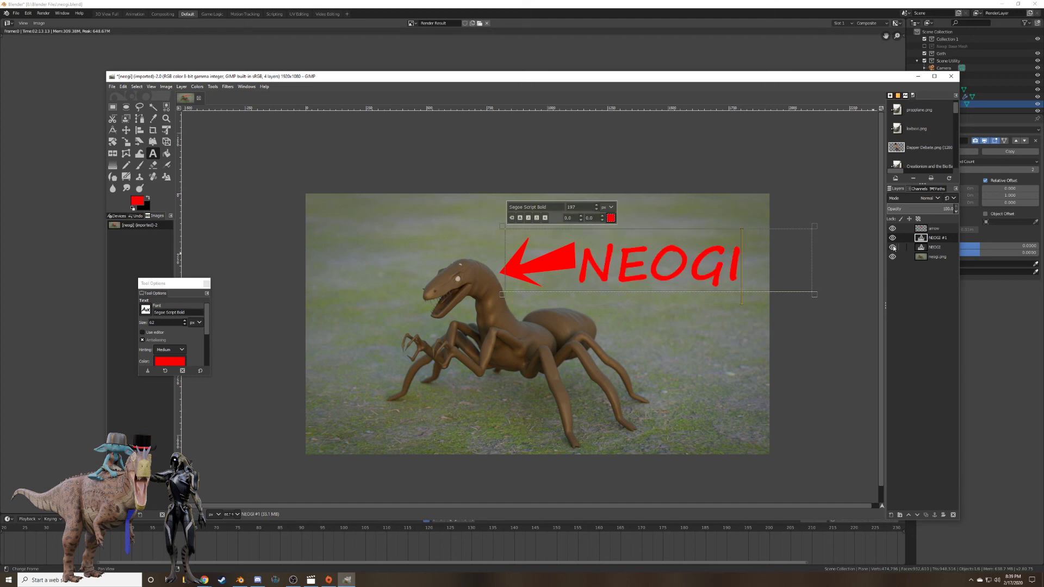
# Recolor the text of the lower NEOGI layer black.
pyautogui.click(934, 247)
pyautogui.moveTo(762, 266); pyautogui.dragTo(577, 265)
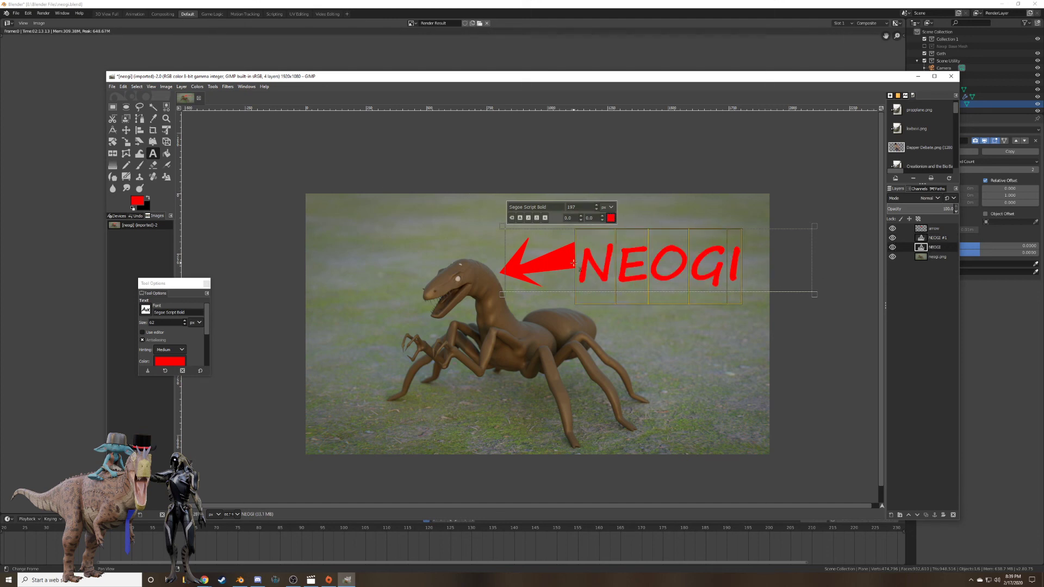
pyautogui.click(611, 218)
pyautogui.click(634, 262)
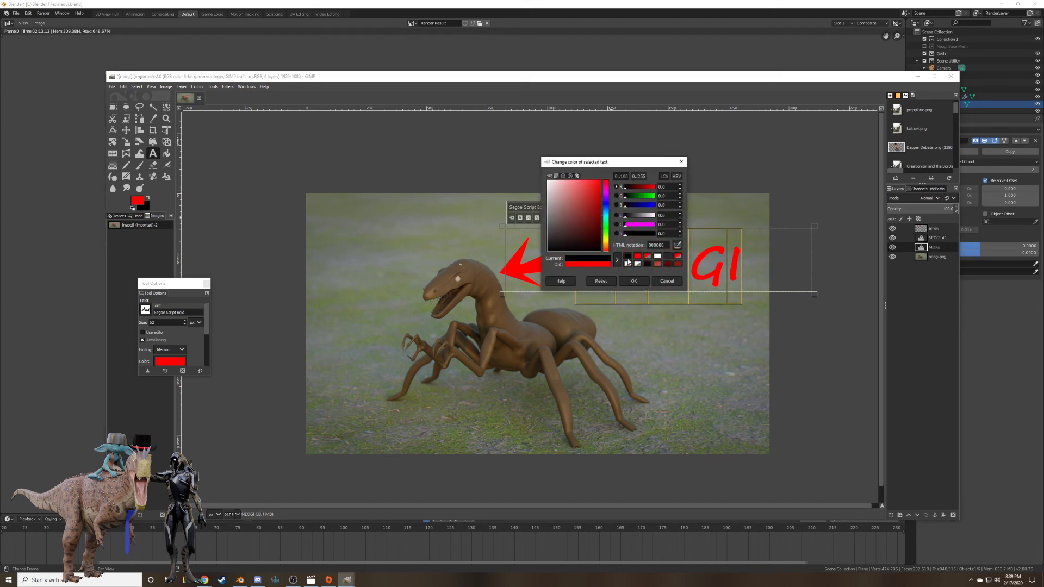
pyautogui.click(633, 281)
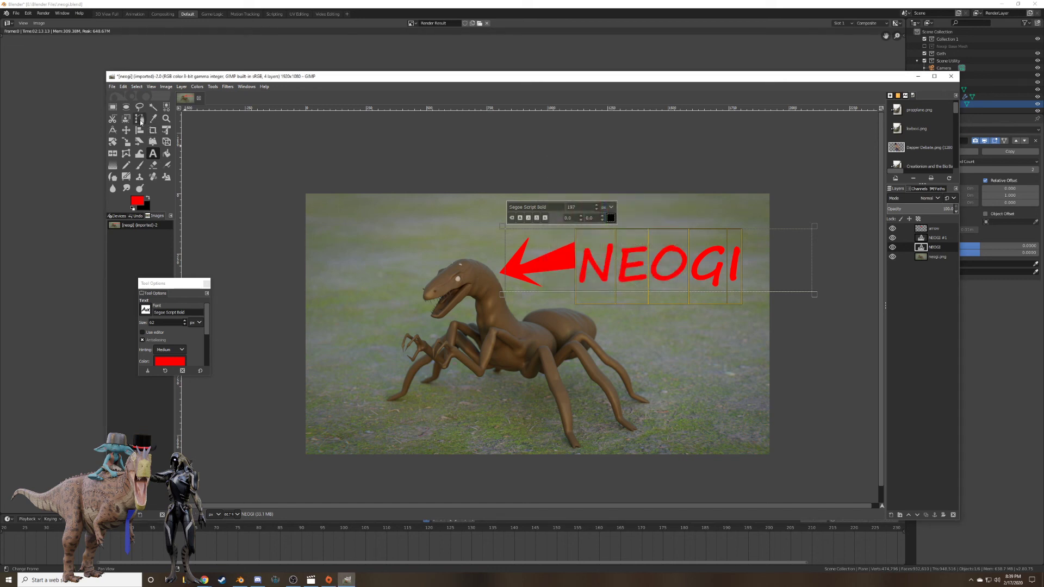
# Offset the black NEOGI text layer slightly down and to the right behind the red text as a drop shadow.
pyautogui.click(125, 130)
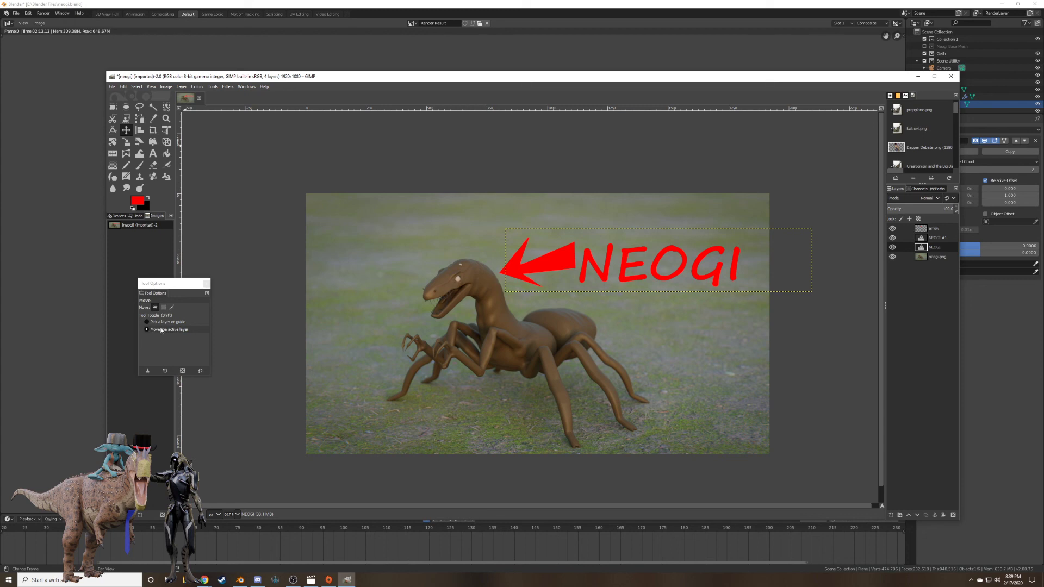
pyautogui.click(147, 328)
pyautogui.moveTo(717, 274); pyautogui.dragTo(721, 278)
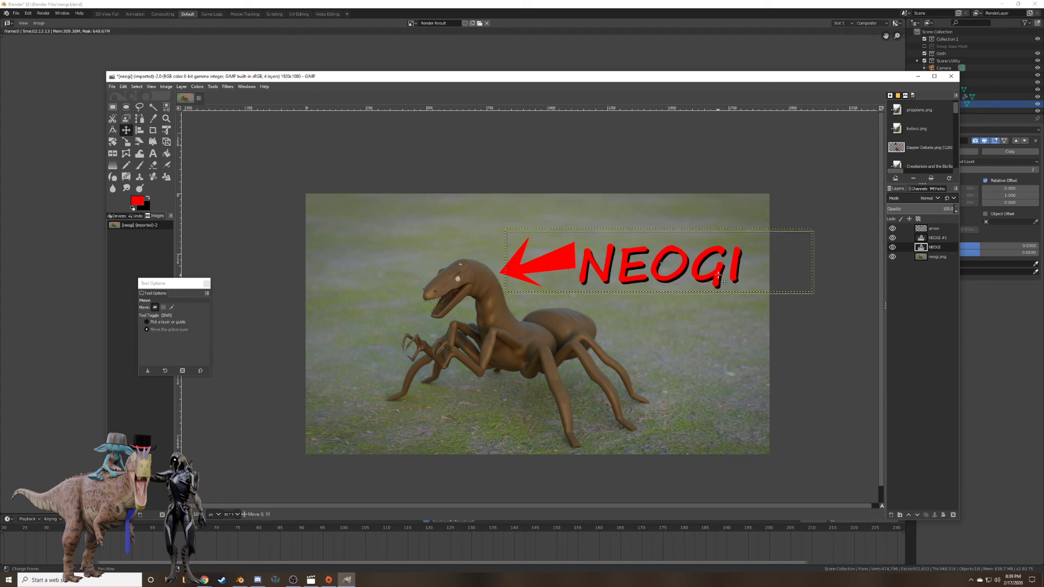
# Duplicate the arrow layer, make the original arrow layer active and hide the copy.
pyautogui.rightClick(925, 230)
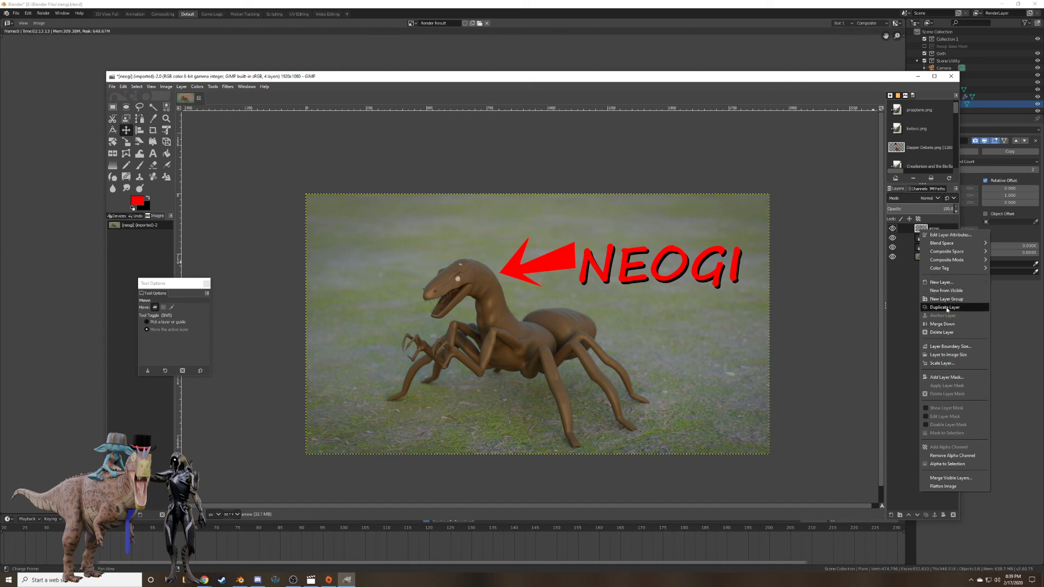
pyautogui.click(944, 307)
pyautogui.rightClick(924, 241)
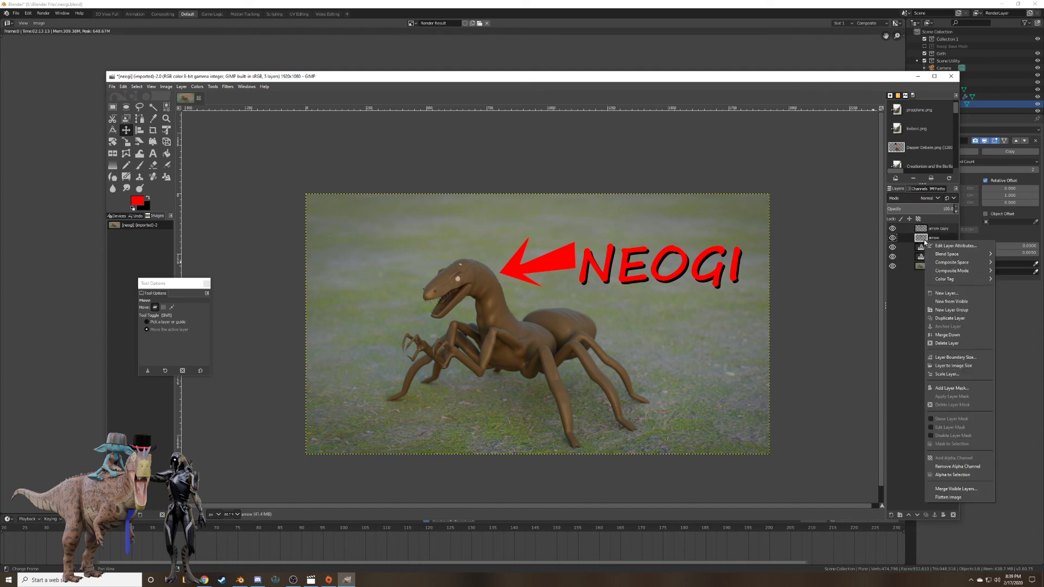
pyautogui.click(893, 228)
pyautogui.click(892, 229)
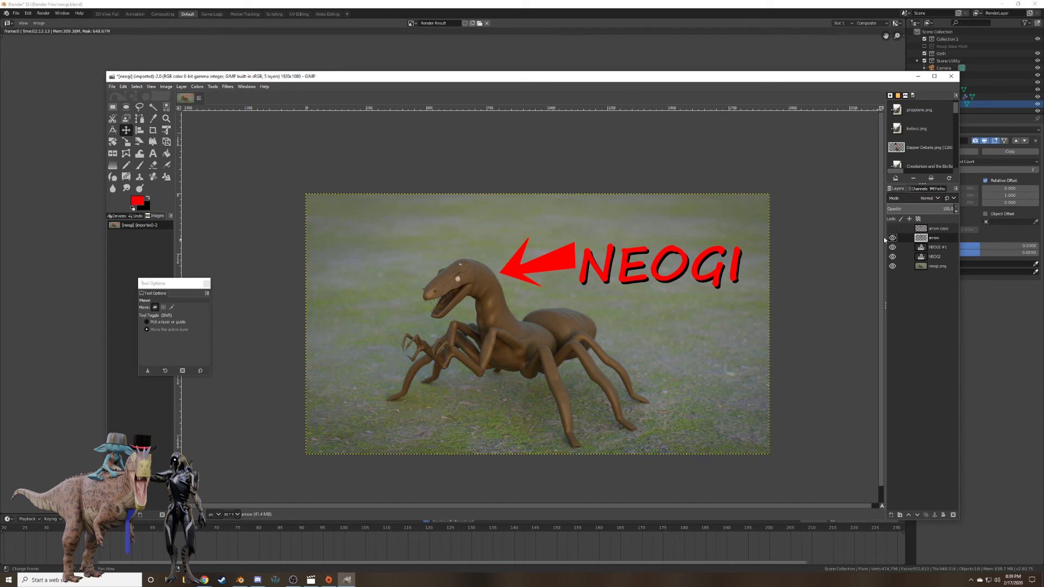
pyautogui.rightClick(528, 261)
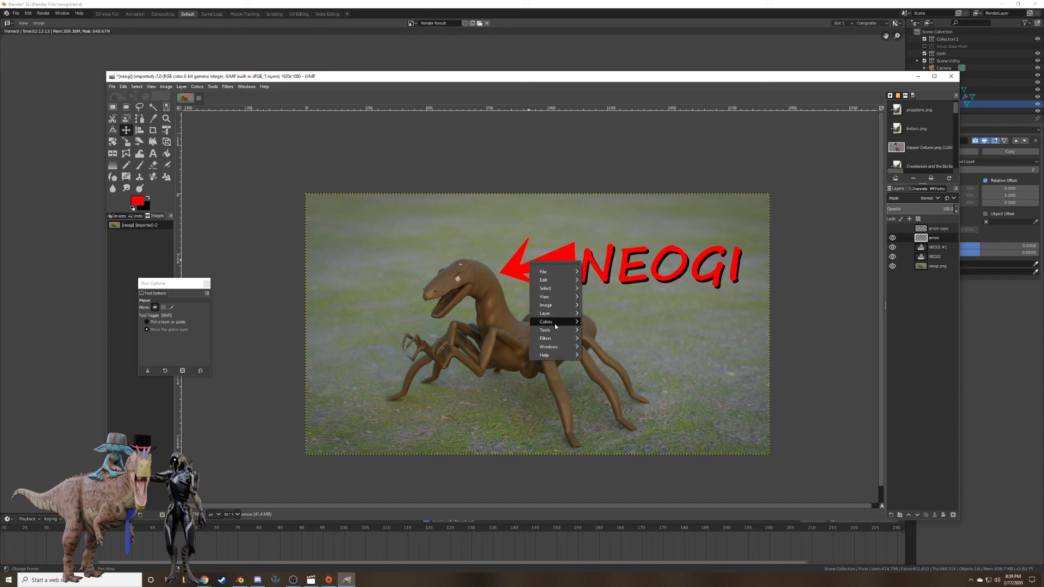
pyautogui.moveTo(554, 324)
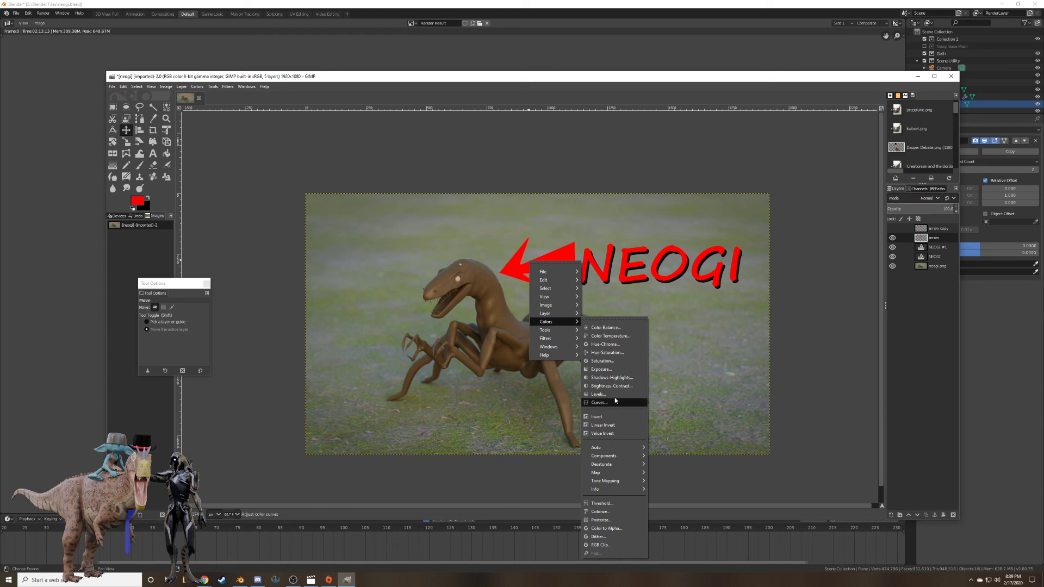
pyautogui.click(616, 396)
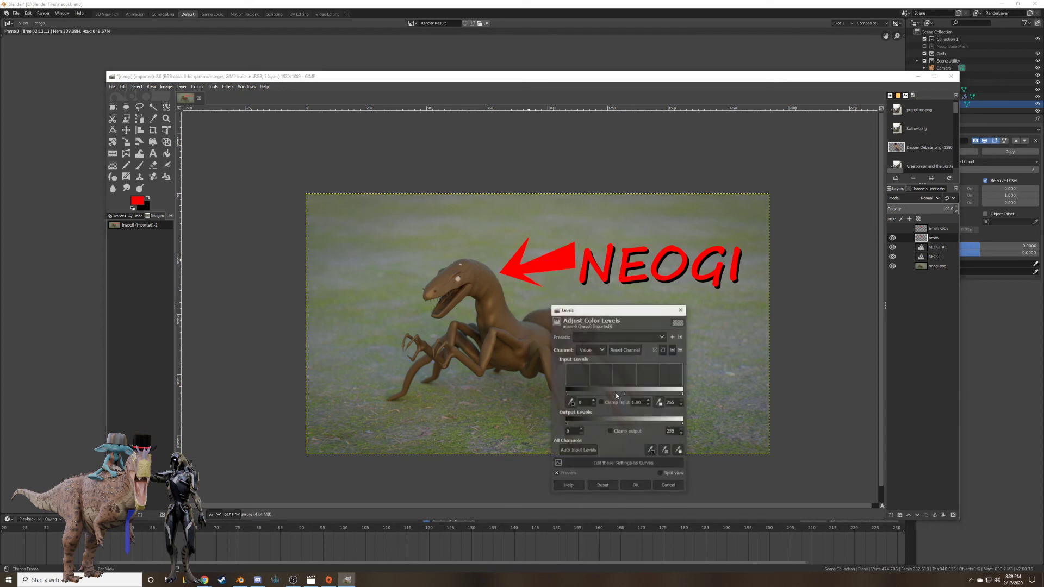
pyautogui.click(669, 488)
# Turn the original arrow black by applying a Threshold with both range limits at 137.
pyautogui.rightClick(560, 268)
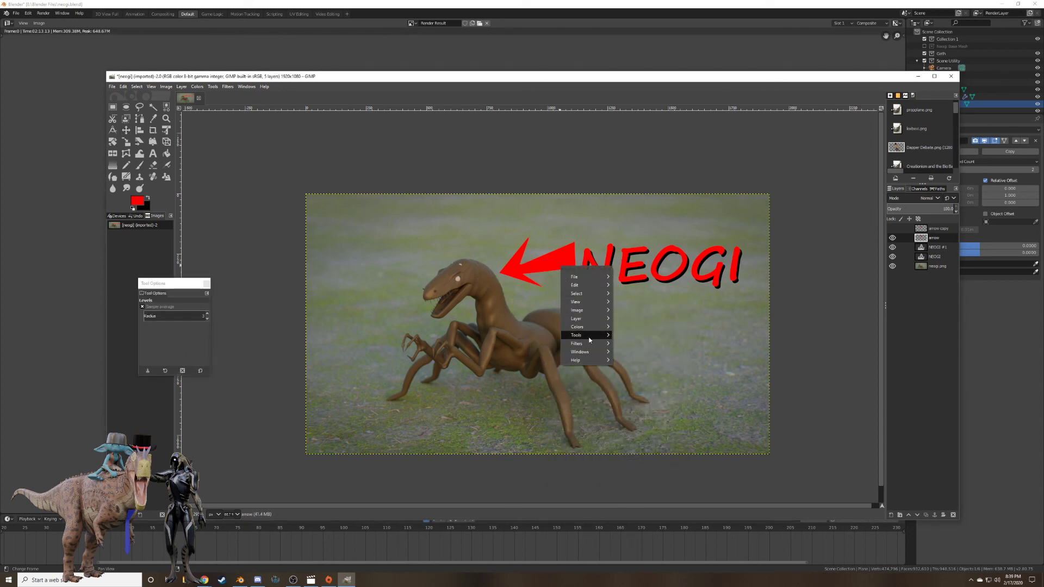
pyautogui.moveTo(588, 328)
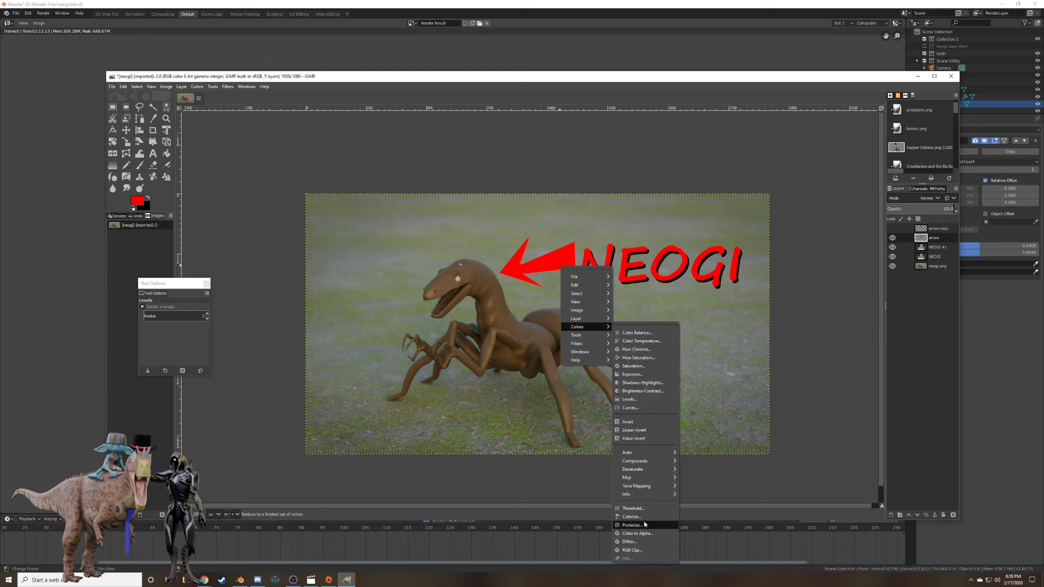
pyautogui.click(636, 509)
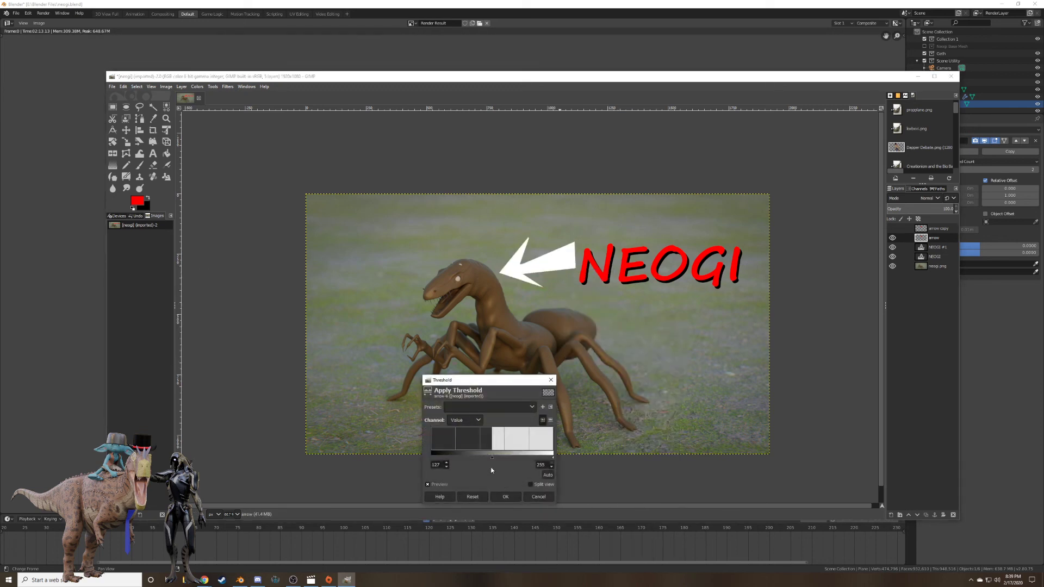
pyautogui.moveTo(492, 455); pyautogui.dragTo(421, 454)
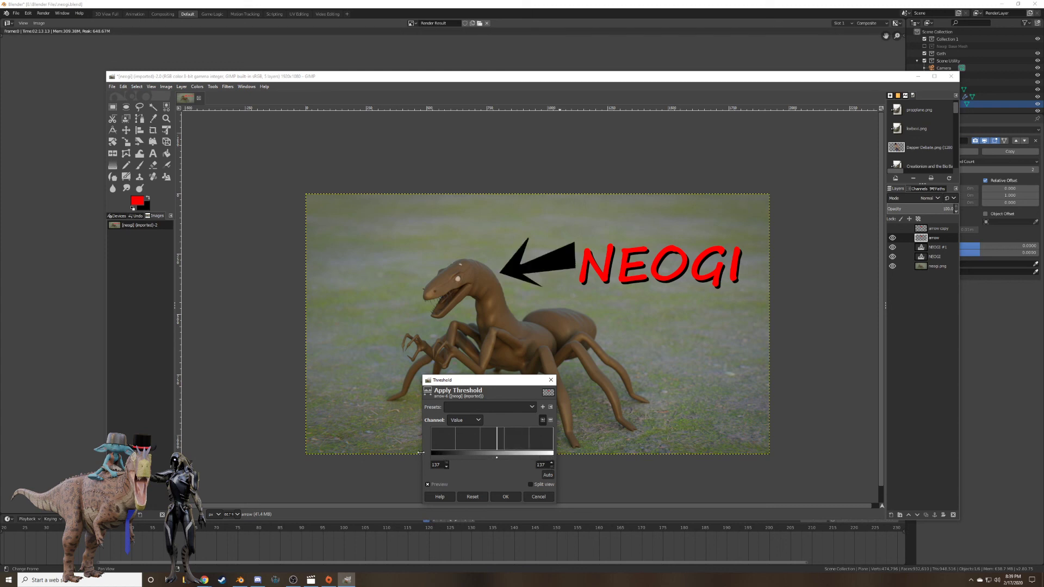
pyautogui.click(505, 497)
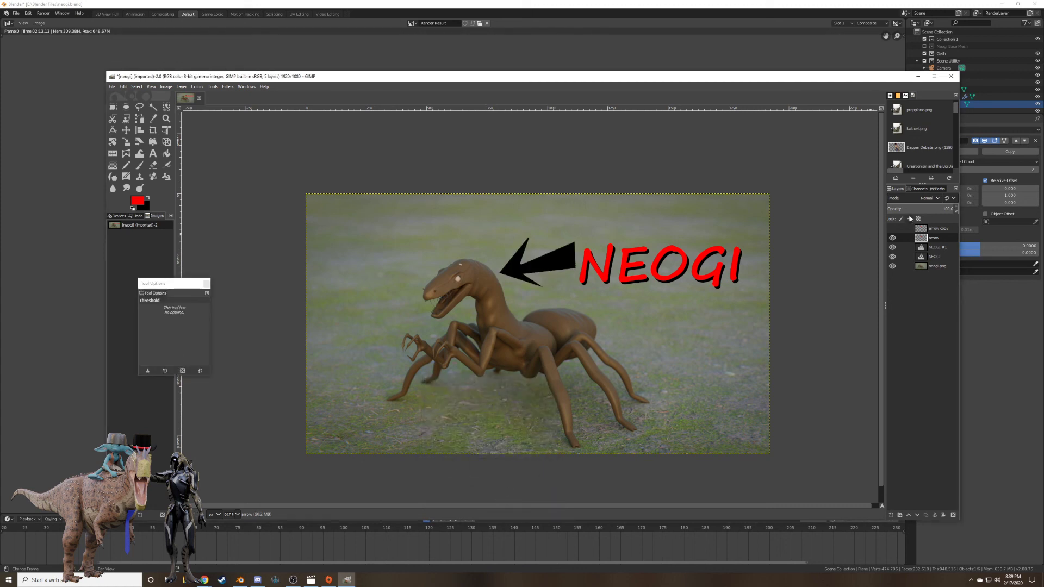
# Show the red arrow copy and move the black arrow slightly down and to the right beneath it as a shadow.
pyautogui.click(892, 228)
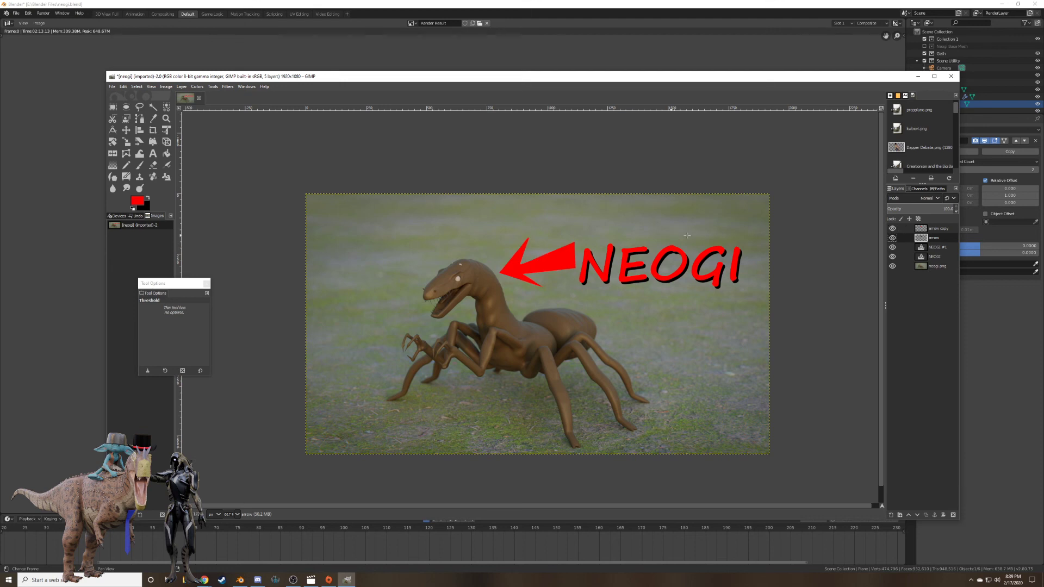
pyautogui.click(126, 130)
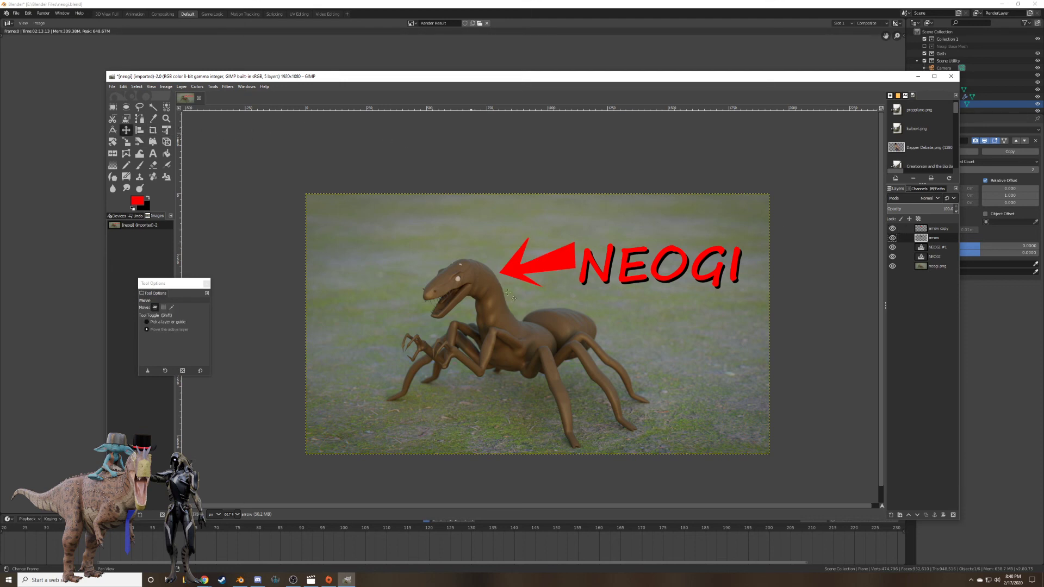
pyautogui.moveTo(562, 260); pyautogui.dragTo(566, 266)
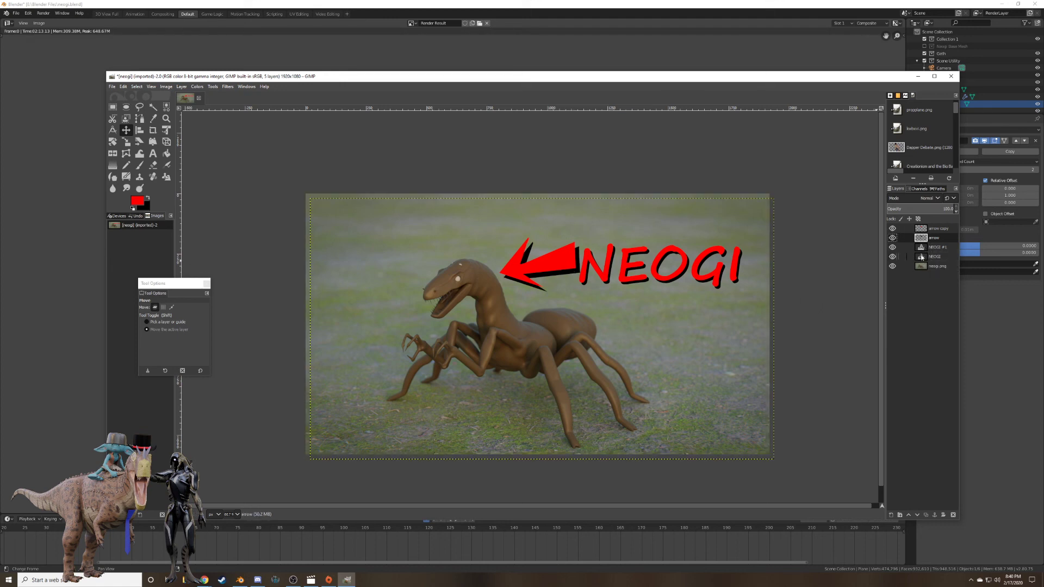
pyautogui.moveTo(921, 257); pyautogui.dragTo(922, 252)
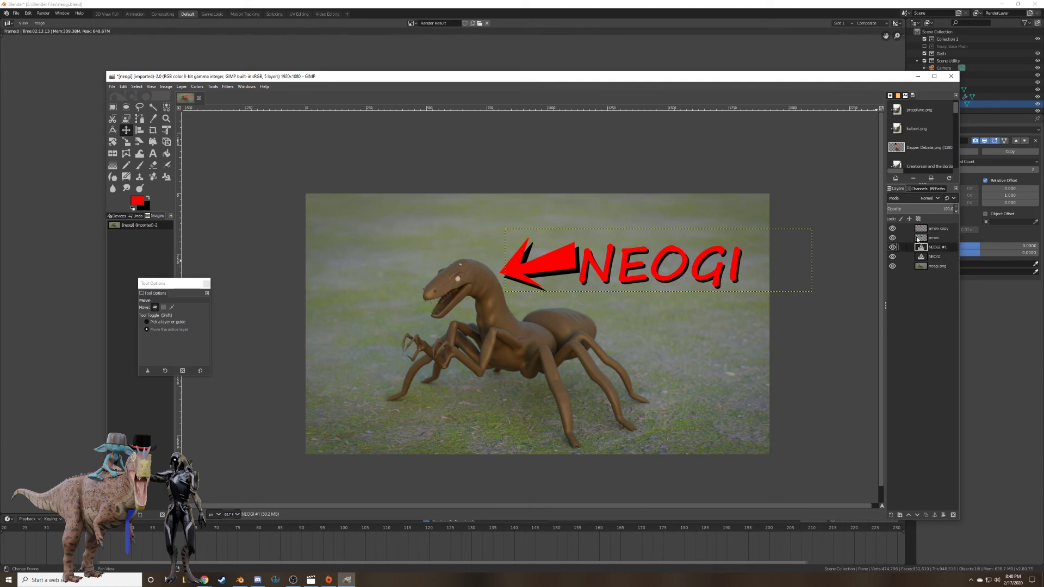
pyautogui.click(923, 238)
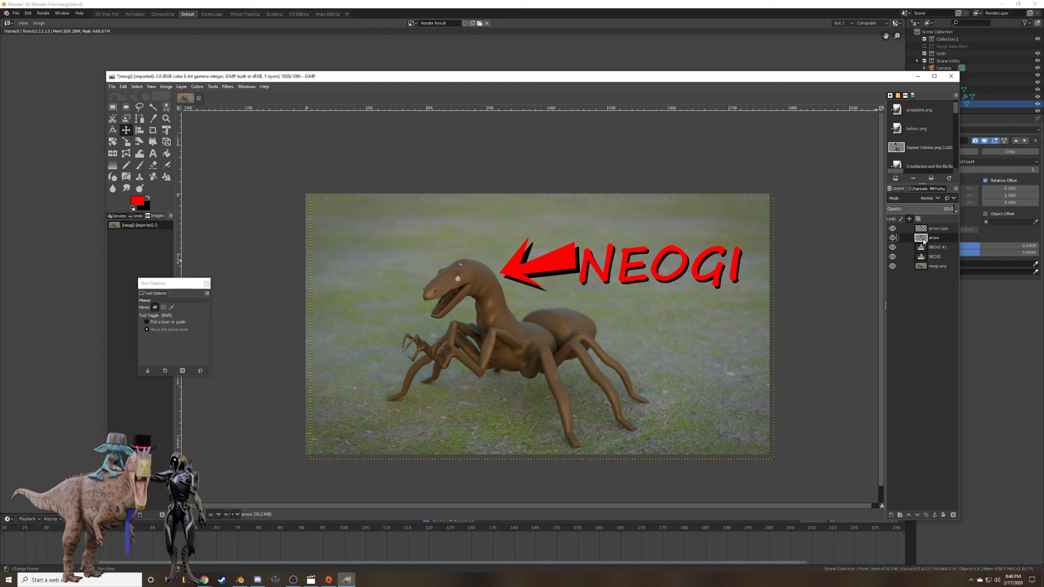
pyautogui.moveTo(922, 239)
pyautogui.mouseDown()
pyautogui.moveTo(927, 277)
pyautogui.moveTo(921, 235)
pyautogui.mouseUp()
pyautogui.click(909, 219)
pyautogui.click(927, 228)
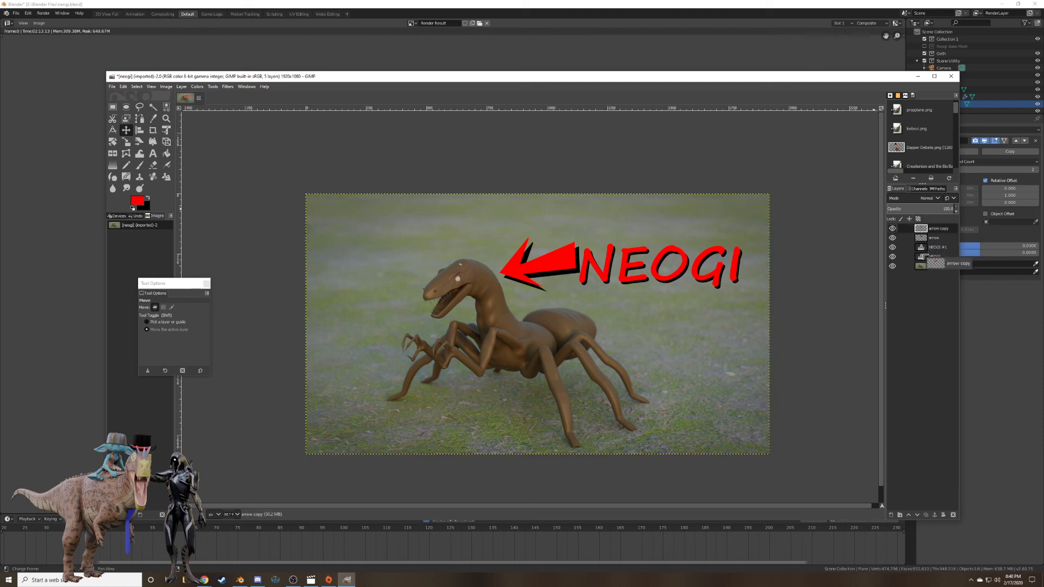
pyautogui.click(930, 266)
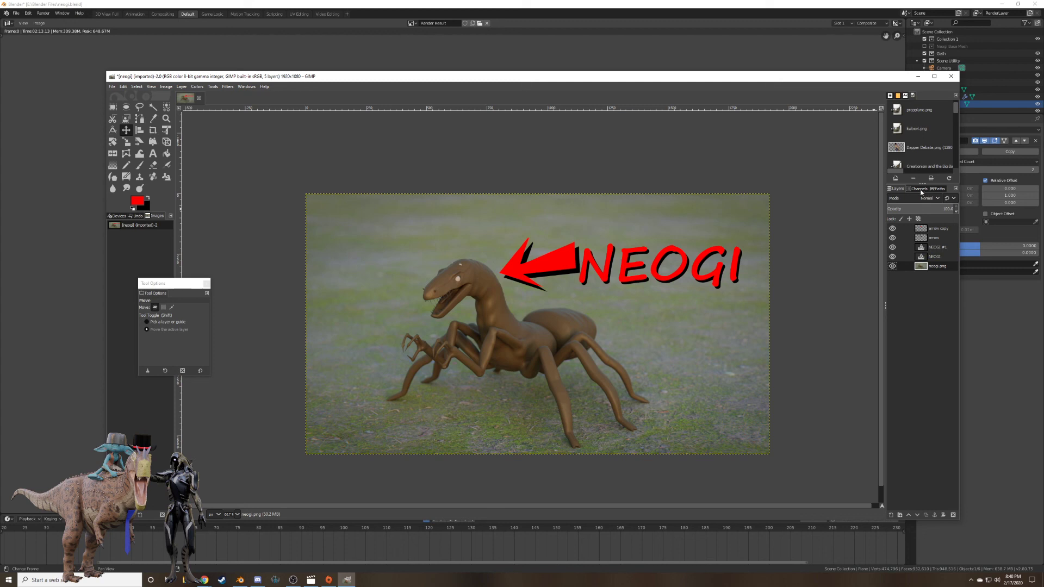
pyautogui.click(911, 199)
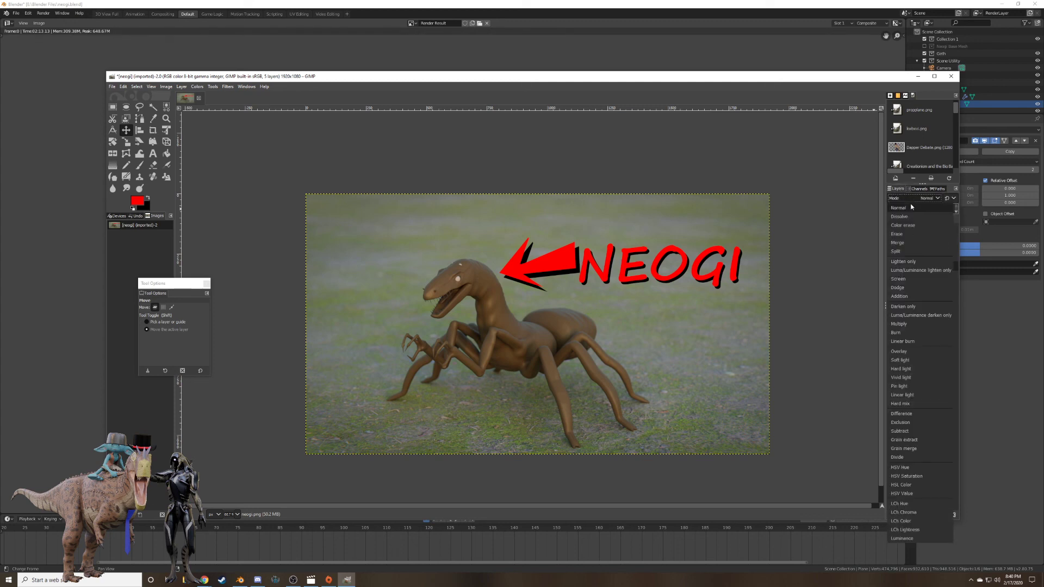
pyautogui.click(934, 199)
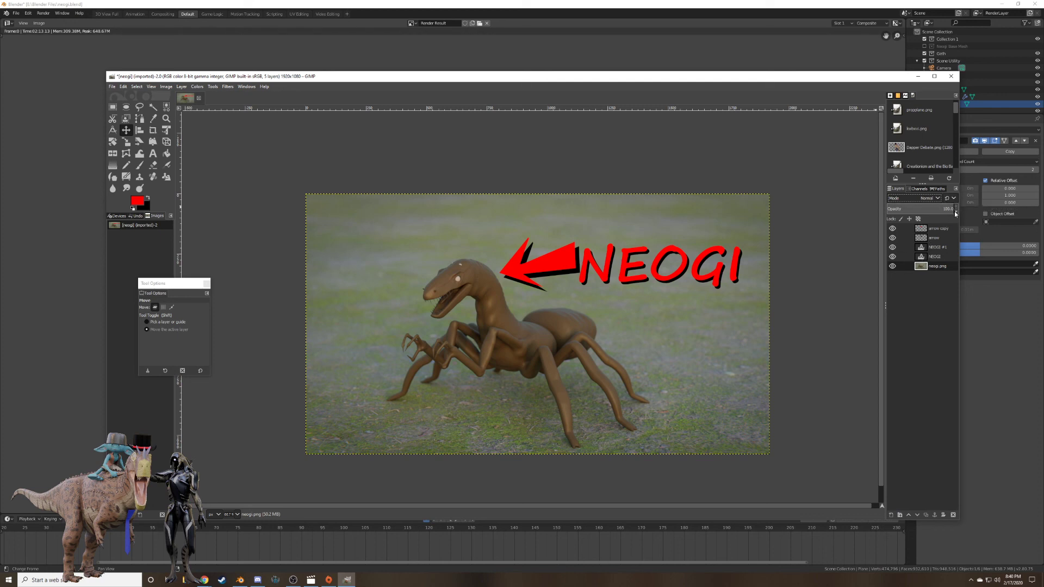
# Raise the red NEOGI #1 text layer above the black arrow layer.
pyautogui.click(921, 257)
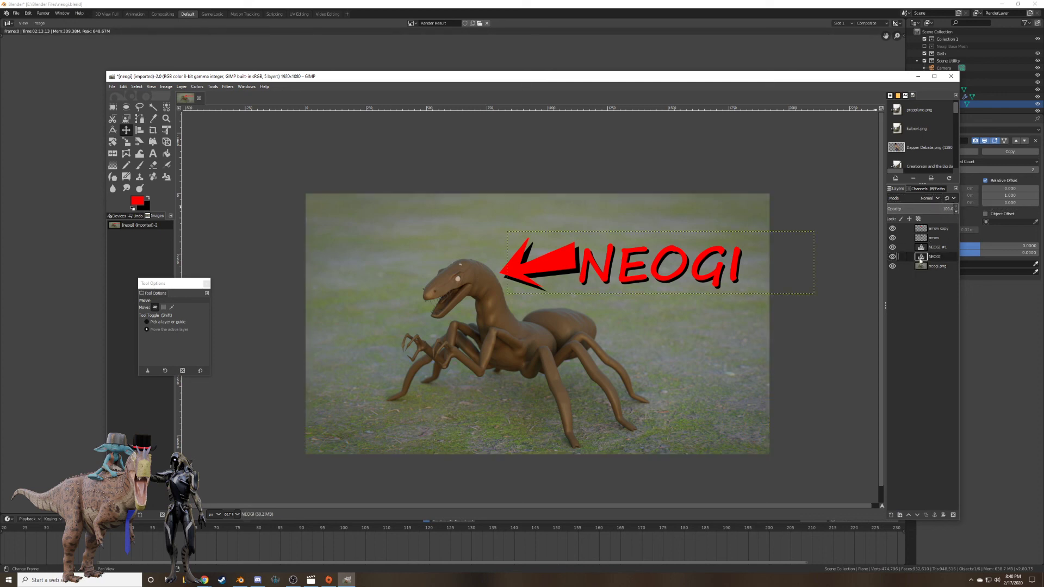
pyautogui.moveTo(921, 248); pyautogui.dragTo(913, 438)
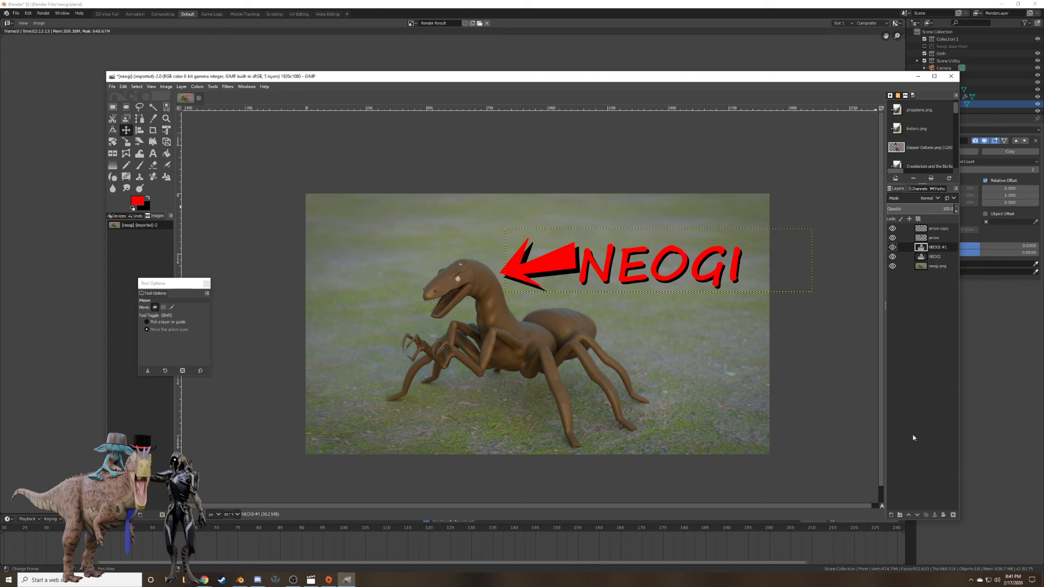
pyautogui.click(909, 514)
# Duplicate the red NEOGI #1 text layer twice, delete the lower copy and select the remaining one.
pyautogui.click(924, 514)
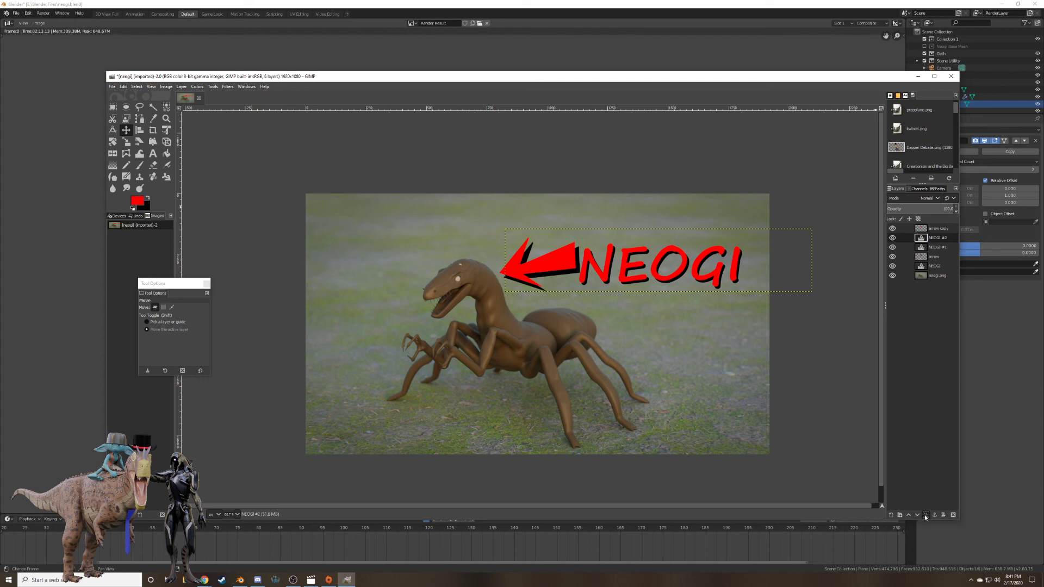
pyautogui.click(926, 515)
pyautogui.rightClick(922, 249)
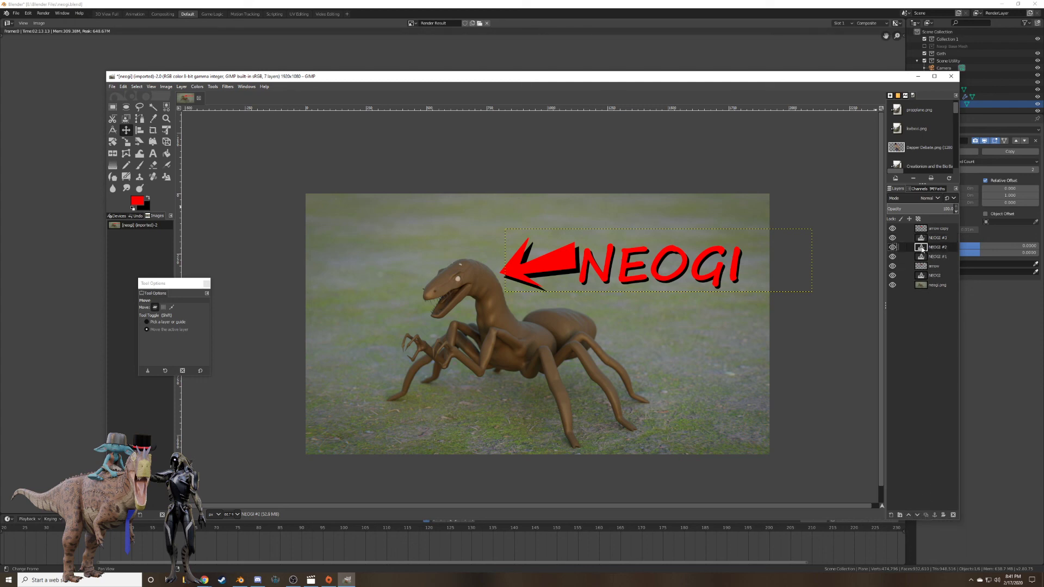
pyautogui.click(945, 359)
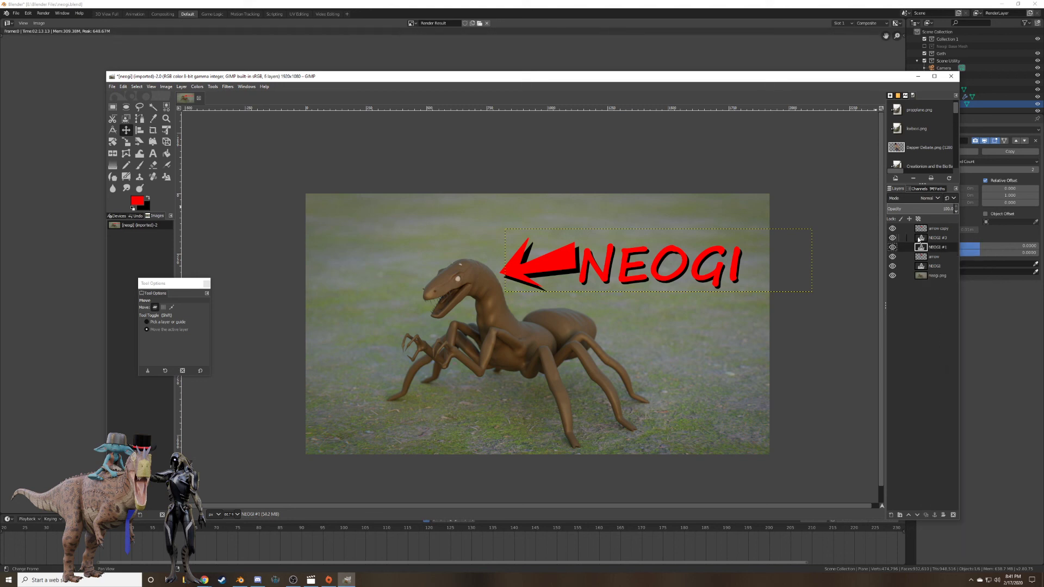
pyautogui.click(923, 238)
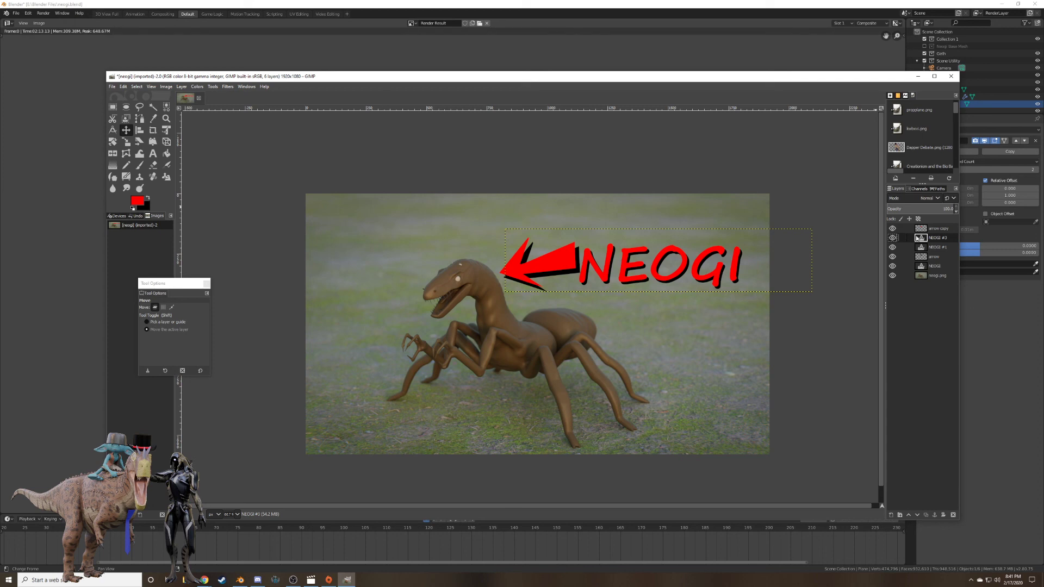
# Merge the duplicate NEOGI text down into NEOGI #1, and merge the black arrow down into the black NEOGI text layer.
pyautogui.rightClick(920, 239)
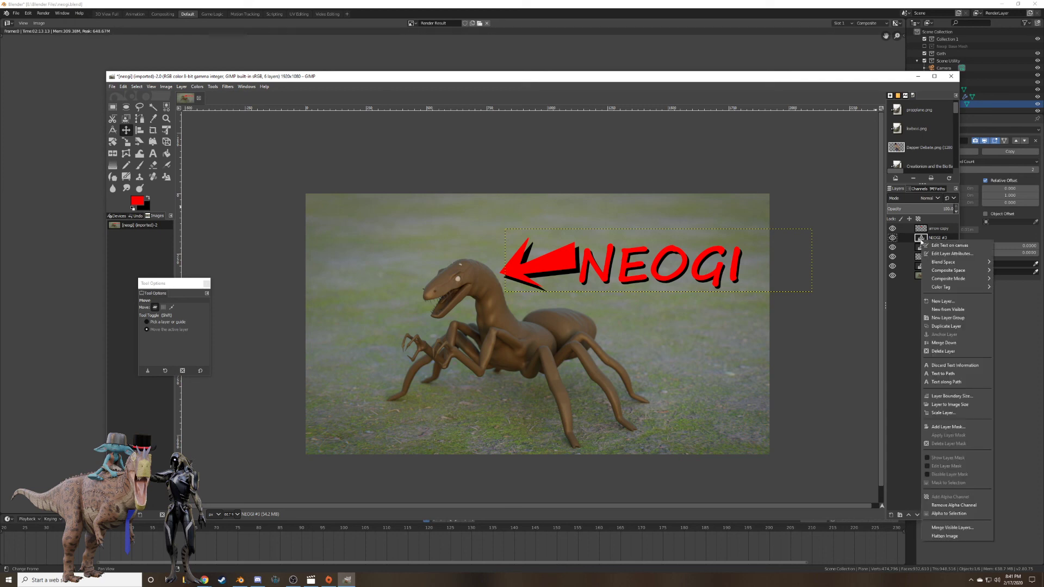
pyautogui.click(944, 343)
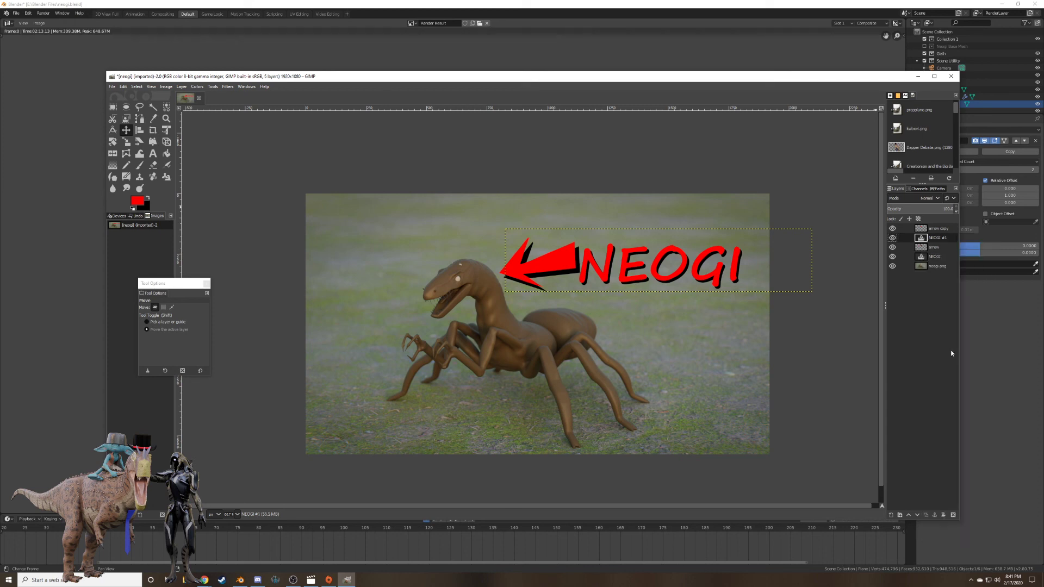
pyautogui.click(921, 249)
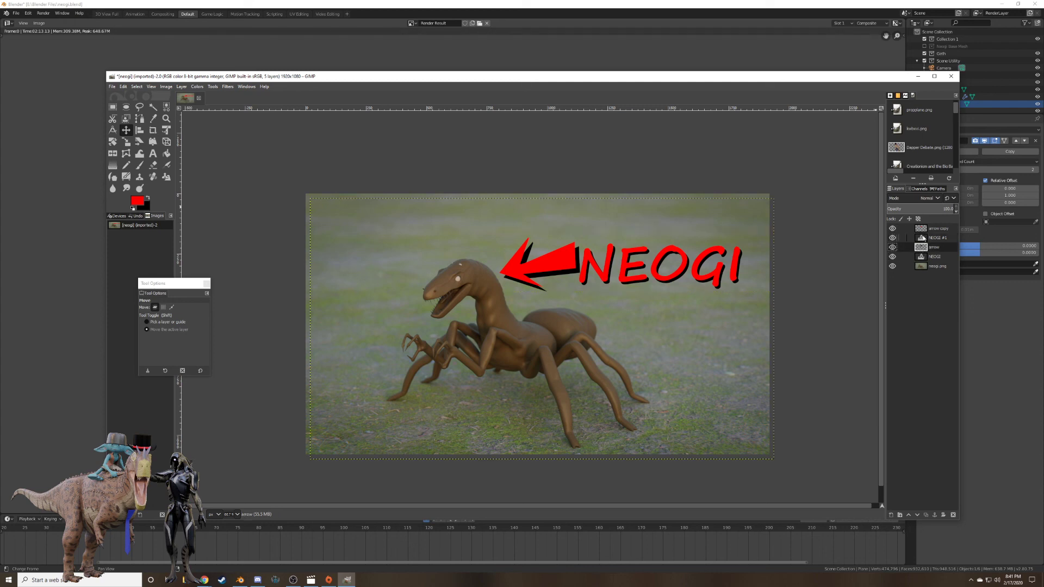
pyautogui.rightClick(922, 252)
pyautogui.click(914, 308)
pyautogui.rightClick(920, 250)
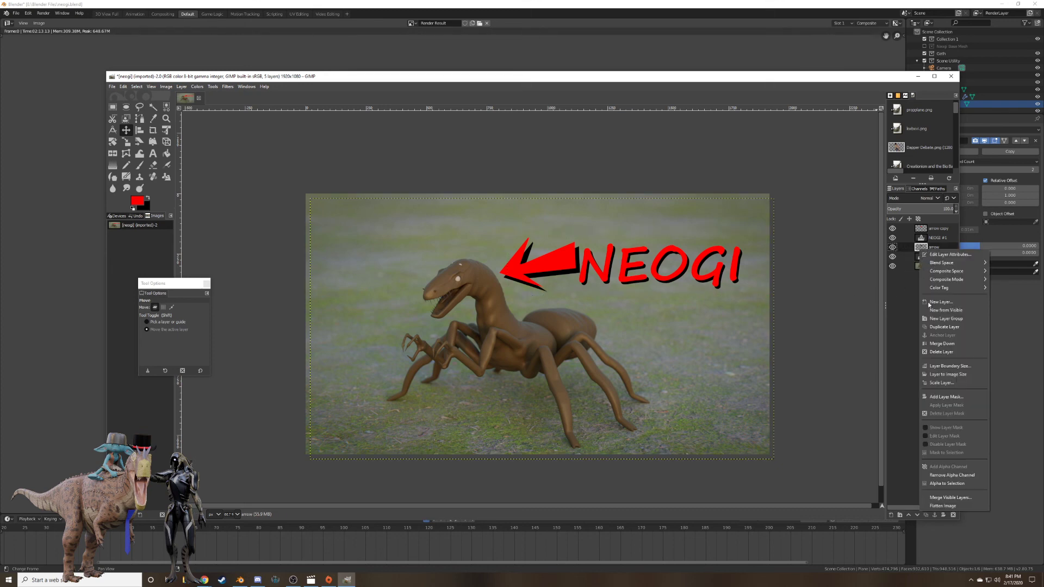
pyautogui.click(957, 345)
# Apply a Gaussian Blur with Size X and Size Y of 2.50 to the merged black shadow layer.
pyautogui.rightClick(576, 255)
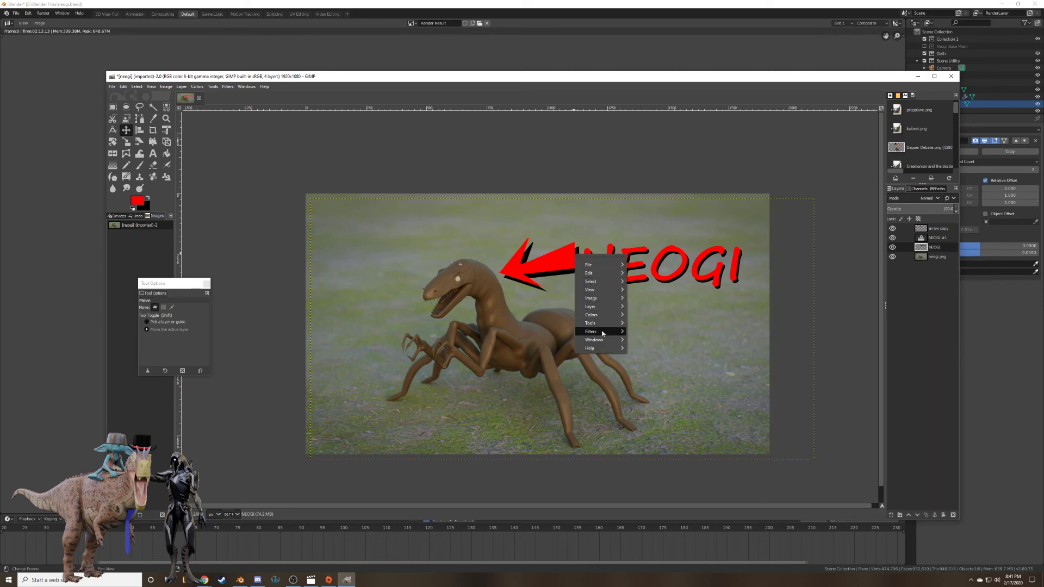
pyautogui.moveTo(598, 331)
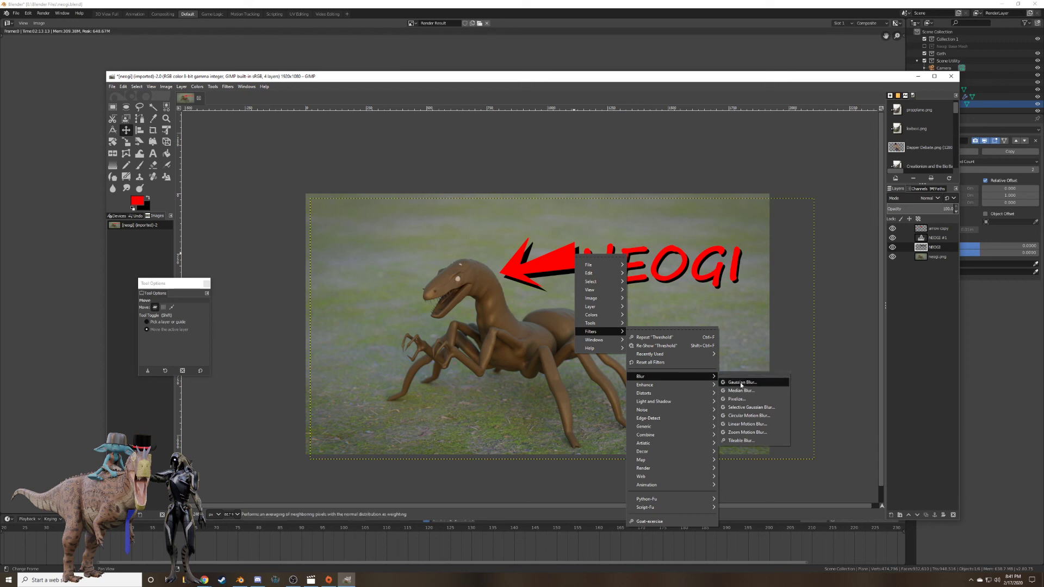
pyautogui.click(746, 385)
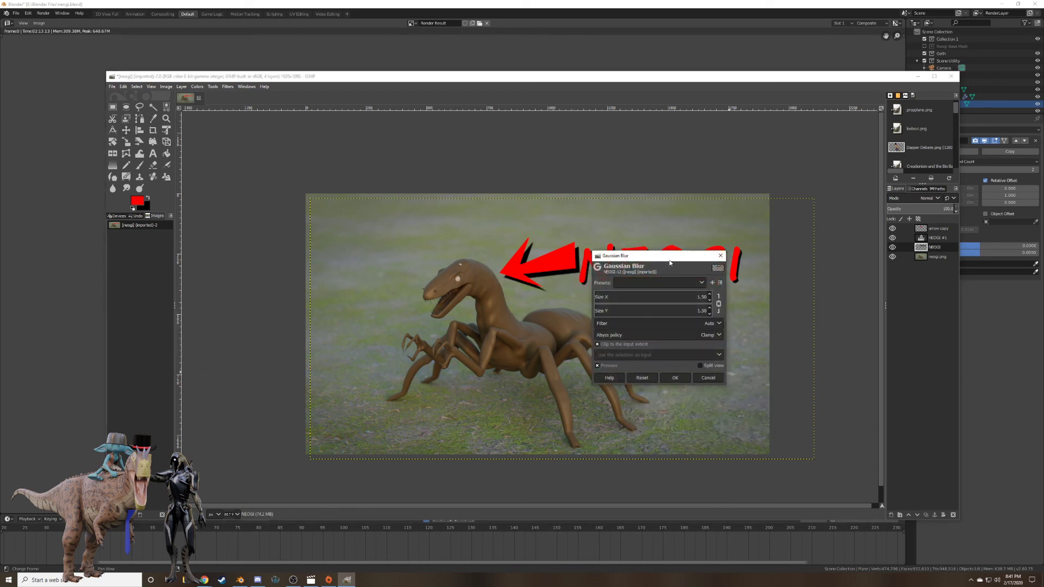
pyautogui.moveTo(670, 262); pyautogui.dragTo(608, 335)
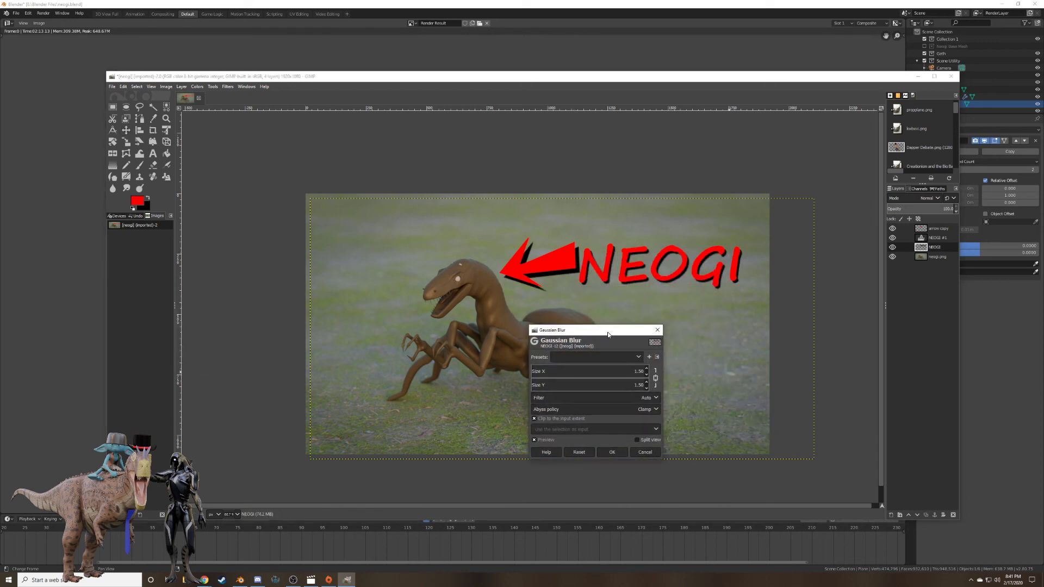
pyautogui.click(647, 369)
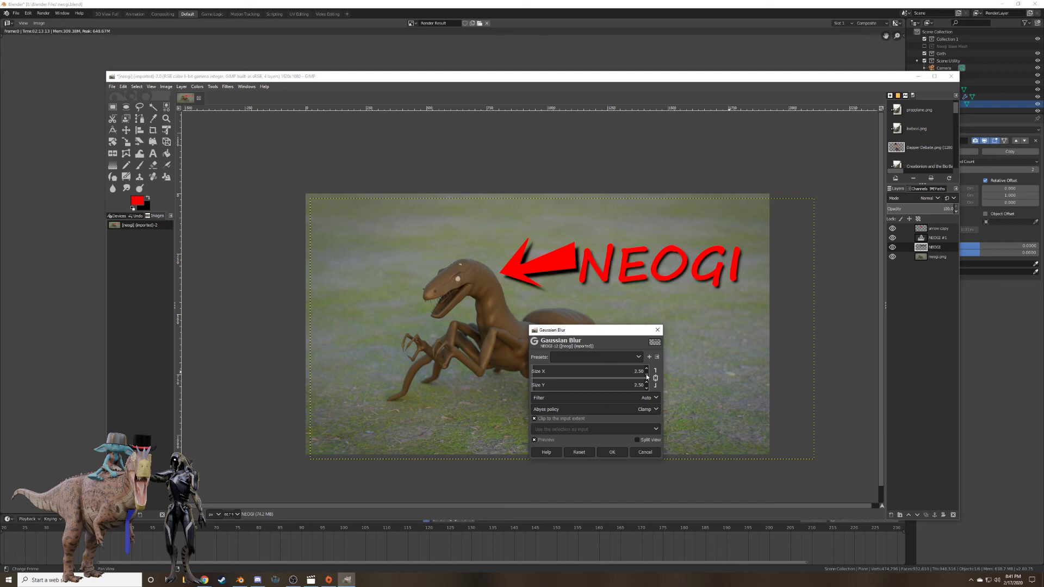
pyautogui.click(612, 452)
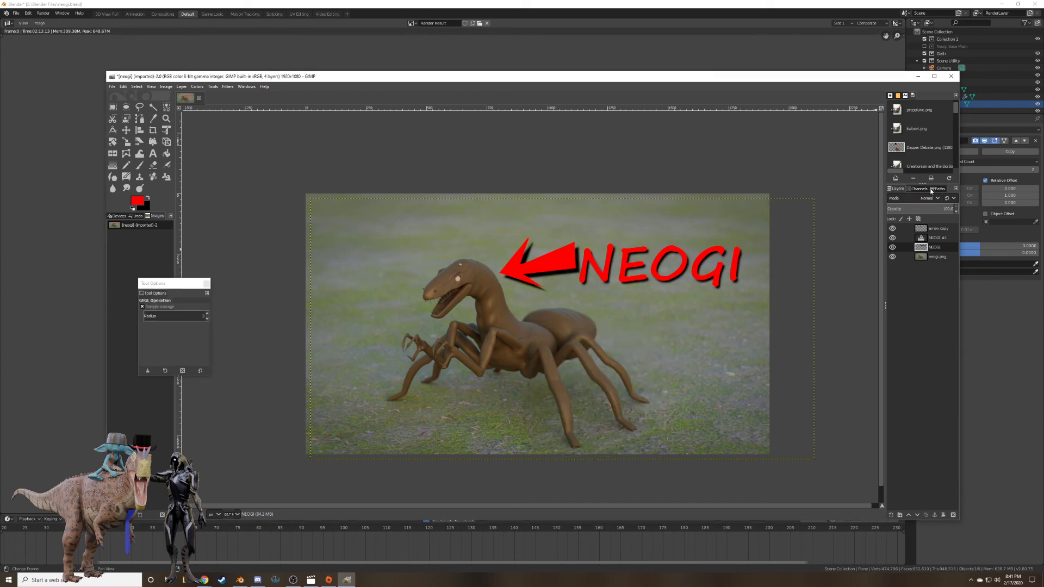
# Slightly lower the blurred shadow layer's opacity and merge the red arrow copy down into the NEOGI #1 layer.
pyautogui.click(932, 208)
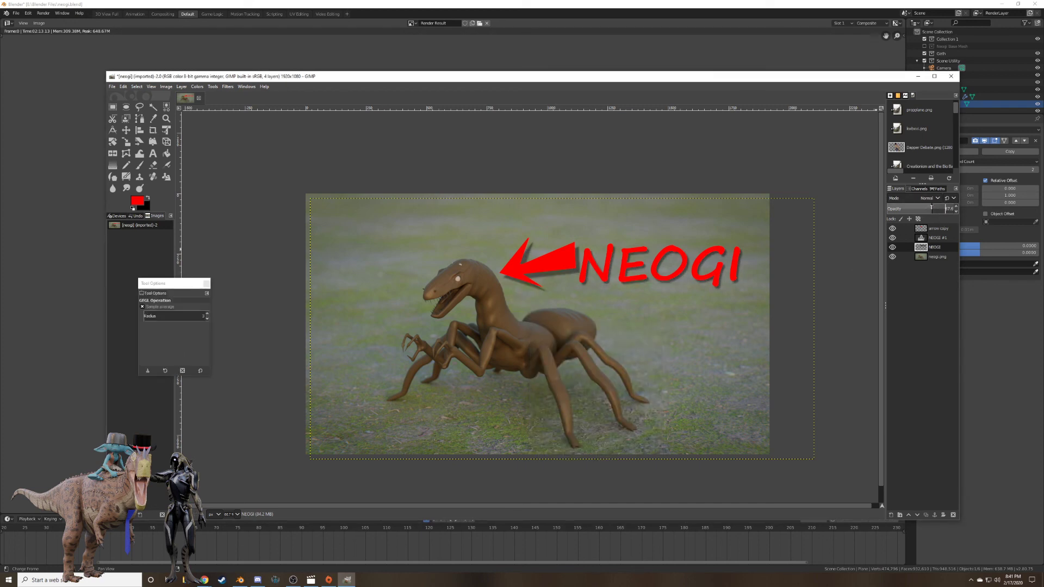
pyautogui.moveTo(932, 209); pyautogui.dragTo(841, 219)
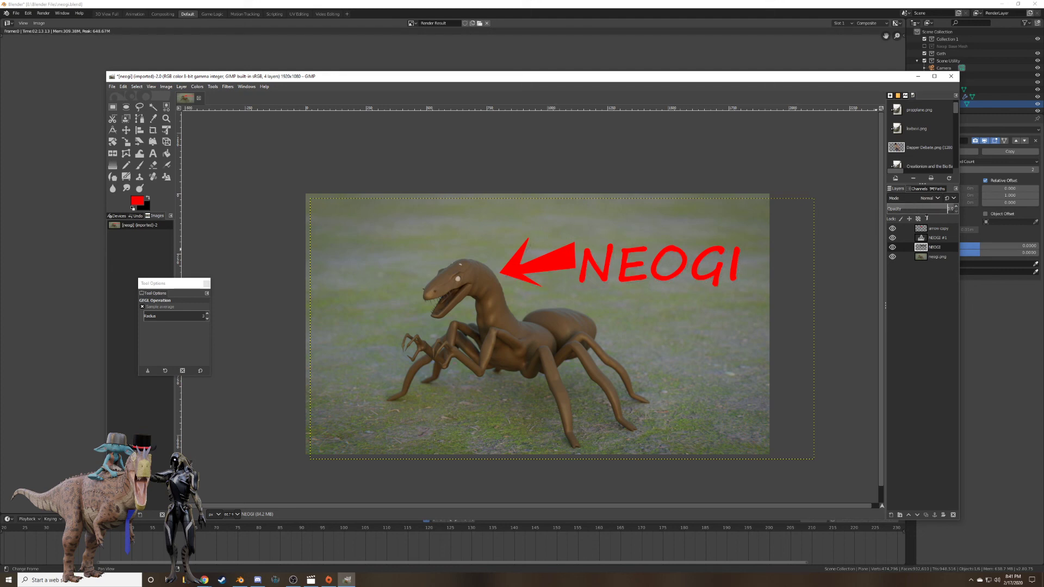
pyautogui.moveTo(927, 218); pyautogui.dragTo(947, 214)
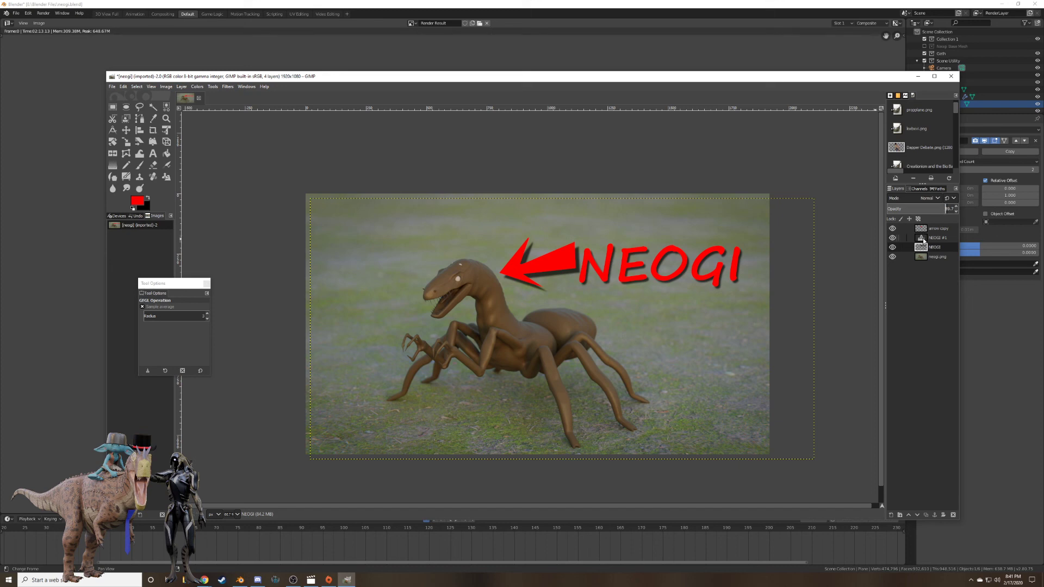
pyautogui.rightClick(925, 229)
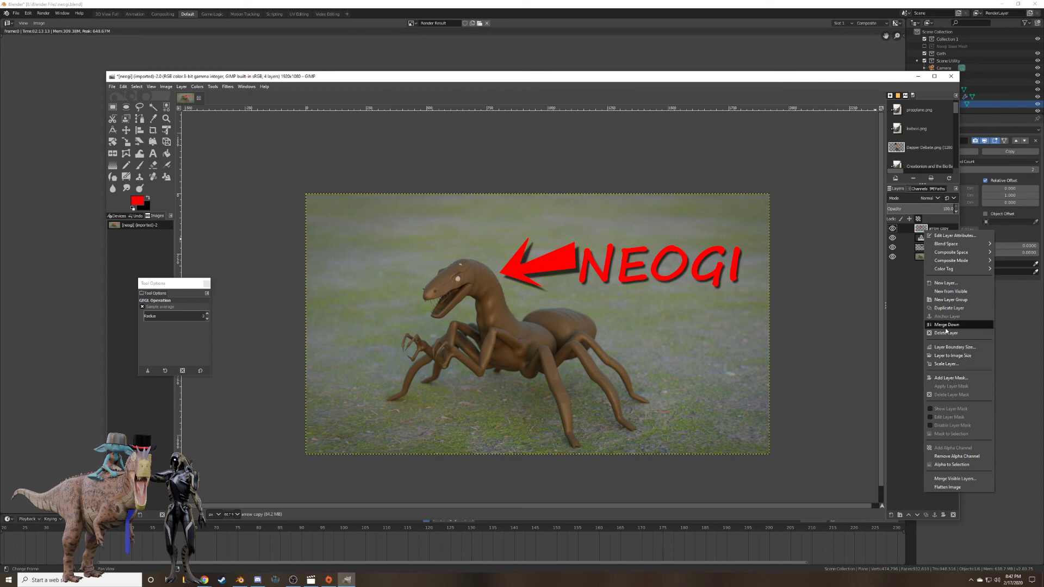
pyautogui.click(946, 327)
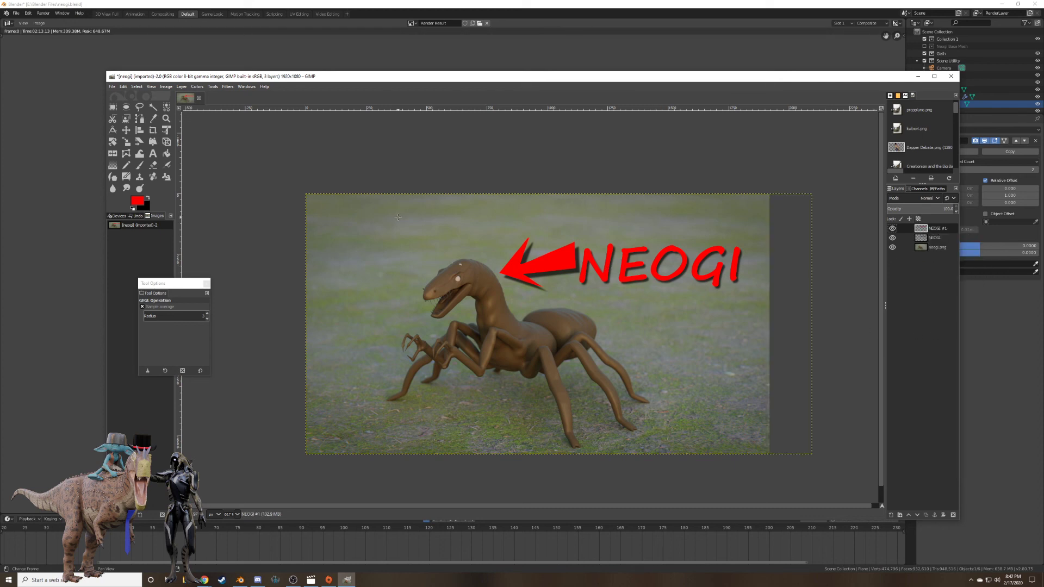
# Change the foreground color to a bright orange-red, ff5021.
pyautogui.click(138, 201)
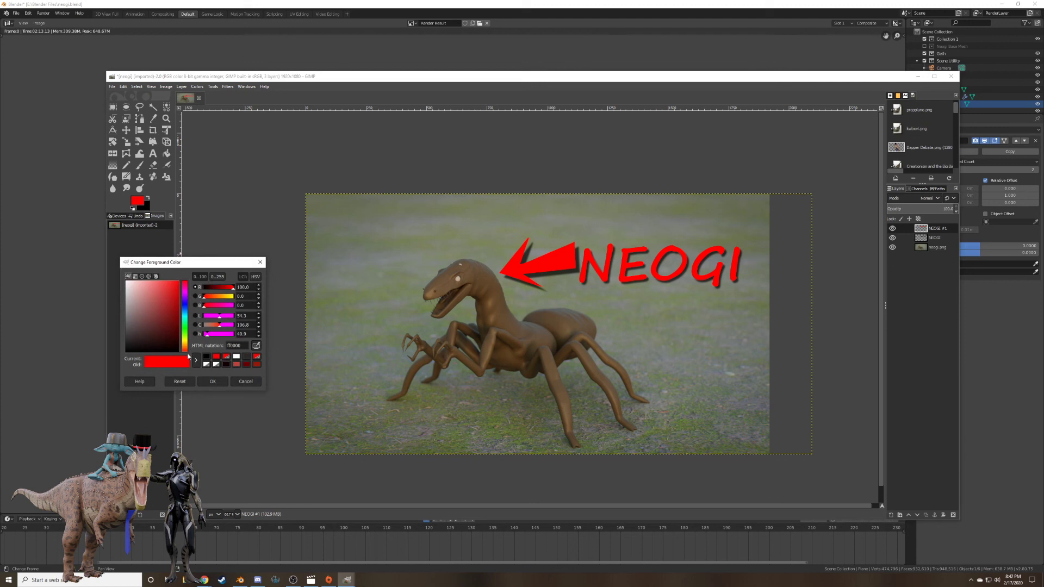
pyautogui.moveTo(185, 351); pyautogui.dragTo(189, 350)
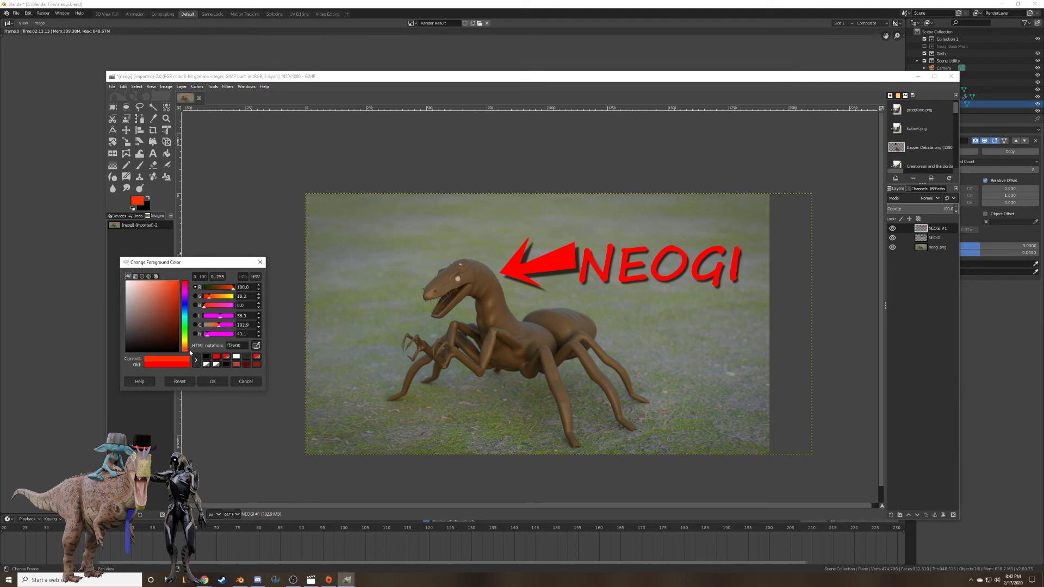
pyautogui.moveTo(176, 297); pyautogui.dragTo(173, 281)
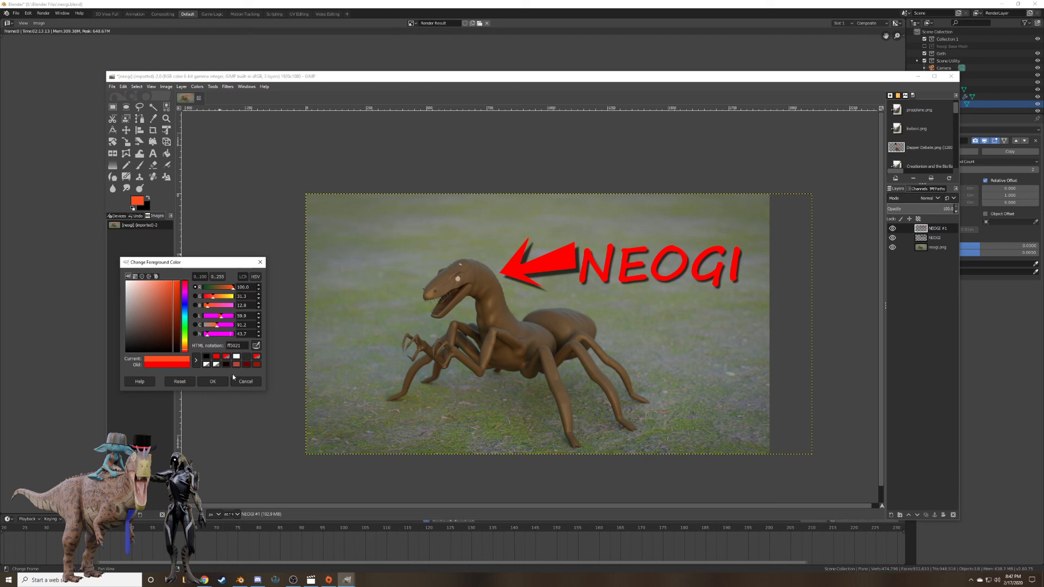
pyautogui.click(218, 382)
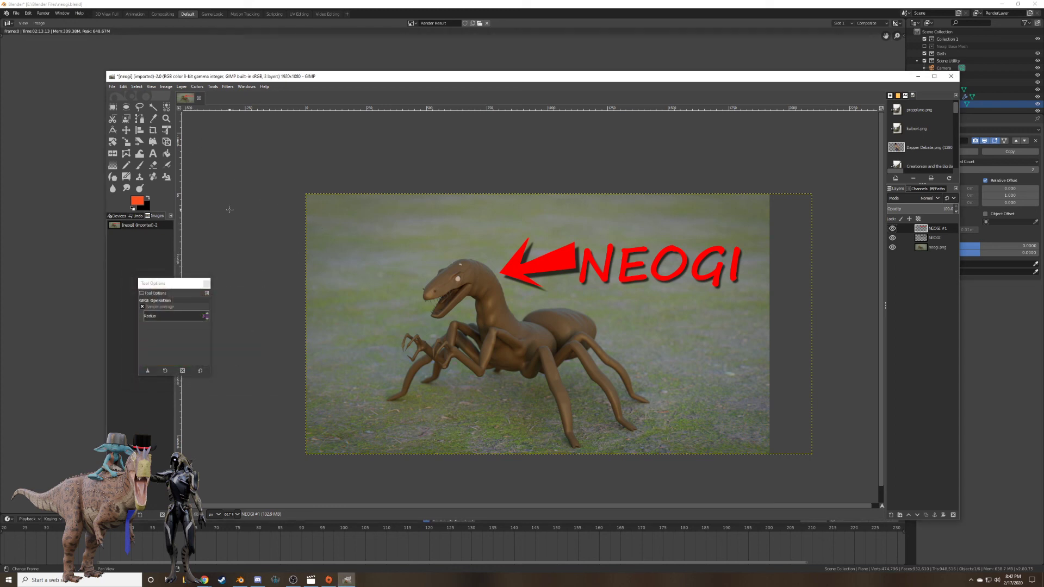
# Set up the Airbrush with the 2. Hardness 025 brush at size 173, and undo a test stroke near the arrow.
pyautogui.click(168, 162)
pyautogui.click(145, 336)
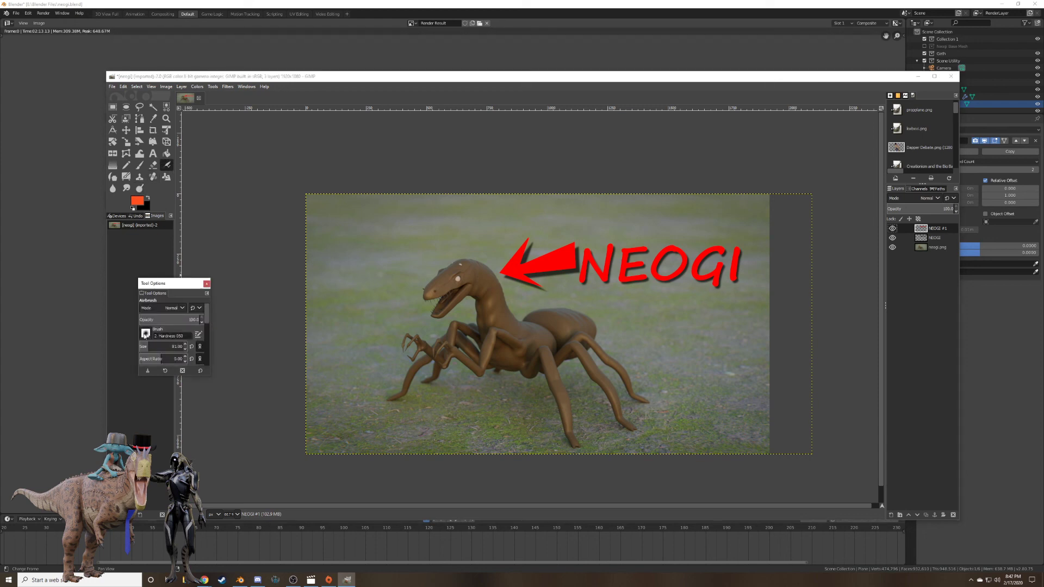
pyautogui.click(146, 356)
pyautogui.moveTo(147, 346); pyautogui.dragTo(155, 347)
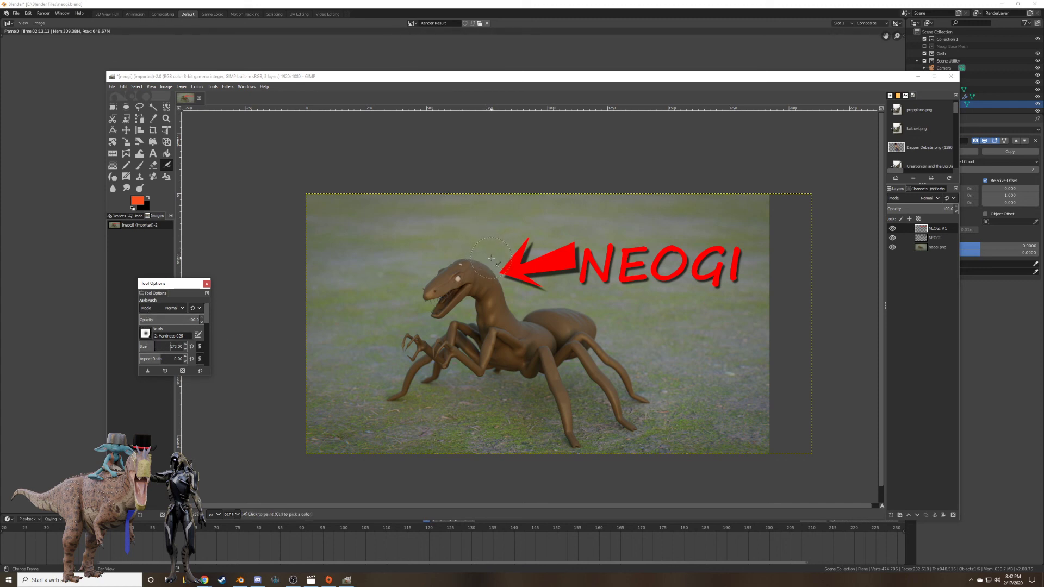
pyautogui.moveTo(493, 256); pyautogui.dragTo(506, 250)
pyautogui.hotkey('ctrl', 'z')
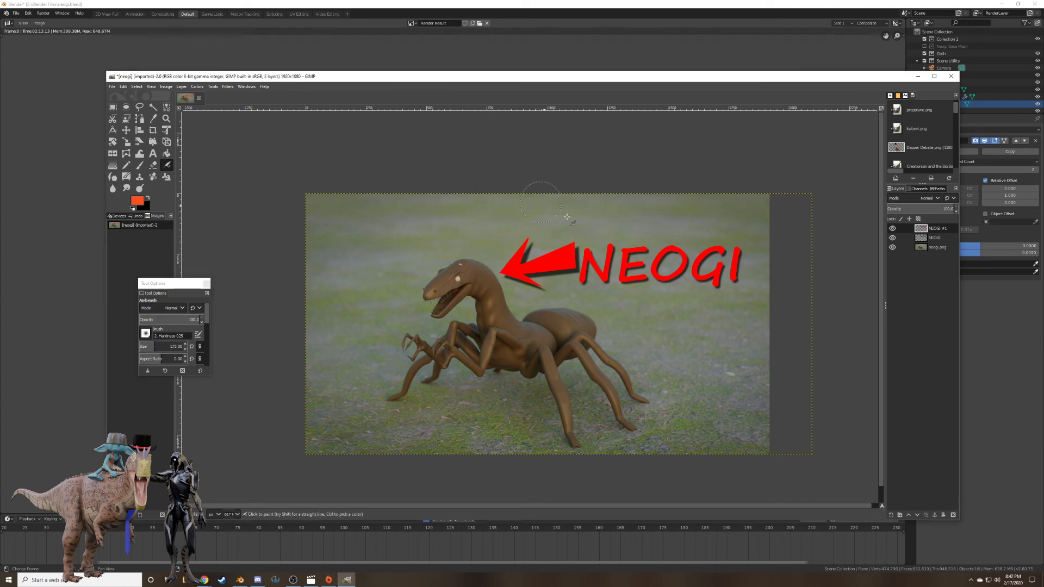
# Select the opaque pixels of the merged NEOGI #1 layer and airbrush orange-red highlights along the upper edges of the arrow and text.
pyautogui.rightClick(924, 229)
pyautogui.click(949, 458)
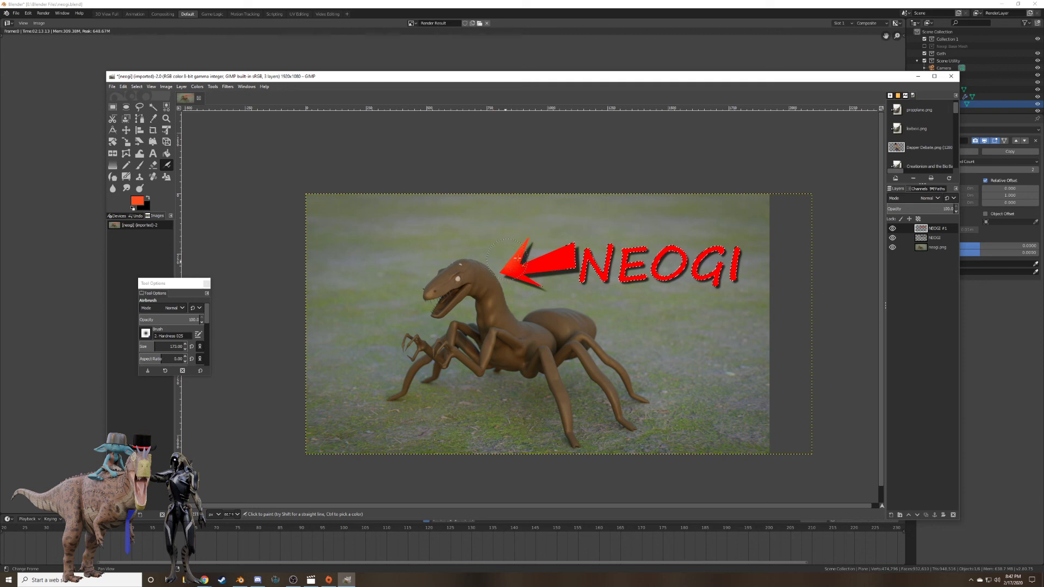
pyautogui.moveTo(523, 255); pyautogui.dragTo(583, 228)
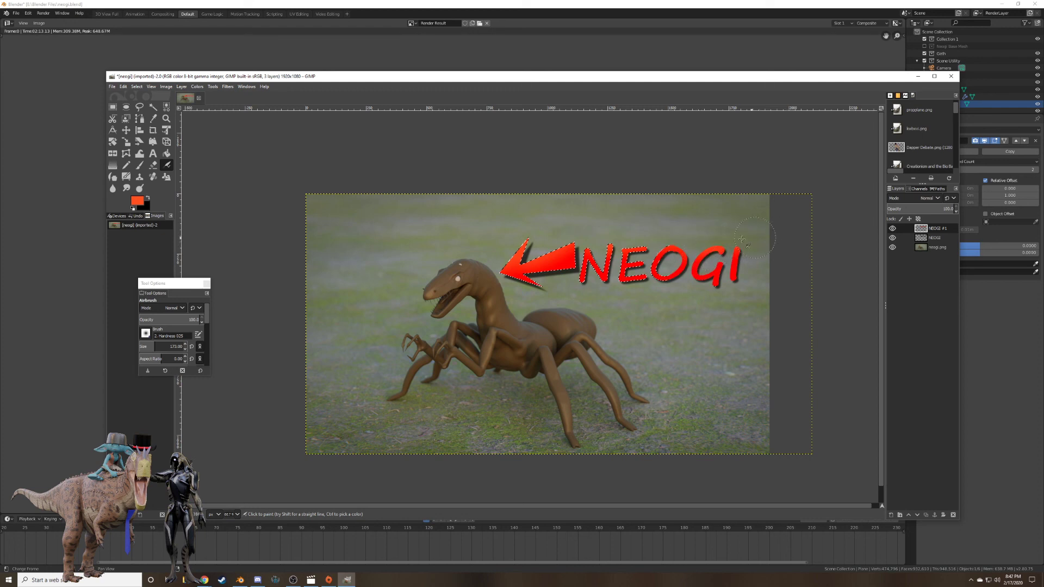
# Change the foreground color from orange-red to a dark red for shading.
pyautogui.click(137, 205)
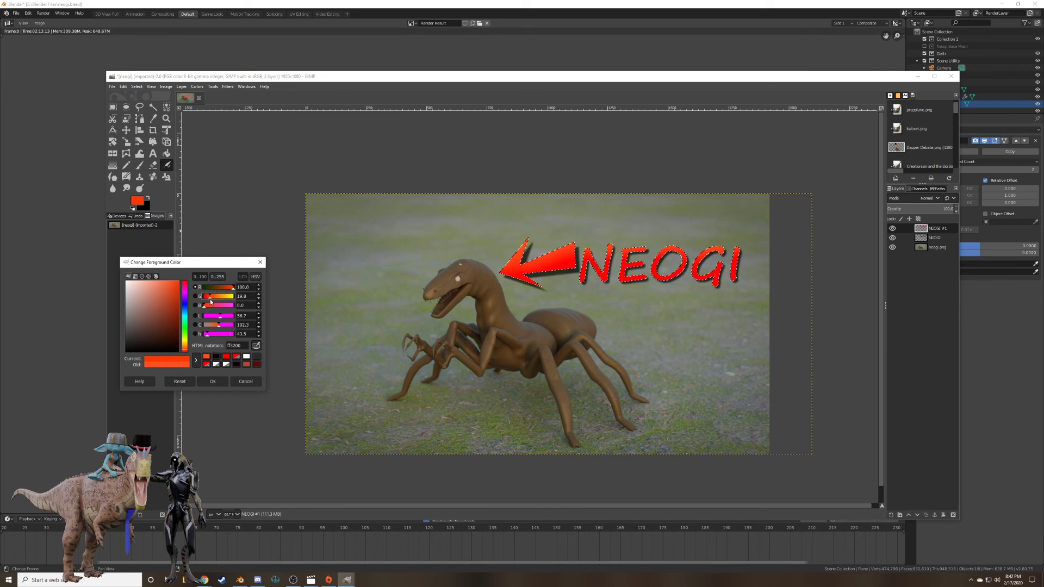
pyautogui.moveTo(211, 302); pyautogui.dragTo(191, 312)
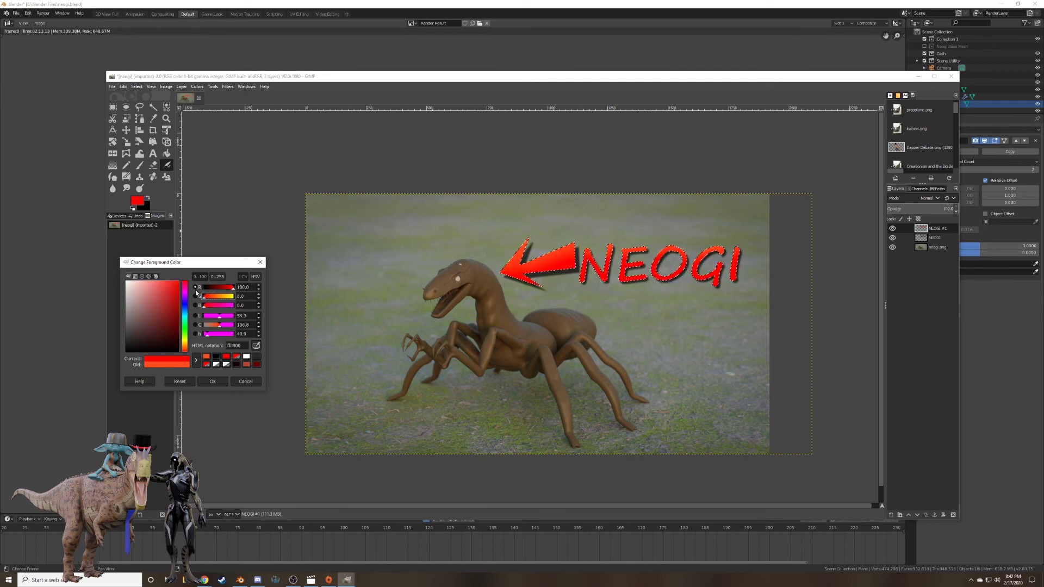
pyautogui.moveTo(234, 290); pyautogui.dragTo(227, 292)
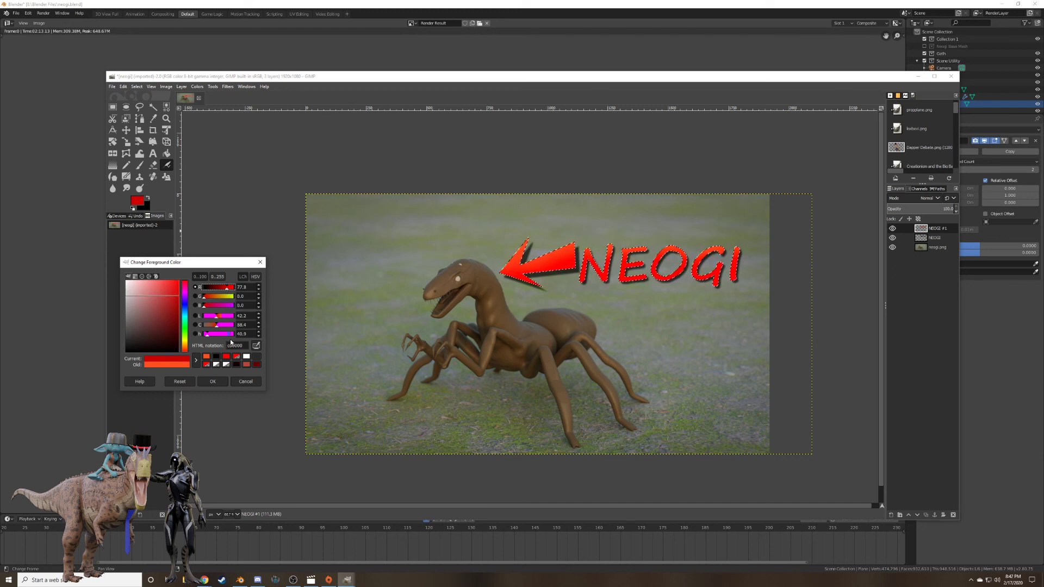
pyautogui.moveTo(228, 292); pyautogui.dragTo(233, 292)
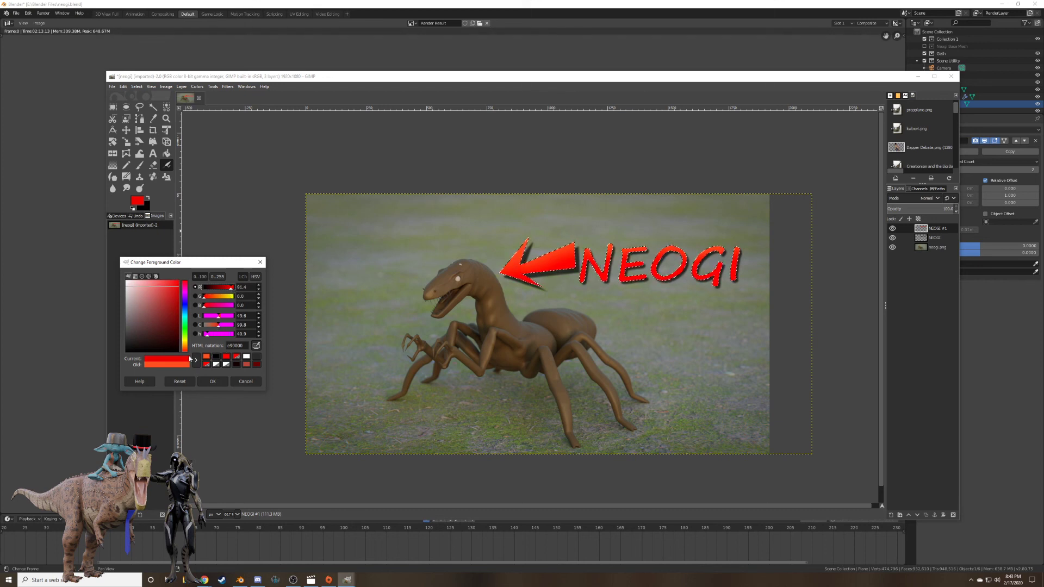
pyautogui.moveTo(177, 291); pyautogui.dragTo(195, 306)
pyautogui.click(212, 382)
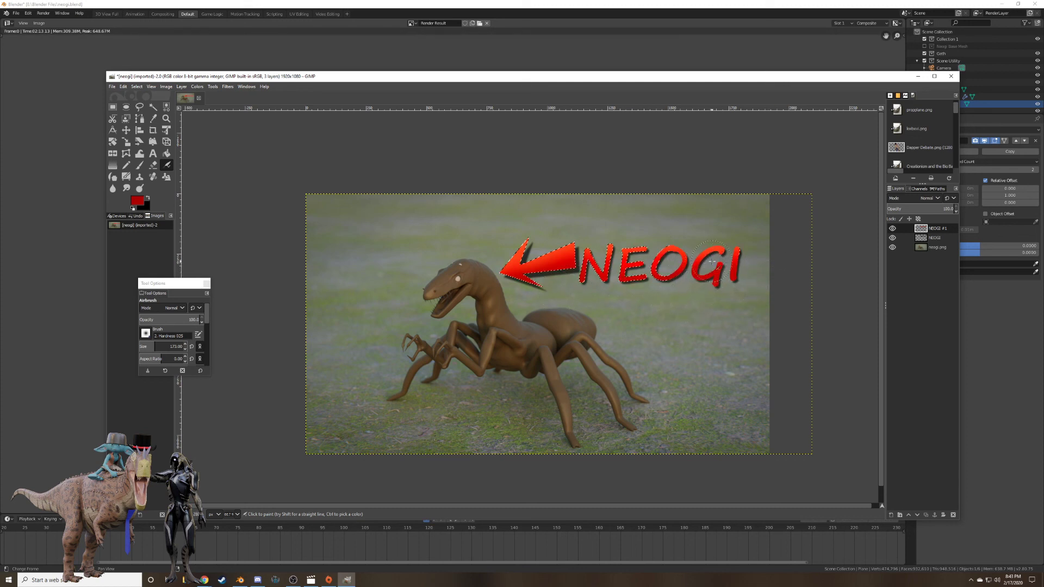
# Clear the selection around the arrow and NEOGI lettering.
pyautogui.rightClick(572, 286)
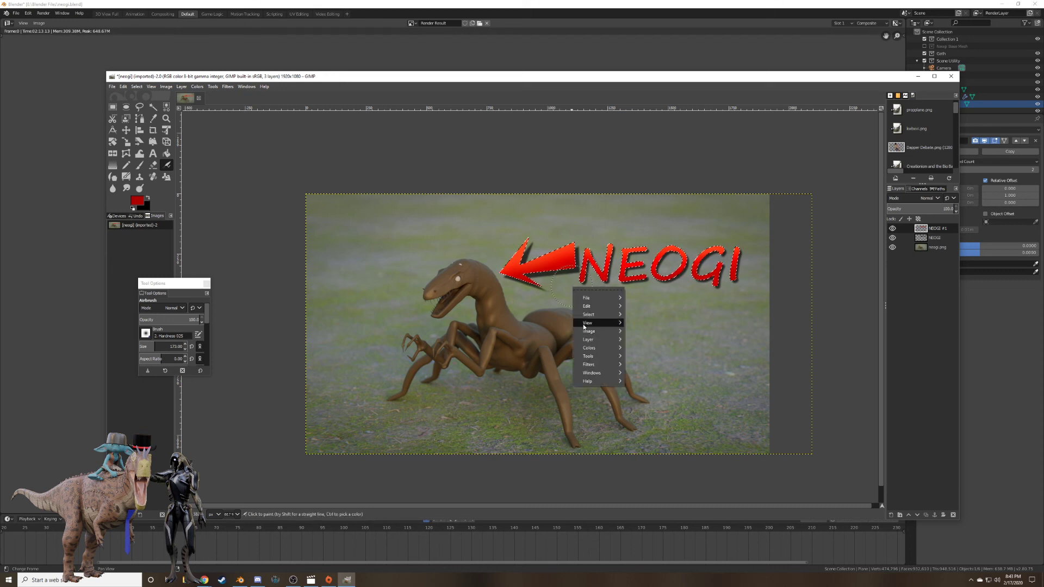
pyautogui.press('Escape')
pyautogui.rightClick(580, 295)
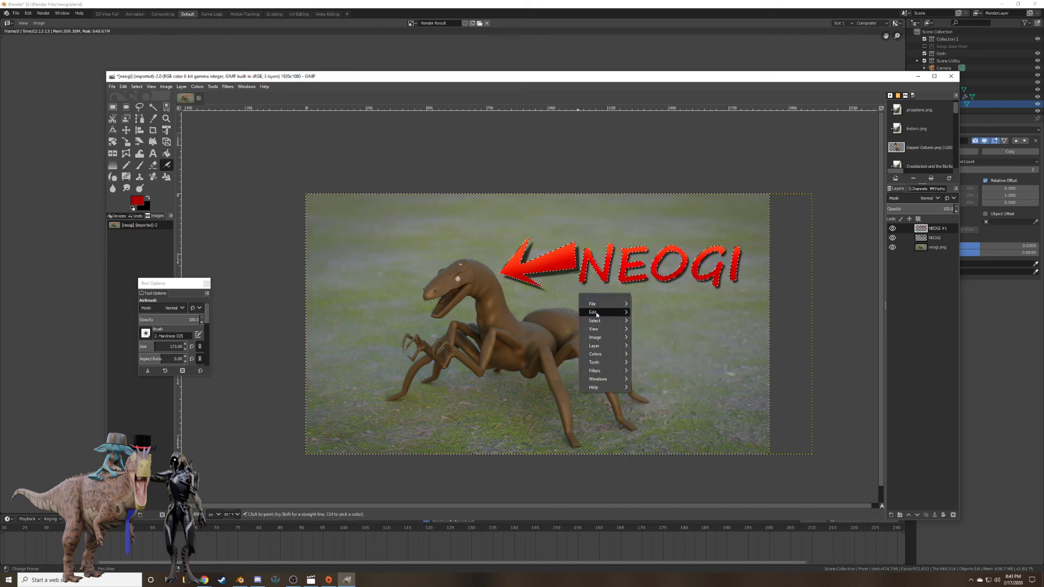
pyautogui.moveTo(593, 321)
pyautogui.click(647, 331)
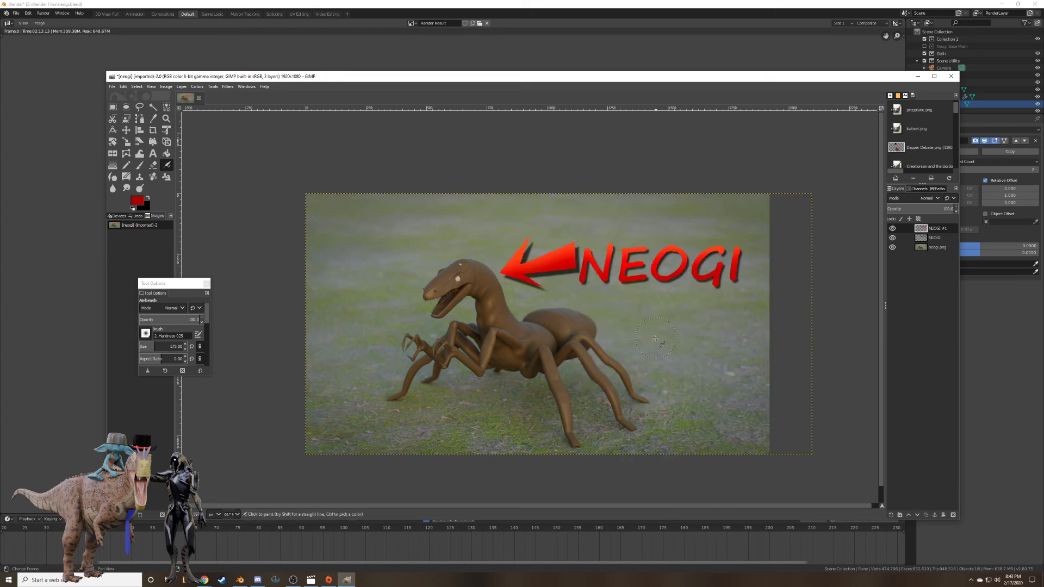